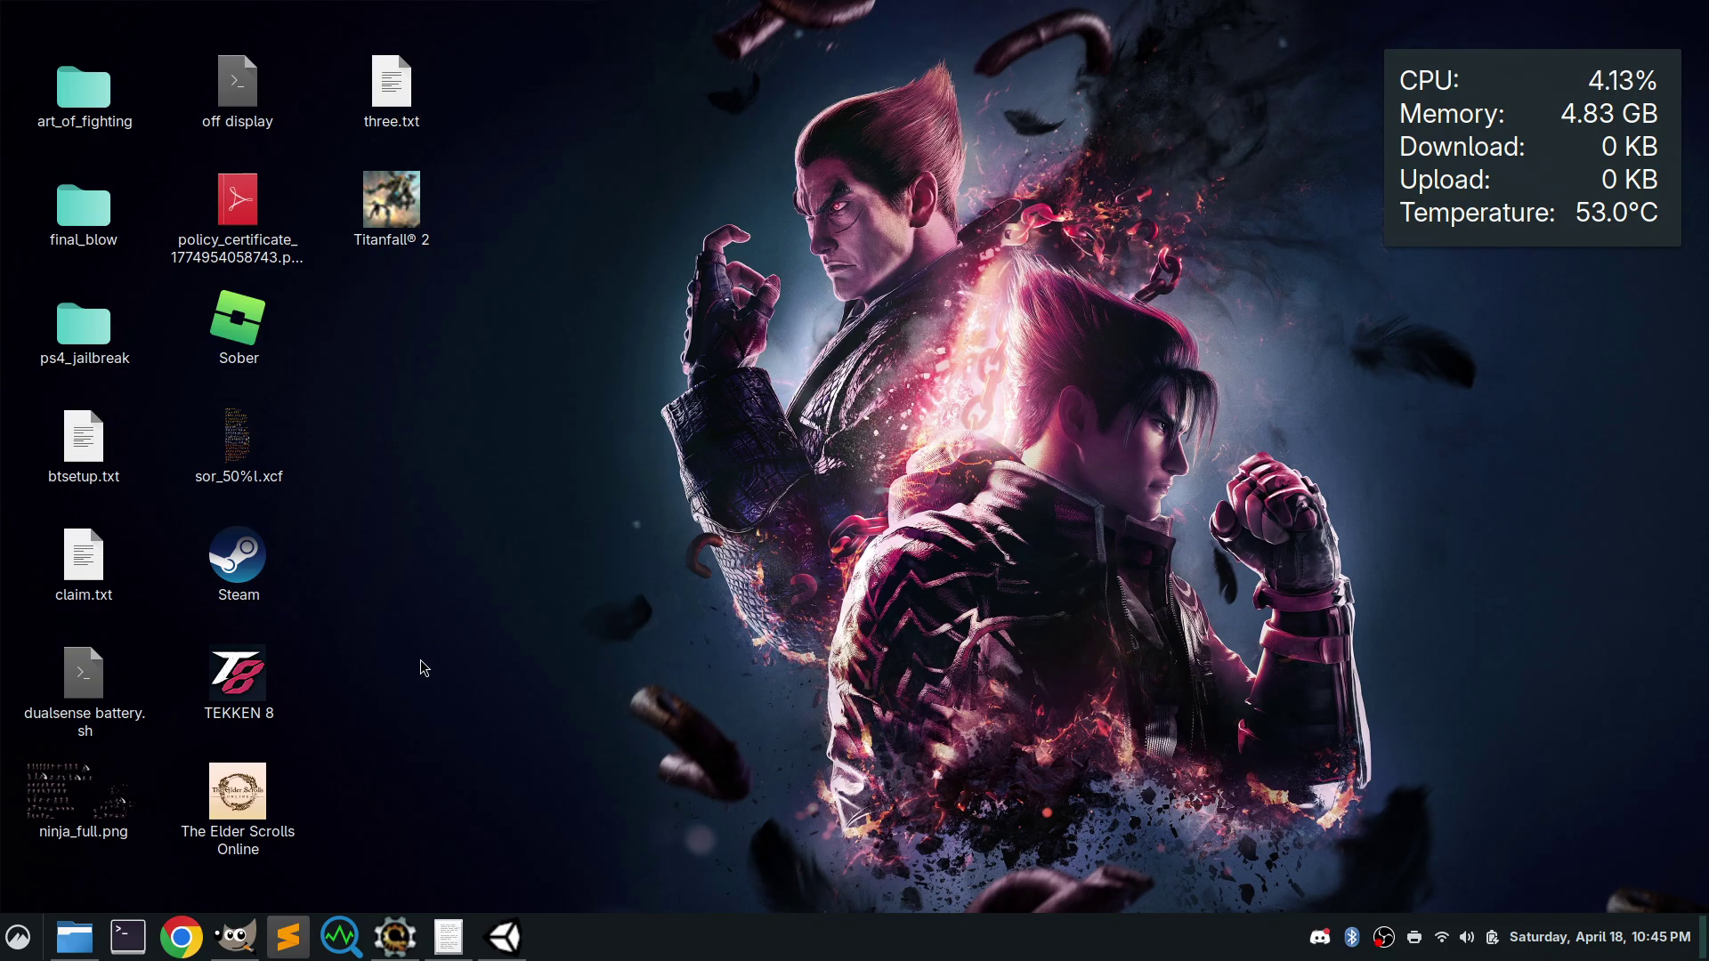
In Scorpion Editor, view the available render types for the ryu_fall_r animation, keeping RetroAnimator, and minimise the editor
left_click(394, 935)
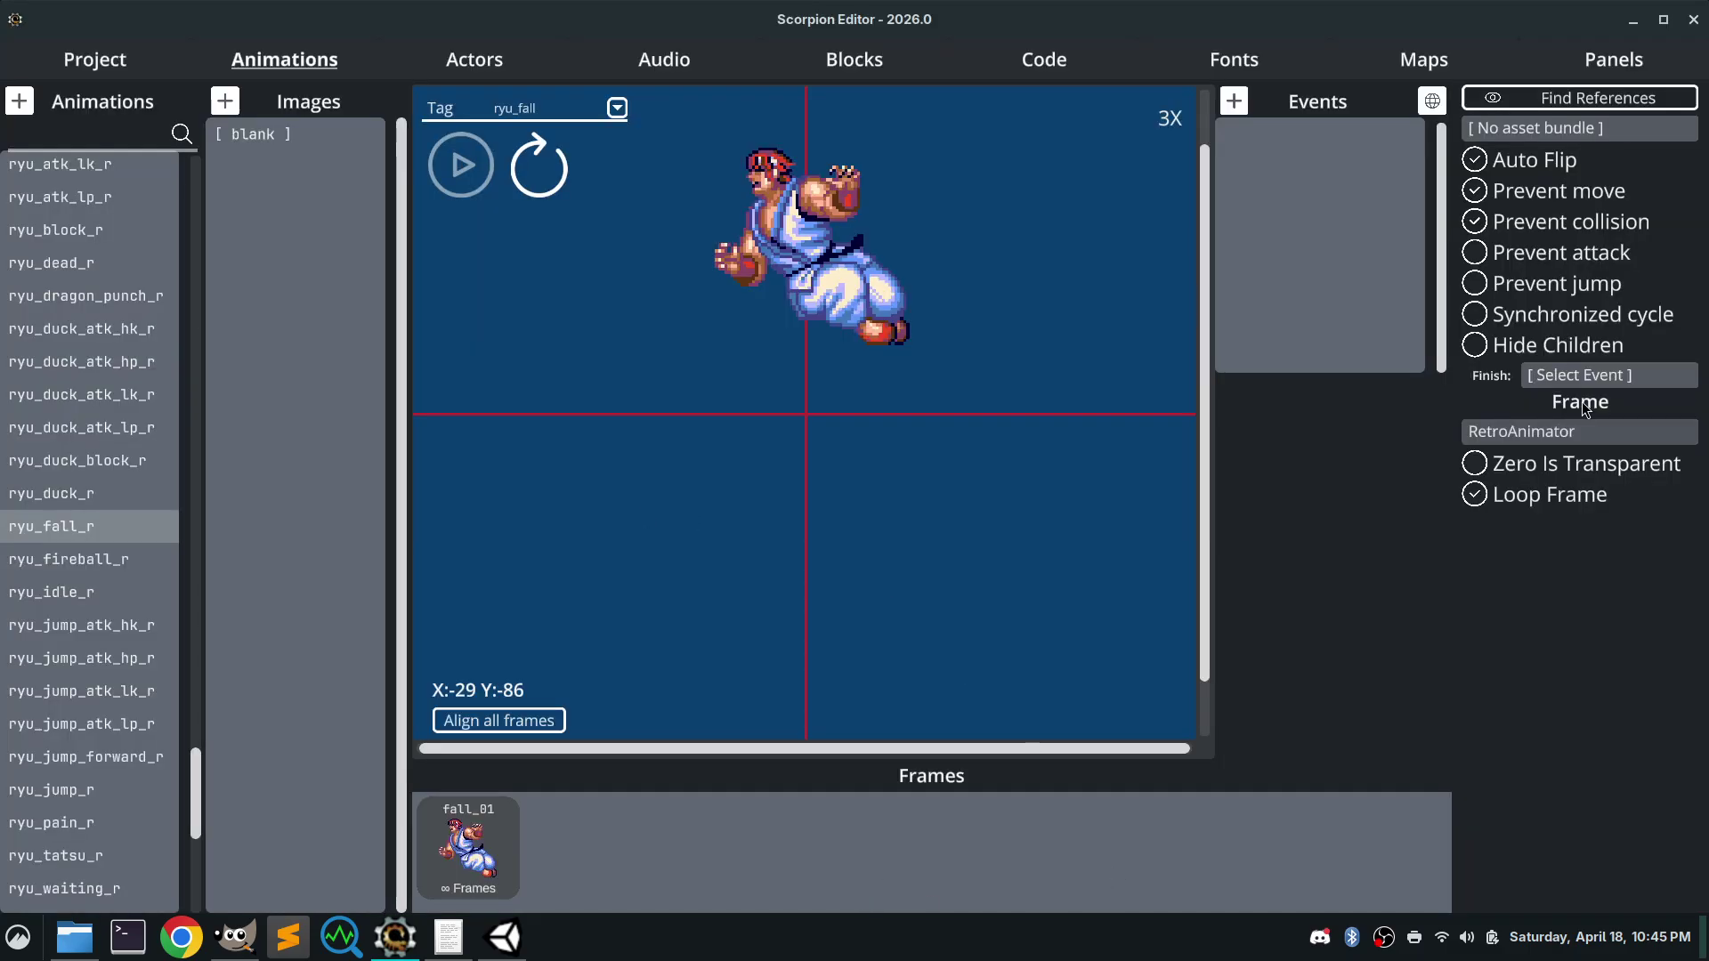
left_click(1577, 433)
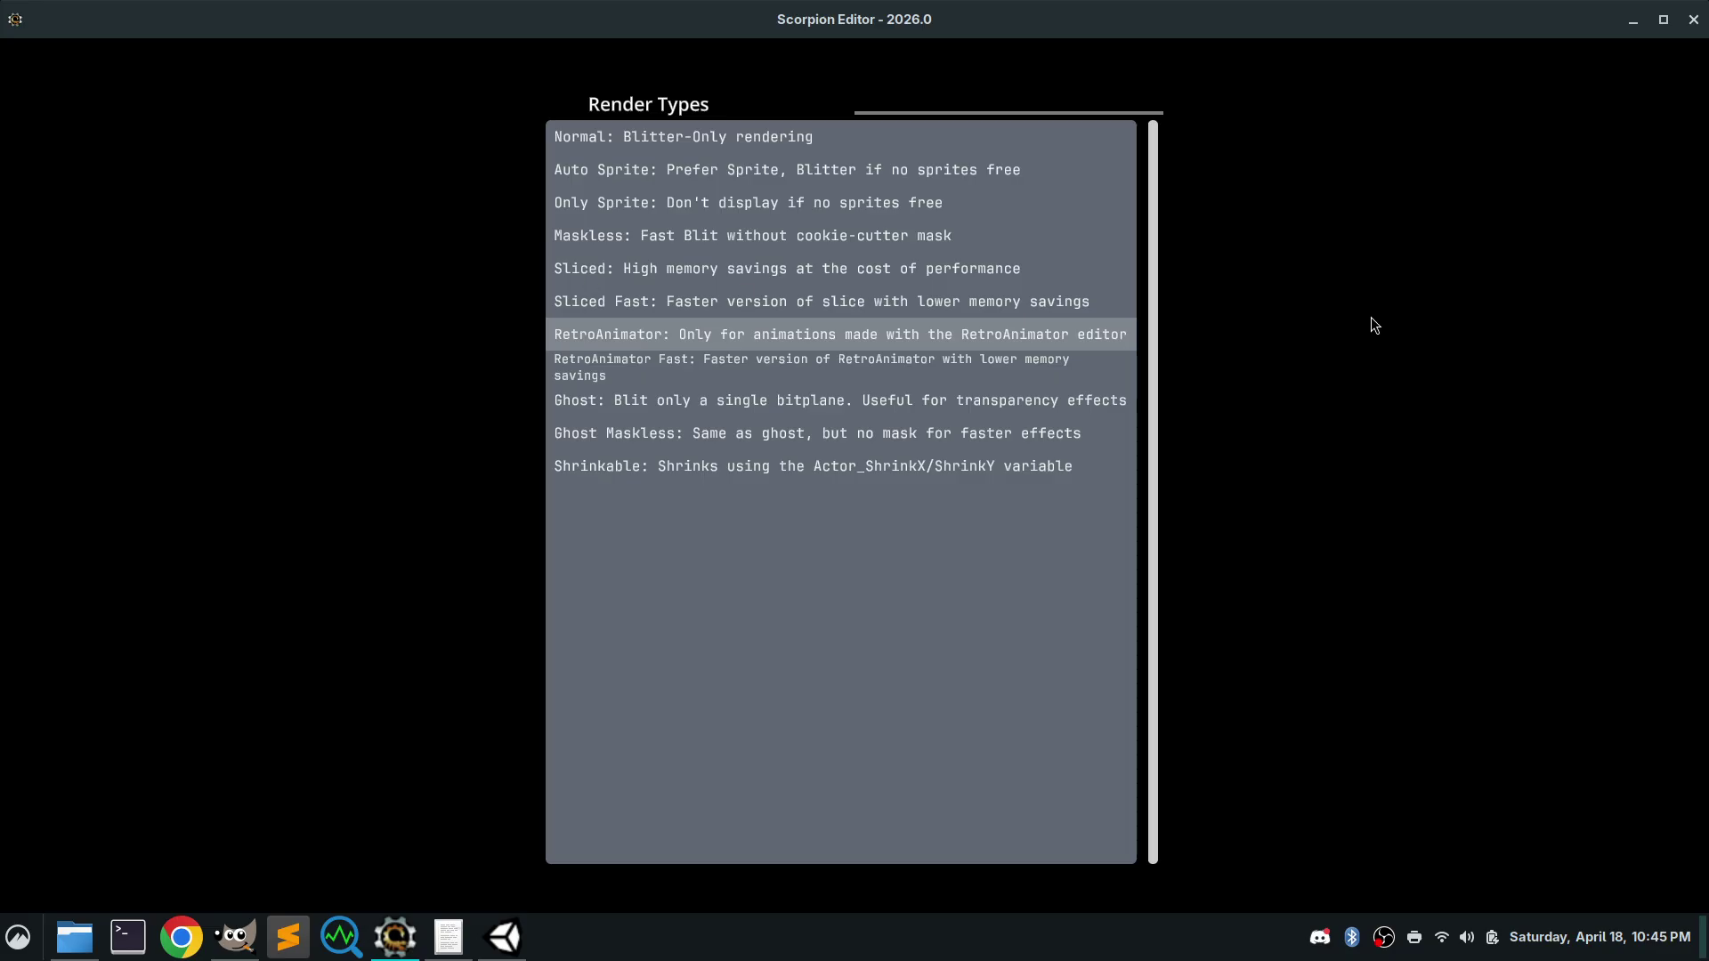
key("Return")
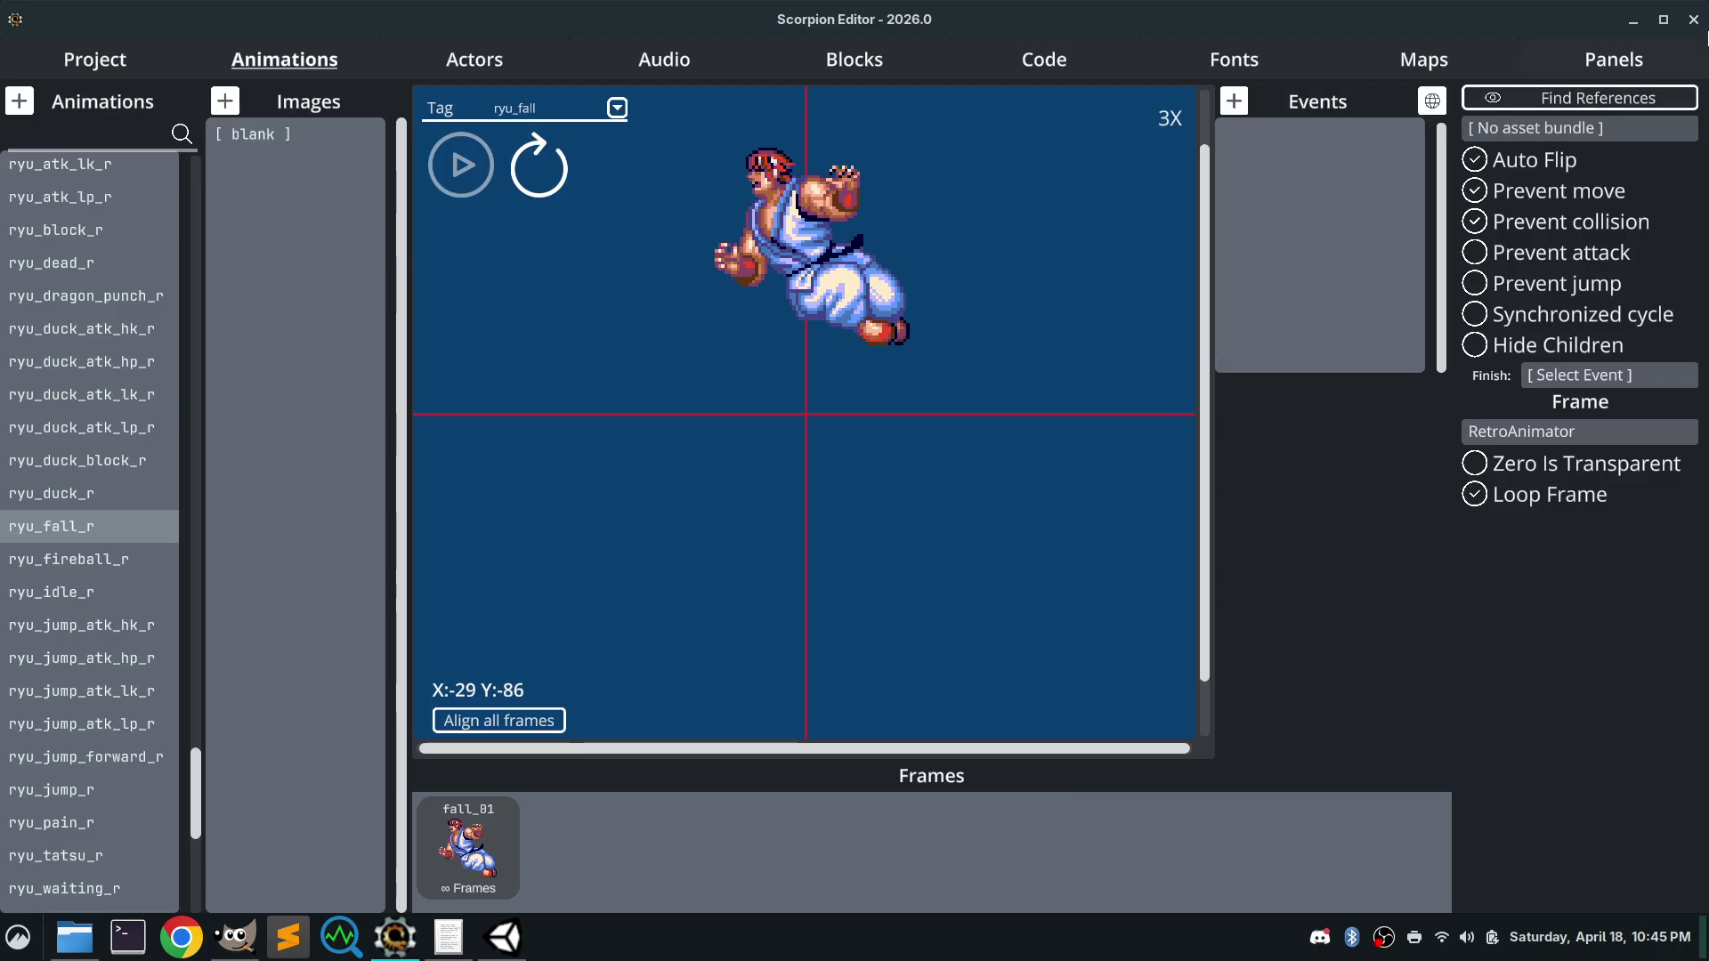
left_click(1633, 19)
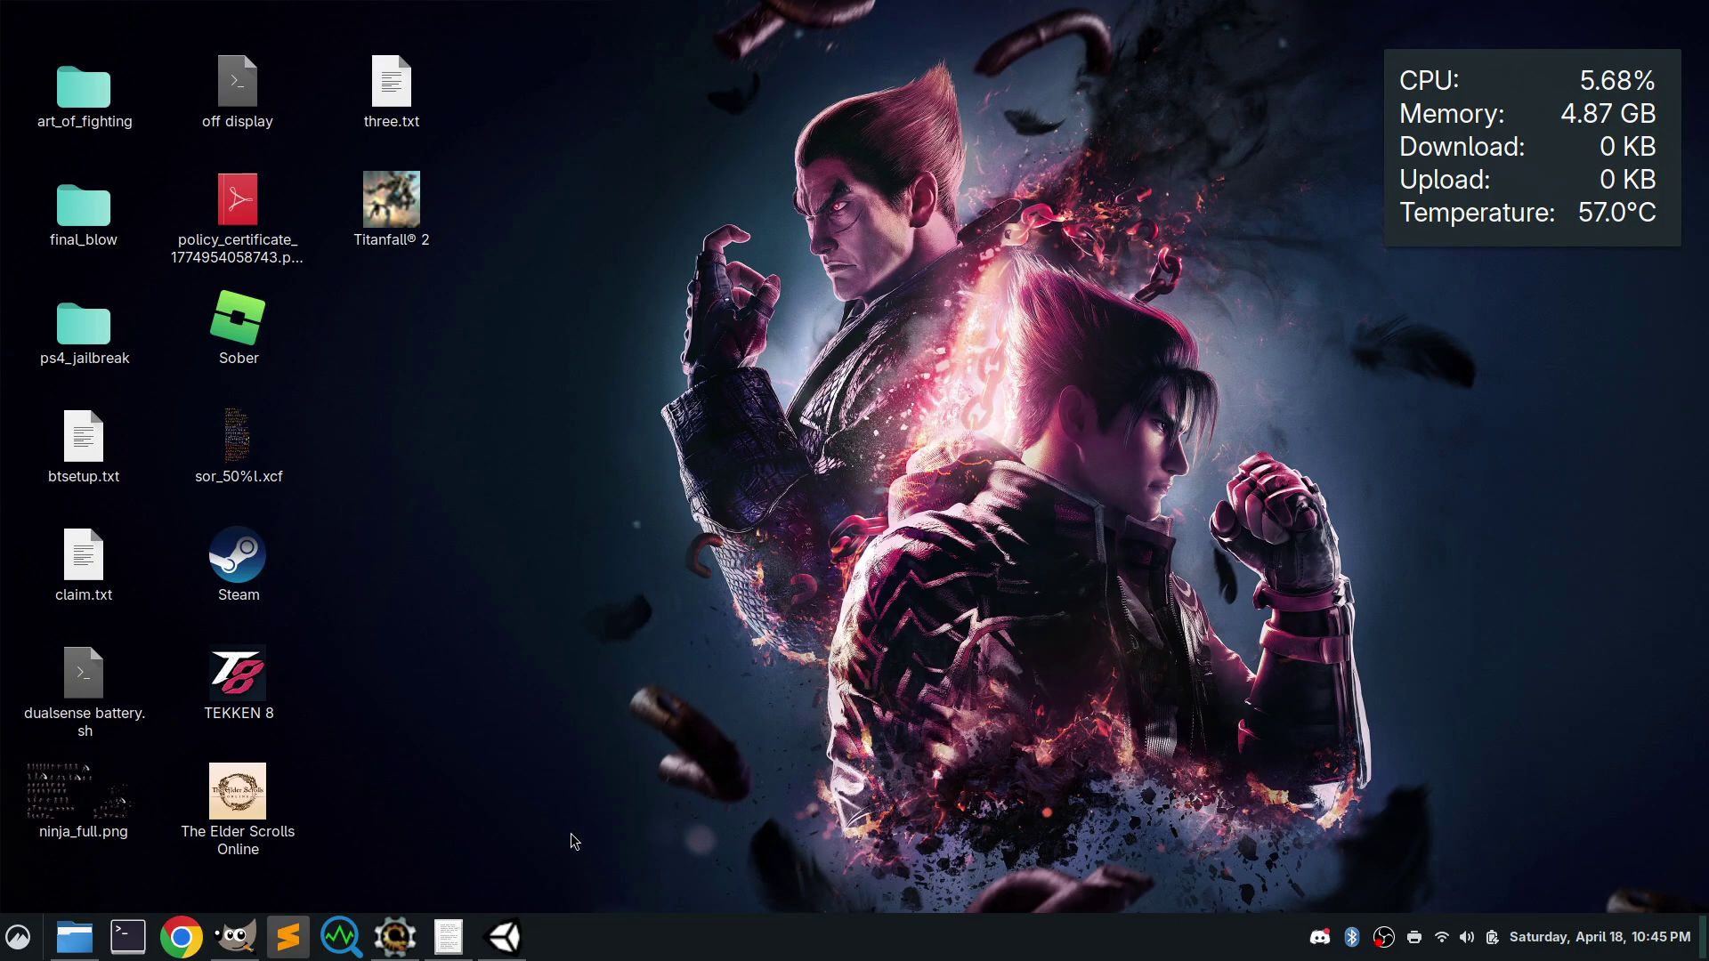
Switch to Discord and search the Pixelglass server for "sliced"
left_click(1319, 937)
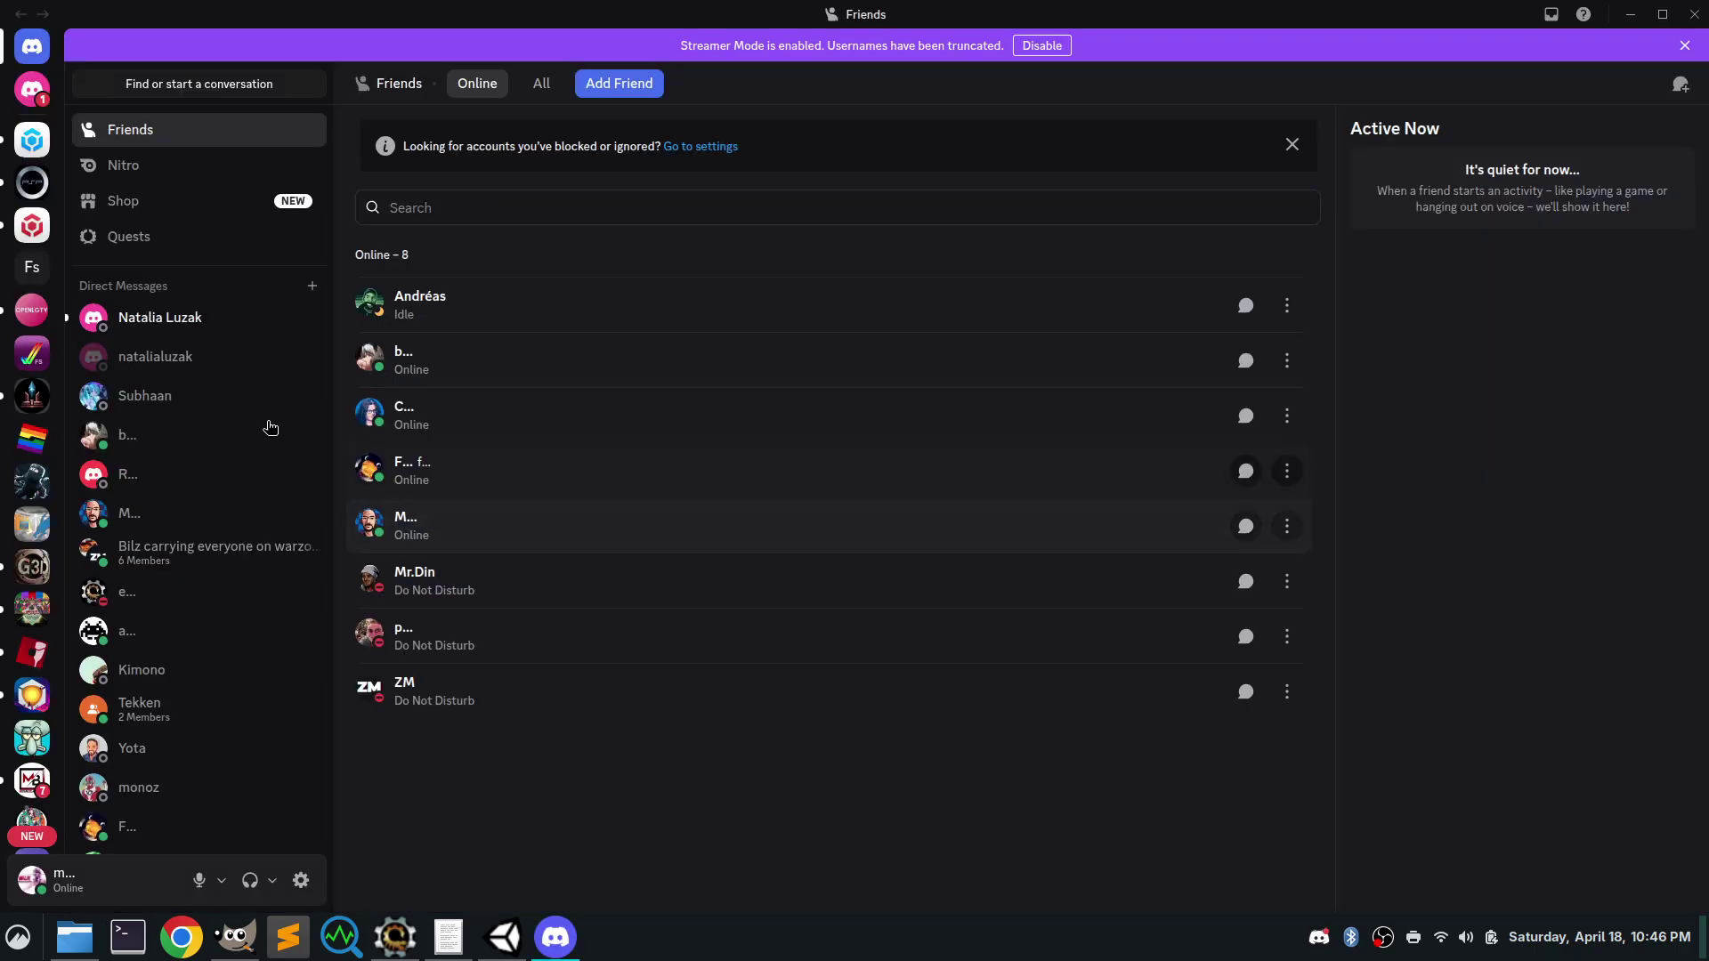
left_click(34, 399)
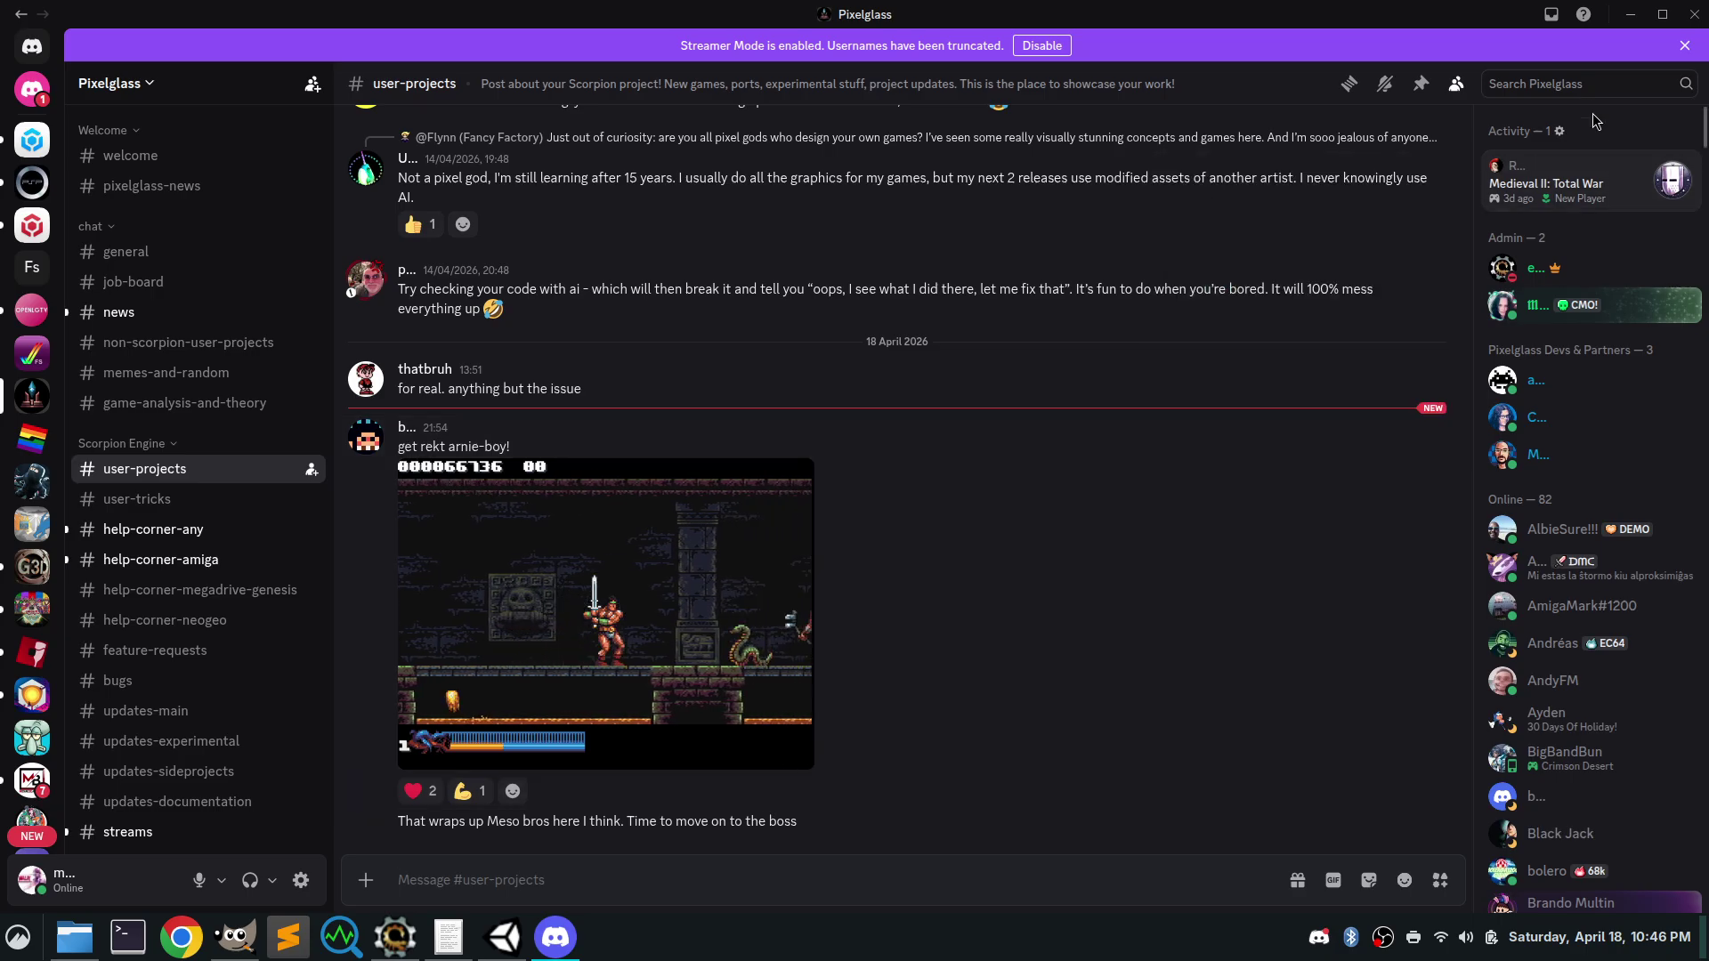
left_click(1607, 86)
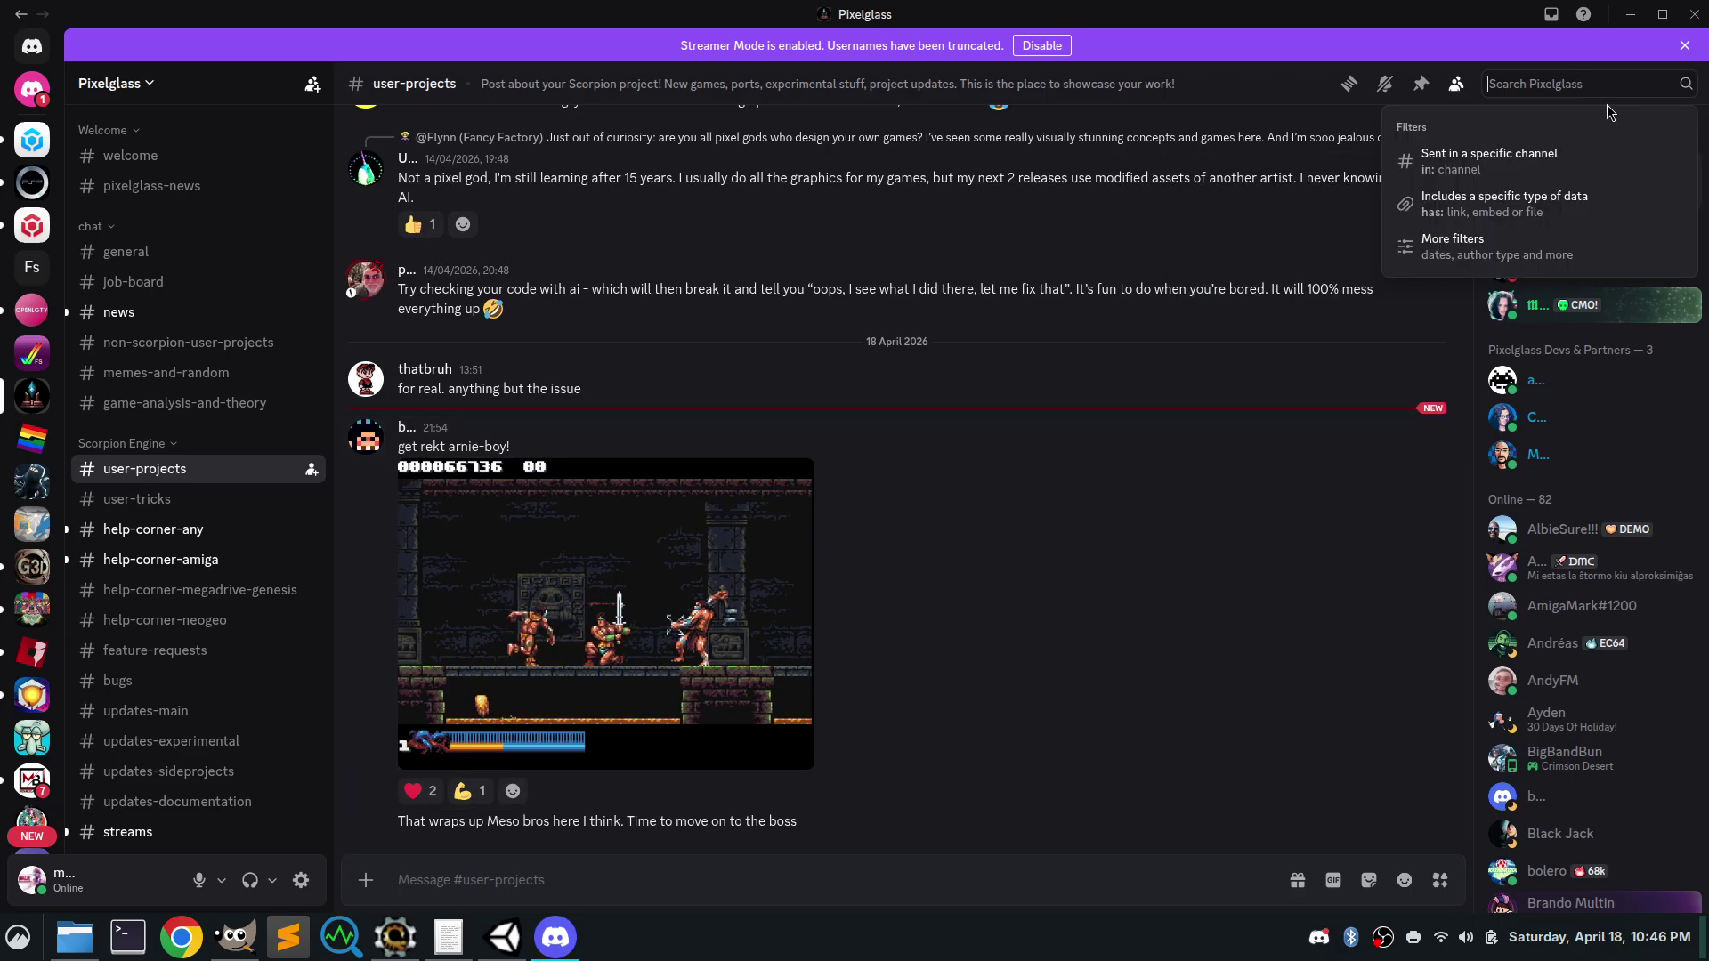
type("sliced")
key("Return")
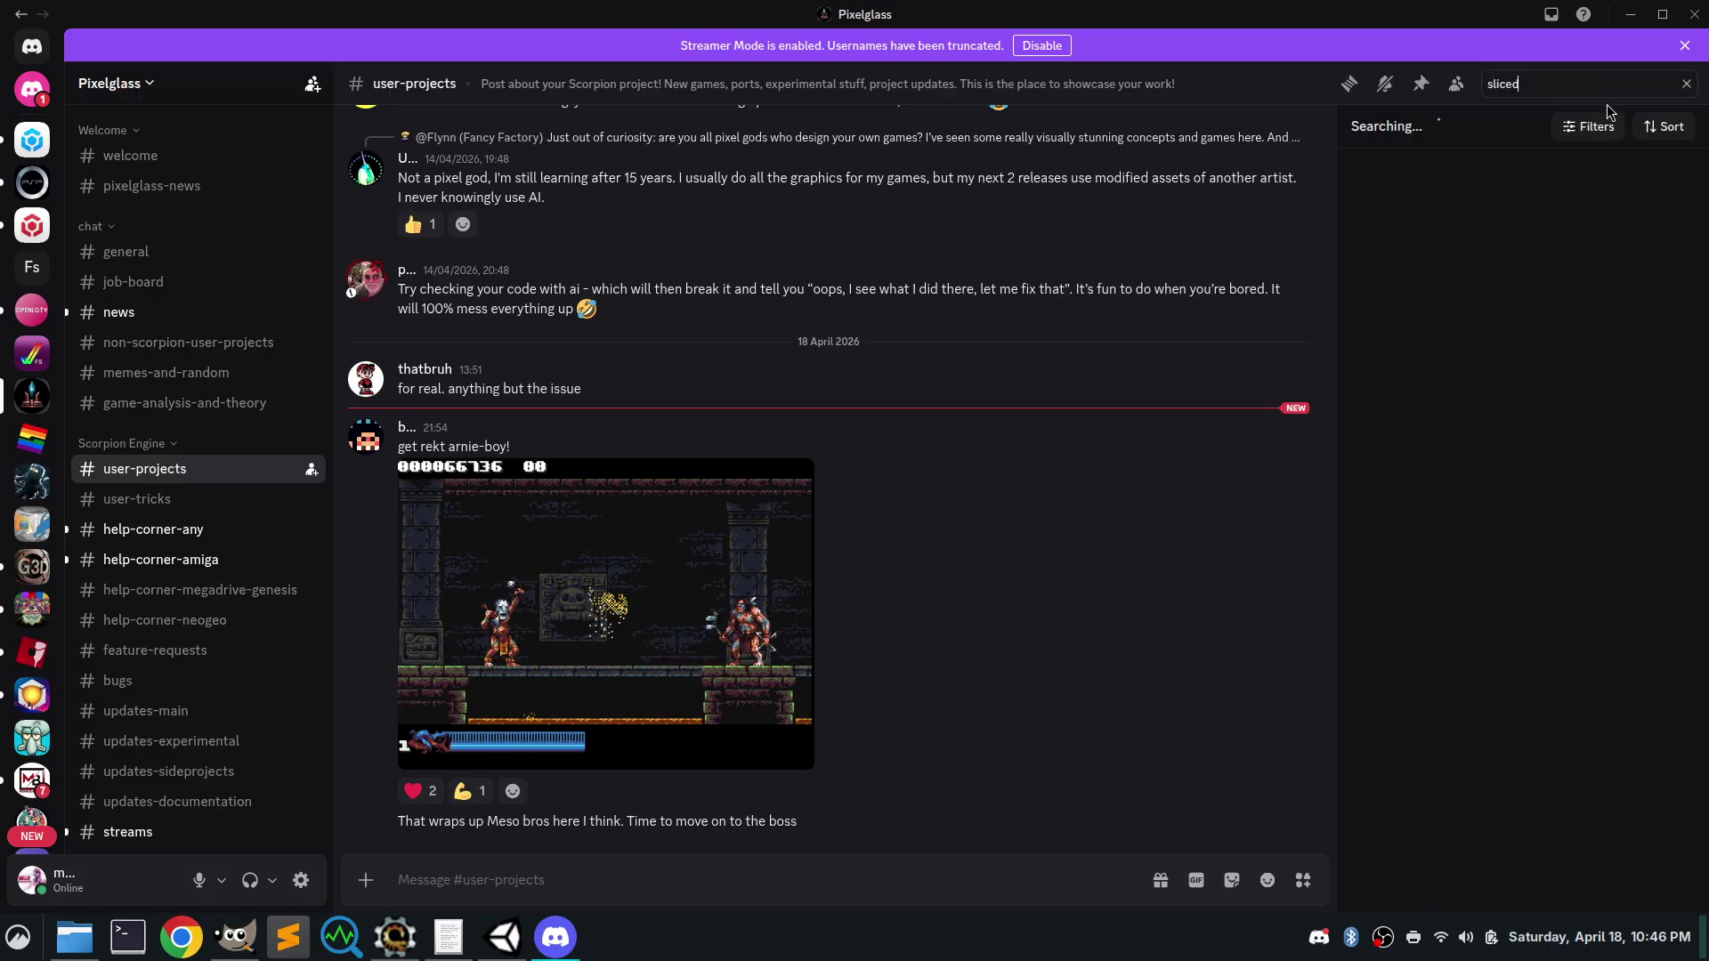
Look through the first two pages of search results for messages explaining the sliced render mode
scroll(1495, 523, "down", 6)
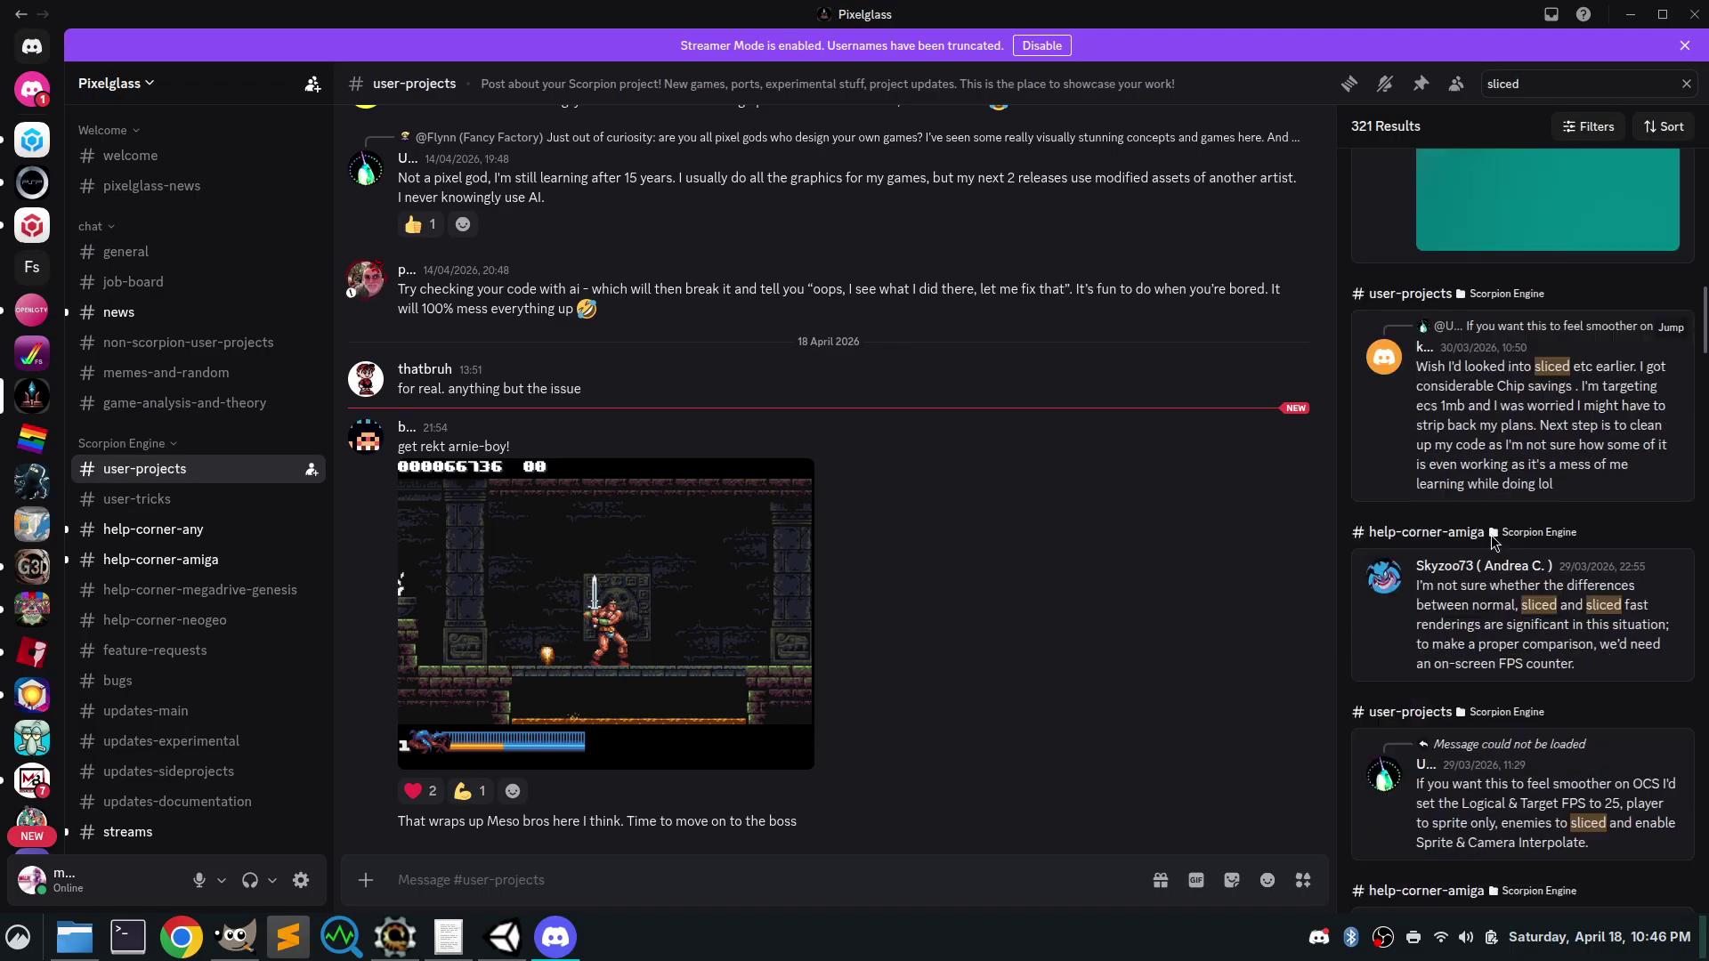
scroll(1502, 521, "up", 3)
scroll(1503, 520, "down", 15)
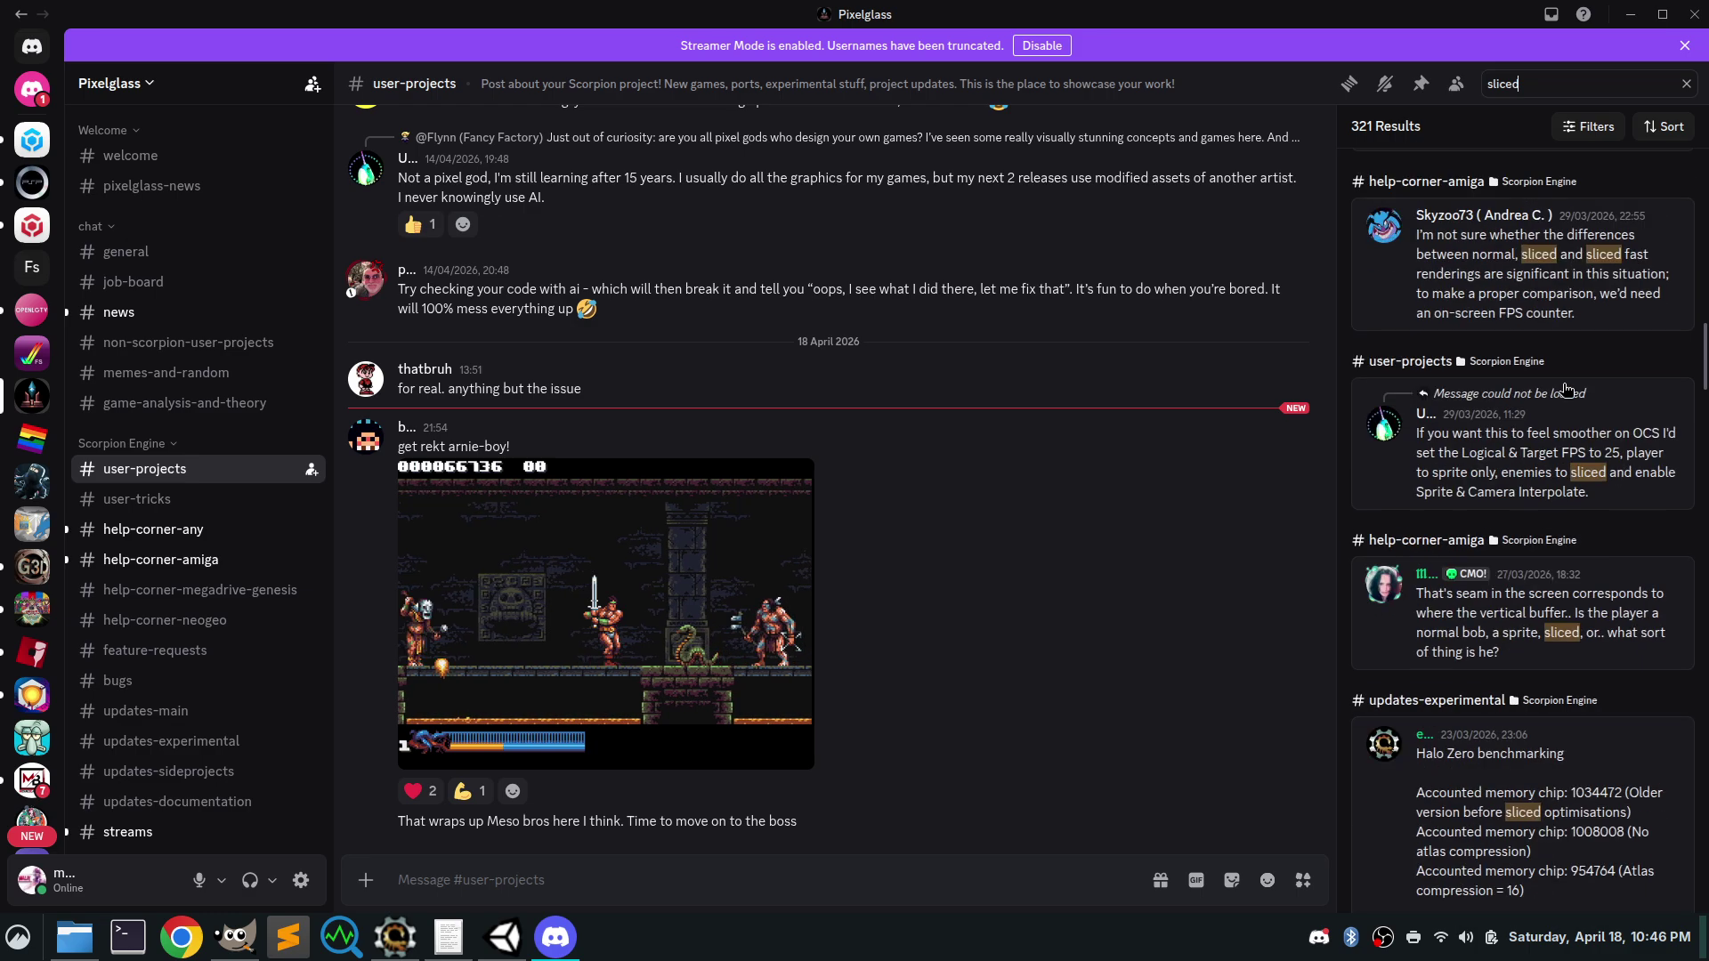
scroll(1556, 460, "up", 3)
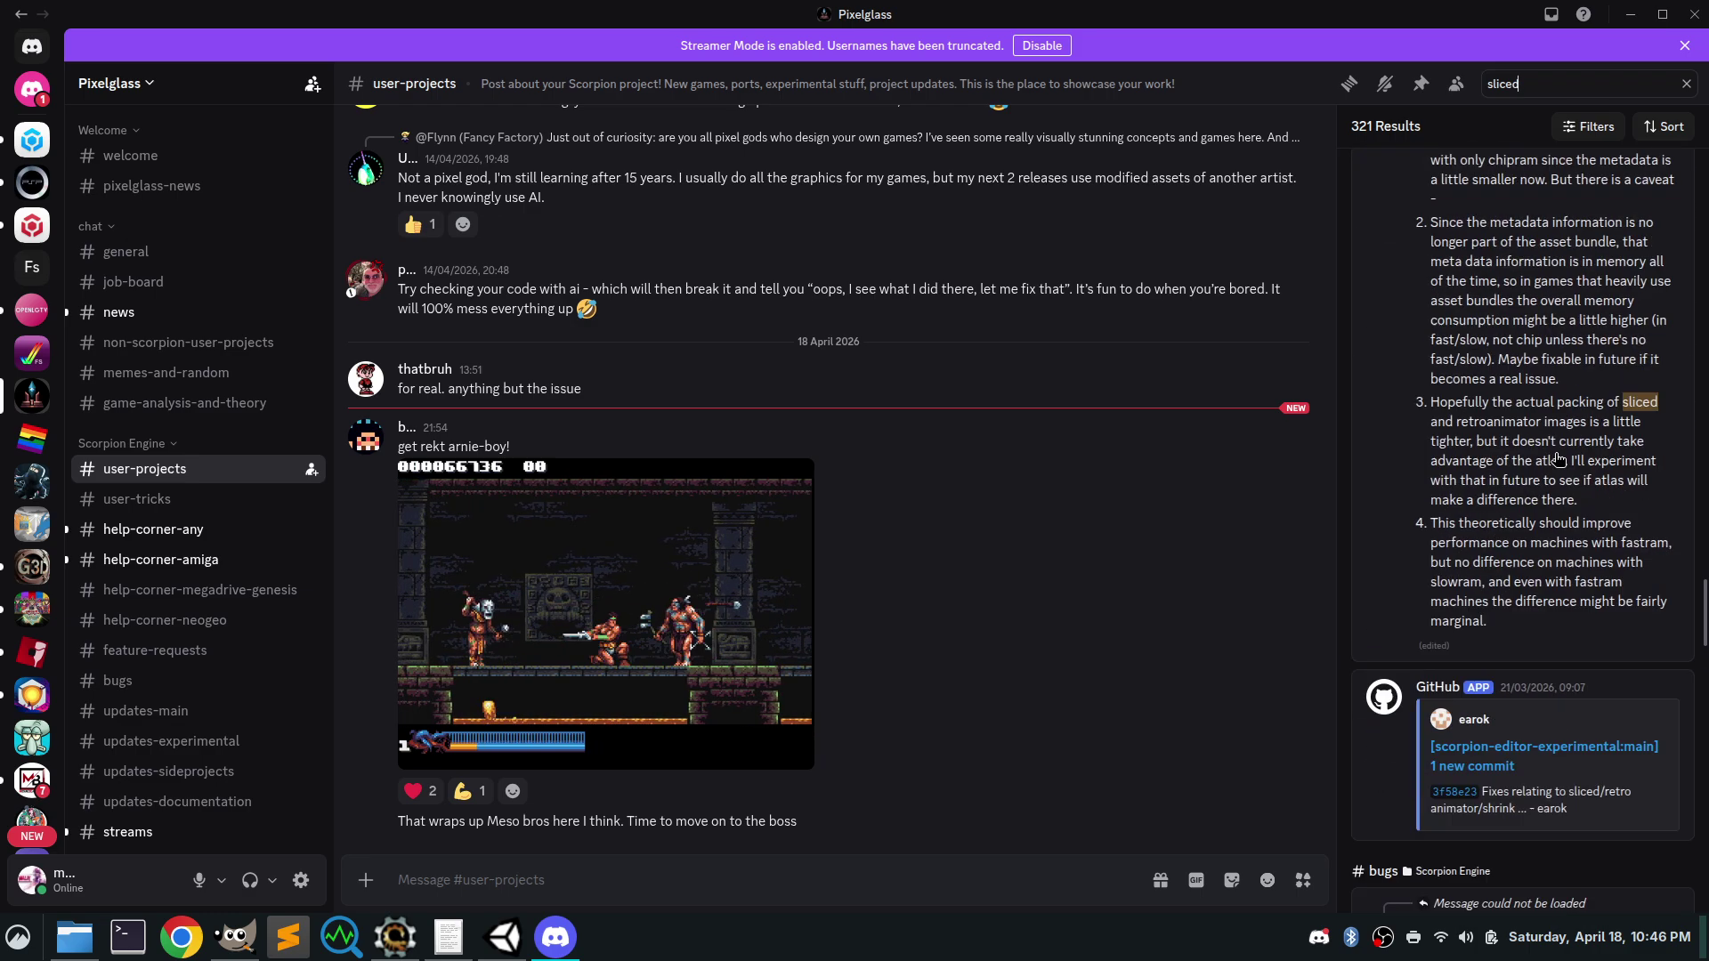
scroll(1556, 460, "down", 6)
scroll(1555, 460, "up", 5)
scroll(1557, 458, "down", 10)
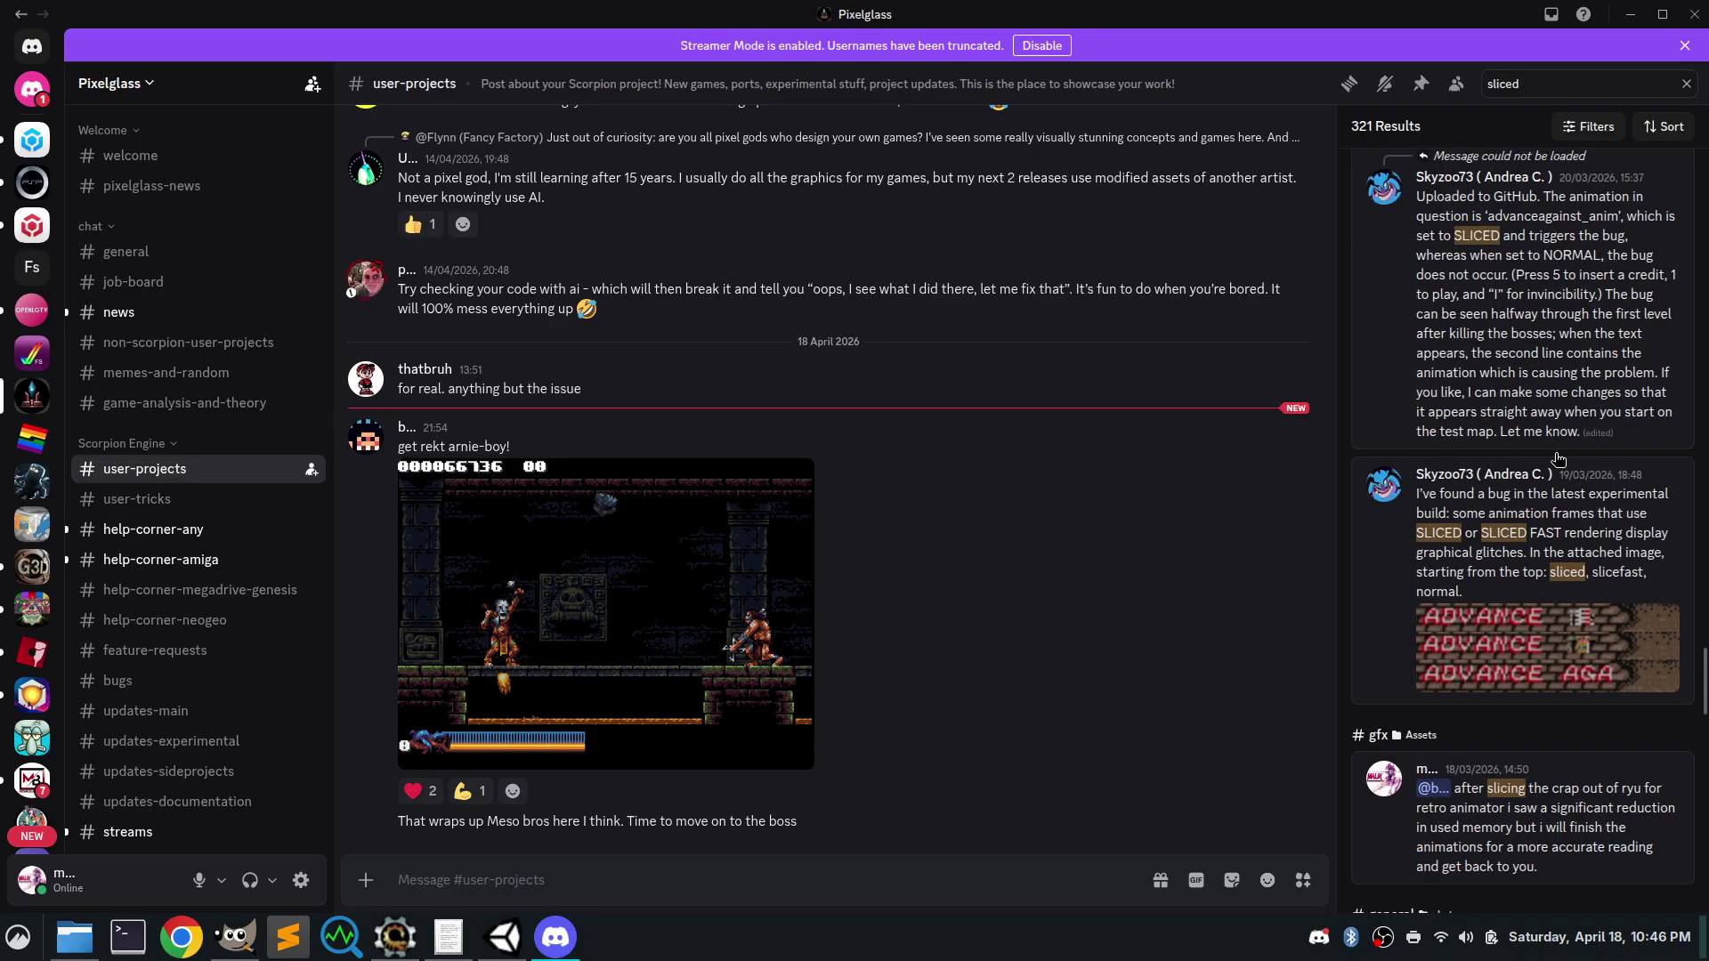
scroll(1558, 459, "down", 6)
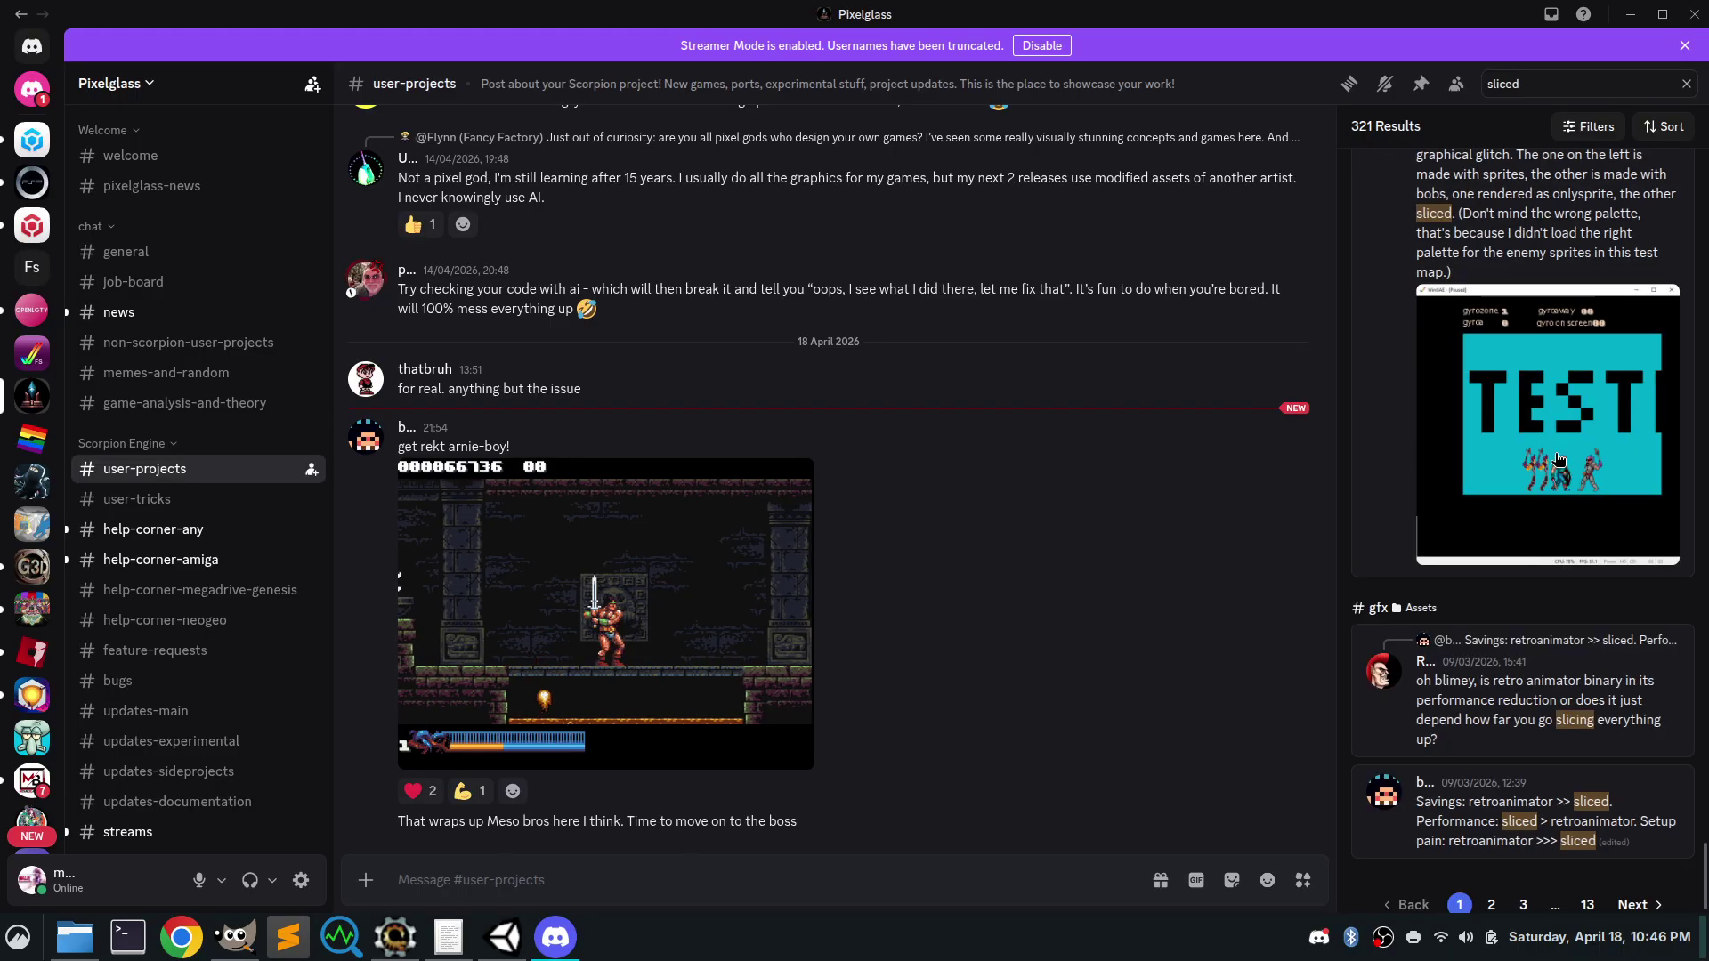
left_click(1632, 888)
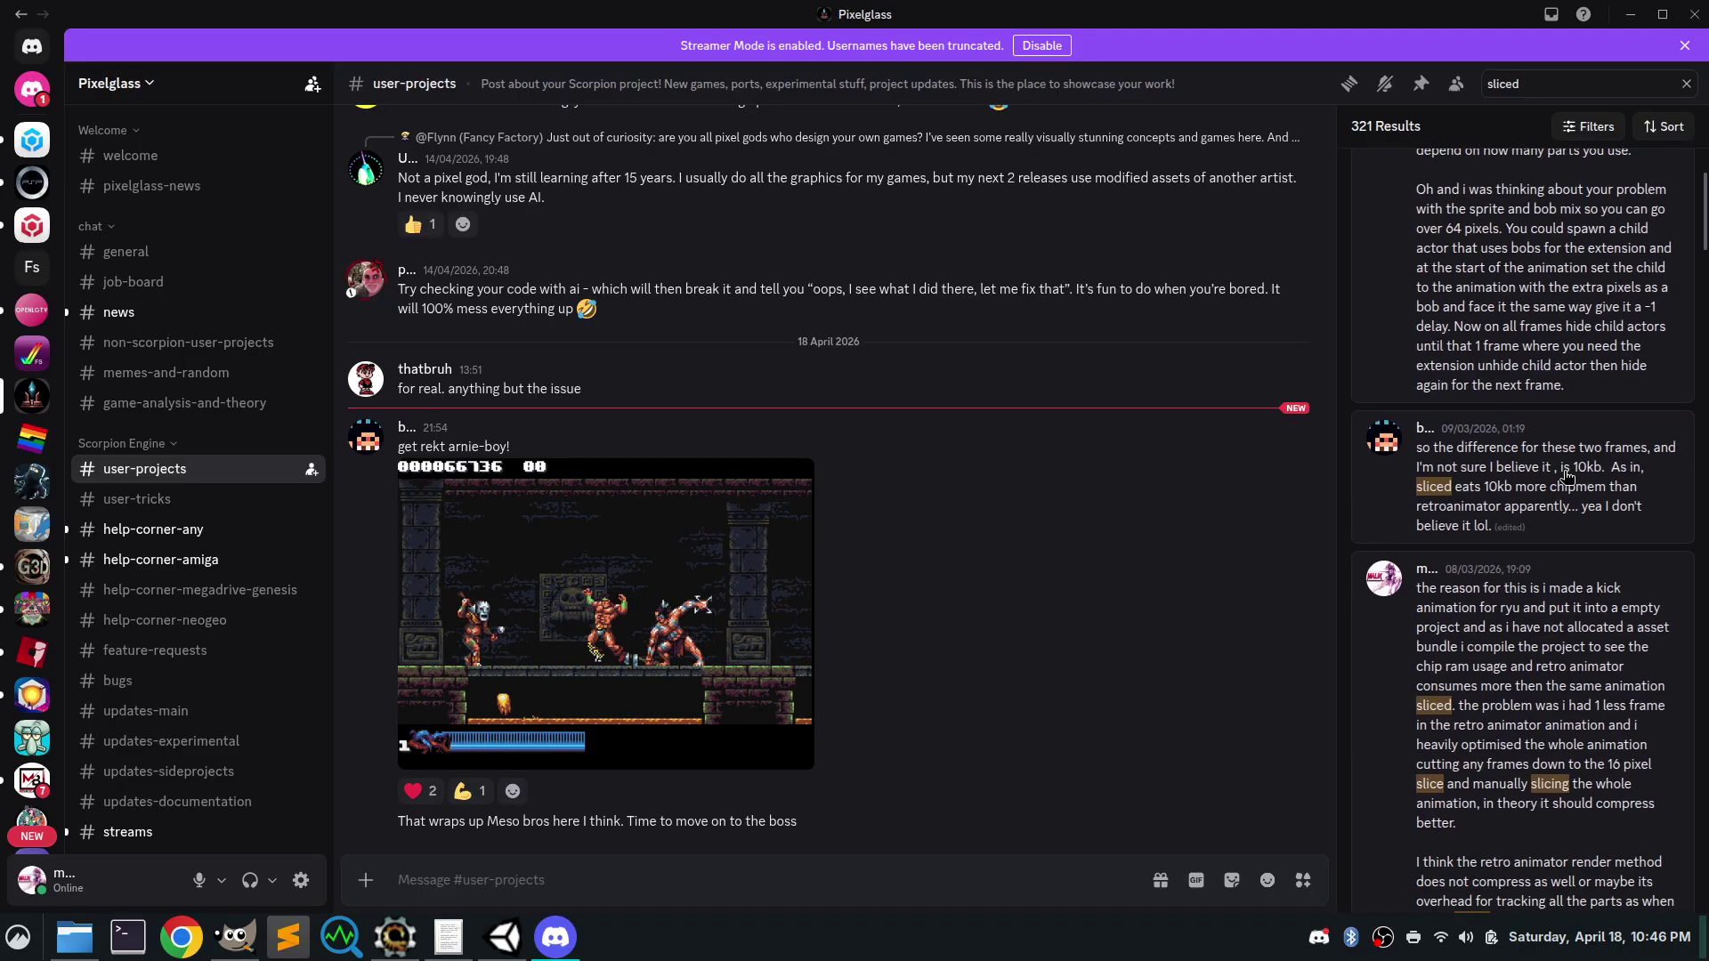
scroll(1568, 478, "down", 5)
scroll(1568, 478, "down", 15)
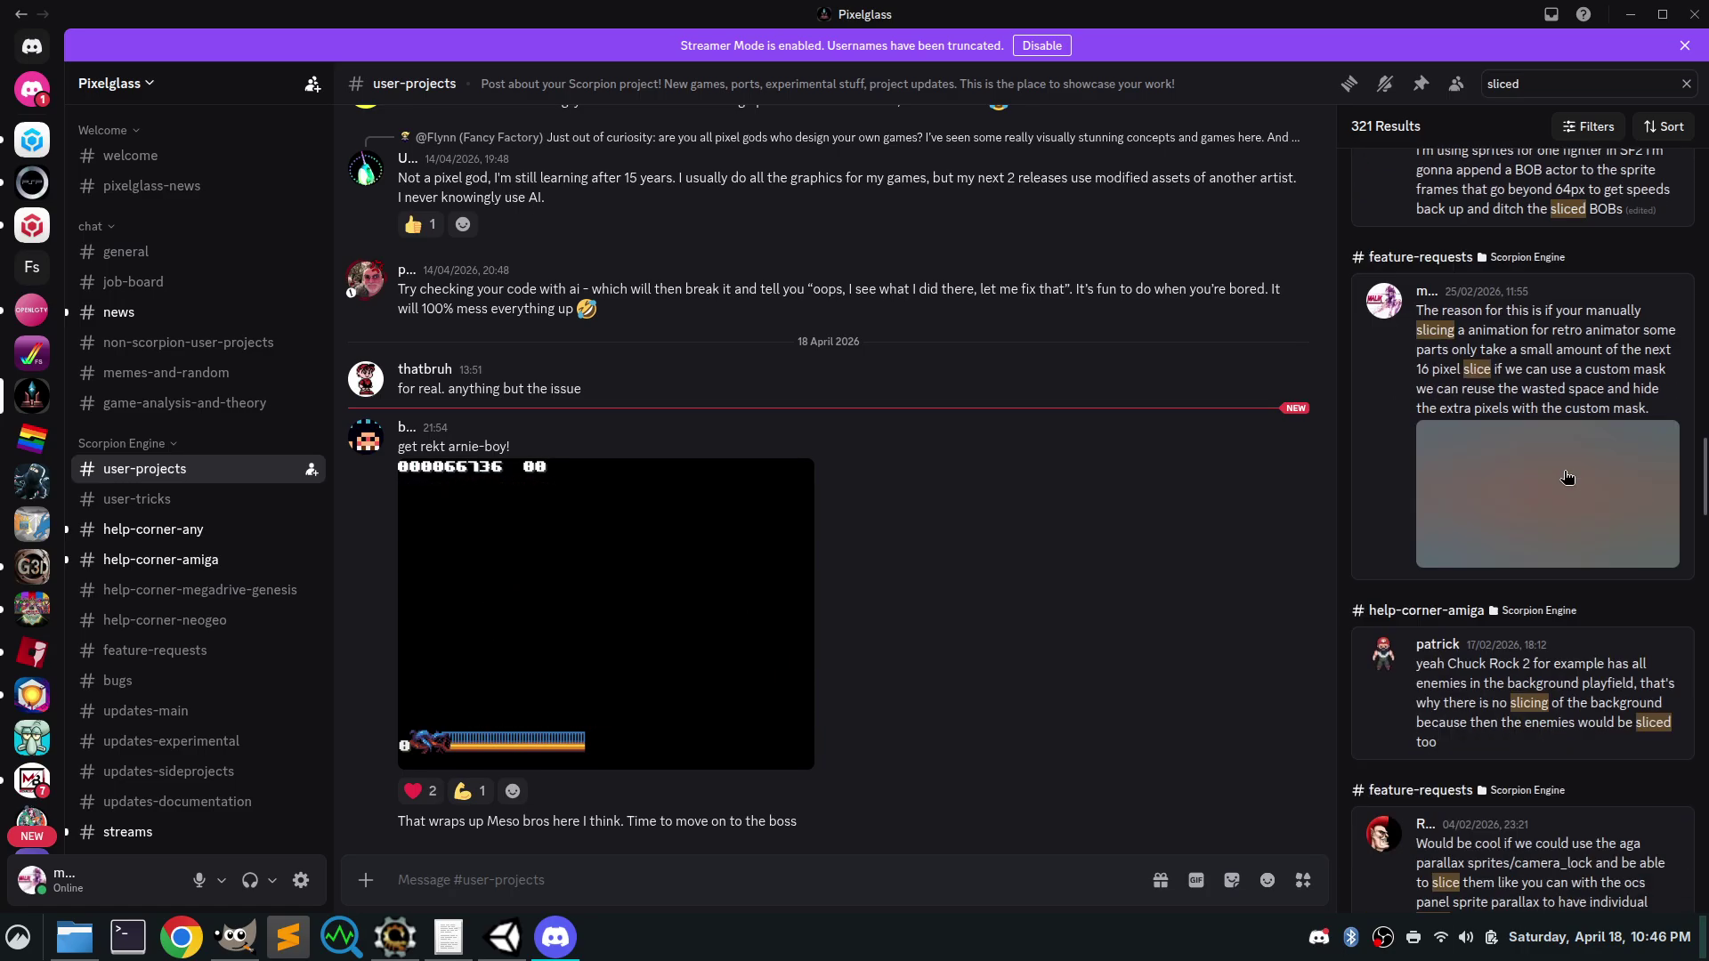
scroll(1568, 478, "down", 10)
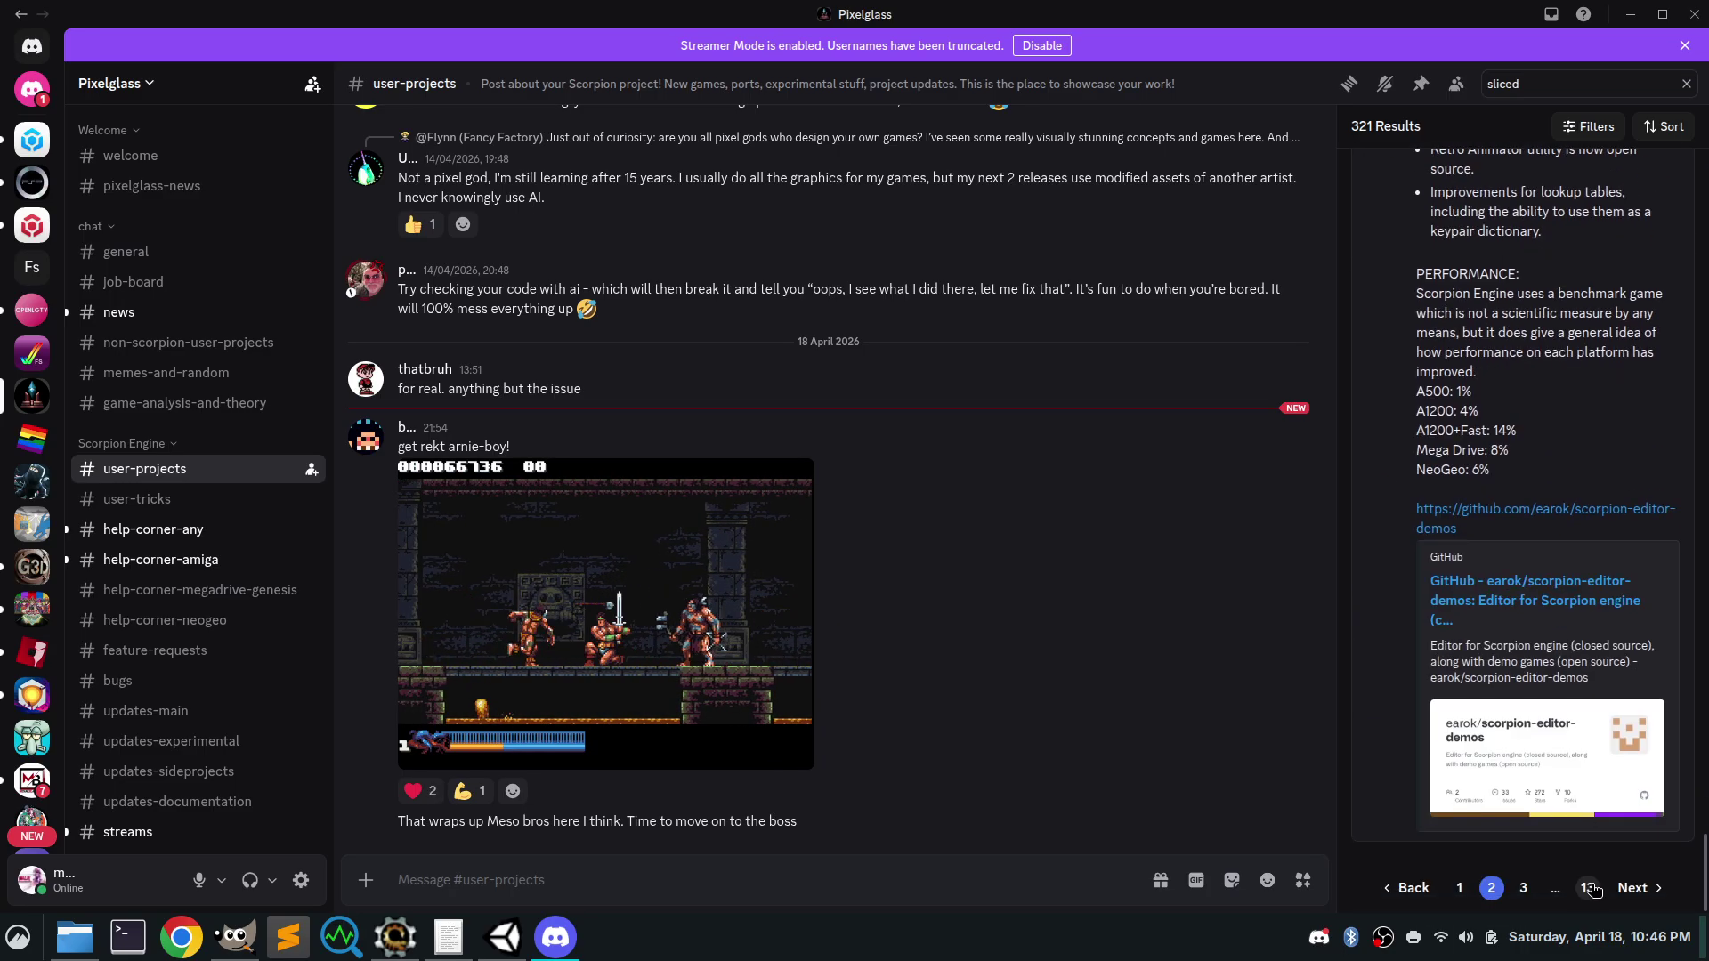
Examine the third and fourth pages of results for an illustration of how sliced rendering divides a sprite
left_click(1588, 888)
scroll(1588, 547, "down", 10)
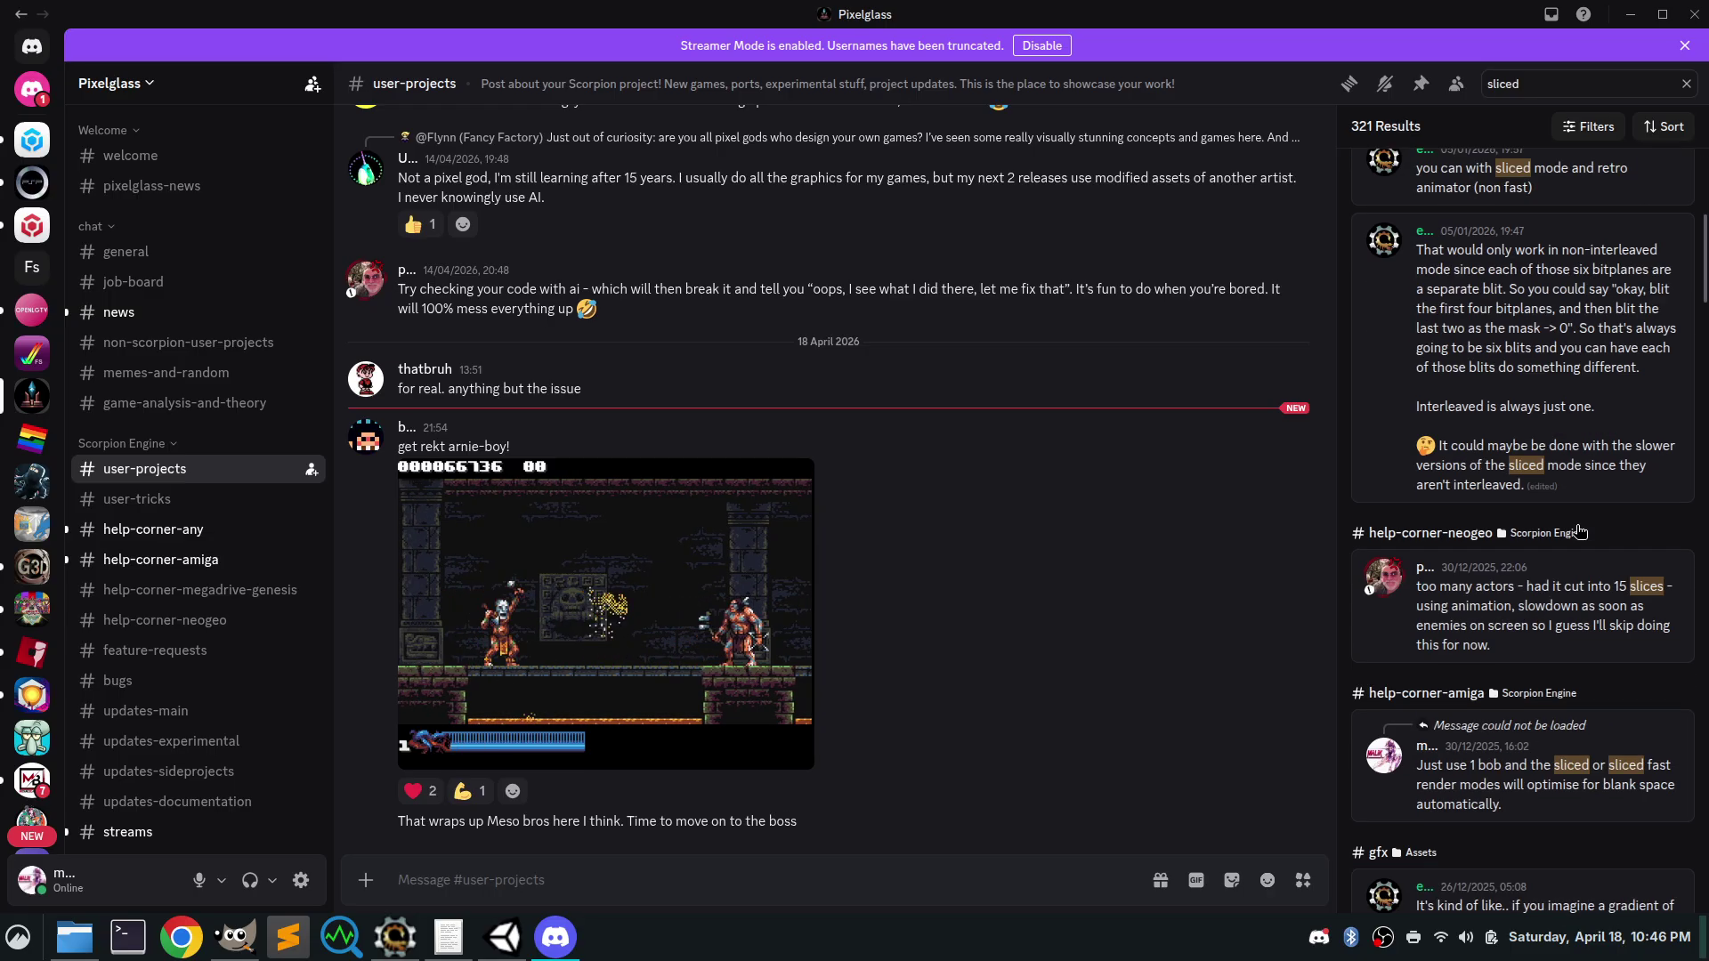
scroll(1580, 531, "down", 15)
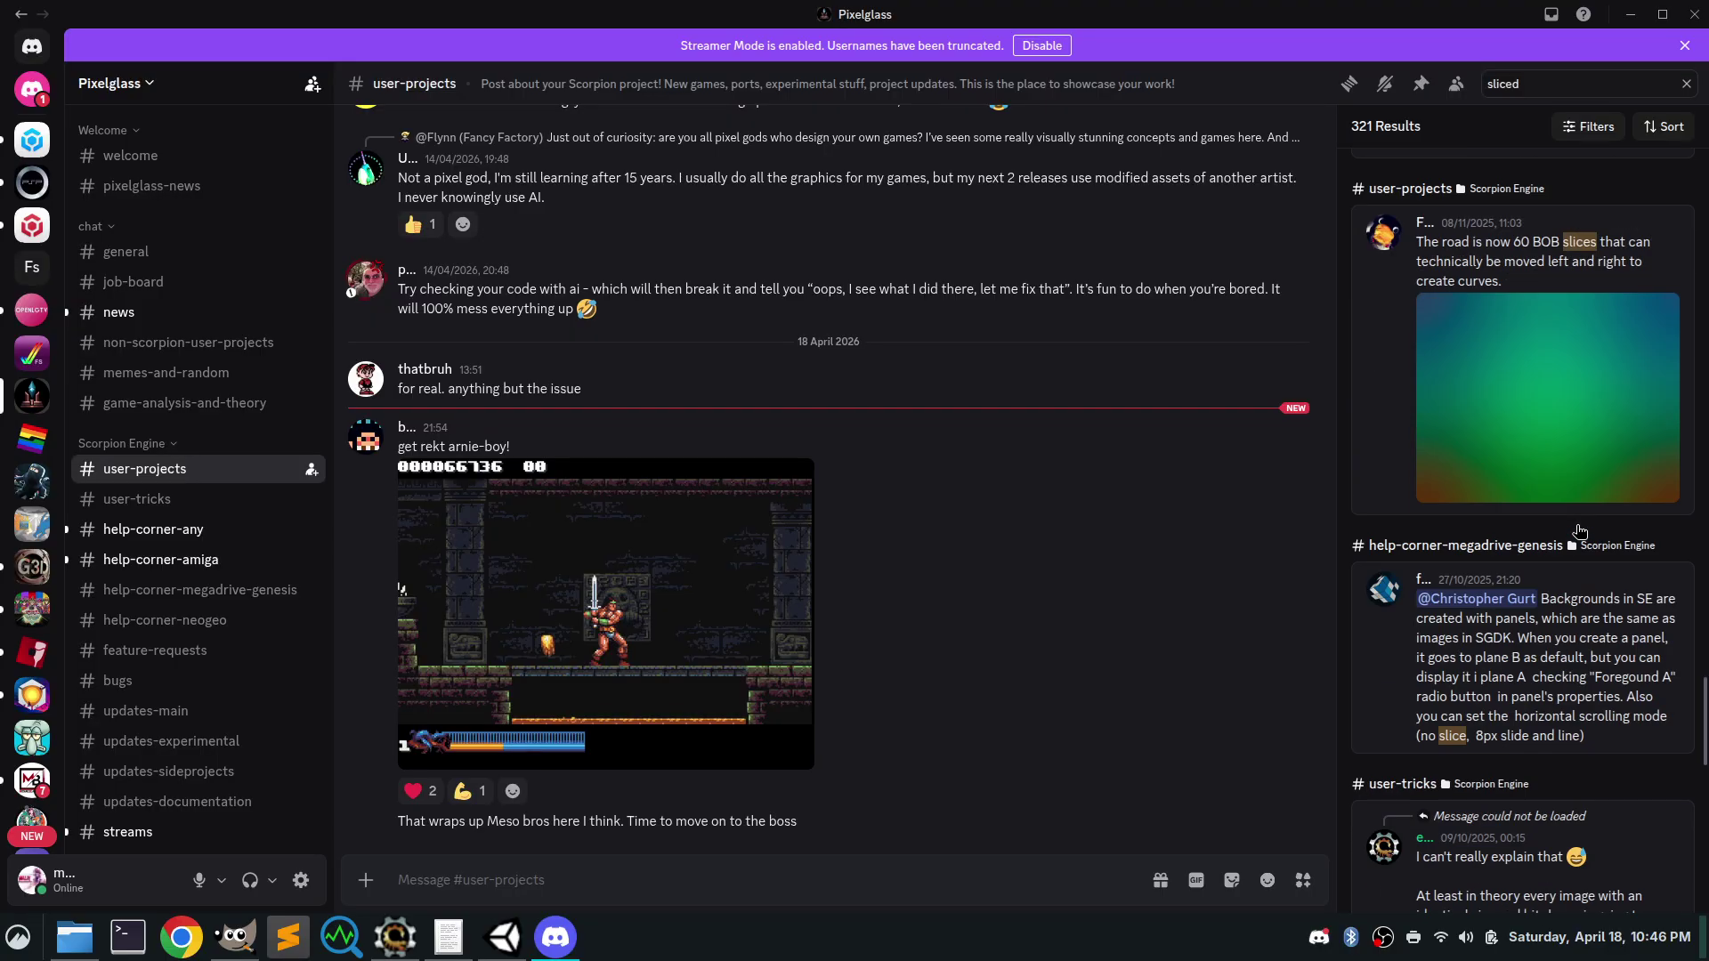
scroll(1577, 531, "down", 15)
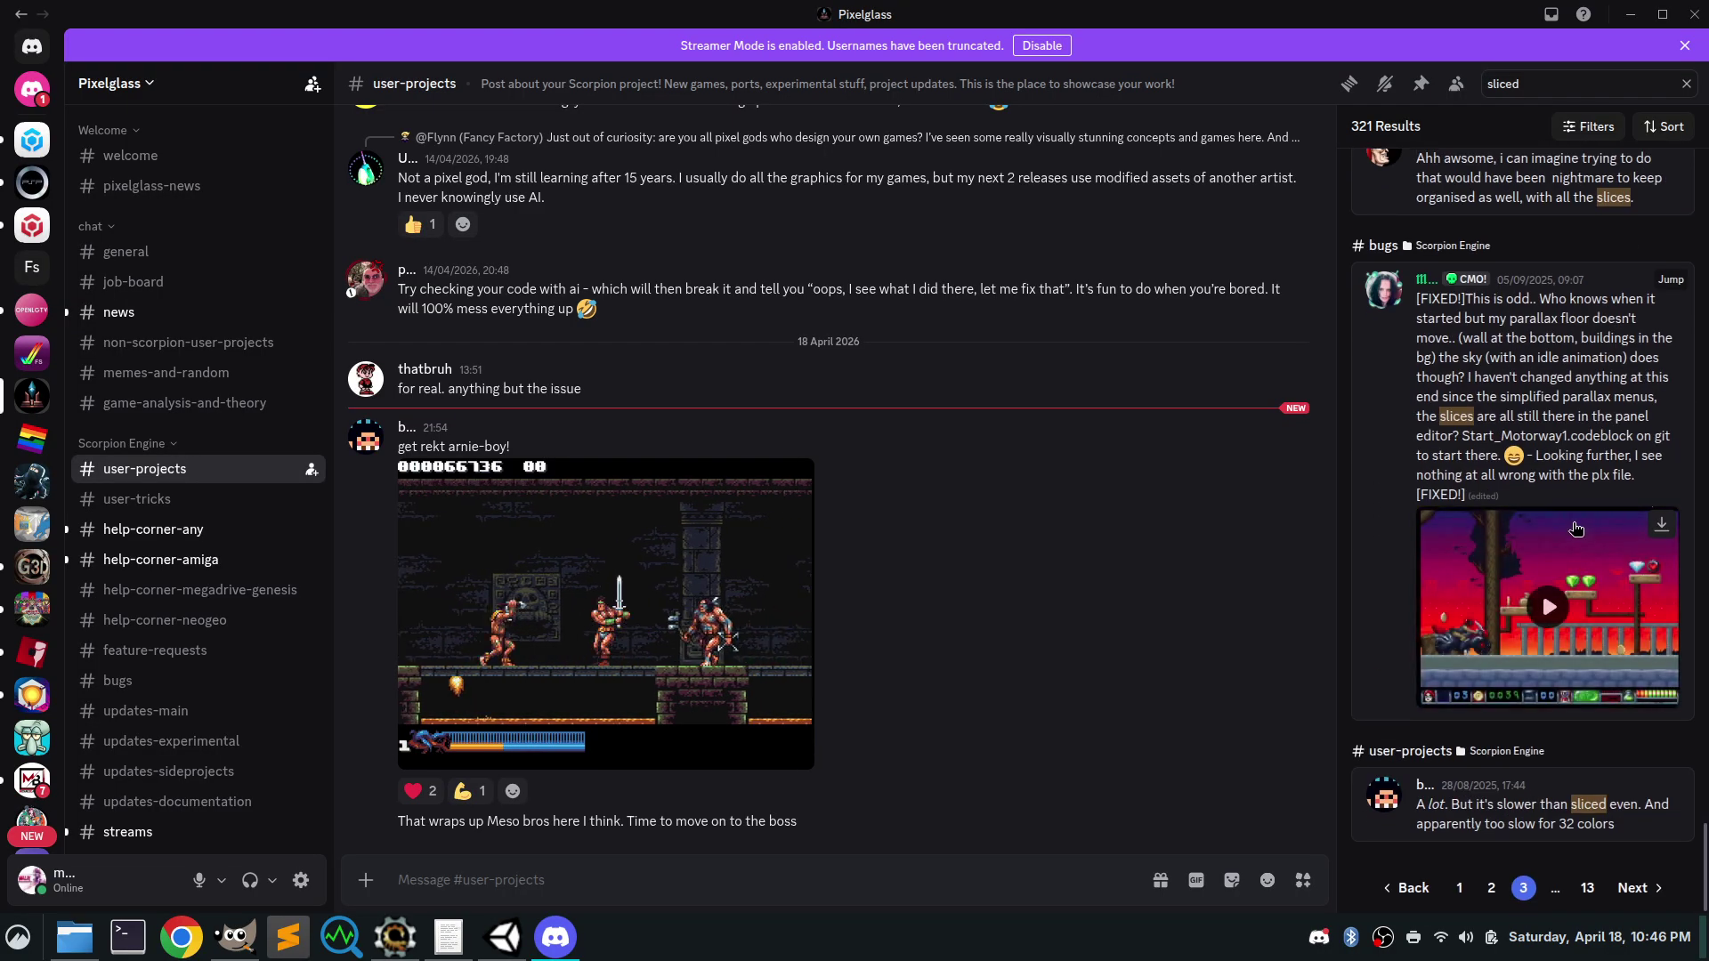
left_click(1637, 887)
scroll(1573, 501, "down", 15)
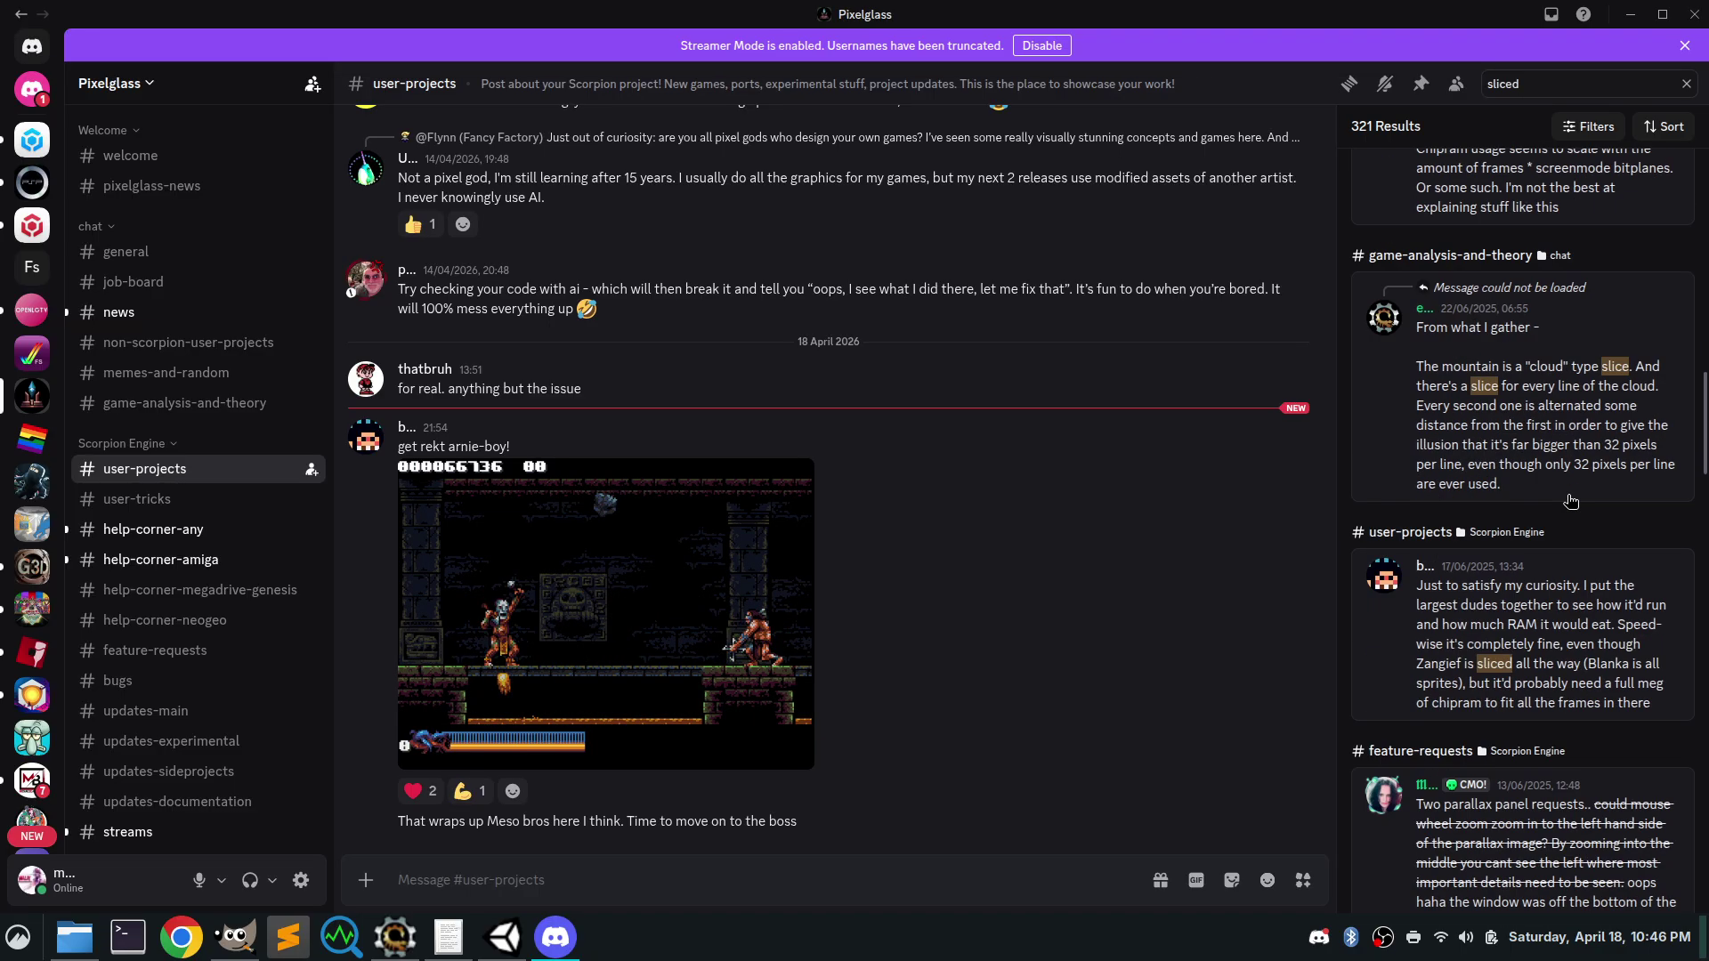
scroll(1573, 501, "down", 10)
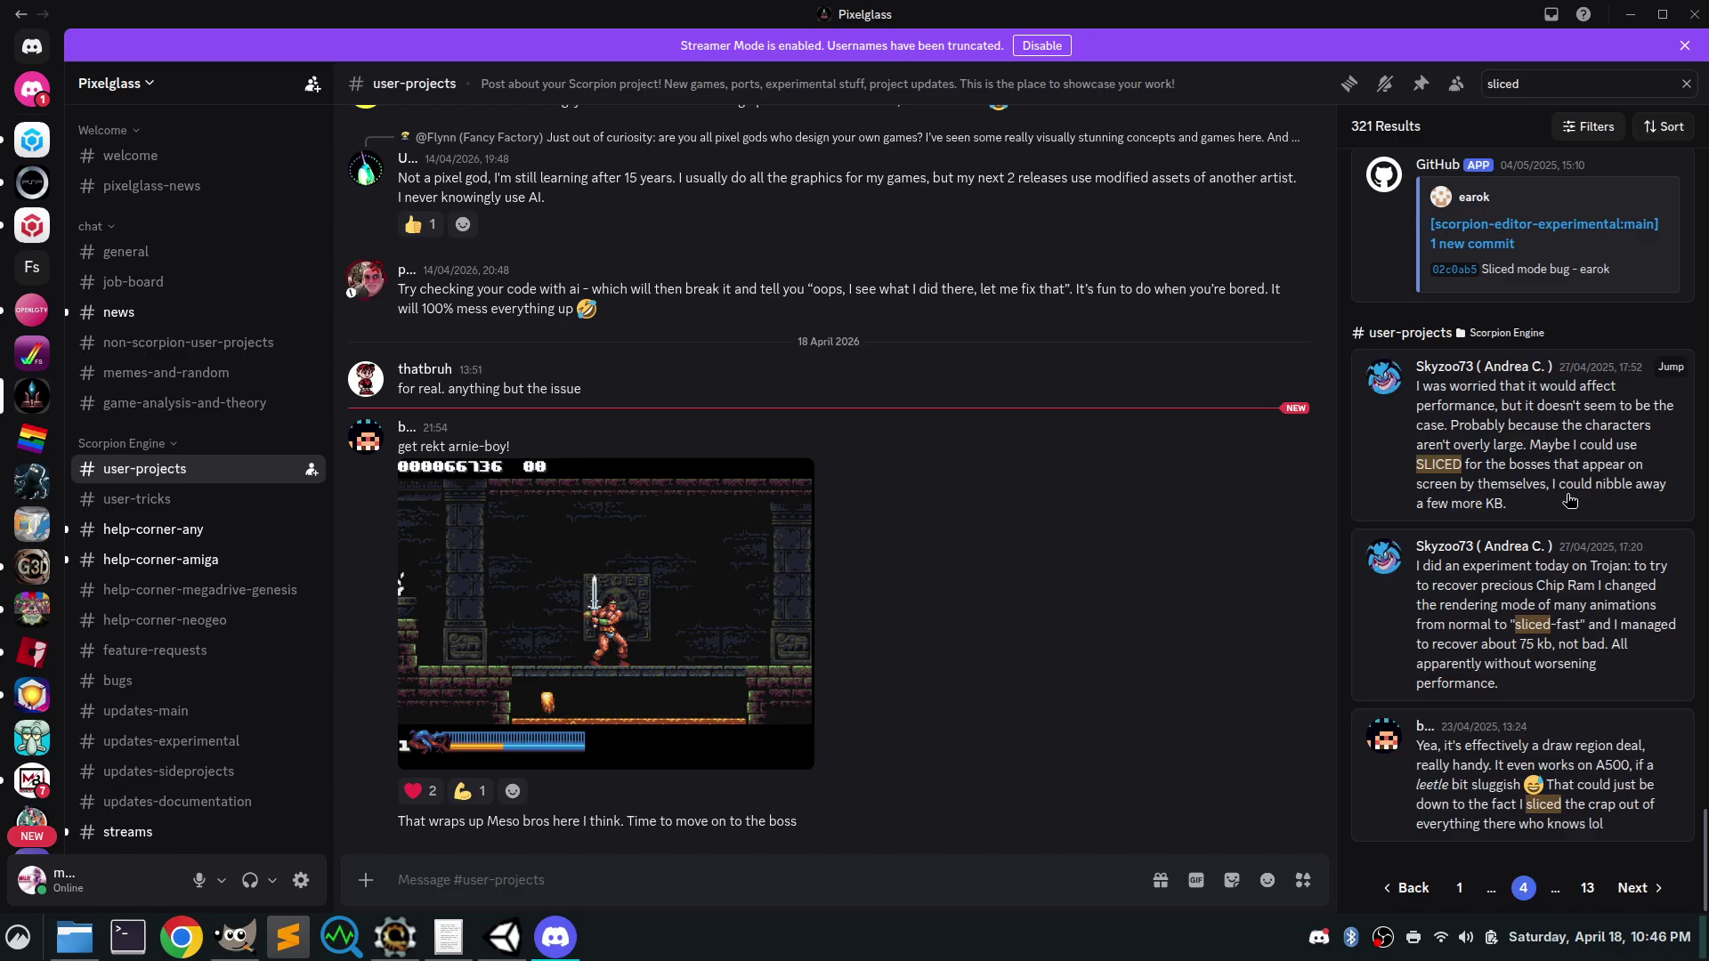
On the fifth results page, find the fighter sprite image divided by red boxes, view it enlarged and close it
left_click(1631, 889)
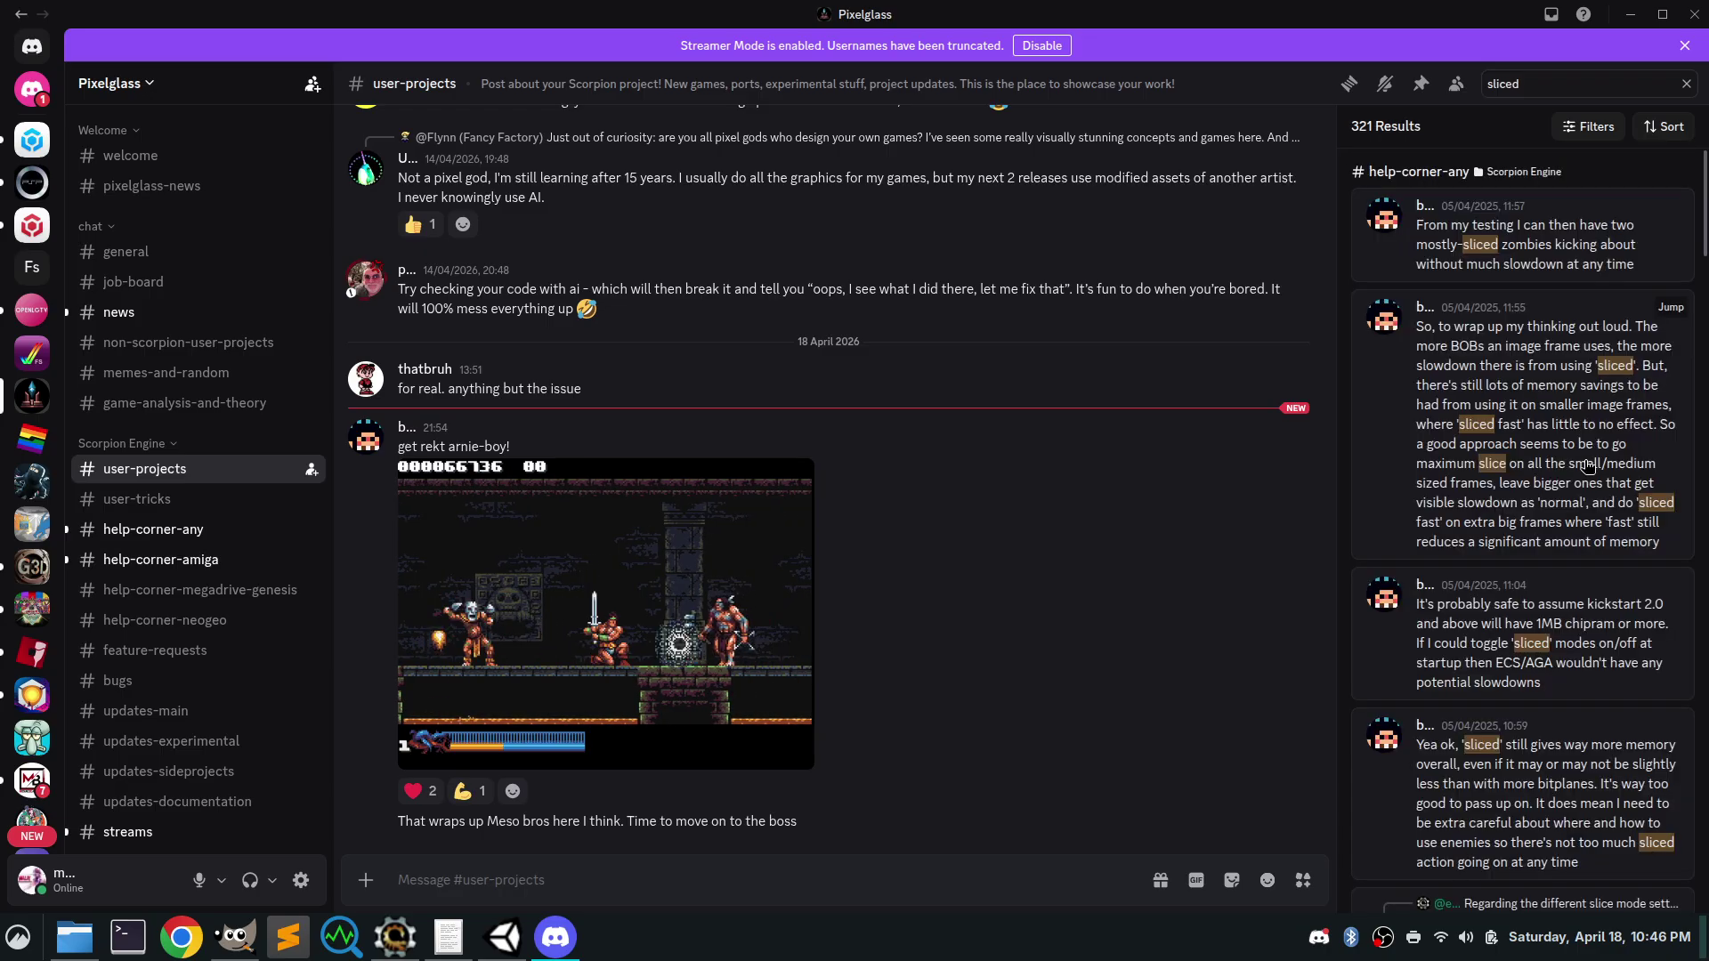
scroll(1574, 481, "down", 10)
scroll(1572, 480, "down", 5)
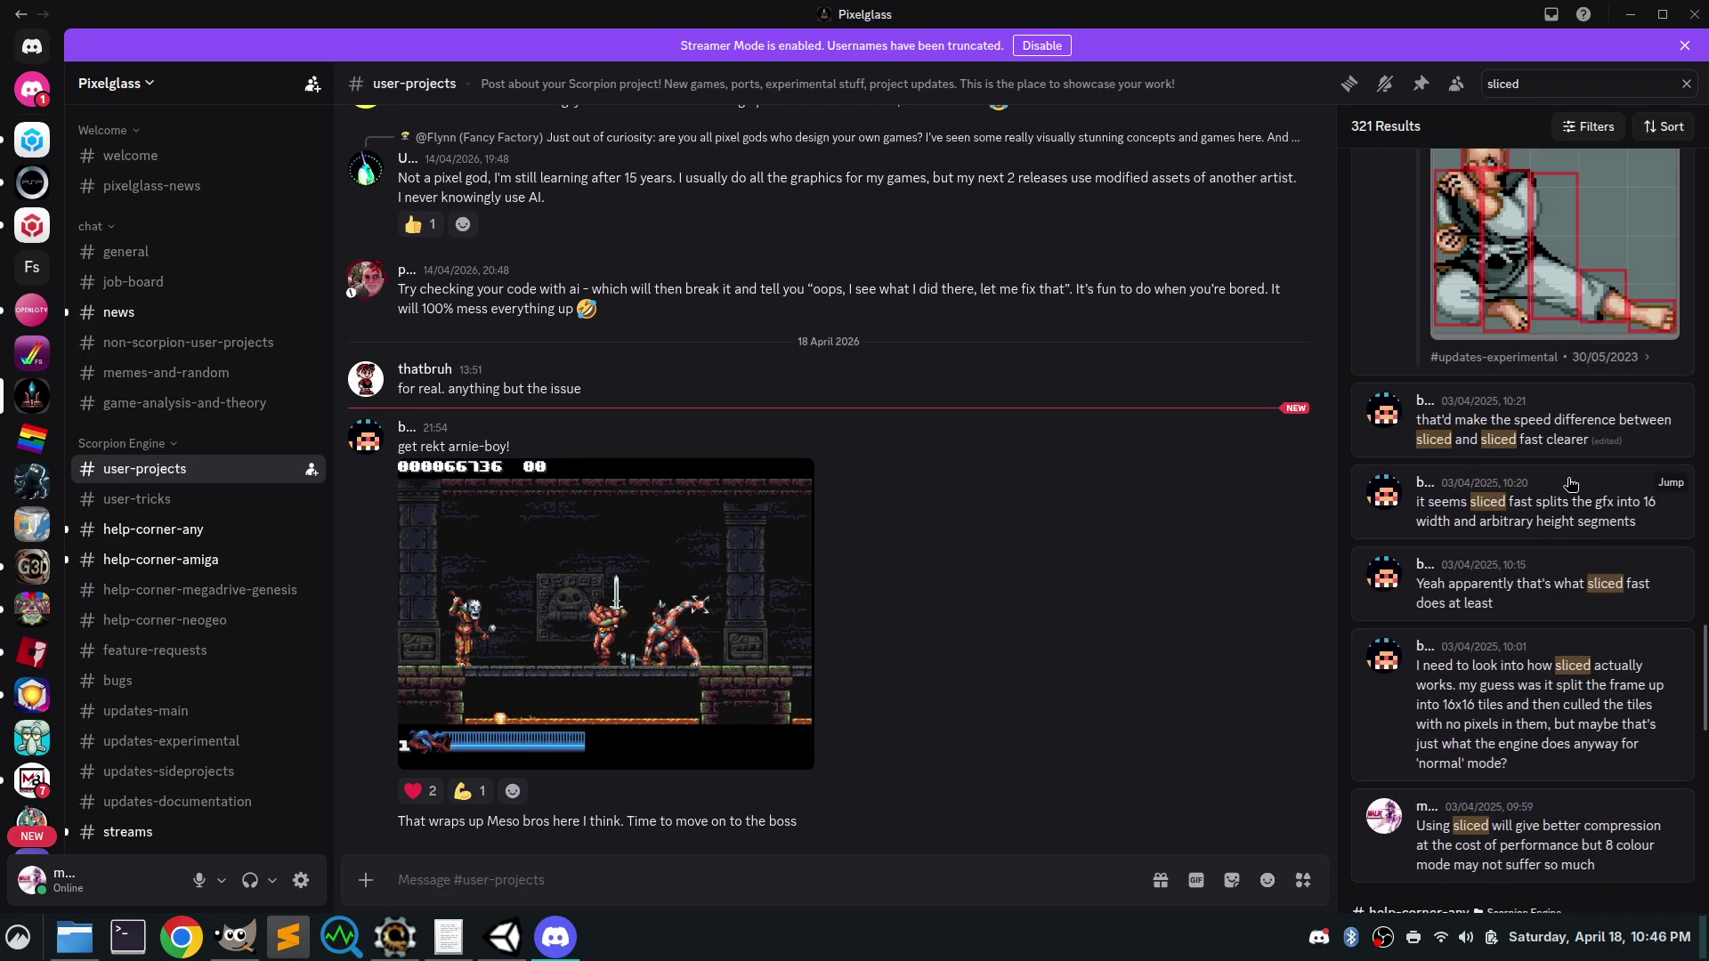
scroll(1609, 505, "up", 4)
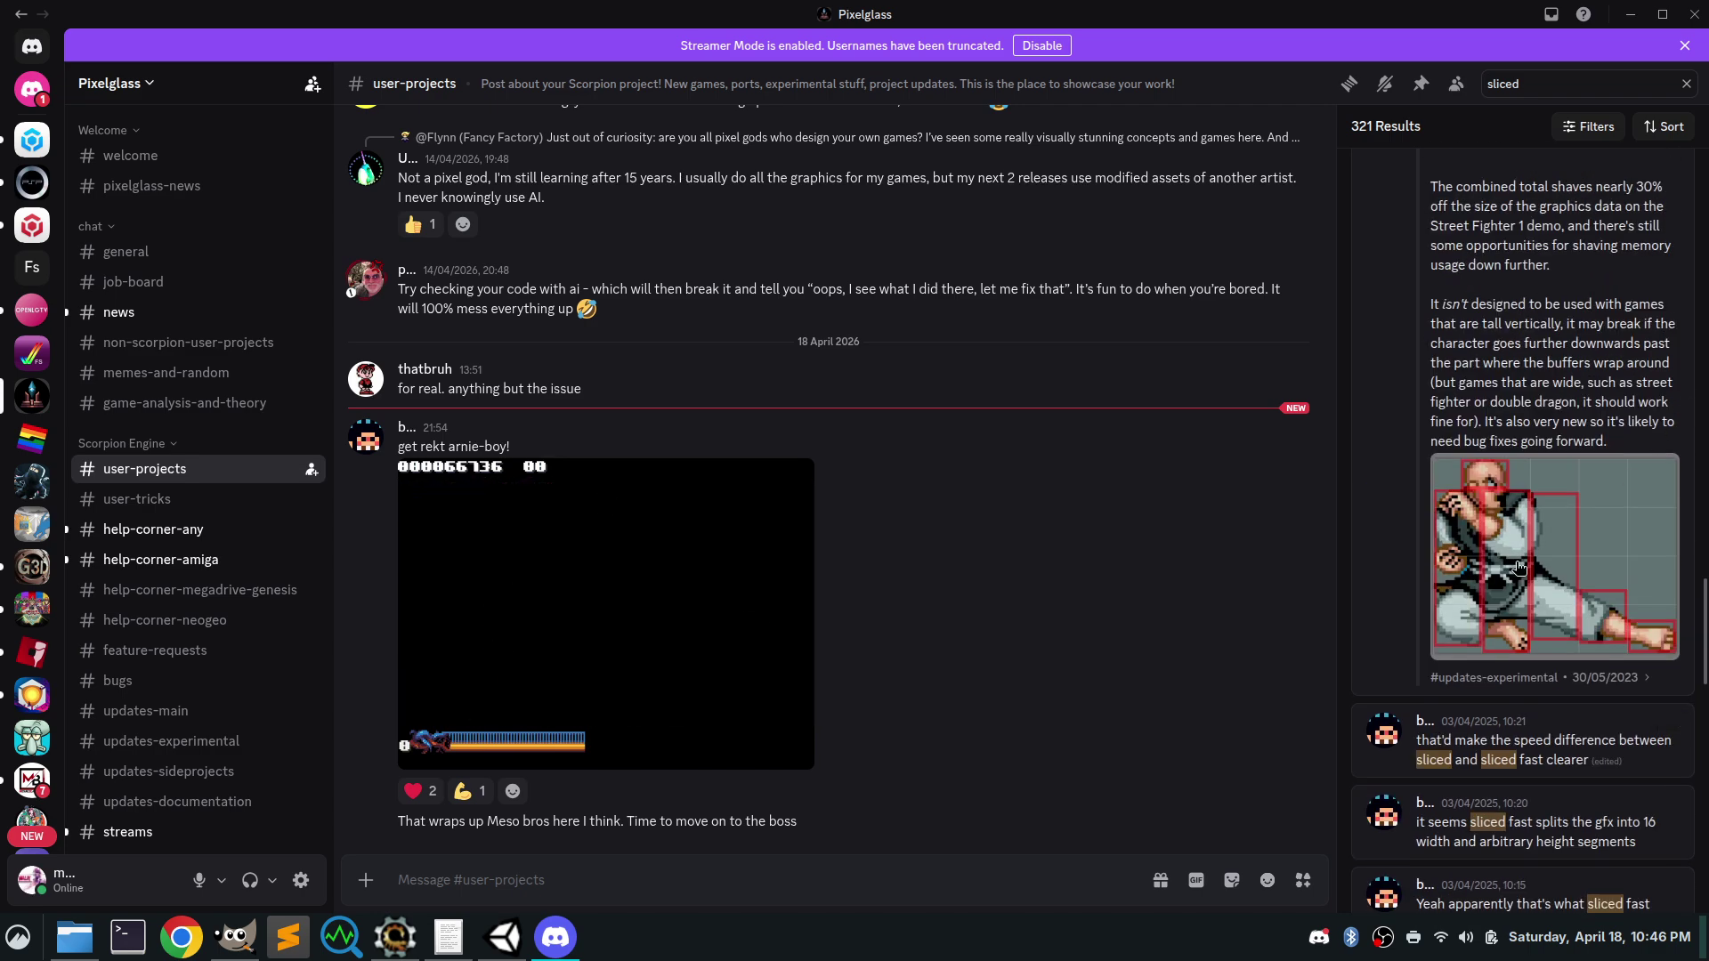
left_click(1504, 583)
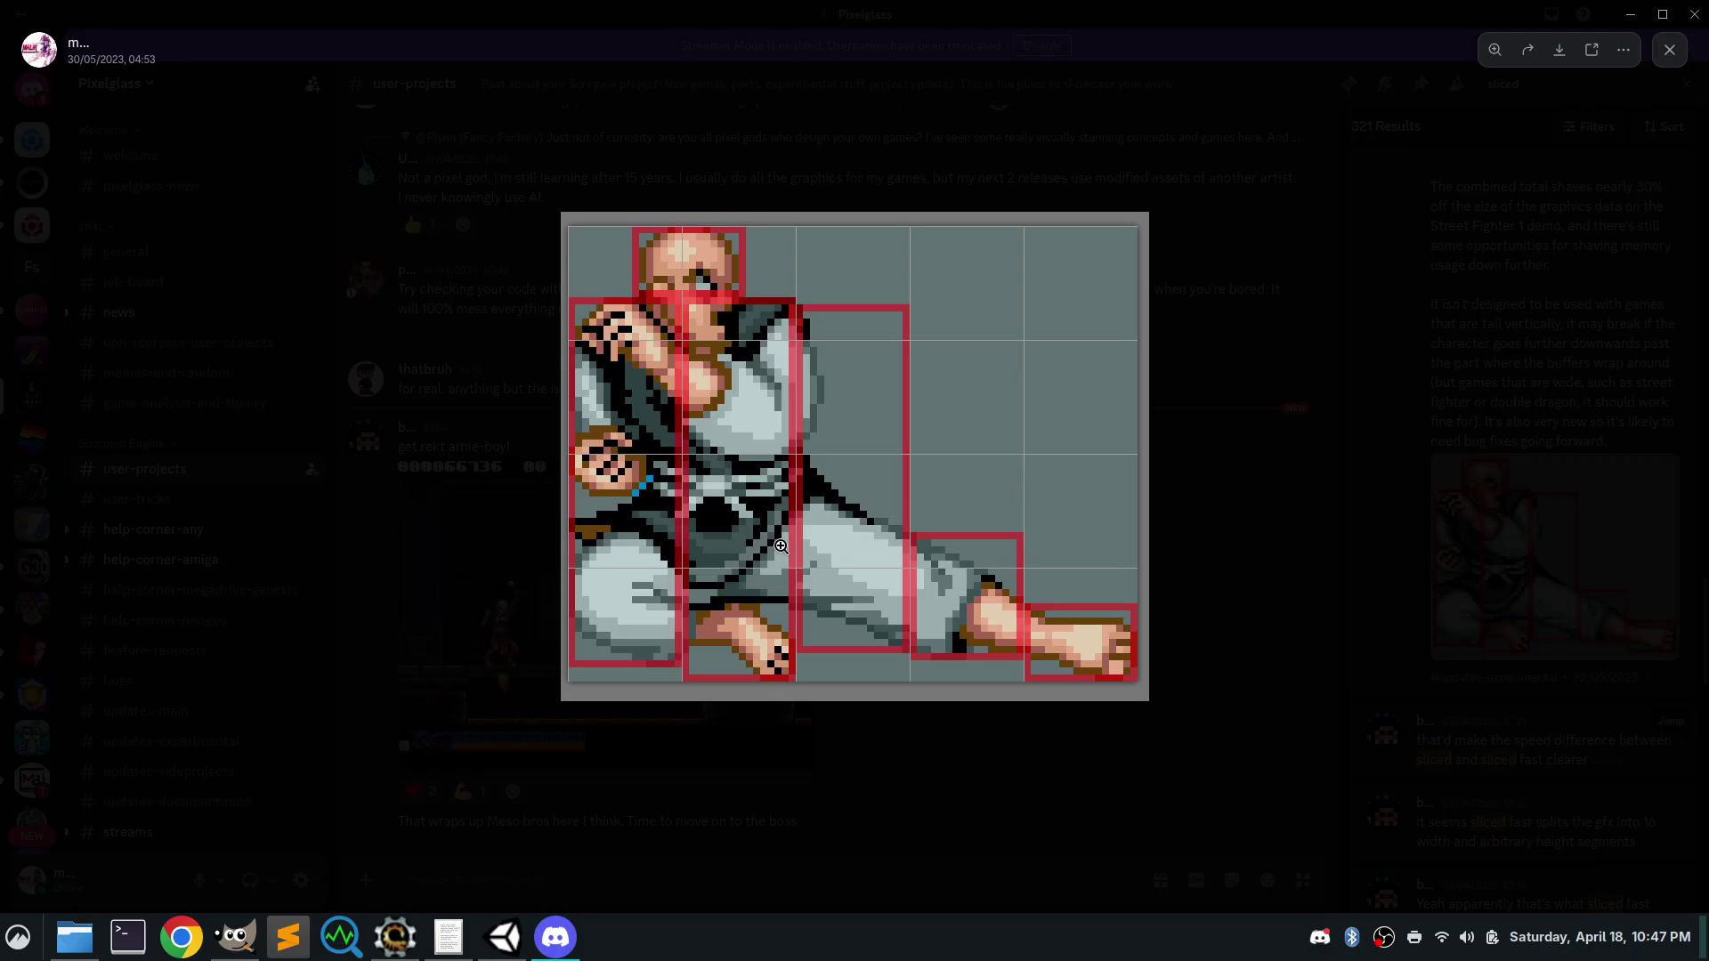
left_click(1669, 50)
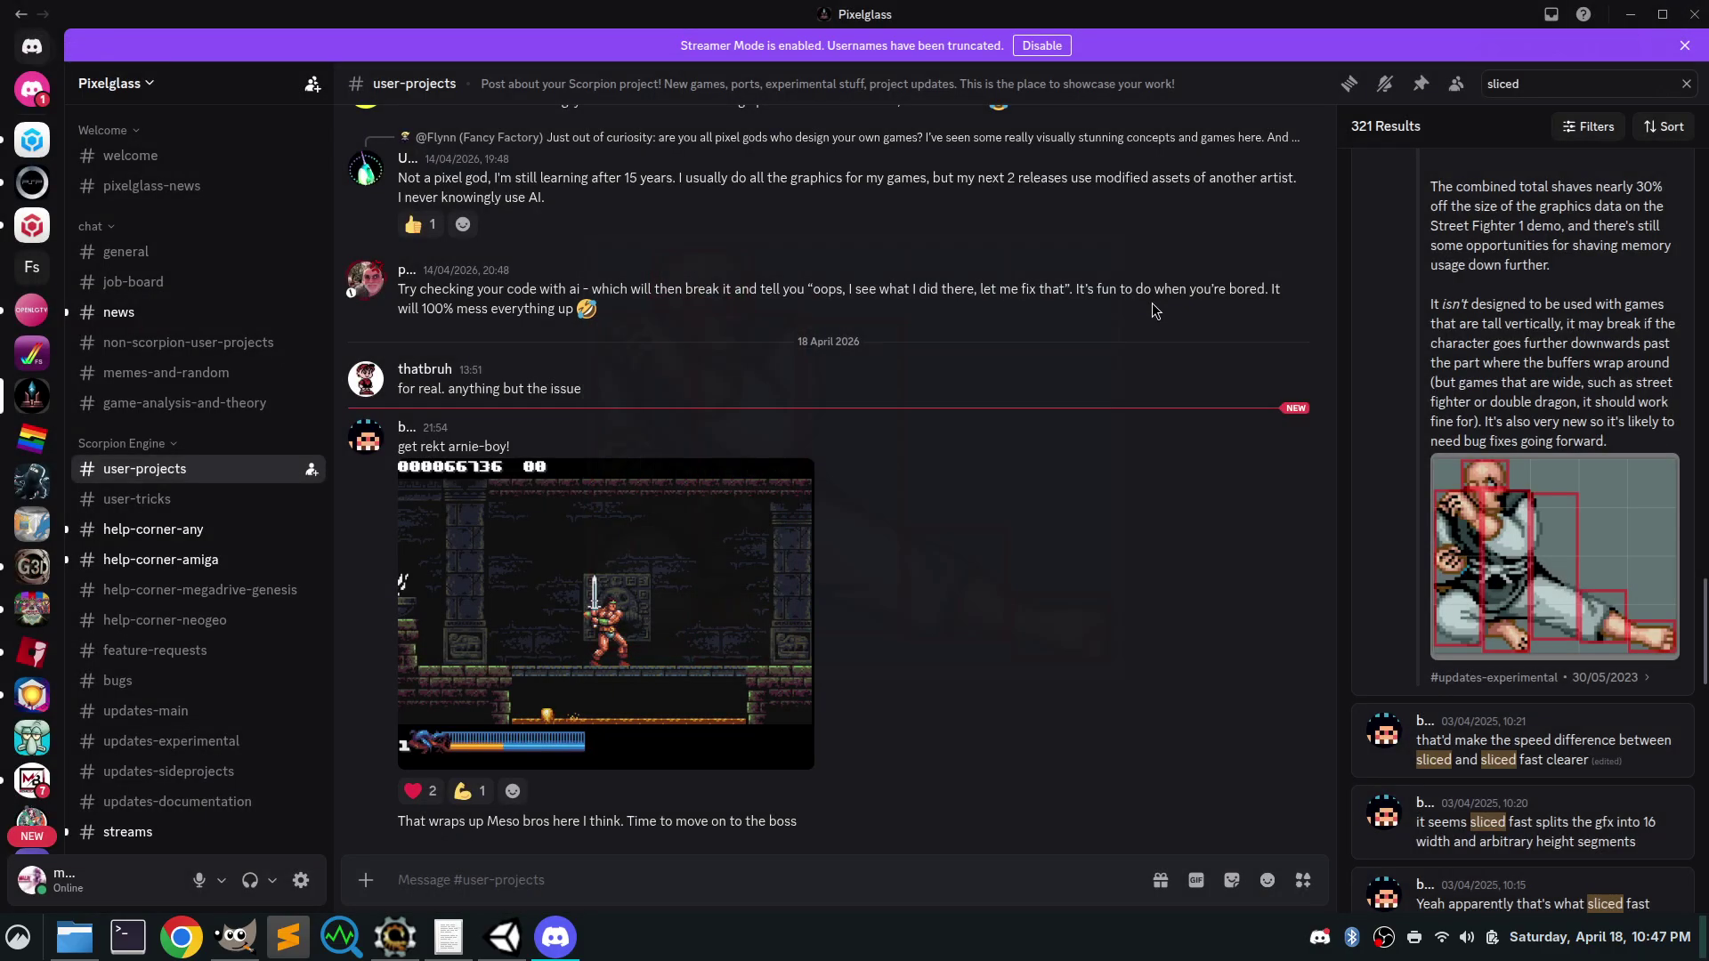
Switch to Scorpion Editor and compare the sliced and RetroAnimator descriptions in the ryu_fall_r animation's render types
left_click(416, 939)
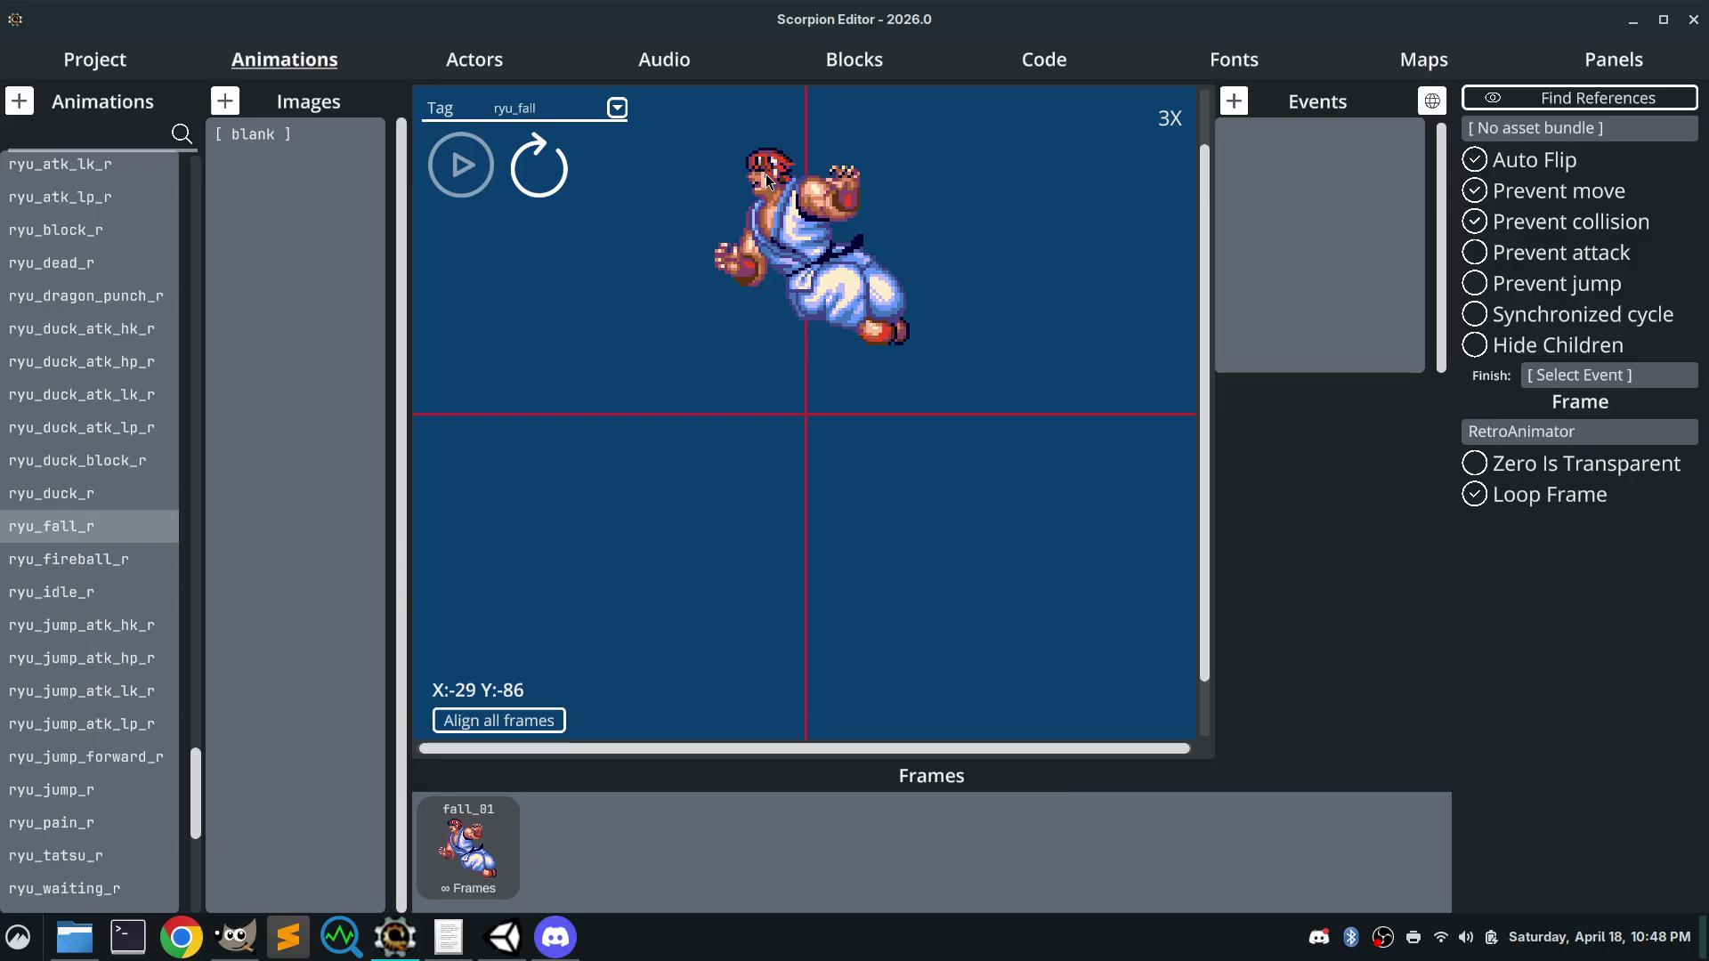
left_click(1513, 429)
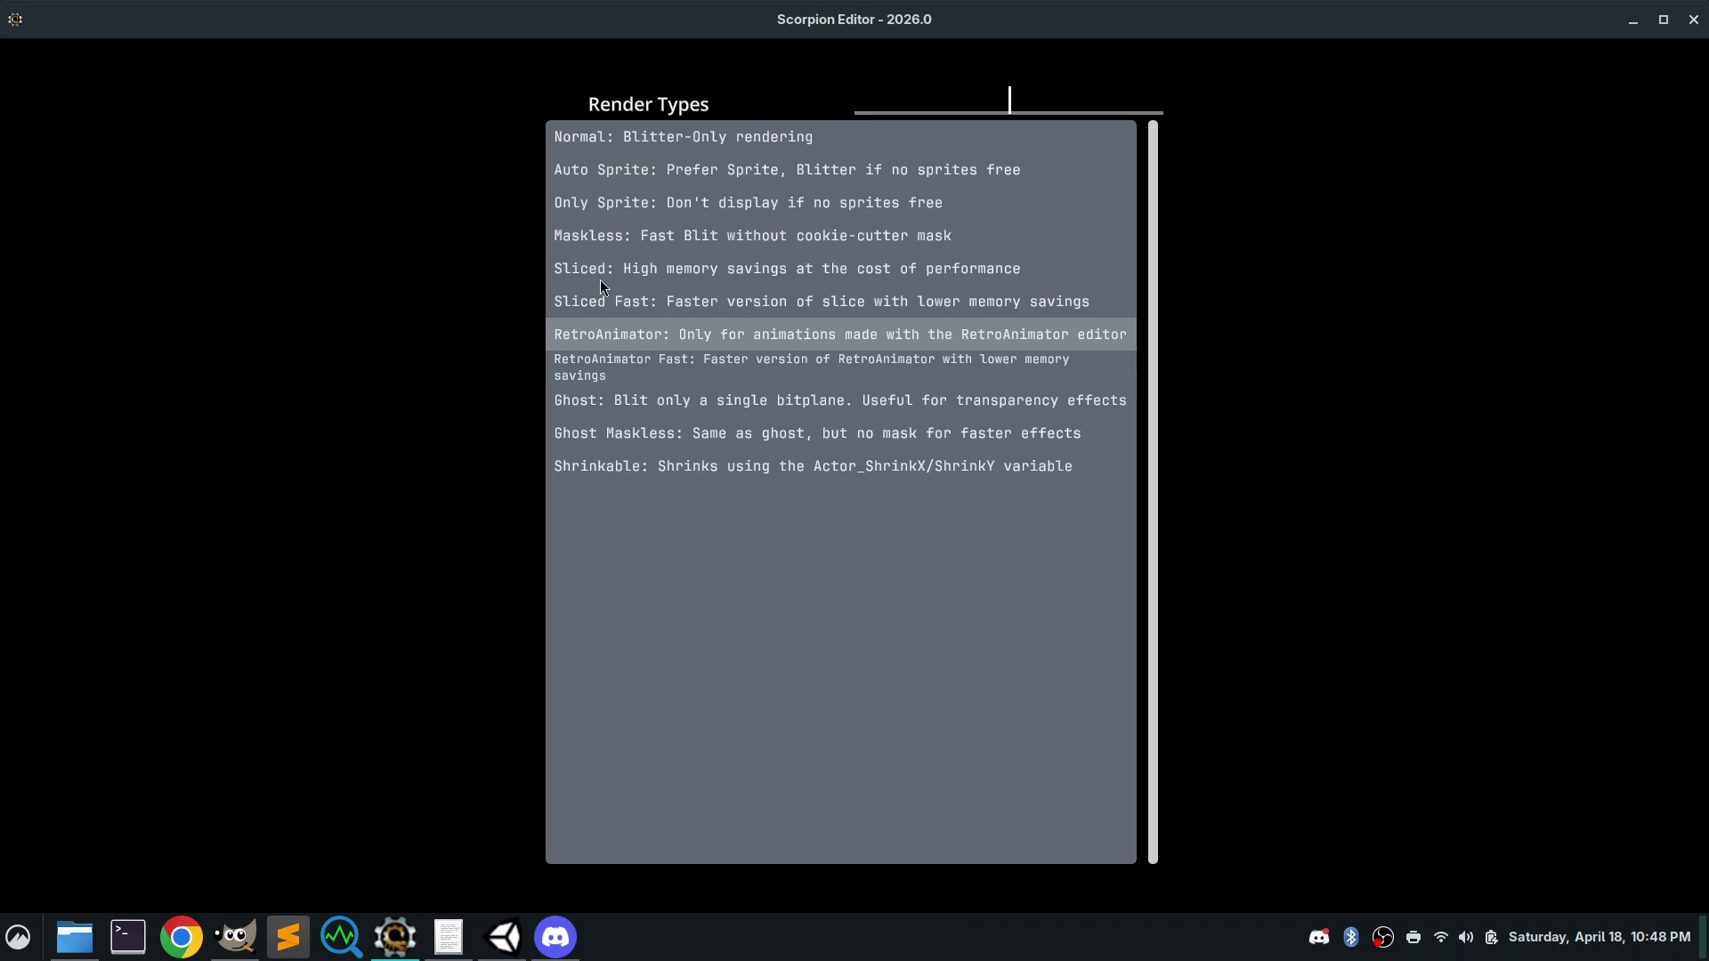
left_click(1314, 370)
Copy the red-boxed fighter image from Discord and paste it into GIMP as a new image
key("alt+Tab")
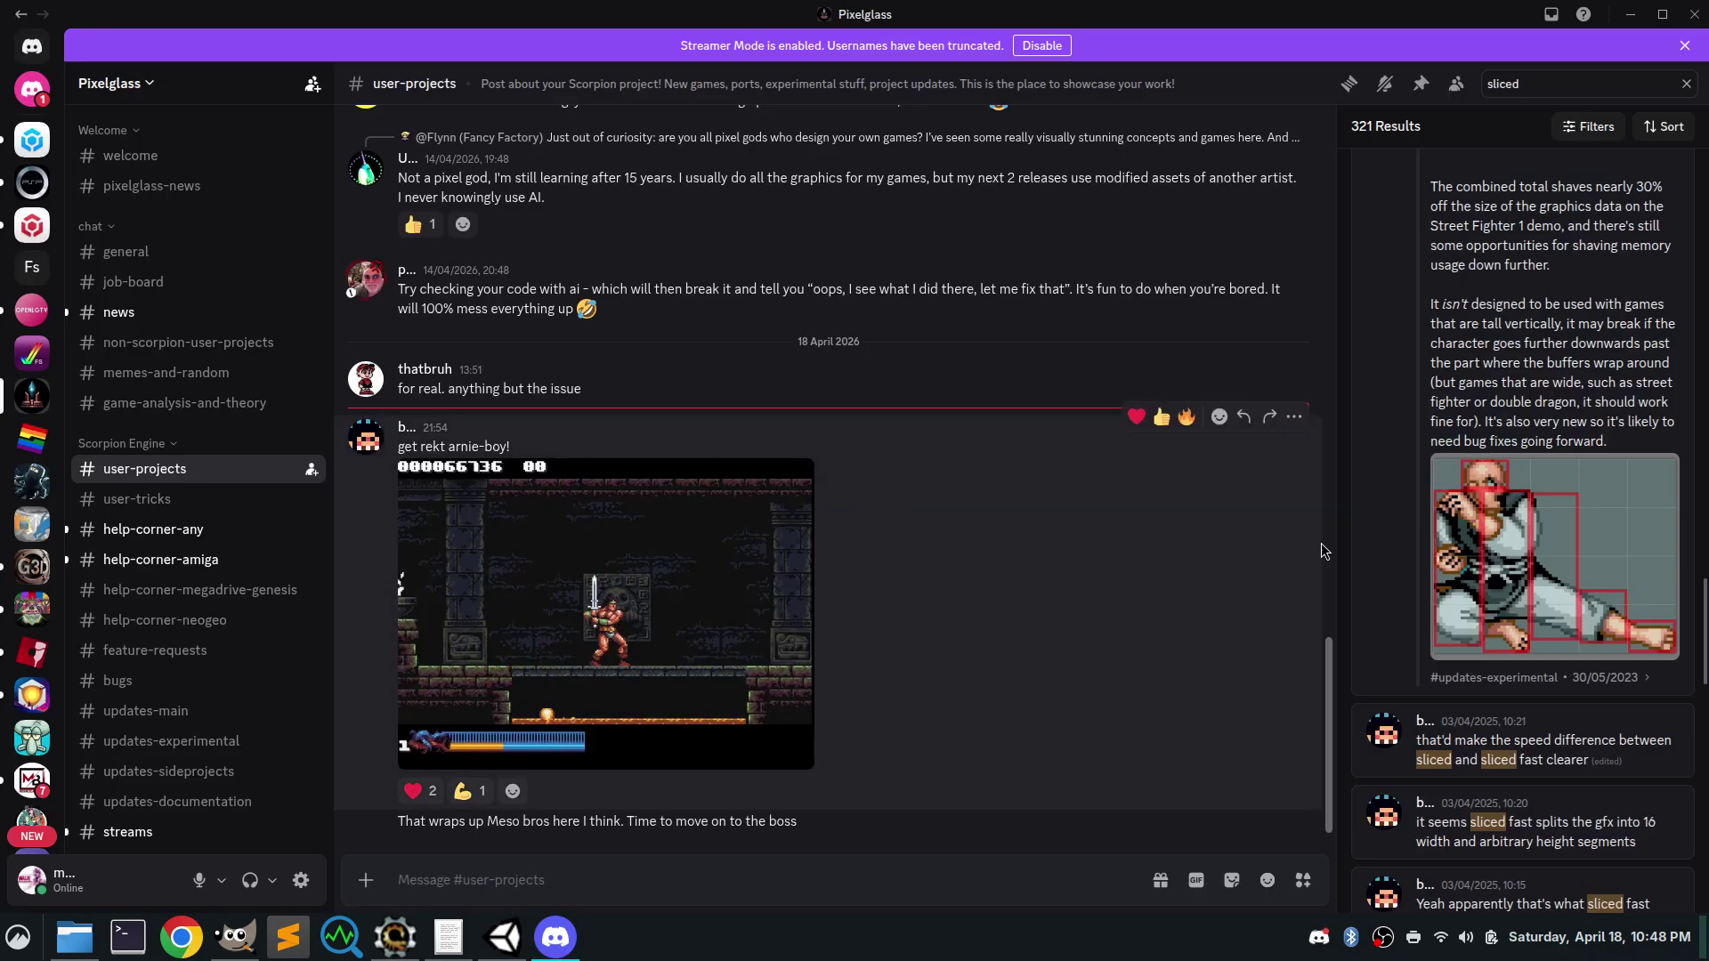
left_click(1513, 560)
right_click(737, 462)
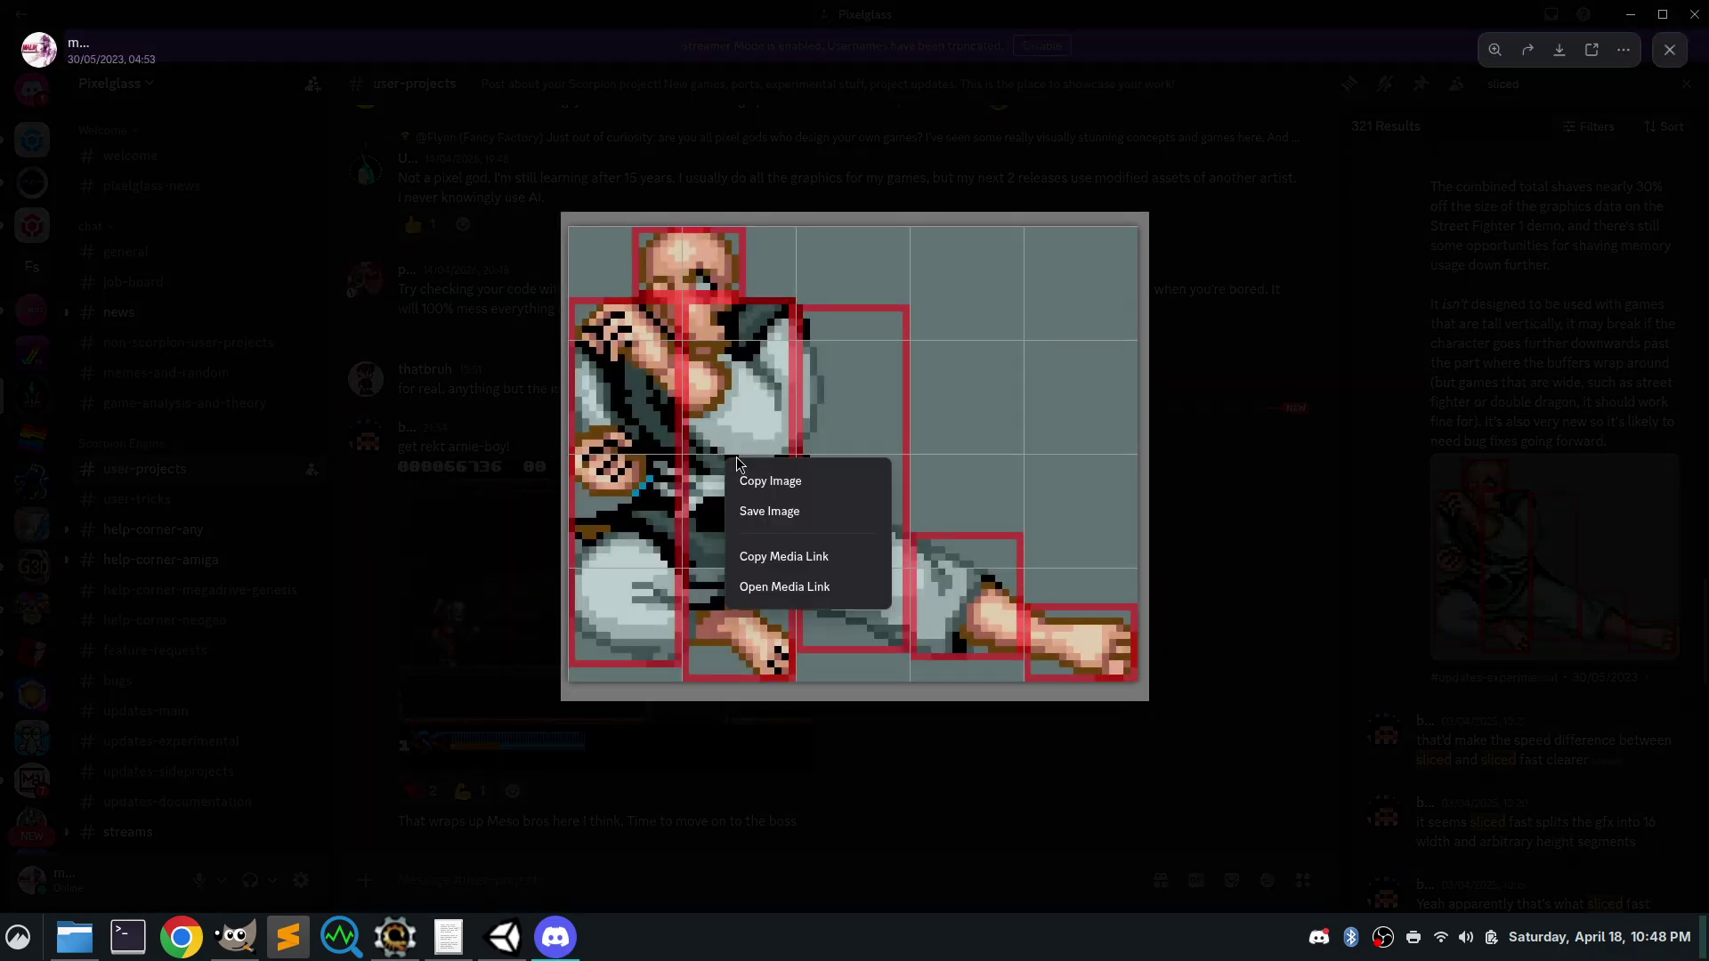
left_click(824, 485)
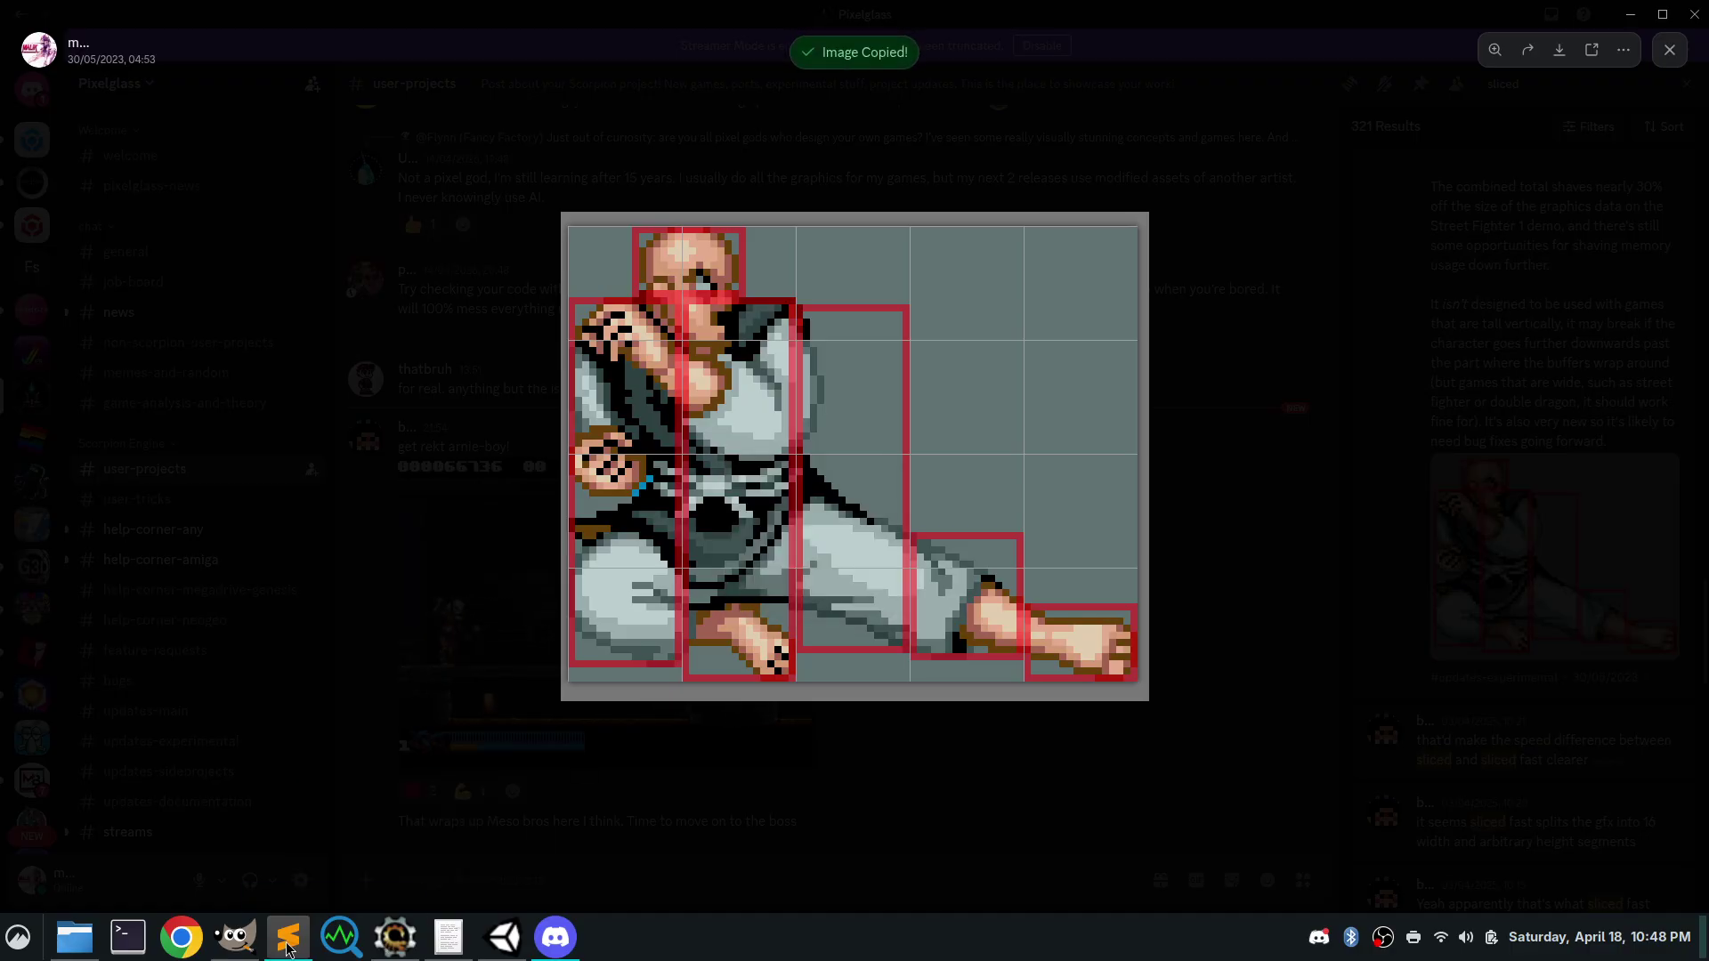
left_click(236, 939)
key("ctrl+shift+v")
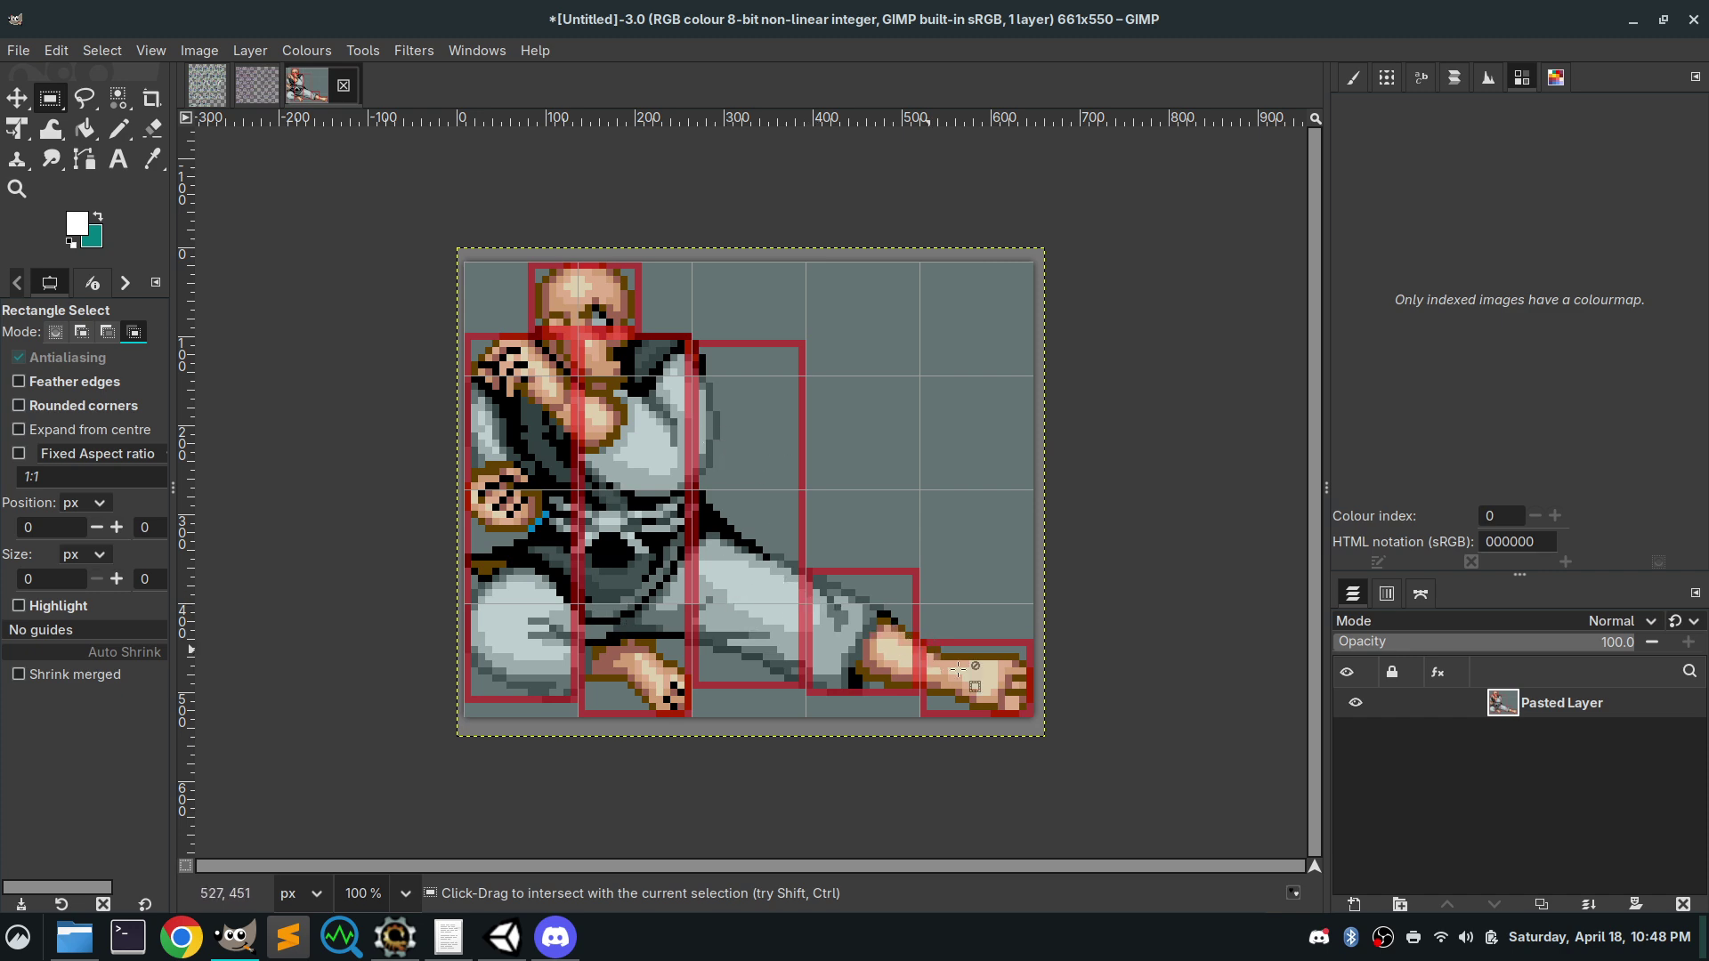
View the ryu_recolour sprite sheet in GIMP, then minimise GIMP and close the enlarged image in Discord
left_click(267, 89)
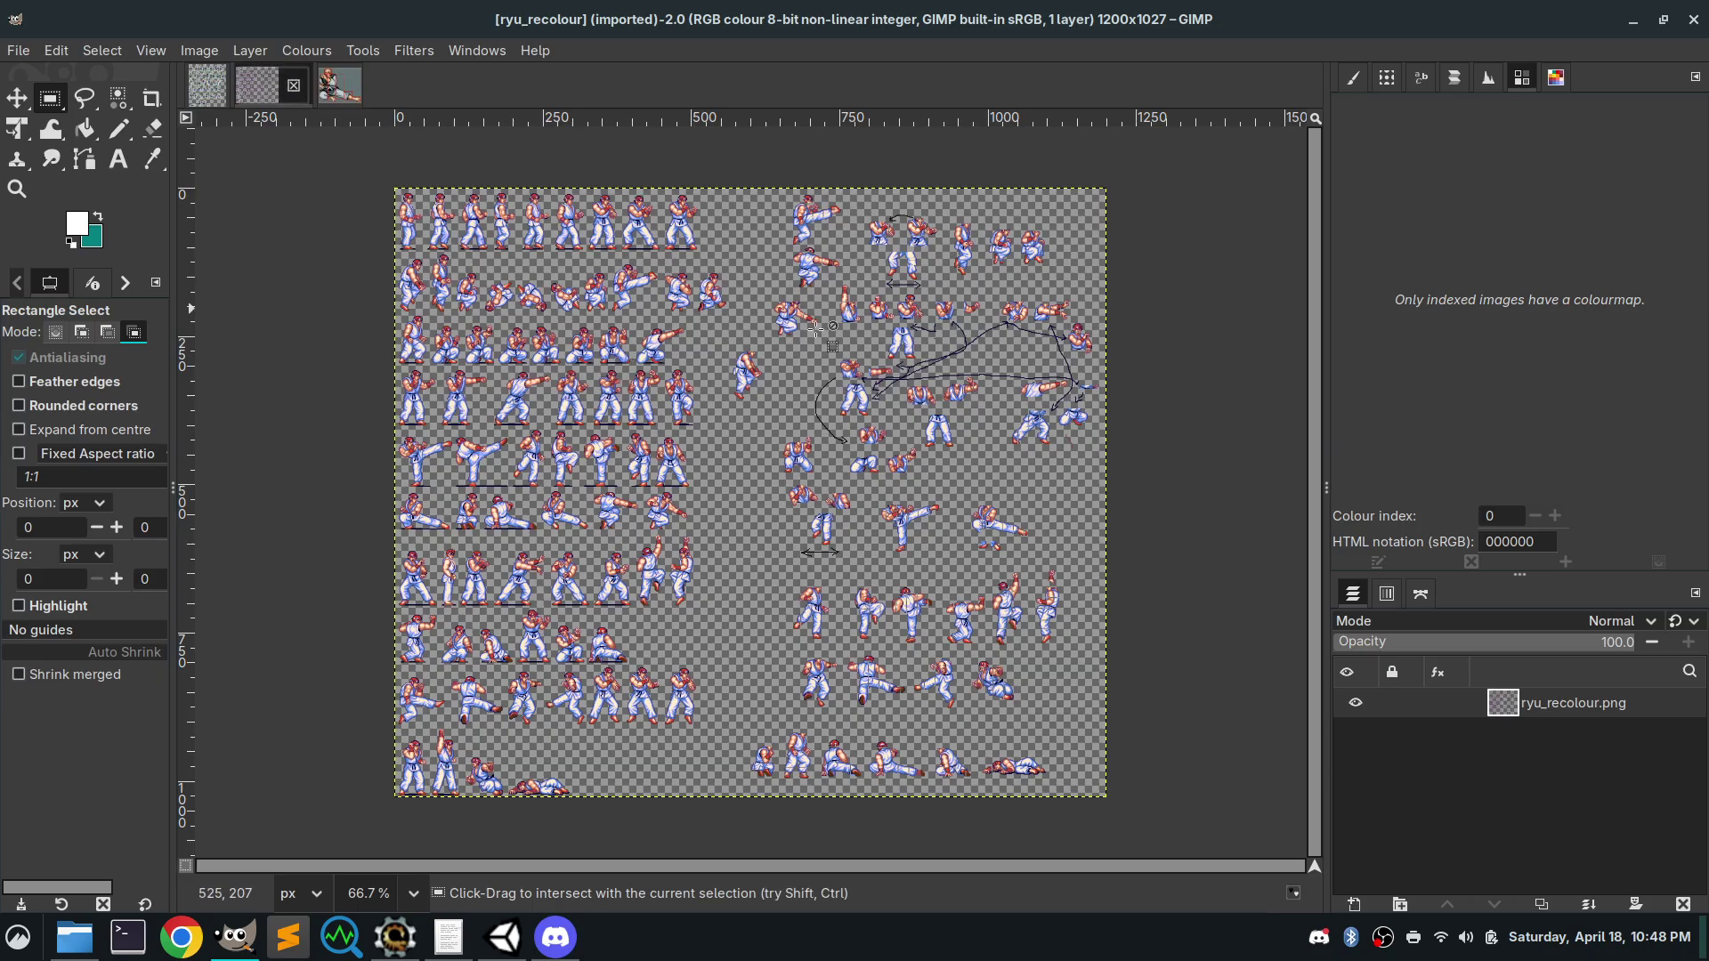
left_click(1633, 19)
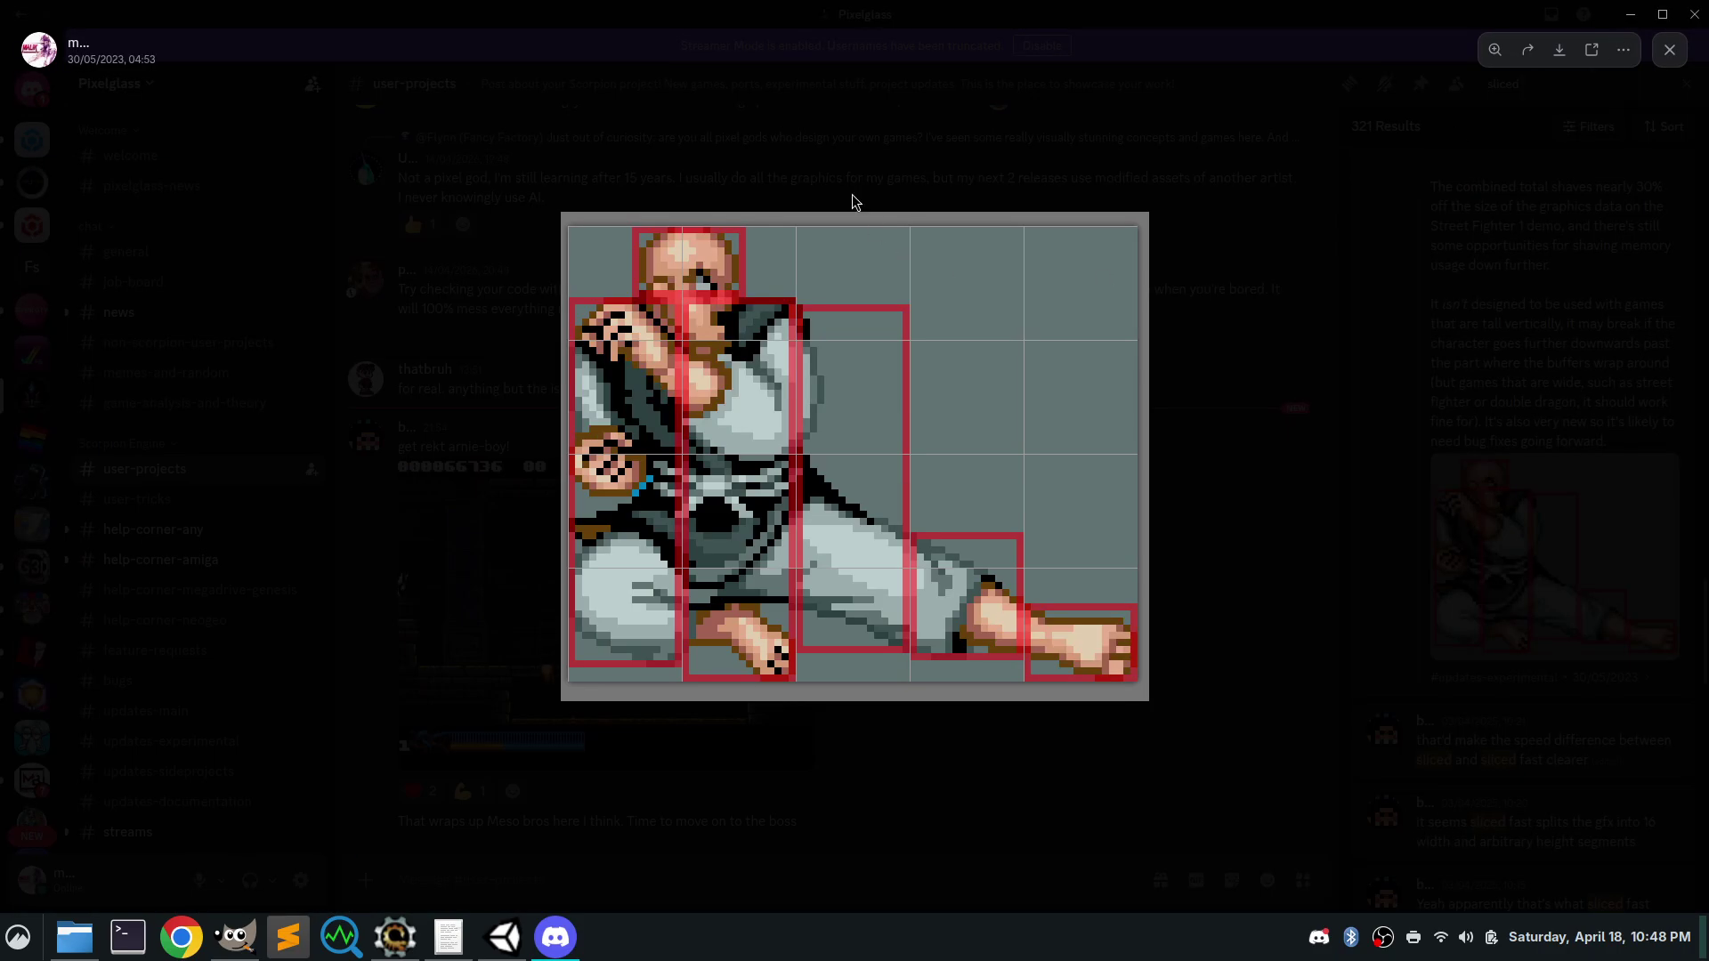
left_click(1460, 242)
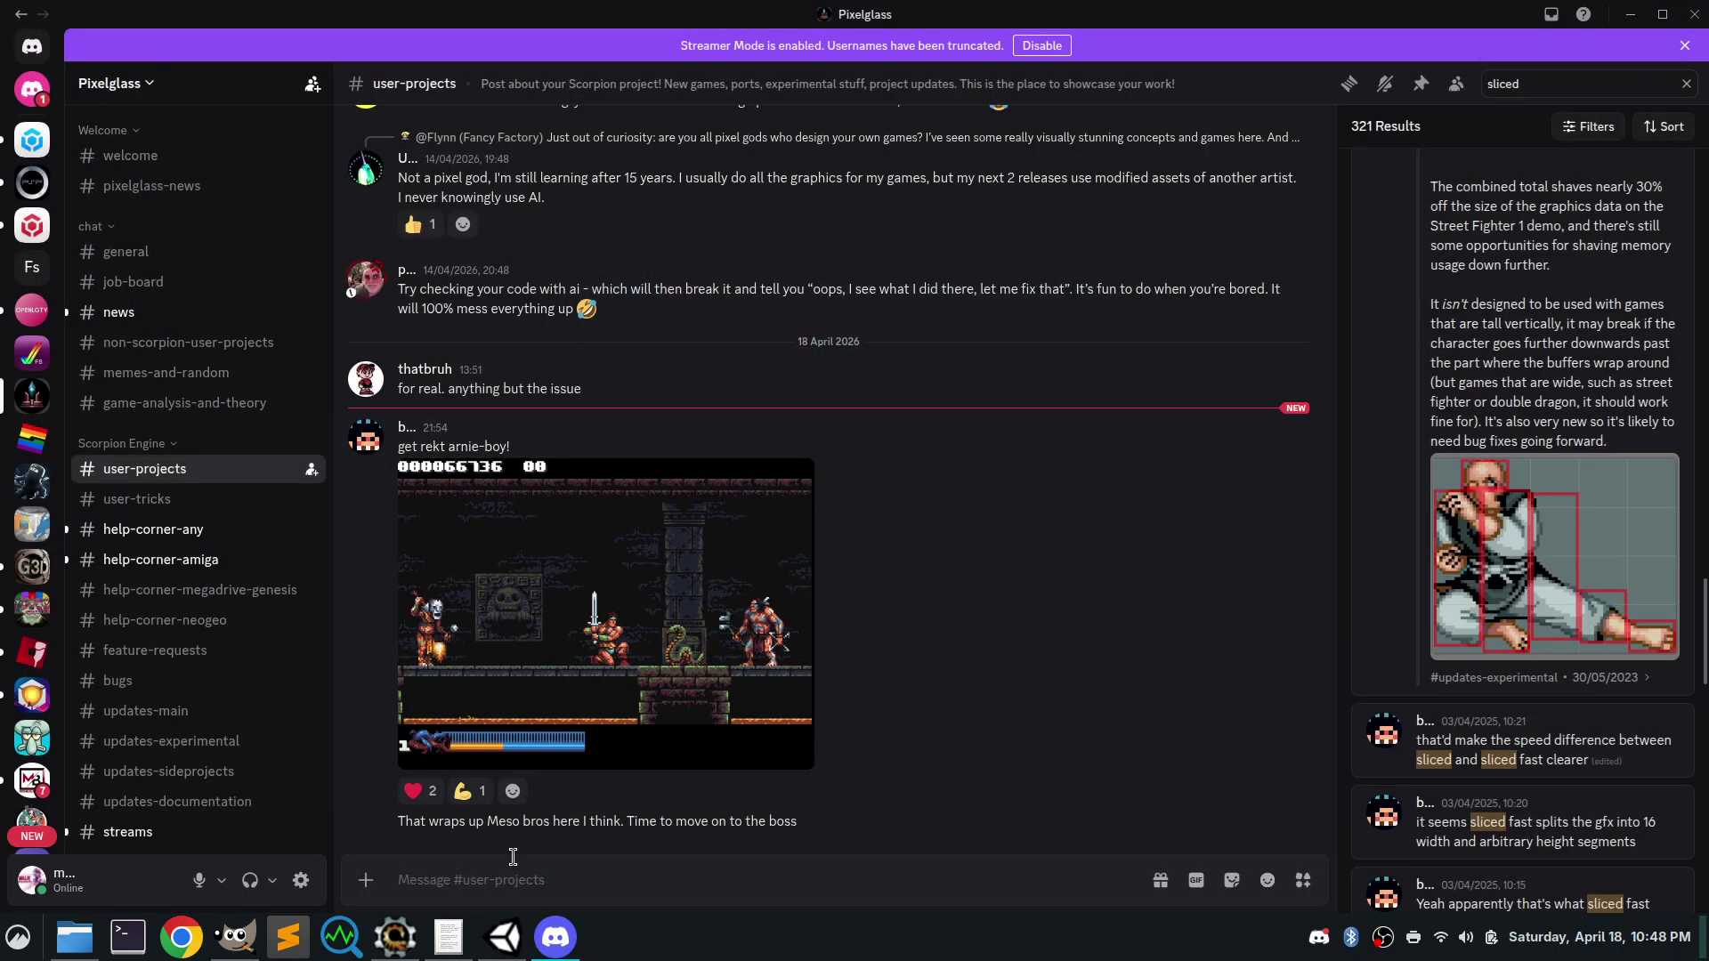
Switch to Open Retro Animator and view the shoryuken_01 and shoryuken_02 frames, bringing the whole shoryuken_02 figure into view
left_click(503, 937)
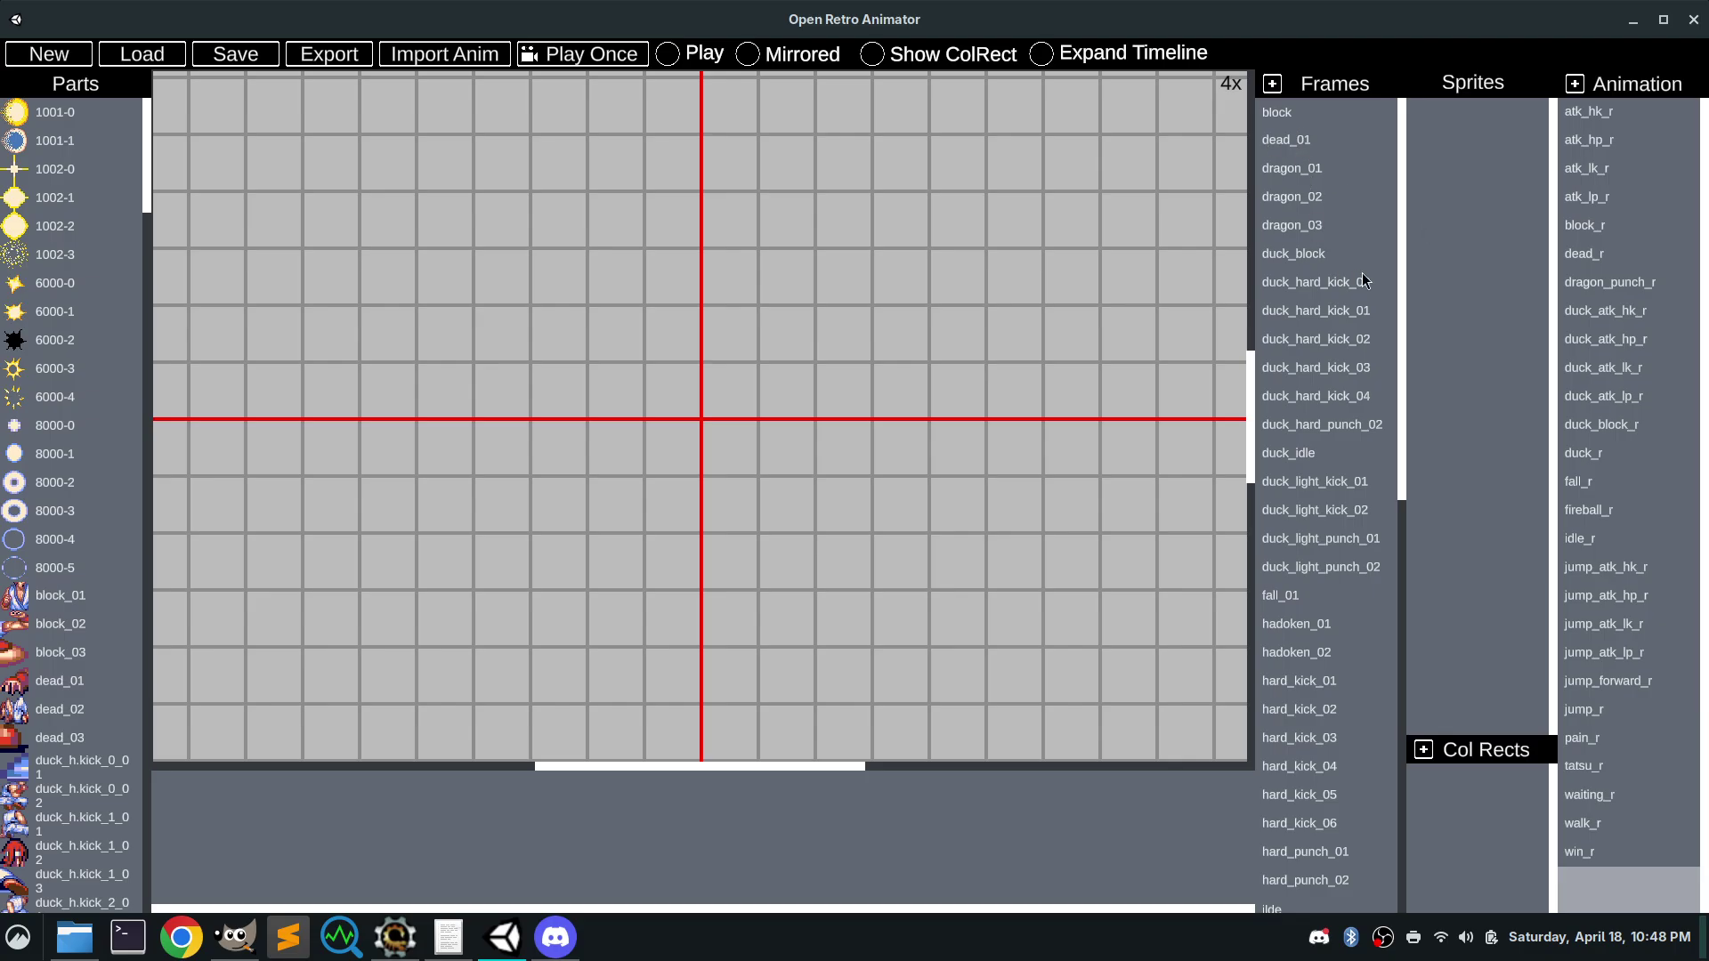
left_click_drag(1402, 246, 1391, 688)
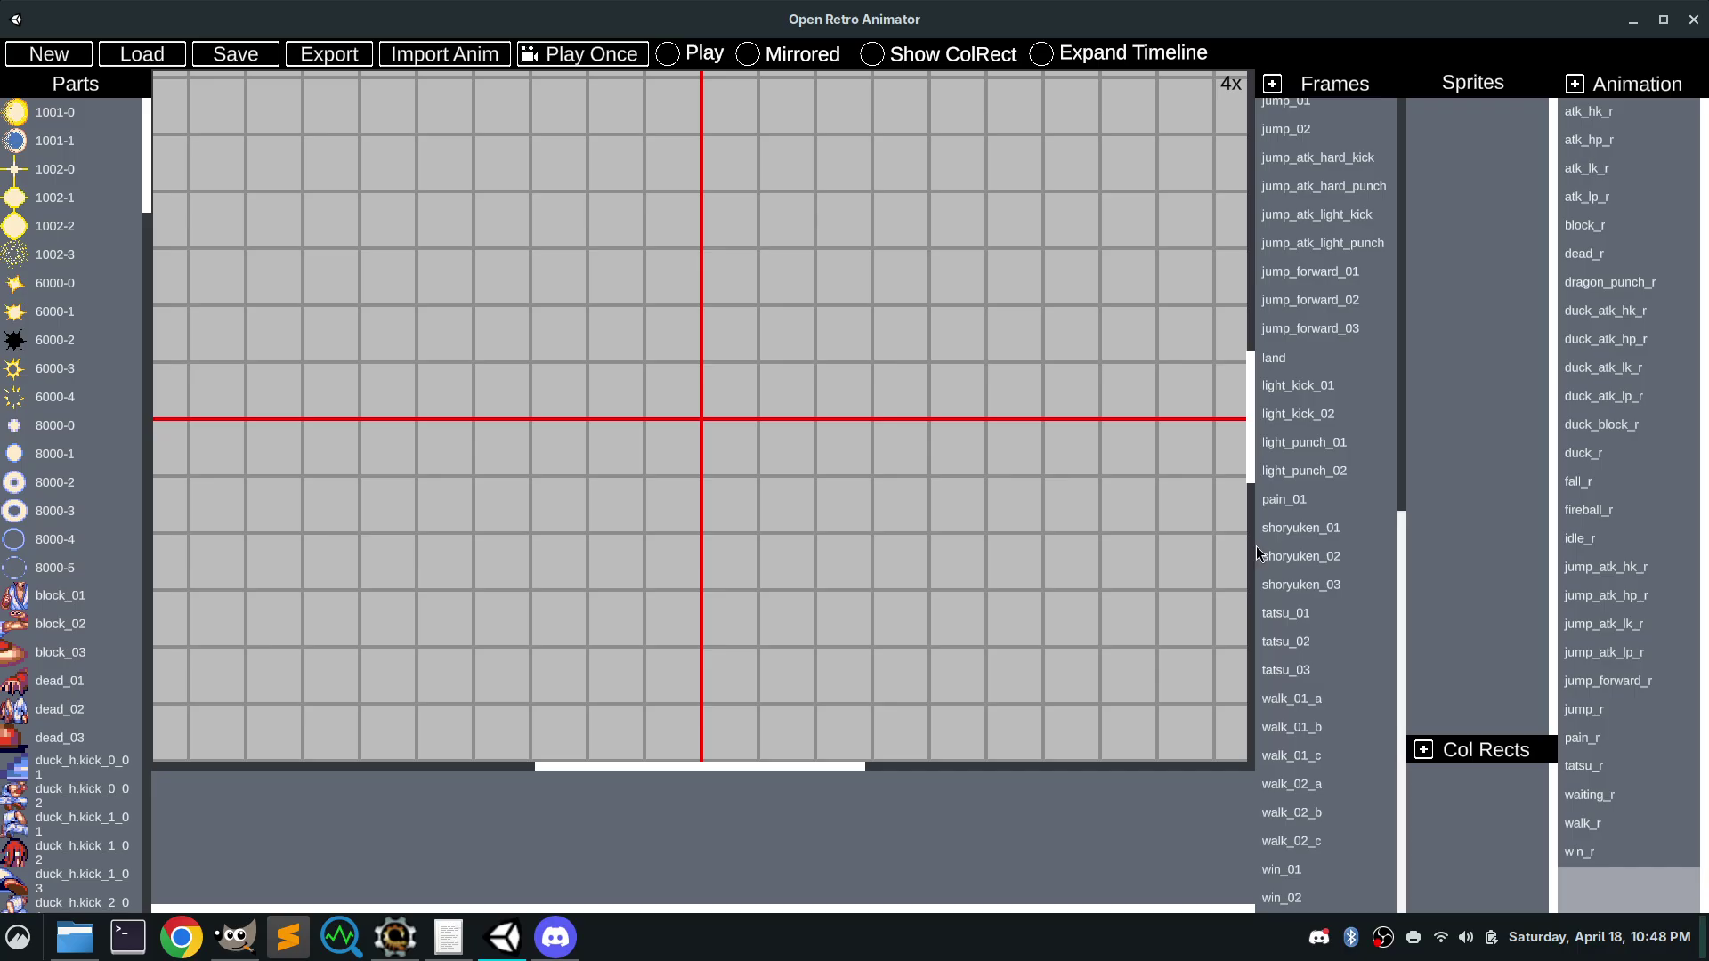
left_click(1306, 529)
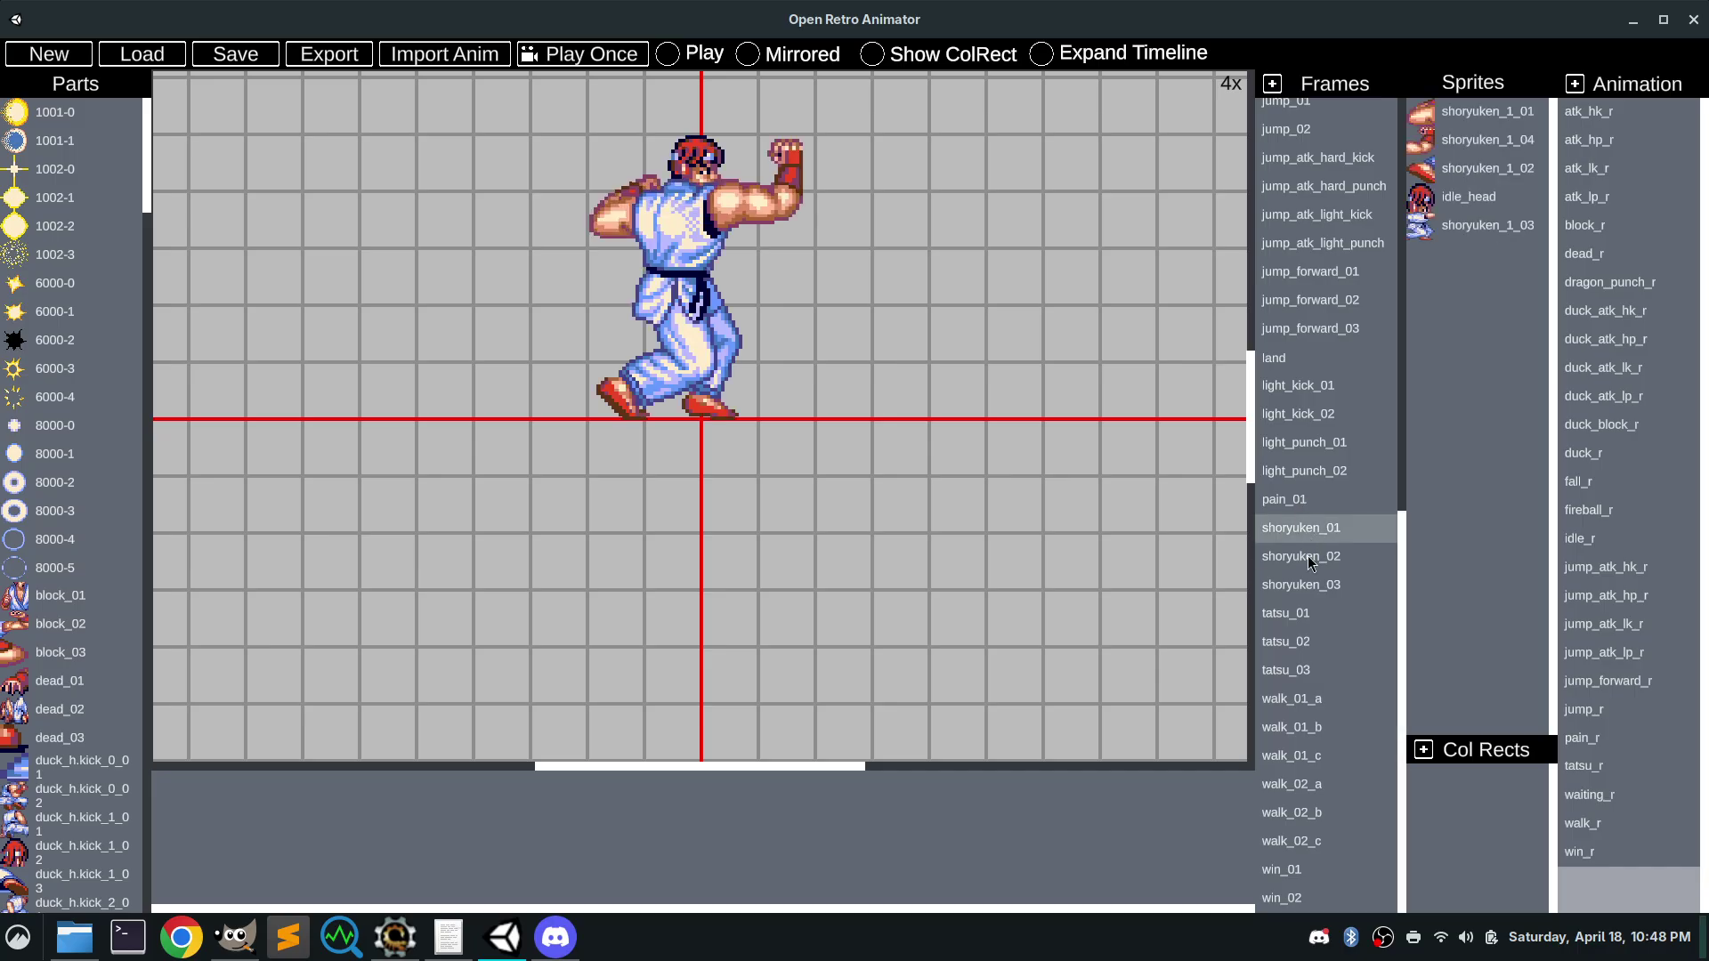
left_click(1307, 555)
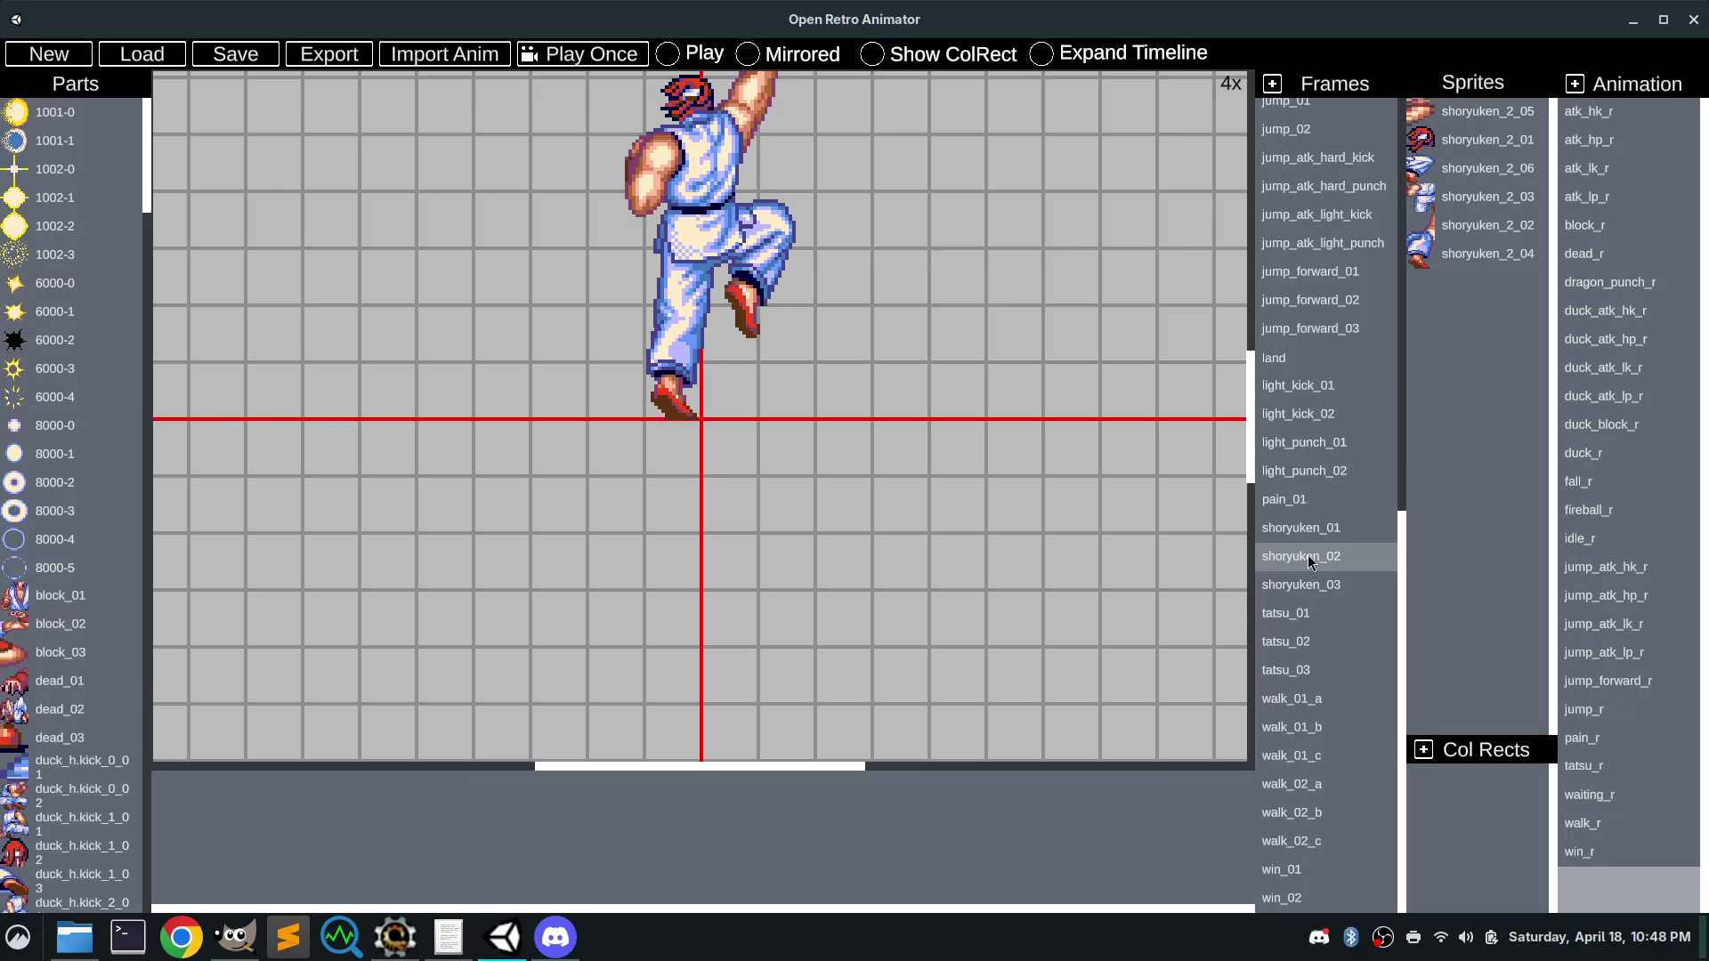
left_click_drag(1251, 427, 872, 377)
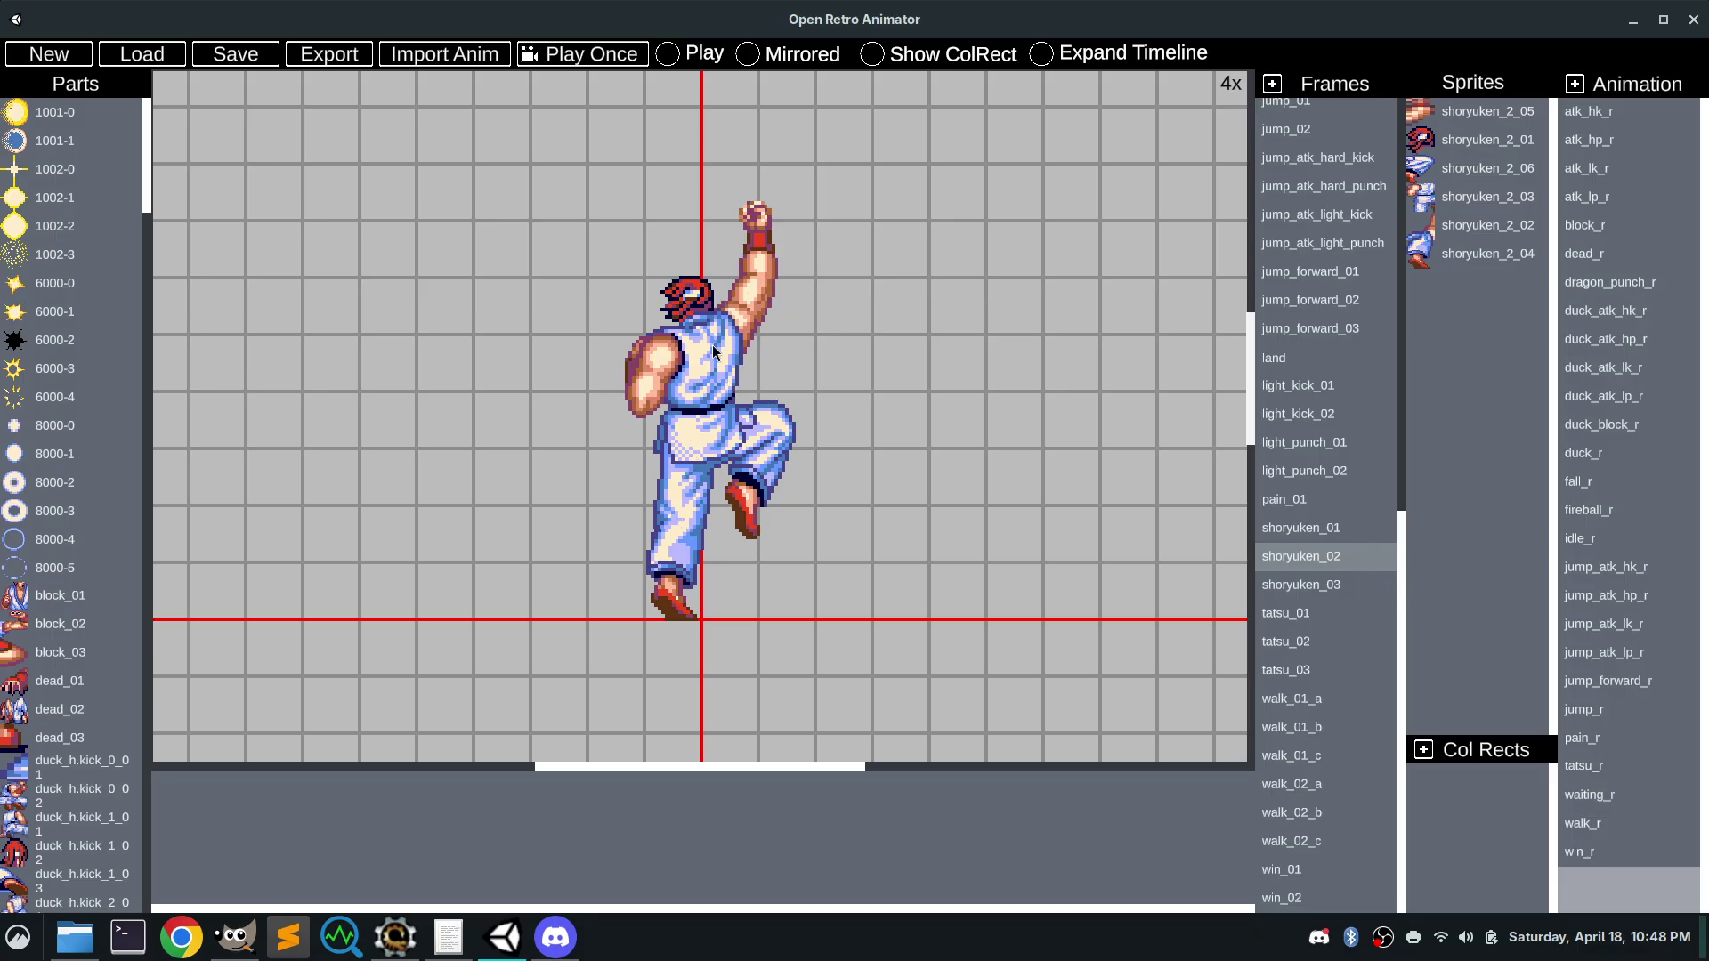
Highlight each of the sprite parts making up the shoryuken_02 frame in turn, then minimise Open Retro Animator
left_click(1426, 115)
left_click(1436, 142)
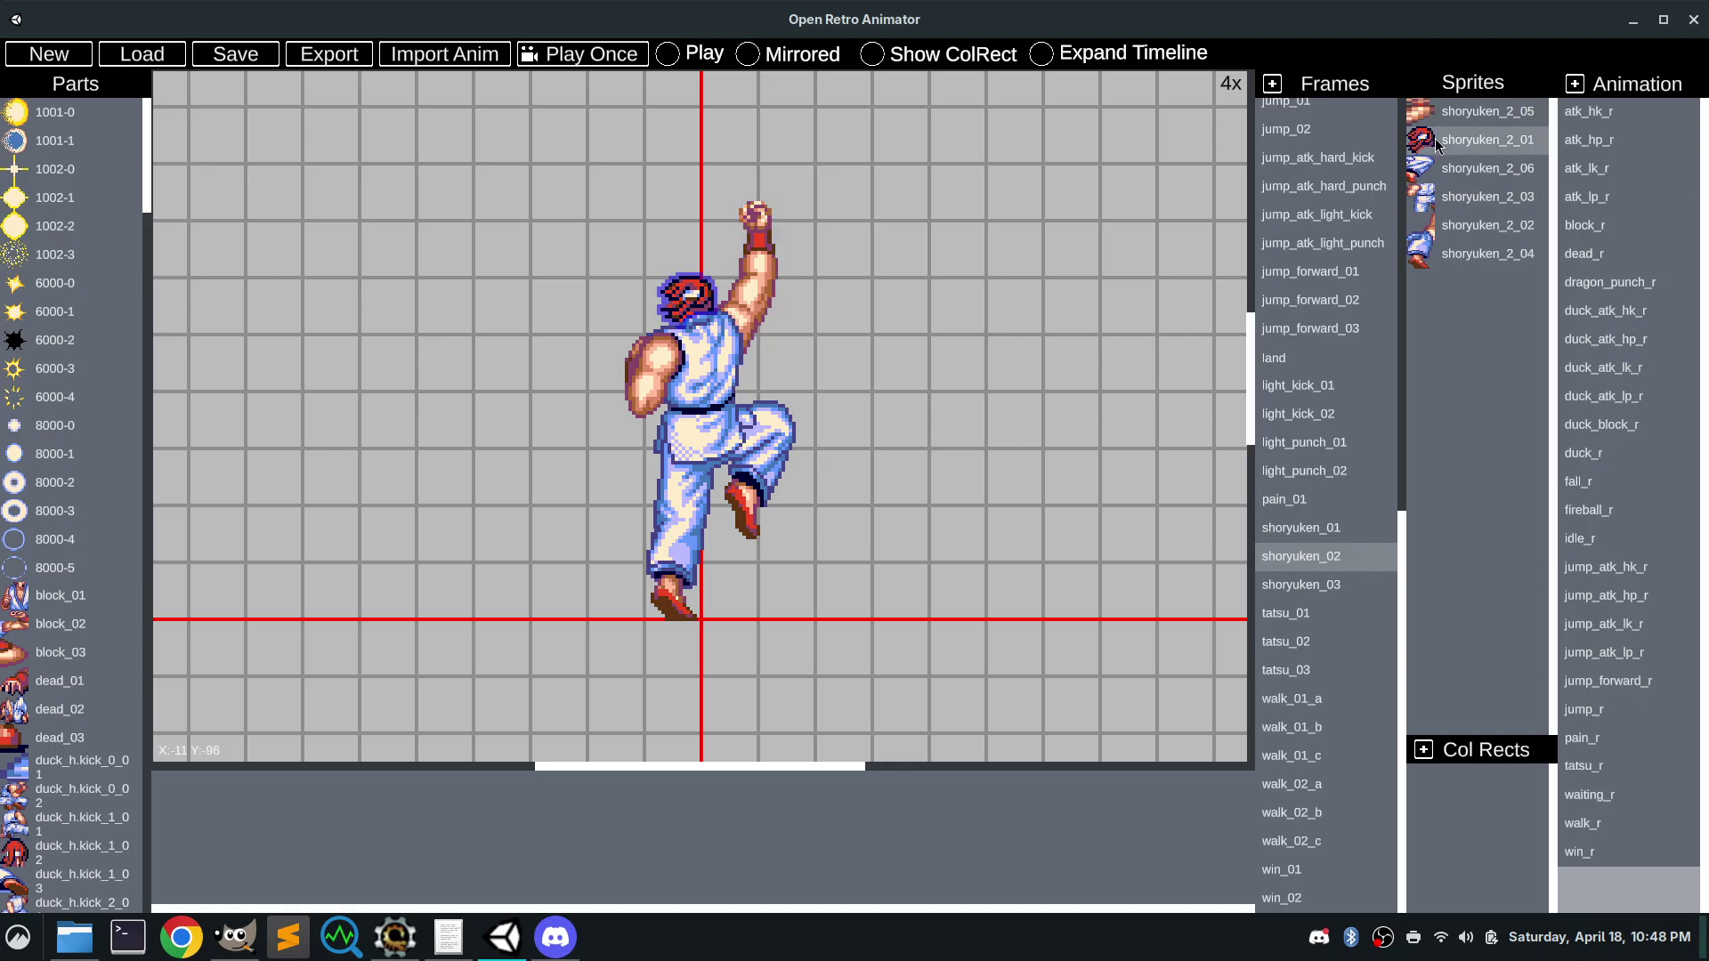
left_click(1445, 173)
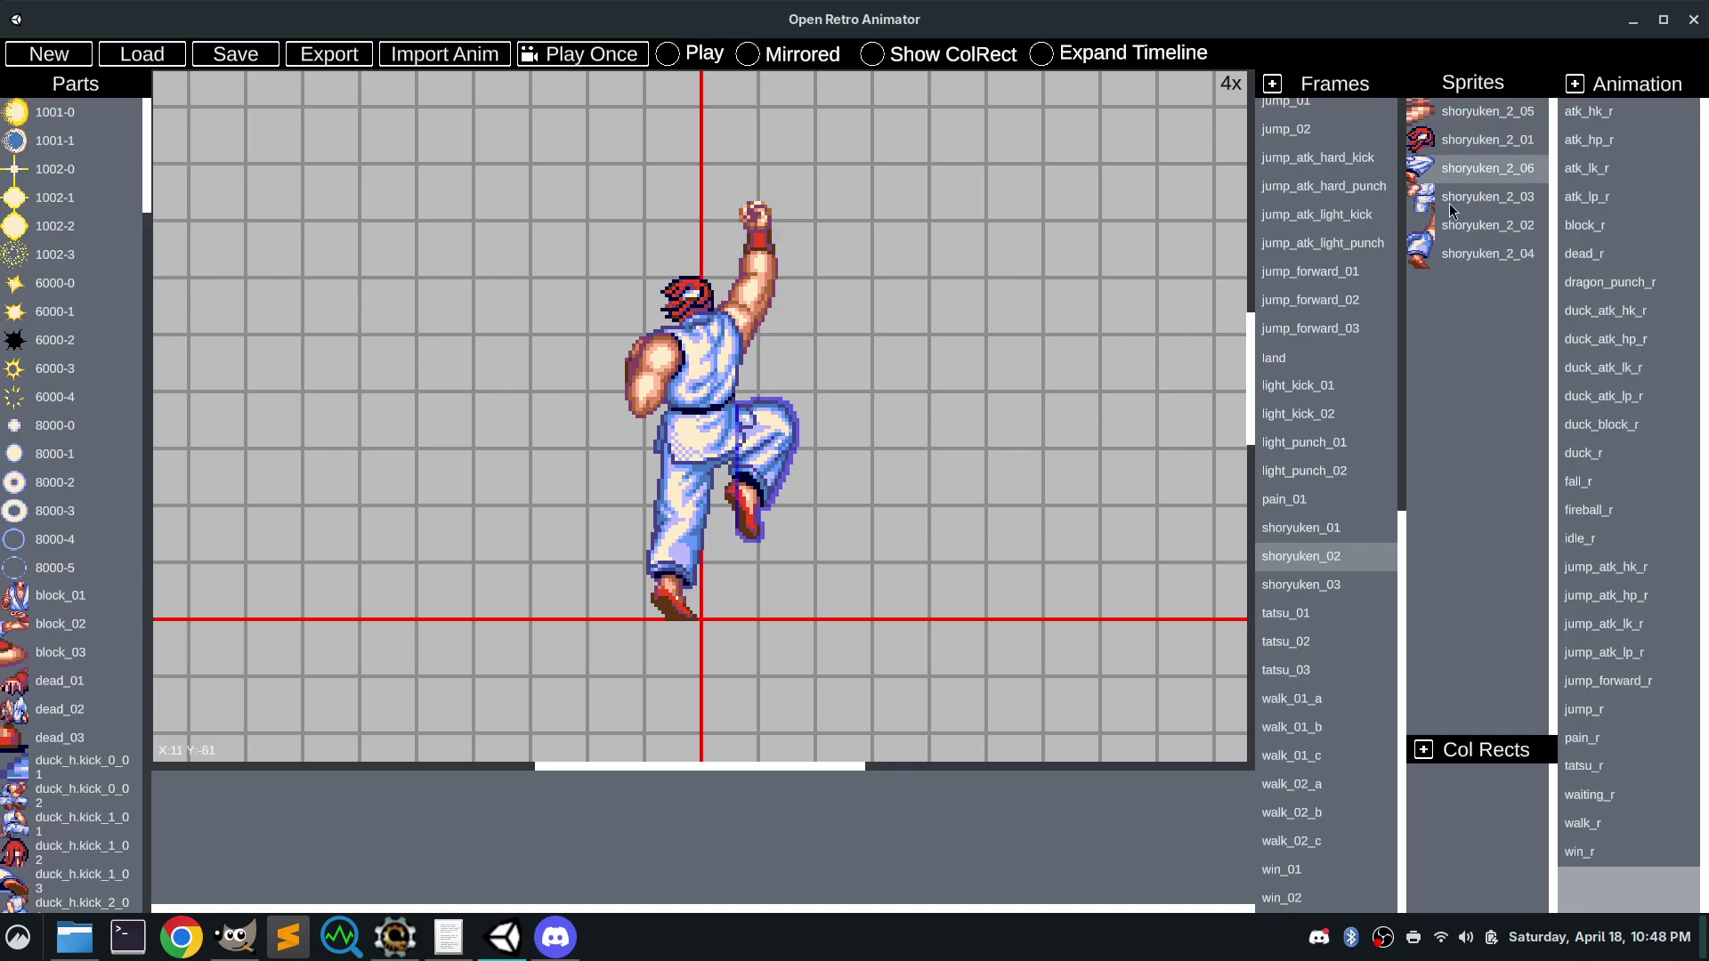
left_click(1451, 198)
left_click(1454, 232)
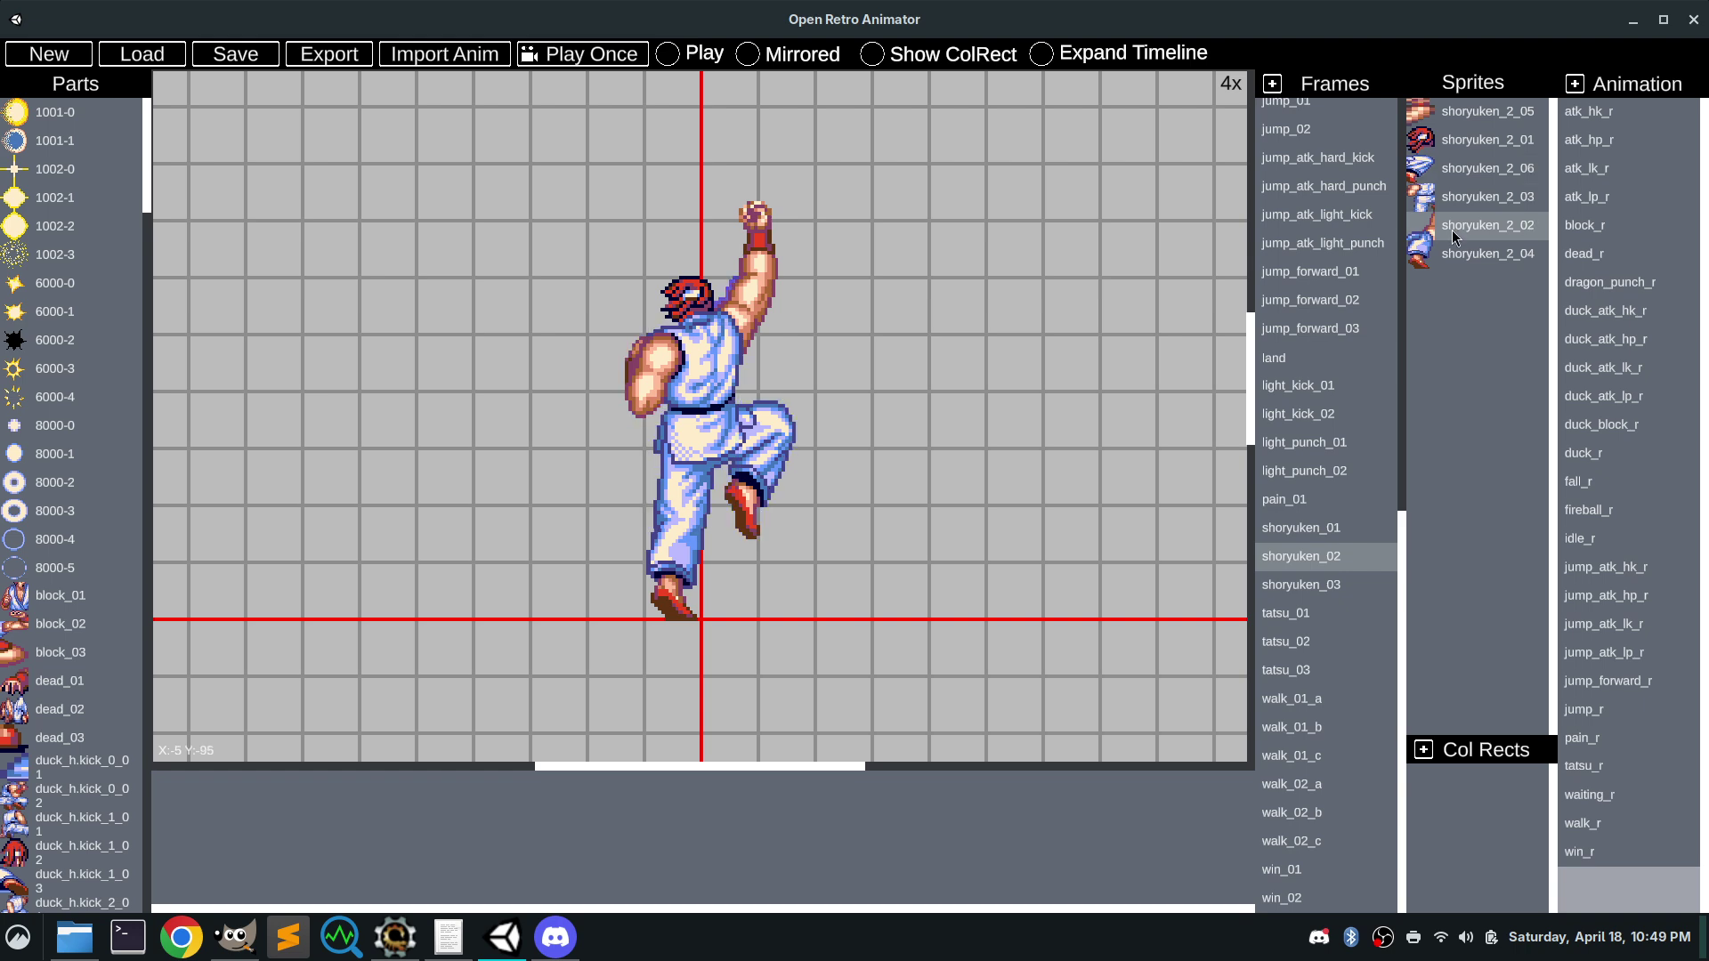
left_click(1466, 256)
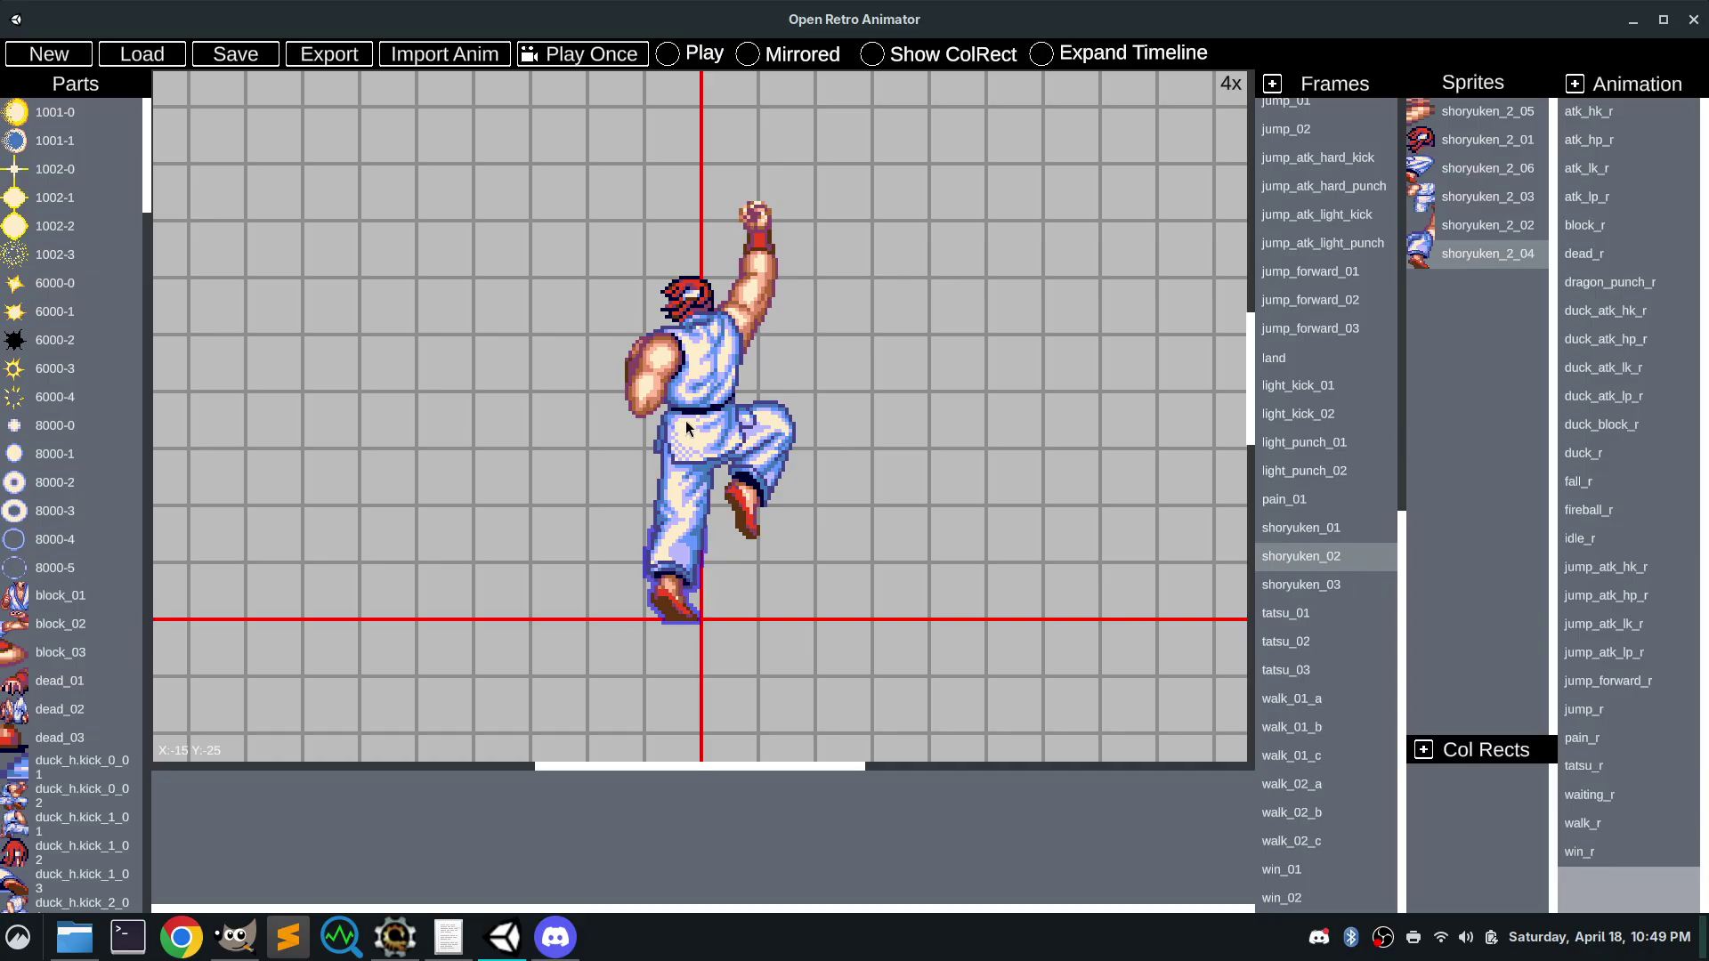
left_click(1633, 19)
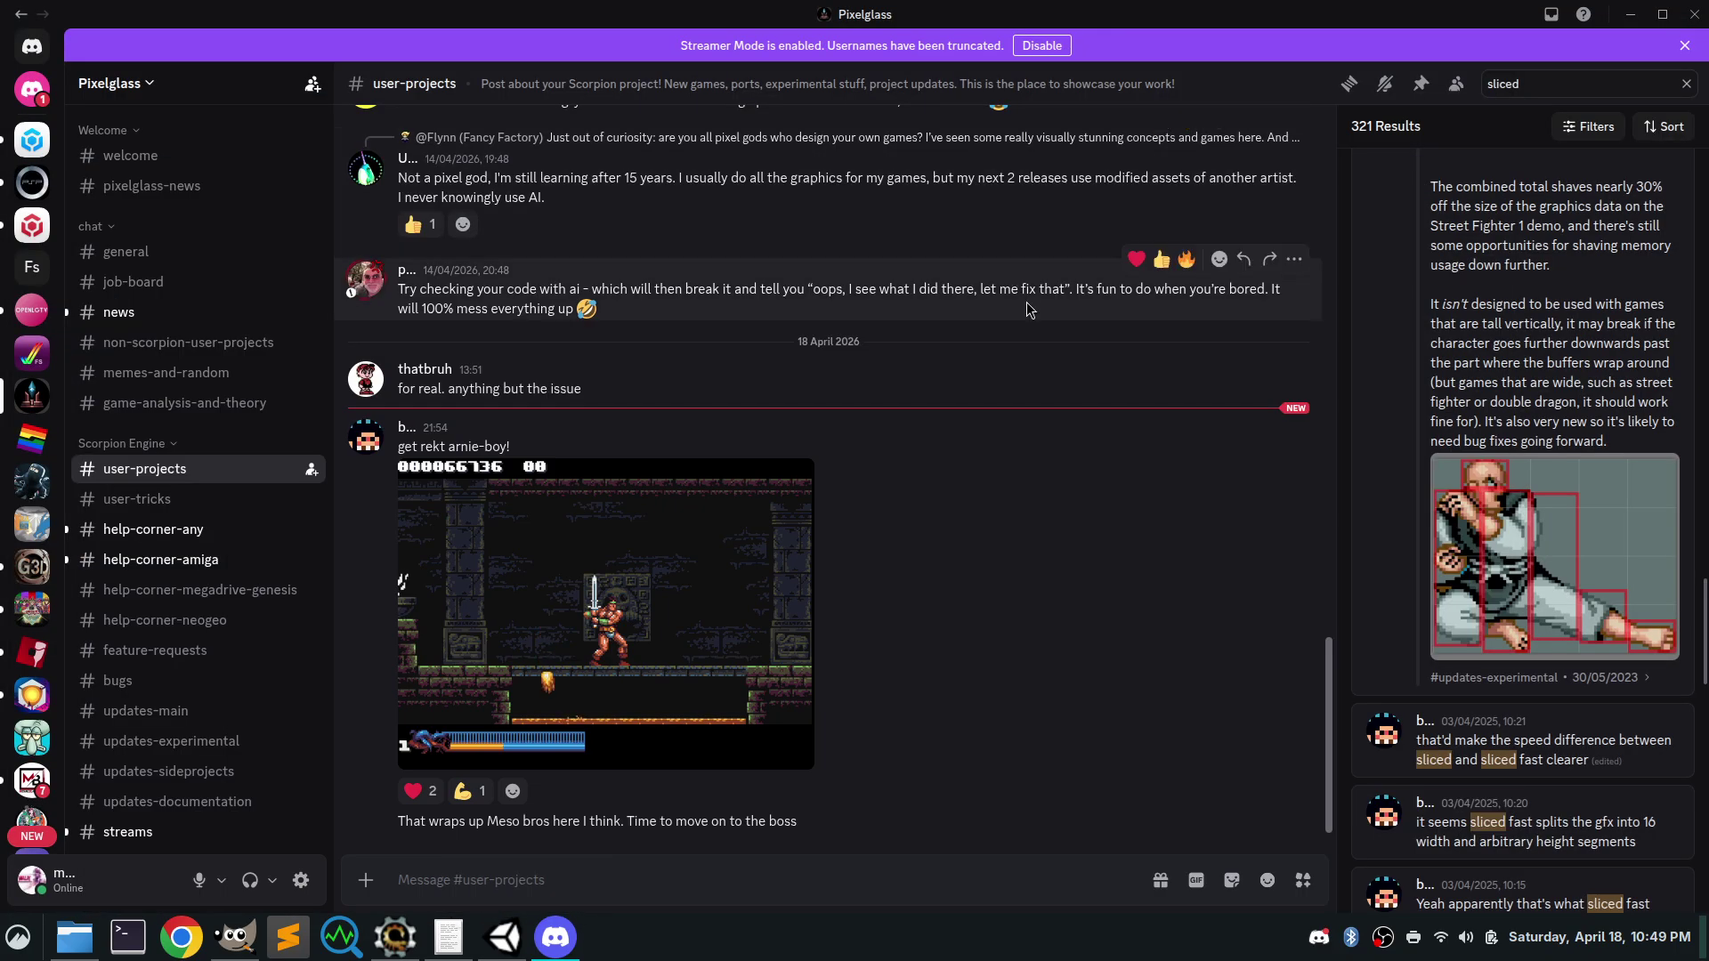
Bring back Open Retro Animator, review the sliced and RetroAnimator render types in Scorpion Editor without changing the selection, and minimise the editor
left_click(503, 936)
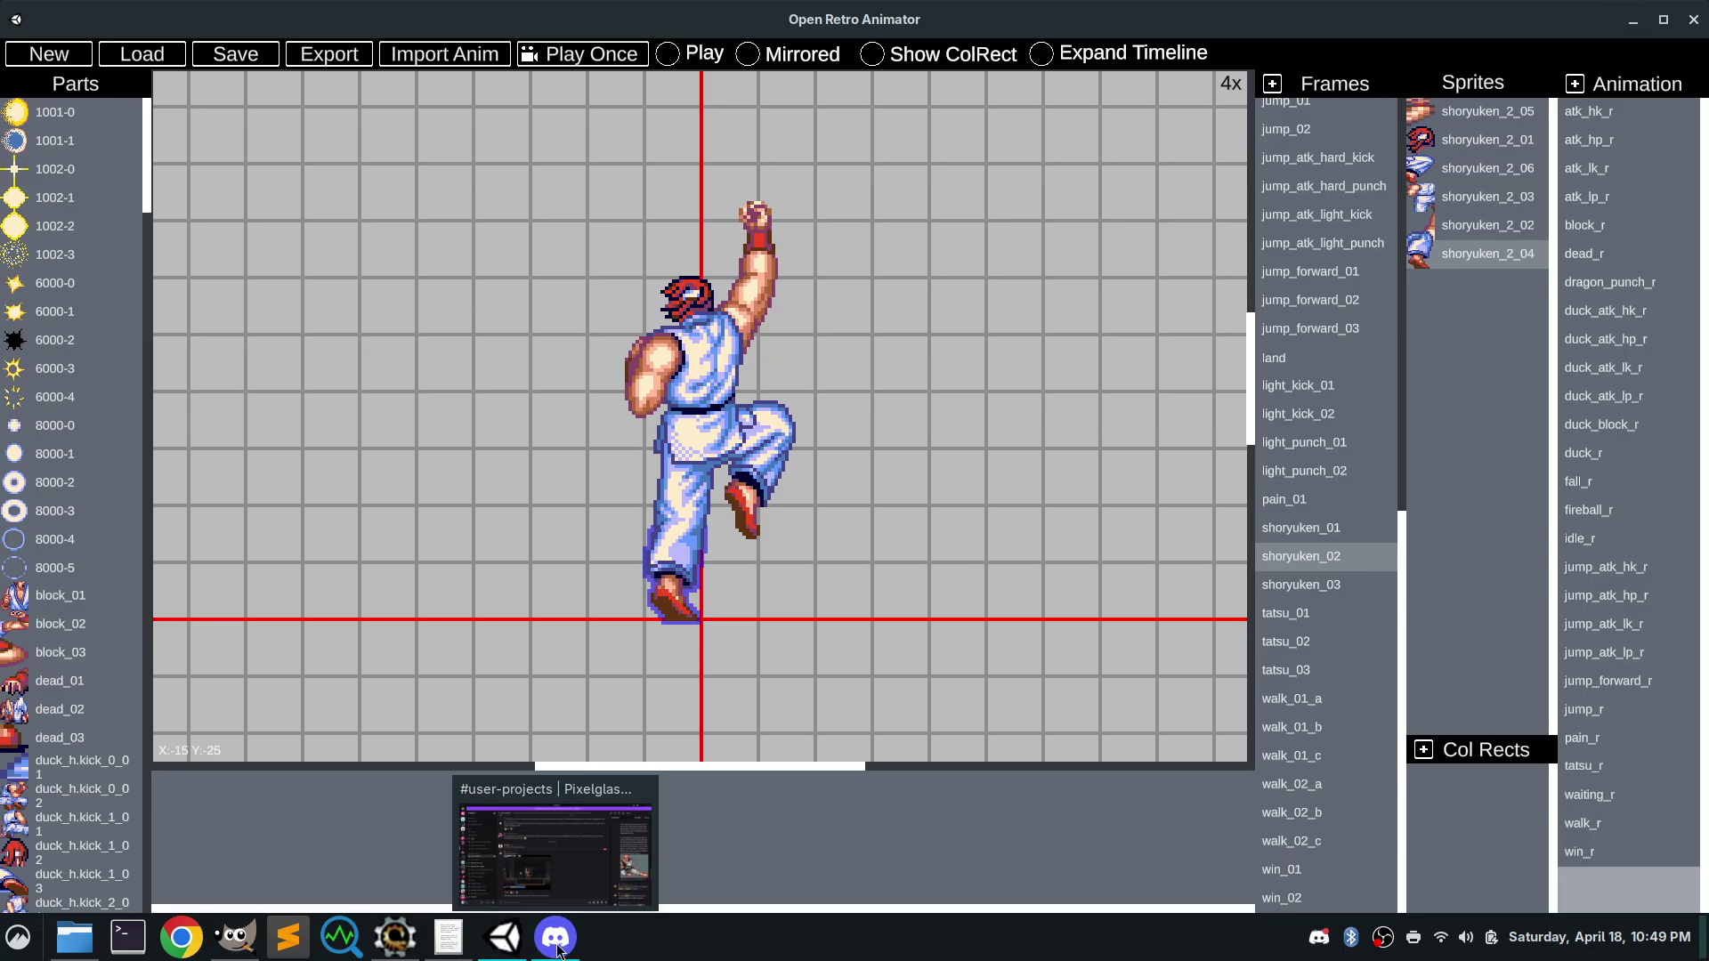
left_click(394, 936)
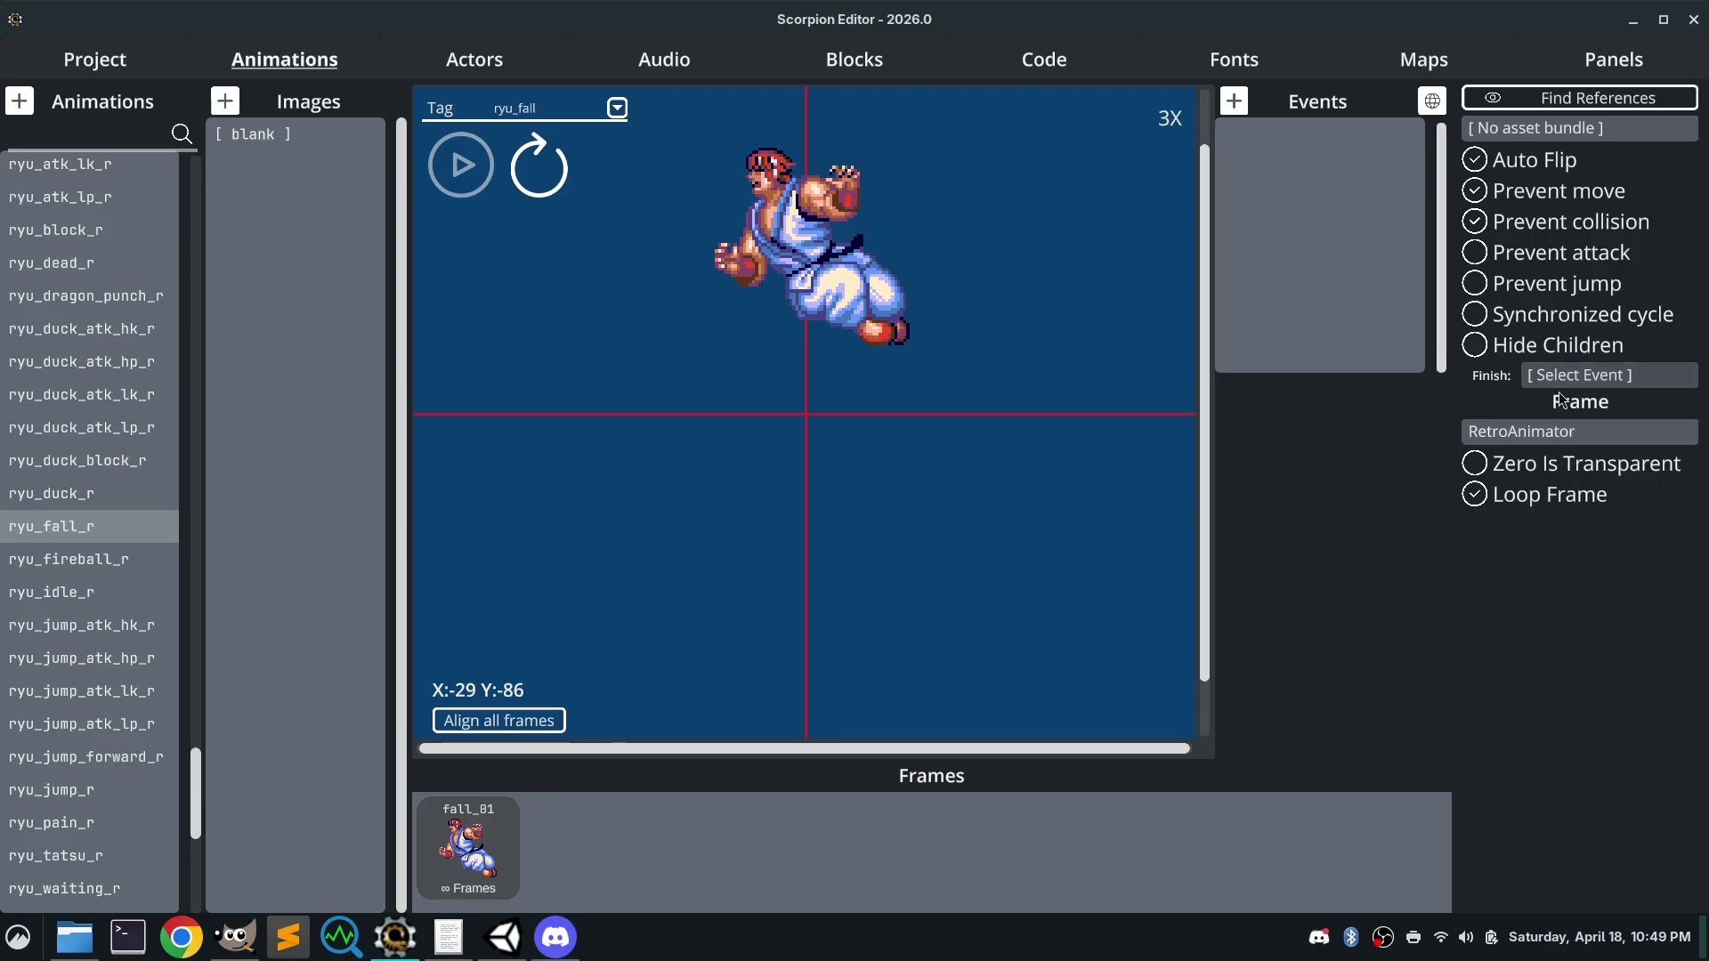
left_click(1531, 434)
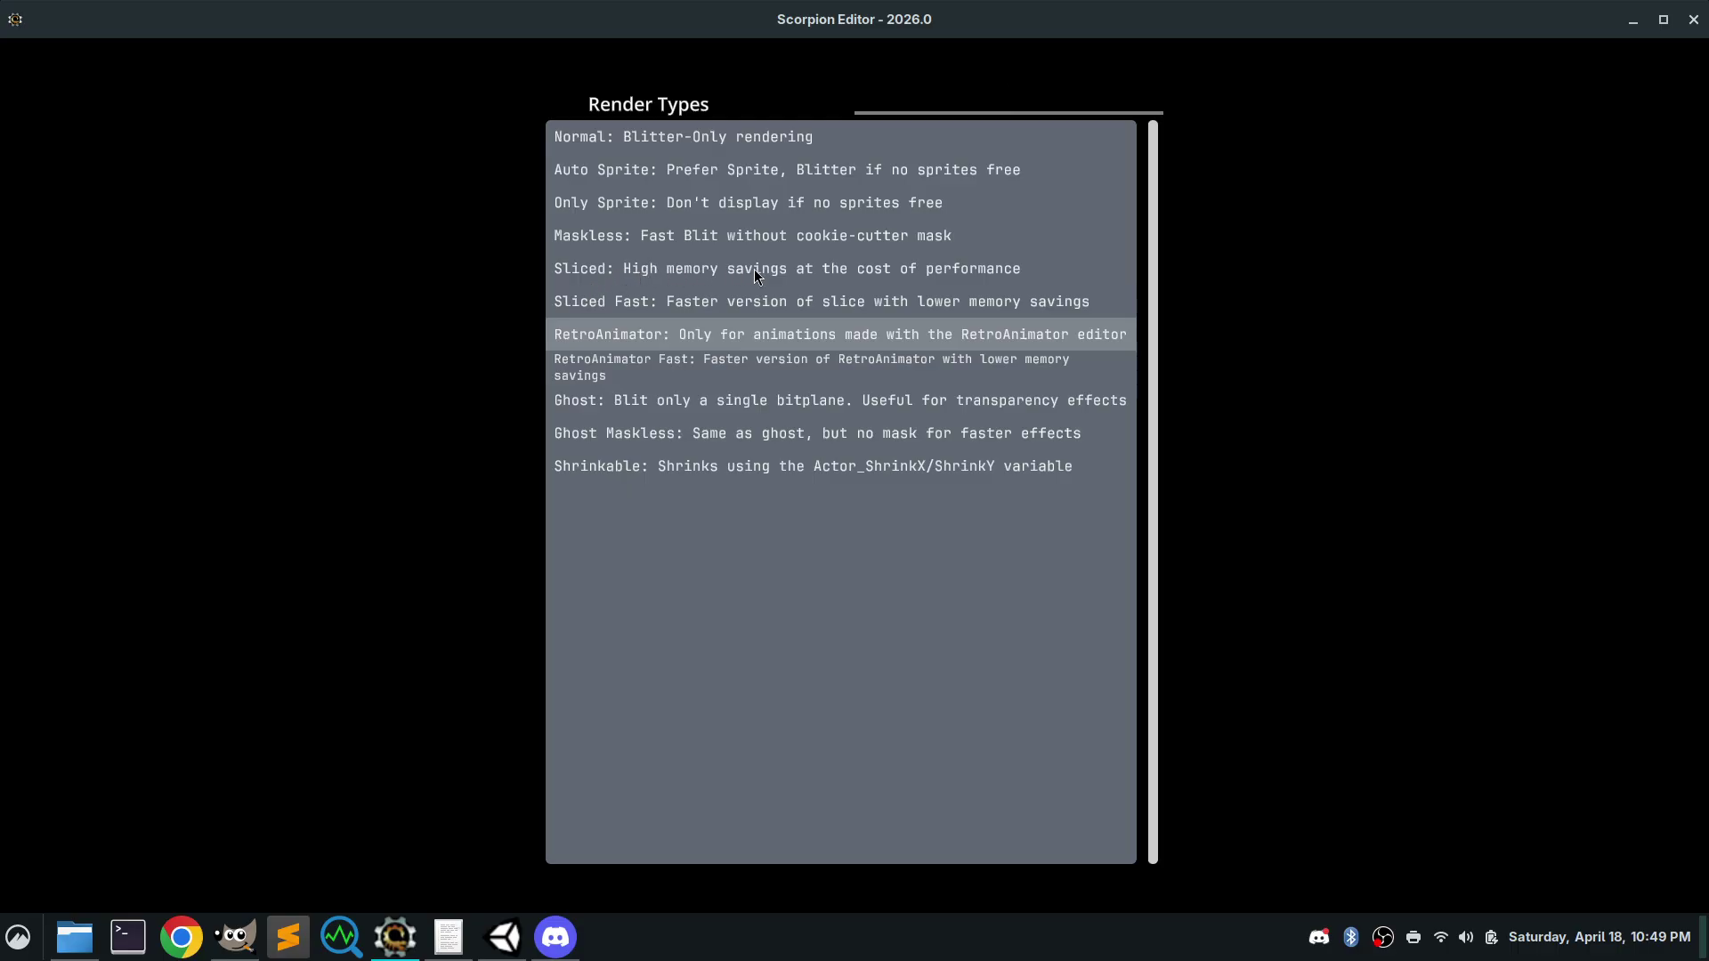
left_click(1311, 265)
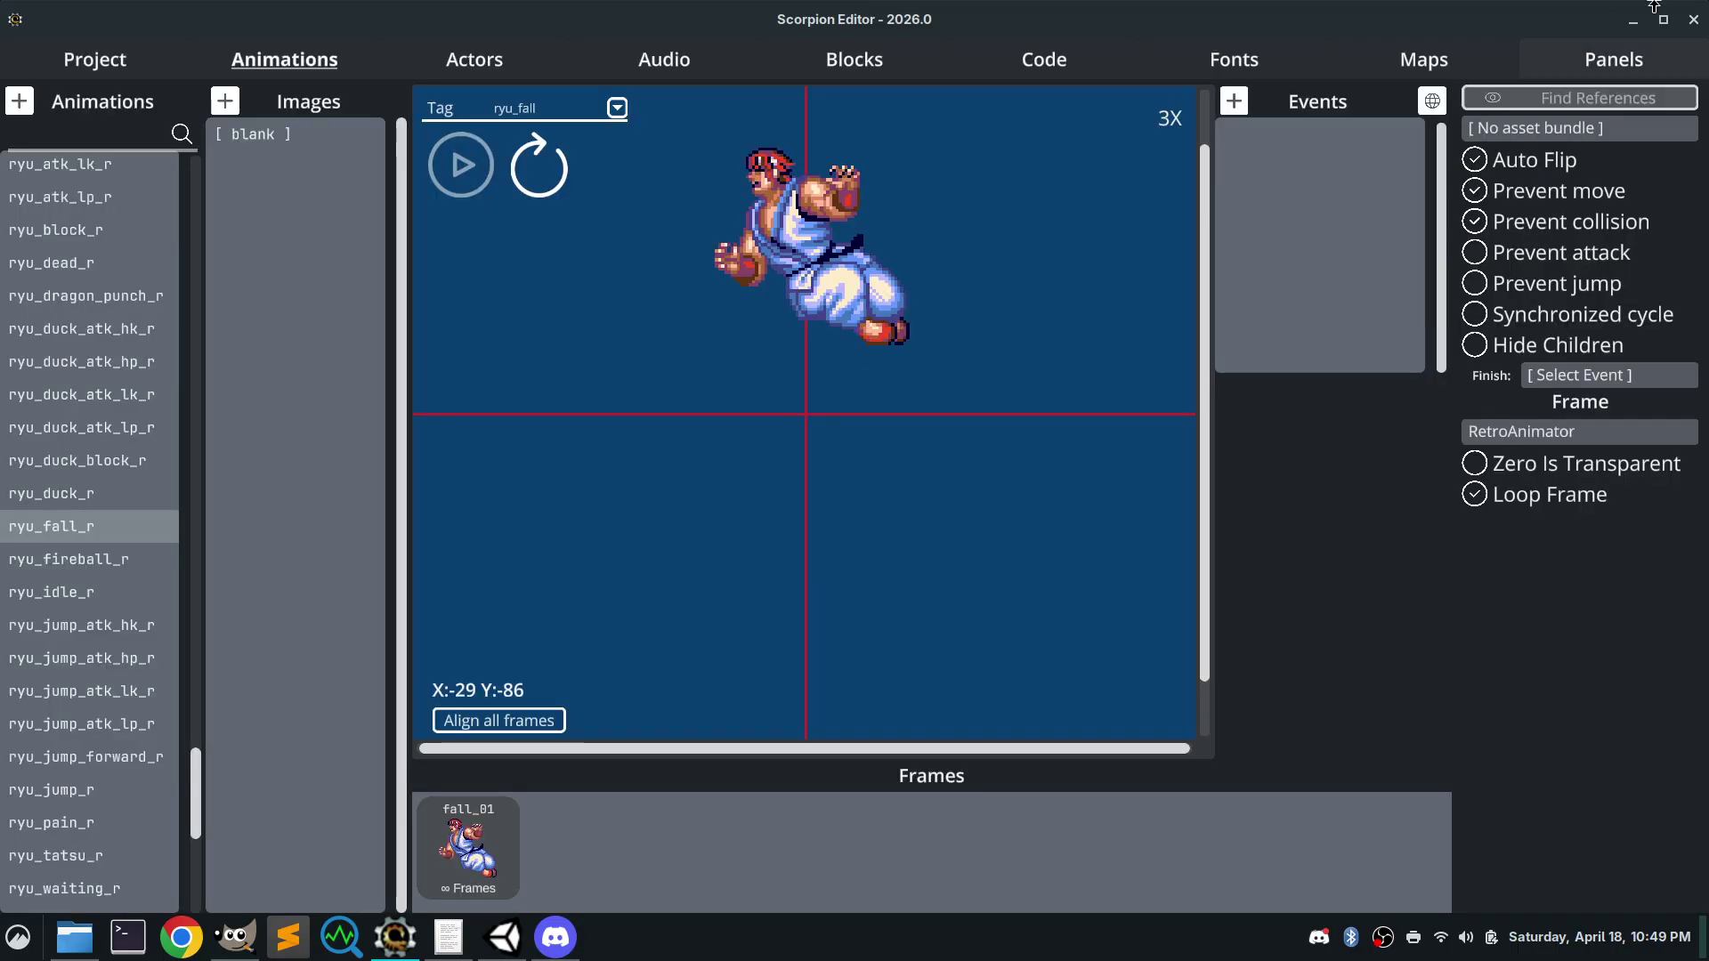
left_click(1634, 20)
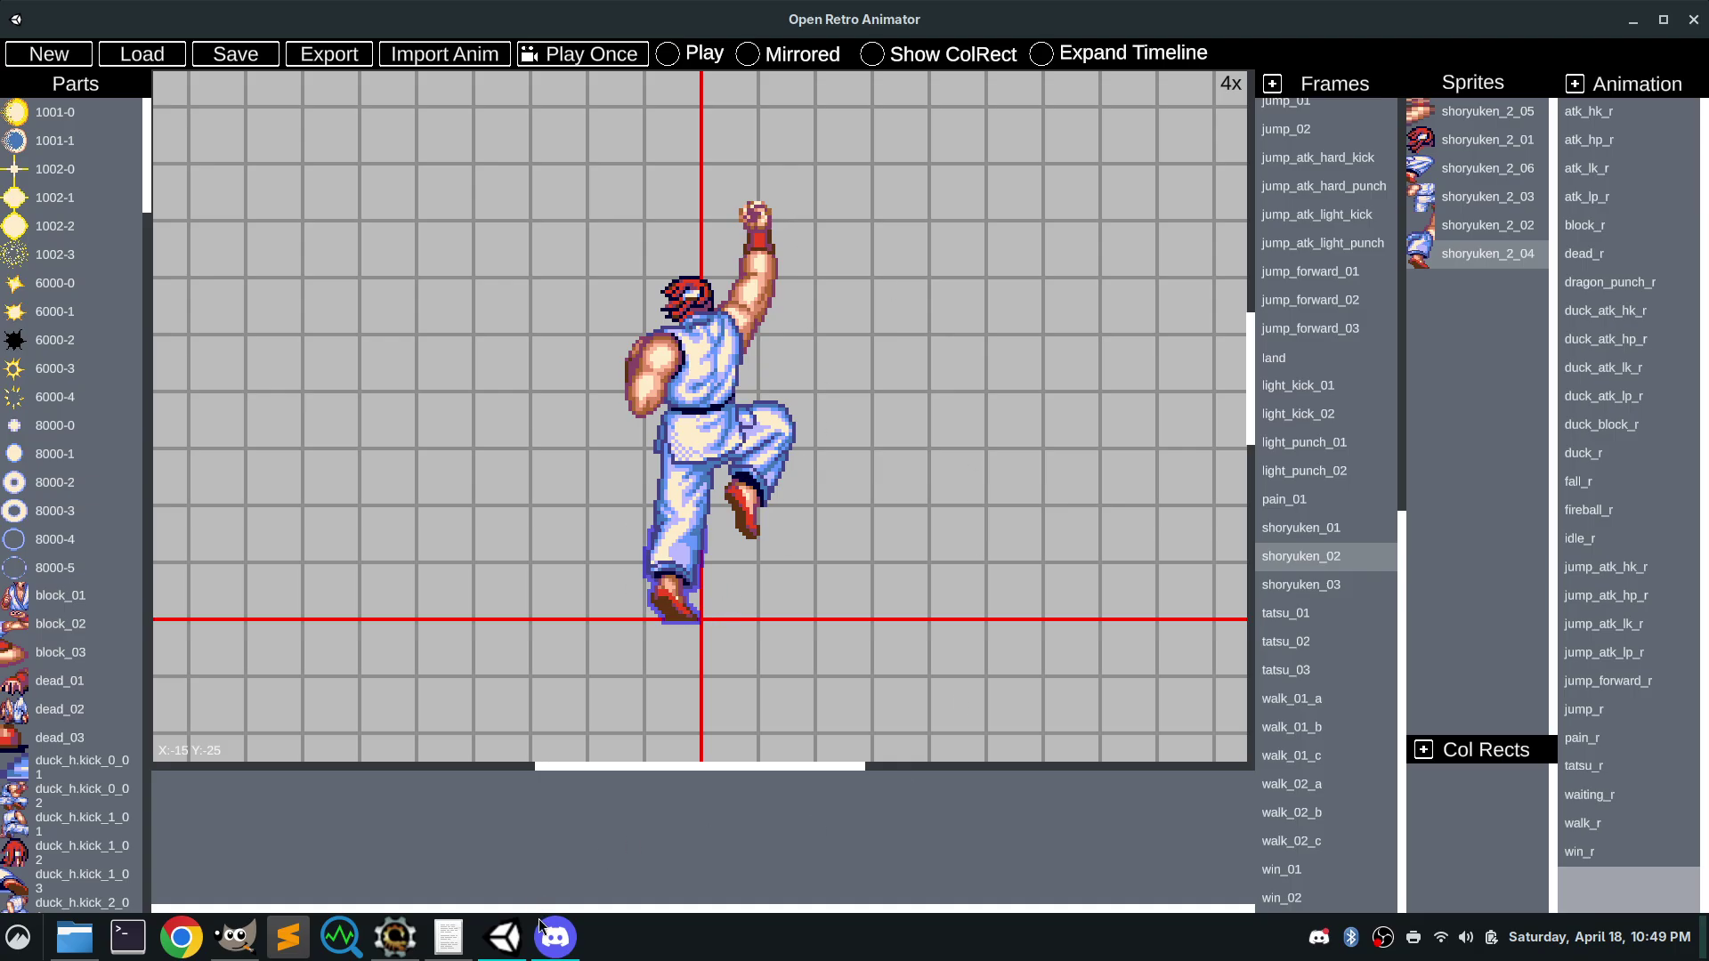
Switch to GIMP and examine how the red boxes slice the fighter in the pasted untitled image
left_click(235, 936)
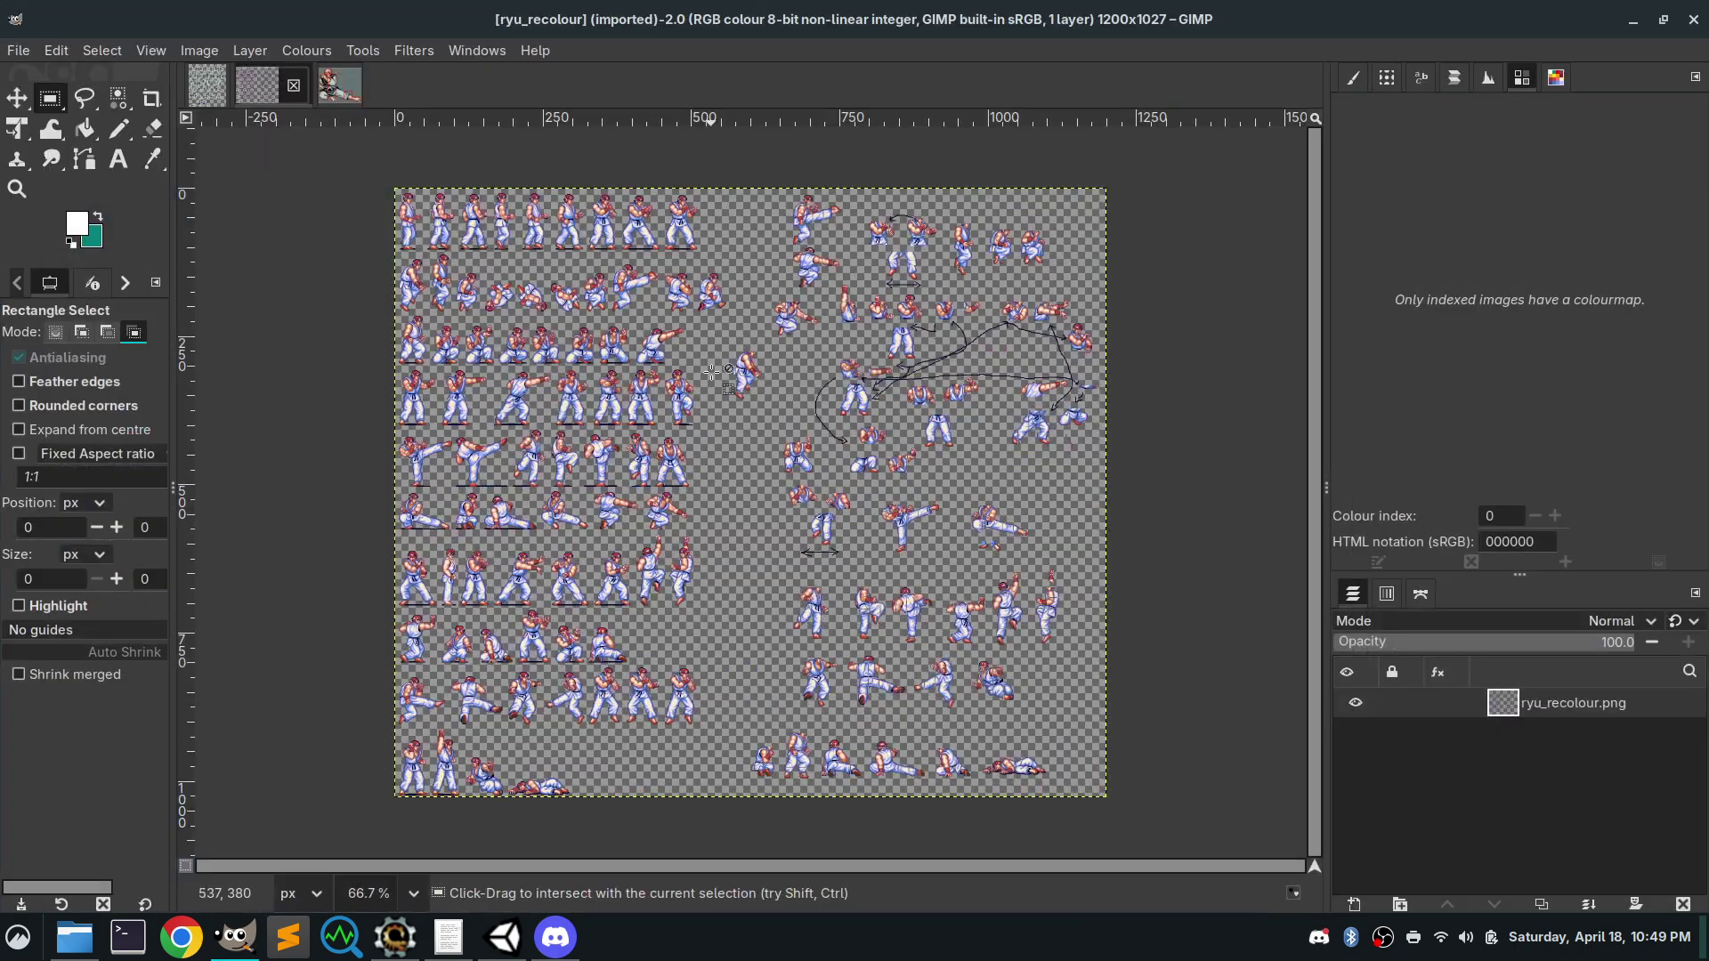
left_click(339, 84)
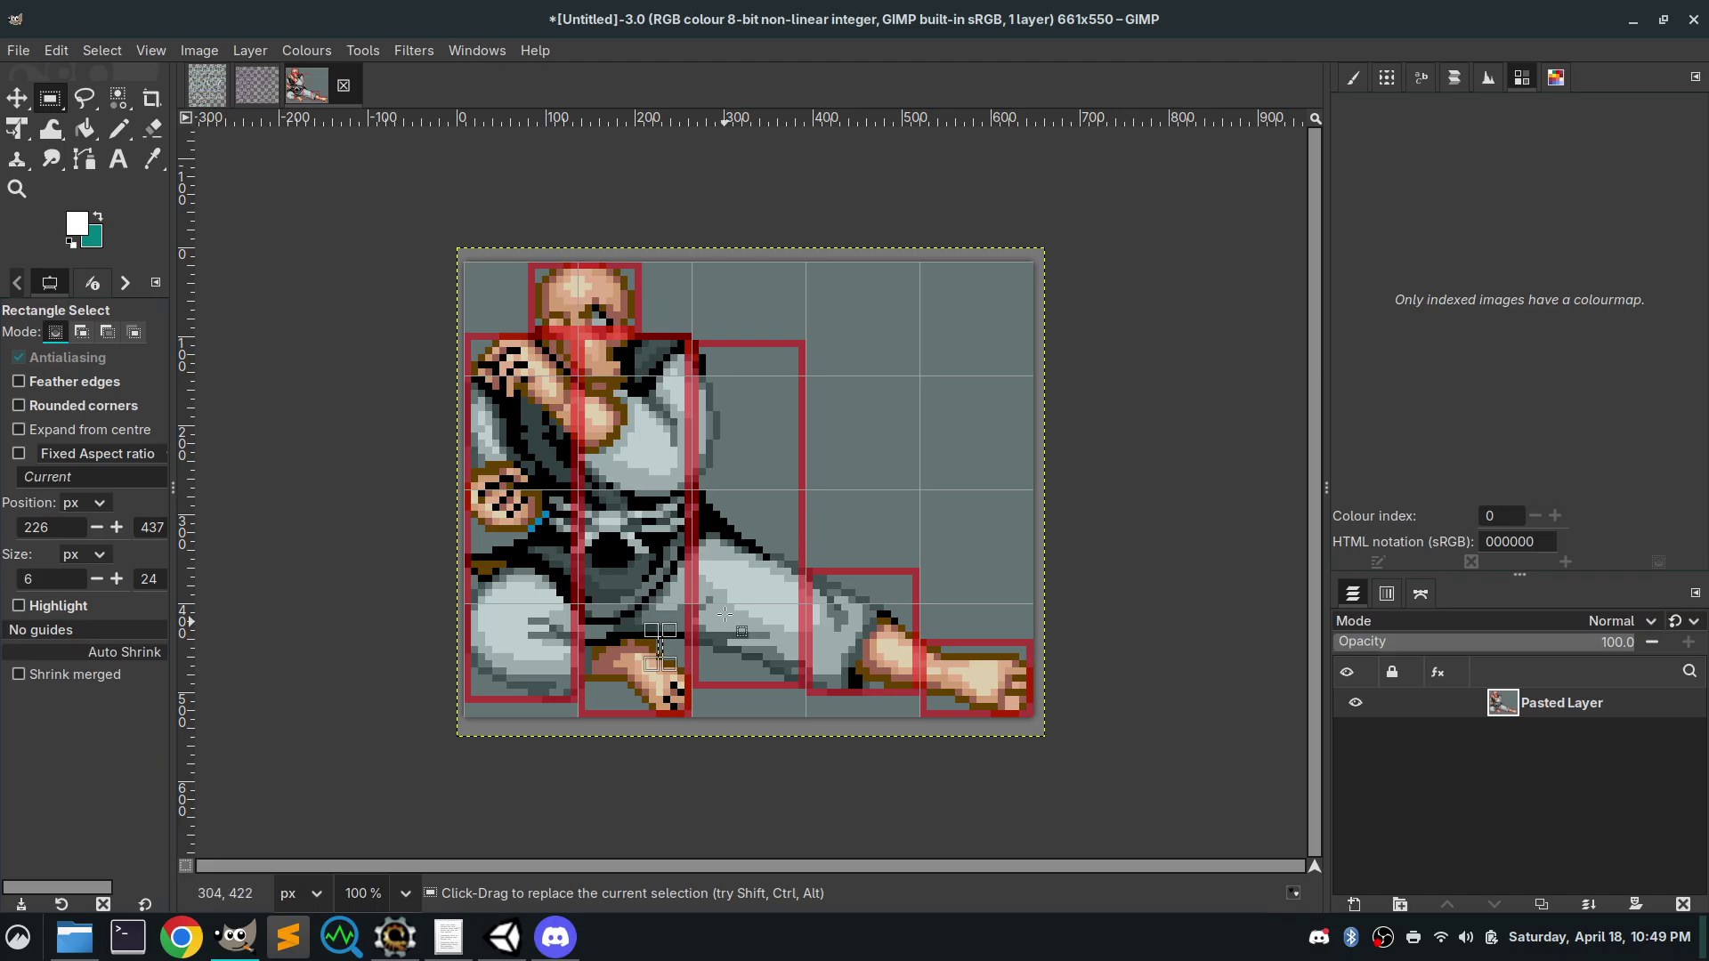
left_click(752, 583)
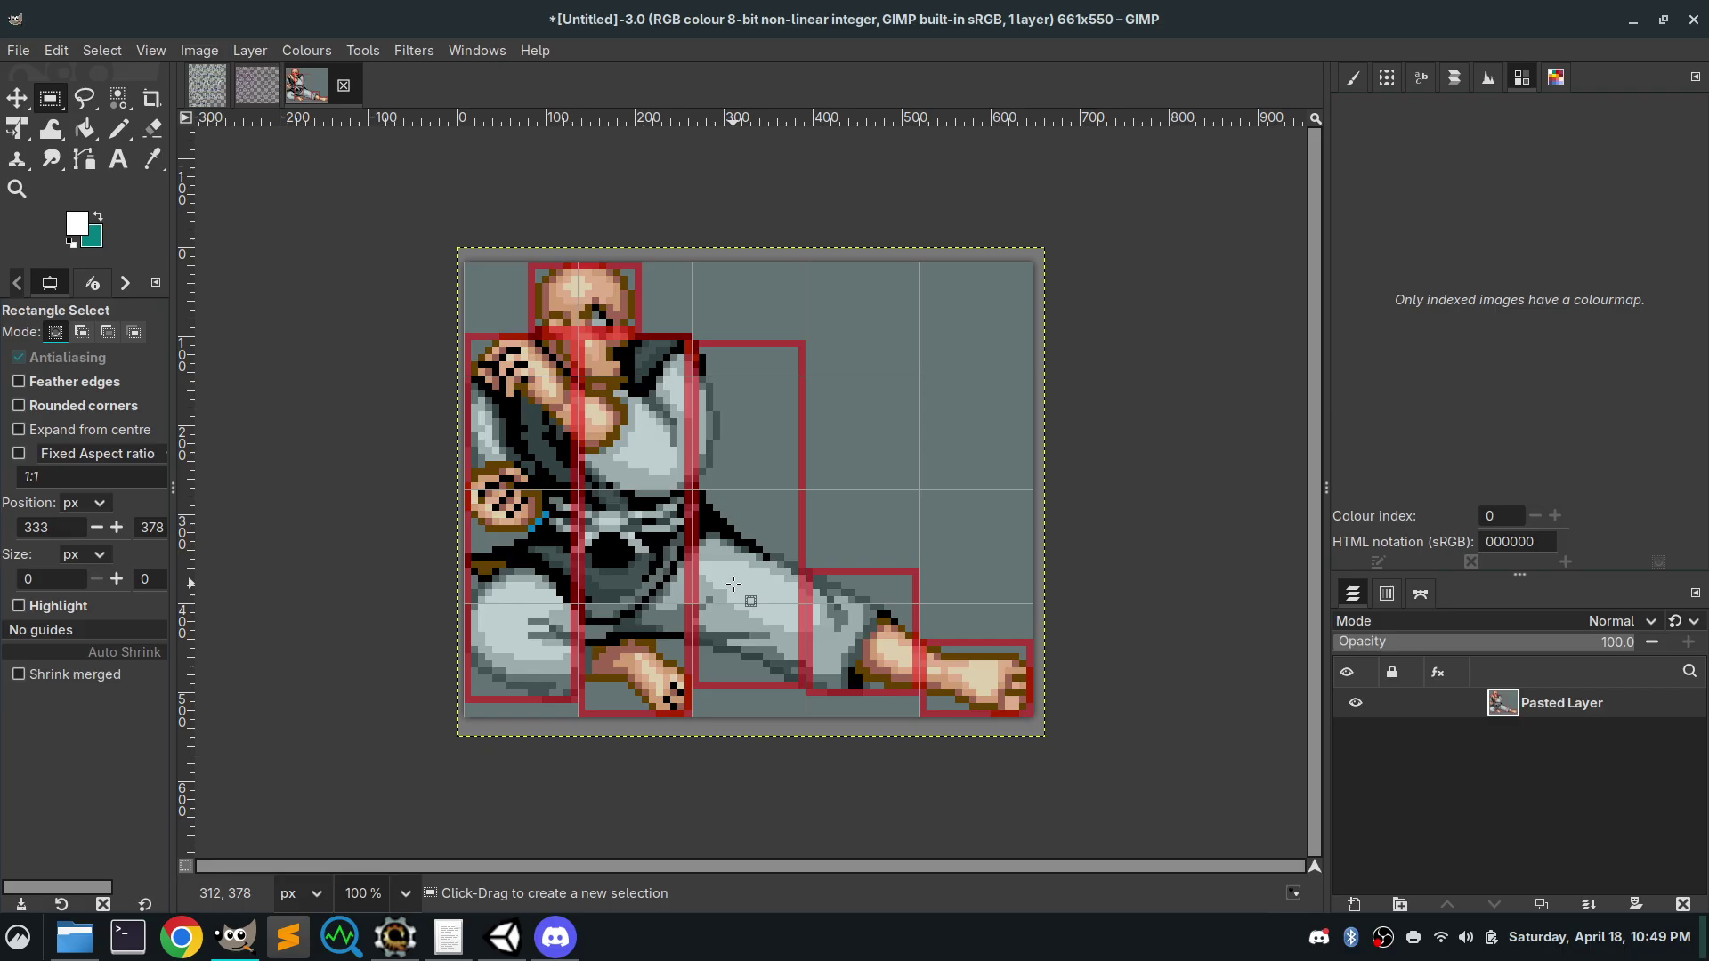
Examine the ryu_recolour sheet's complete poses and the separated body parts linked by arrows
left_click(258, 91)
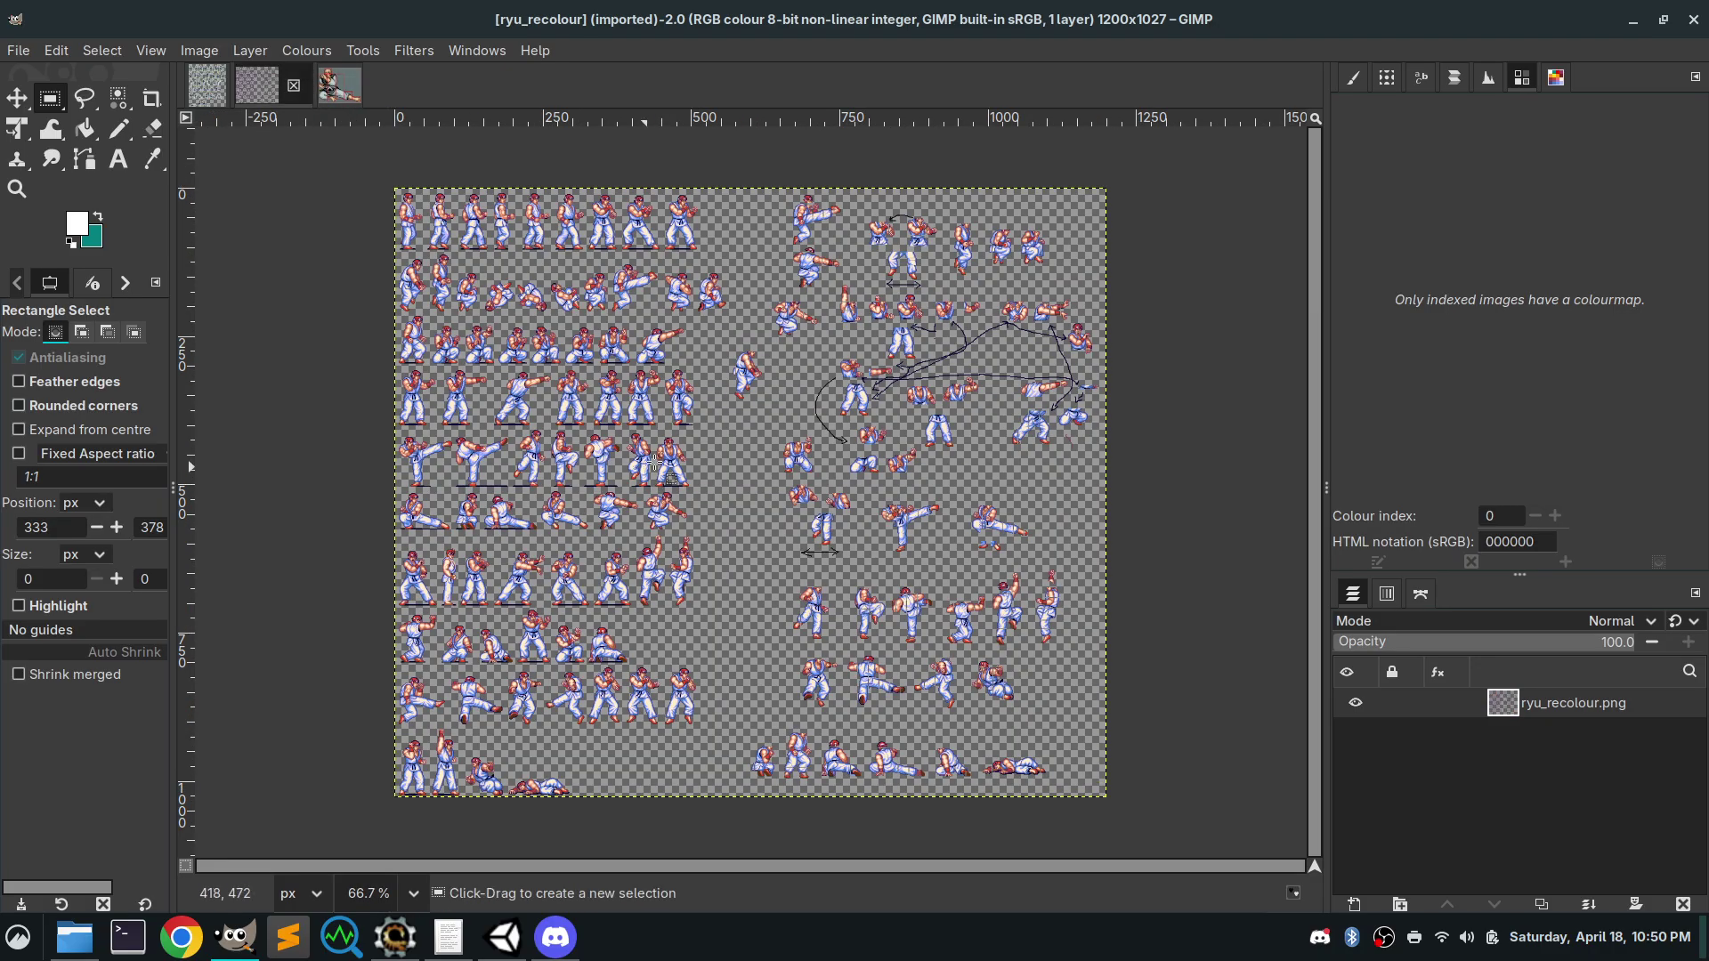
scroll(512, 500, "up", 10)
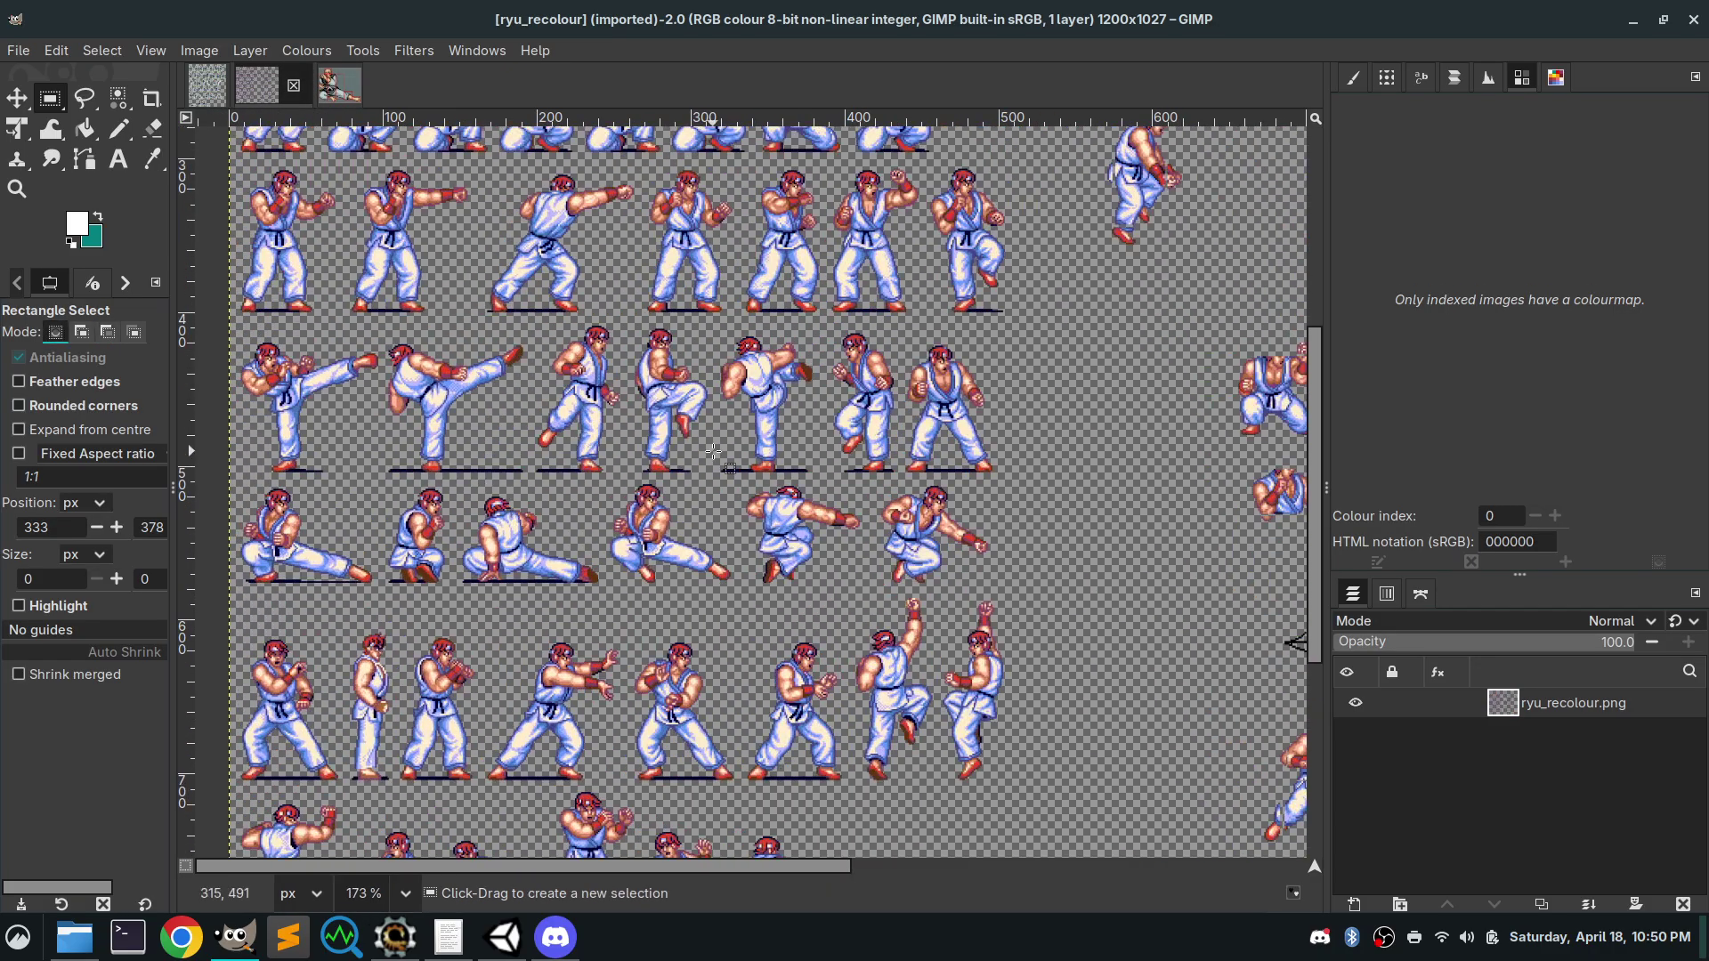
scroll(705, 449, "up", 5)
scroll(705, 450, "down", 10)
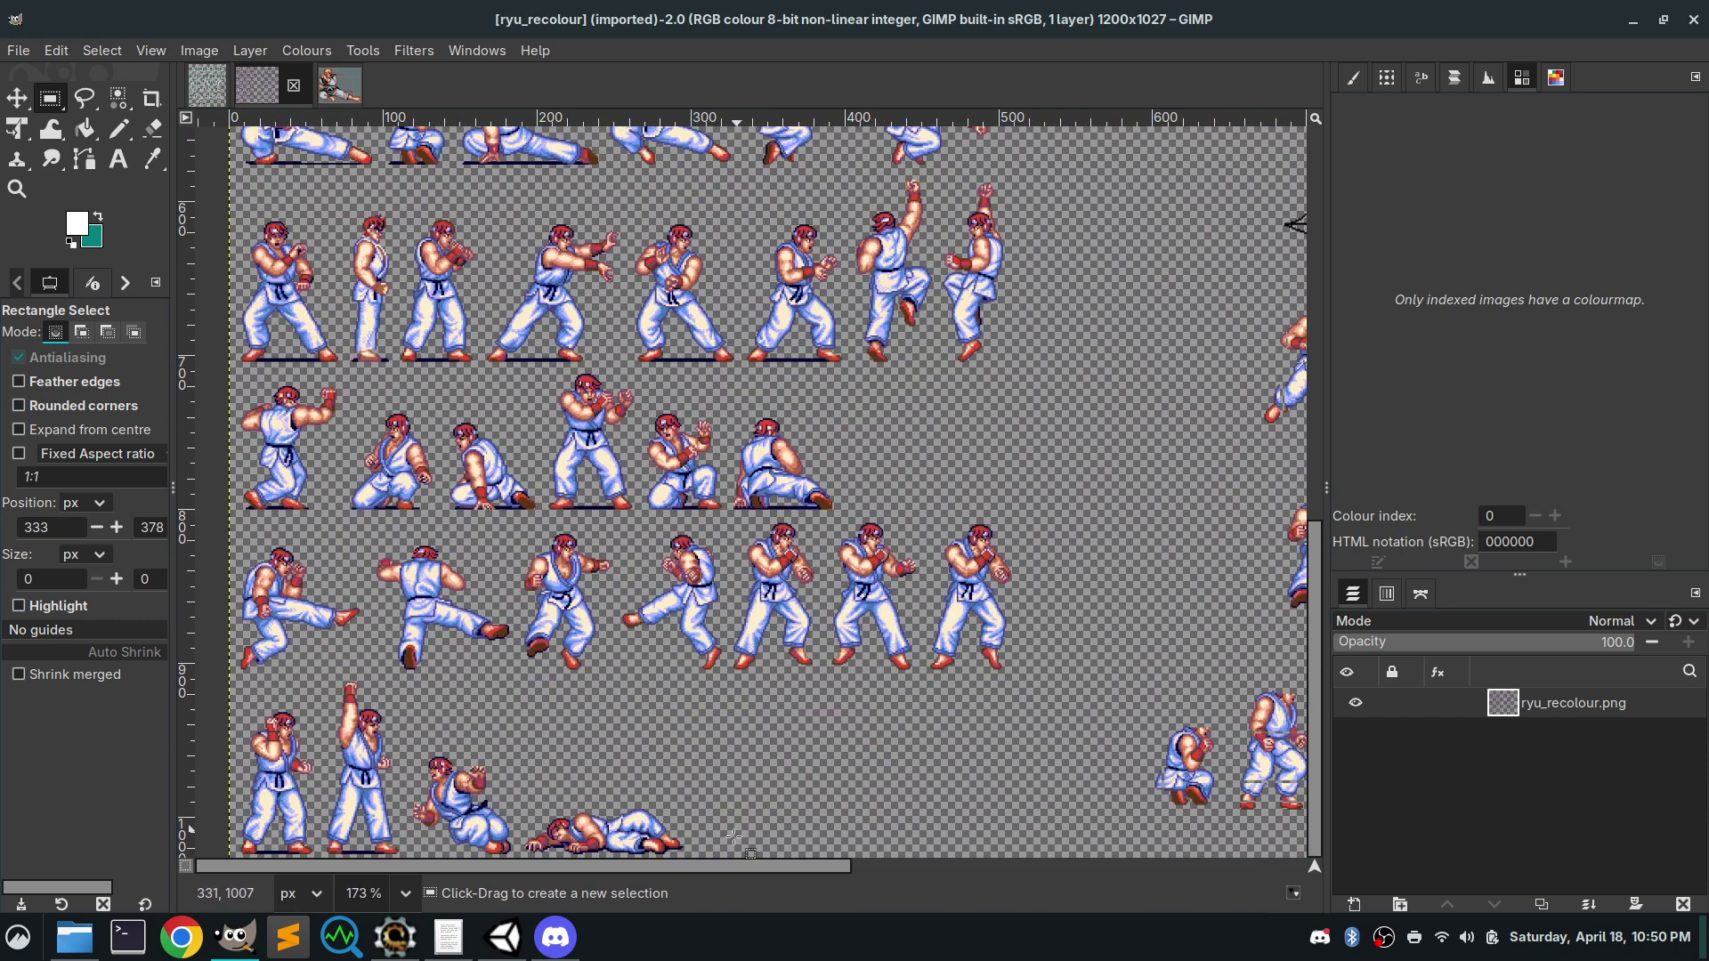
left_click_drag(781, 866, 1223, 870)
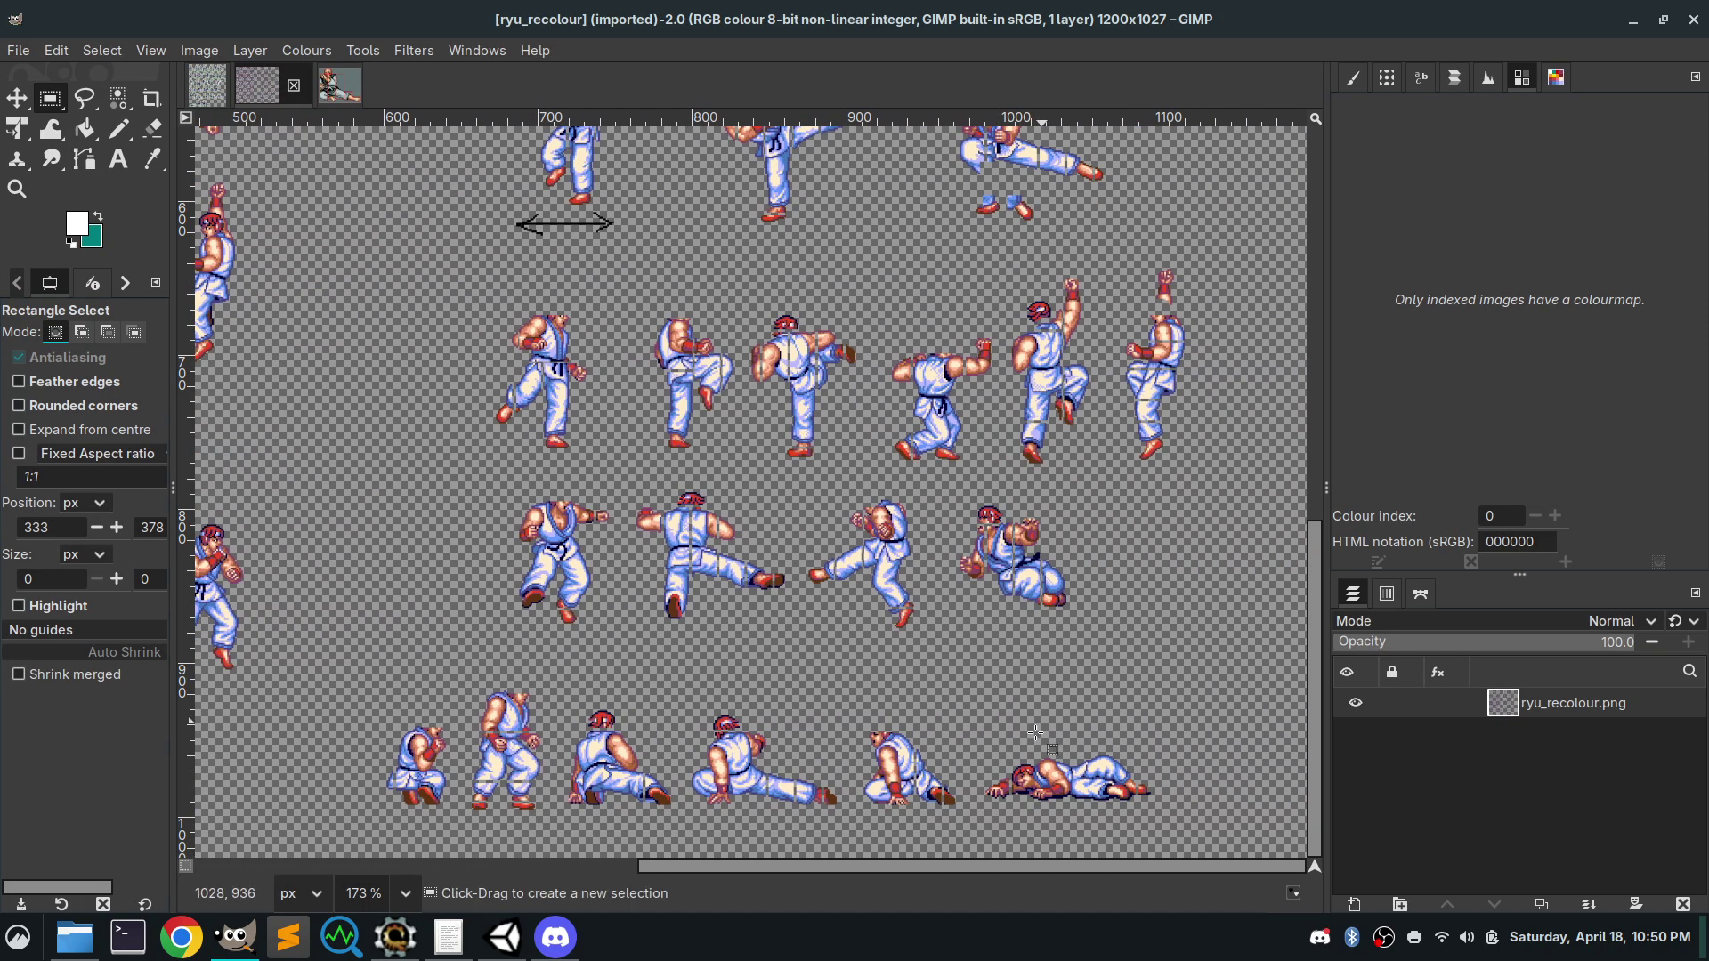
scroll(944, 699, "up", 10)
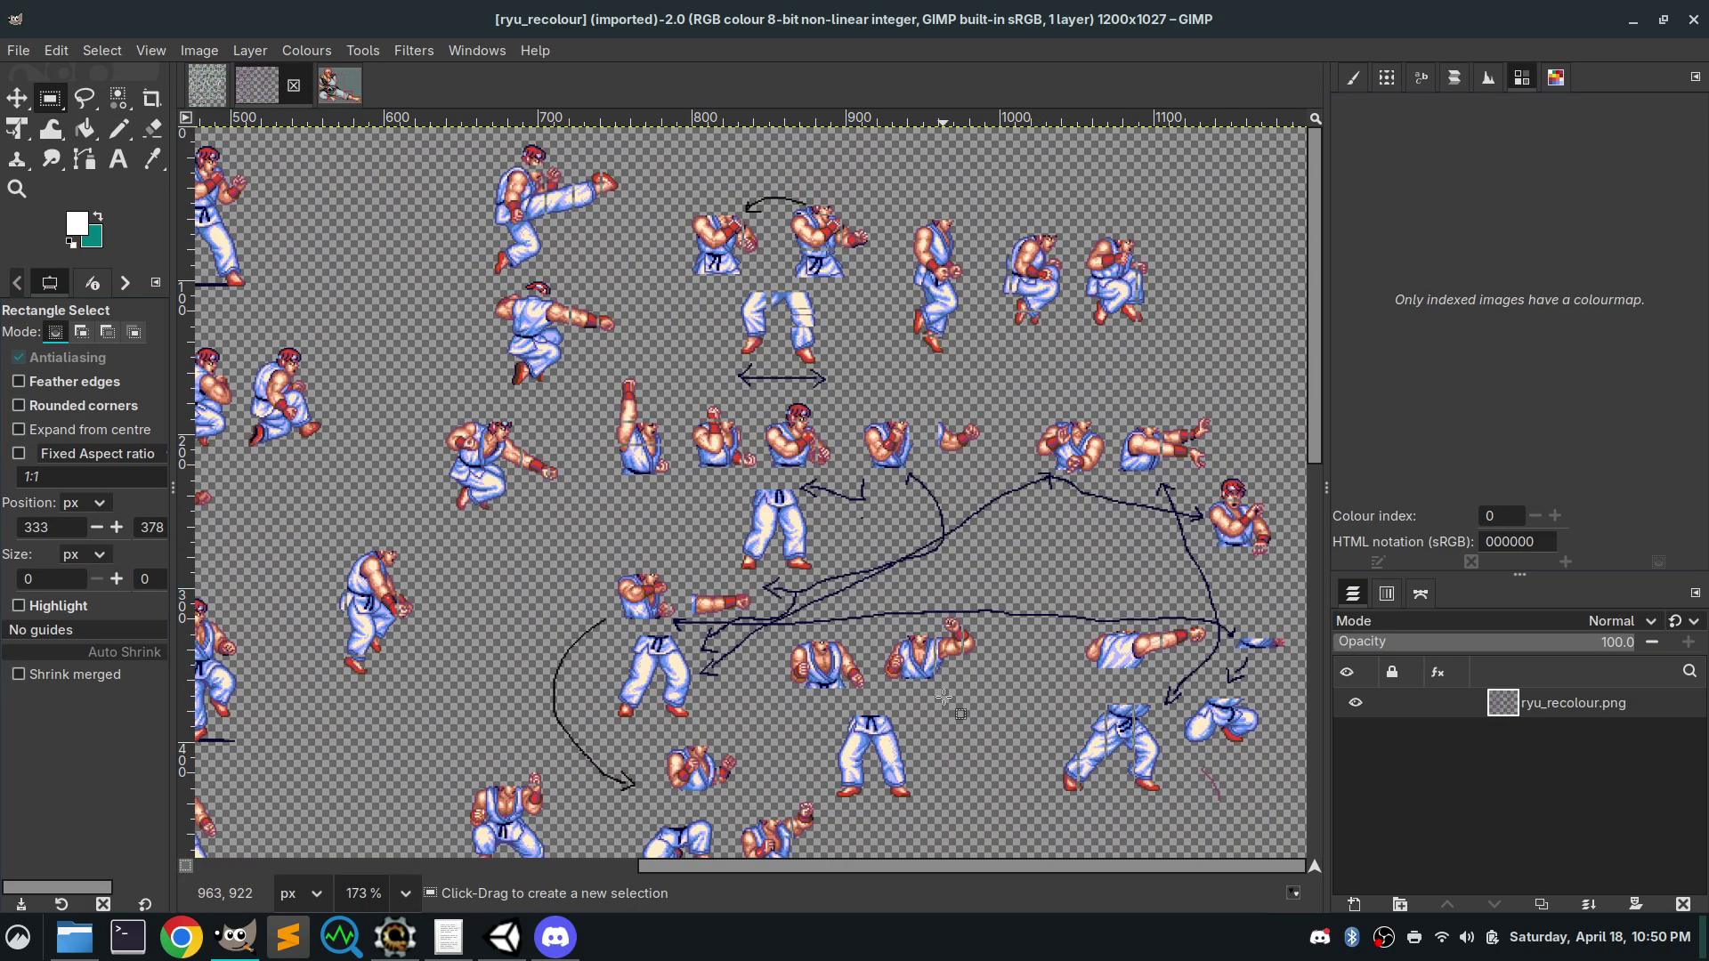
scroll(943, 699, "down", 5)
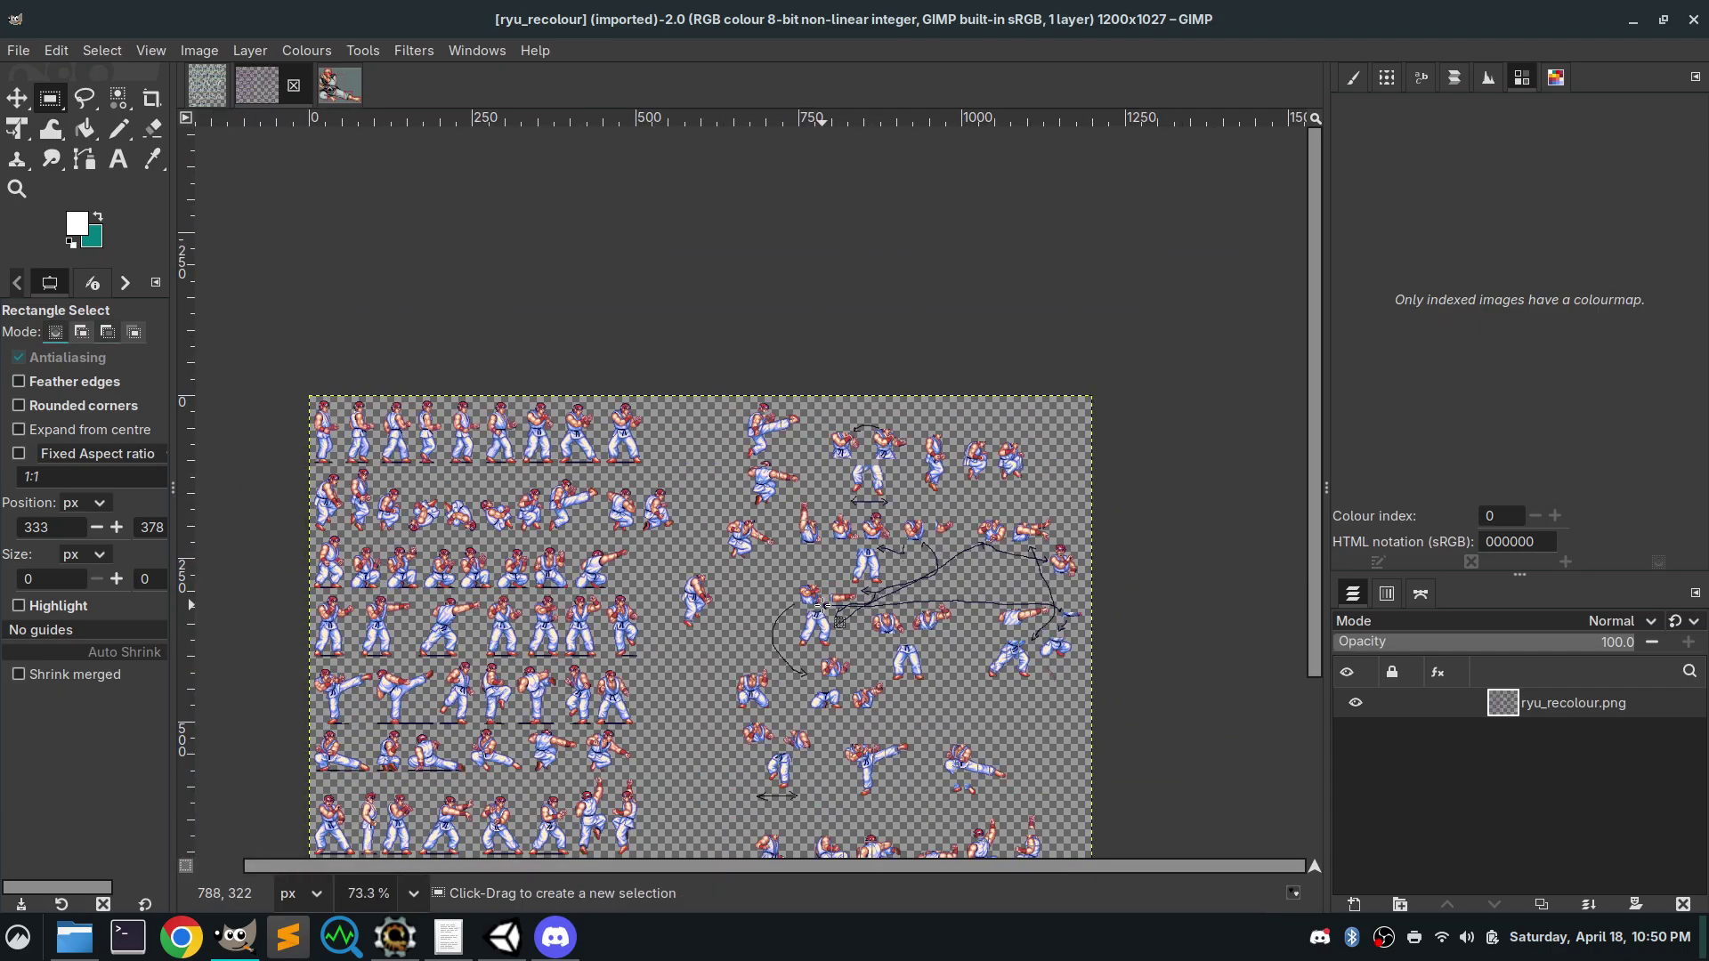
scroll(1005, 386, "down", 1)
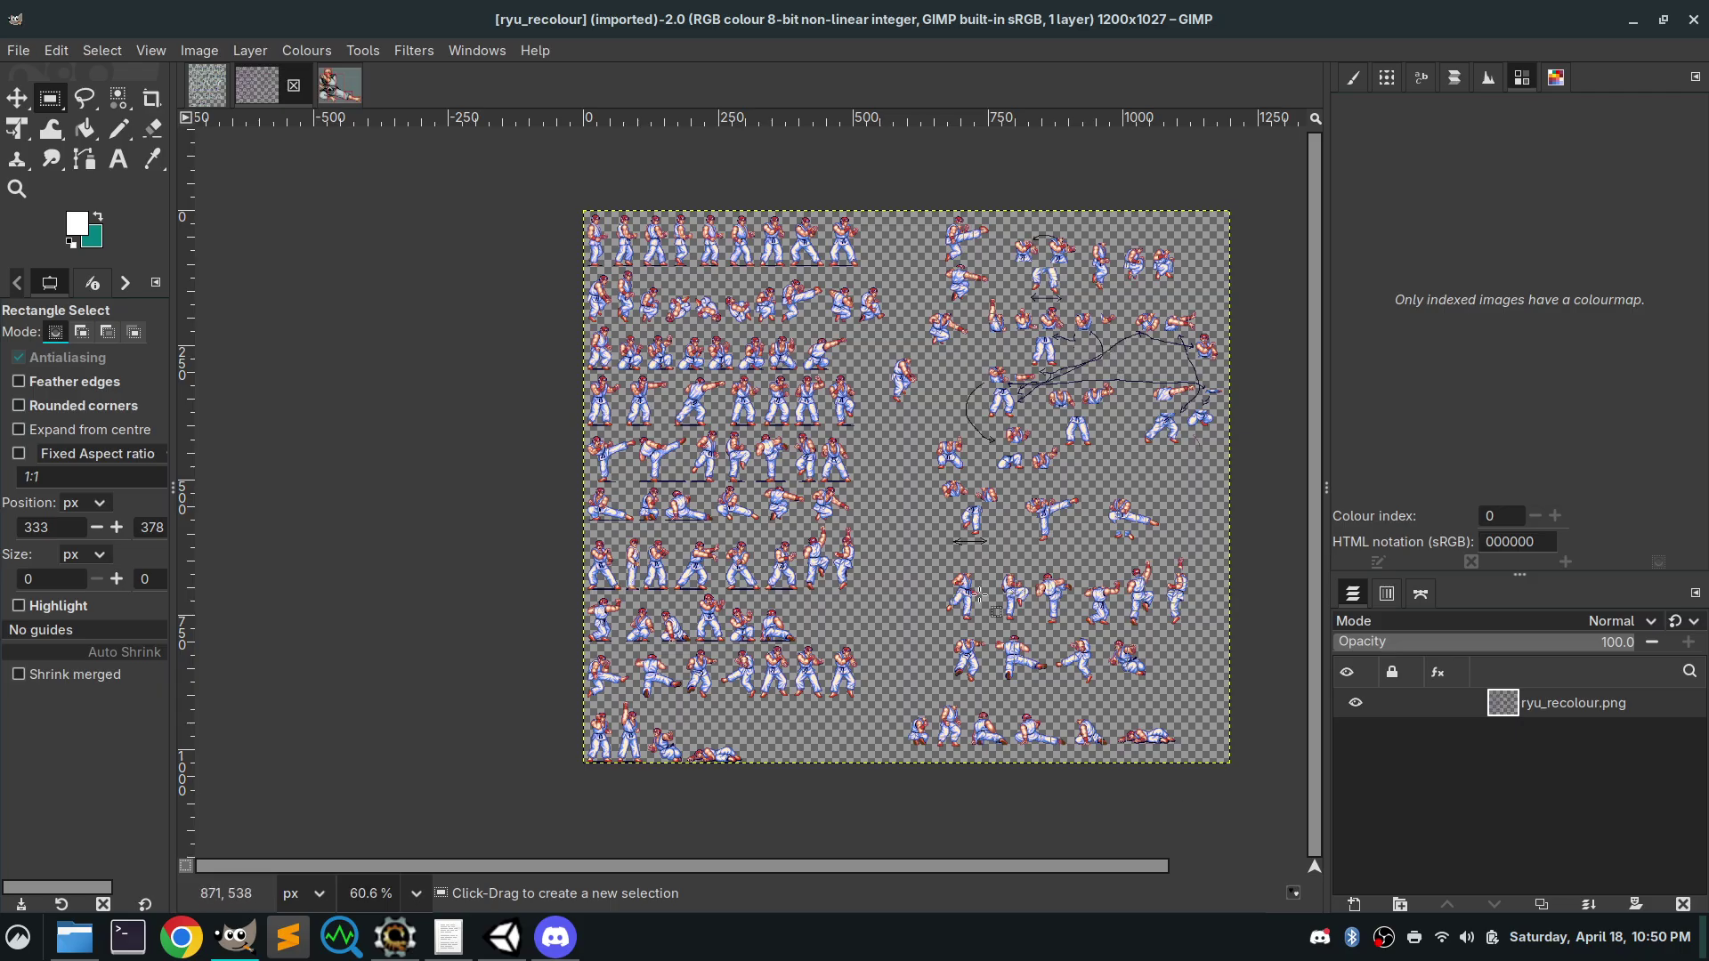
scroll(1074, 630, "up", 4)
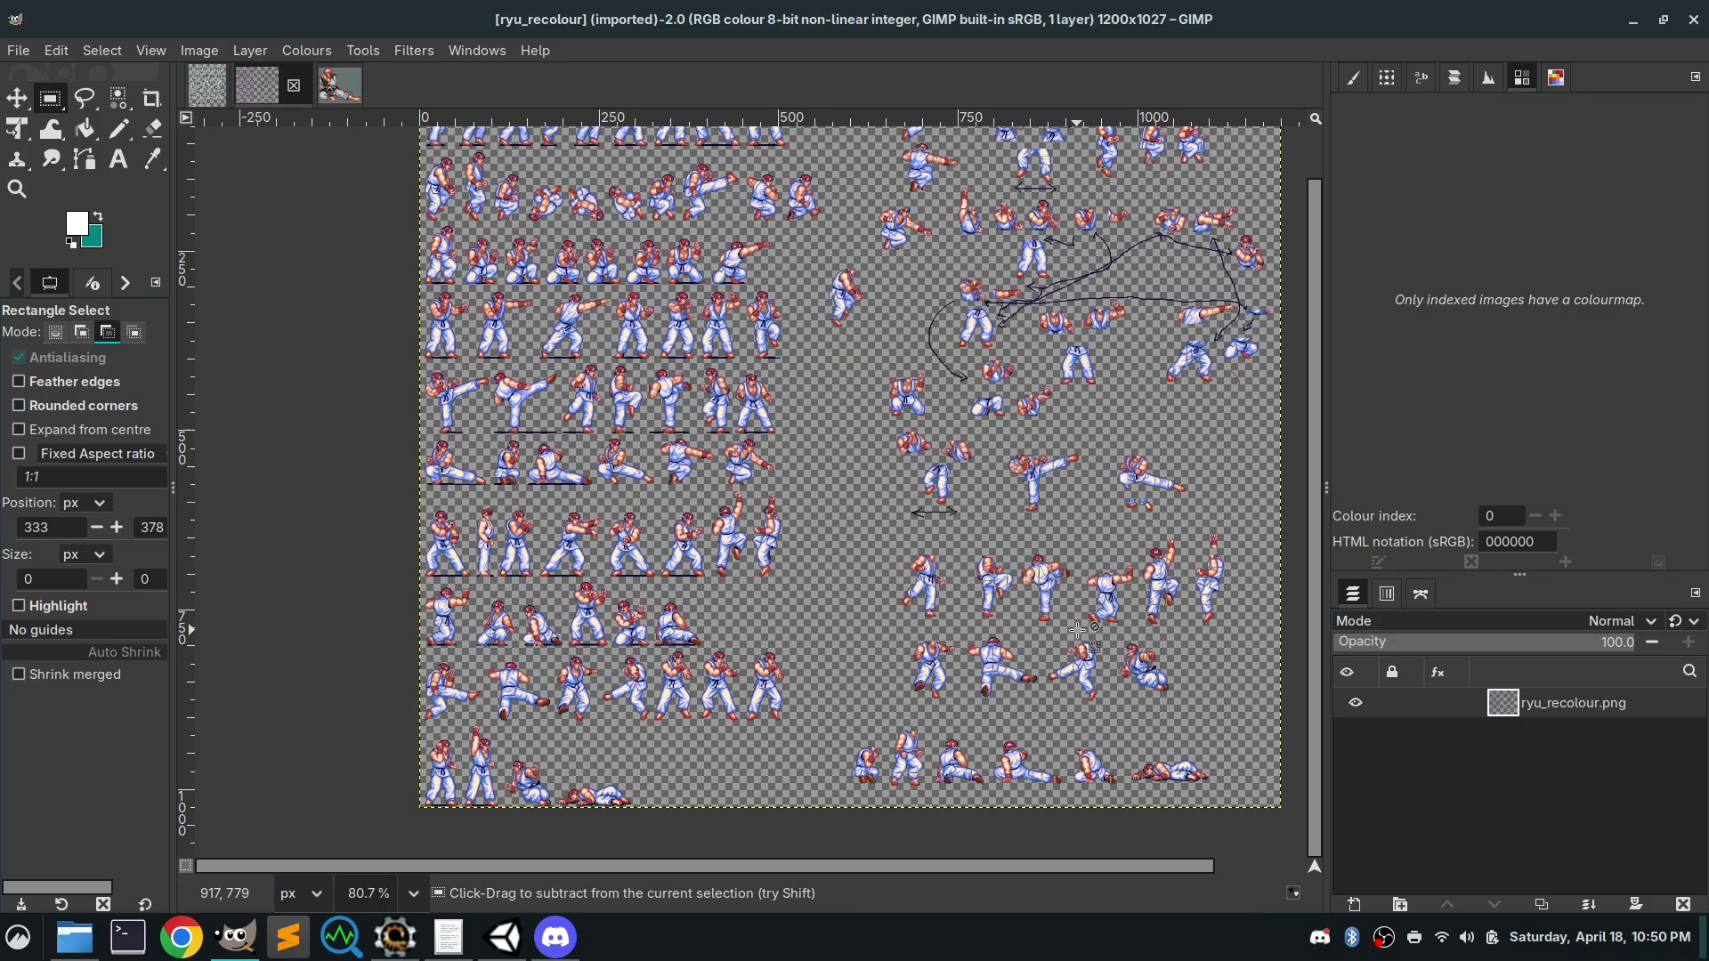
scroll(1075, 630, "up", 4)
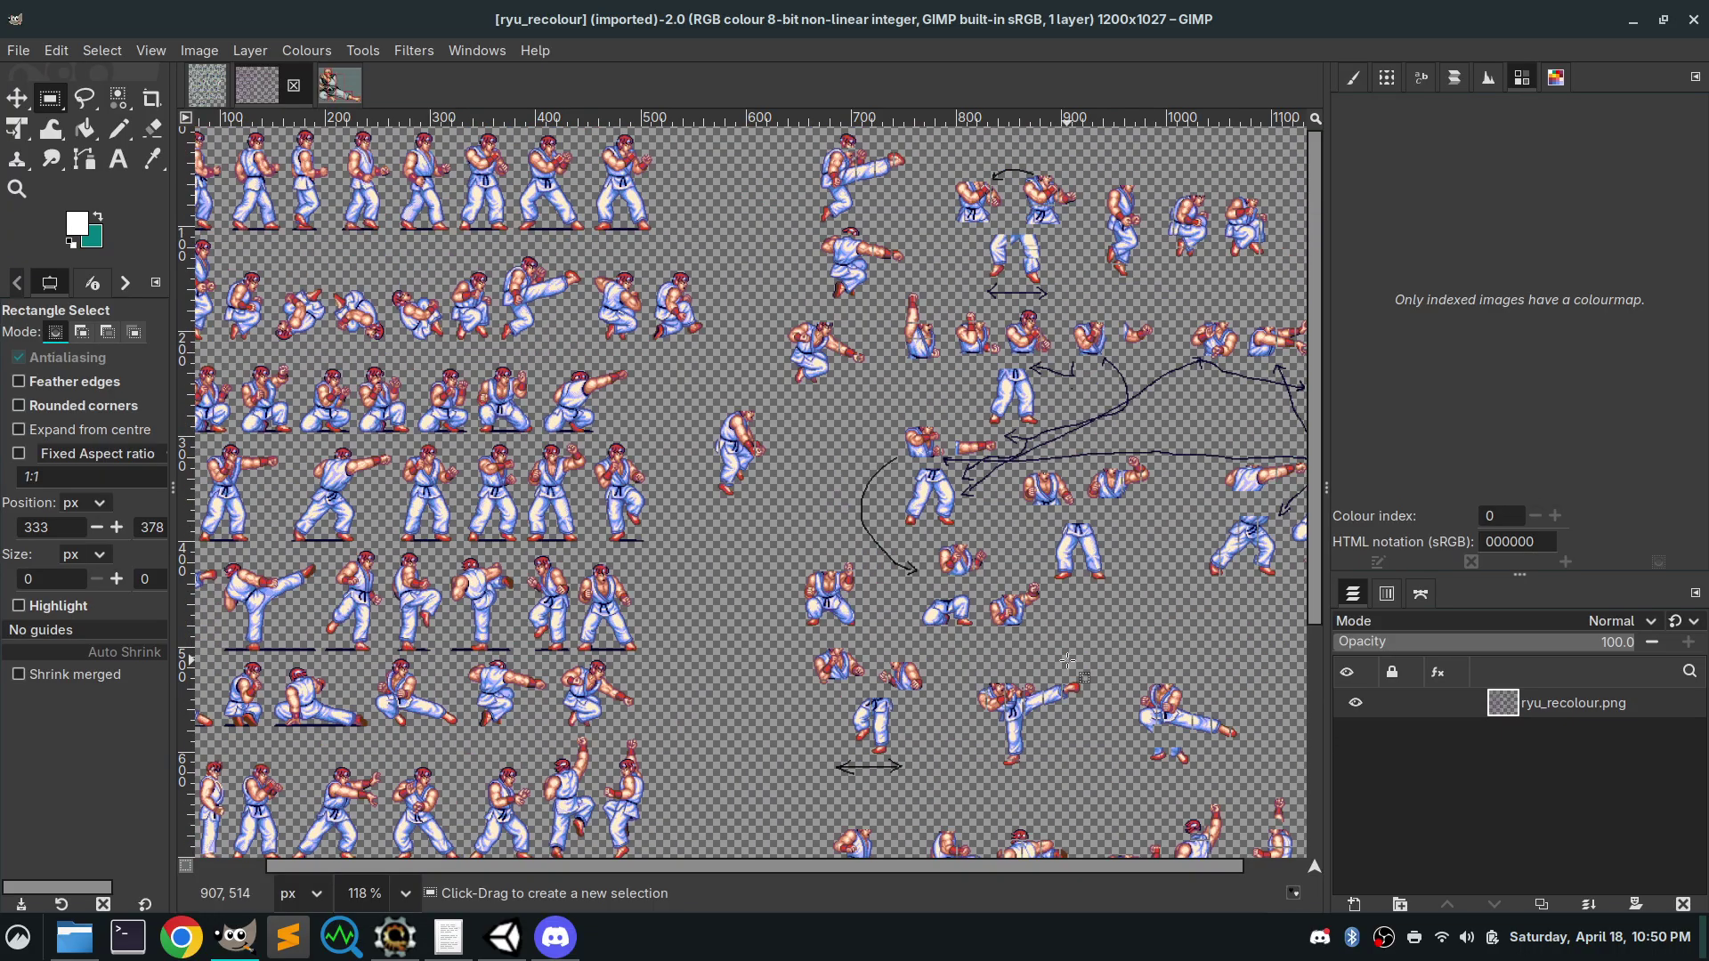
scroll(1073, 630, "right", 2)
scroll(1073, 630, "up", 1)
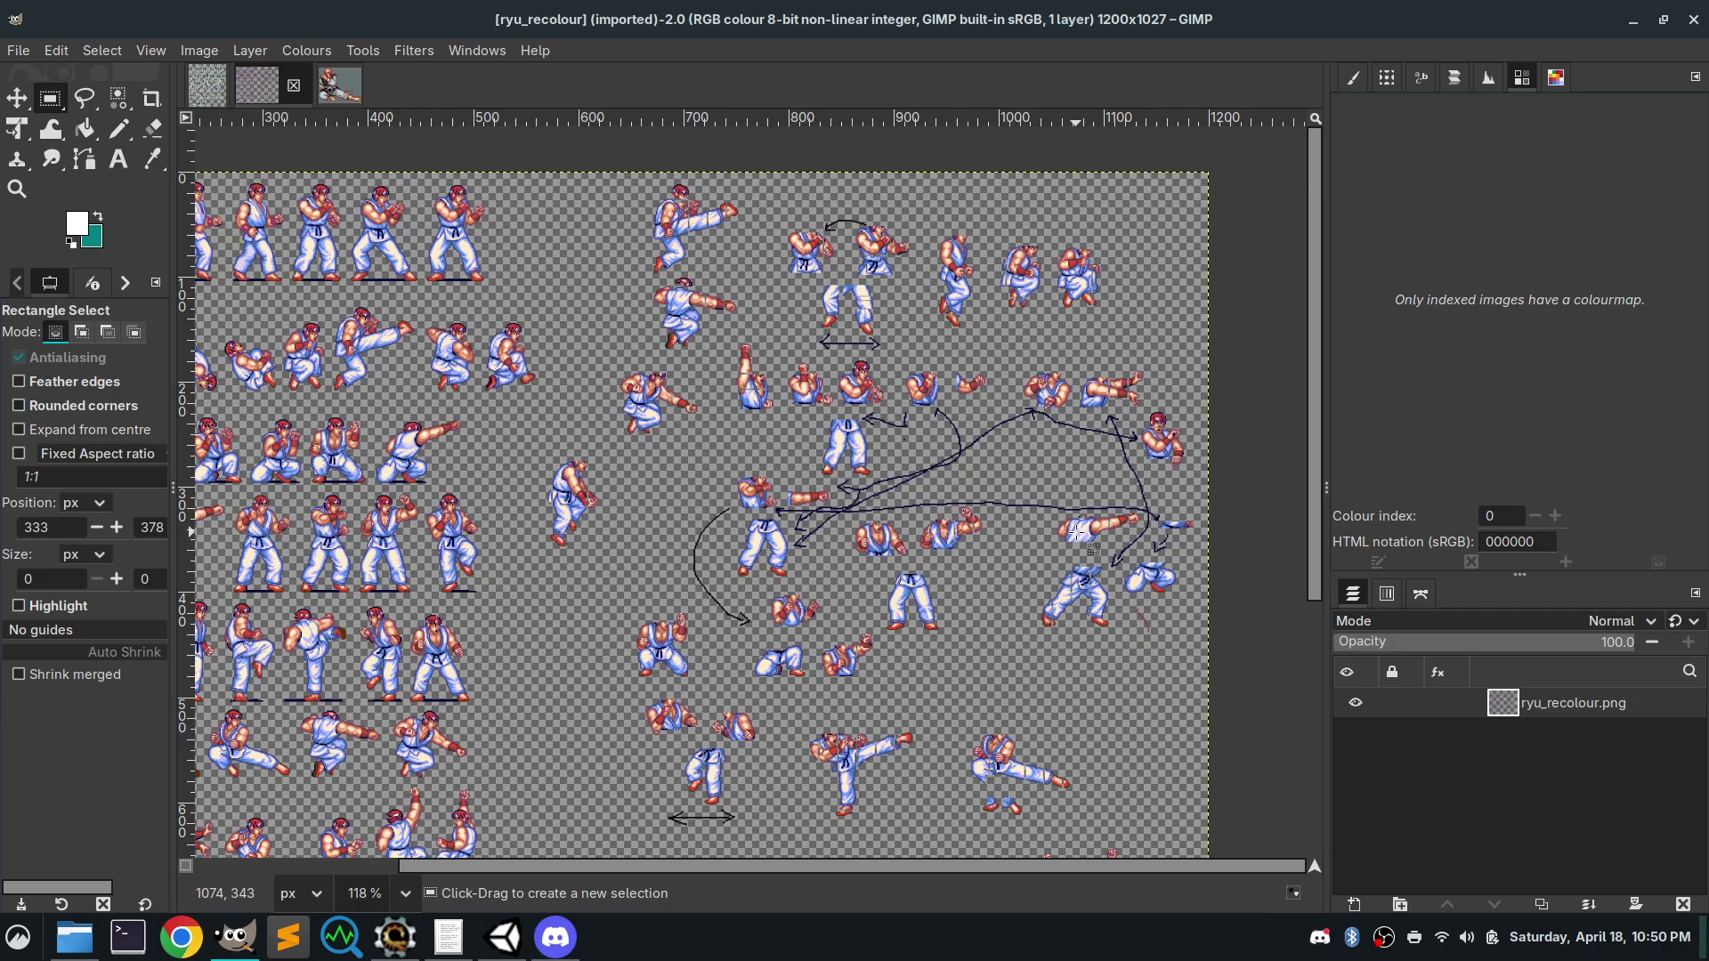
Copy the standing pose with both arms thrust forward from the ryu_recolour sheet and paste it as a floating layer
scroll(590, 534, "left", 5)
scroll(590, 534, "down", 2)
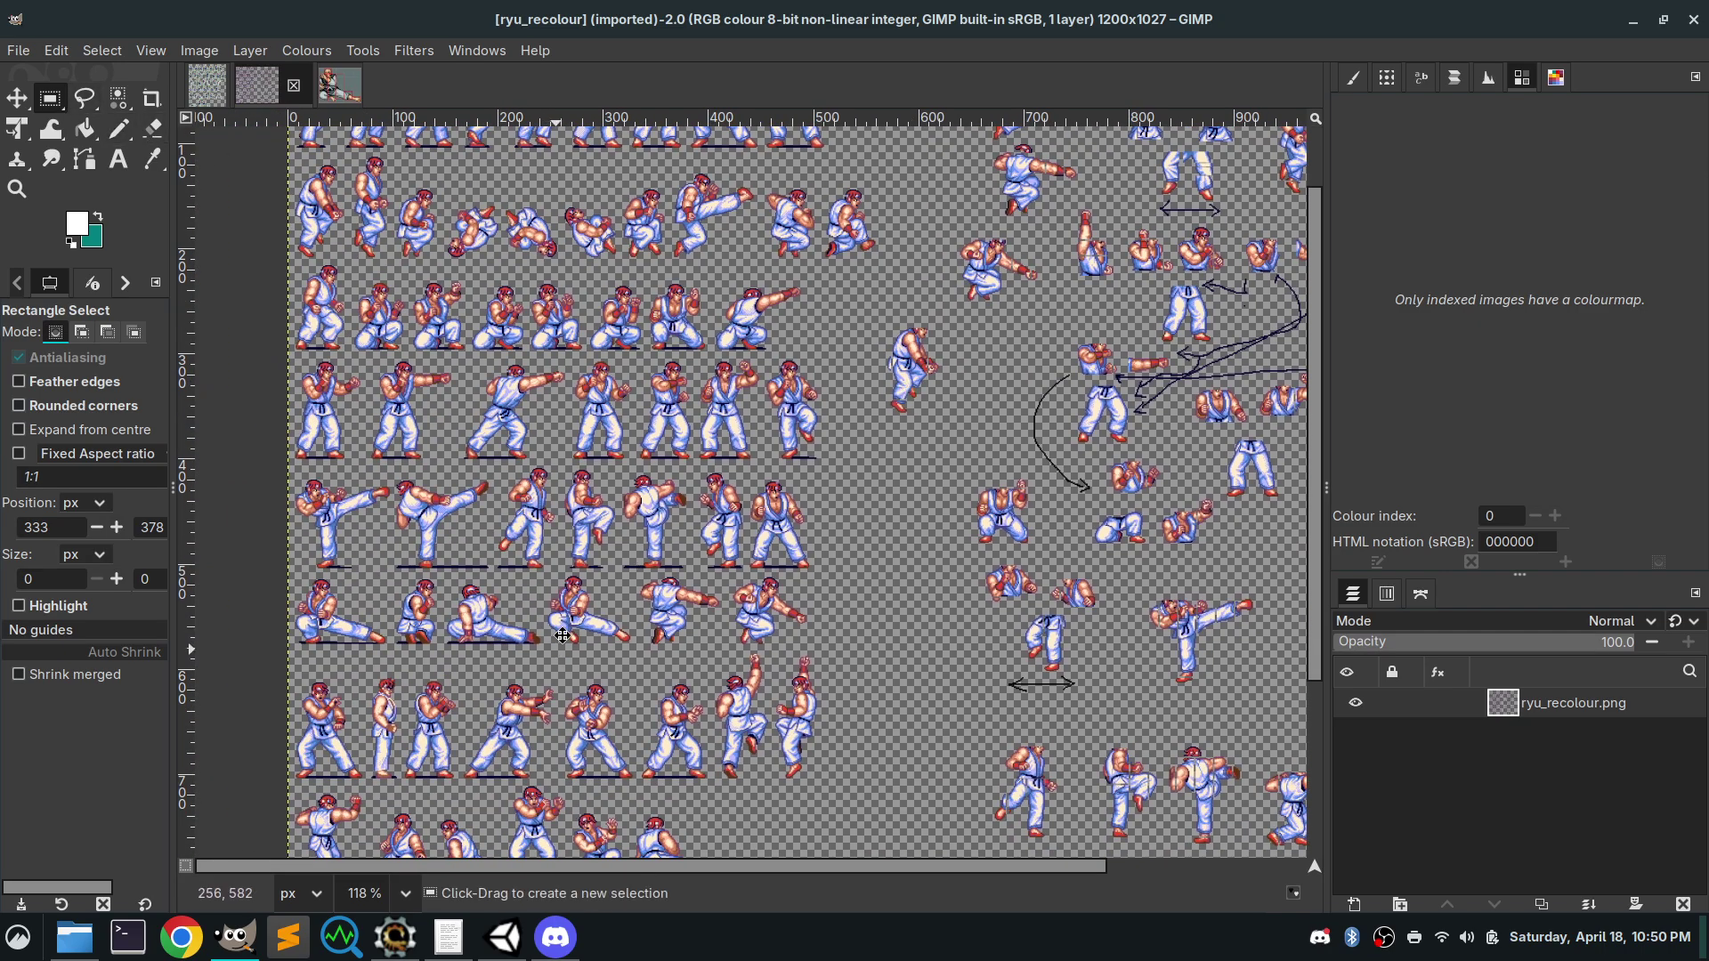
scroll(707, 478, "left", 3)
scroll(708, 478, "down", 3)
scroll(708, 478, "up", 3, "ctrl")
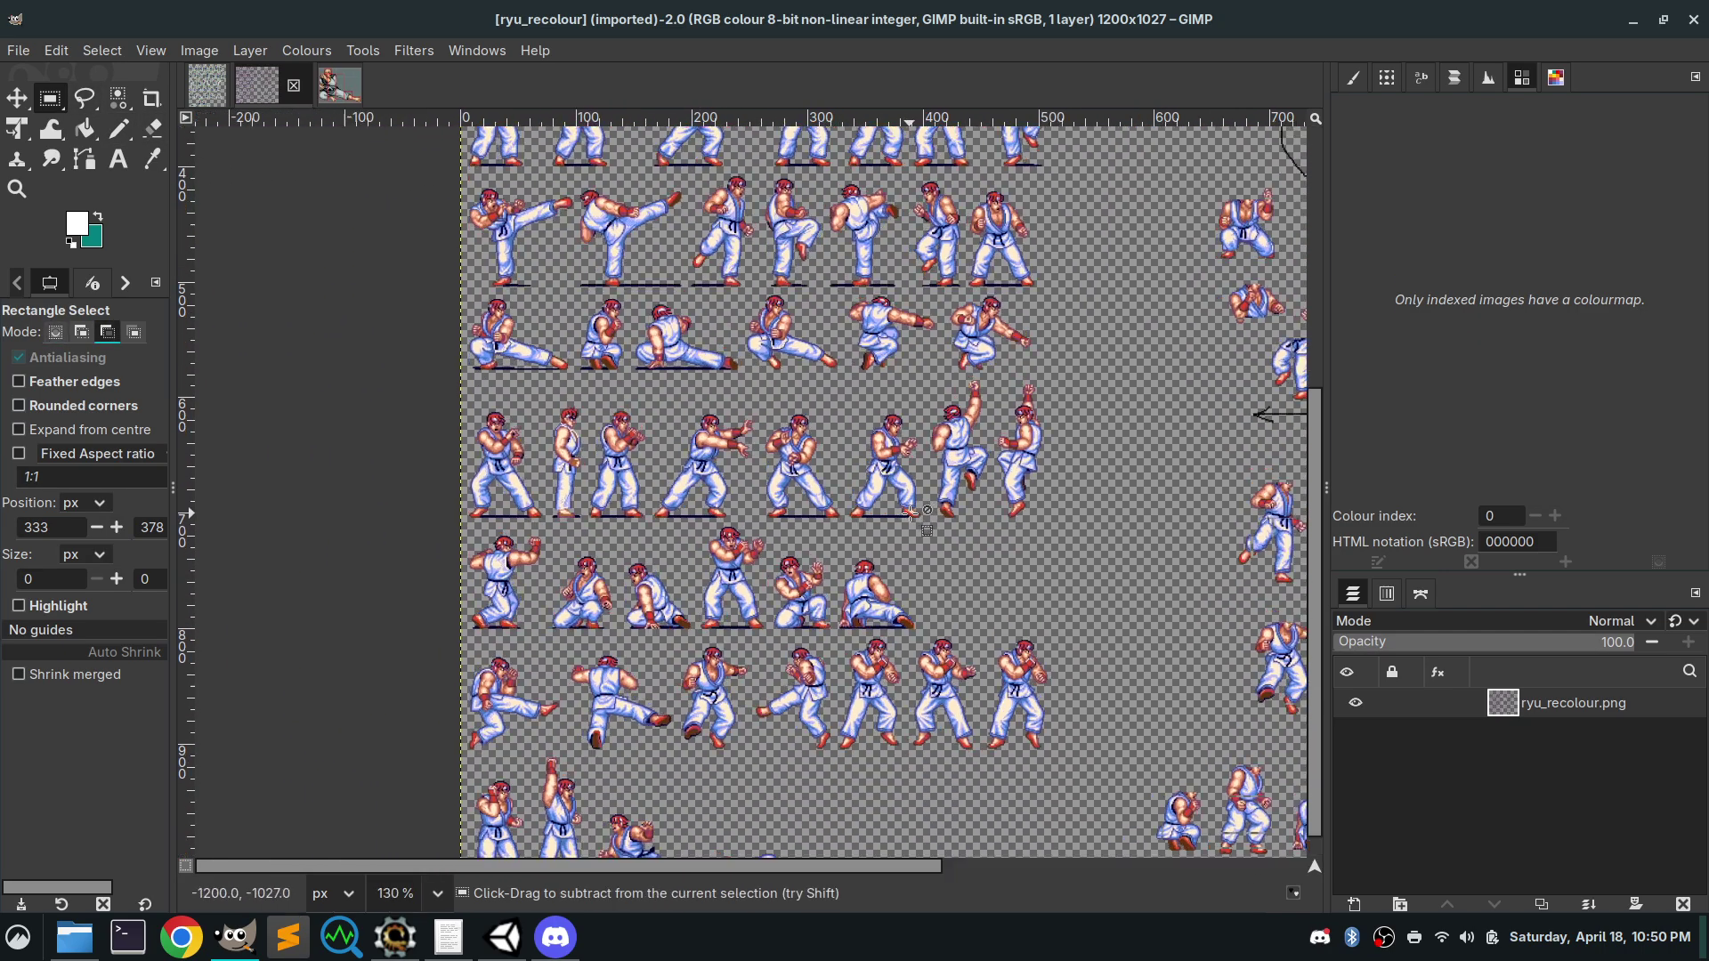
scroll(675, 472, "up", 3, "ctrl")
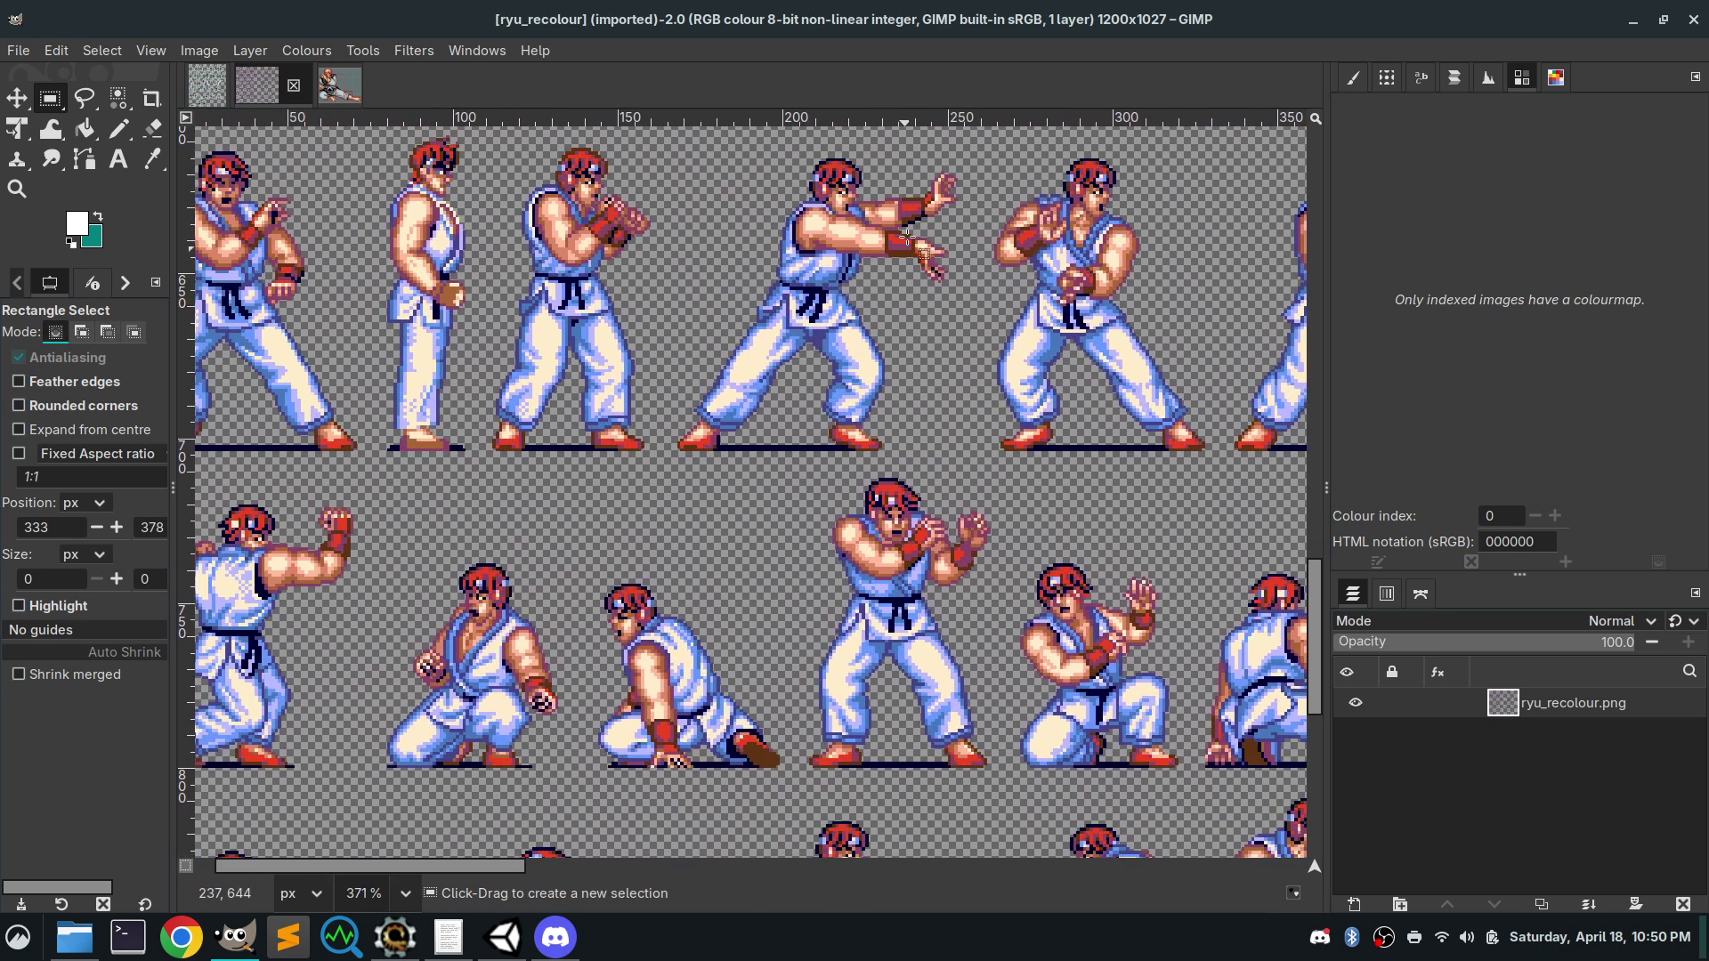
left_click_drag(977, 144, 667, 461)
key("ctrl+c")
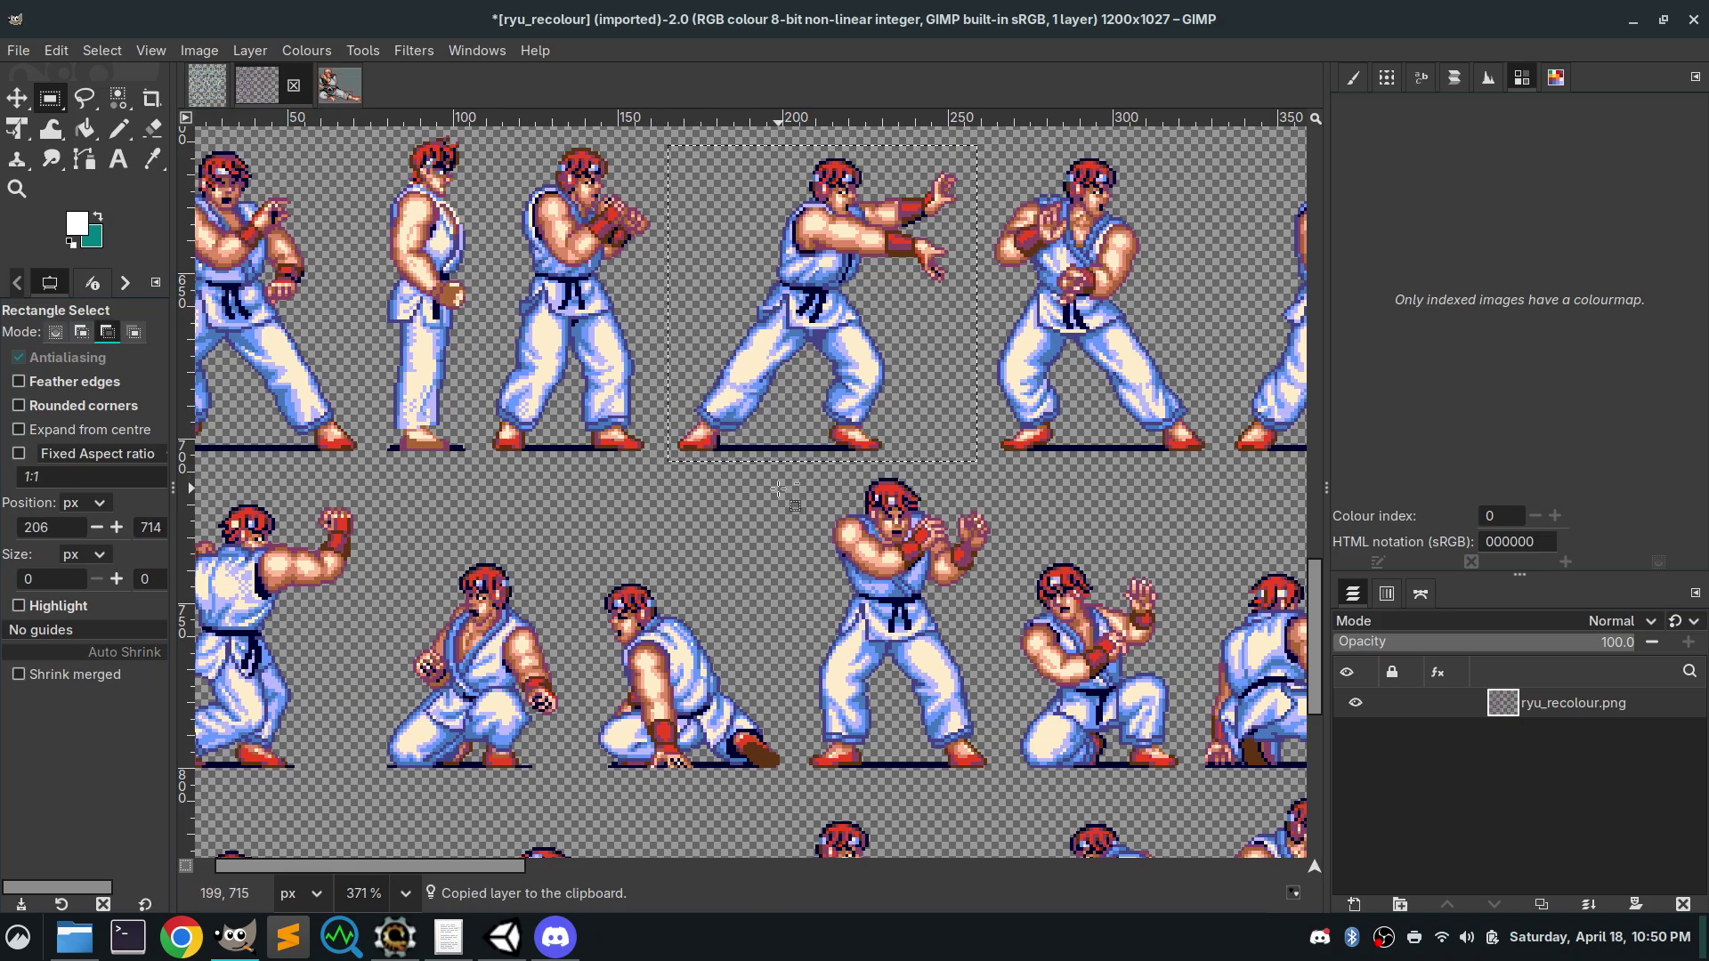
key("ctrl+v")
Move the floating fighter pose across the sheet to the empty area beneath the separated torsos with crossed and forward-thrust arms
scroll(820, 525, "down", 2, "ctrl")
scroll(820, 537, "down", 1, "ctrl")
scroll(241, 401, "right", 2)
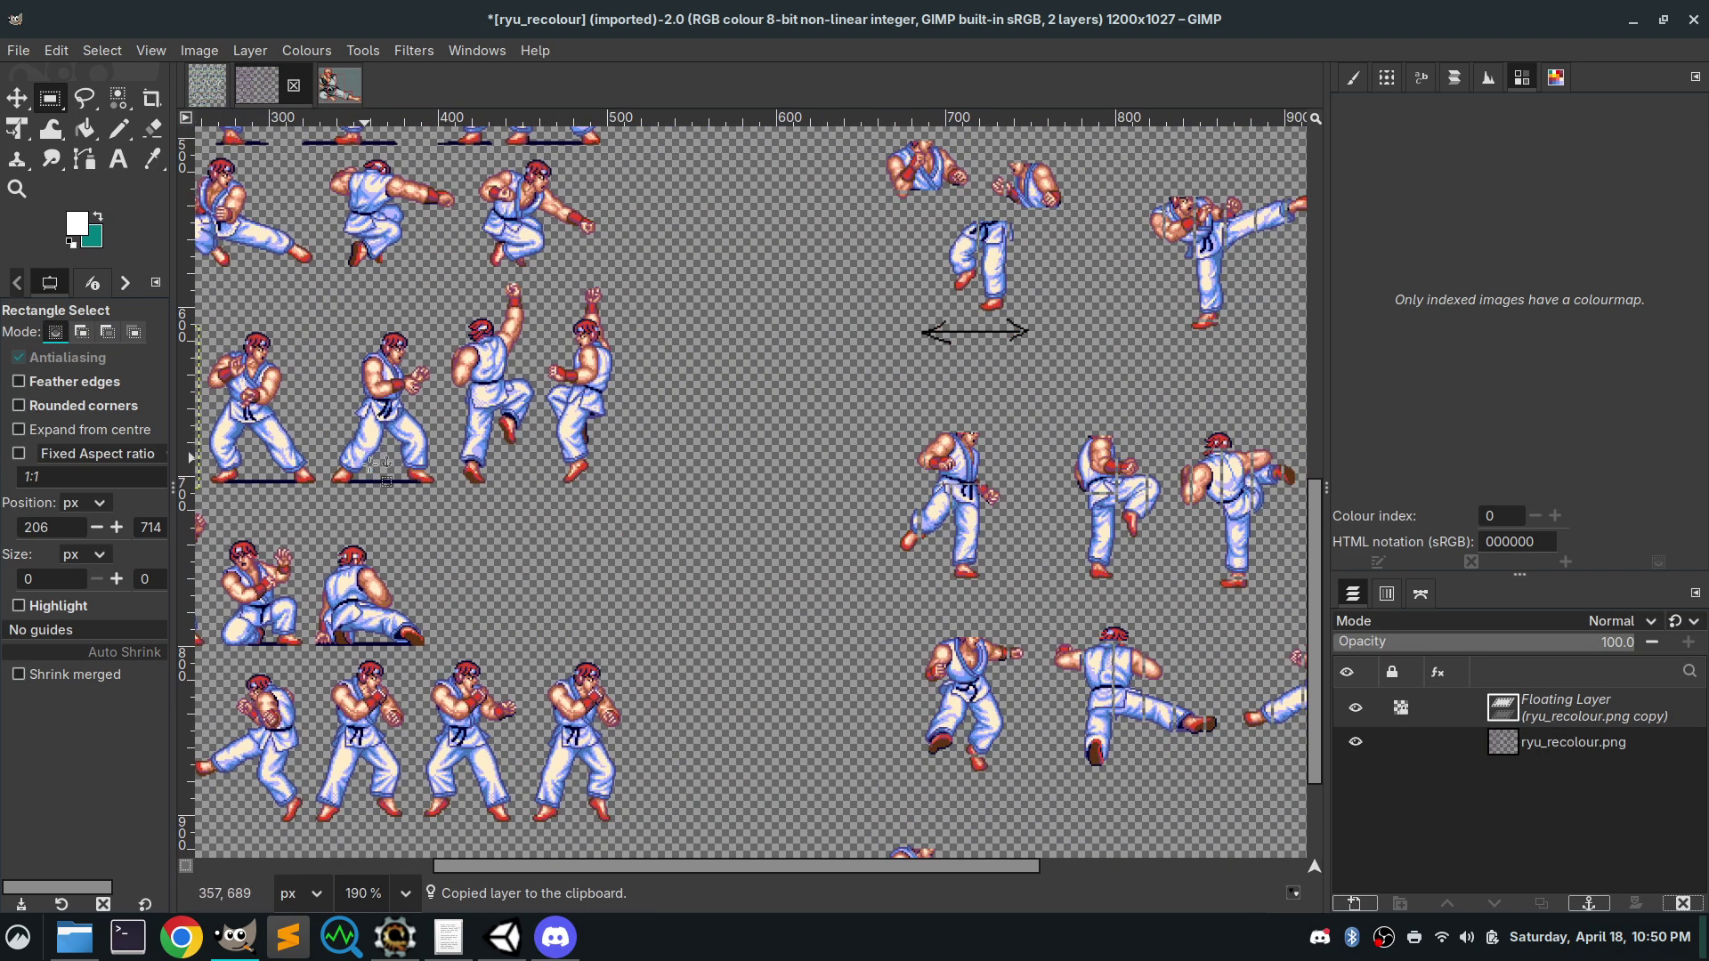
scroll(376, 461, "down", 2)
scroll(376, 461, "down", 2, "ctrl")
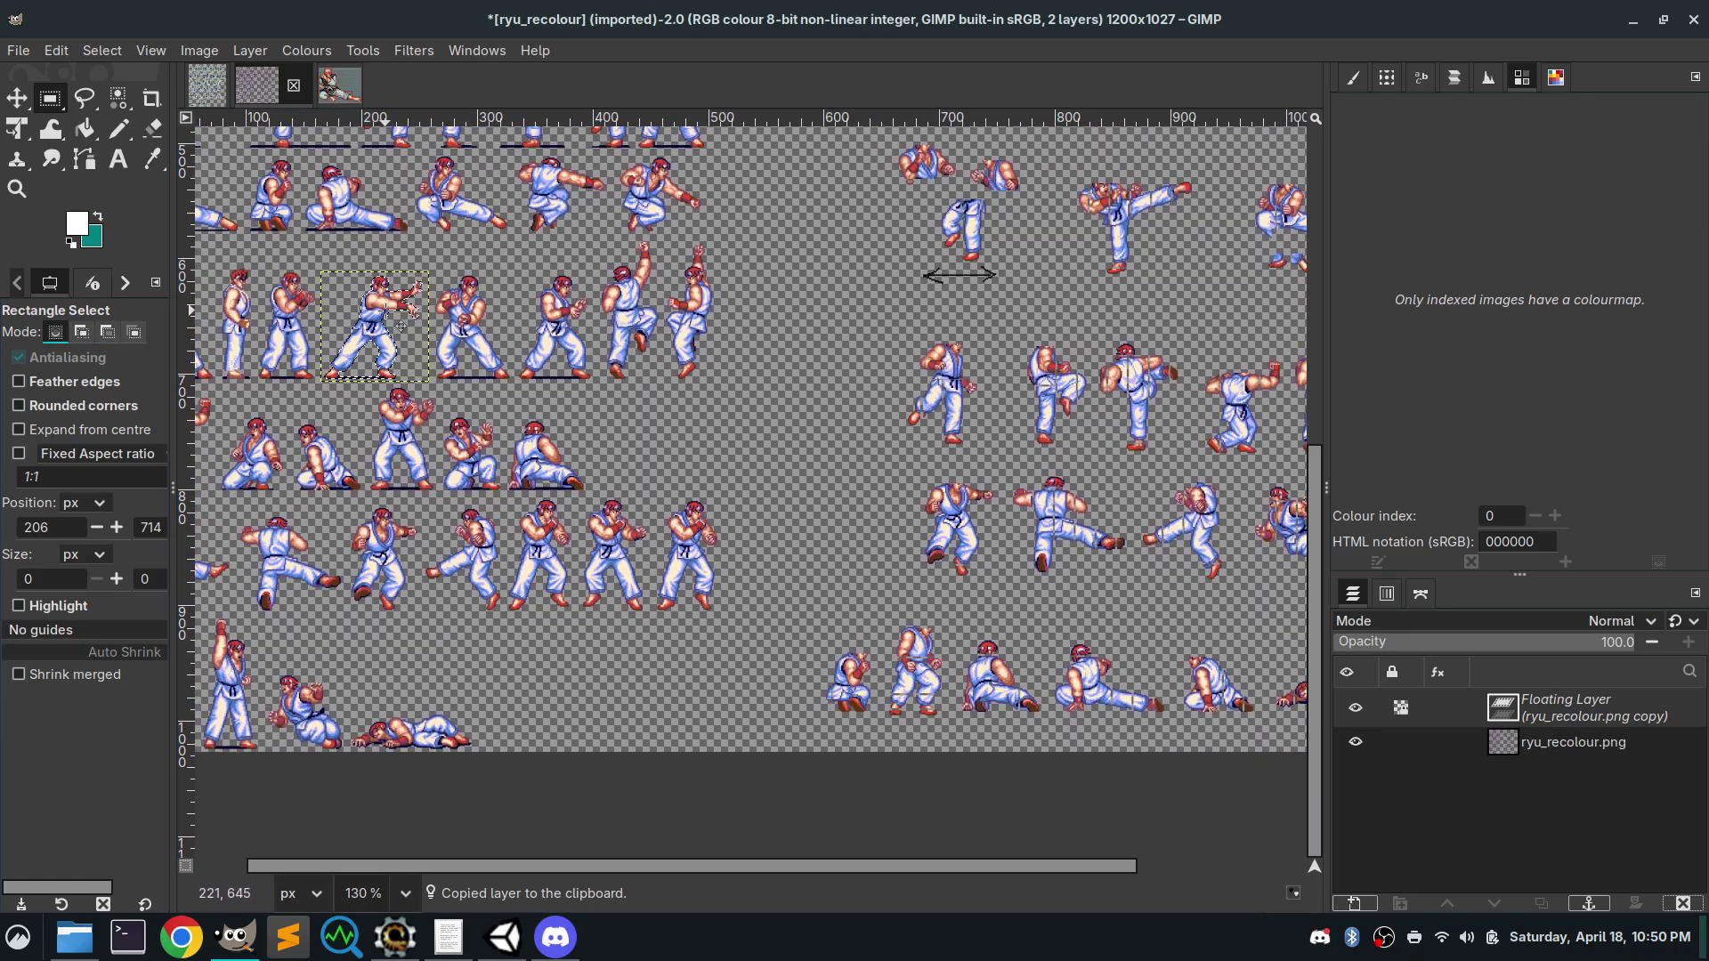
left_click_drag(860, 291, 1214, 291)
scroll(1215, 294, "right", 10)
scroll(1215, 294, "up", 2)
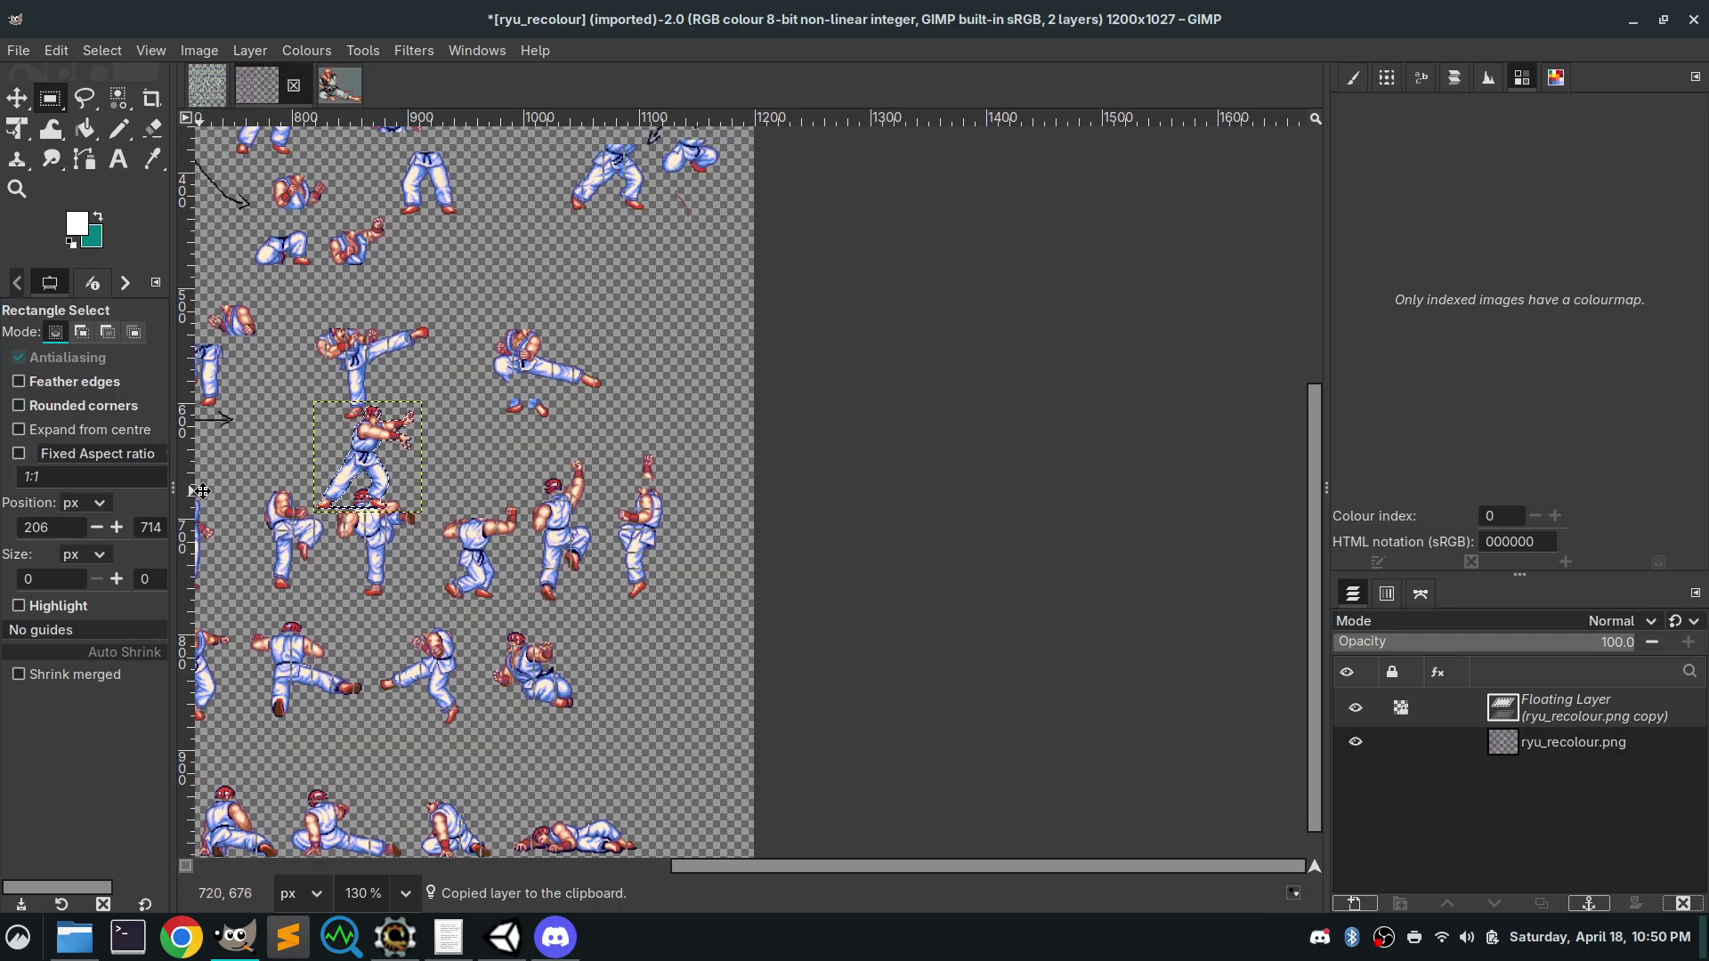
left_click_drag(431, 442, 725, 254)
scroll(556, 274, "up", 2, "ctrl")
scroll(667, 624, "up", 2, "ctrl")
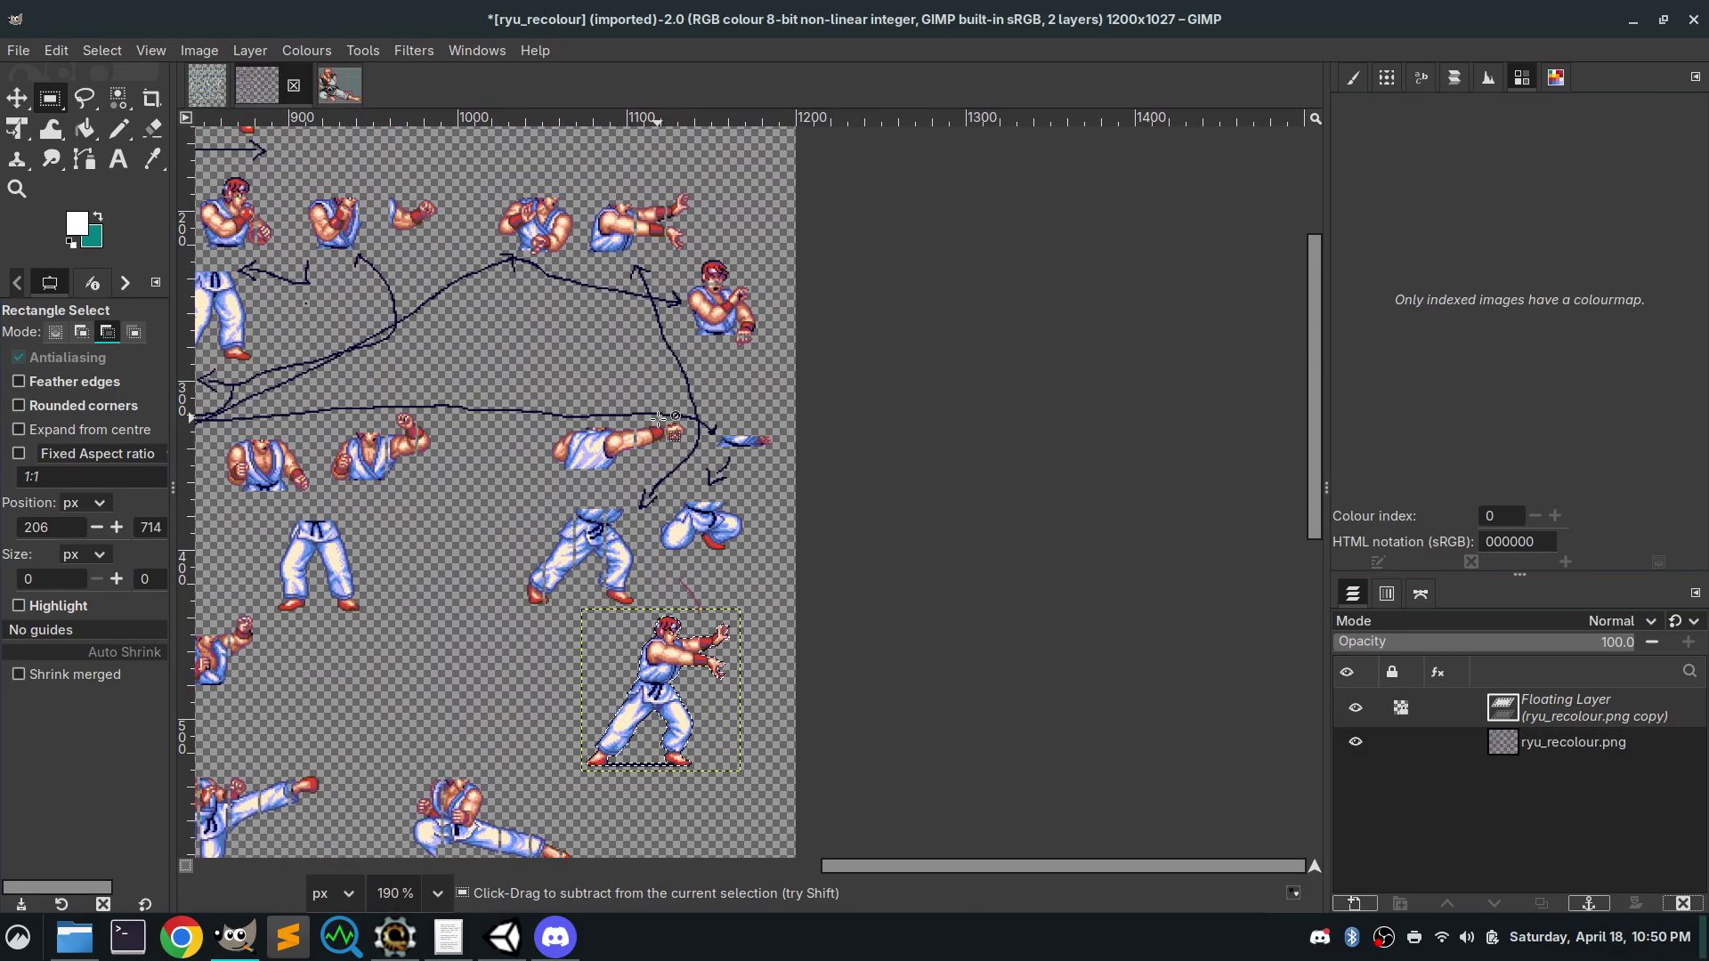
left_click_drag(672, 663, 504, 306)
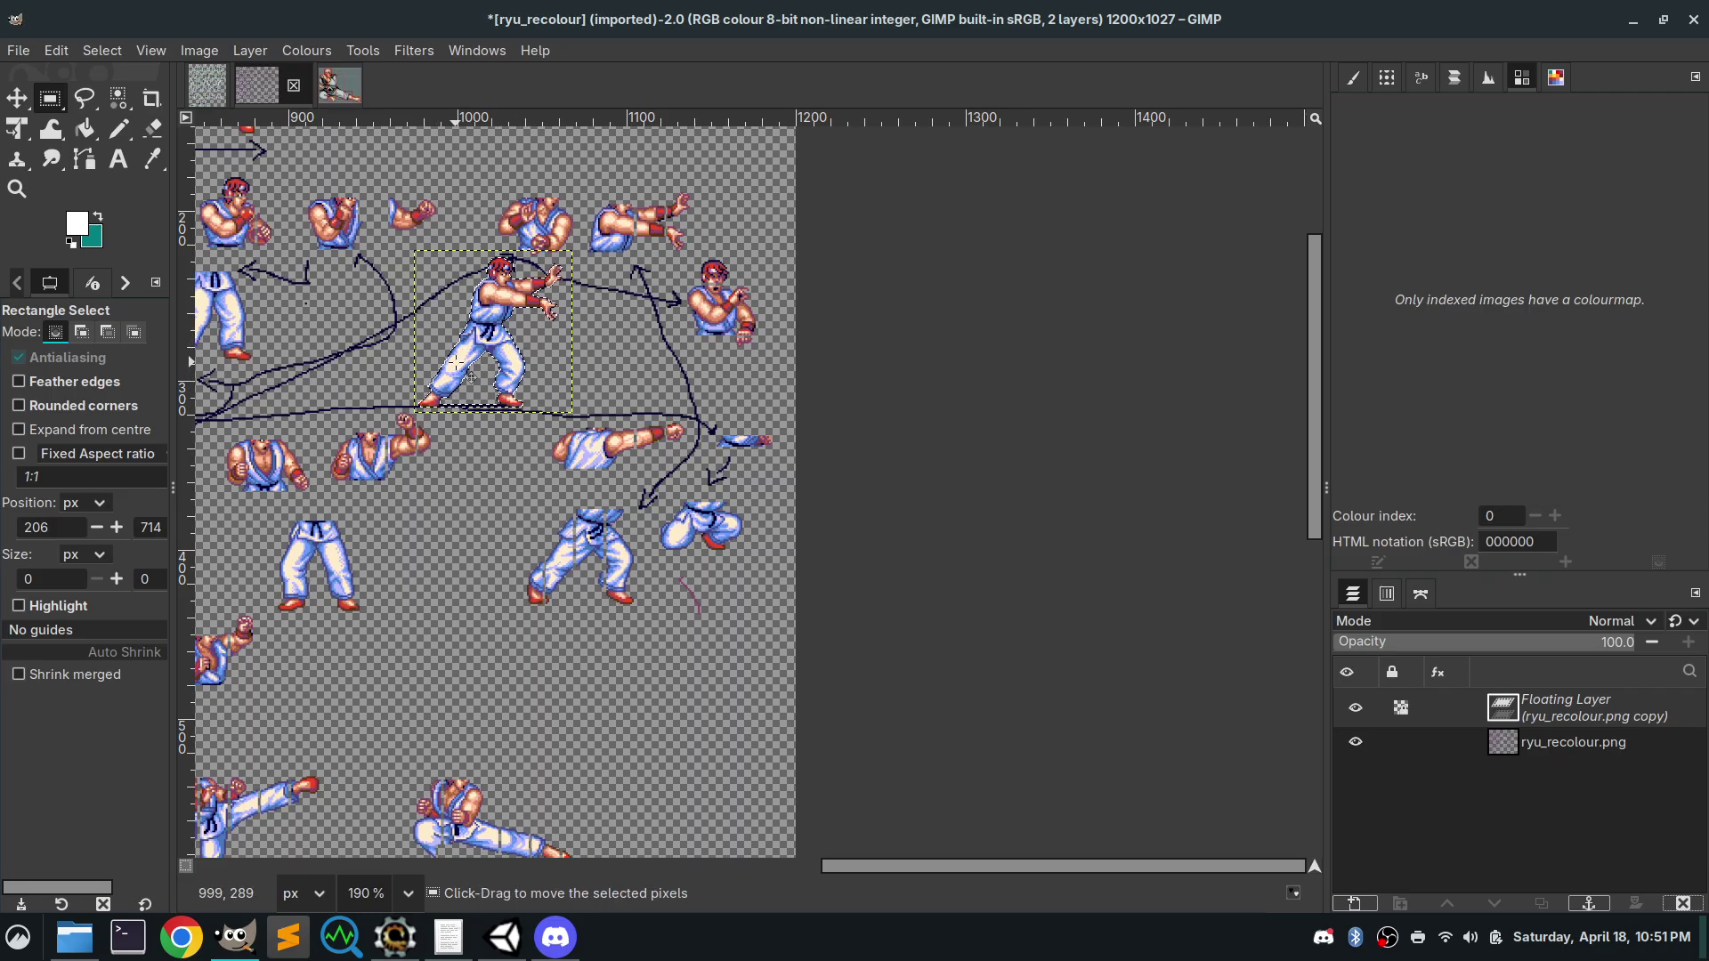
Switch to Open Retro Animator, compare how the hadoken_01 and hadoken_02 frames are assembled from parts, and minimise the window
left_click(521, 943)
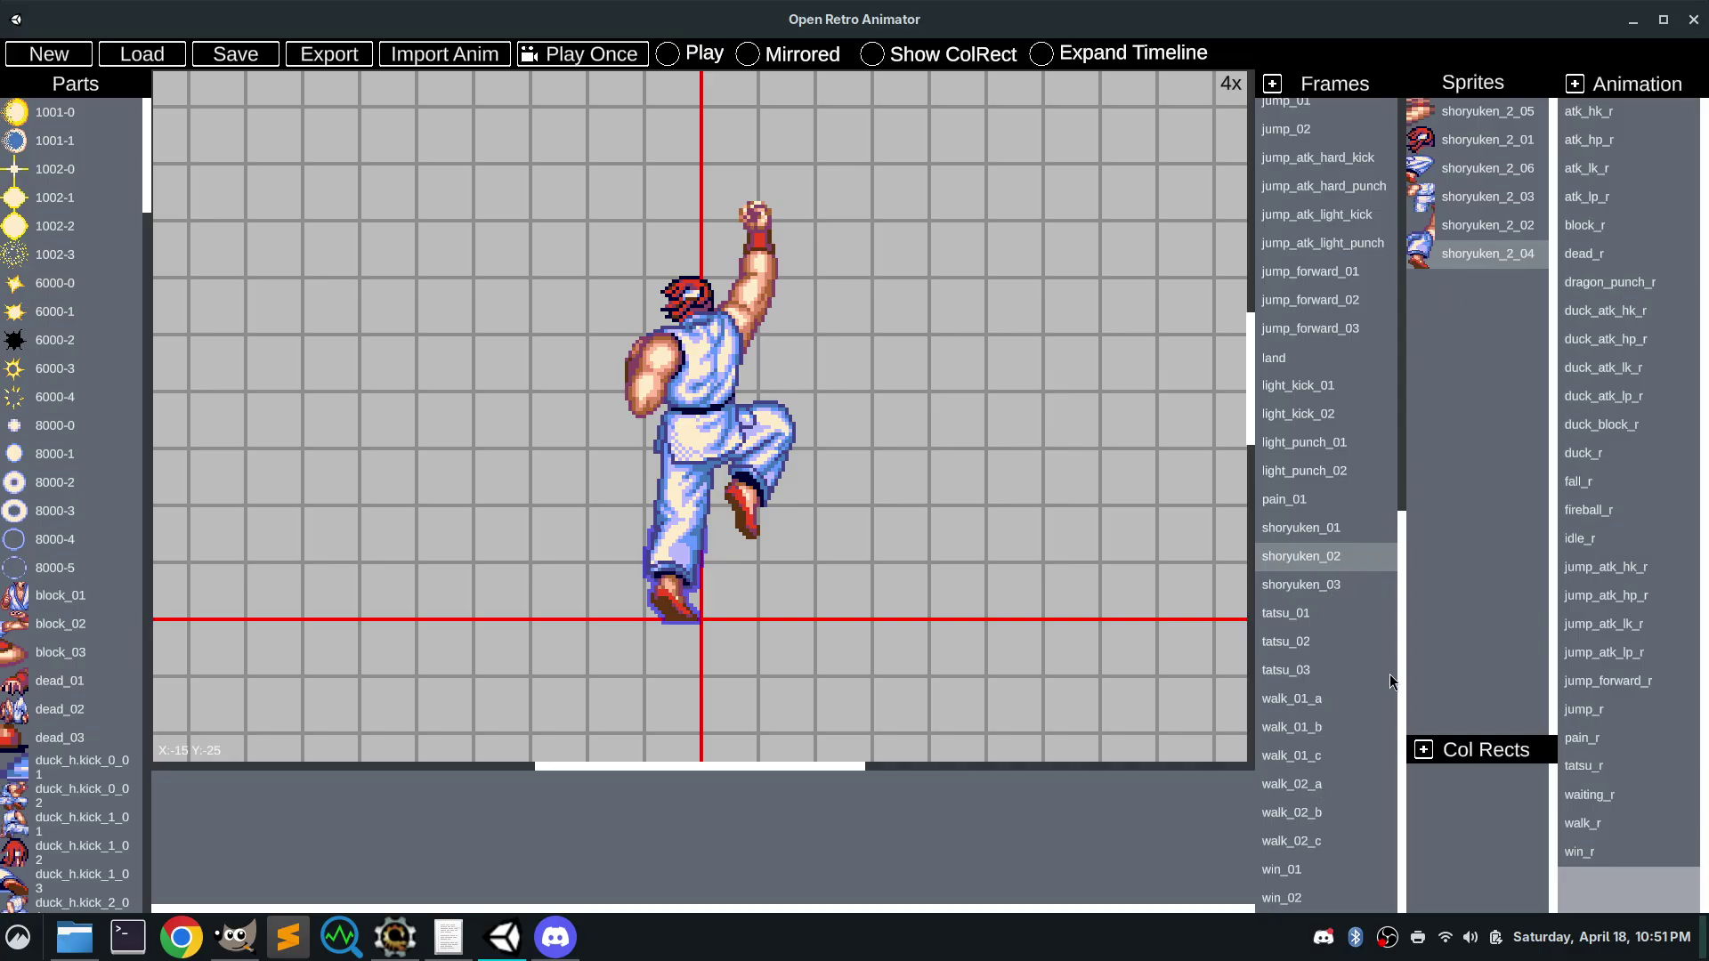
left_click_drag(1402, 649, 1381, 339)
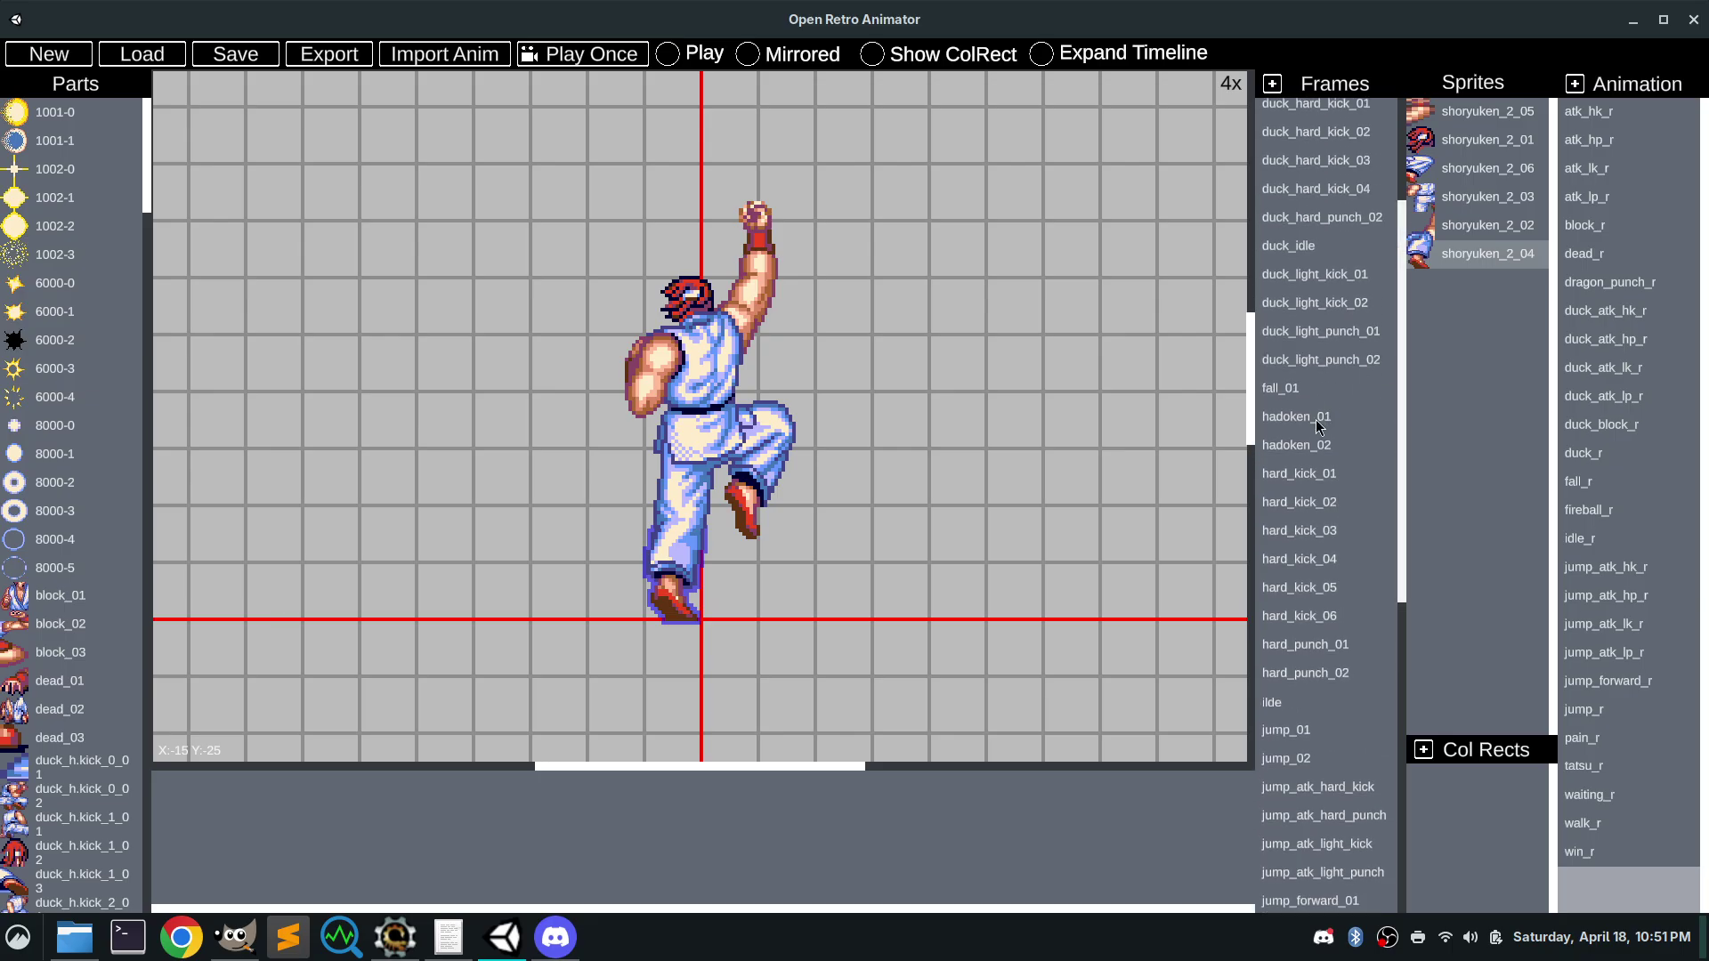
left_click(1316, 419)
left_click(1309, 445)
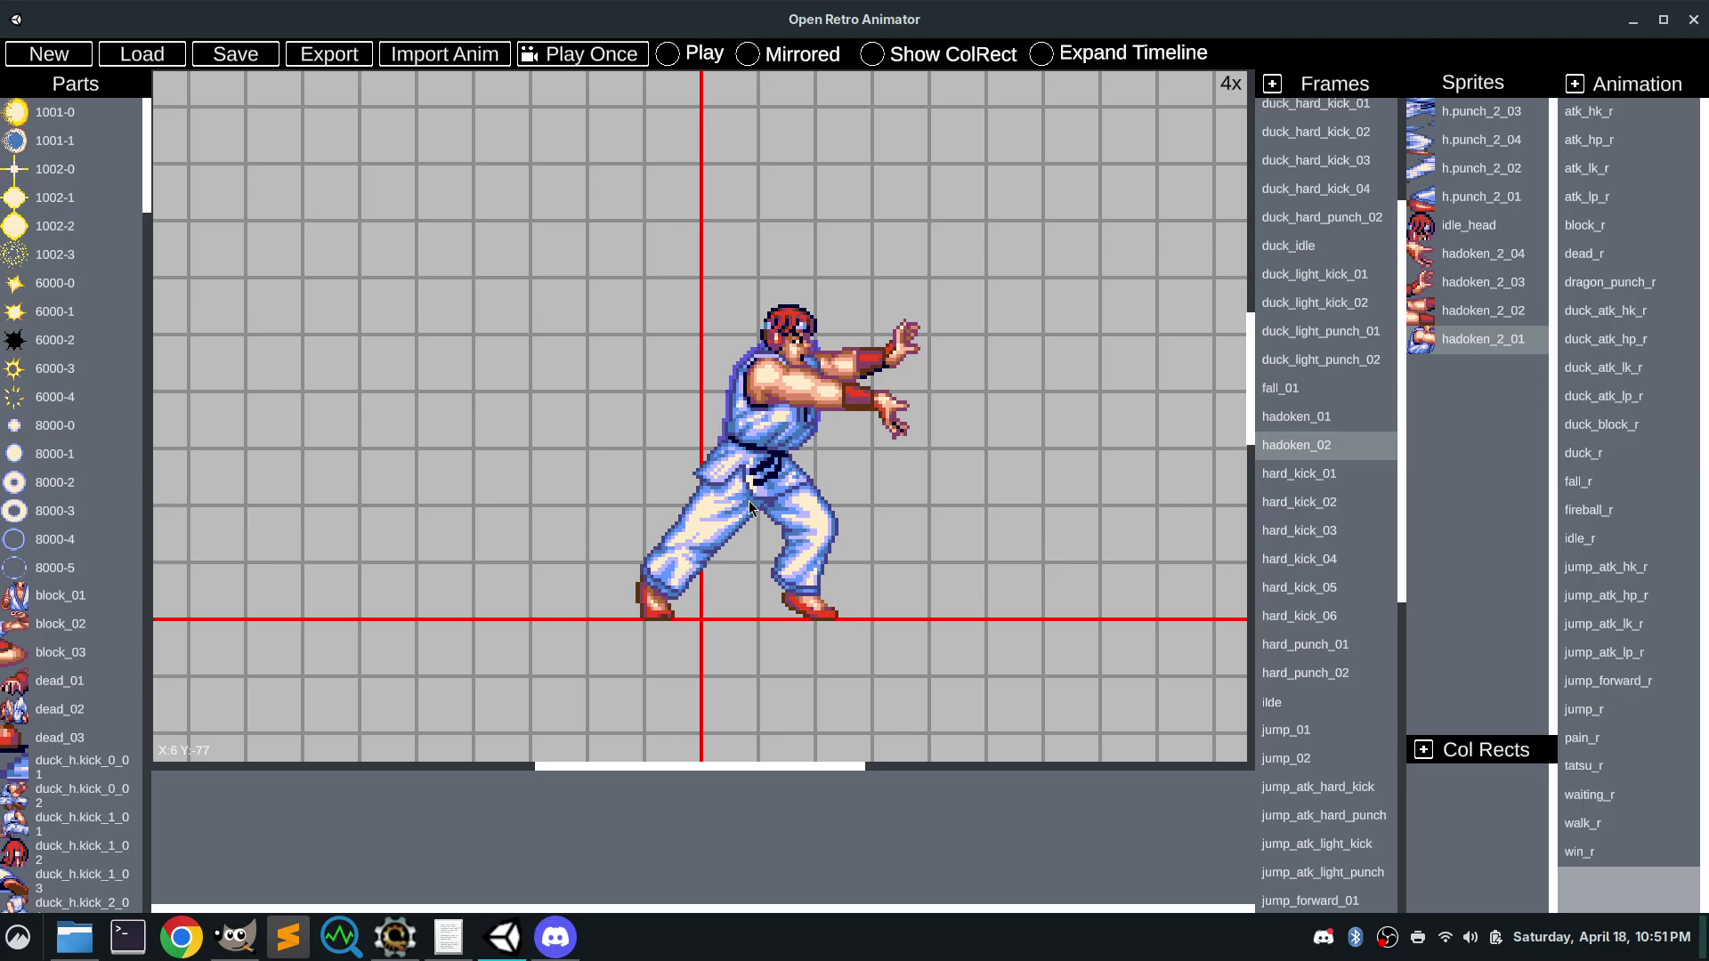
left_click(1332, 427)
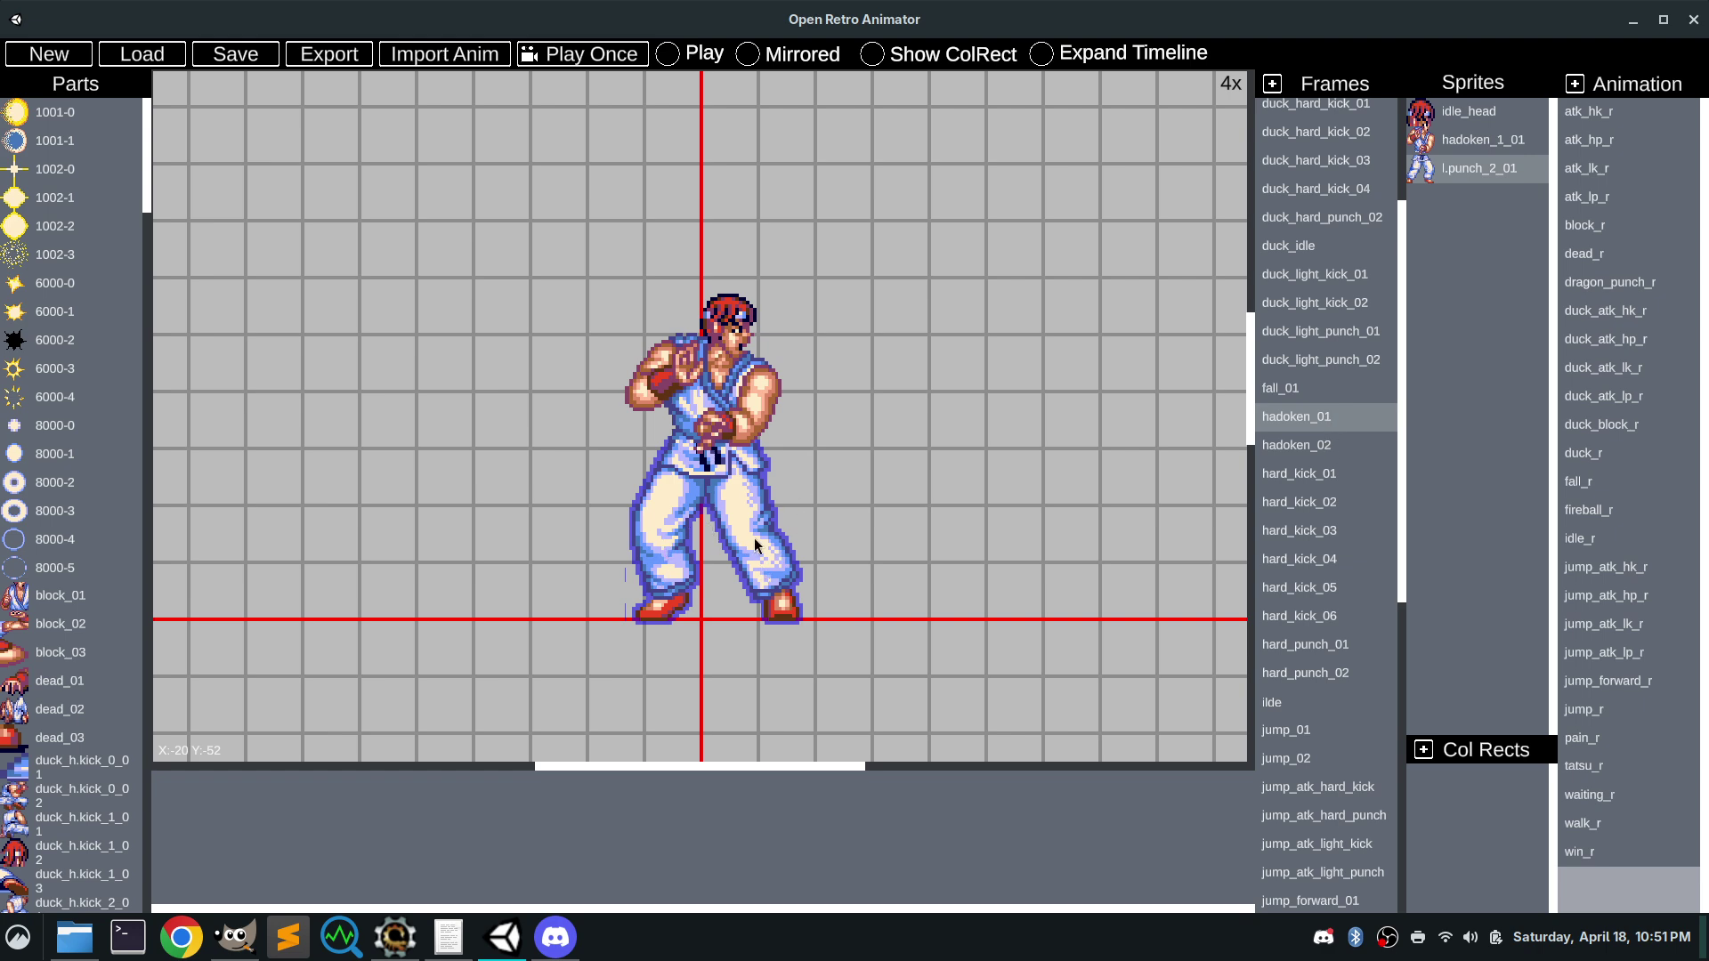
left_click(1301, 447)
key("Up")
left_click(1316, 447)
left_click(1633, 18)
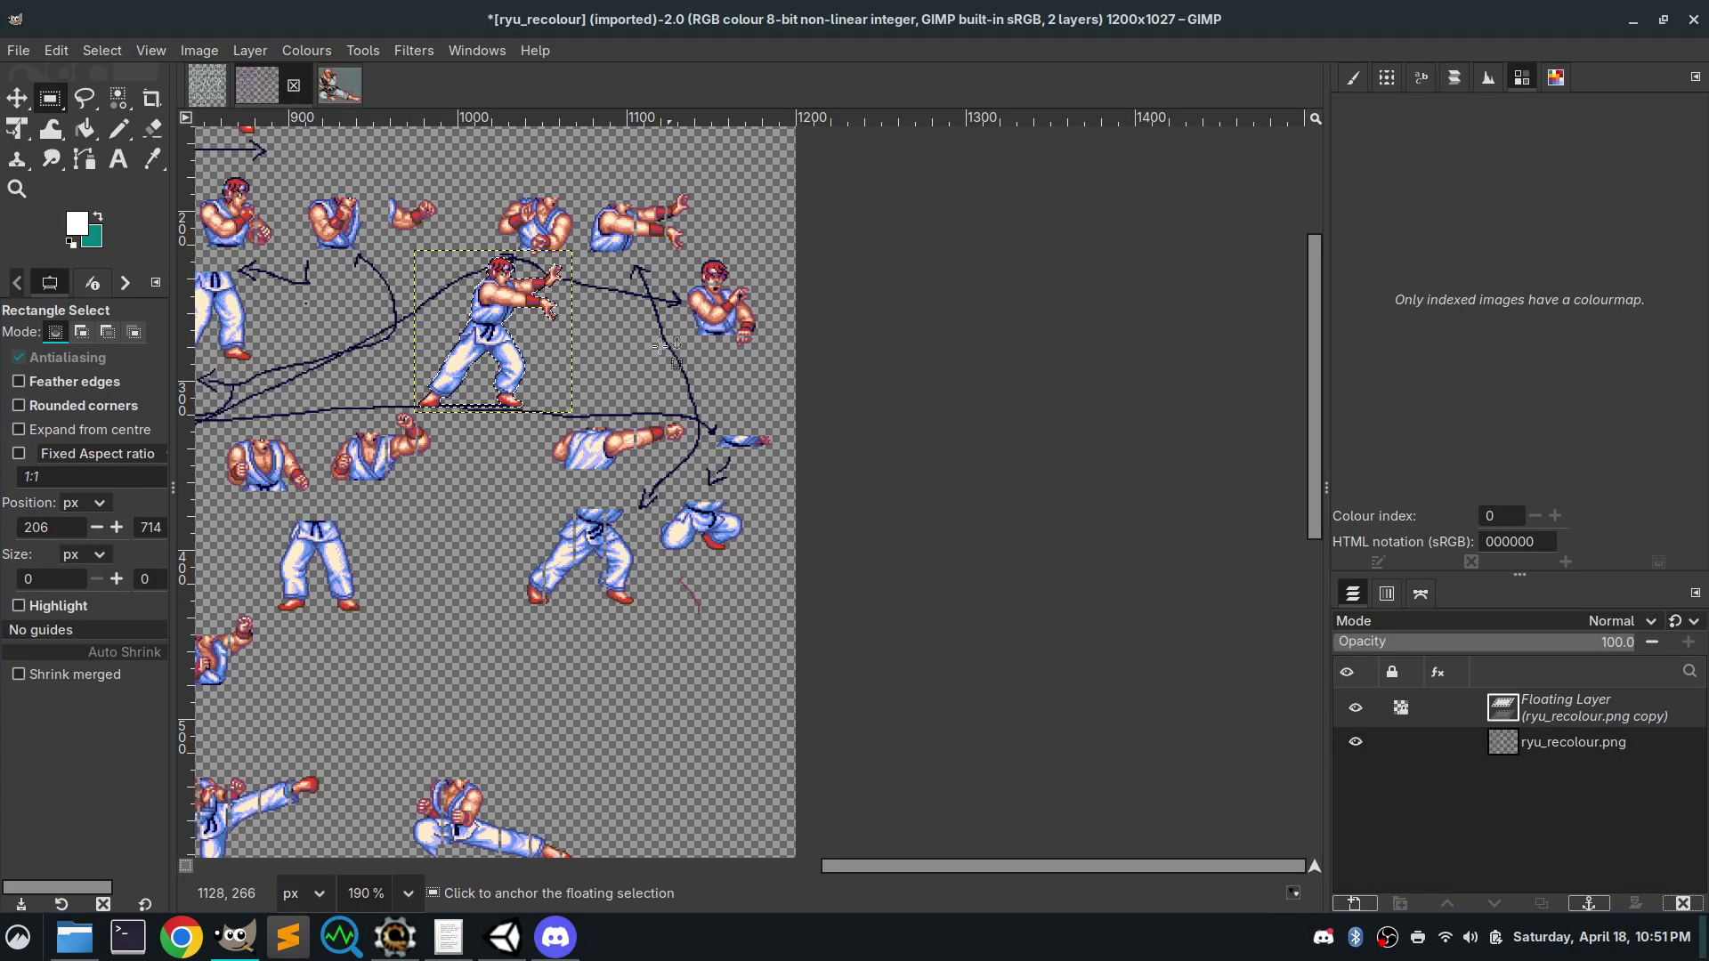
Examine the complete poses on the ryu_recolour sheet, comparing the two hadoken stances and their legs up close
scroll(676, 400, "left", 10)
scroll(694, 472, "down", 4)
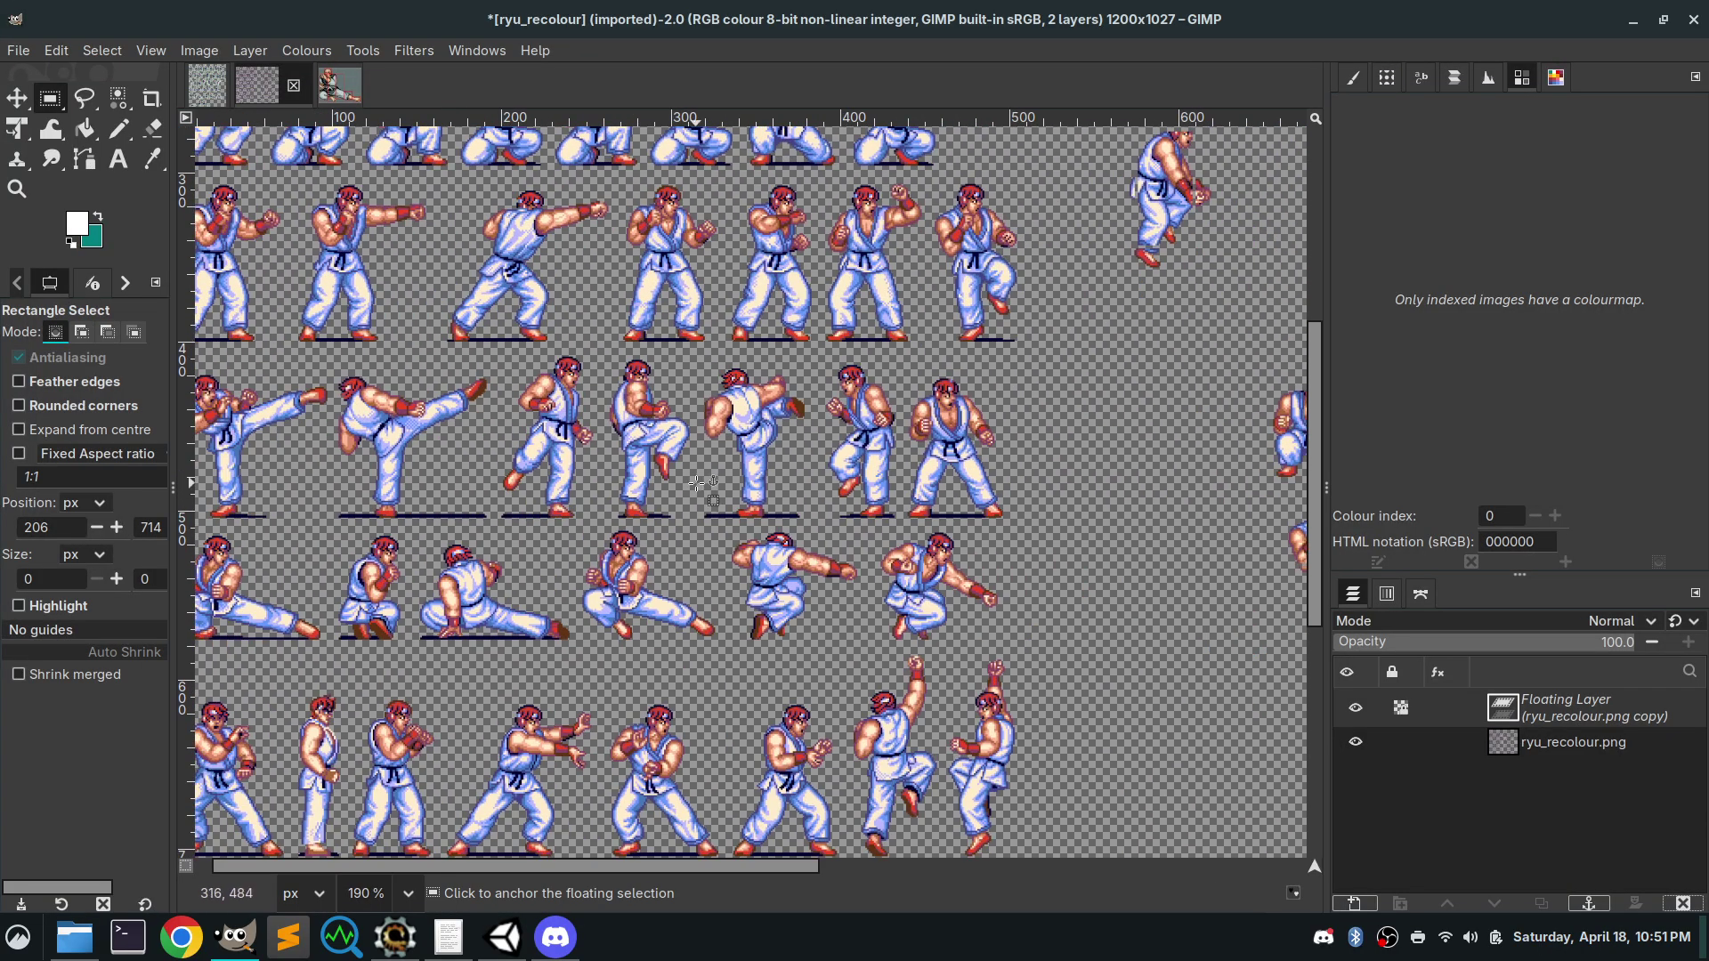
scroll(697, 483, "left", 3)
scroll(801, 534, "up", 4)
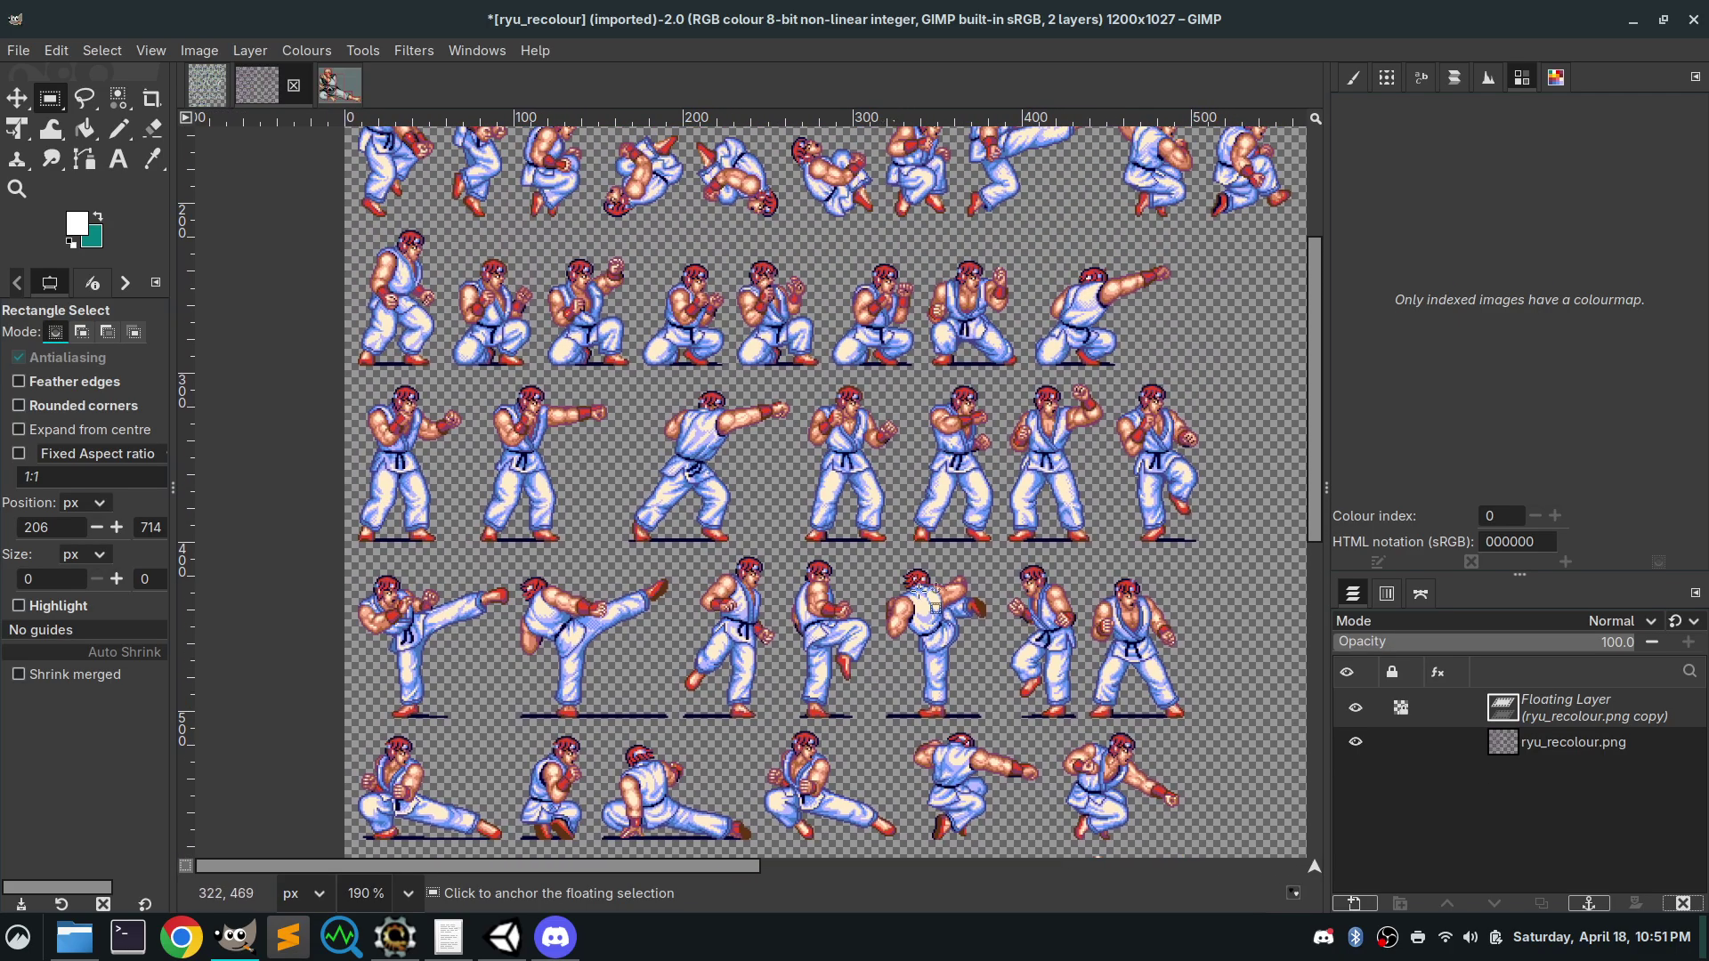
scroll(926, 594, "down", 7)
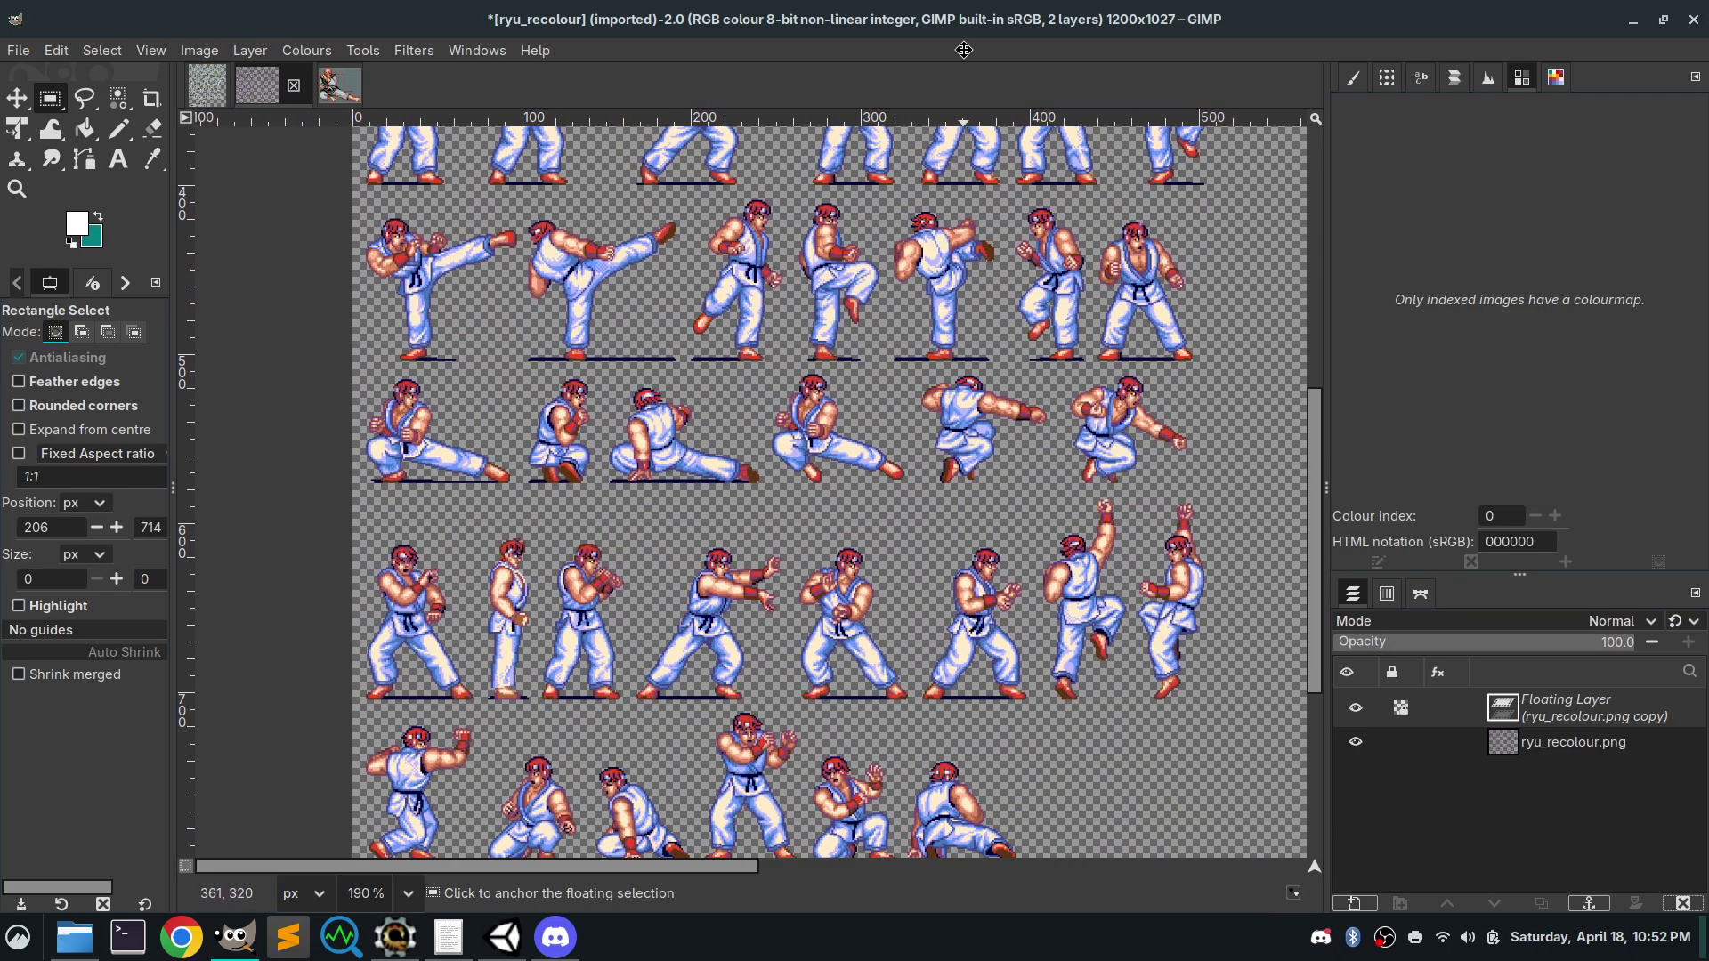
scroll(908, 255, "down", 2)
key("ctrl")
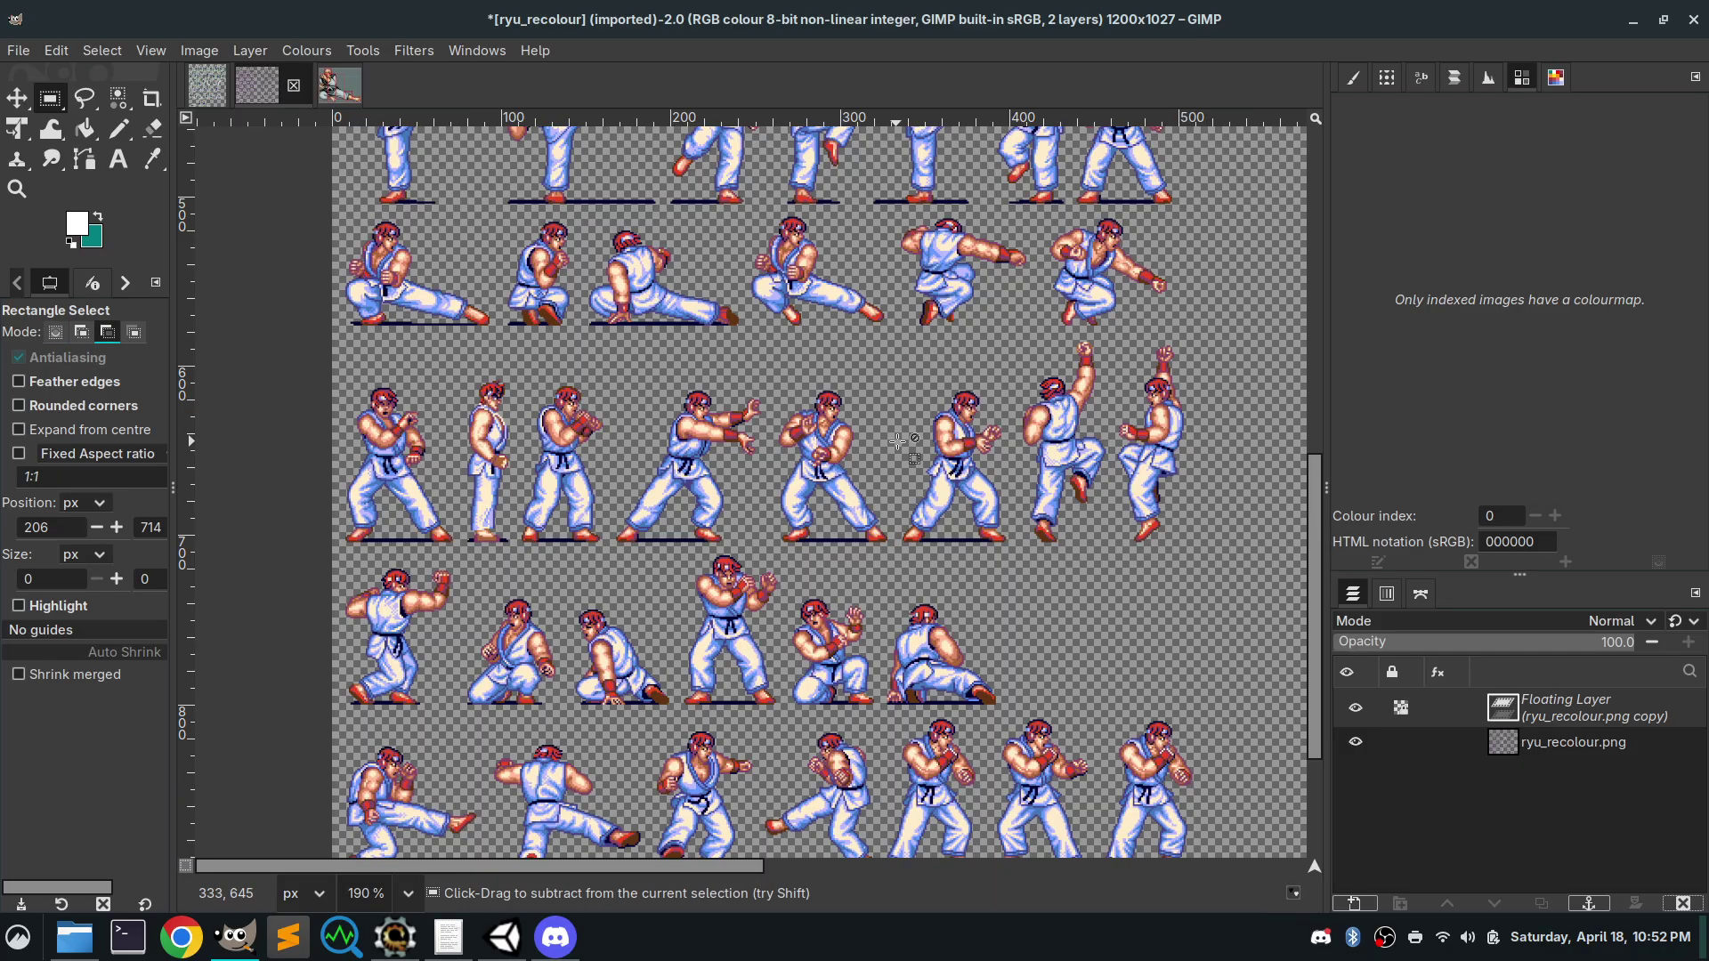
scroll(819, 463, "up", 5)
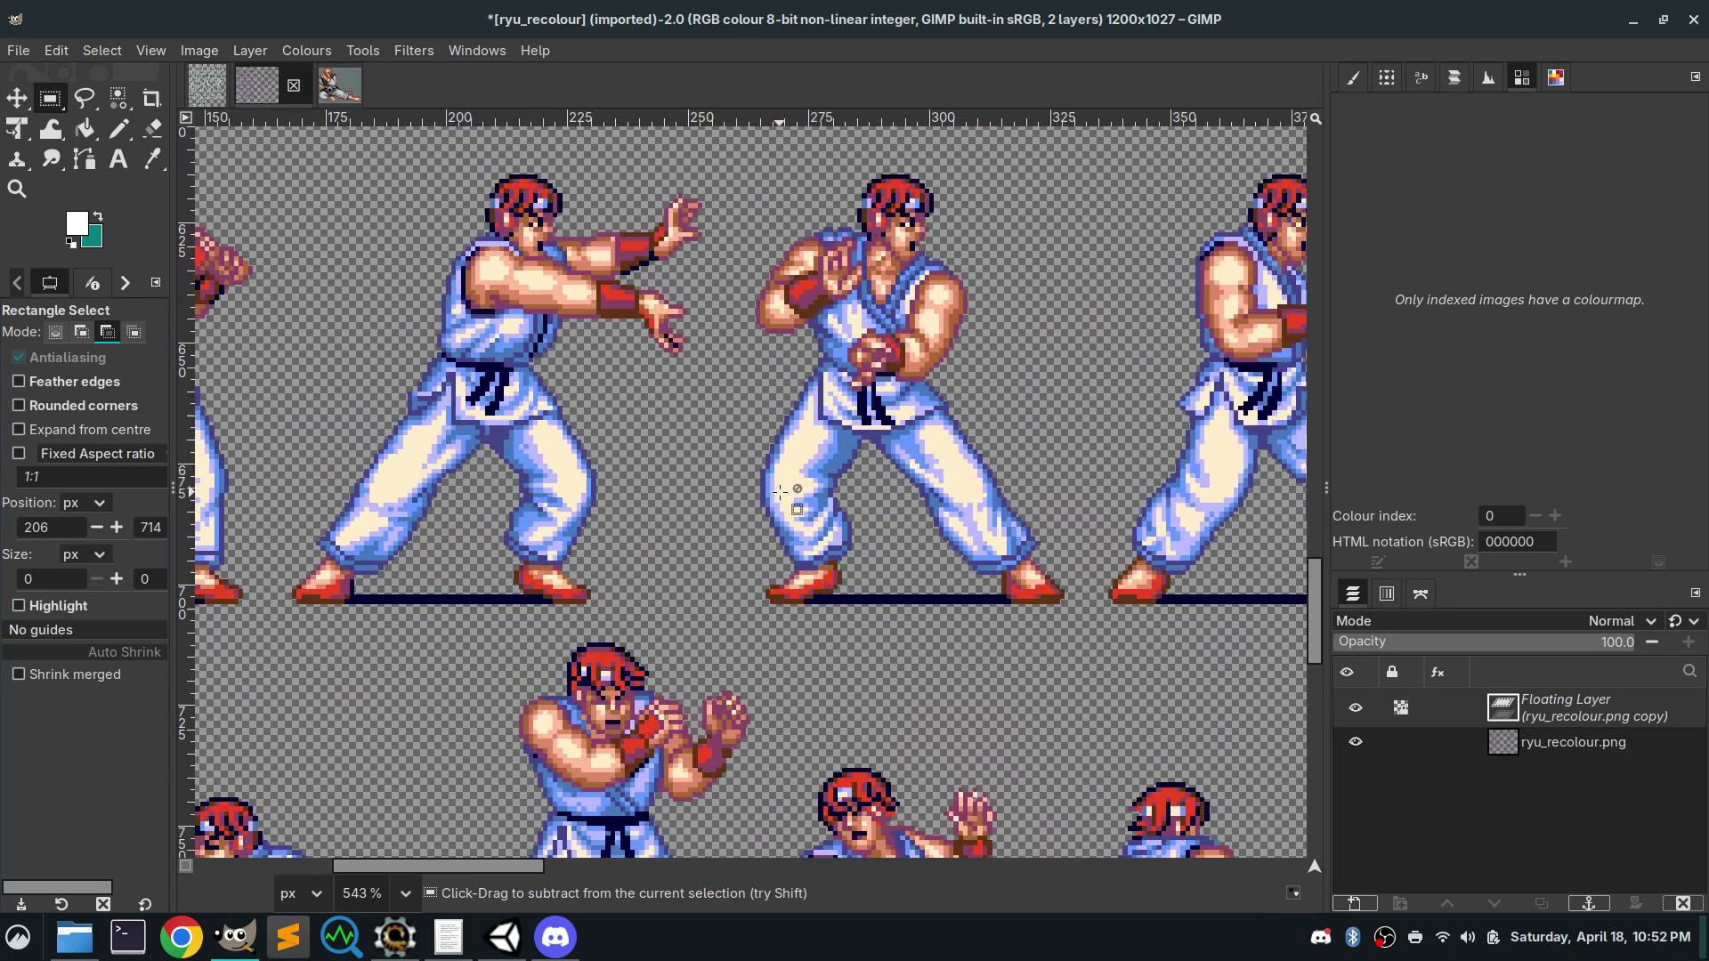
left_click_drag(757, 459, 821, 425)
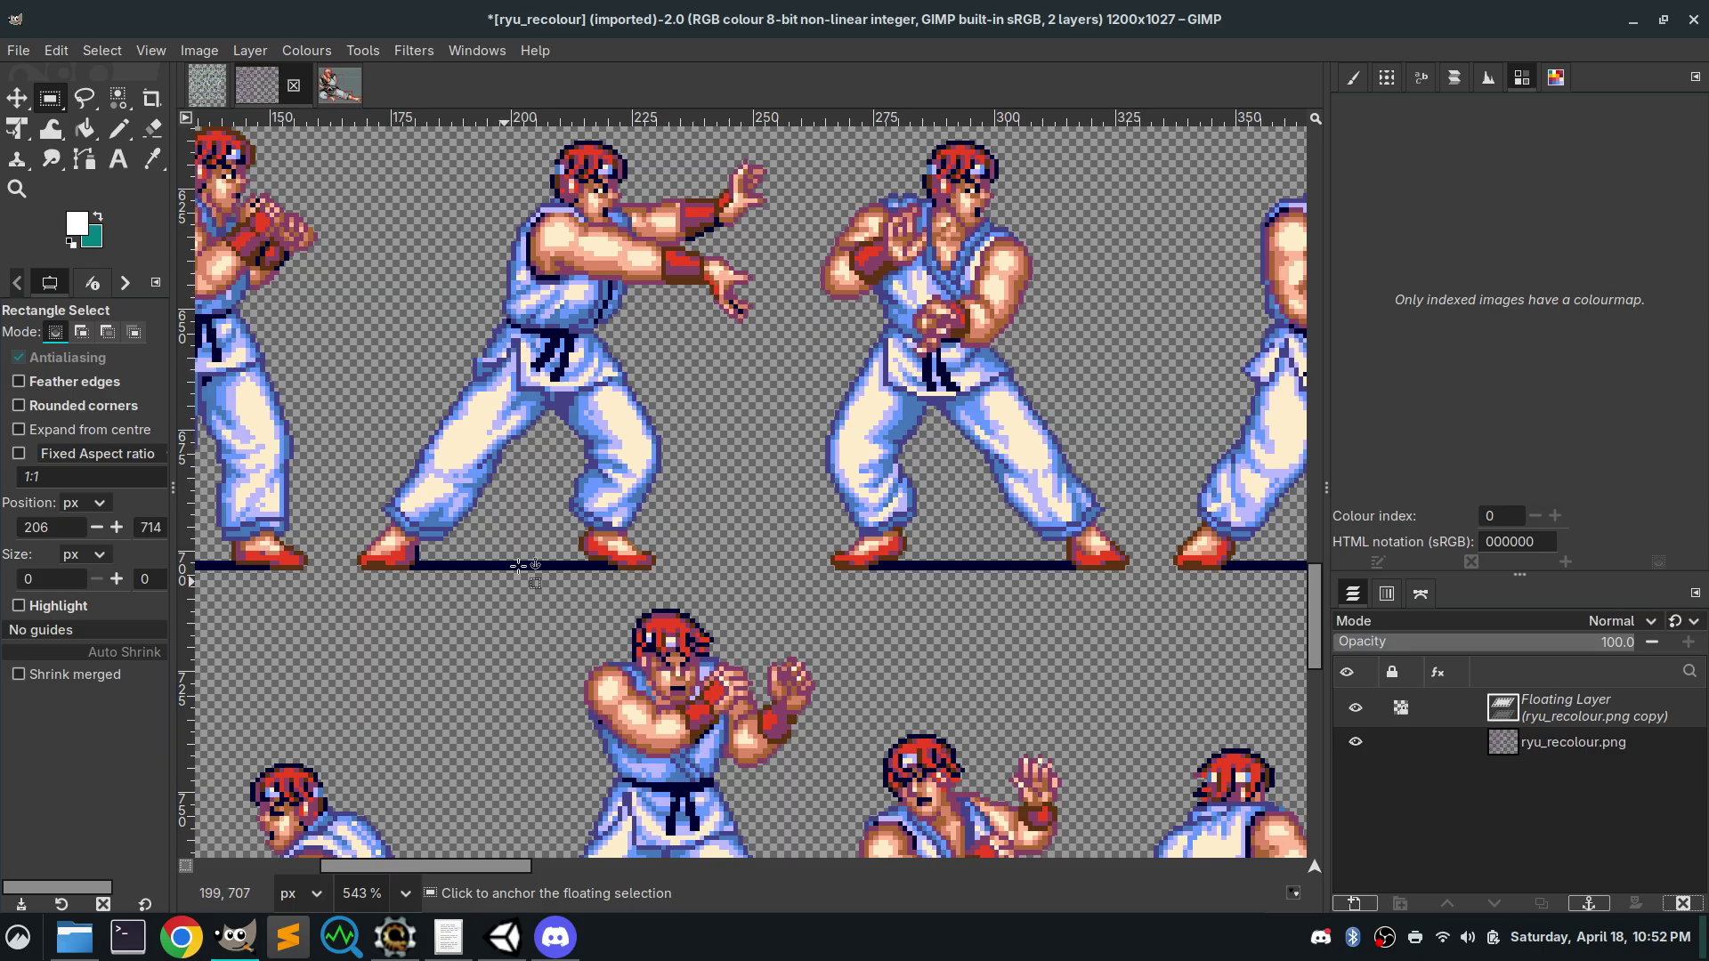
scroll(725, 406, "down", 5)
scroll(855, 342, "up", 2)
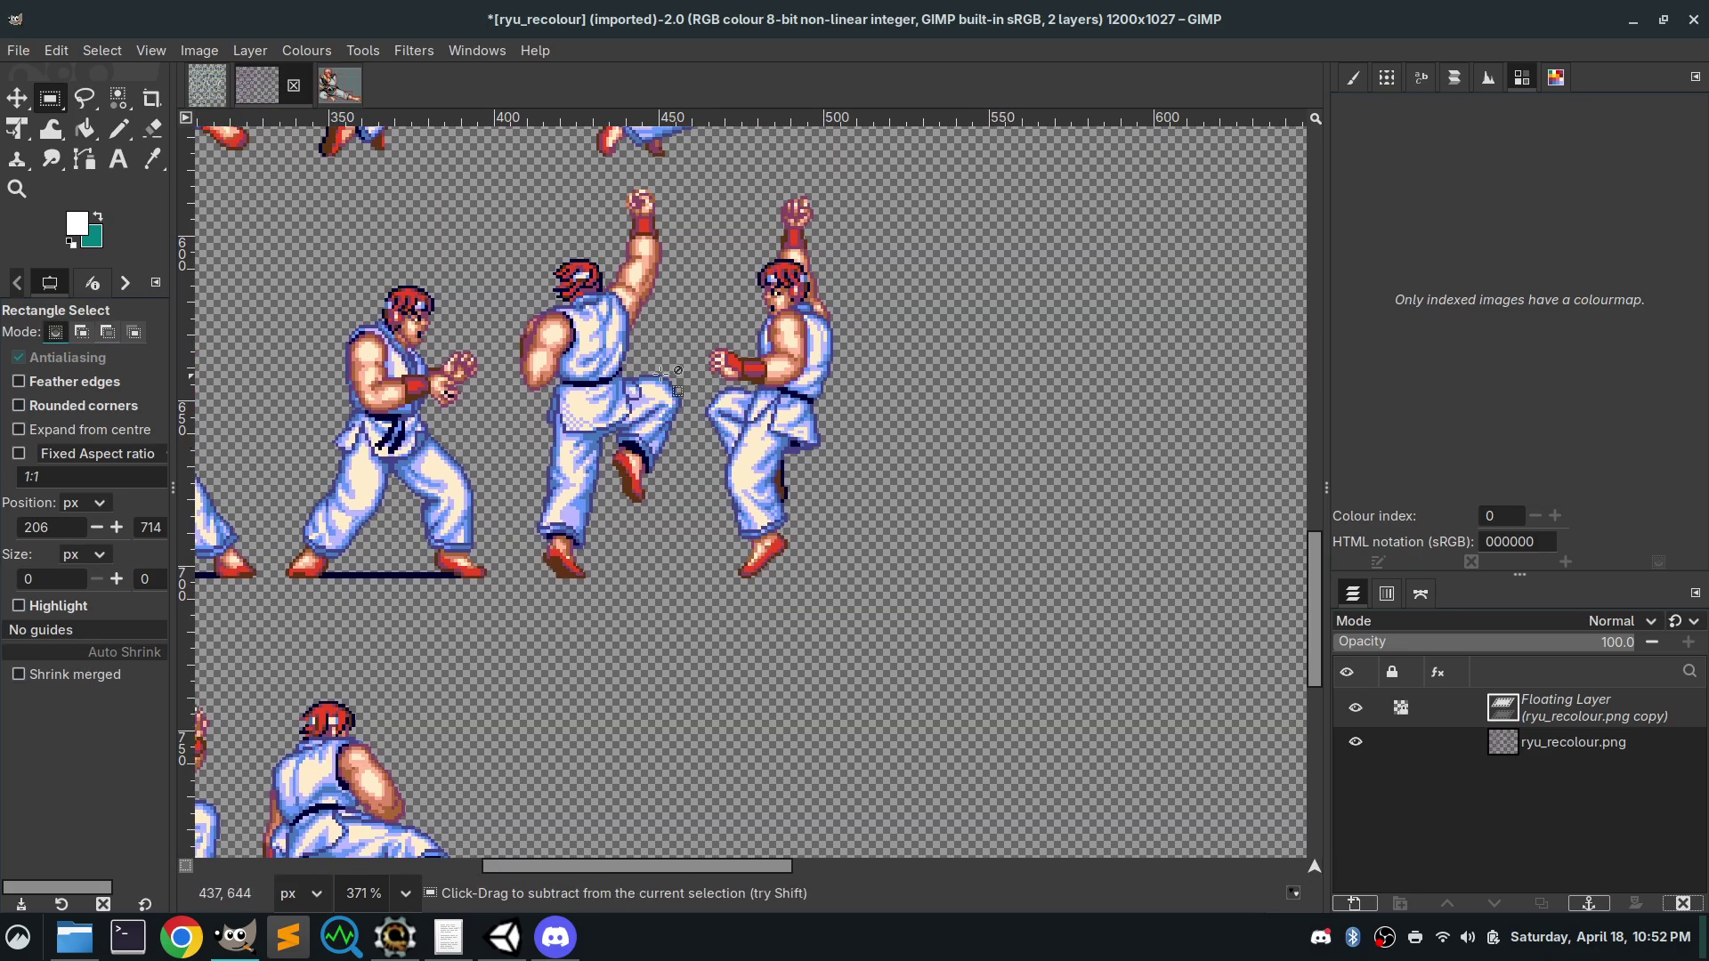
Delete the floating layer holding the copied pose among the separated body parts
scroll(854, 342, "right", 15)
scroll(623, 445, "up", 4)
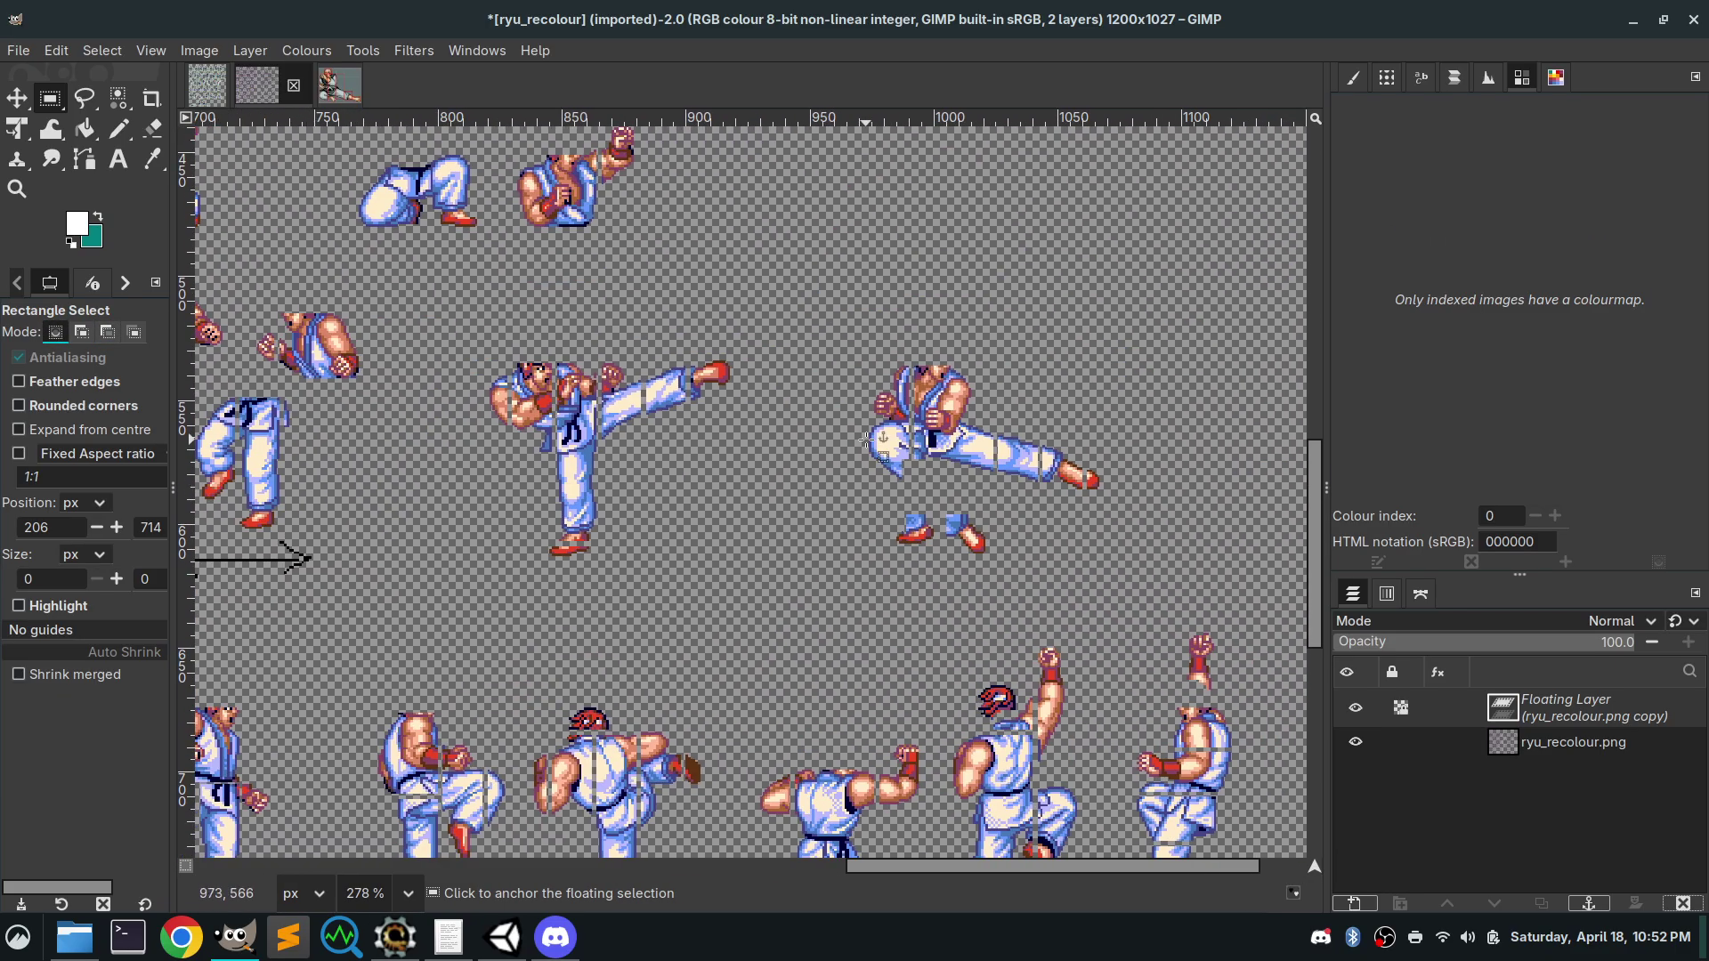
scroll(576, 500, "up", 5)
scroll(755, 329, "left", 3)
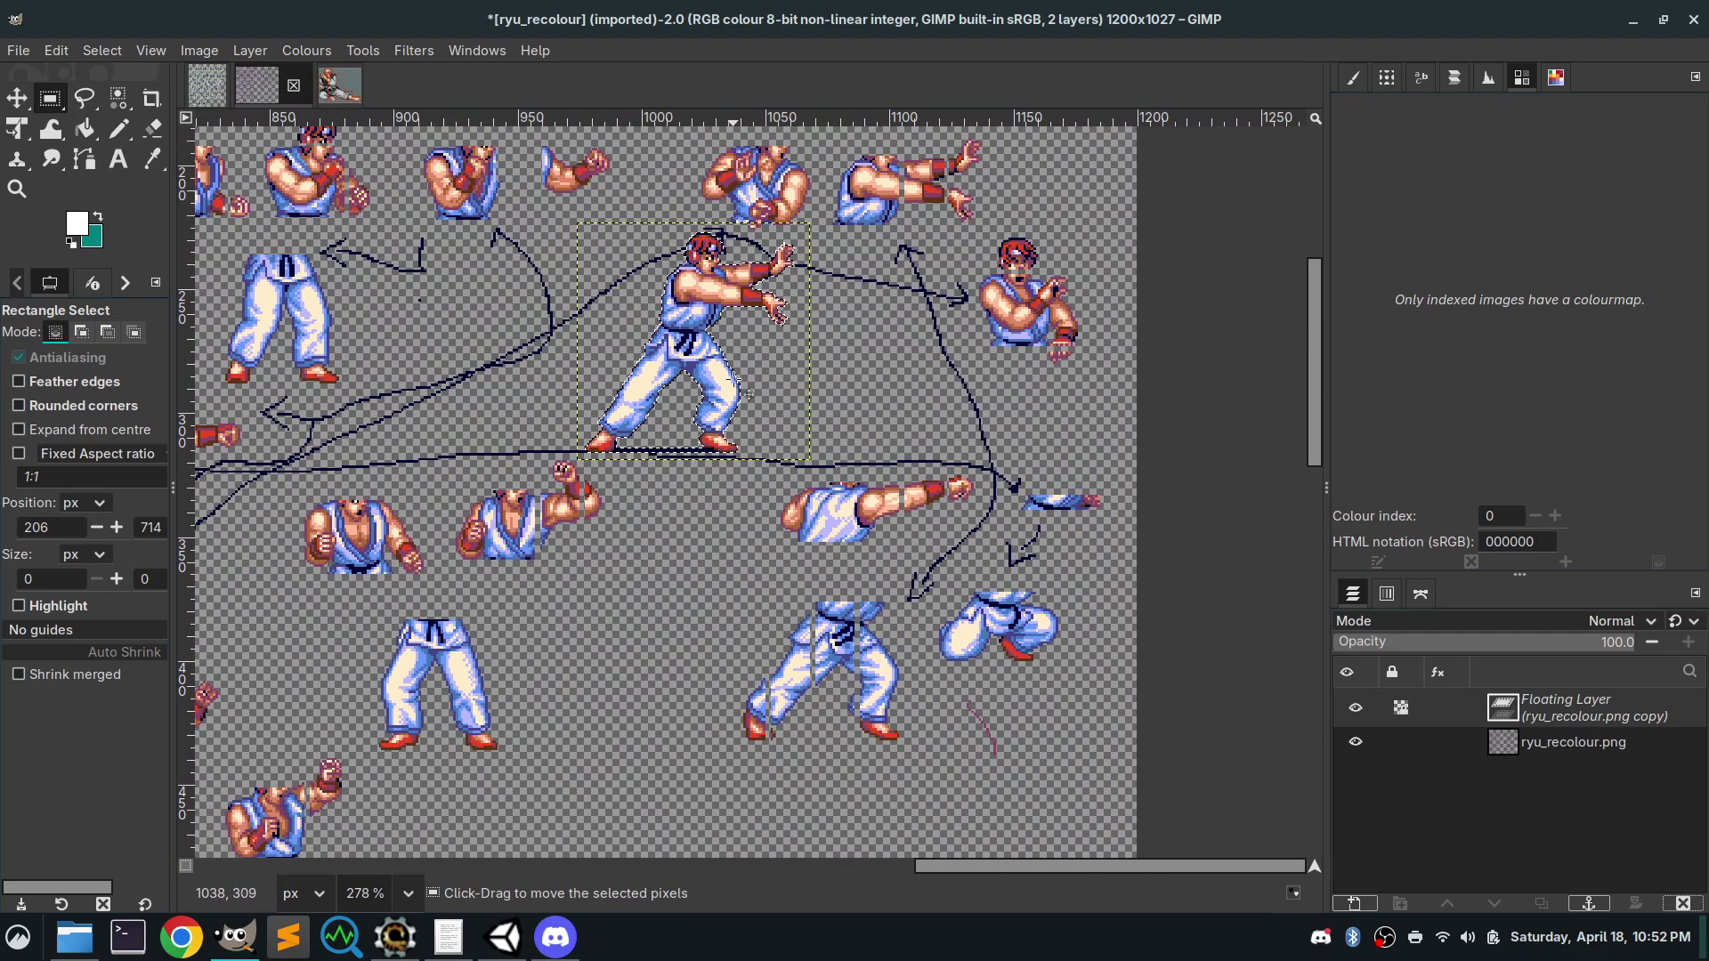
right_click(1508, 717)
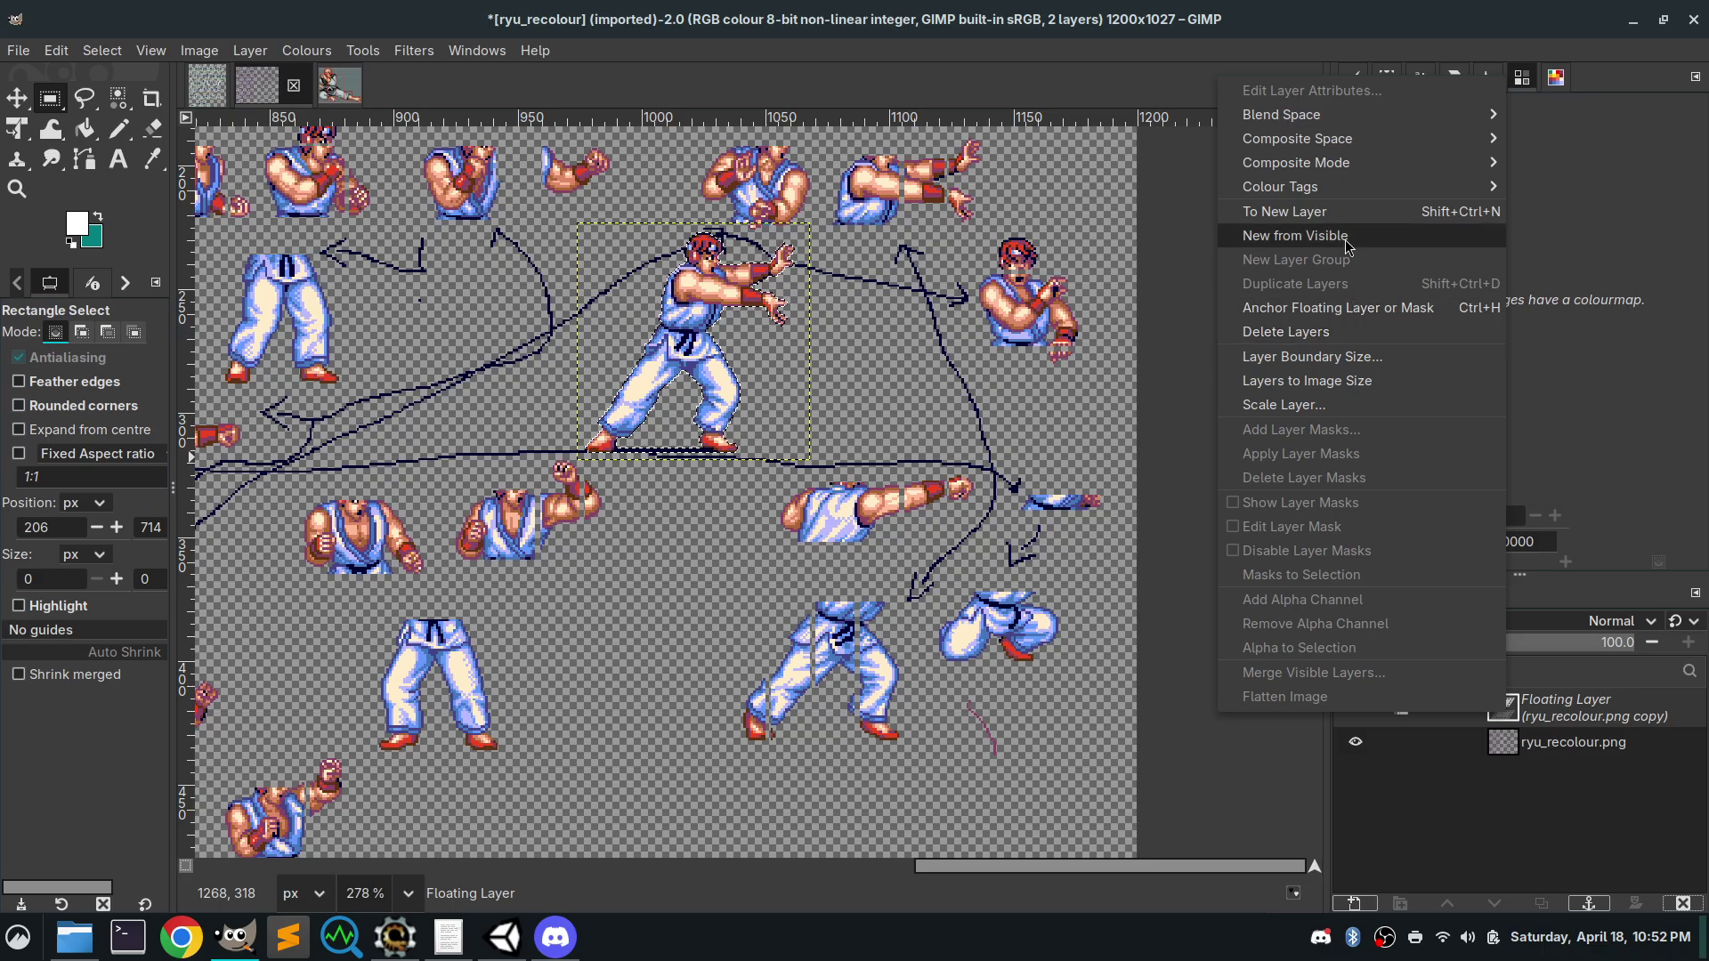
left_click(1339, 338)
Examine the separated body parts across the sheet, including the arrow-linked torsos, arms and legs and the poses in the lower rows
scroll(893, 445, "down", 2, "ctrl")
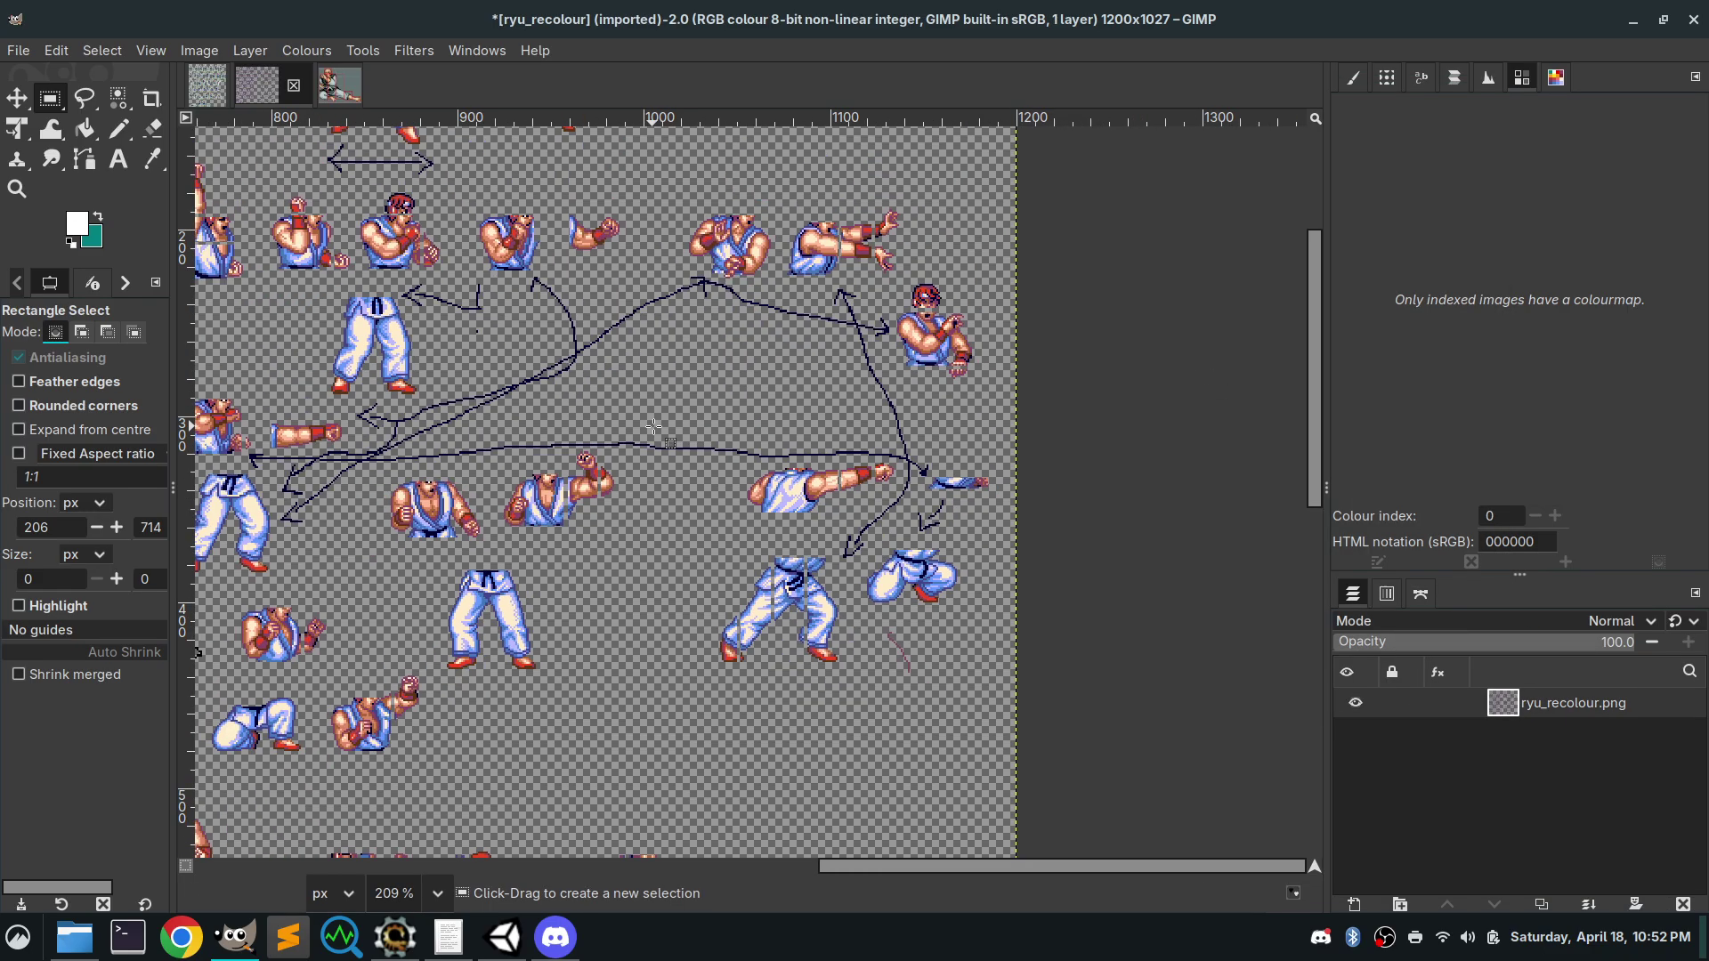
scroll(893, 445, "up", 1, "ctrl")
left_click_drag(941, 401, 903, 565)
left_click_drag(853, 398, 962, 428)
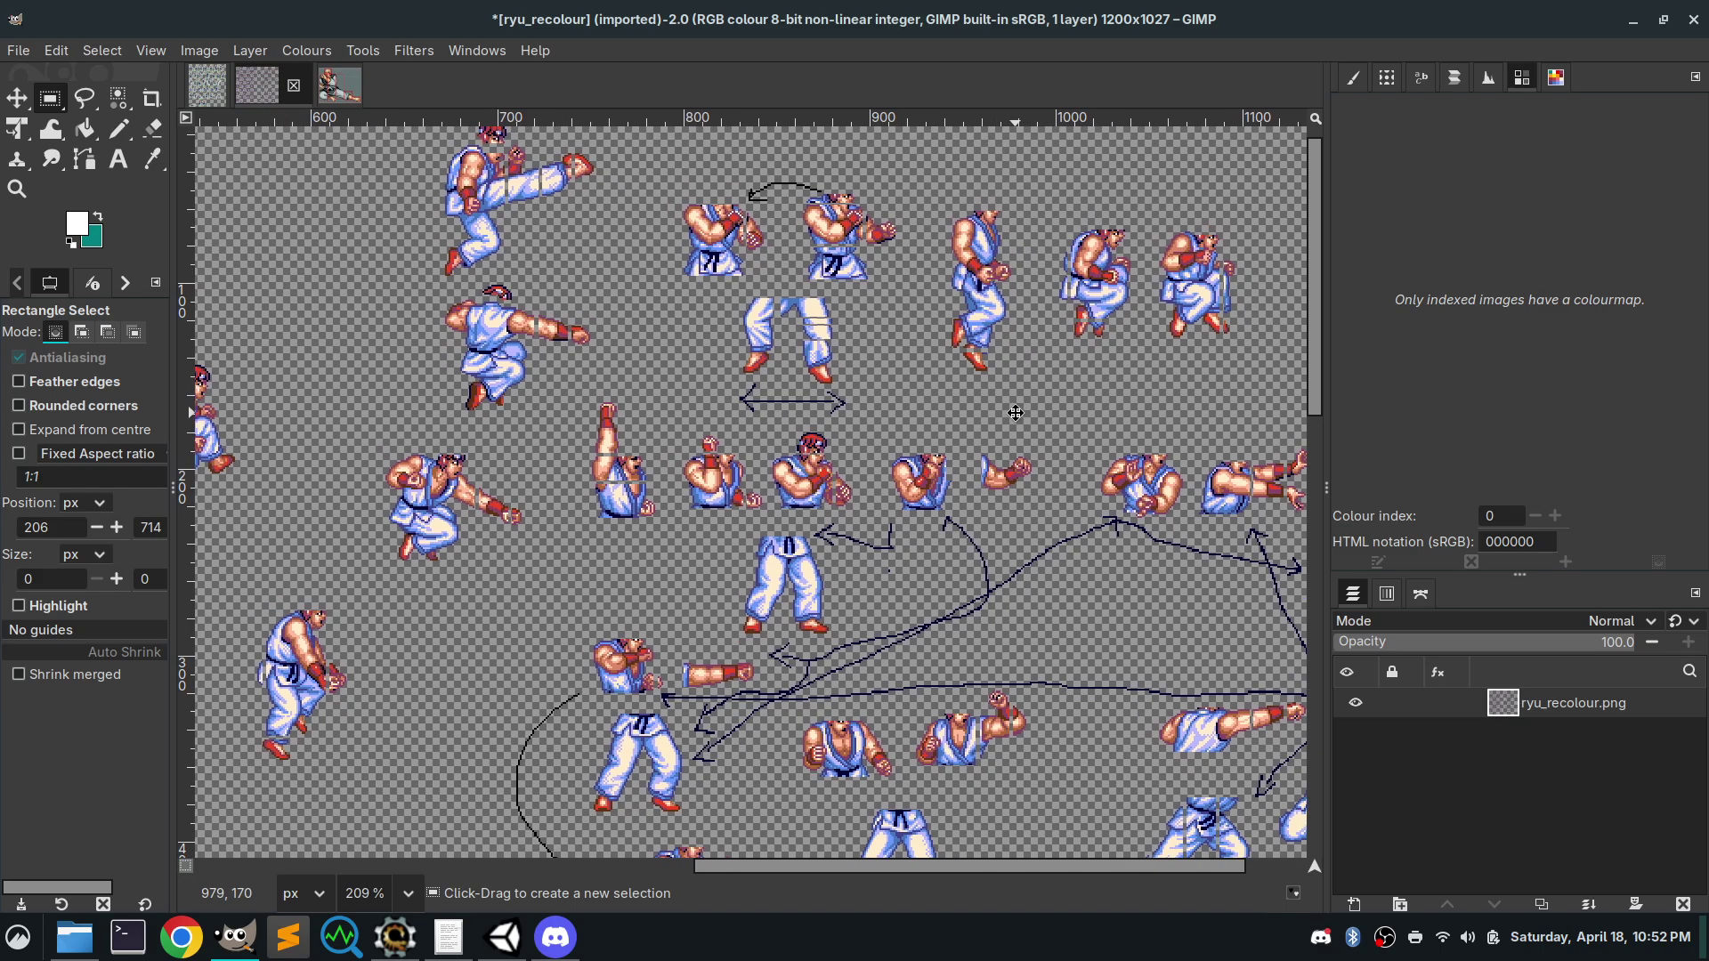
left_click_drag(887, 379, 980, 527)
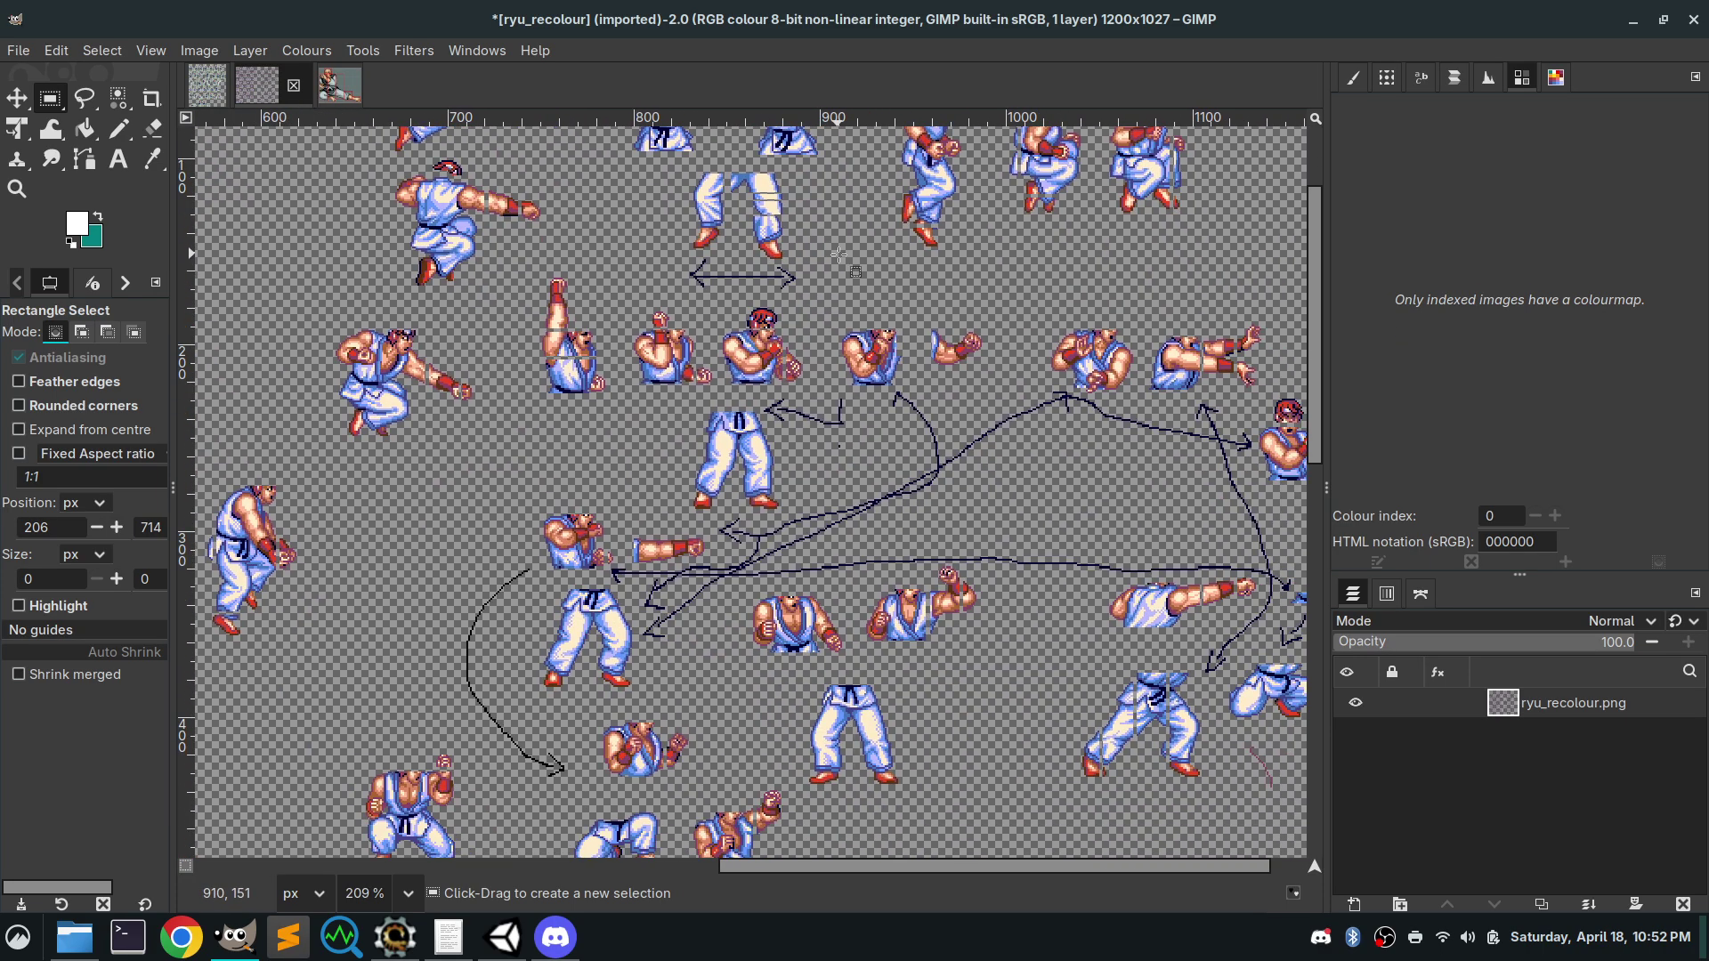
left_click_drag(1007, 582, 894, 427)
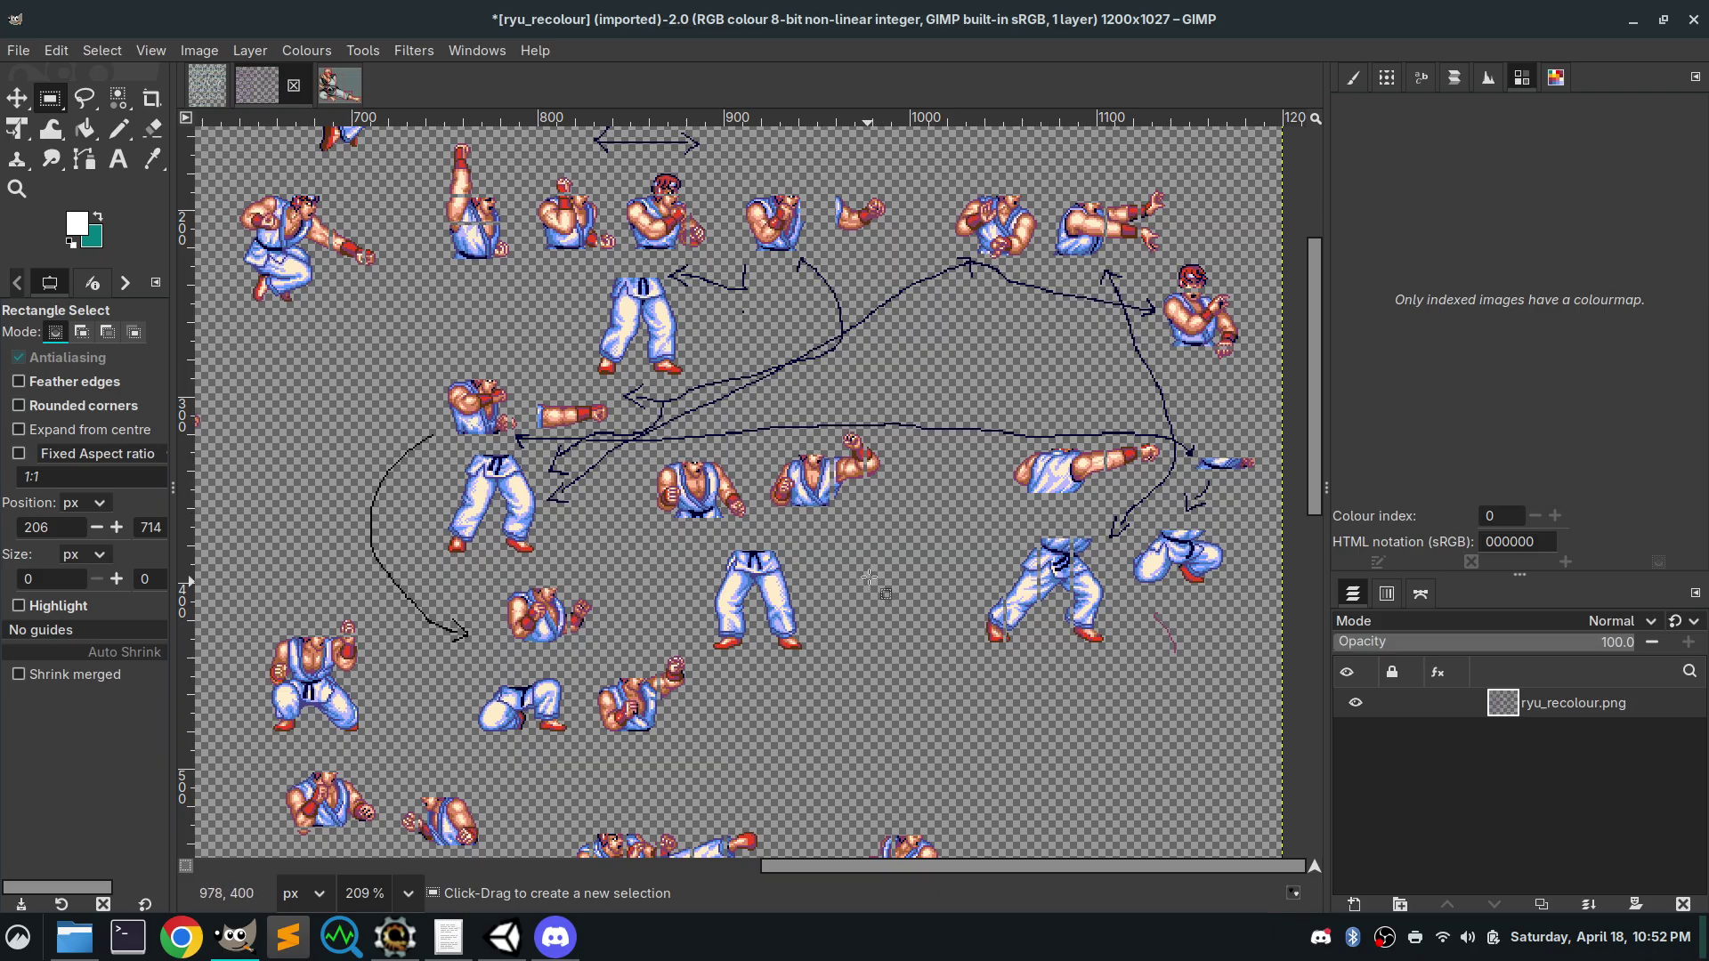
scroll(868, 577, "down", 10)
scroll(869, 577, "left", 2)
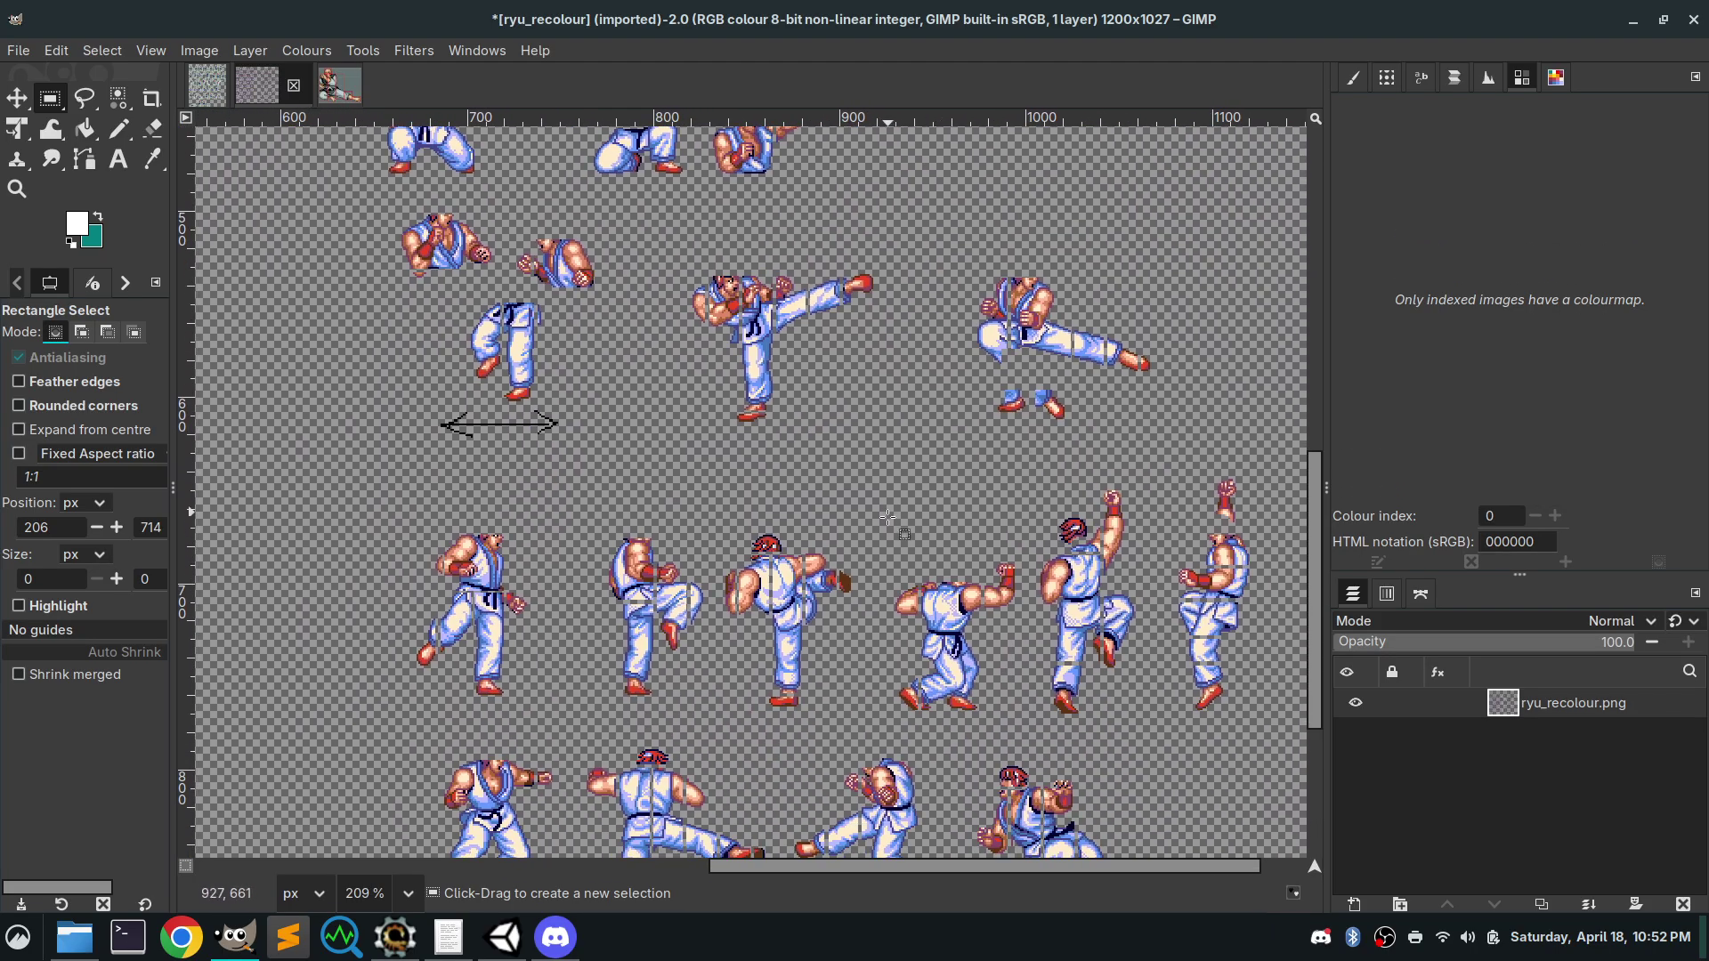
scroll(887, 516, "down", 7)
scroll(828, 563, "left", 1)
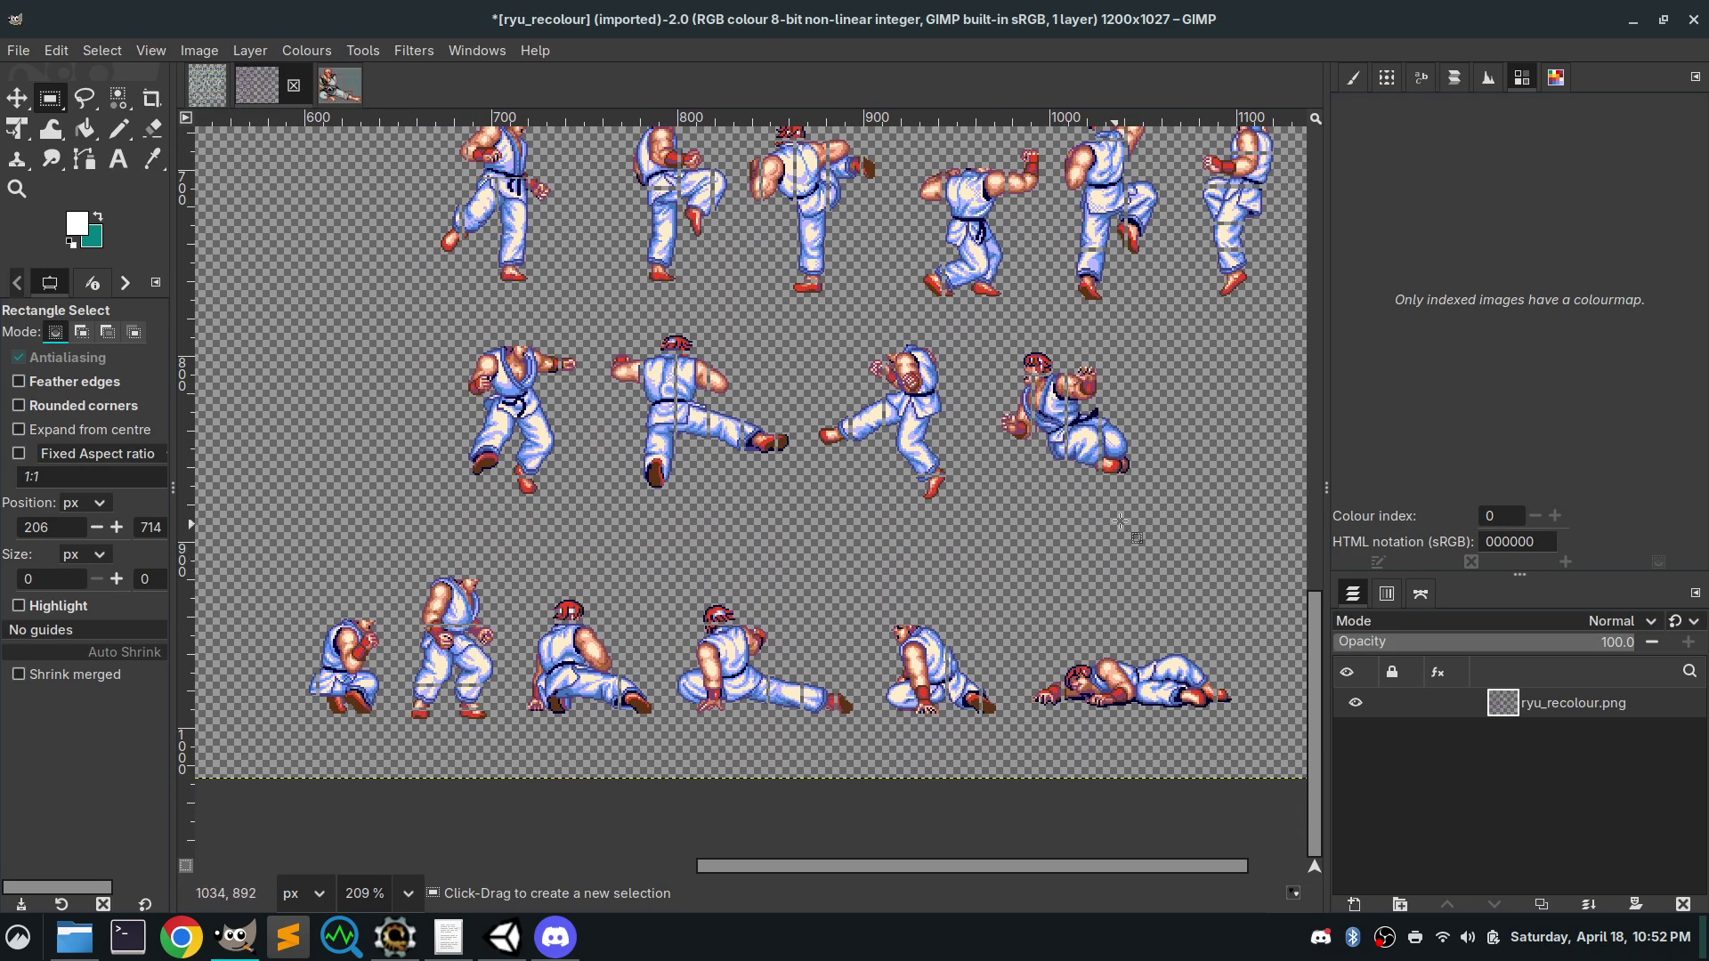
scroll(1154, 431, "up", 1)
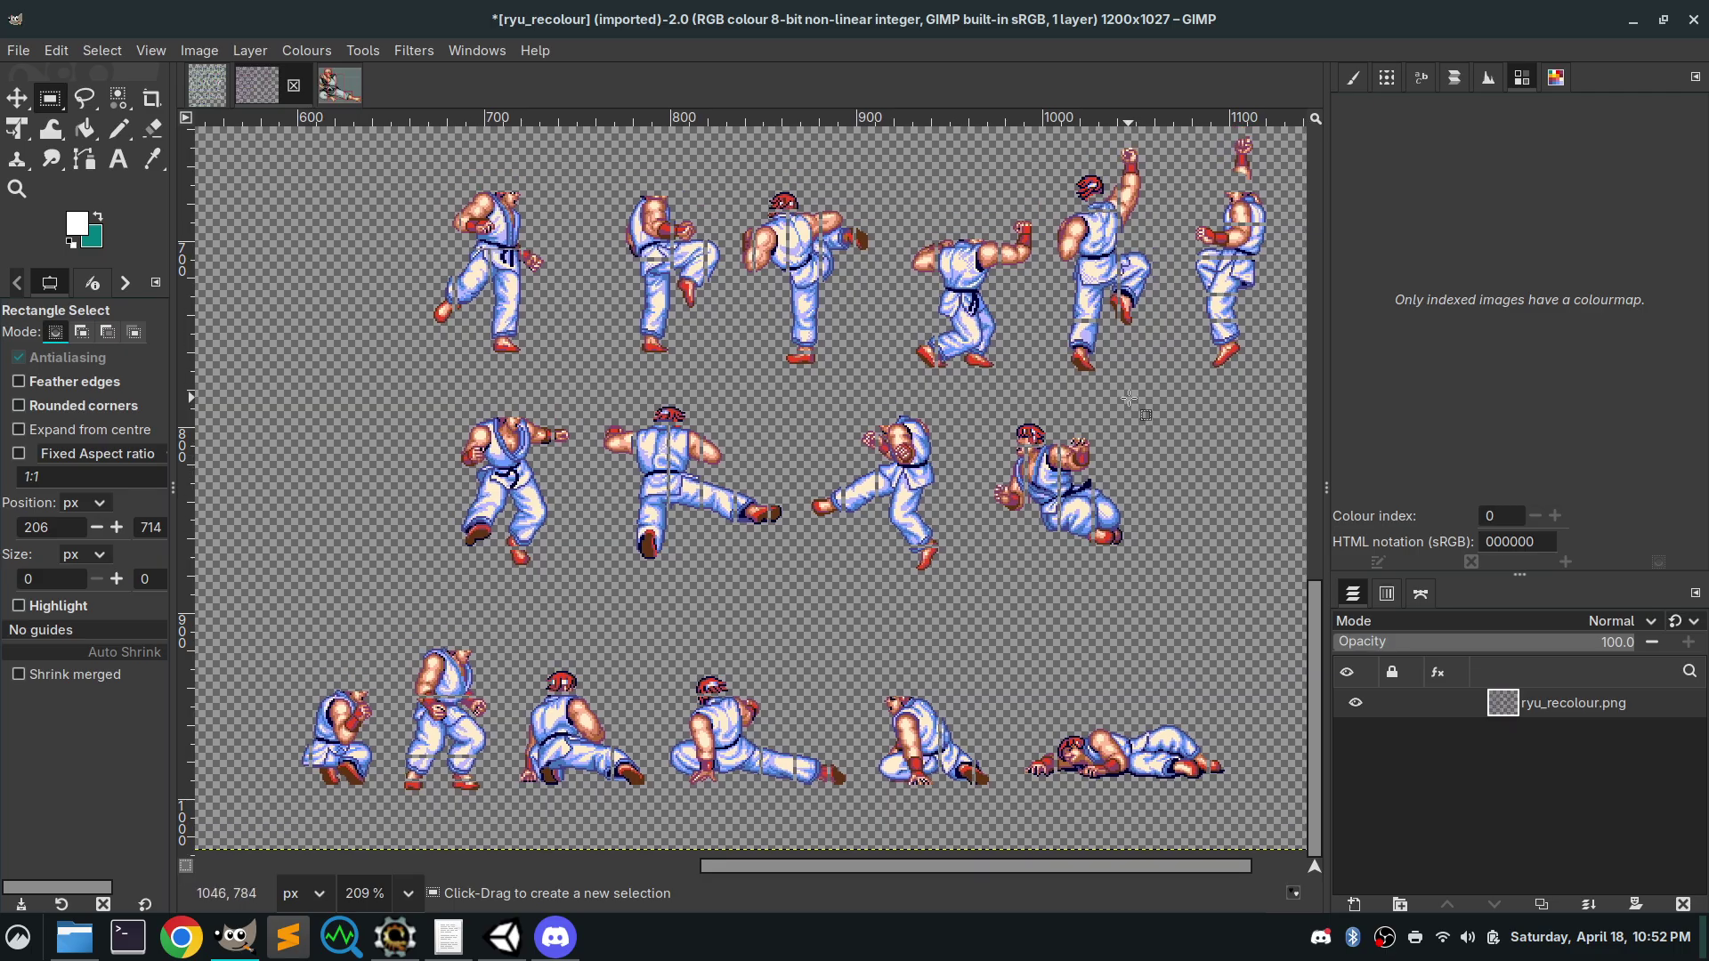
scroll(1129, 398, "up", 3)
scroll(1106, 546, "up", 5)
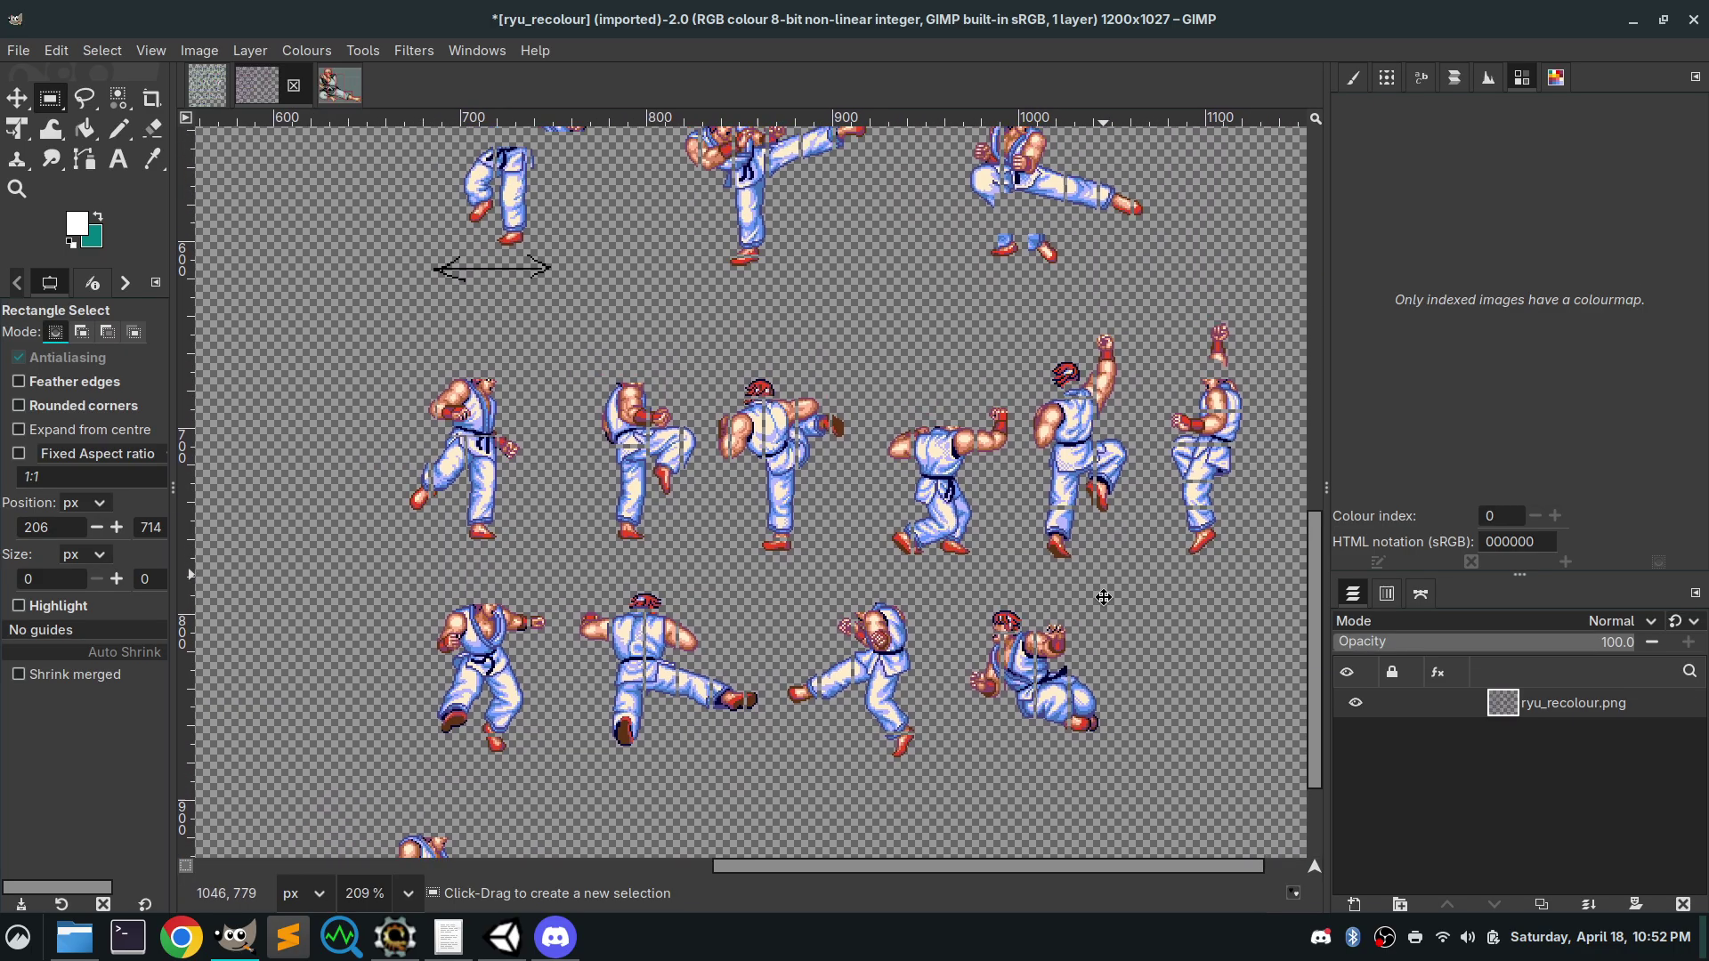
scroll(957, 418, "up", 9)
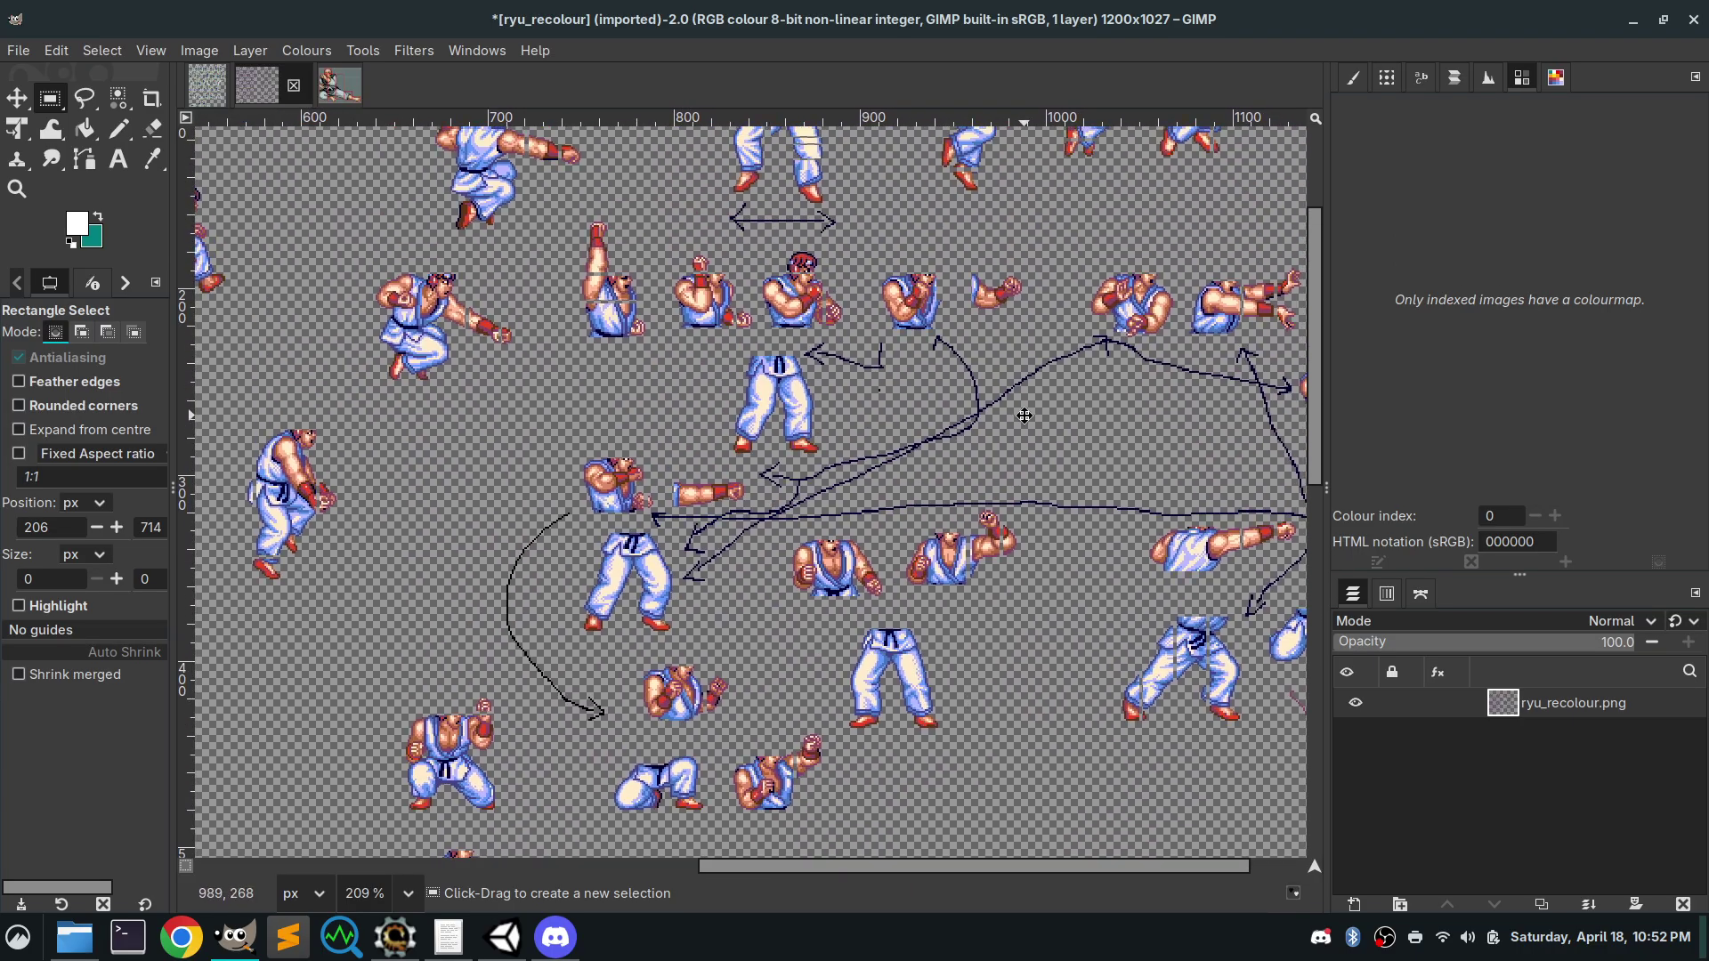
left_click_drag(1024, 416, 996, 551)
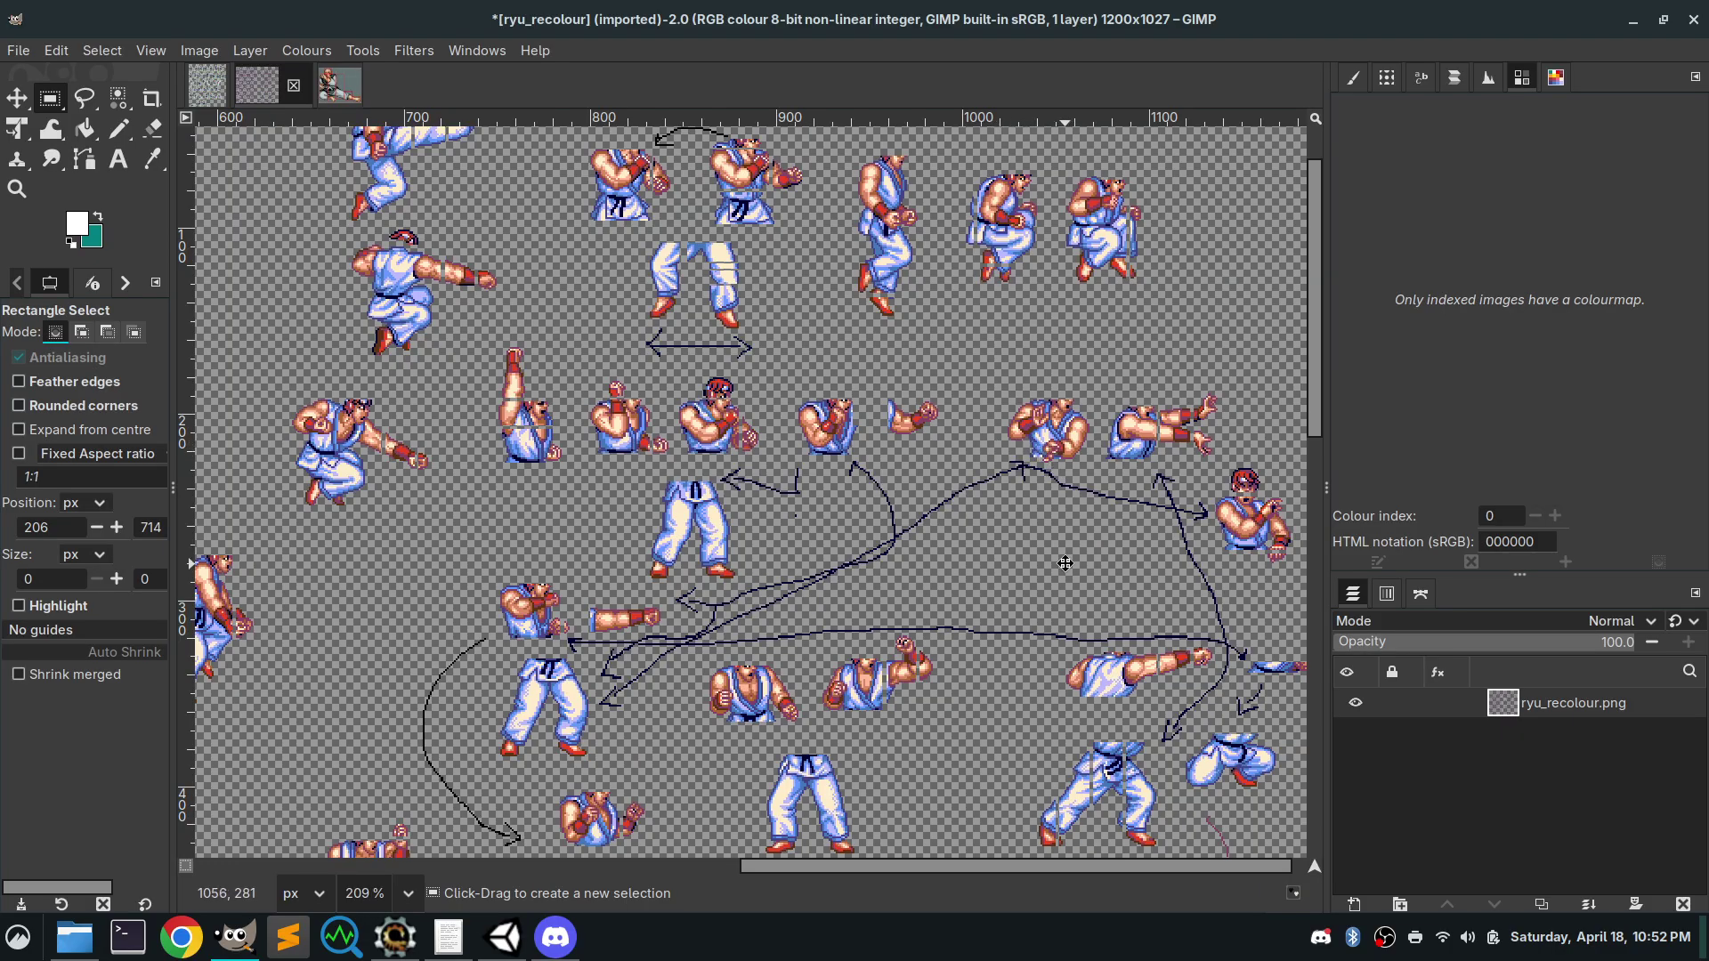
left_click_drag(1065, 562, 1102, 459)
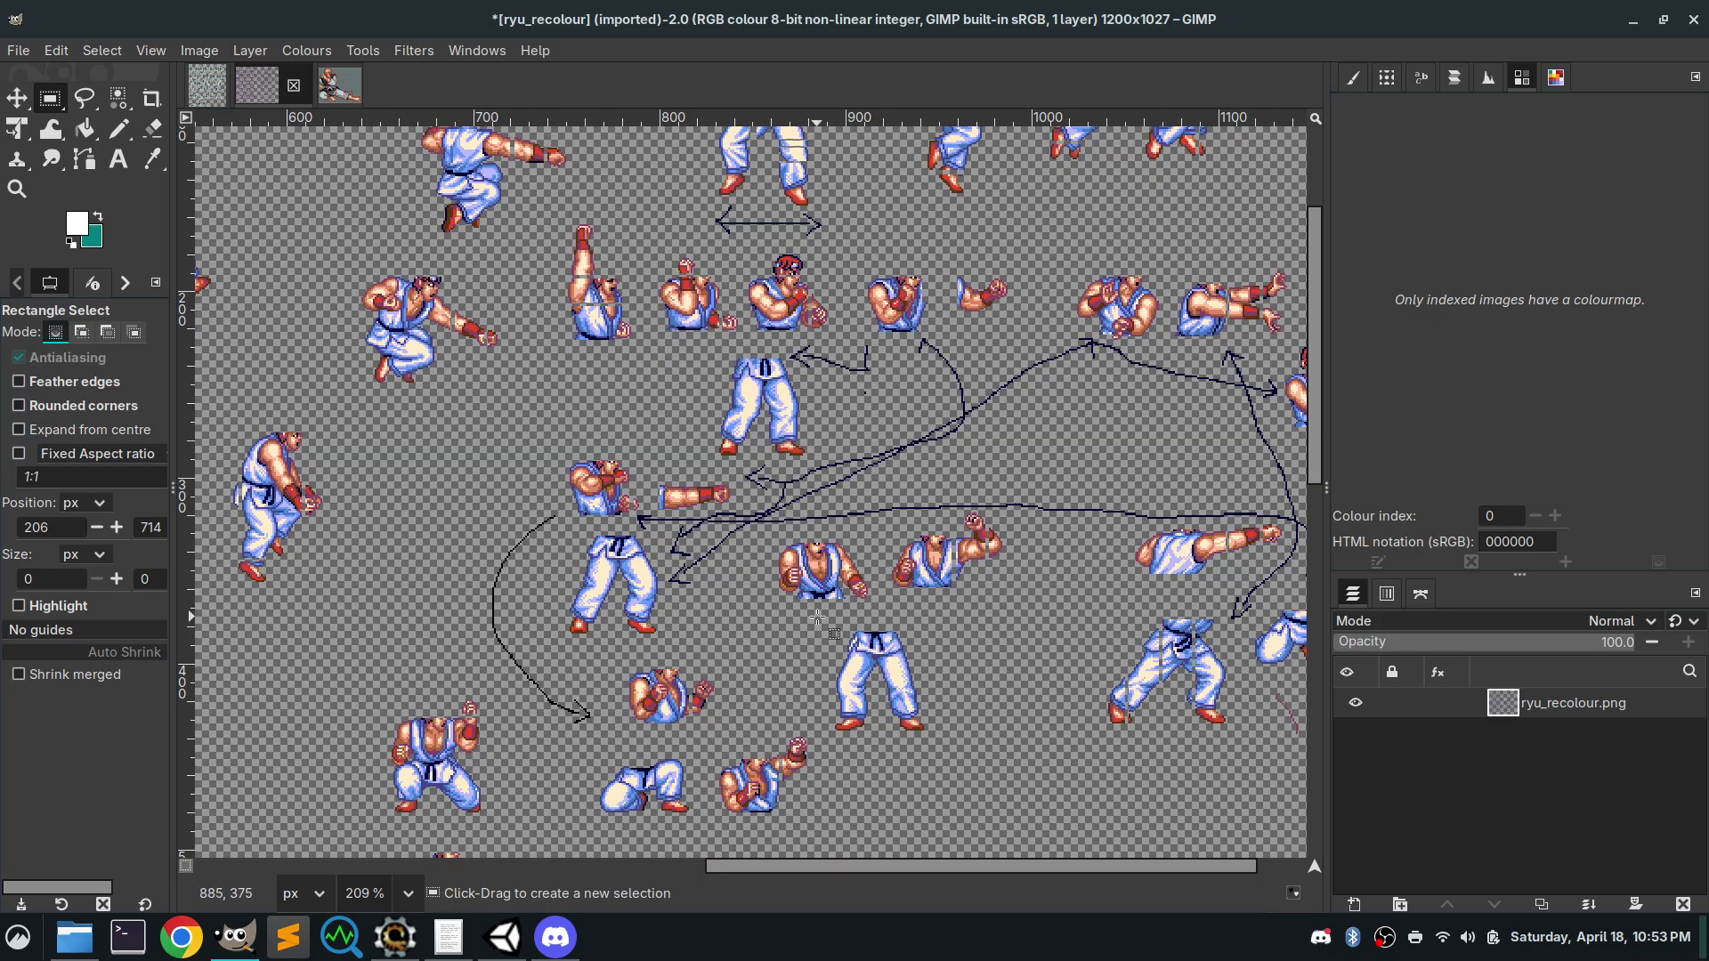
Select the standing pose with both hands held forward, just before the raised-fist poses, with a rectangle about 73 × 107 px
scroll(854, 569, "down", 5, "ctrl")
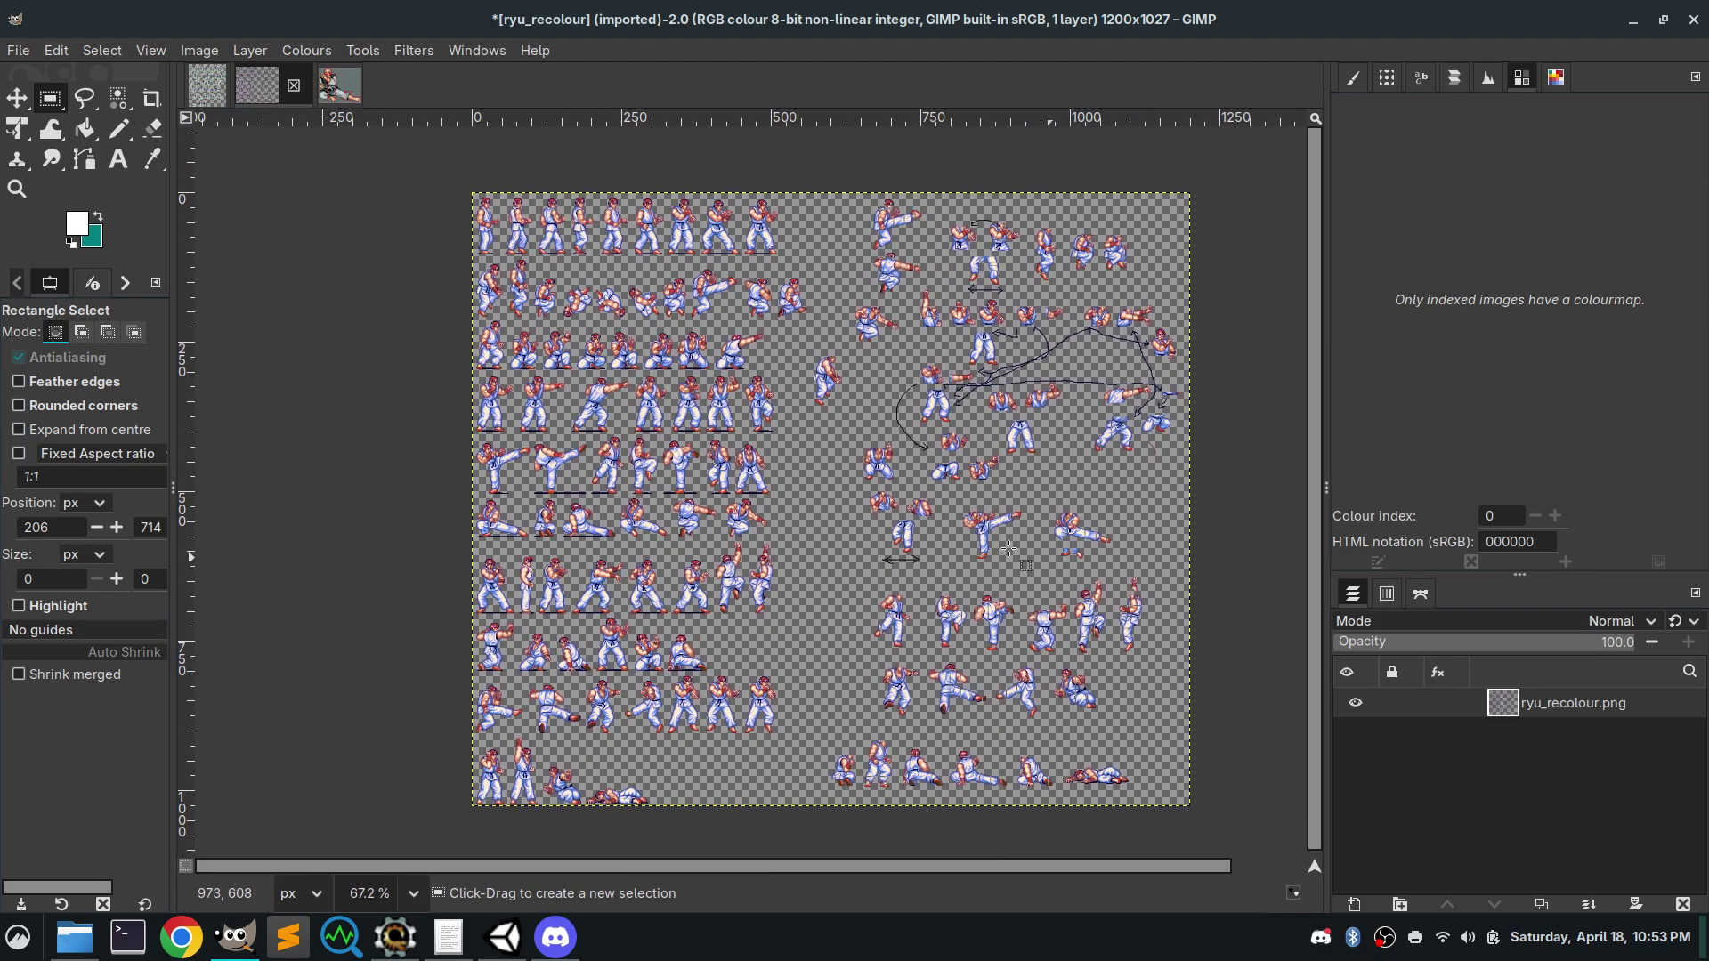
scroll(670, 588, "up", 5, "ctrl")
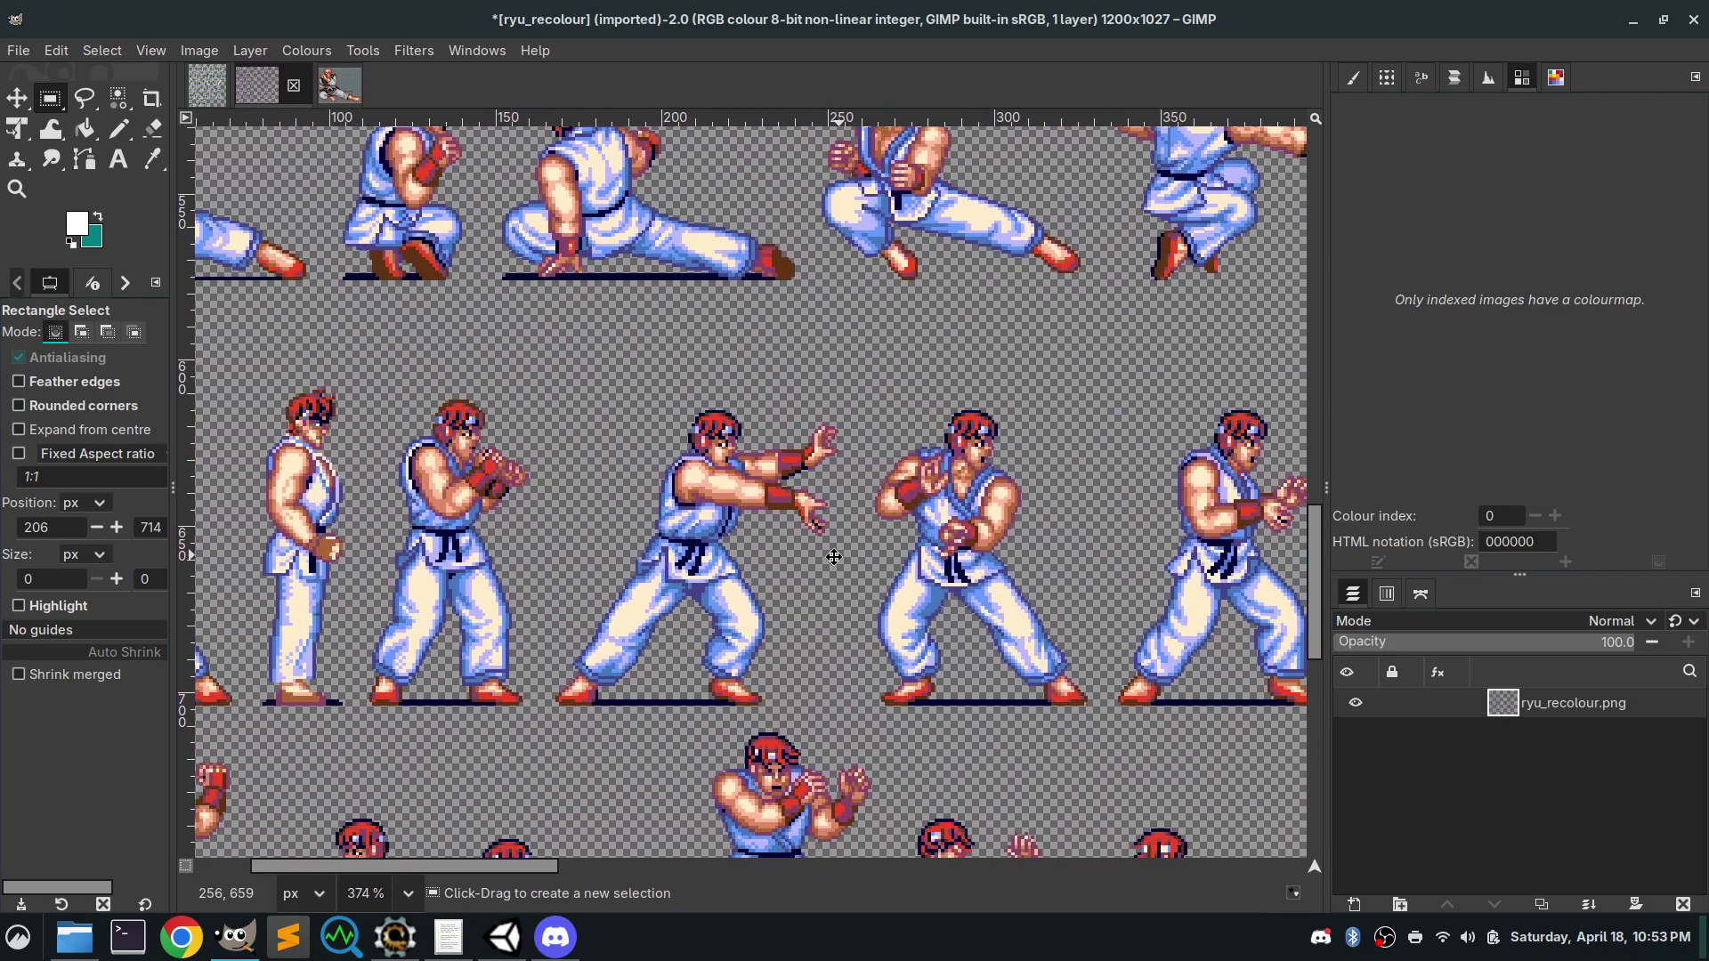
left_click_drag(834, 556, 654, 569)
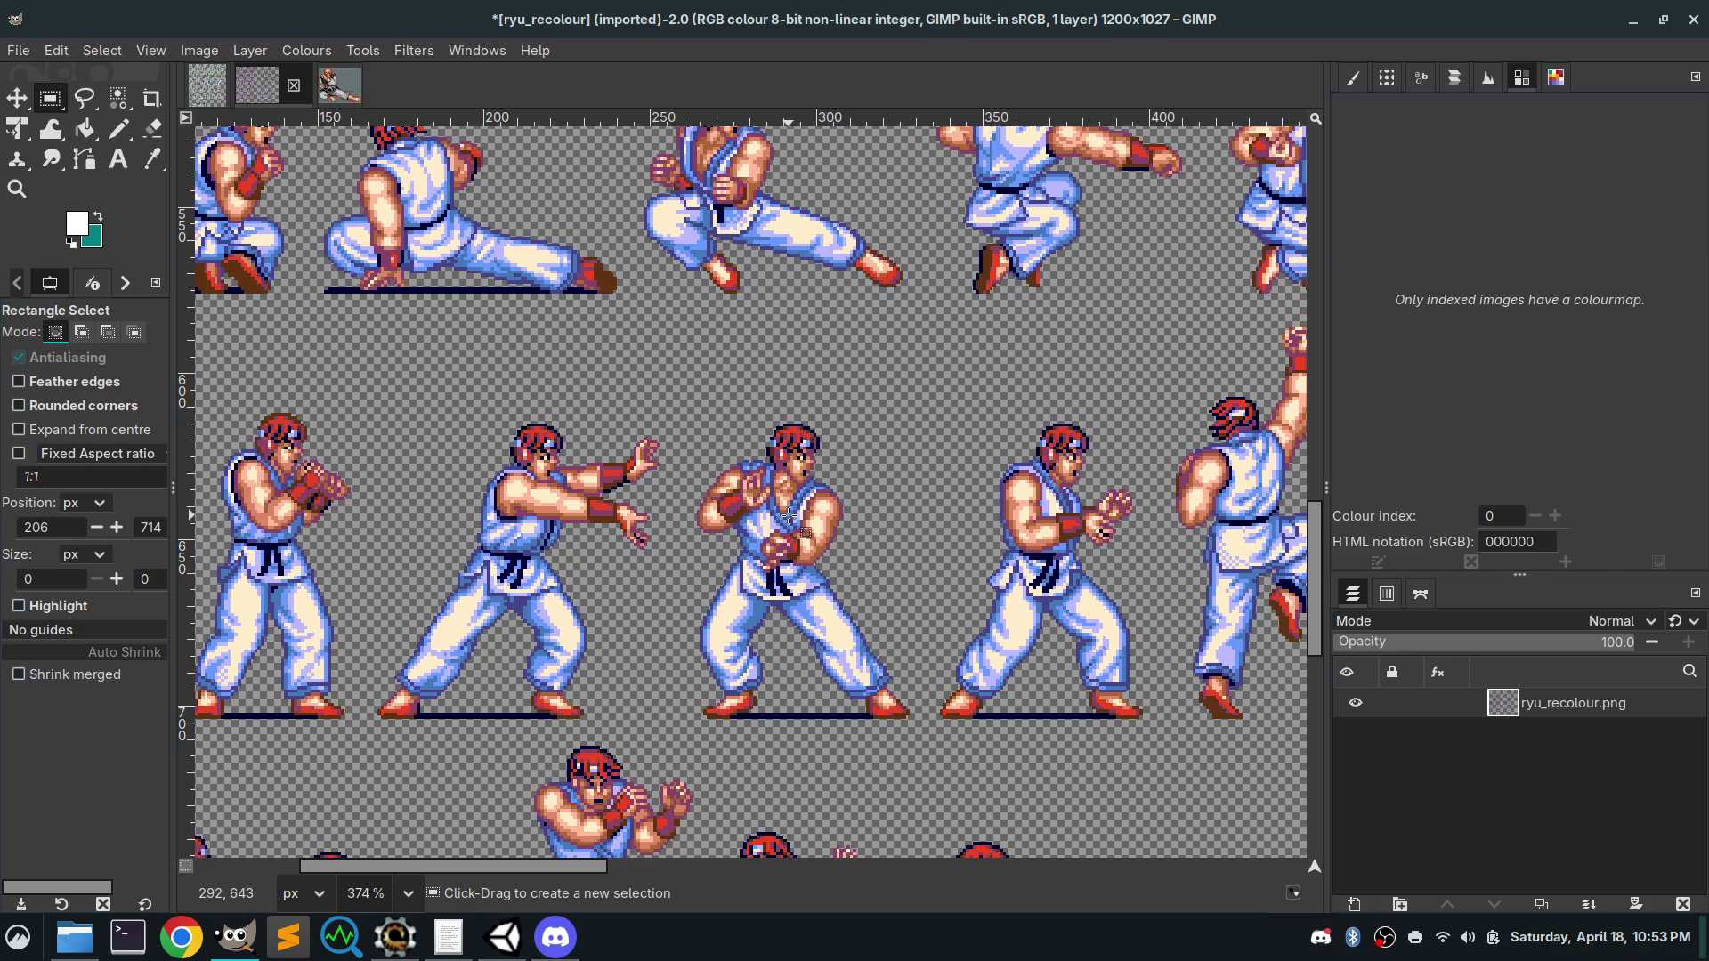
left_click_drag(601, 512, 301, 544)
left_click_drag(624, 423, 865, 779)
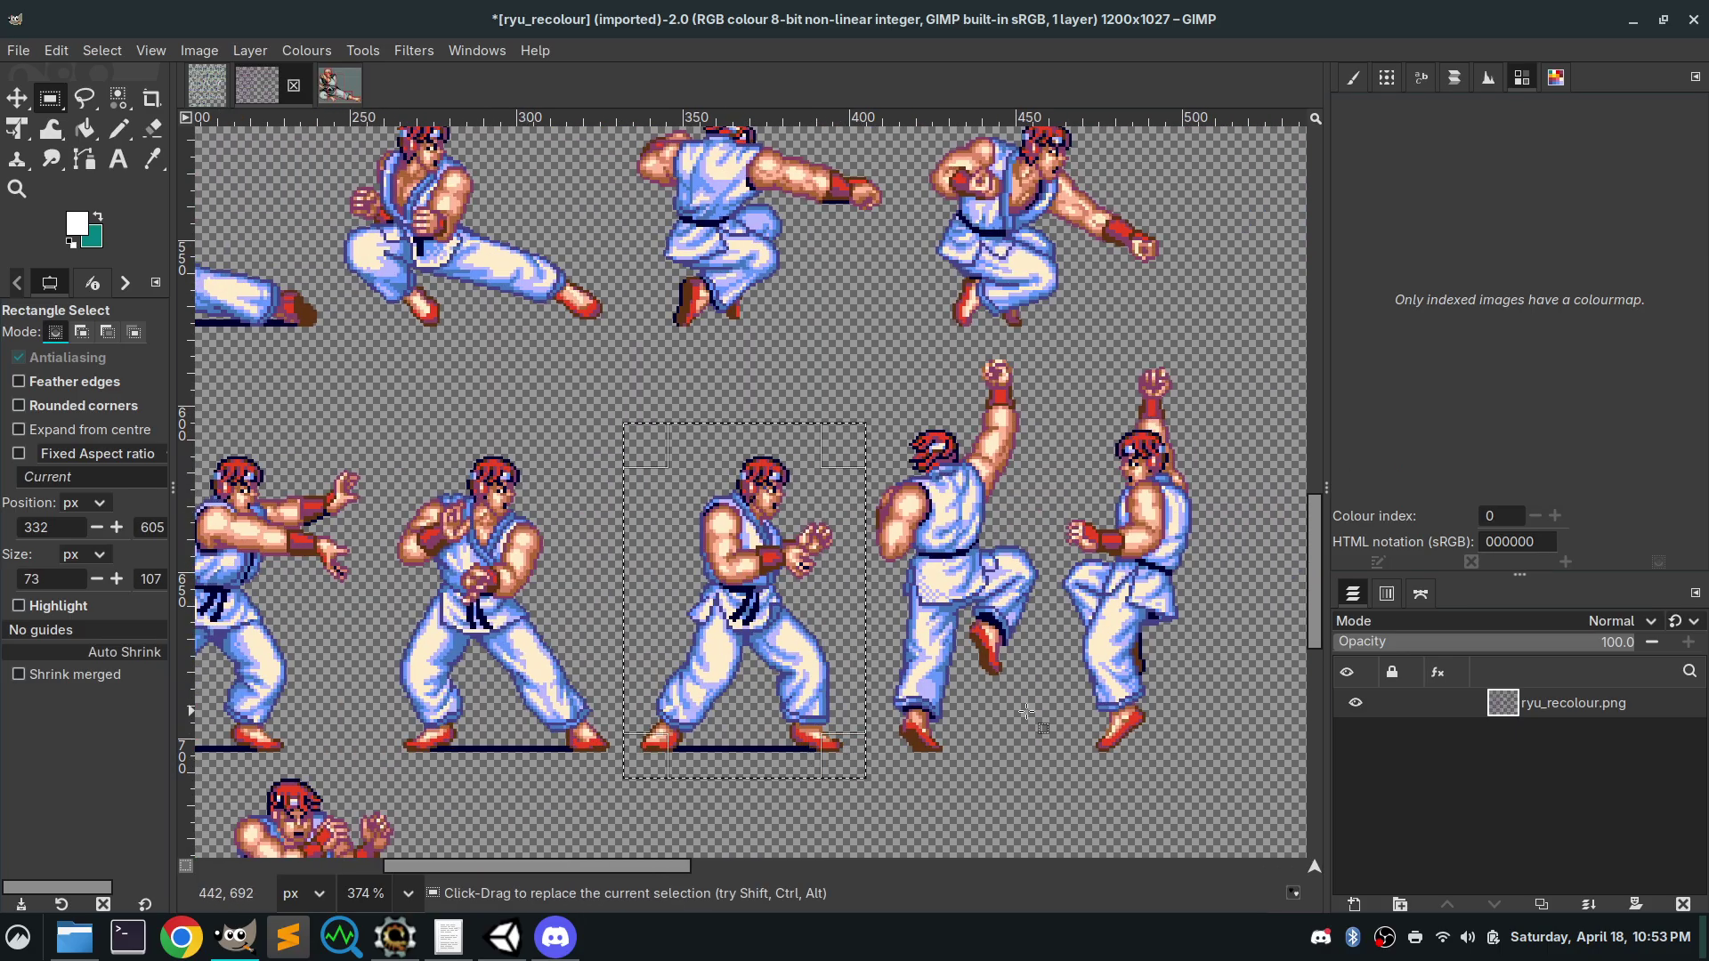
Clear the selection and survey the rows of complete Ryu poses across the sheet
left_click(1059, 695)
scroll(838, 541, "down", 3)
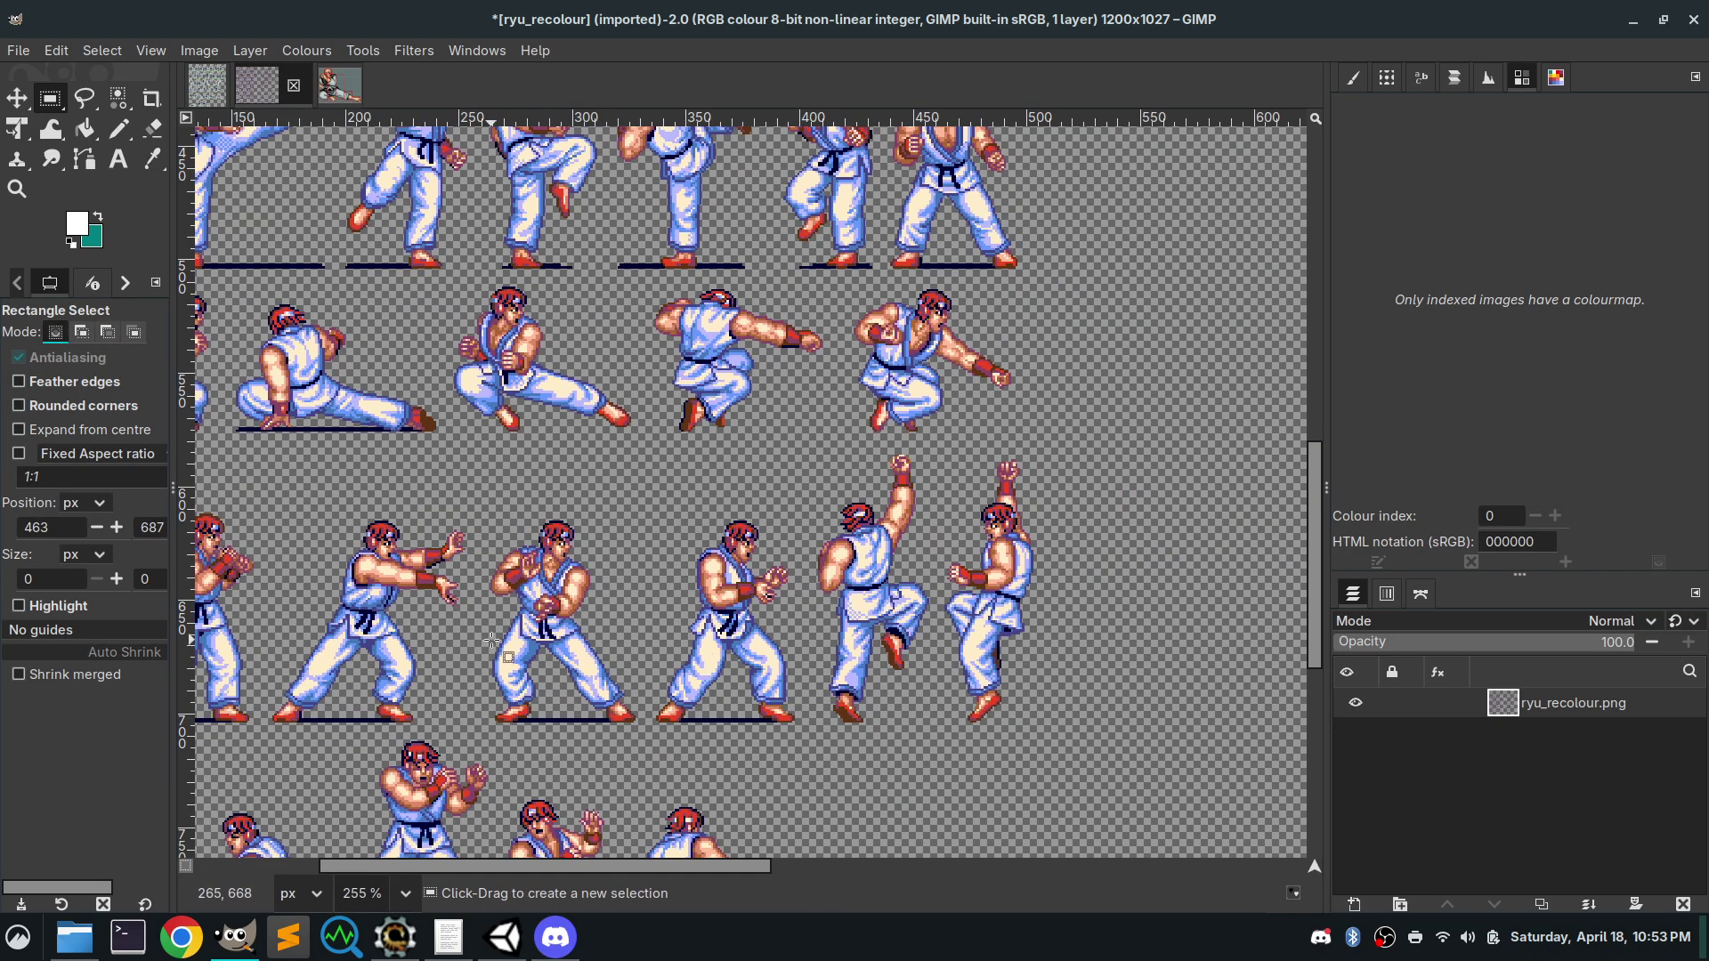
scroll(598, 519, "left", 3)
scroll(598, 519, "down", 5)
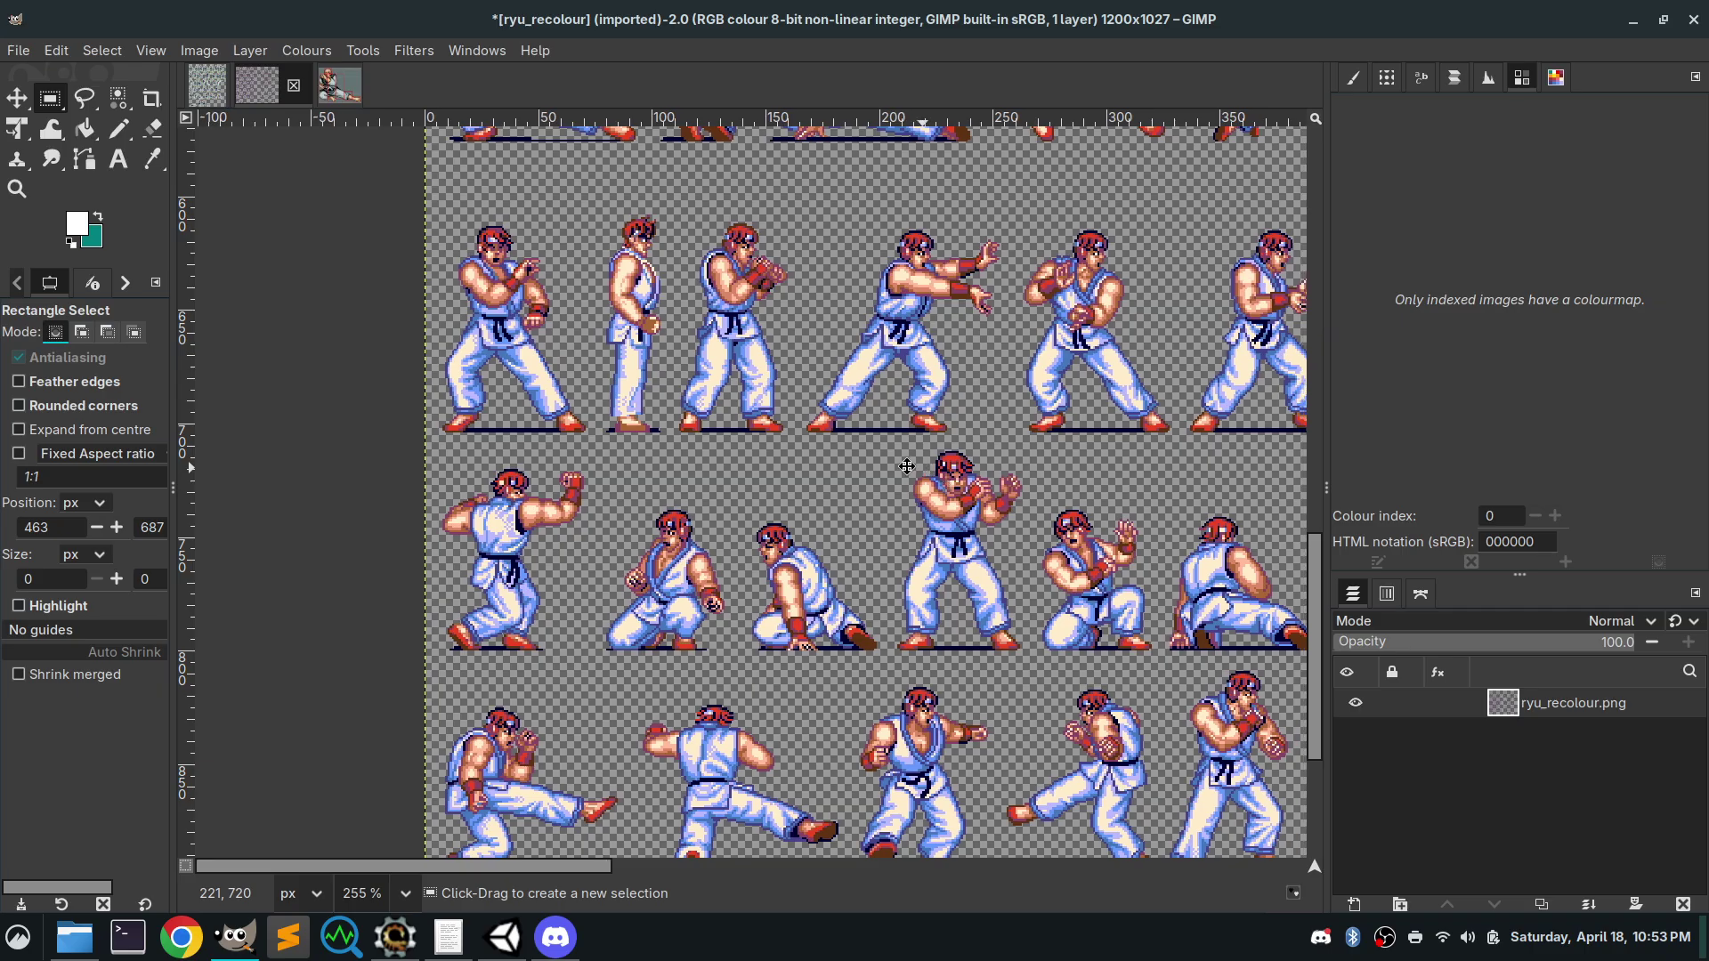
scroll(599, 437, "down", 5, "ctrl")
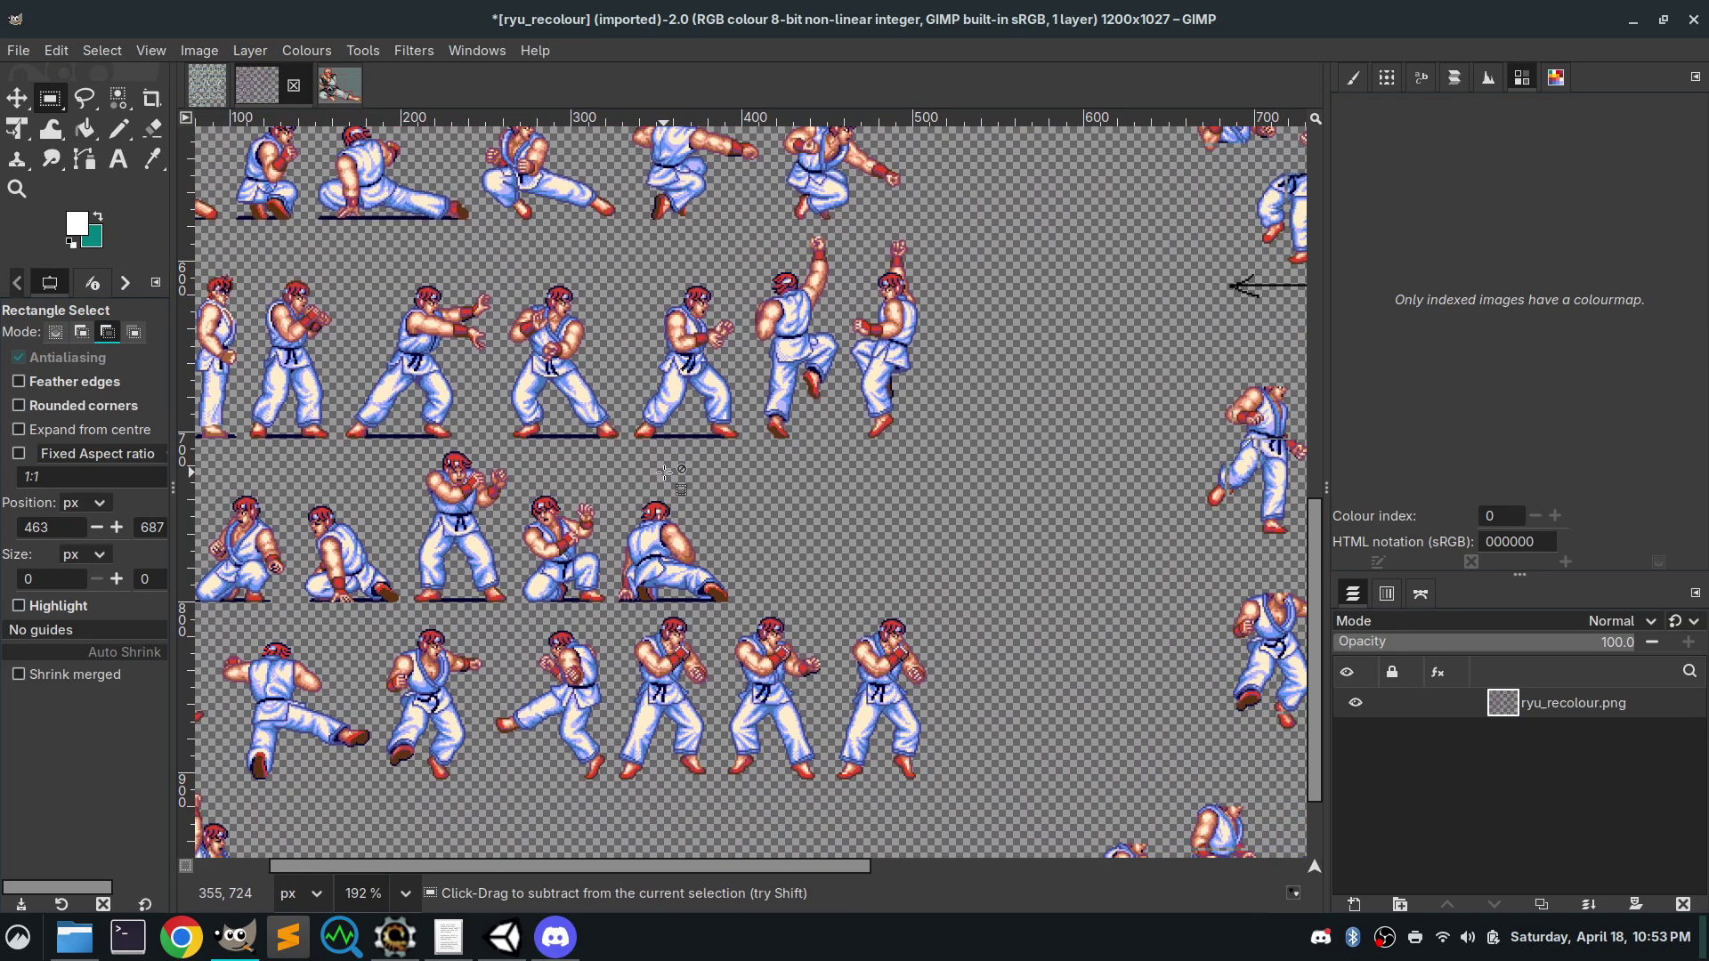
scroll(669, 461, "up", 5)
scroll(670, 461, "left", 5)
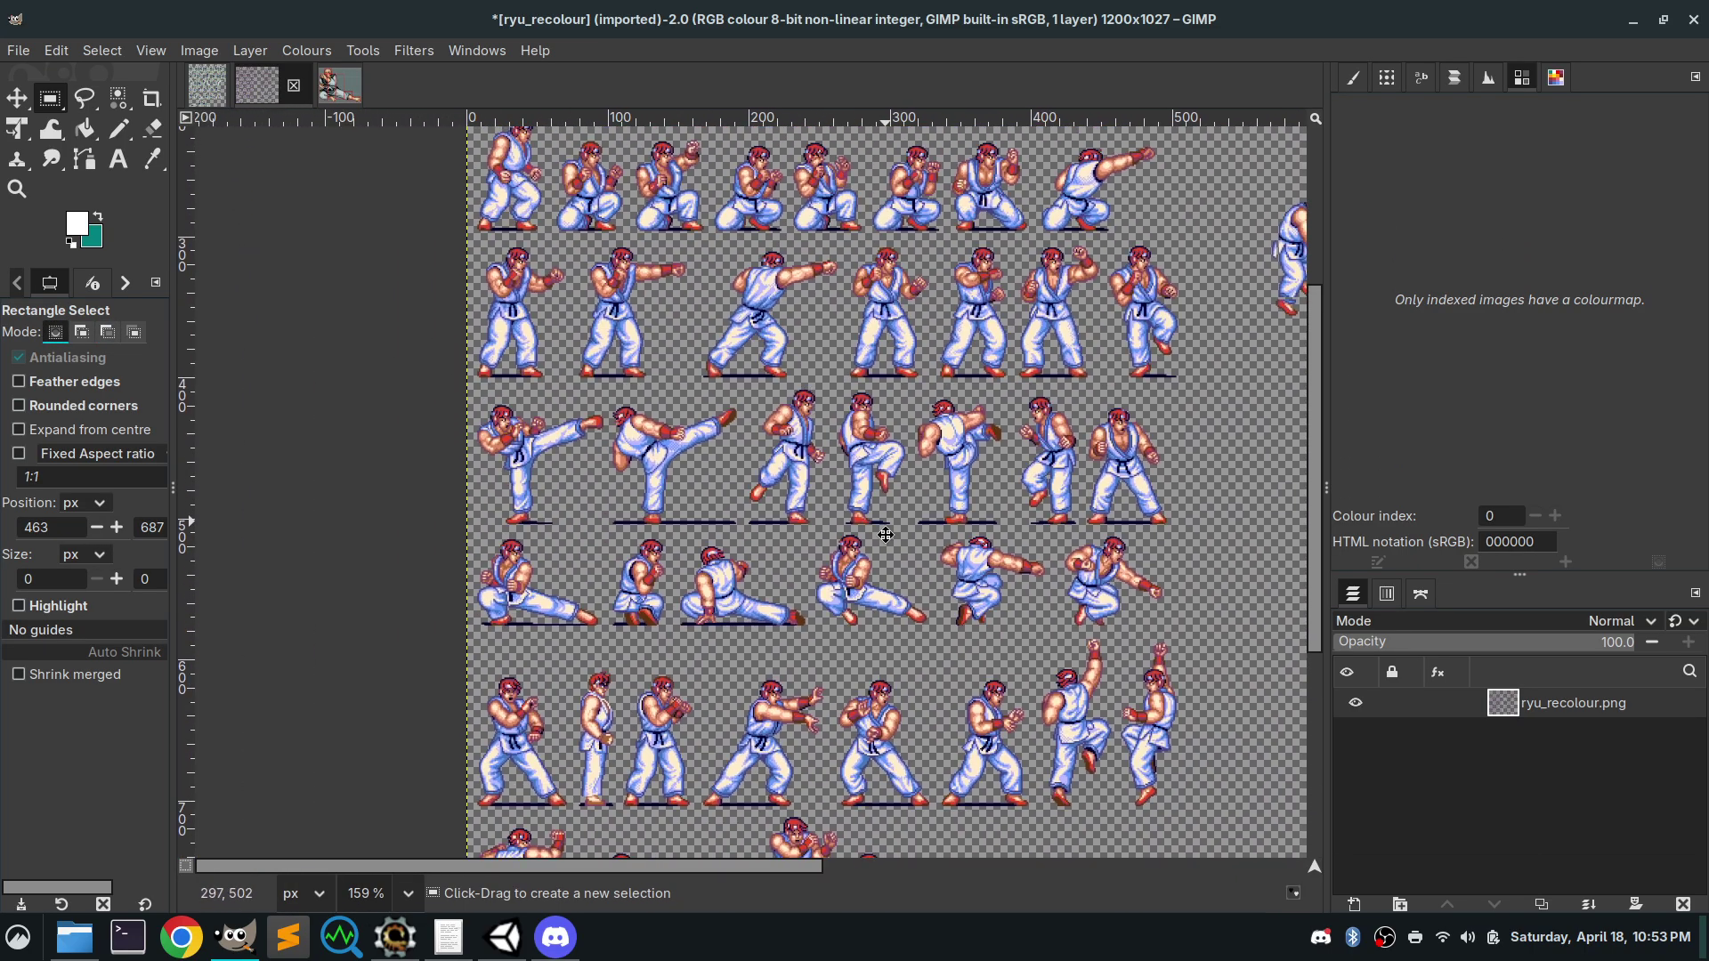
scroll(885, 535, "right", 2)
scroll(890, 552, "up", 5)
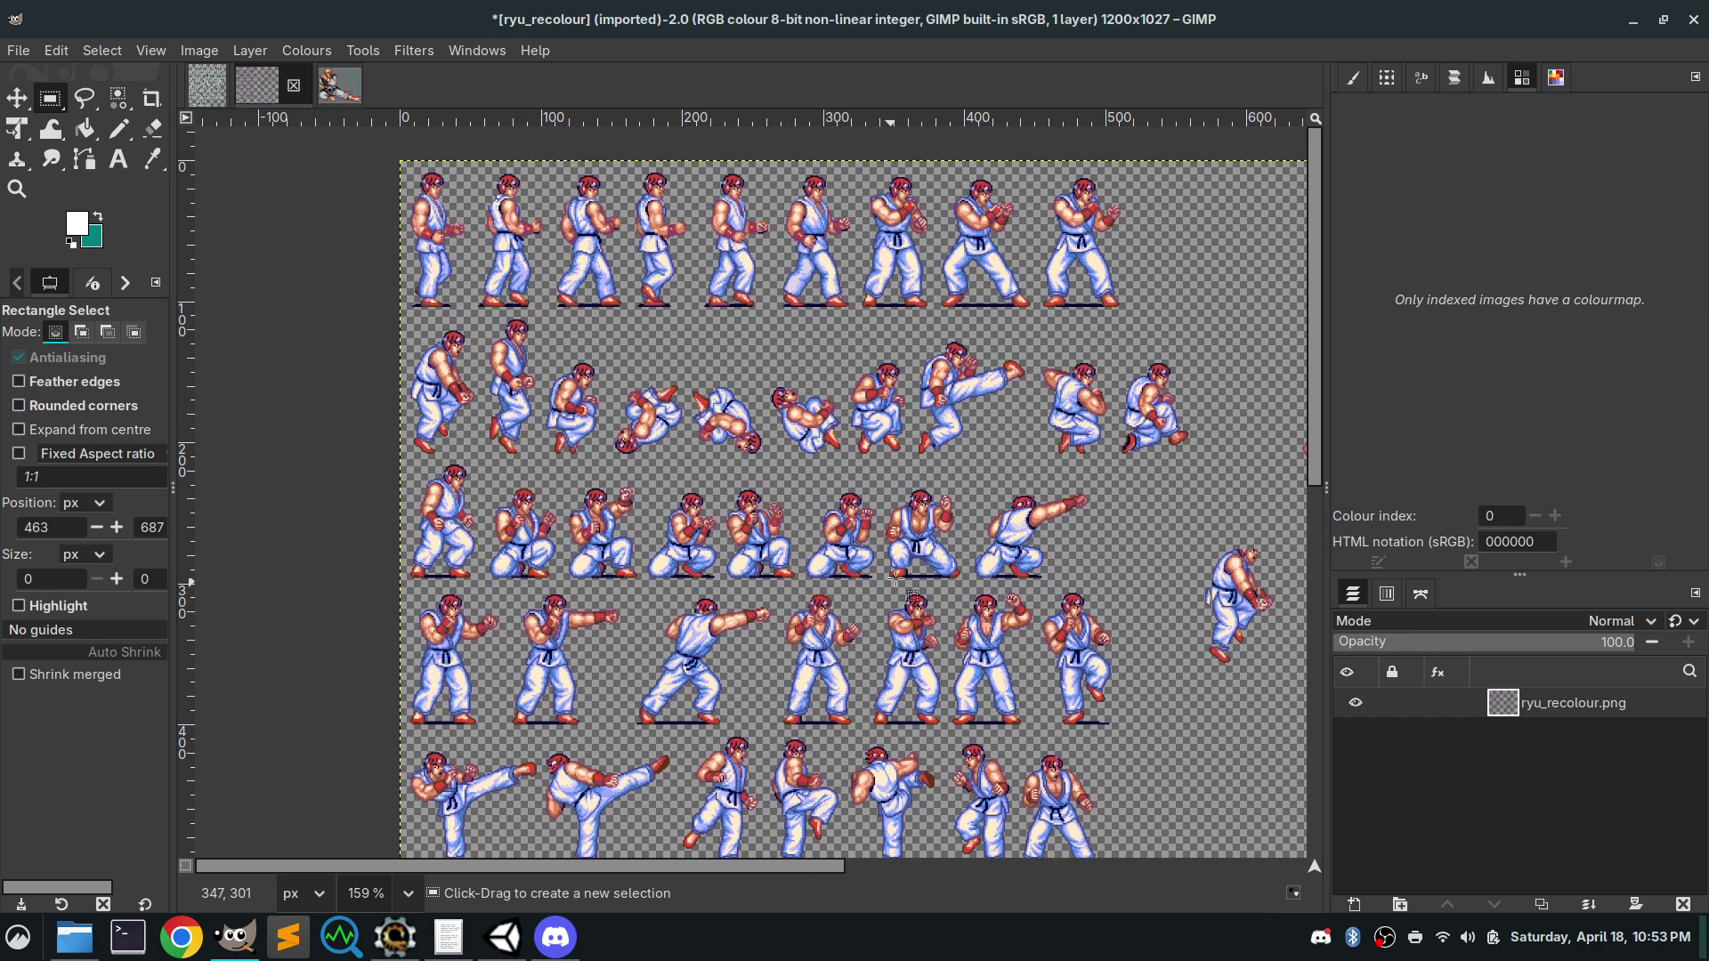
Examine the arrow-linked torsos, arms and legs, including the headed torso and the separate sleeve beside the lunging legs
scroll(1053, 565, "right", 12)
scroll(635, 647, "down", 1)
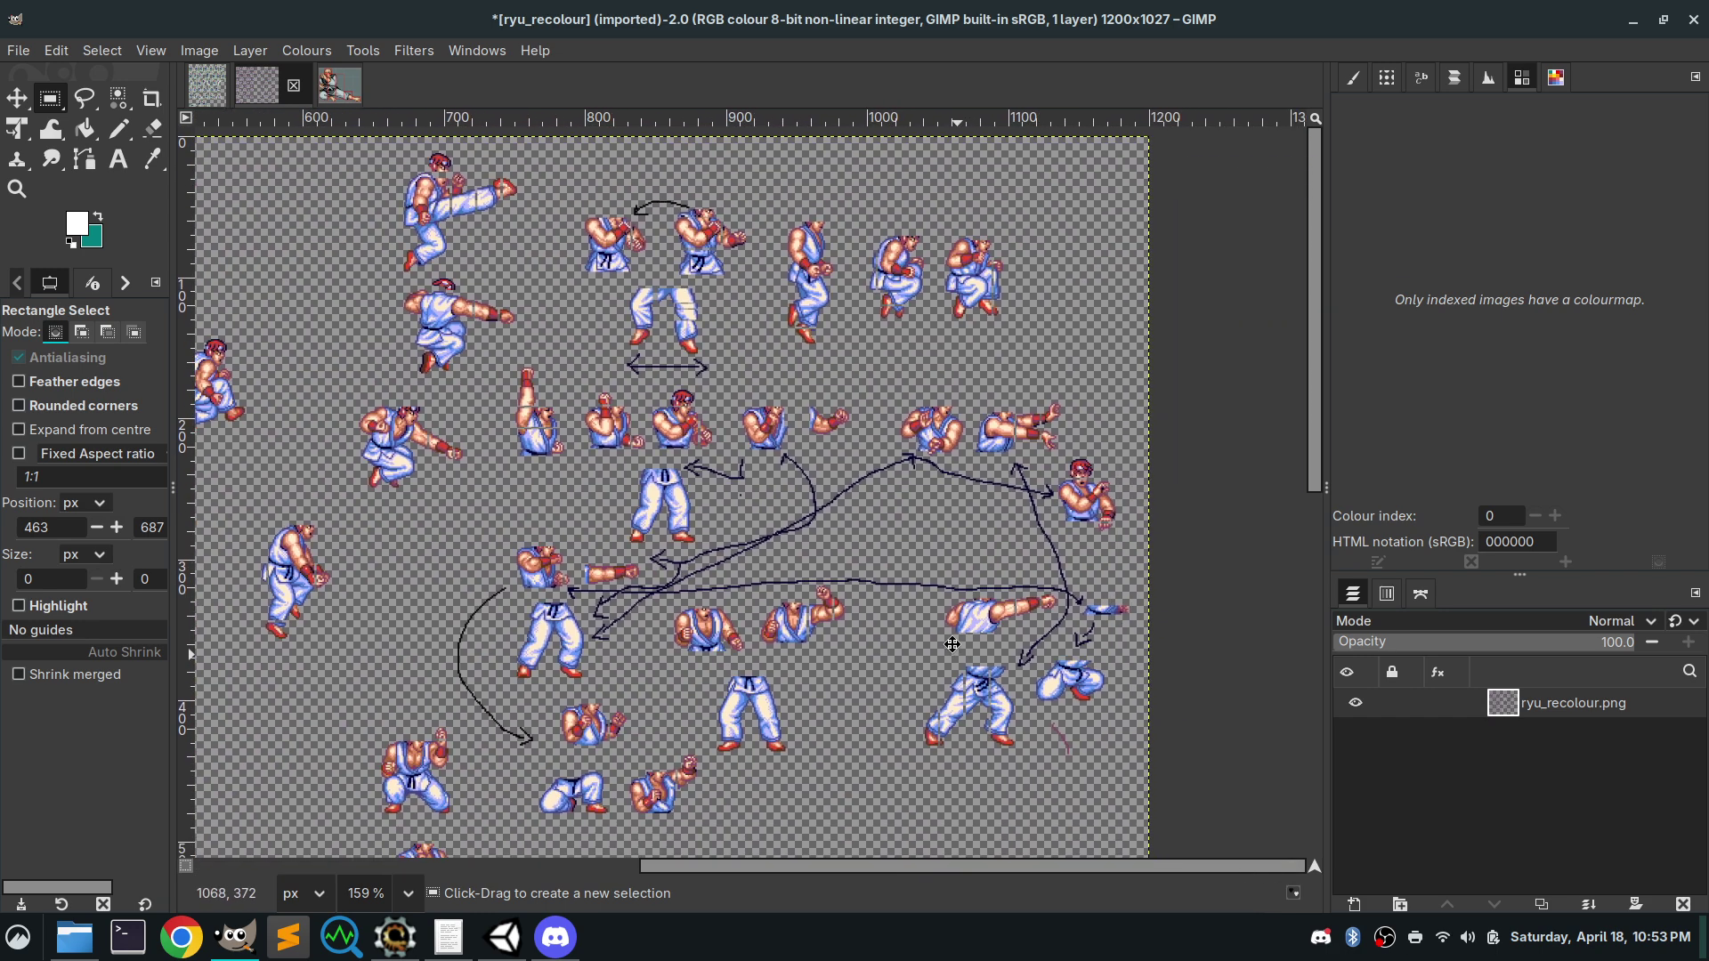
scroll(635, 647, "up", 3, "ctrl")
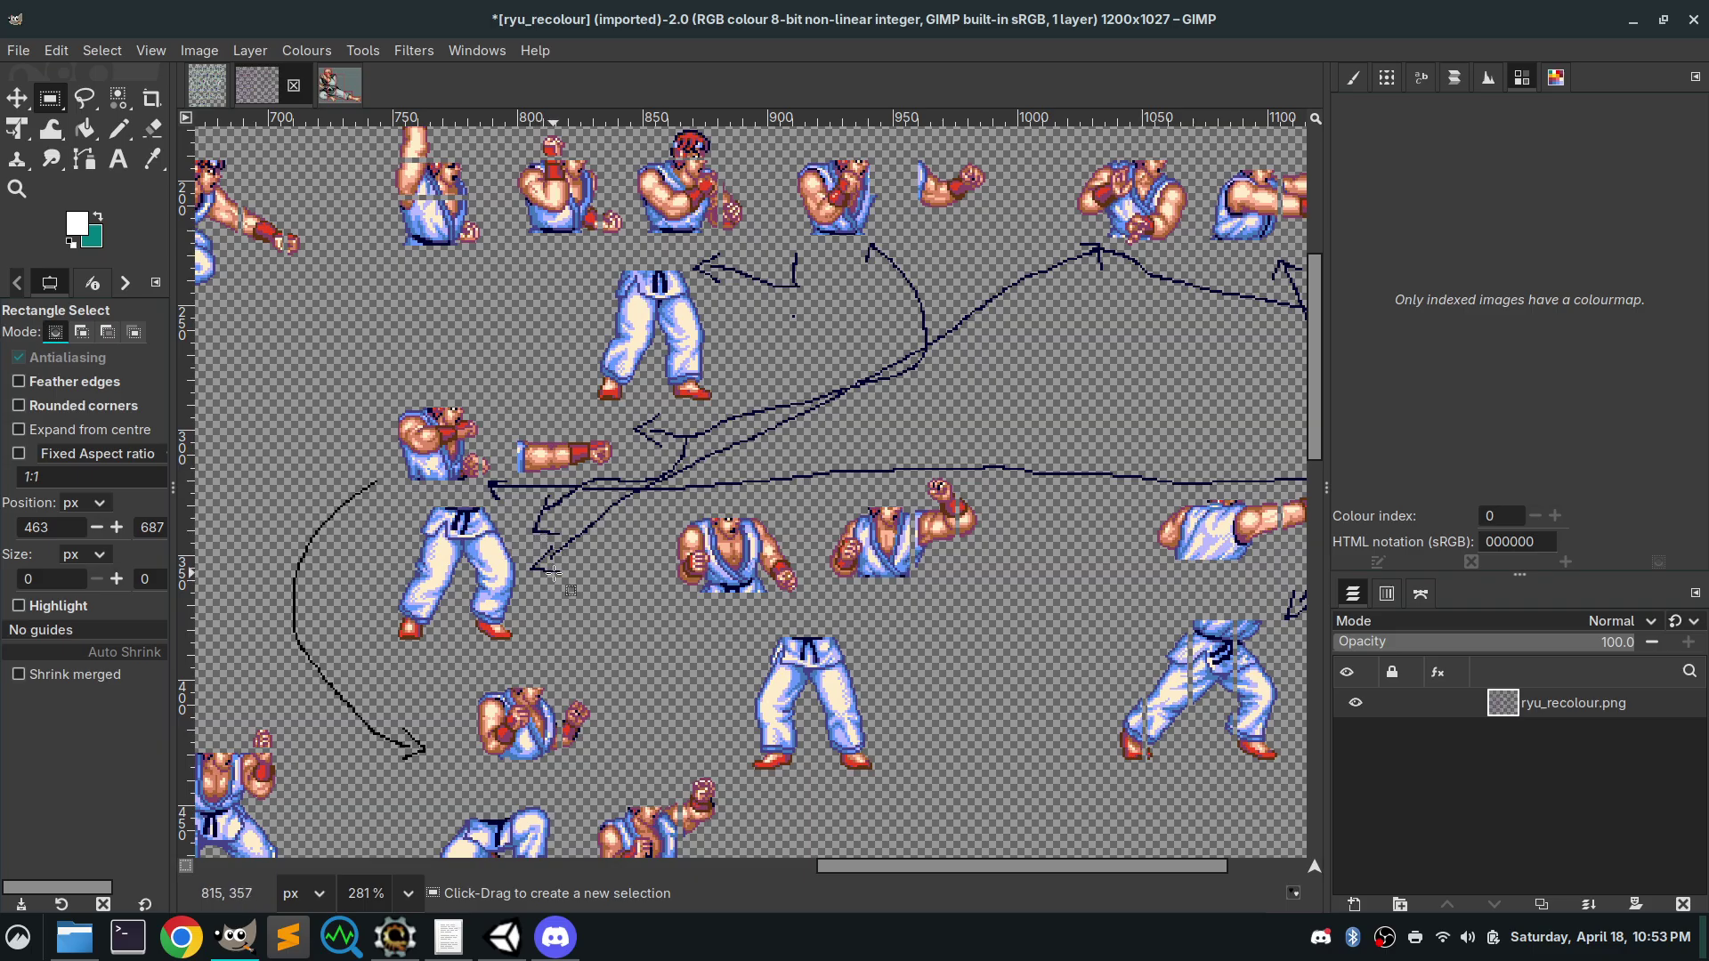
scroll(714, 503, "right", 3)
scroll(714, 504, "up", 1)
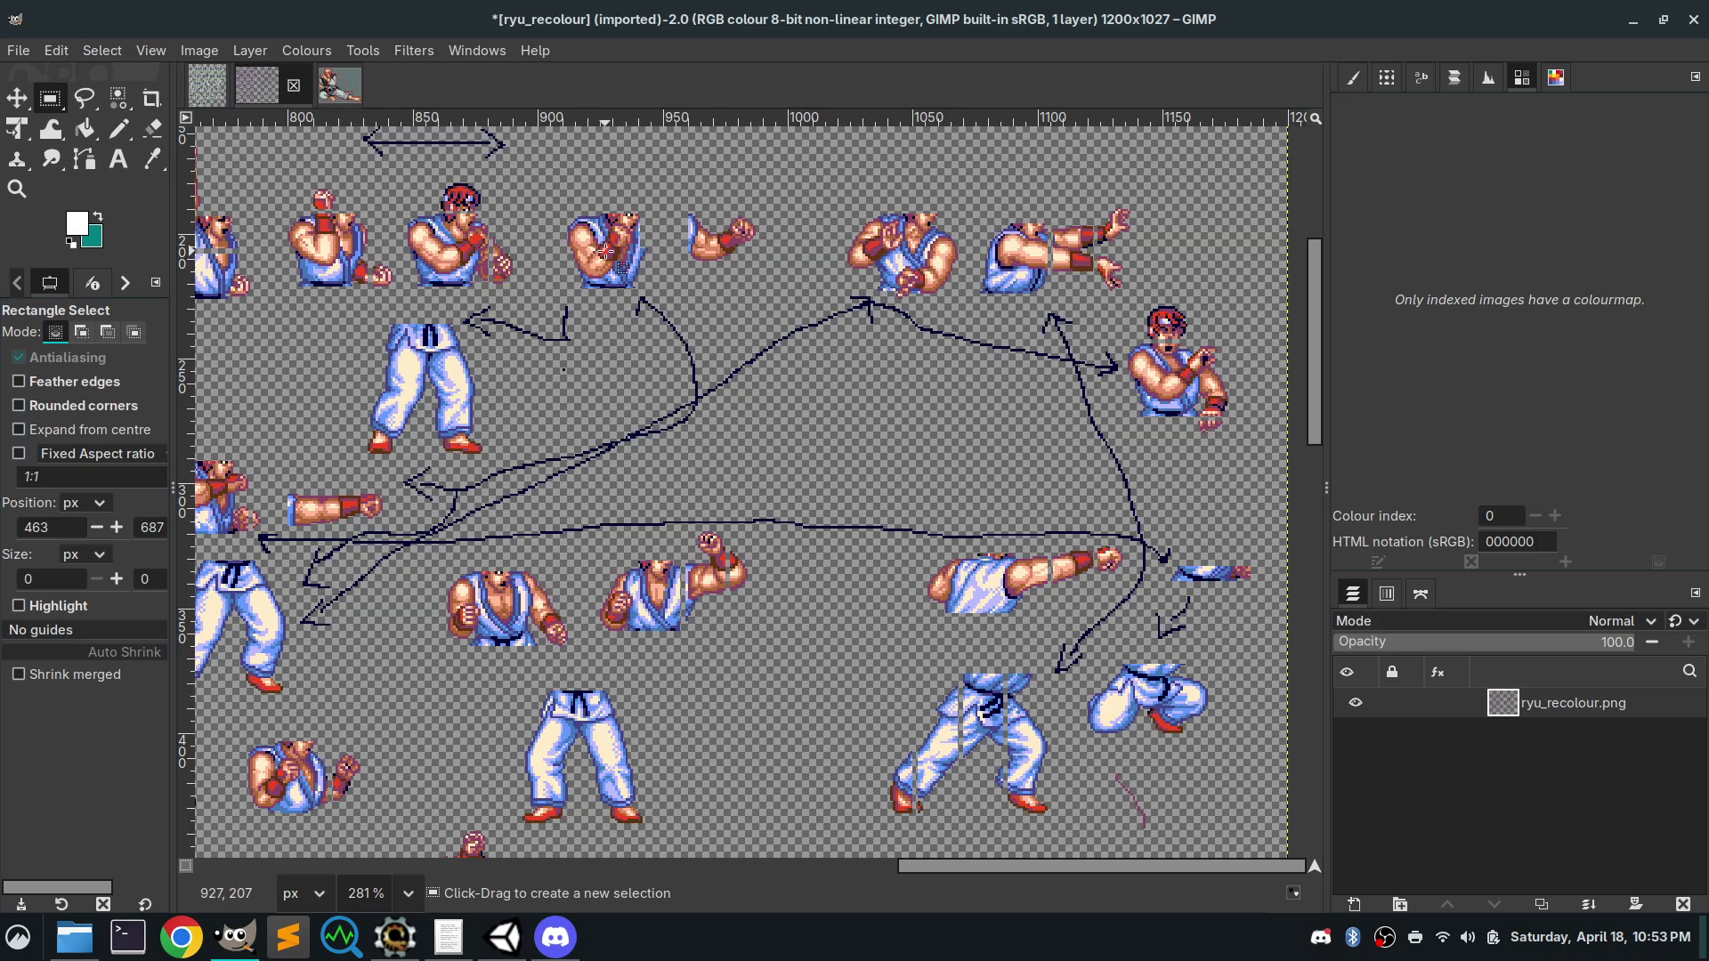
scroll(308, 583, "left", 1)
scroll(302, 551, "down", 1)
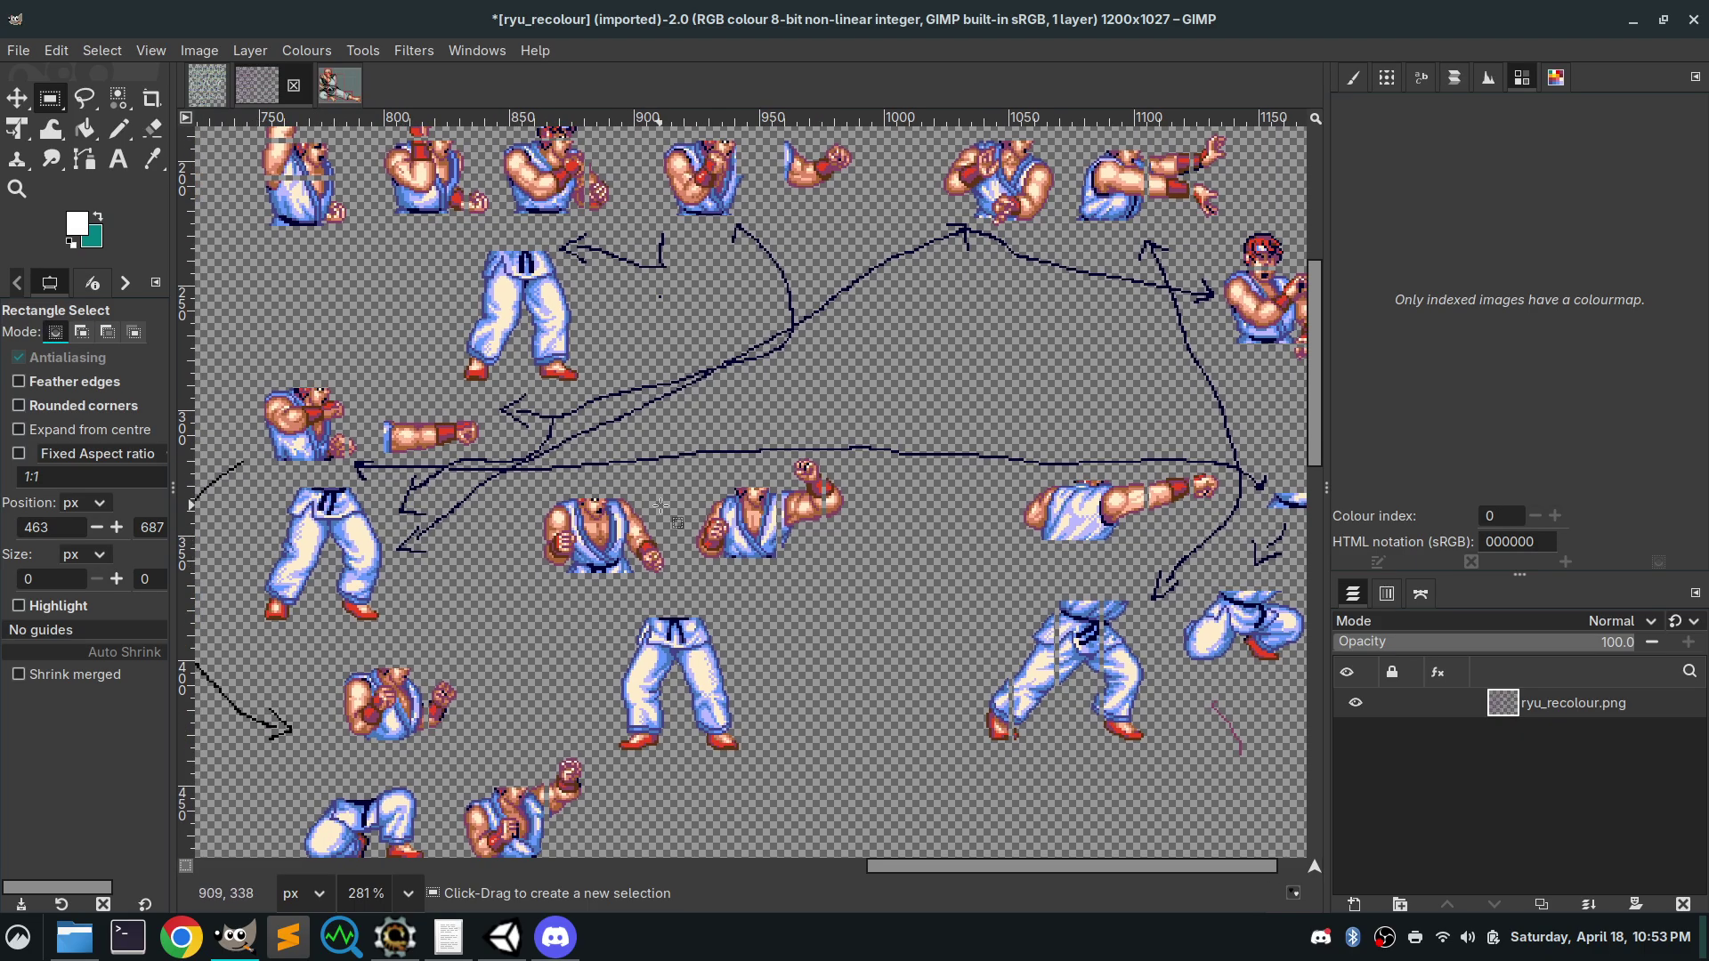
scroll(661, 506, "right", 1)
scroll(661, 506, "up", 1)
scroll(813, 294, "left", 1)
scroll(845, 267, "down", 1)
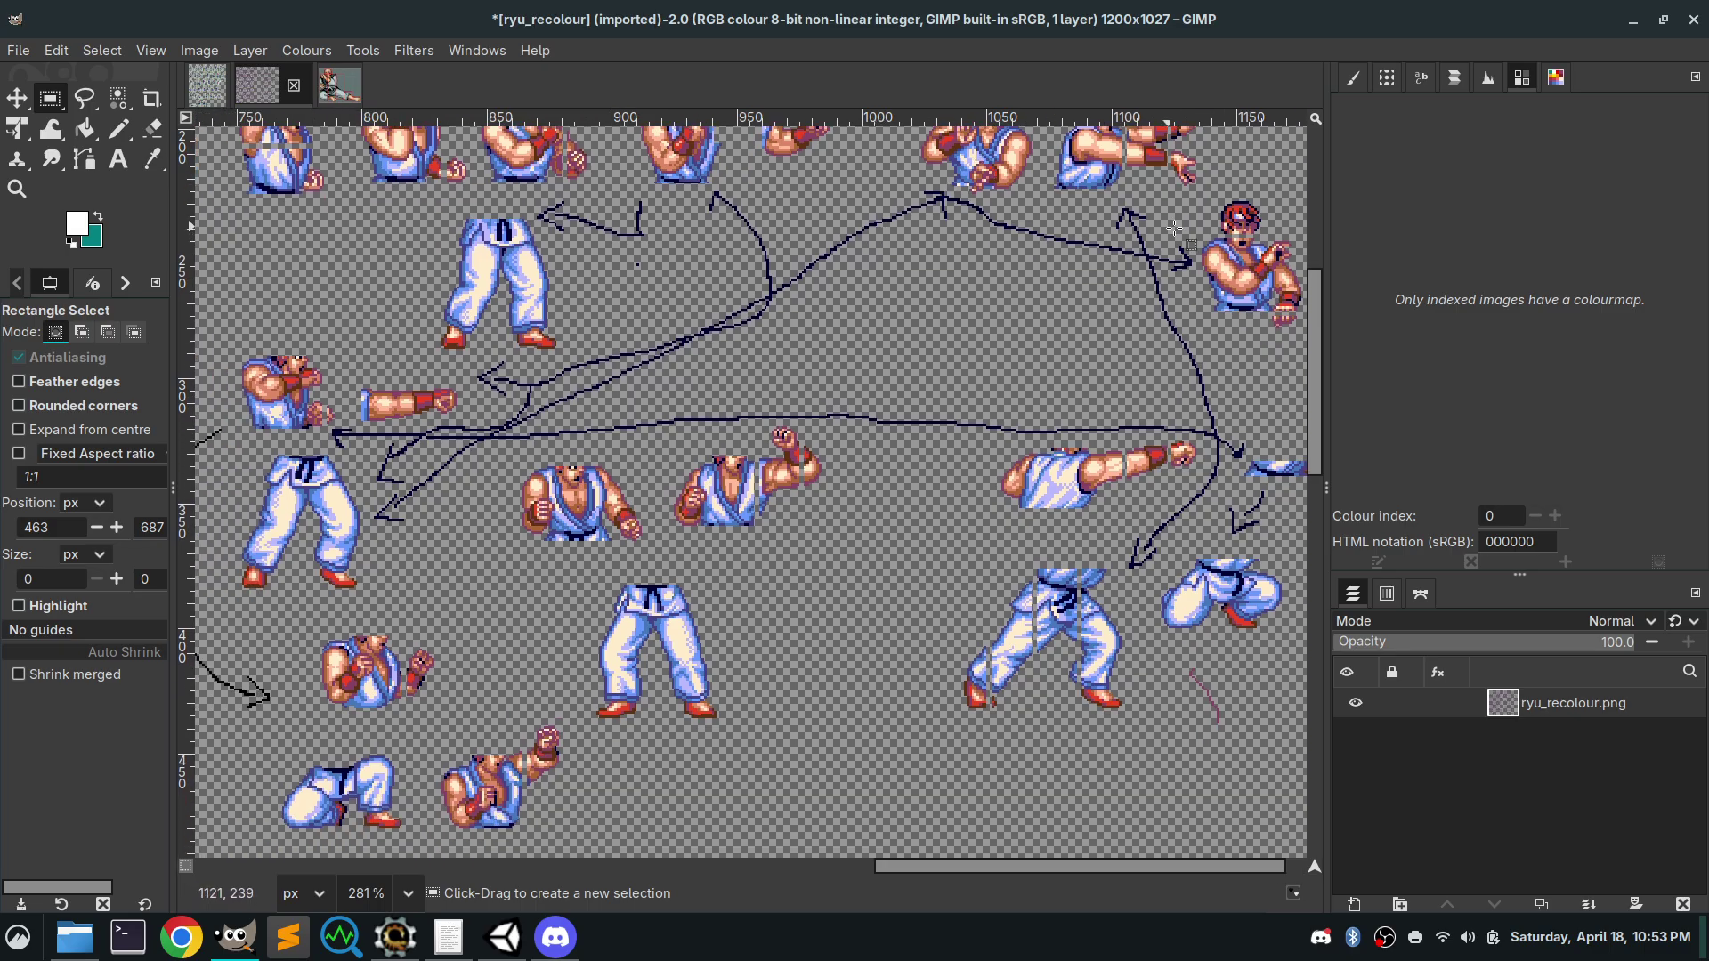
scroll(1175, 232, "right", 2)
scroll(1174, 231, "up", 1)
scroll(1061, 276, "up", 4, "ctrl")
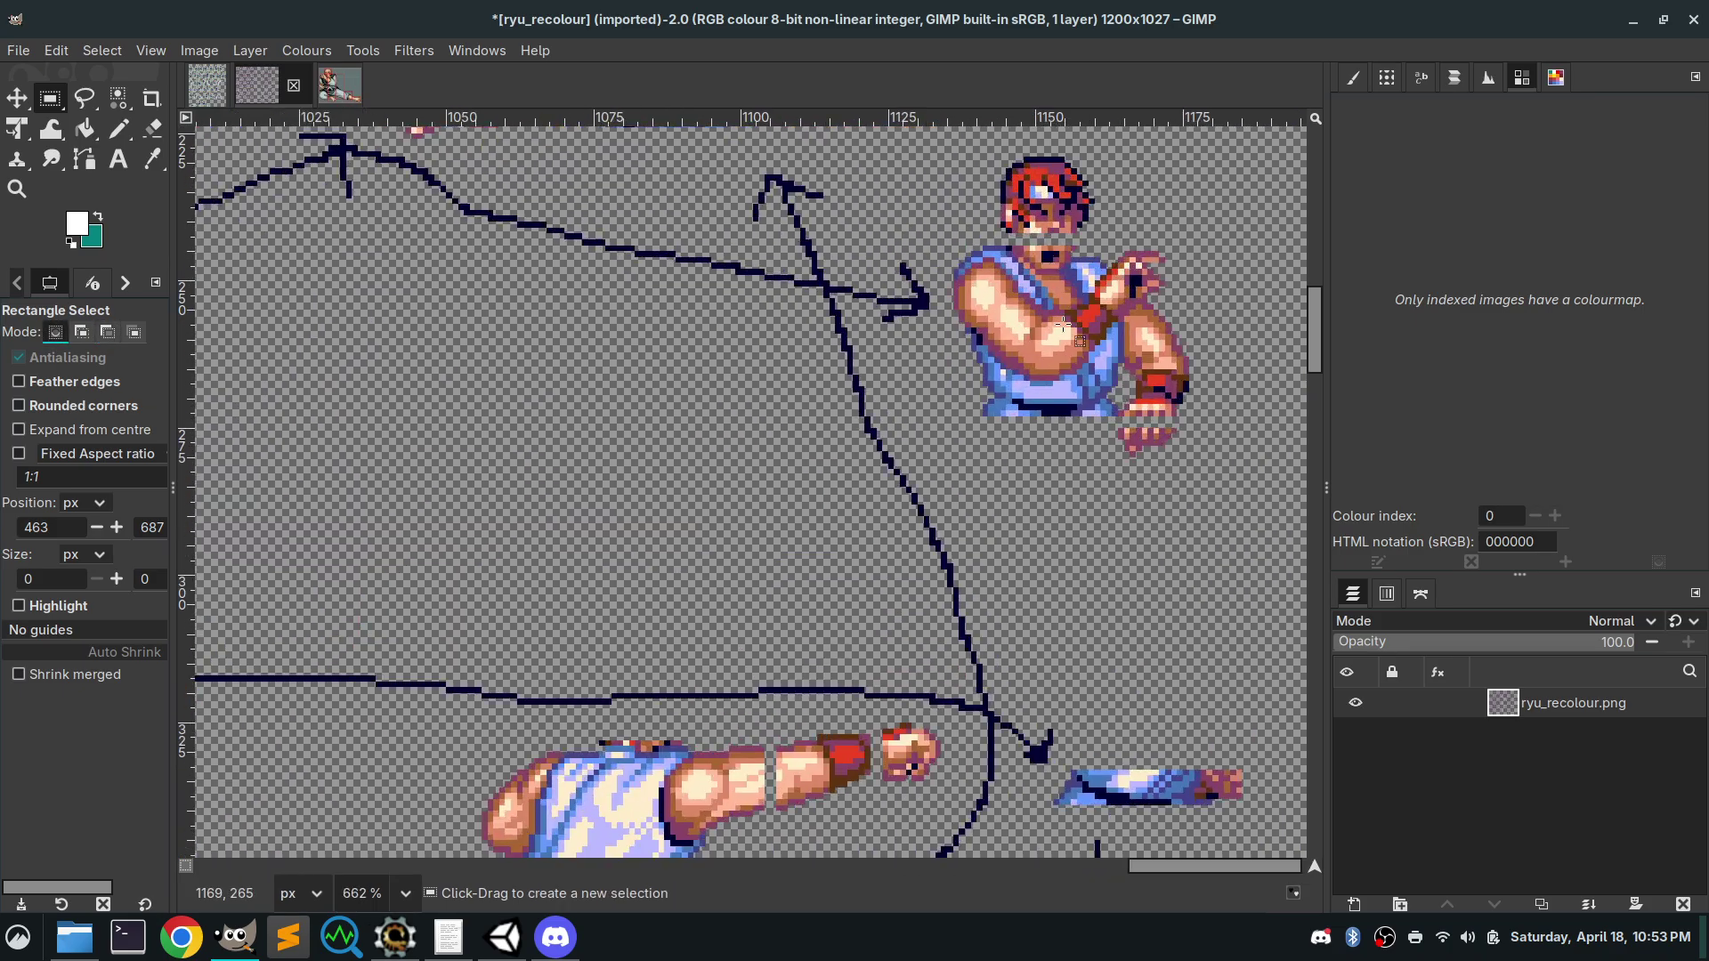
scroll(1064, 324, "down", 4, "ctrl")
scroll(1121, 260, "left", 1)
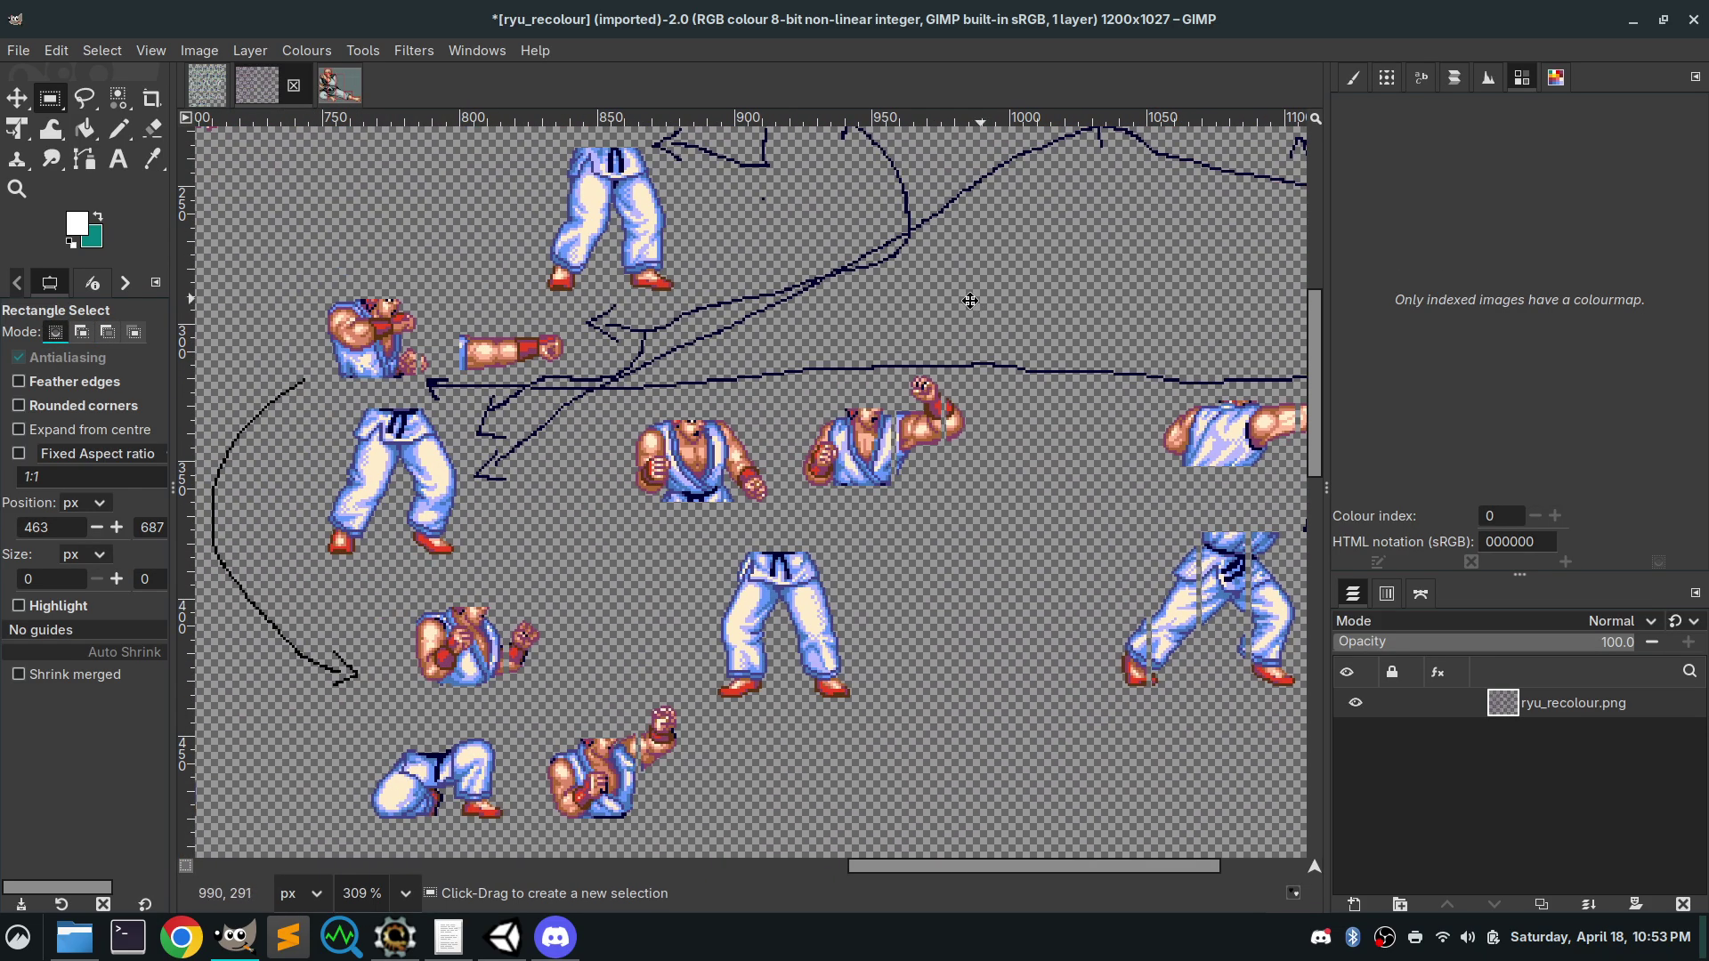
left_click_drag(970, 301, 724, 304)
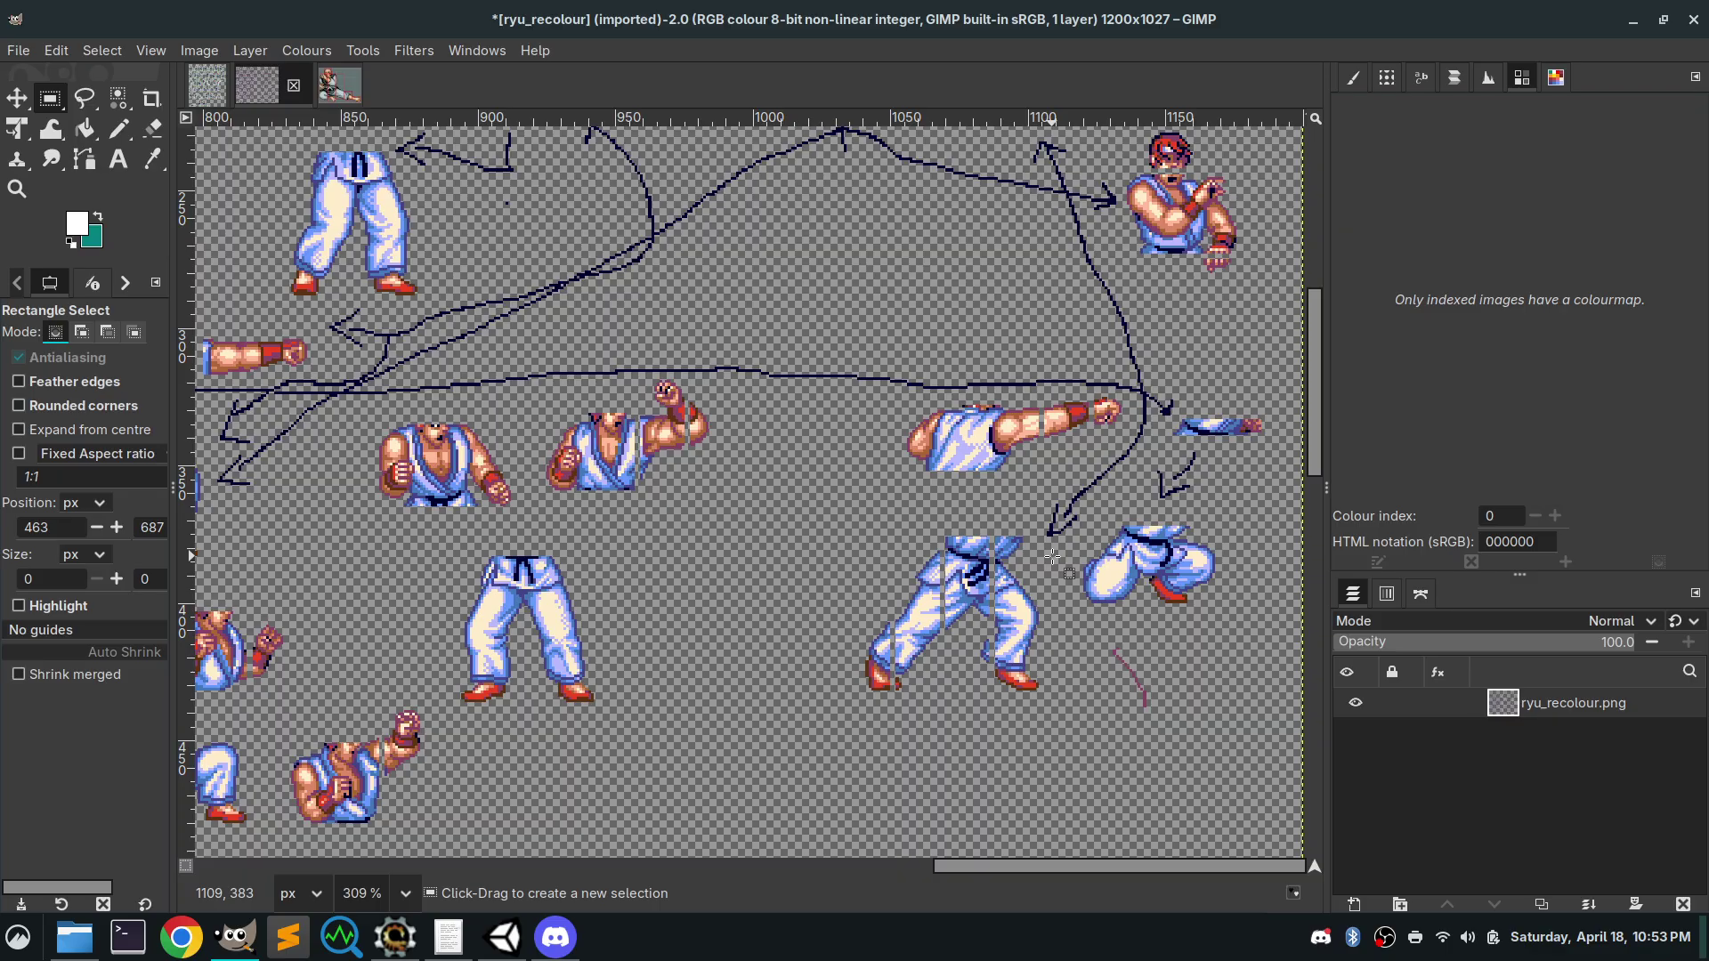
Examine the upper torsos and the split legs above the double-headed arrow, along with the row of torsos beneath them
scroll(1051, 556, "left", 3)
scroll(1052, 556, "up", 4)
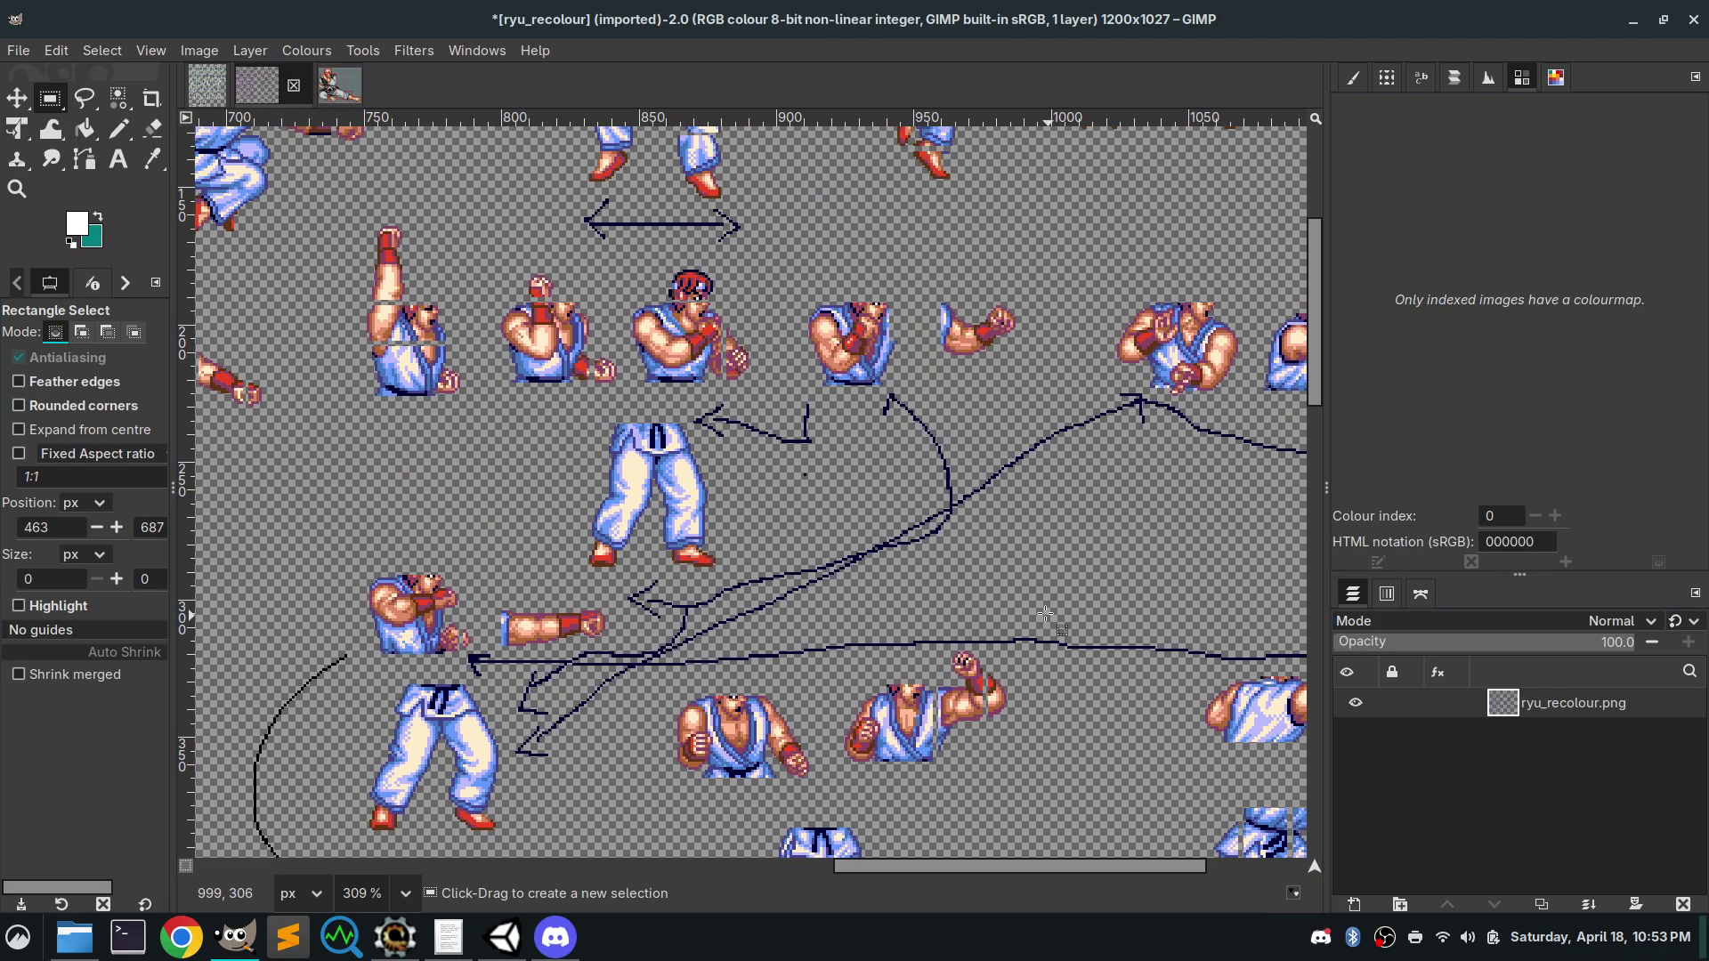
scroll(810, 538, "down", 1, "ctrl")
left_click_drag(810, 538, 931, 236)
scroll(932, 236, "up", 5)
scroll(784, 324, "up", 2, "ctrl")
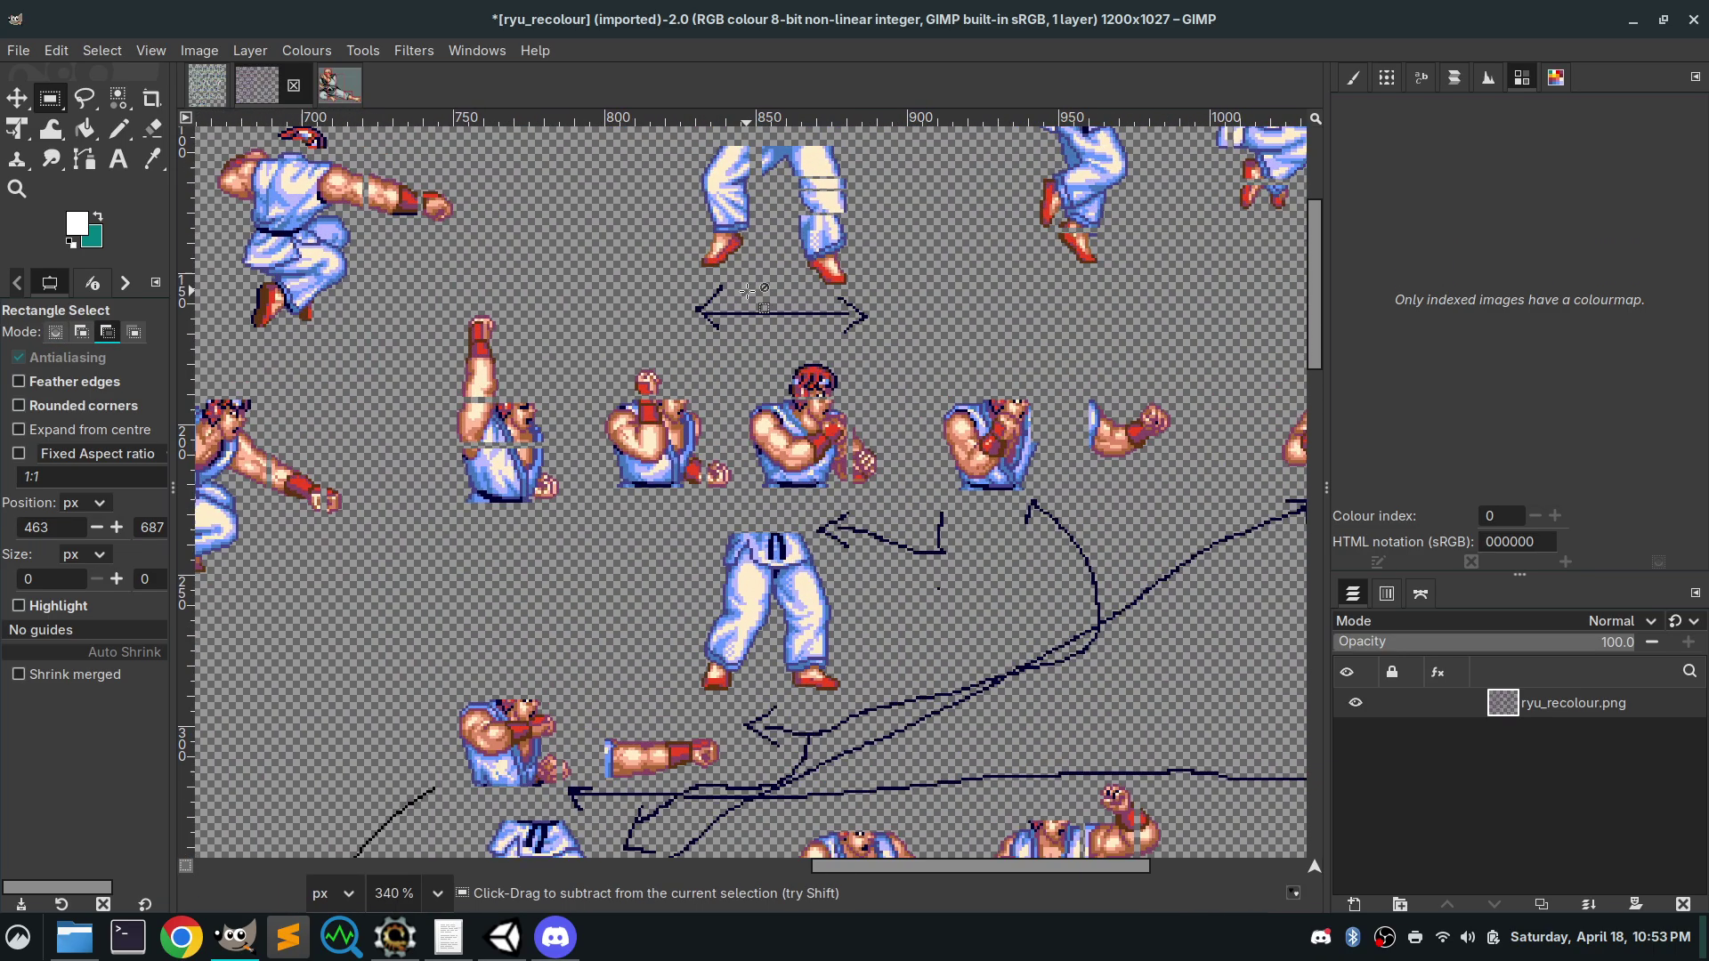
scroll(784, 324, "up", 3)
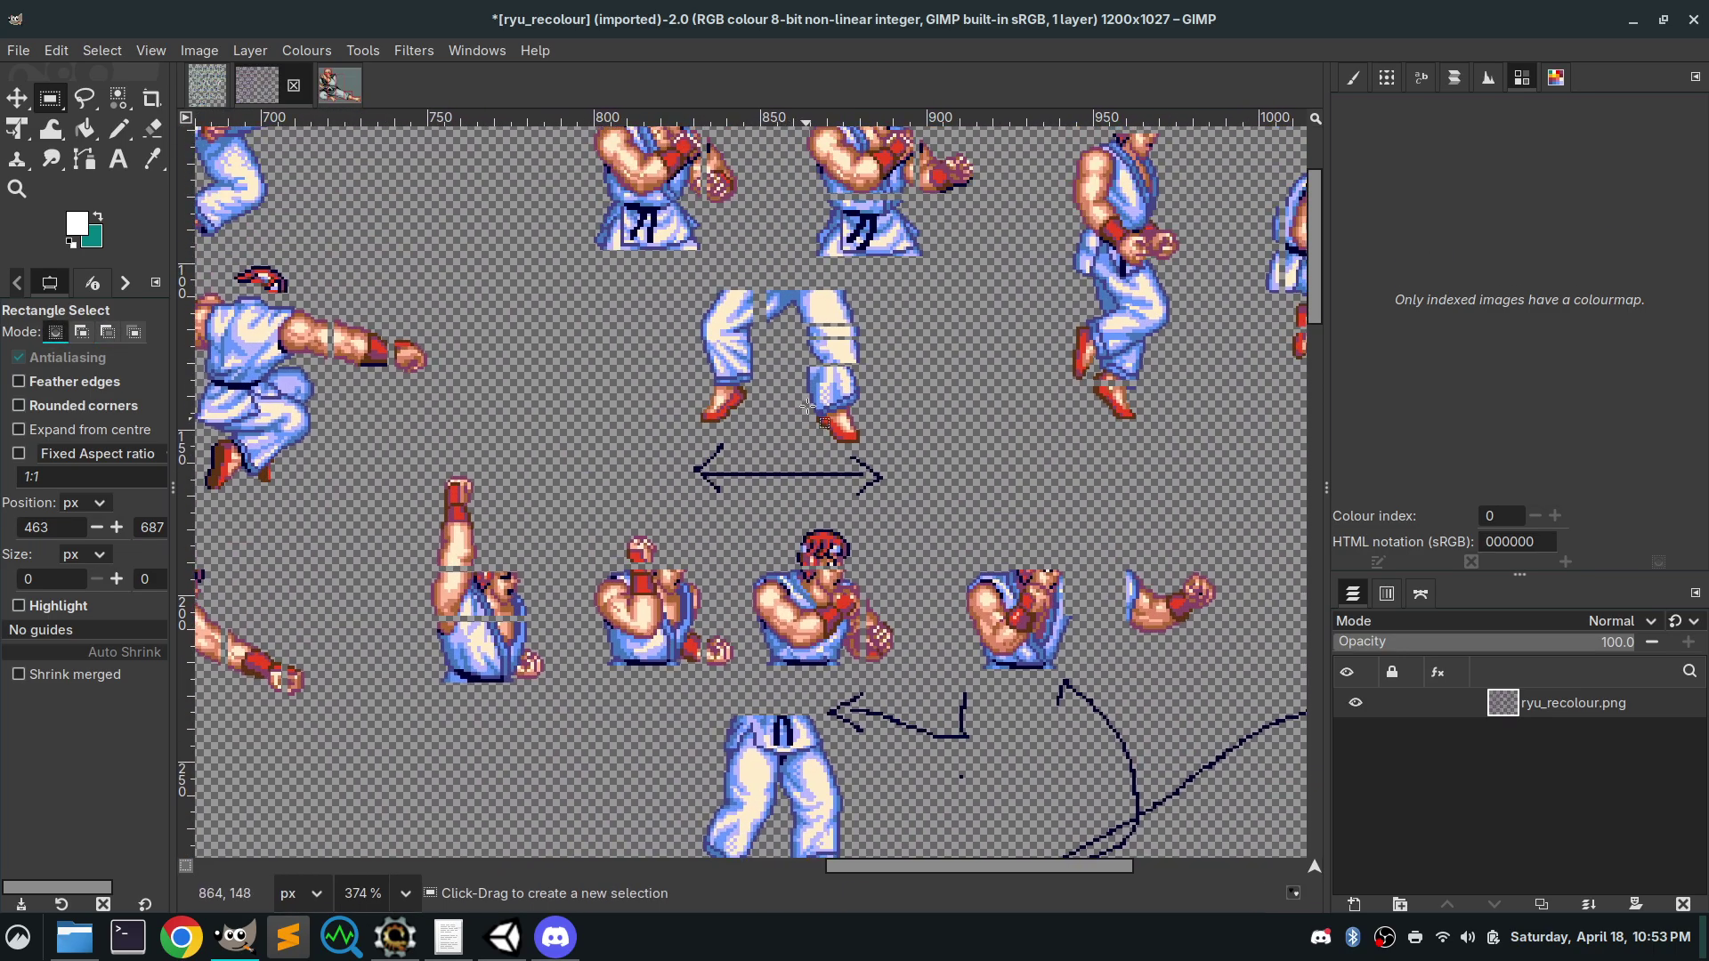
scroll(807, 407, "up", 2)
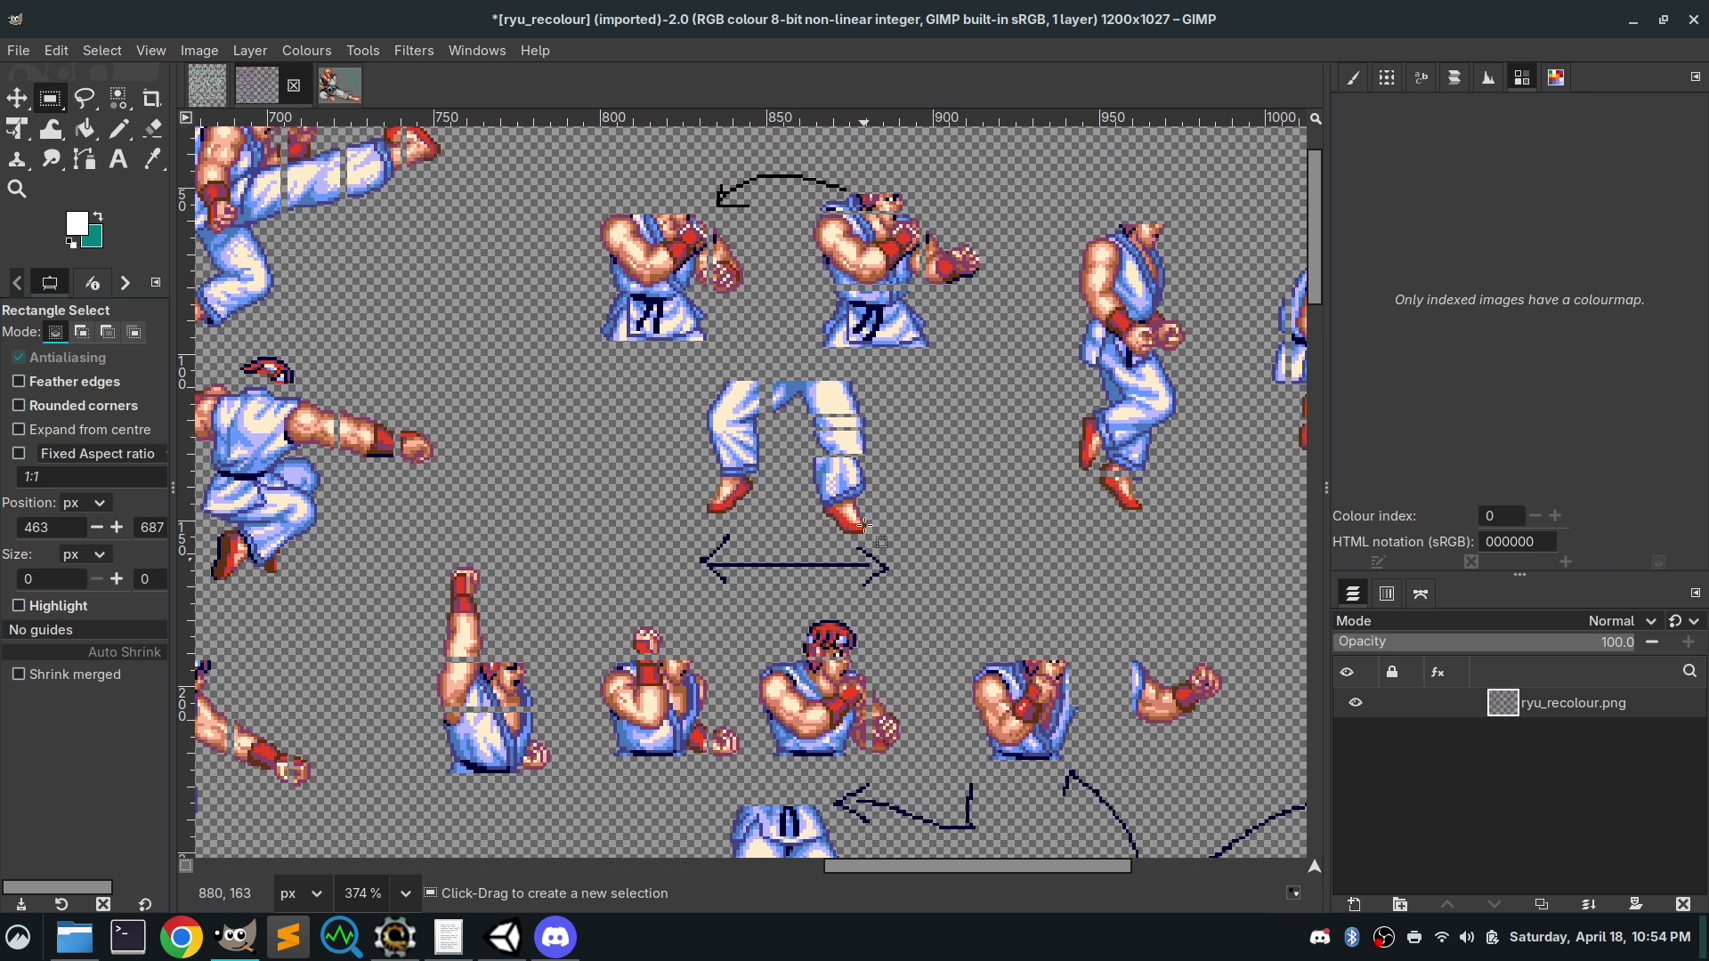
scroll(674, 509, "down", 2, "ctrl")
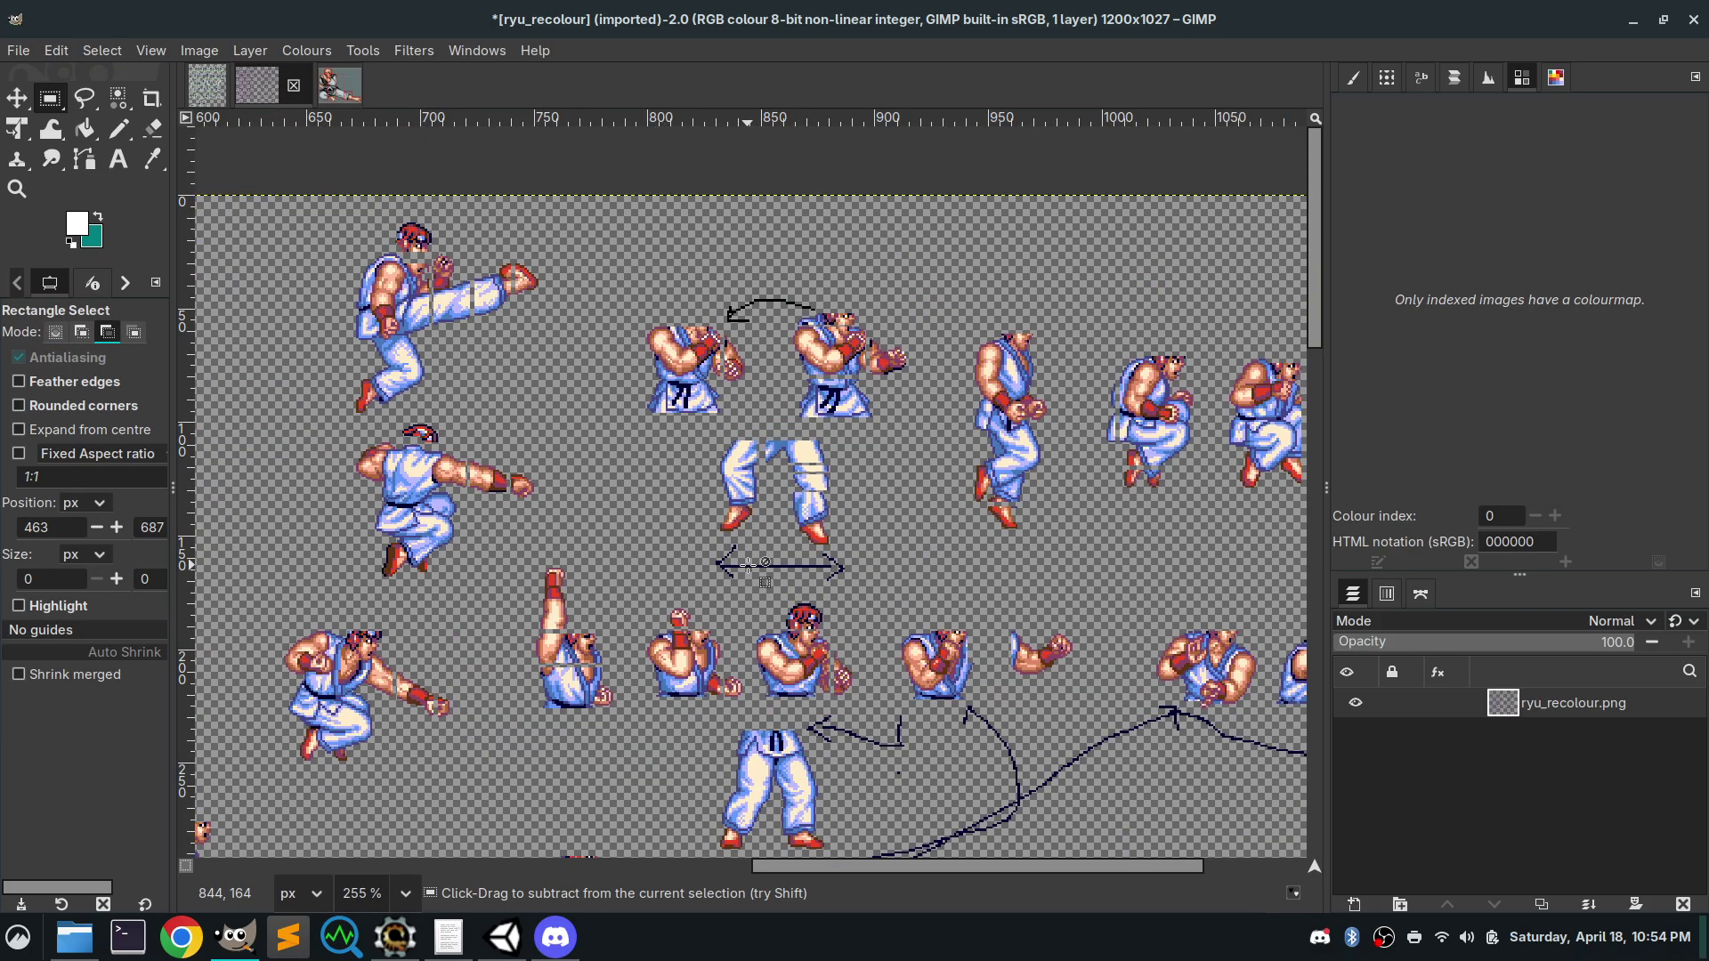
Inspect up close the raised-knee legs and the two torsos that share them above the lower double-headed arrow
scroll(851, 553, "down", 5)
scroll(852, 554, "down", 2)
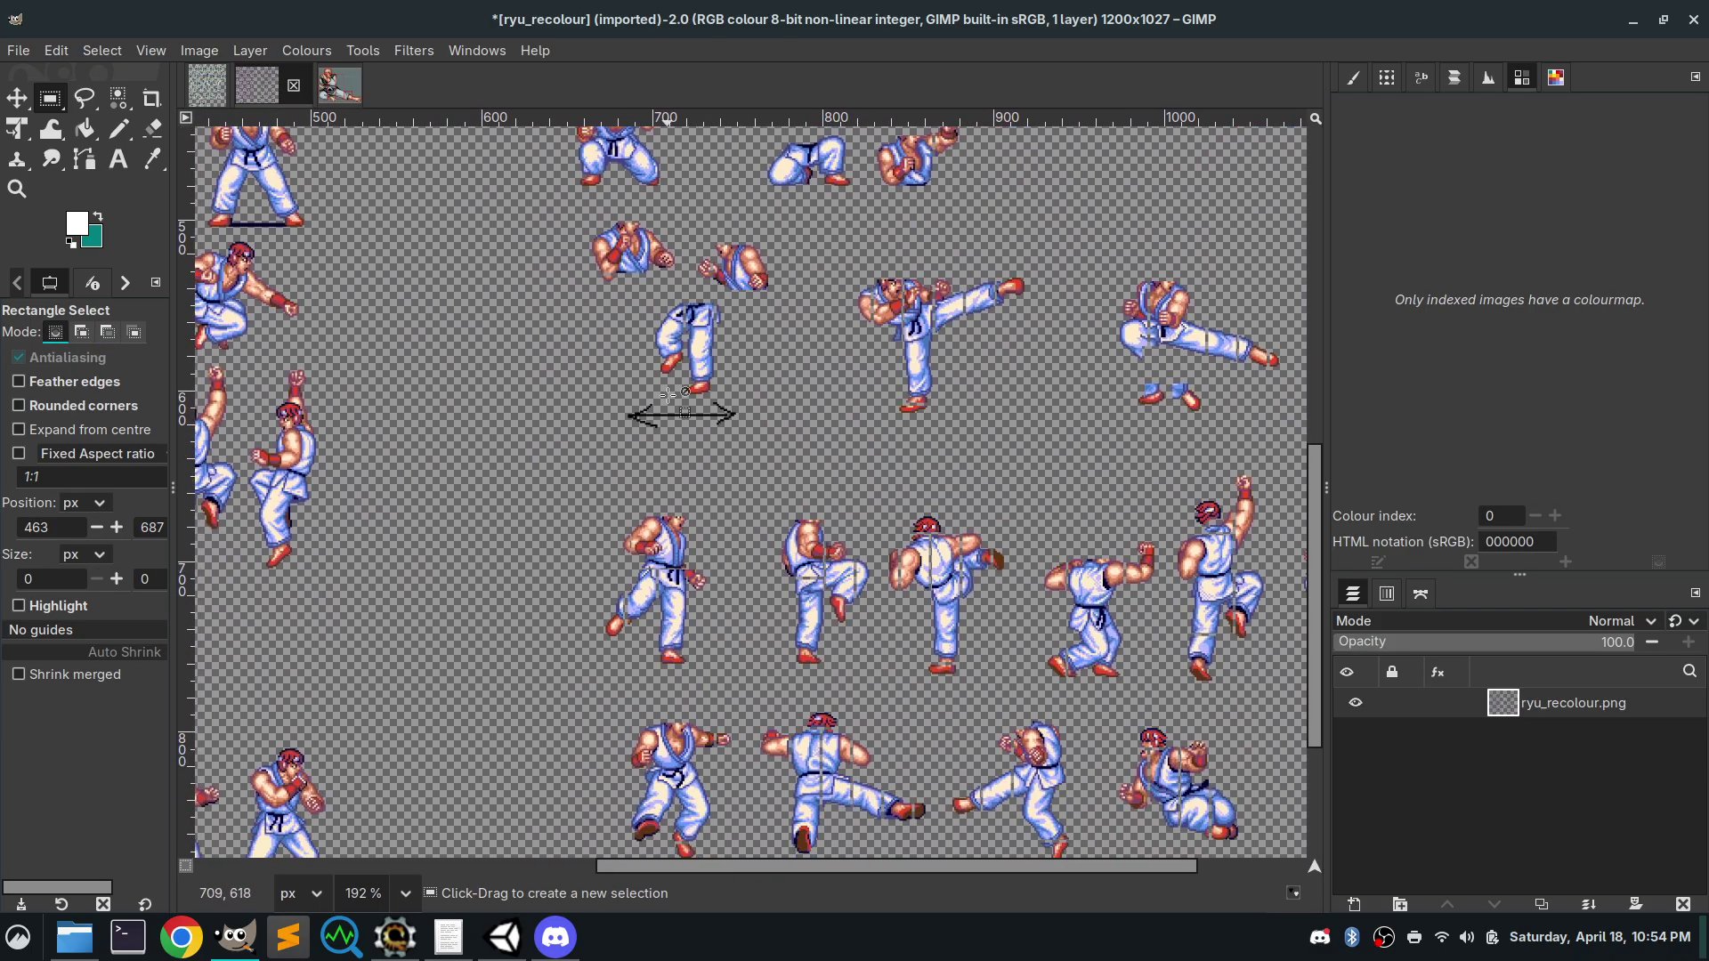
scroll(674, 361, "up", 3, "ctrl")
scroll(801, 419, "up", 1, "ctrl")
scroll(801, 418, "up", 4)
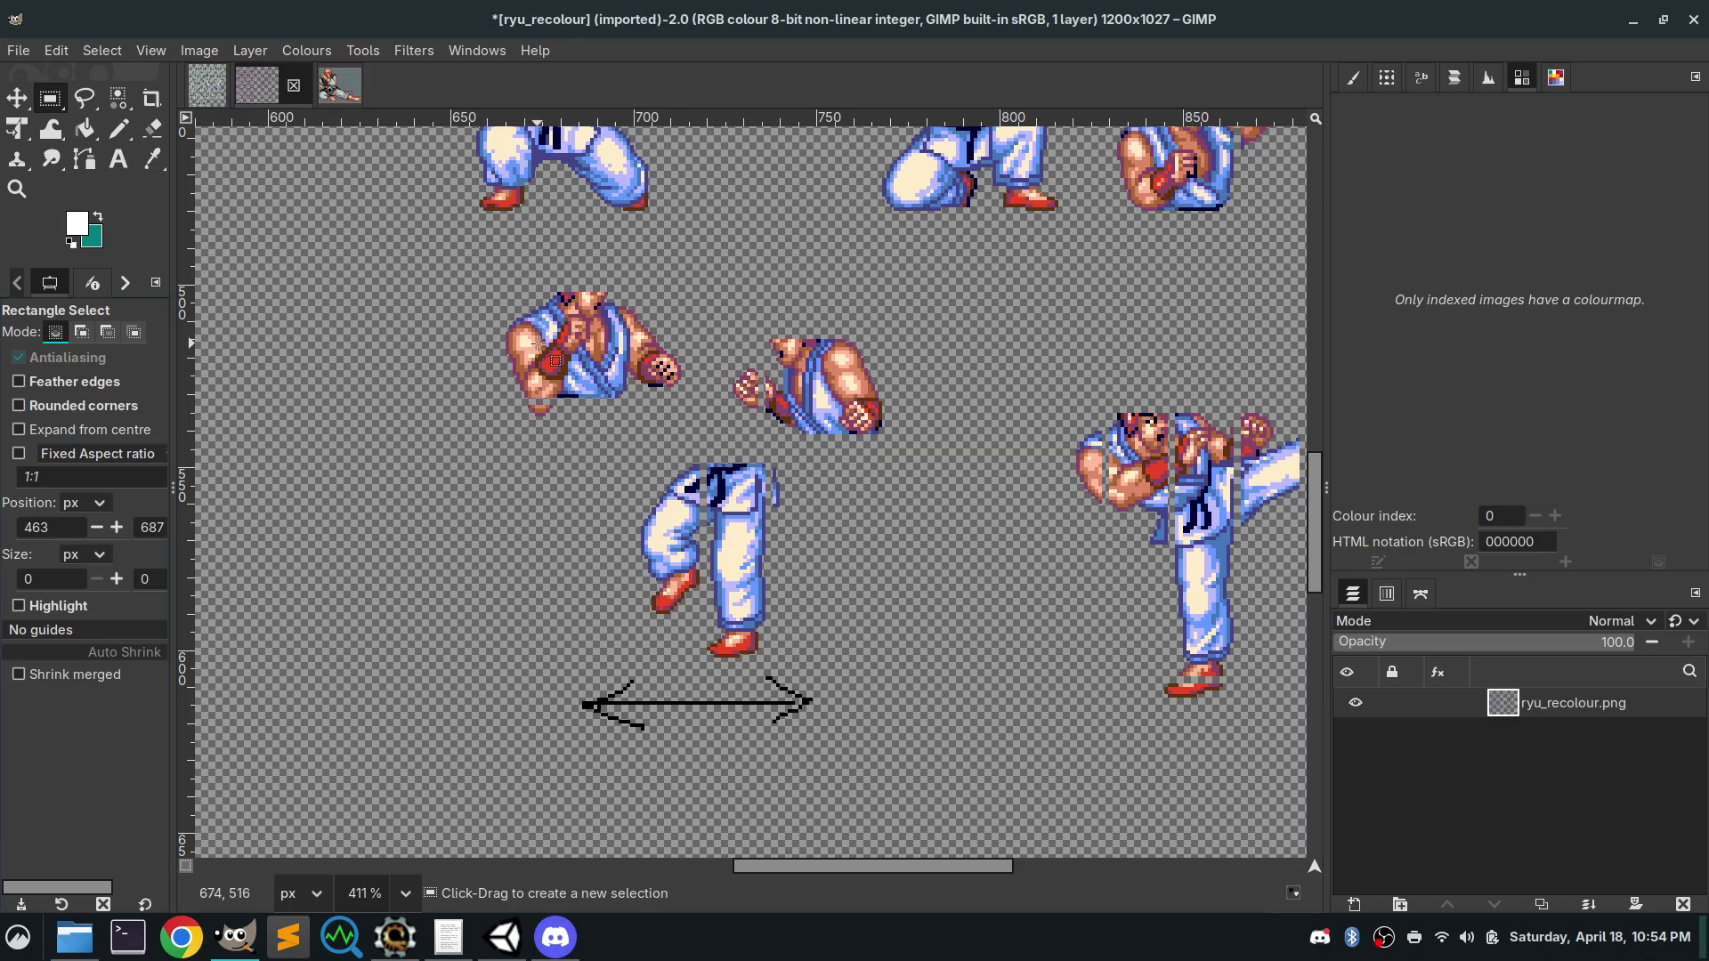
scroll(753, 558, "down", 4, "ctrl")
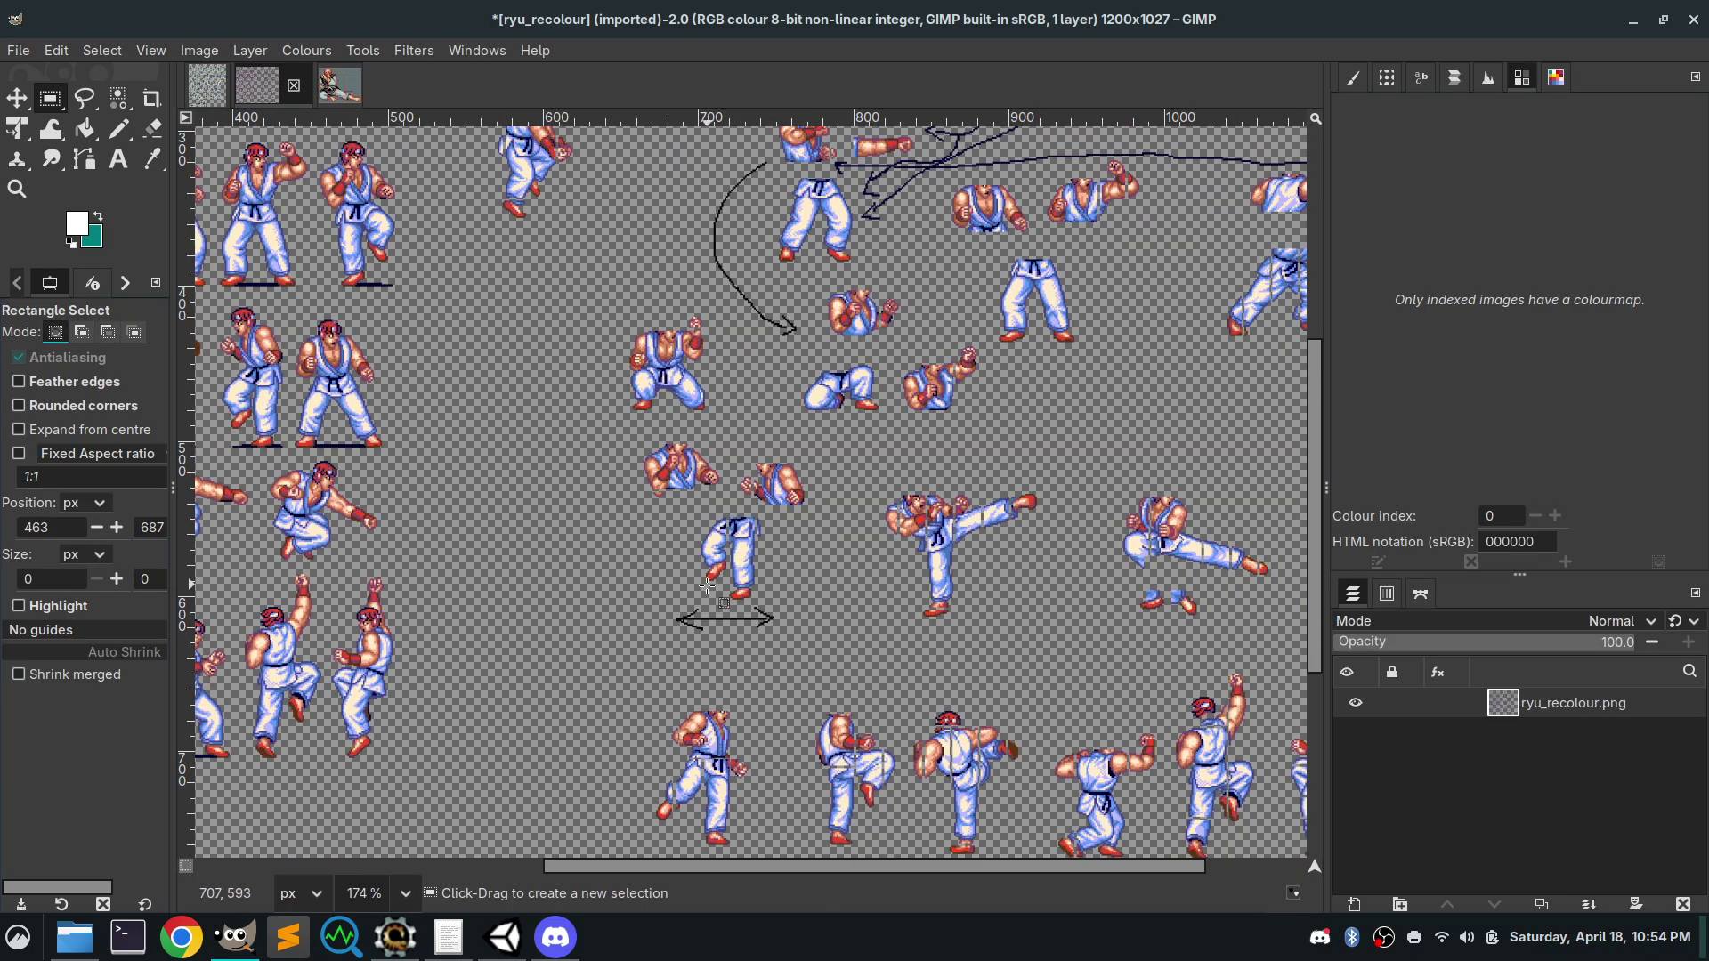
Examine the headless kicking, jumping, crouching and fallen poses in the sheet's bottom rows, and return to the arrow-linked parts
scroll(795, 605, "down", 5)
scroll(795, 606, "right", 3)
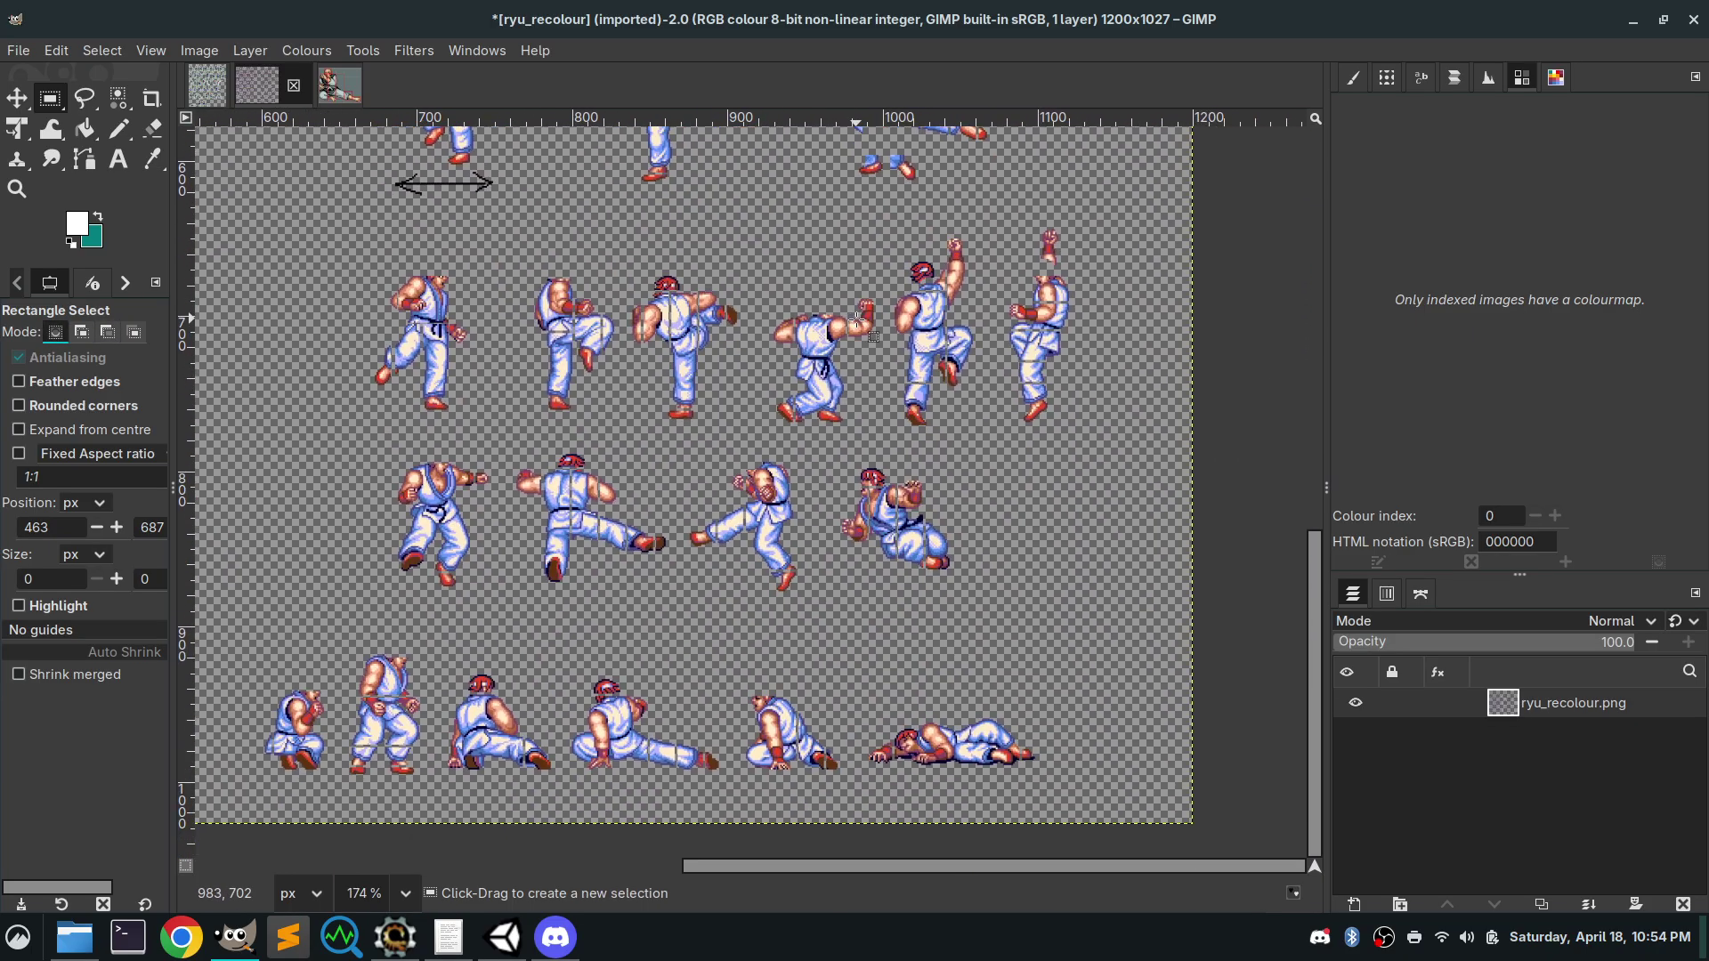
scroll(735, 576, "down", 2)
scroll(735, 543, "left", 2)
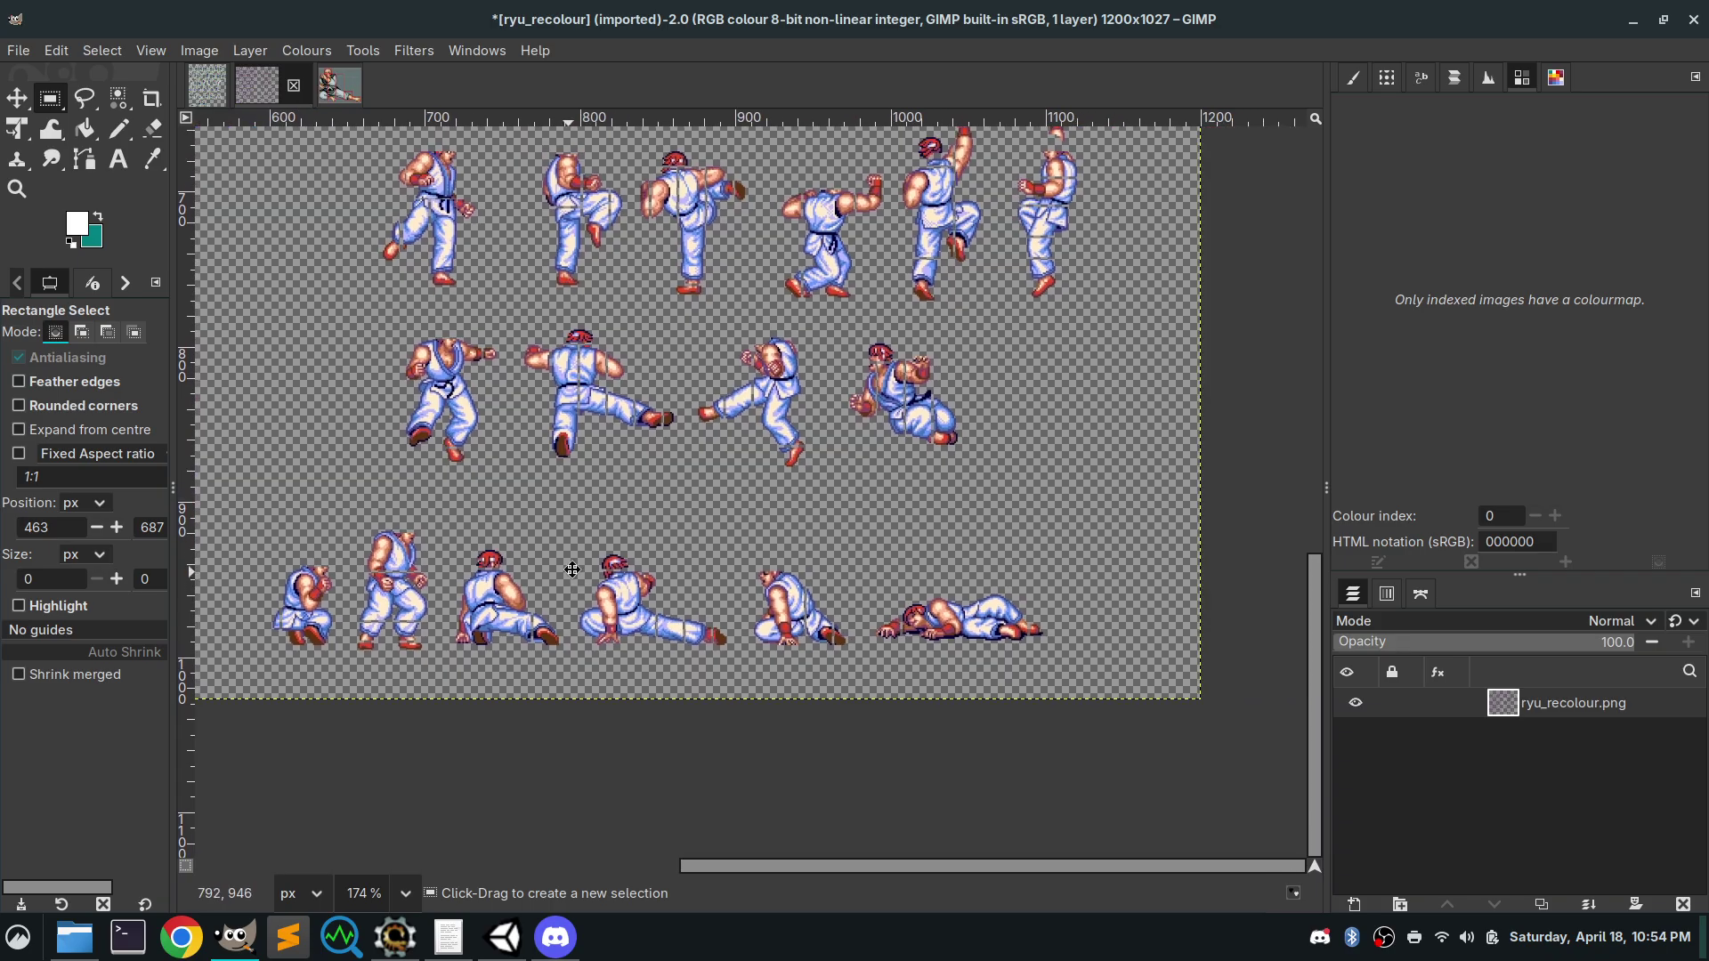
scroll(735, 510, "up", 12)
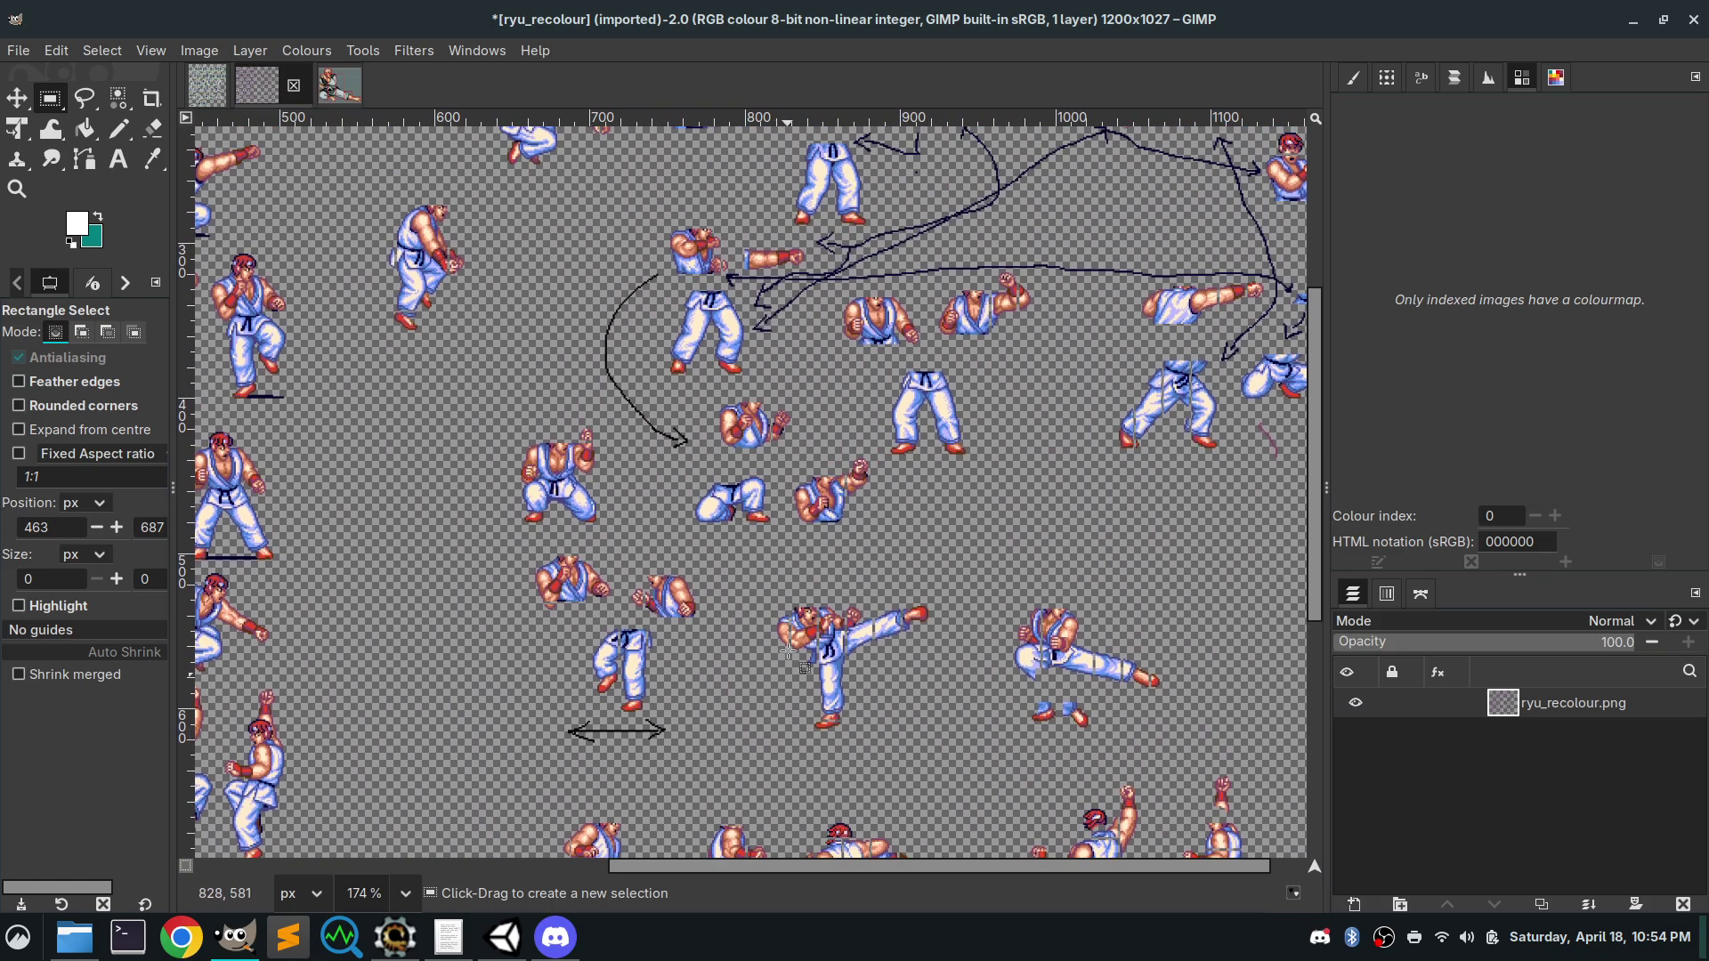
scroll(708, 578, "up", 3)
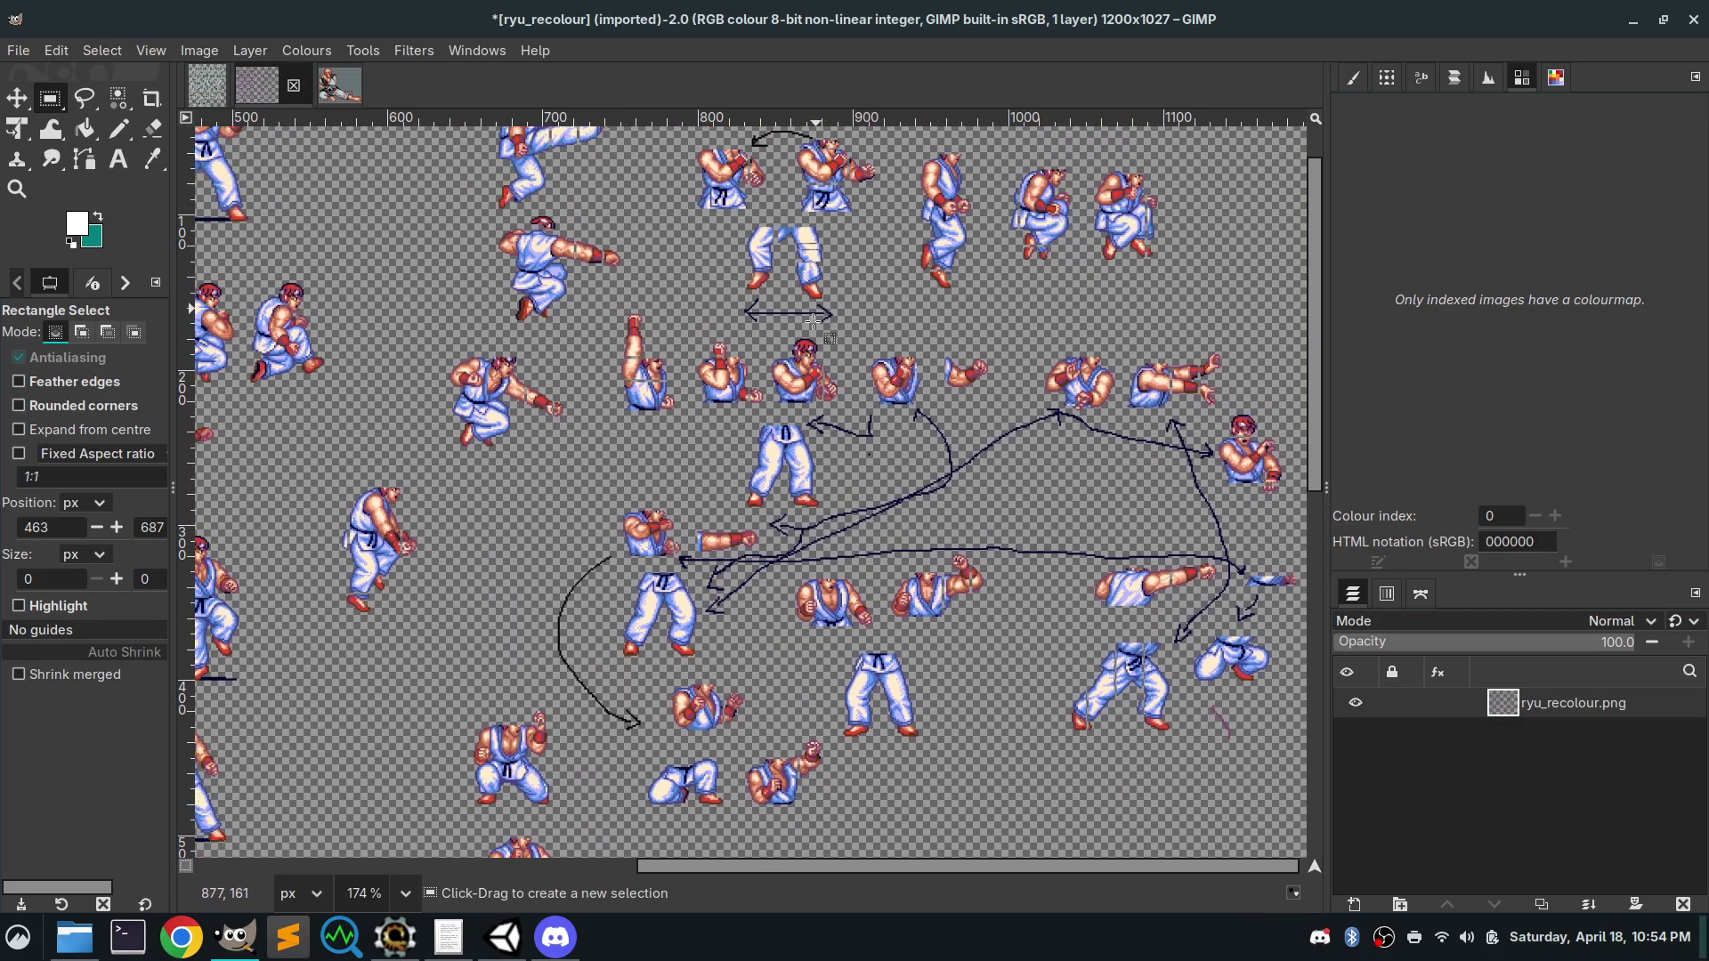
Copy the separated head with a 24 × 11 px selection and place the pasted copy above the neighbouring headless raised-fist torso
scroll(813, 320, "up", 5)
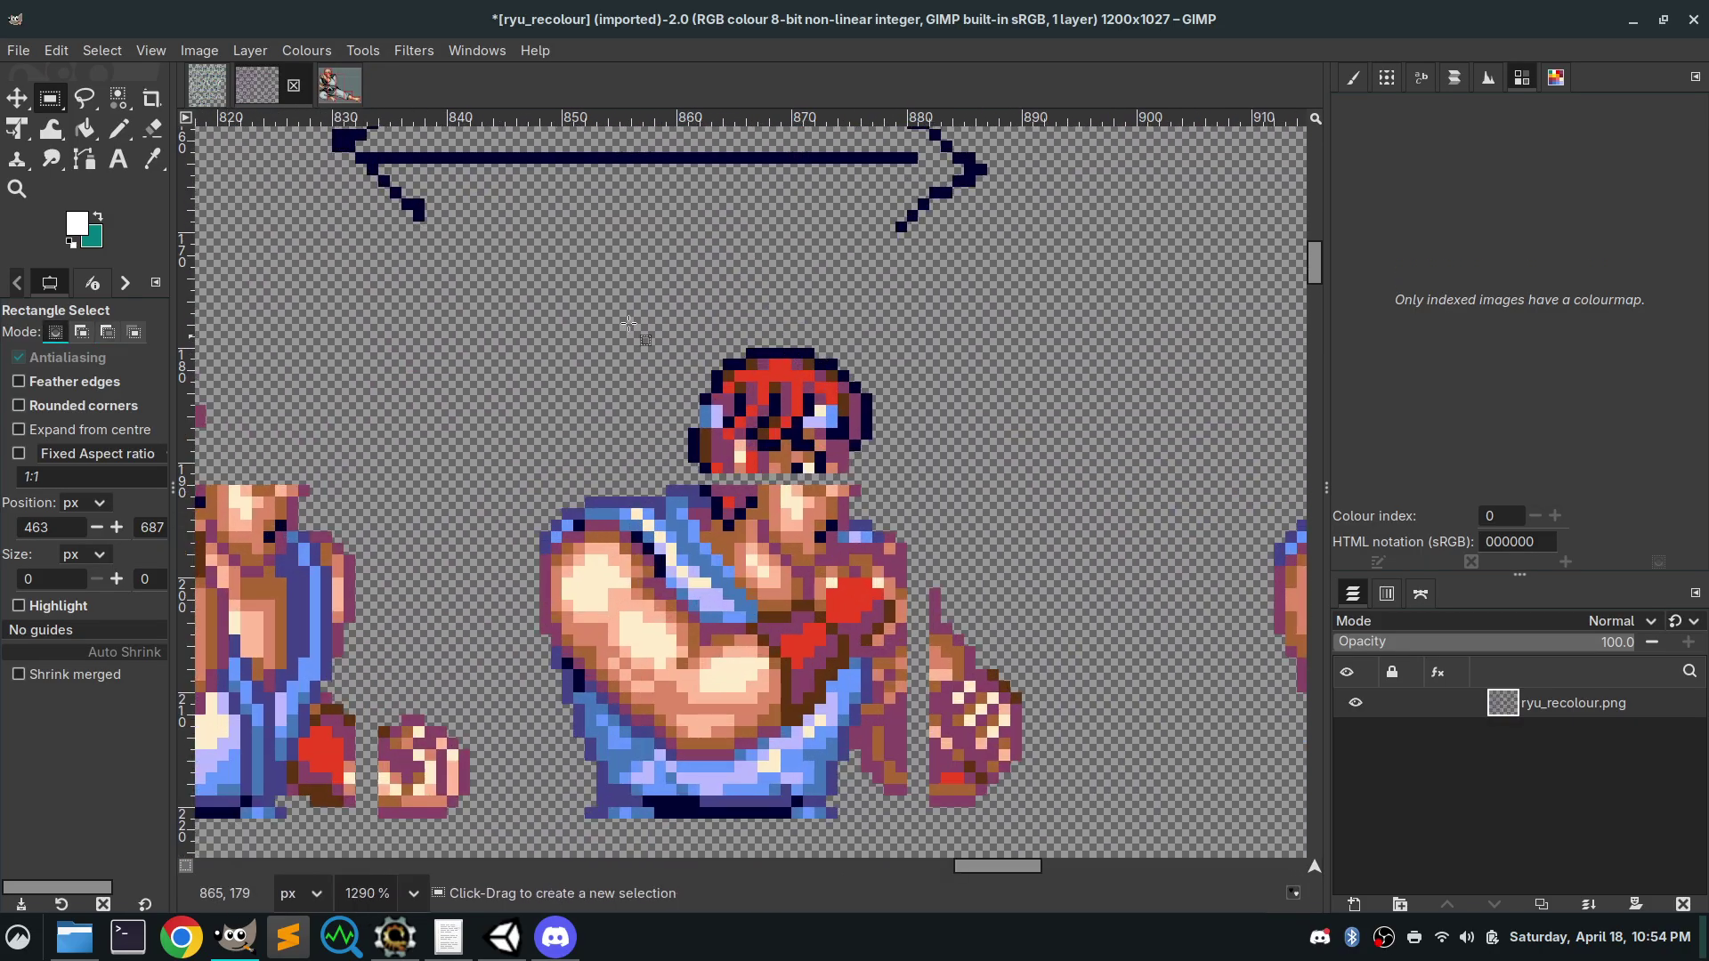
left_click_drag(896, 348, 620, 473)
key("ctrl+c")
key("ctrl+v")
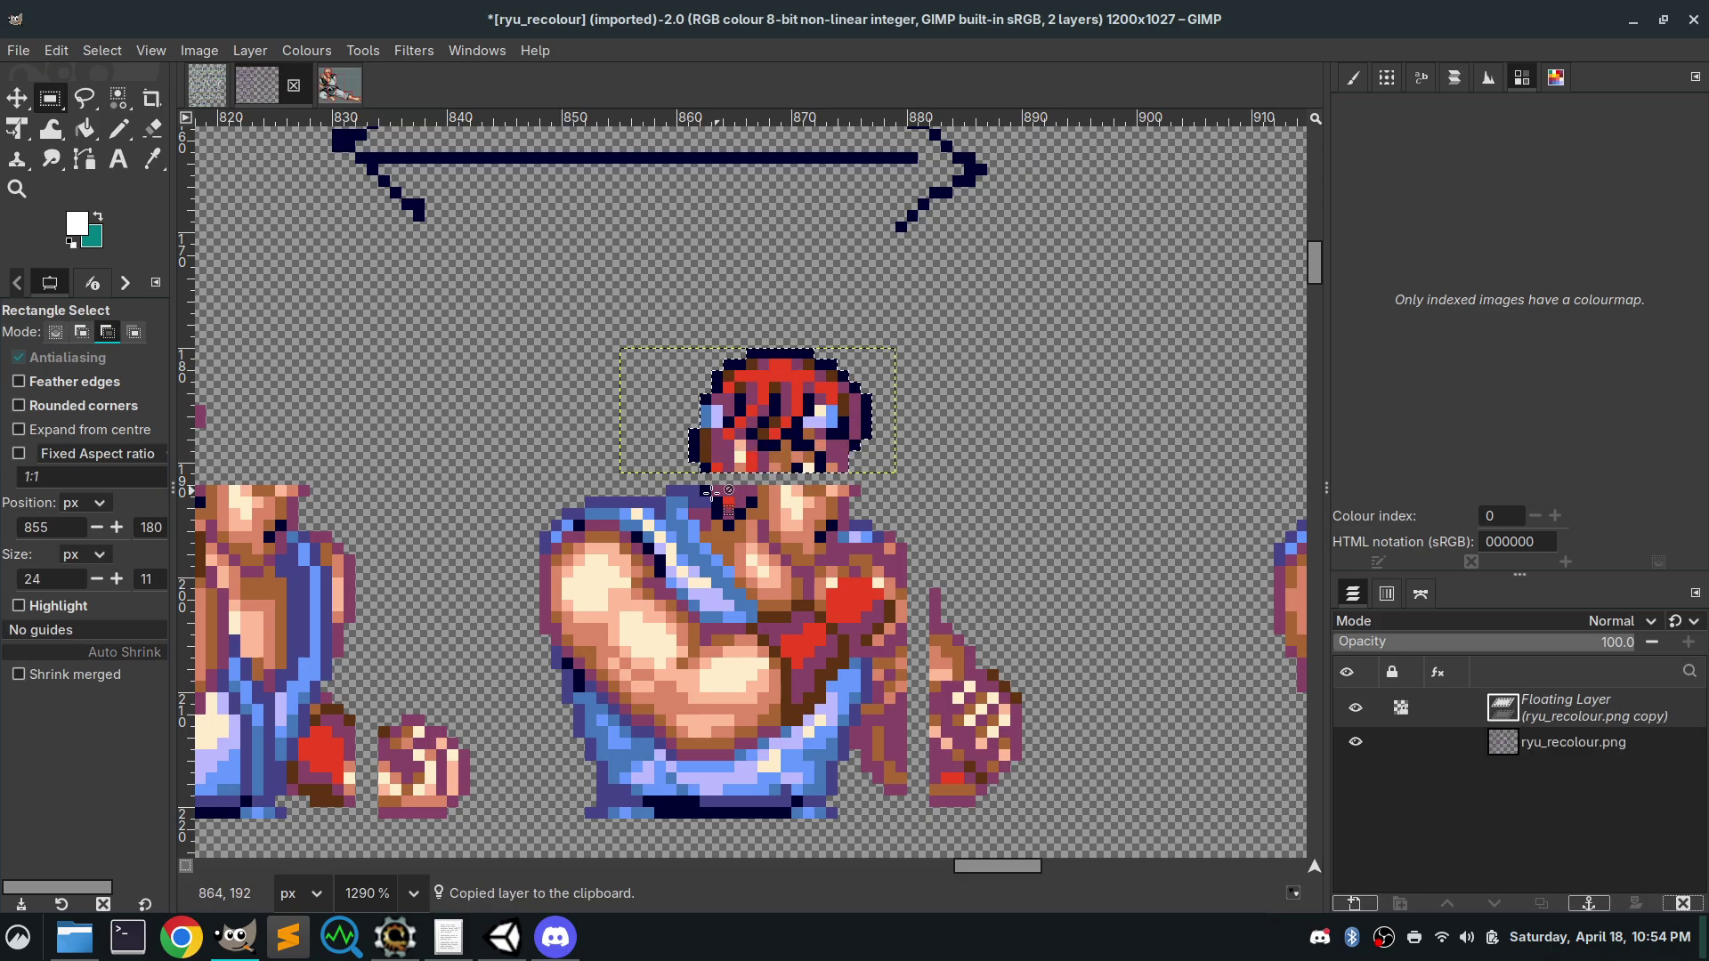
scroll(794, 469, "down", 4)
left_click_drag(712, 516, 883, 531)
scroll(883, 531, "up", 2)
scroll(884, 531, "up", 3)
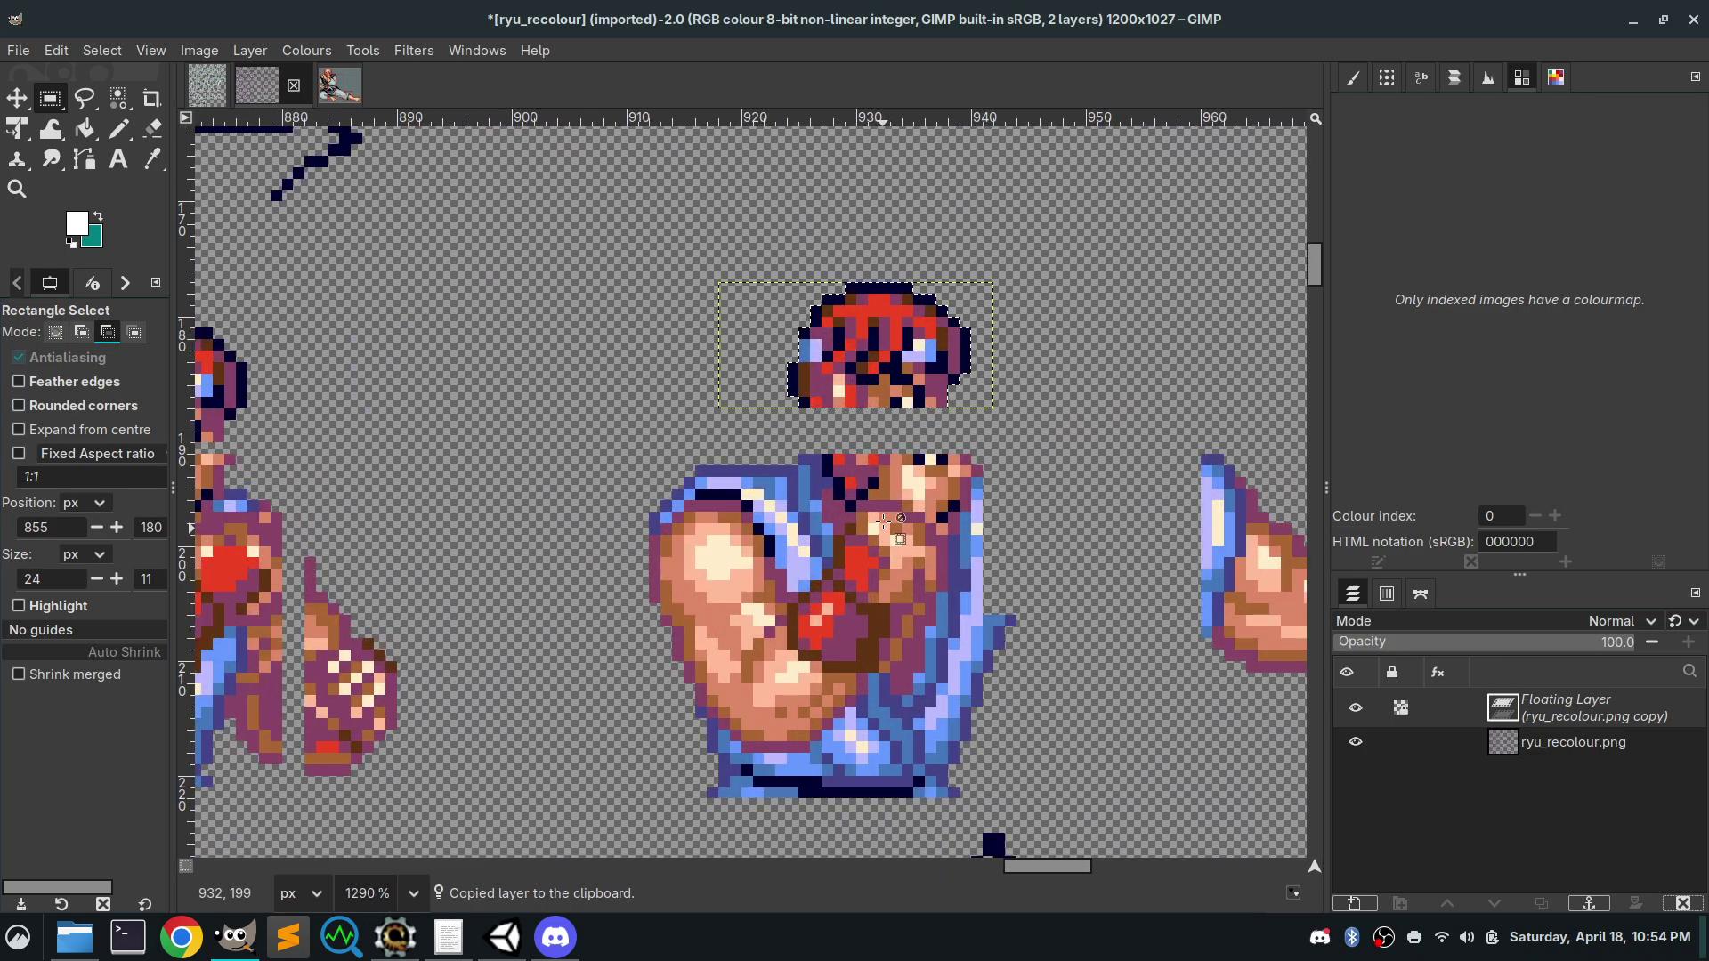
left_click_drag(908, 378, 865, 332)
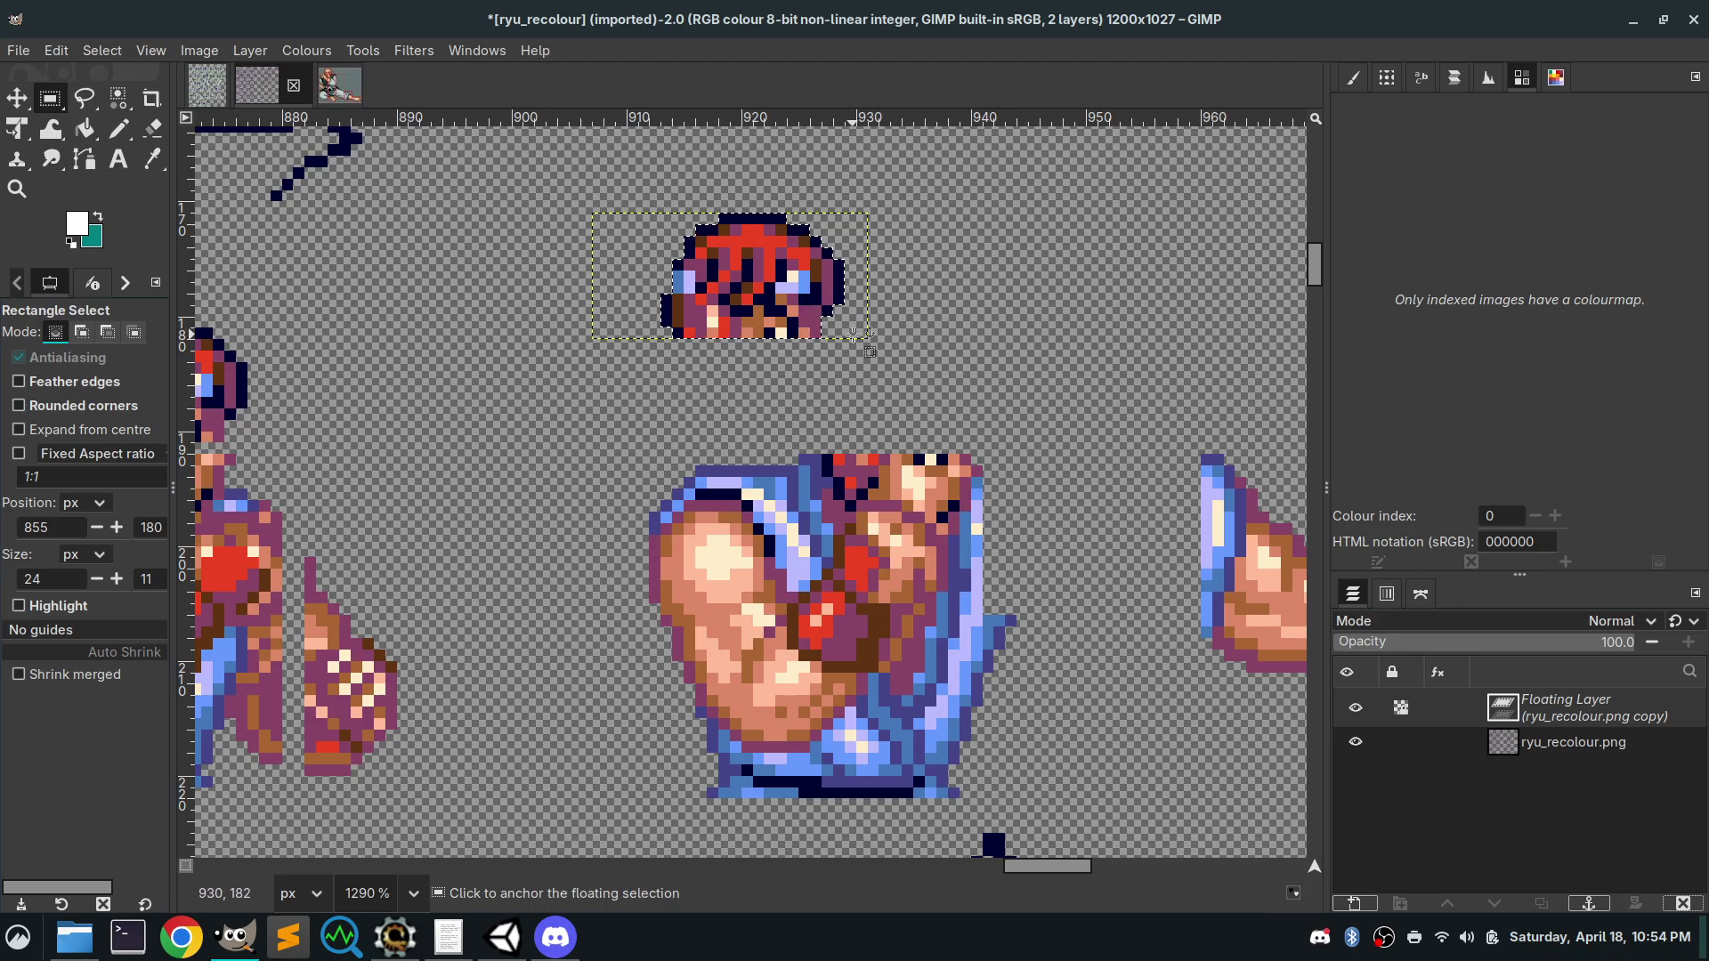
Anchor the pasted head and select it with a 25 × 11 px rectangle
left_click(896, 244)
left_click_drag(879, 213, 588, 335)
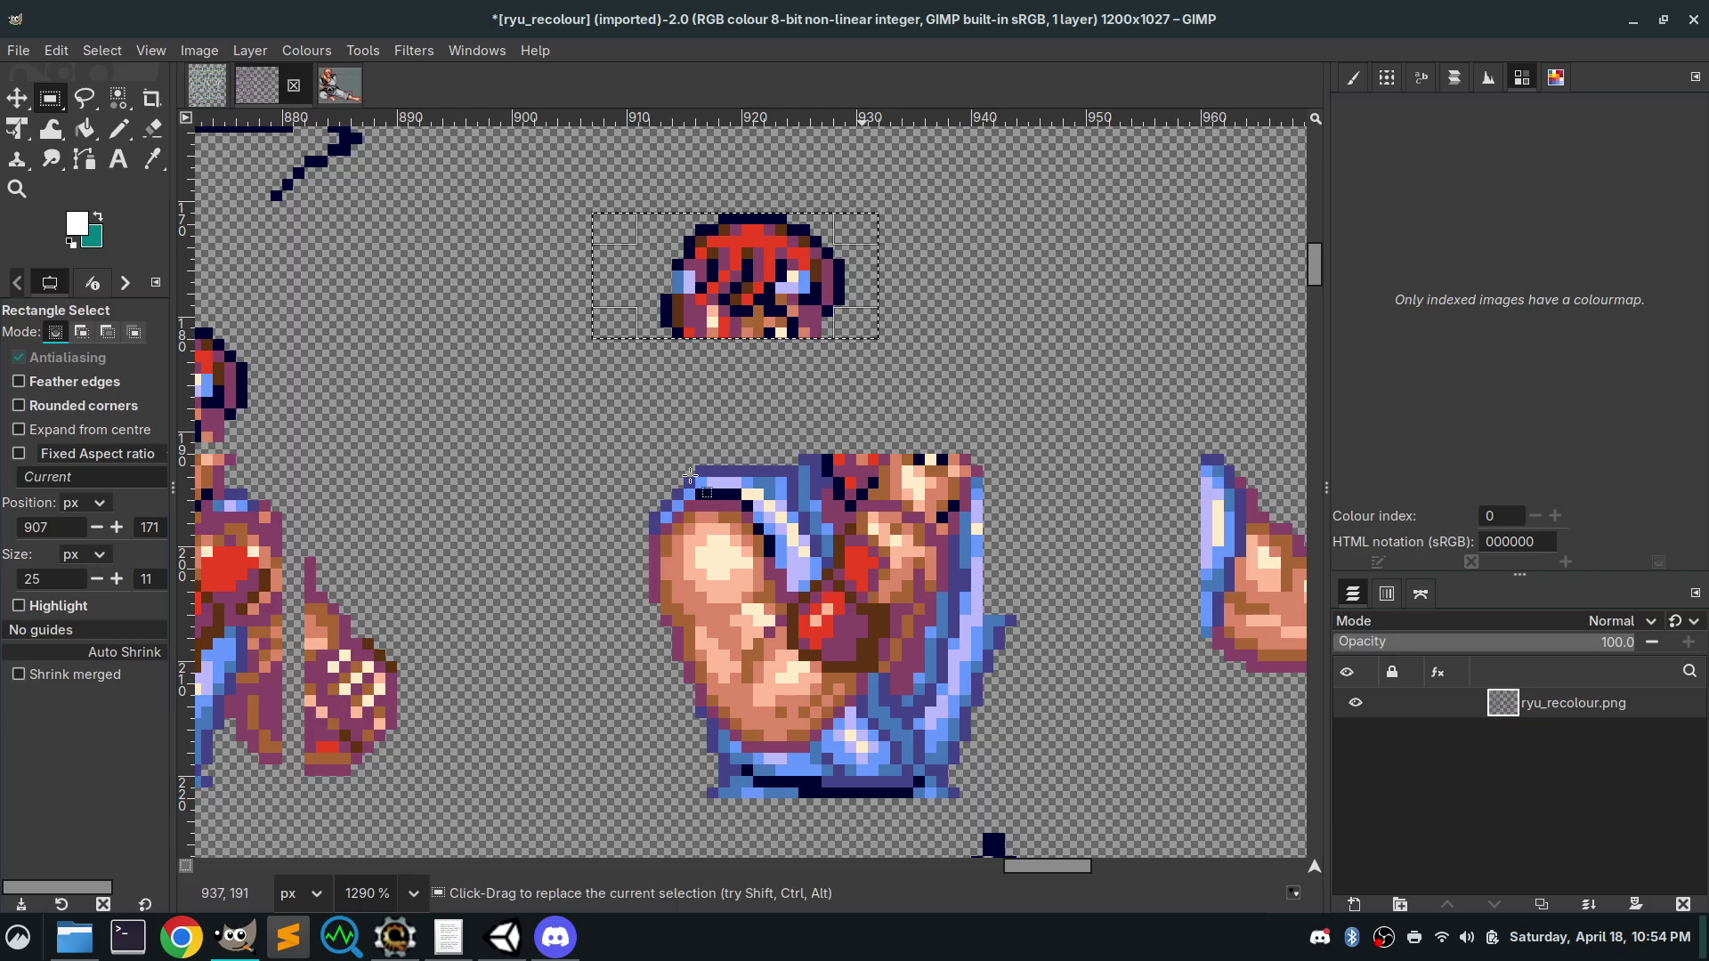
scroll(689, 476, "down", 10)
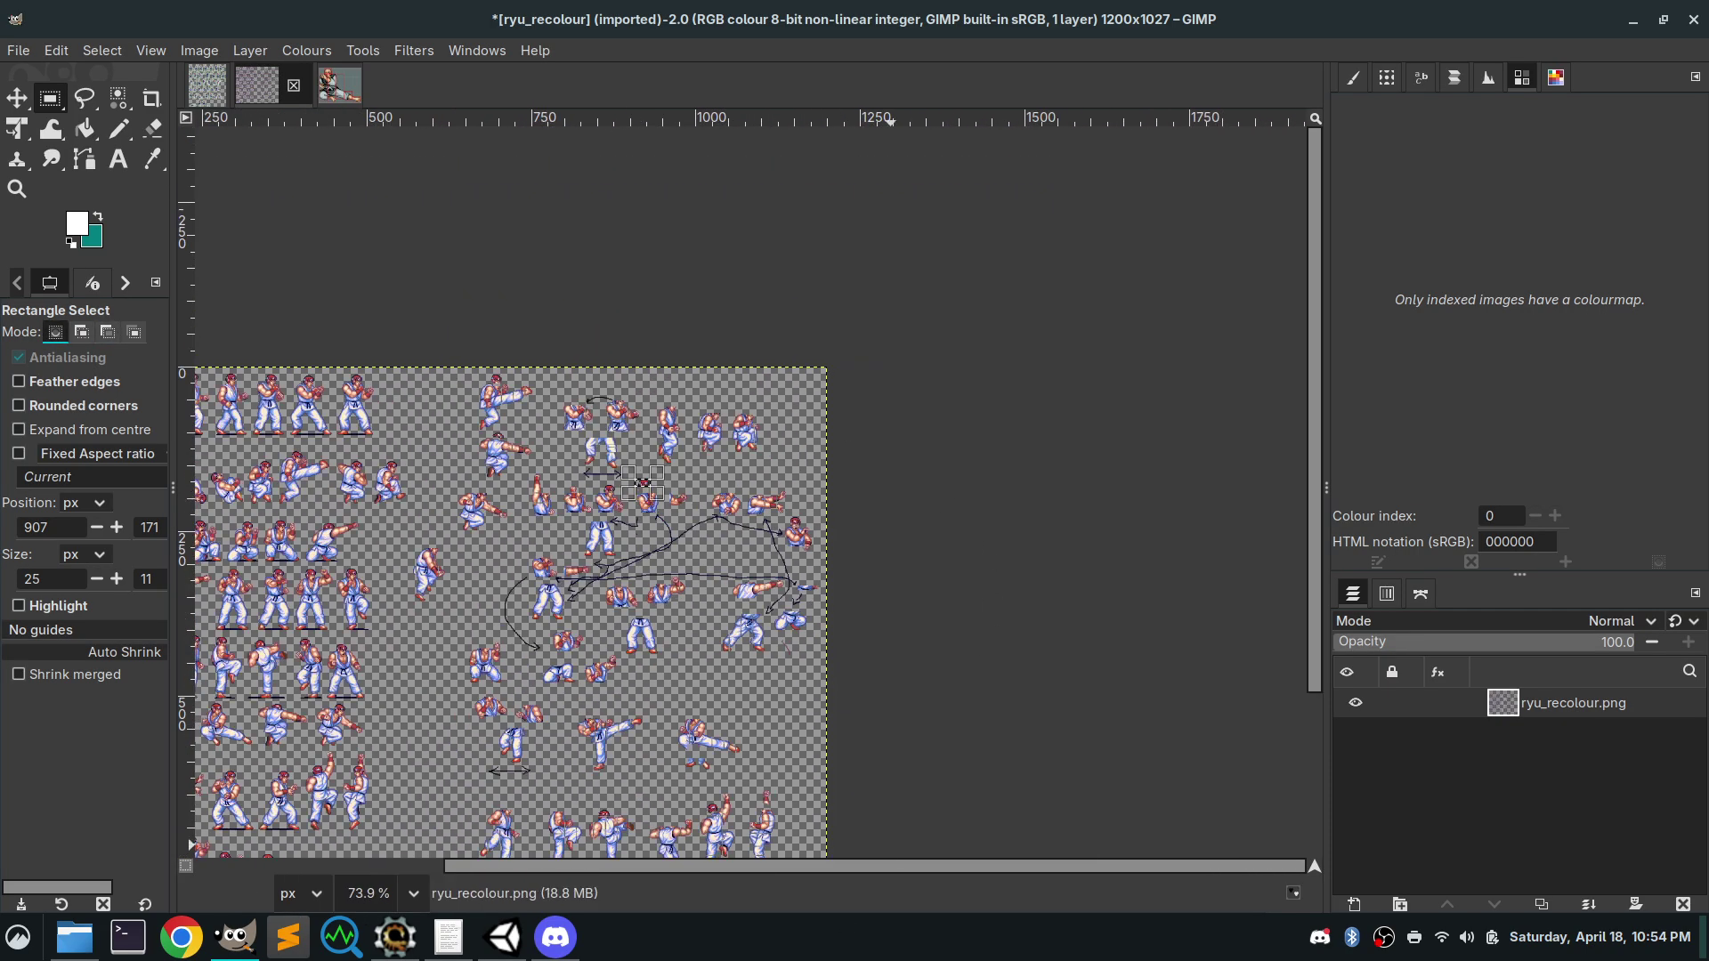
scroll(645, 478, "up", 5)
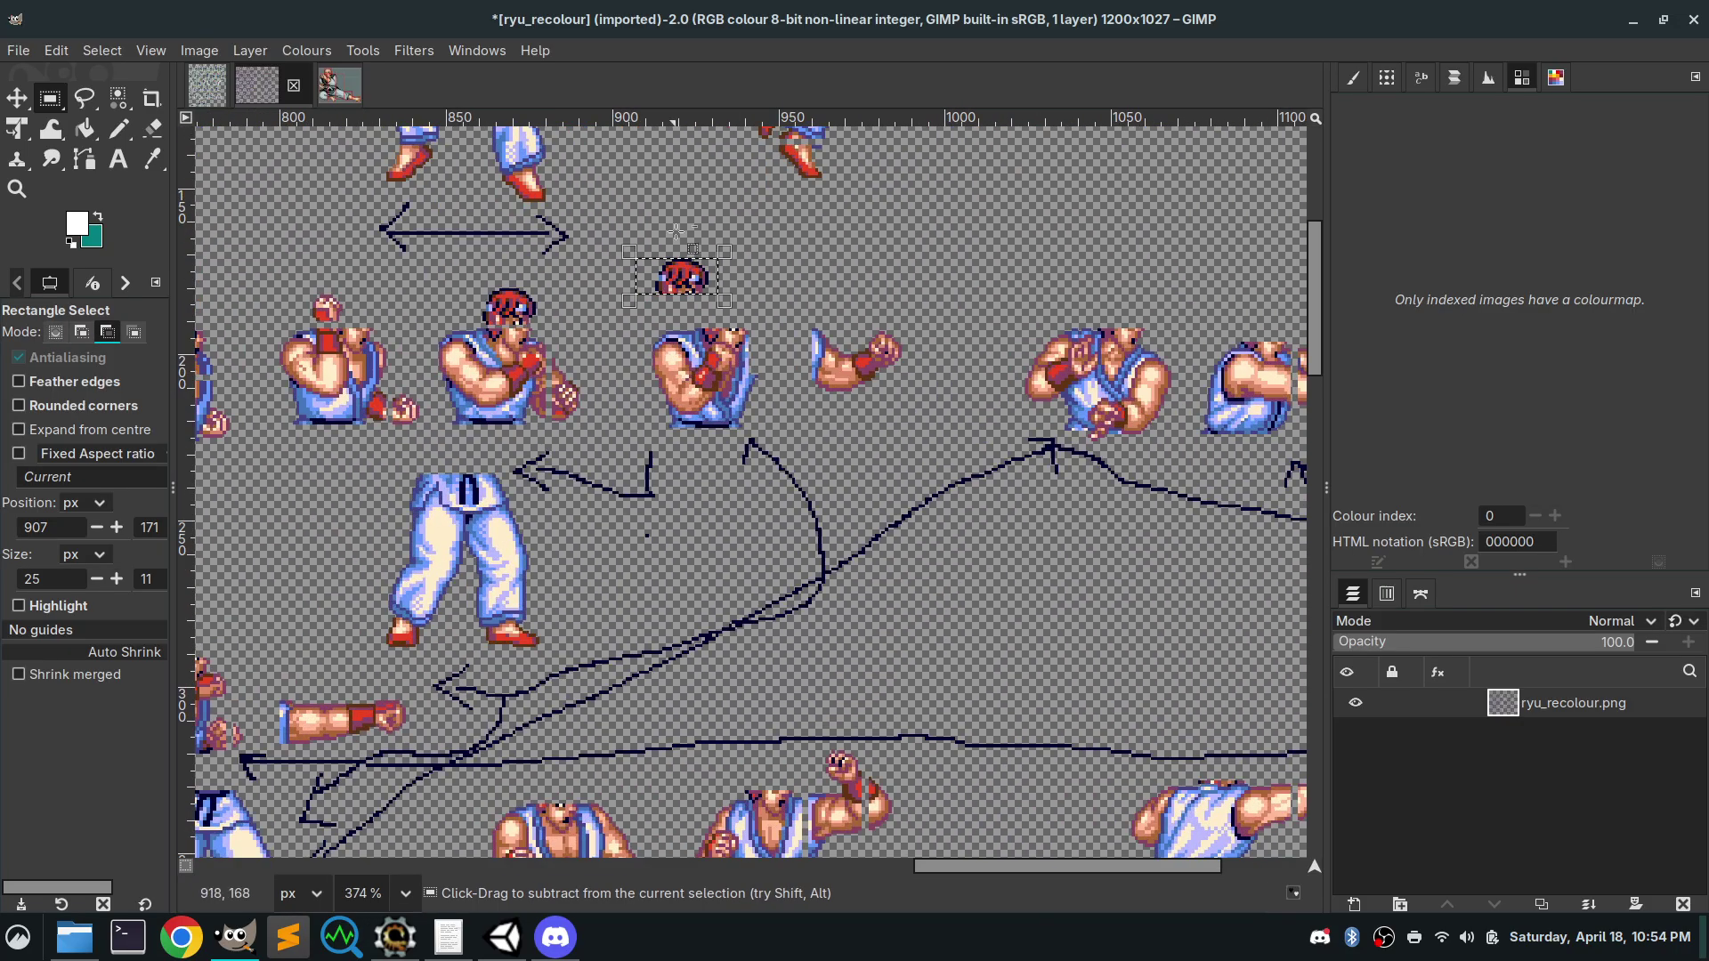
scroll(677, 231, "up", 2)
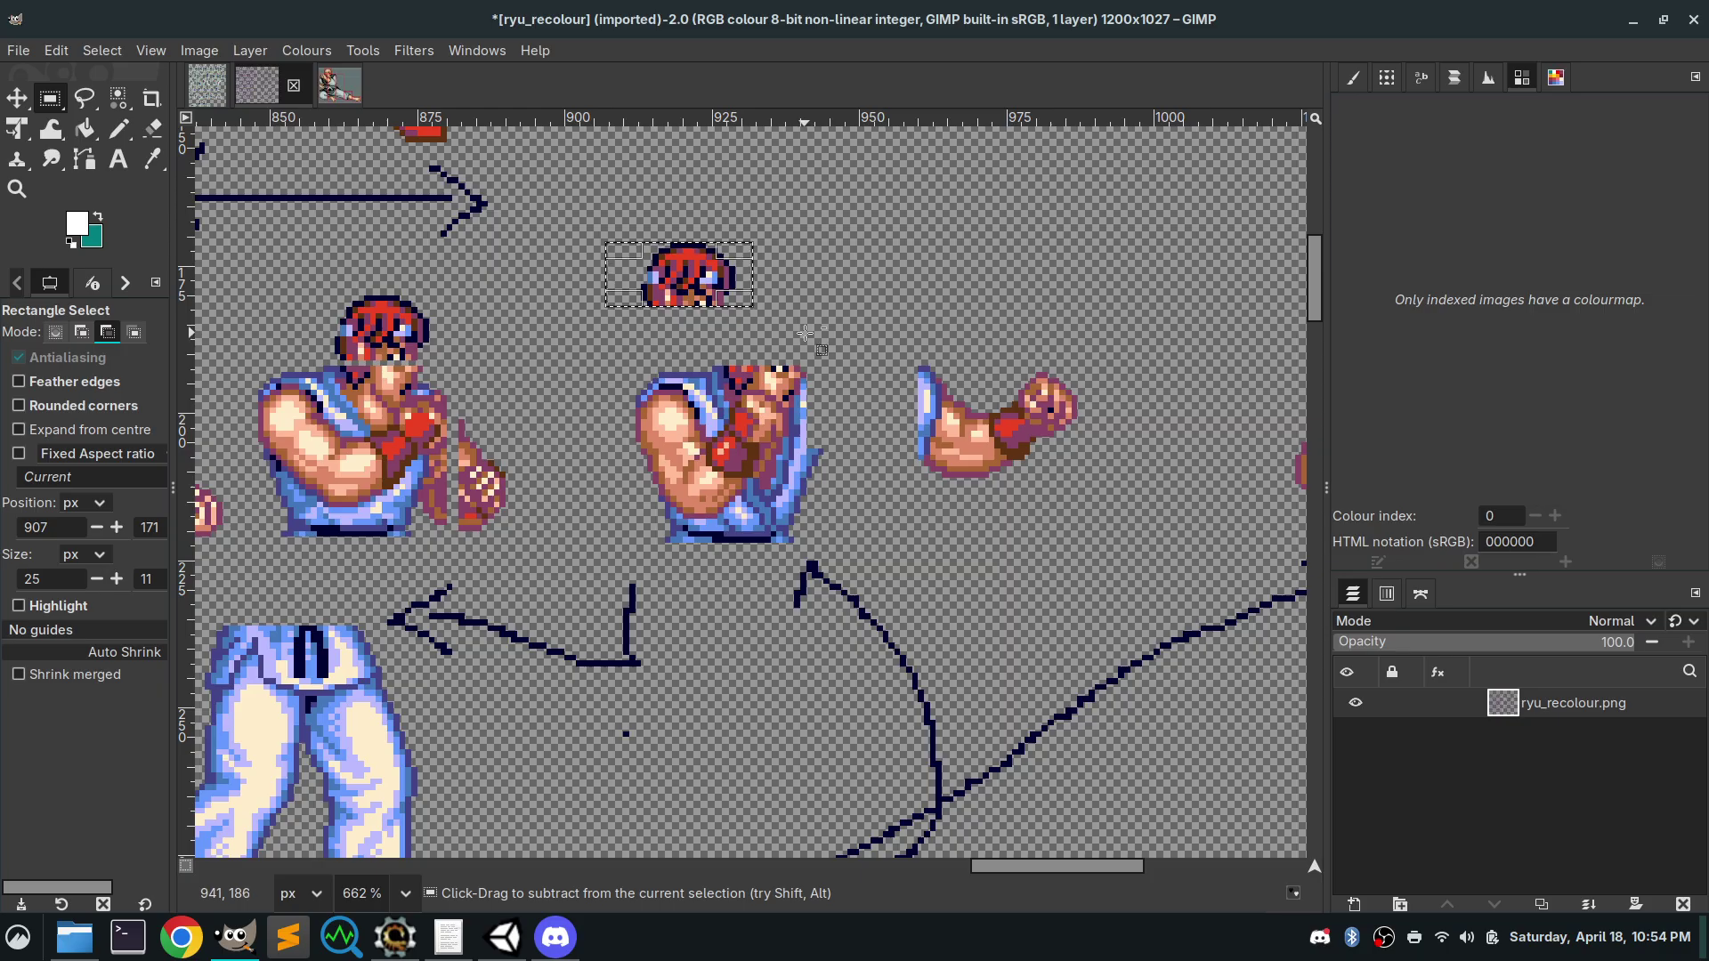
Cut and paste the selected head, and move it onto the headless torso beside the separated straight arm
key("ctrl+x")
key("ctrl+v")
scroll(872, 267, "down", 4)
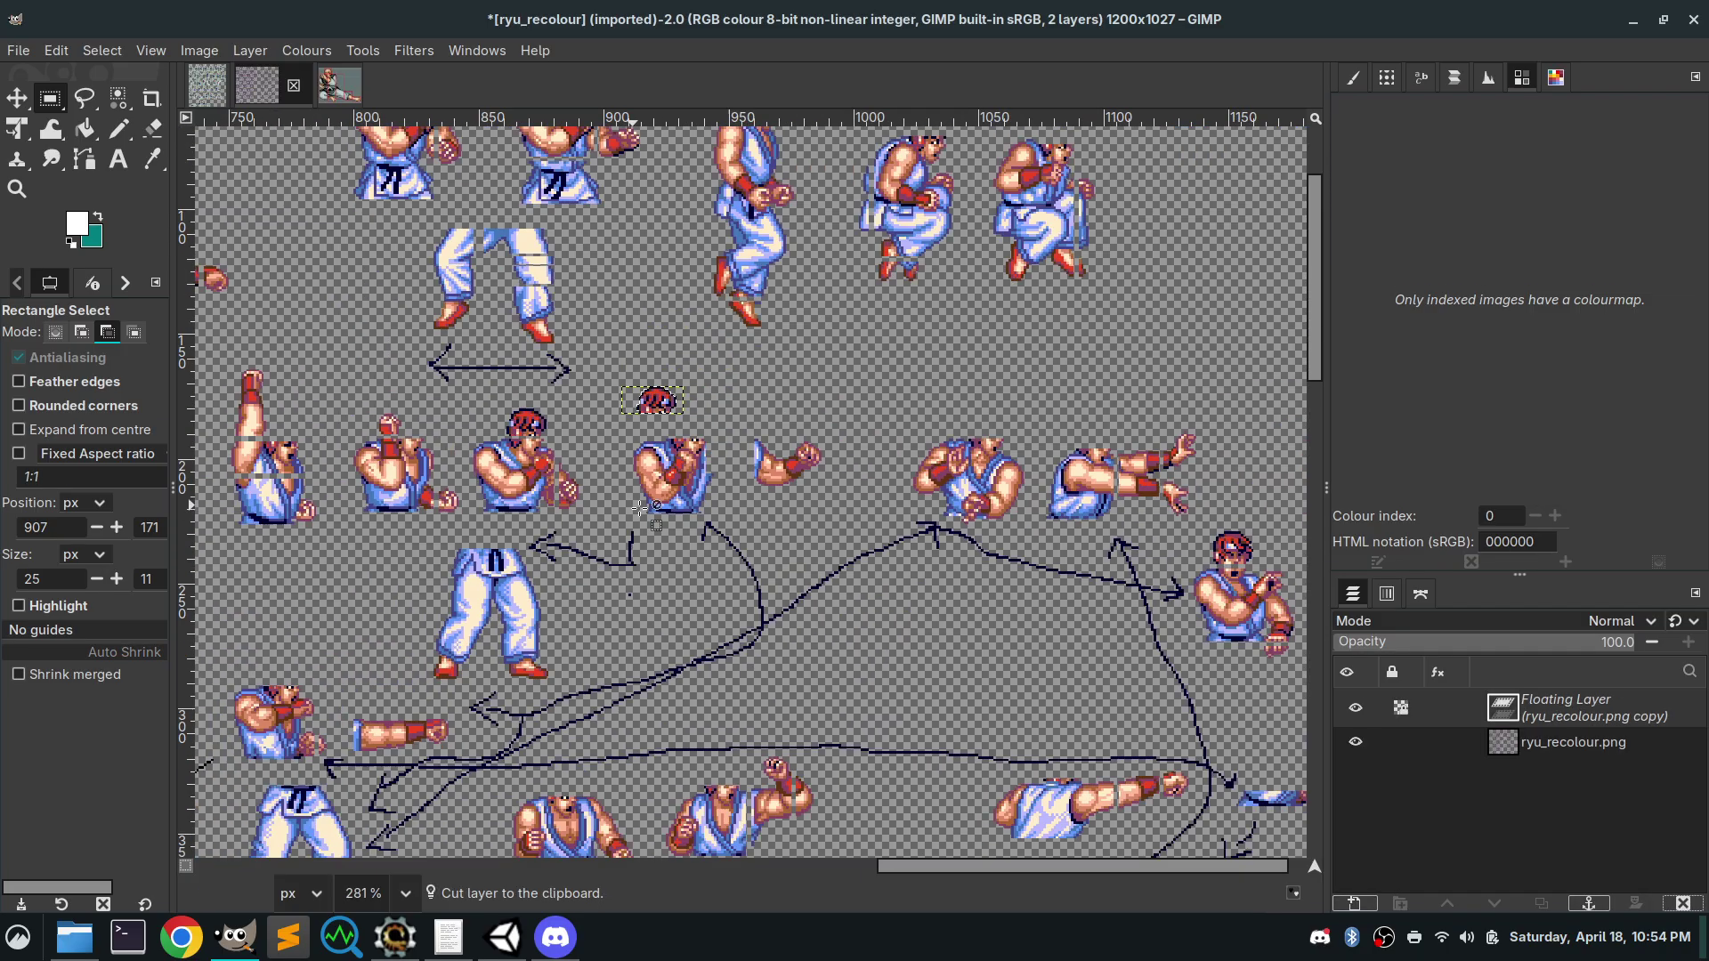
scroll(912, 196, "up", 2)
left_click_drag(914, 193, 529, 454)
scroll(519, 442, "up", 5)
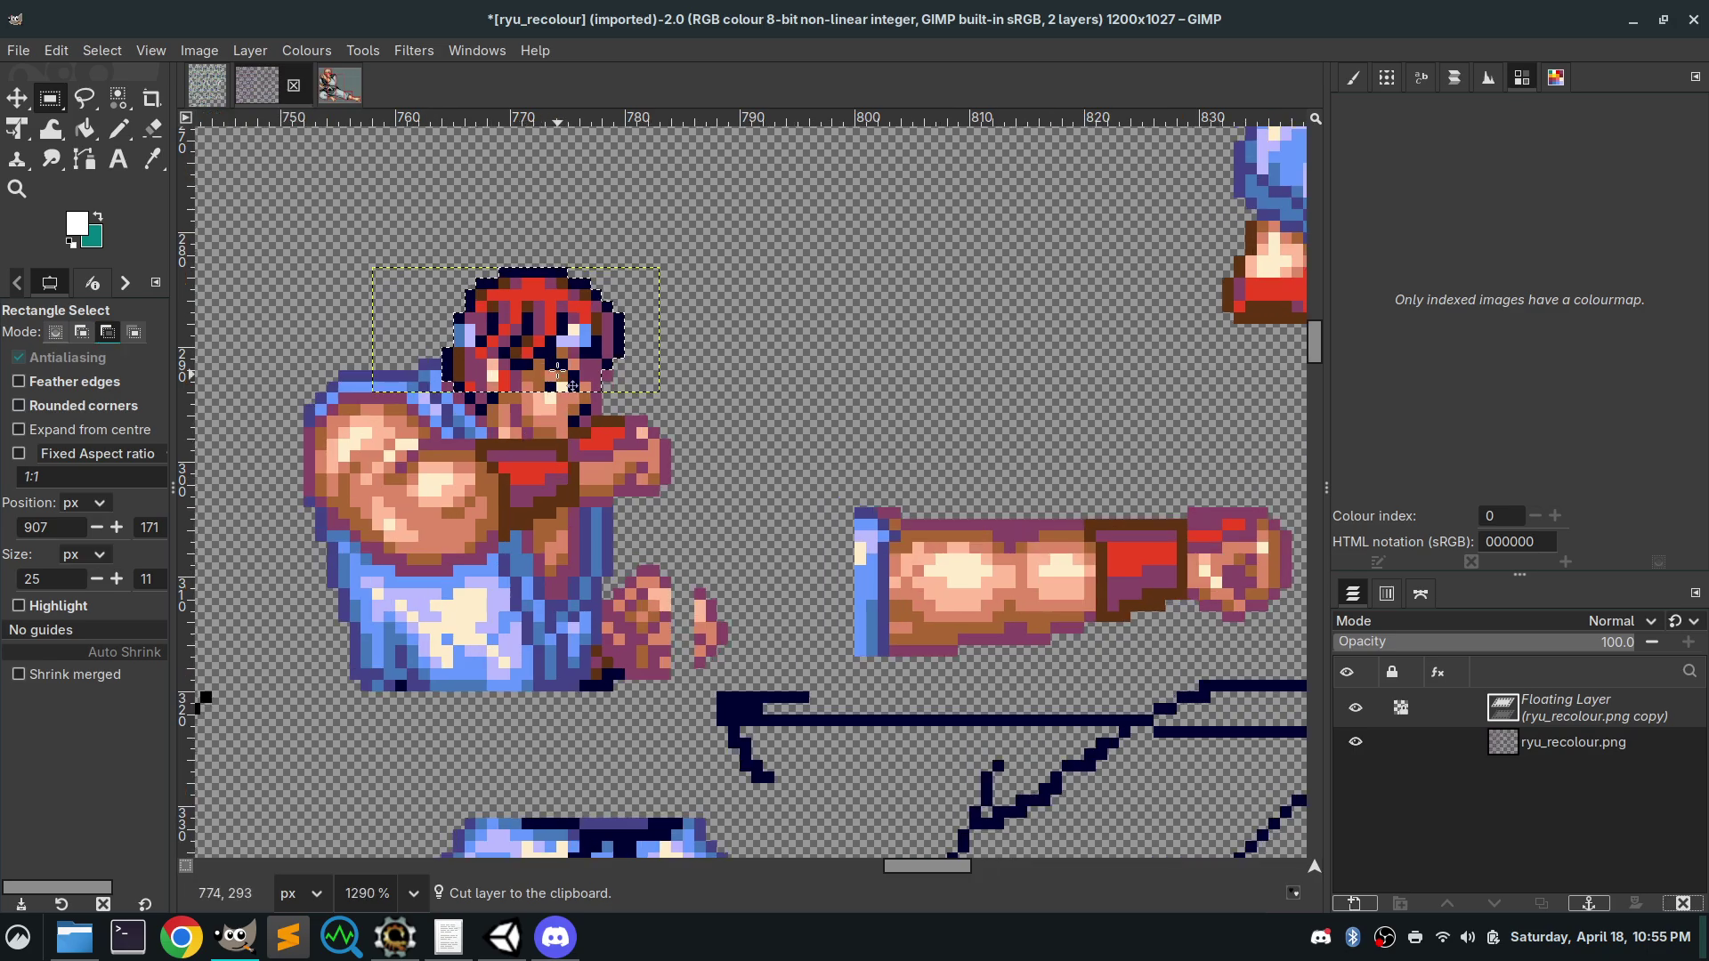
Move the floating head off the torso beside the straight arm and fit it onto the neighbouring headless raised-fist torso
left_click_drag(570, 365, 558, 317)
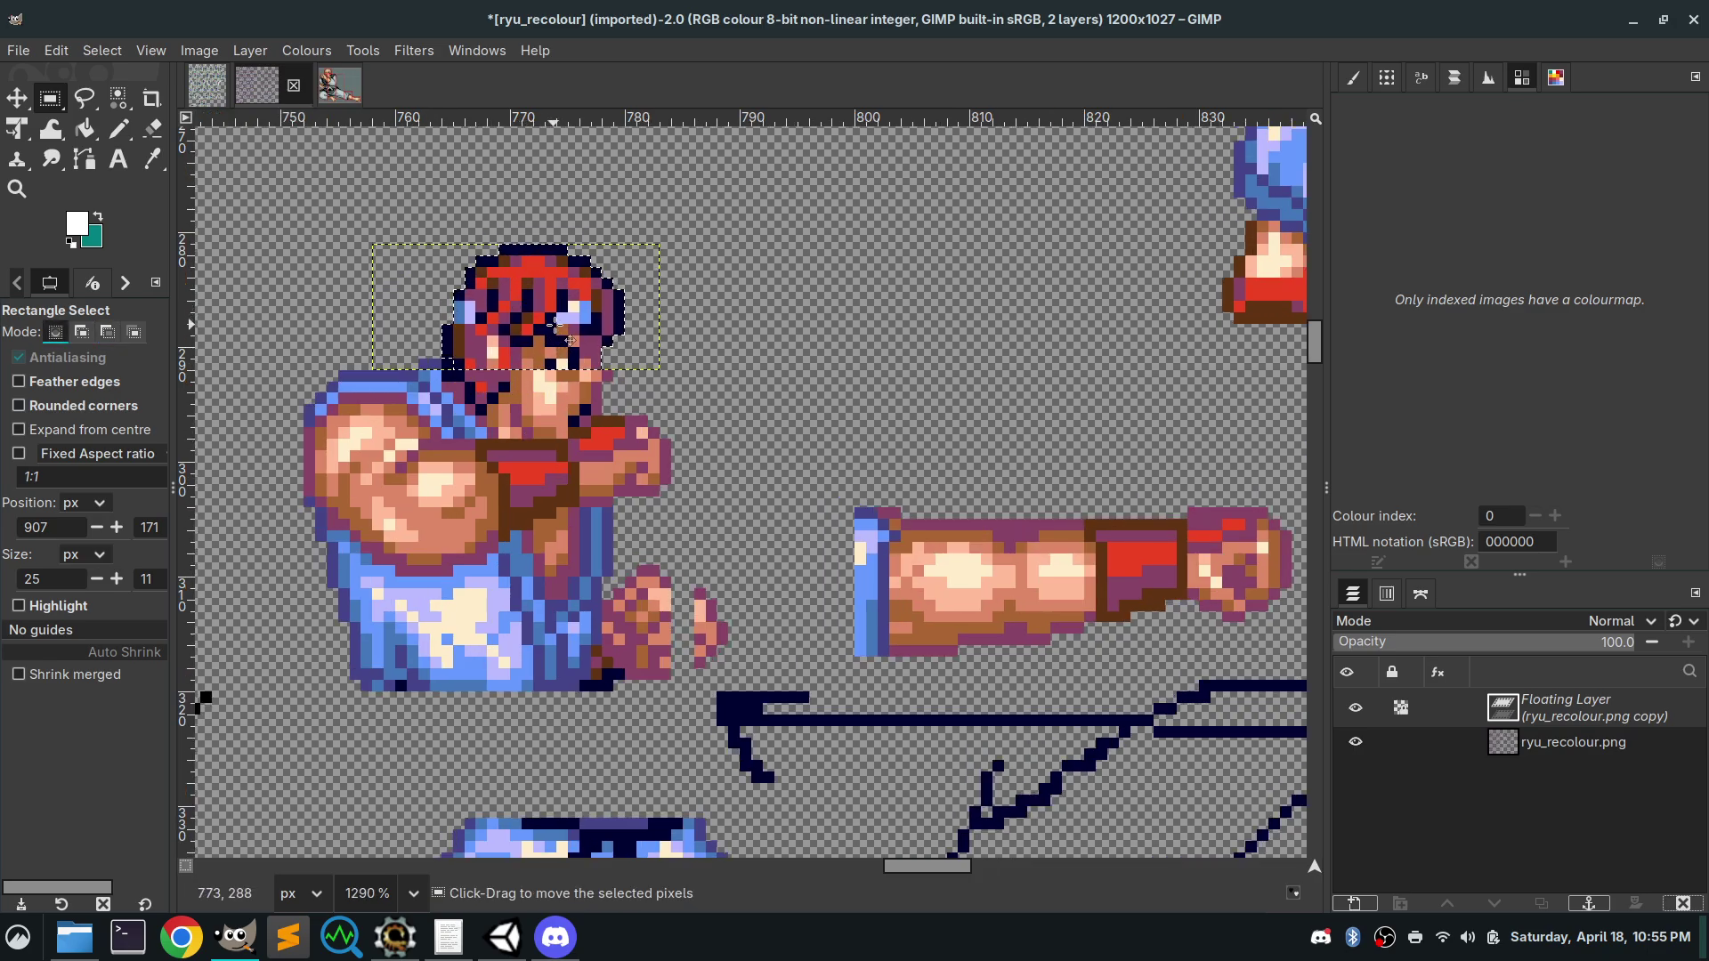
scroll(769, 542, "down", 3)
scroll(770, 543, "down", 3)
scroll(770, 543, "right", 3)
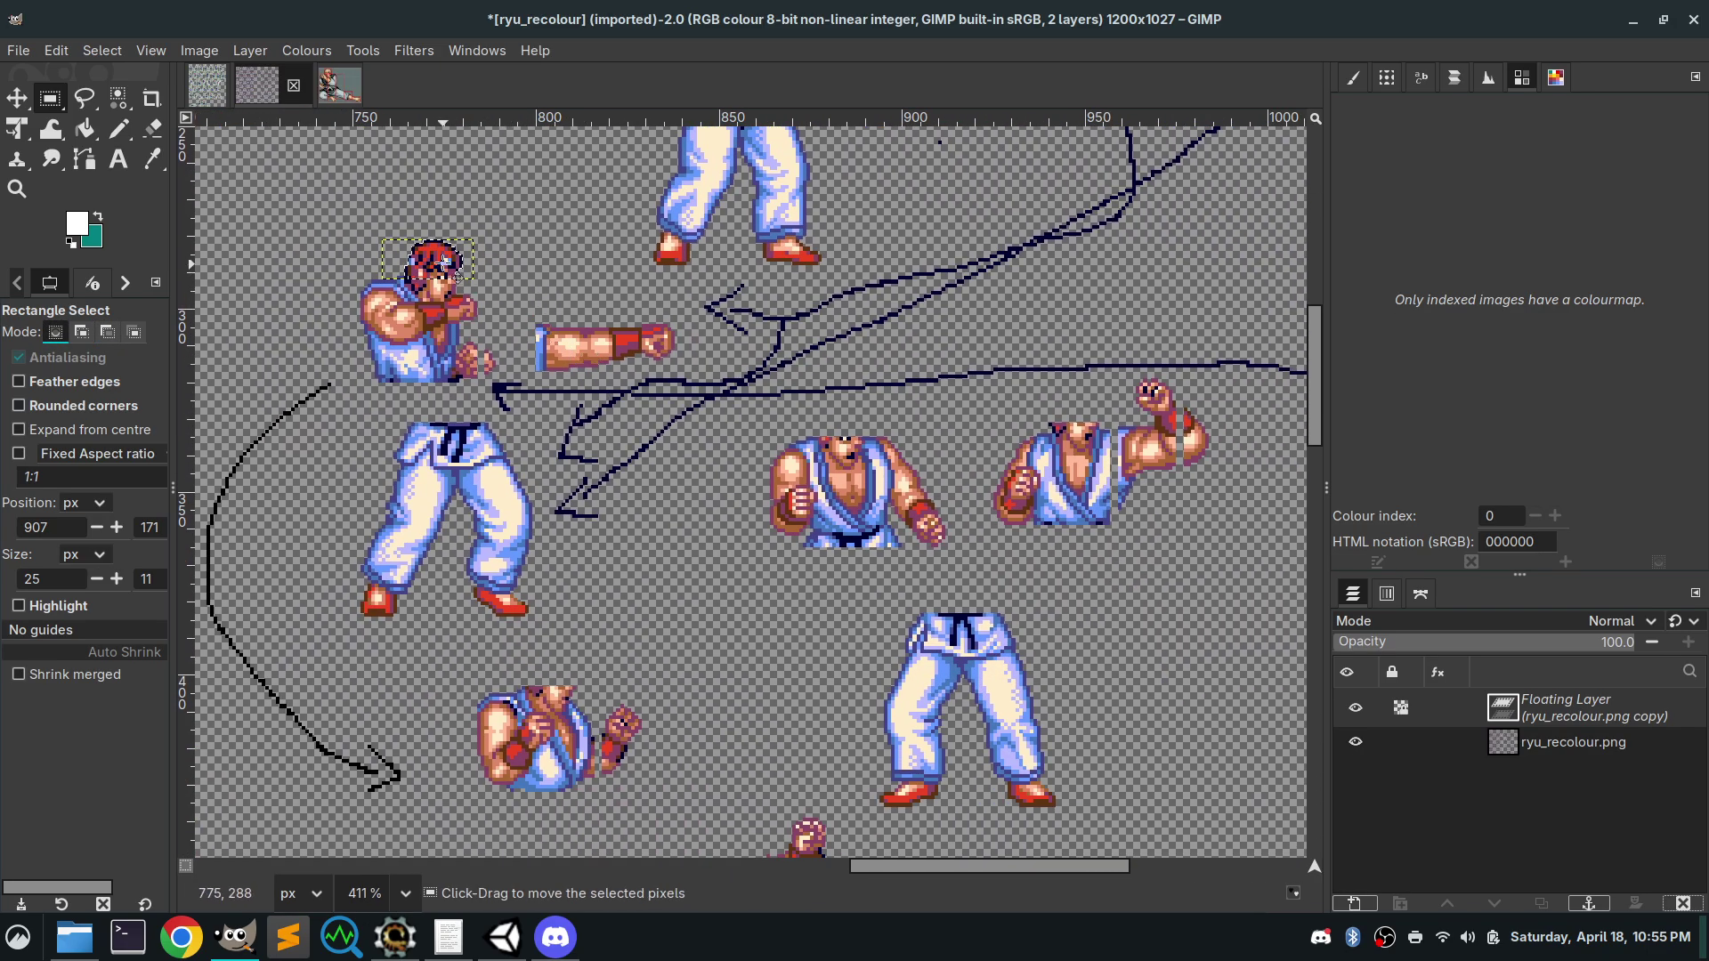
left_click_drag(462, 265, 1113, 401)
scroll(1079, 434, "up", 3)
scroll(1083, 433, "up", 2)
left_click_drag(1124, 313, 1091, 314)
scroll(1091, 313, "down", 5)
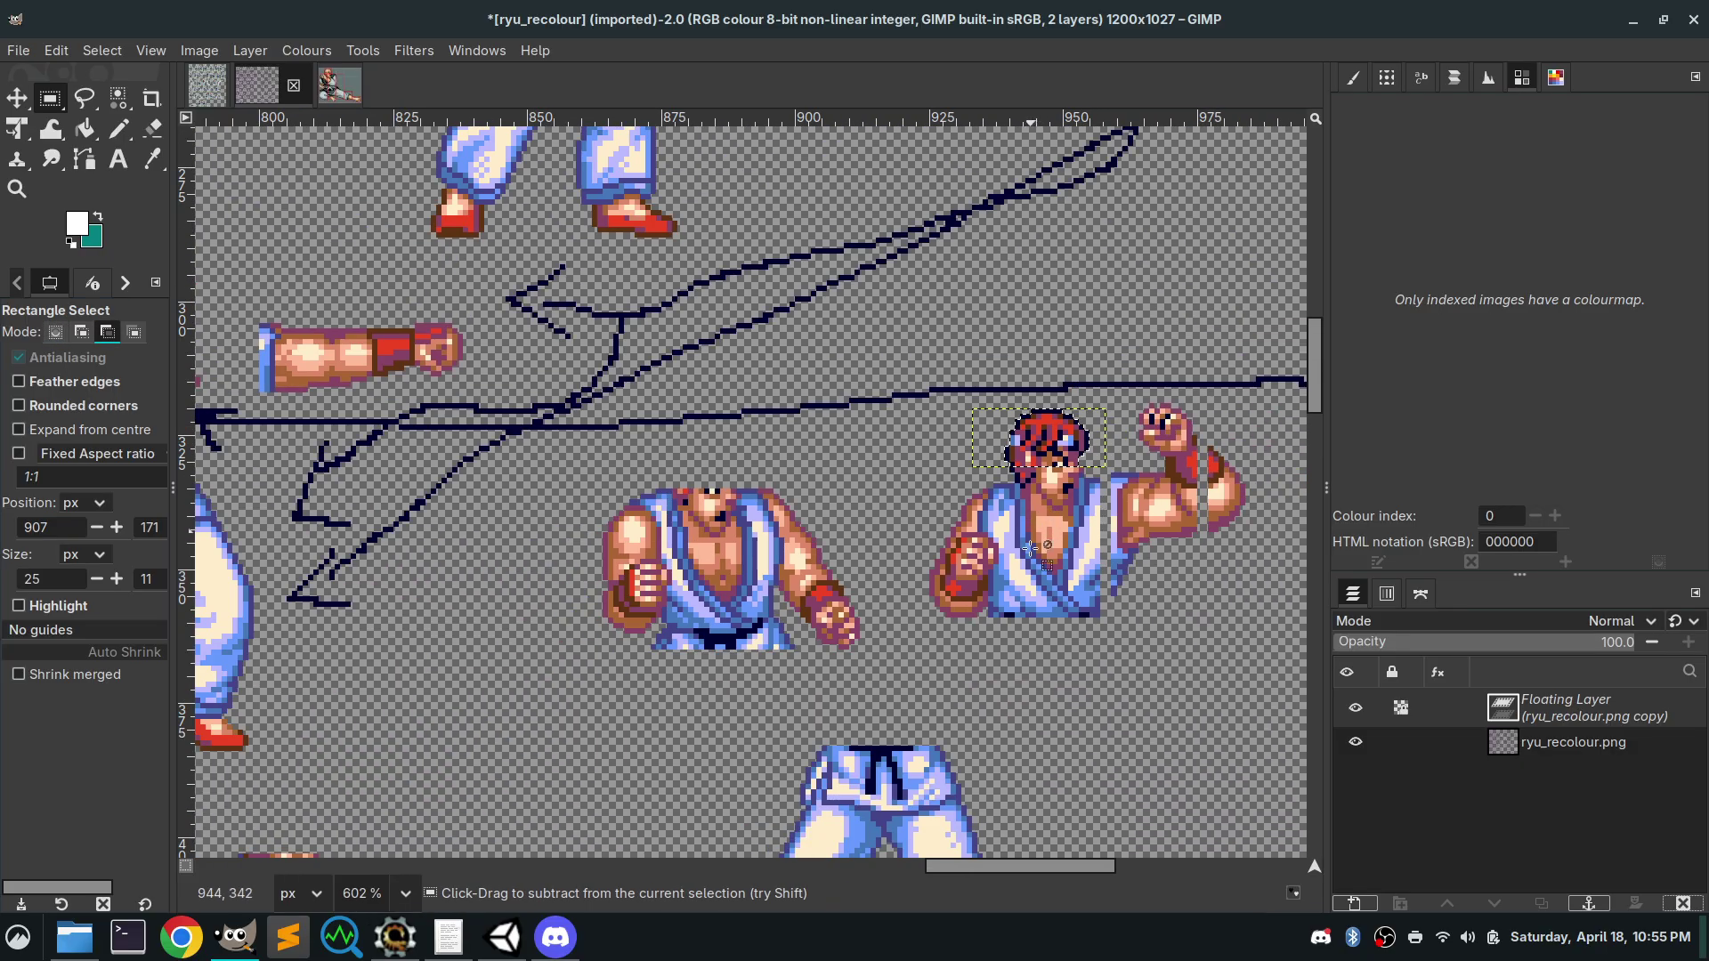
Try the floating head on the lower raised-fist torso, and move it onto the headless torso above the kneeling legs
scroll(418, 347, "up", 2)
left_click_drag(398, 337, 507, 712)
scroll(495, 515, "left", 5)
scroll(495, 515, "down", 3)
left_click_drag(1075, 371, 449, 638)
scroll(400, 735, "left", 8)
scroll(400, 735, "down", 2)
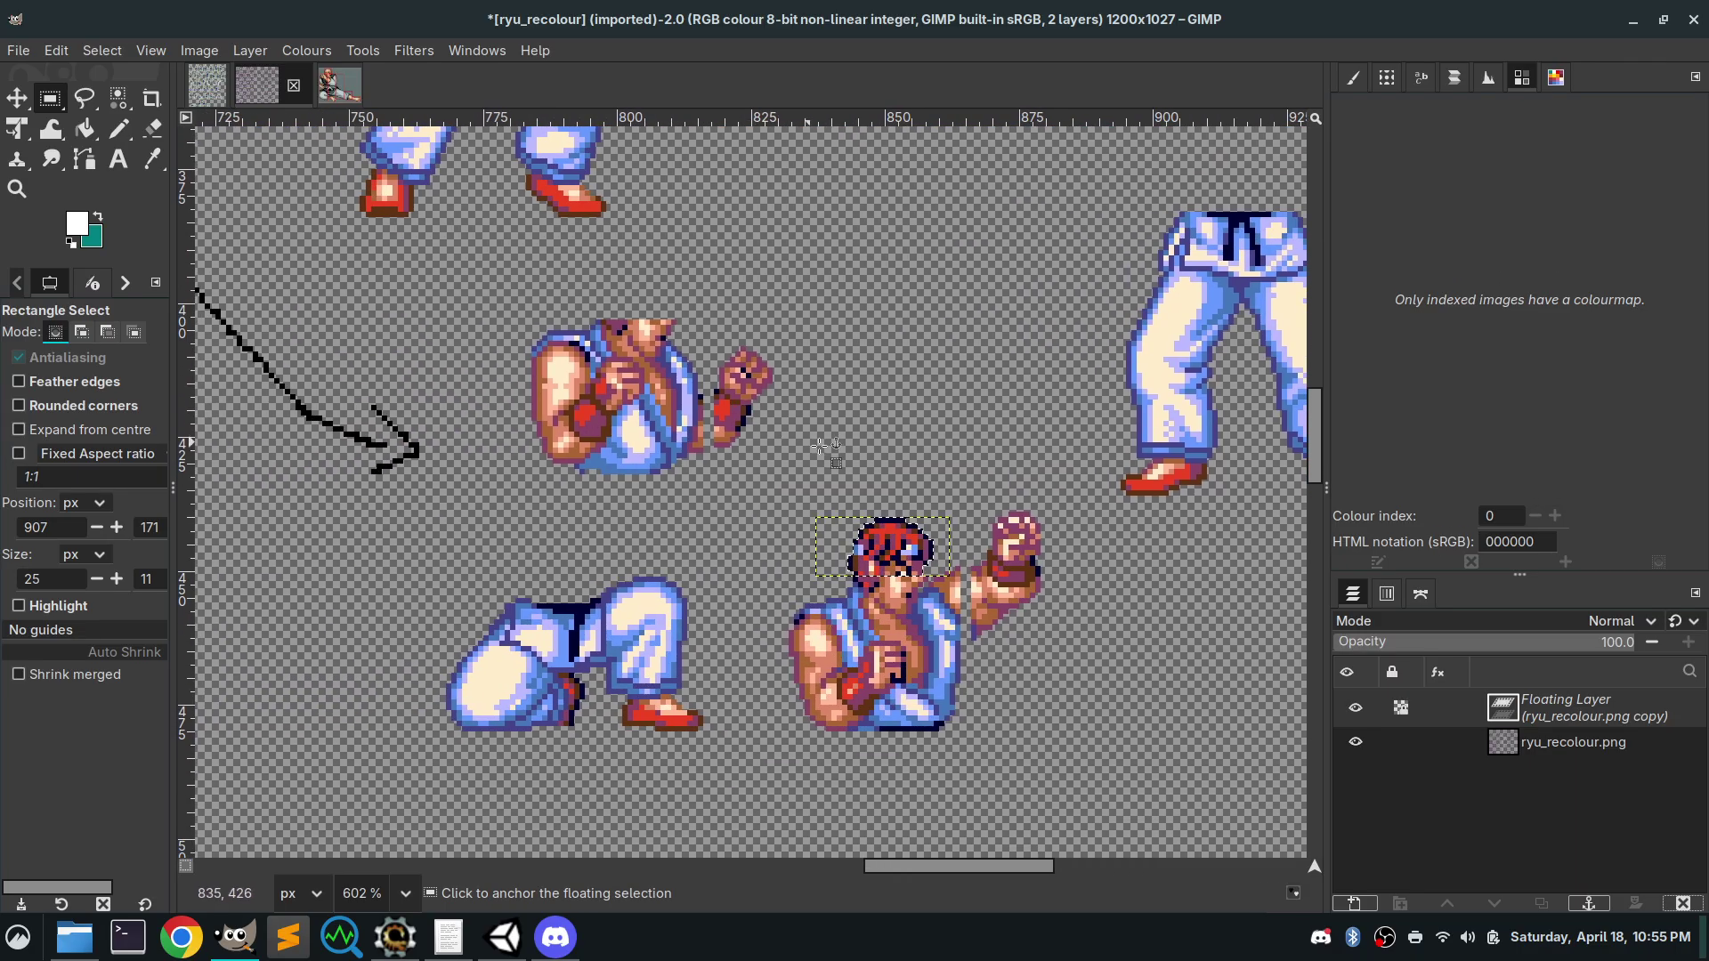
left_click_drag(880, 545, 632, 289)
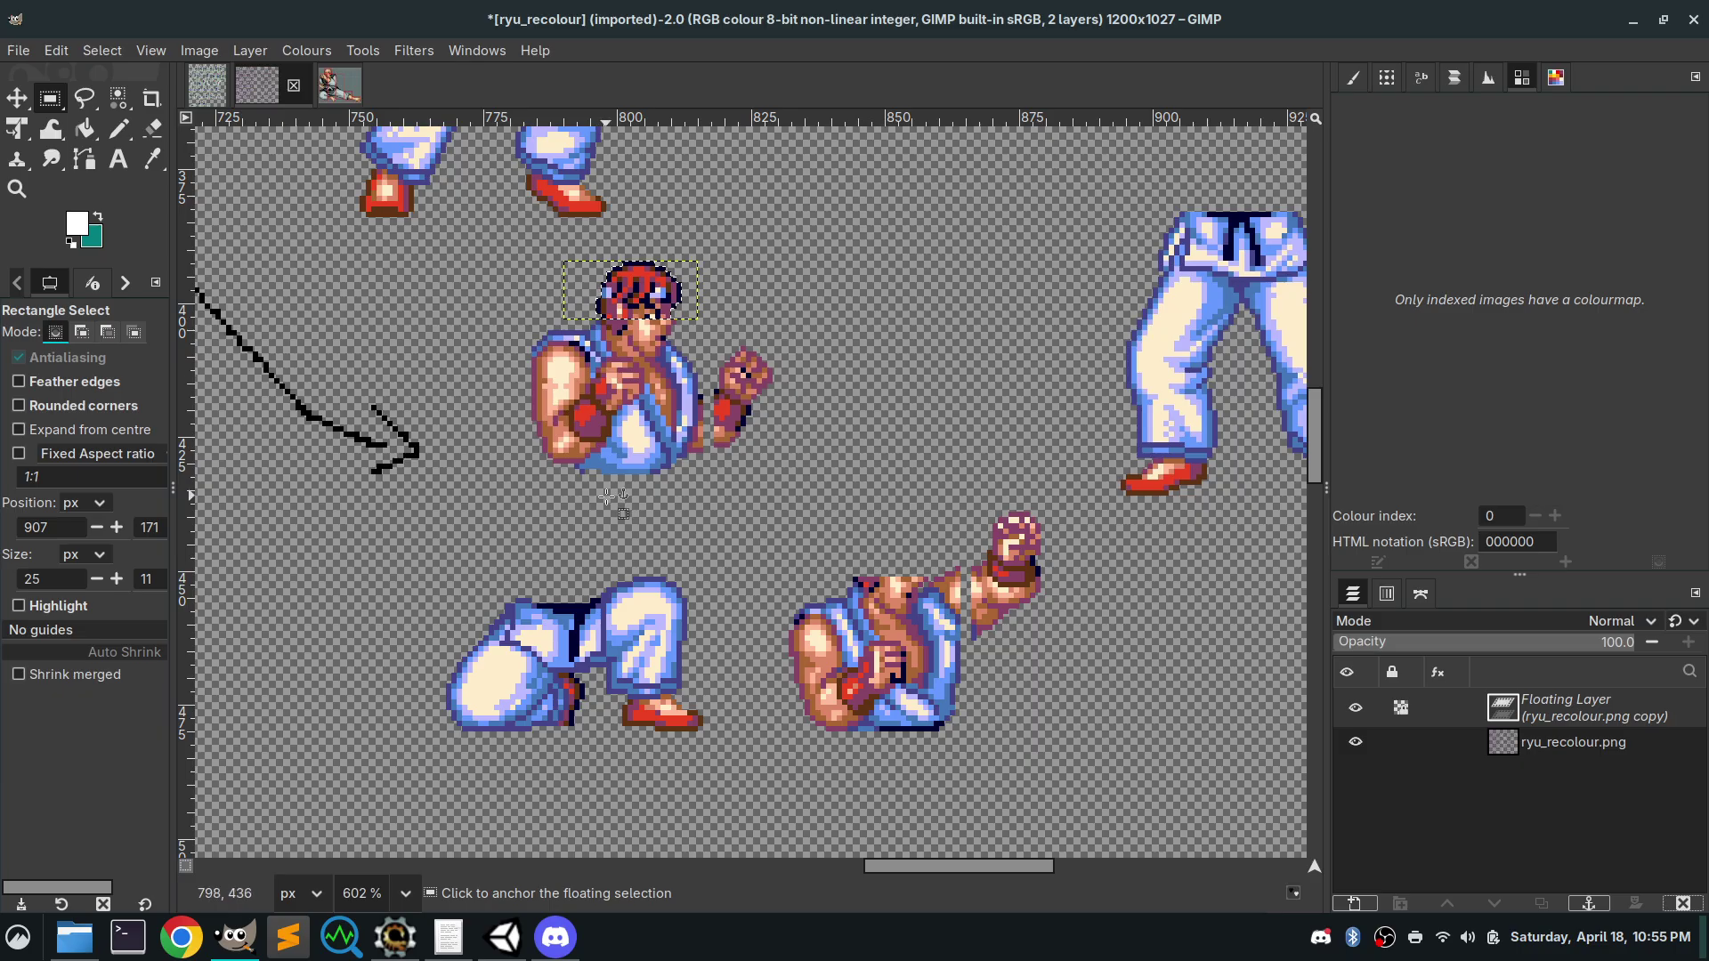
Examine the headless kicking, jumping and crouching poses in the sheet's bottom rows, and return to the torso with the floating head
scroll(876, 378, "down", 5)
scroll(981, 458, "up", 2)
scroll(981, 459, "down", 10)
scroll(981, 459, "right", 10)
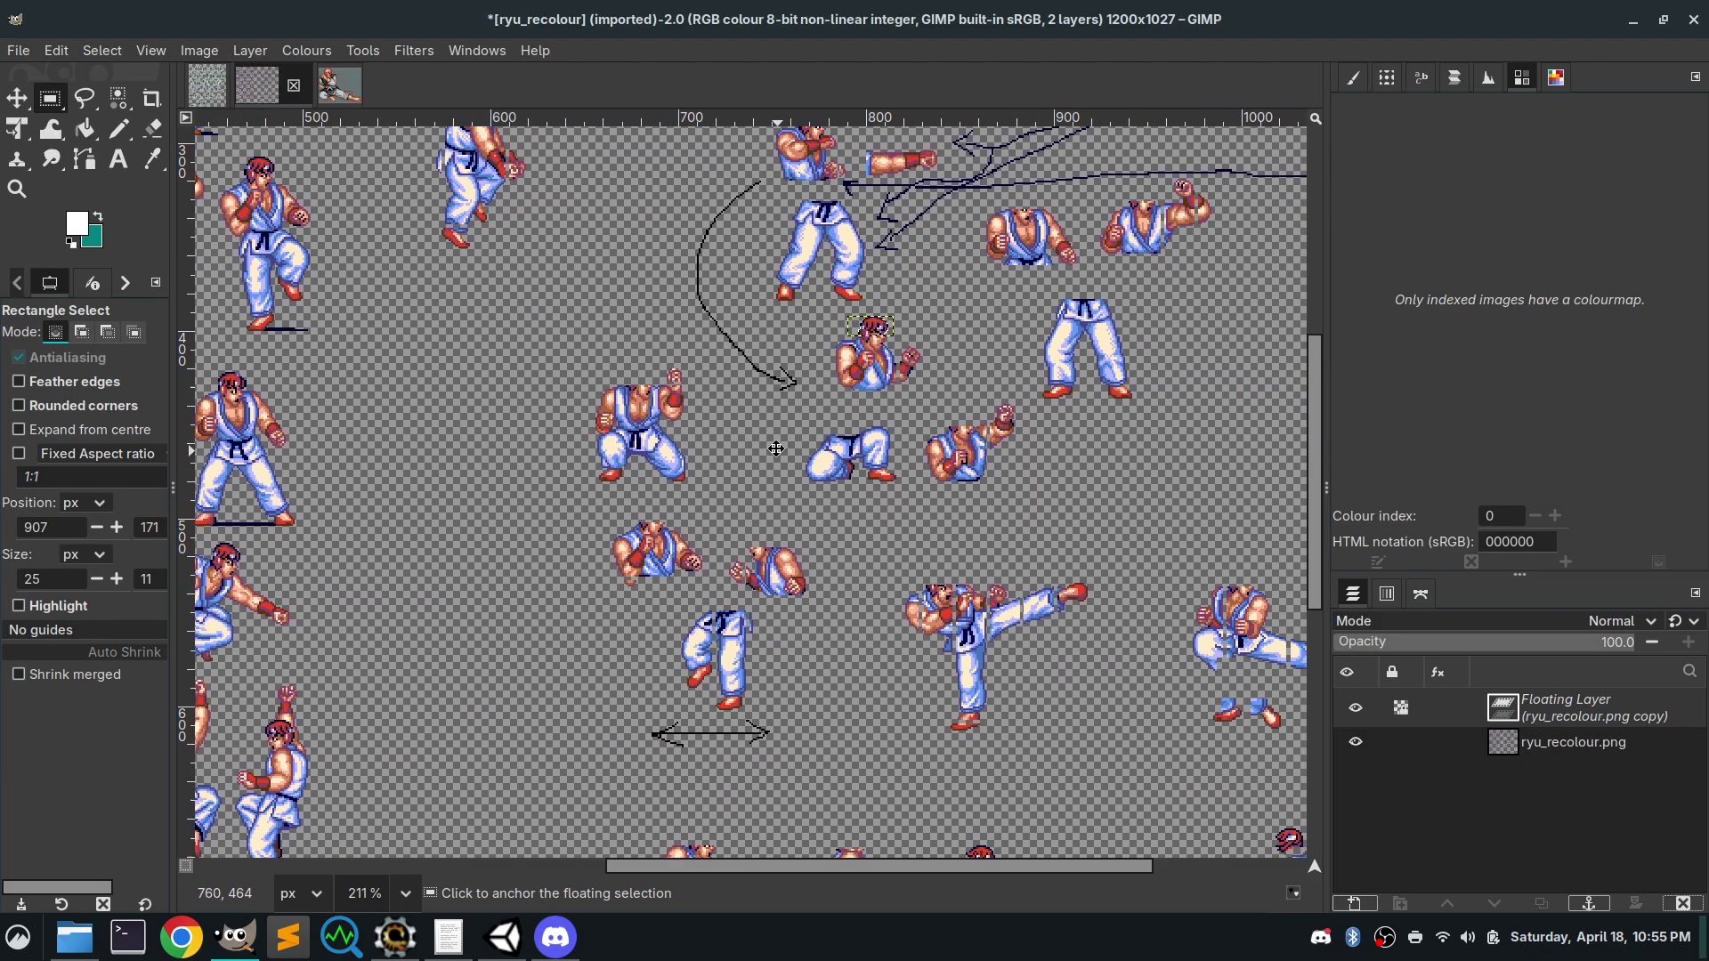
scroll(802, 159, "left", 3)
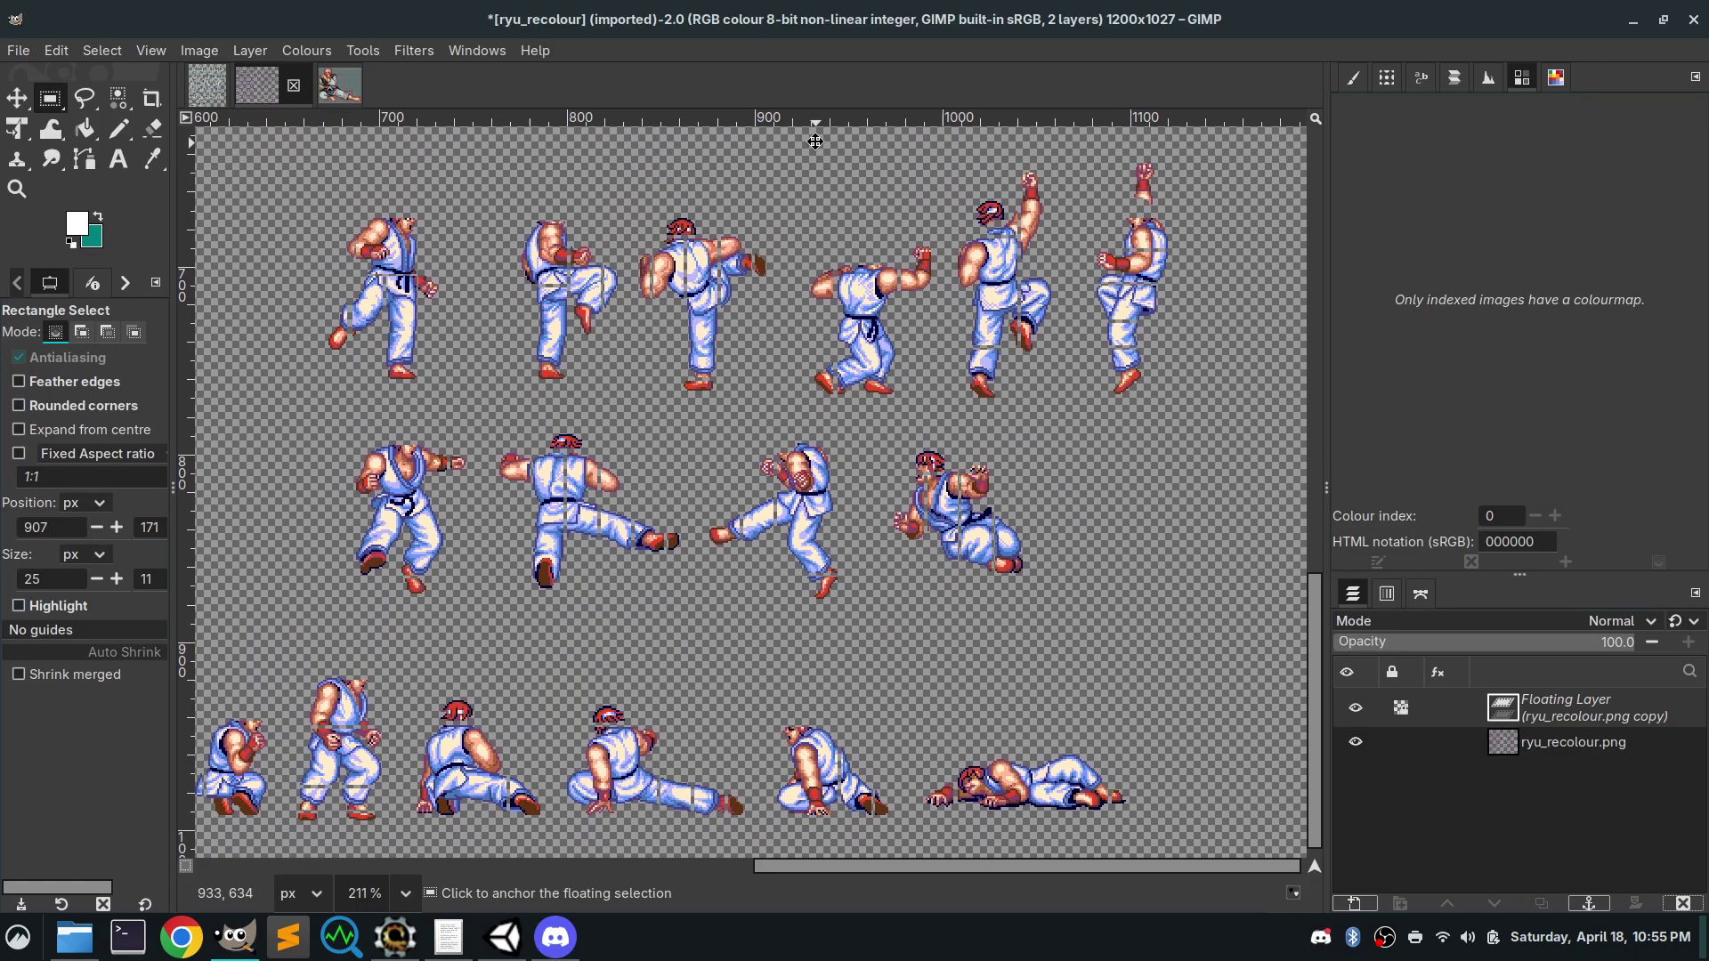
scroll(725, 274, "up", 9)
scroll(725, 274, "up", 3)
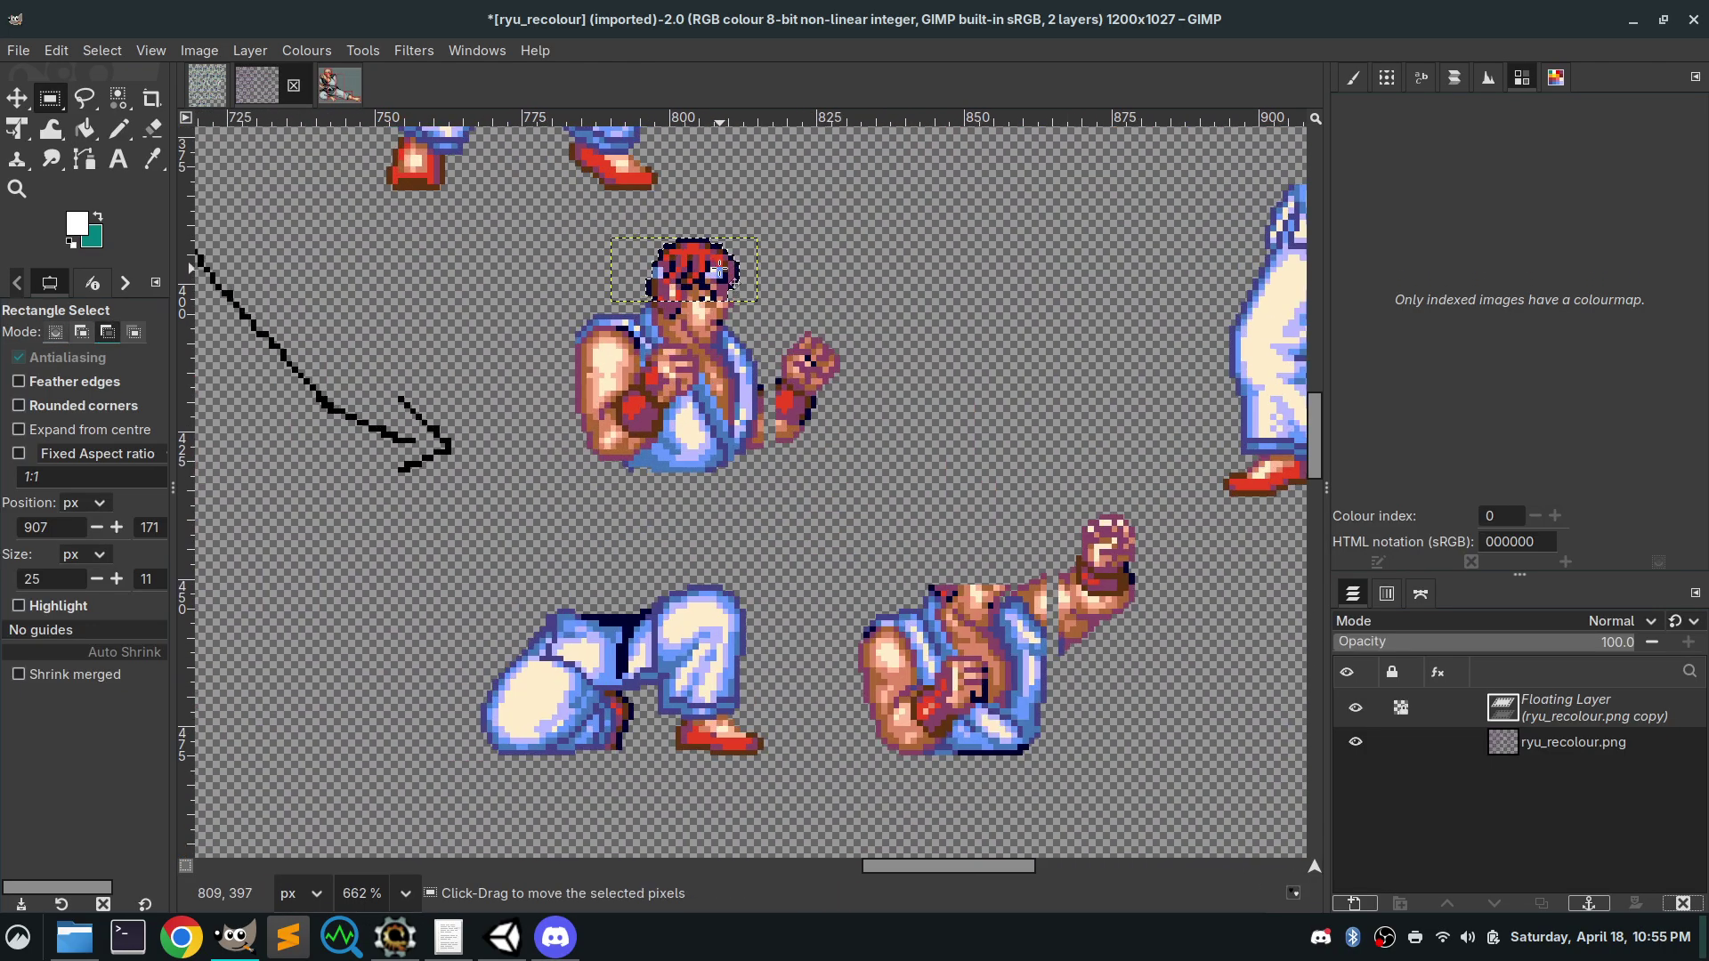
Move the floating head clear of the torso above the kneeling legs and delete its floating layer
left_click_drag(726, 267, 990, 254)
right_click(1509, 704)
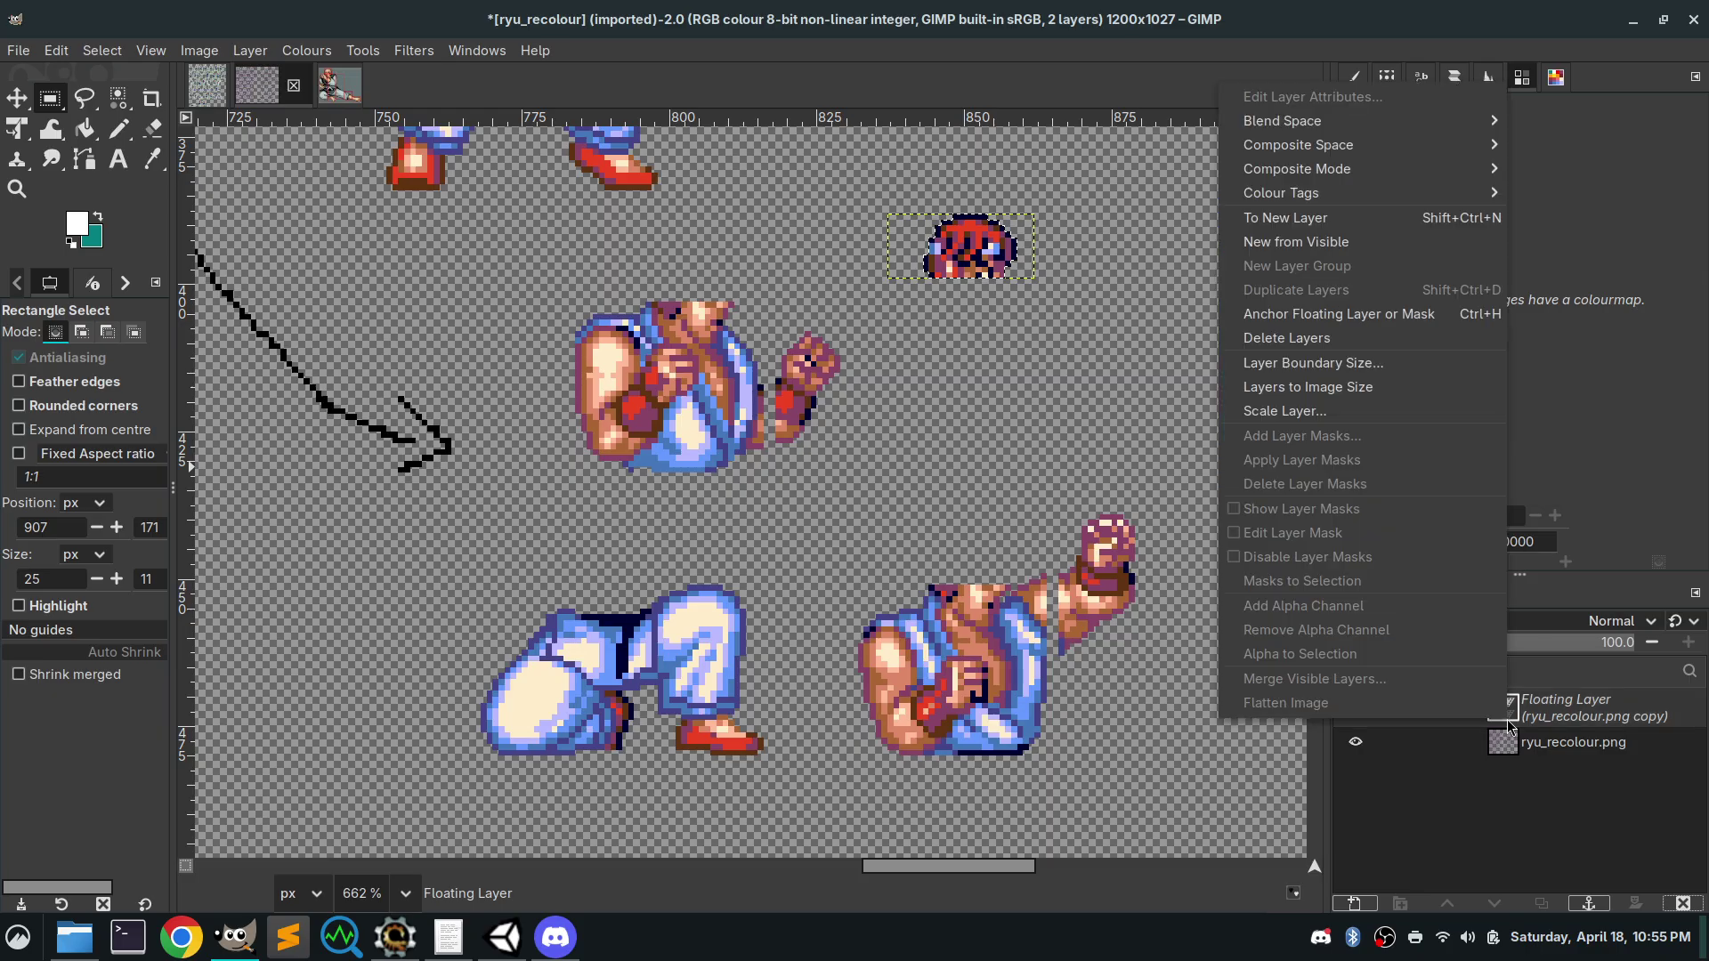
left_click(1309, 347)
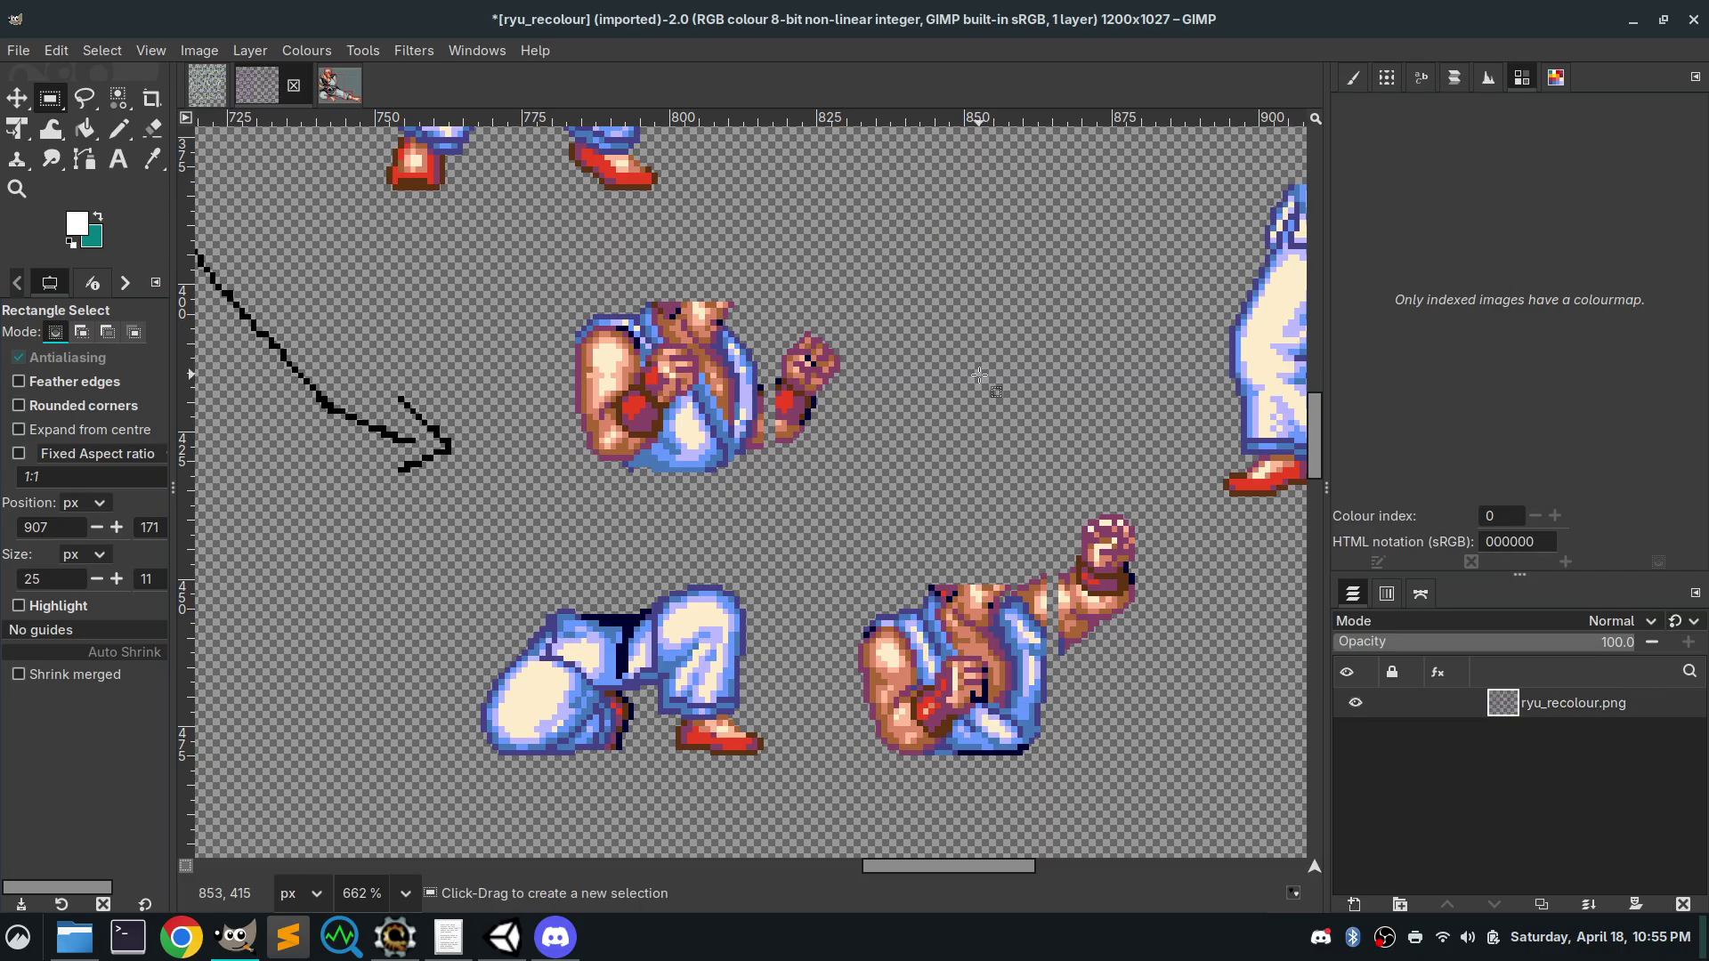
Switch to Scorpion Editor and review the available render types for the ryu_fall_r frame without changing its RetroAnimator setting
left_click(557, 944)
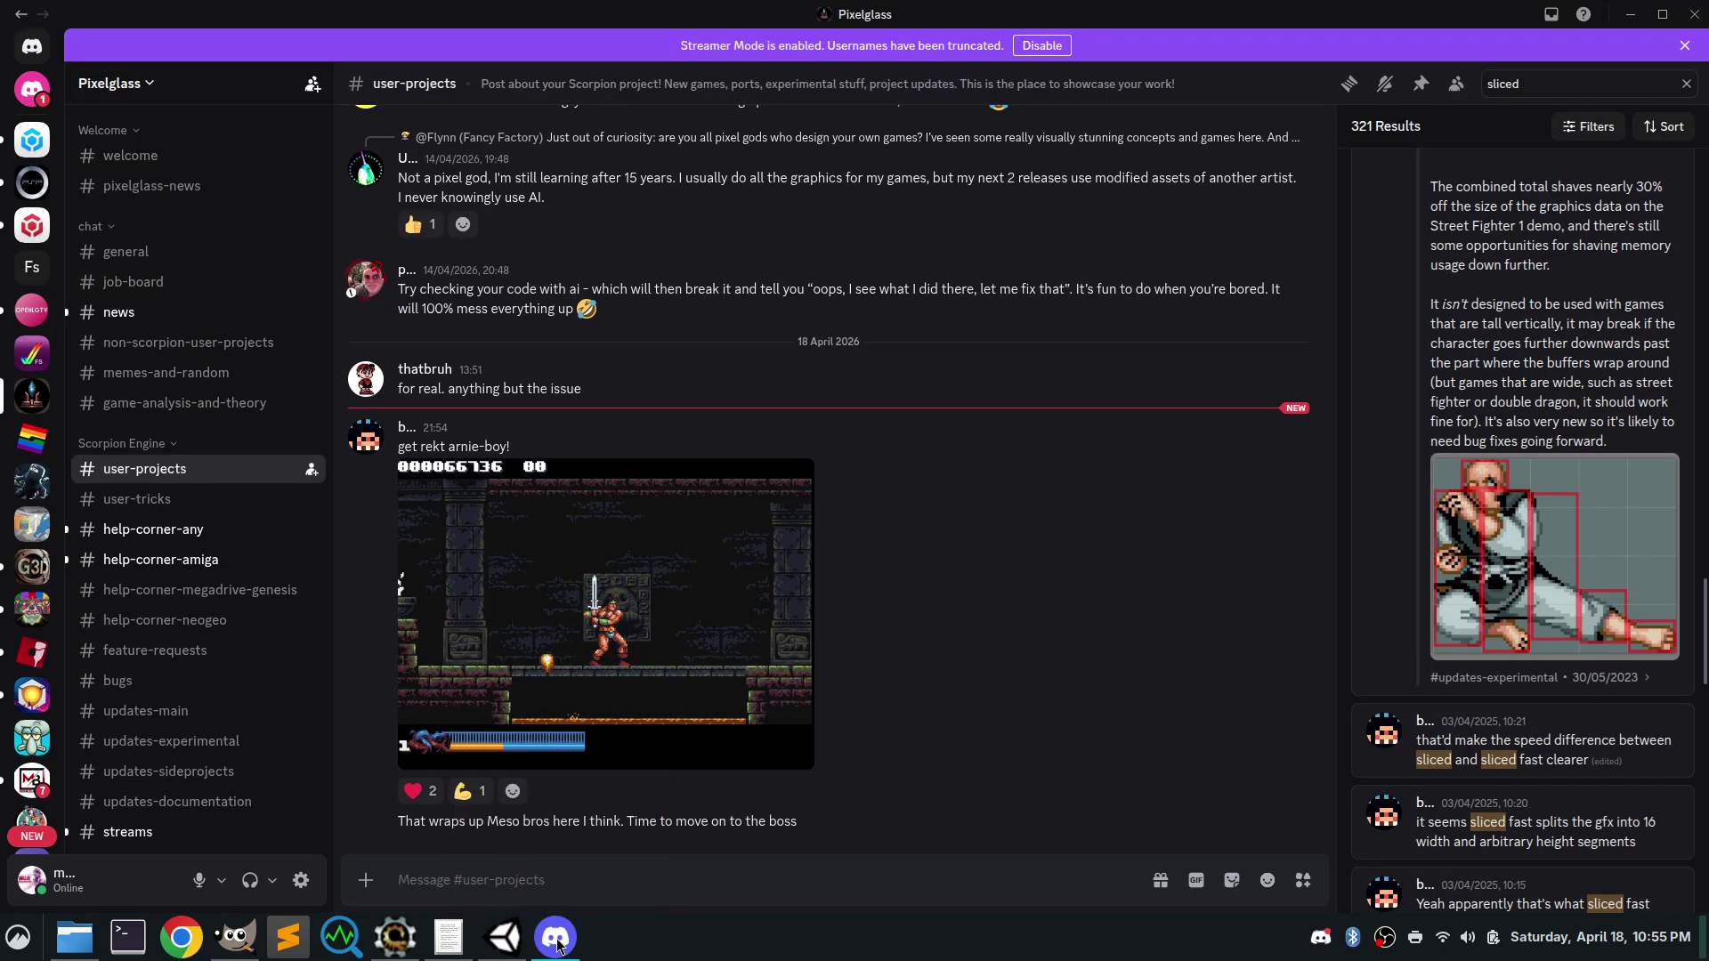
left_click(400, 941)
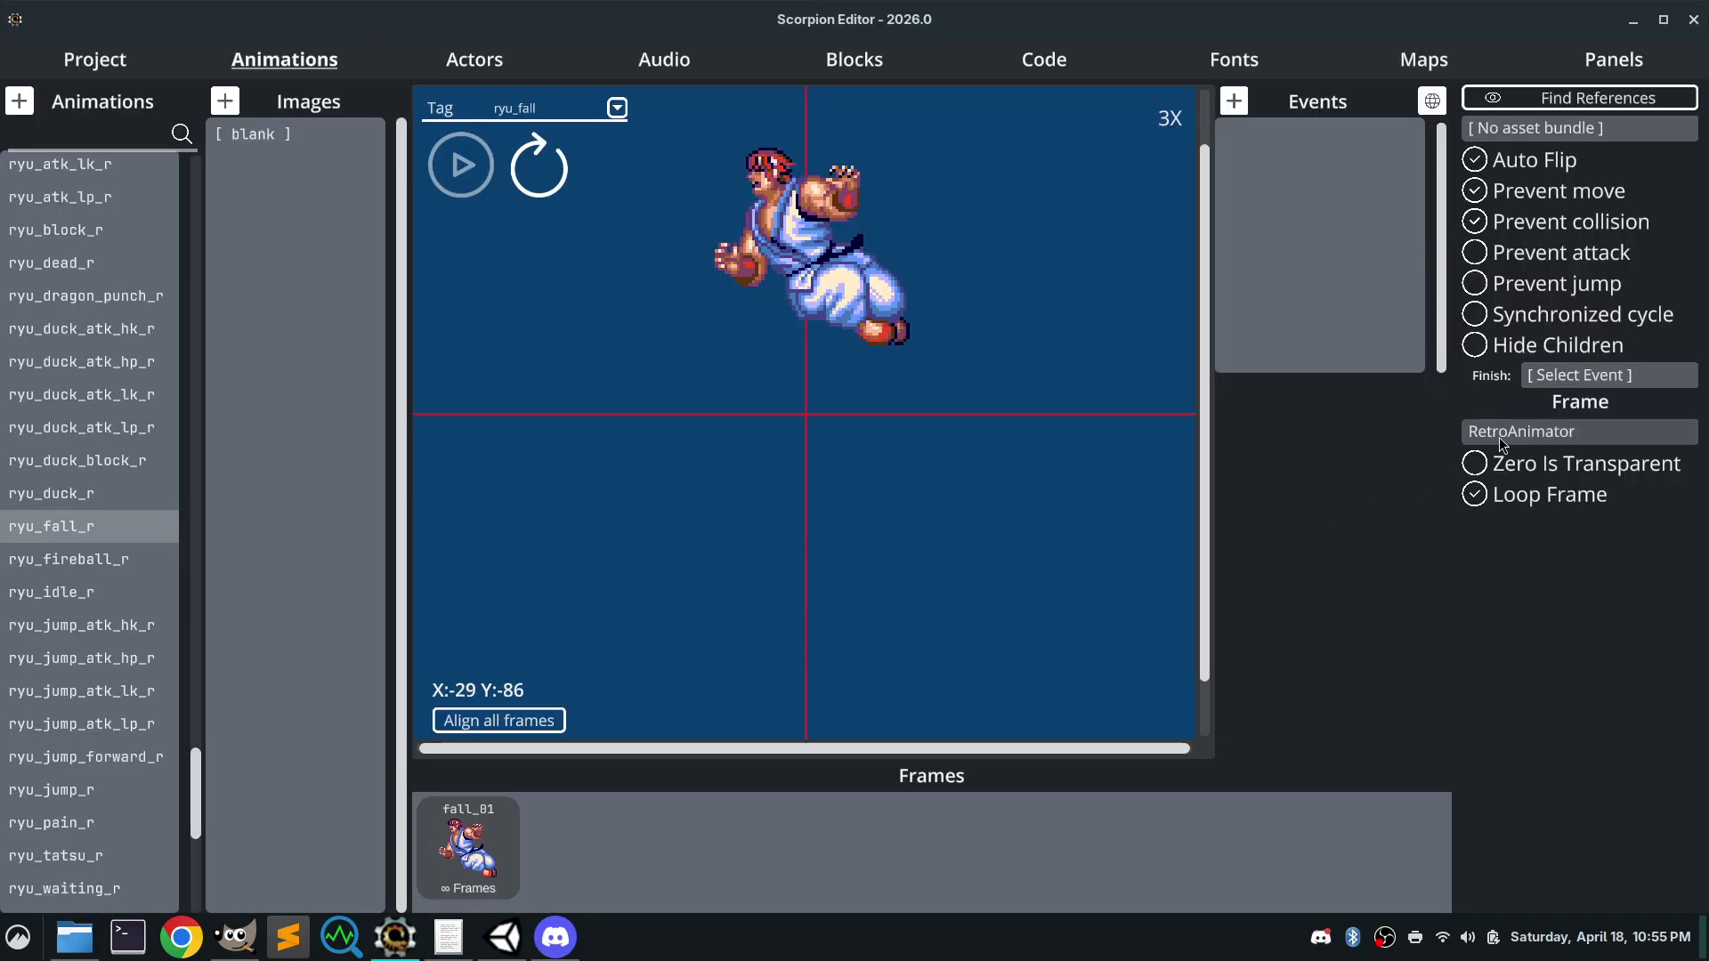
left_click(1502, 436)
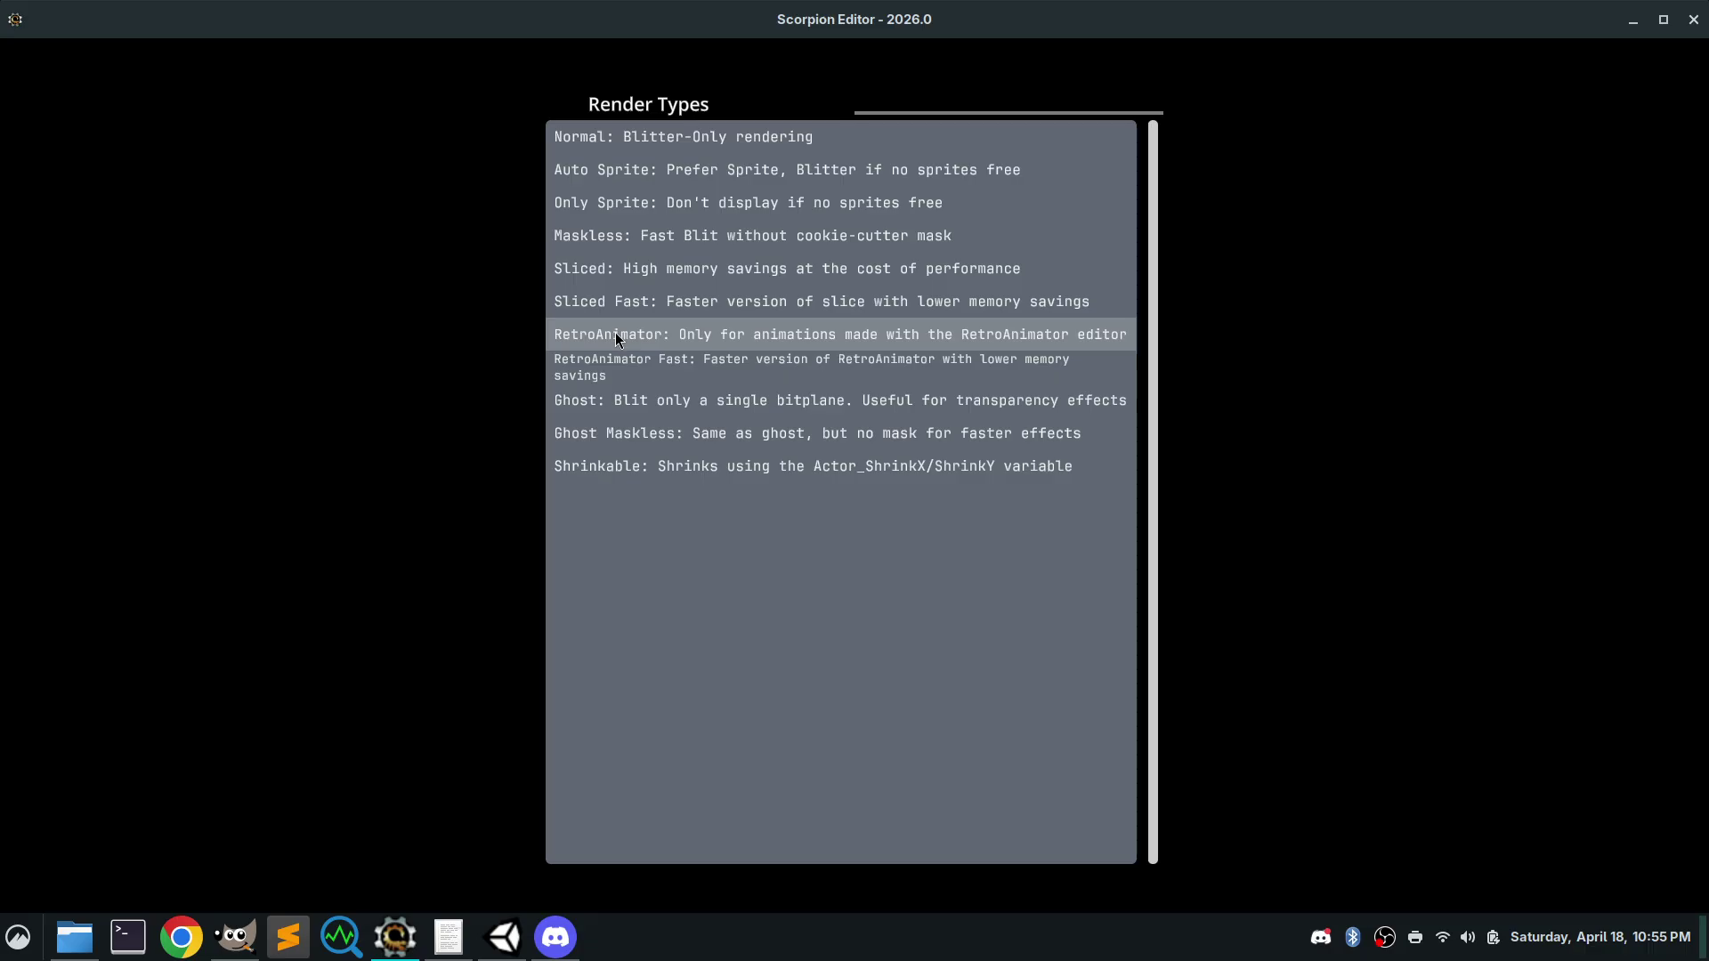
left_click(1291, 344)
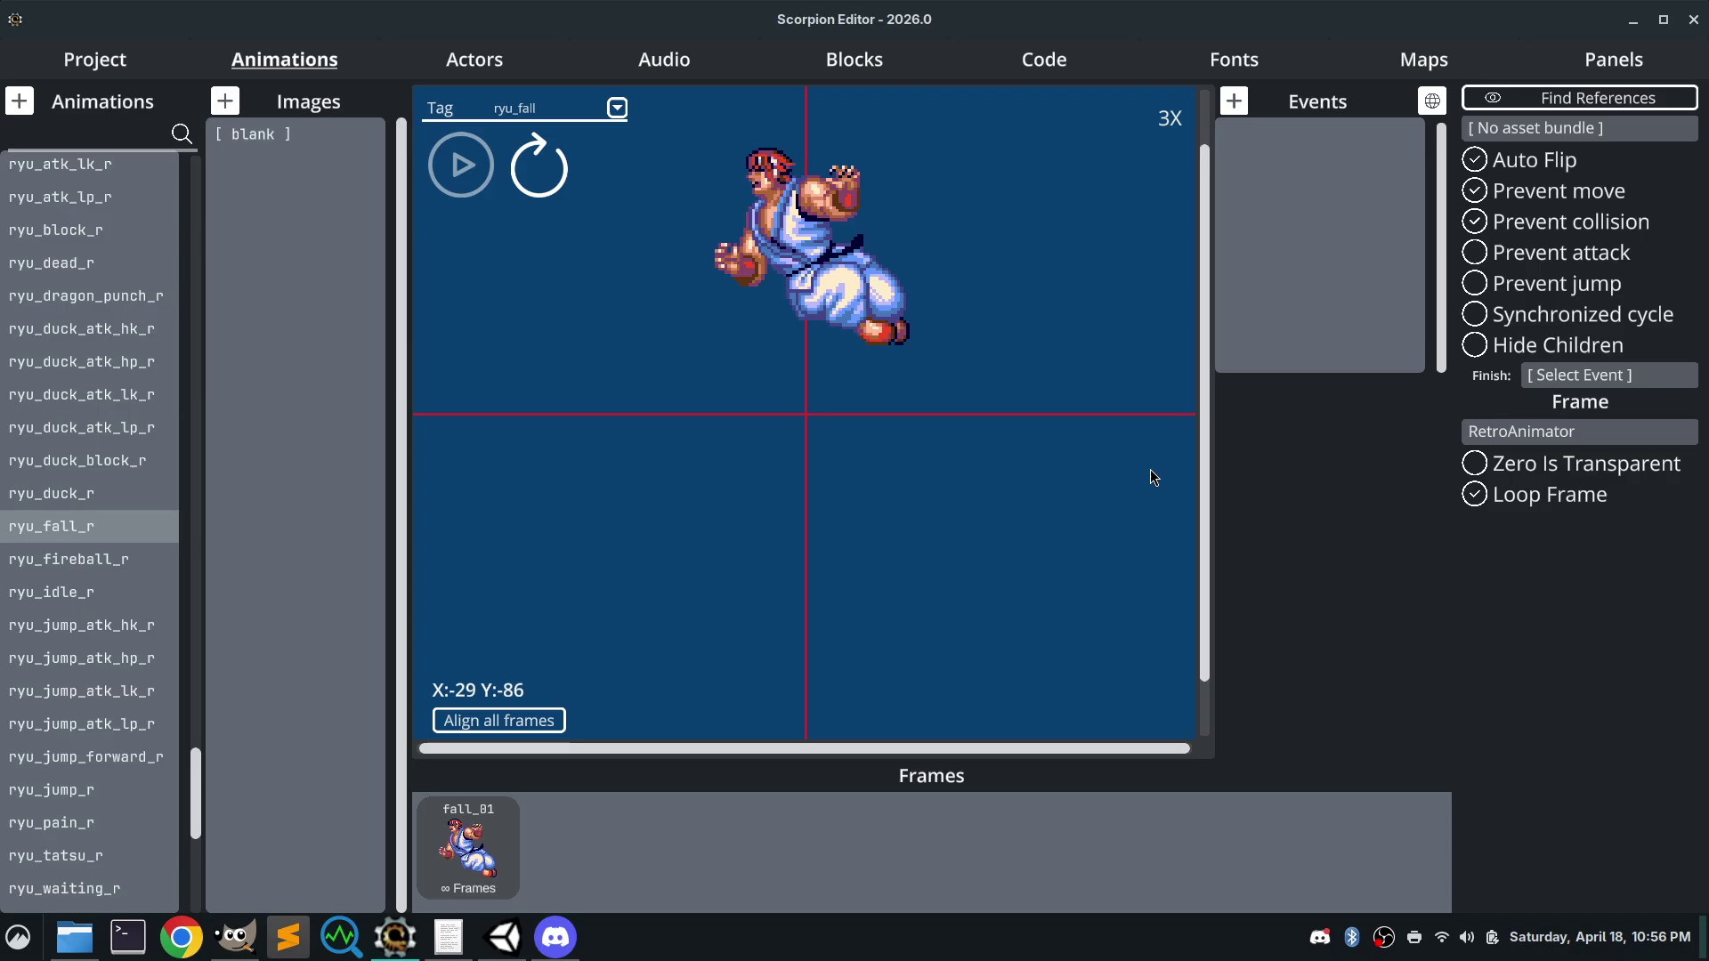
left_click(1633, 19)
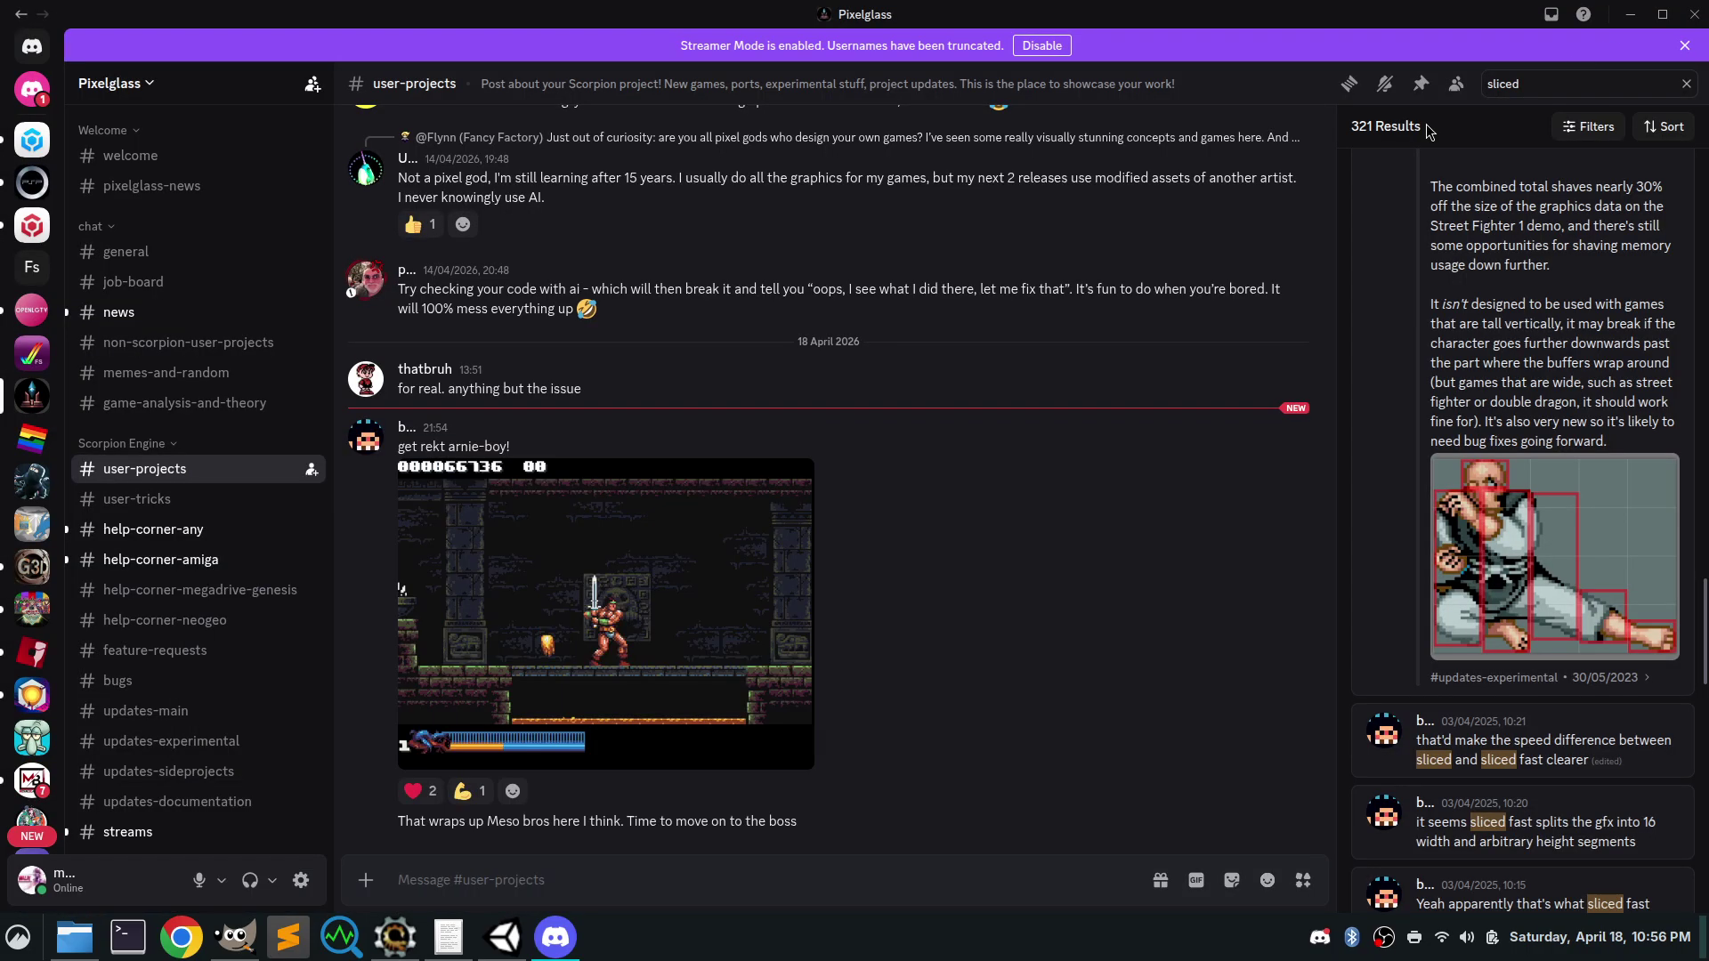
Switch to GIMP and examine the whole ryu_recolour sheet and its separated torso, leg and kicking parts
left_click(319, 904)
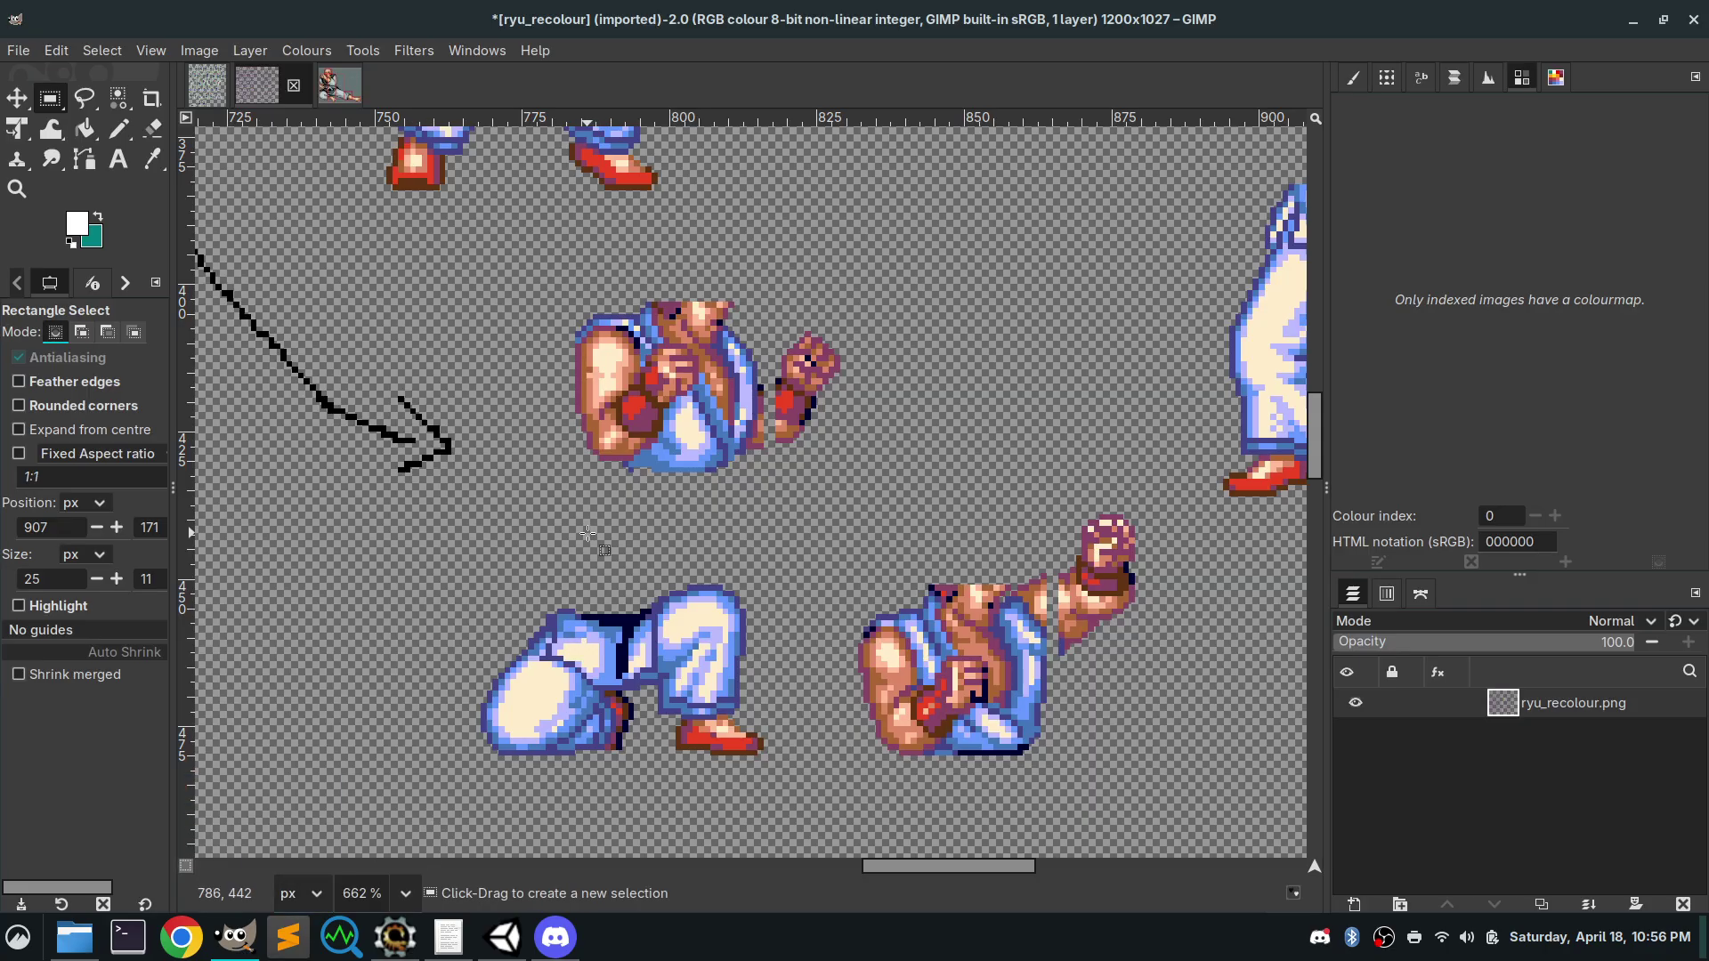
scroll(588, 533, "down", 10)
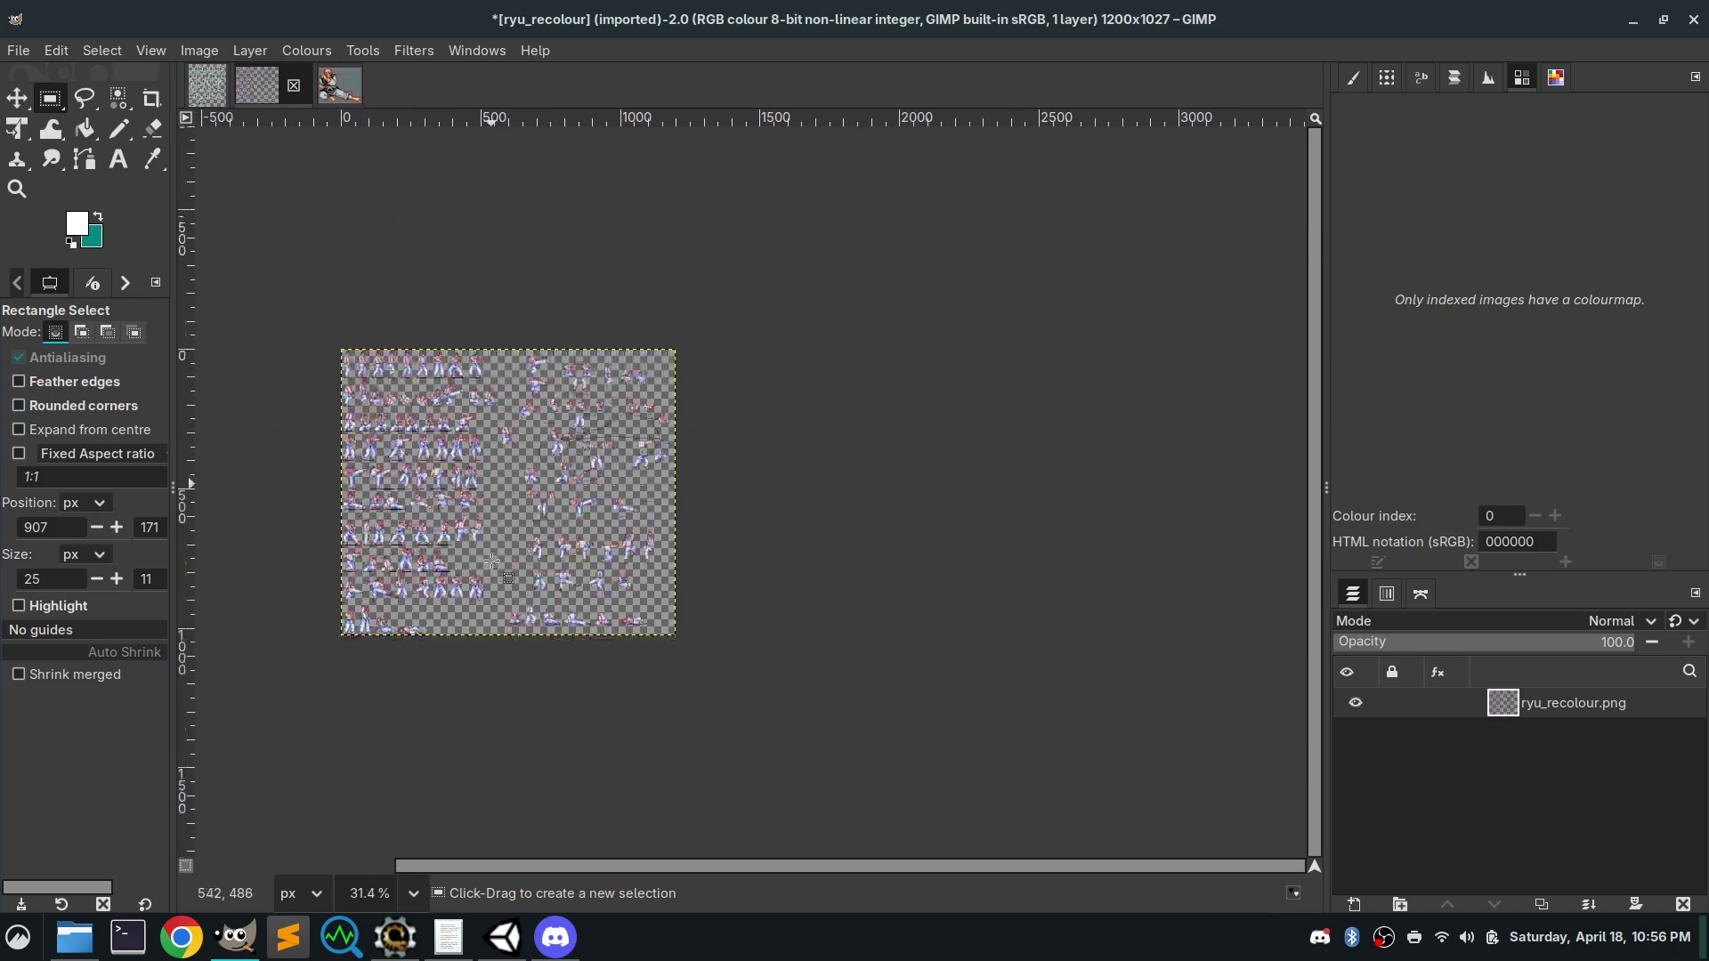
scroll(492, 562, "up", 5)
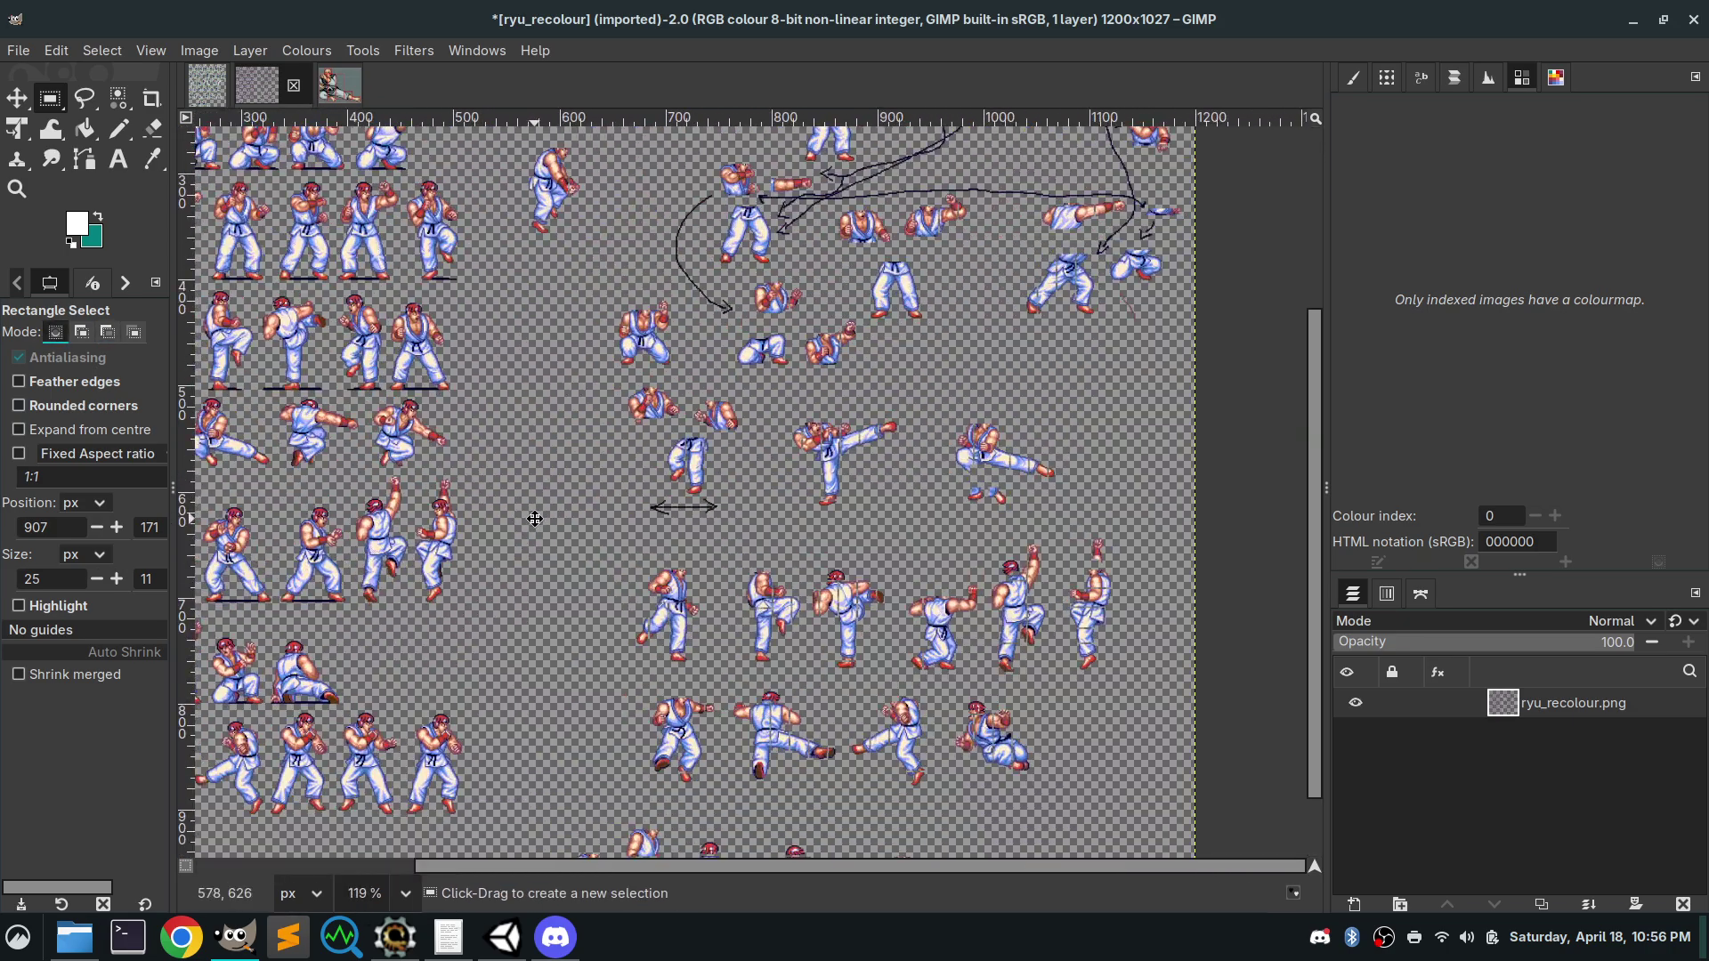
scroll(534, 518, "up", 5)
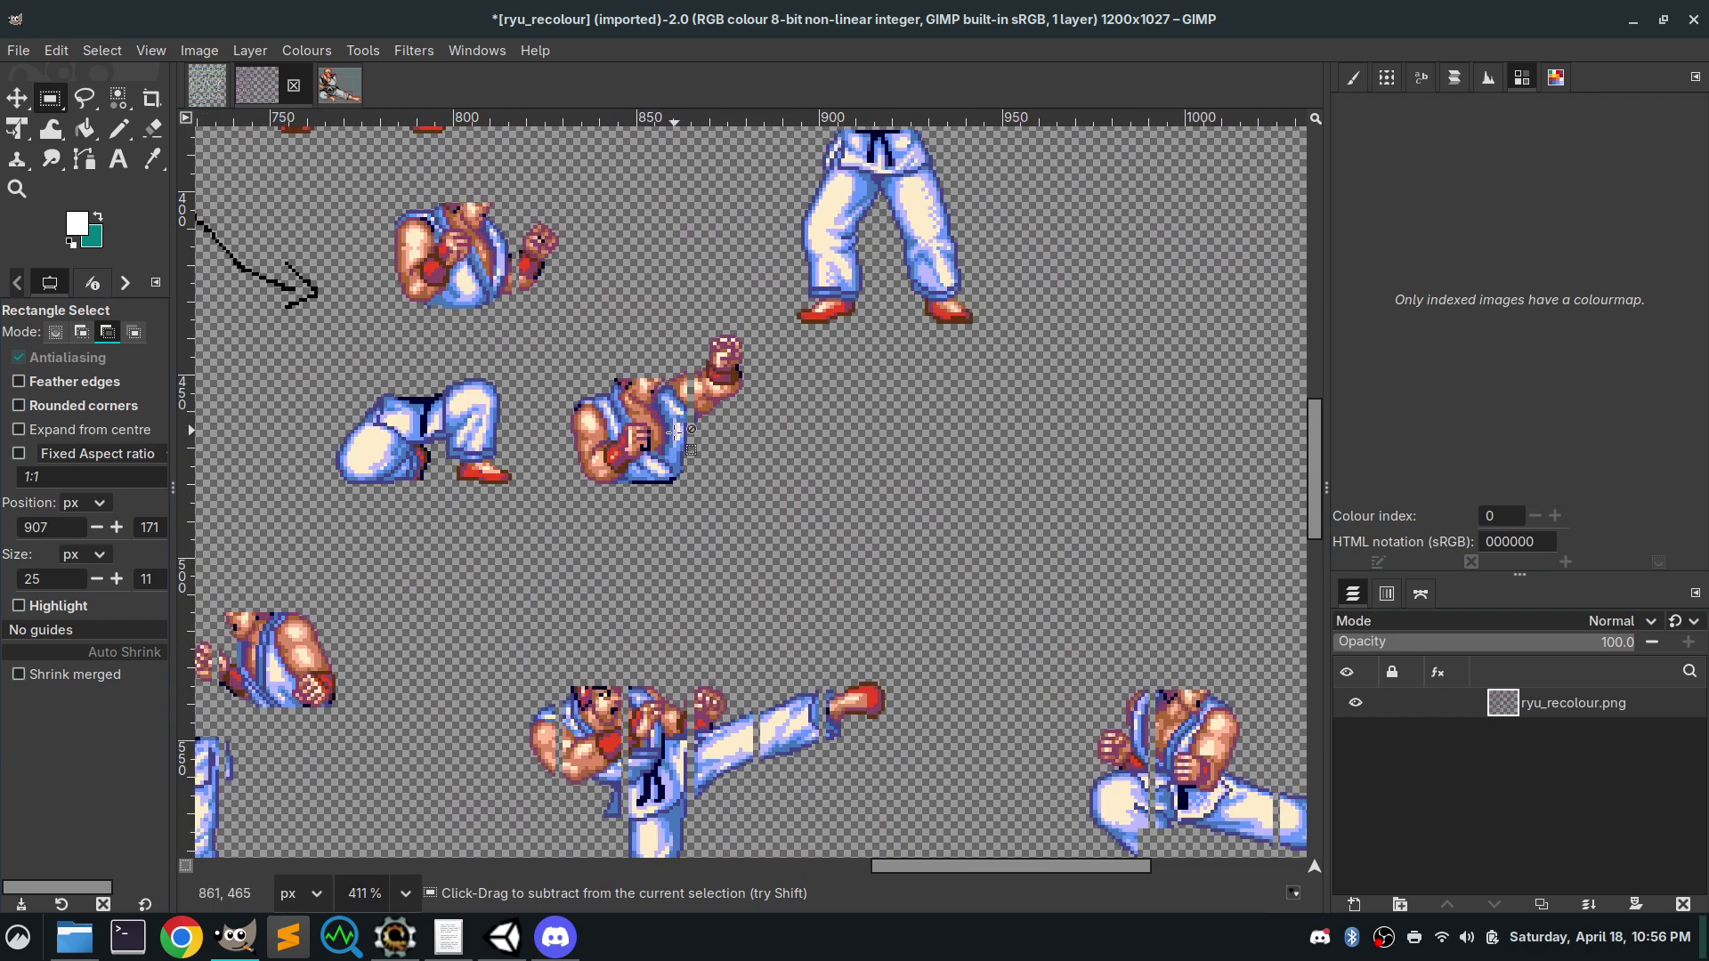
scroll(676, 432, "up", 2)
scroll(729, 454, "down", 8)
scroll(794, 472, "up", 2)
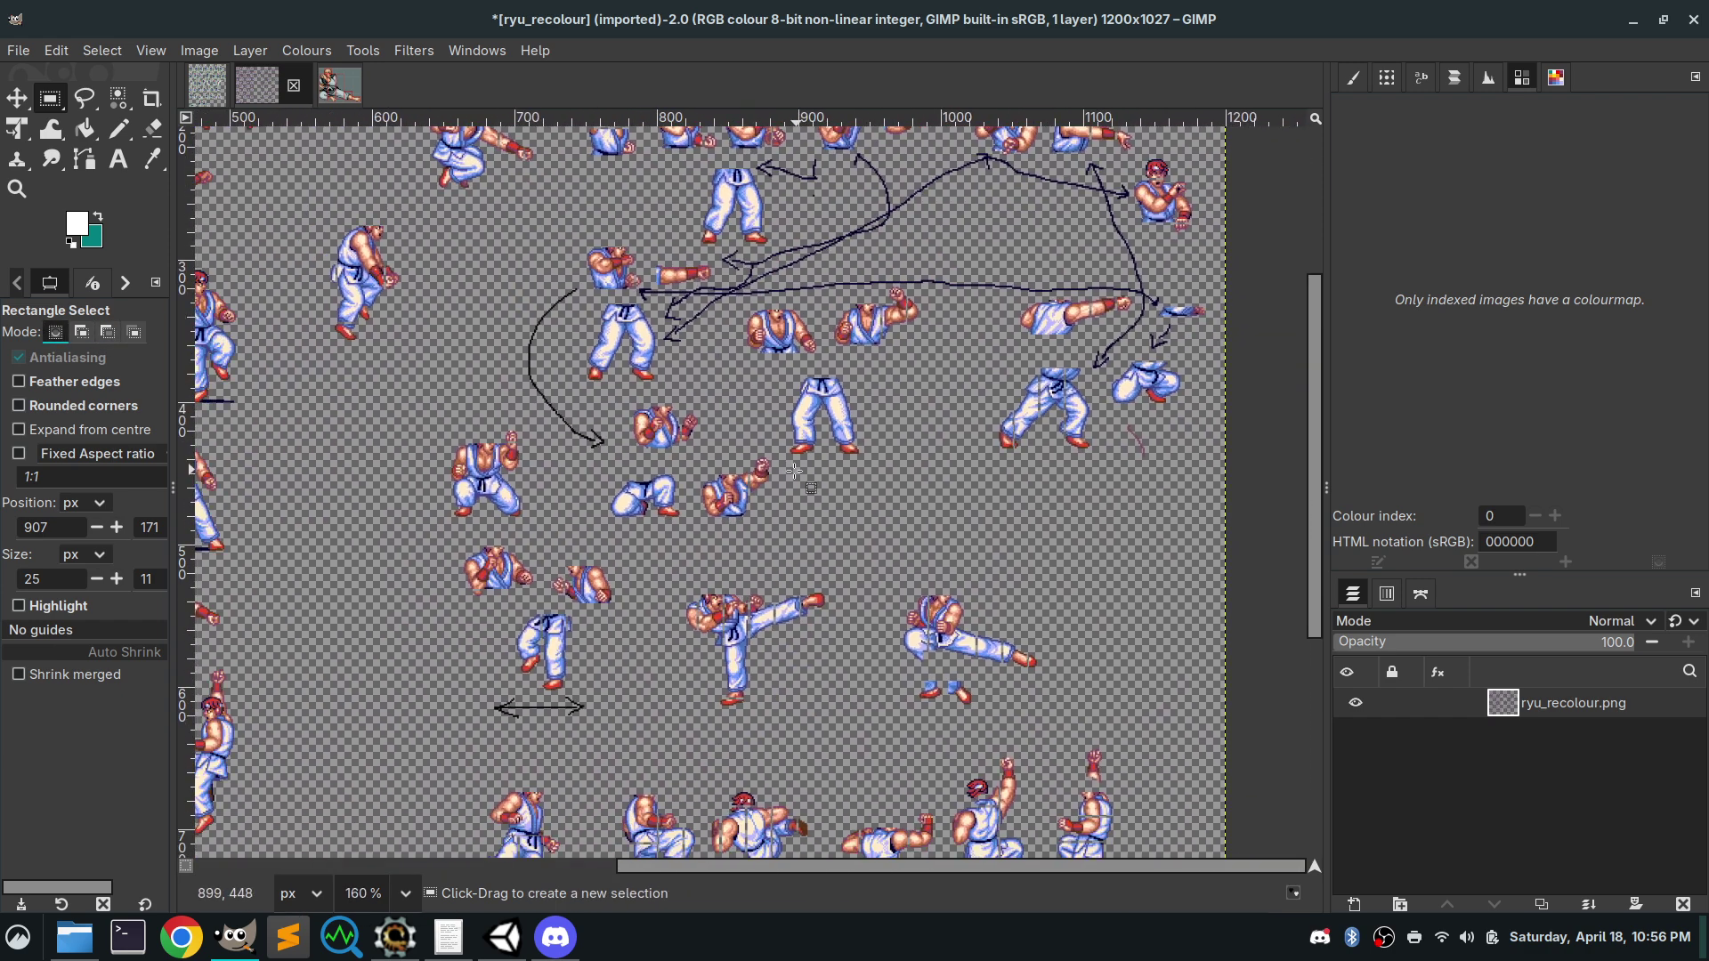
Open the full_sheet_16.xcf image and examine the bald fighter's poses, ending on the standing figures in the first row
left_click(203, 86)
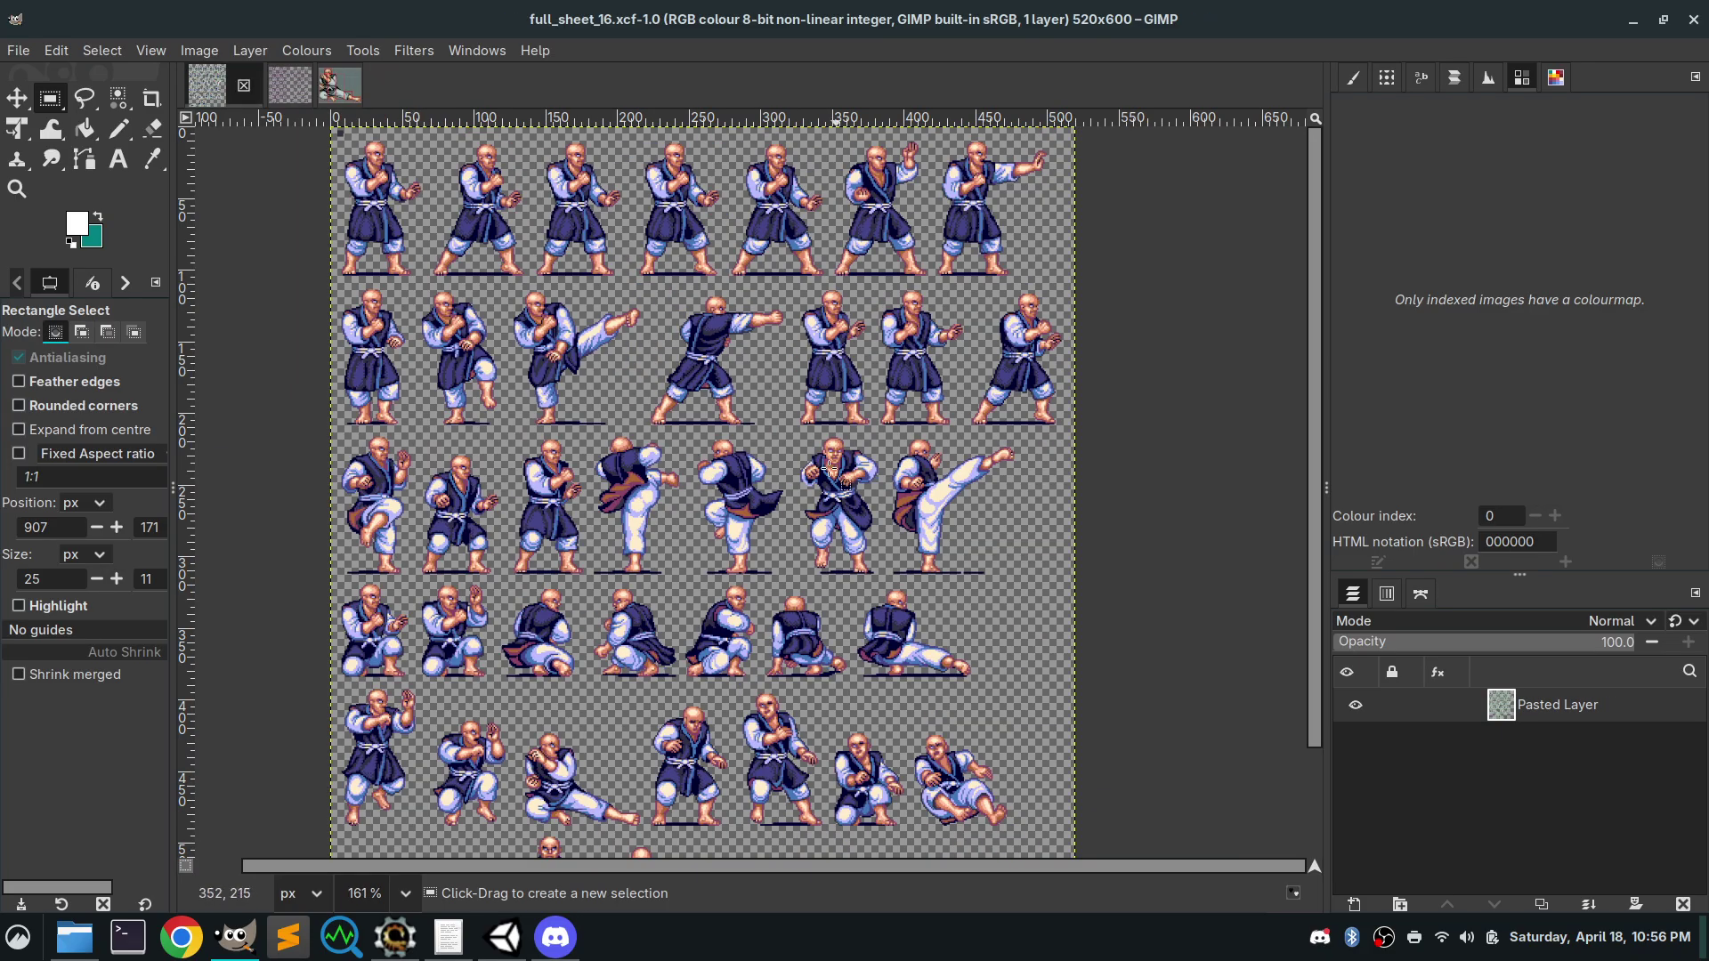
scroll(802, 517, "down", 5)
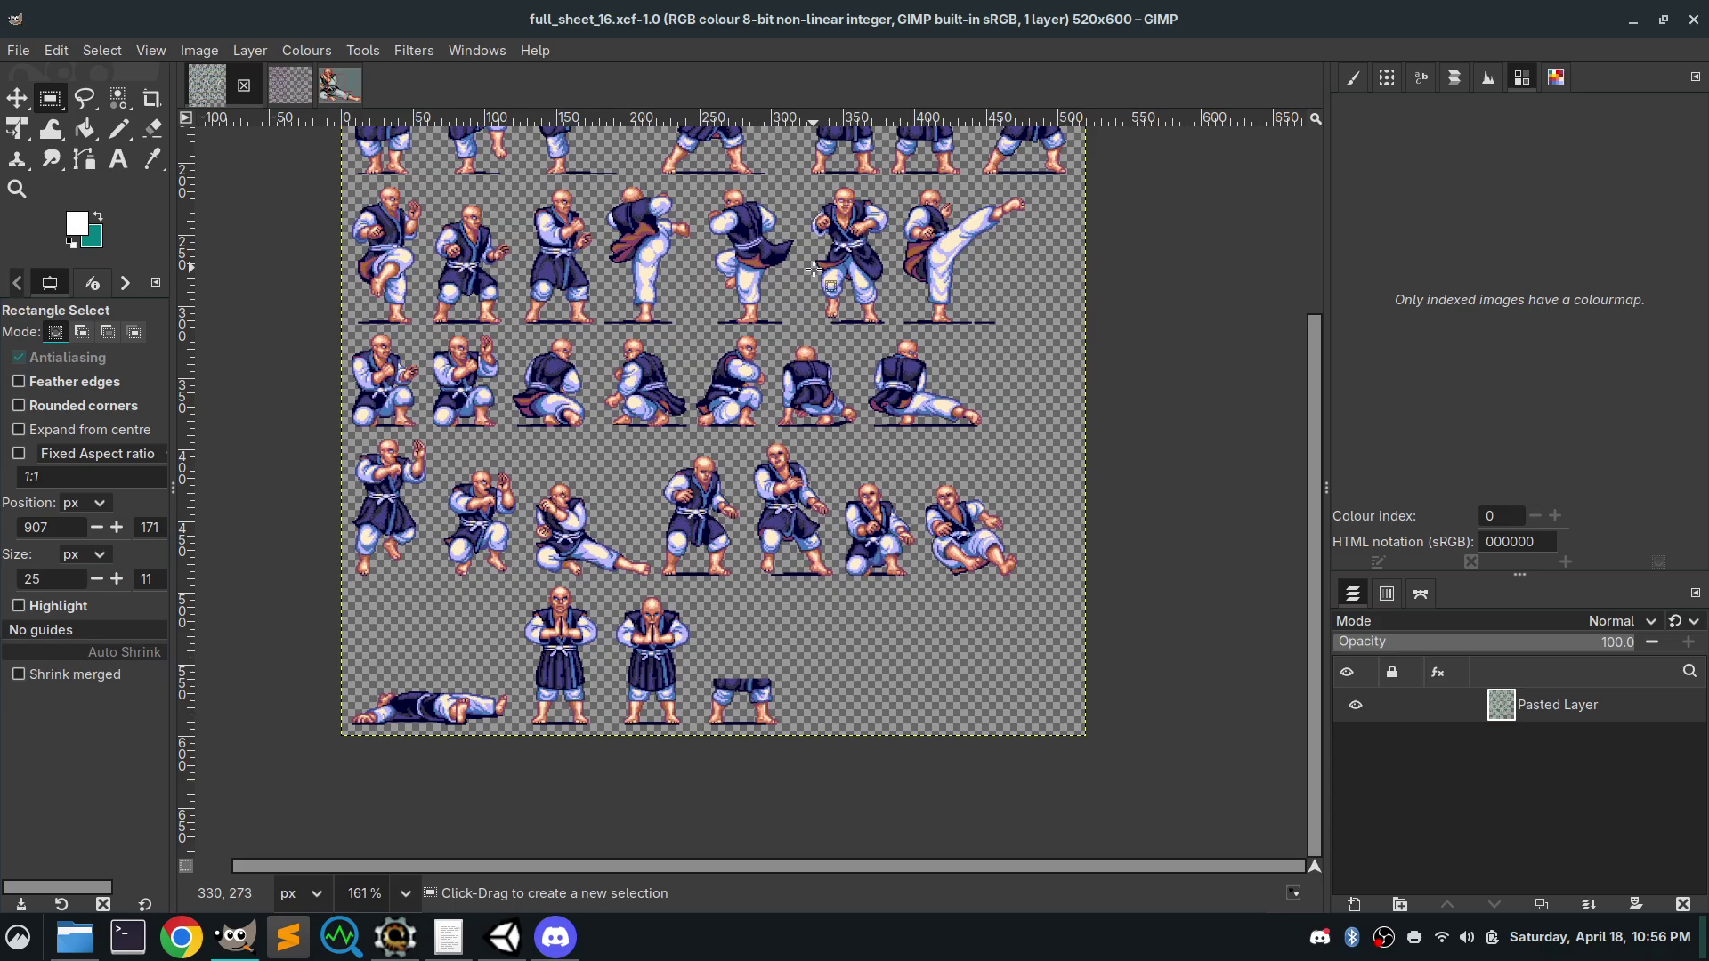
scroll(890, 521, "left", 4)
scroll(954, 522, "right", 4)
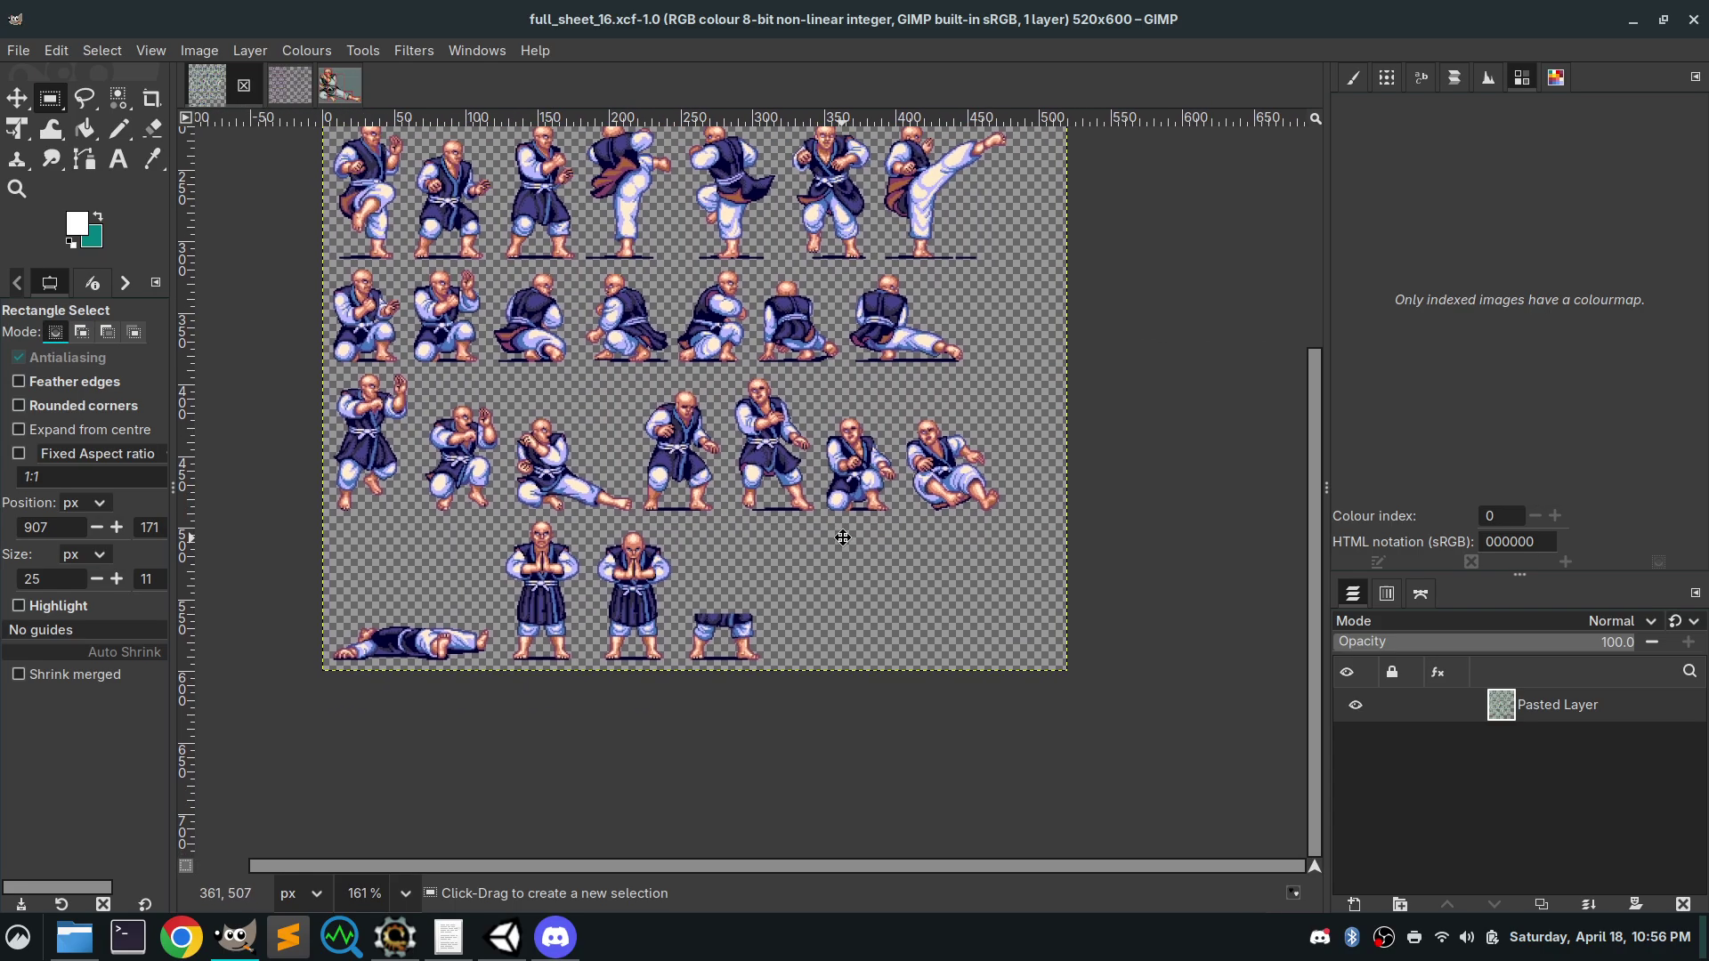
scroll(798, 516, "up", 2)
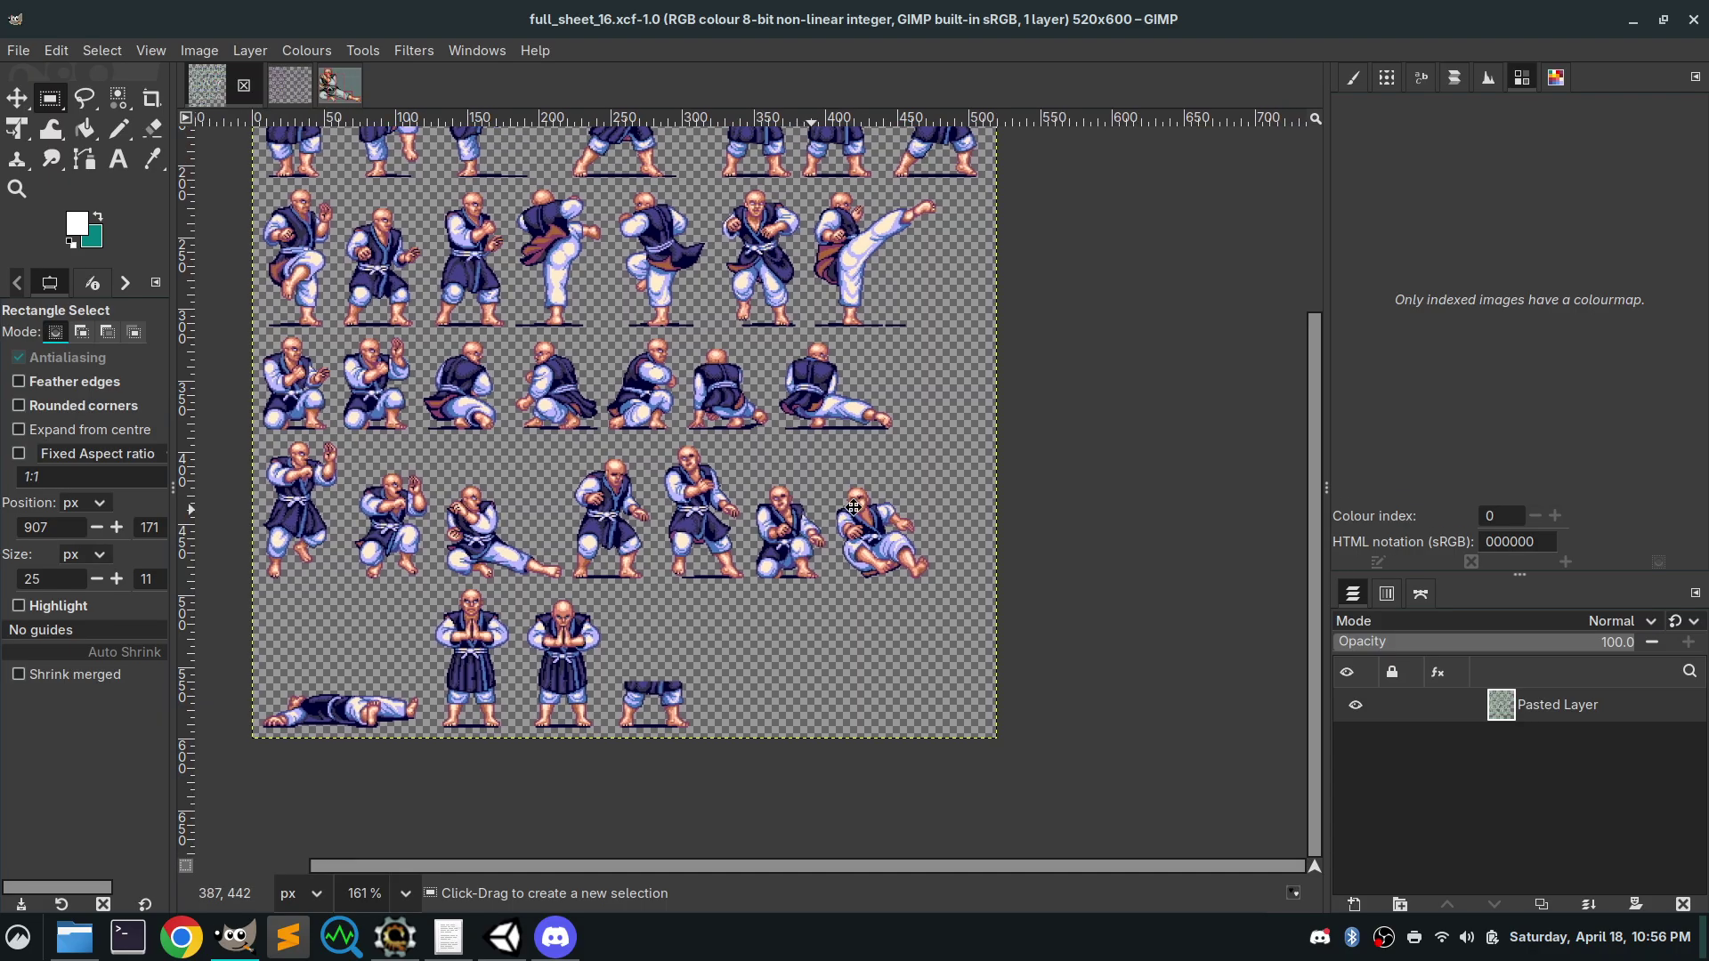
scroll(845, 511, "left", 2)
scroll(686, 473, "up", 3)
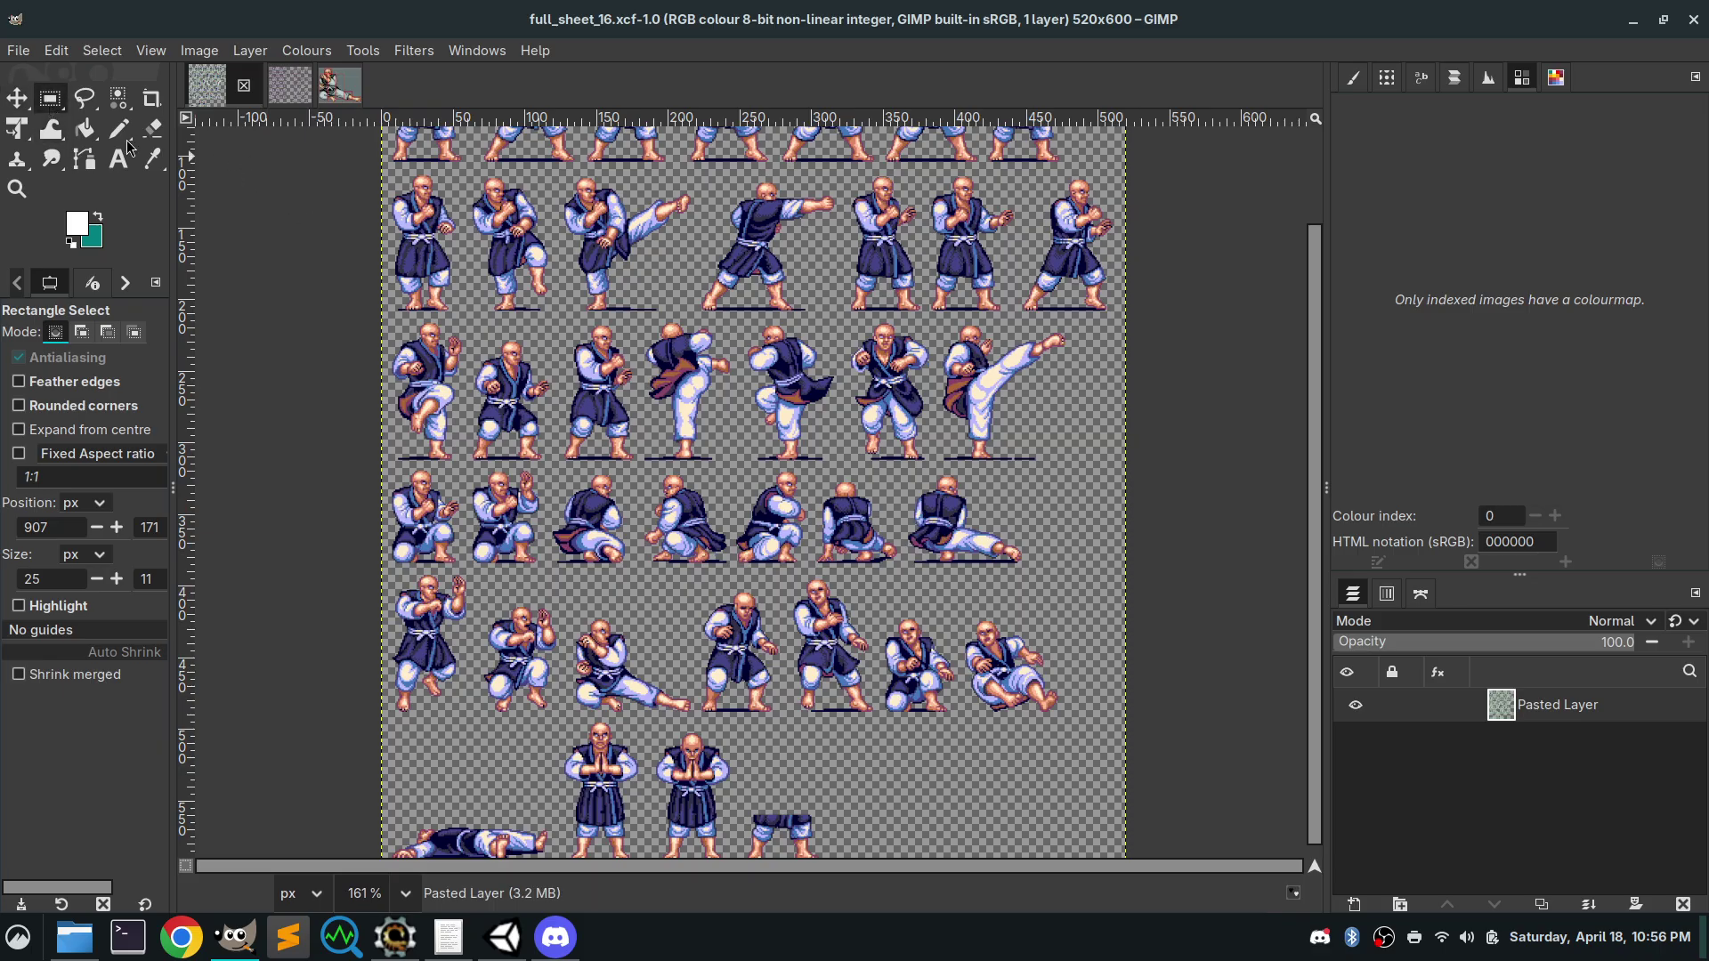
left_click_drag(791, 335, 828, 496)
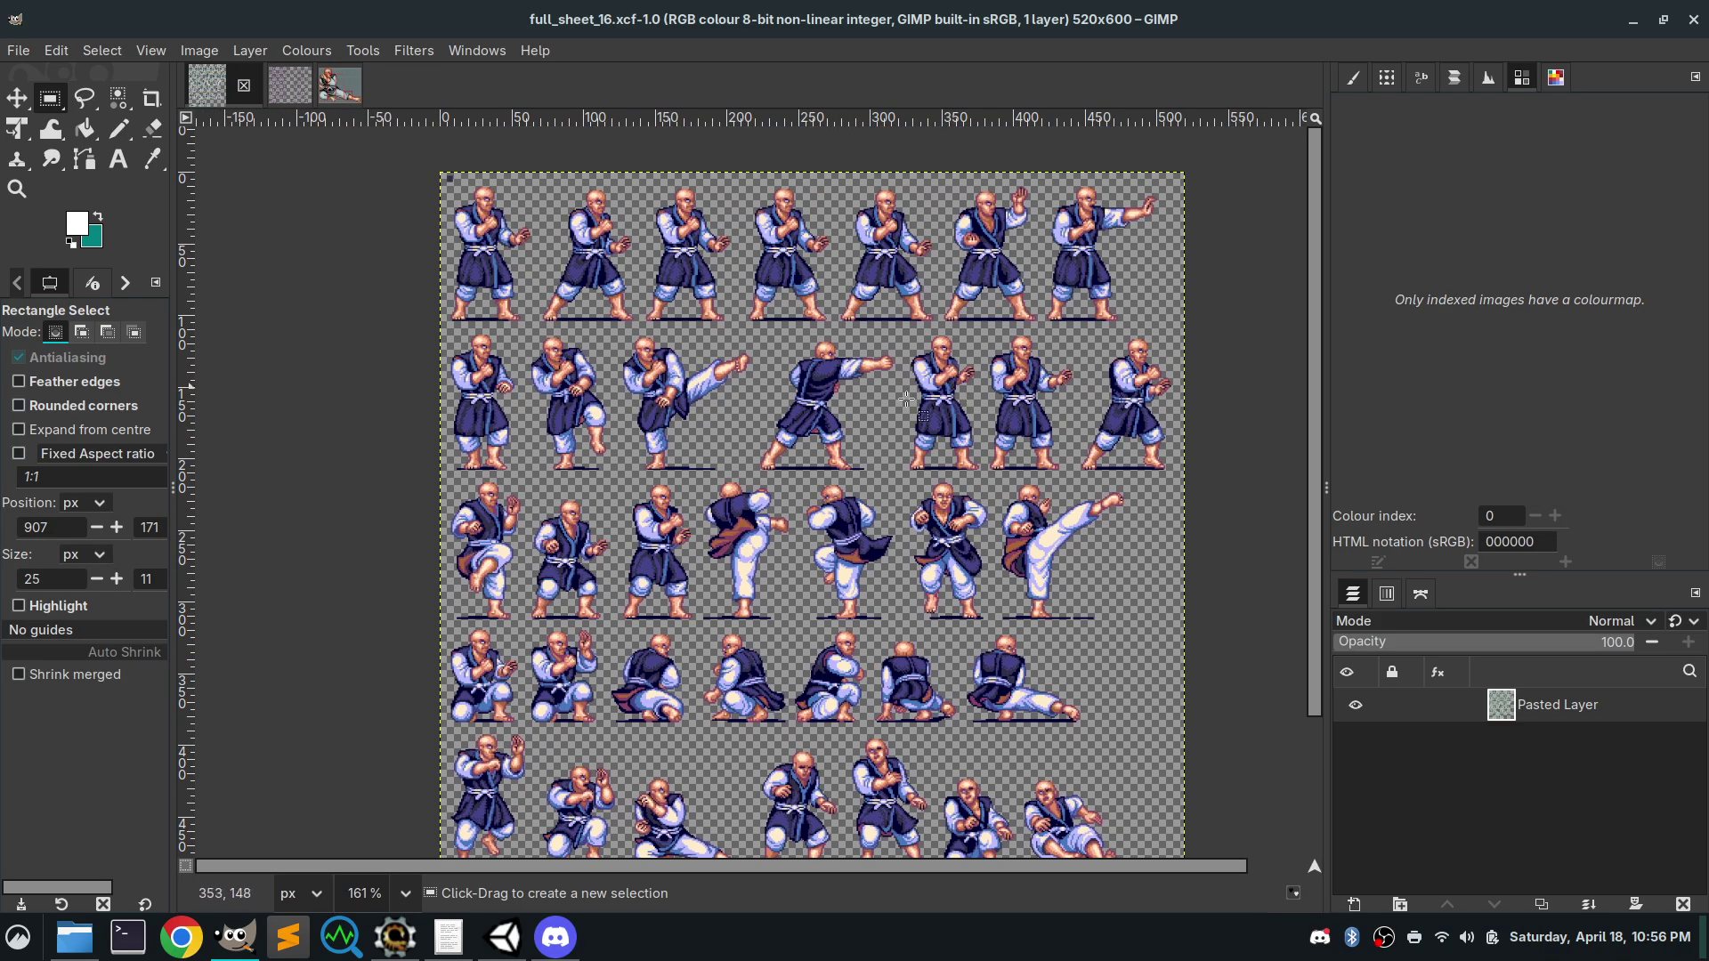
scroll(1006, 276, "up", 4)
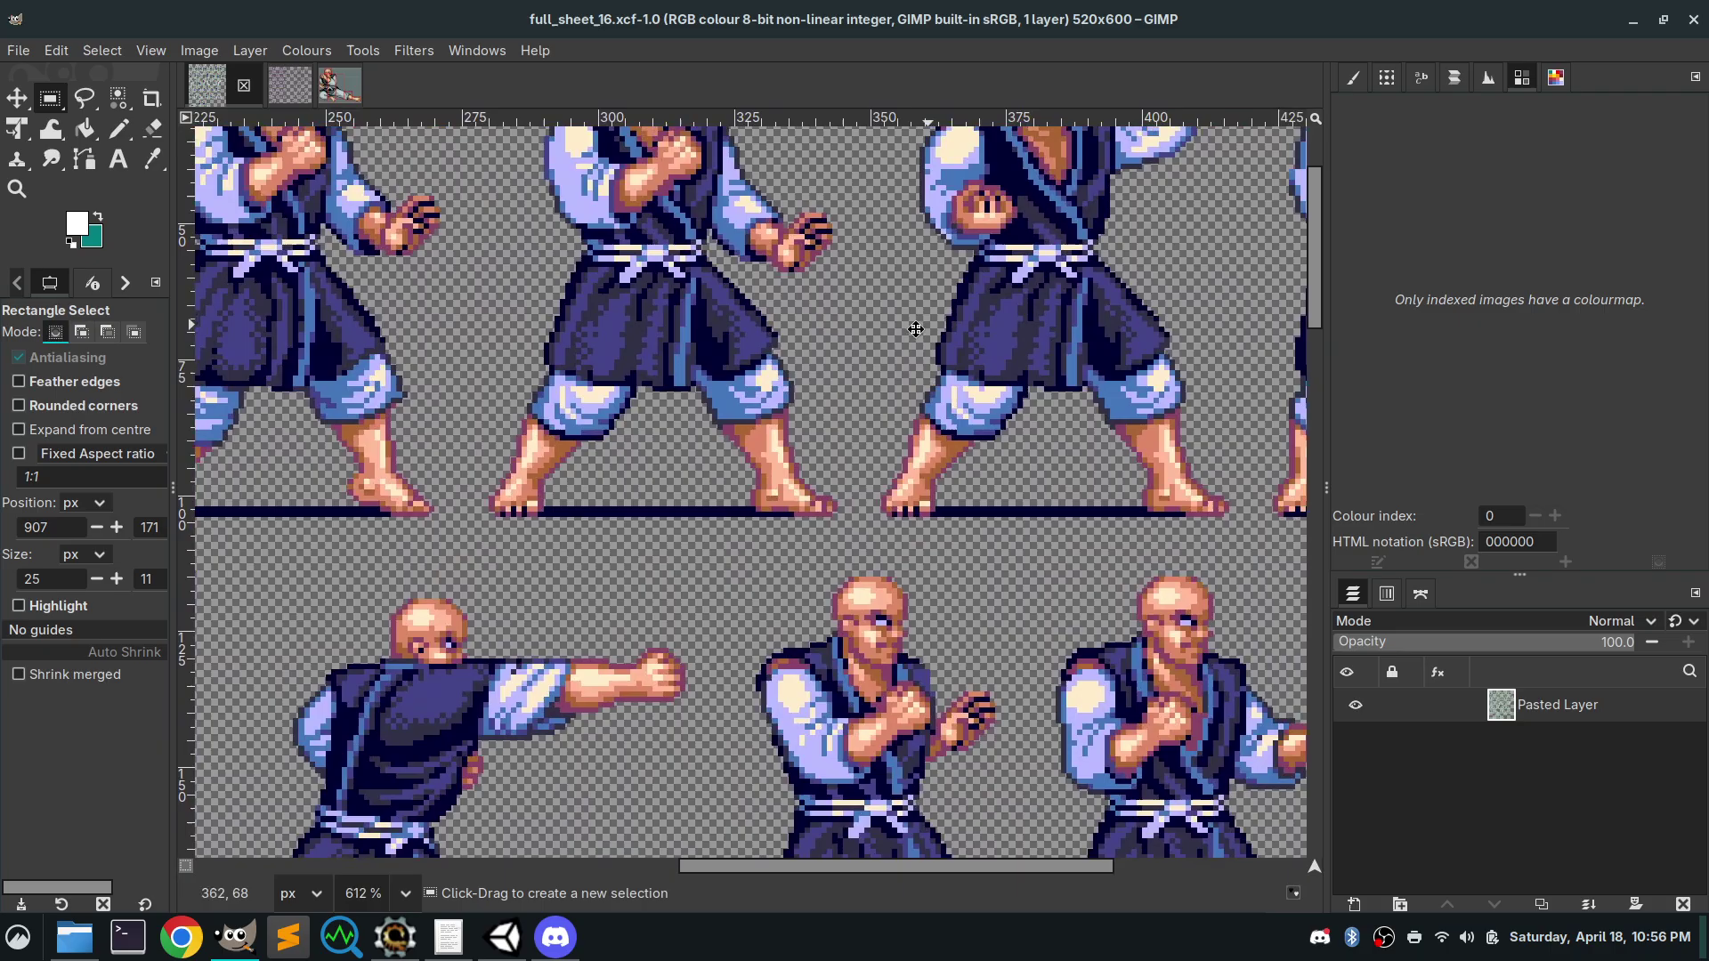
left_click_drag(915, 329, 722, 460)
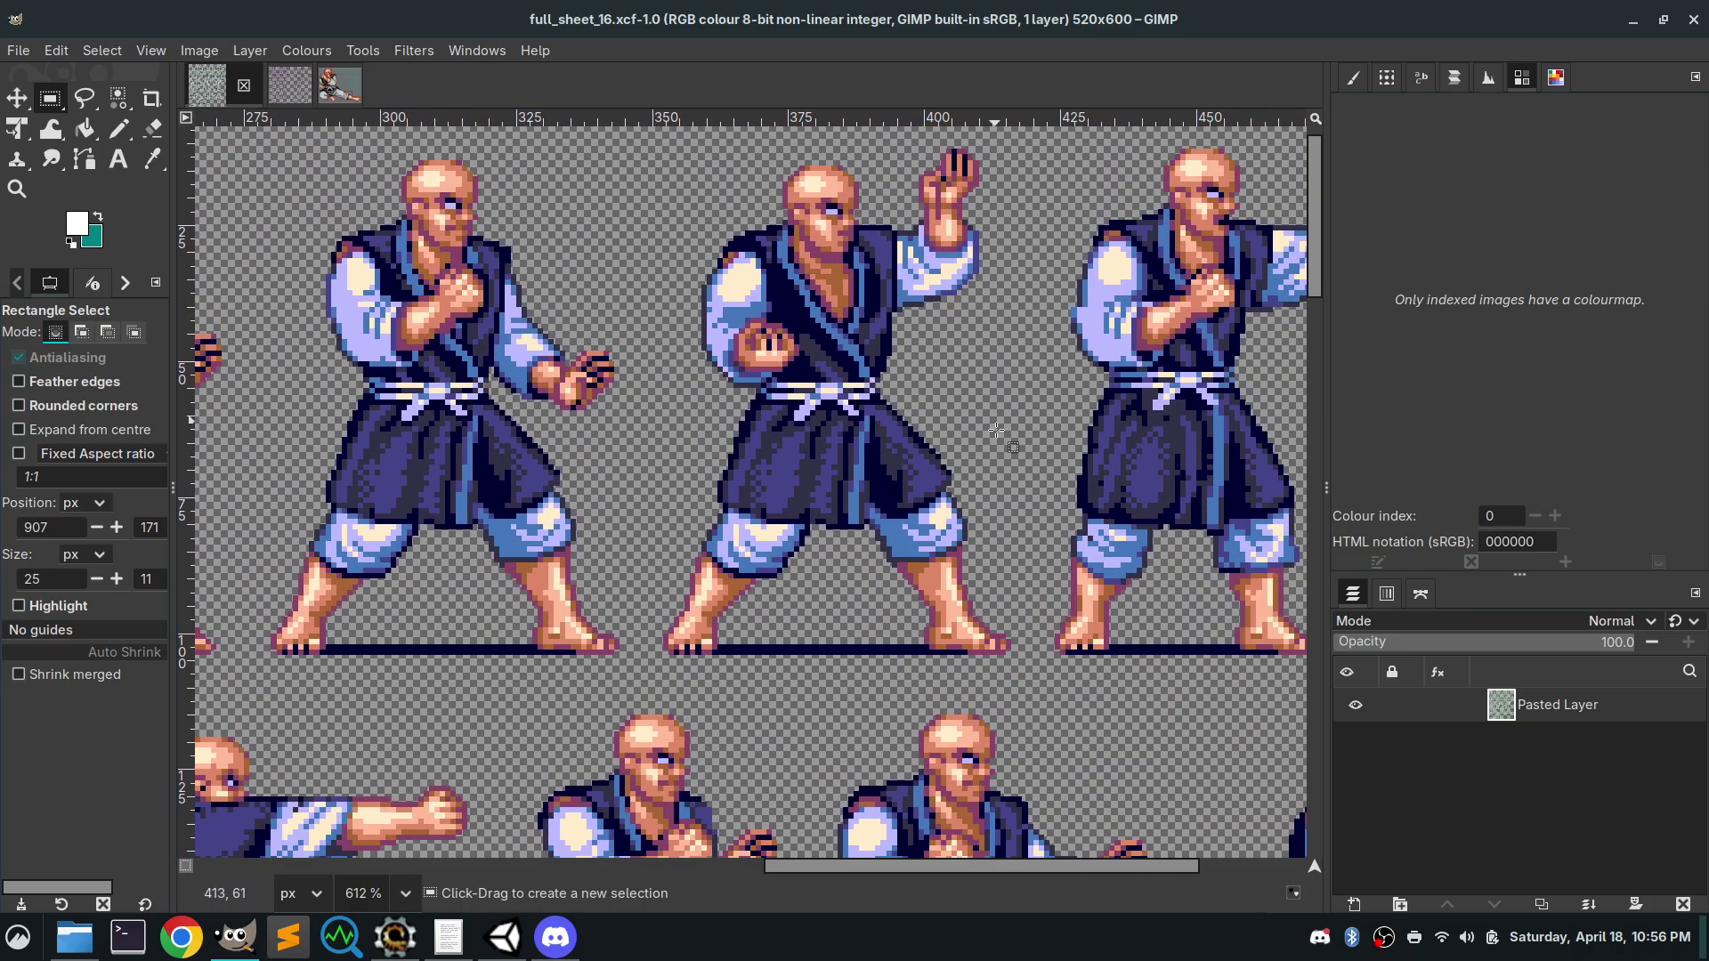
Select the lower body of the standing figure left of the raised-hand pose with a 65 × 47 px rectangle, and clear the selection
left_click_drag(1012, 658, 266, 646)
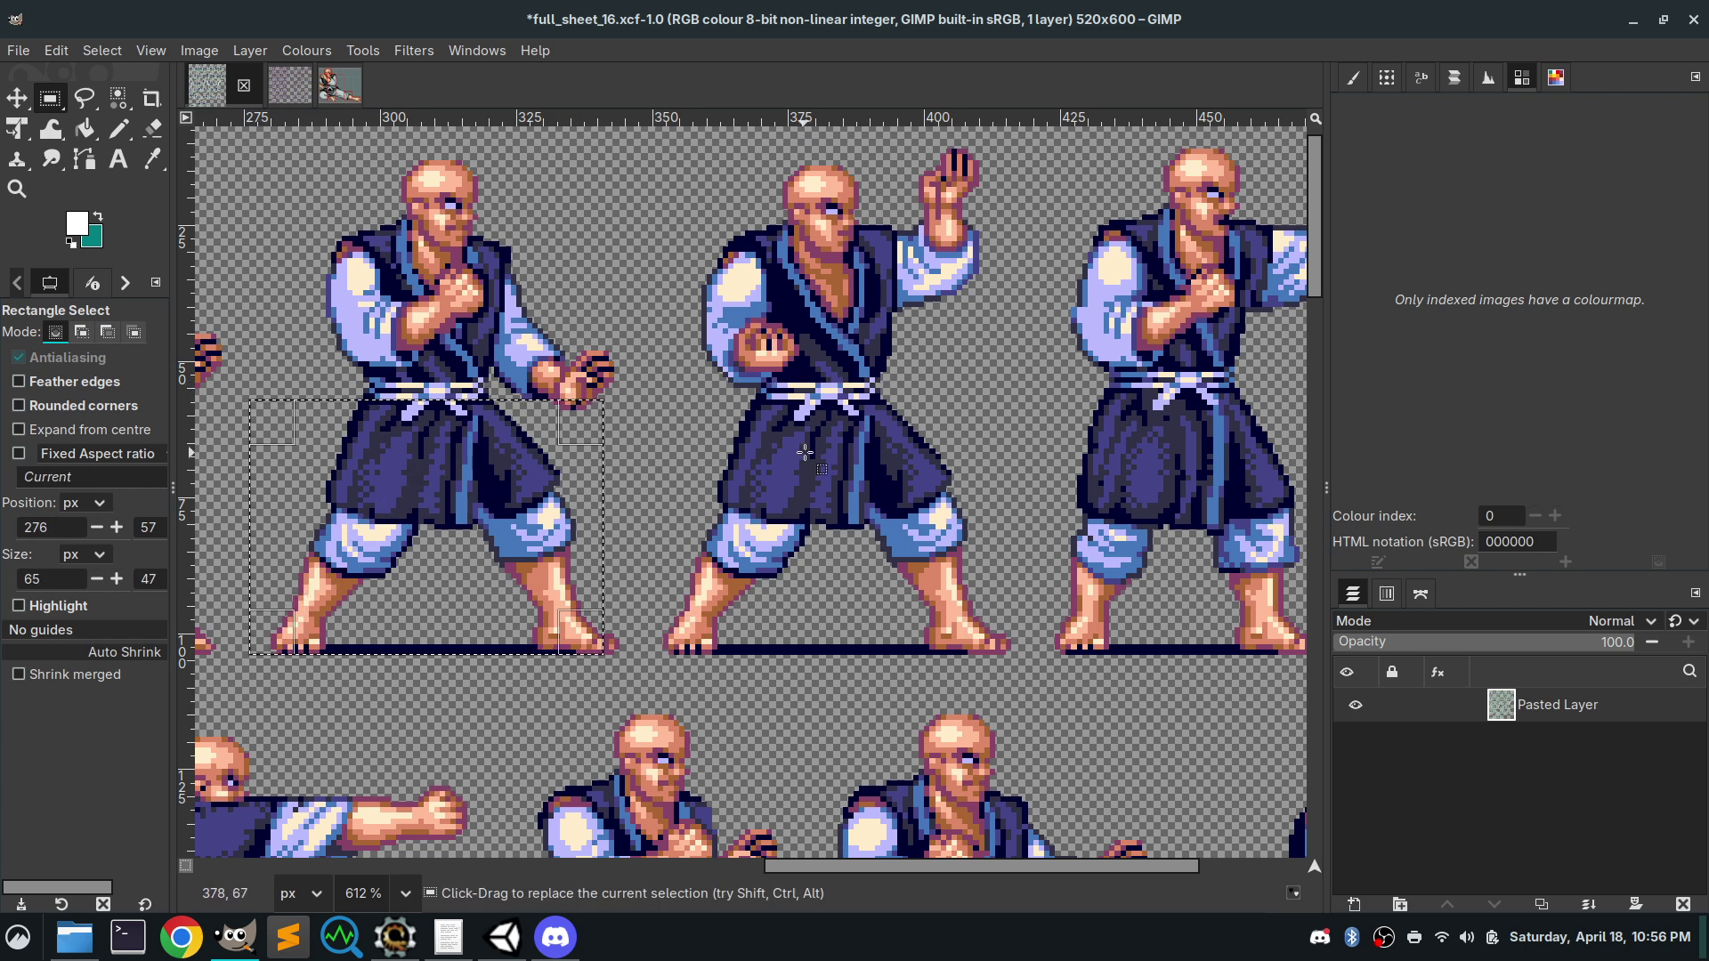
left_click_drag(777, 394, 940, 595)
left_click(1125, 444)
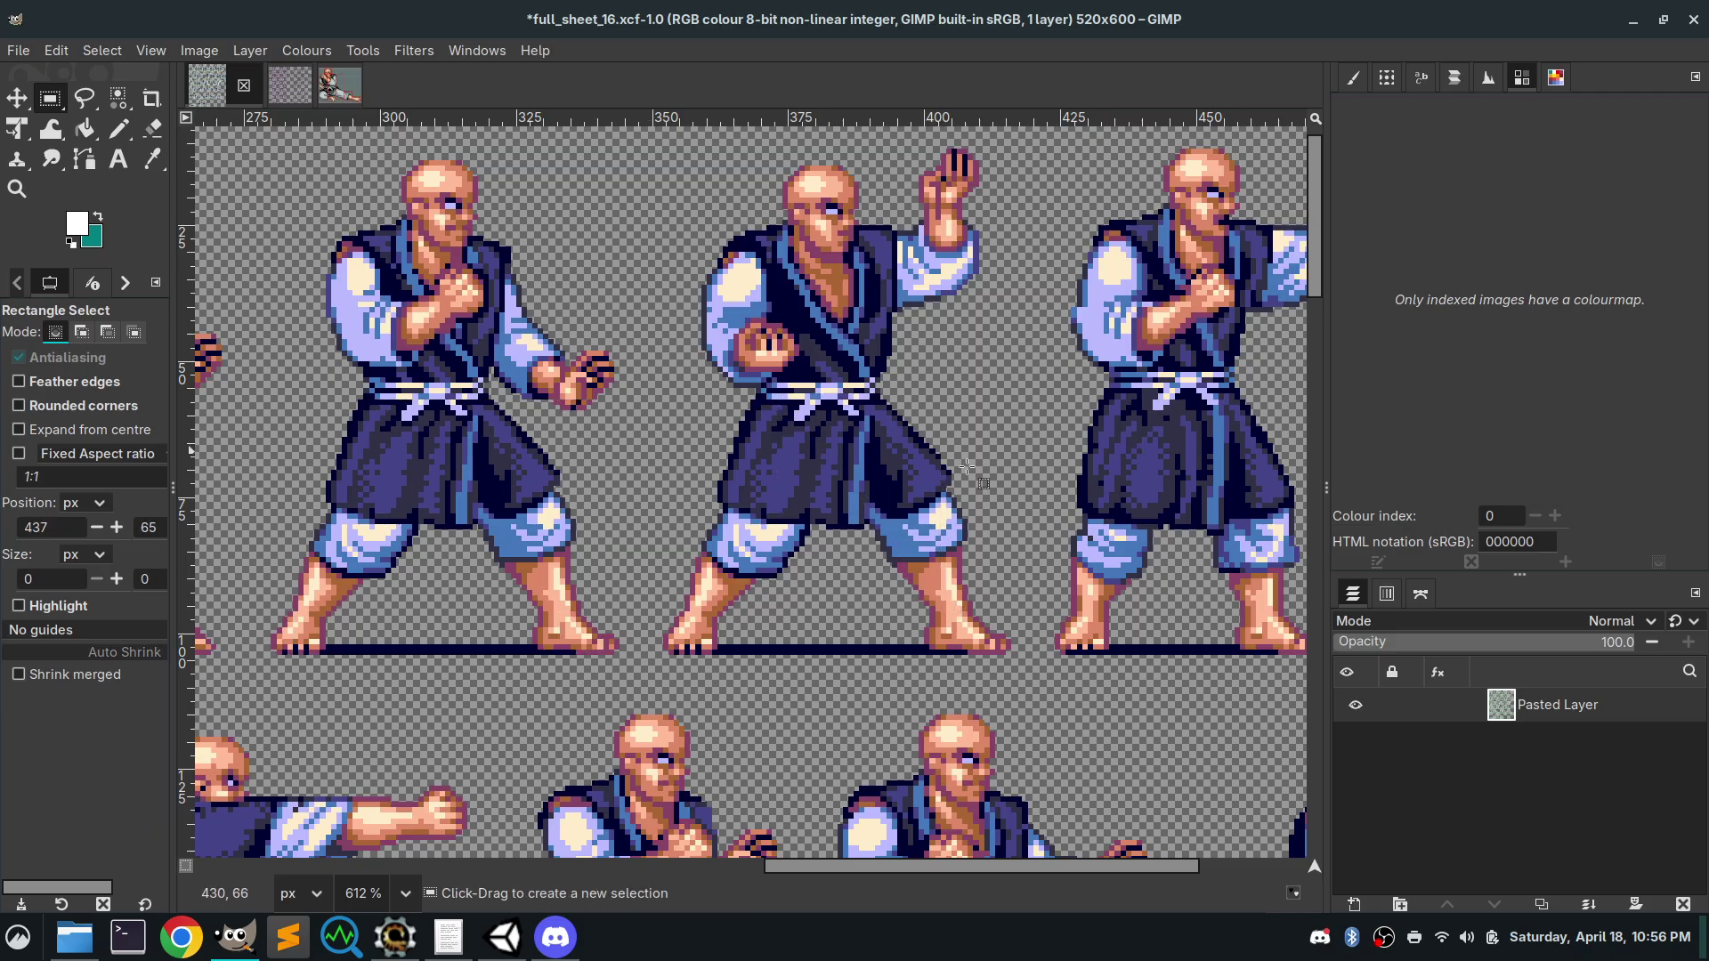
Select the raised-hand figure's lower body from belt to feet with a 60 × 49 px rectangle
scroll(816, 519, "down", 2, "ctrl")
scroll(816, 519, "up", 2, "ctrl")
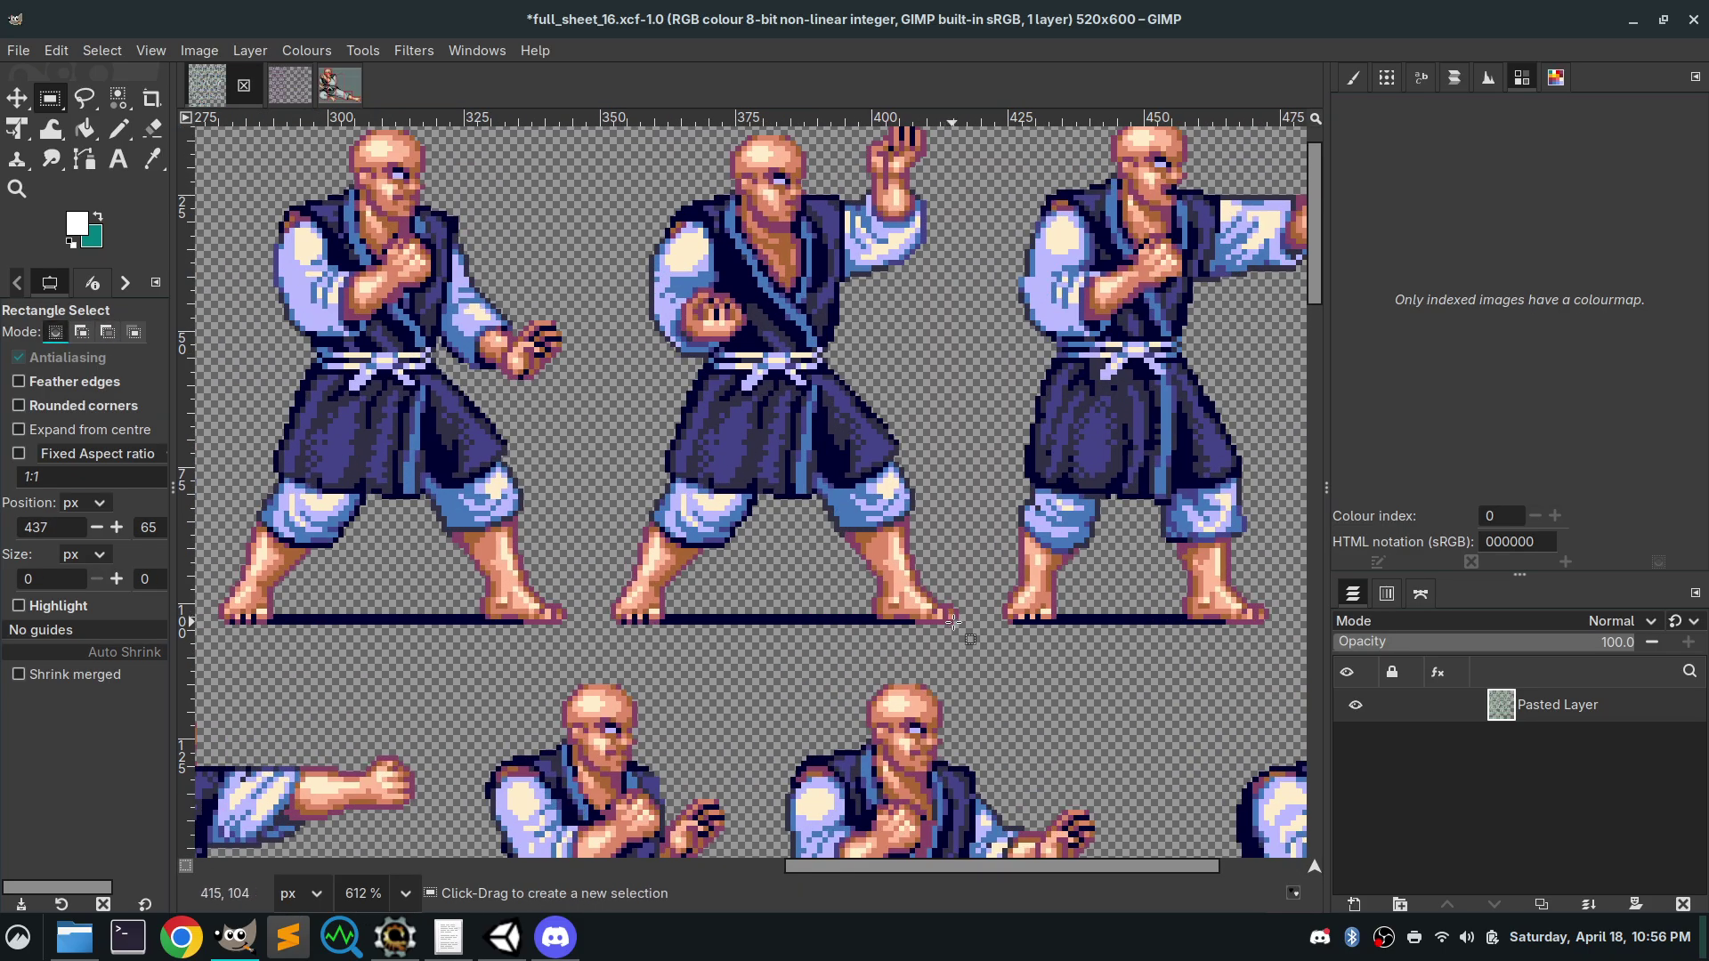
left_click_drag(953, 623, 630, 361)
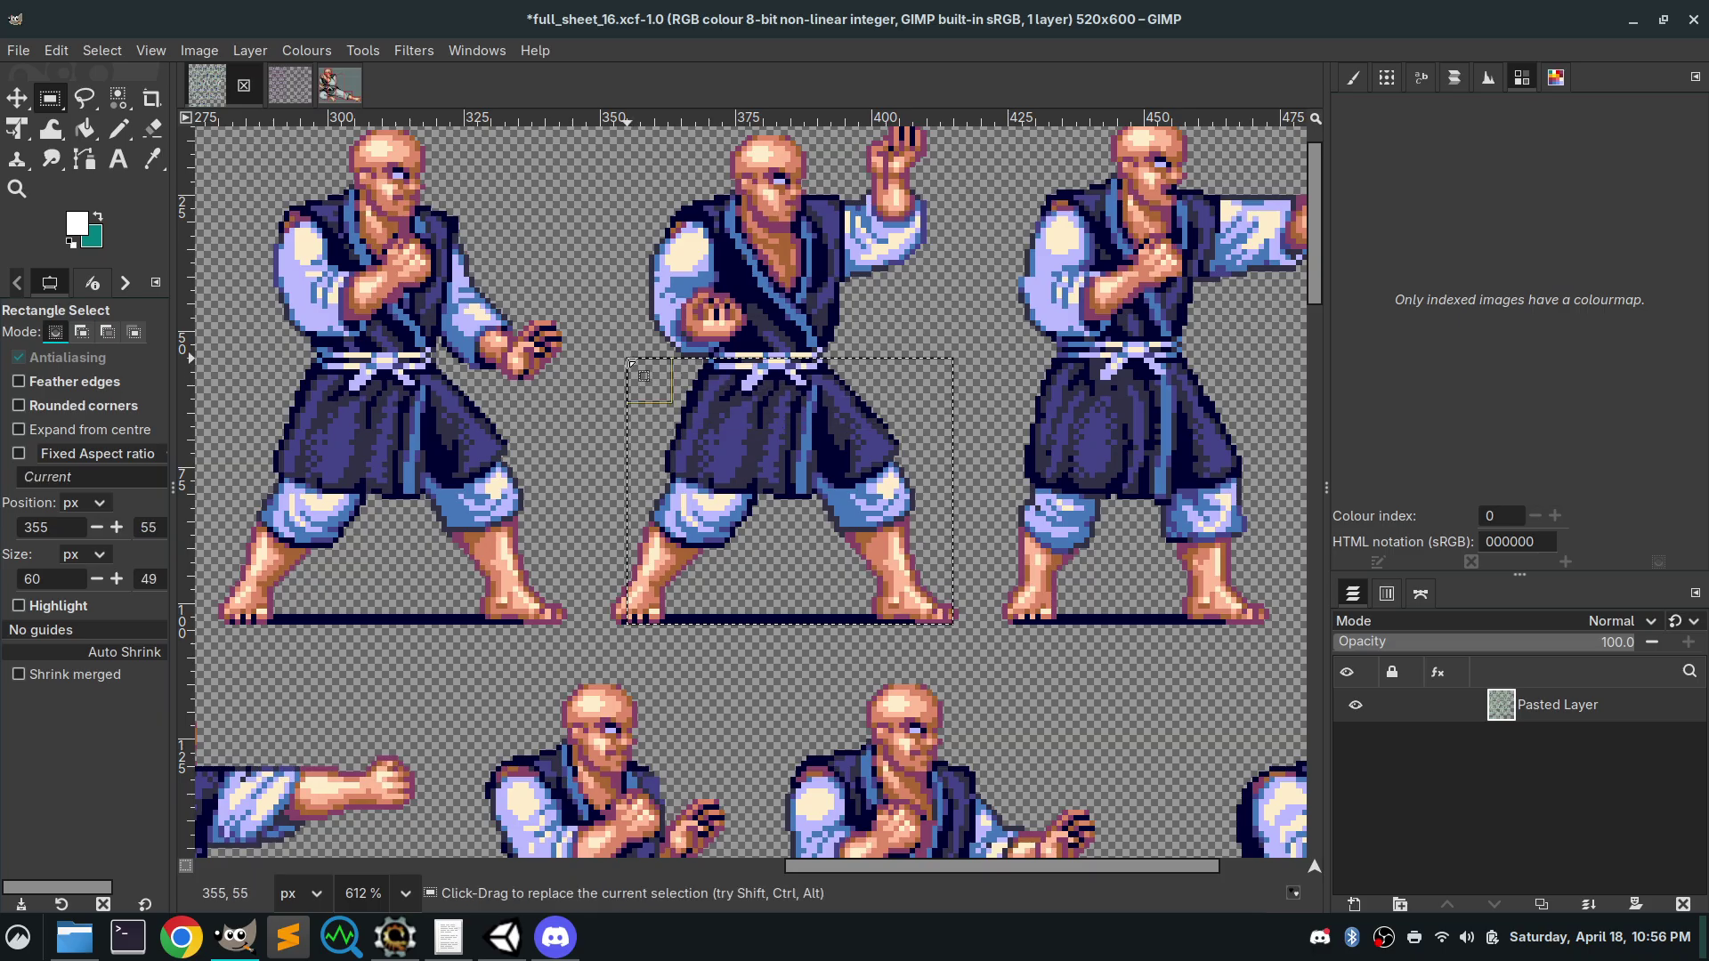
Show the image grid over the sheet, check its spacing in the grid configuration, and close the configuration without changes
left_click(152, 50)
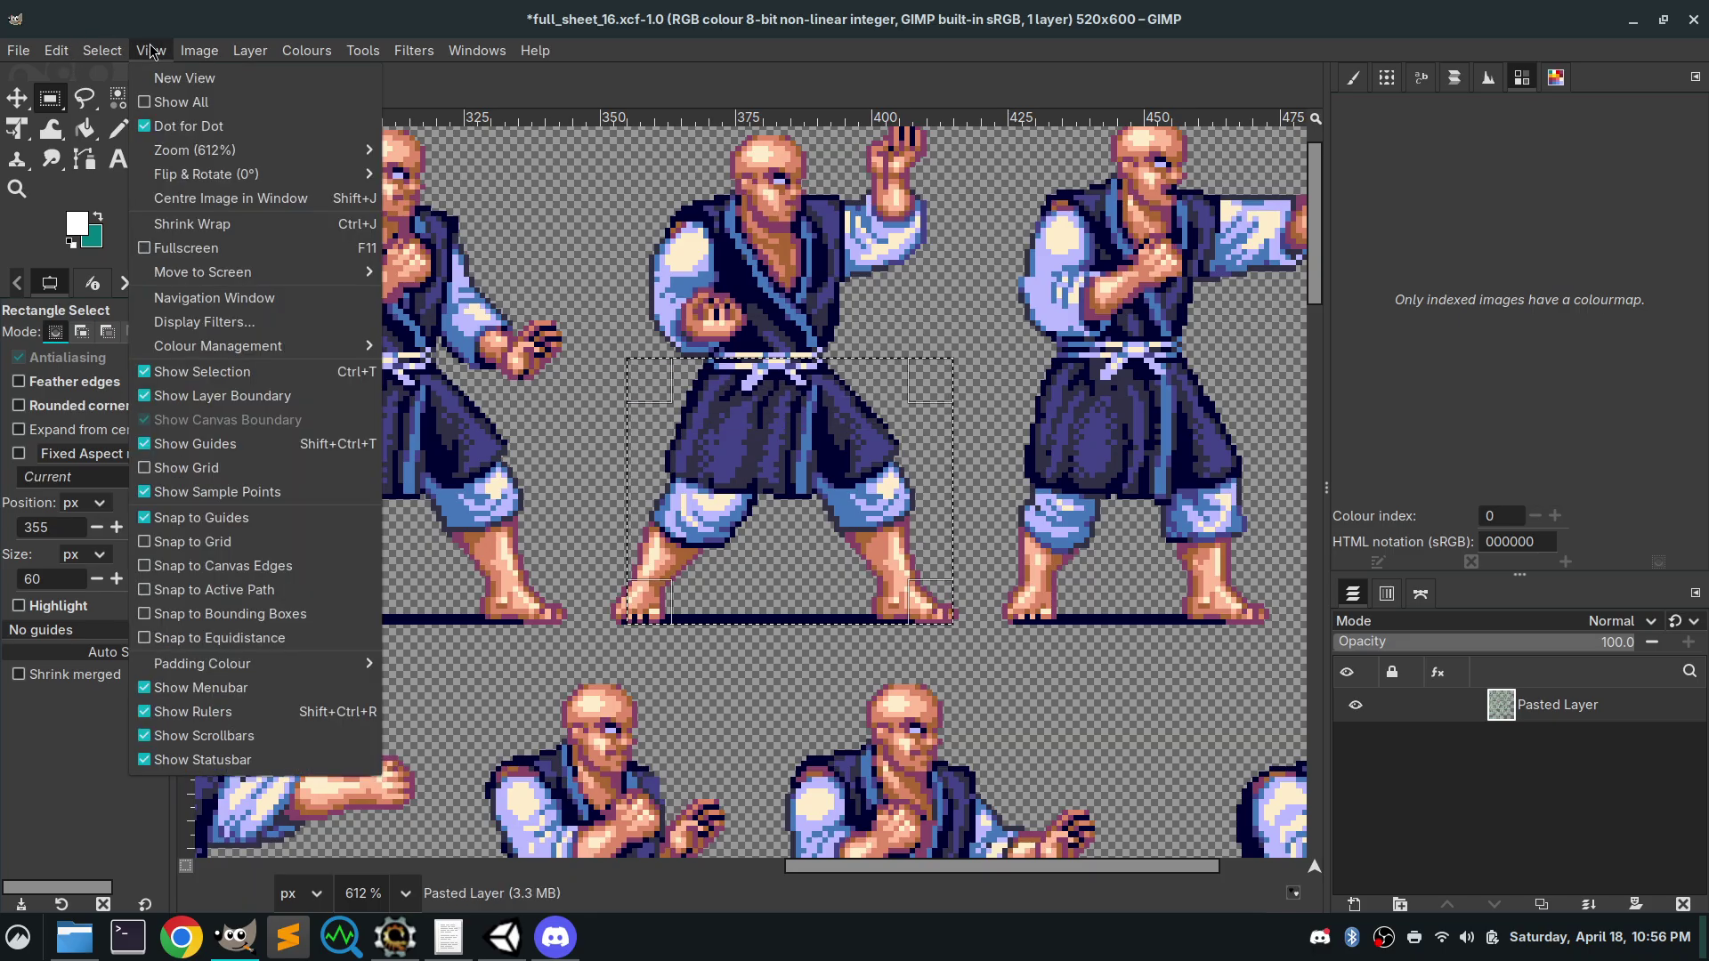
left_click(210, 469)
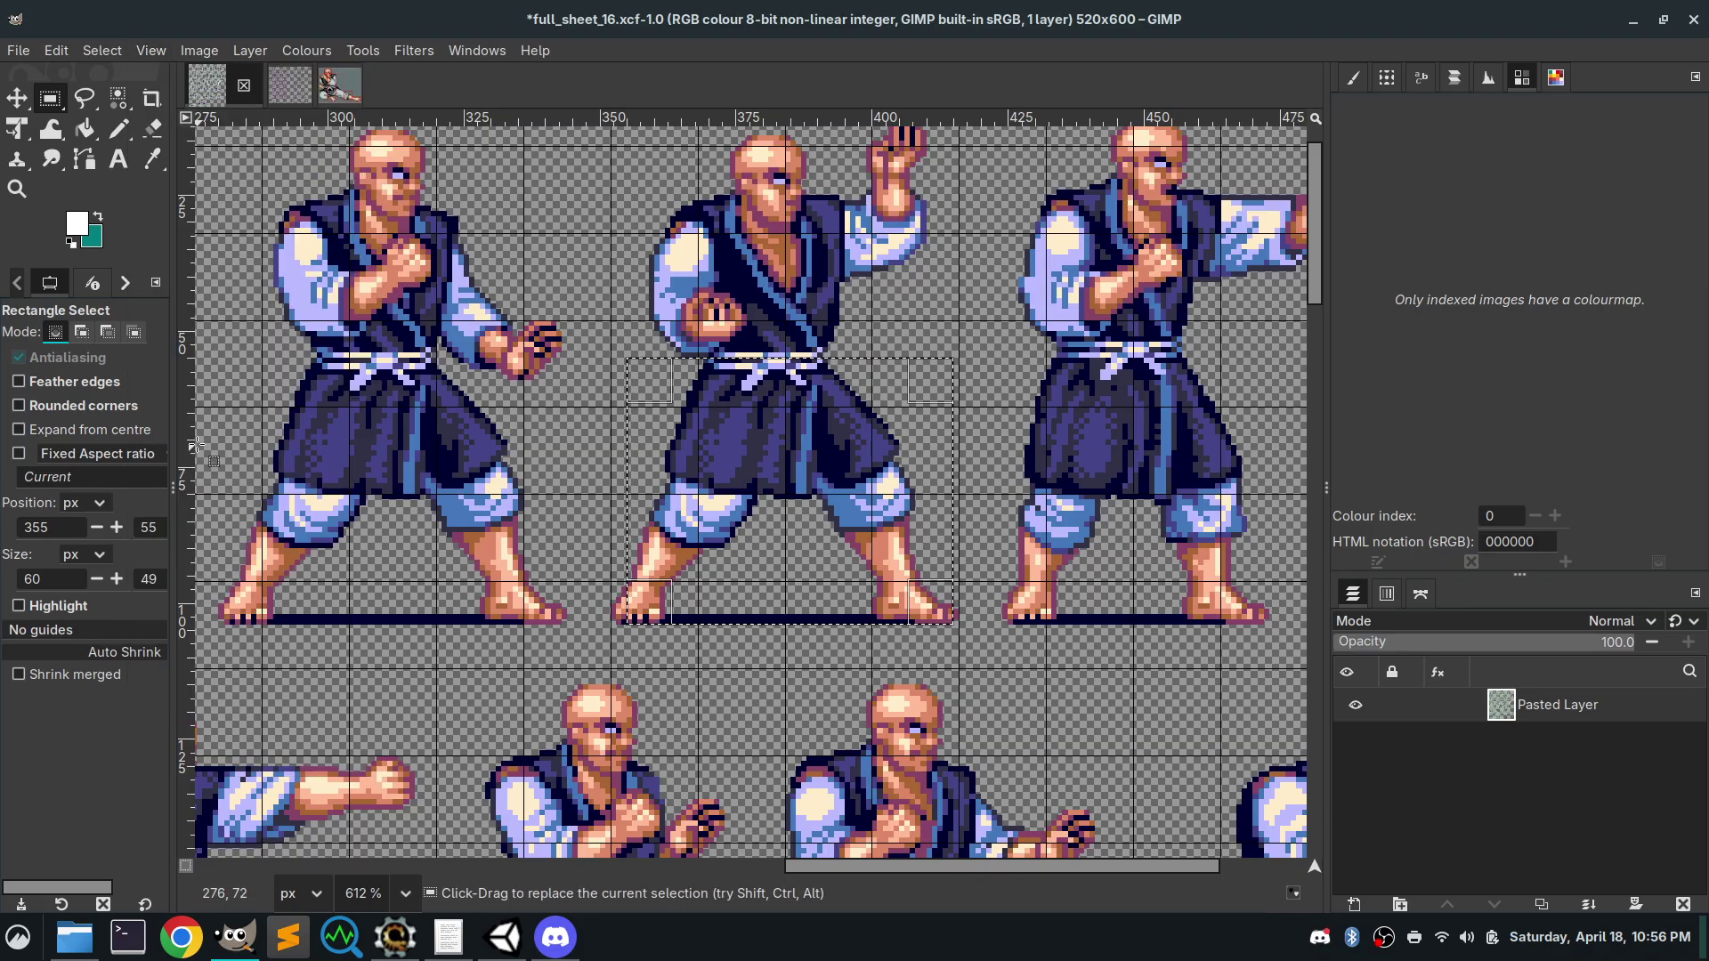
left_click(199, 51)
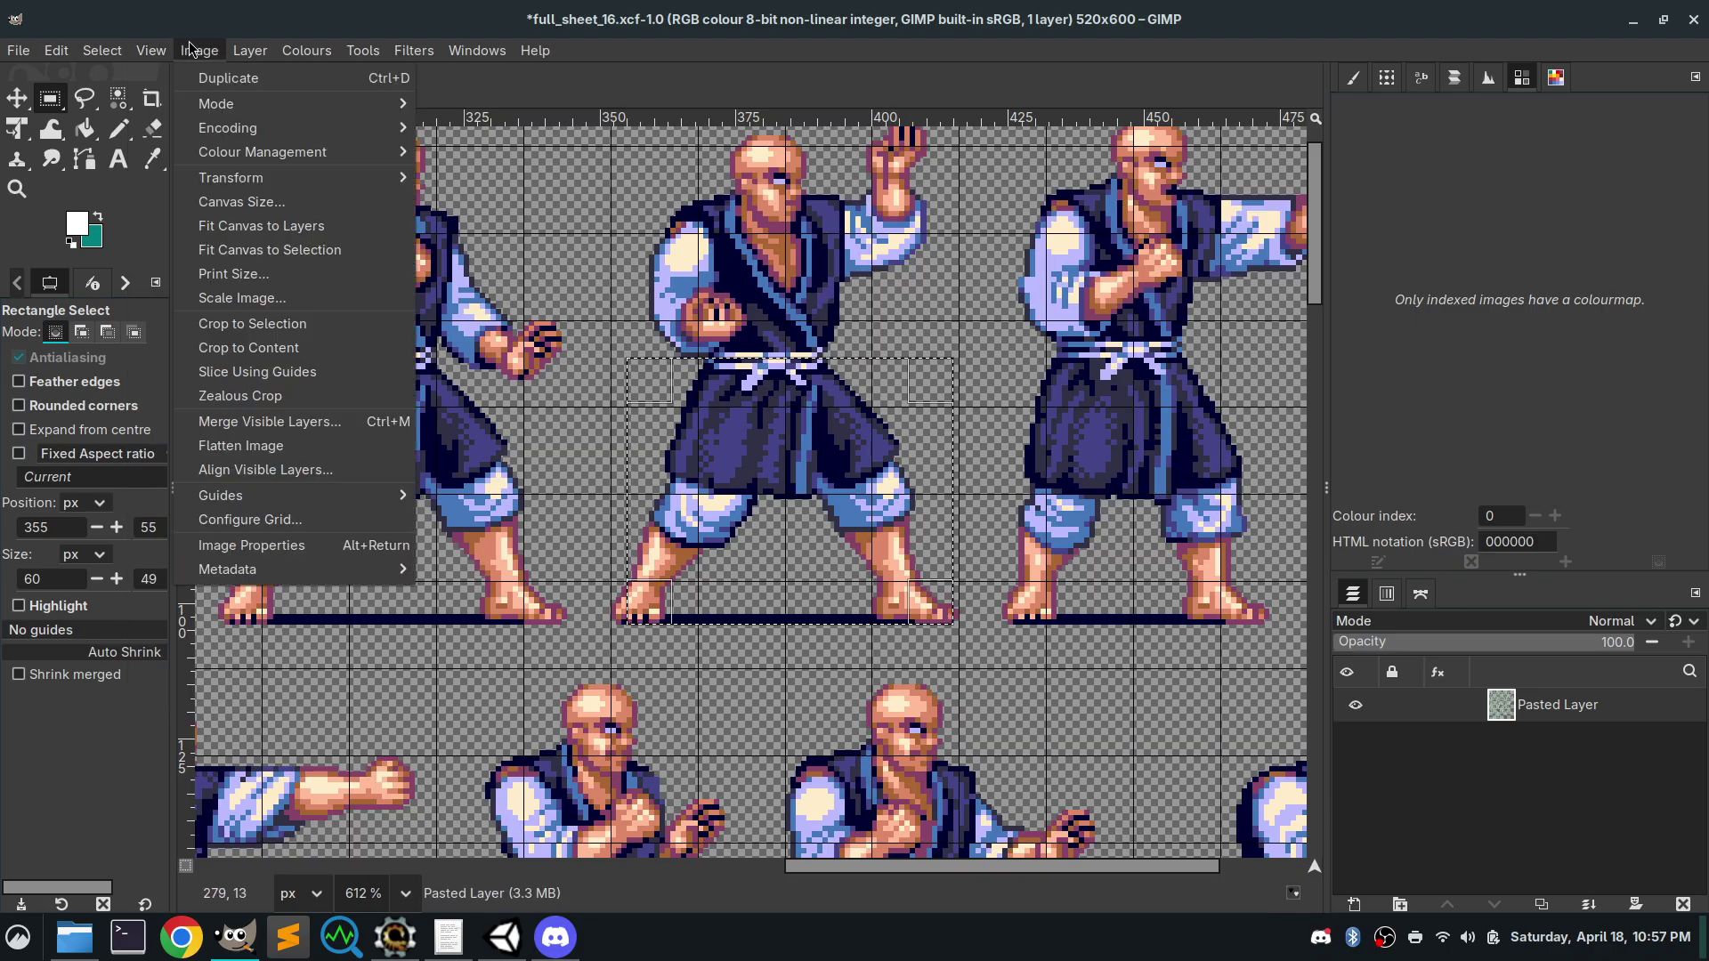
left_click(295, 520)
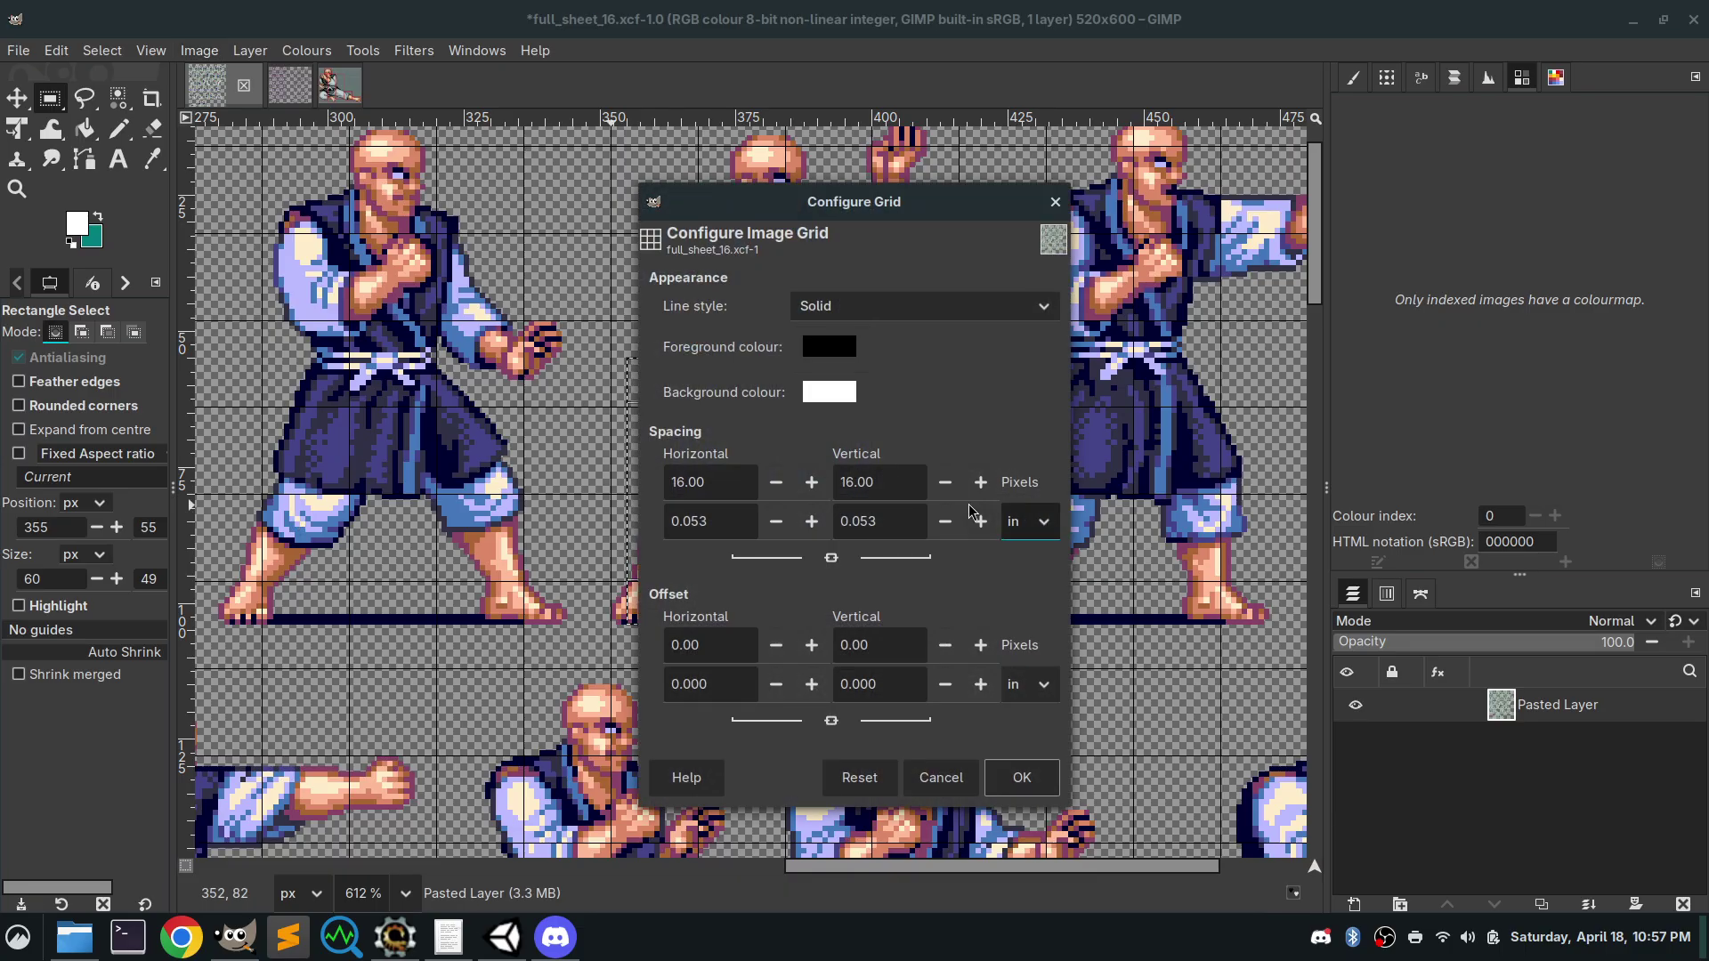
left_click(1054, 203)
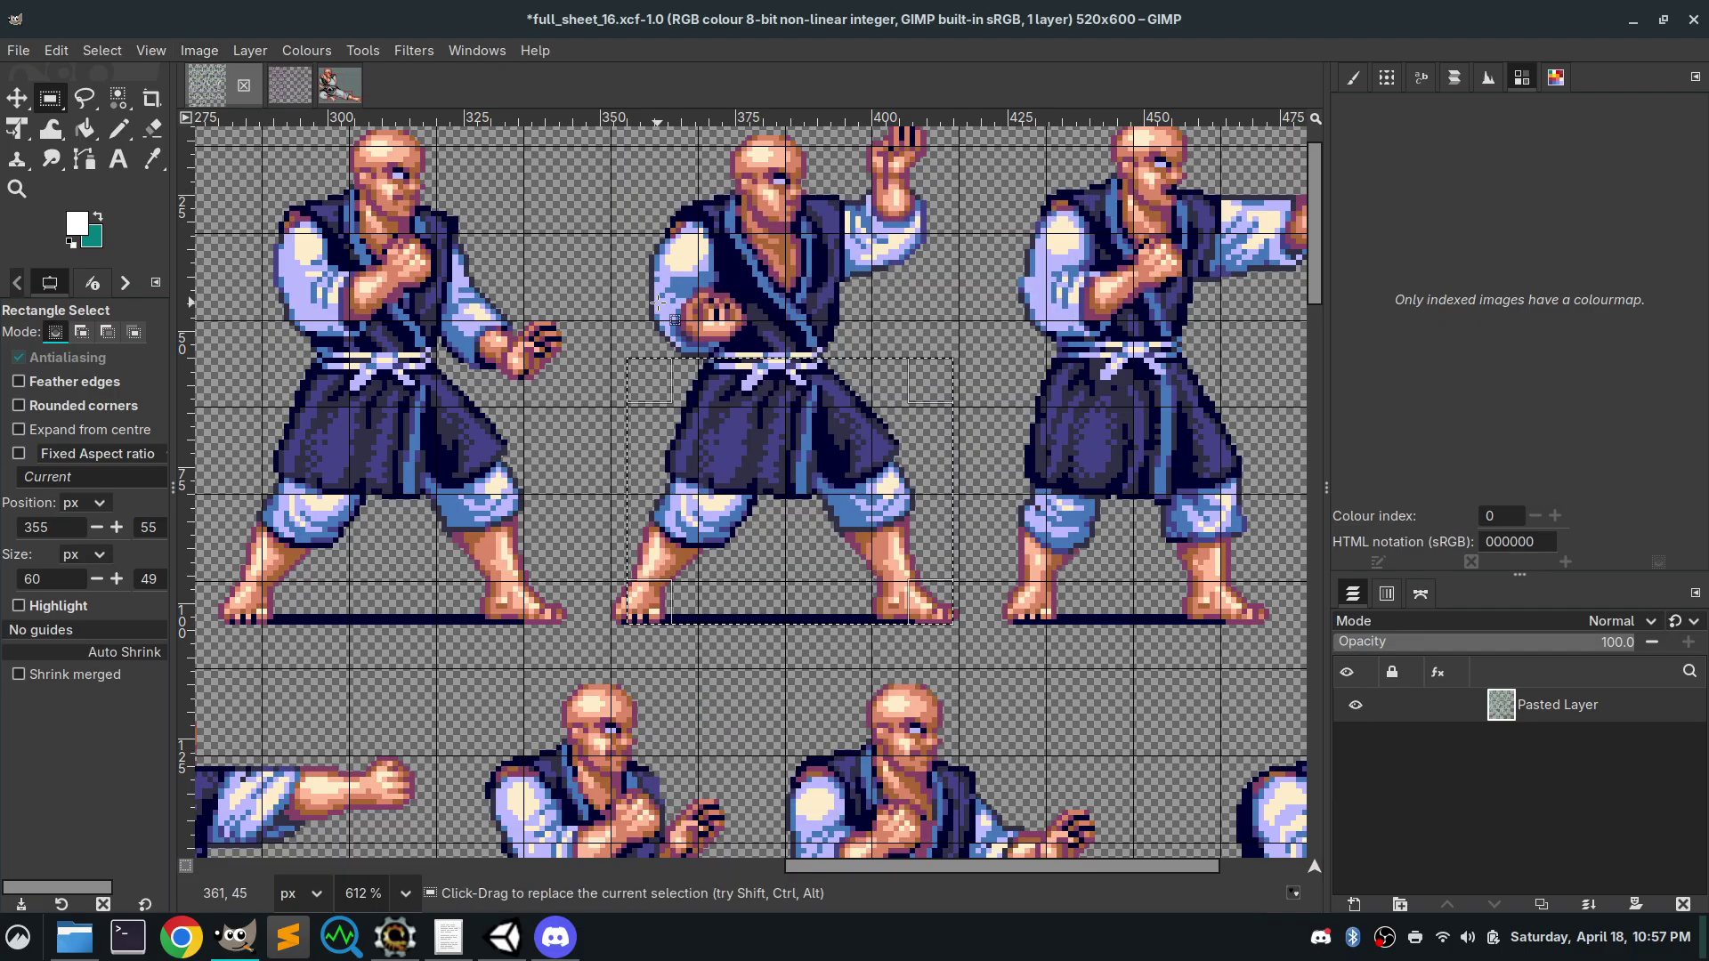
Select the raised-hand figure's lower body again, aligned to the grid, with a 64 × 49 px rectangle at position 352, 55
left_click(994, 298)
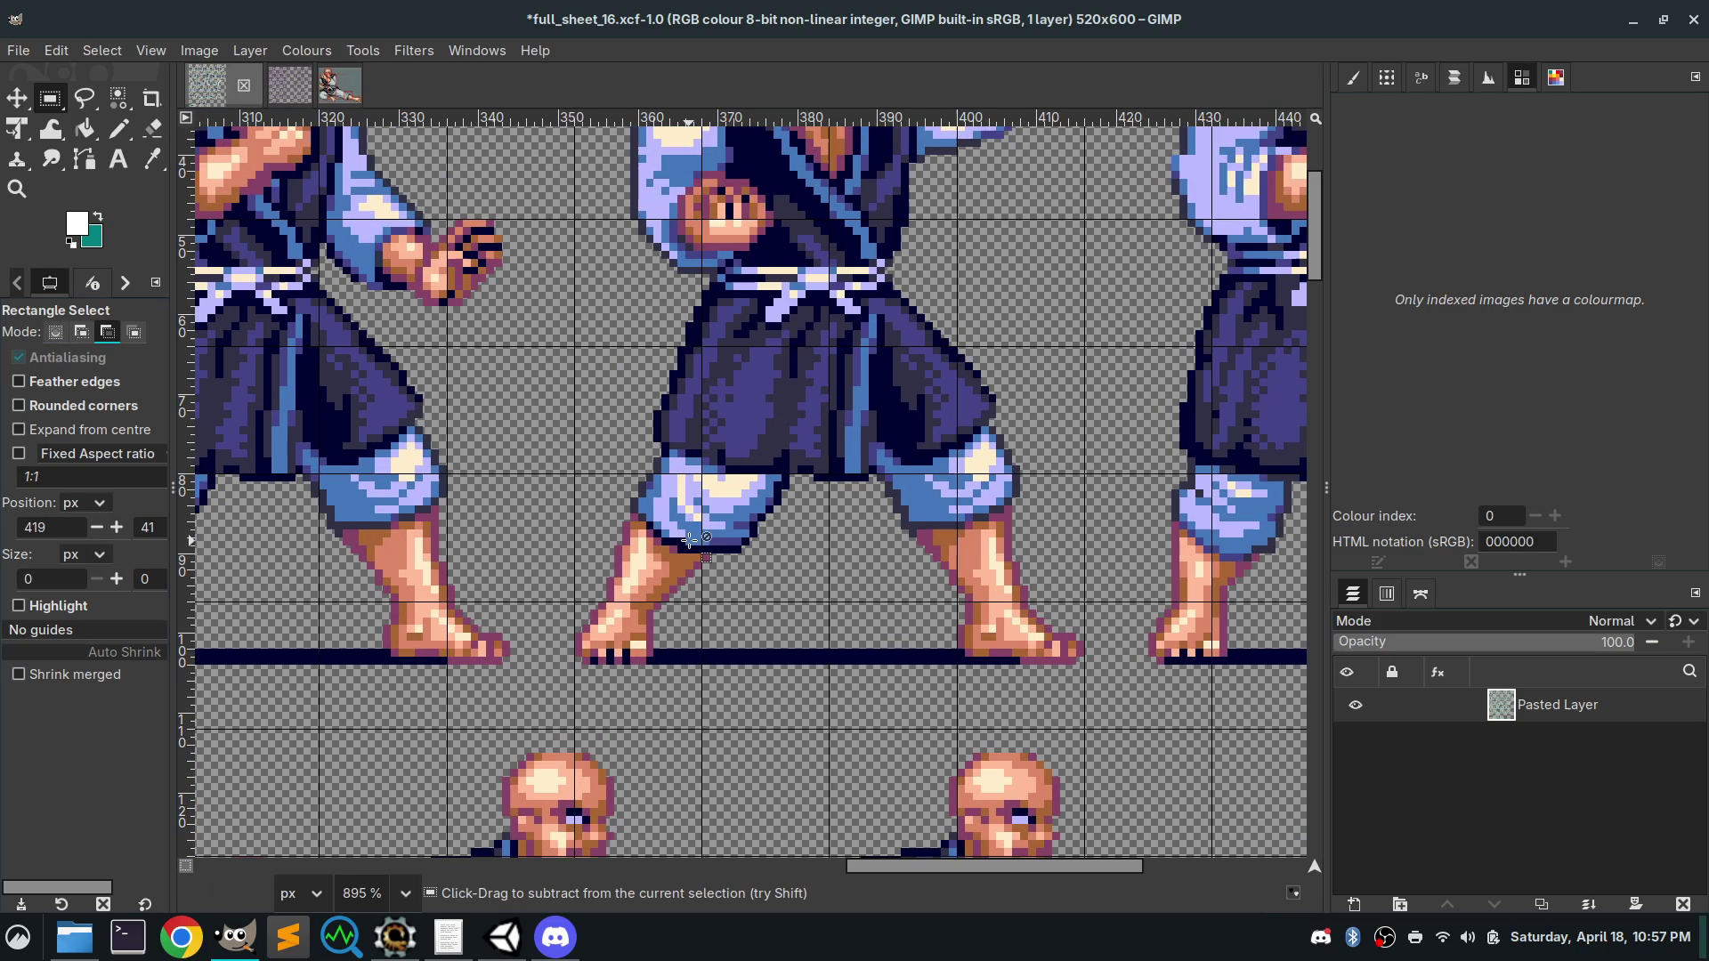
scroll(694, 534, "up", 2)
left_click_drag(1078, 666, 574, 267)
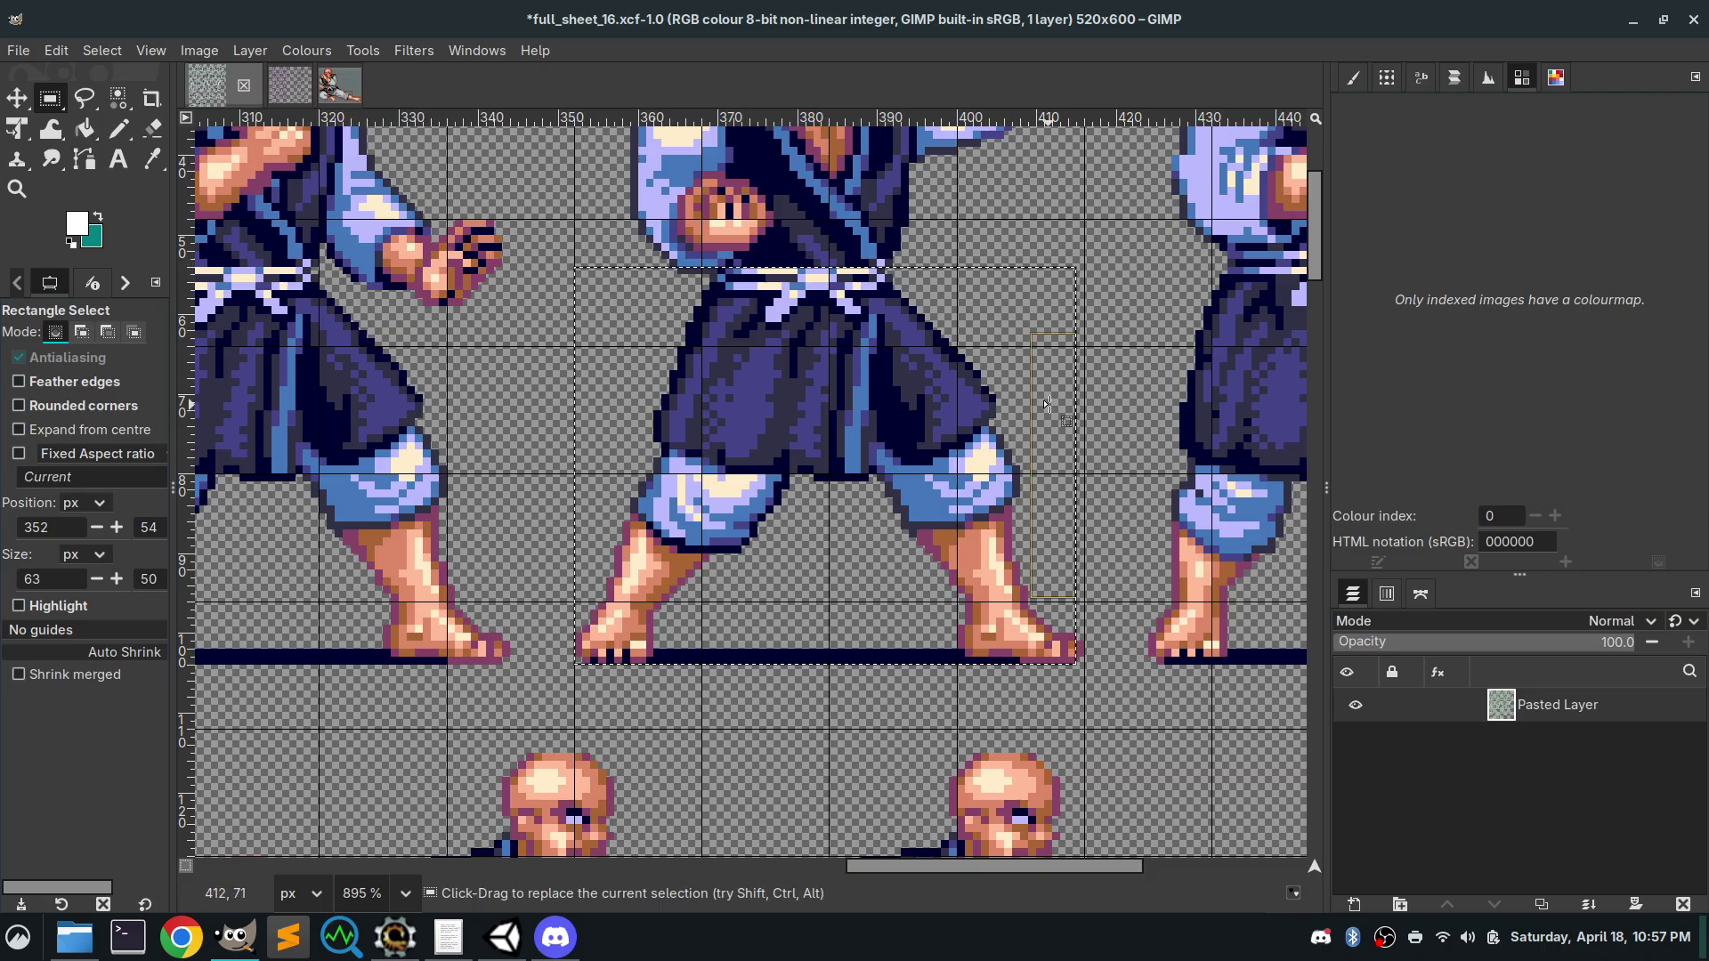
left_click_drag(1058, 403, 1067, 405)
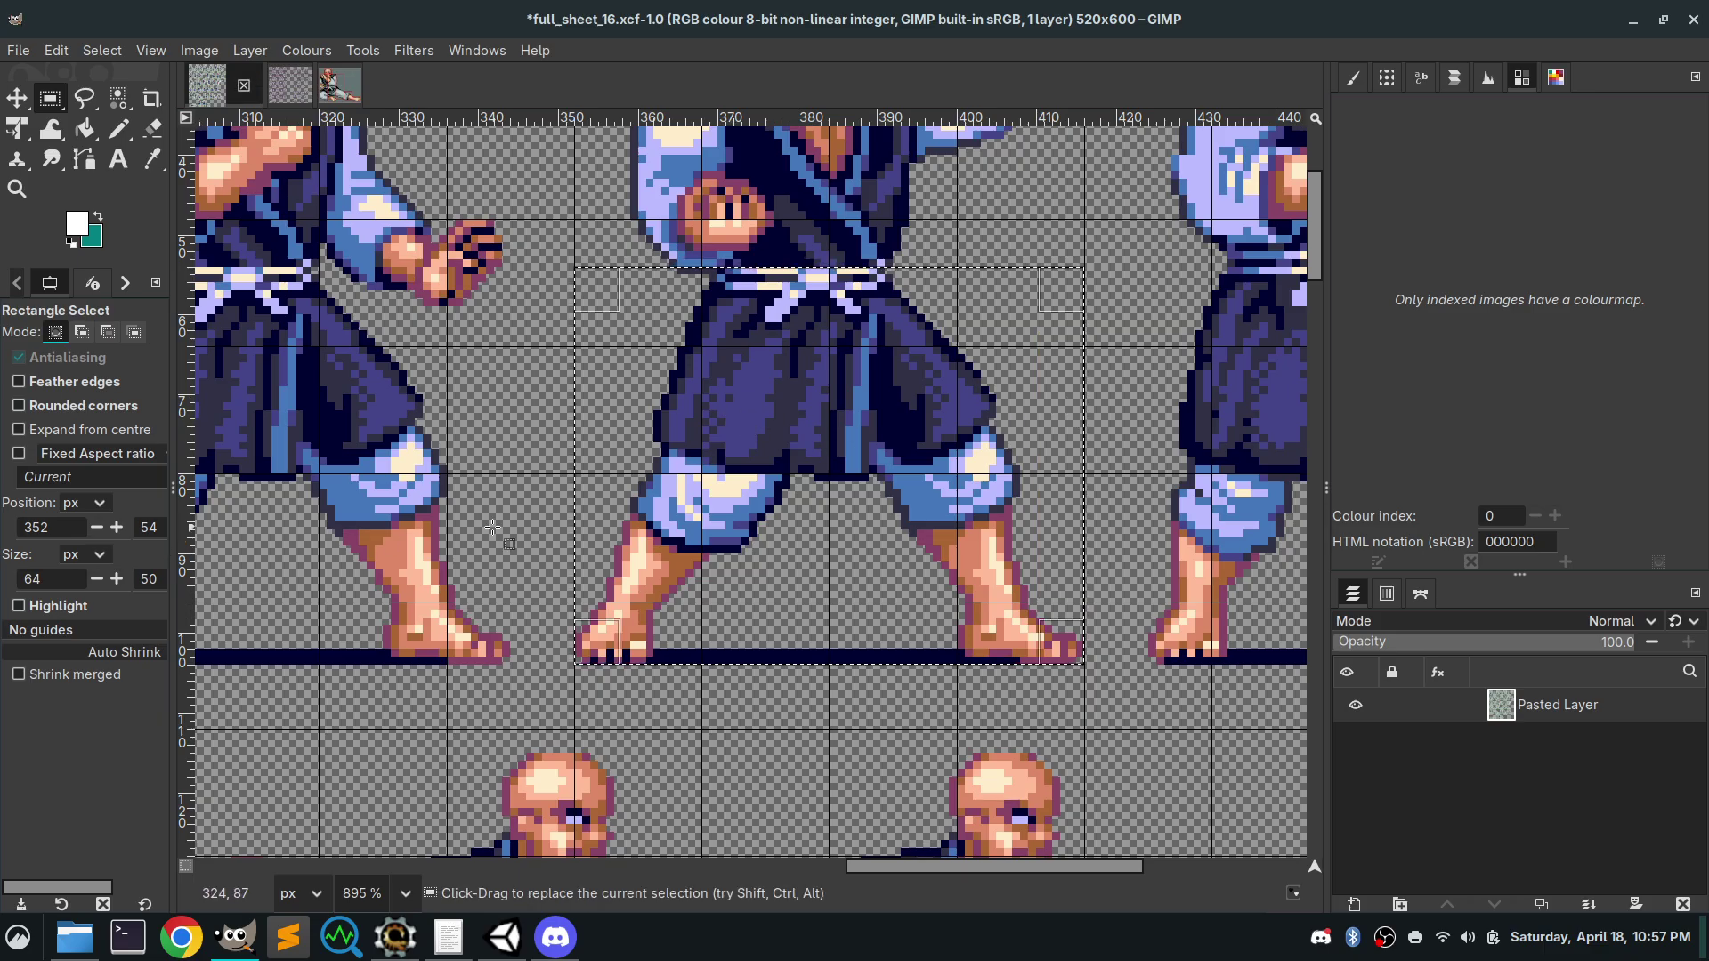
left_click_drag(870, 277, 873, 284)
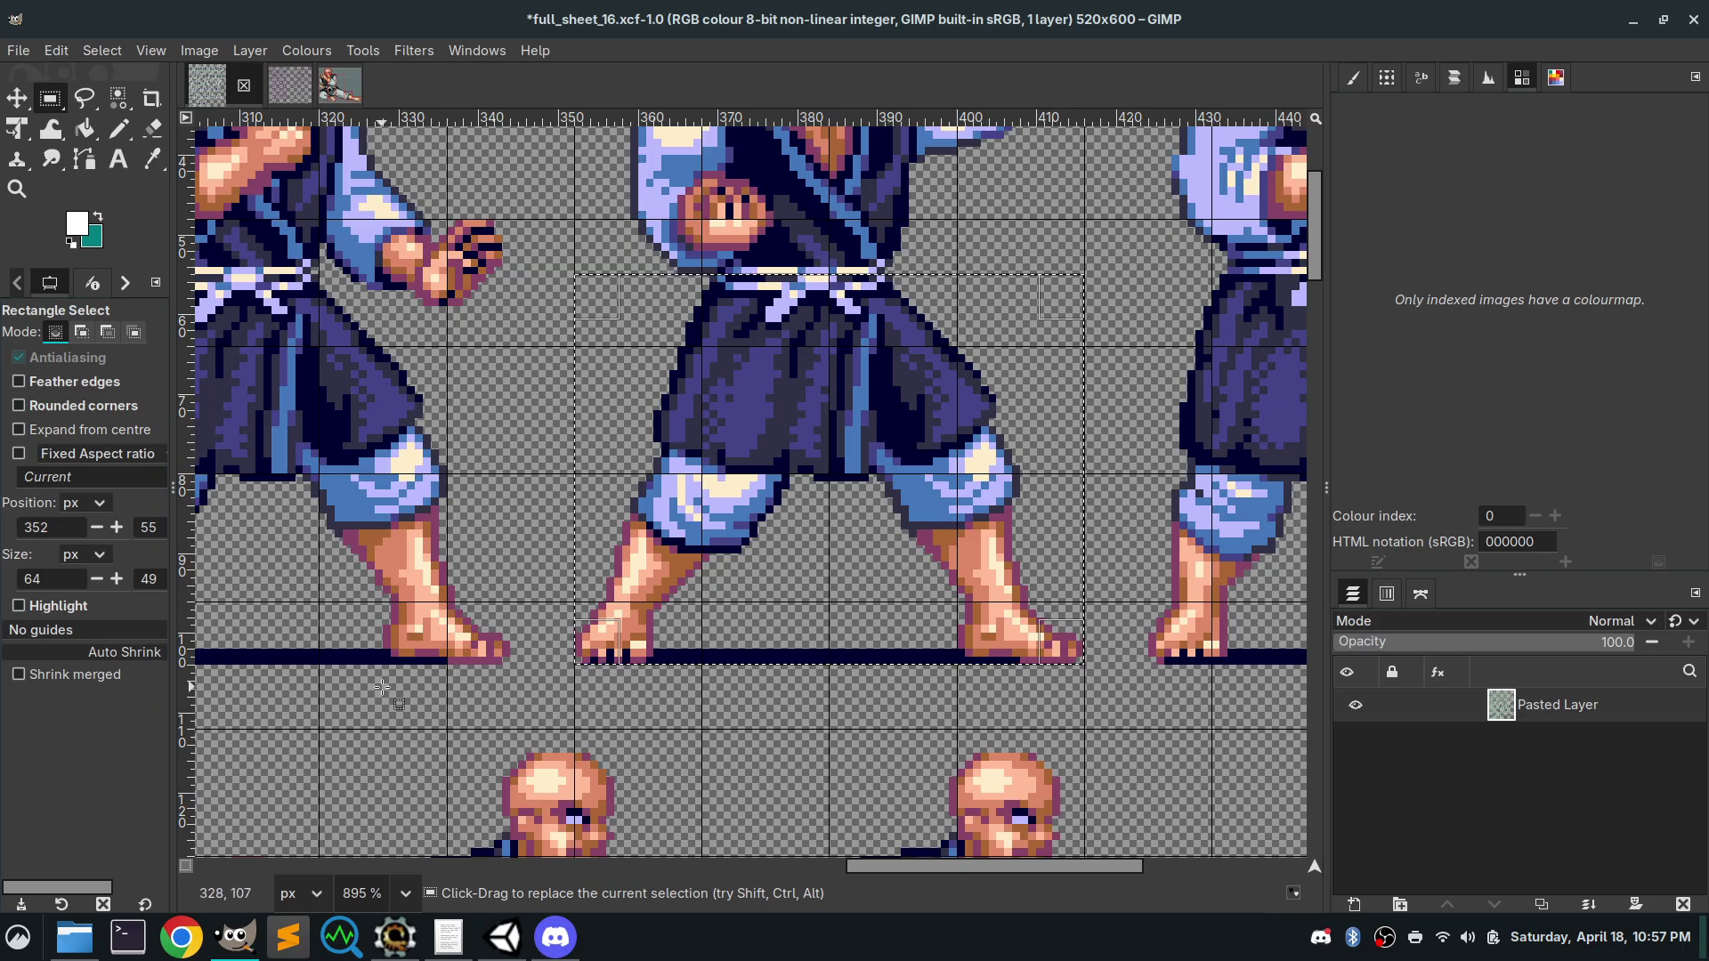
Open KCalc, enter the multiplication 4 × 55, return to GIMP and clear the rectangular selection
left_click(17, 936)
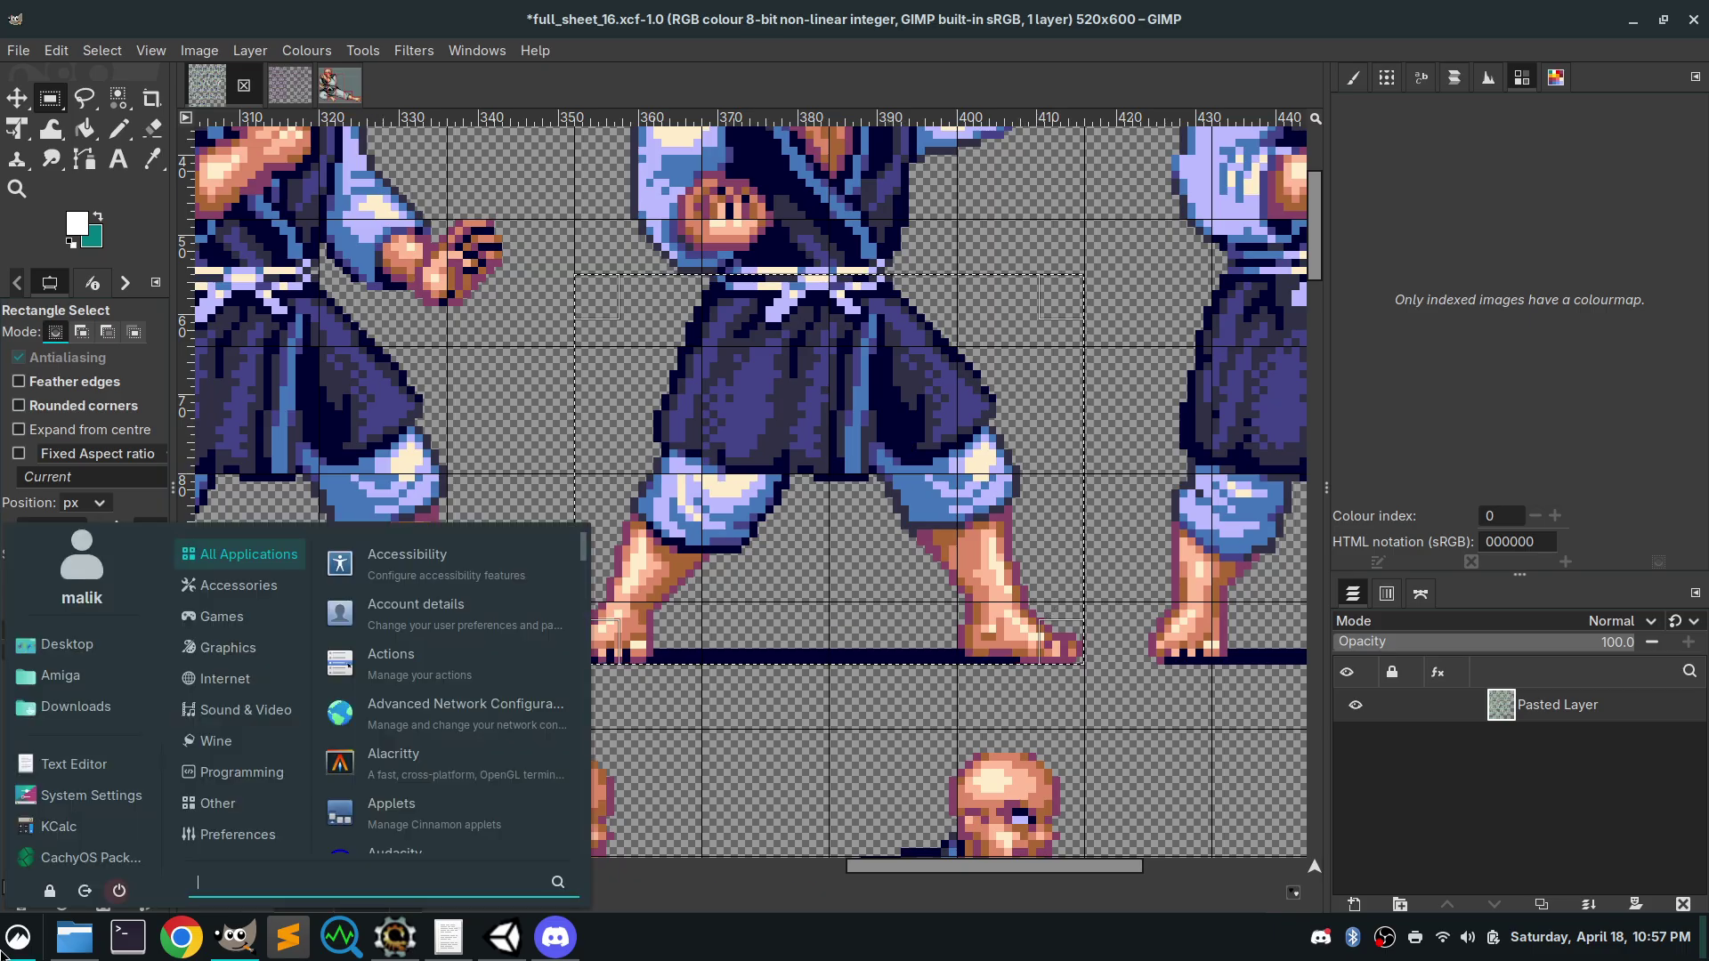
left_click(97, 826)
type("4")
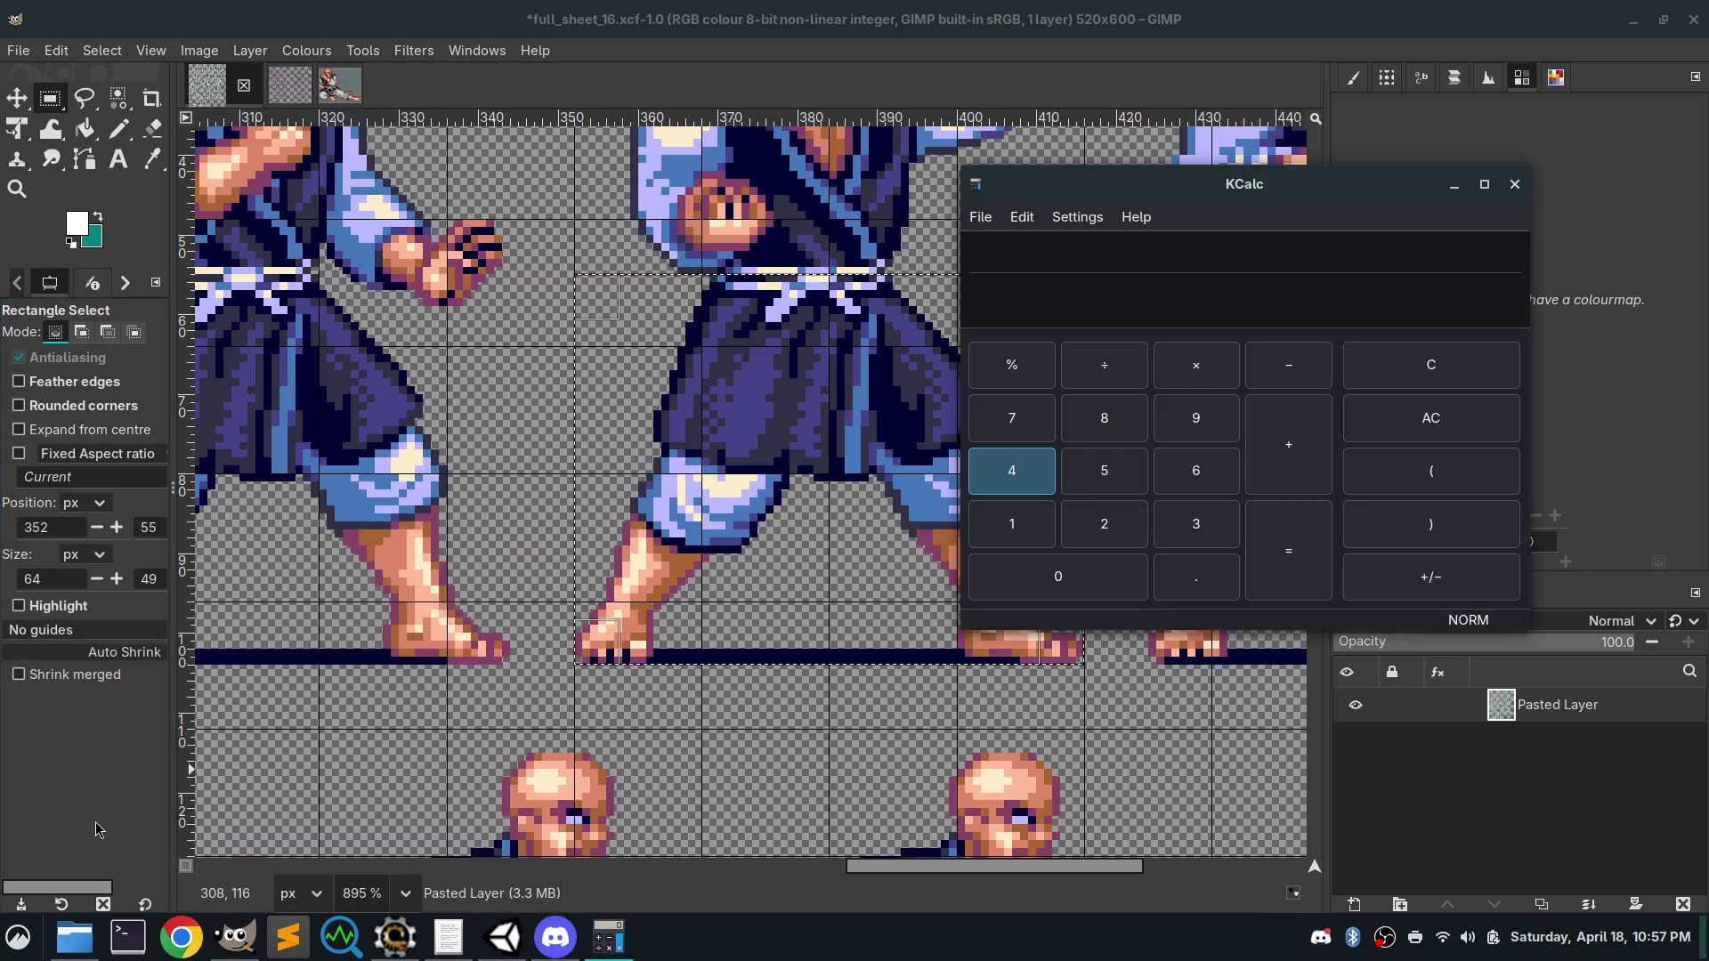
type("*")
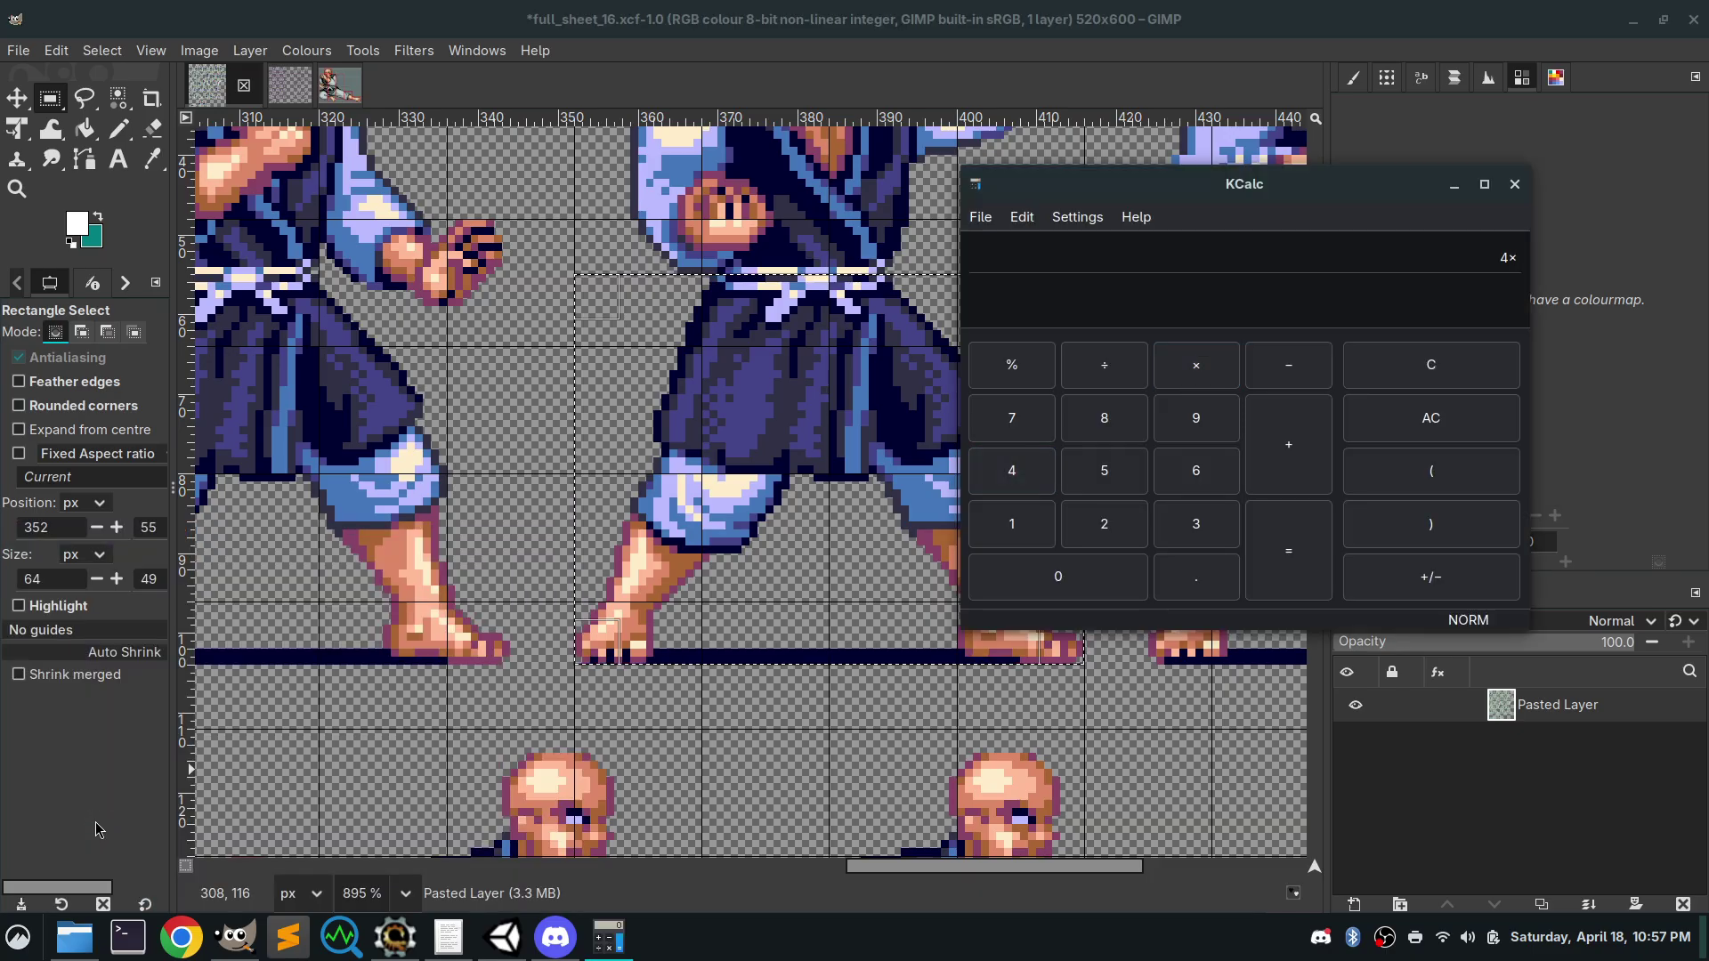
type("55")
key("alt+Tab")
left_click(616, 397)
Select the lower body of the crouching figure in the third row with a 52 × 50 px rectangle
scroll(615, 397, "down", 10)
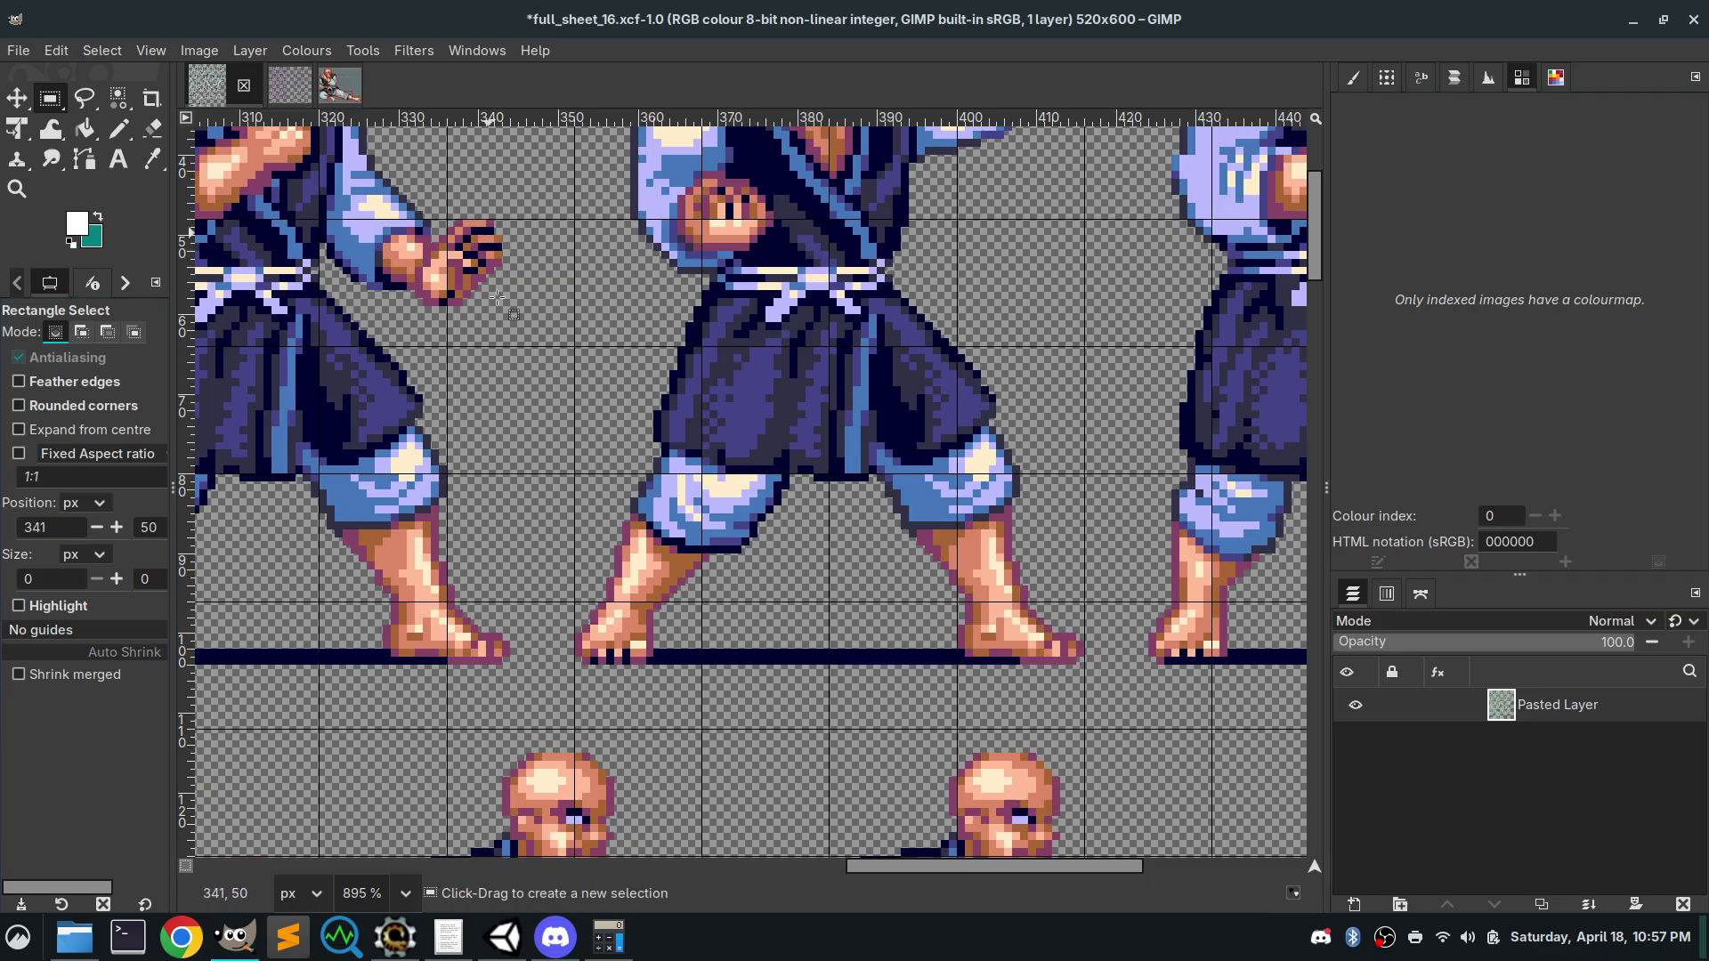
scroll(789, 409, "down", 3)
scroll(789, 408, "left", 5)
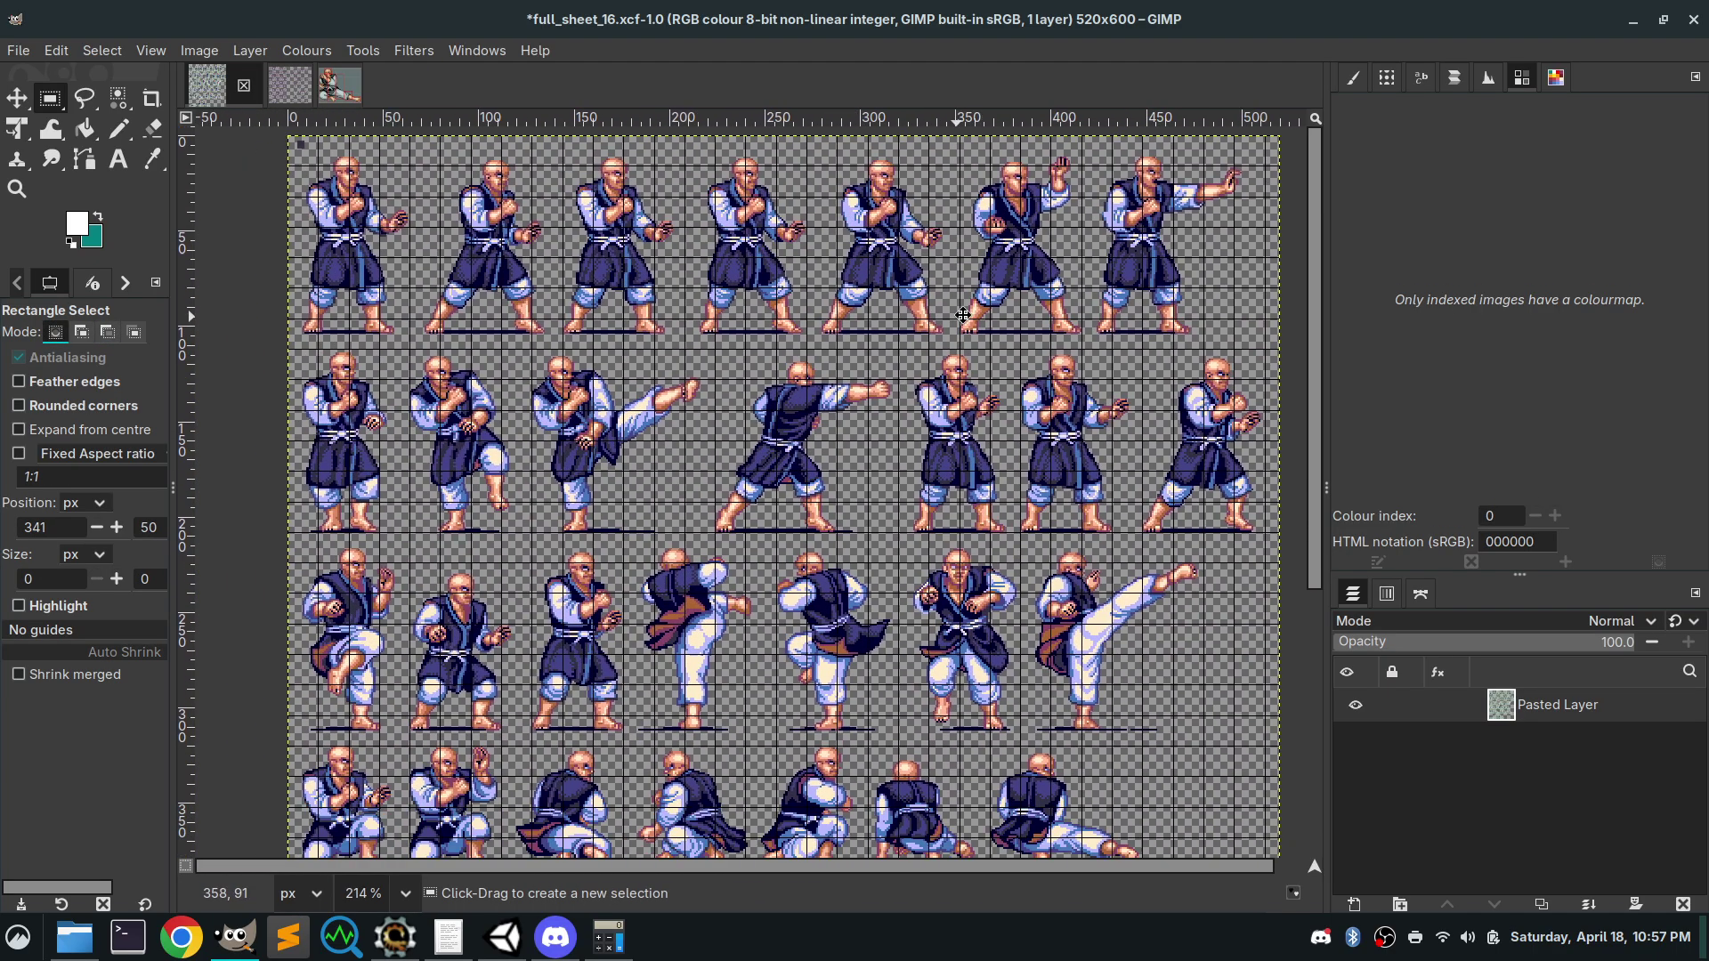
scroll(494, 570, "down", 5)
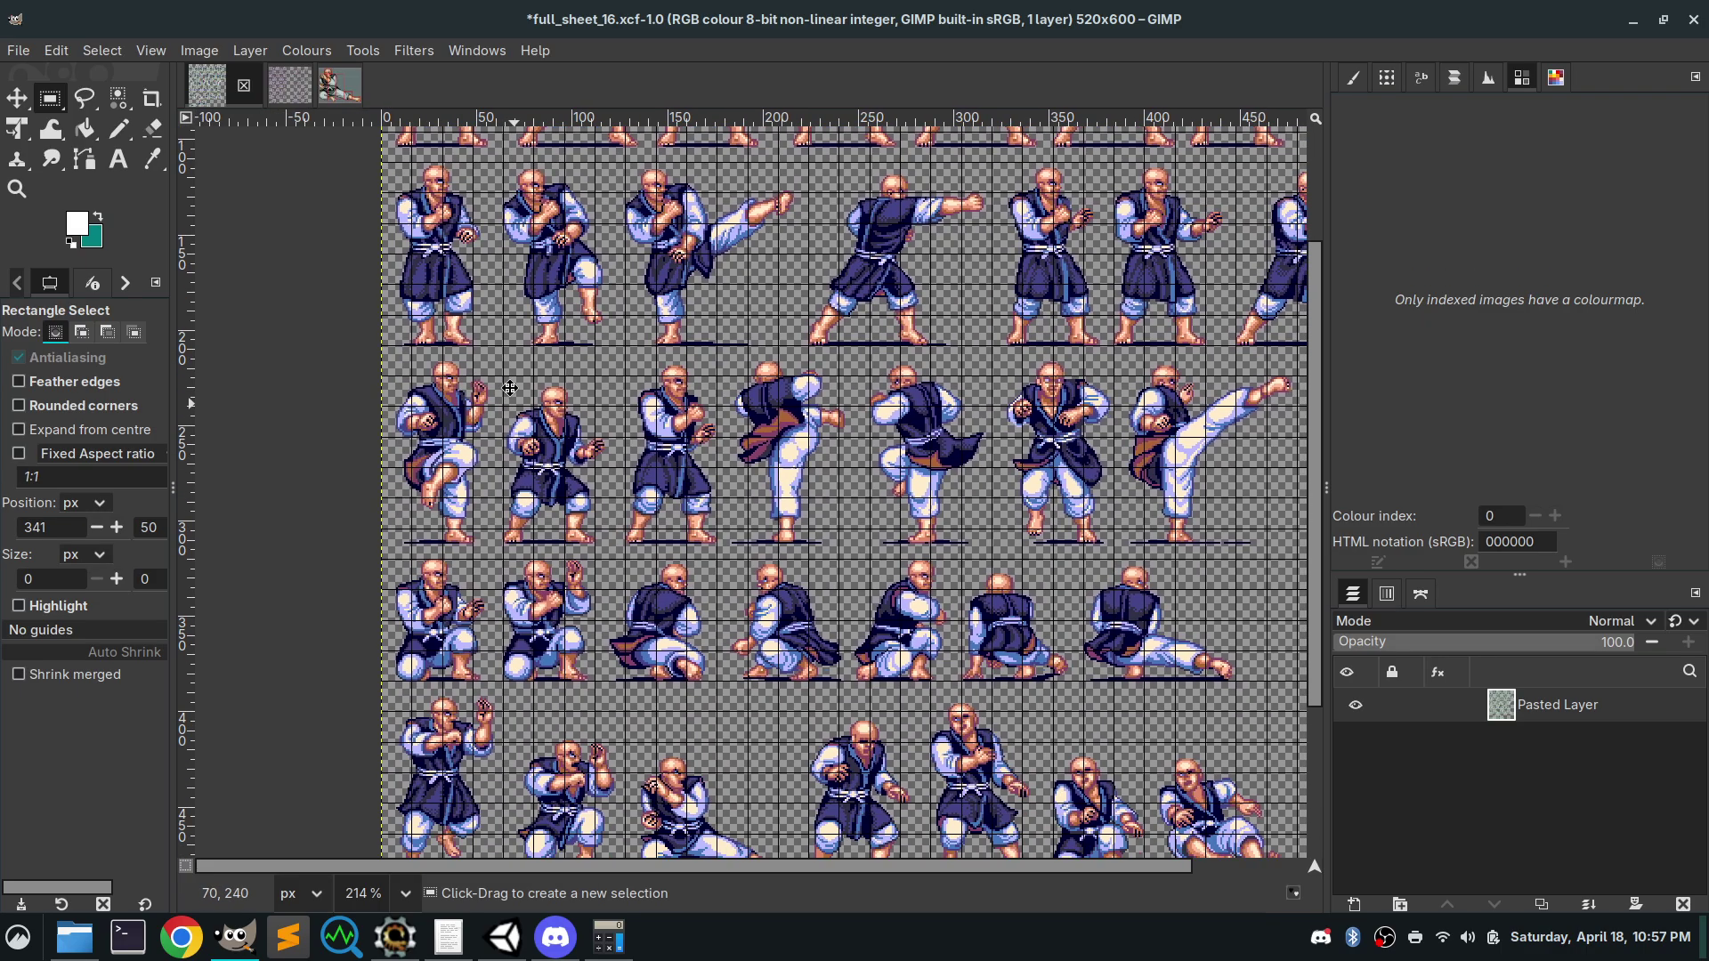
scroll(756, 543, "down", 3)
scroll(755, 543, "up", 2)
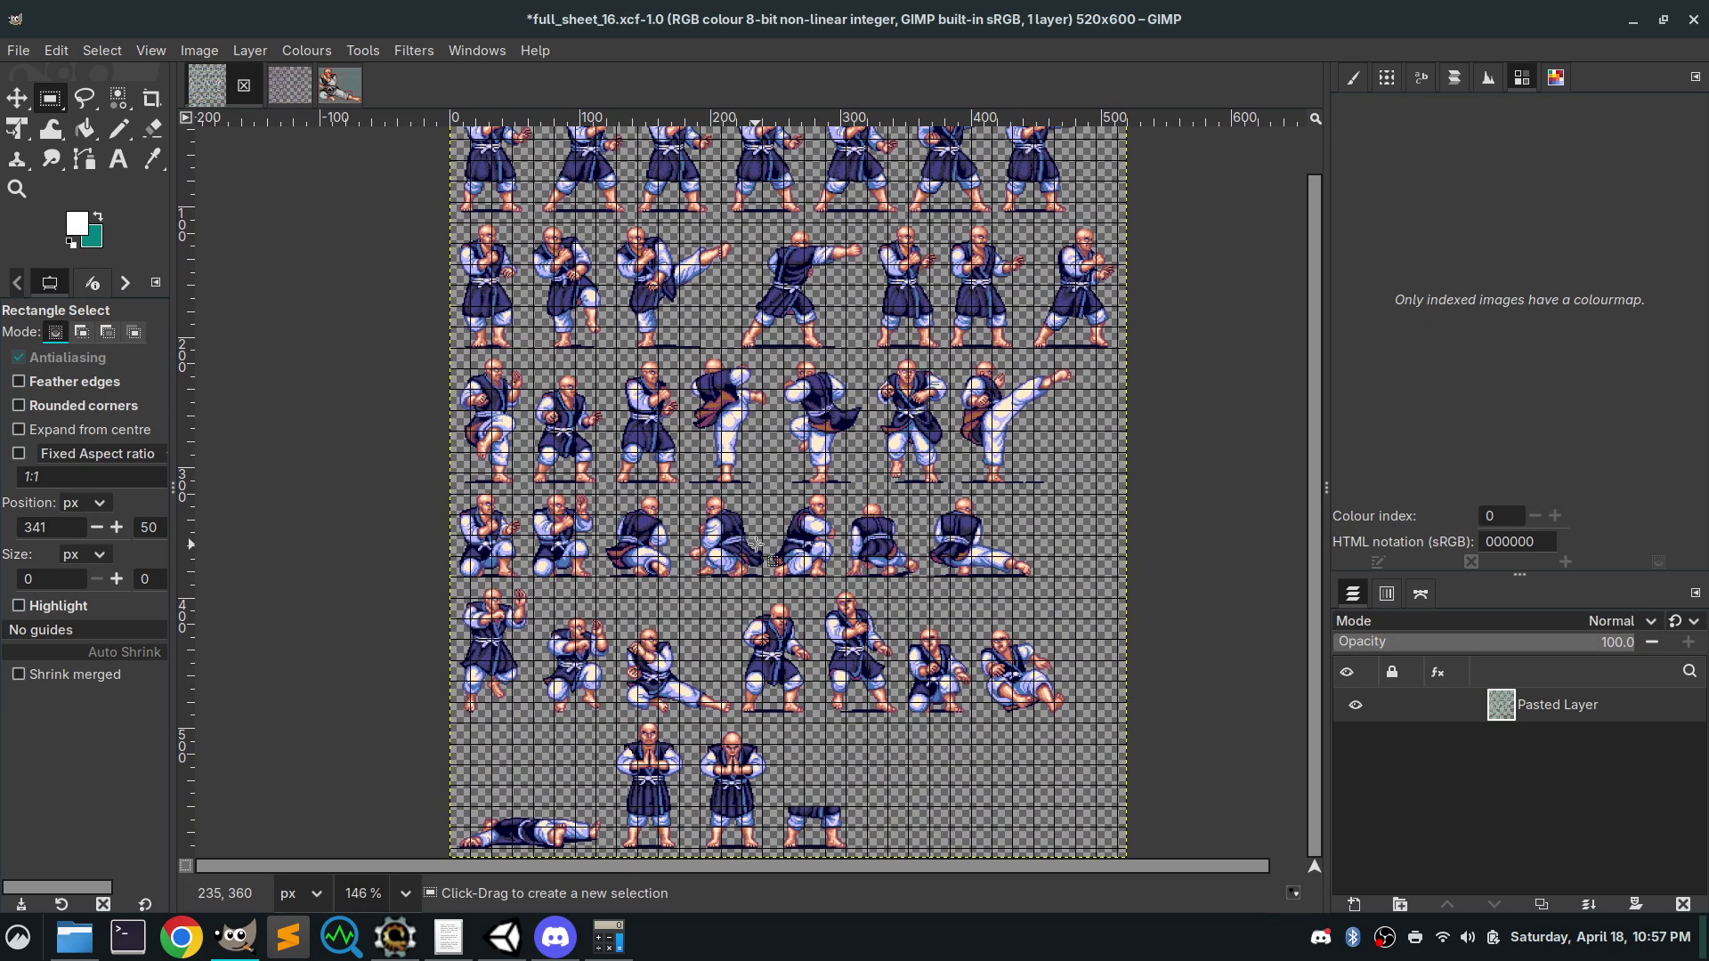
scroll(654, 549, "up", 3, "ctrl")
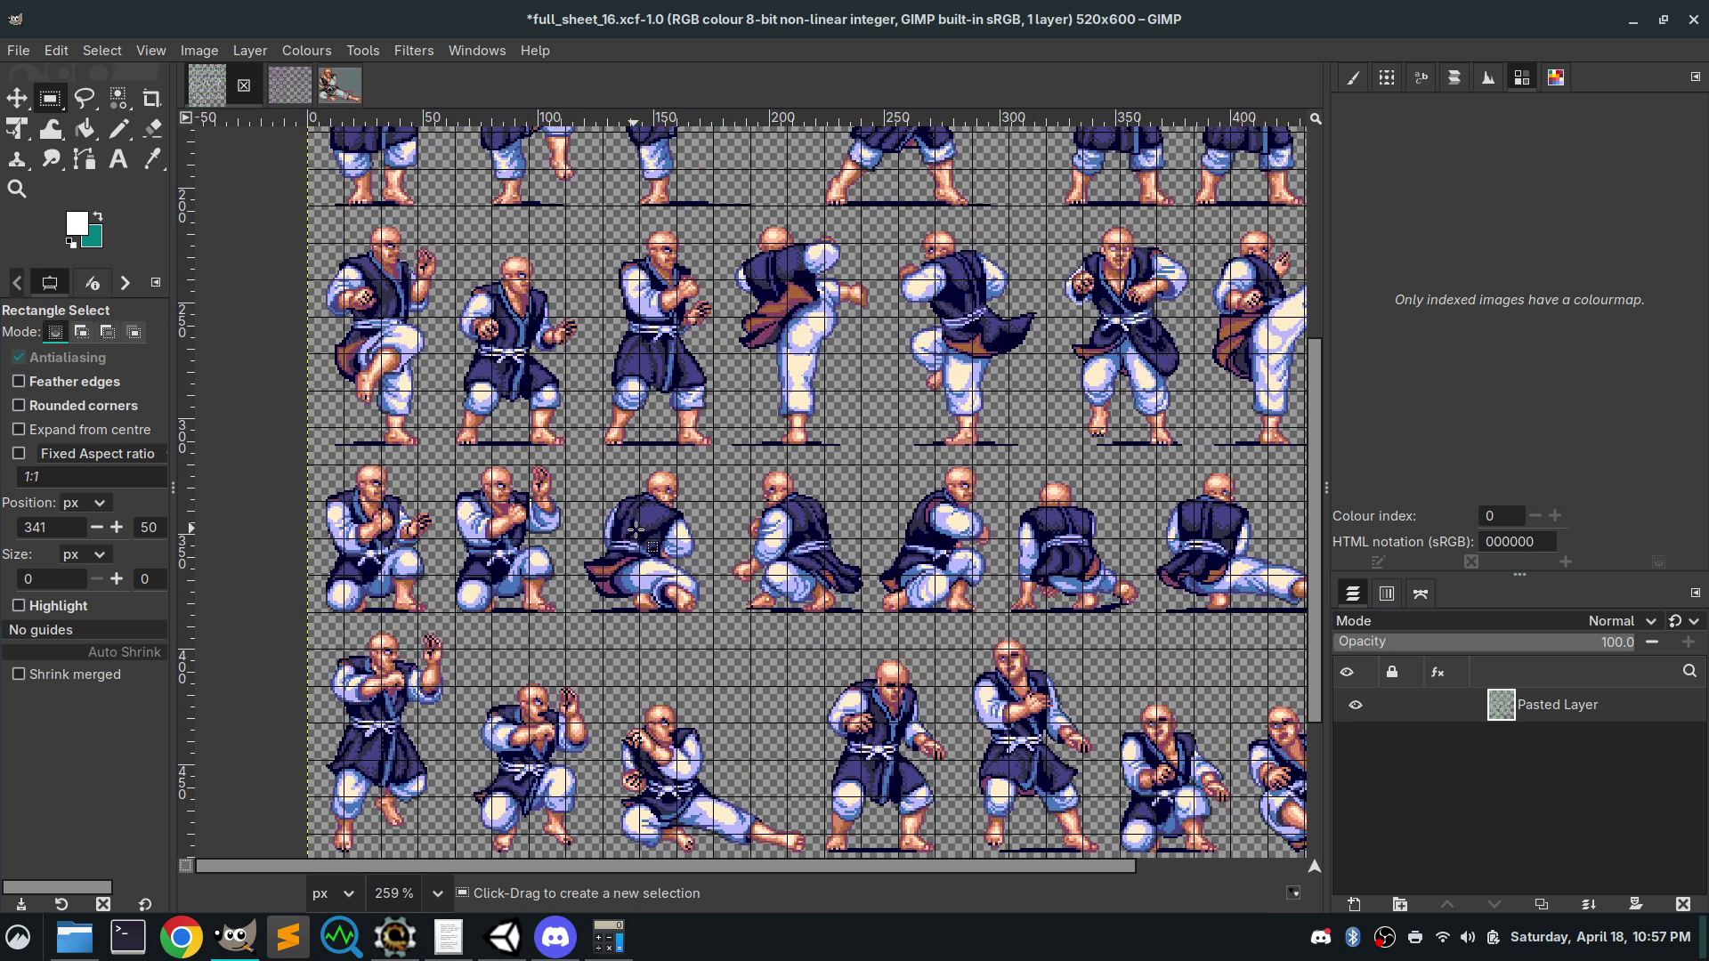
left_click_drag(567, 457, 447, 342)
Select the lower body of the leftmost hurt figure in the fifth row with a 51 × 48 px rectangle, and clear the selection
left_click_drag(770, 622, 688, 421)
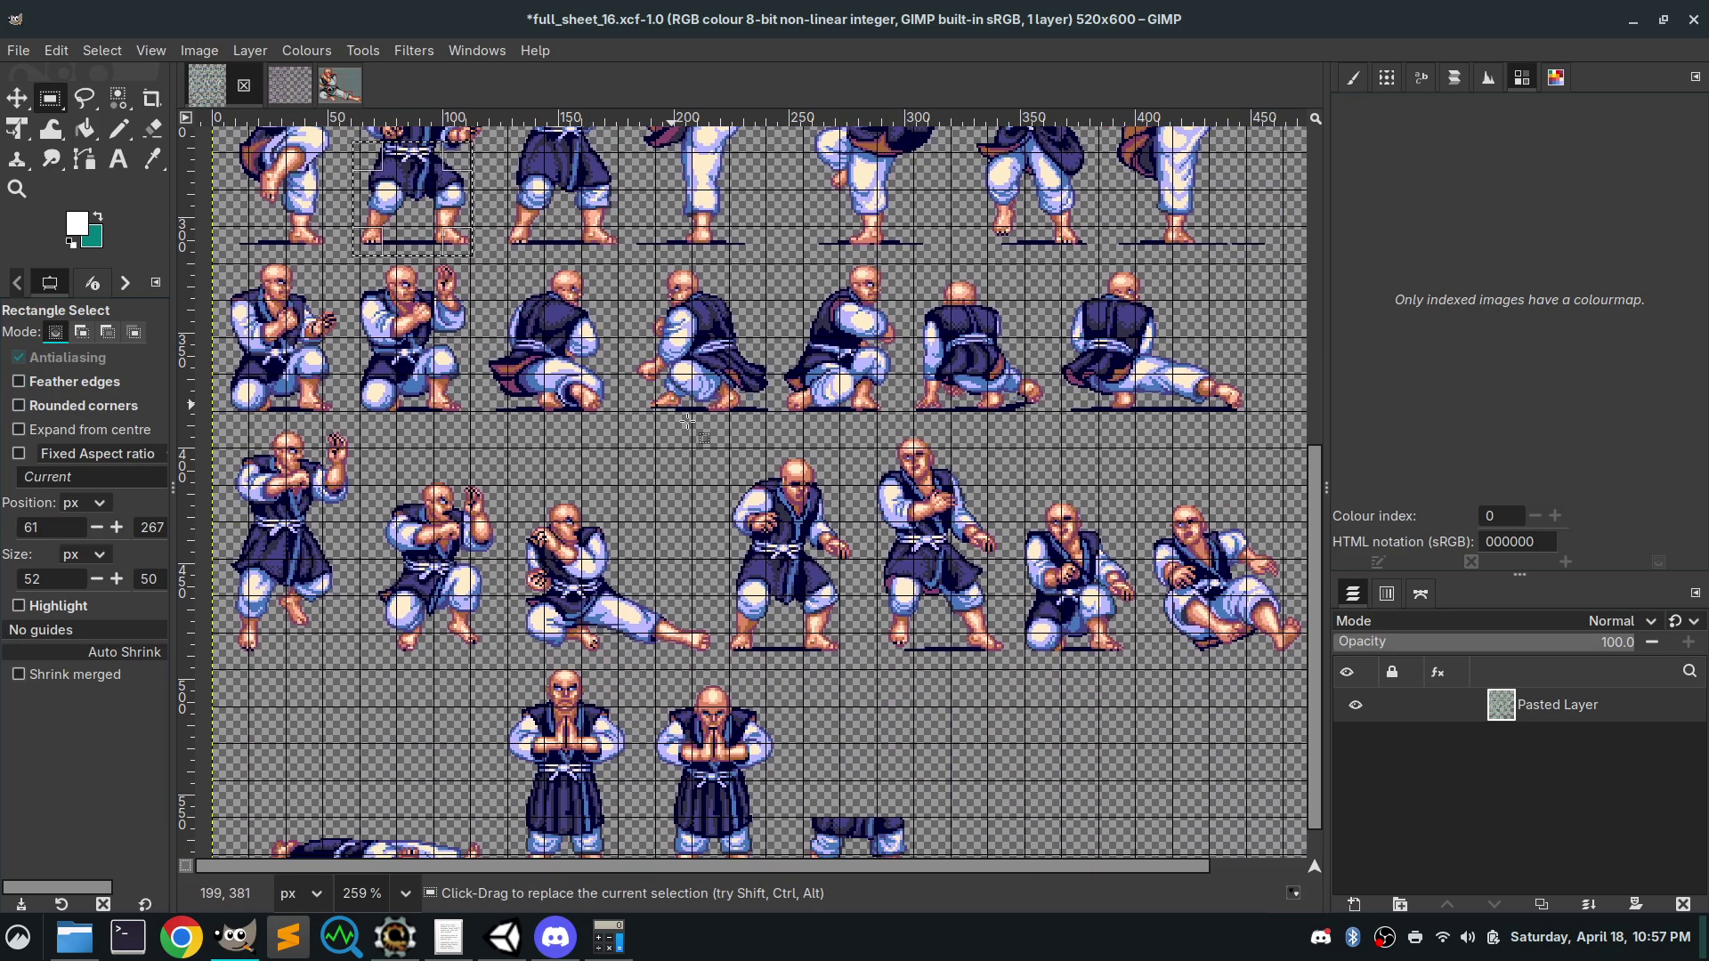
left_click_drag(840, 659, 726, 551)
left_click_drag(822, 732, 891, 447)
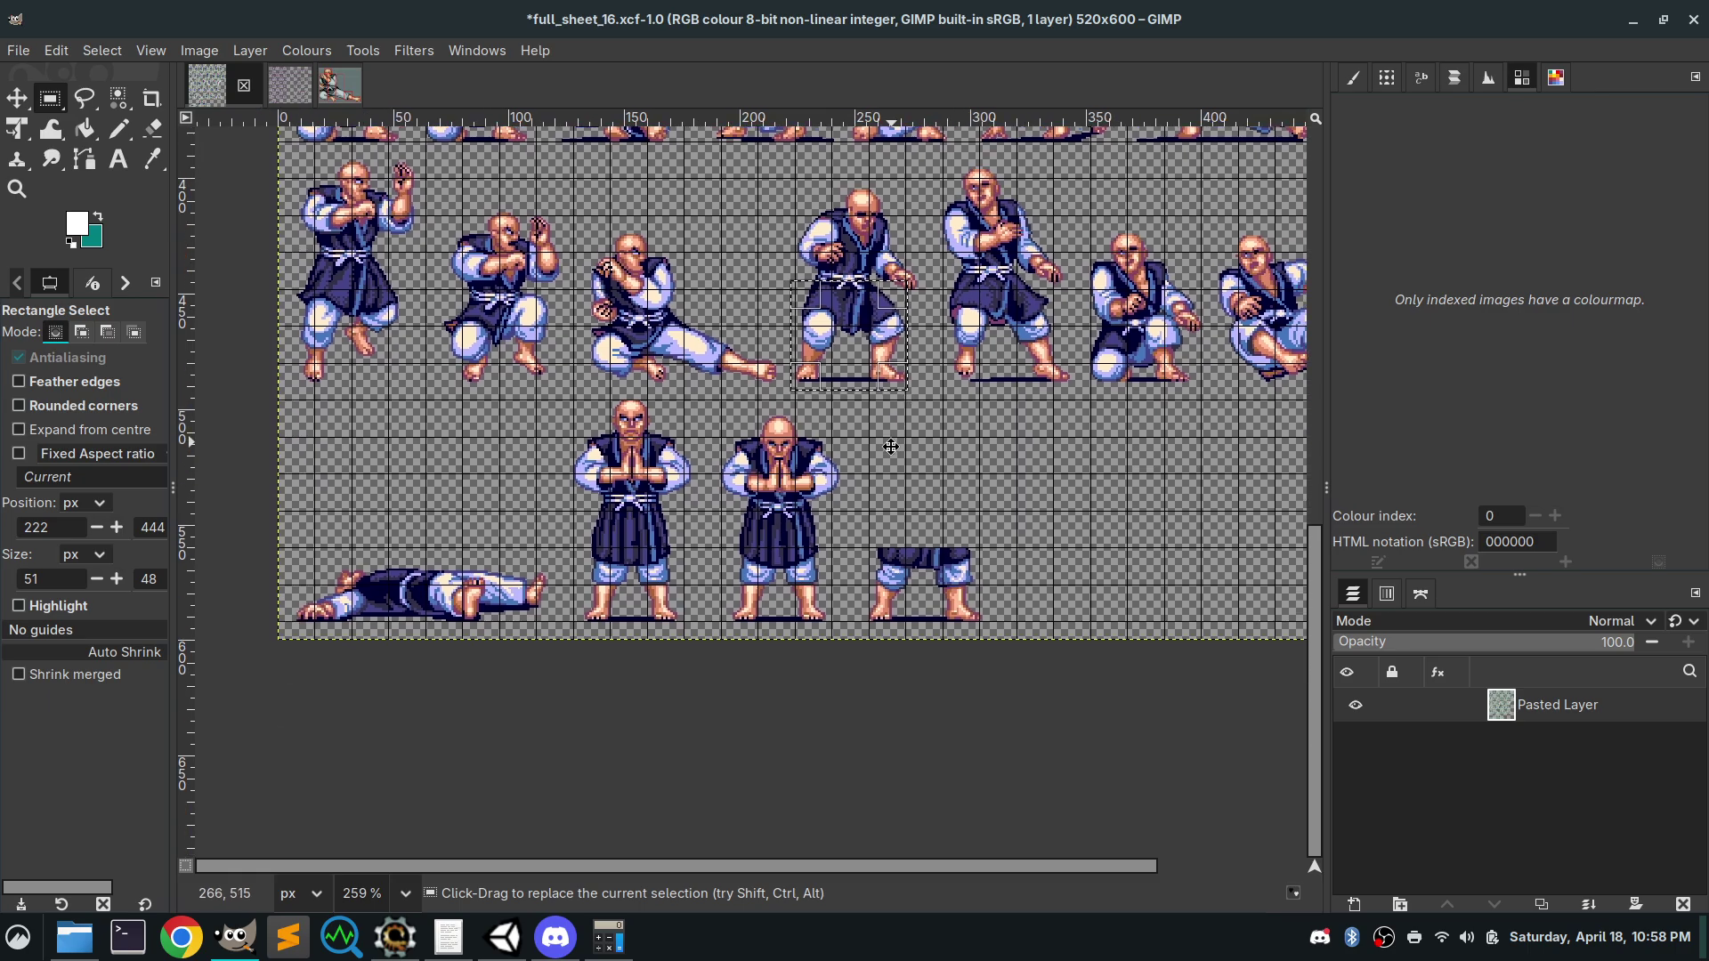
left_click_drag(835, 629, 558, 630)
left_click(999, 447)
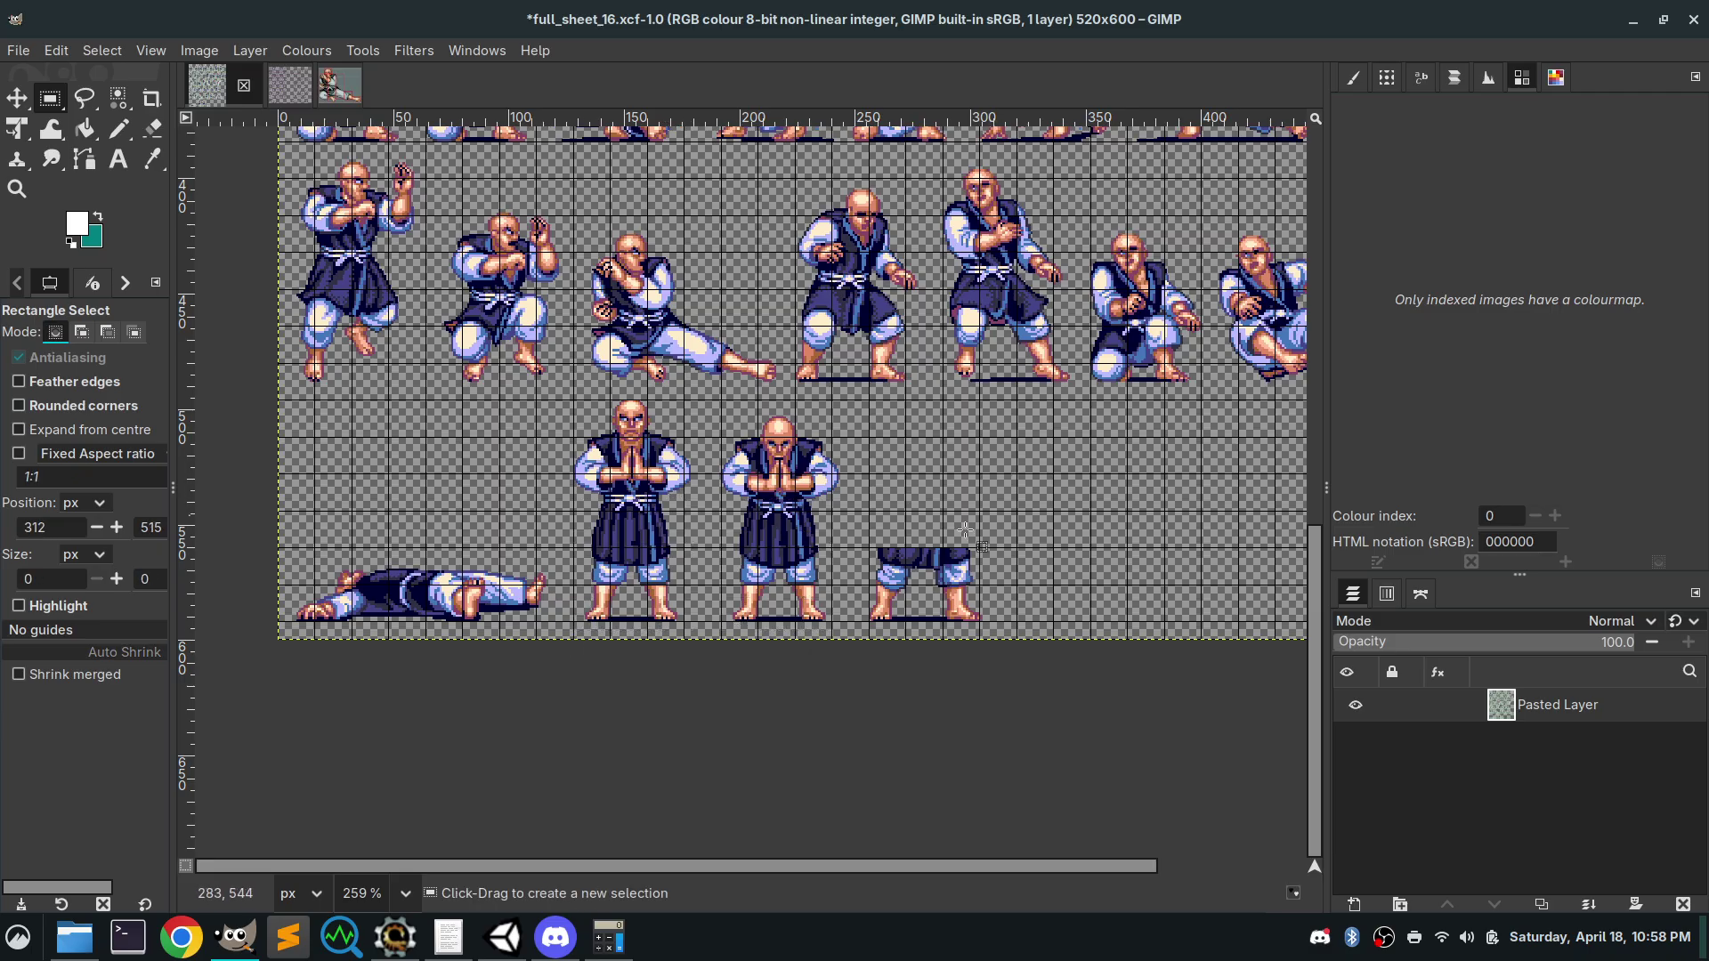
Examine the poses in every row of the sheet, comparing their lower bodies for parts that could be reused
scroll(973, 534, "up", 3)
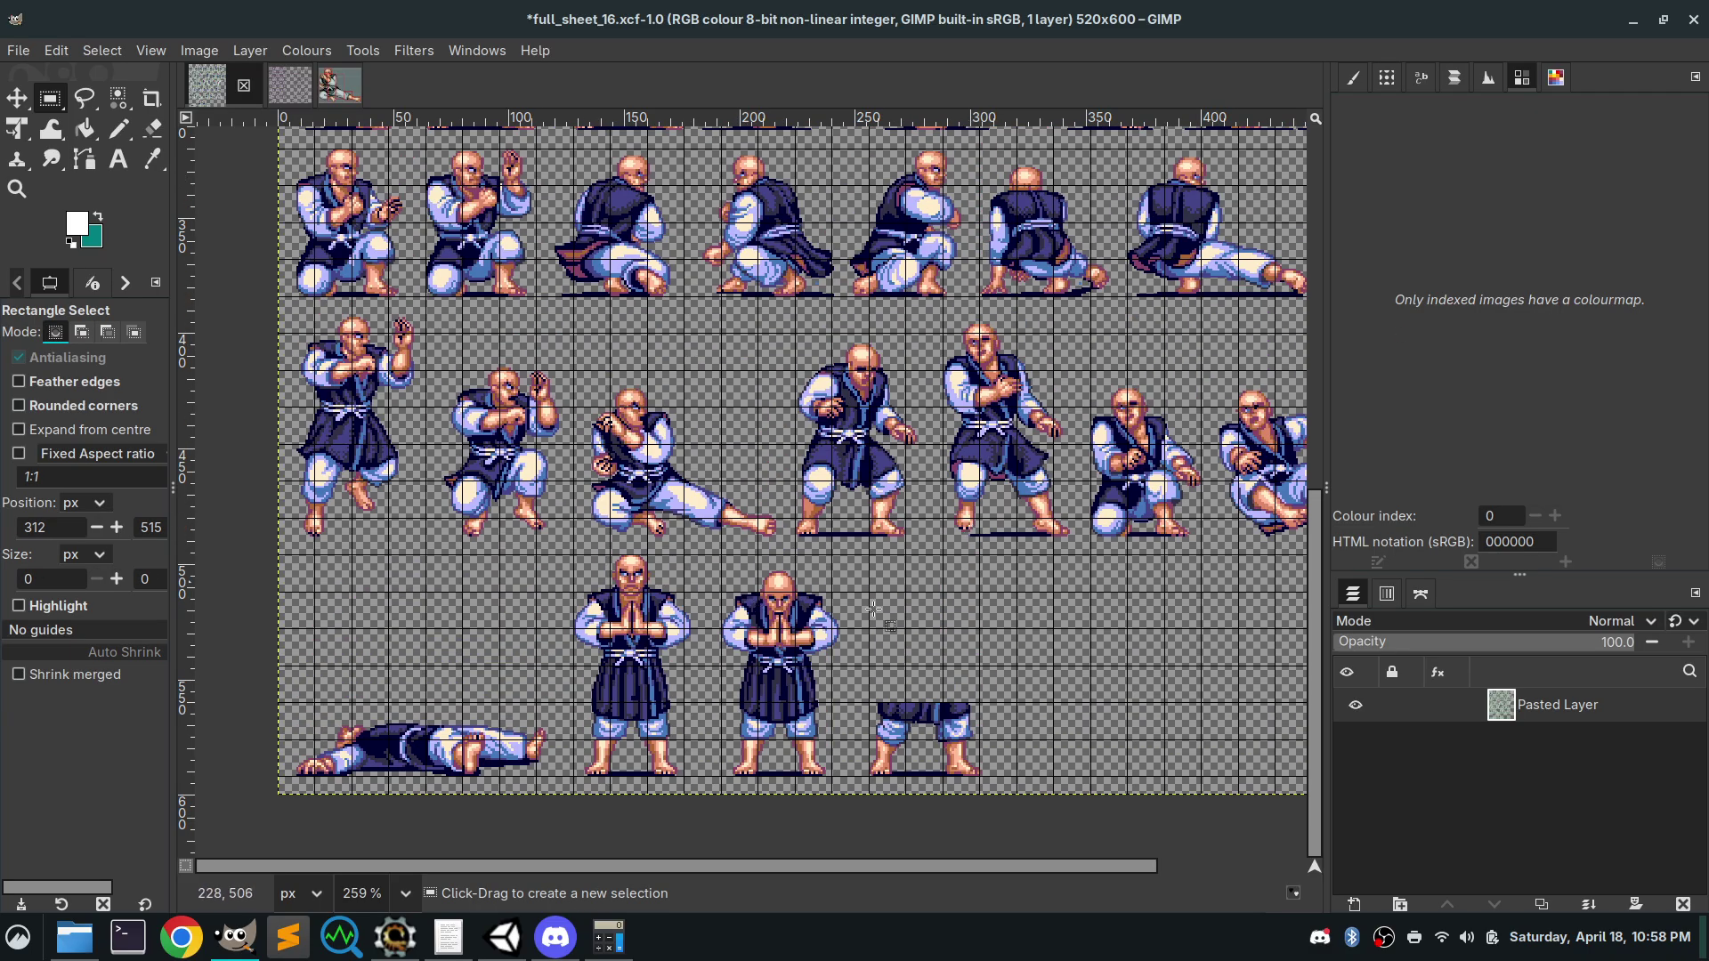
scroll(872, 609, "up", 4)
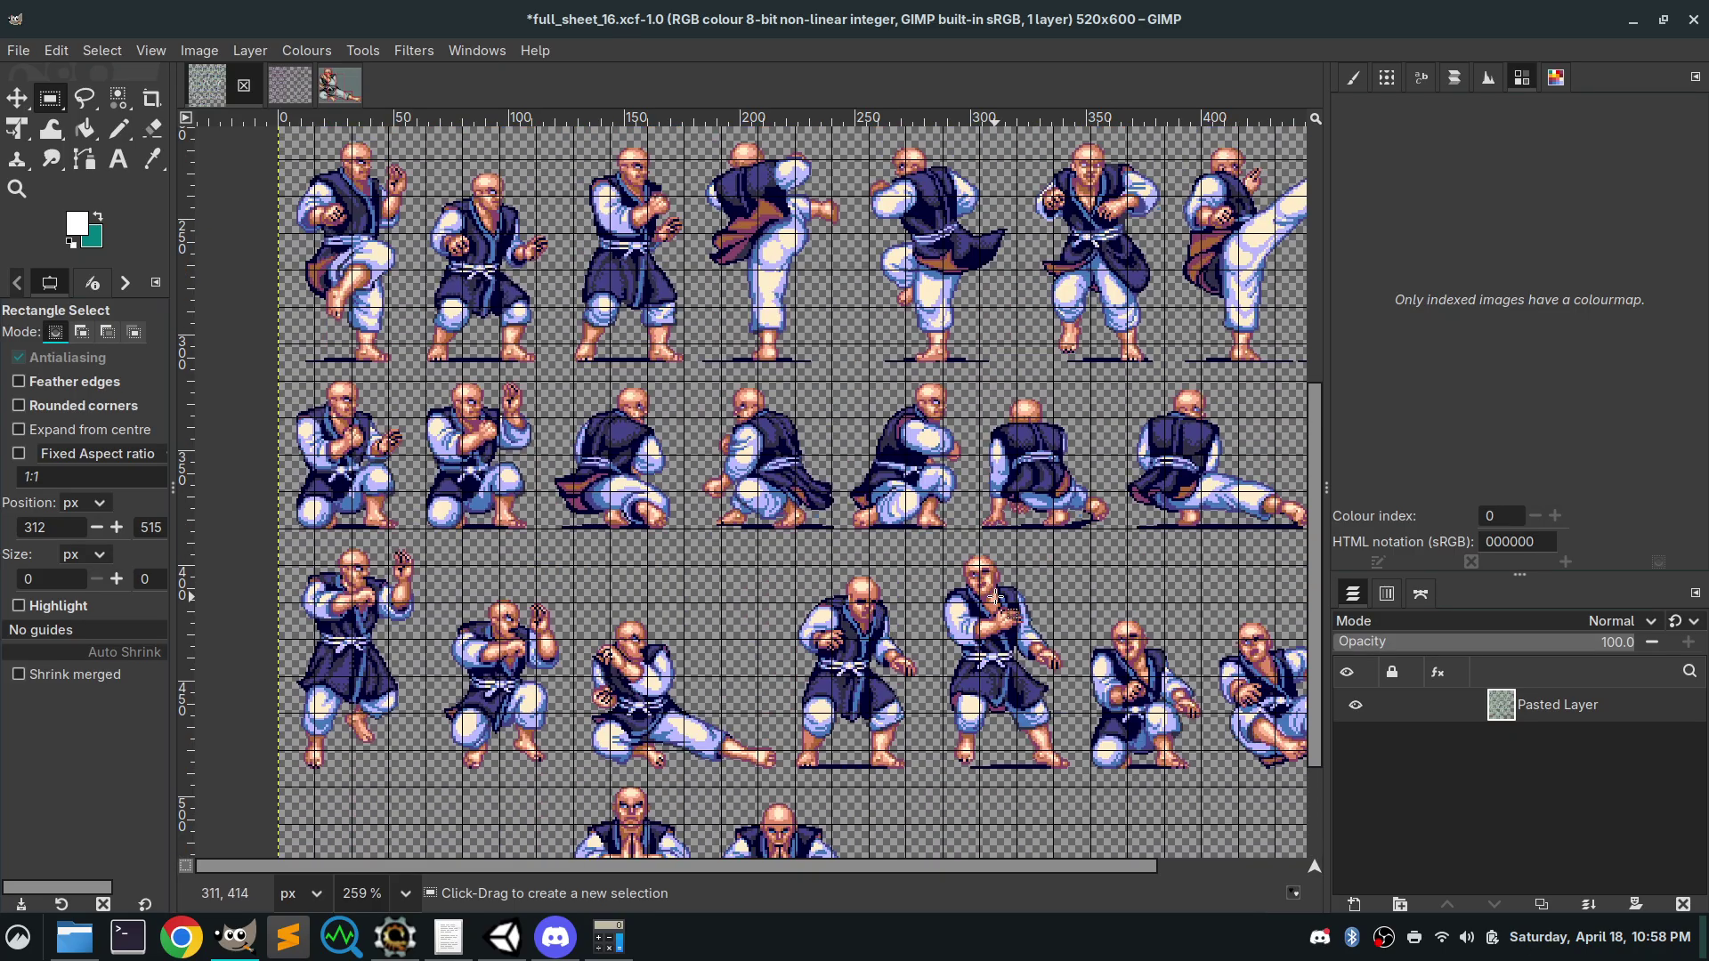
scroll(994, 595, "up", 5)
scroll(1005, 493, "up", 3)
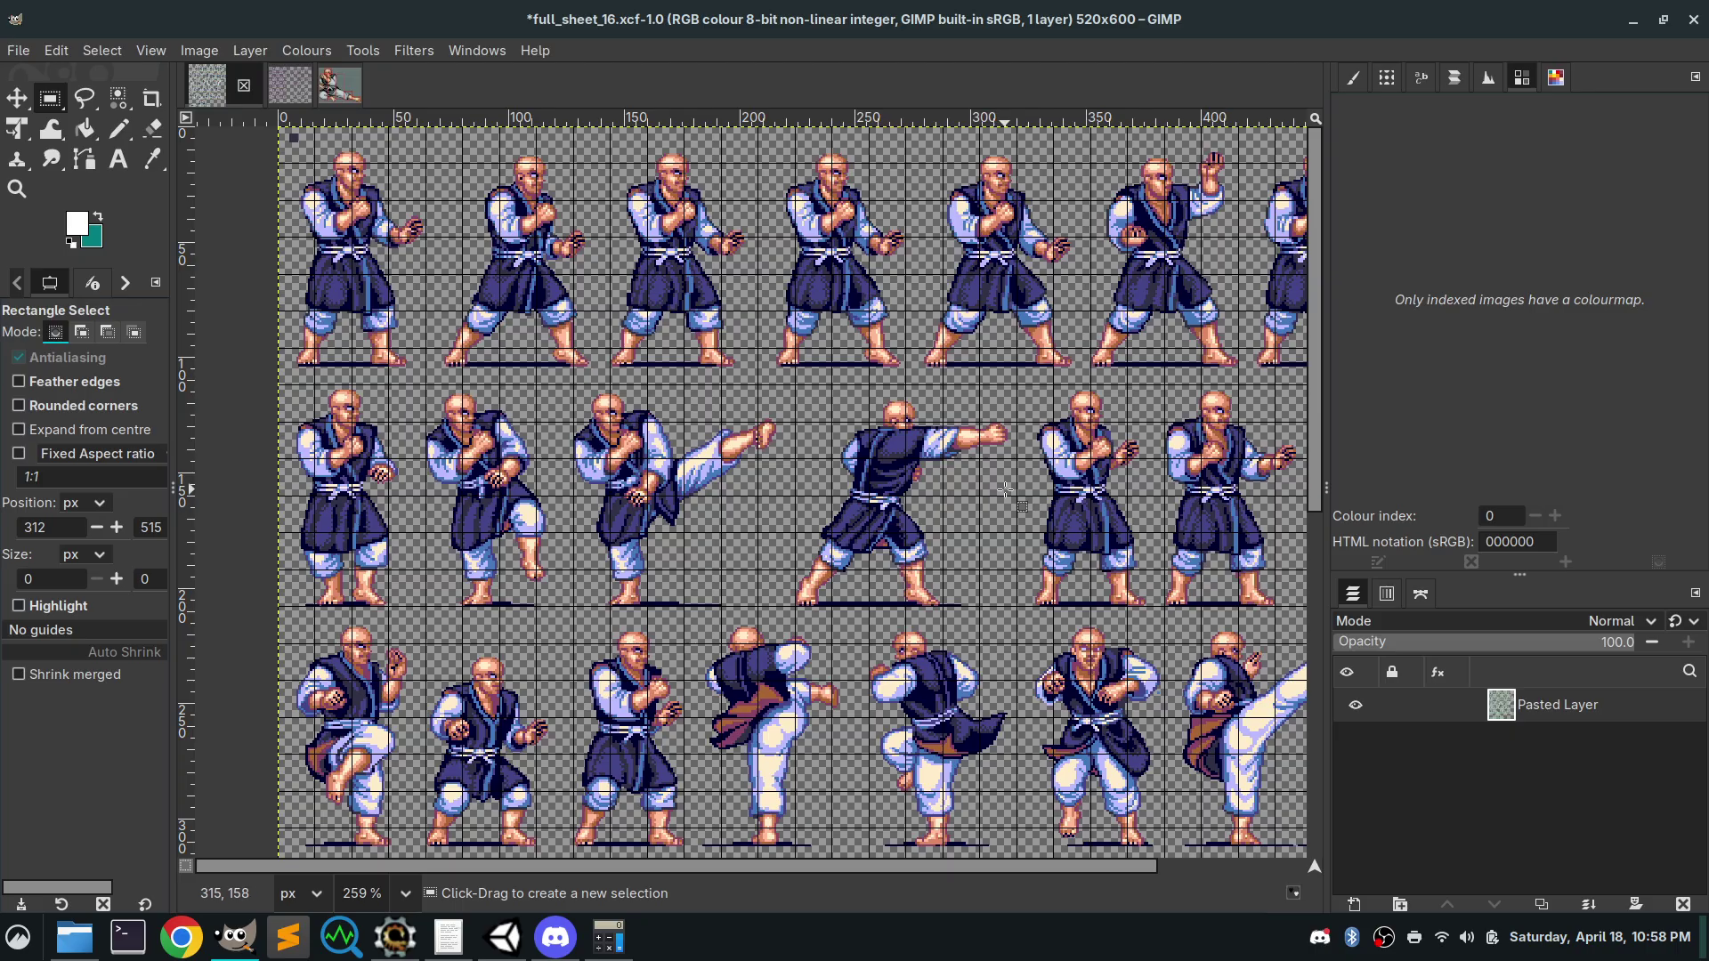
scroll(1005, 490, "right", 8)
scroll(707, 566, "down", 1)
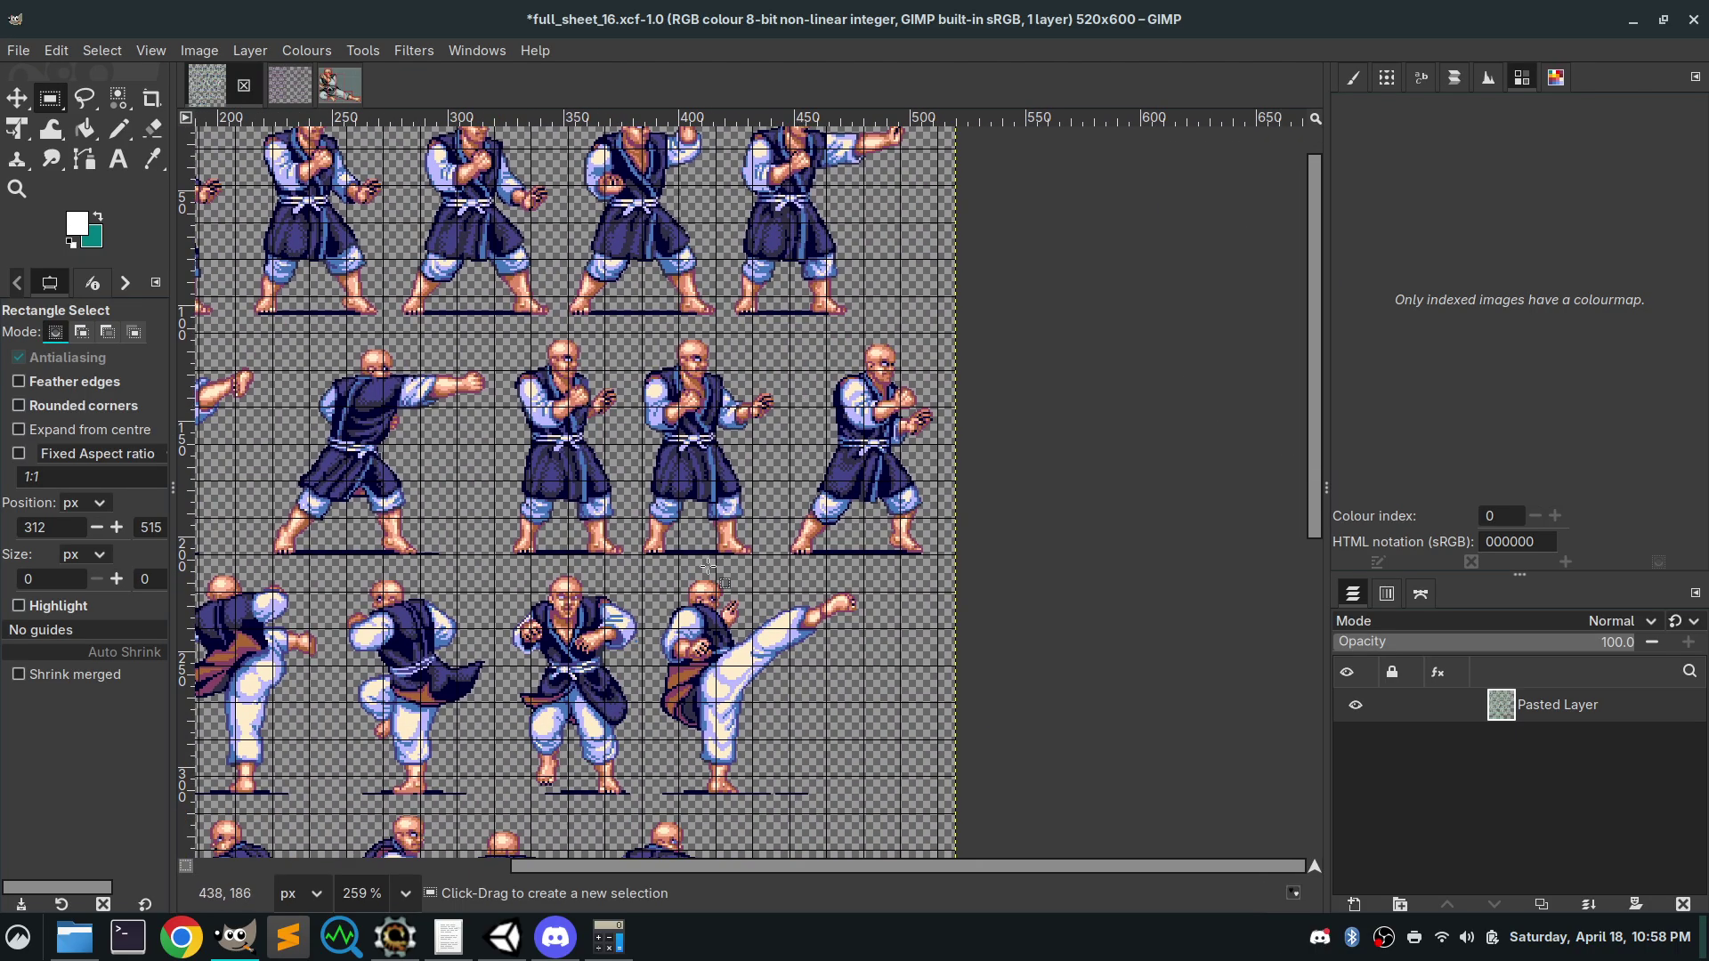
scroll(708, 566, "down", 5)
scroll(1023, 346, "left", 11)
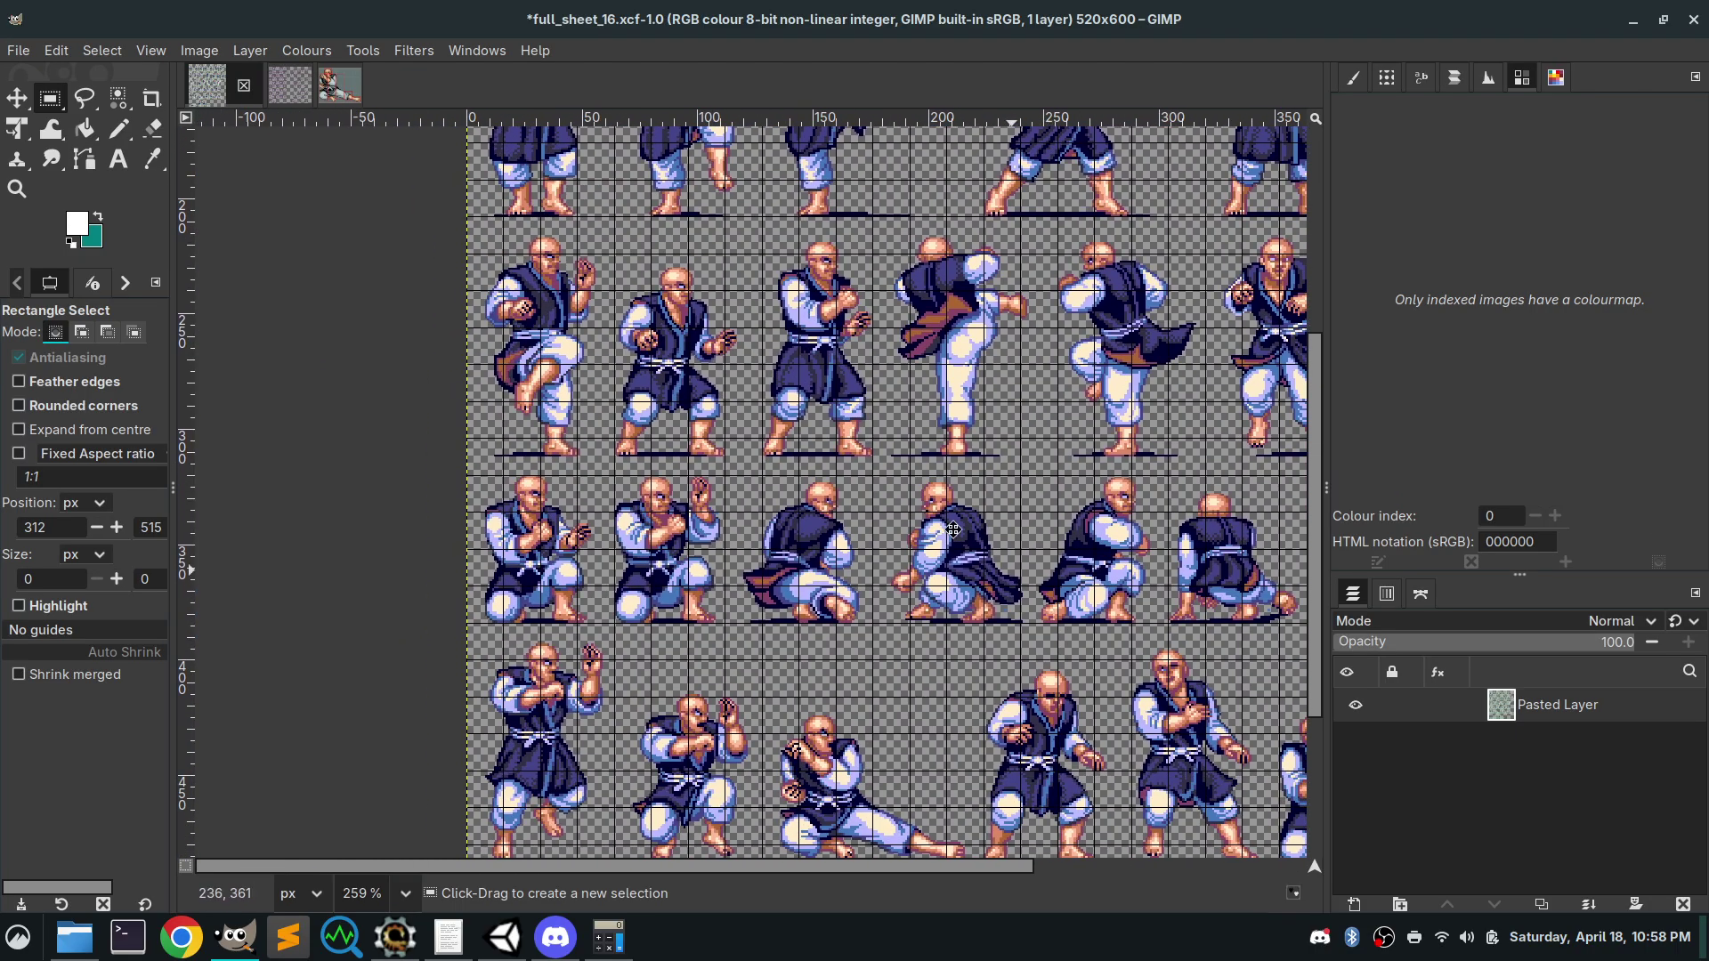
scroll(953, 529, "down", 3)
scroll(934, 534, "right", 5)
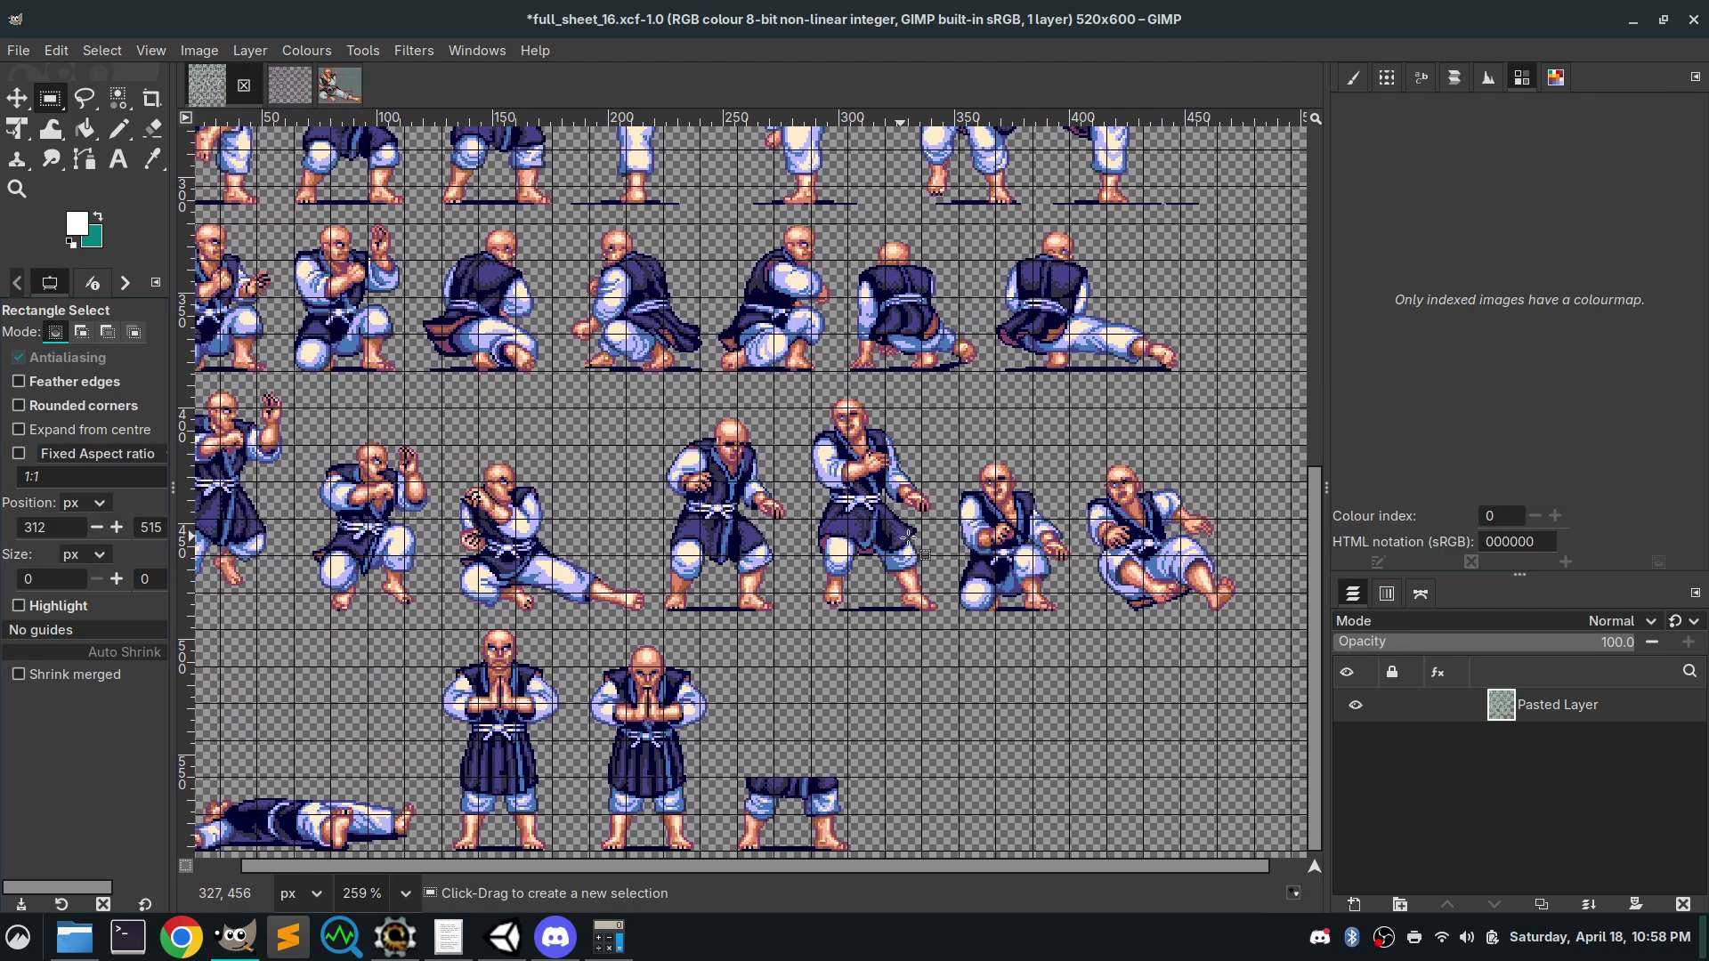
Select in turn the heads of the standing, kneeling and falling hurt figures in the fifth row, and clear the selection
scroll(855, 496, "up", 5, "ctrl")
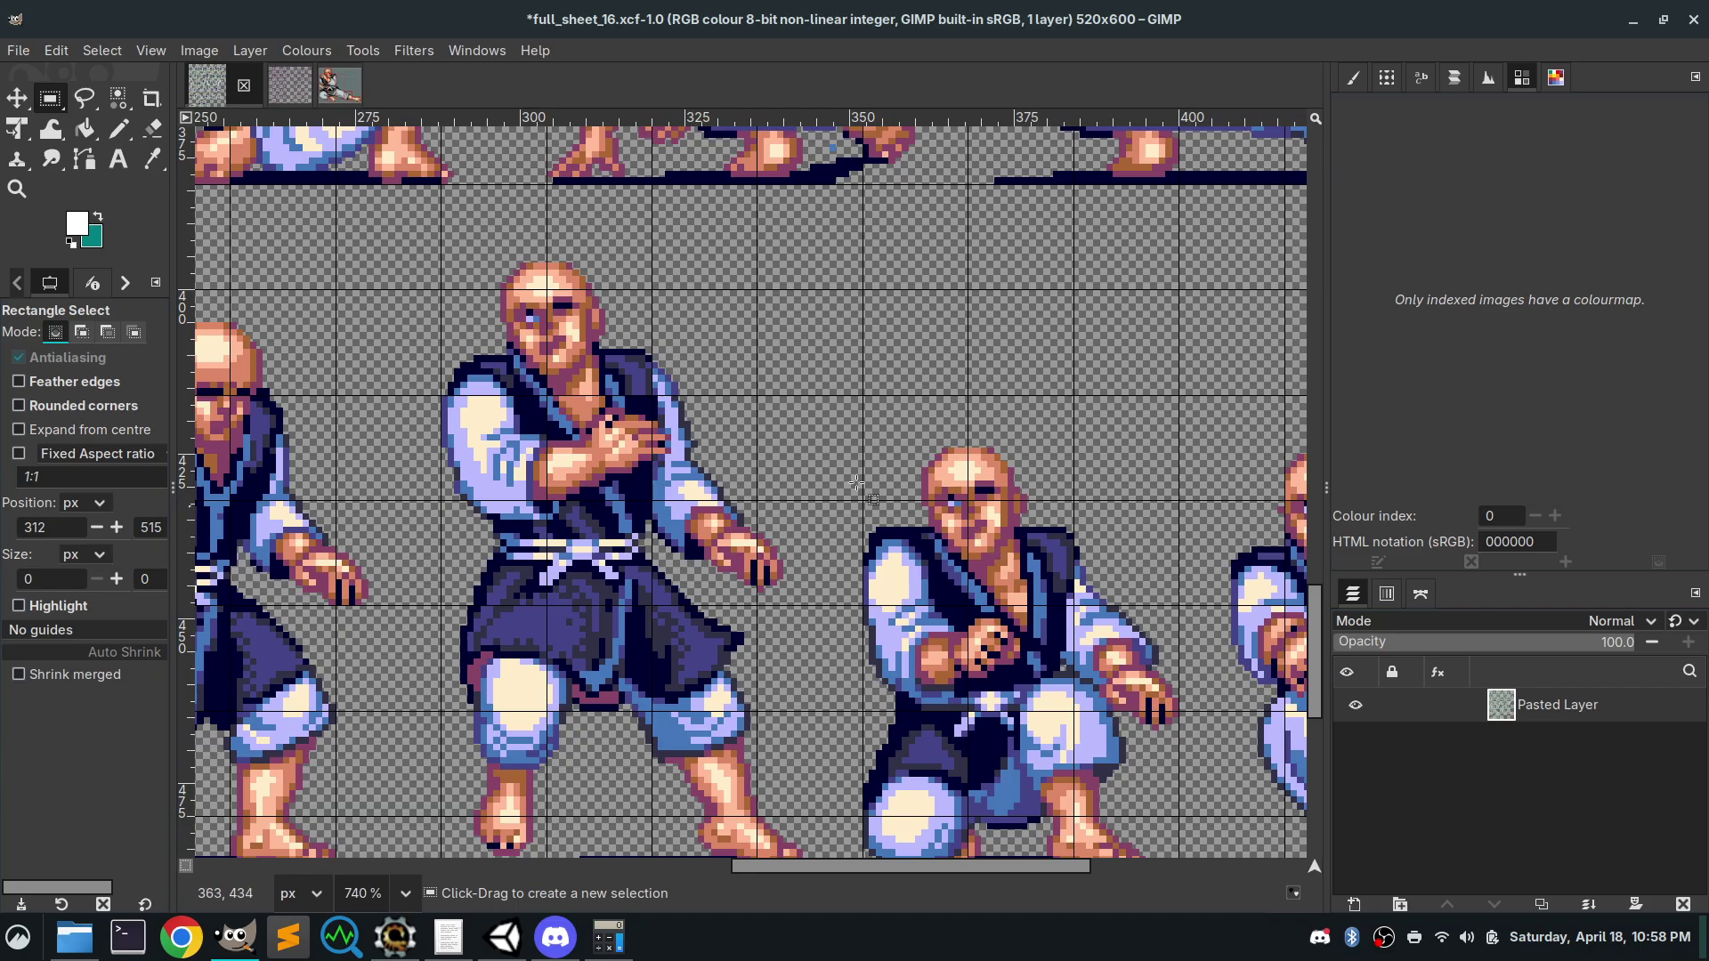
left_click_drag(493, 254, 686, 361)
left_click_drag(909, 428, 1092, 538)
scroll(1093, 550, "down", 3, "ctrl")
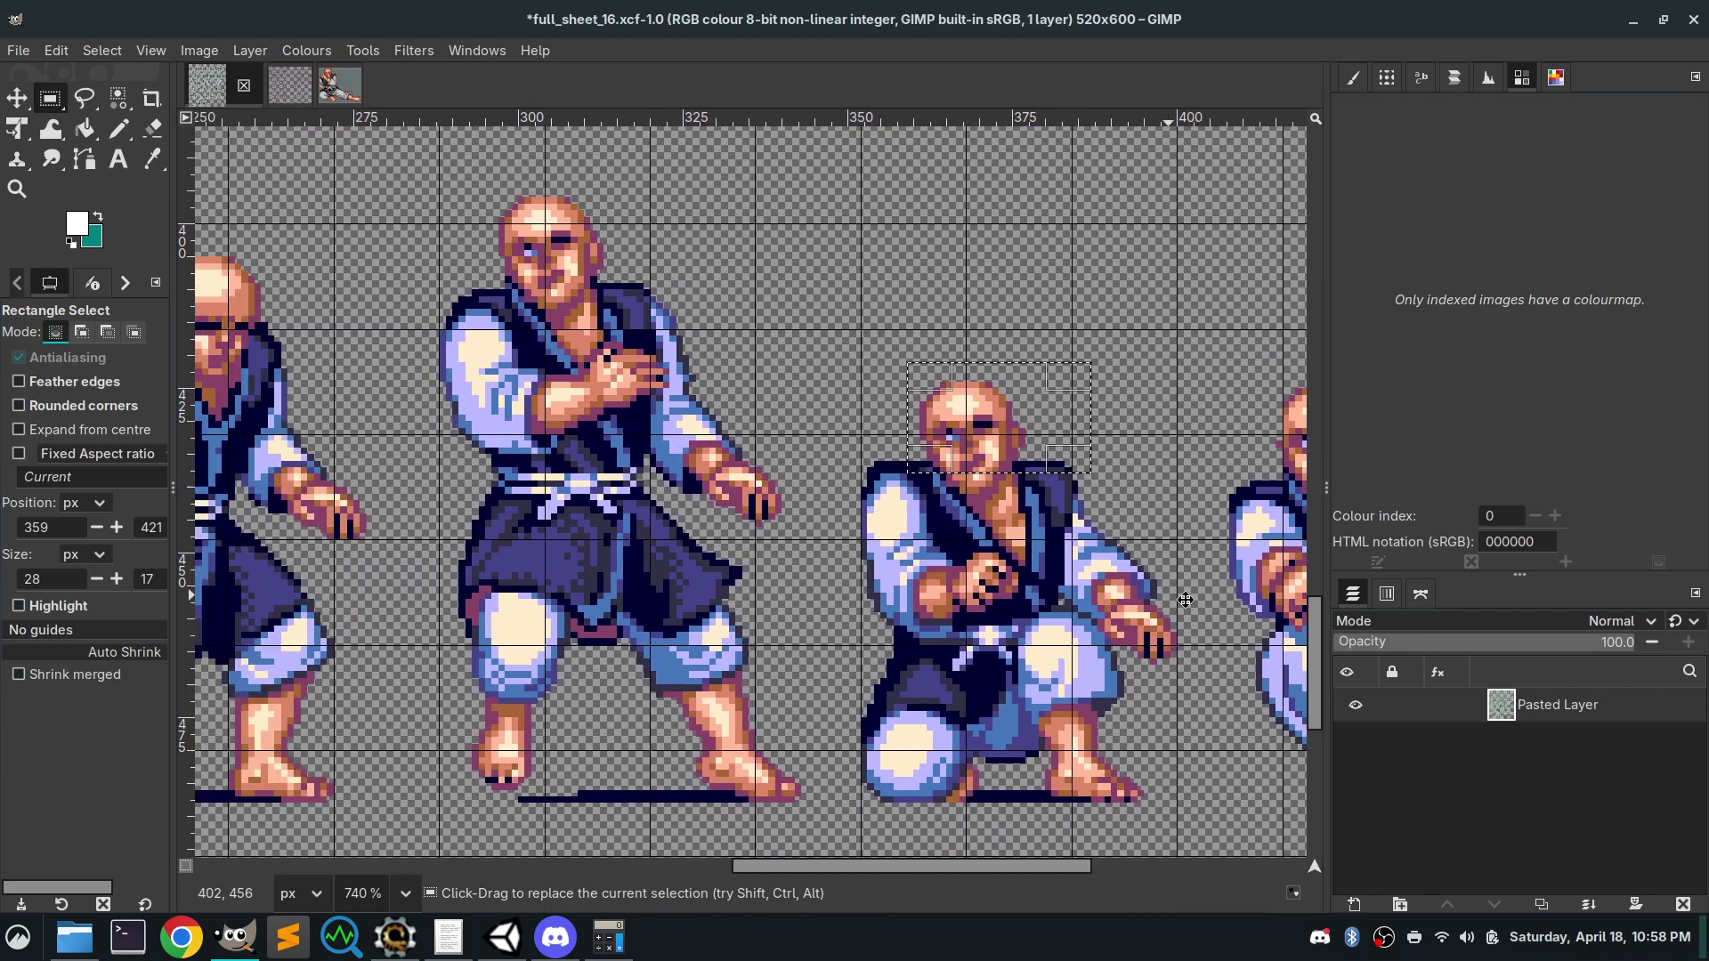
scroll(680, 615, "down", 2, "ctrl")
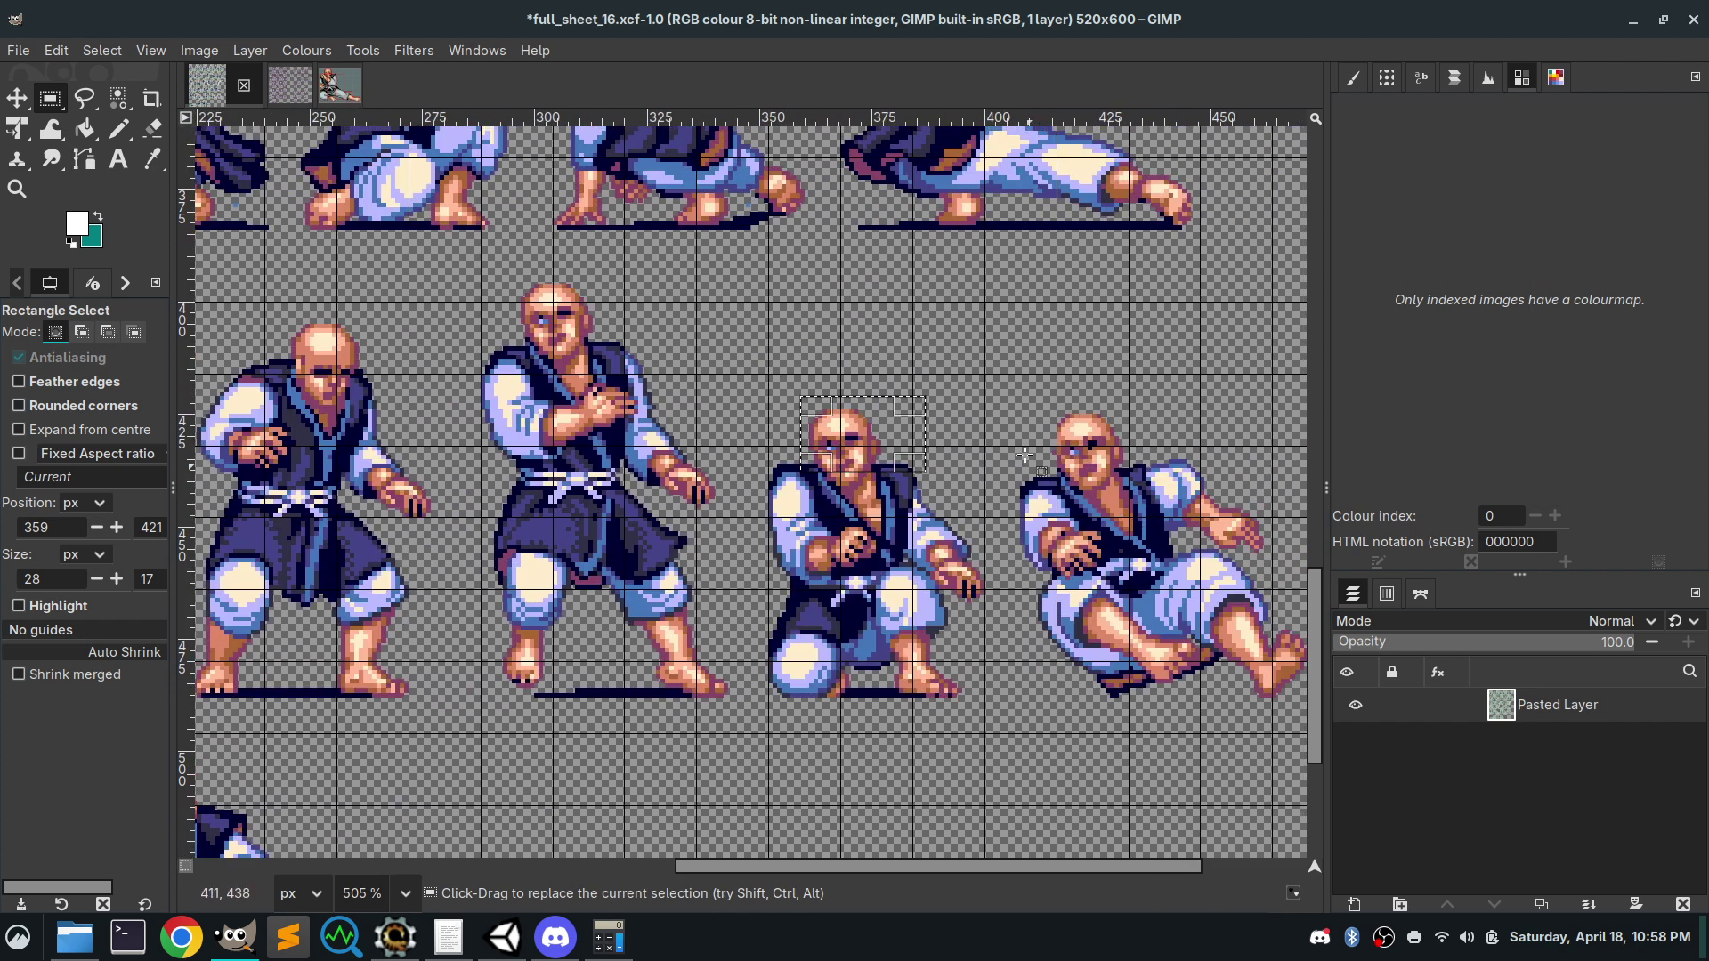
left_click_drag(1020, 410, 1164, 489)
left_click(930, 659)
Examine the hurt figures' heads up close and the remaining poses, ending on the standing figures in the first row
scroll(552, 602, "down", 5, "ctrl")
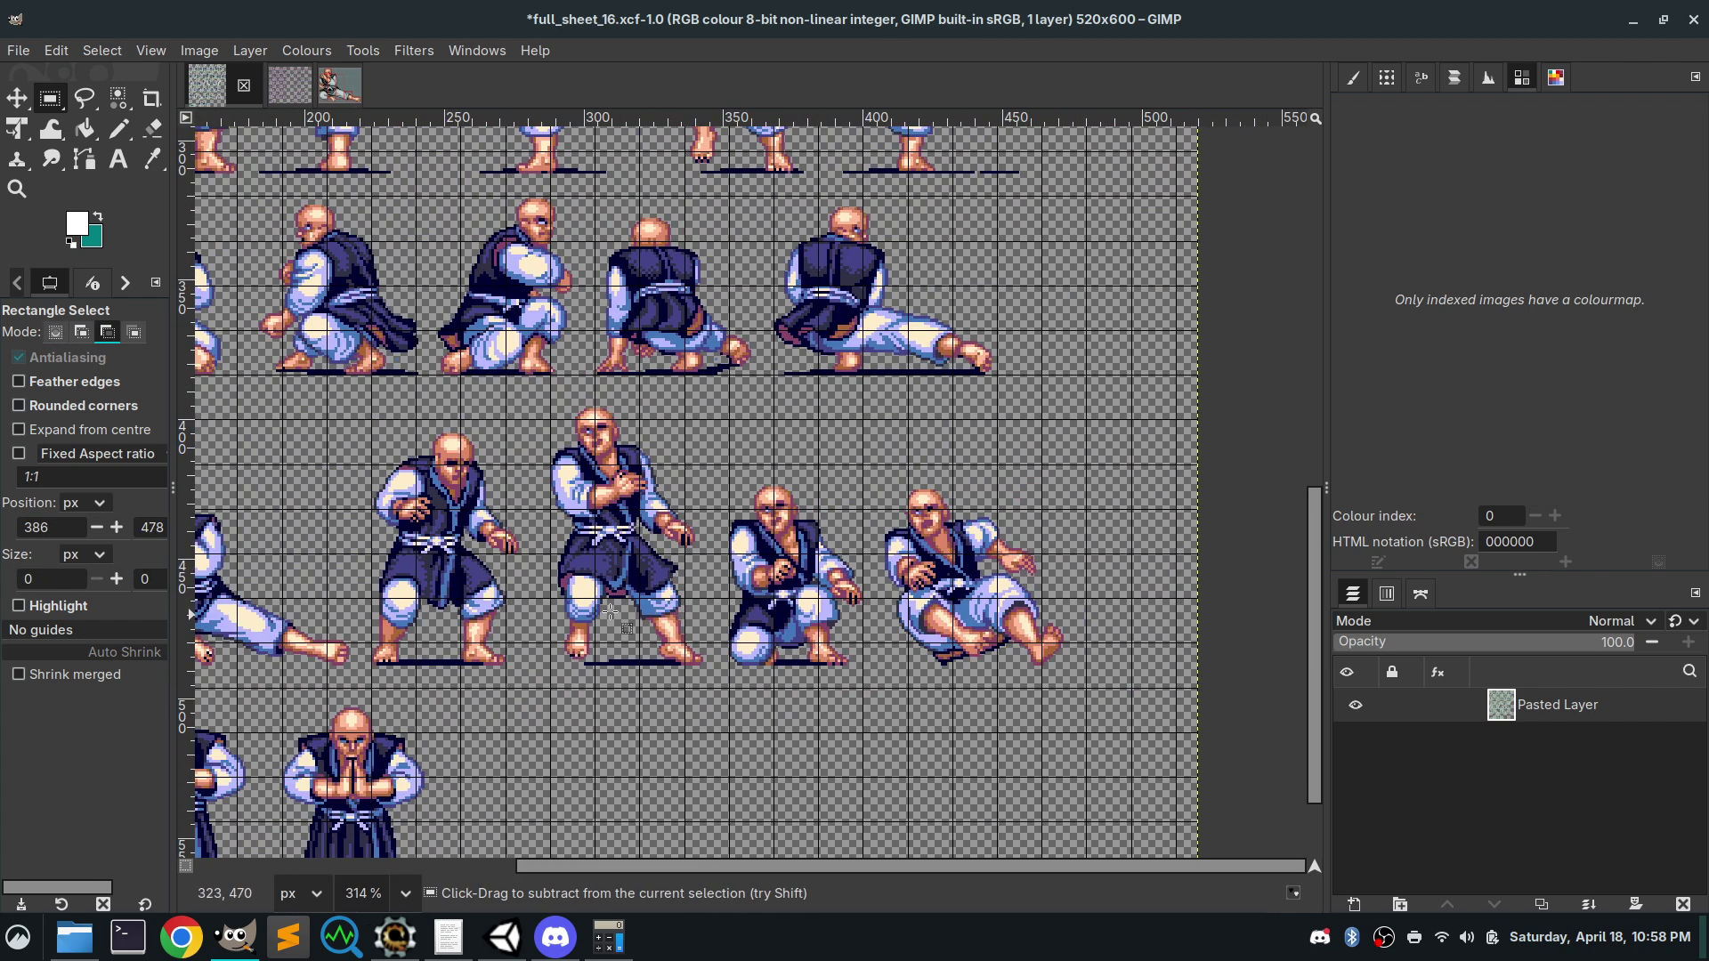
scroll(551, 603, "left", 3)
scroll(890, 523, "up", 10, "ctrl")
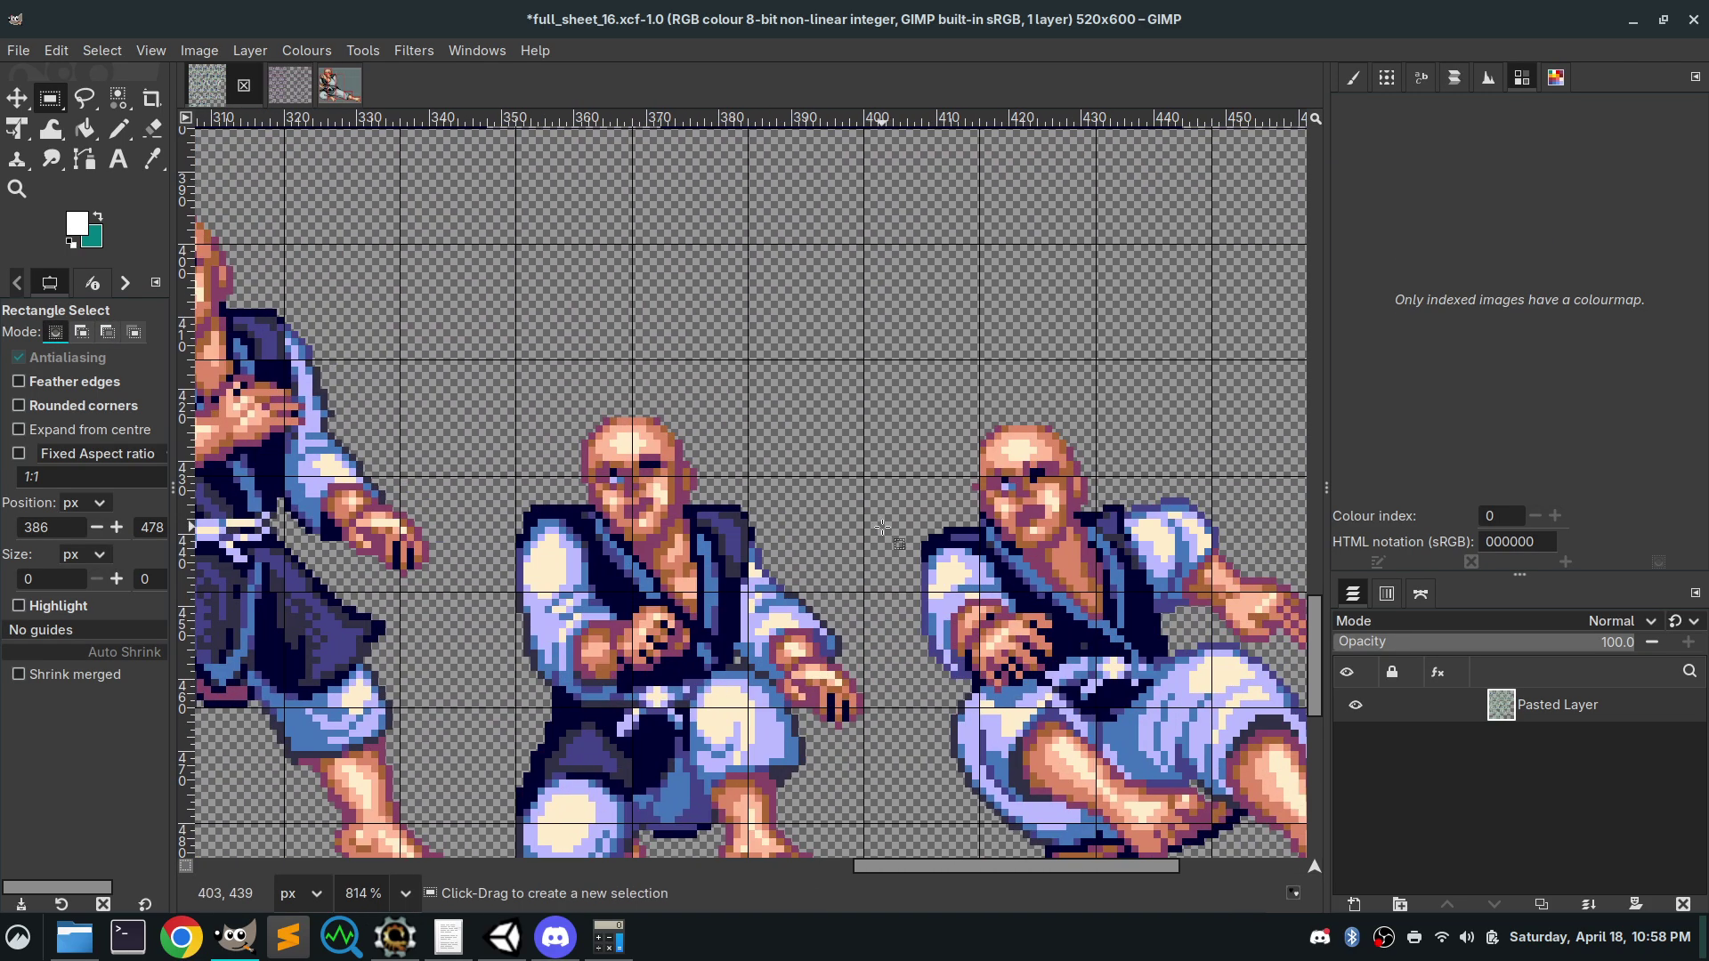
scroll(881, 527, "down", 13, "ctrl")
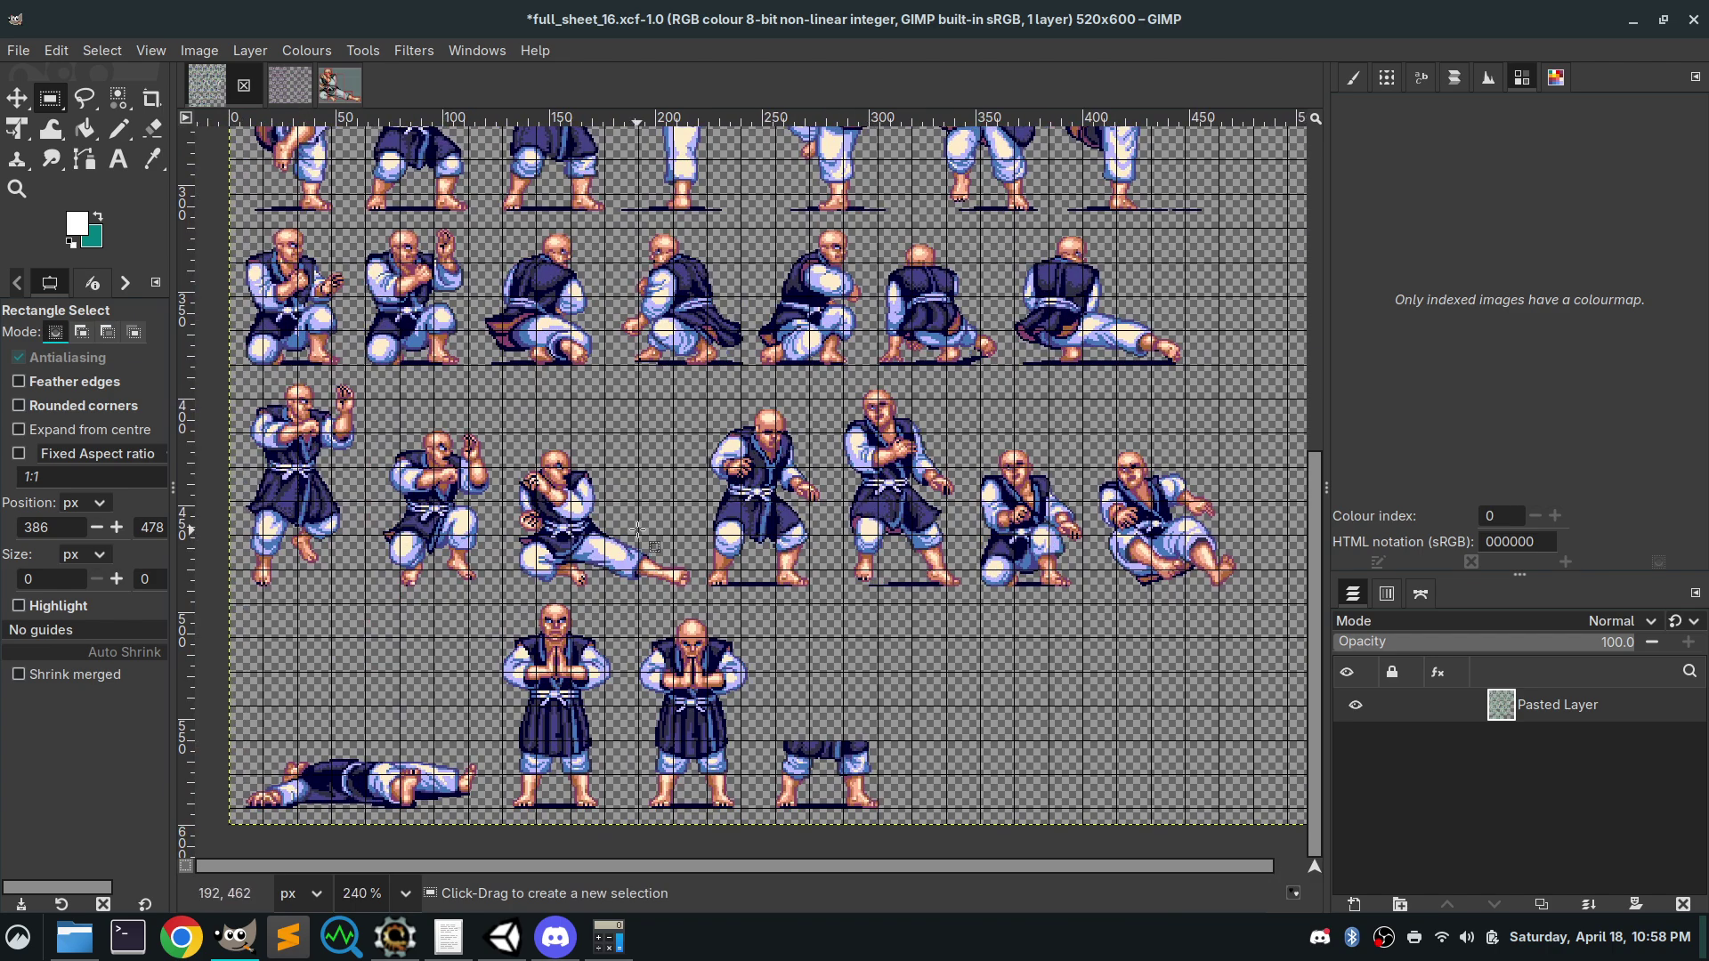
left_click_drag(637, 531, 838, 585)
left_click_drag(845, 456, 750, 540)
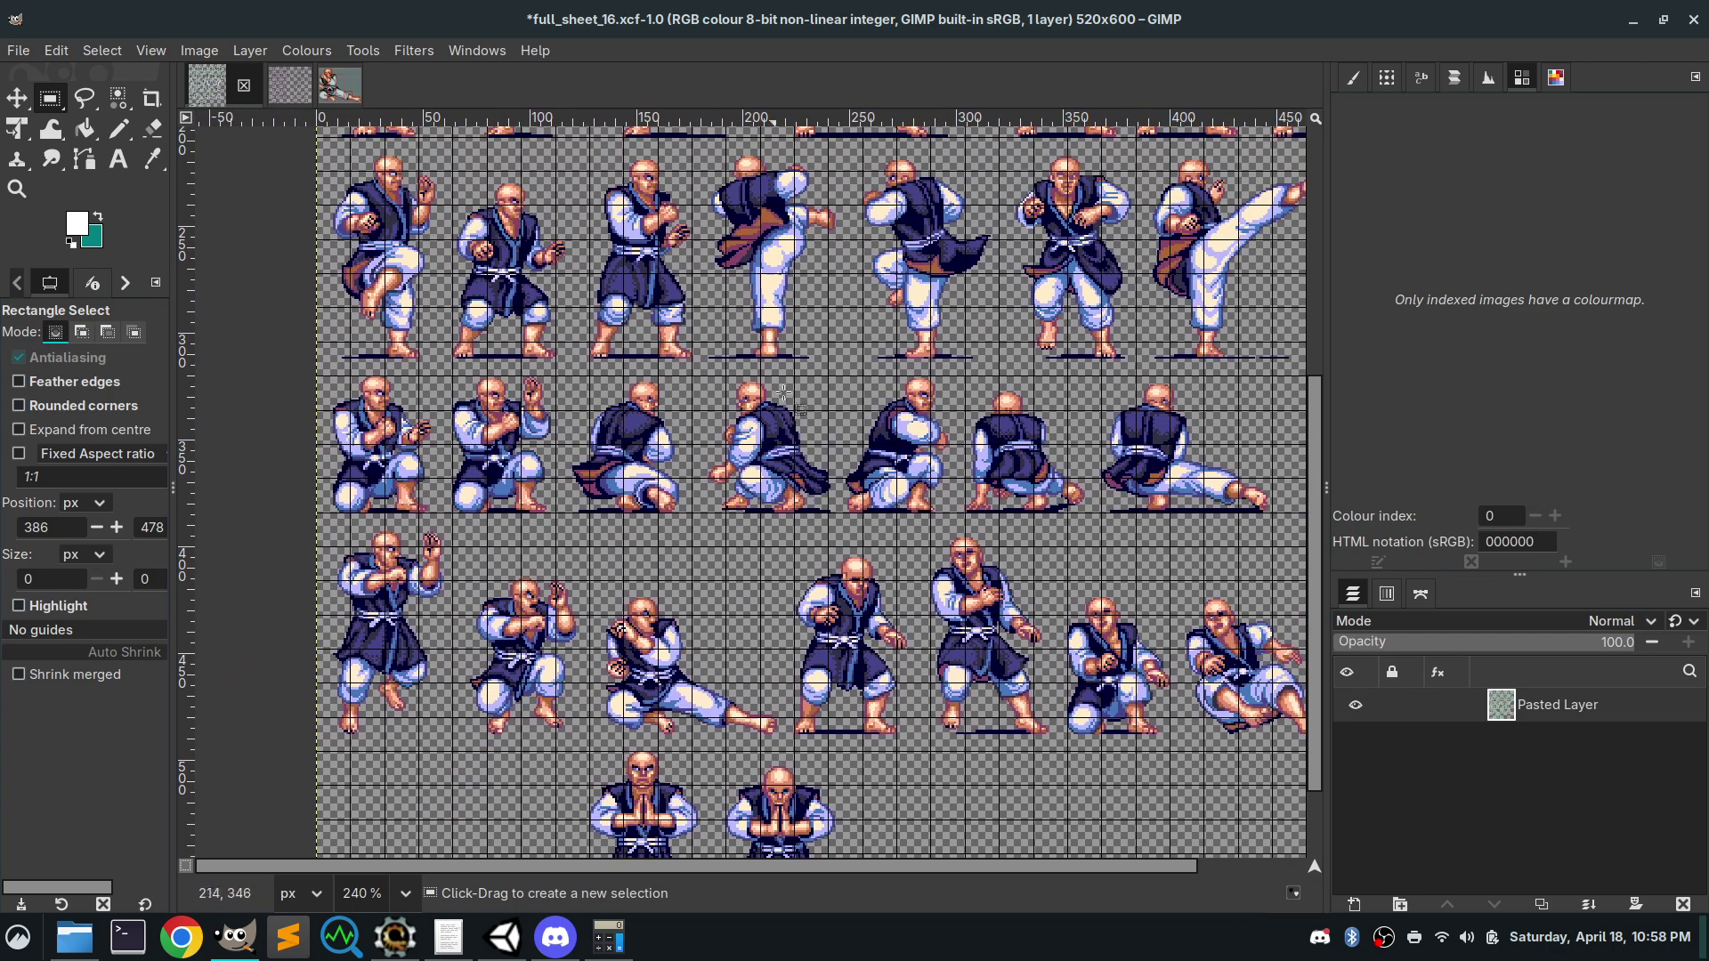
left_click_drag(808, 340, 792, 399)
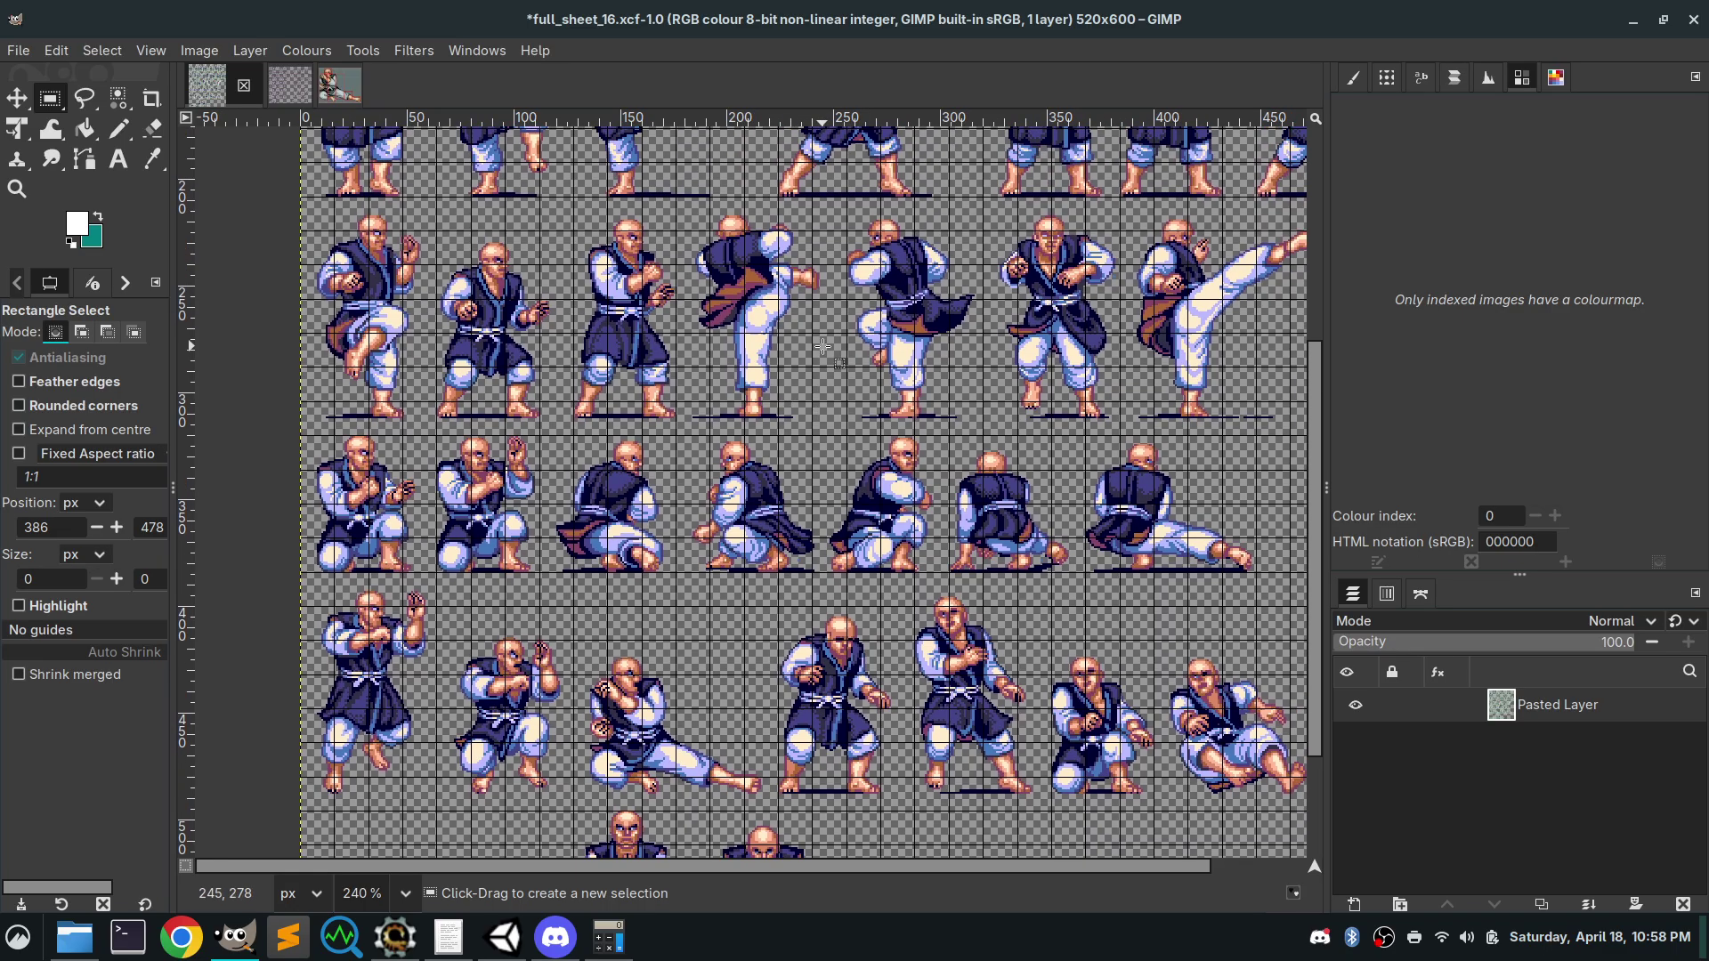
scroll(822, 346, "up", 3)
scroll(800, 399, "up", 6)
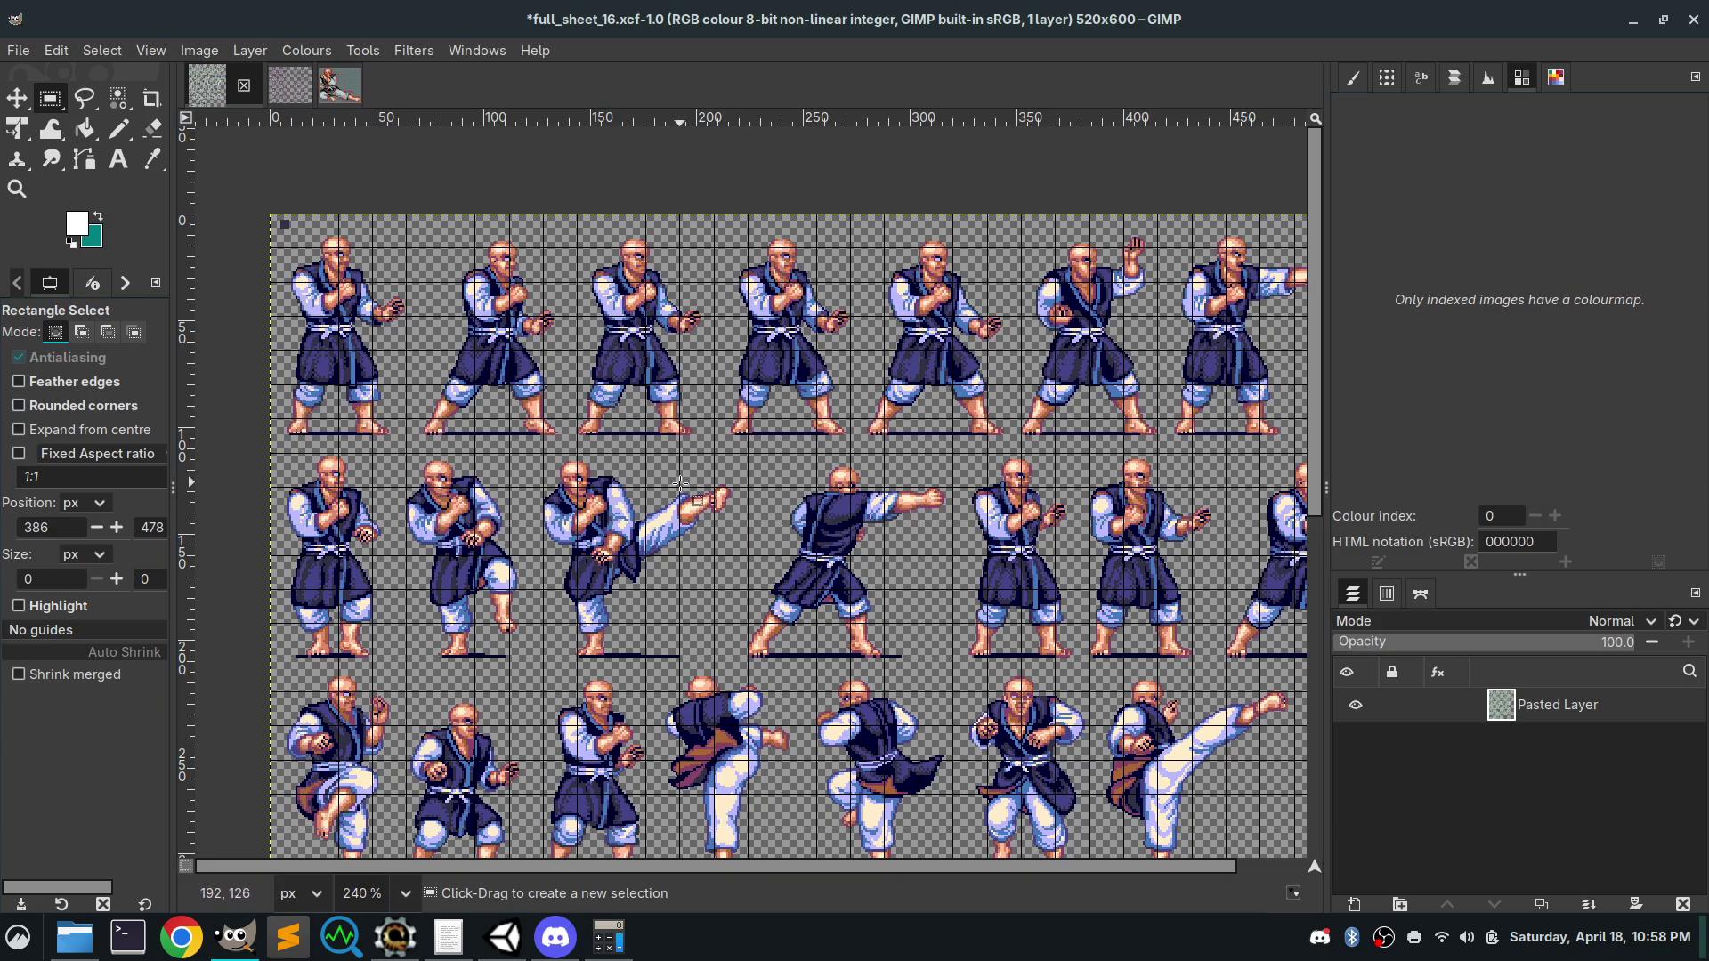
Delete the leftover lower body at the end of the last row using a 73 × 85 px rectangle, and clear the selection
scroll(801, 489, "down", 10)
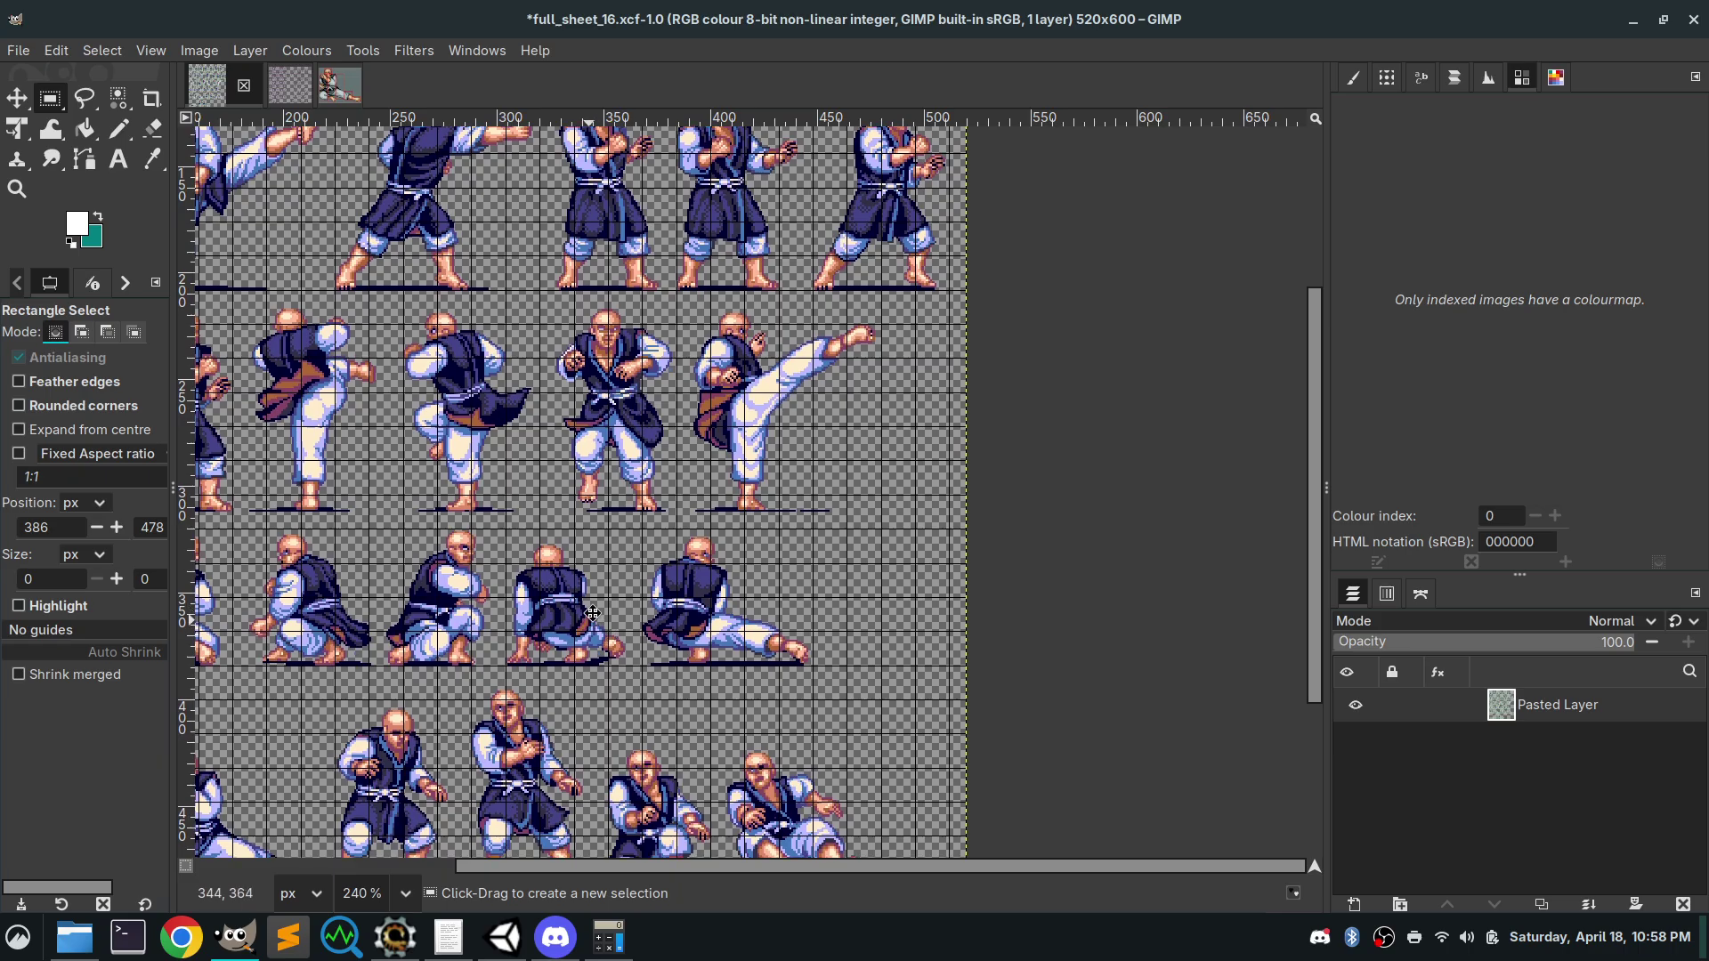
scroll(875, 419, "down", 5)
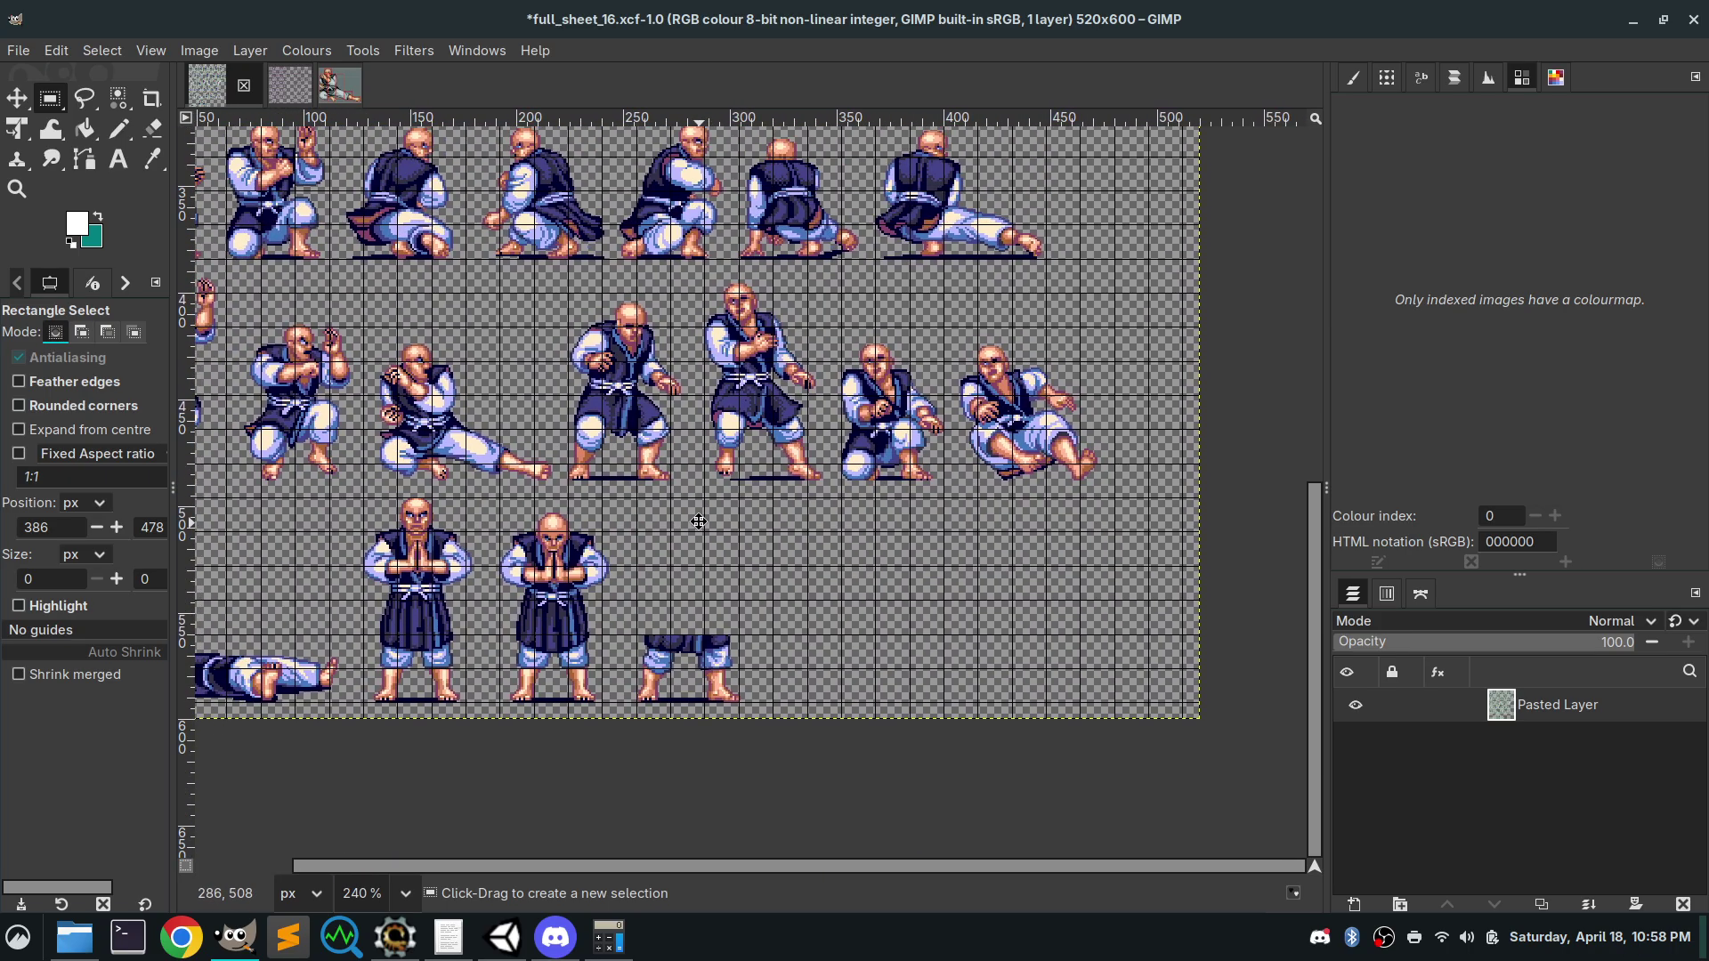
left_click_drag(782, 587, 626, 769)
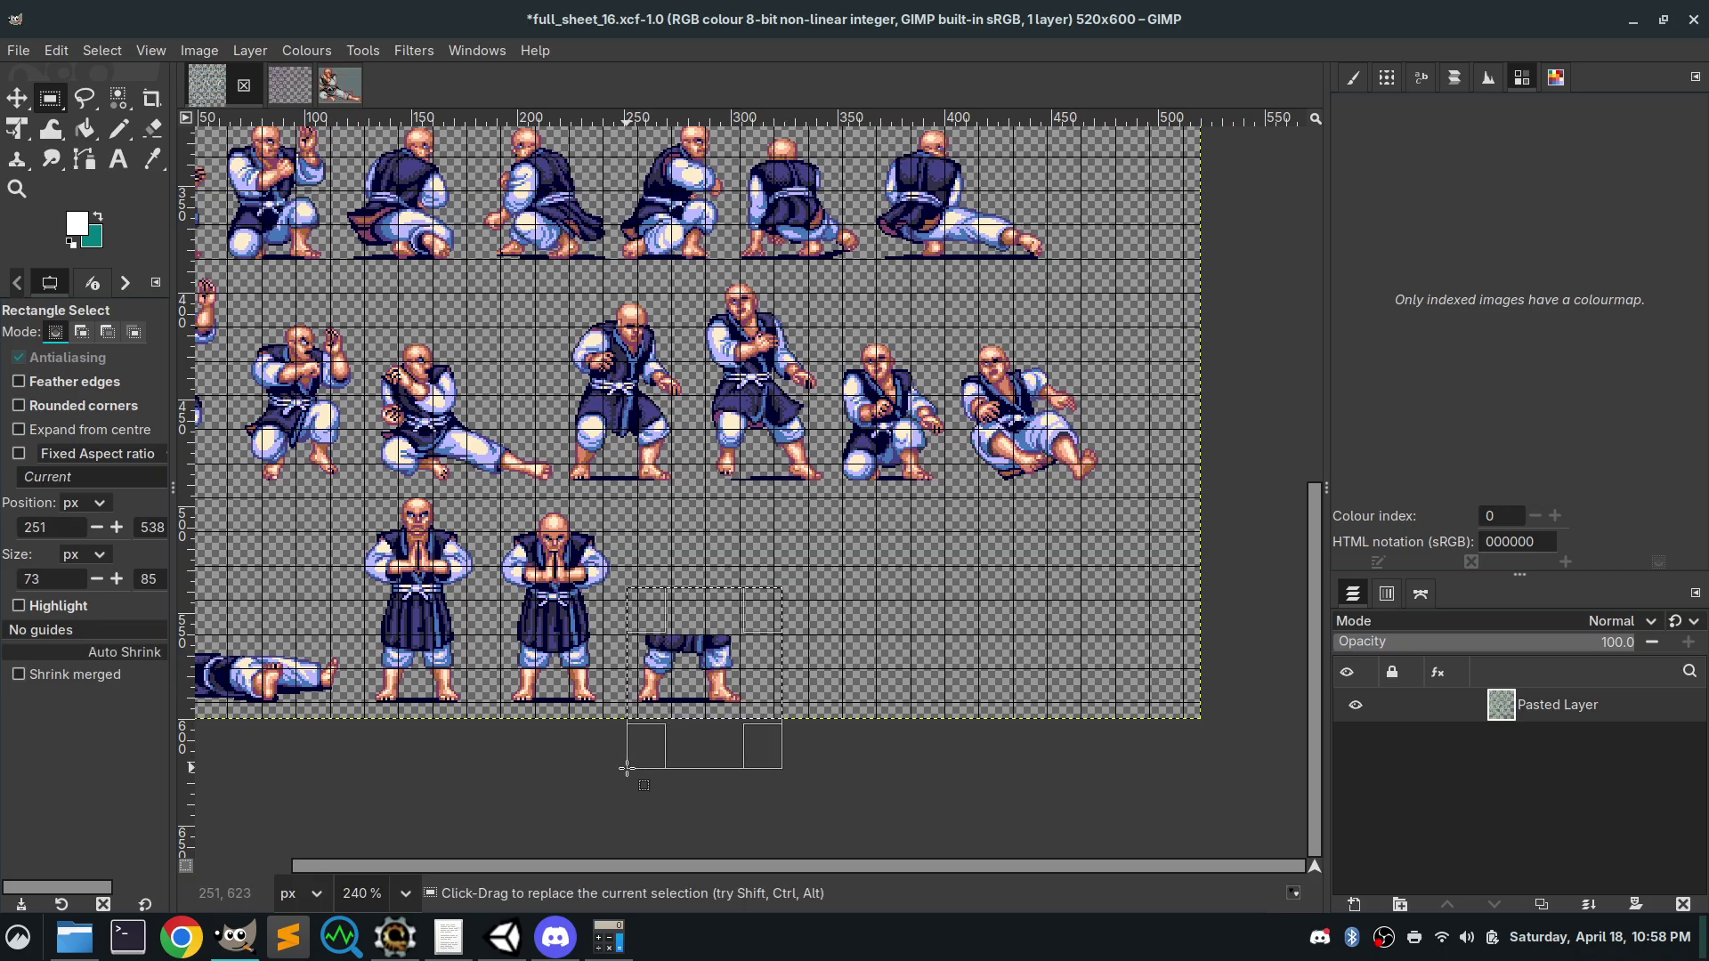
key("Delete")
left_click(1013, 632)
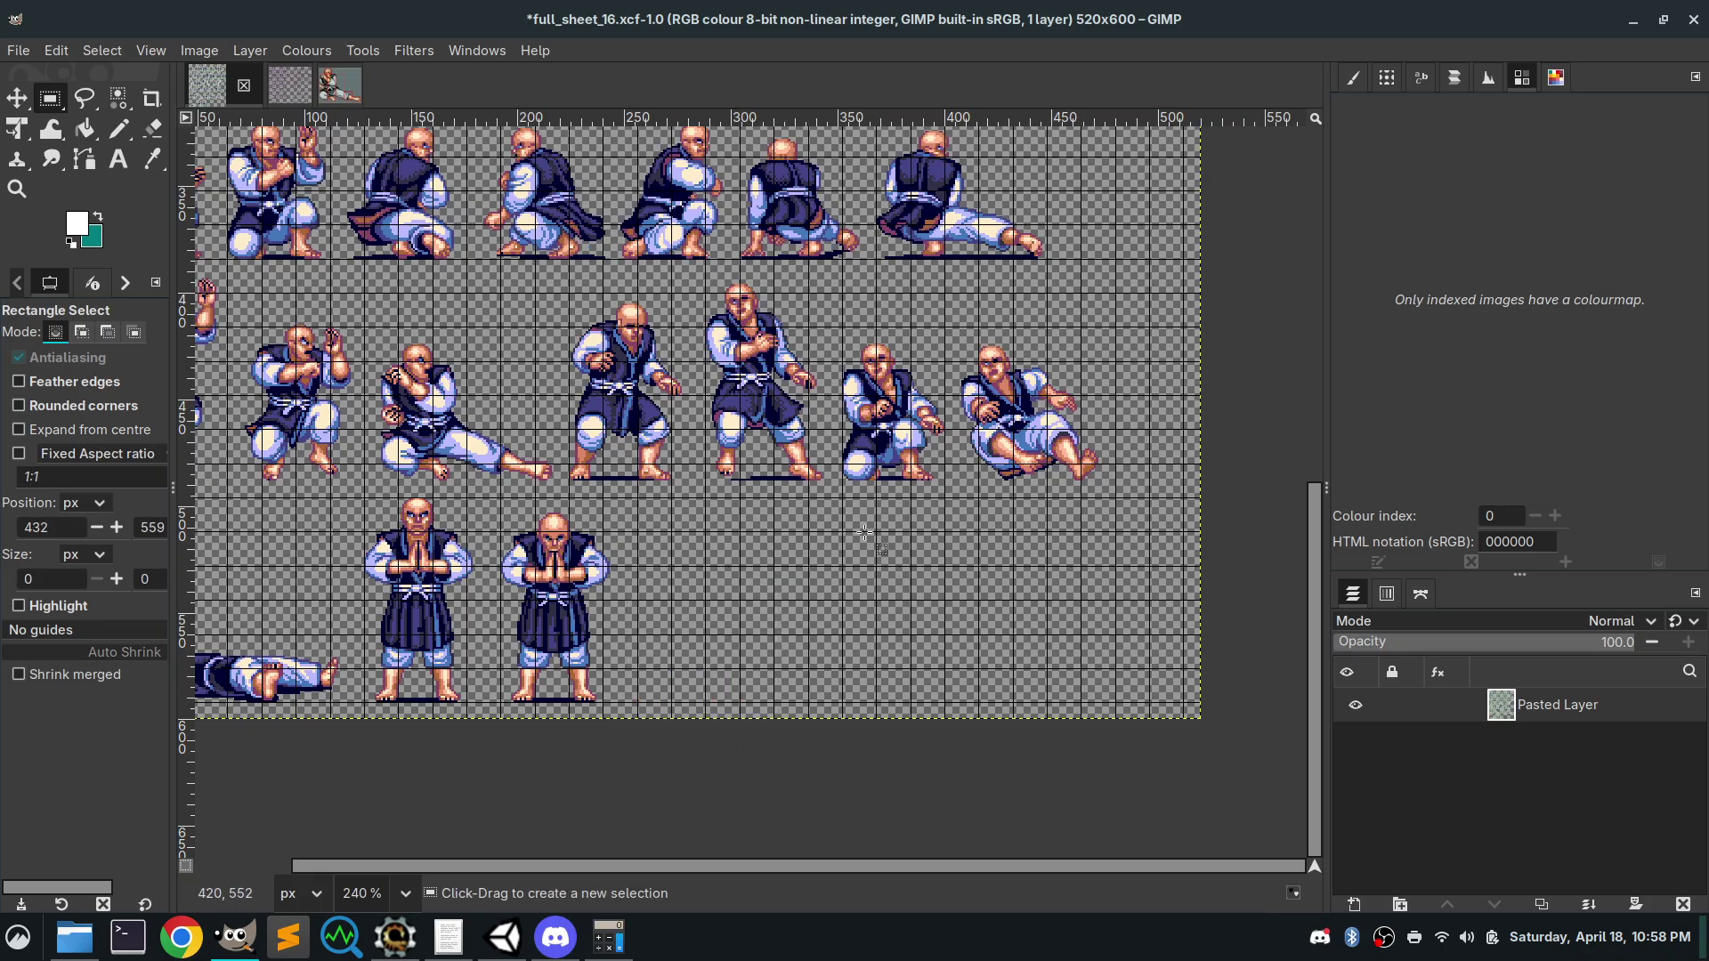
Copy the straight-punch figure in the second row using a rectangle of about 102 × 103 px around it
scroll(787, 540, "up", 10)
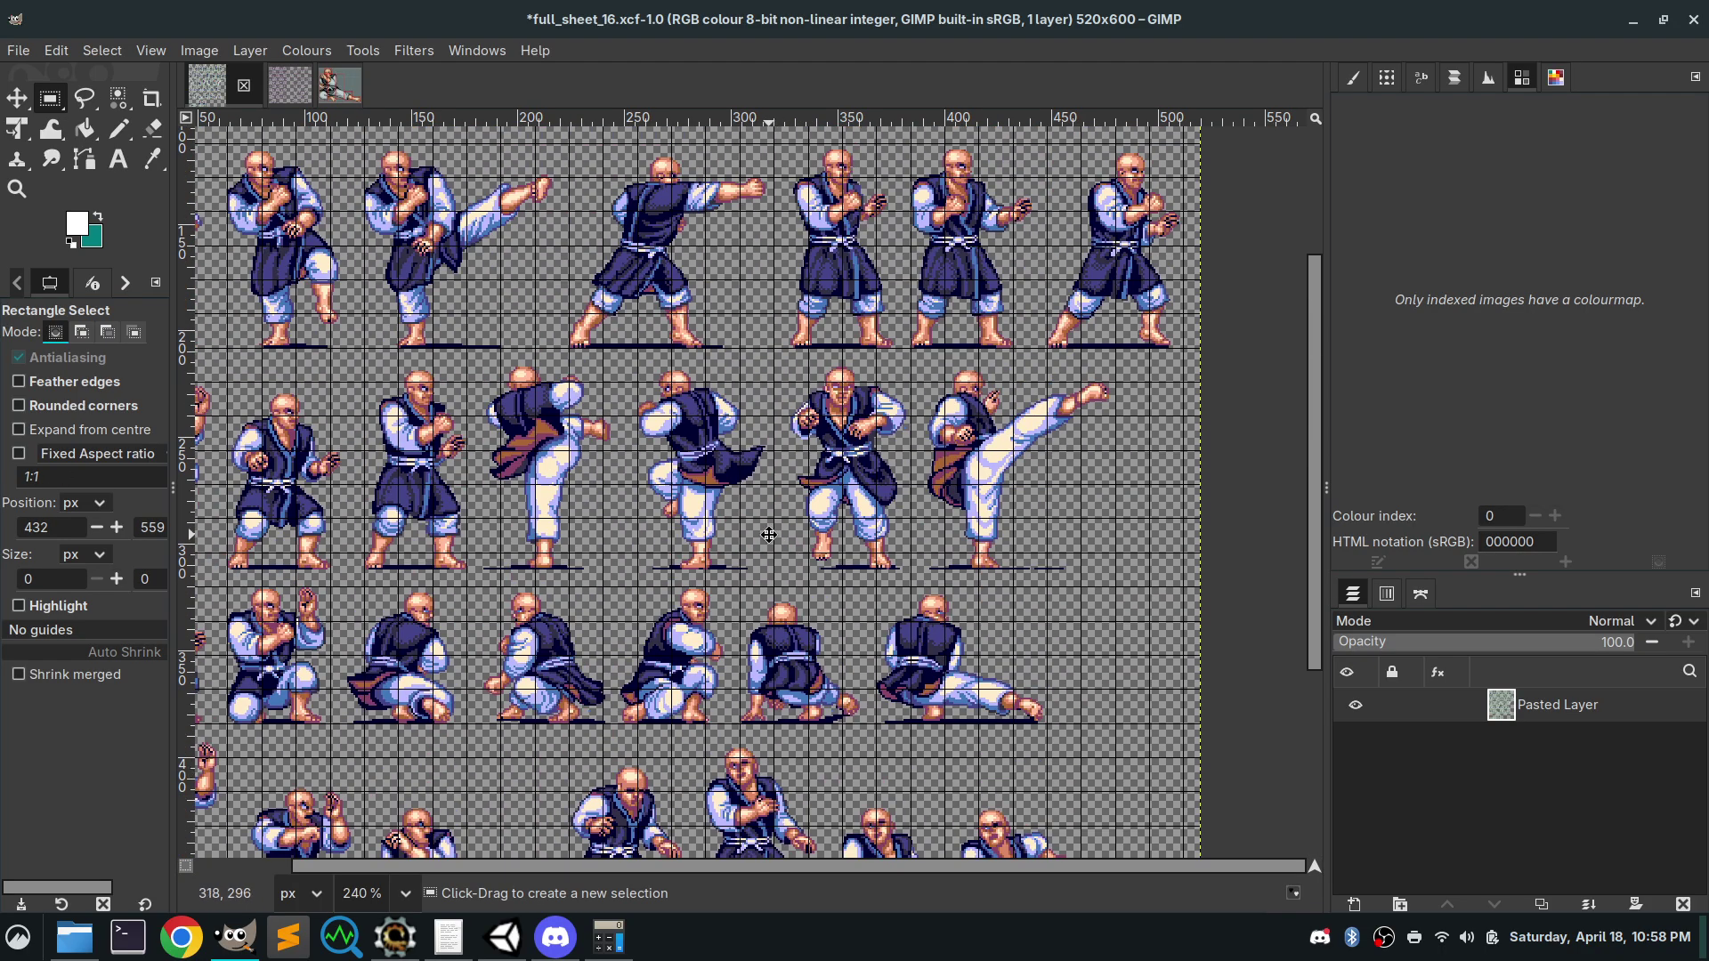
scroll(768, 535, "left", 10)
scroll(1071, 575, "up", 5)
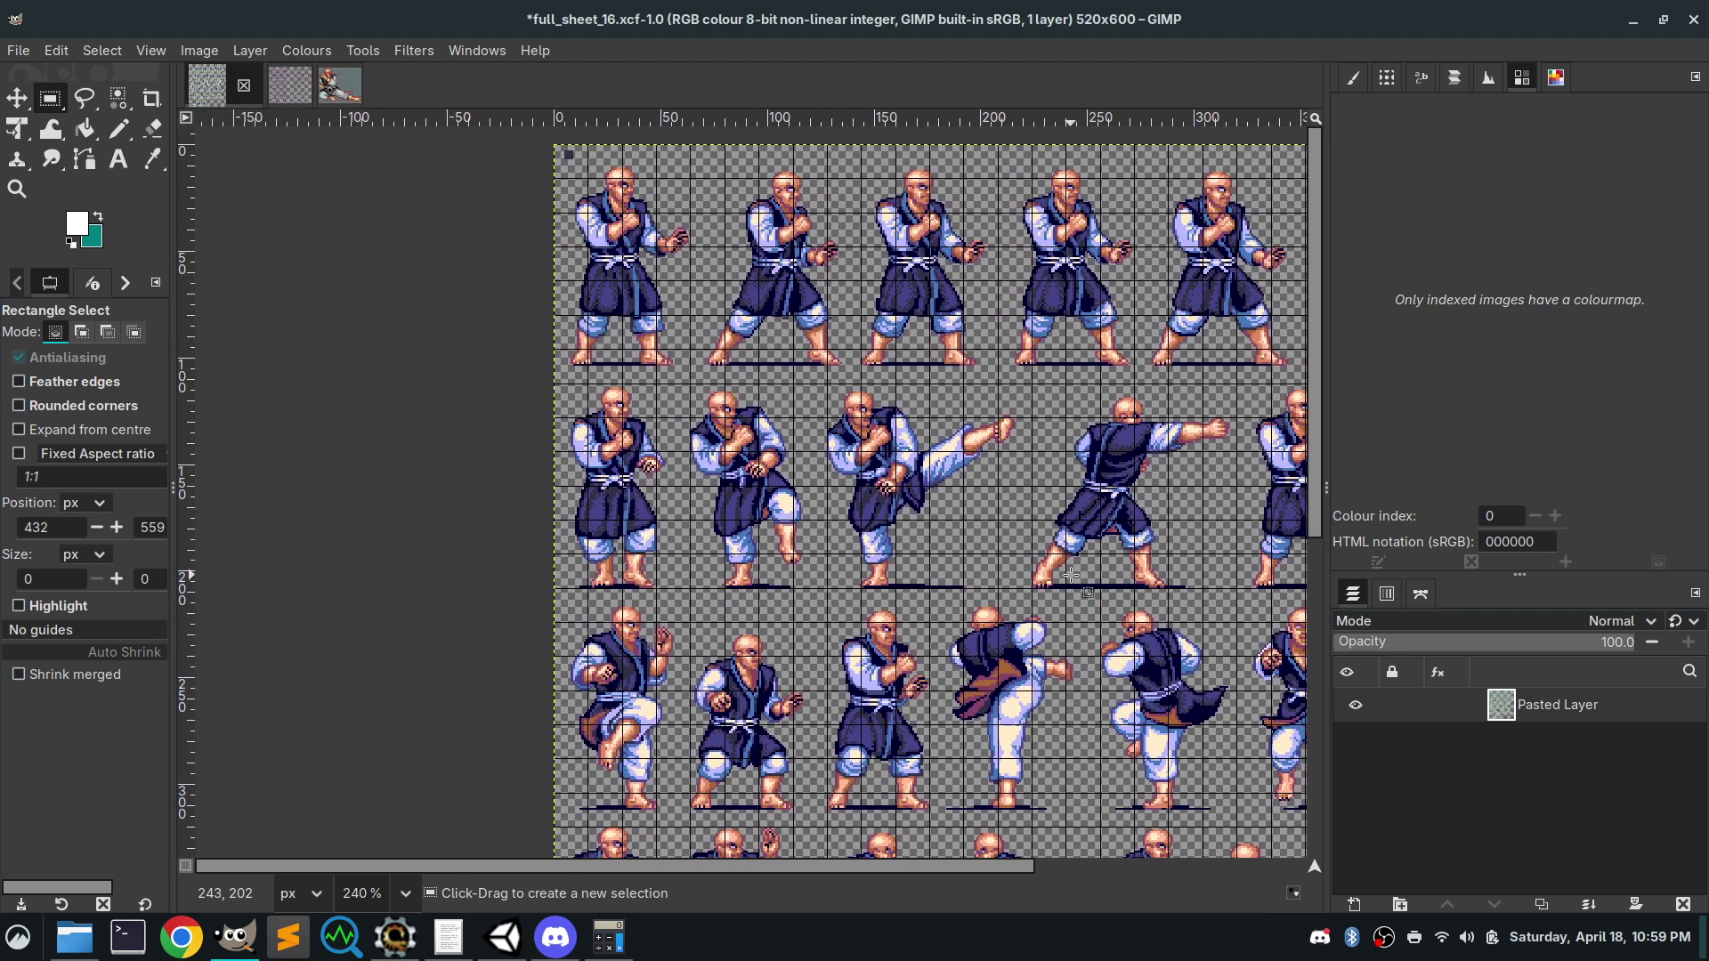
left_click_drag(1071, 575, 735, 565)
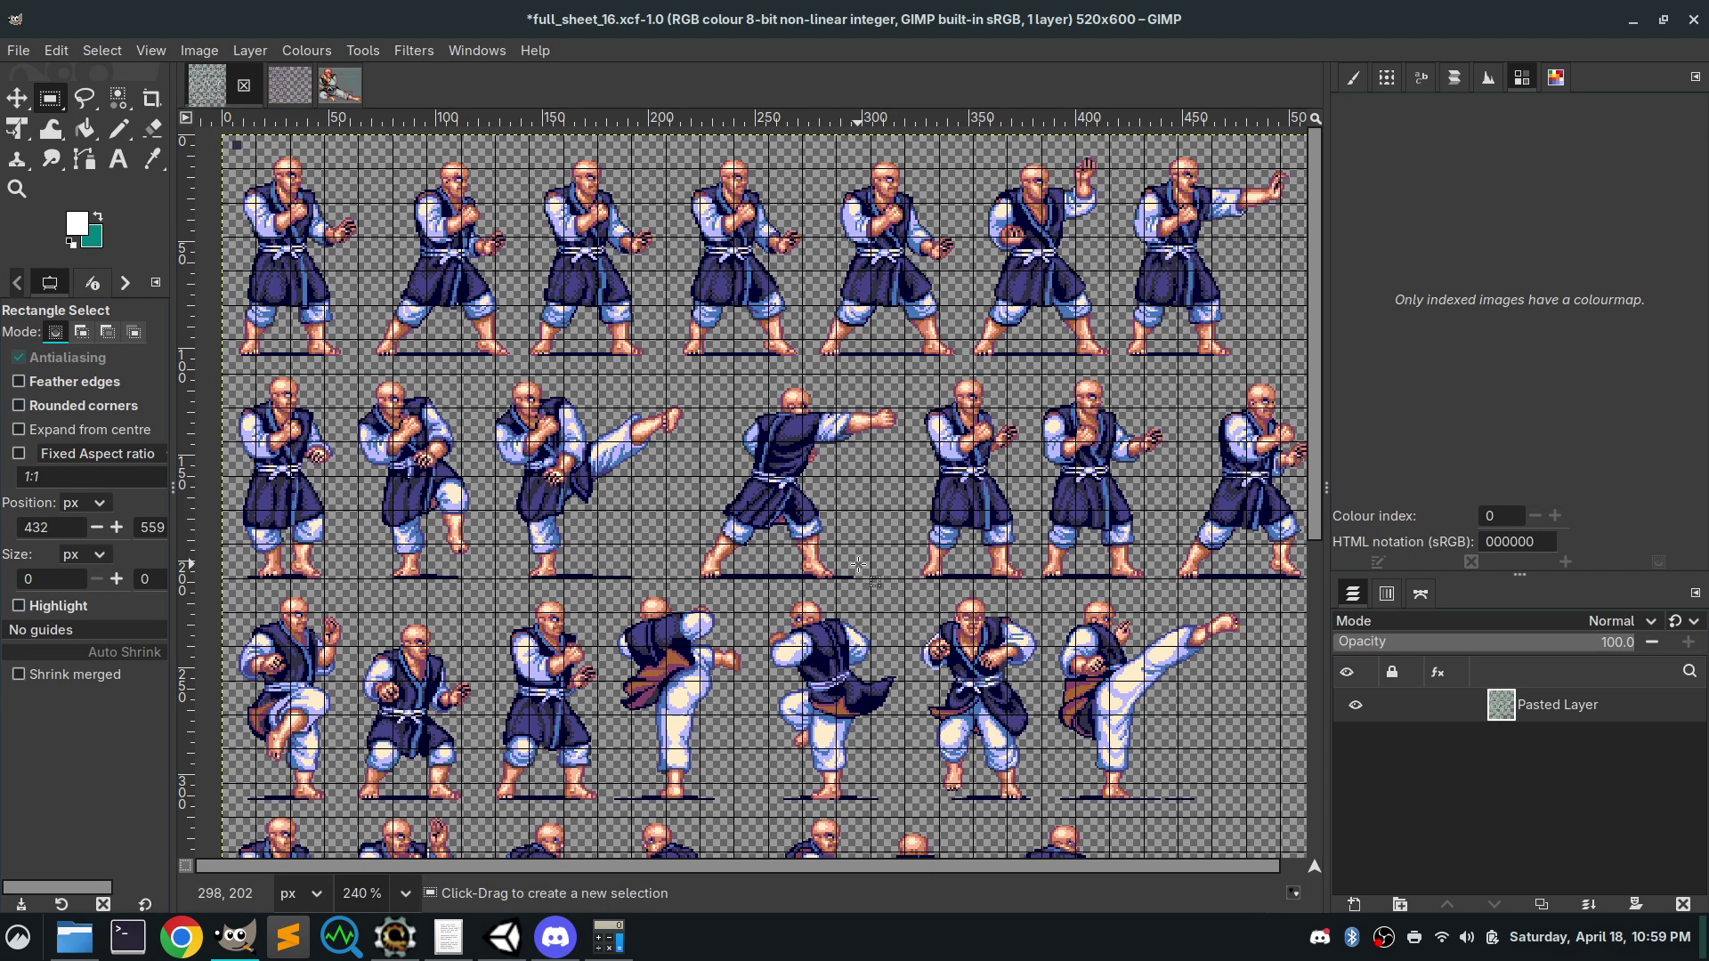
scroll(833, 534, "up", 5)
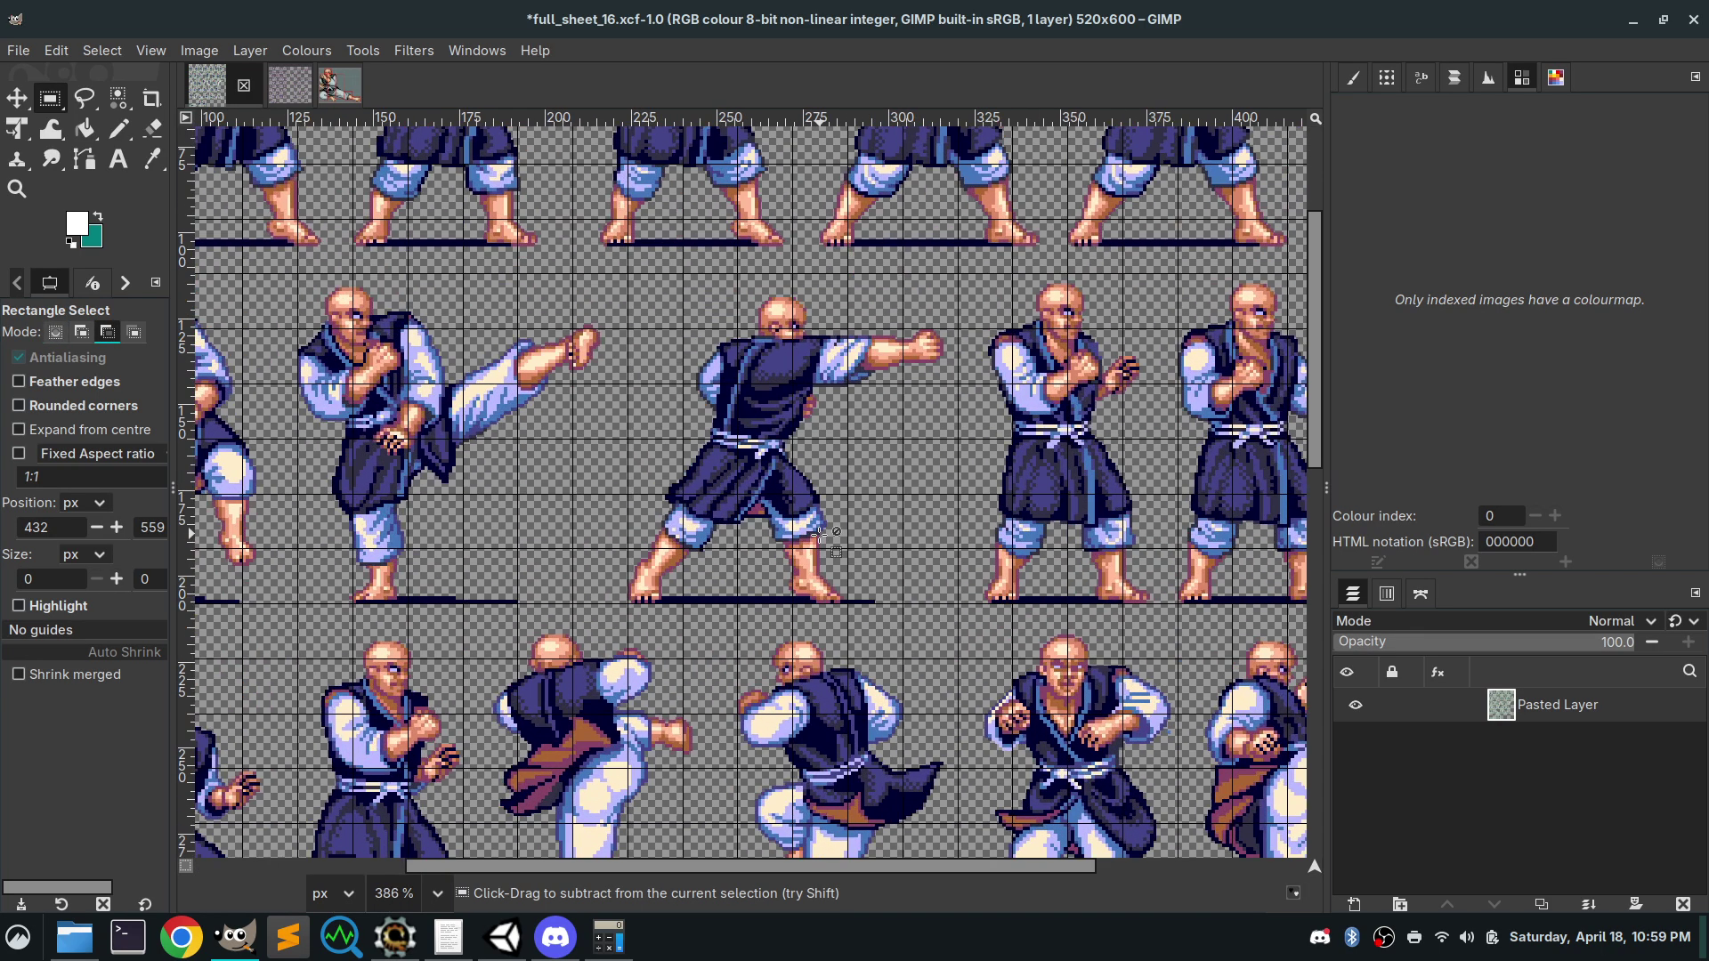
left_click_drag(1026, 151, 523, 650)
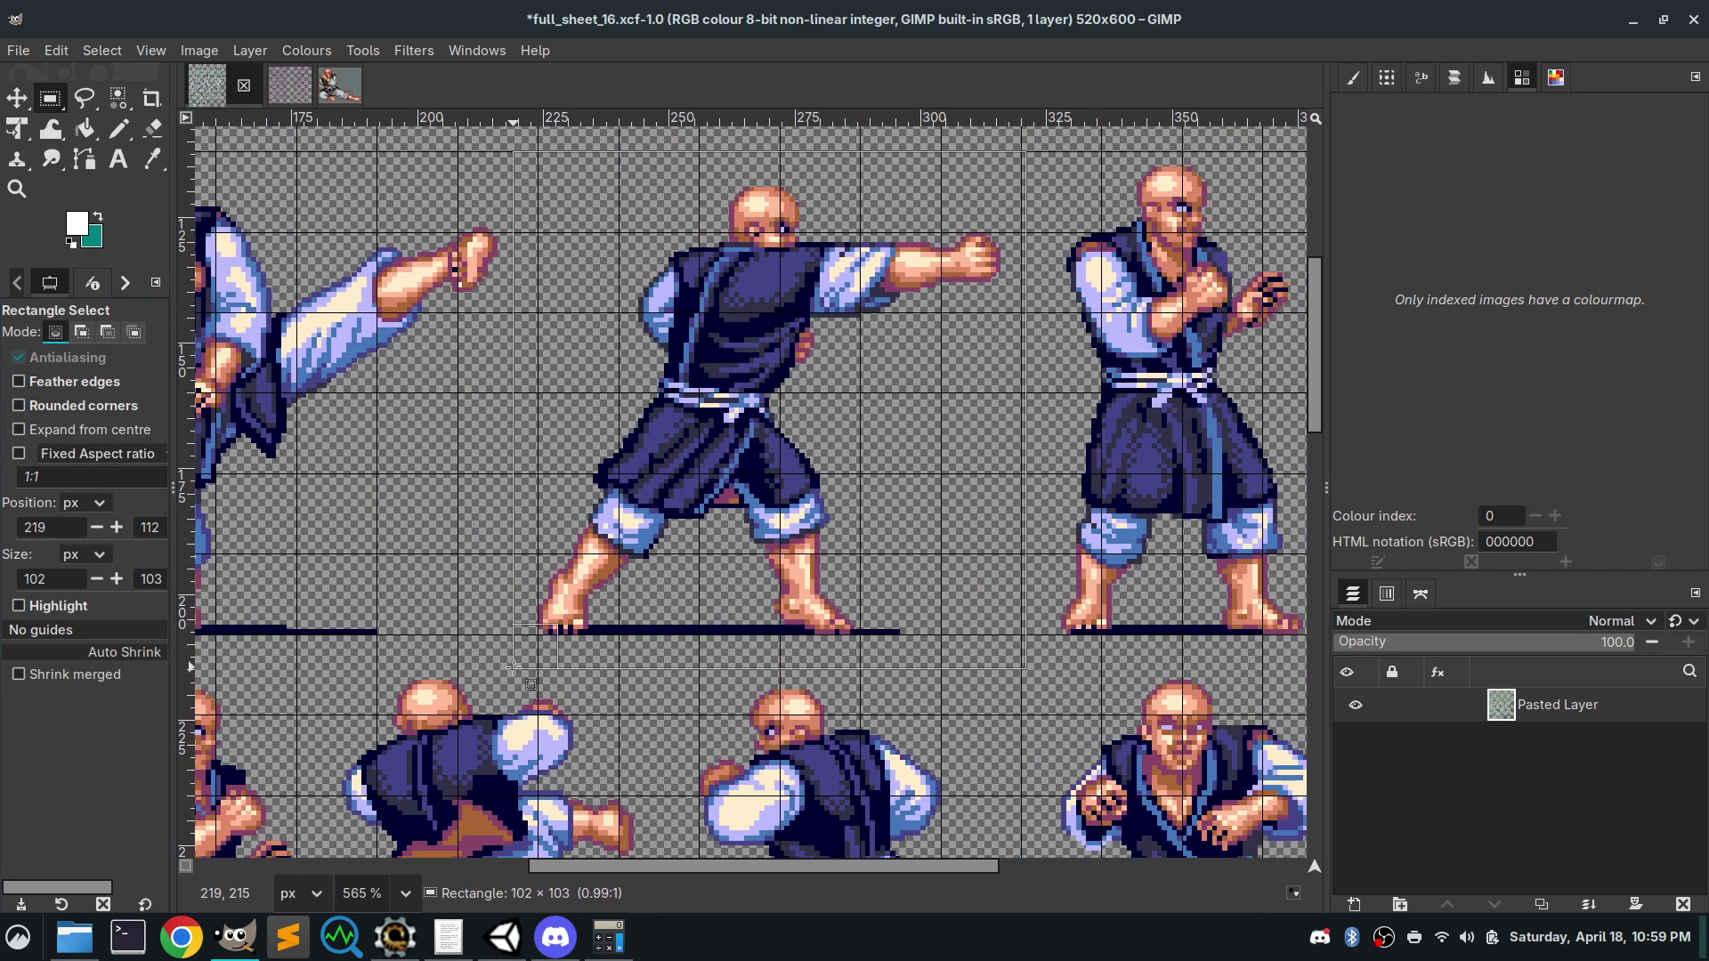
left_click(862, 590, "ctrl")
key("ctrl+c")
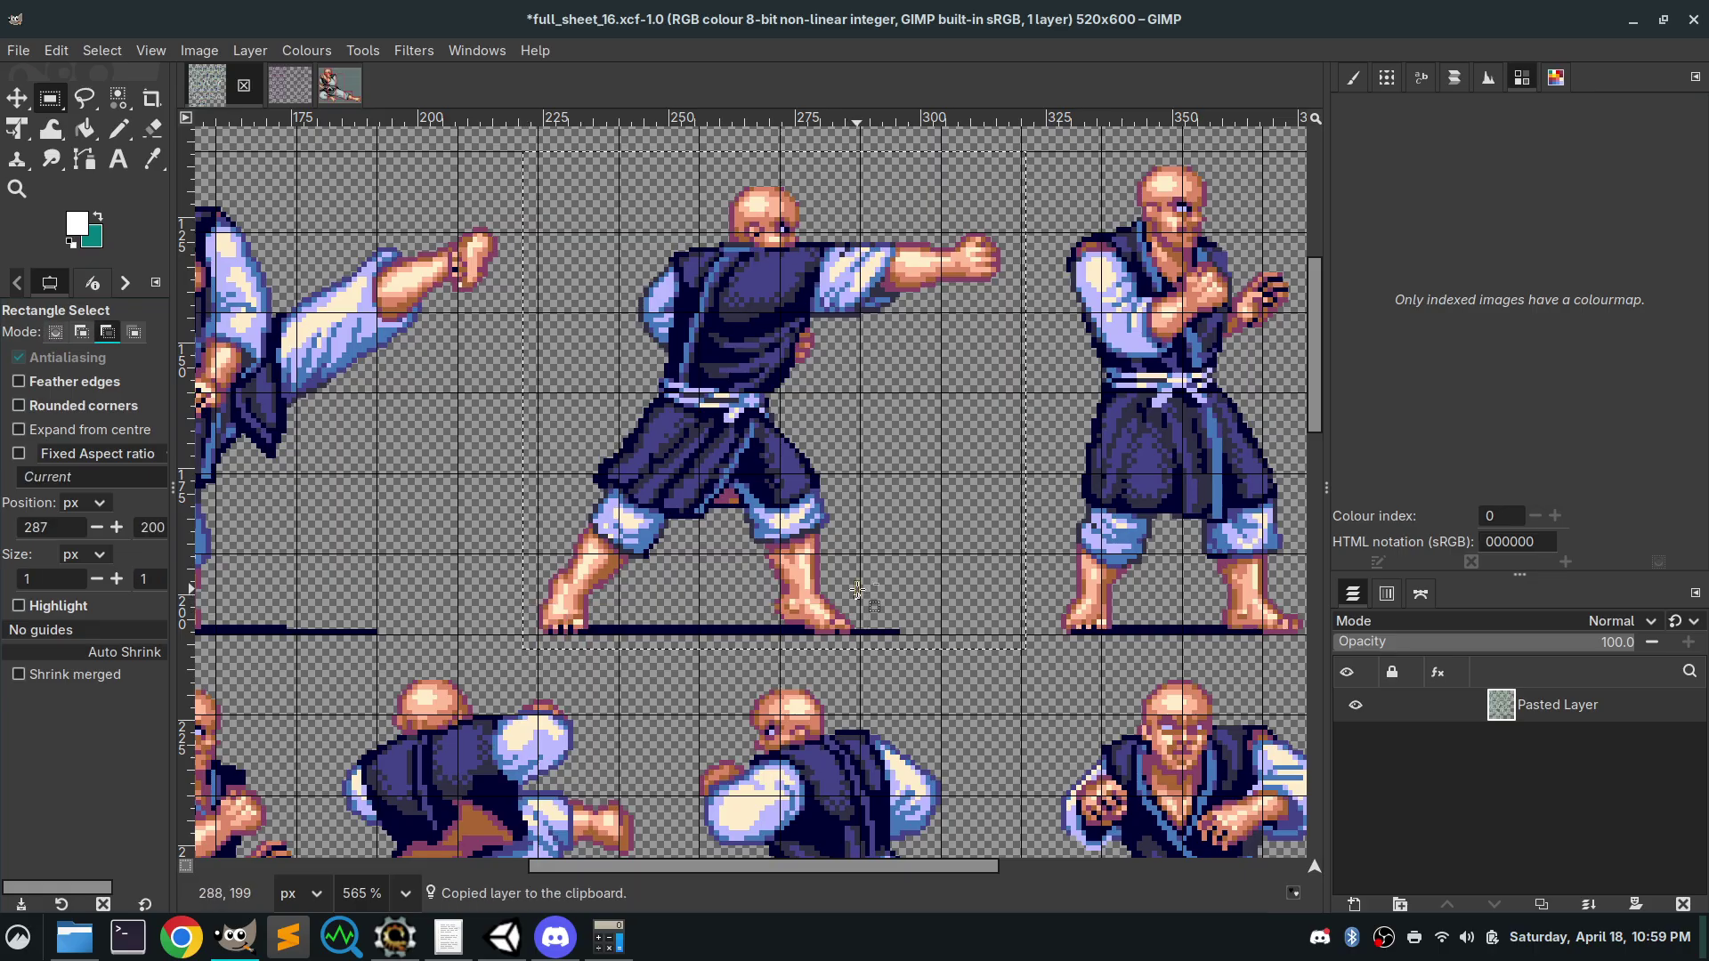
Paste the punching figure into the empty area of the last row, align it with the 16-pixel grid, and anchor it
key("ctrl+v")
scroll(857, 590, "down", 5)
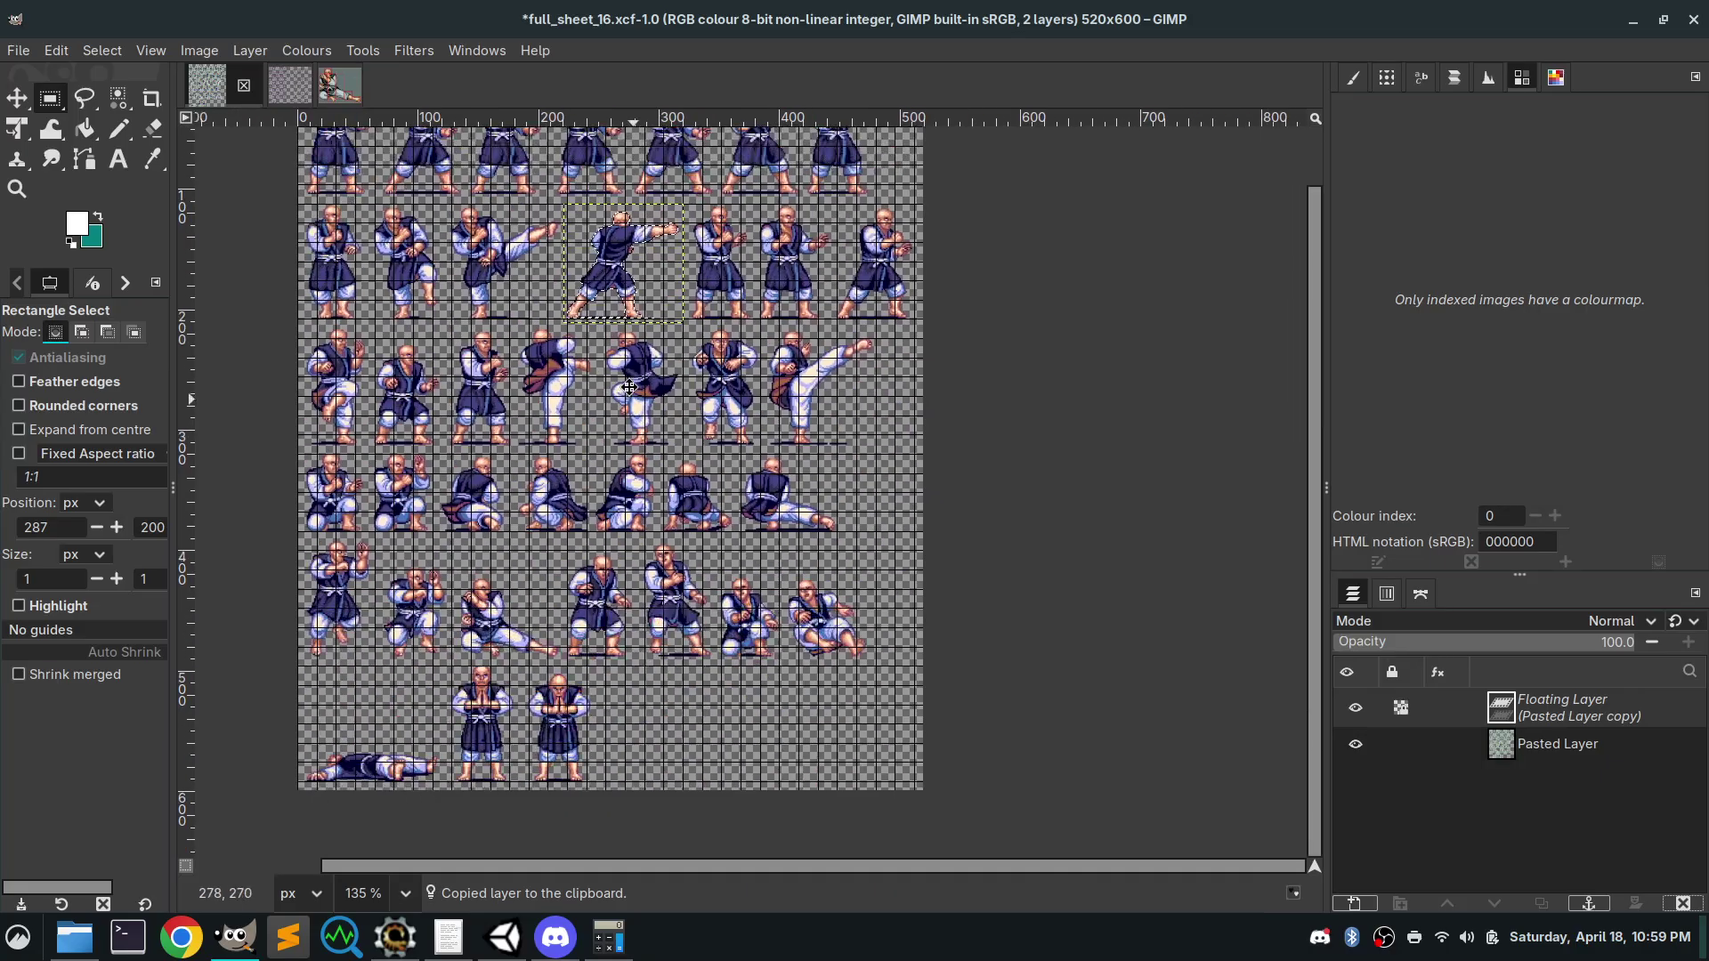
left_click_drag(592, 249, 666, 615)
scroll(665, 615, "up", 5)
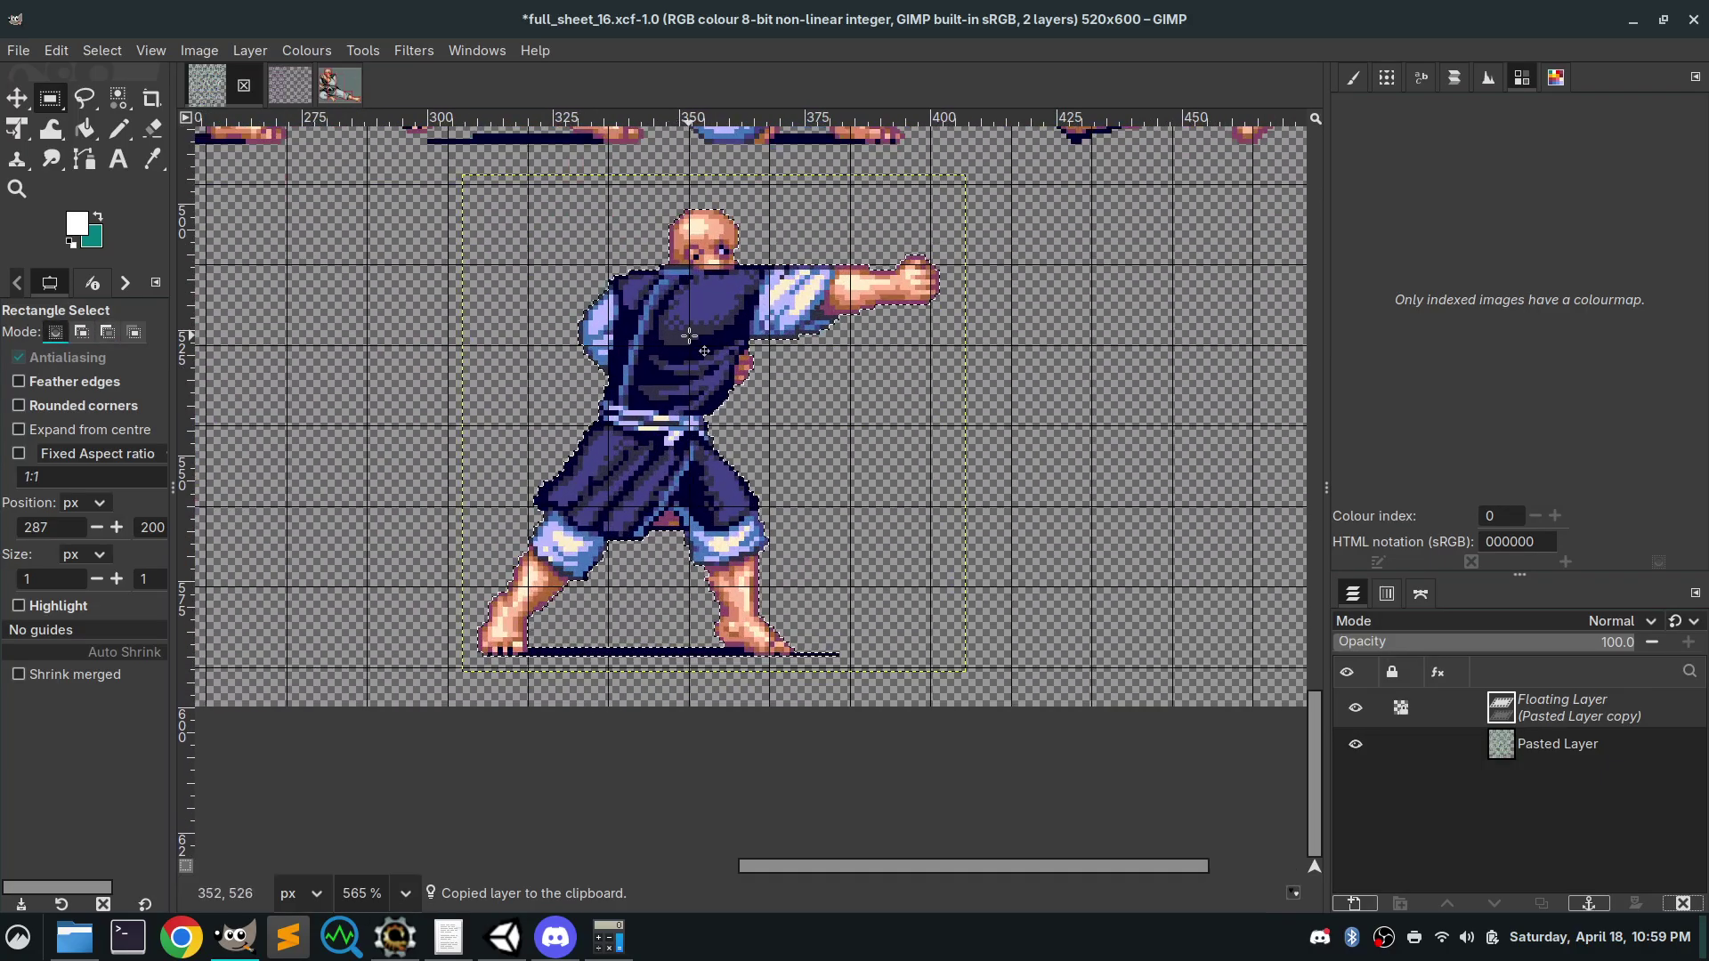
left_click_drag(709, 374, 741, 346)
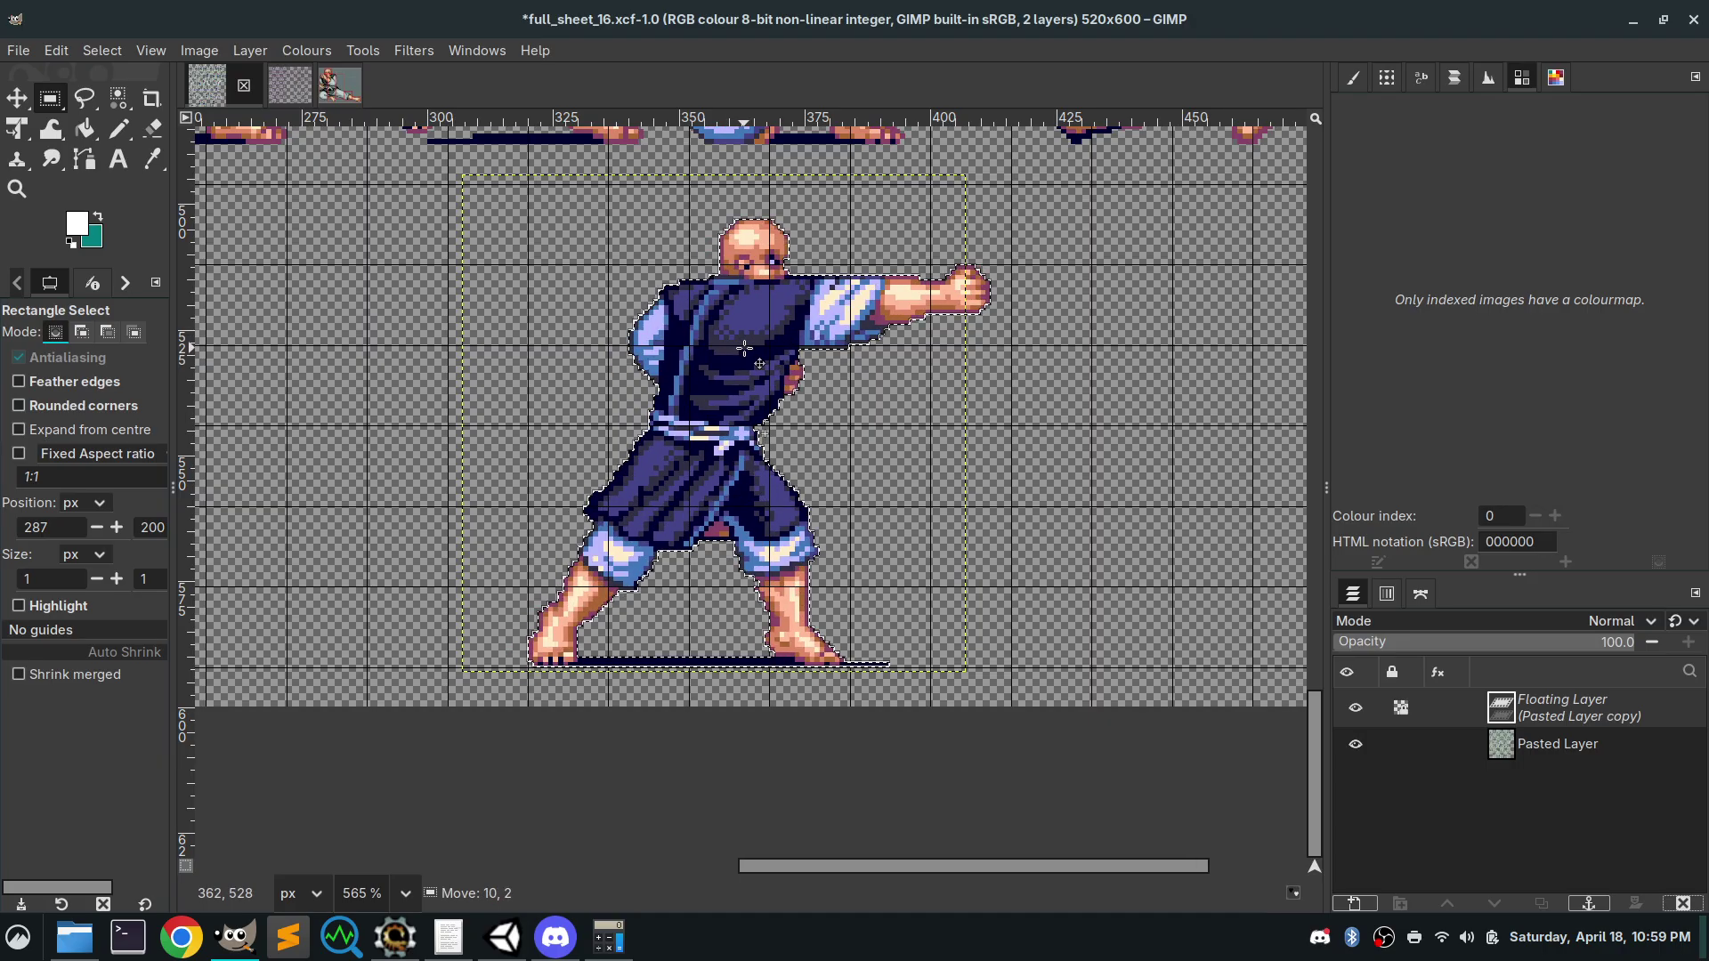
left_click(1123, 426)
Select the dark navy of the pasted punching figure's ground shadow by colour
scroll(759, 690, "up", 4, "ctrl")
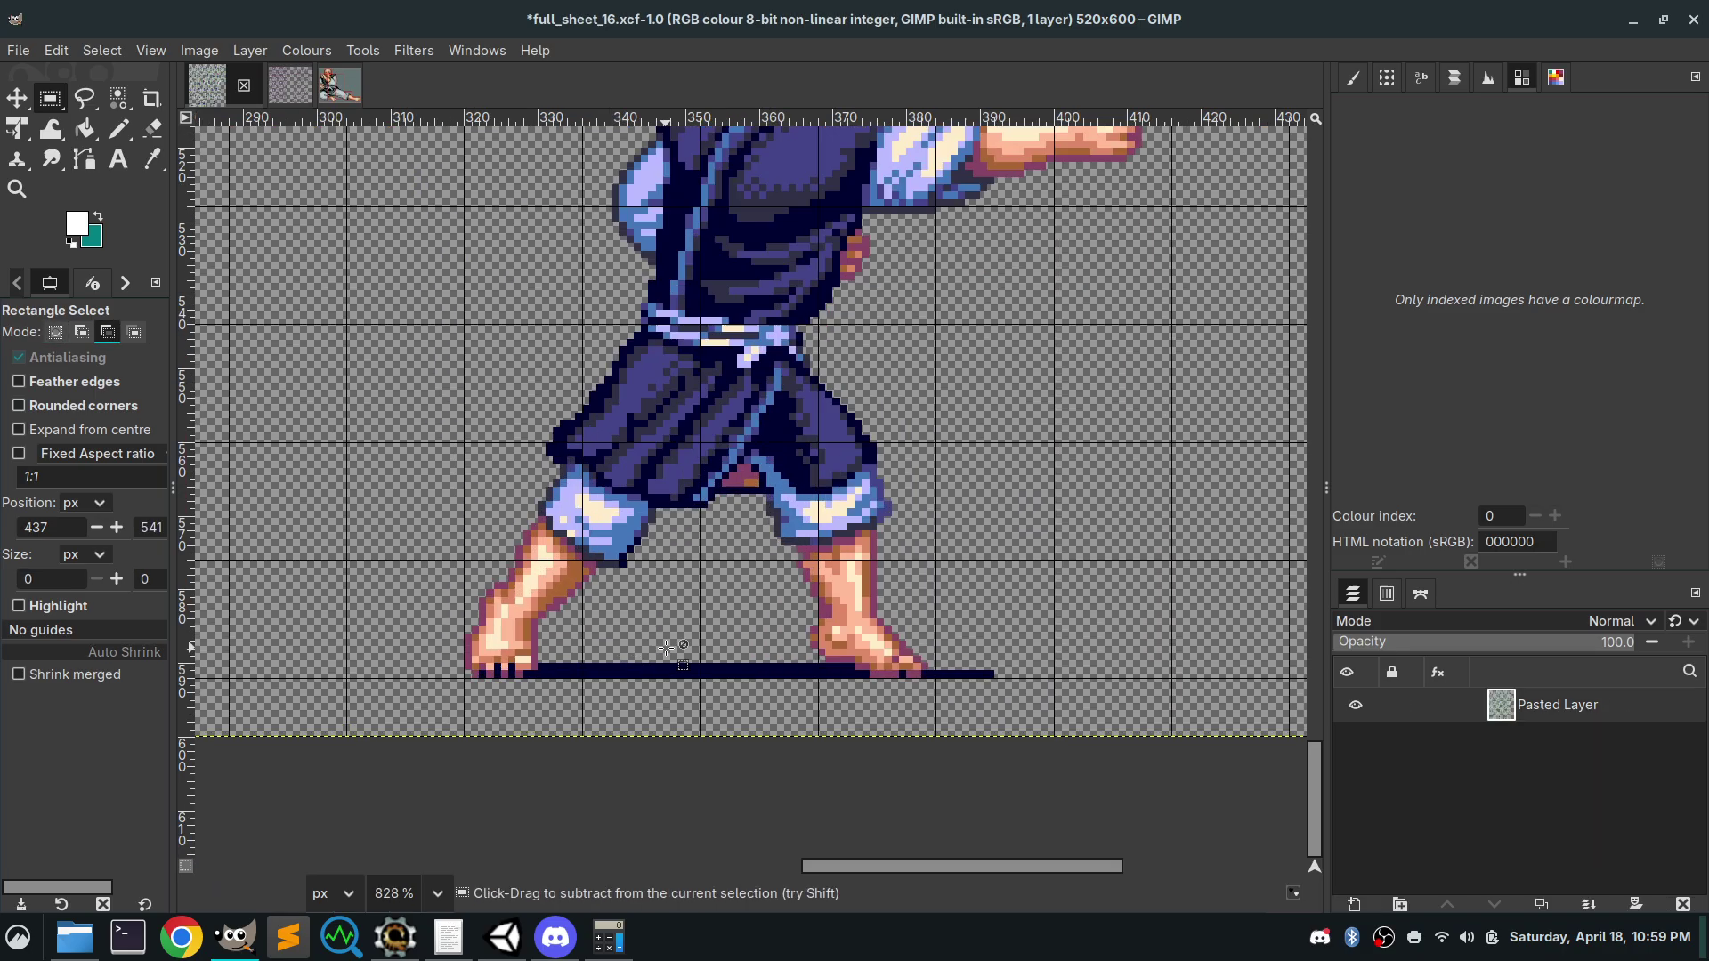
left_click(118, 98)
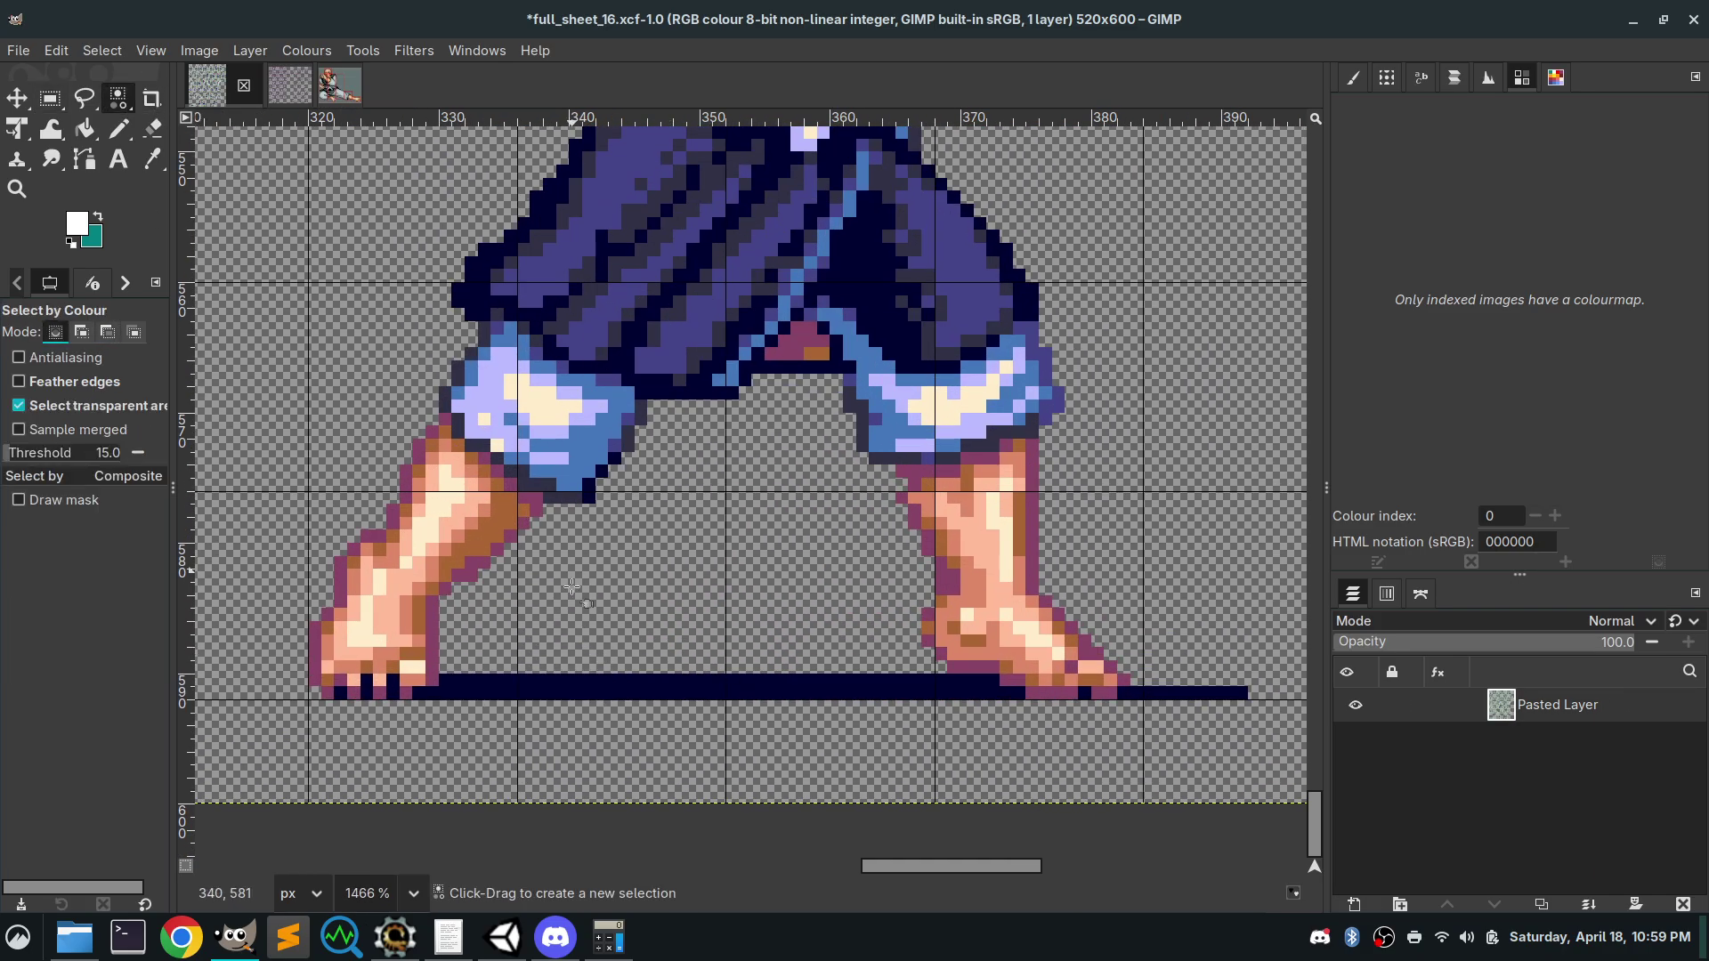
left_click(565, 680)
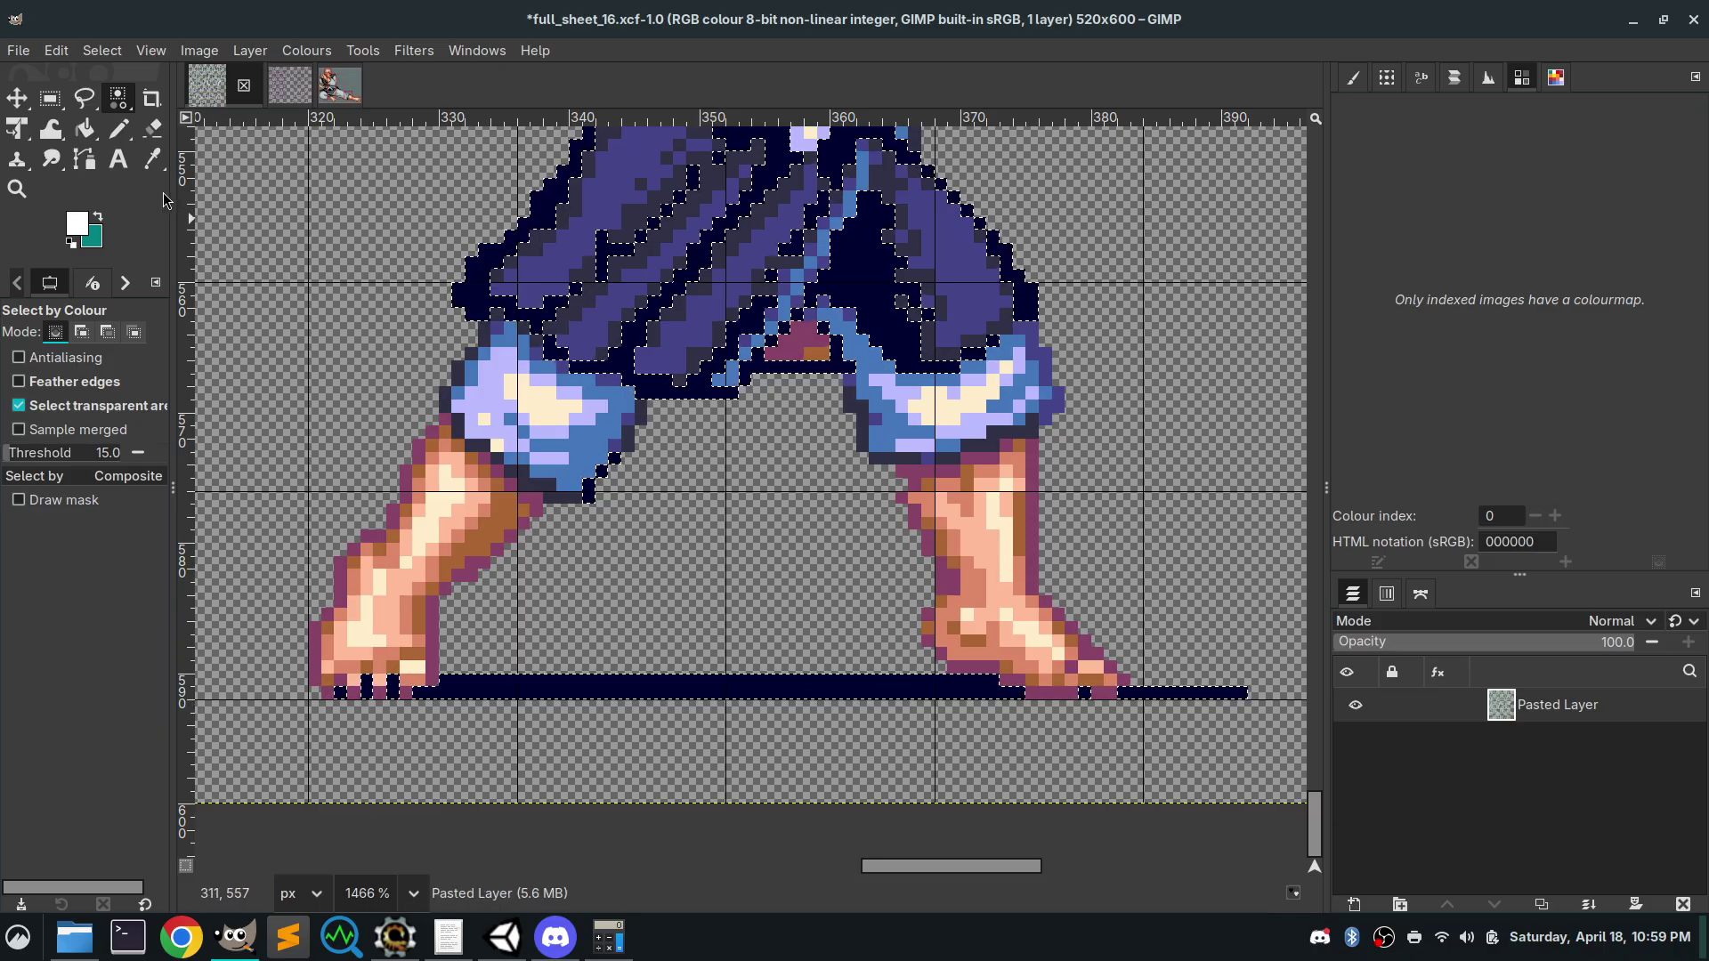
Erase the ground shadow between and beyond the punching figure's feet with a size 4 eraser, keeping the toe outlines, and clear the selection
left_click(162, 130)
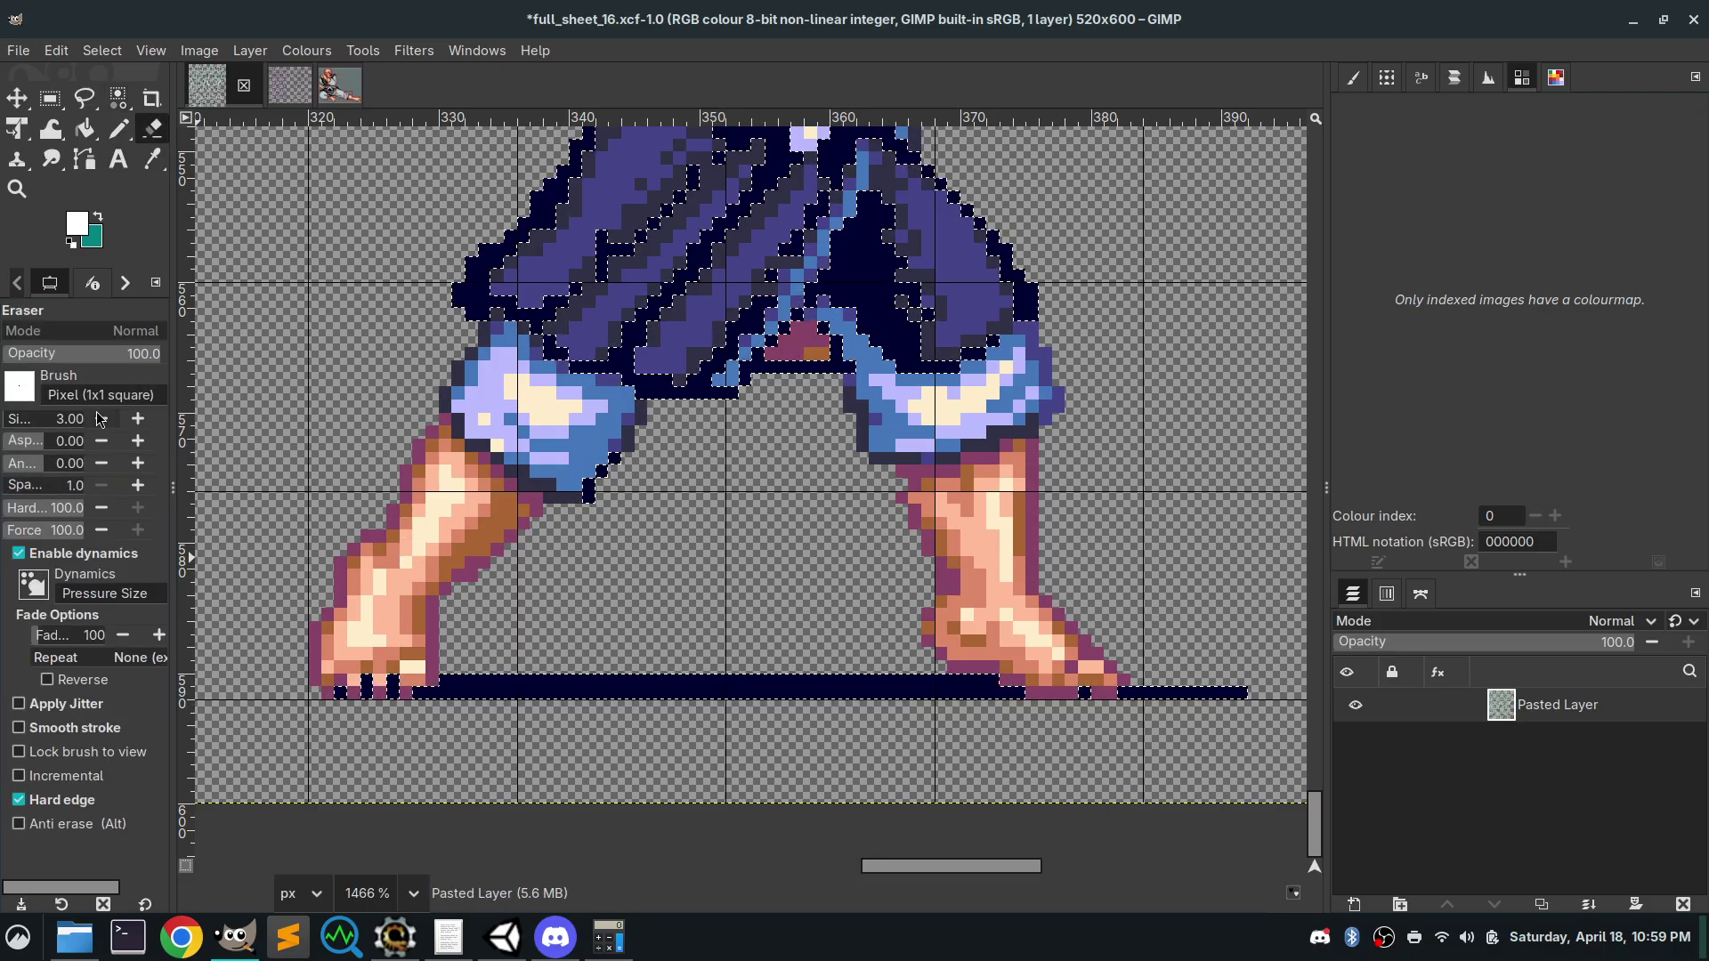
scroll(108, 427, "up", 1)
left_click_drag(504, 687, 456, 689)
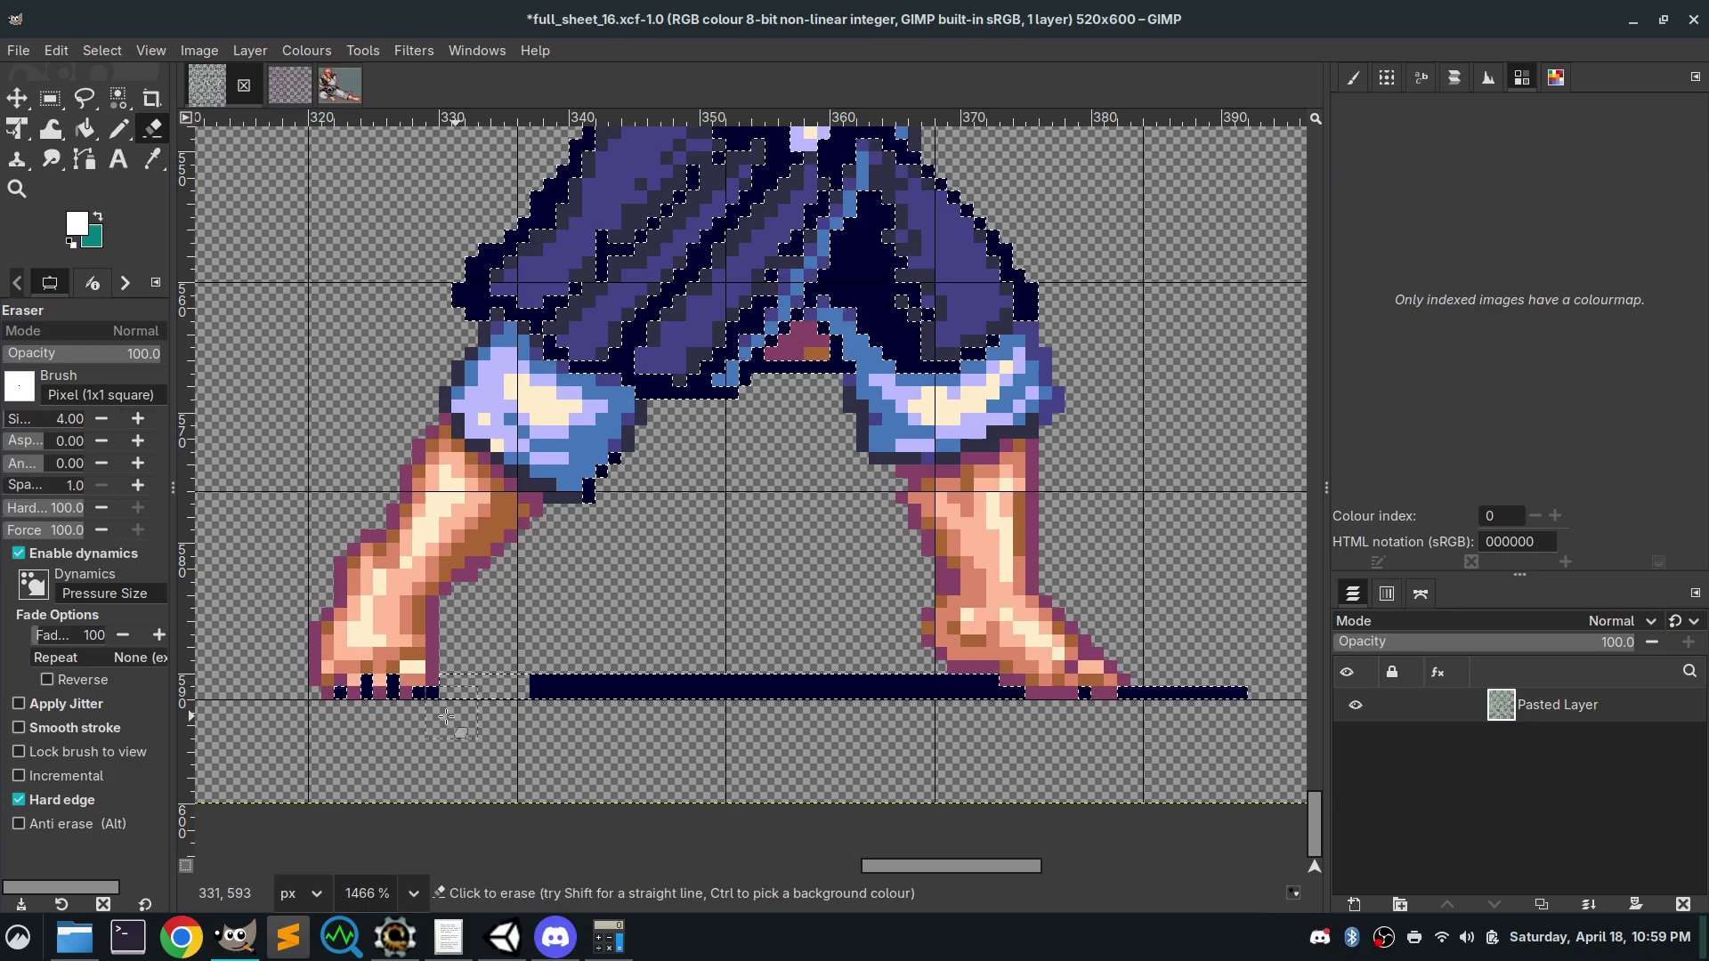
left_click(529, 678)
mouse_move(528, 678)
left_mouse_down()
mouse_move(913, 685)
mouse_move(1112, 722)
mouse_move(1255, 710)
left_mouse_up()
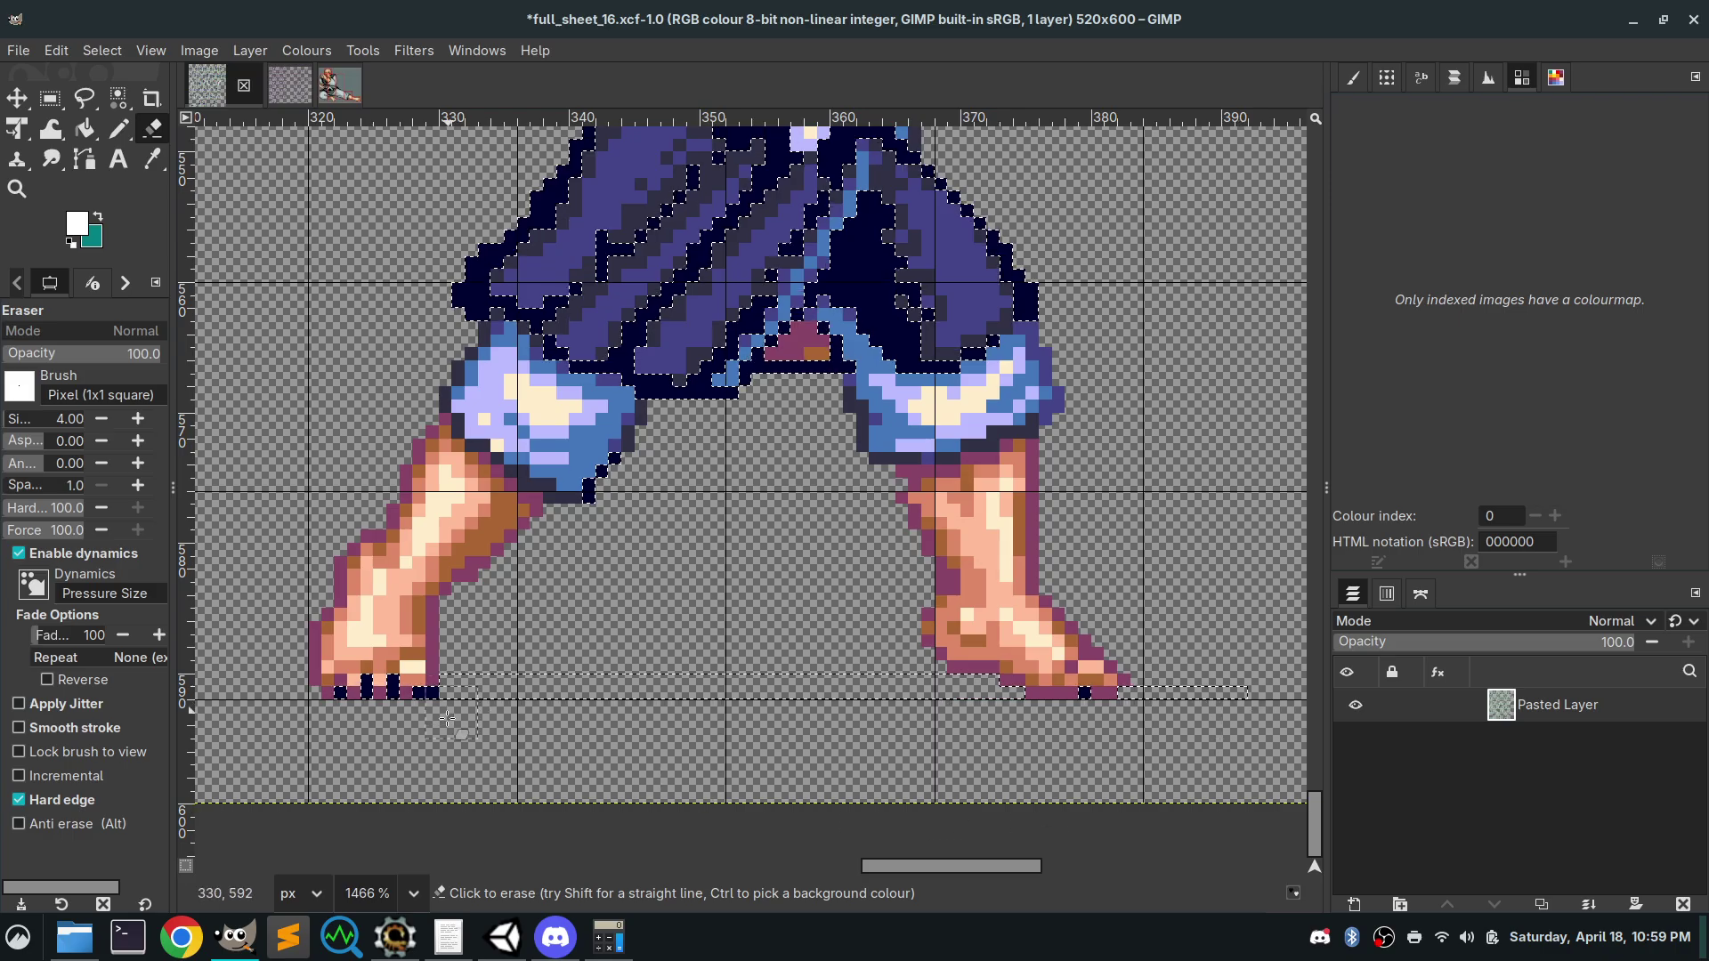
left_click(425, 693)
key("ctrl+z")
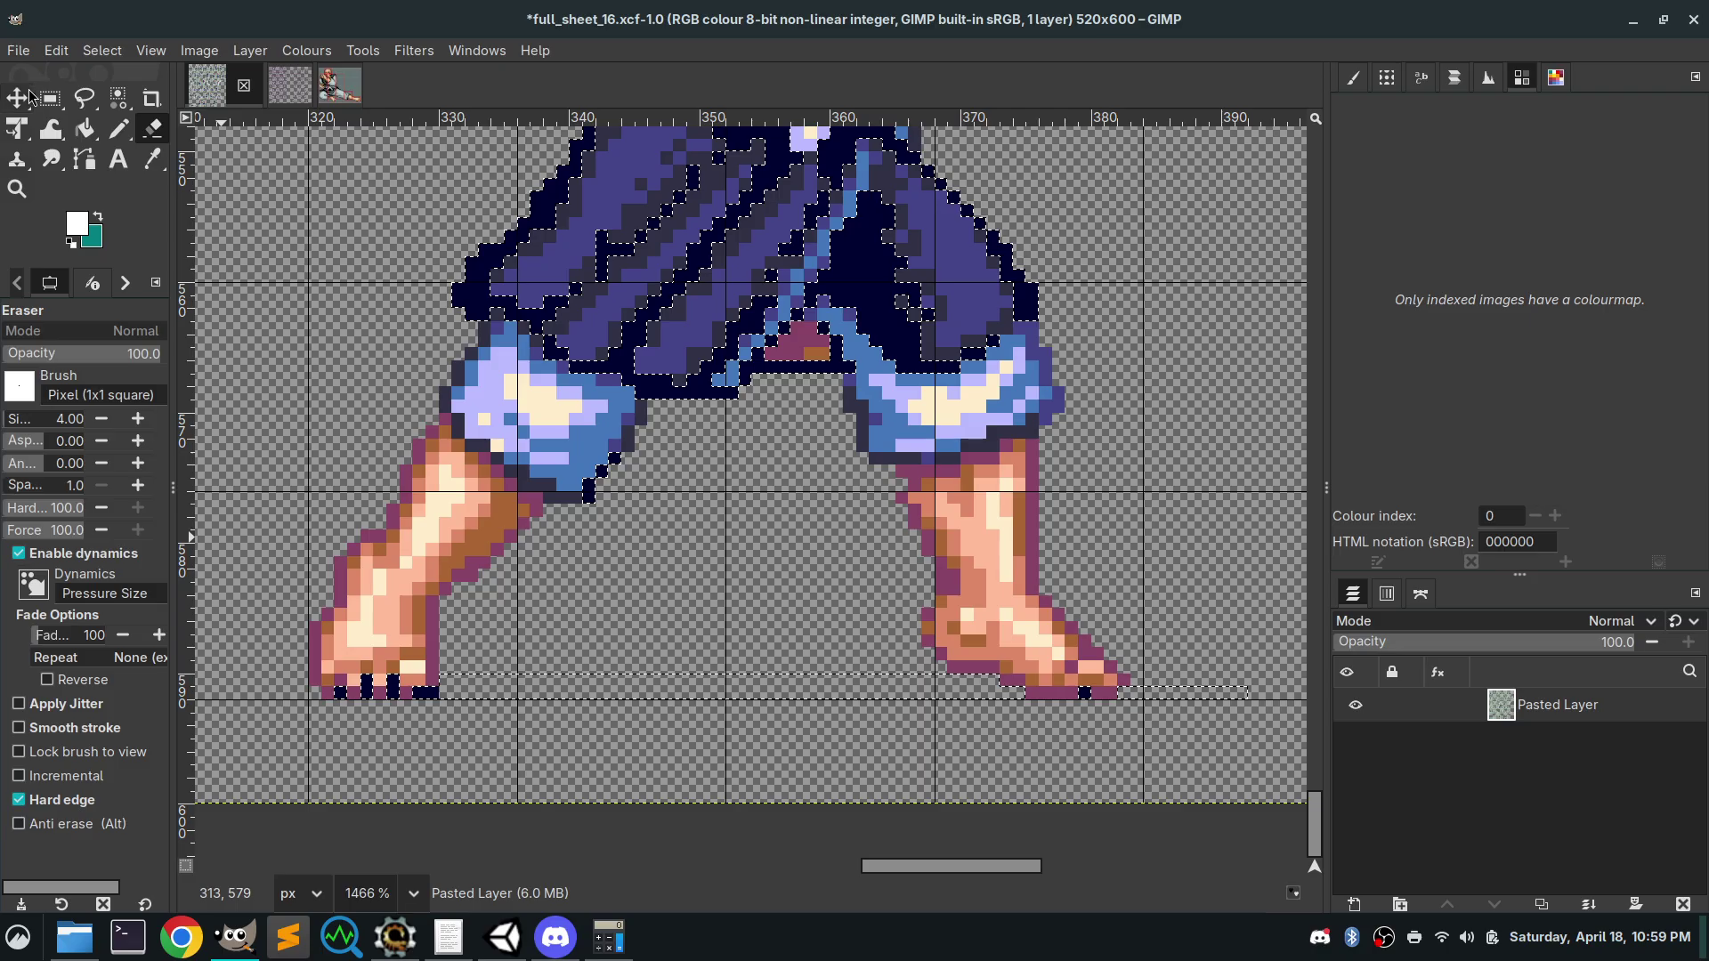
key("r")
left_click(1050, 519)
scroll(825, 563, "down", 4)
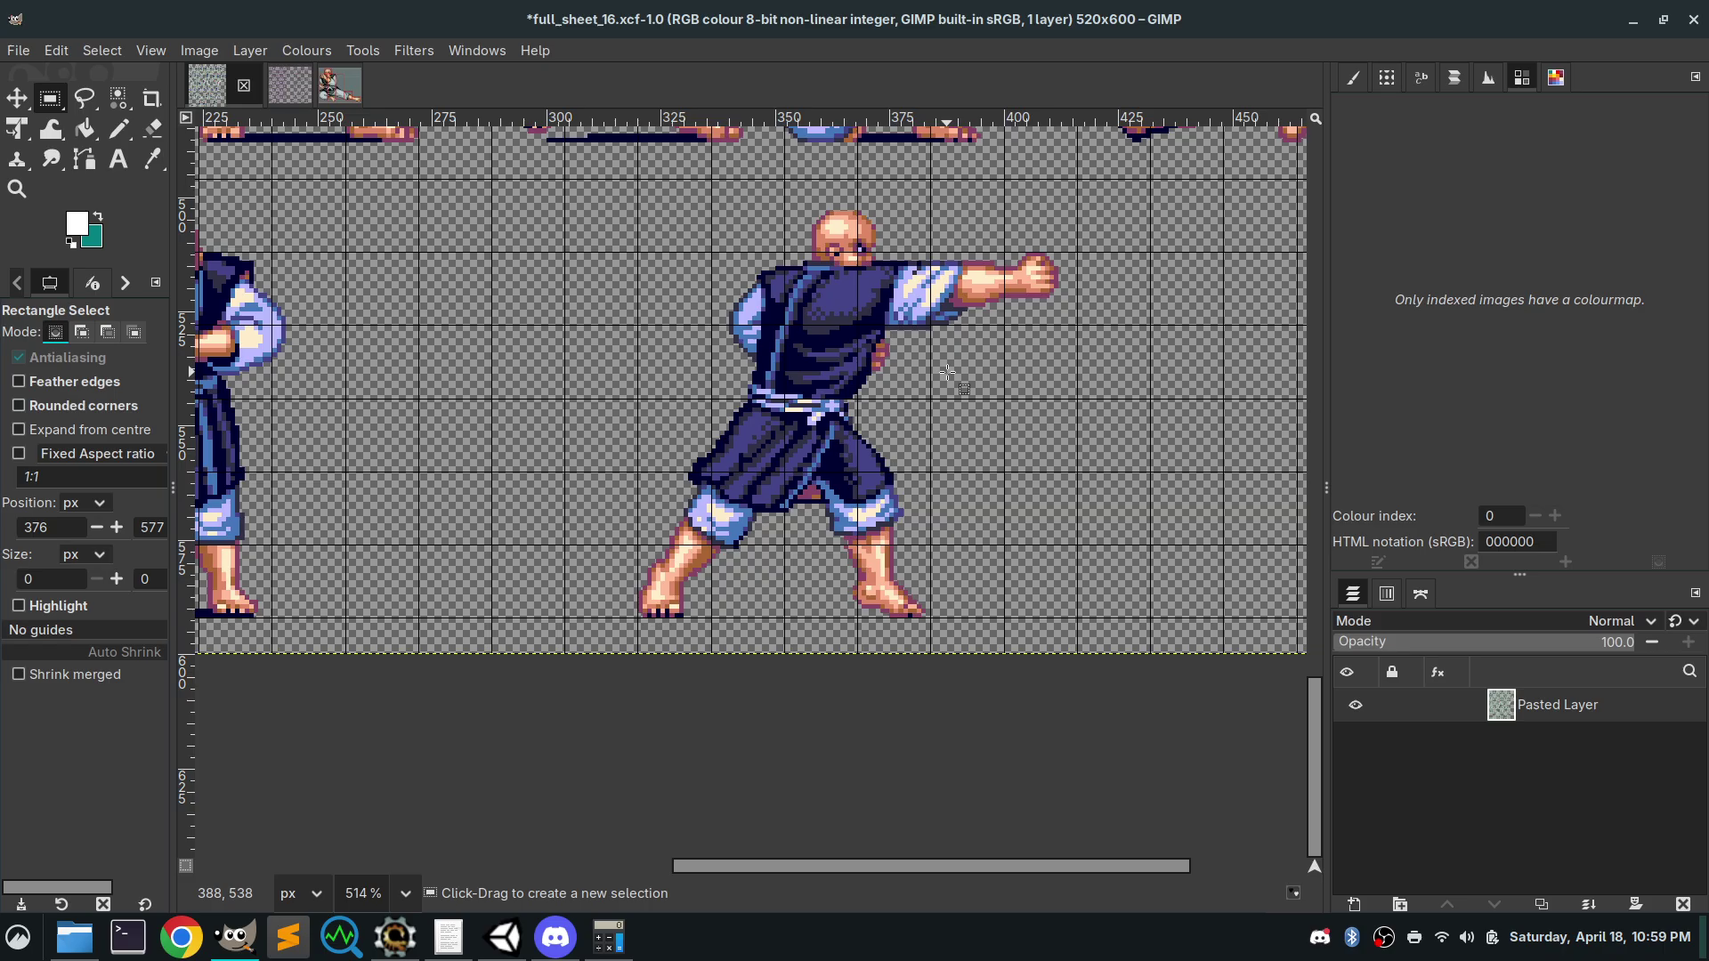
Select a one-tile-high strip across the punching figure's head, adjust it to 79 × 16 px, and clear the selection
left_click_drag(1127, 189, 638, 250)
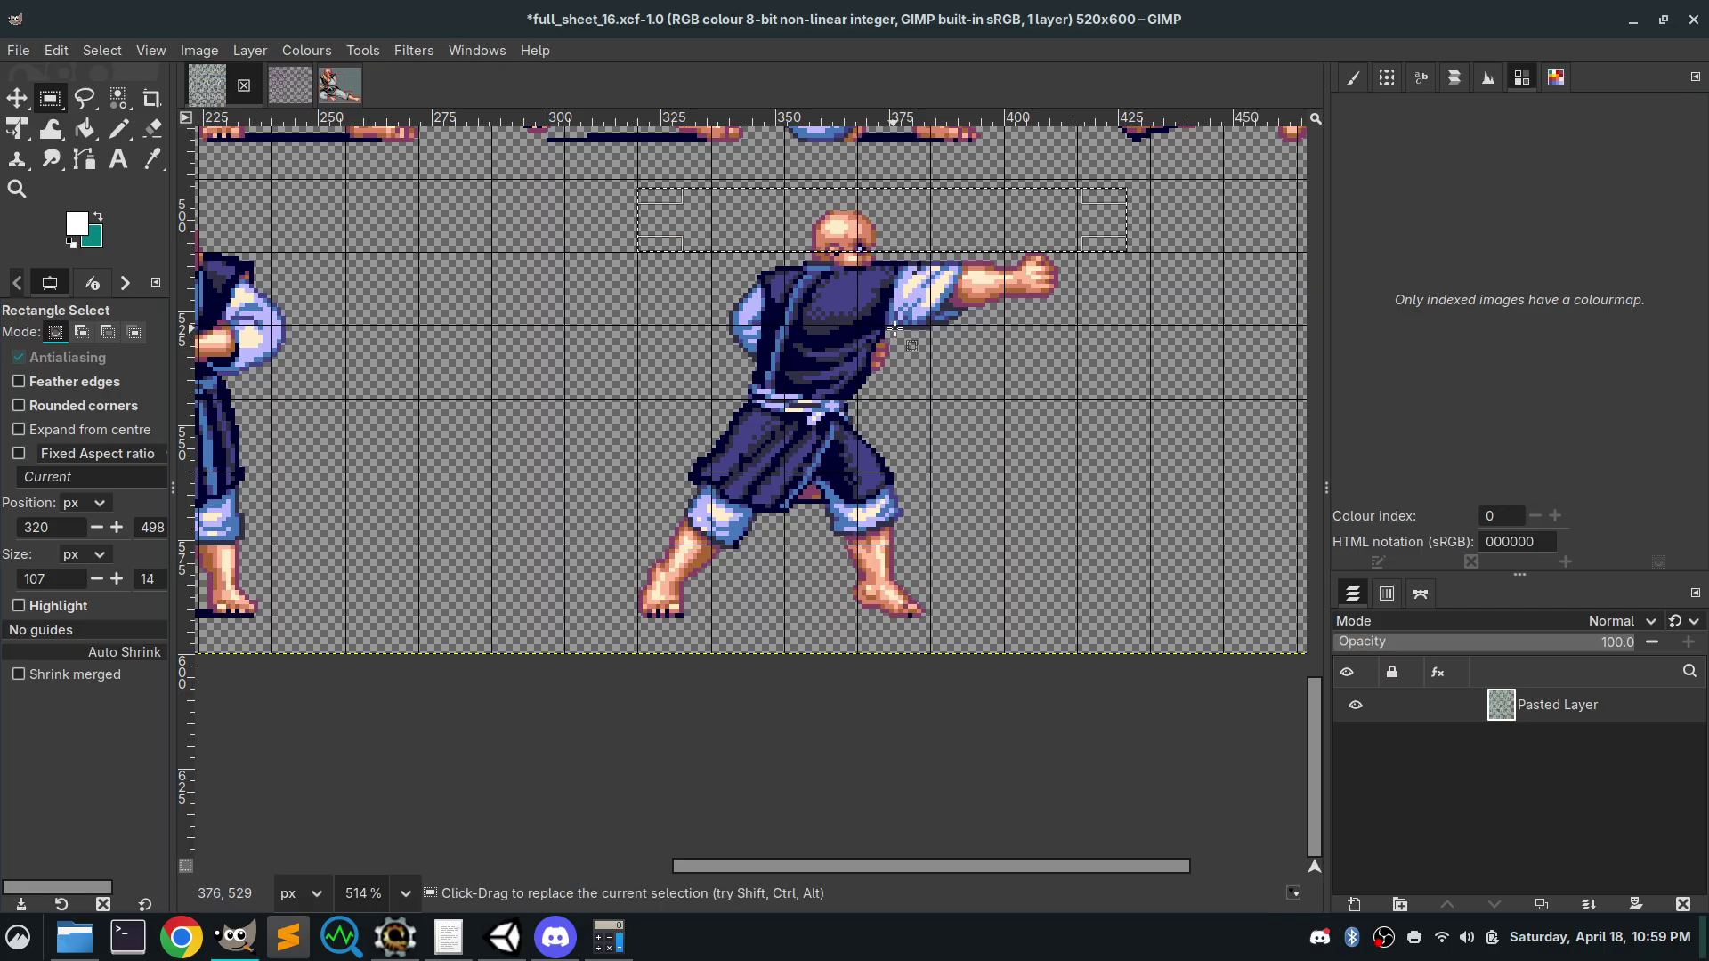
scroll(888, 244, "up", 4)
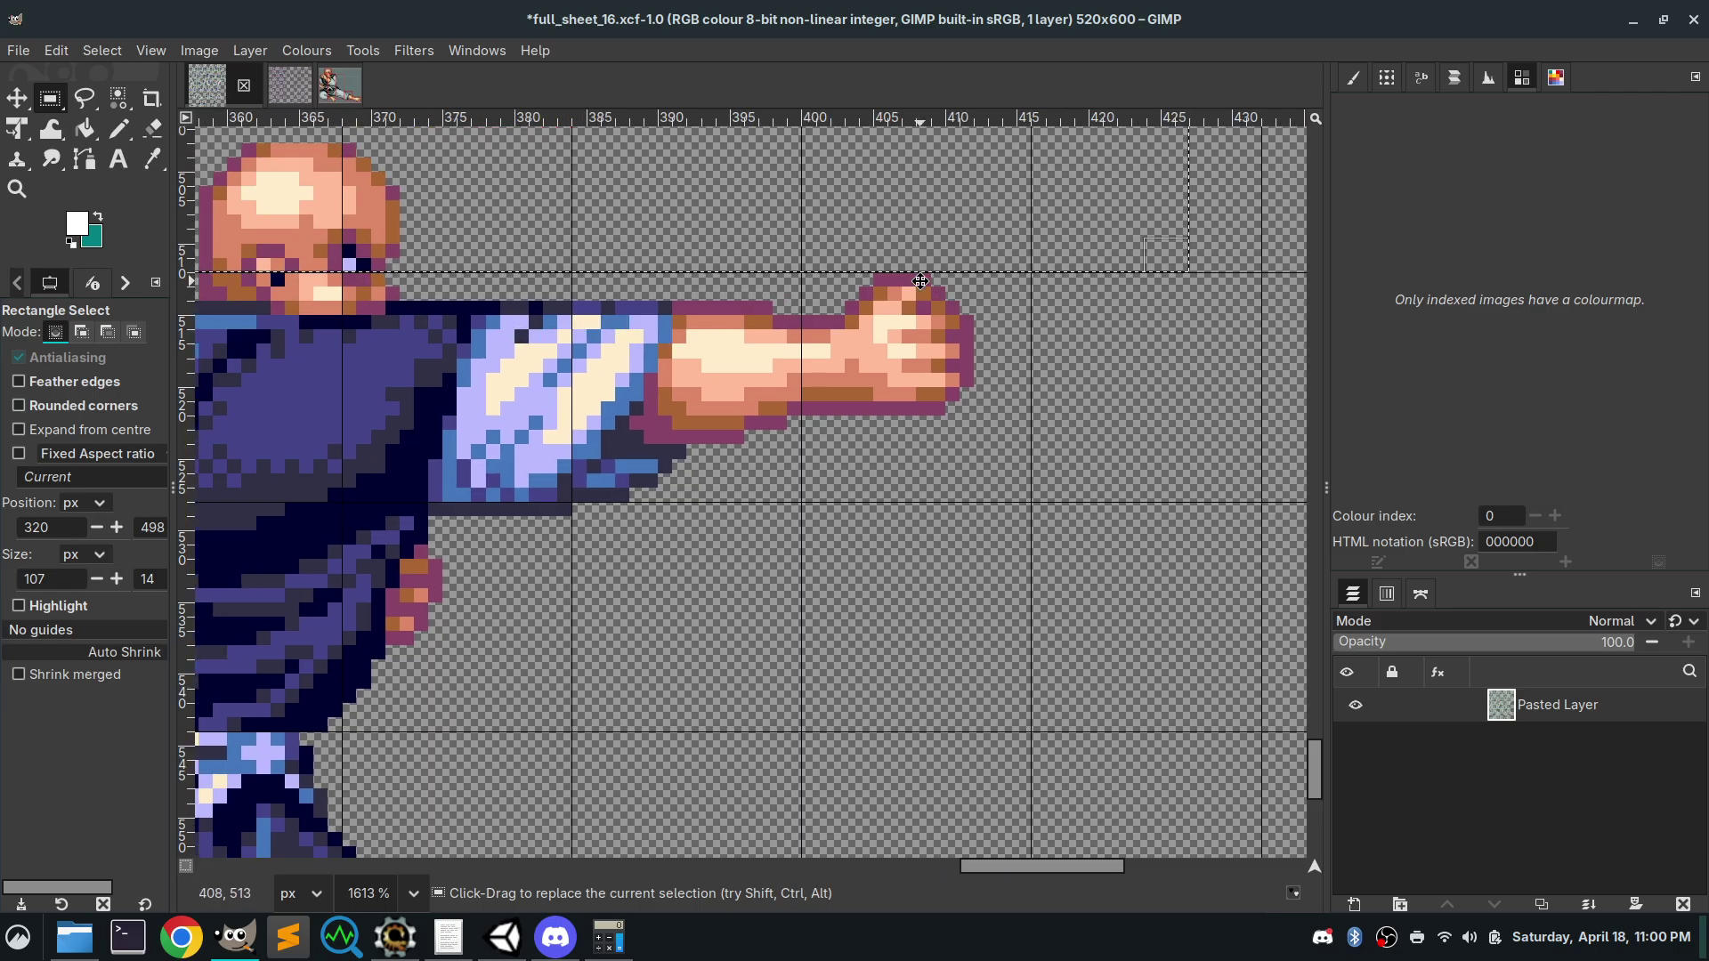
scroll(1255, 285, "left", 5)
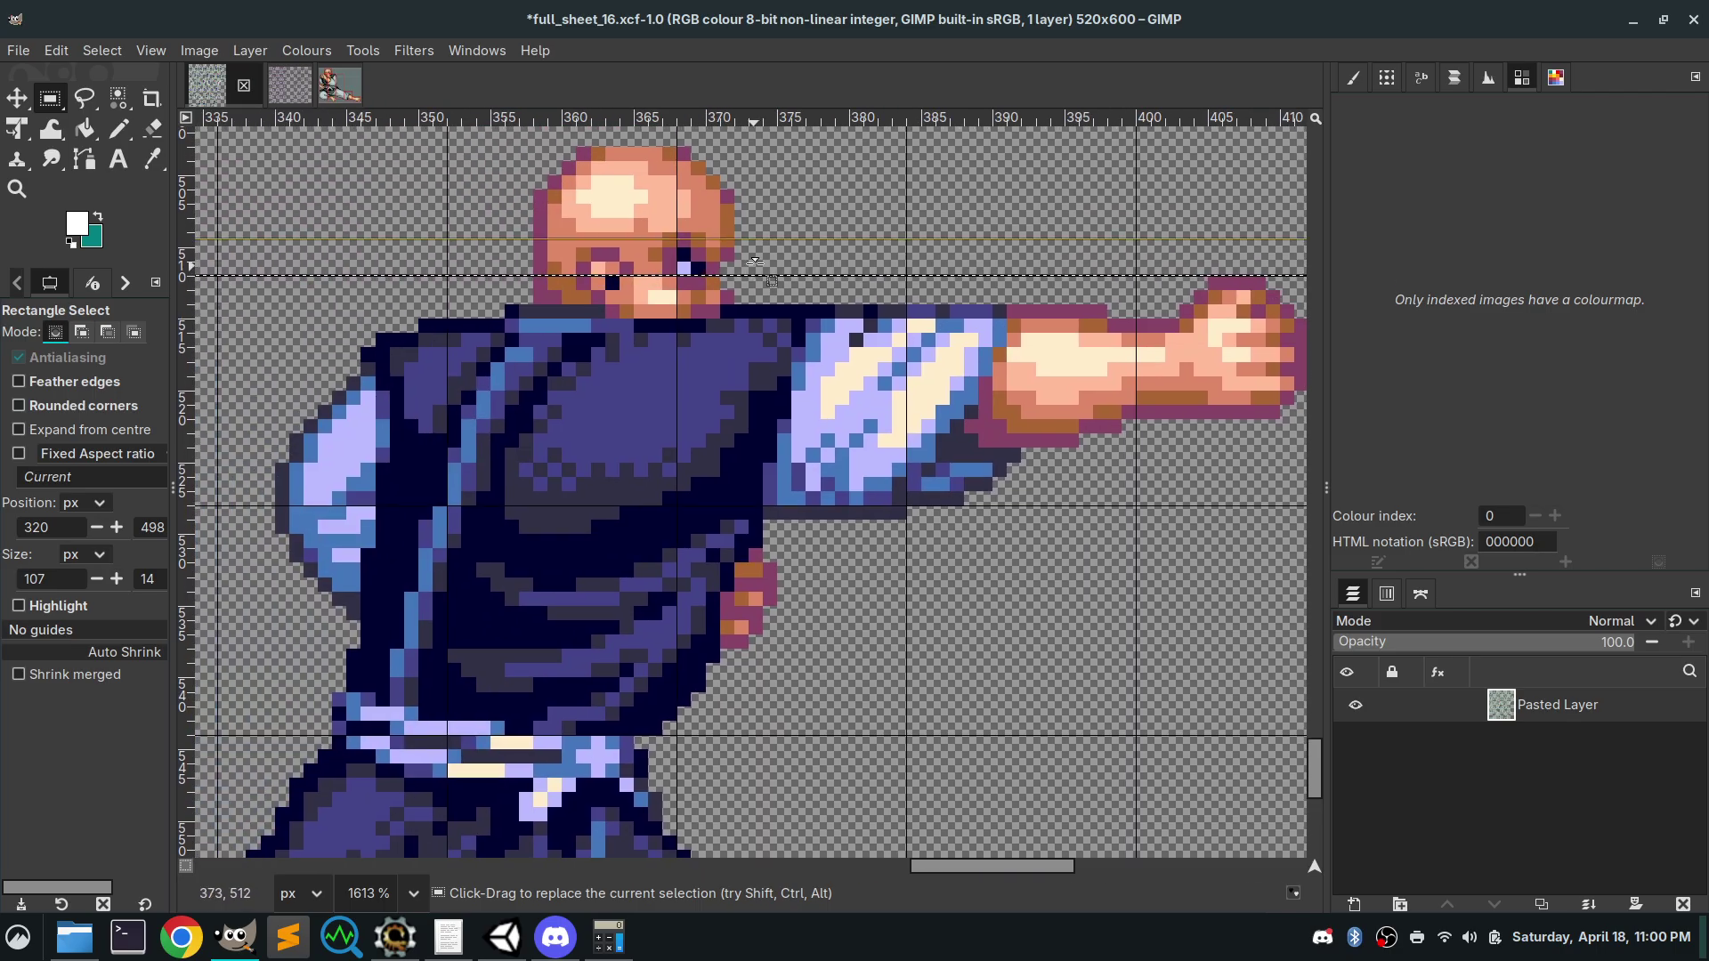
left_click_drag(770, 280, 764, 269)
scroll(763, 269, "down", 3)
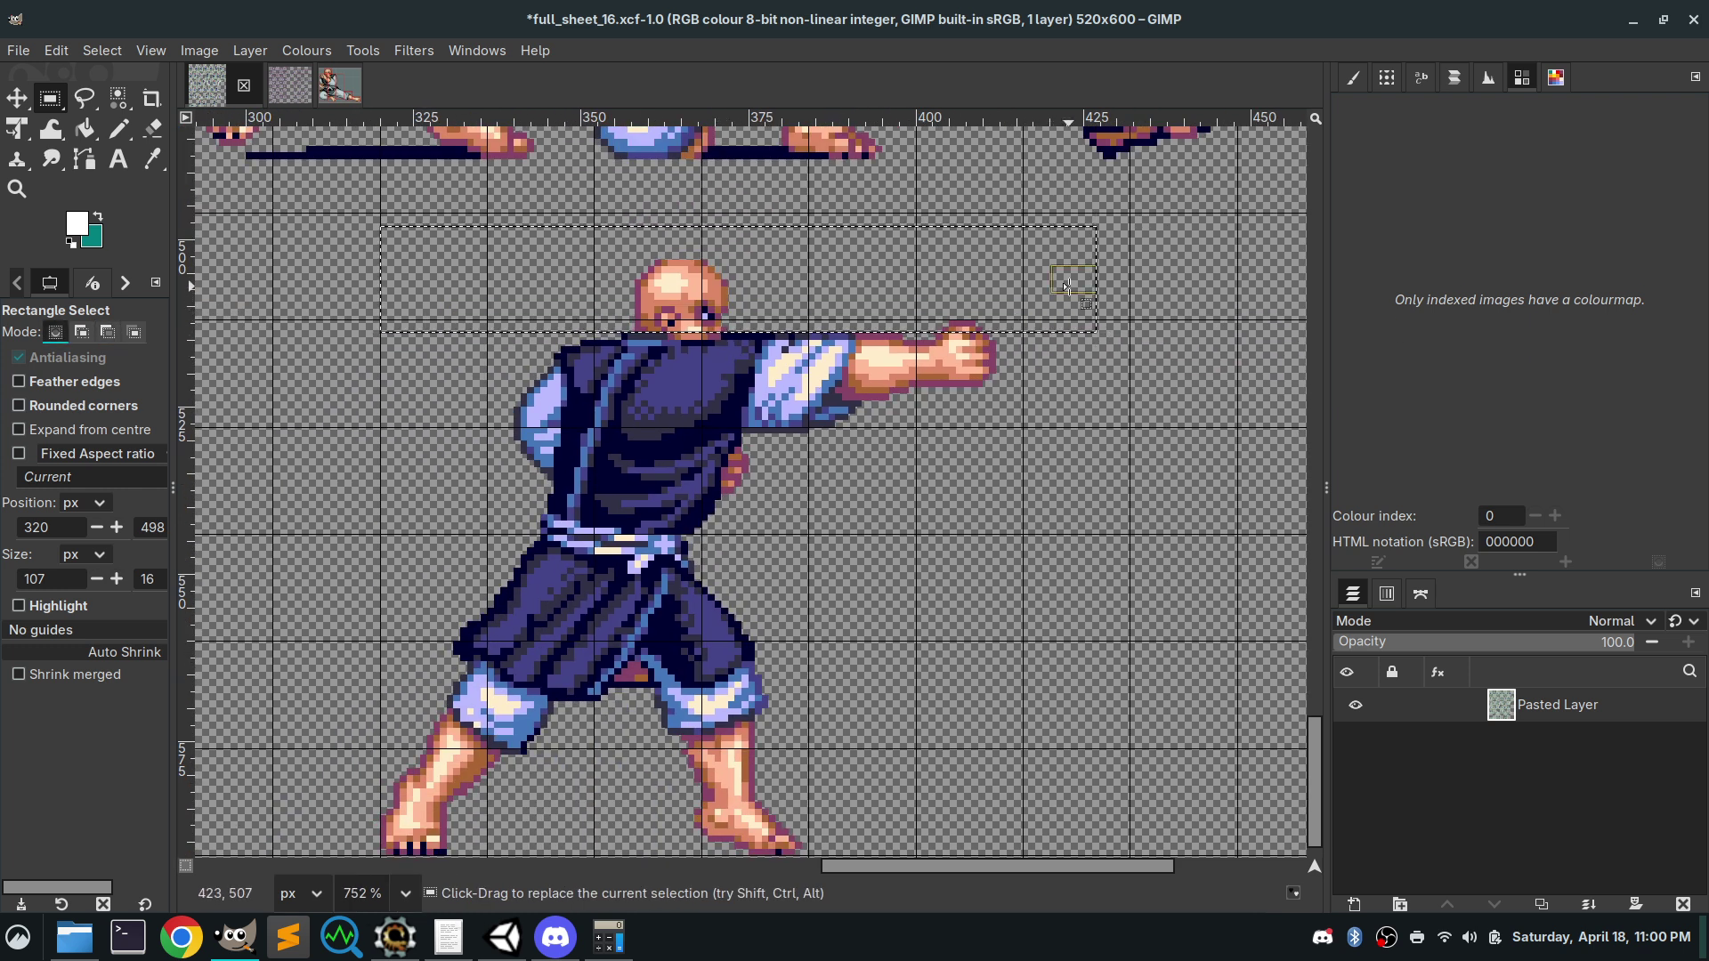
left_click_drag(1066, 285, 879, 299)
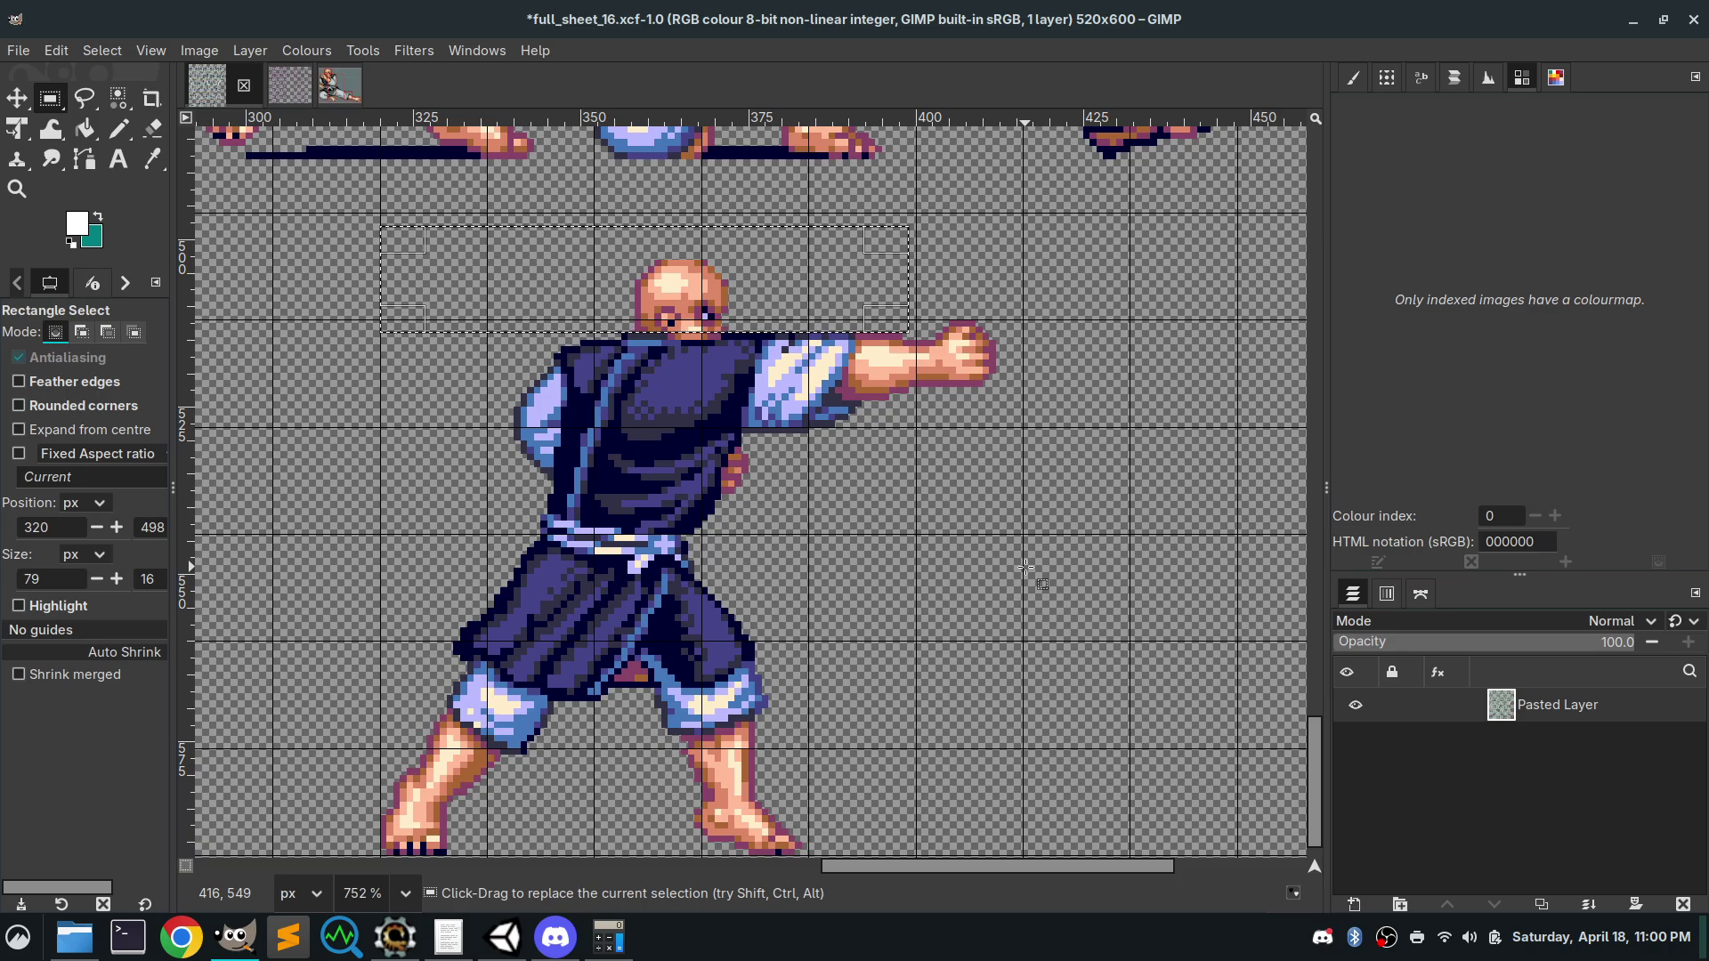
scroll(1026, 567, "down", 3, "ctrl")
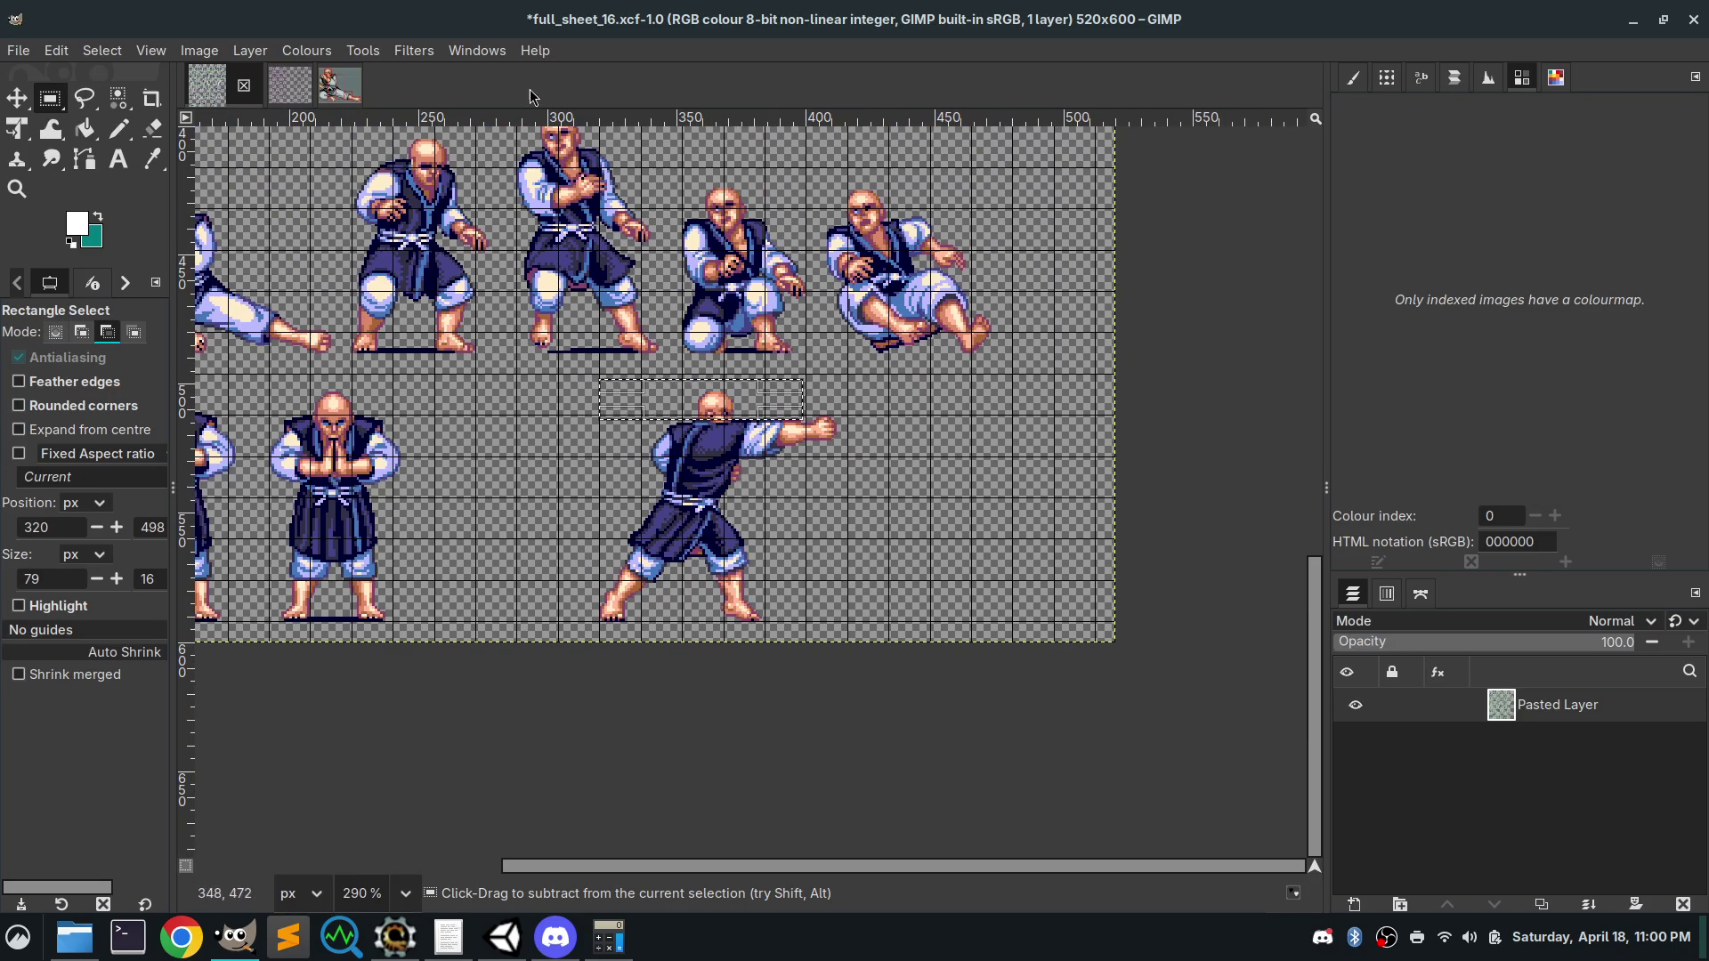
scroll(839, 453, "up", 5, "ctrl")
scroll(838, 453, "down", 4, "ctrl")
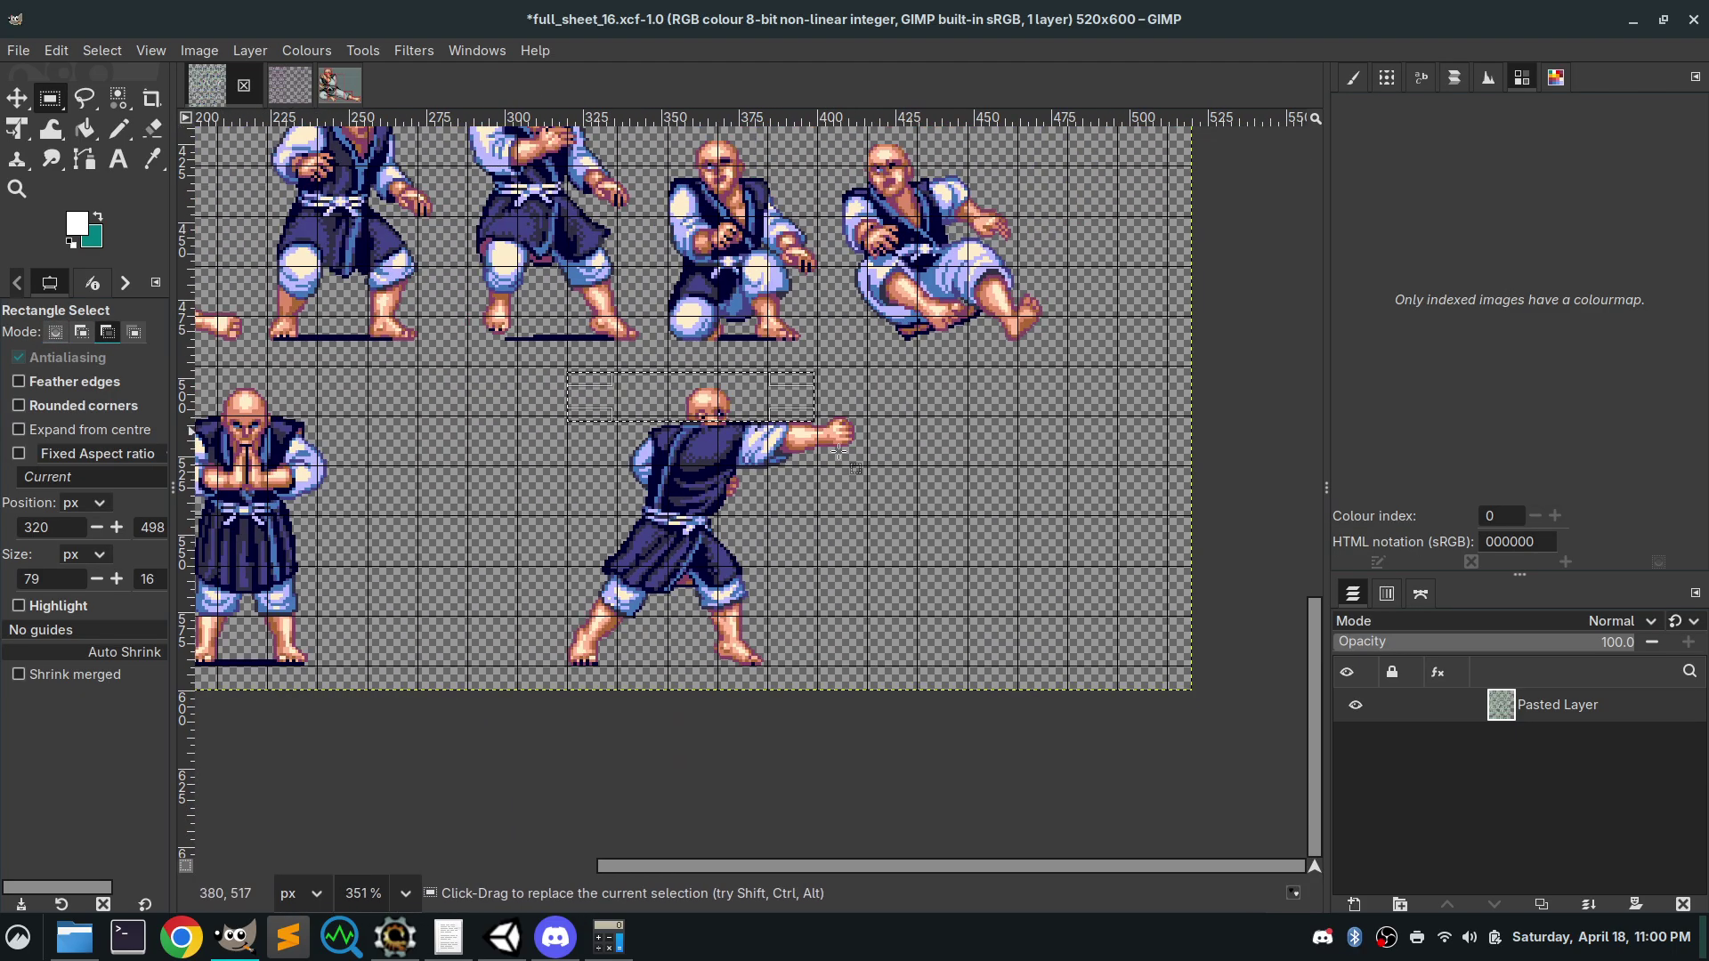
left_click(839, 453)
Float the punching figure from a 109 × 96 px selection, move it beside the bowing figures, and anchor it
left_click_drag(867, 379, 527, 678)
key("ctrl+shift+l")
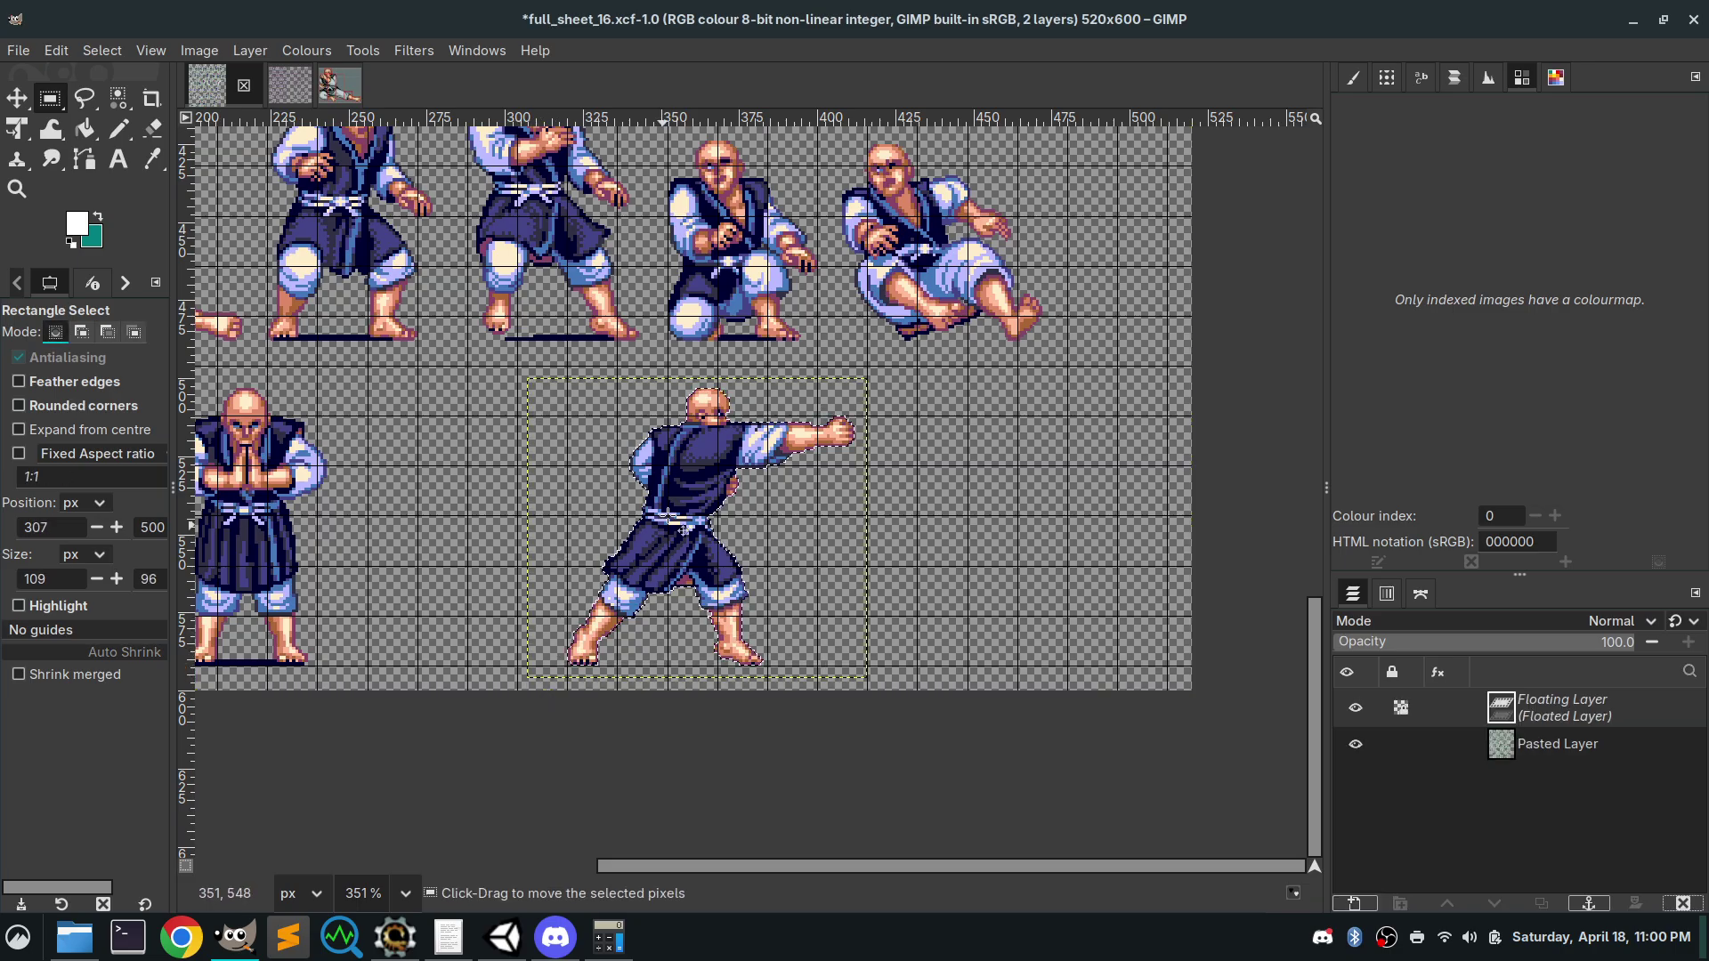
left_click_drag(668, 517, 479, 464)
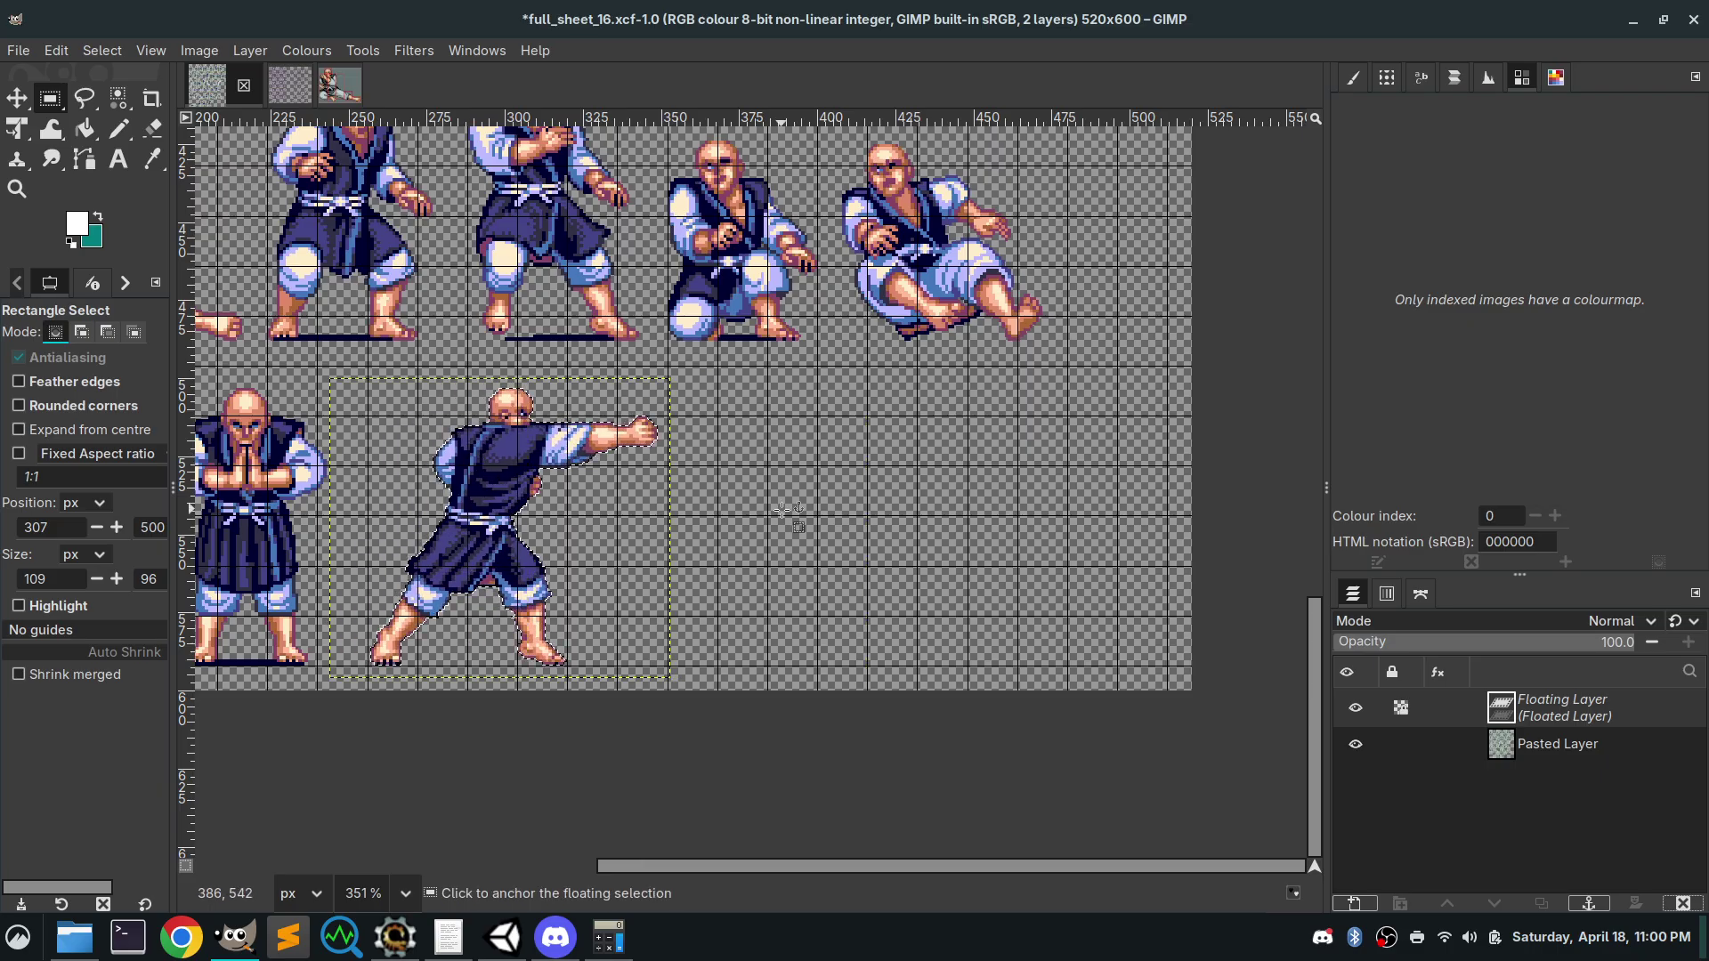
left_click(819, 446)
Duplicate the punching figure into the empty space near the end of the last row, and anchor the copy
left_click_drag(739, 389, 347, 688)
key("ctrl+c")
key("ctrl+v")
left_click_drag(481, 531, 980, 518)
left_click(663, 496)
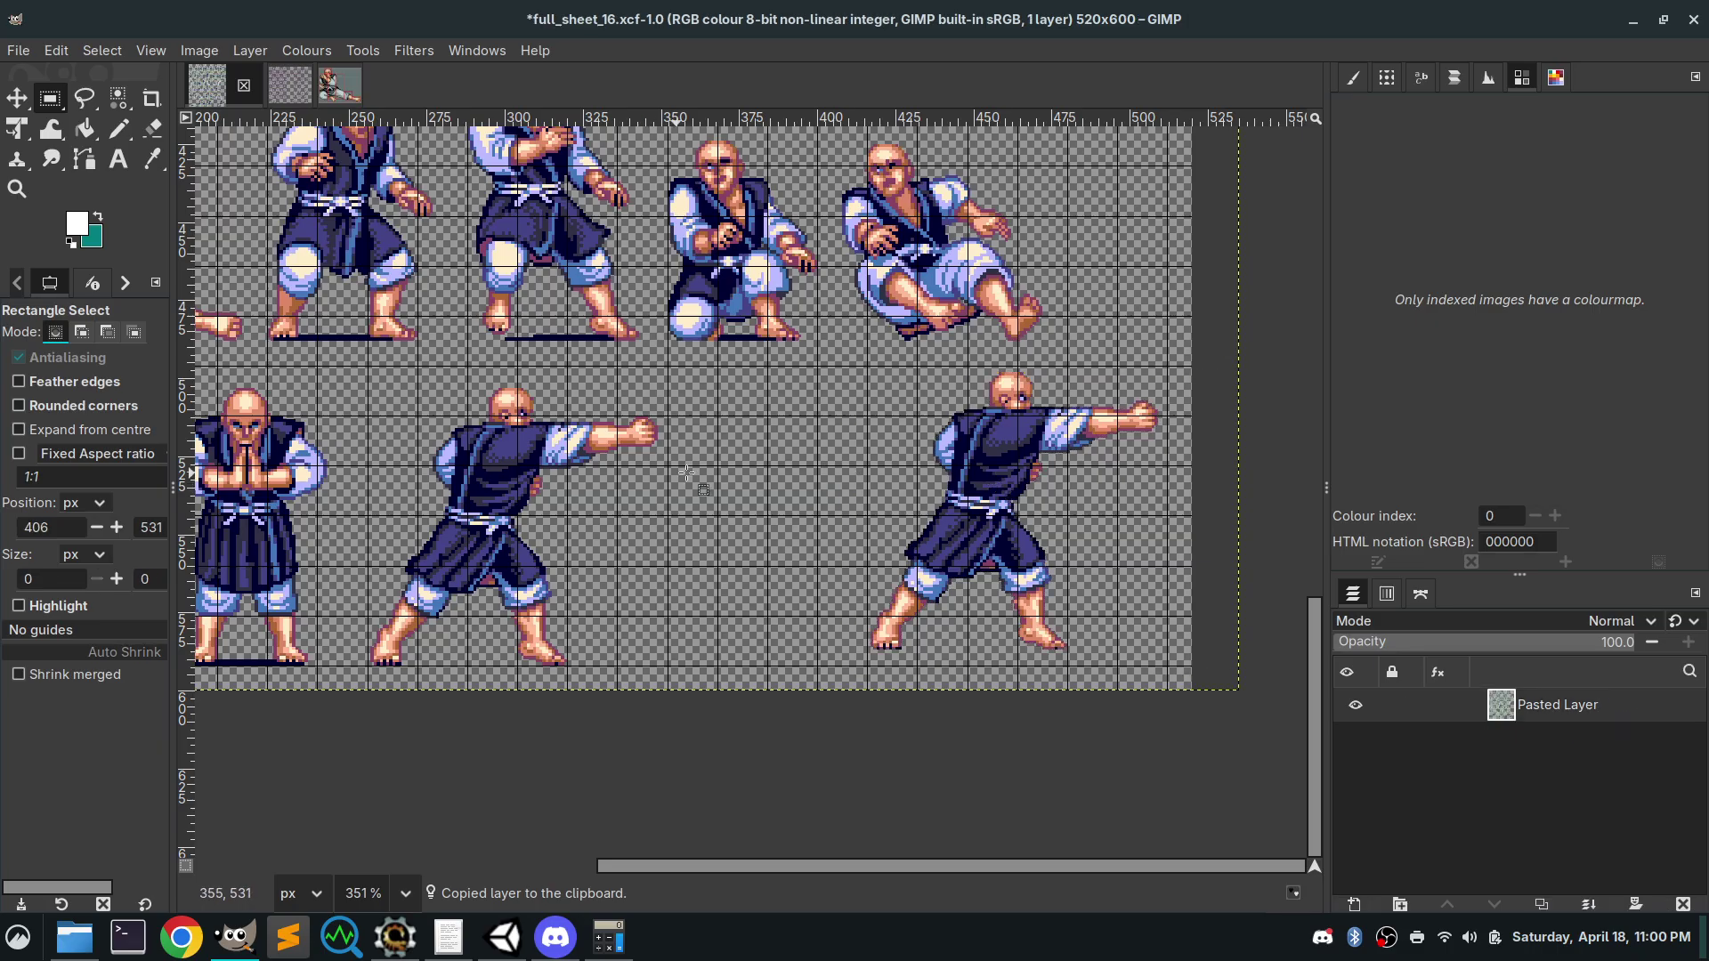
Float the head of the punching figure beside the bowing figures from a 30 × 12 px selection, raise it 2 px, and anchor it
scroll(699, 502, "up", 4)
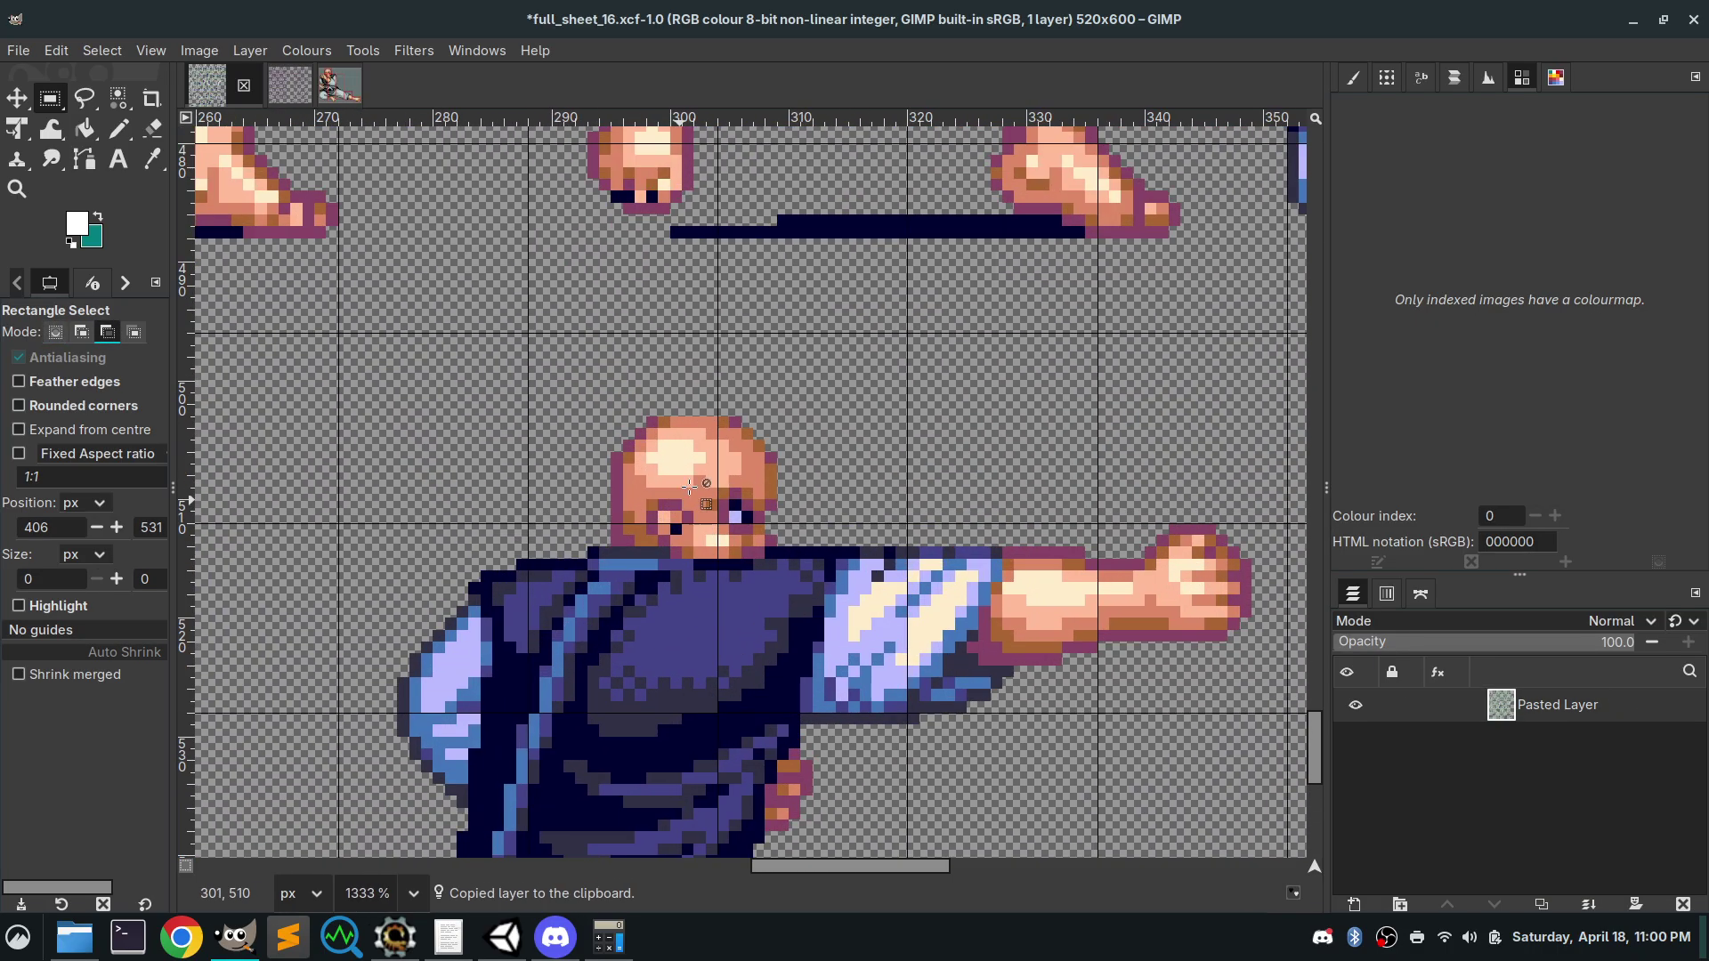
left_click_drag(870, 405, 515, 543)
key("ctrl+shift+l")
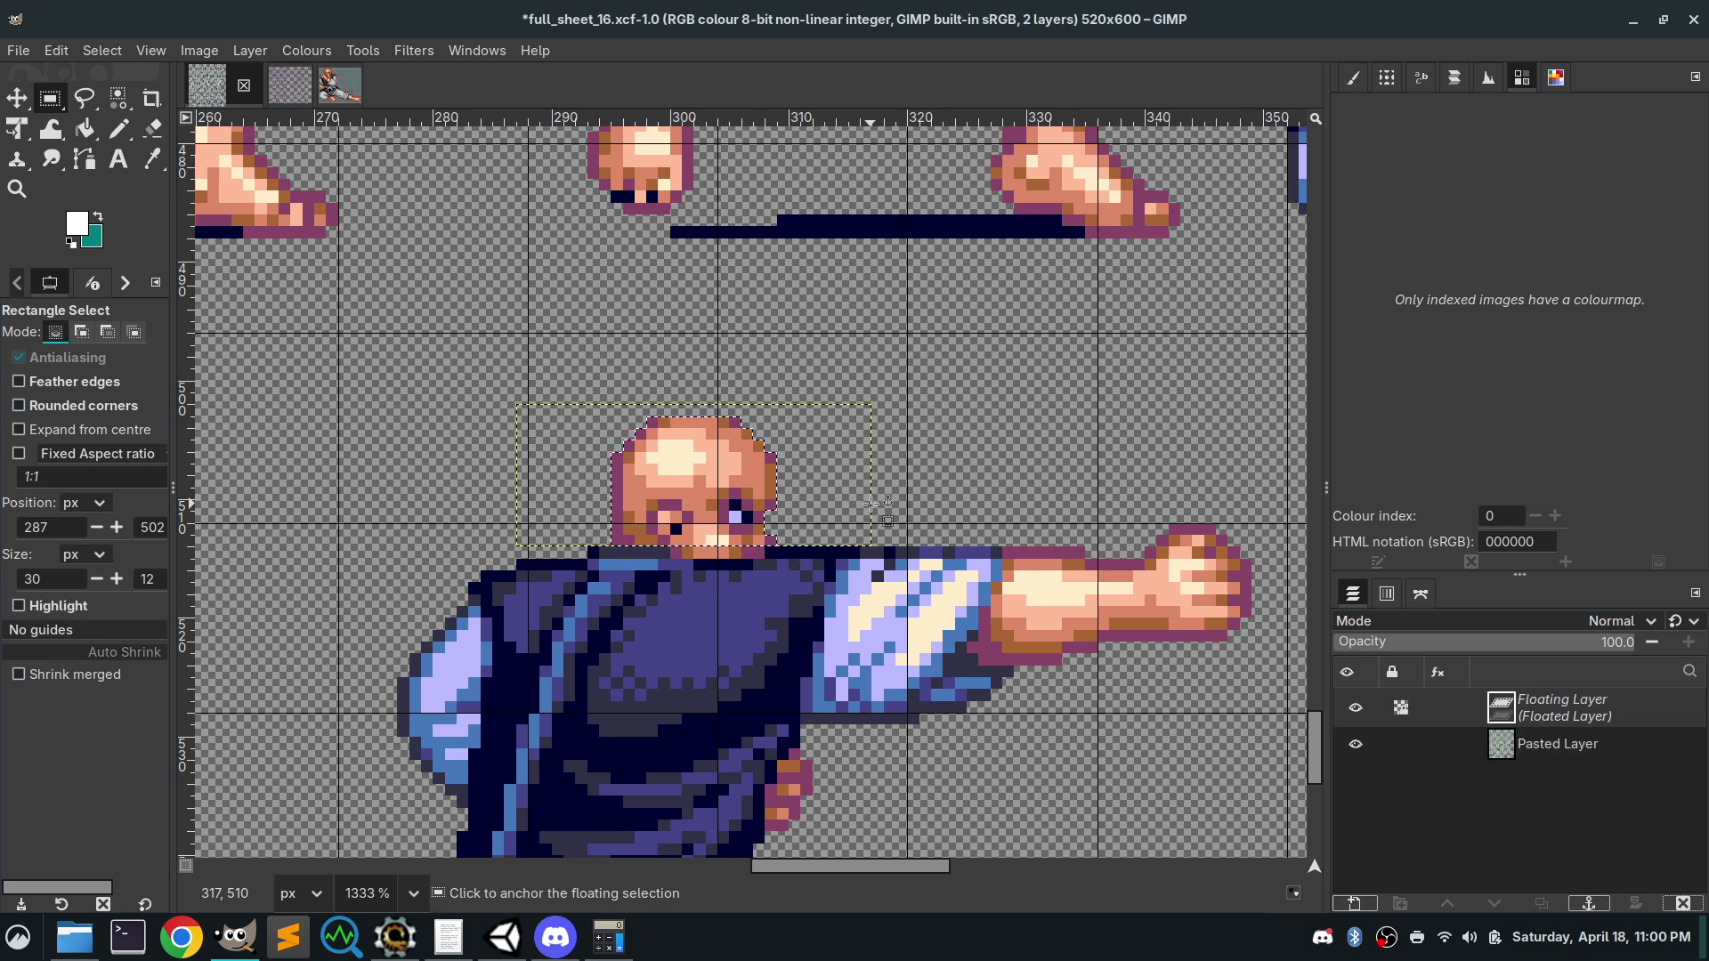
key("Up")
key("Up")
left_click(1064, 453)
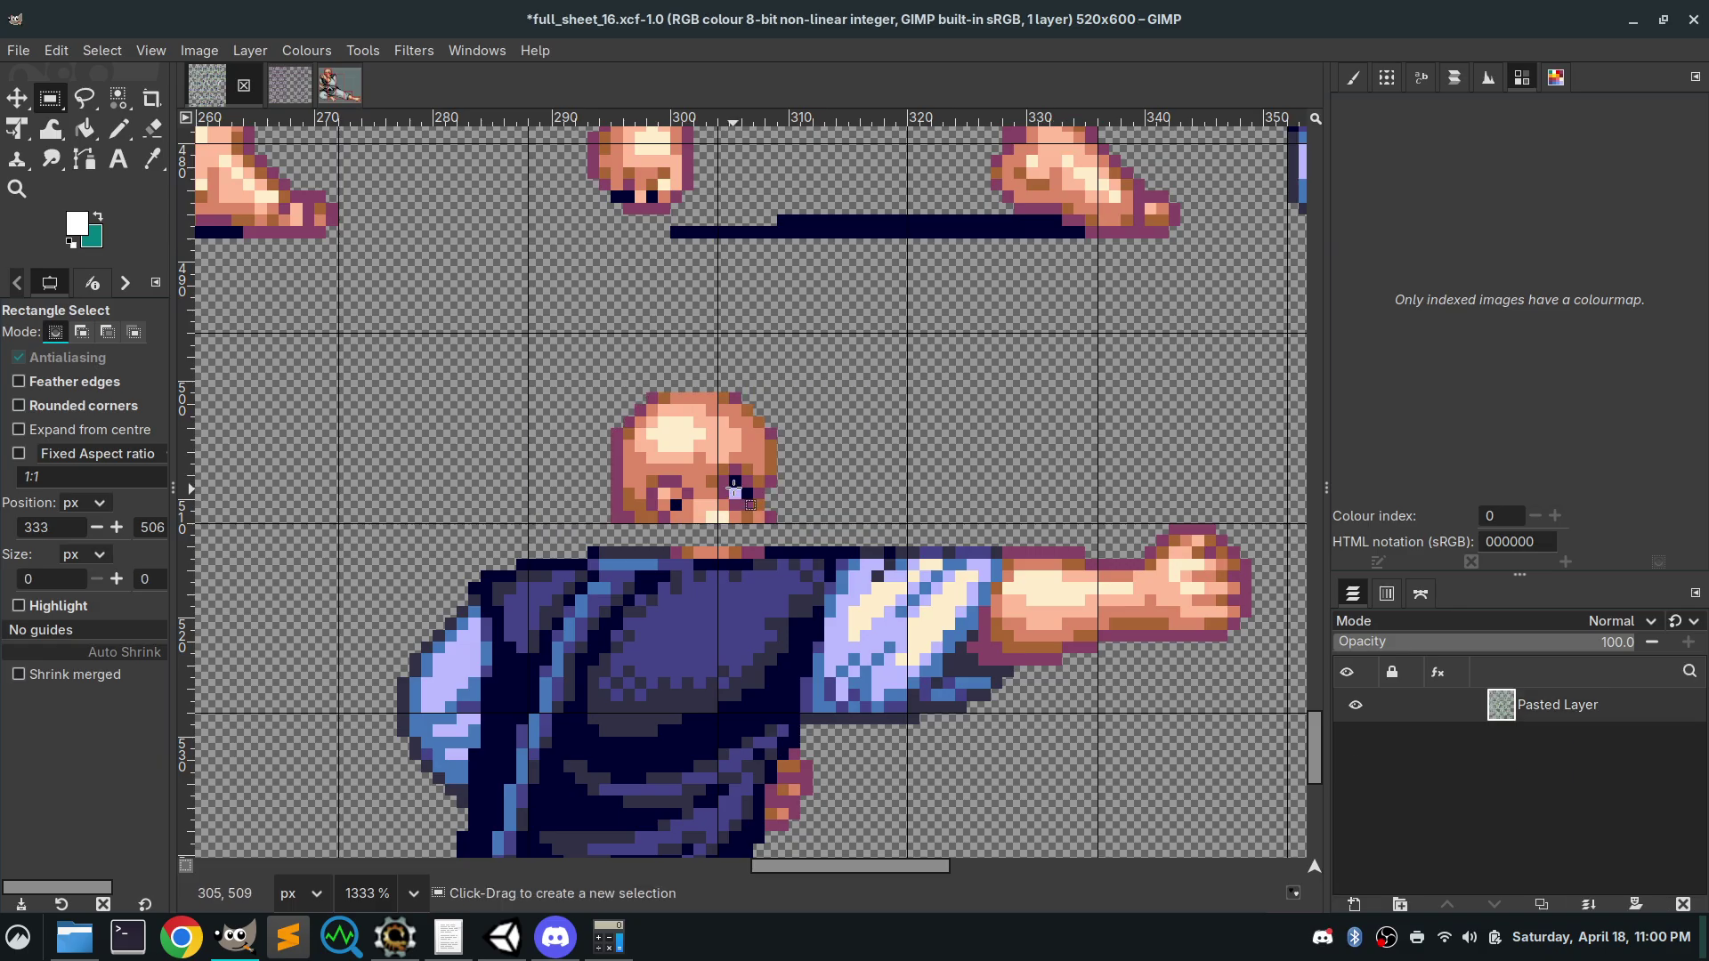
Select a 14 × 13 px area around the punching figure's separated head, and clear the selection
left_click_drag(776, 368, 609, 525)
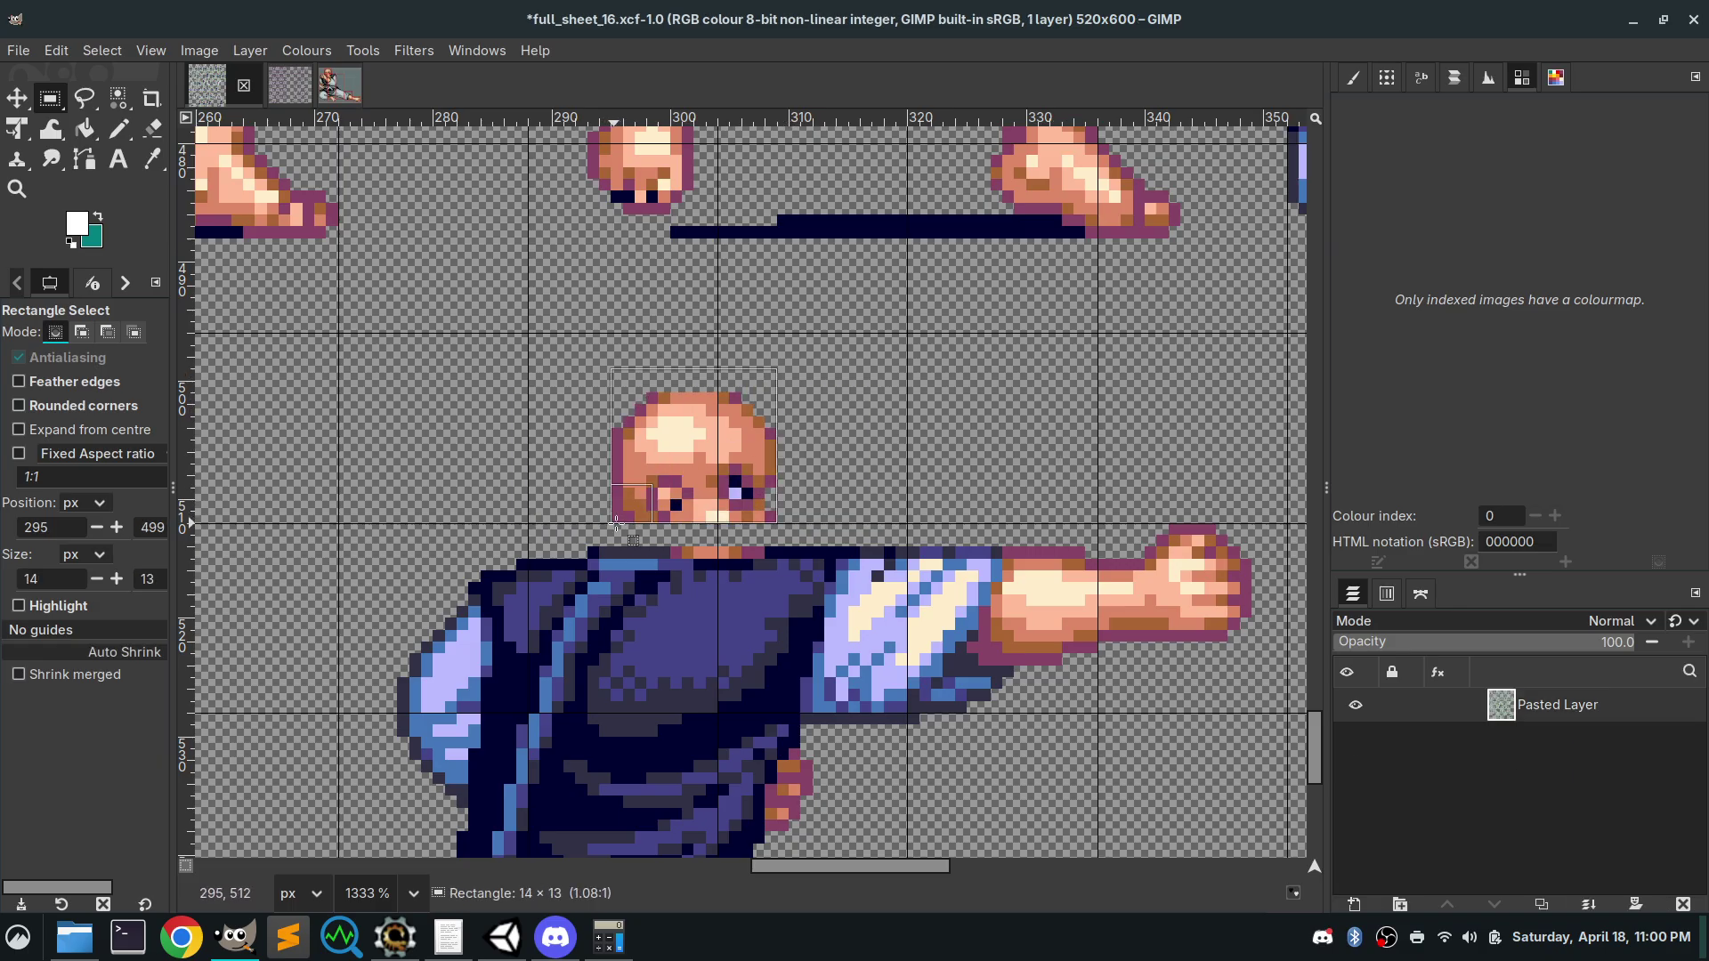
left_click_drag(615, 525, 613, 526)
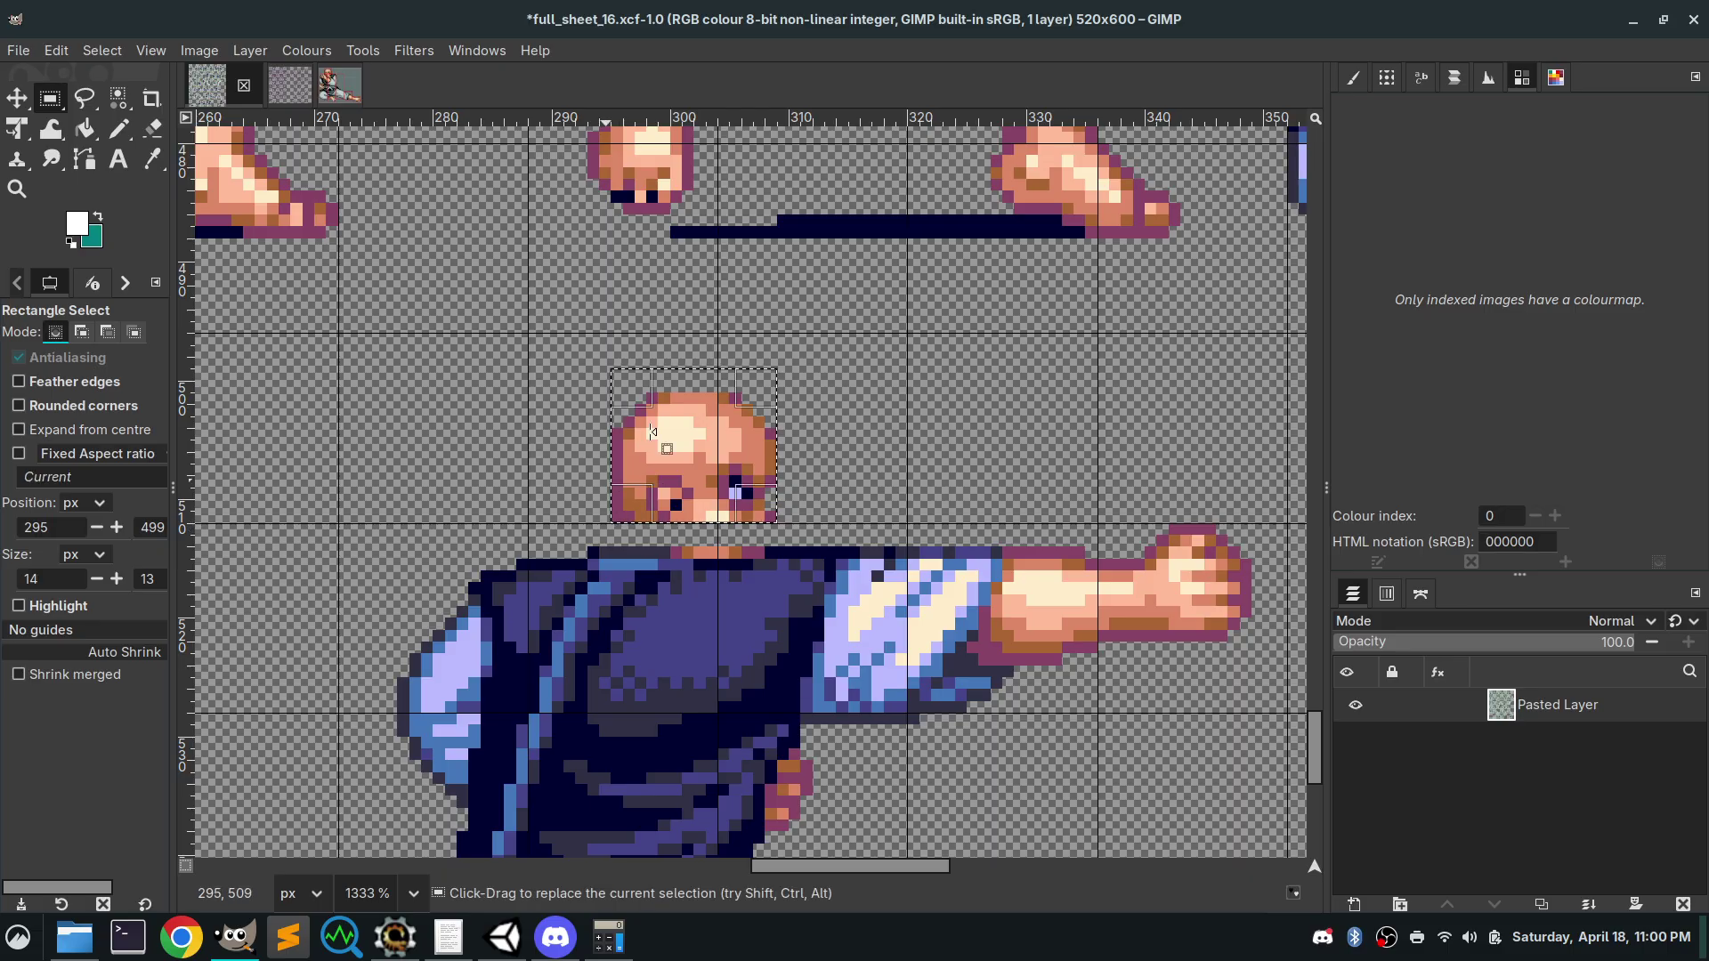
left_click(841, 476)
Lower the punching figure's head 2 px so it rejoins the body
scroll(814, 414, "down", 2)
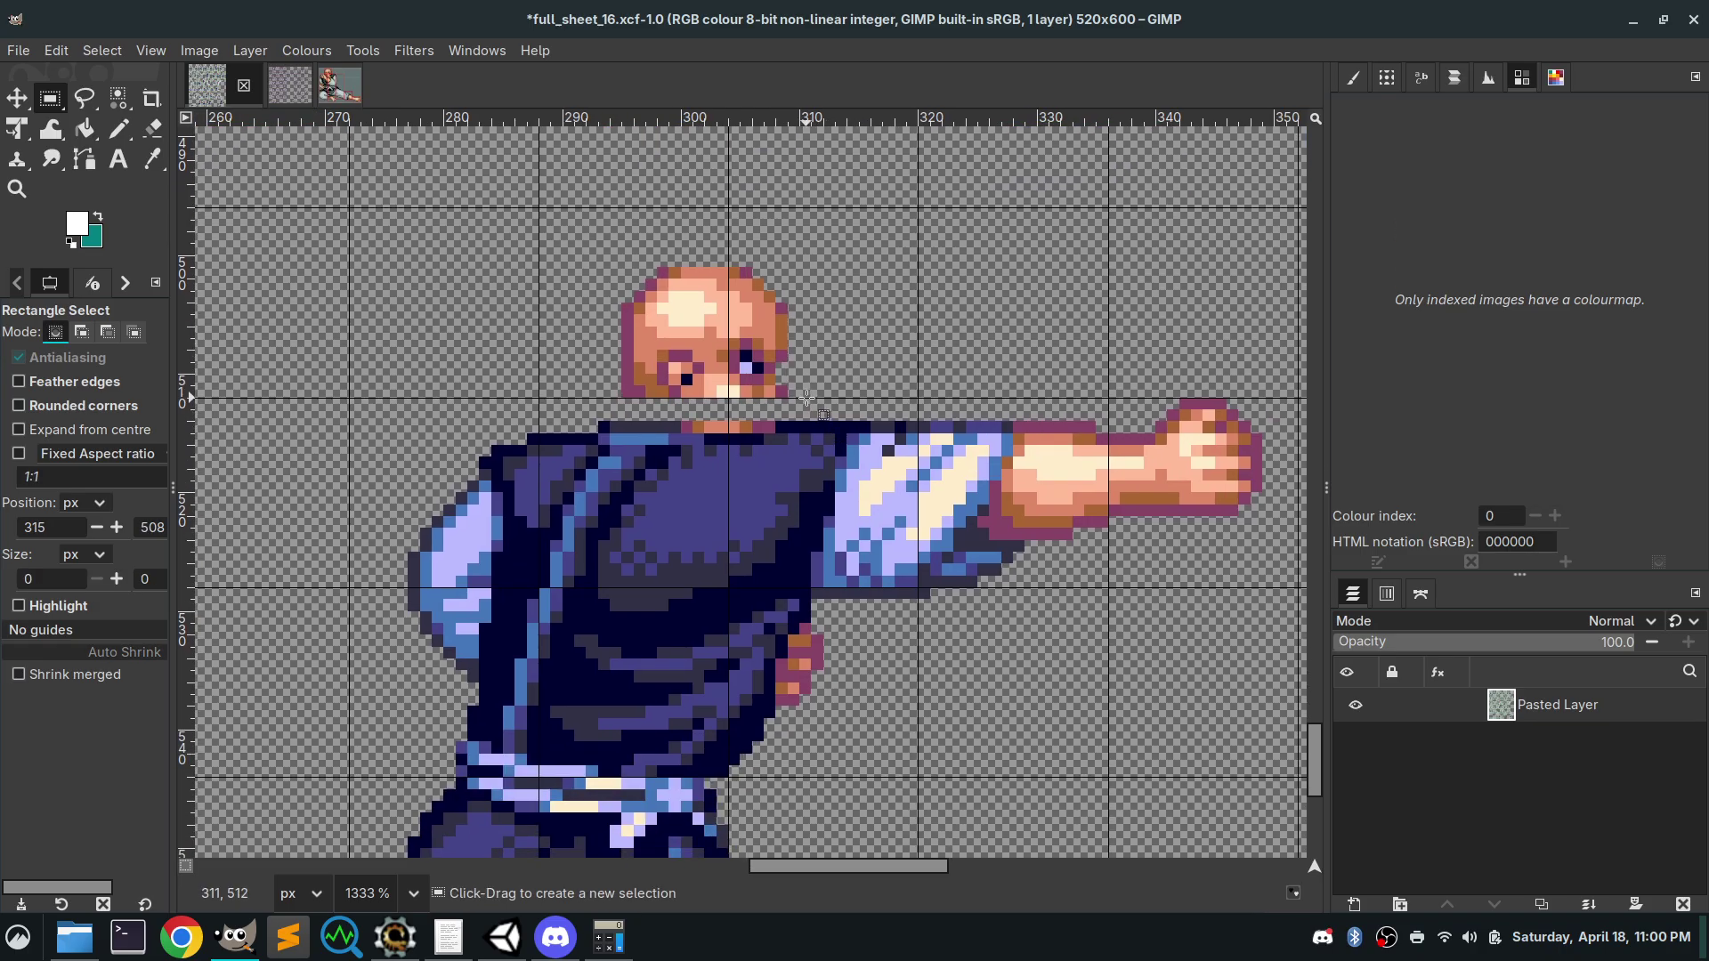
left_click_drag(807, 397, 807, 421)
left_click(941, 532)
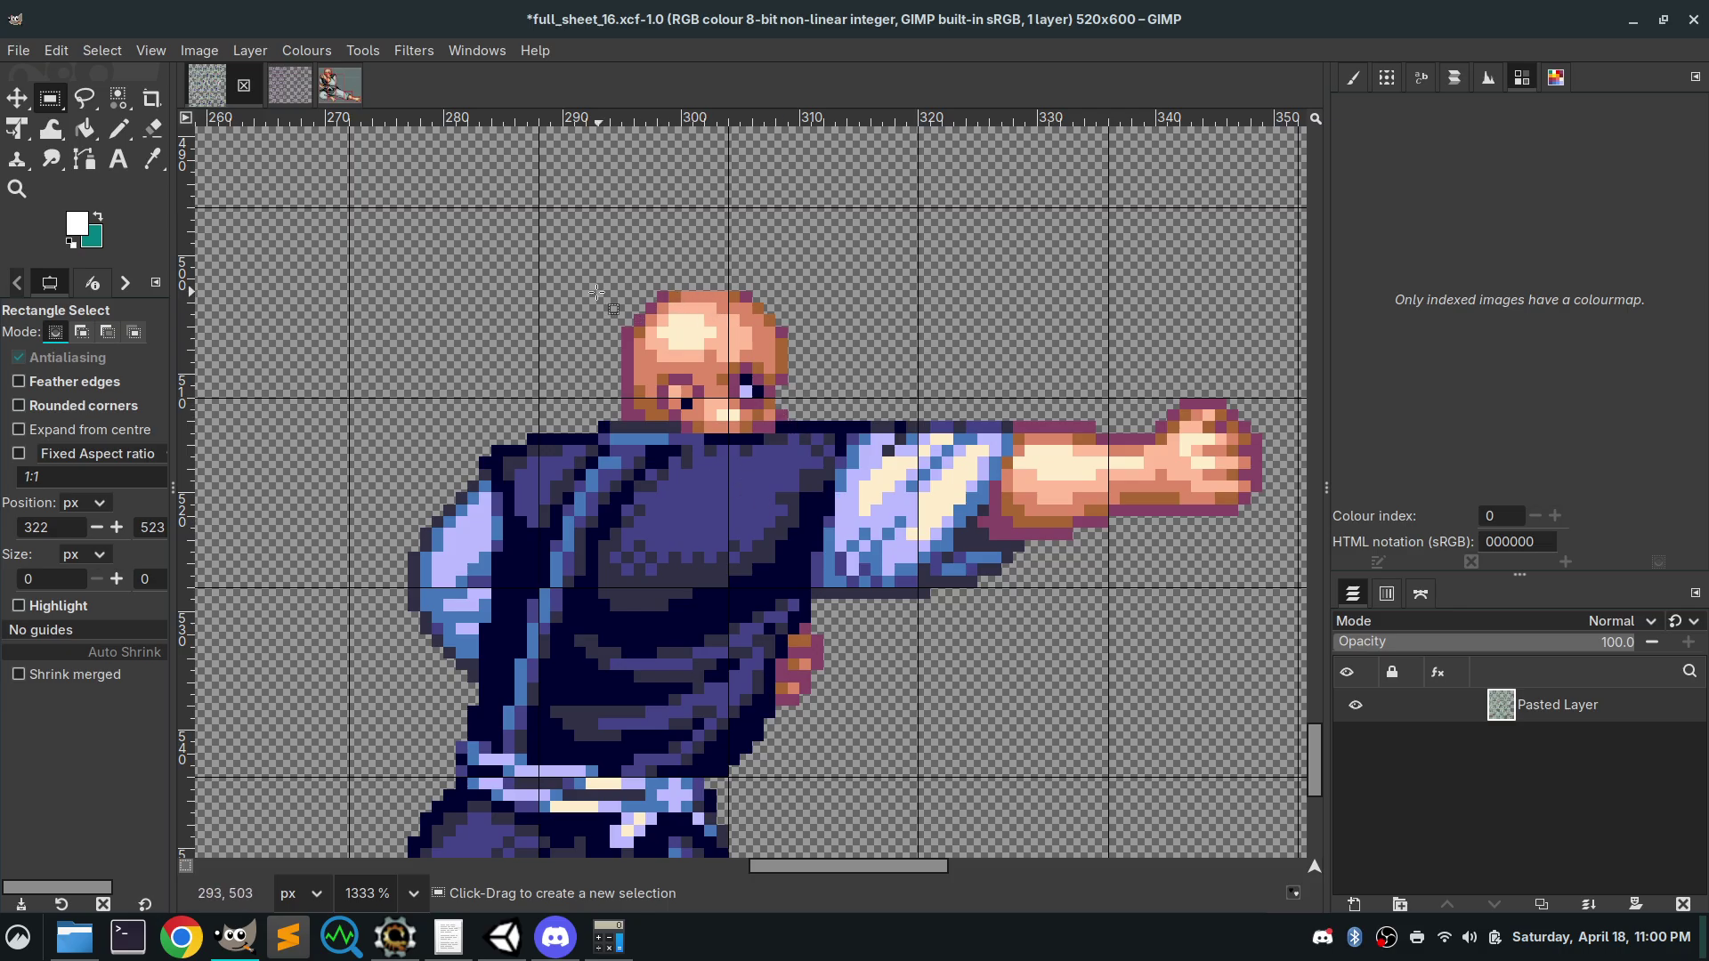
Select the punching figure's upper body, widen the selection past the back foot, and reduce it to a 93 × 10 px strip across the head
left_click_drag(397, 302, 1258, 598)
scroll(526, 628, "down", 5)
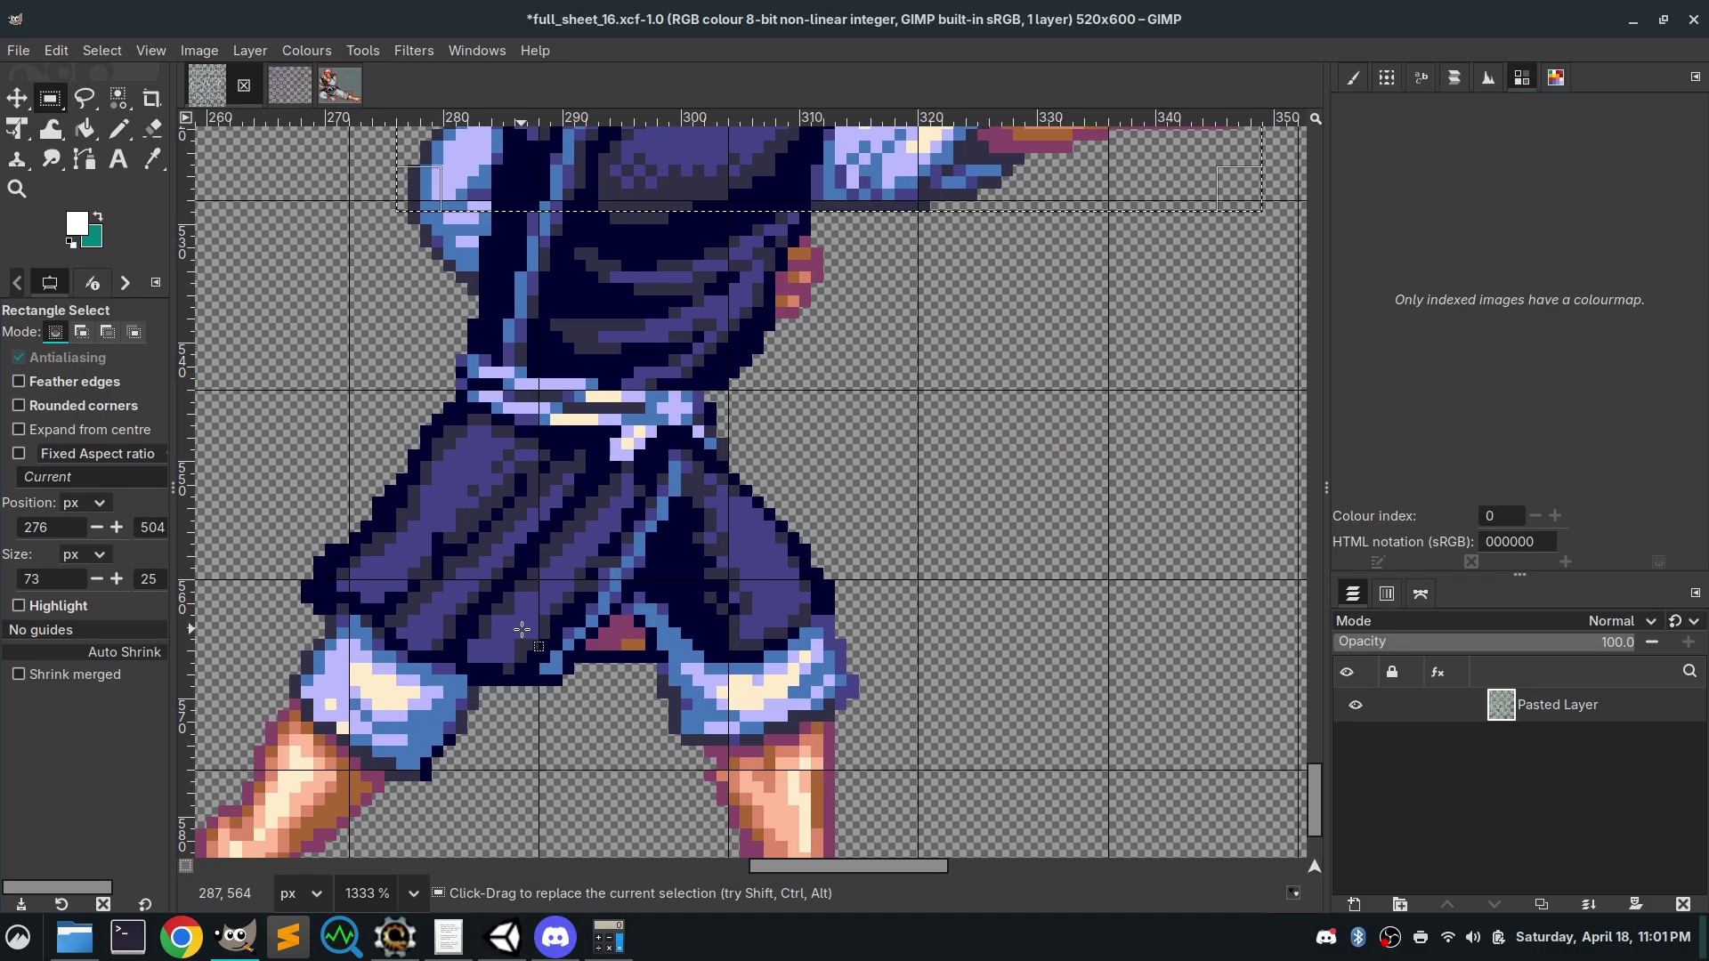
scroll(459, 638, "down", 2, "ctrl")
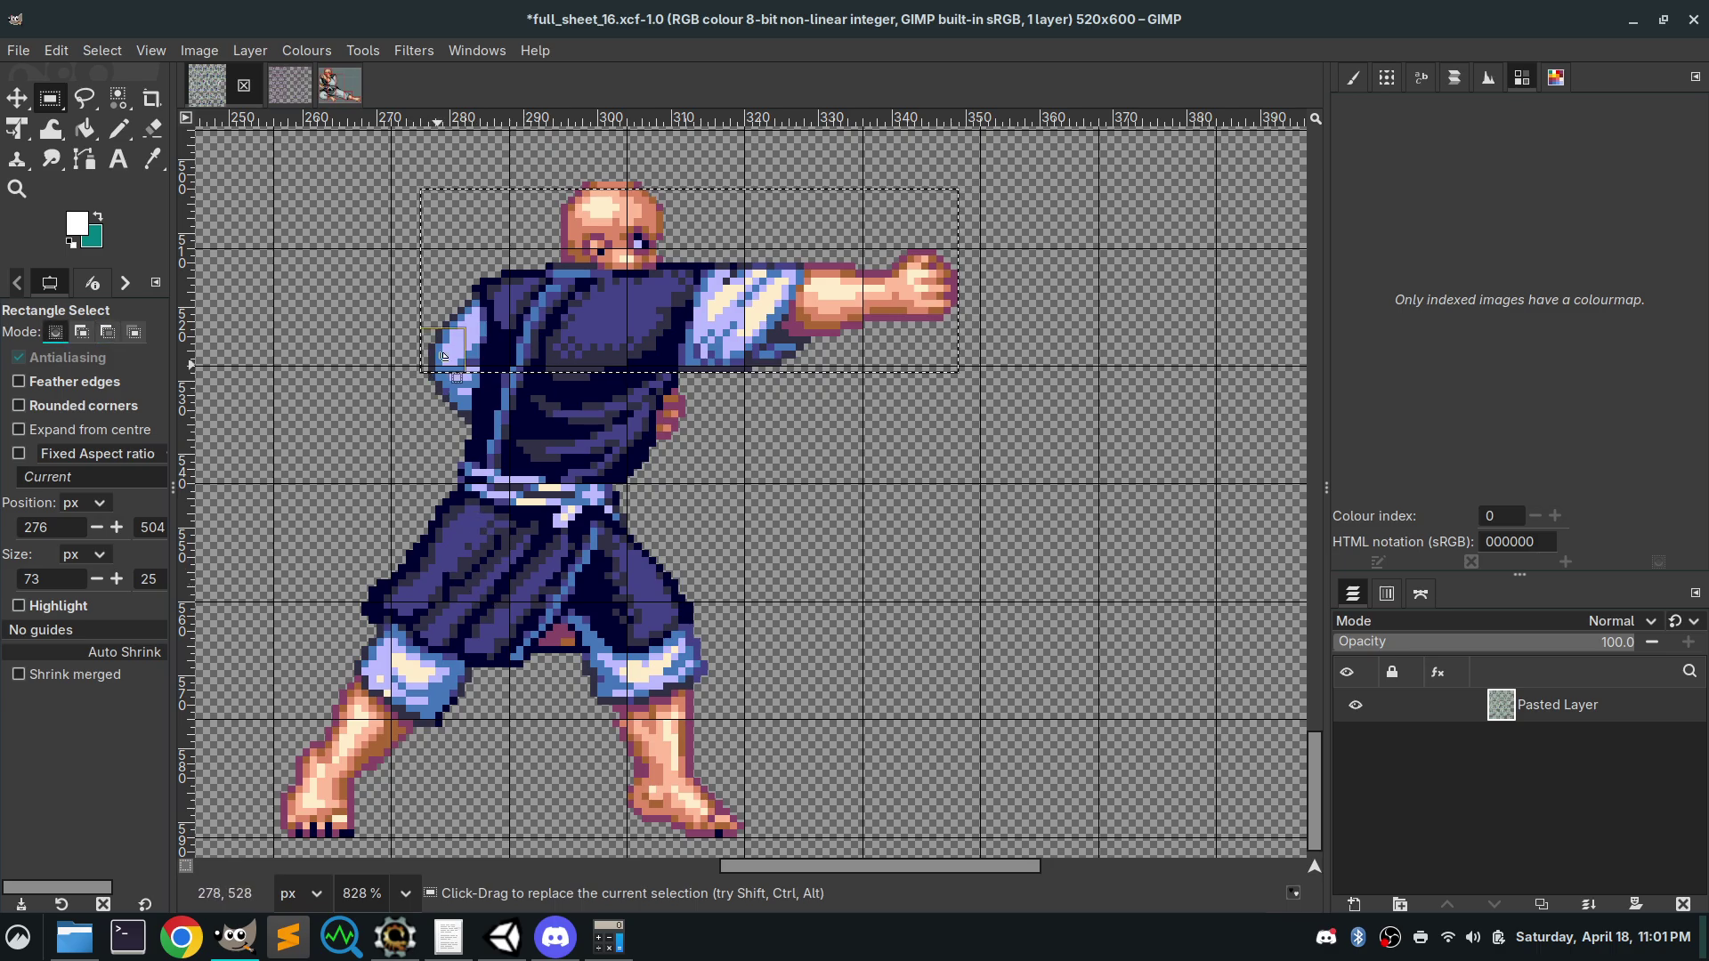
left_click_drag(432, 286, 284, 292)
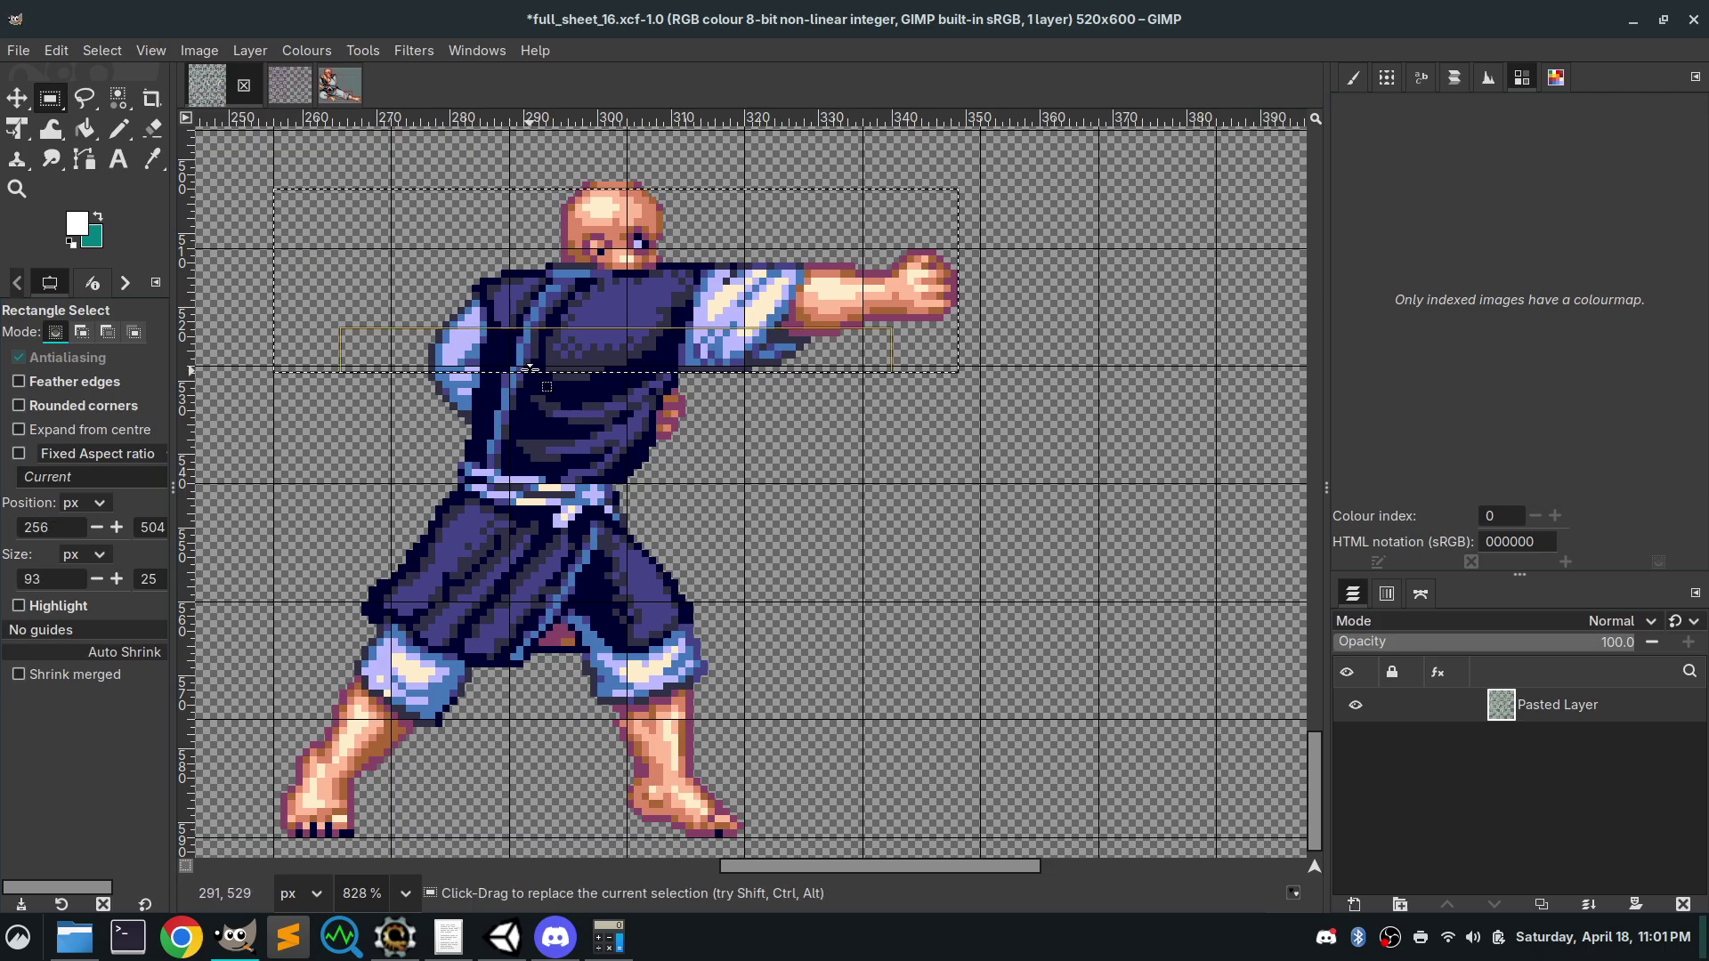
left_click_drag(532, 371, 575, 241)
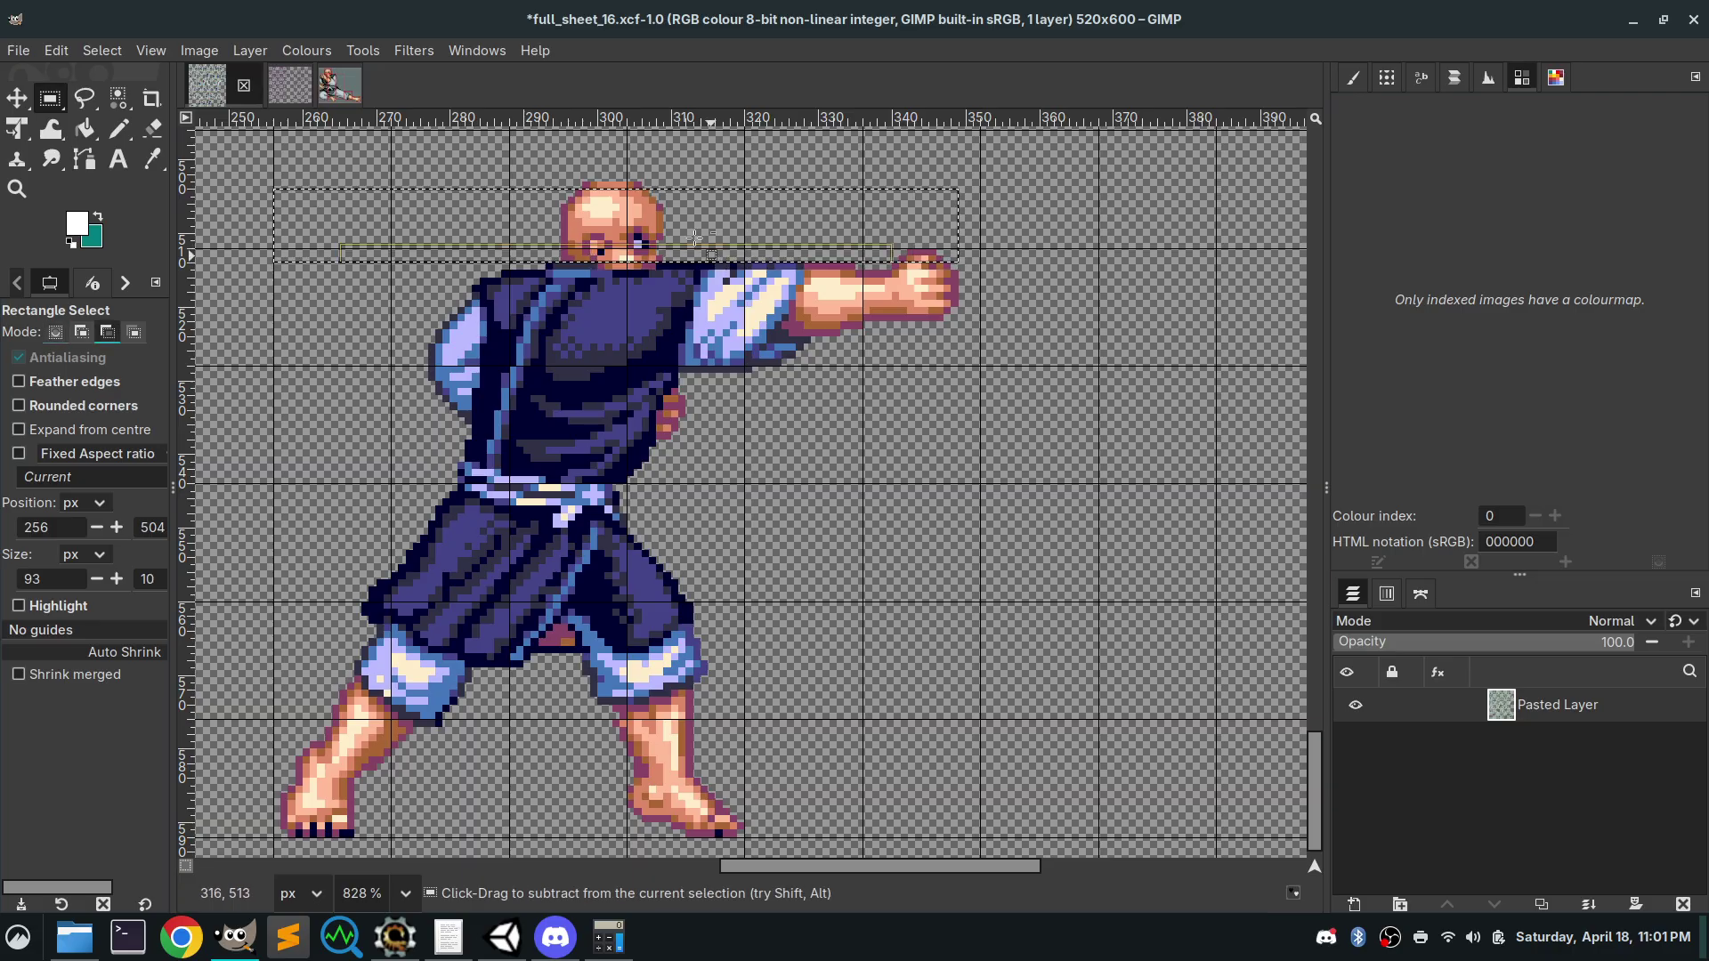
Trim the back edge of the strip selection across the head so it is 92 px wide, and check both ends against the figure
scroll(575, 241, "up", 3)
scroll(1024, 330, "left", 5)
scroll(1024, 329, "left", 3)
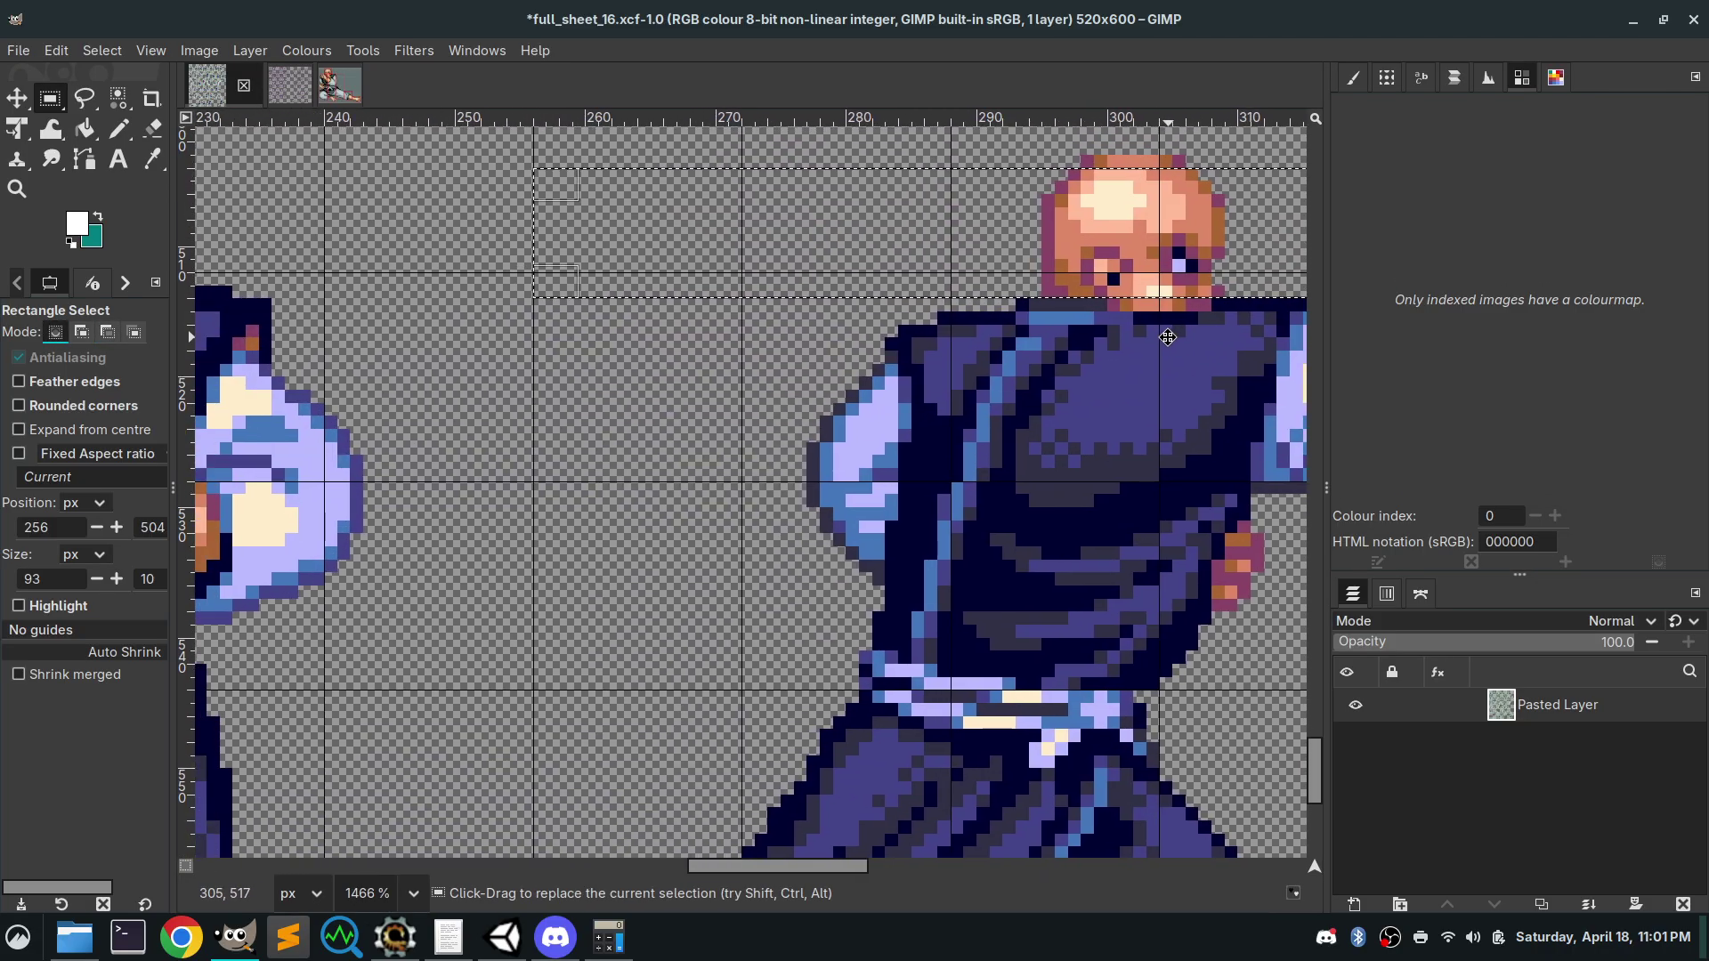
scroll(1024, 329, "down", 5)
scroll(587, 679, "up", 6)
scroll(588, 679, "right", 3)
scroll(587, 679, "left", 3)
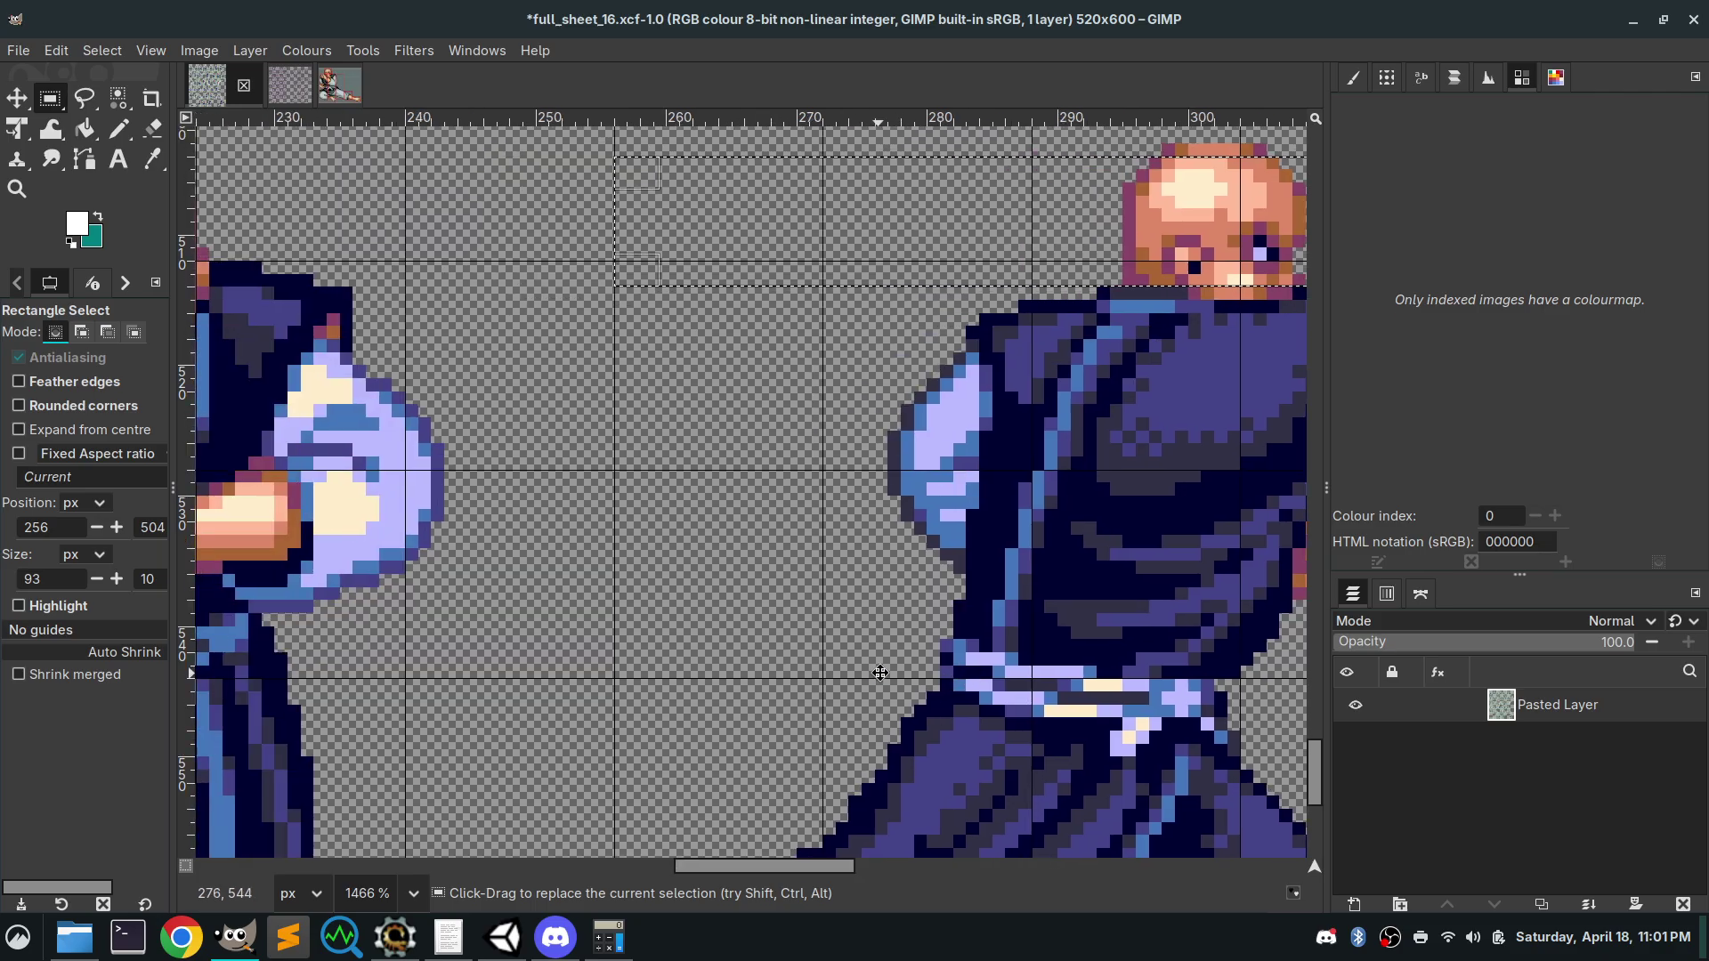
scroll(846, 427, "down", 5)
scroll(598, 452, "up", 5)
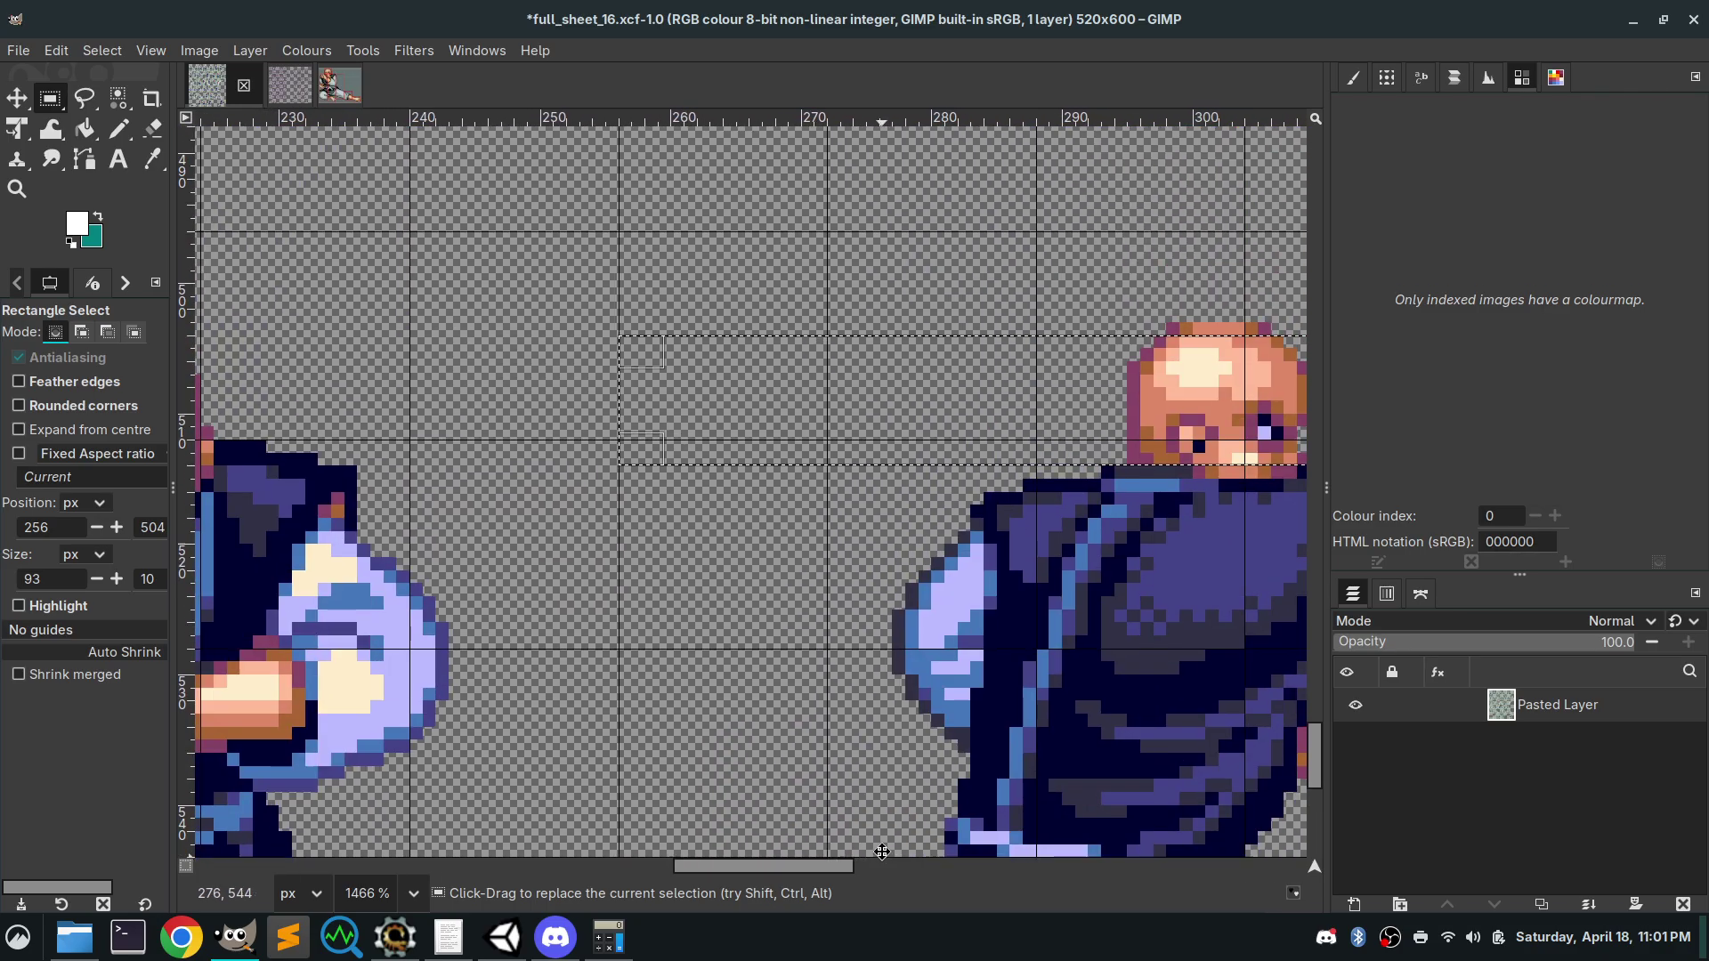
left_click_drag(632, 396, 647, 401)
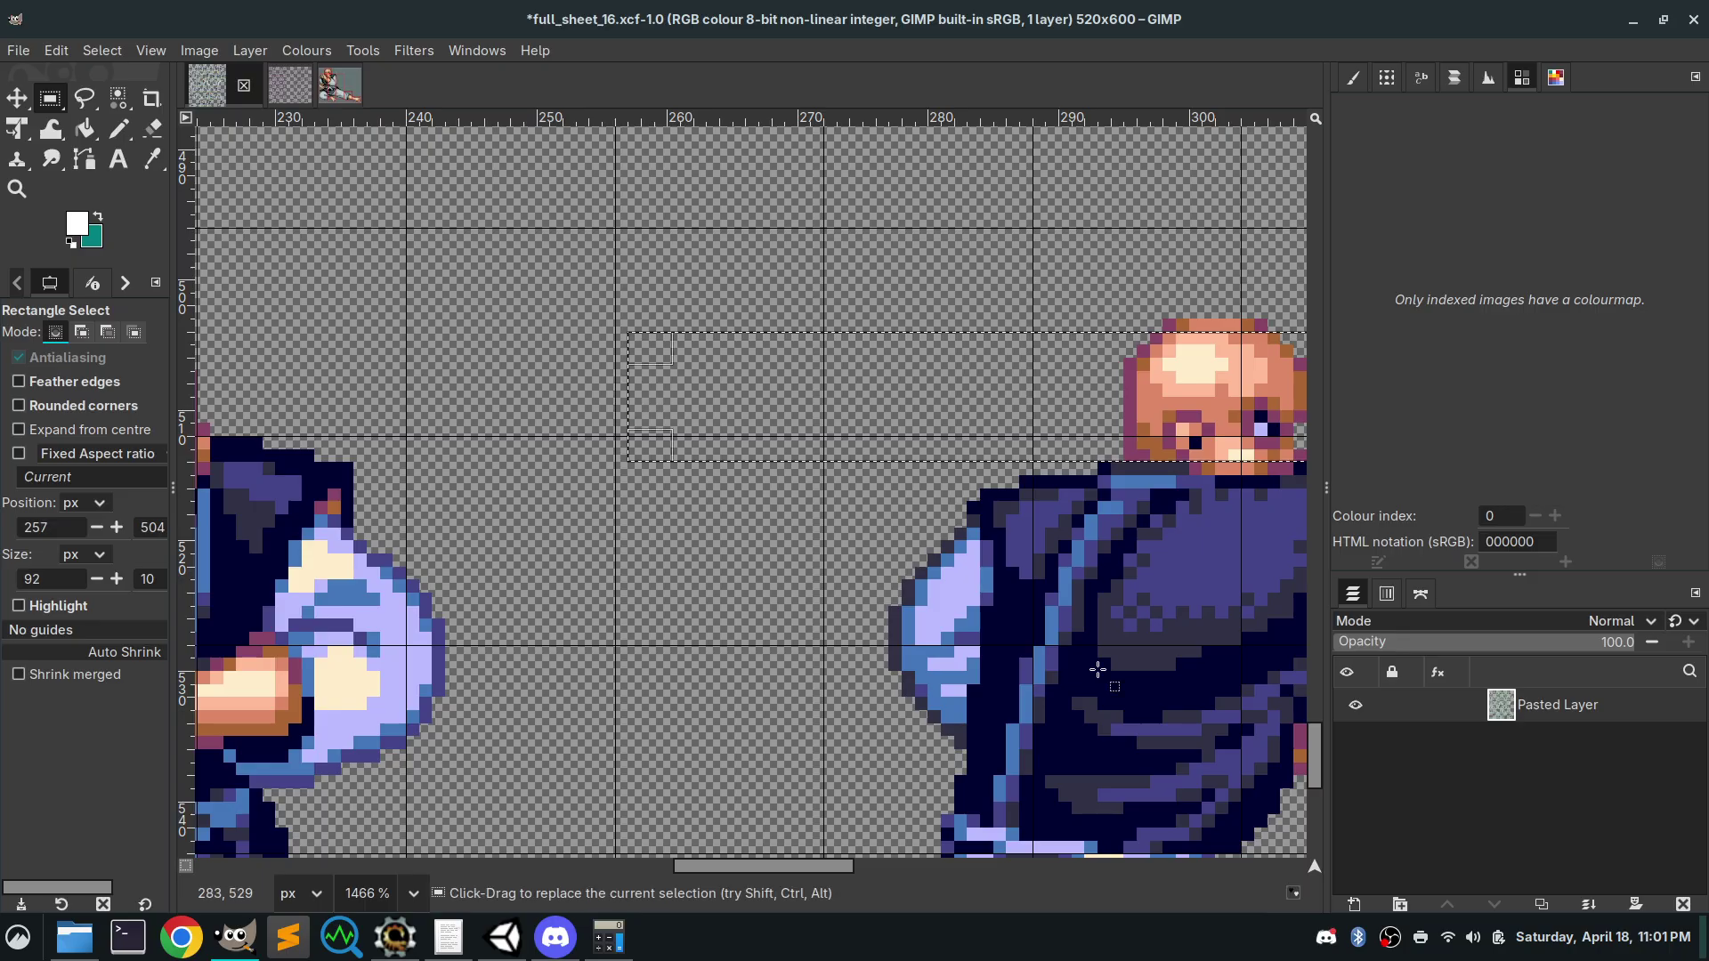
scroll(1086, 667, "right", 10)
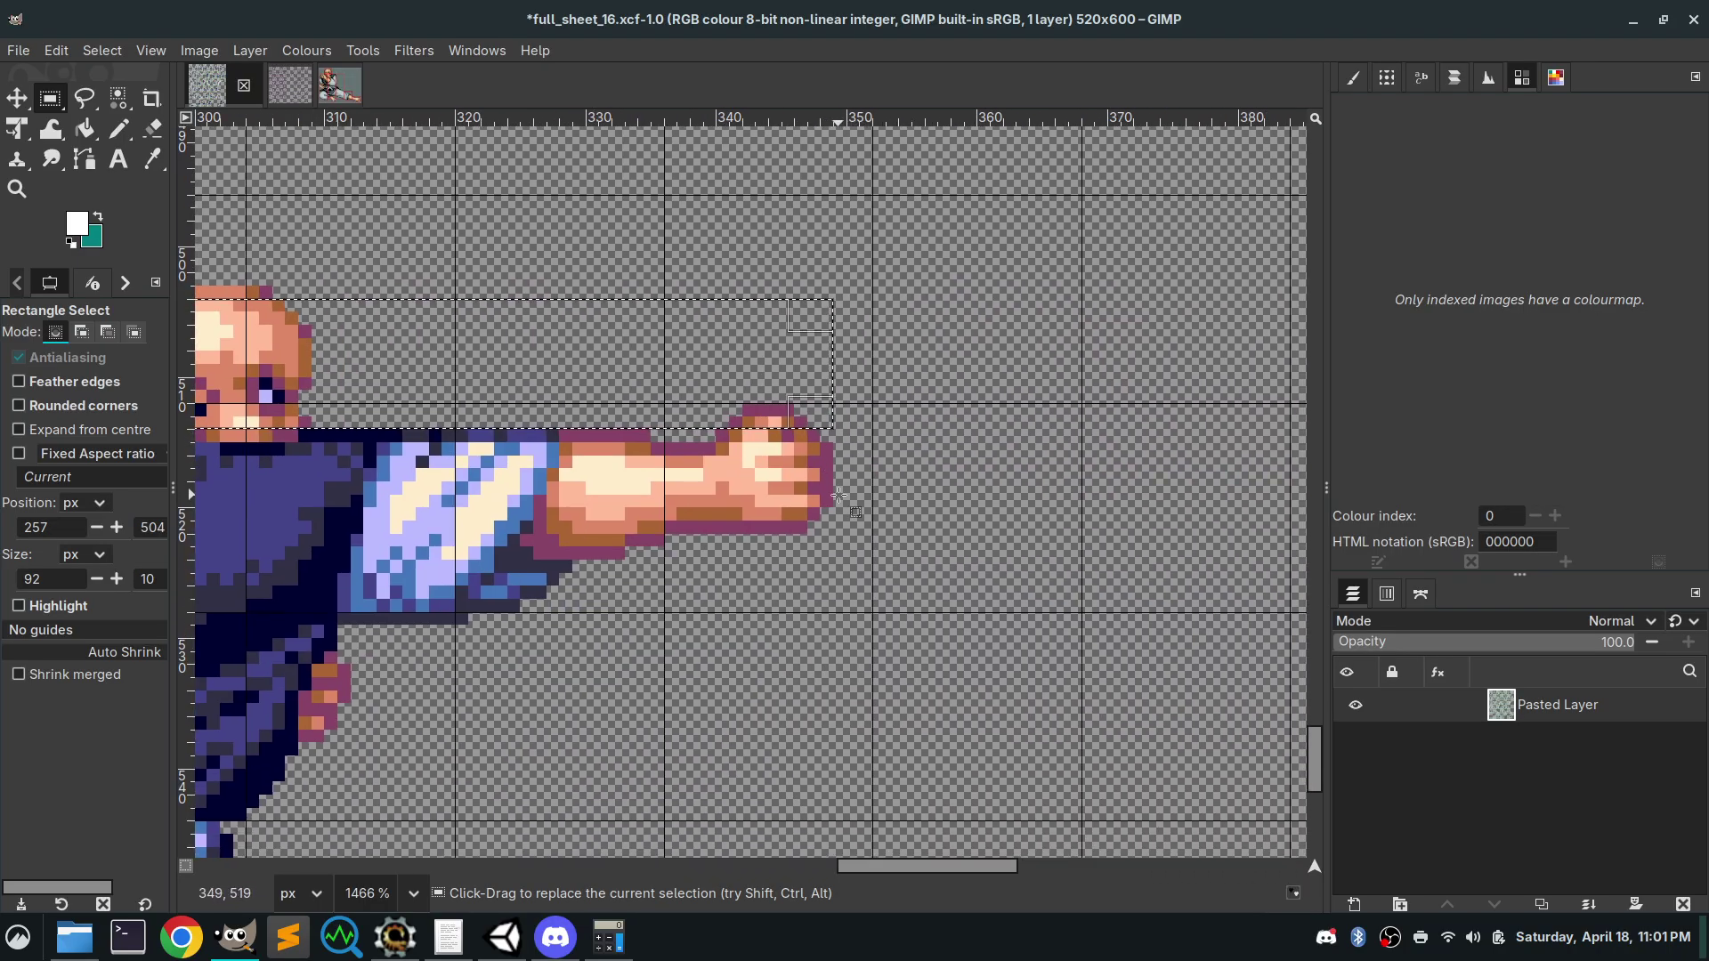
scroll(838, 496, "left", 7)
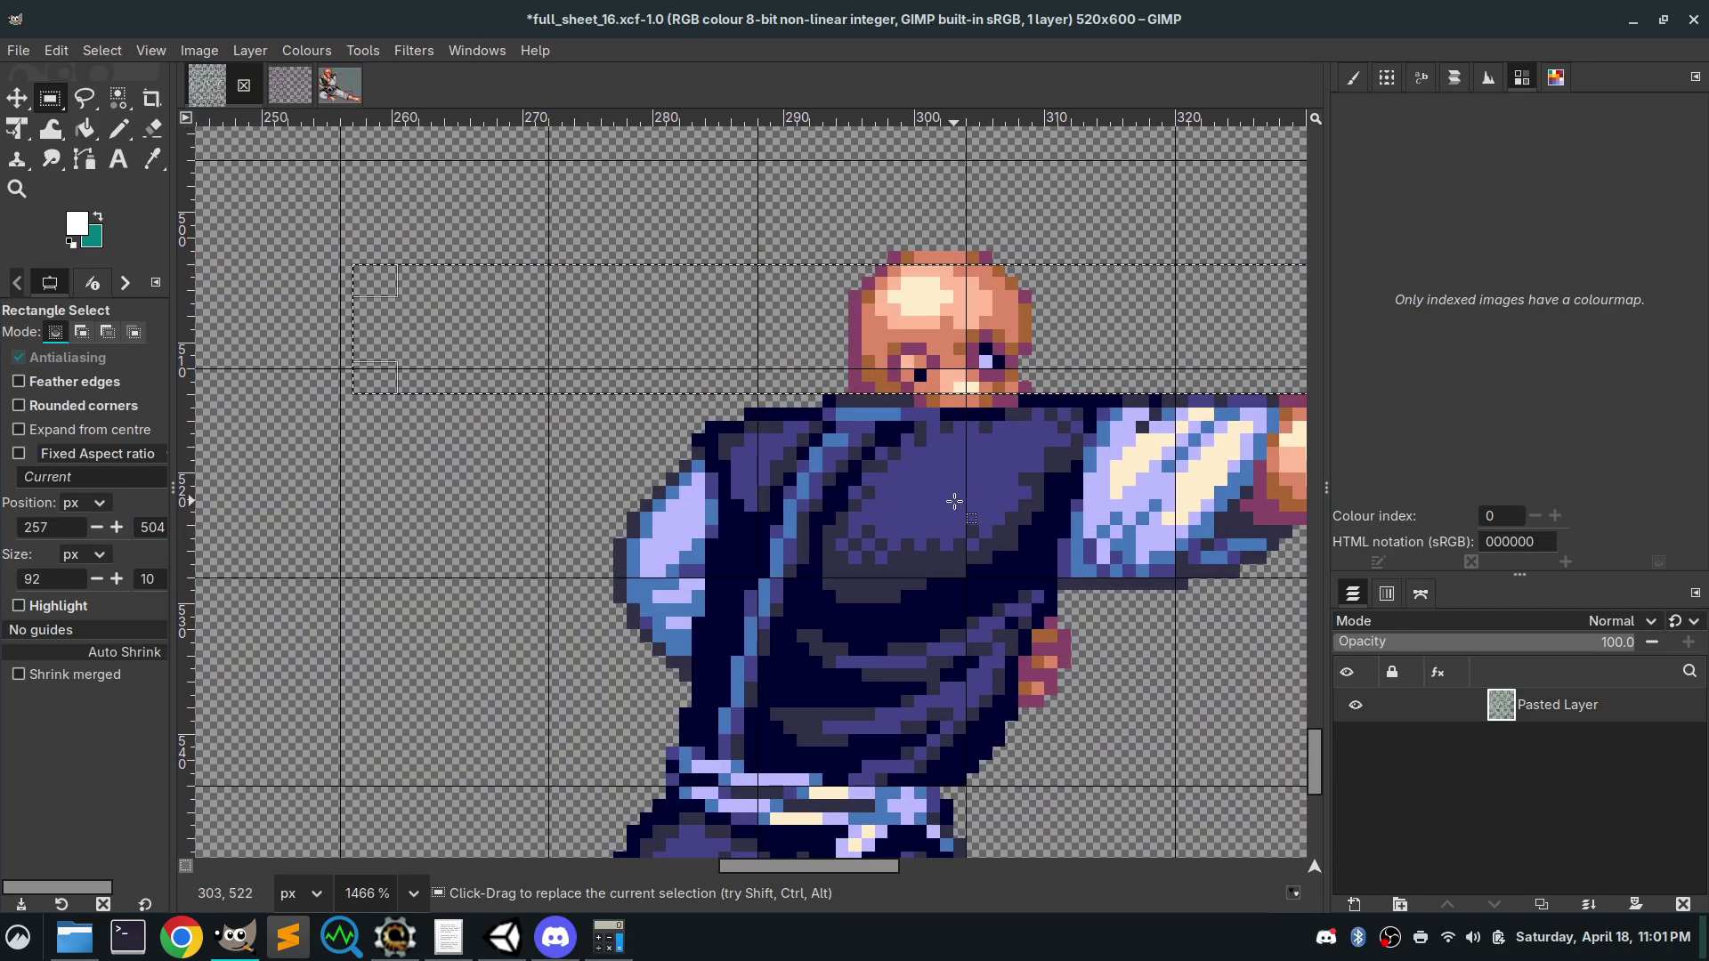
scroll(954, 501, "right", 2)
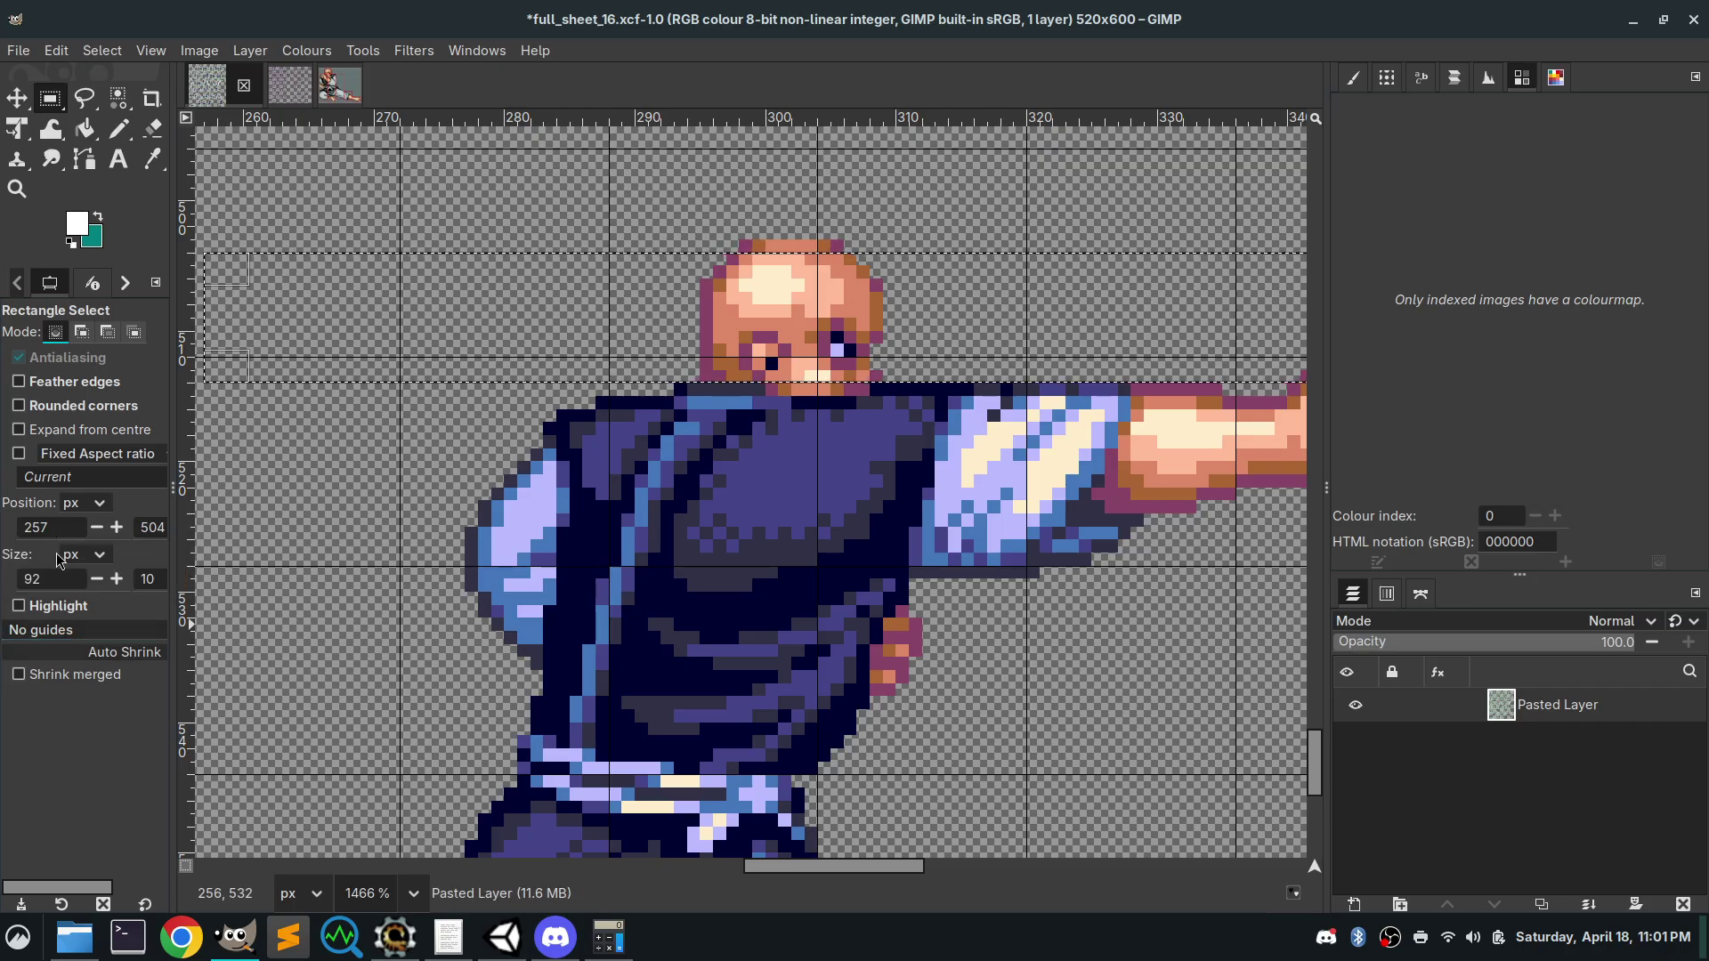
Extend the strip selection up to the top of the head, making it 92 × 11 px
left_click_drag(57, 521, 2, 520)
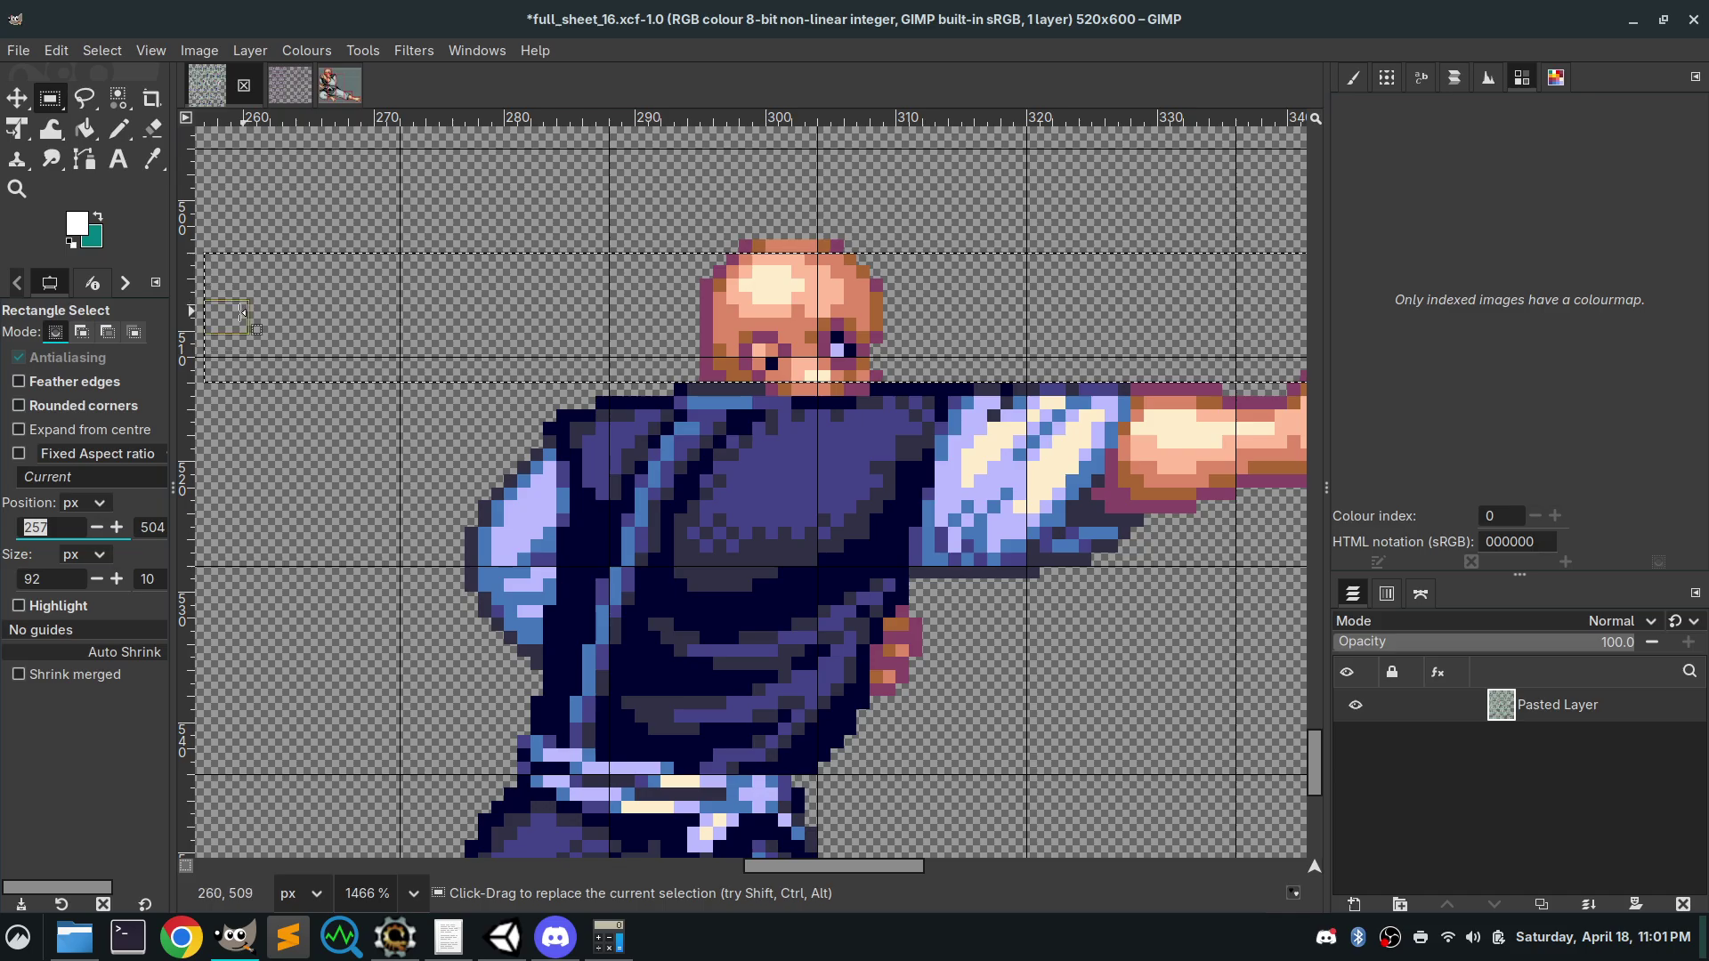
left_click_drag(242, 306, 229, 308)
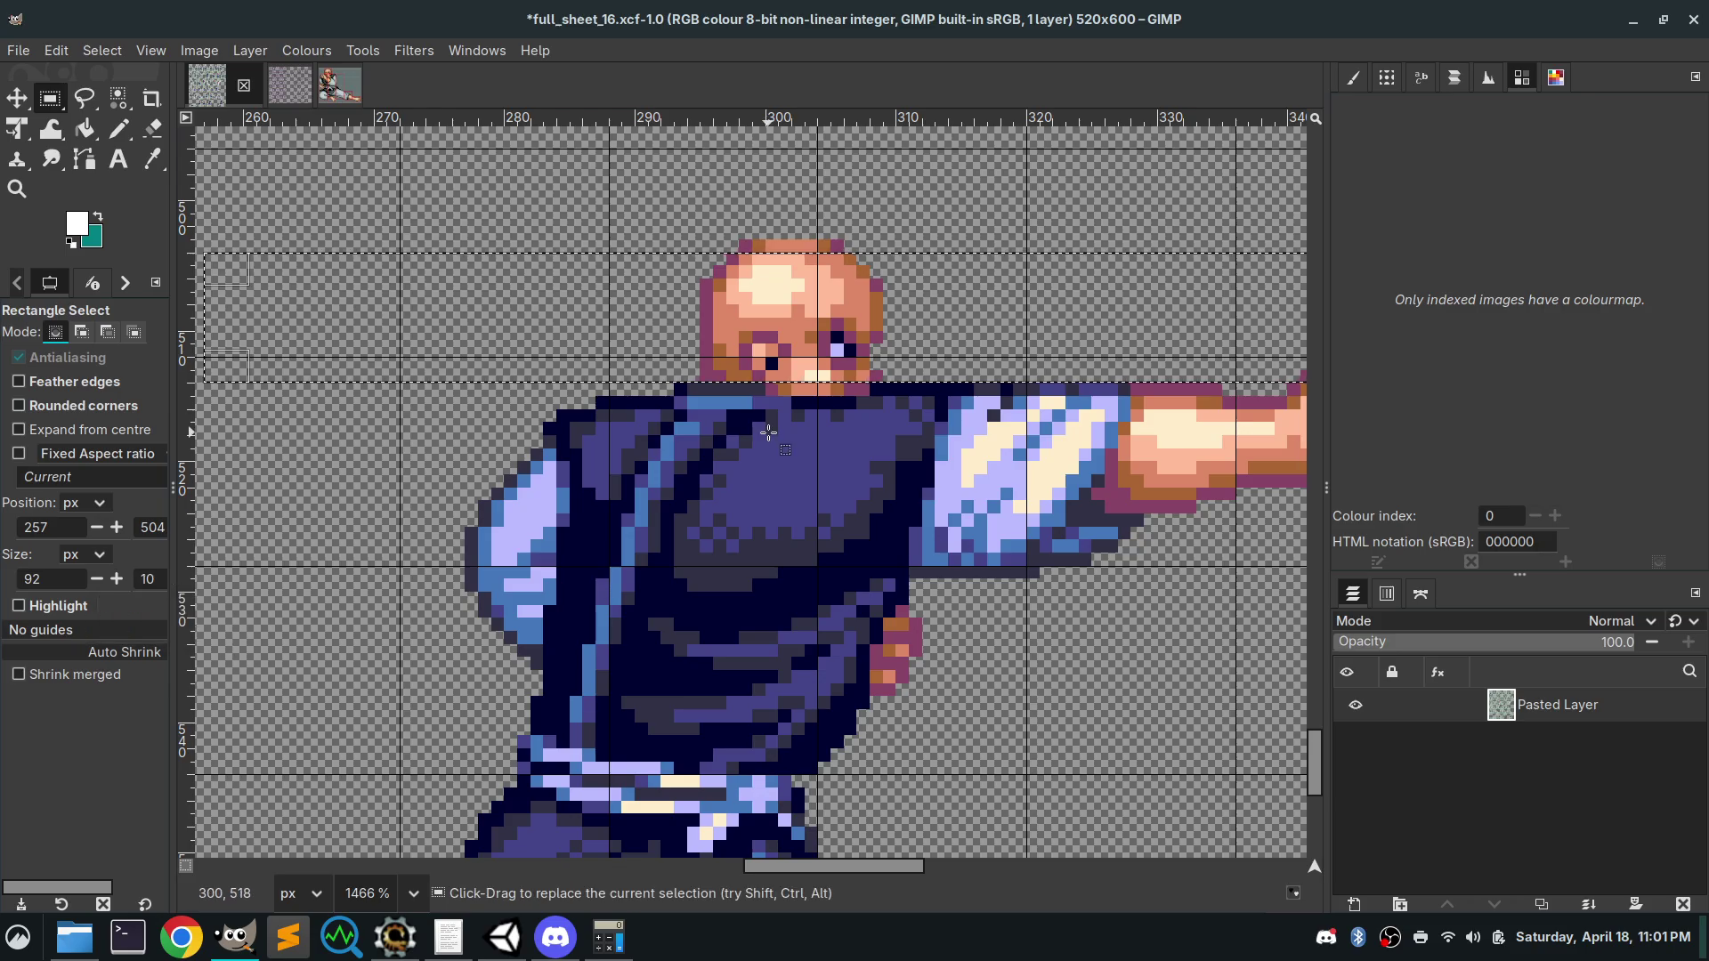
left_click_drag(773, 271, 771, 261)
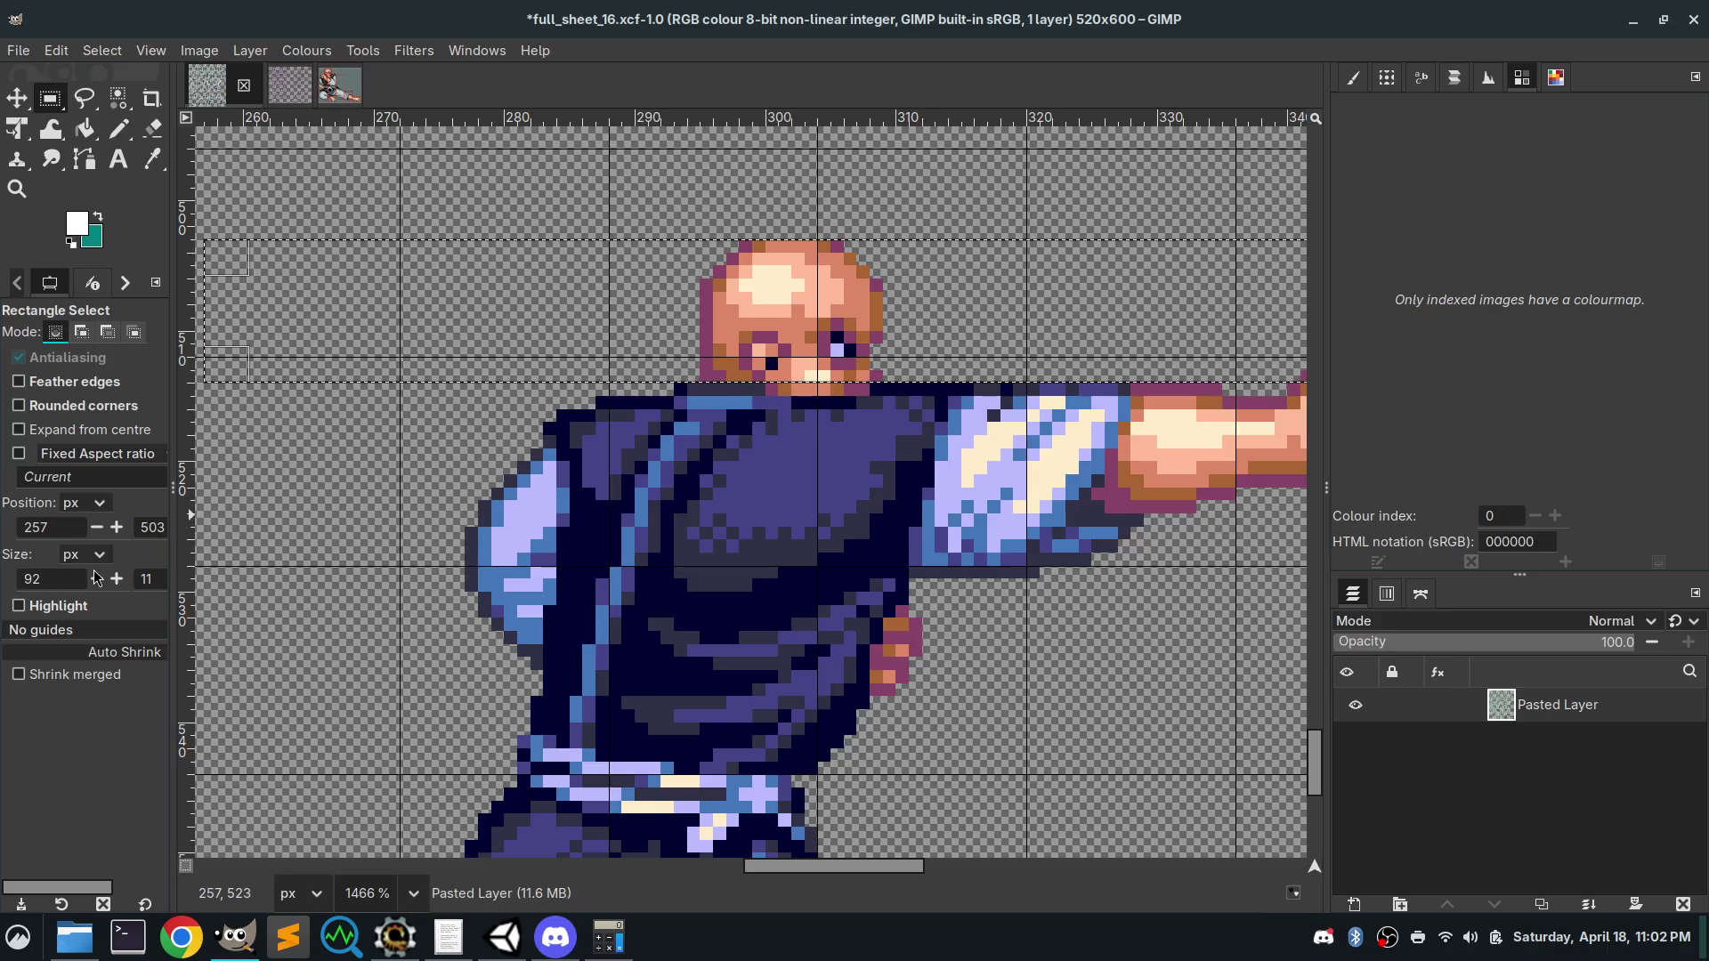
Shrink the selection to 25 × 11 px around the head, float it, raise it 1 px, and anchor it
scroll(282, 591, "right", 10)
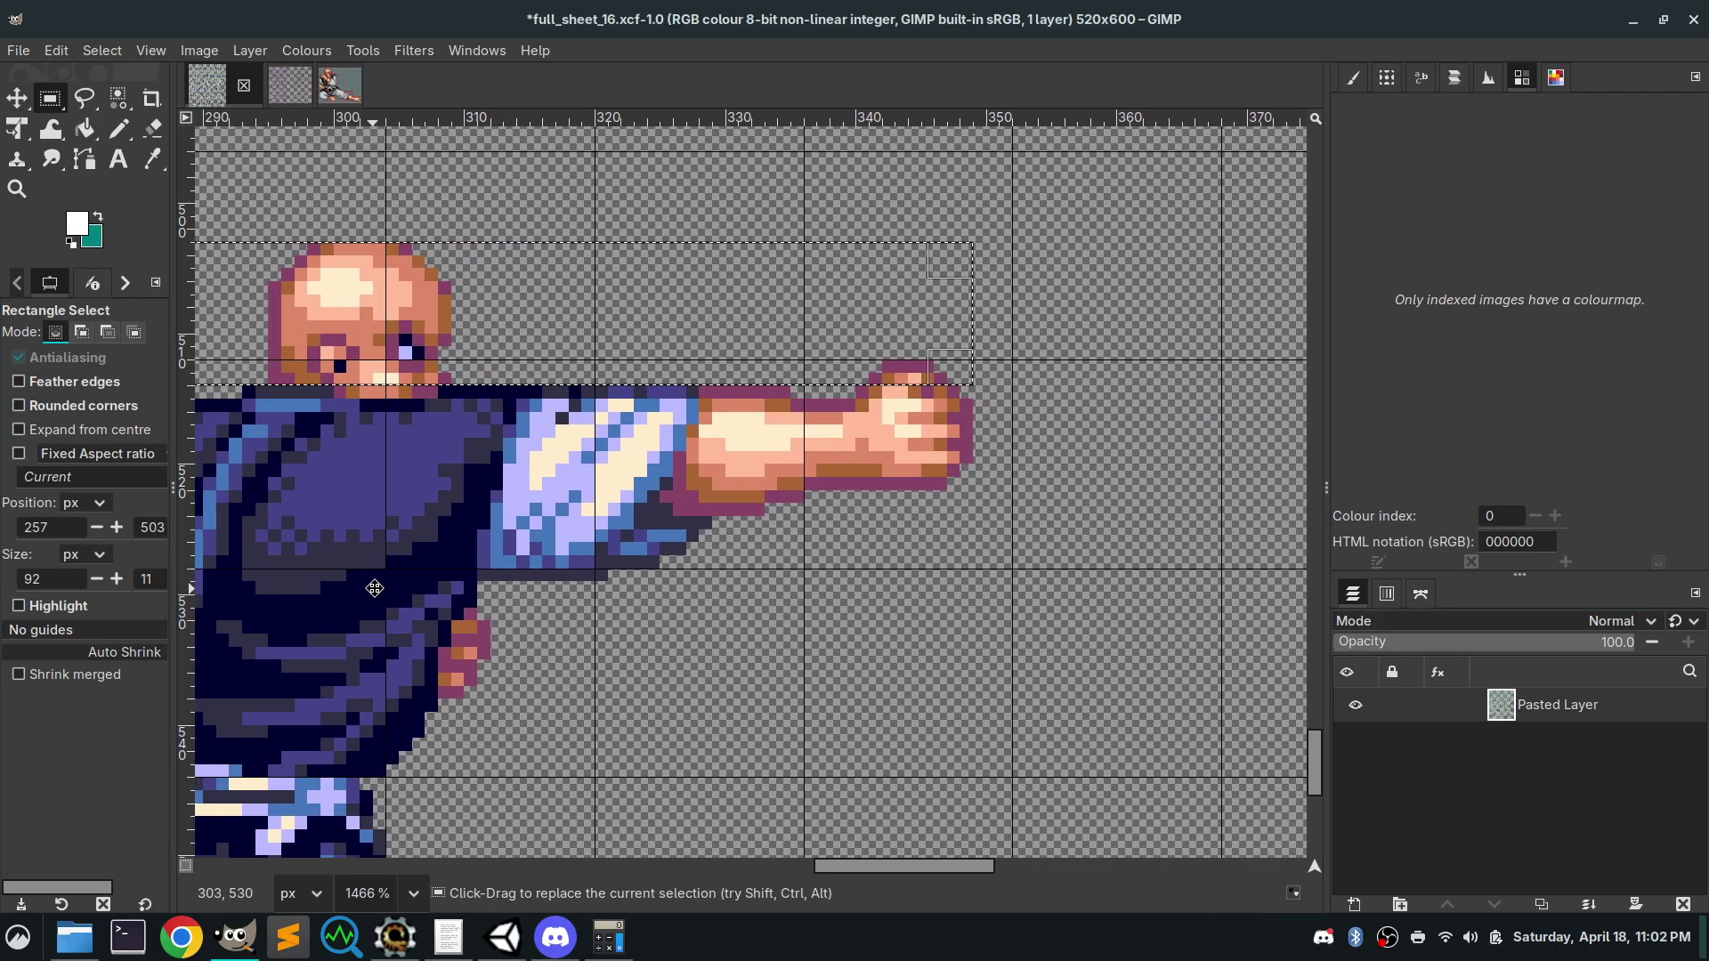
scroll(457, 586, "left", 4)
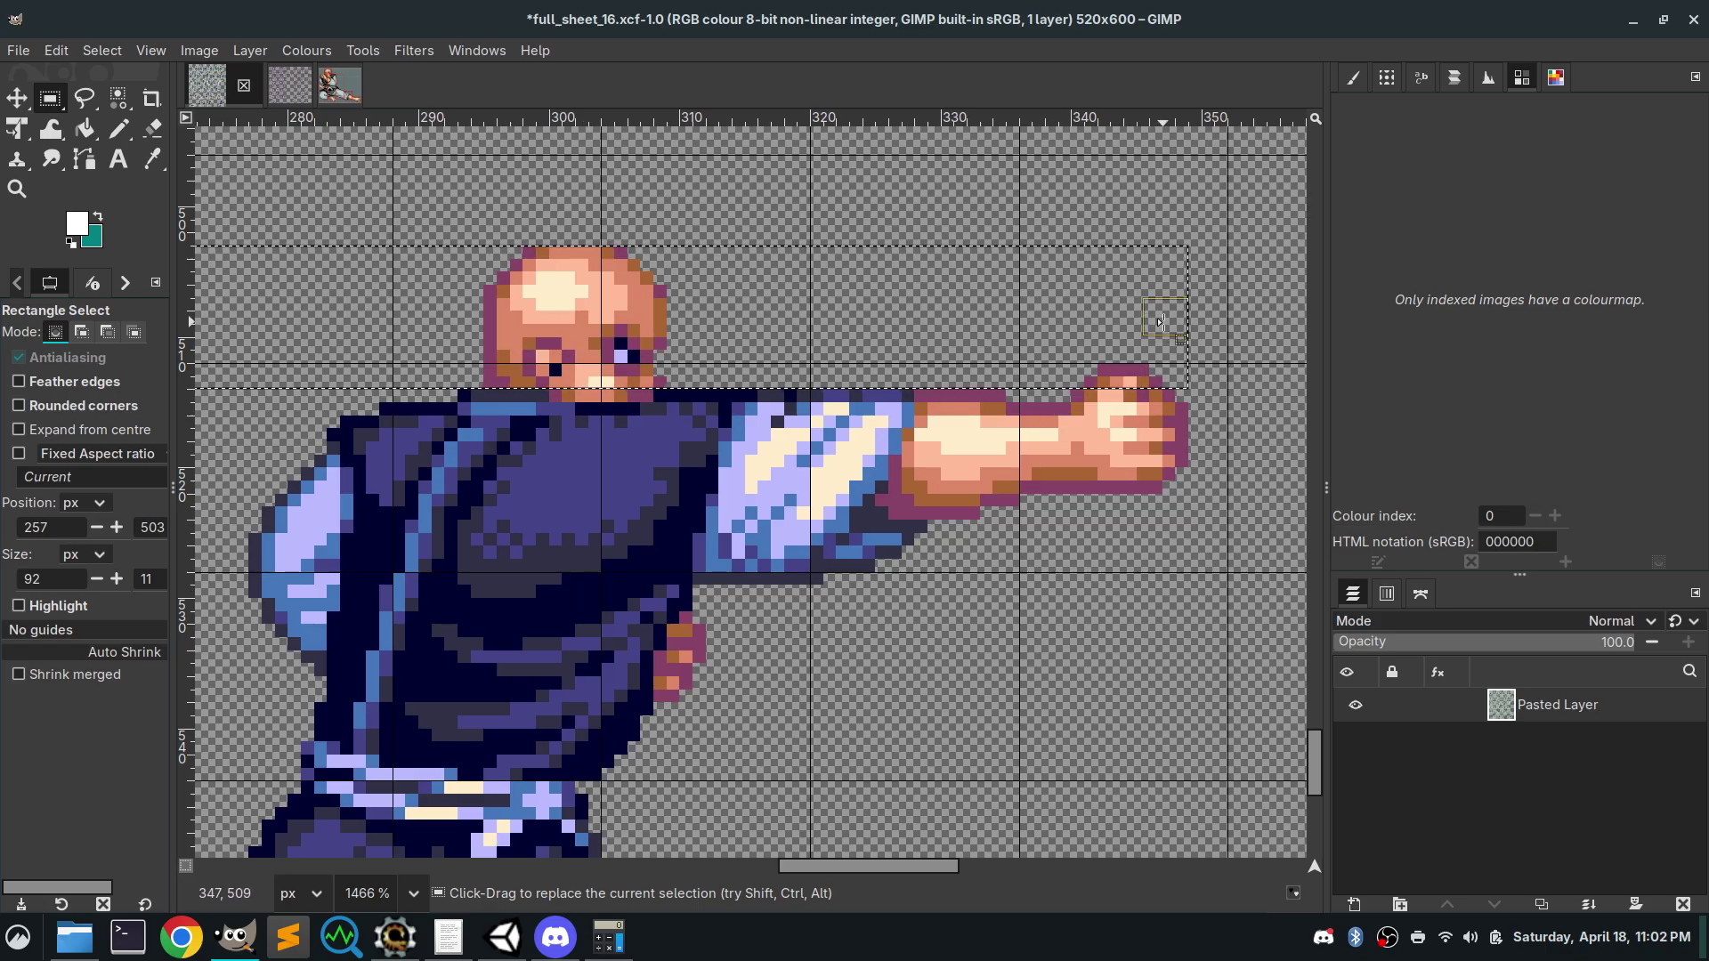
left_click_drag(1173, 331, 709, 332)
scroll(373, 303, "left", 5)
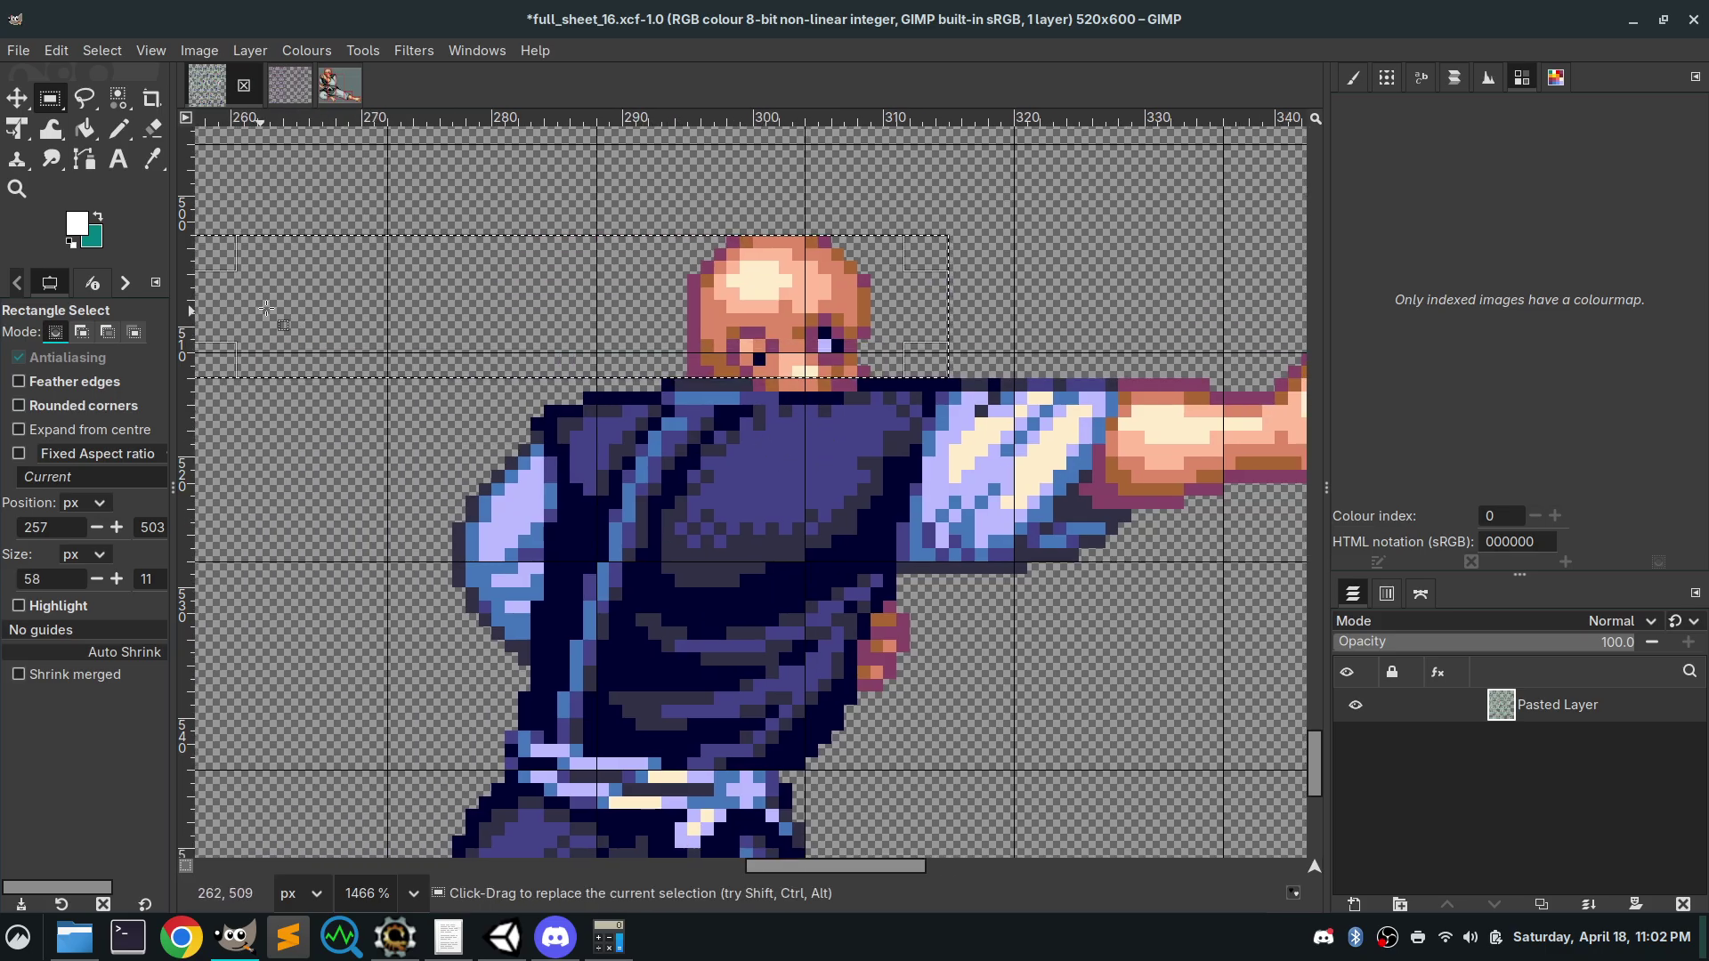
scroll(372, 303, "left", 3)
left_click_drag(373, 303, 747, 289)
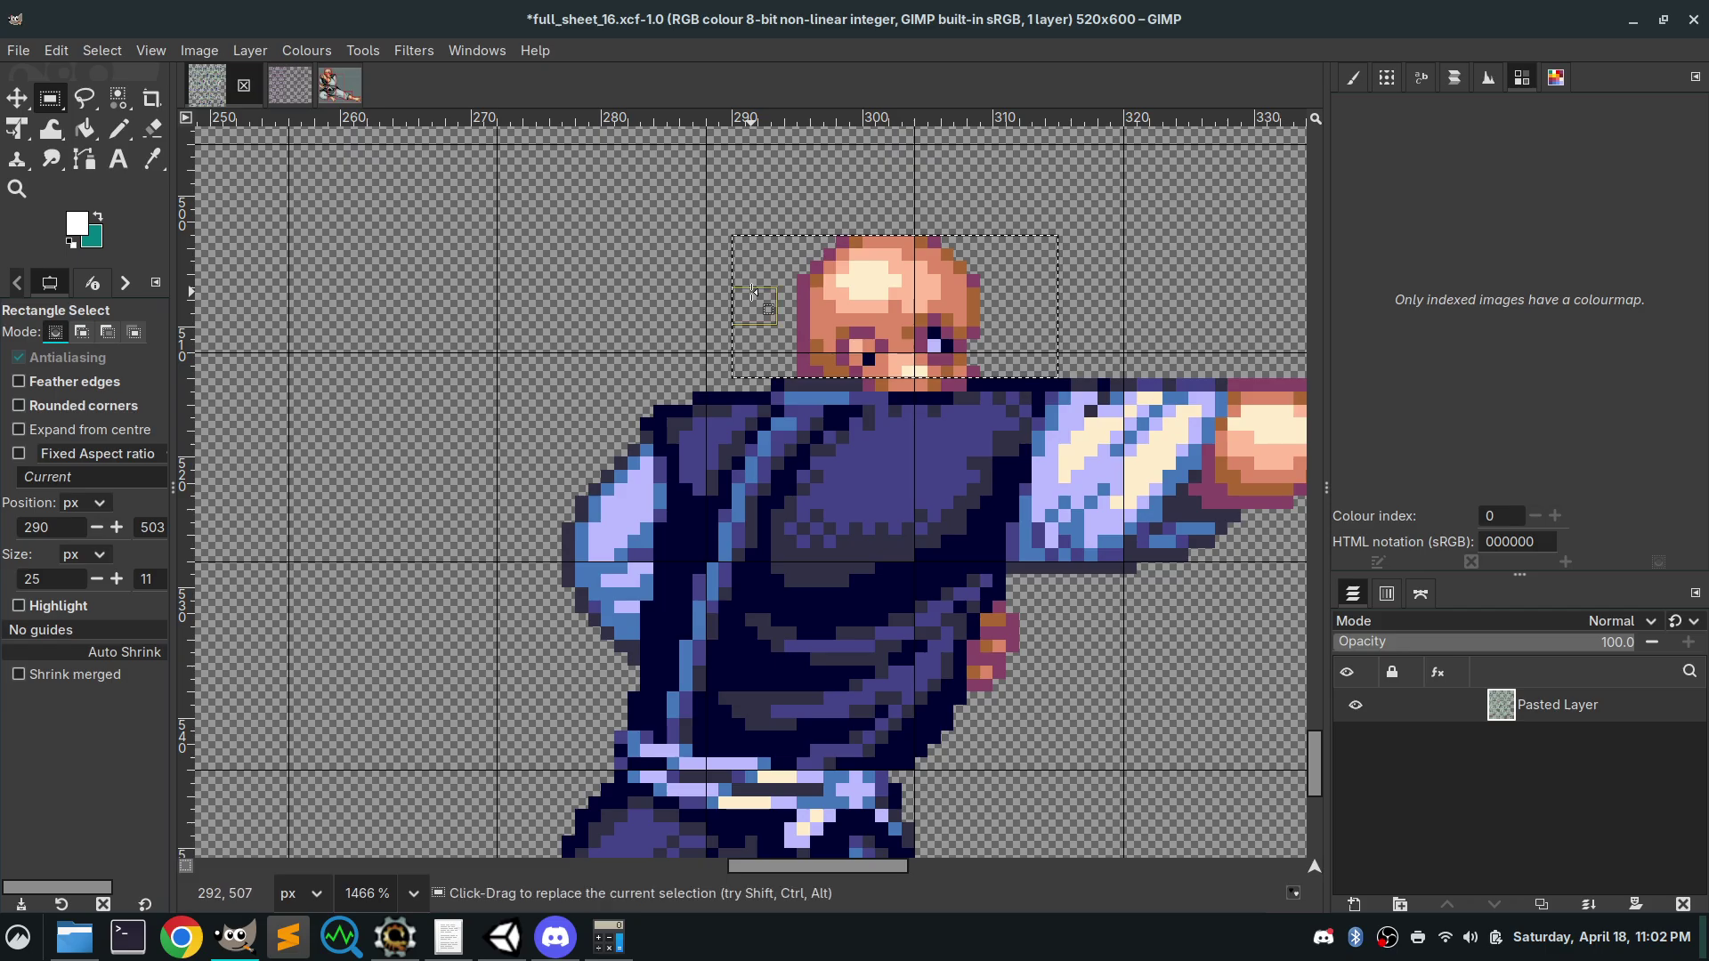
key("ctrl+alt+Up")
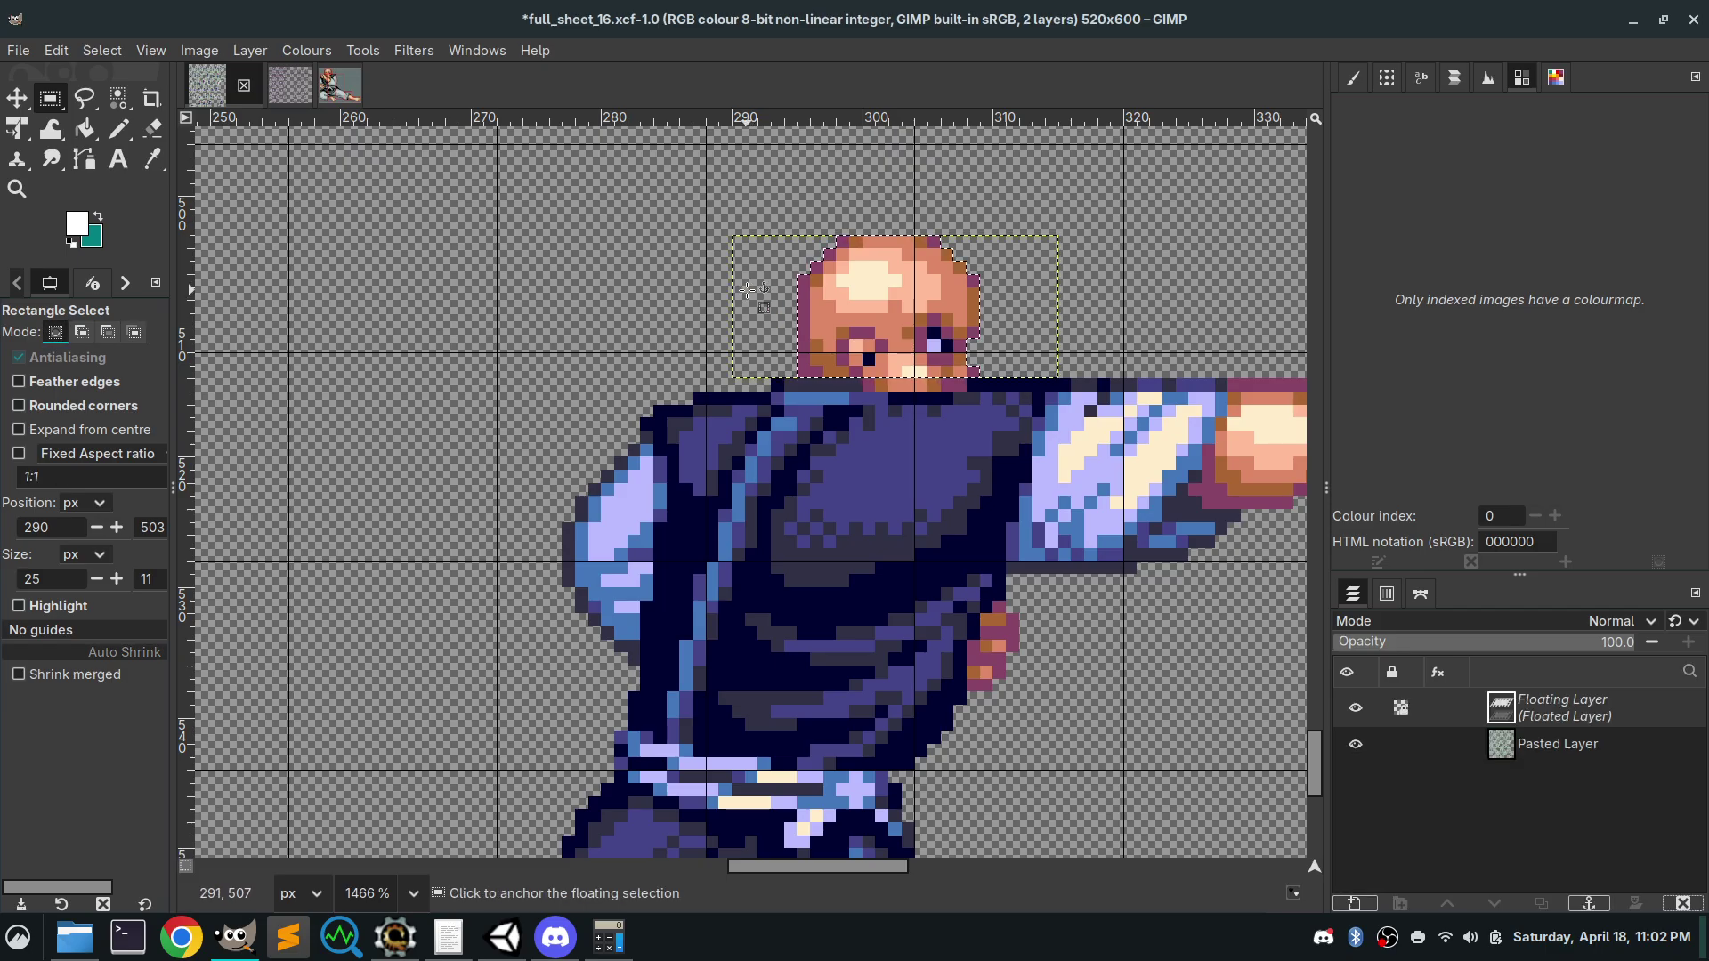
left_click(747, 289)
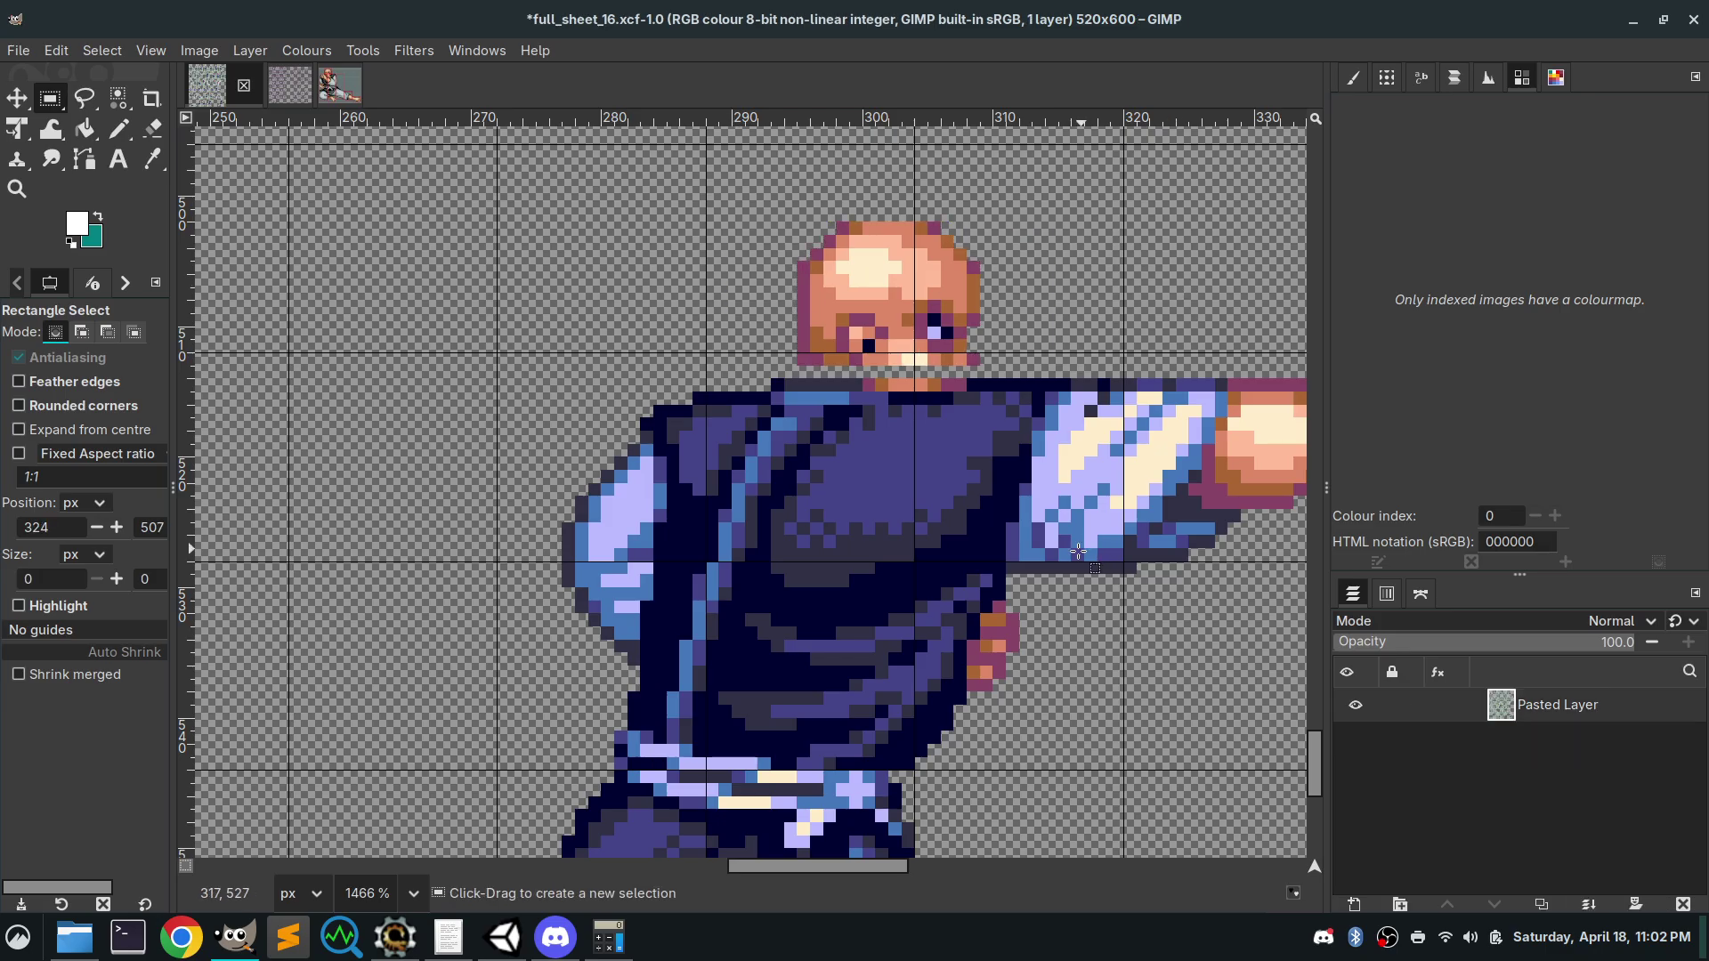
Draw a selection in the empty space in front of the punching figure, and set its size to 10 × 10 px
scroll(957, 475, "down", 3, "ctrl")
scroll(957, 474, "up", 2, "ctrl")
left_click_drag(867, 195, 992, 734)
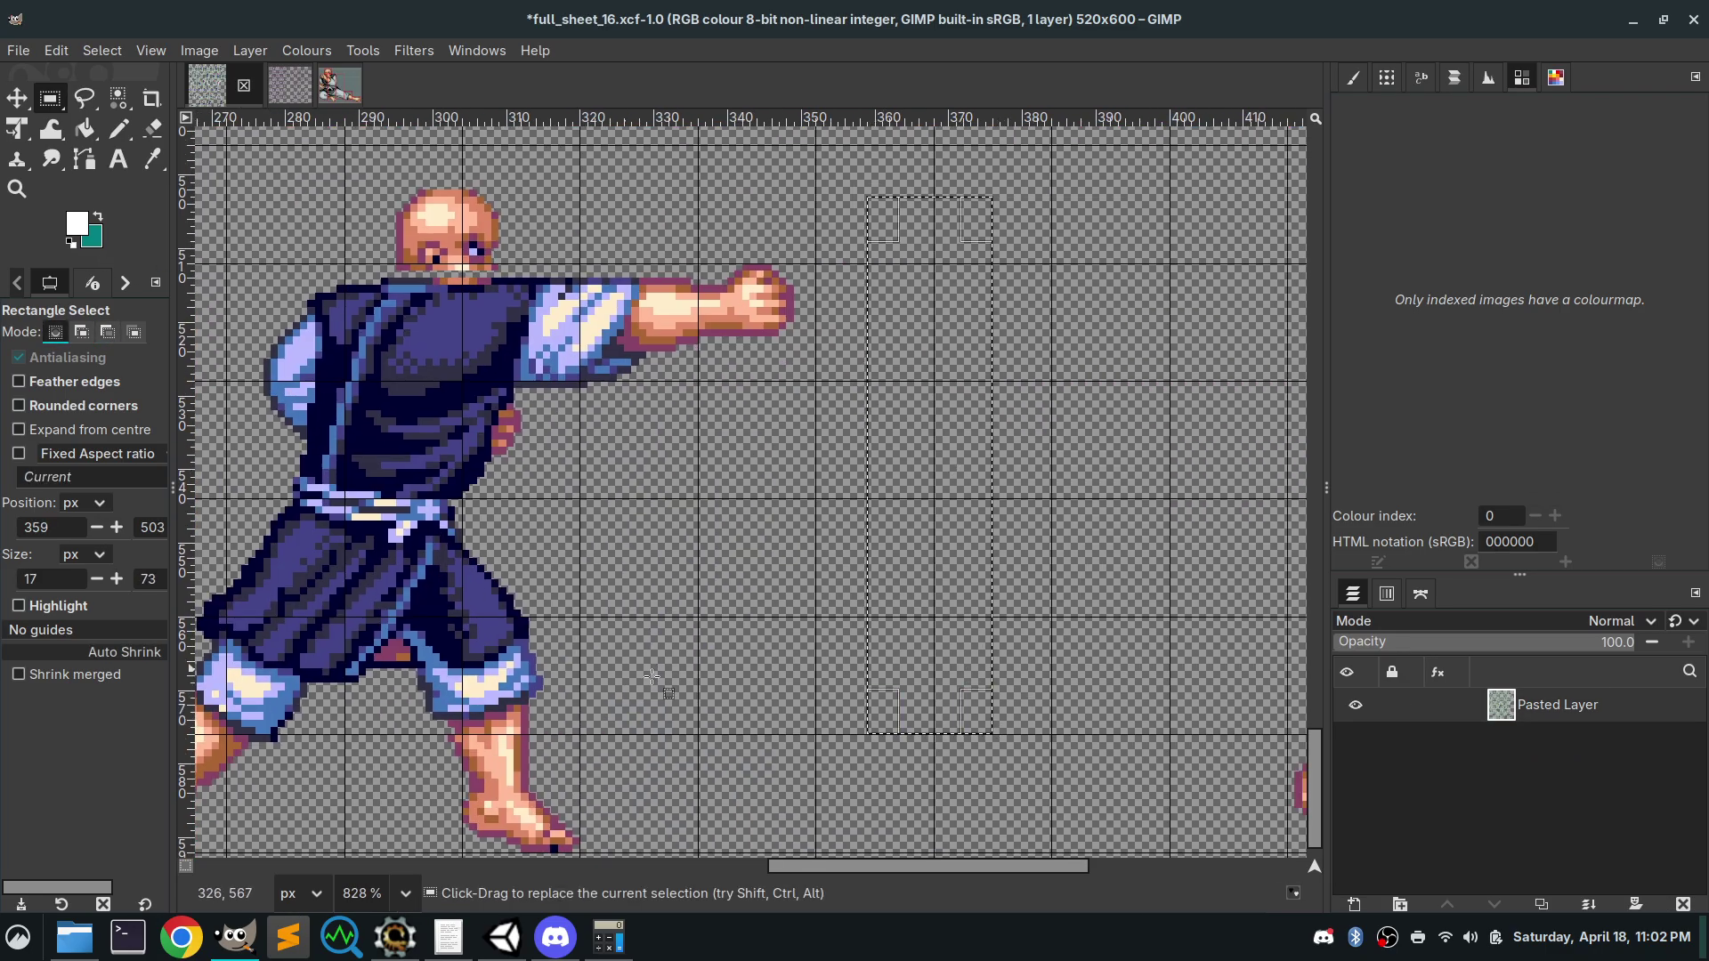
left_click_drag(57, 579, 4, 584)
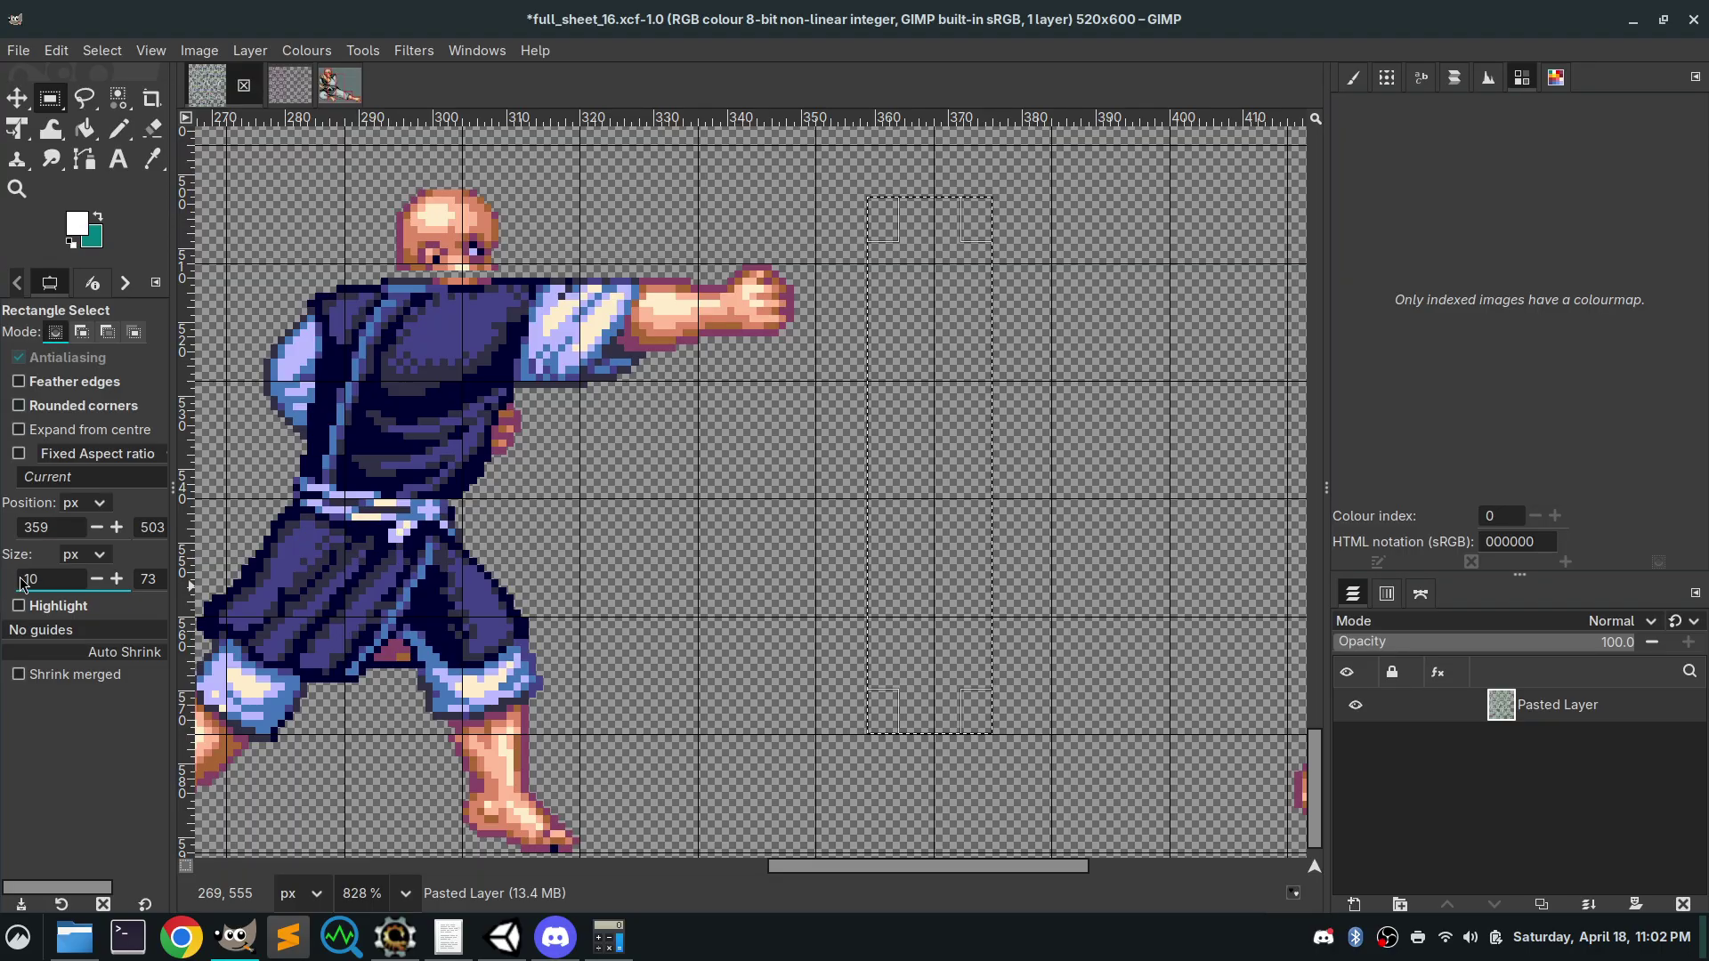
type("10")
key("Tab")
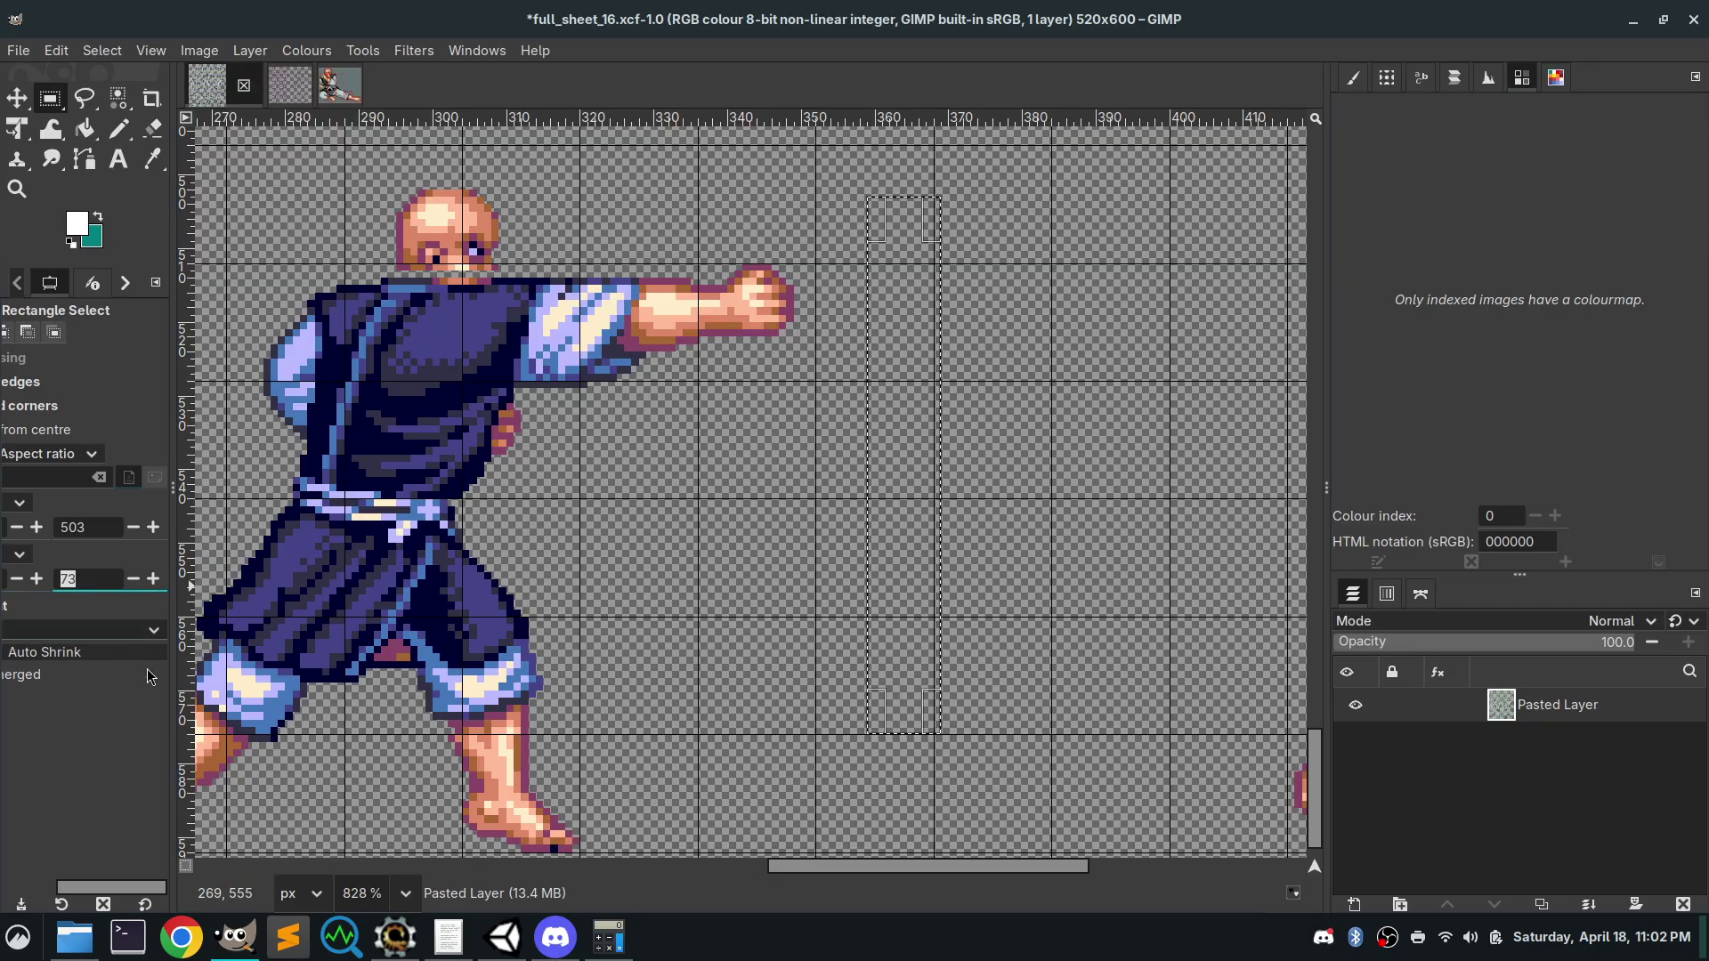
left_click_drag(111, 888, 57, 888)
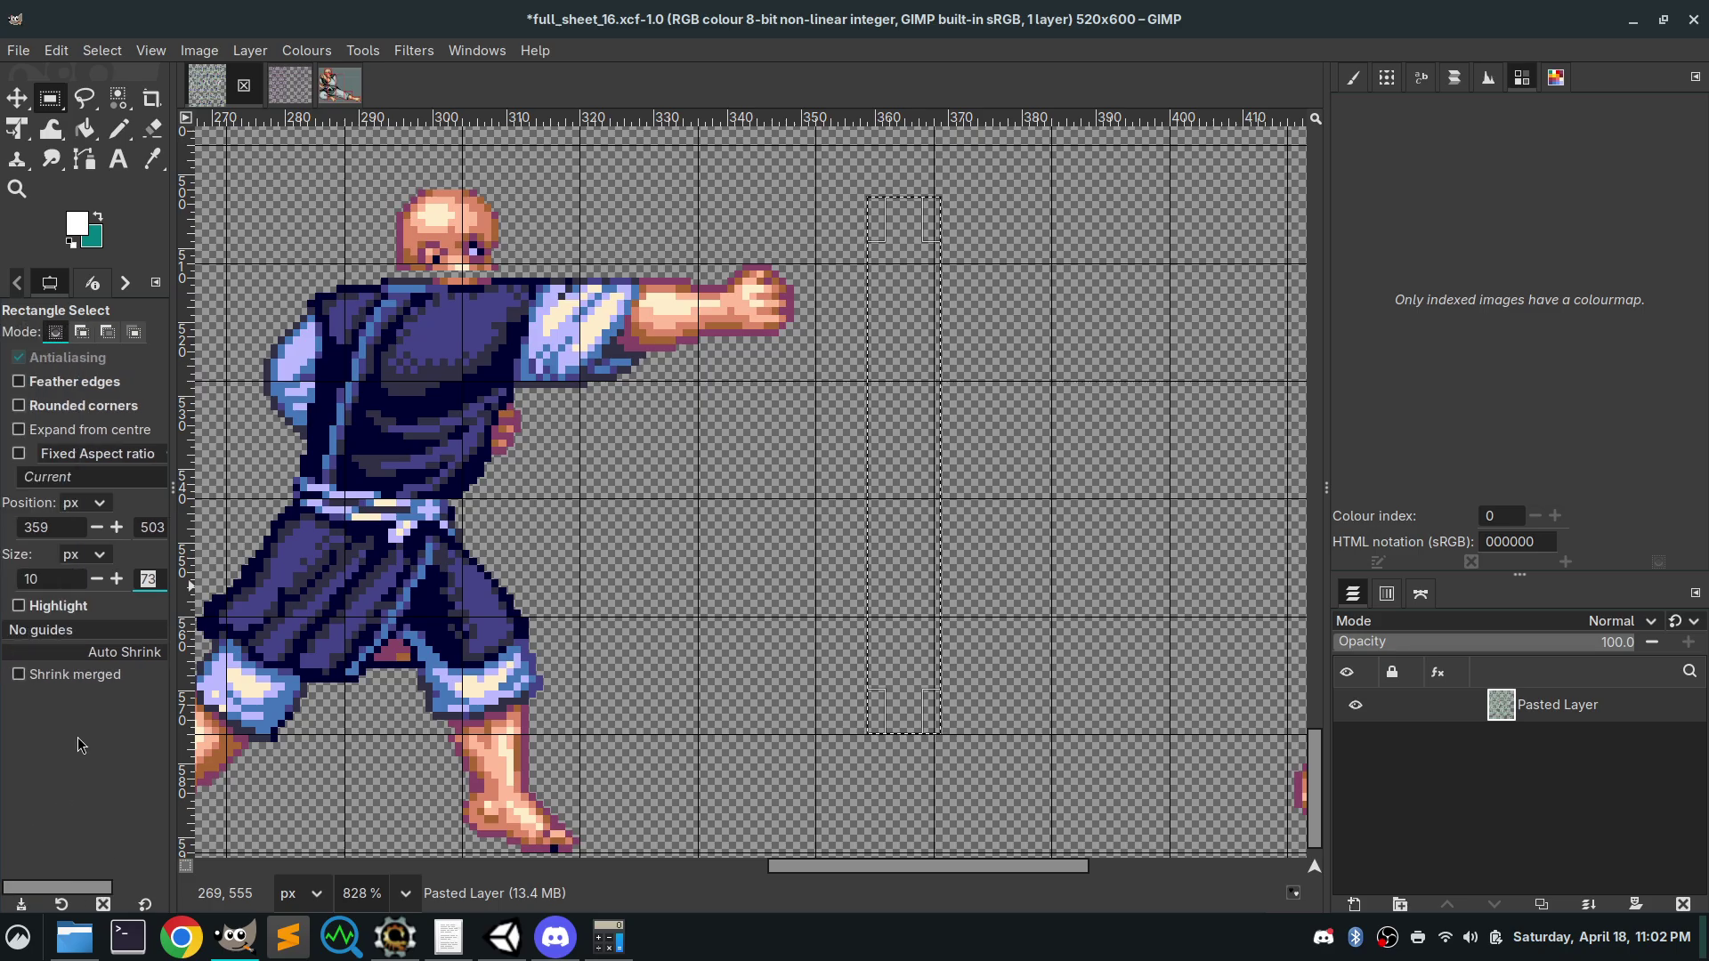
double_click(160, 579)
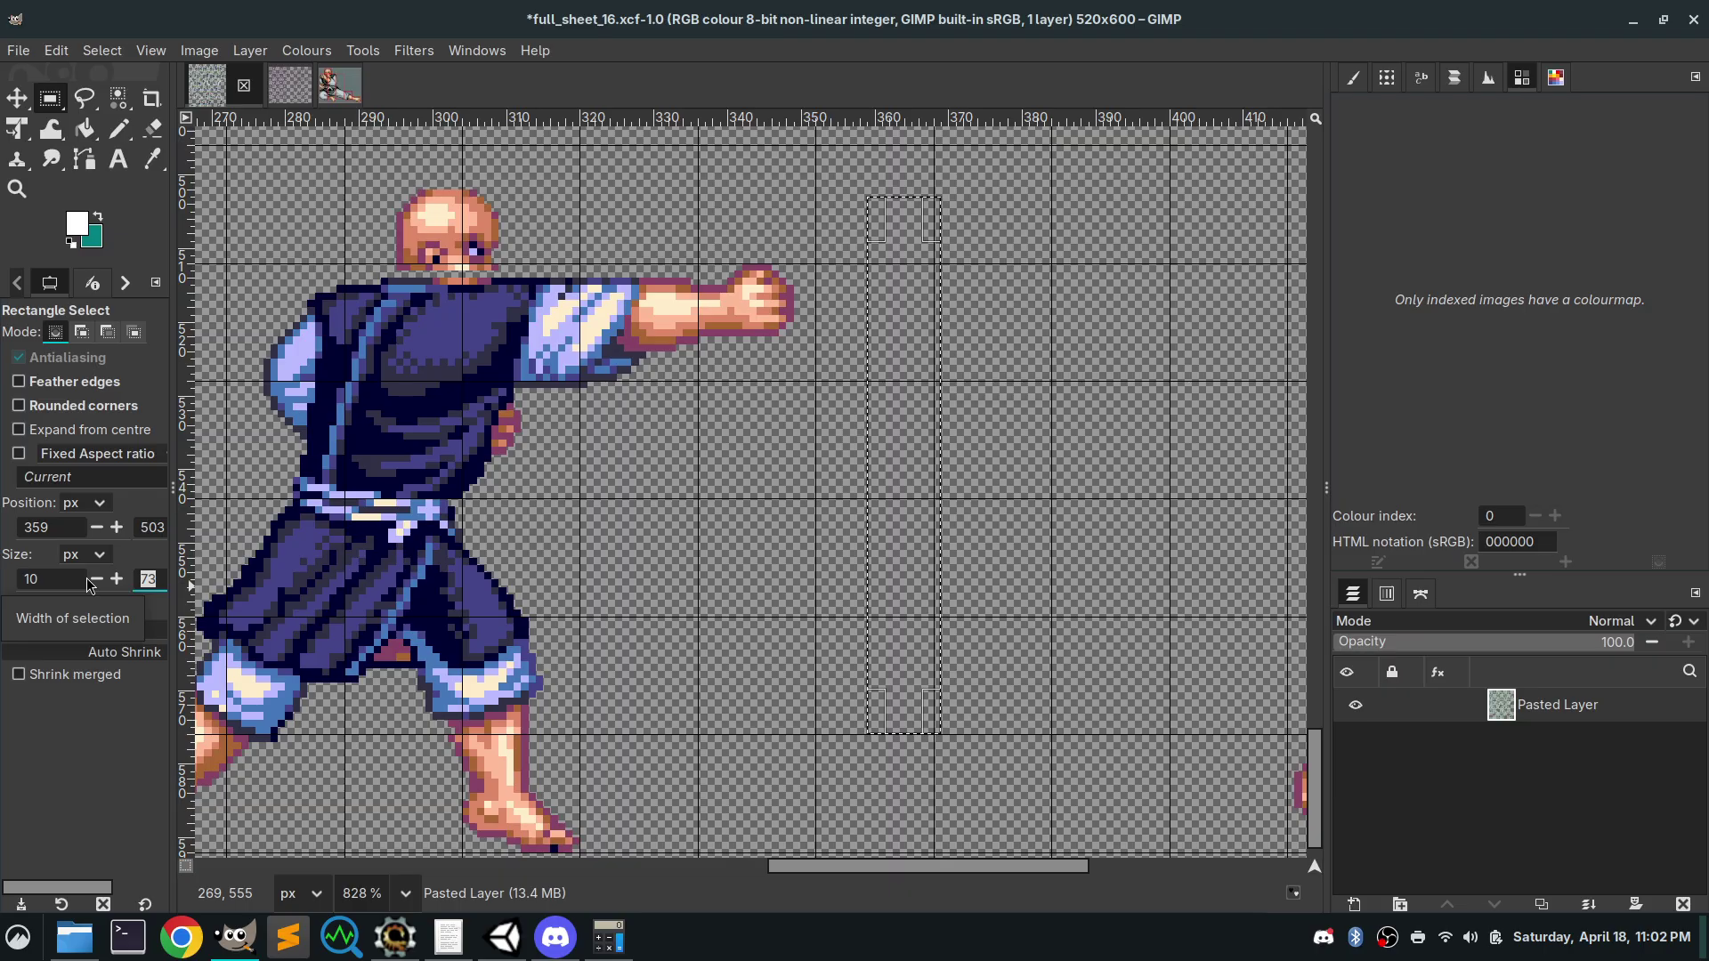
type("10")
double_click(57, 582)
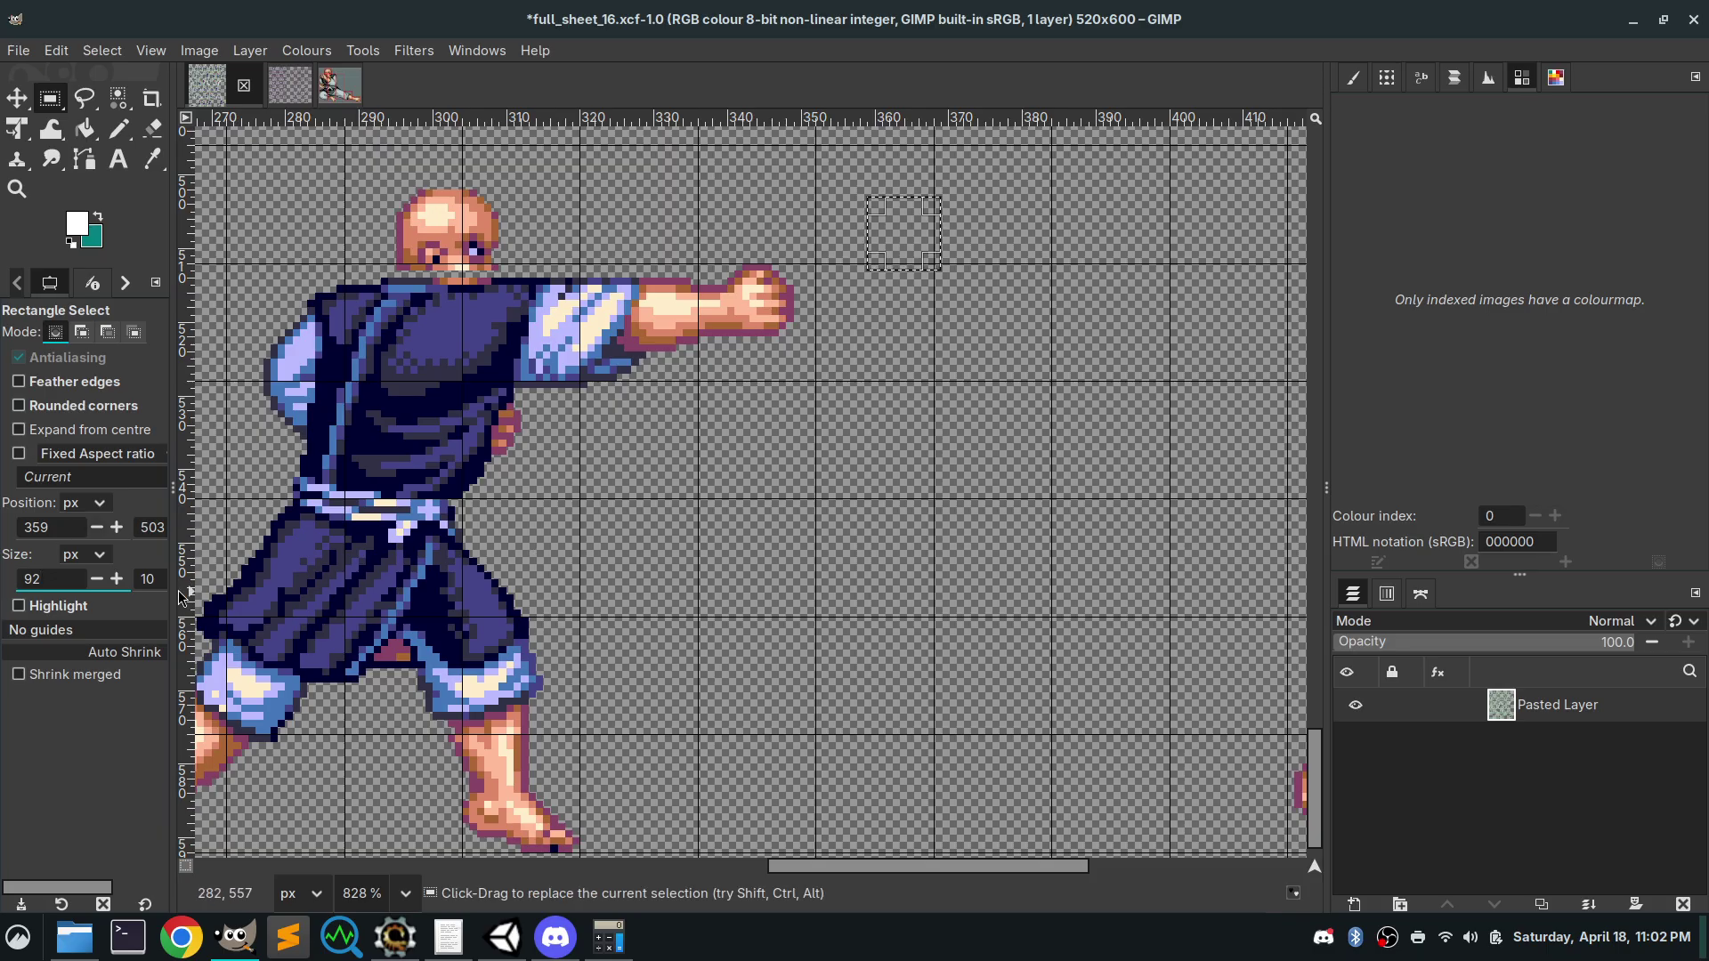
left_click(153, 579)
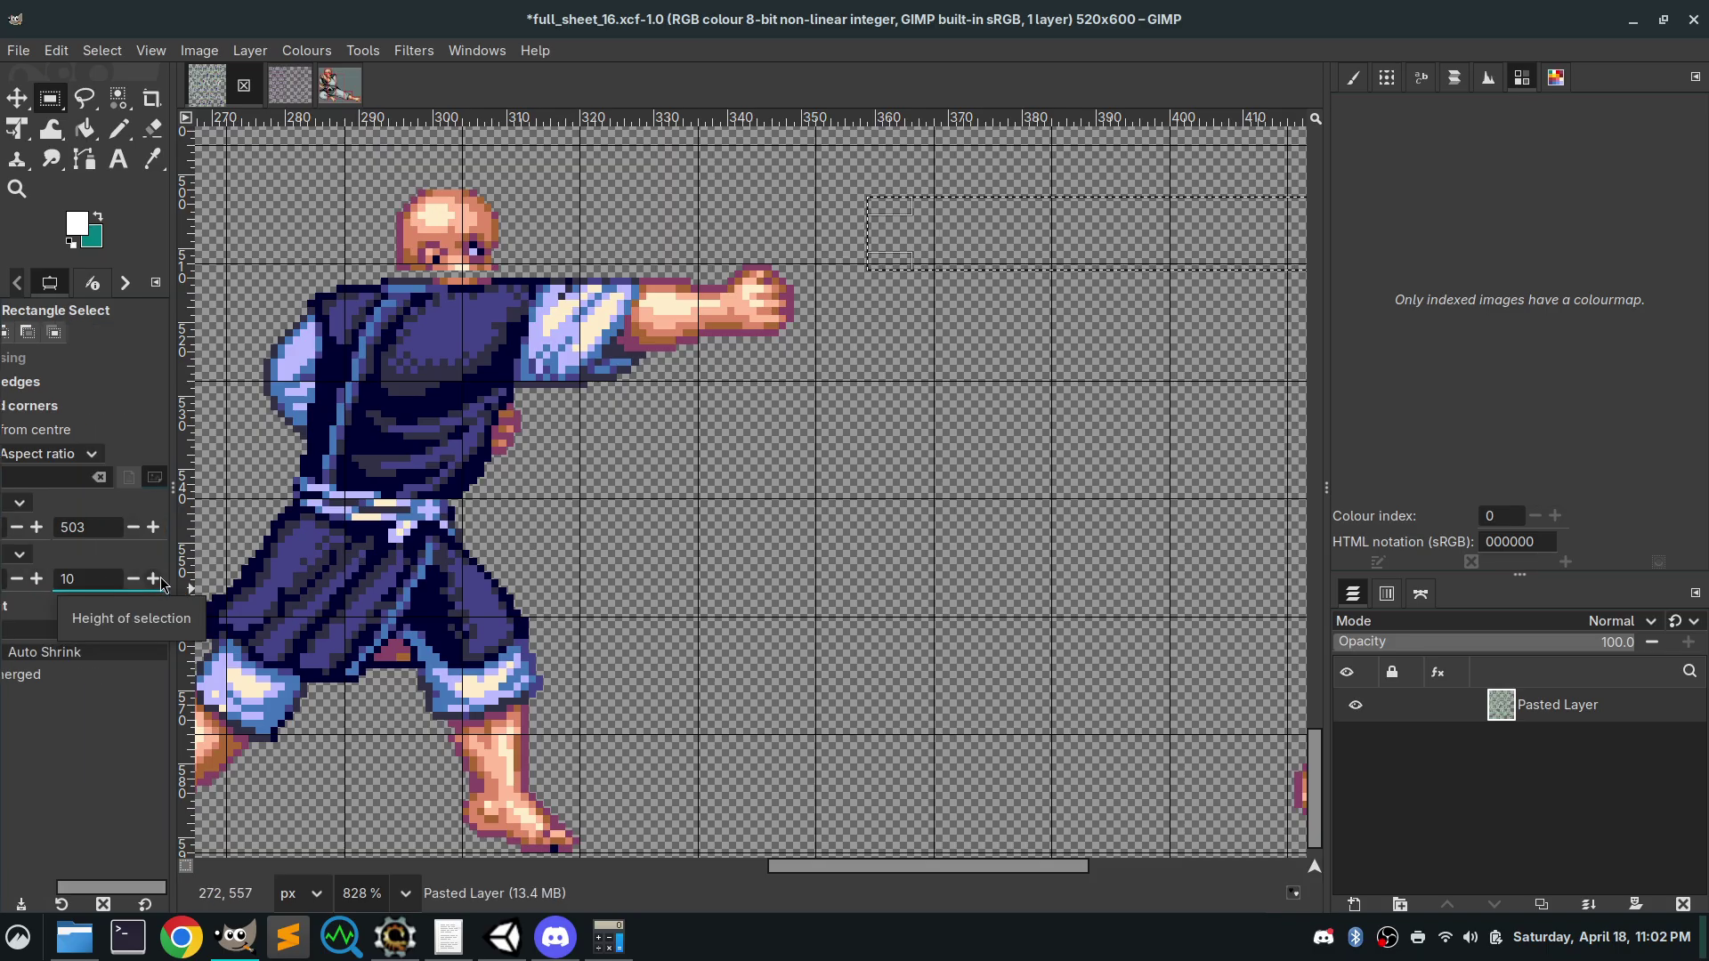
scroll(785, 258, "down", 3)
scroll(899, 433, "right", 2)
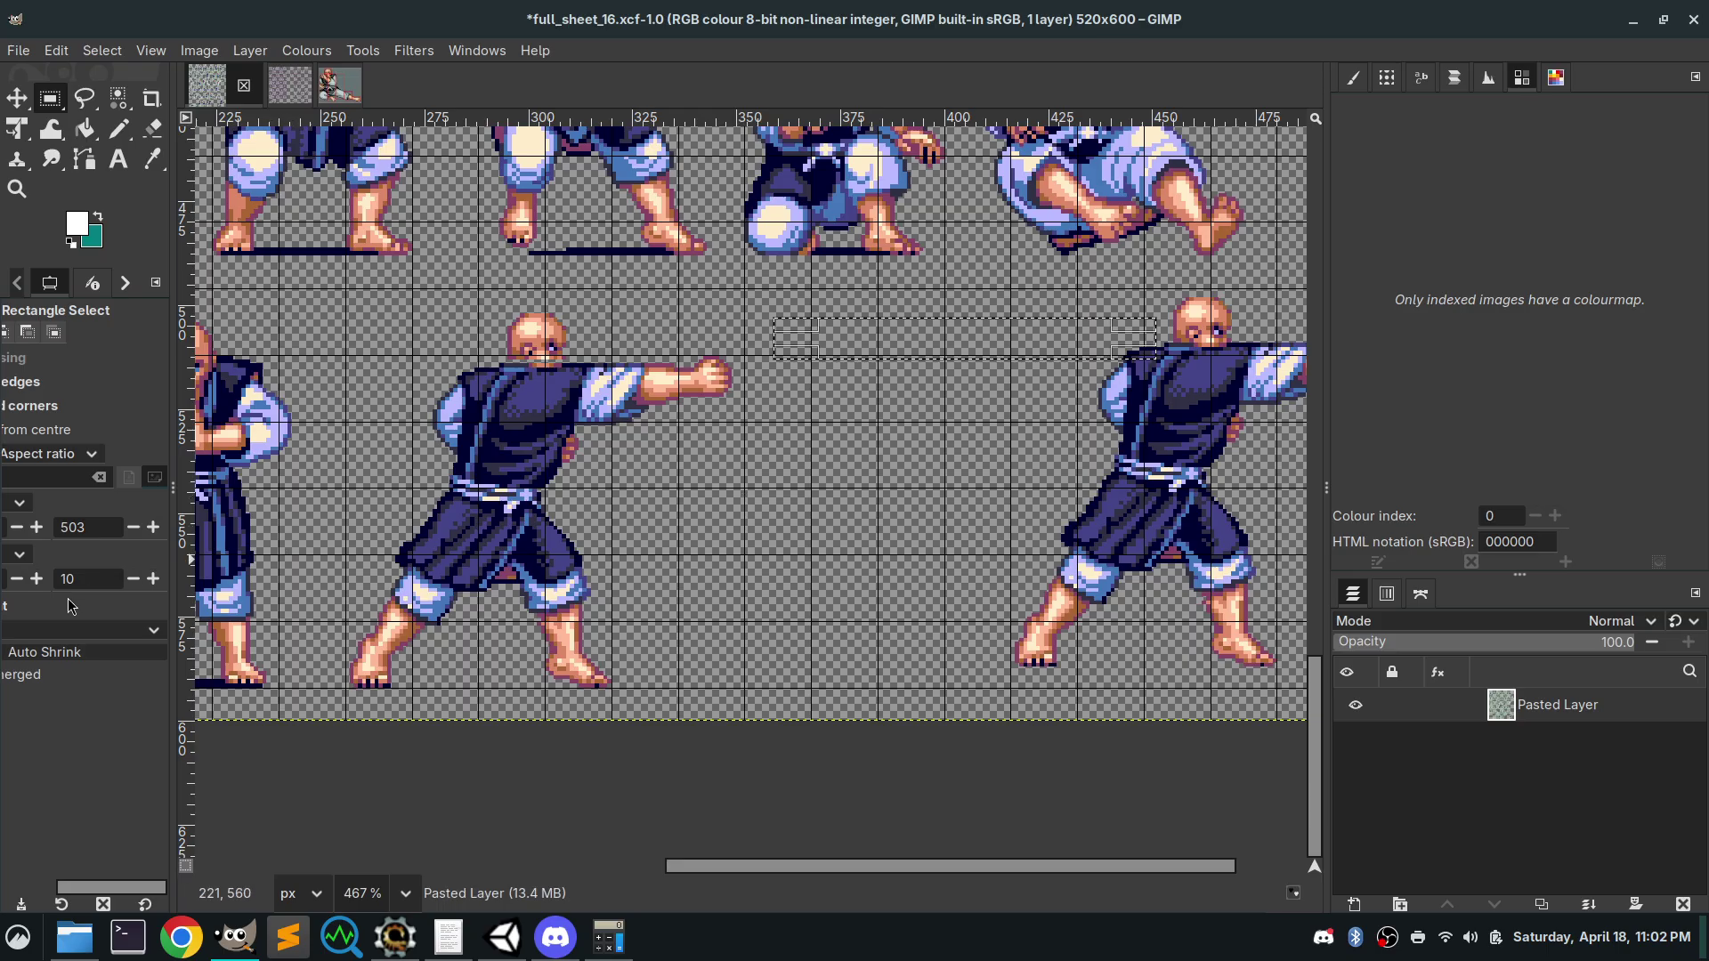
left_click_drag(80, 579, 3, 572)
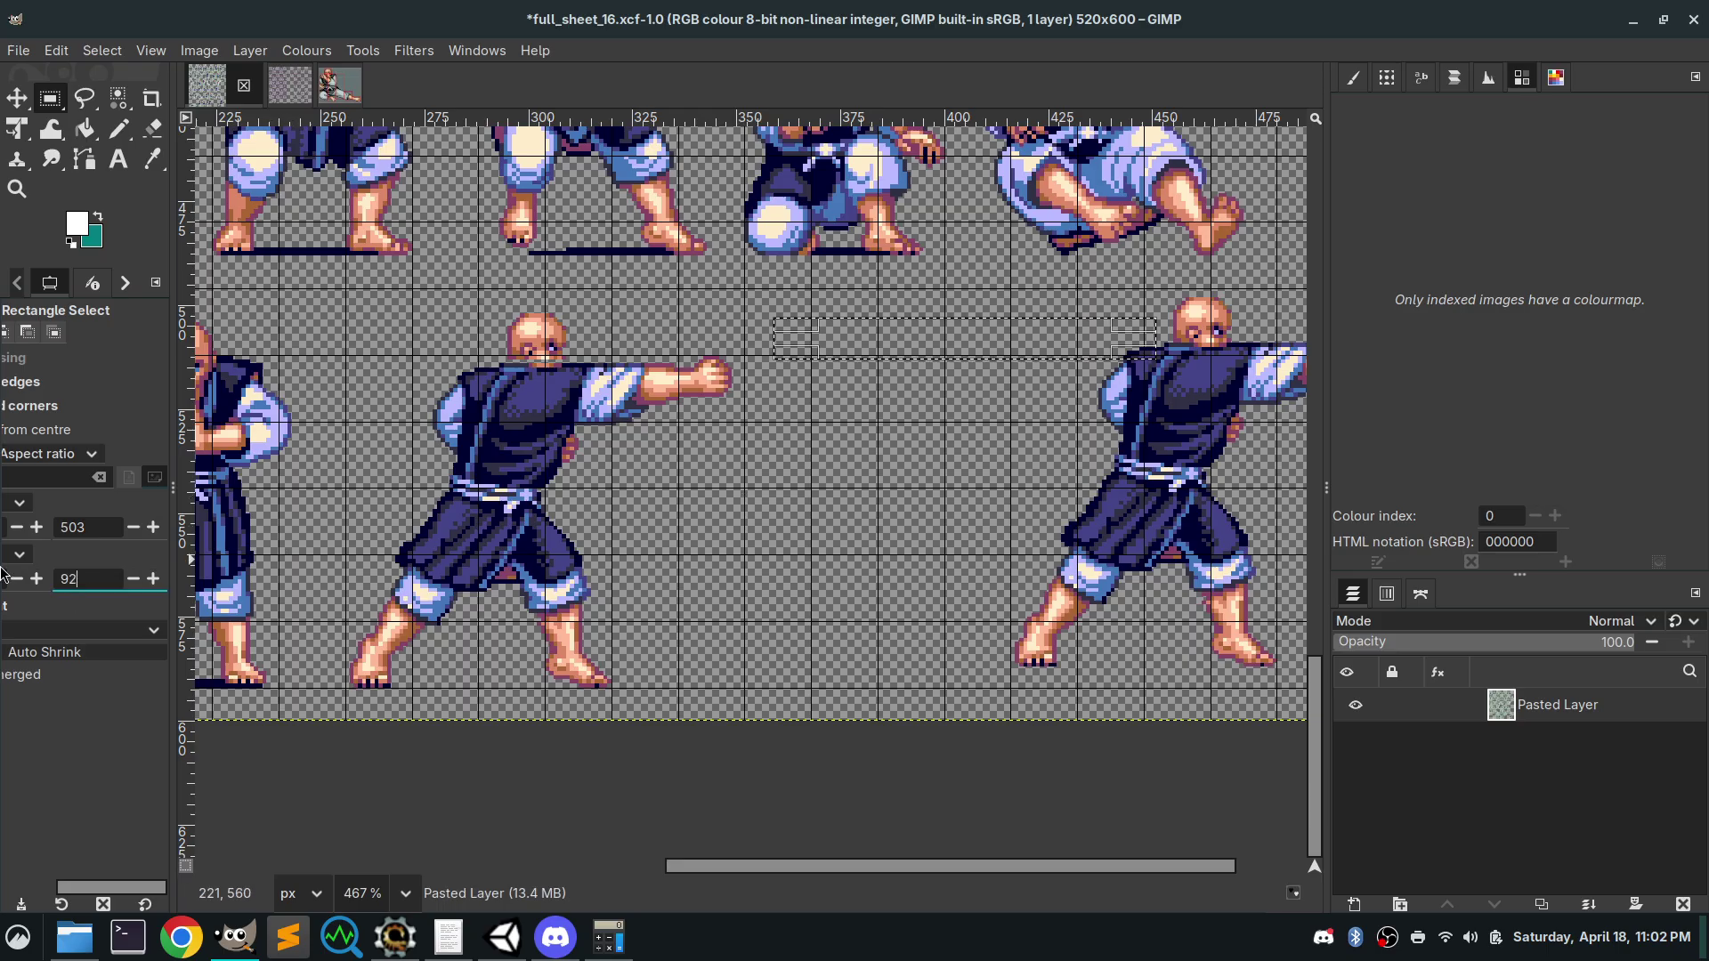
Widen the tool options area until both selection size fields fit, and clear the current selection
left_click_drag(119, 887, 96, 872)
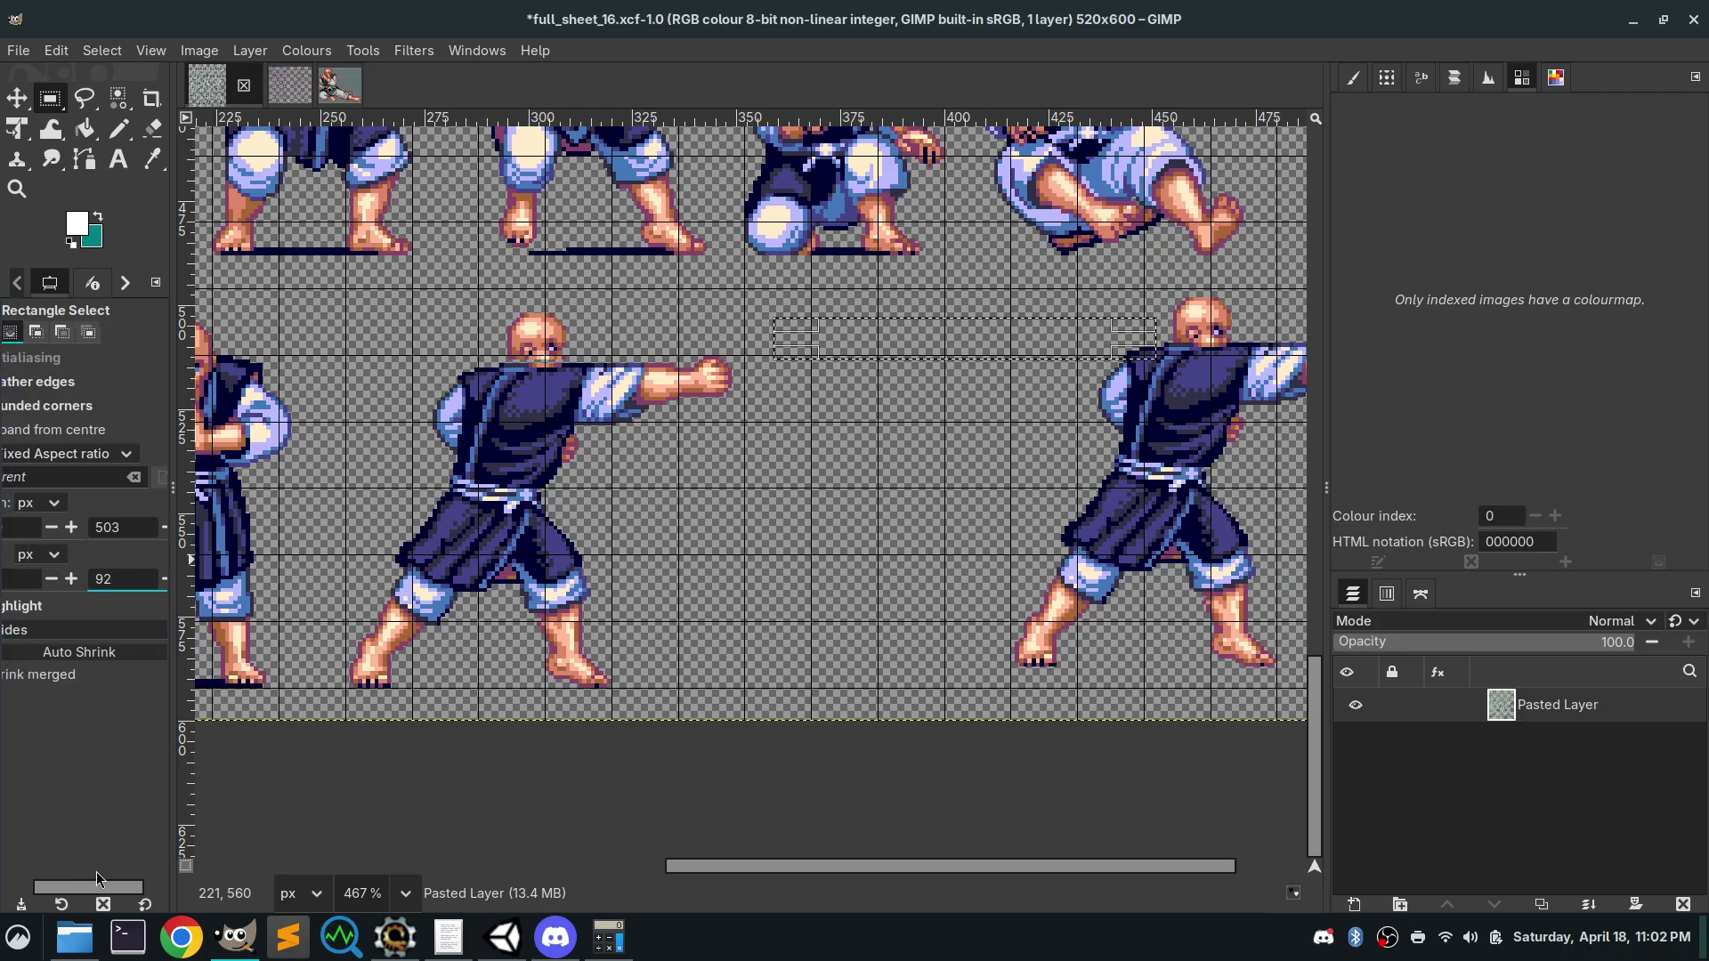
left_click_drag(169, 685, 252, 685)
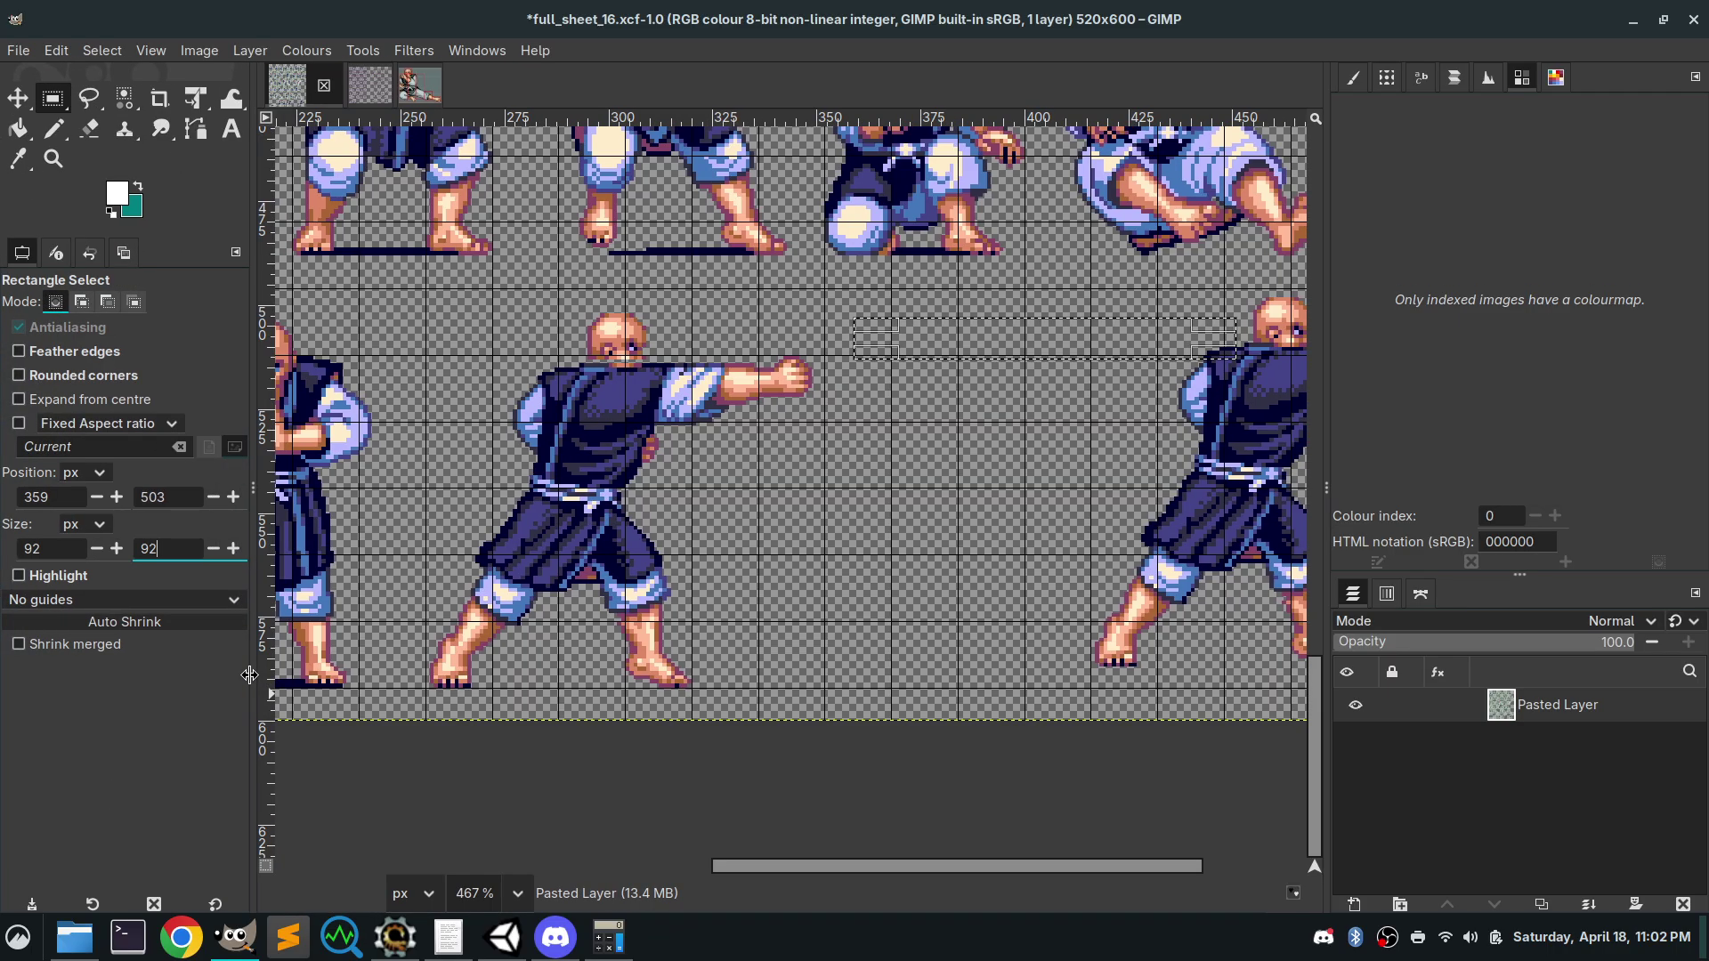
left_click_drag(45, 548, 3, 549)
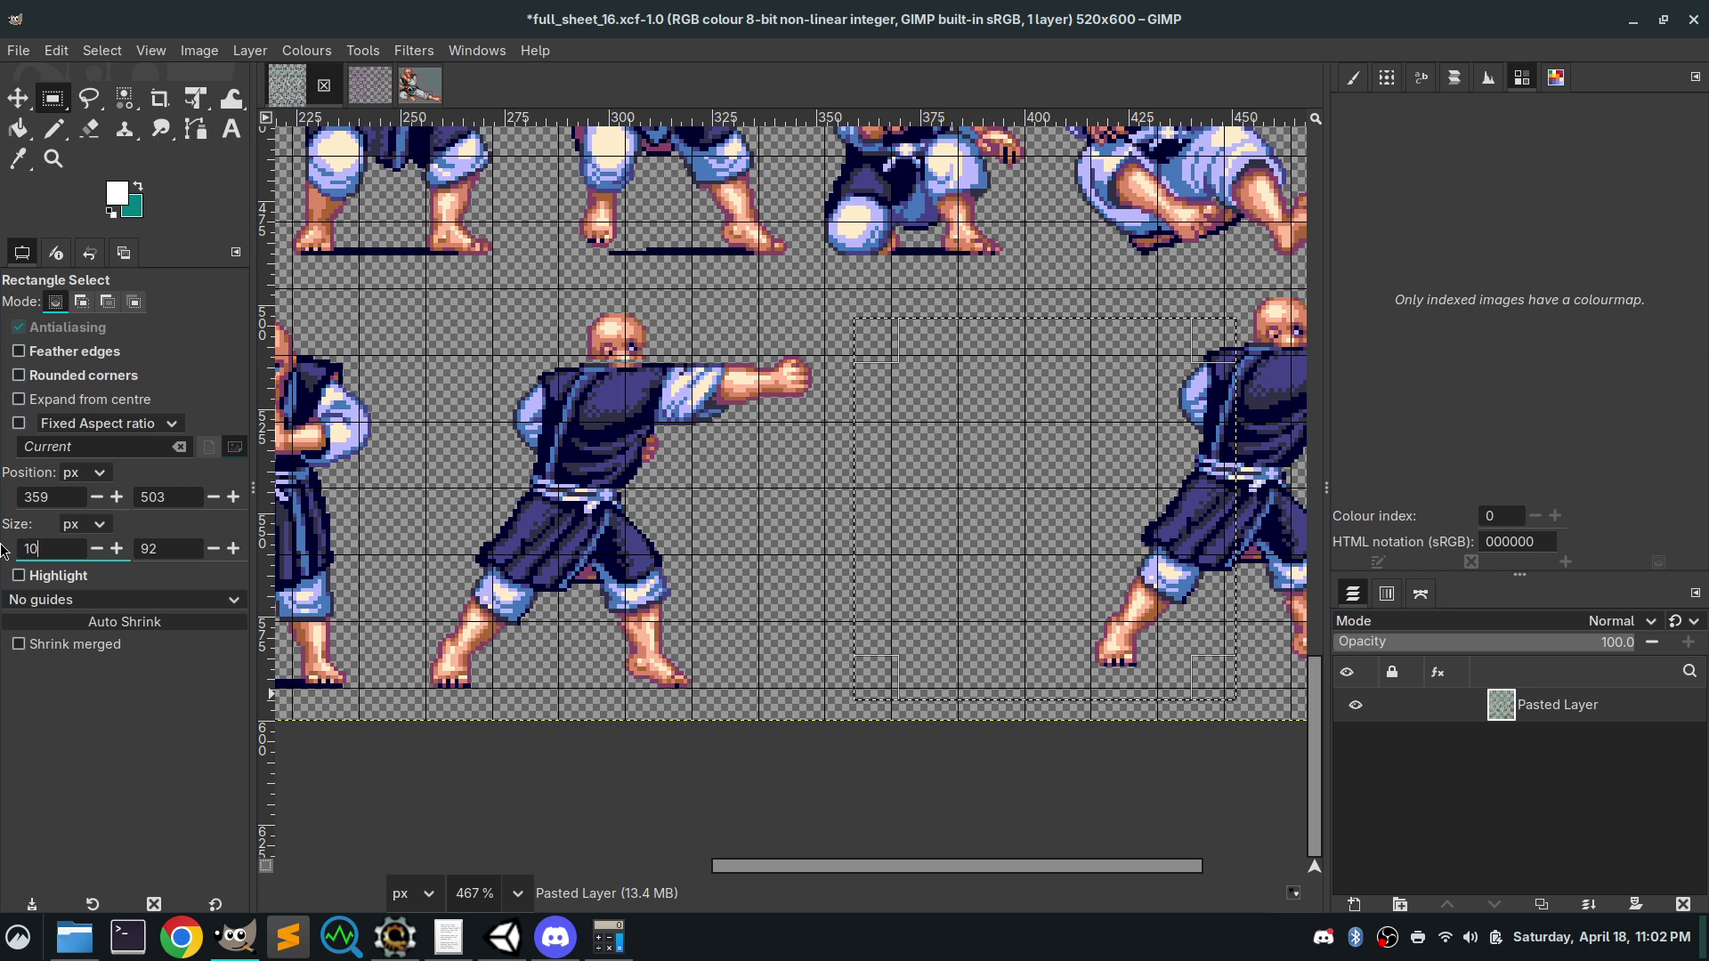
left_click(734, 462)
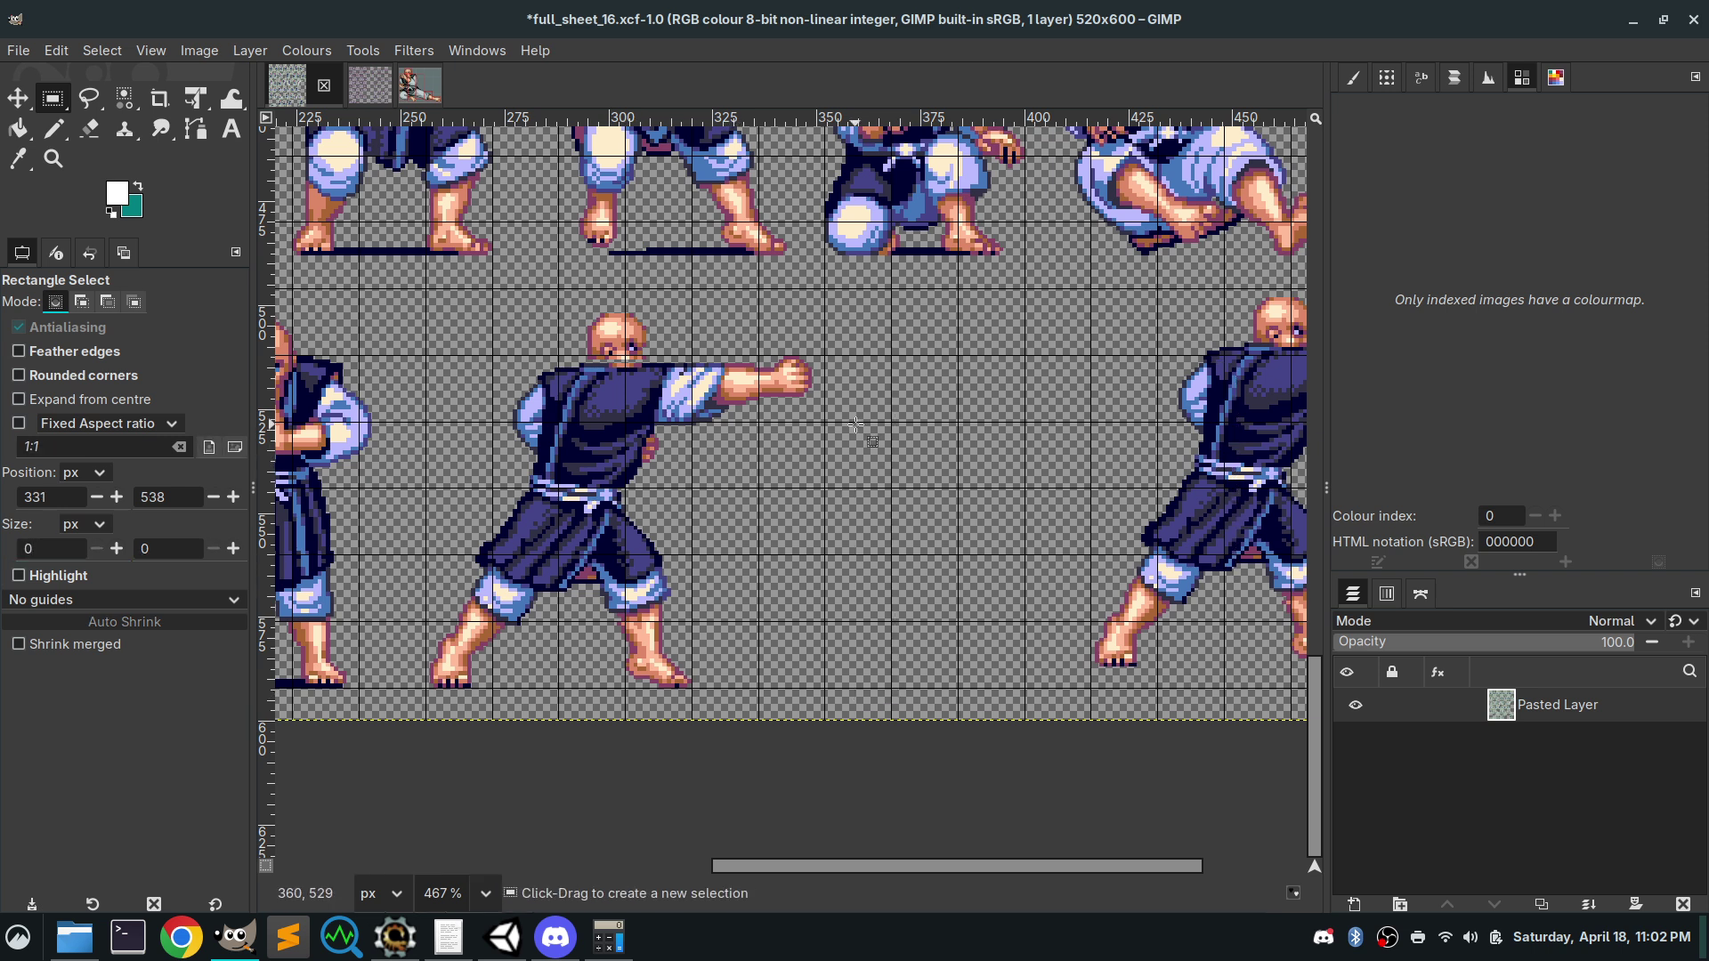
Draw a selection in the empty space in front of the punching figure's fist, and set its size to 10 × 92 px
left_click_drag(825, 339, 945, 584)
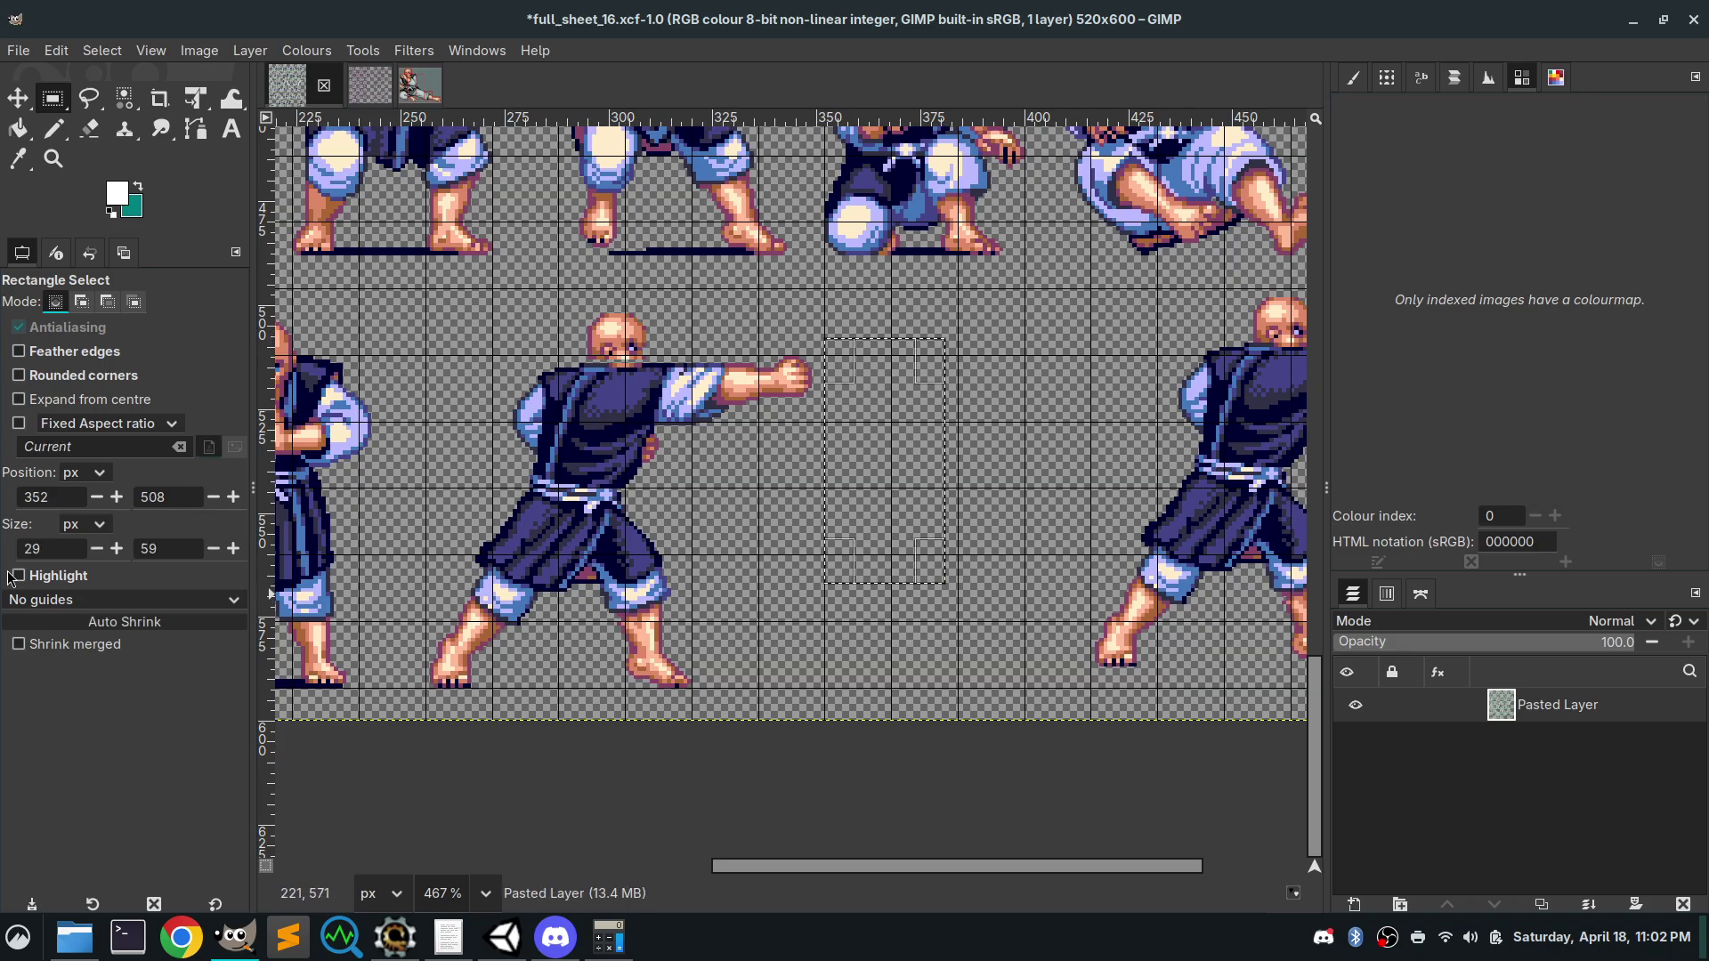
left_click_drag(55, 547, 5, 540)
key("Tab")
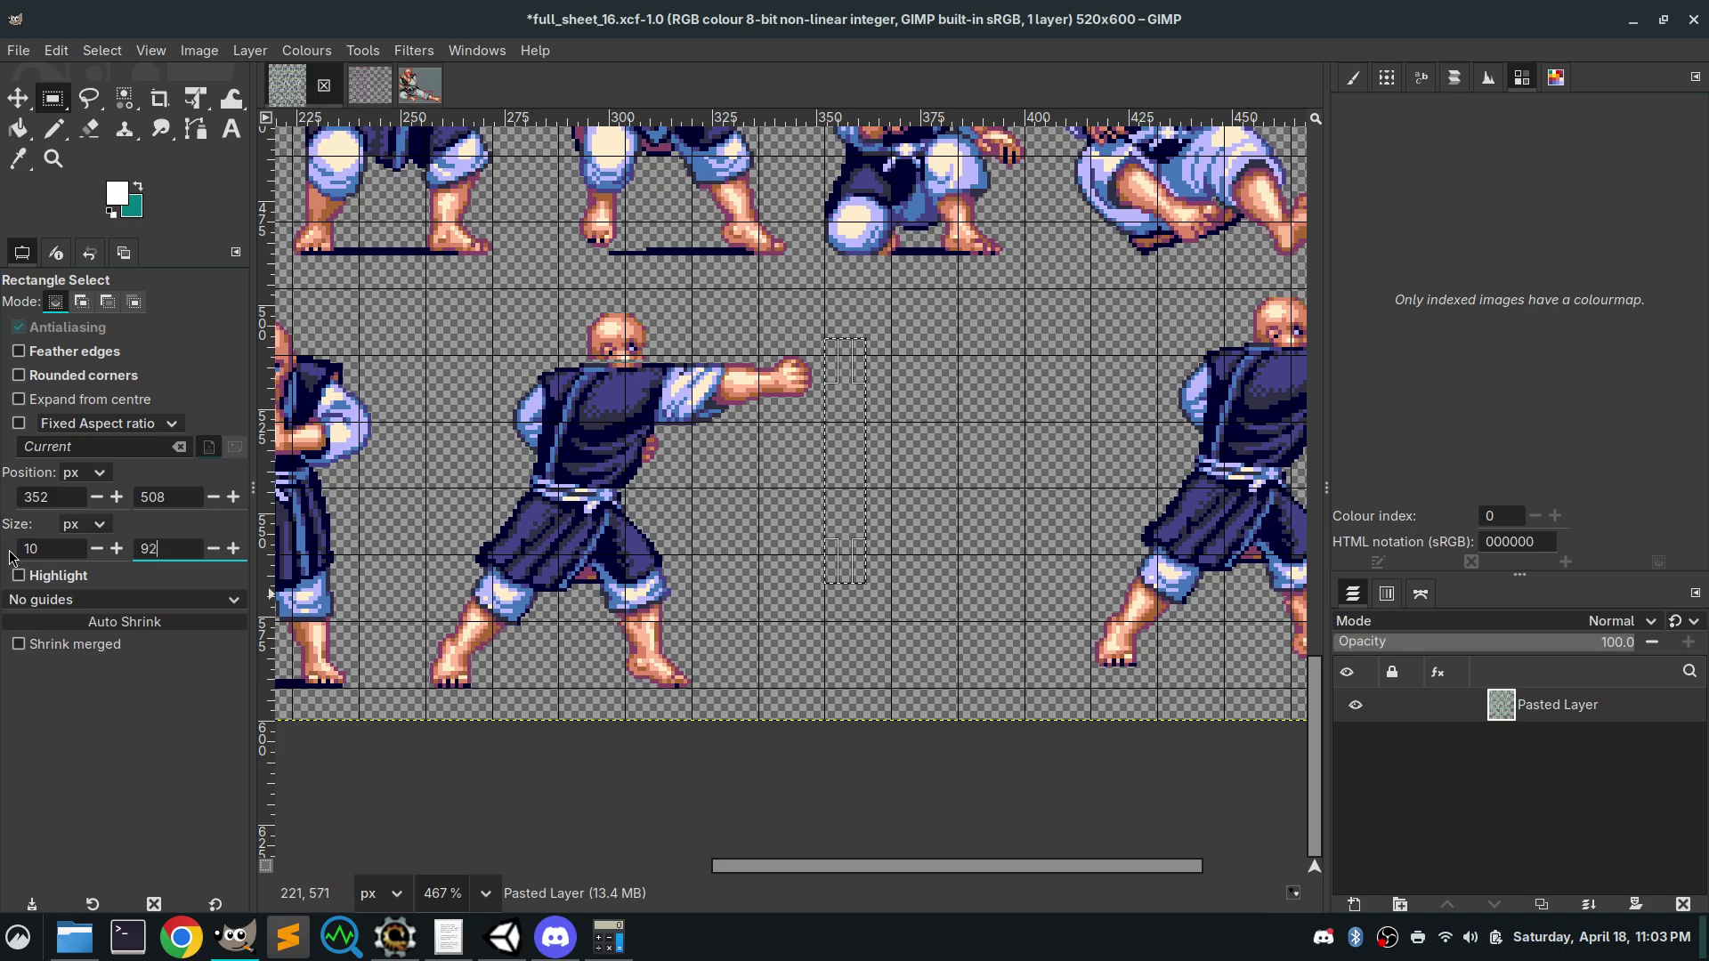
type("92")
key("Return")
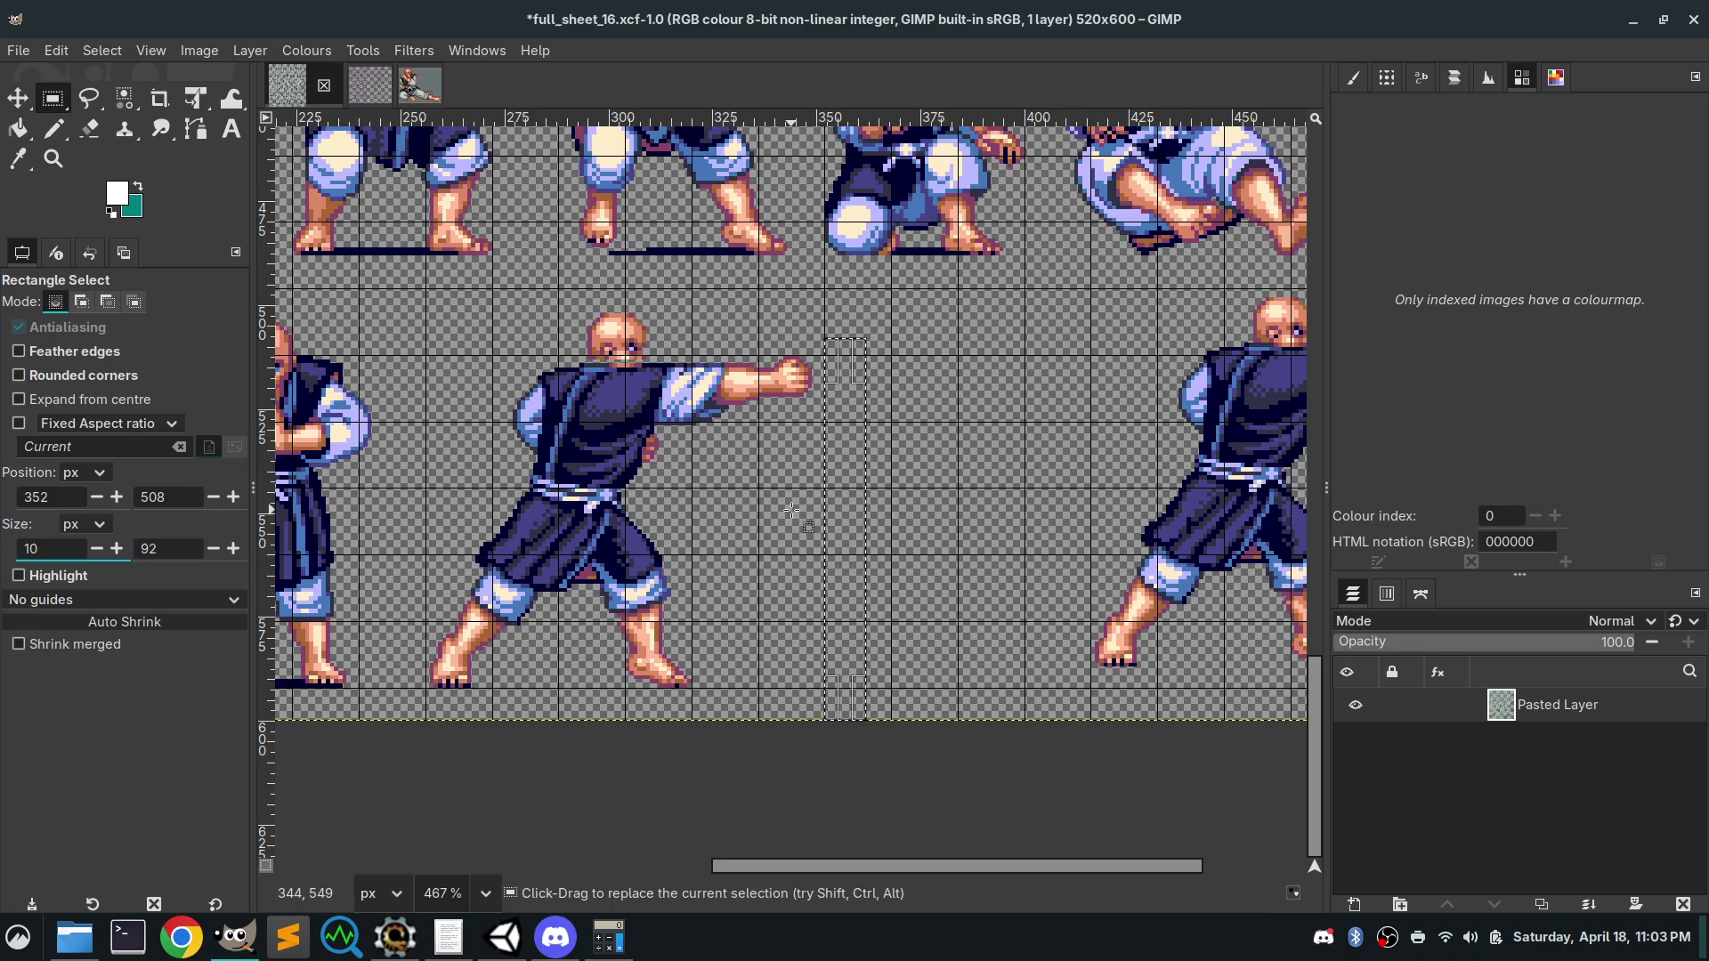
key("ctrl+period")
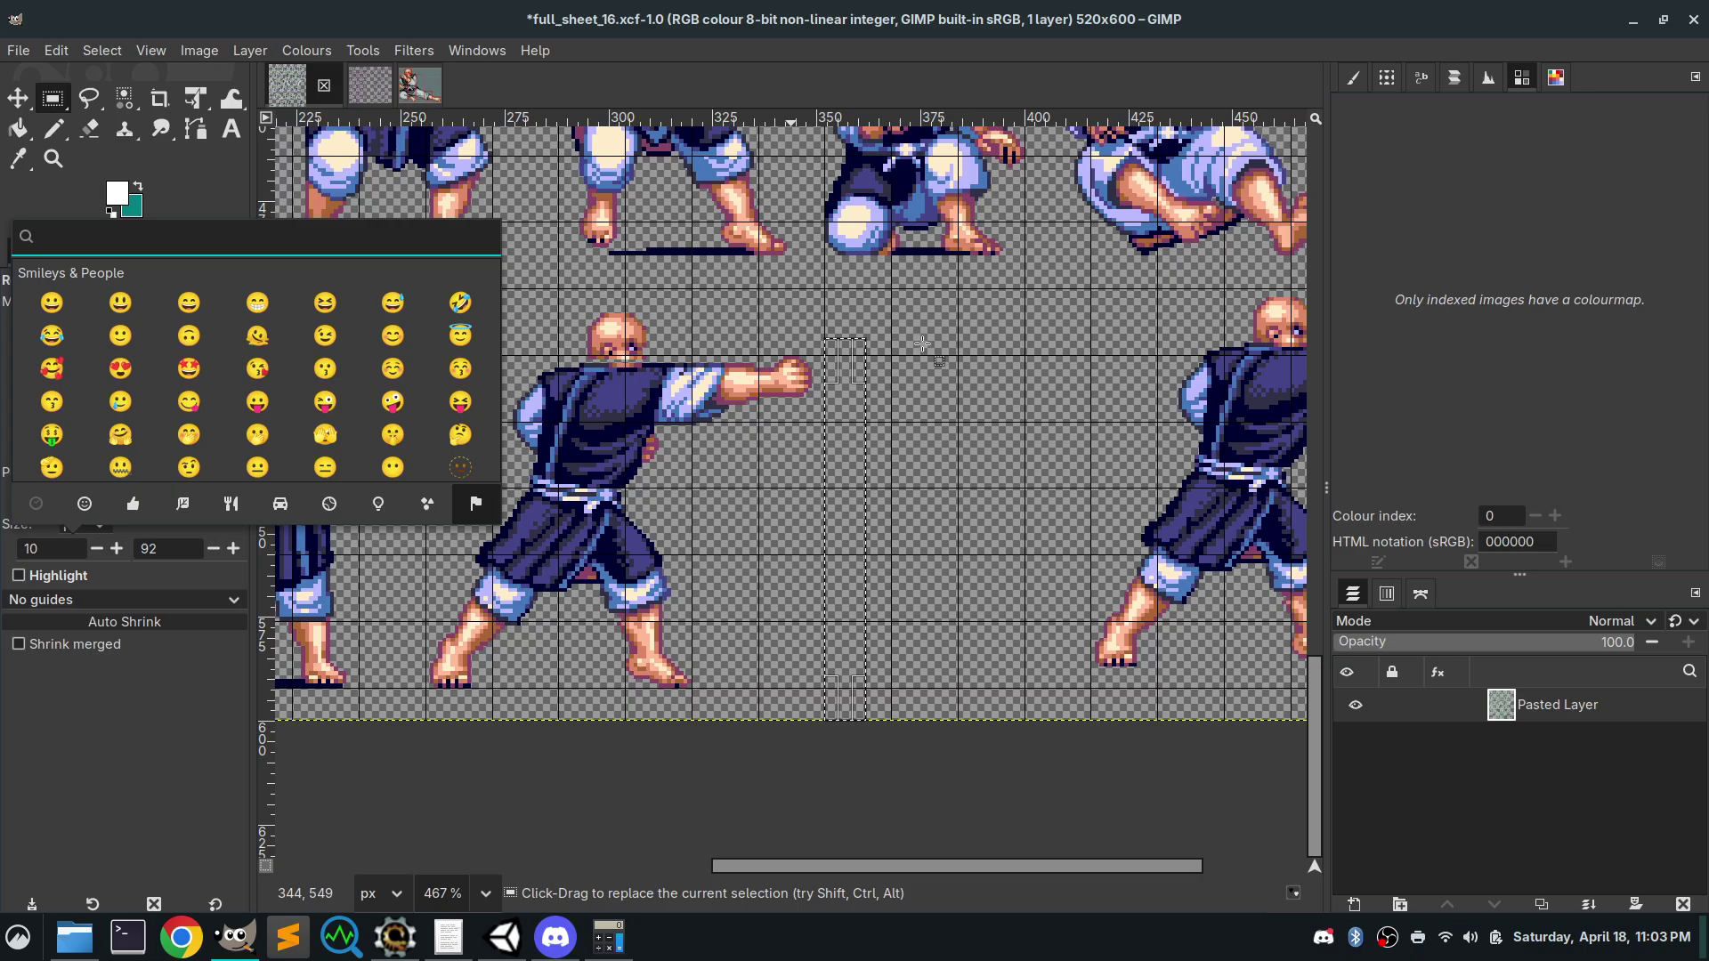
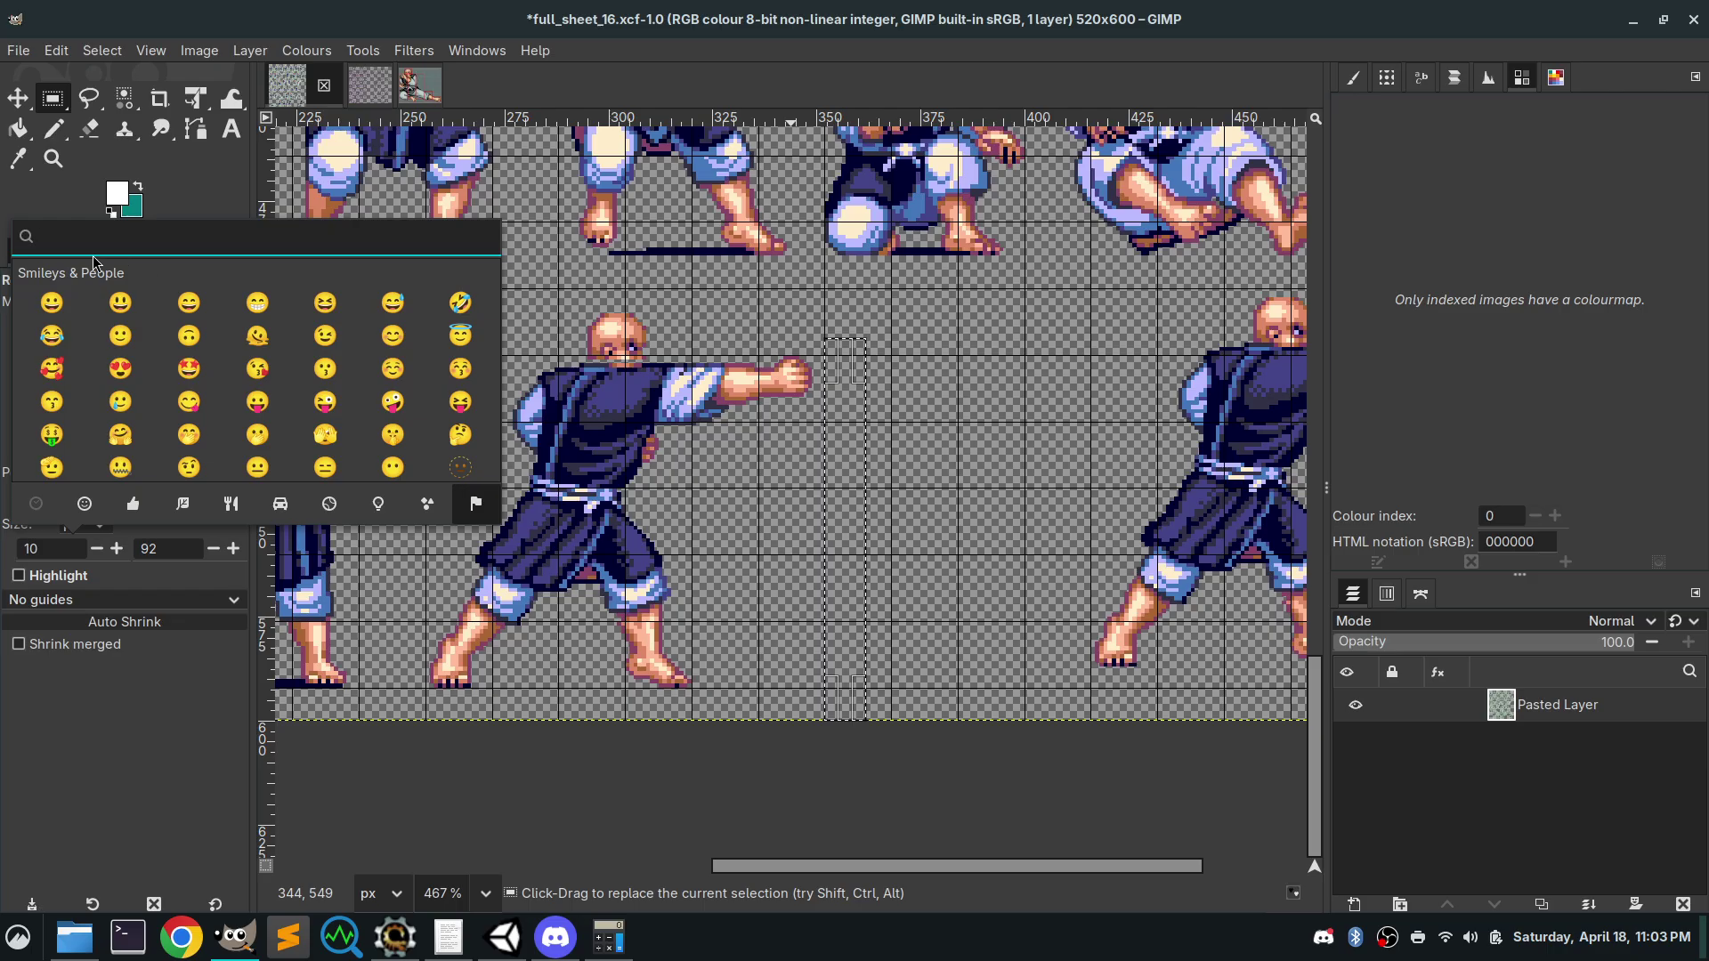
key("alt+Tab")
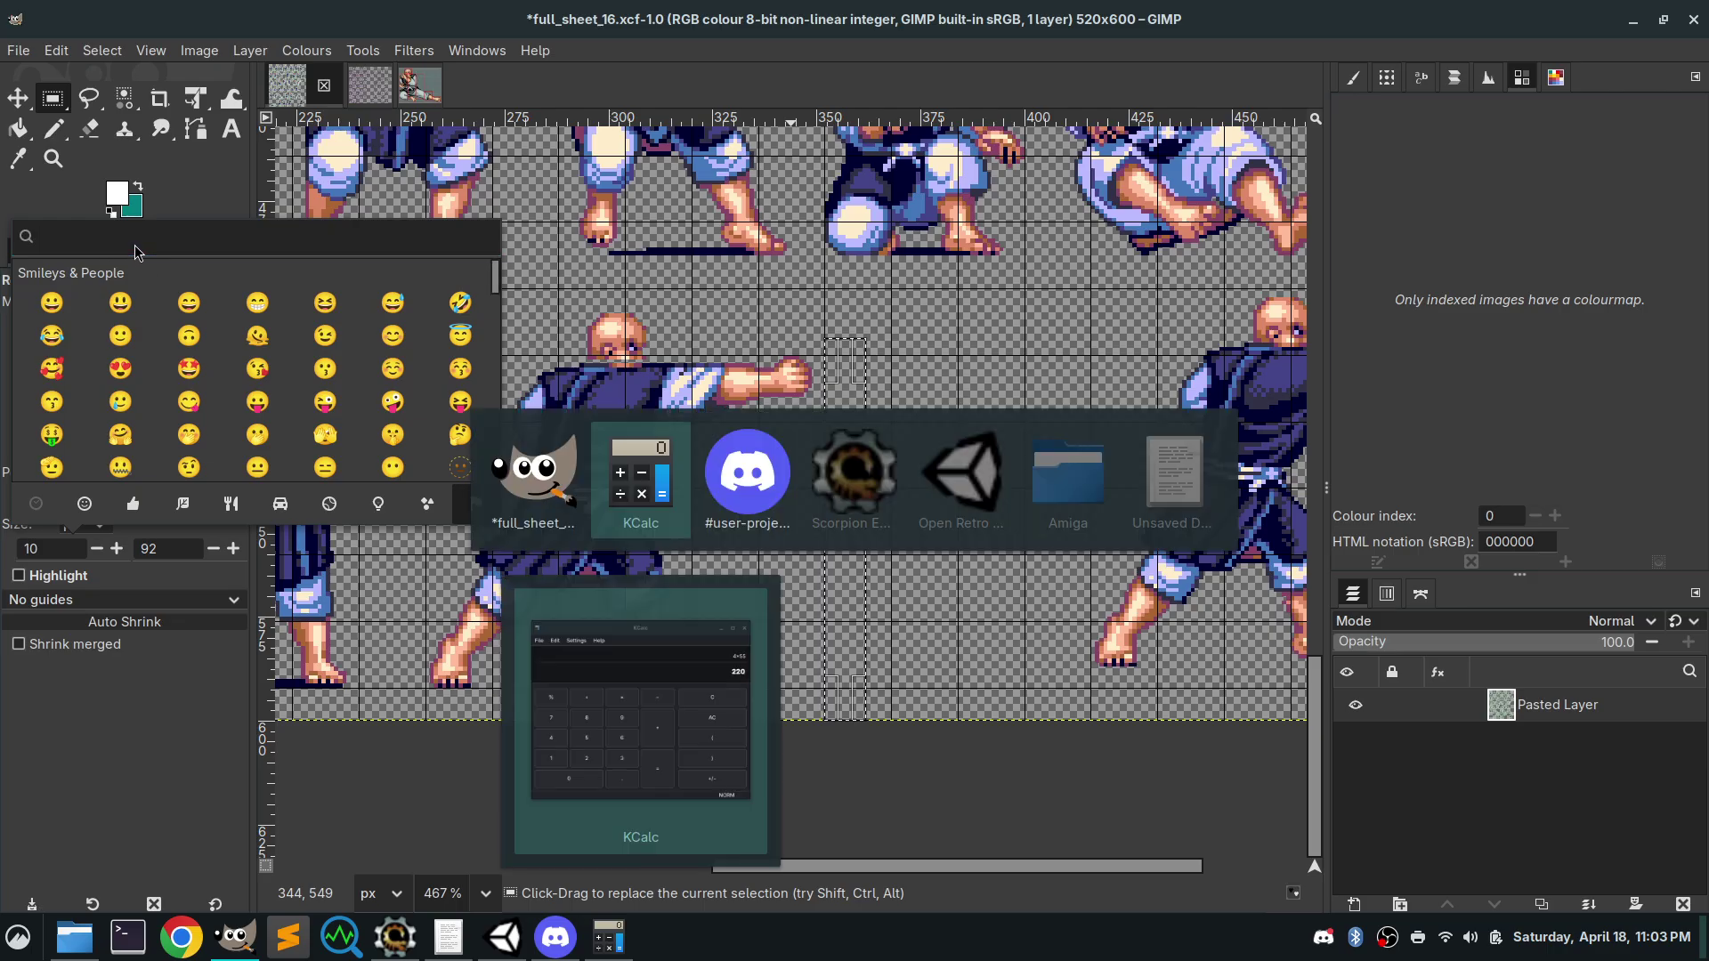
key("alt+Tab")
key("alt+Tab")
key("alt+Tab")
key("alt+Tab")
key("alt+Tab")
key("alt+Tab")
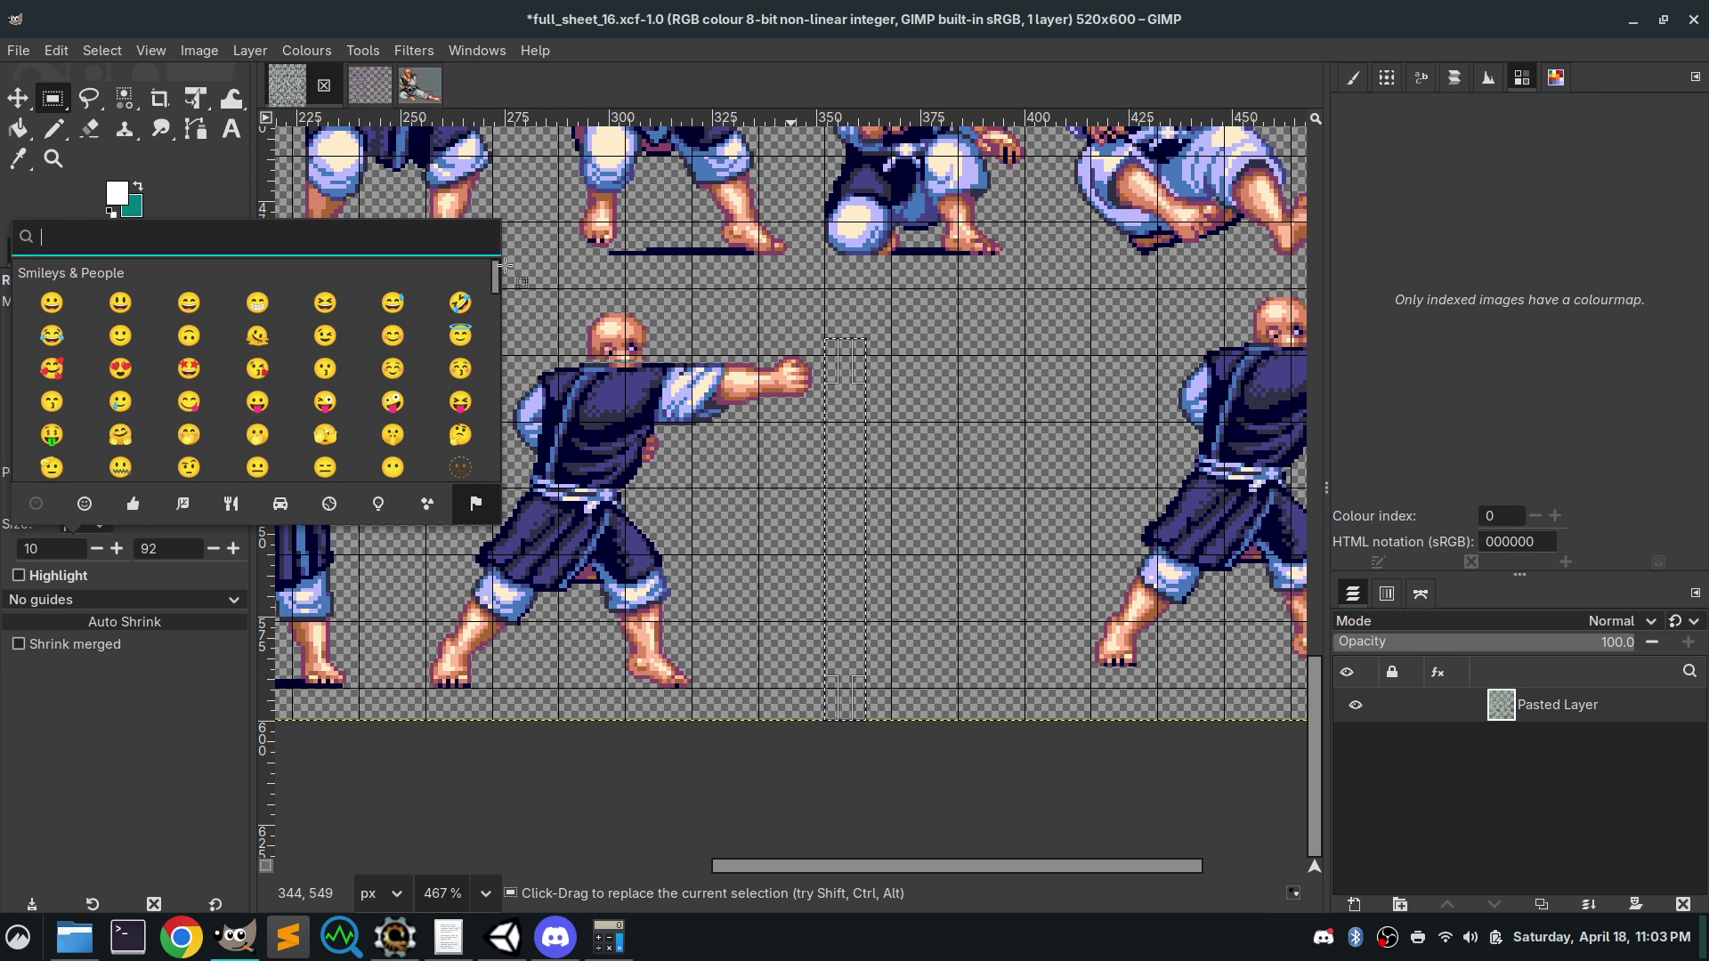
left_click_drag(494, 277, 42, 259)
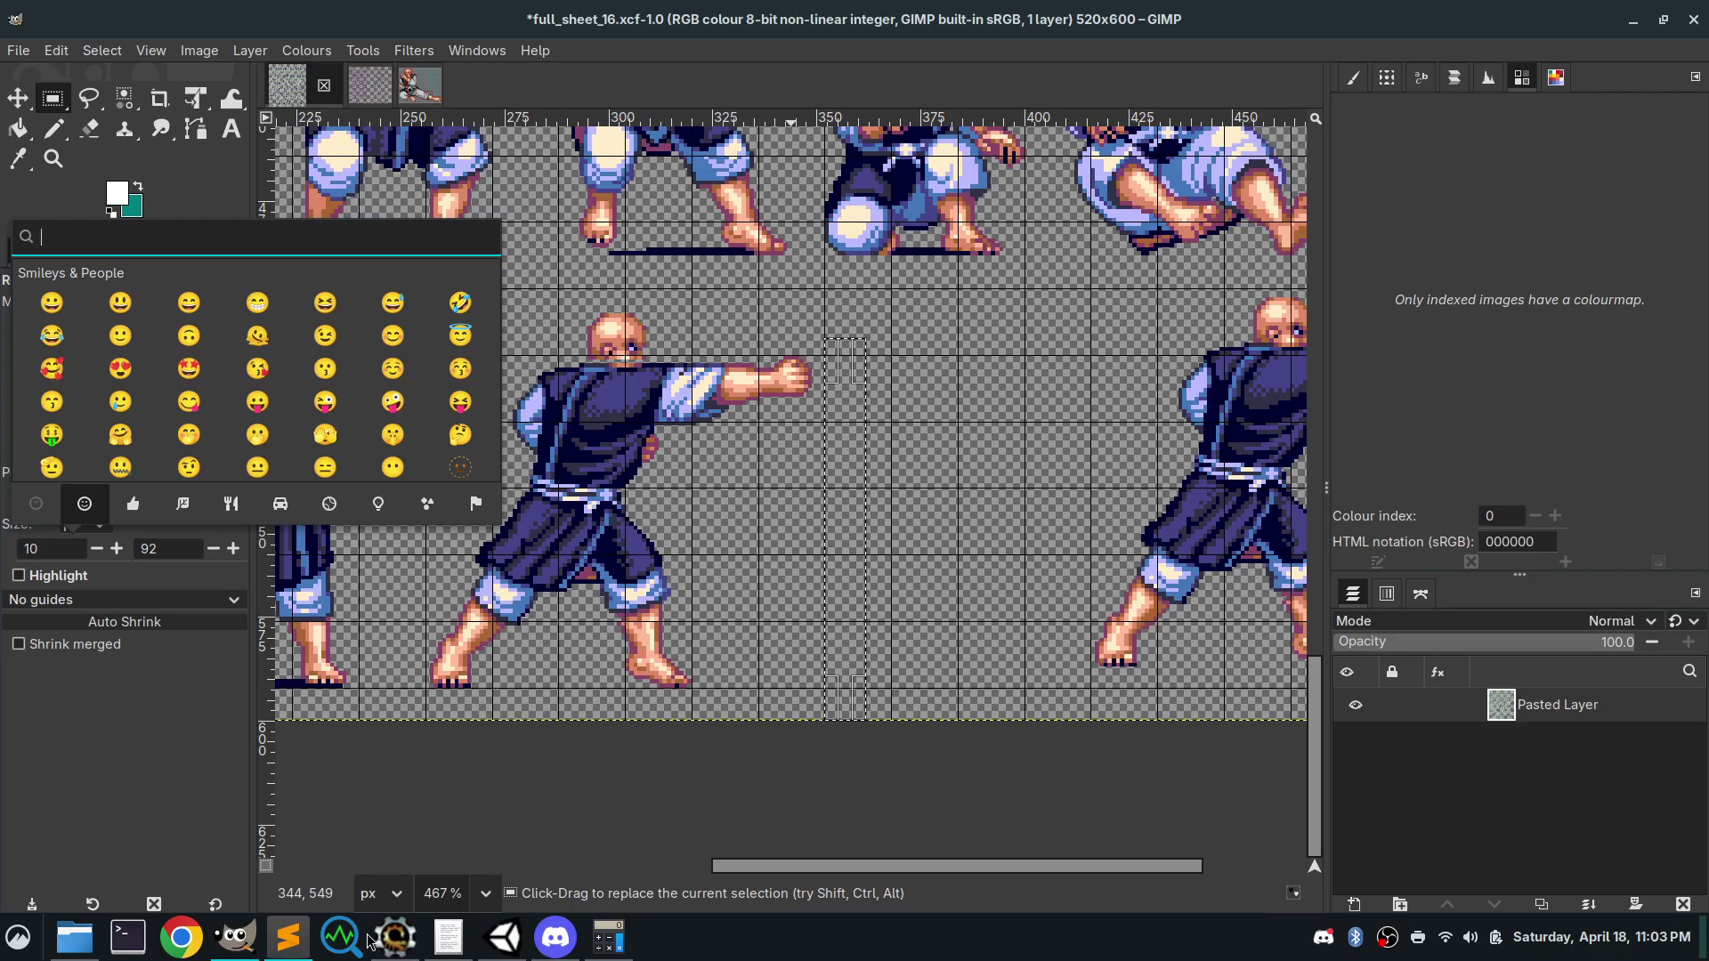
key("Escape")
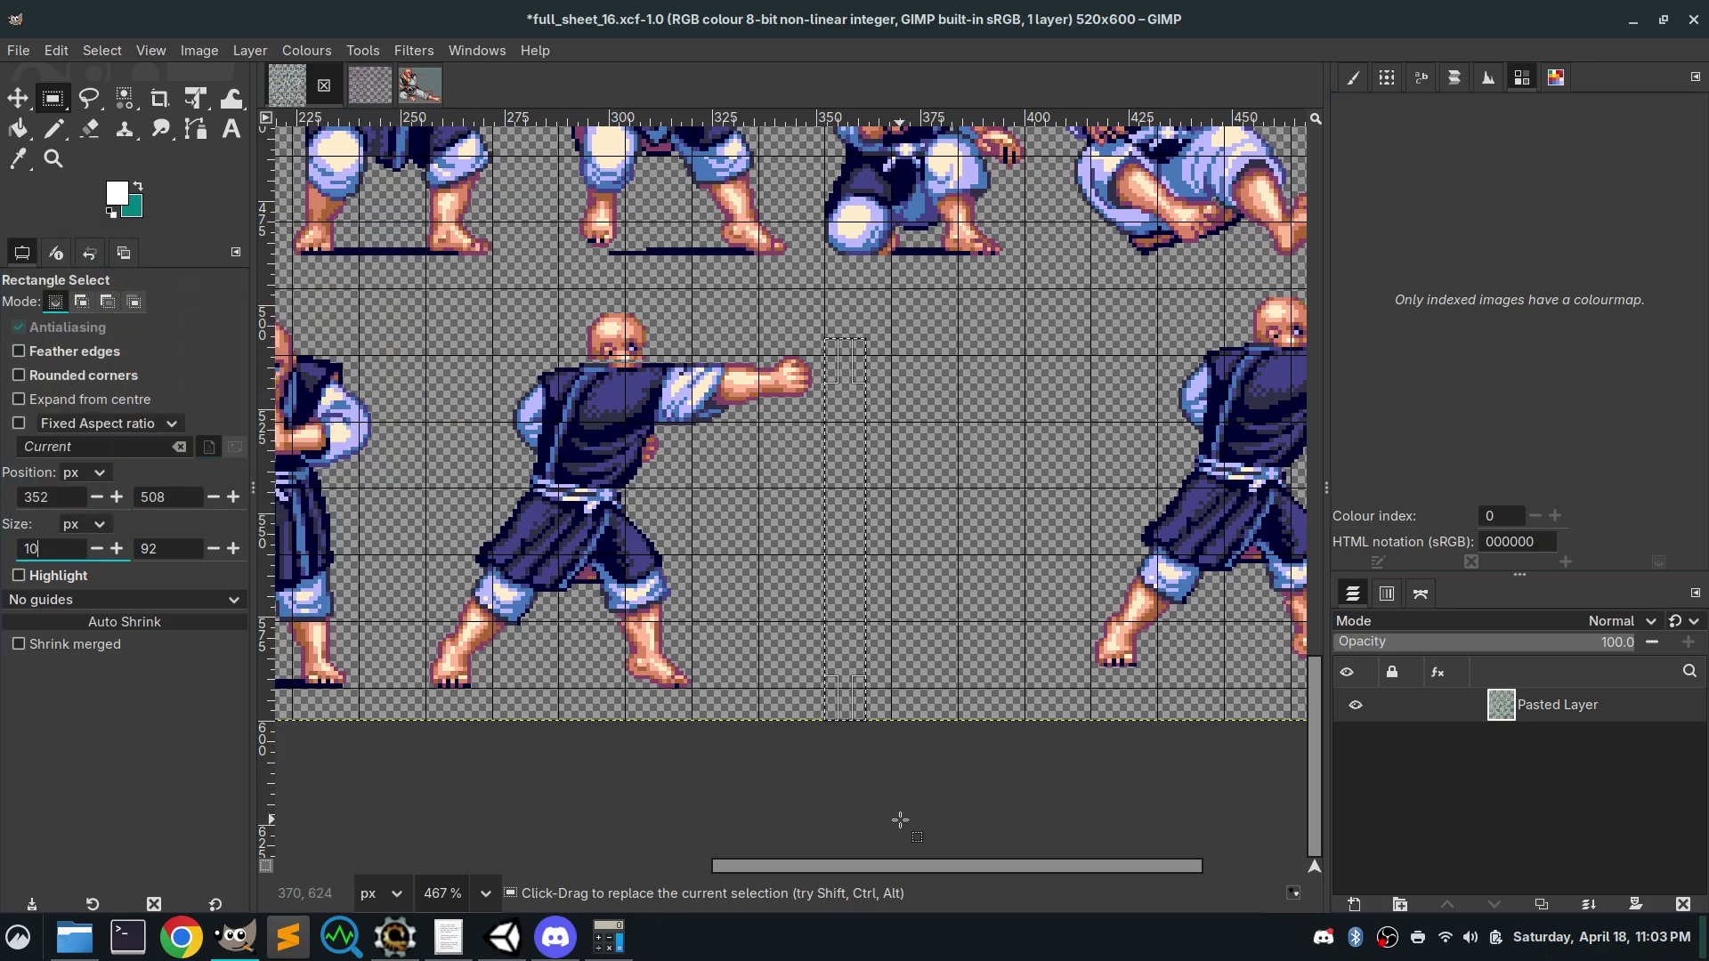
key("ctrl+period")
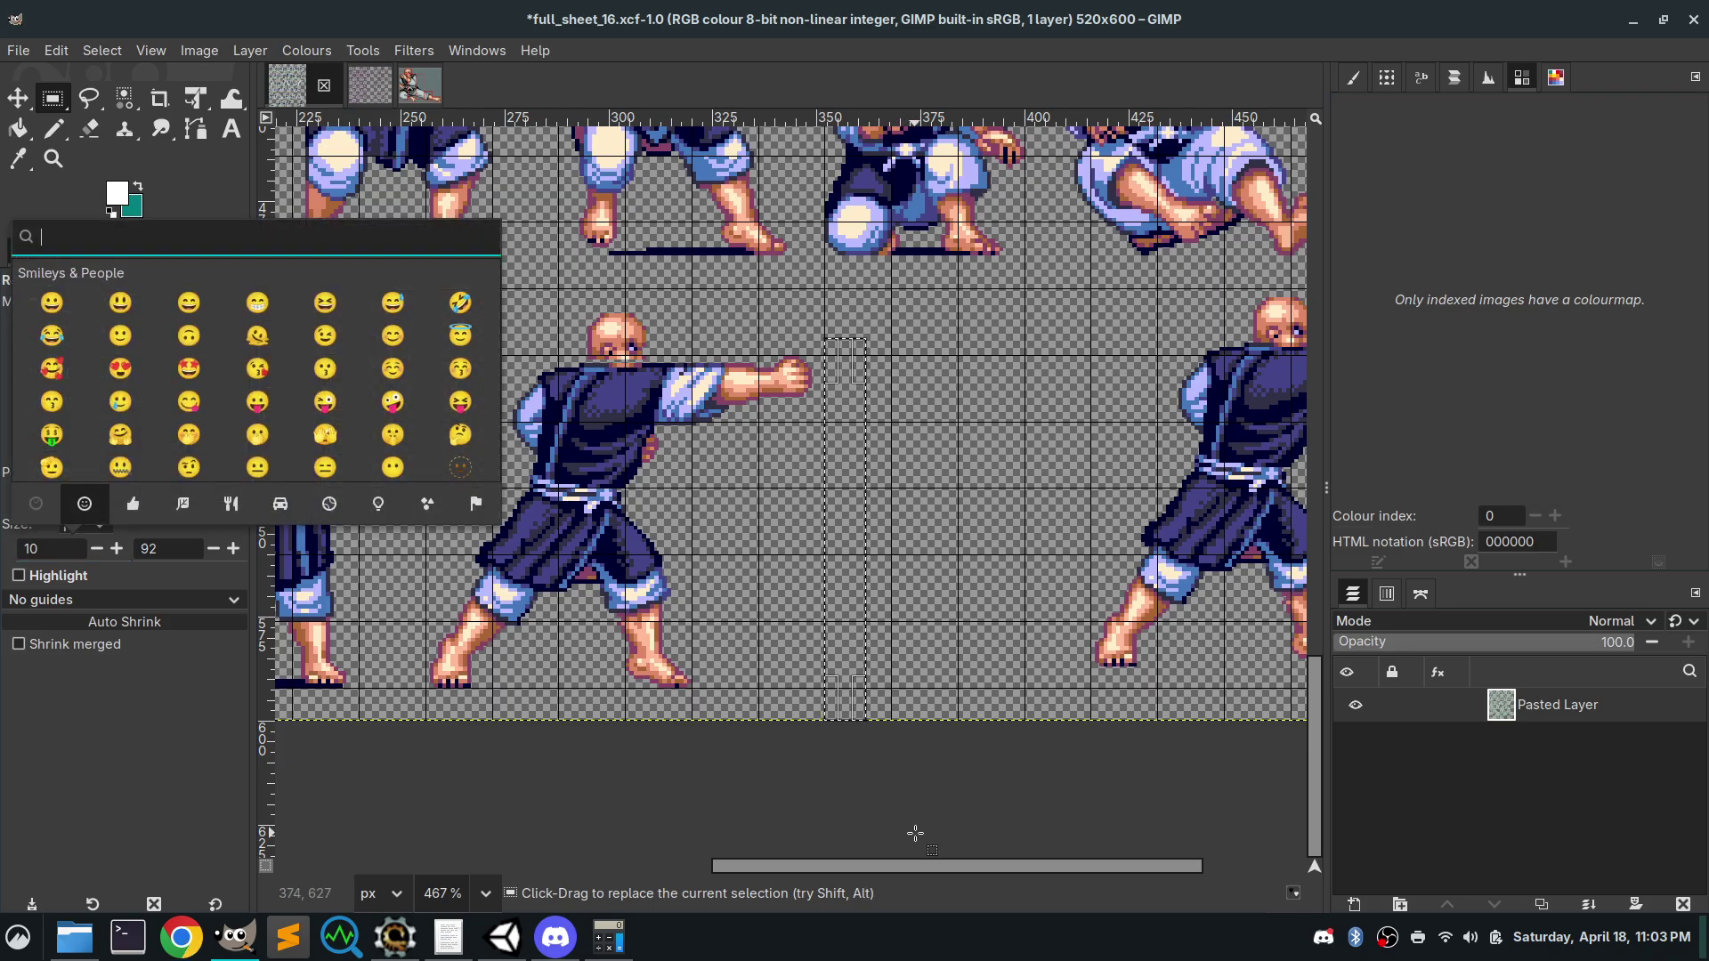
key("Escape")
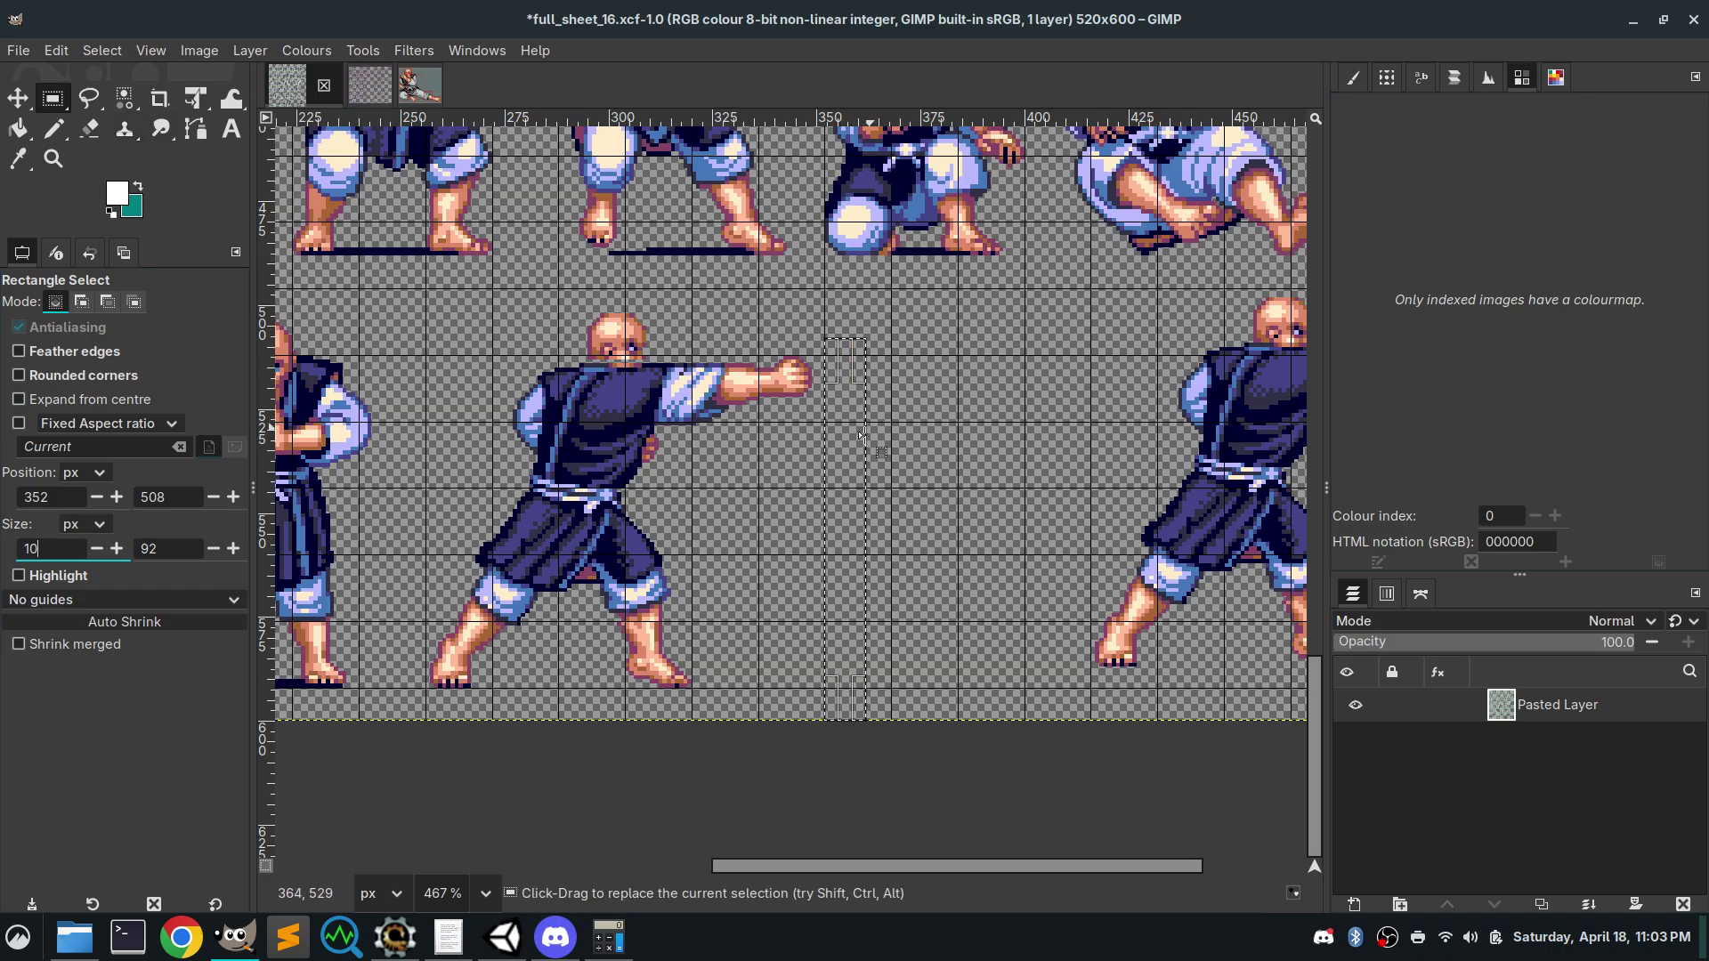
Move the 10 × 92 px selection up to position 354, 495, fill it with white, and deselect it
left_click_drag(862, 435, 869, 381)
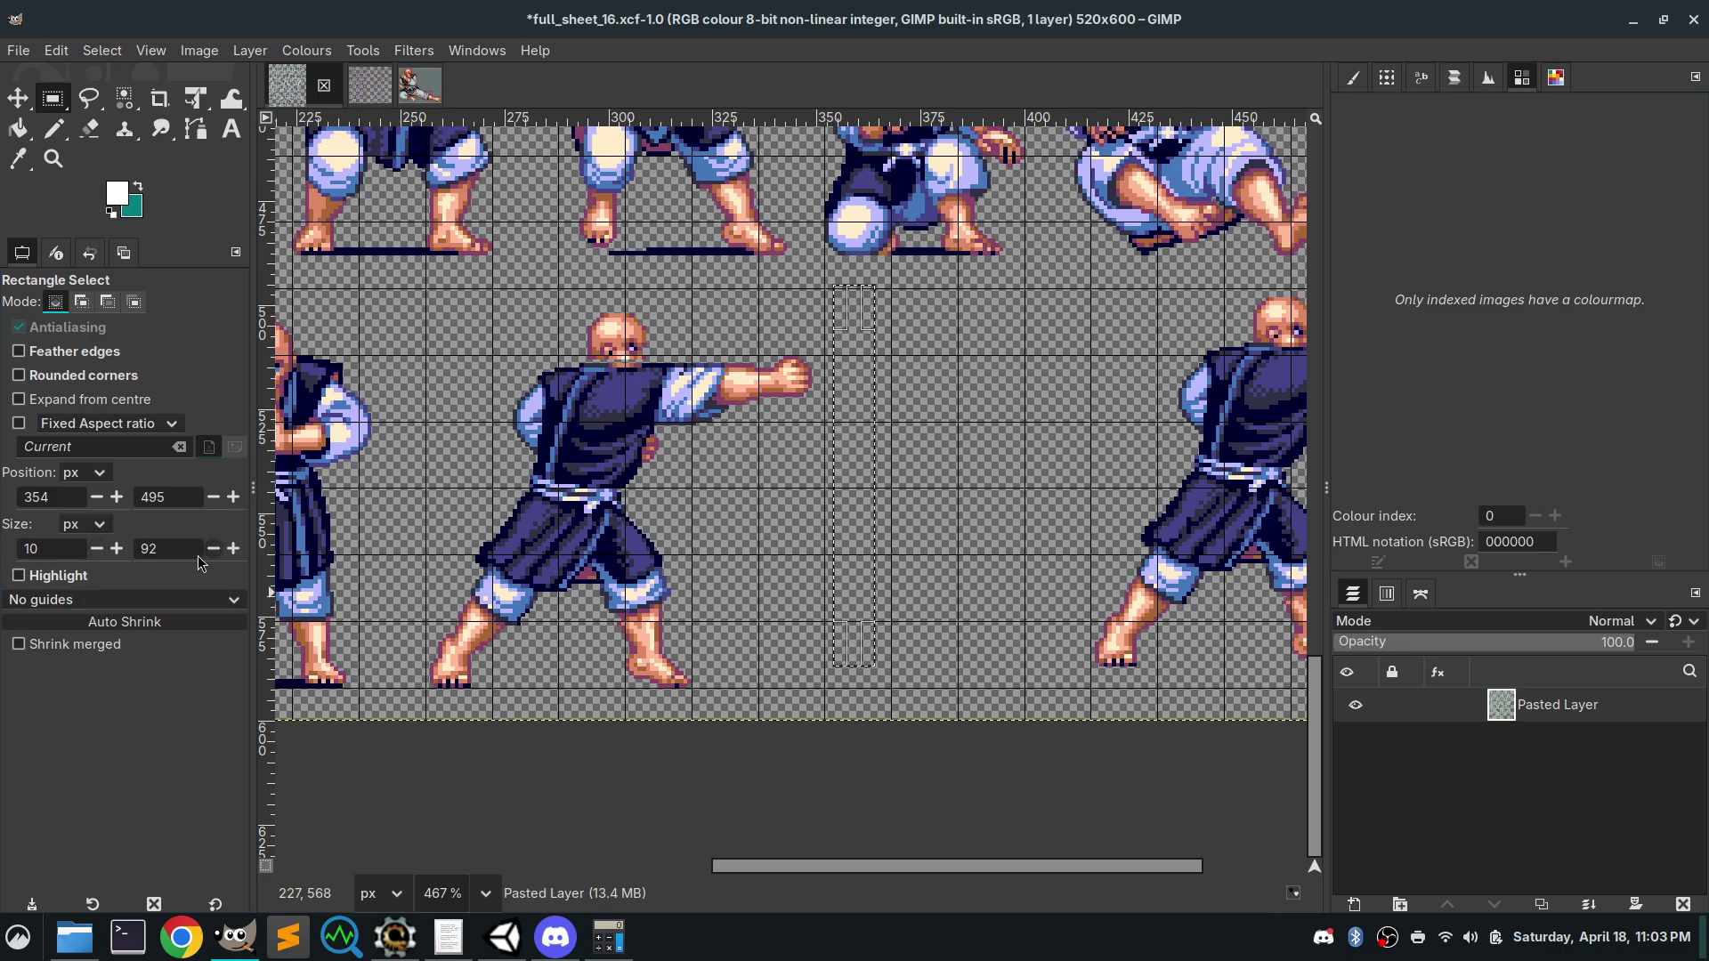
left_click(18, 129)
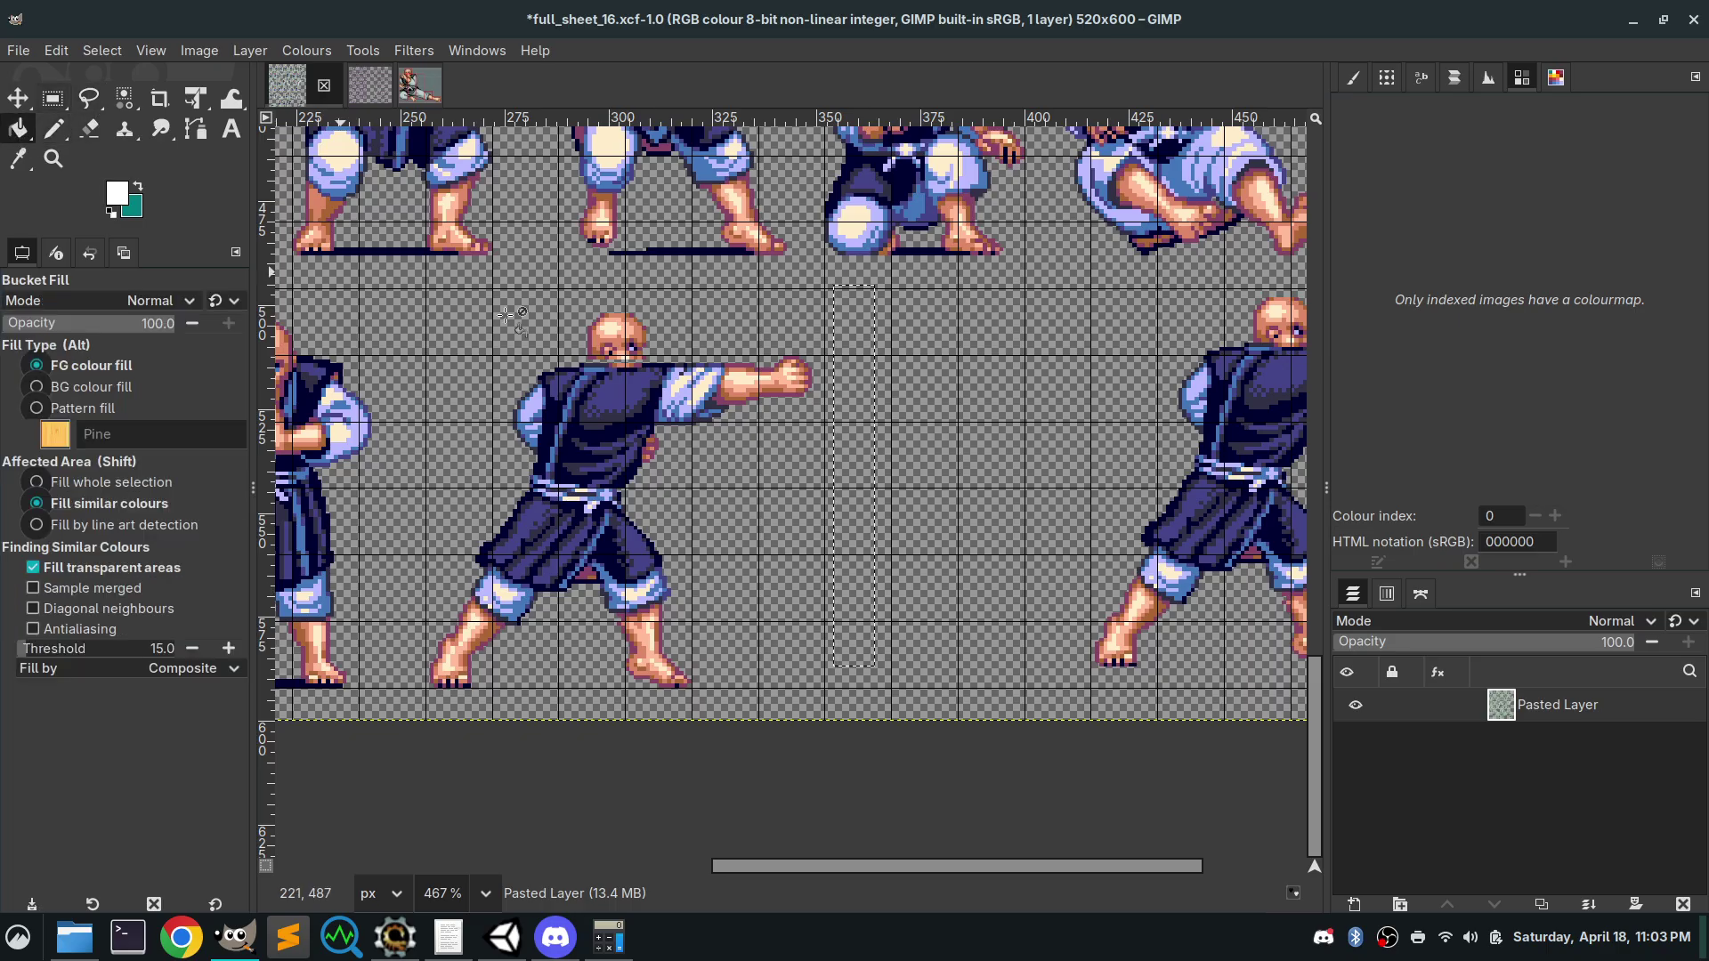
left_click(858, 456)
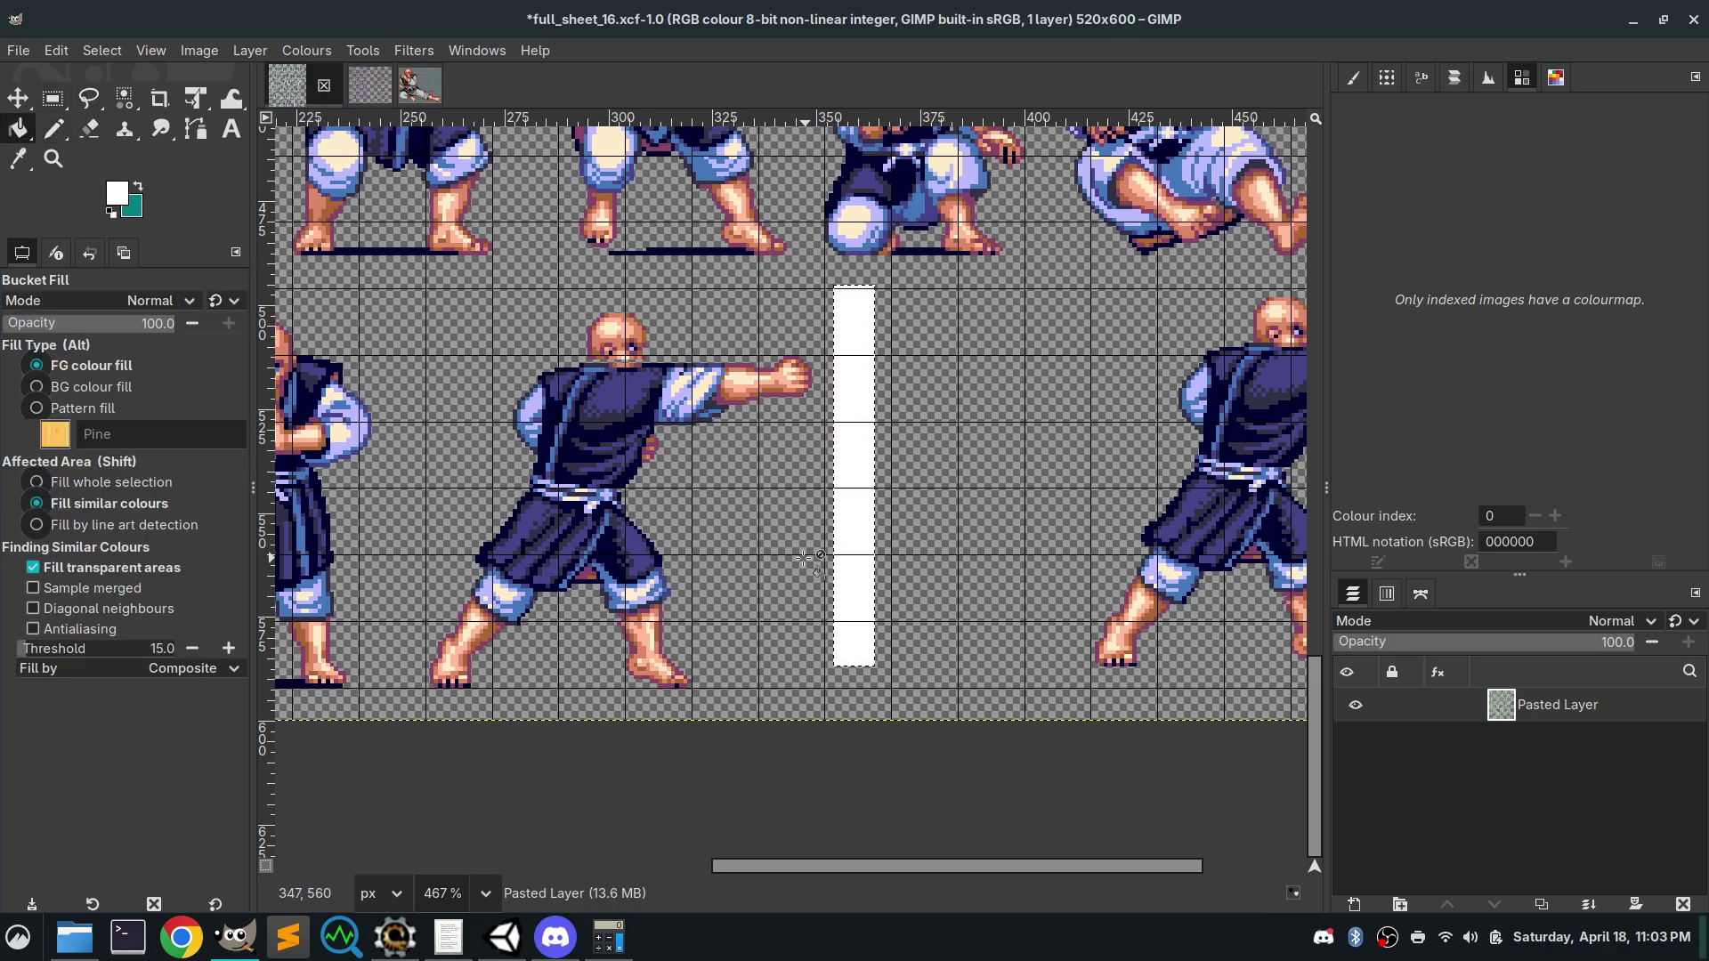
left_click(53, 98)
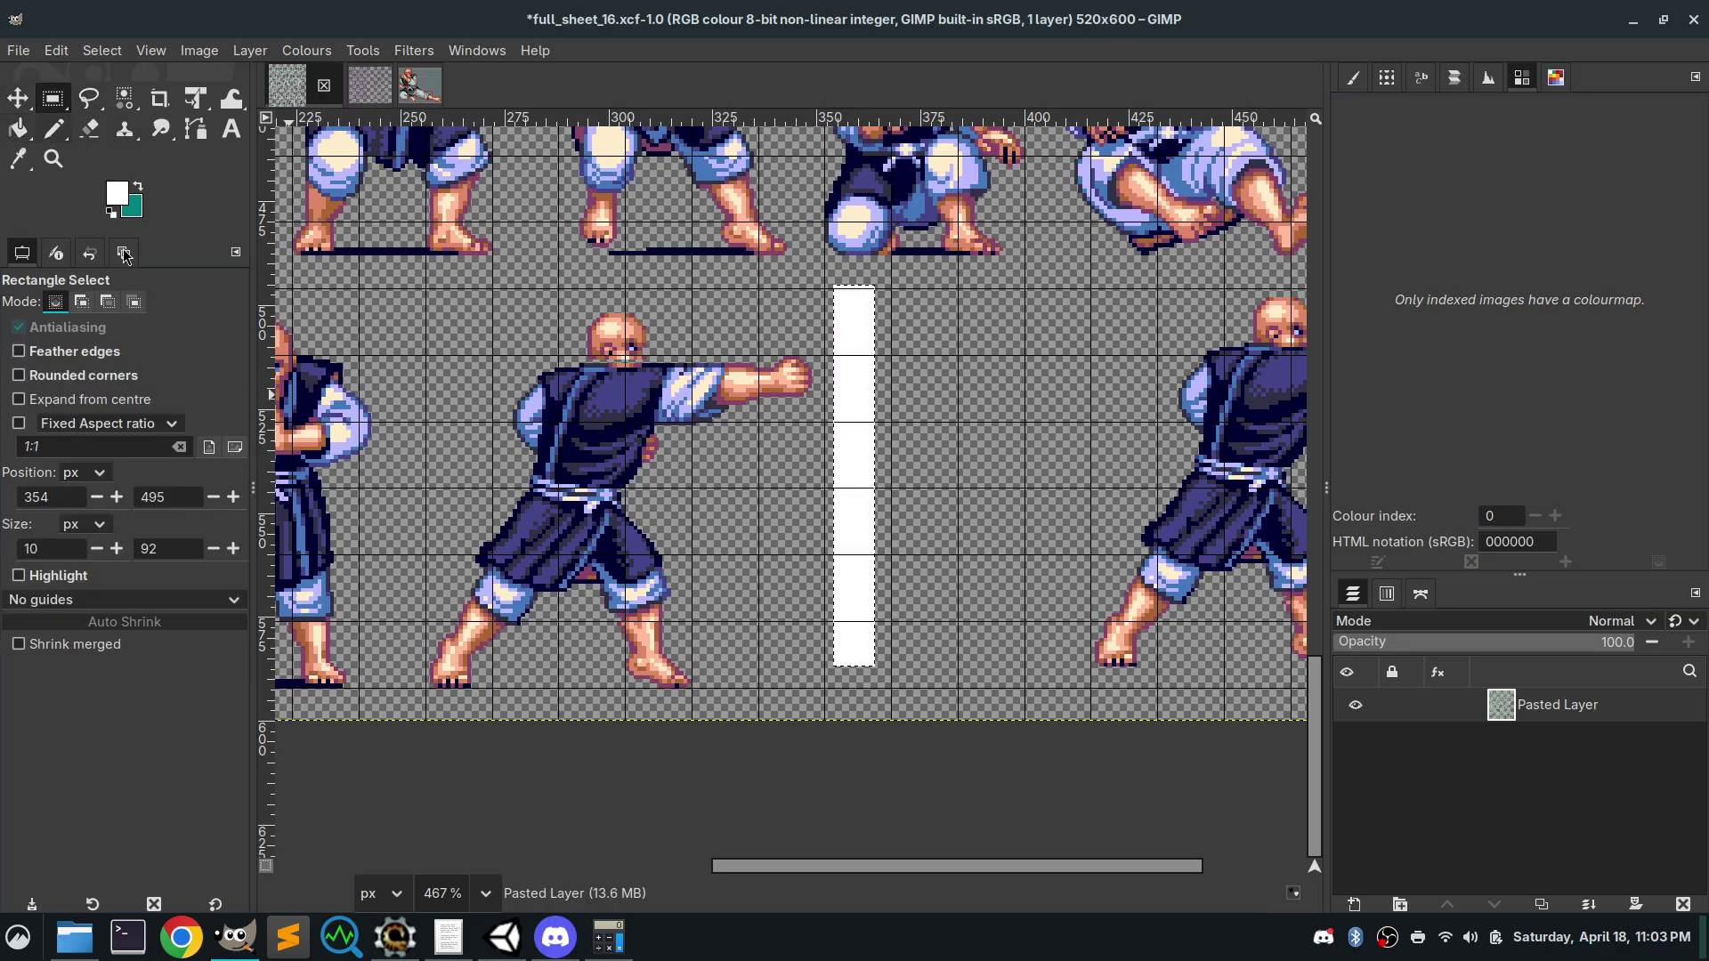
left_click(921, 431)
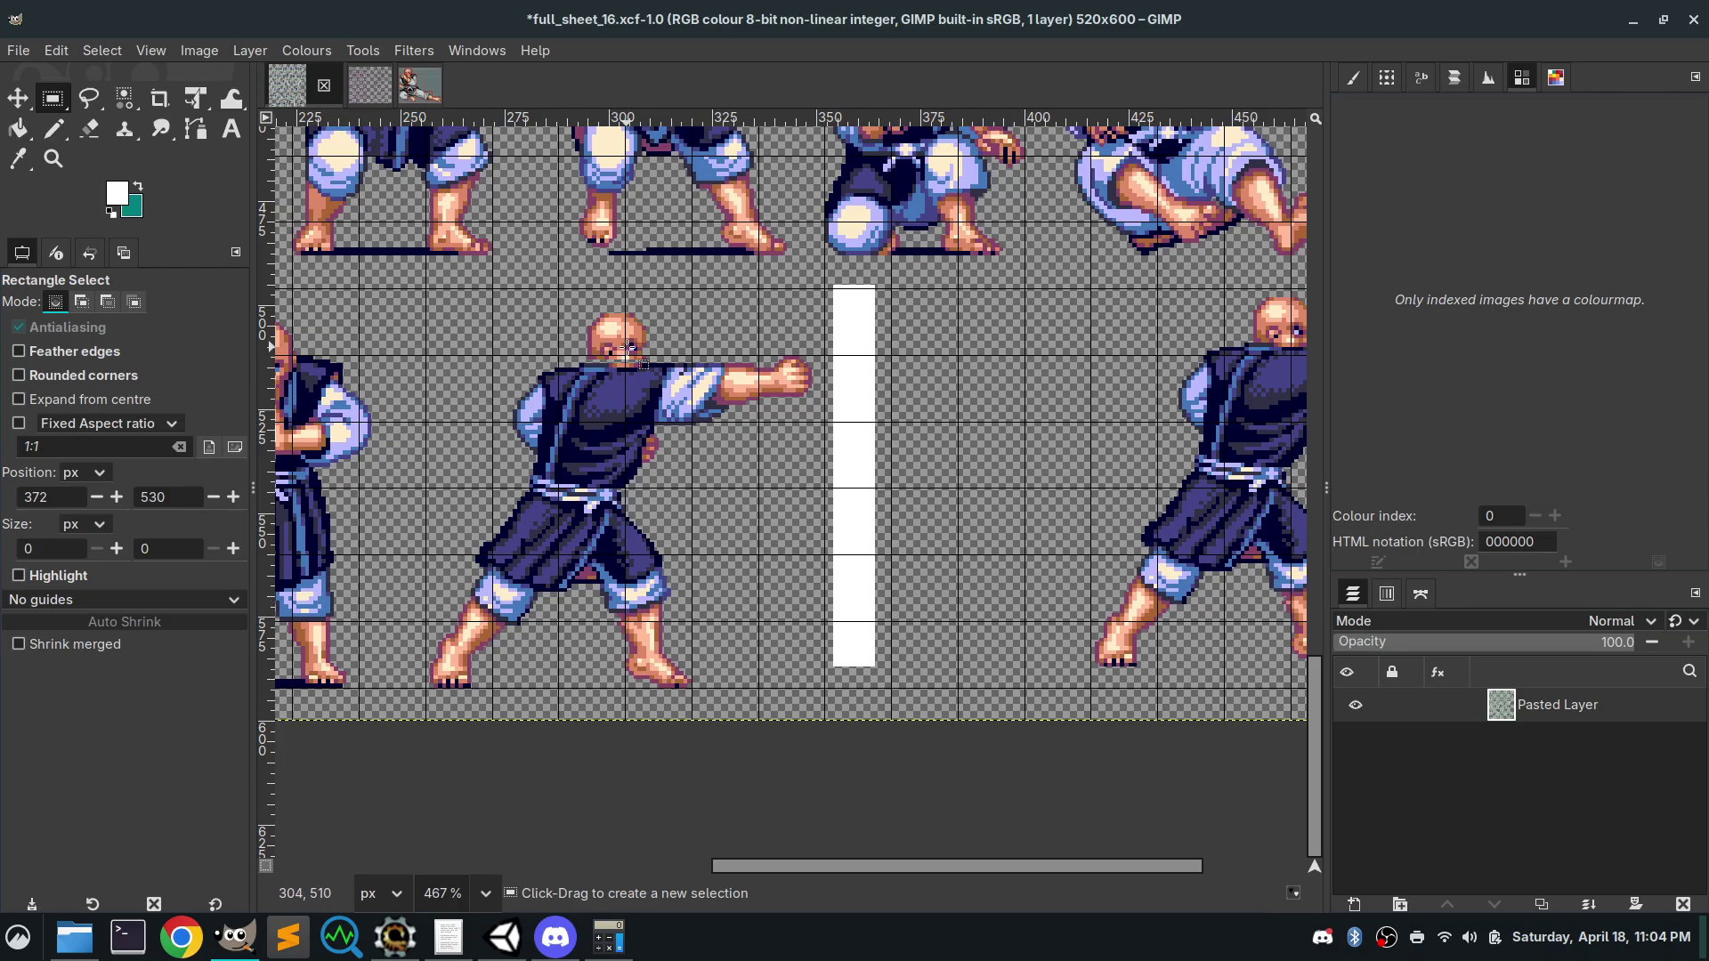
Measure the punching figure's head with a temporary selection around it, and clear that selection
scroll(626, 364, "up", 7)
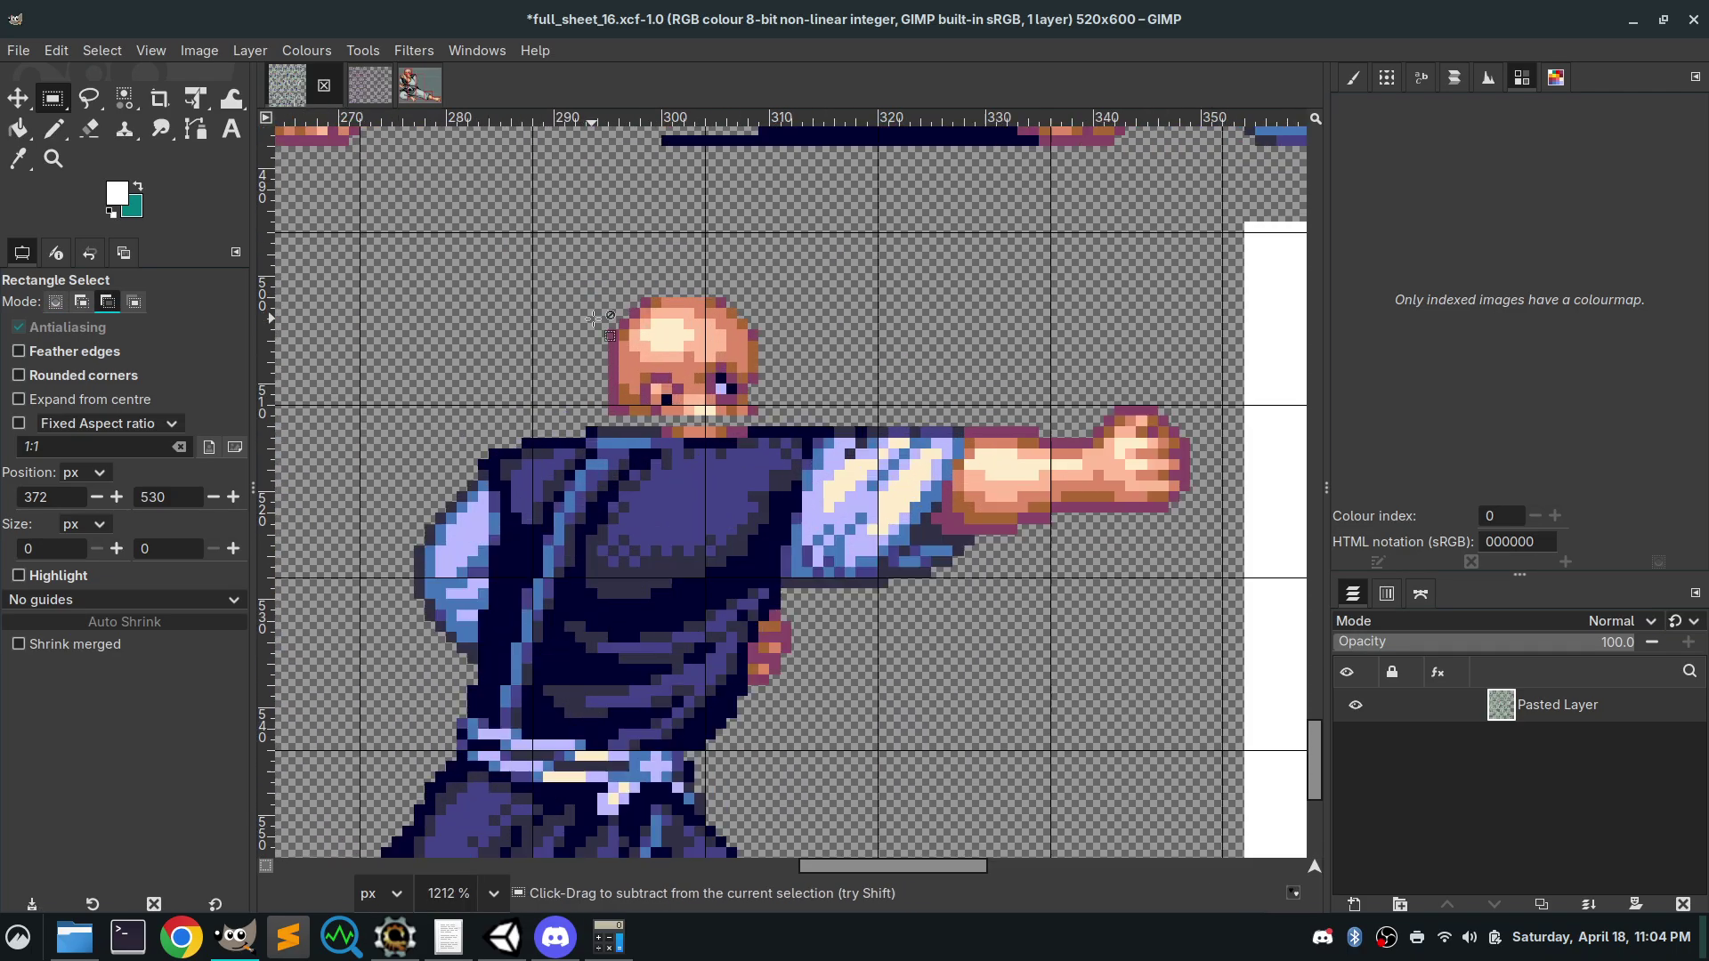
left_click_drag(799, 459, 560, 258)
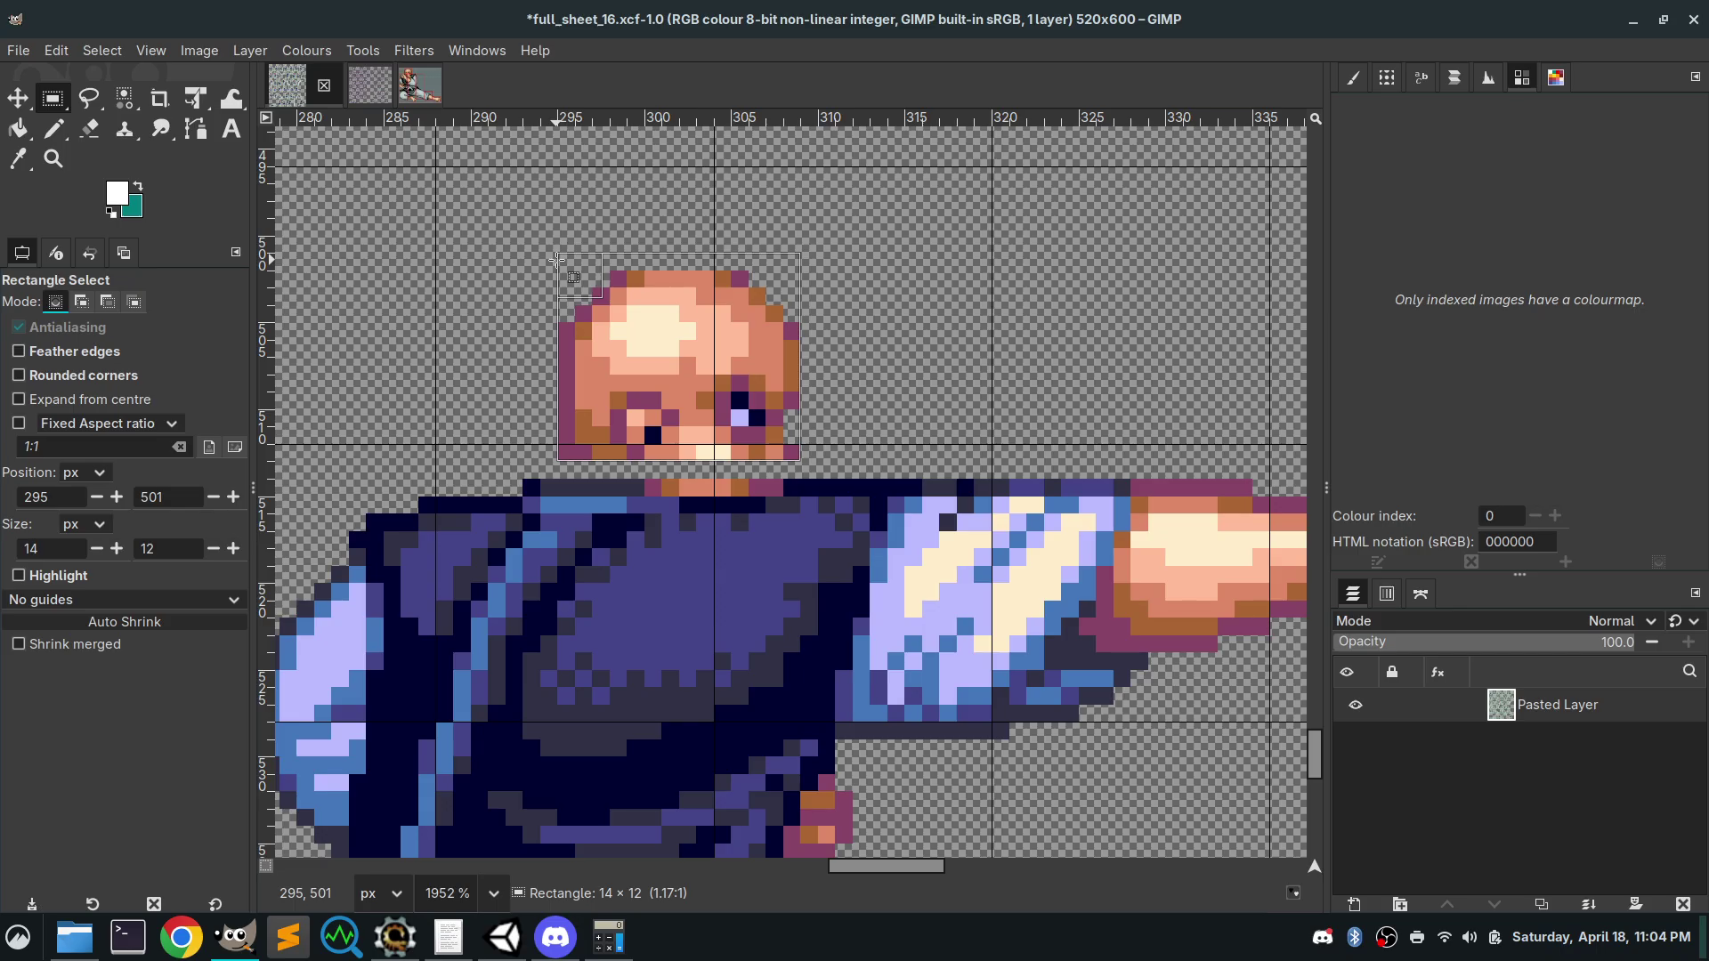
left_click_drag(561, 259, 560, 259)
left_click(1012, 363)
scroll(800, 489, "down", 3)
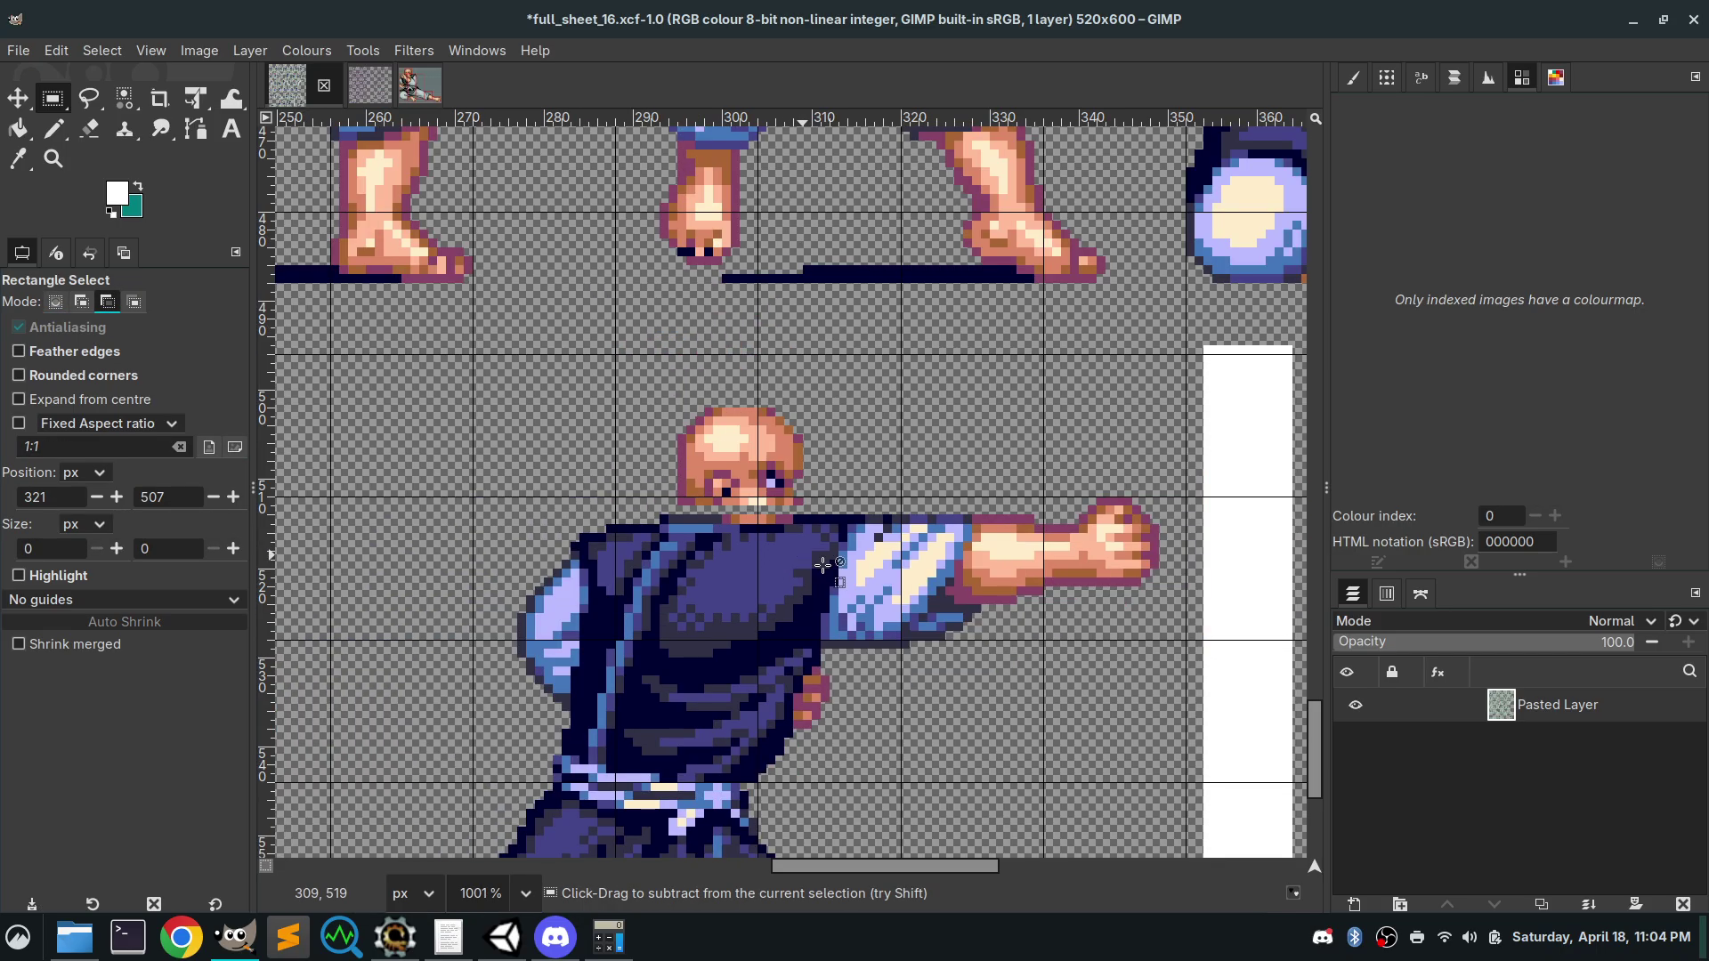
scroll(808, 534, "right", 5)
scroll(808, 534, "down", 3)
scroll(808, 534, "down", 2)
scroll(808, 534, "left", 3)
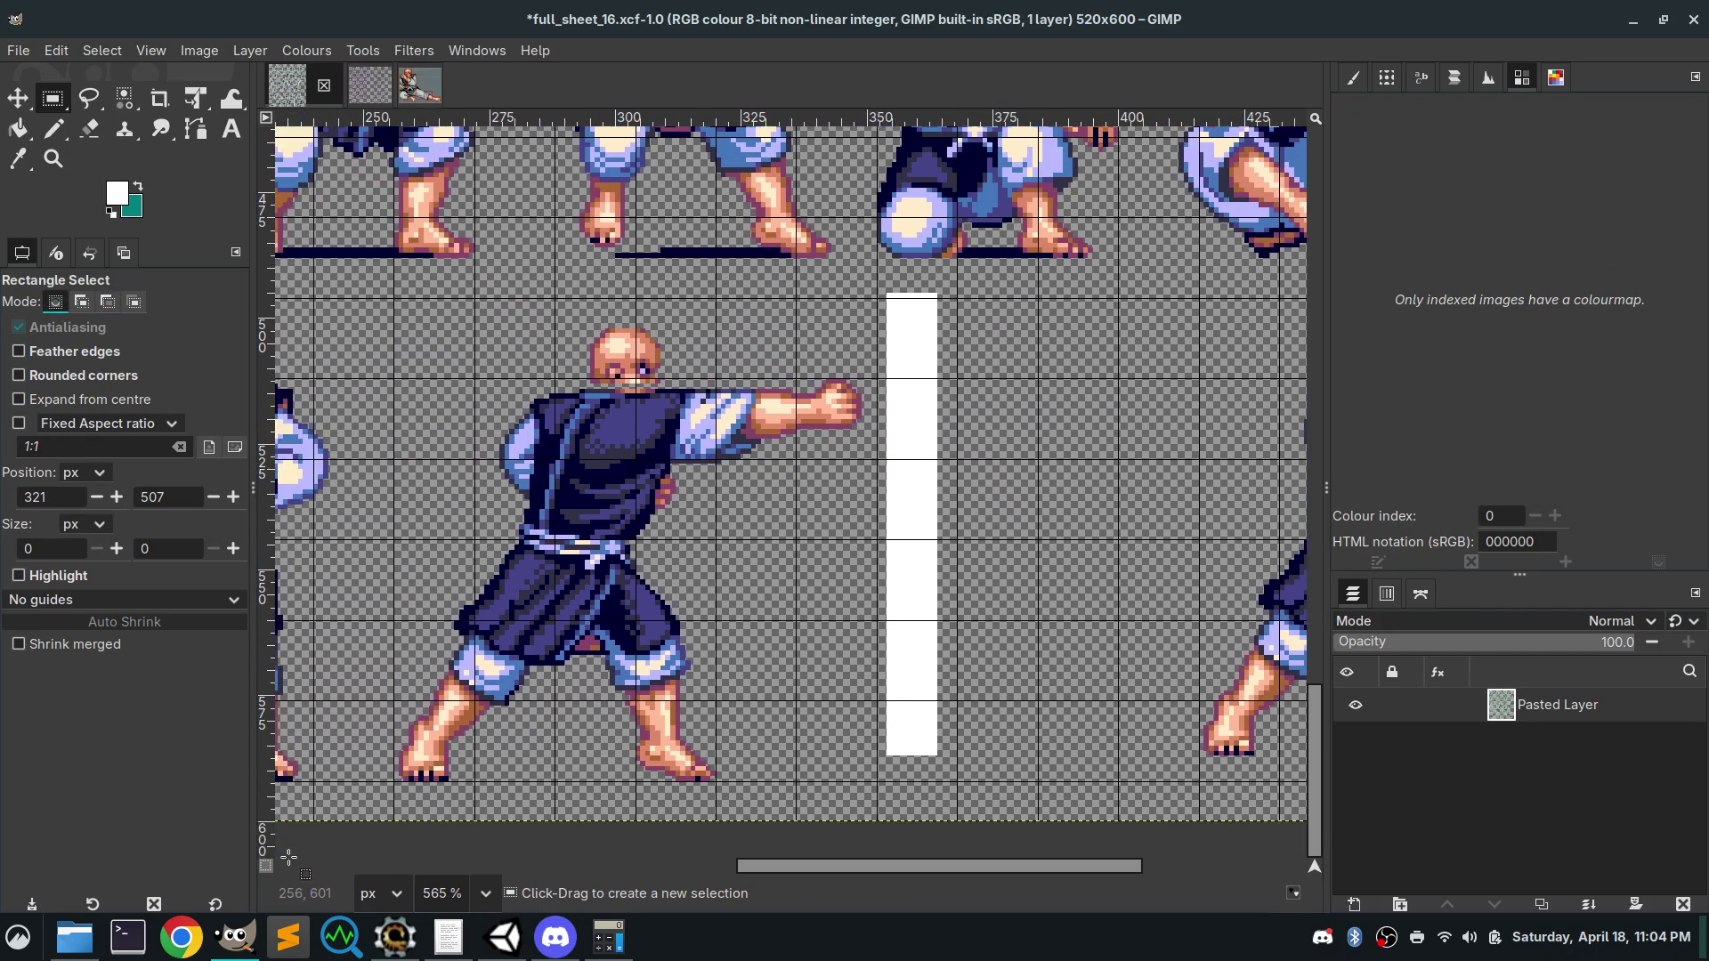
Switch to KCalc, clear the old calculation, and divide 92 by 16
left_click(608, 937)
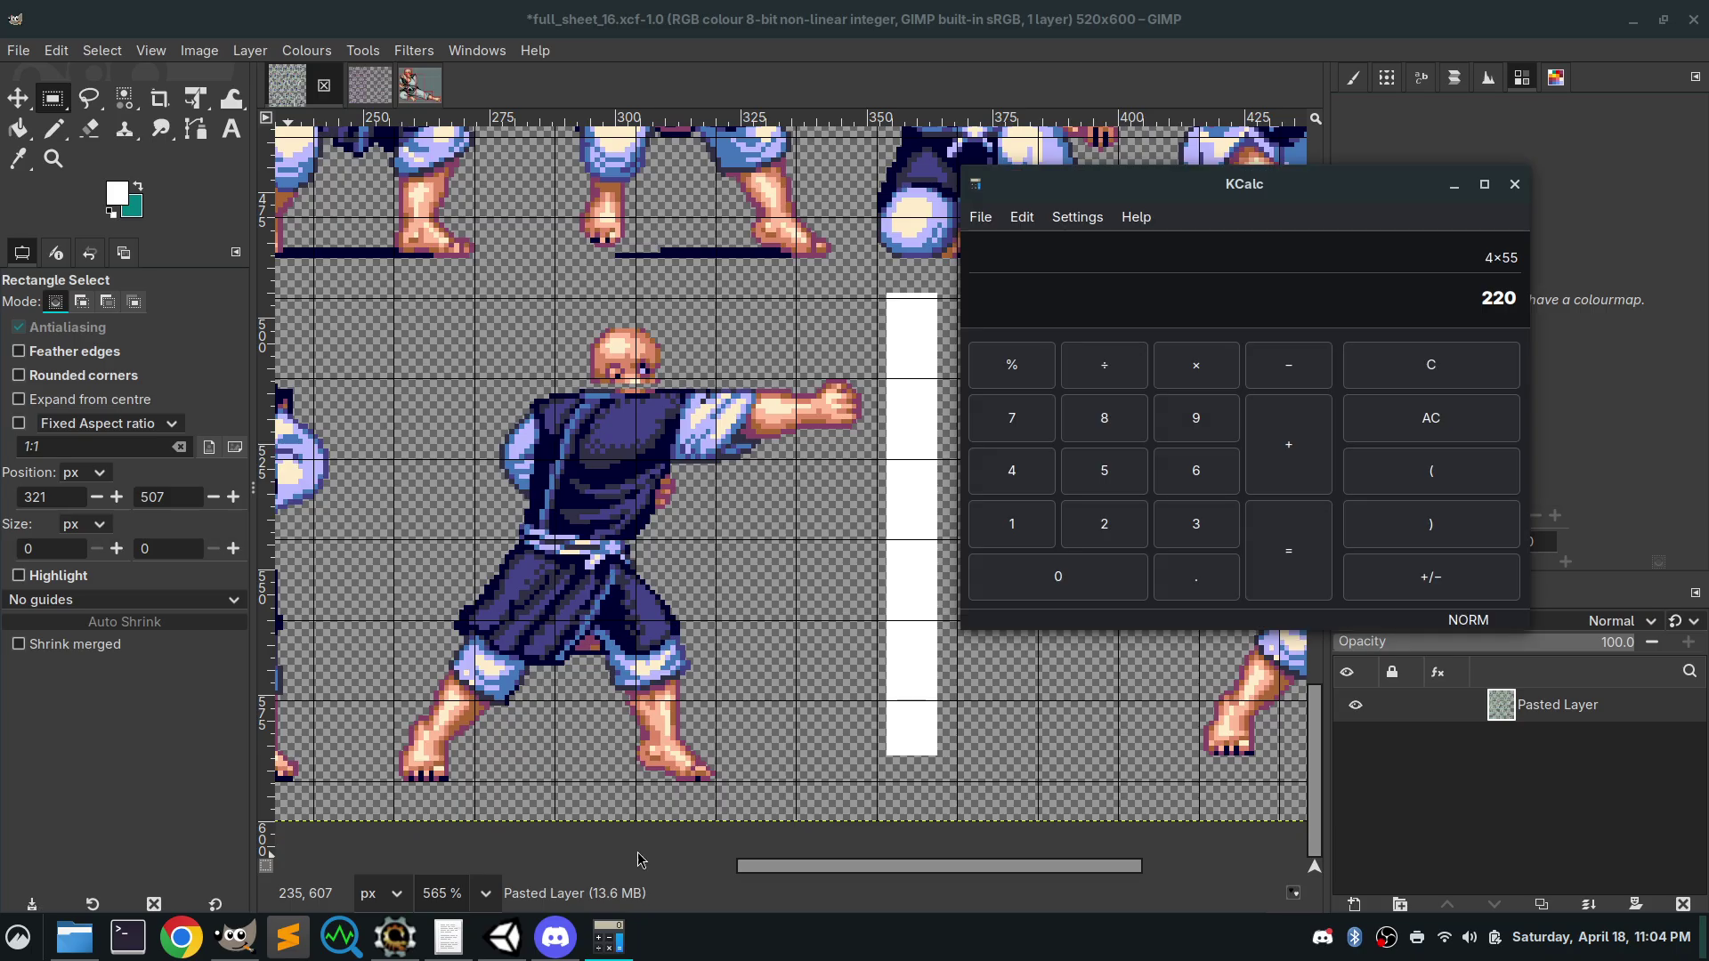
left_click(1508, 375)
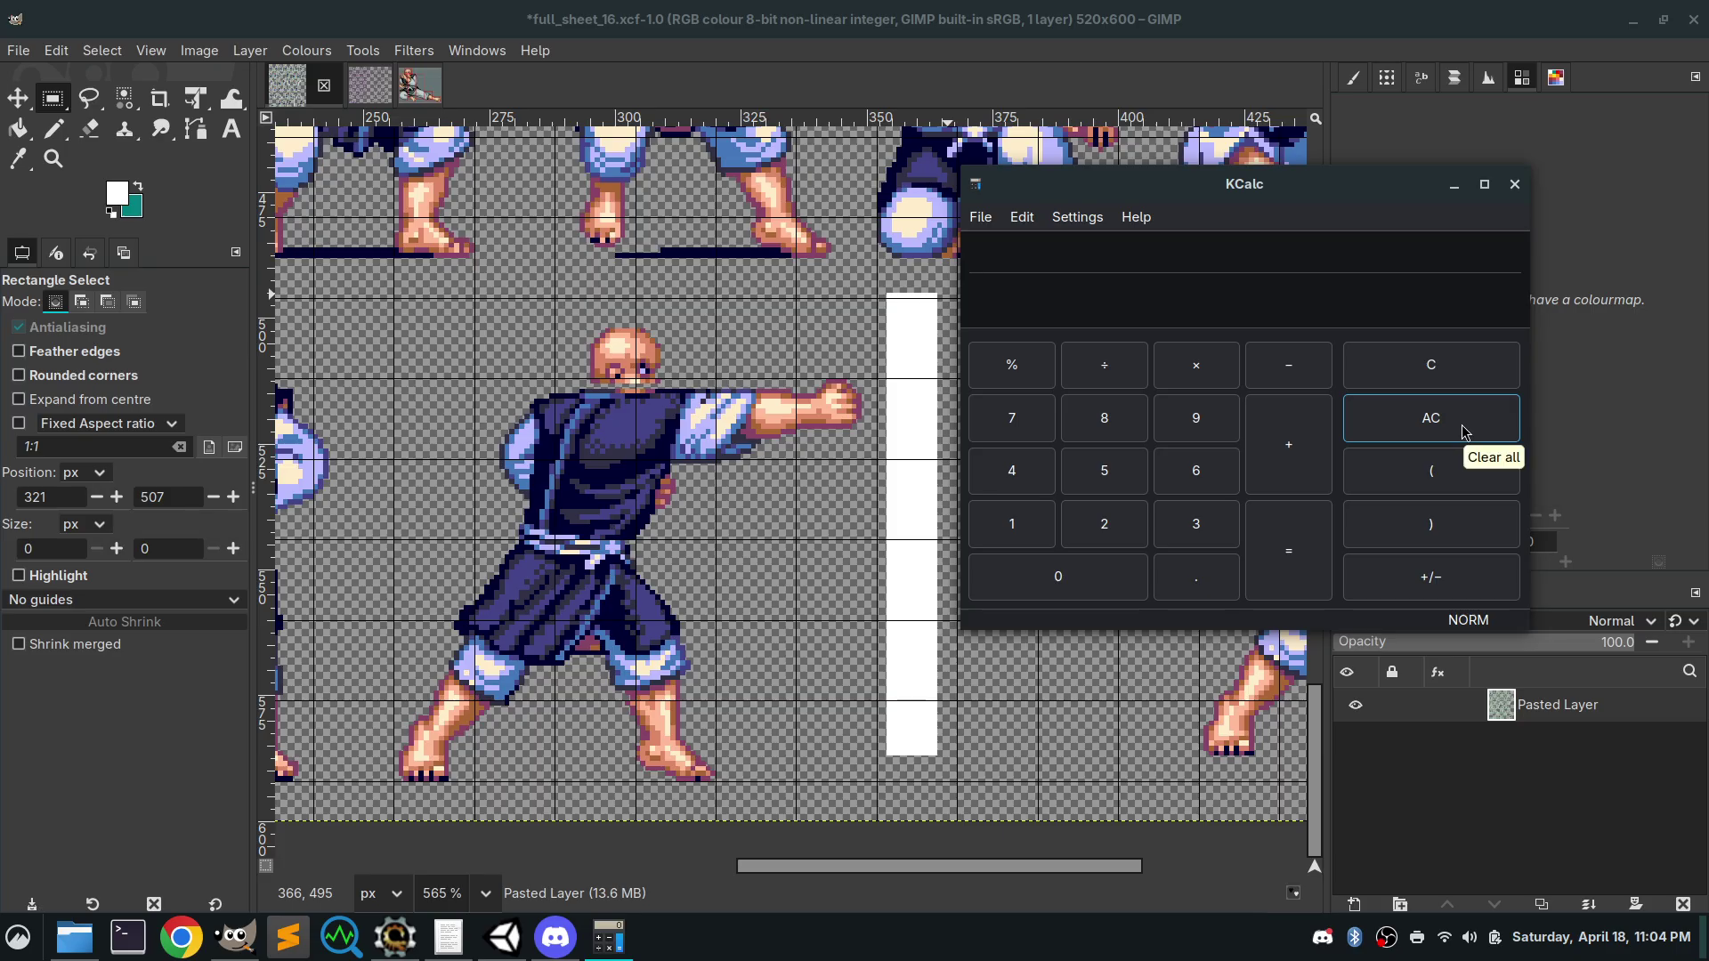
type("92÷")
type("16")
key("Return")
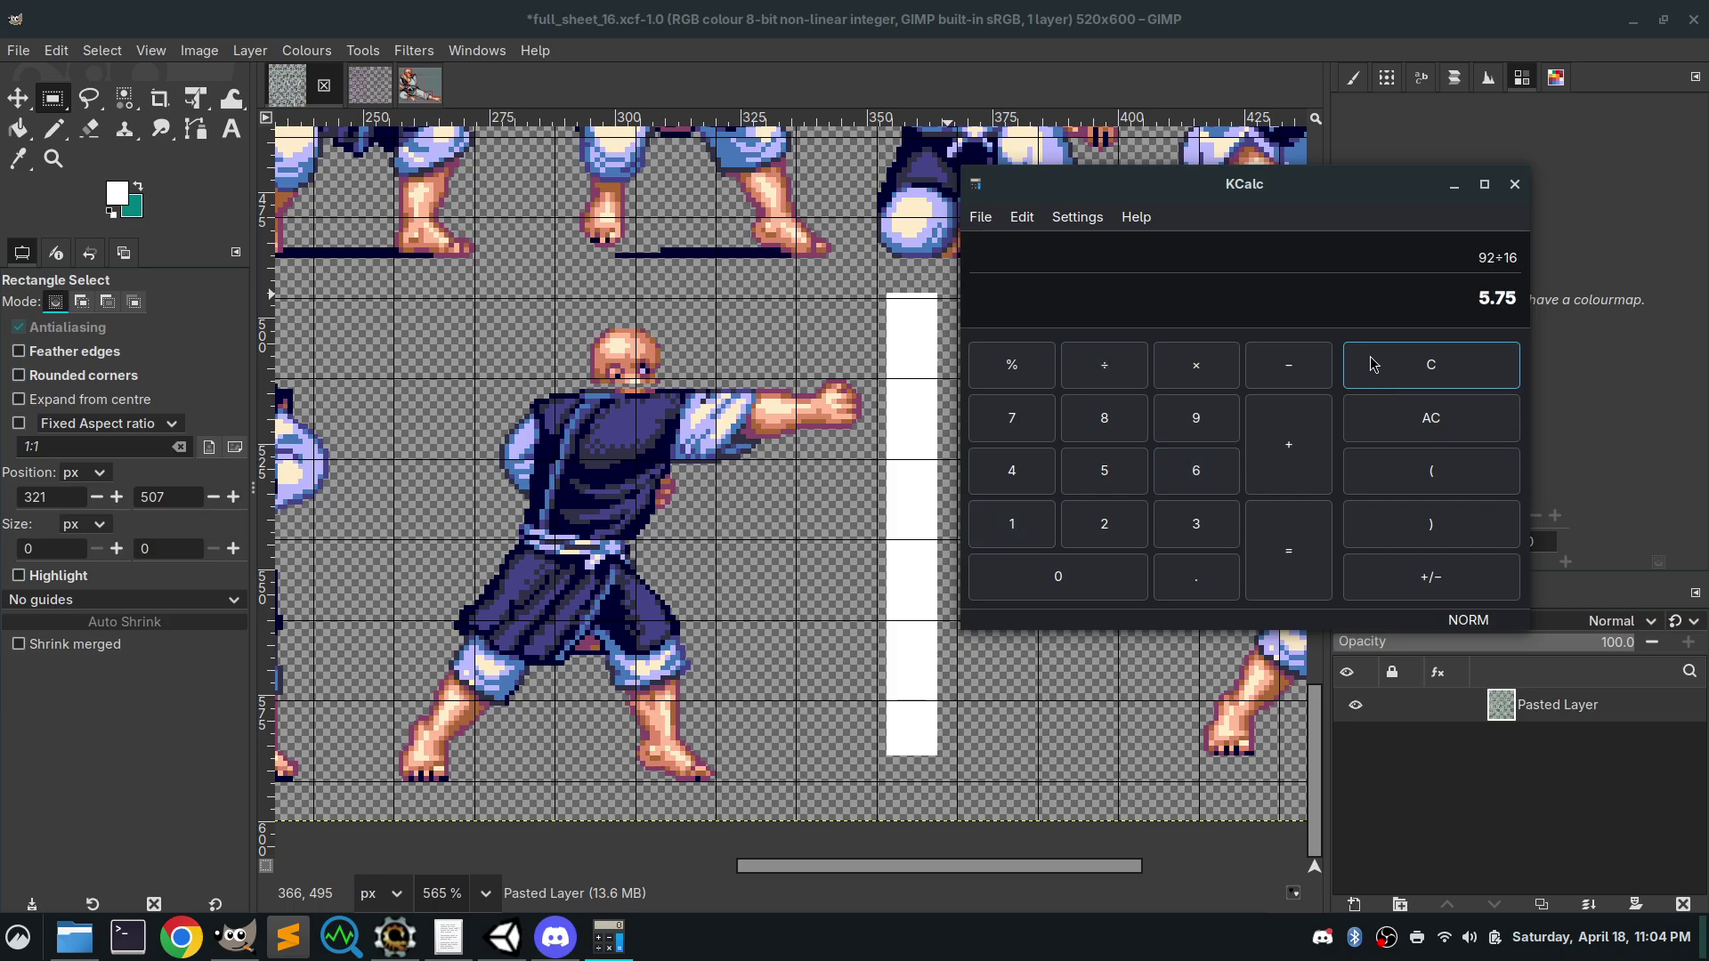
Replace the calculation with 16 × 6, and return to the sprite sheet in GIMP
key("BackSpace")
key("BackSpace")
key("BackSpace")
key("BackSpace")
key("BackSpace")
type("16*6")
key("Return")
left_click(776, 828)
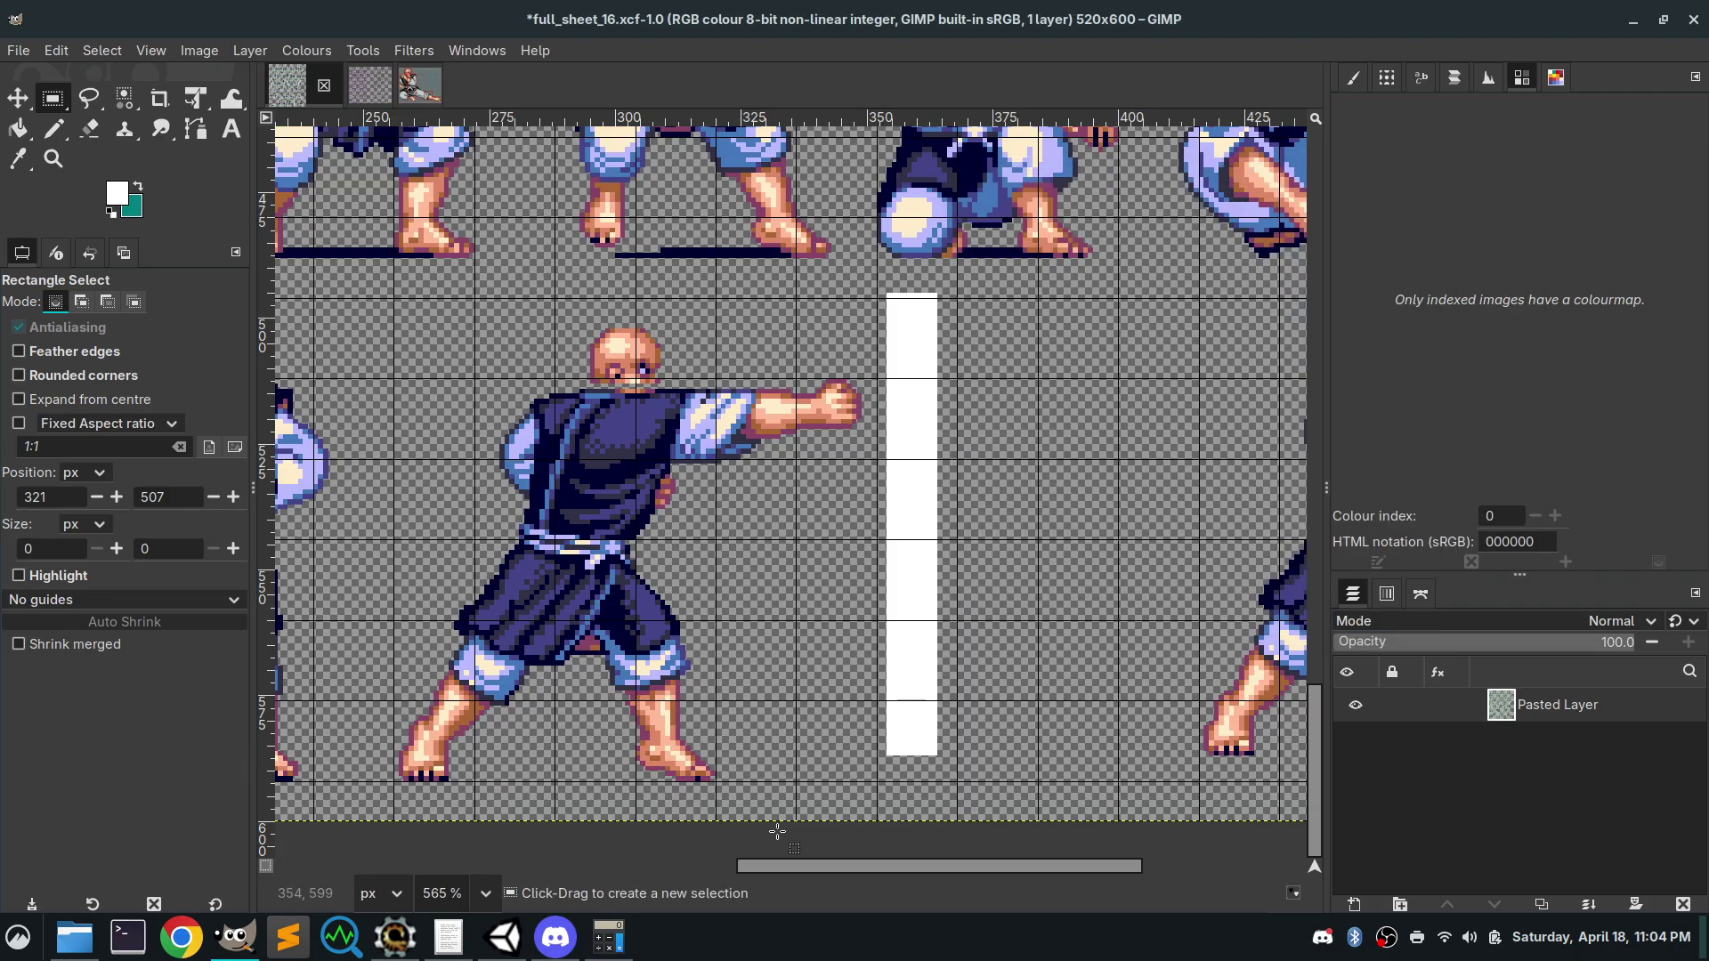
Draw a selection over the white bar beside the punching figure, and set its size to 10 × 96 px
left_click_drag(888, 292, 936, 772)
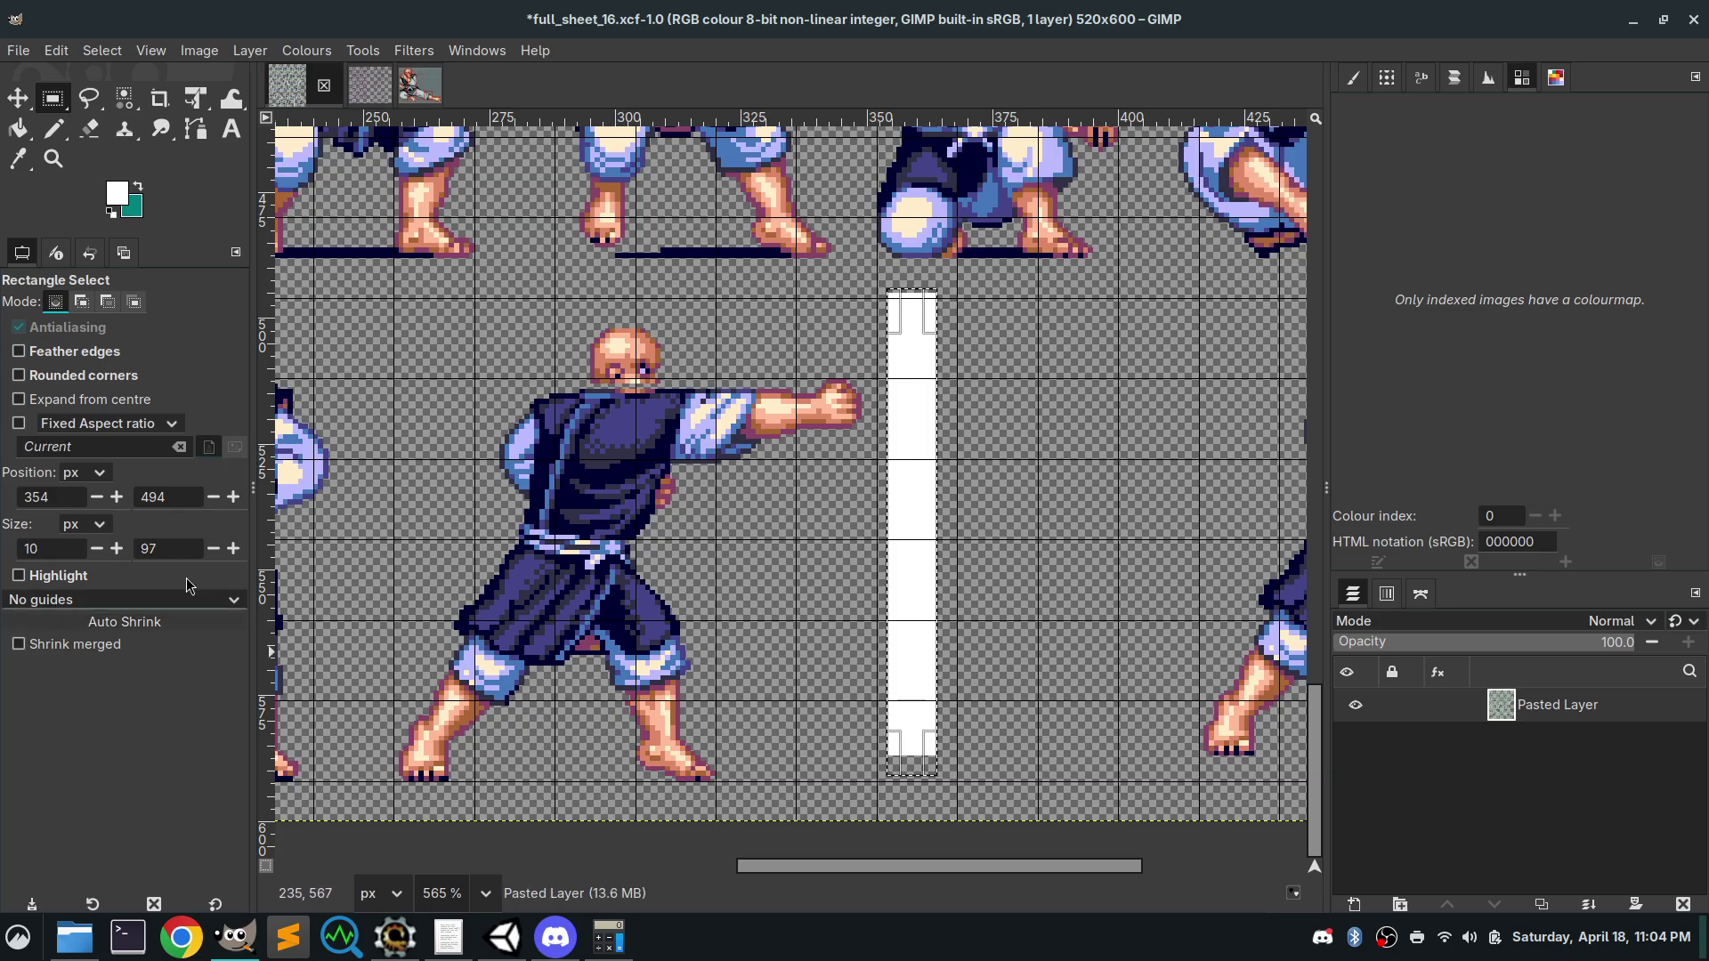
left_click(174, 546)
type("96")
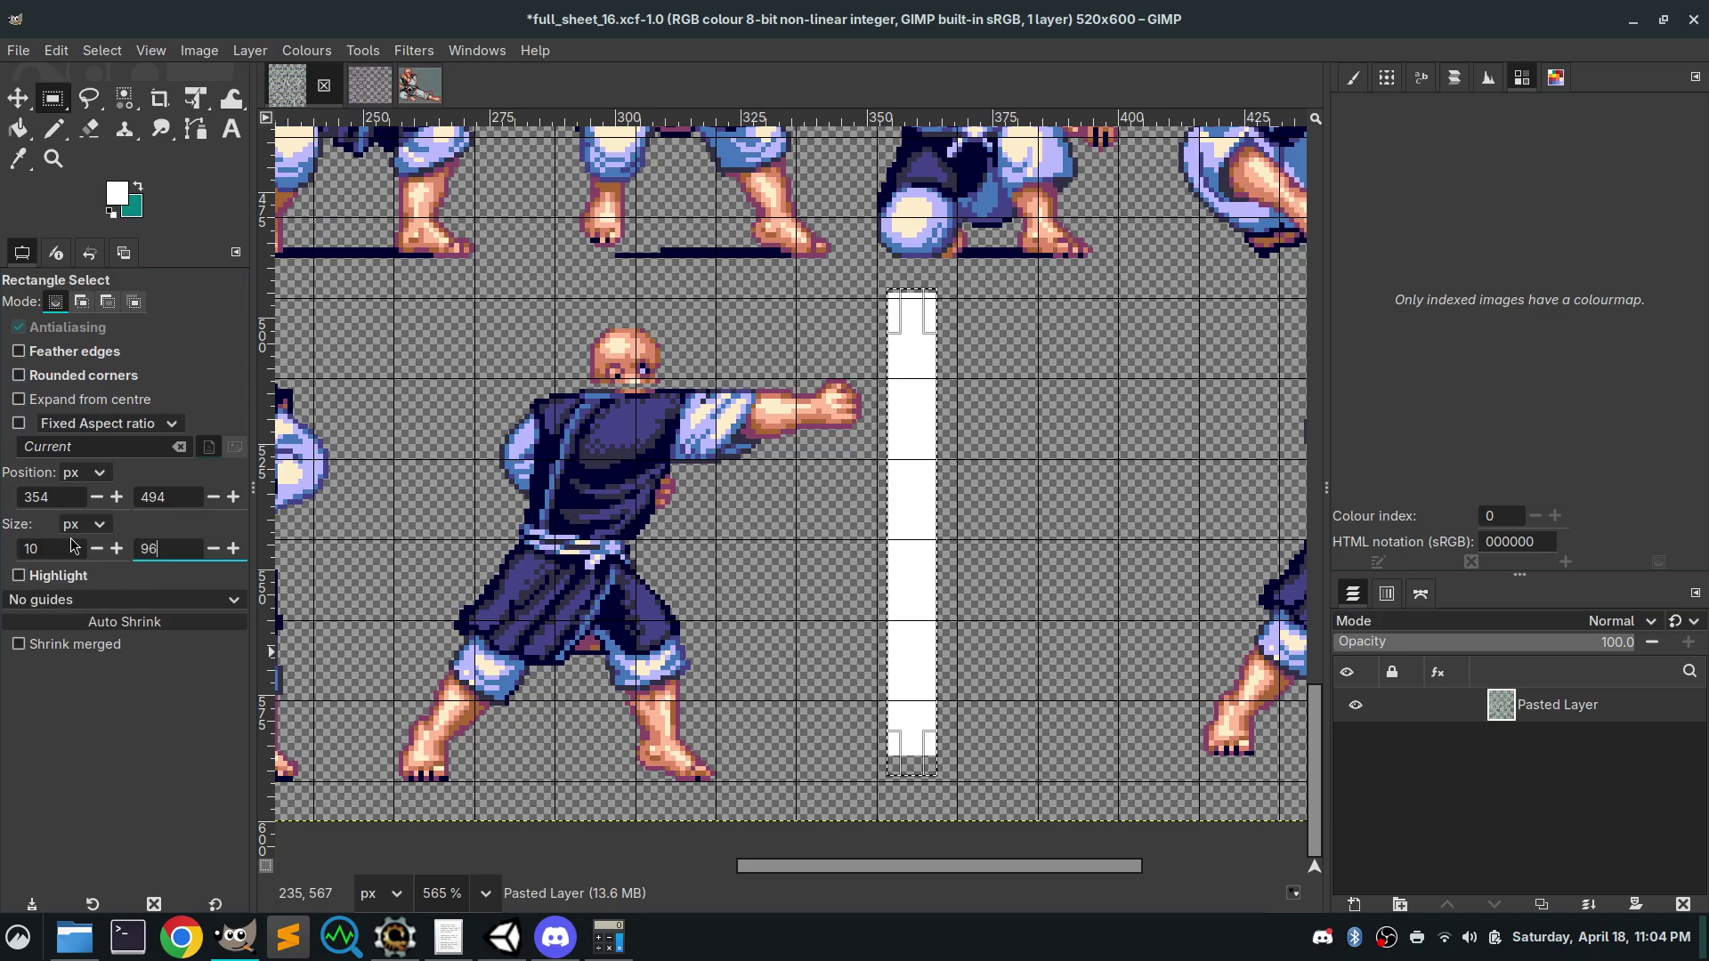
left_click(54, 546)
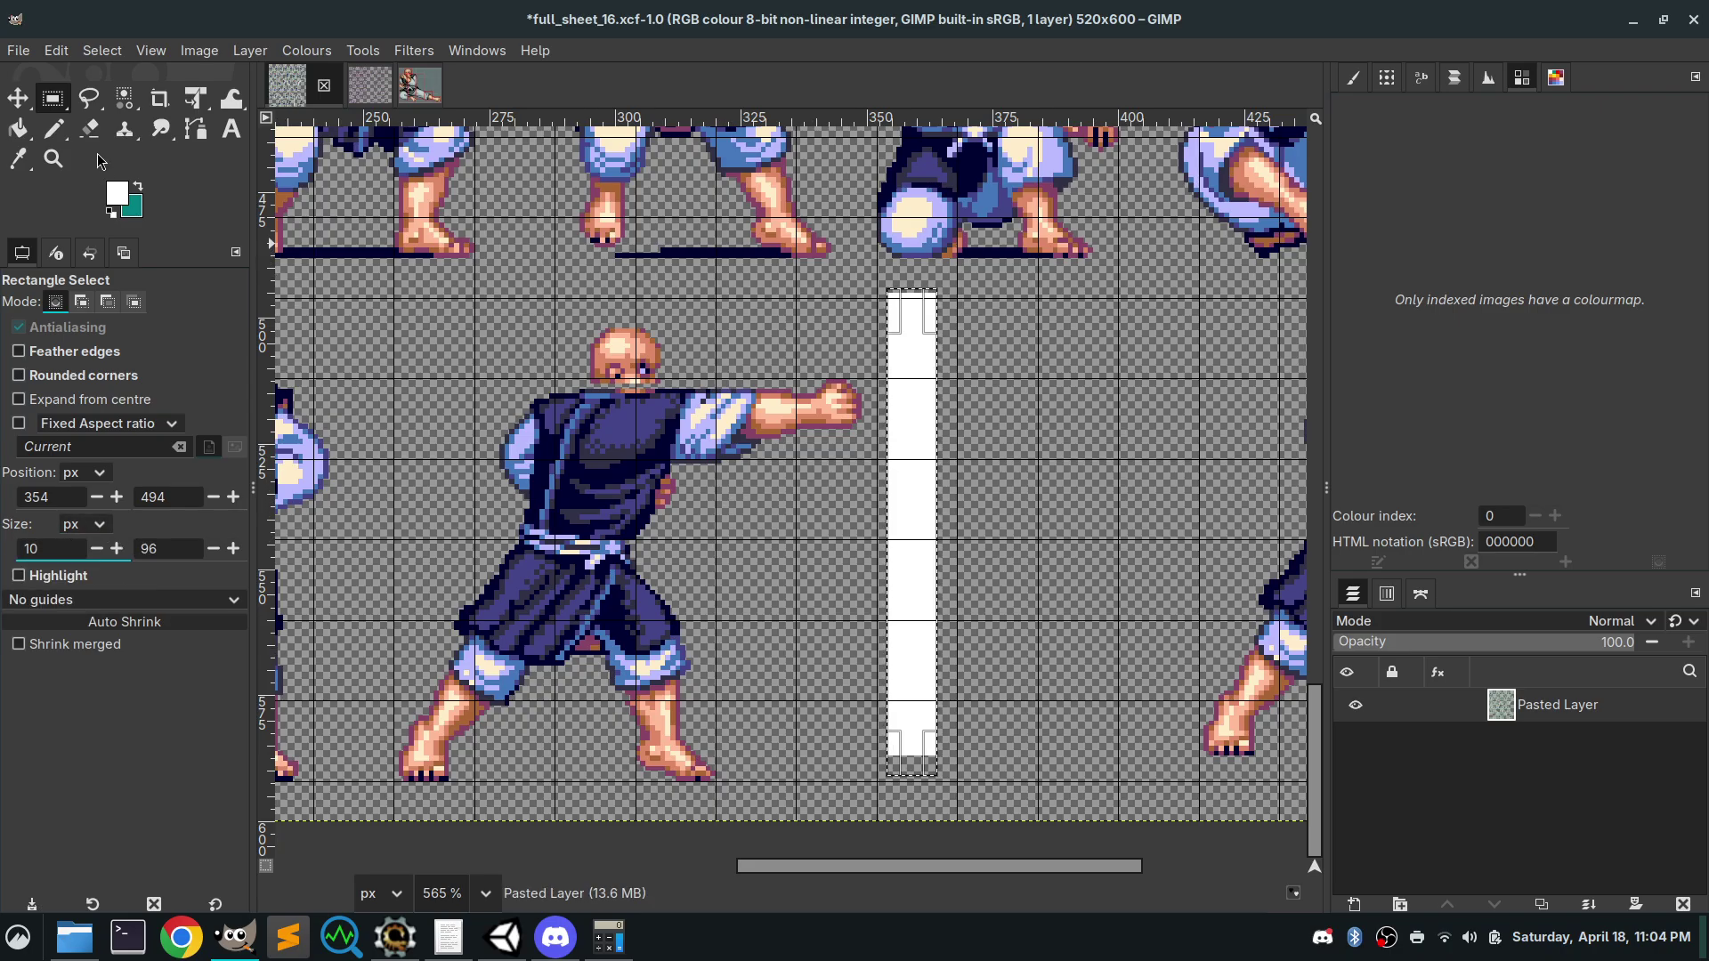
Fill the empty ends of the 10 × 96 px selection with white to extend the bar, and clear the selection
left_click(89, 128)
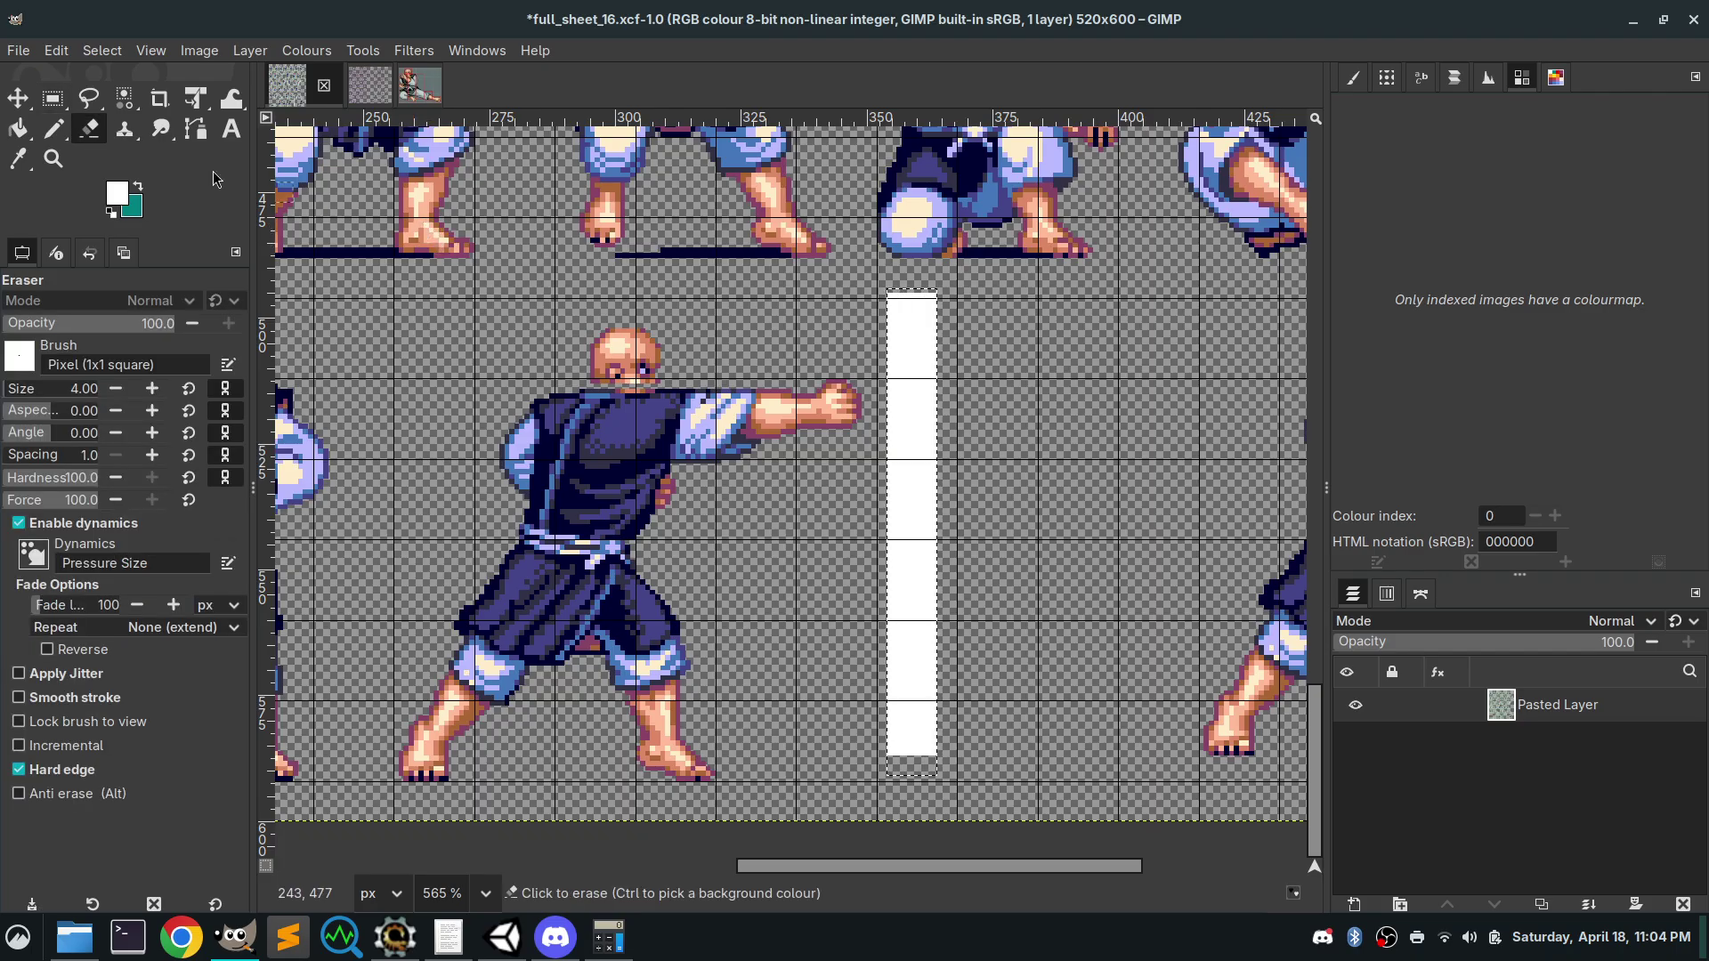
left_click(18, 129)
left_click(904, 291)
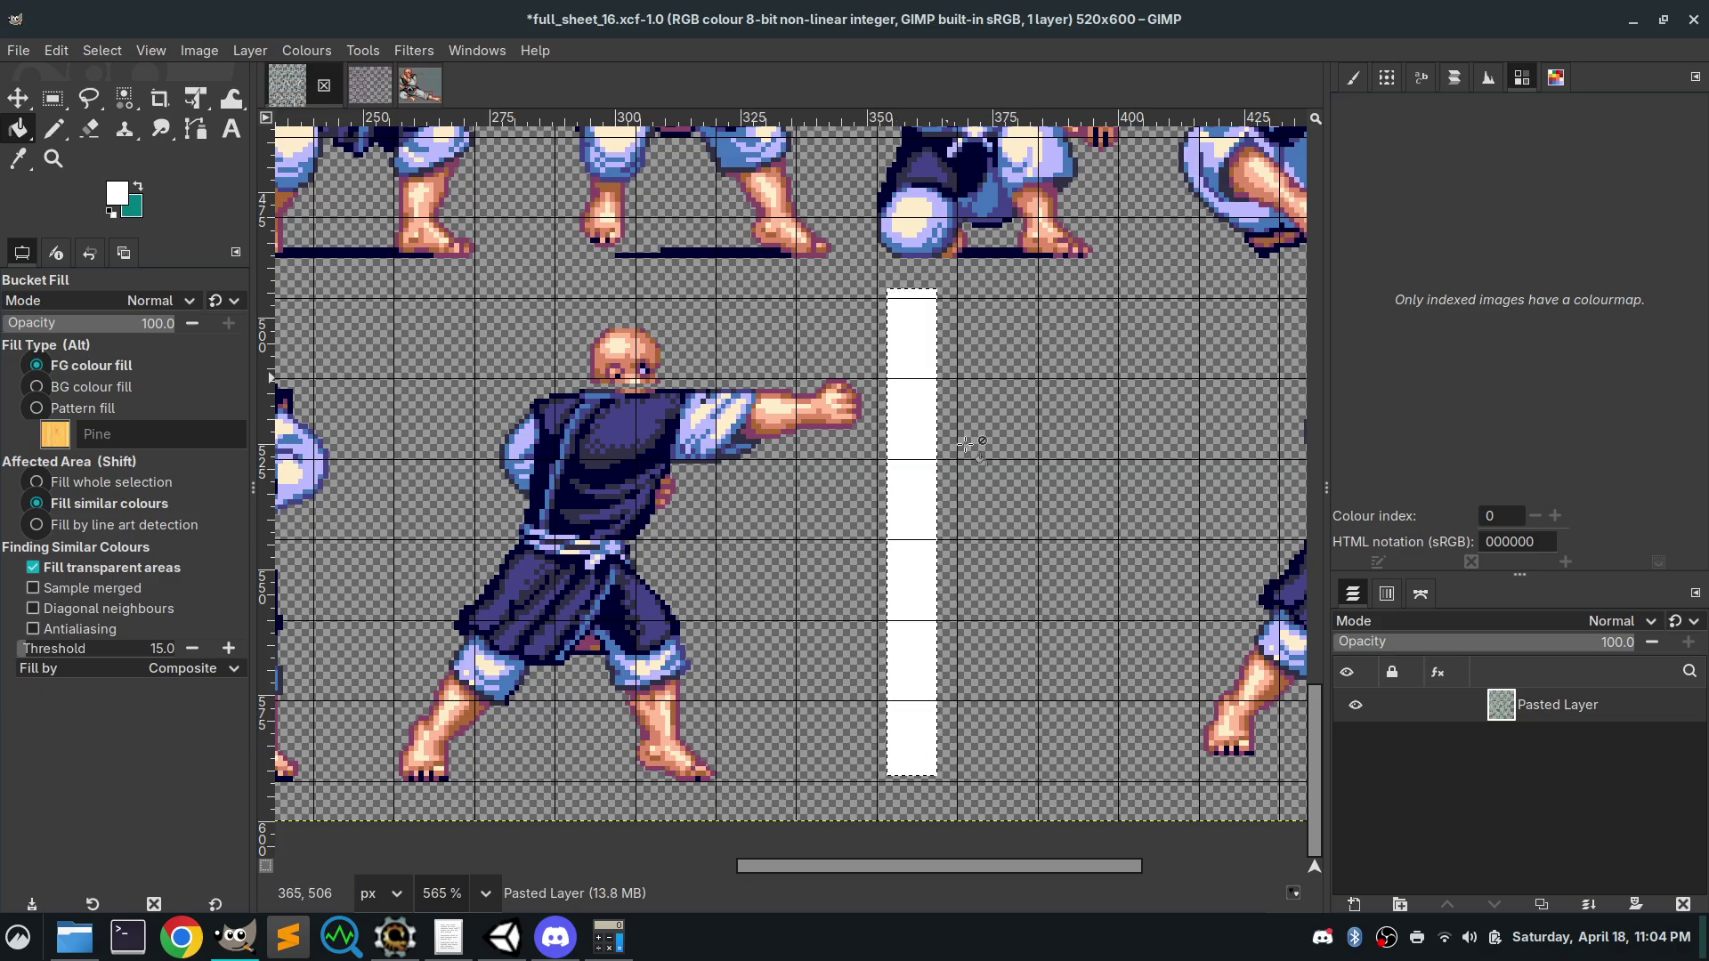
left_click(53, 97)
left_click(1022, 436)
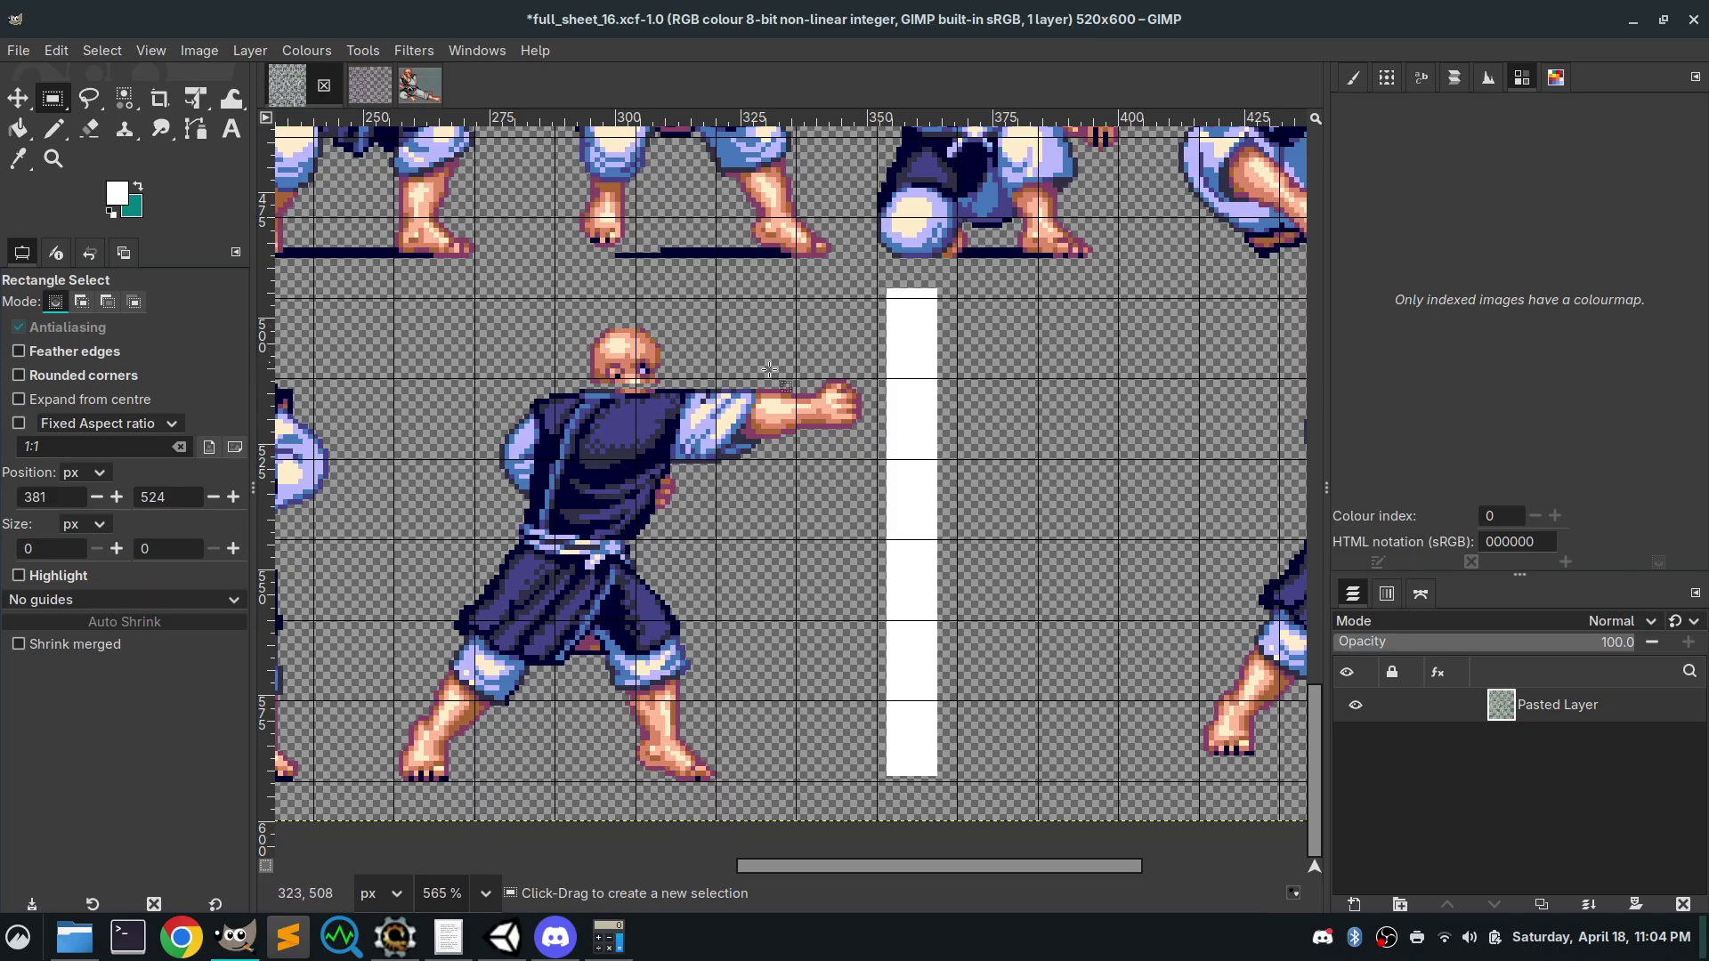
Measure the punching figure's head with a temporary rectangular selection around it, from crown to mouth, and clear that selection
scroll(628, 346, "up", 3)
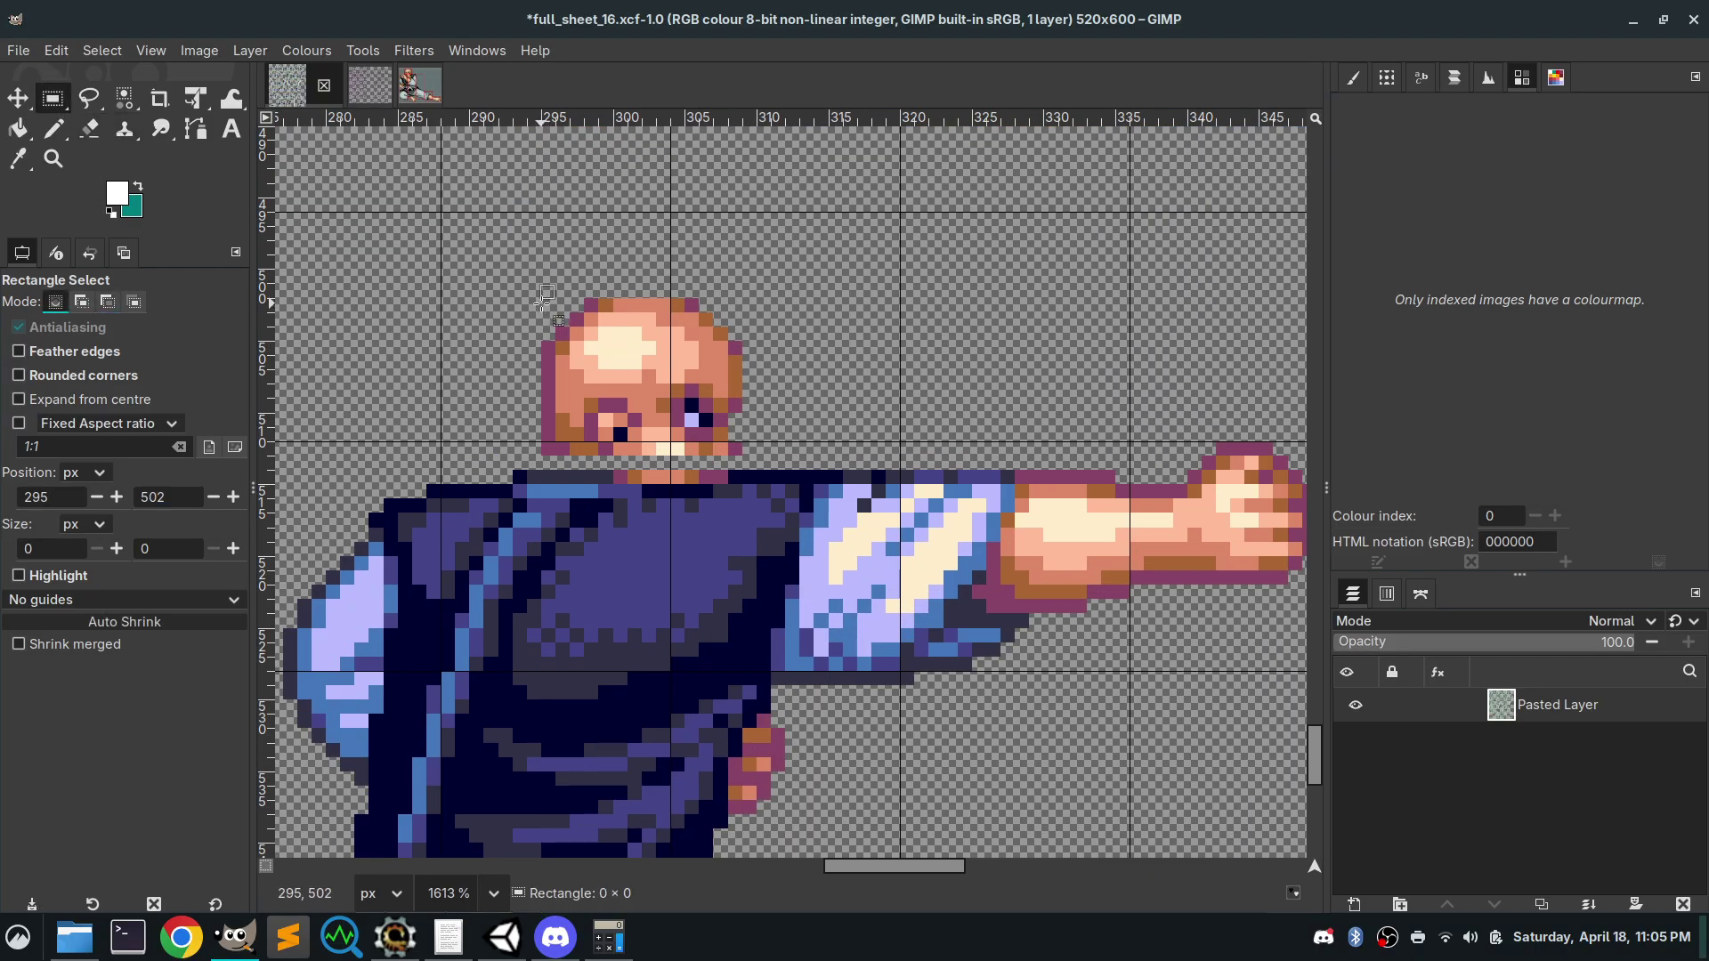
left_click_drag(542, 299, 744, 461)
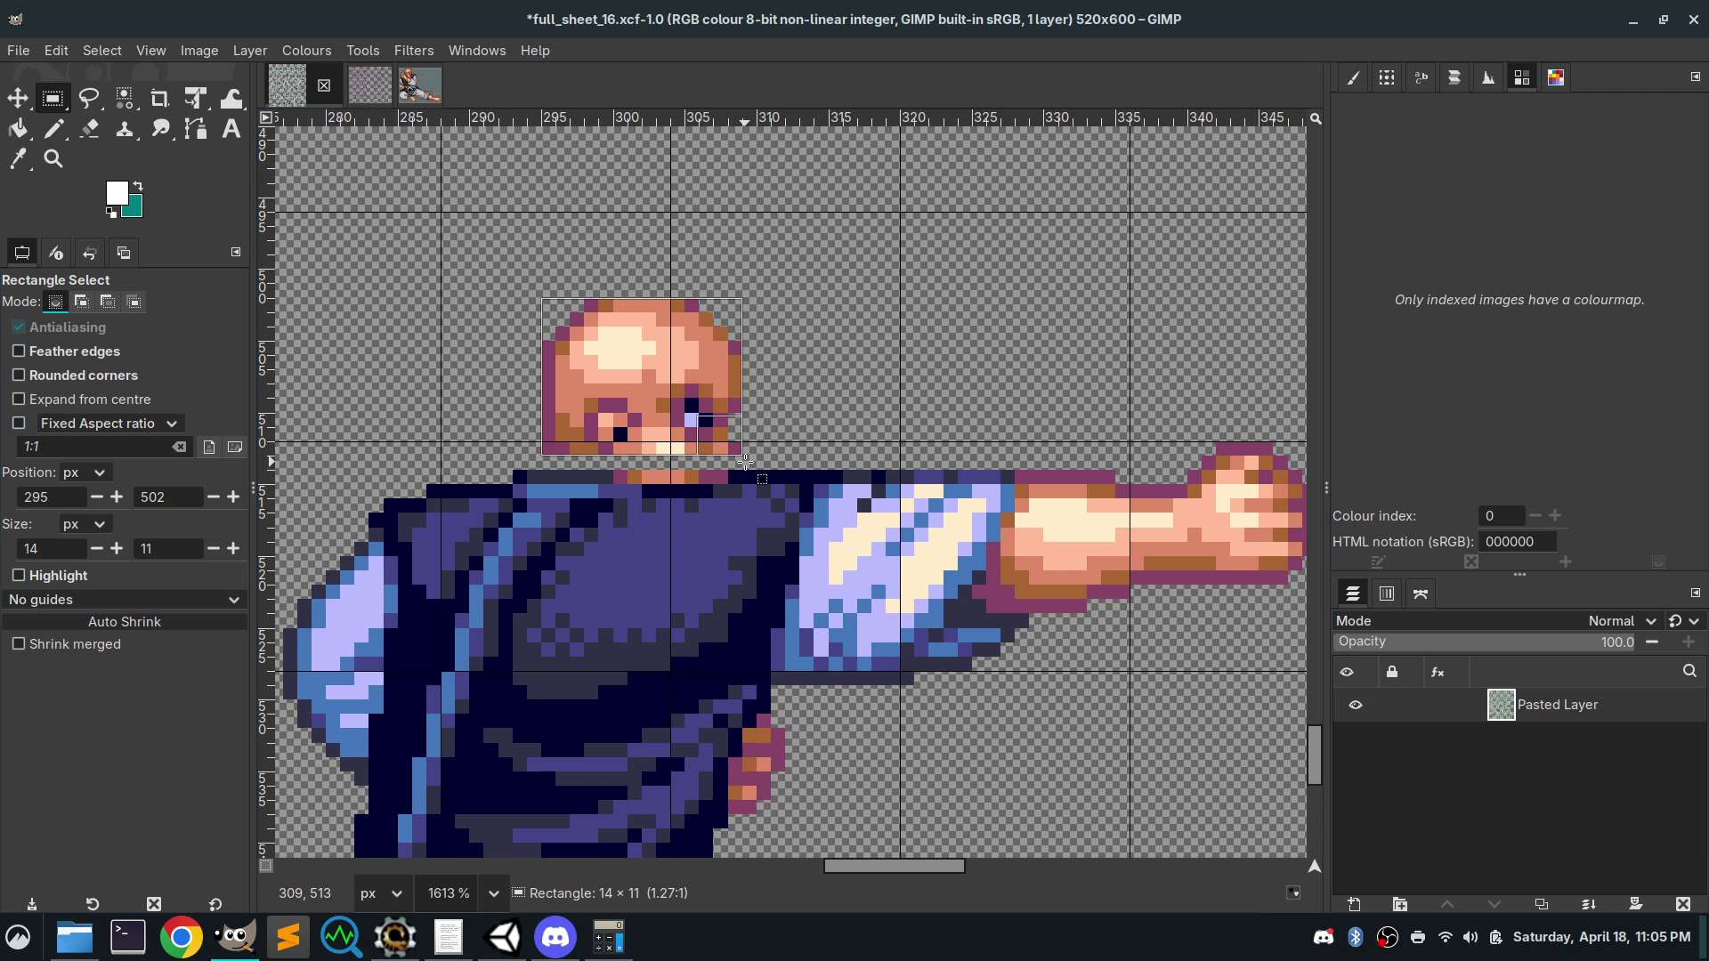
left_click_drag(744, 461, 744, 461)
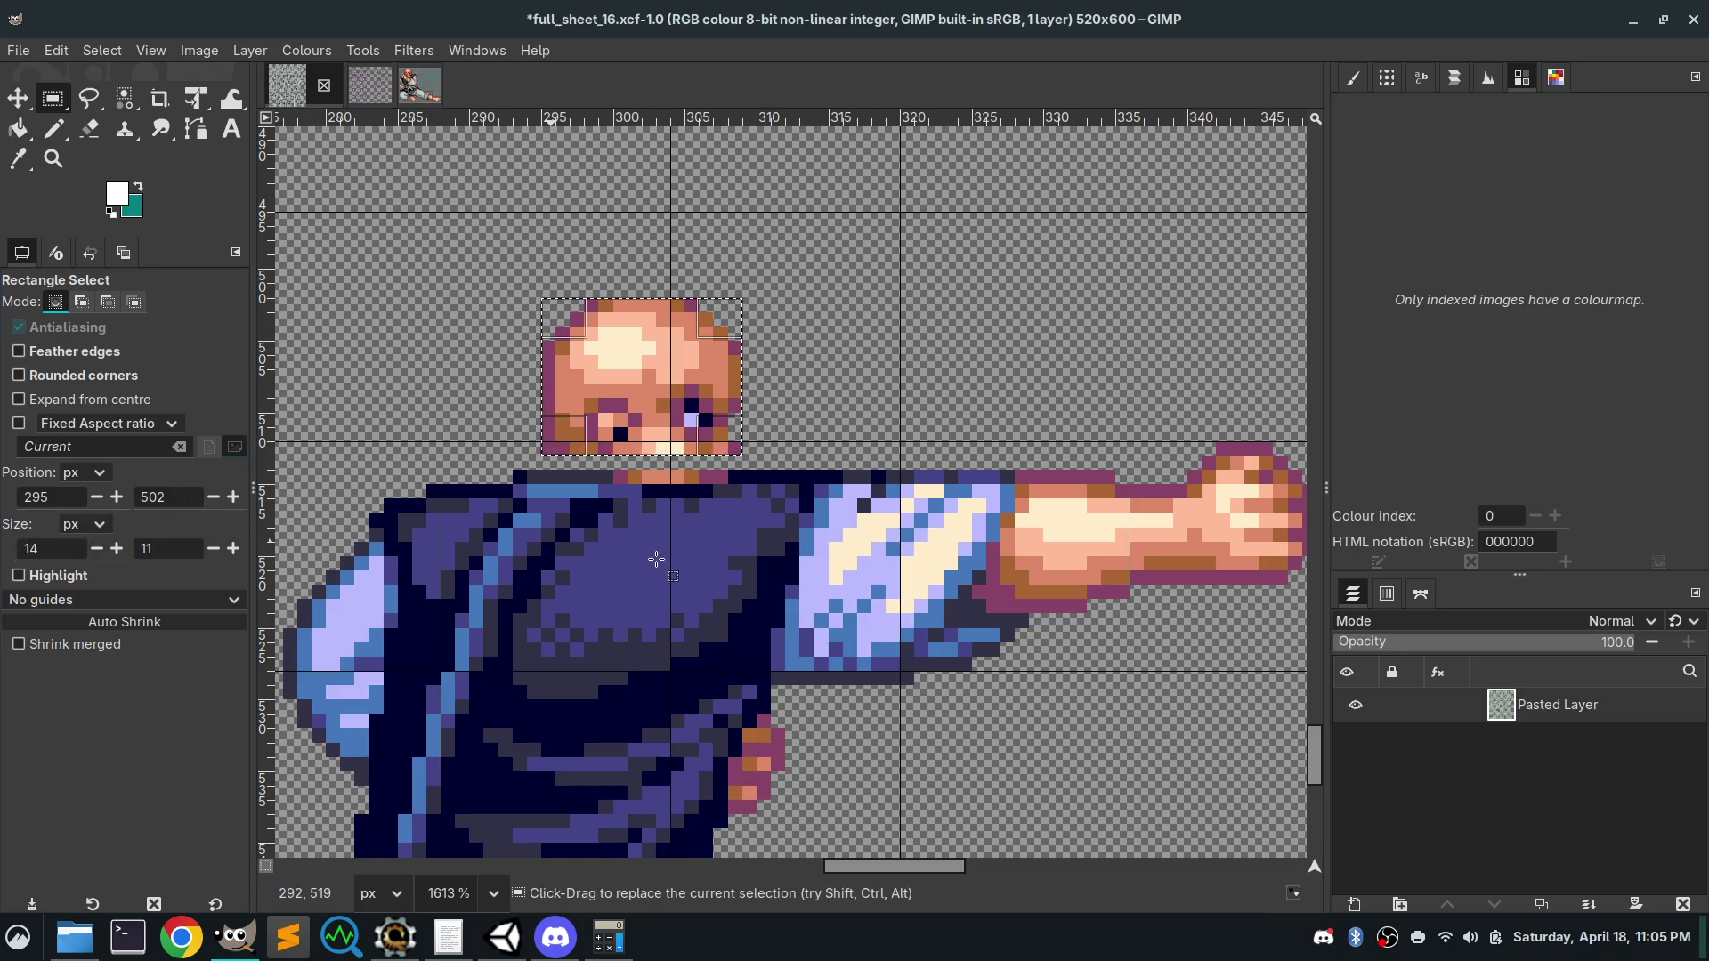
left_click(1014, 563)
Draw a rectangular selection of 16 × 11 px in the empty area beside the white bar's upper end
scroll(1013, 562, "right", 5)
scroll(576, 383, "up", 3)
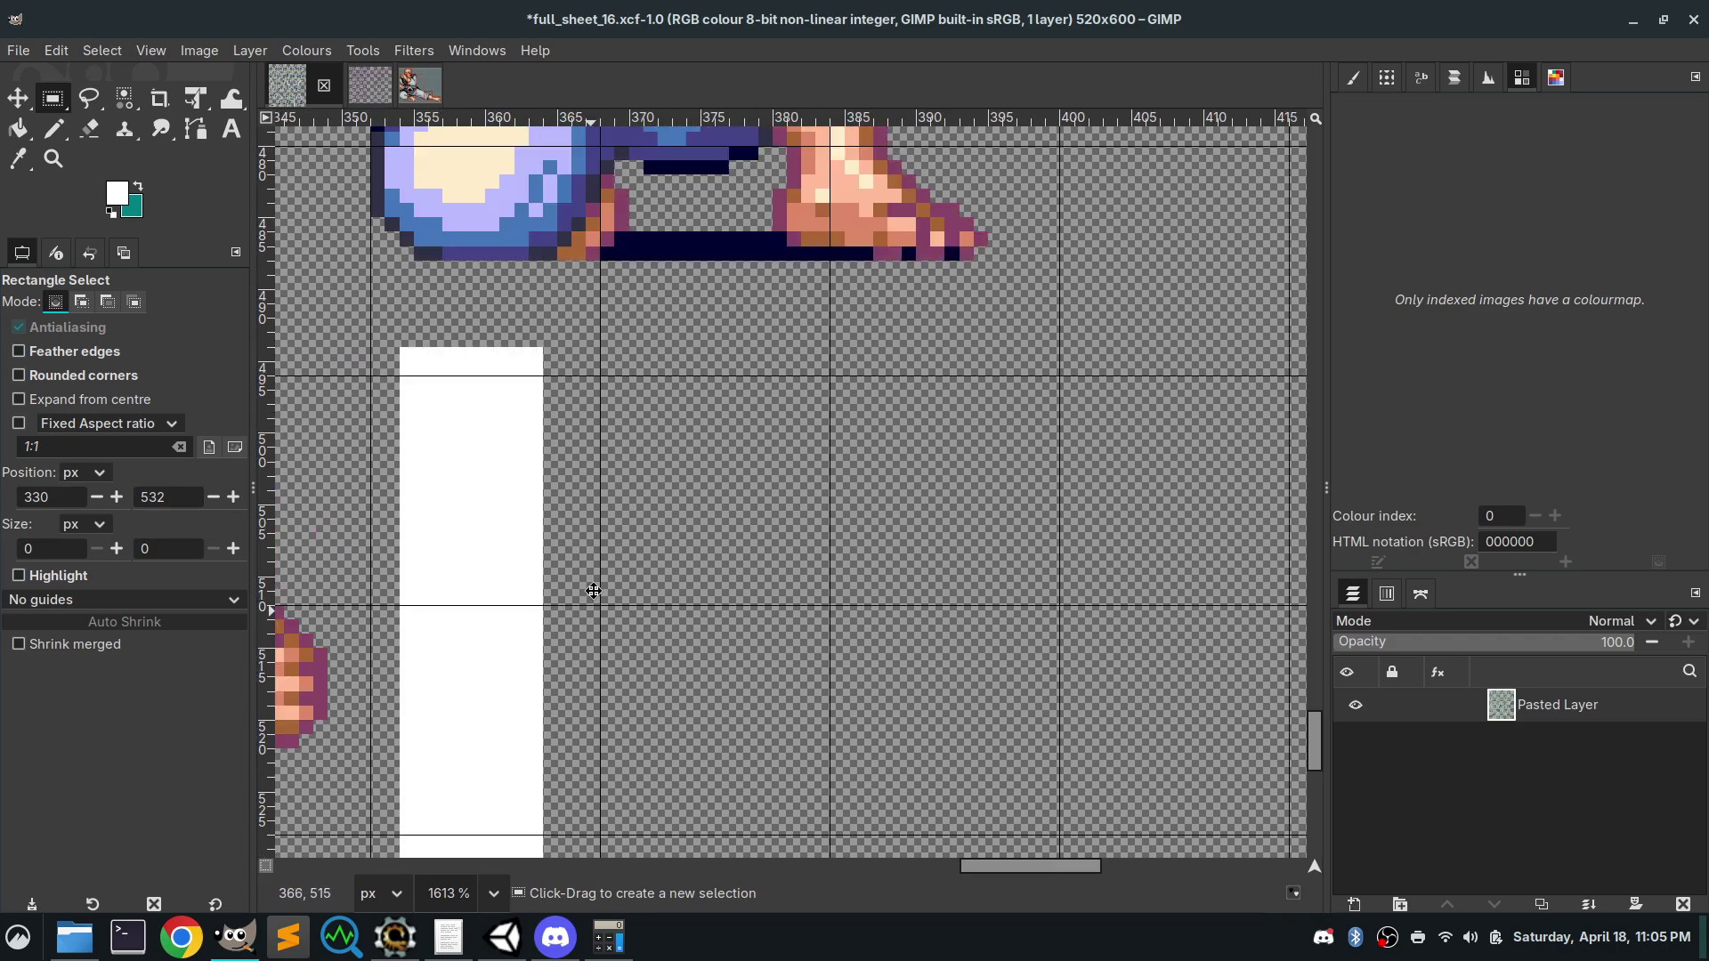
left_click_drag(576, 384, 801, 550)
left_click_drag(801, 550, 801, 551)
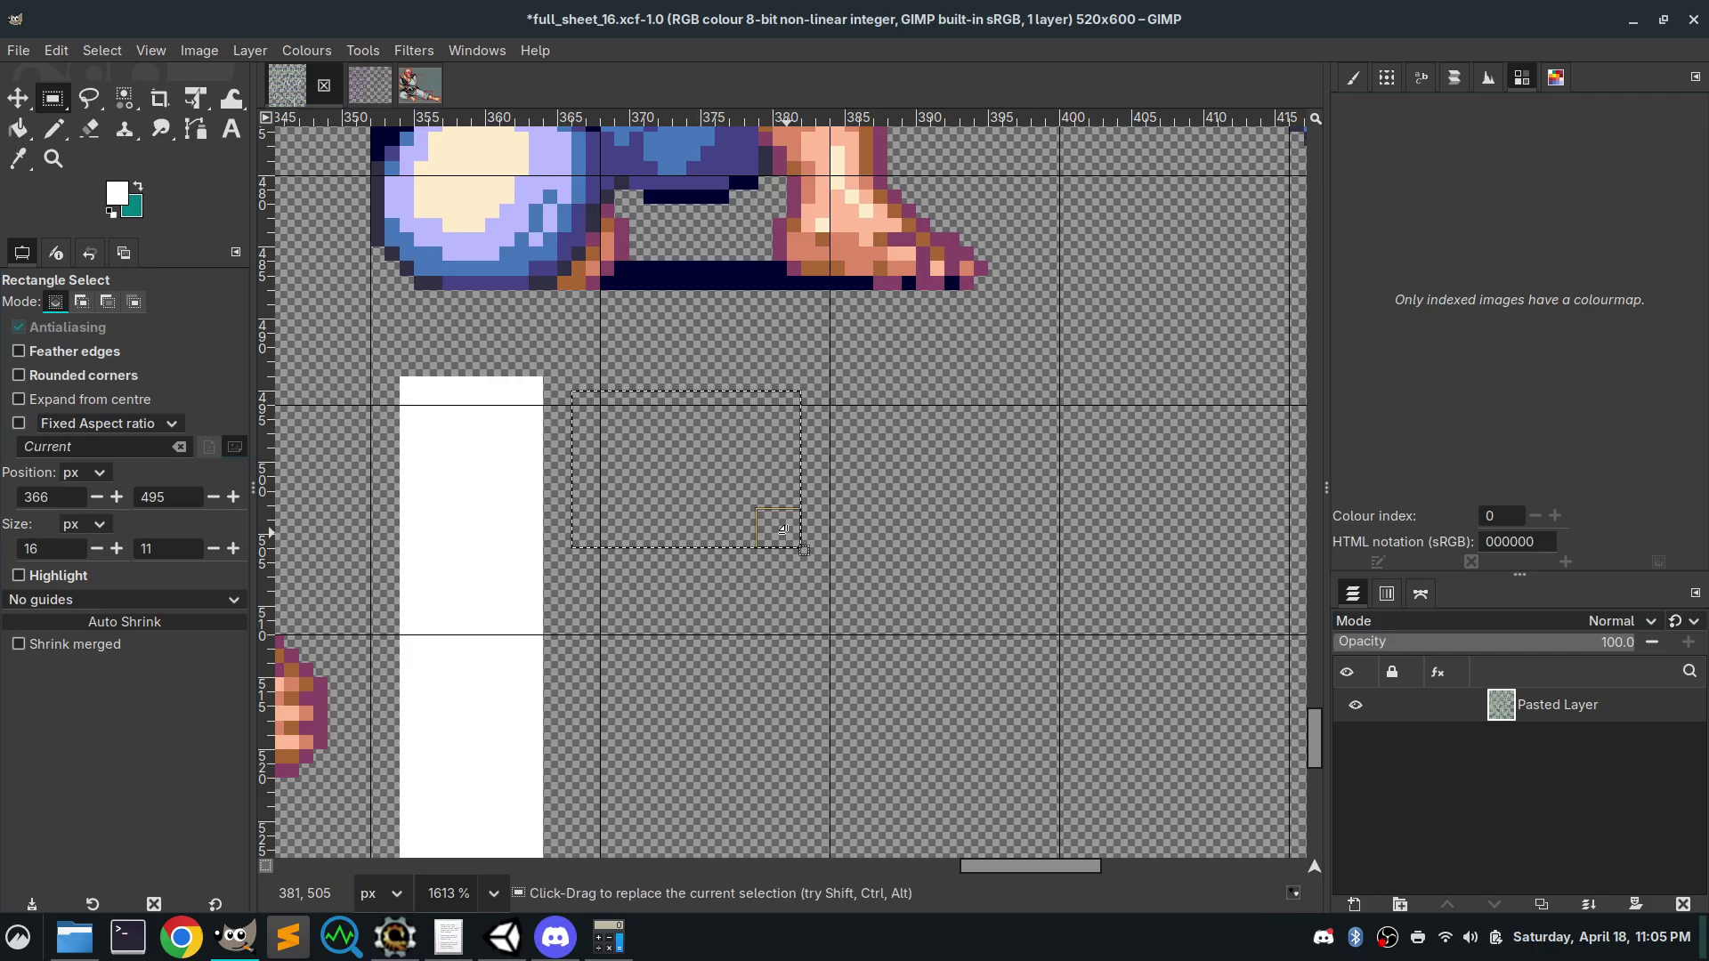
double_click(173, 548)
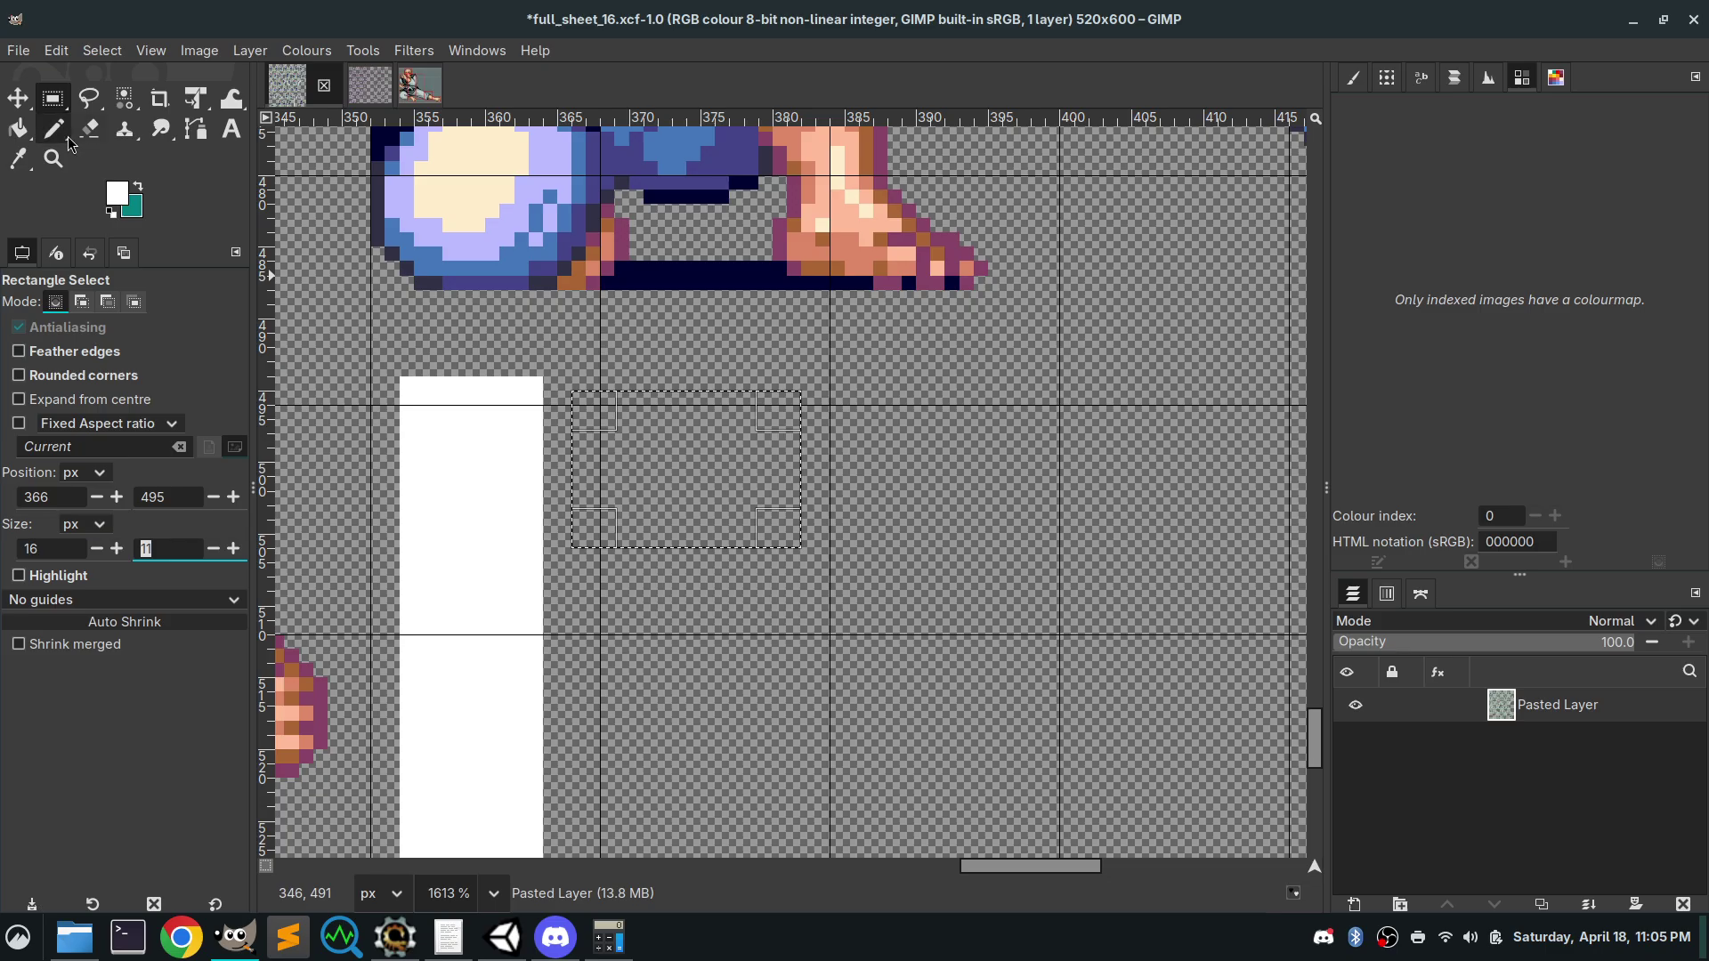
Fill the 16 × 11 px selection beside the tall white column with white and drop the selection
left_click(18, 129)
left_click(694, 454)
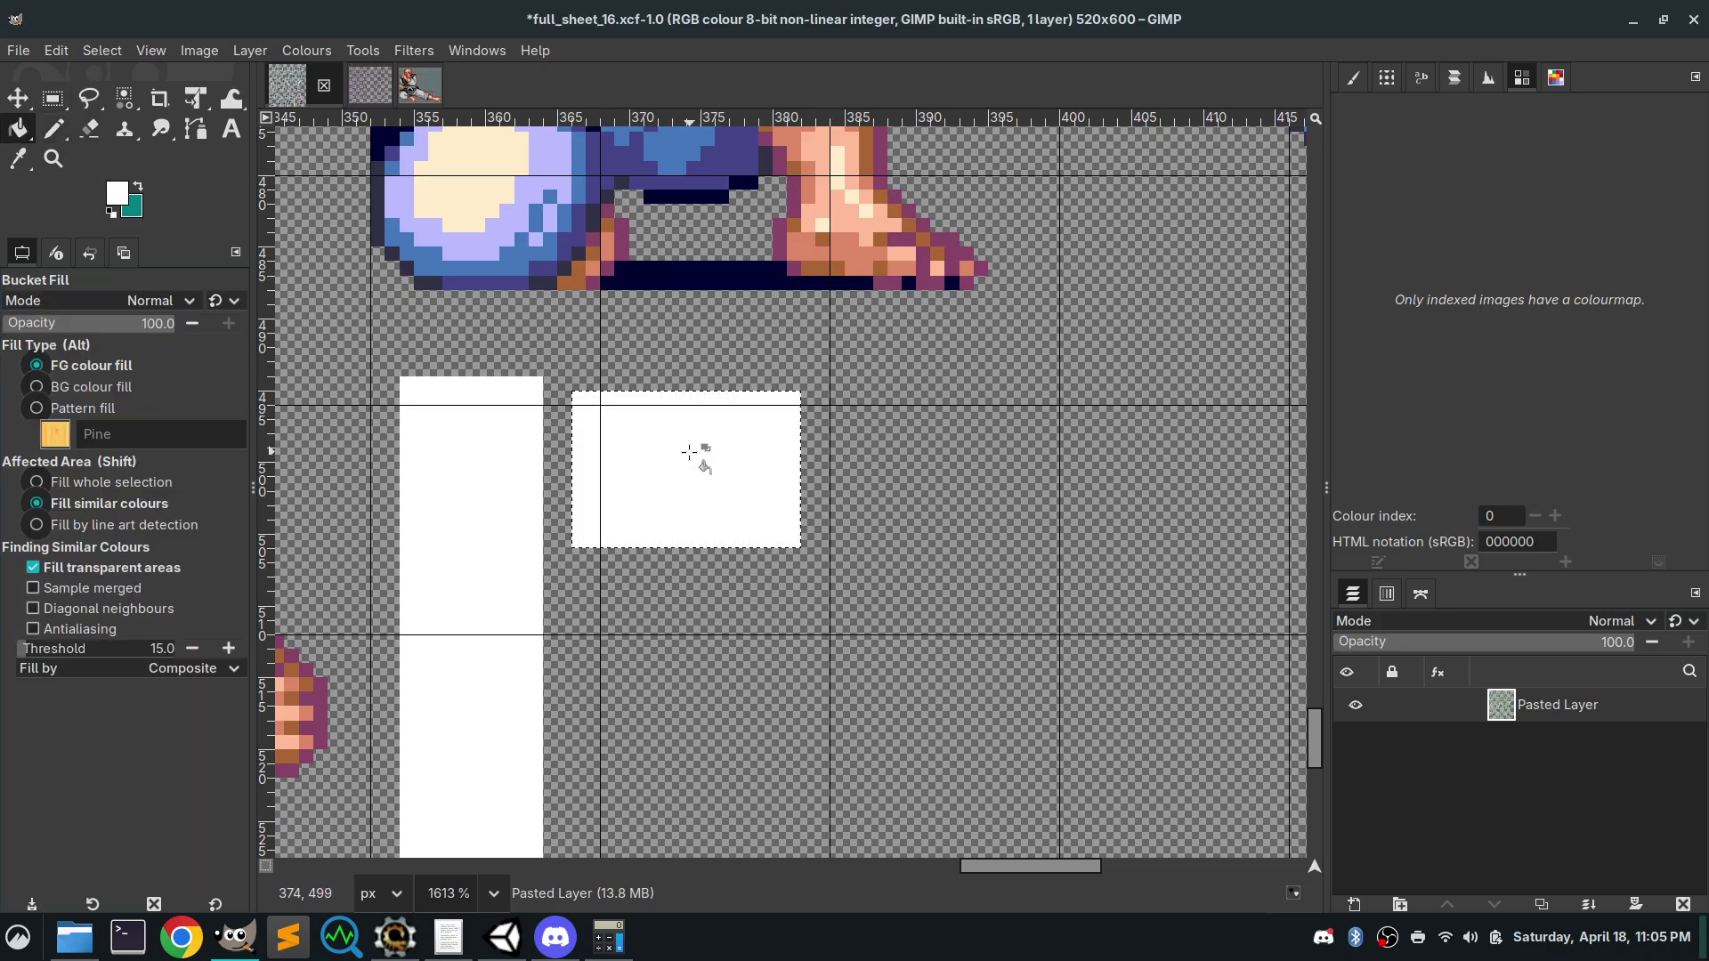
left_click(52, 98)
left_click(788, 690)
Clear a 37 × 100 px area enclosing the white column and white rectangle beside the punching figure
scroll(759, 295, "down", 5)
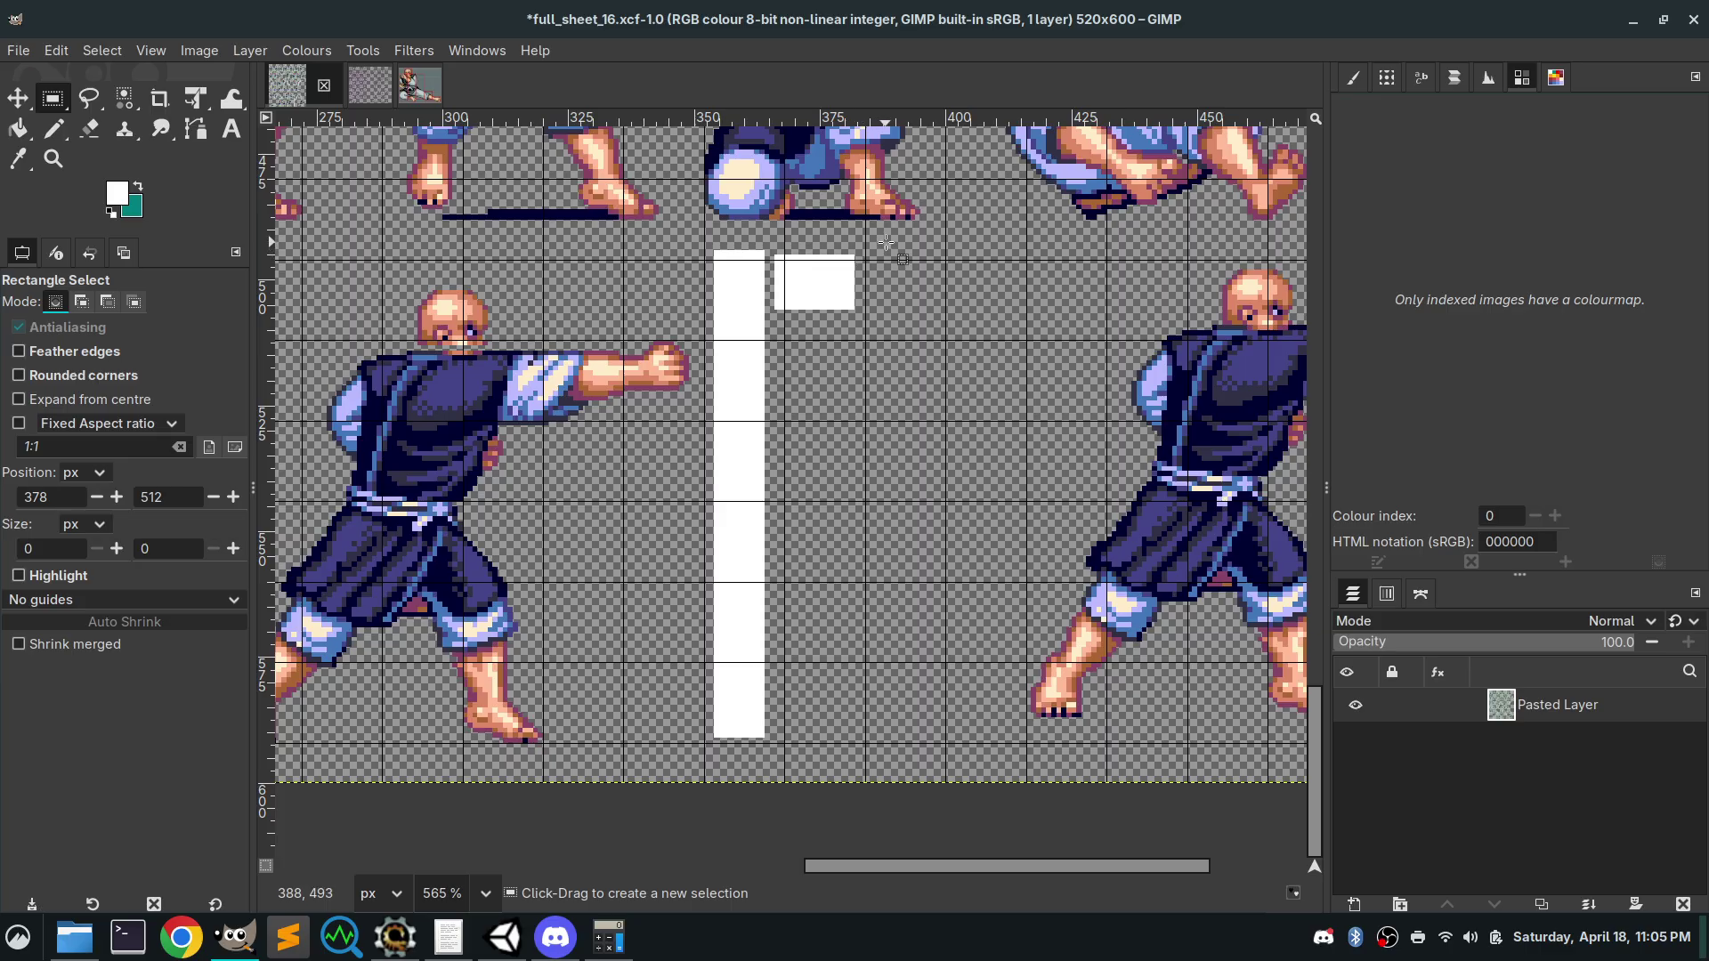
left_click_drag(883, 240, 697, 743)
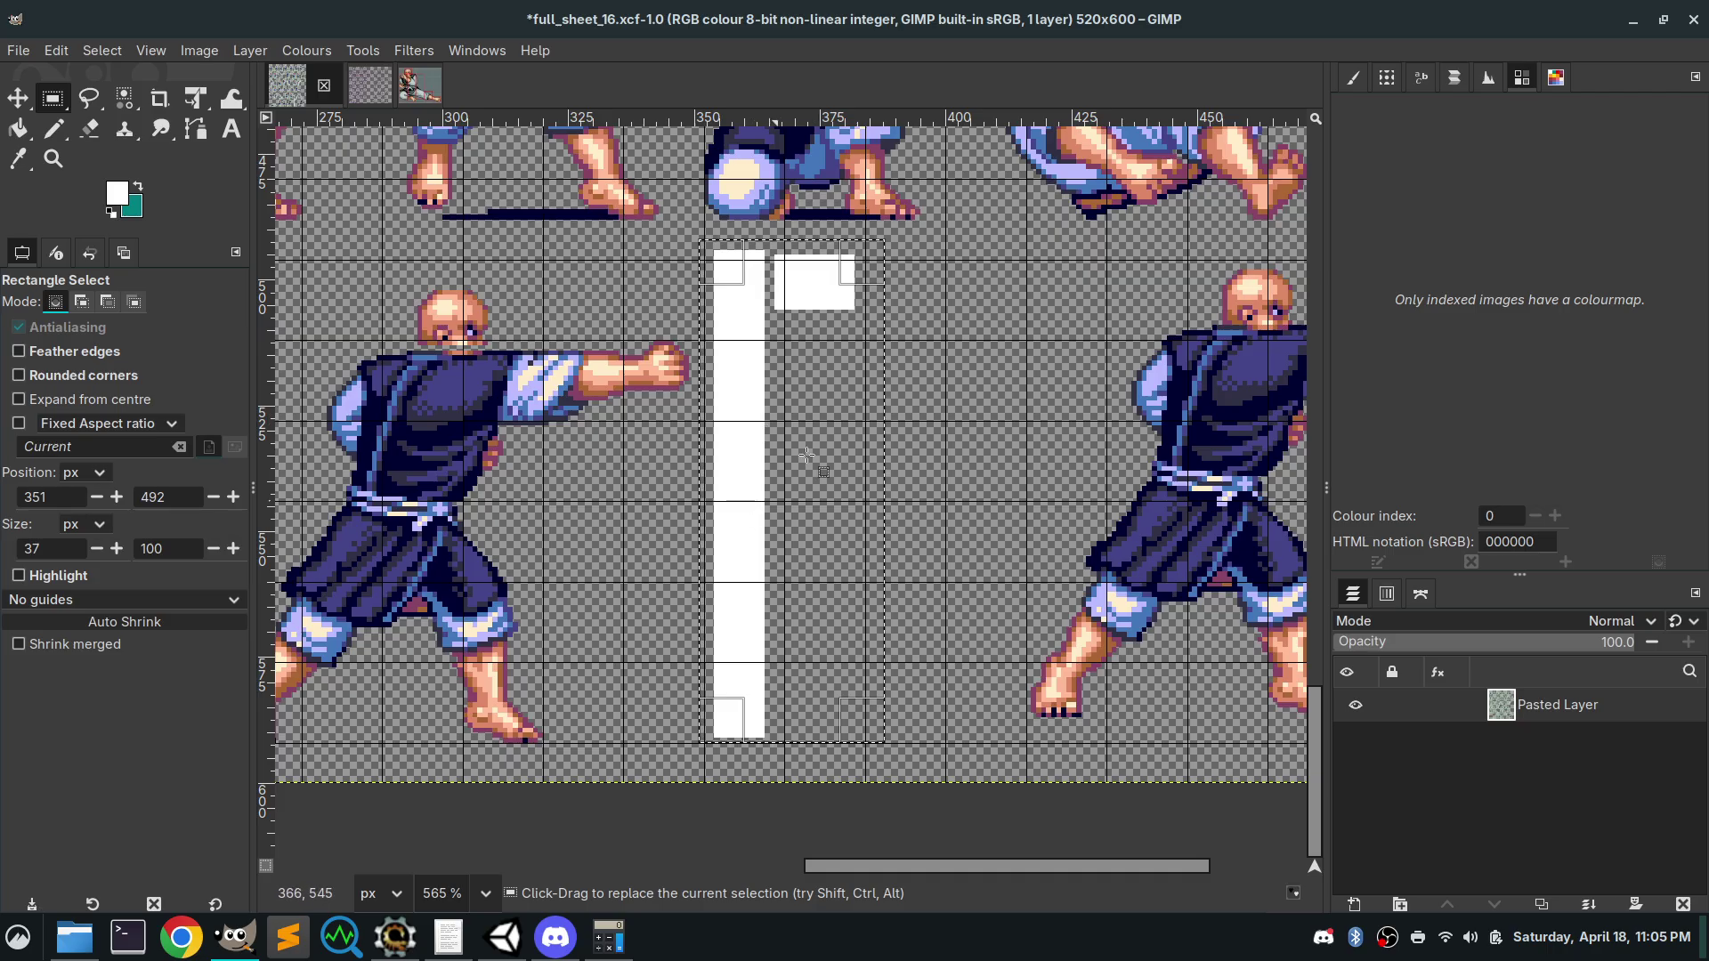
key("Delete")
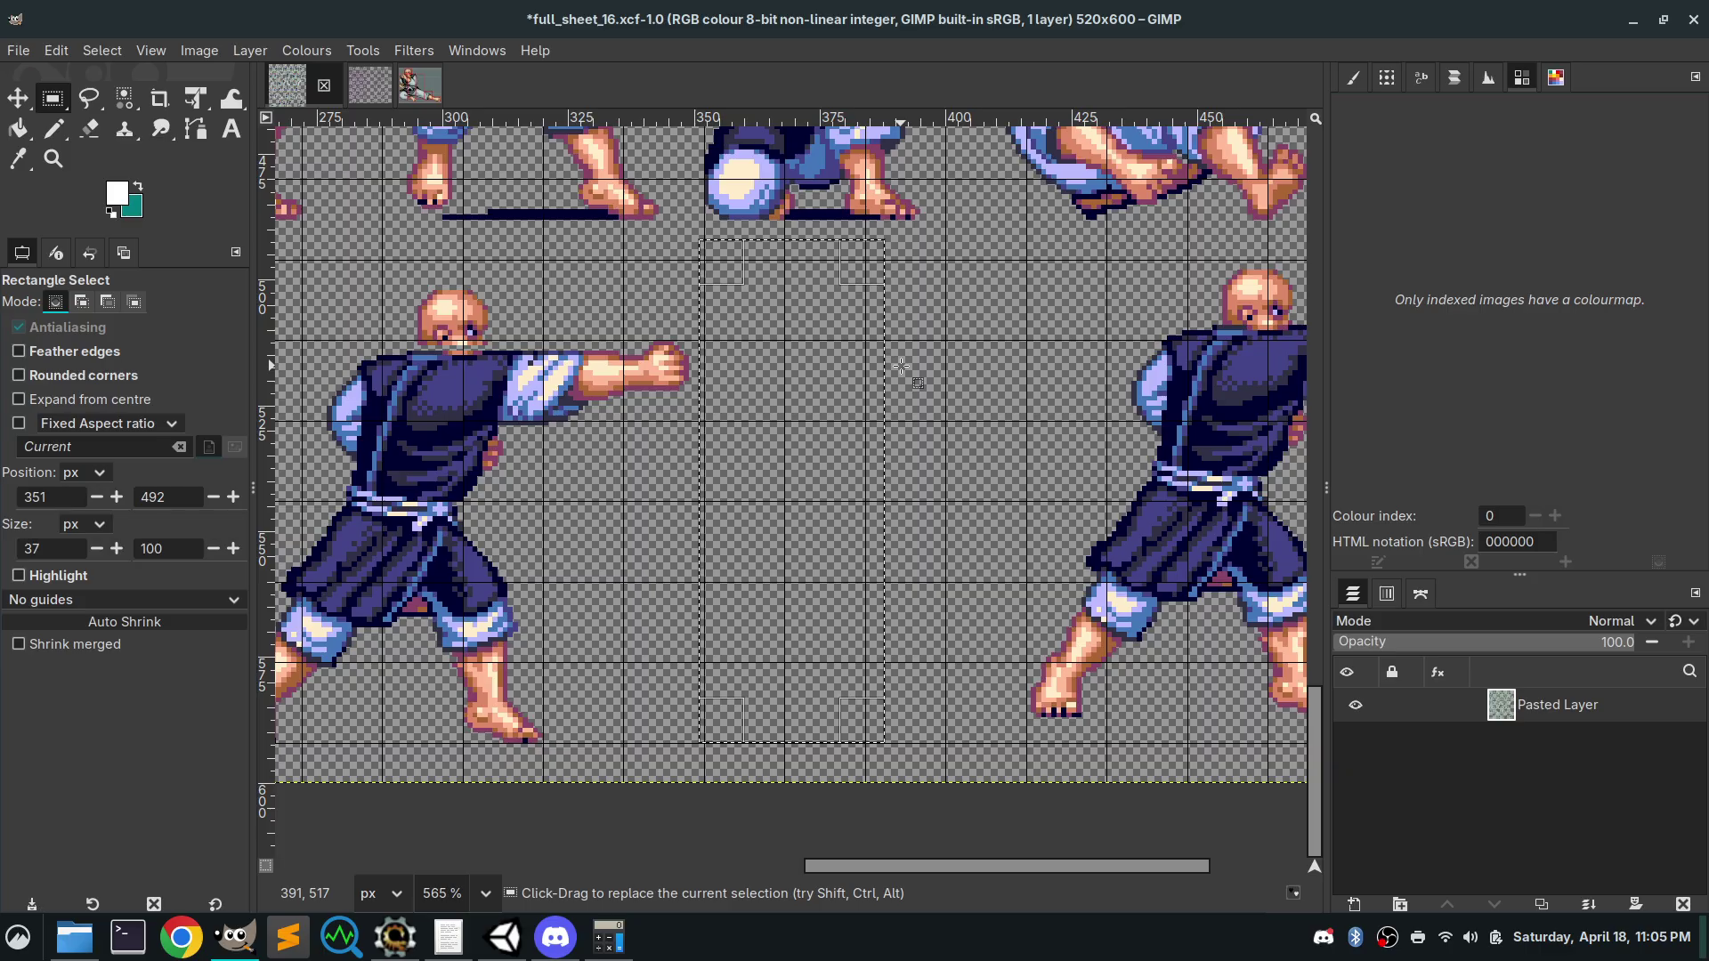
Gauge the punching figure against the grid with a temporary 48 × 64 px selection from 272, 512 across its body, and discard the selection
left_click(523, 441)
scroll(445, 309, "up", 3)
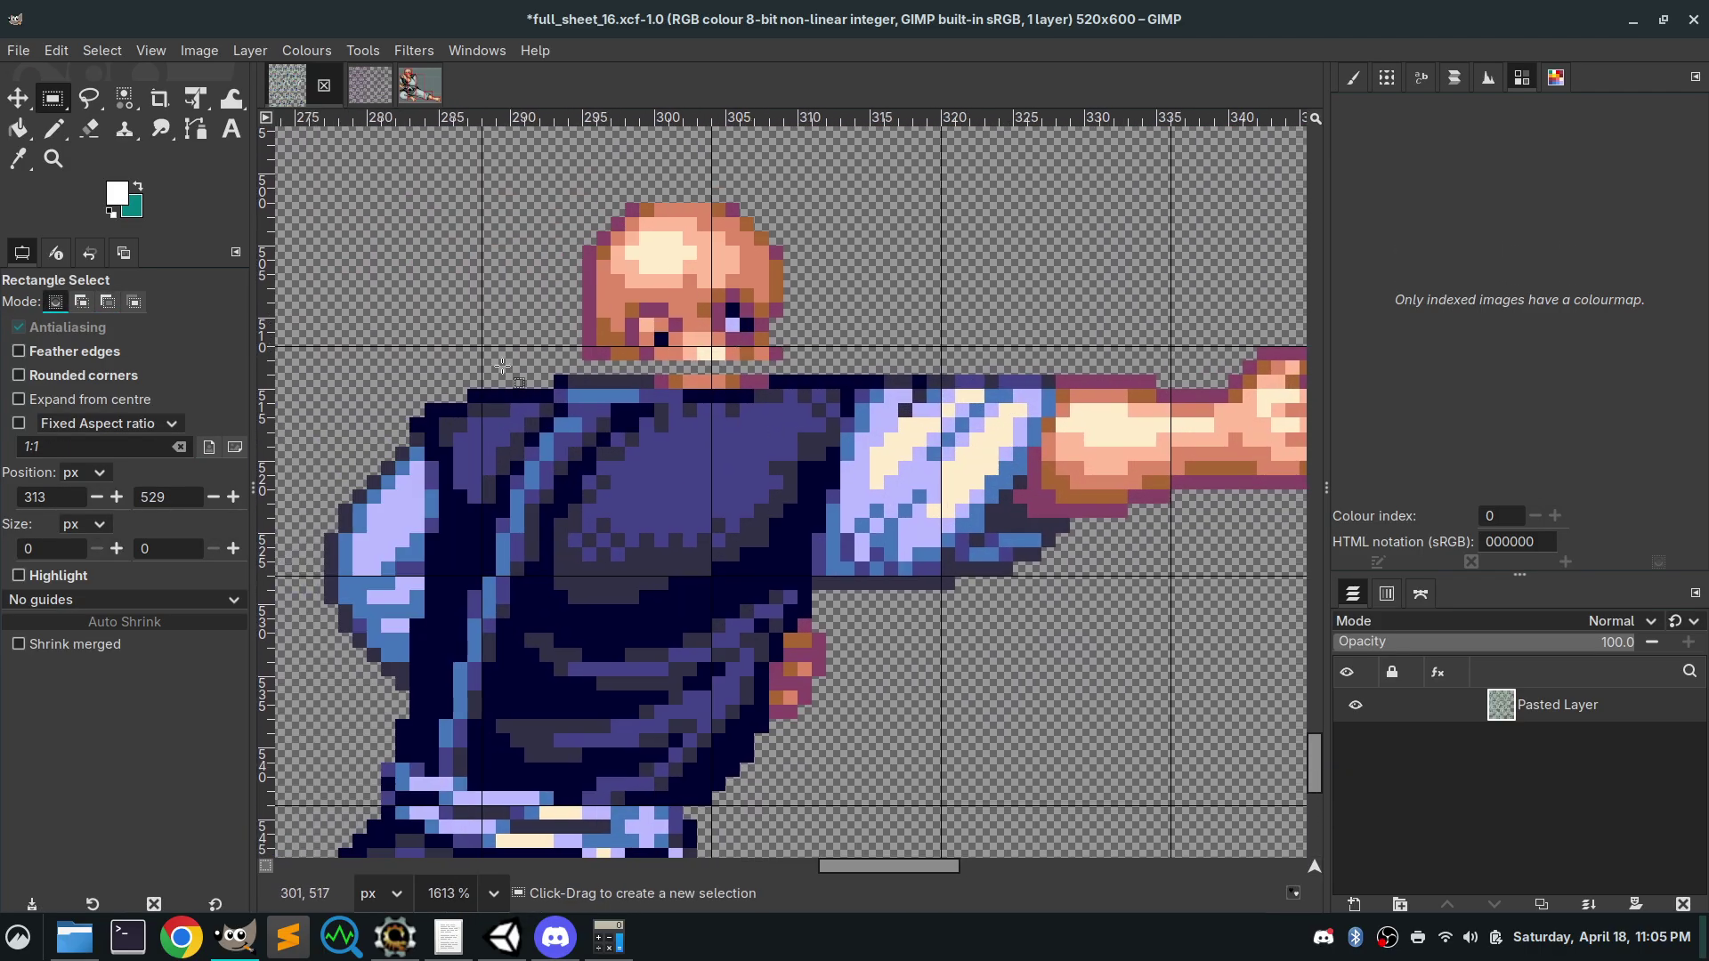
left_click_drag(1001, 514, 868, 525)
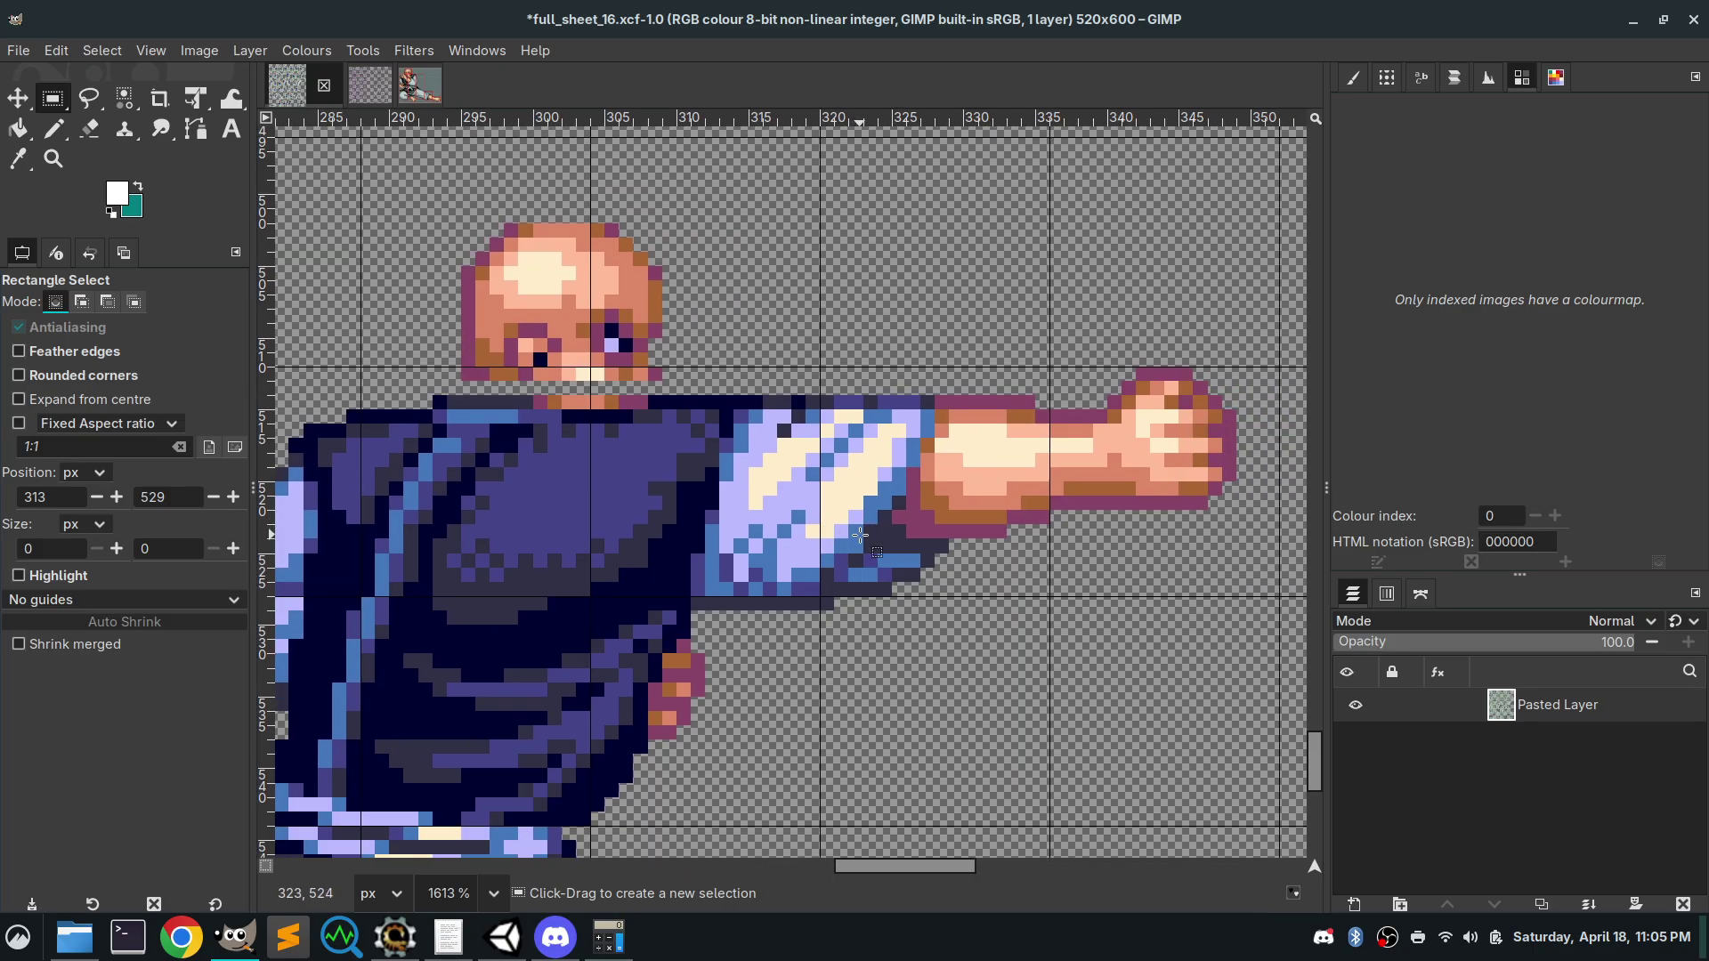
scroll(865, 534, "down", 4)
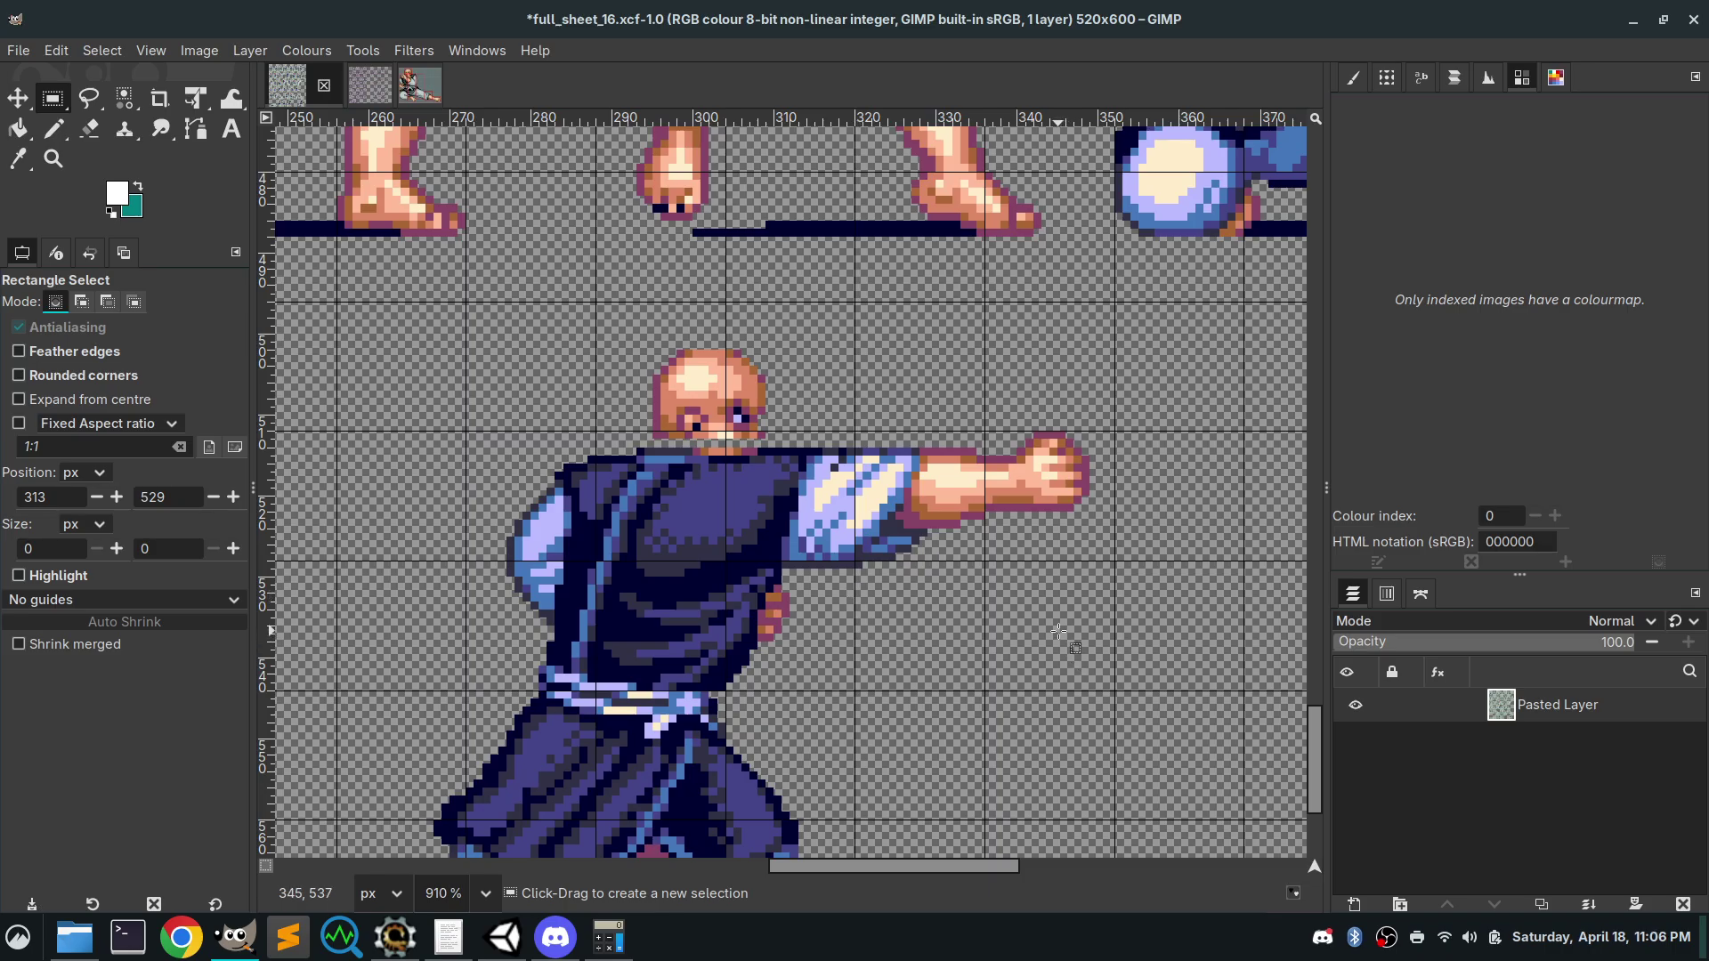
left_click_drag(1059, 605, 1077, 453)
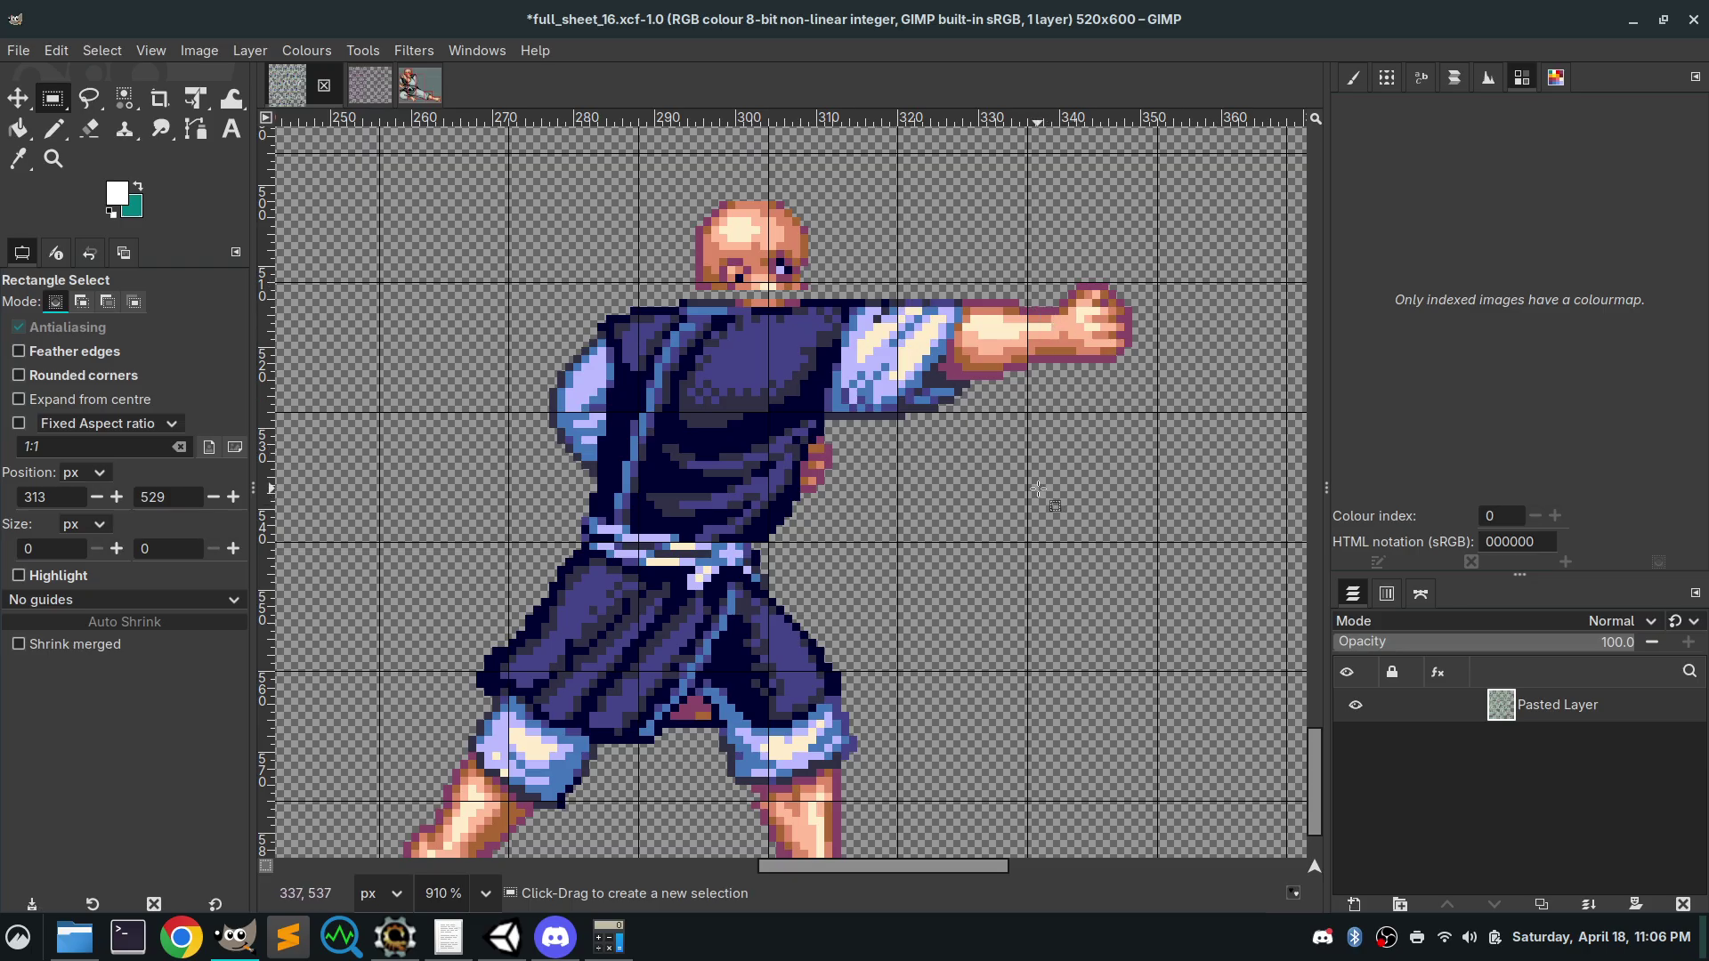
scroll(983, 507, "down", 2, "ctrl")
scroll(994, 460, "up", 2, "ctrl")
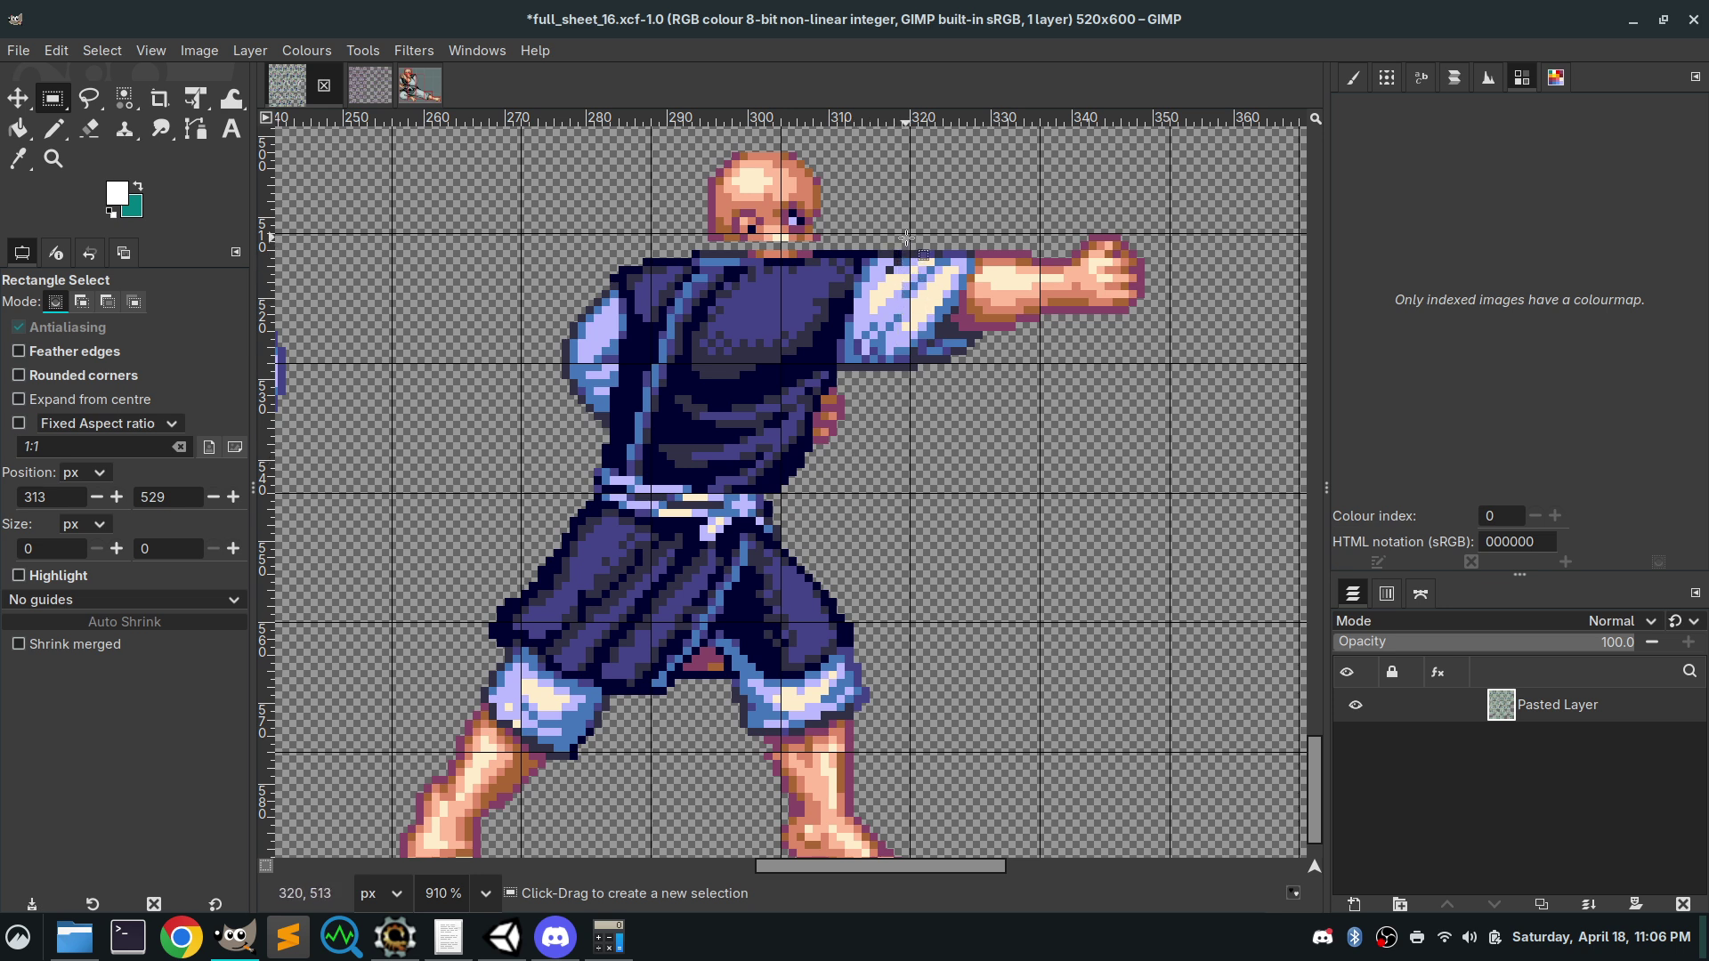
left_click_drag(906, 239, 520, 740)
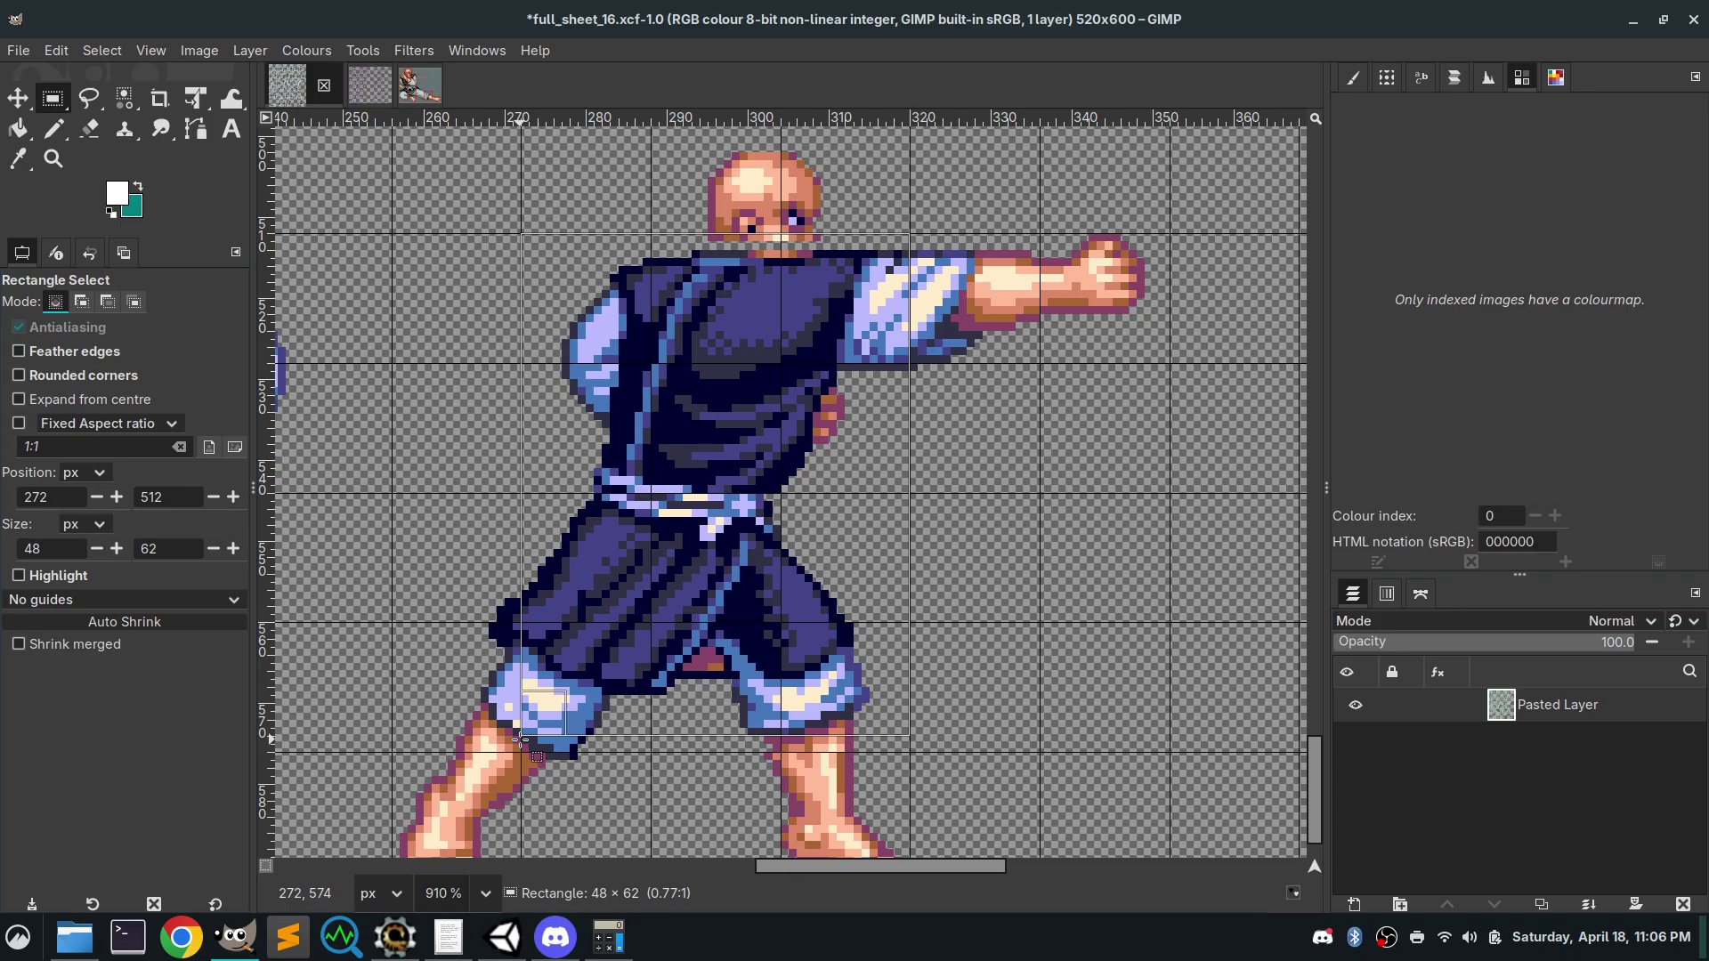
left_click_drag(520, 739, 521, 750)
scroll(1151, 624, "down", 2)
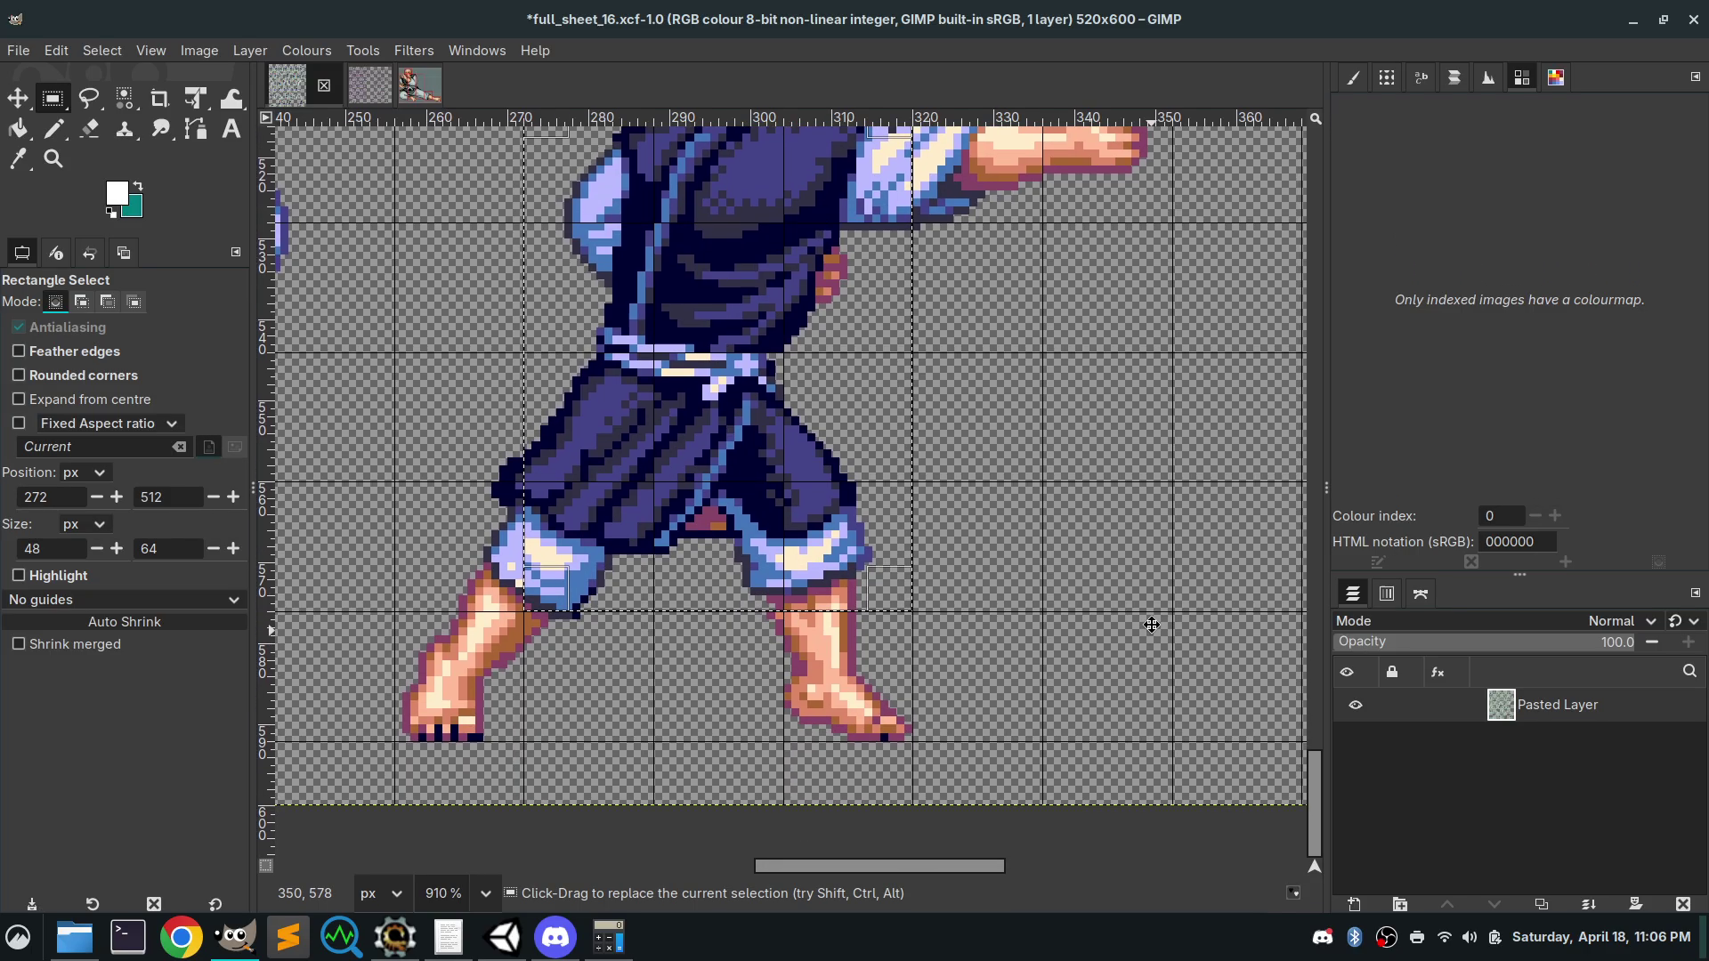
scroll(1150, 623, "down", 1)
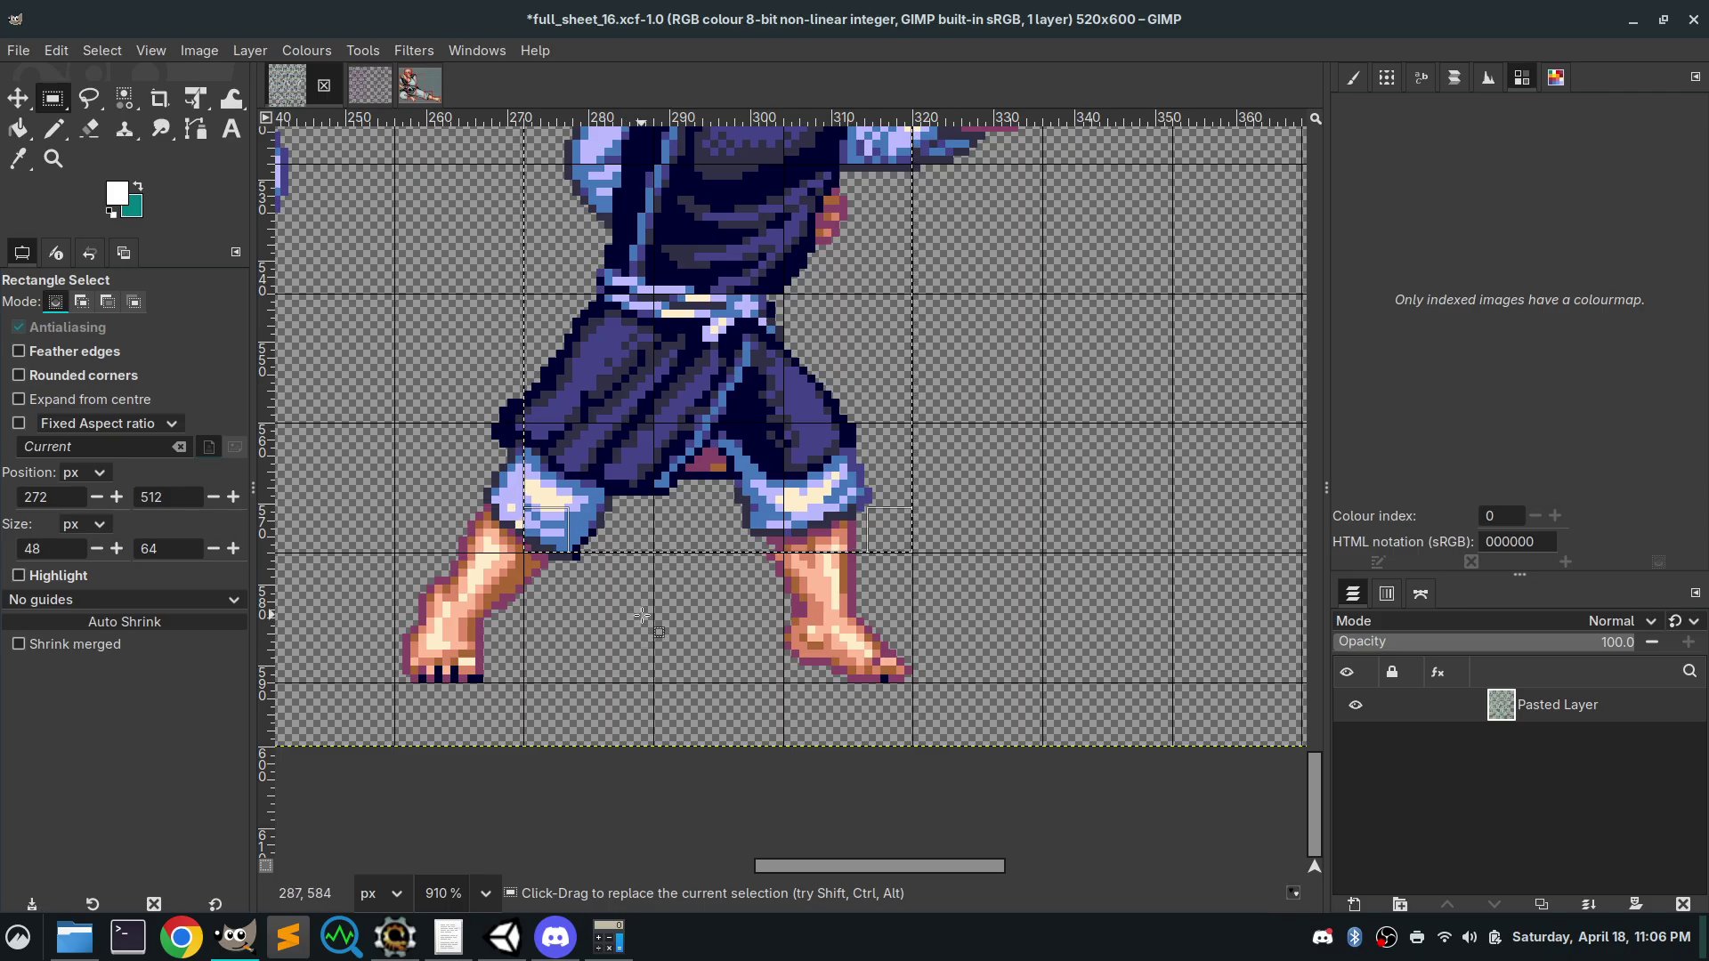
left_click(825, 634)
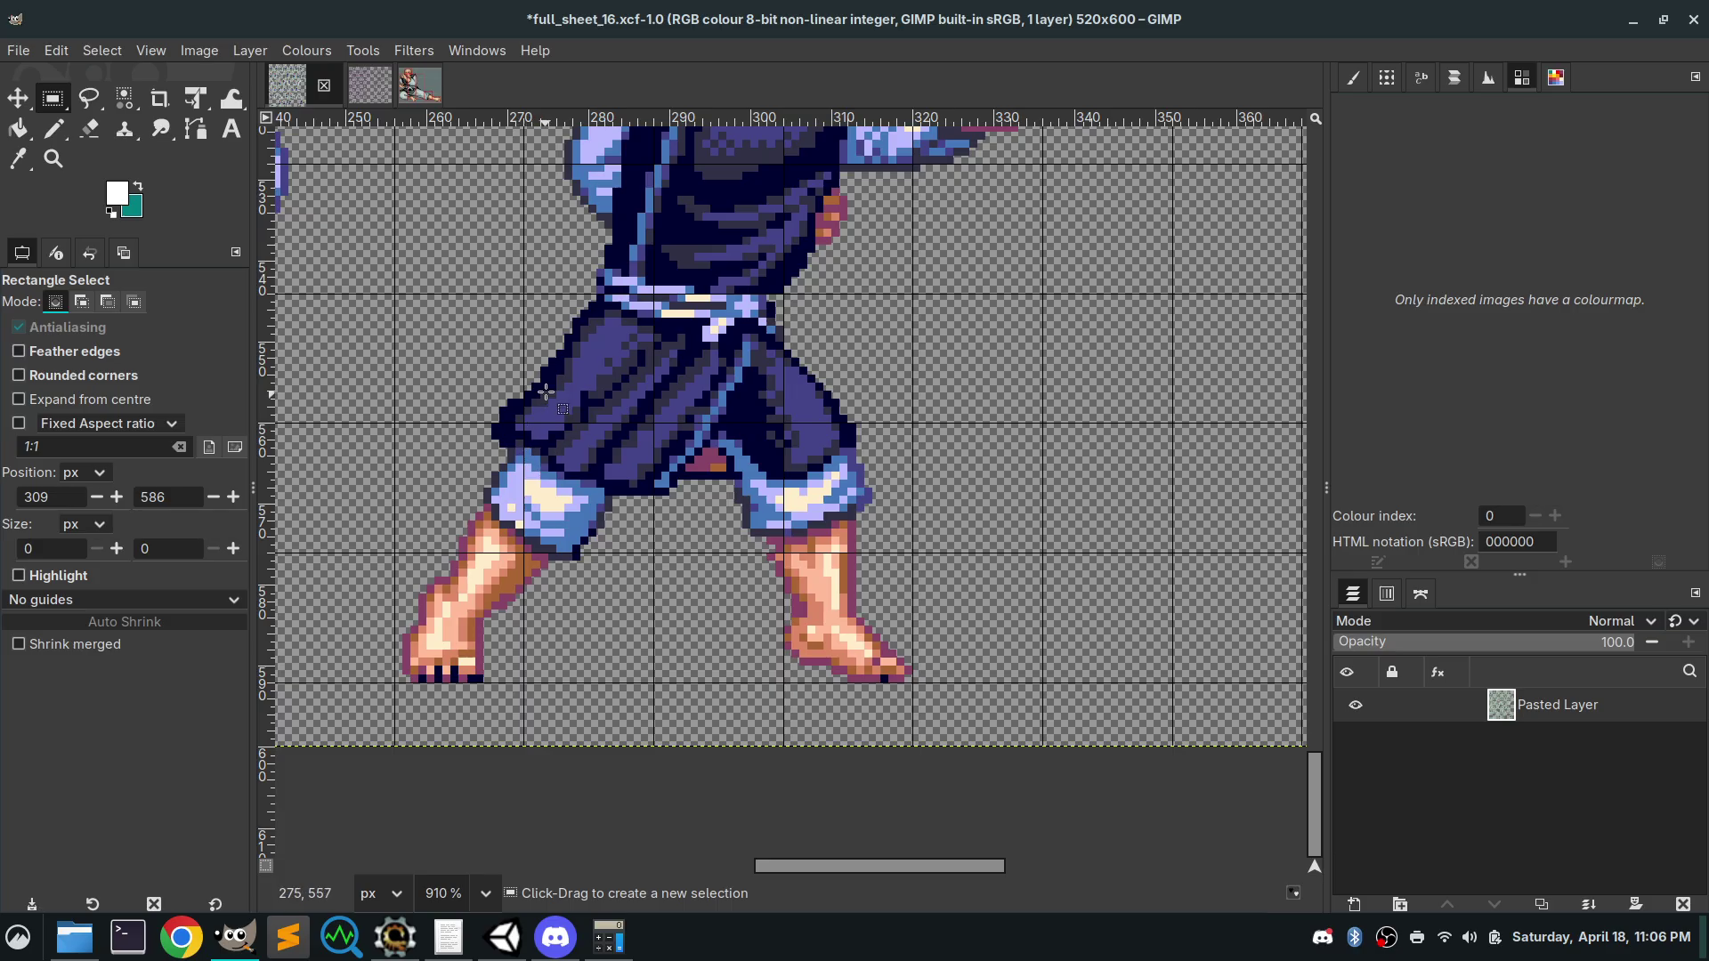
Check the leg pixels crossing the grid lines with a temporary selection at 273, 576, narrowed to 31 × 3 px, and discard it
scroll(547, 464, "up", 2)
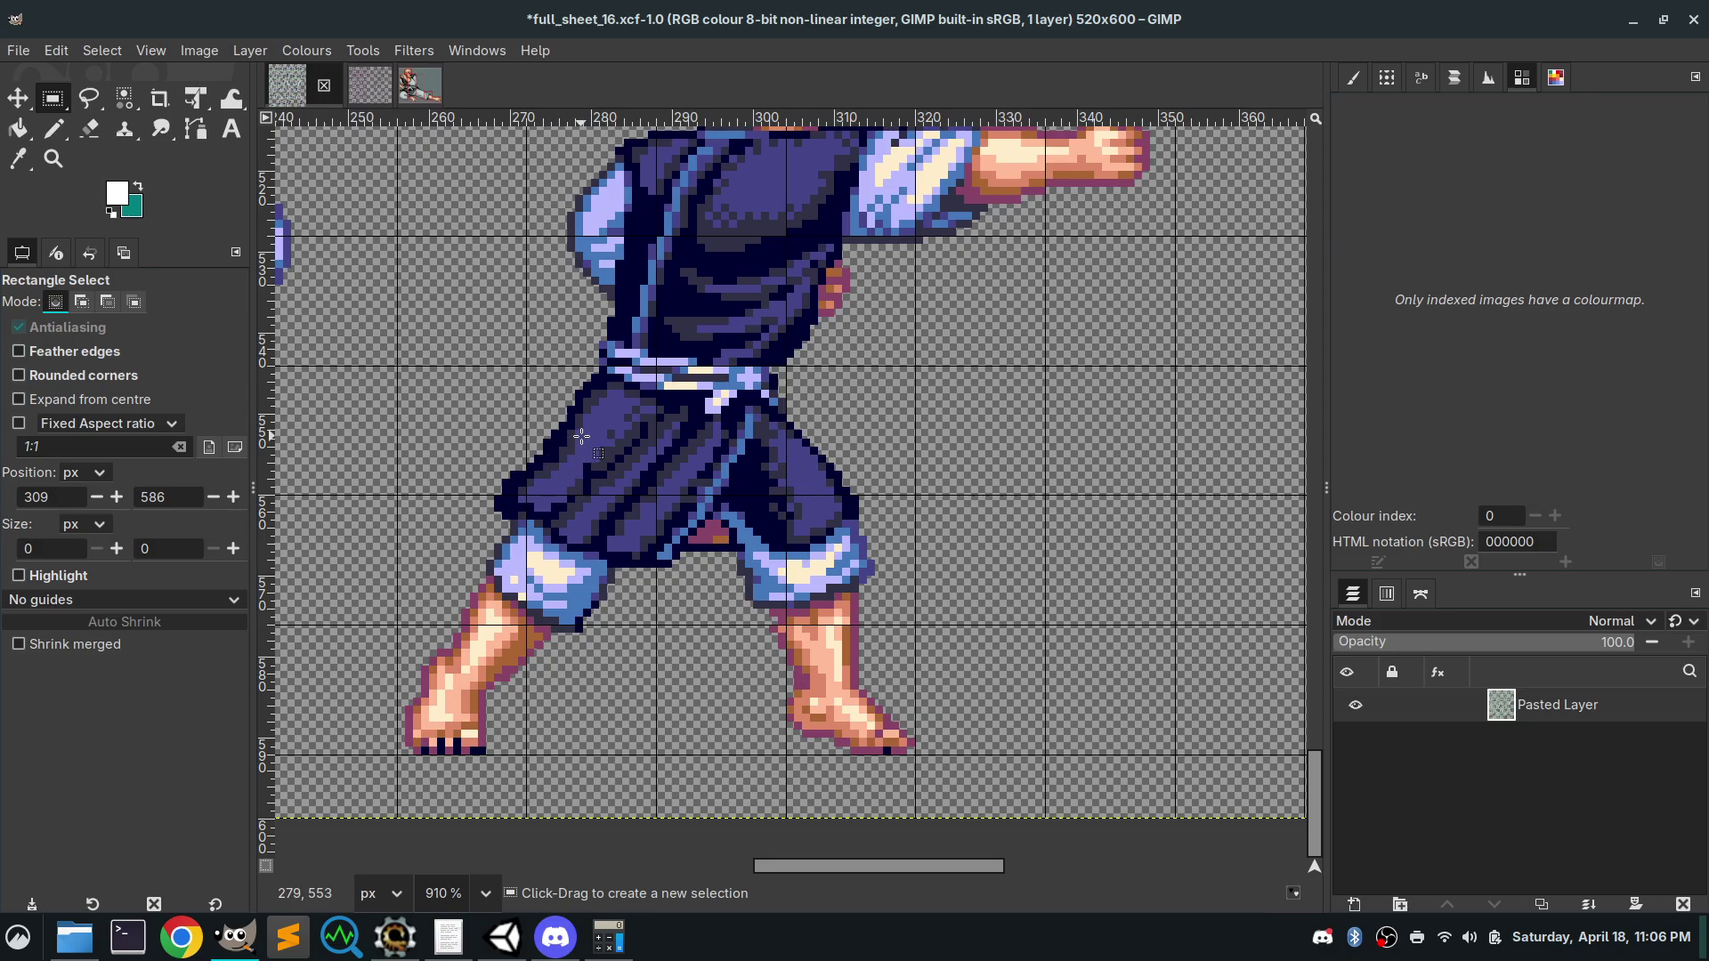
scroll(774, 490, "up", 3)
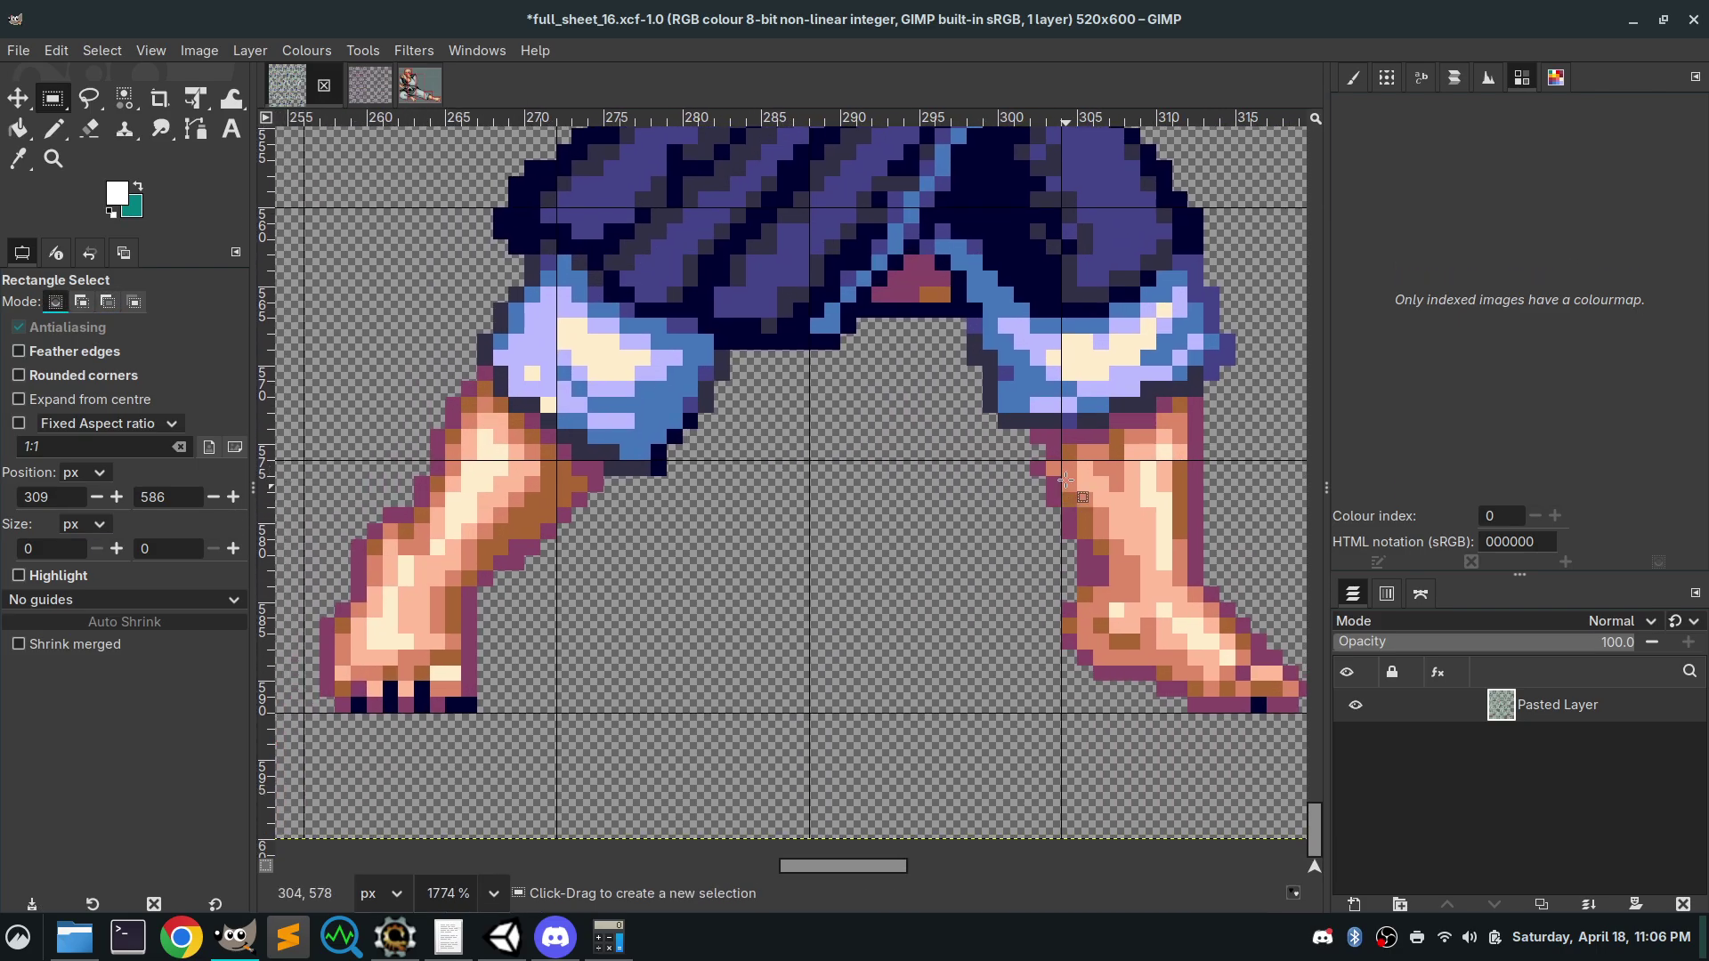
left_click_drag(1063, 461, 551, 551)
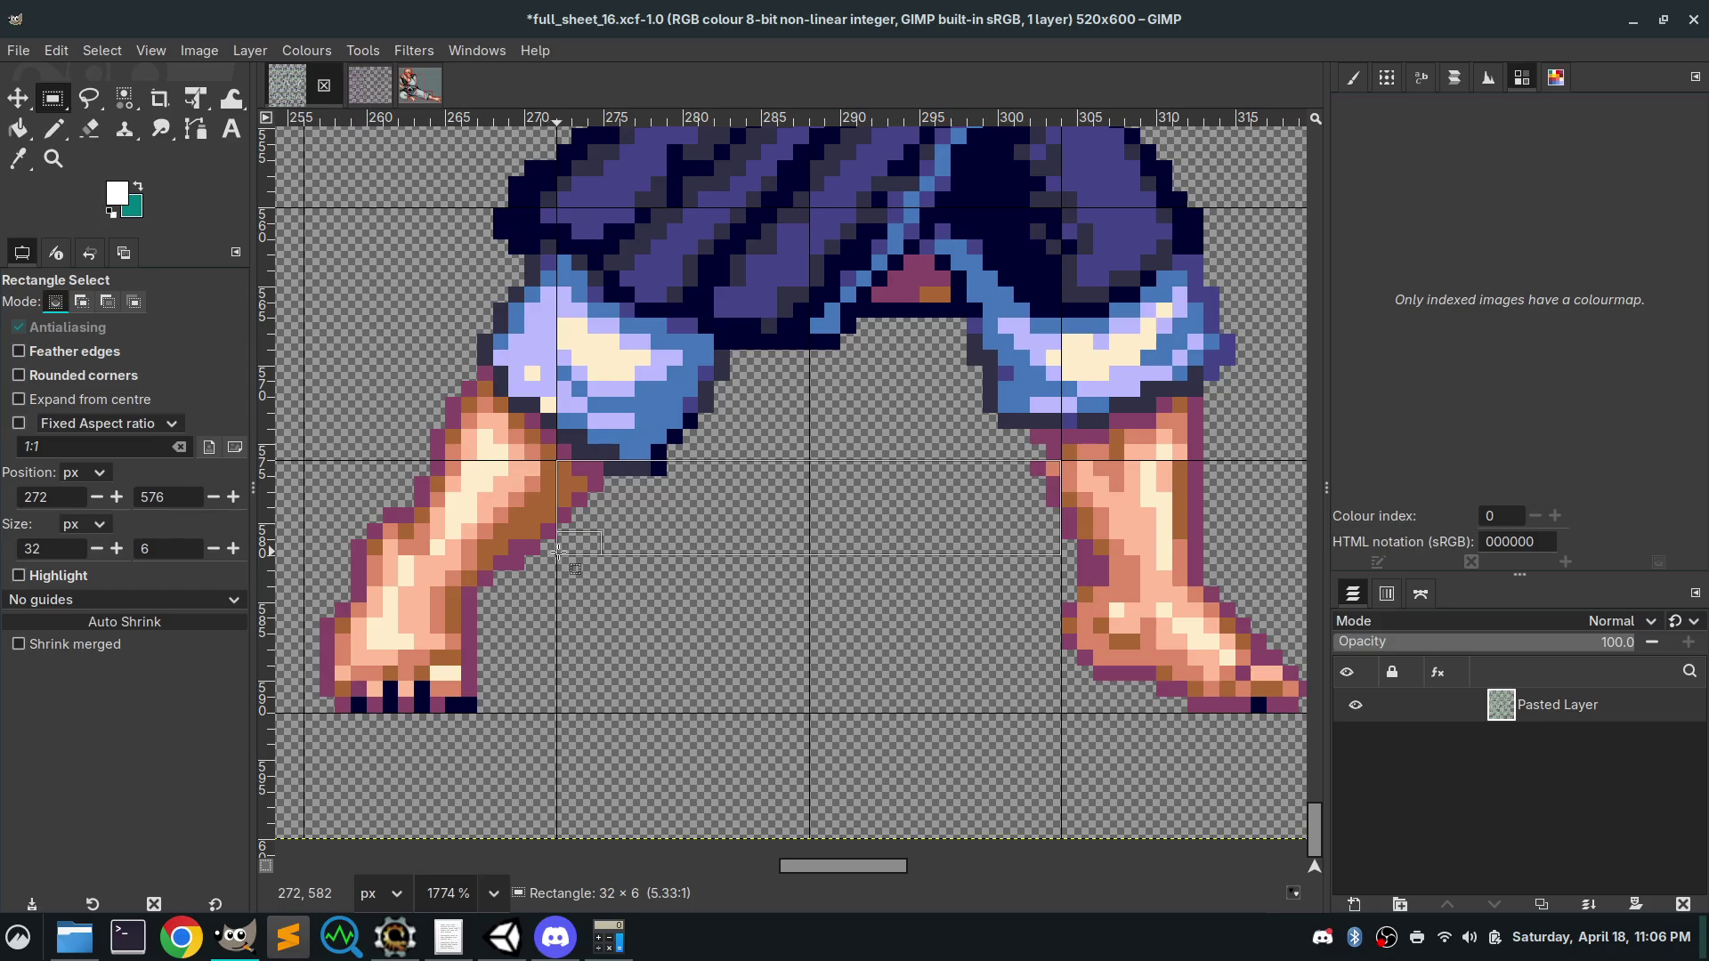
left_click_drag(558, 550, 569, 550)
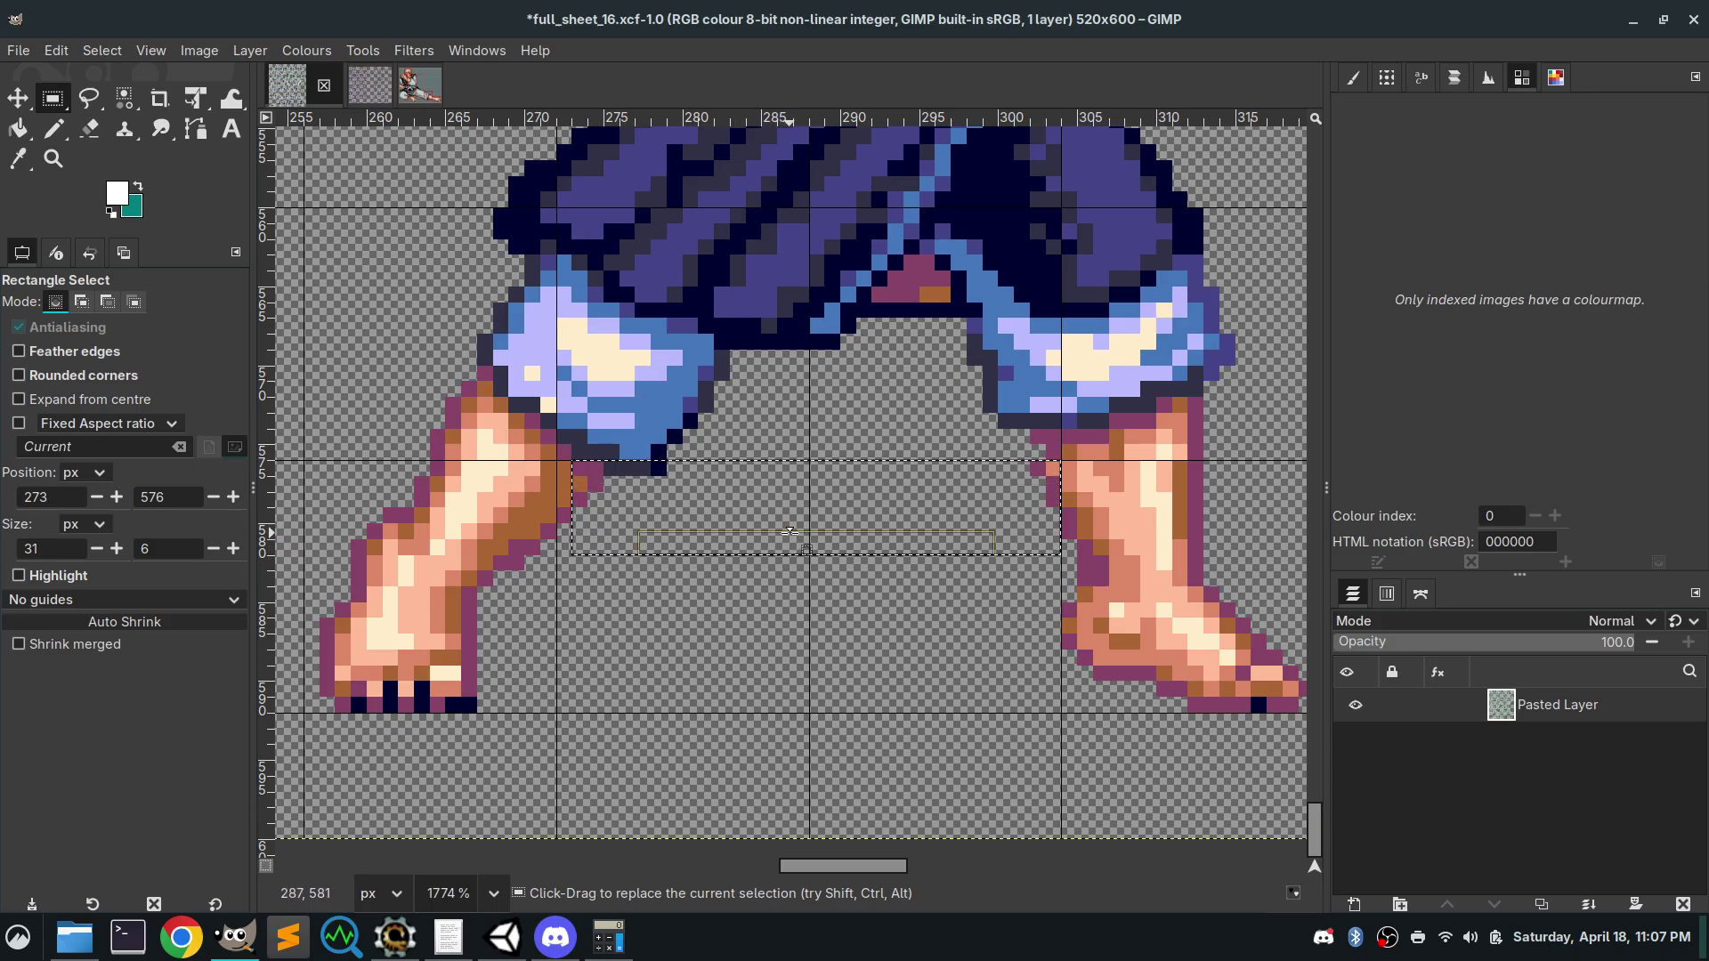
left_click_drag(788, 556, 804, 490)
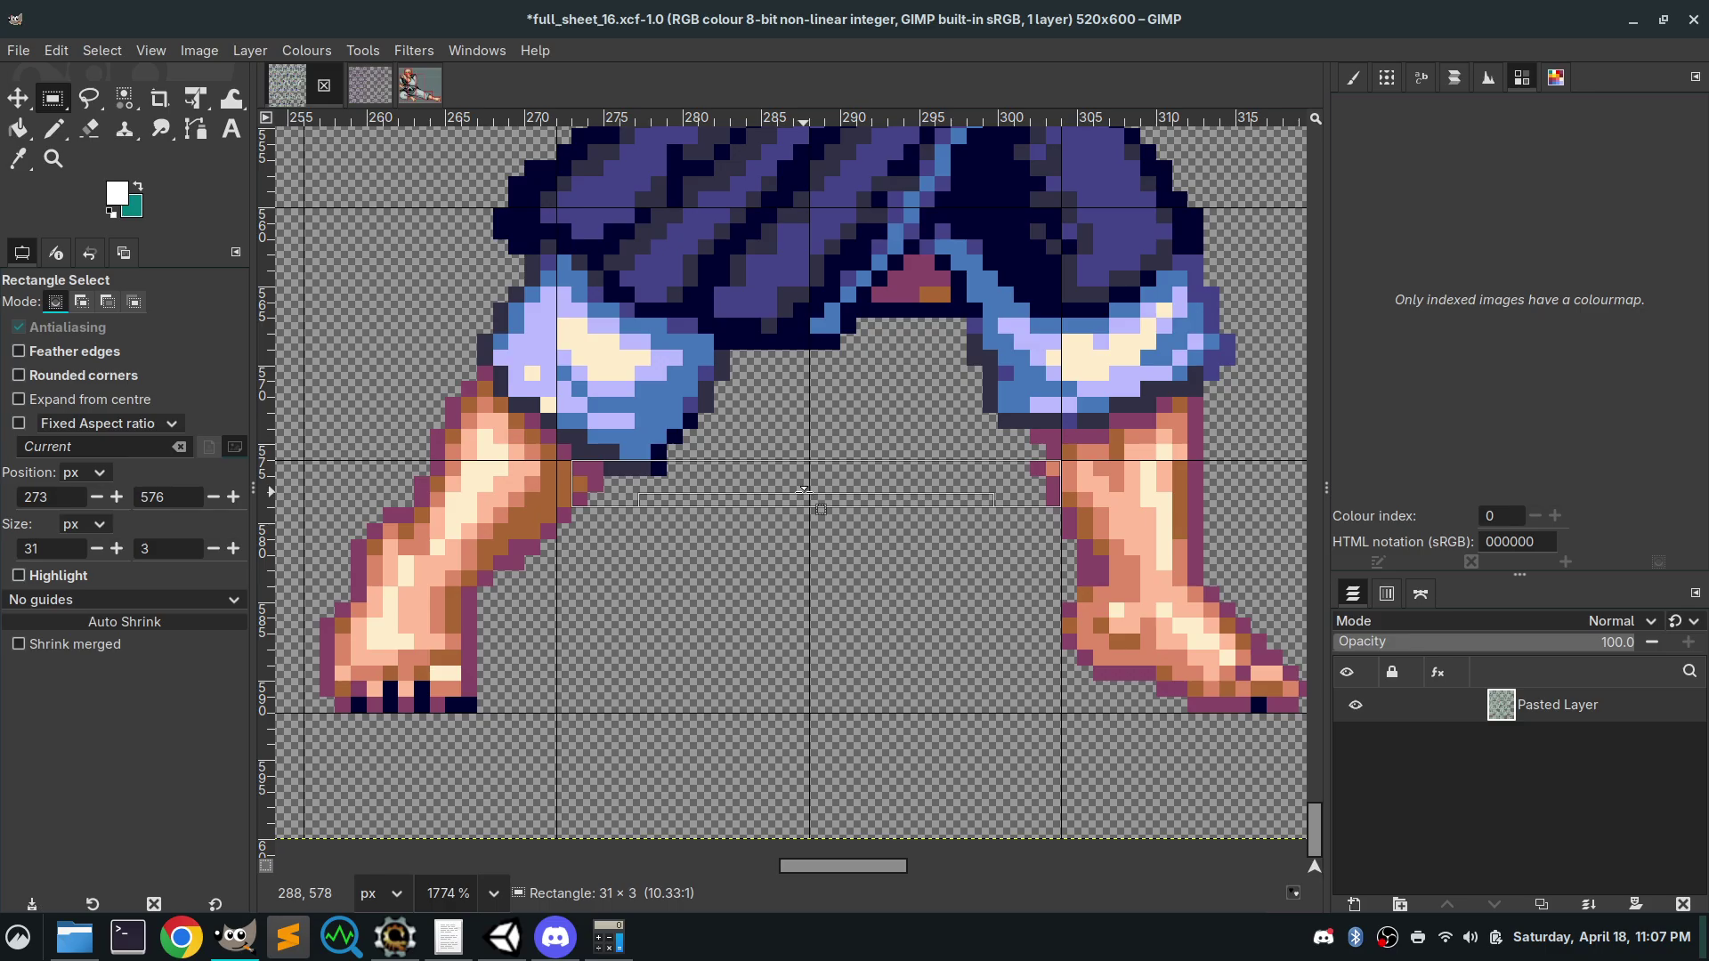
left_click_drag(804, 491, 804, 491)
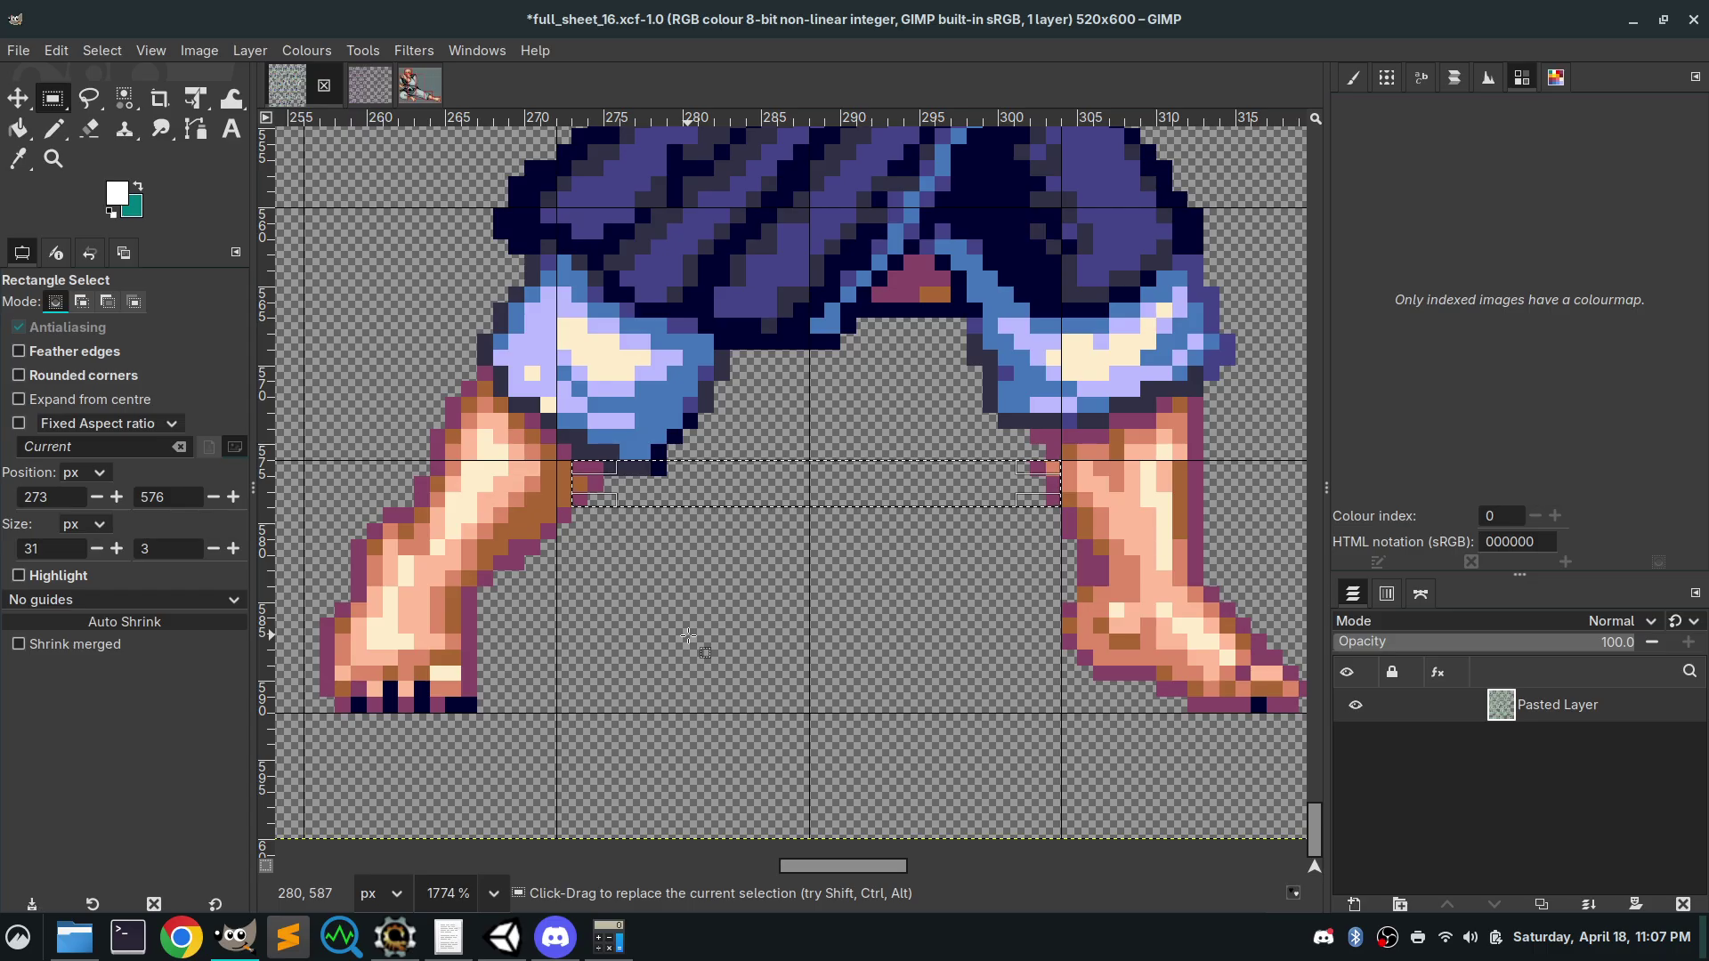
scroll(534, 601, "up", 5)
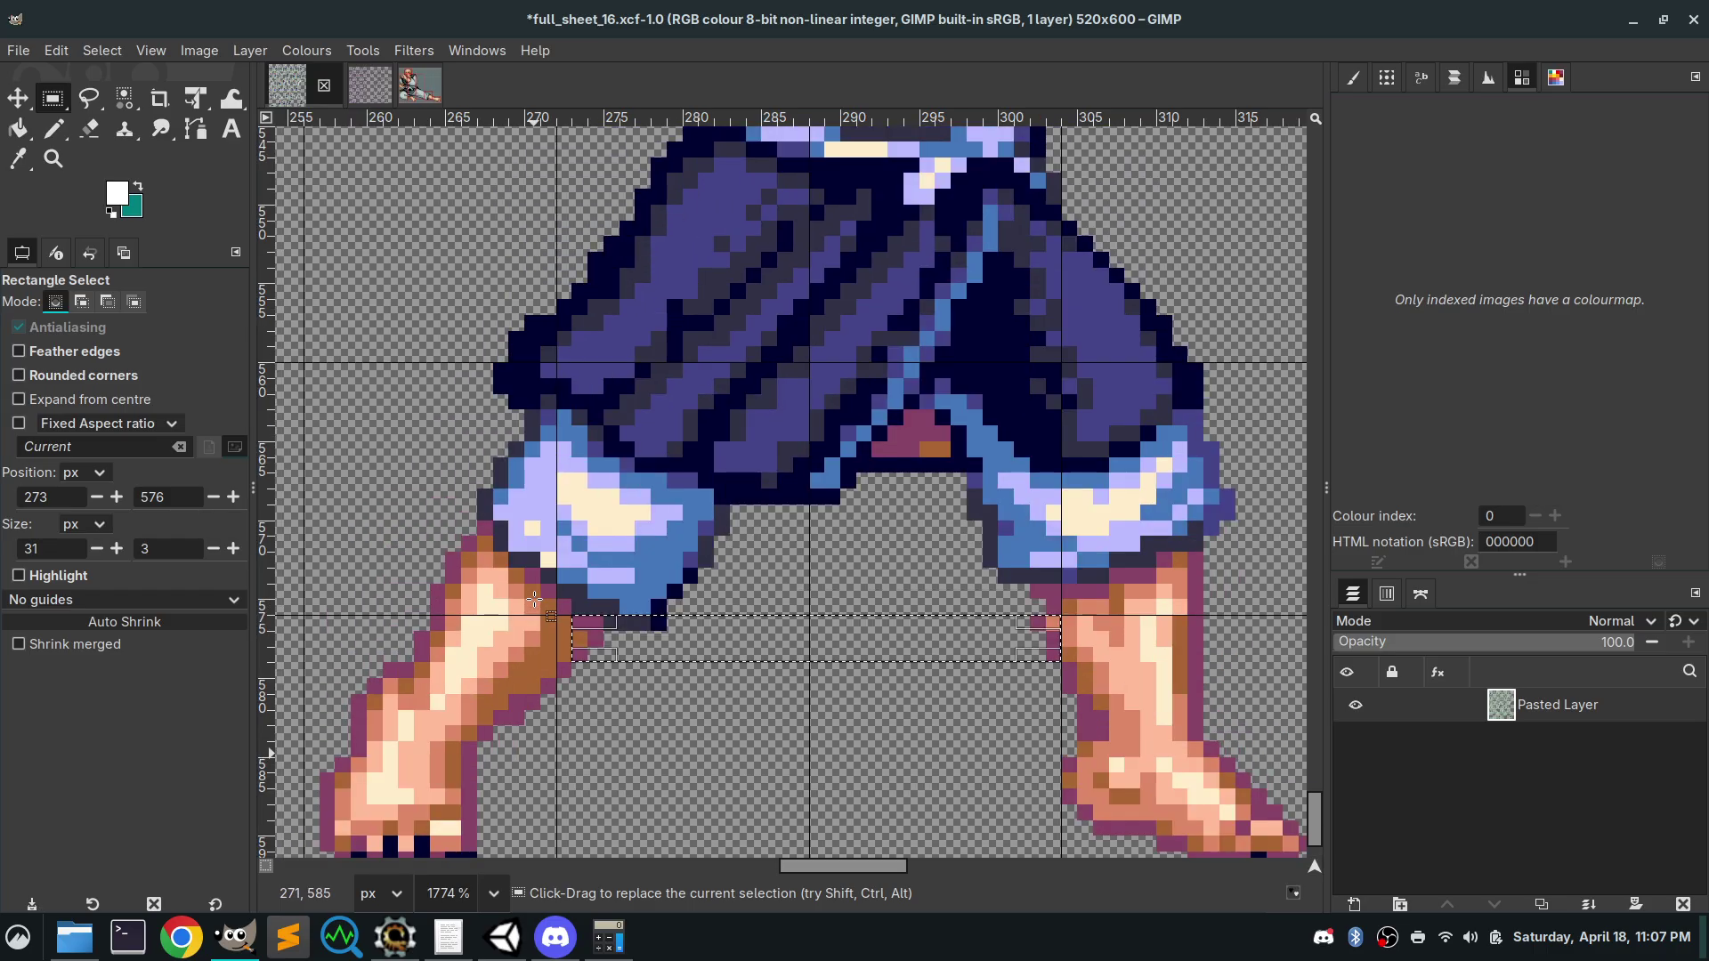
scroll(534, 601, "down", 5)
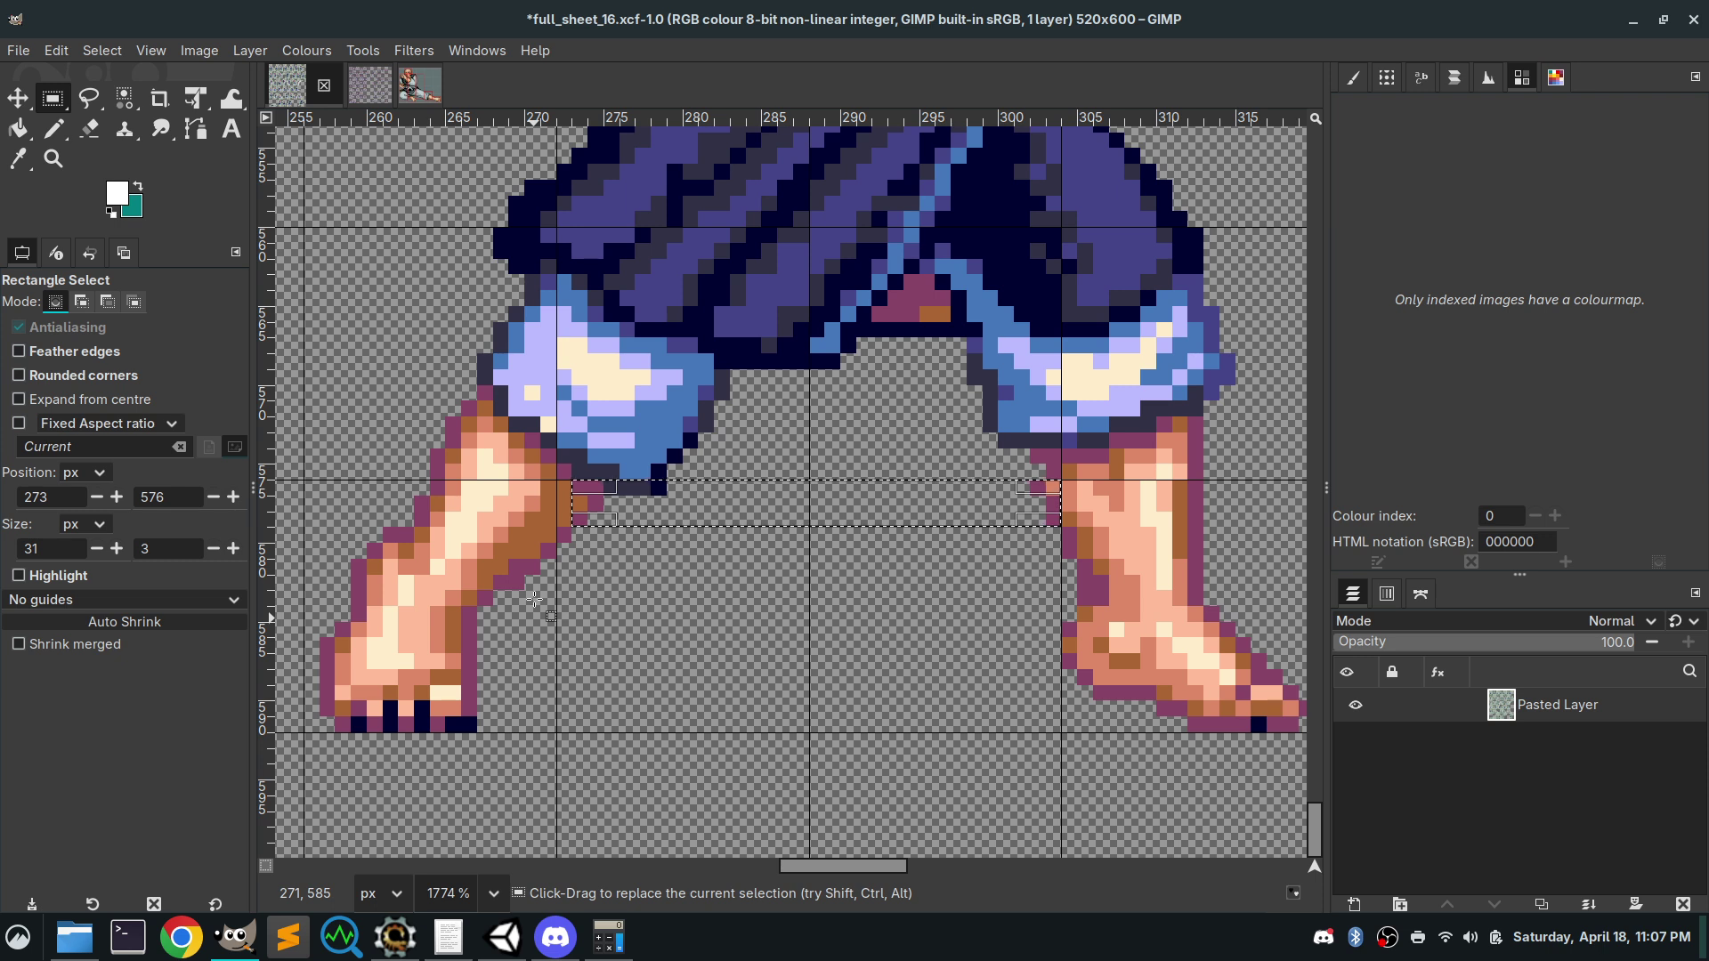
scroll(534, 602, "up", 10)
scroll(534, 602, "down", 10)
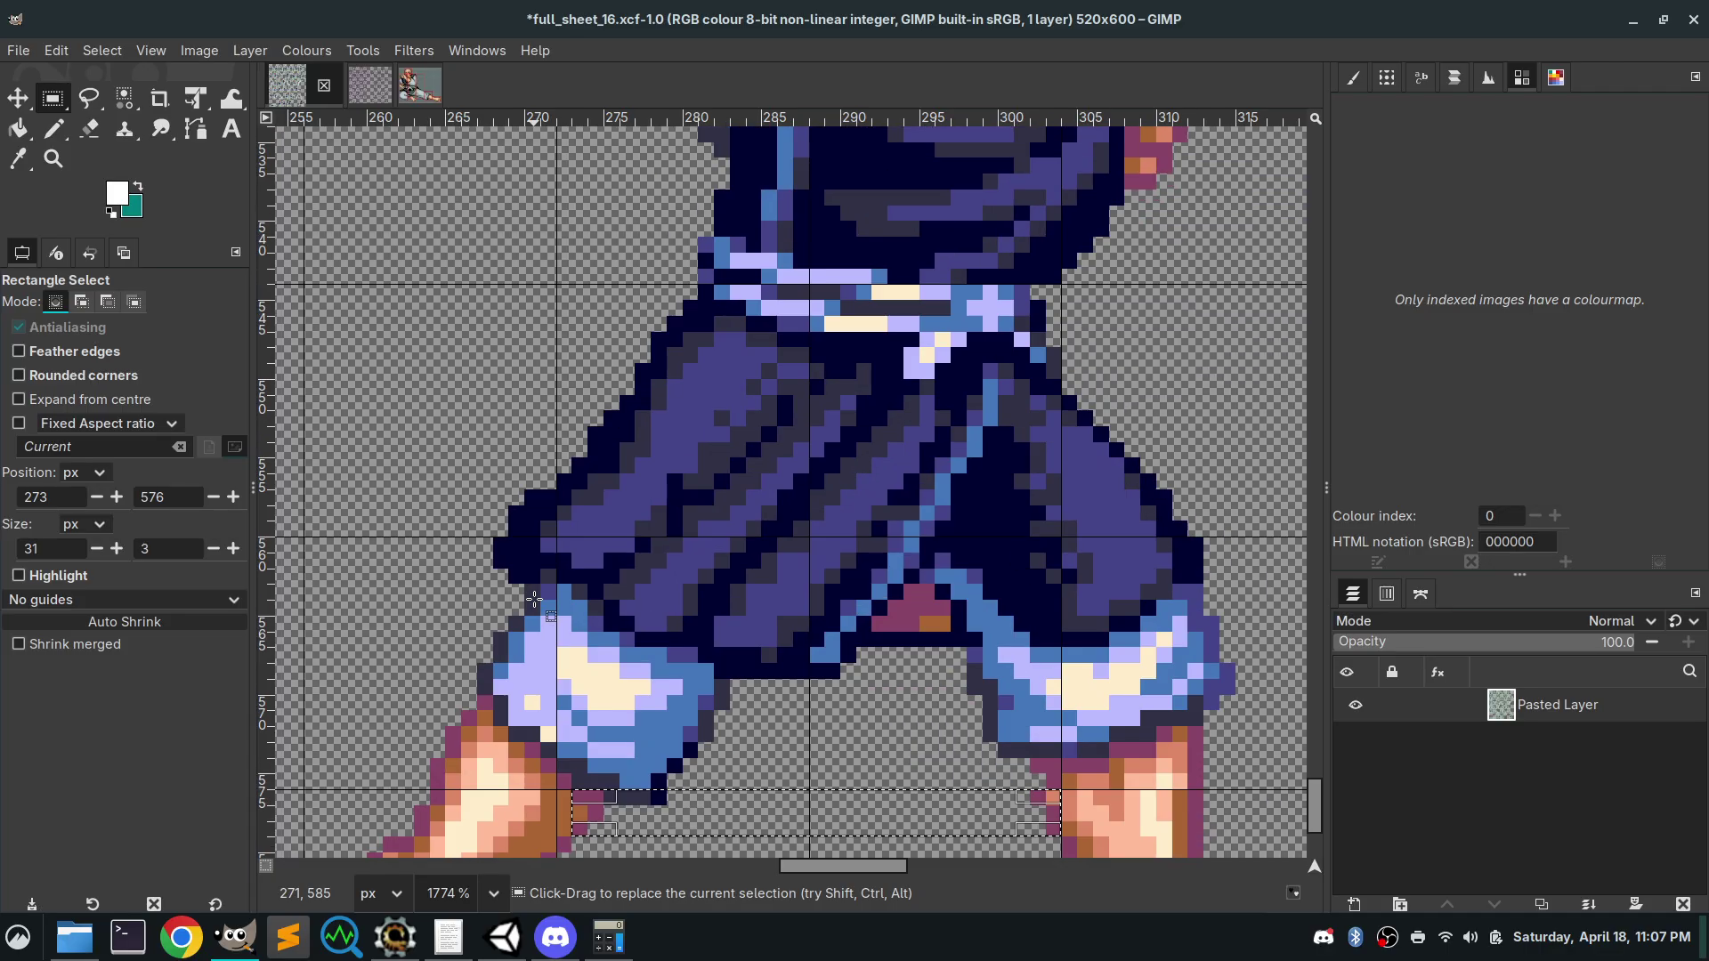
scroll(534, 601, "down", 4)
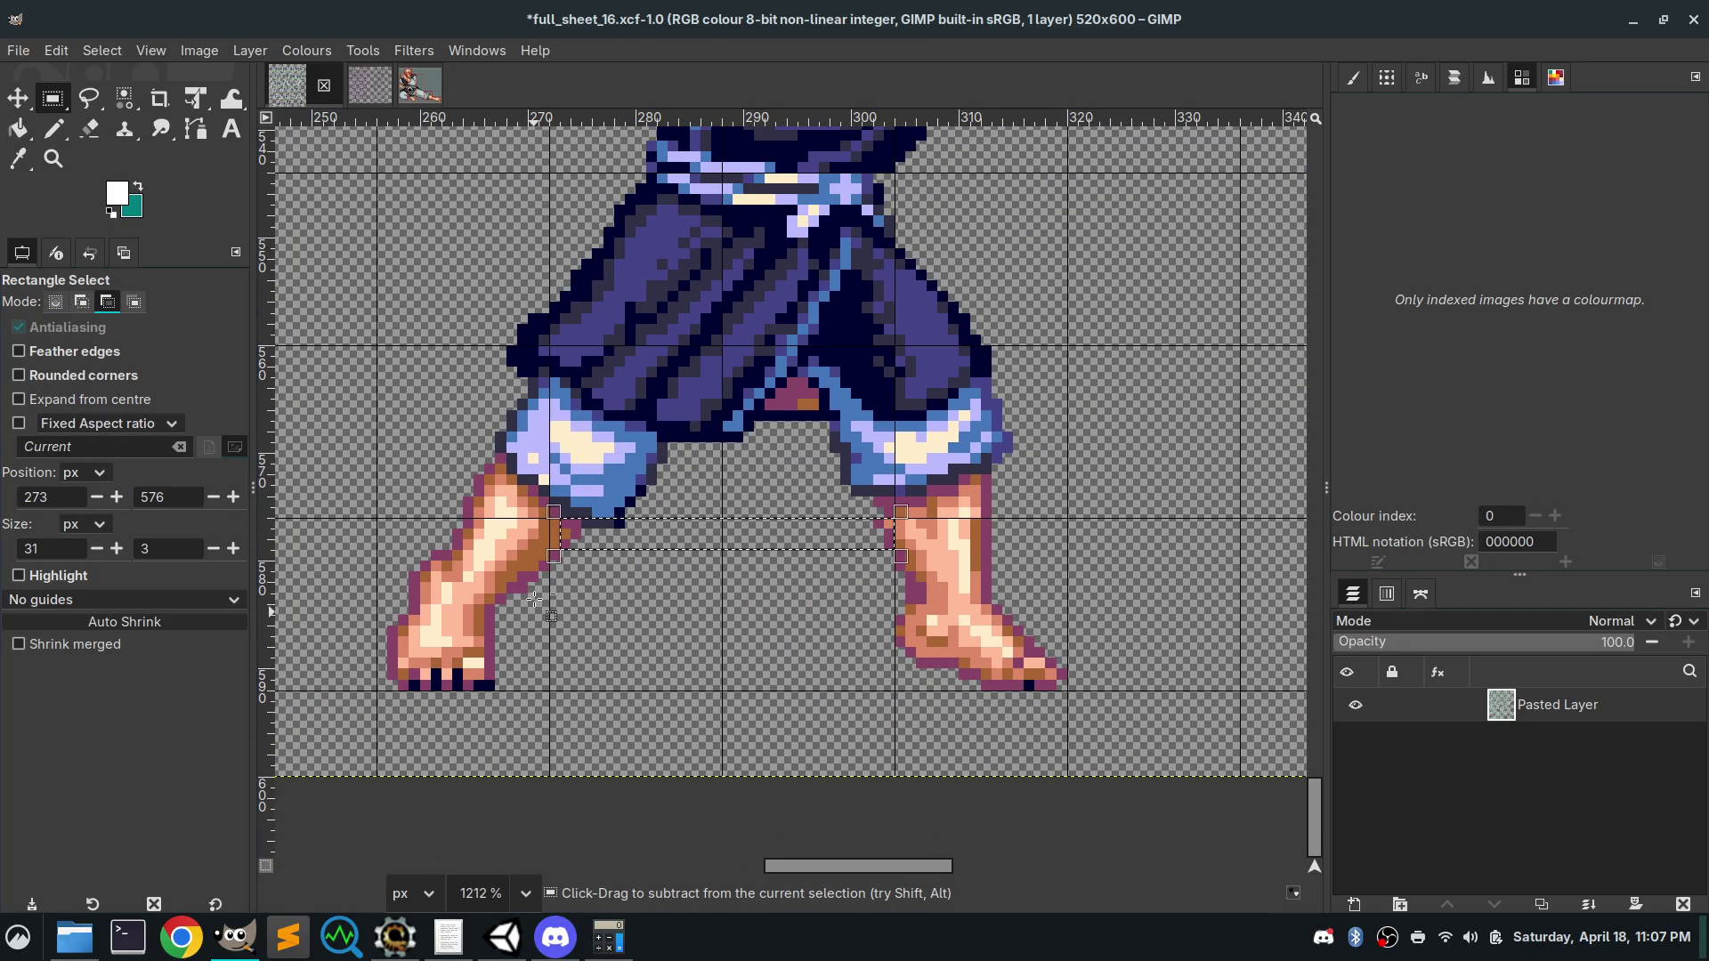
scroll(534, 602, "up", 2)
left_click(828, 375)
Select the whole punching figure with a 99 × 95 px rectangle, shift it one pixel left and anchor it
scroll(828, 375, "up", 9)
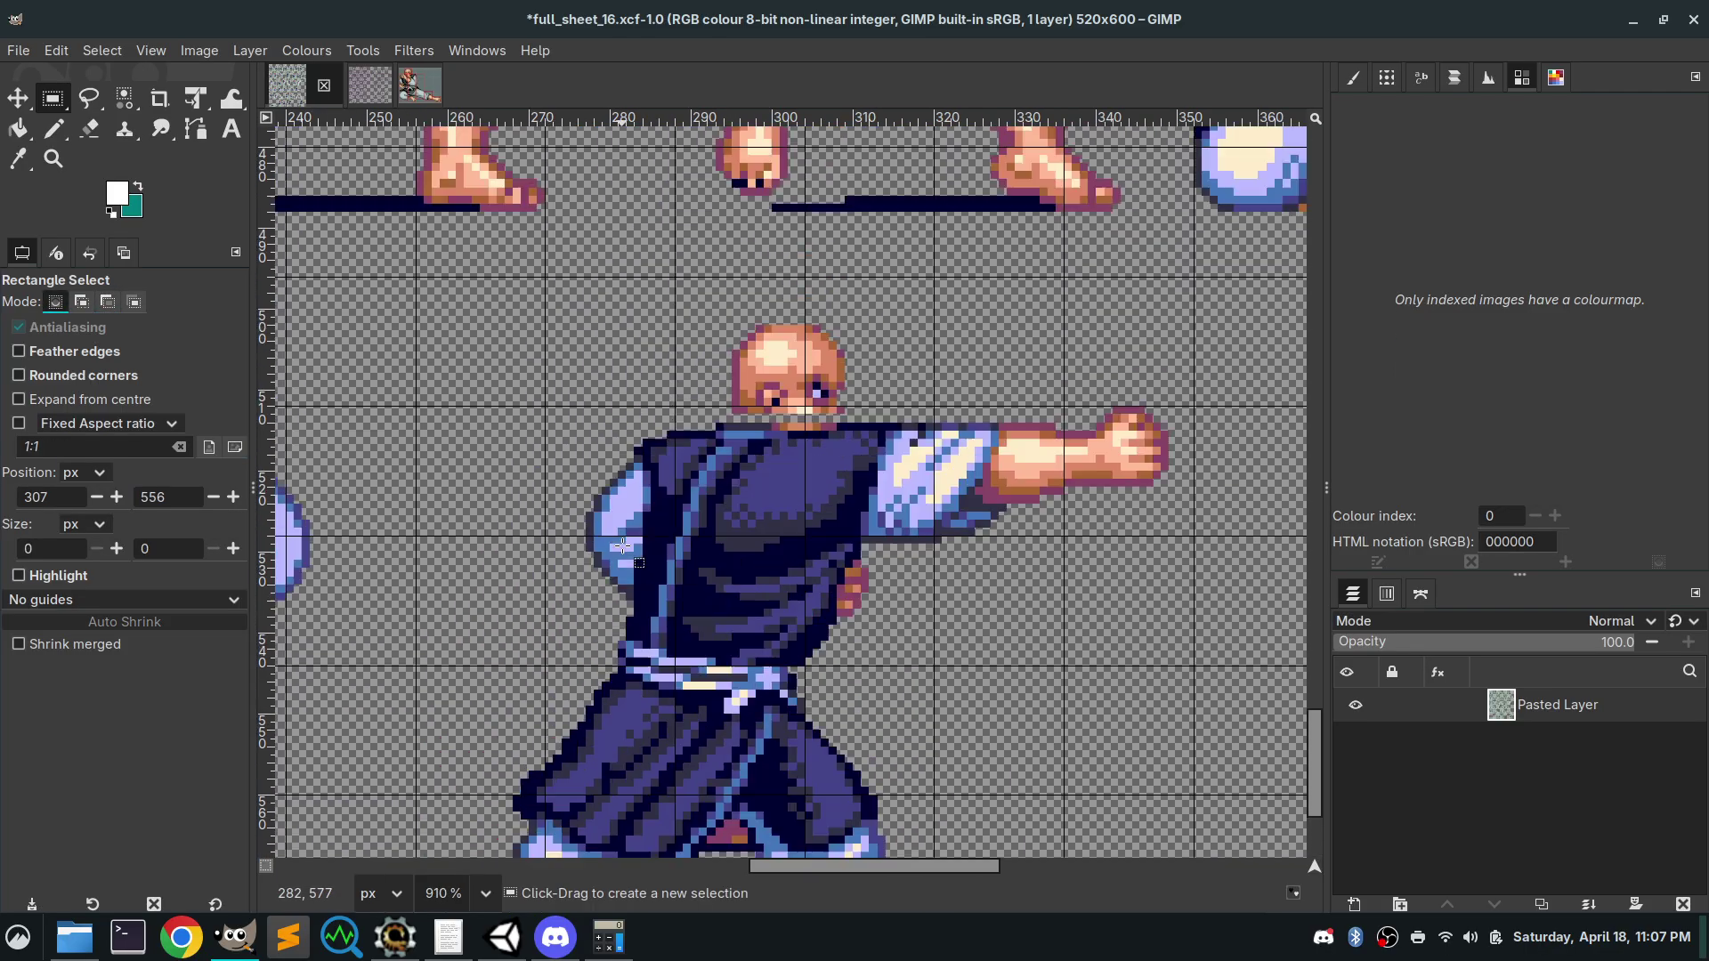
scroll(622, 546, "down", 2)
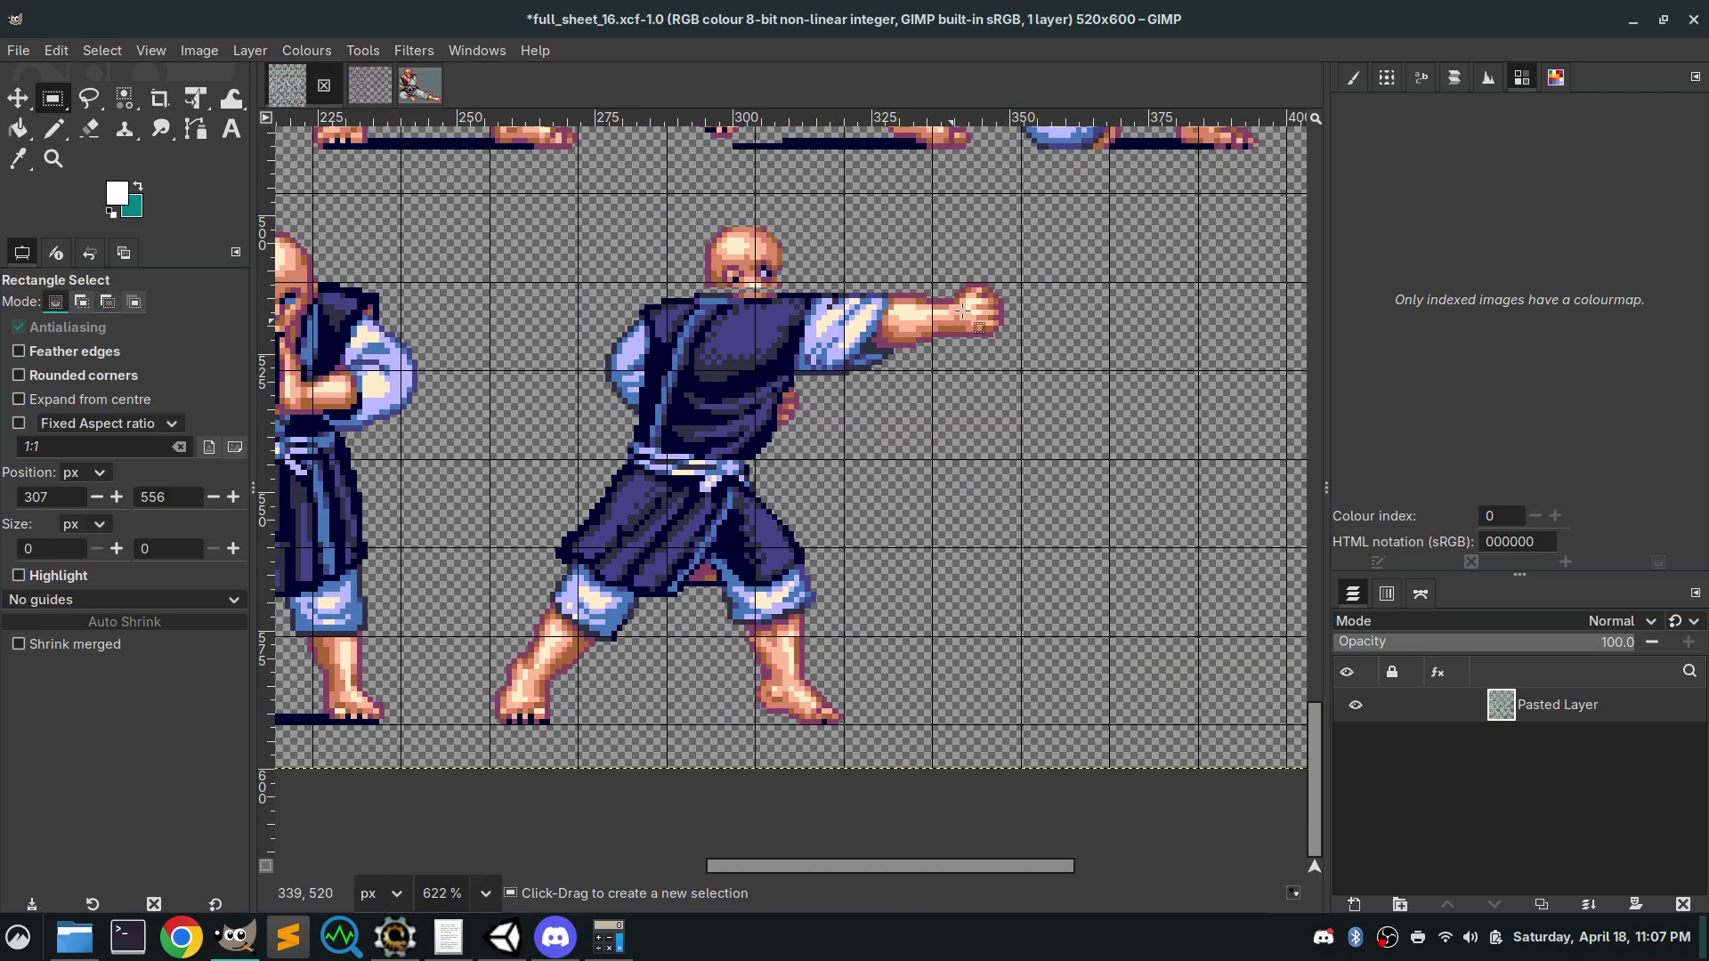
left_click_drag(1031, 211, 485, 735)
key("ctrl+alt+Left")
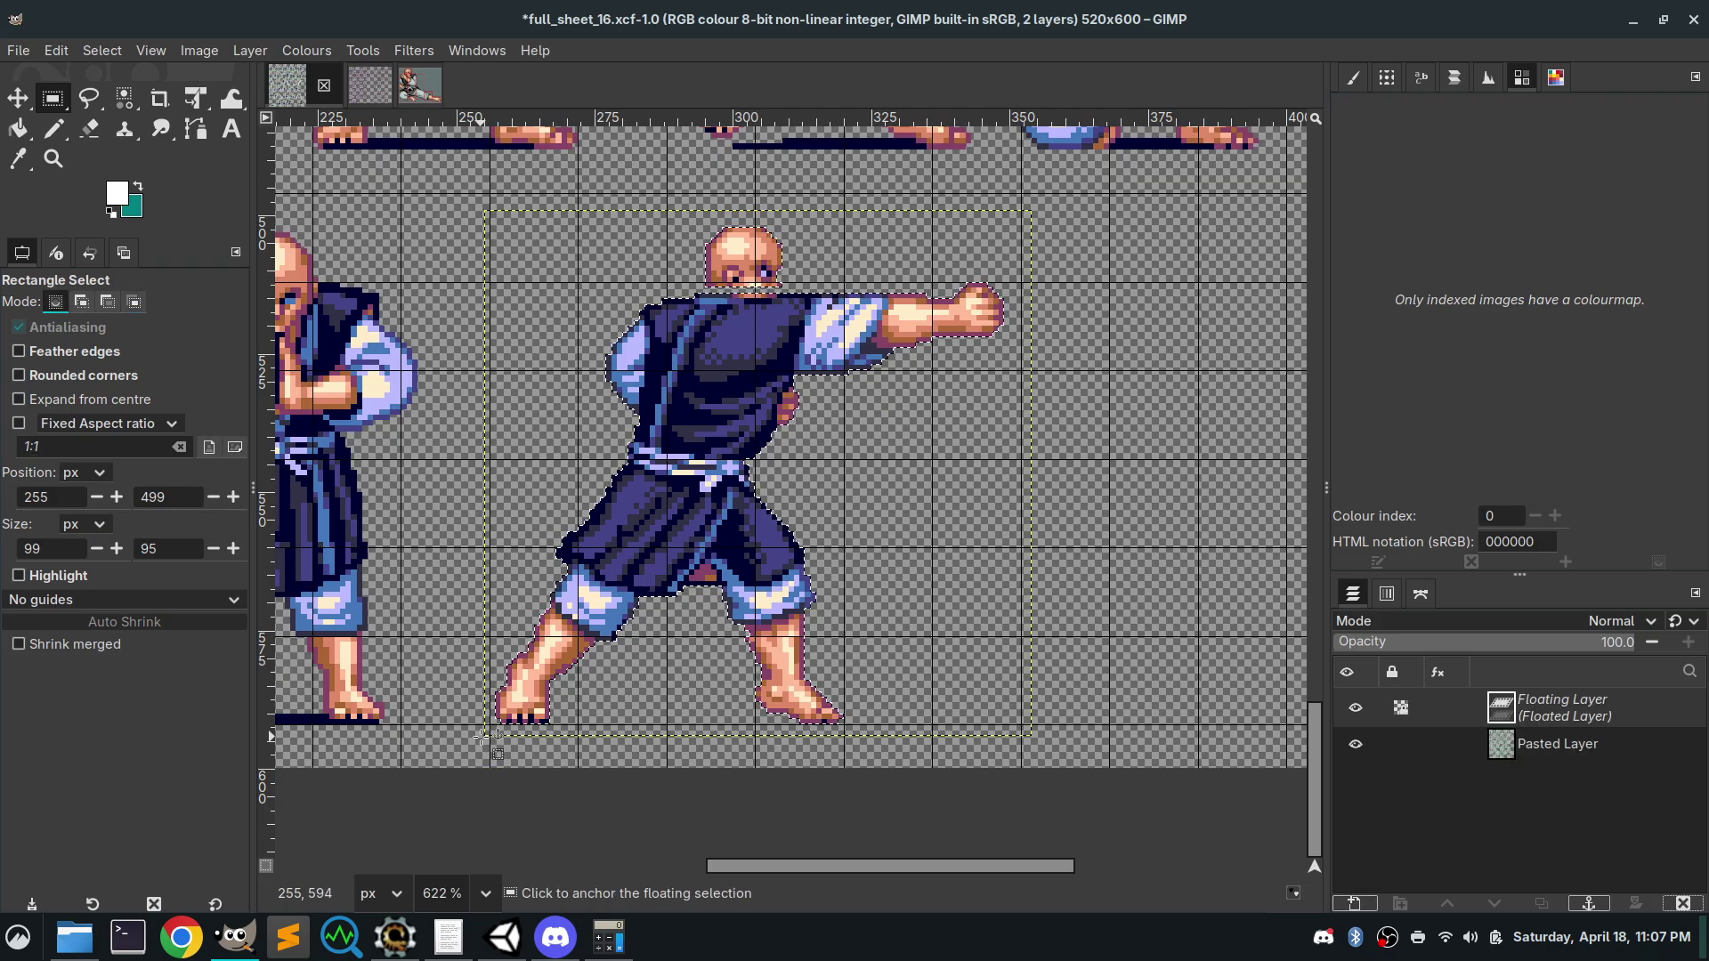
left_click(1192, 504)
Check the gap between the shifted figure's legs with a temporary 32 × 7 px selection at 272, 574, and discard it
scroll(594, 656, "up", 3)
scroll(587, 669, "up", 3)
scroll(591, 679, "down", 2)
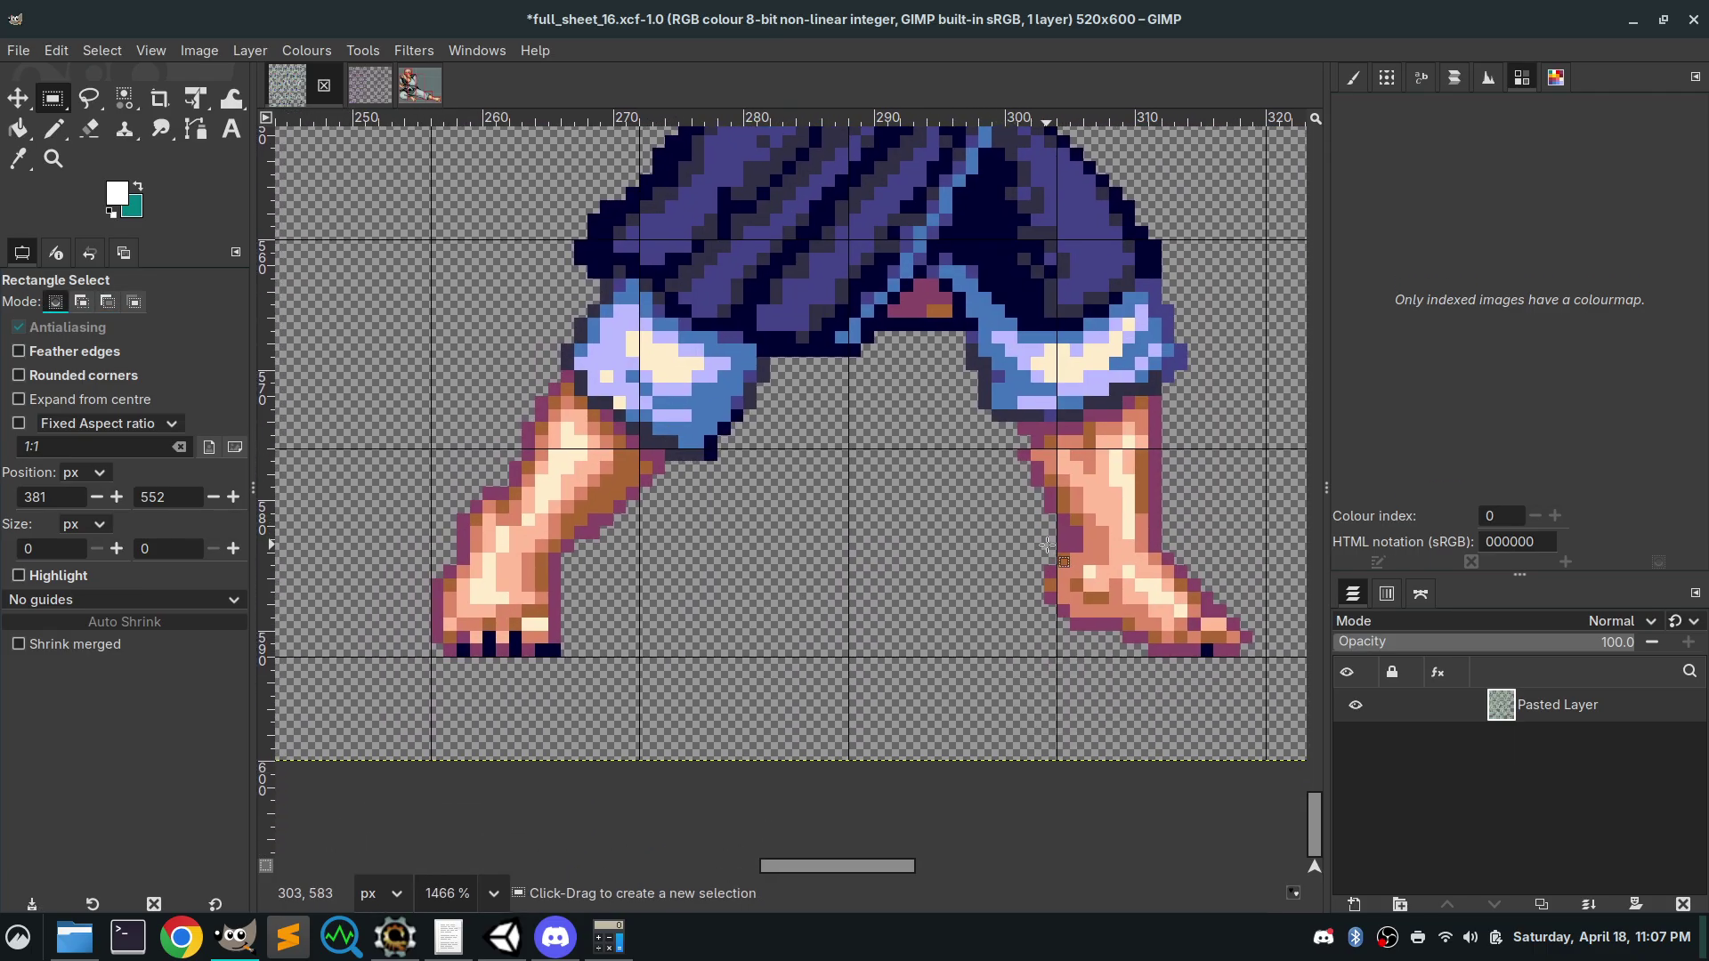
left_click_drag(1059, 516, 640, 425)
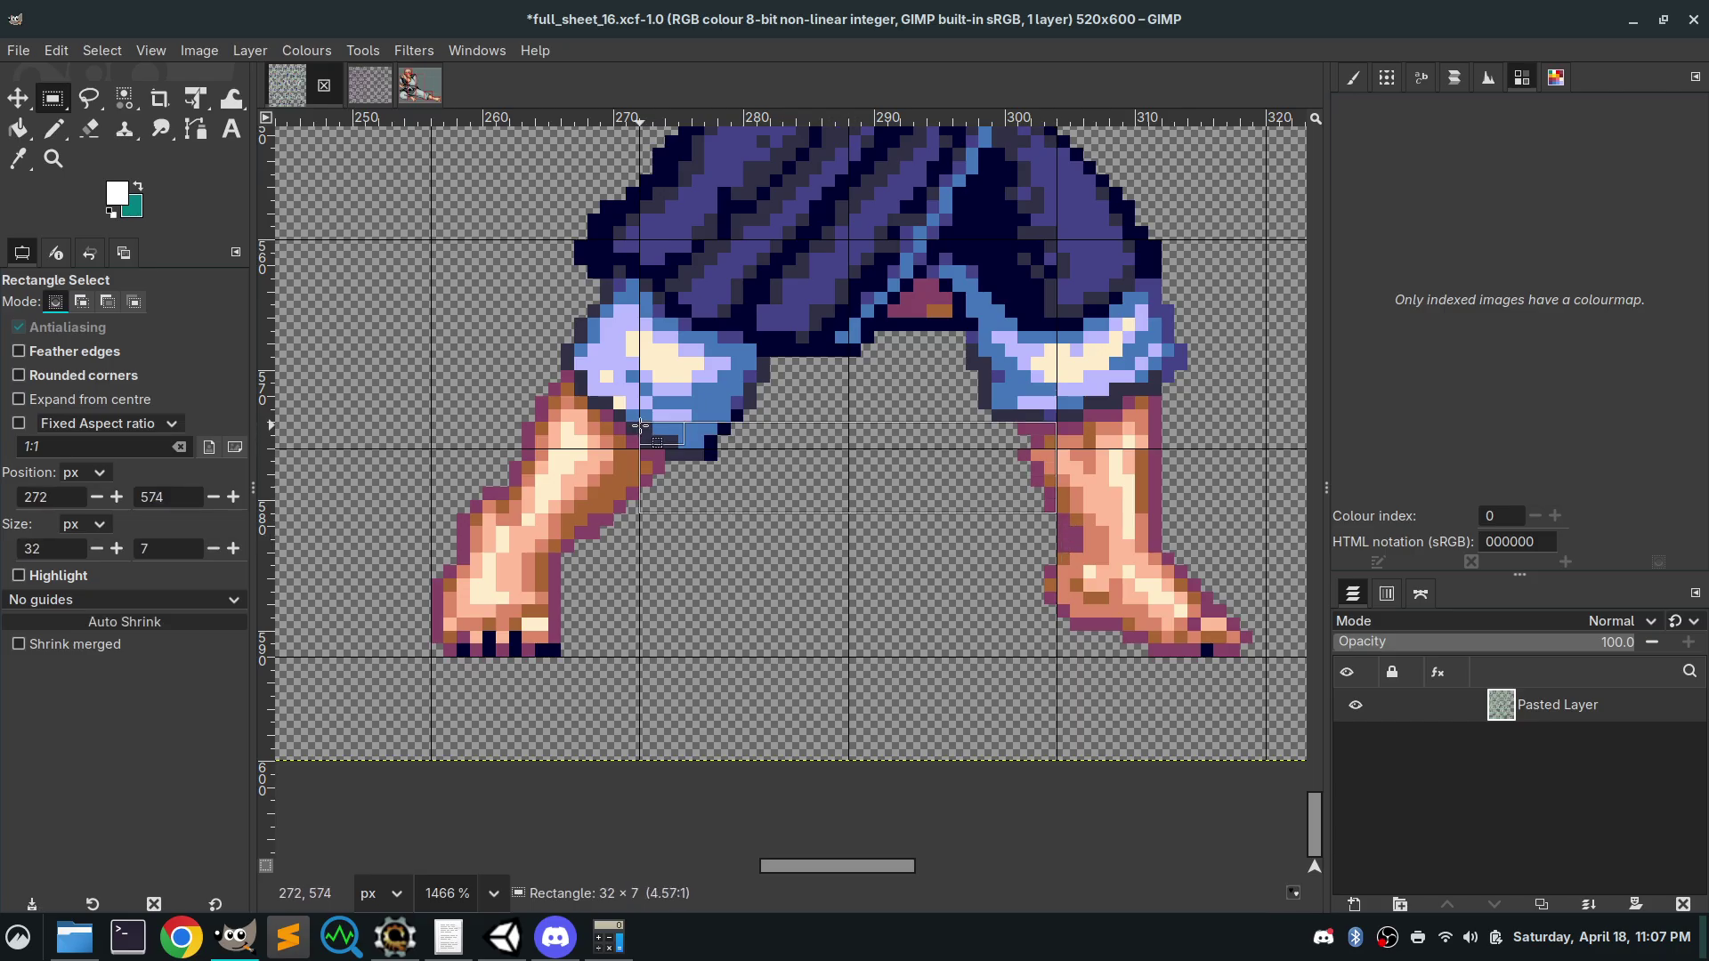
left_click_drag(640, 425, 640, 425)
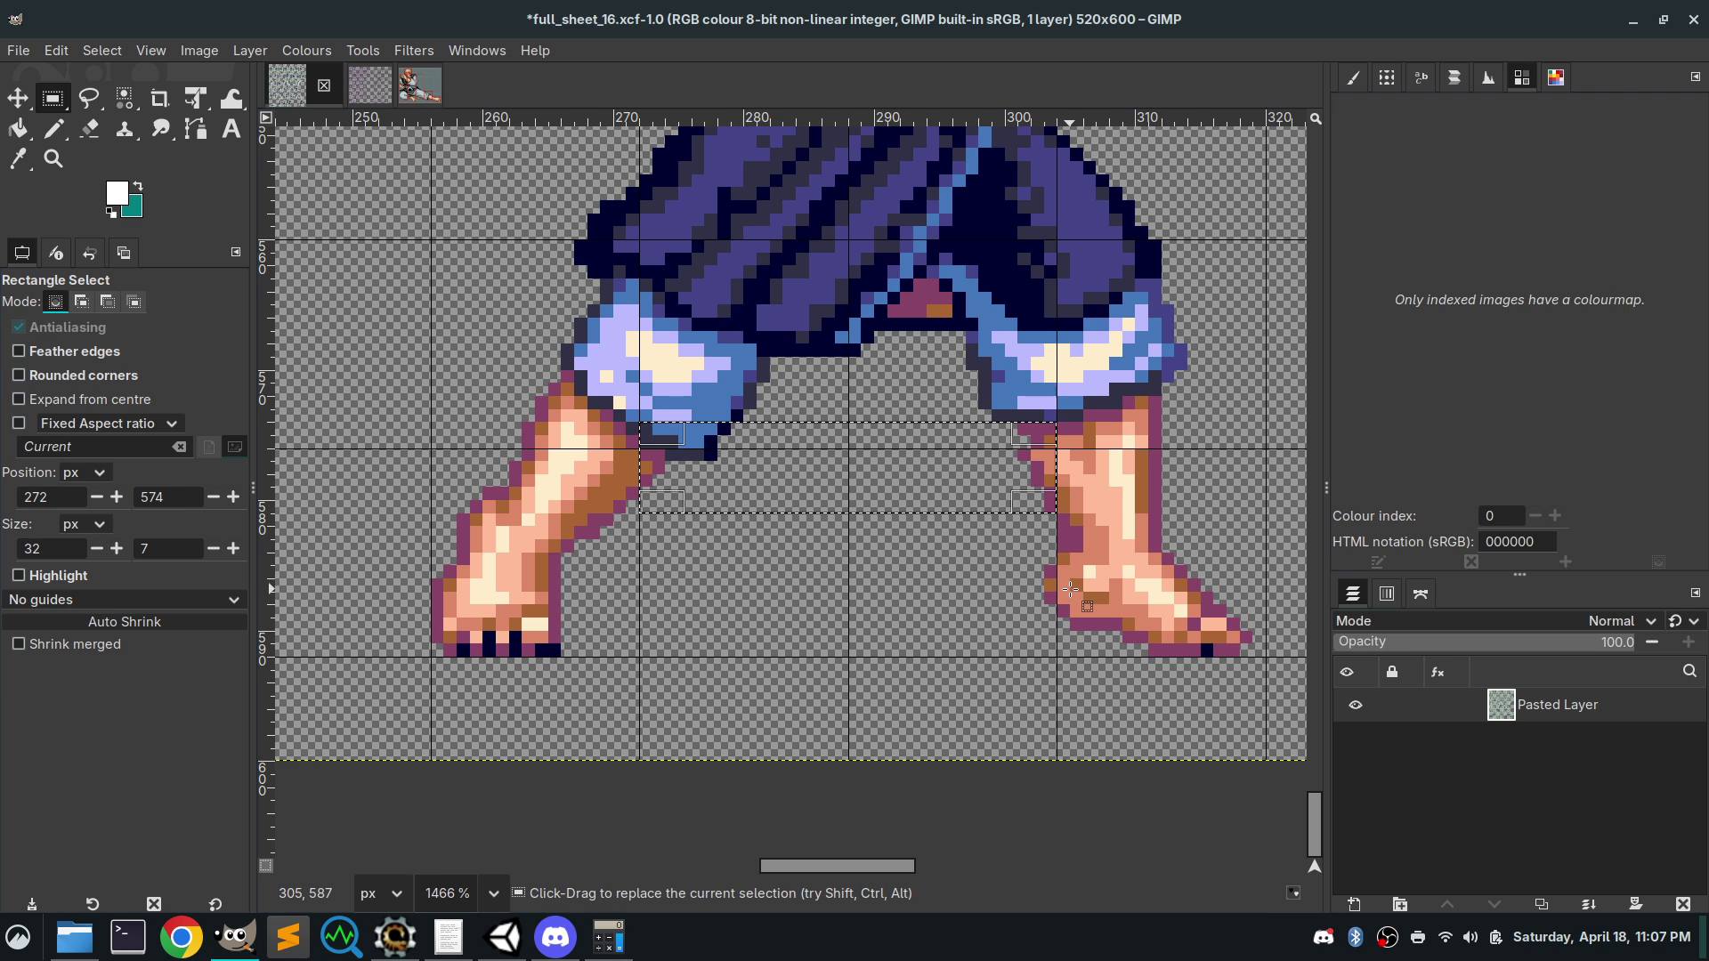
scroll(1050, 640, "up", 4)
scroll(1050, 641, "right", 3)
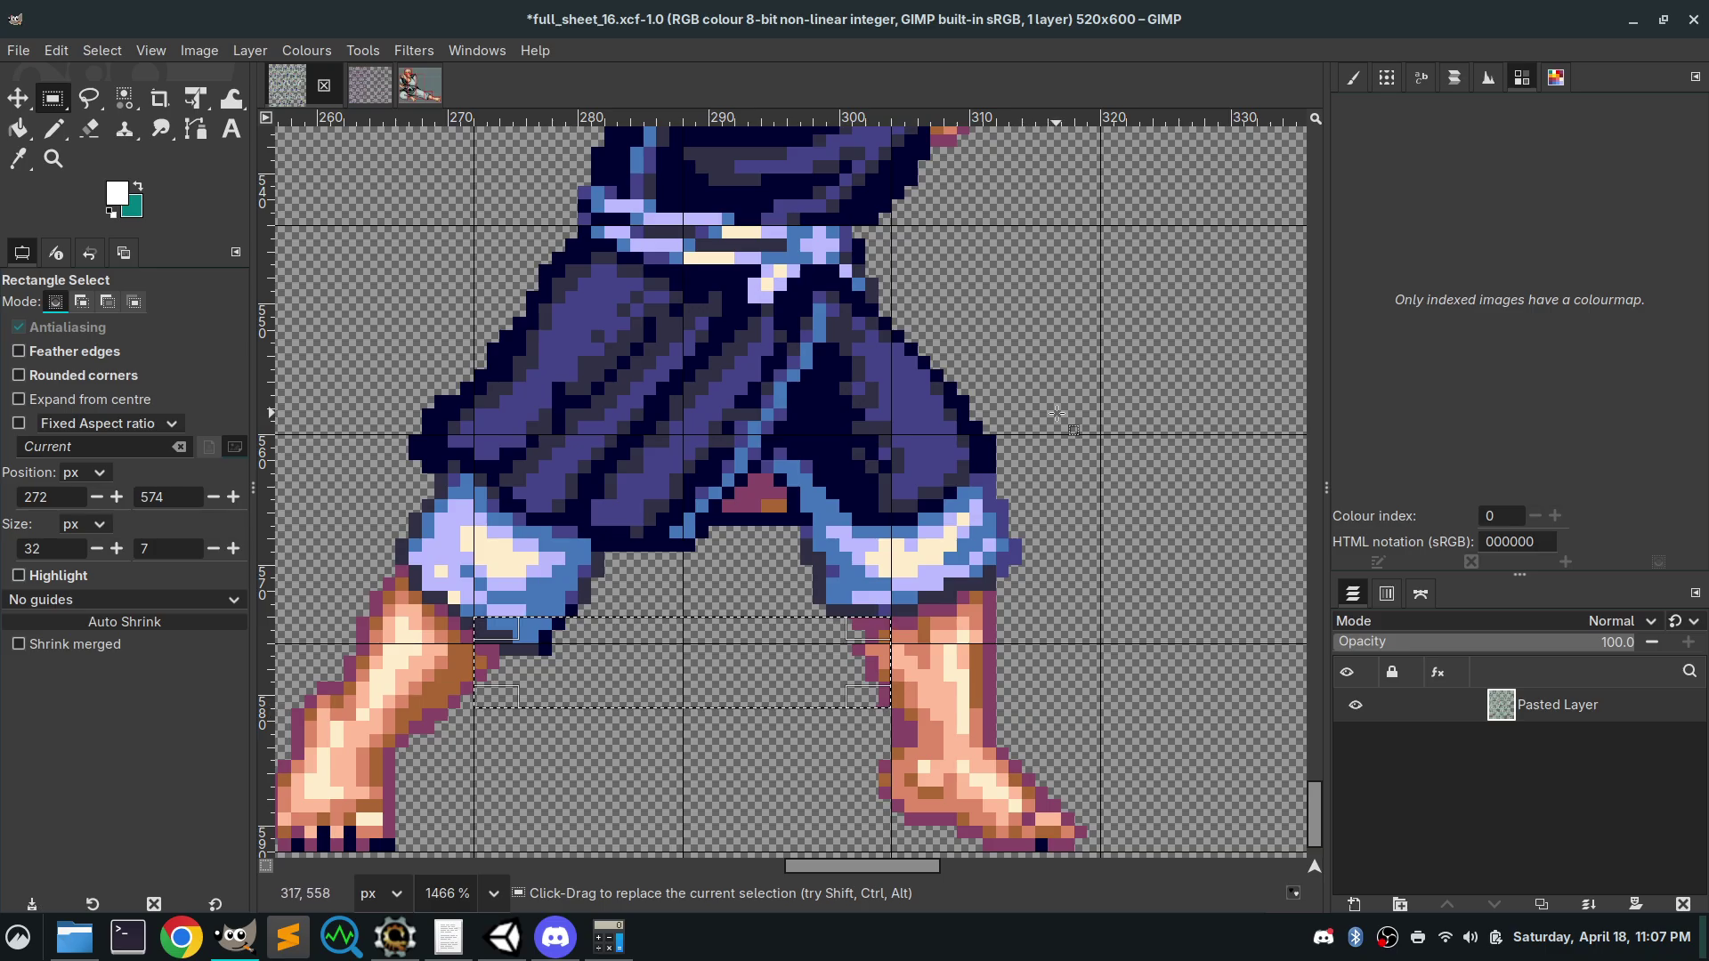
scroll(1060, 436, "up", 1)
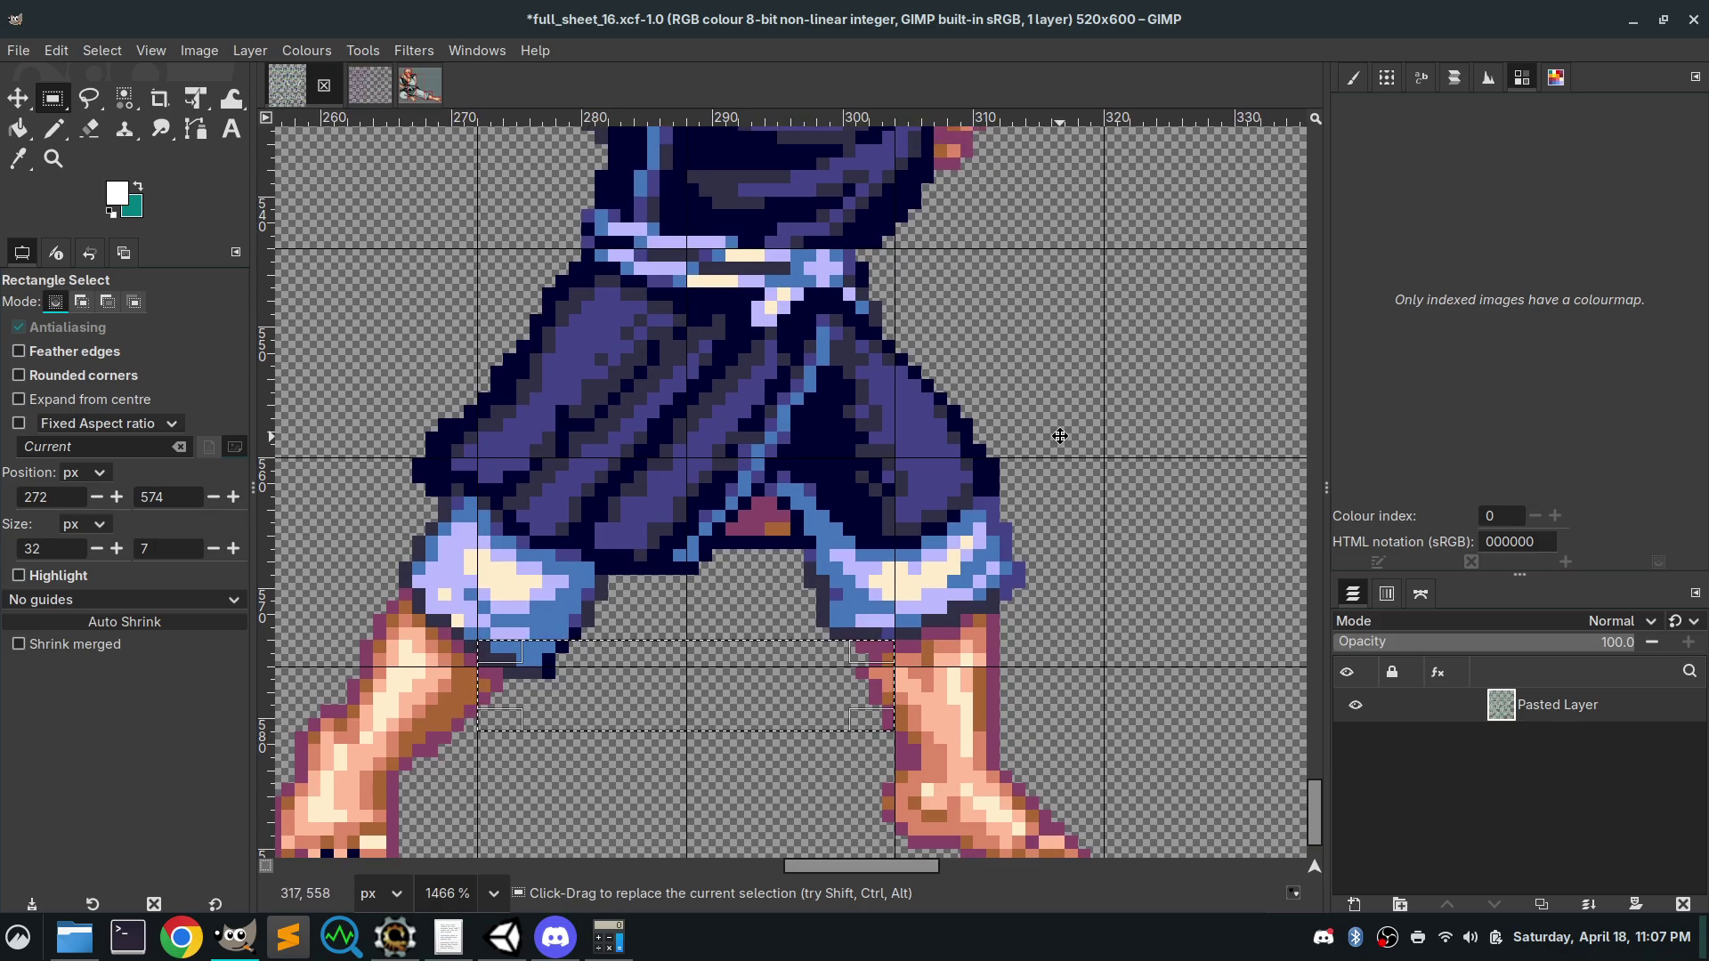
scroll(1060, 436, "down", 4)
scroll(1060, 436, "left", 1)
left_click(984, 605)
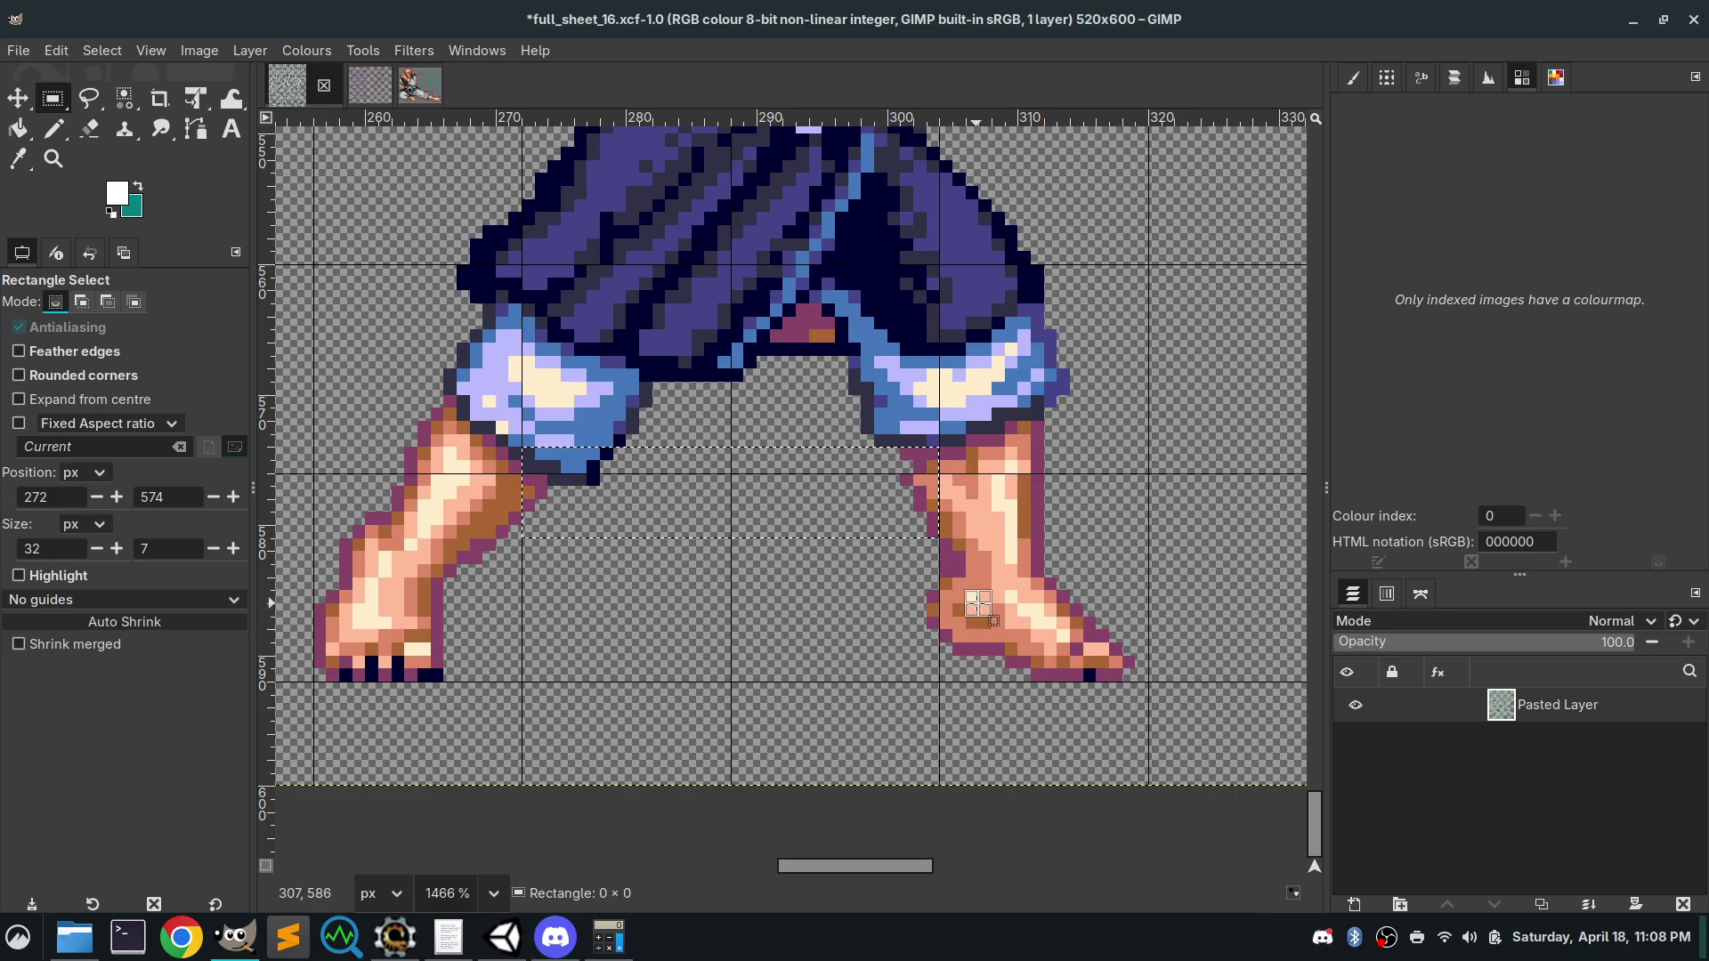
Select the lower part of the punching-side foot with a 16 × 13 px rectangle at 303, 579, shift it two pixels down and anchor it
left_click_drag(1136, 683, 928, 464)
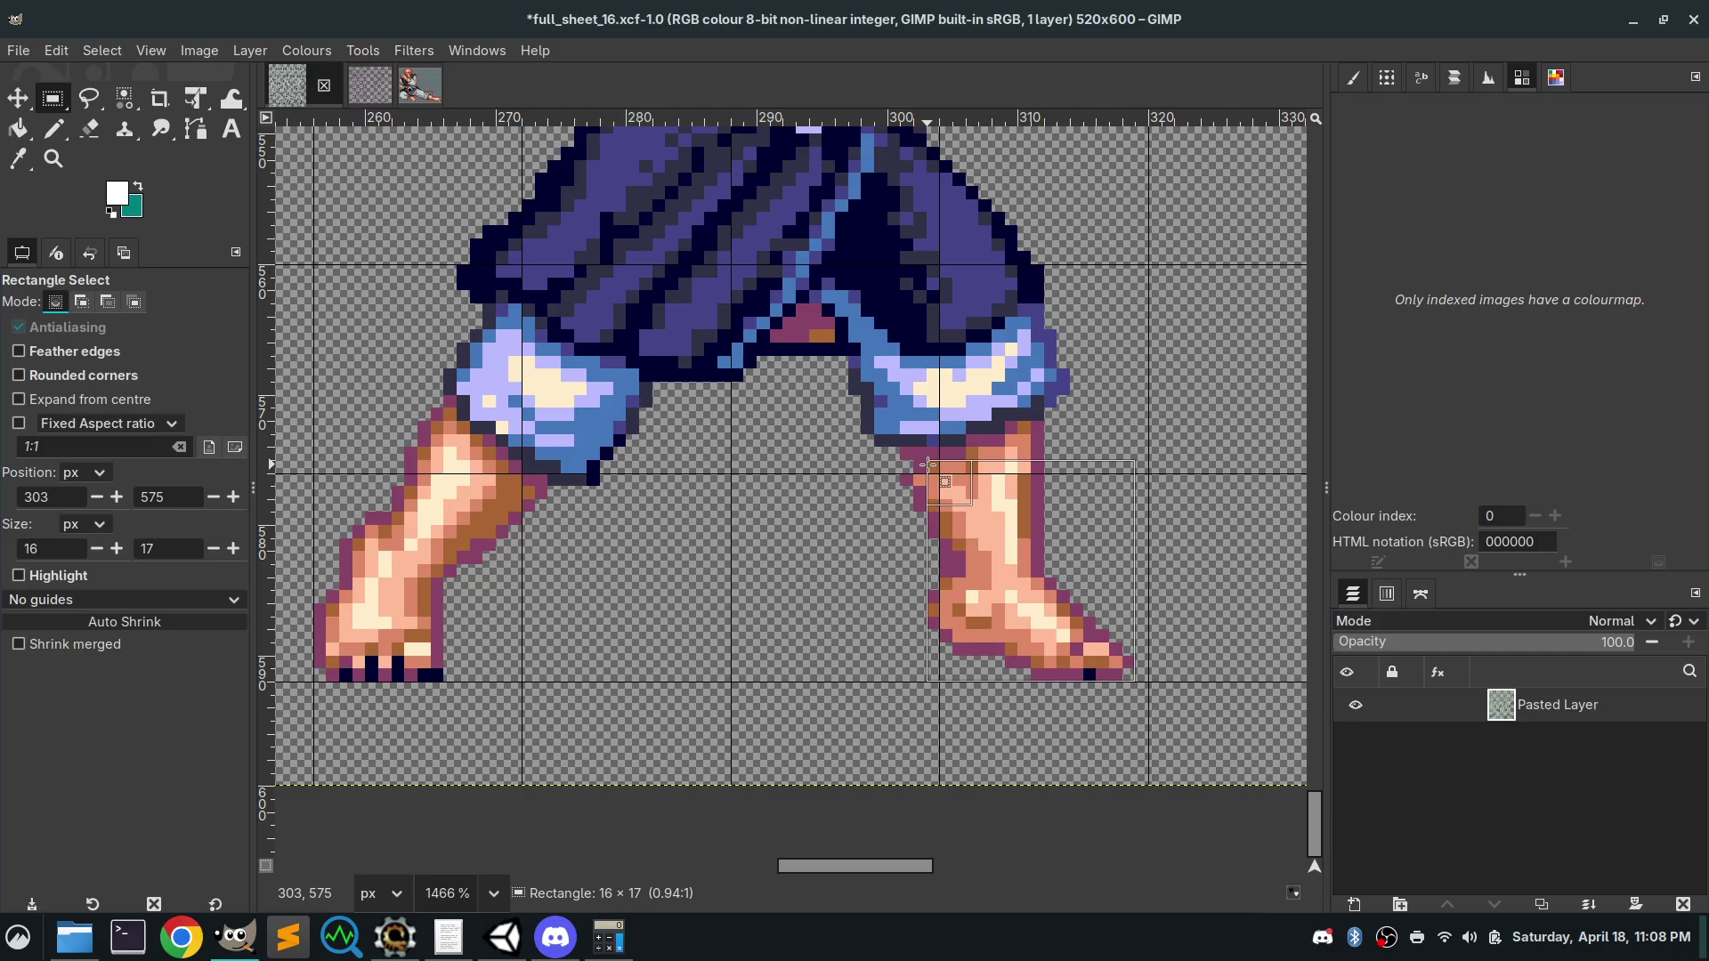
left_click_drag(928, 464, 927, 511)
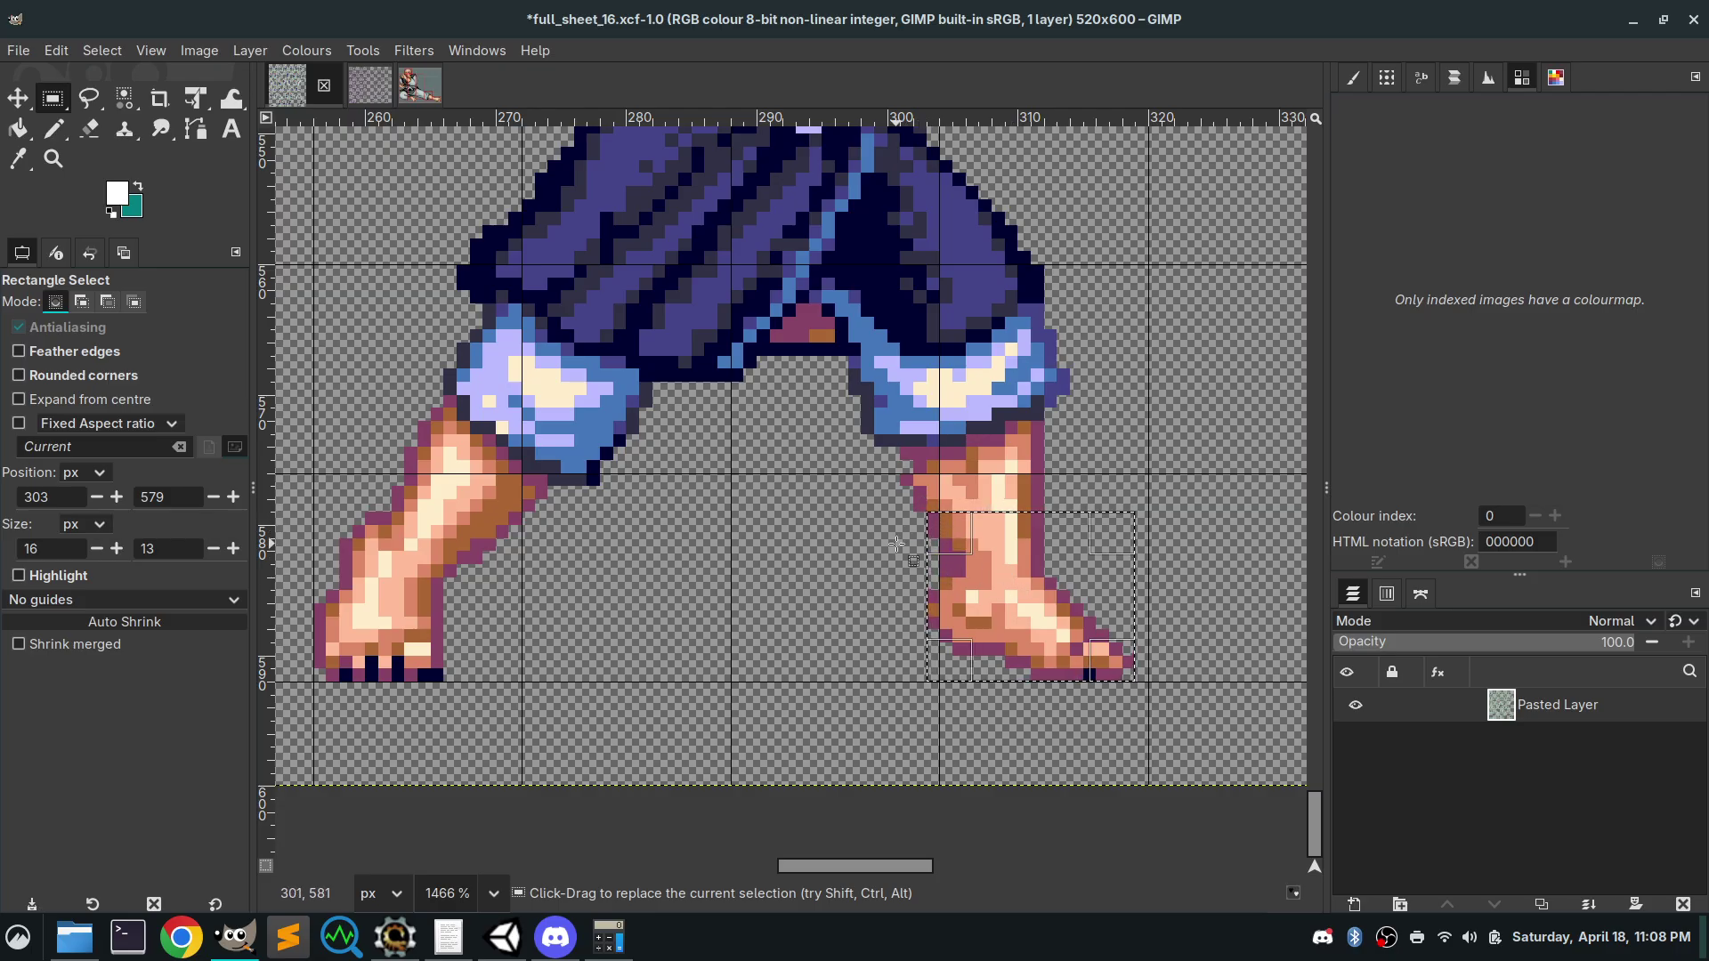
key("shift+ctrl+l")
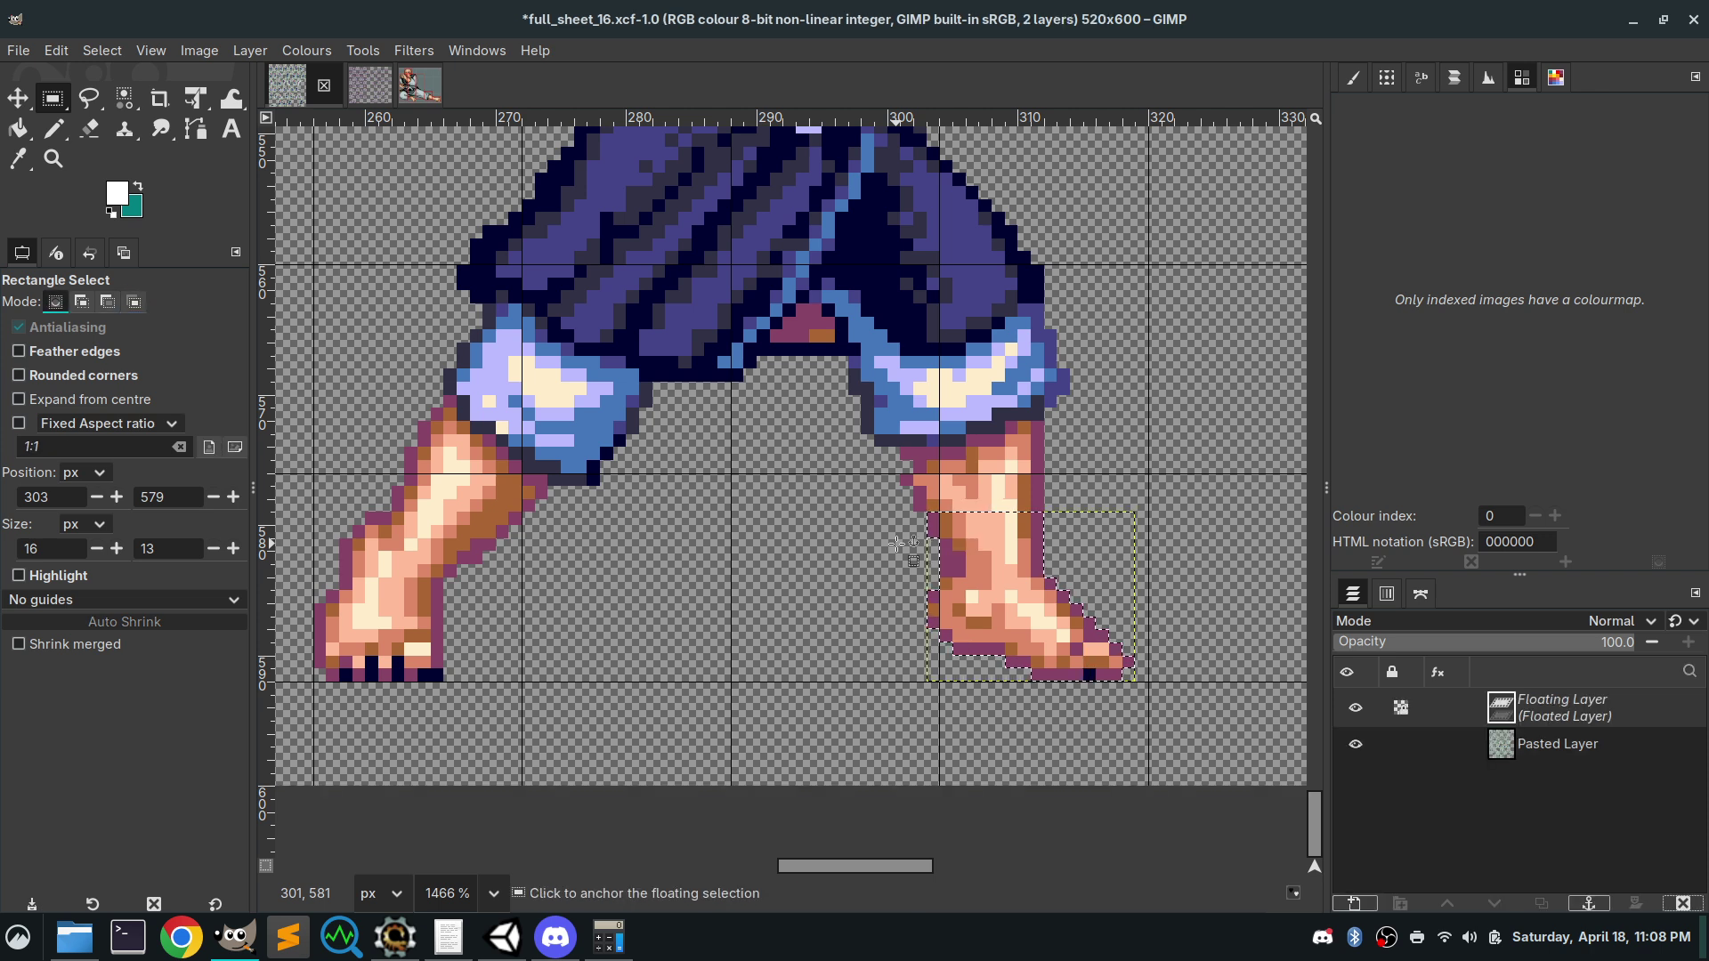
key("Down")
key("Down")
left_click(1086, 487)
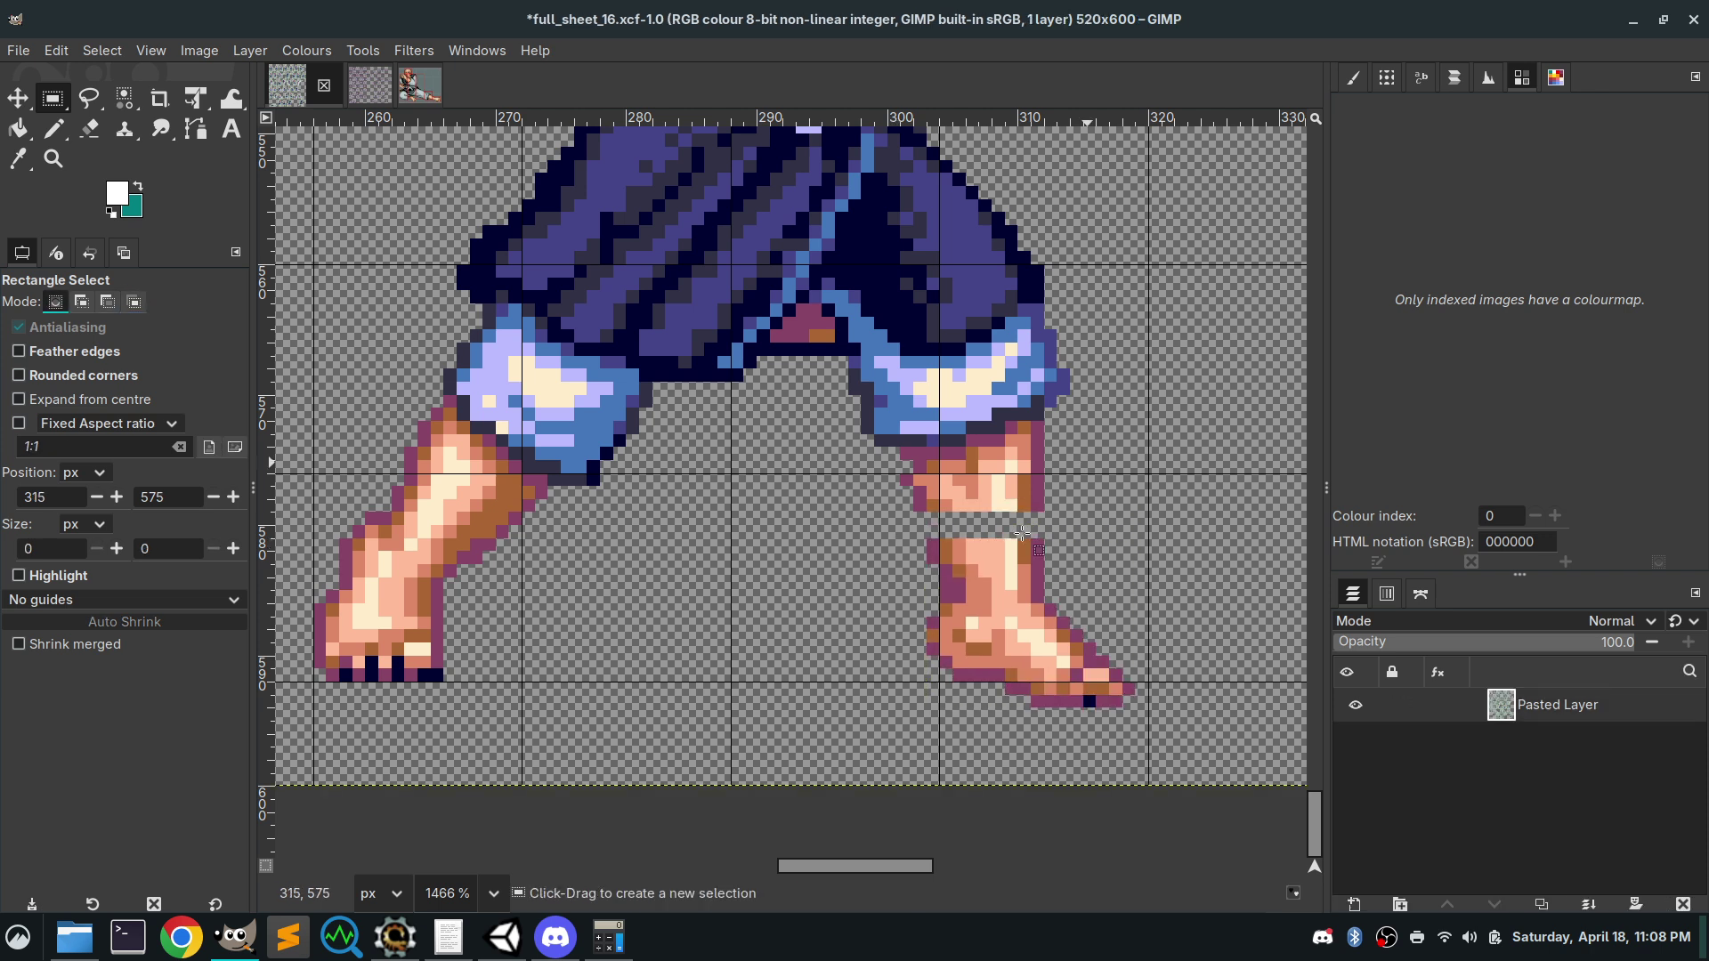
Check the lowered foot with temporary selections, including 13 × 15 px at 303, 579 and 19 × 10 px at 294, 579, and discard them
left_click_drag(1095, 513, 927, 707)
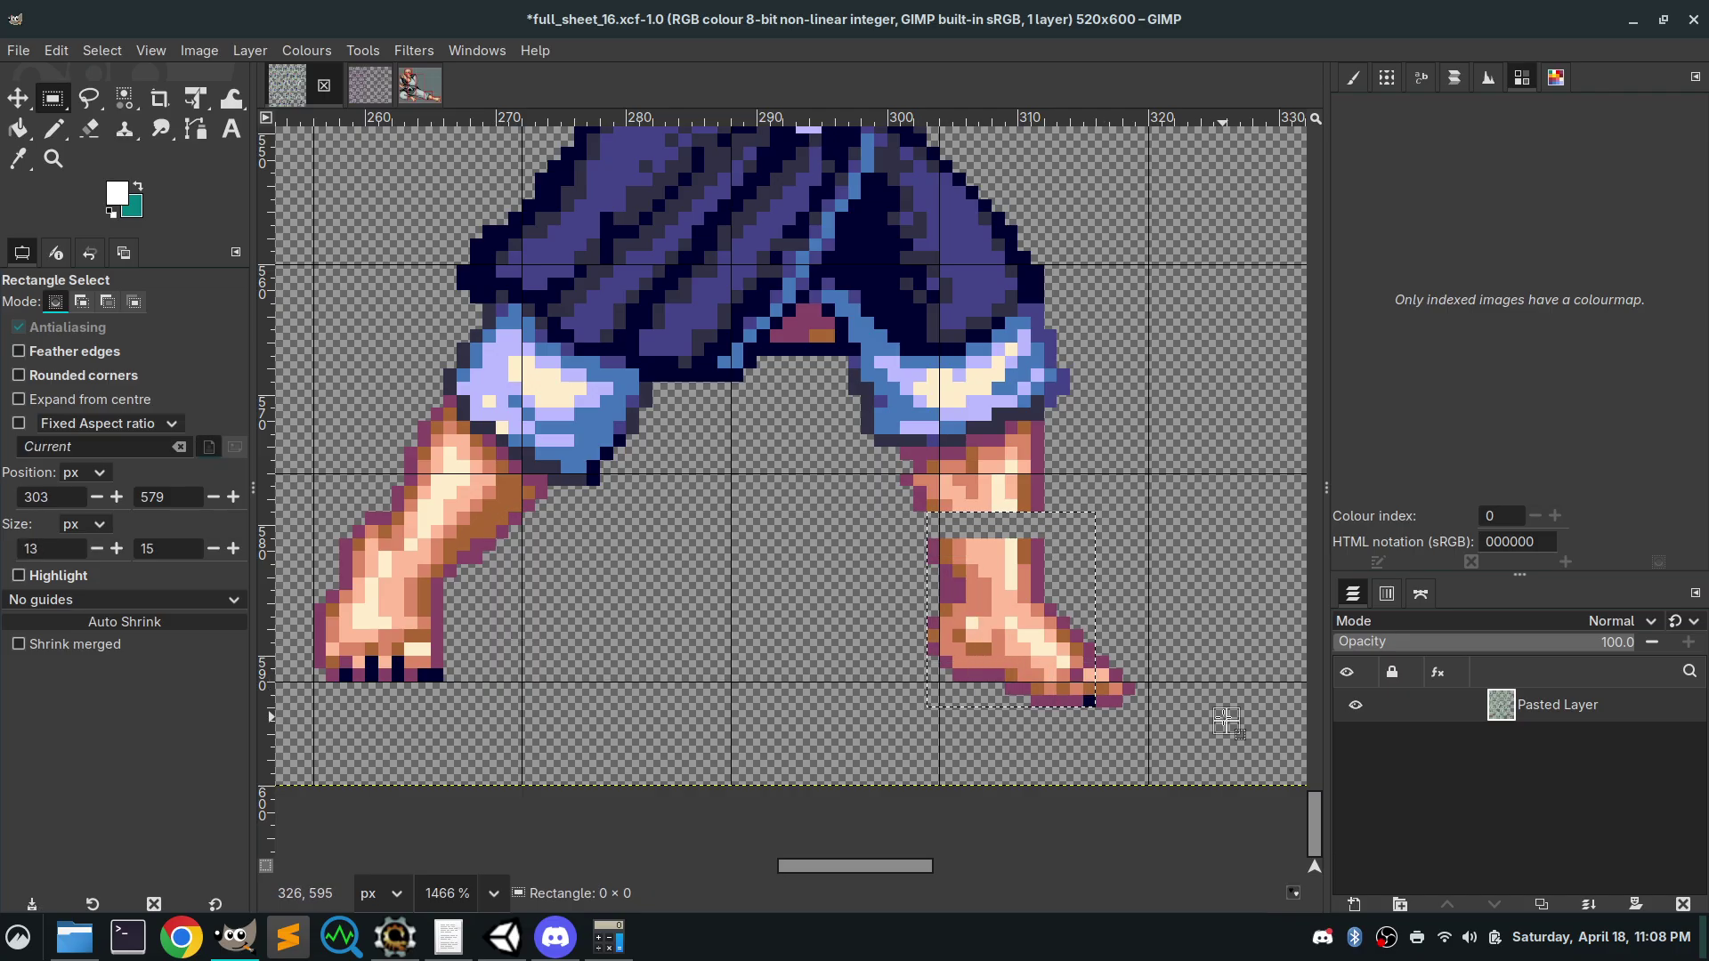
left_click_drag(1132, 705, 926, 535)
left_click(1046, 543)
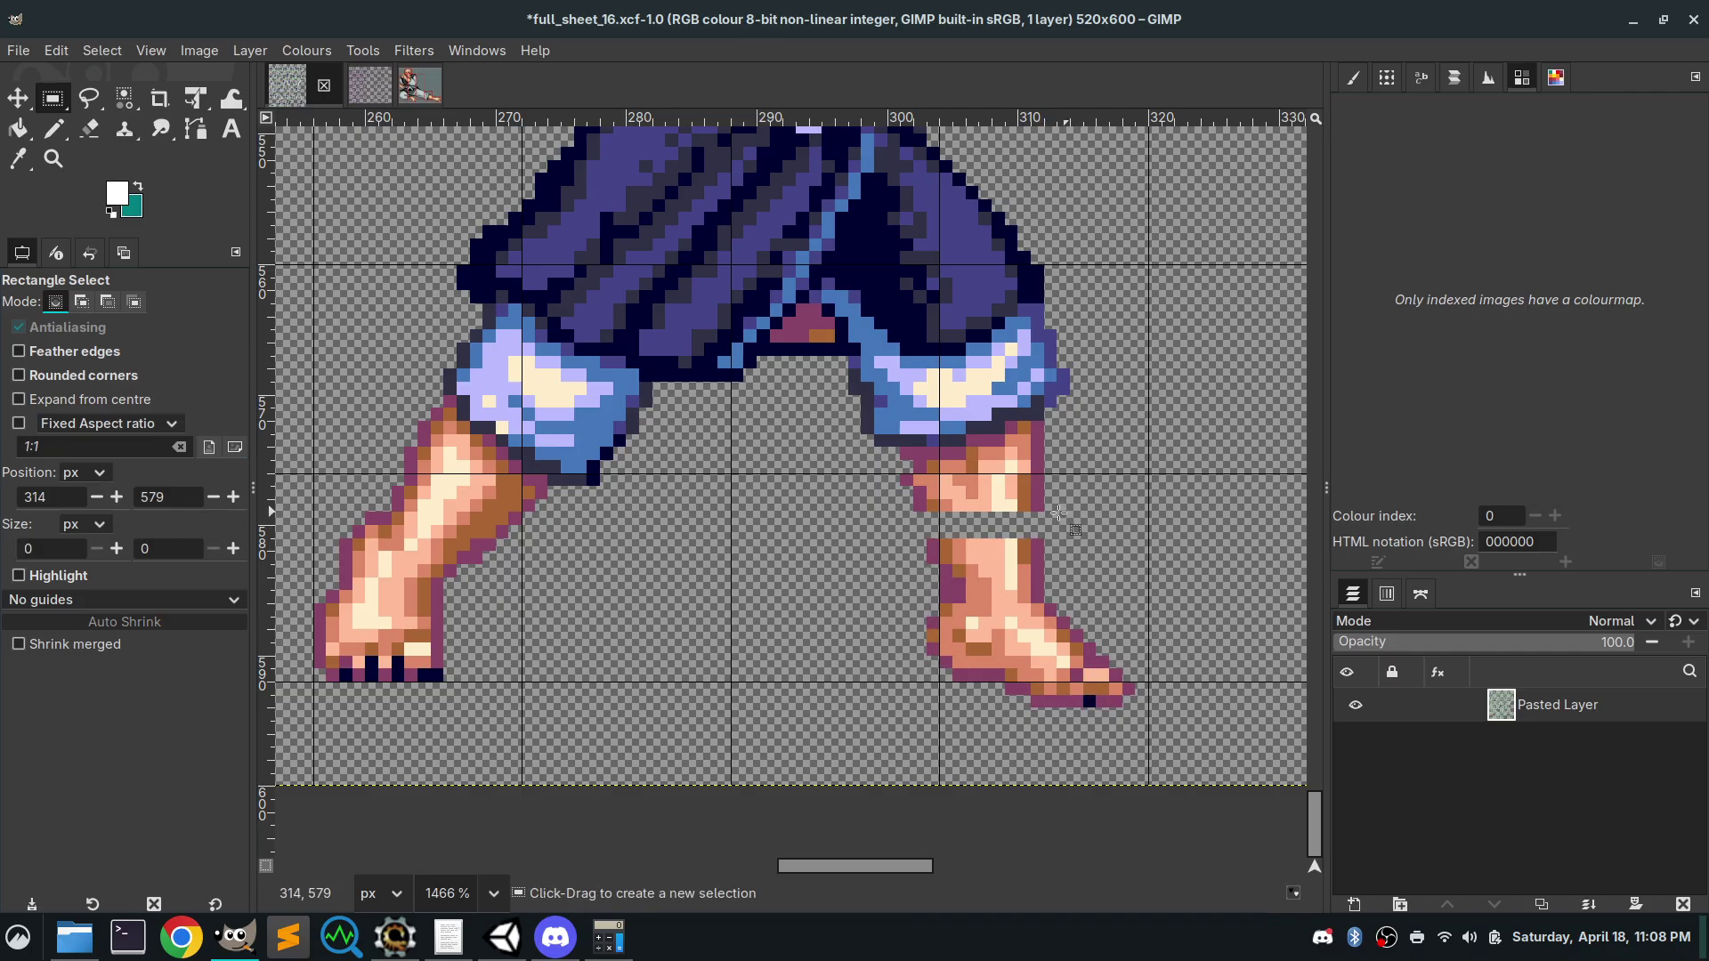
left_click_drag(1057, 514, 812, 643)
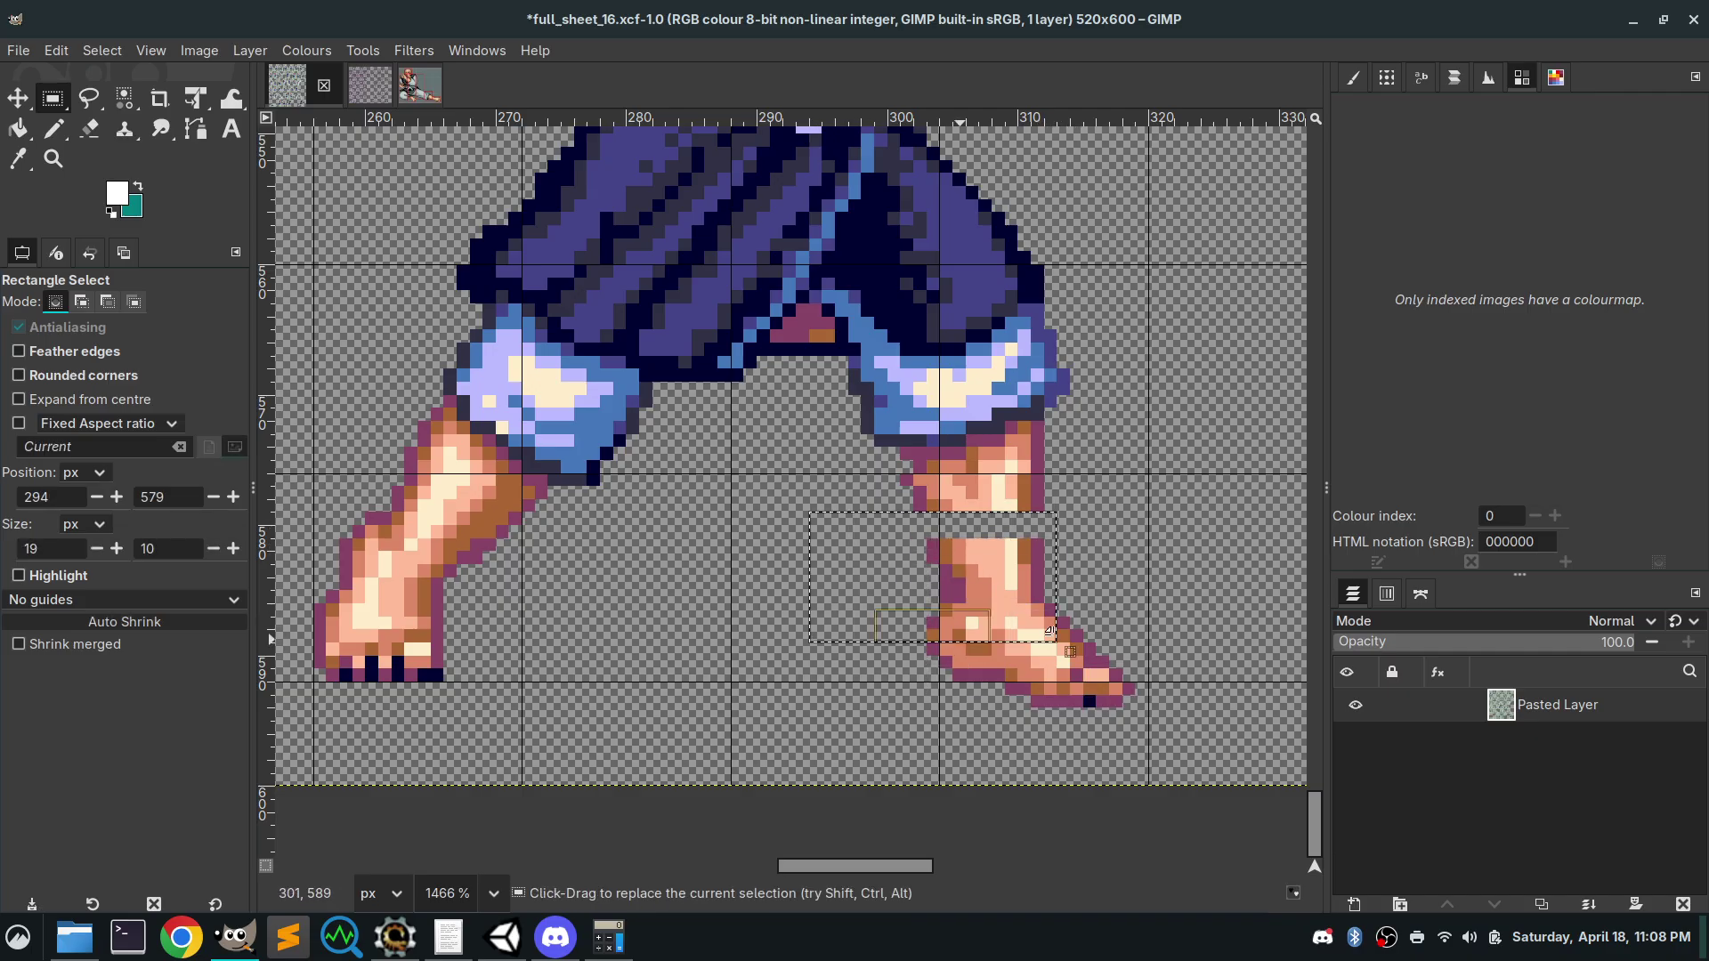
left_click(1148, 672)
Gauge the span across both feet with a temporary 64 × 13 px selection at 256, 579, and discard it
left_click_drag(1148, 681, 315, 516)
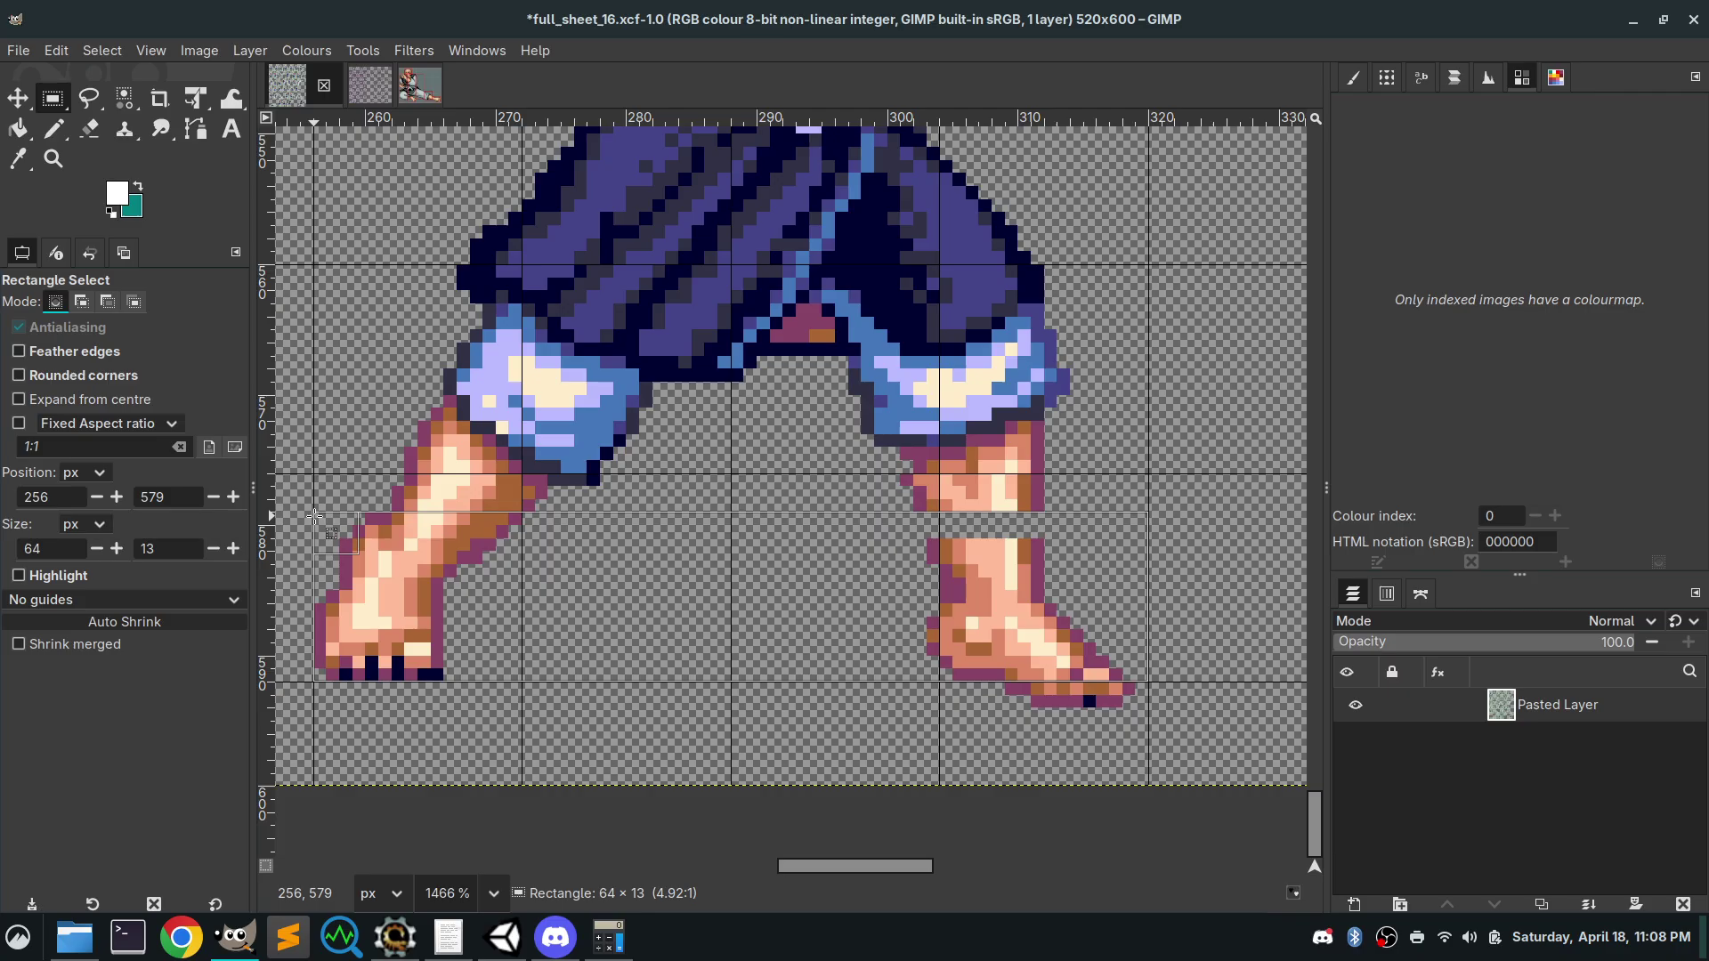
left_click_drag(316, 516, 925, 533)
left_click(1201, 421)
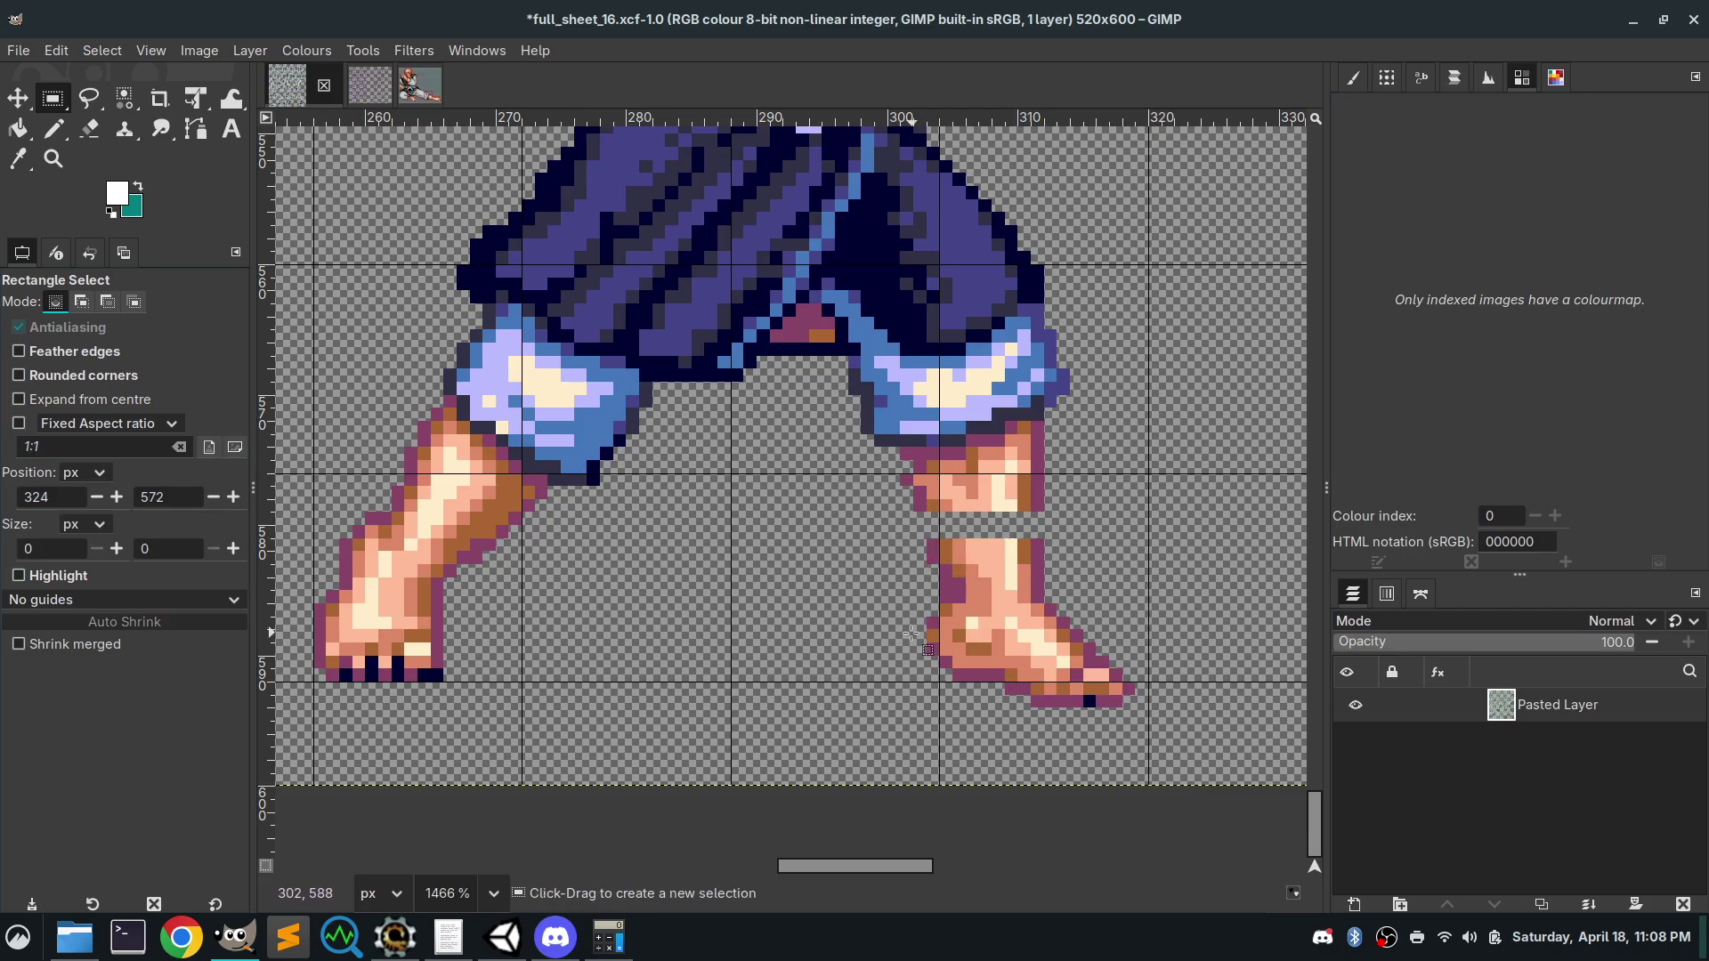
Select the rear foot with an 18 × 14 px rectangle at 254, 579, shift it two pixels down and anchor it
left_click_drag(1043, 501, 316, 454)
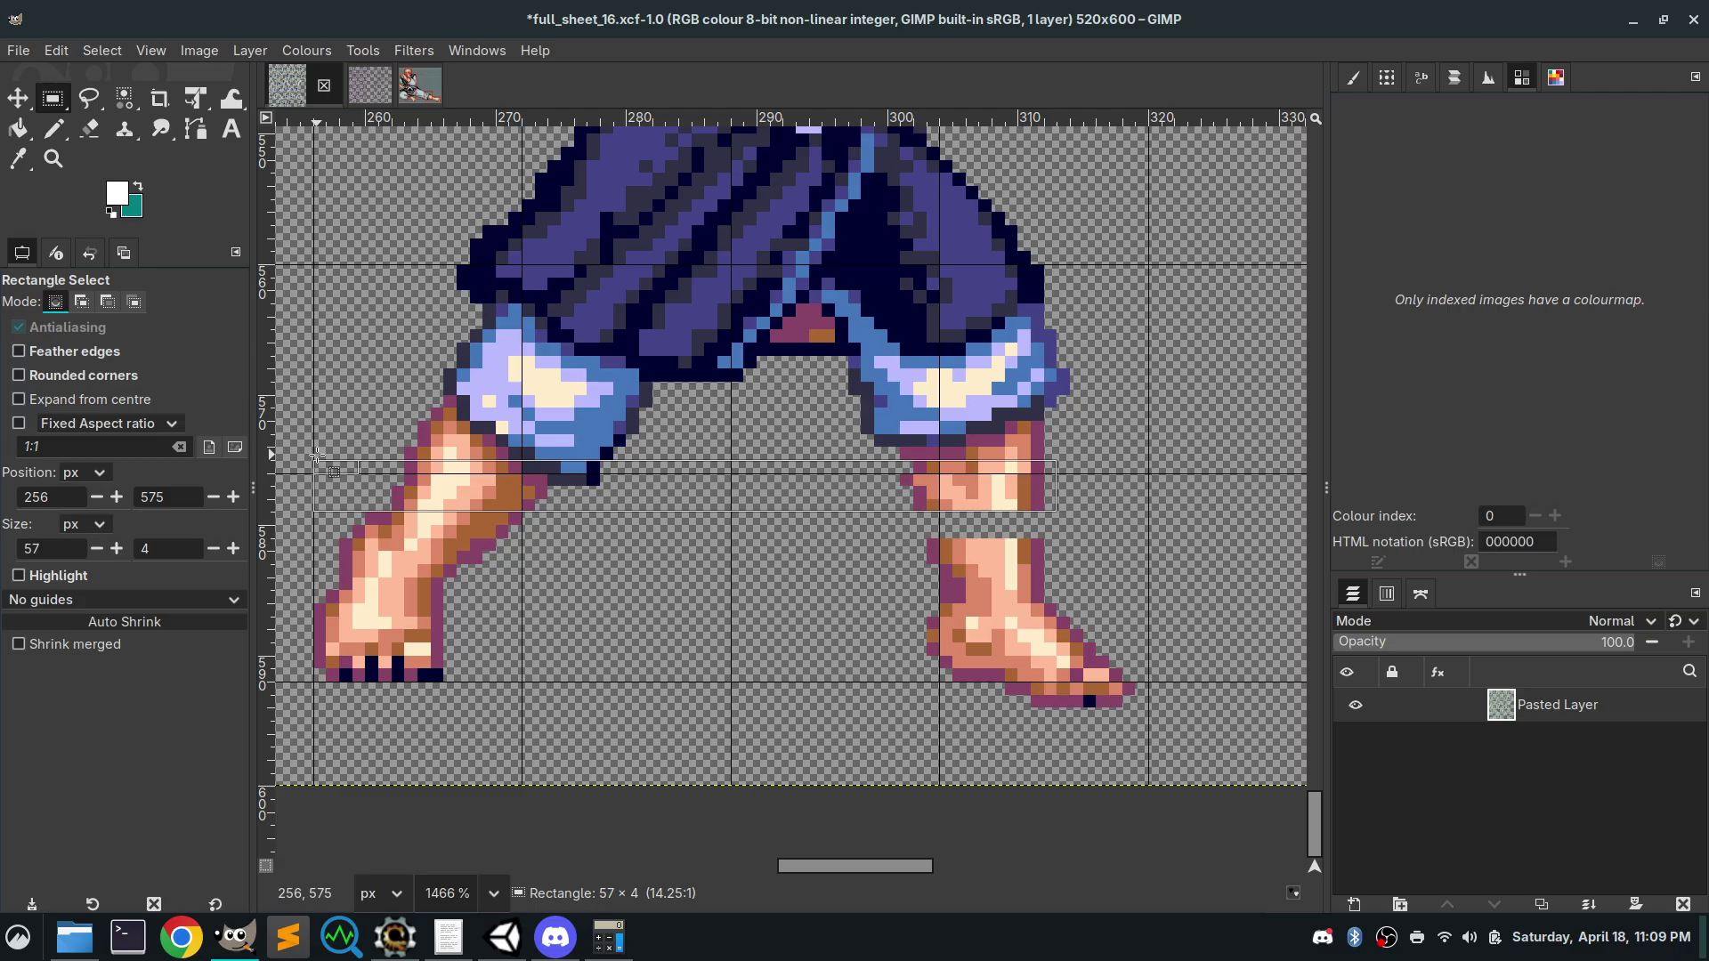
left_click_drag(317, 455, 286, 694)
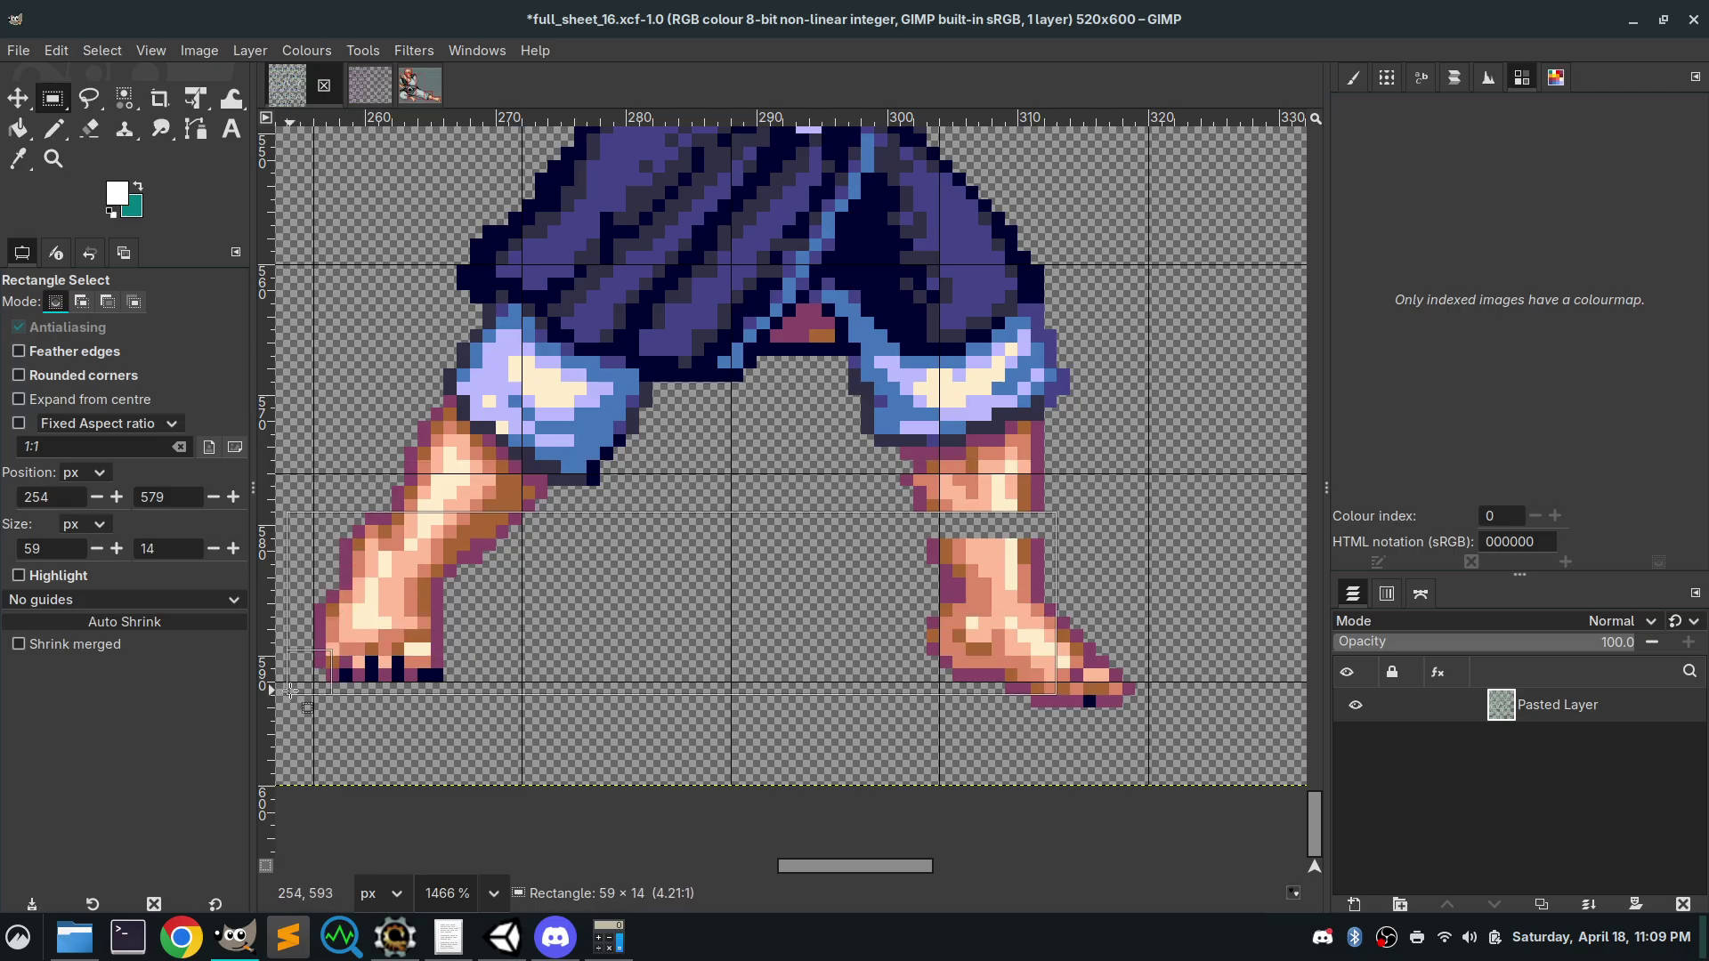
left_click_drag(1038, 595, 521, 591)
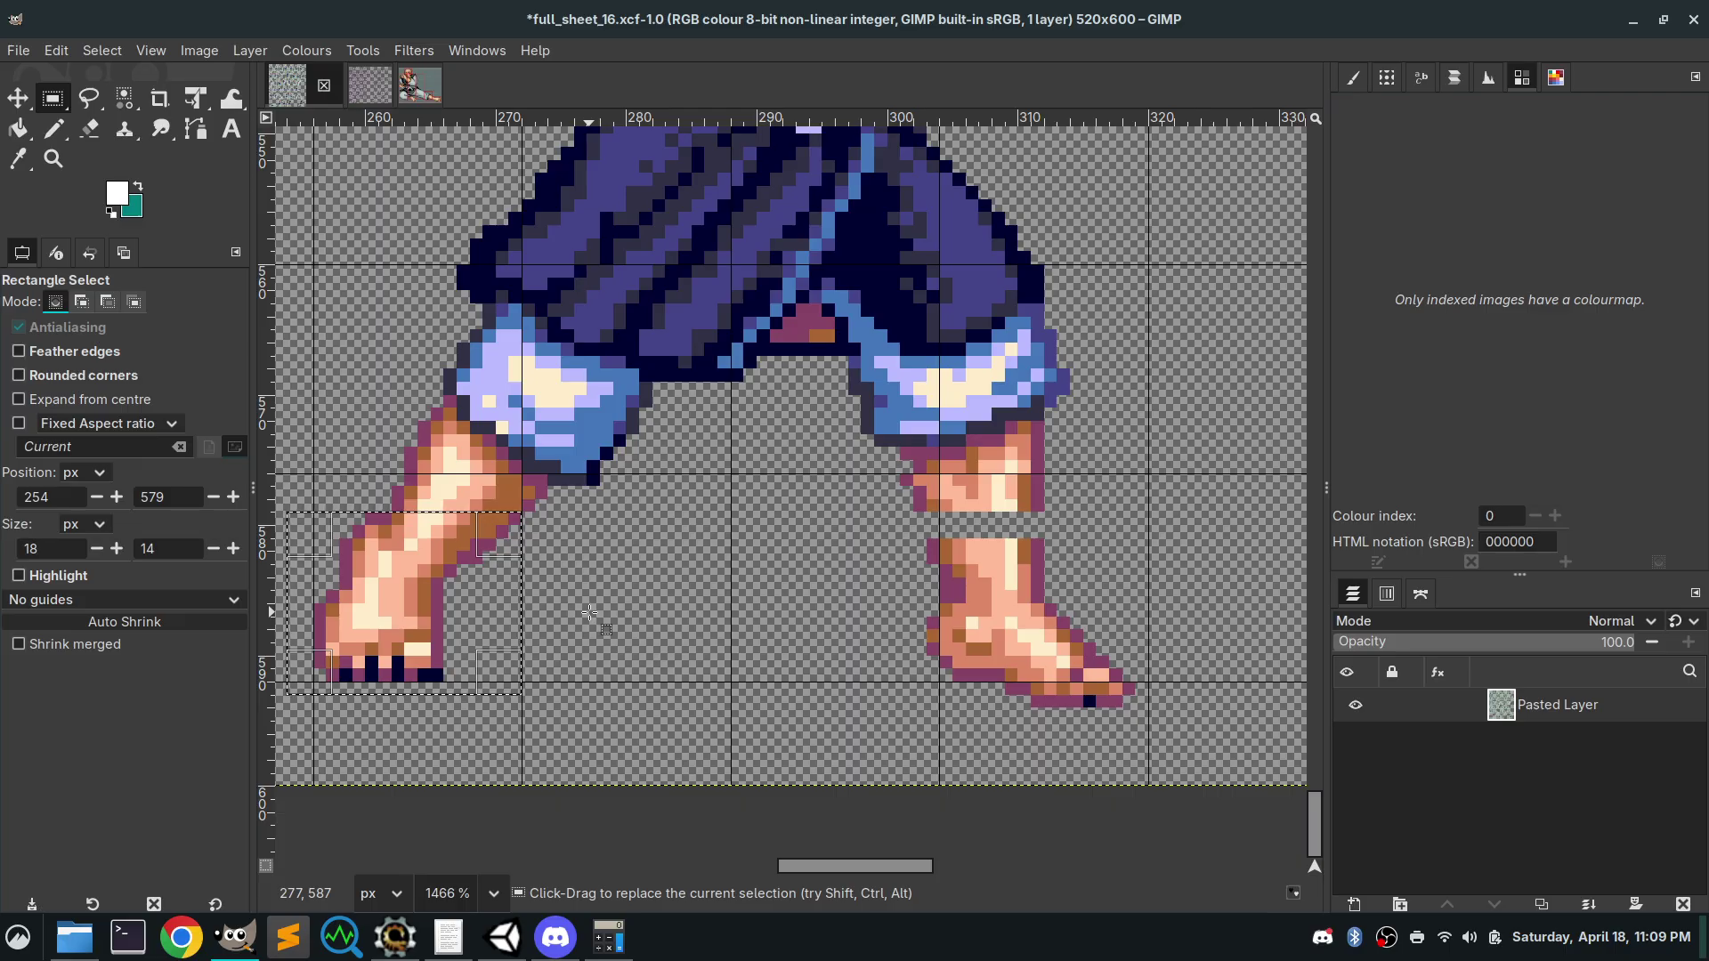
key("shift+ctrl+l")
key("Down")
key("Down")
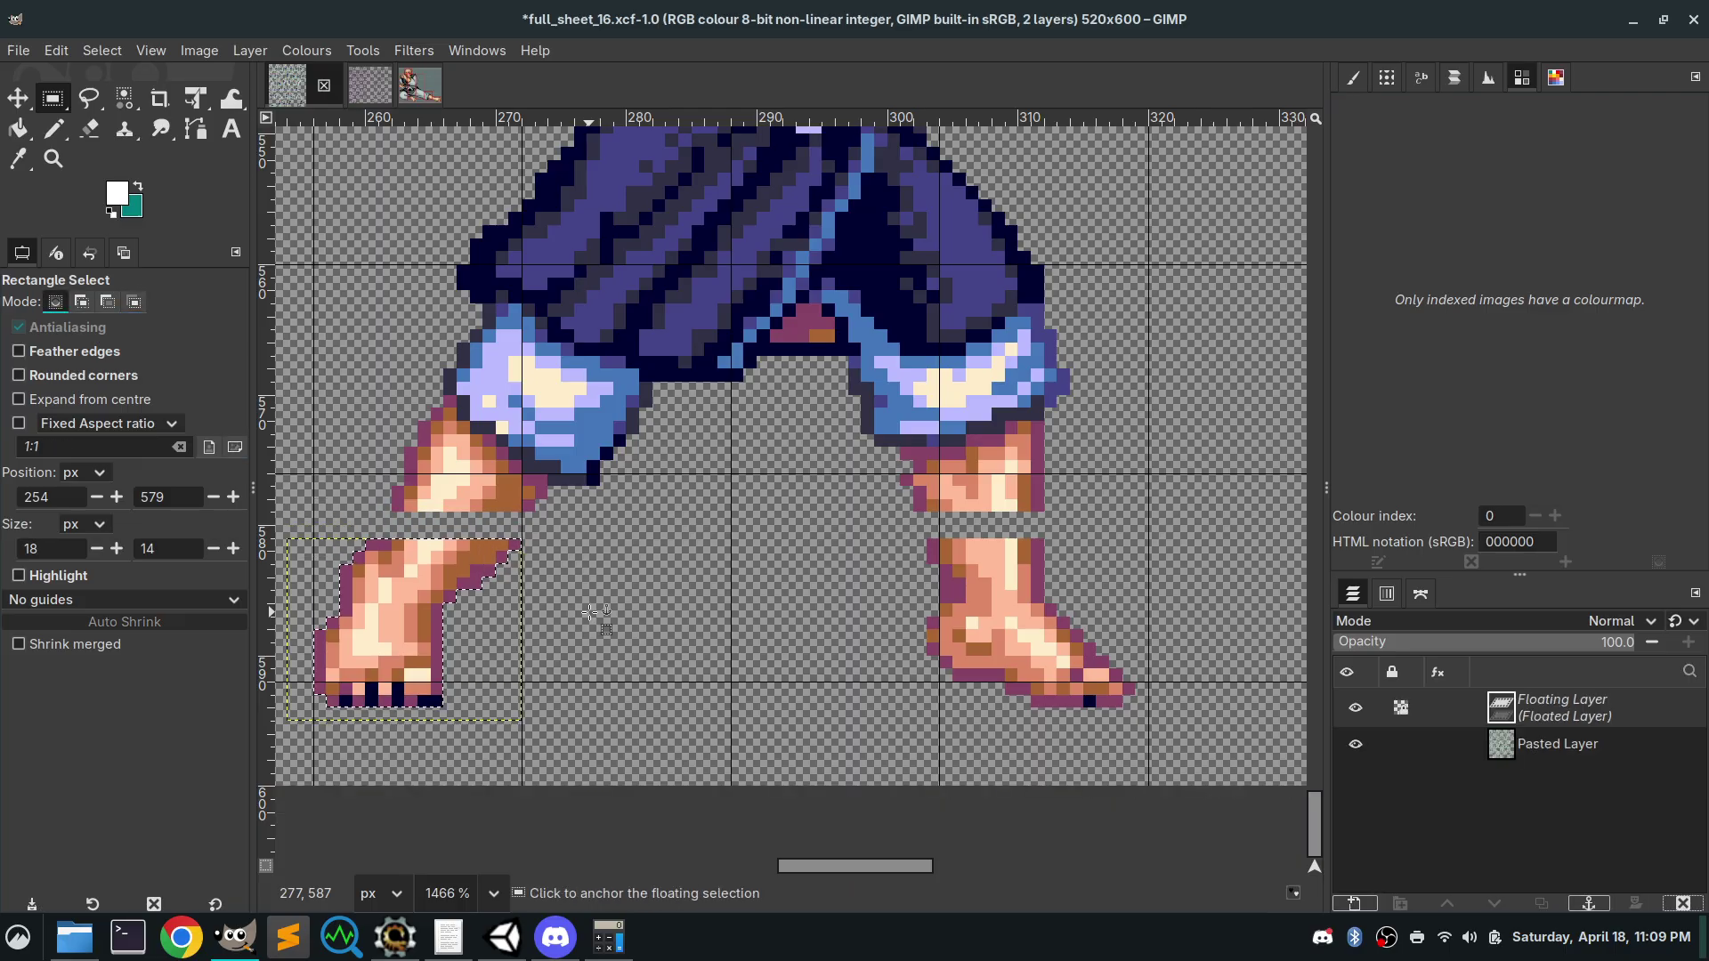
left_click(614, 607)
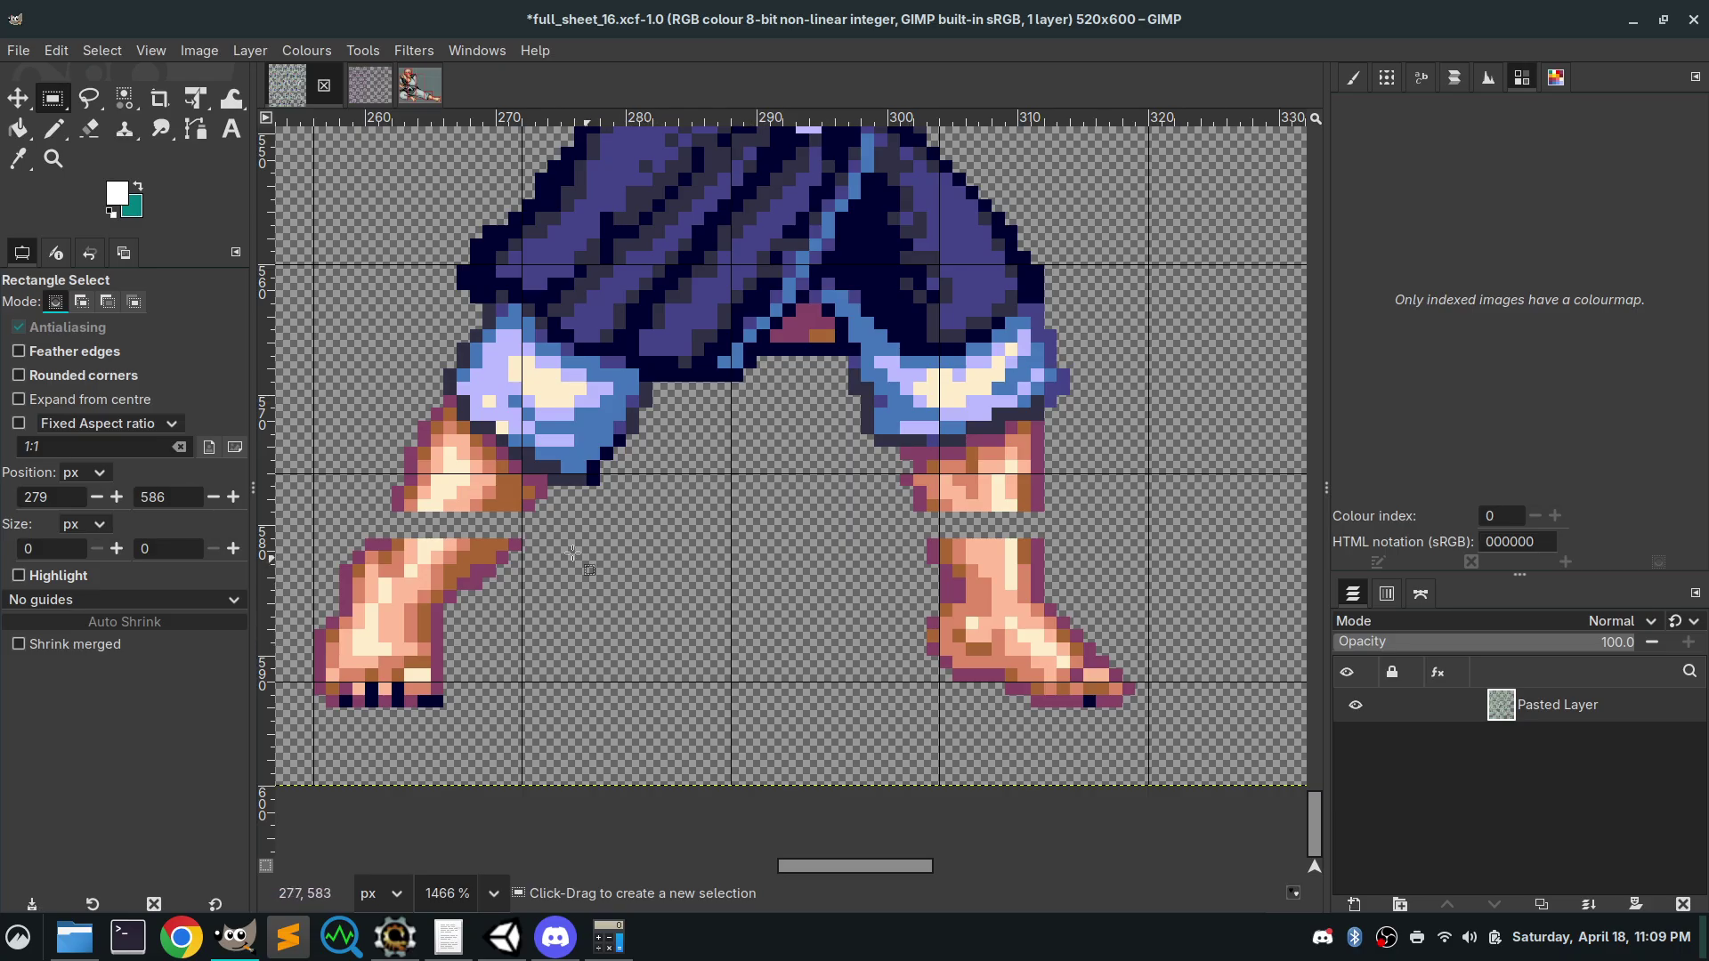
Check the space between the feet with a temporary 30 × 12 px selection at 273, 581, then each foot, and discard the selections
left_click_drag(537, 540, 923, 688)
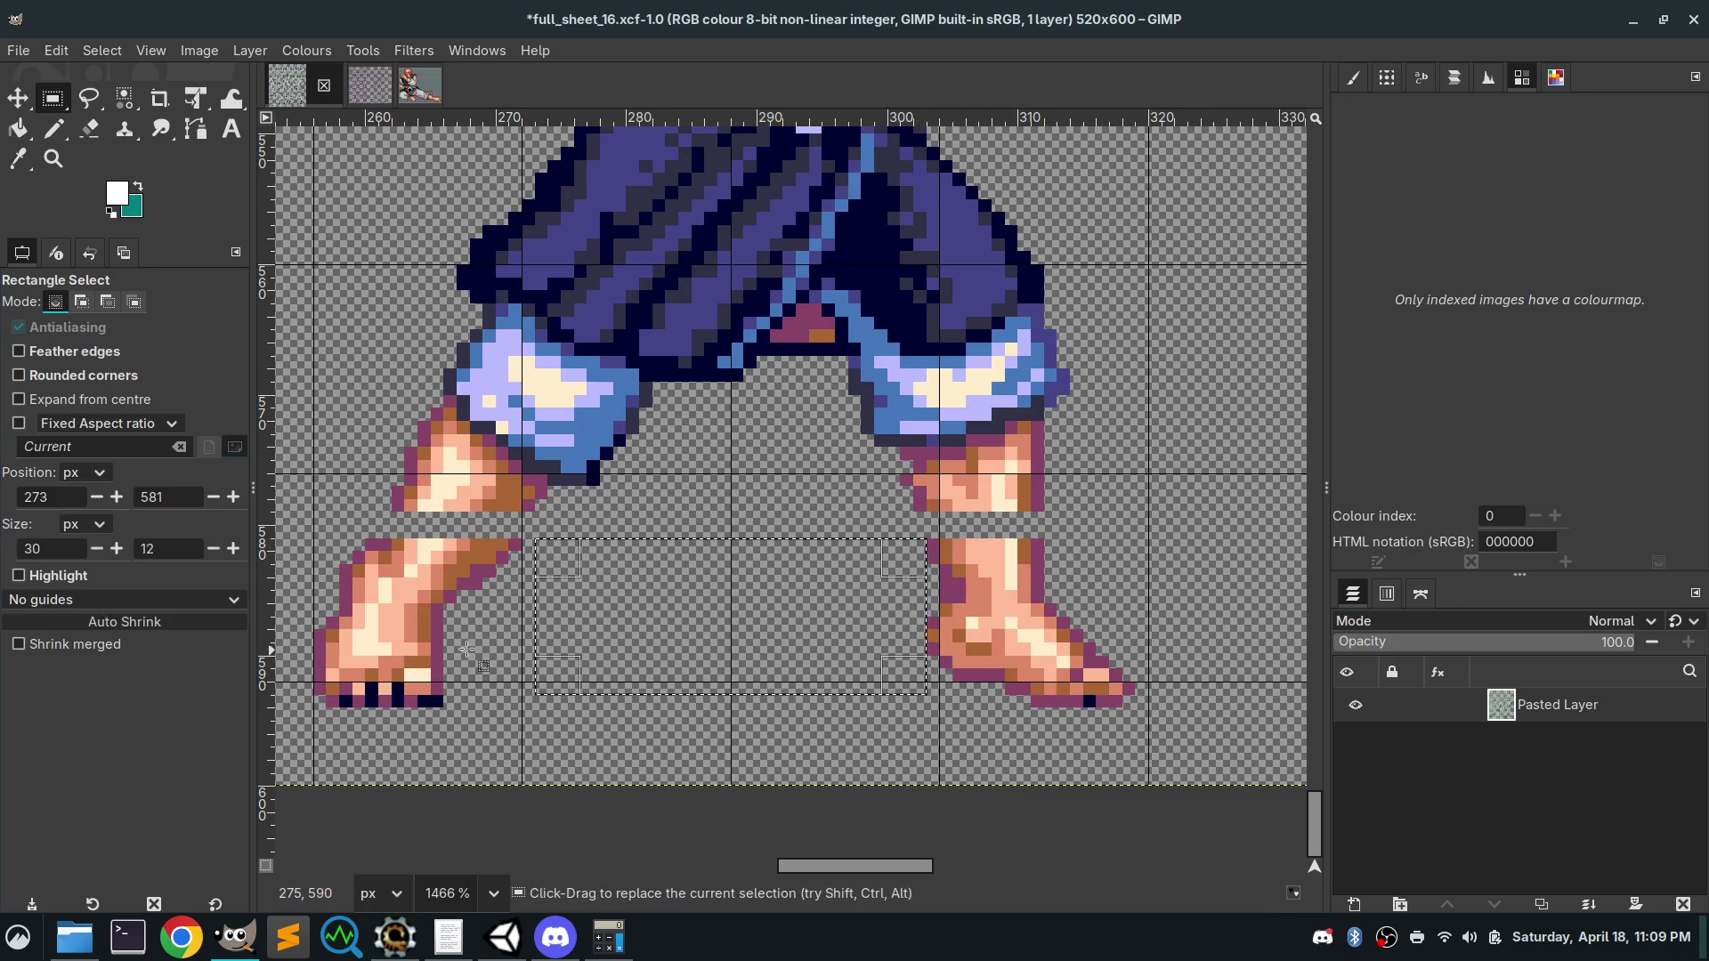
left_click(476, 598)
left_click_drag(522, 540, 316, 703)
left_click_drag(927, 539, 1130, 715)
left_click(585, 625)
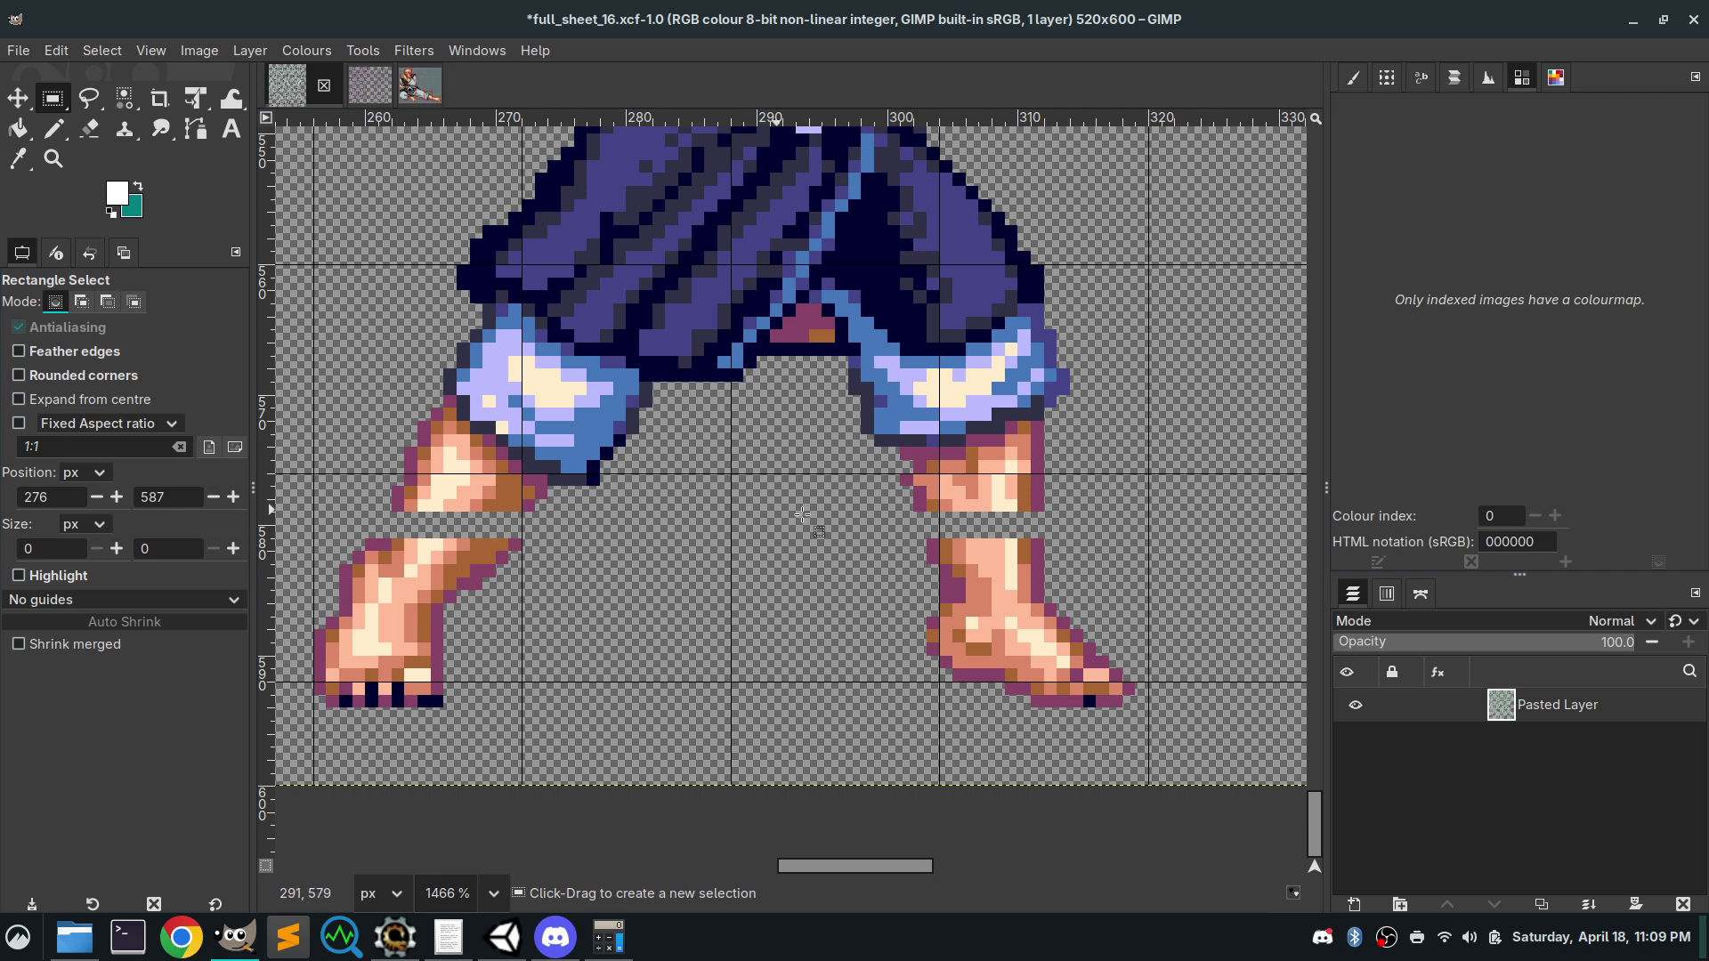
Select the rear leg's outer part with a 20 × 25 px rectangle at 252, 555, shift it two pixels left and anchor it
scroll(643, 494, "down", 5)
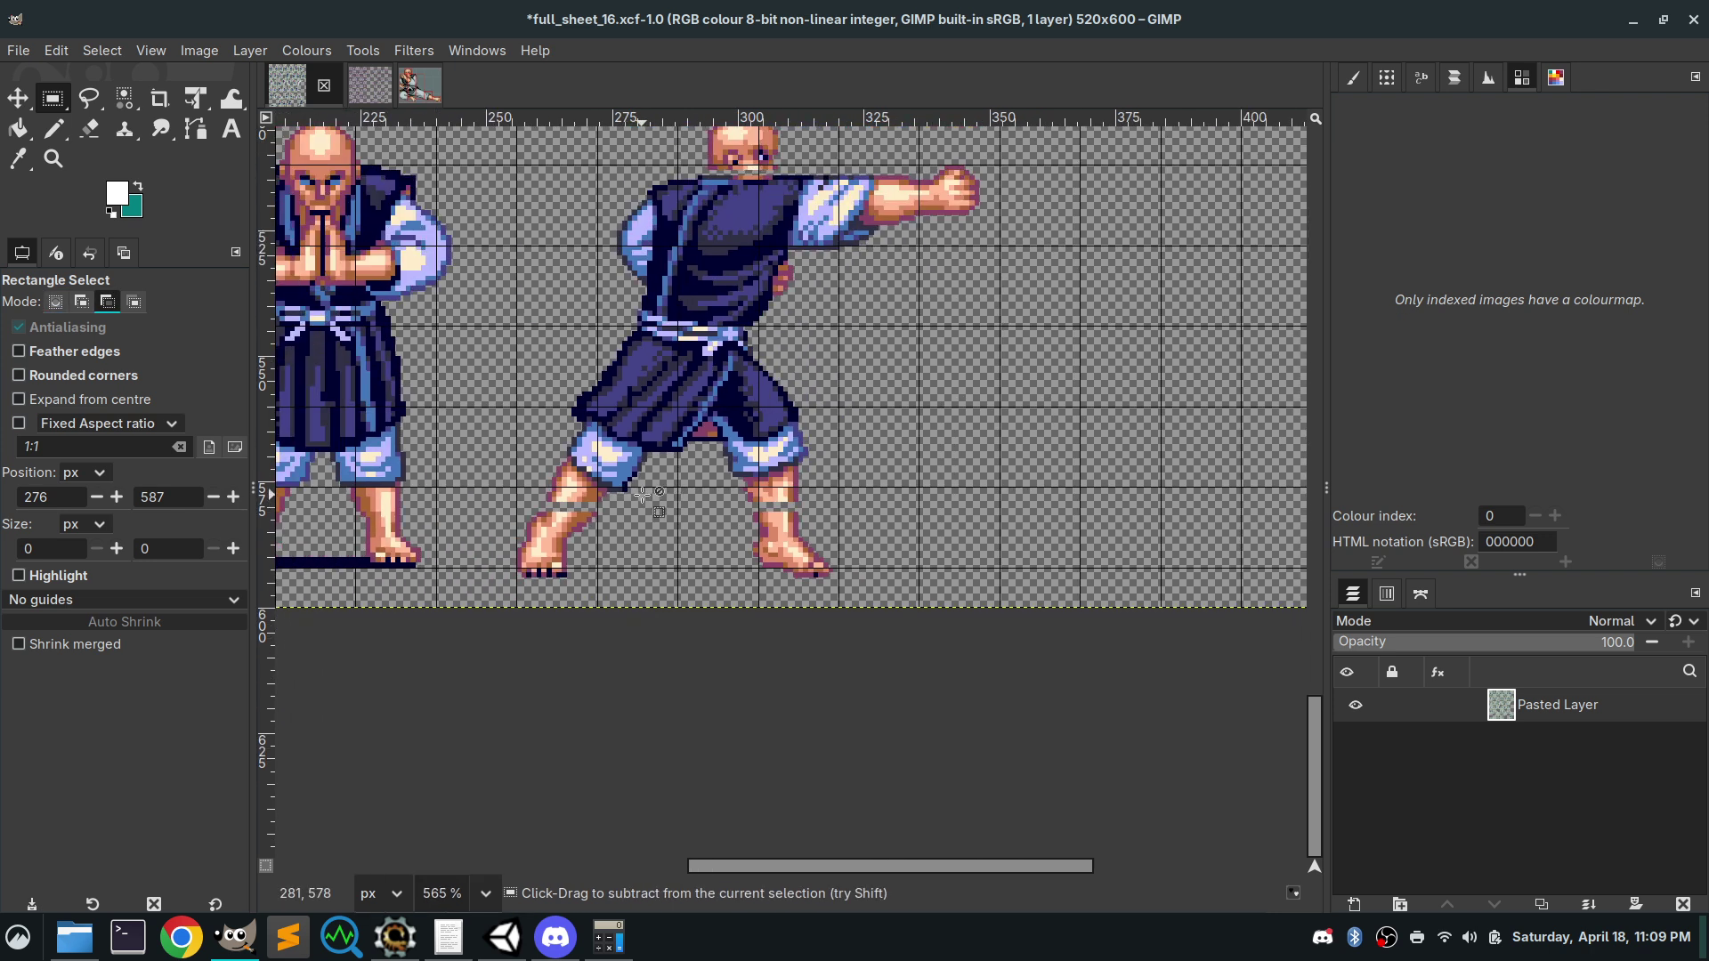
scroll(642, 494, "up", 3)
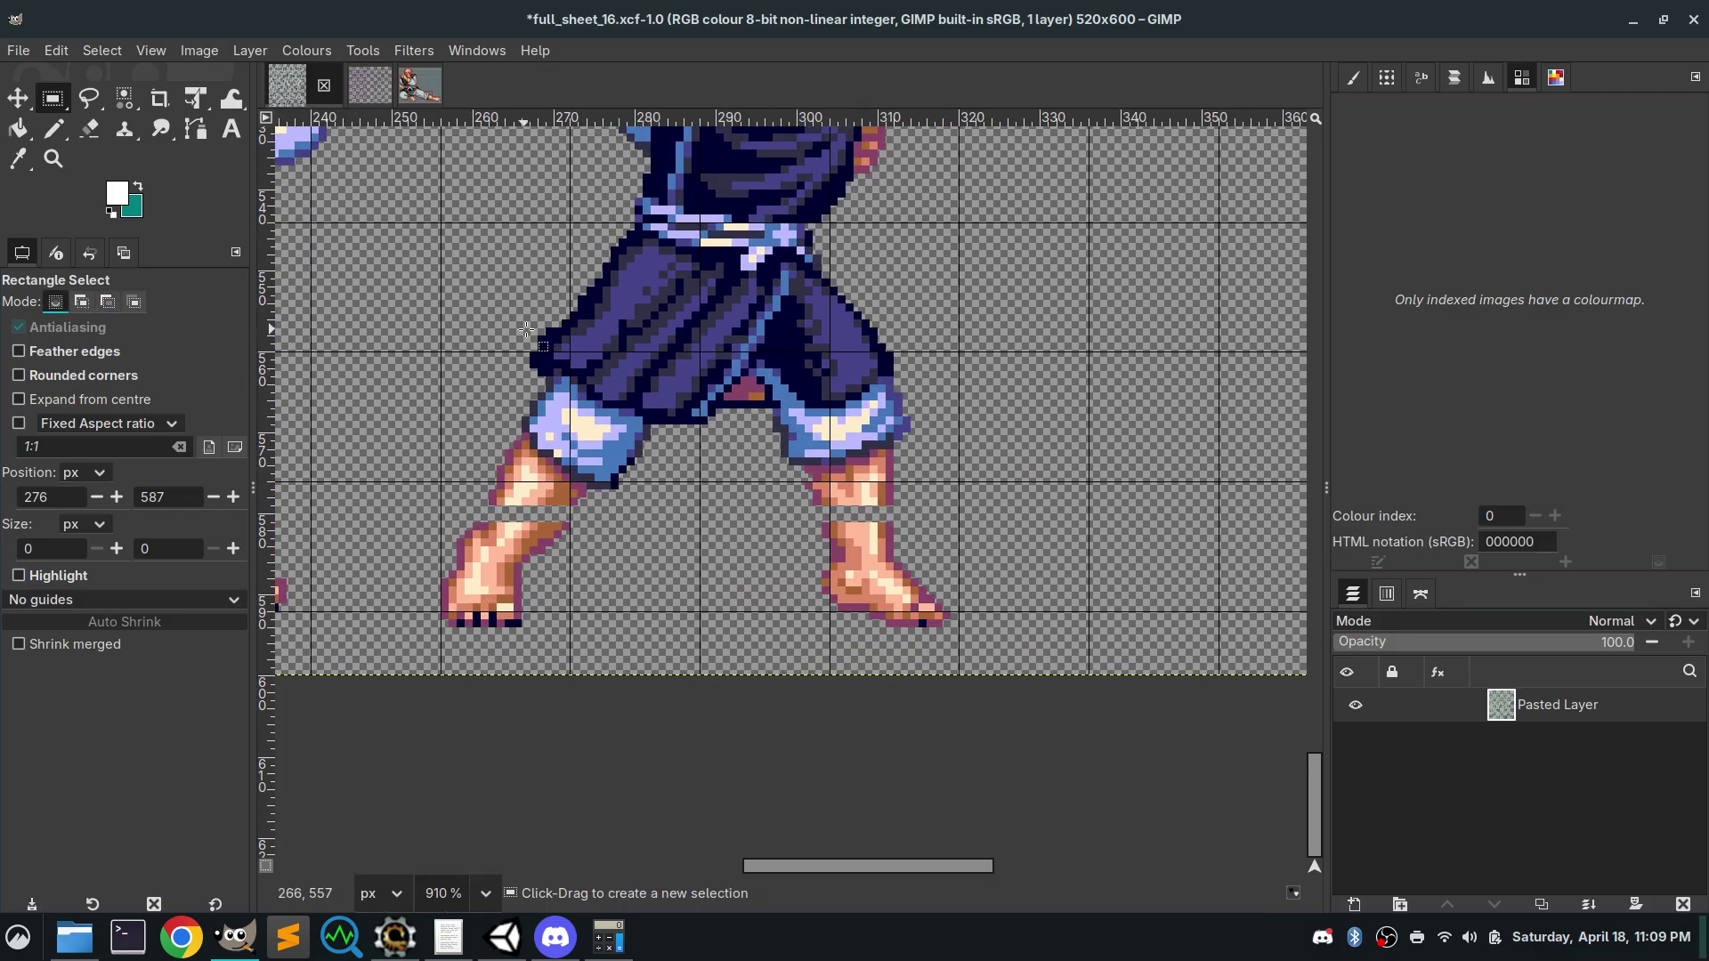
left_click_drag(570, 312, 405, 514)
scroll(643, 498, "up", 4)
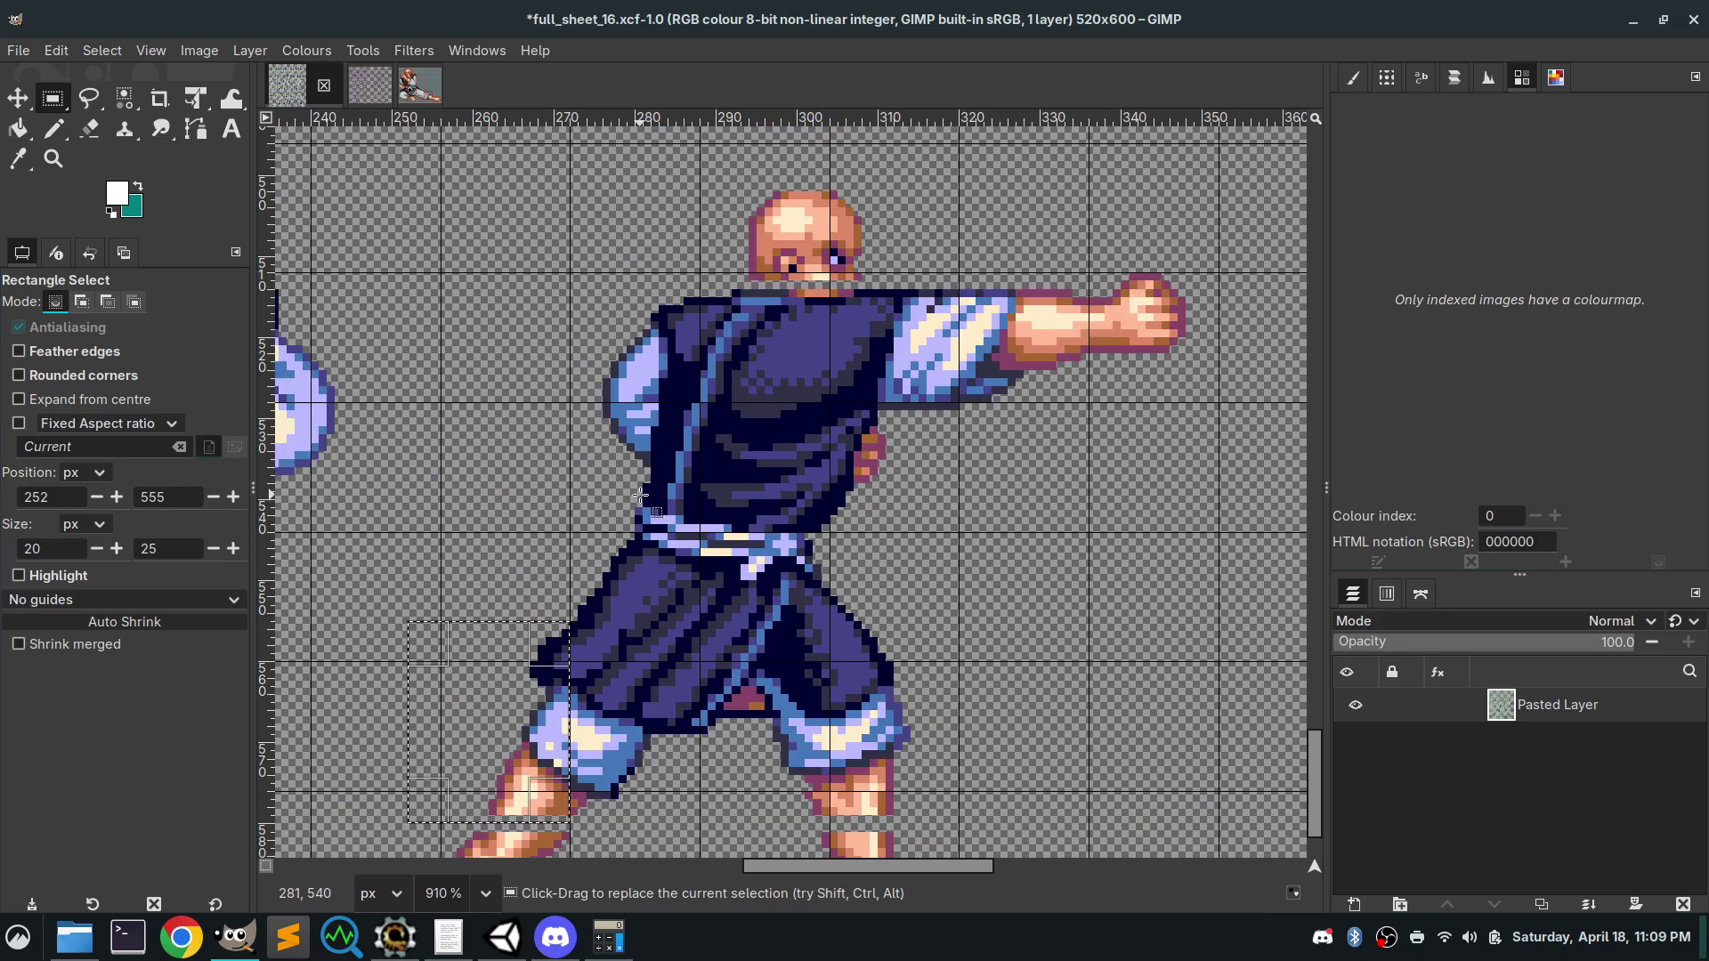
key("ctrl+shift")
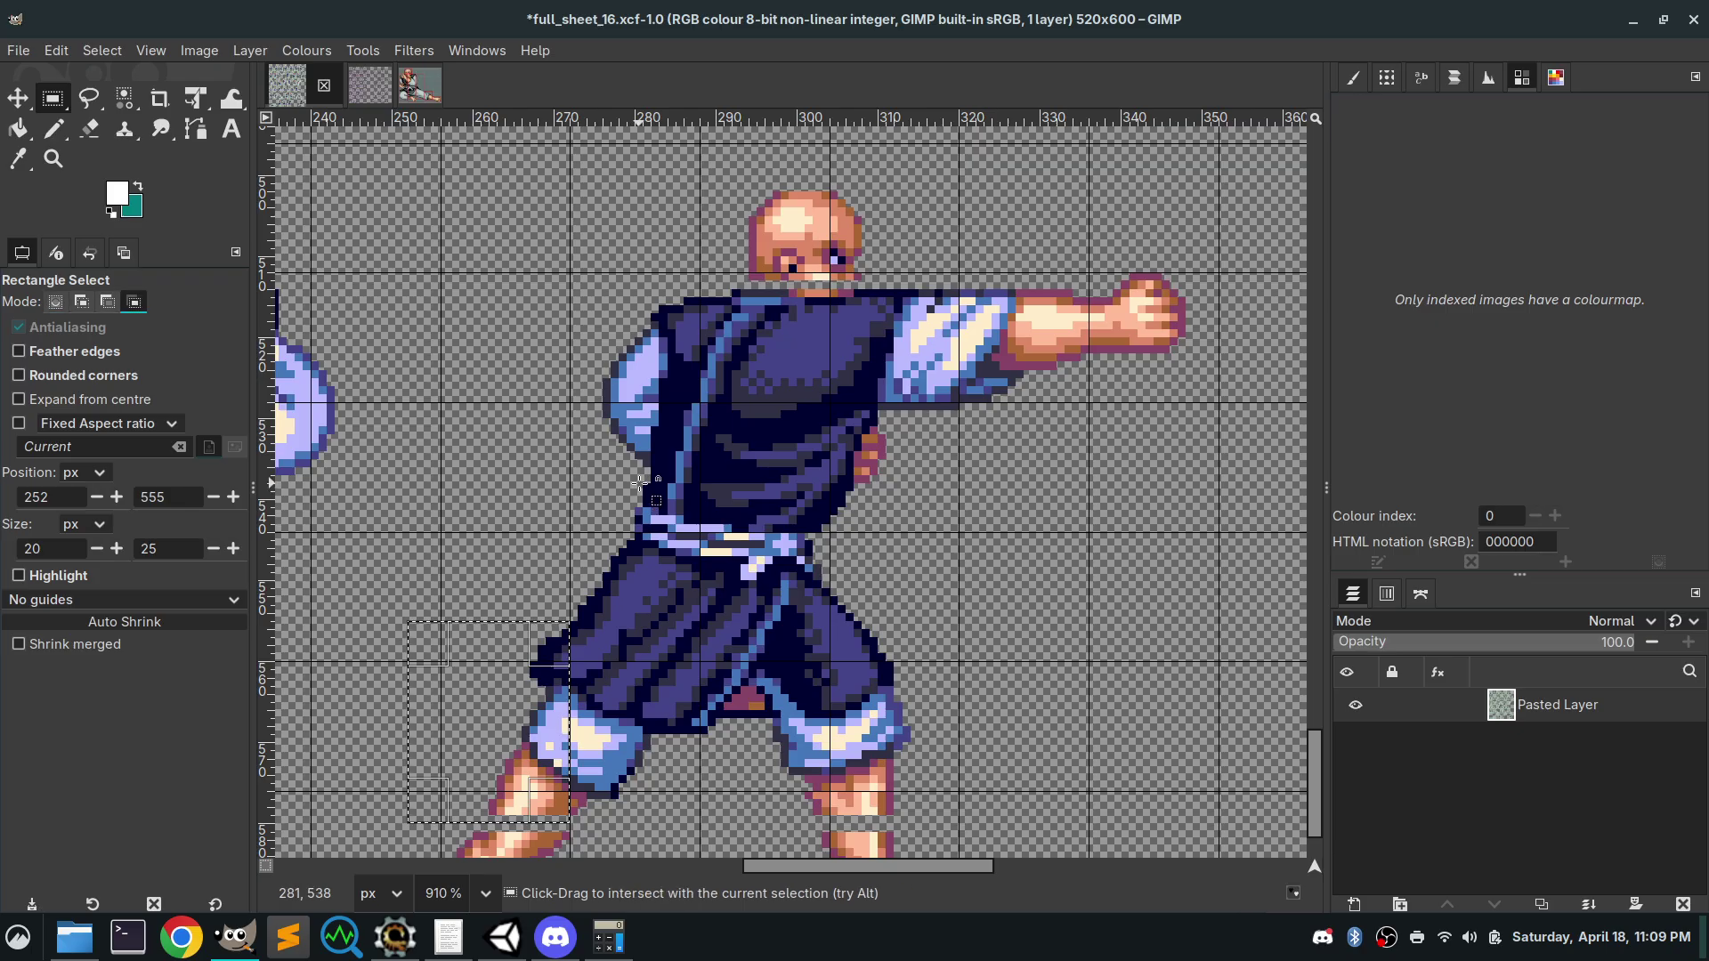
key("ctrl+shift+l")
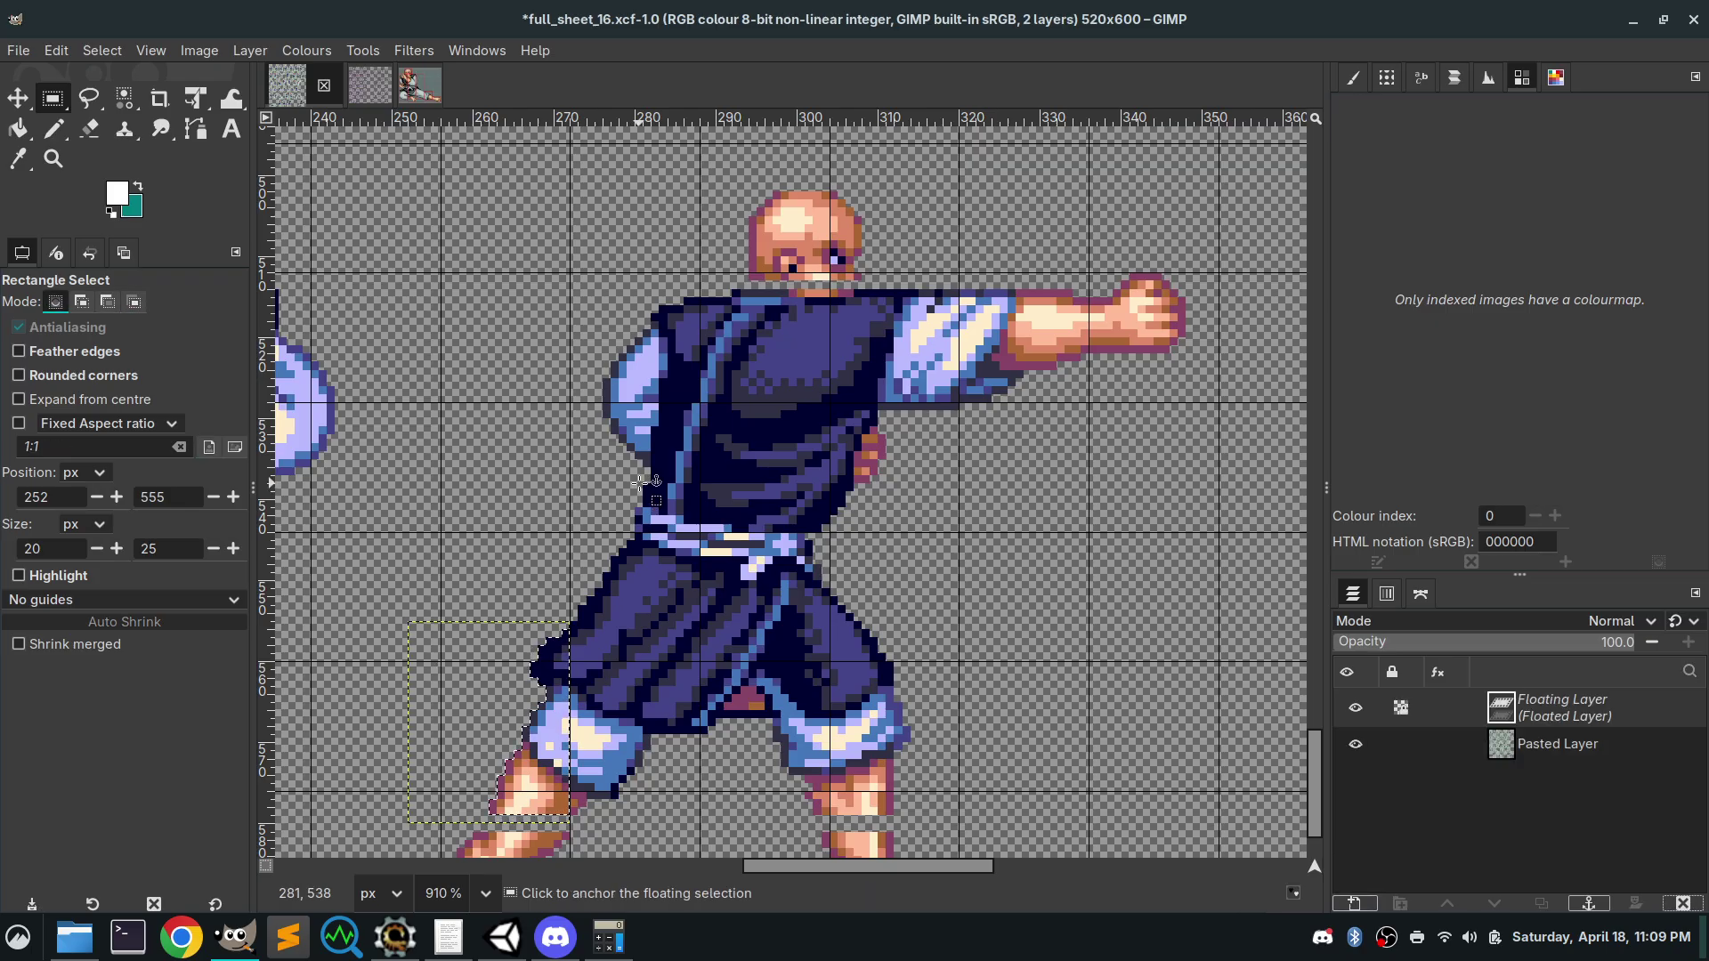
key("Left")
key("Left")
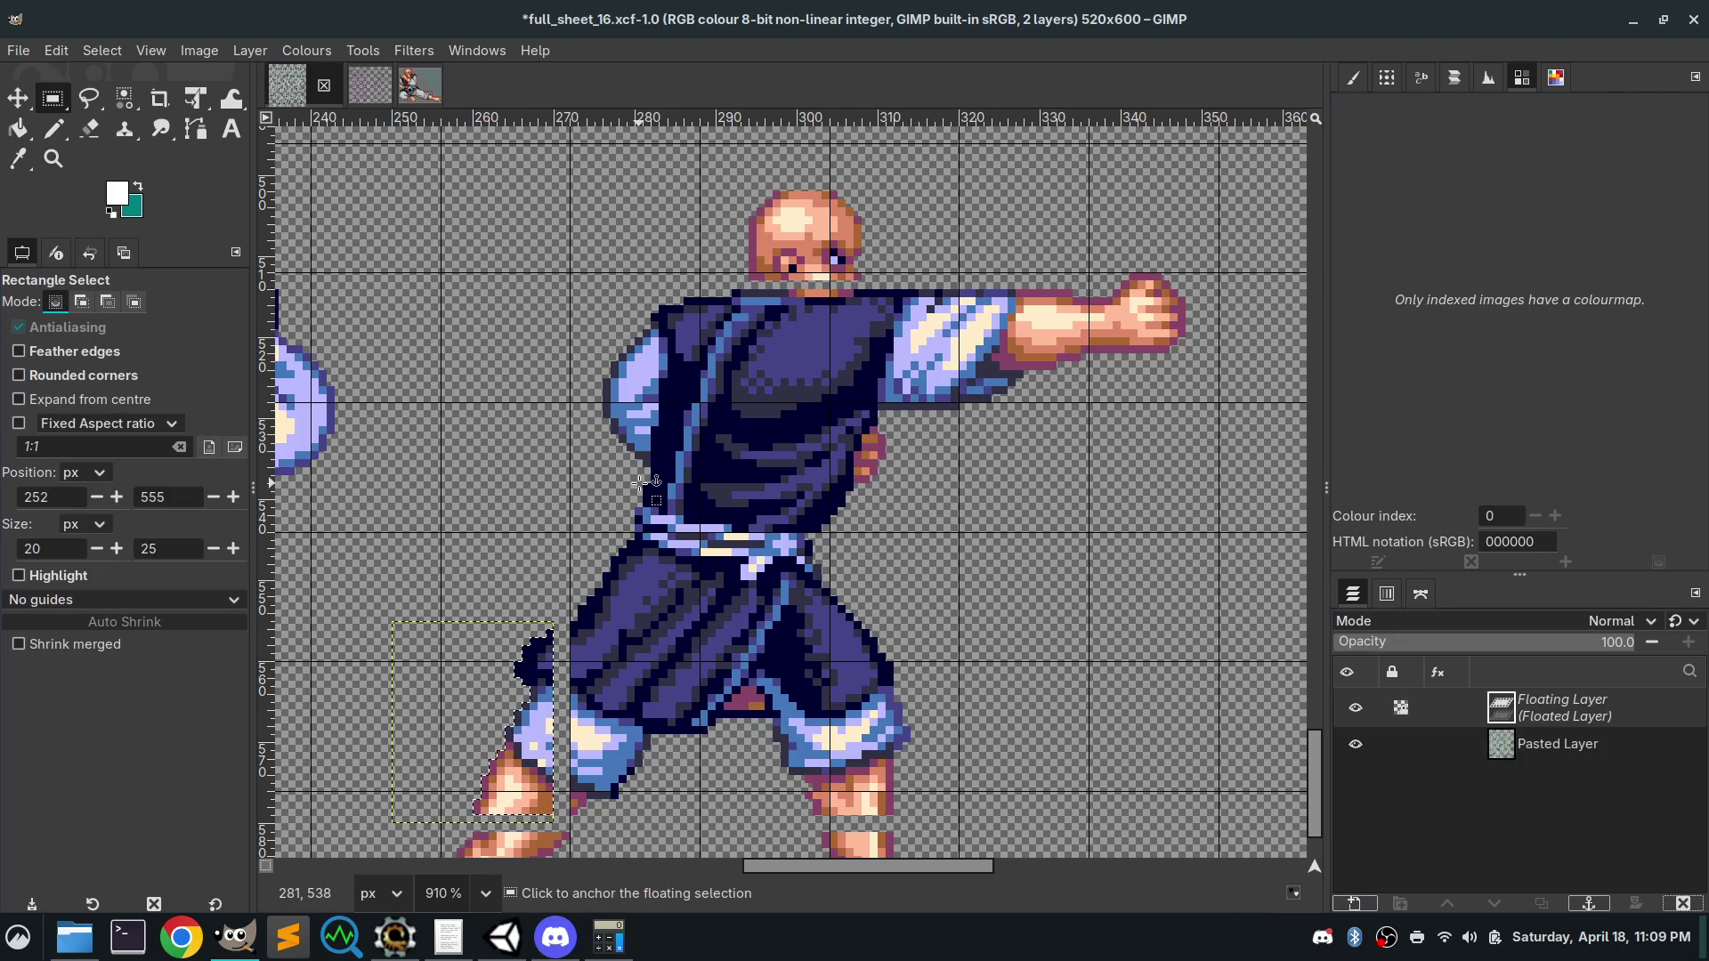
left_click(610, 606)
Gauge the torso against the grid with a temporary 30 × 65 px selection at 272, 514, trimmed to 16 × 42 px, and discard it
scroll(591, 606, "down", 3)
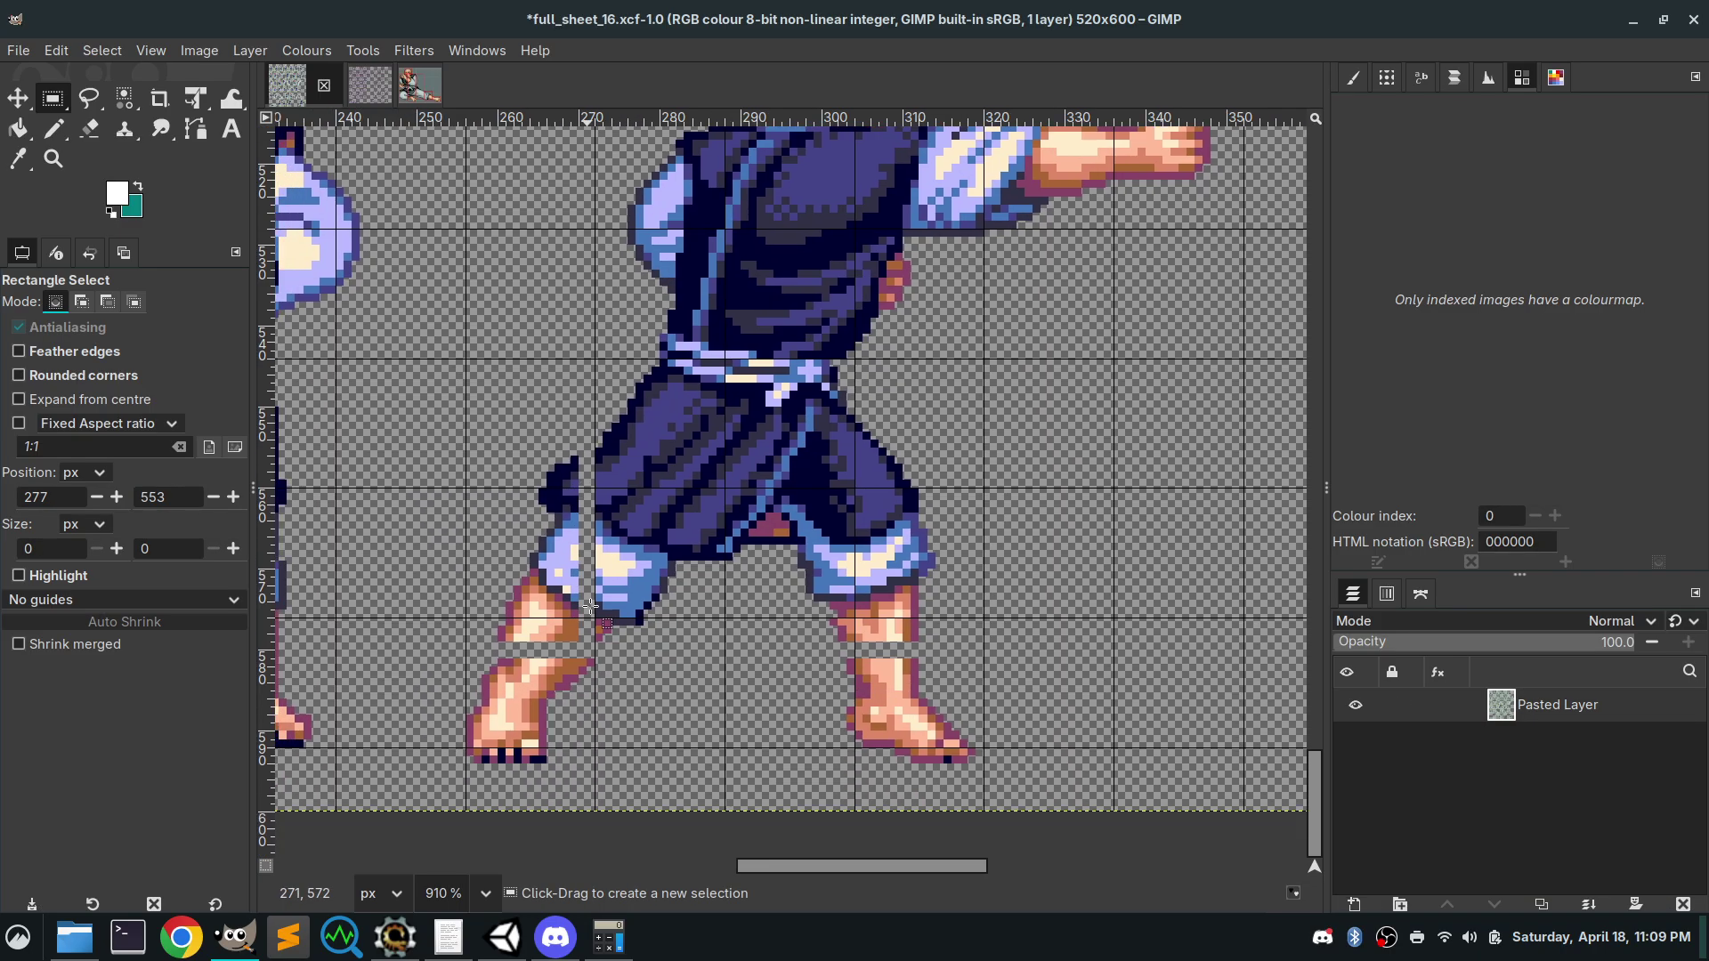
left_click_drag(593, 640, 829, 208)
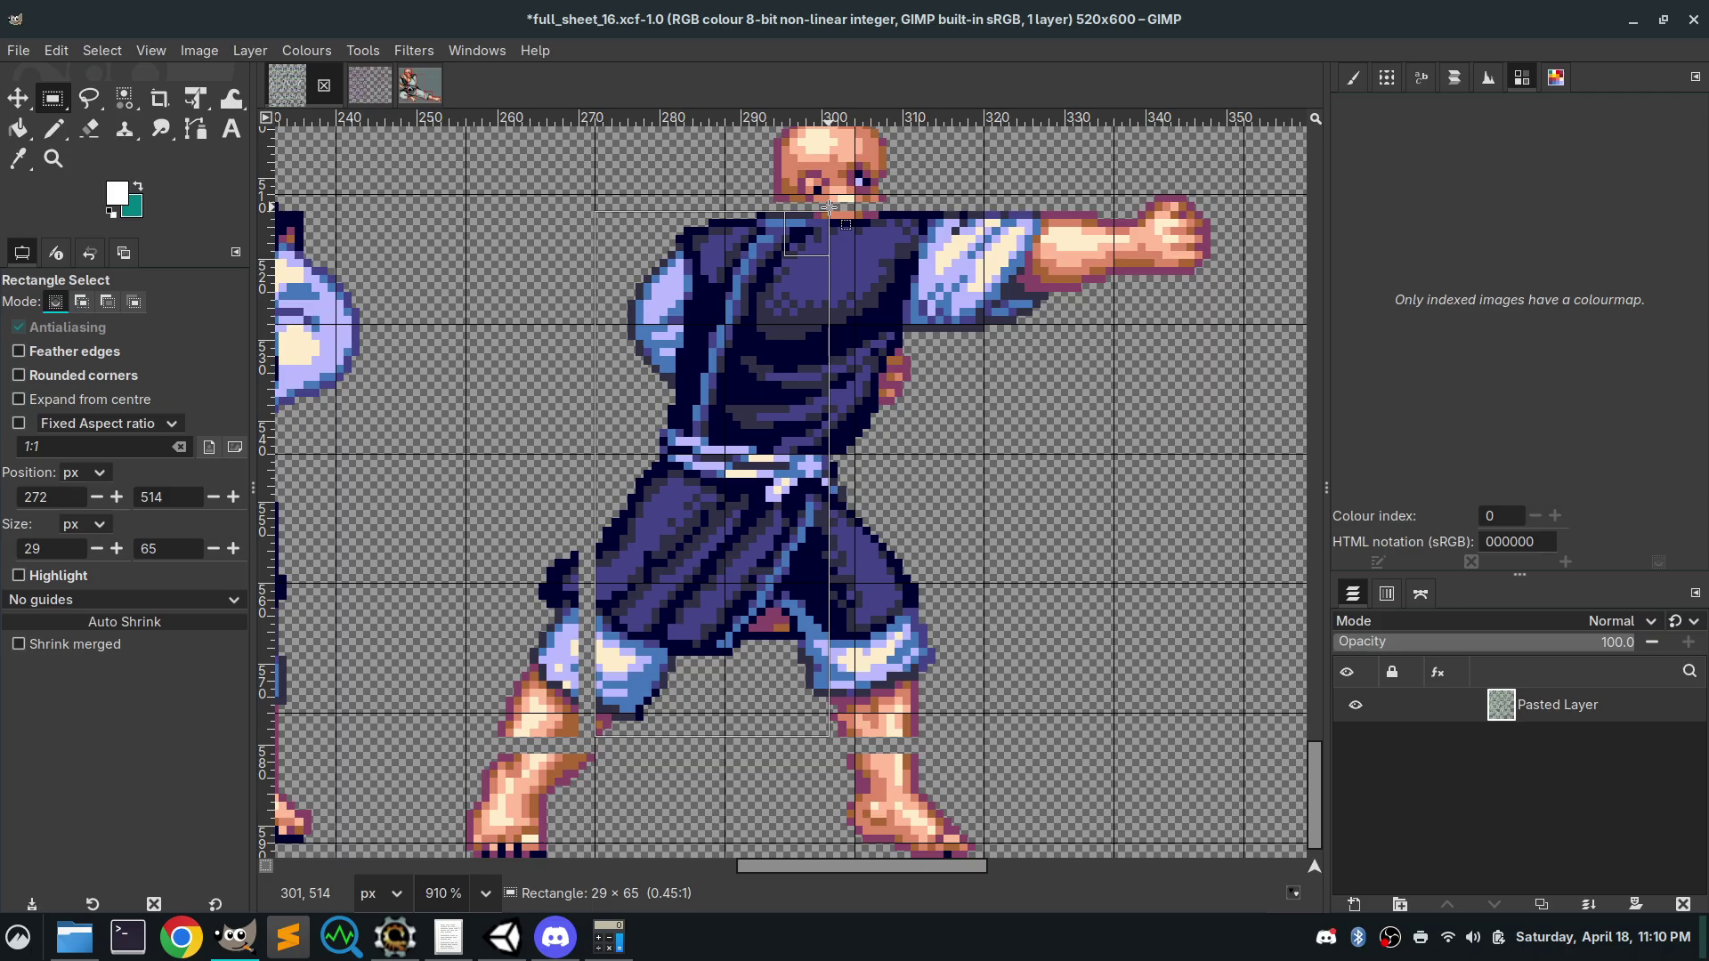
left_click_drag(828, 212, 833, 208)
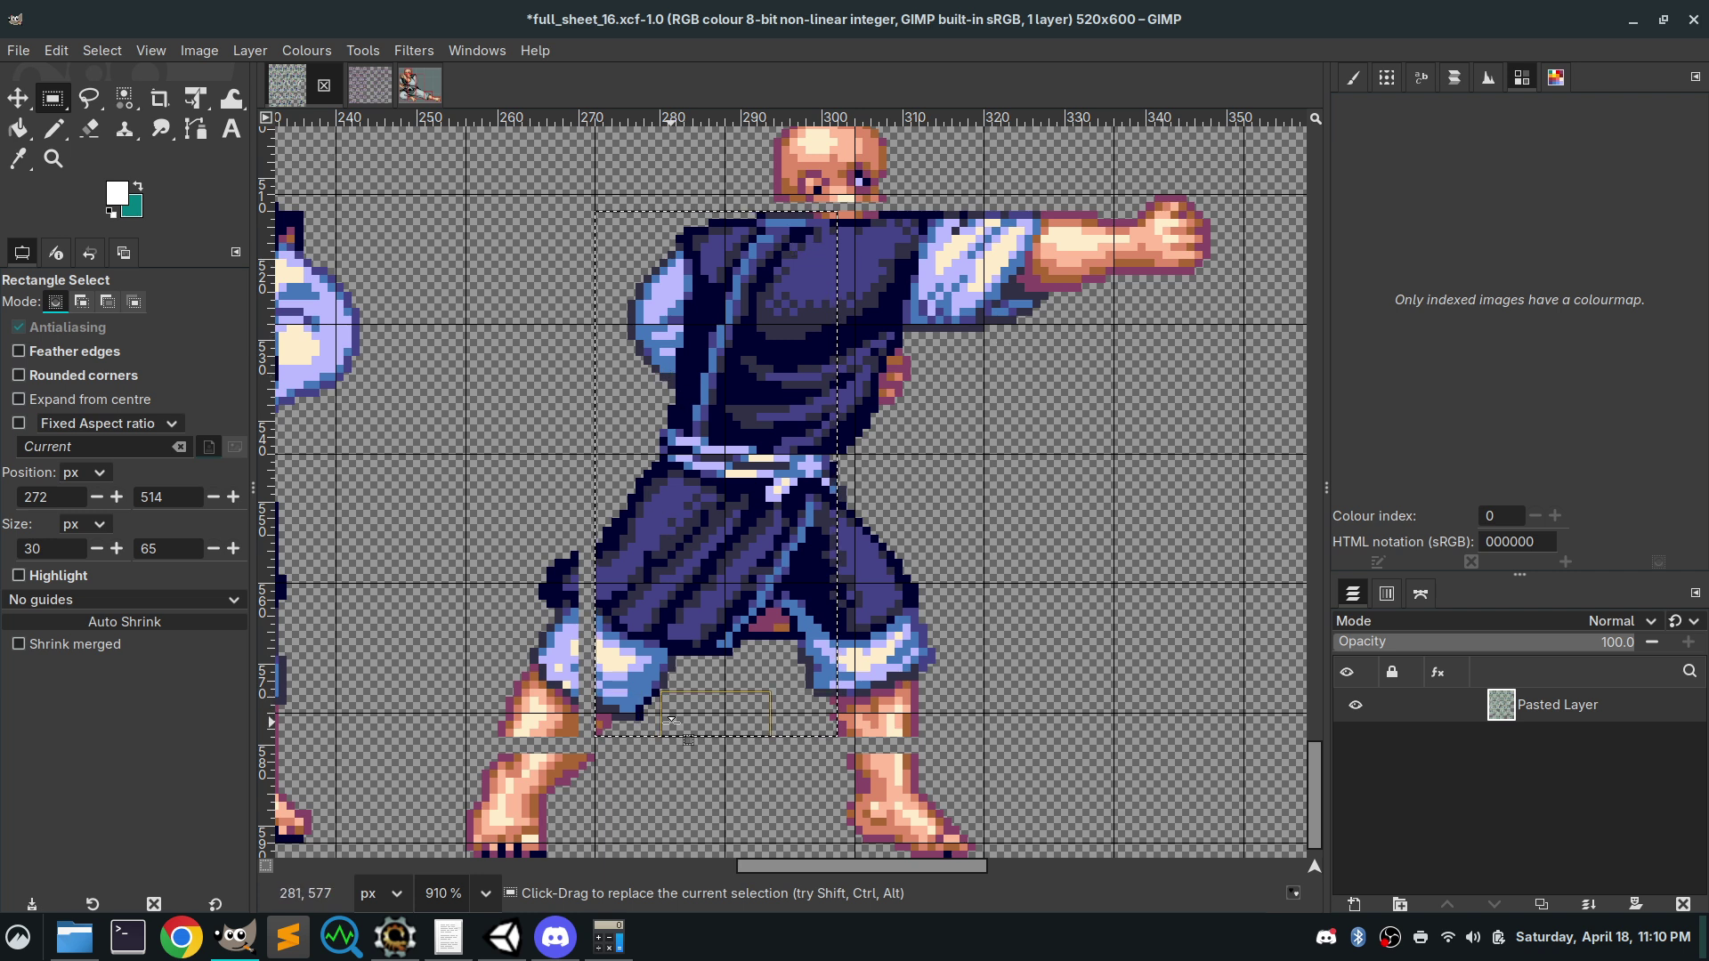
left_click_drag(671, 721, 677, 532)
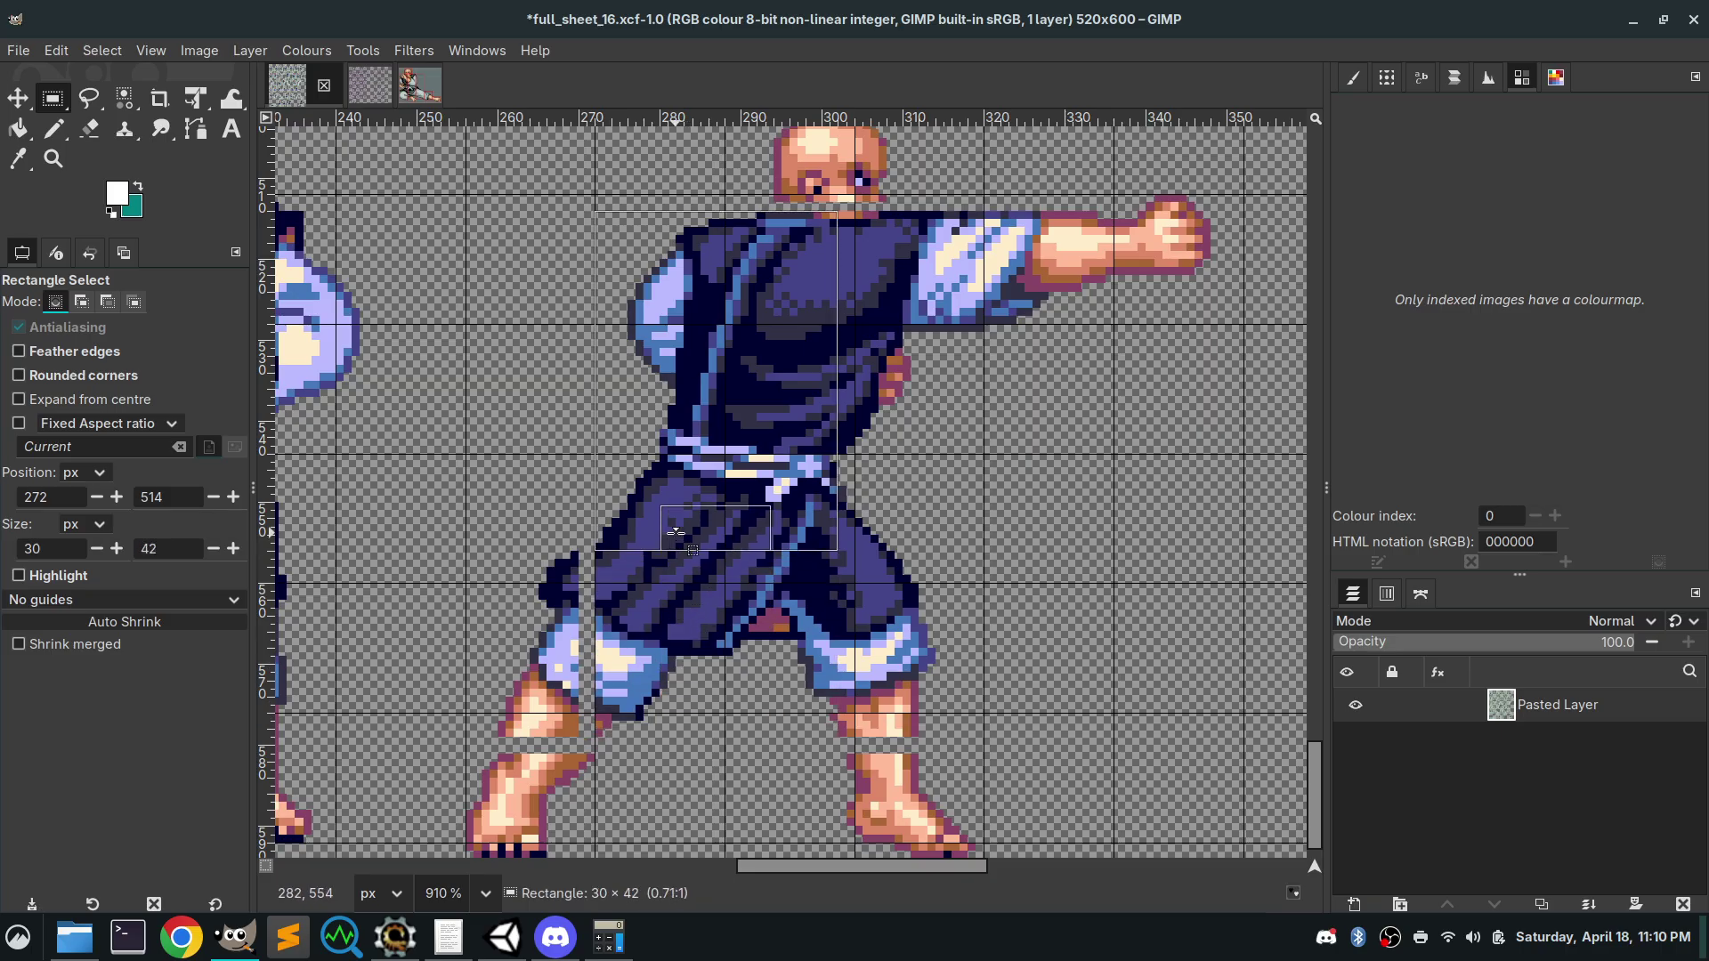
left_click_drag(677, 532, 676, 532)
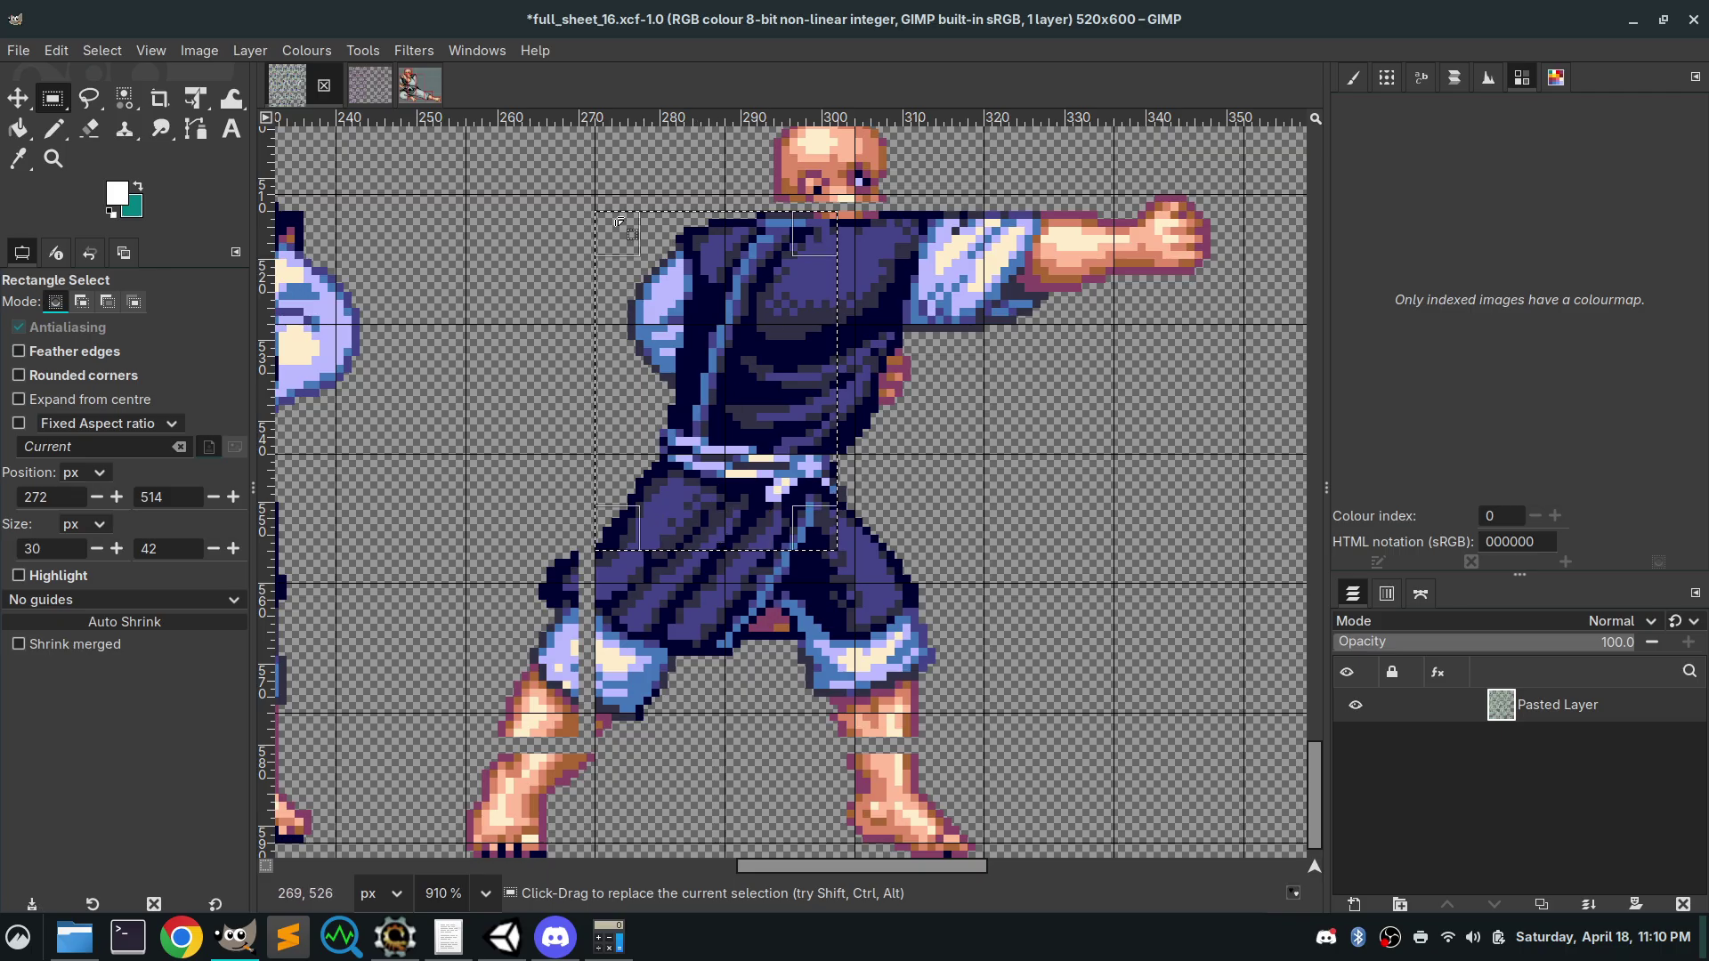
left_click_drag(815, 345, 701, 345)
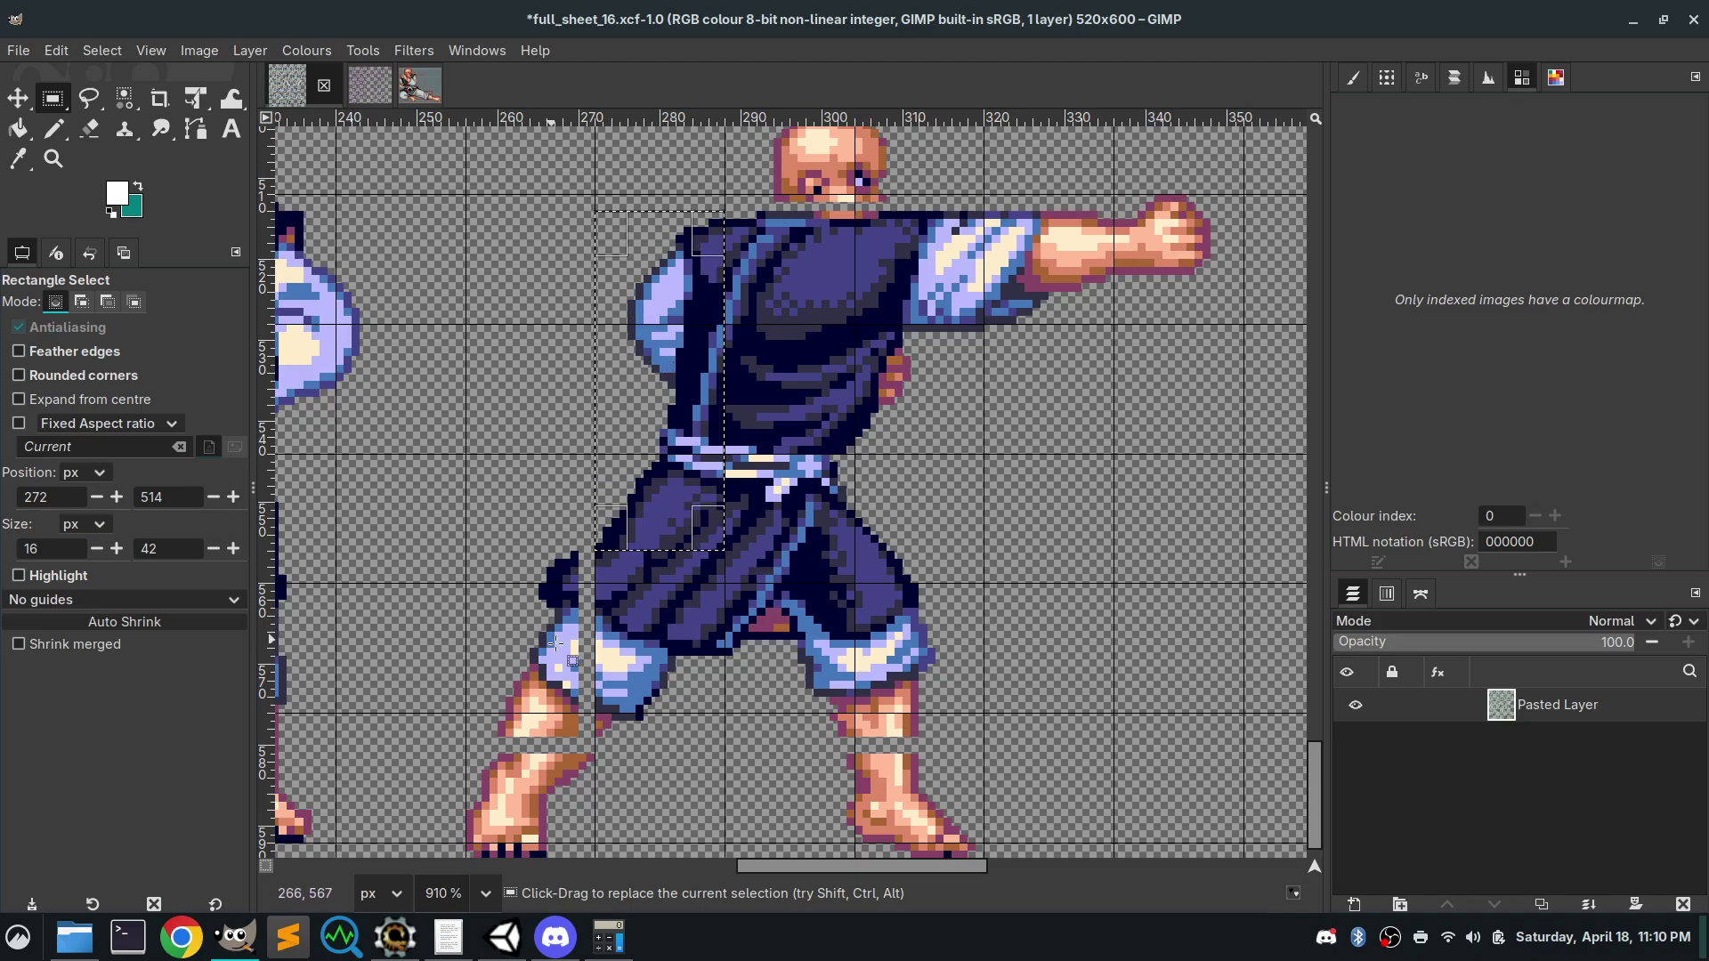
left_click(717, 755)
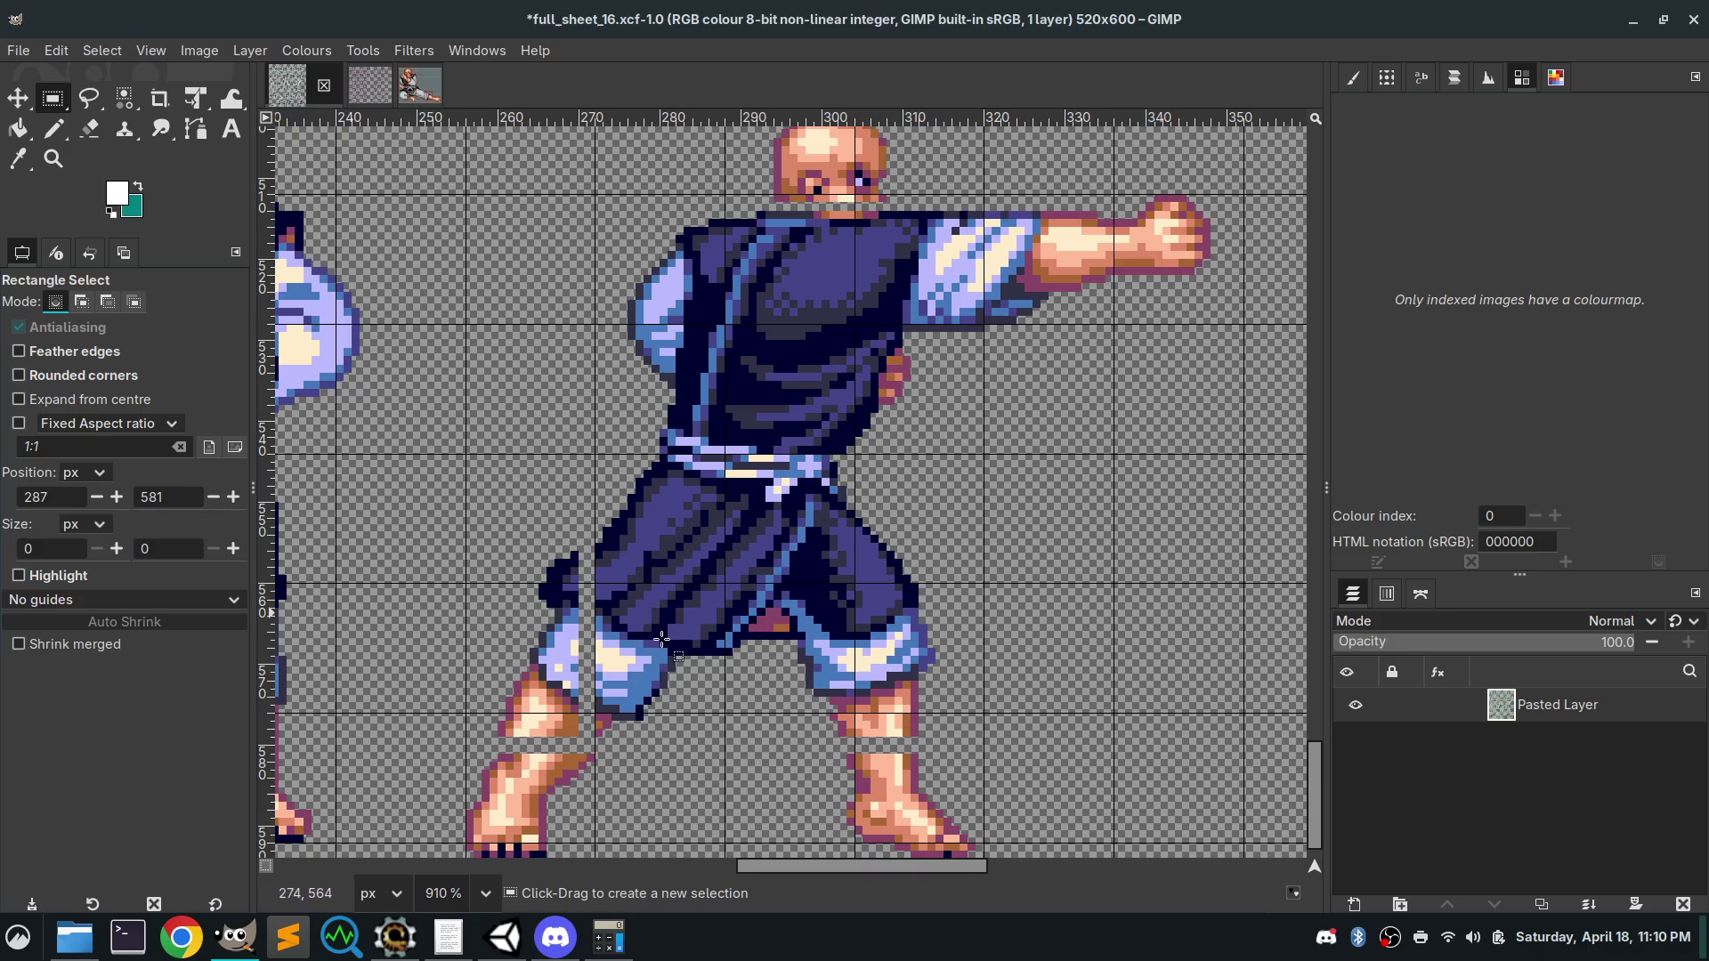
Gauge the torso and upper legs with a temporary 48 × 65 px selection at 272, 514, and discard it
left_click_drag(677, 713, 669, 544)
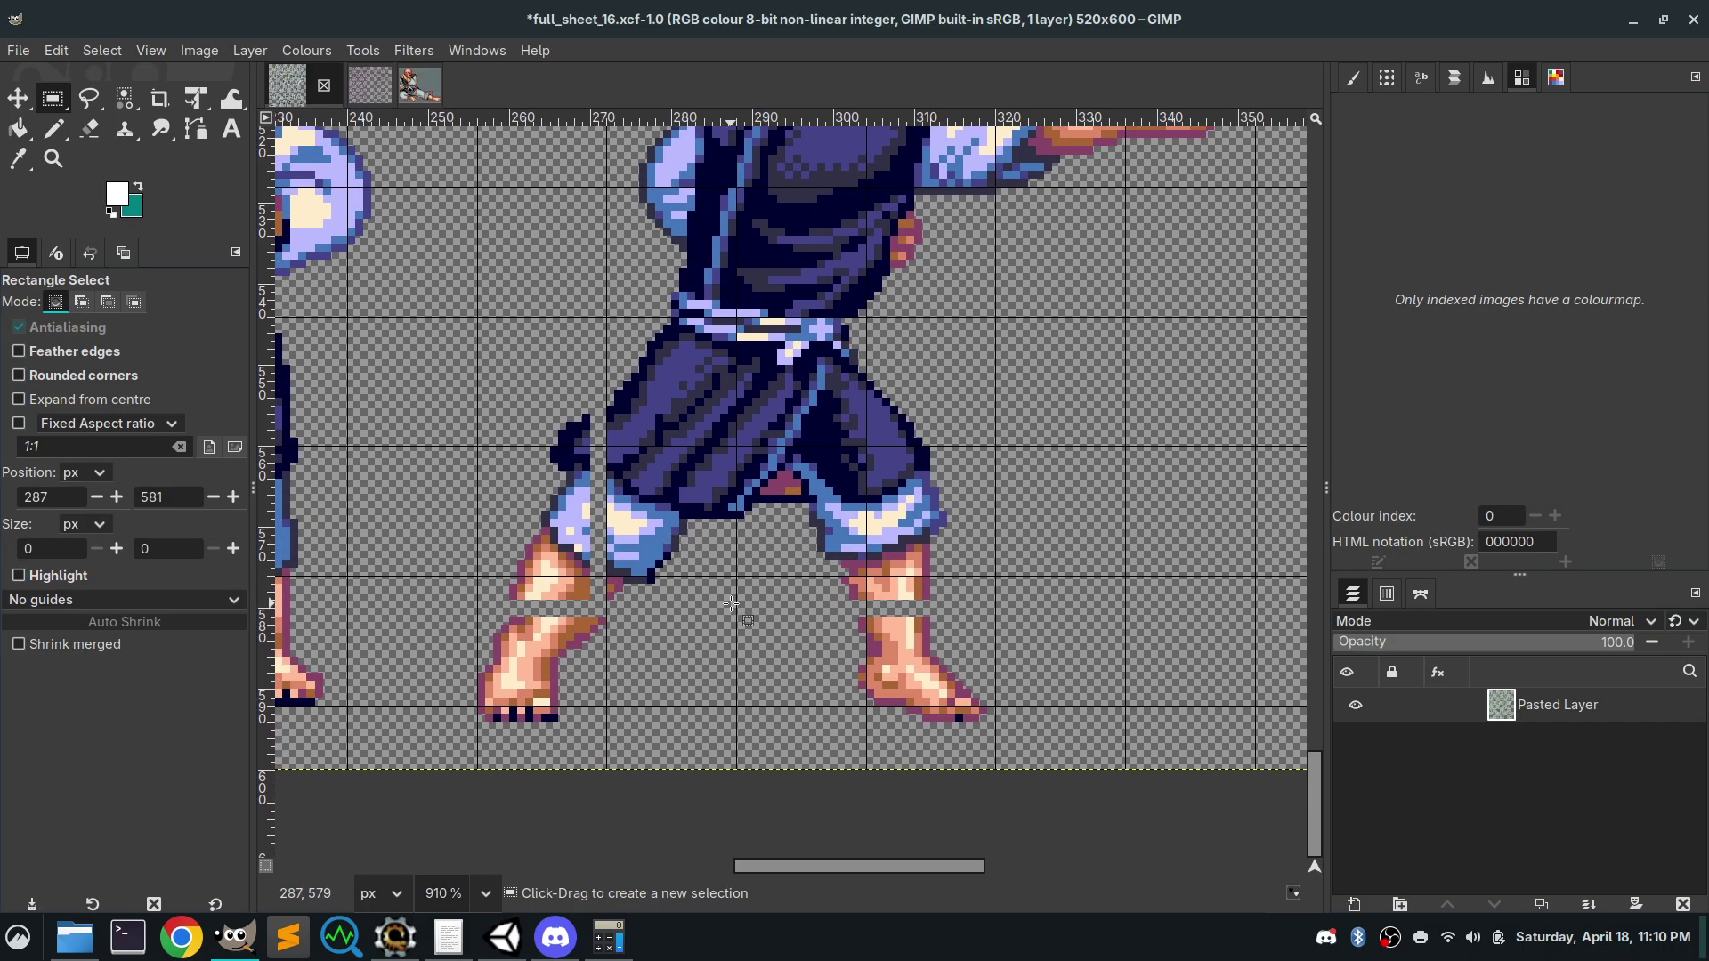
left_click_drag(747, 620, 650, 654)
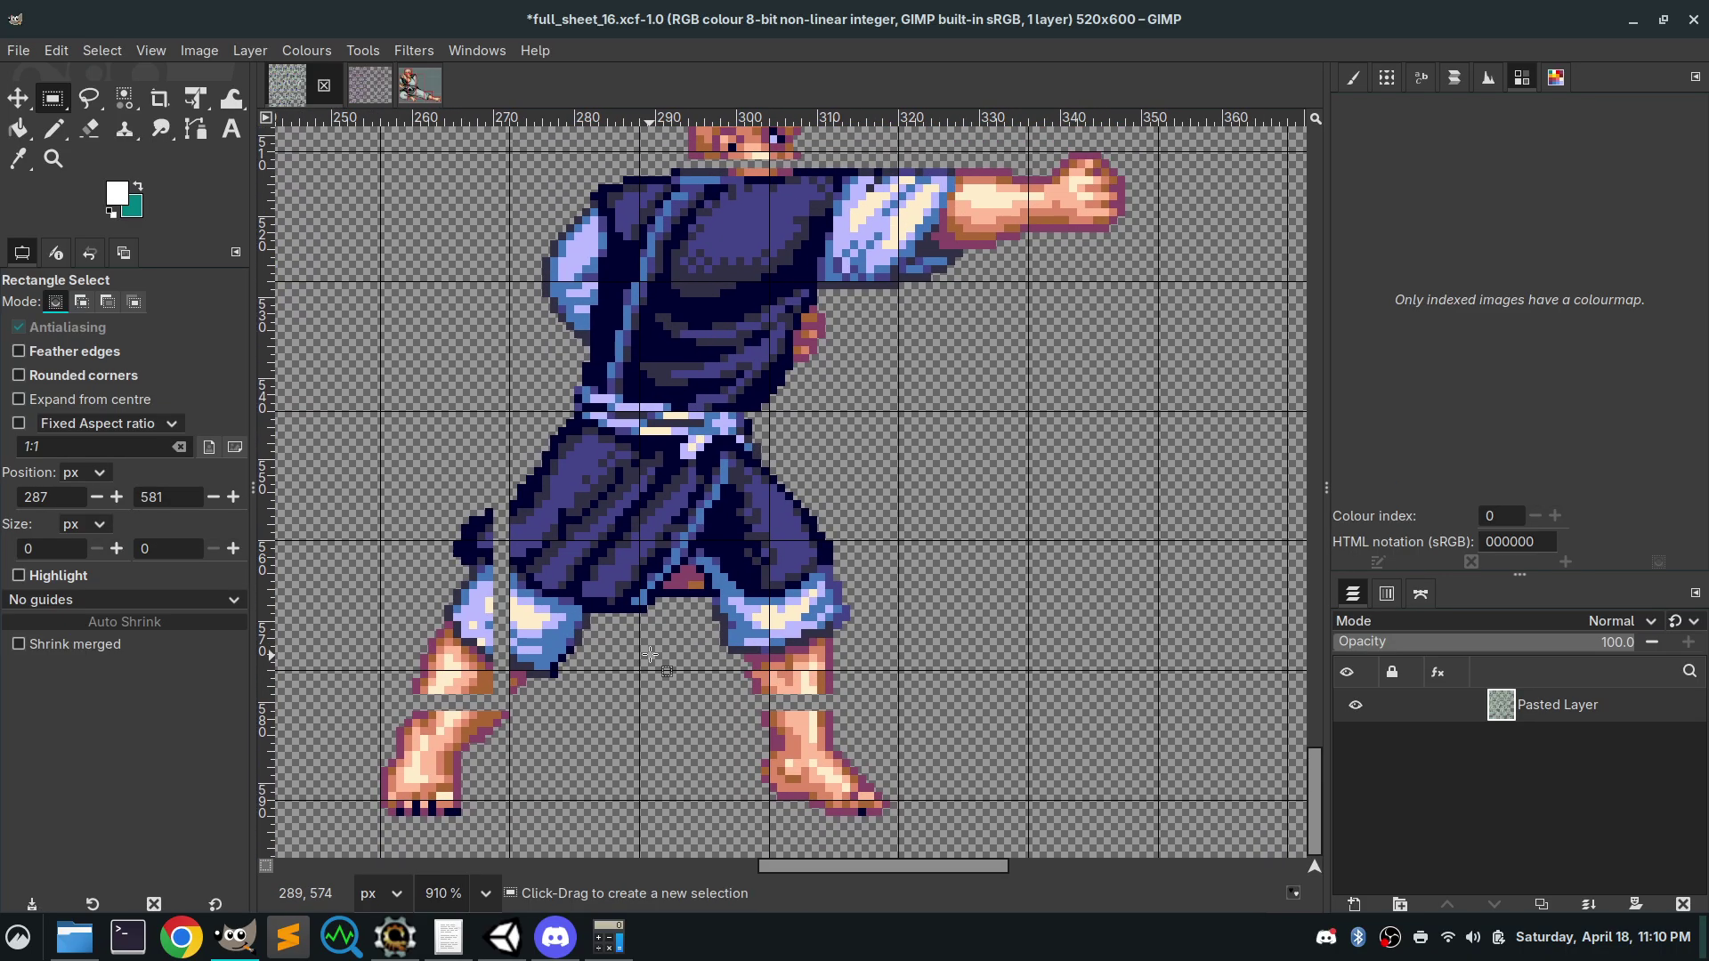
left_click_drag(509, 694, 895, 167)
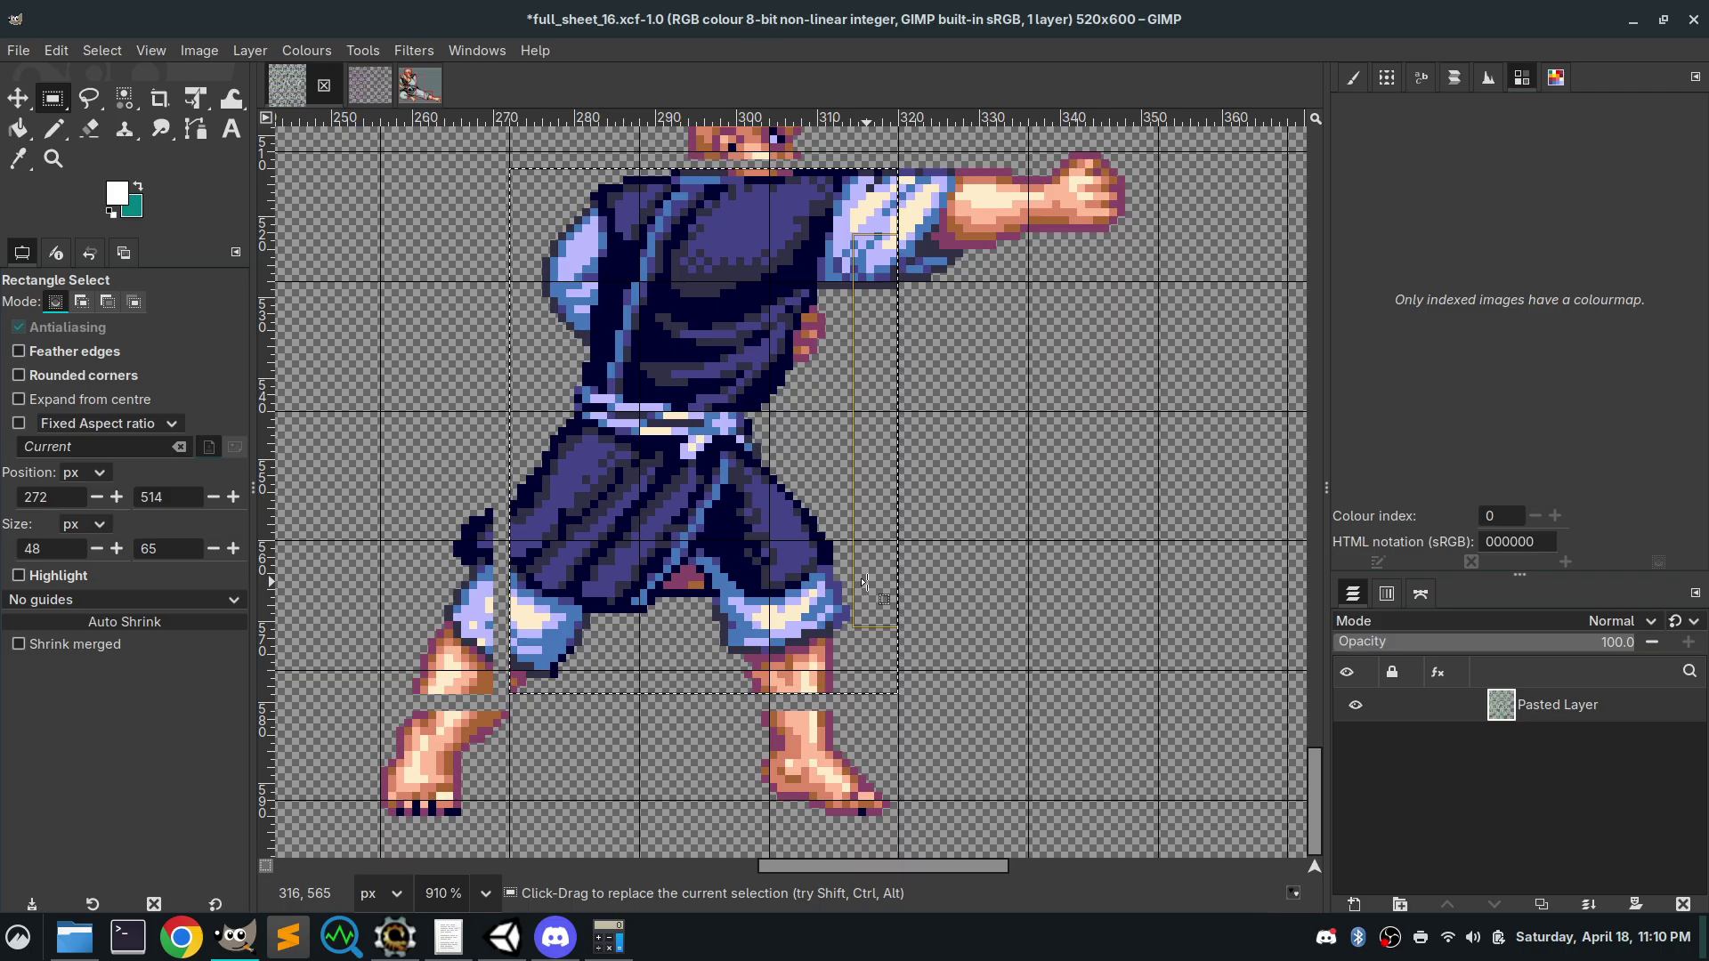
left_click(1033, 494)
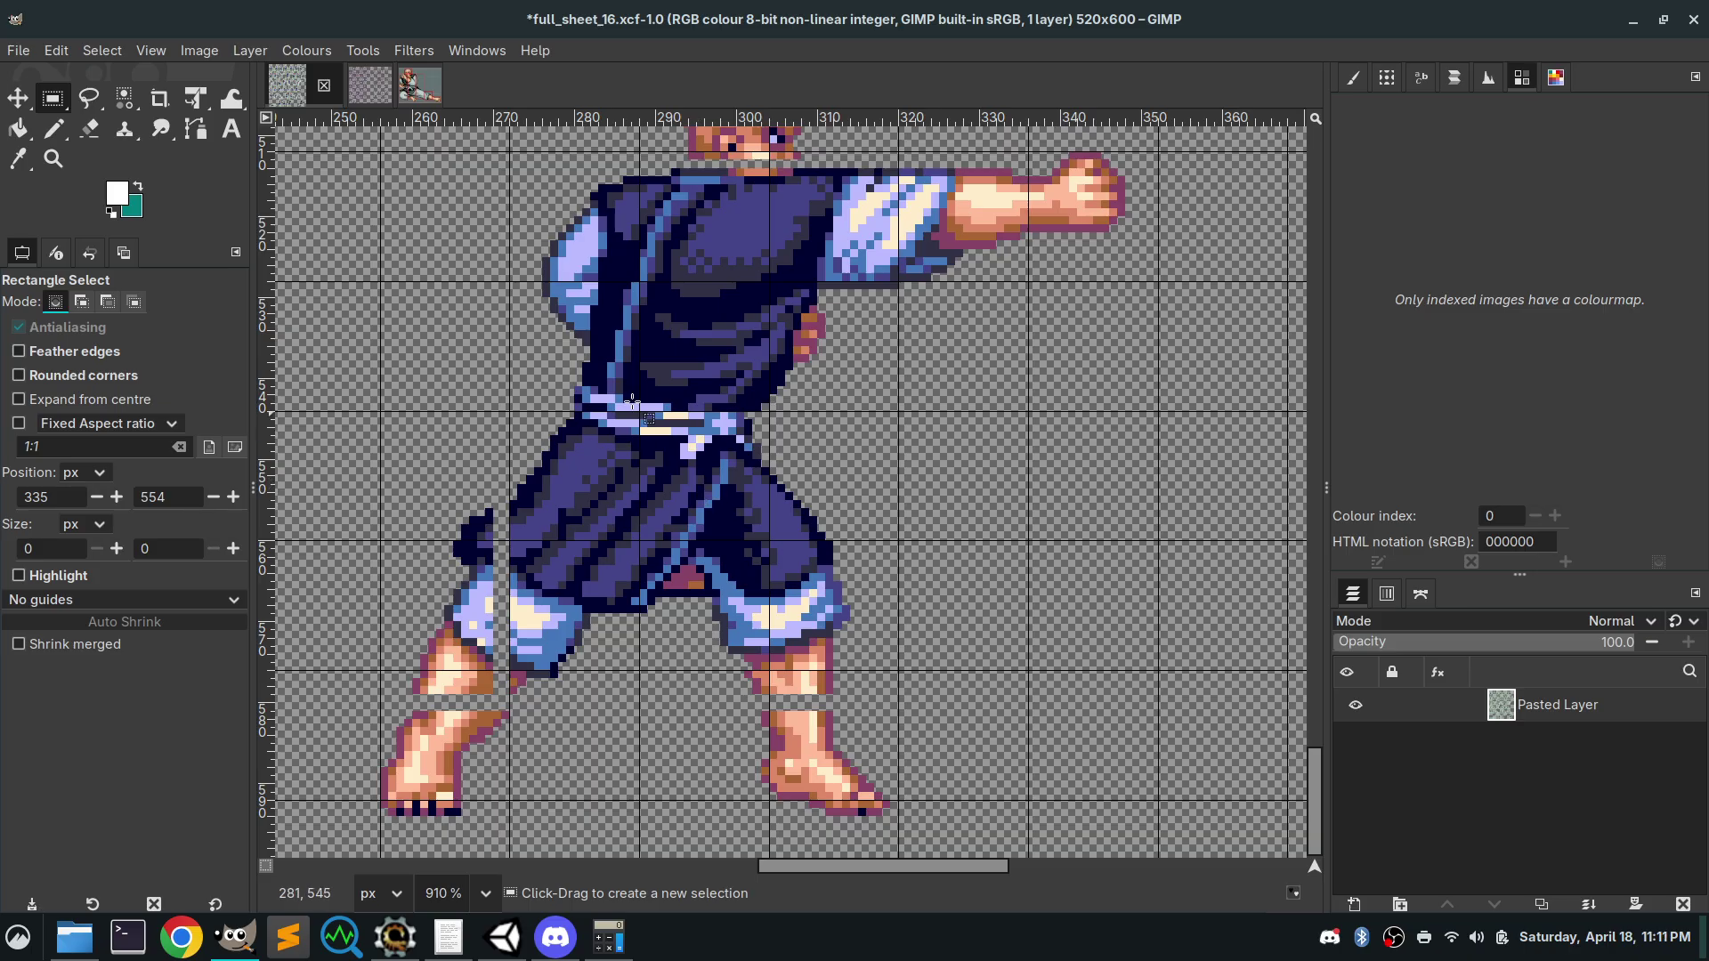
Gauge the waist against the grid with a temporary 32 × 18 px selection at 277, 530, adjusted to 32 × 17 px at 275, 535
left_click_drag(542, 404, 804, 548)
left_click_drag(687, 481, 694, 380)
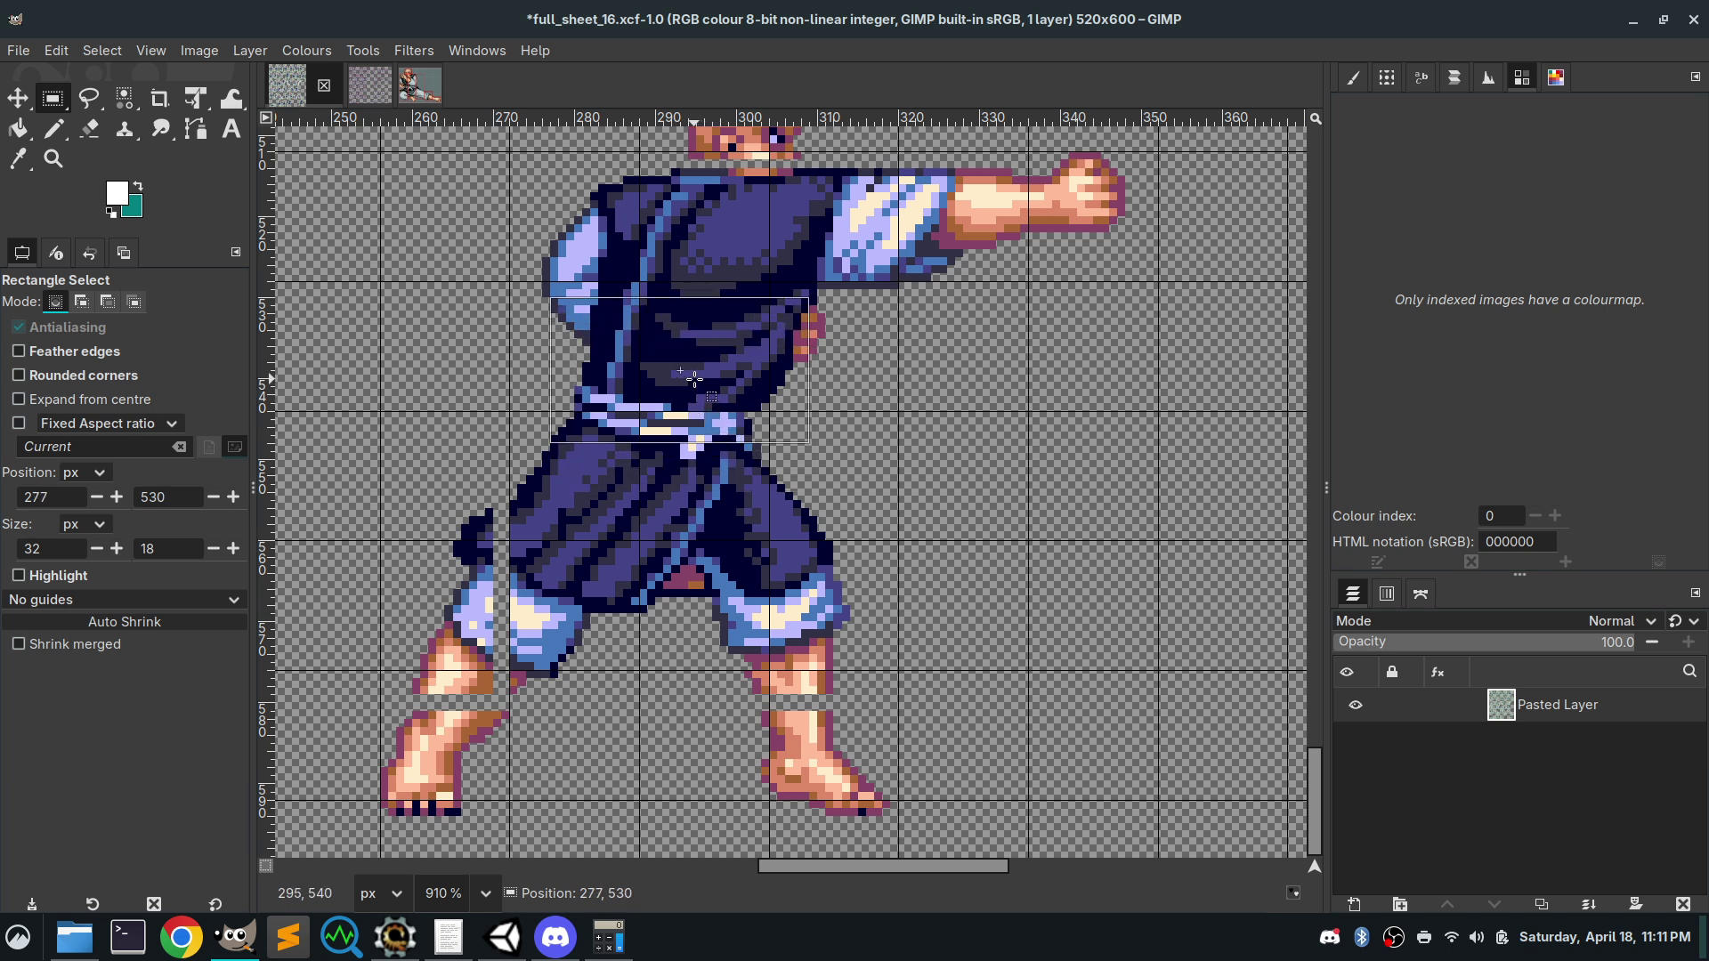
left_click_drag(690, 319, 689, 392)
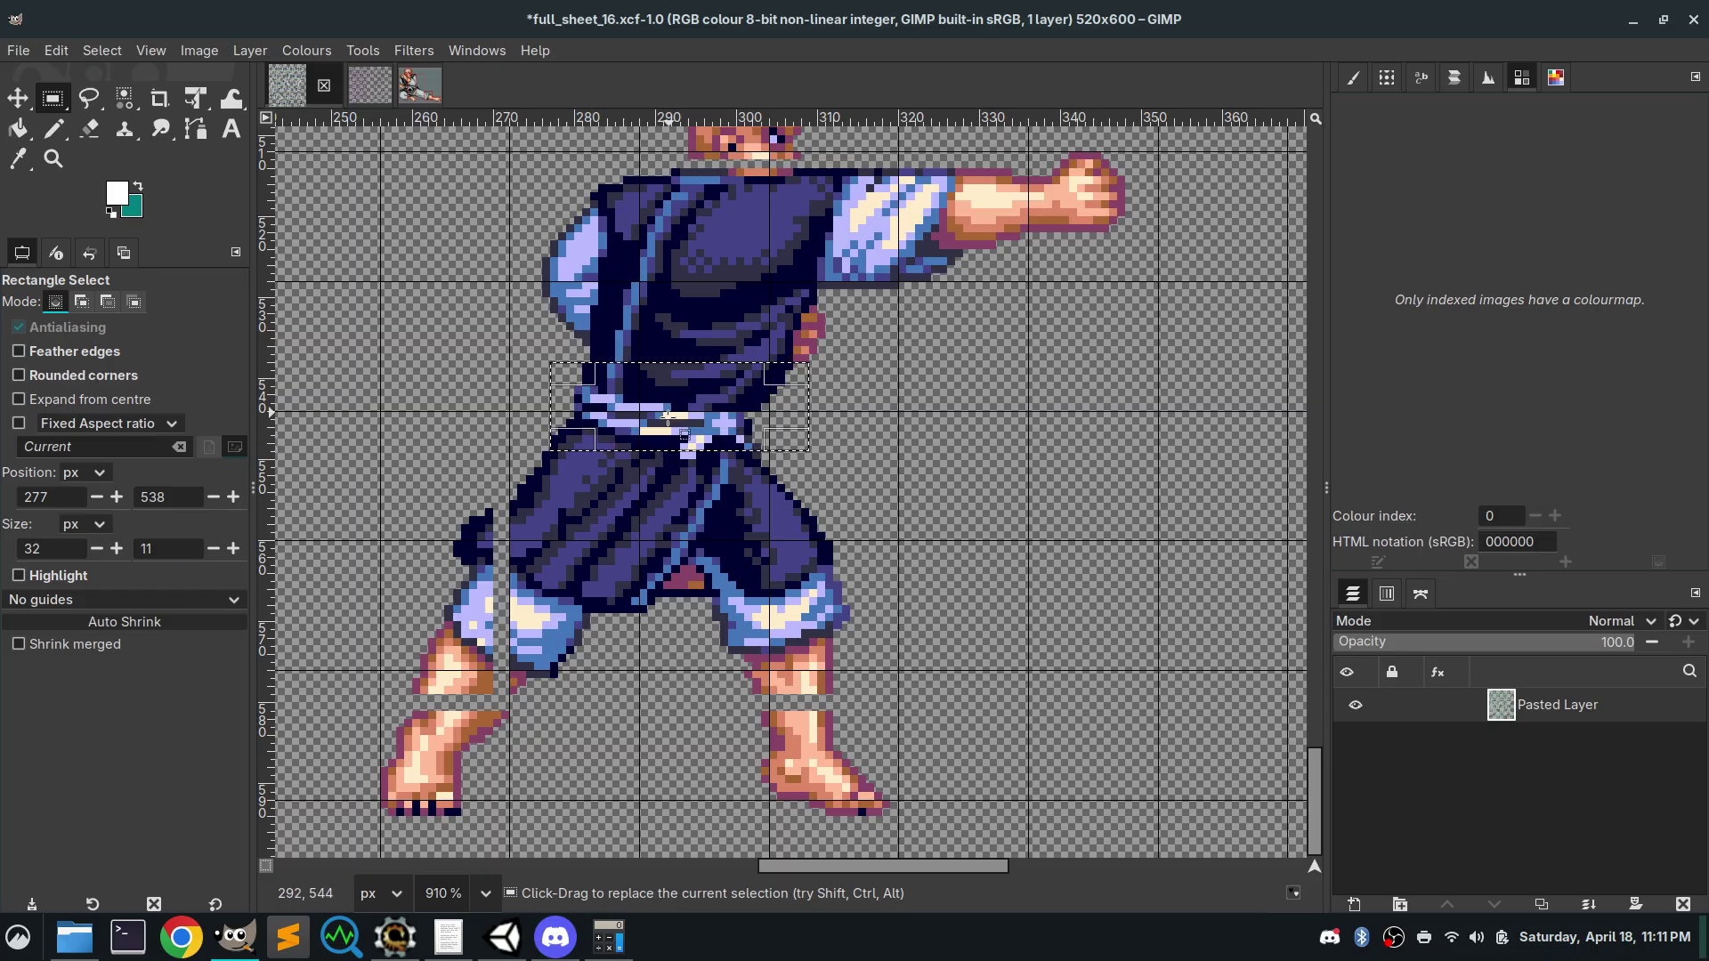
left_click_drag(657, 437, 639, 466)
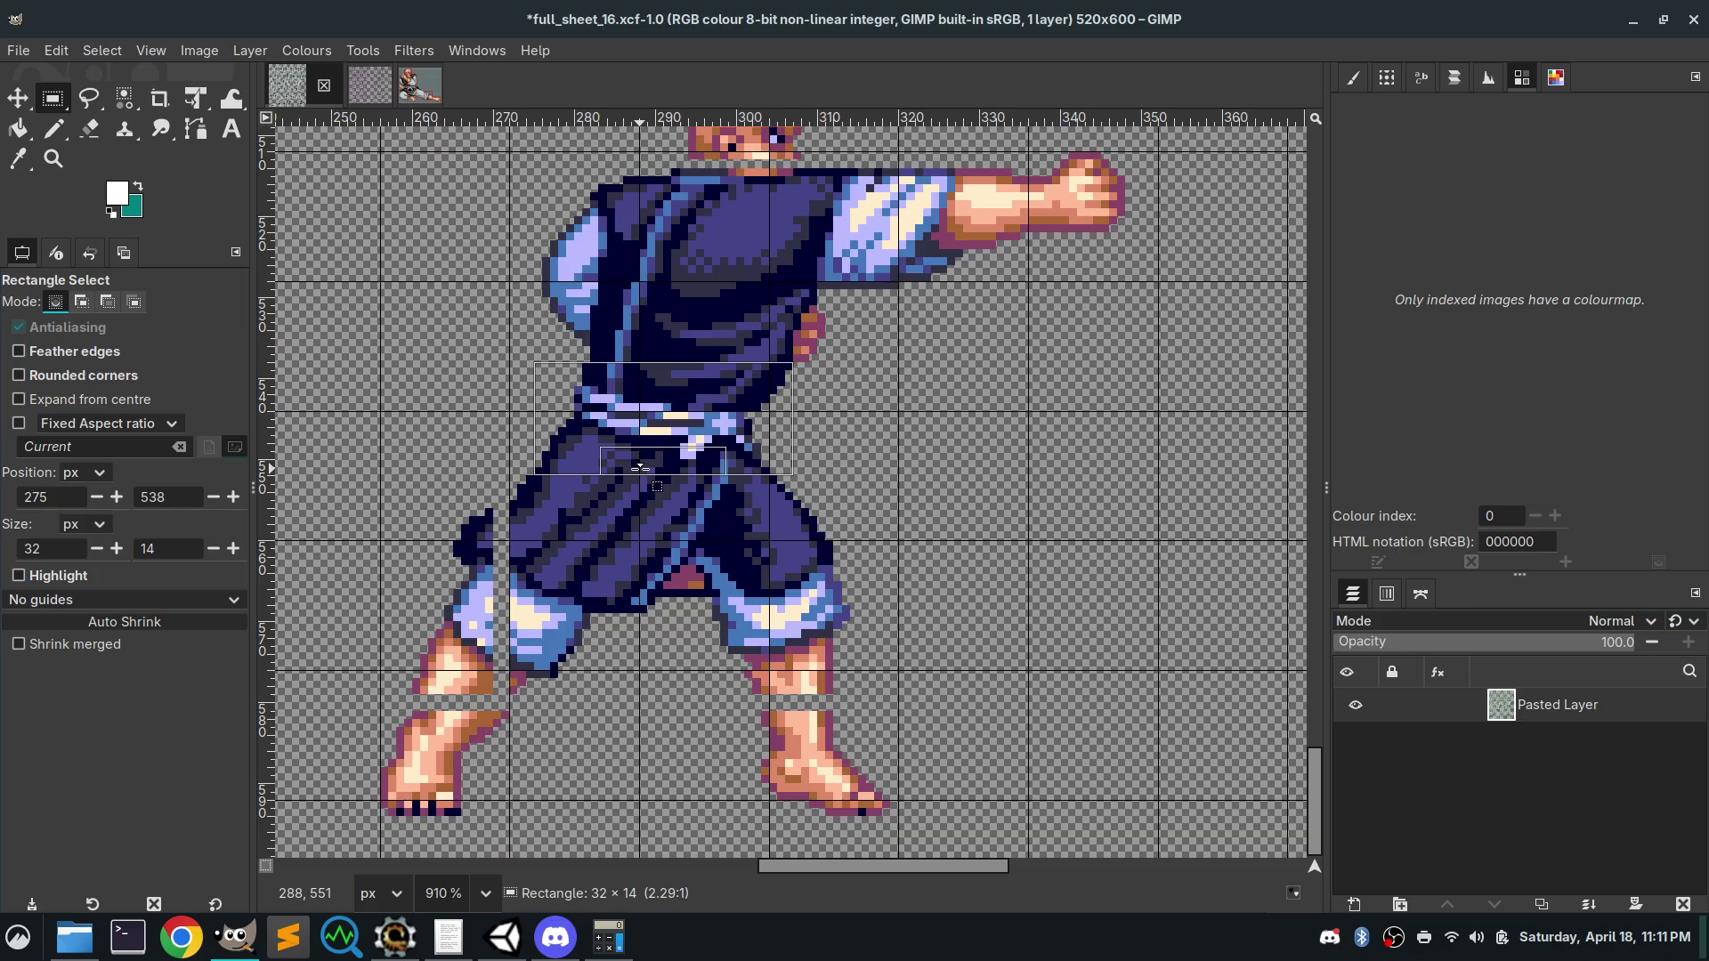
left_click_drag(638, 468, 641, 464)
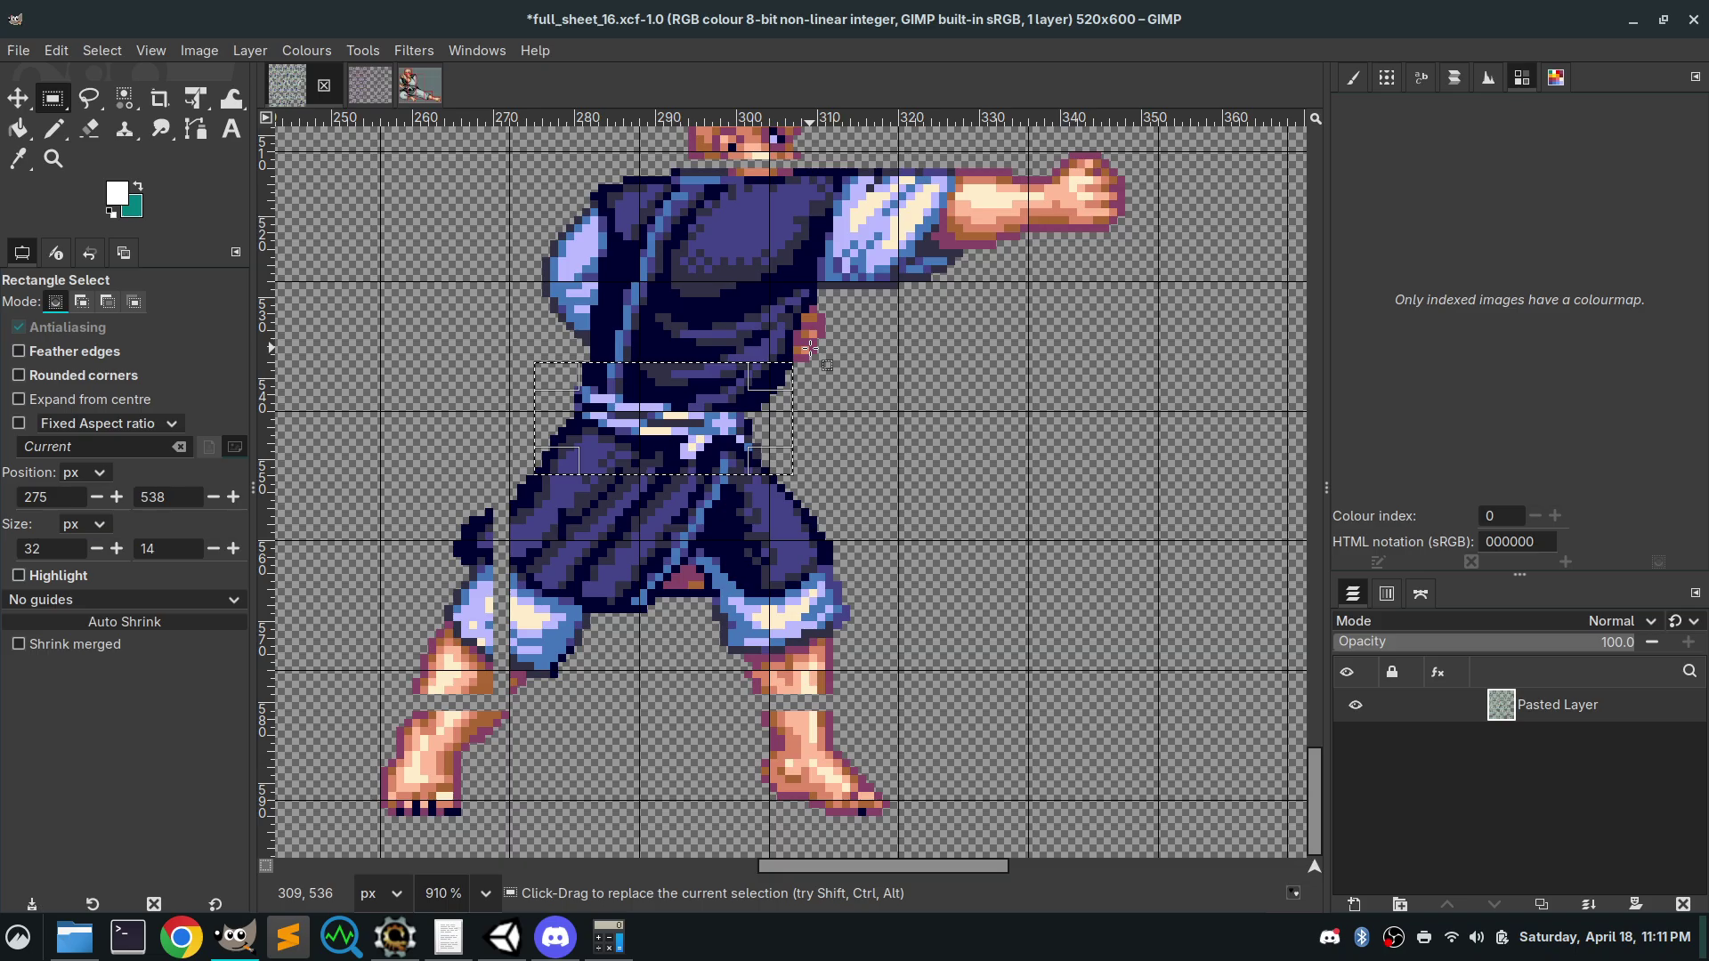
left_click_drag(627, 381, 627, 356)
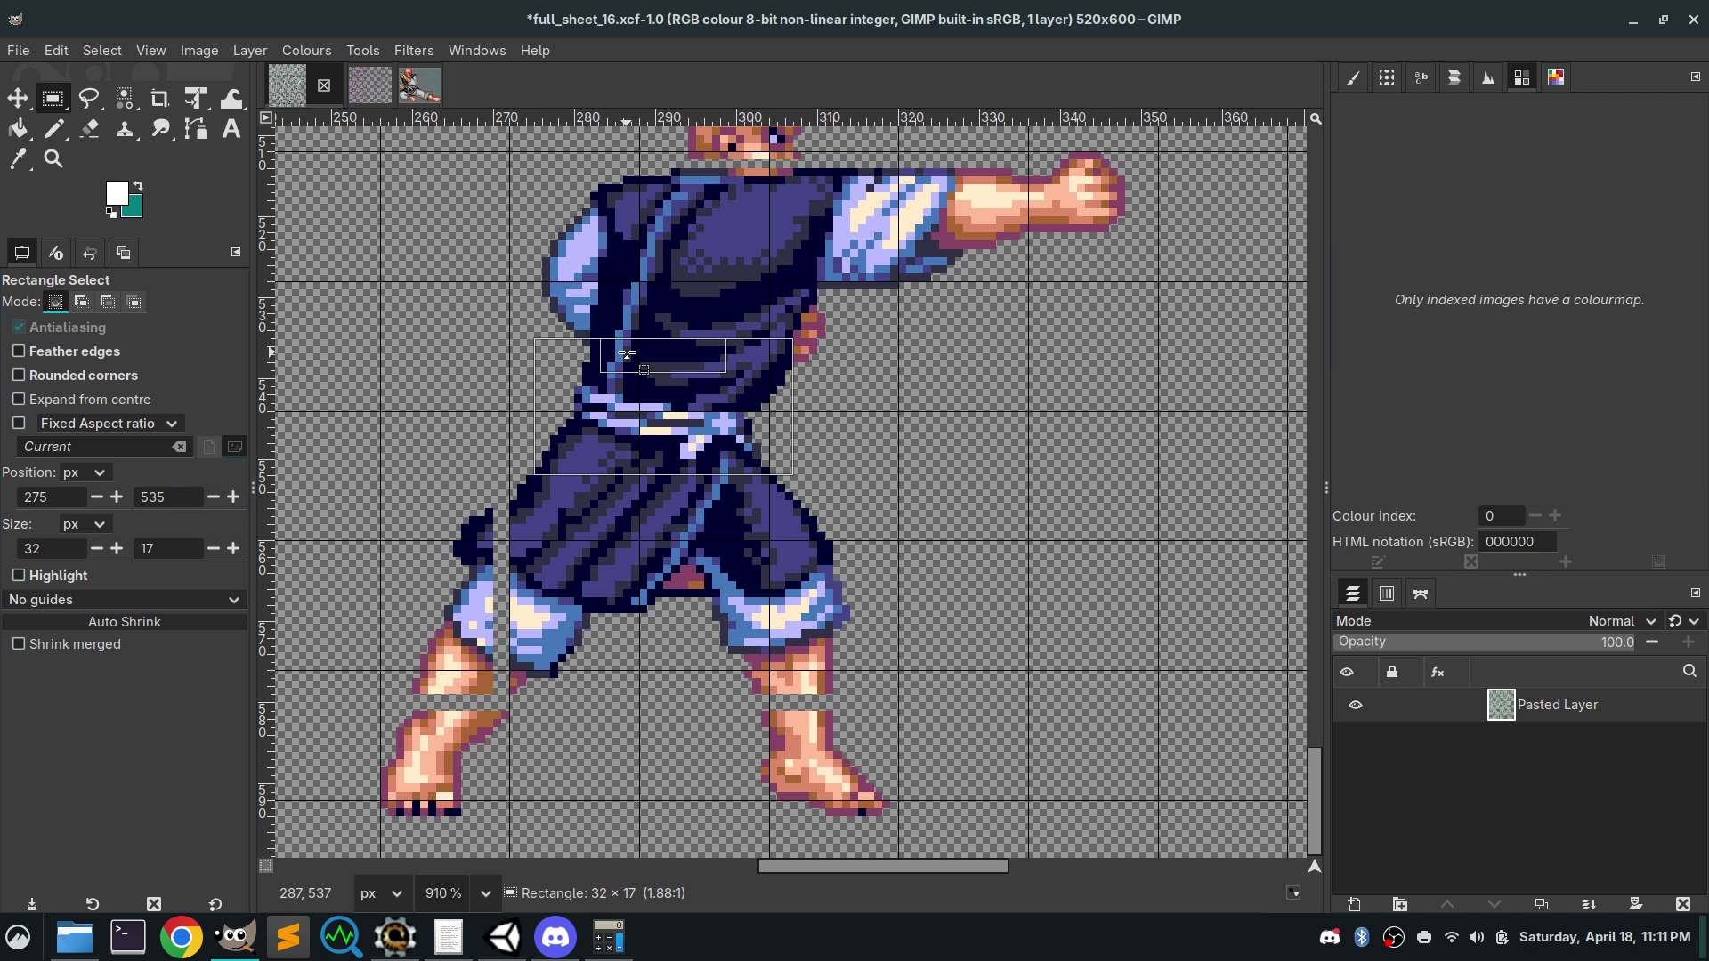
left_click_drag(627, 355, 628, 356)
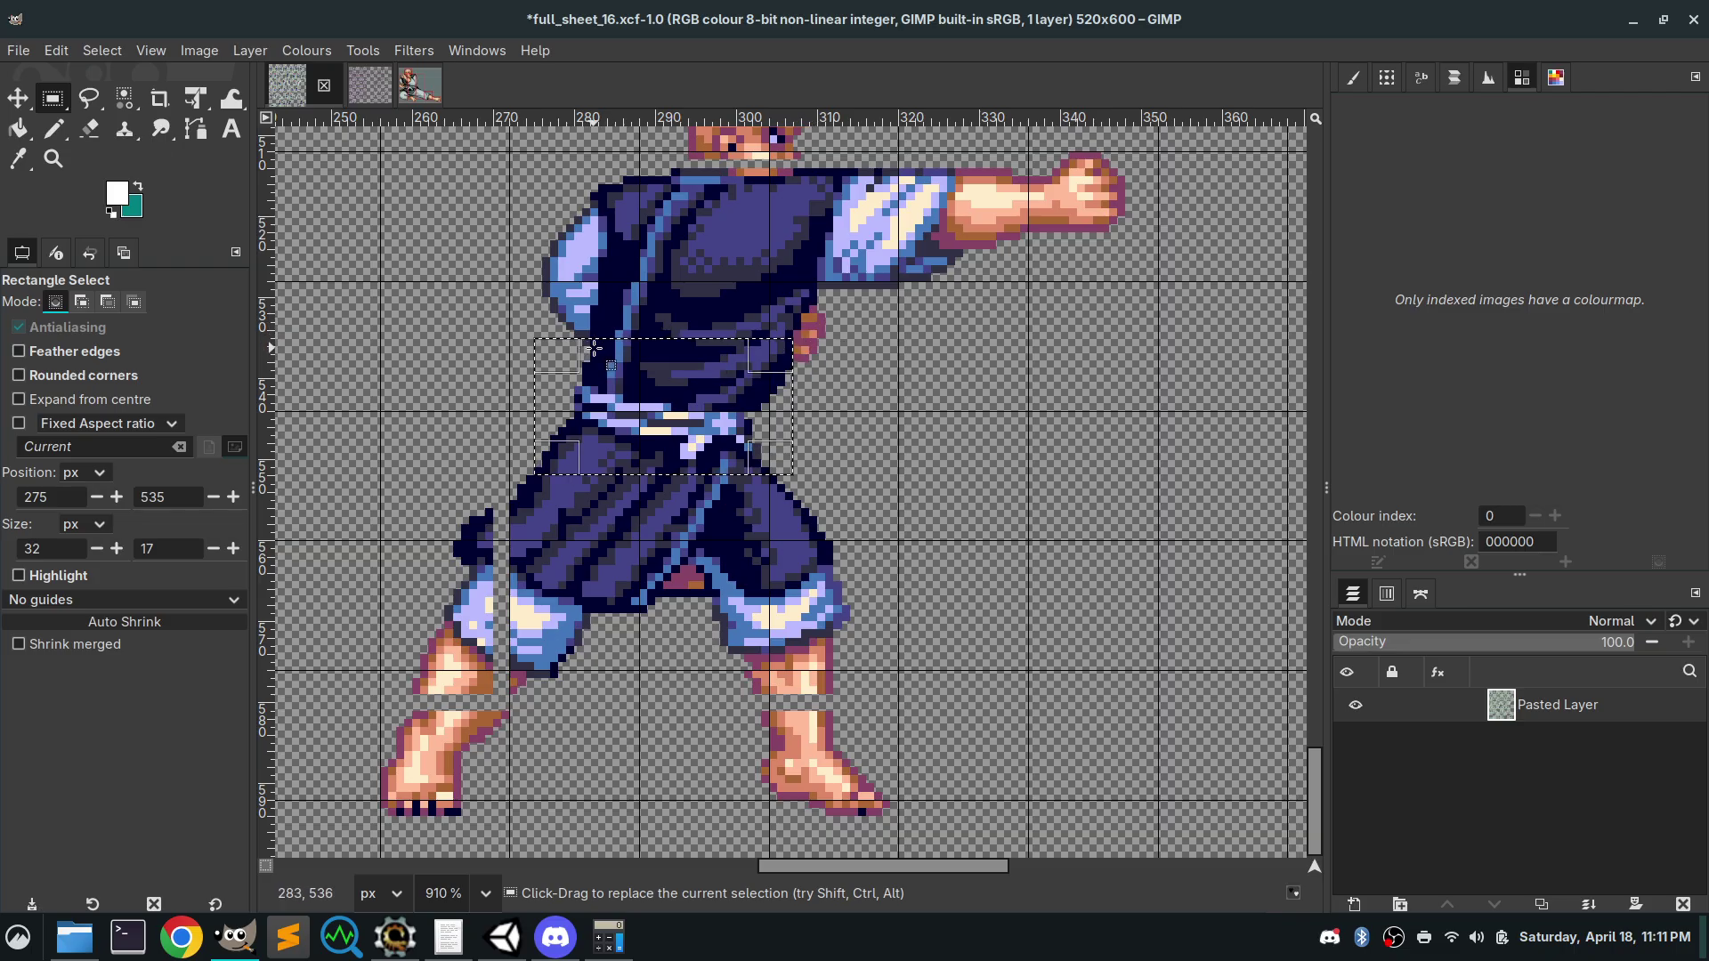
Discard the waist selection, check the hand beside the waist with a temporary 14 × 3 px selection at 301, 535, and discard it too
scroll(917, 492, "down", 2)
scroll(917, 493, "right", 3)
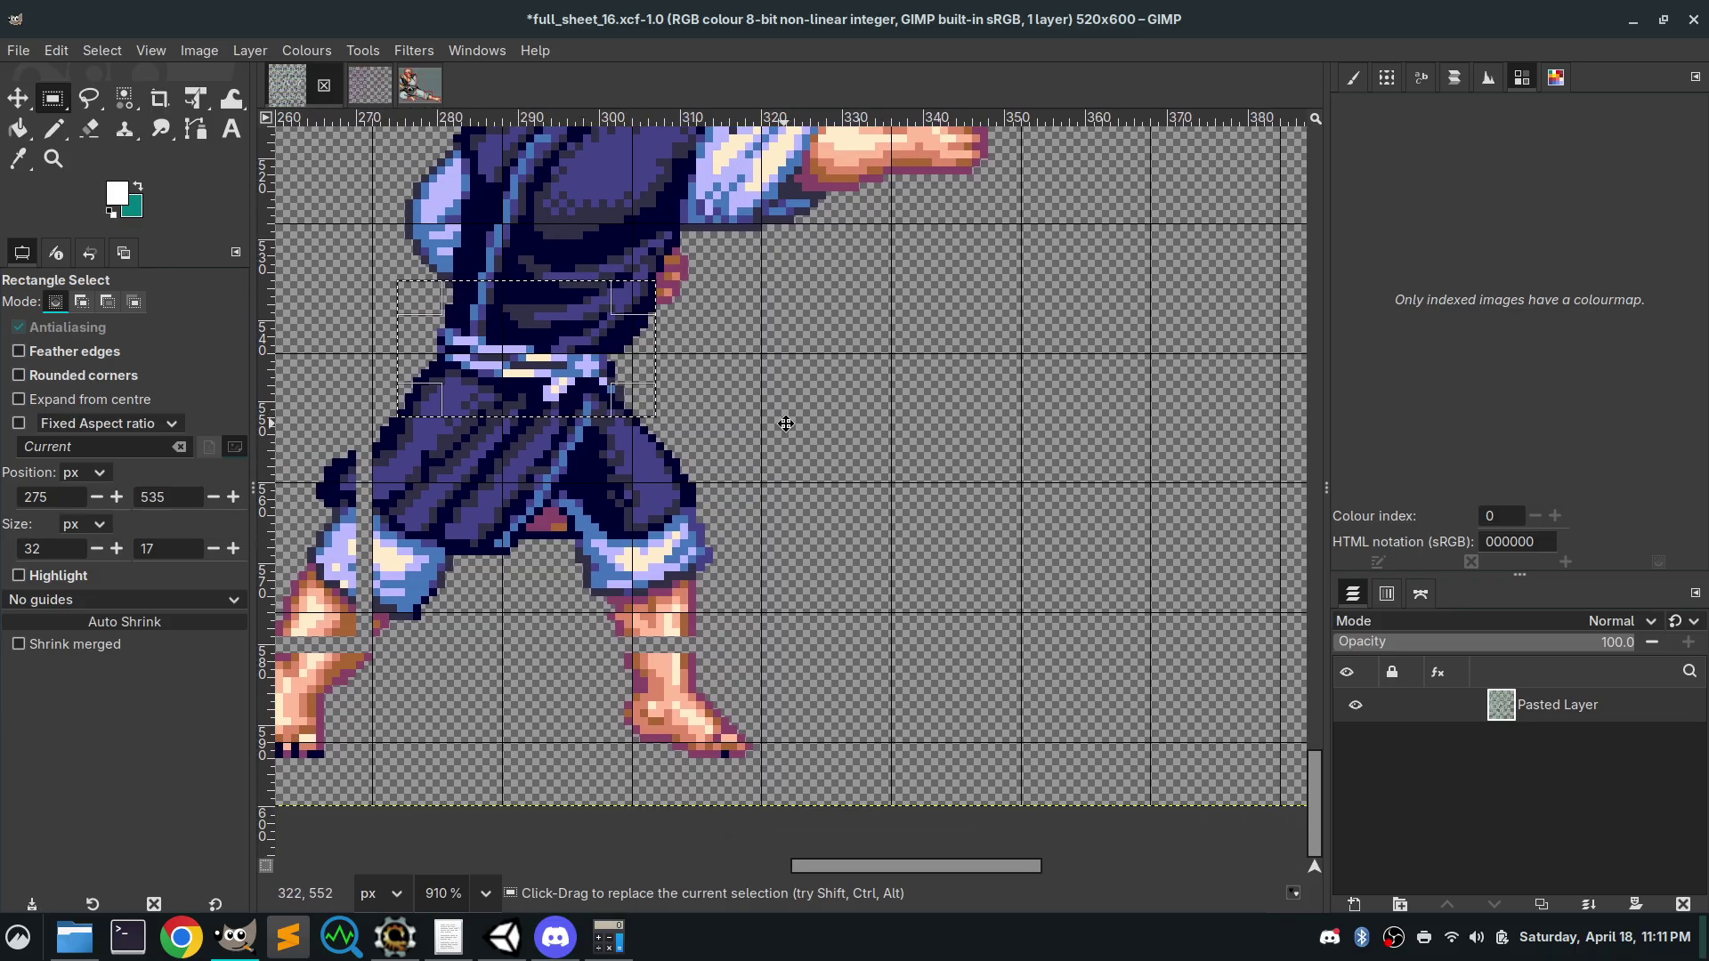
scroll(786, 423, "up", 3)
scroll(786, 424, "left", 3)
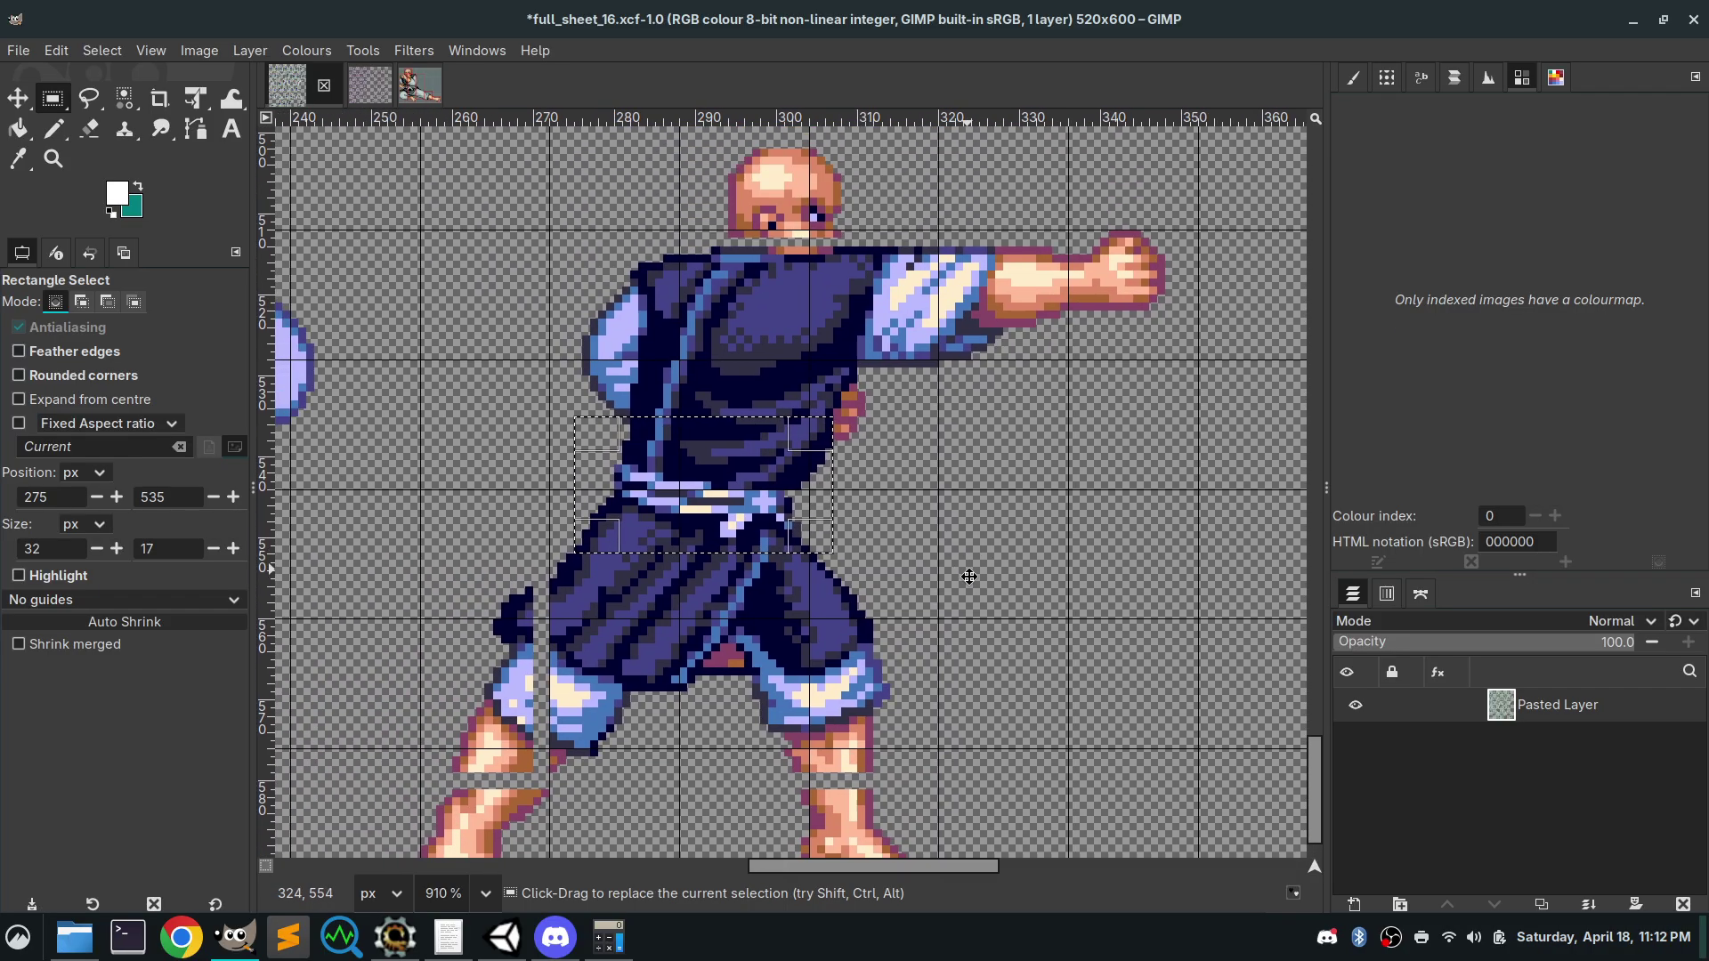
left_click_drag(968, 577, 910, 638)
left_click_drag(883, 429, 914, 411)
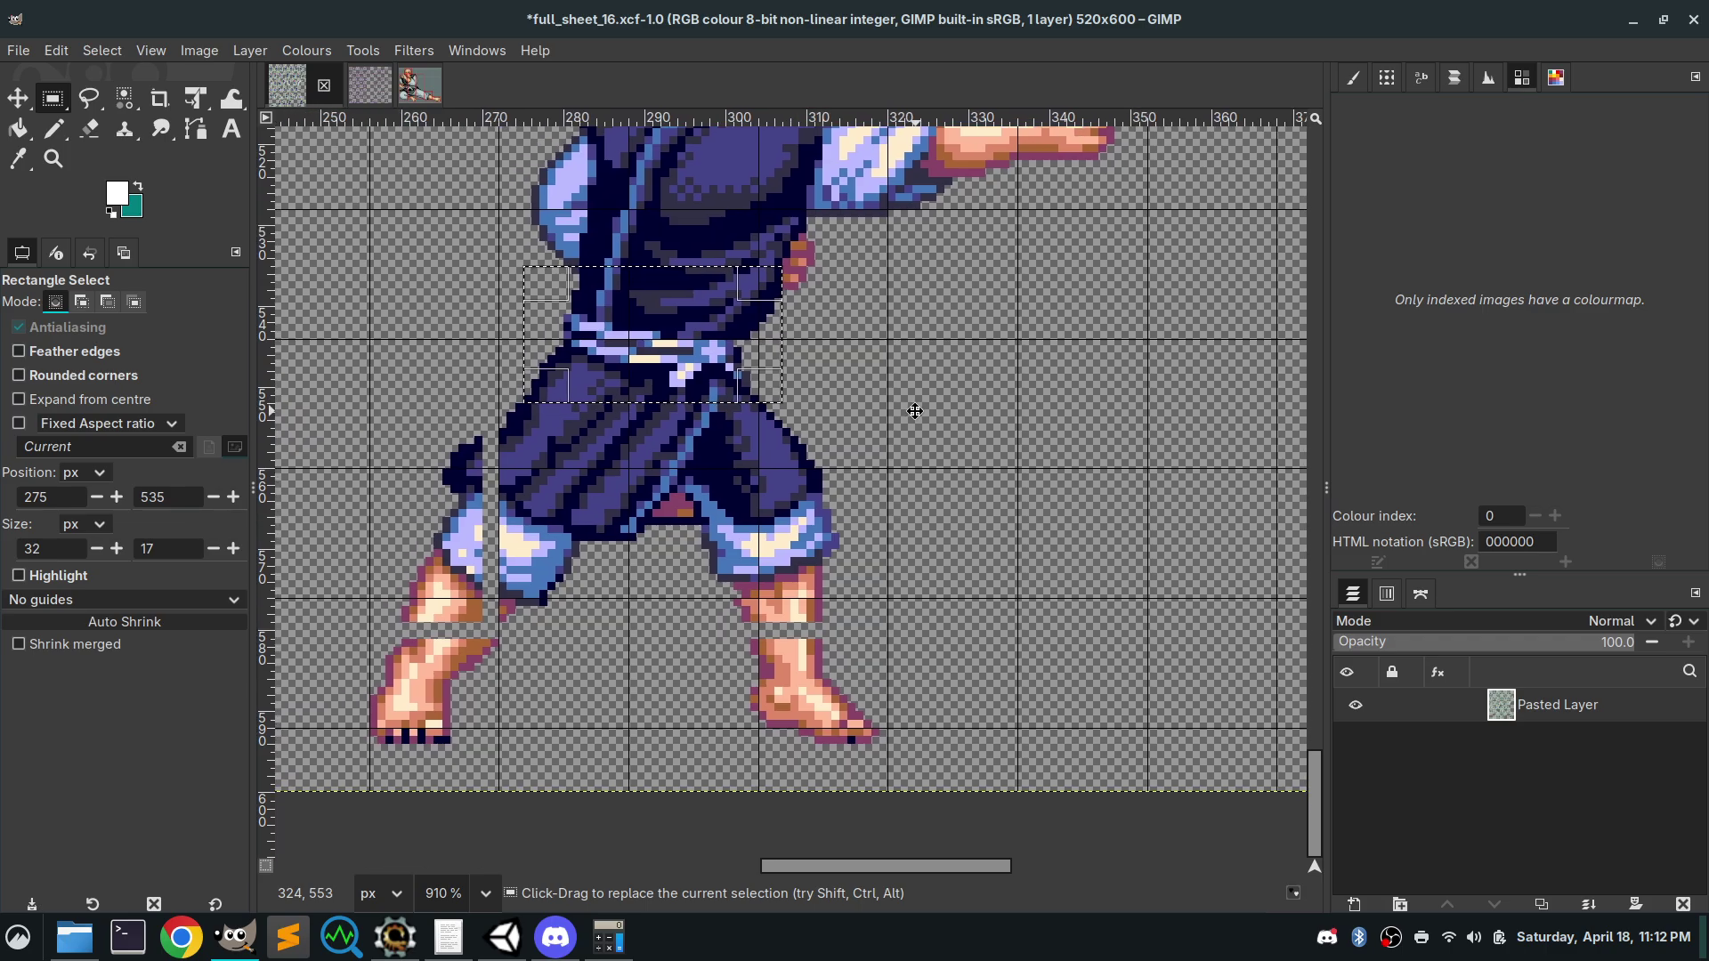
scroll(927, 395, "up", 6)
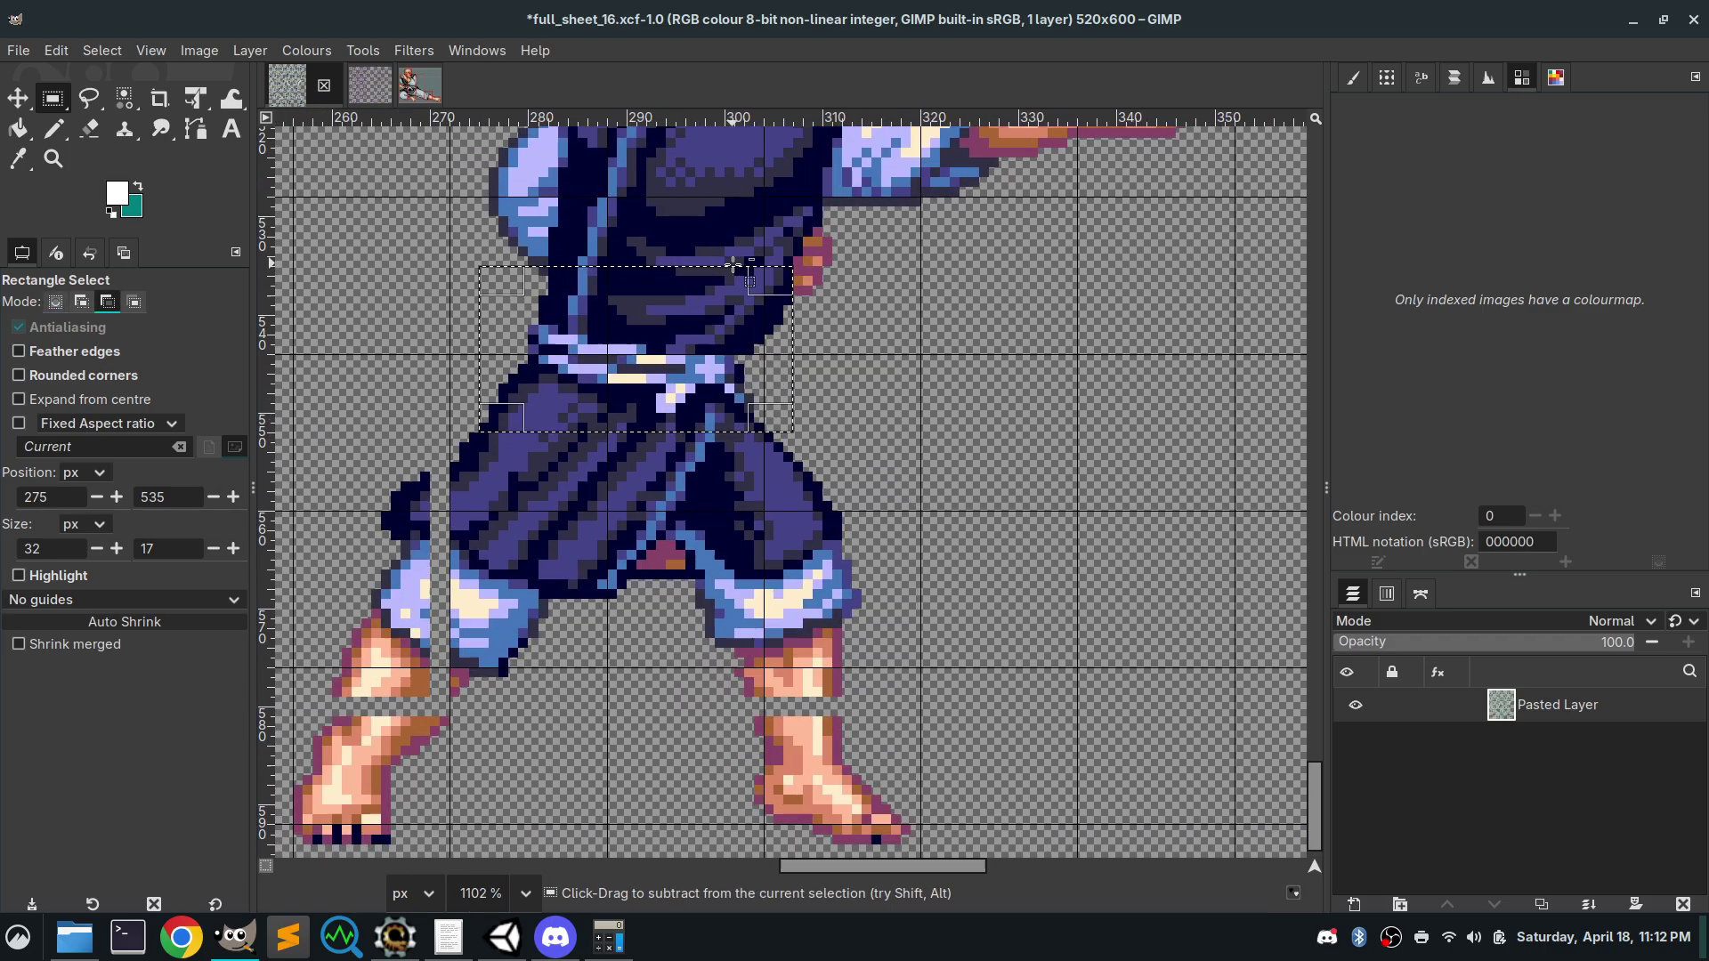
left_click_drag(949, 289, 996, 504)
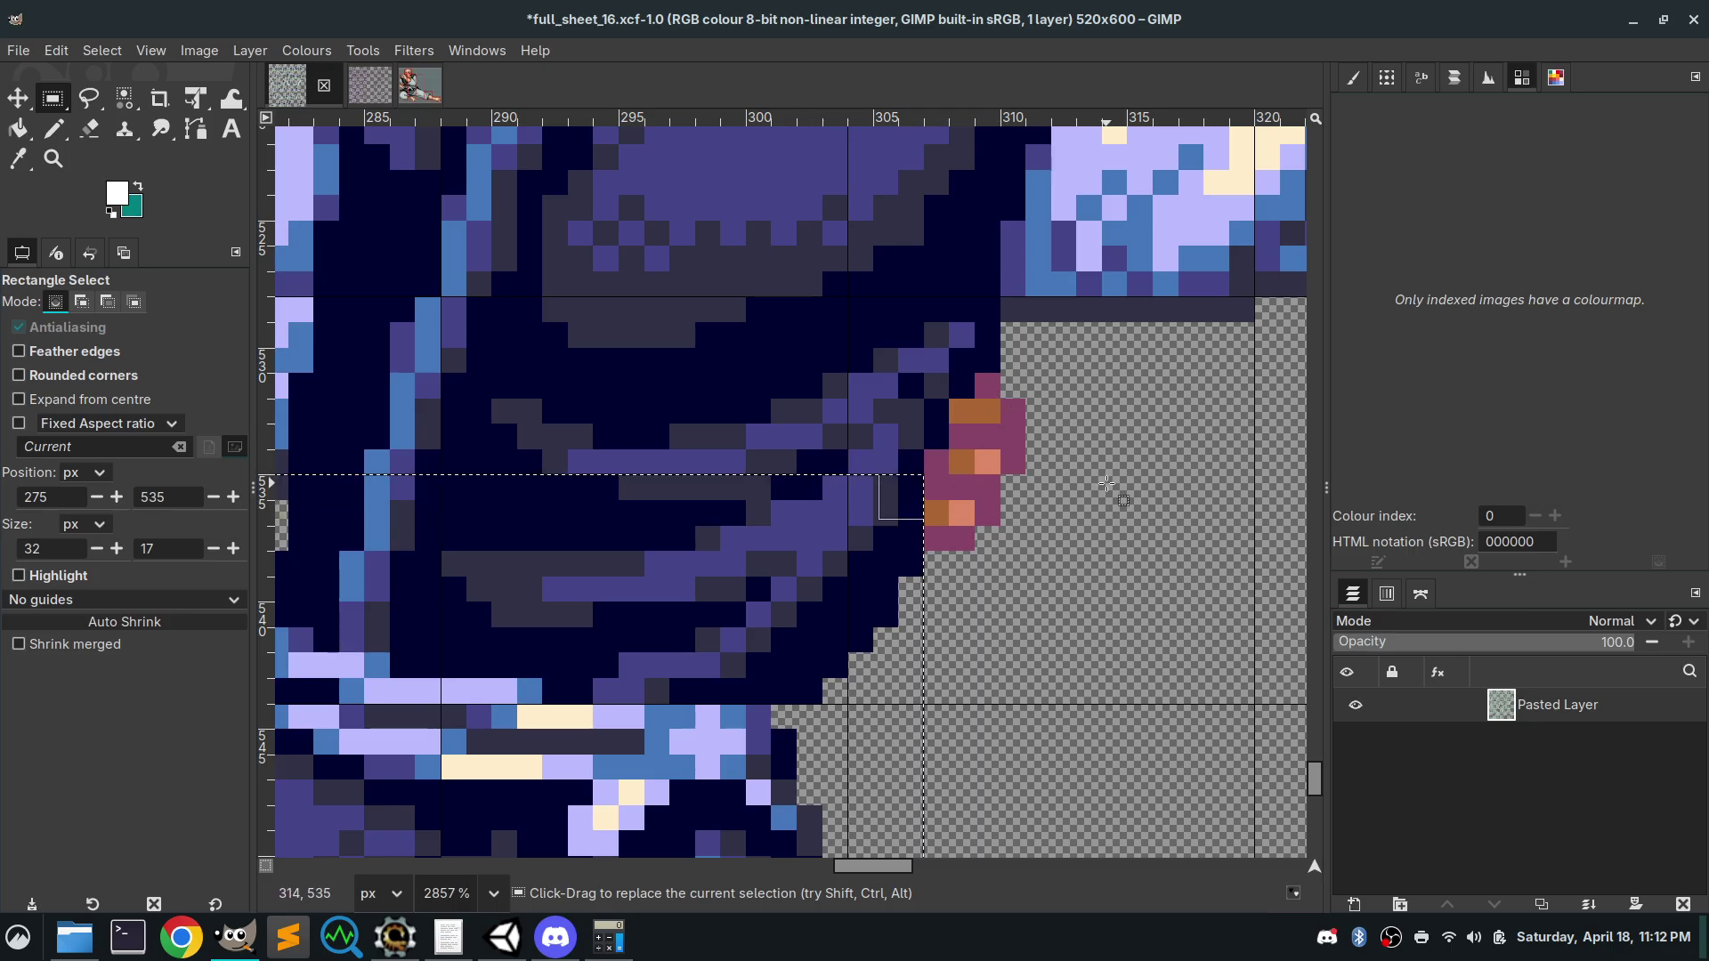
left_click(863, 460)
left_click_drag(776, 478, 1132, 550)
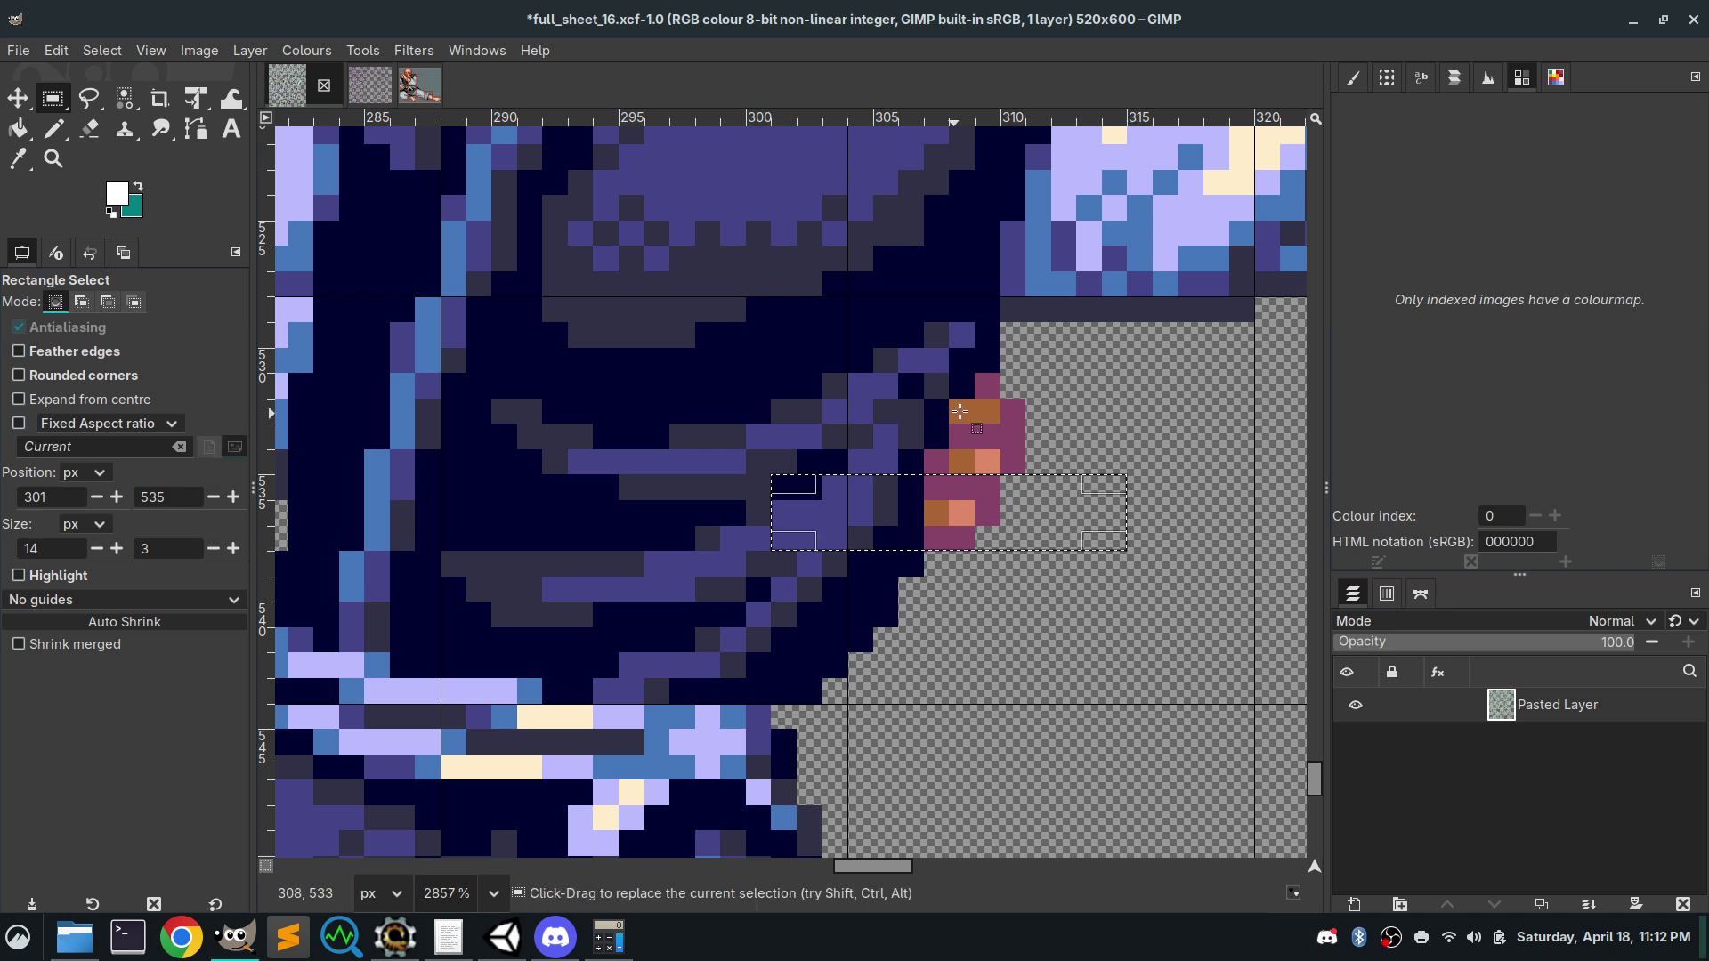
left_click(1032, 685)
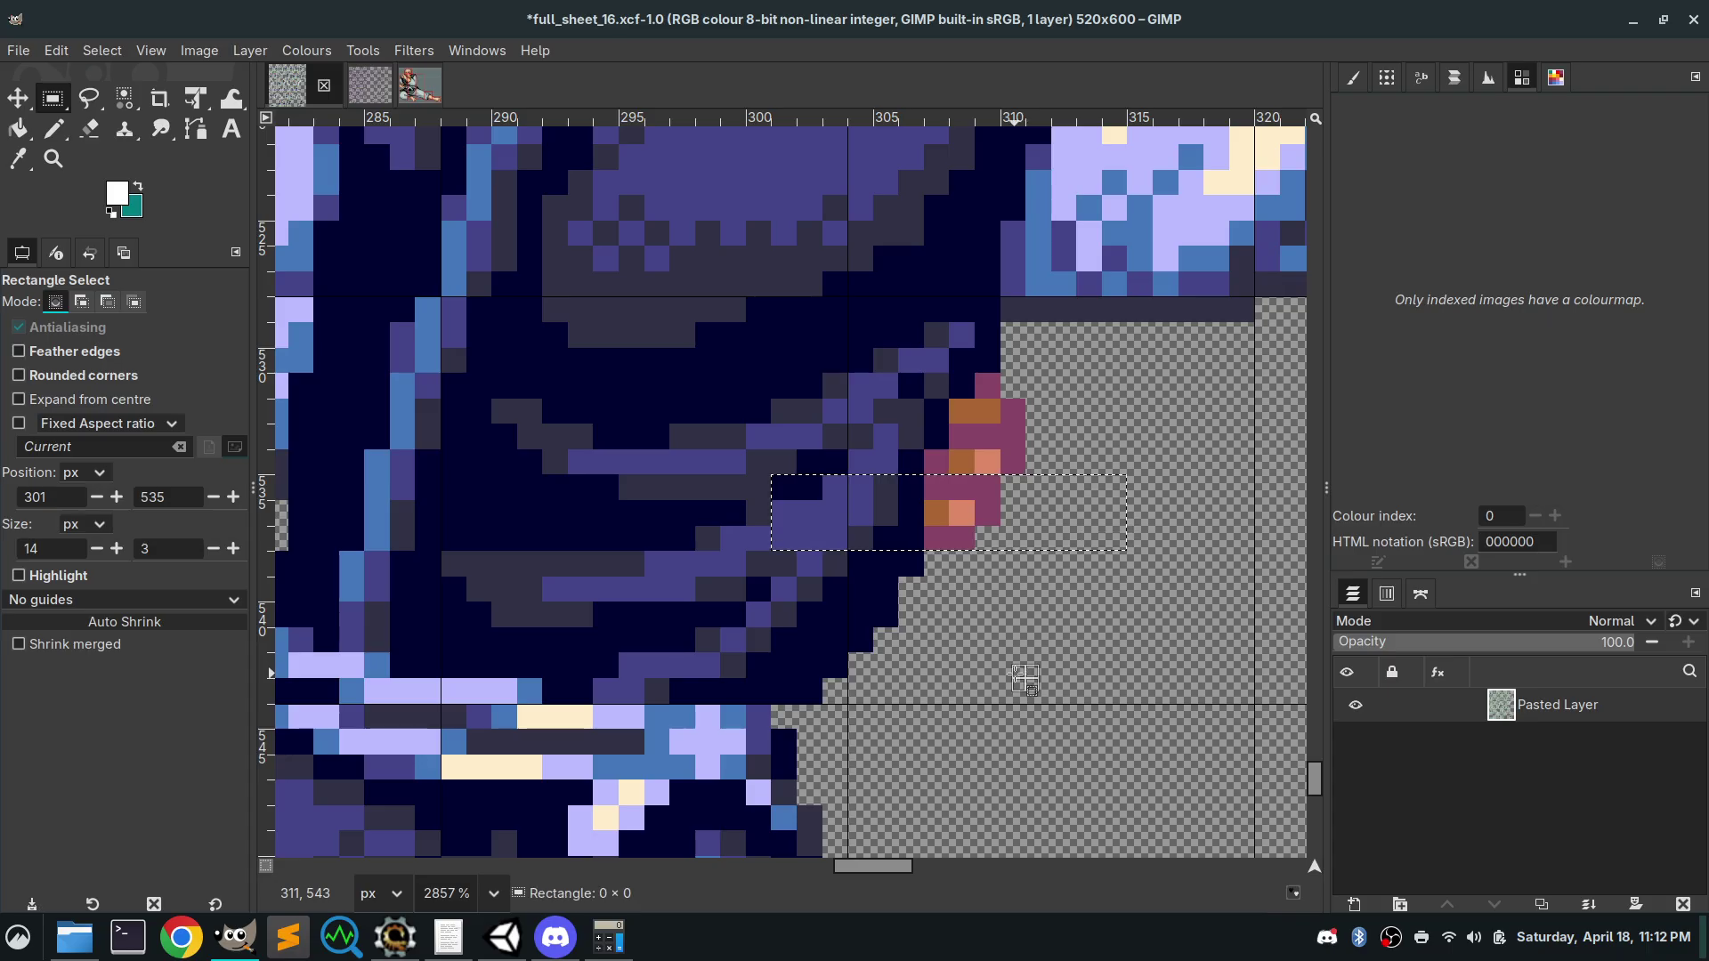
Set the Pencil to 1 px and paint the hand's outer brown and light pixels with its sampled purple outline colour
left_click(54, 129)
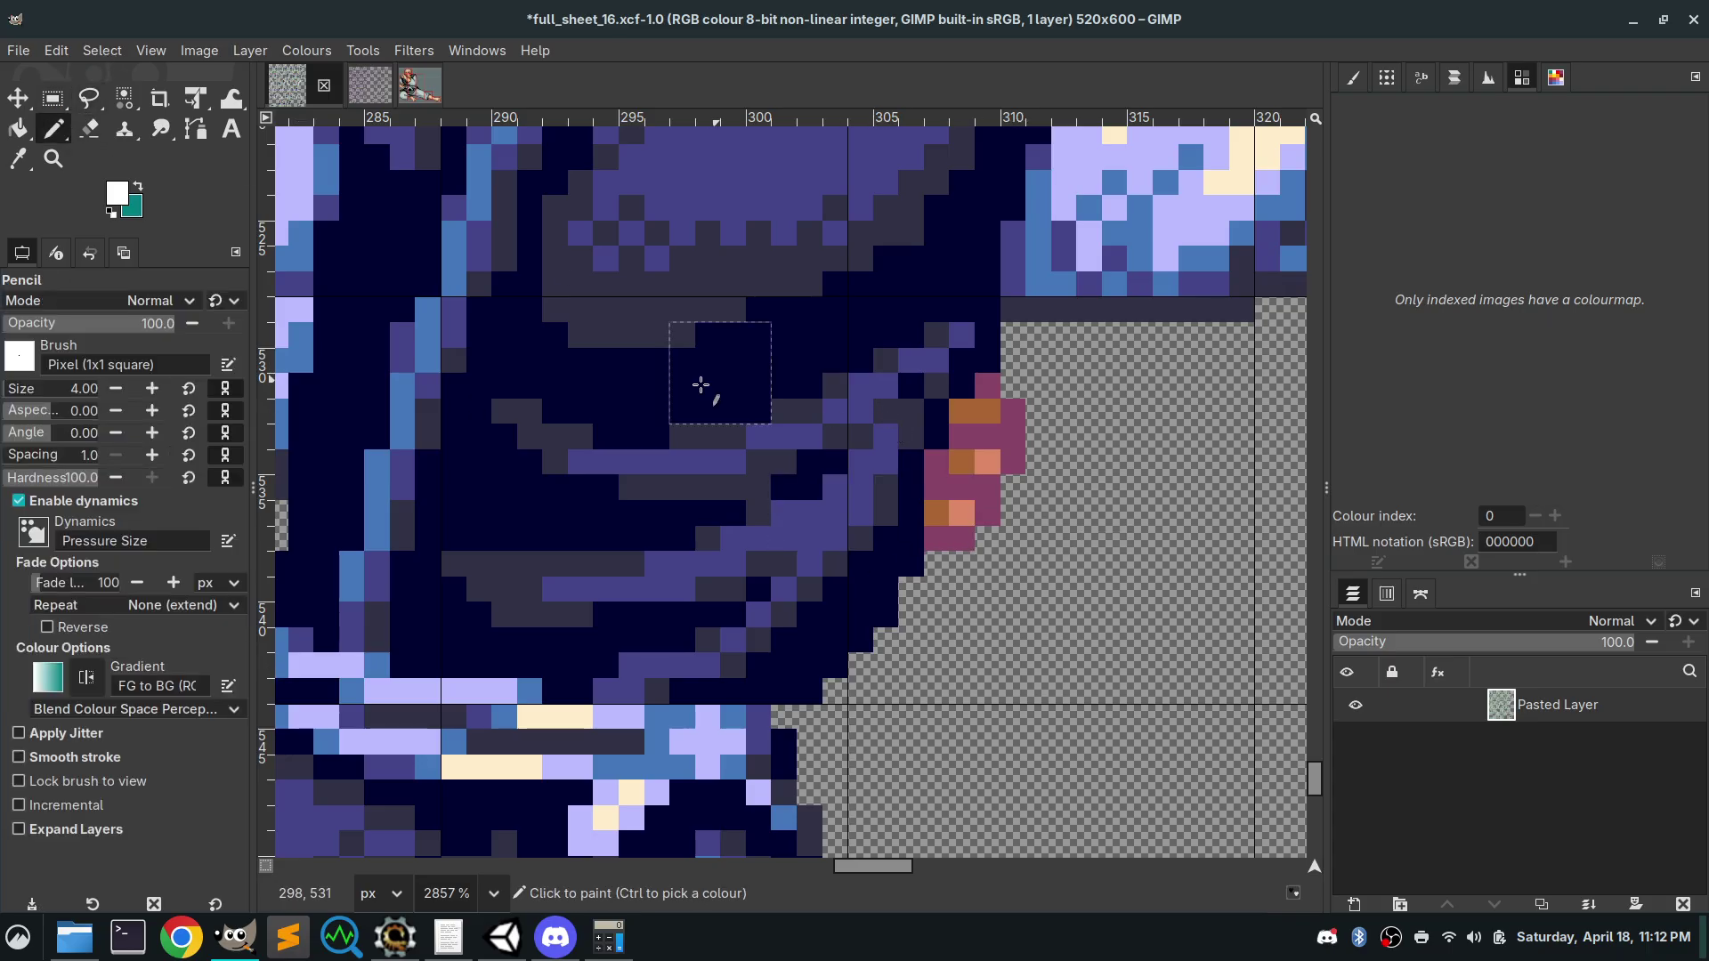
left_click(124, 390)
left_click(124, 390)
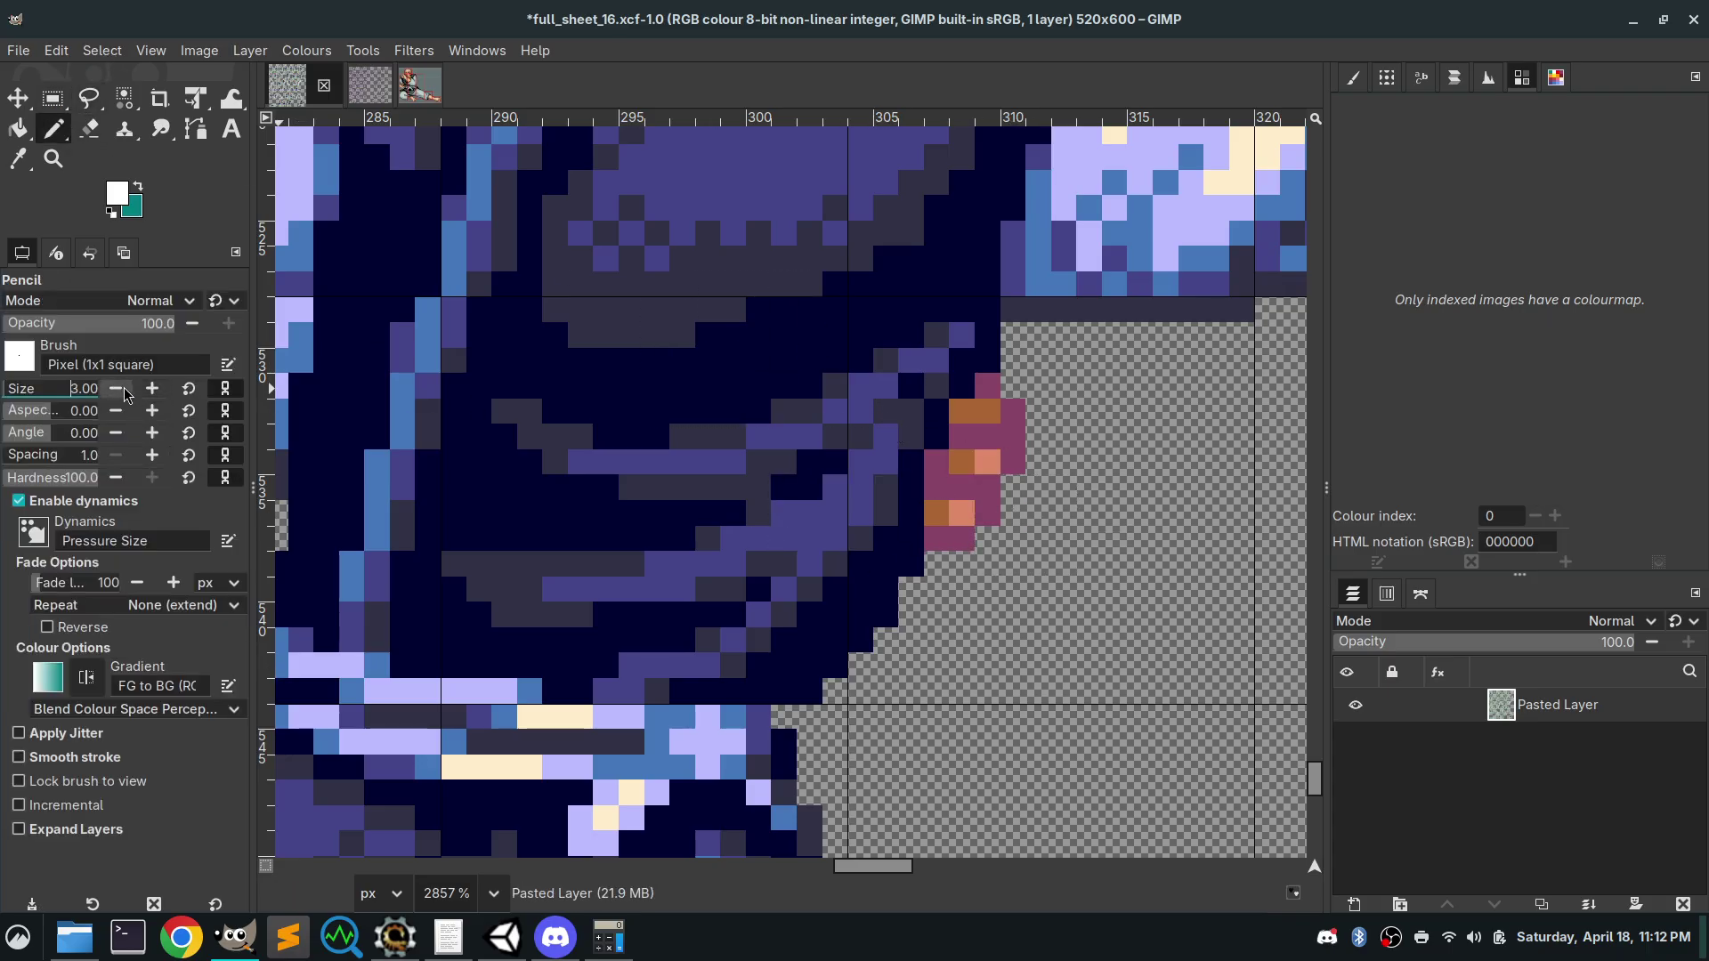
left_click(124, 390)
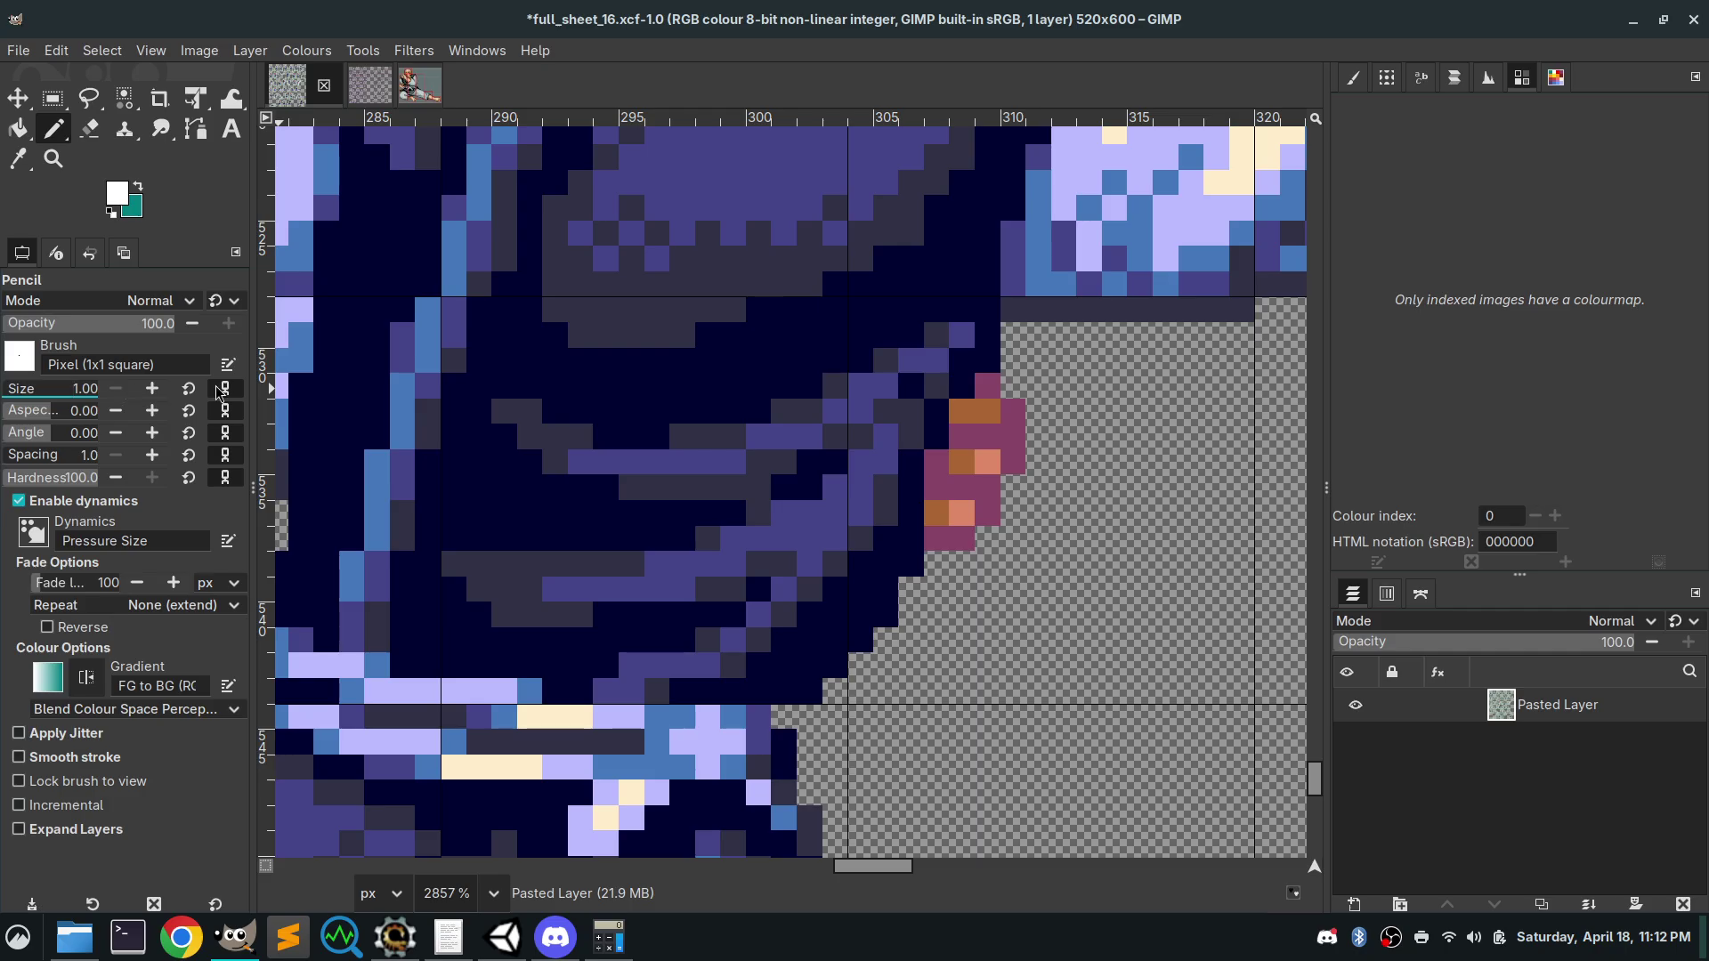
left_click(984, 425, "ctrl")
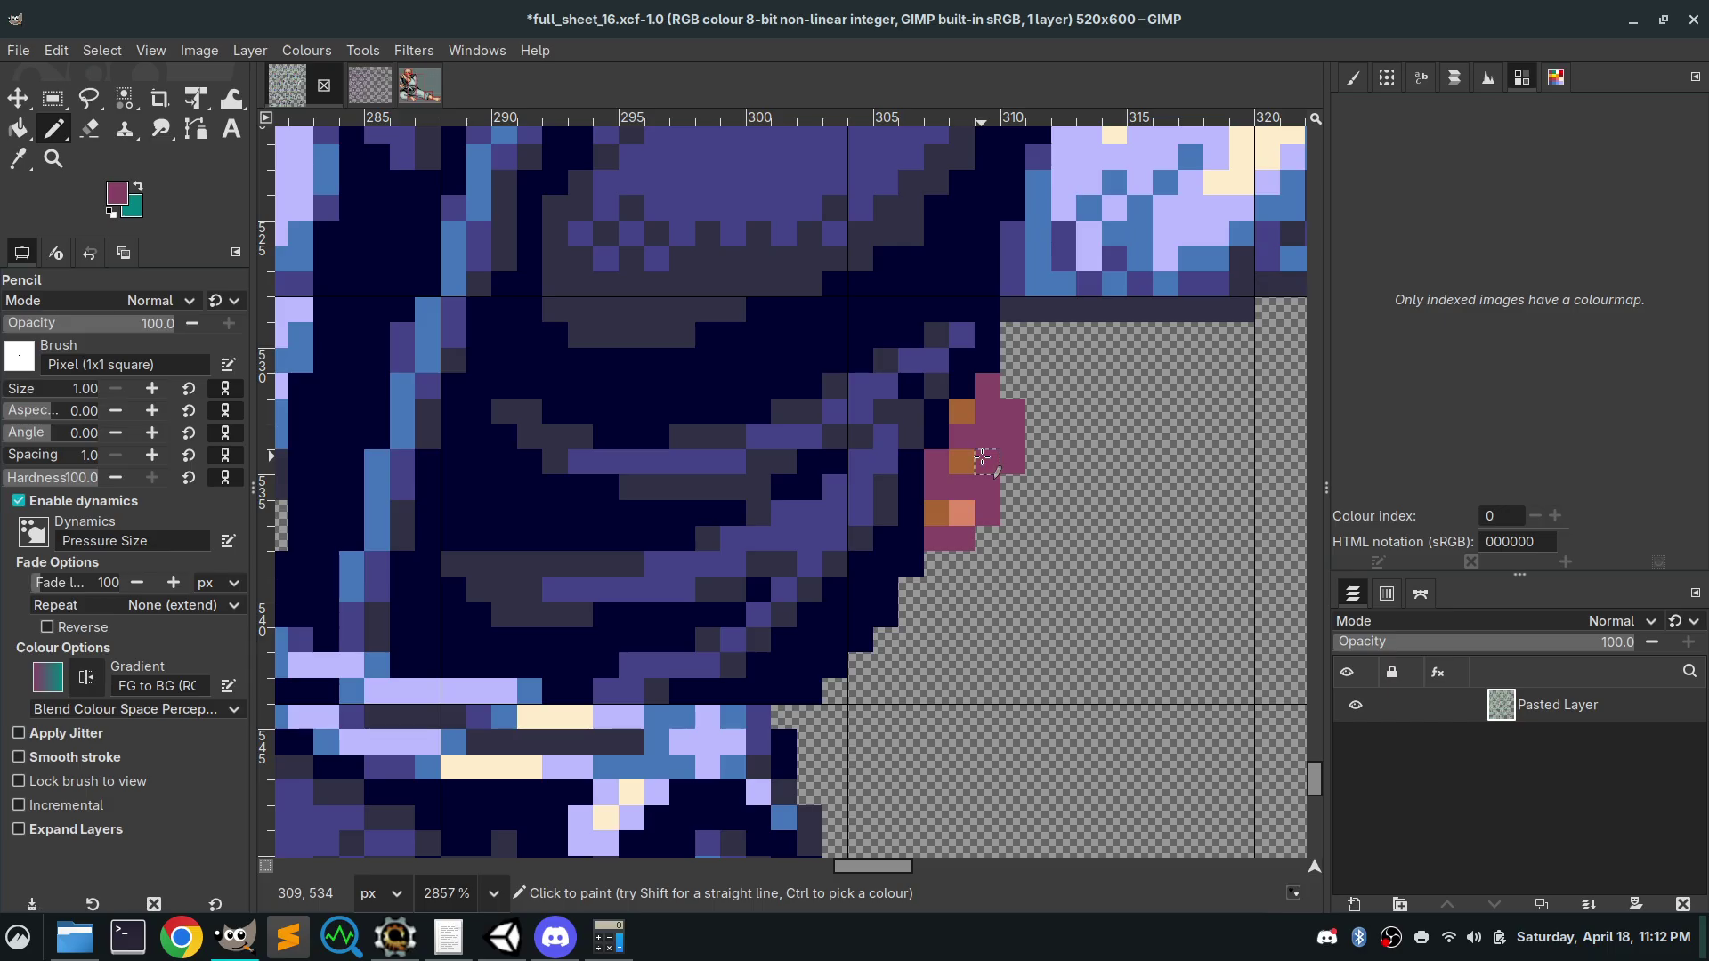
left_click(864, 438, "ctrl")
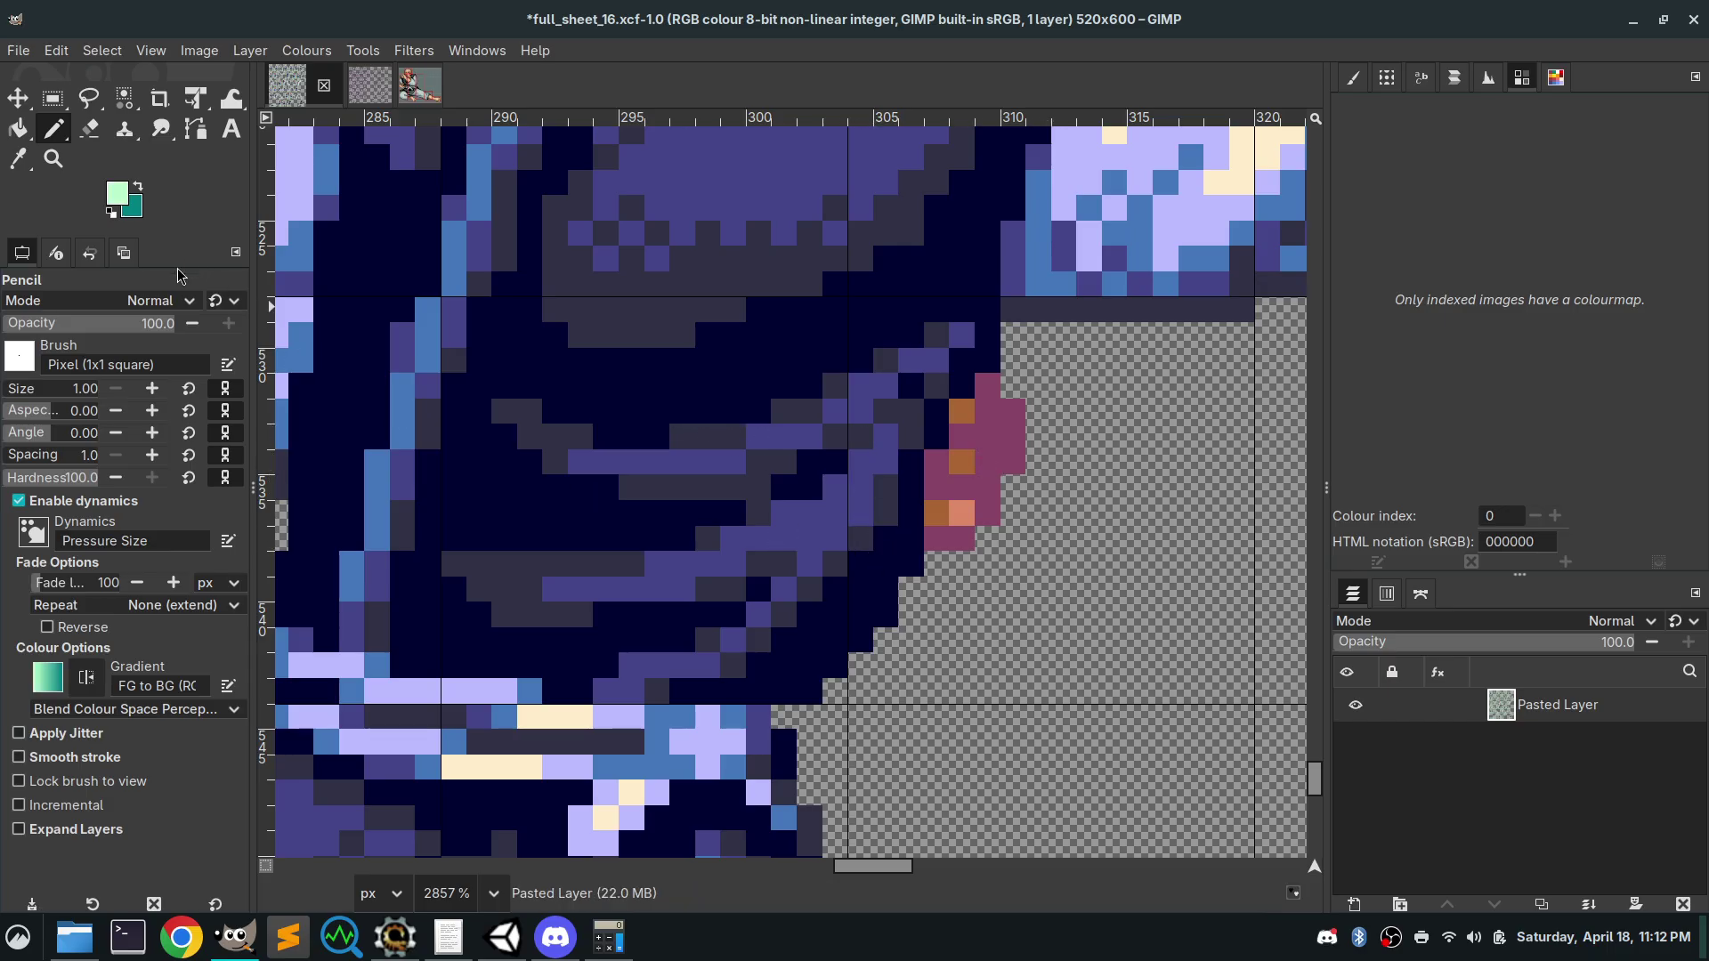
Erase the bottom three pixel rows of the hand beside the waist, from row 535 down
left_click(89, 128)
left_click(936, 513)
left_click(936, 538)
left_click(961, 537)
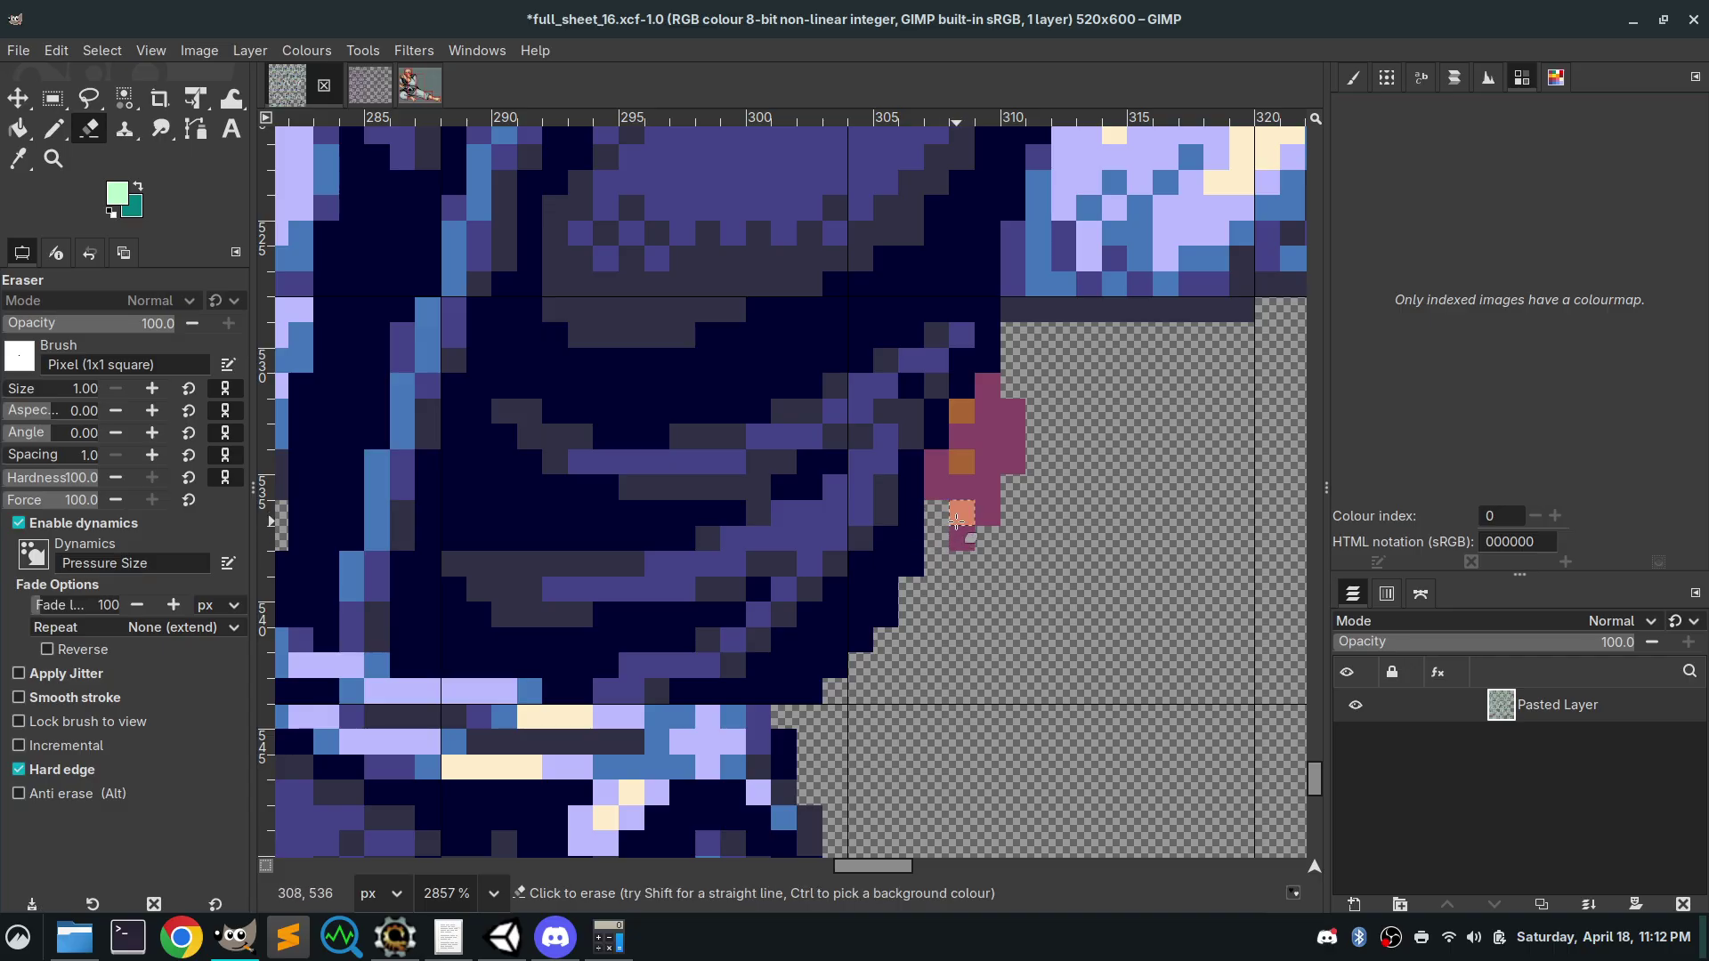
left_click(961, 513)
left_click(936, 487)
left_click(961, 487)
left_click(987, 486)
left_click(987, 513)
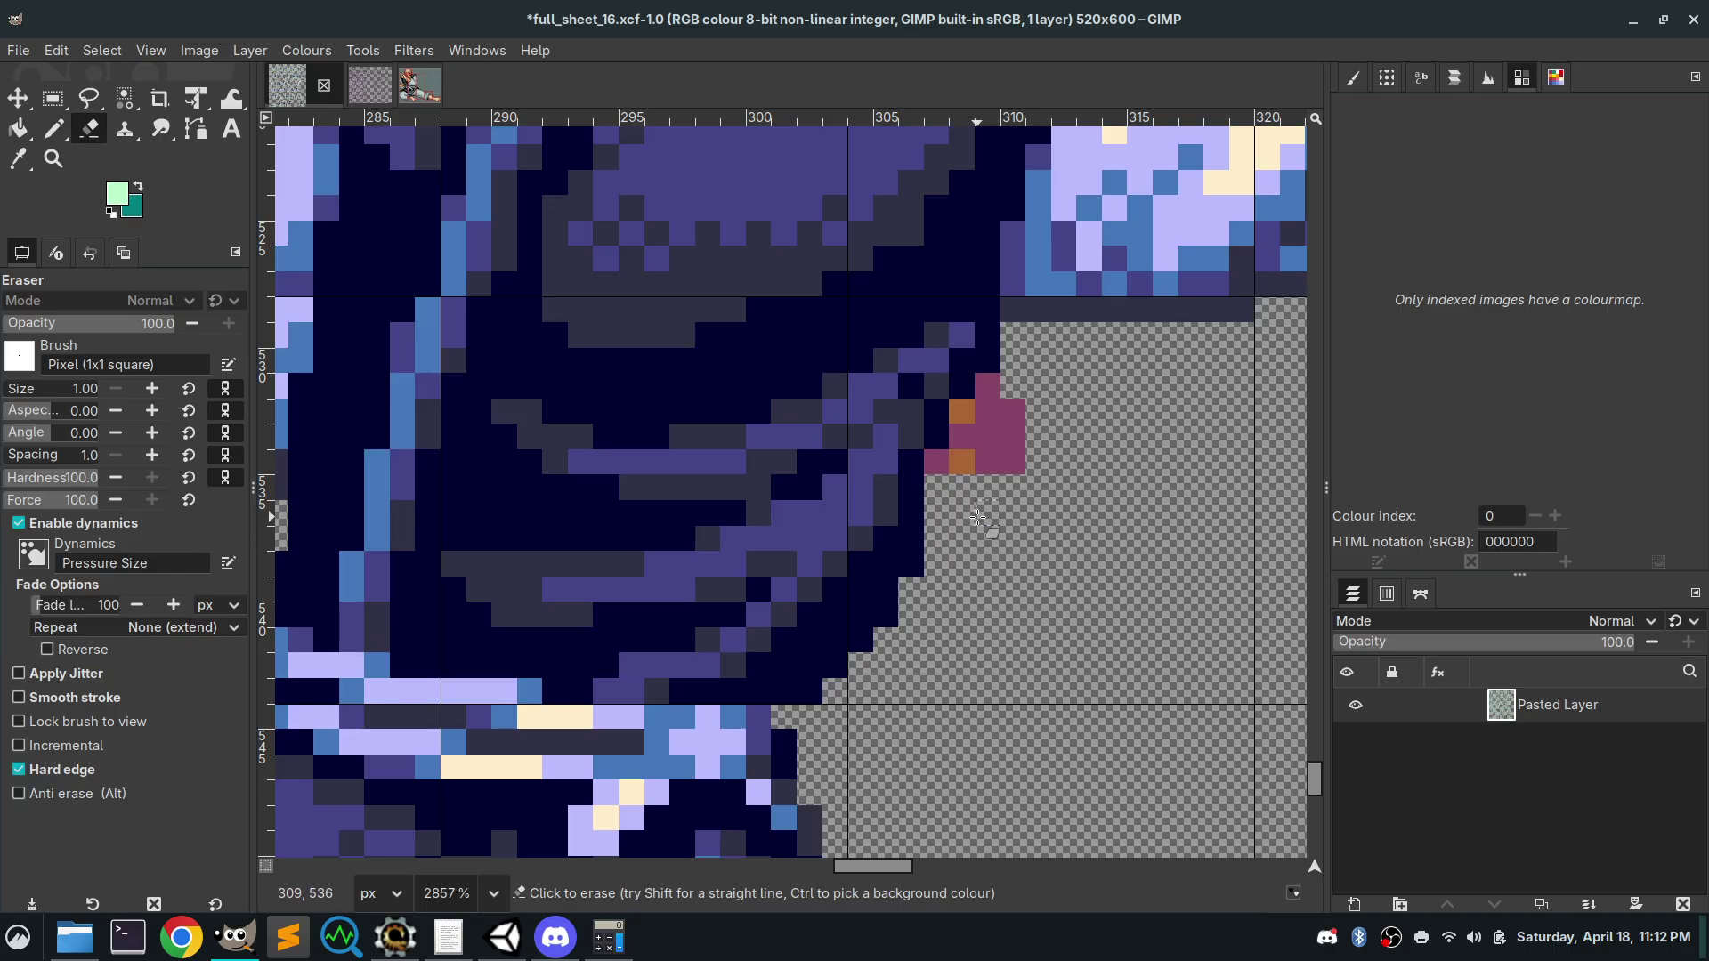
Erase the hand's outermost pixel column and the purple pixels at 309, 530 and 309, 533
left_click(1012, 410)
left_click(1013, 436)
left_click(1013, 462)
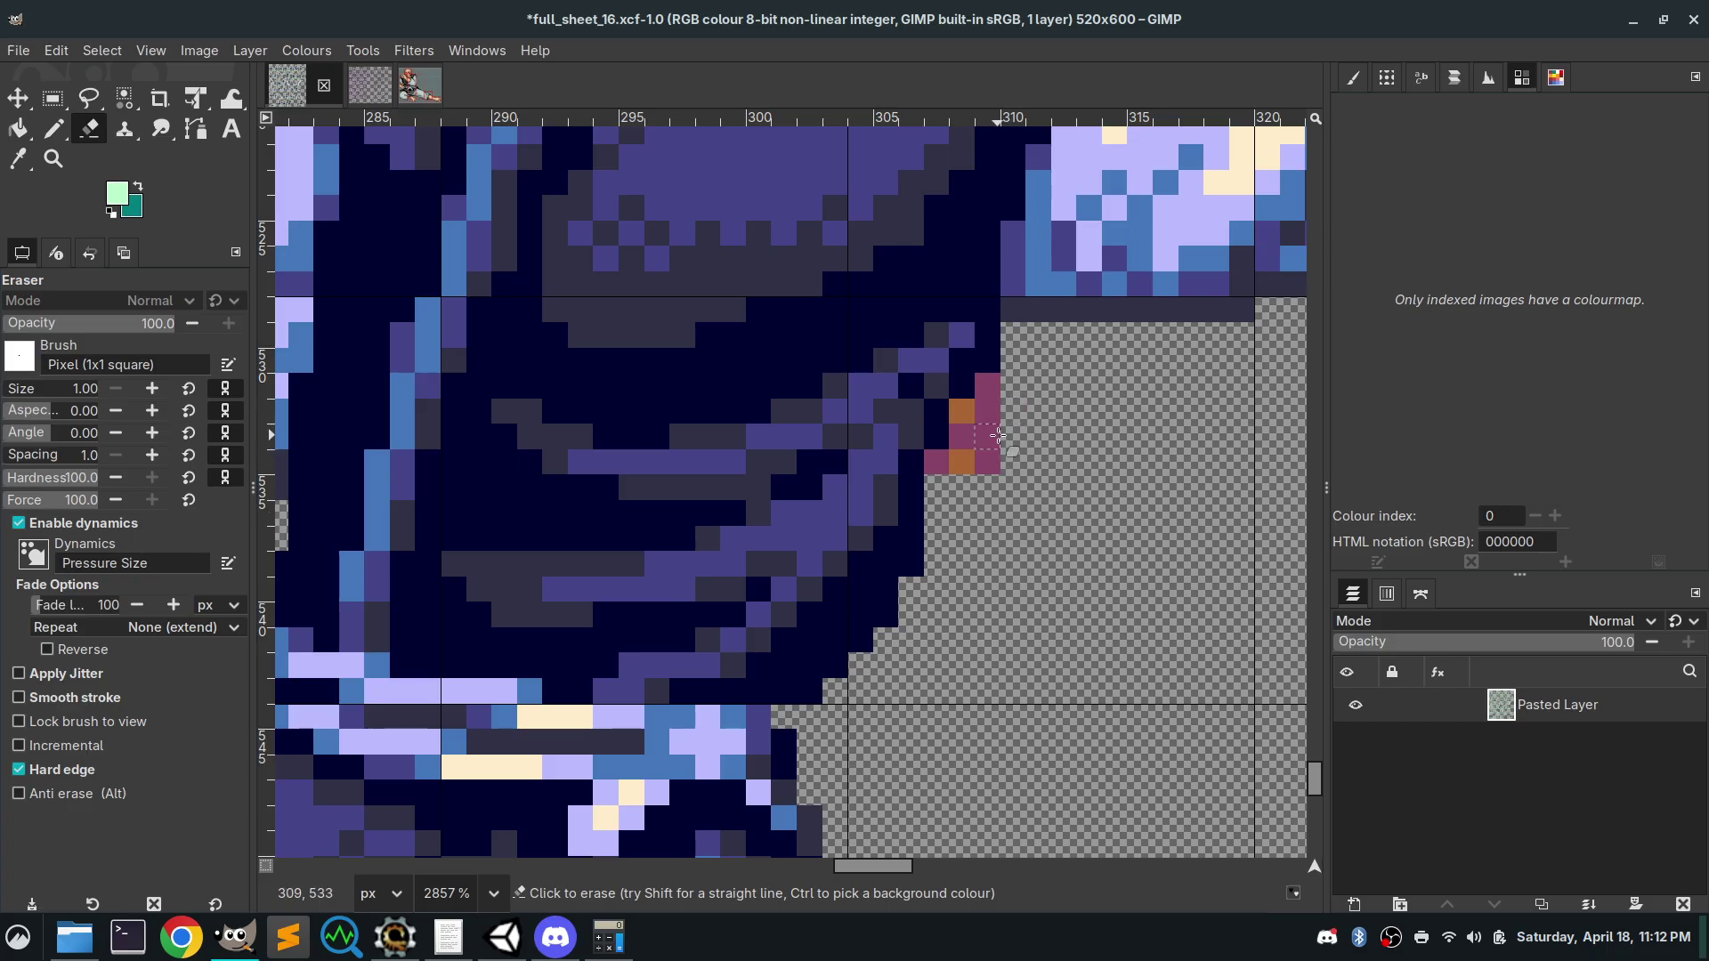
left_click(987, 436)
left_click(987, 386)
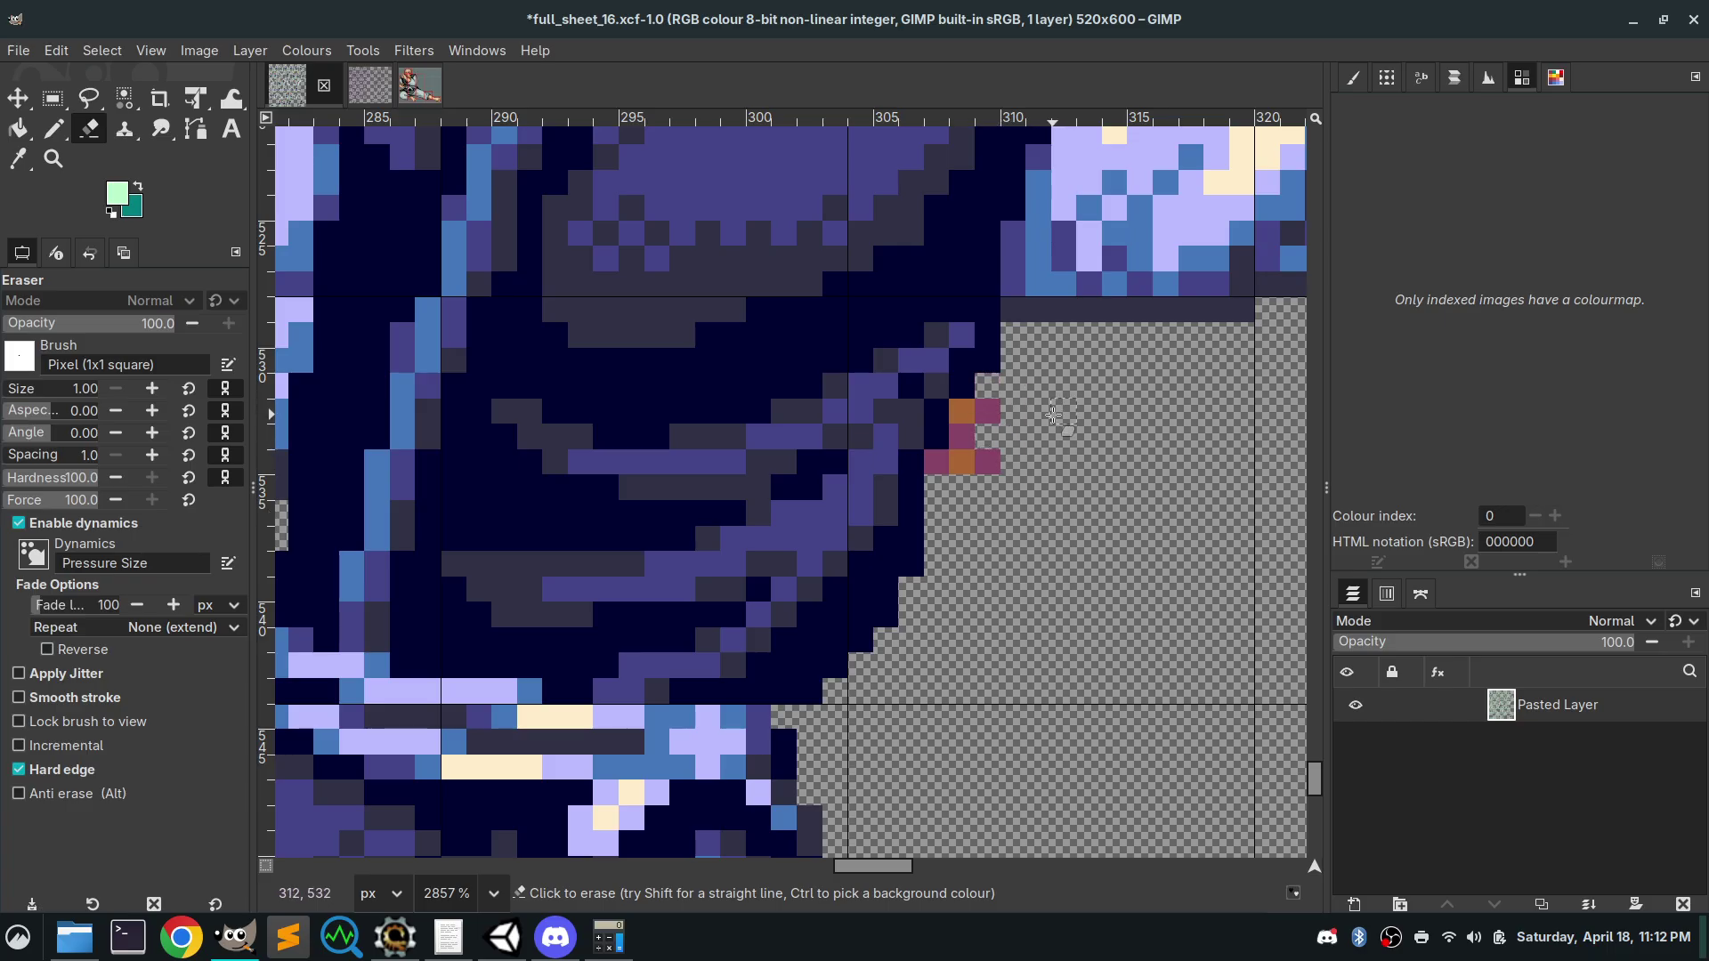
Try repainting the reduced hand with a purple outline and a brown inner pixel, using colours sampled from the hand
key("n")
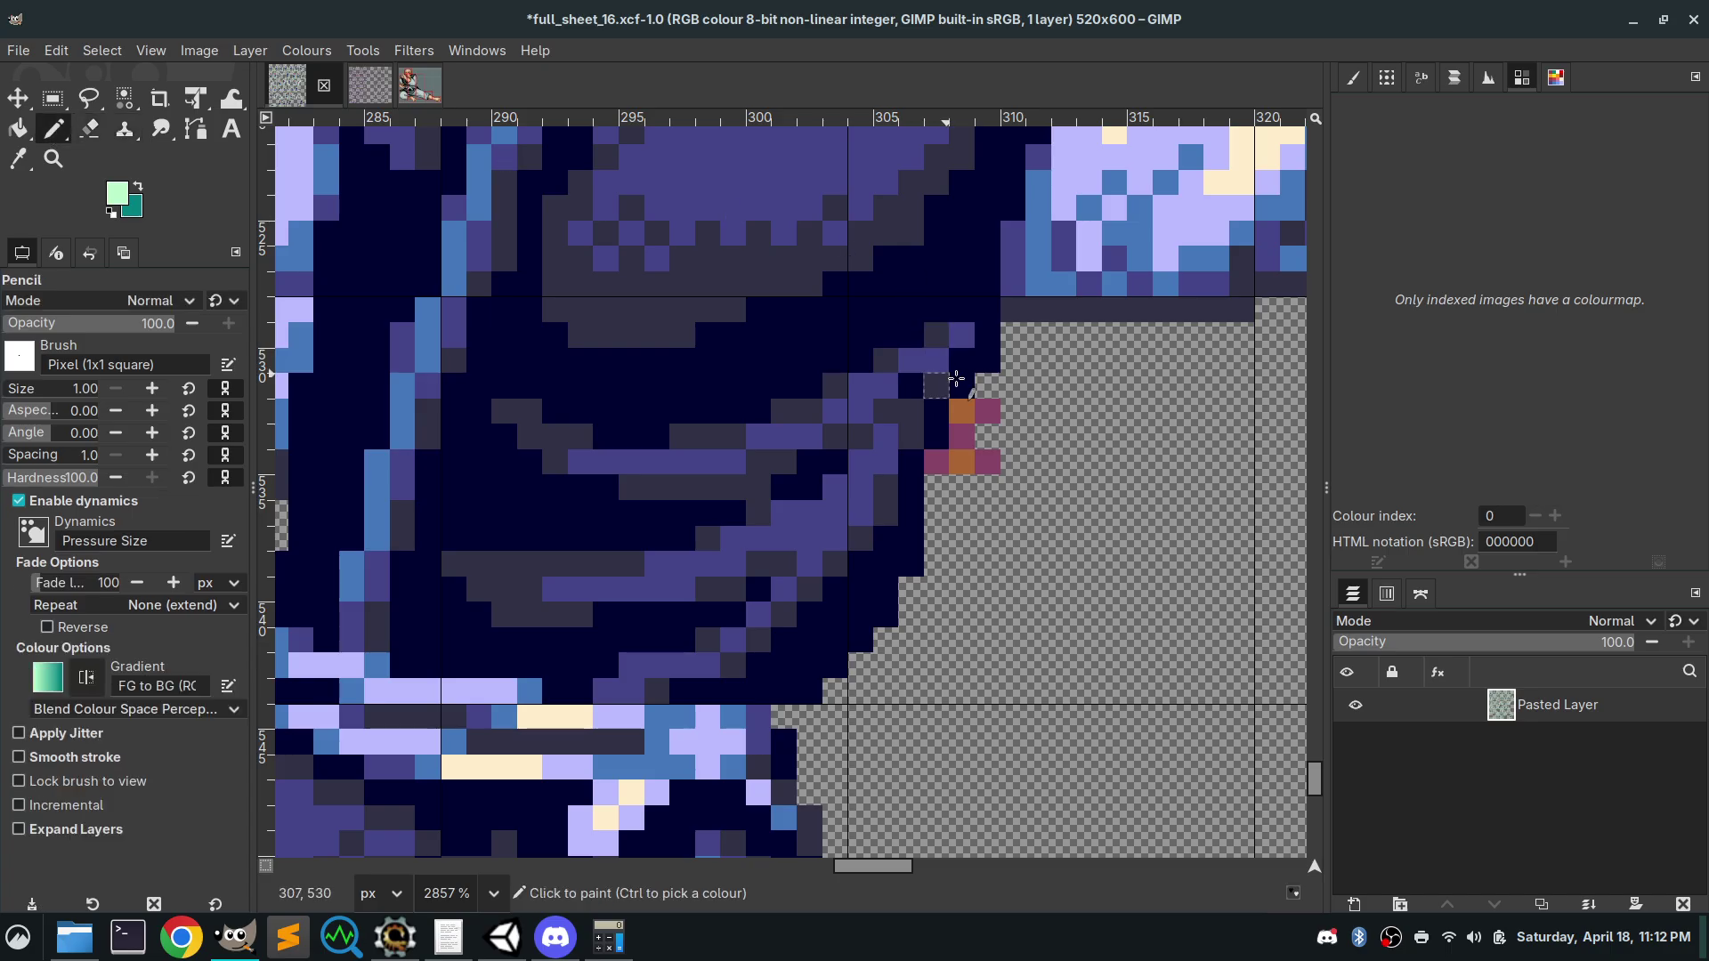
left_click(989, 414, "ctrl")
left_click(988, 385)
left_click(988, 436)
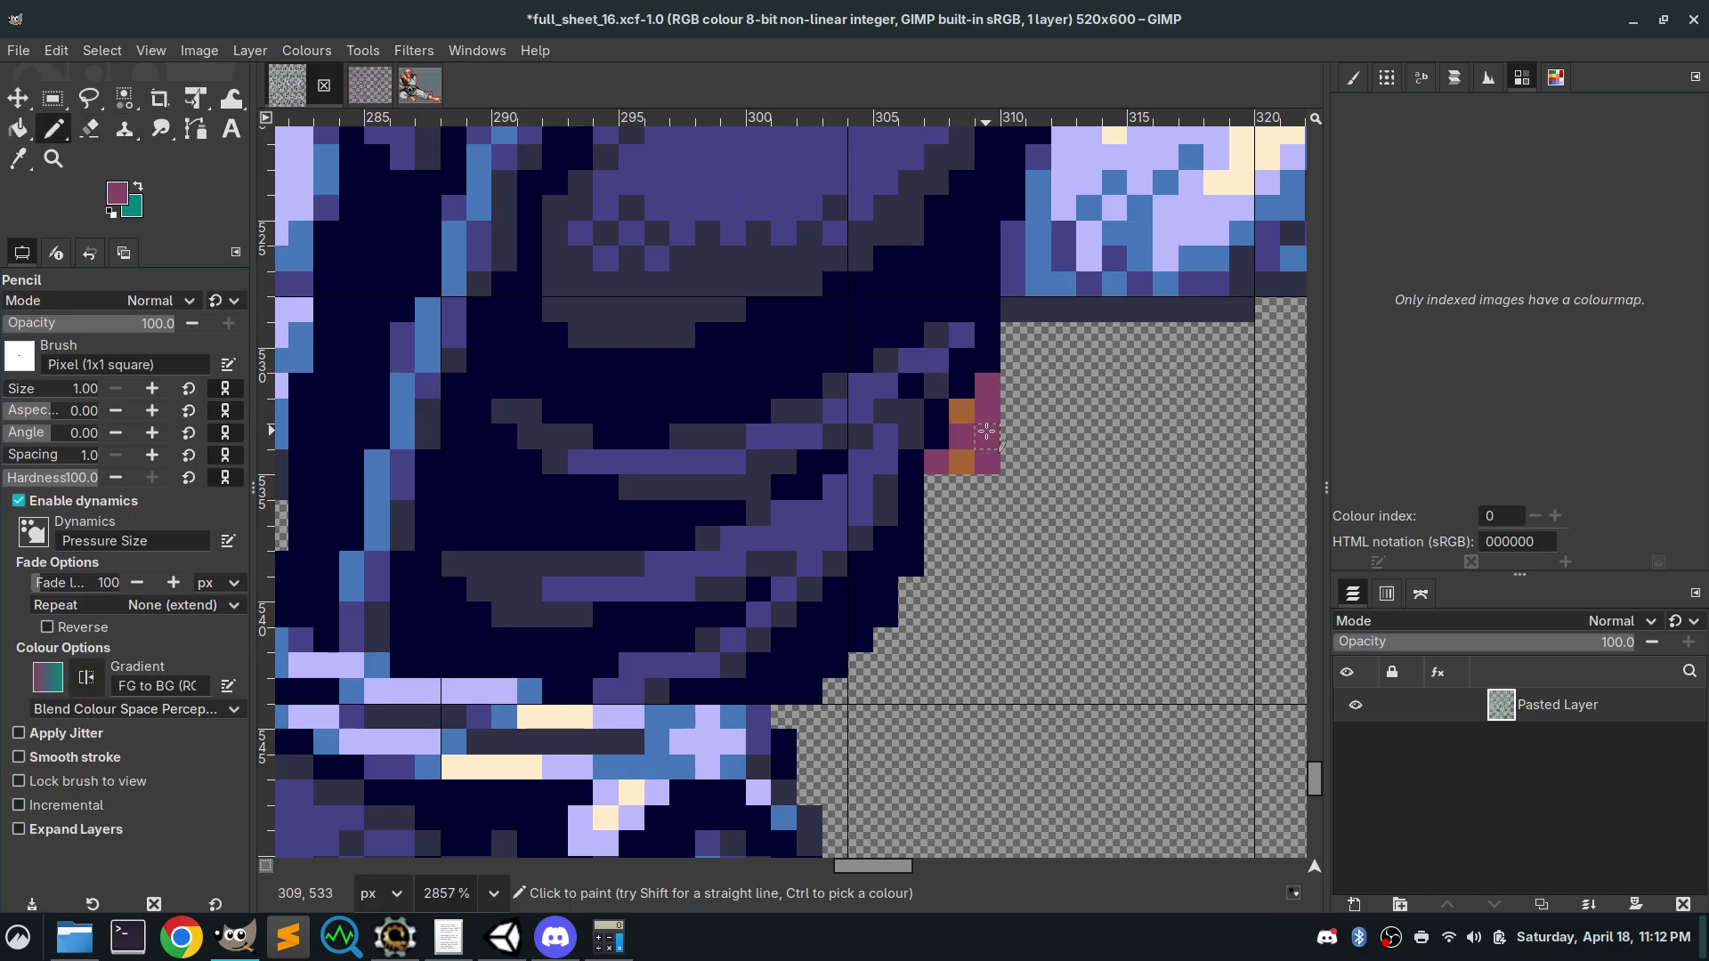
left_click(961, 462)
left_click(959, 412, "ctrl")
left_click(959, 436)
scroll(994, 464, "down", 2)
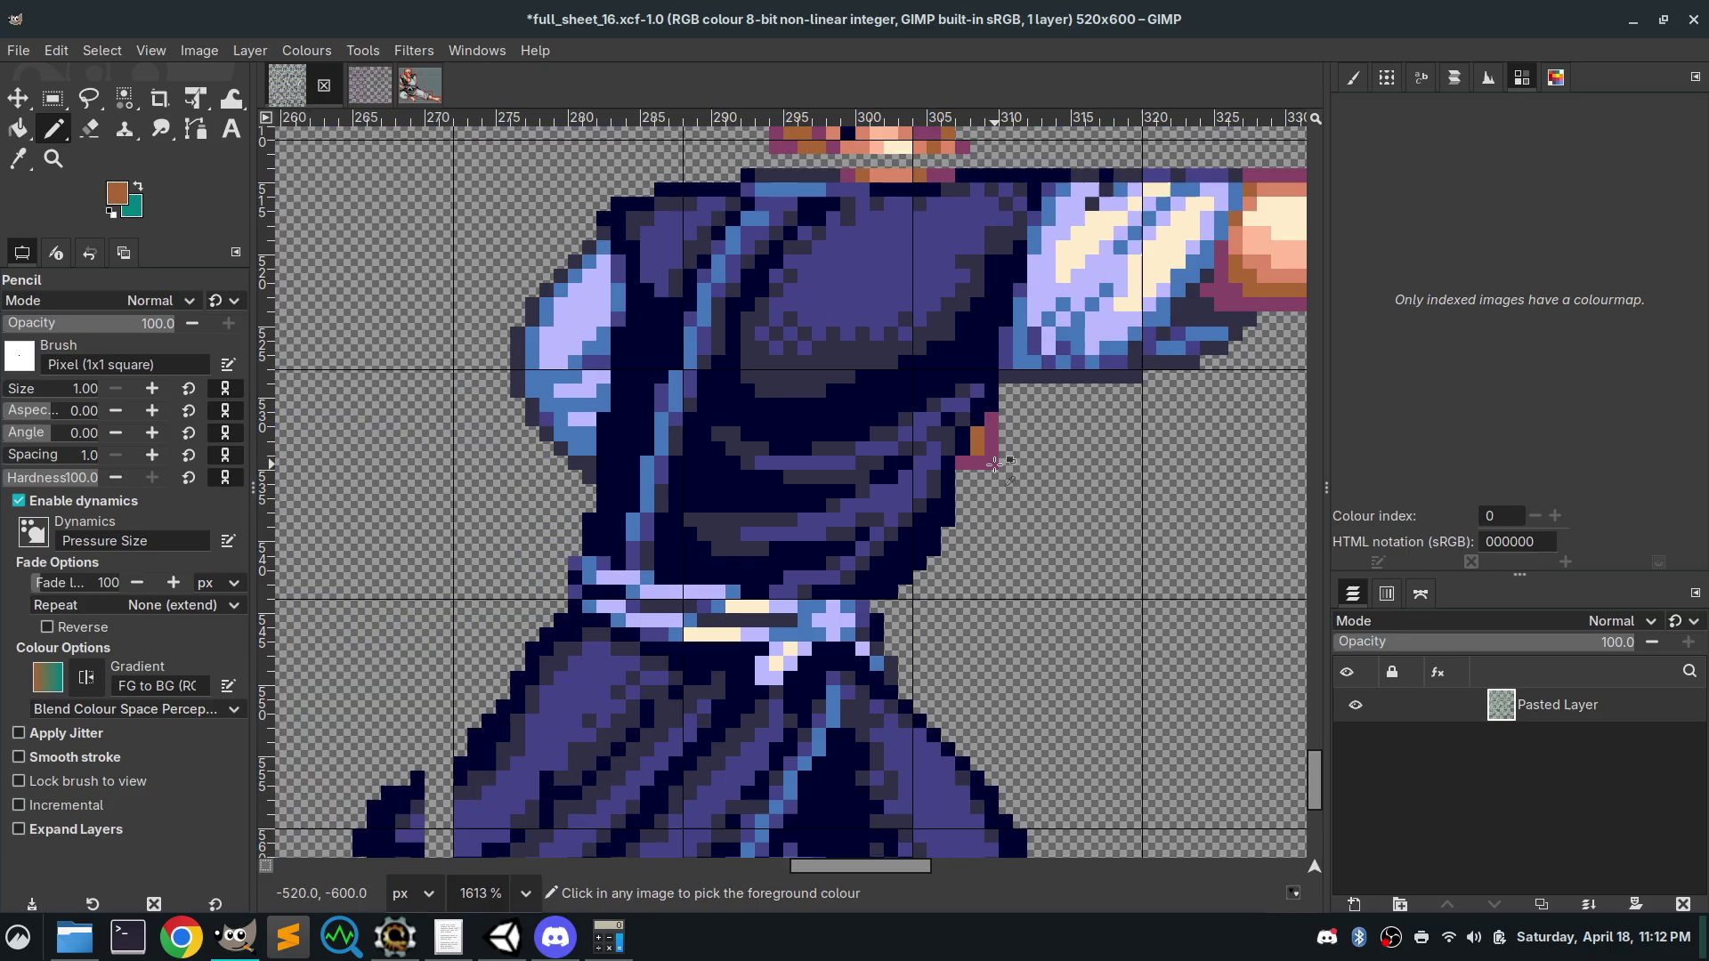
scroll(994, 464, "down", 3)
scroll(992, 463, "up", 5)
scroll(991, 464, "down", 4)
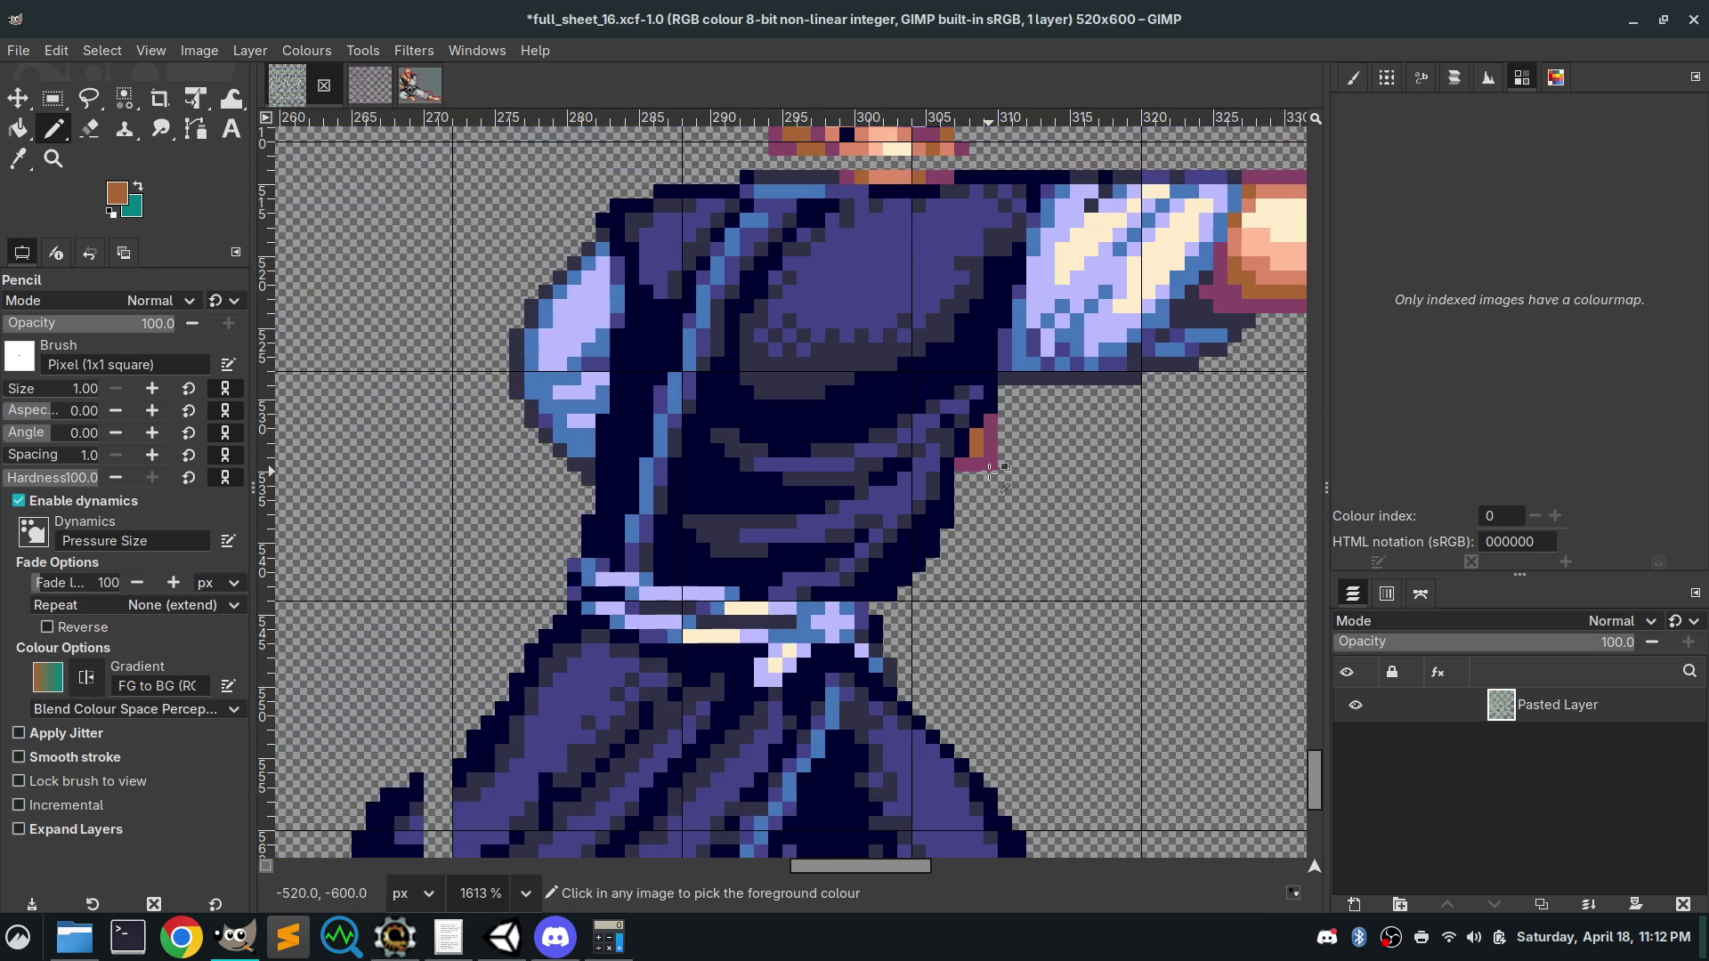
scroll(991, 464, "up", 4)
Erase all the remaining purple and brown hand pixels beside the waist
left_click(89, 128)
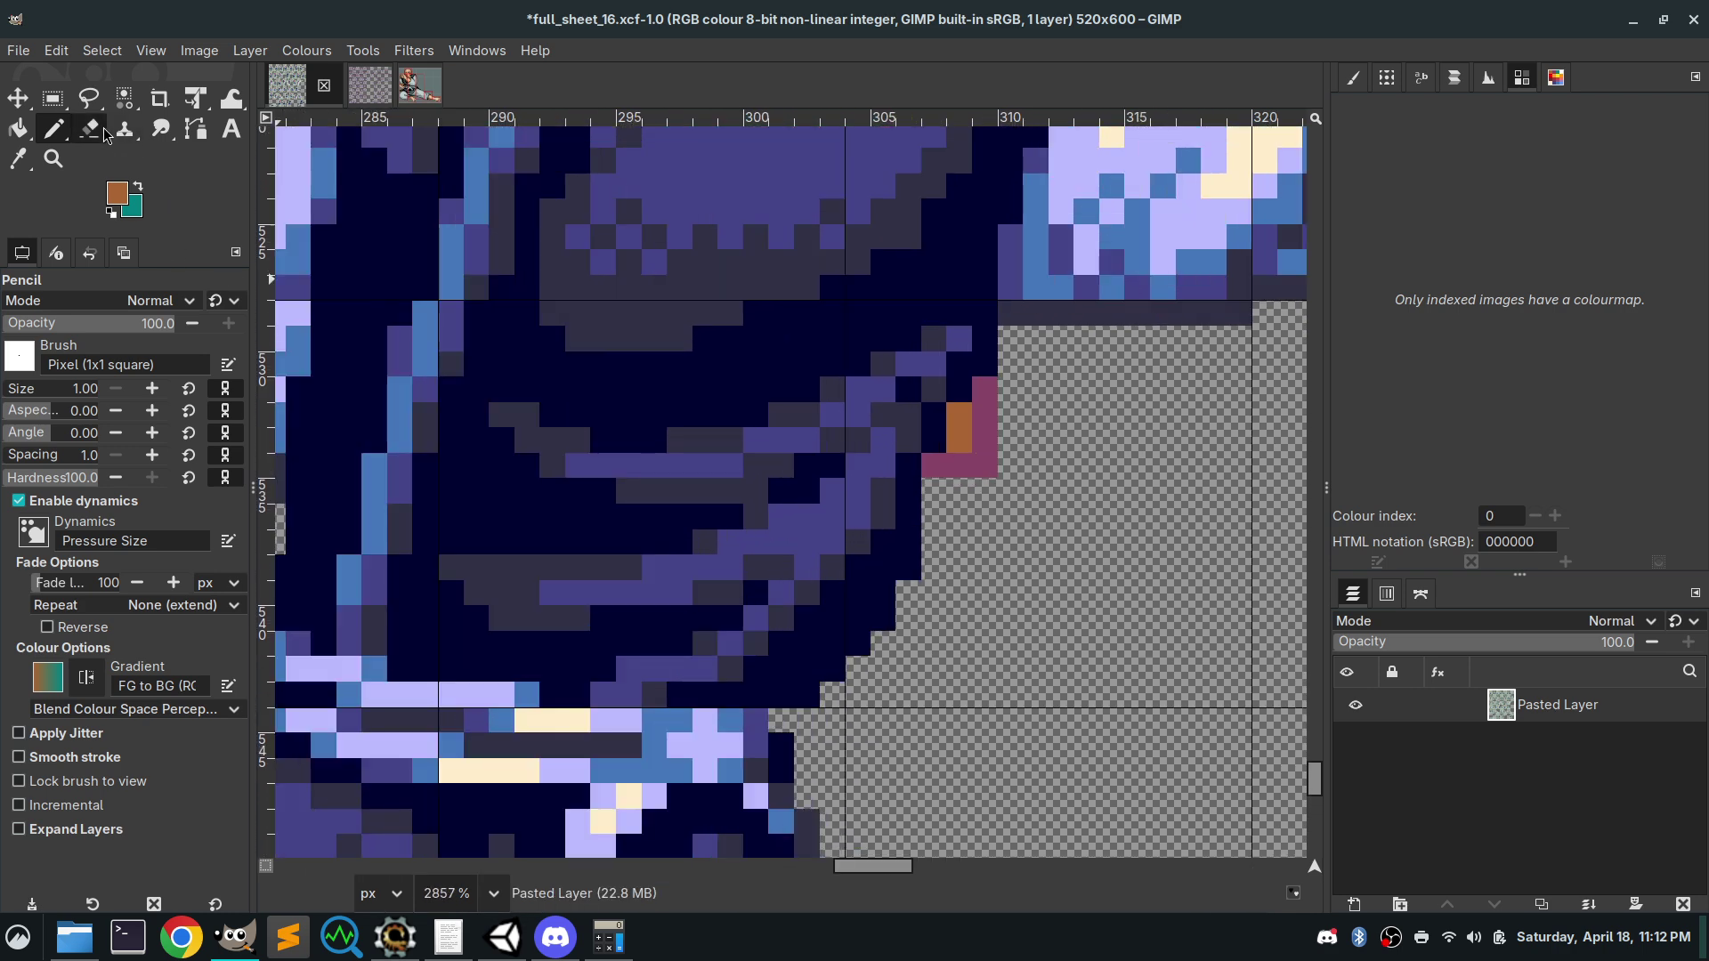
mouse_move(996, 395)
left_mouse_down()
mouse_move(986, 481)
mouse_move(959, 431)
mouse_move(961, 476)
mouse_move(942, 467)
left_mouse_up()
scroll(941, 466, "left", 5)
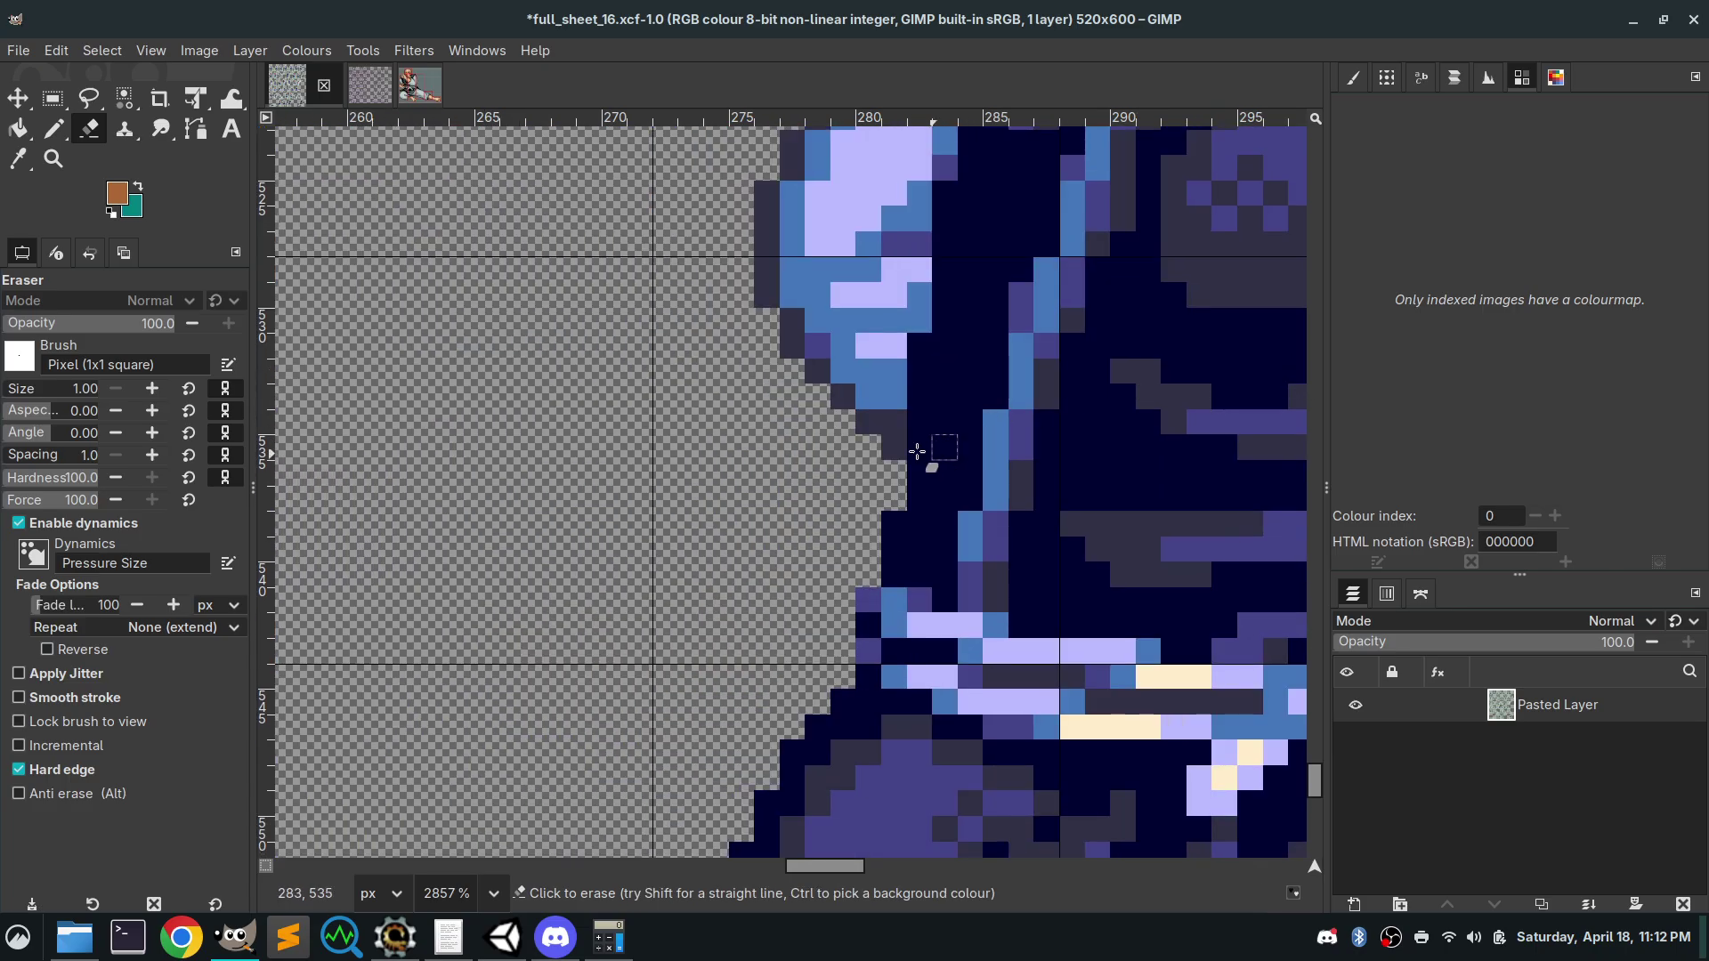
Gauge the waist with a temporary 32 × 15 px selection at 275, 536, extended to 32 × 17 px, and discard it
scroll(852, 516, "down", 3)
scroll(852, 516, "down", 2)
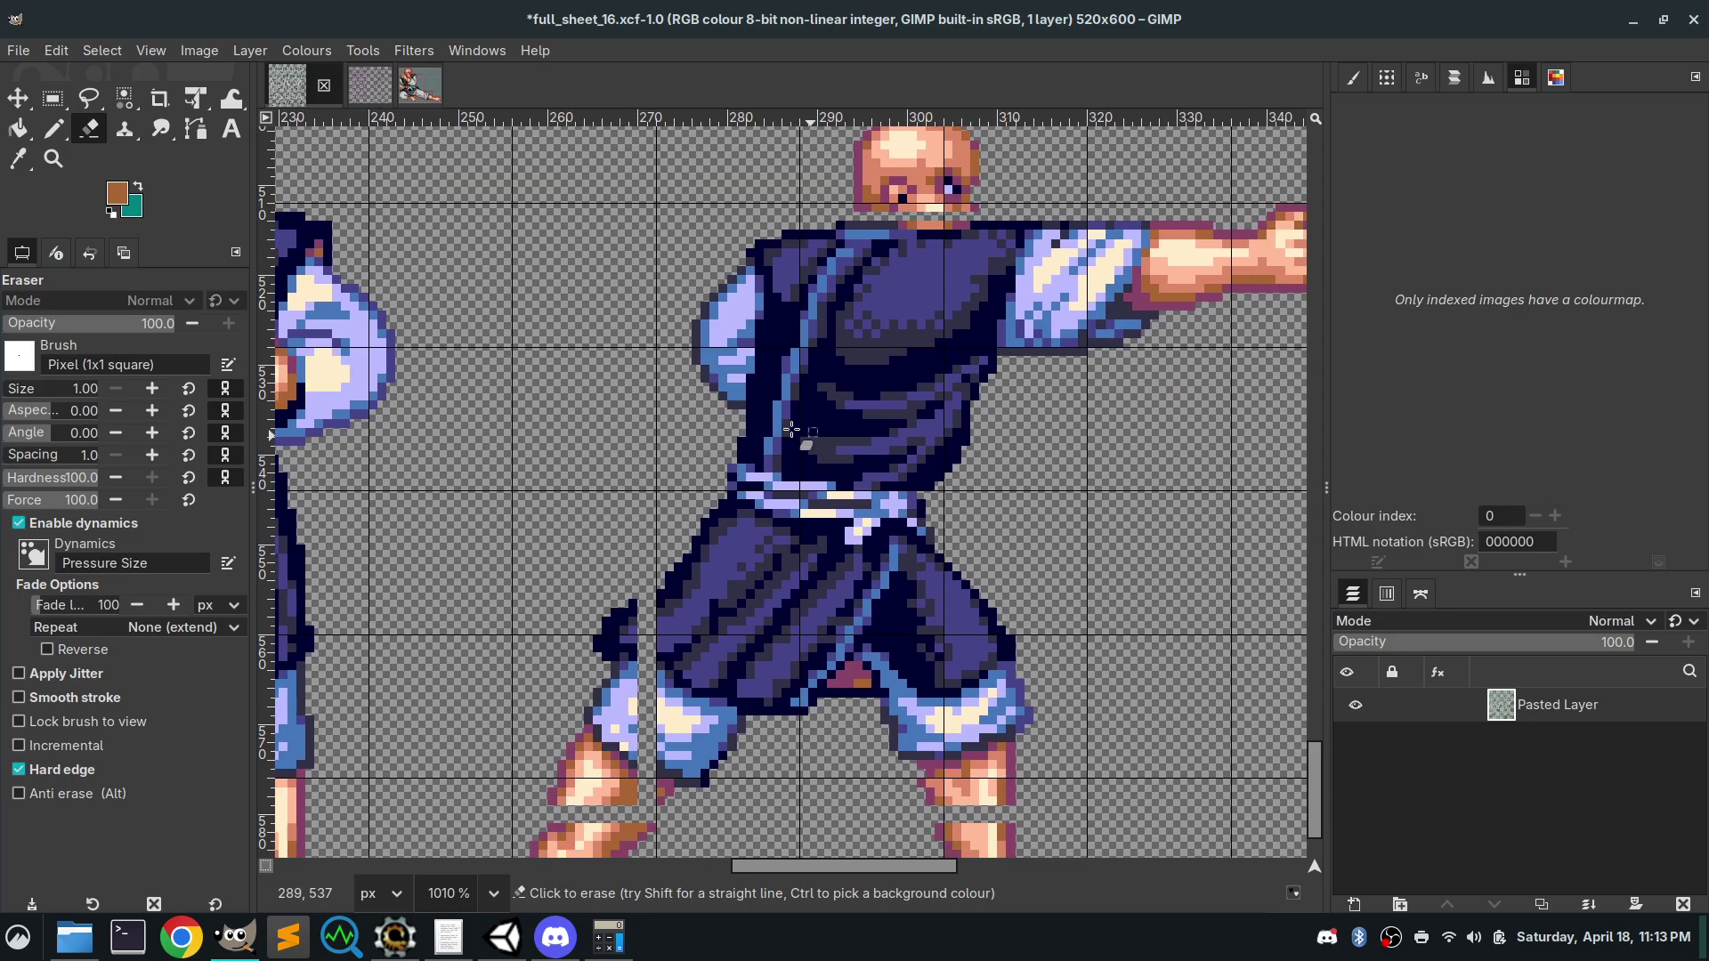
left_click(54, 99)
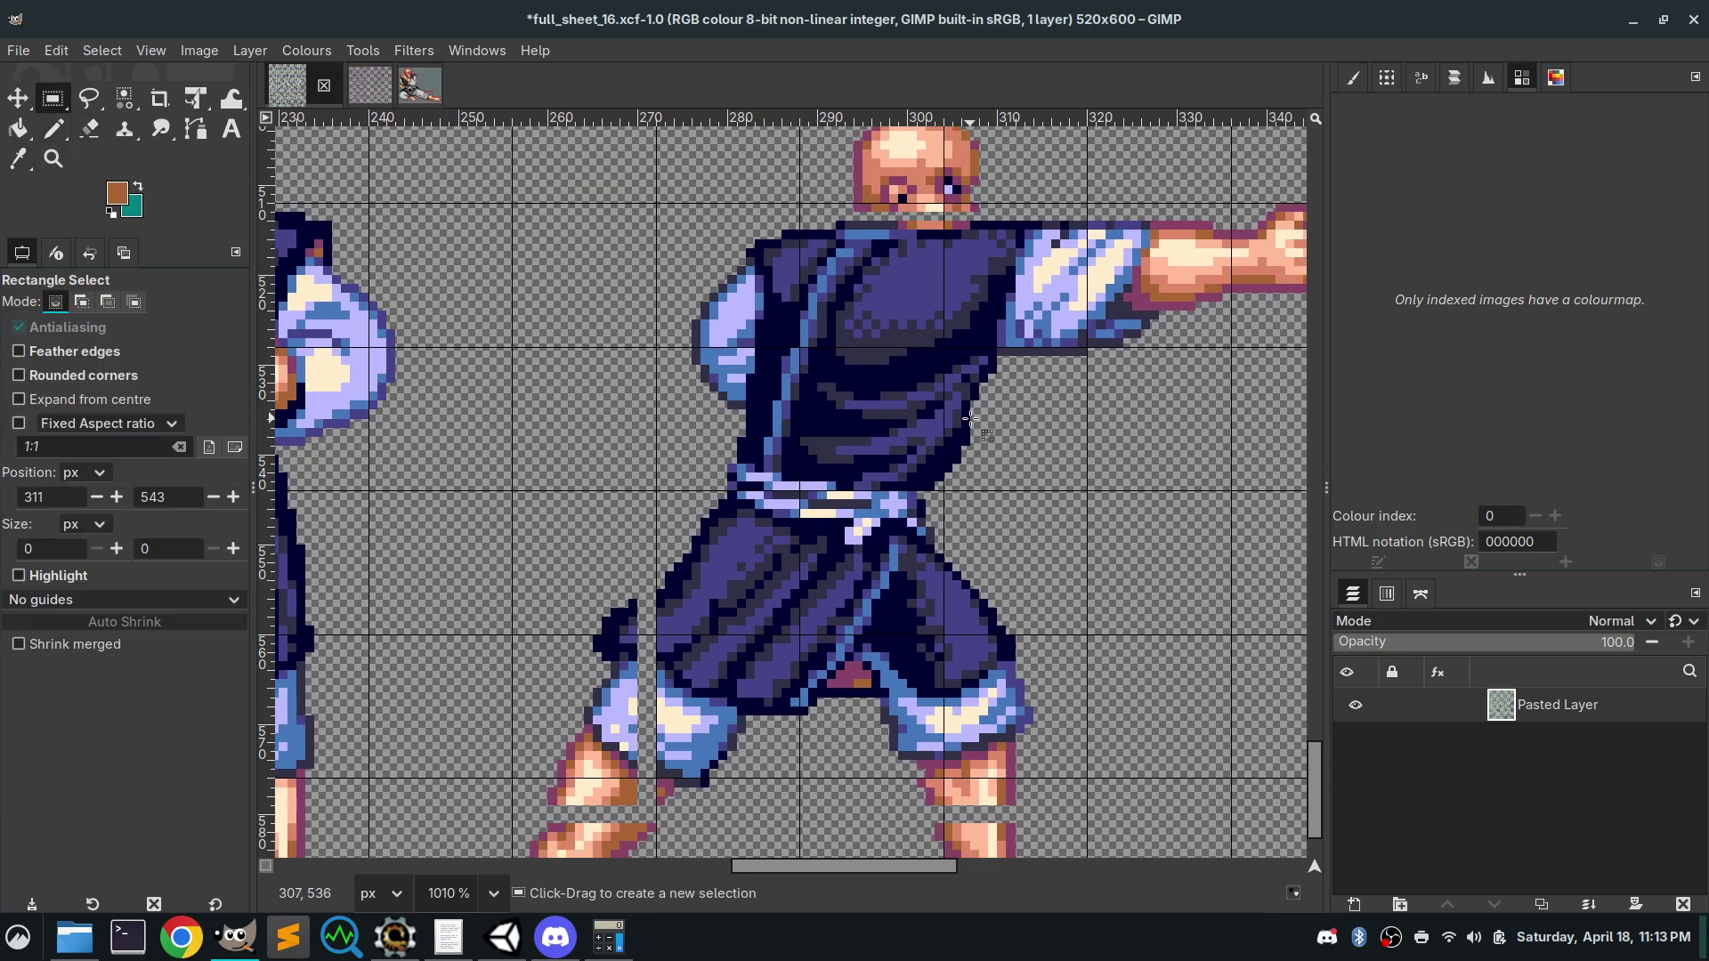
left_click_drag(970, 418, 683, 552)
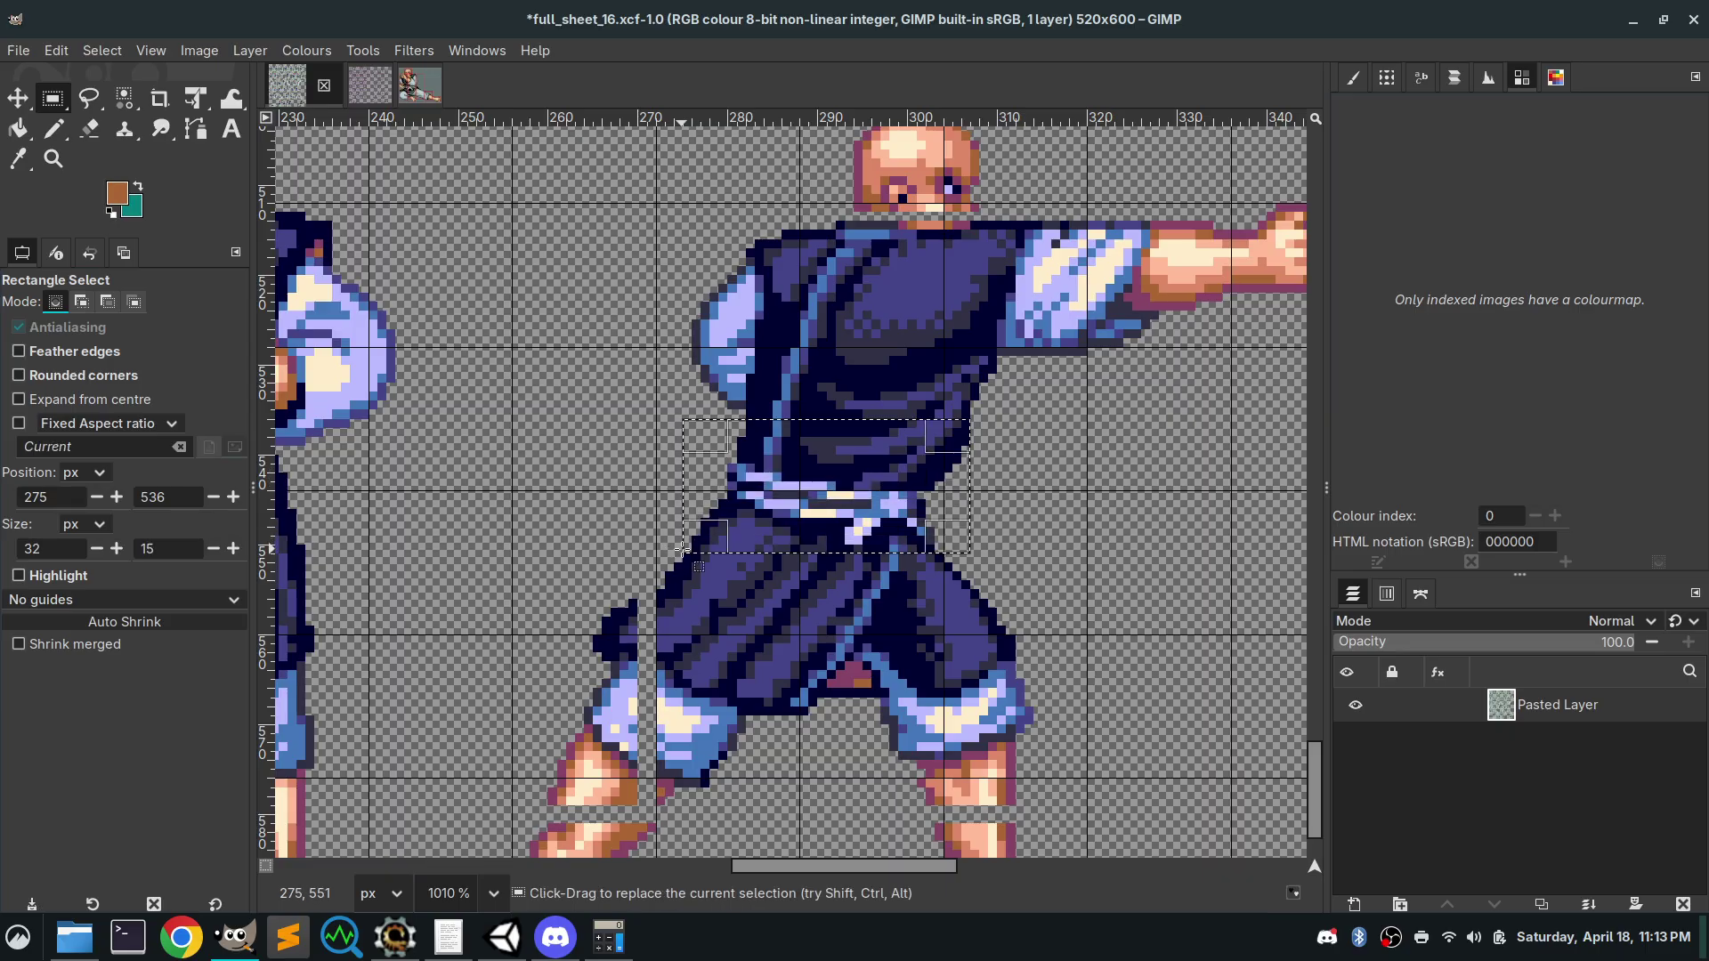
left_click_drag(843, 540, 846, 561)
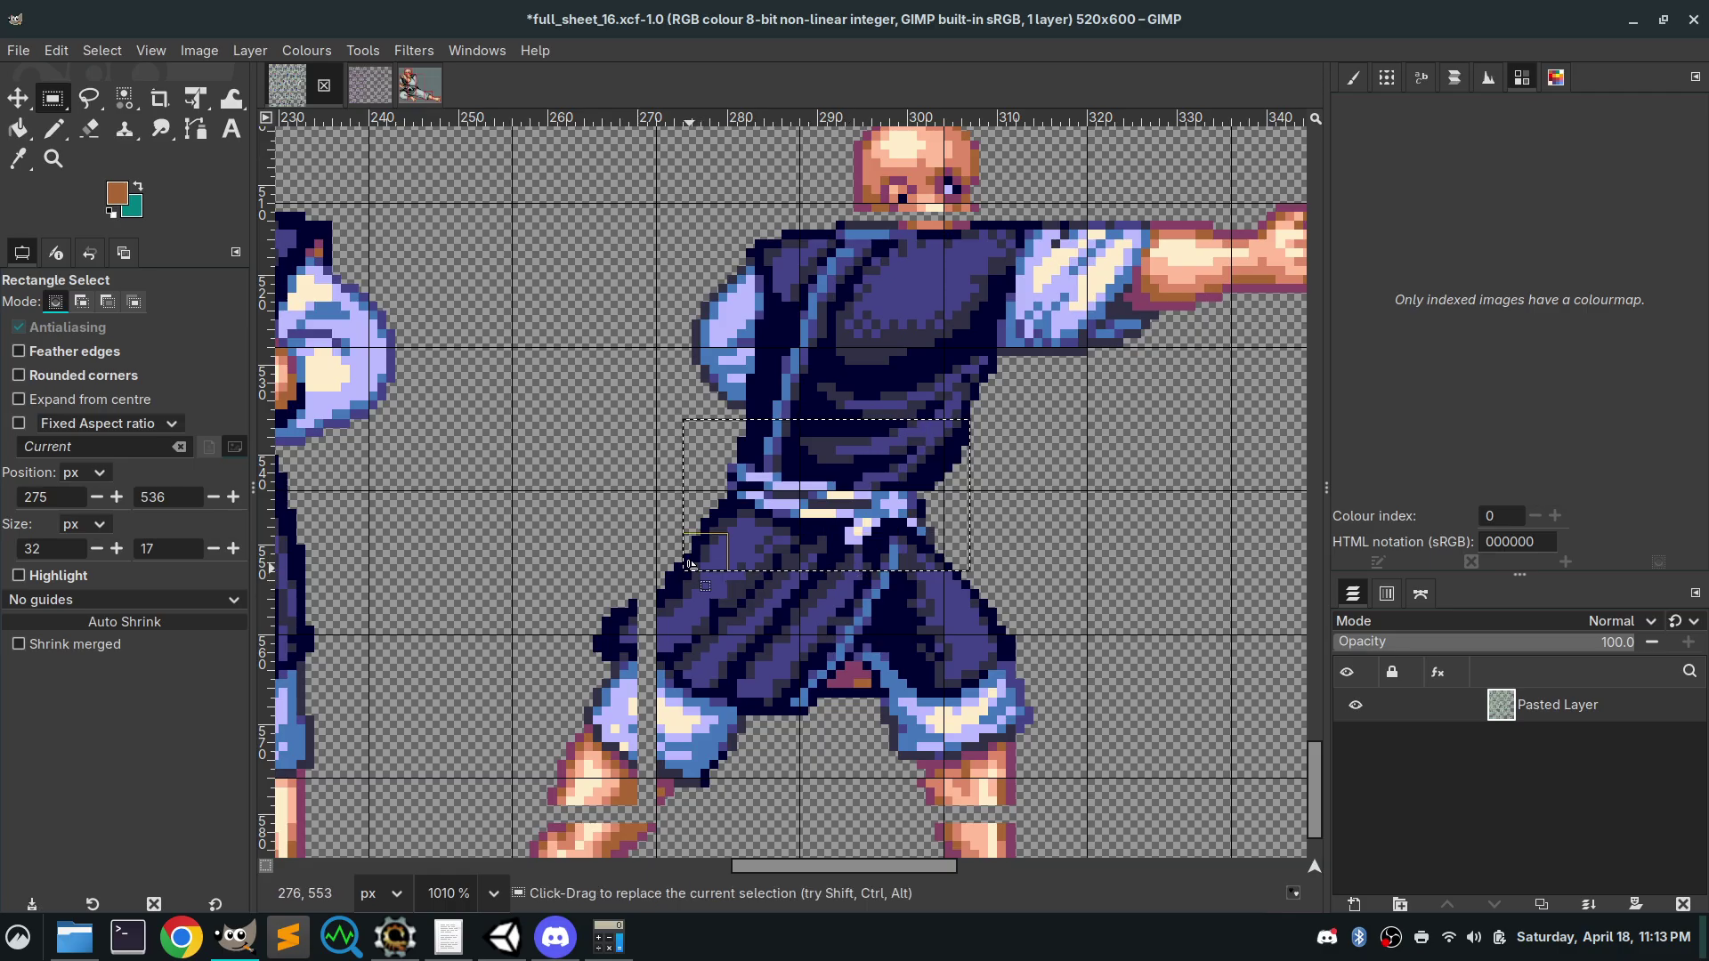
scroll(688, 563, "up", 5)
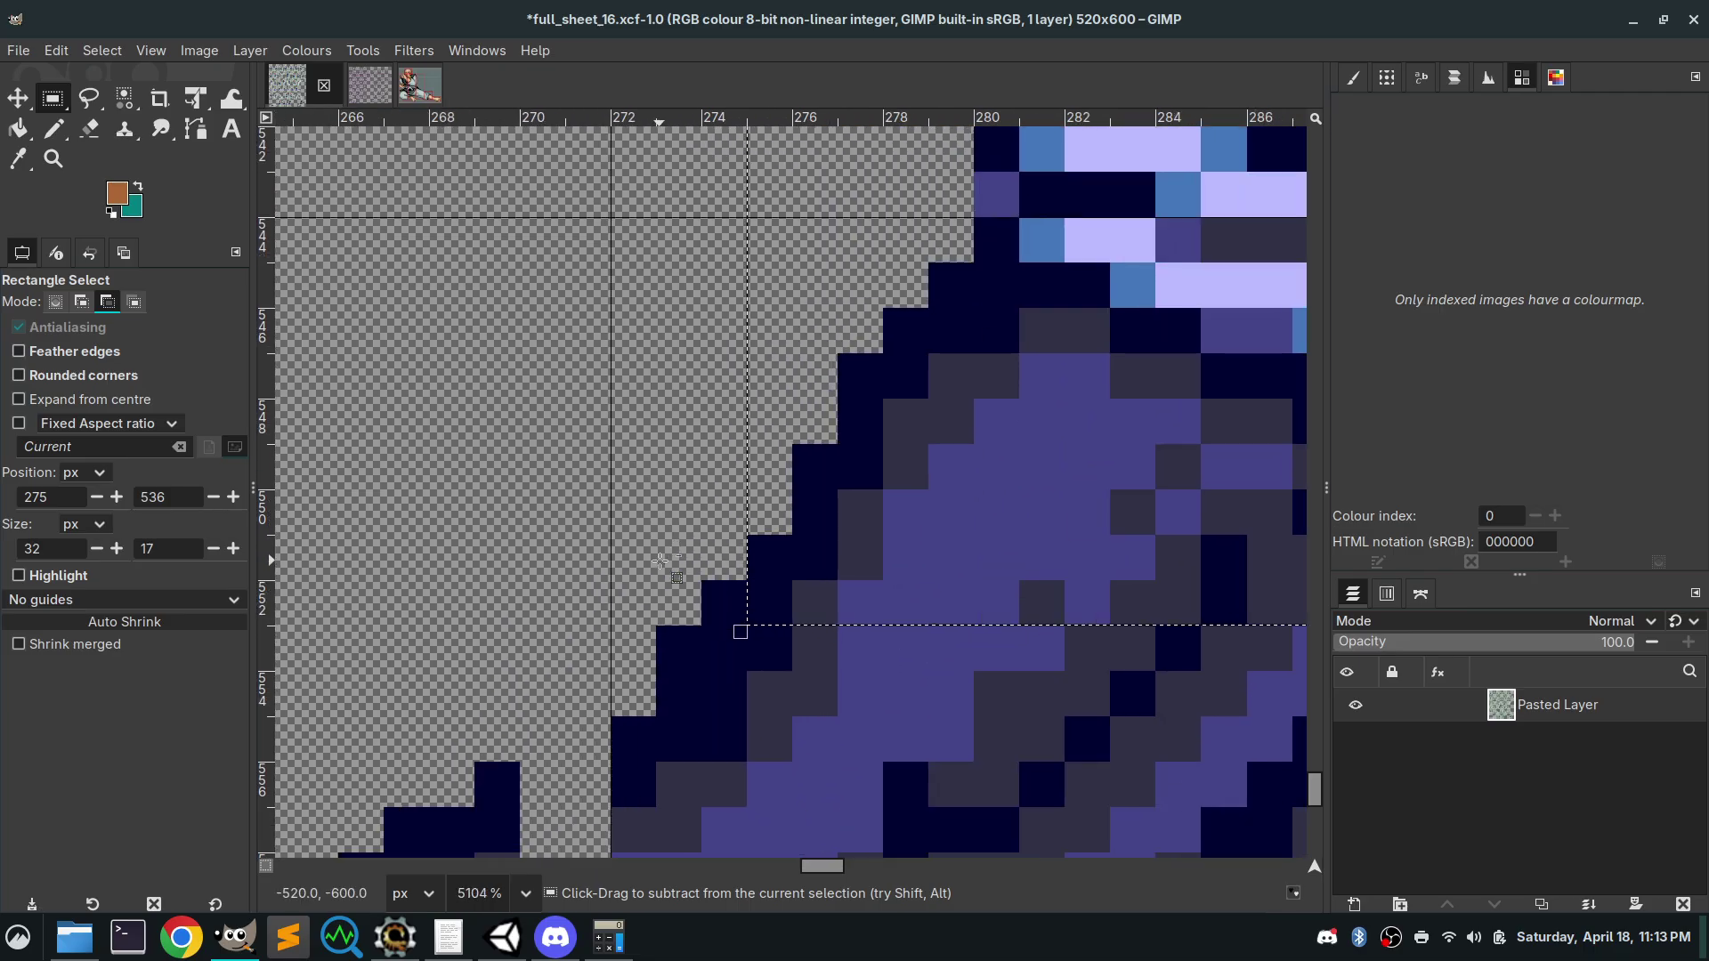
scroll(659, 561, "down", 4)
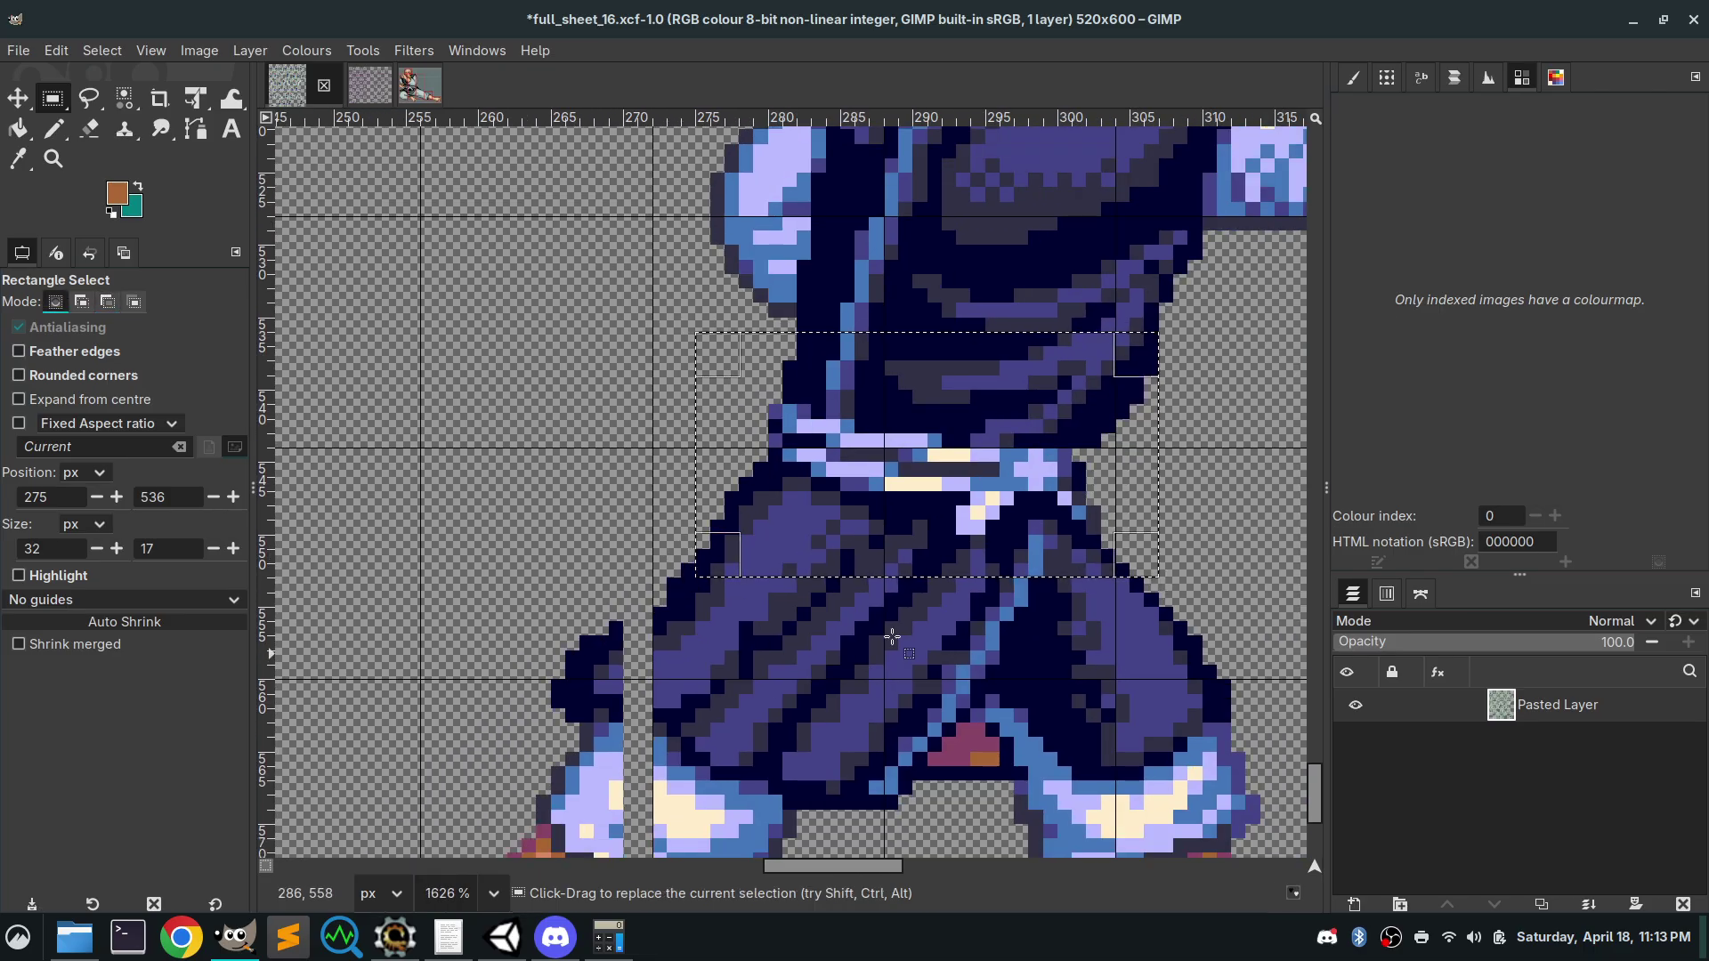
left_click(552, 587)
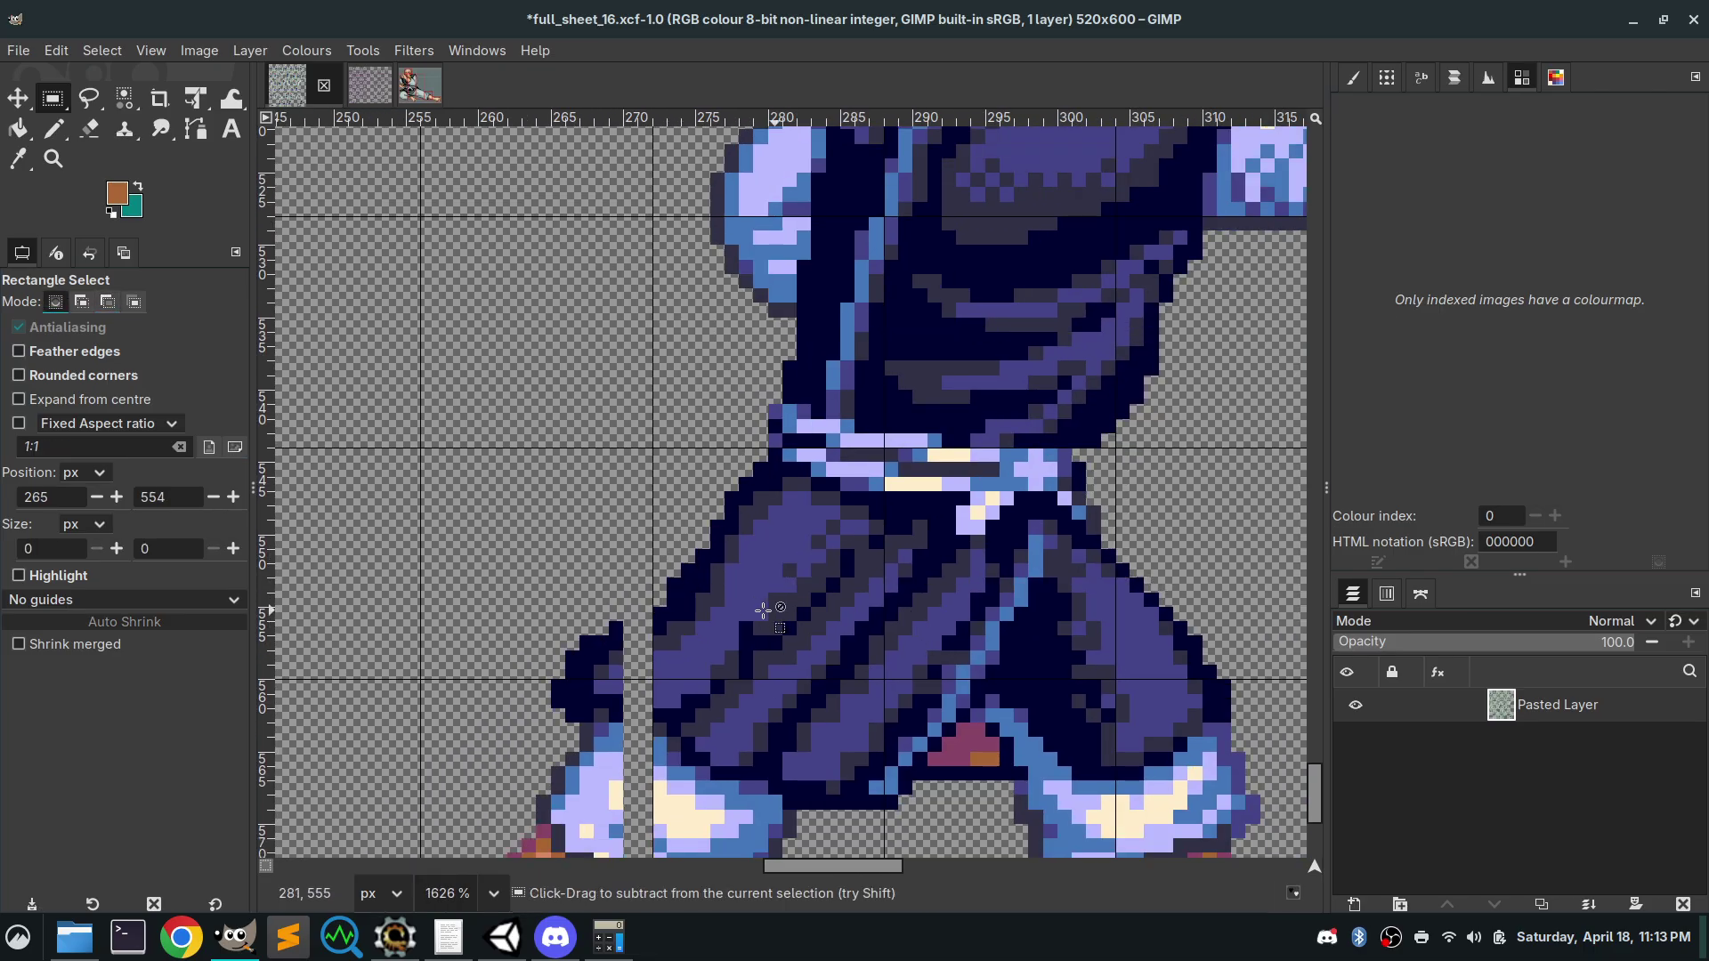
Erase the outline pixels at 274, 552 and 273, 553 on the skirt's outer edge below the belt
scroll(552, 588, "up", 3)
left_click(89, 128)
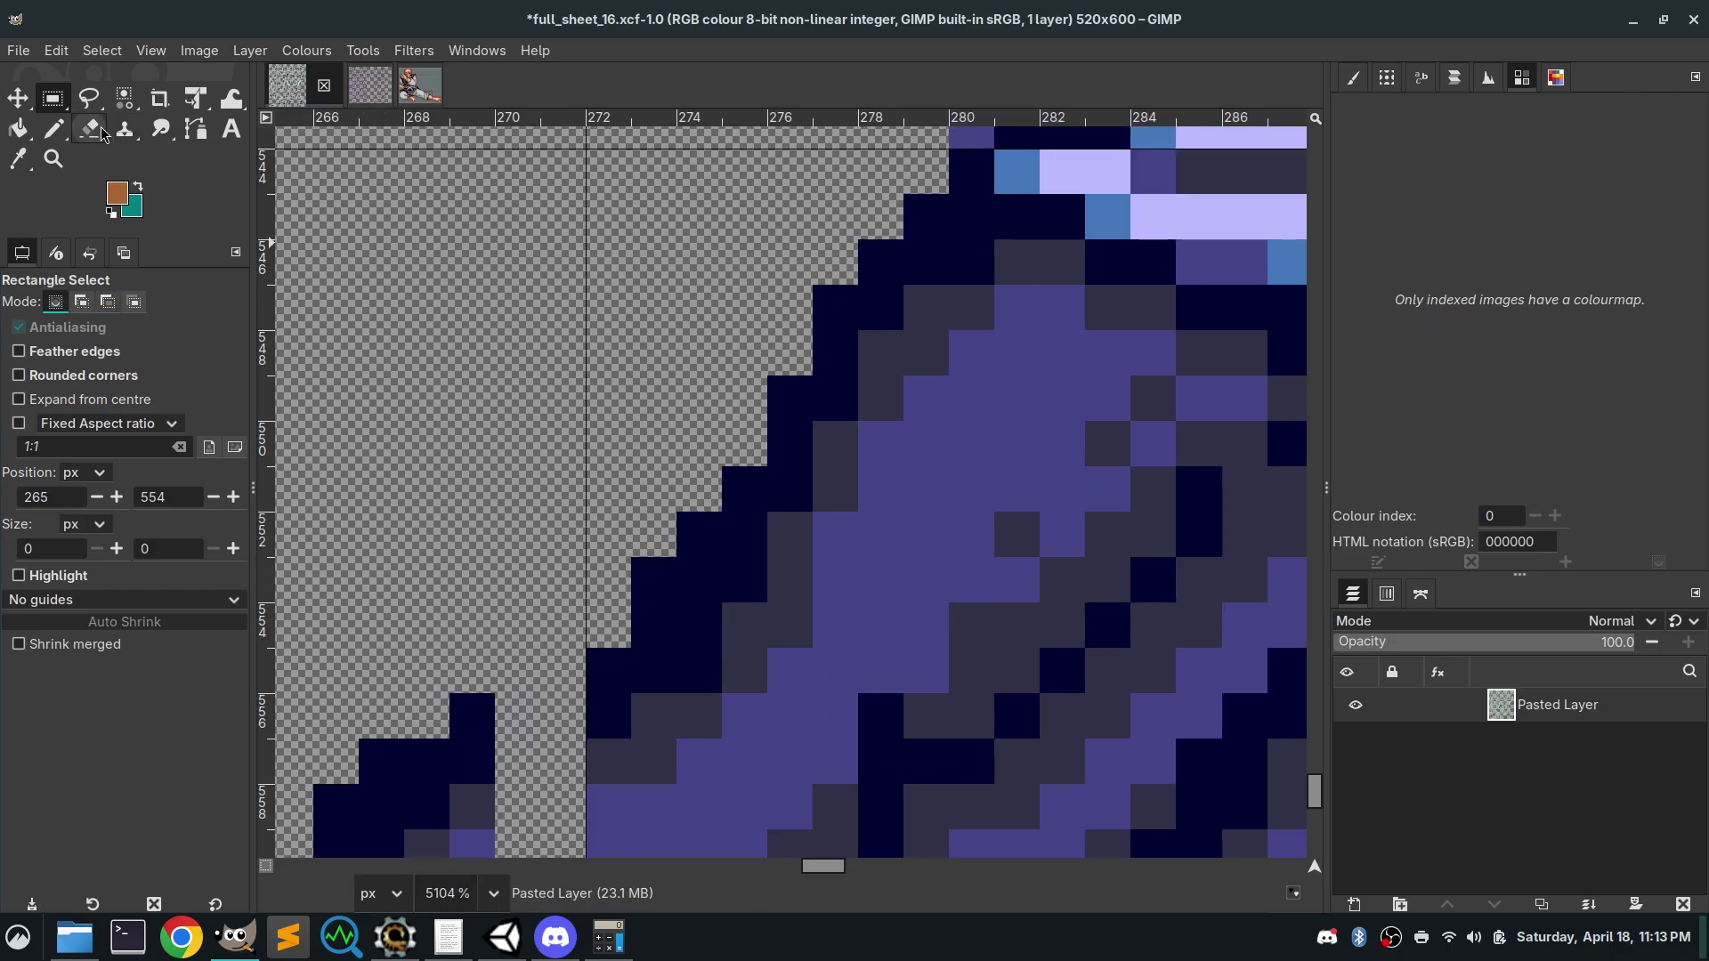
left_click(654, 580)
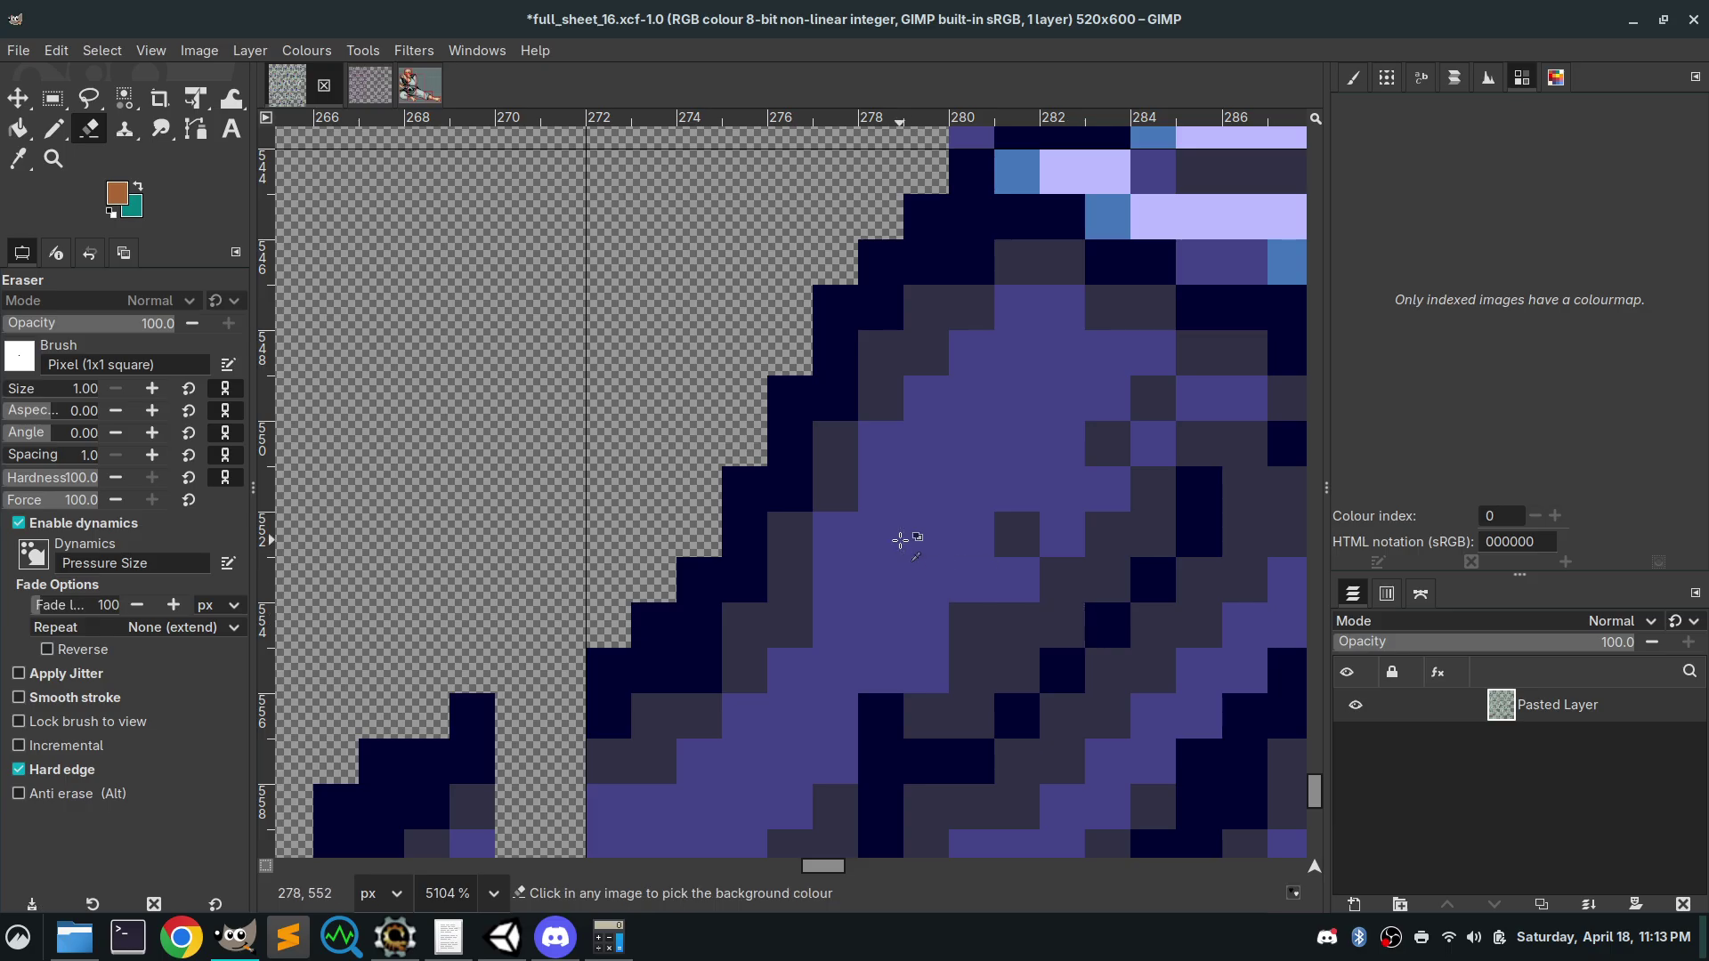
scroll(904, 538, "down", 4)
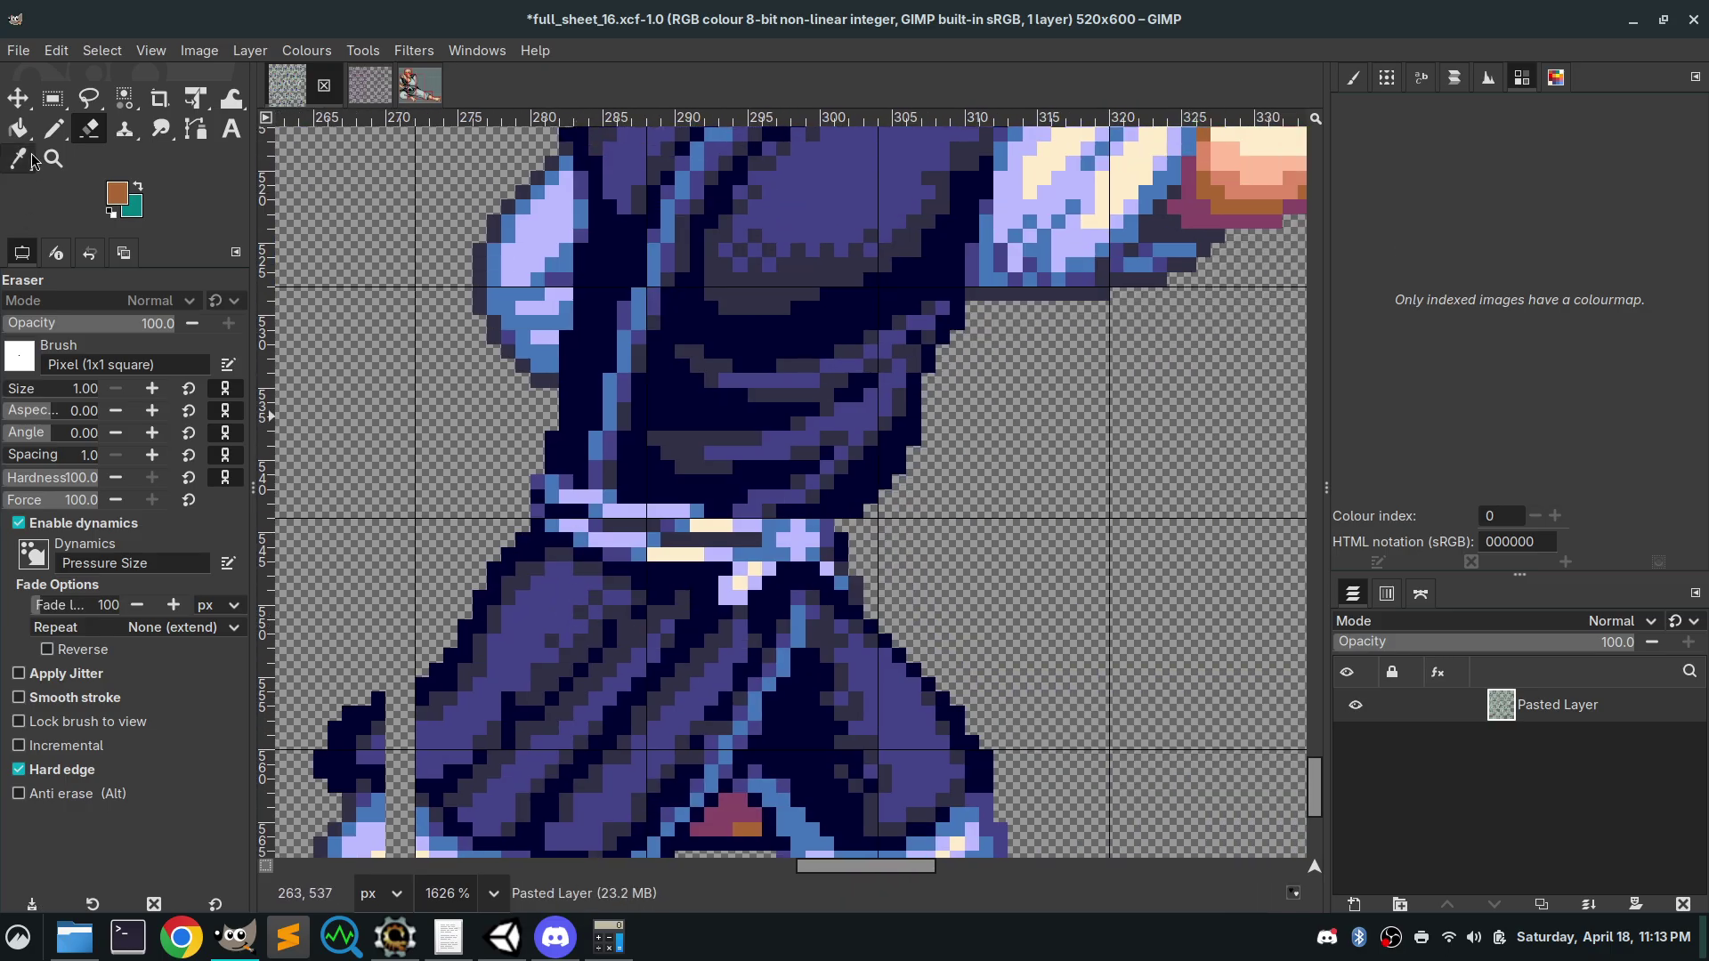
Mark the waist section between the lower torso and upper skirt with a 32 × 19 px selection at 275, 534
left_click(52, 98)
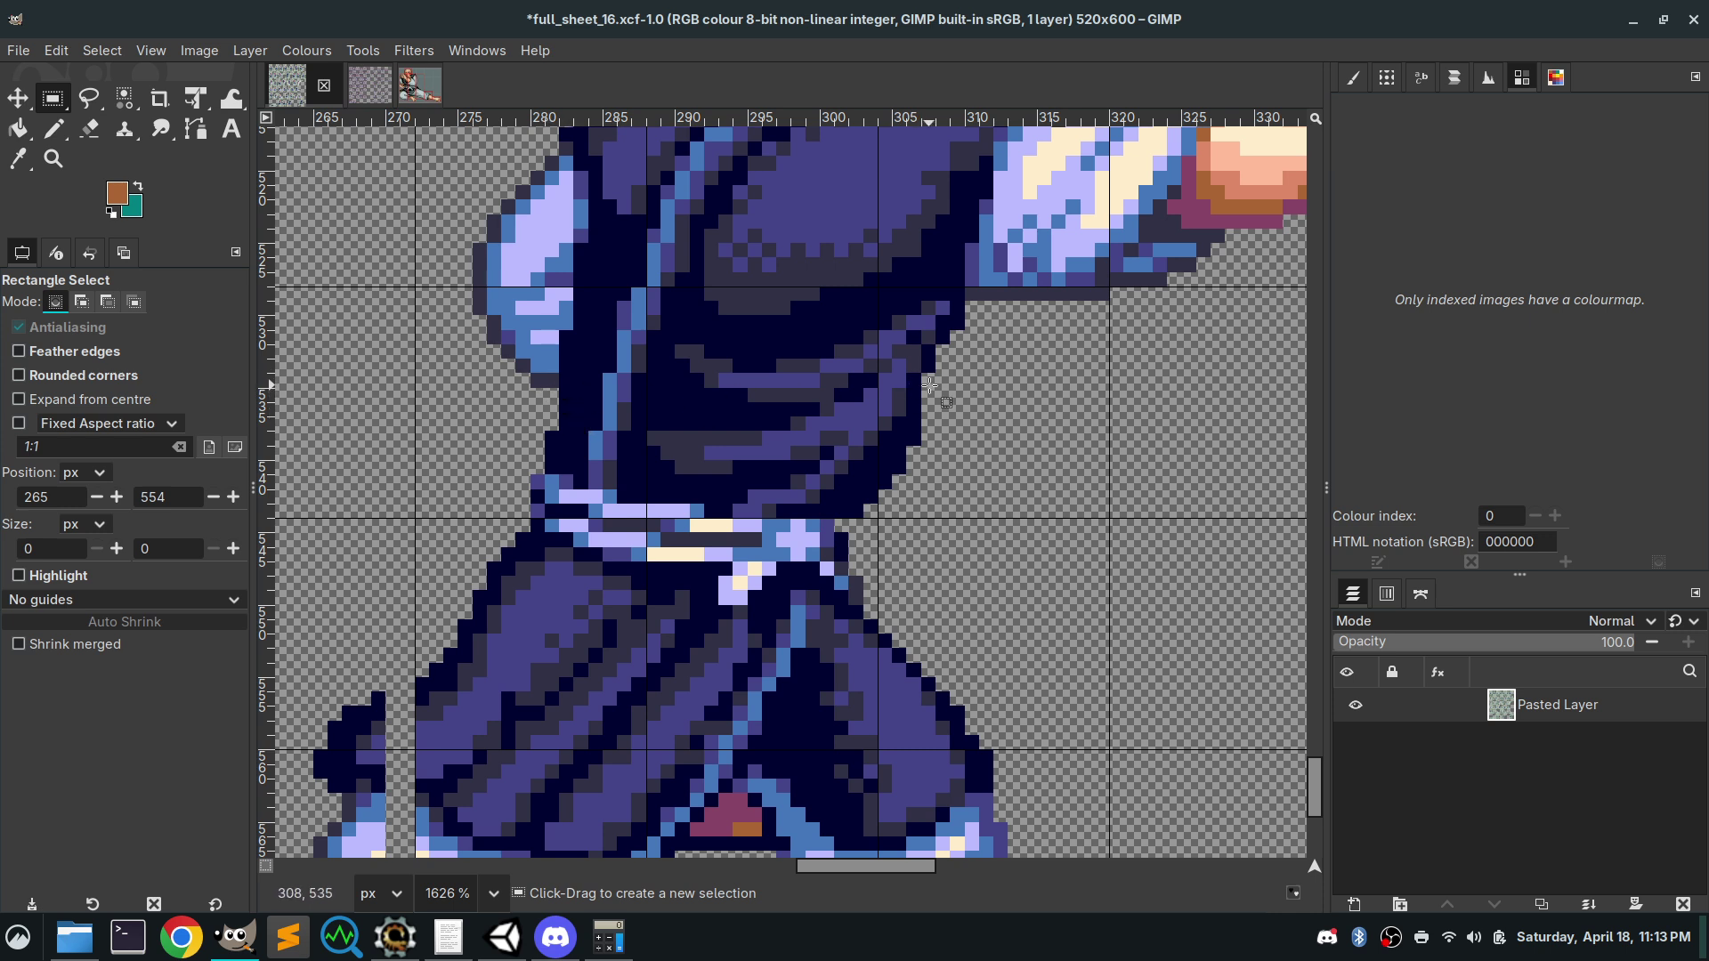
left_click_drag(921, 374, 458, 560)
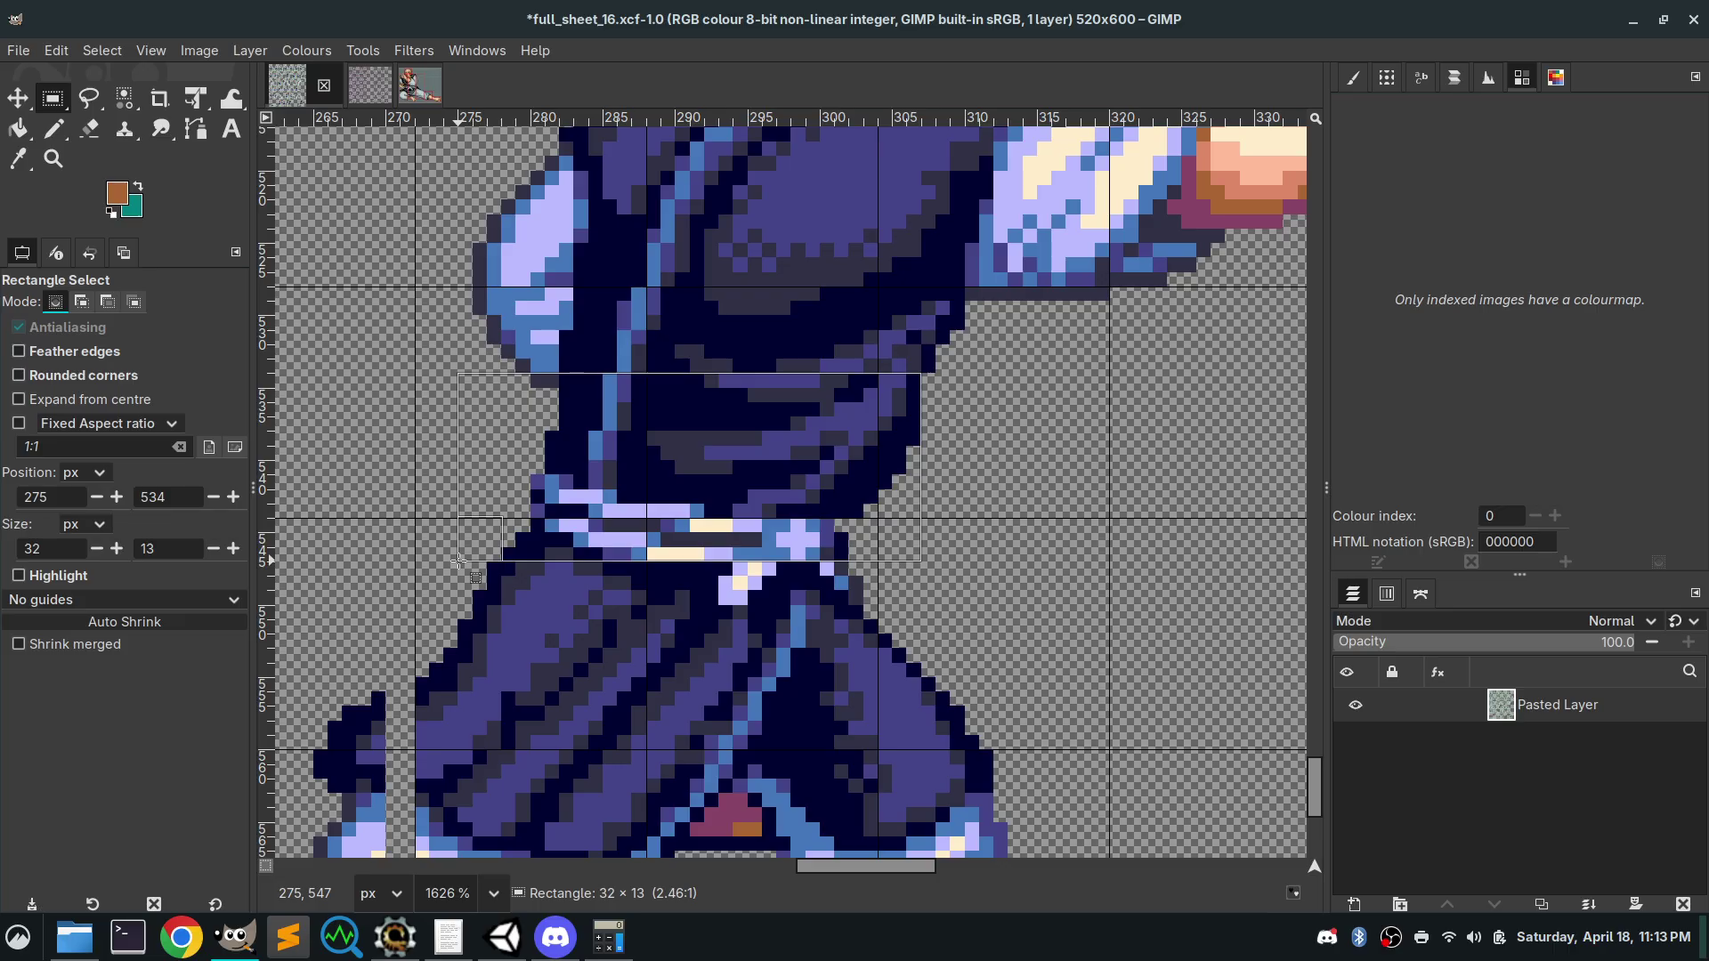
left_click_drag(459, 567, 460, 646)
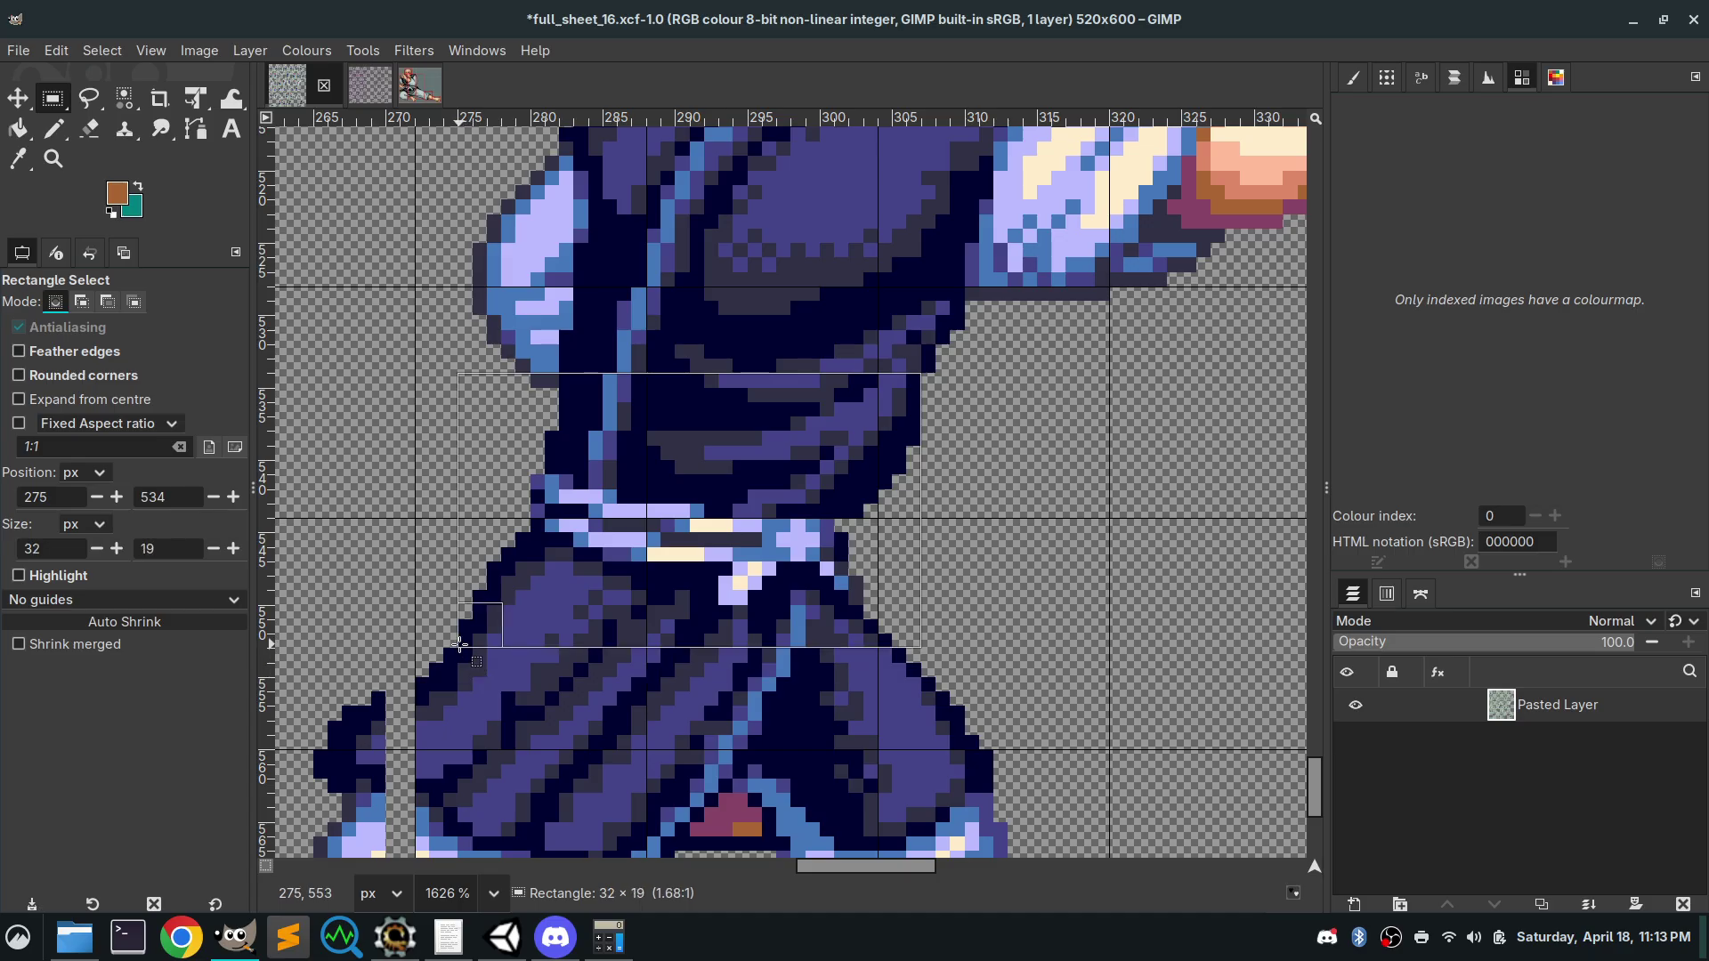
left_click_drag(460, 643, 460, 645)
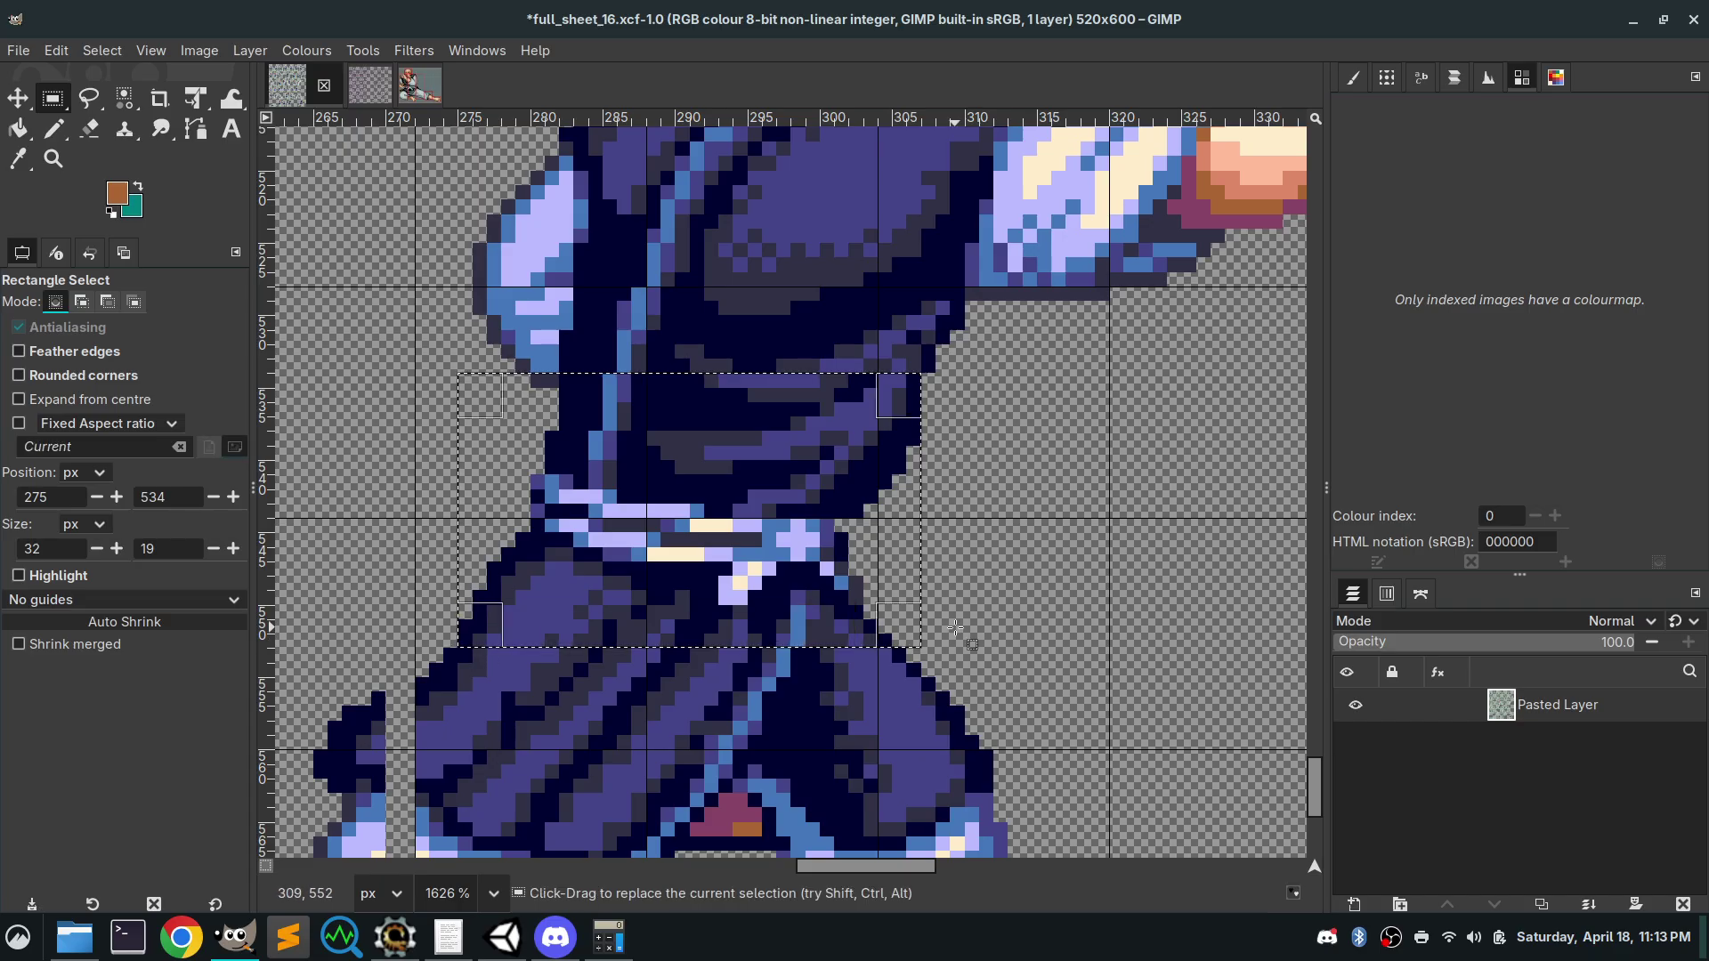
scroll(1083, 604, "down", 3, "ctrl")
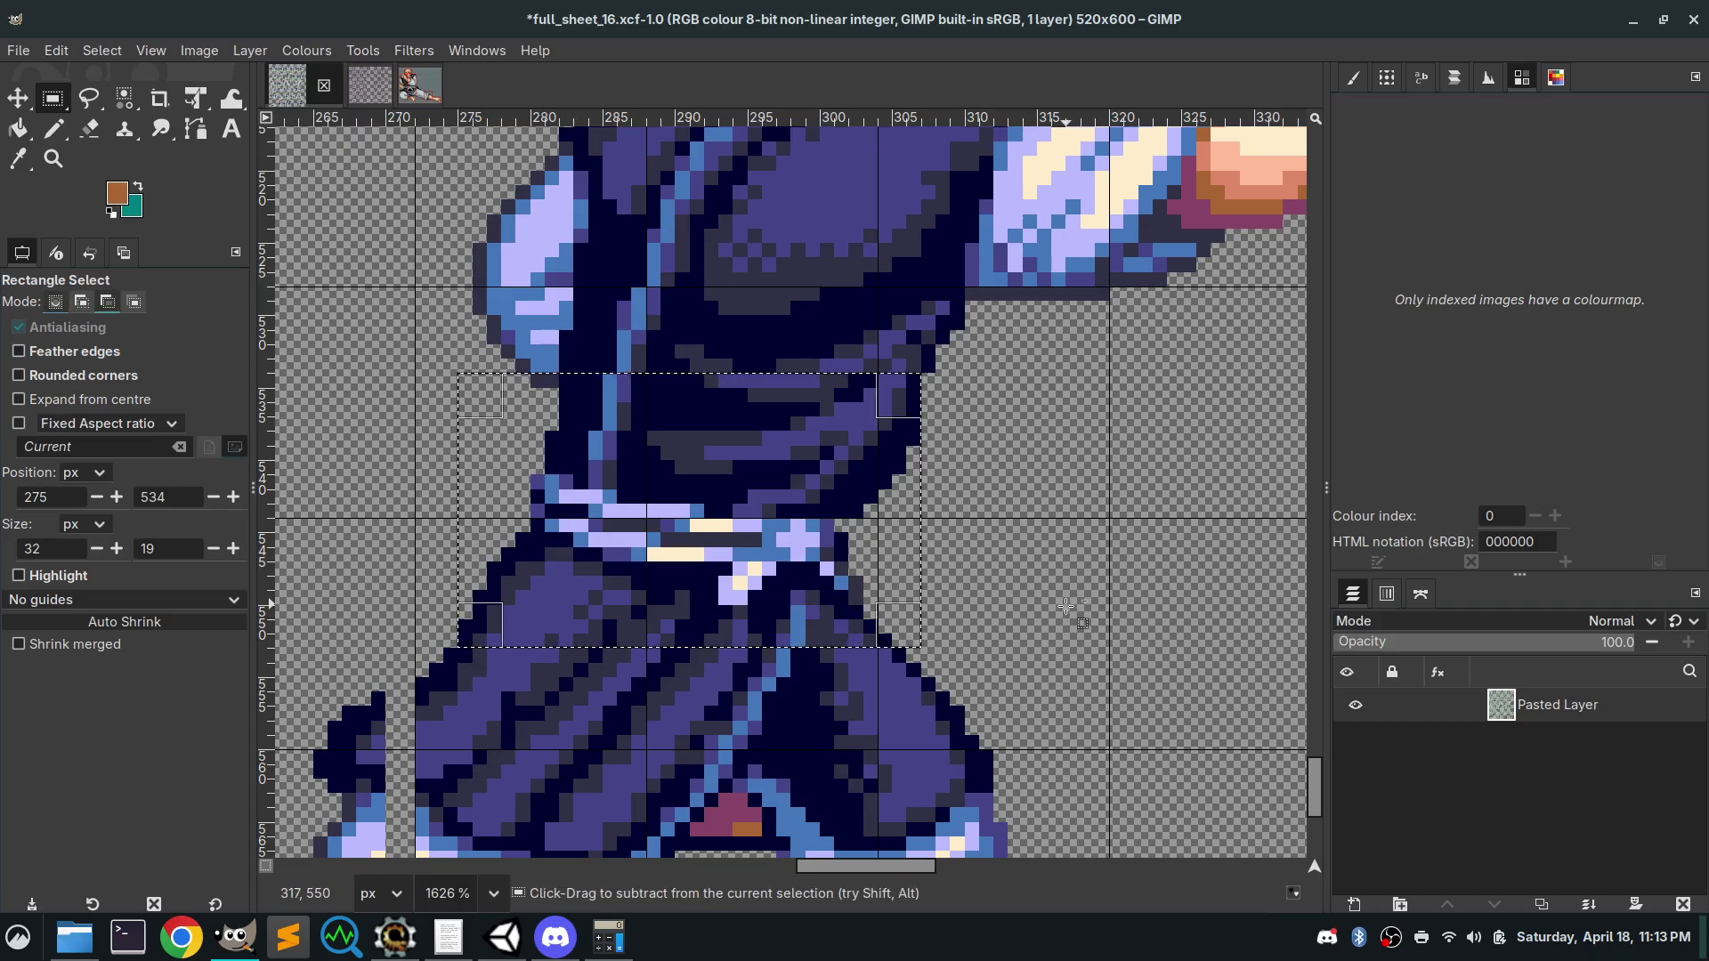
scroll(1023, 445, "down", 3)
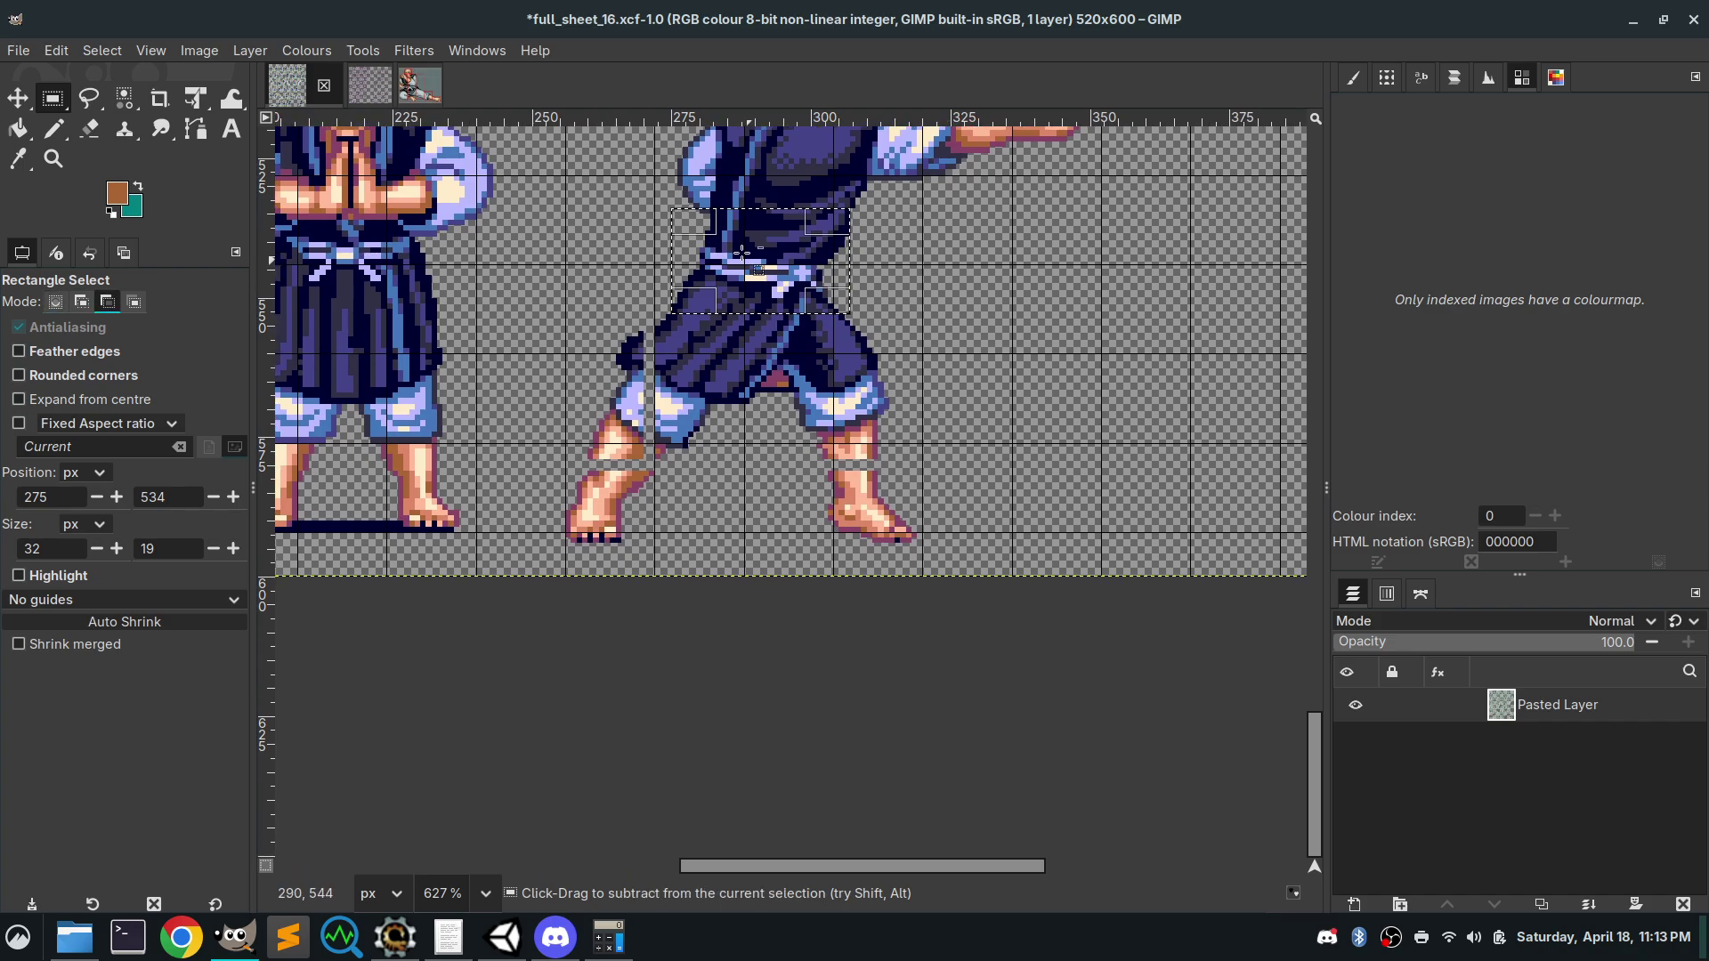
scroll(755, 268, "up", 2, "ctrl")
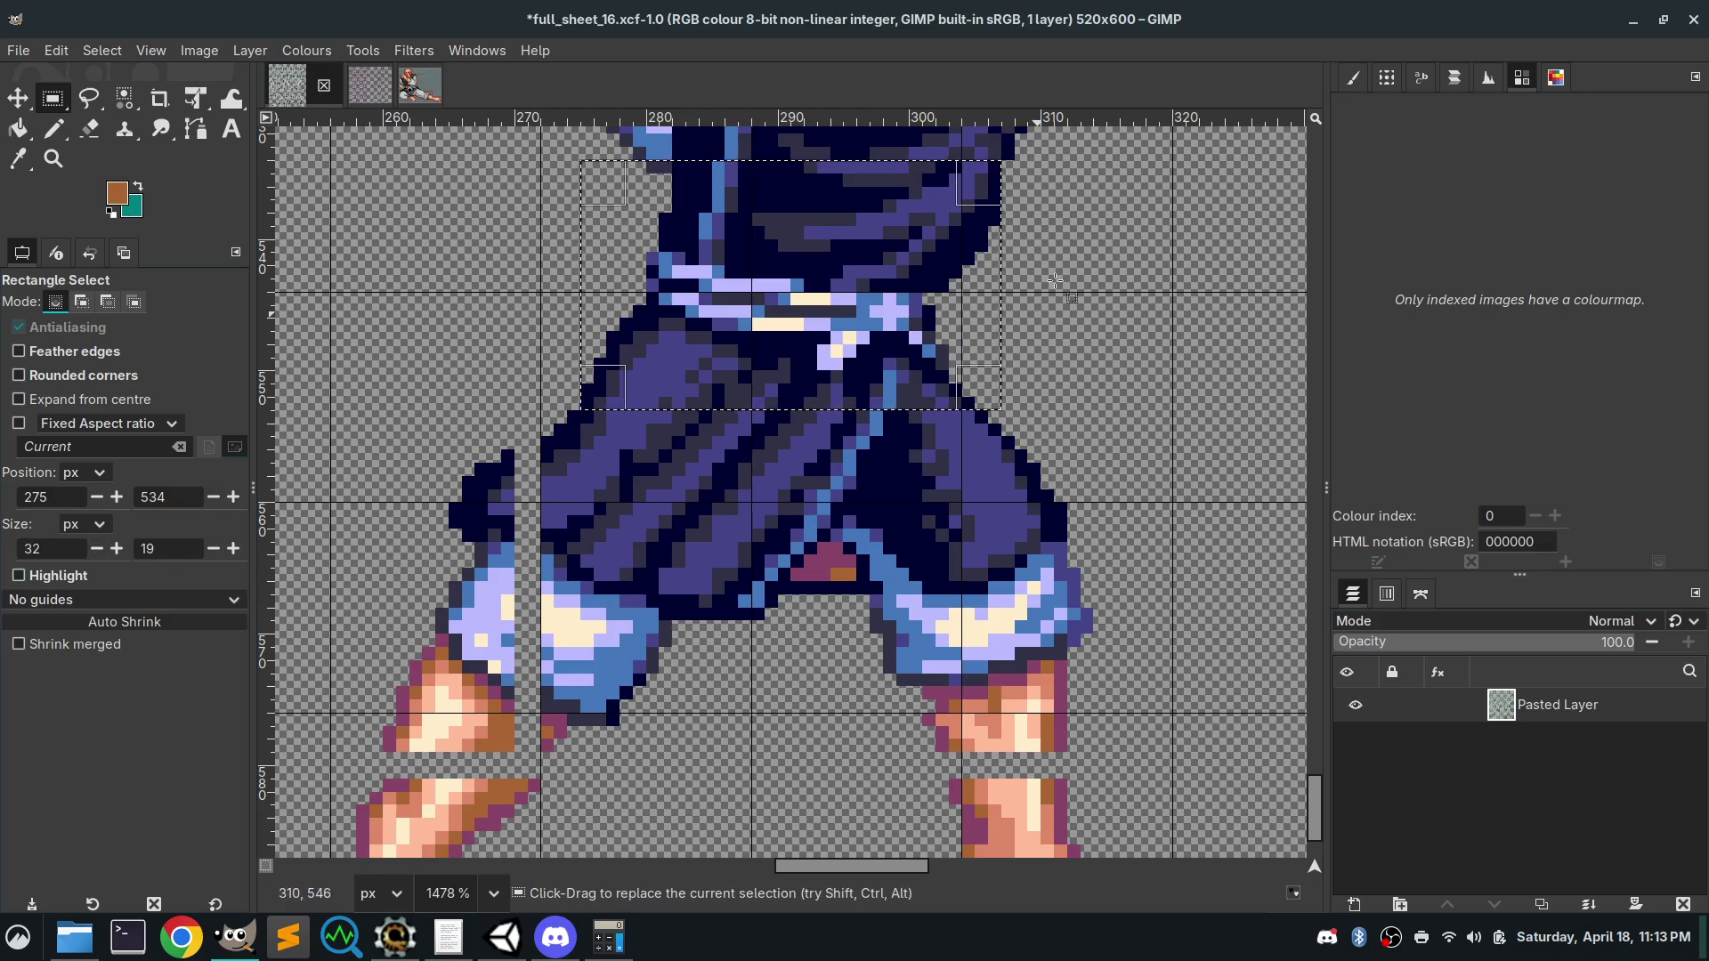
scroll(1110, 289, "down", 4, "ctrl")
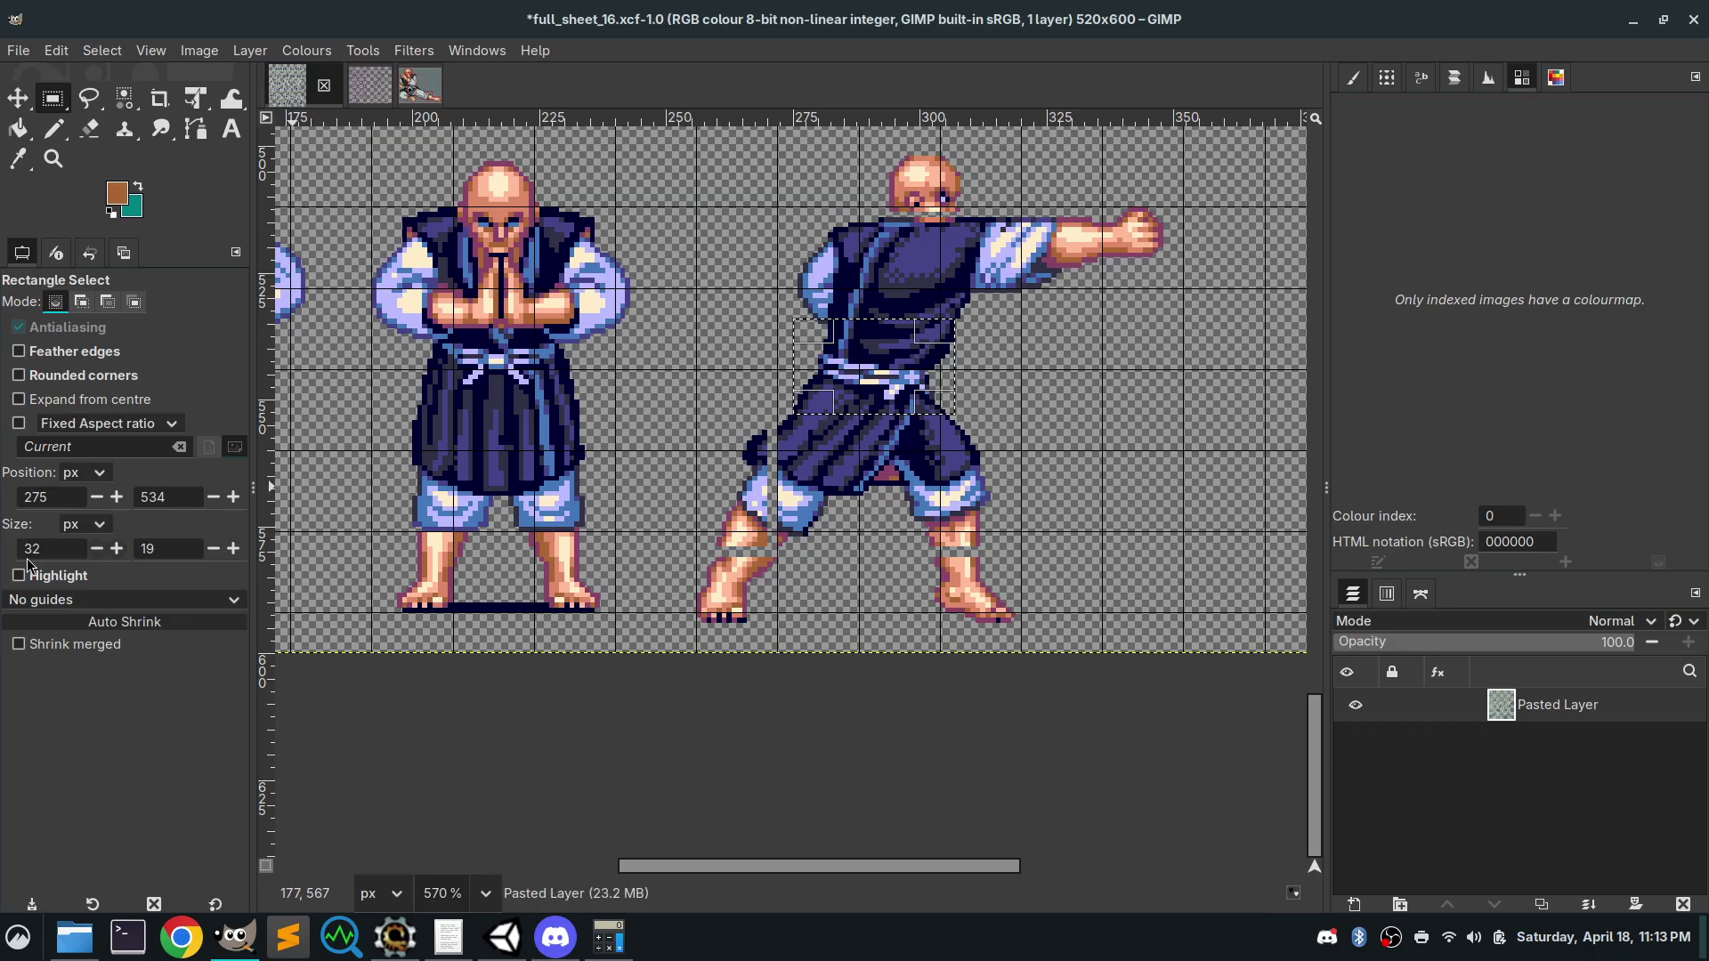
scroll(858, 498, "up", 3, "ctrl")
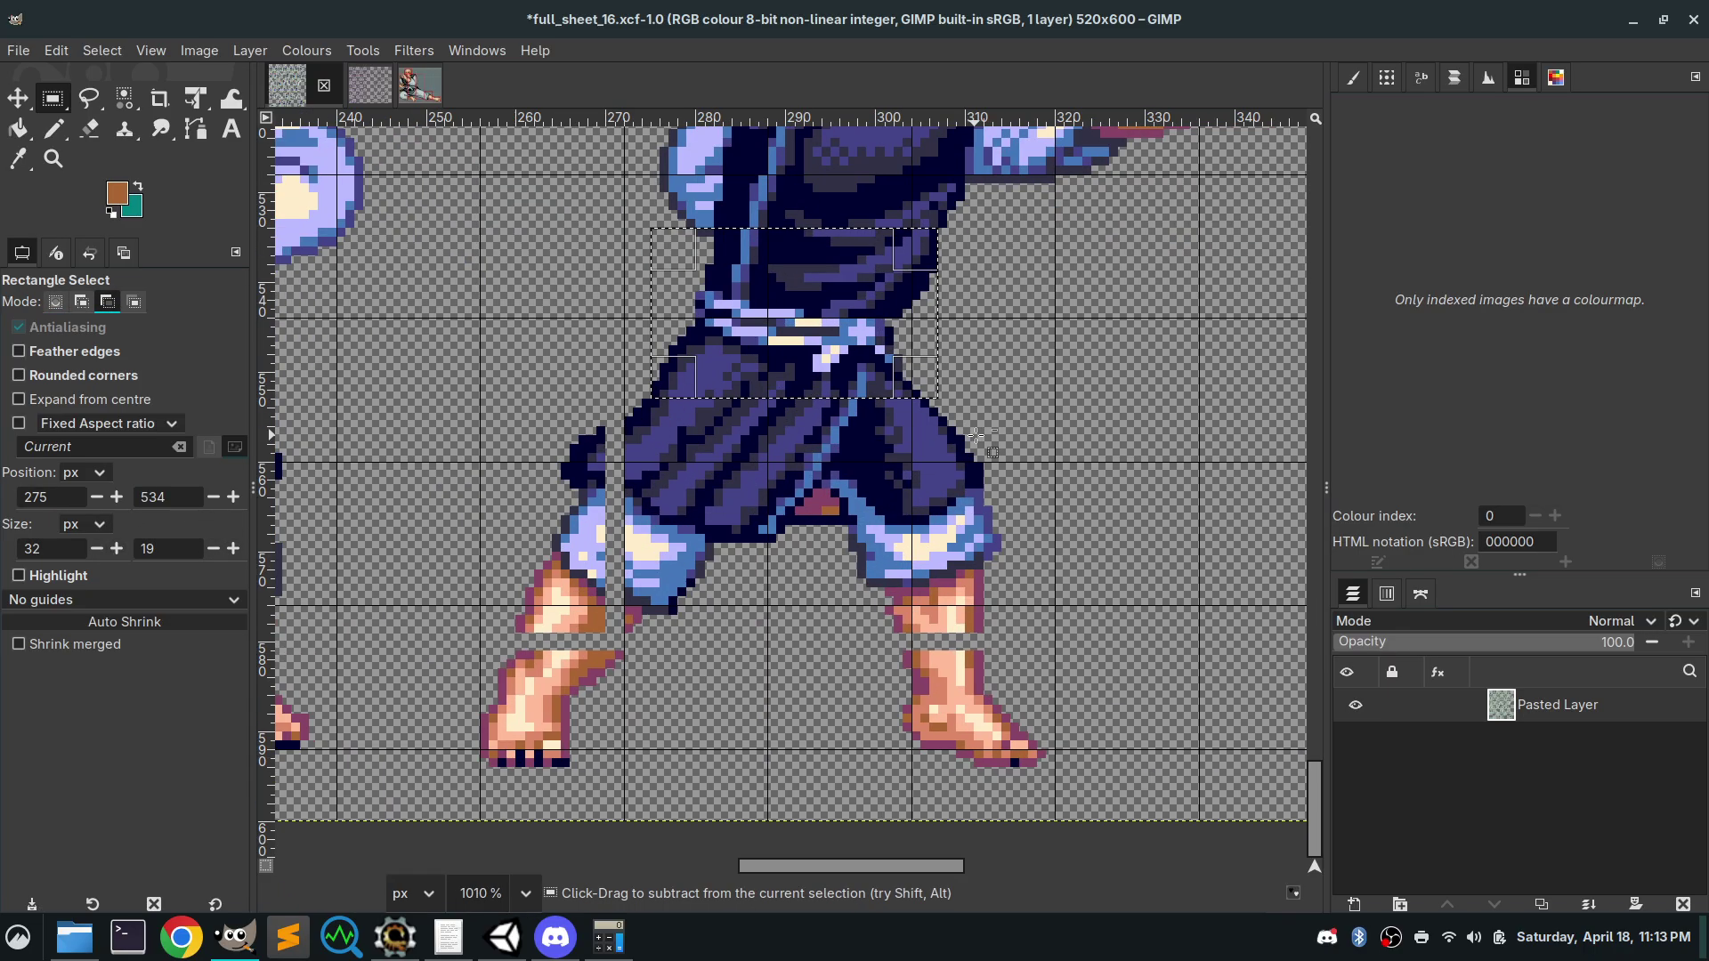
scroll(603, 443, "down", 2, "ctrl")
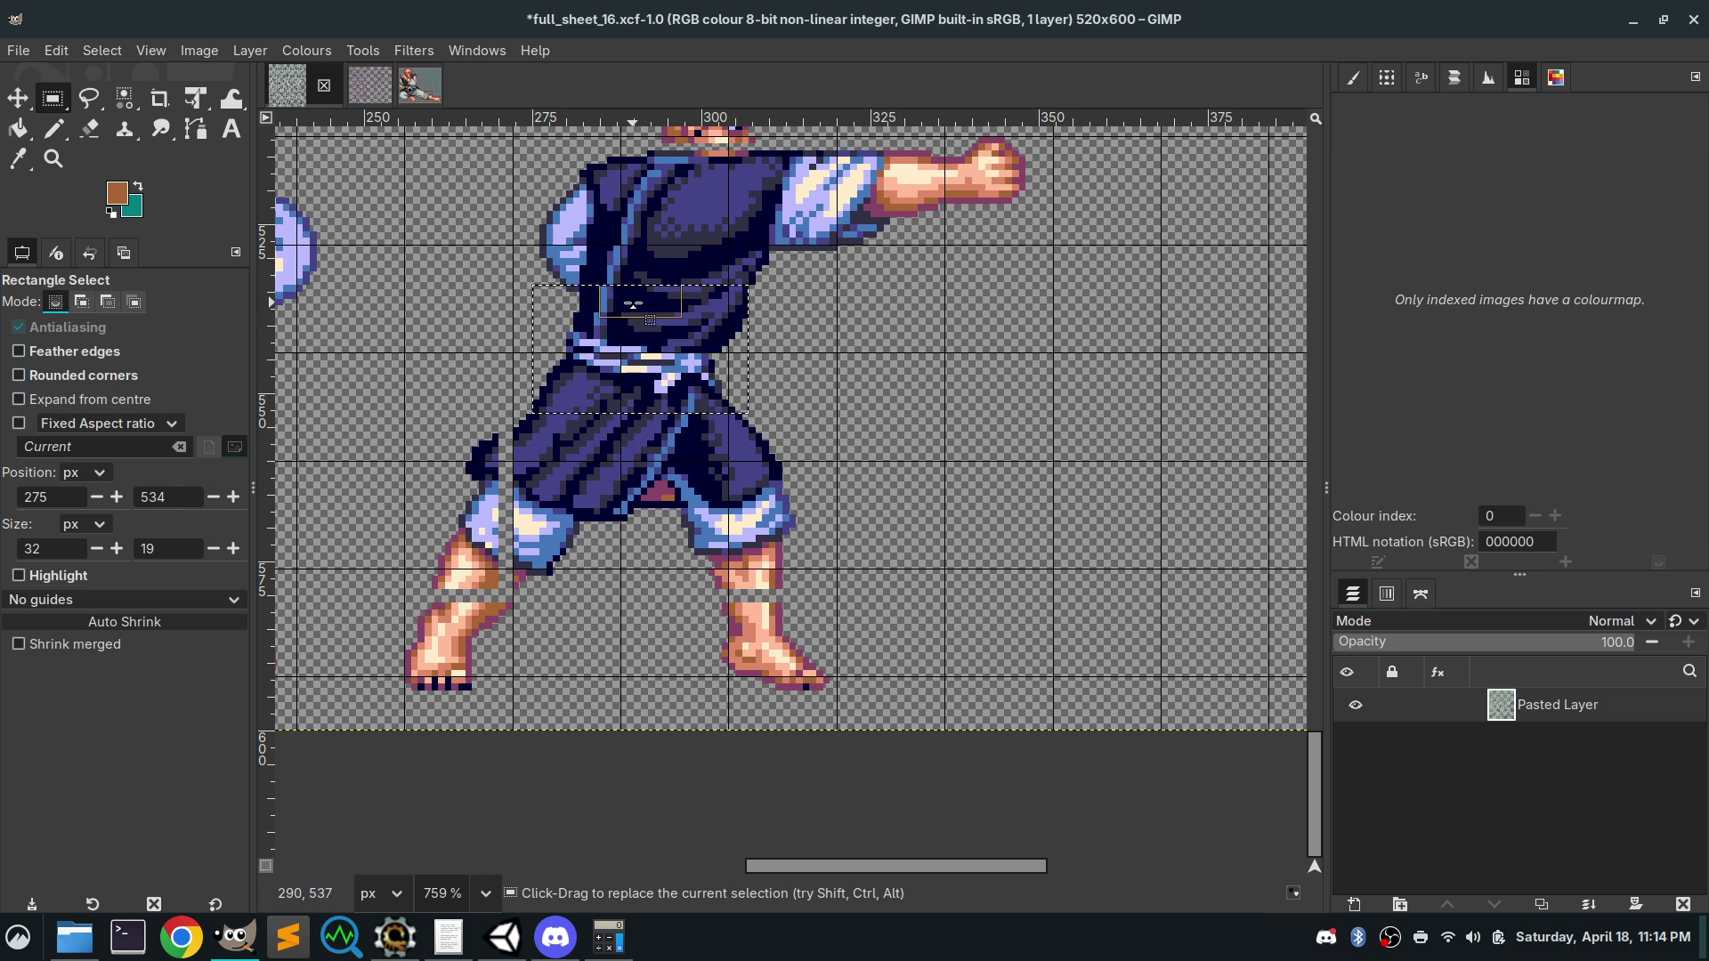
Reshape the selection to 69 × 45 px at 253, 553 around the lower skirt and legs, and shift those pixels down 2 px
left_click_drag(632, 304, 631, 614)
left_click_drag(545, 508, 519, 513)
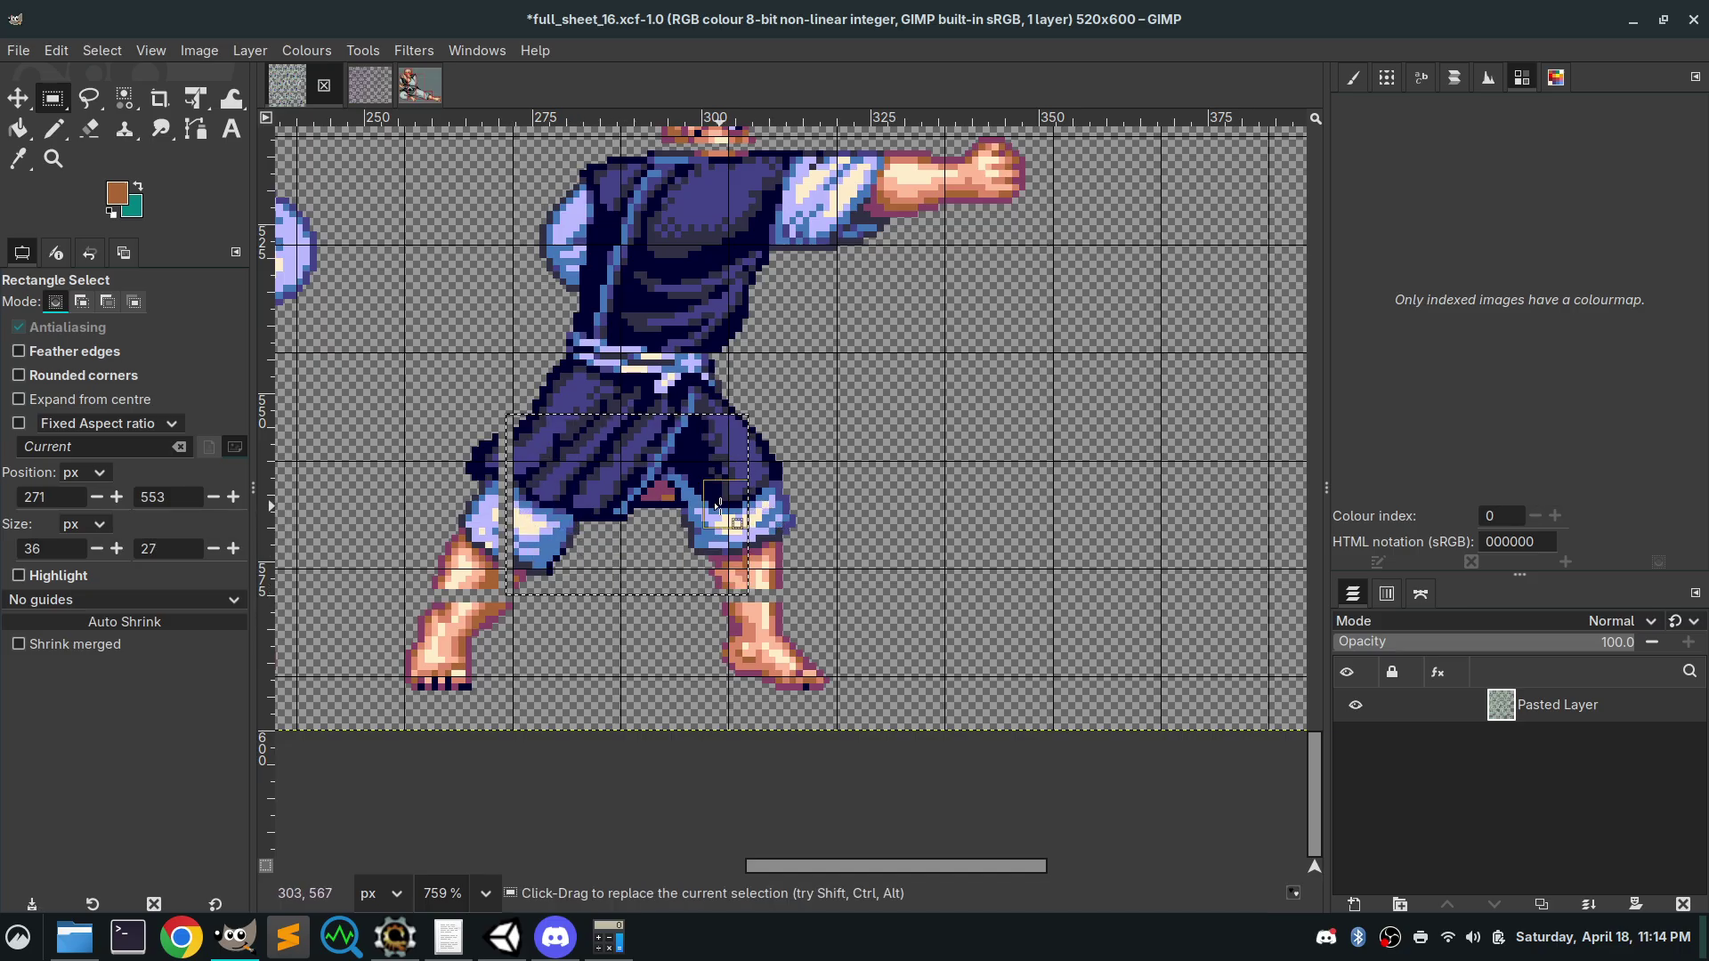
left_click_drag(714, 508, 817, 508)
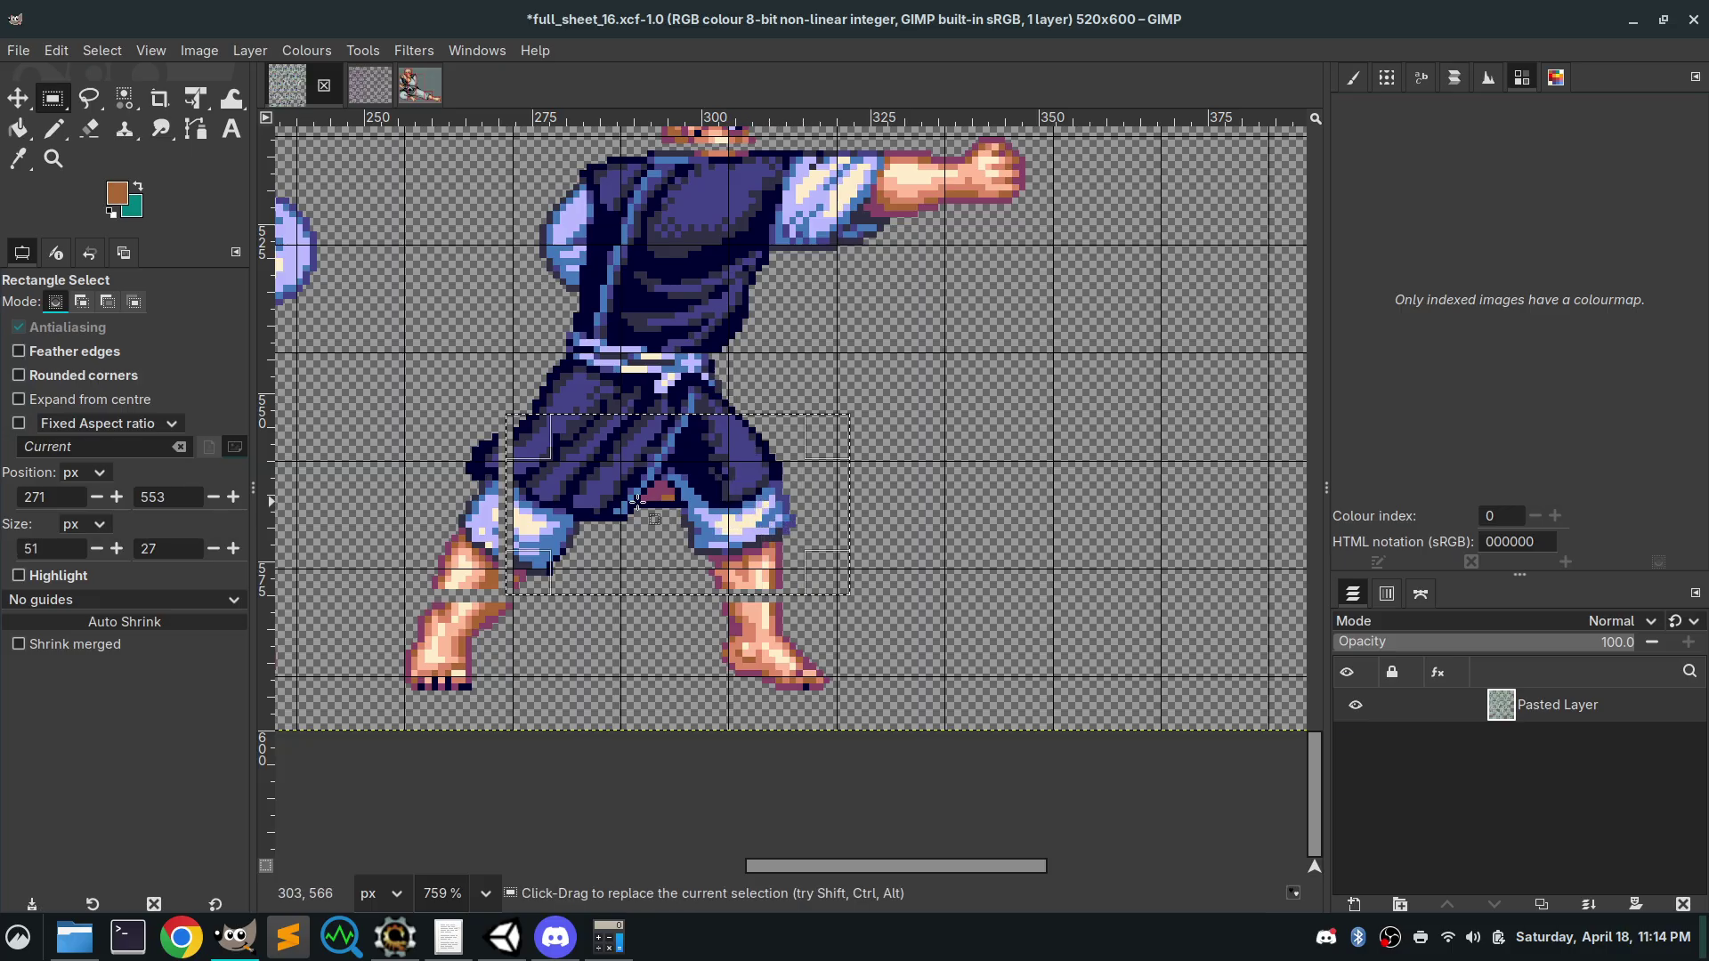
left_click_drag(543, 506, 403, 512)
left_click(698, 569)
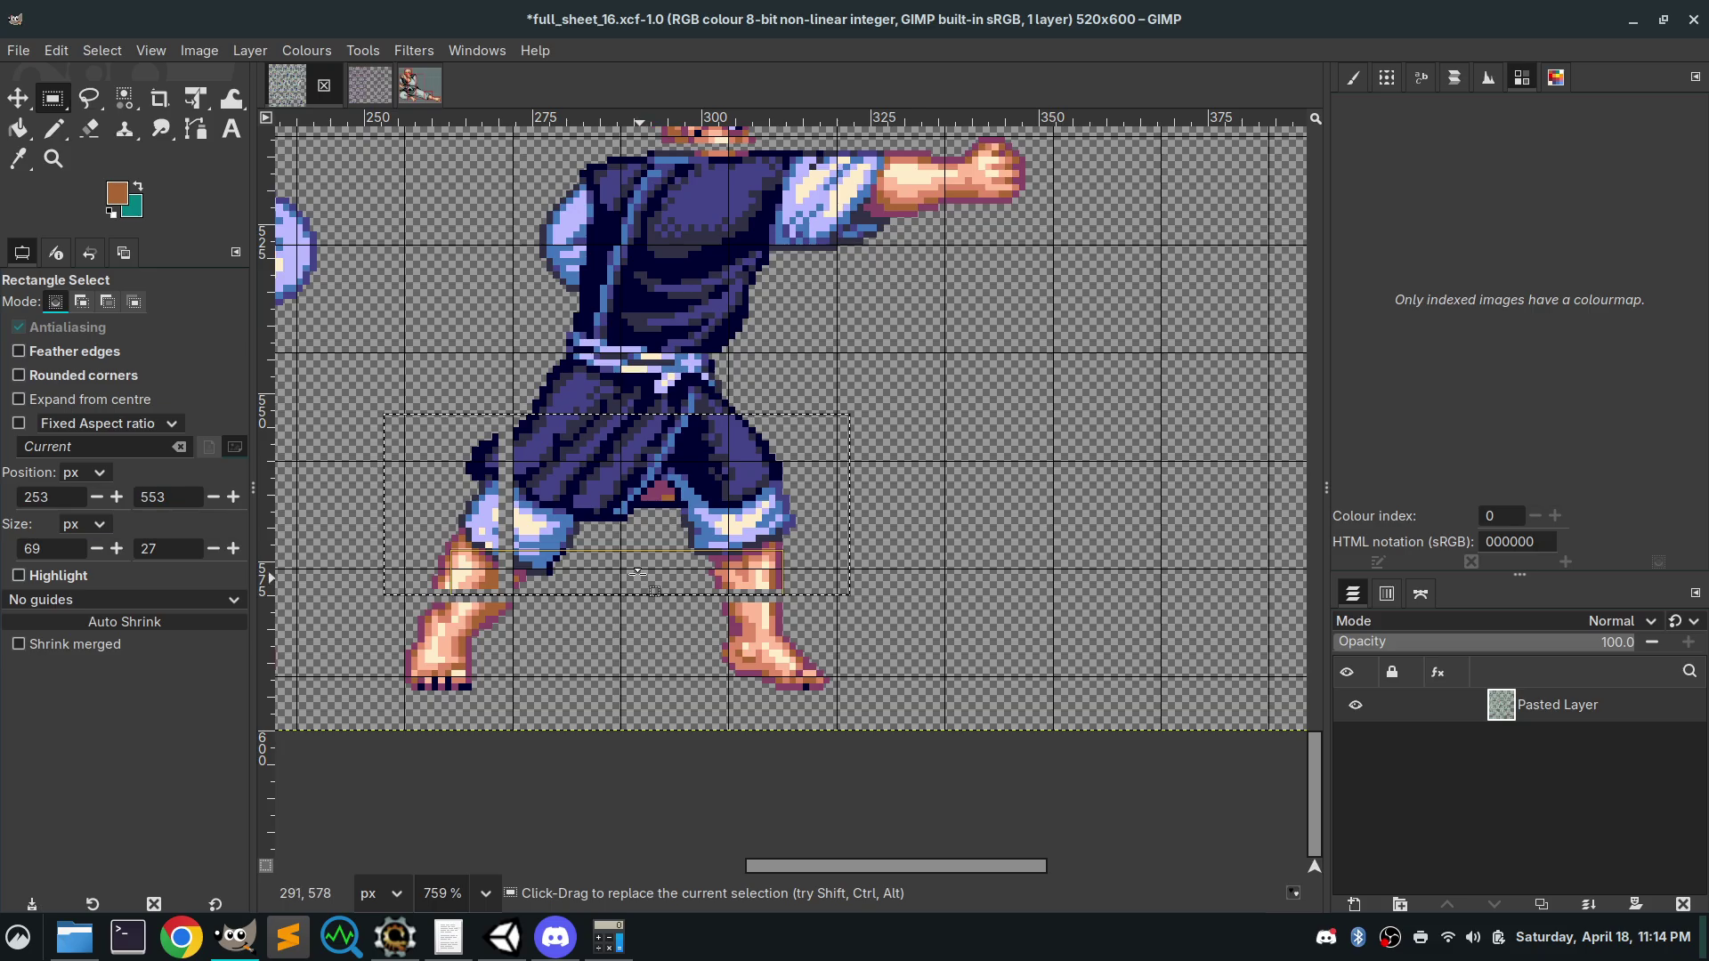
left_click_drag(638, 571, 613, 694)
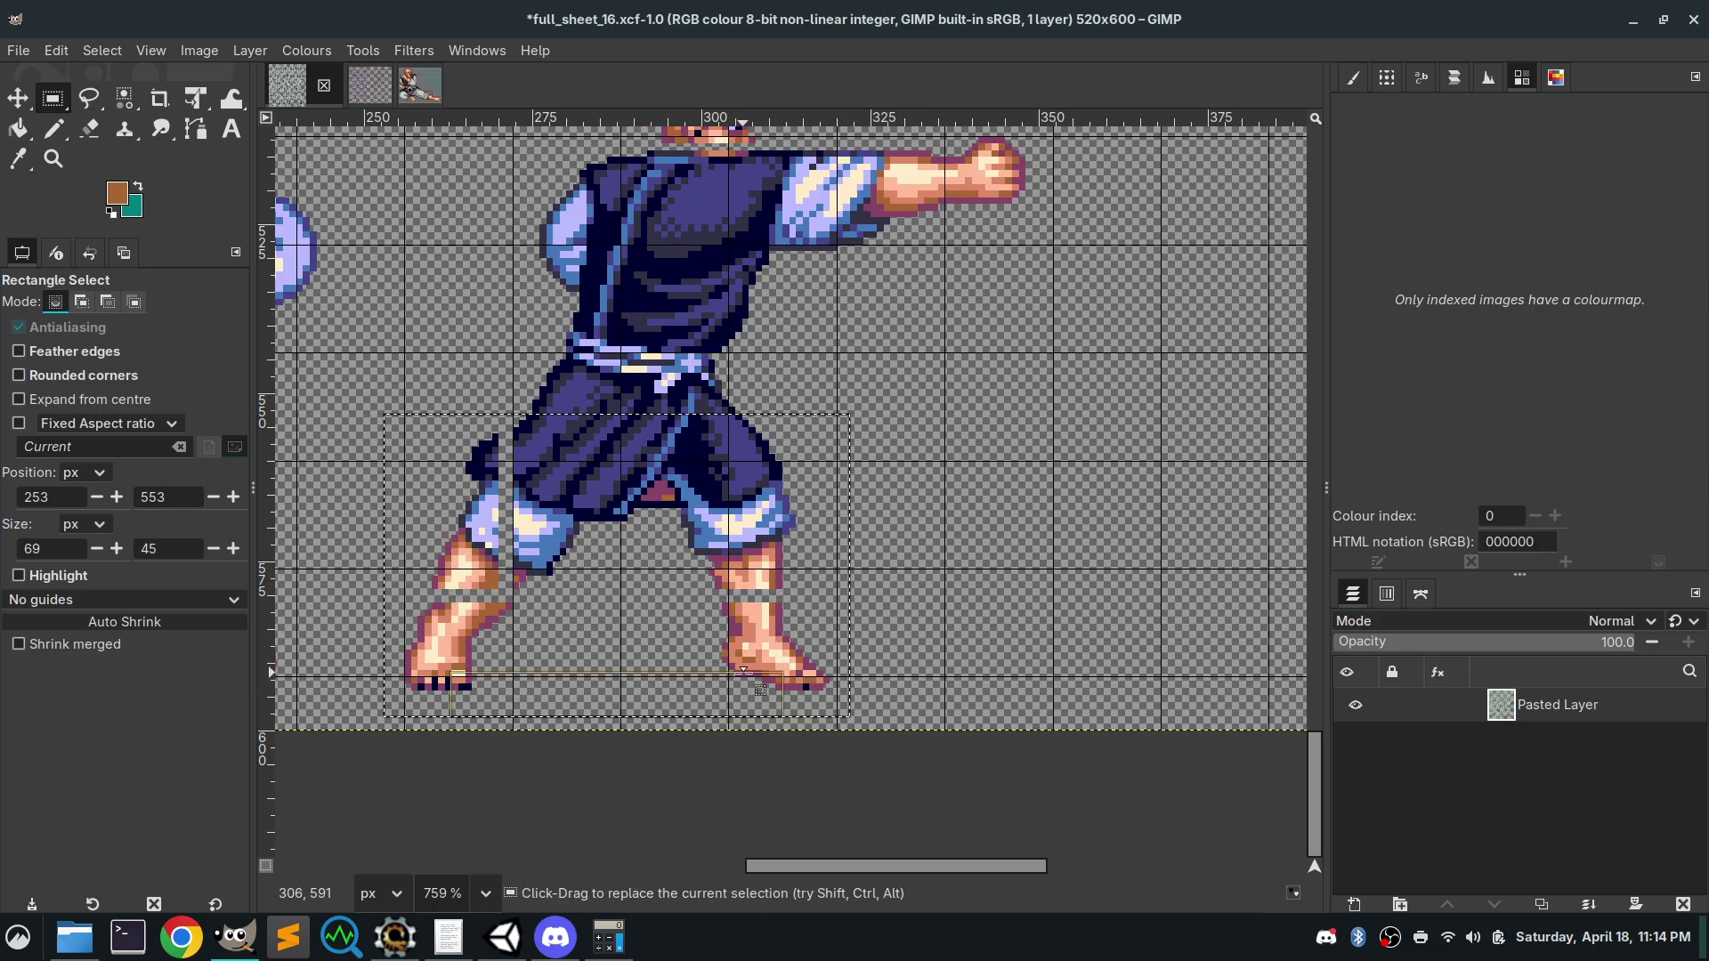
left_click(743, 672, "ctrl+alt")
key("Down")
key("Down")
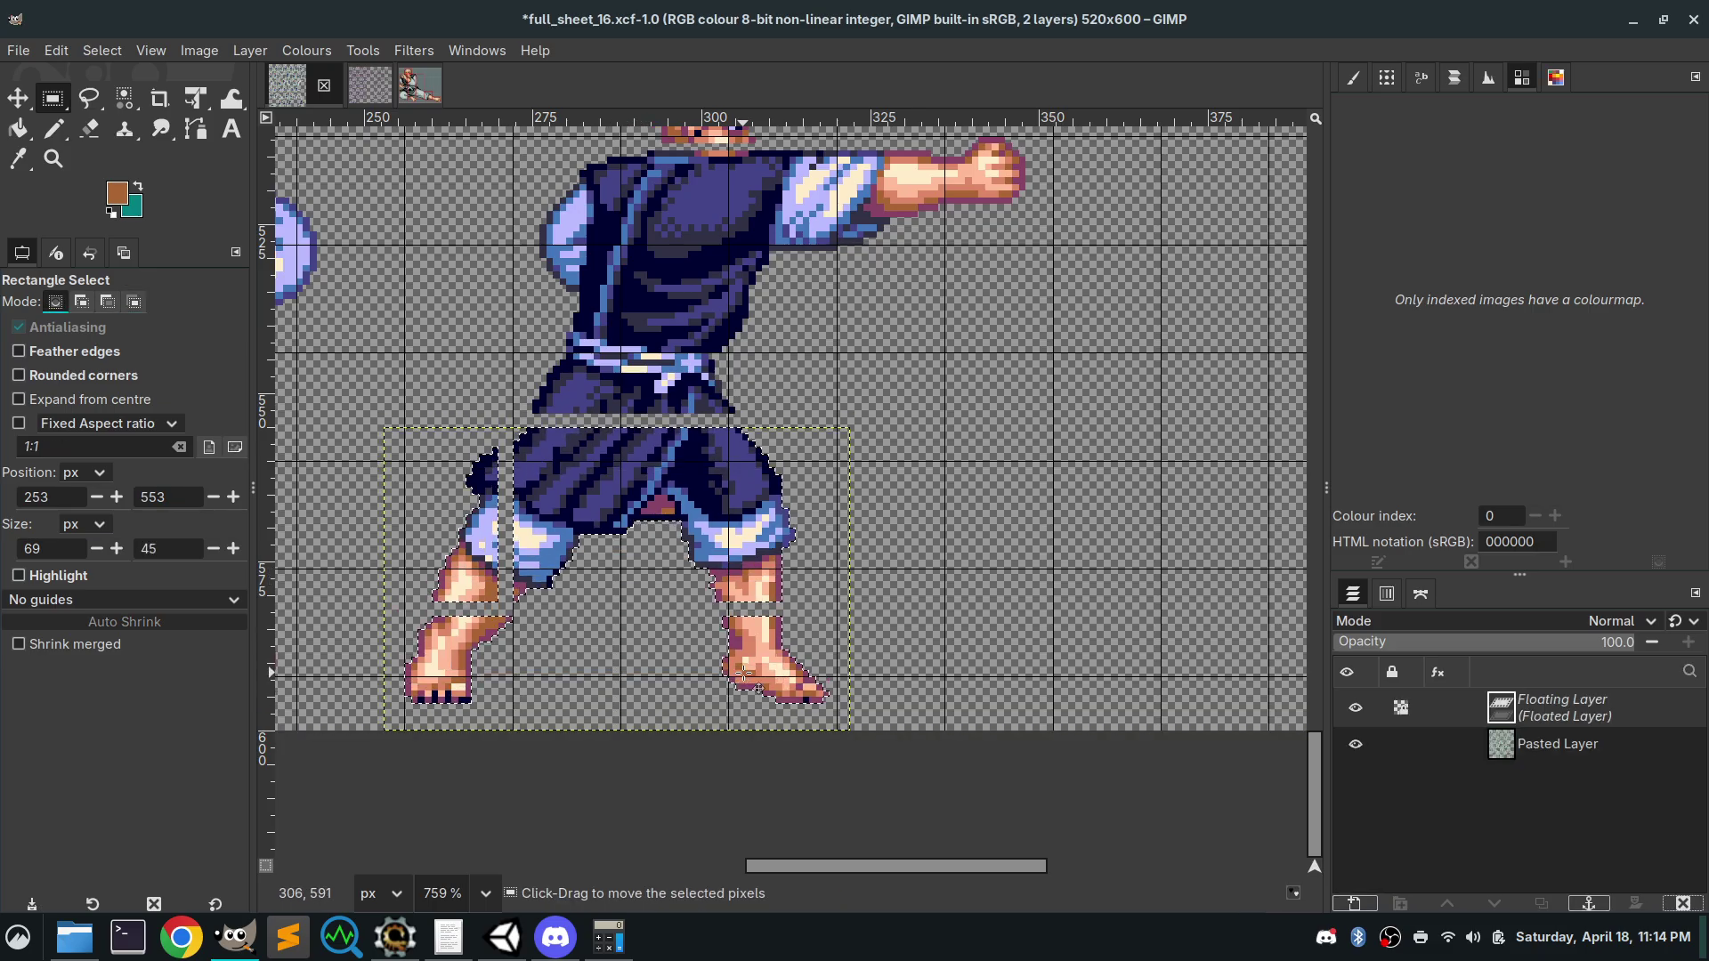
left_click(1012, 445)
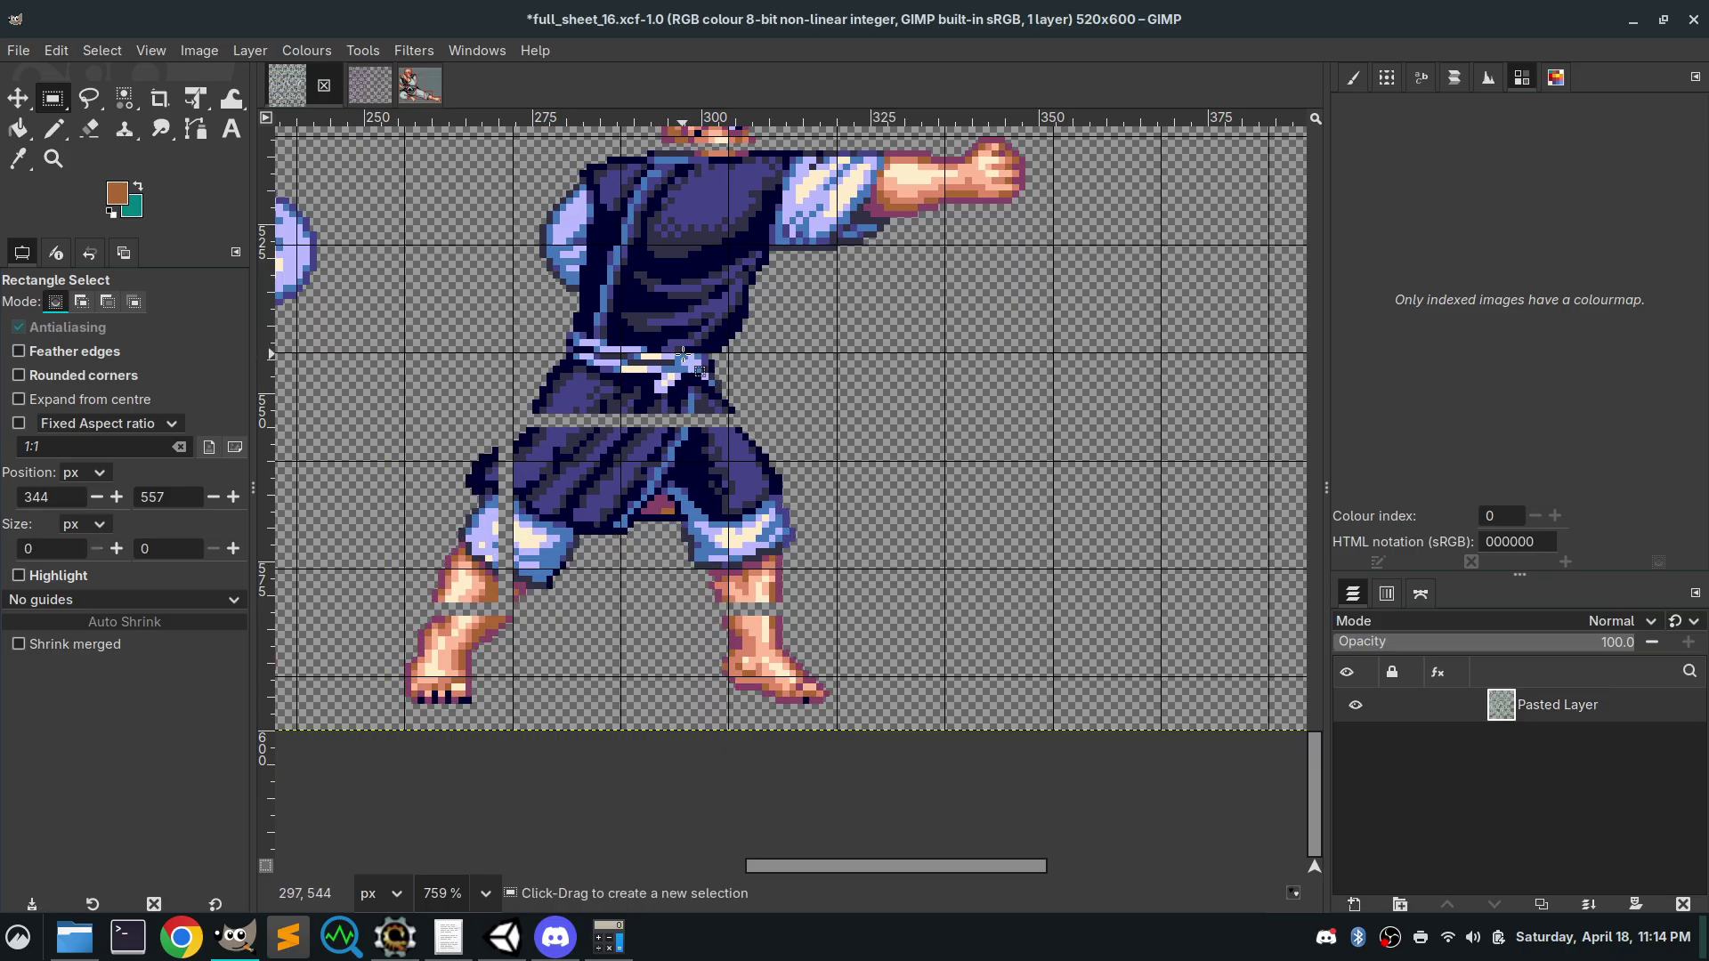
Select the 32 × 19 px waist section at 275, 534 and shift it down 1 px, away from the torso
scroll(688, 350, "up", 3, "ctrl")
scroll(763, 386, "down", 2, "ctrl")
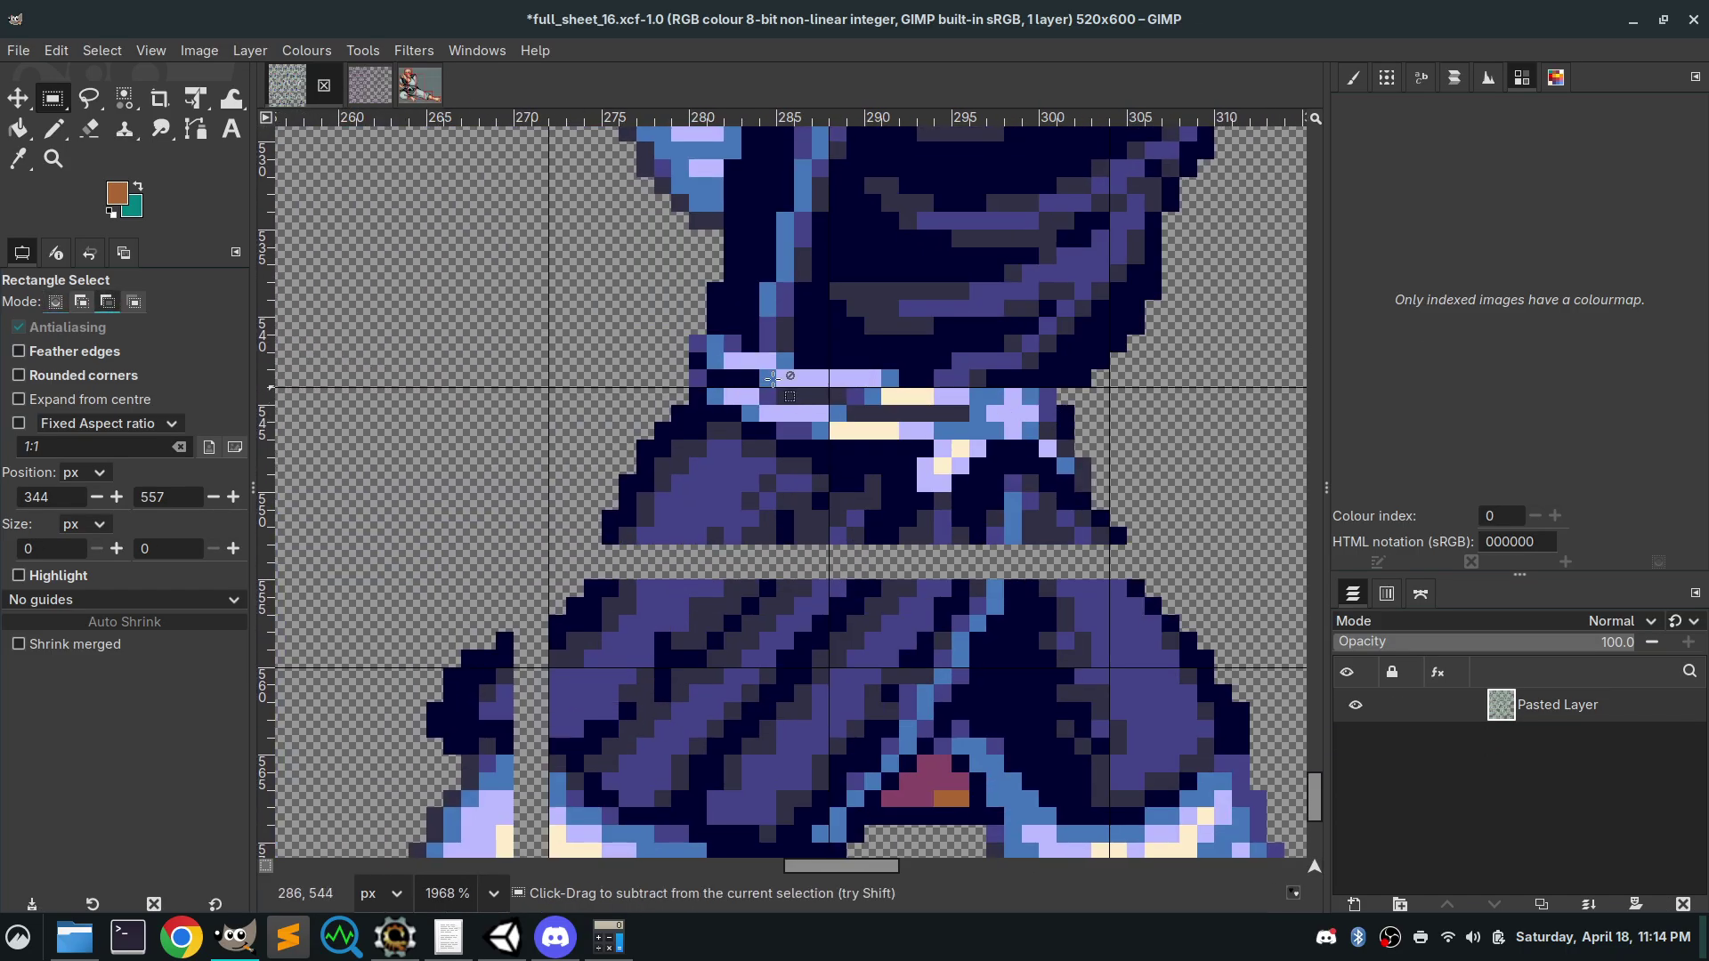
left_click_drag(674, 465, 986, 305)
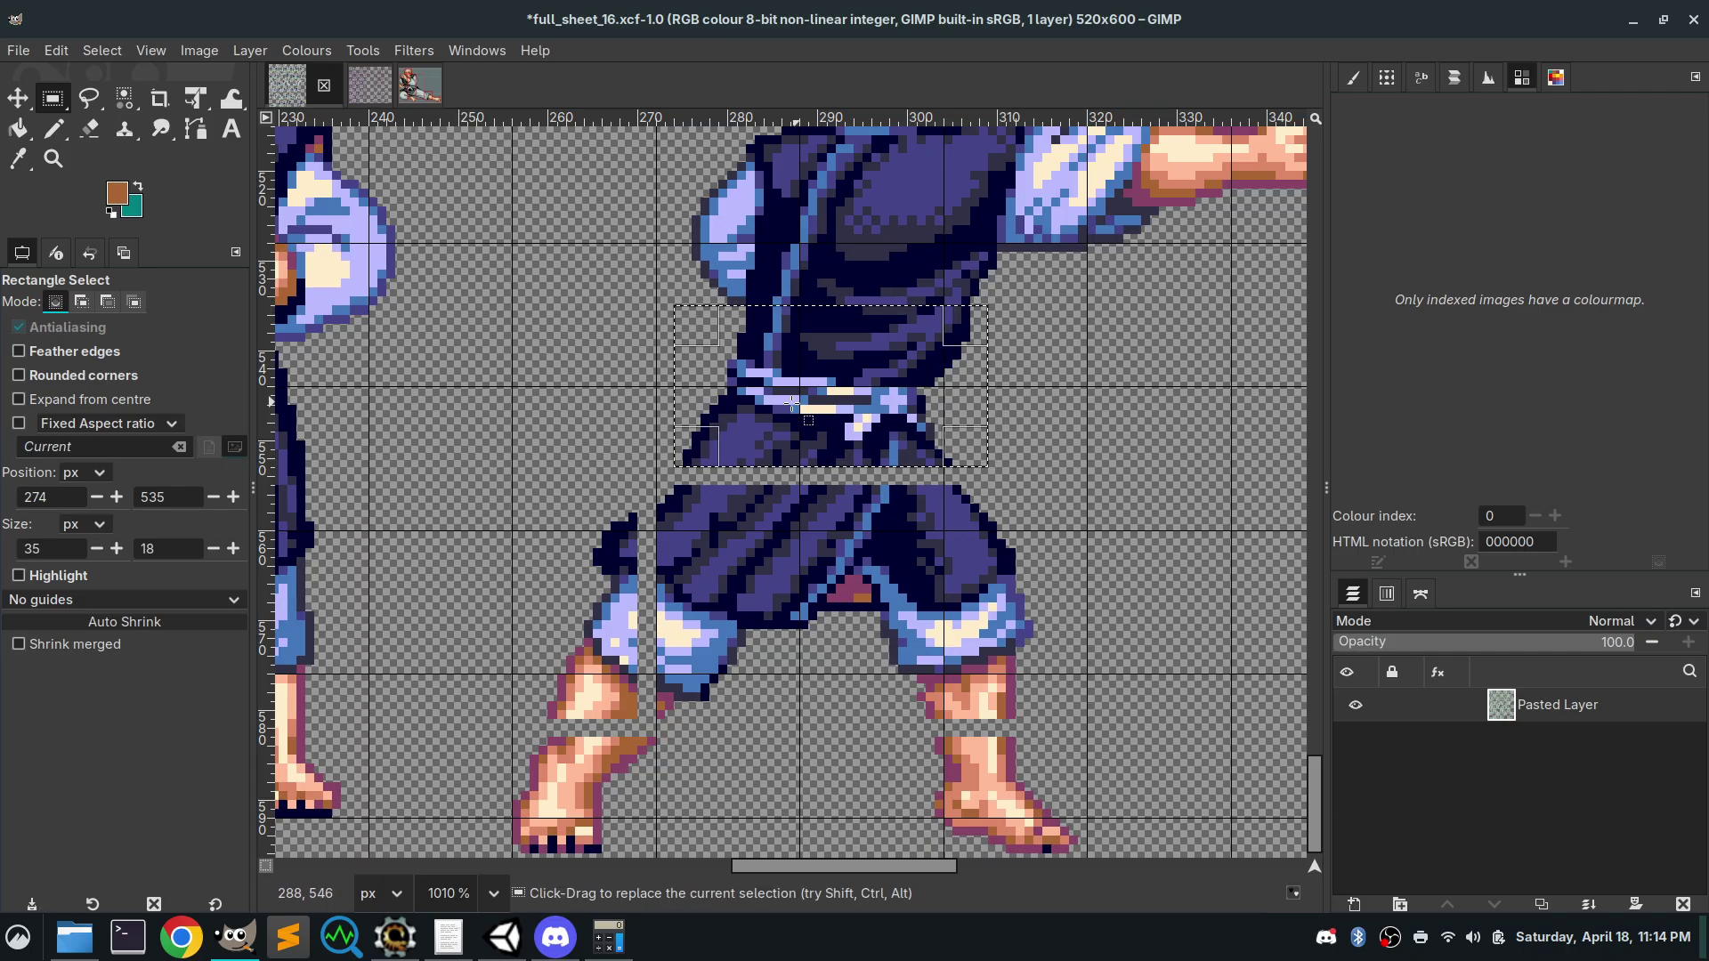
left_click_drag(676, 386, 685, 386)
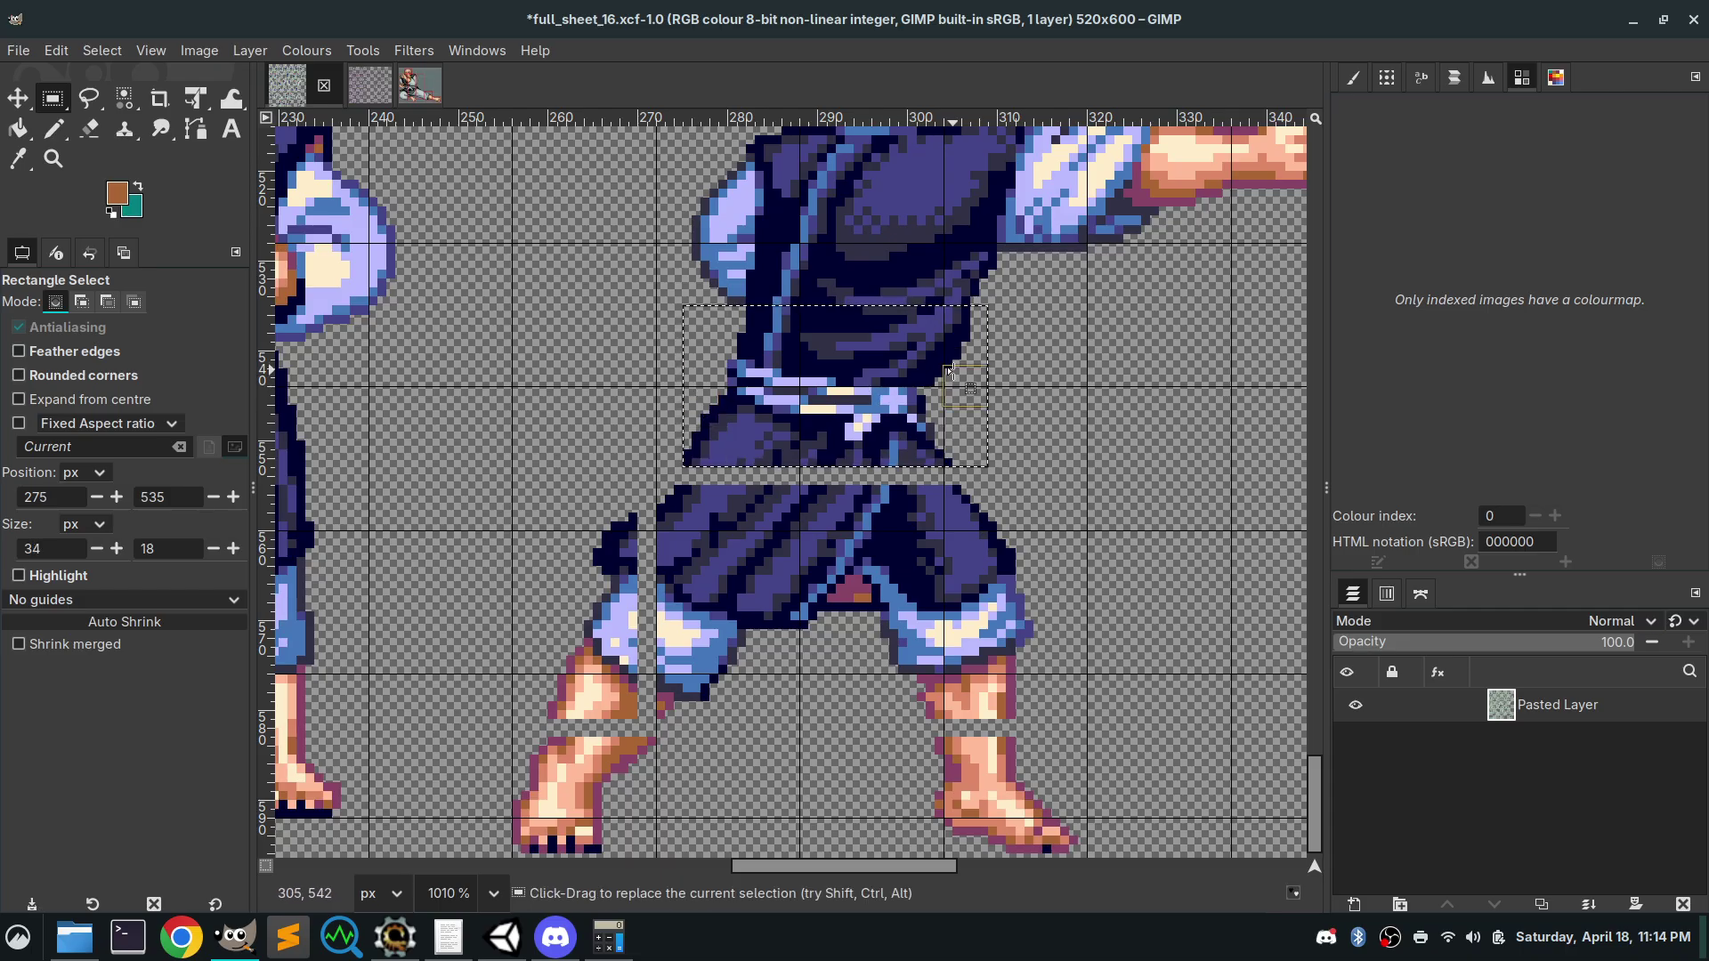
left_click_drag(961, 378, 943, 383)
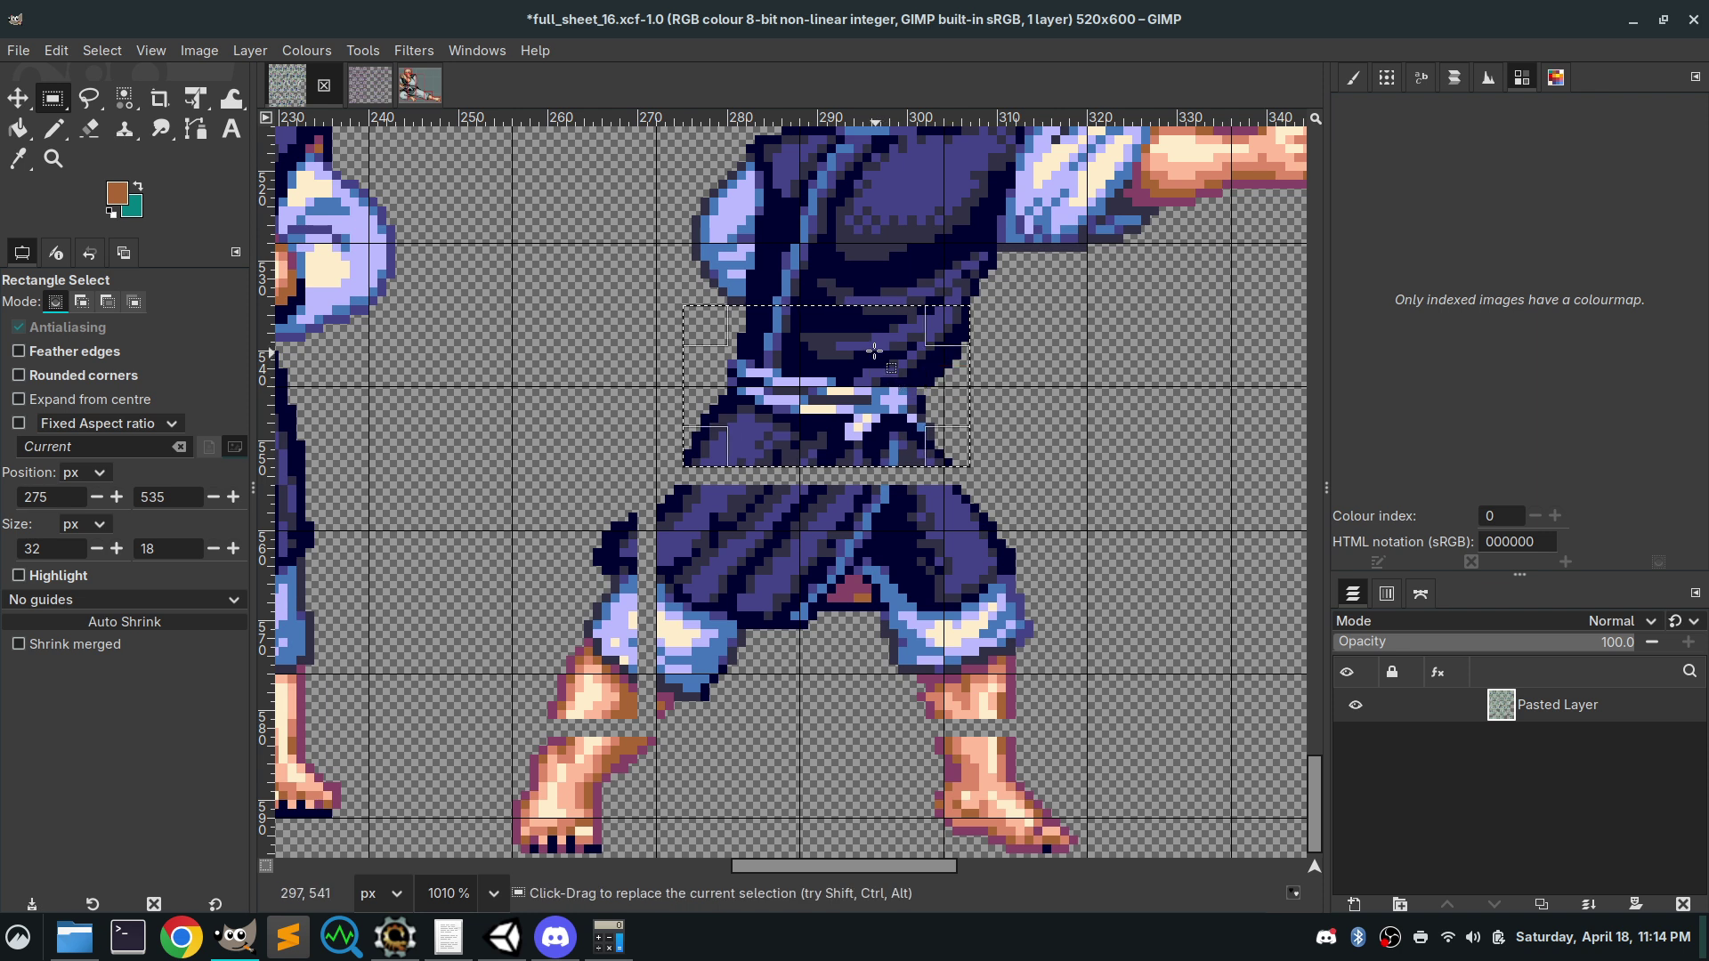
left_click_drag(856, 335, 856, 328)
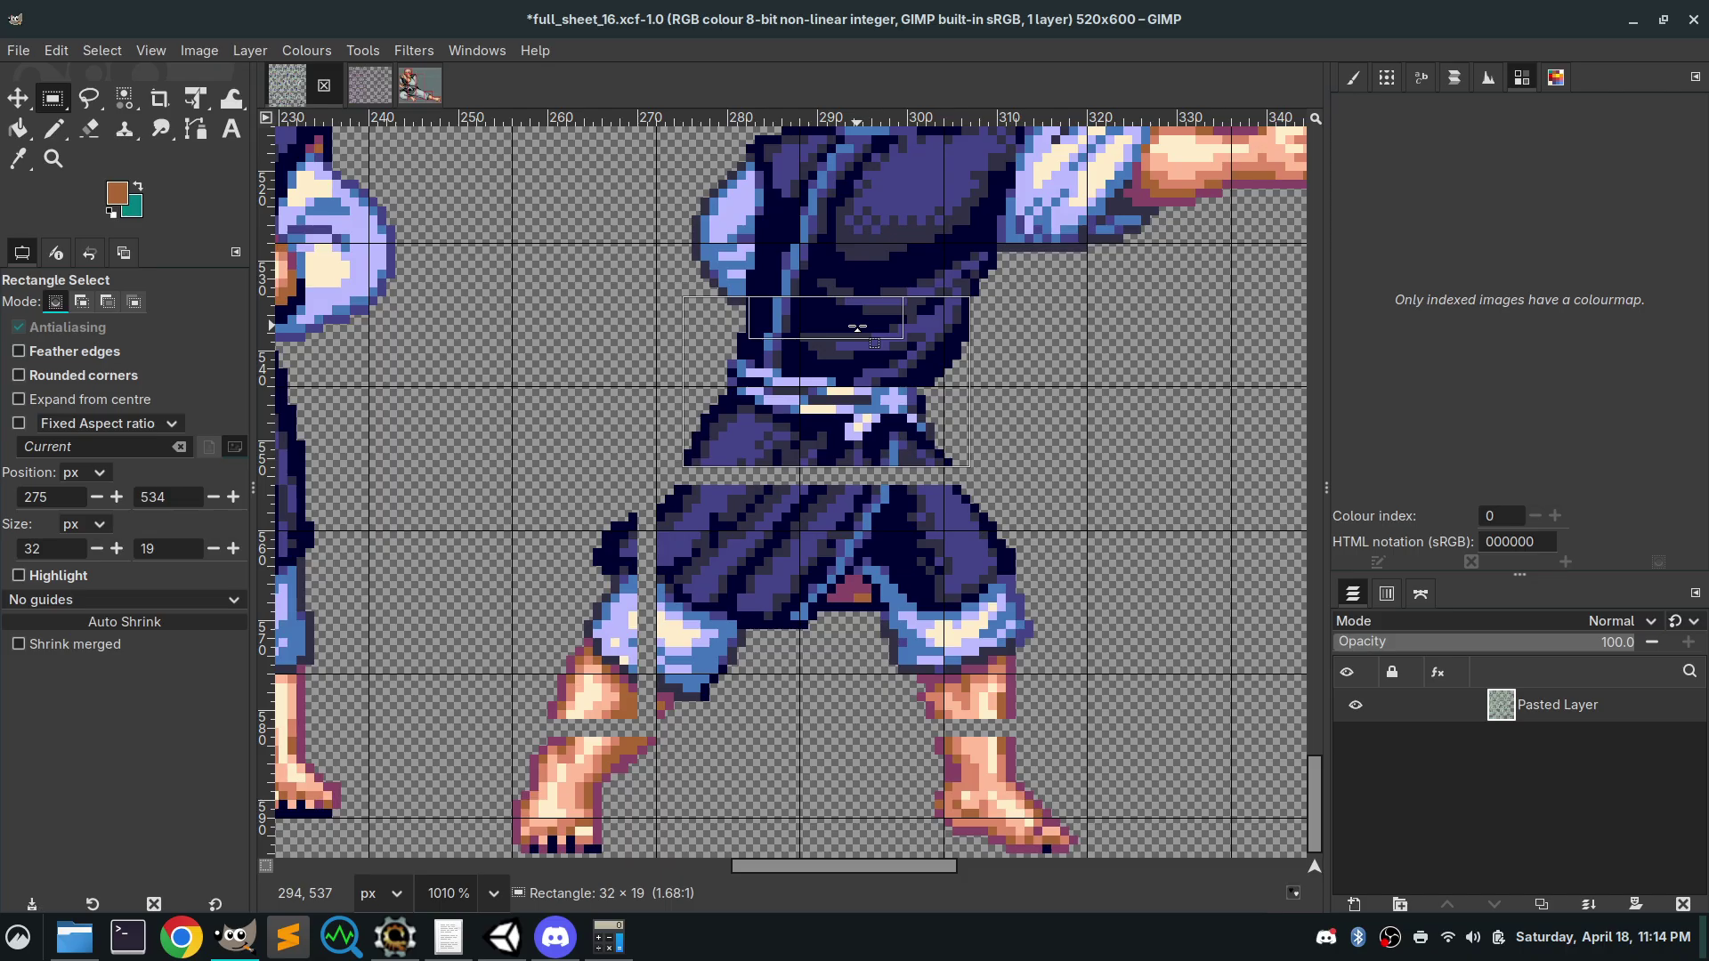
scroll(846, 302, "up", 3)
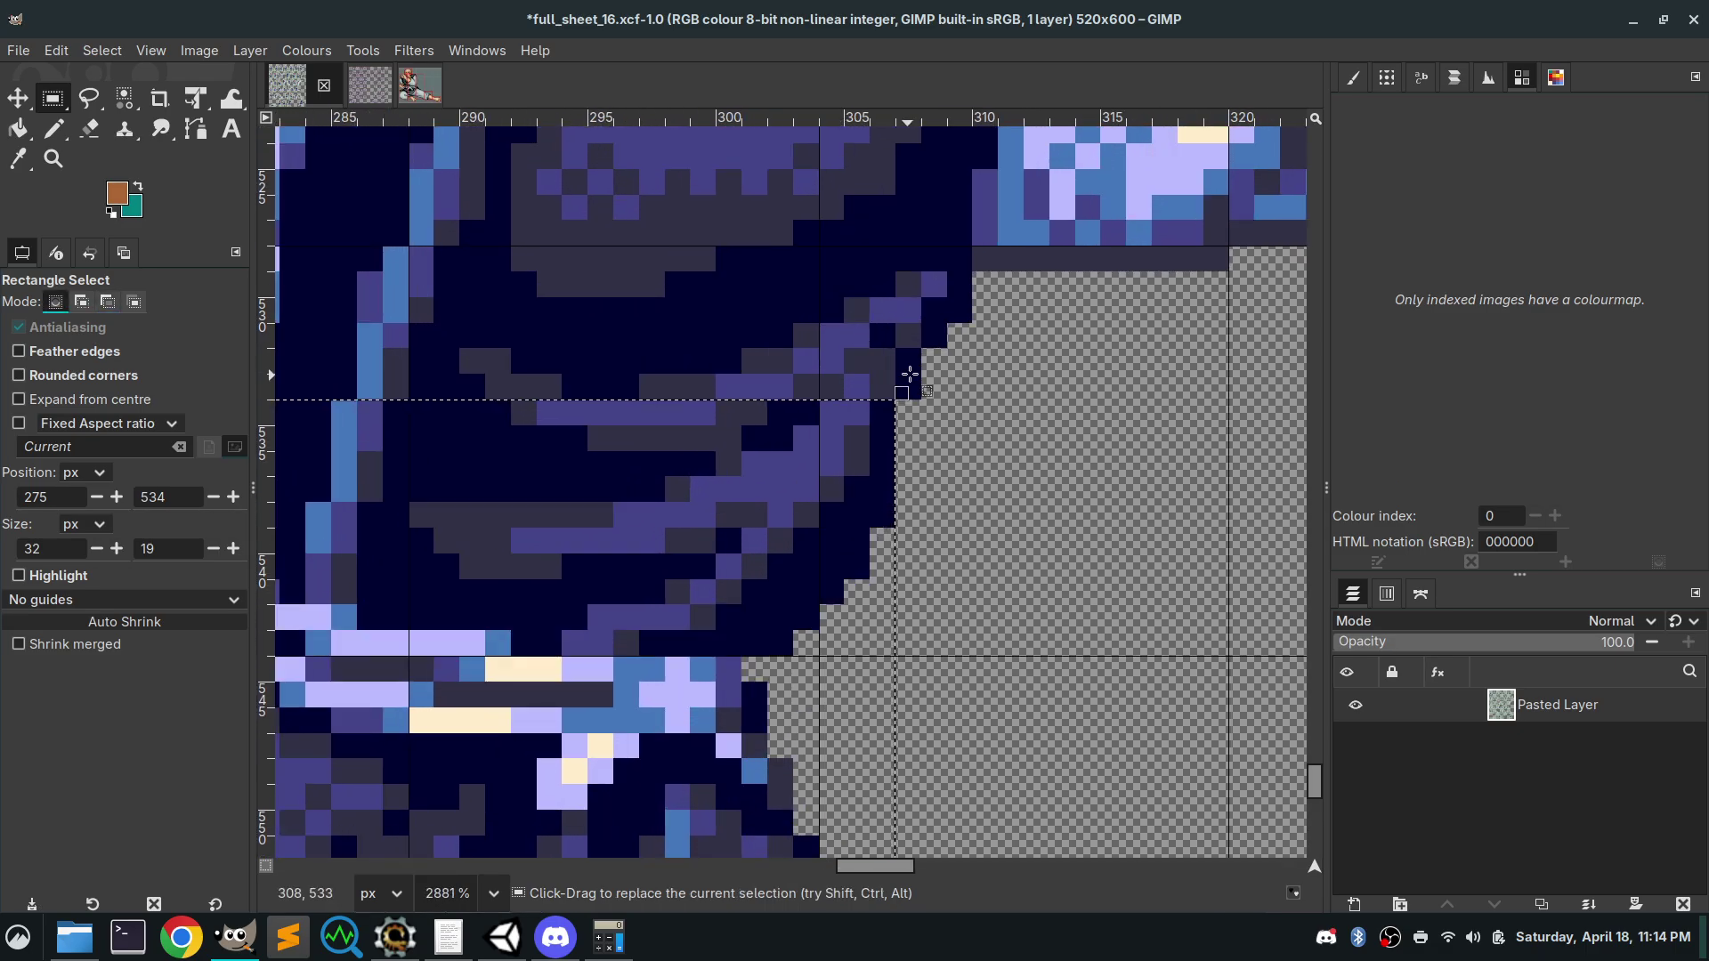
left_click_drag(910, 373, 1157, 380)
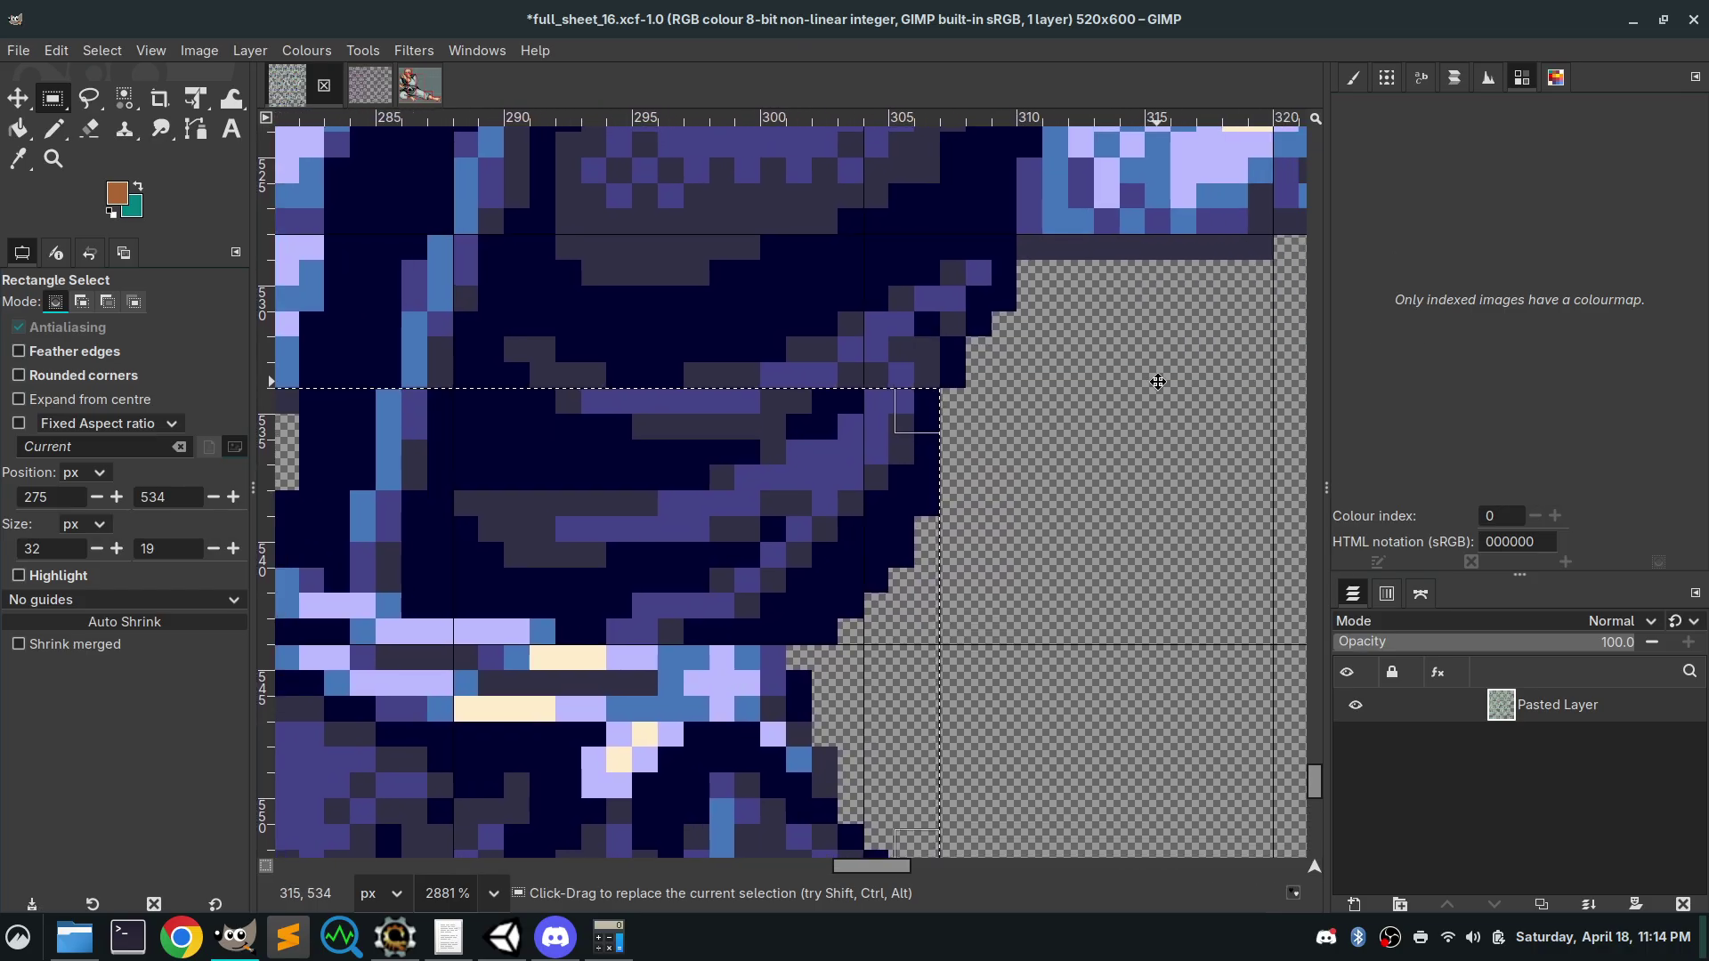
scroll(1157, 381, "down", 5)
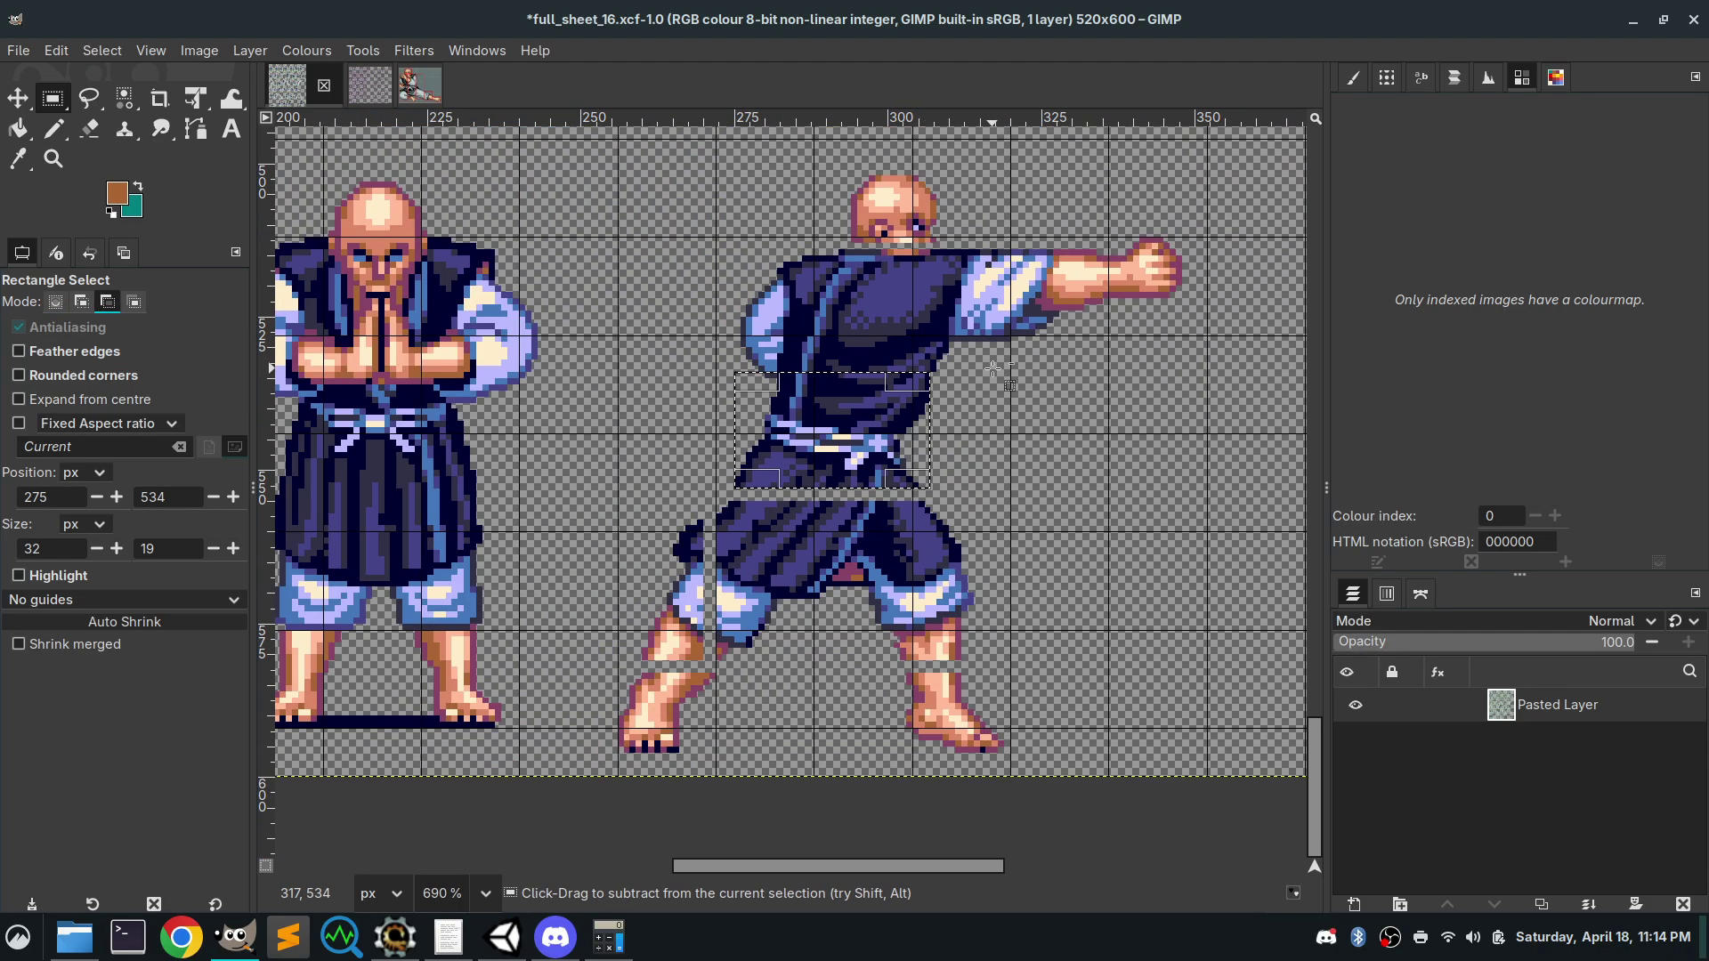
scroll(957, 365, "up", 3)
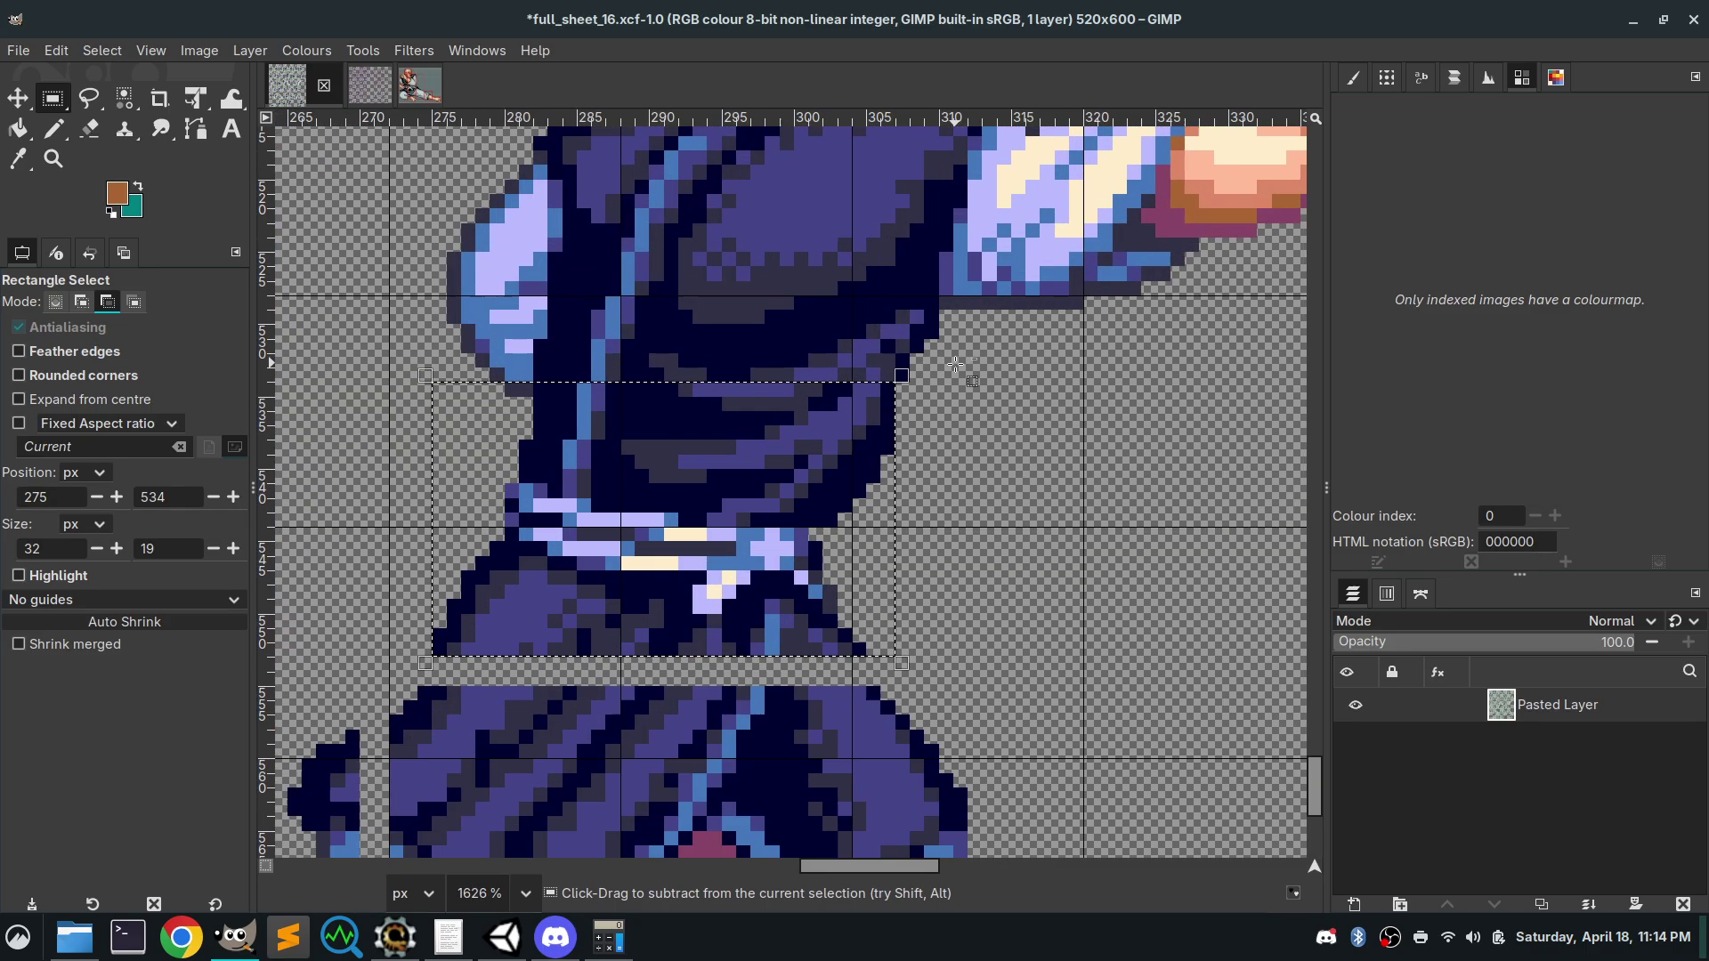
scroll(954, 364, "up", 2)
scroll(978, 370, "down", 3)
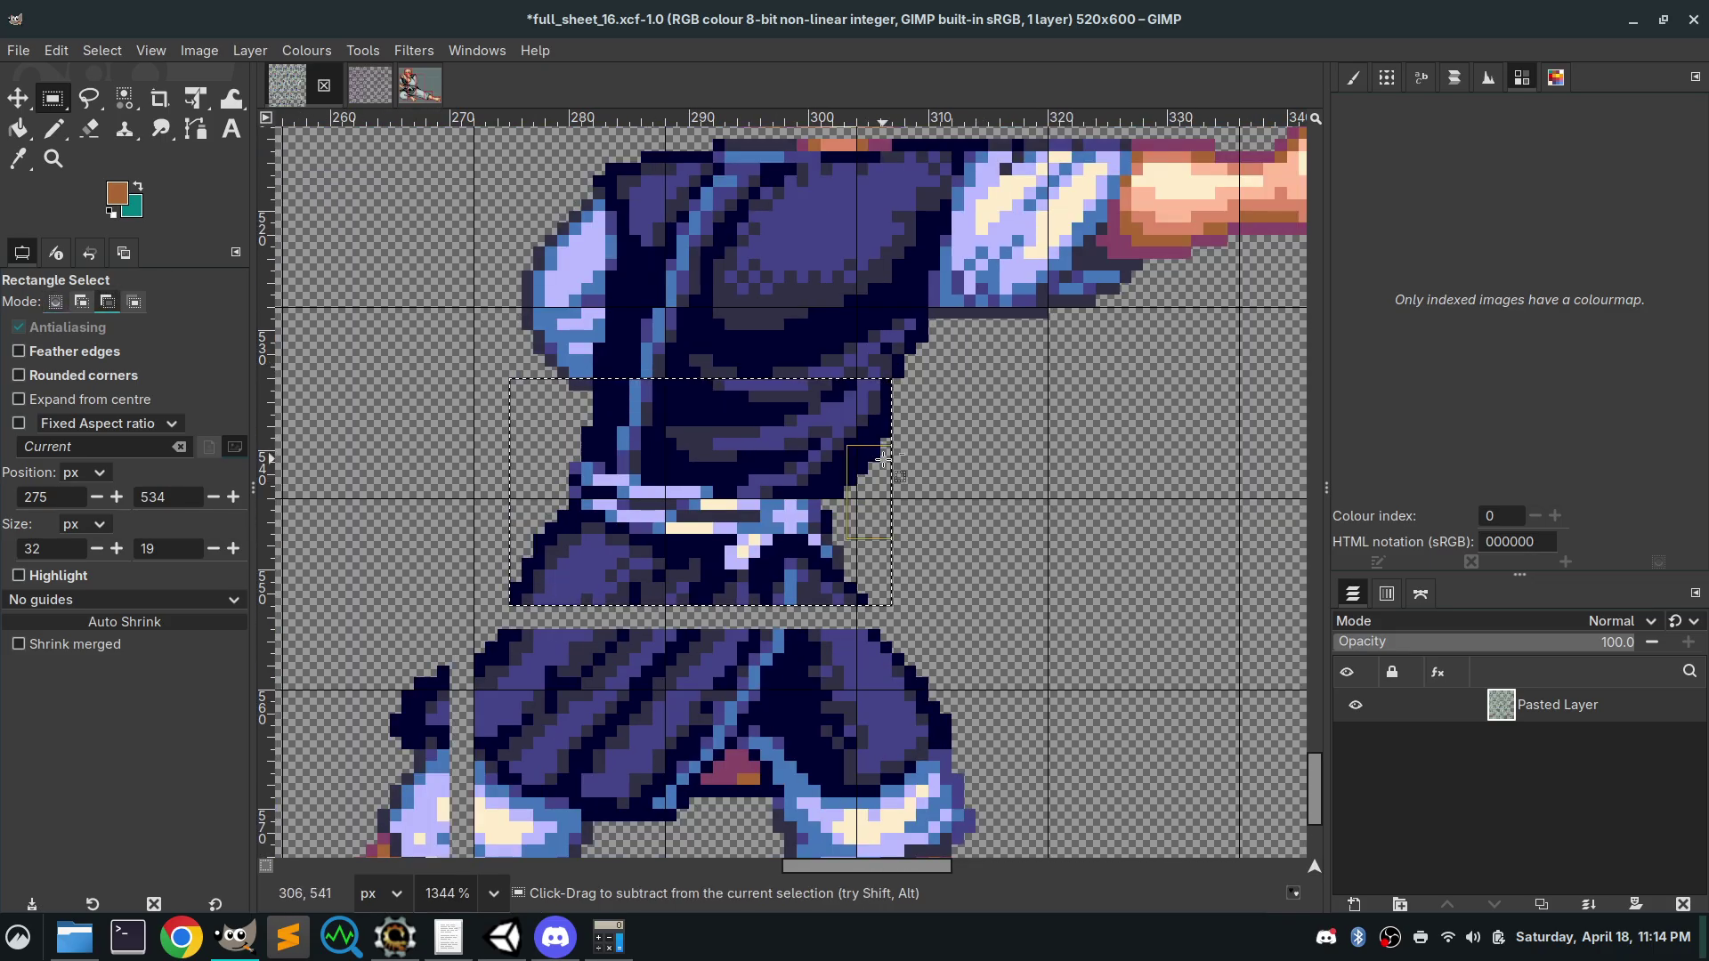
left_click_drag(881, 458, 885, 459)
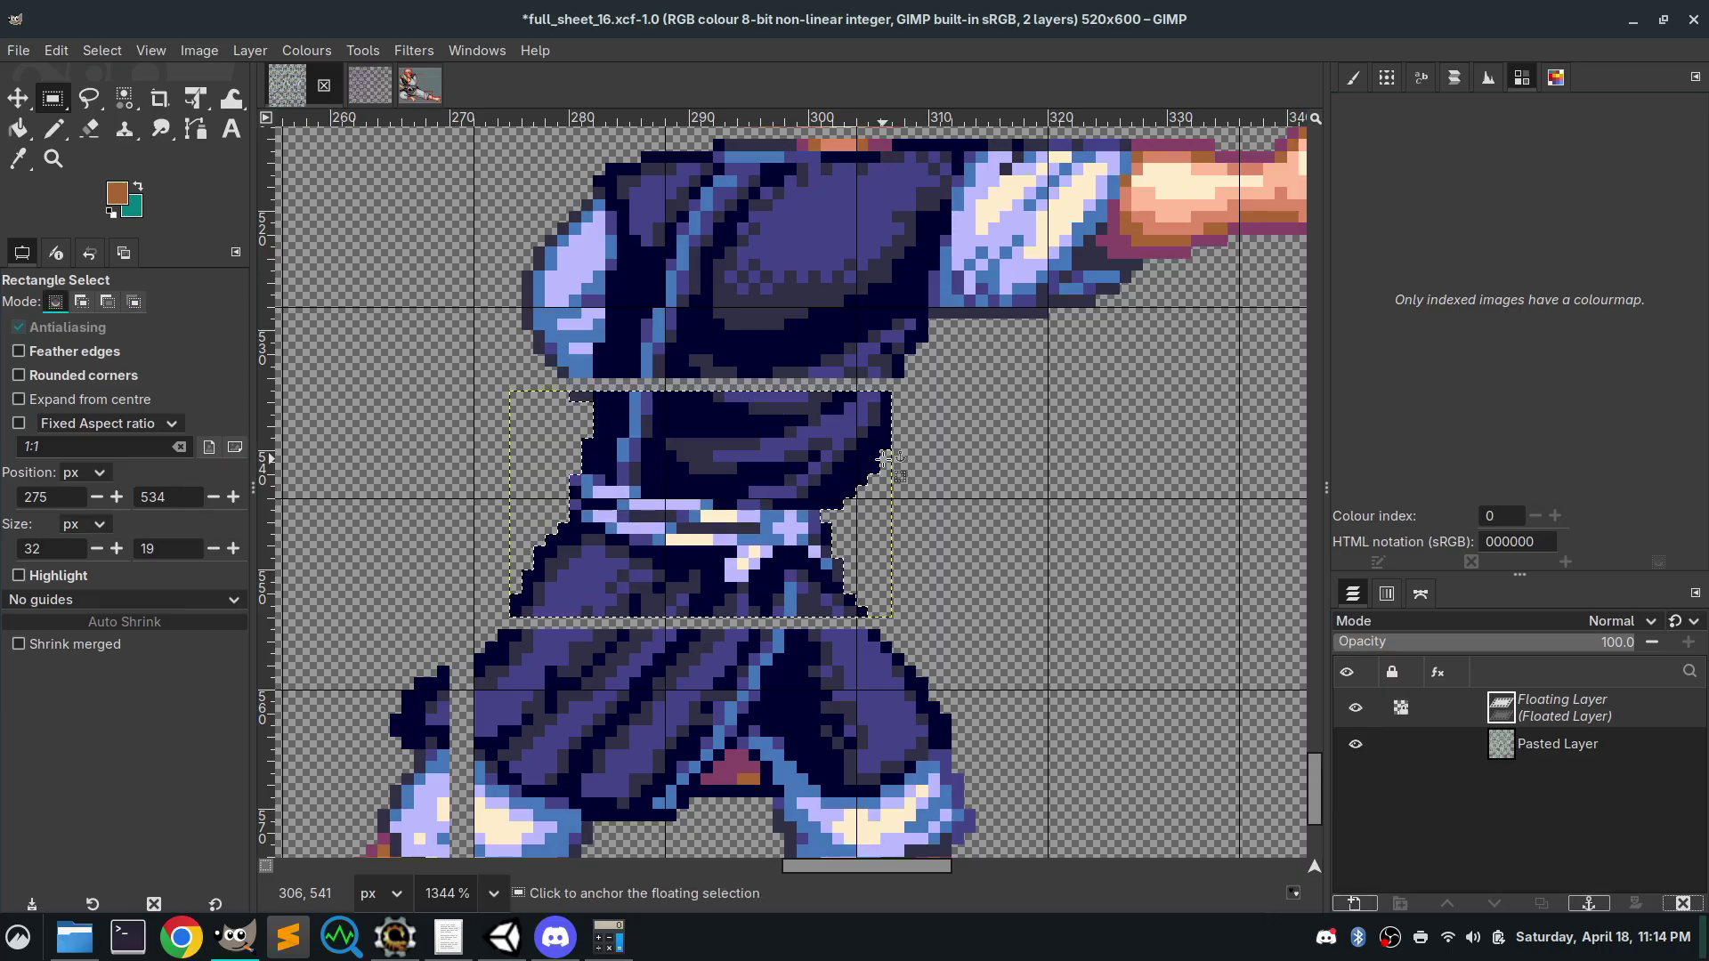
left_click(885, 457)
Select the whole area from waist to feet, 70 × 61 px at 253, 535, and shift it down 1 px
scroll(854, 480, "down", 5)
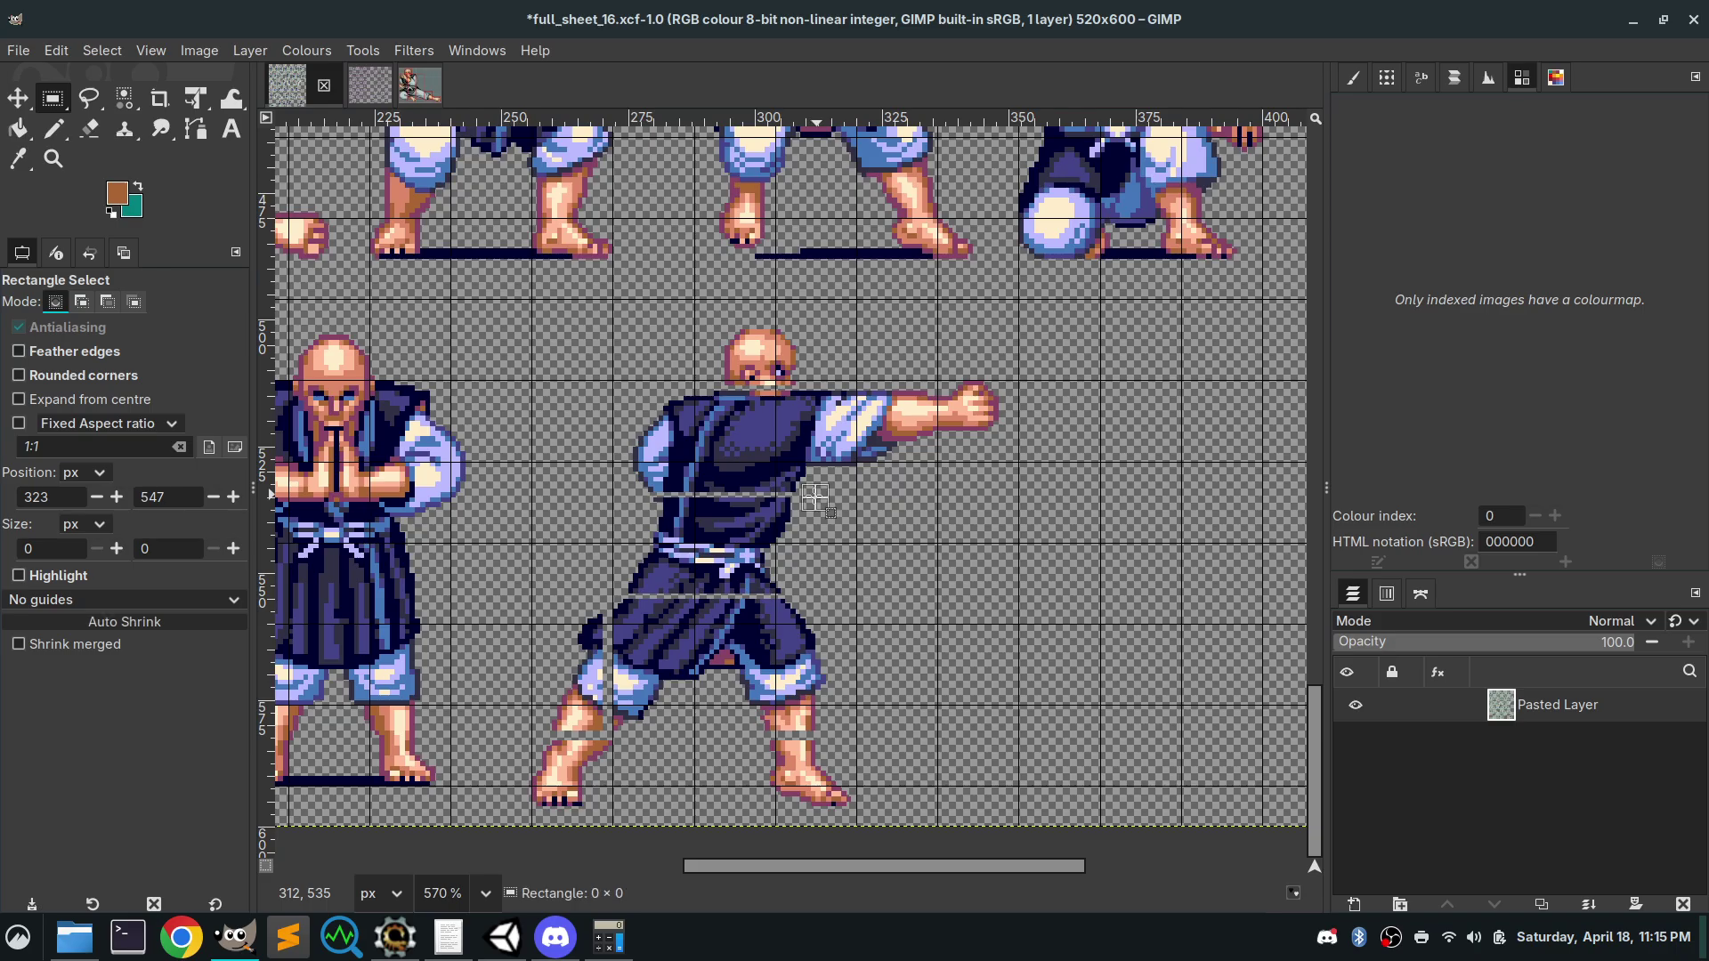
left_click_drag(815, 497, 517, 807)
left_click_drag(792, 630, 852, 629)
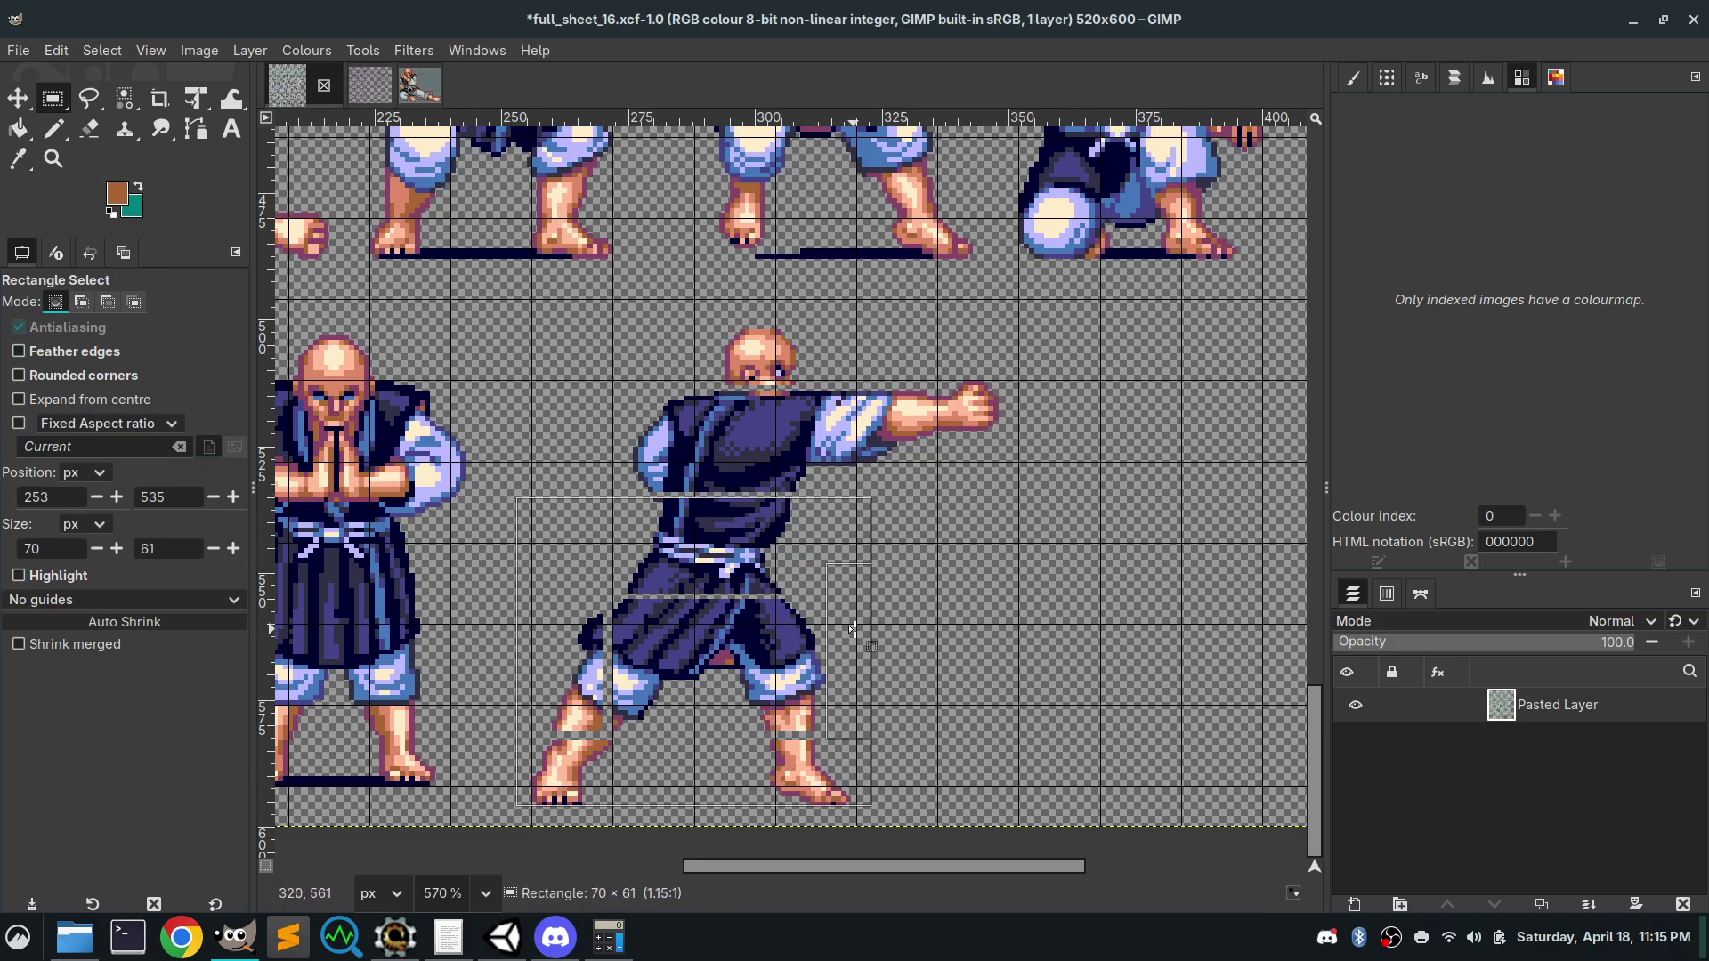
key("Return")
key("ctrl+shift+l")
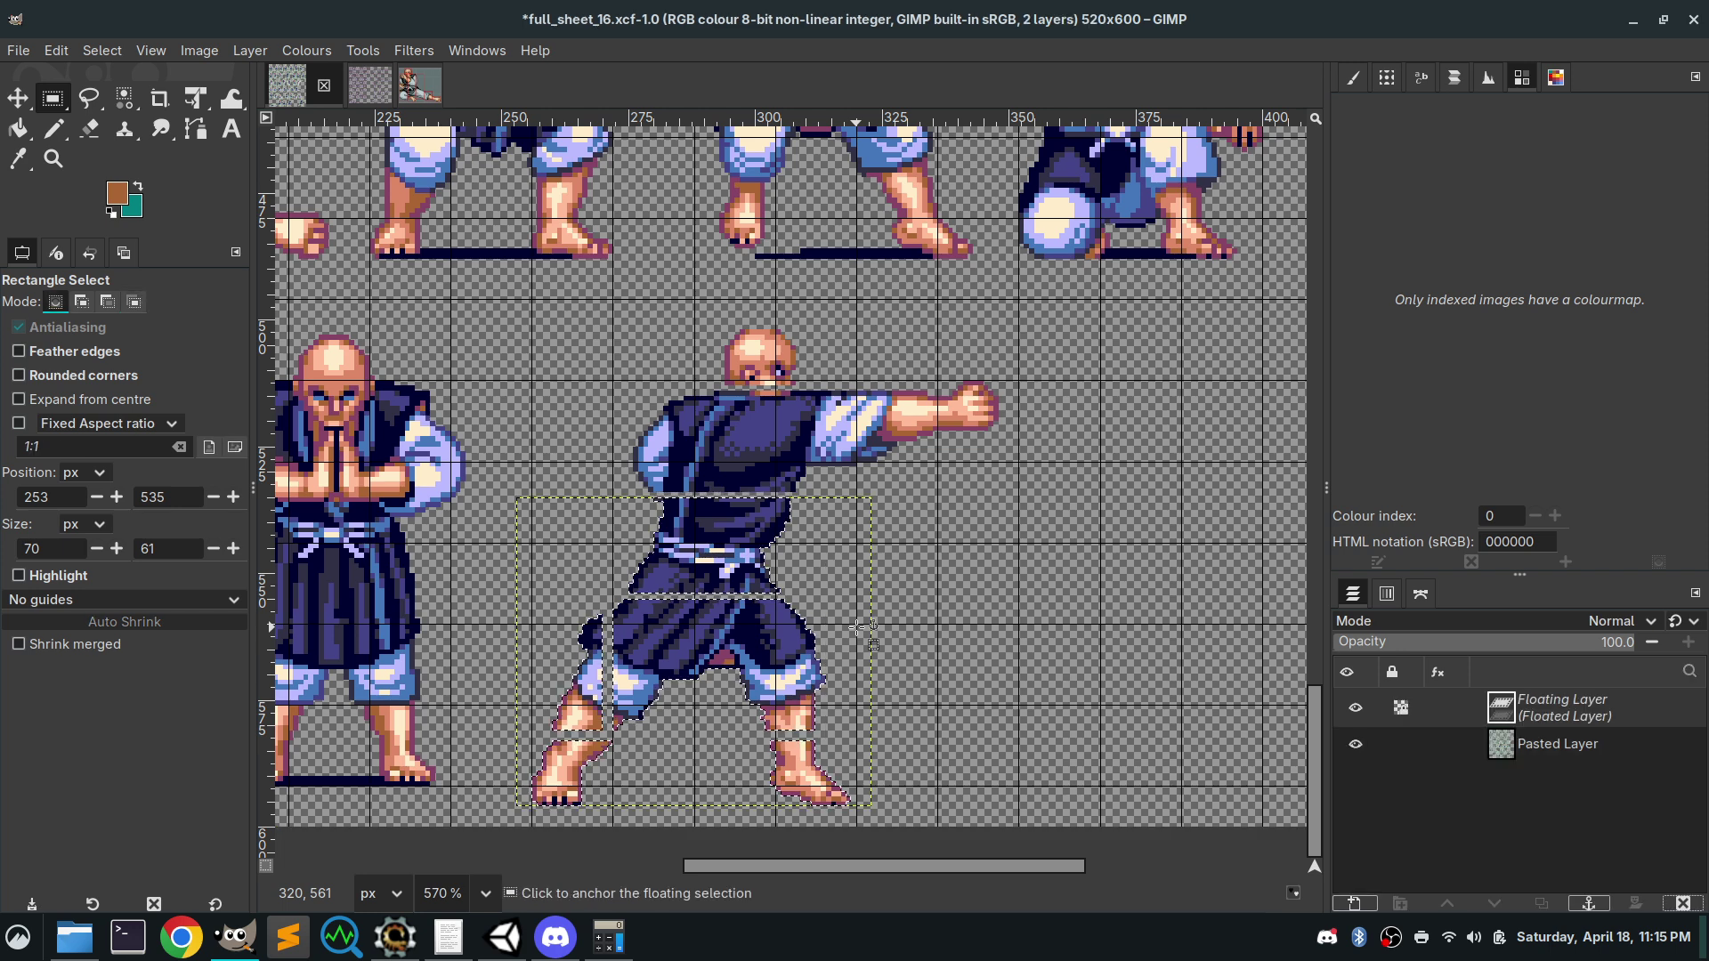
left_click(1061, 564)
scroll(676, 390, "up", 5, "ctrl")
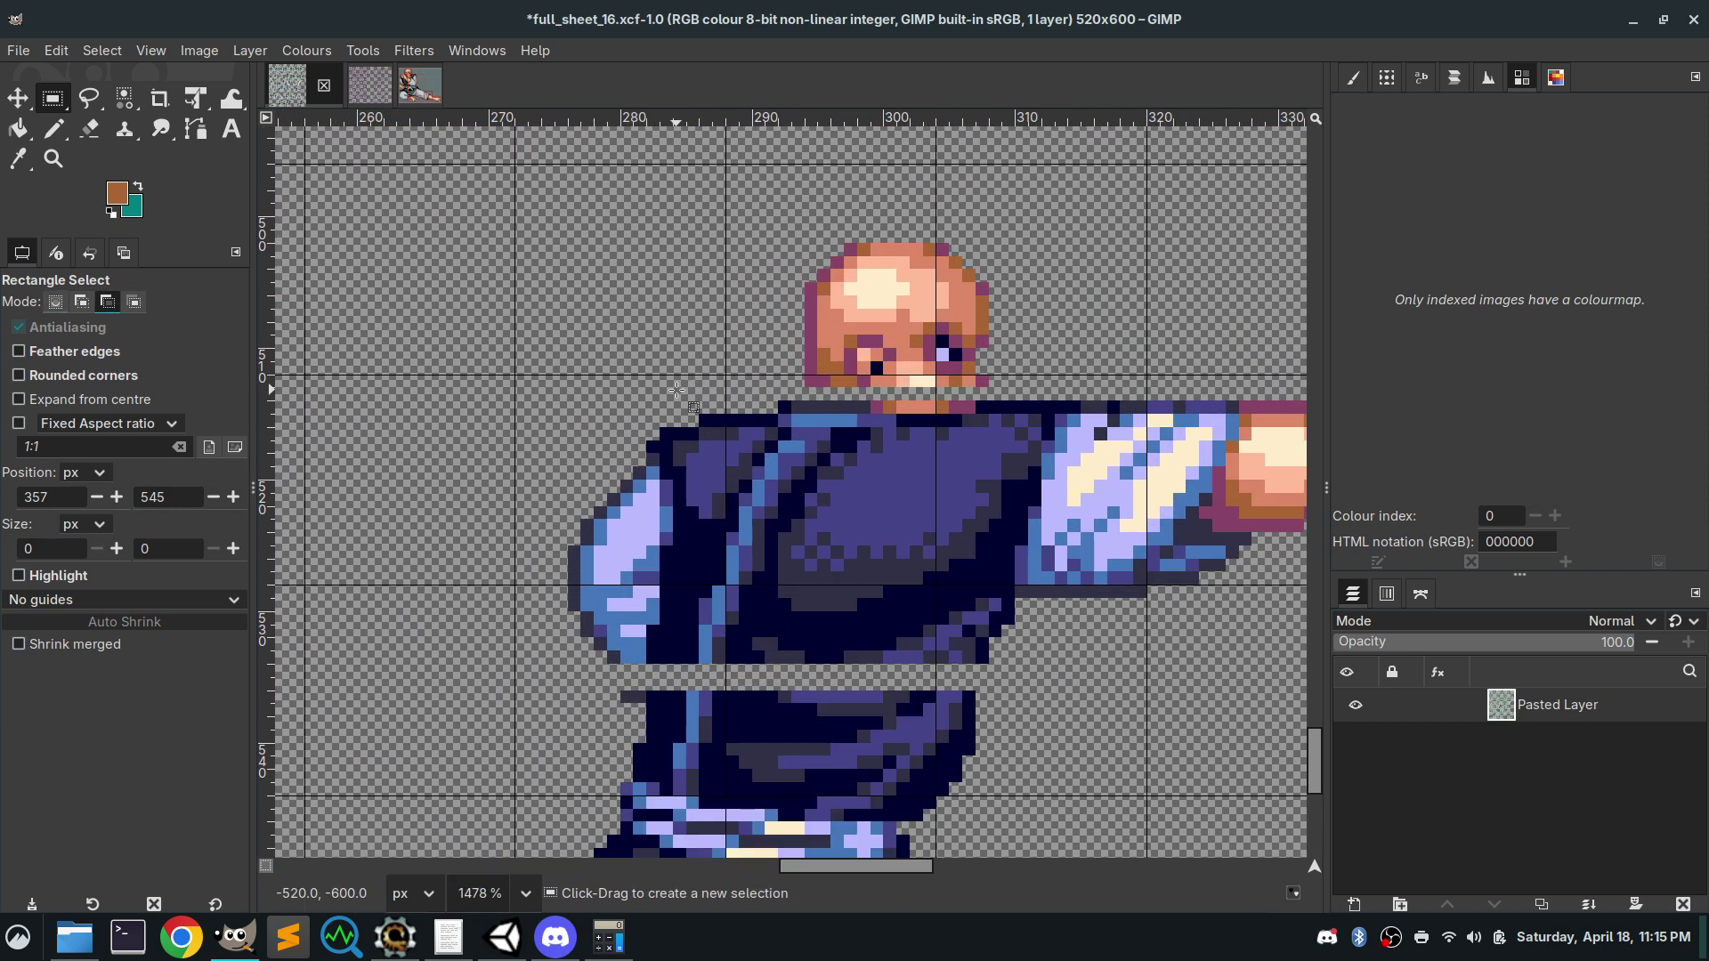
scroll(877, 466, "down", 2)
scroll(885, 426, "down", 2)
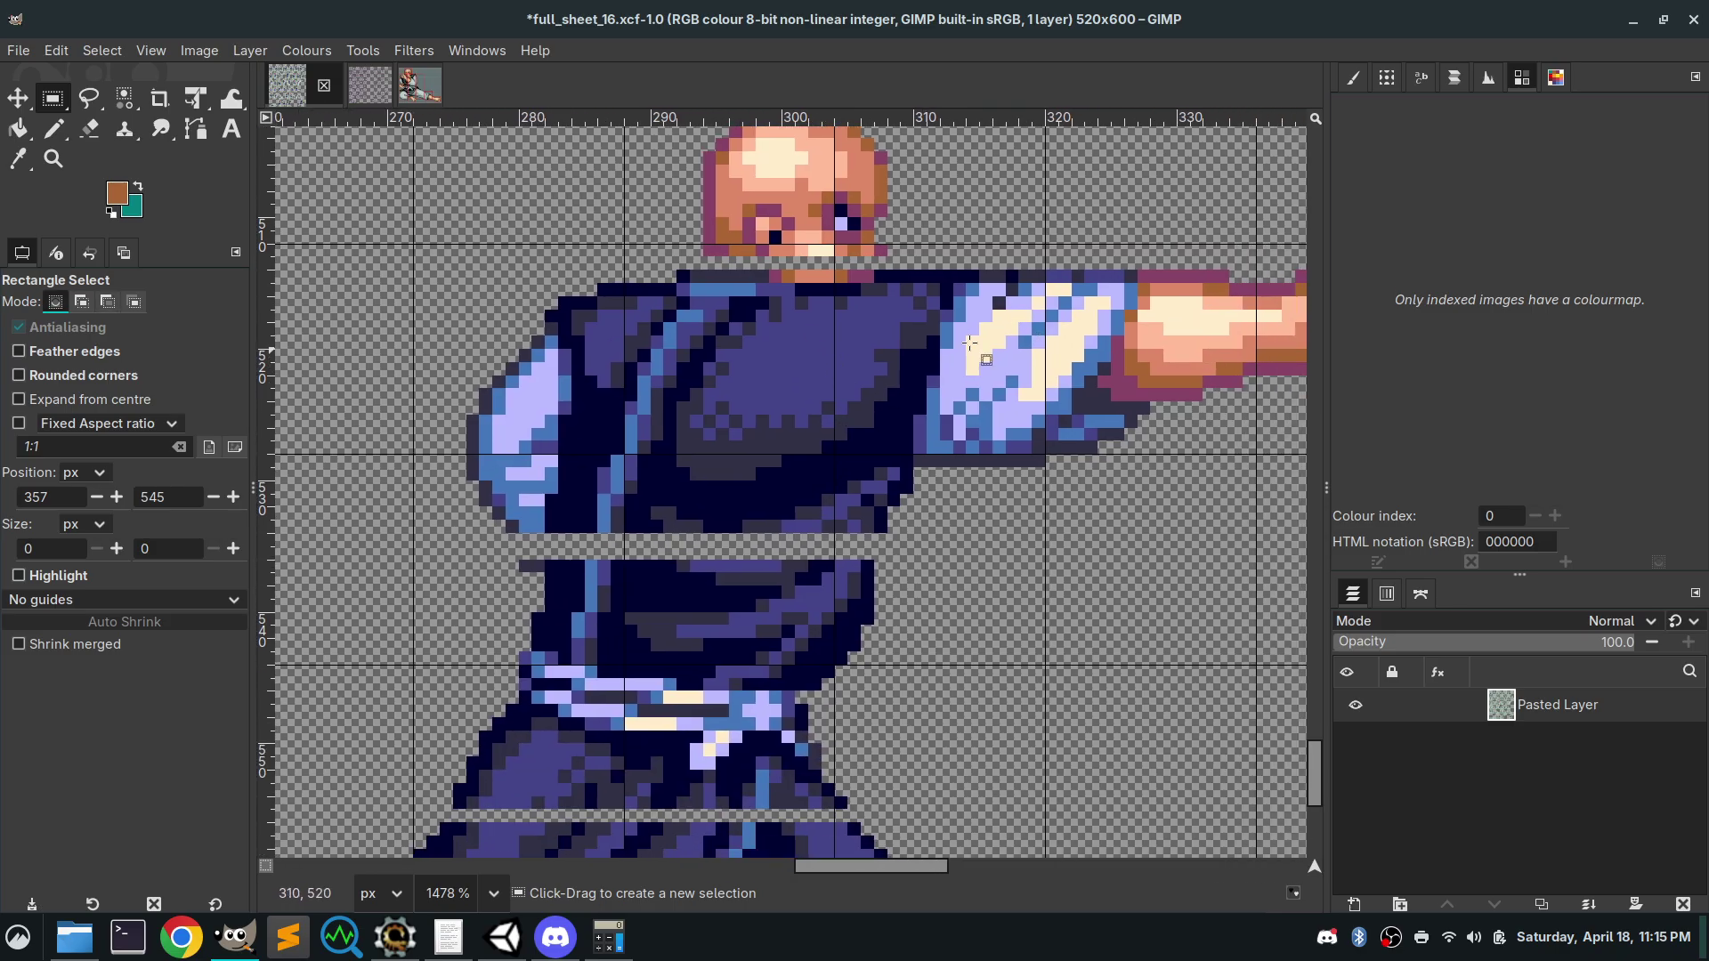
Select the fist section, 13 × 18 px at 336, 511, and shift it 2 px right, away from the forearm
left_click(1041, 272)
scroll(594, 435, "down", 3)
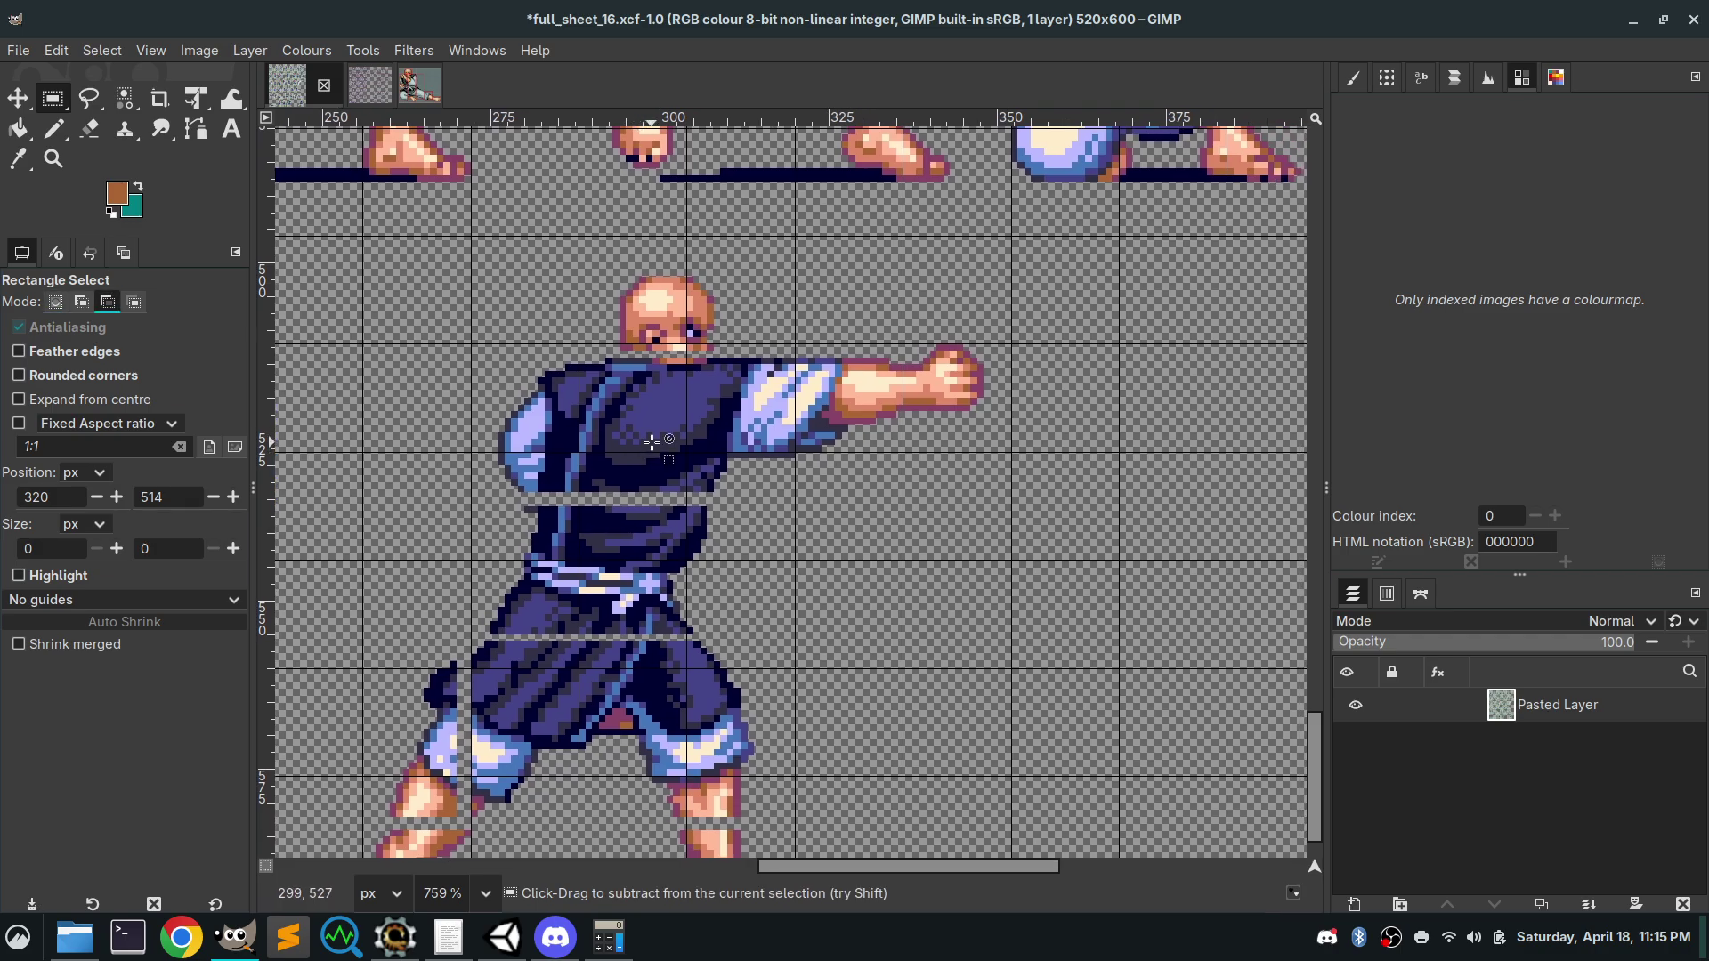
scroll(659, 461, "up", 2)
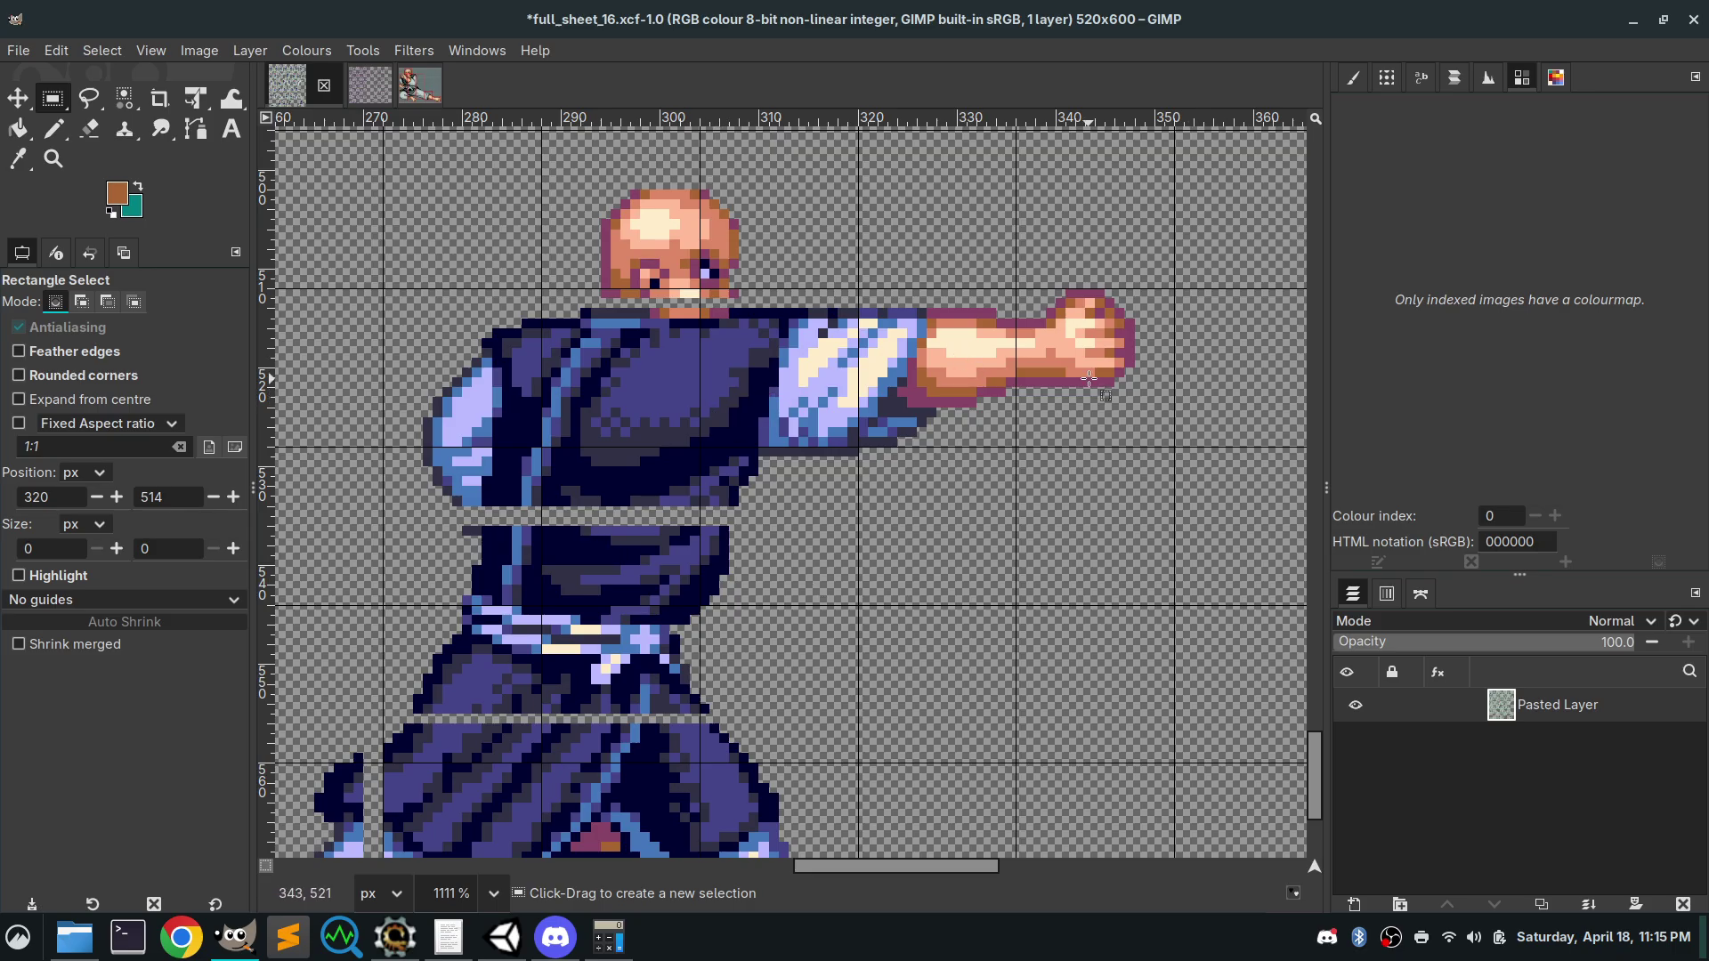
left_click_drag(1016, 278, 1171, 449)
left_click(986, 527)
left_click_drag(1023, 282, 1141, 459)
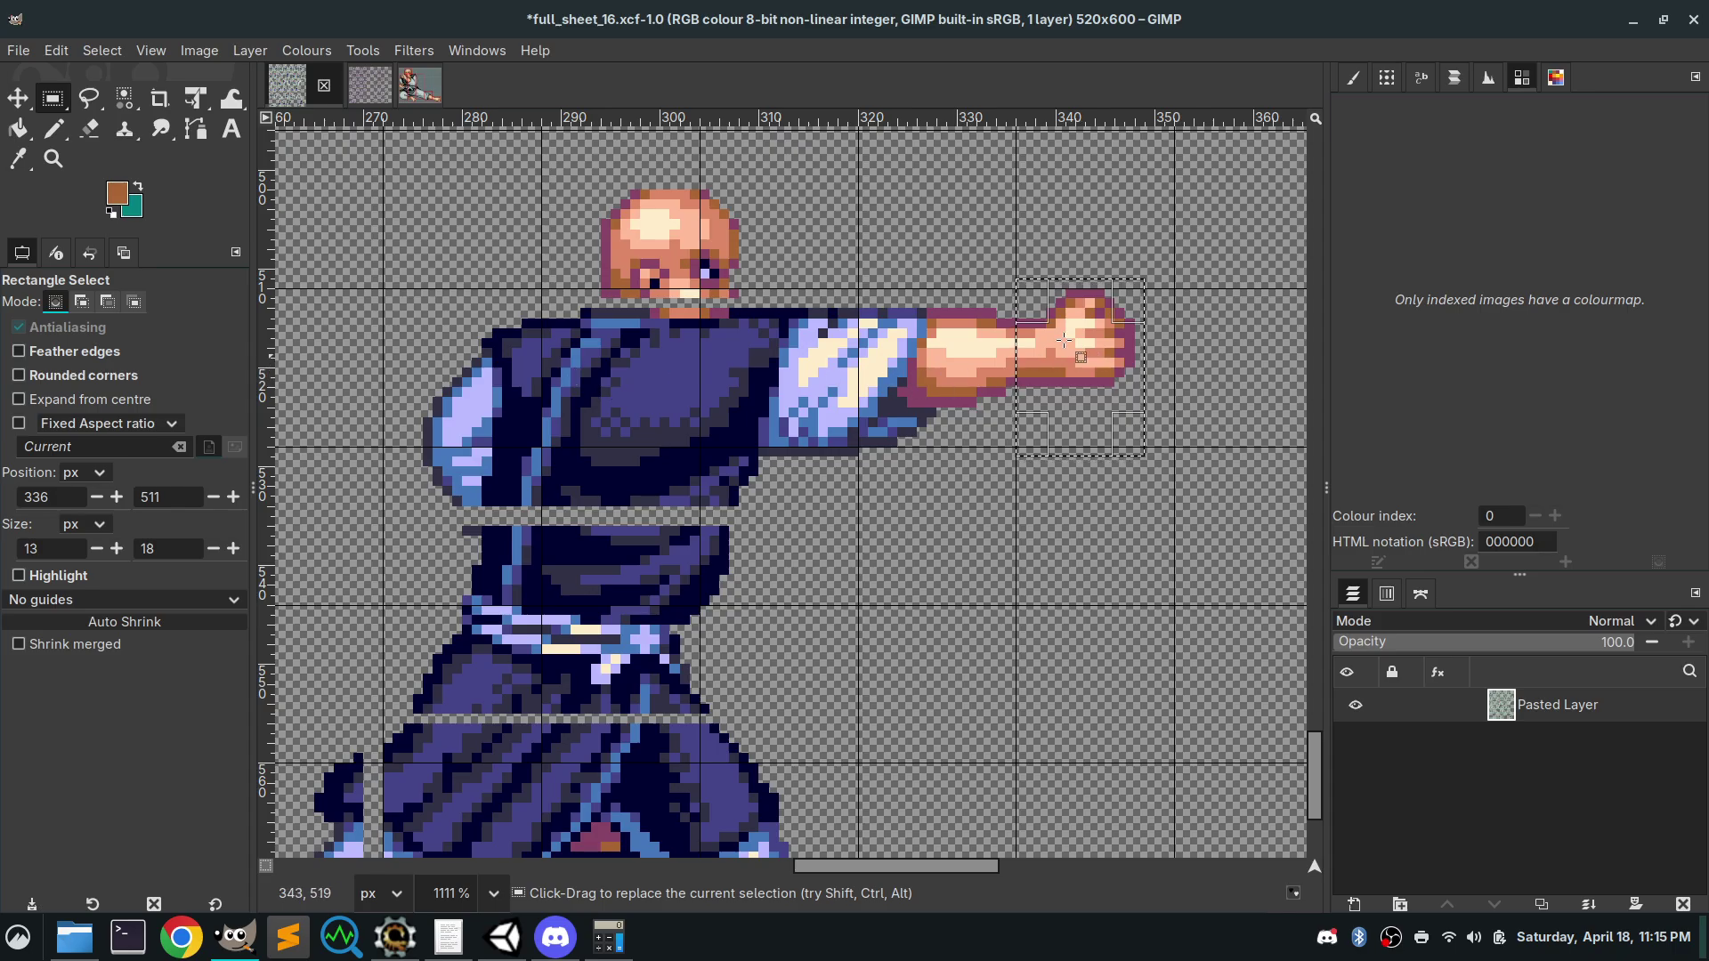
left_click(1102, 427, "ctrl+alt")
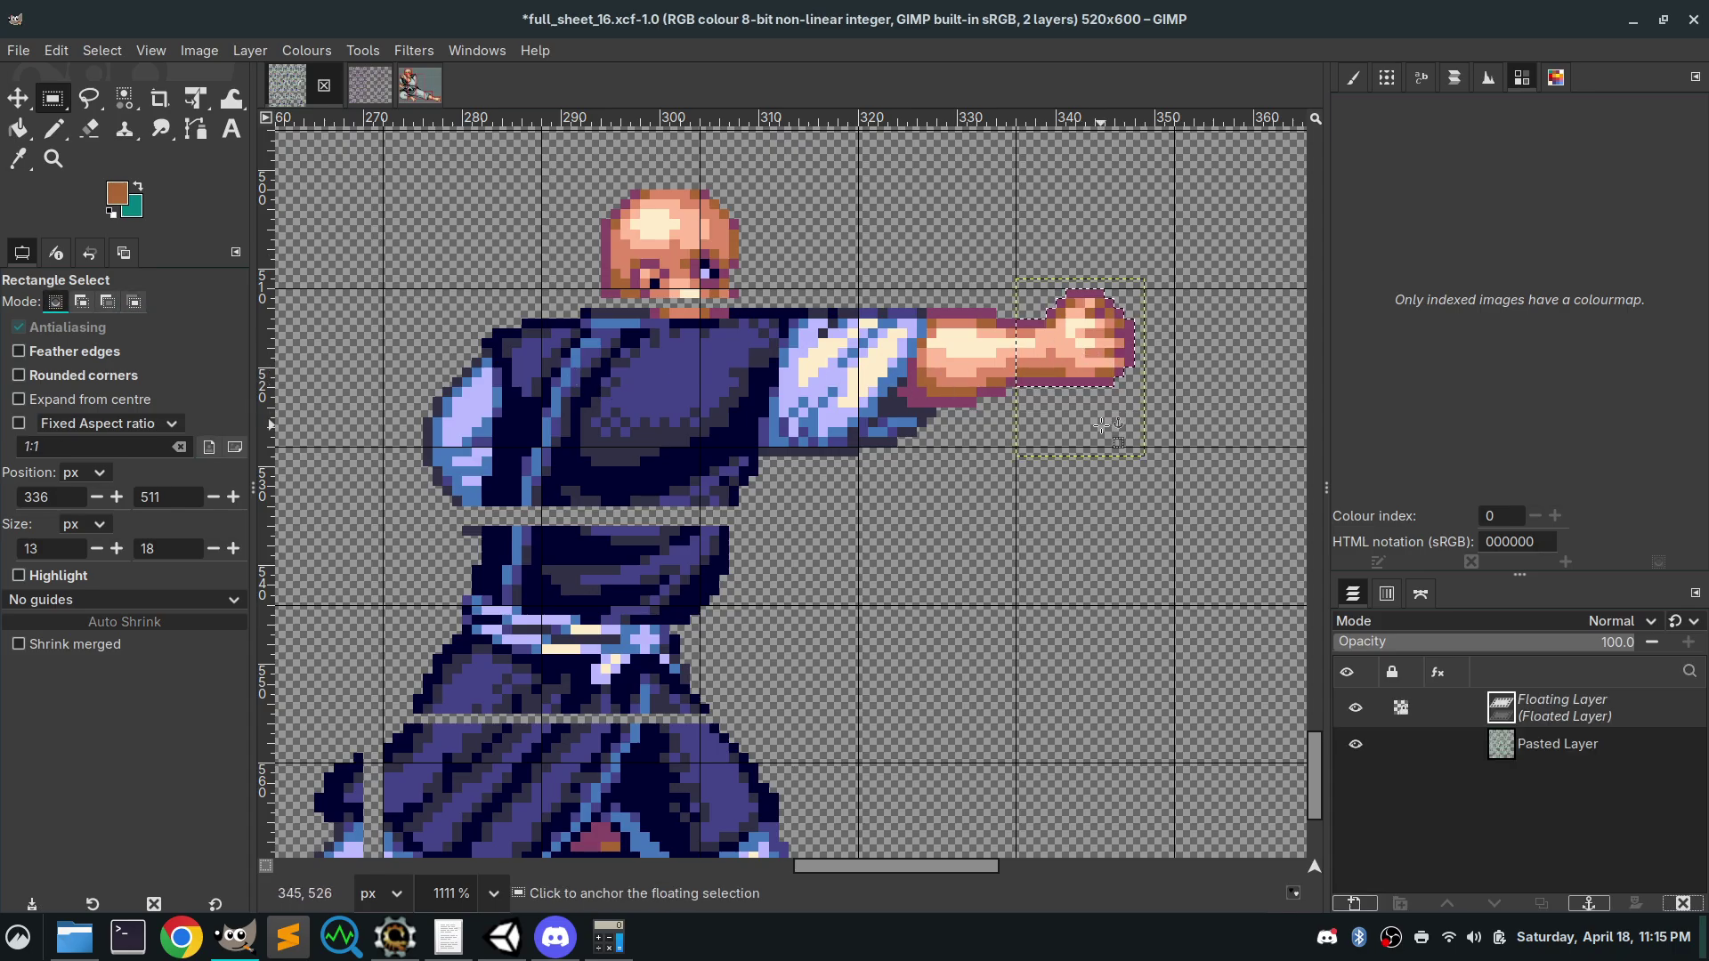
key("Right")
key("Right")
left_click(1002, 565)
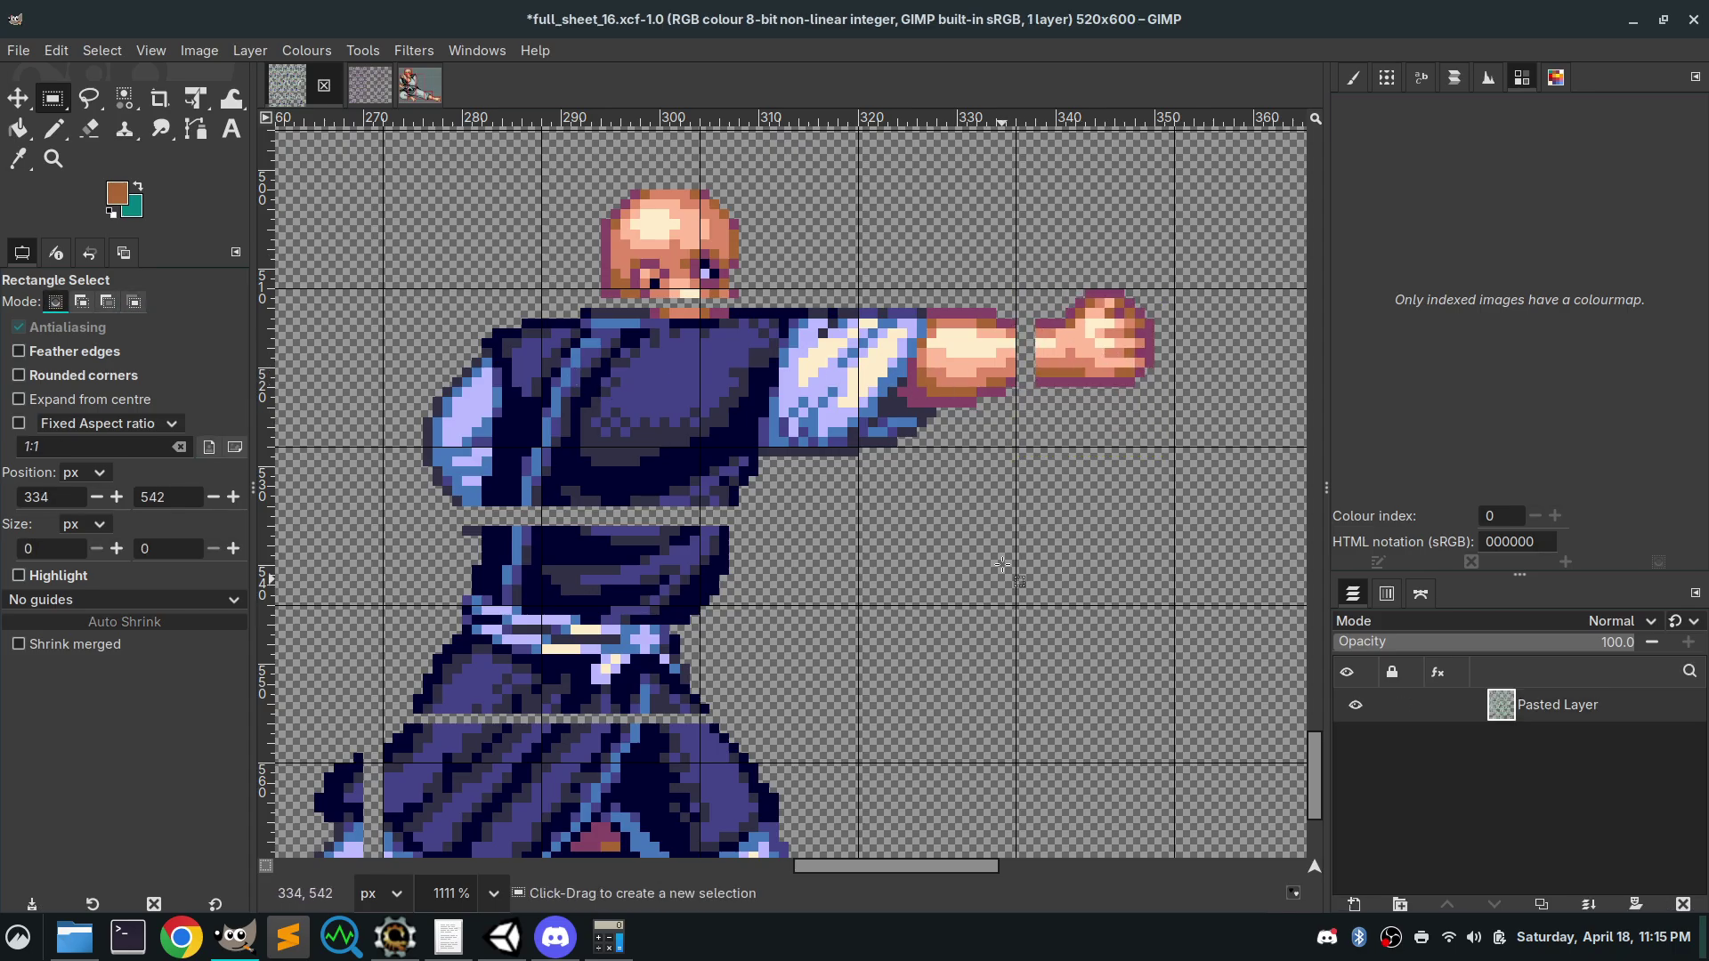
Select the forearm and fist together, 34 × 31 px at 320, 507, and shift them 2 px right, away from the upper sleeve
left_click_drag(1192, 241, 852, 543)
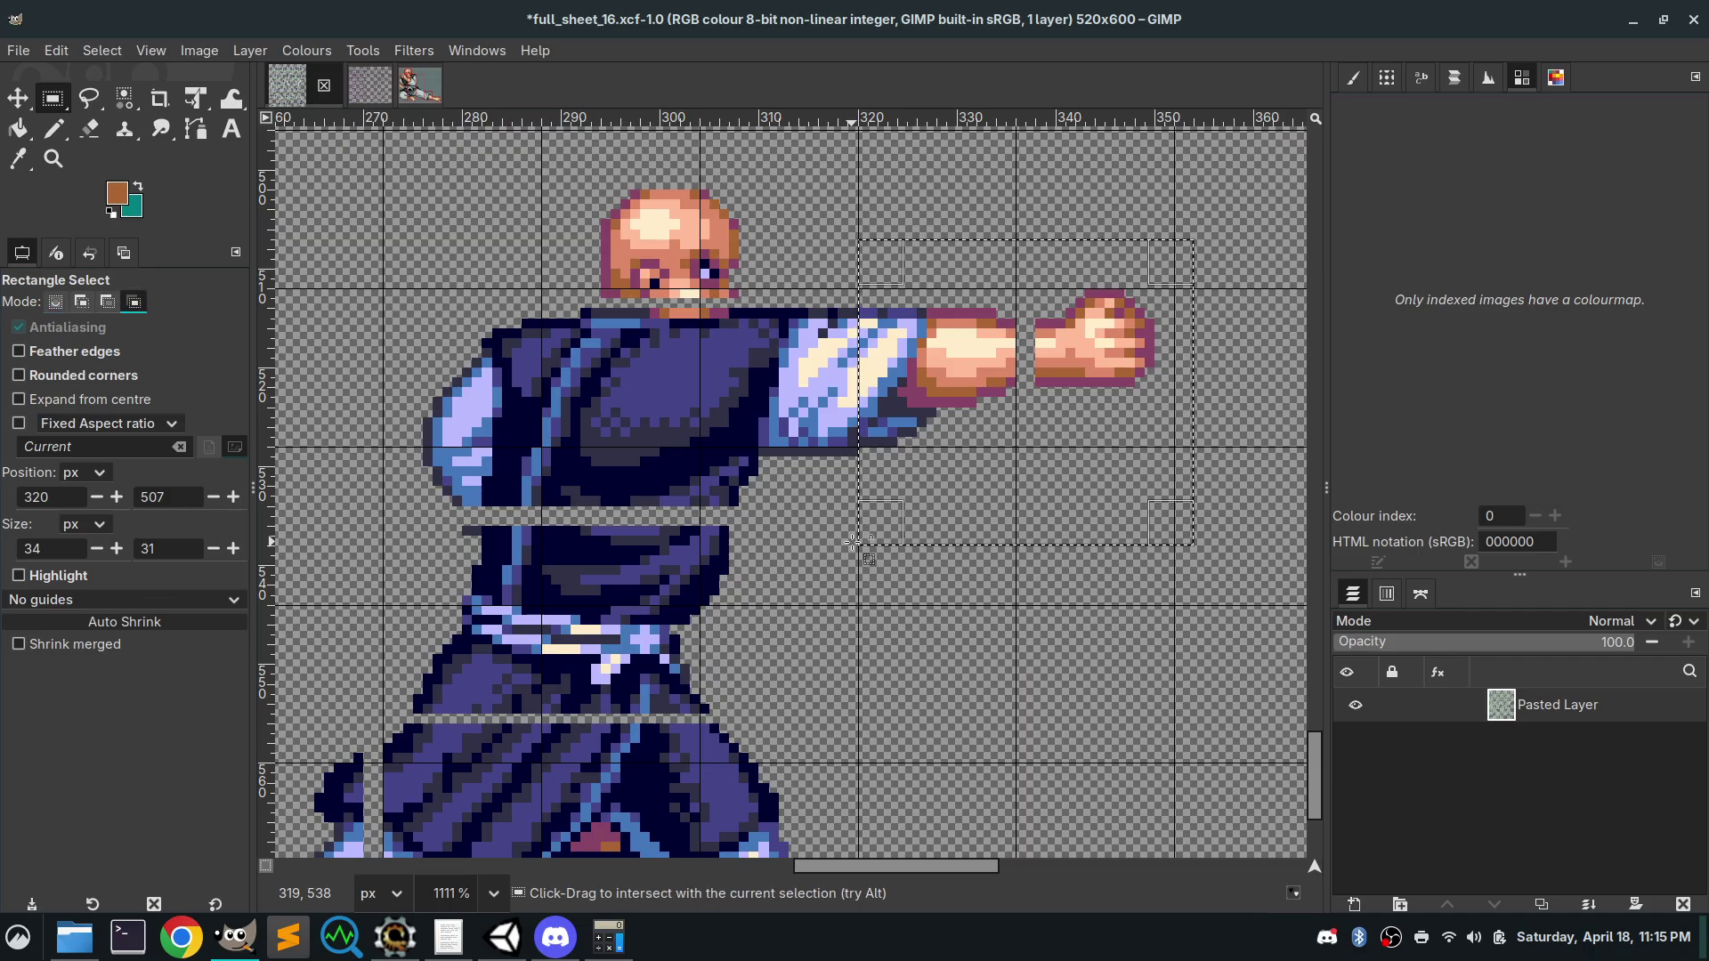
key("ctrl+shift+l")
key("Right")
key("Right")
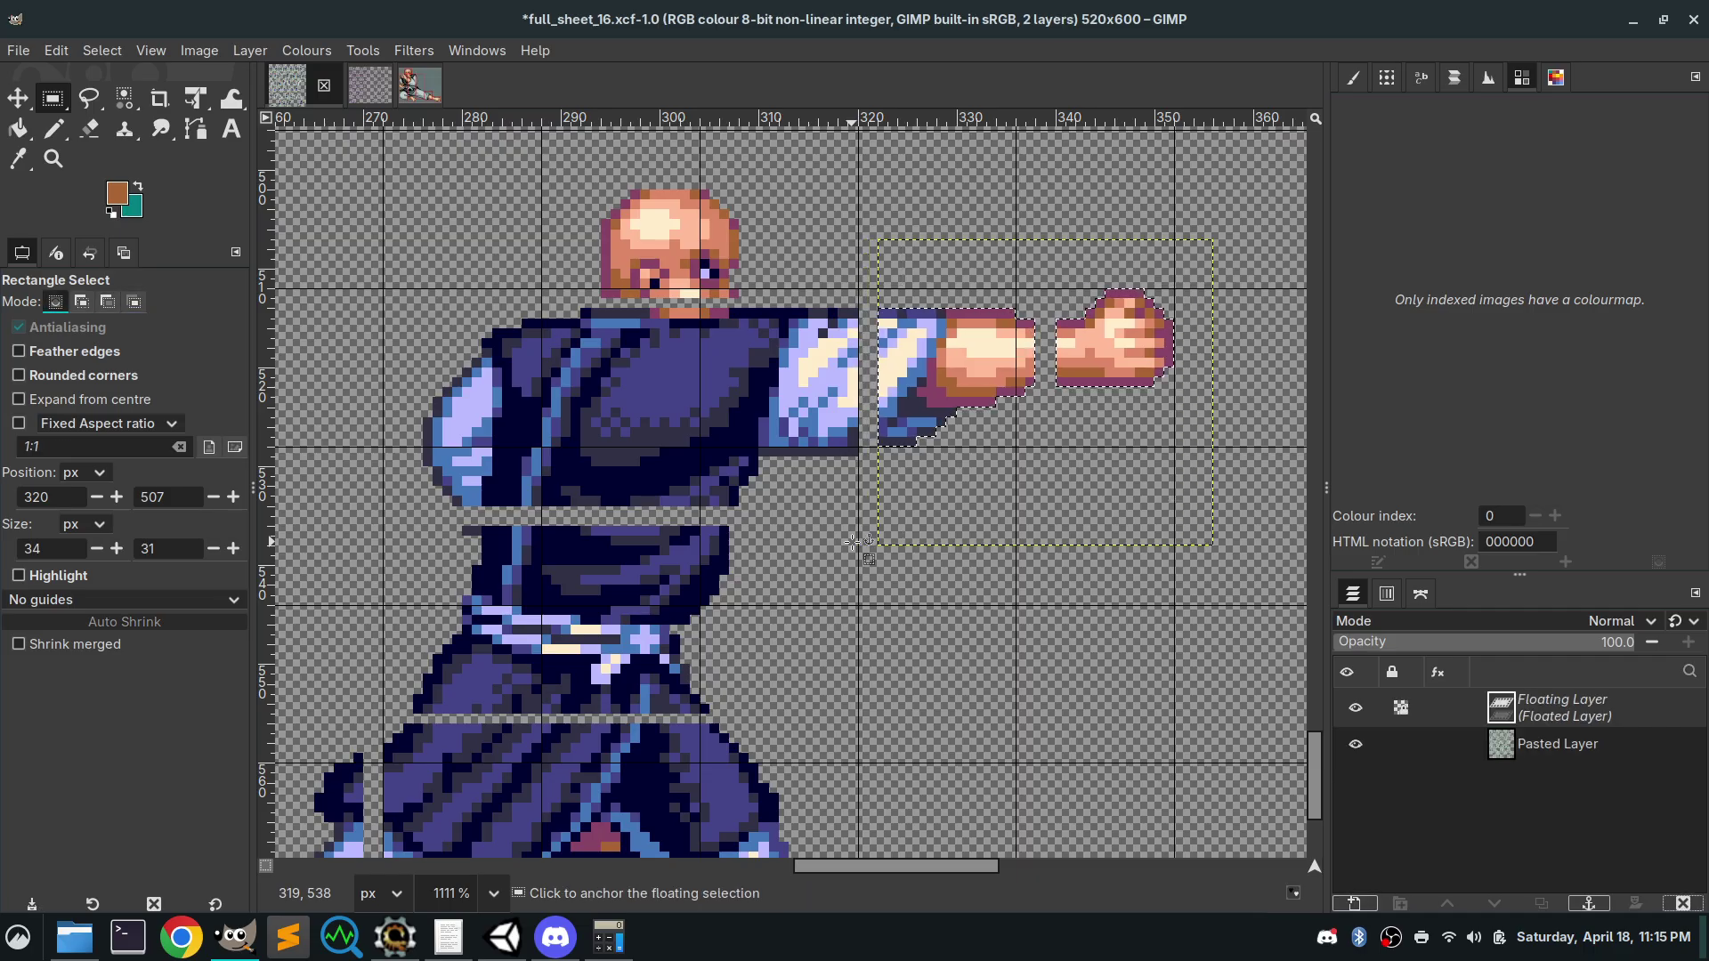
left_click(917, 734)
Examine the punching sprite's separated arm pieces against the grid and compare them with the neighbouring sprite
scroll(914, 525, "down", 3)
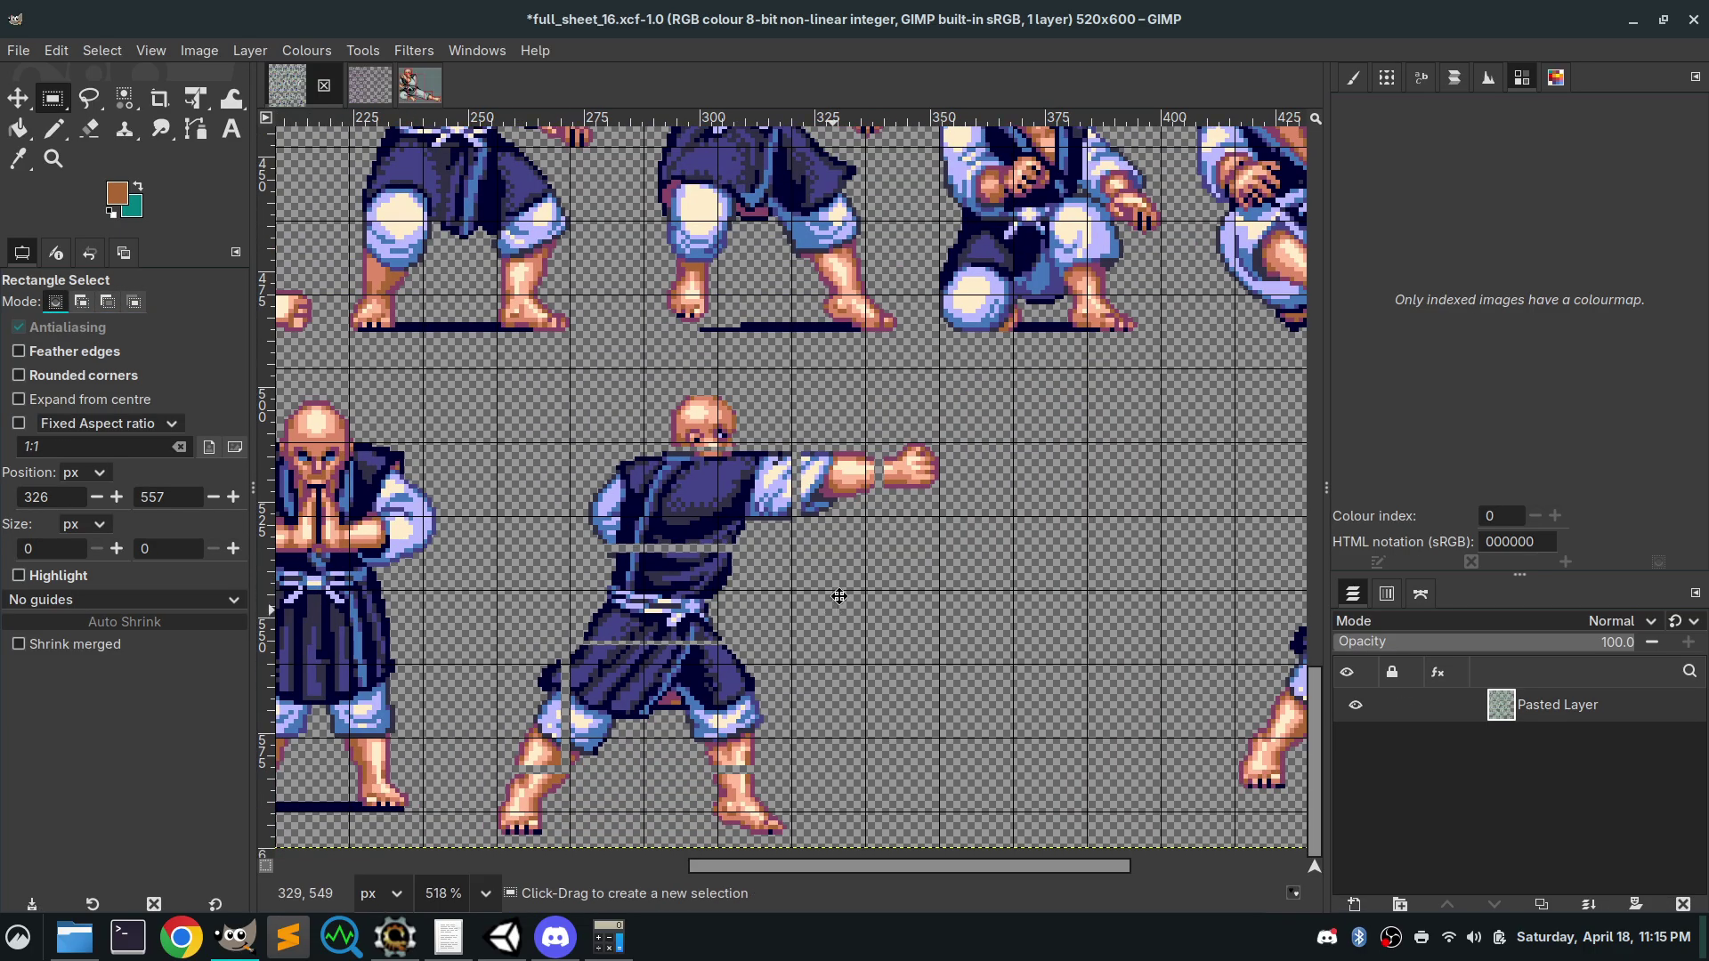
scroll(914, 525, "up", 1)
scroll(914, 525, "right", 5)
scroll(914, 525, "down", 3)
scroll(748, 431, "up", 2)
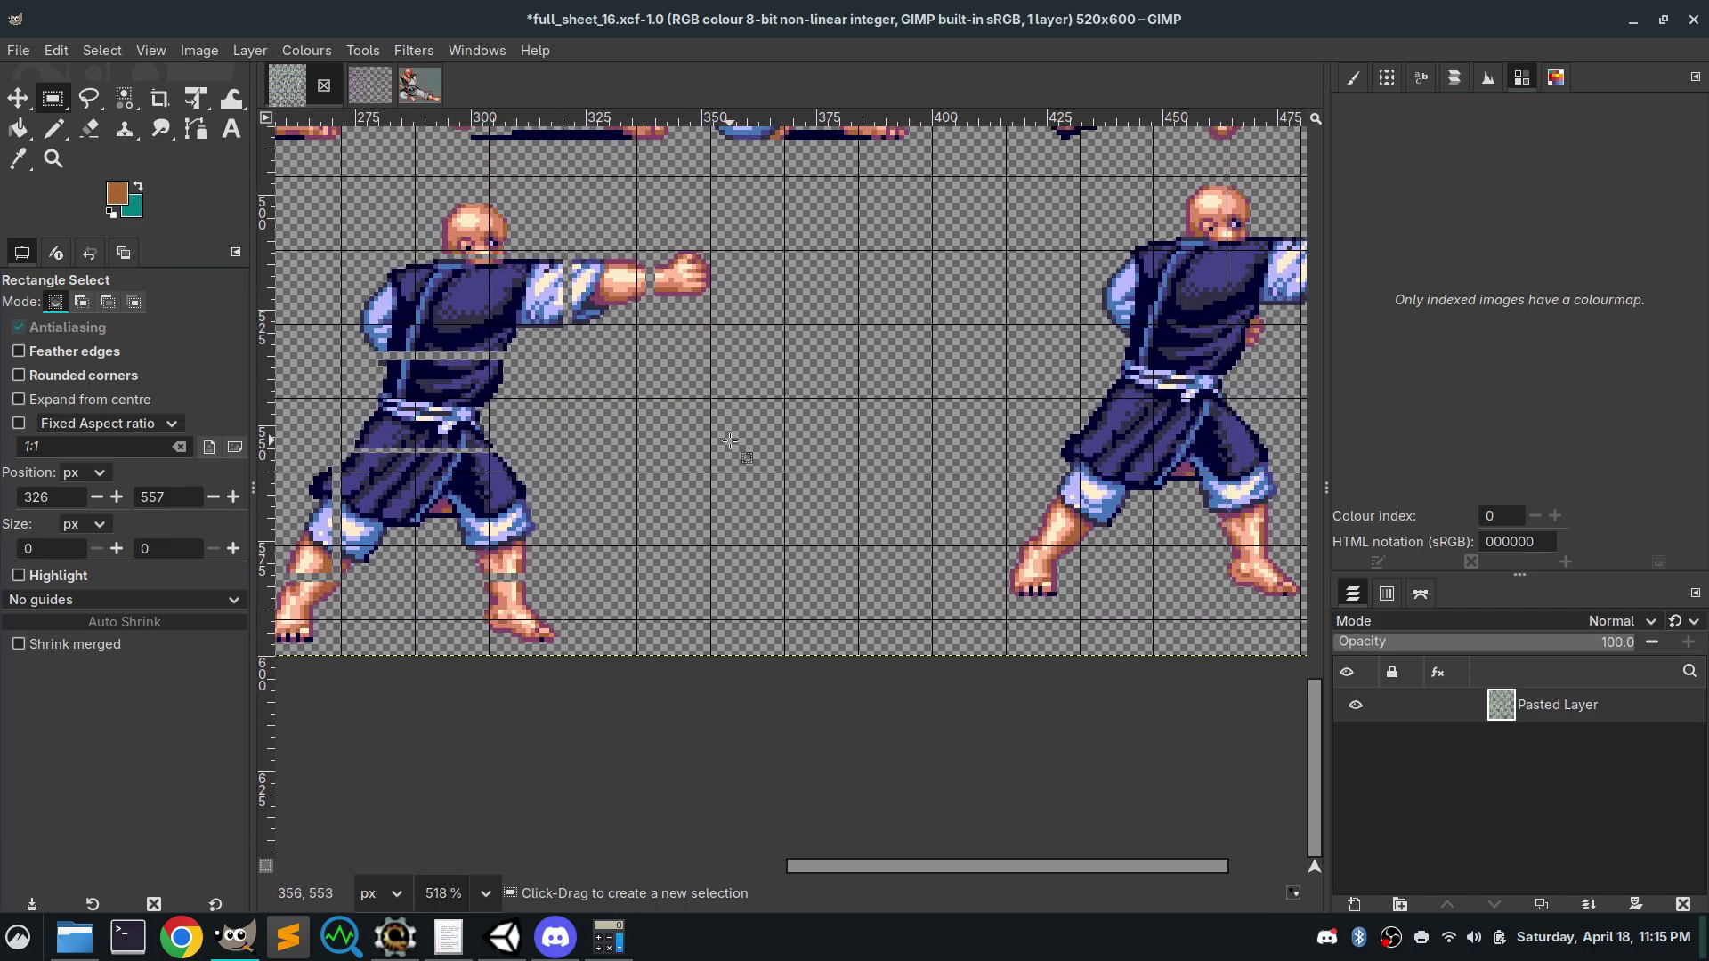
scroll(684, 460, "left", 4)
scroll(694, 481, "up", 8)
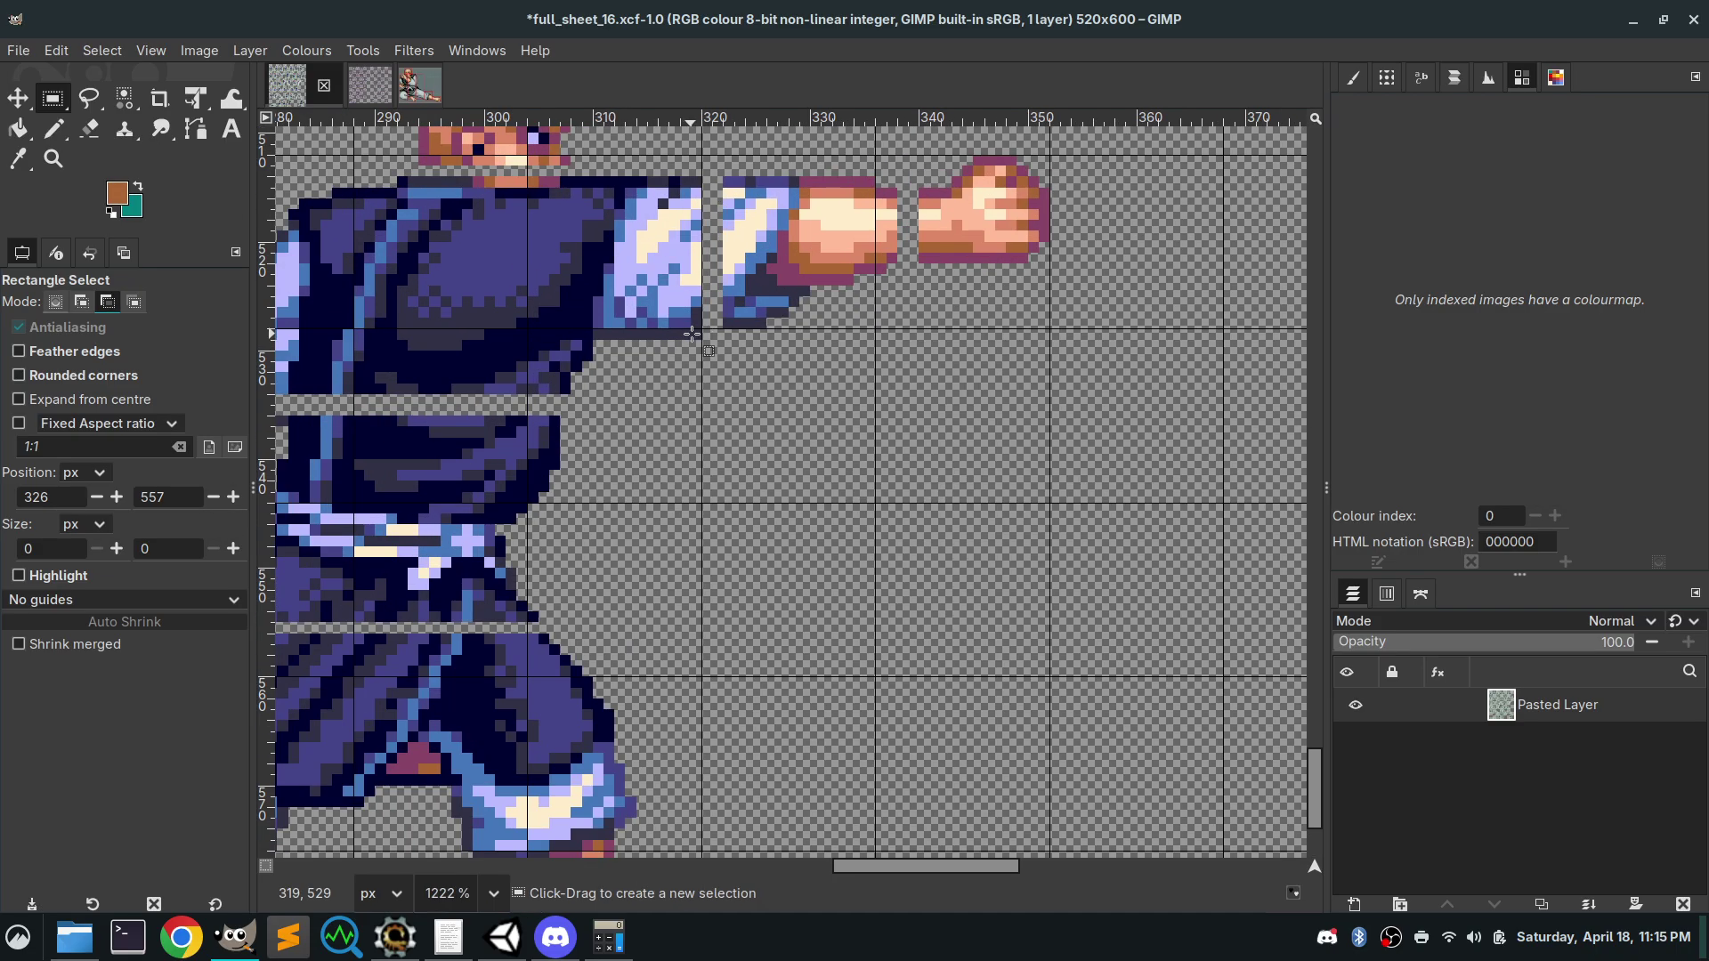
scroll(751, 268, "up", 4)
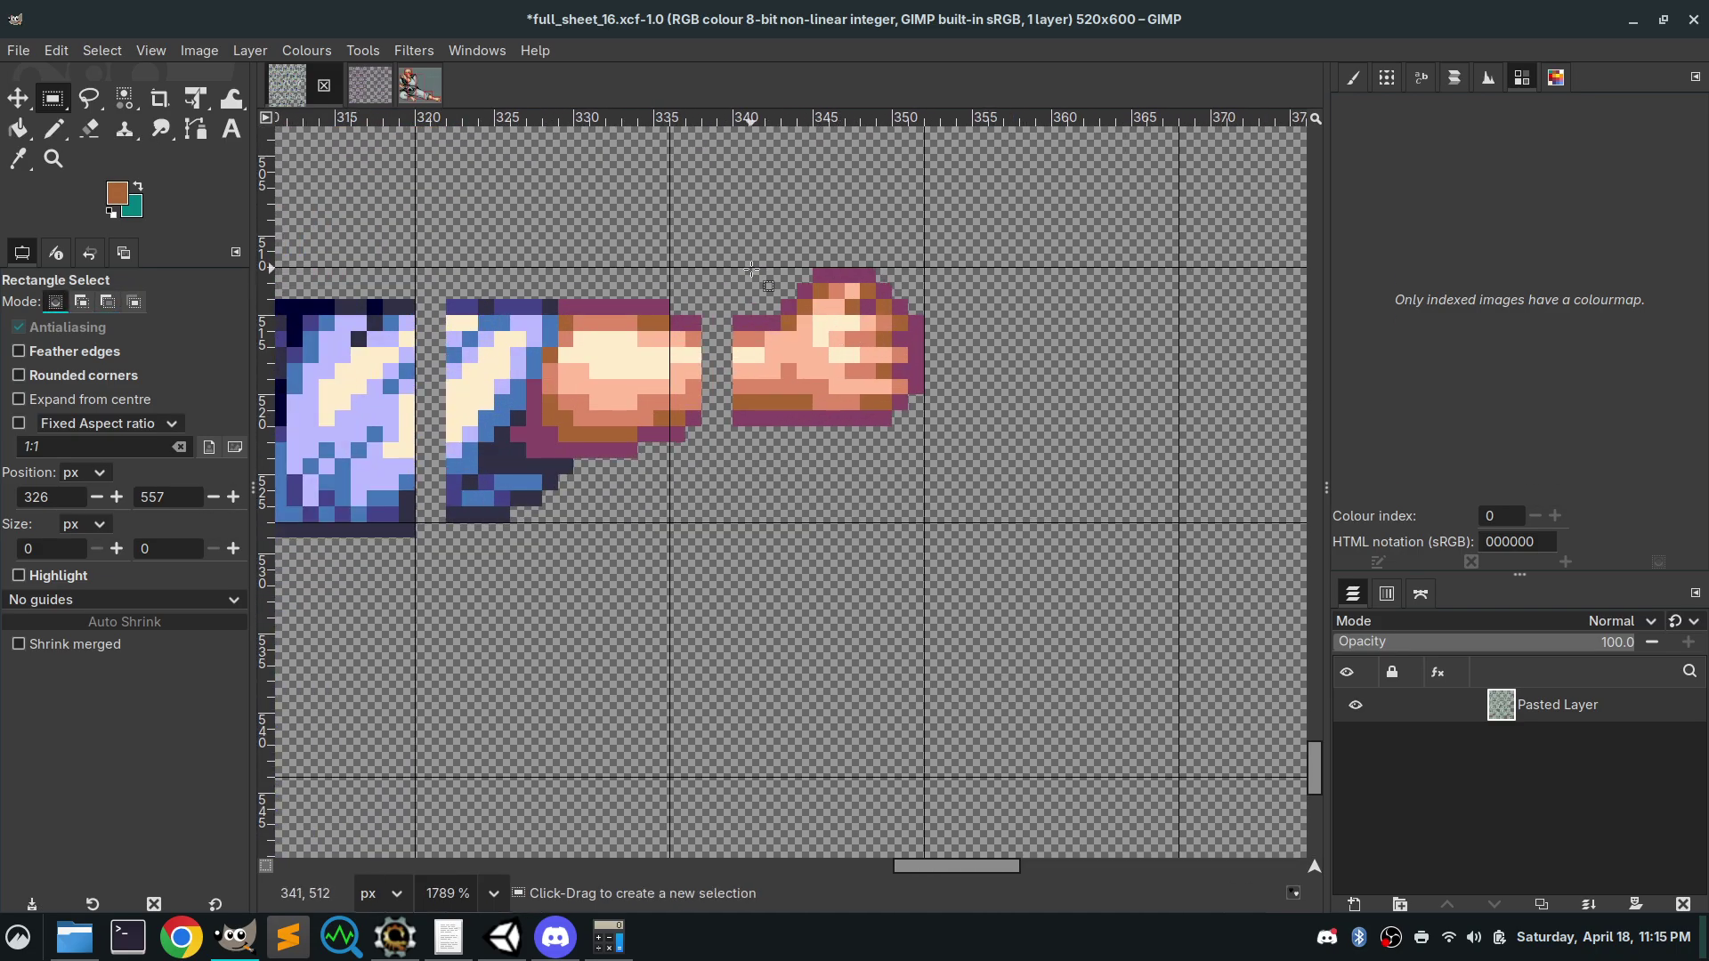
scroll(757, 300, "down", 10)
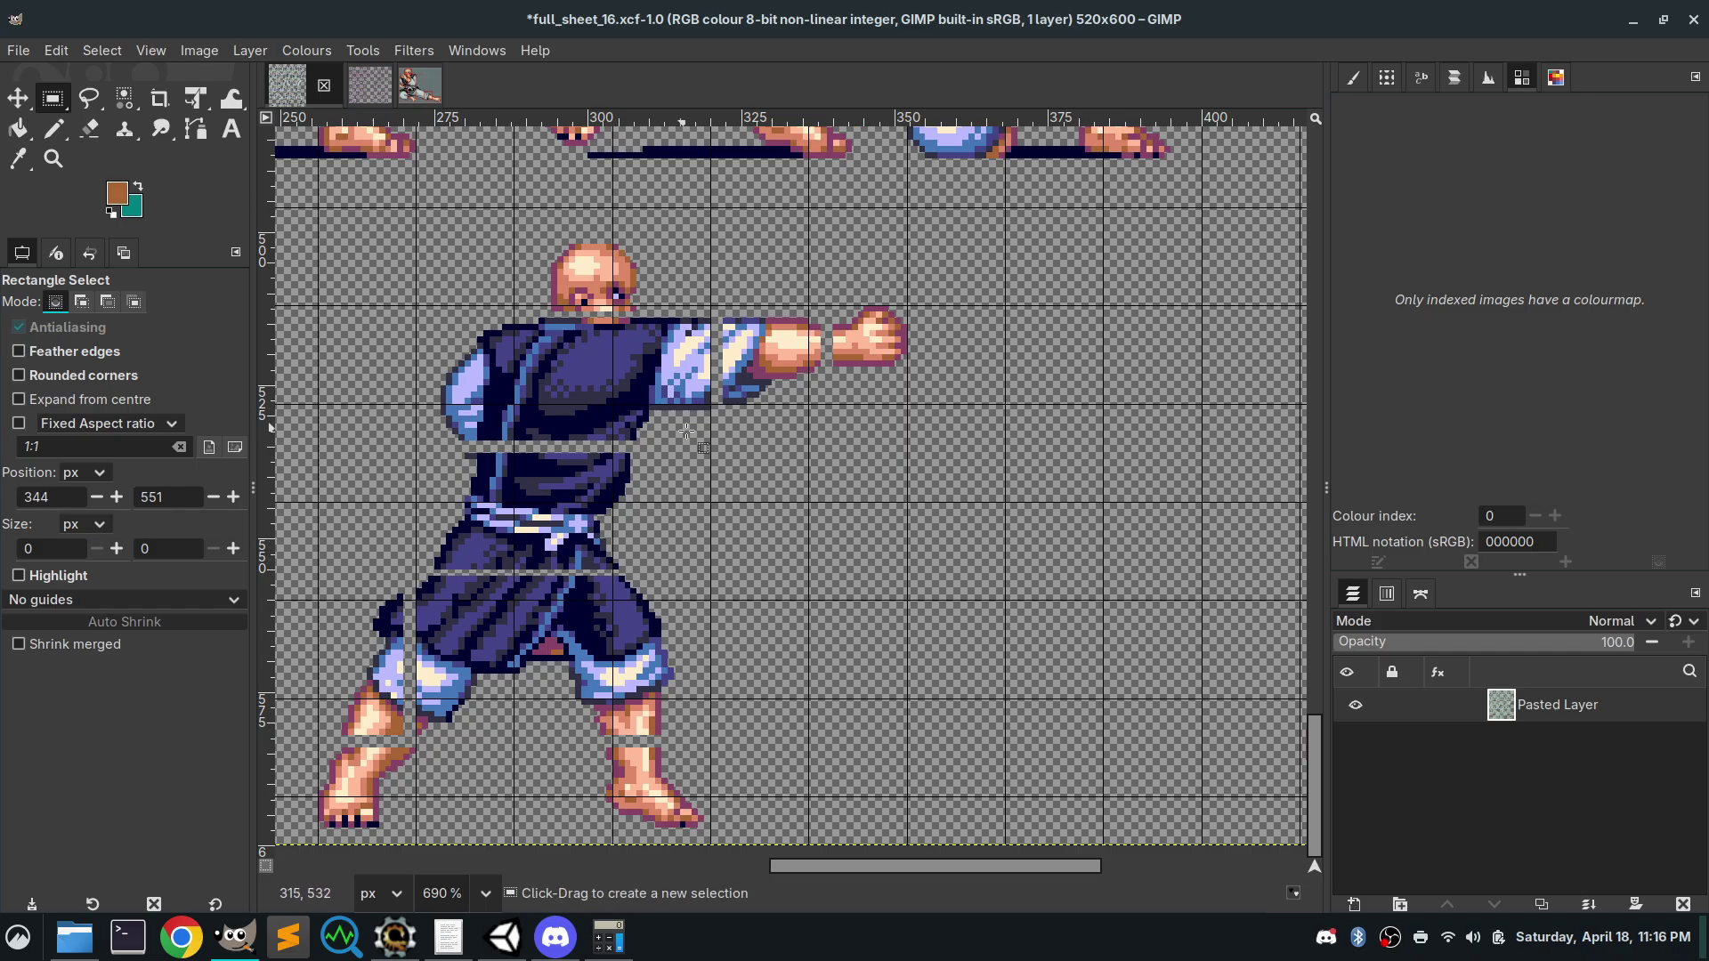
Measure the upper torso's width with a rectangular selection, both with and without the forearm and fist, and clear the selection
left_click_drag(709, 442, 446, 319)
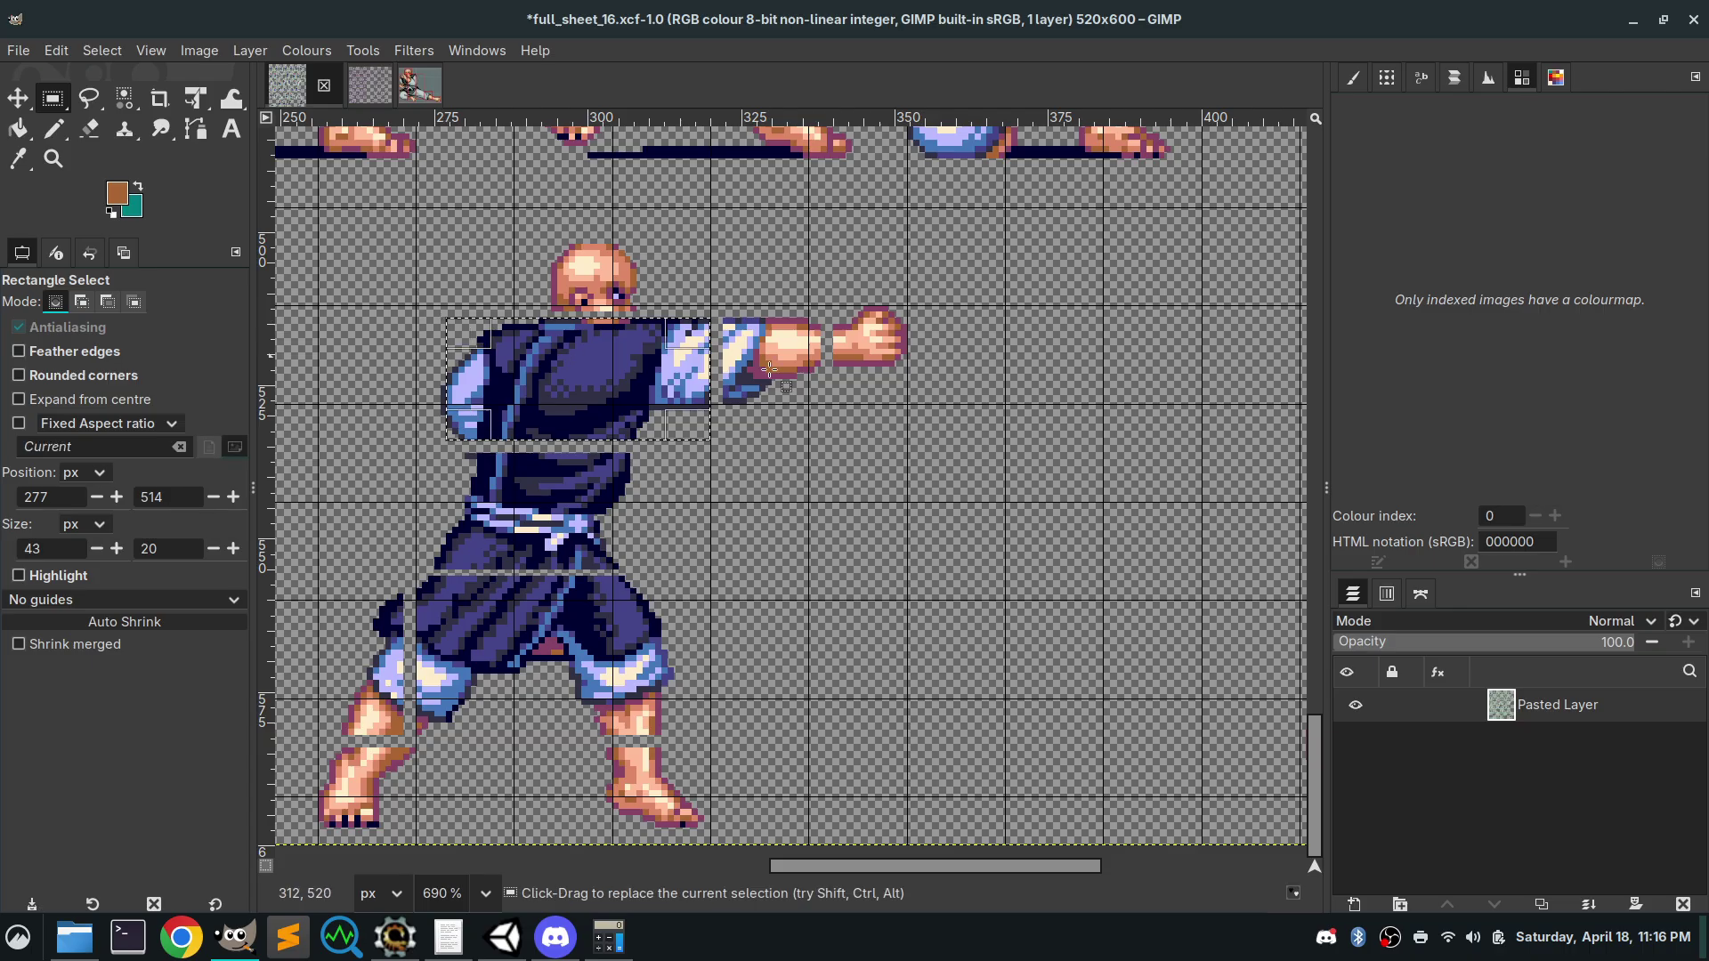
left_click_drag(699, 380, 891, 371)
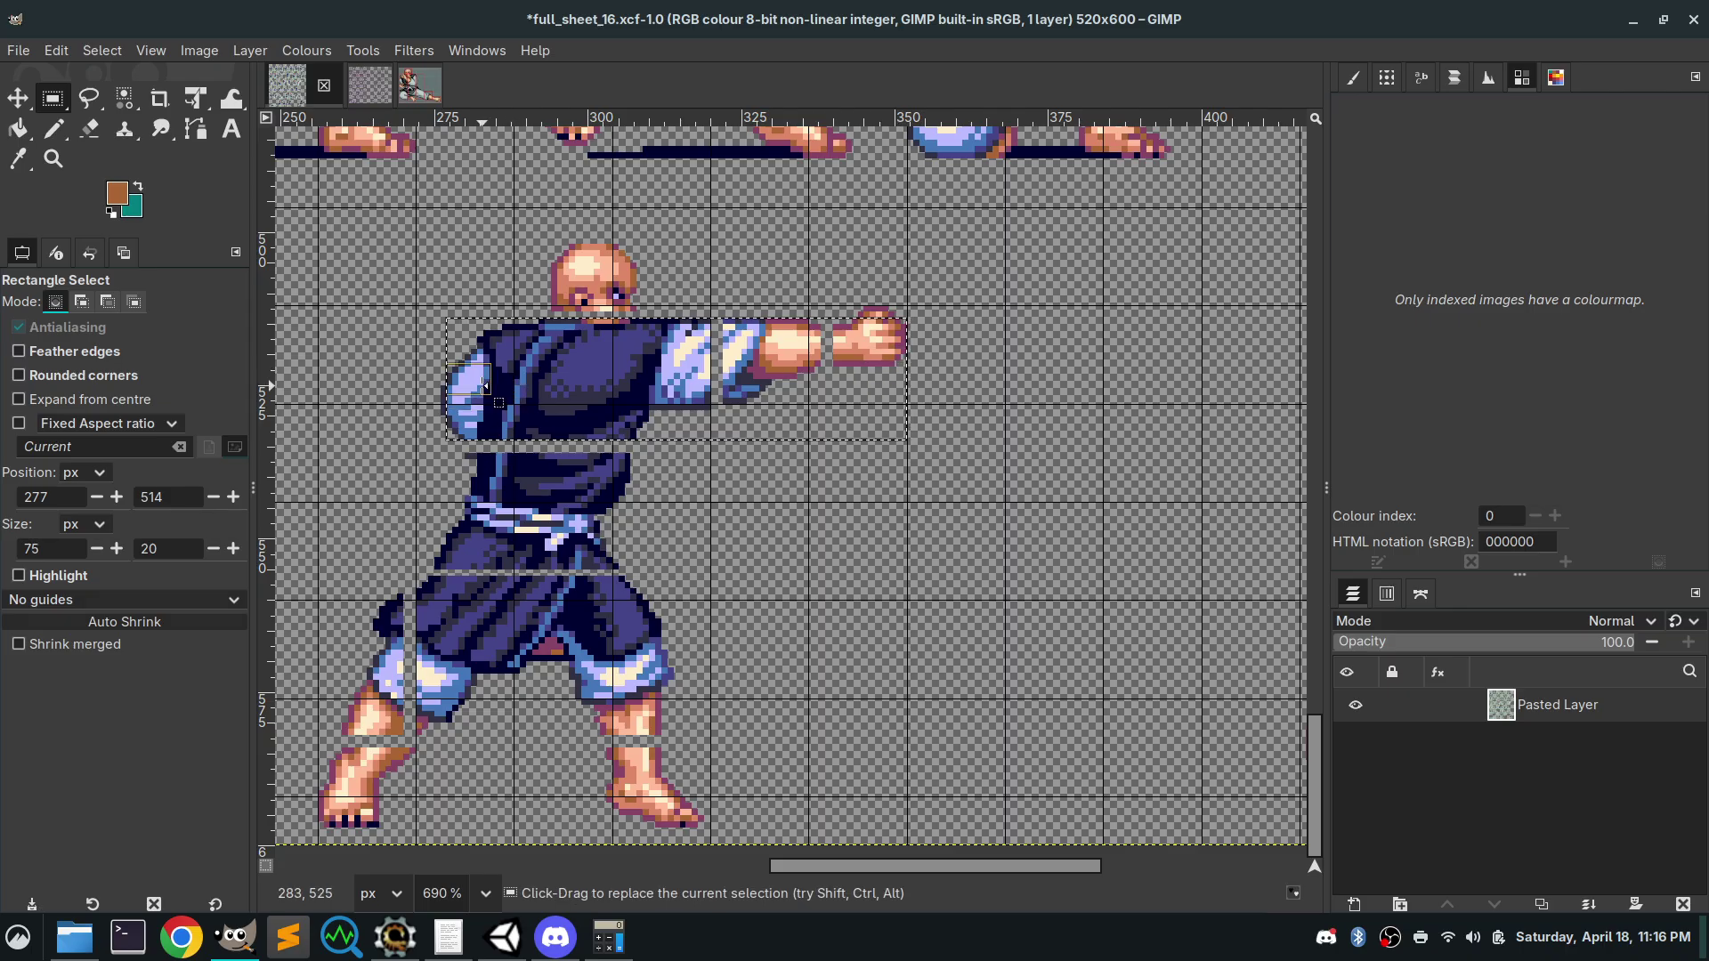
mouse_move(469, 382)
left_mouse_down()
mouse_move(440, 383)
mouse_move(456, 390)
left_mouse_up()
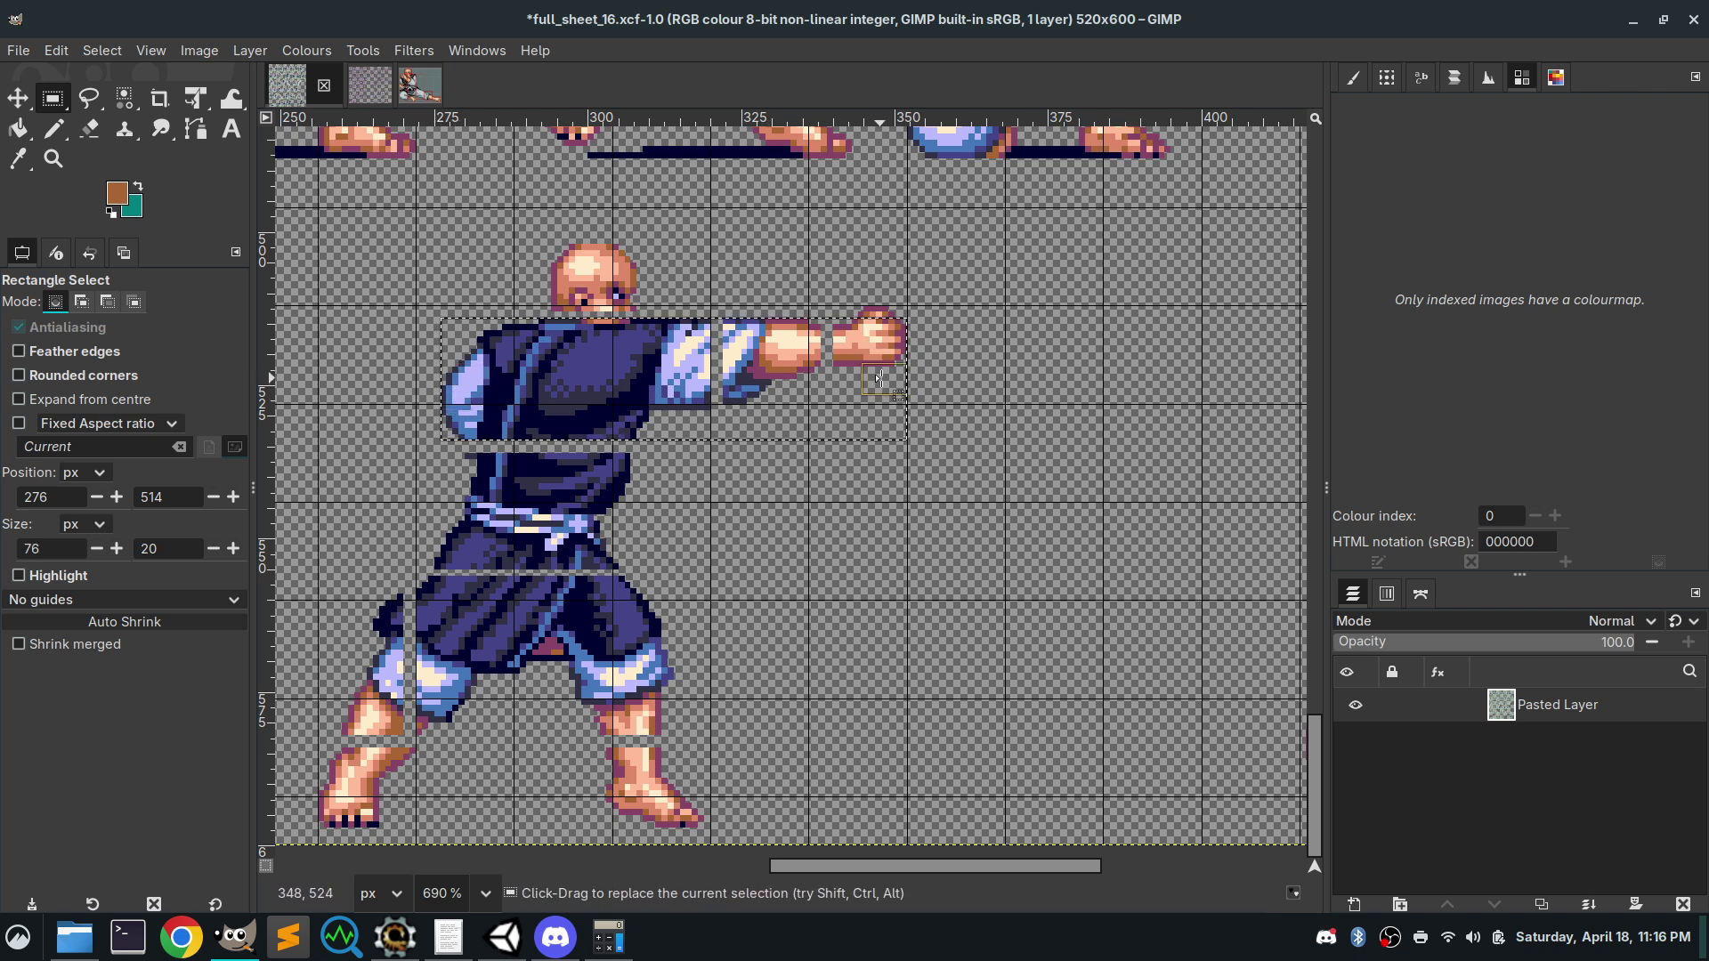
left_click_drag(890, 378, 694, 385)
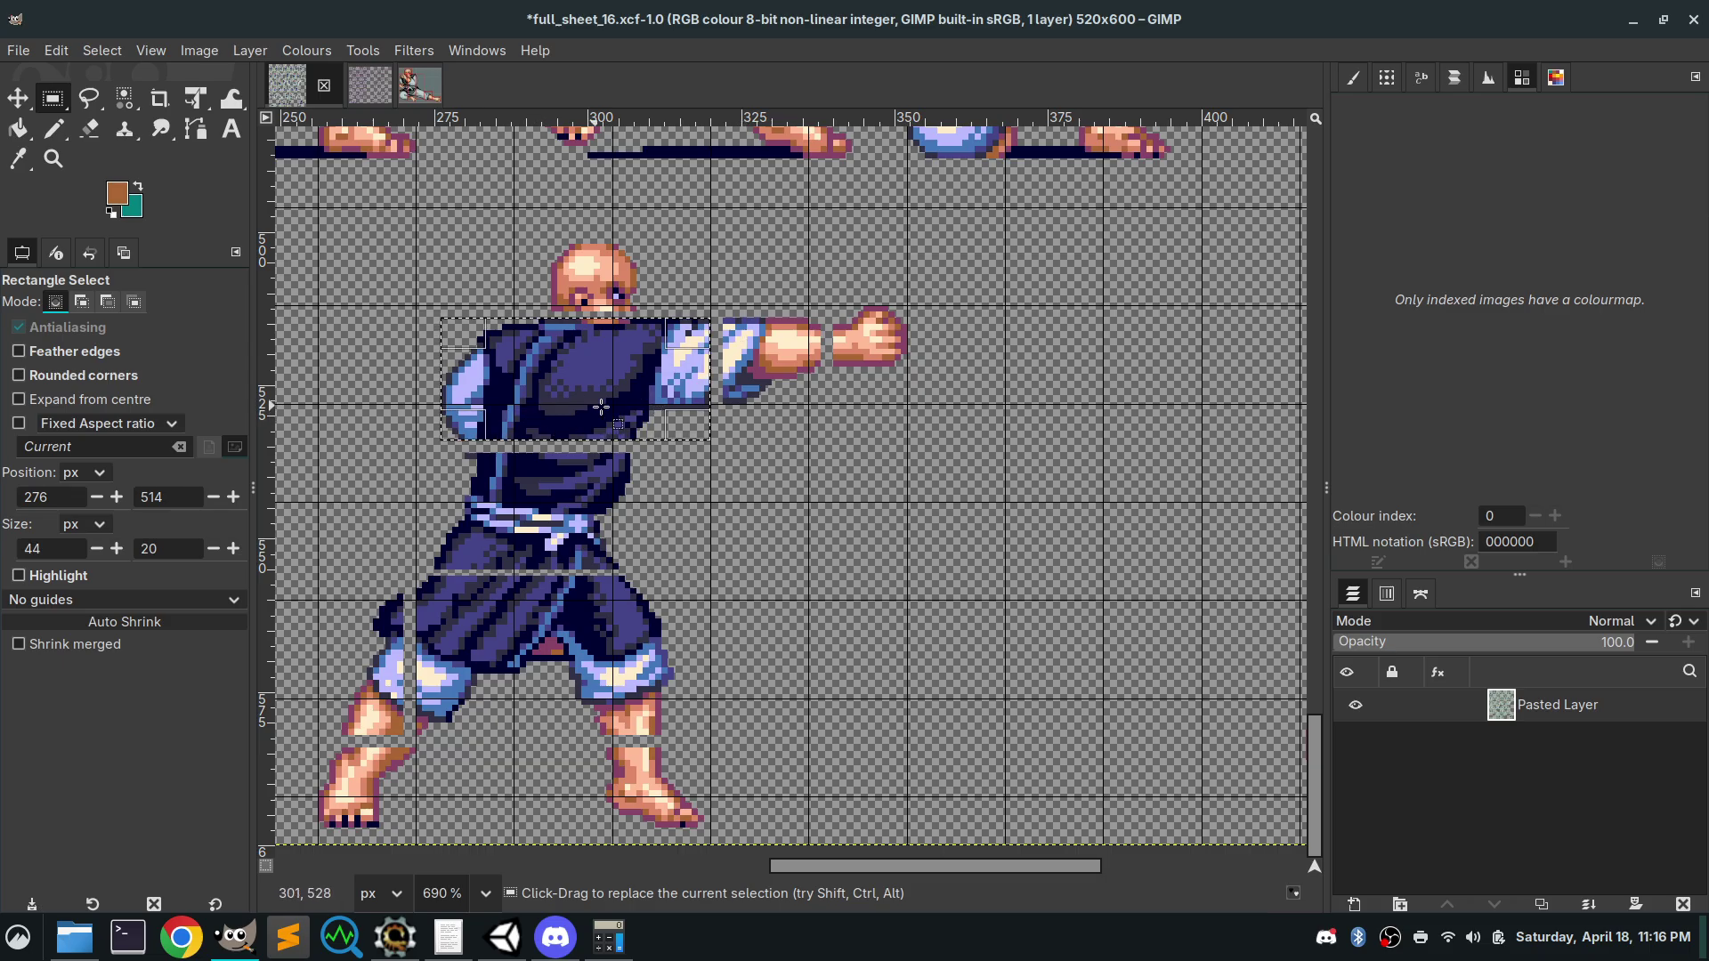
left_click_drag(460, 391, 438, 391)
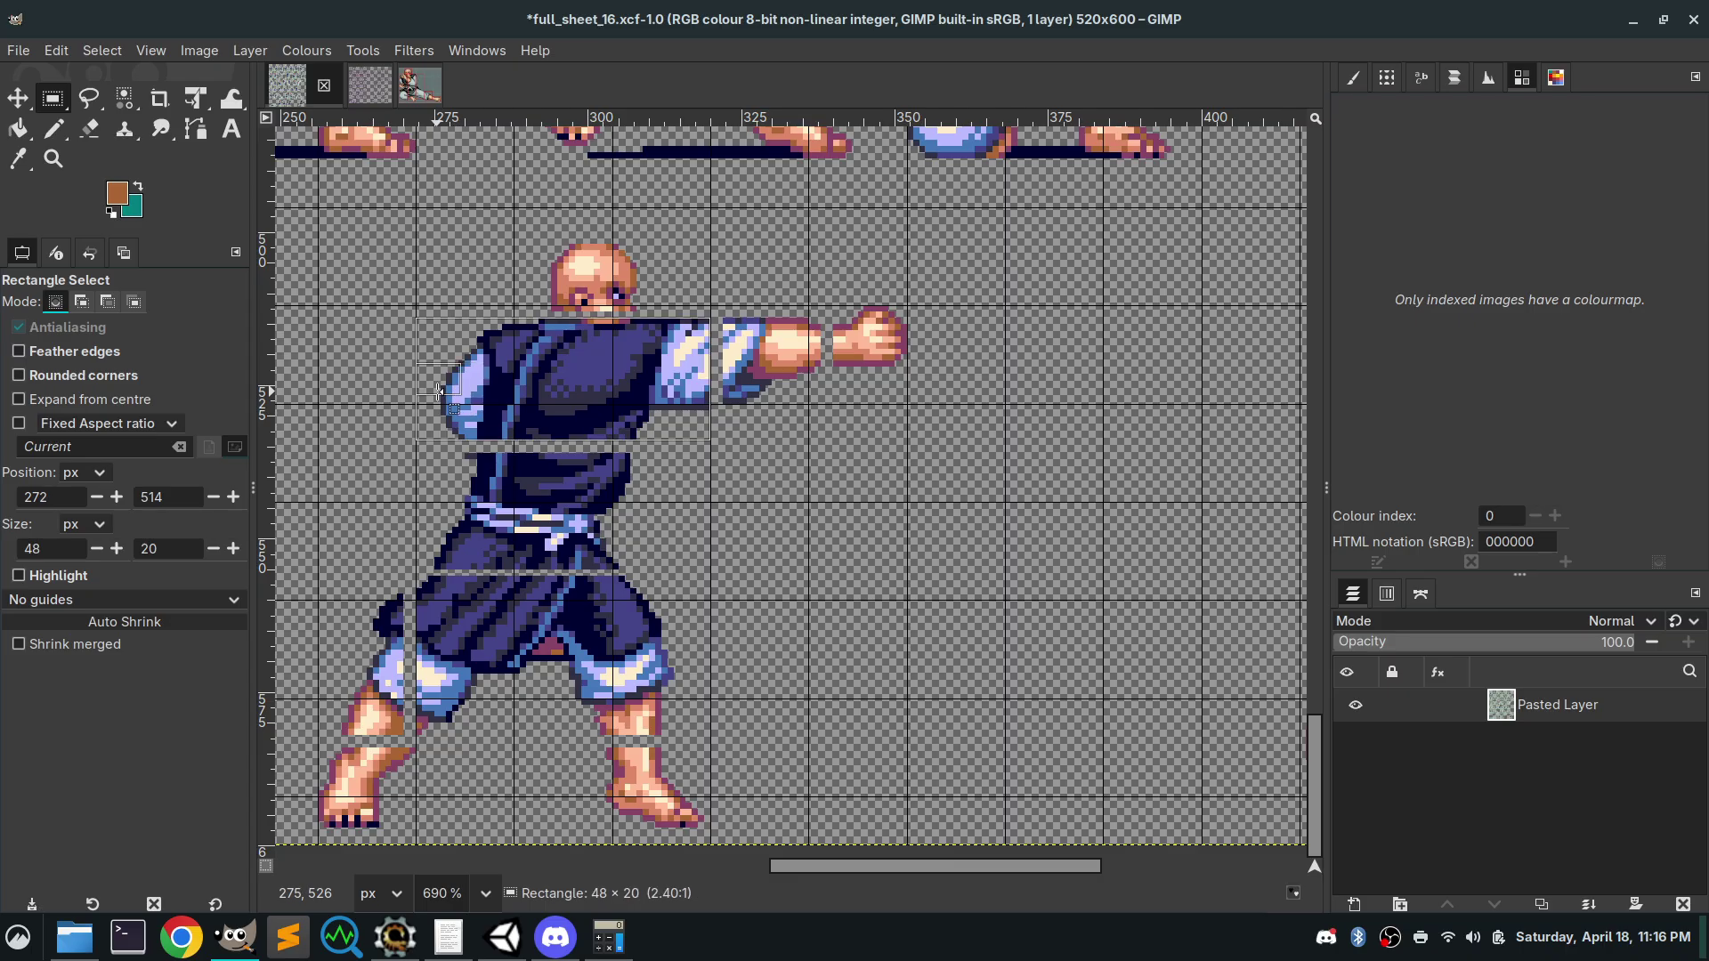
left_click(802, 411)
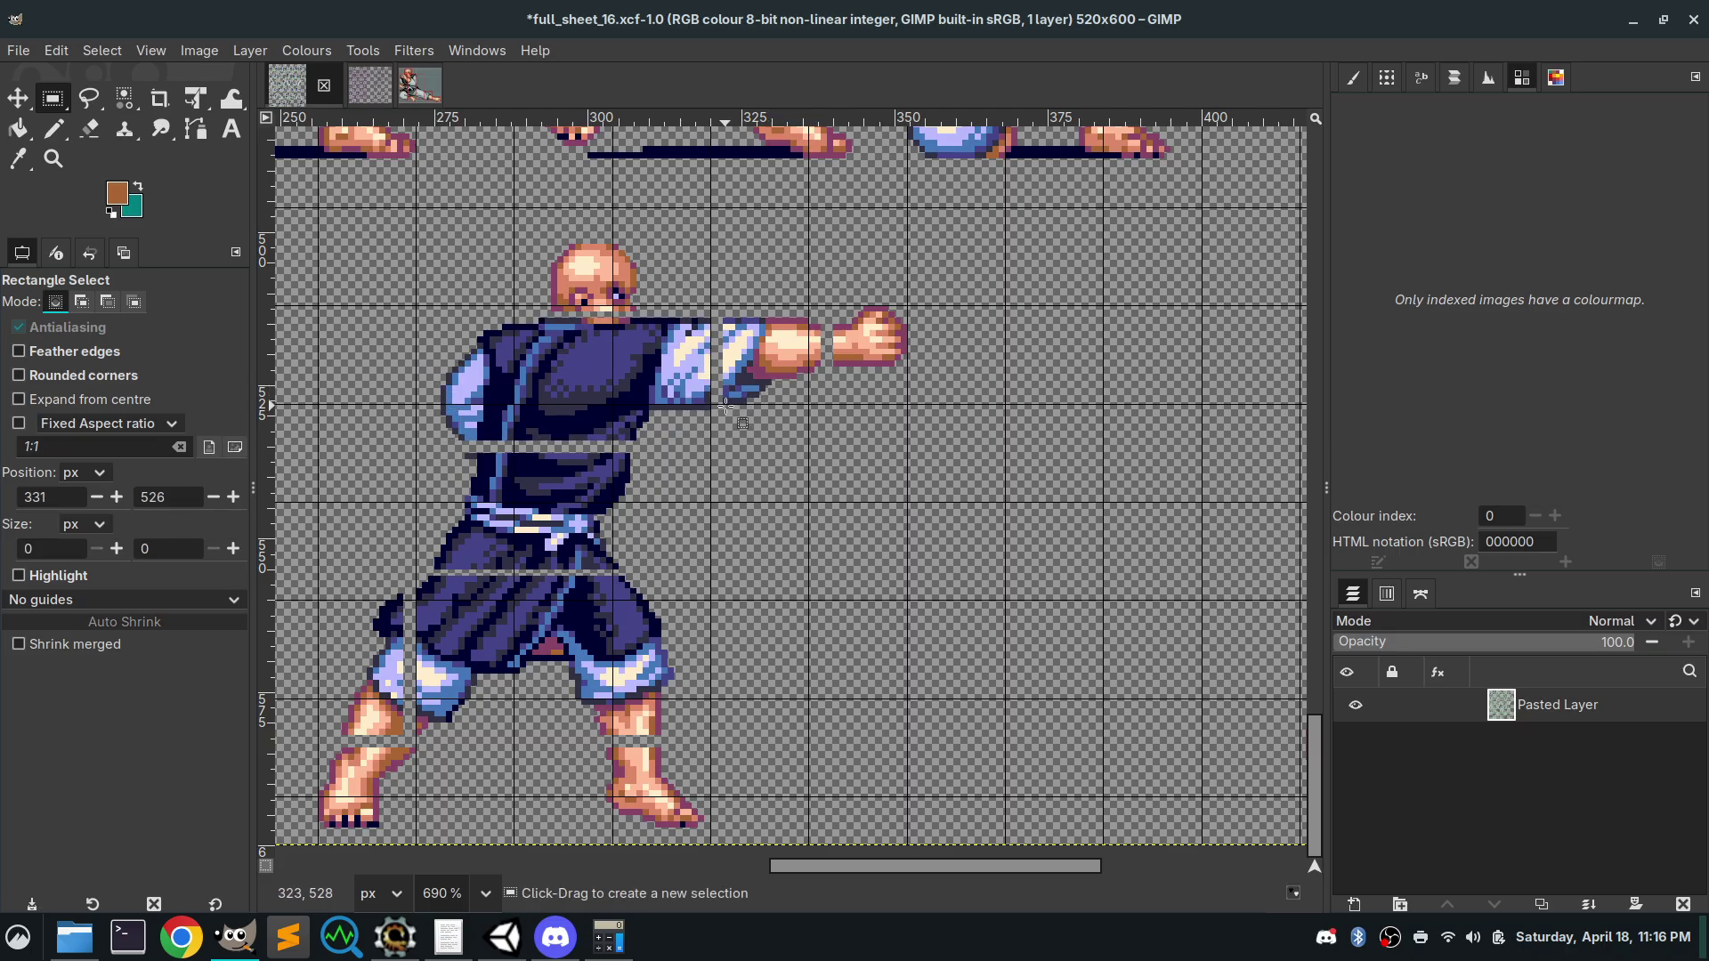
Measure the forearm piece and the fist piece with separate rectangular selections, and clear the selection
left_click(821, 338)
left_click_drag(820, 320, 724, 407)
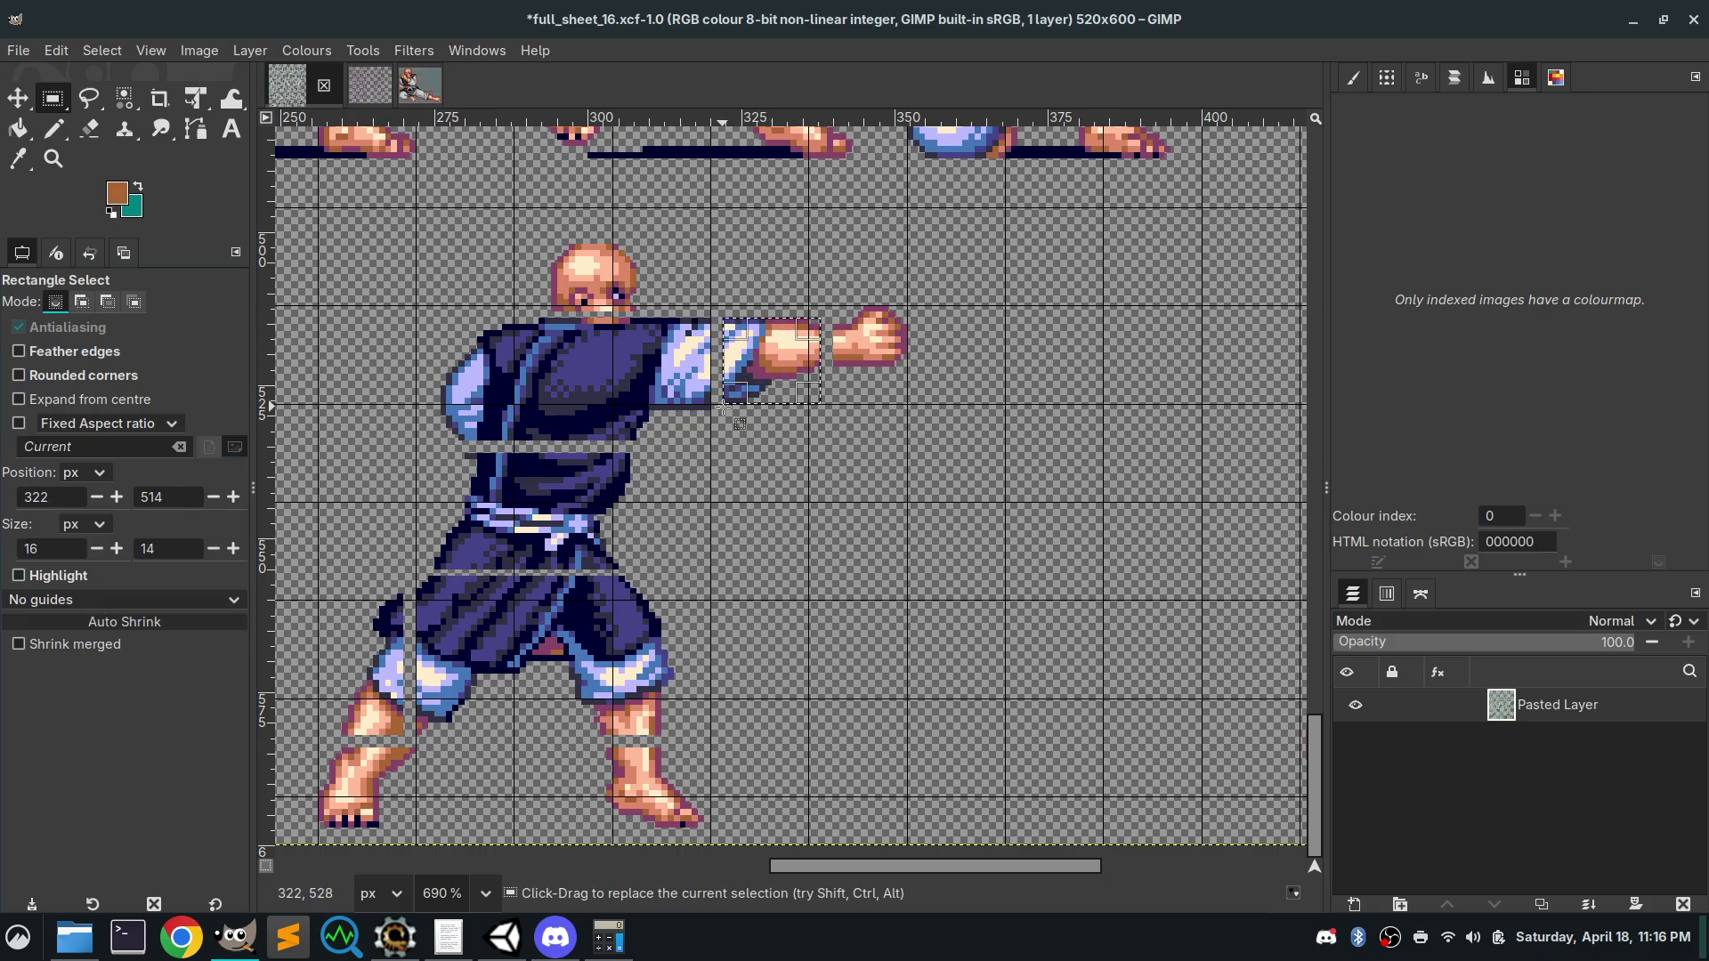
left_click(879, 343)
mouse_move(912, 307)
left_mouse_down()
mouse_move(830, 365)
mouse_move(924, 338)
left_mouse_up()
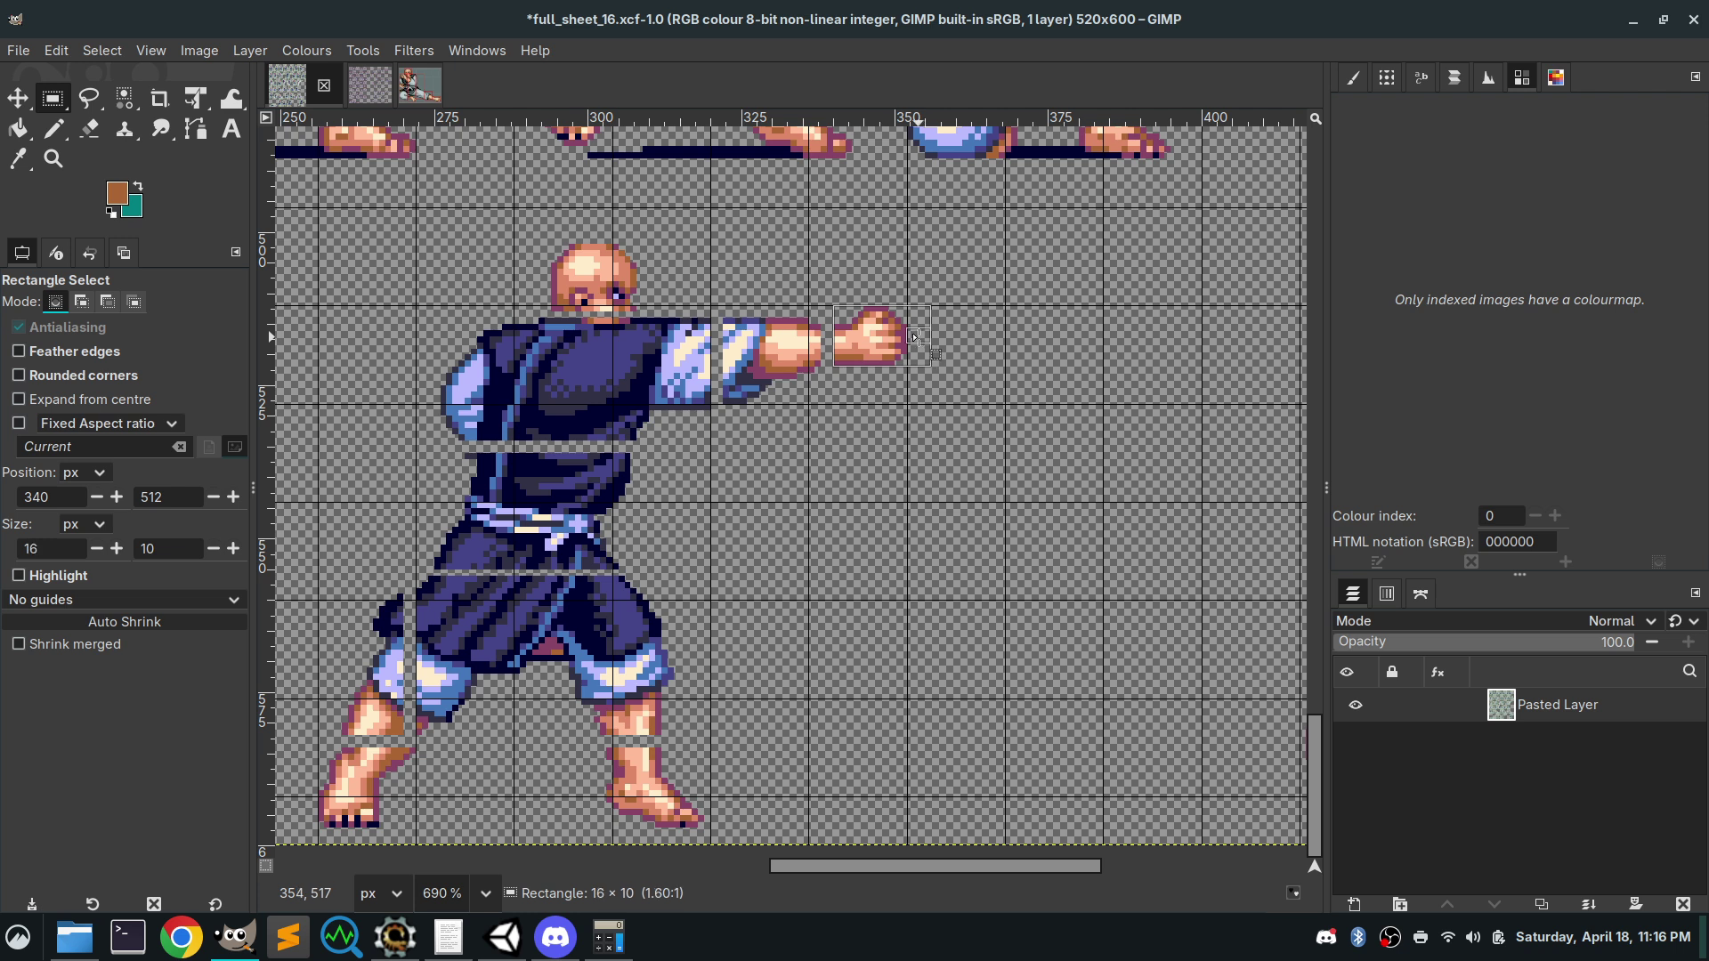
left_click(874, 456)
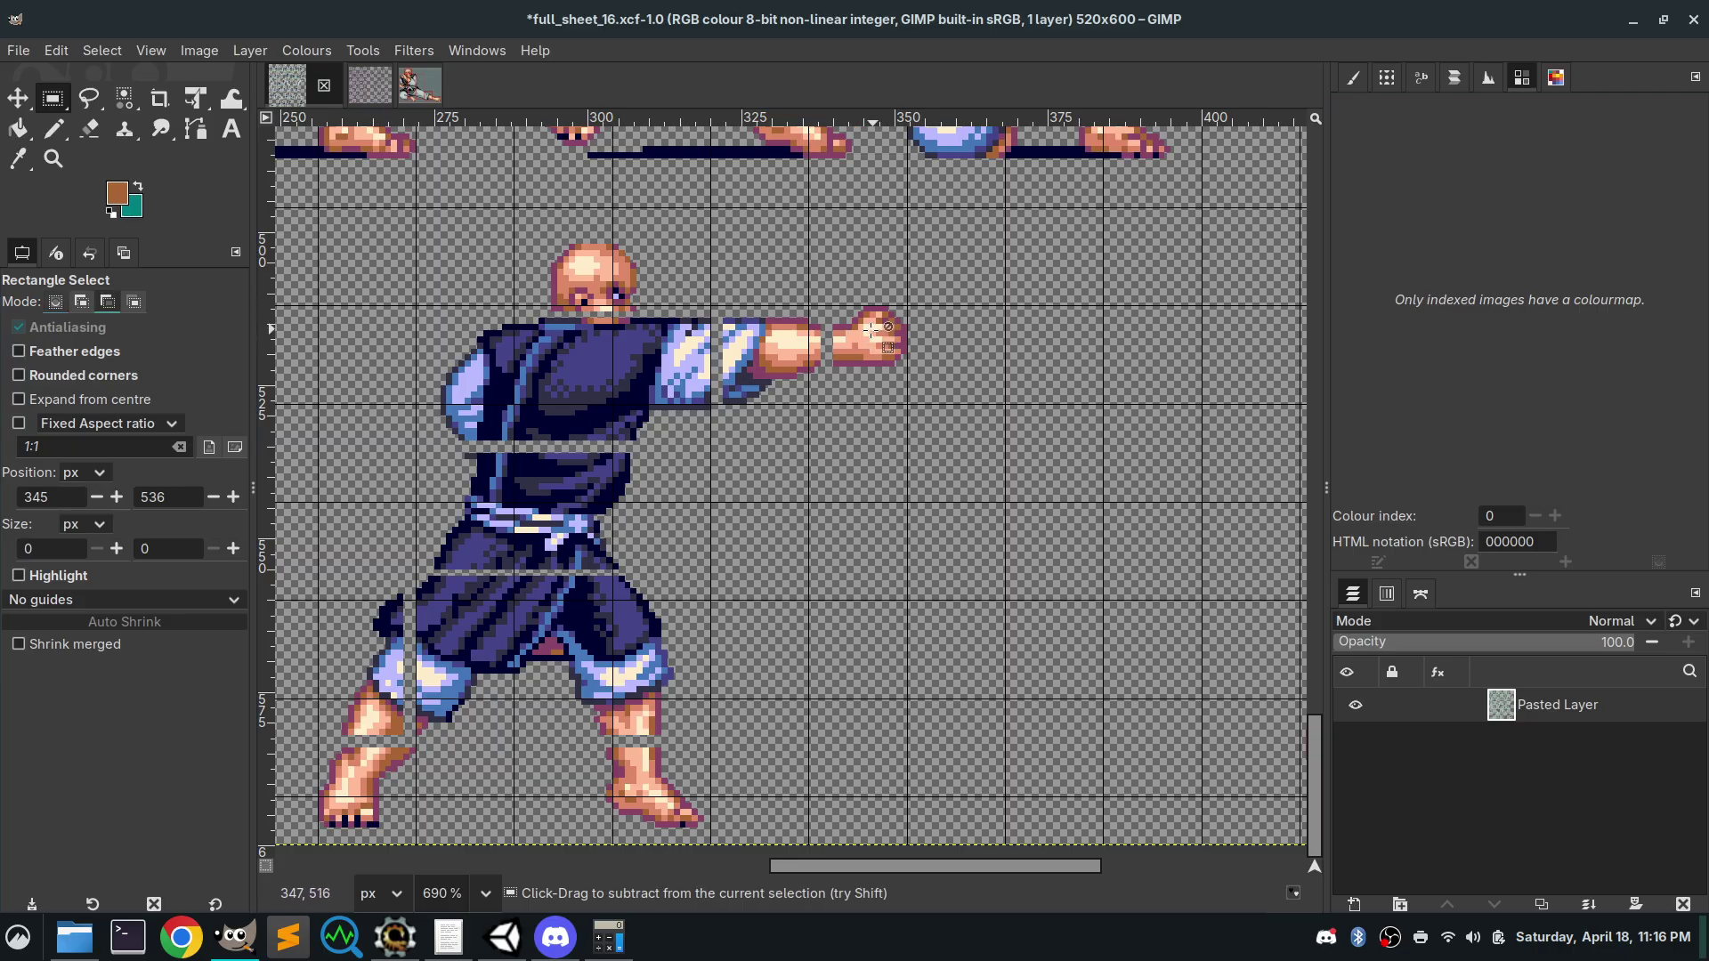
Measure across the middle and the upper edge of the fist with rectangular selections, clearing each one
scroll(864, 336, "up", 3)
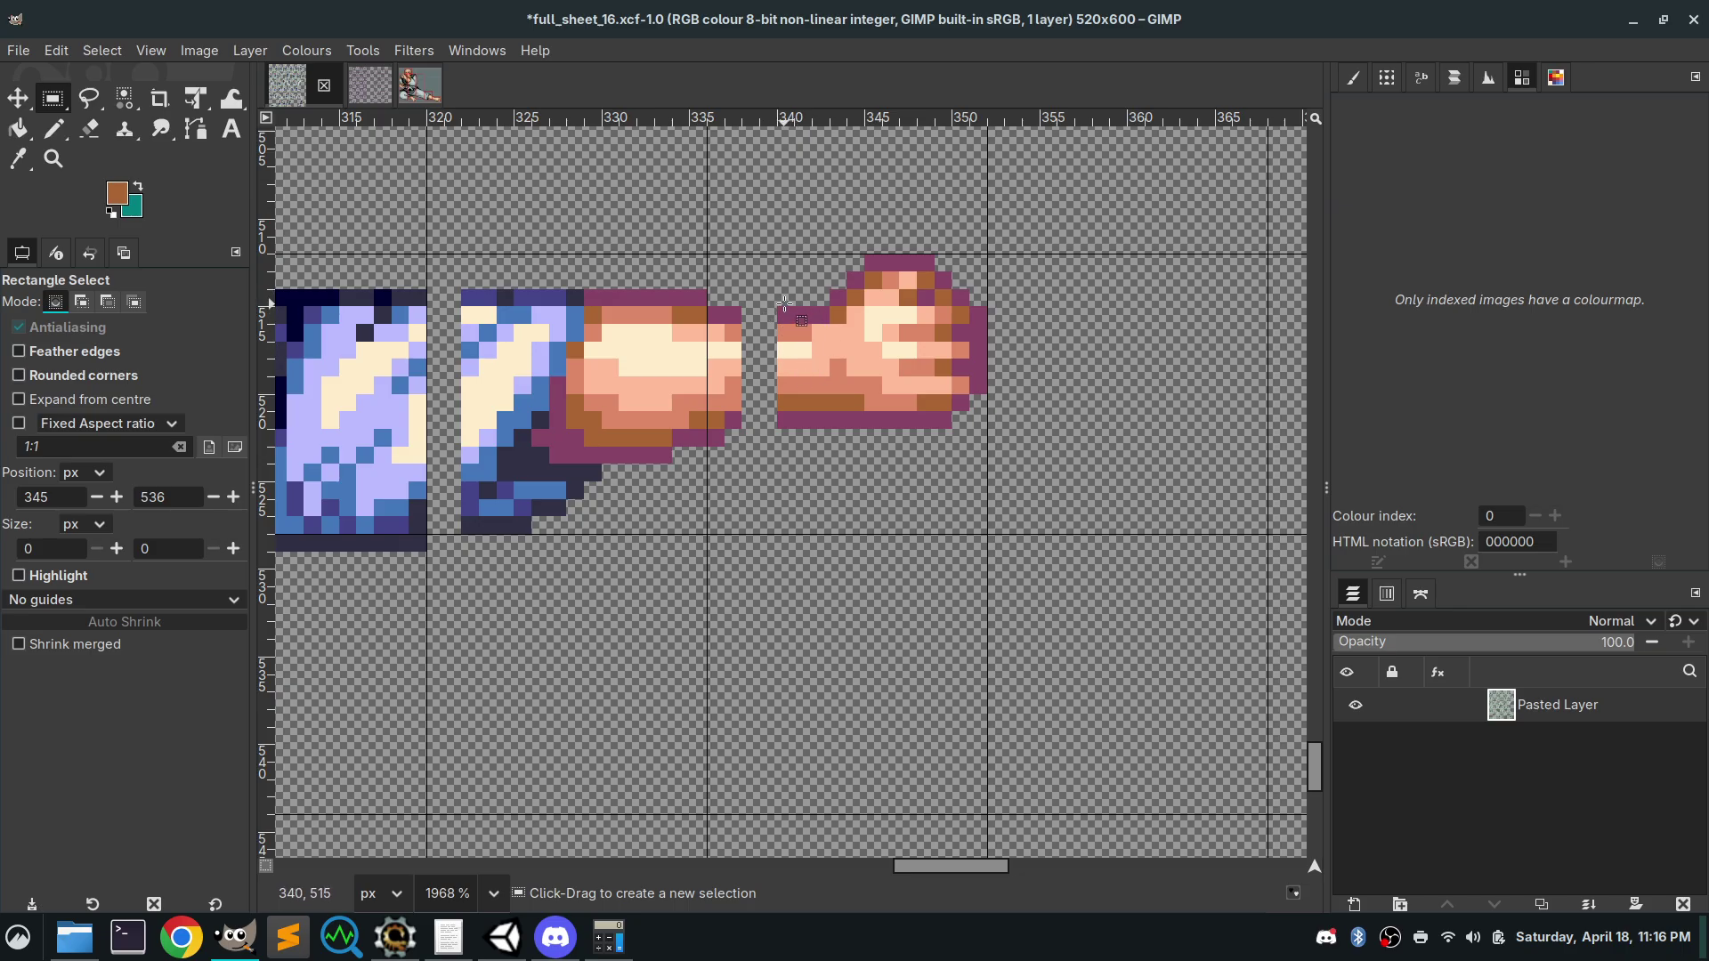
left_click_drag(779, 308, 974, 343)
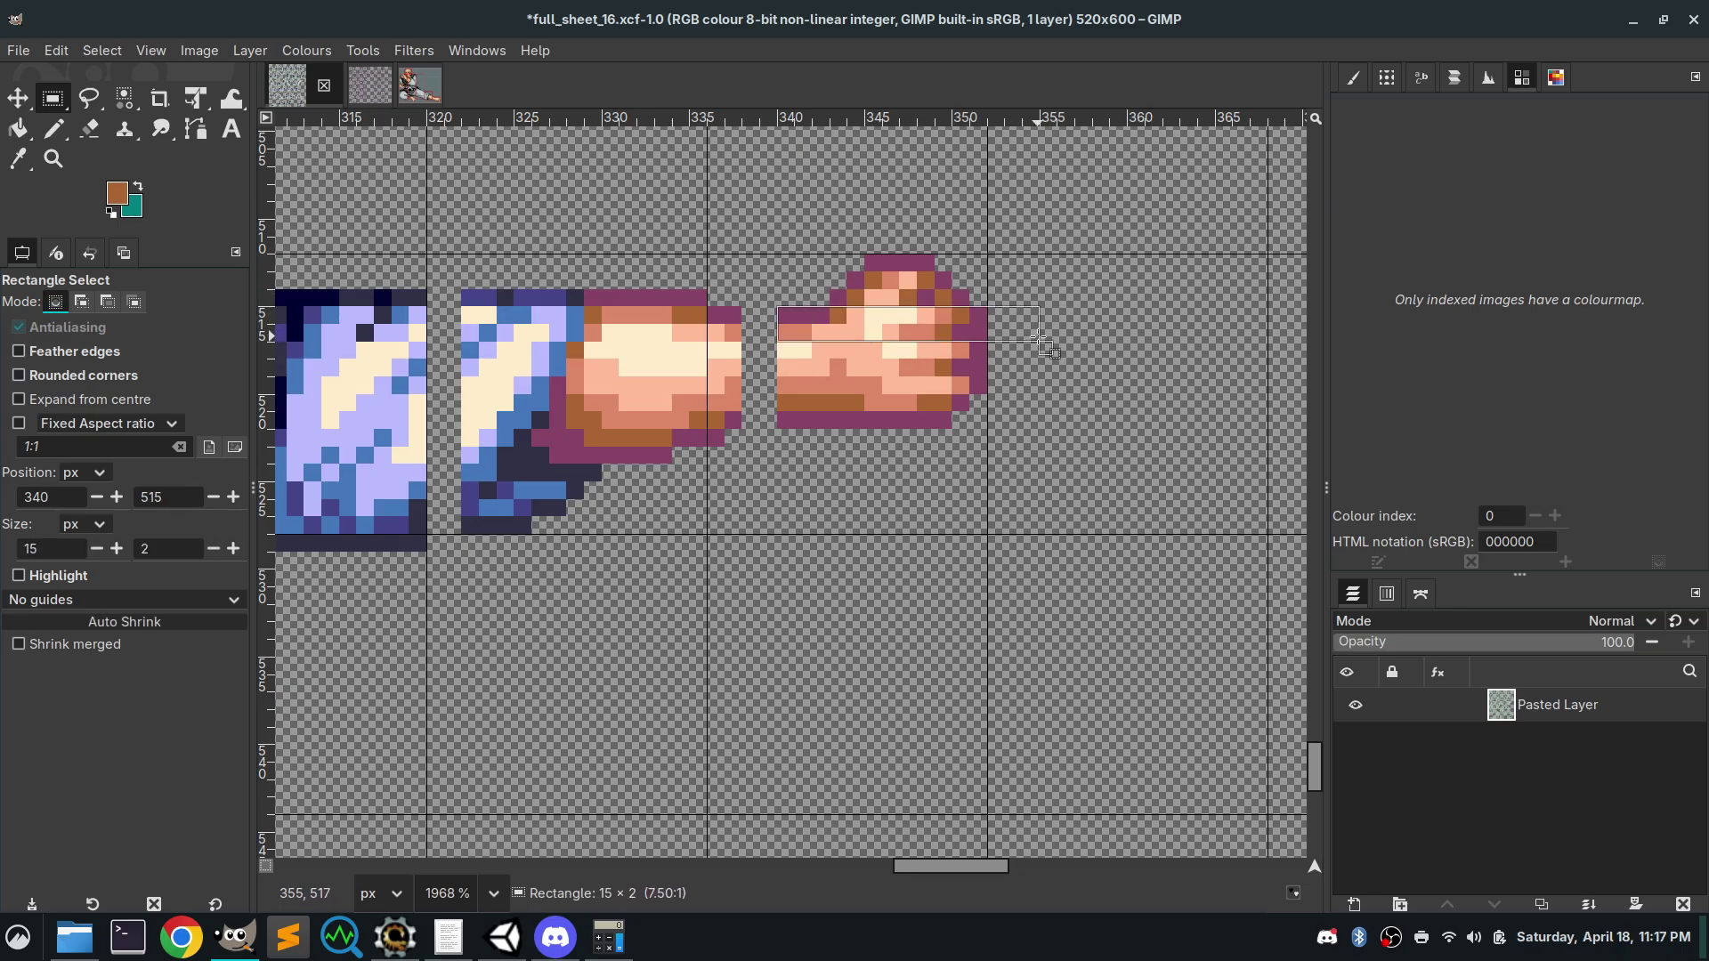
left_click(938, 498)
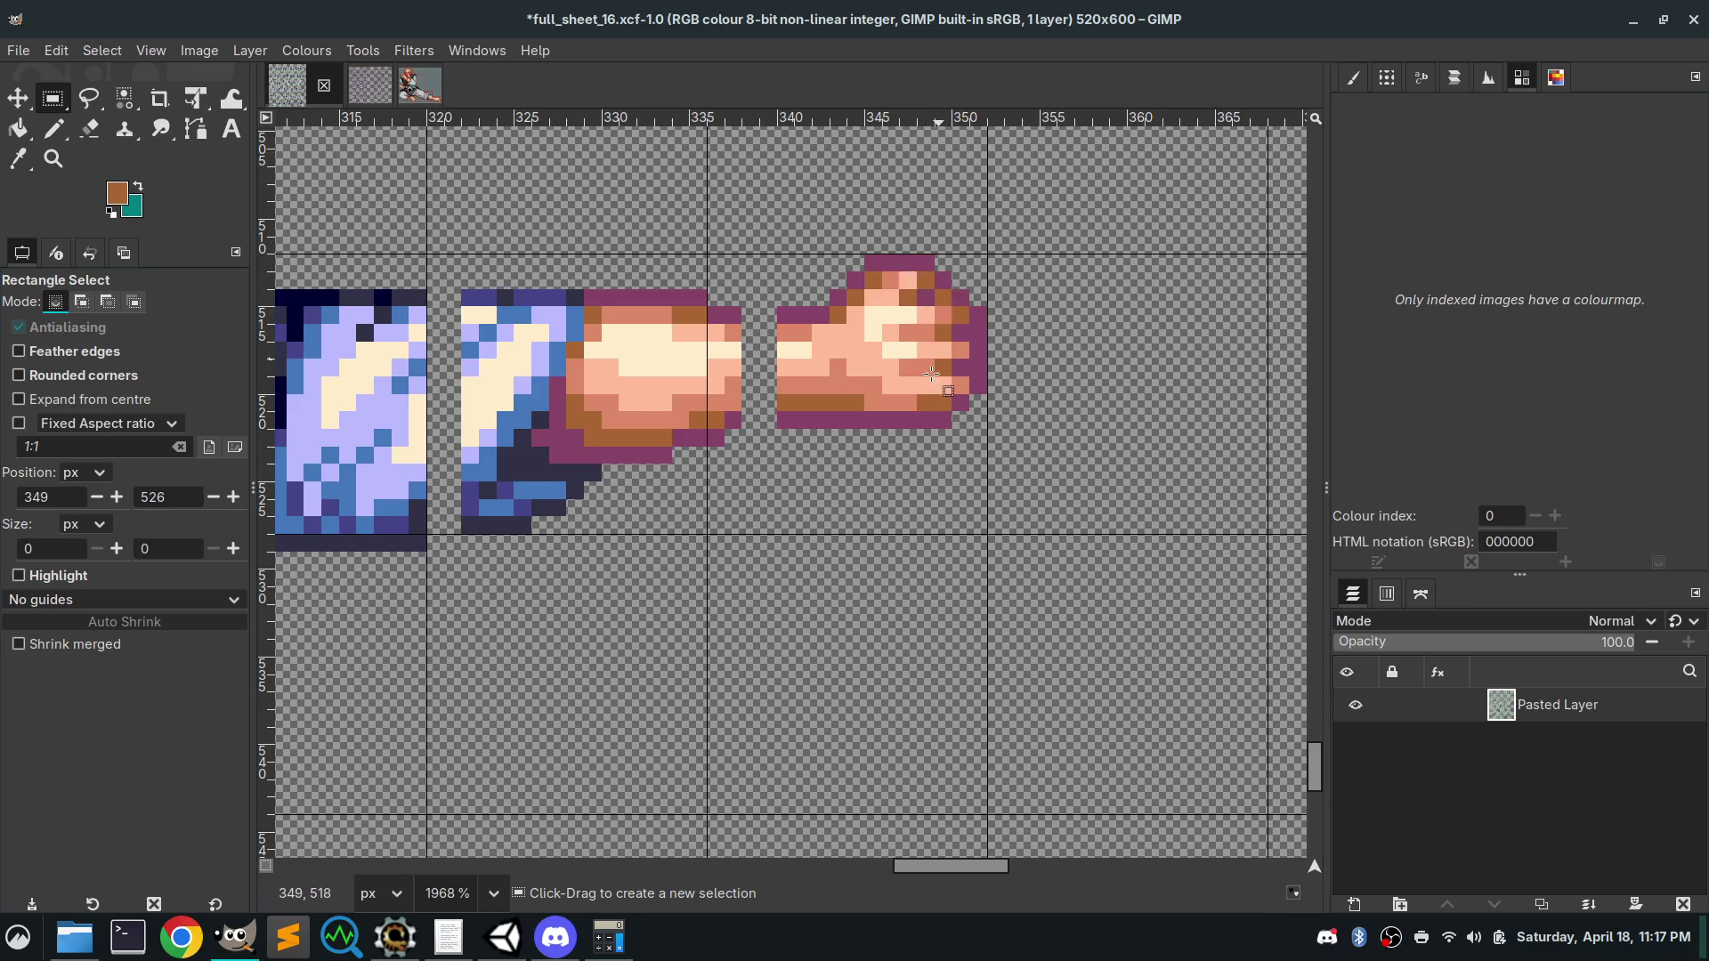
key("ctrl")
scroll(858, 409, "down", 3)
scroll(841, 347, "down", 1)
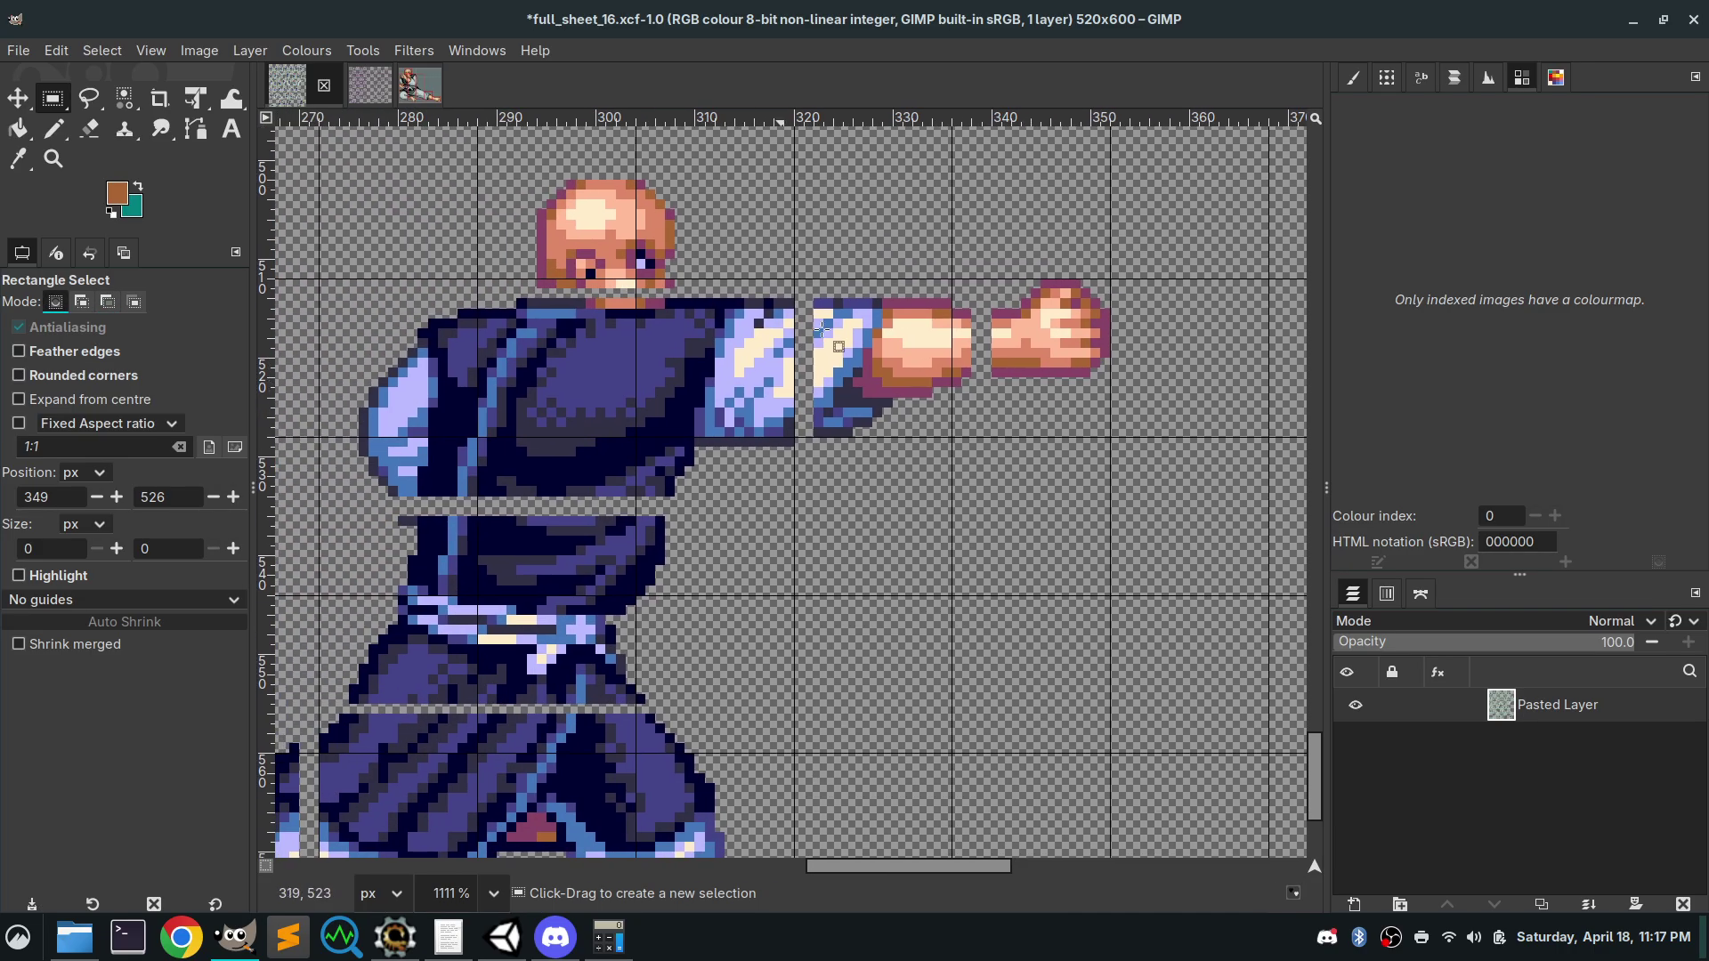
scroll(859, 401, "down", 1)
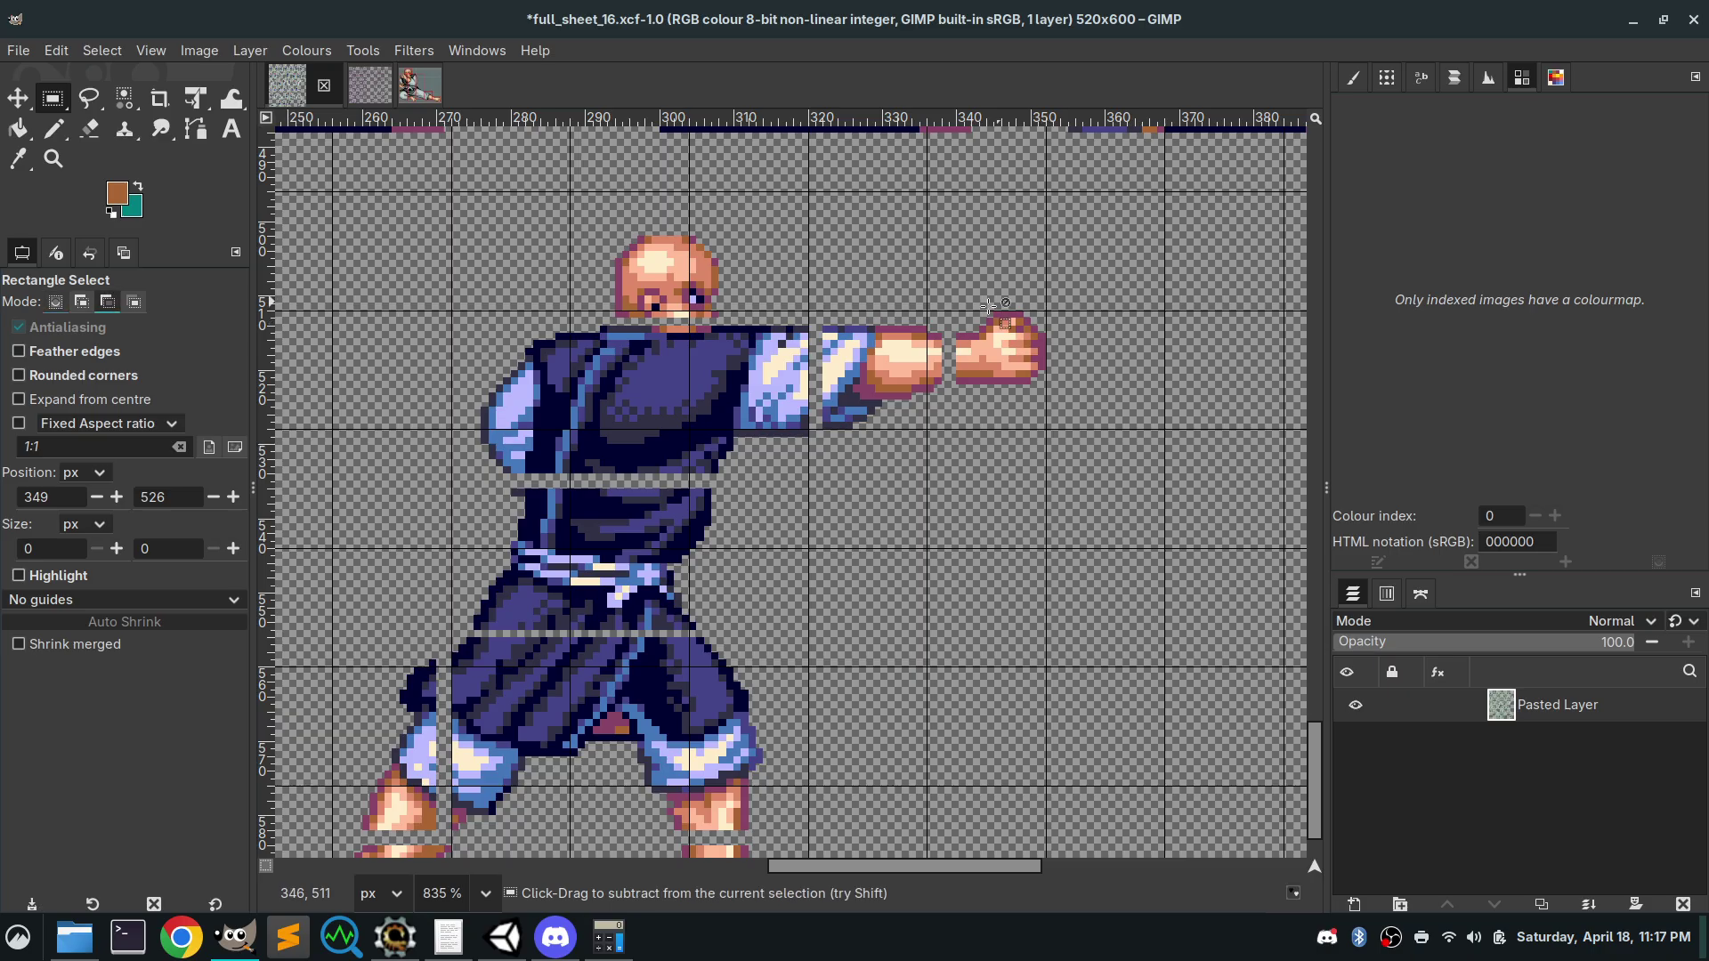
scroll(985, 325, "up", 4)
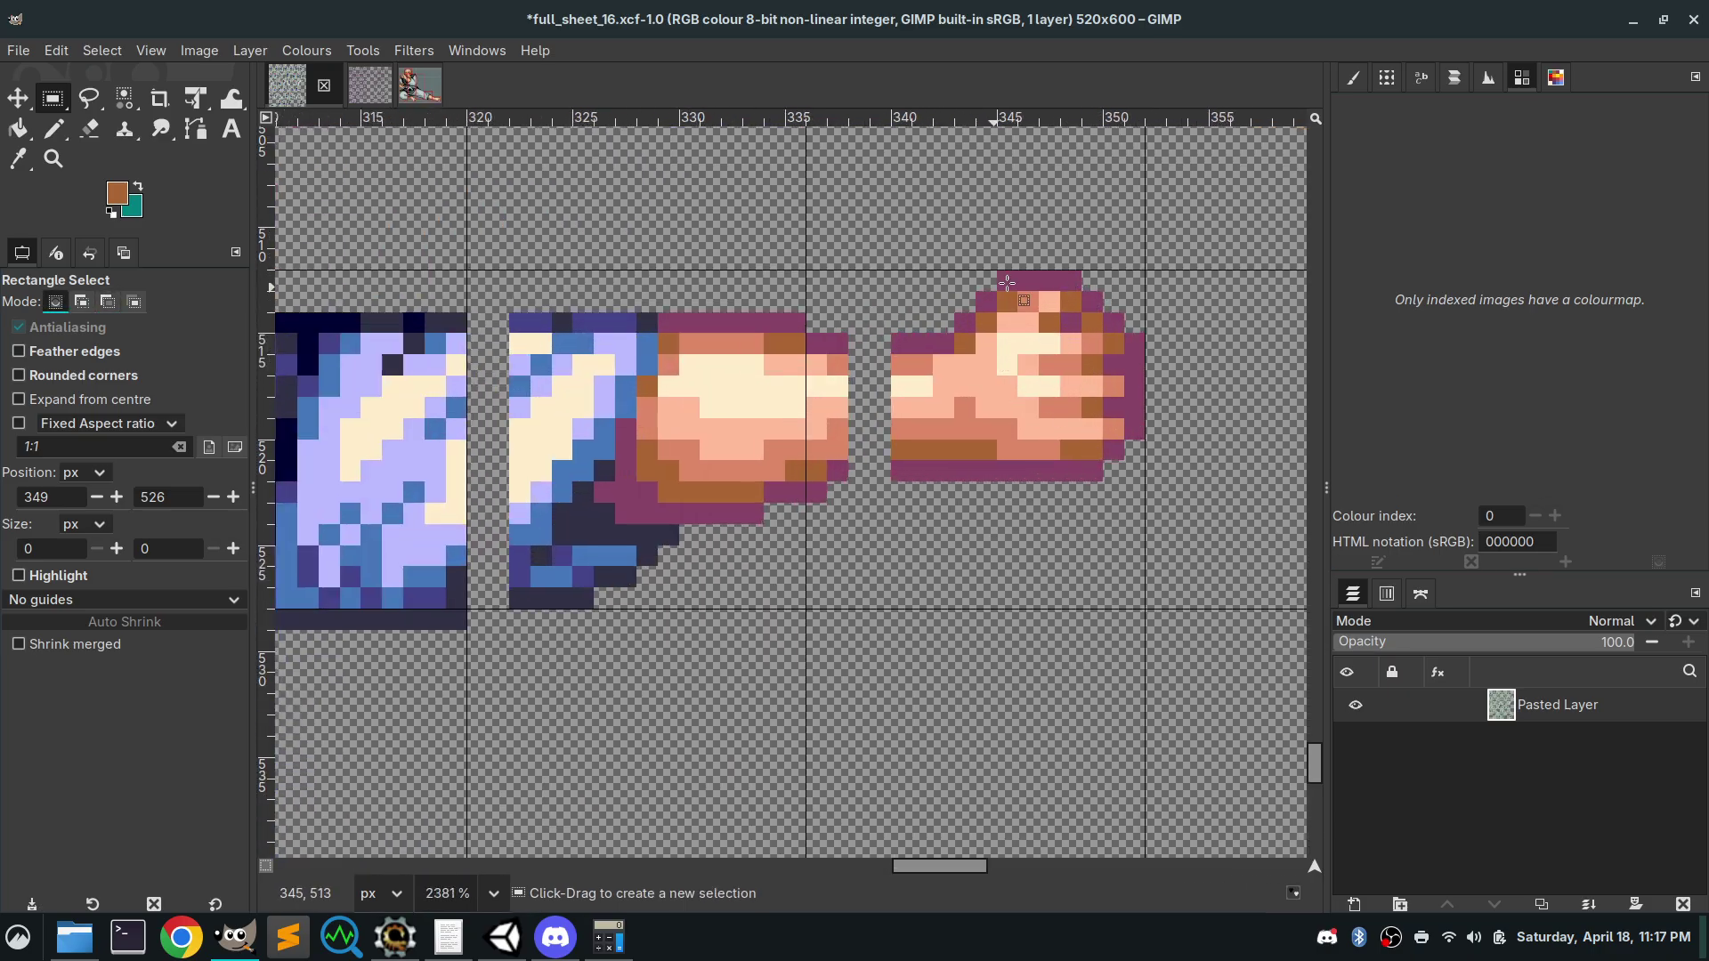
left_click_drag(1144, 294, 904, 270)
left_click(1137, 503)
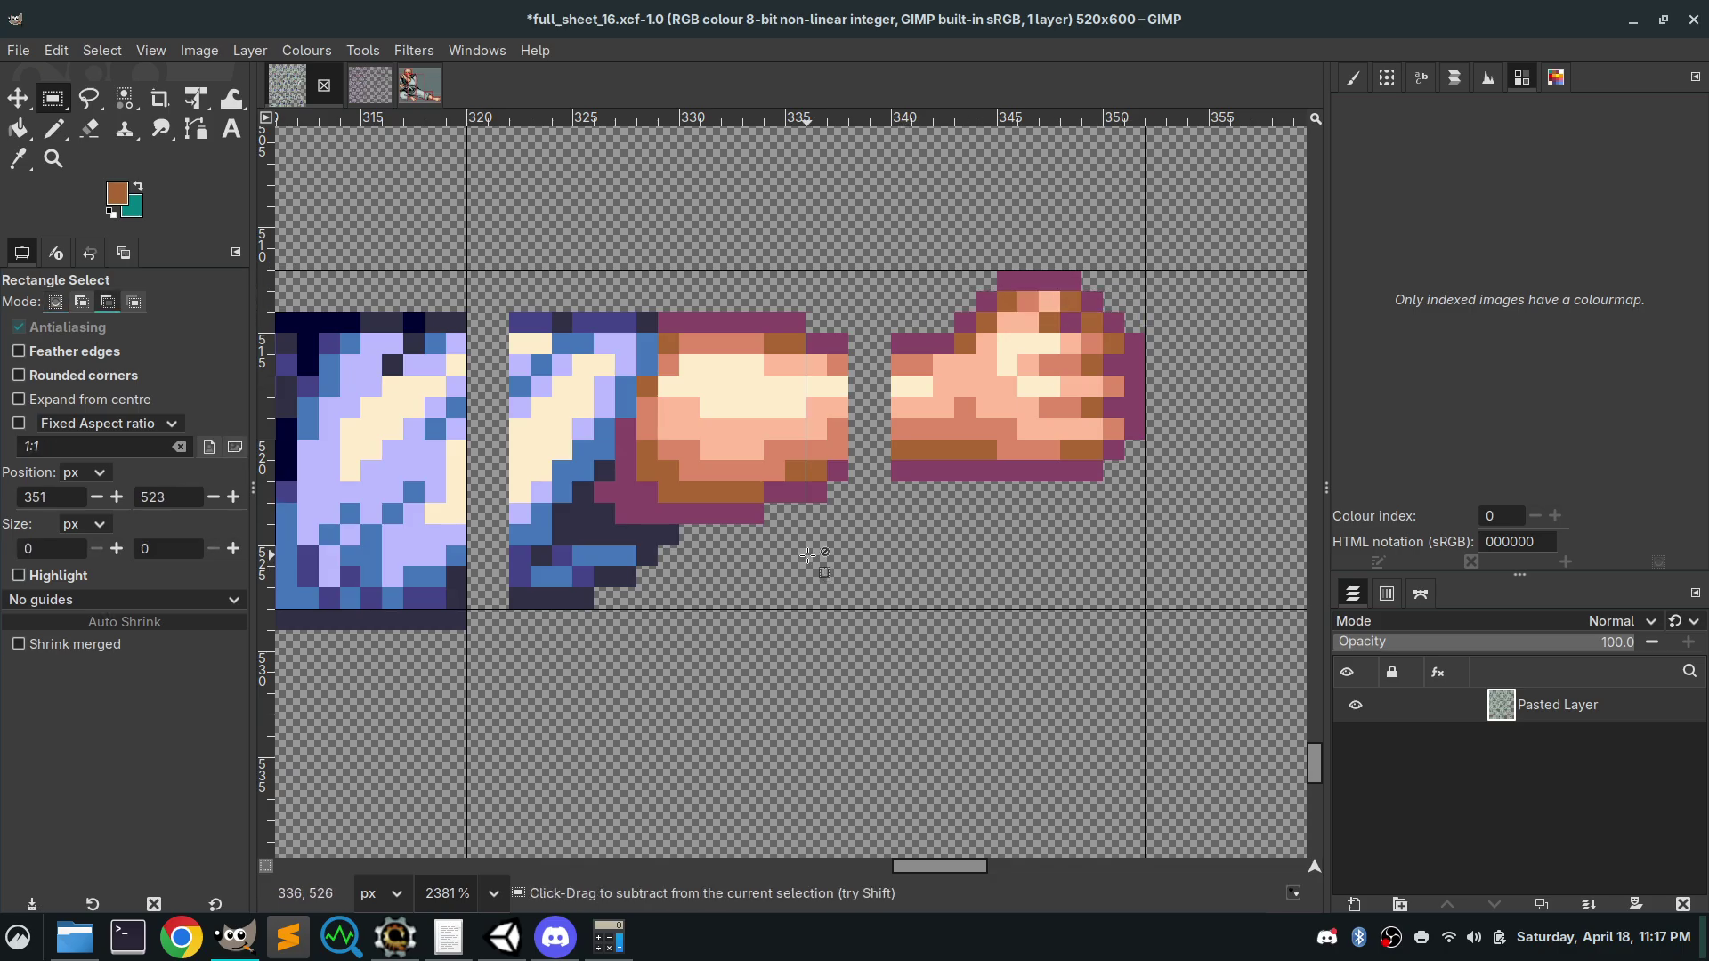
Look over the whole punching sprite, from the arm to the feet, to check how its pieces are split
scroll(808, 556, "down", 3)
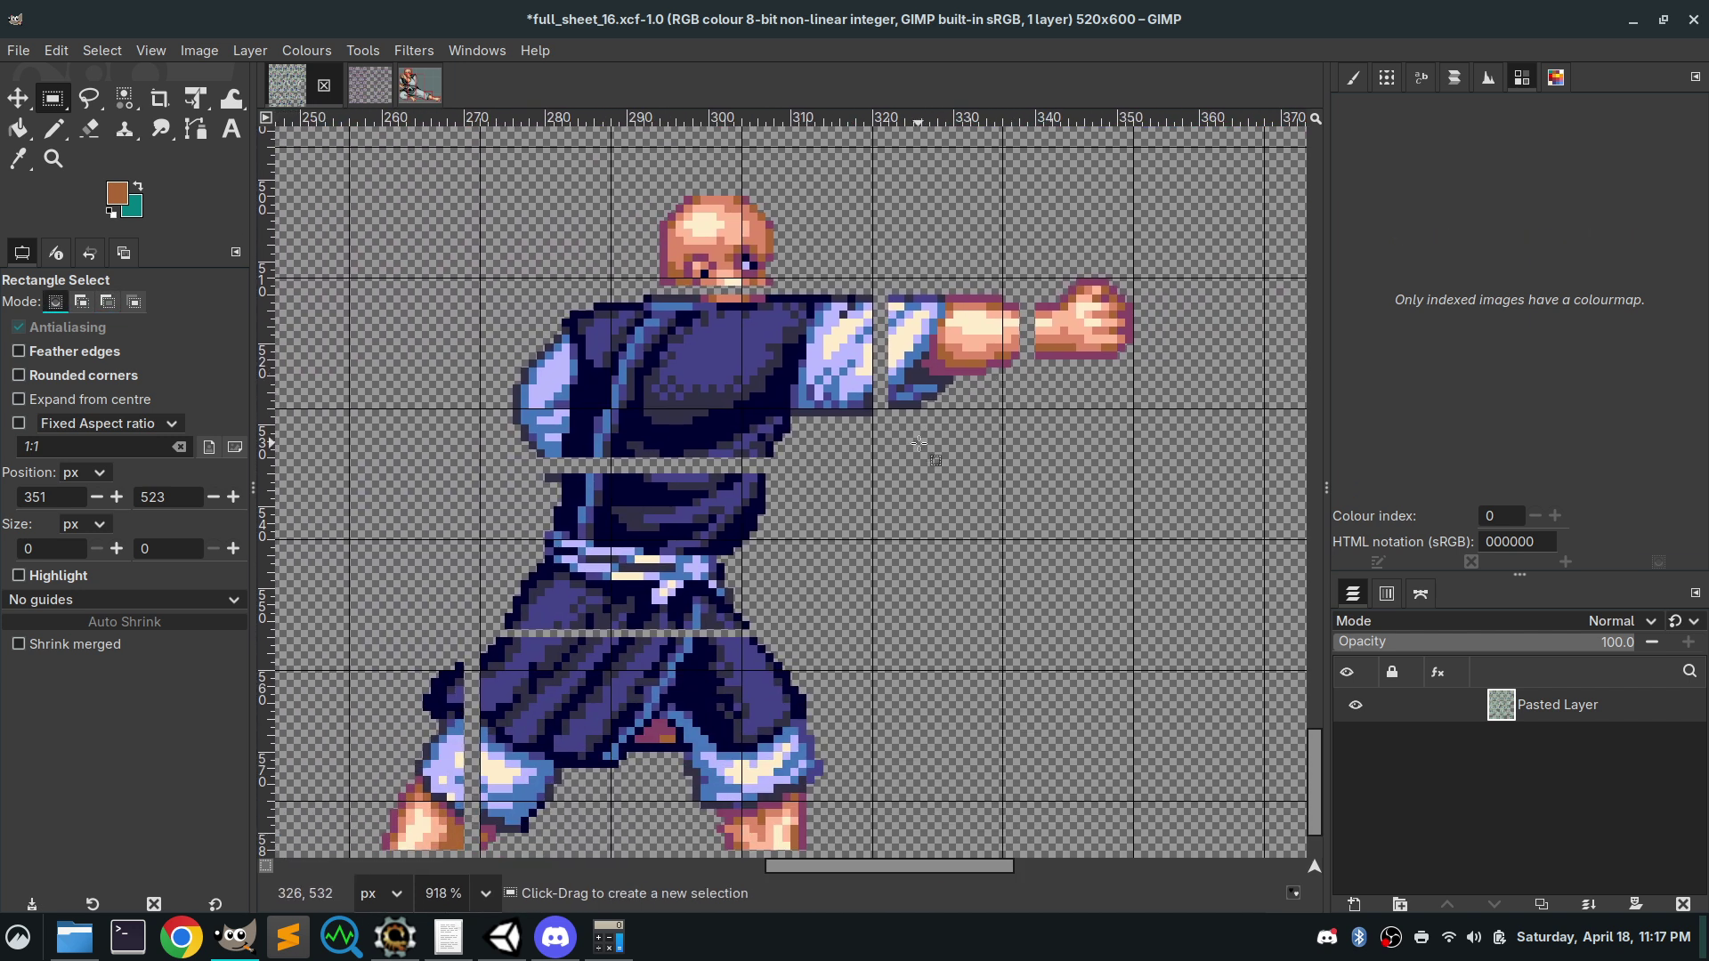
scroll(919, 443, "down", 5)
scroll(918, 443, "left", 3)
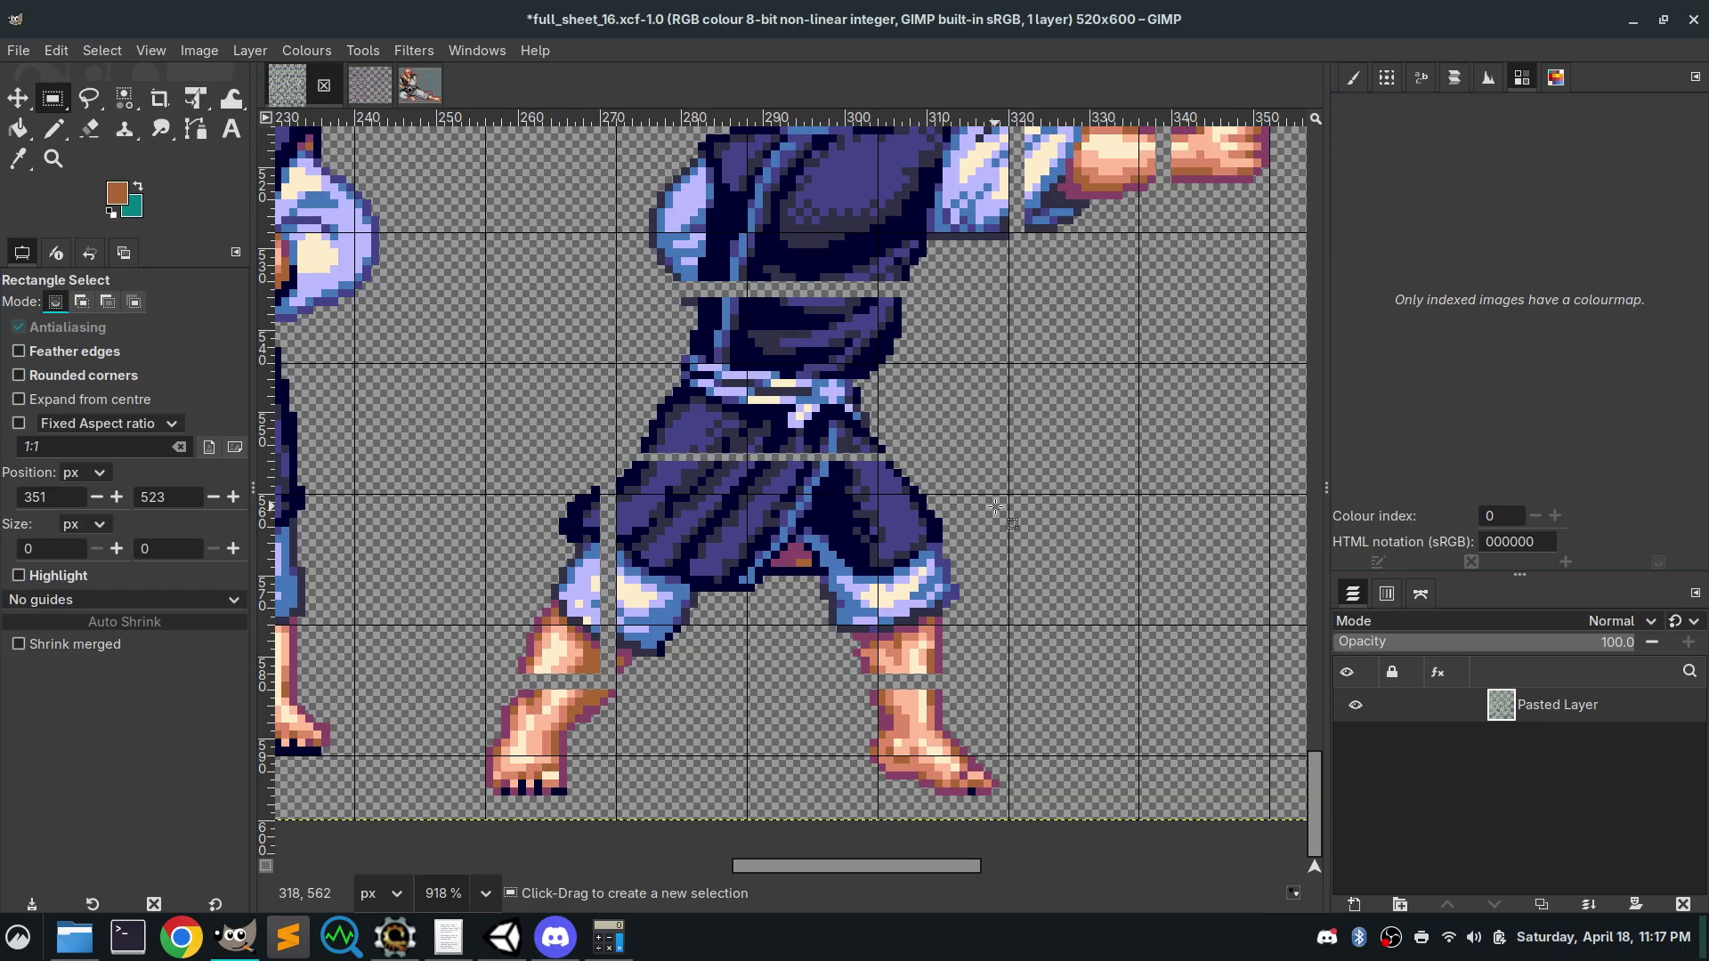
scroll(995, 506, "down", 2)
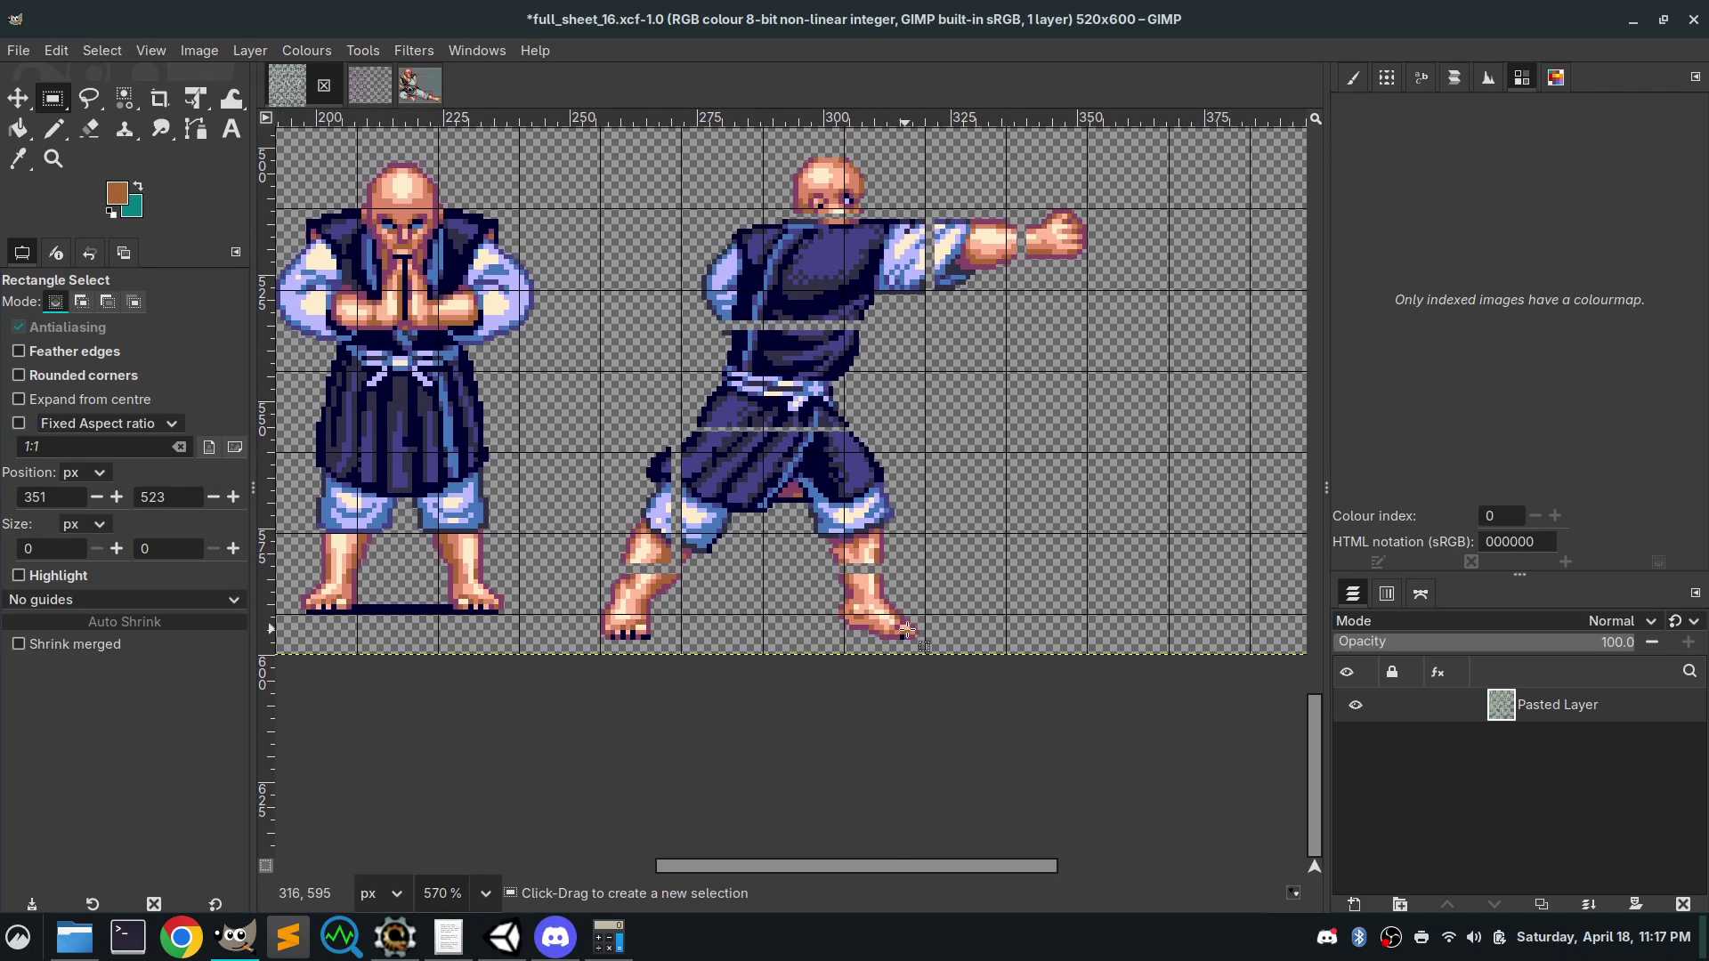
scroll(1012, 383, "right", 3)
scroll(1012, 383, "up", 2)
scroll(979, 464, "right", 1)
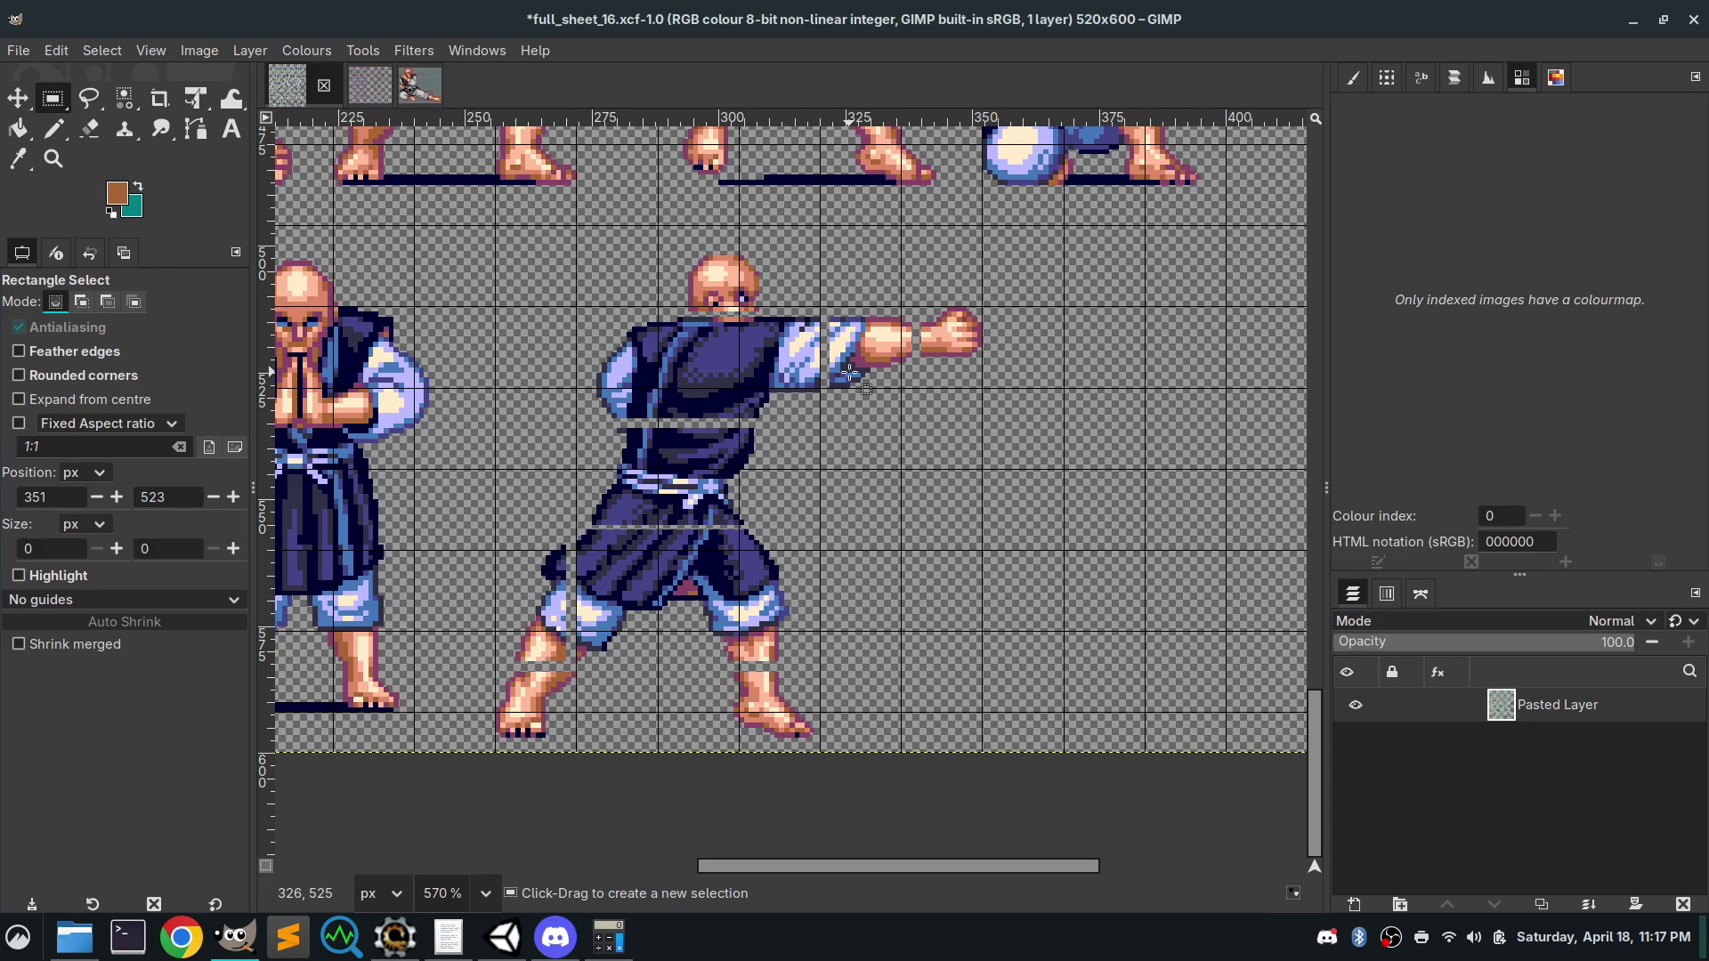
left_click(865, 410)
Select the rear upper-leg section, 10 × 23 px at 260, 559, and copy it to the clipboard
scroll(610, 672, "up", 3, "ctrl")
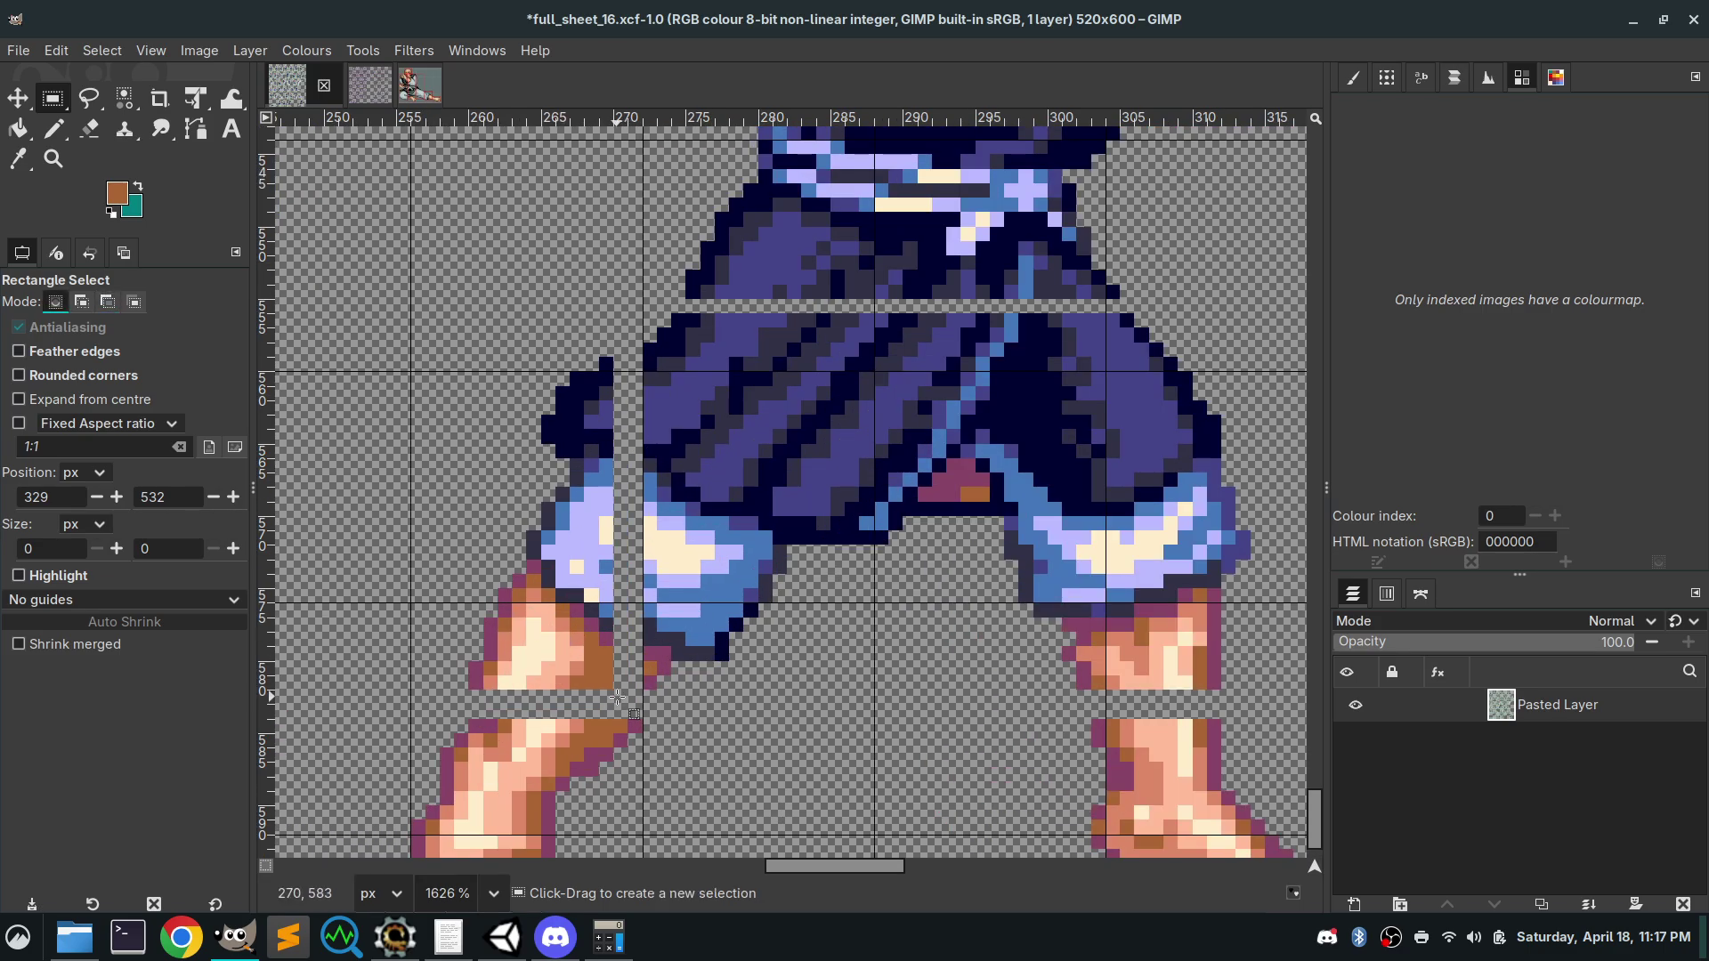
left_click_drag(616, 692, 462, 358)
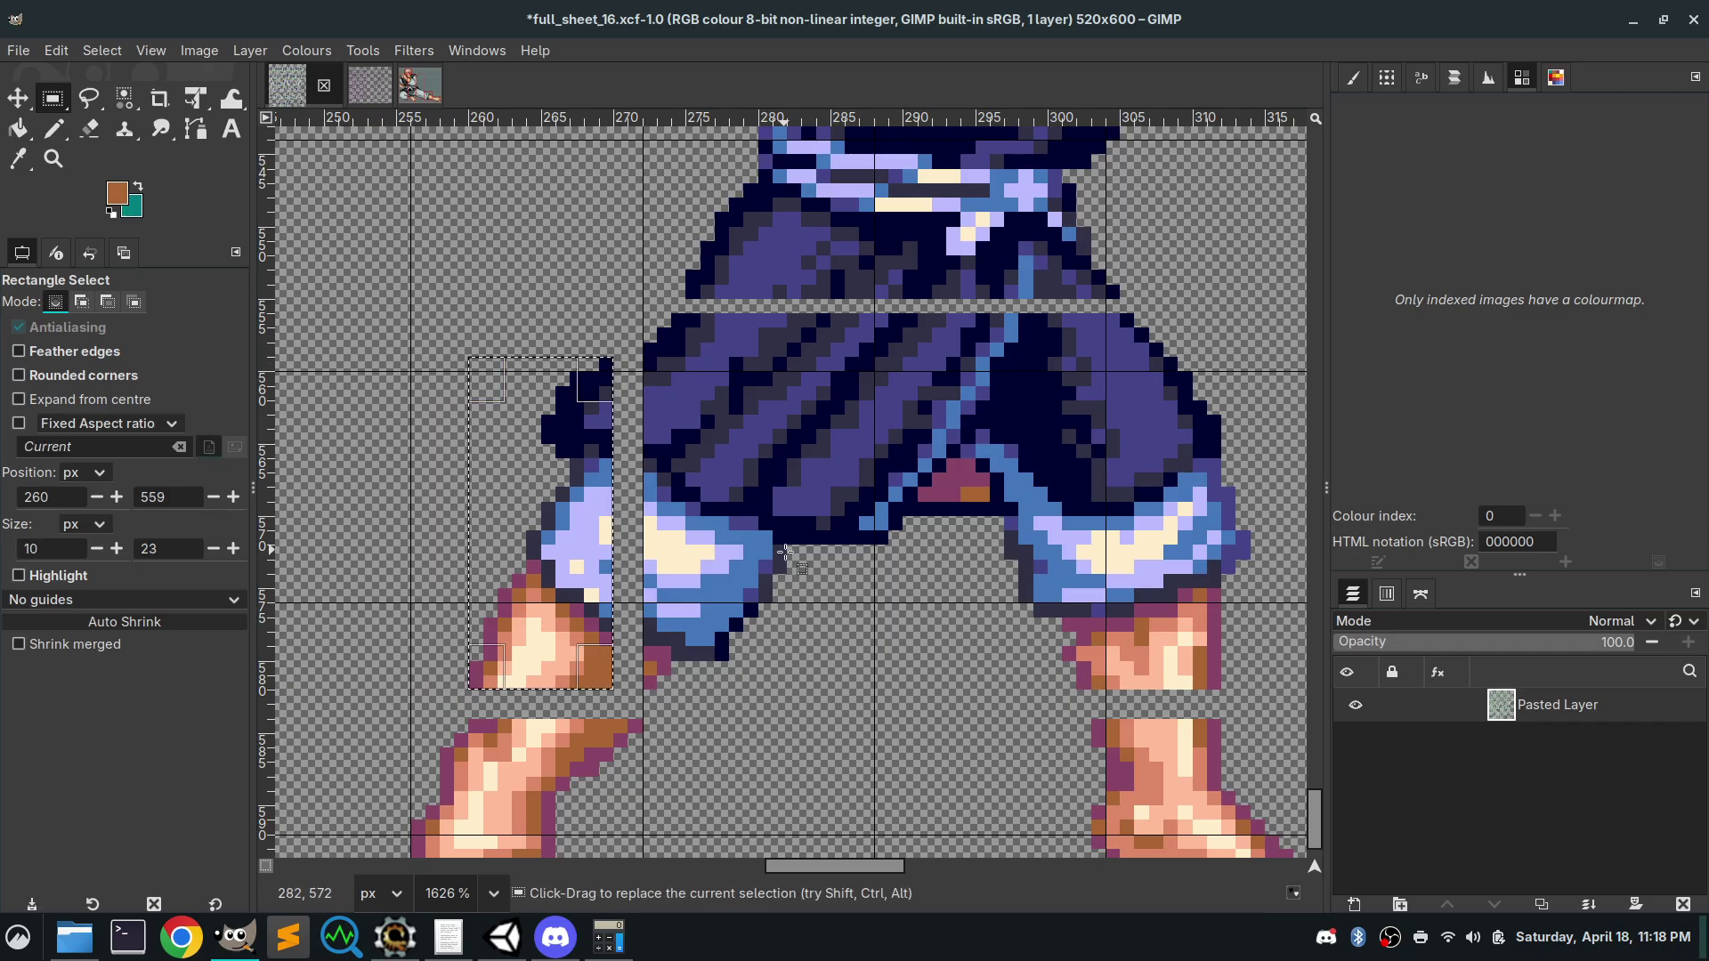
key("ctrl+c")
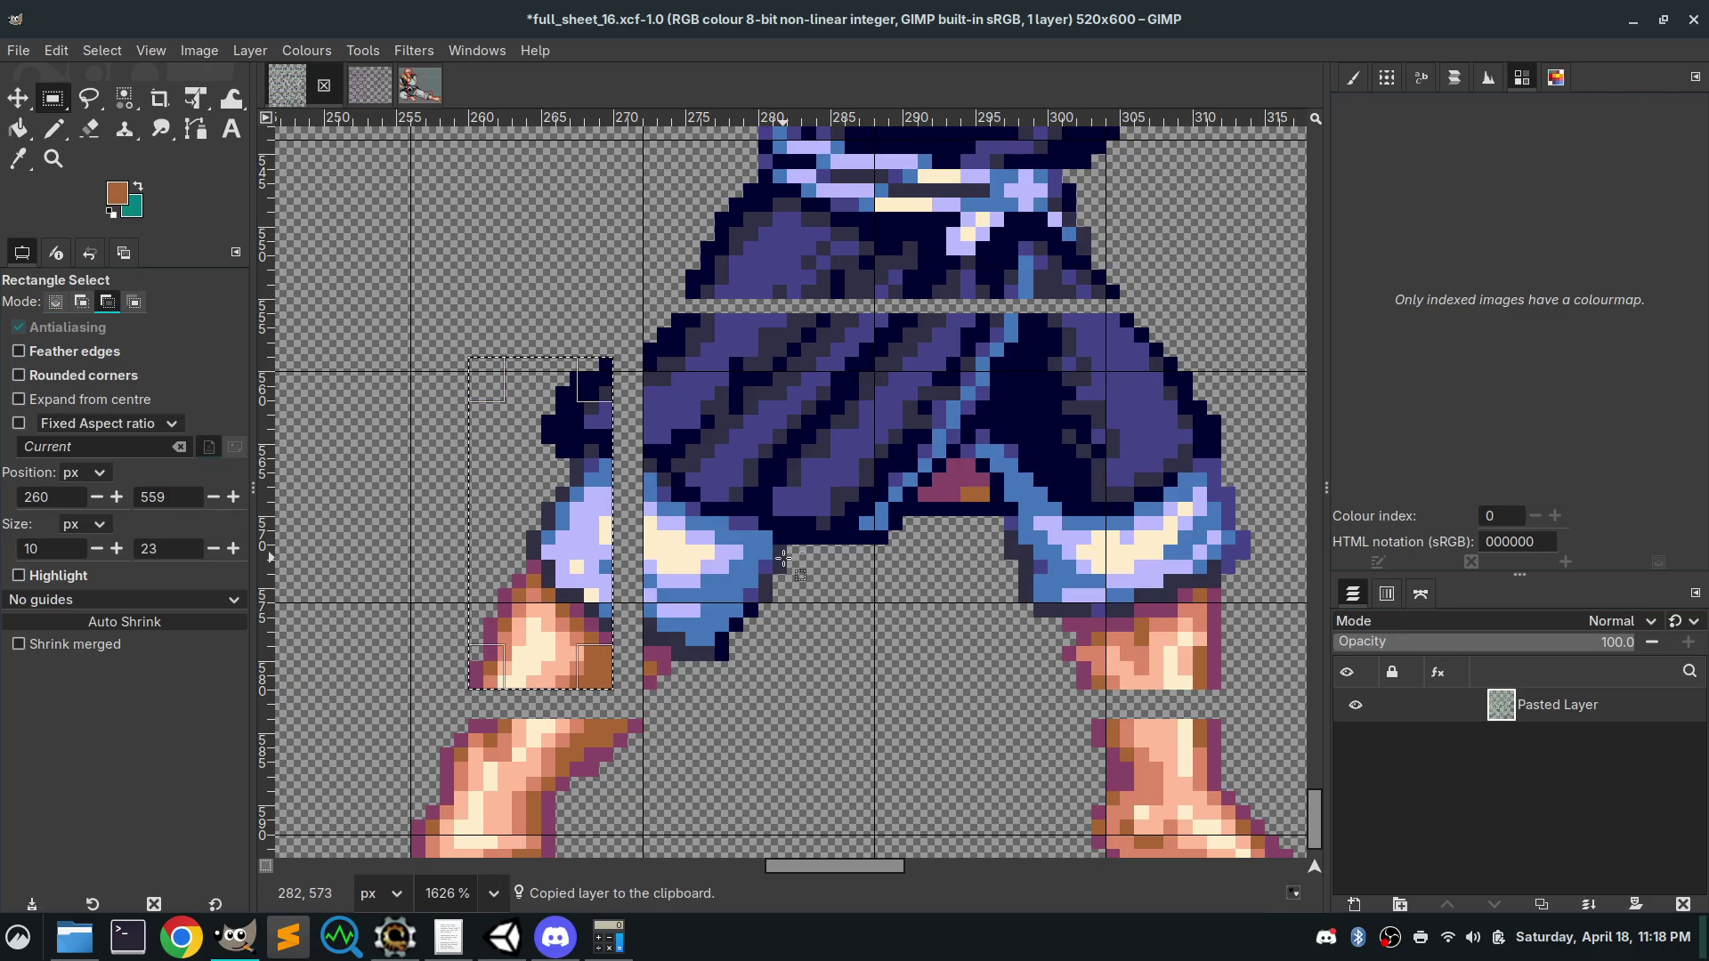
Paste the copied upper-leg section as a new image and start exporting it to the Documents/Amiga/SOR/actors/ryu folder
key("ctrl+shift+v")
scroll(792, 480, "up", 8)
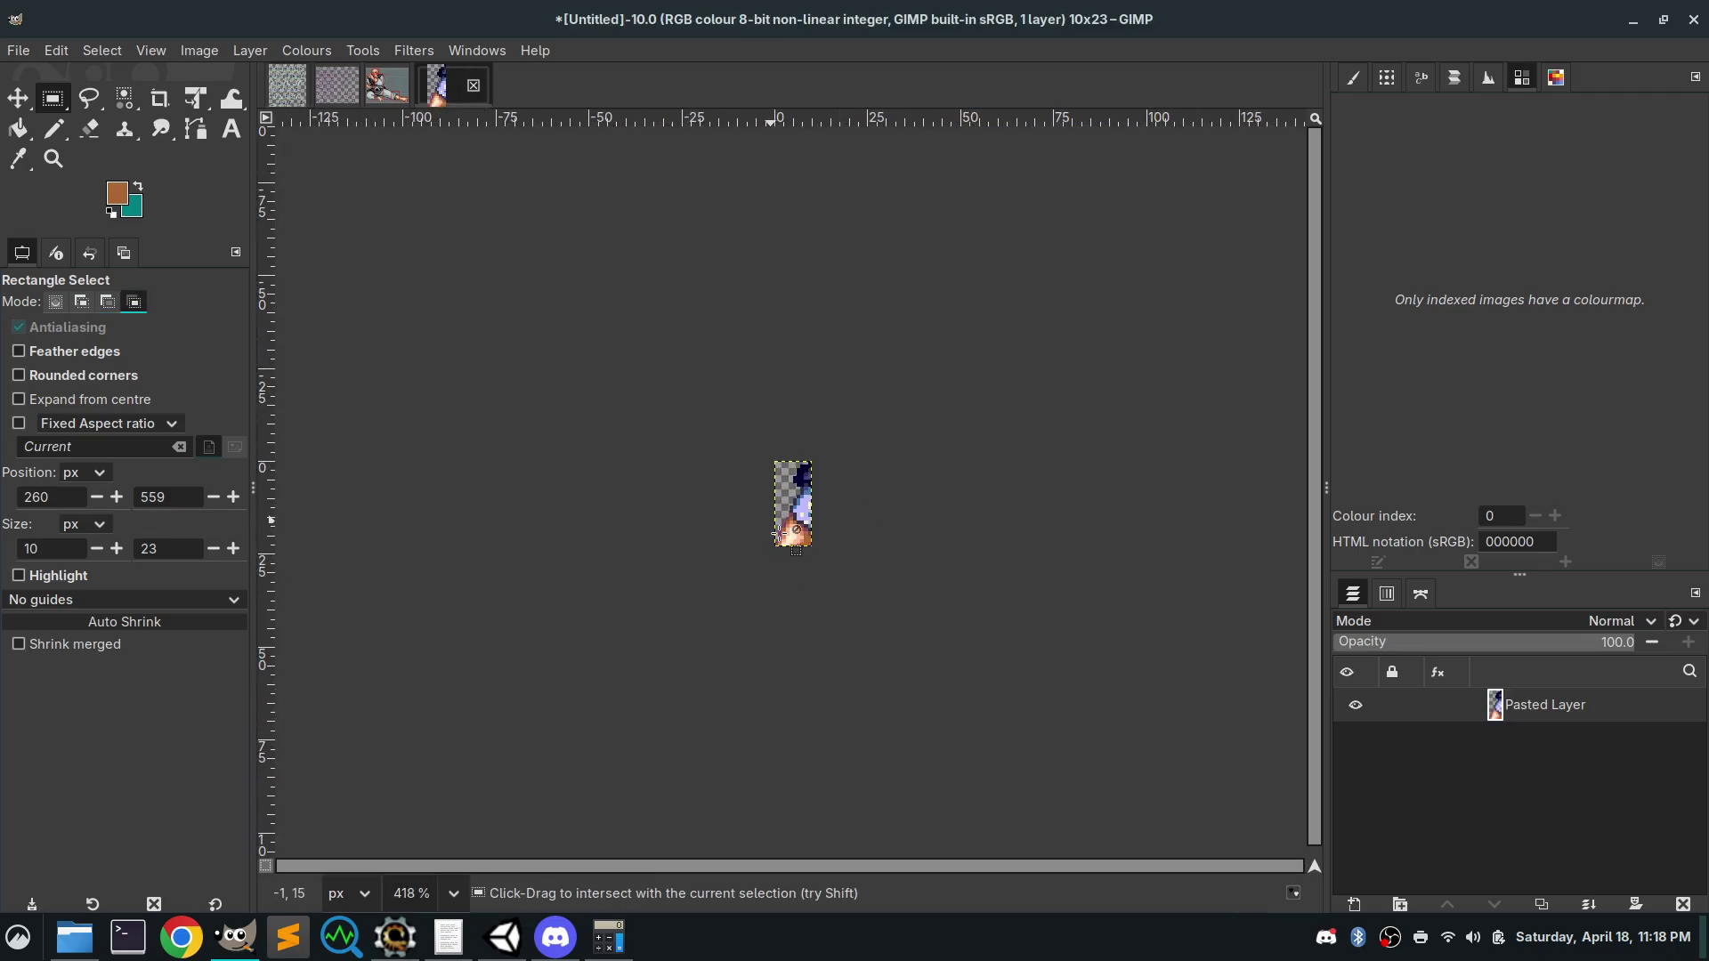
left_click(18, 50)
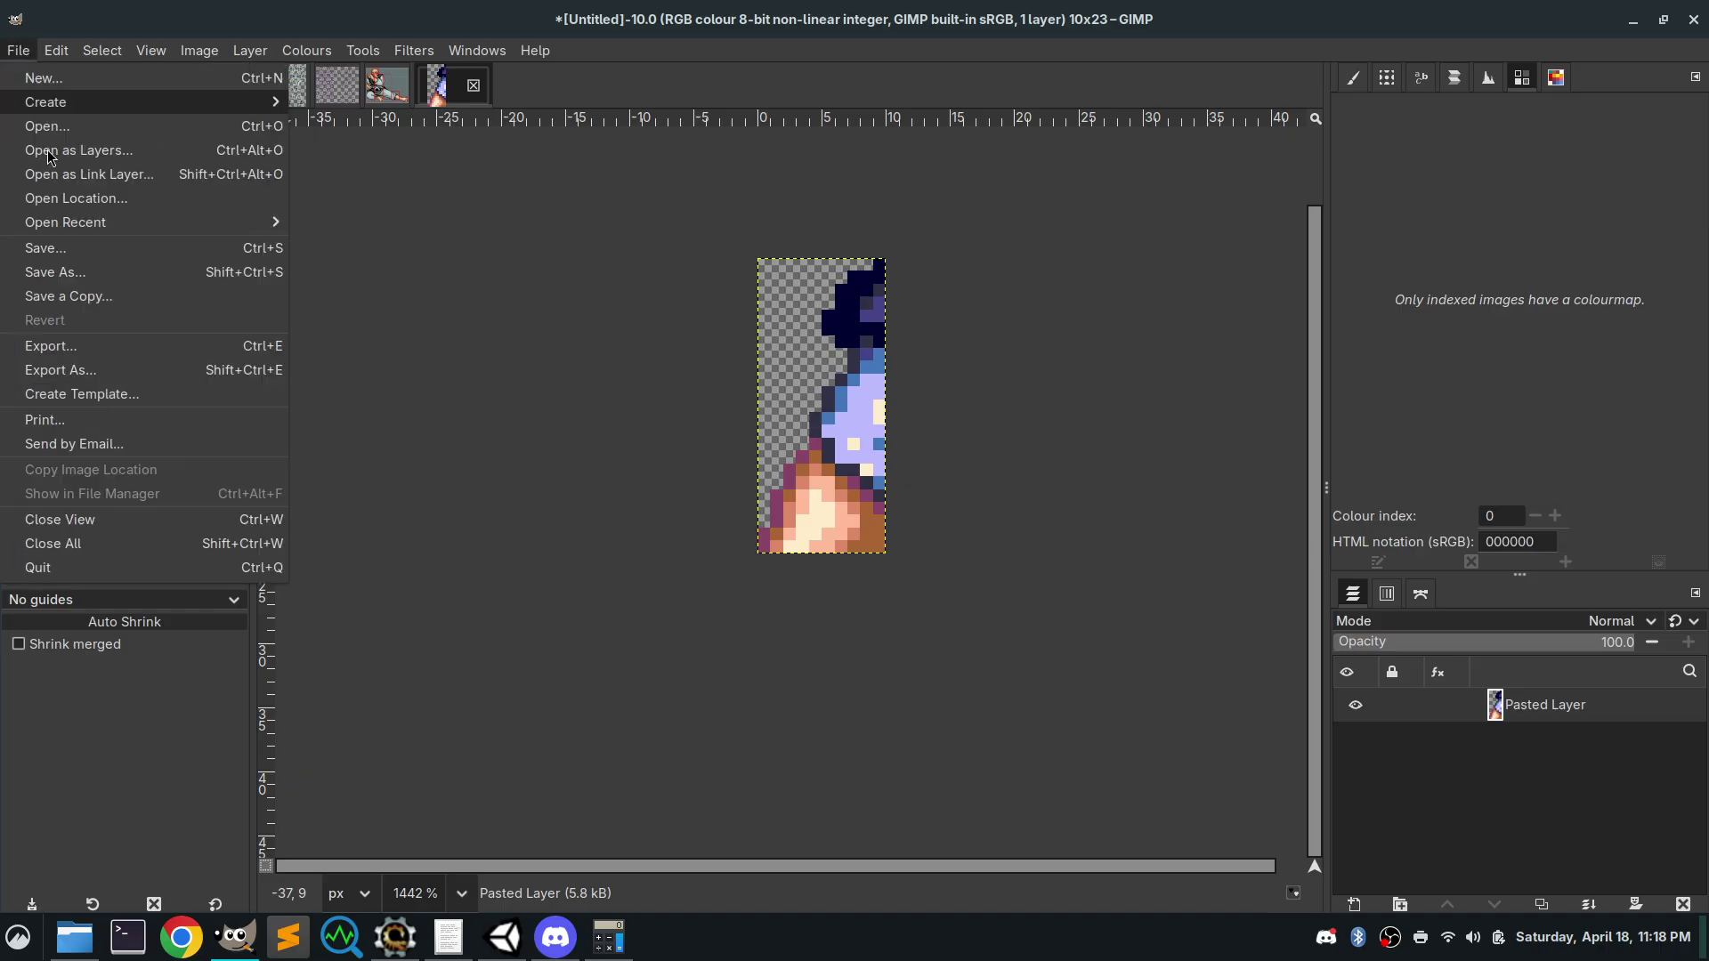
left_click(63, 371)
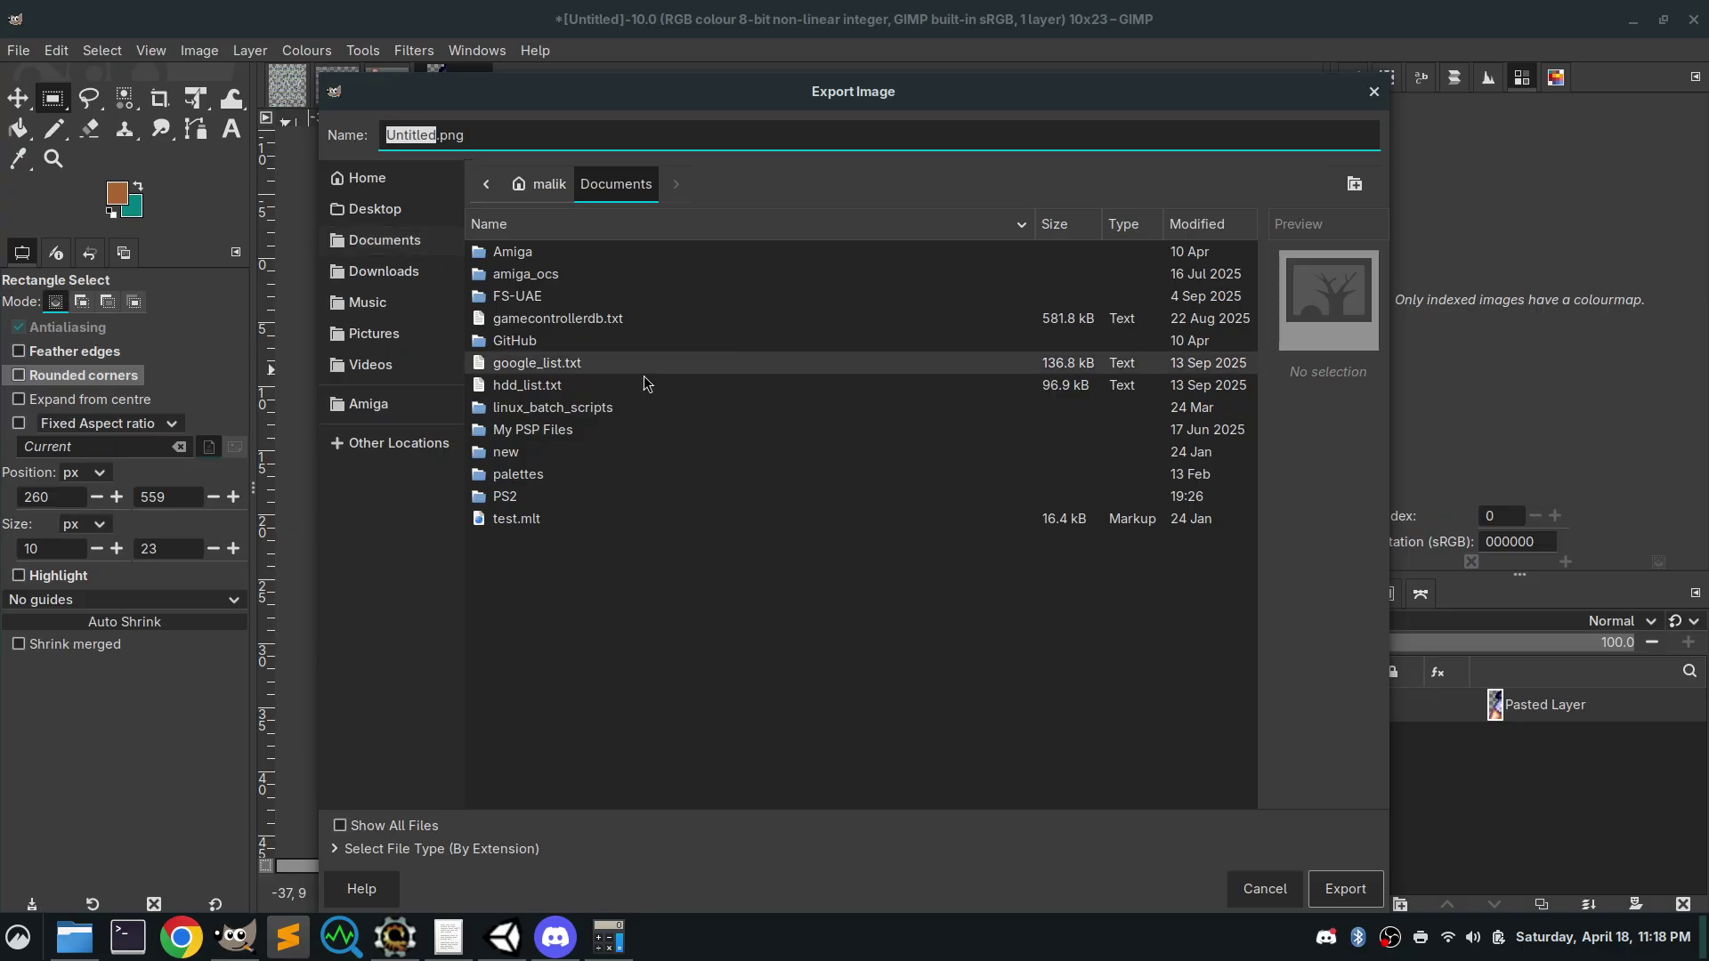
double_click(532, 253)
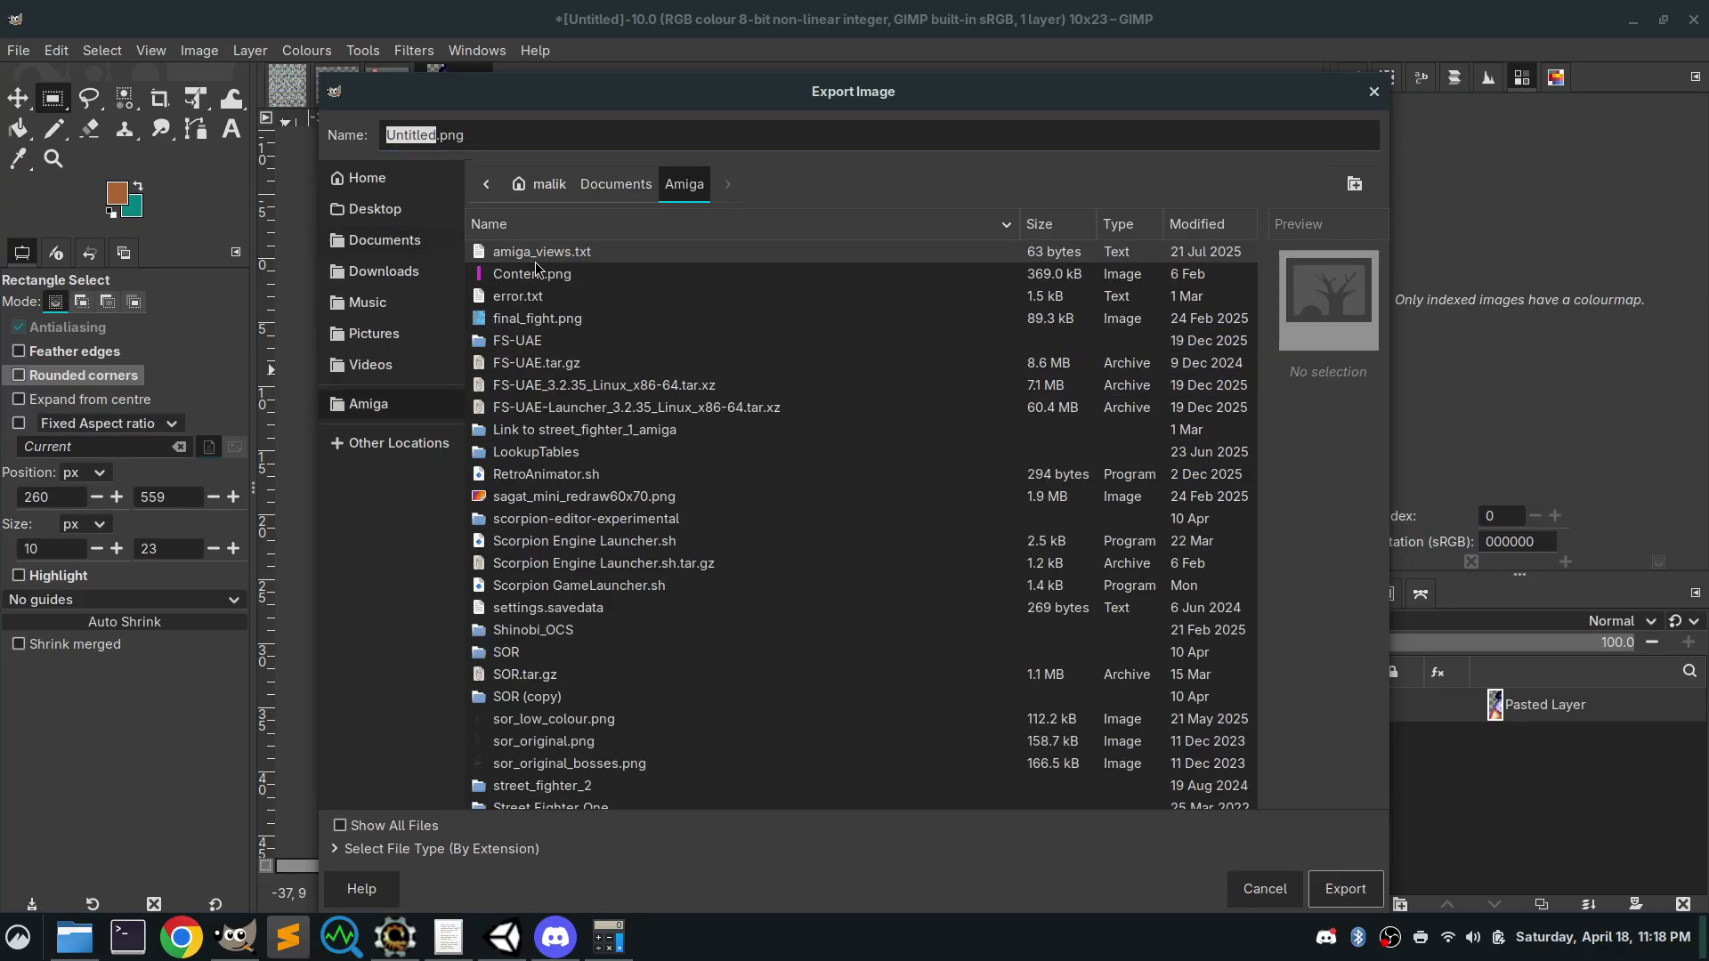
left_click(541, 658)
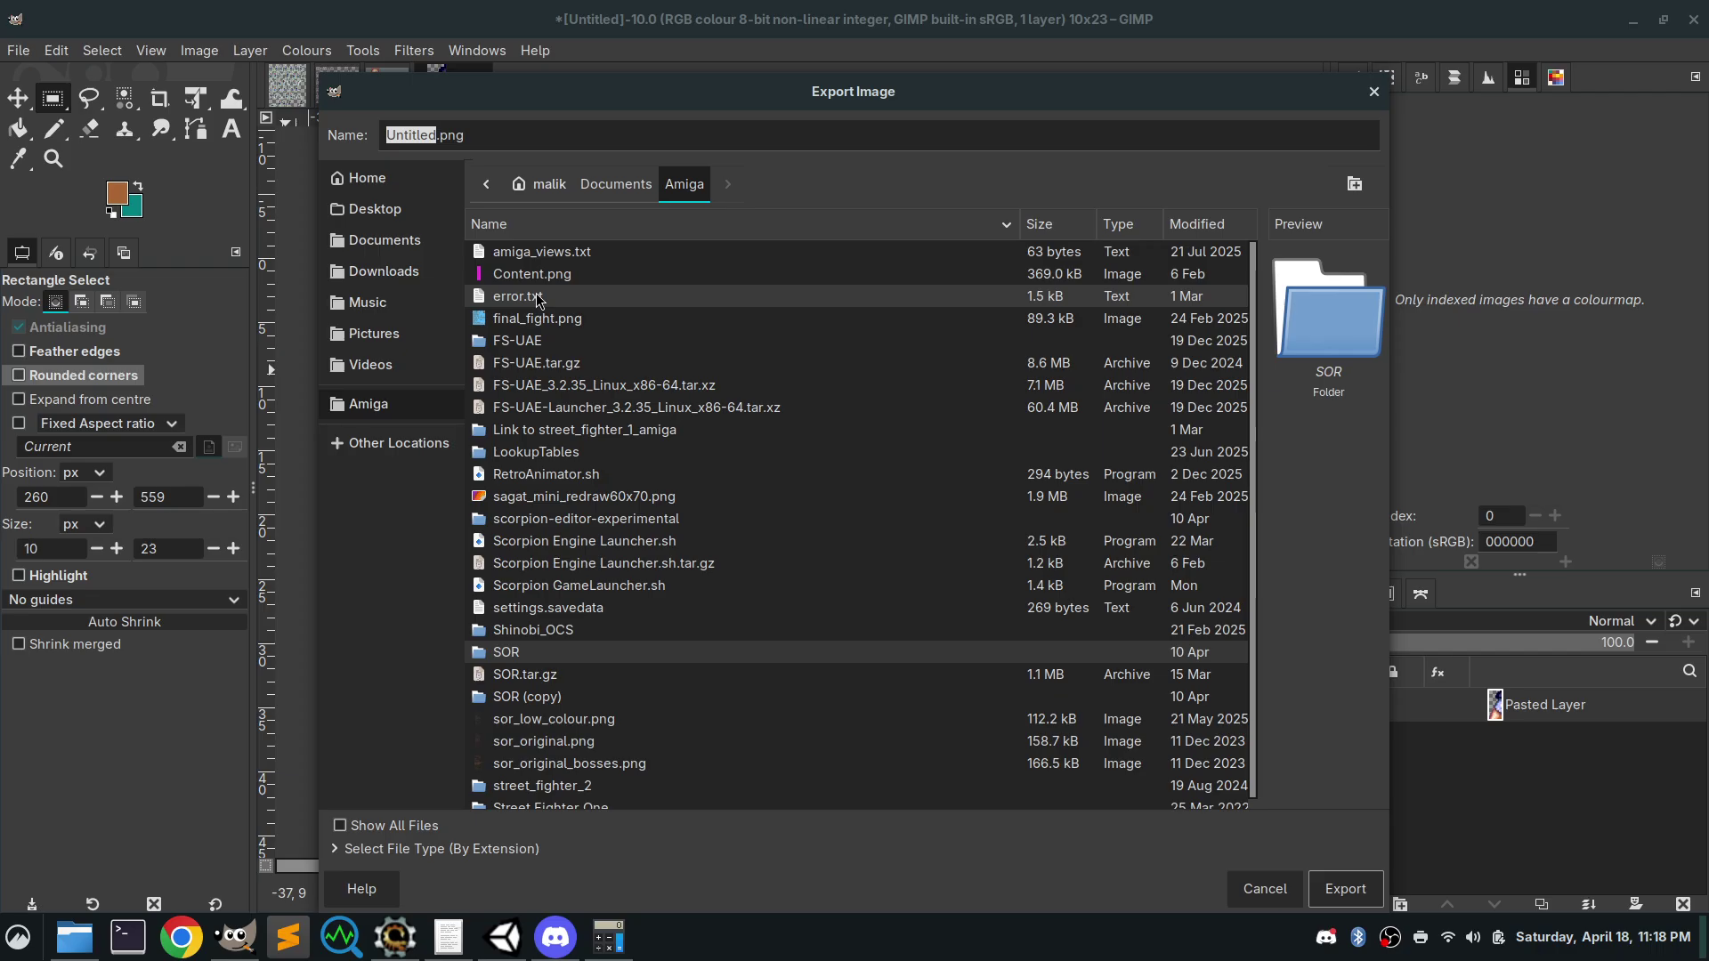
scroll(503, 658, "down", 1)
double_click(505, 646)
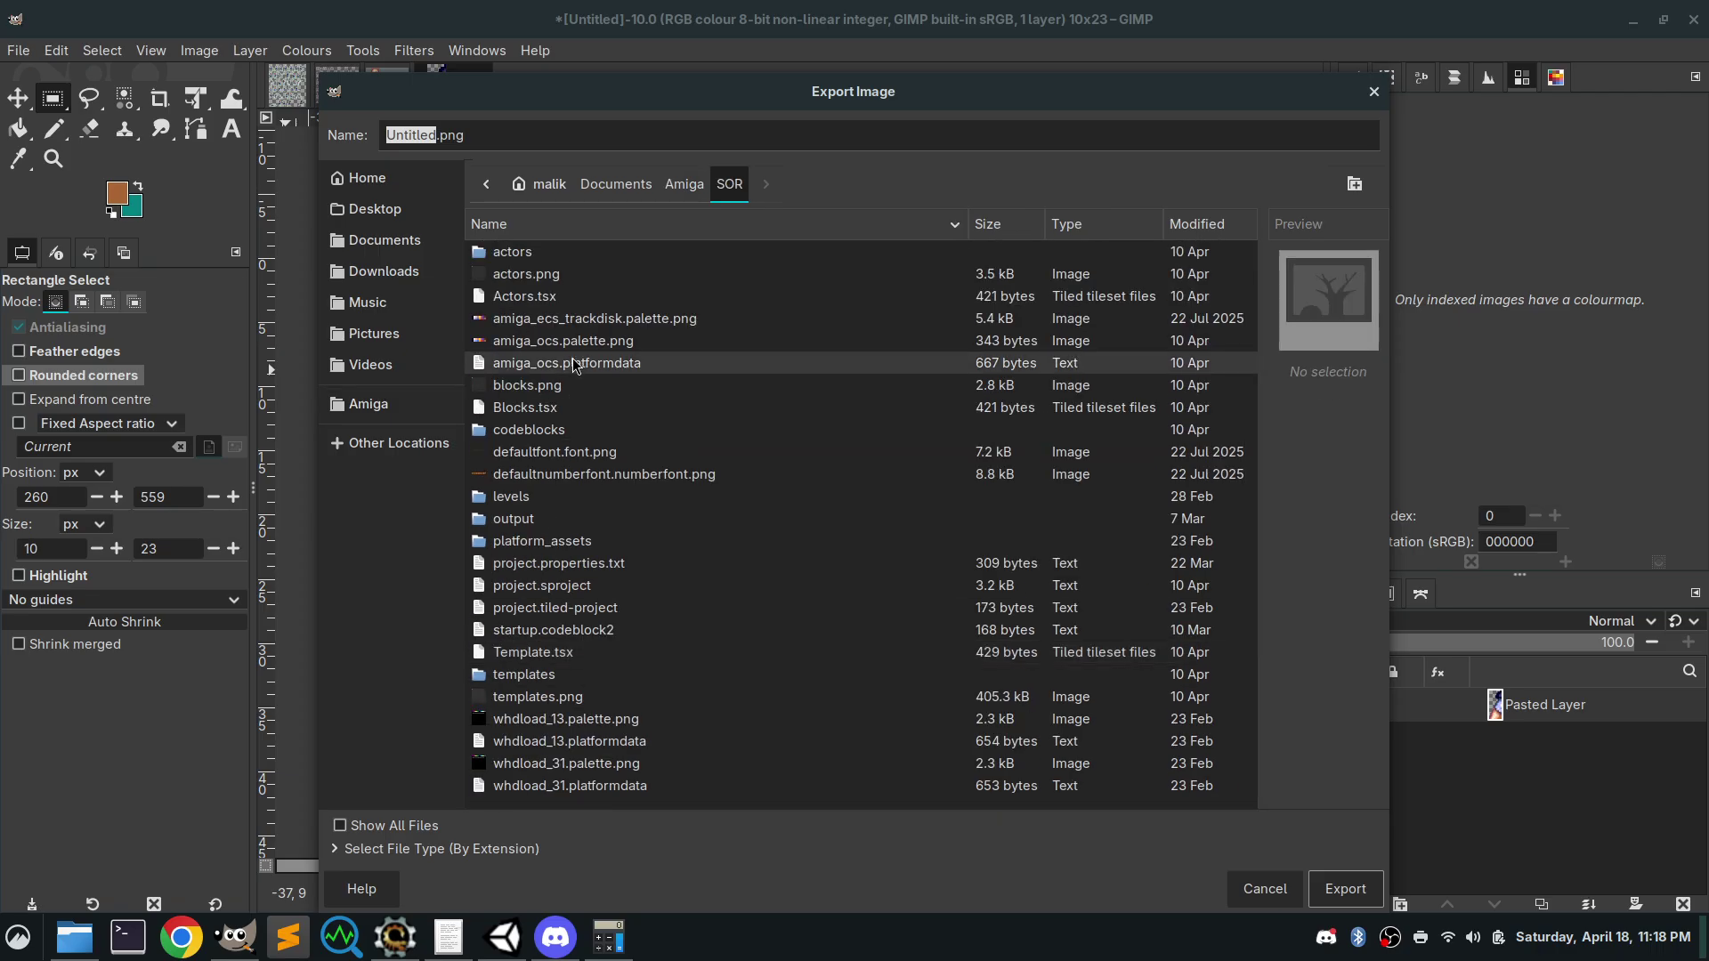
double_click(520, 252)
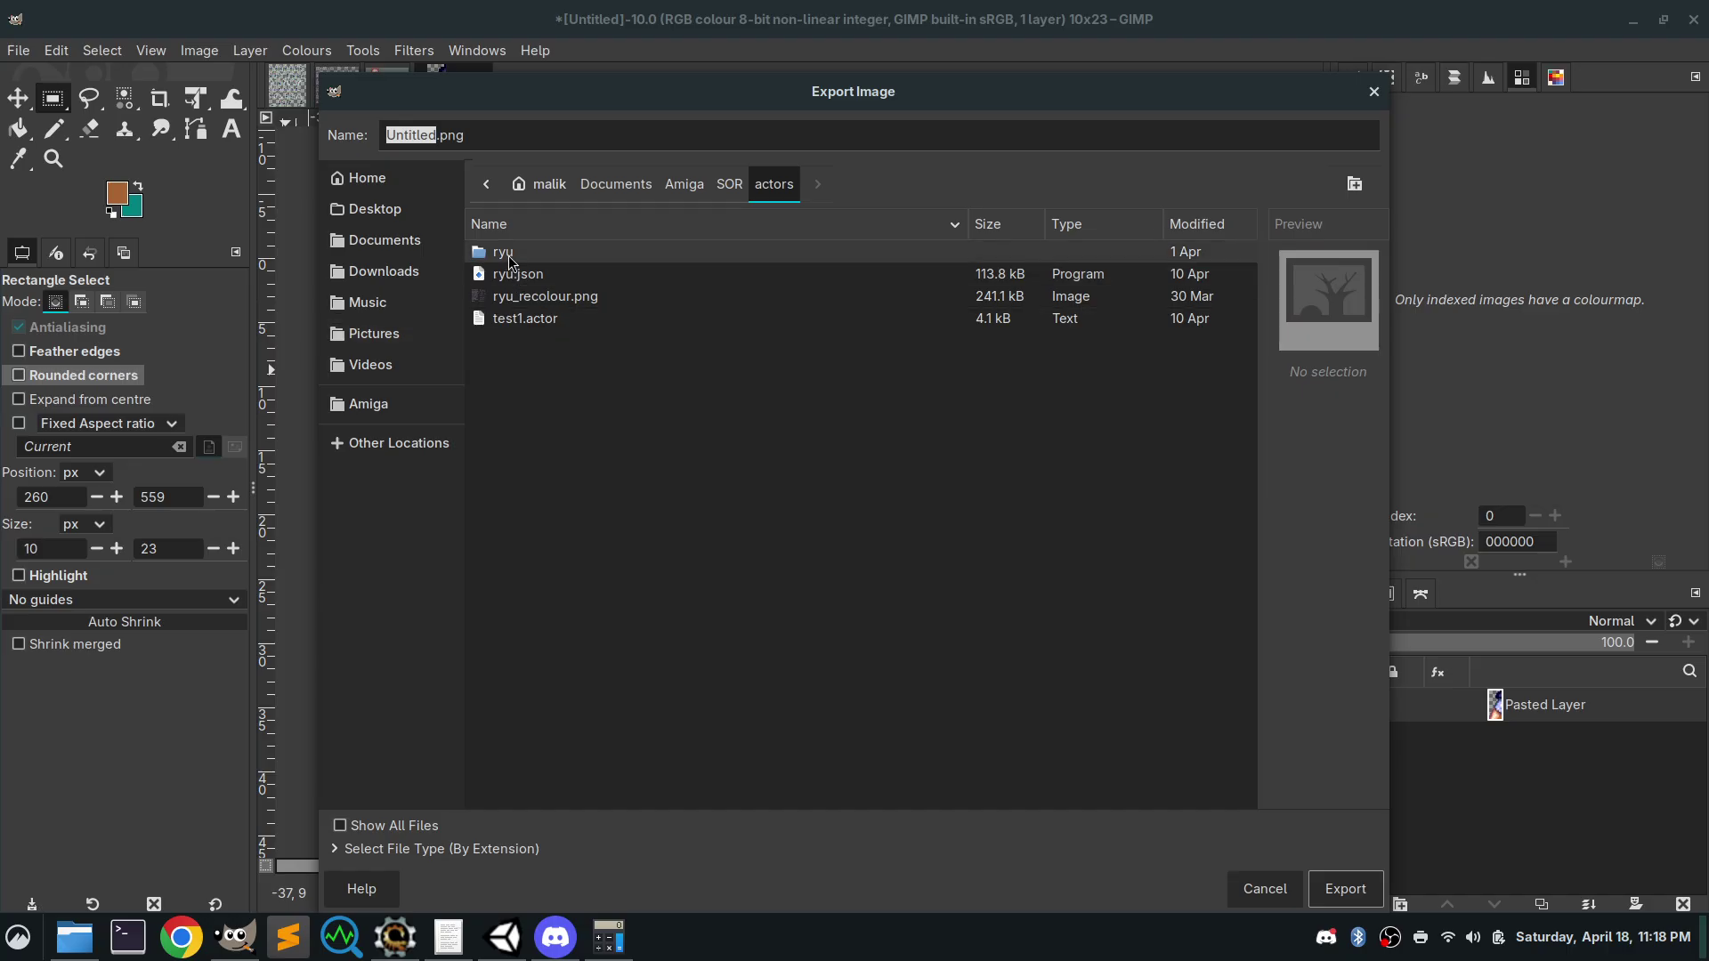
double_click(508, 258)
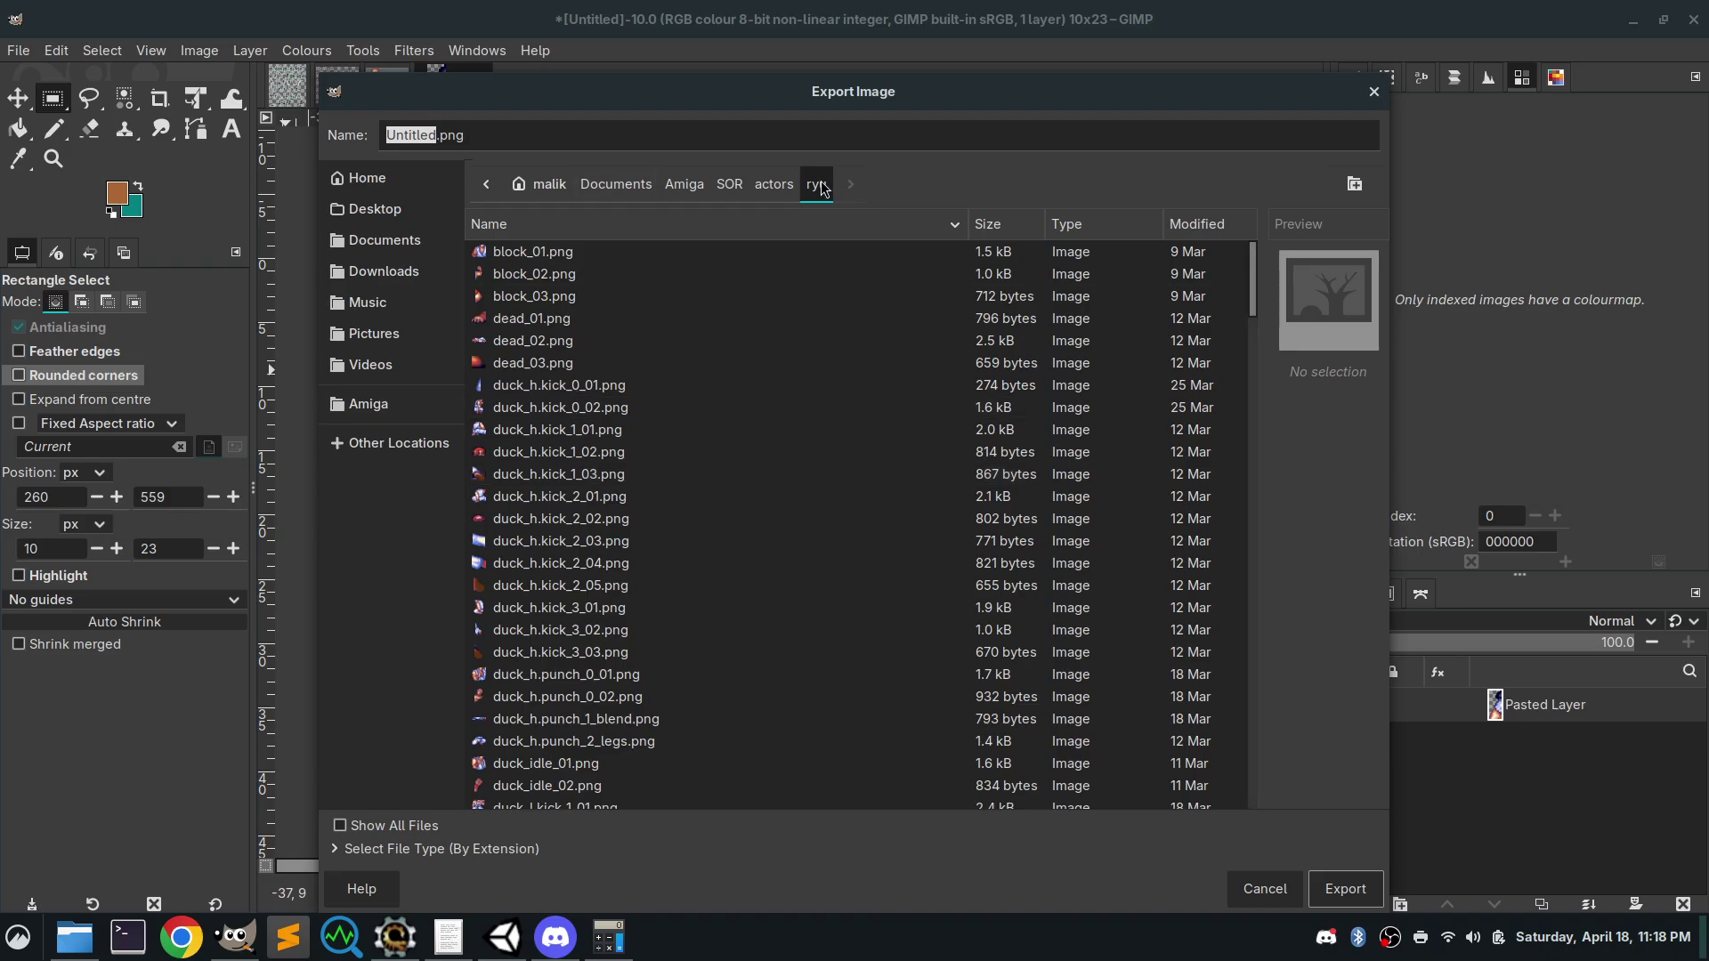
left_click(776, 185)
right_click(571, 416)
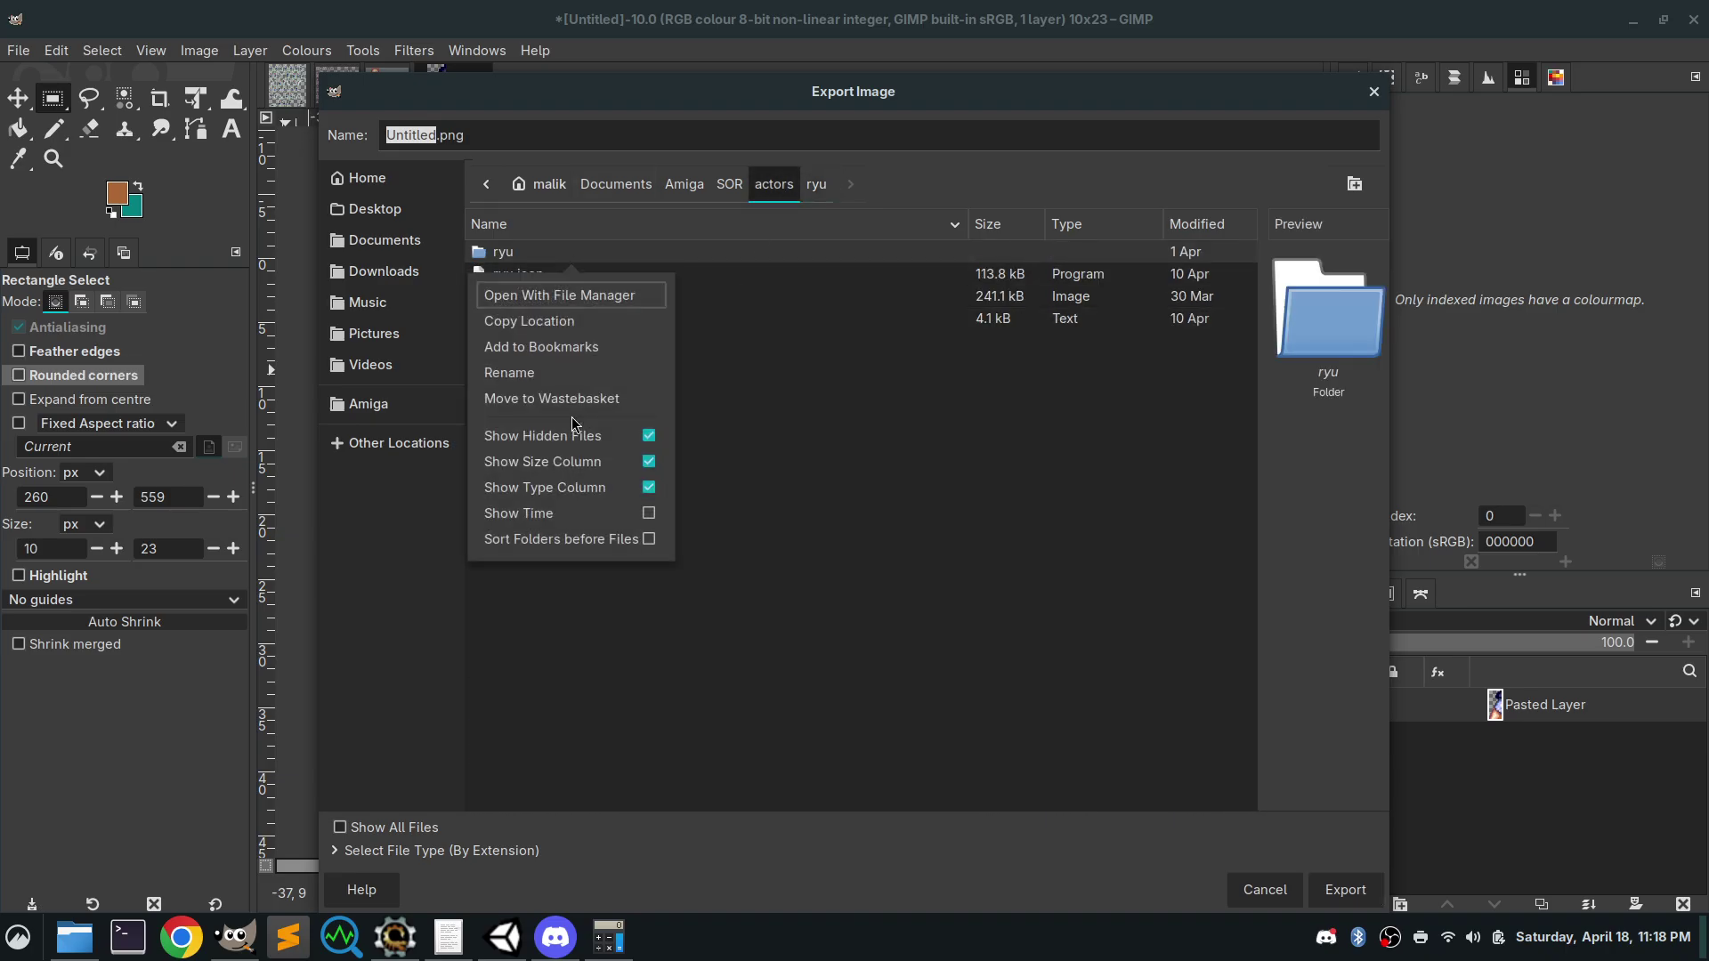
left_click(1344, 187)
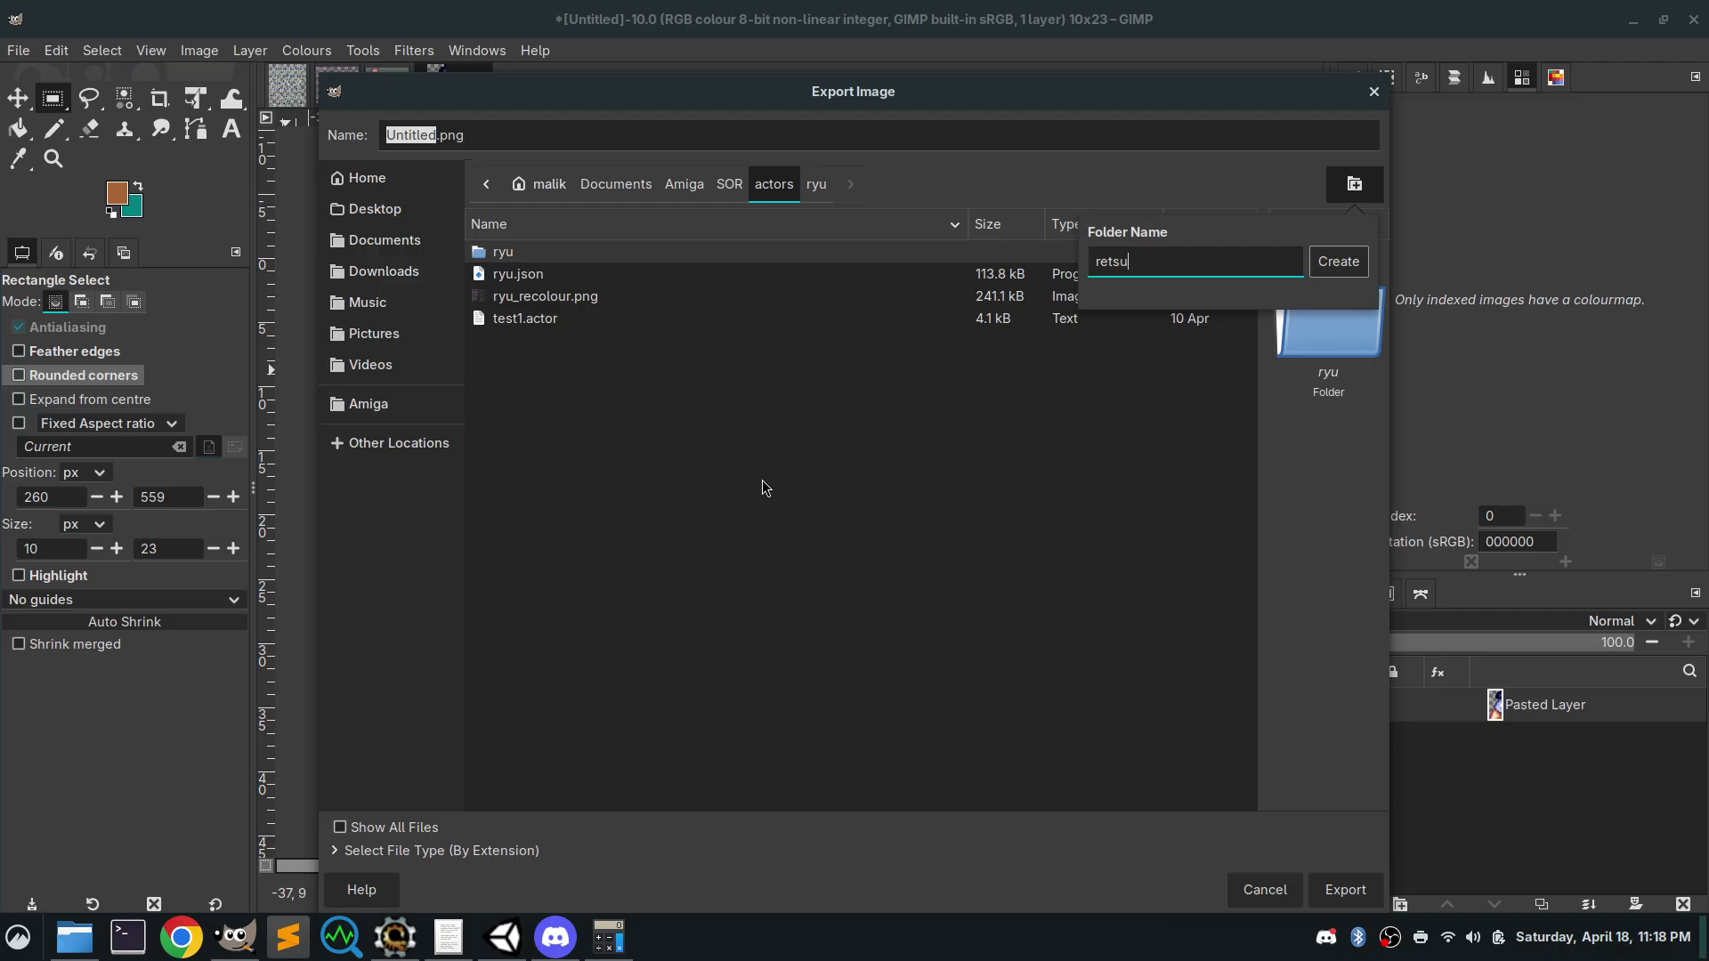
key("Escape")
double_click(488, 252)
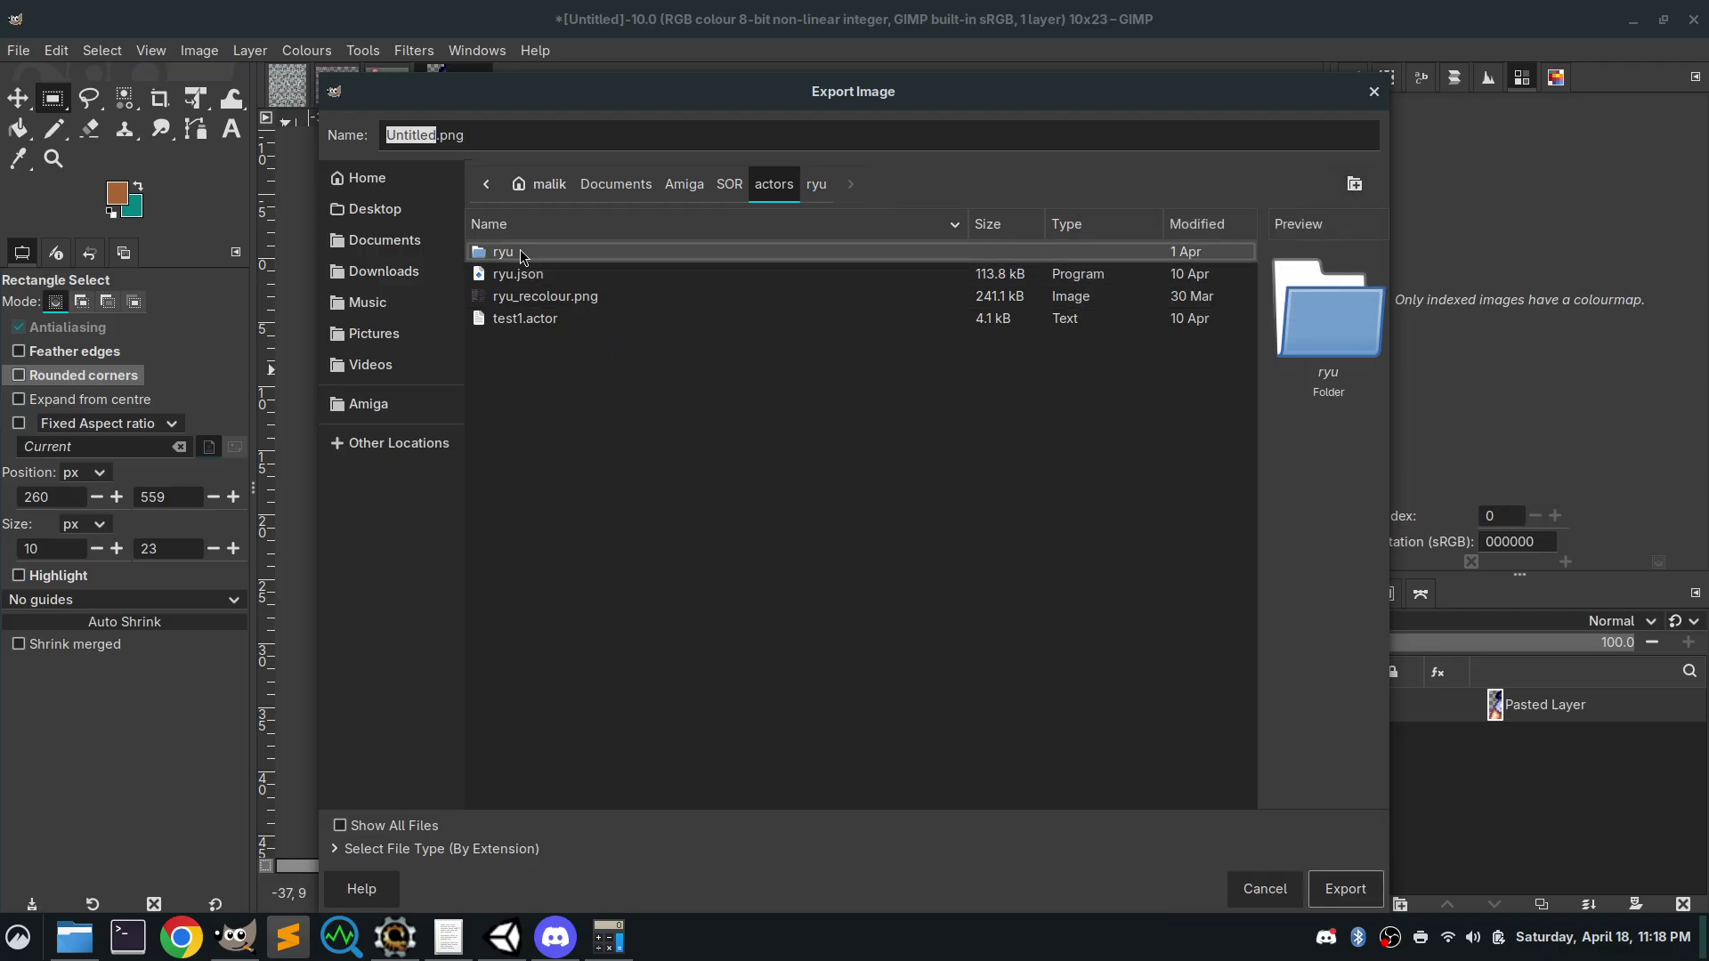
Name the upper-leg image 0_hp_01.png and export it as PNG with the existing options
left_click(496, 134)
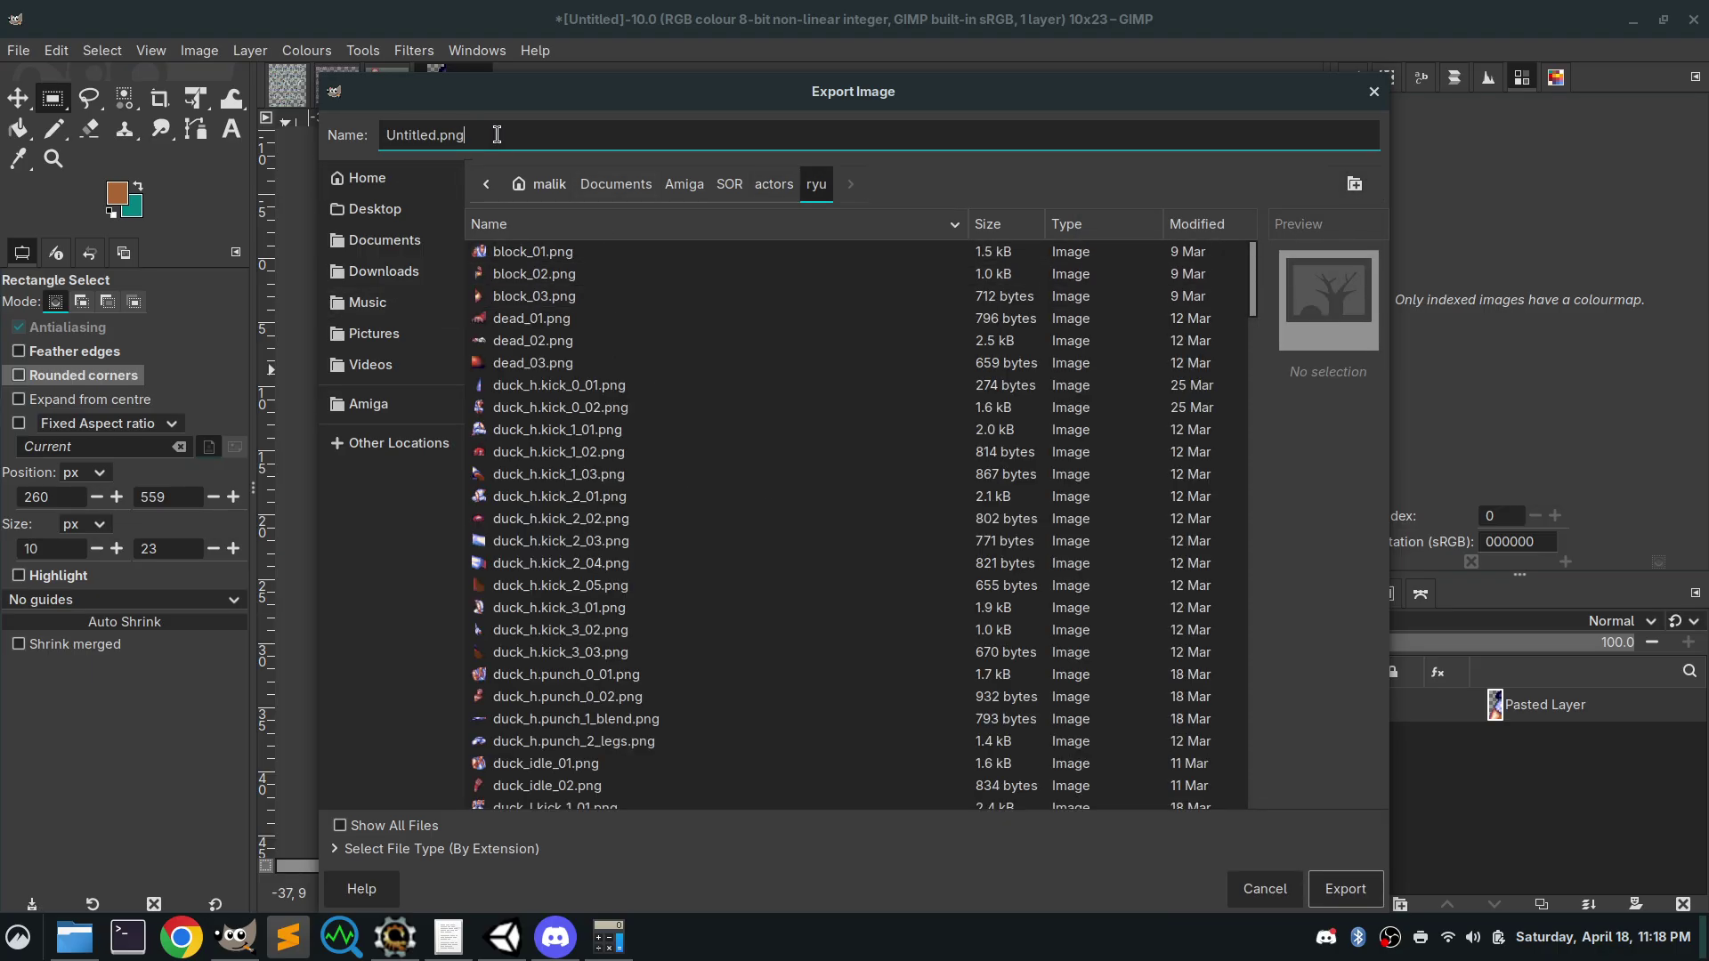
left_click(433, 134)
key("BackSpace")
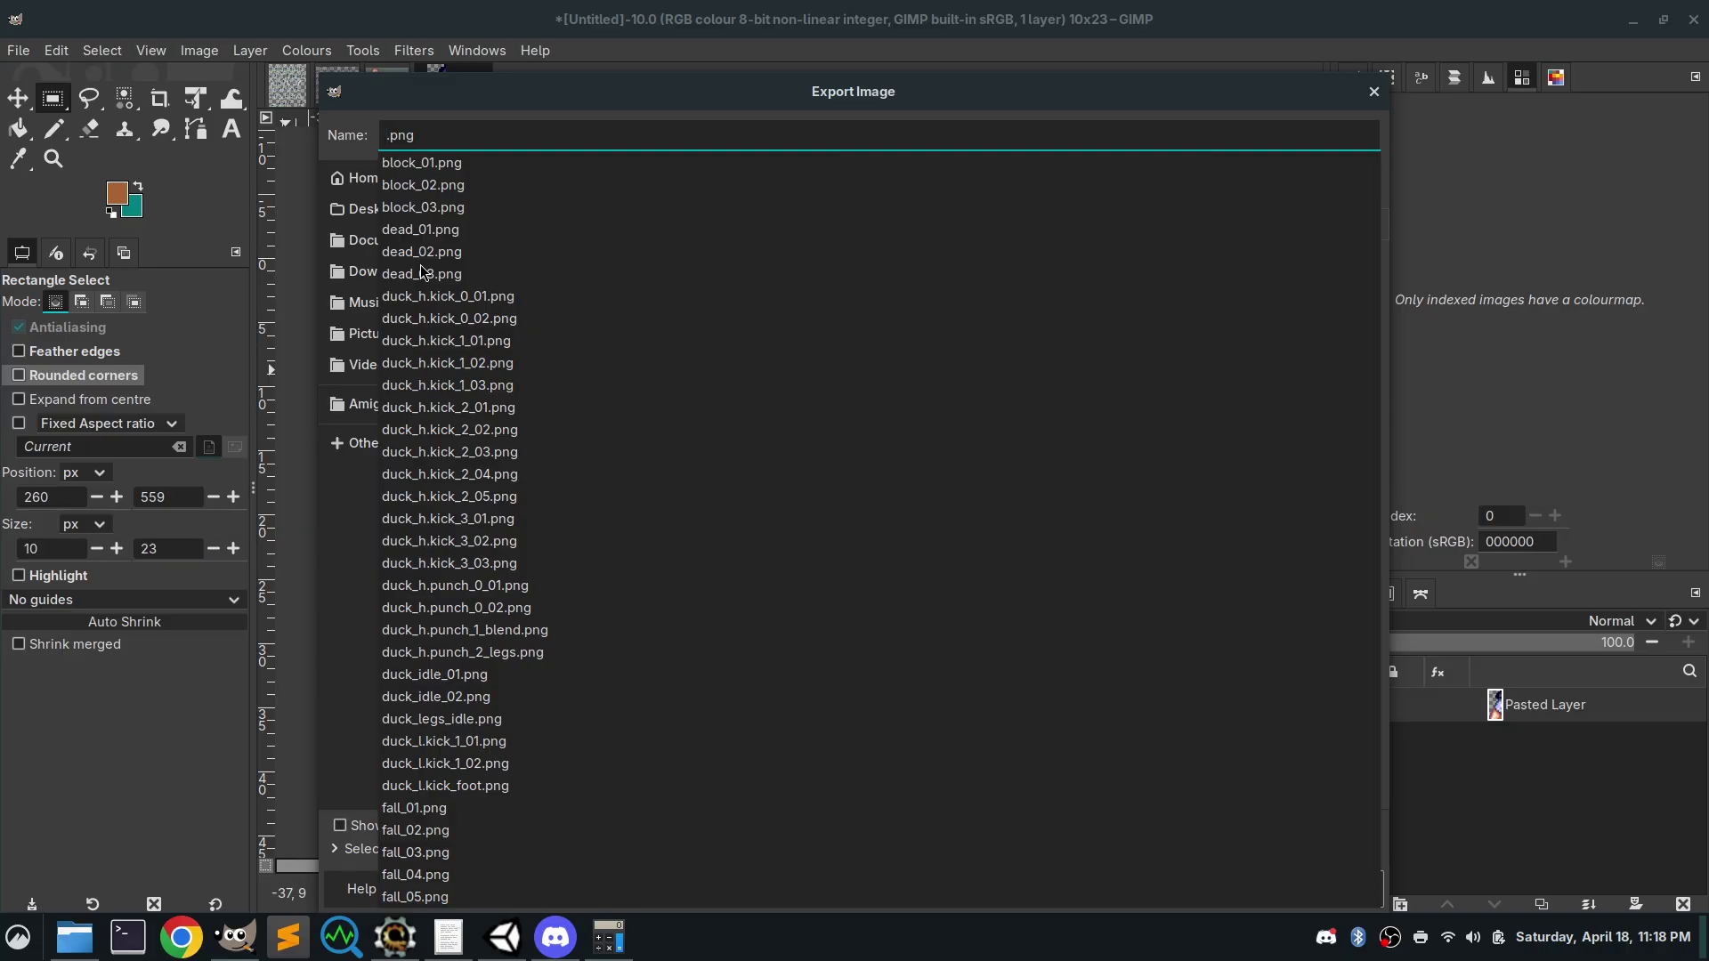
type("0_hp_01")
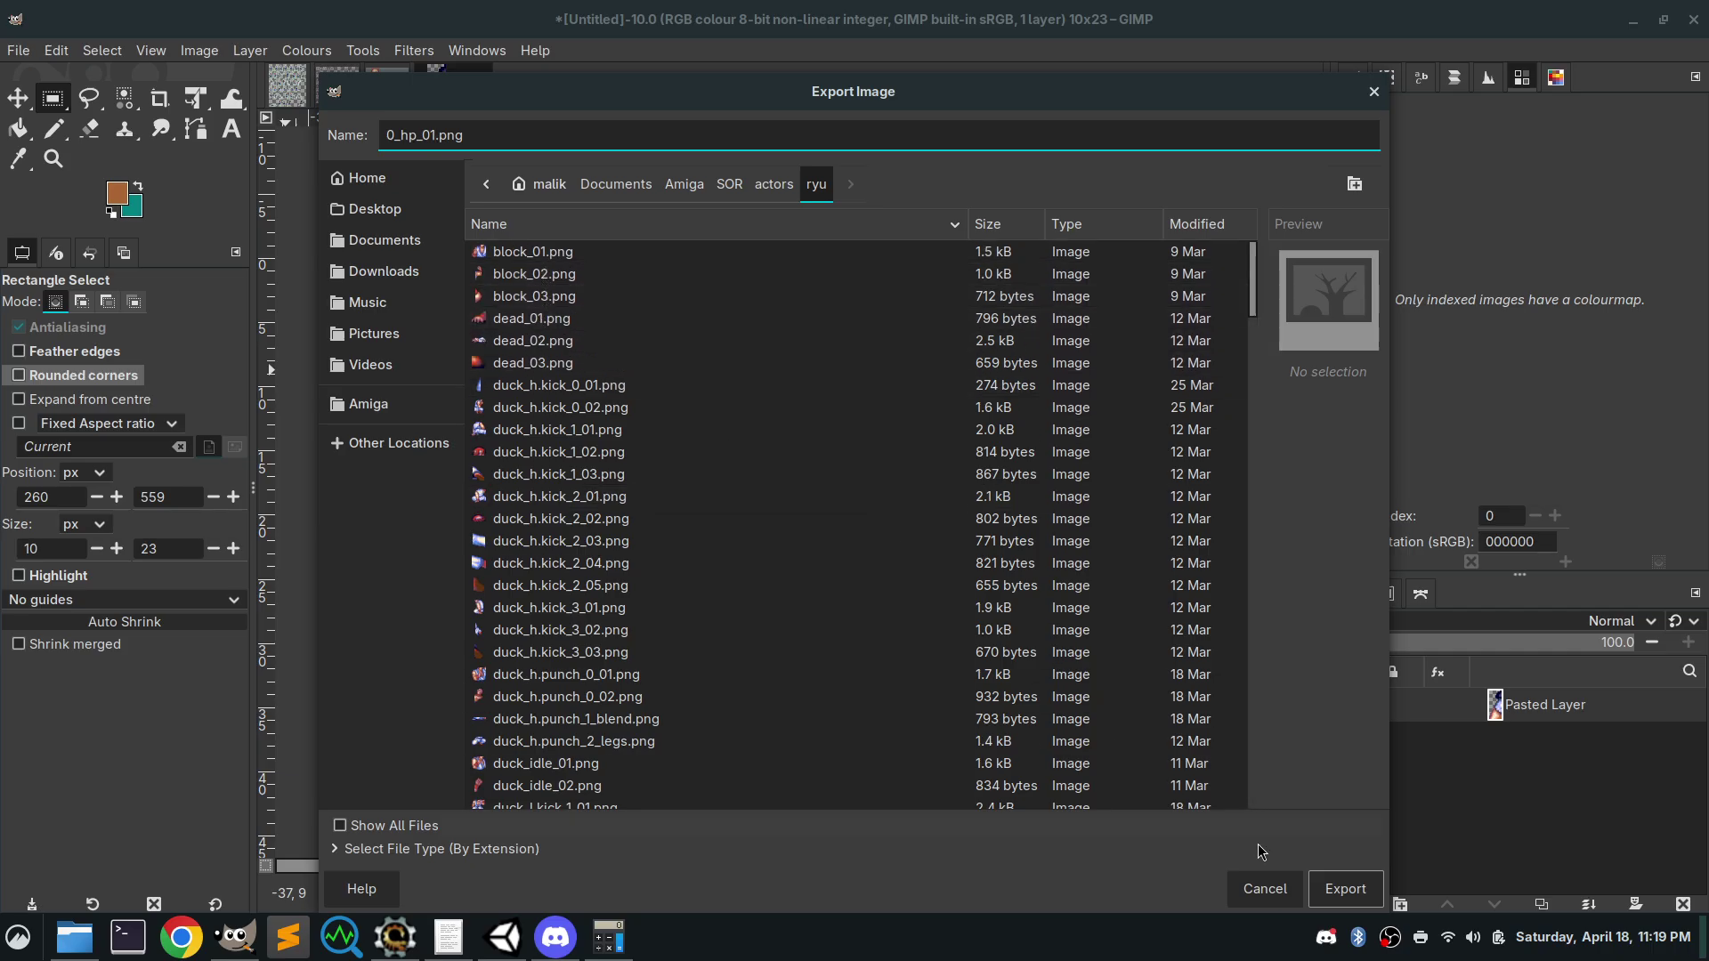
left_click(1346, 890)
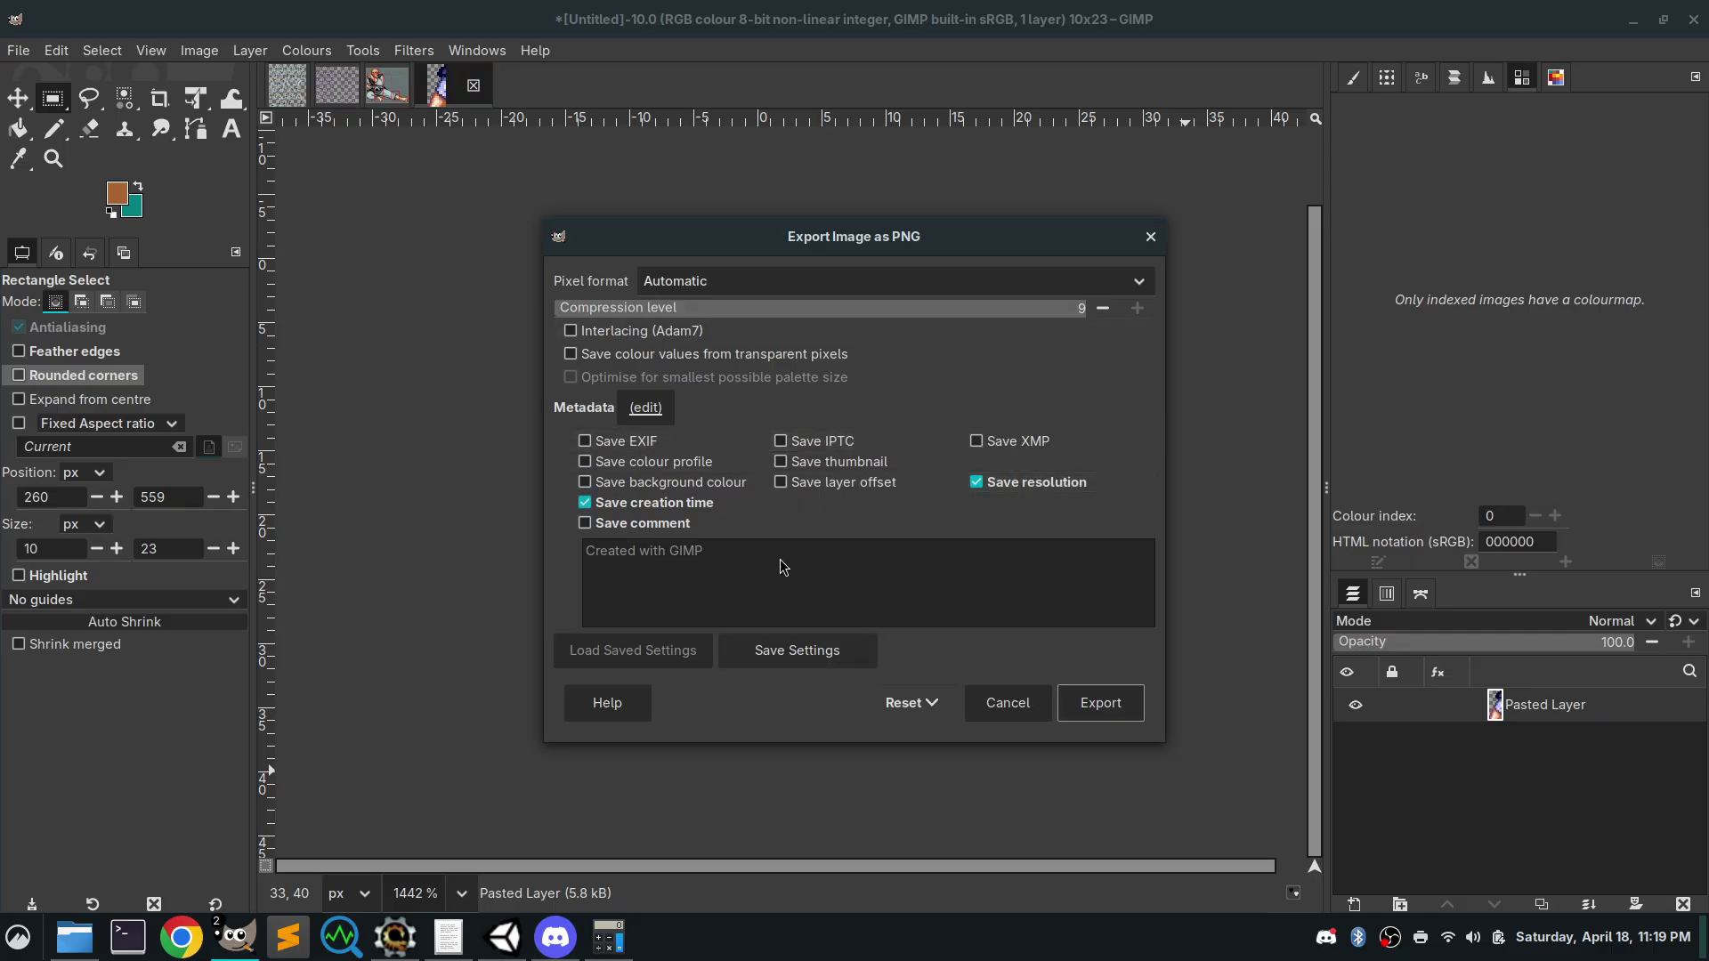
left_click(1101, 703)
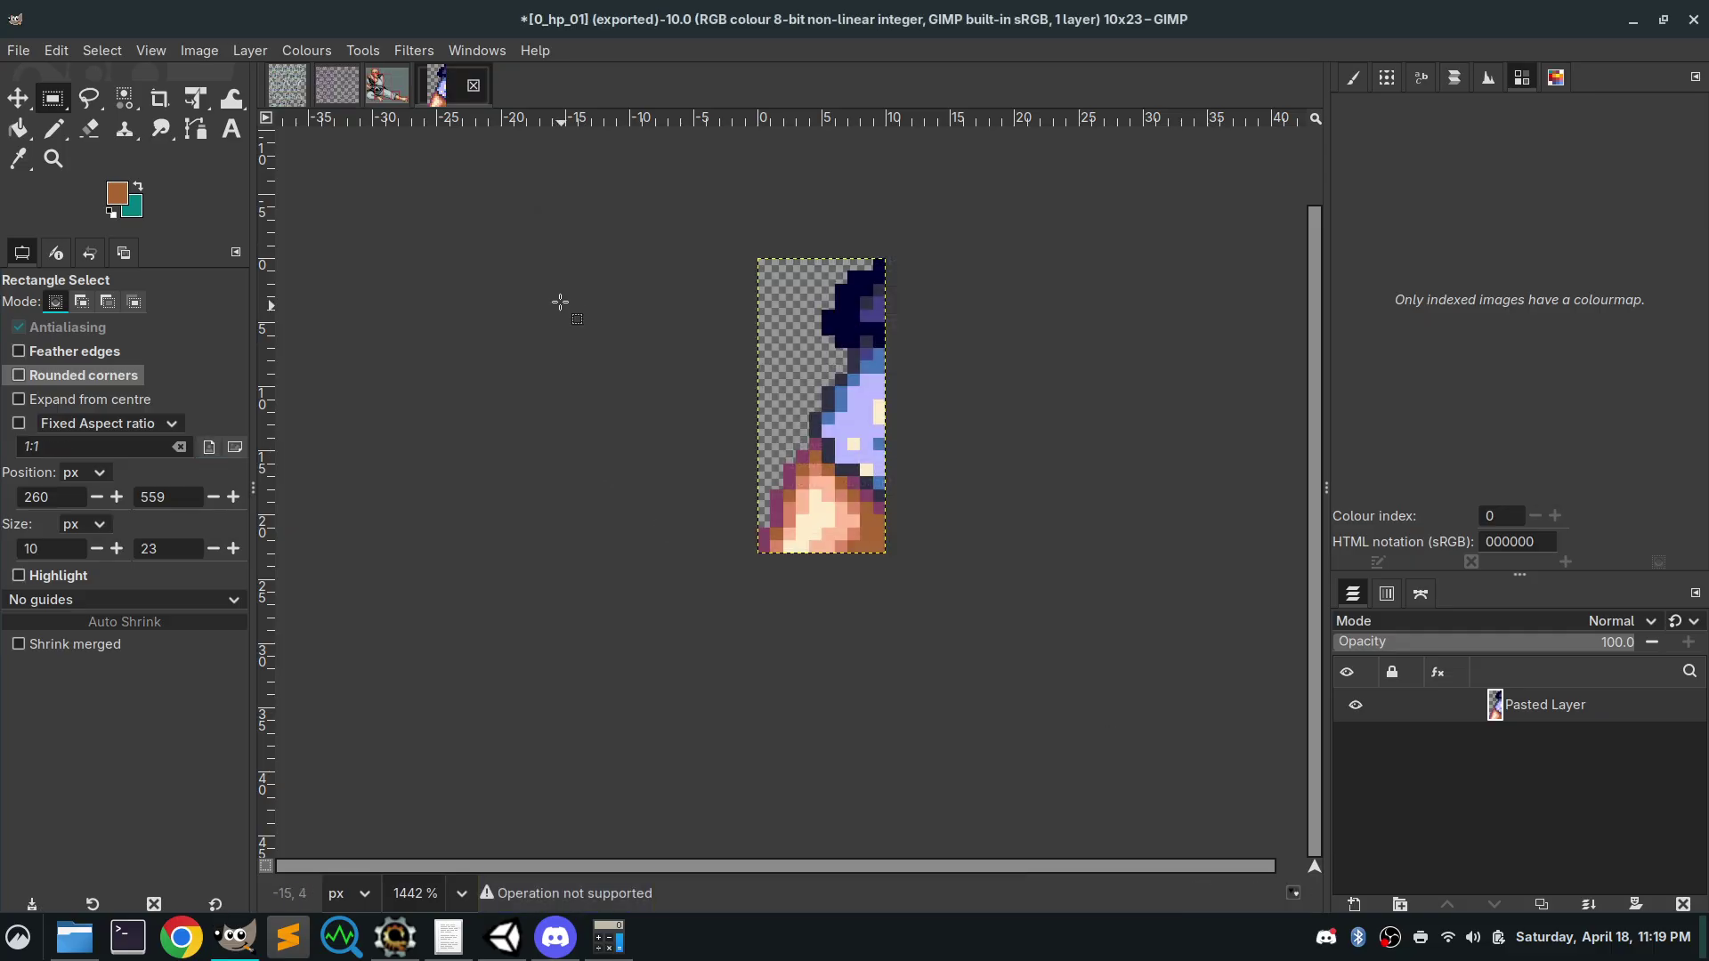
In the full sprite sheet, select the rear foot piece, 16 × 13 px at 256, 584, and copy it into a new image
left_click(302, 98)
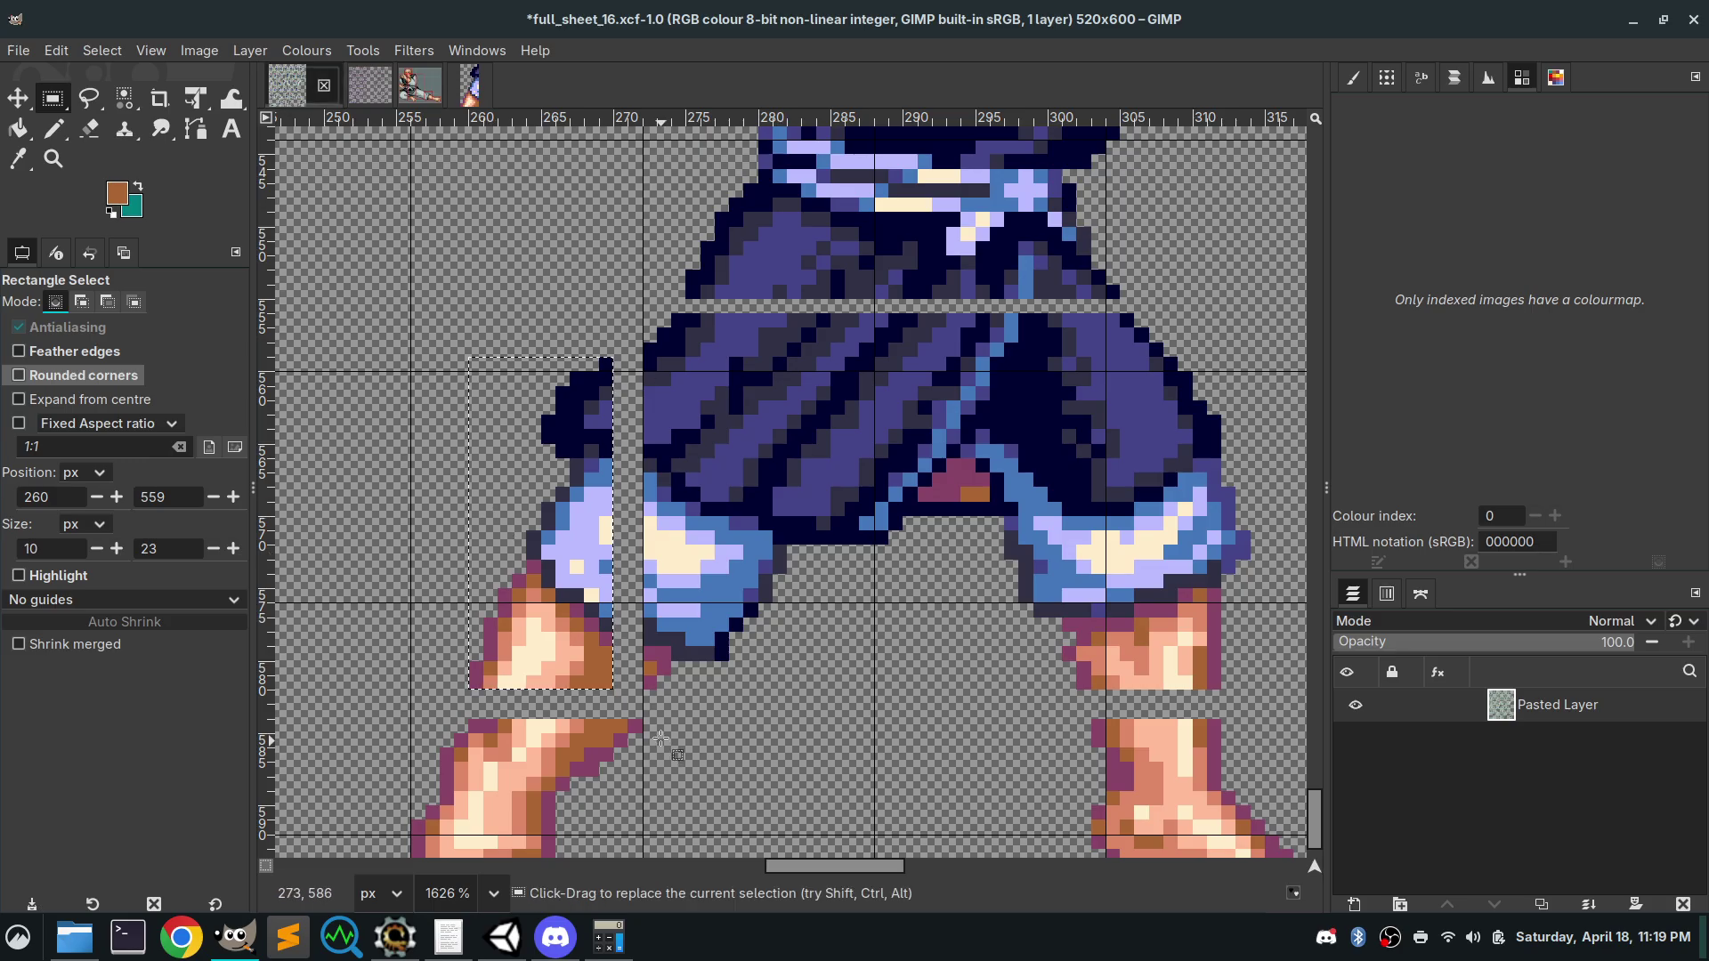
scroll(661, 738, "down", 5)
left_click_drag(720, 325, 500, 505)
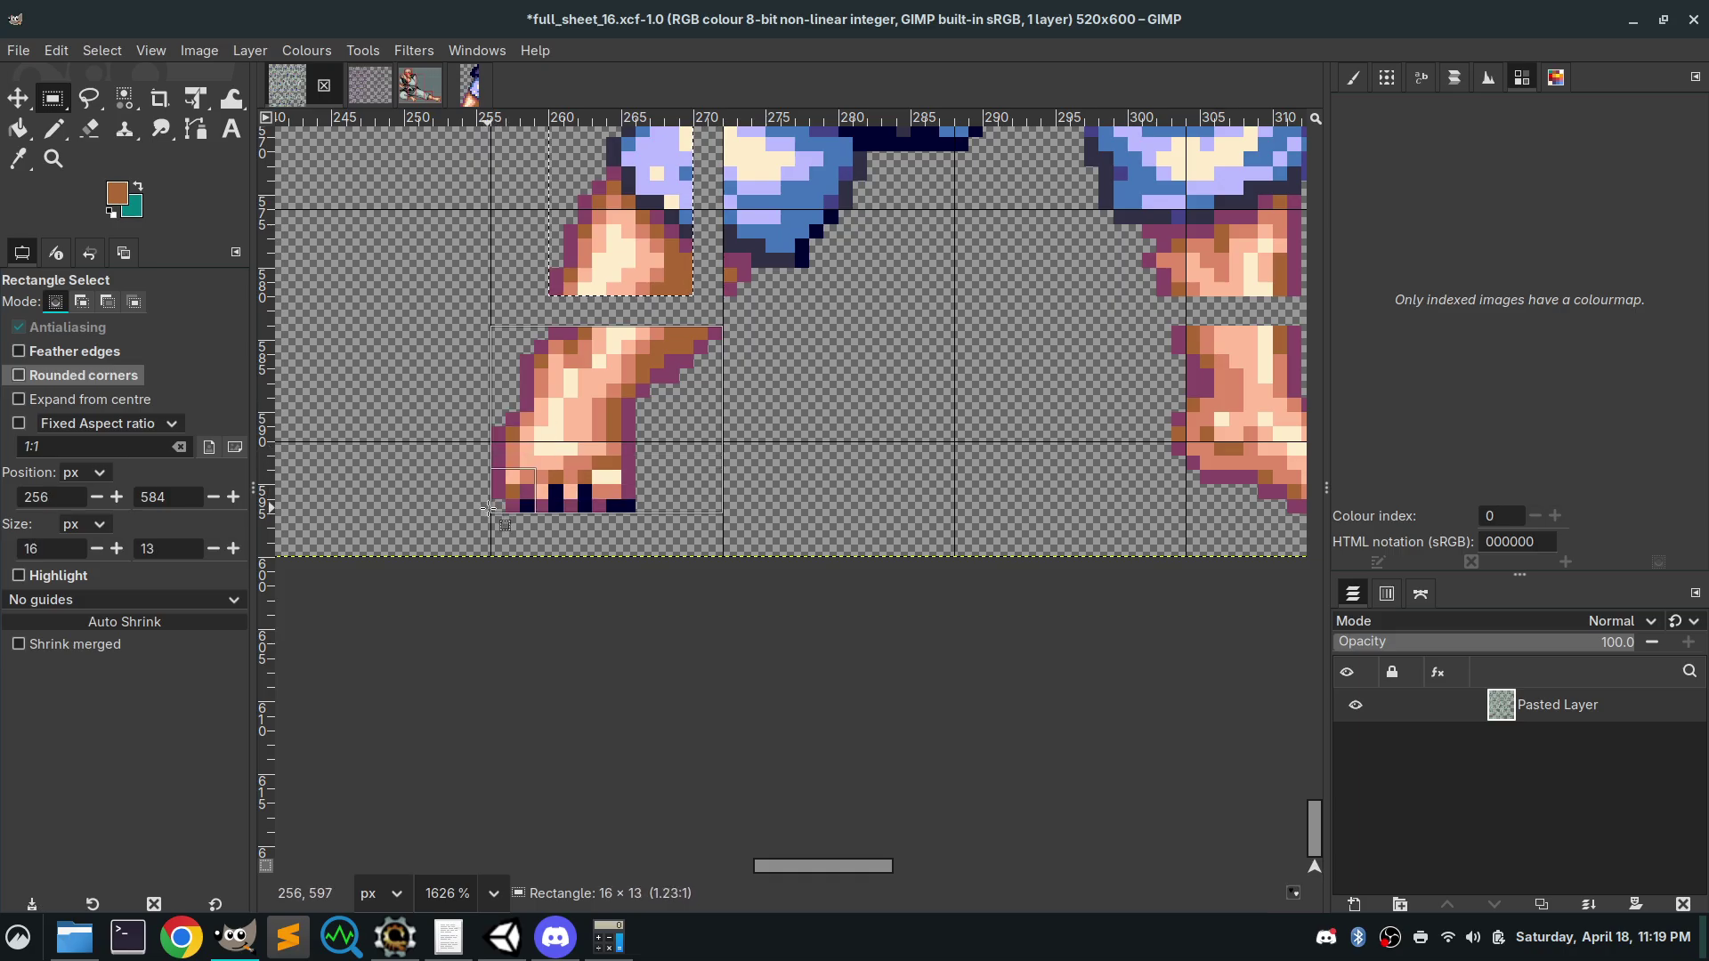
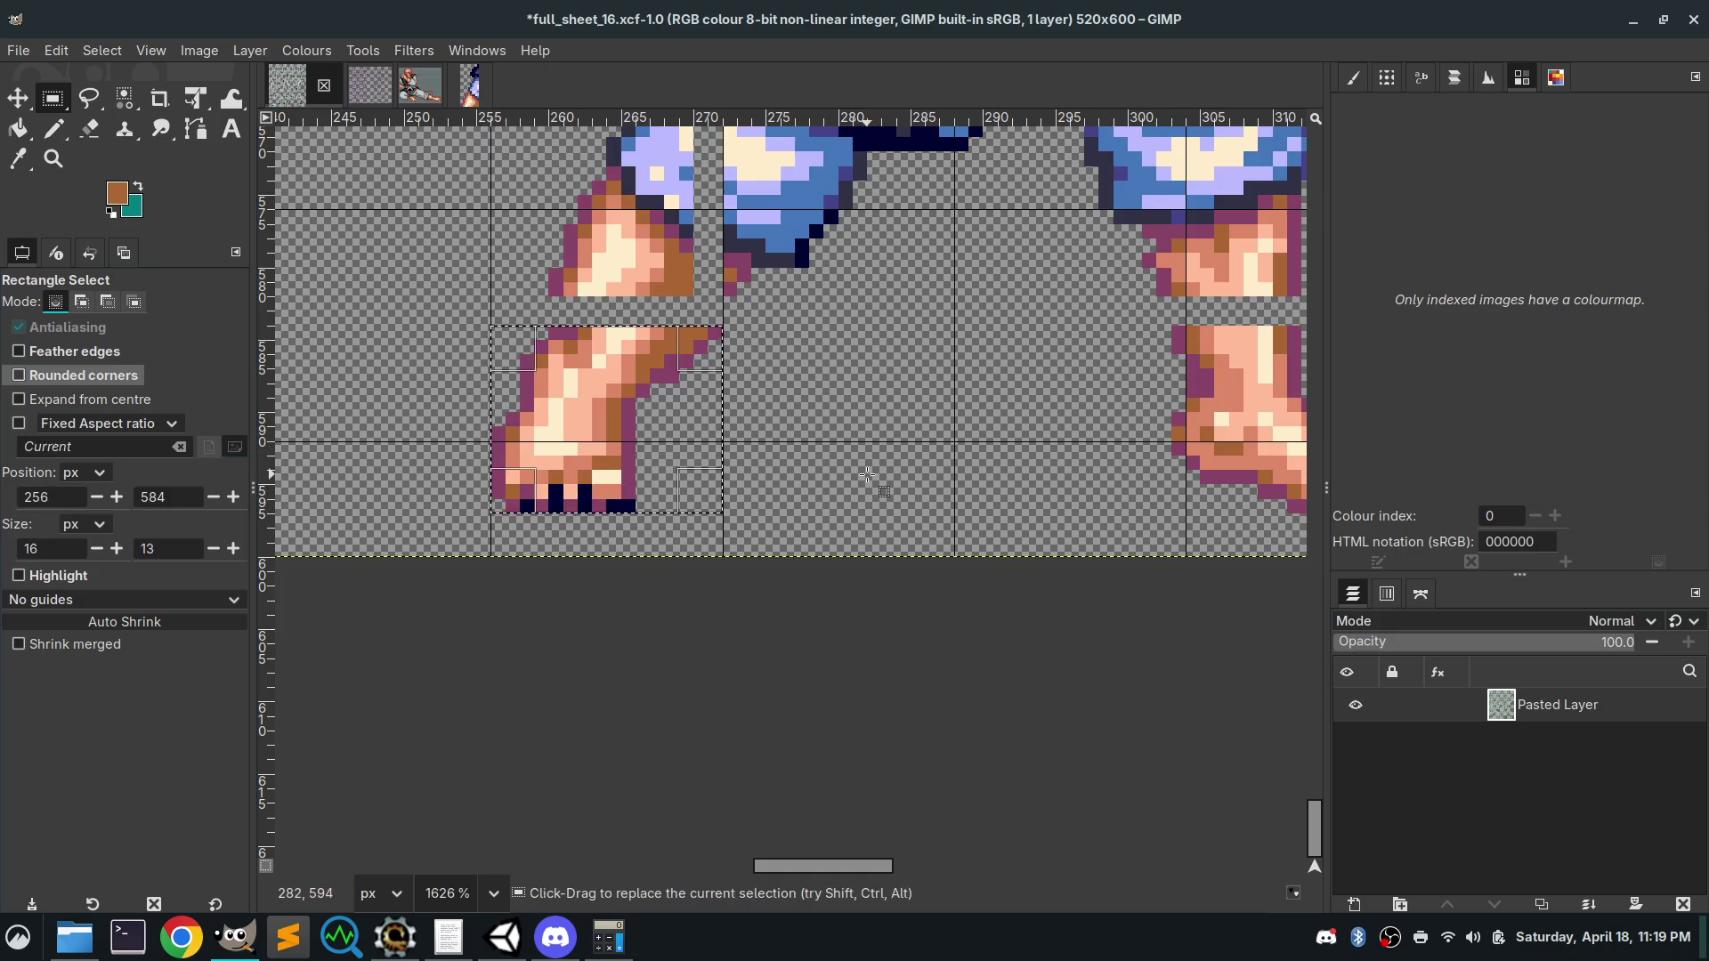
key("ctrl+c")
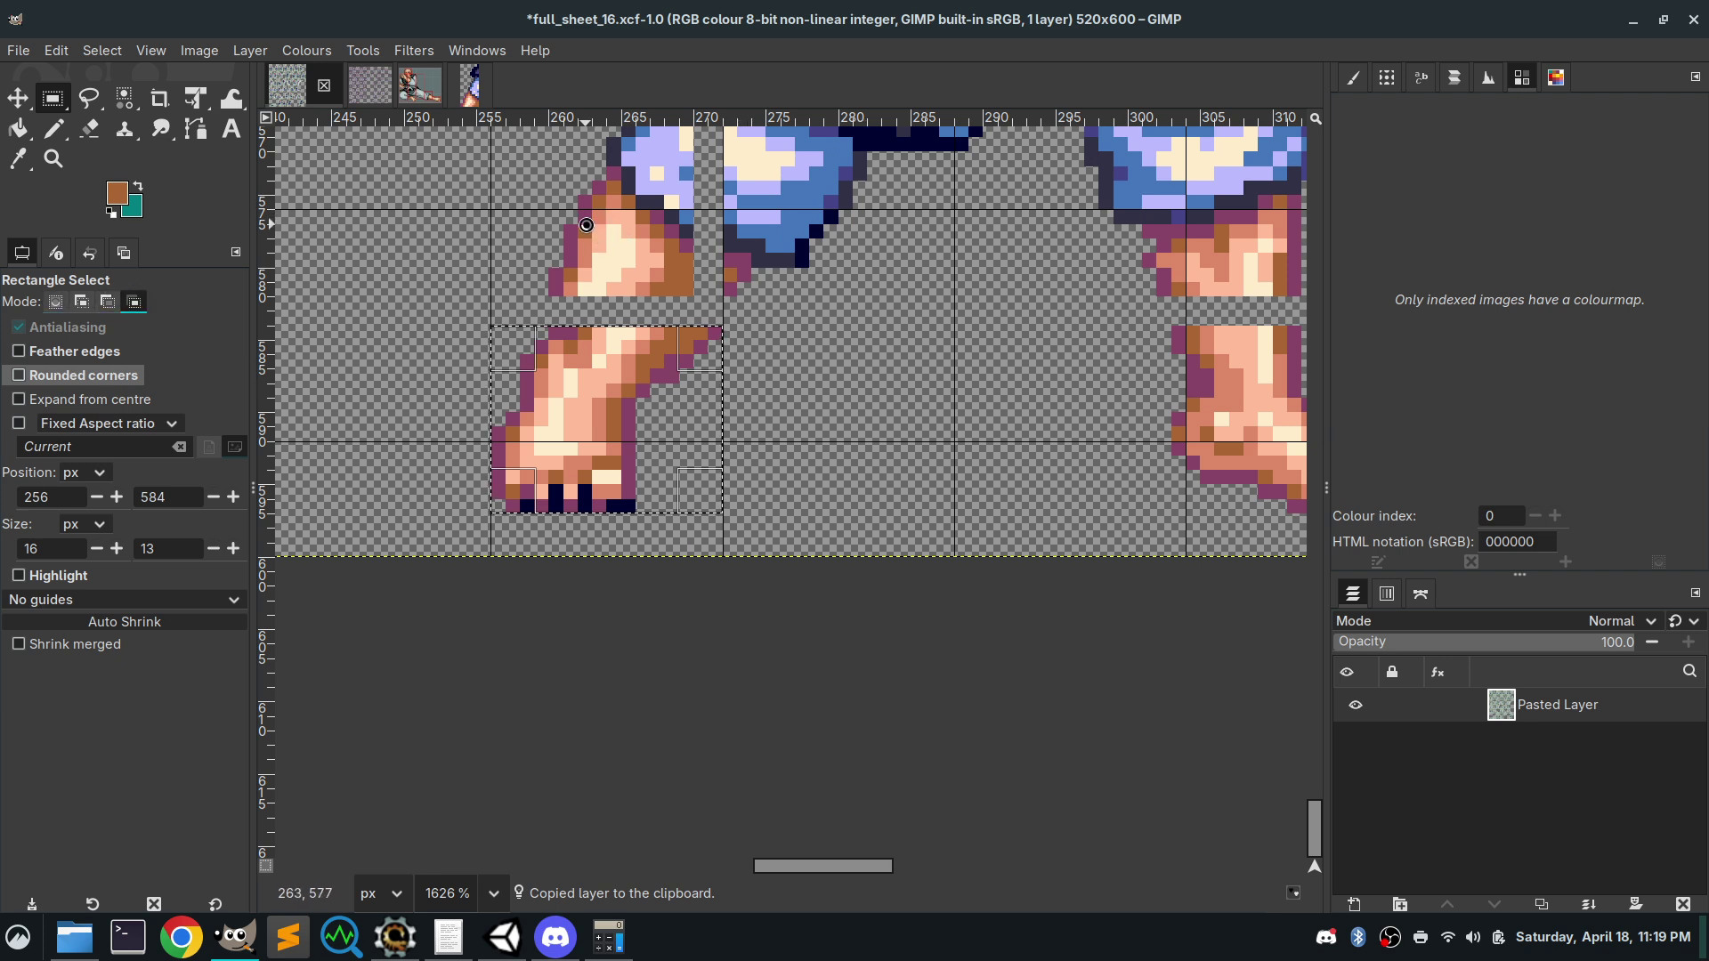
key("ctrl+shift+v")
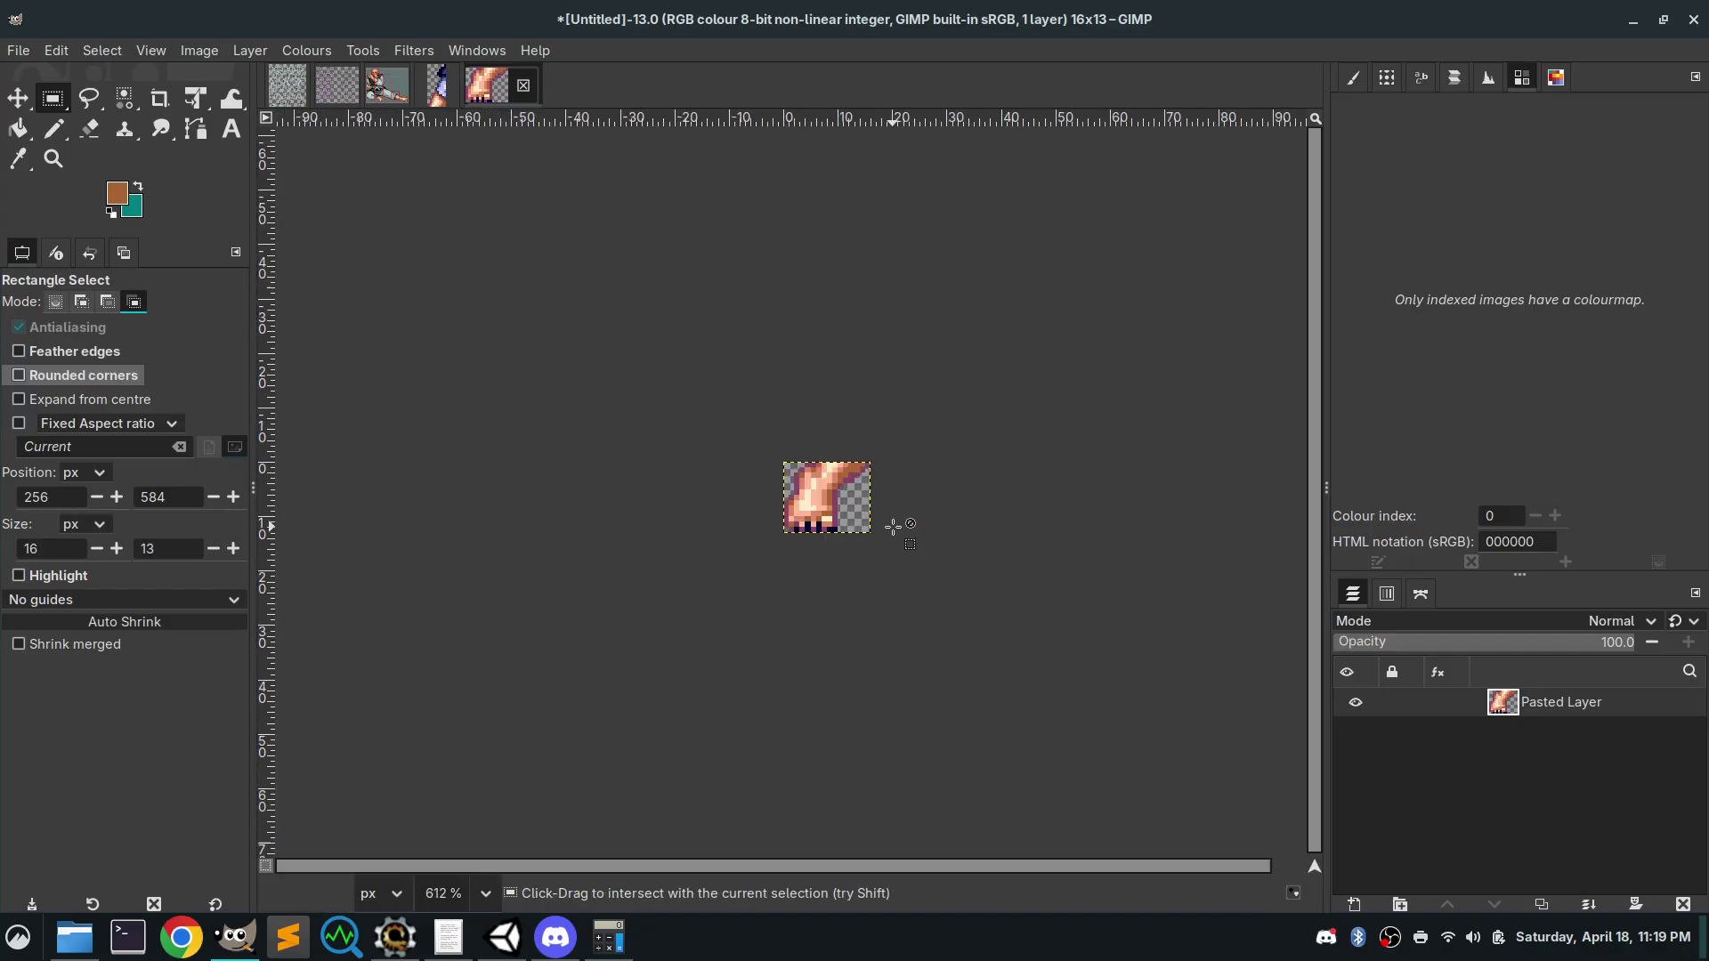
scroll(893, 527, "up", 5)
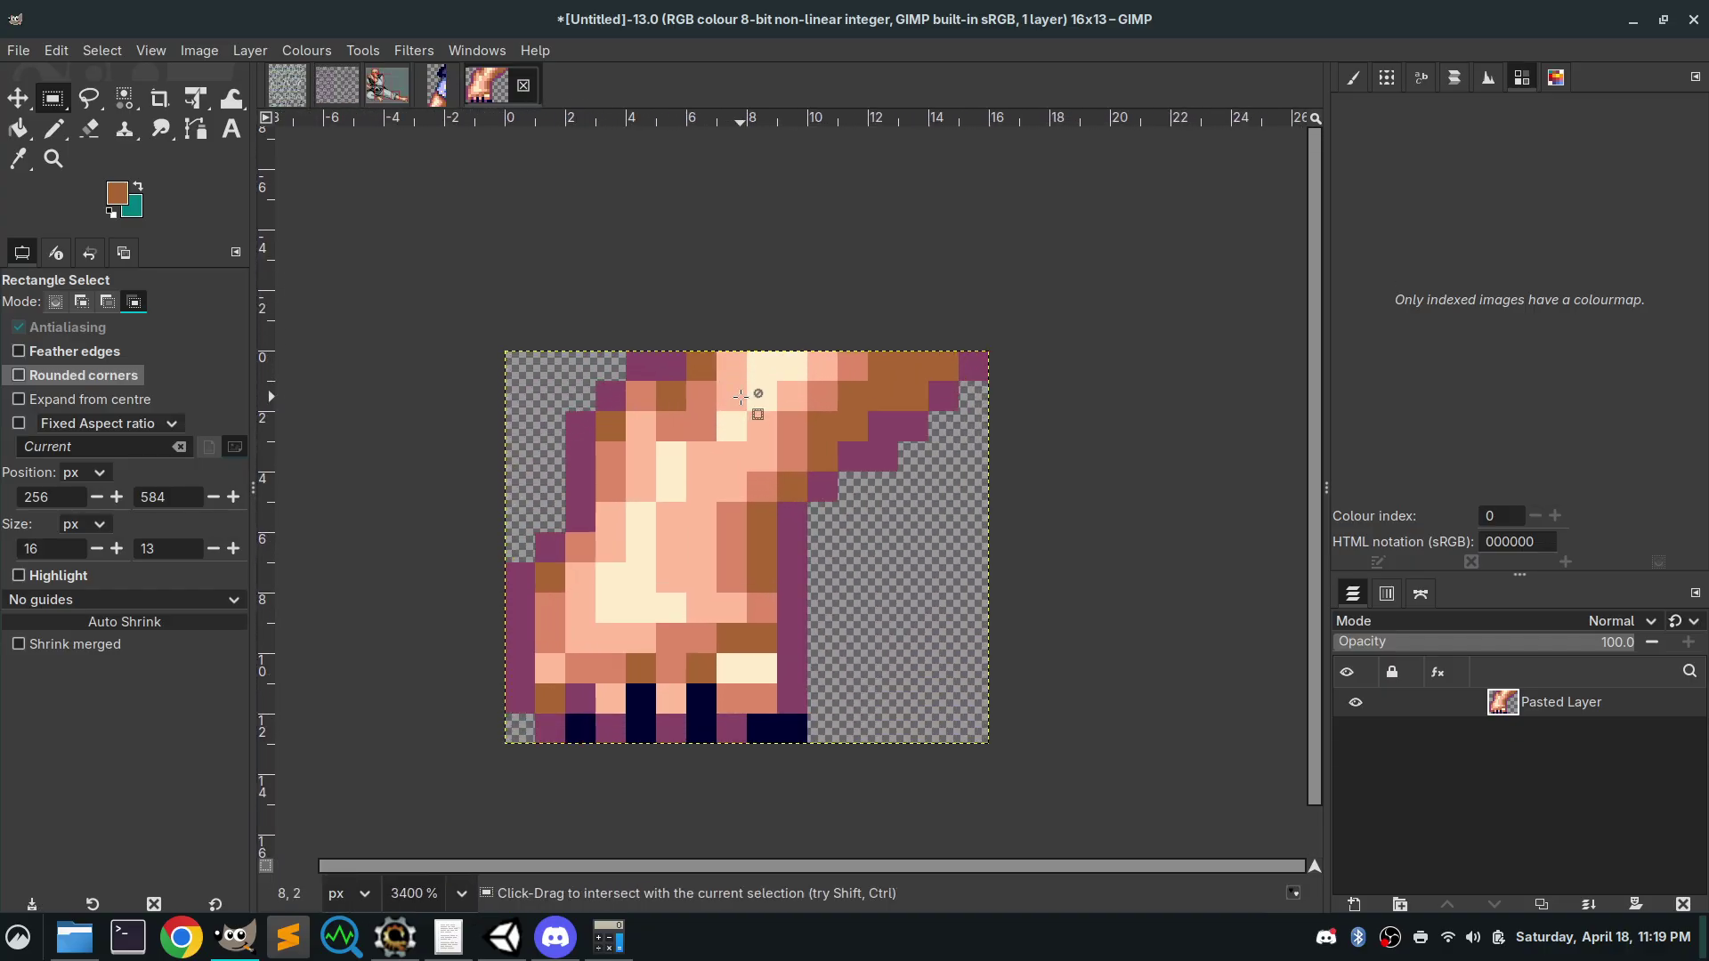
Export the rear foot image to the ryu folder as 0_hp_02.png with the existing PNG options
left_click(18, 50)
left_click(36, 337)
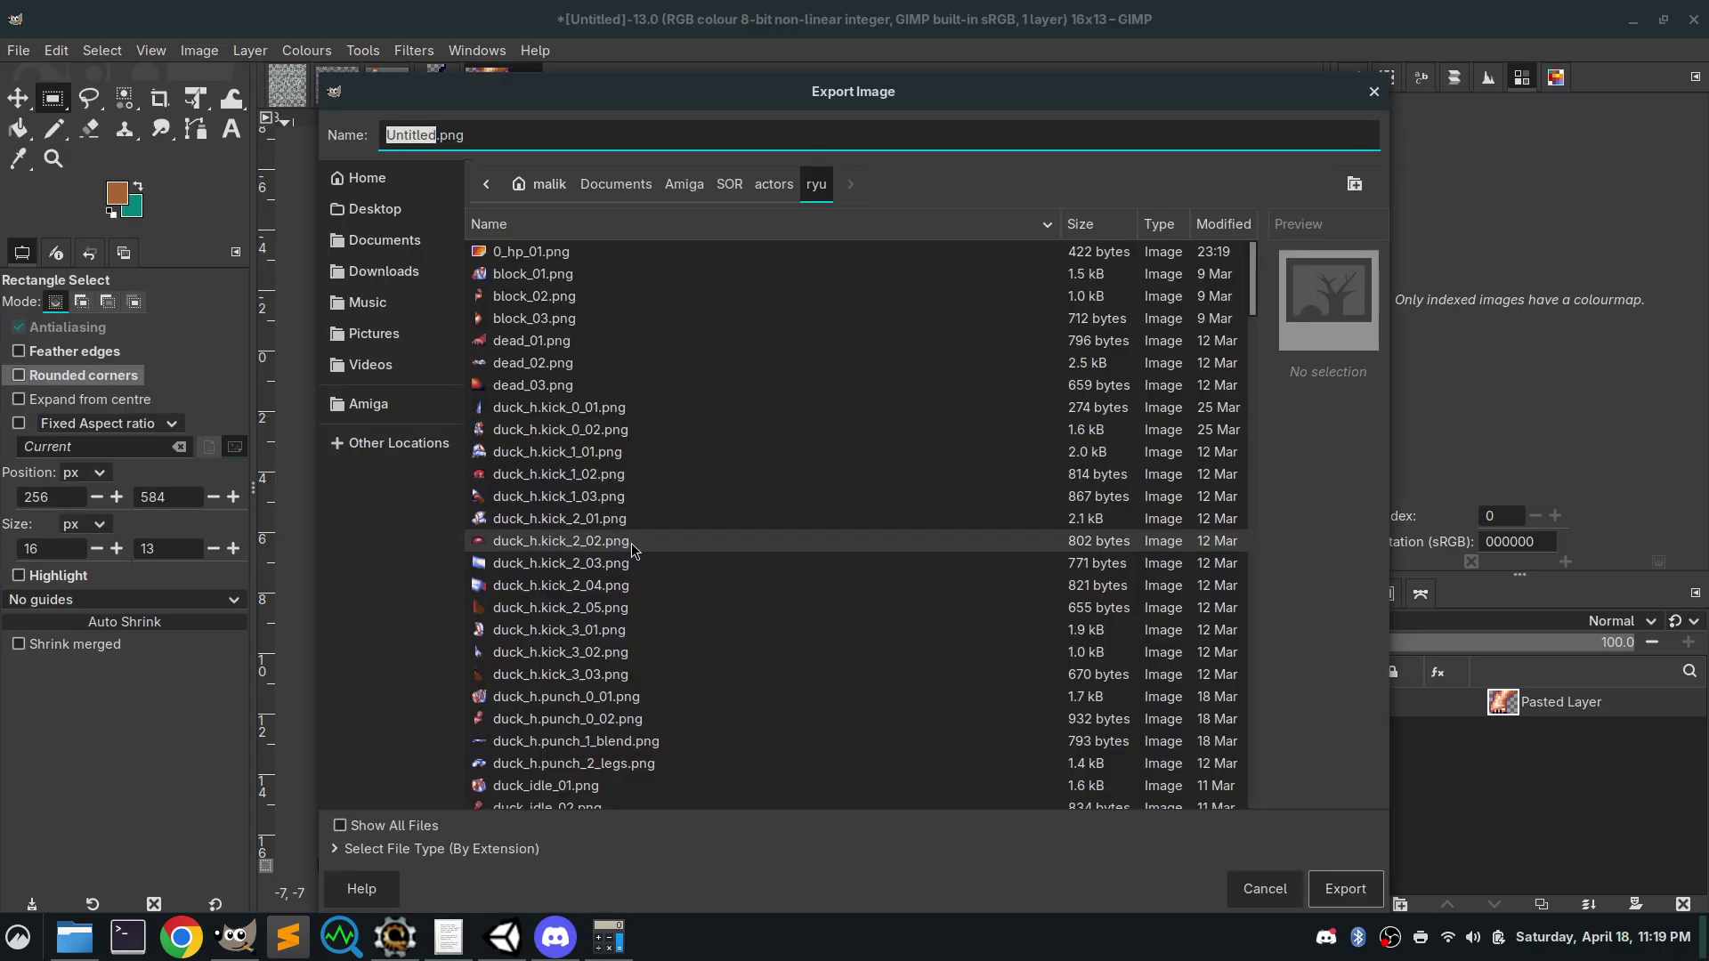
left_click(507, 251)
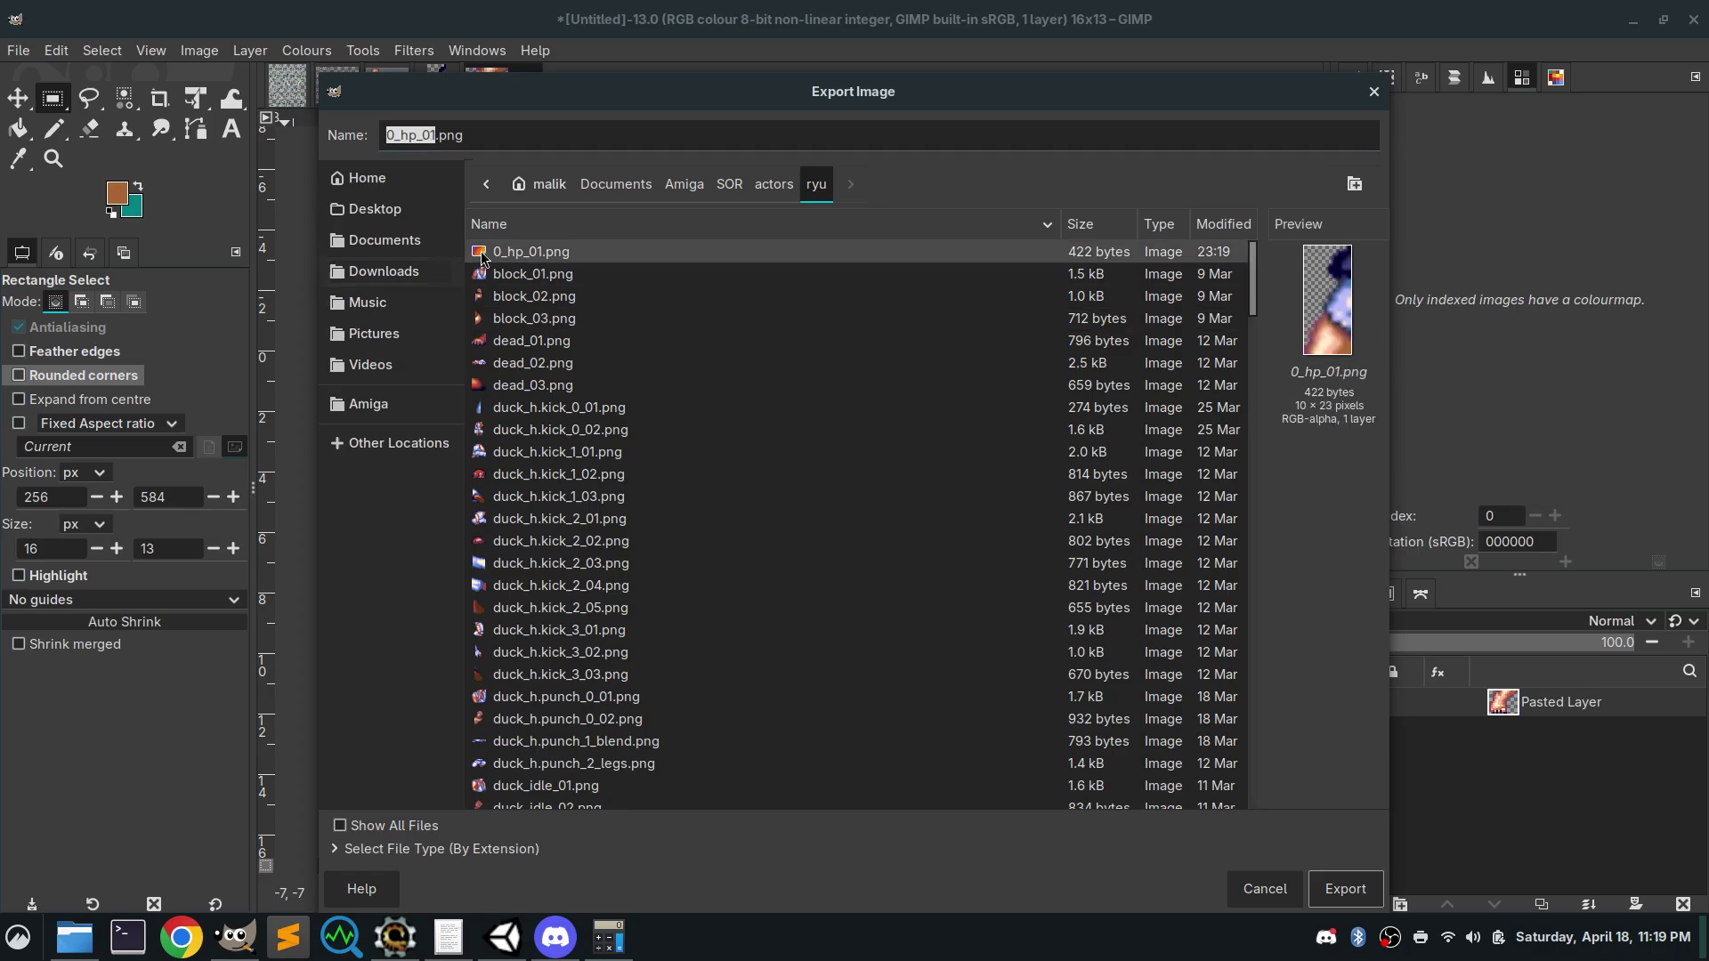
left_click(429, 134)
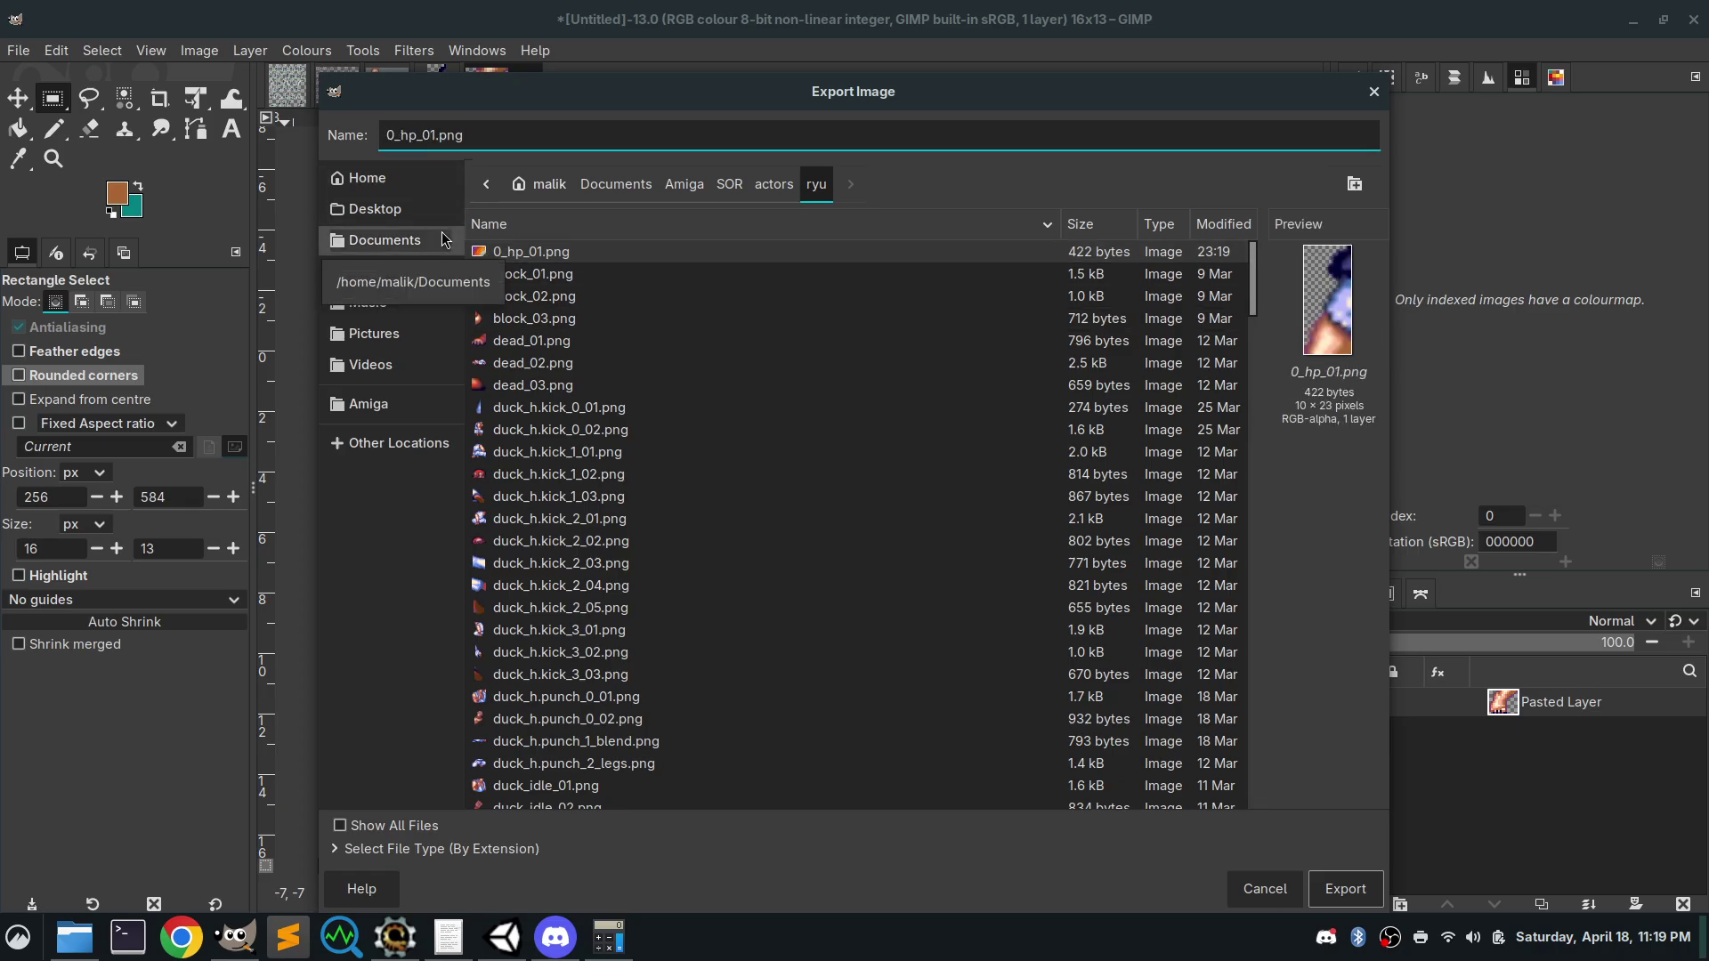
key("Delete")
type("2")
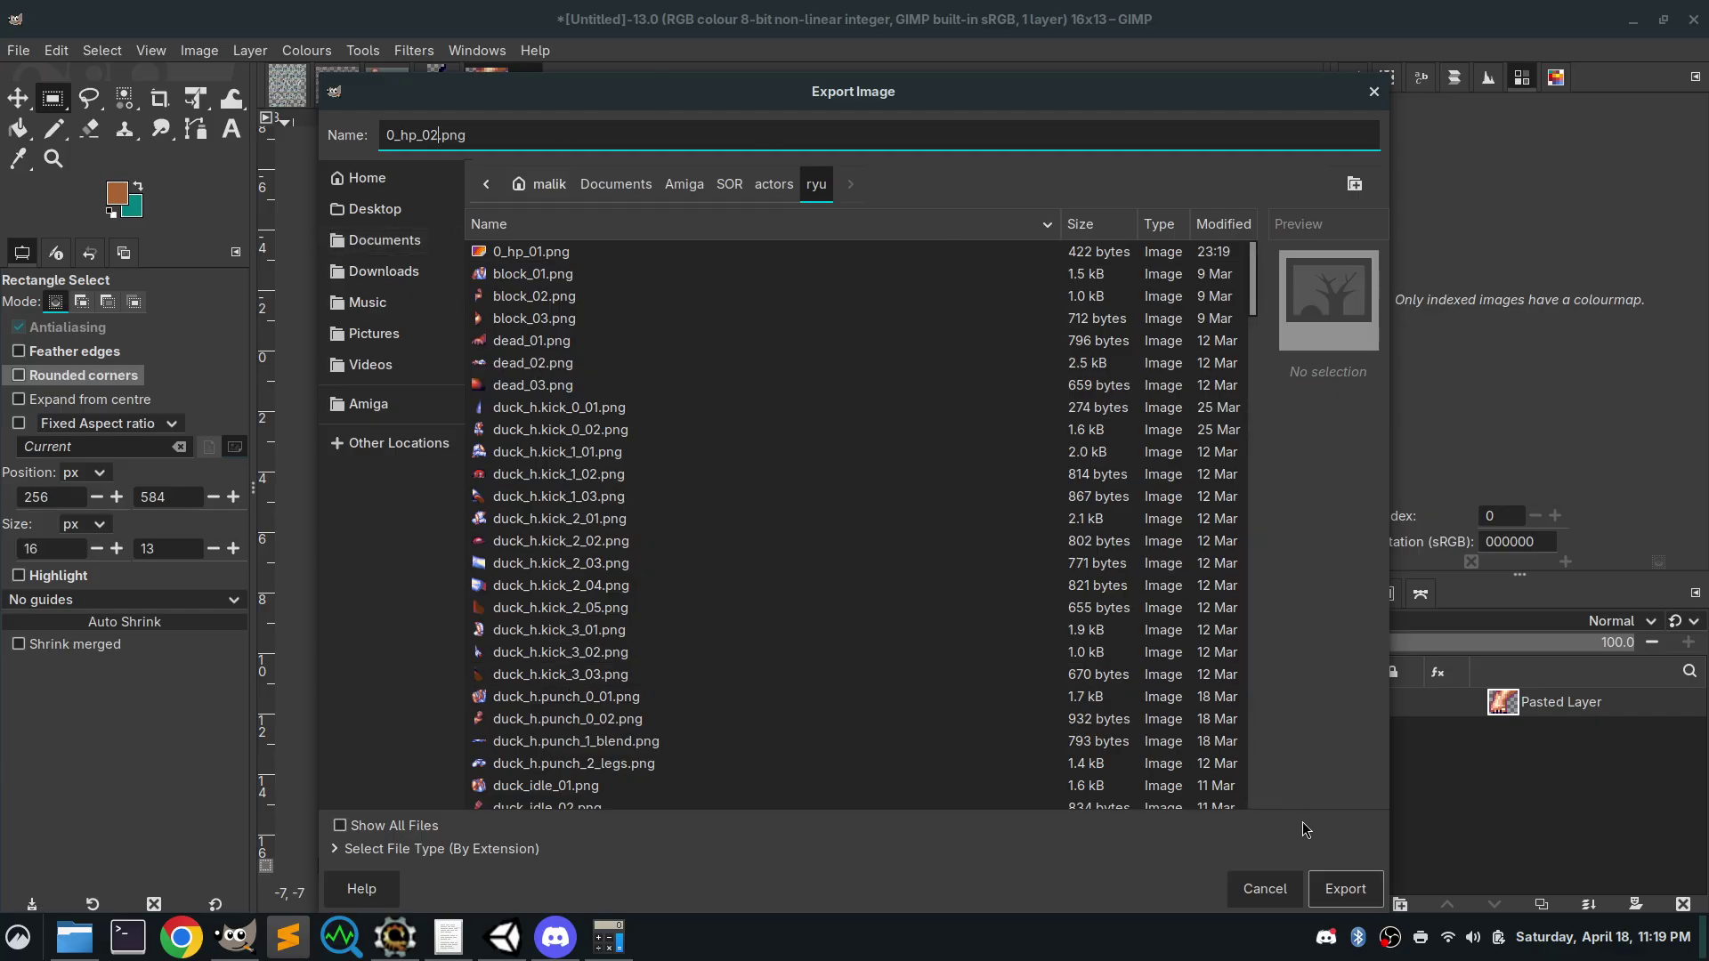
left_click(1346, 886)
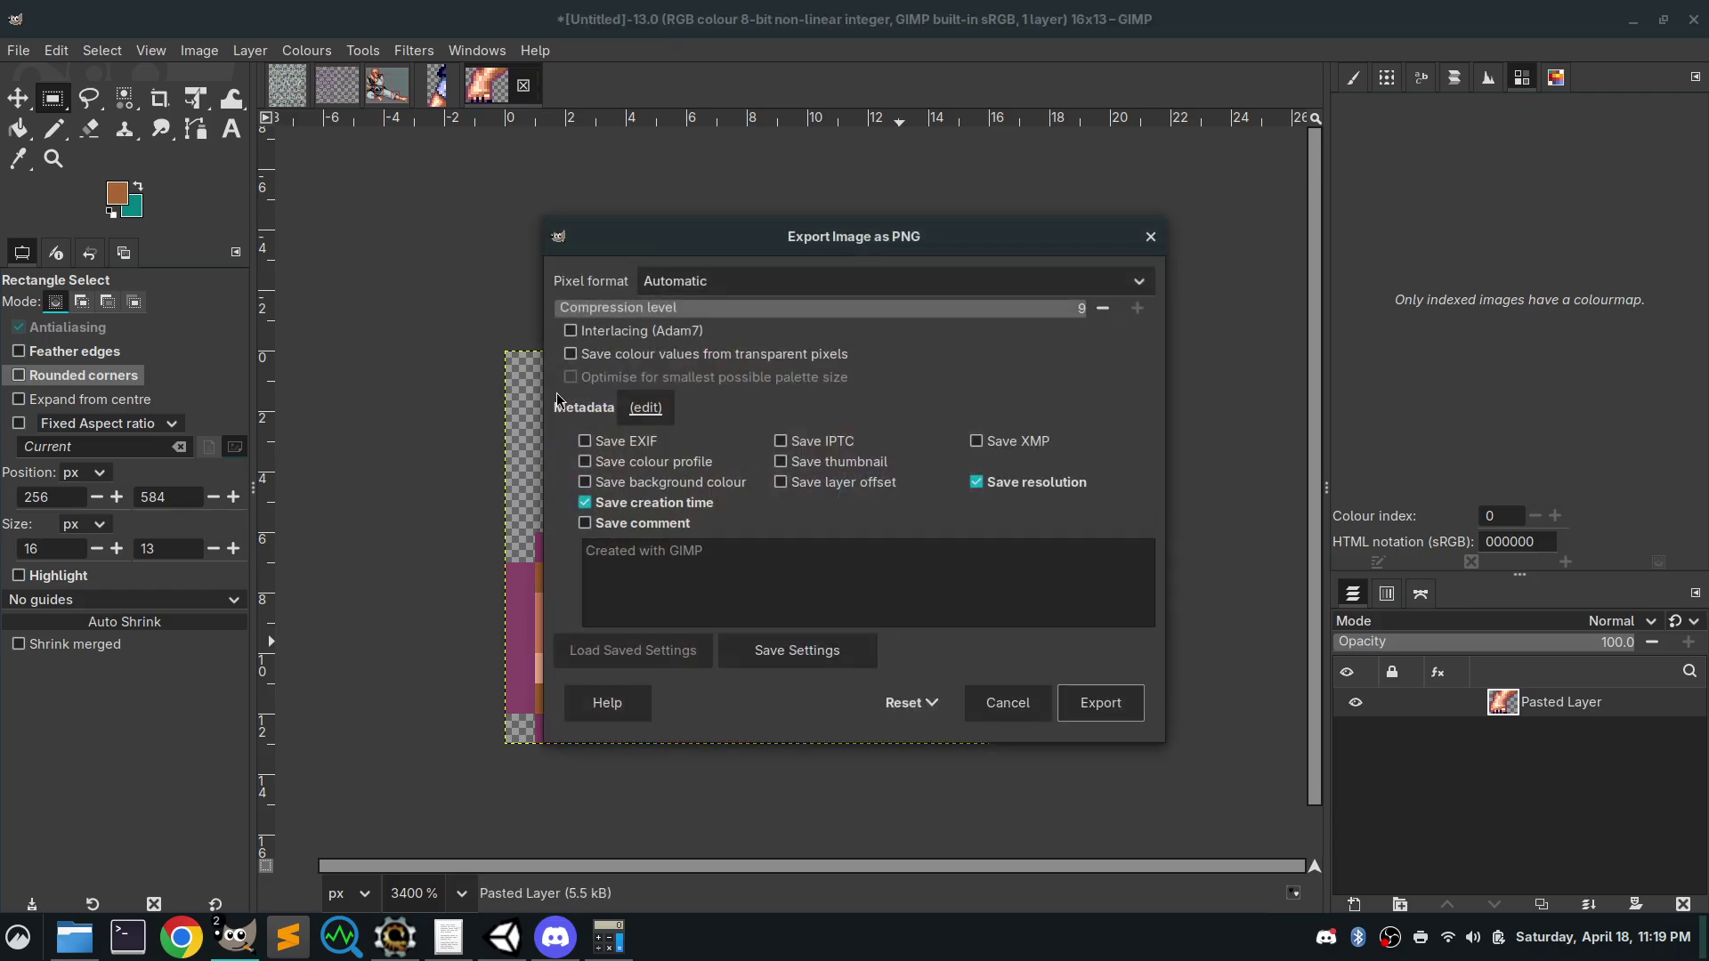
left_click(1100, 702)
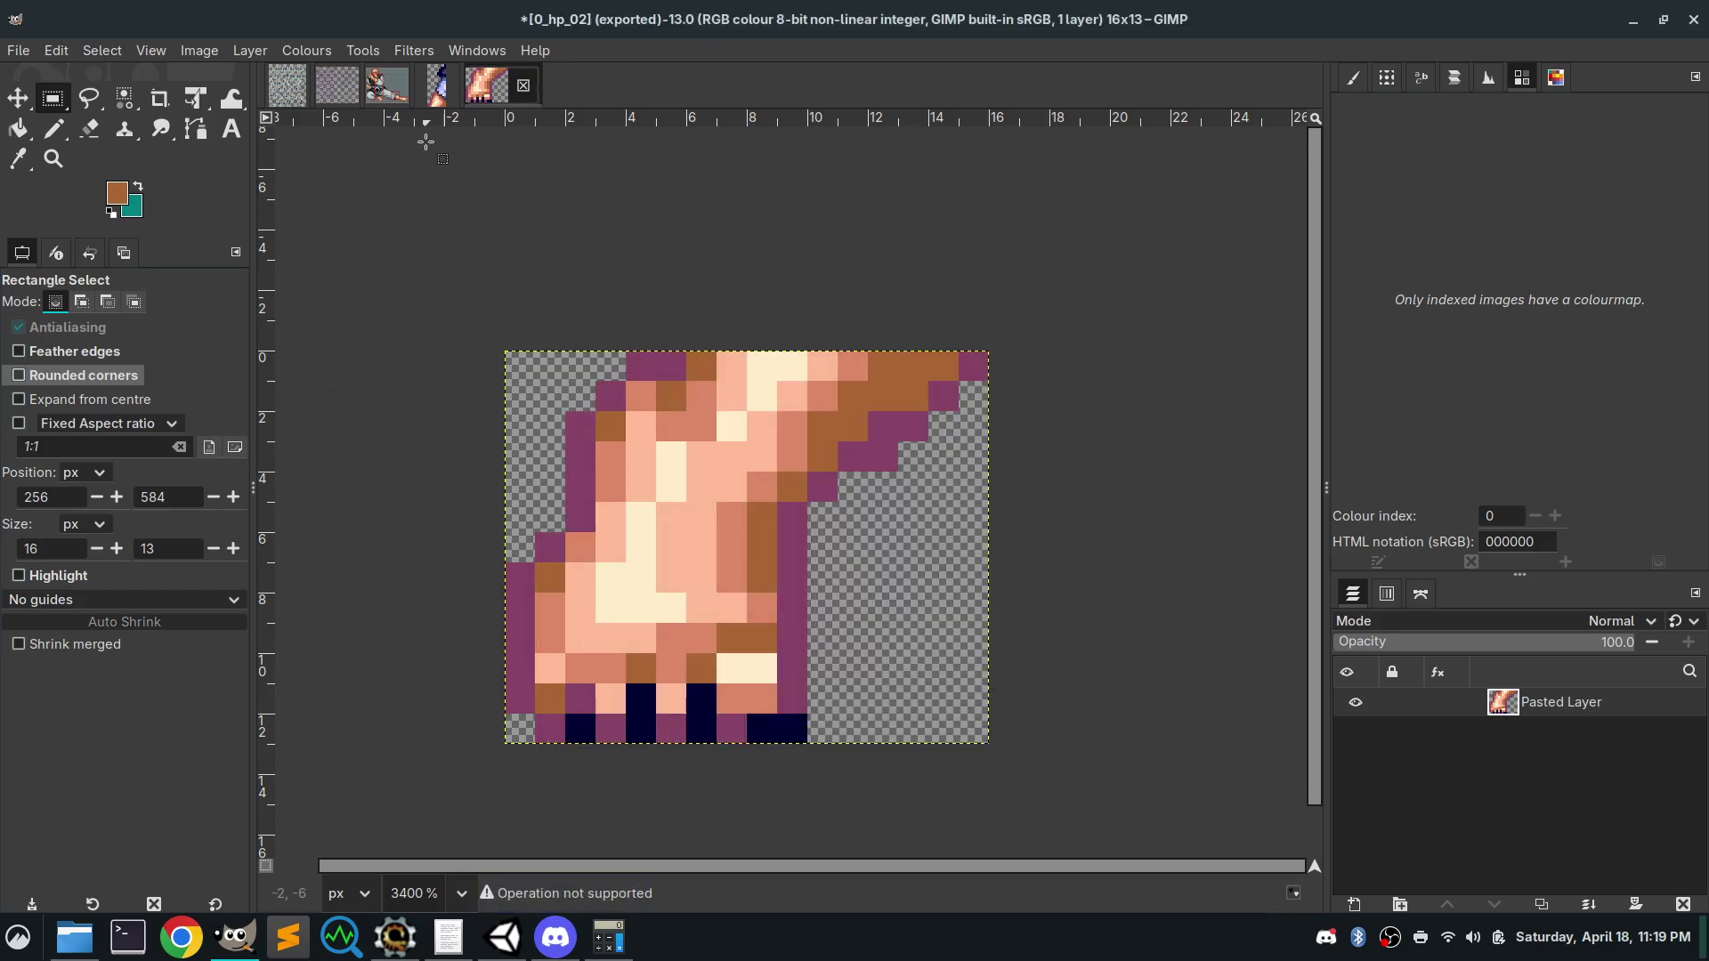
In the full sprite sheet, select the punching fighter's head, 14 × 11 px at 294, 502, and copy it into a new image
left_click(286, 84)
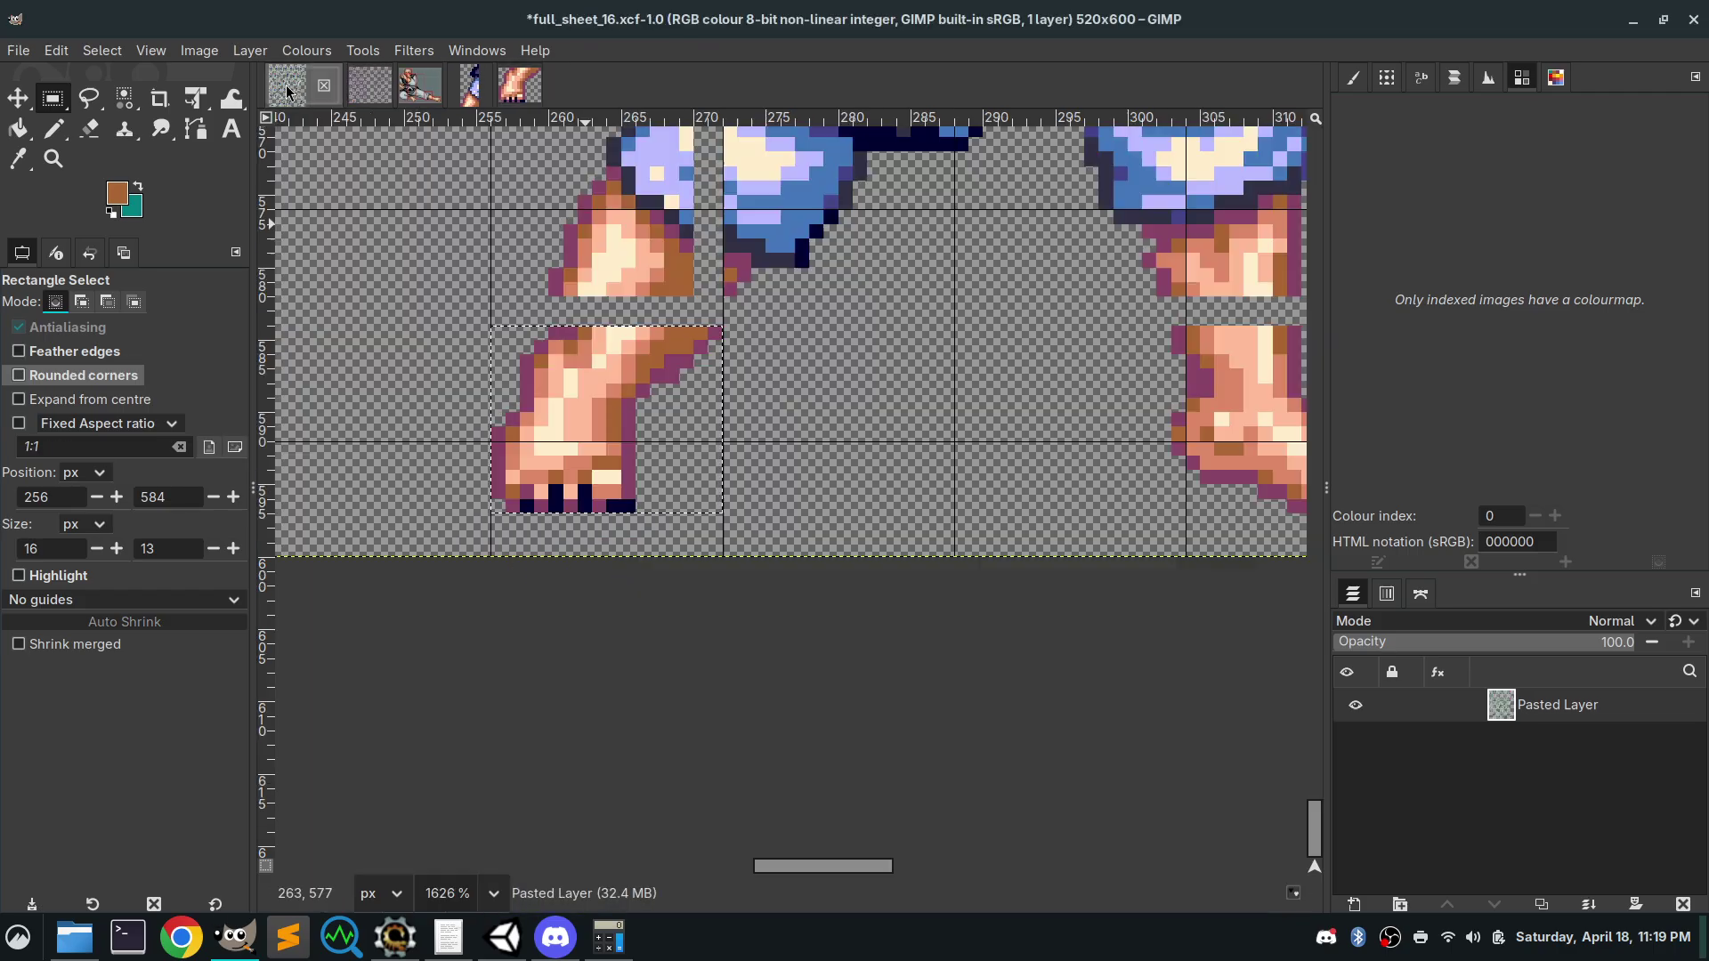
left_click(726, 298)
scroll(726, 297, "down", 4, "ctrl")
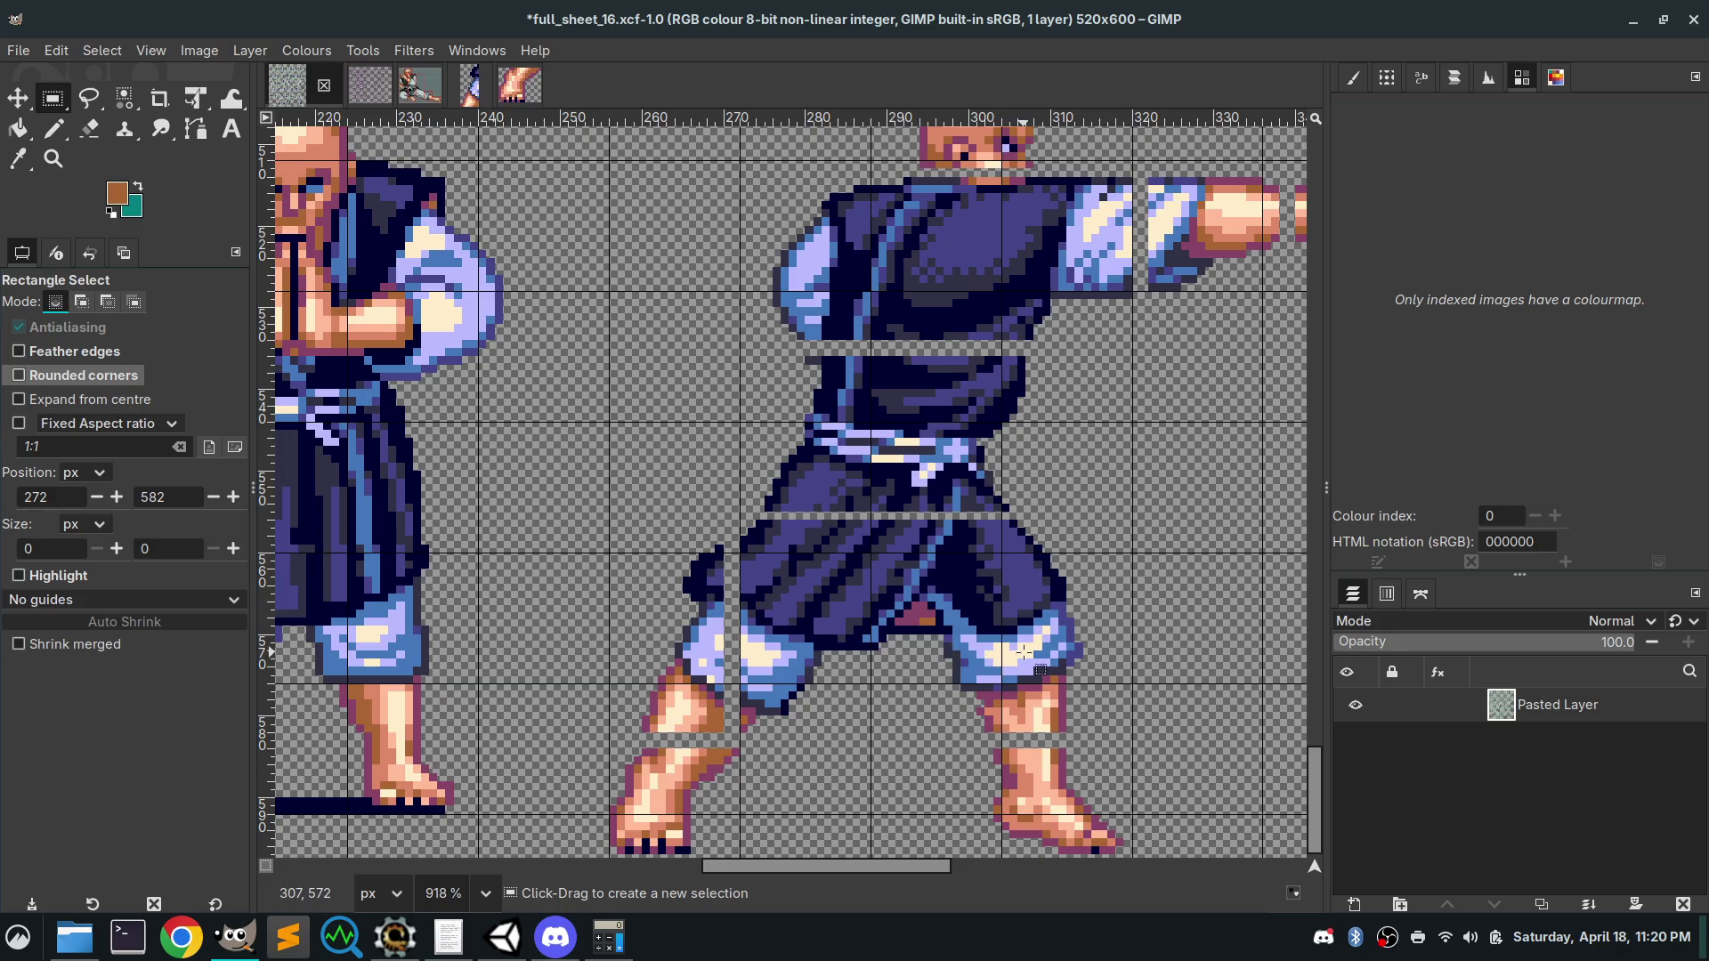
scroll(925, 212, "up", 3)
scroll(934, 330, "up", 3, "ctrl")
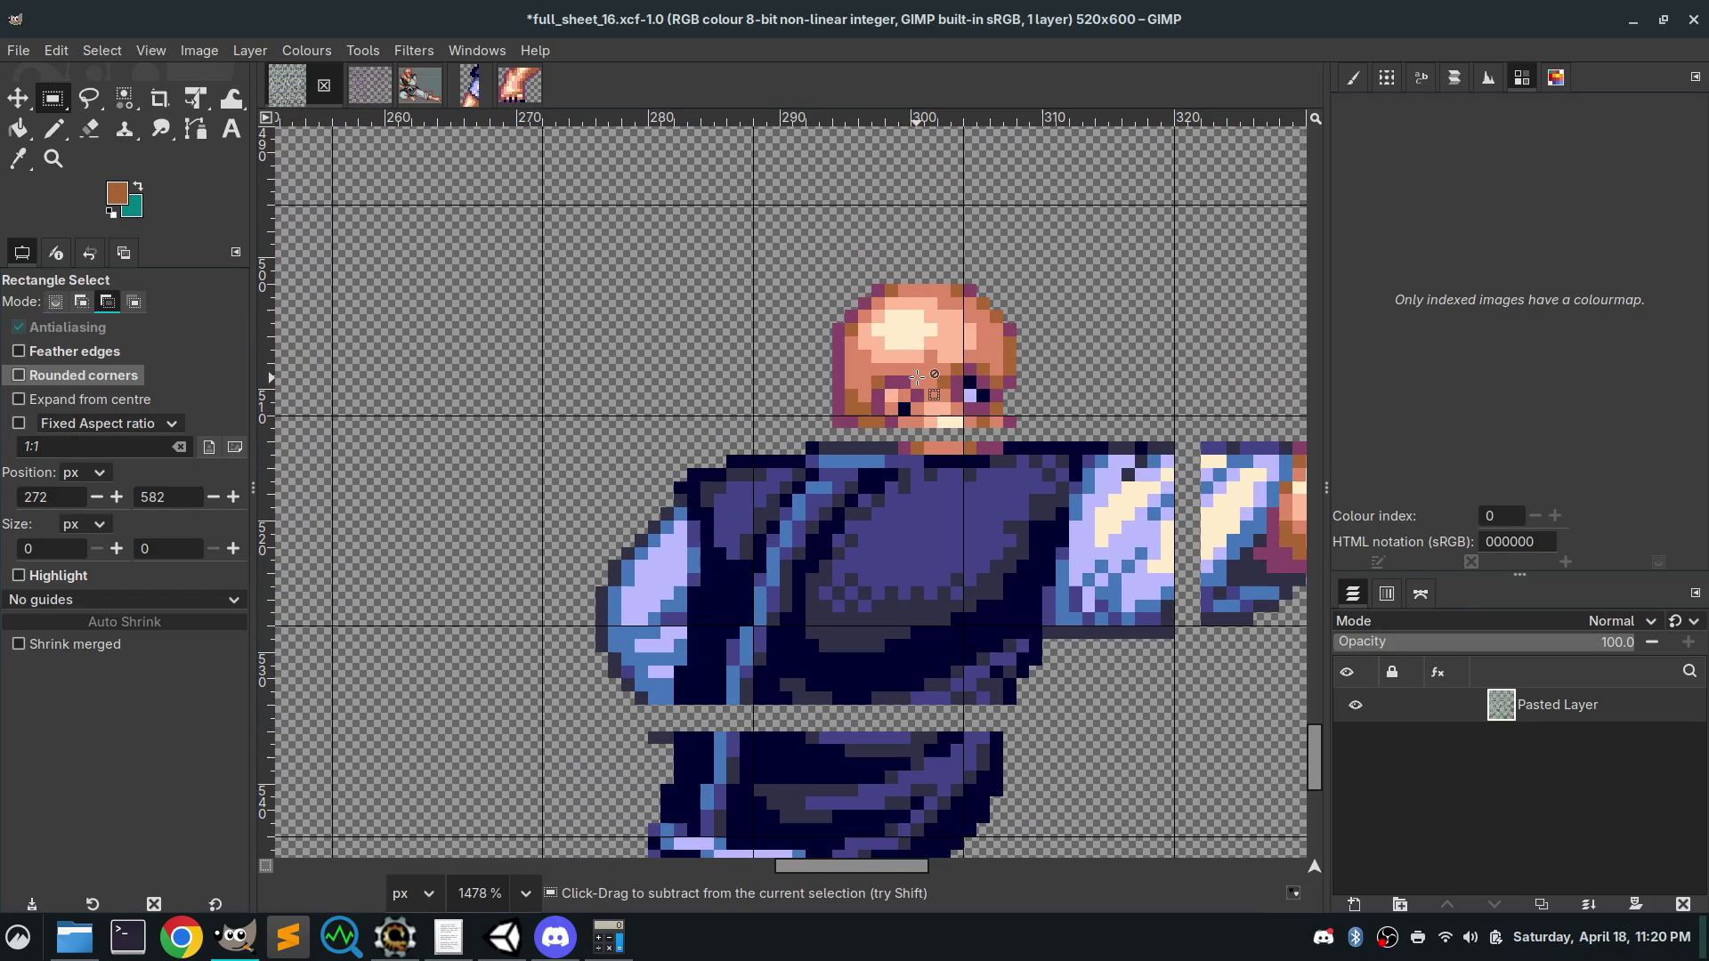
left_click_drag(978, 379, 1015, 428)
left_click_drag(935, 325, 826, 272)
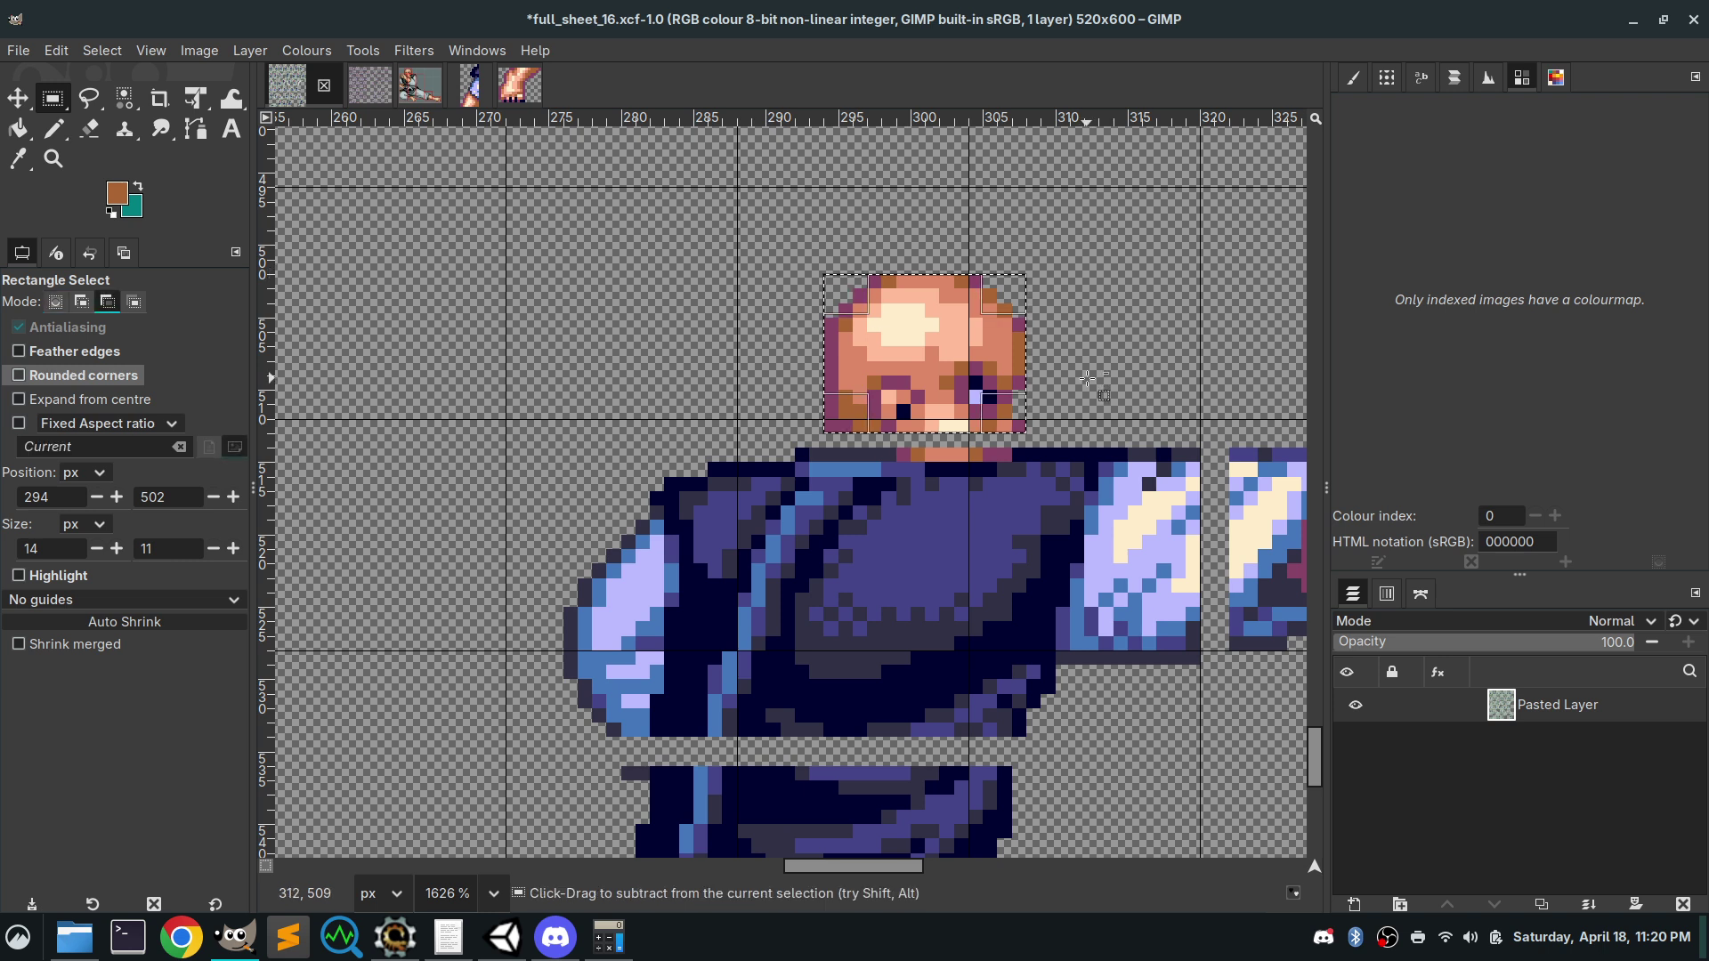
key("ctrl+c")
key("ctrl+shift+v")
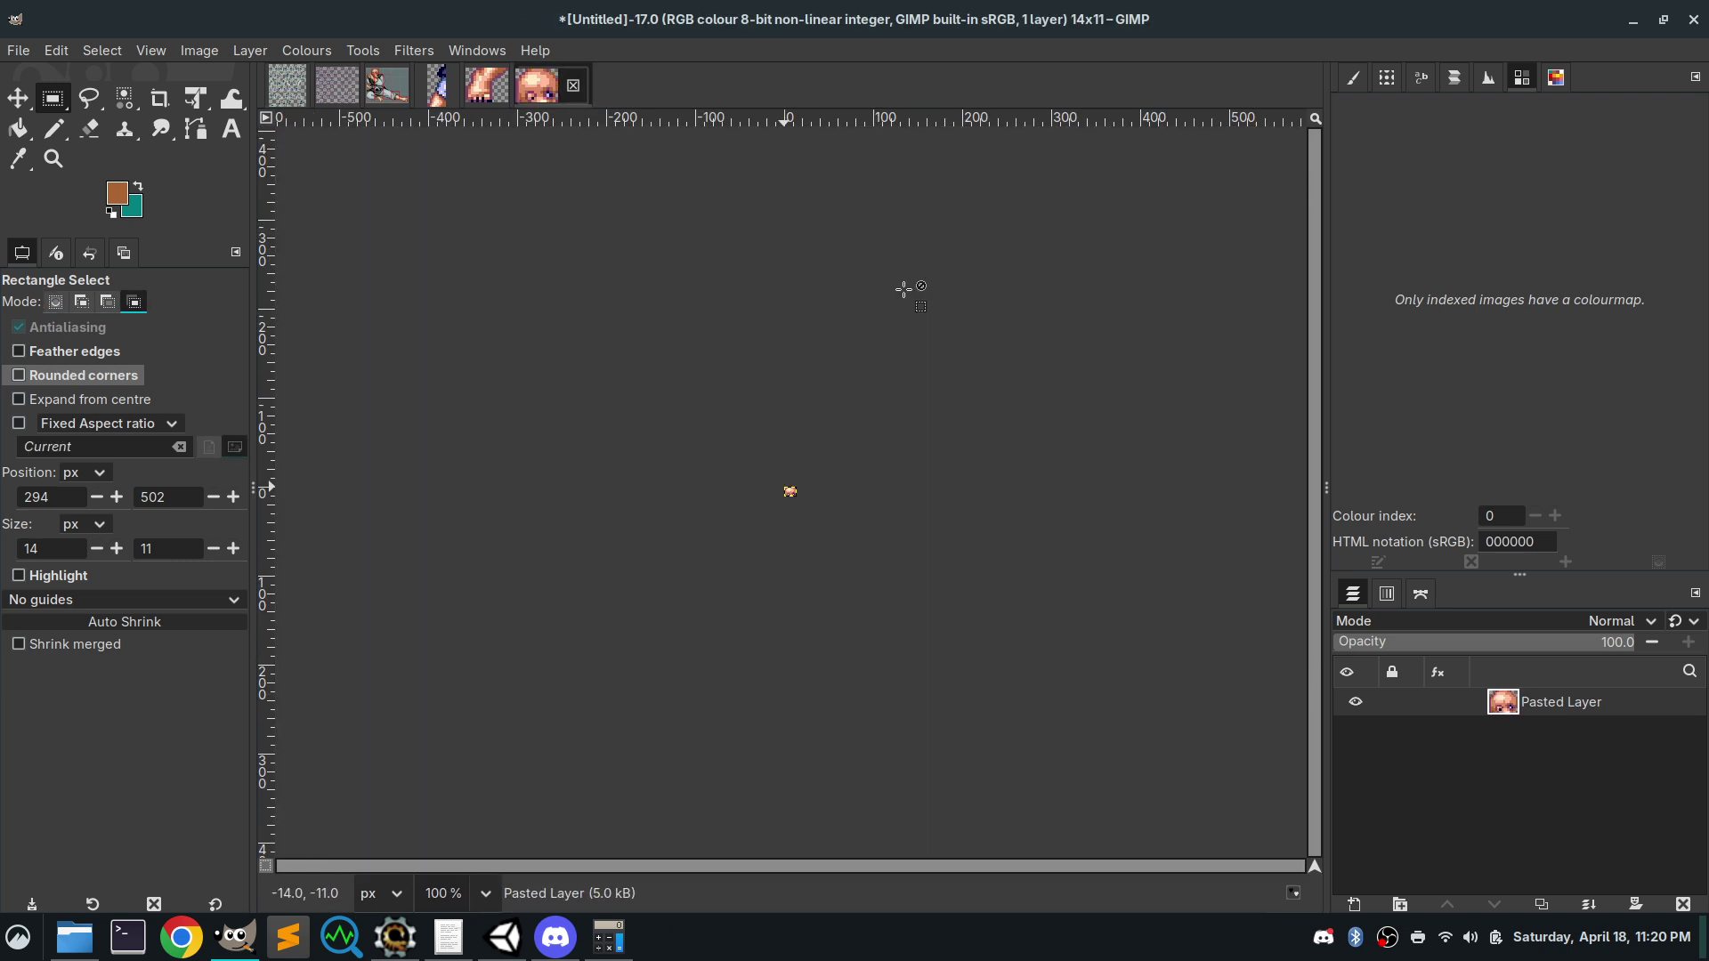
Export the head image to the ryu folder as 0_hp_03.png with the existing PNG options
left_click(18, 53)
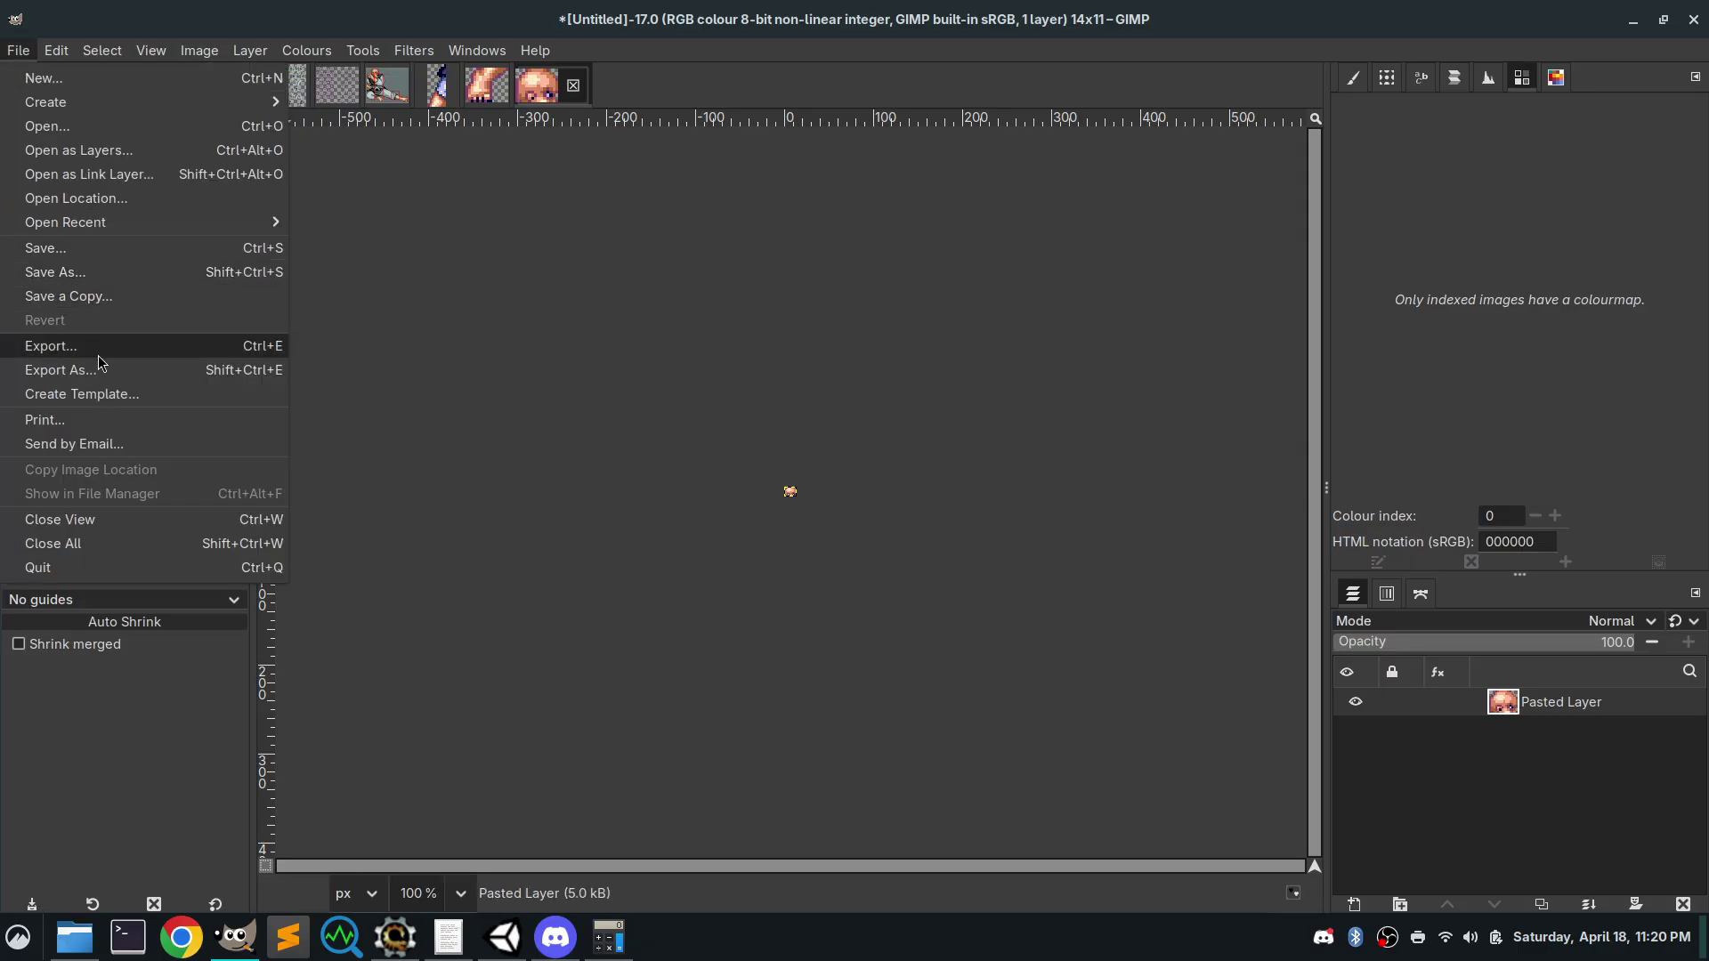
left_click(49, 356)
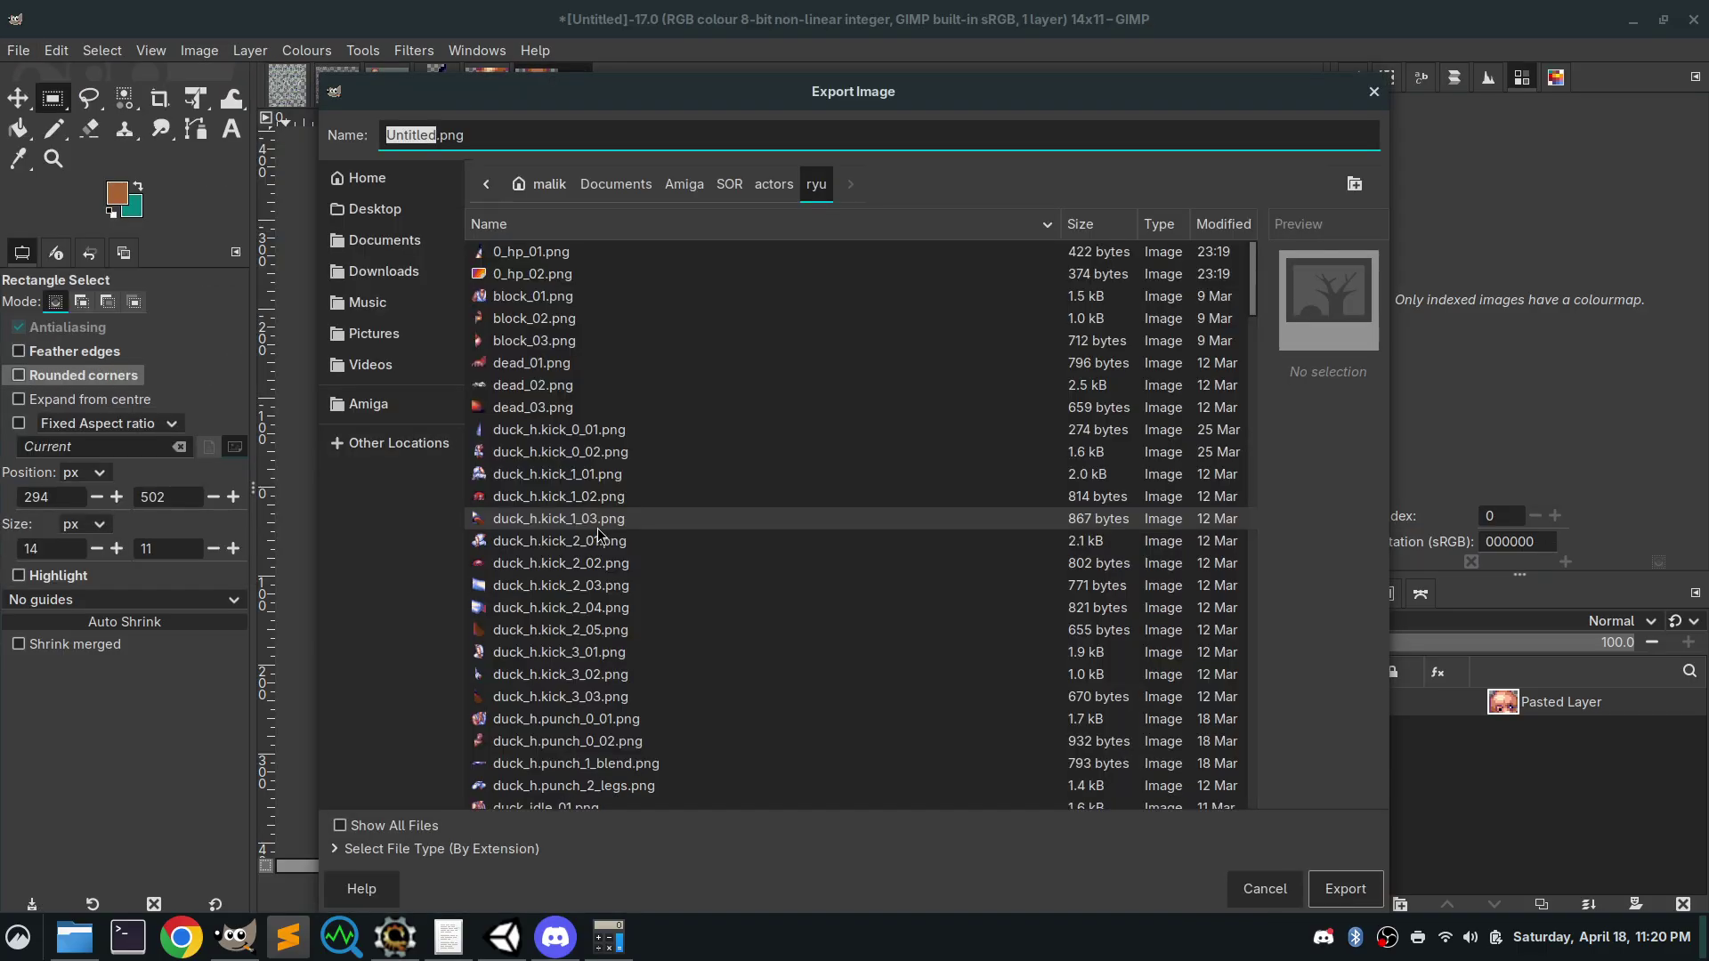
left_click(527, 273)
left_click(432, 139)
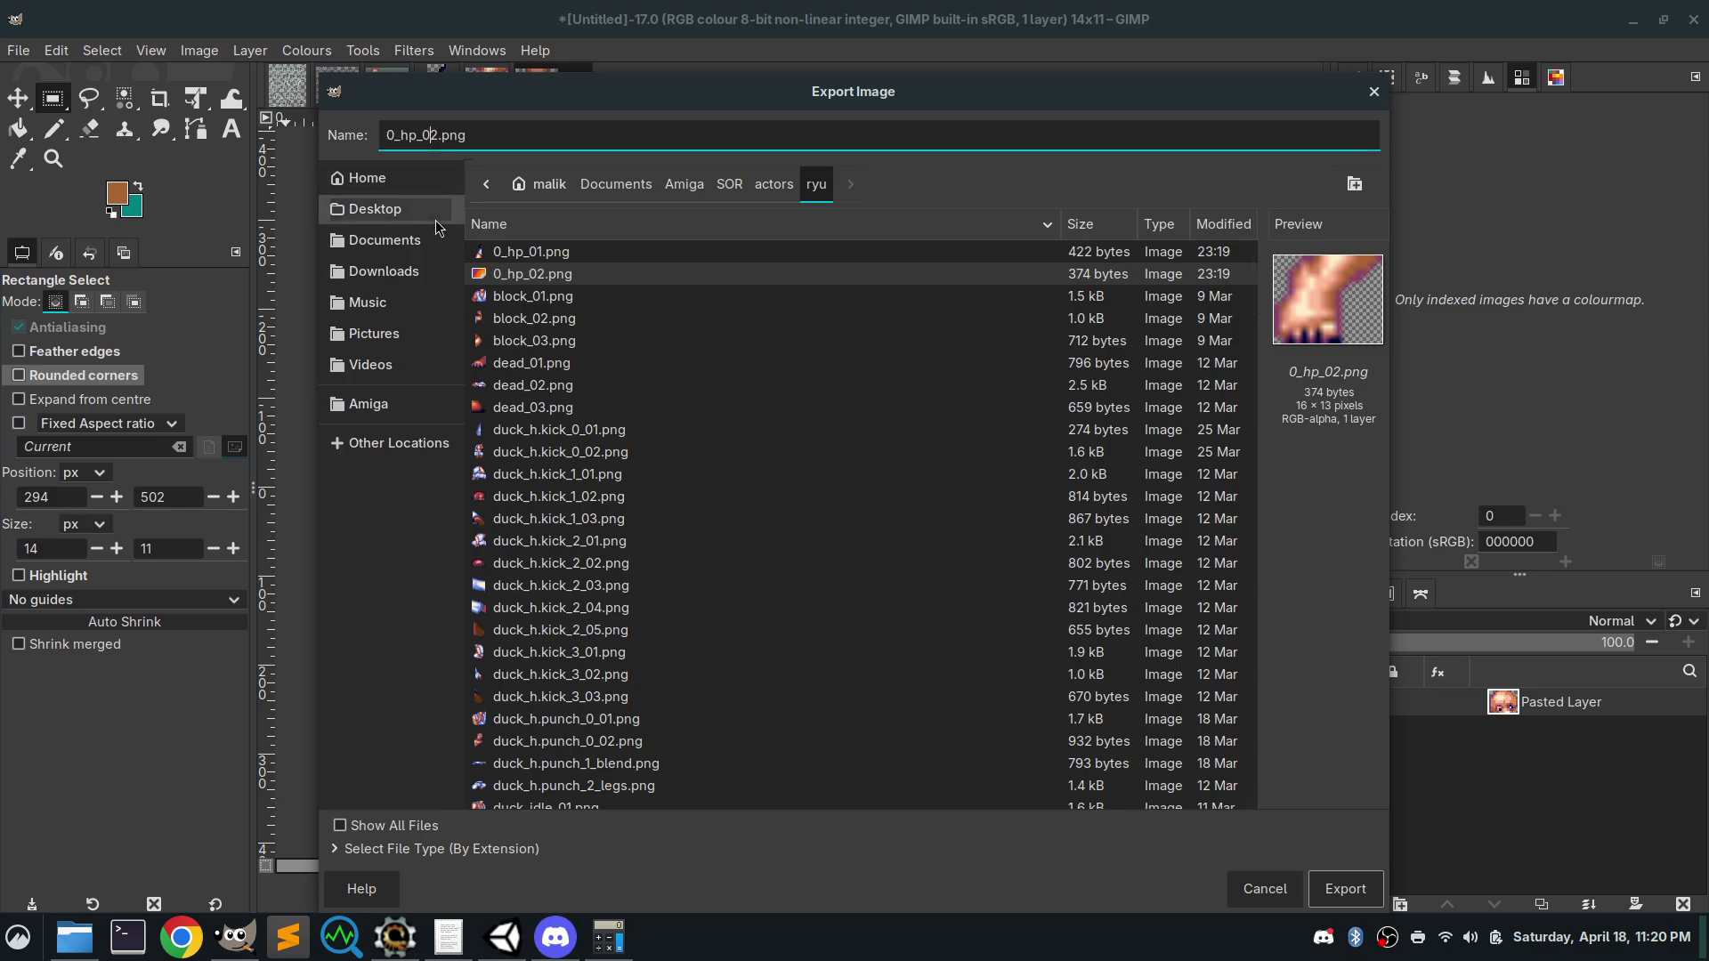
key("Delete")
type("3")
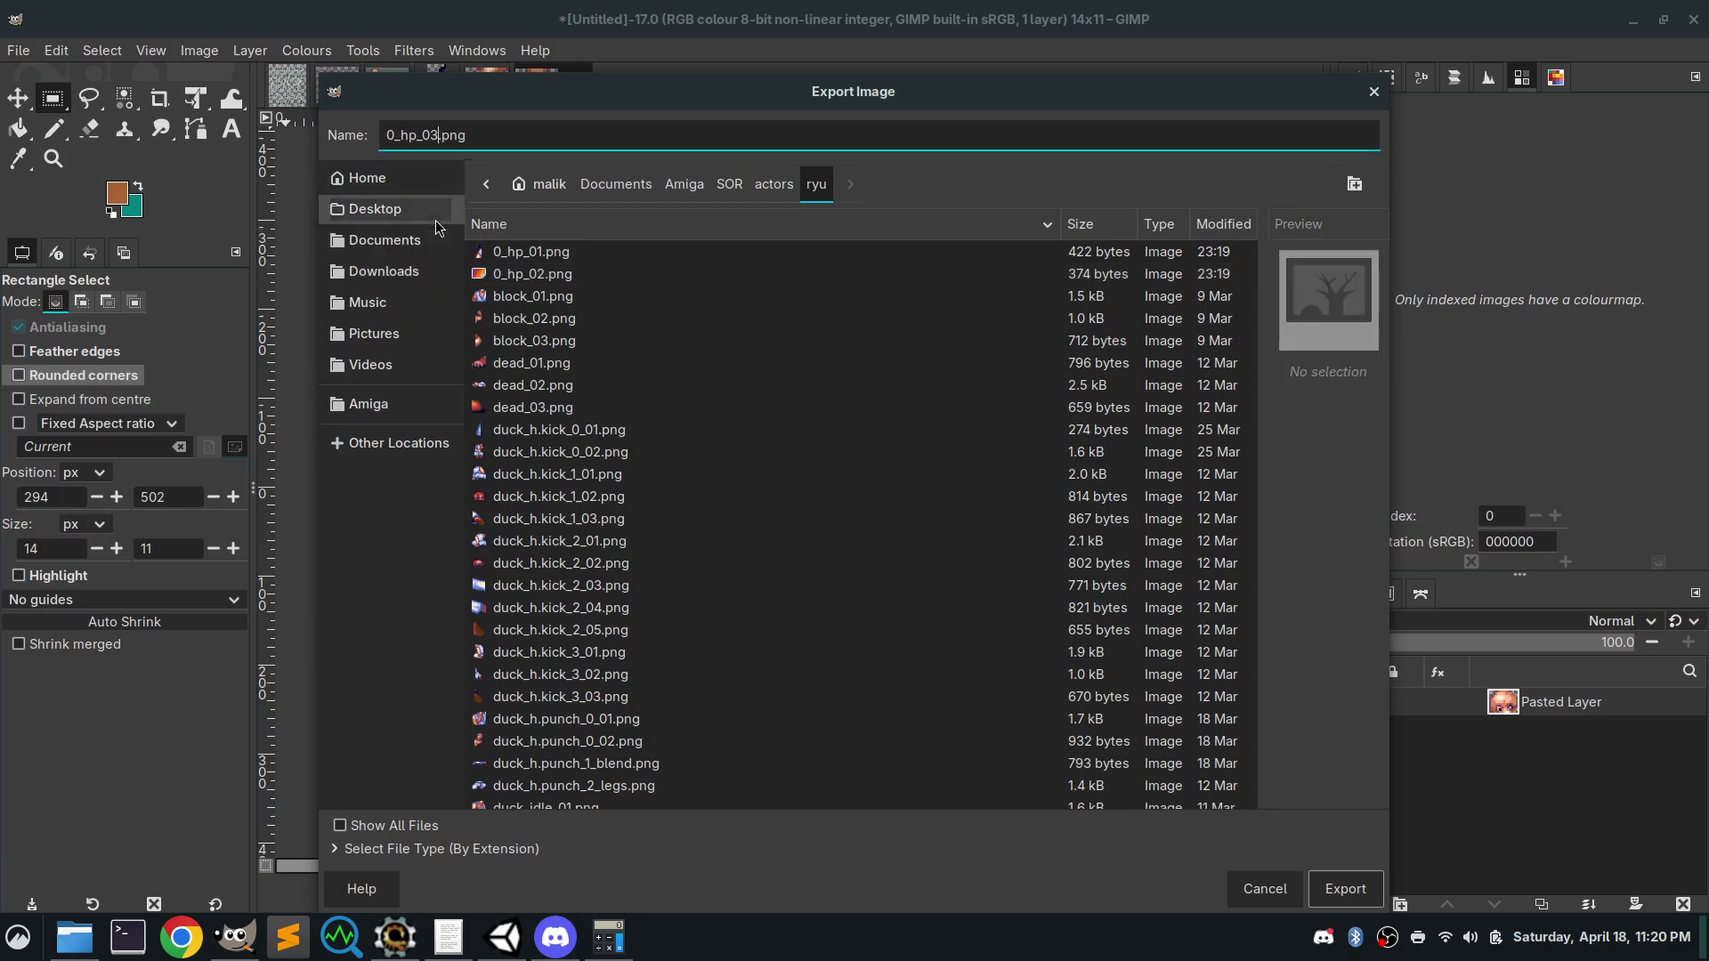
left_click(1319, 889)
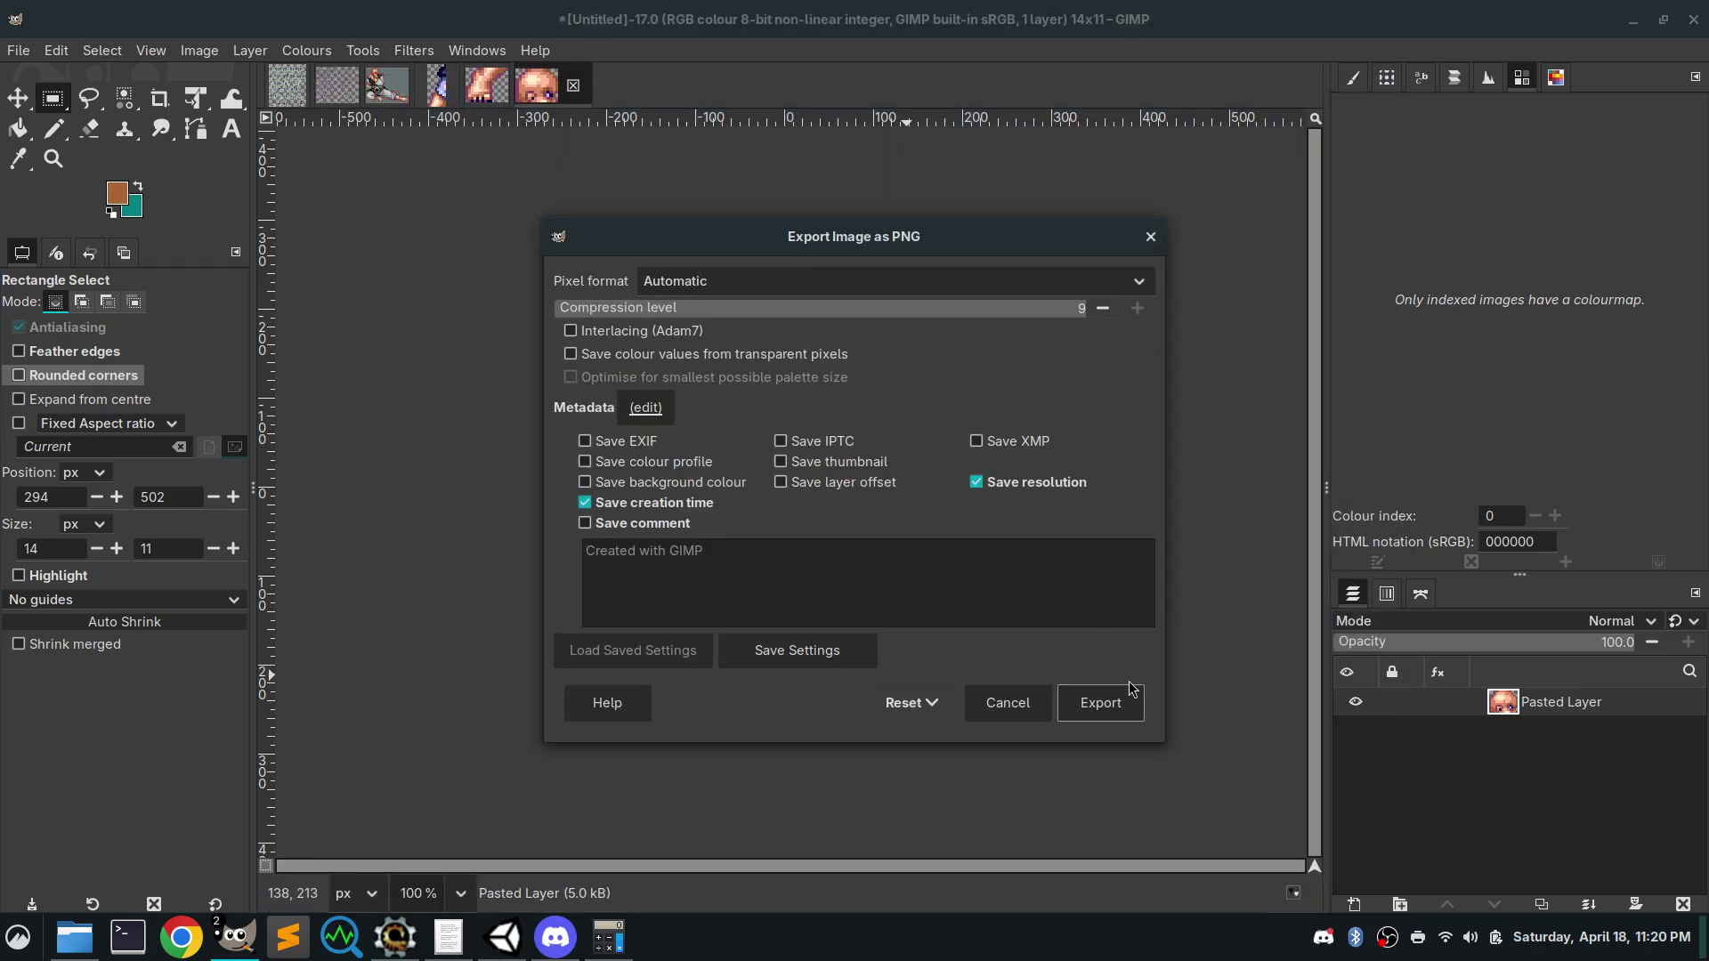
left_click(1129, 694)
In the full sprite sheet, select the upper torso piece, 44 × 20 px at 276, 514, and copy it into a new image
left_click(287, 85)
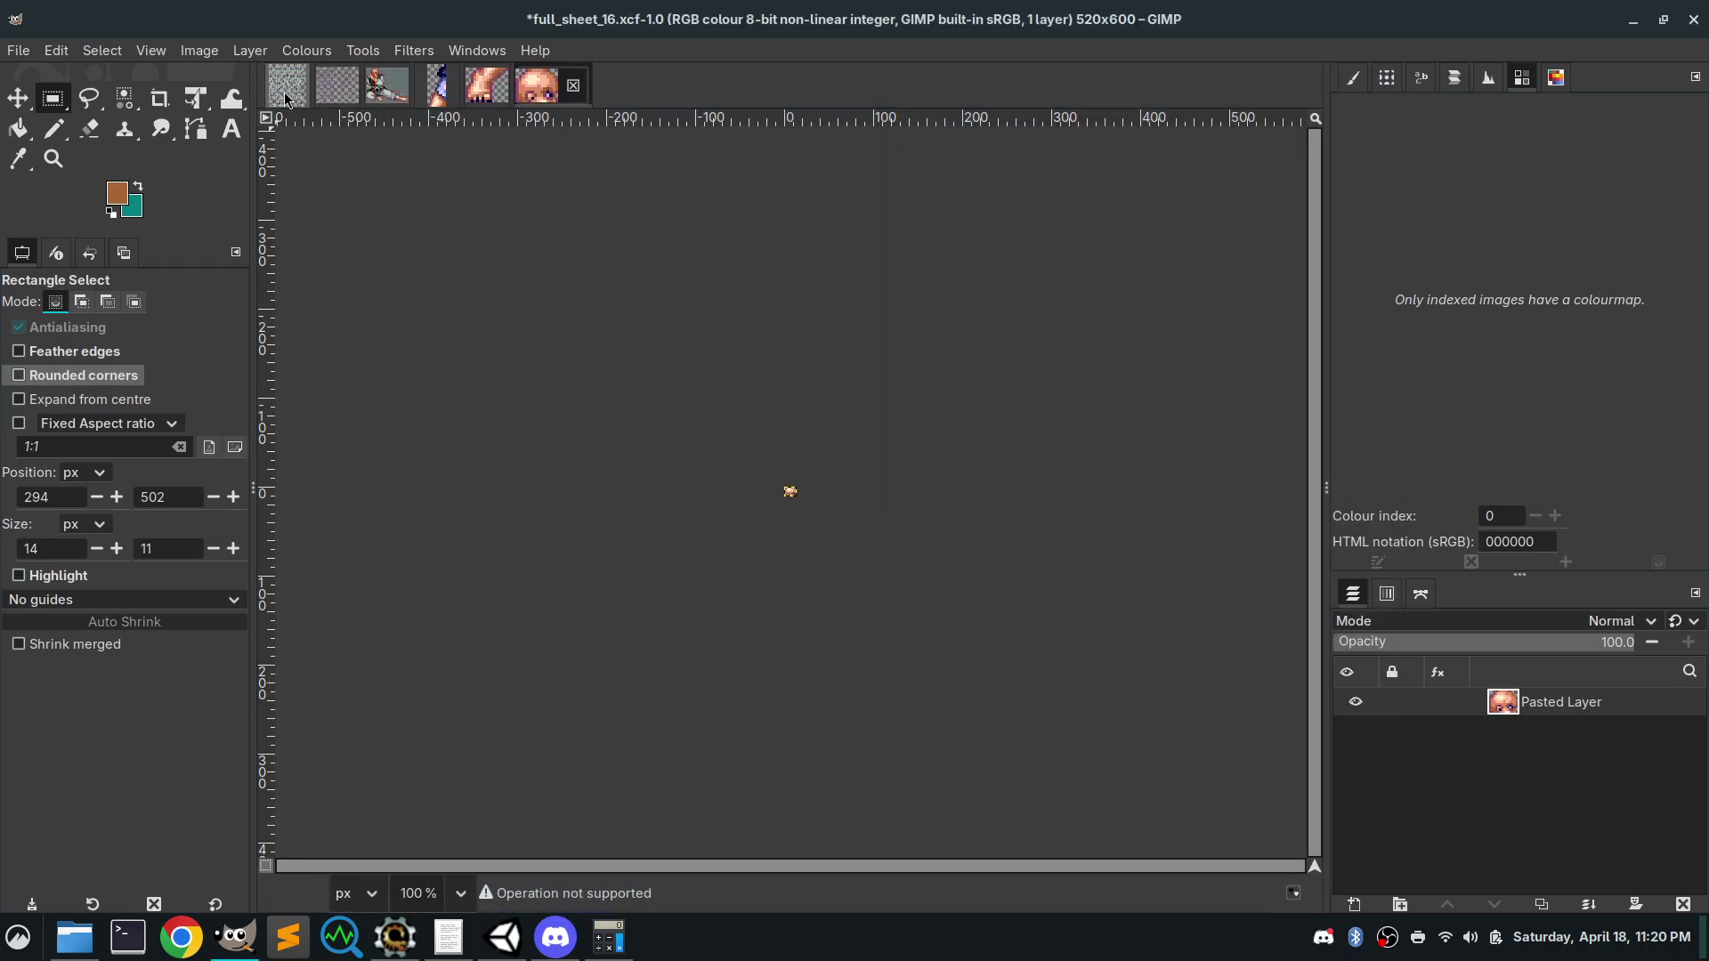
scroll(1075, 210, "left", 2)
scroll(1075, 210, "down", 5)
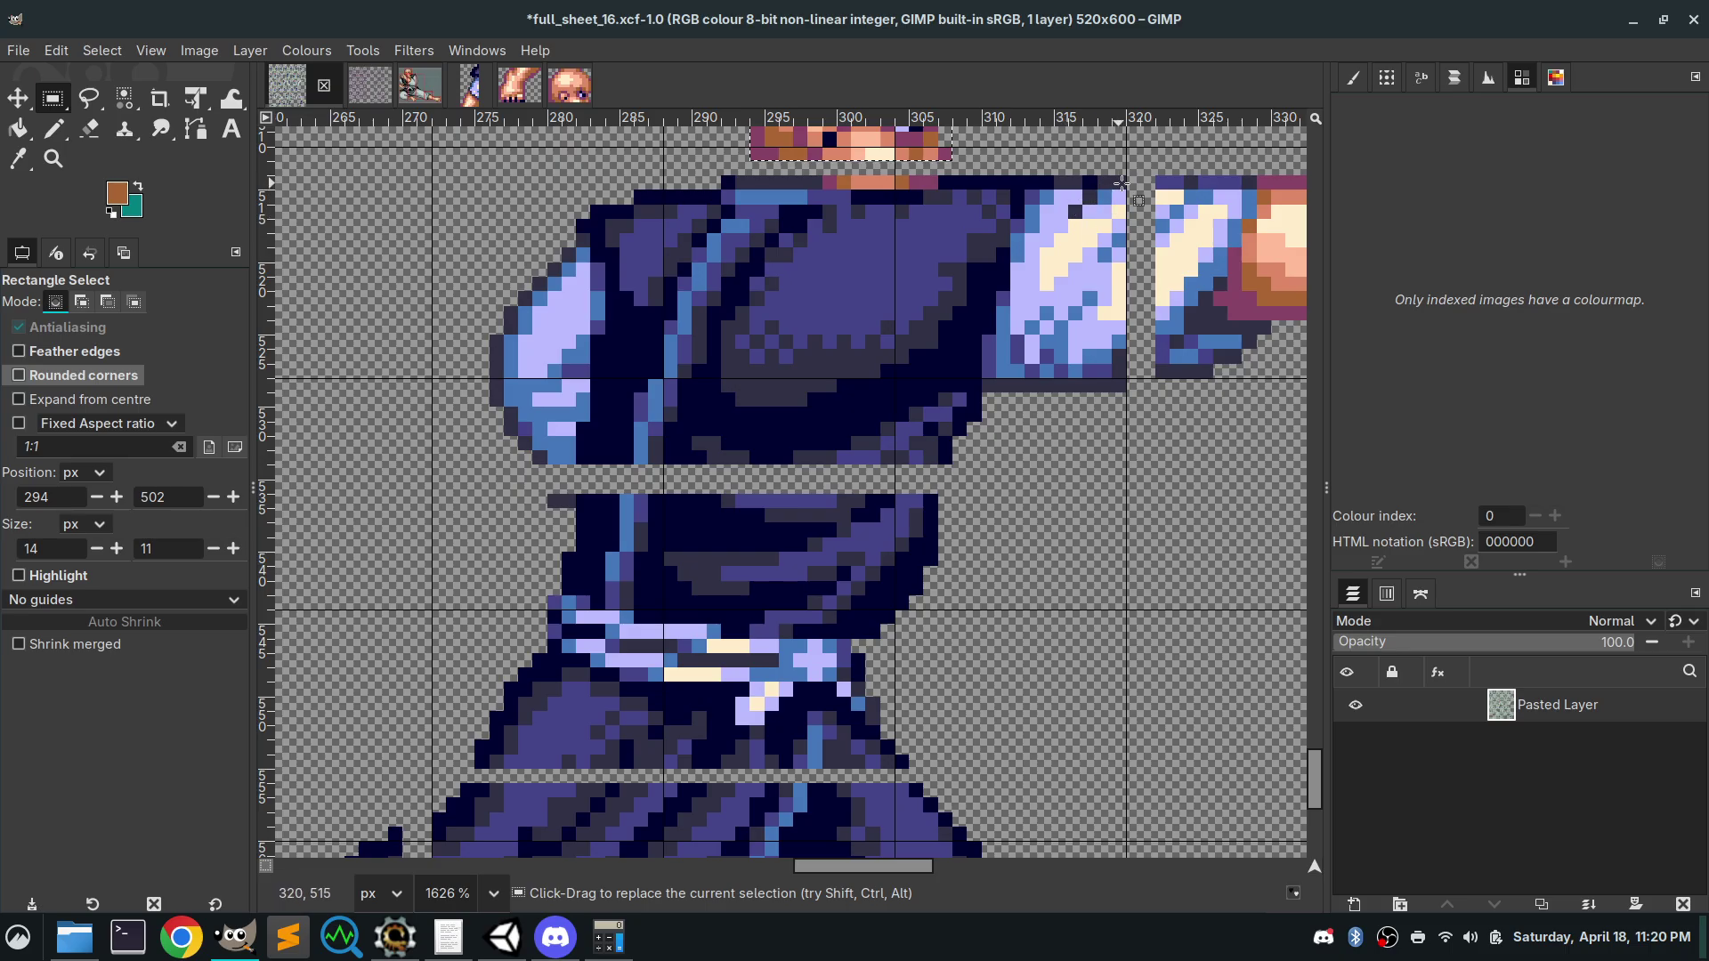
left_click_drag(1121, 182, 491, 464)
key("ctrl+c")
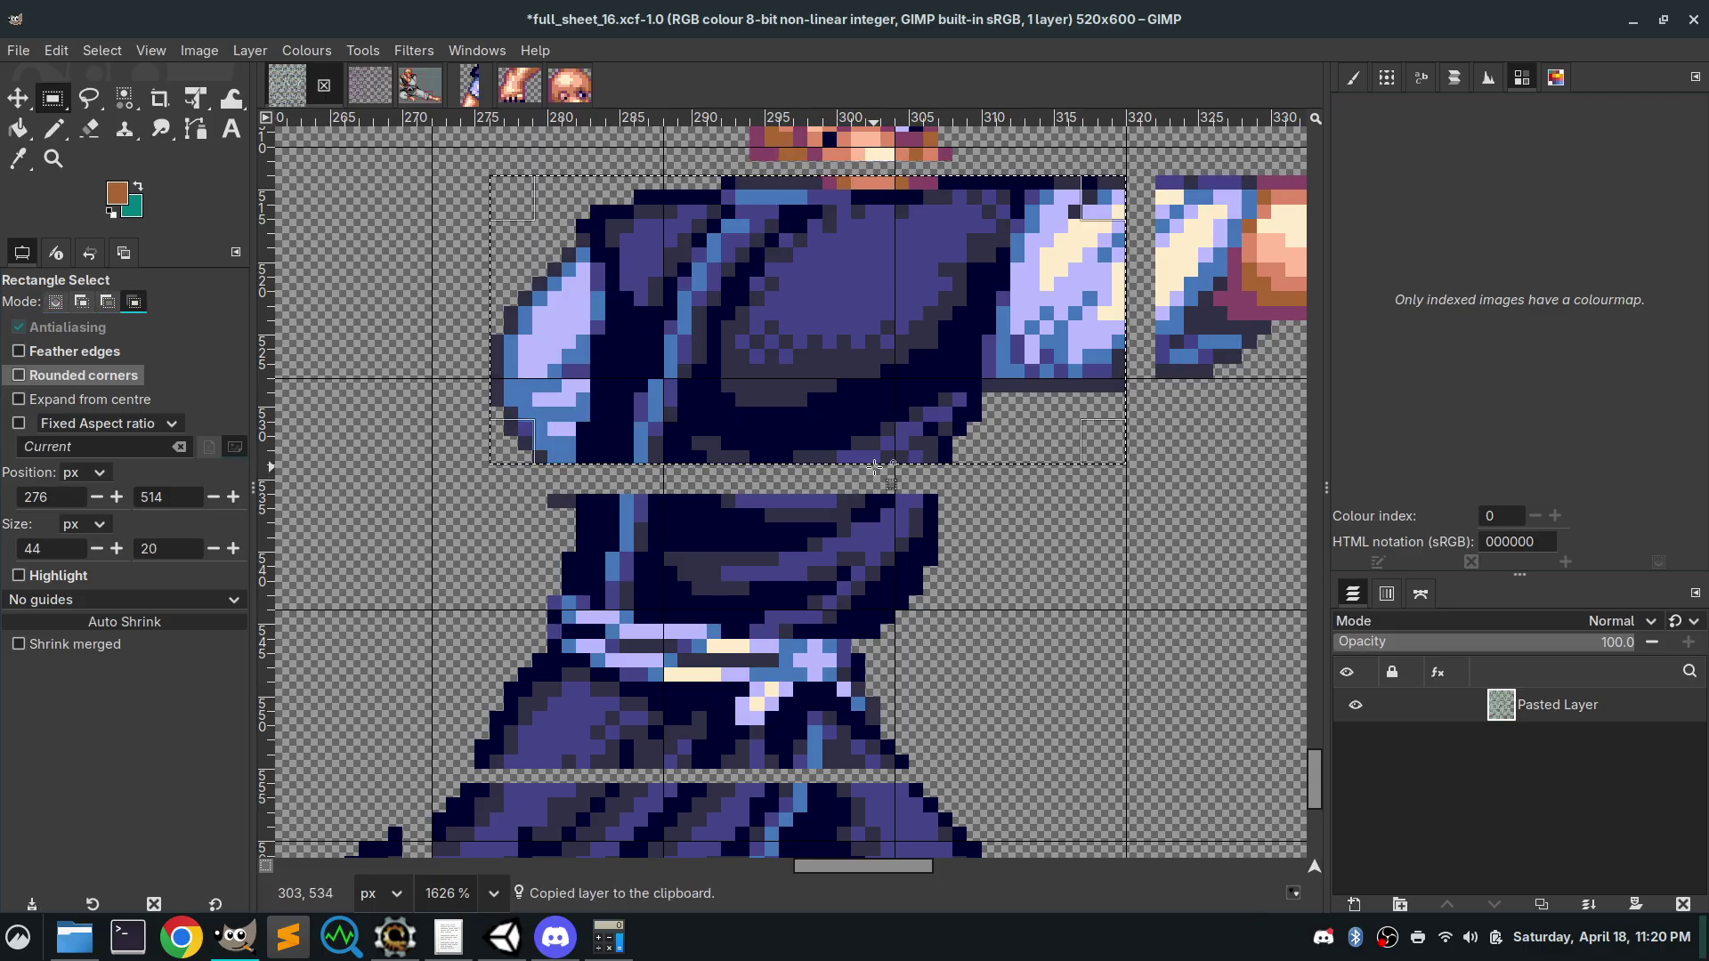
key("ctrl+shift+v")
Export the upper torso image to the ryu folder as 0_hp_04.png with the existing PNG options
left_click(19, 50)
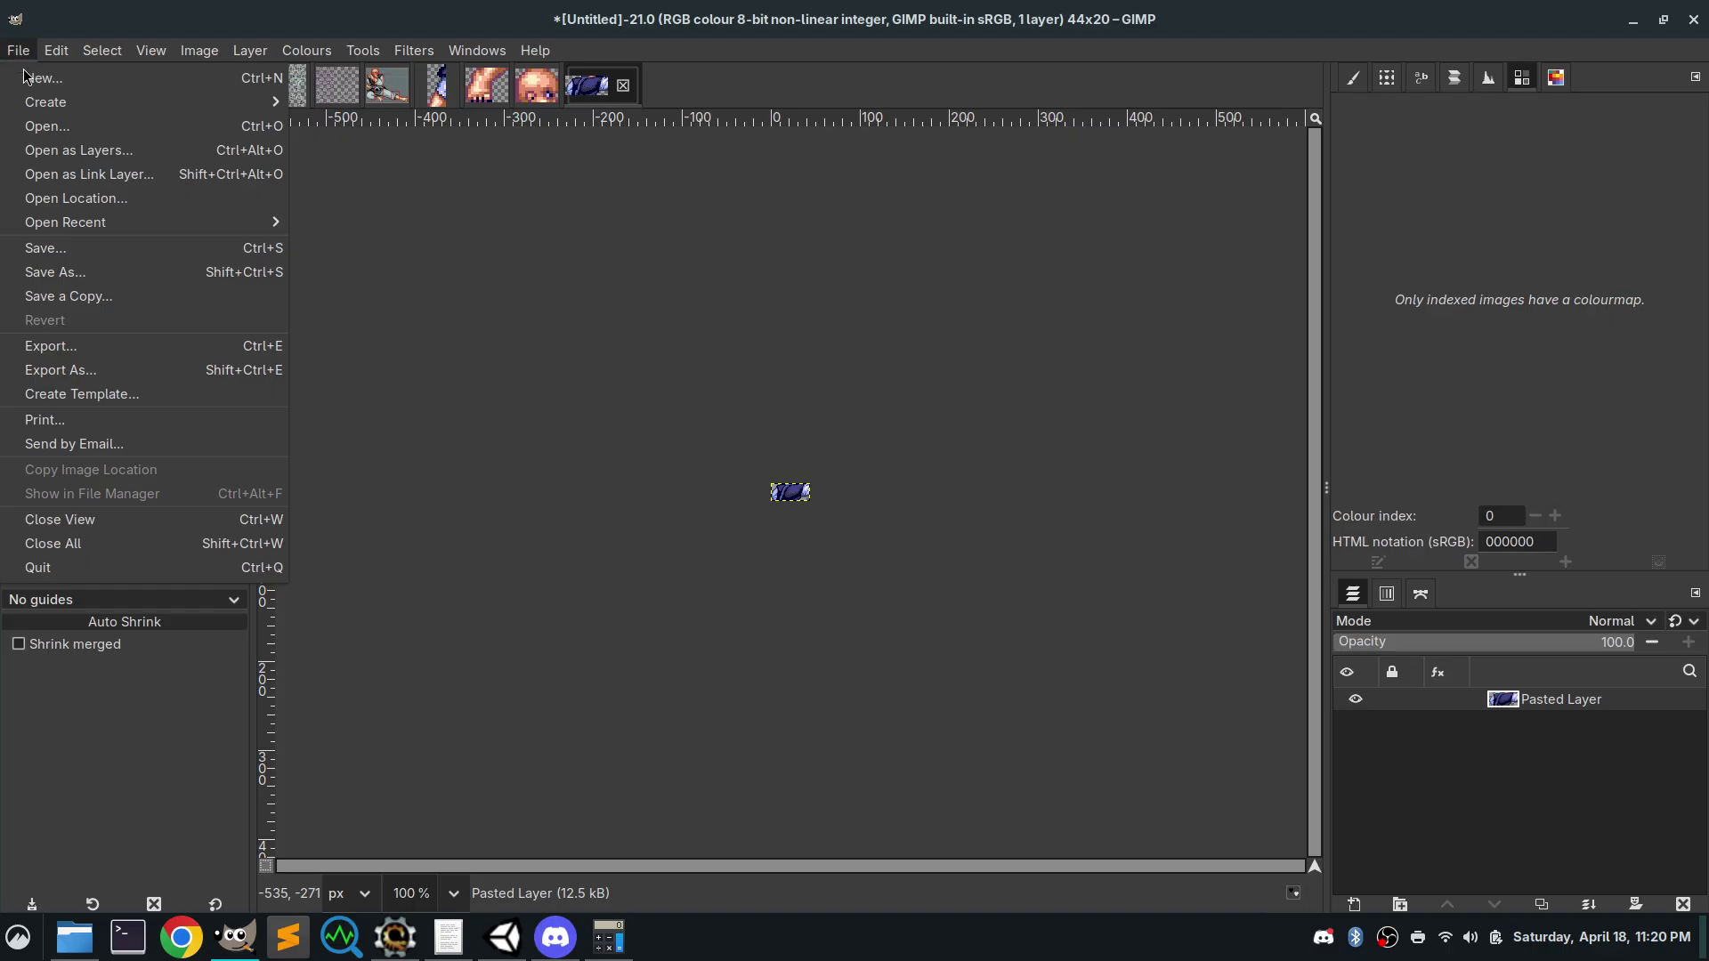
left_click(54, 367)
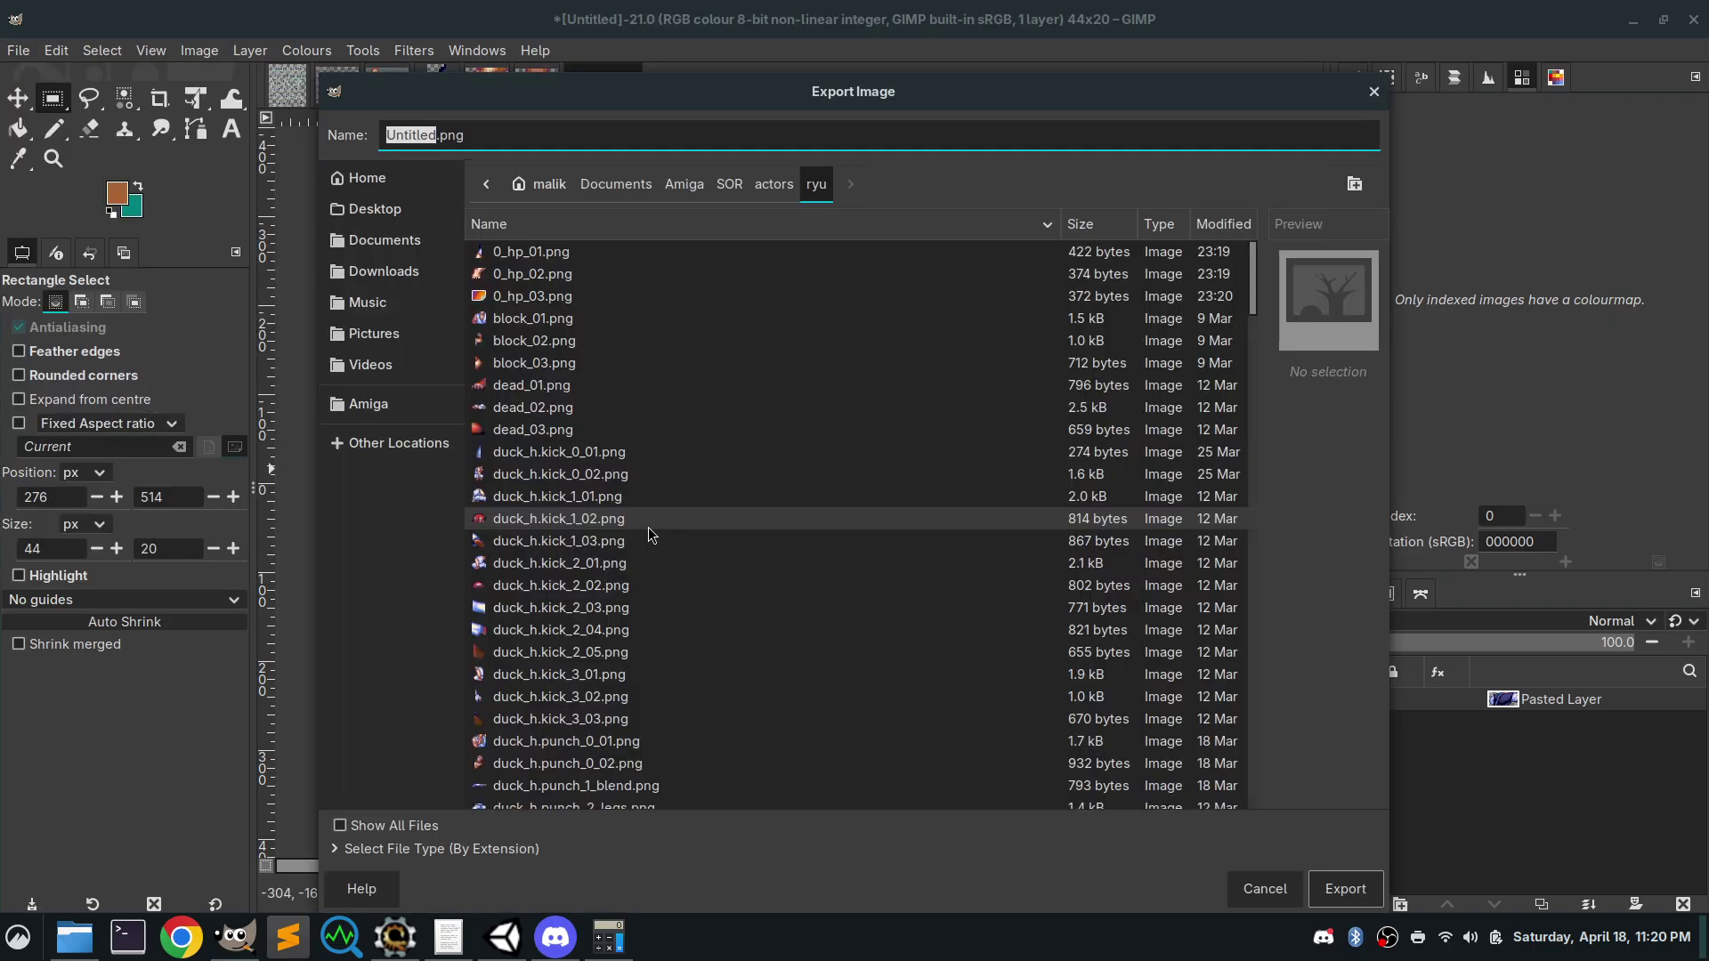
left_click(543, 298)
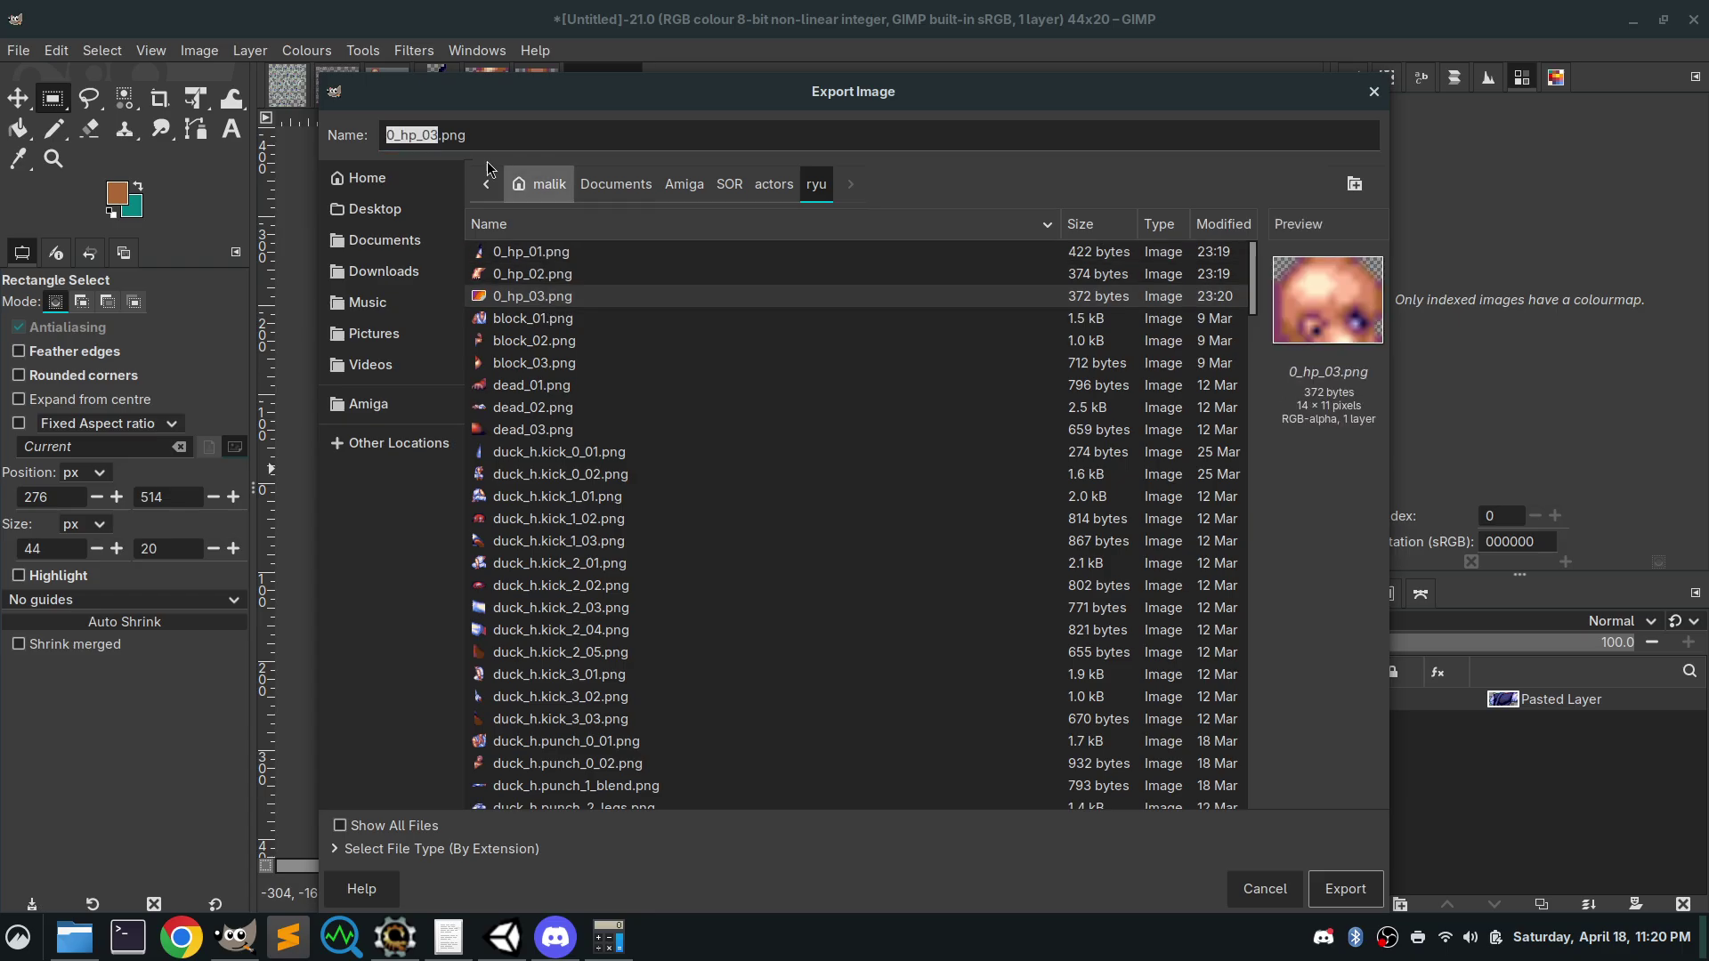
left_click(428, 135)
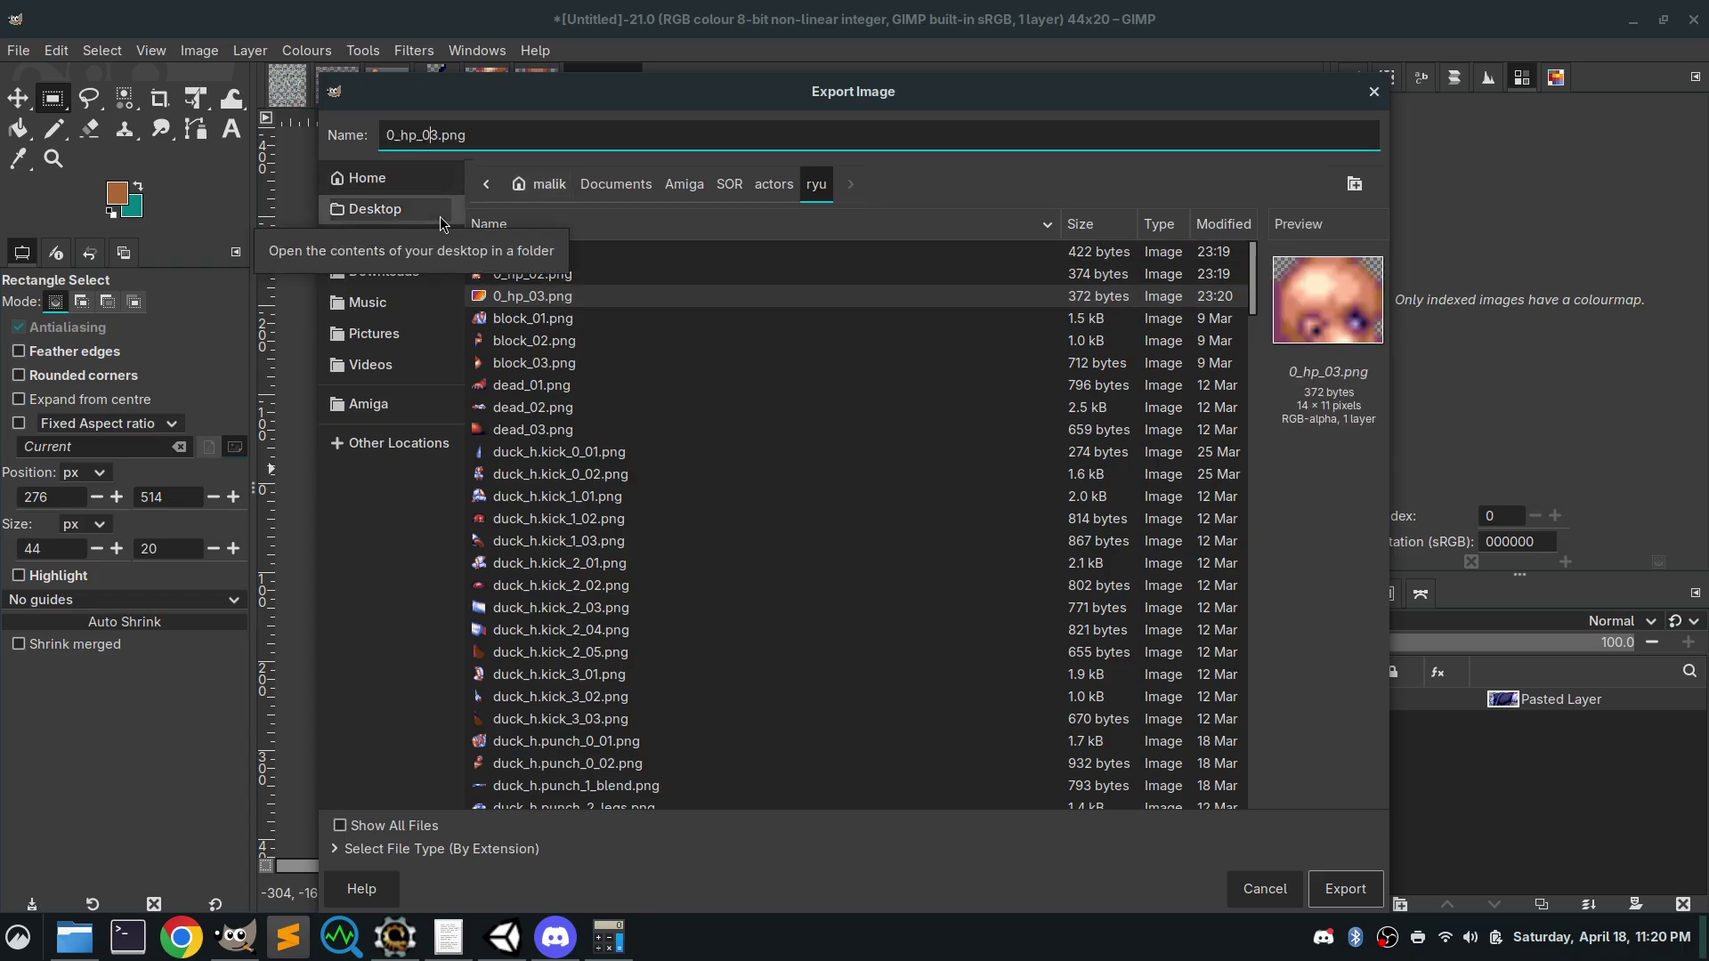
key("Delete")
type("4")
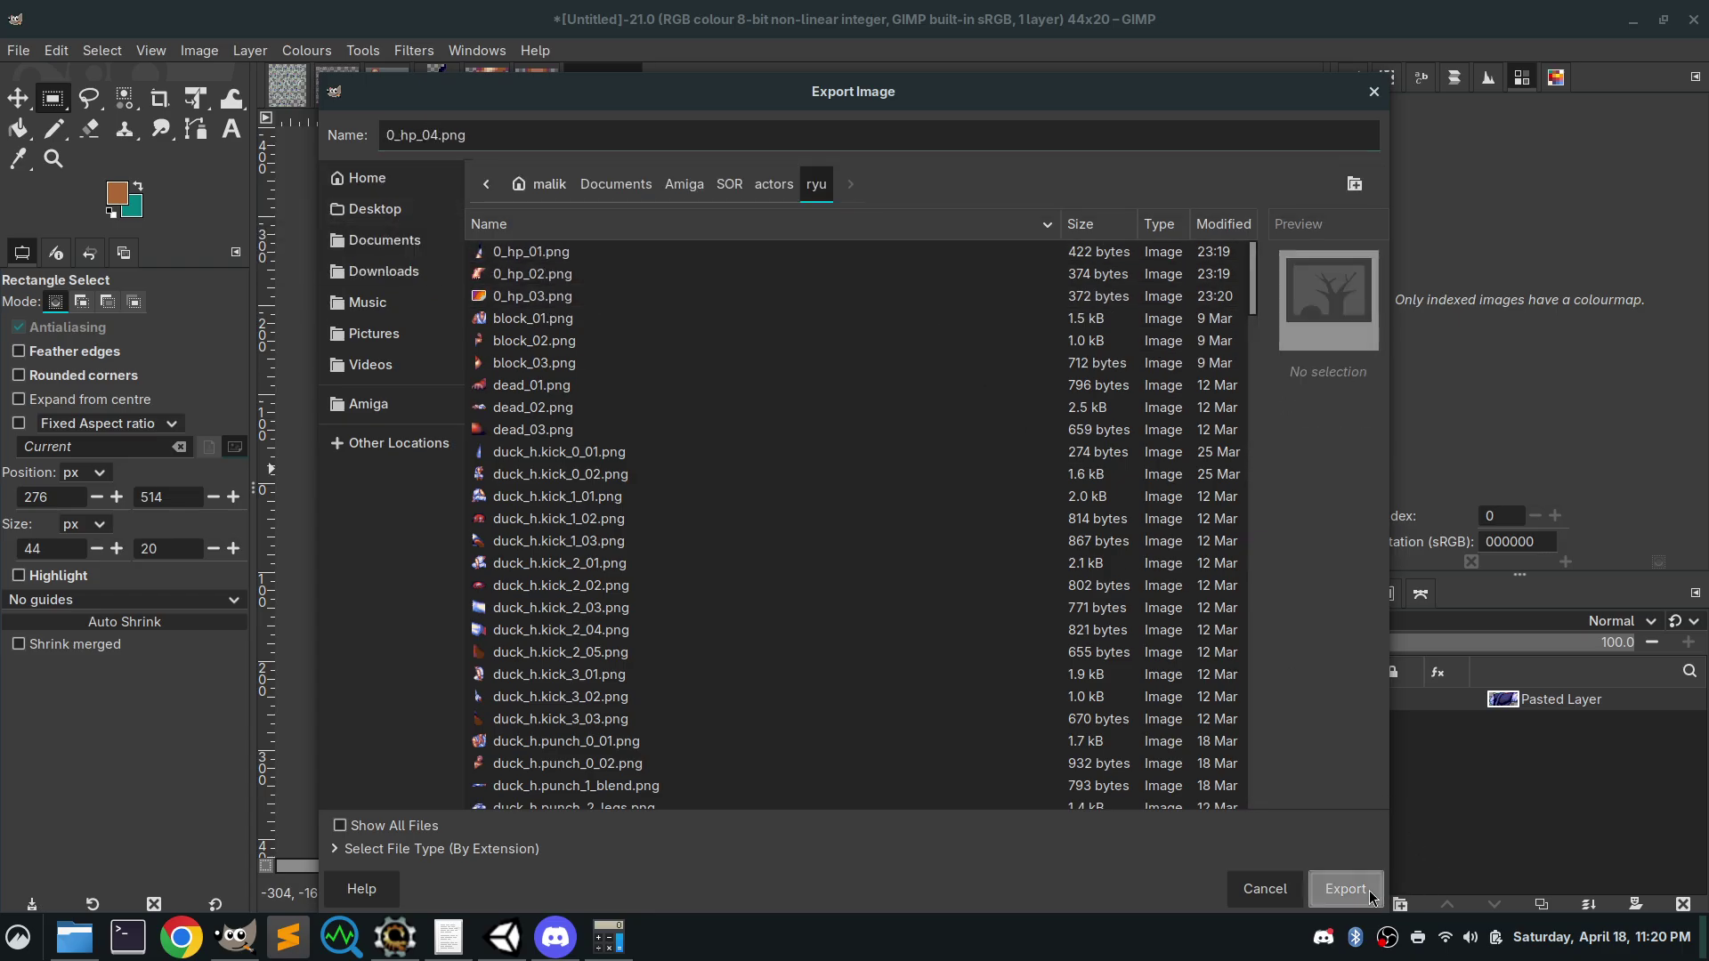
left_click(1339, 889)
left_click(1101, 693)
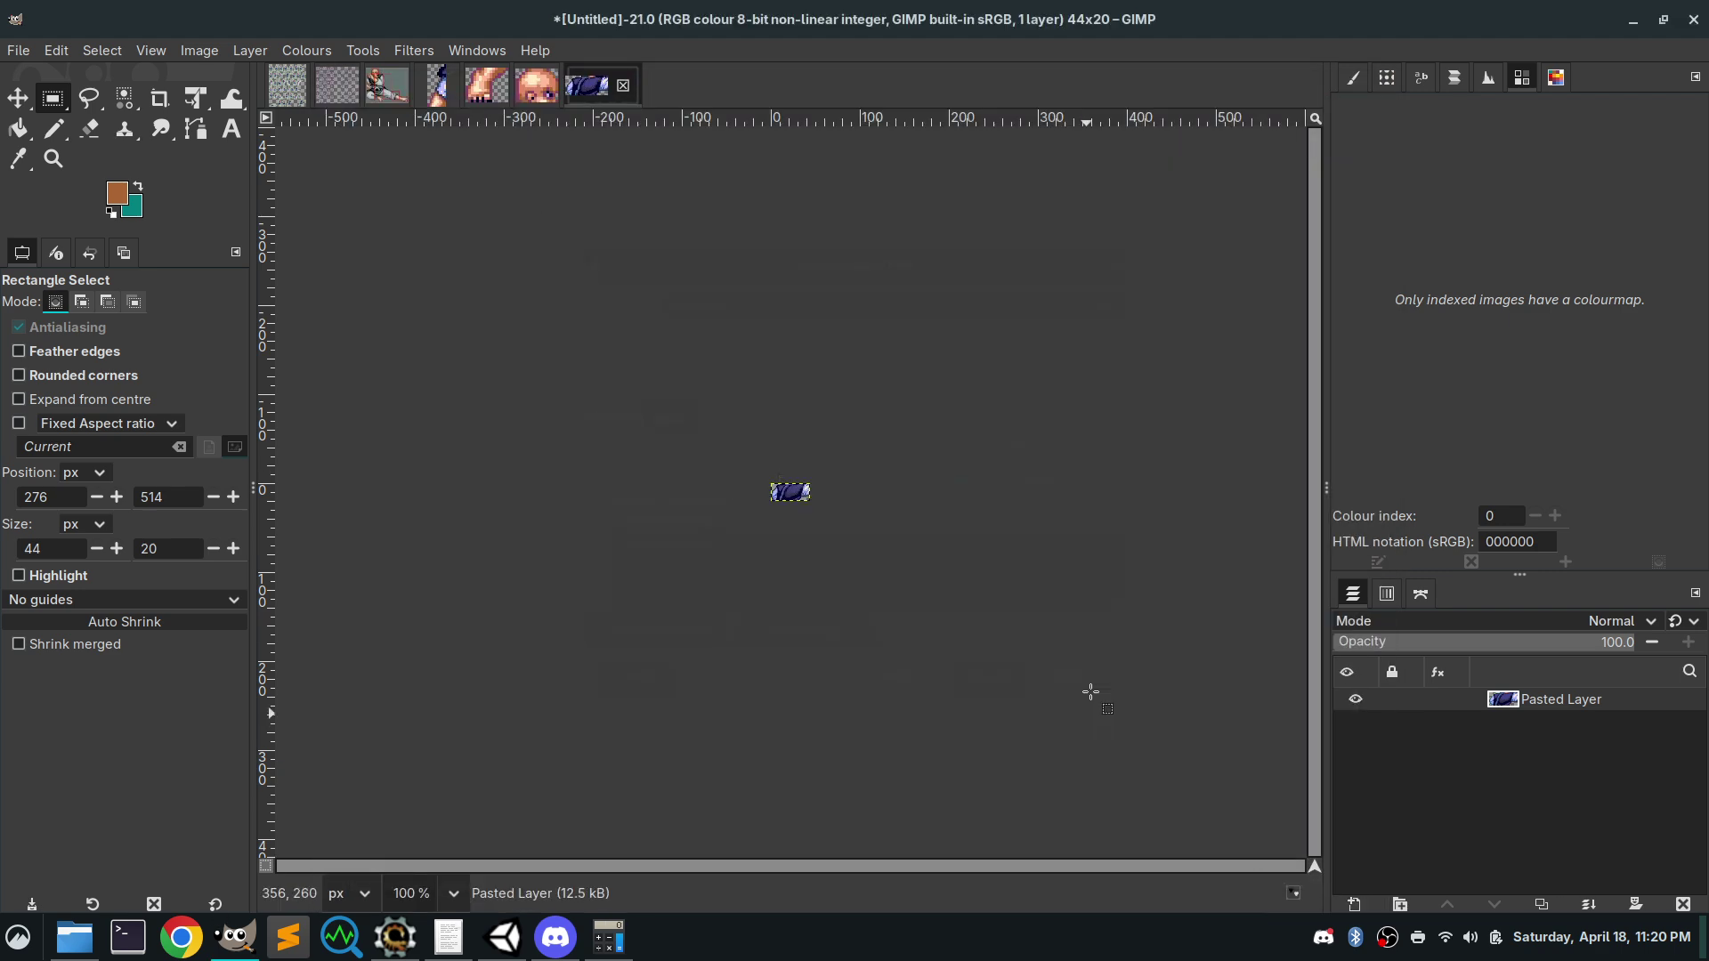
In the full sprite sheet, select the waist and belt piece, 32 × 19 px at 275, 536, and copy it into a new image
left_click(287, 85)
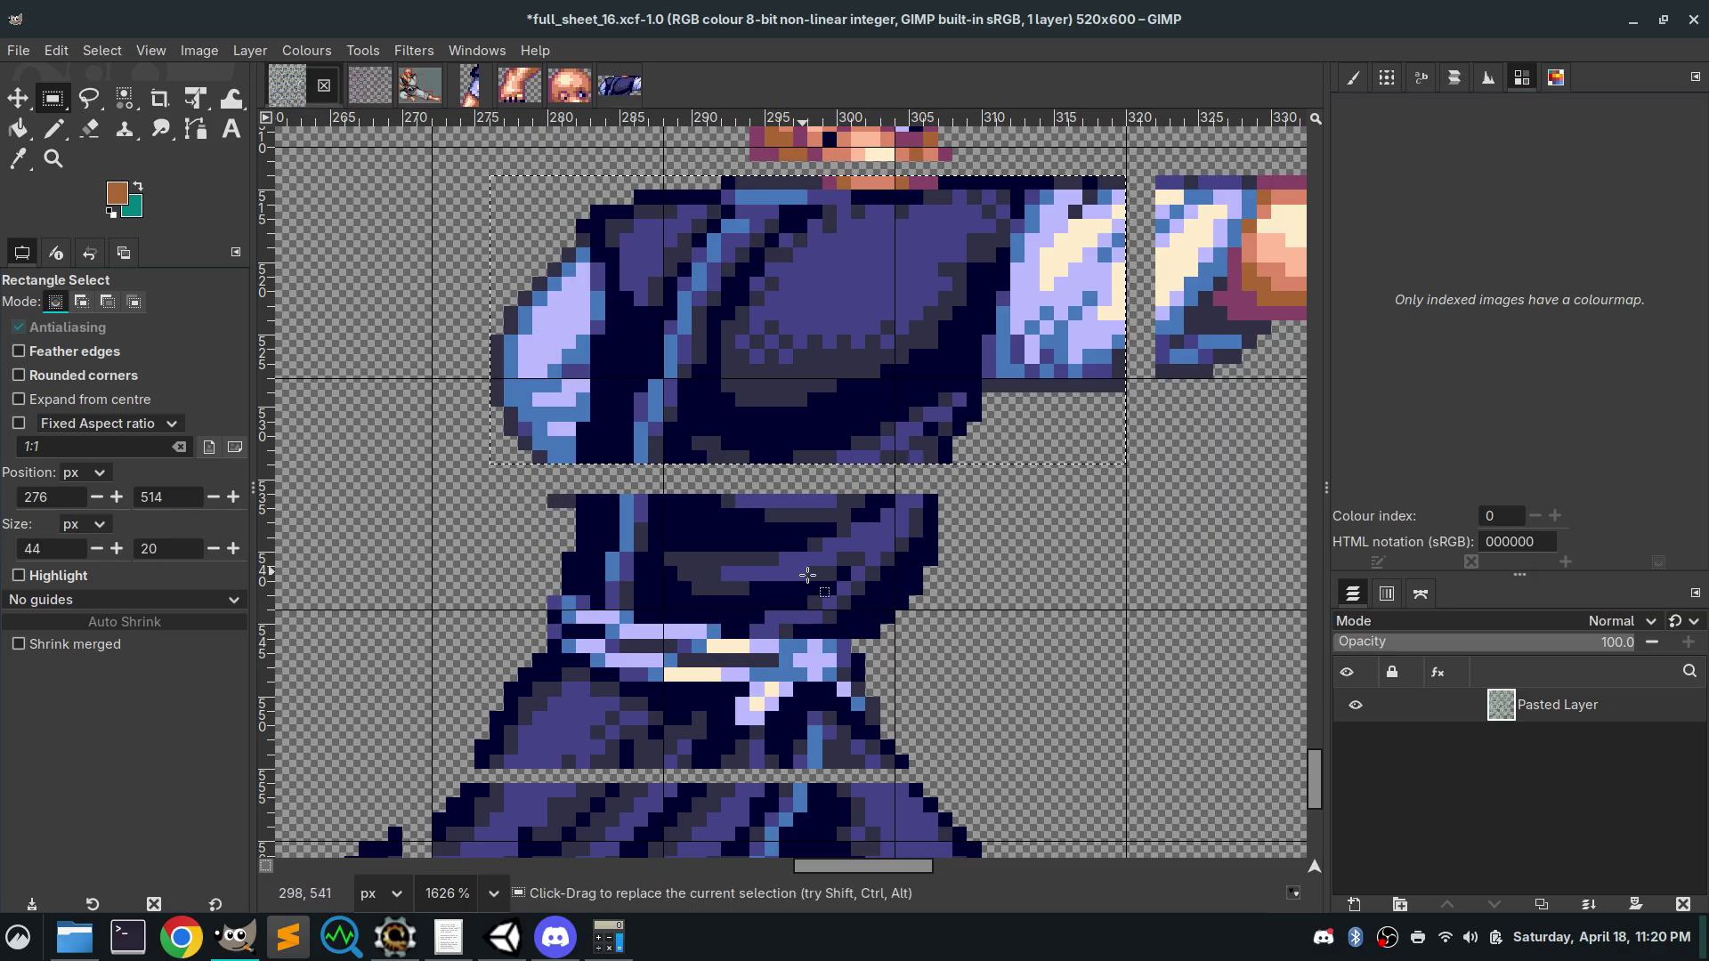
left_click(909, 648)
scroll(935, 614, "down", 5)
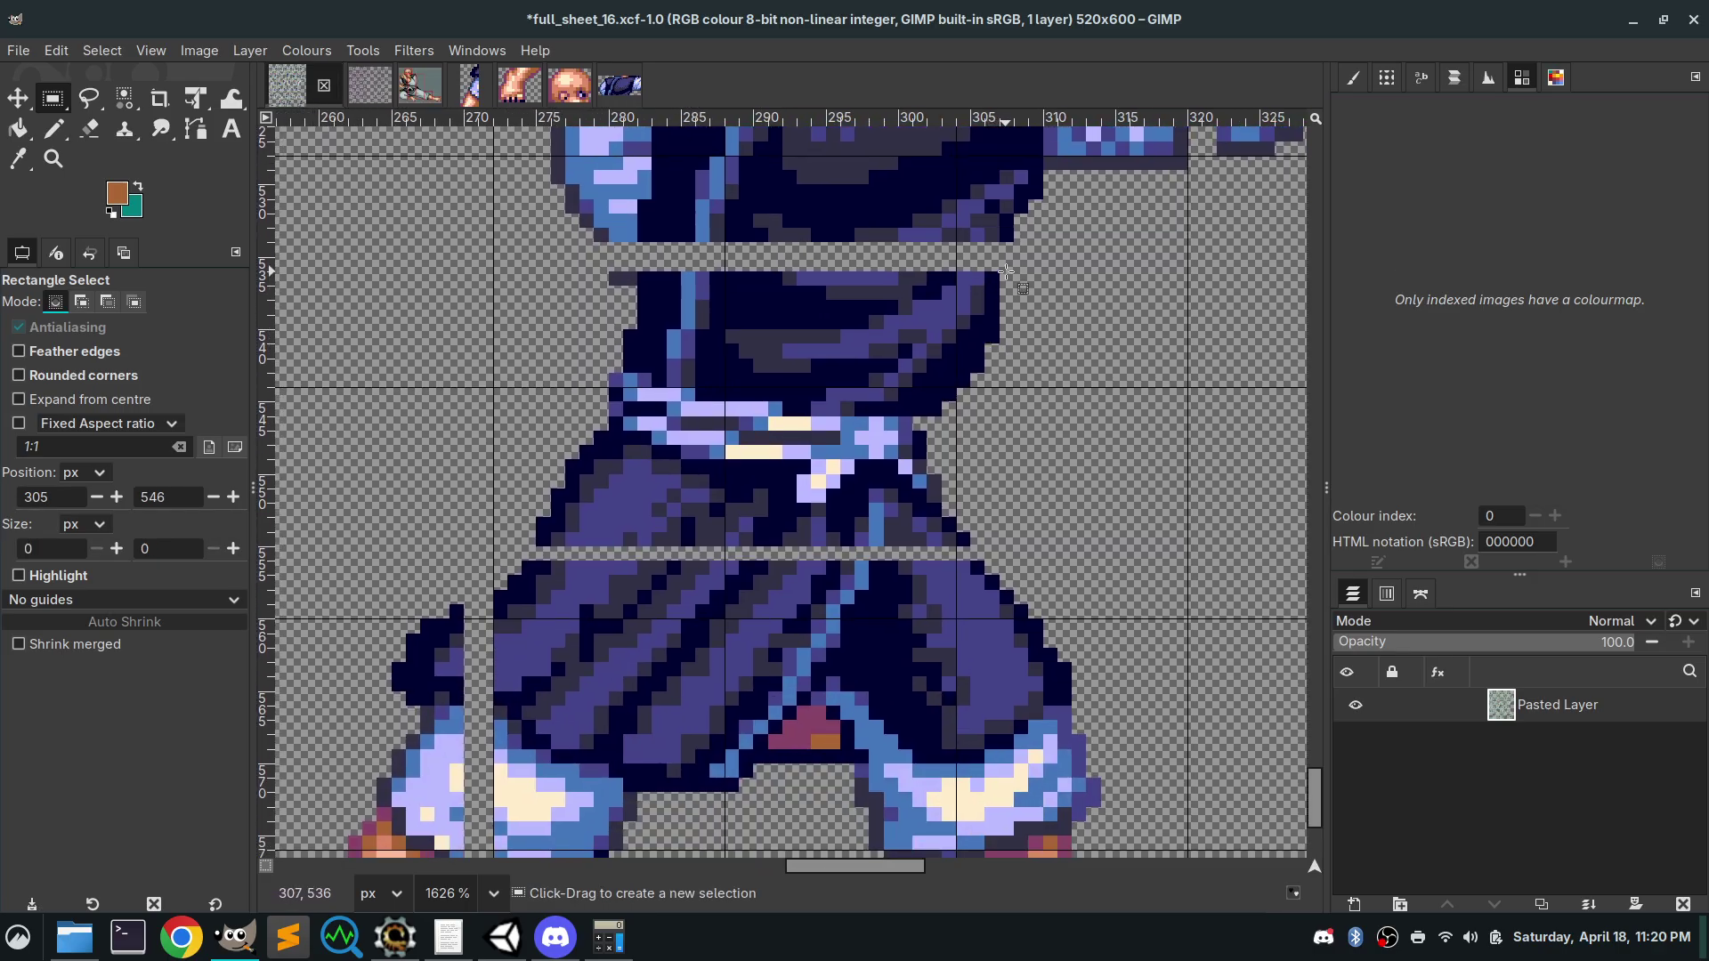
left_click_drag(1005, 271, 534, 545)
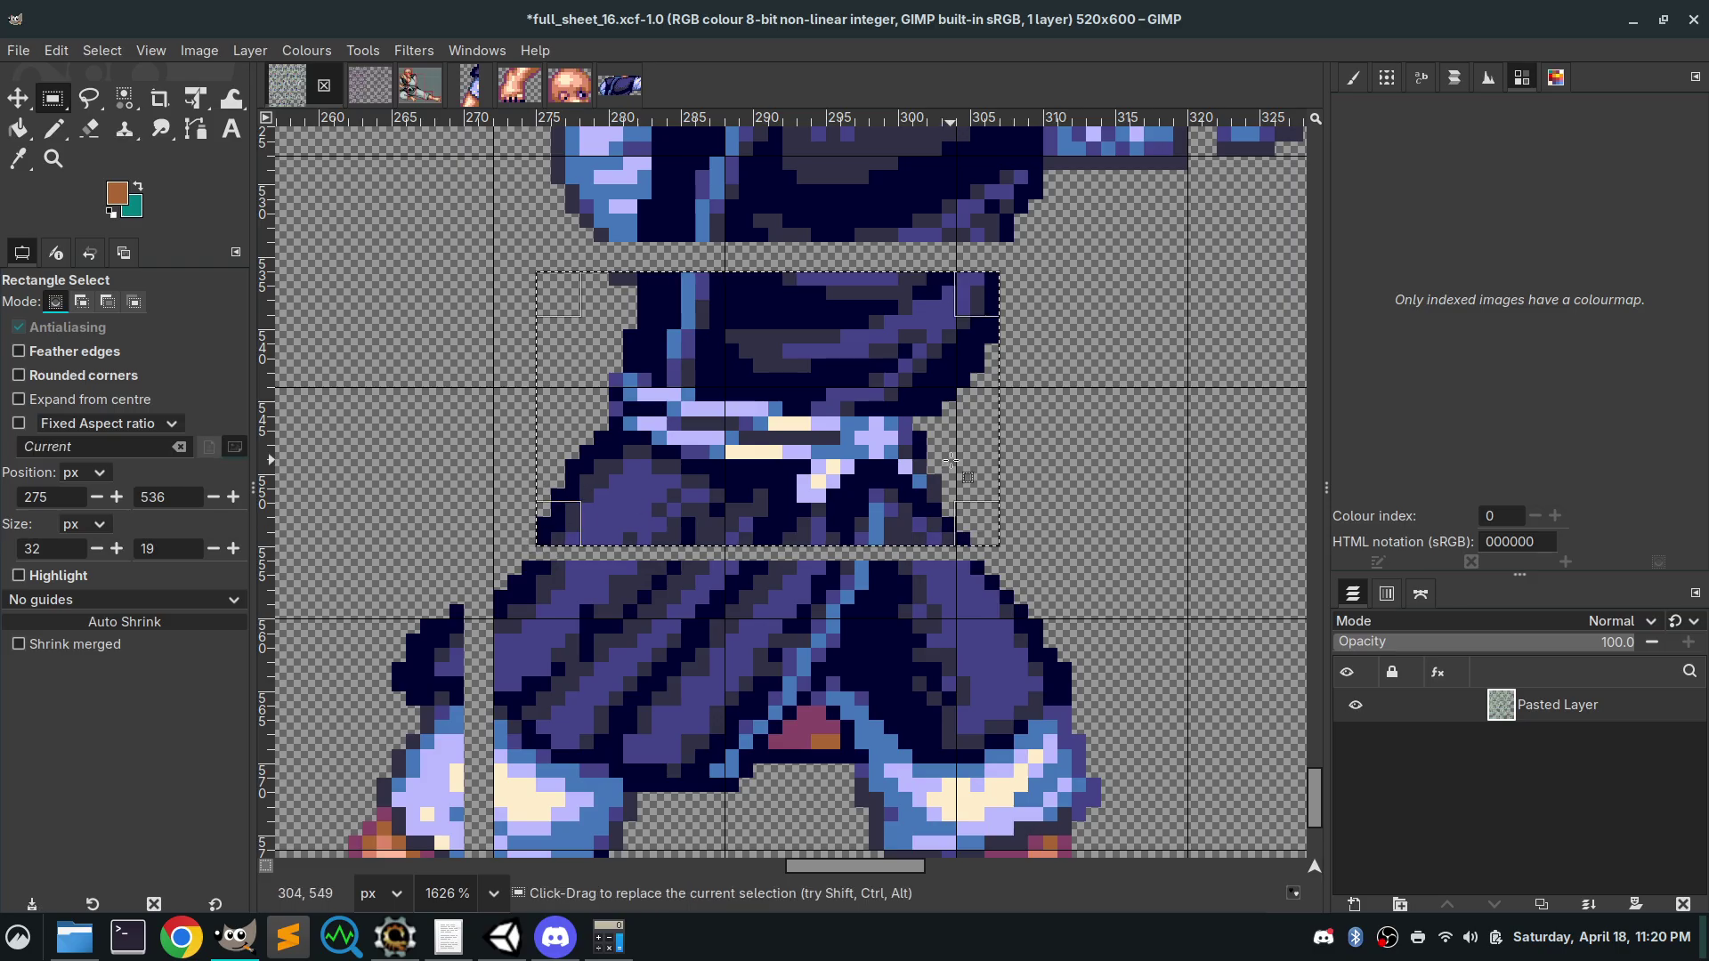
key("ctrl+c")
key("ctrl+shift+v")
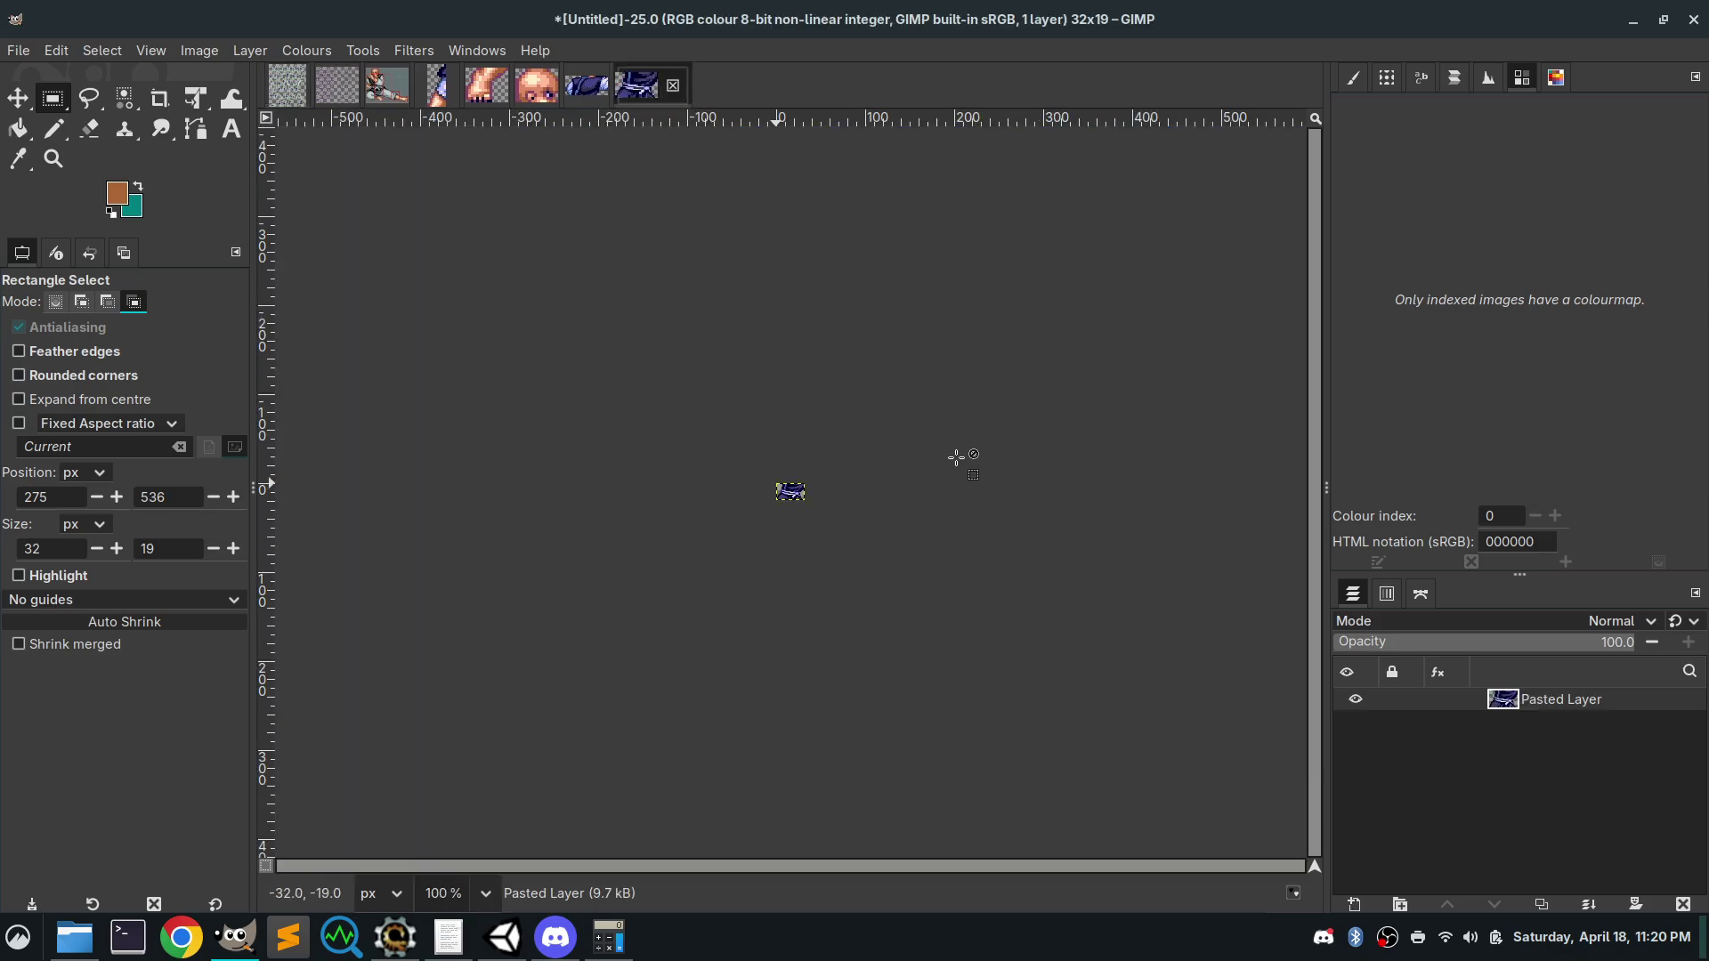
Export the waist image to the ryu folder as 0_hp_05.png with the existing PNG options
left_click(18, 52)
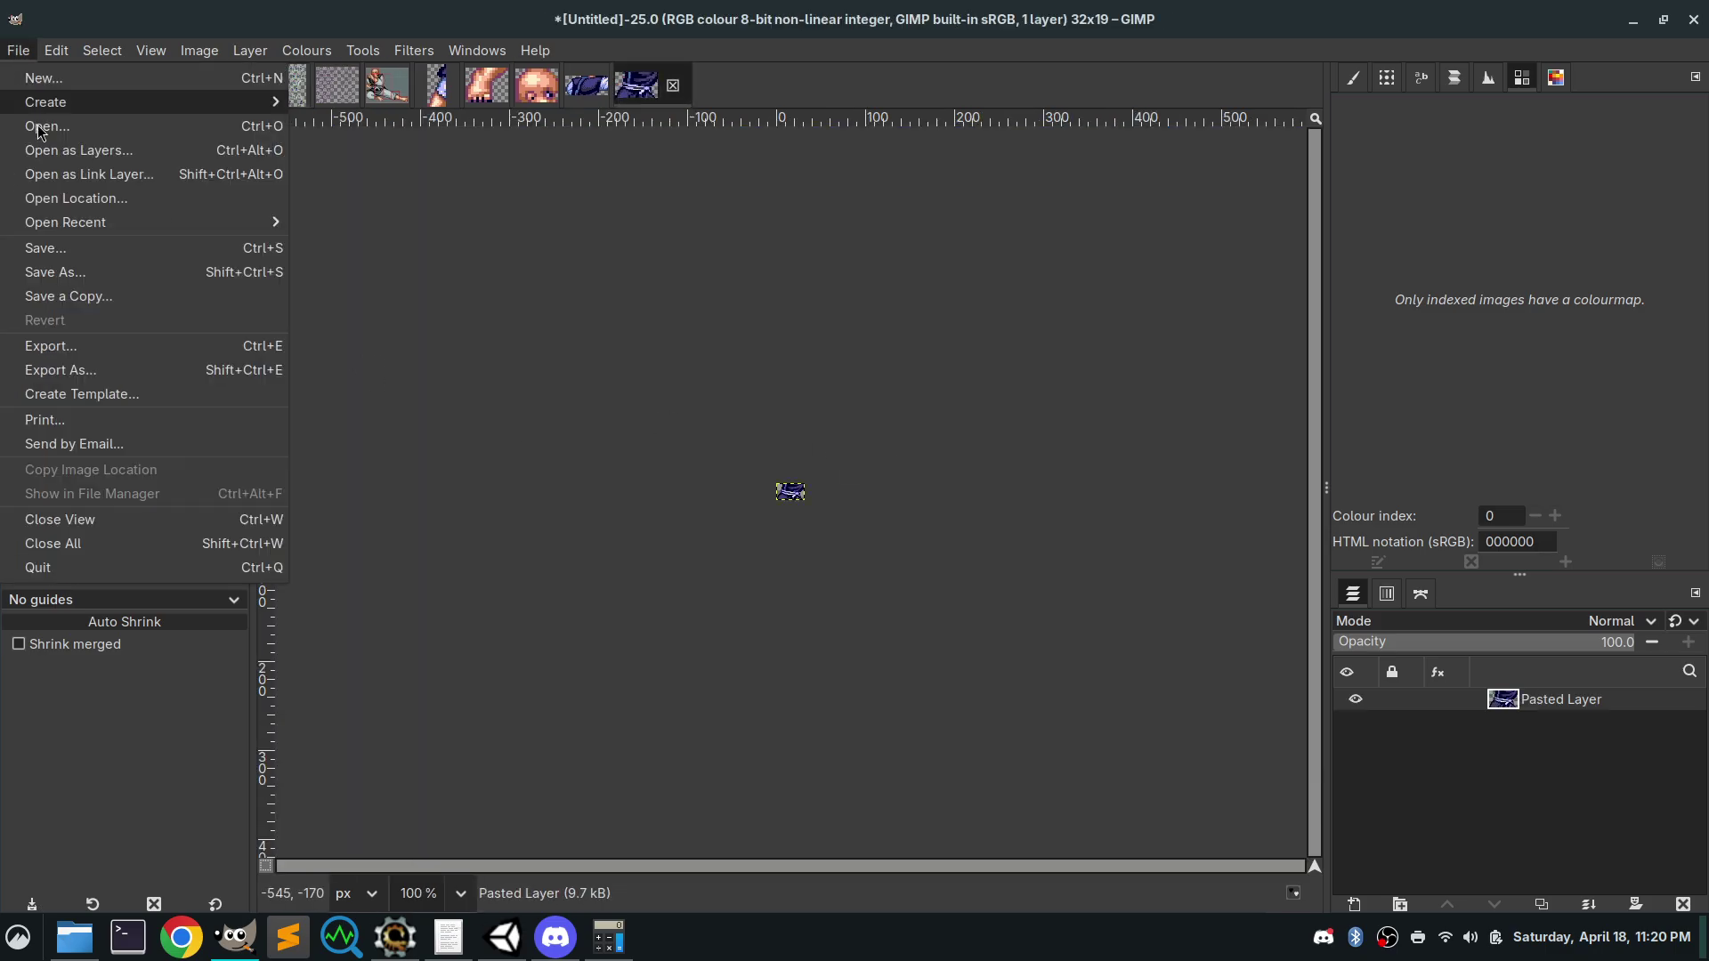
left_click(53, 366)
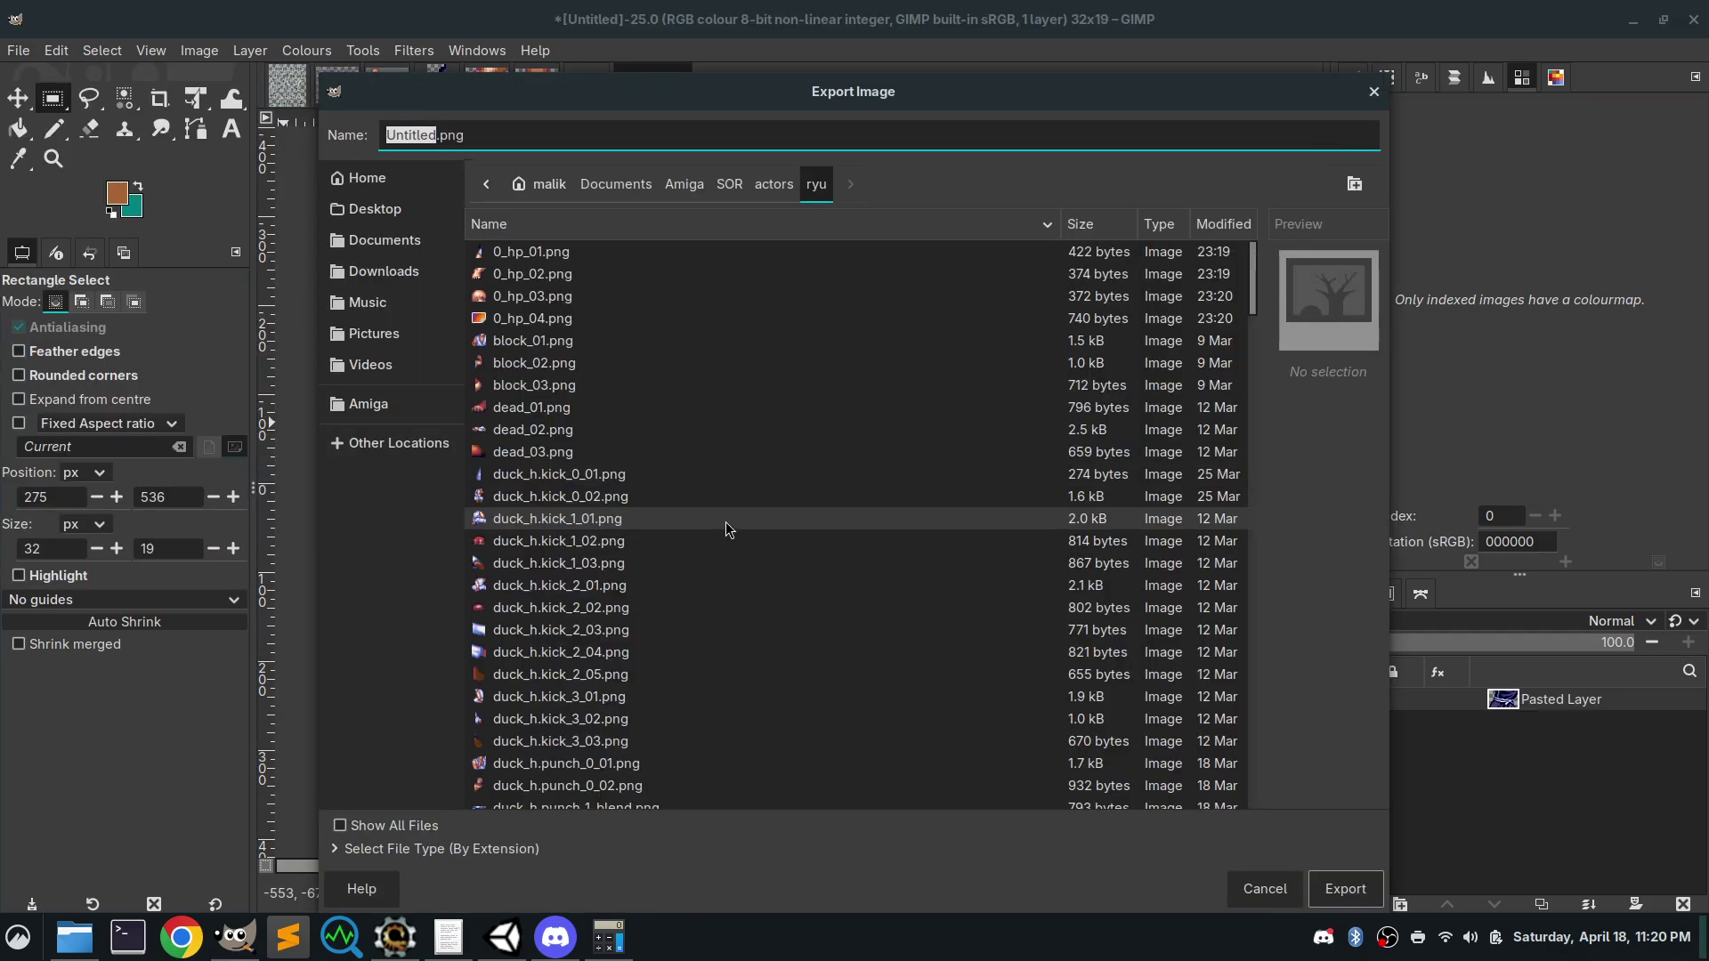
left_click(534, 316)
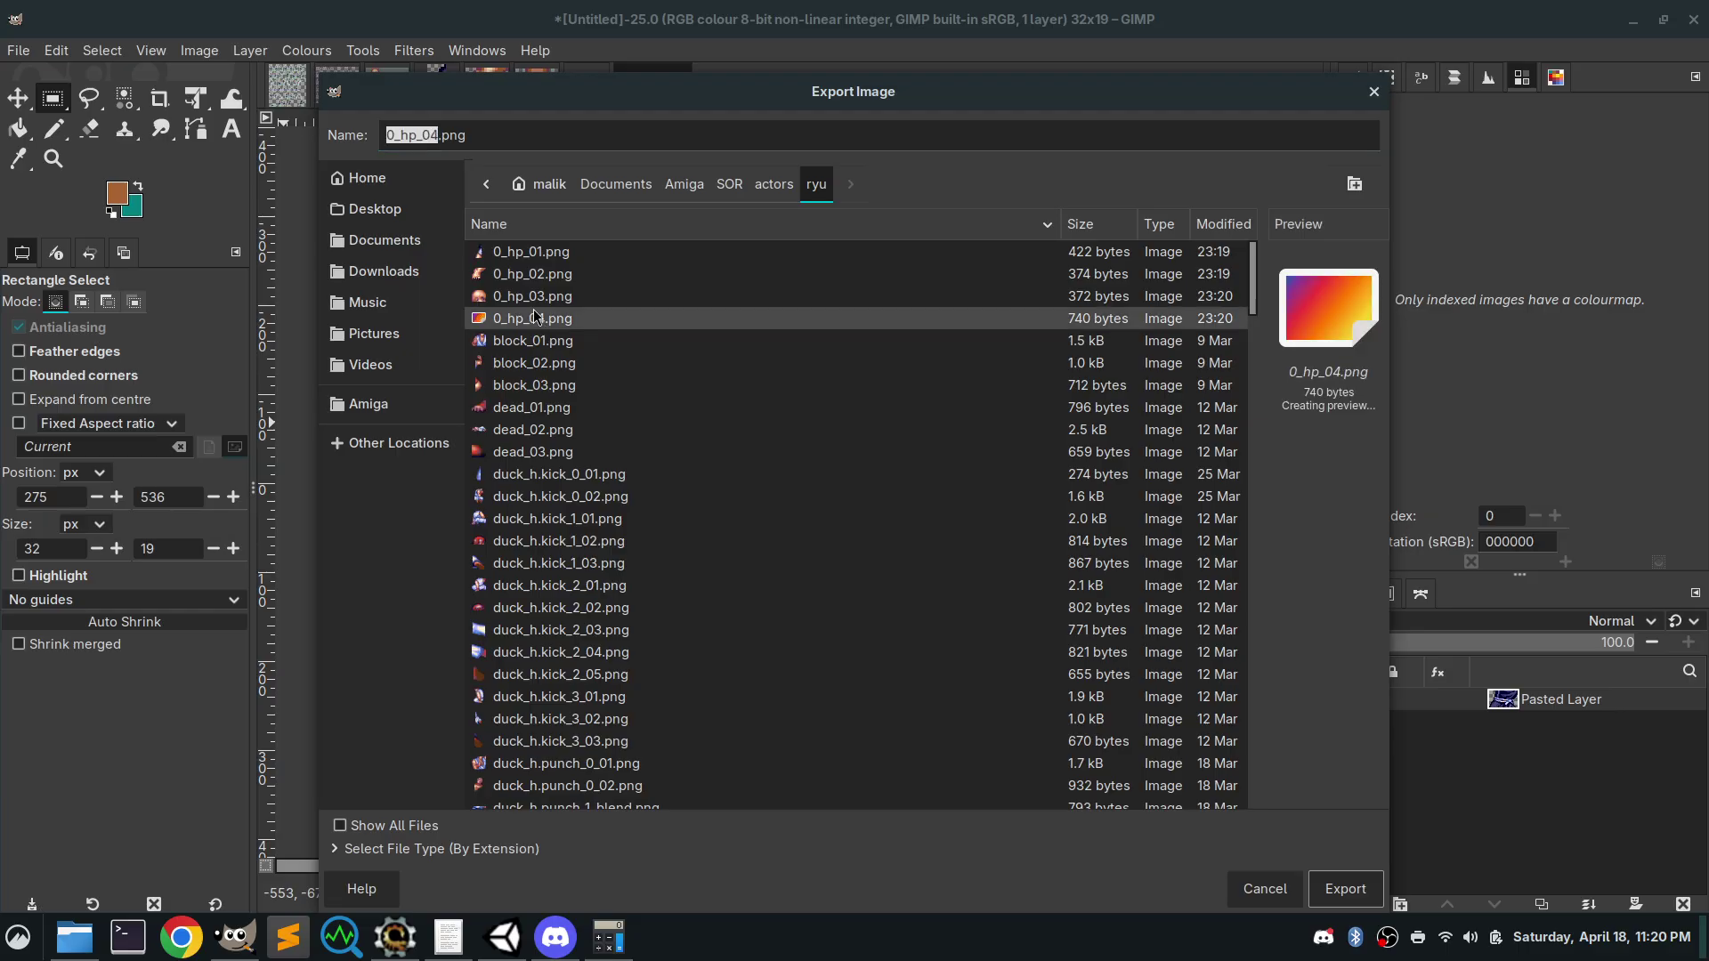
left_click(430, 134)
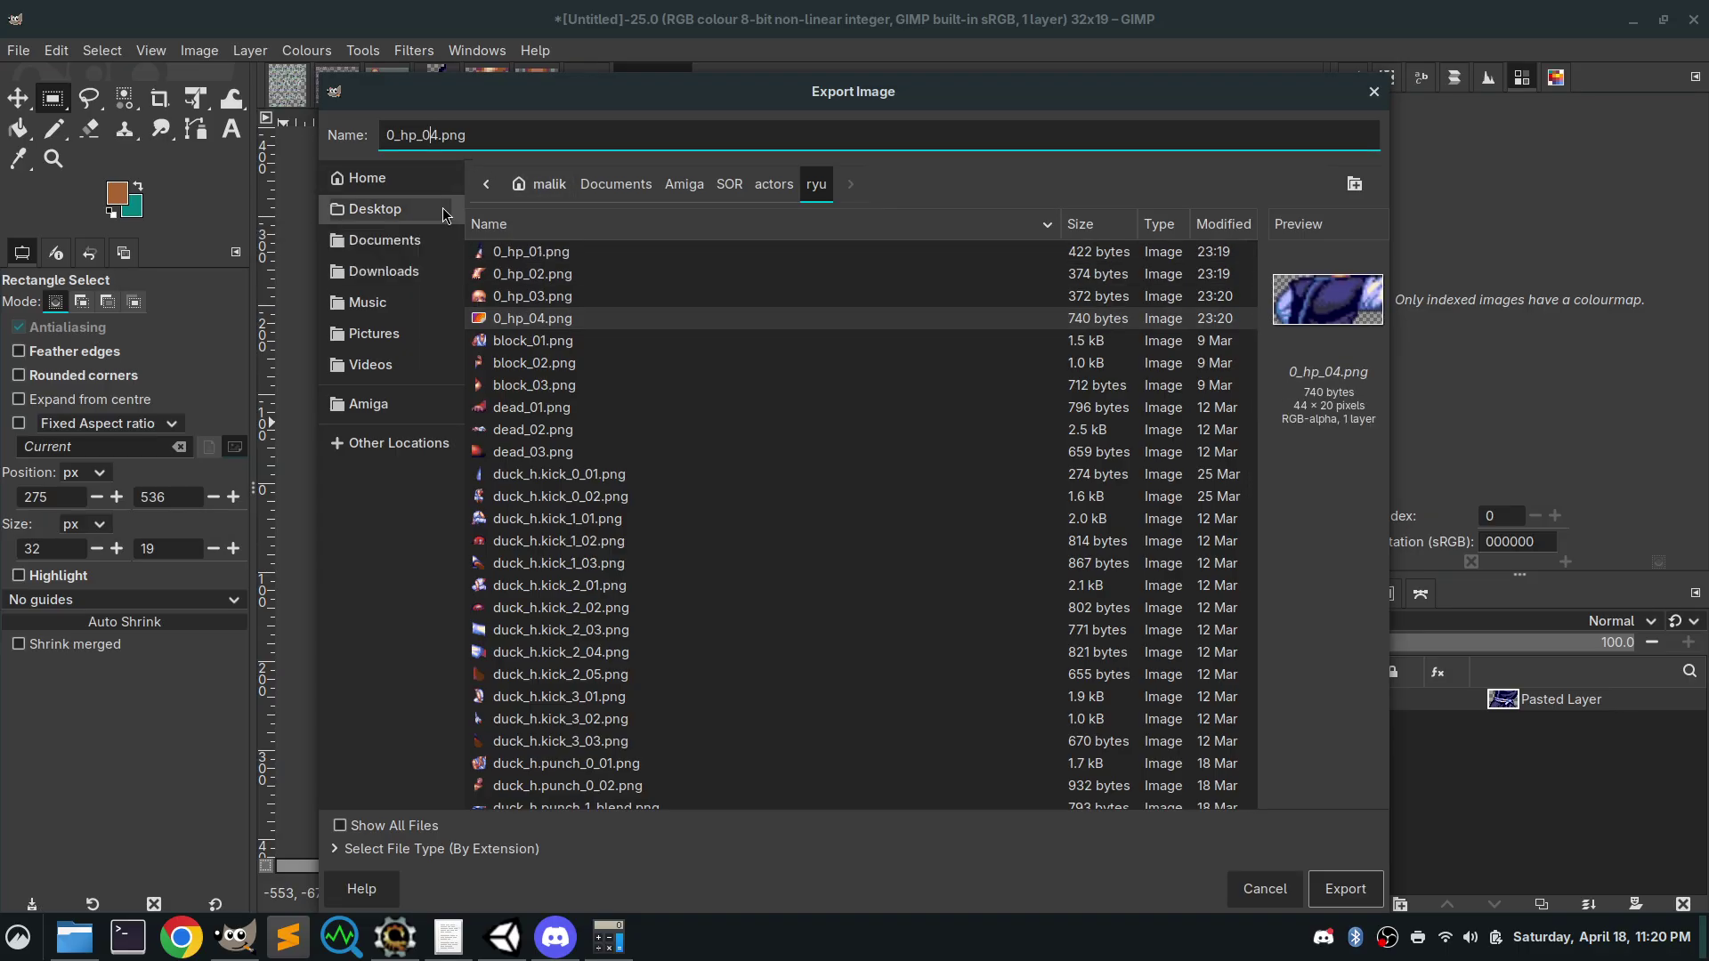
key("Delete")
type("5")
left_click(1368, 891)
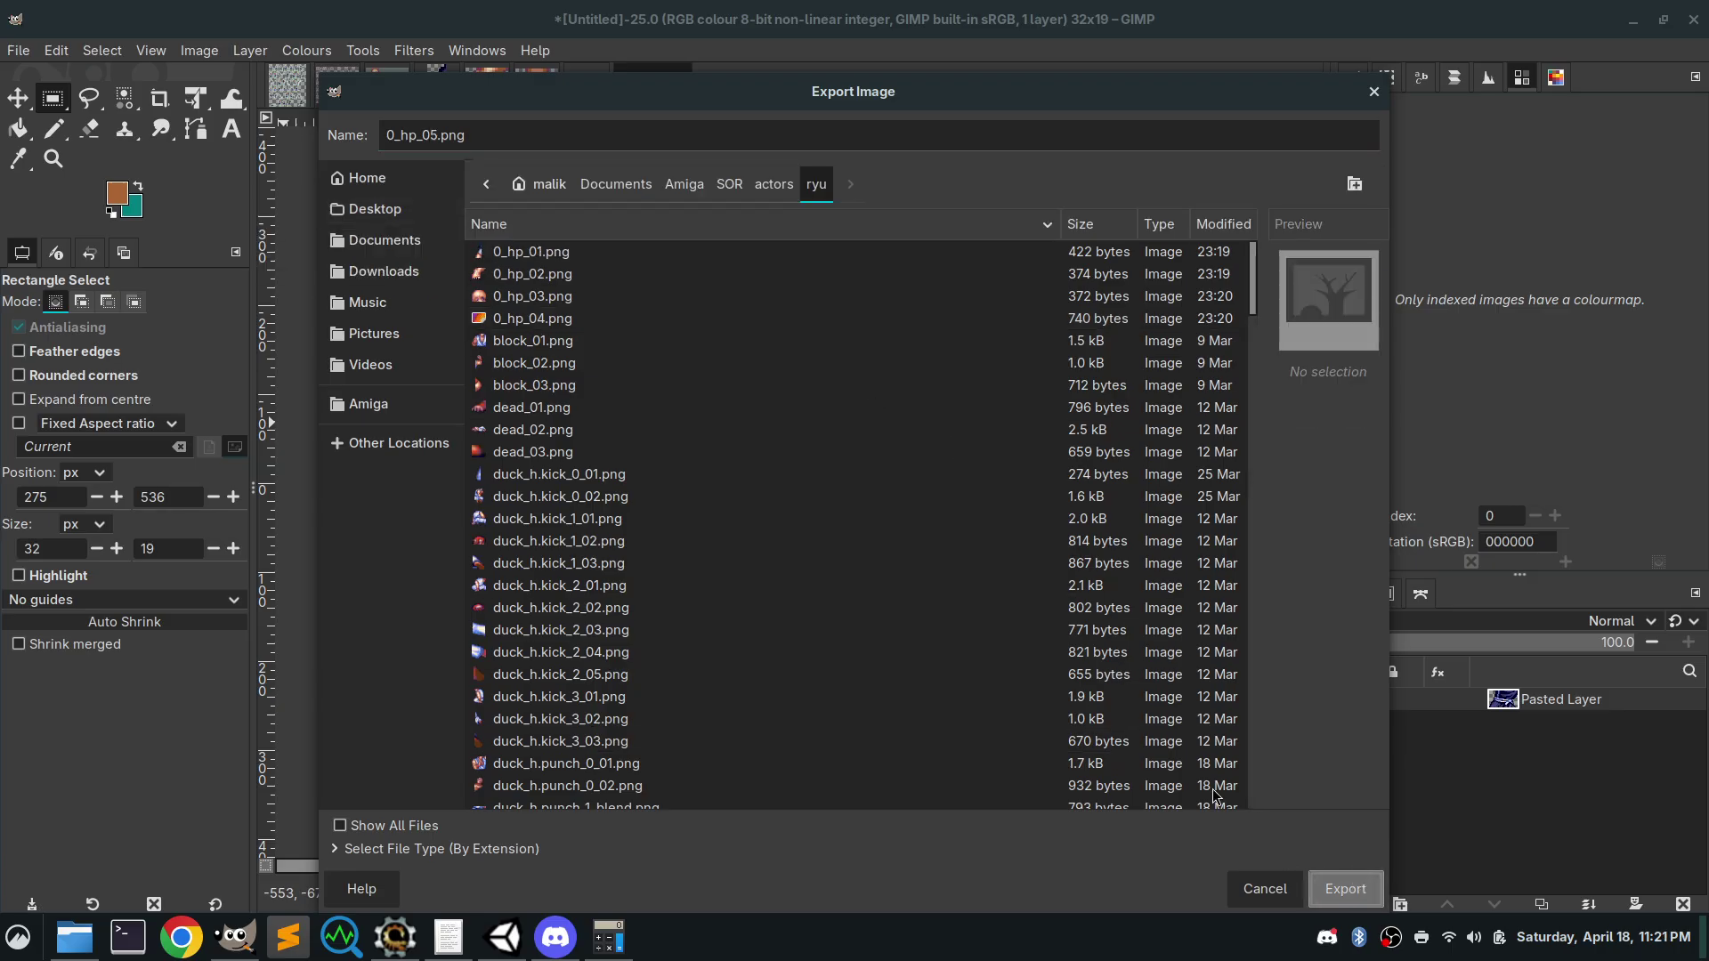
left_click(1103, 700)
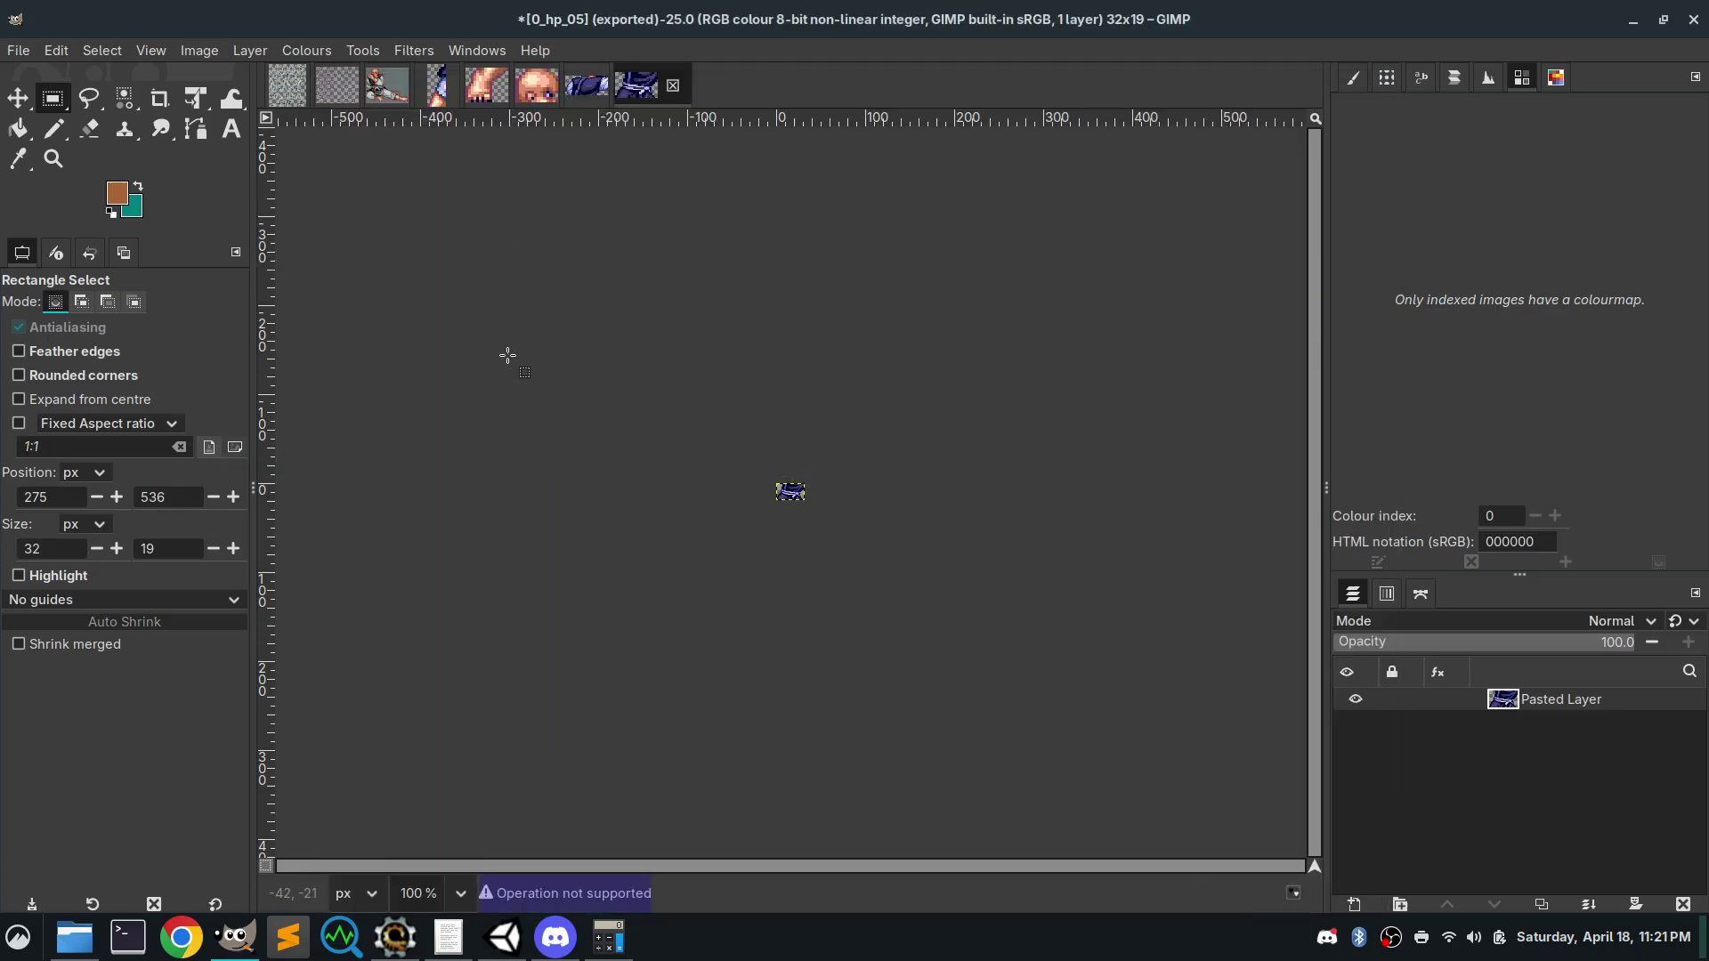
In the full sprite sheet, select the hips and thighs piece, 42 × 26 px at 272, 556, and copy it into a new image
left_click(287, 84)
left_click_drag(873, 643, 963, 263)
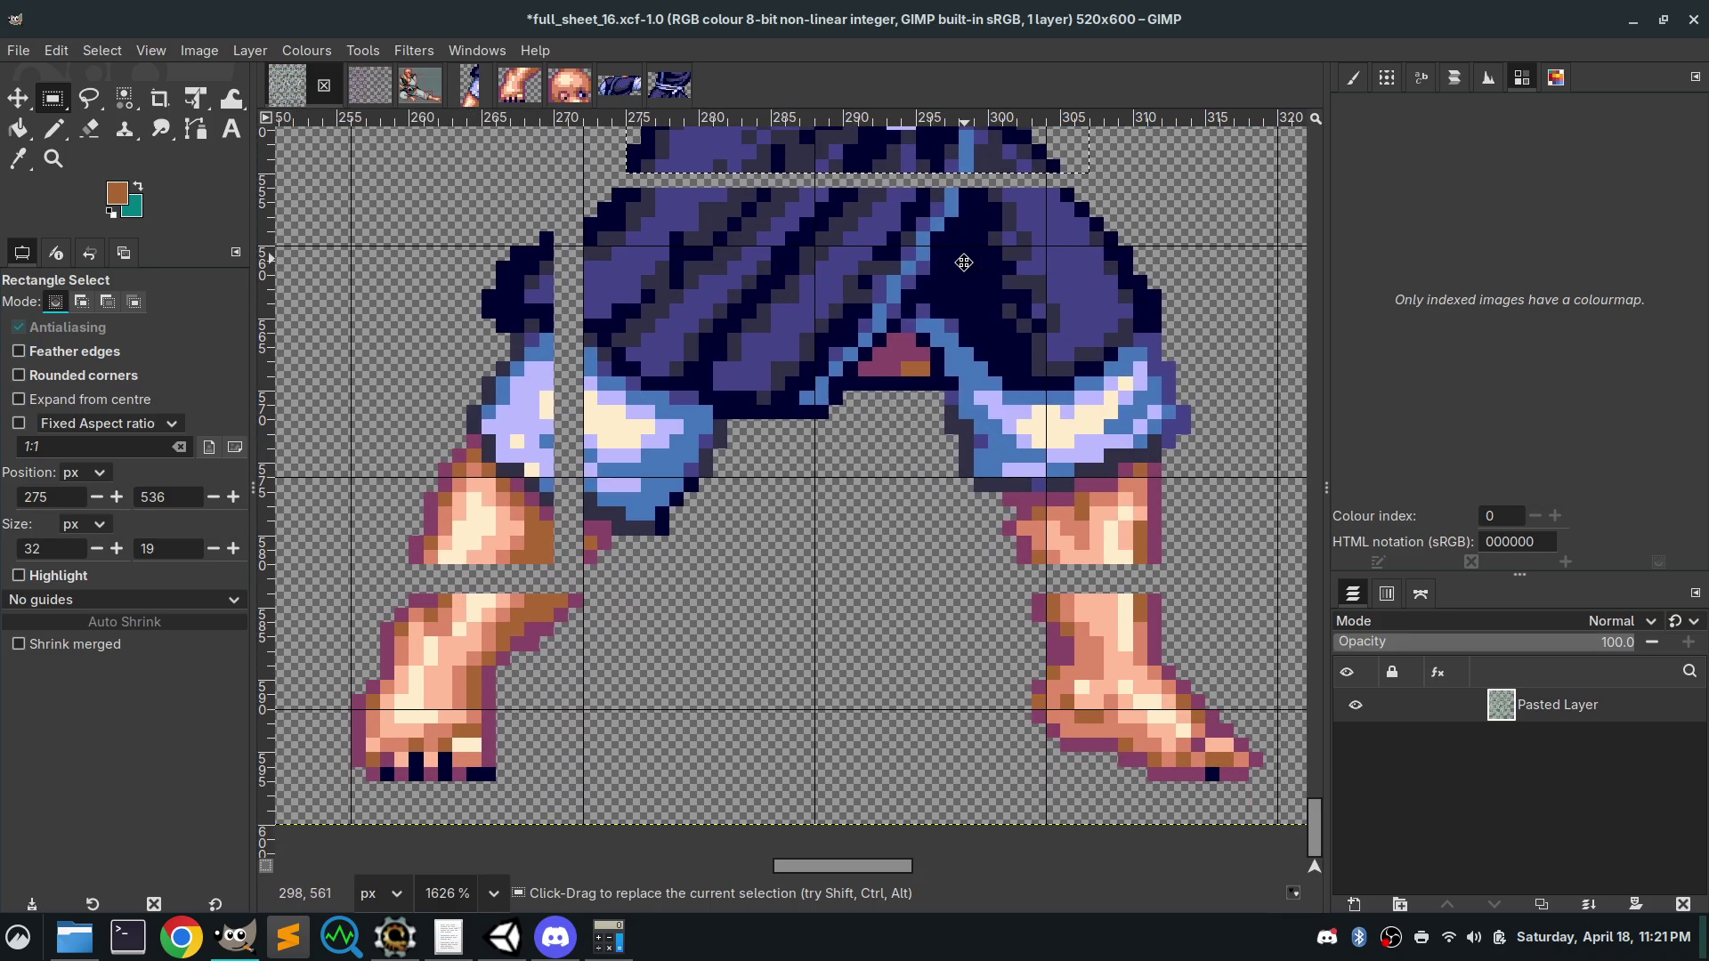
left_click_drag(590, 189, 1194, 560)
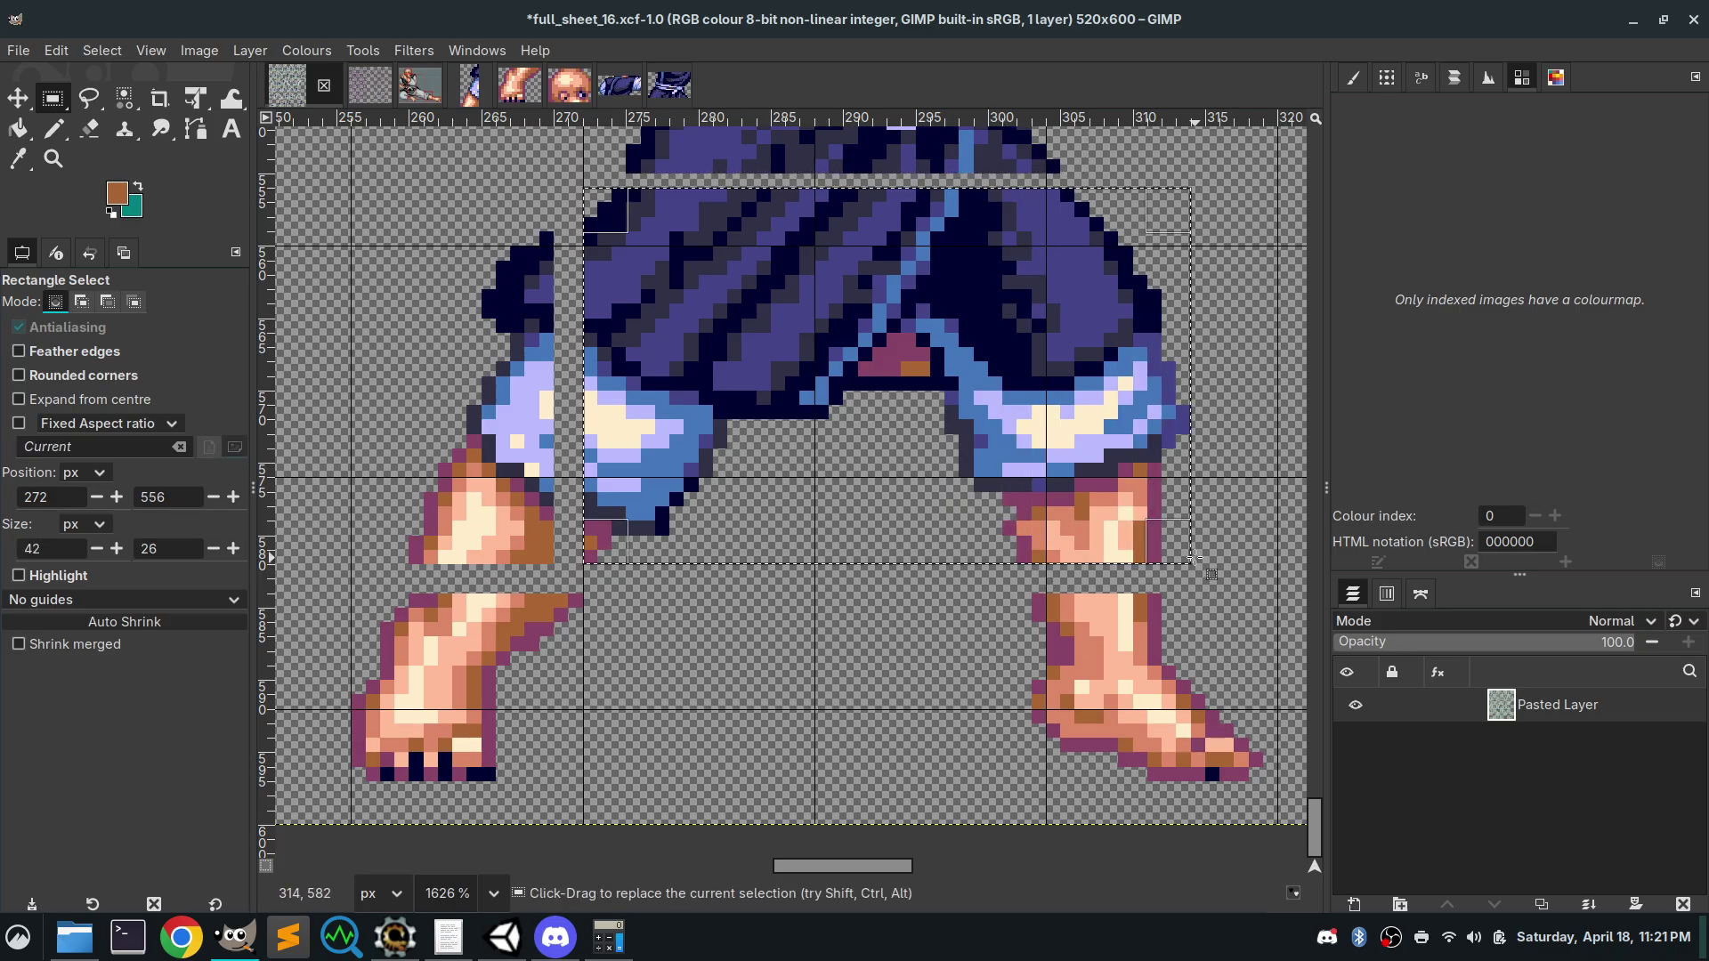
key("ctrl+c")
key("ctrl+shift+v")
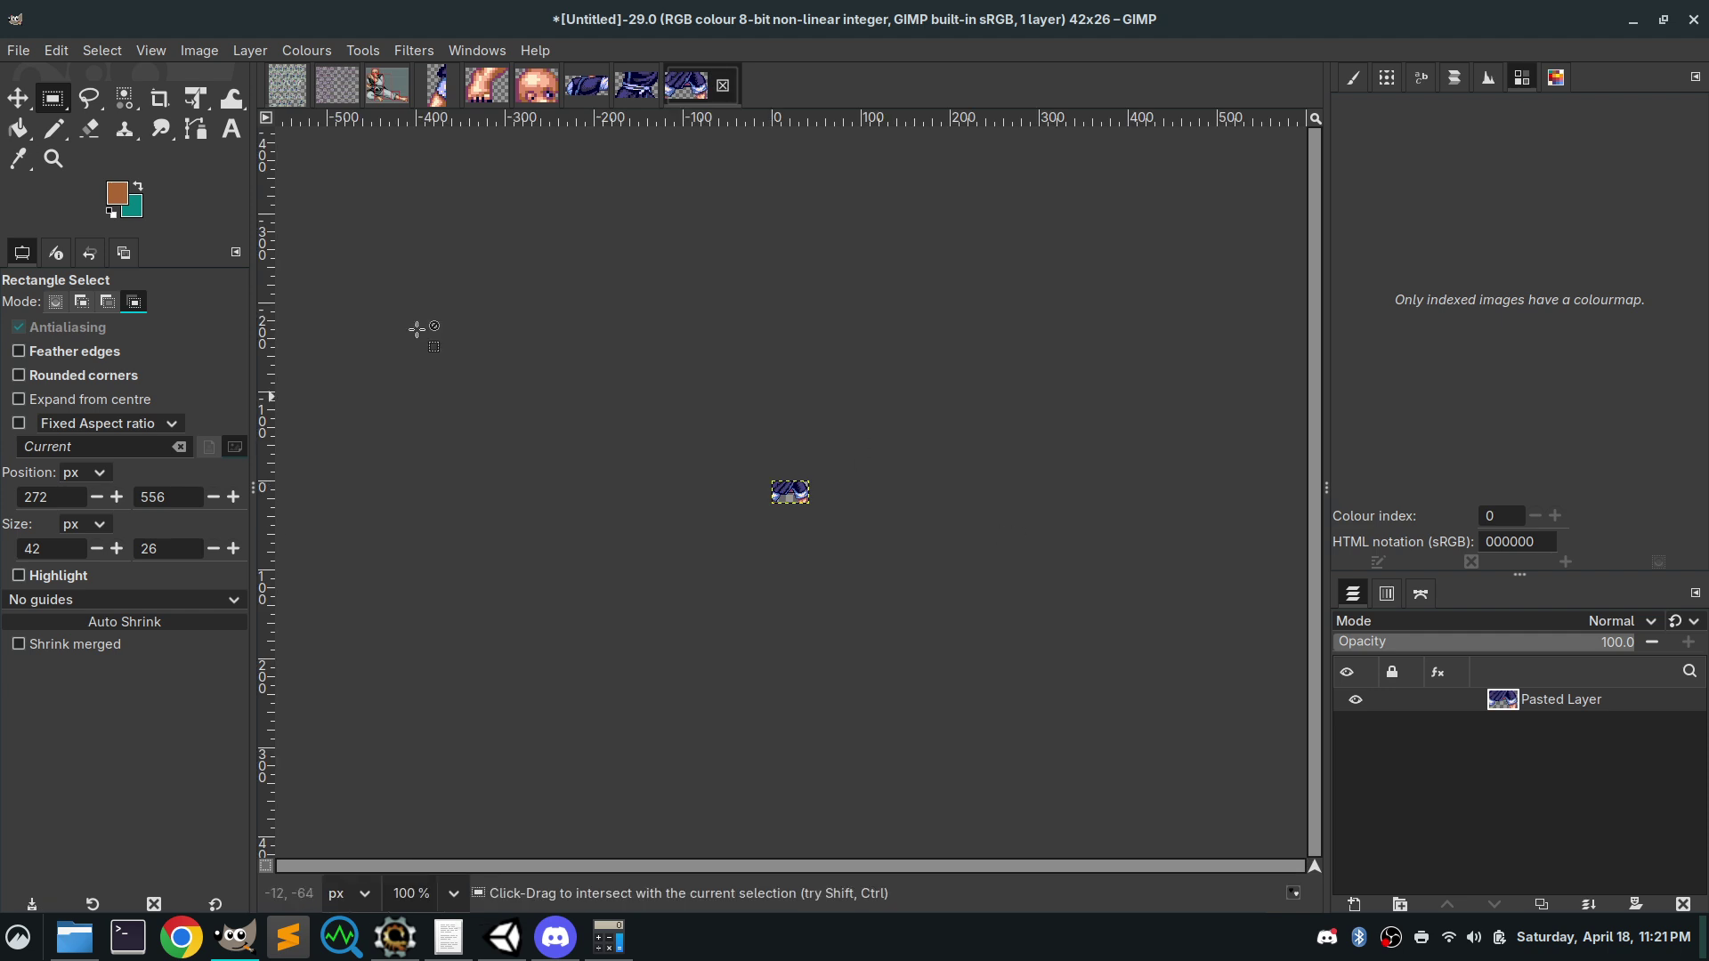
Export the hips and thighs image to the ryu folder as 0_hp_06.png with the existing PNG options
left_click(18, 49)
left_click(123, 355)
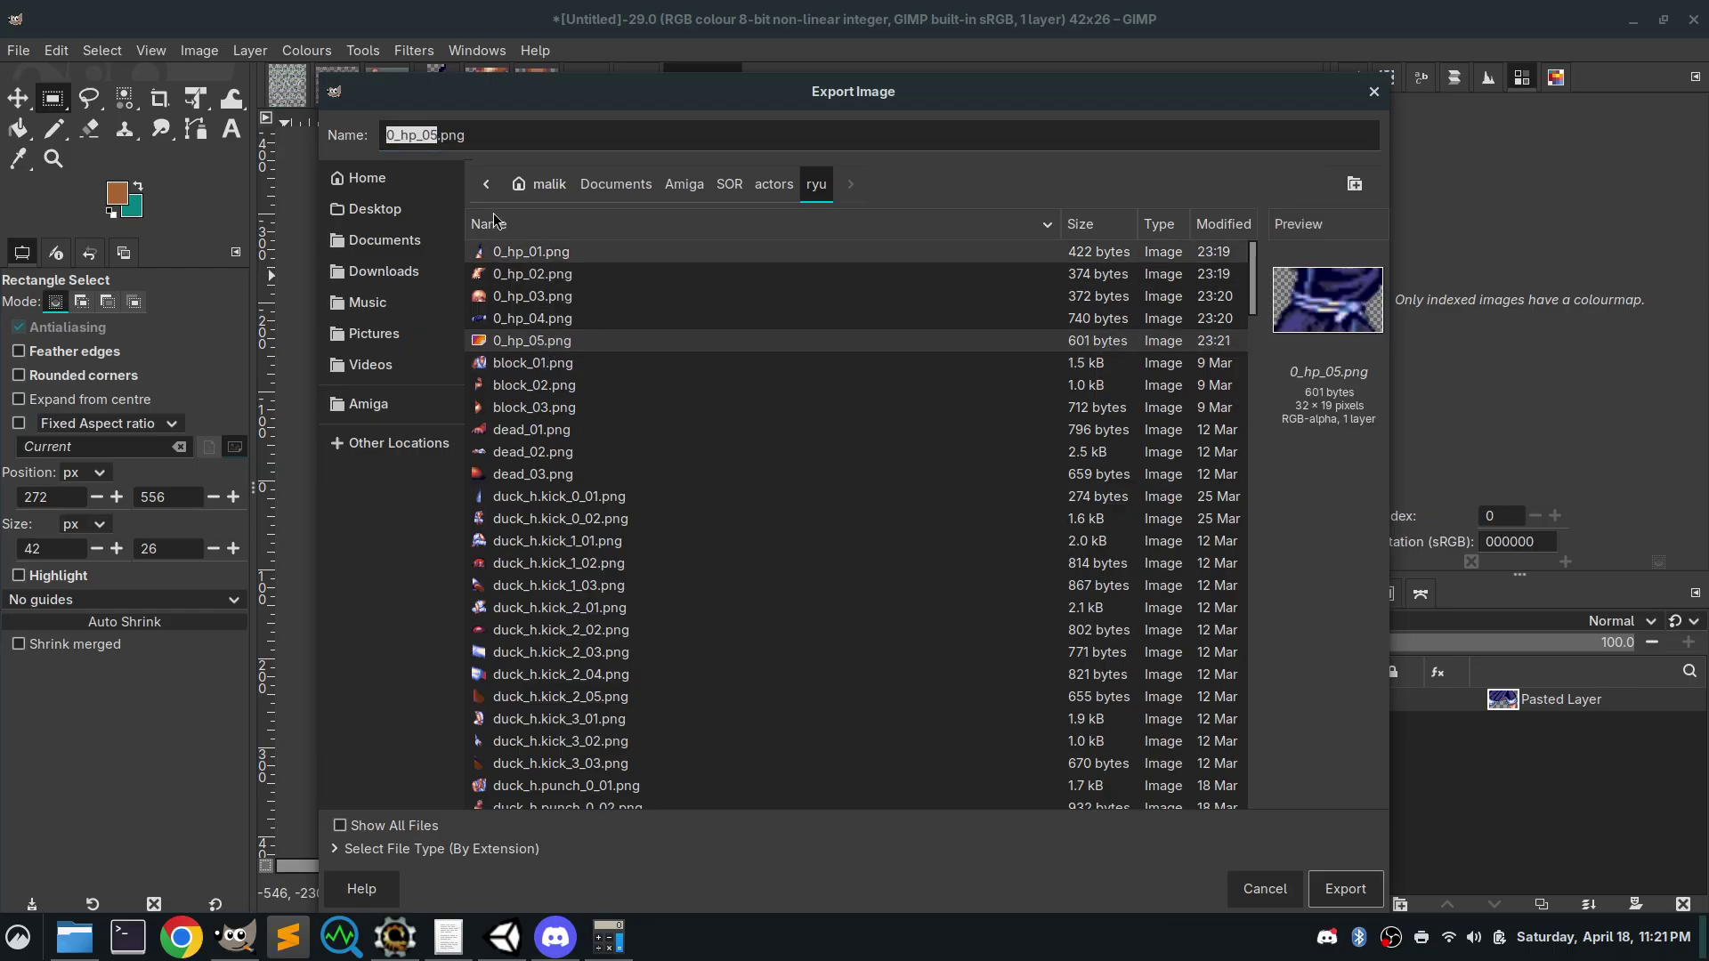
left_click(432, 134)
key("Delete")
type("6")
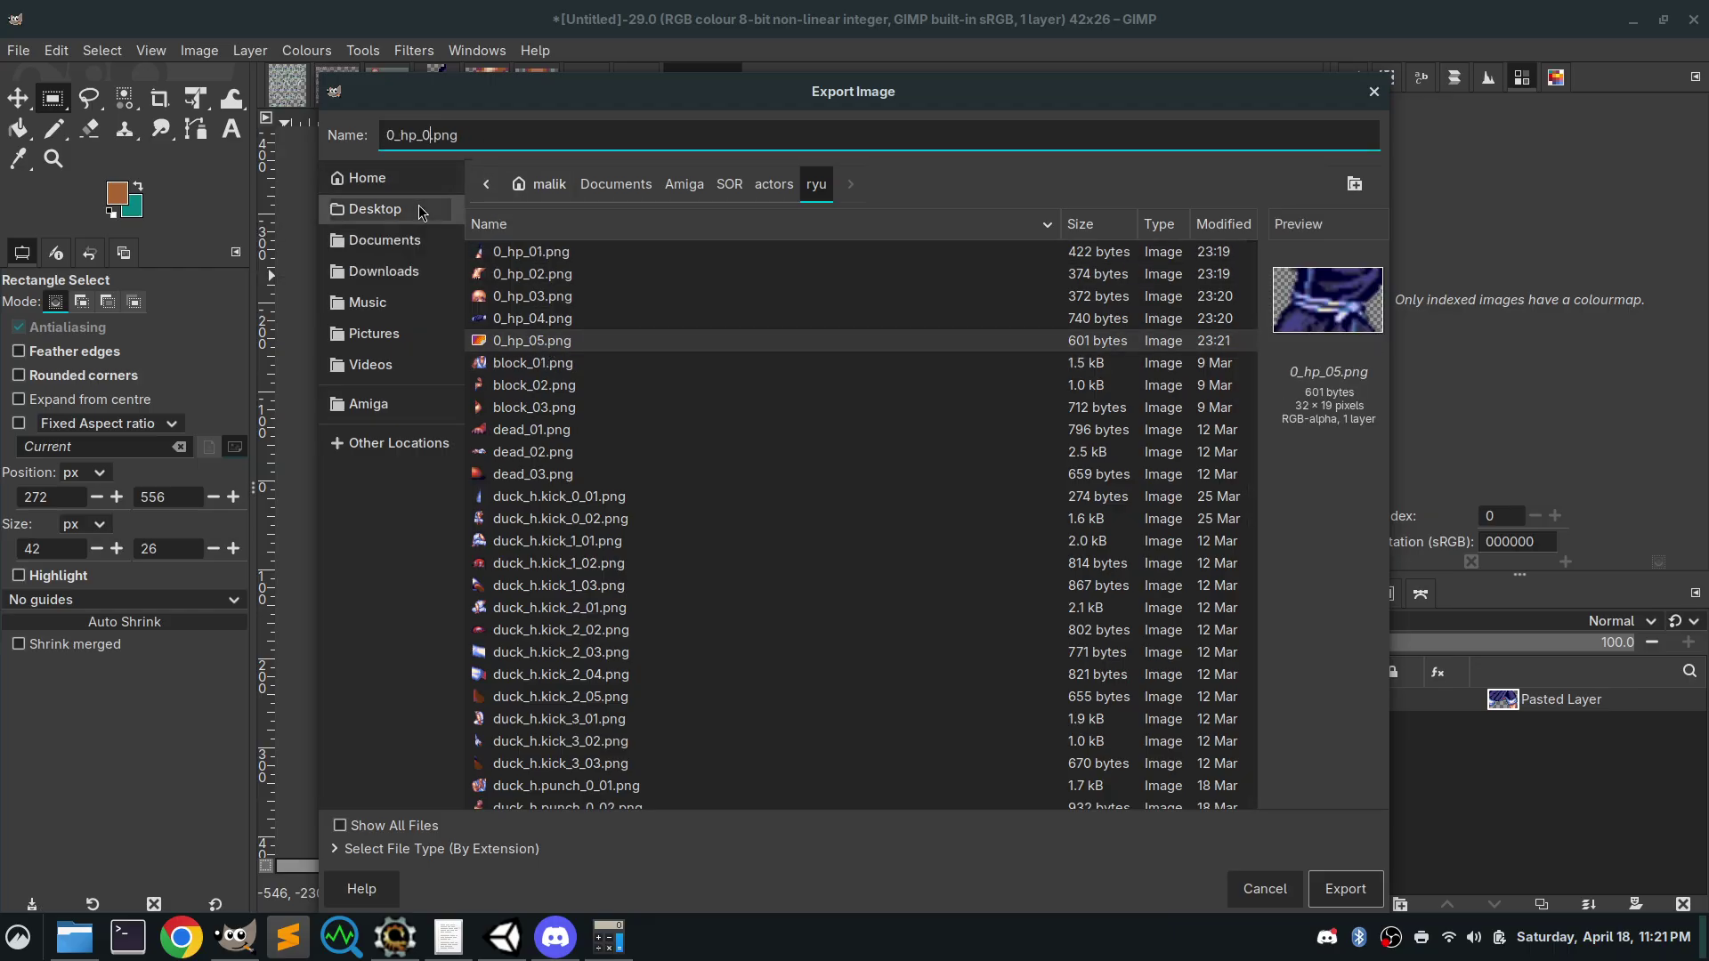
left_click(1330, 879)
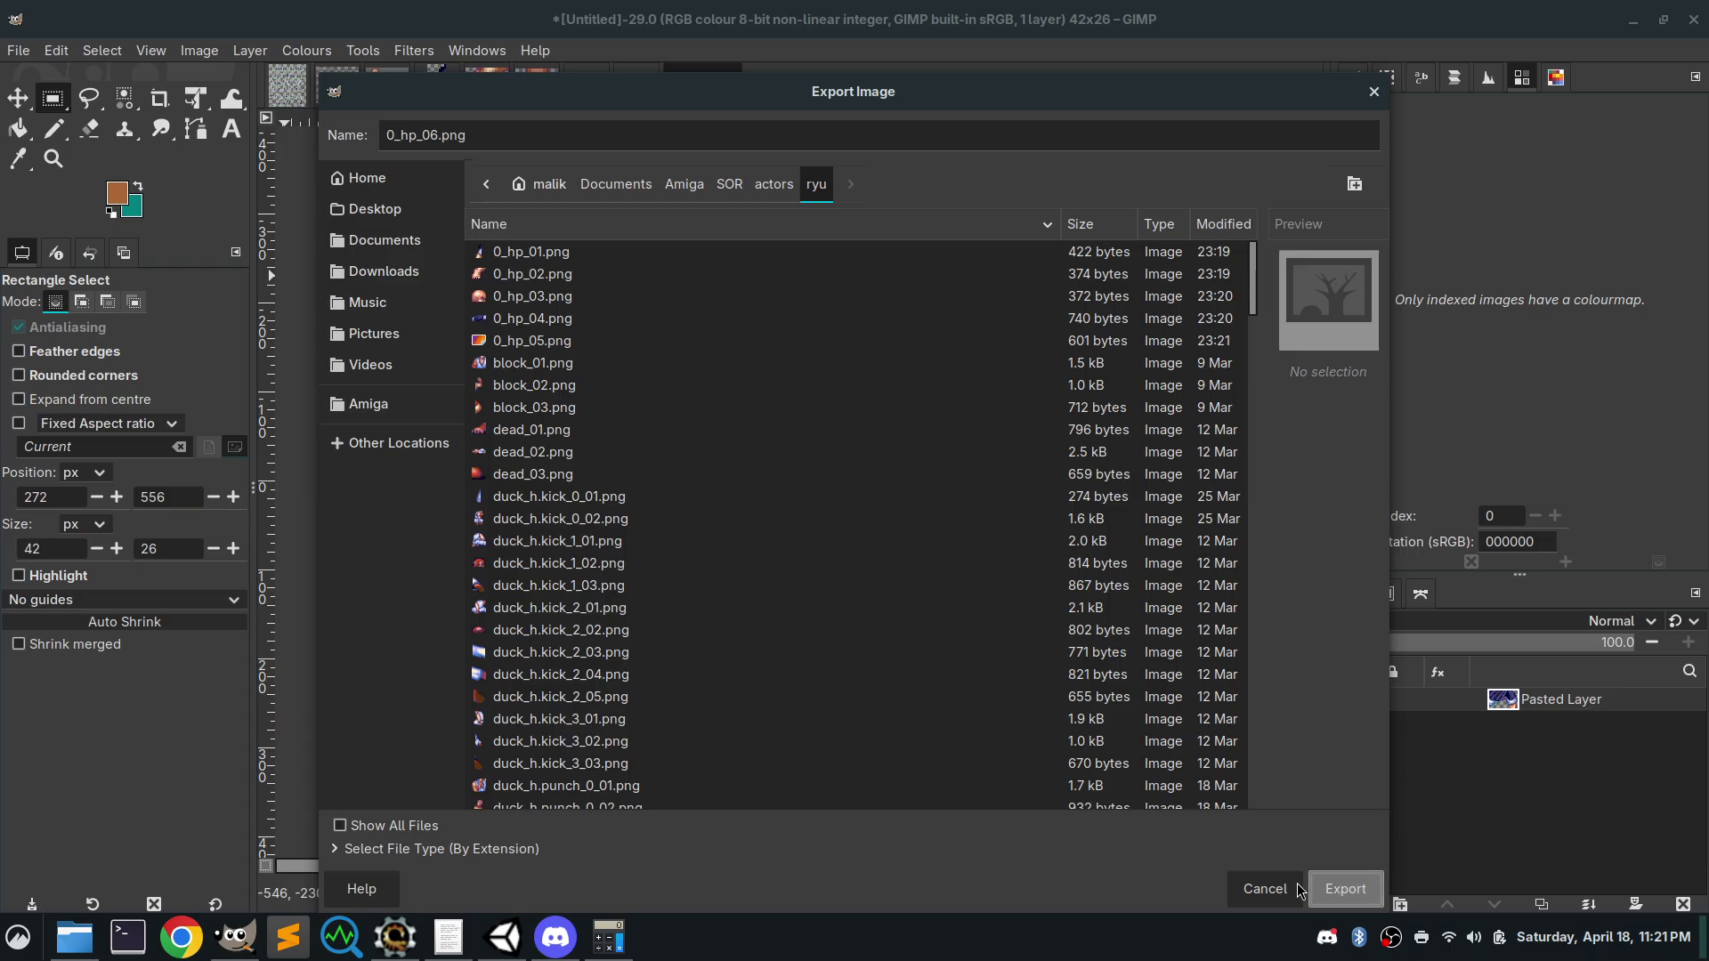
left_click(1101, 702)
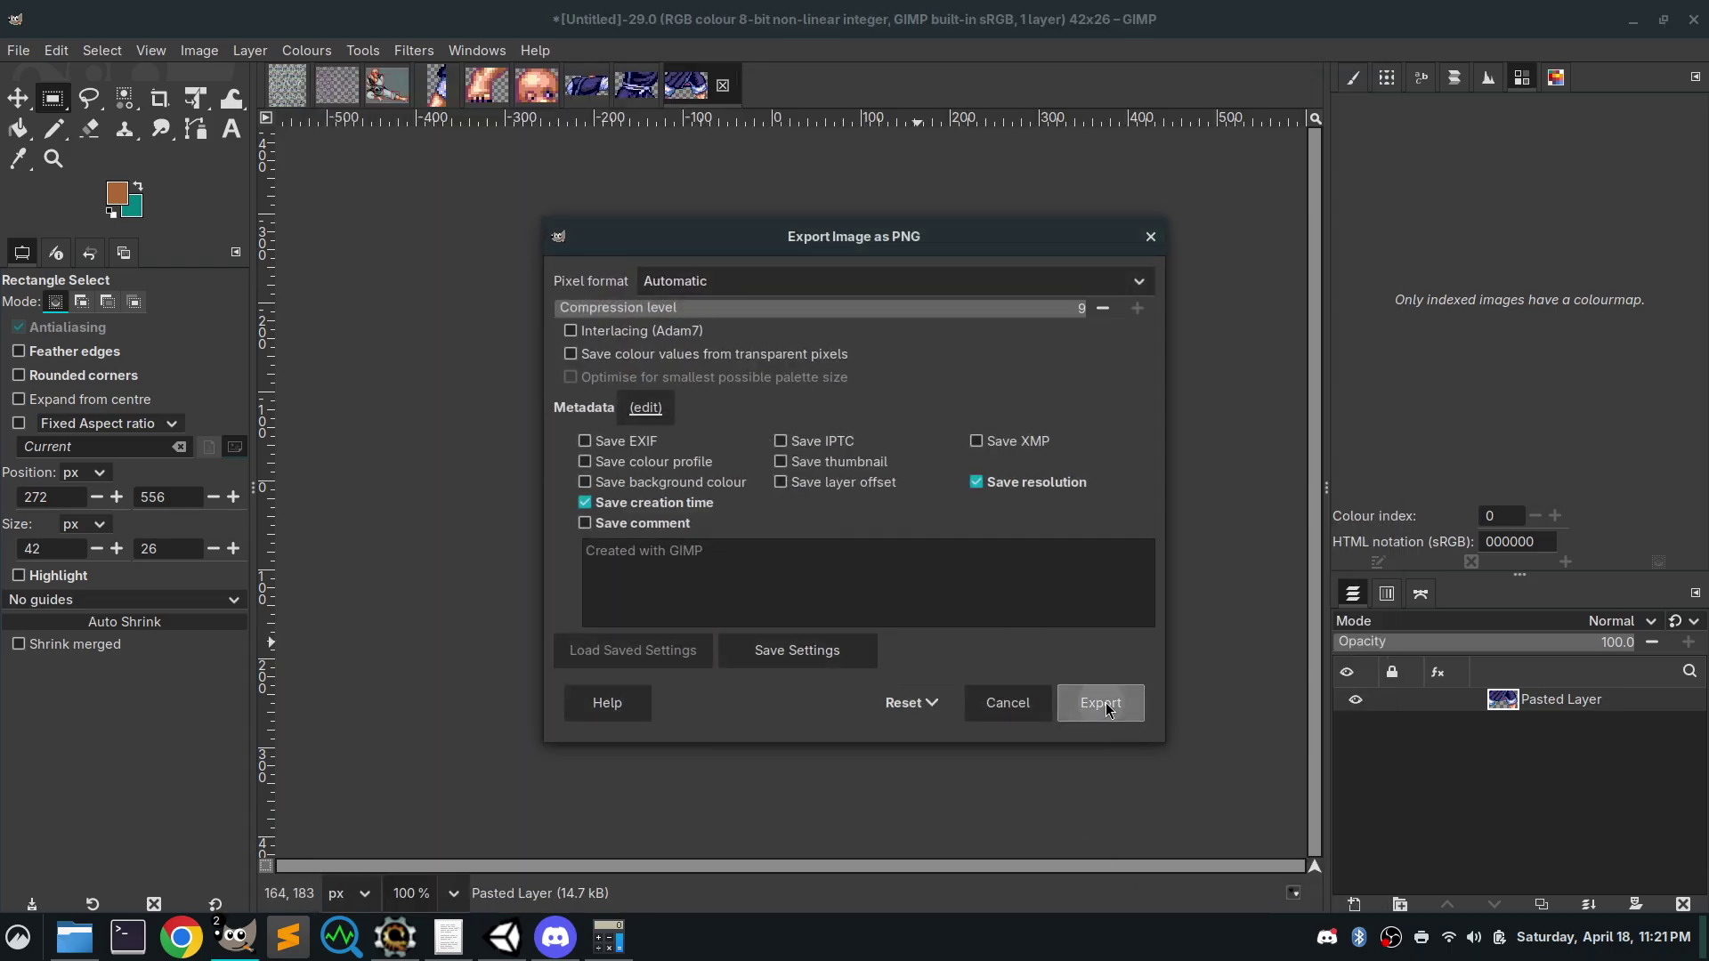
In the full sprite sheet, select the front foot piece, 16 × 13 px at 303, 584, and copy it into a new image
left_click(286, 84)
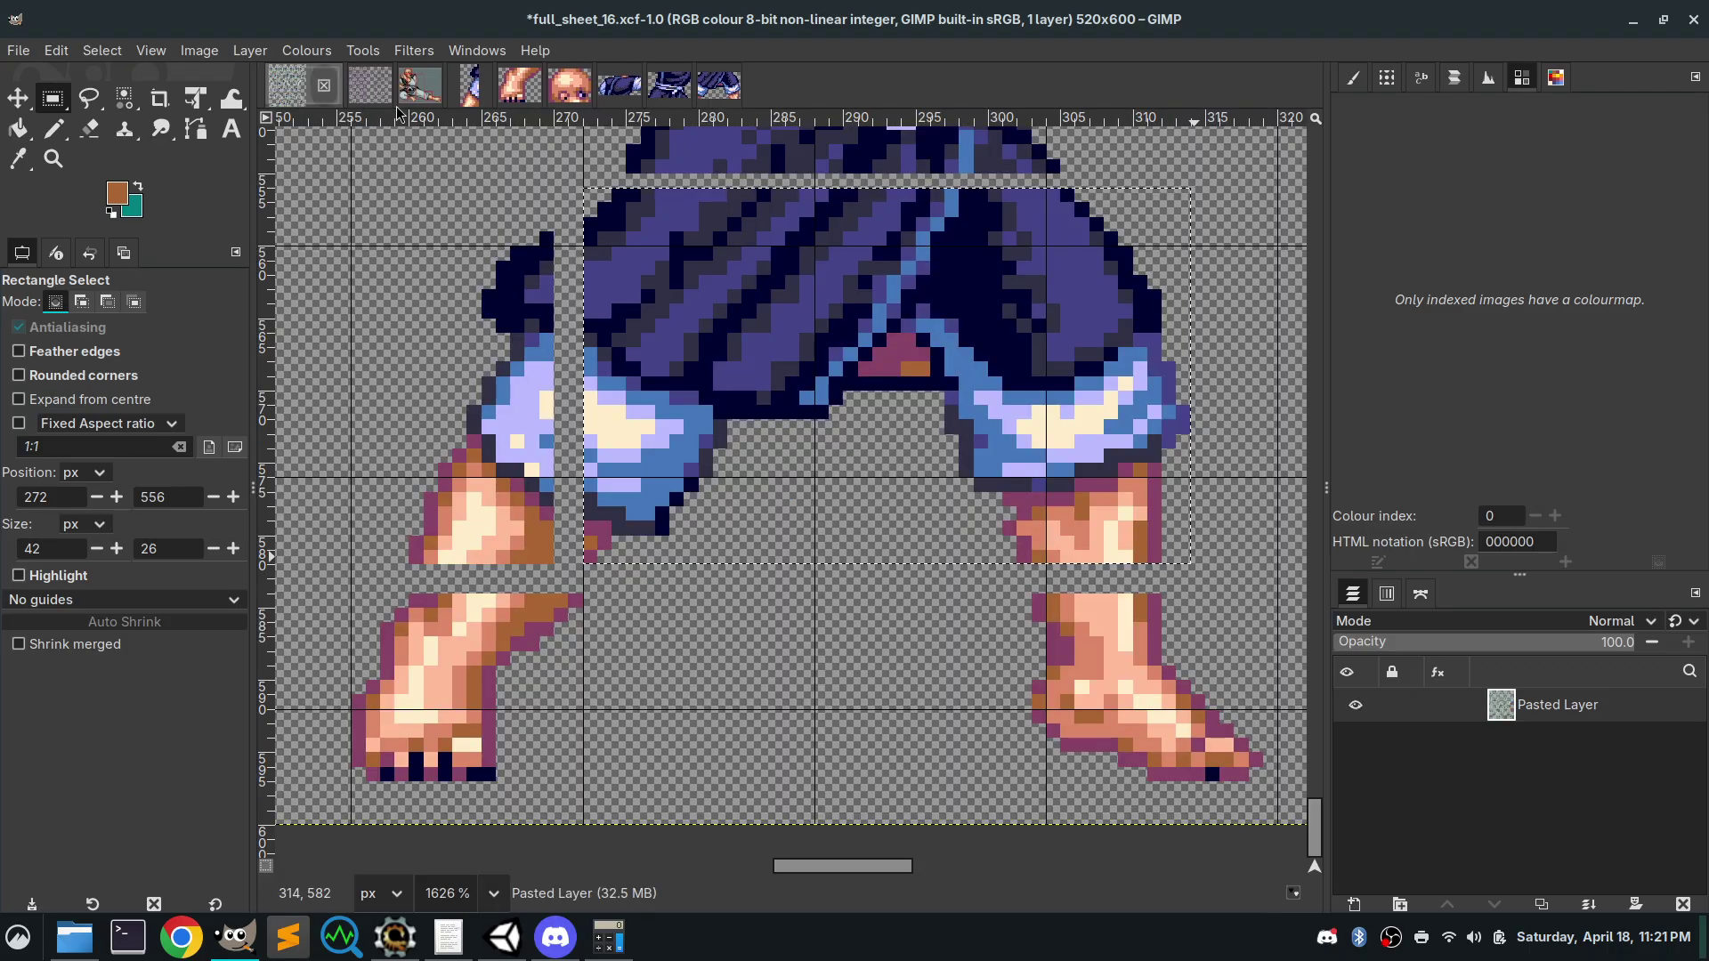
left_click(1052, 687)
scroll(789, 507, "down", 3)
scroll(789, 507, "right", 5)
left_click_drag(1003, 628, 763, 445)
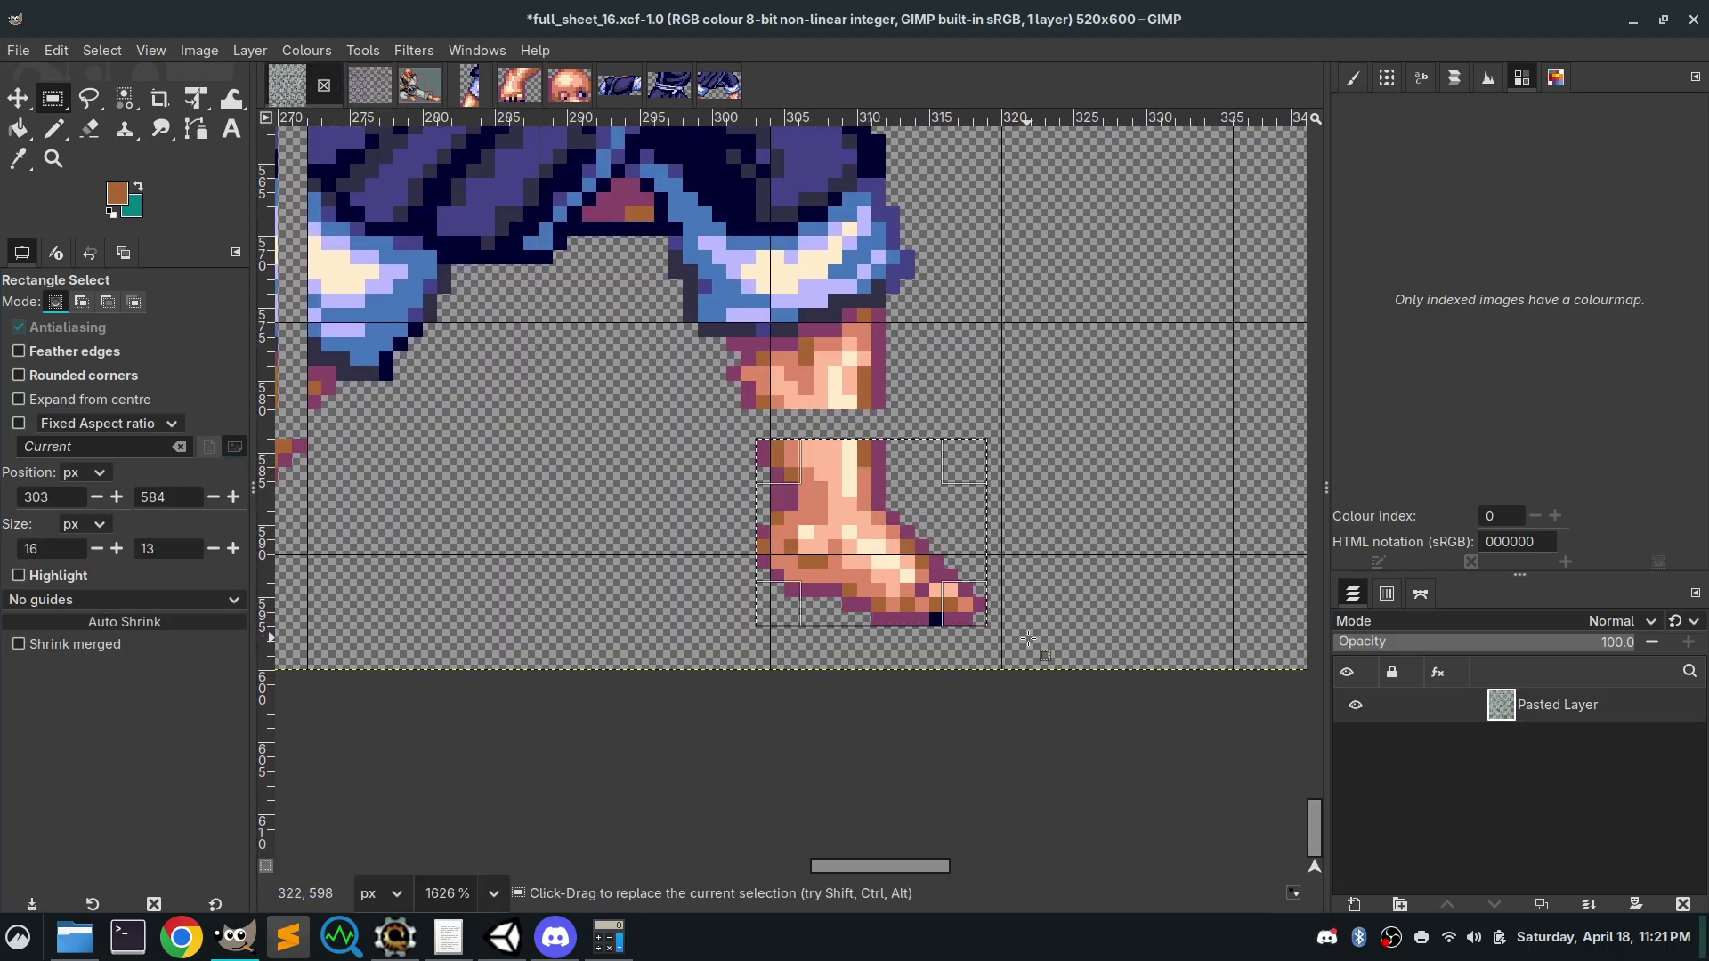
key("ctrl+c")
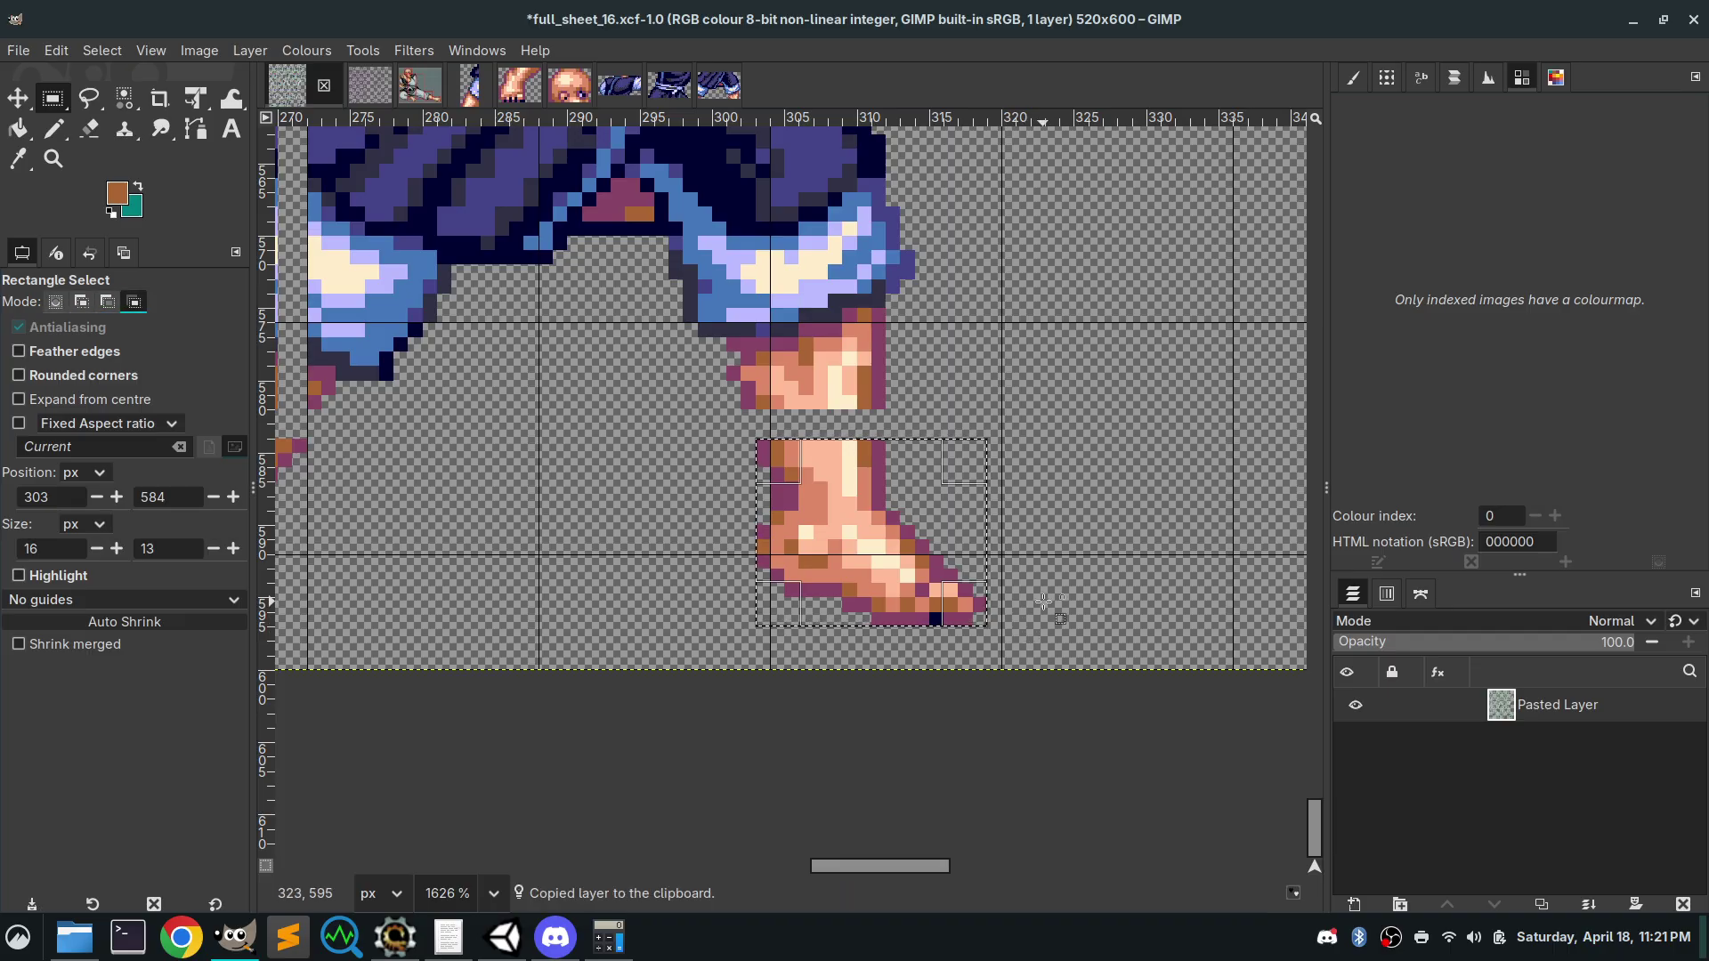
key("ctrl+shift+v")
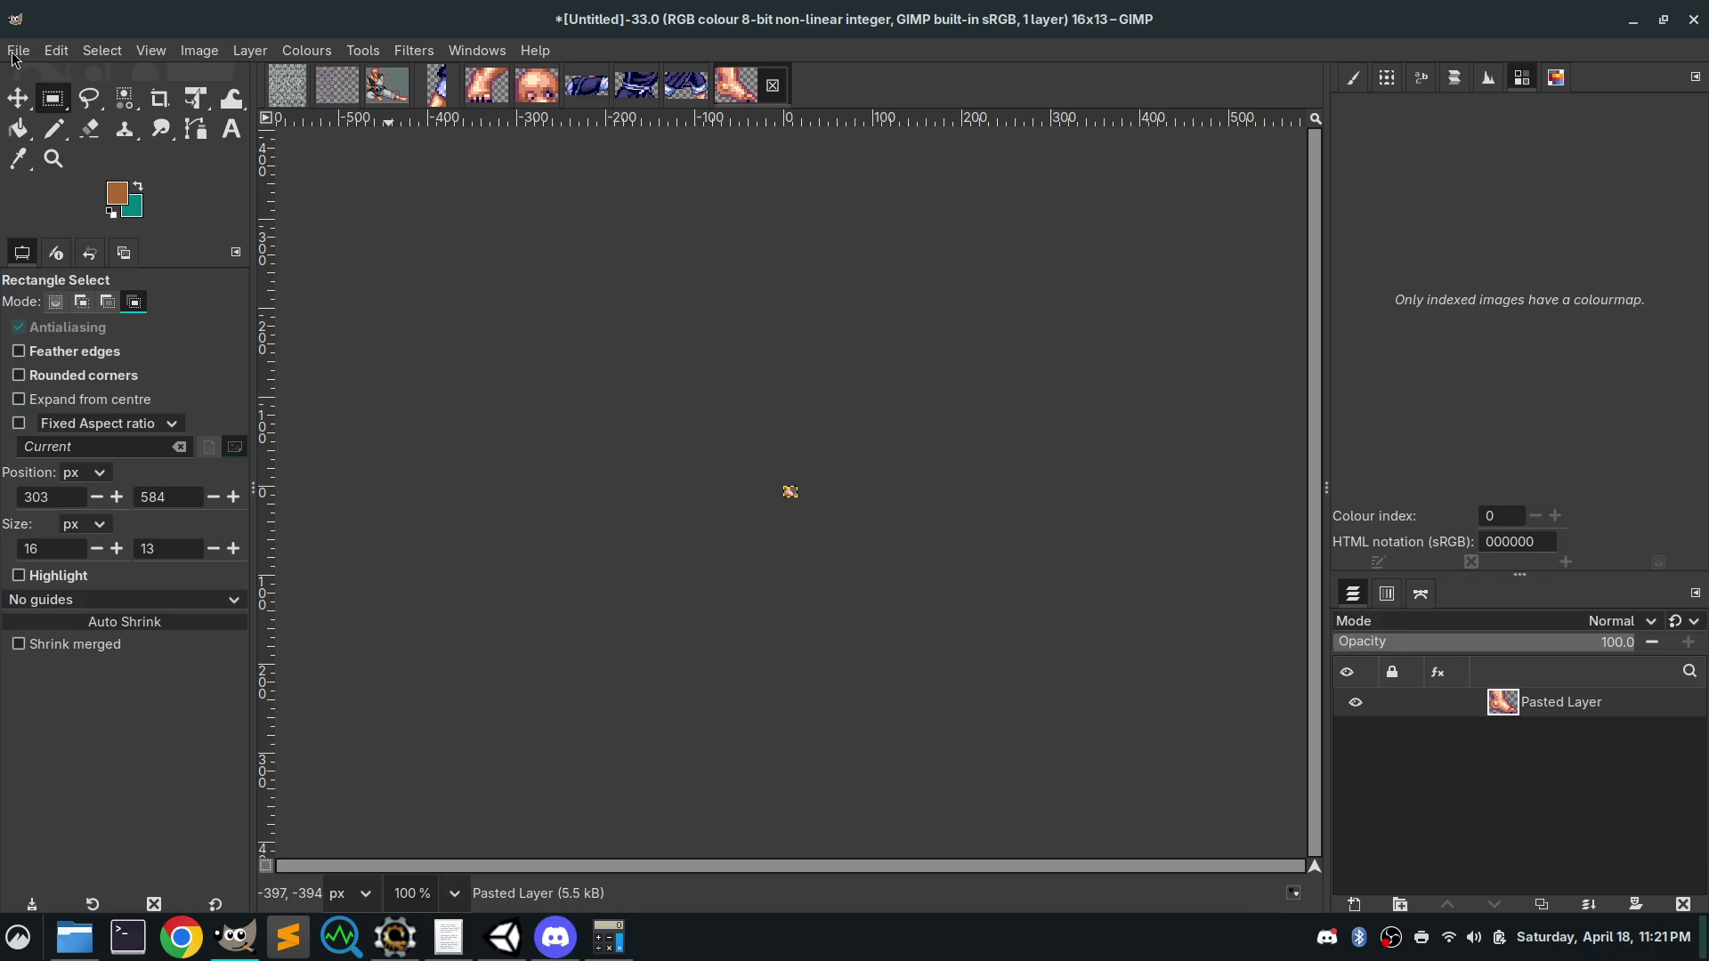
Export the front foot image to the ryu folder as 0_hp_07.png with the existing PNG options
left_click(13, 55)
left_click(53, 344)
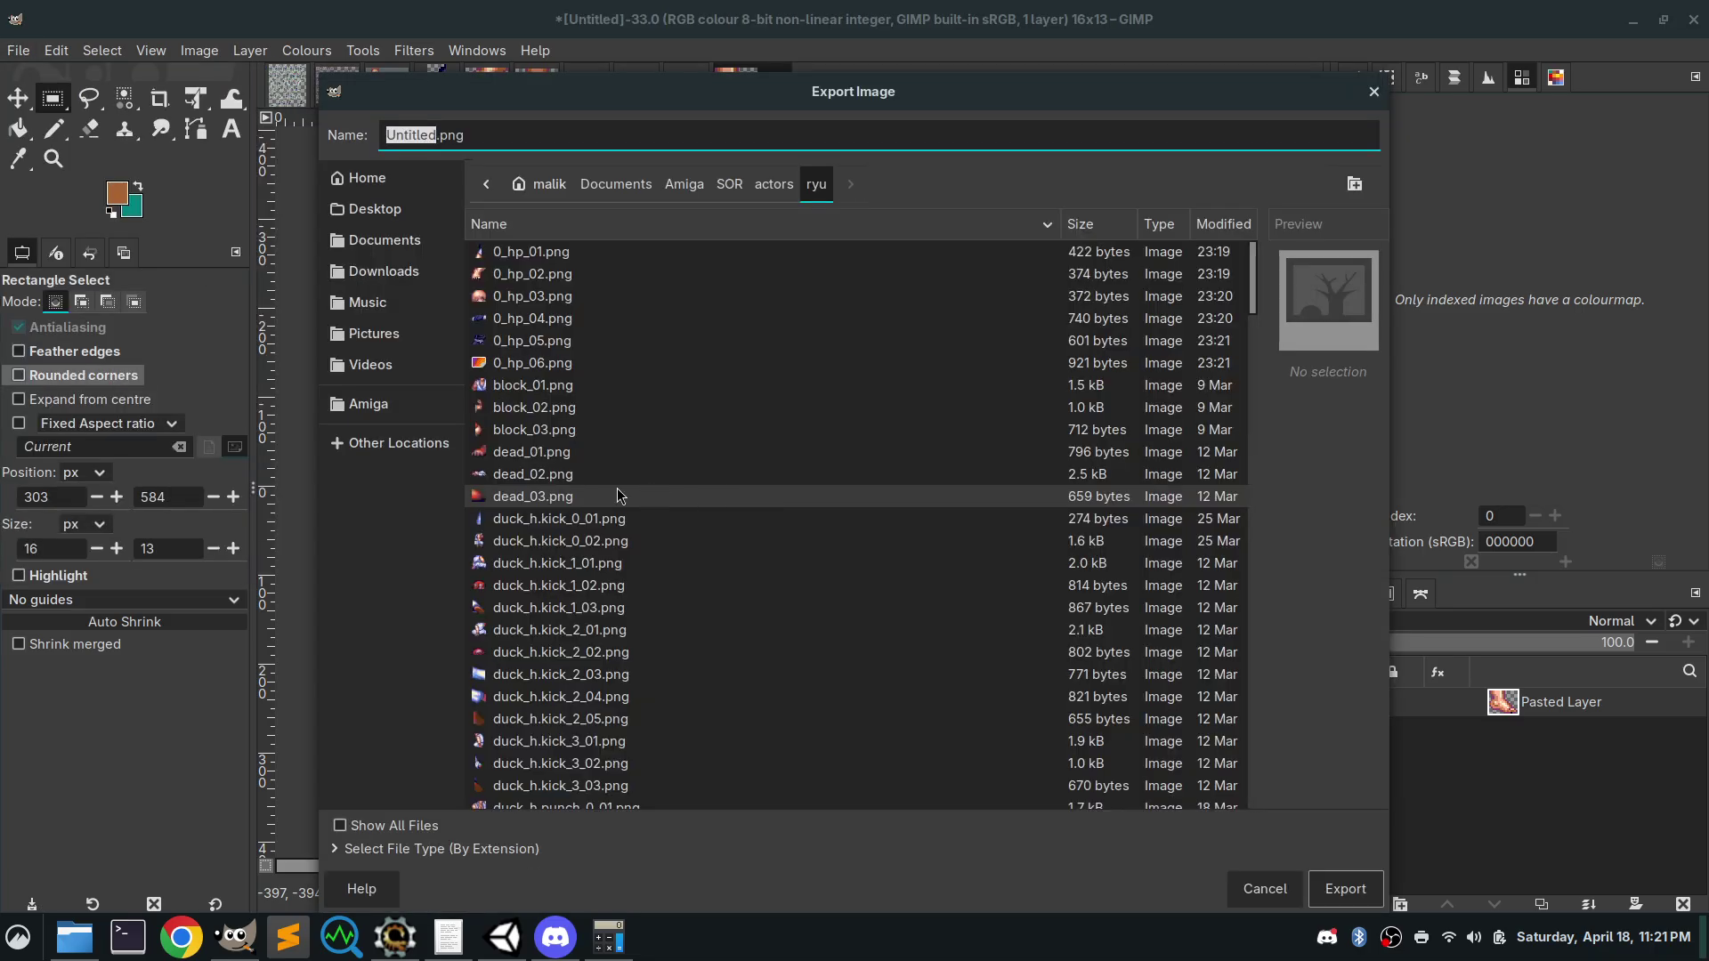
left_click(579, 362)
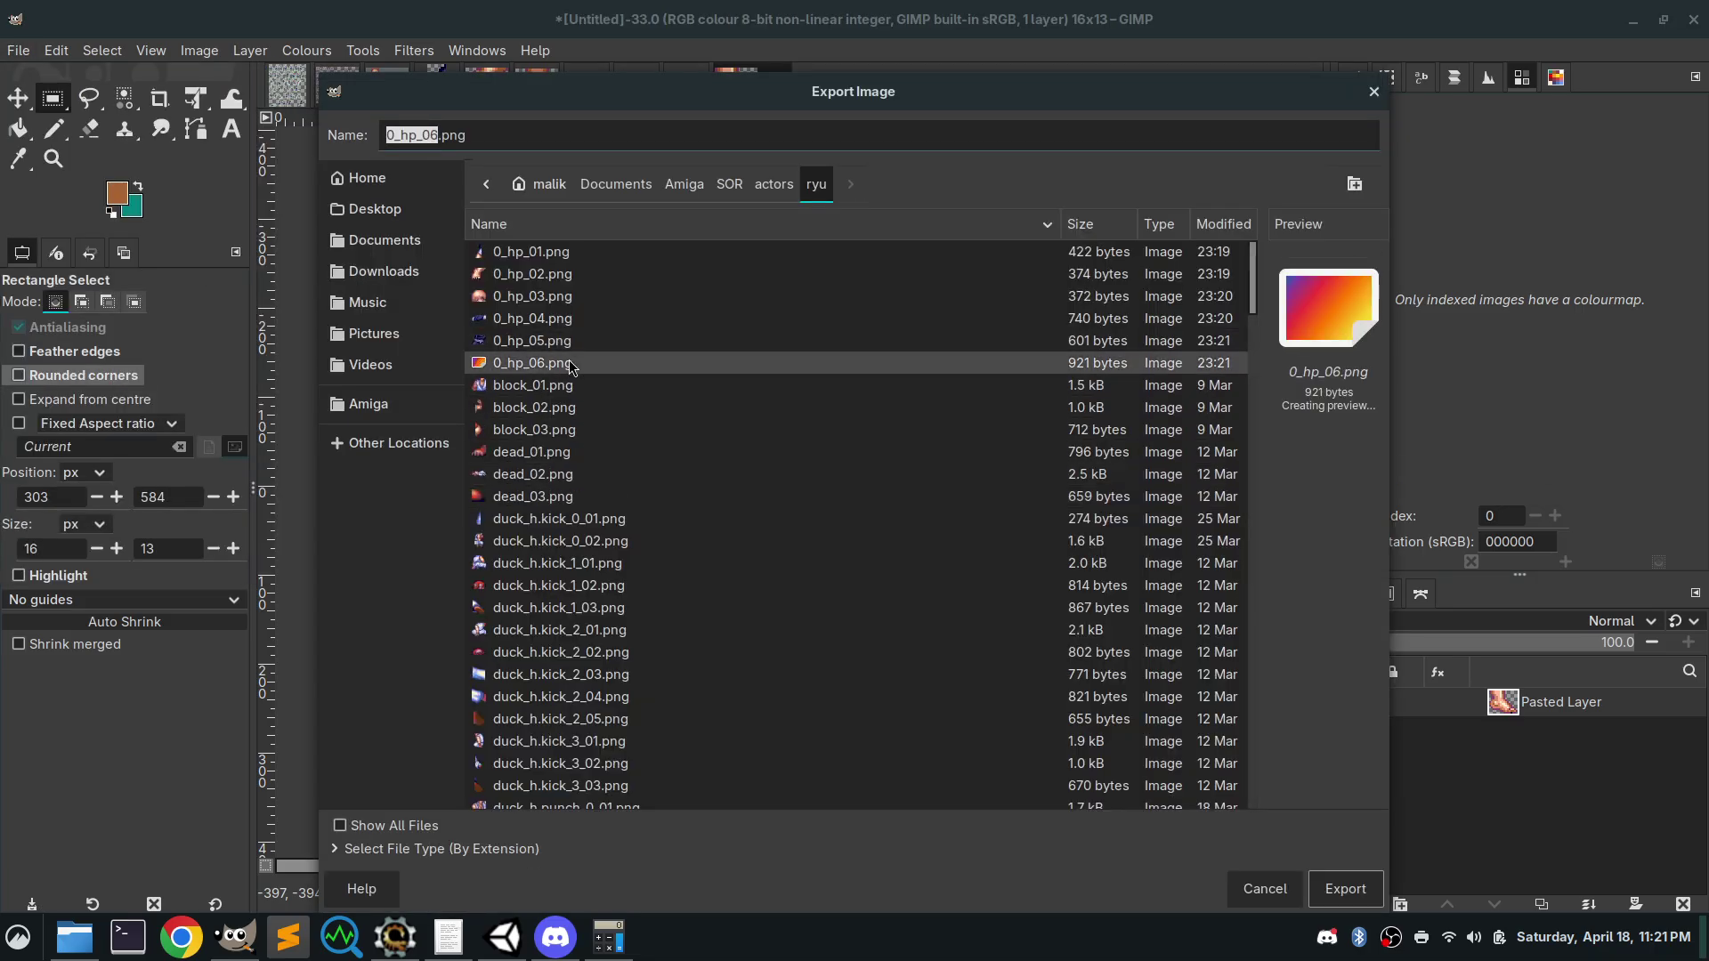
left_click(427, 134)
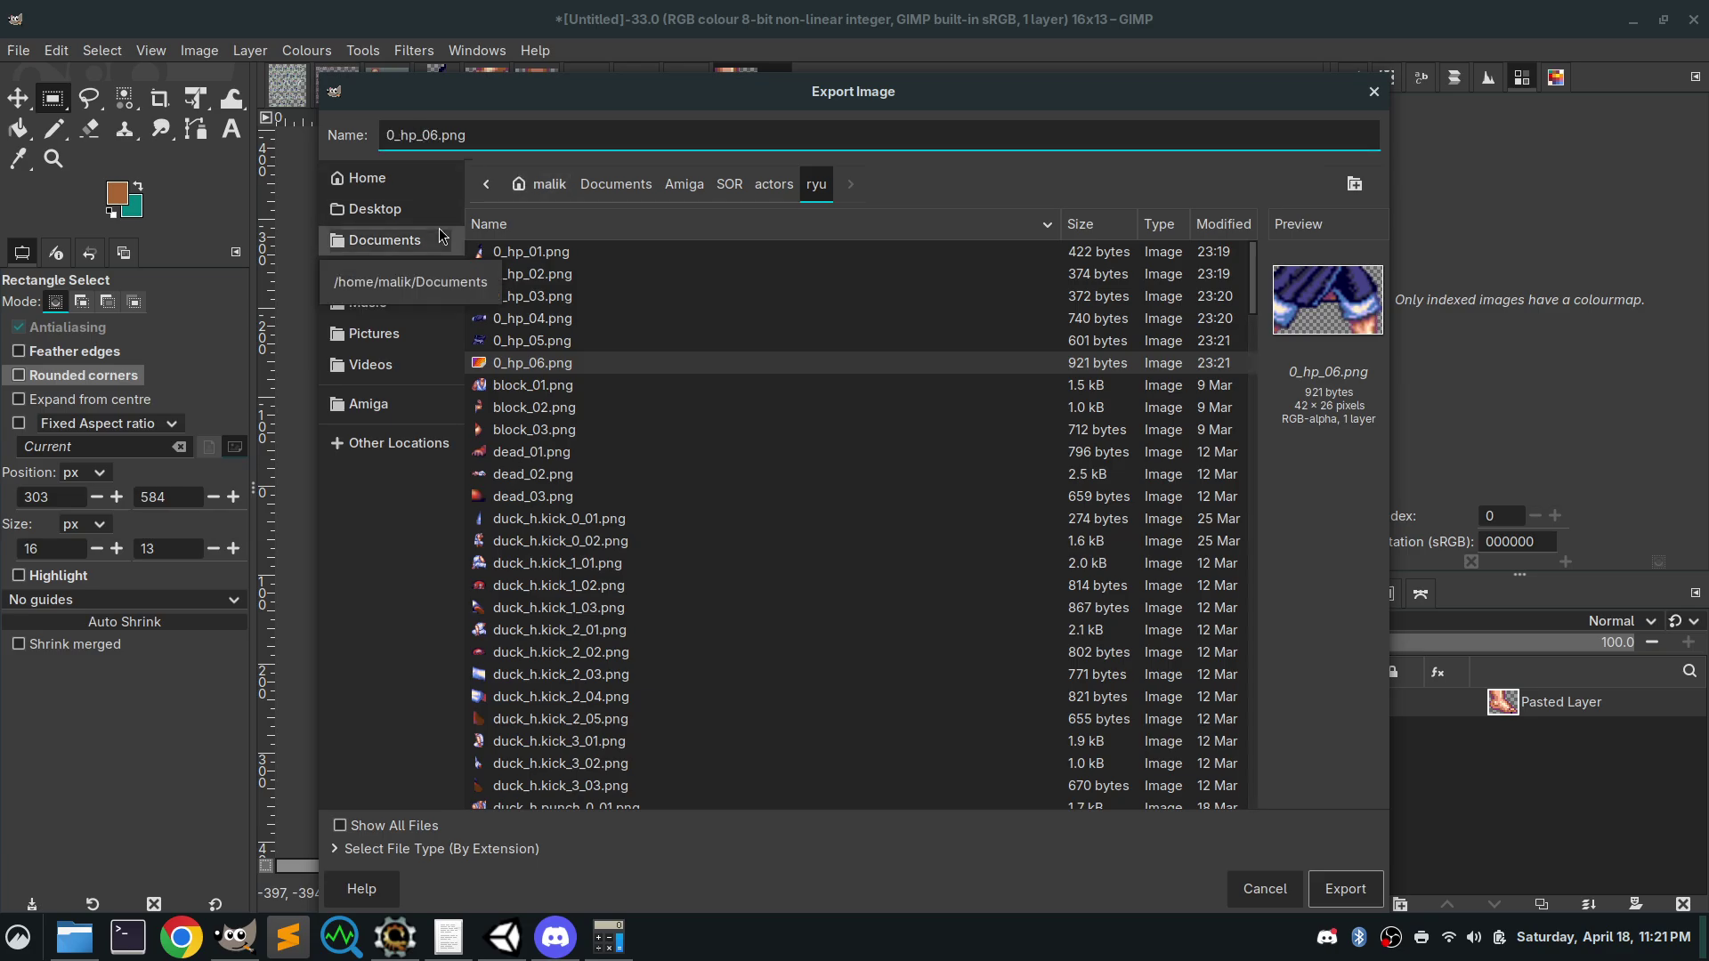
key("Delete")
type("7")
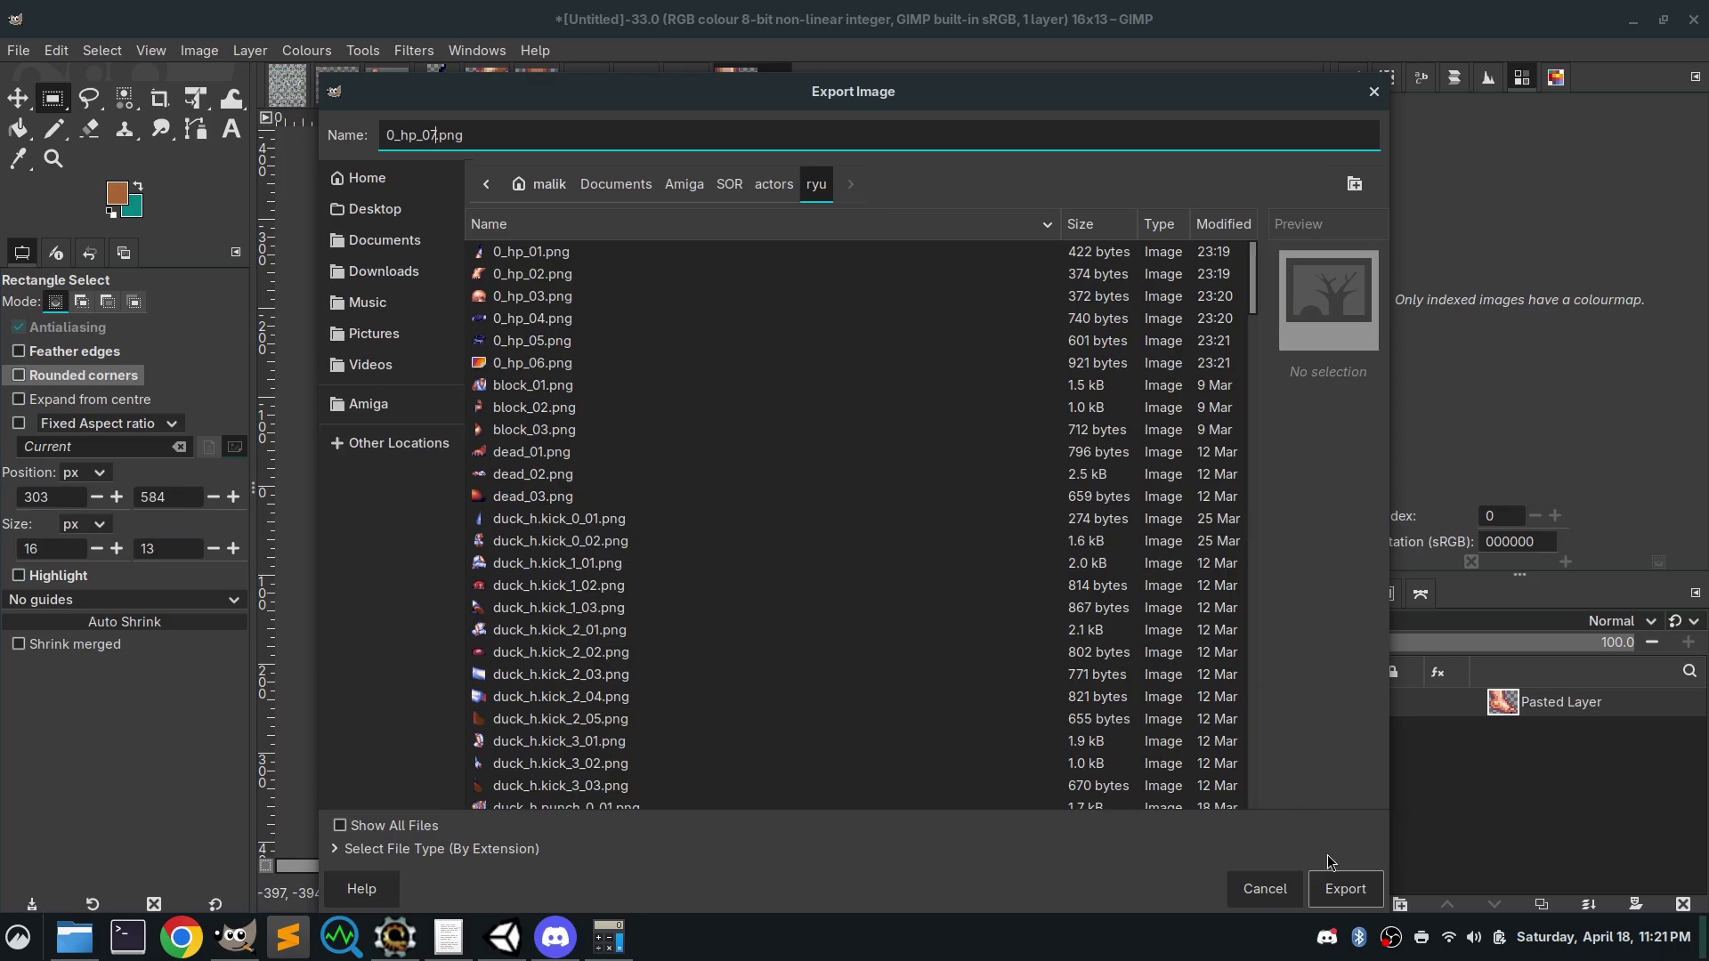
left_click(1335, 884)
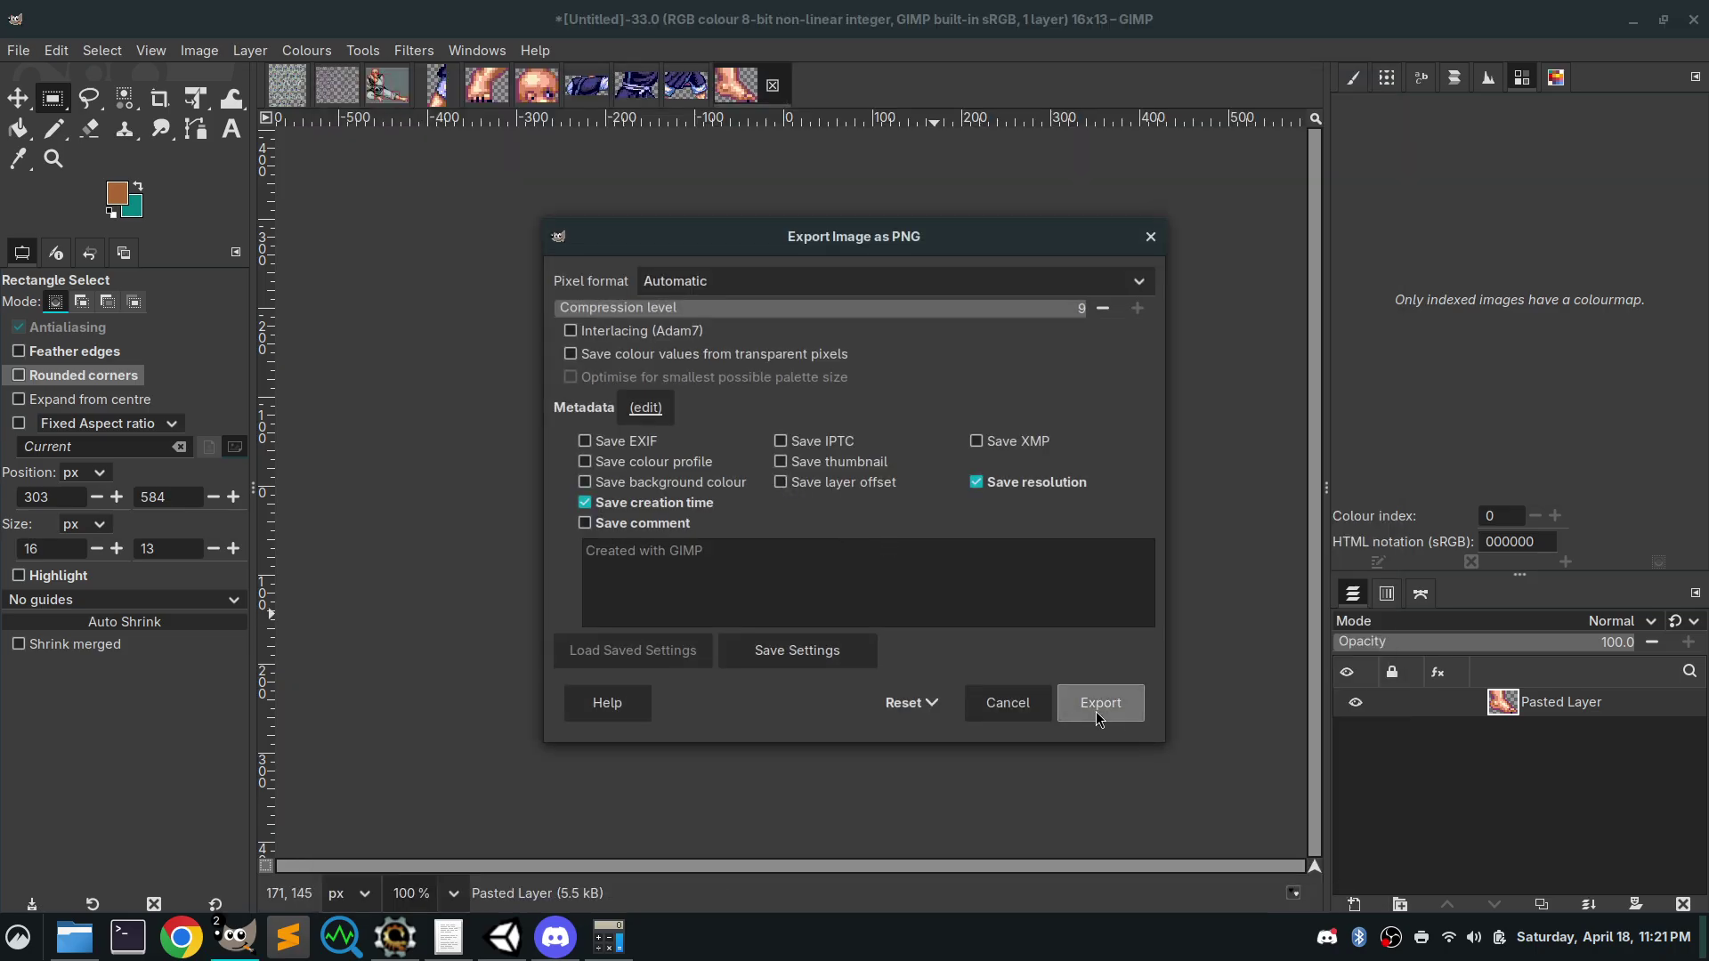
left_click(1097, 702)
In the full sprite sheet, select the forearm piece, 16 × 14 px at 322, 514, and copy it into a new image
left_click(287, 84)
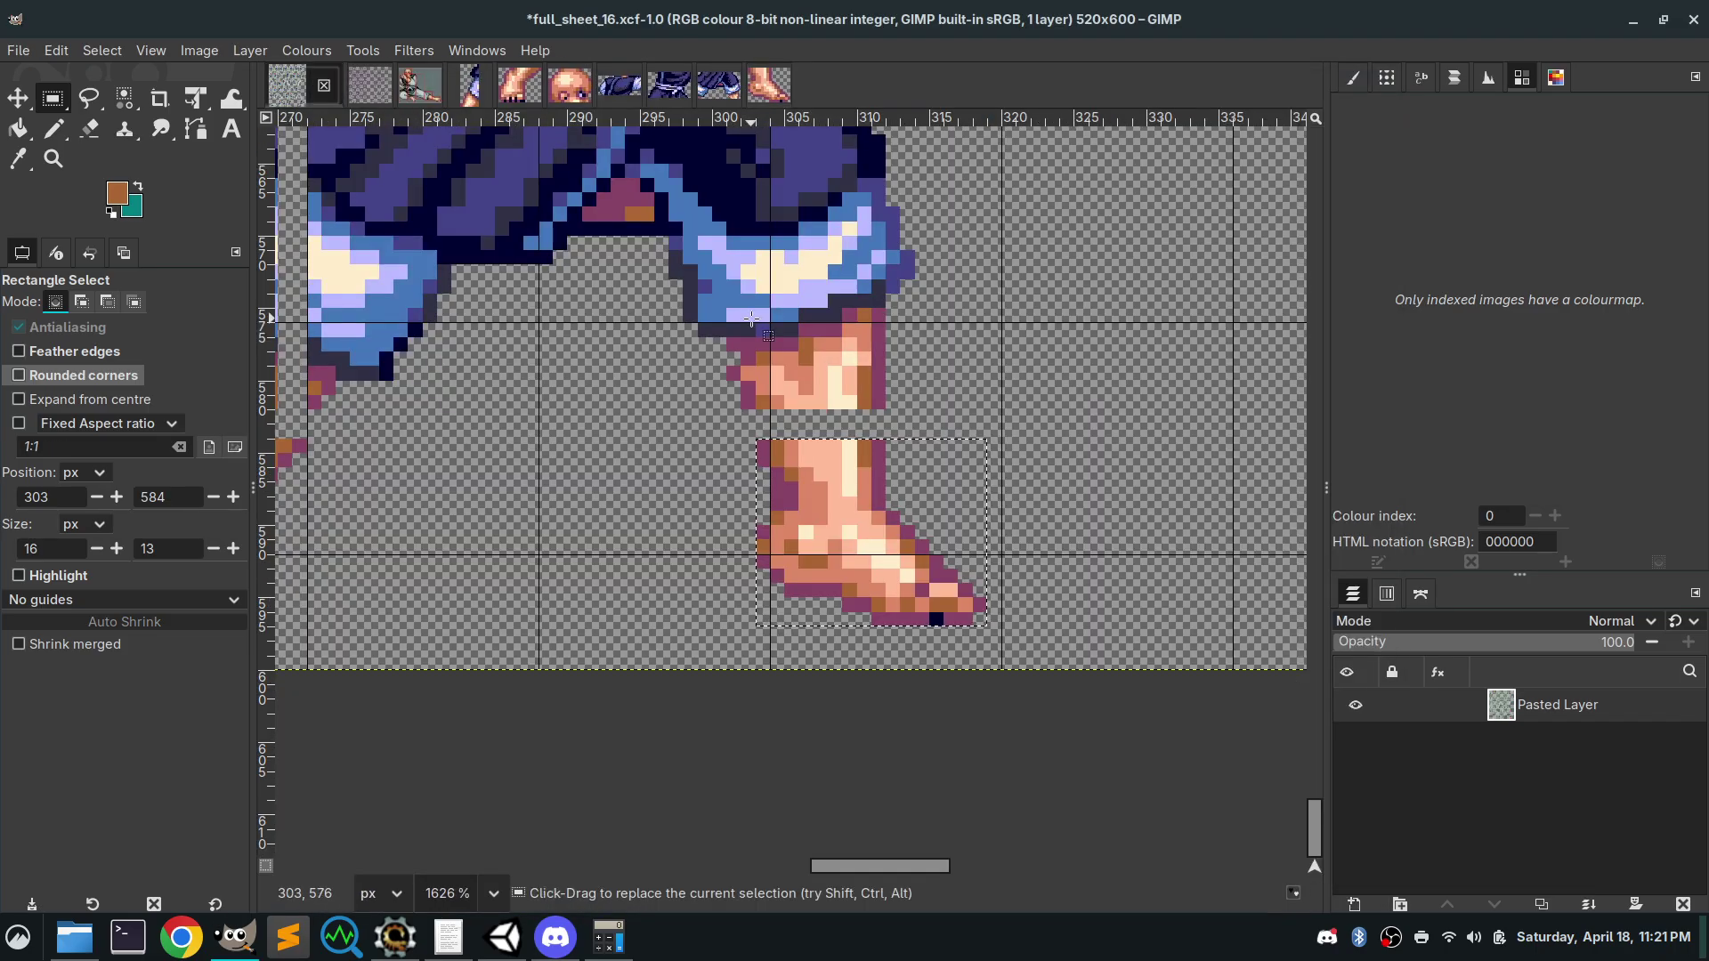
scroll(926, 279, "up", 10)
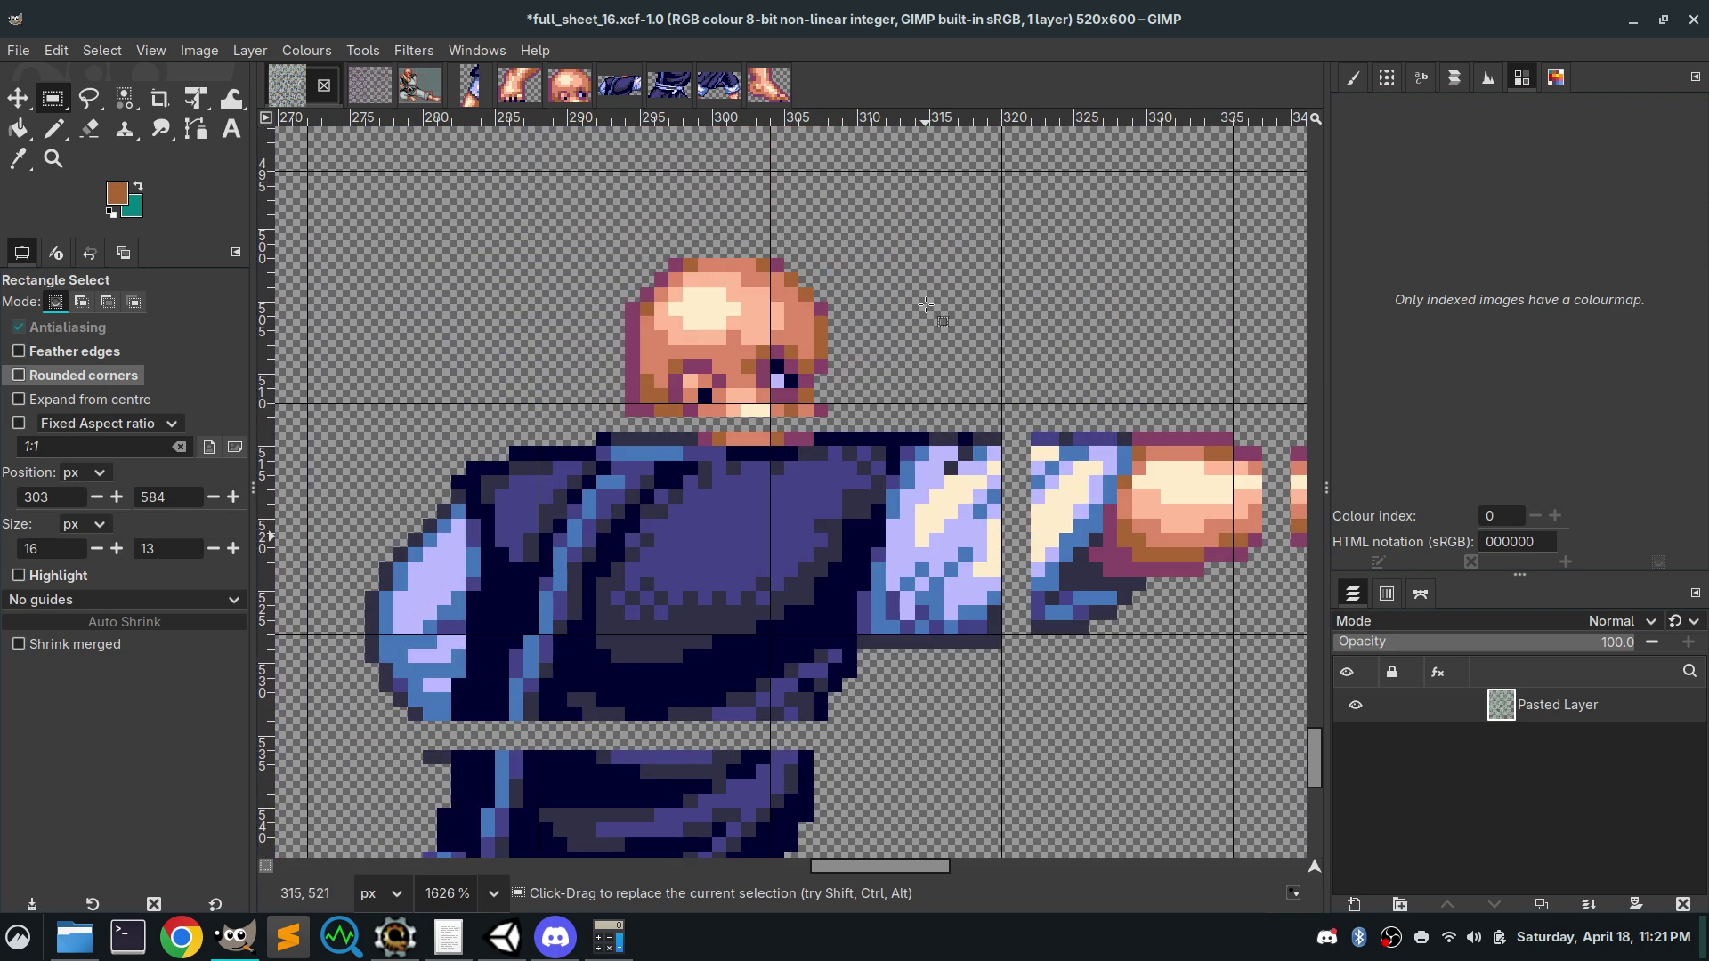
scroll(926, 303, "right", 5)
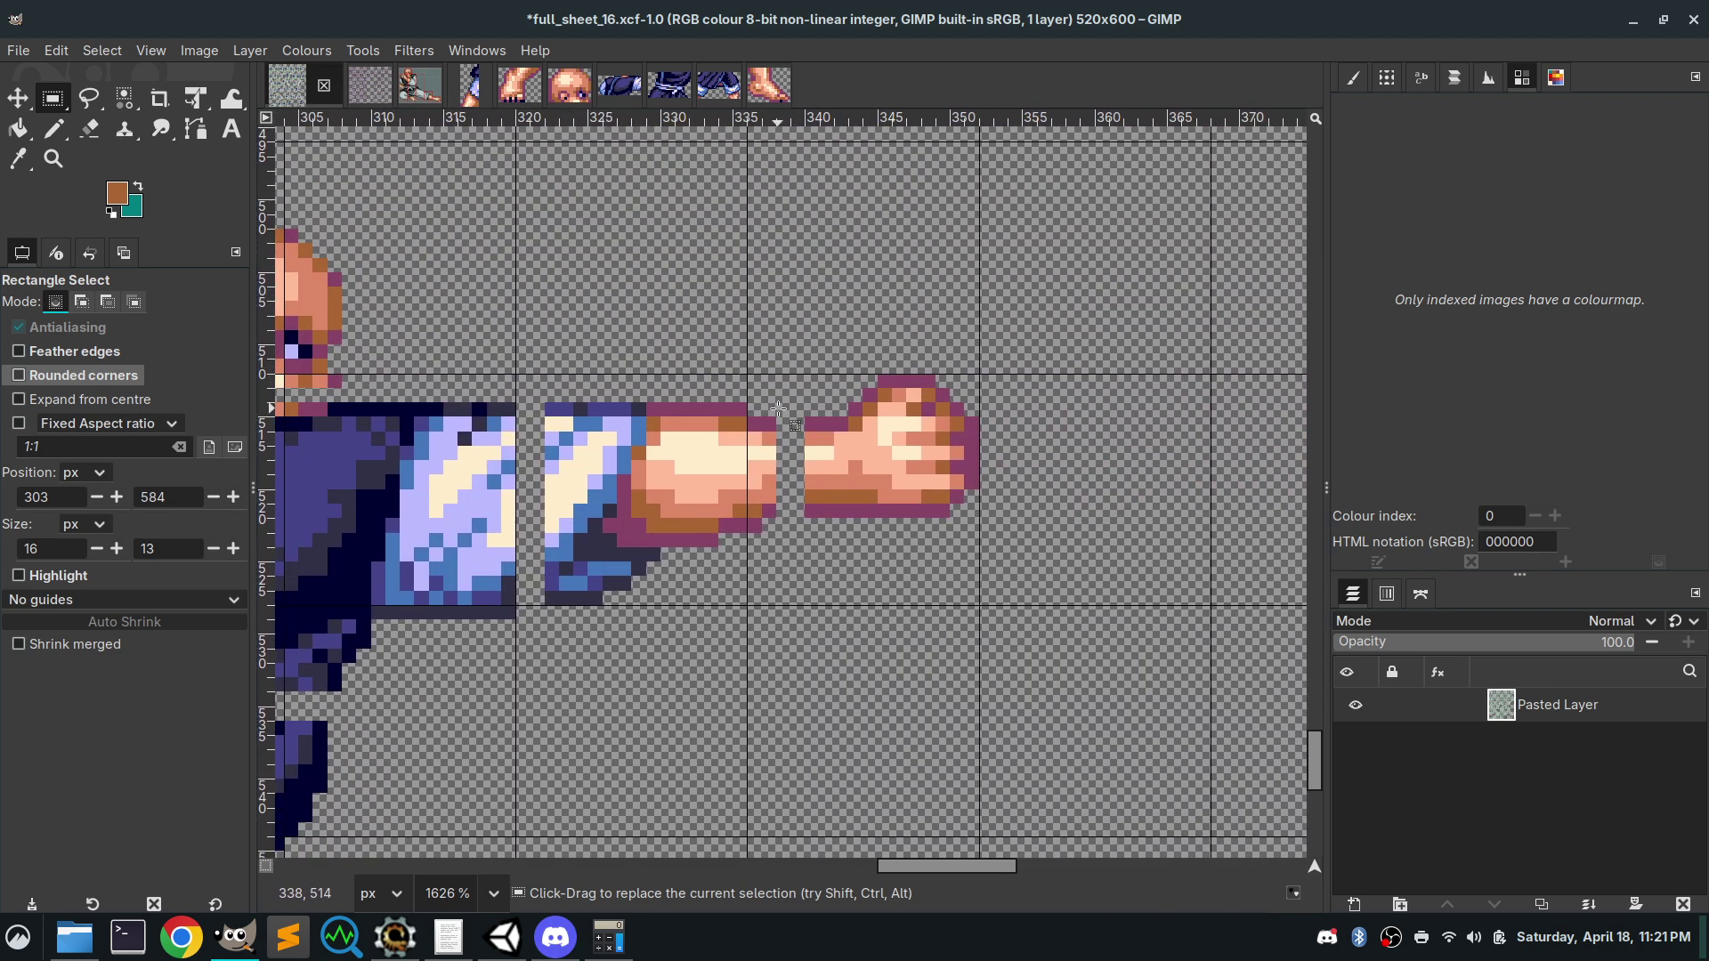
left_click_drag(778, 409, 545, 603)
key("ctrl+c")
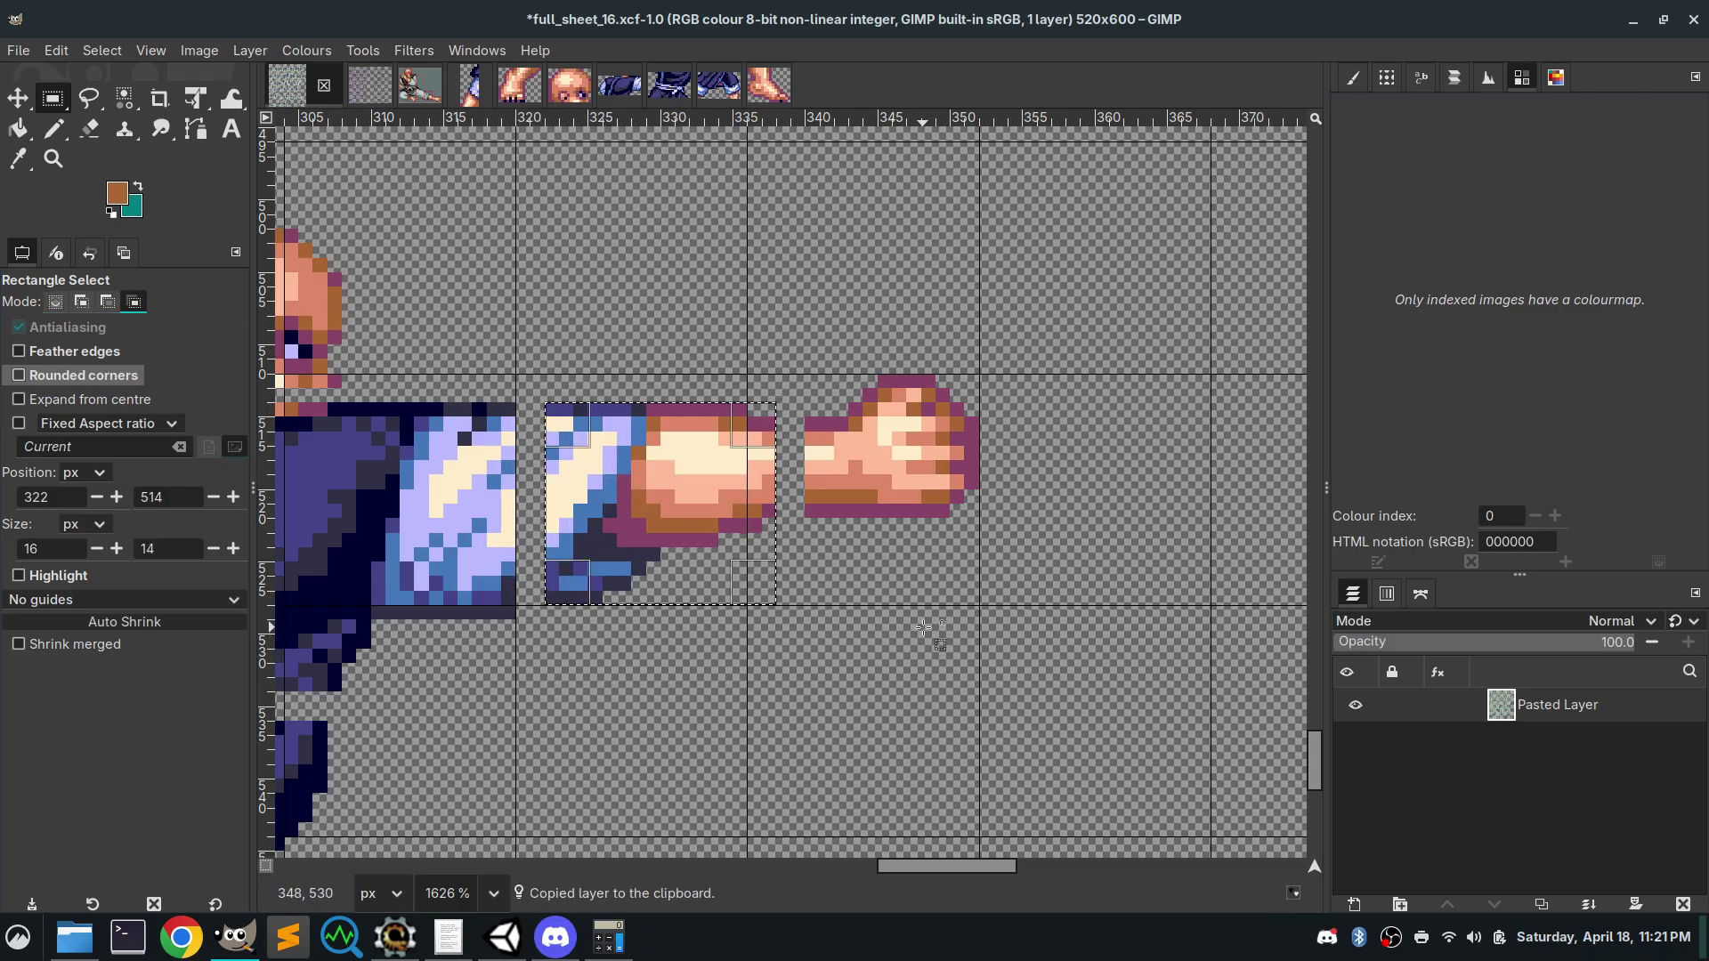
key("ctrl+shift+v")
Export the forearm image to the ryu folder as 0_hp_08.png with the existing PNG options
left_click(16, 55)
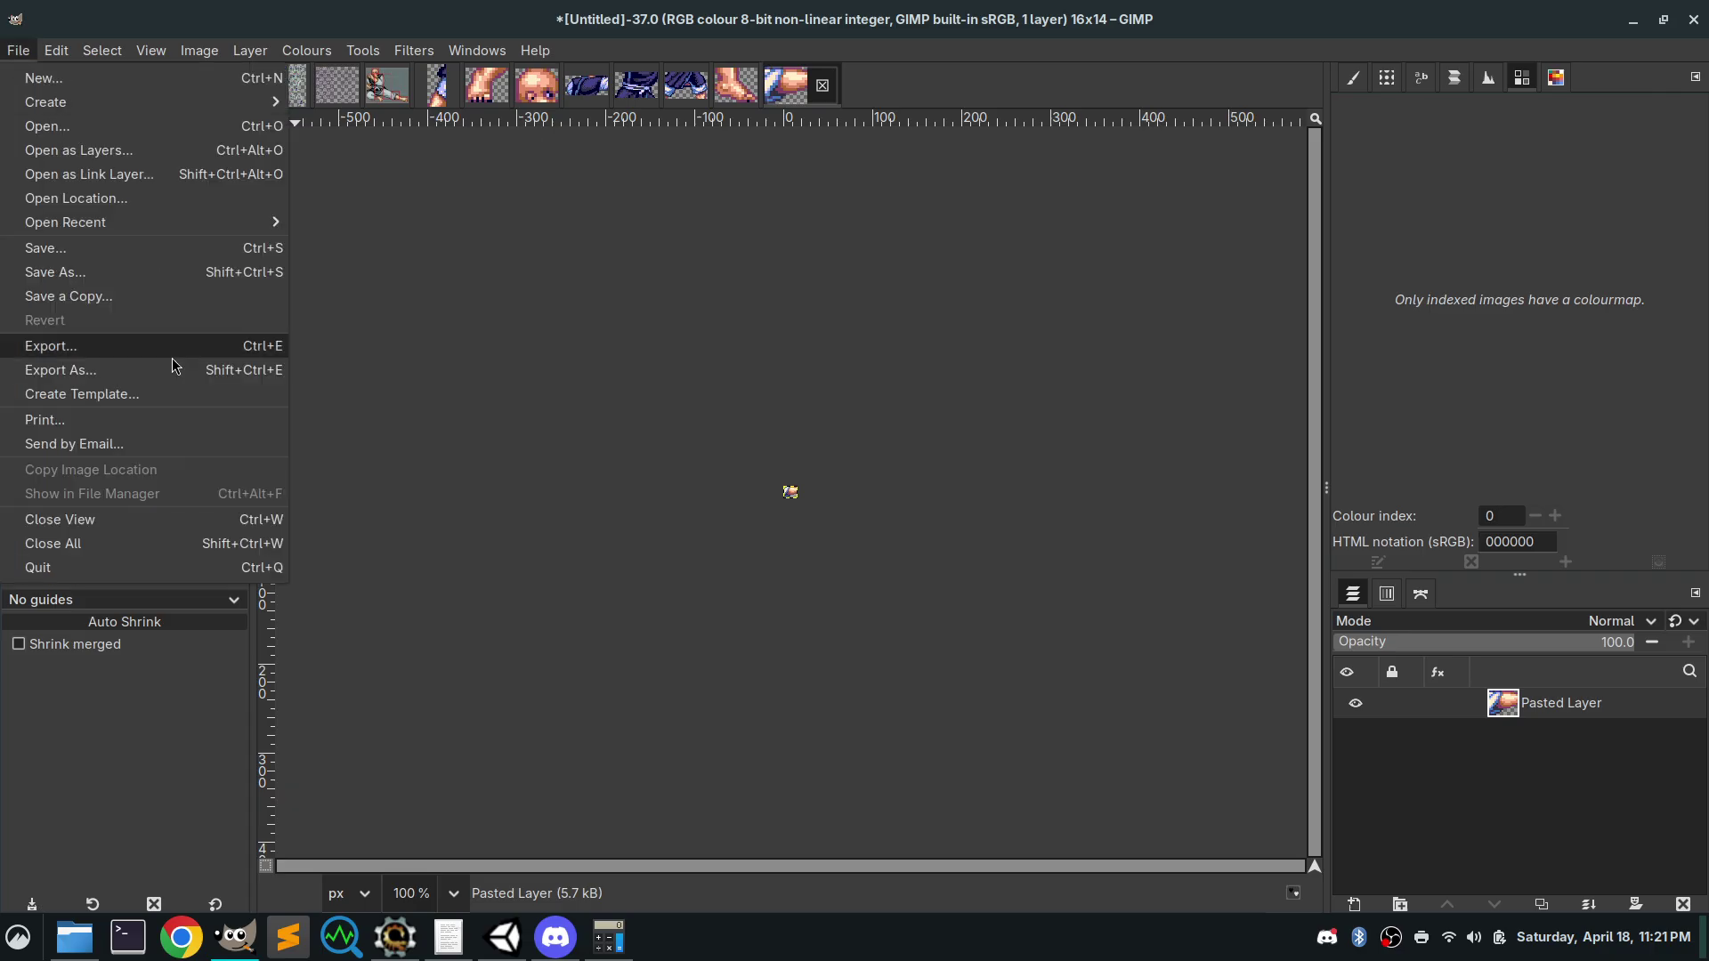
left_click(169, 367)
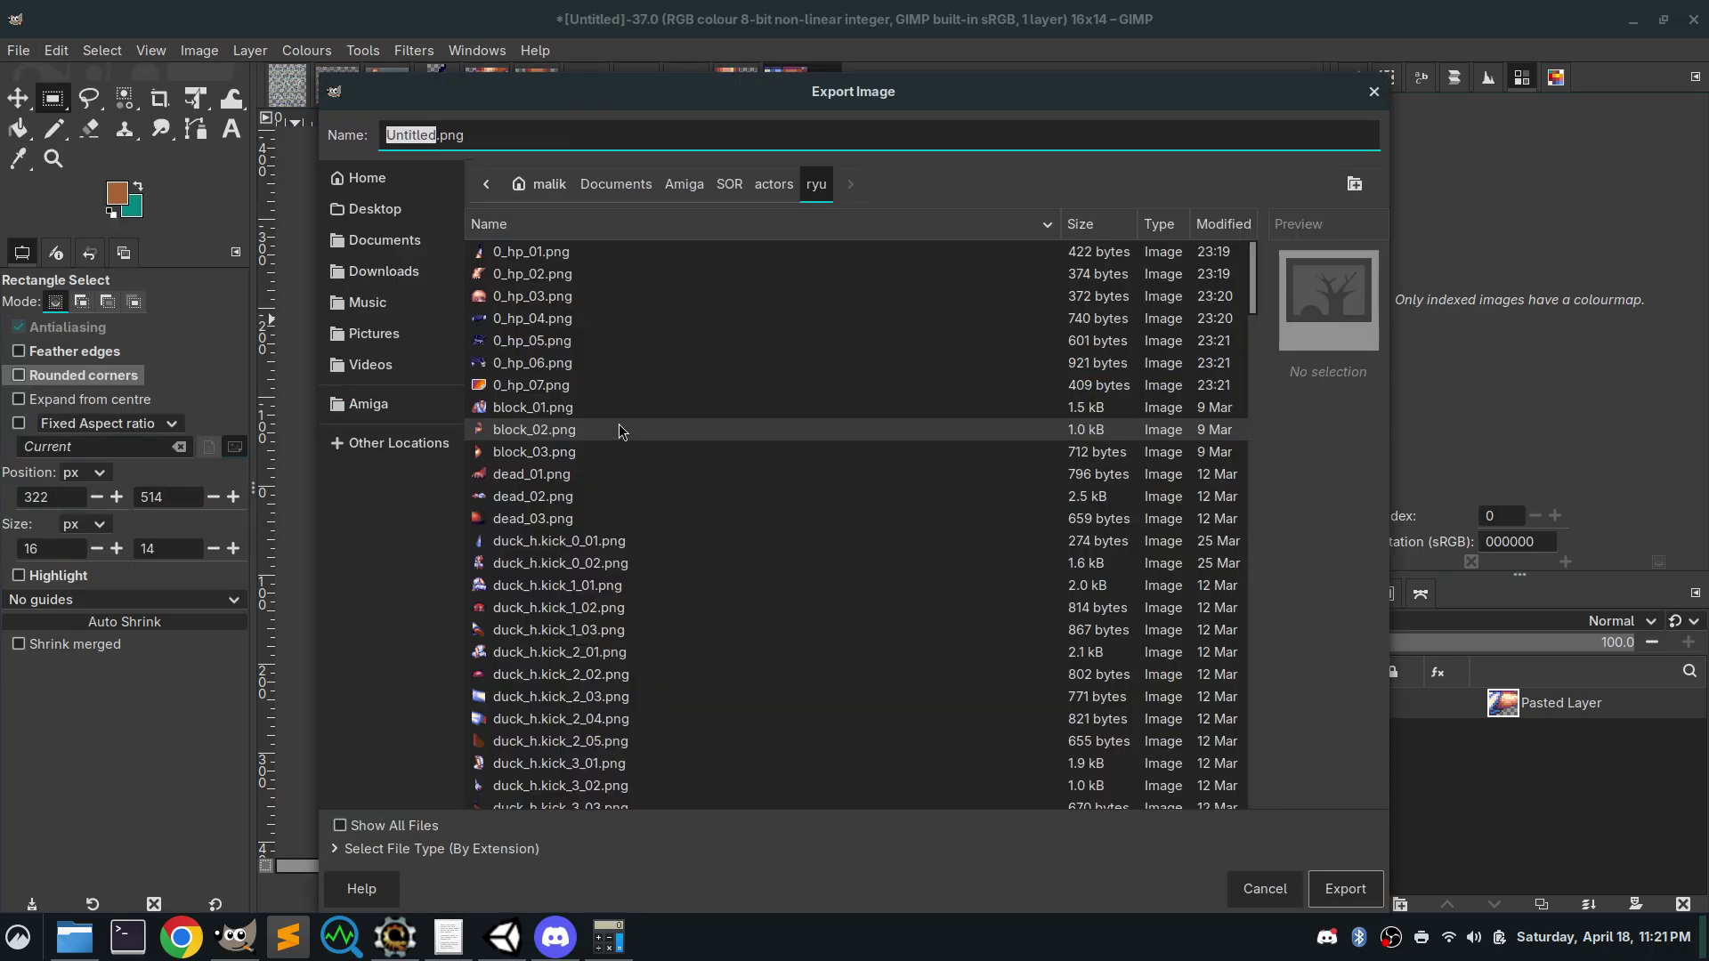
left_click(614, 385)
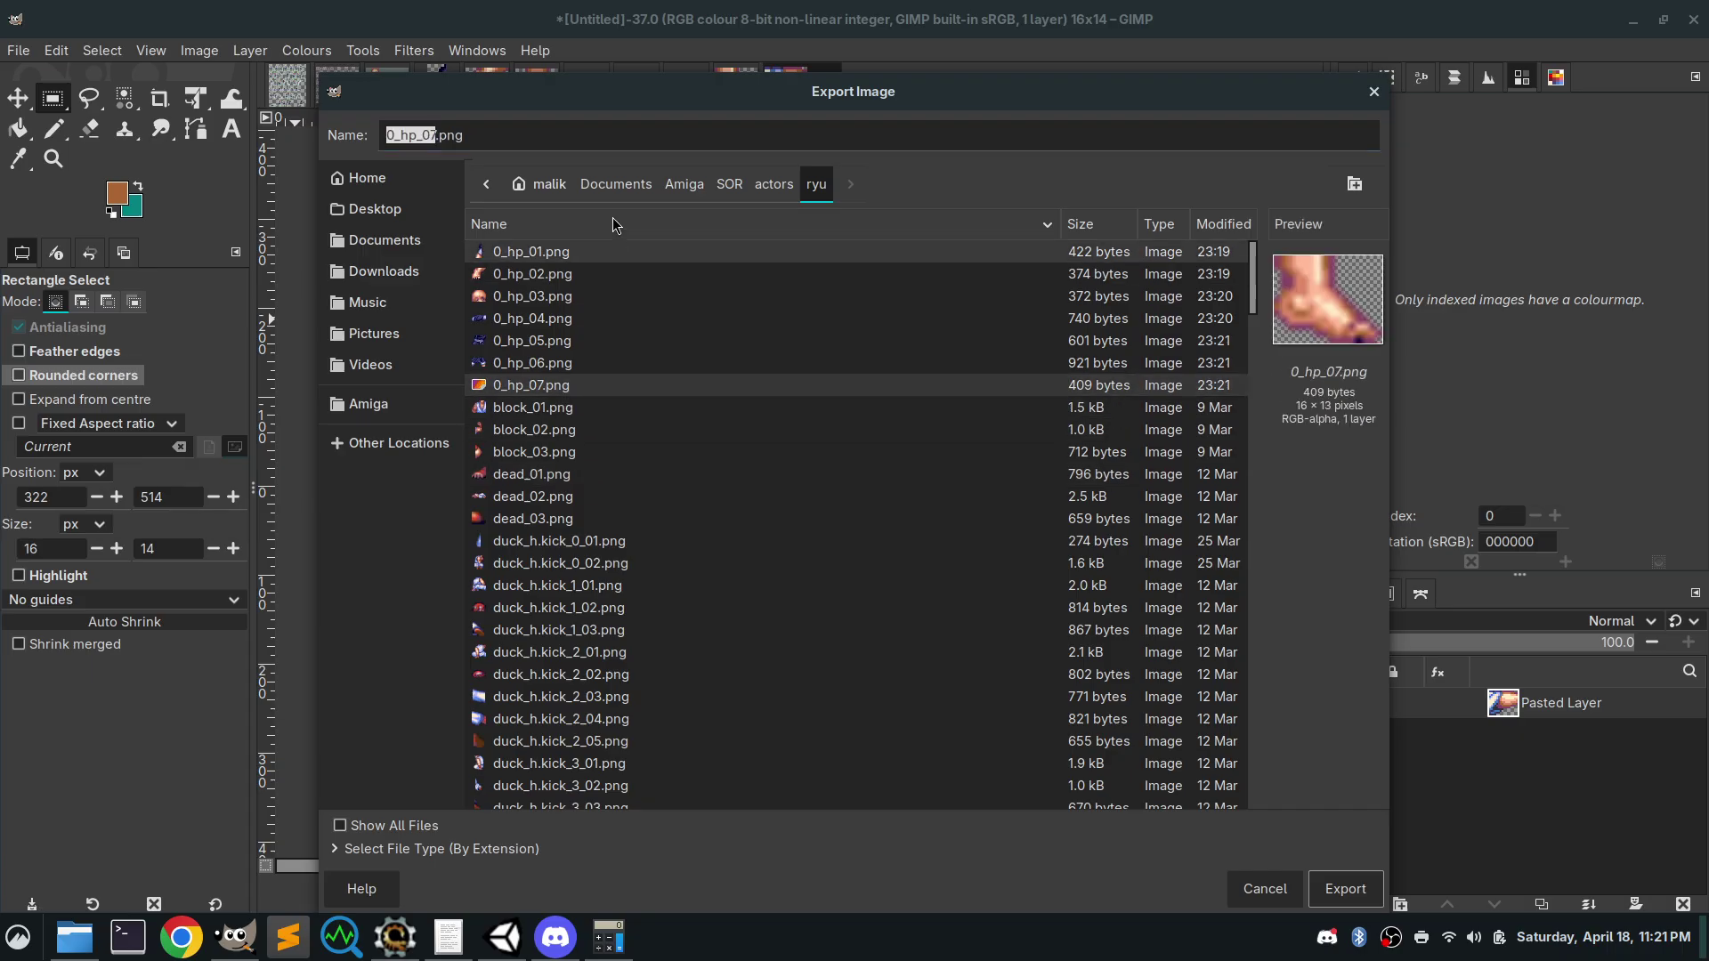
left_click(428, 135)
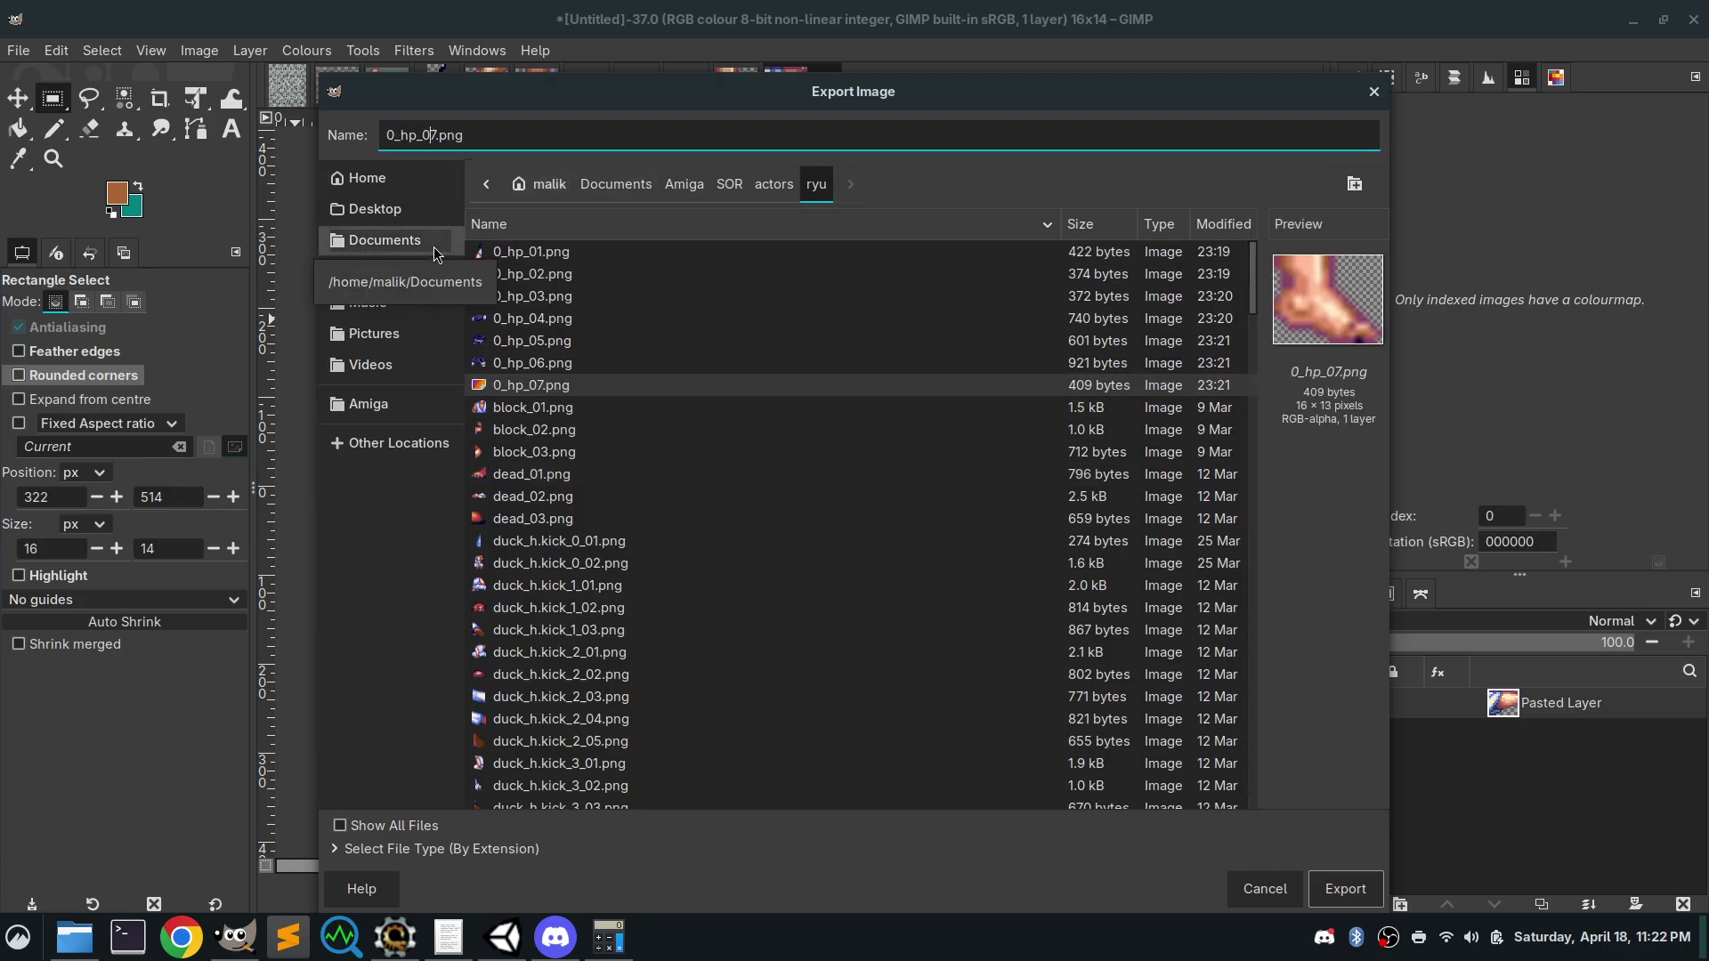
key("BackSpace")
type("8")
left_click(1345, 888)
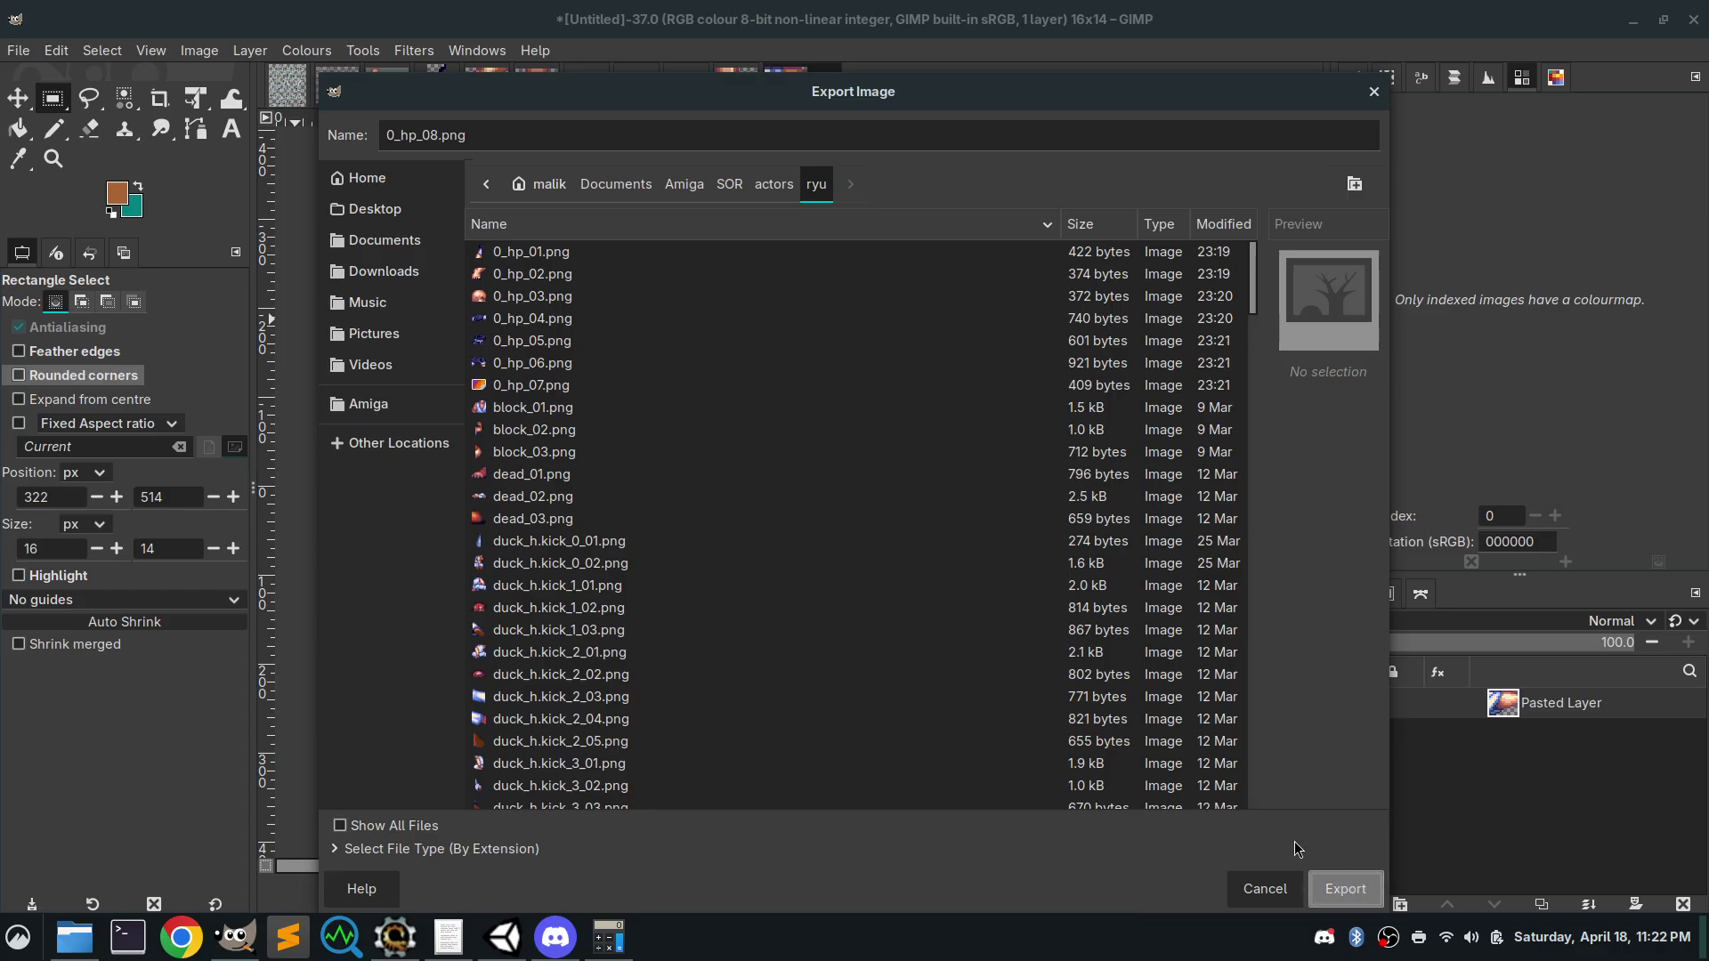
left_click(1115, 697)
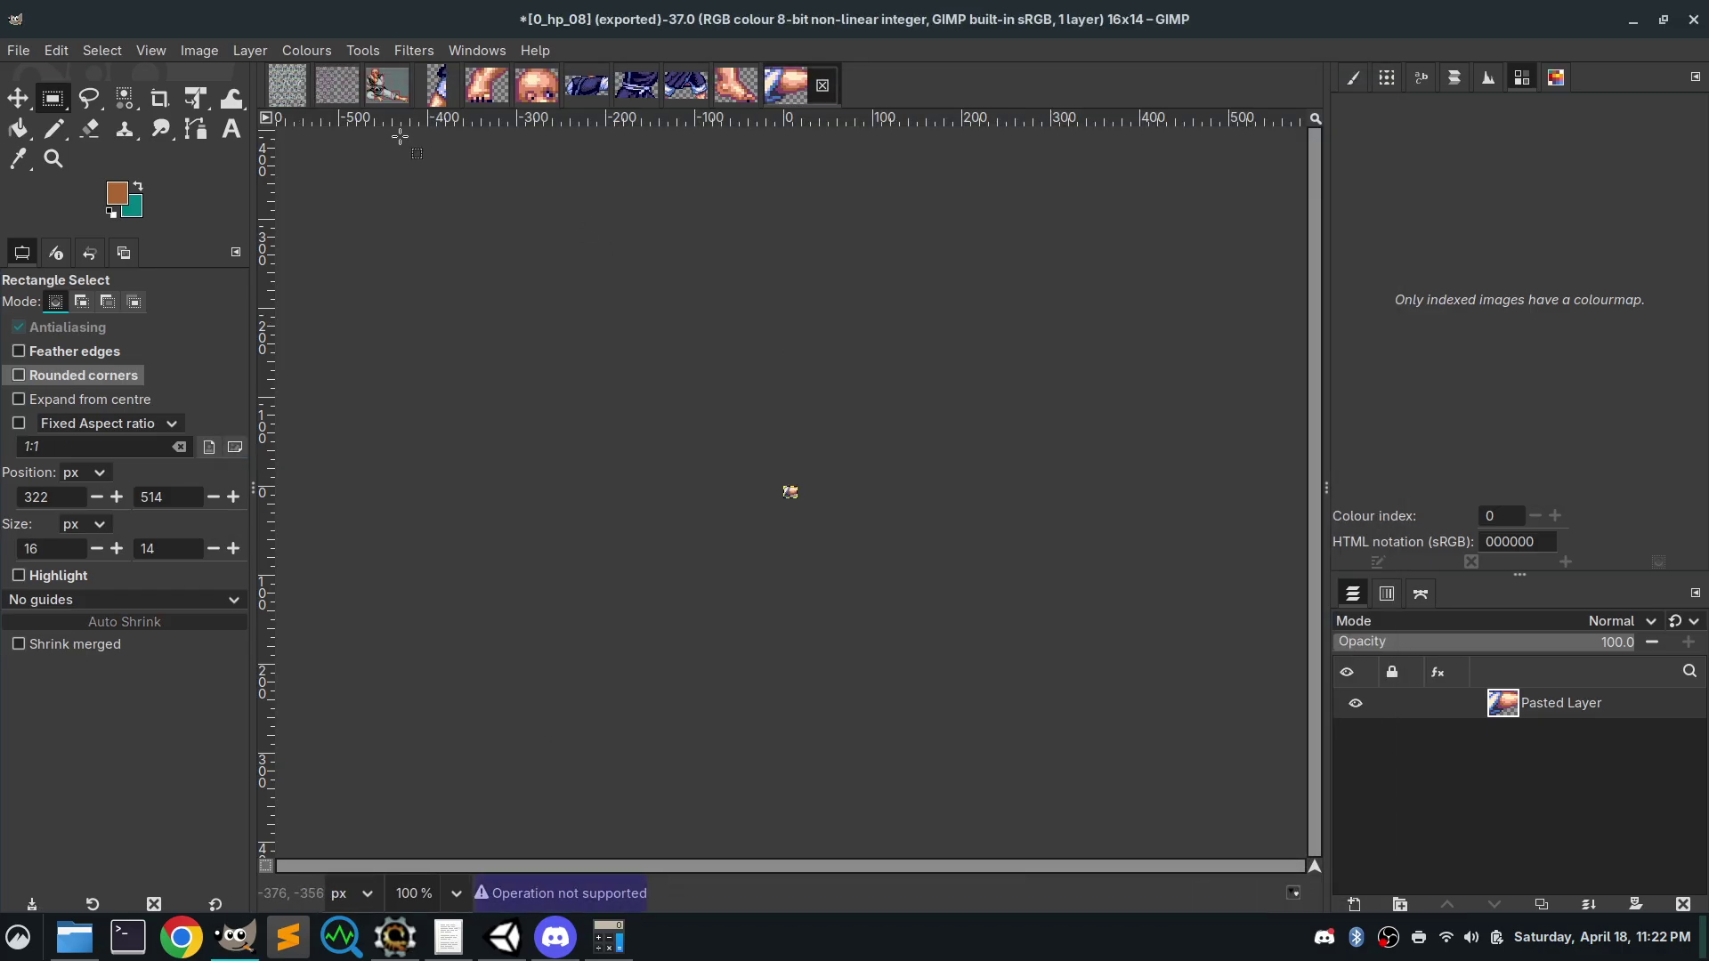
In the full sprite sheet, select the fist piece, 12 × 10 px at 340, 512, and copy it into a new image
key("alt+1")
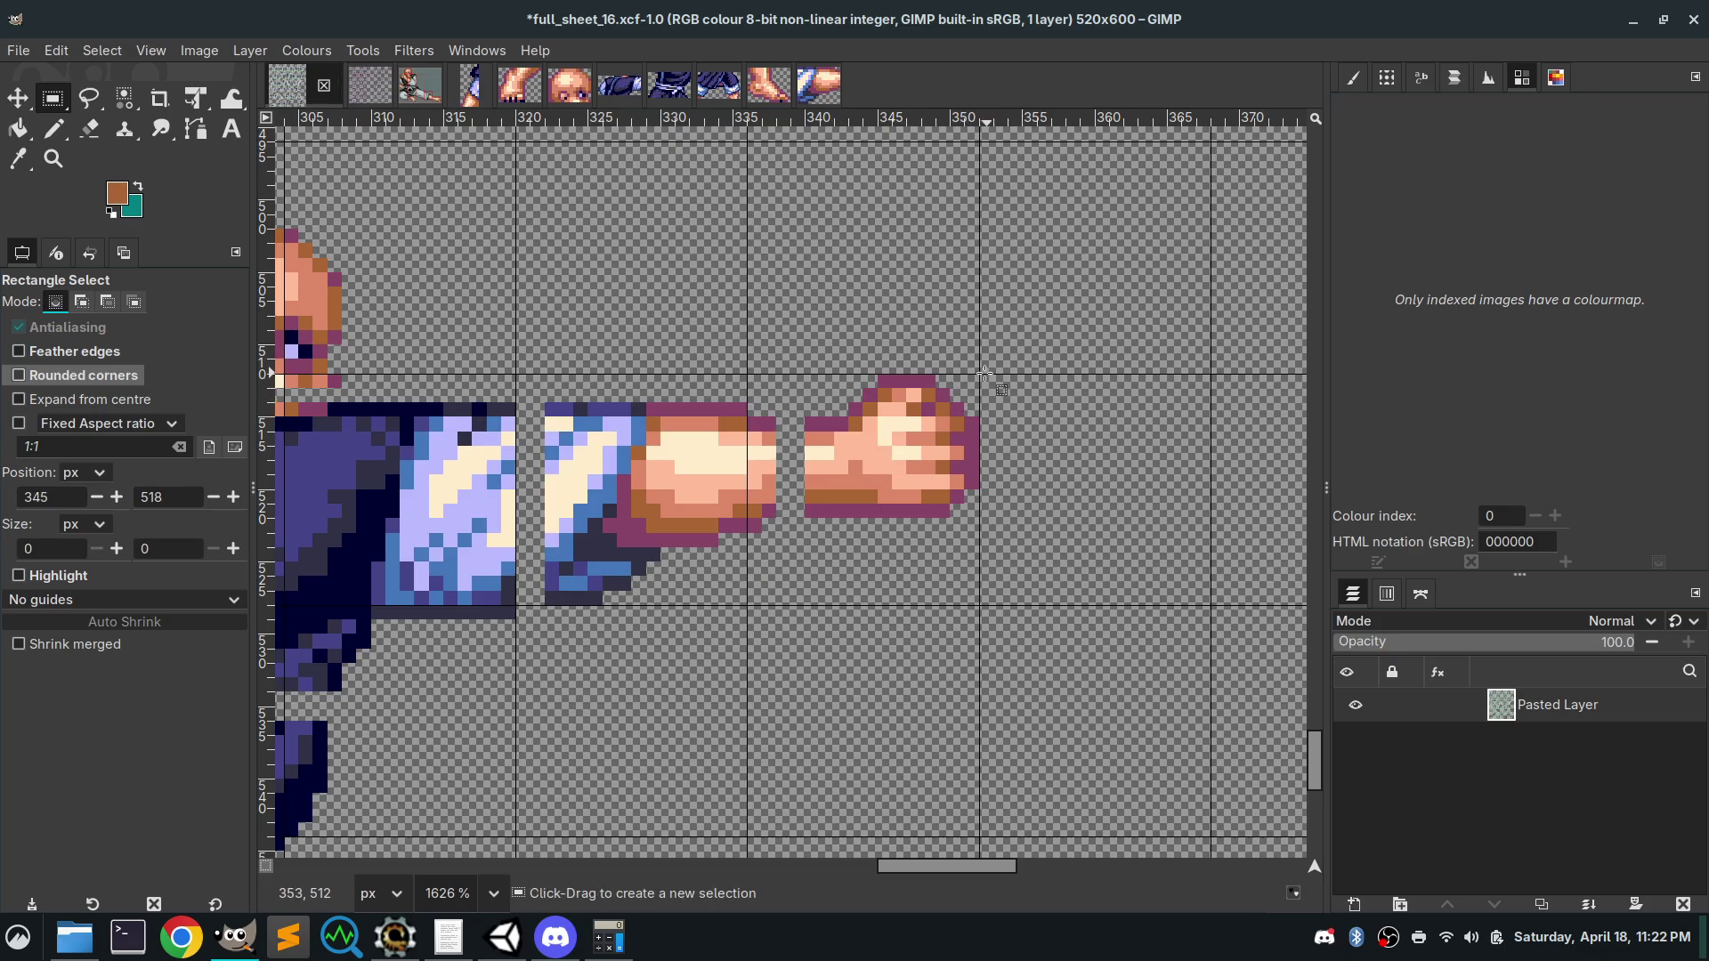
left_click_drag(993, 374, 808, 520)
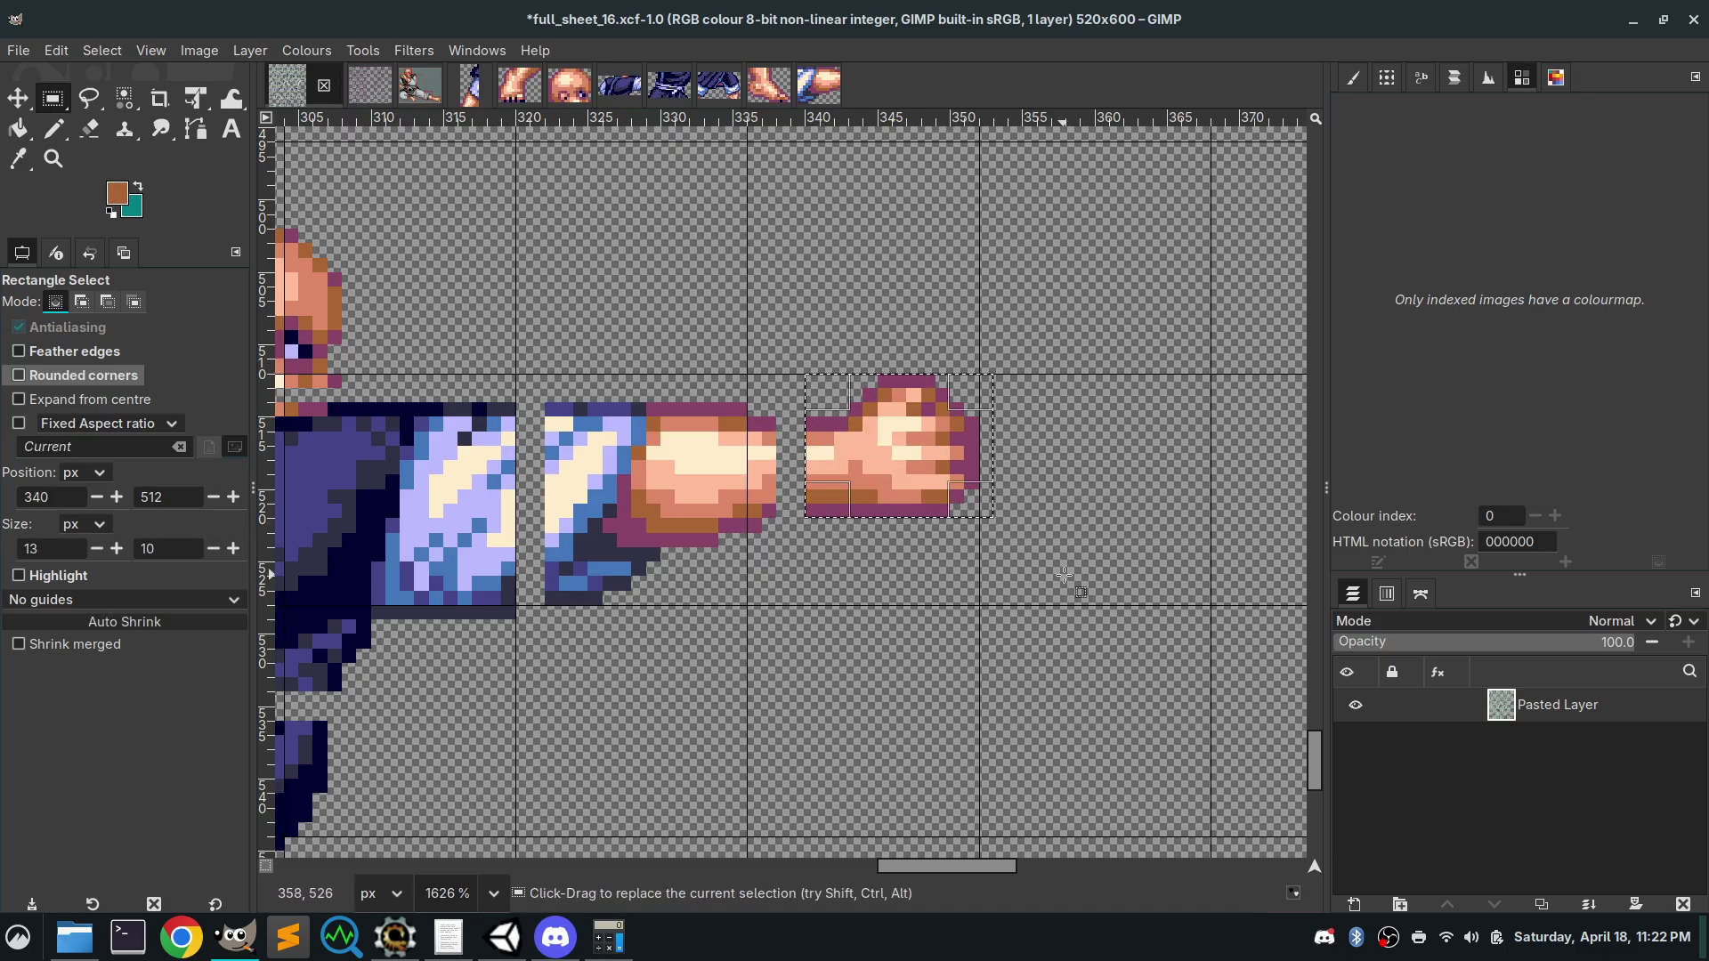
left_click_drag(981, 454, 968, 455)
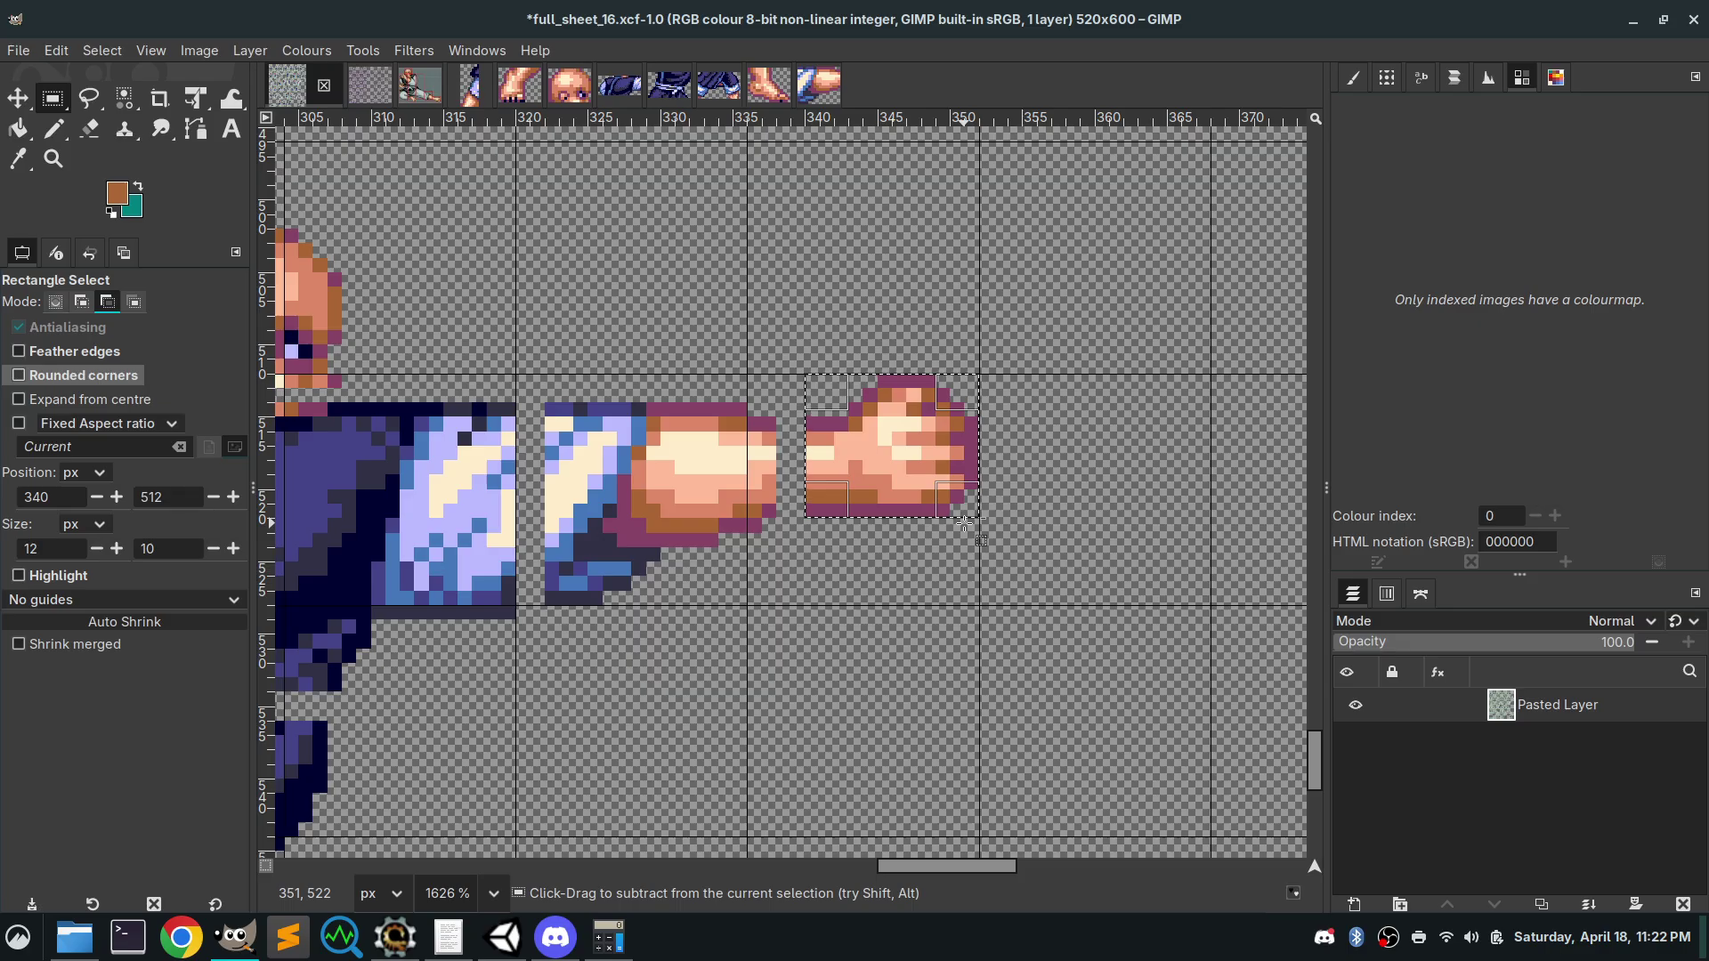
key("ctrl+c")
key("ctrl+shift+v")
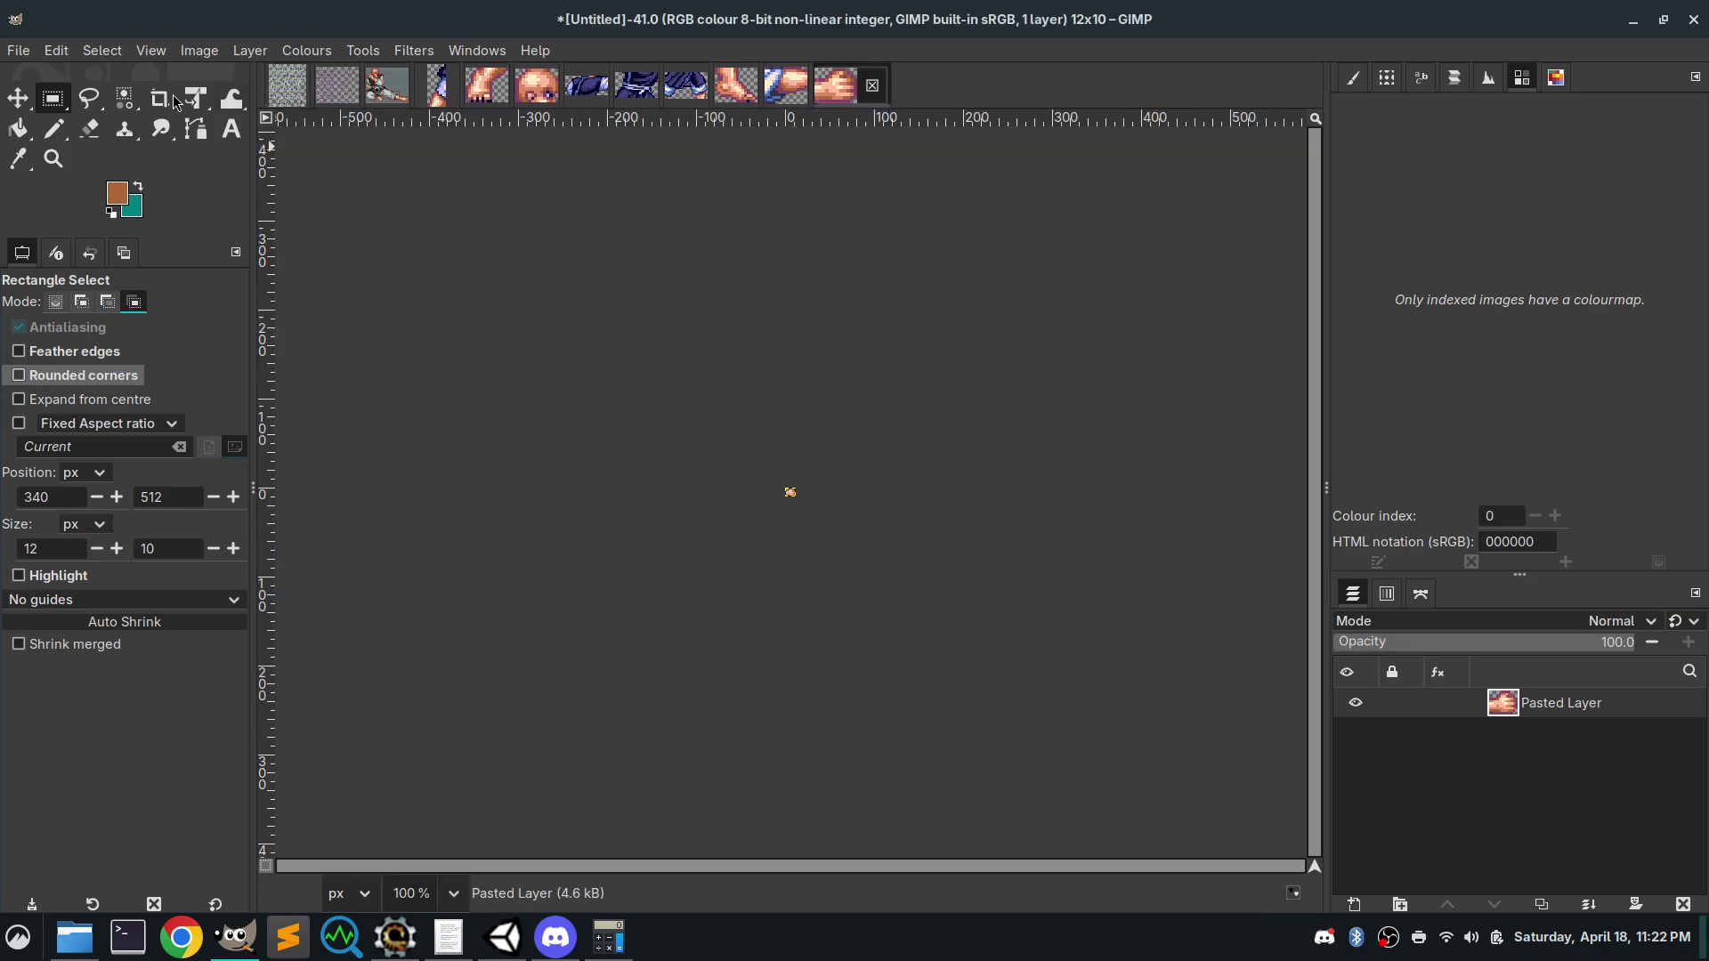
Export the fist image to the ryu folder as 0_hp_09.png with the existing PNG options
left_click(18, 51)
left_click(90, 370)
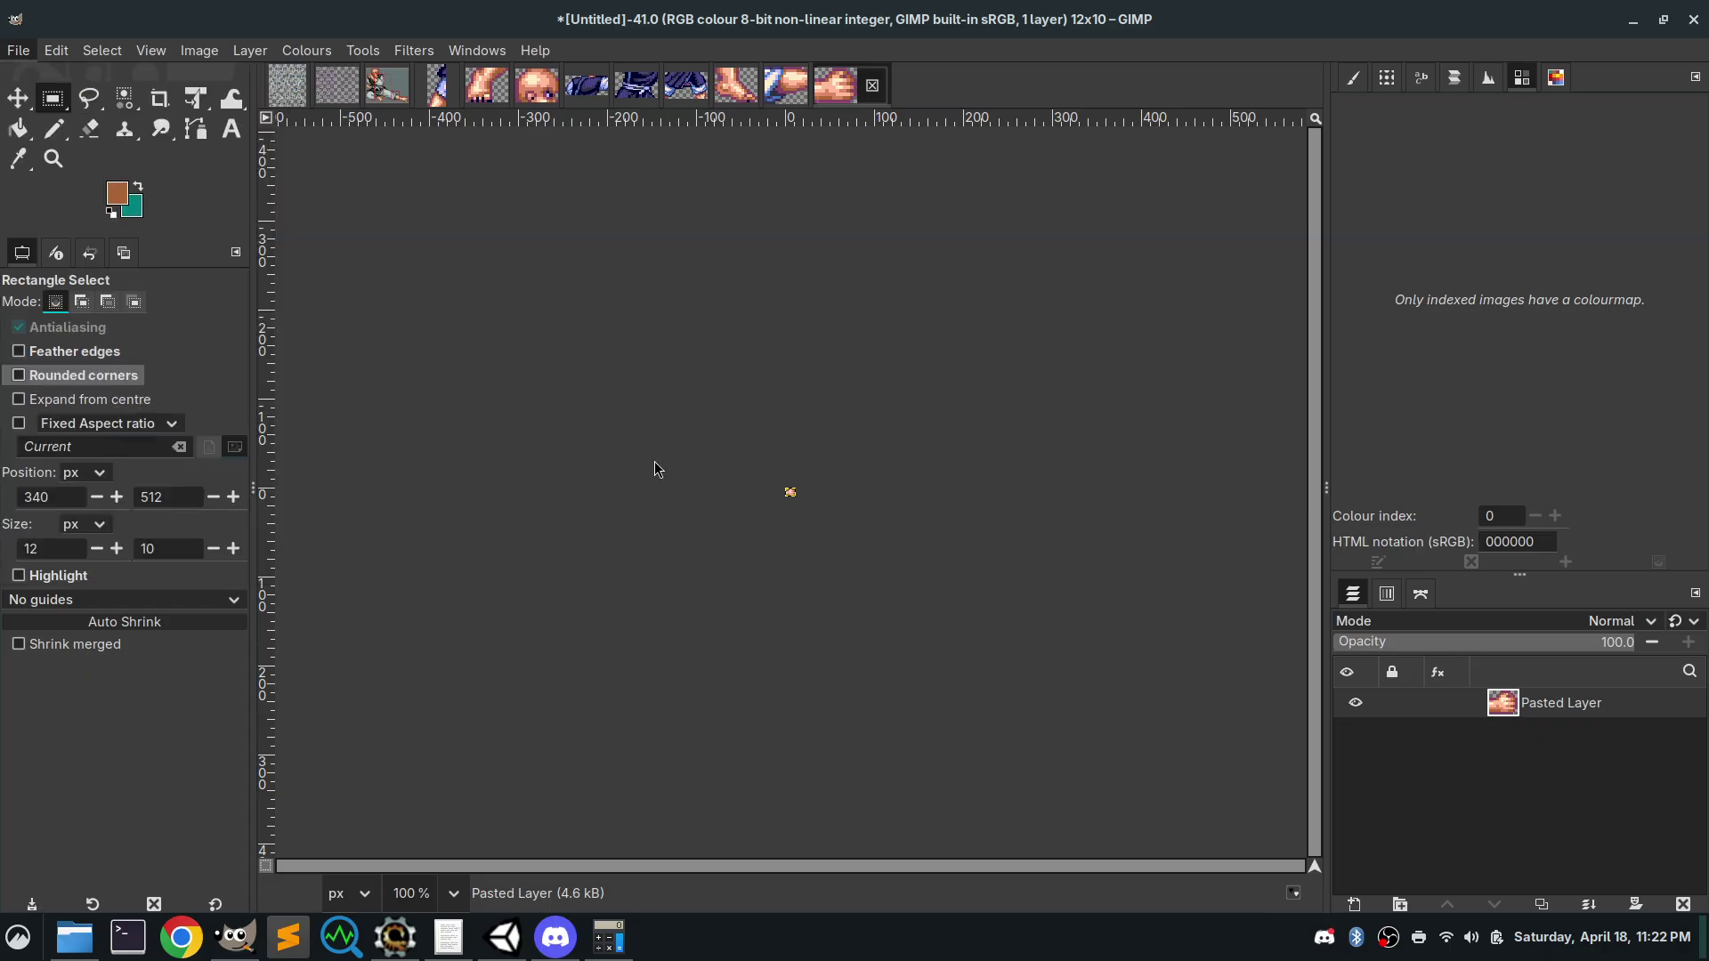
left_click(571, 389)
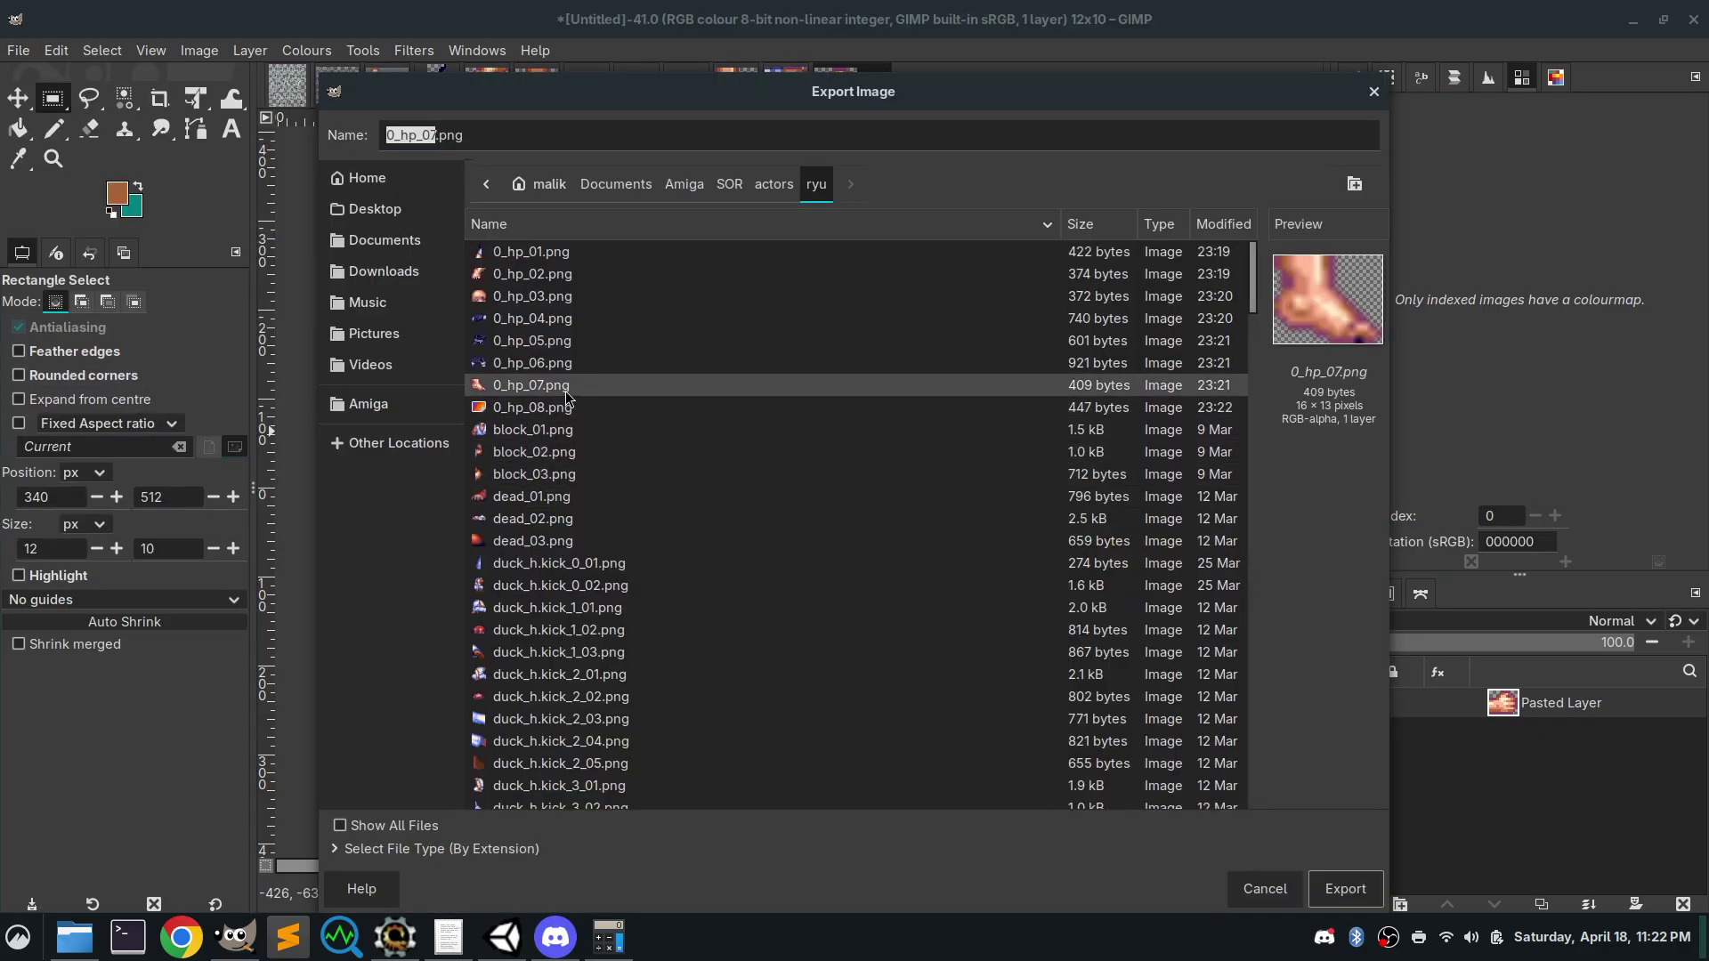
left_click(573, 407)
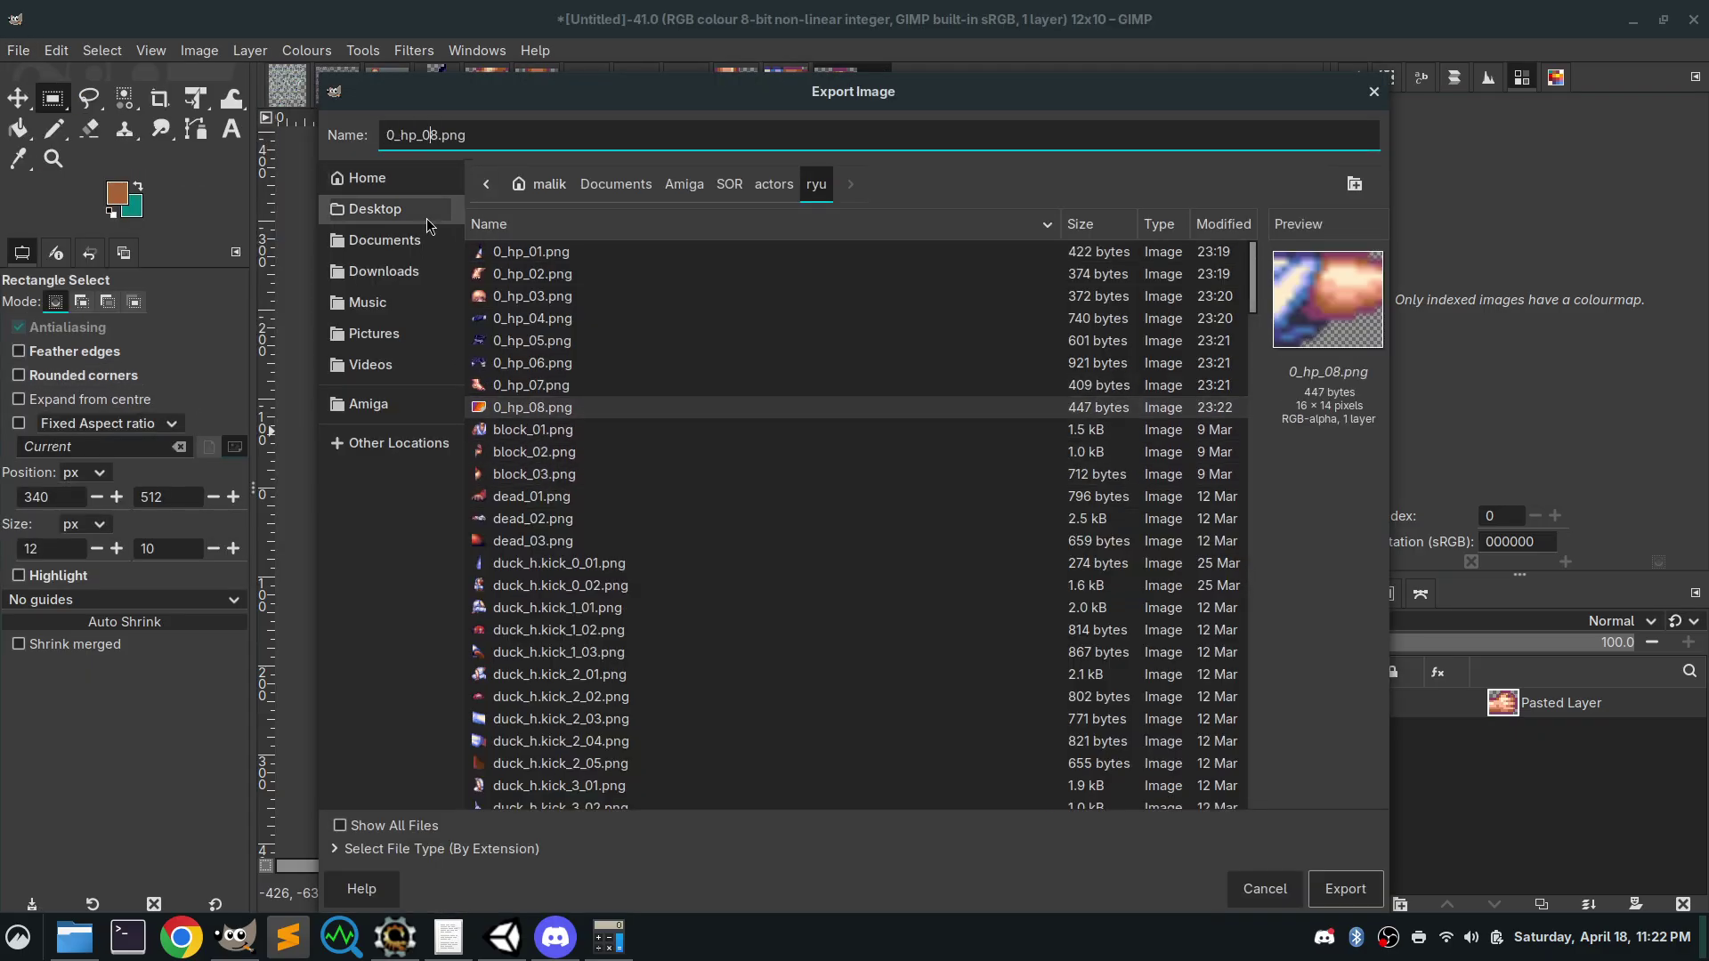
key("Delete")
type("9")
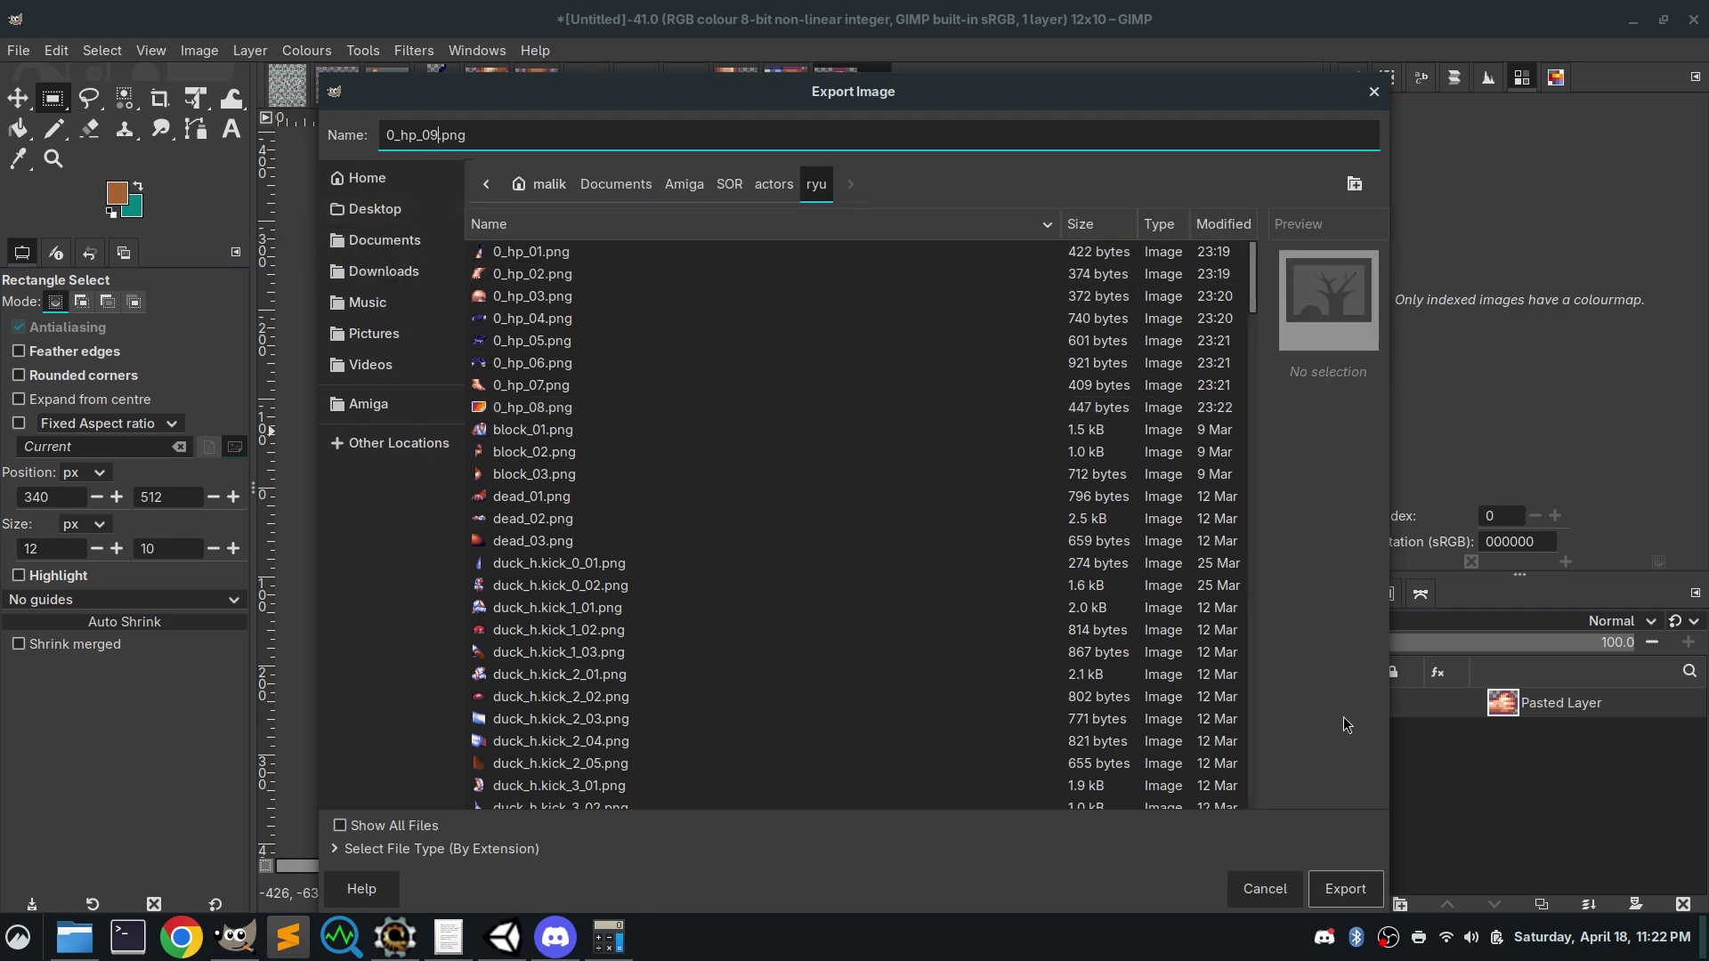
left_click(1344, 888)
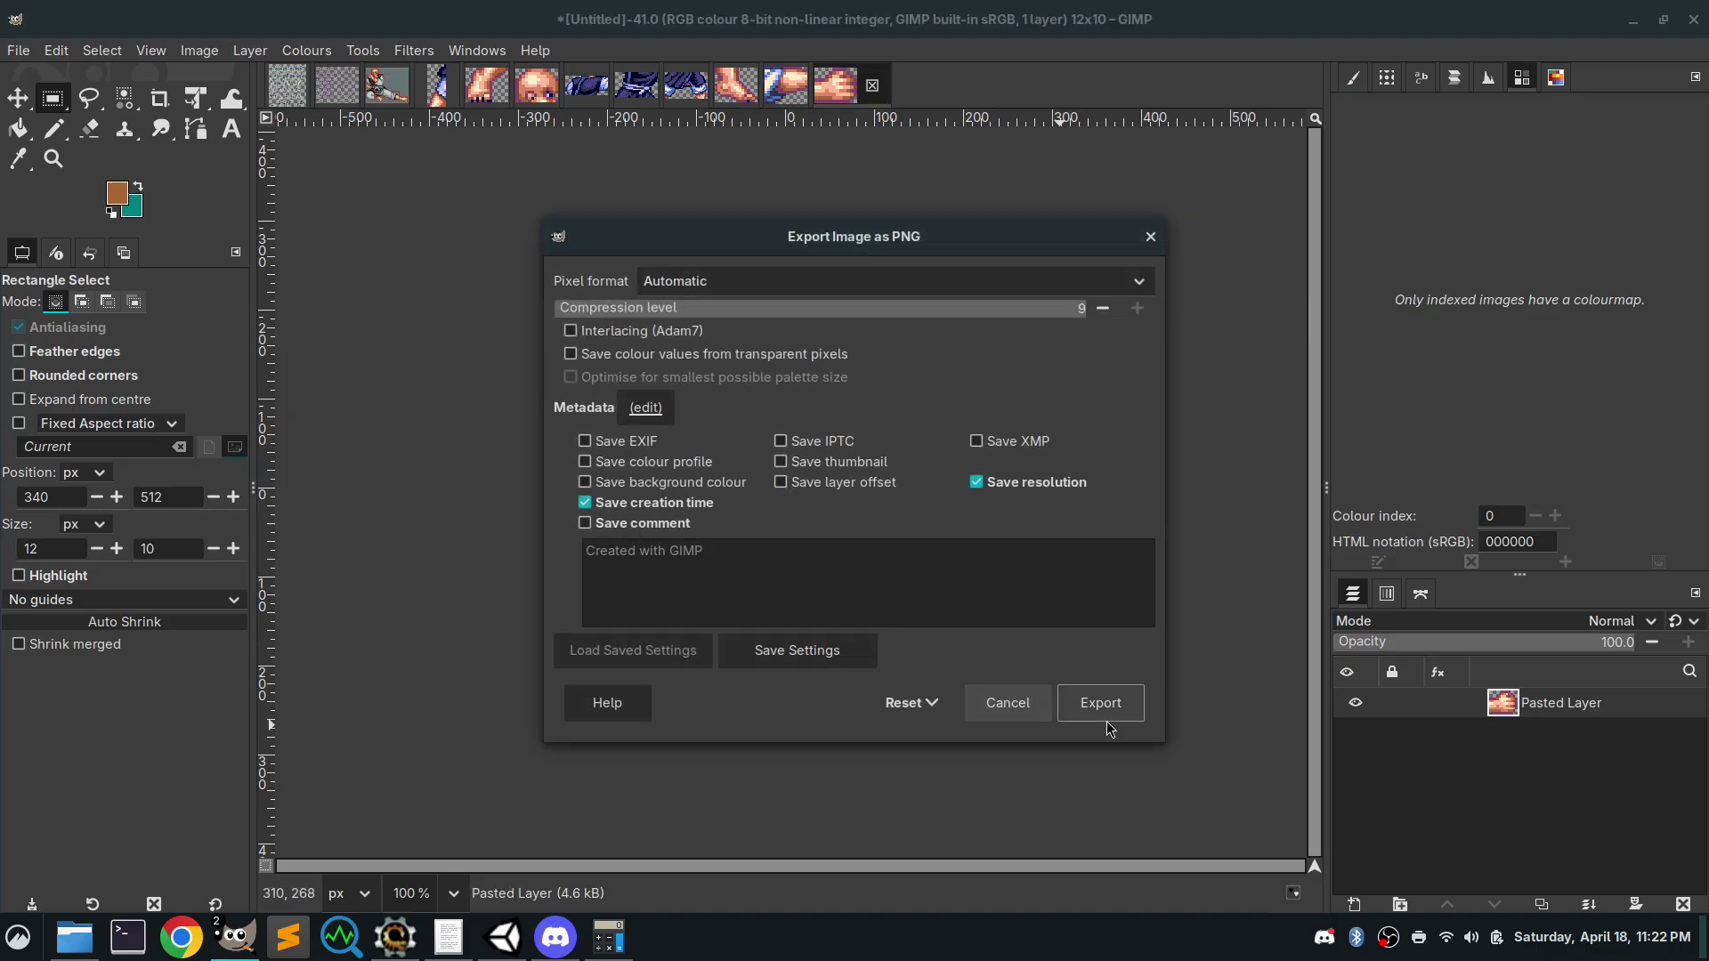
left_click(1077, 698)
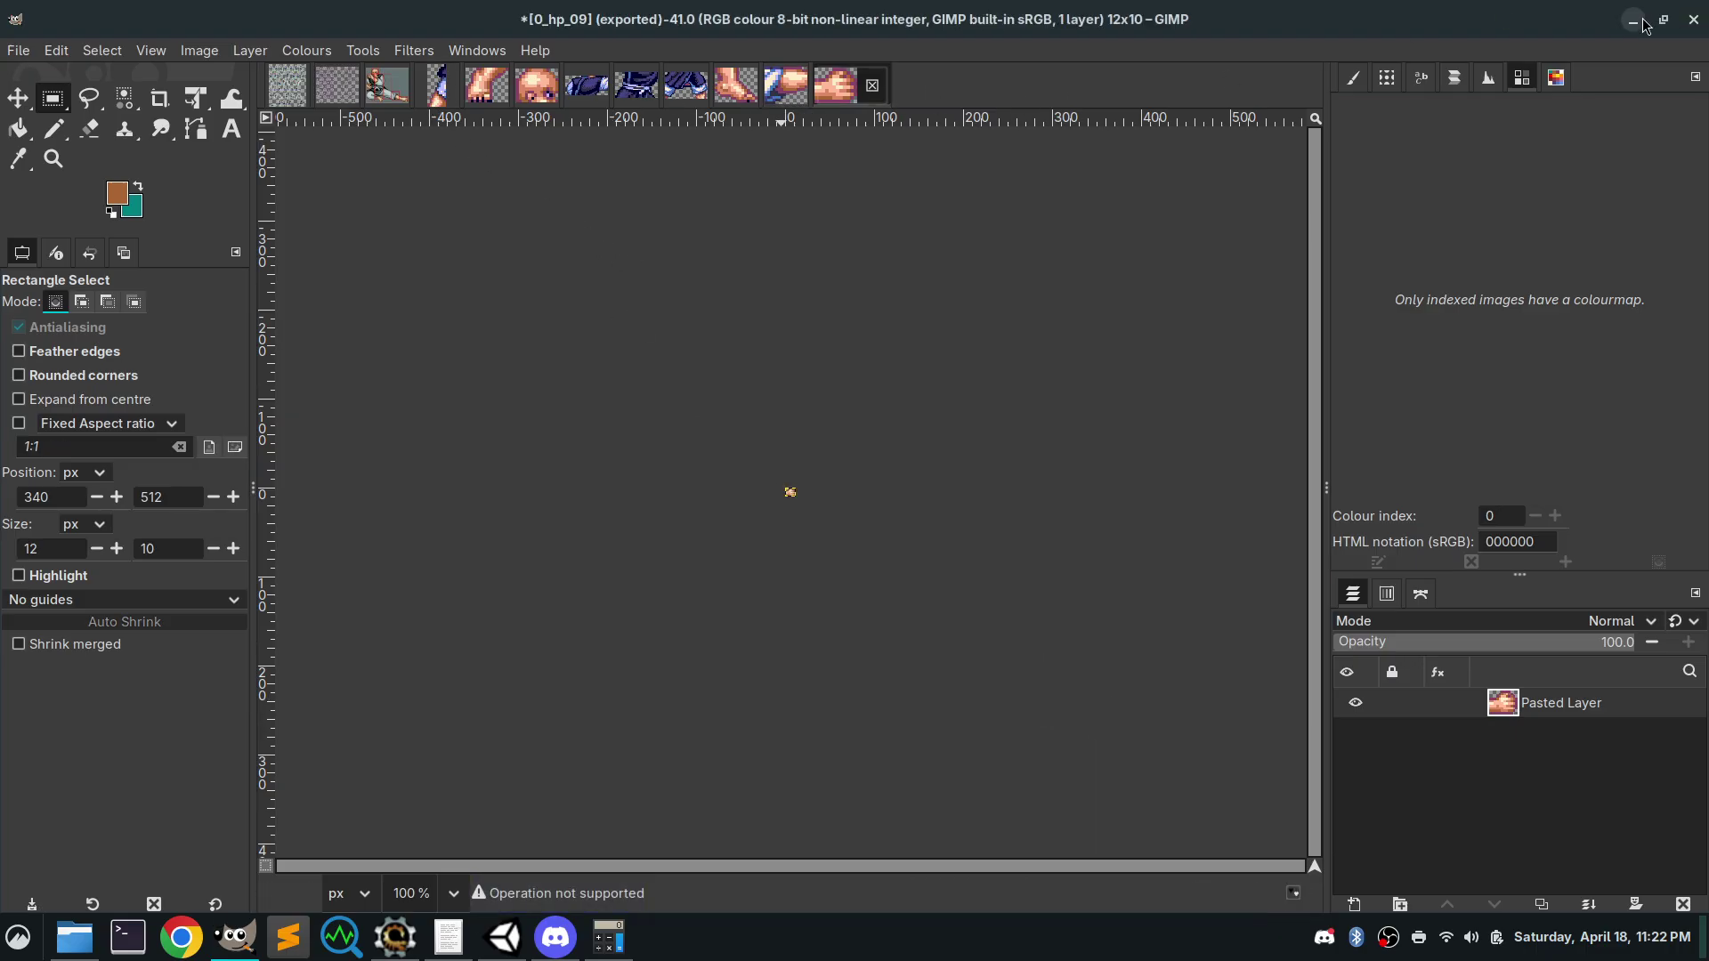
In the full sprite sheet, select the complete, unsplit punching fighter, 94 × 89 px at 417, 498, with the lower edge trimmed to the feet
left_click(298, 89)
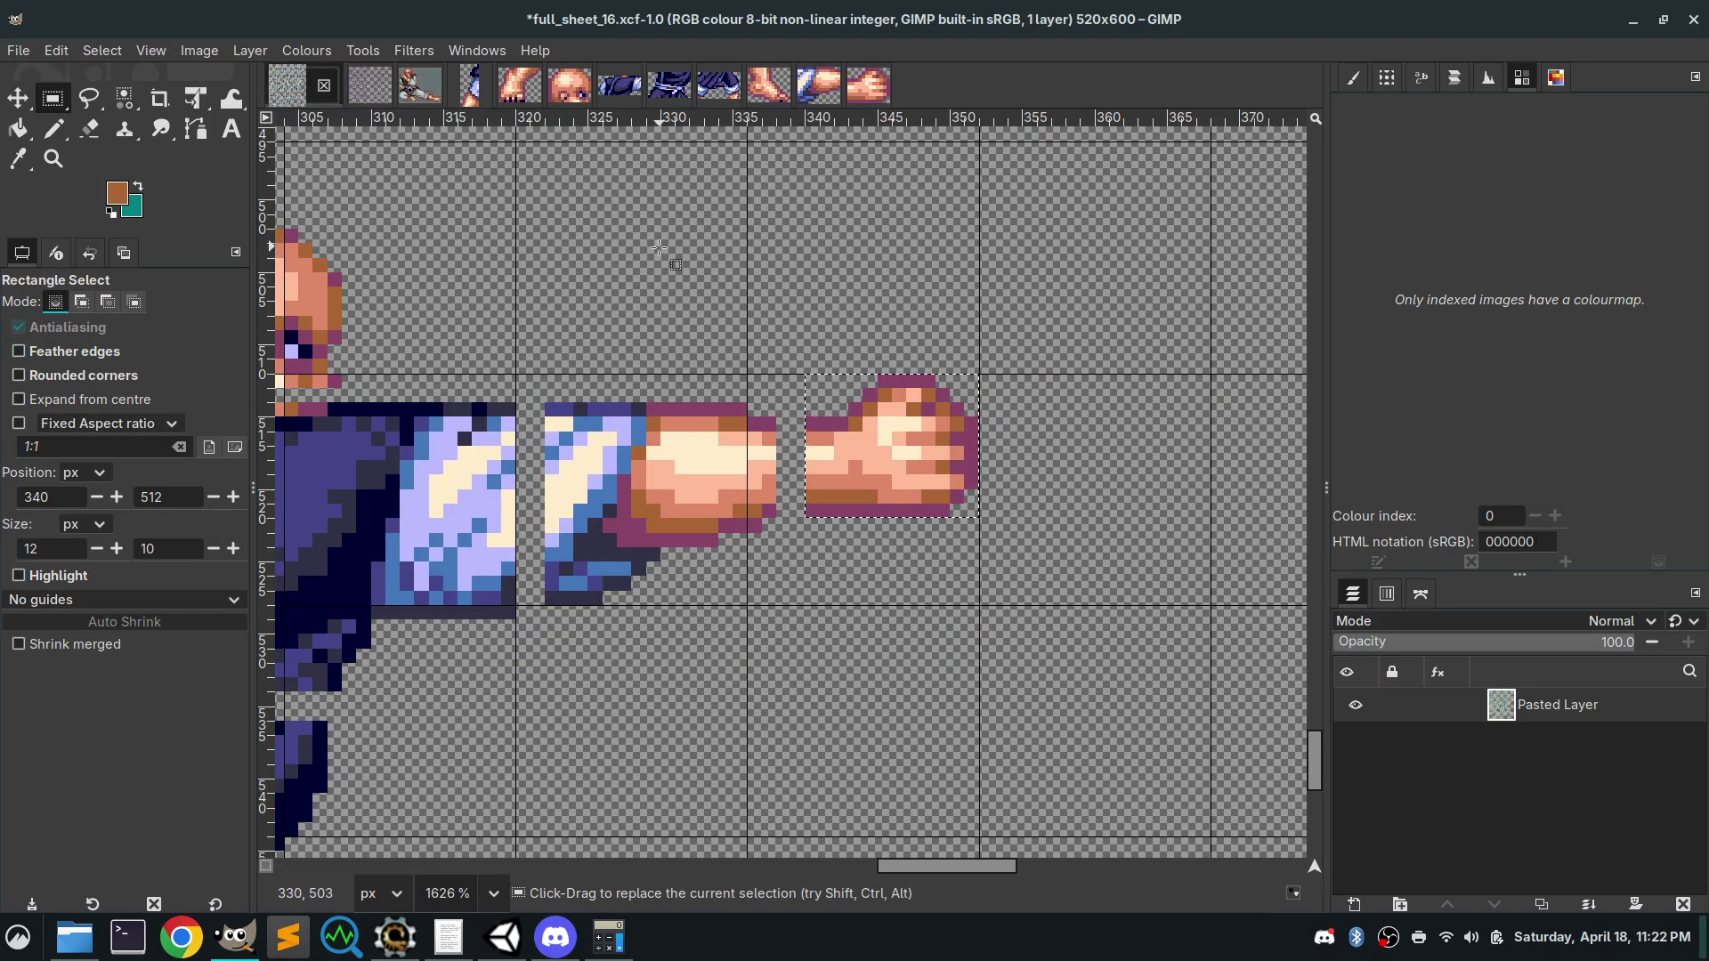
left_click(869, 296)
scroll(940, 454, "down", 3)
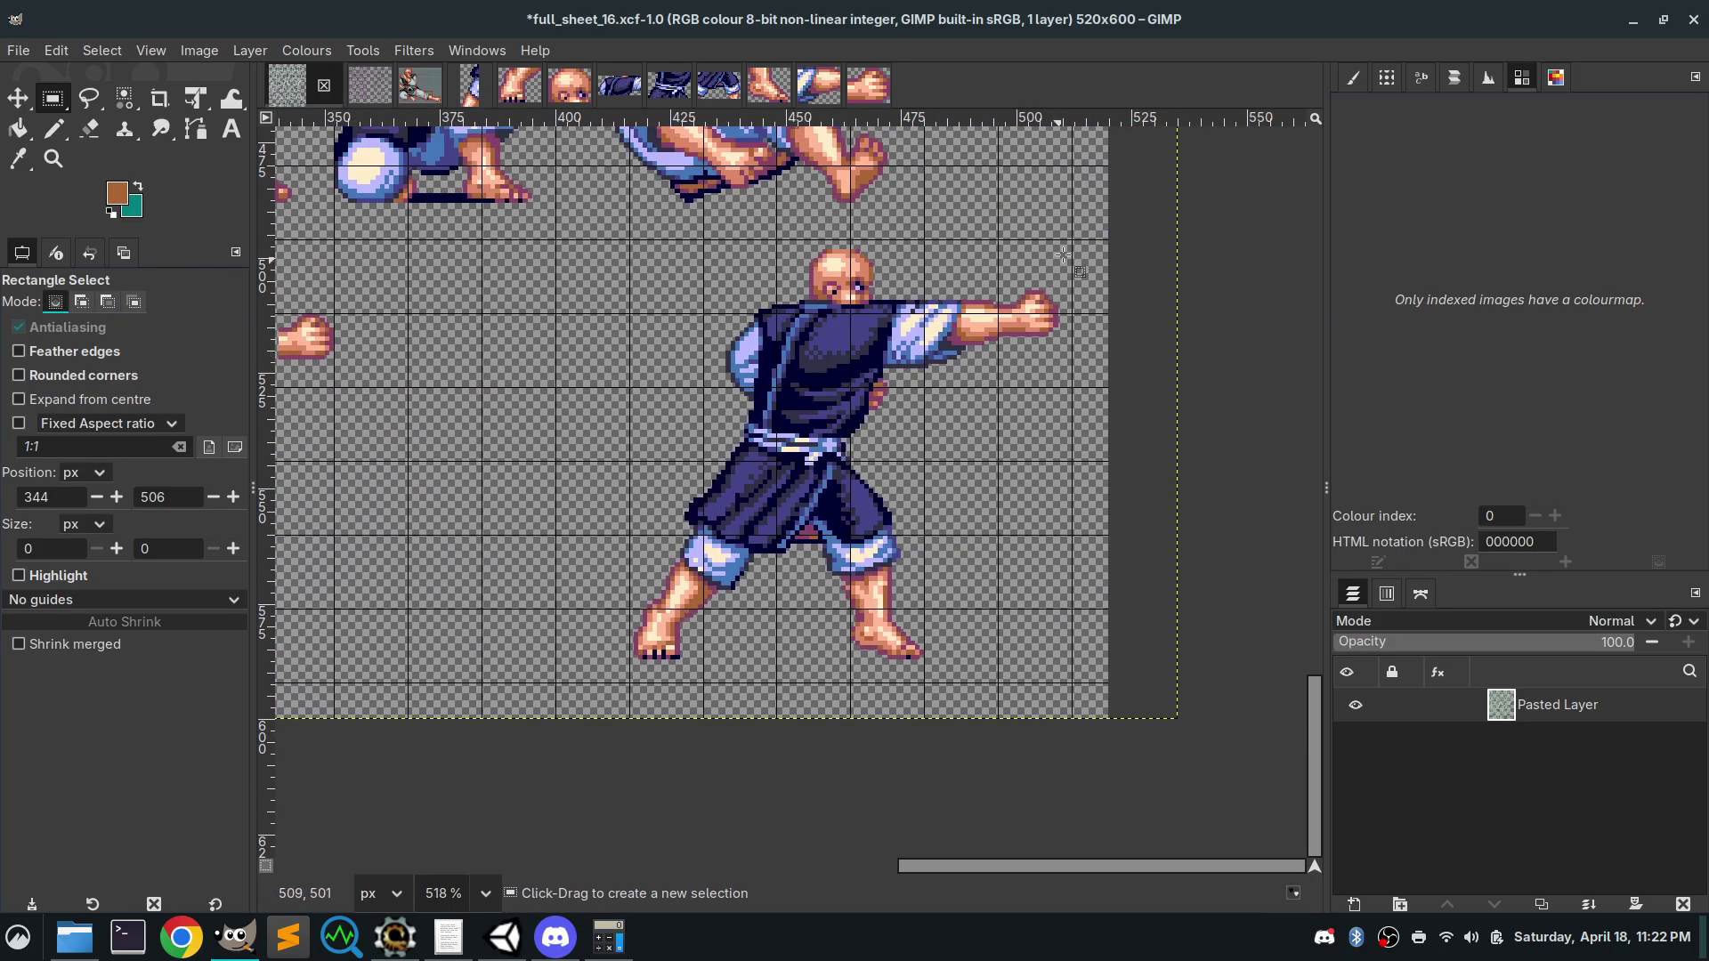
left_click_drag(1067, 249, 635, 663)
scroll(635, 663, "up", 2)
scroll(633, 666, "up", 5)
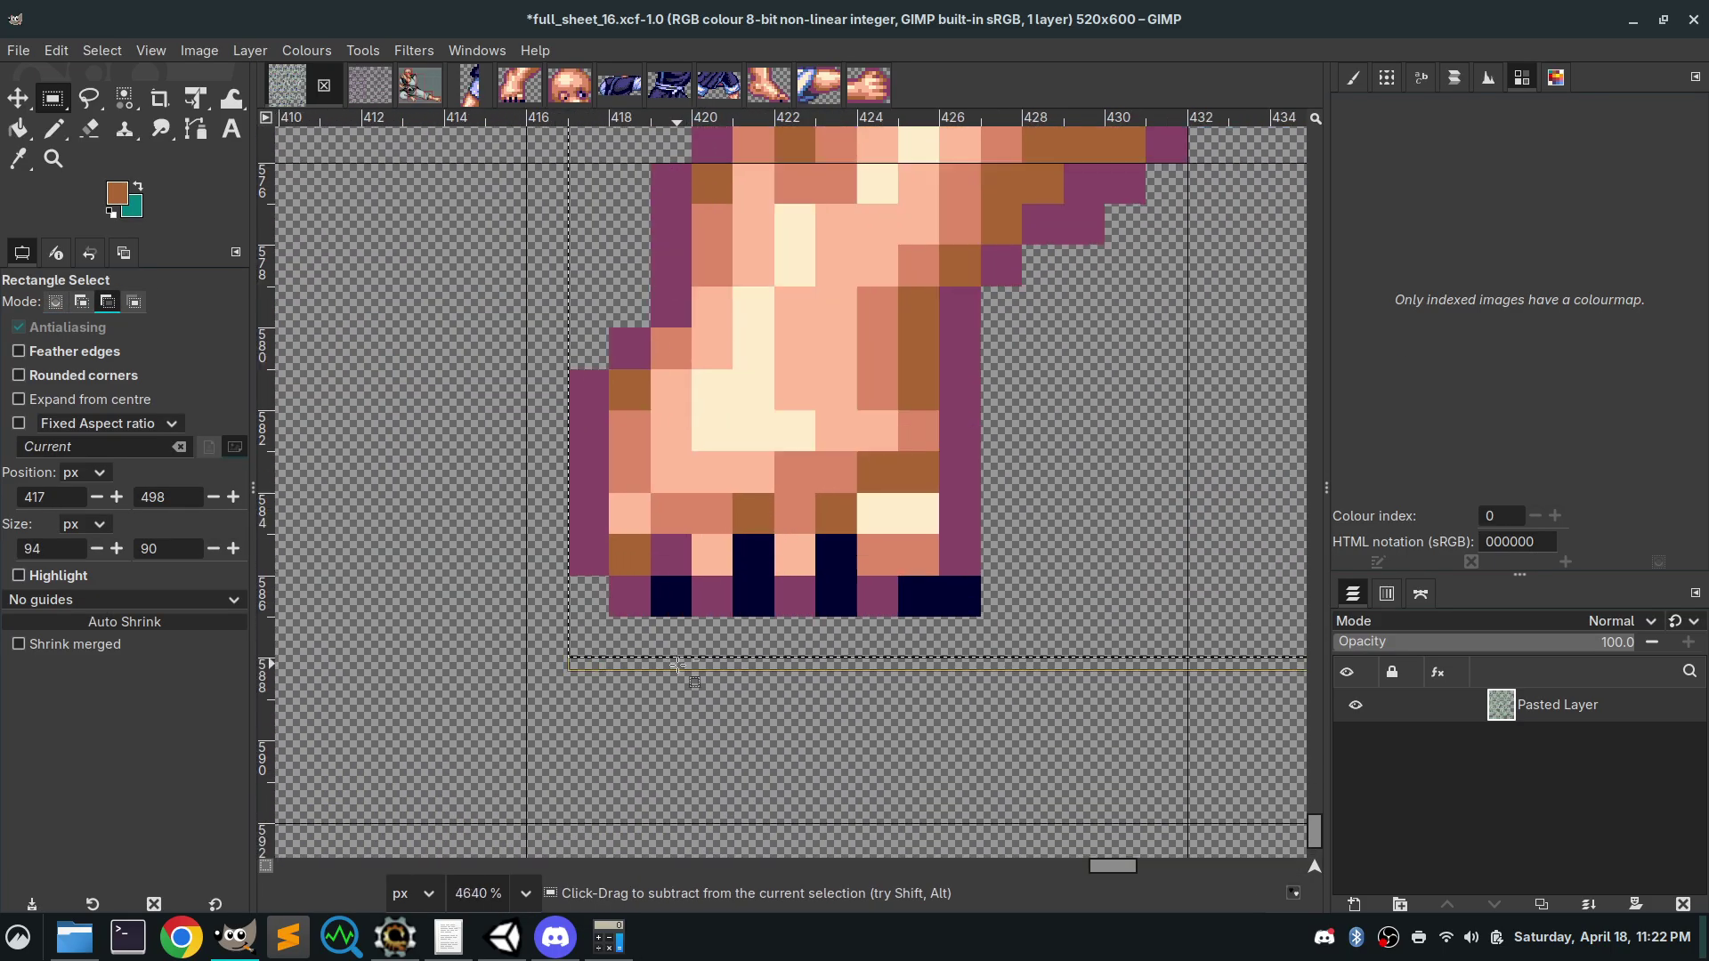
left_click_drag(574, 605, 574, 581)
scroll(574, 580, "down", 3)
scroll(916, 467, "down", 2)
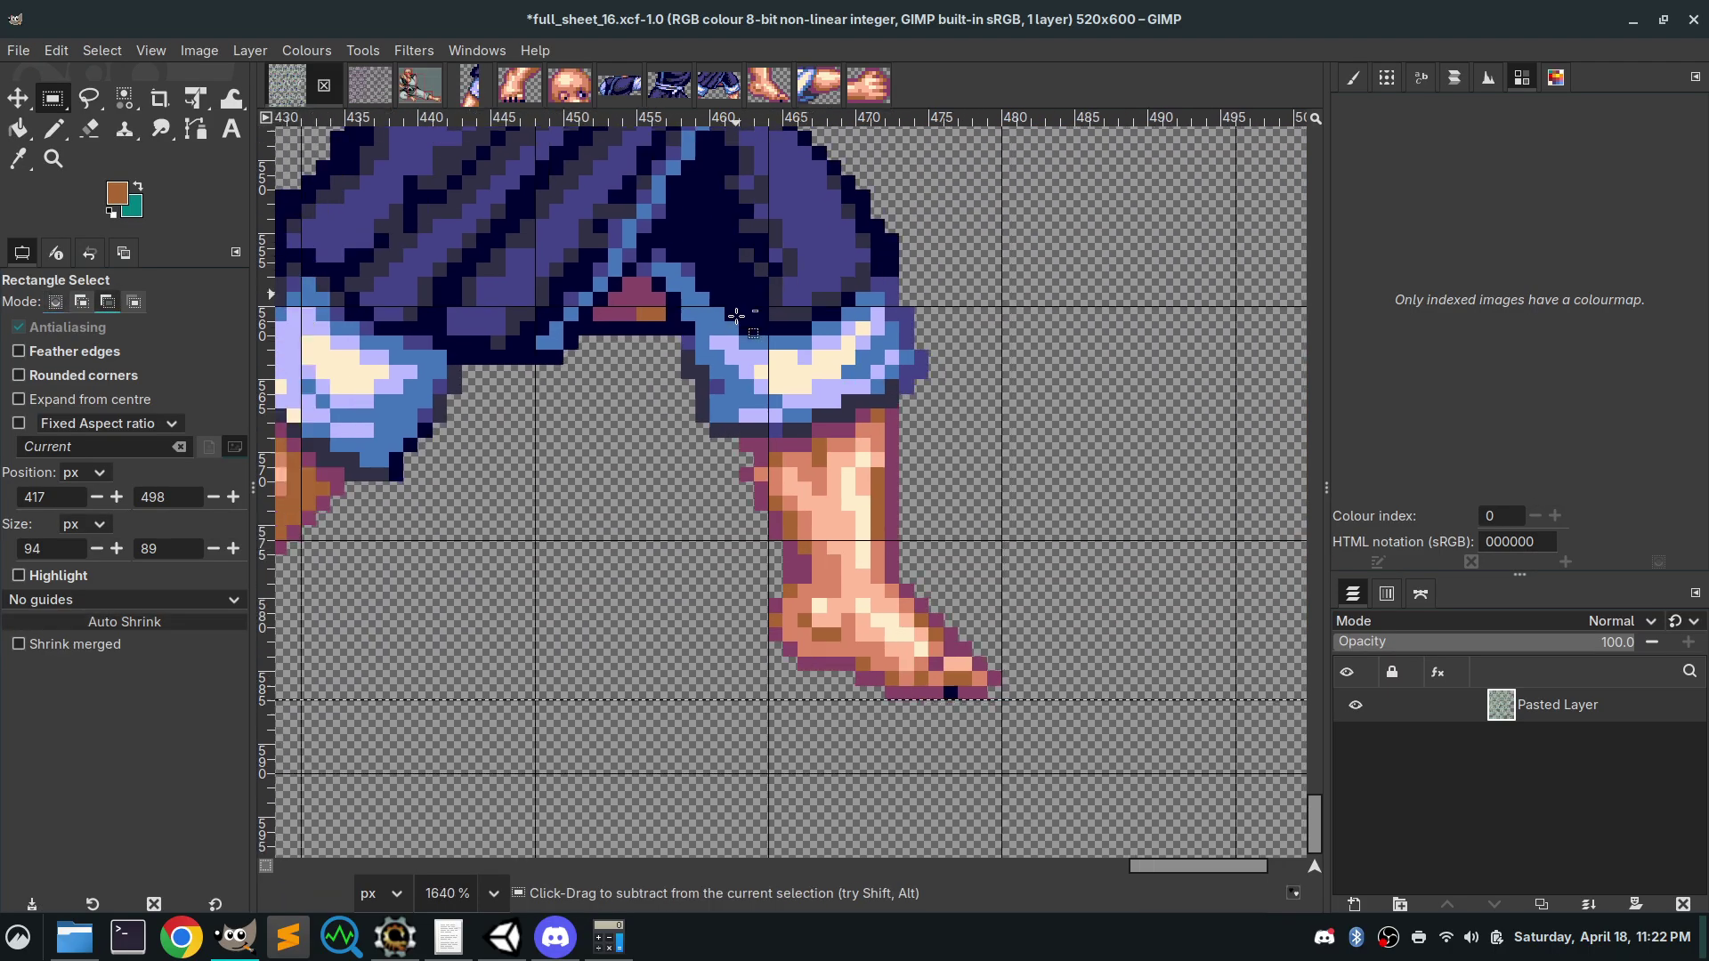
Trim the fighter selection to 92 px wide at the fist and copy it into a new image
scroll(1127, 511, "up", 5)
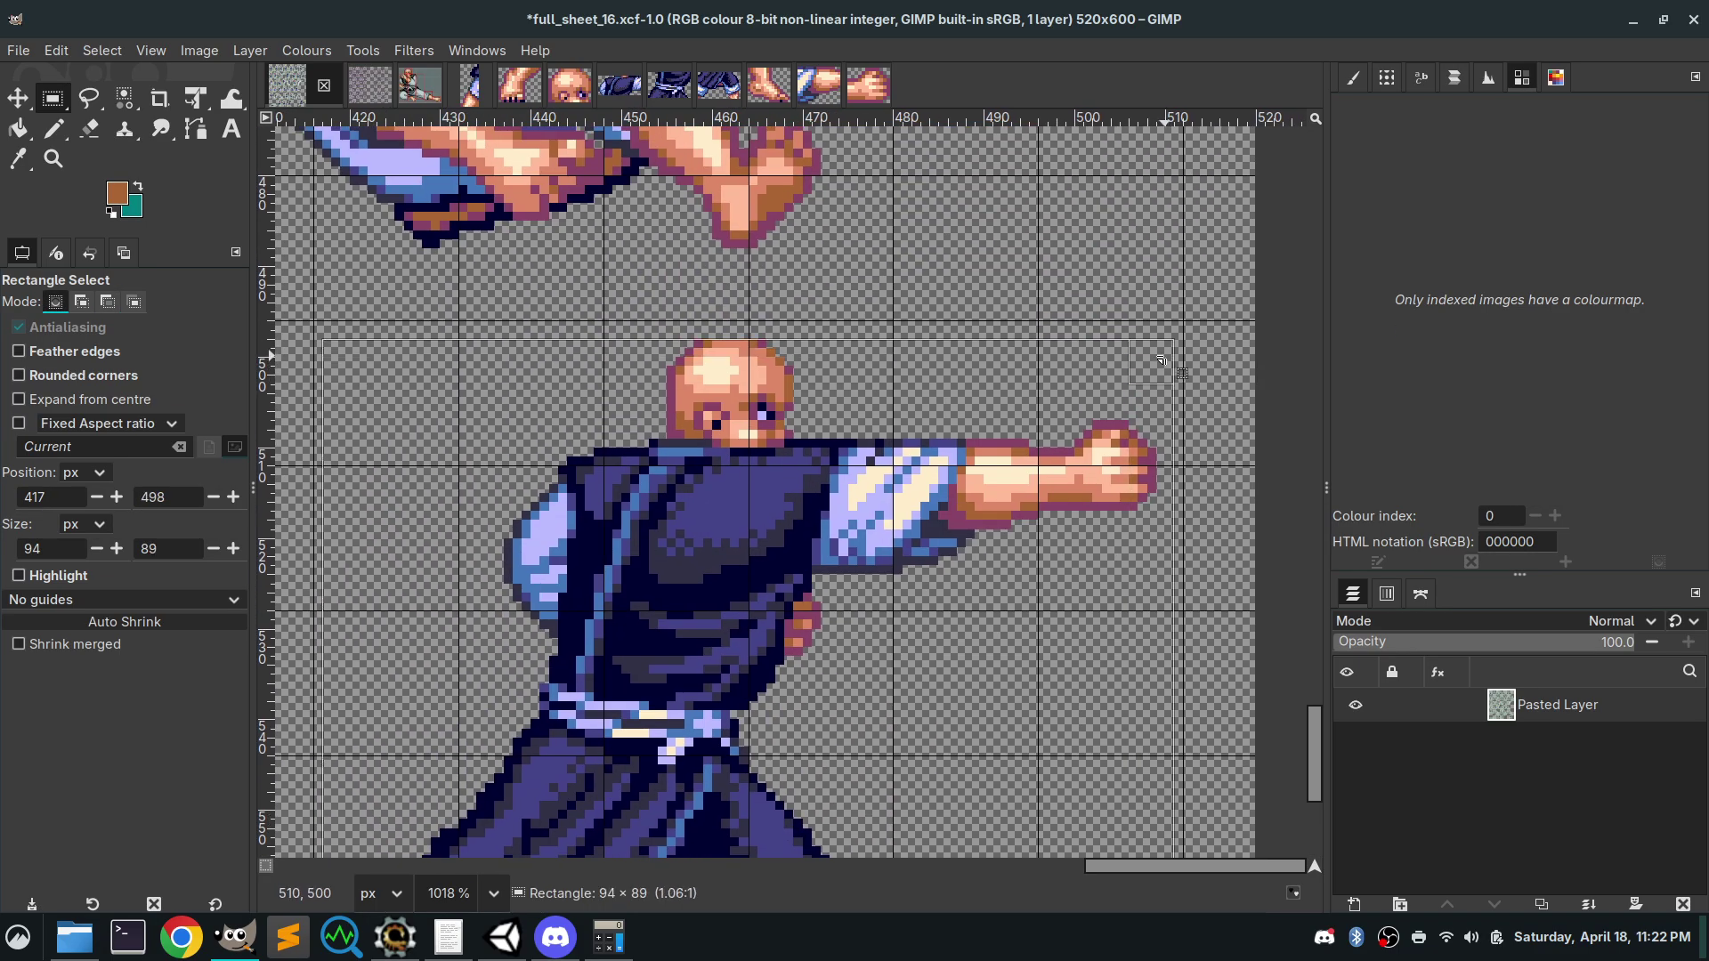
left_click_drag(1161, 361, 1146, 359)
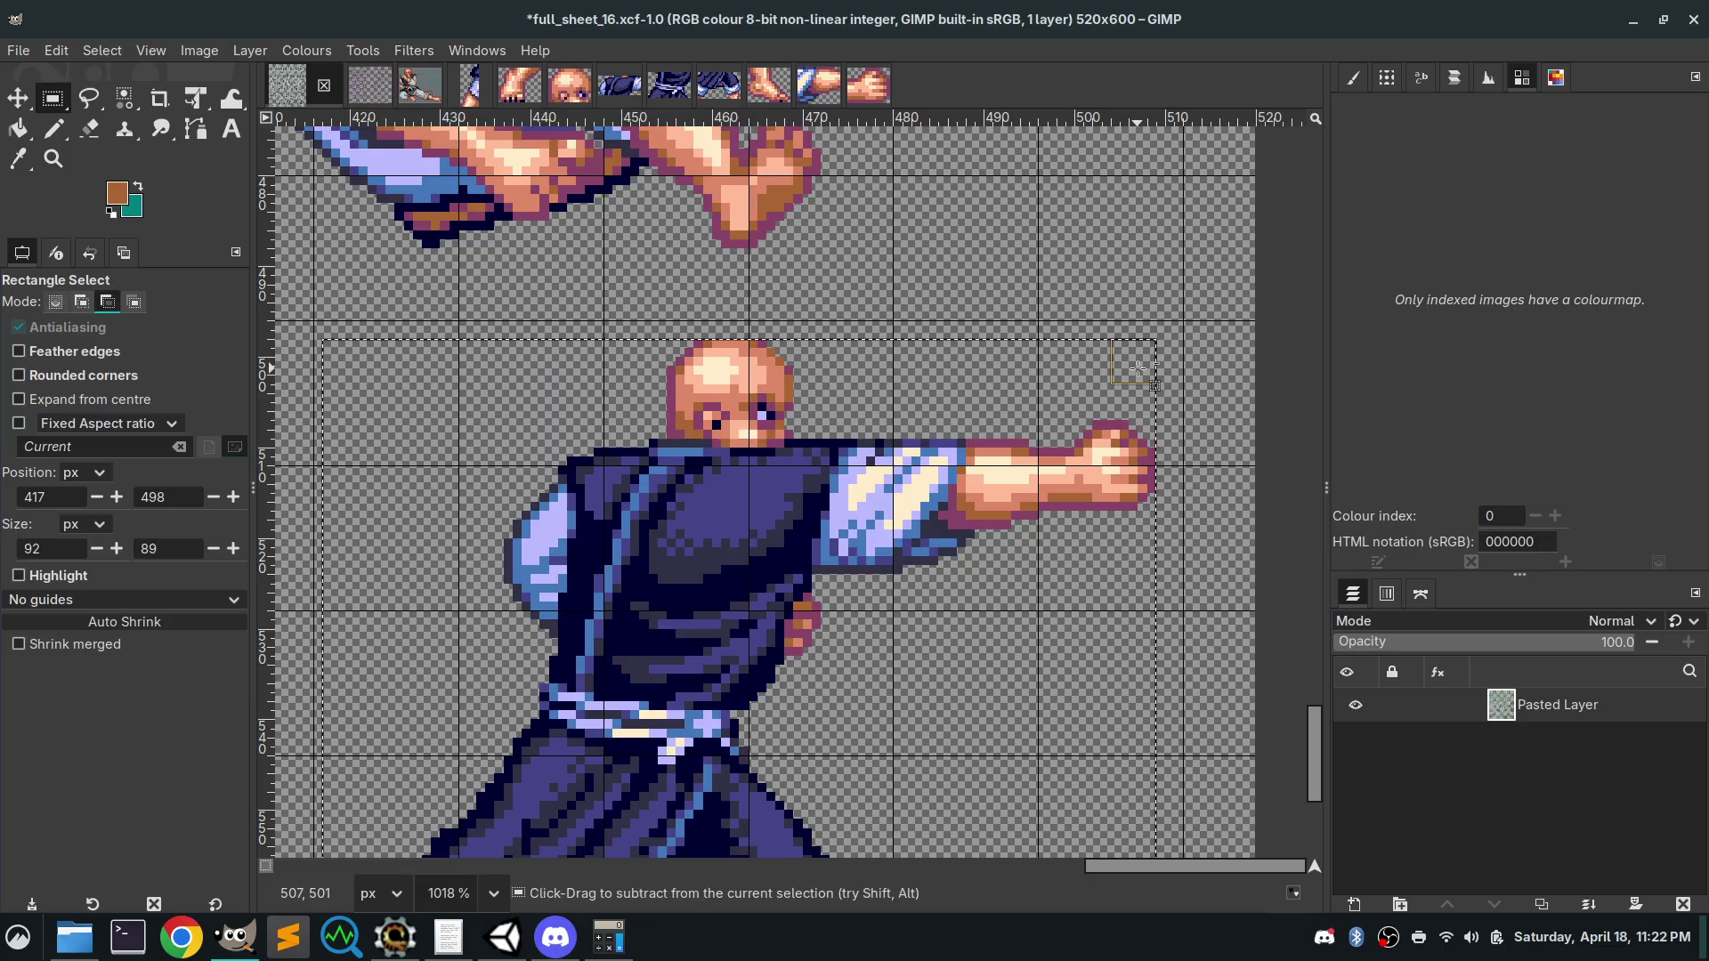
key("ctrl+c")
key("ctrl+shift+v")
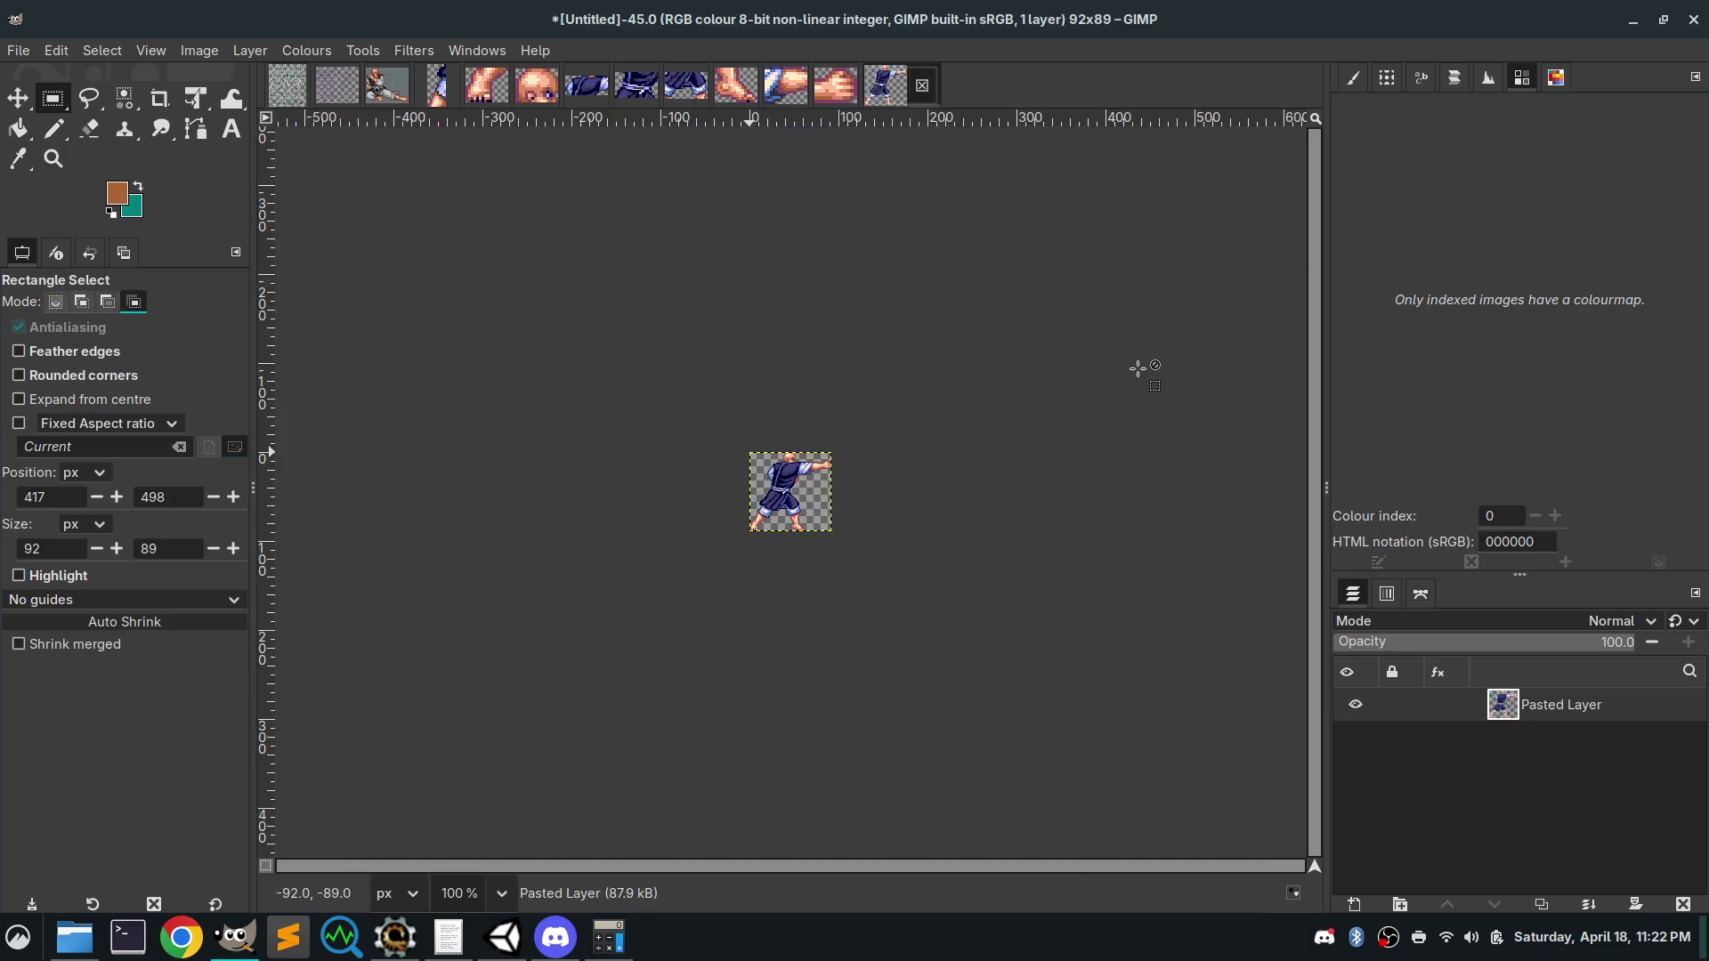
Export the complete fighter image to the ryu folder as 0_ref.png with the existing PNG options
left_click(18, 50)
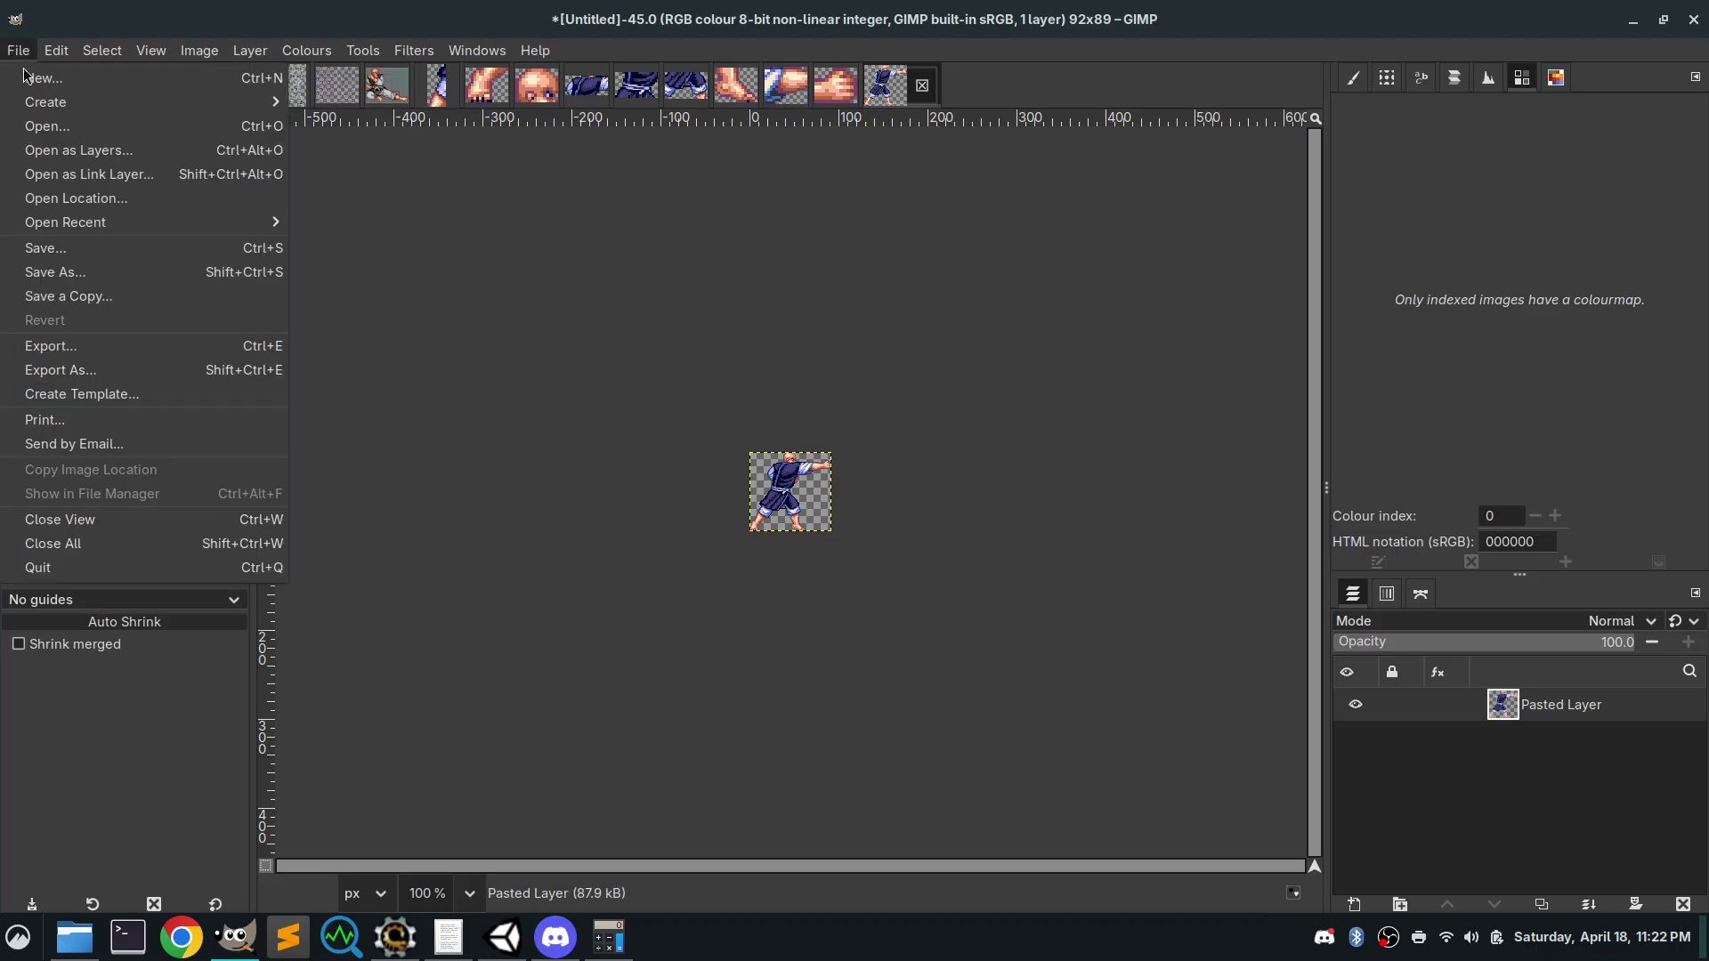
left_click(164, 366)
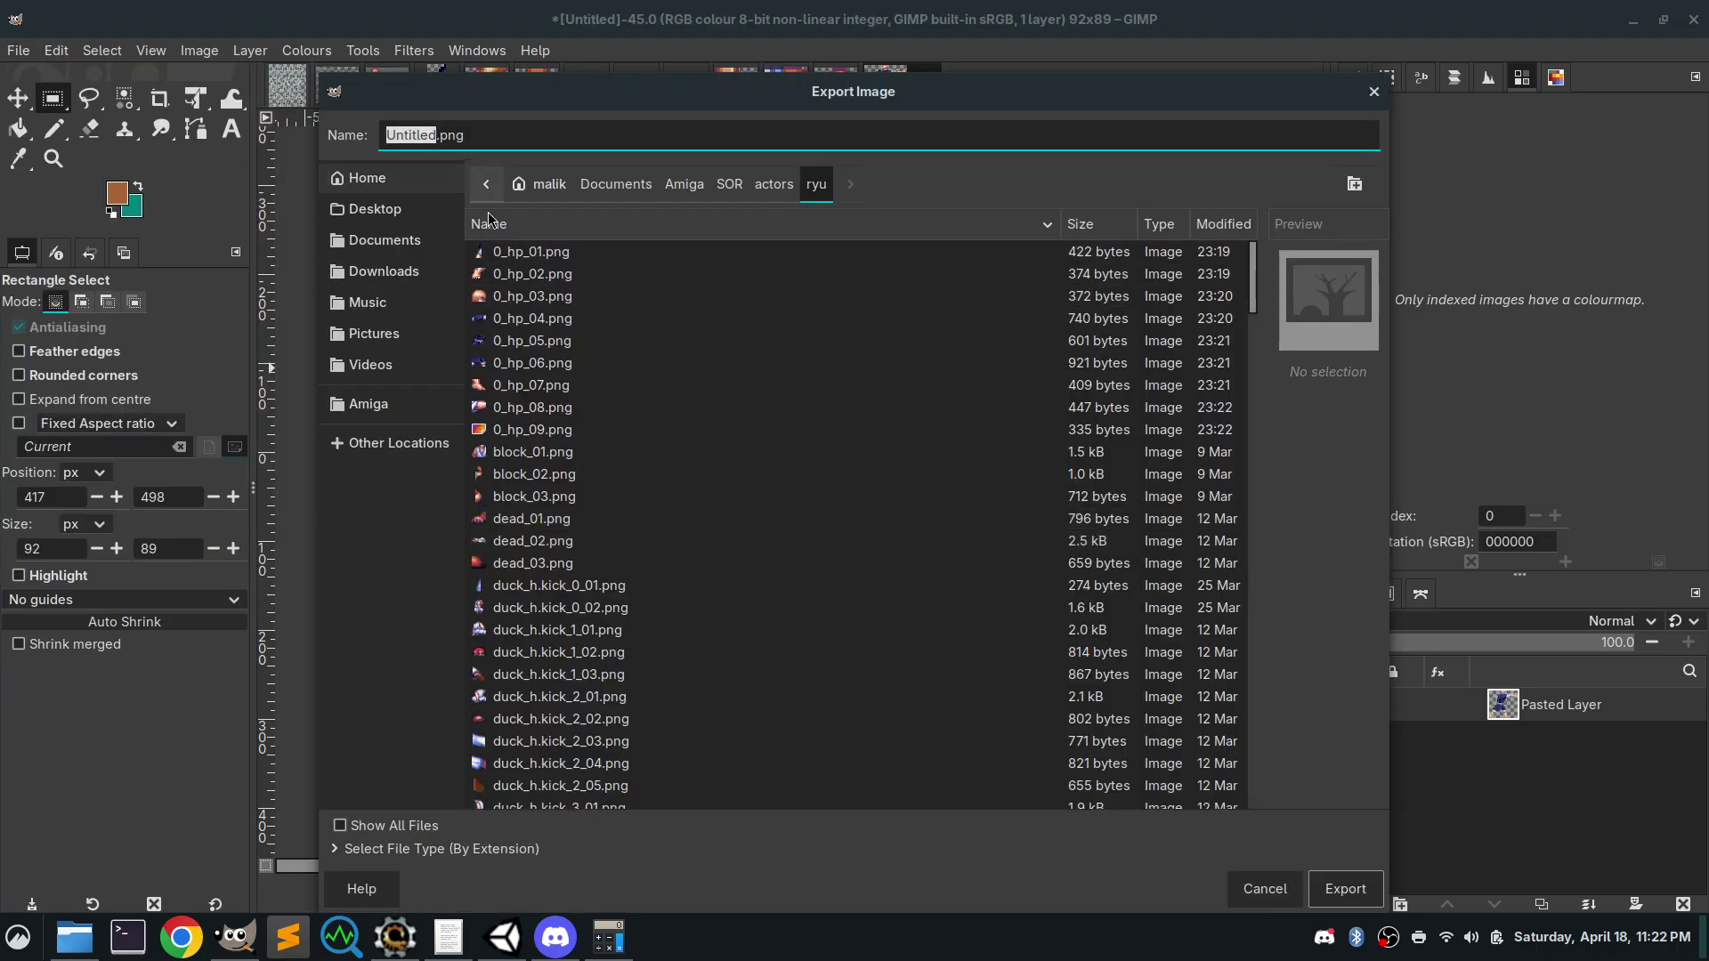
type("0_re")
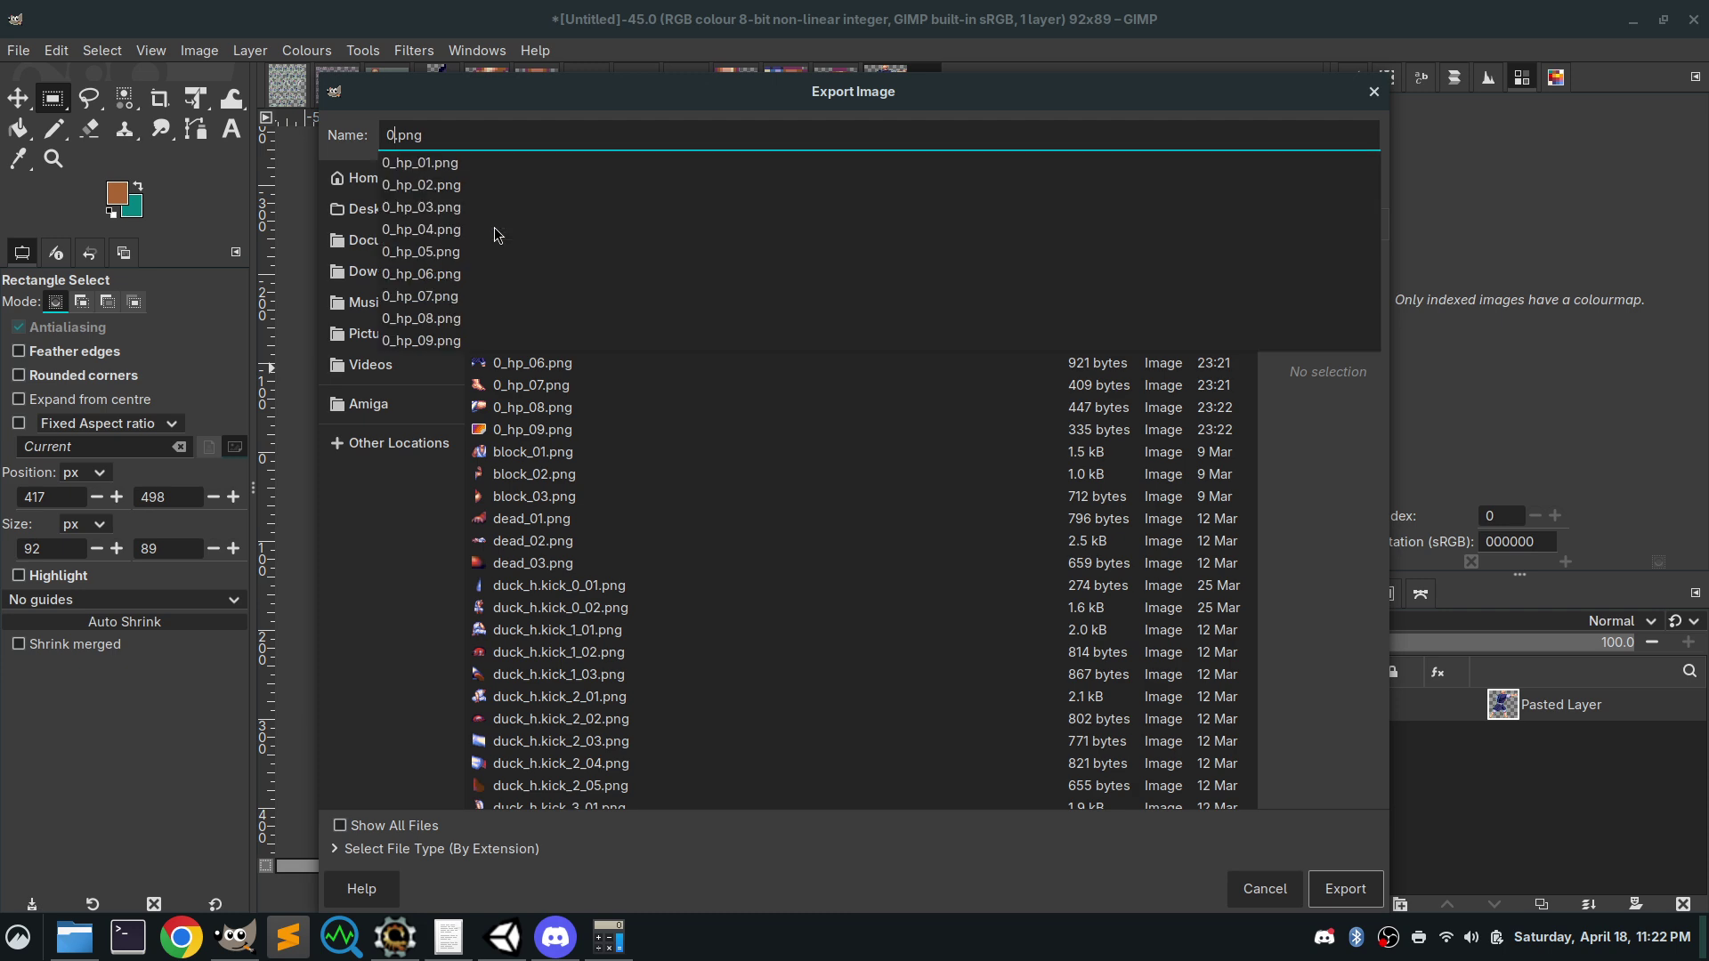
type("f")
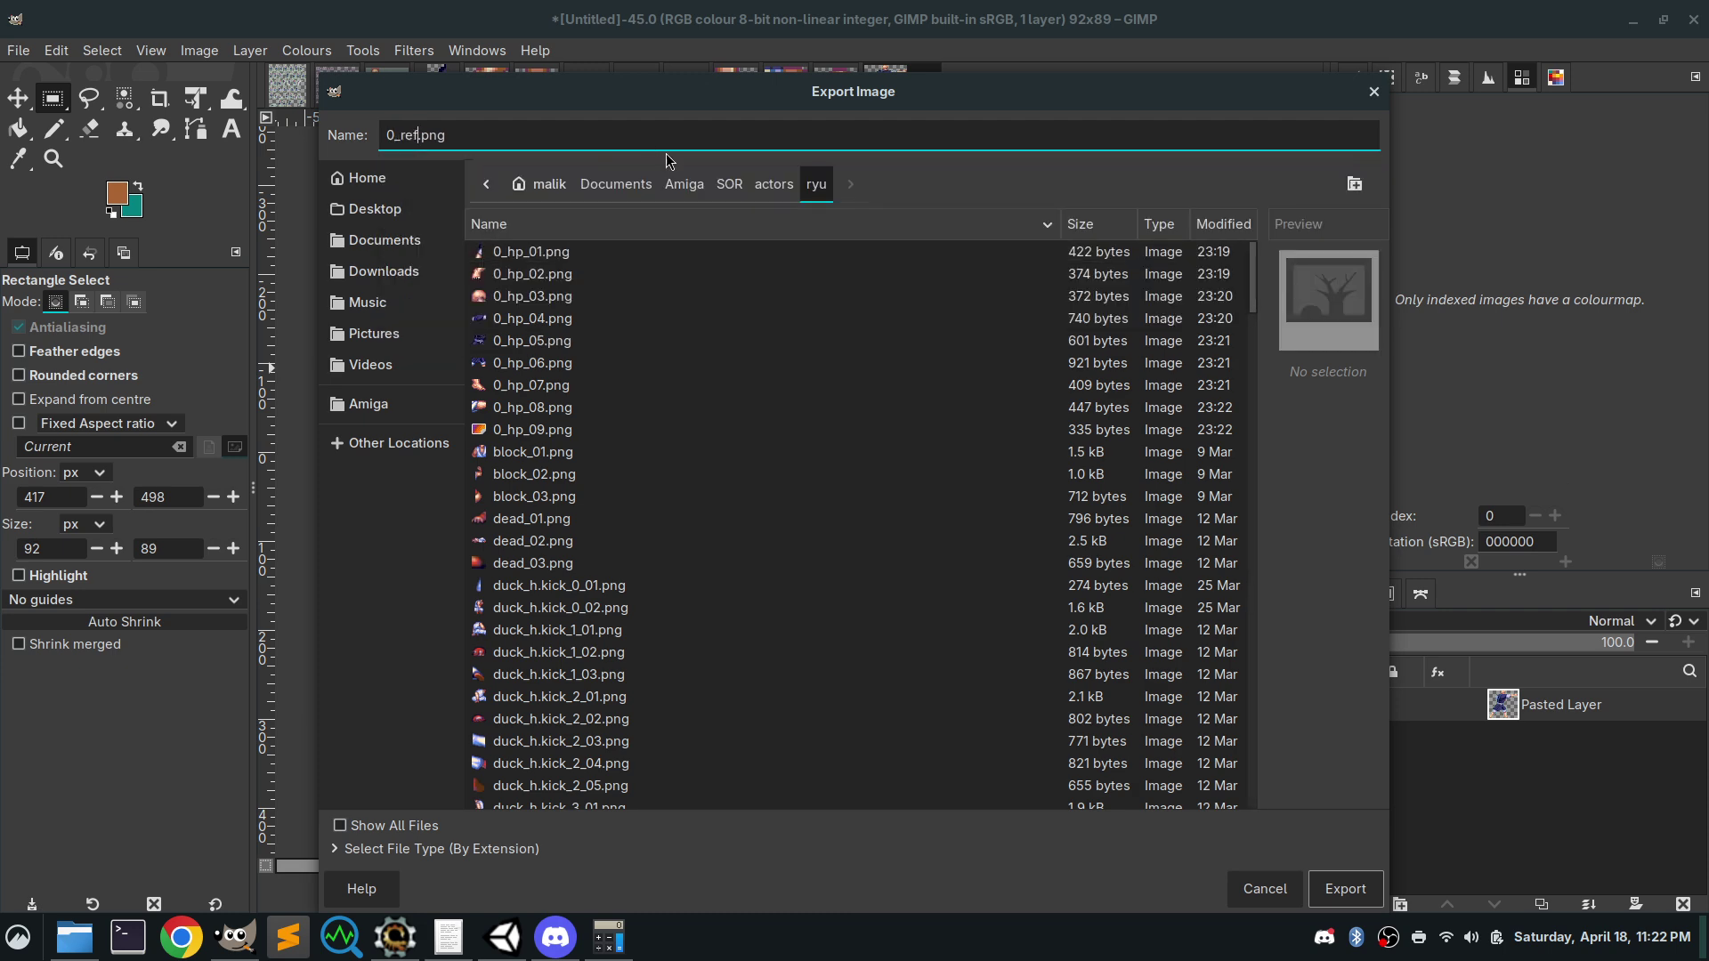
left_click(1339, 889)
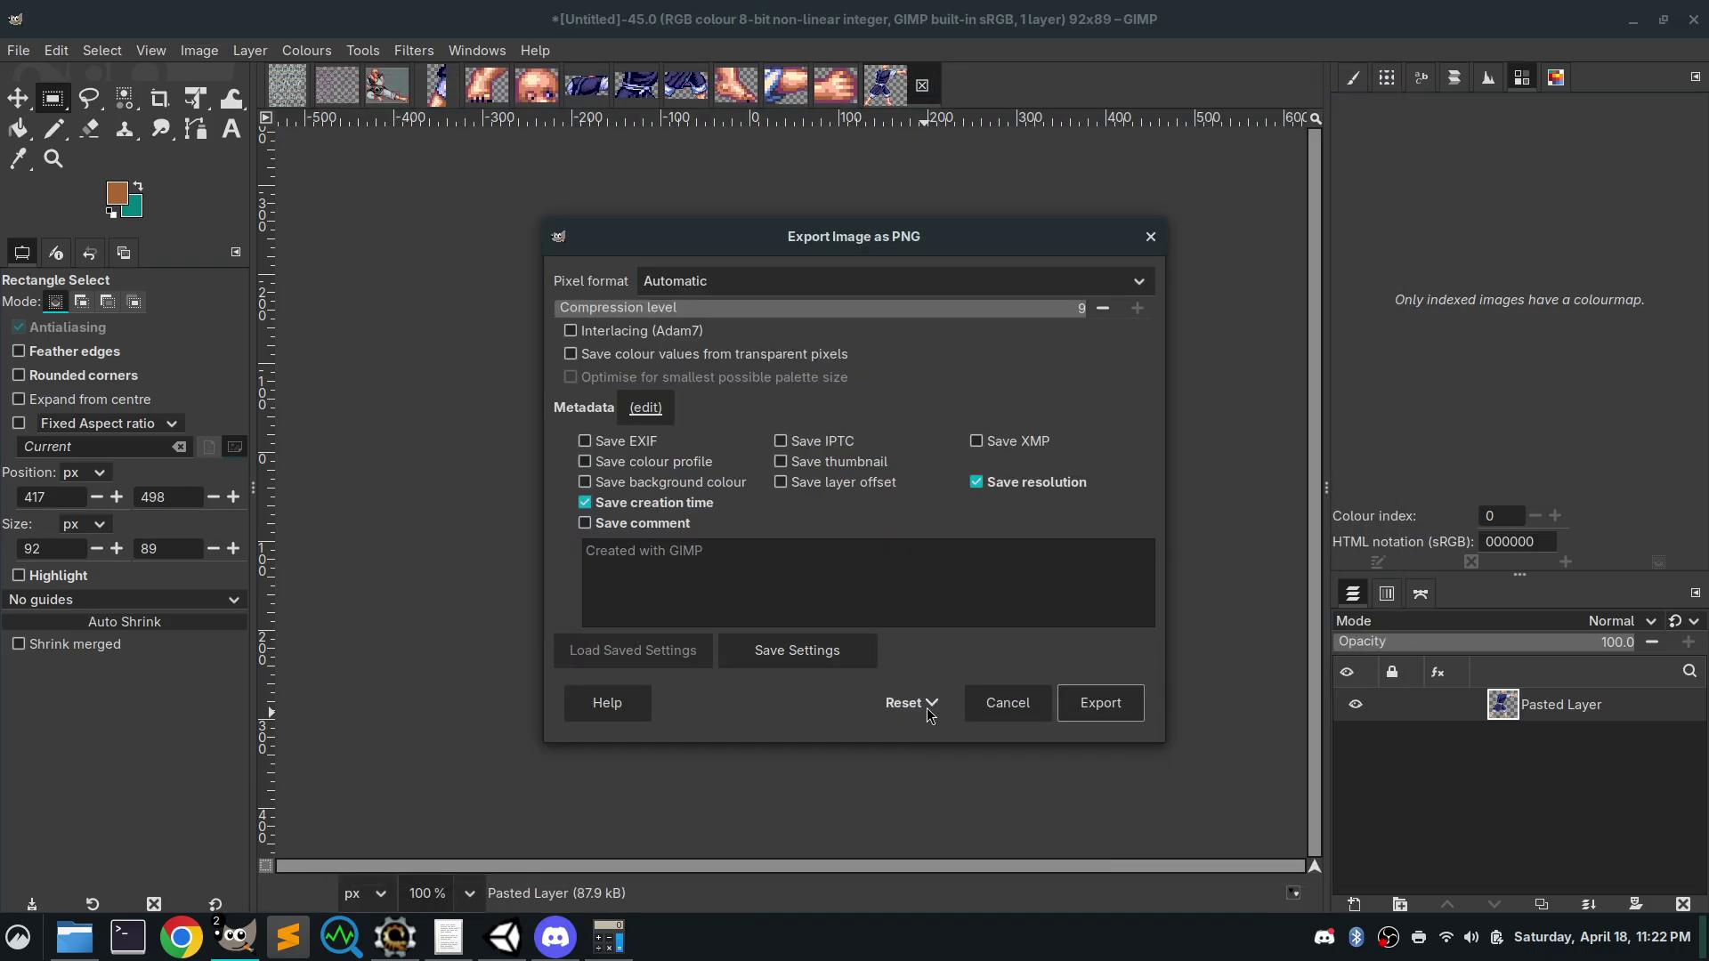
left_click(1098, 705)
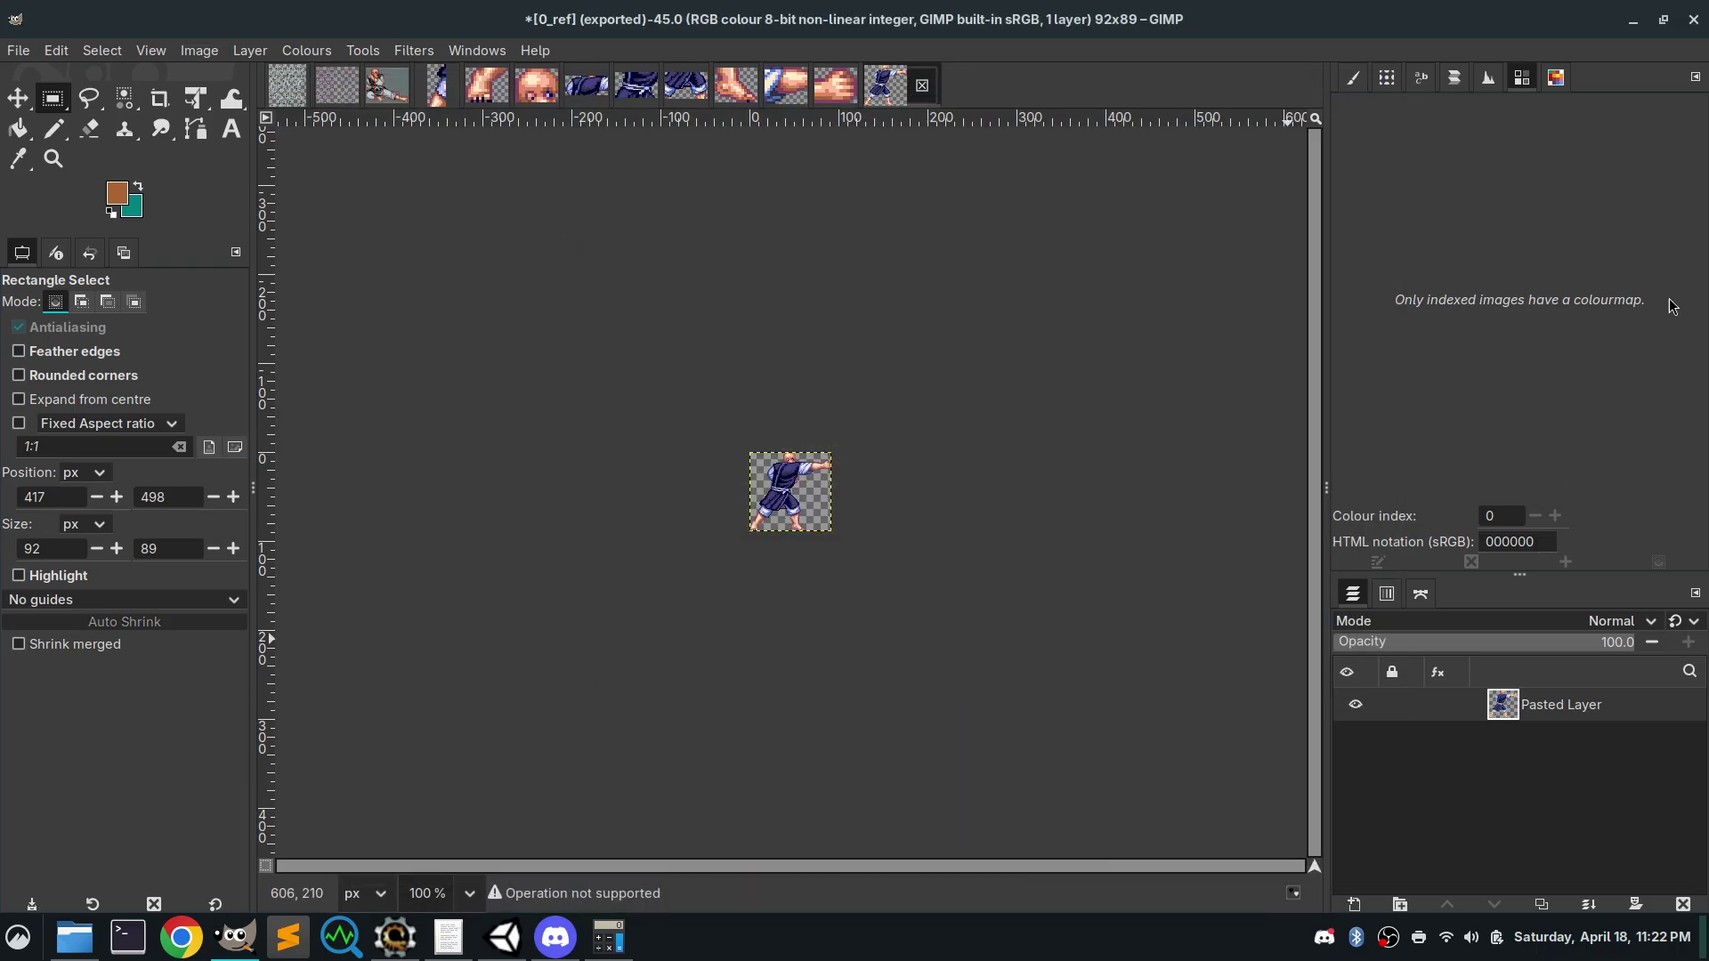
Switch to Open Retro Animator and load ryu.json from the actors folder under Documents, Amiga, SOR
left_click(1633, 19)
left_click(504, 937)
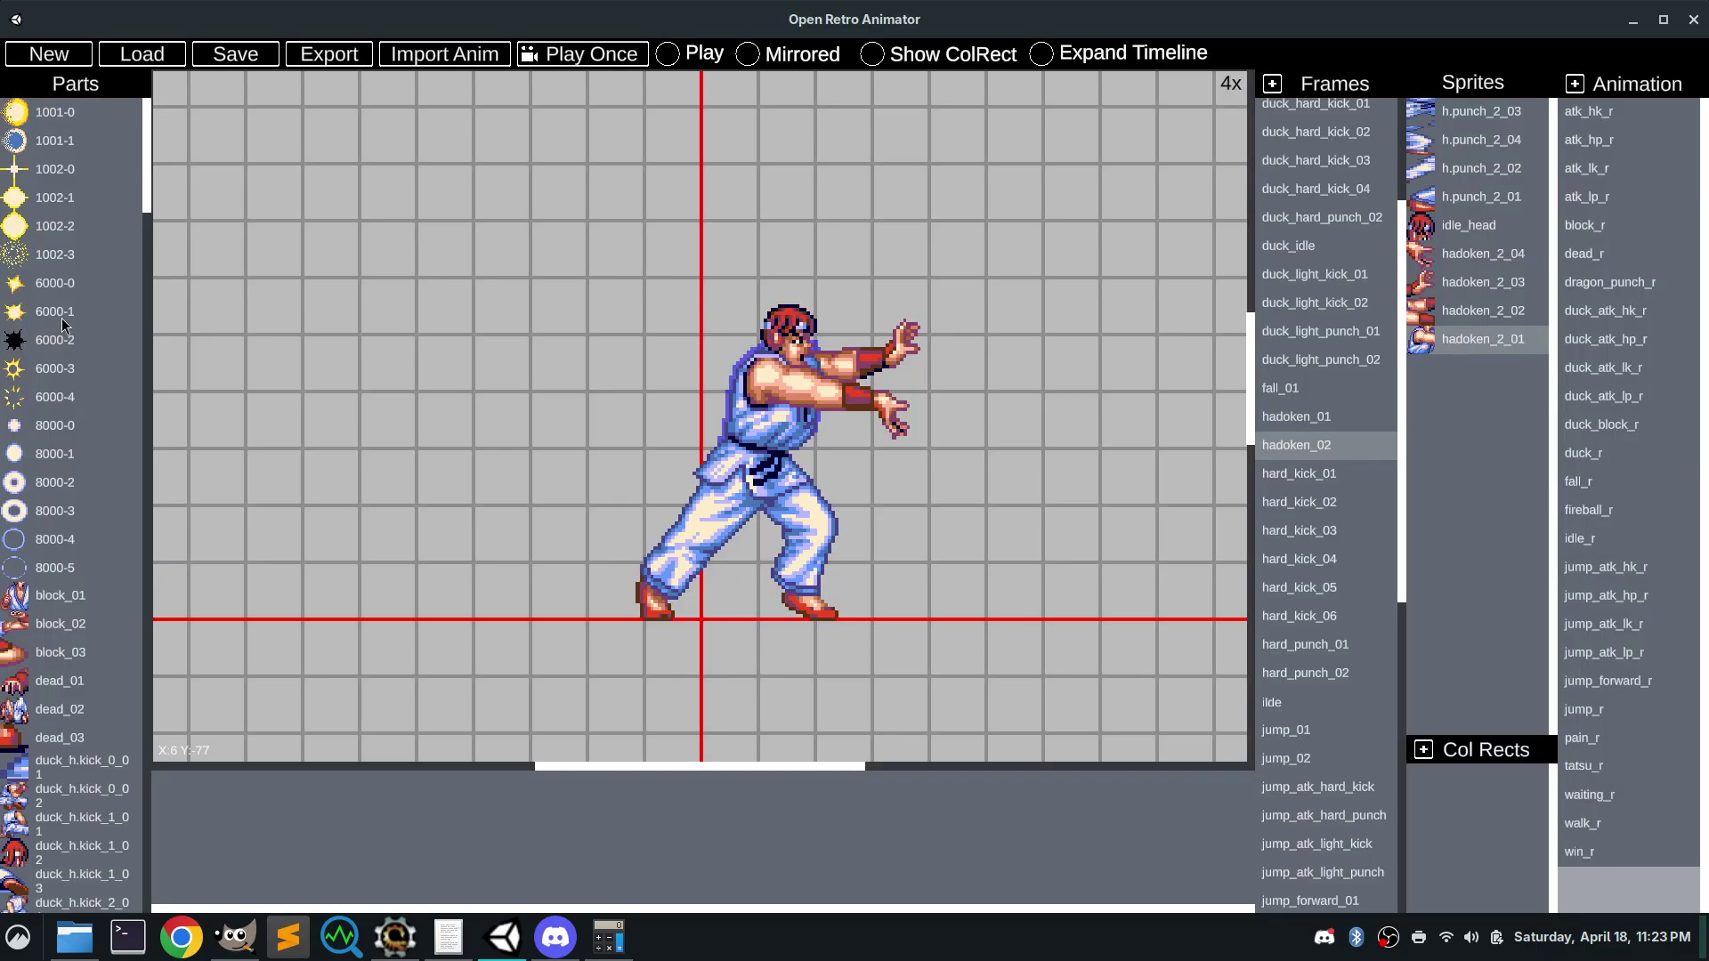
left_click_drag(146, 140, 146, 88)
left_click(142, 53)
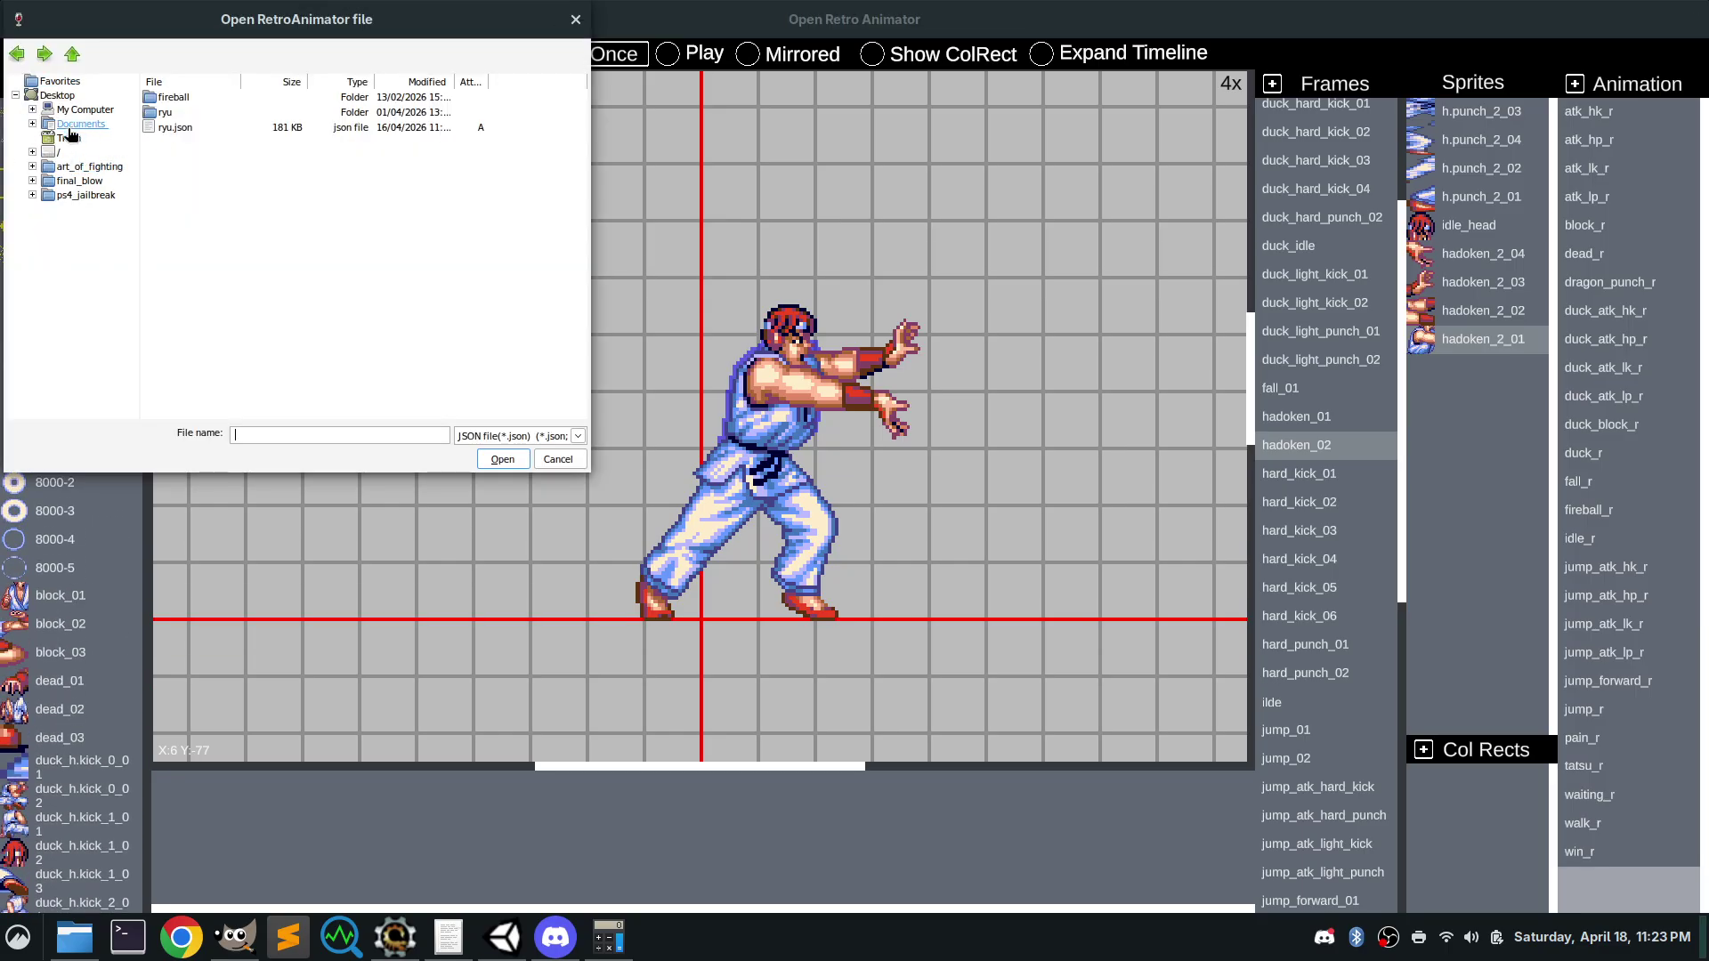
left_click(78, 124)
double_click(169, 142)
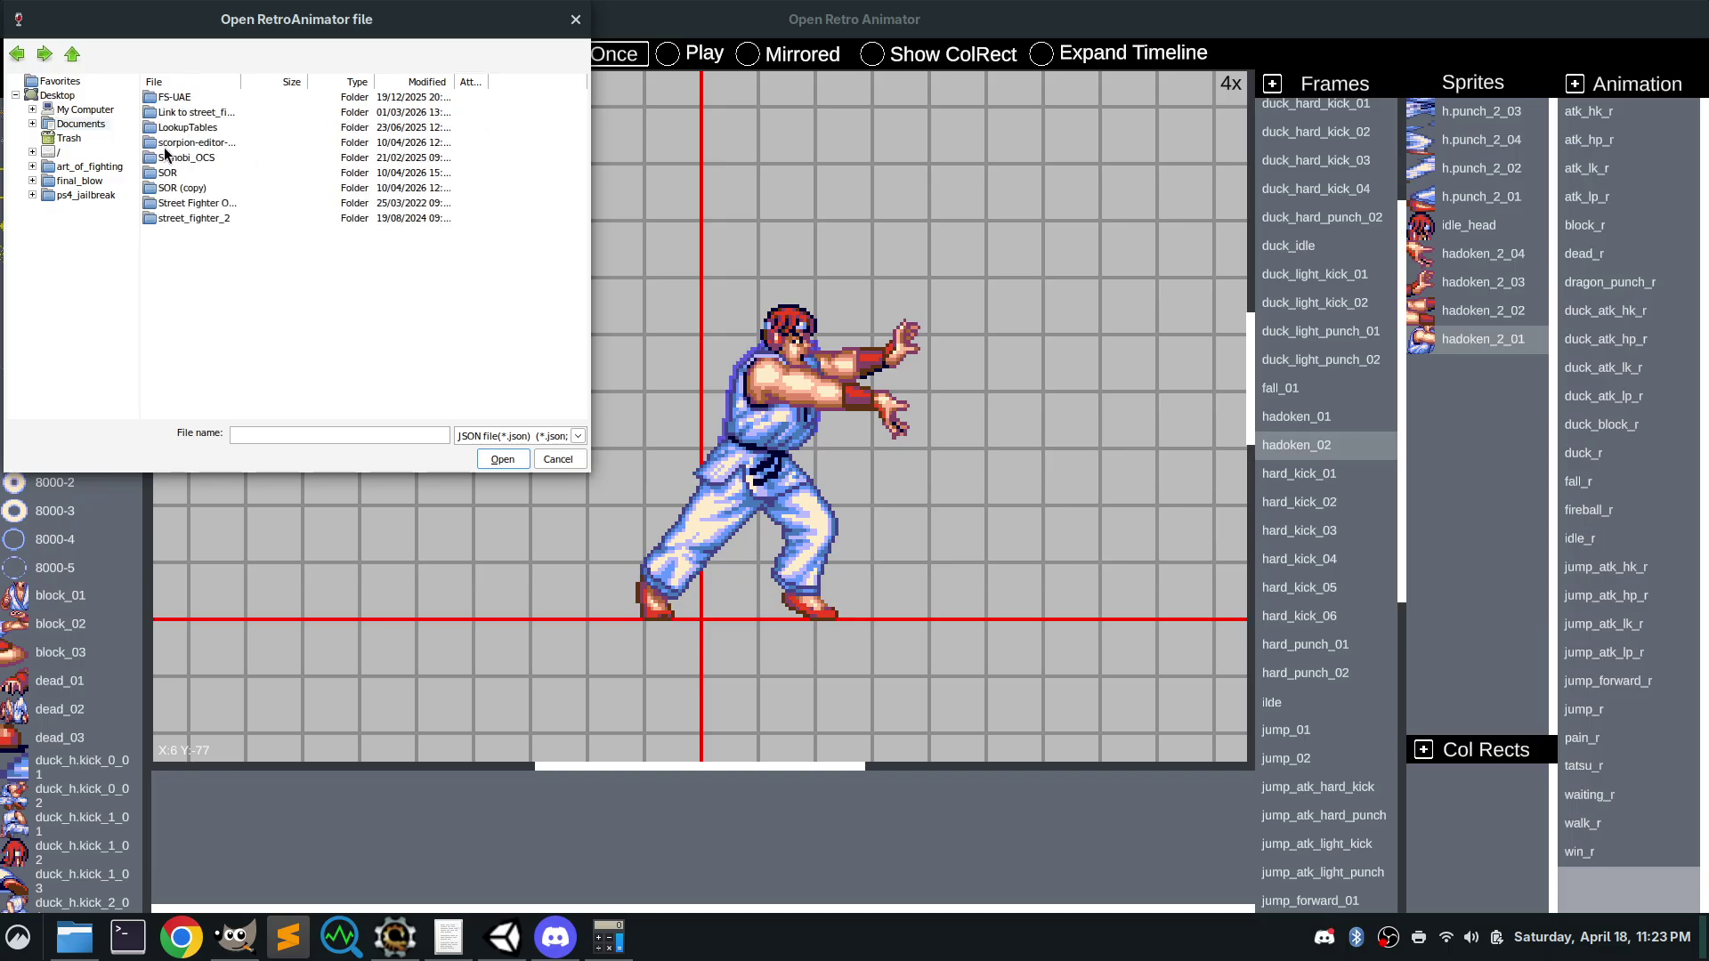
double_click(169, 157)
double_click(173, 95)
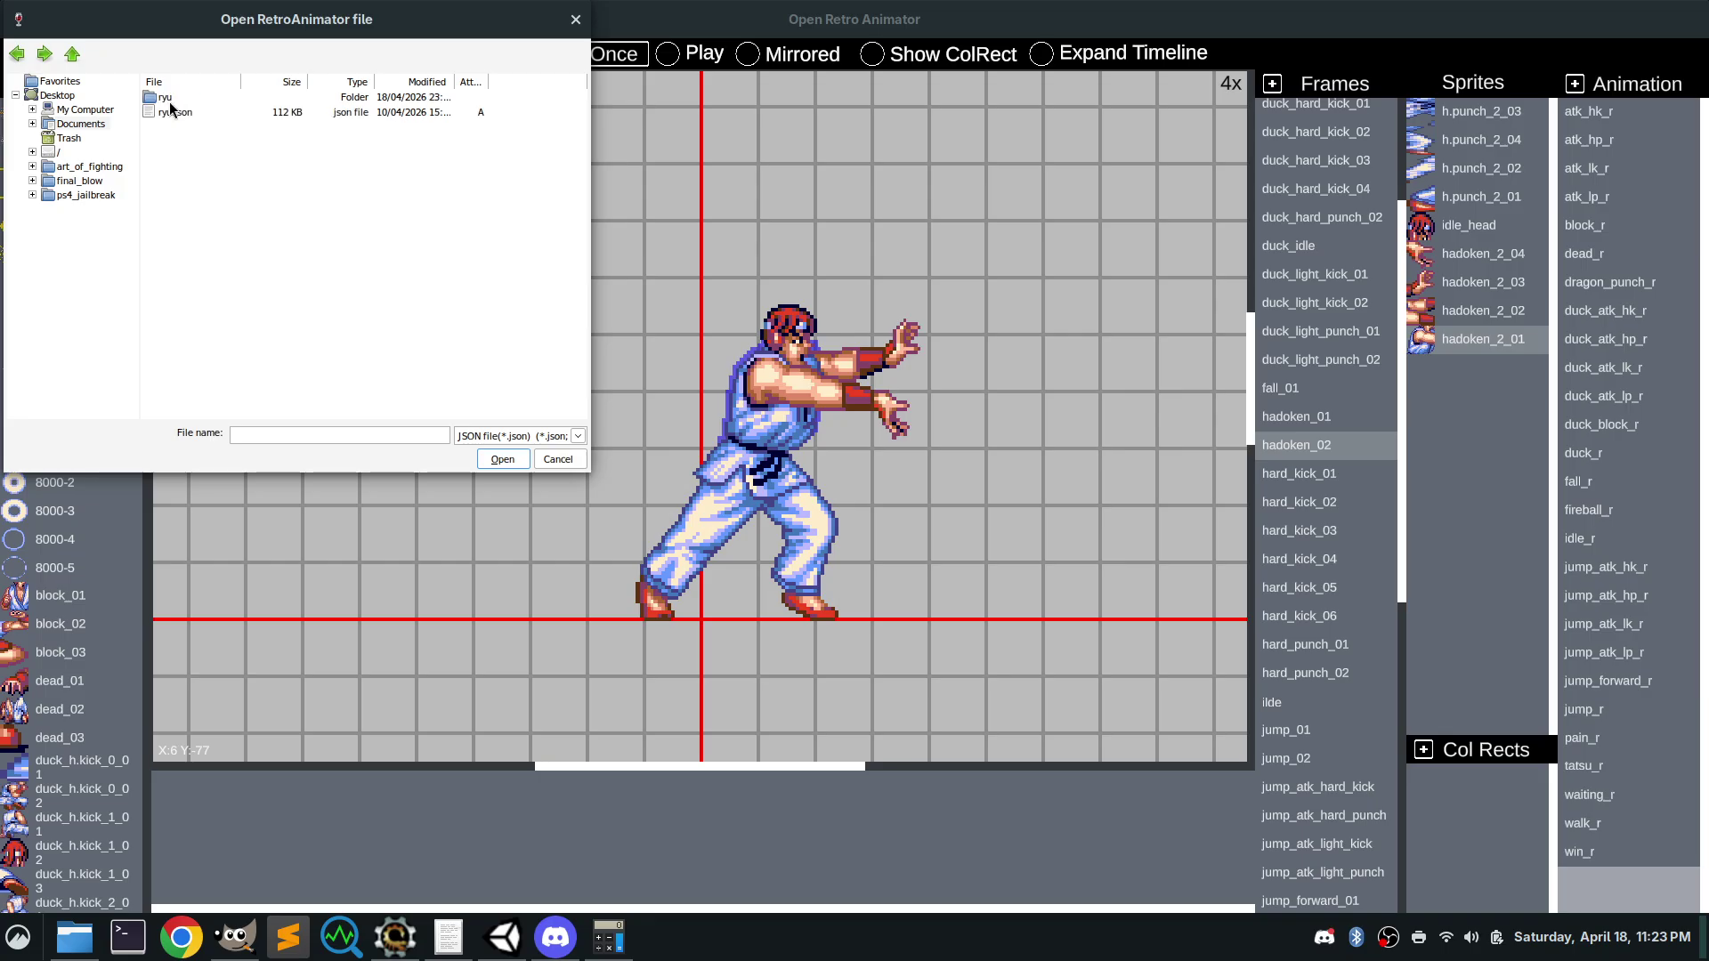
left_click(175, 113)
left_click(501, 459)
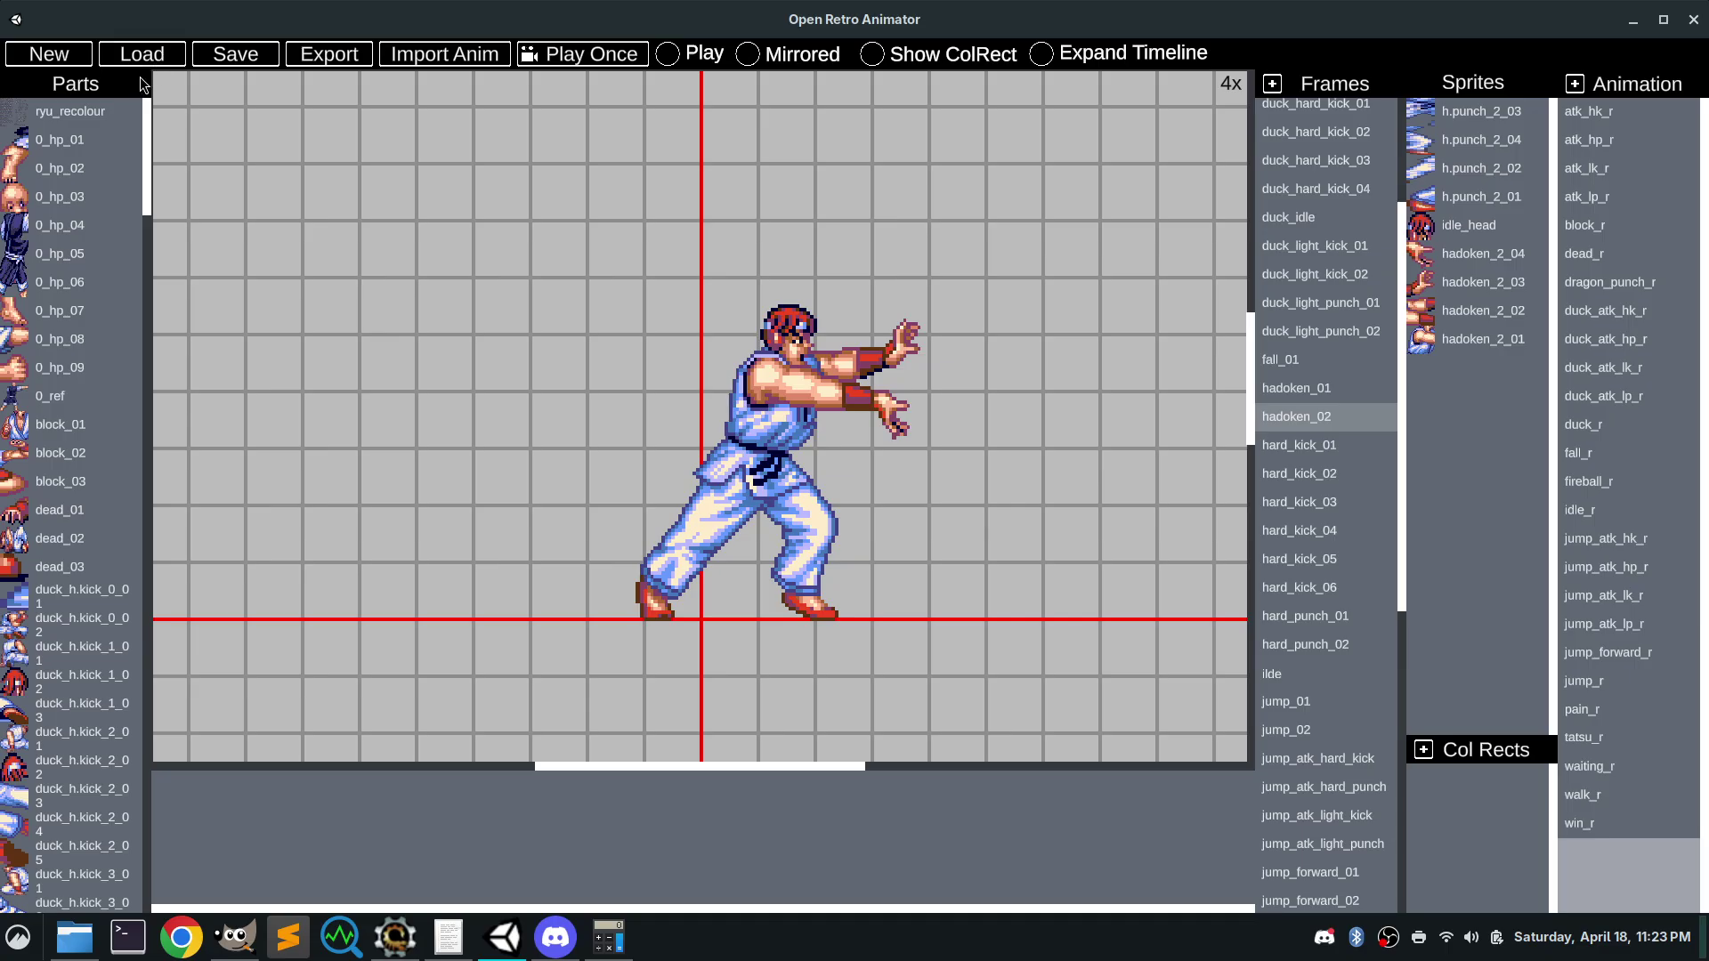
Save the animation project over the existing ryu.json in the actors folder
left_click(238, 57)
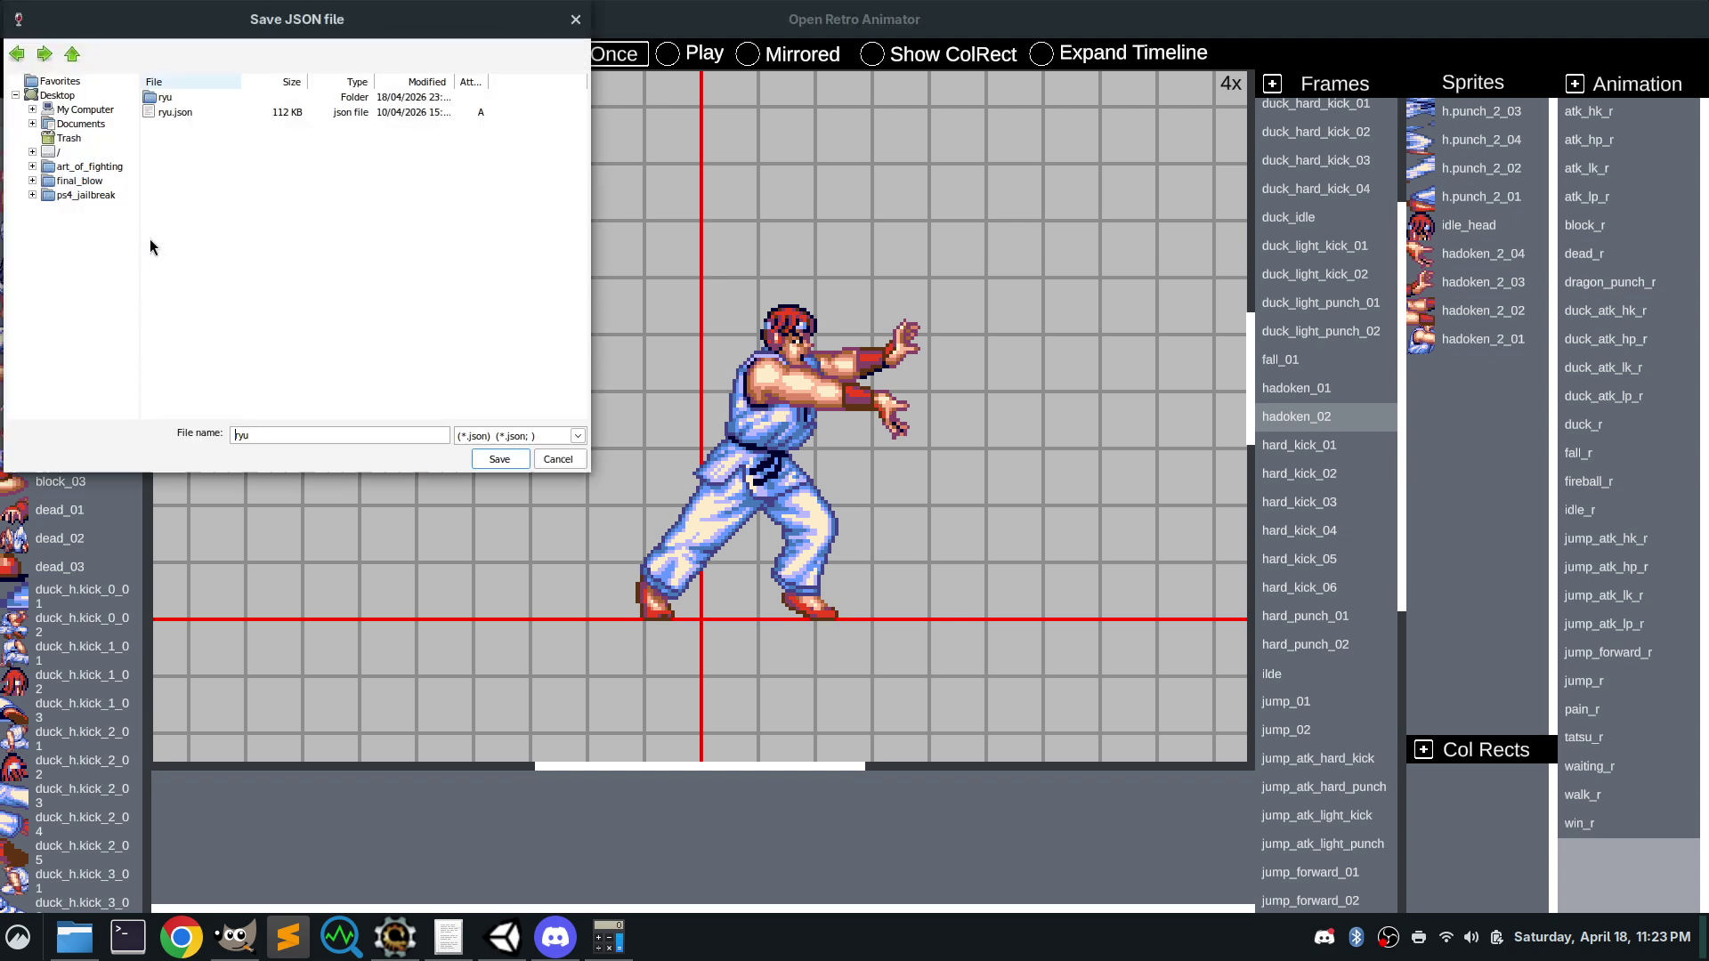
left_click(173, 110)
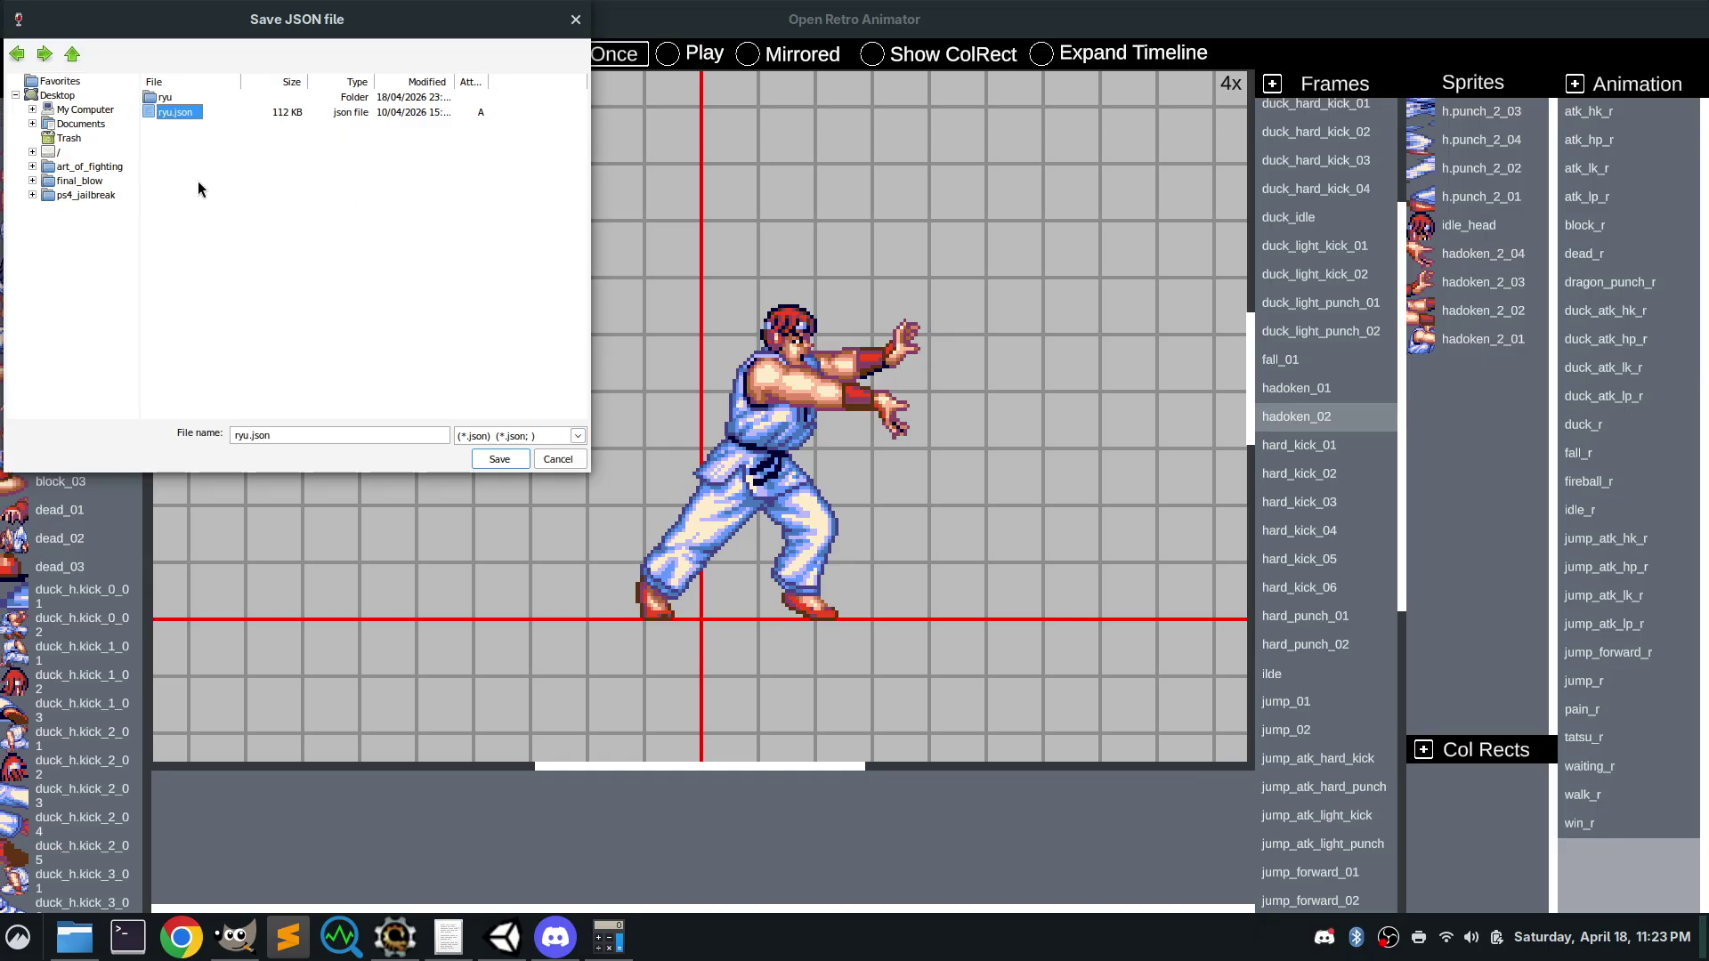
left_click(504, 460)
left_click(821, 486)
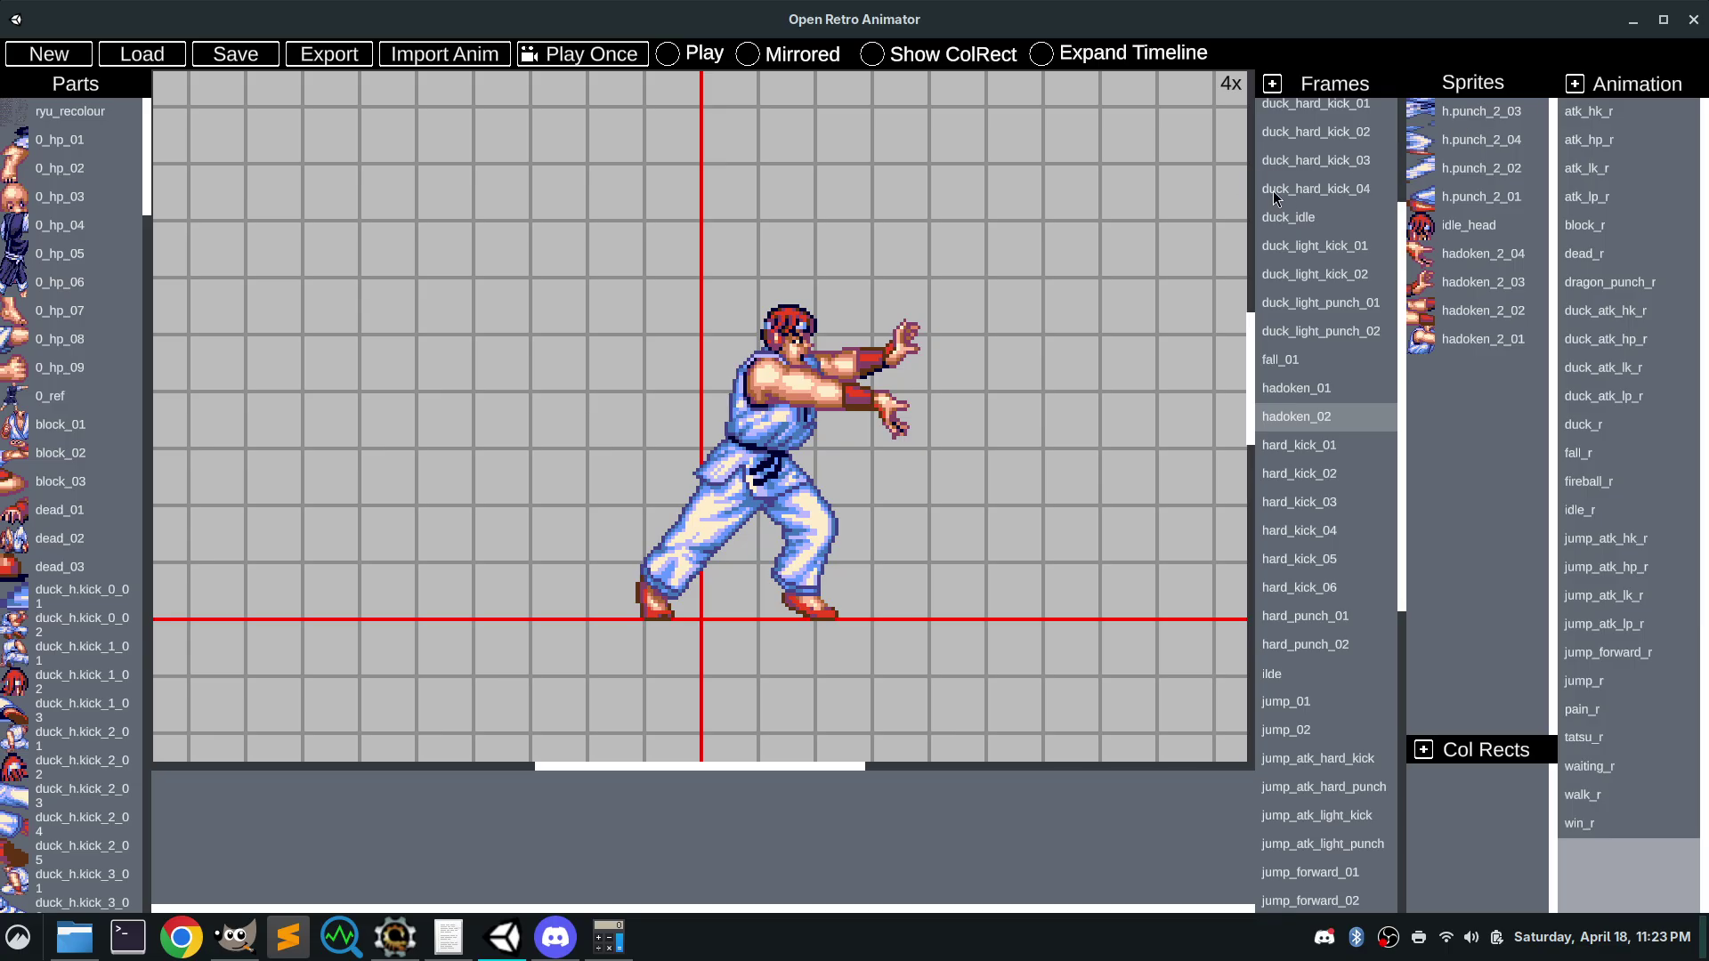
Create a new frame named retsu_hard_punch_02
left_click(1272, 84)
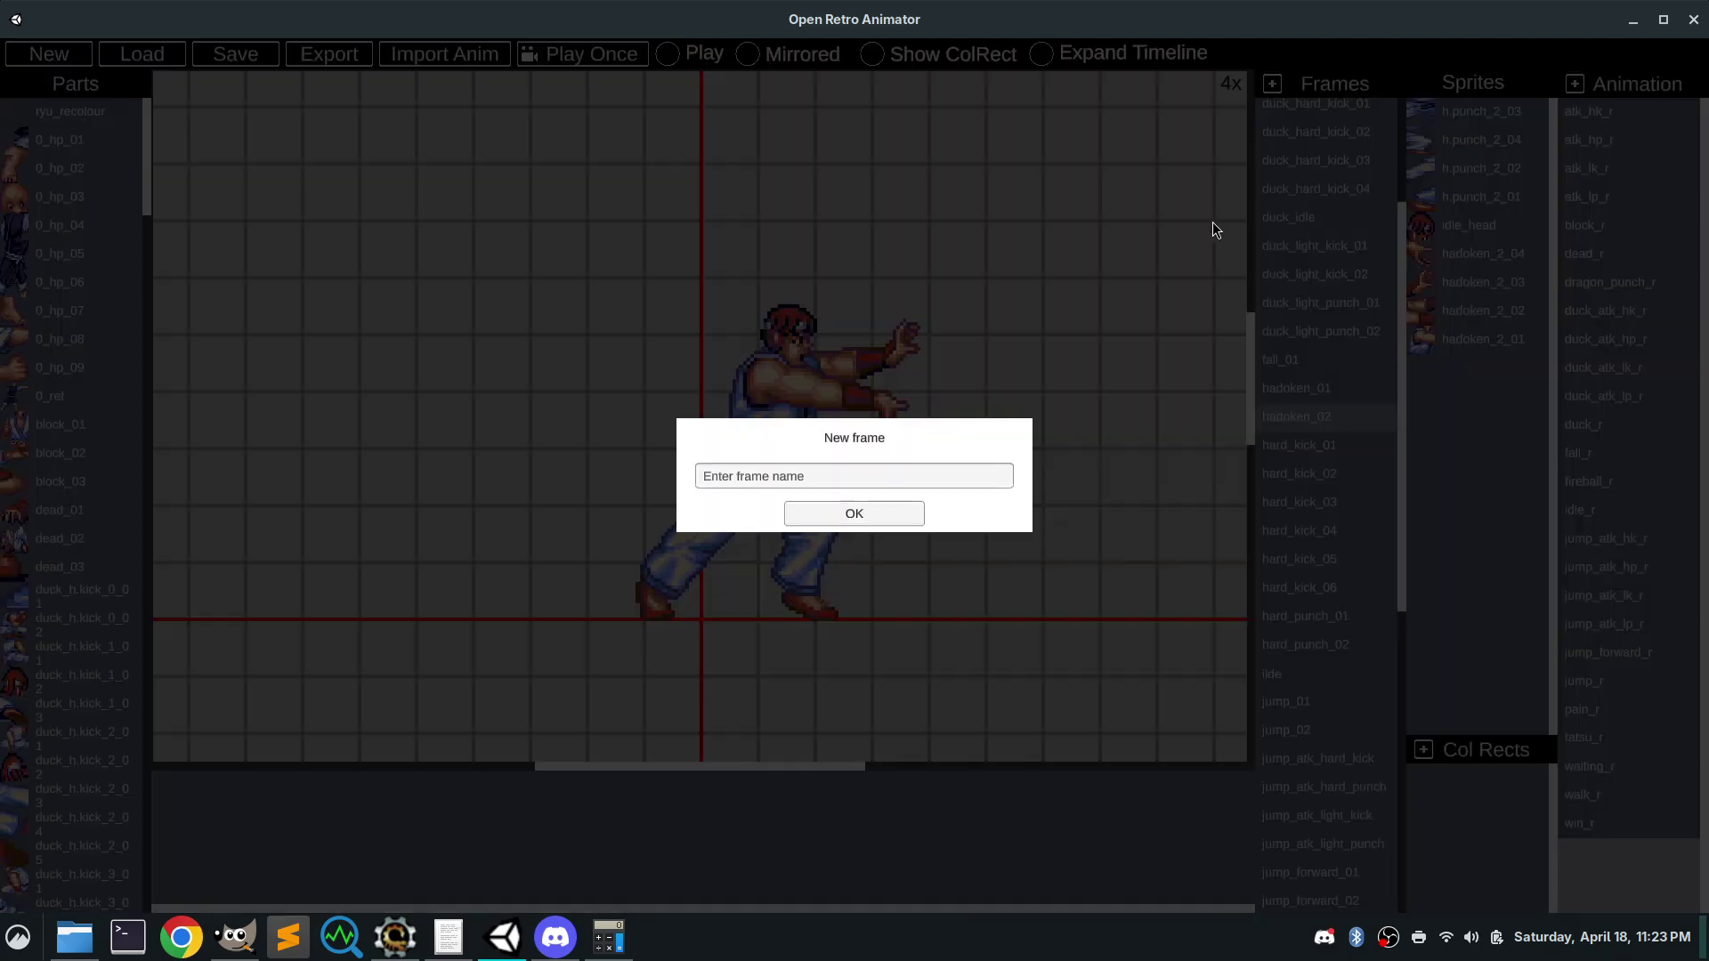
type("retsu_hard")
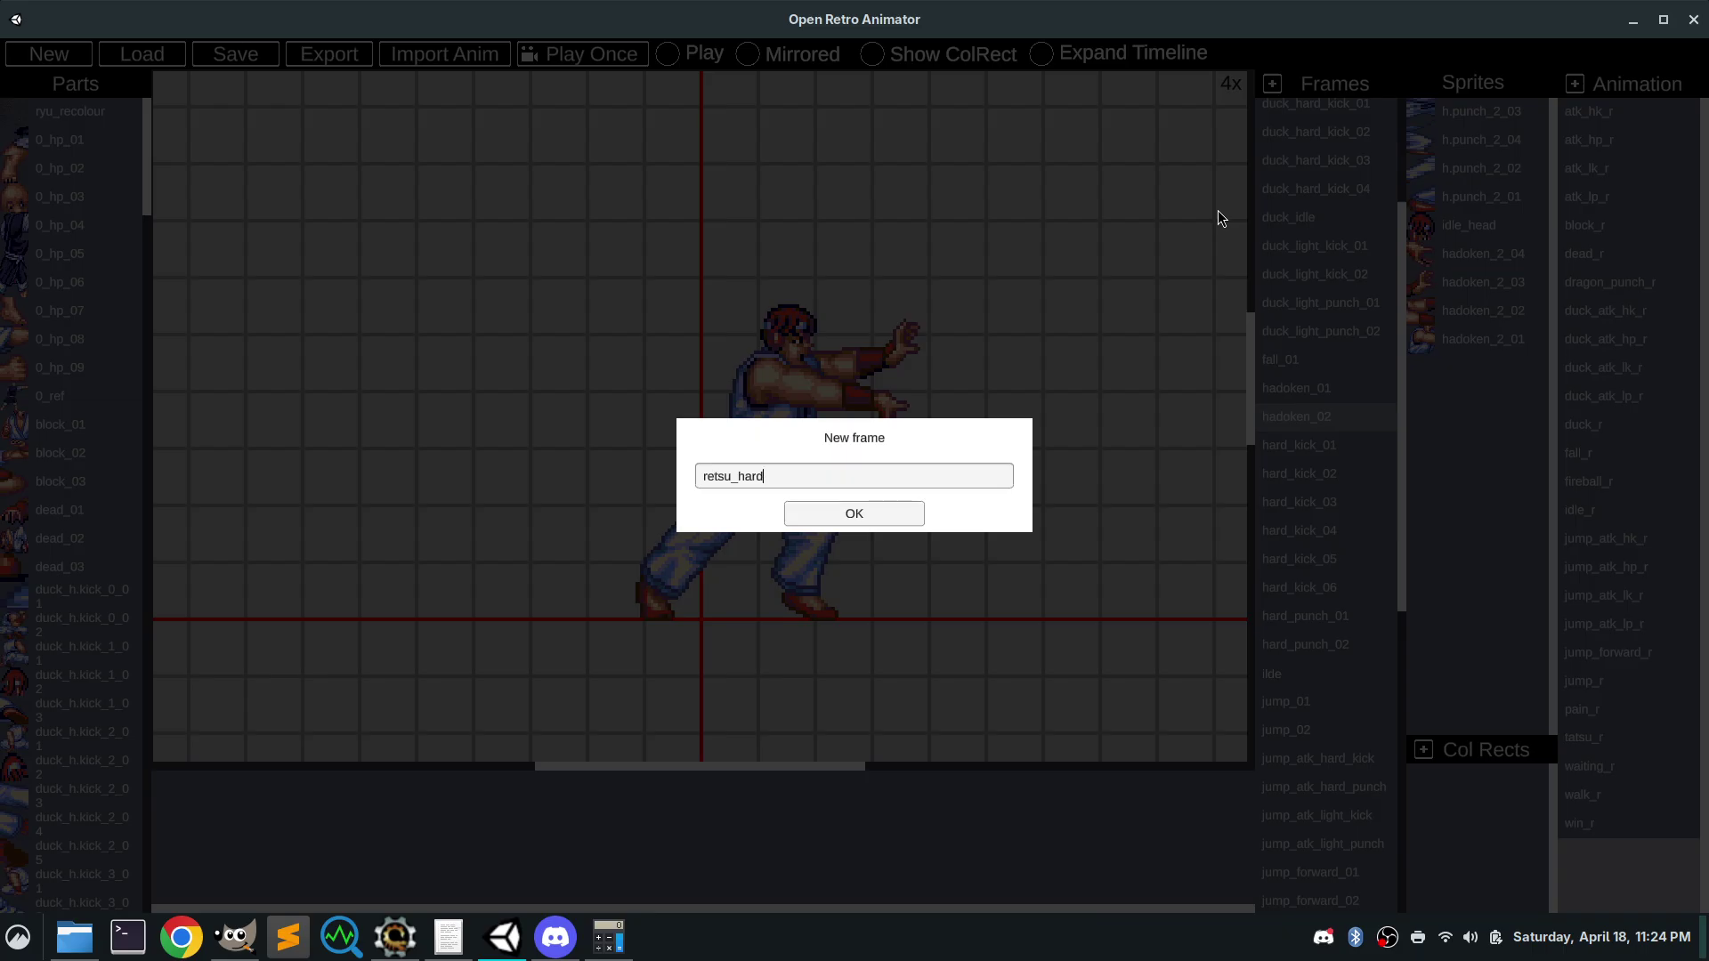
type("_punch")
type("_01")
left_click(853, 511)
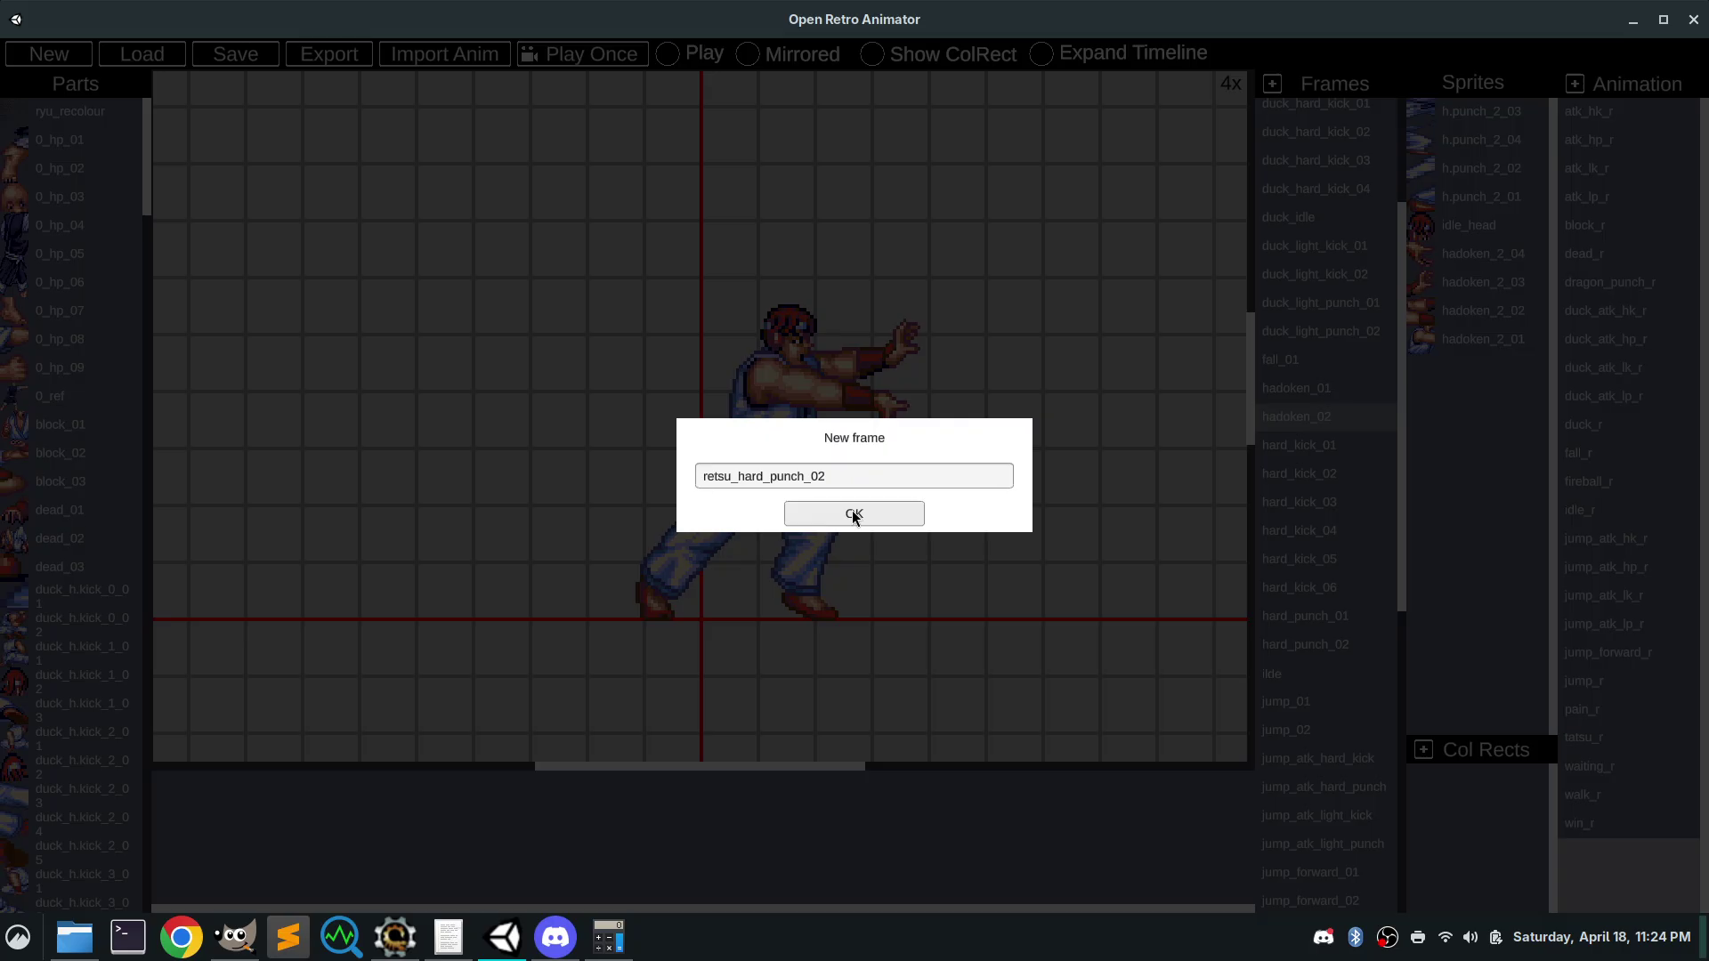
left_click(852, 514)
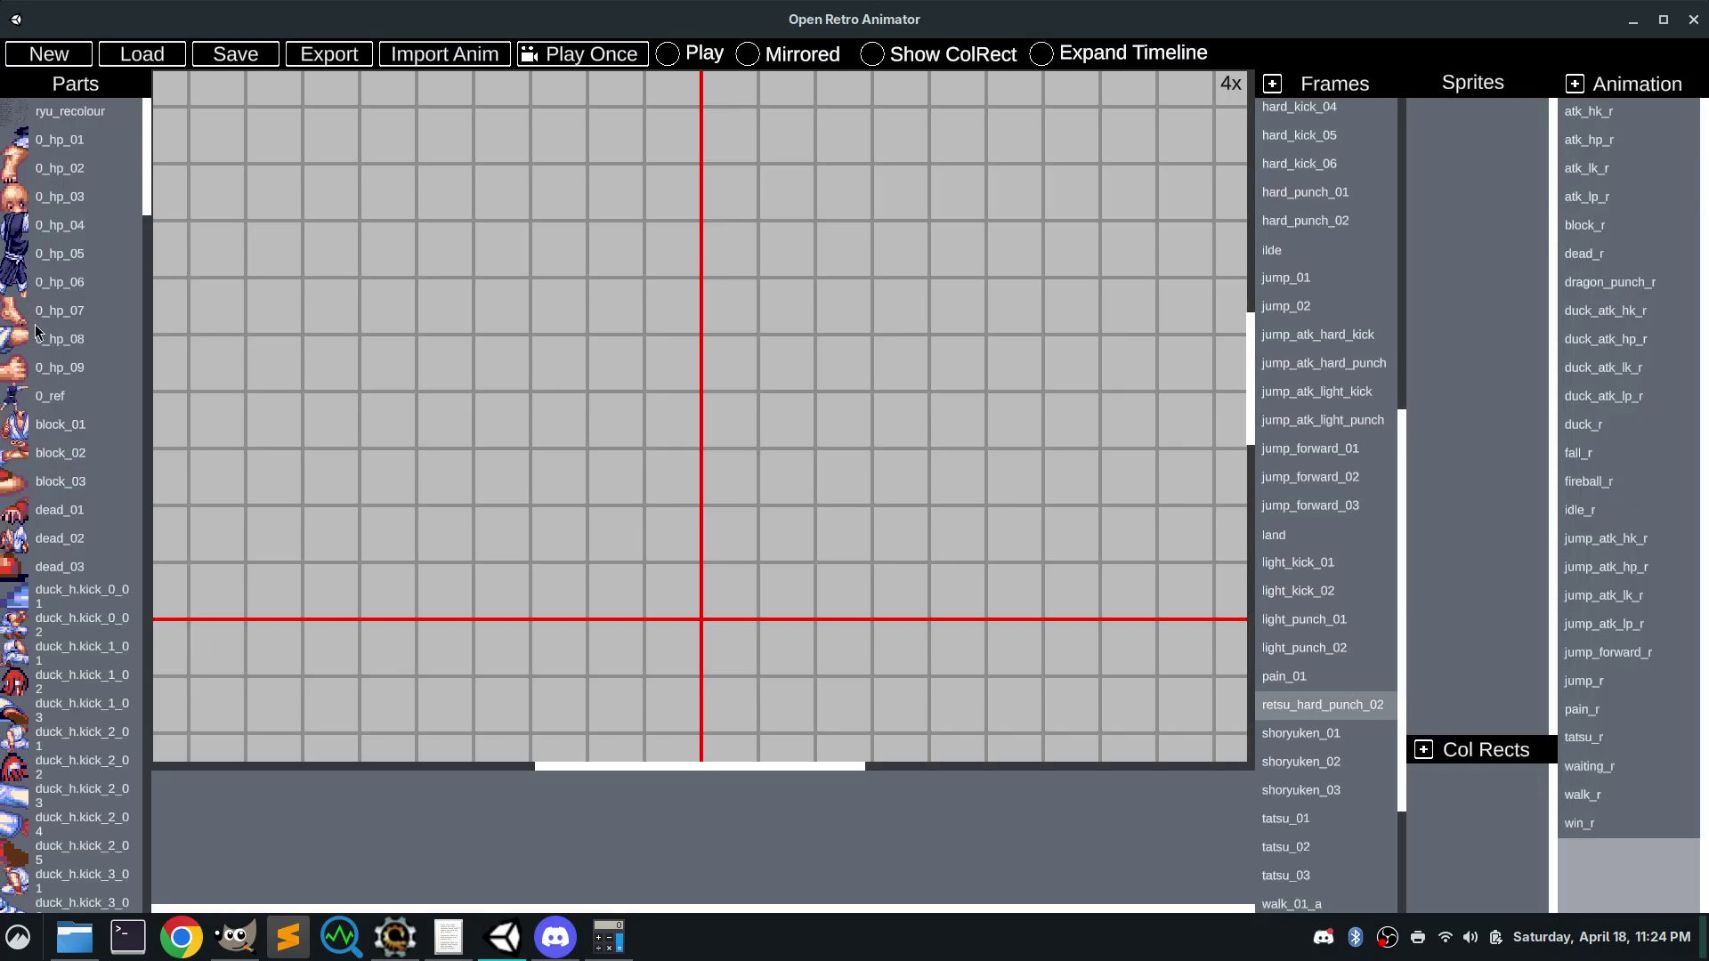
mouse_move(22, 396)
left_mouse_down()
mouse_move(401, 333)
mouse_move(547, 283)
mouse_move(586, 307)
mouse_move(28, 393)
left_mouse_up()
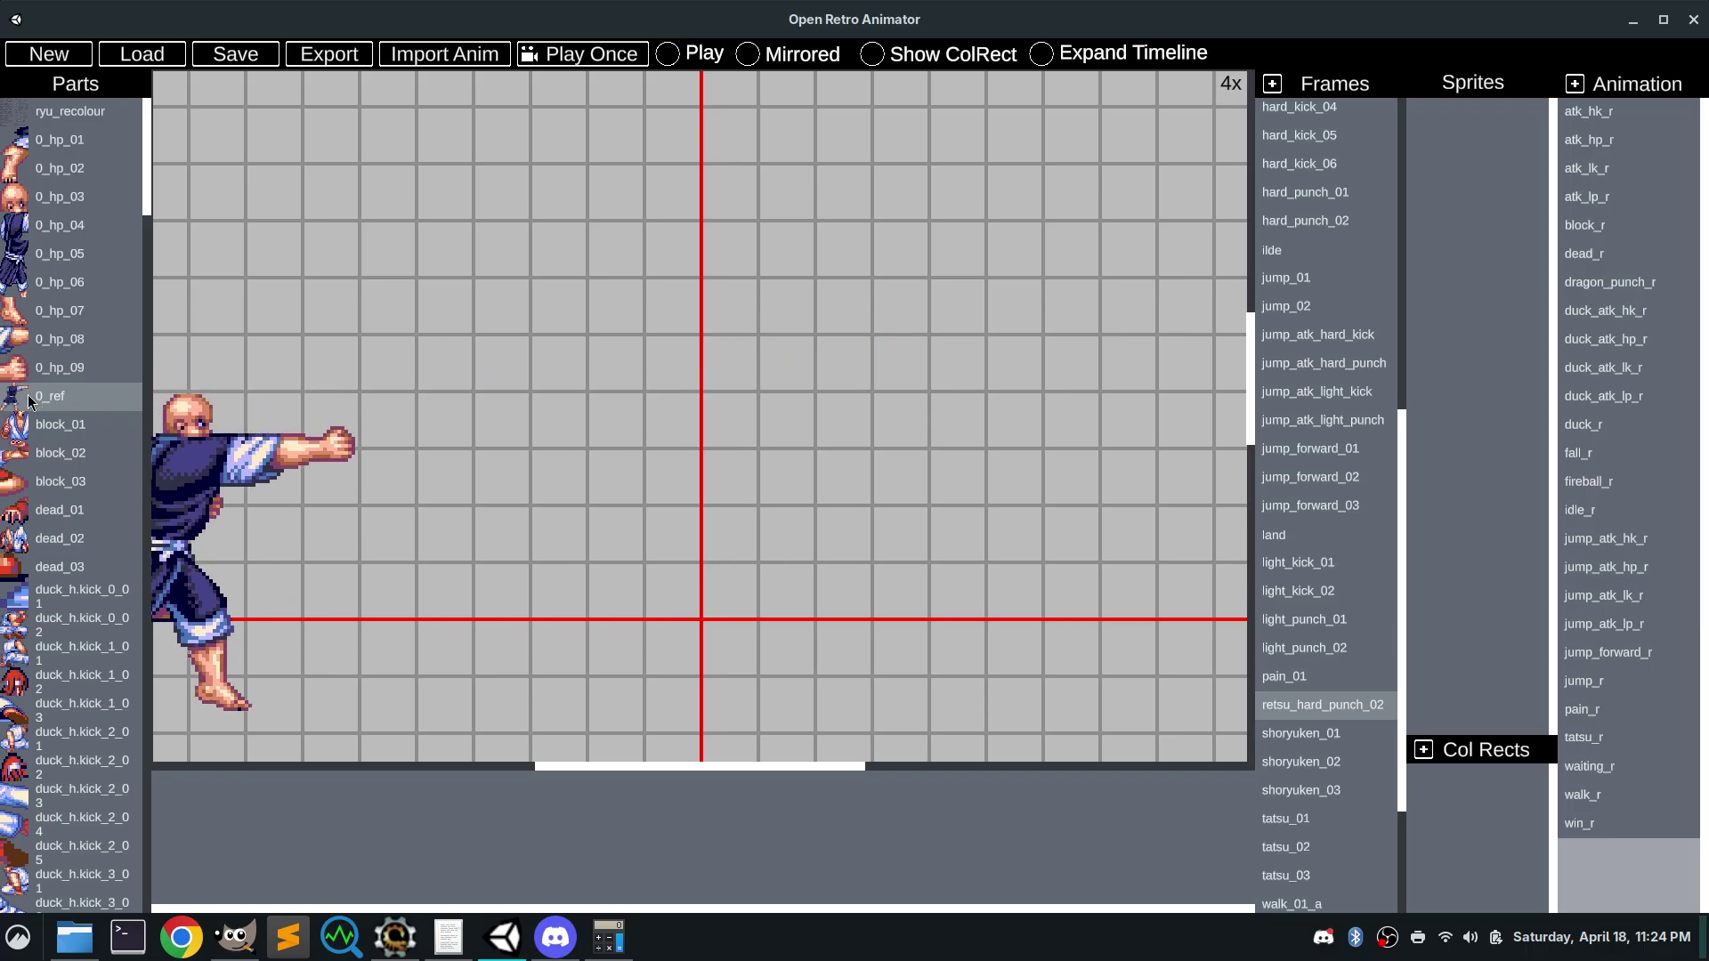
left_click_drag(141, 392, 784, 445)
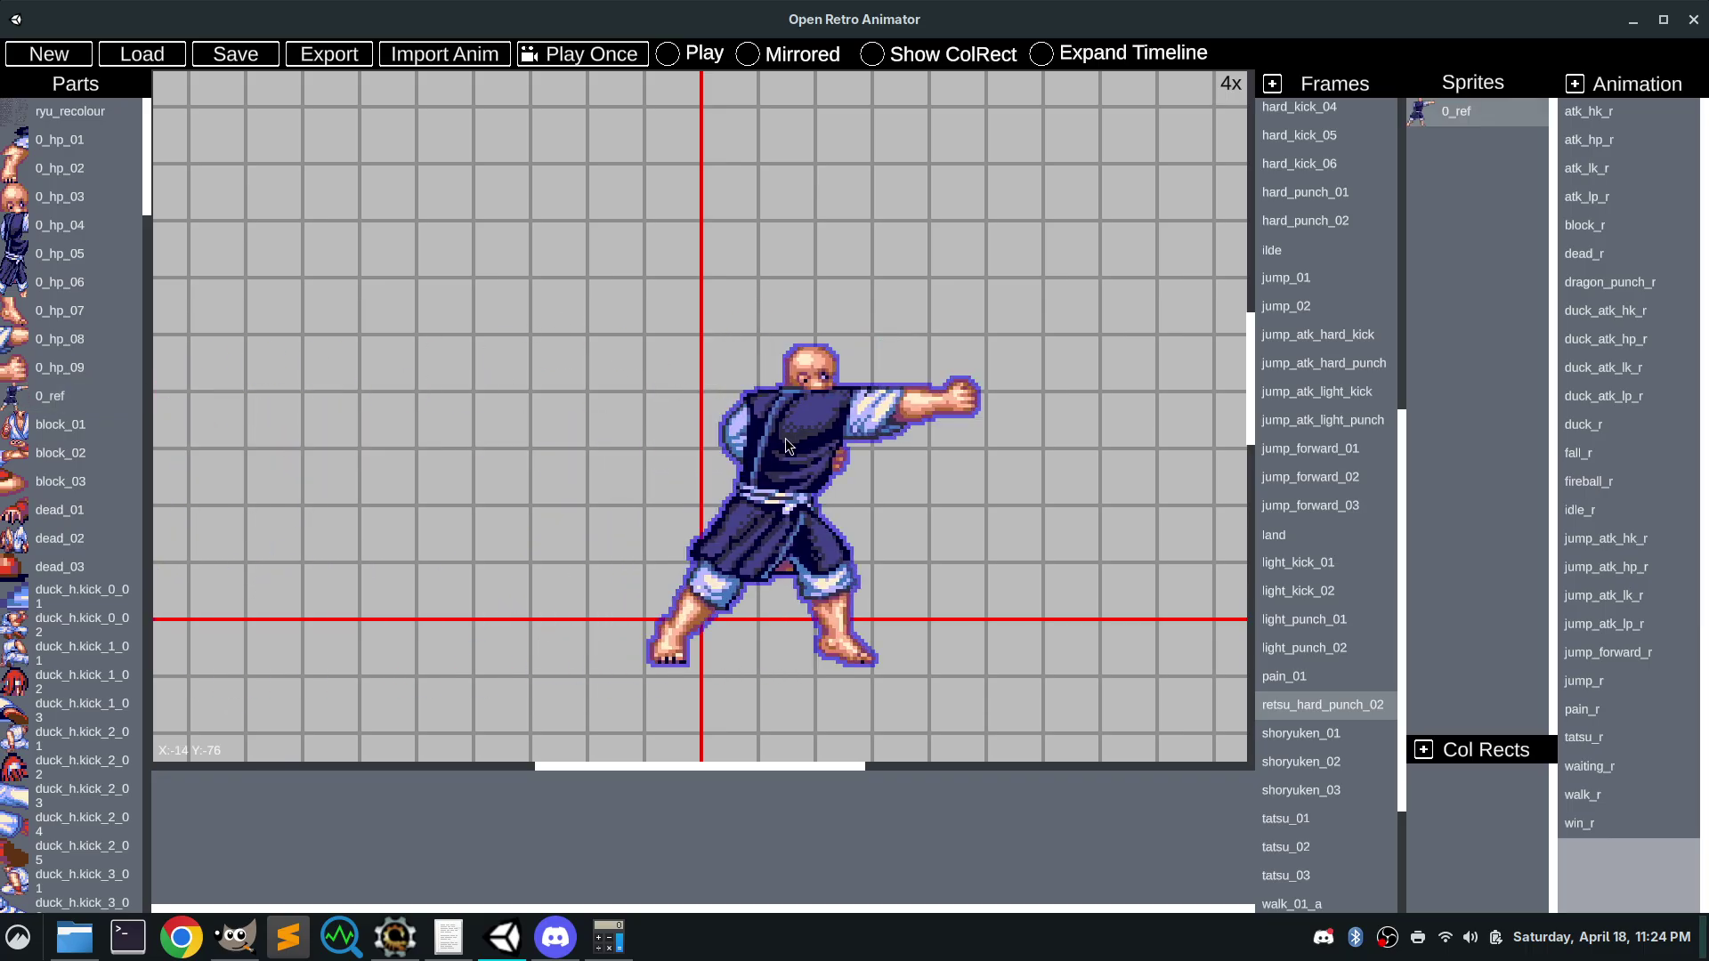
key("Delete")
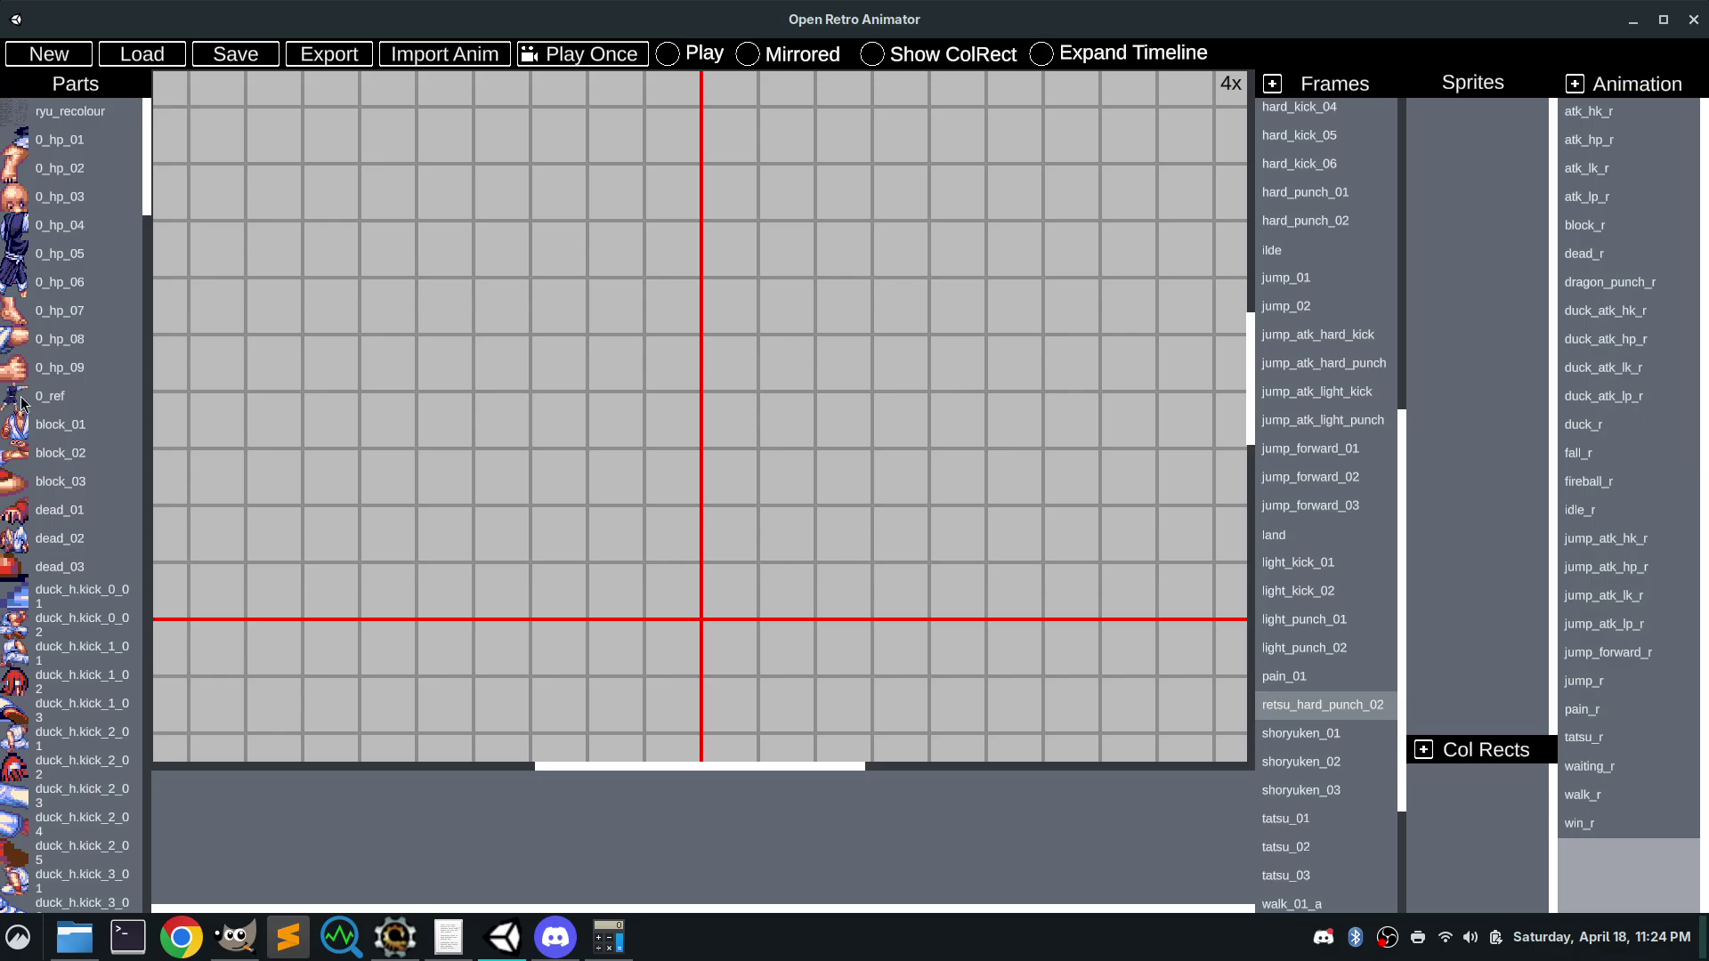
Place the 0_ref part in the frame with its feet on the horizontal red axis, at about X -36, Y -88
left_click_drag(23, 402, 569, 306)
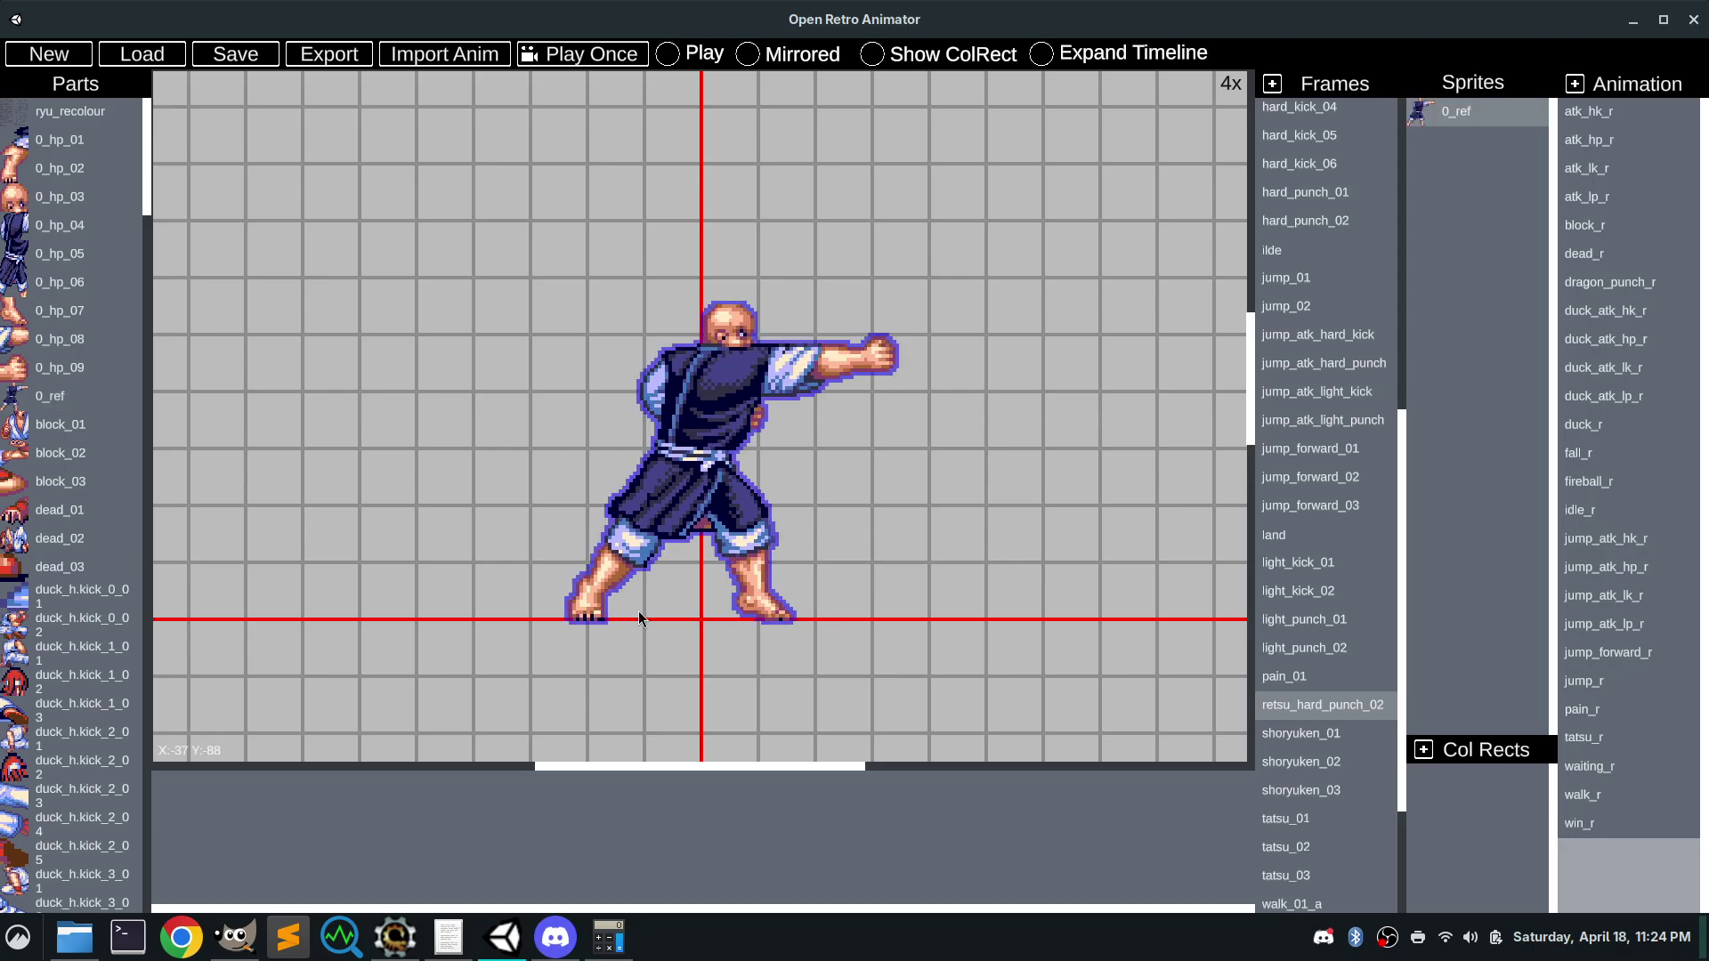
left_click(766, 649)
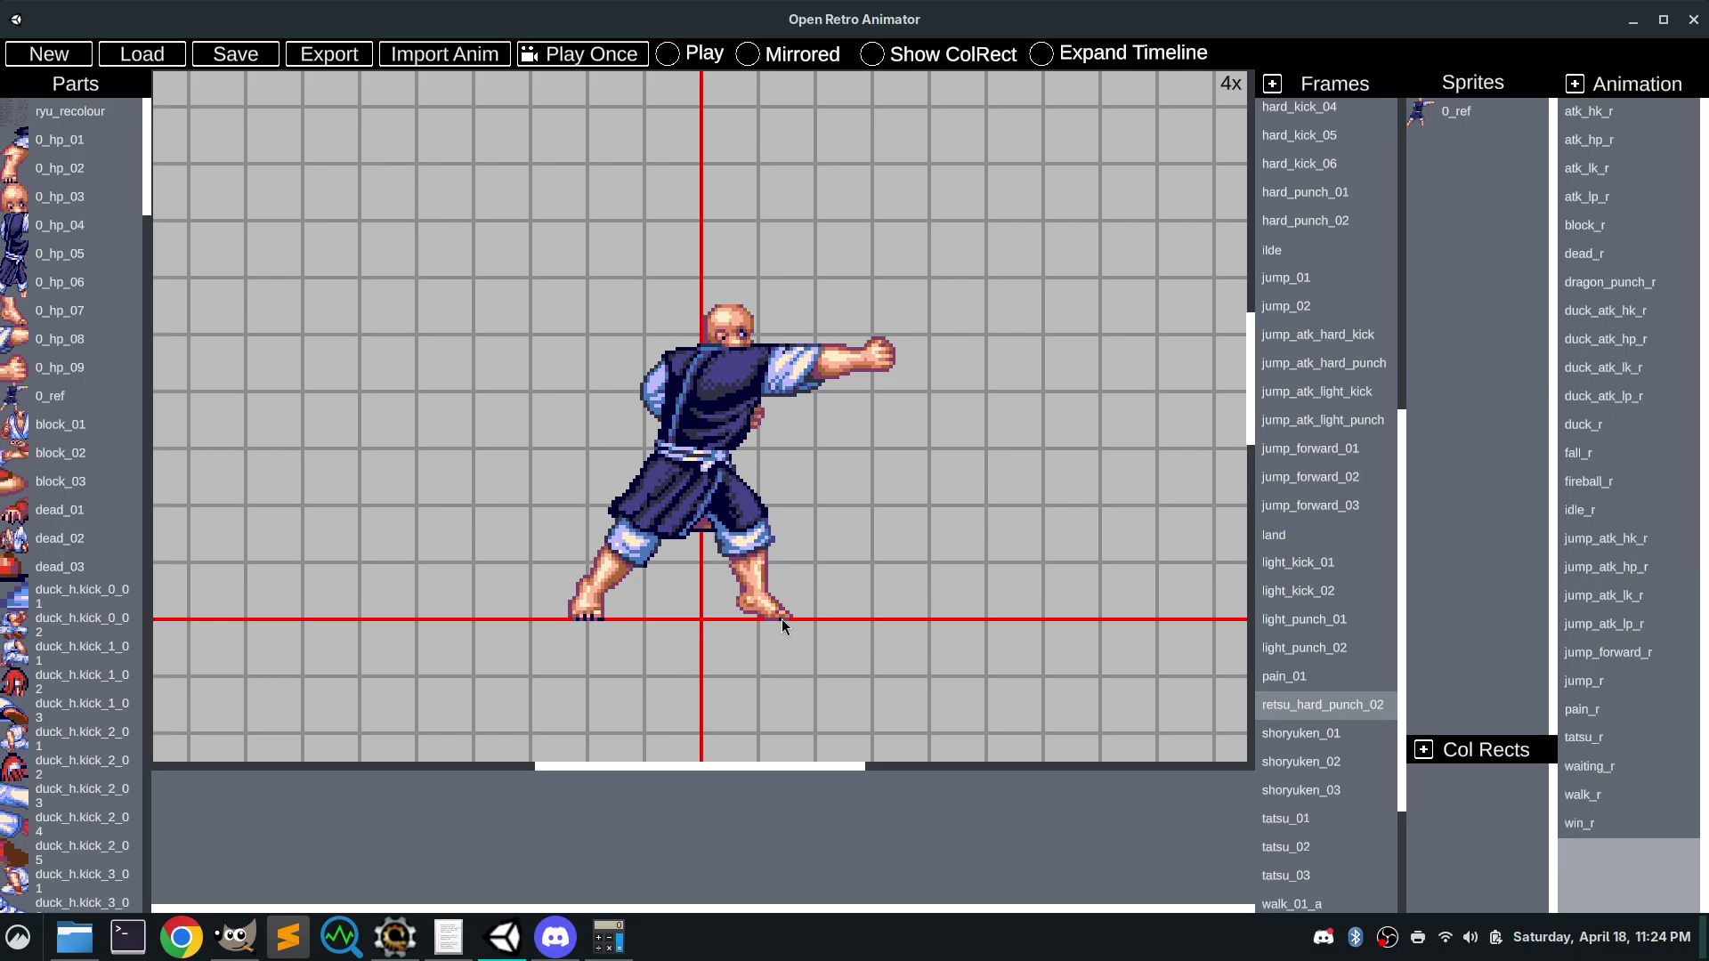
left_click(695, 454)
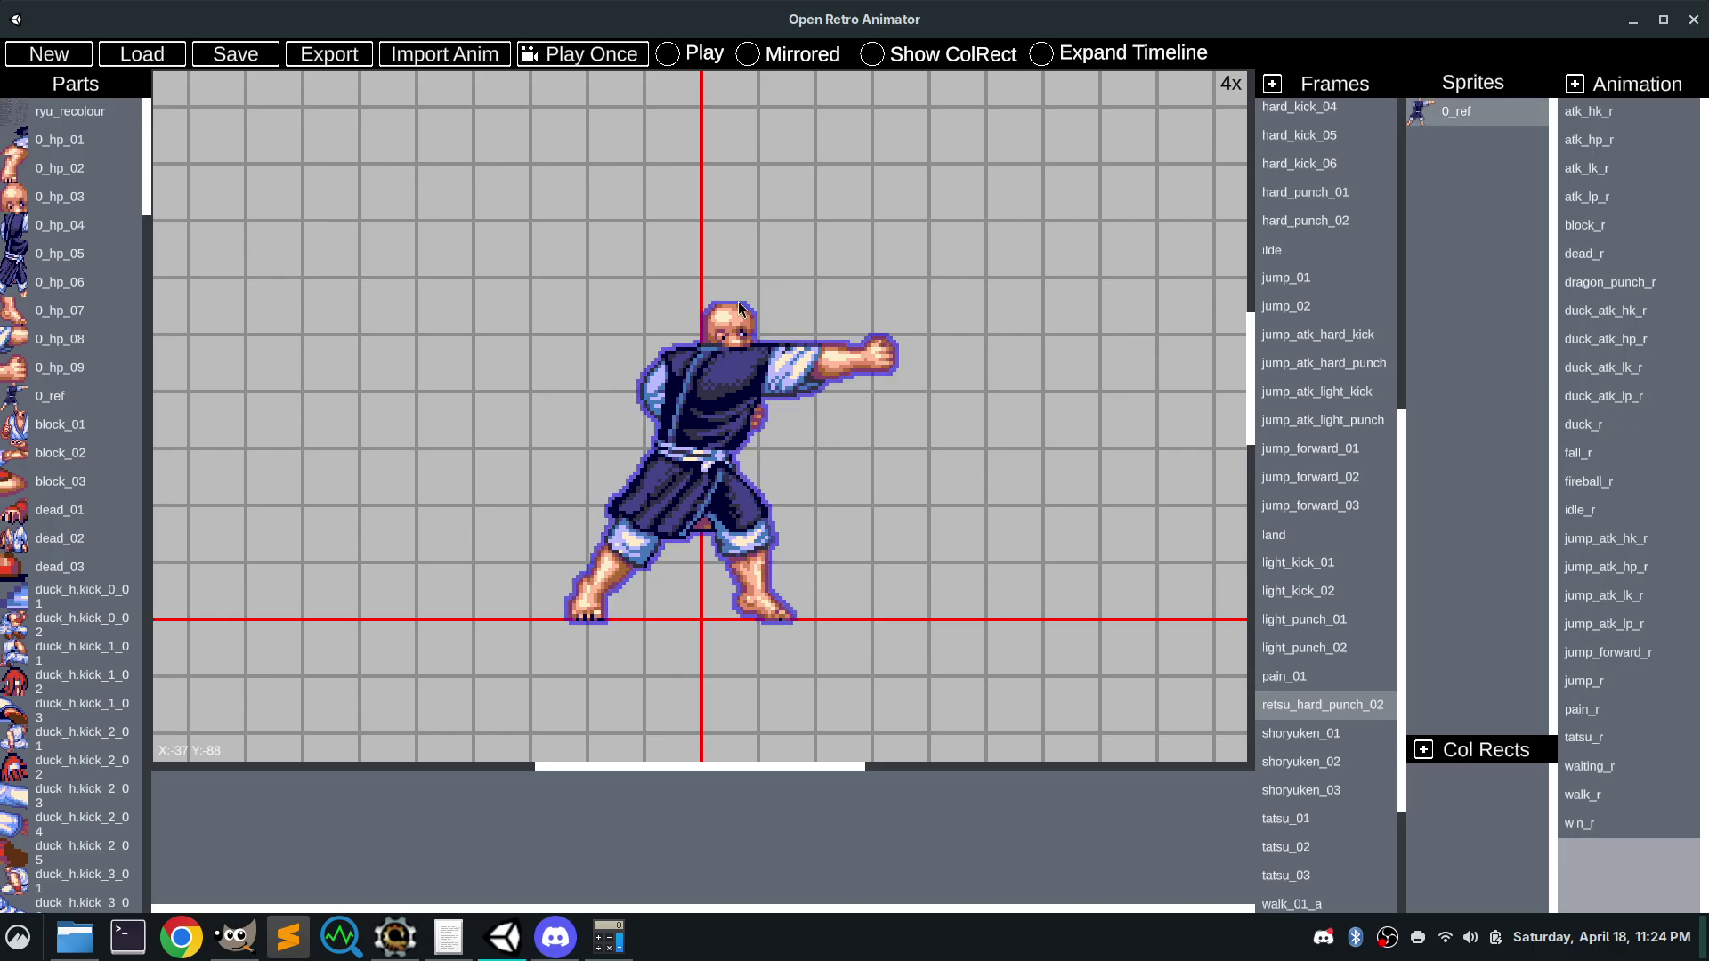
key("Right")
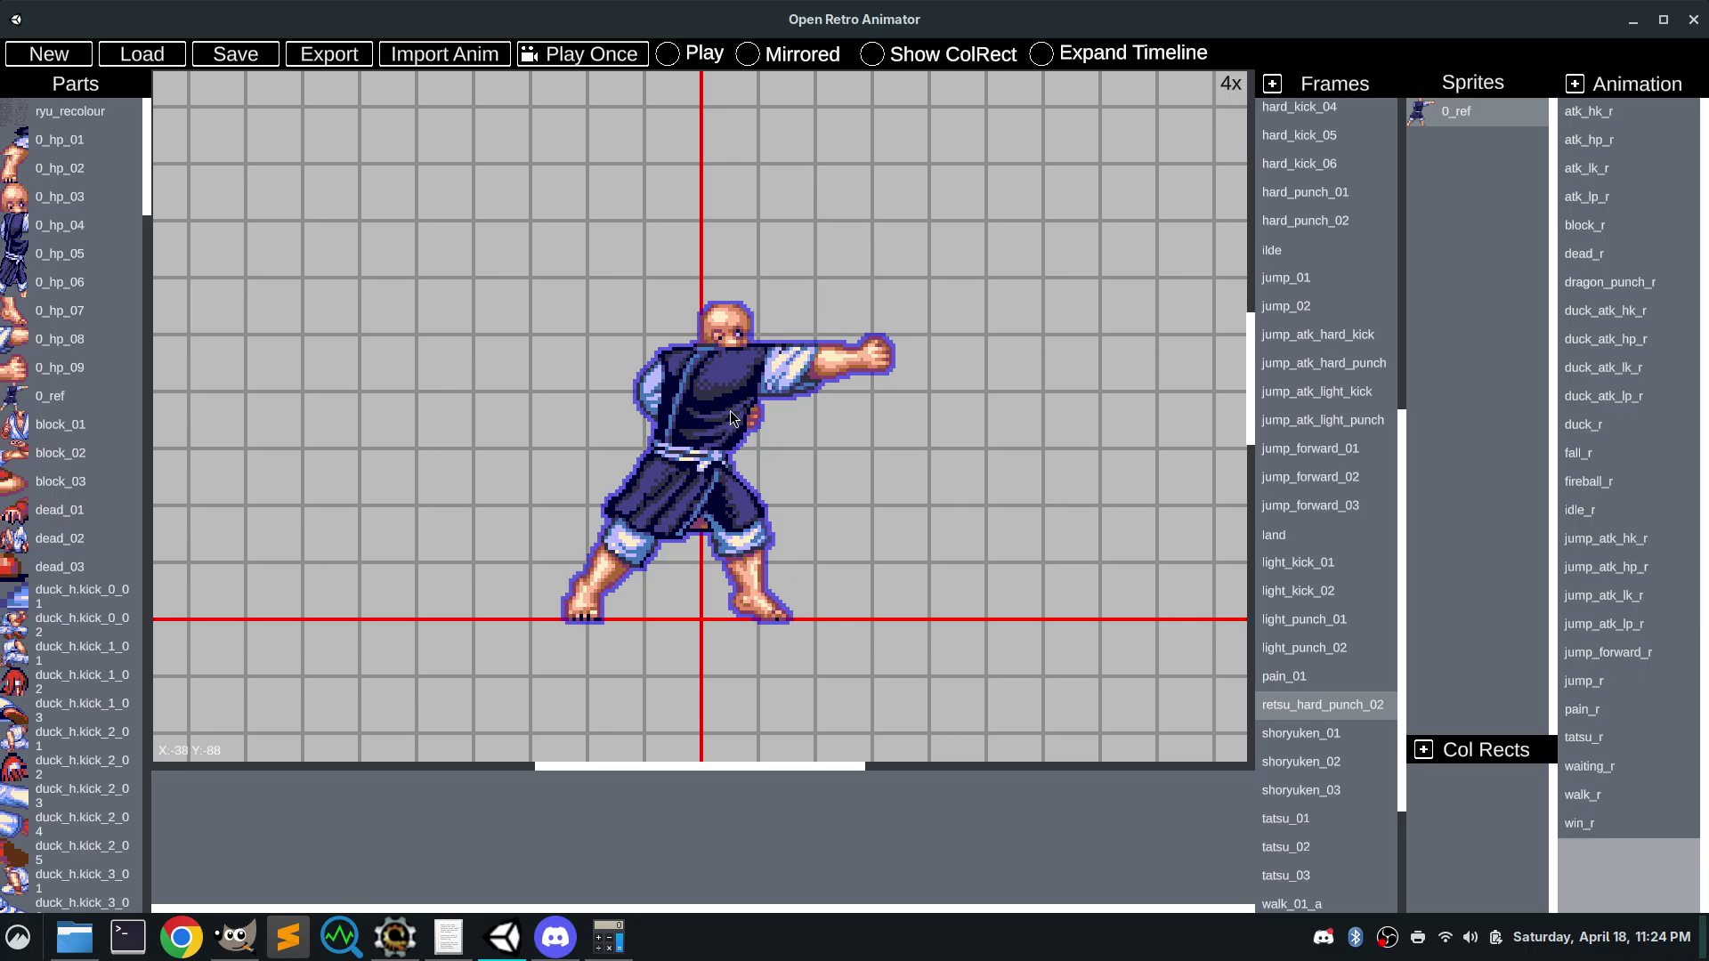
key("Left")
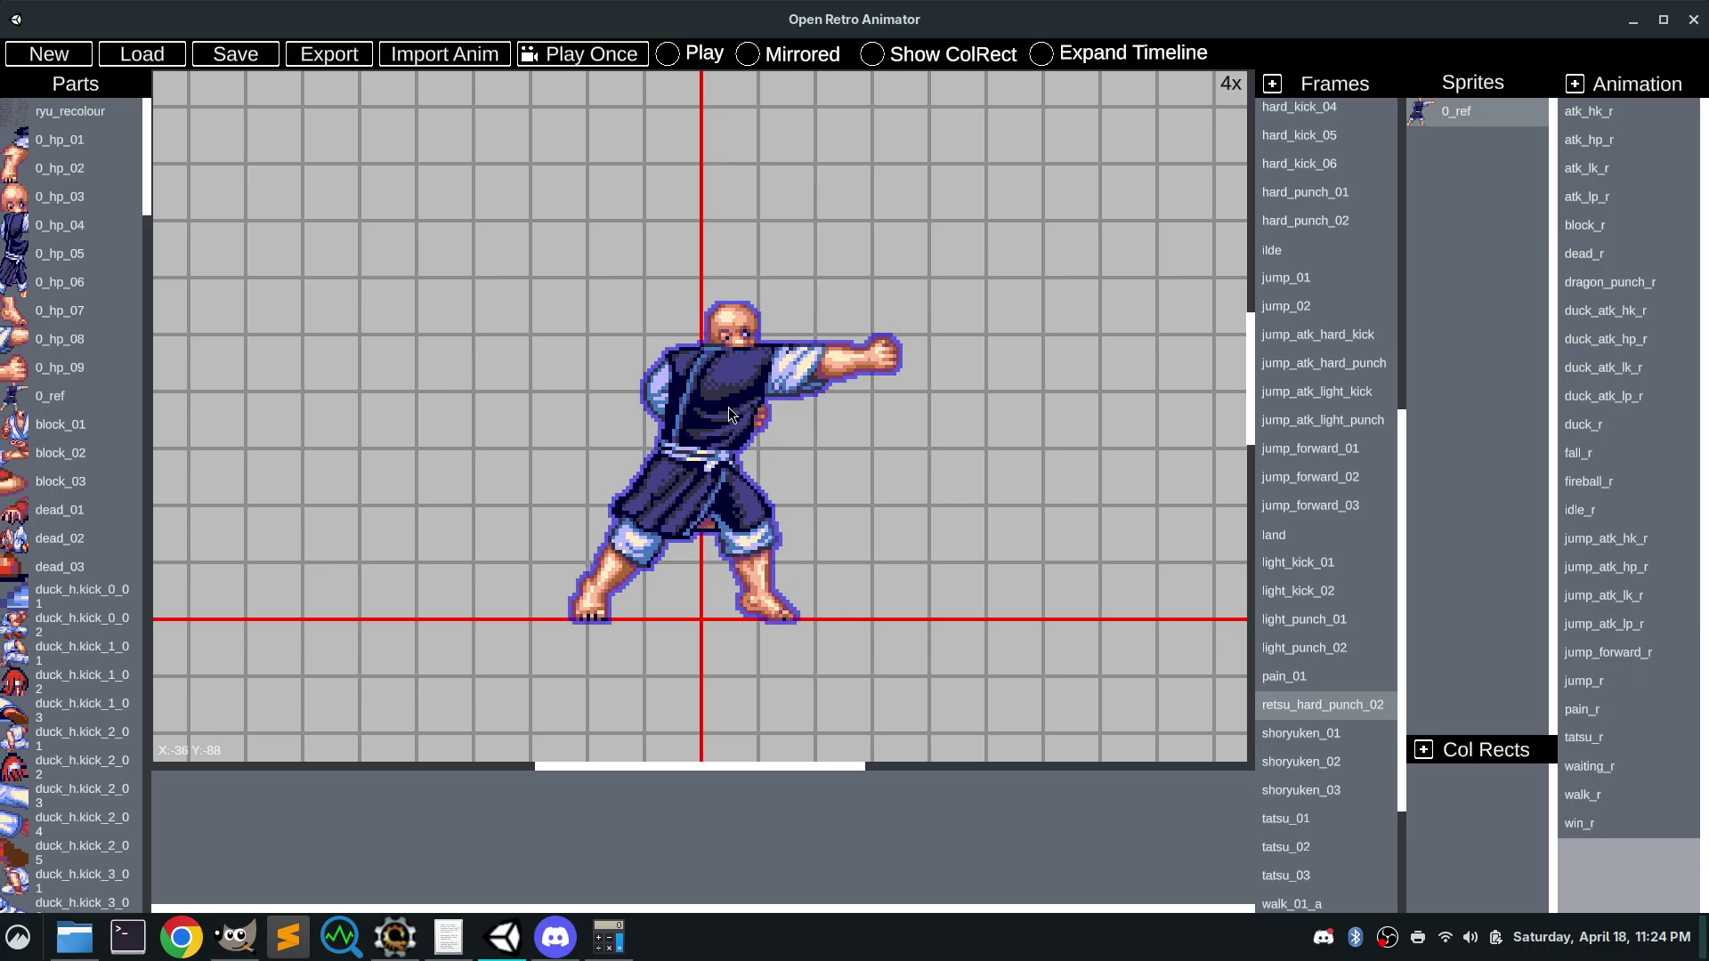
left_click(913, 555)
Try nudging the 0_ref sprite up, down and sideways around the frame in small pixel steps
left_click(705, 472)
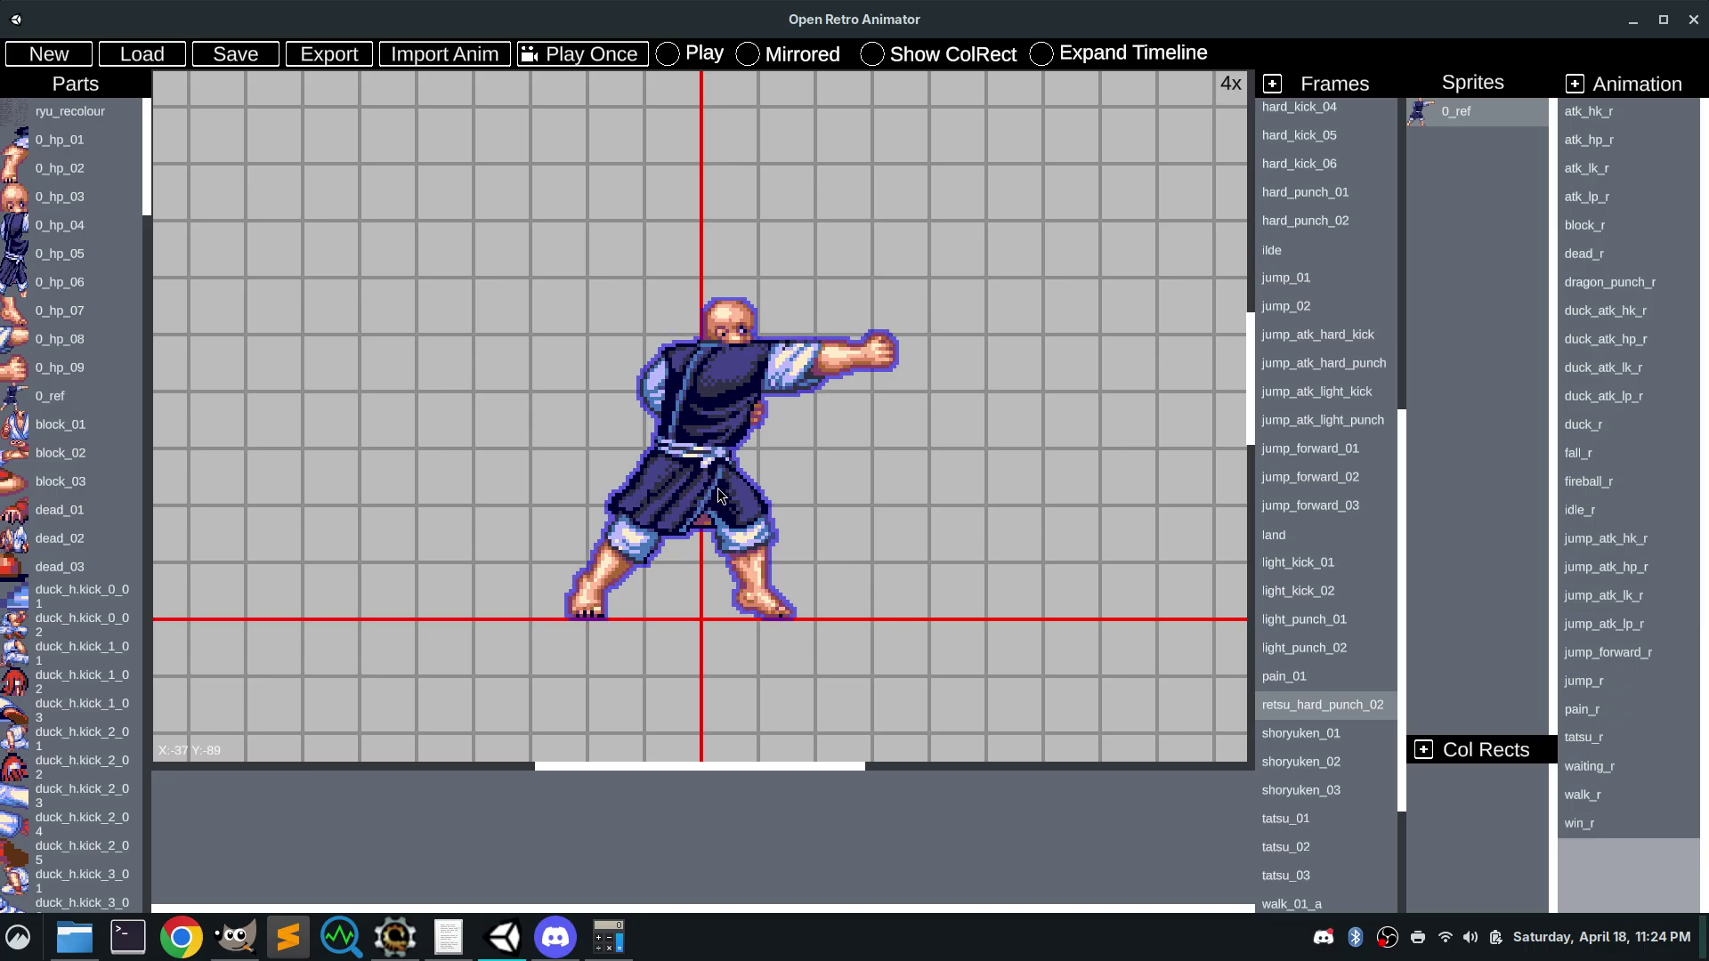
key("Up")
key("Up")
key("Up")
key("Up")
key("Up")
key("Up")
key("Up")
key("Up")
key("Up")
key("Up")
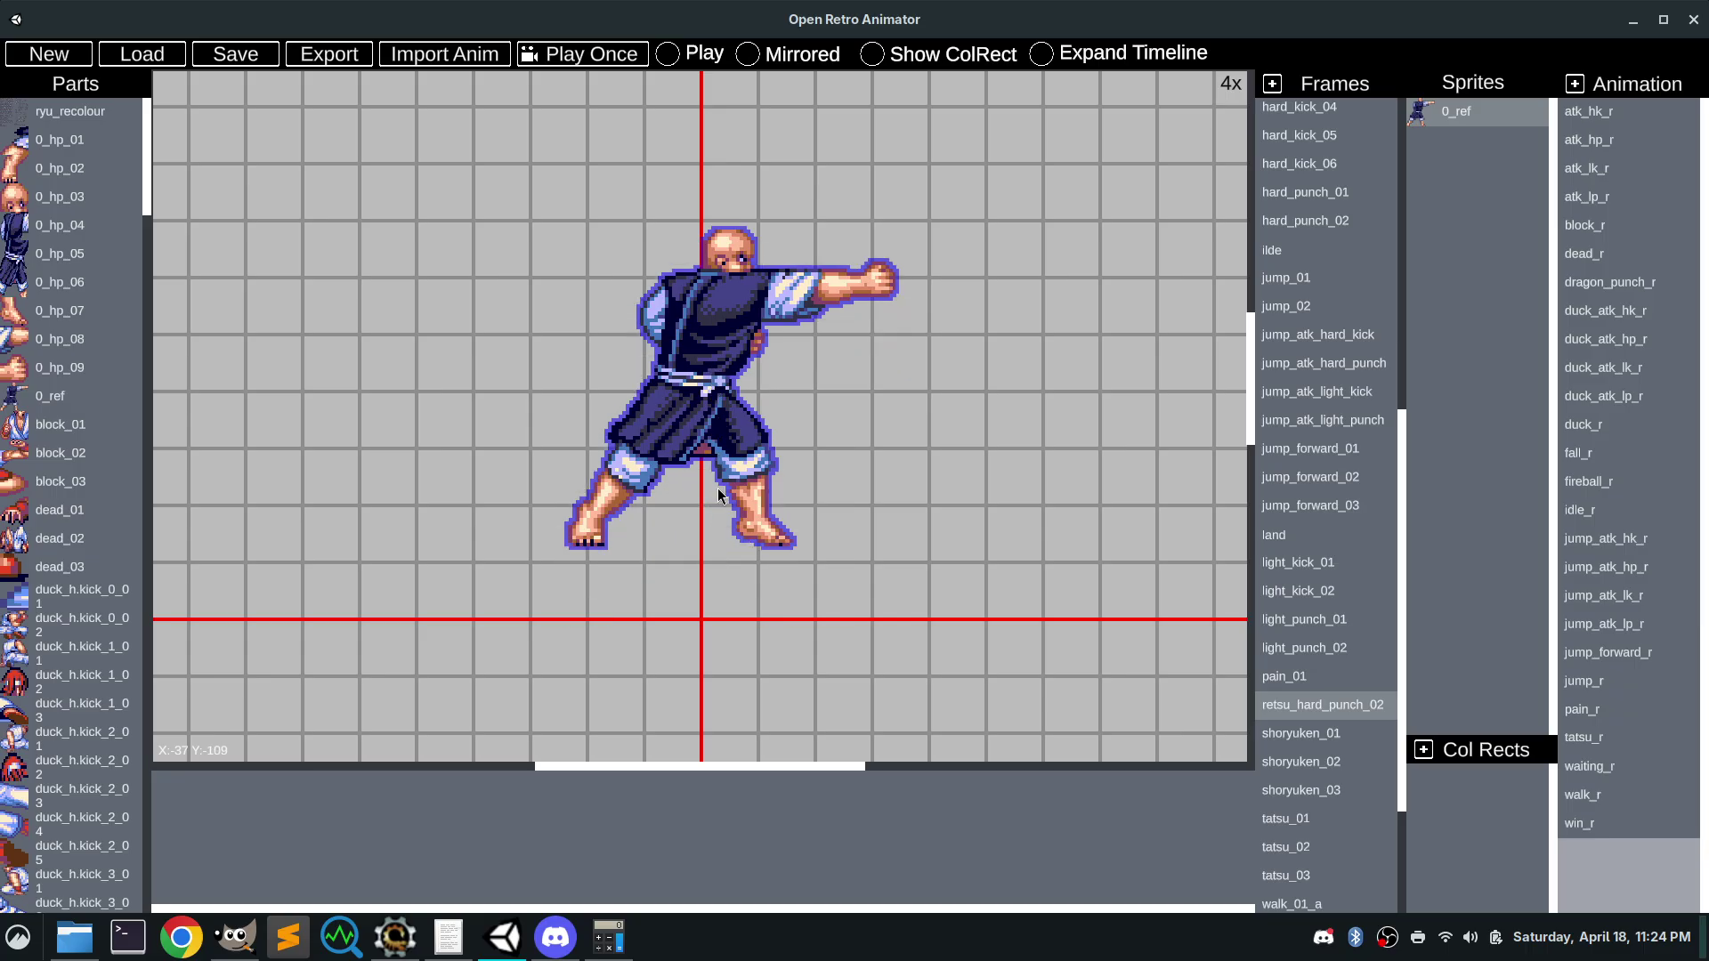
key("Left")
key("Left")
key("Left")
key("Left")
key("Left")
key("Left")
key("Left")
key("Left")
key("Left")
key("Left")
key("Left")
key("Left")
key("Left")
key("Left")
key("Left")
key("Left")
key("Left")
key("Left")
key("Left")
key("Left")
key("Right")
key("Right")
key("Right")
key("Right")
key("Right")
key("Right")
key("Right")
key("Right")
key("Right")
key("Right")
key("Right")
key("Right")
key("Right")
key("Right")
key("Right")
key("Right")
key("Right")
key("Right")
key("Right")
key("Right")
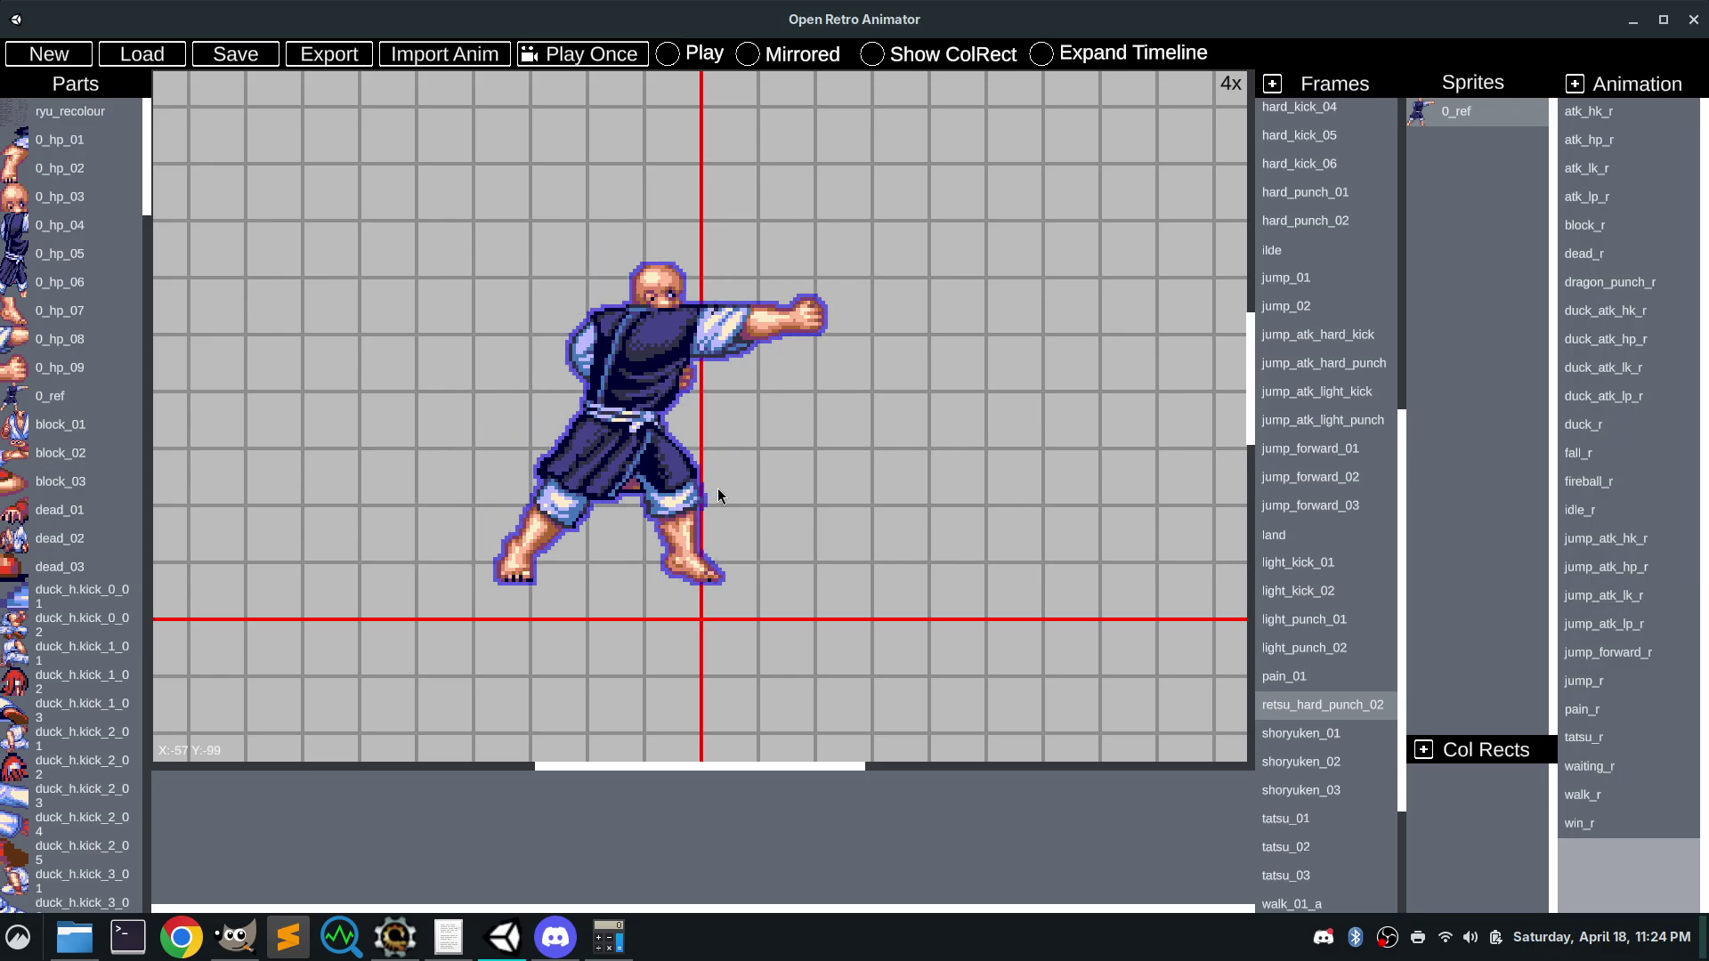
key("Down")
key("Down")
key("Down")
key("Down")
key("Down")
key("Down")
key("Down")
key("Down")
key("Down")
key("Down")
key("Down")
key("Down")
key("Down")
key("Down")
key("Down")
key("Down")
key("Down")
key("Down")
key("Down")
key("Down")
key("Up")
key("Up")
key("Up")
key("Up")
key("Up")
key("Up")
key("Up")
key("Up")
key("Up")
key("Up")
key("Up")
key("Up")
key("Up")
key("Up")
key("Up")
key("Up")
key("Up")
key("Up")
key("Up")
key("Up")
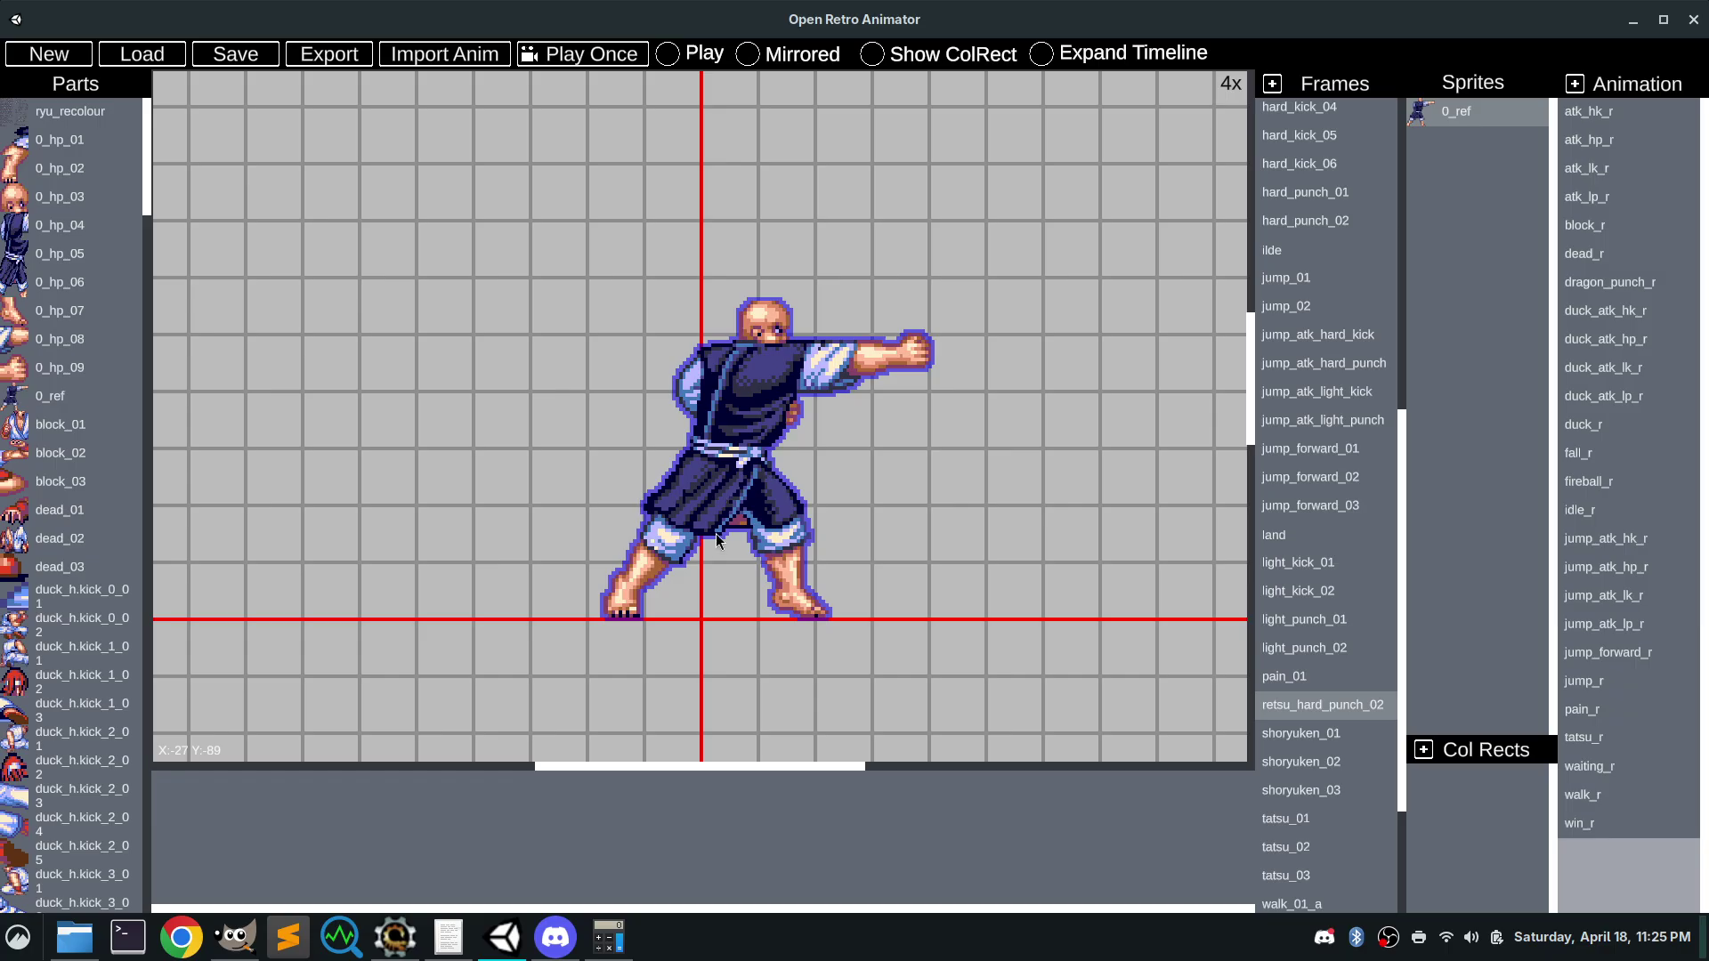
key("Left")
key("Left")
key("Left")
key("Left")
key("Left")
key("Left")
key("Left")
key("Left")
key("Left")
key("Left")
key("Left")
key("Left")
key("Left")
Reposition the 0_ref sprite at X -33, Y -88 with its feet on the horizontal red axis, then deselect it
left_click_drag(674, 456, 703, 509)
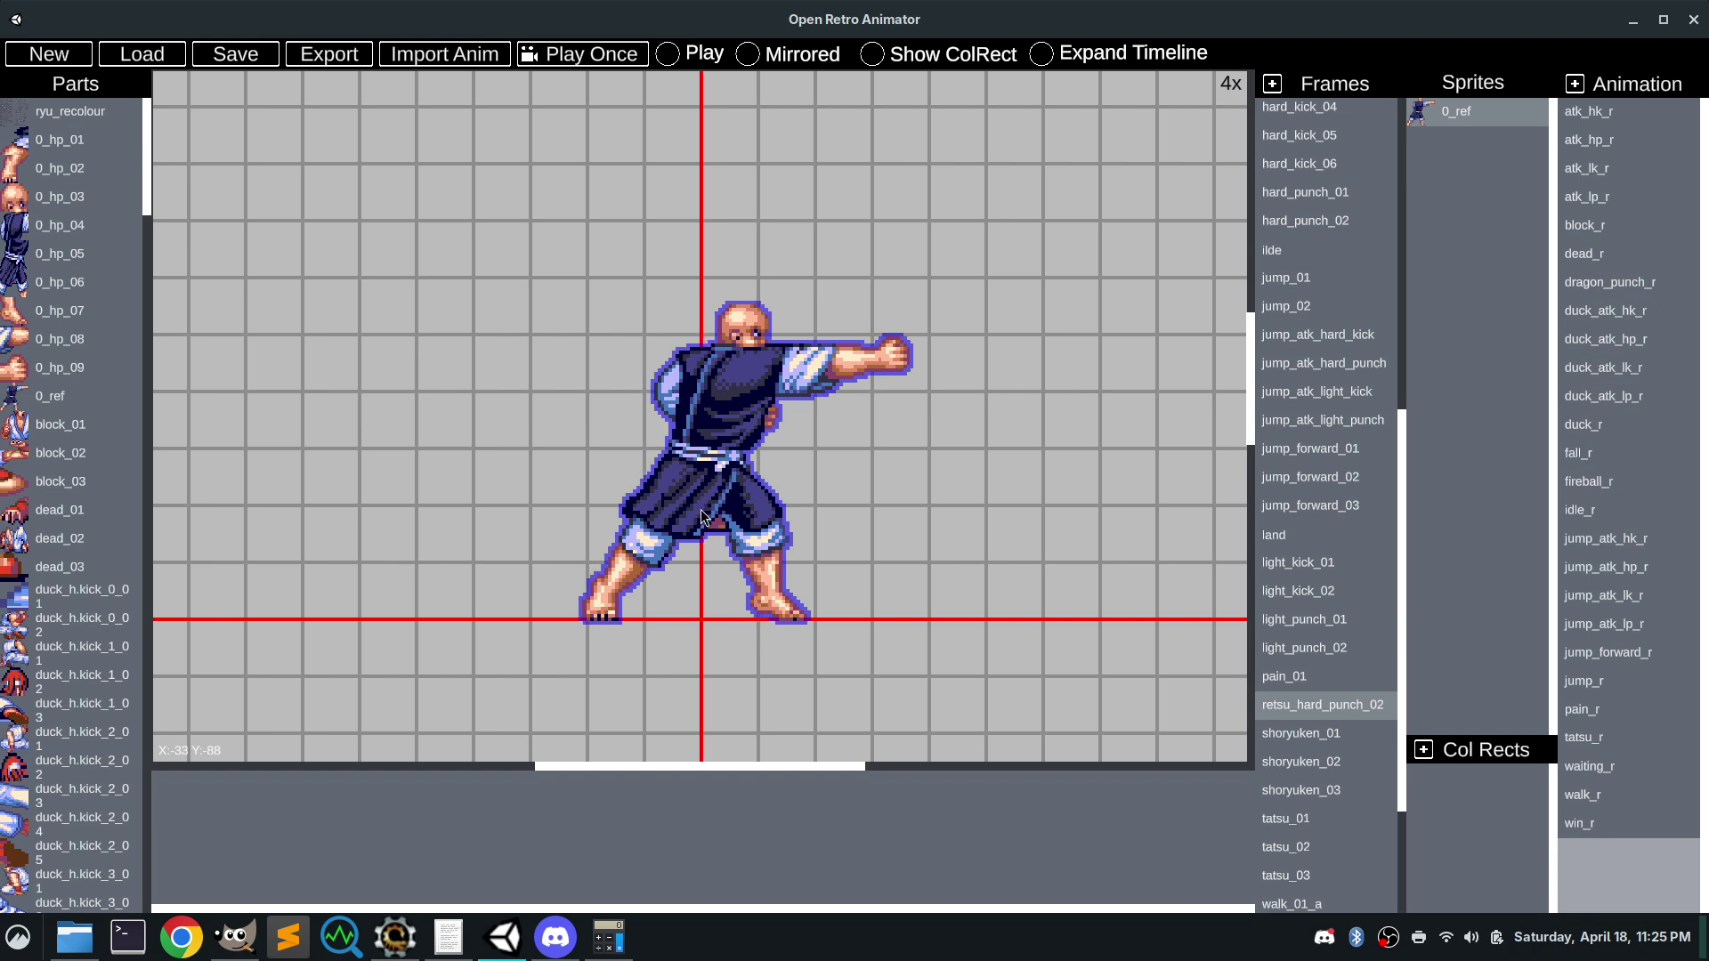
left_click(944, 484)
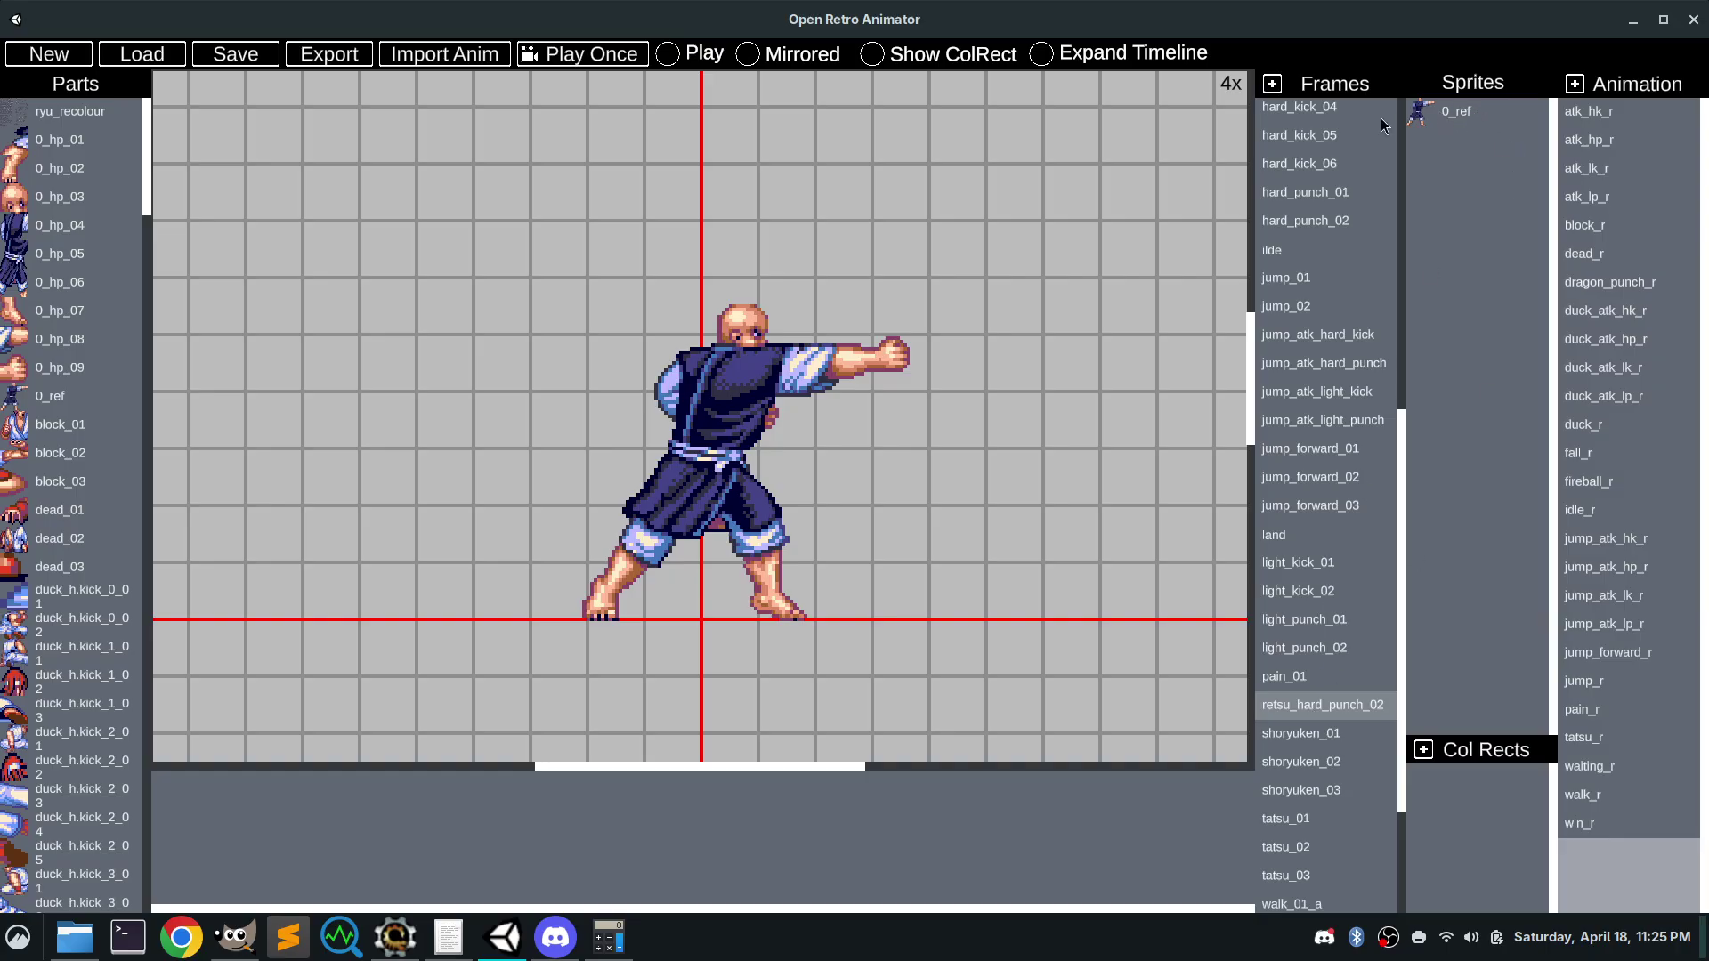
left_click(1419, 112)
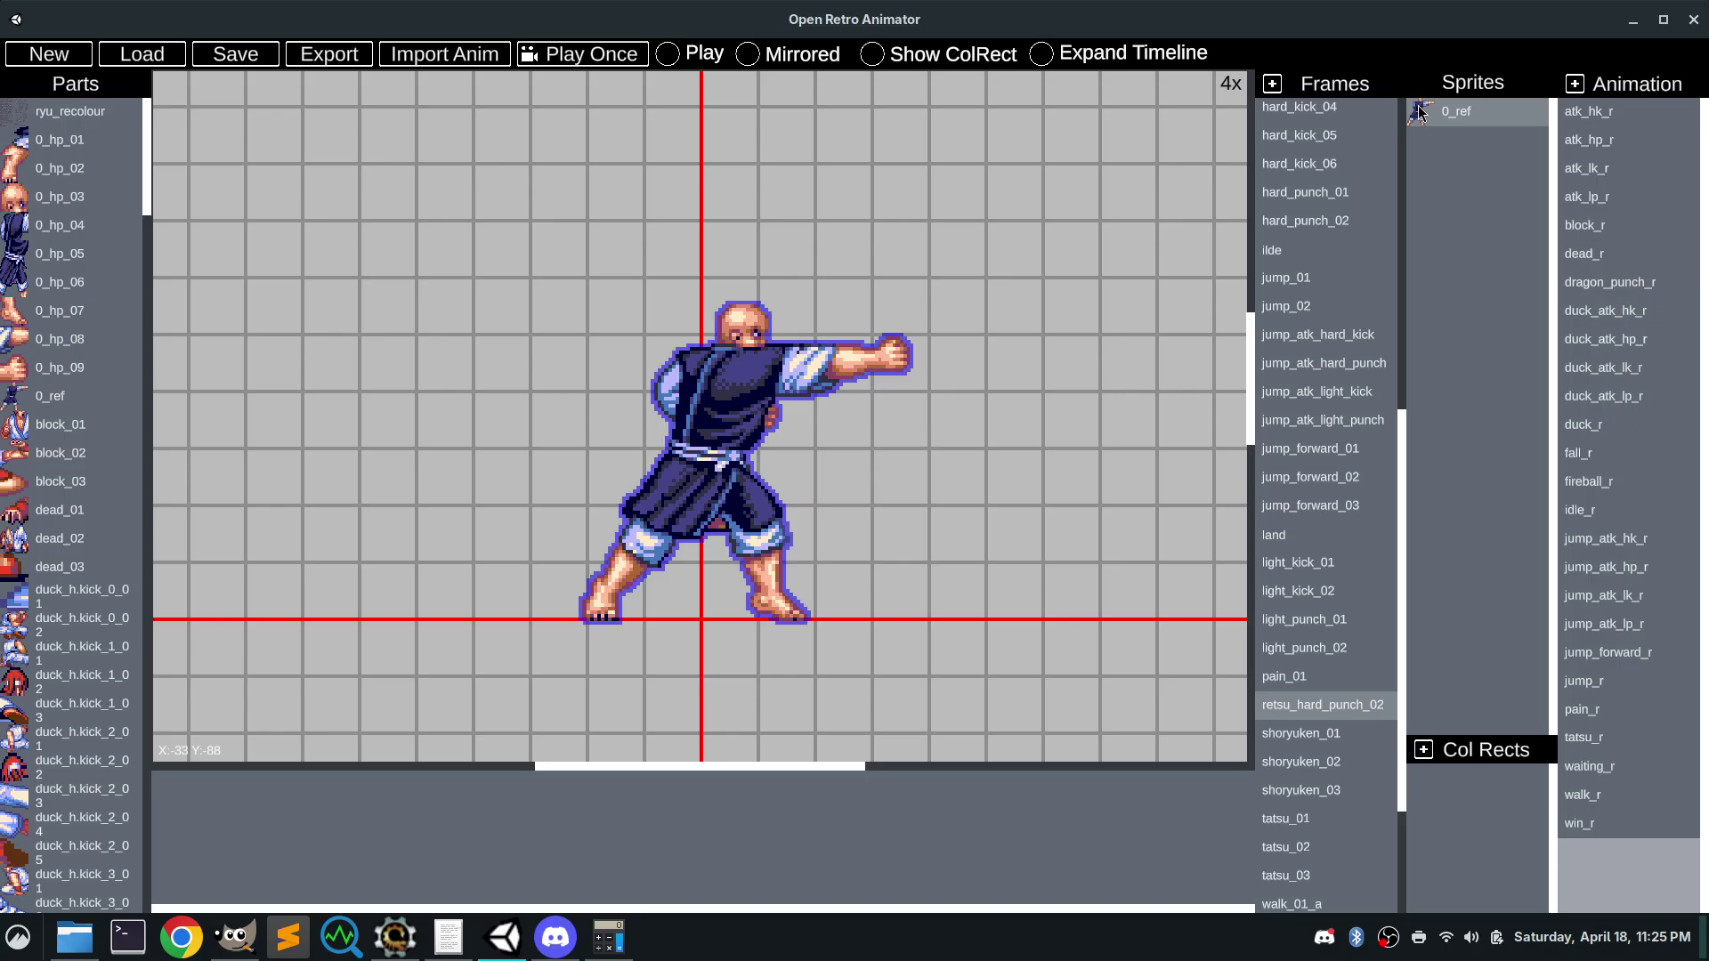
left_click(1008, 427)
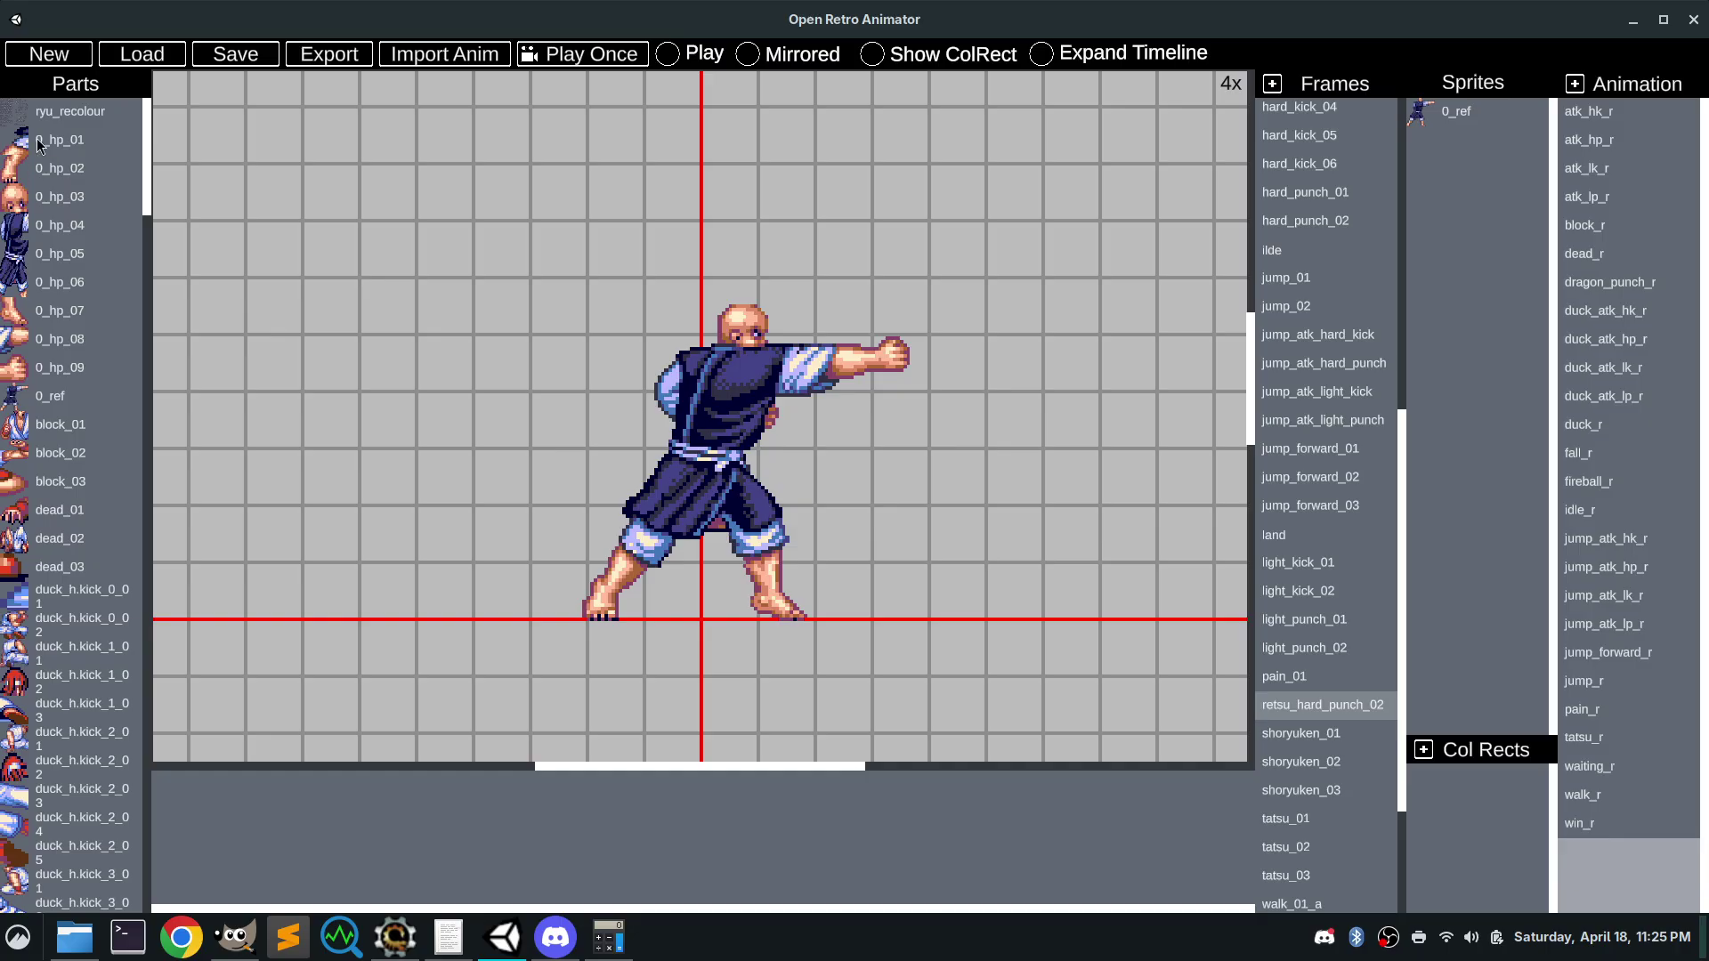
Place the 0_hp_01 part over the reference sprite's rear knee and nudge it sideways to X -23, Y -37
left_click_drag(40, 142, 634, 536)
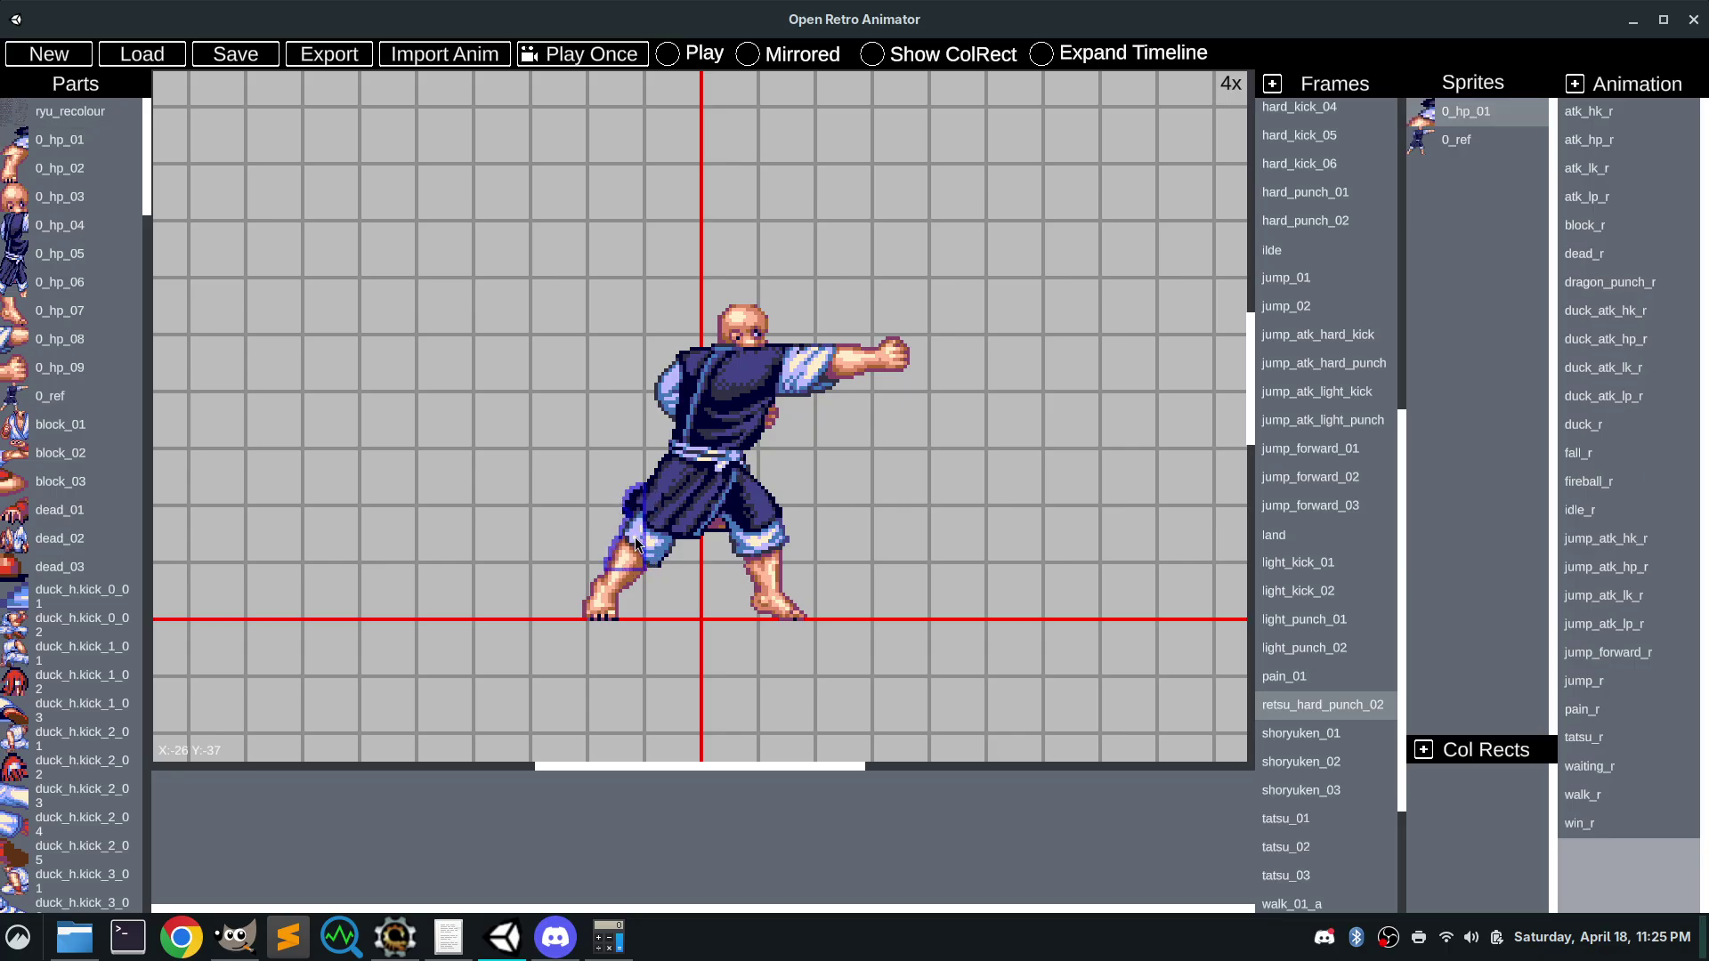
scroll(616, 553, "up", 6)
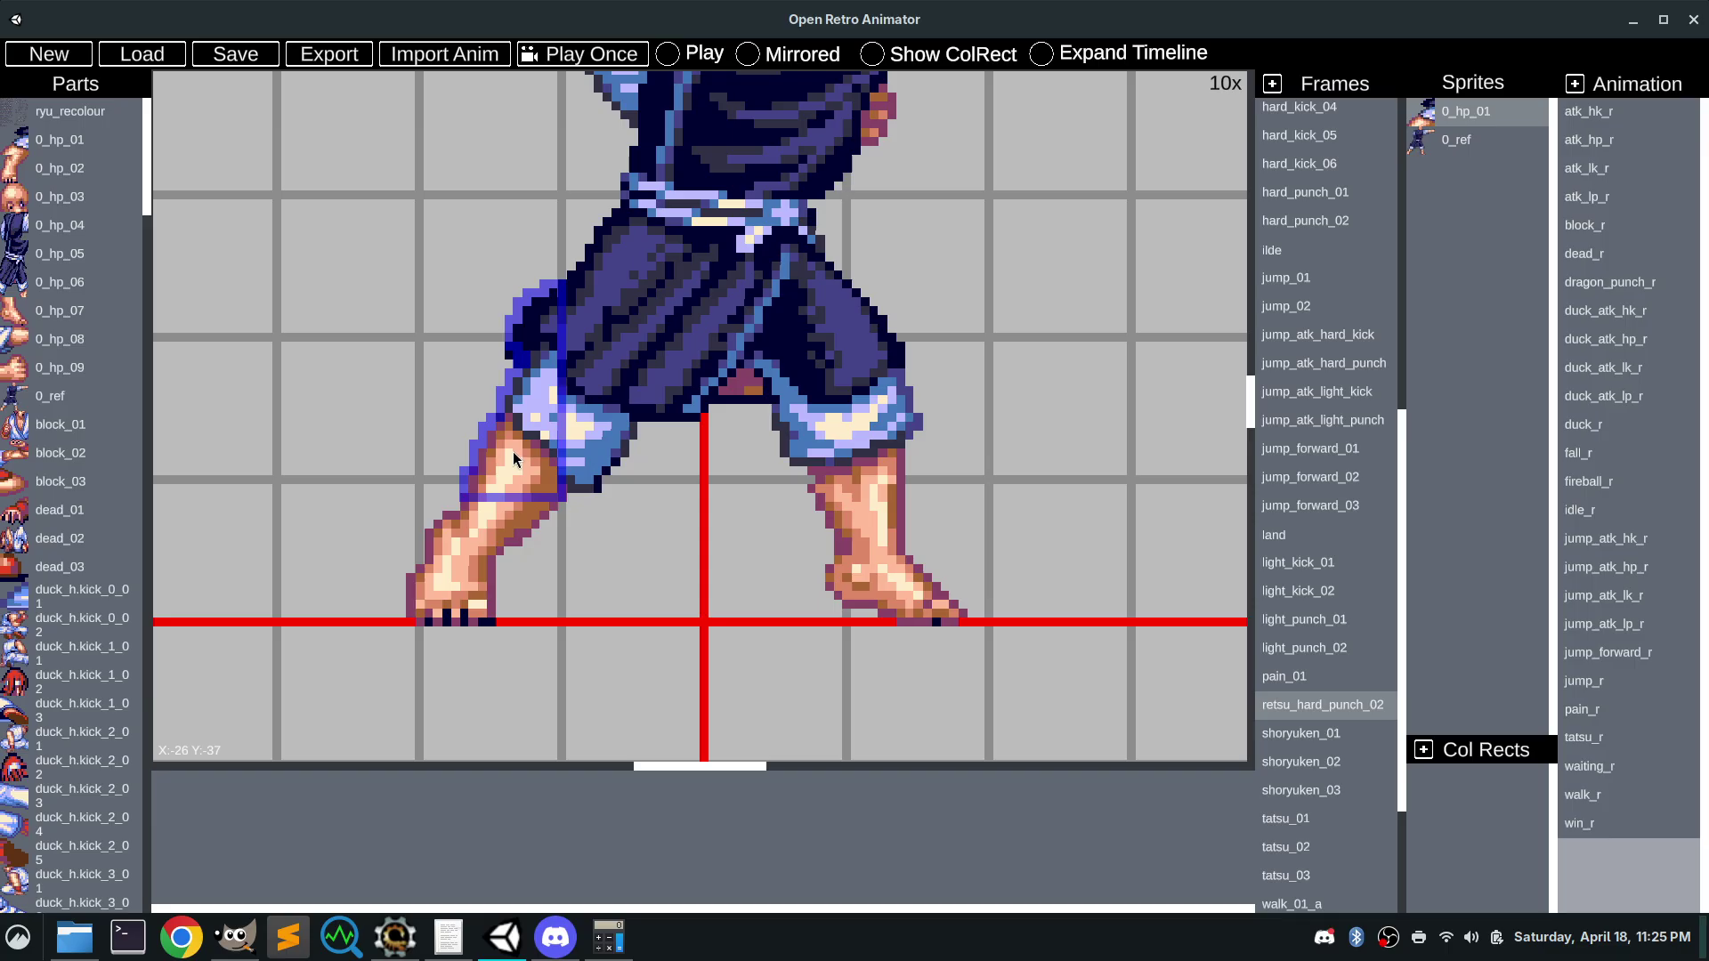
scroll(515, 456, "down", 9)
scroll(678, 472, "up", 4)
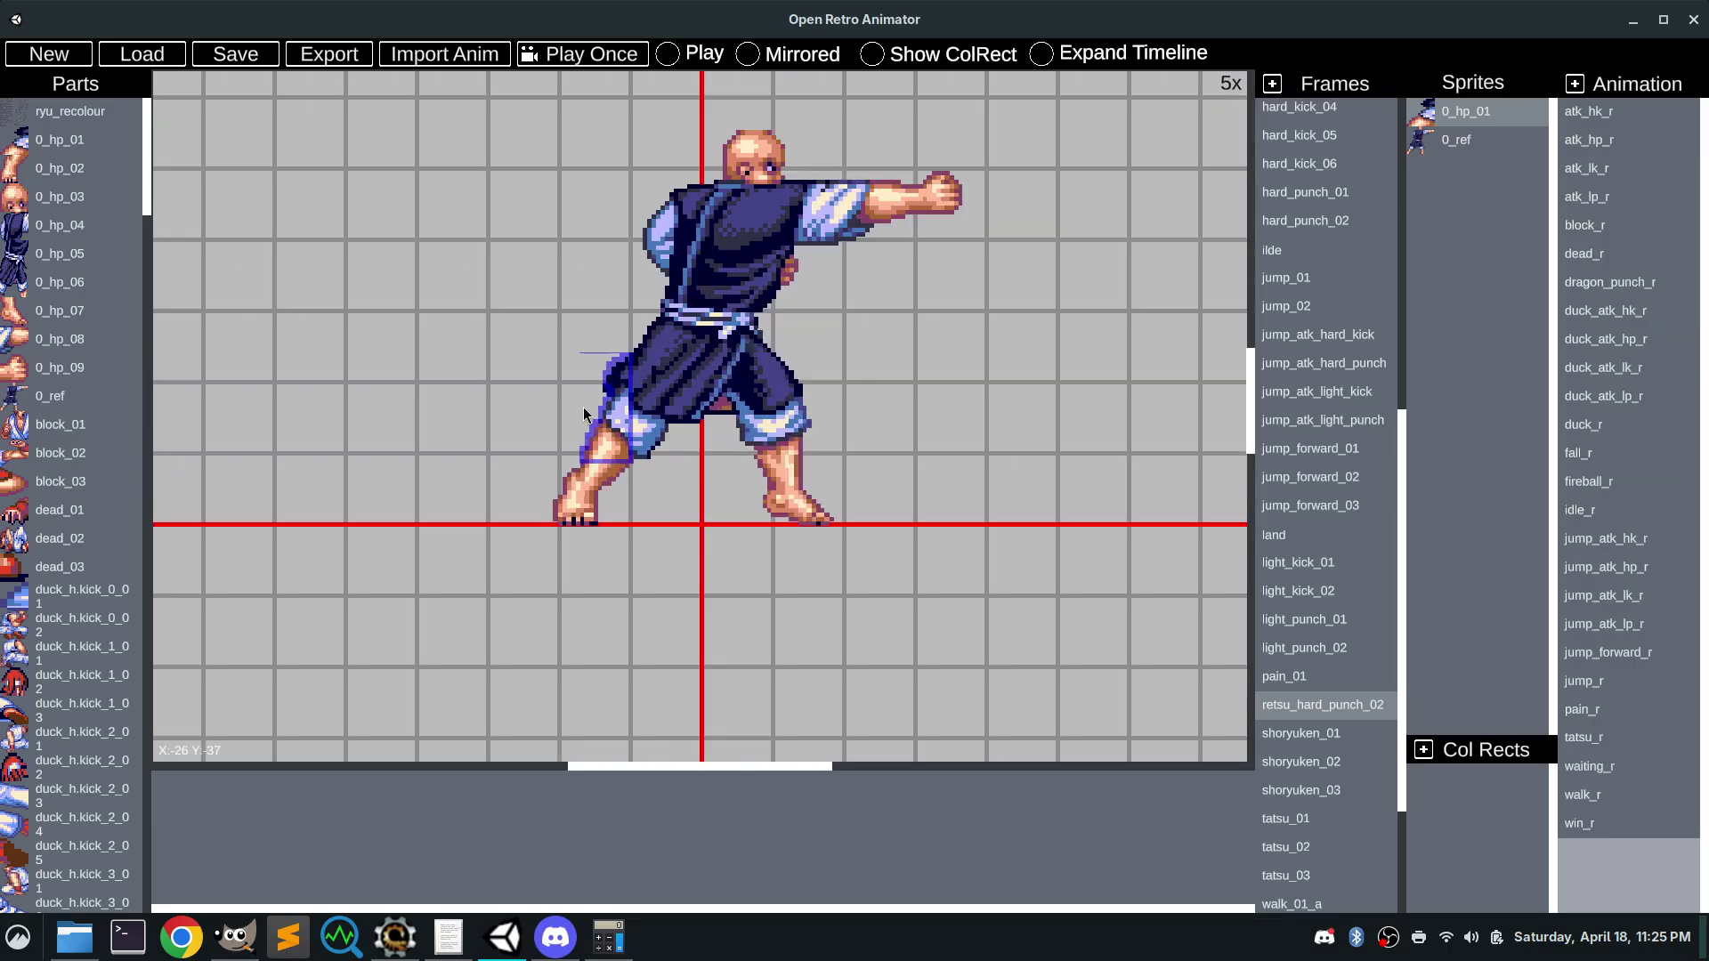
scroll(584, 411, "down", 2)
scroll(583, 414, "up", 9)
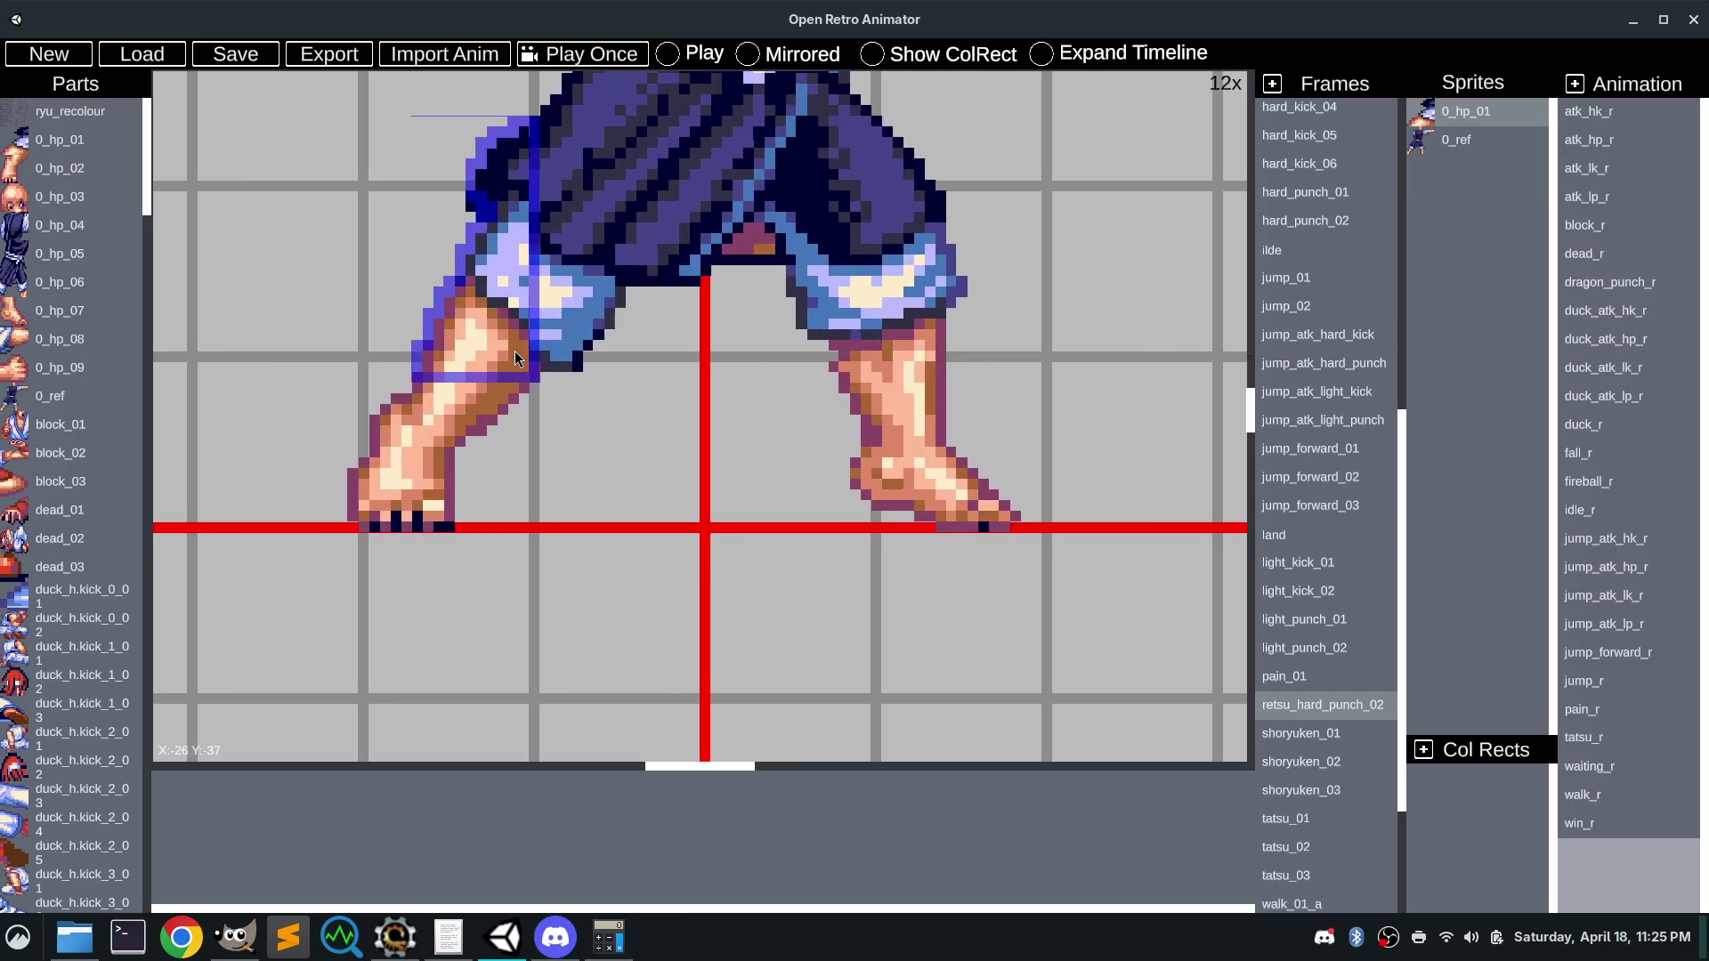
scroll(515, 351, "up", 3)
scroll(1244, 404, "down", 2)
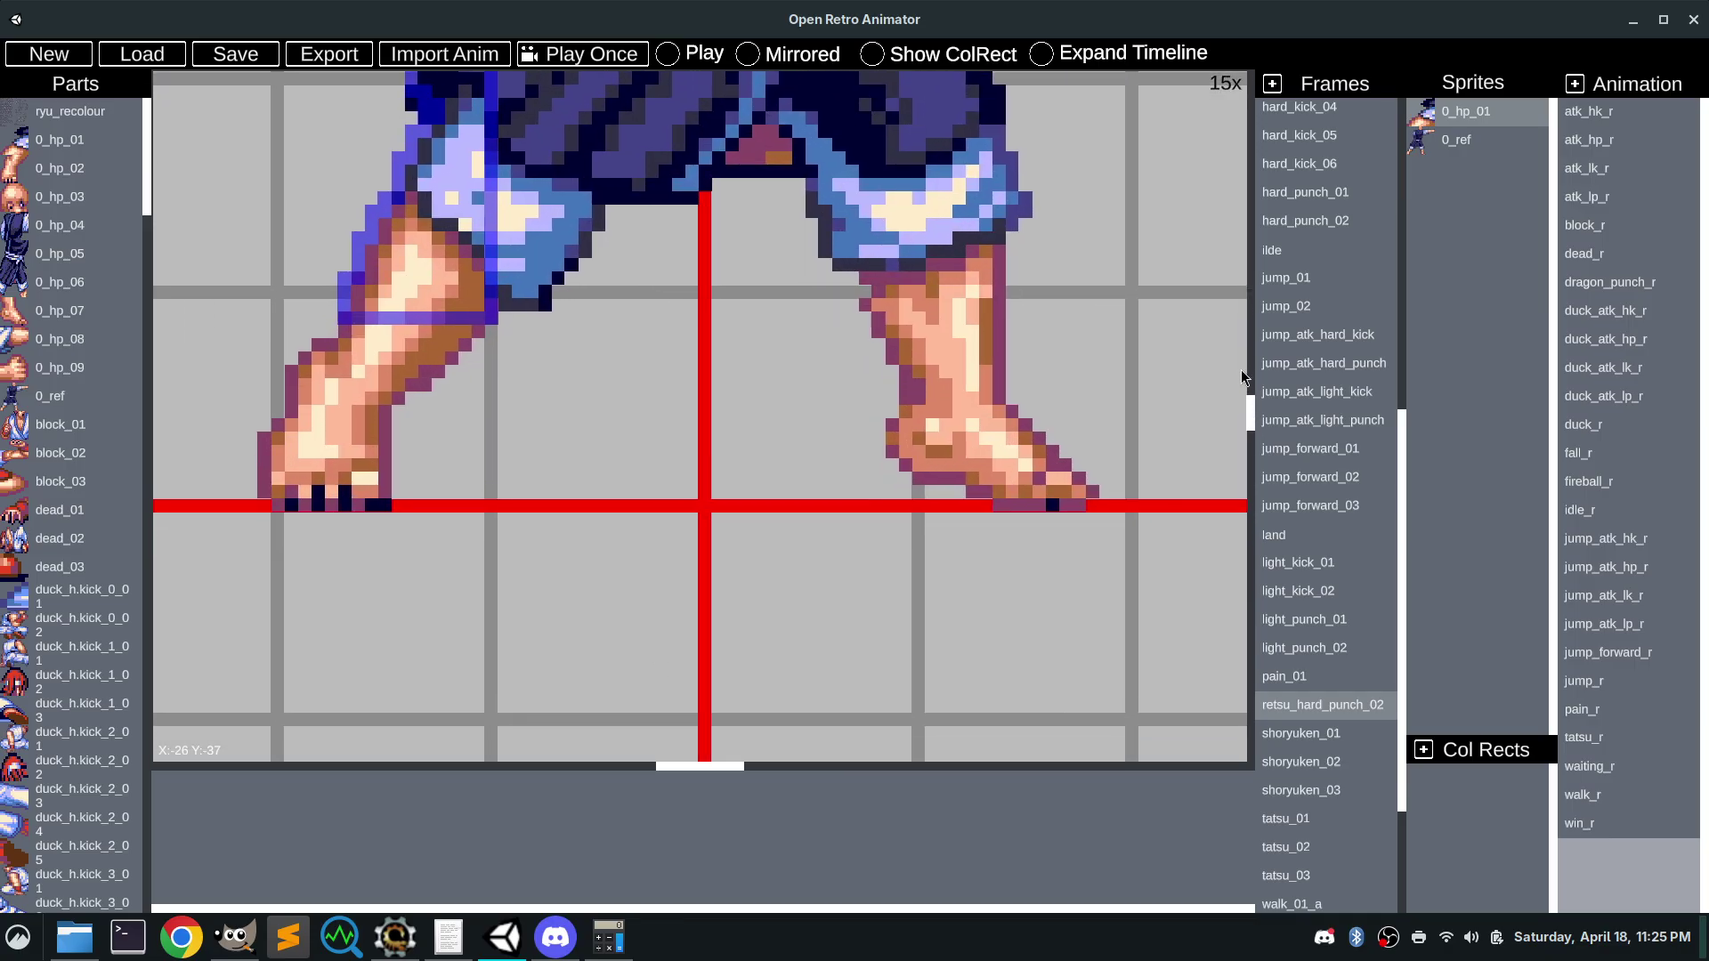
scroll(694, 456, "up", 3)
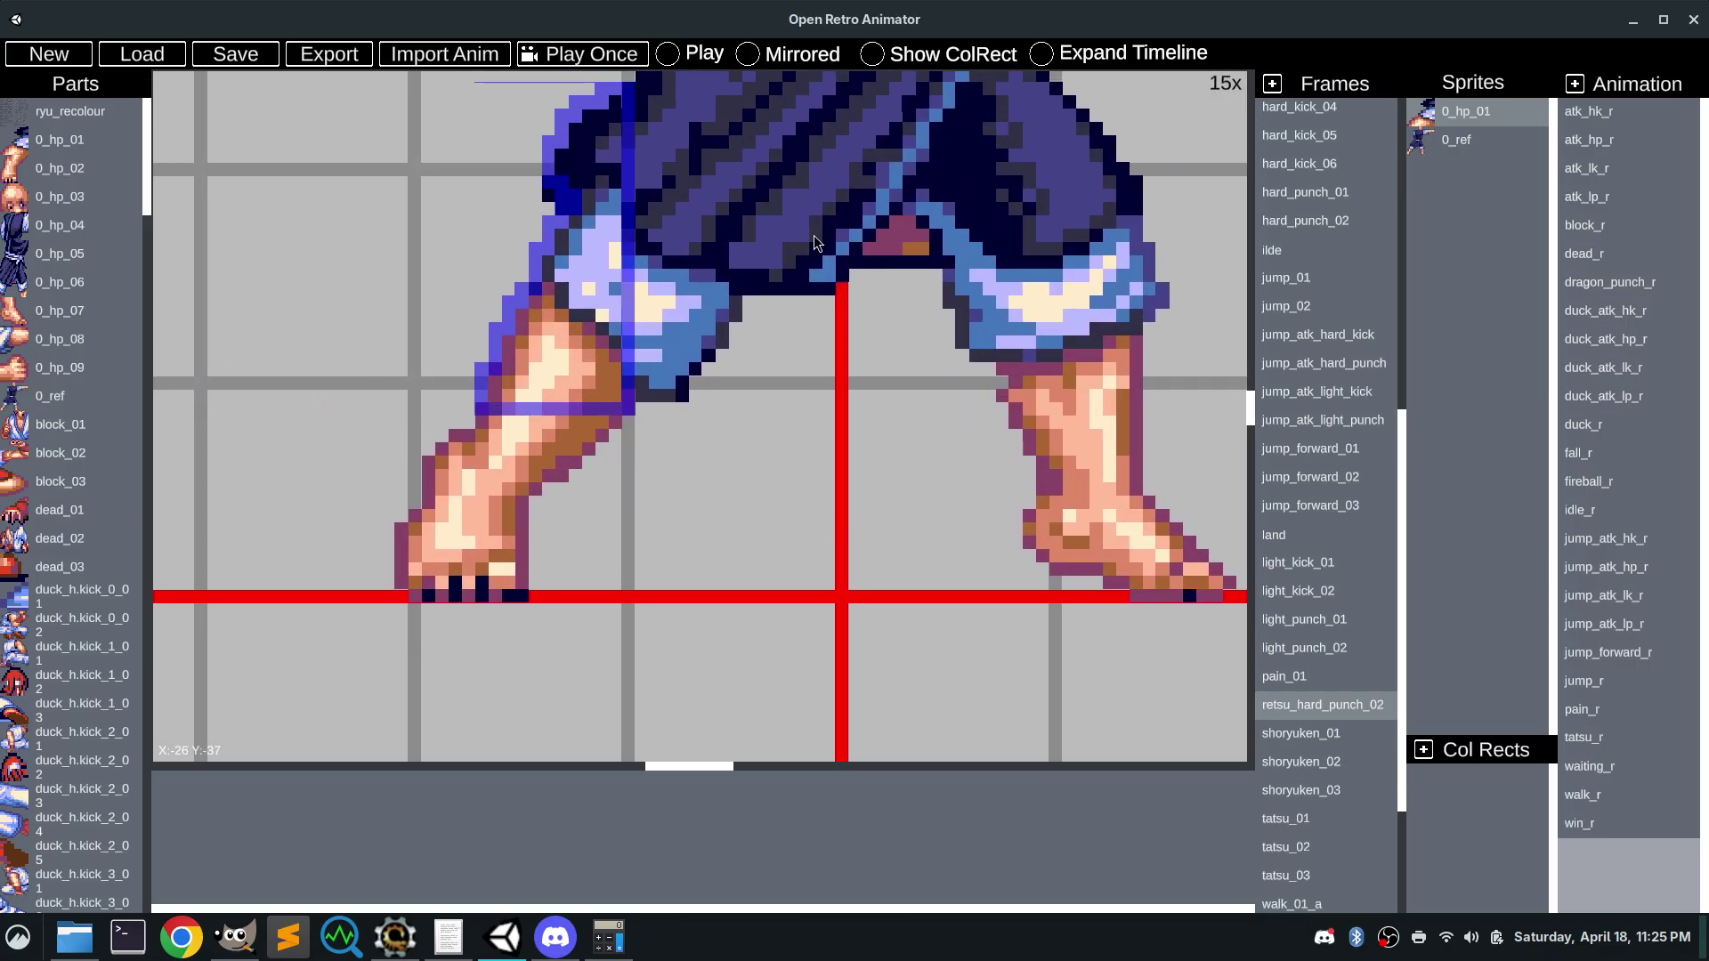
left_click_drag(761, 529, 736, 495)
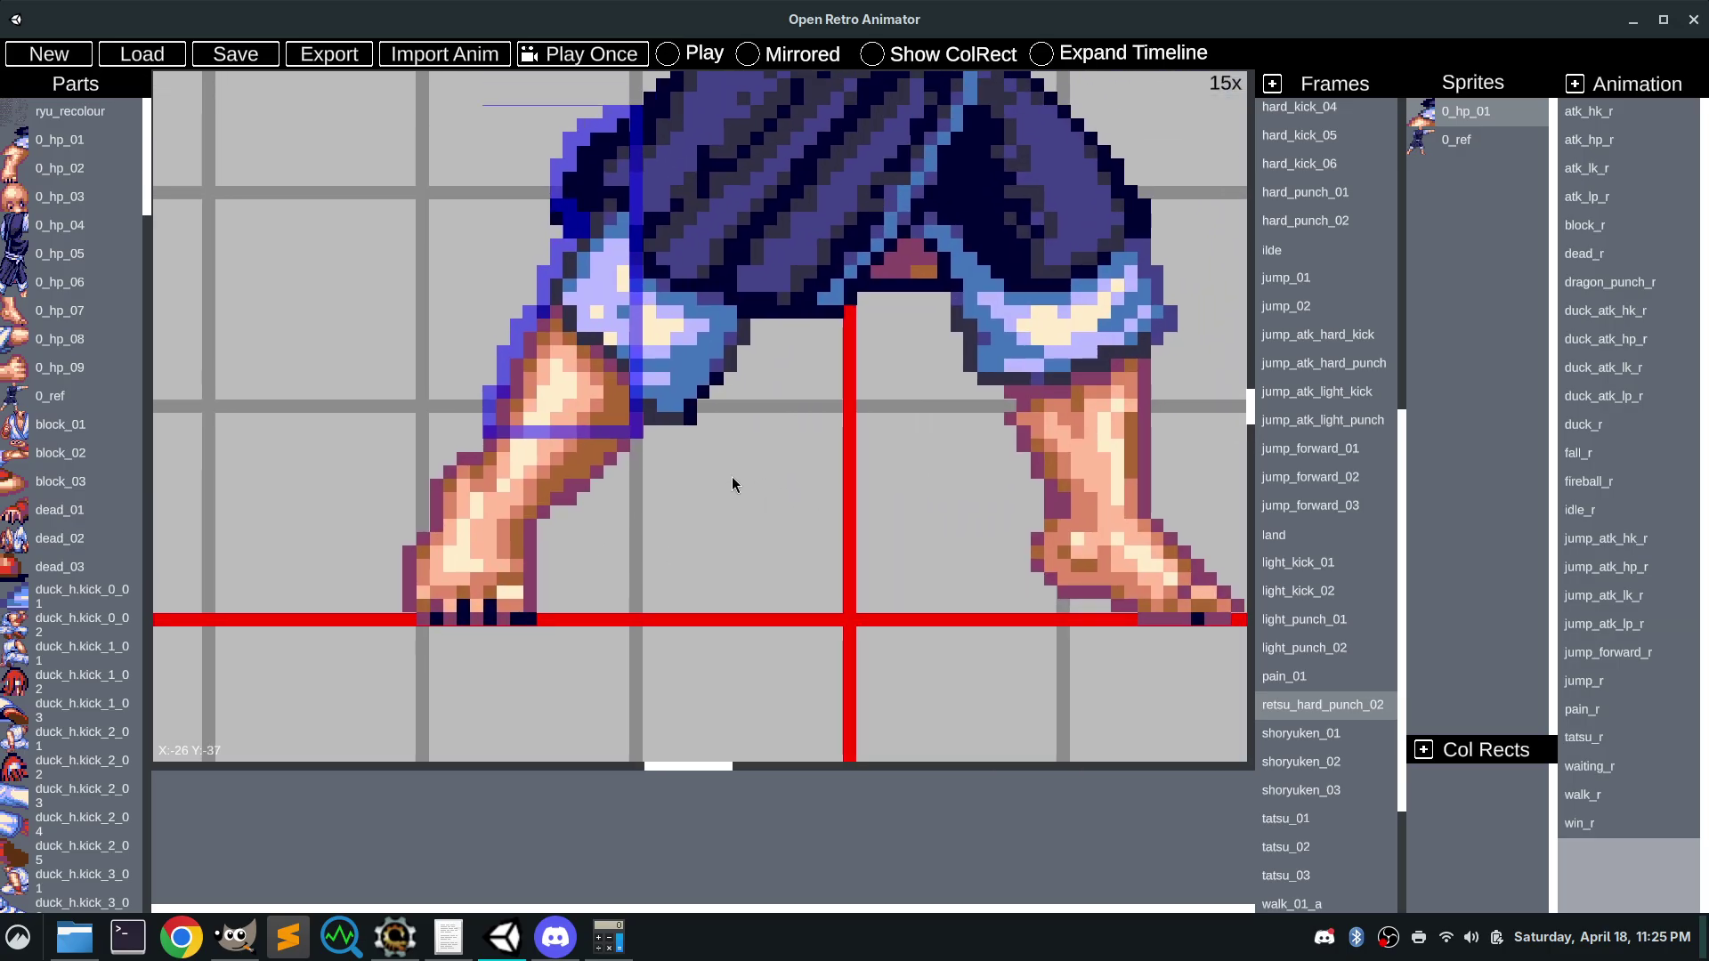
key("Right")
key("Right")
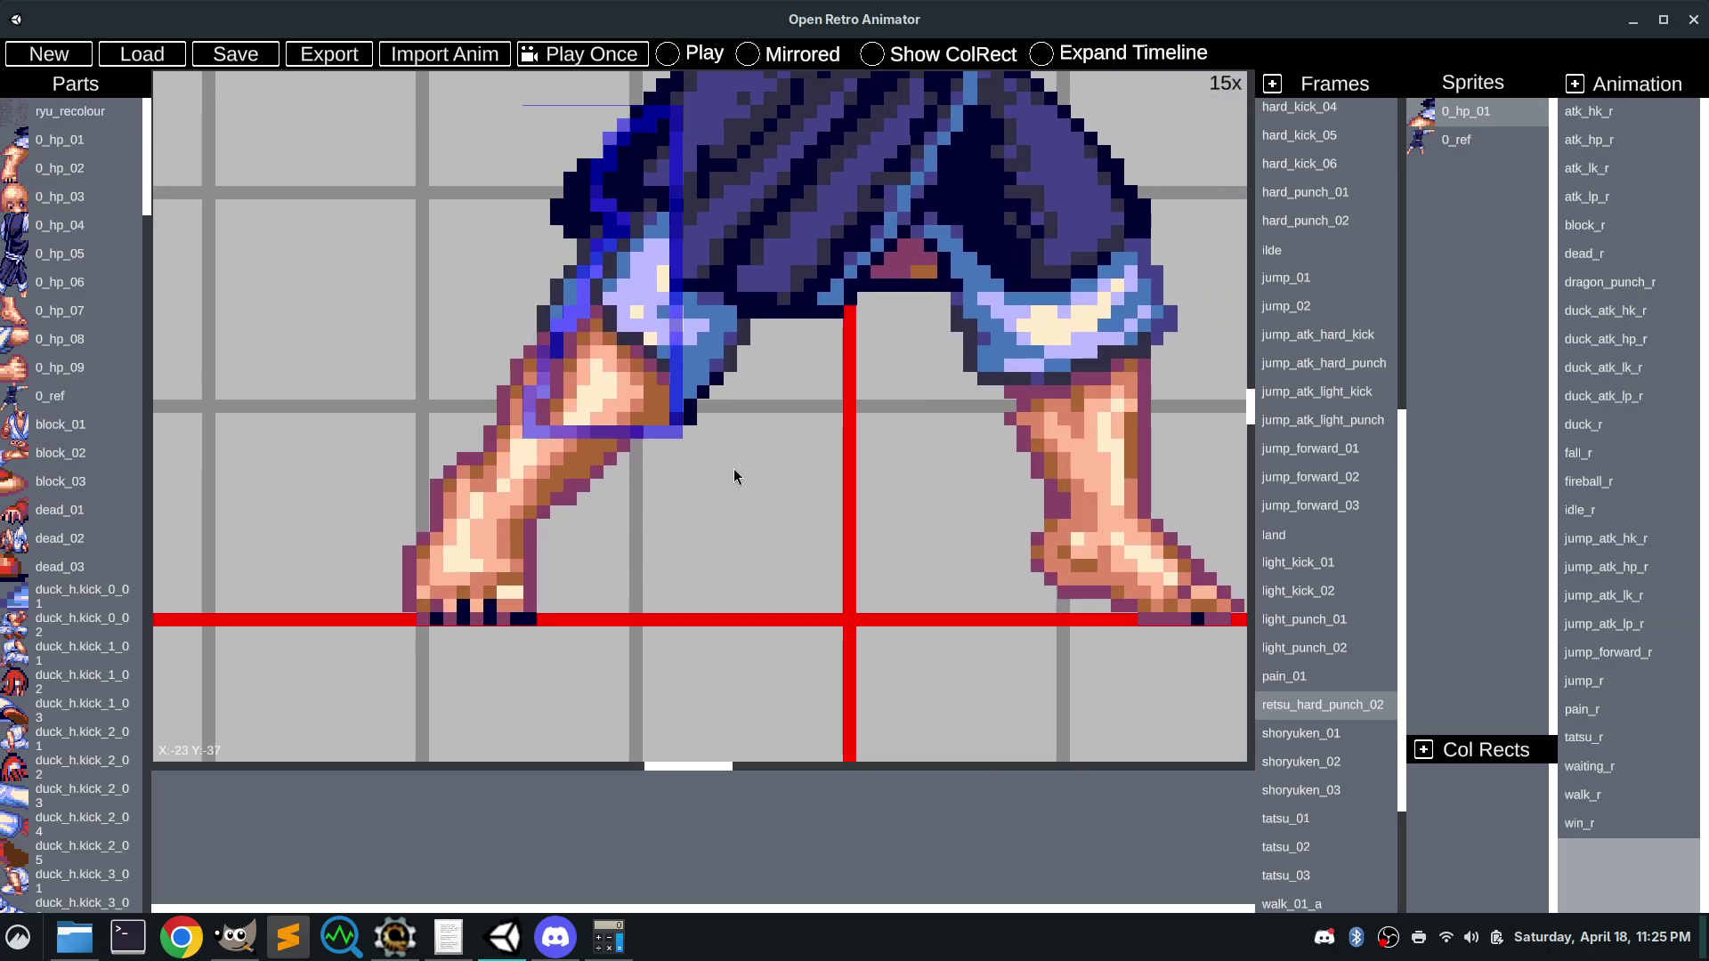
Try aligning the 0_hp_01 part with the reference's rear leg at X -25, Y -38
key("Up")
key("Left")
key("Left")
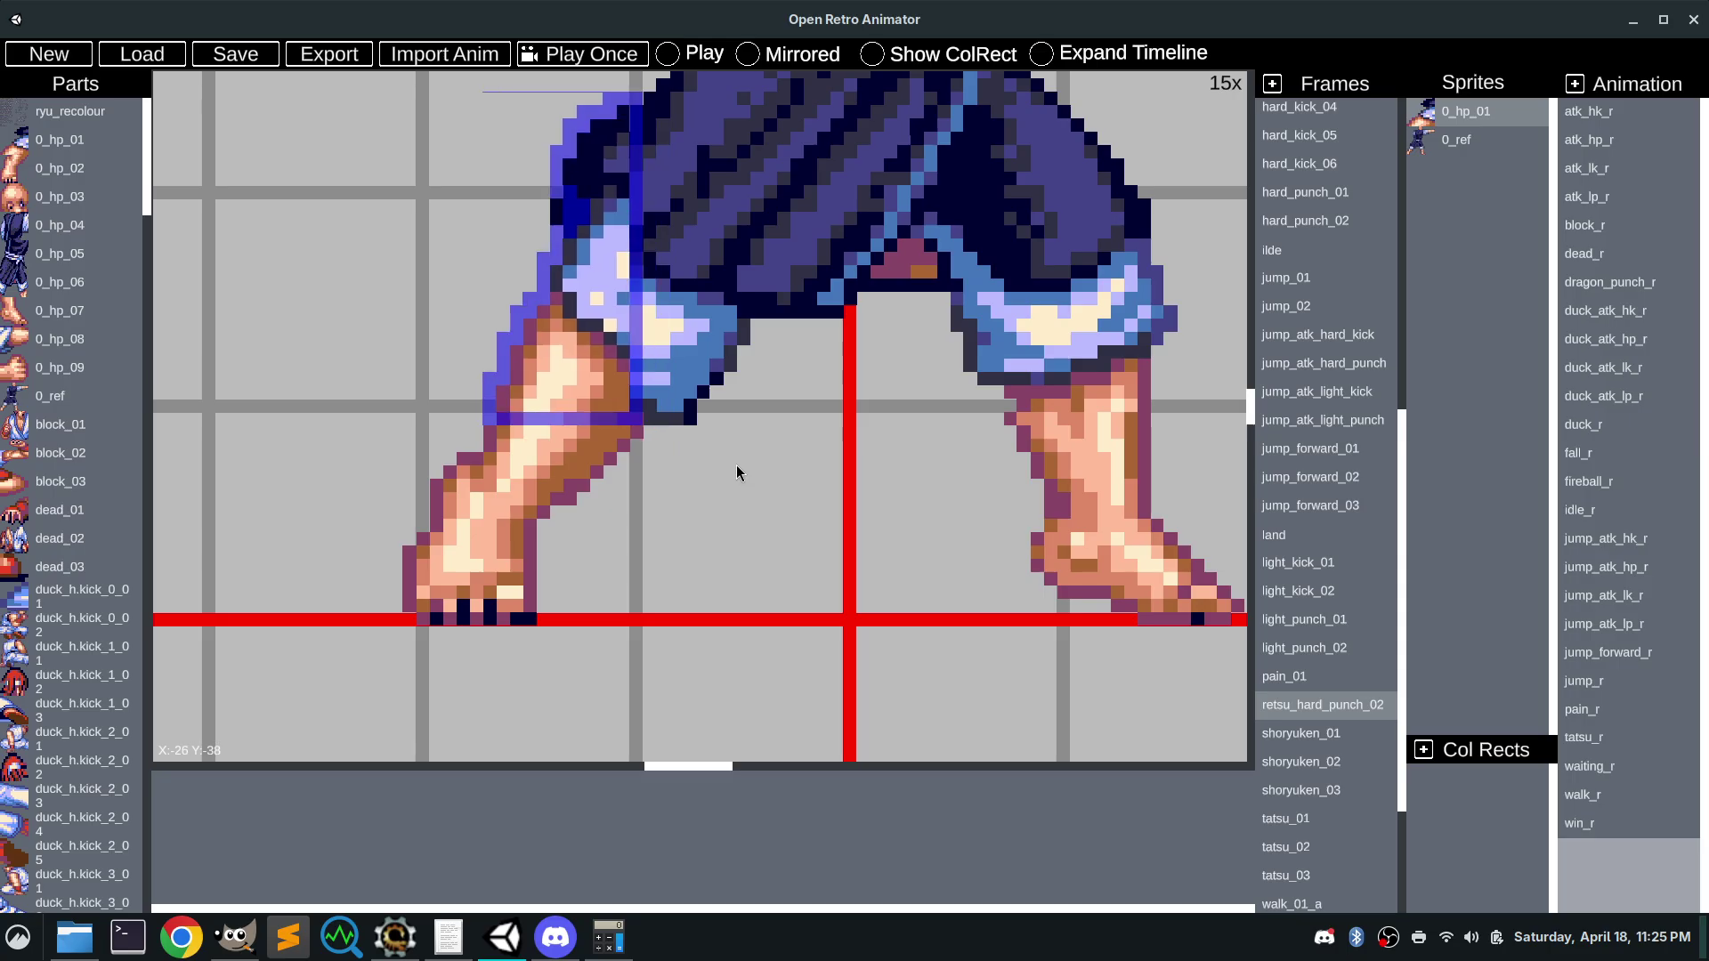
key("Right")
key("Right")
key("Left")
key("Left")
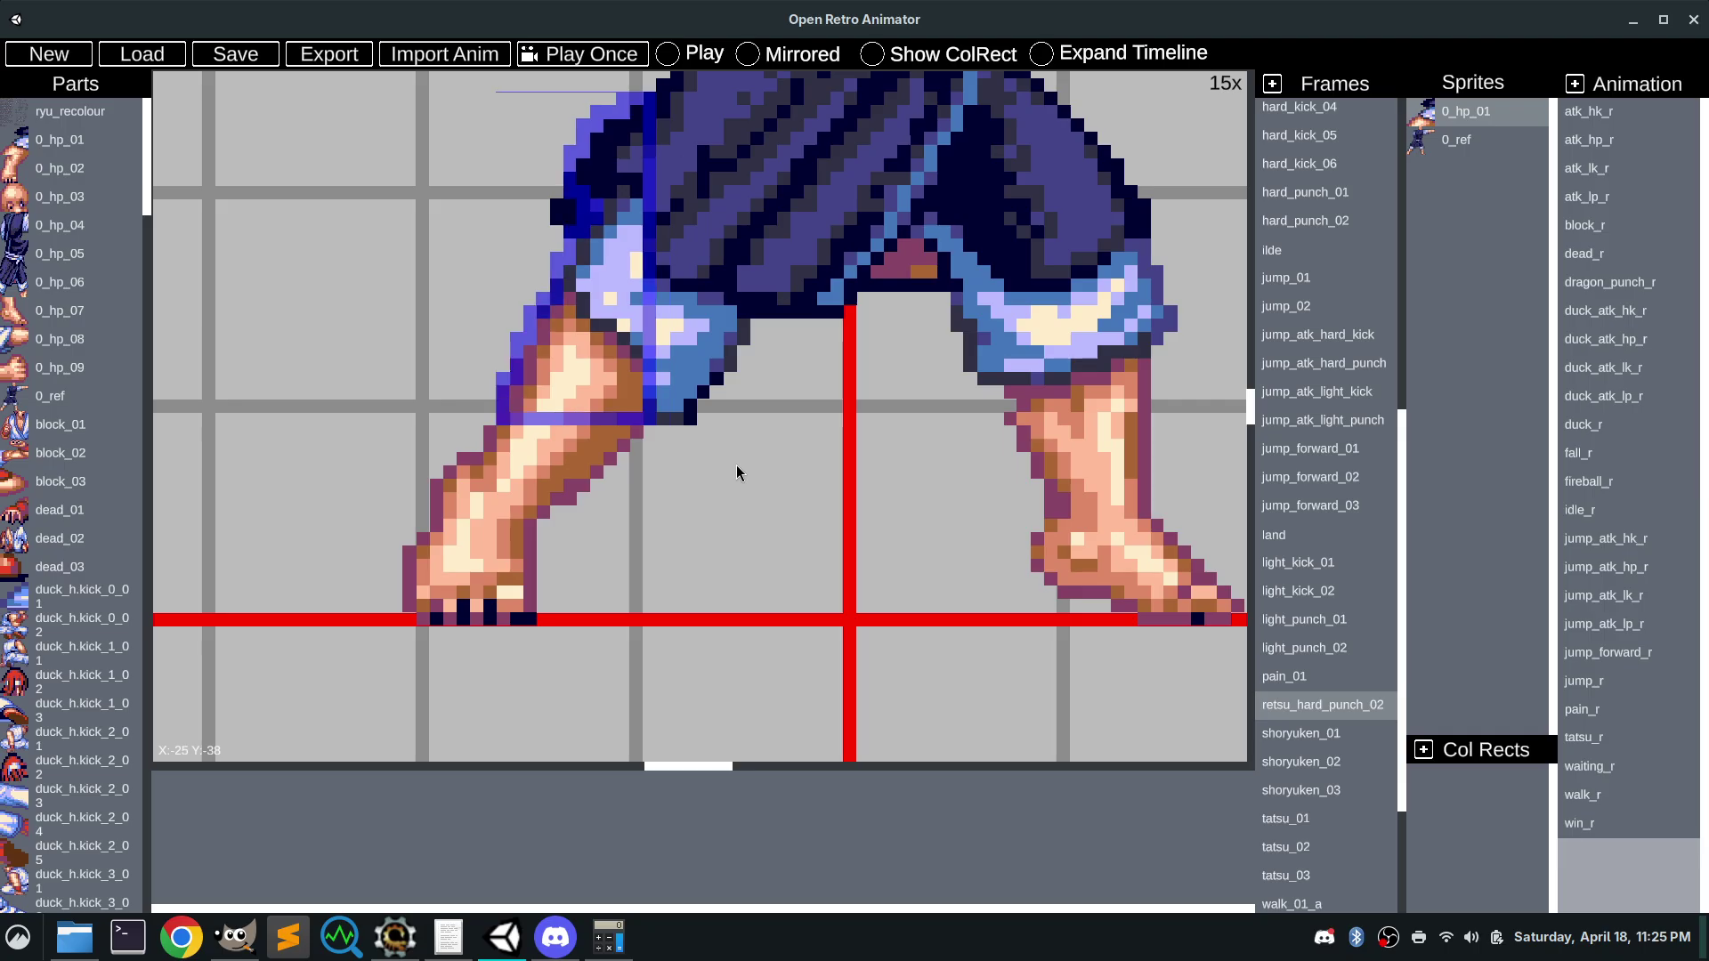
left_click(349, 270)
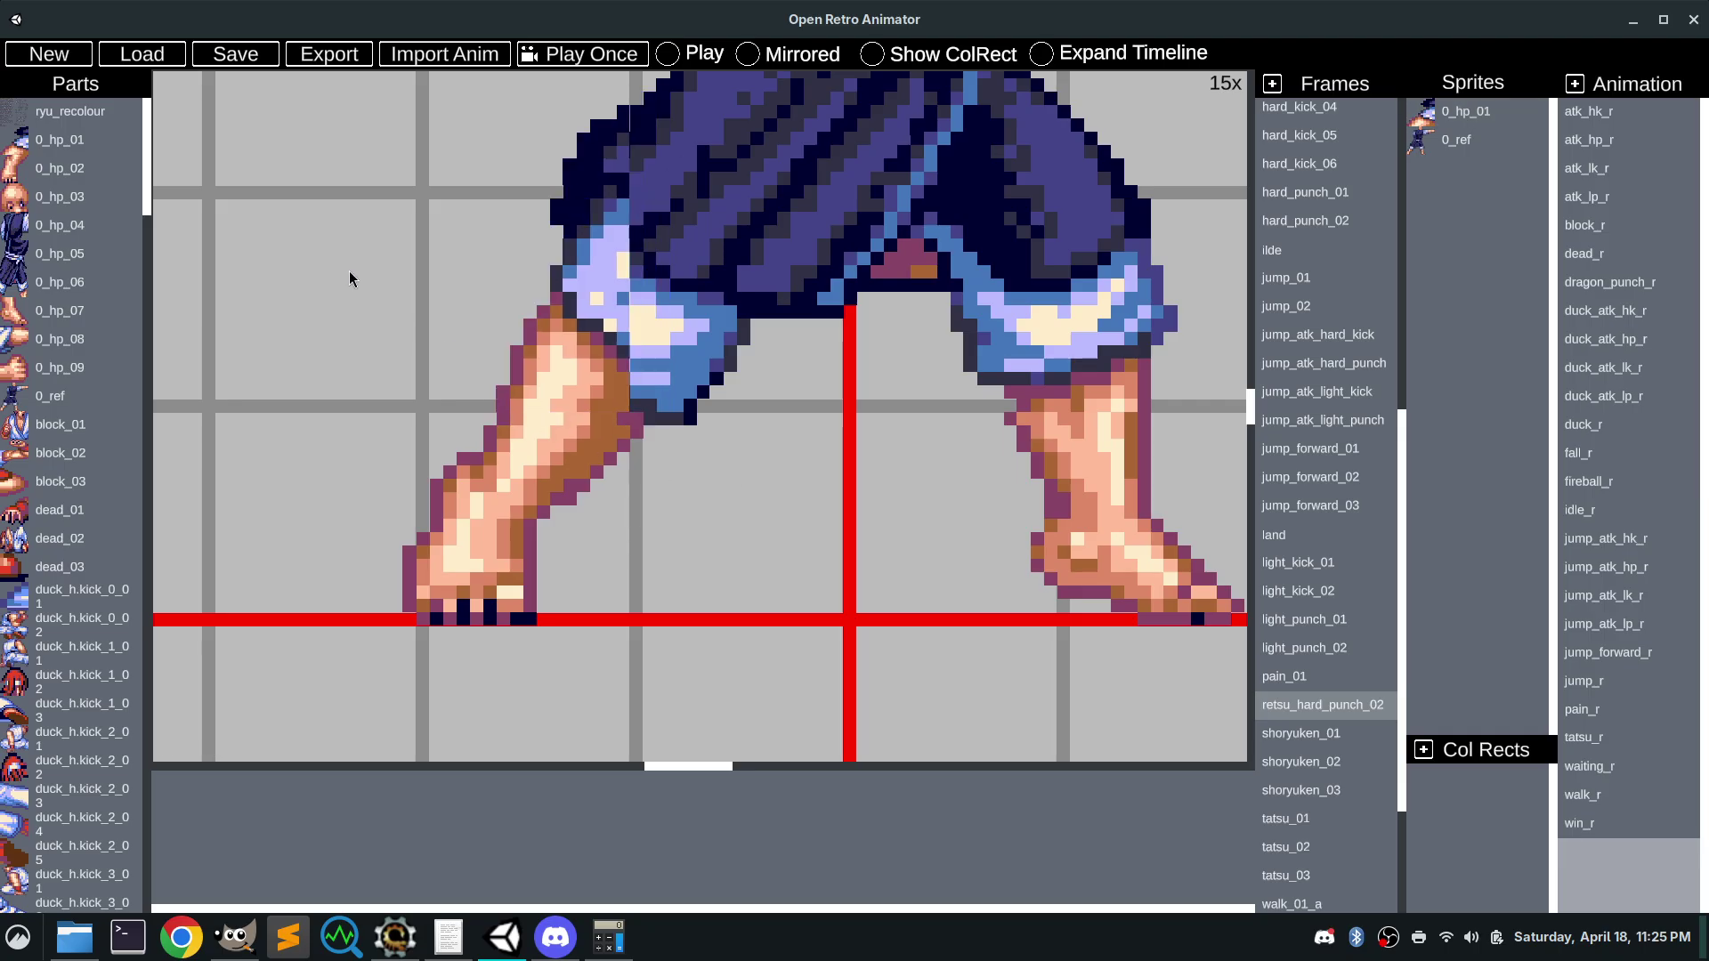
Reposition the 0_hp_01 part over the reference's rear knee at X -27, Y -35, then deselect it
left_click(598, 269)
key("Left")
key("Left")
key("Left")
key("Left")
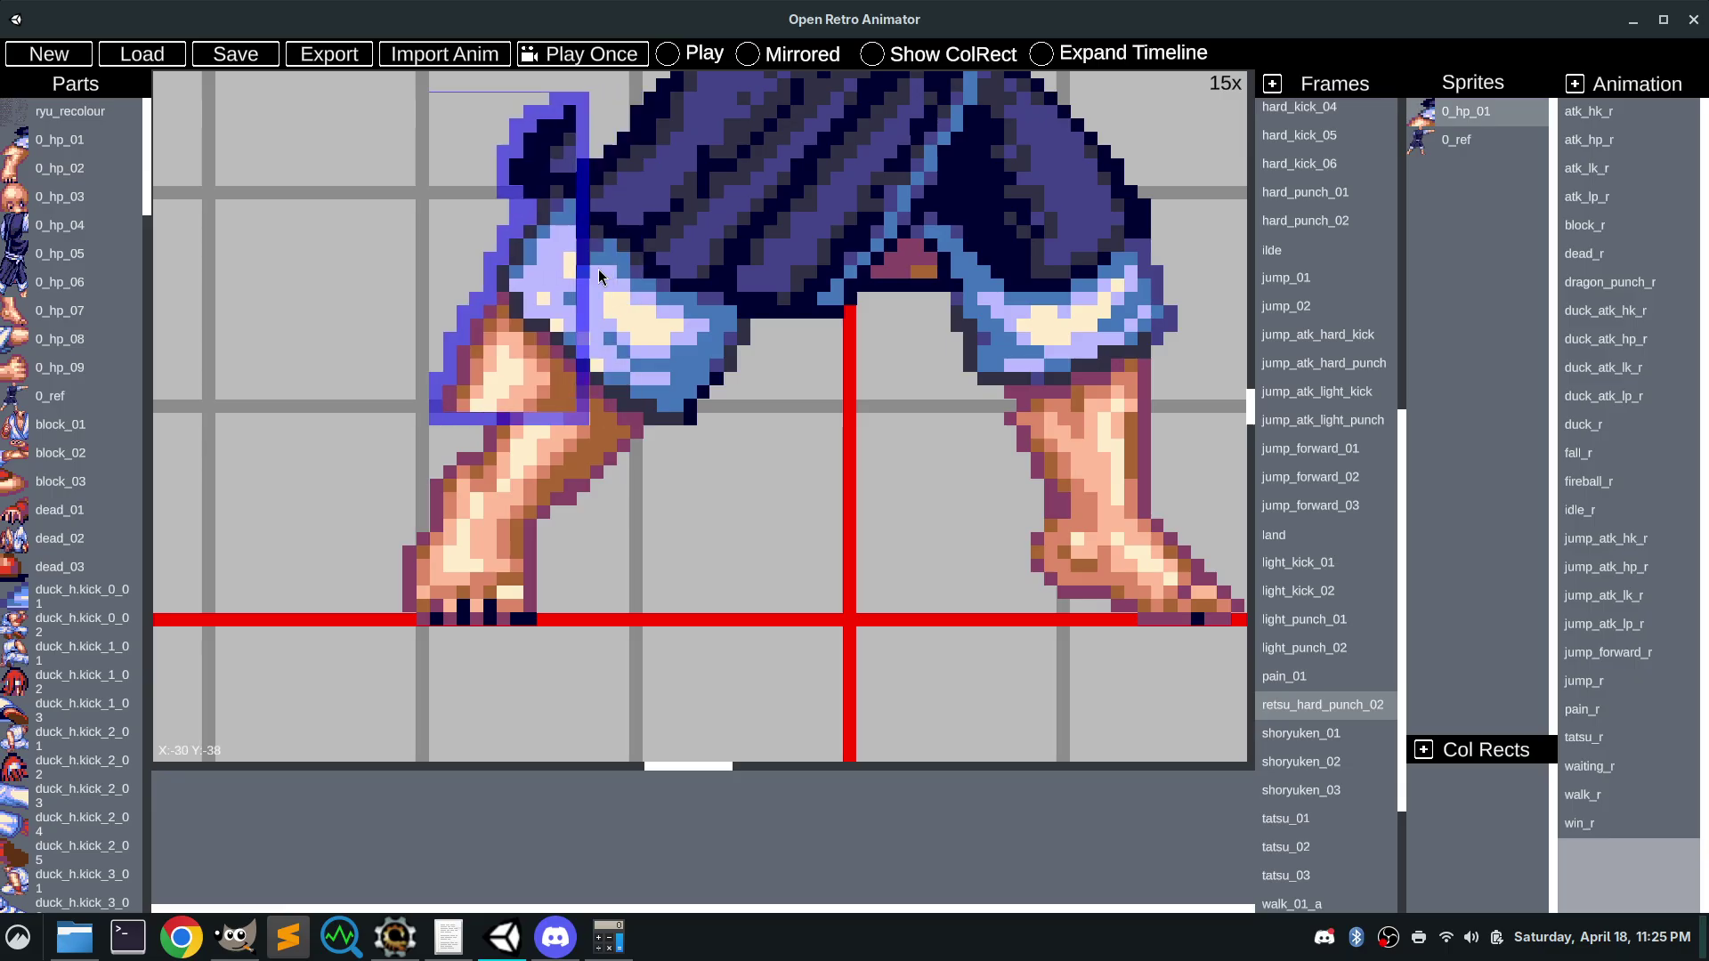
key("Left")
key("Left")
key("Down")
key("Down")
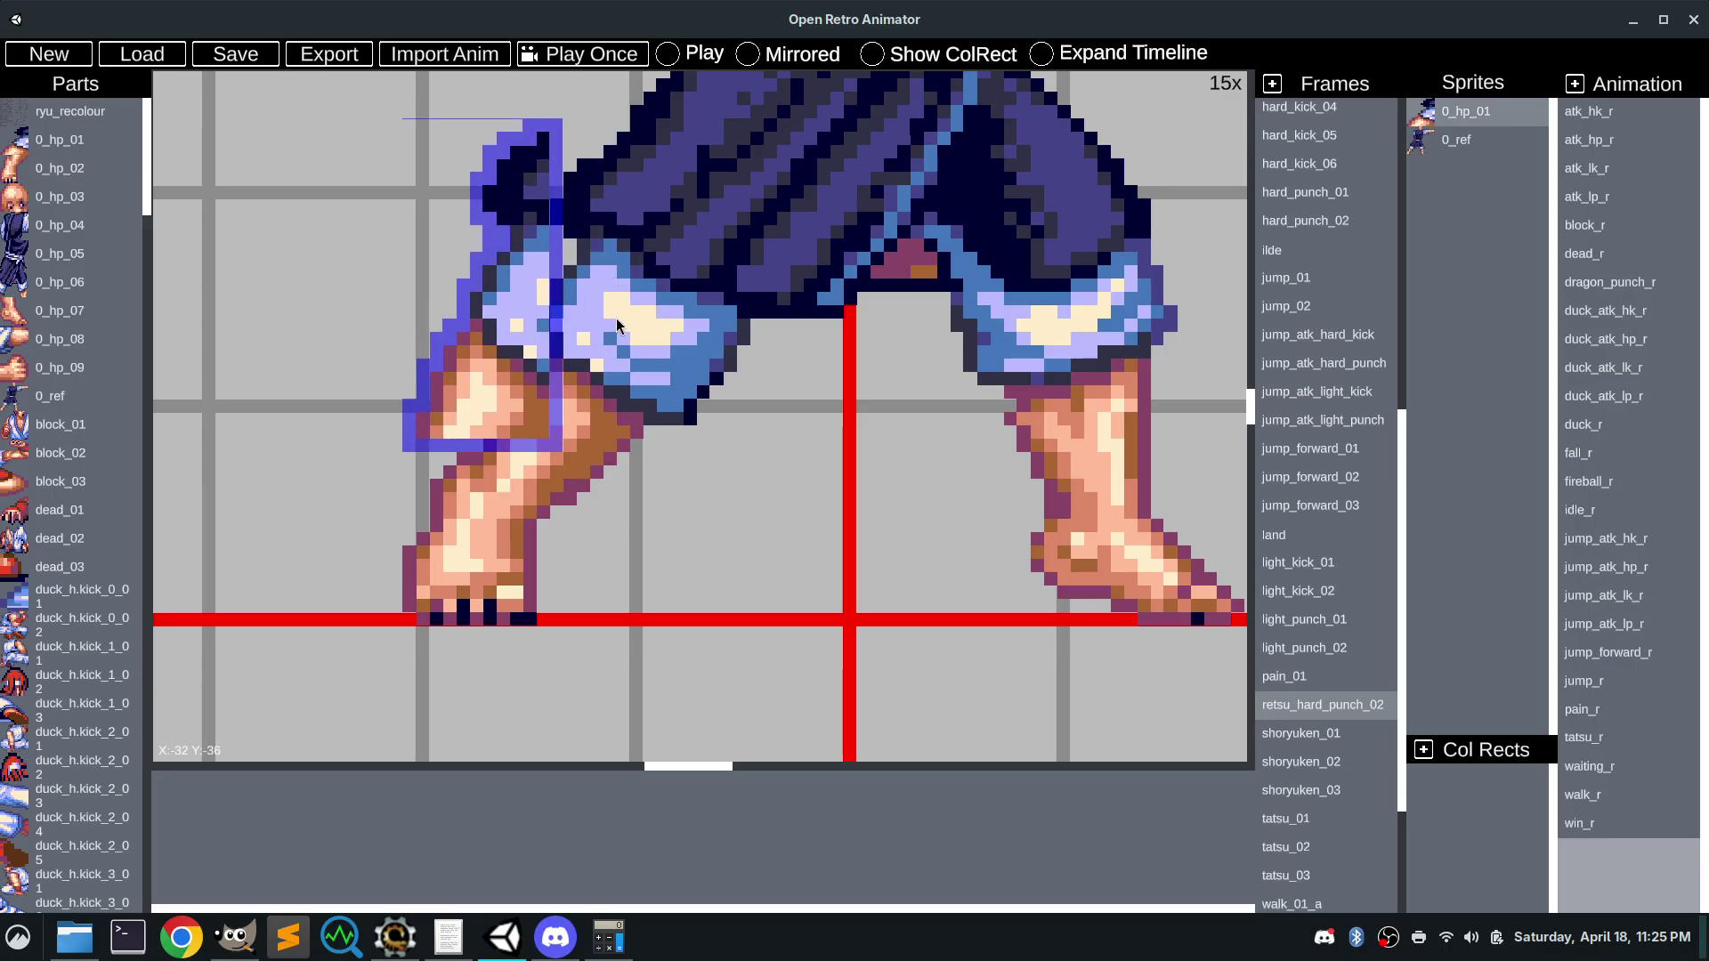
key("Down")
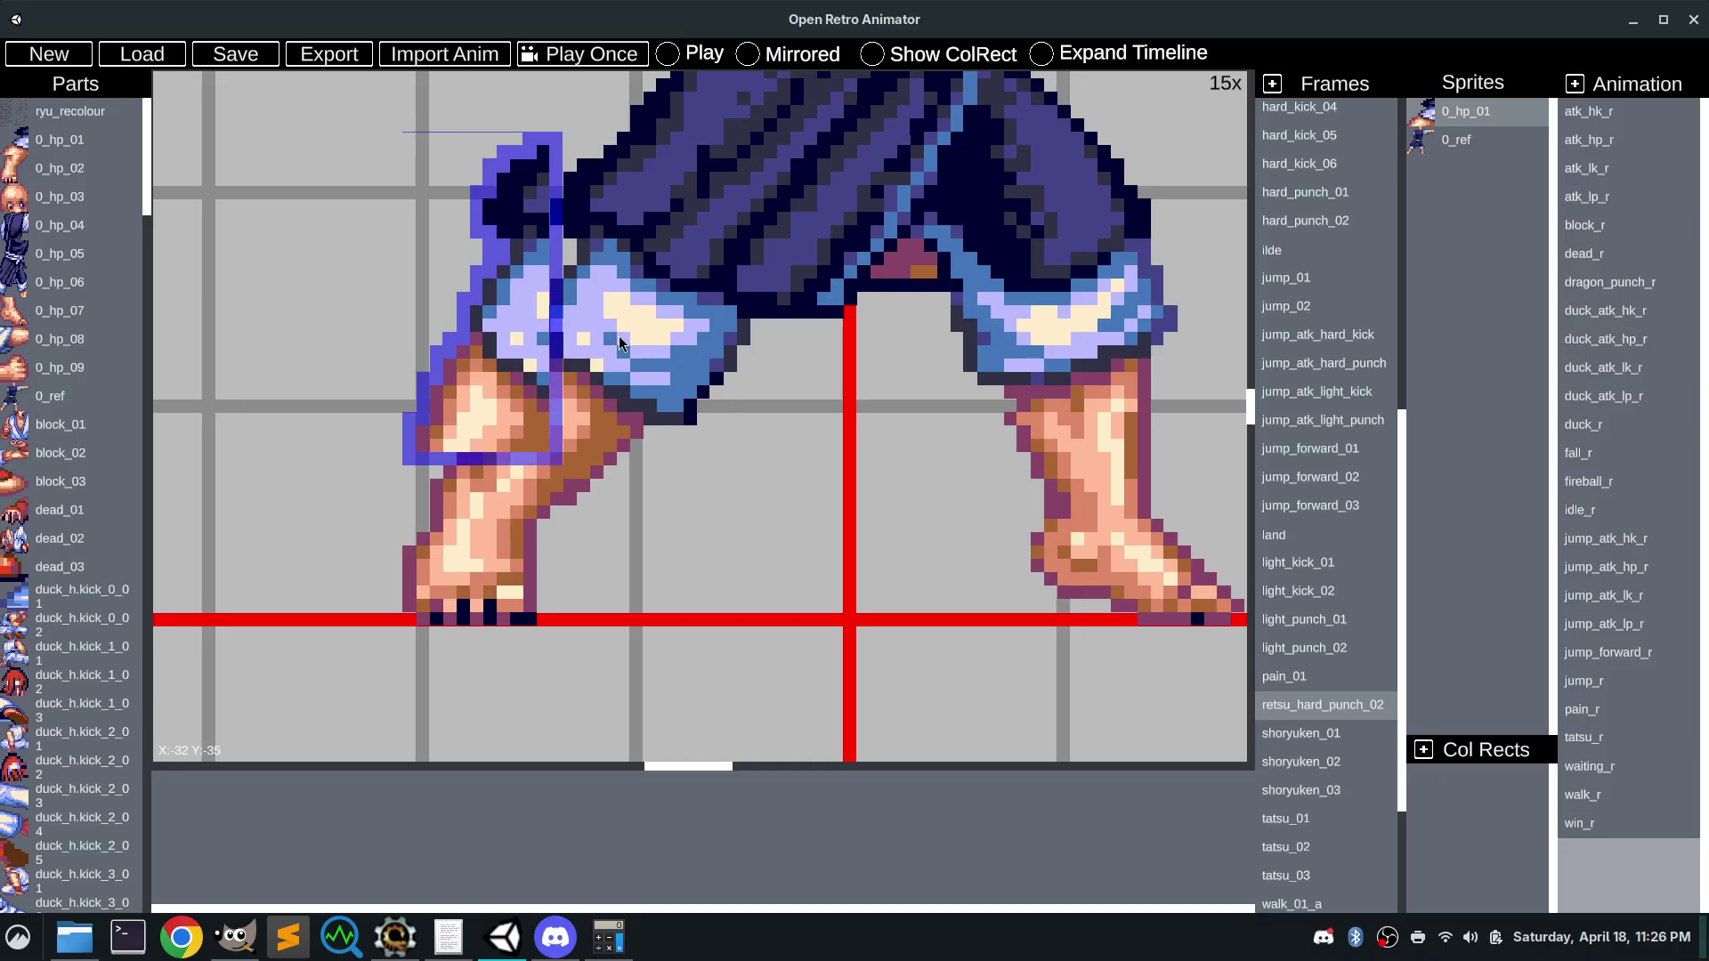
key("Right")
key("Right")
key("Right")
key("Right")
key("Right")
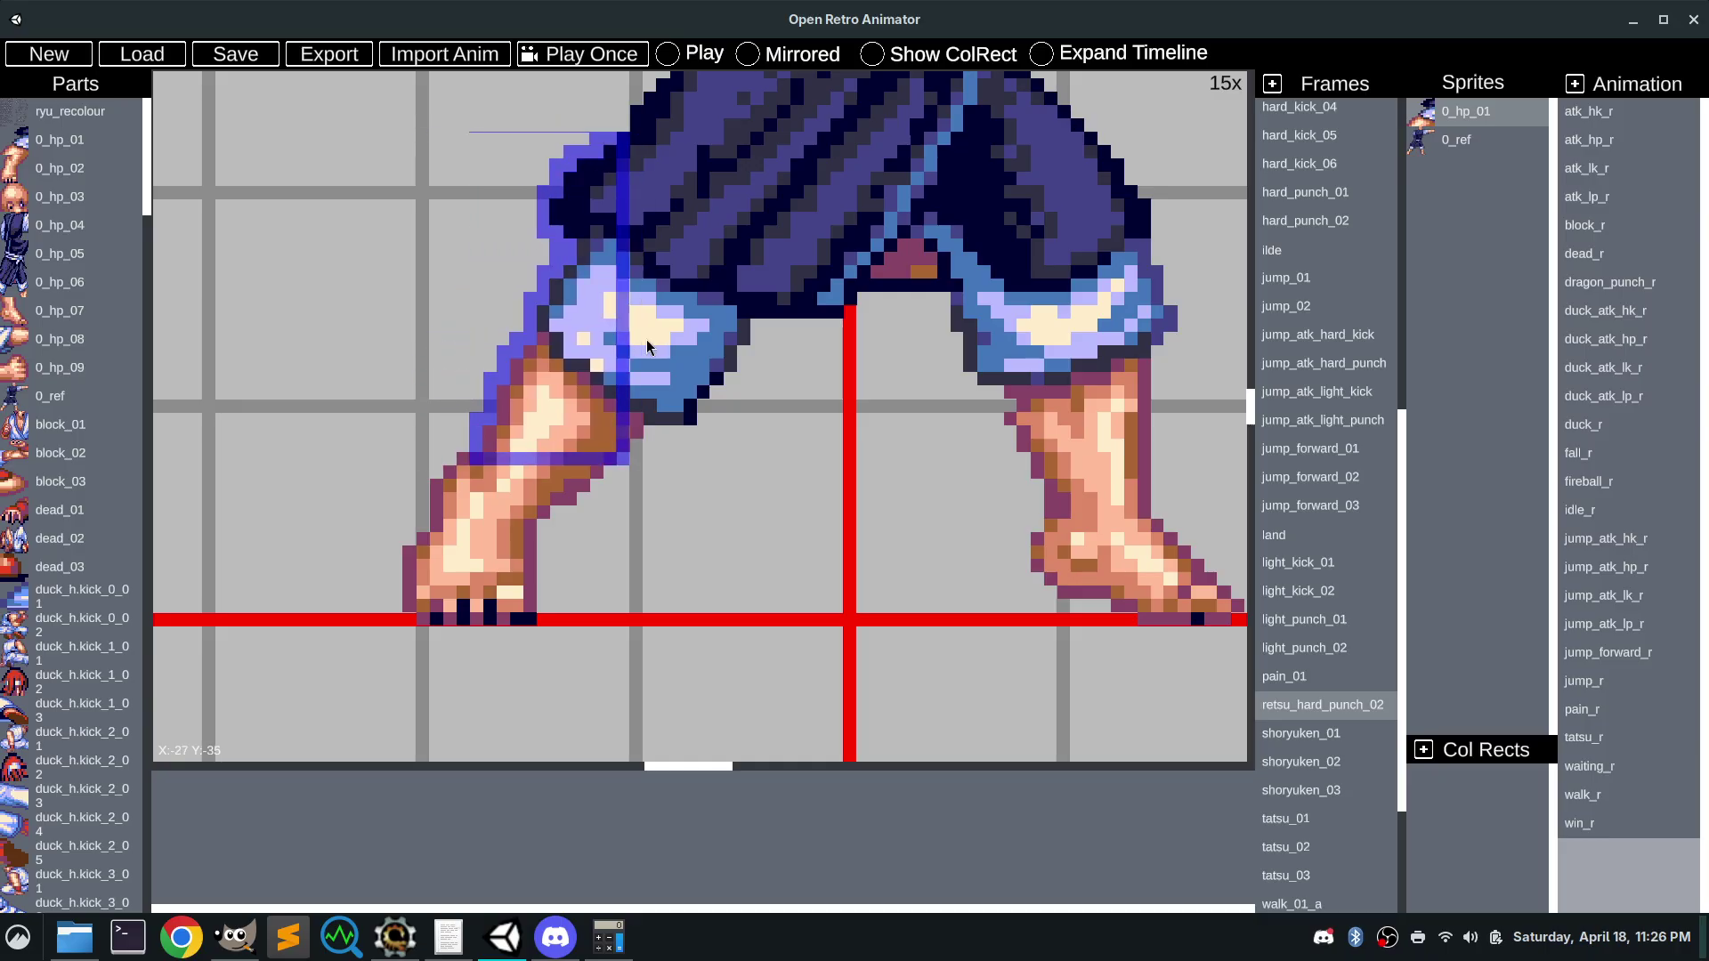
left_click(729, 493)
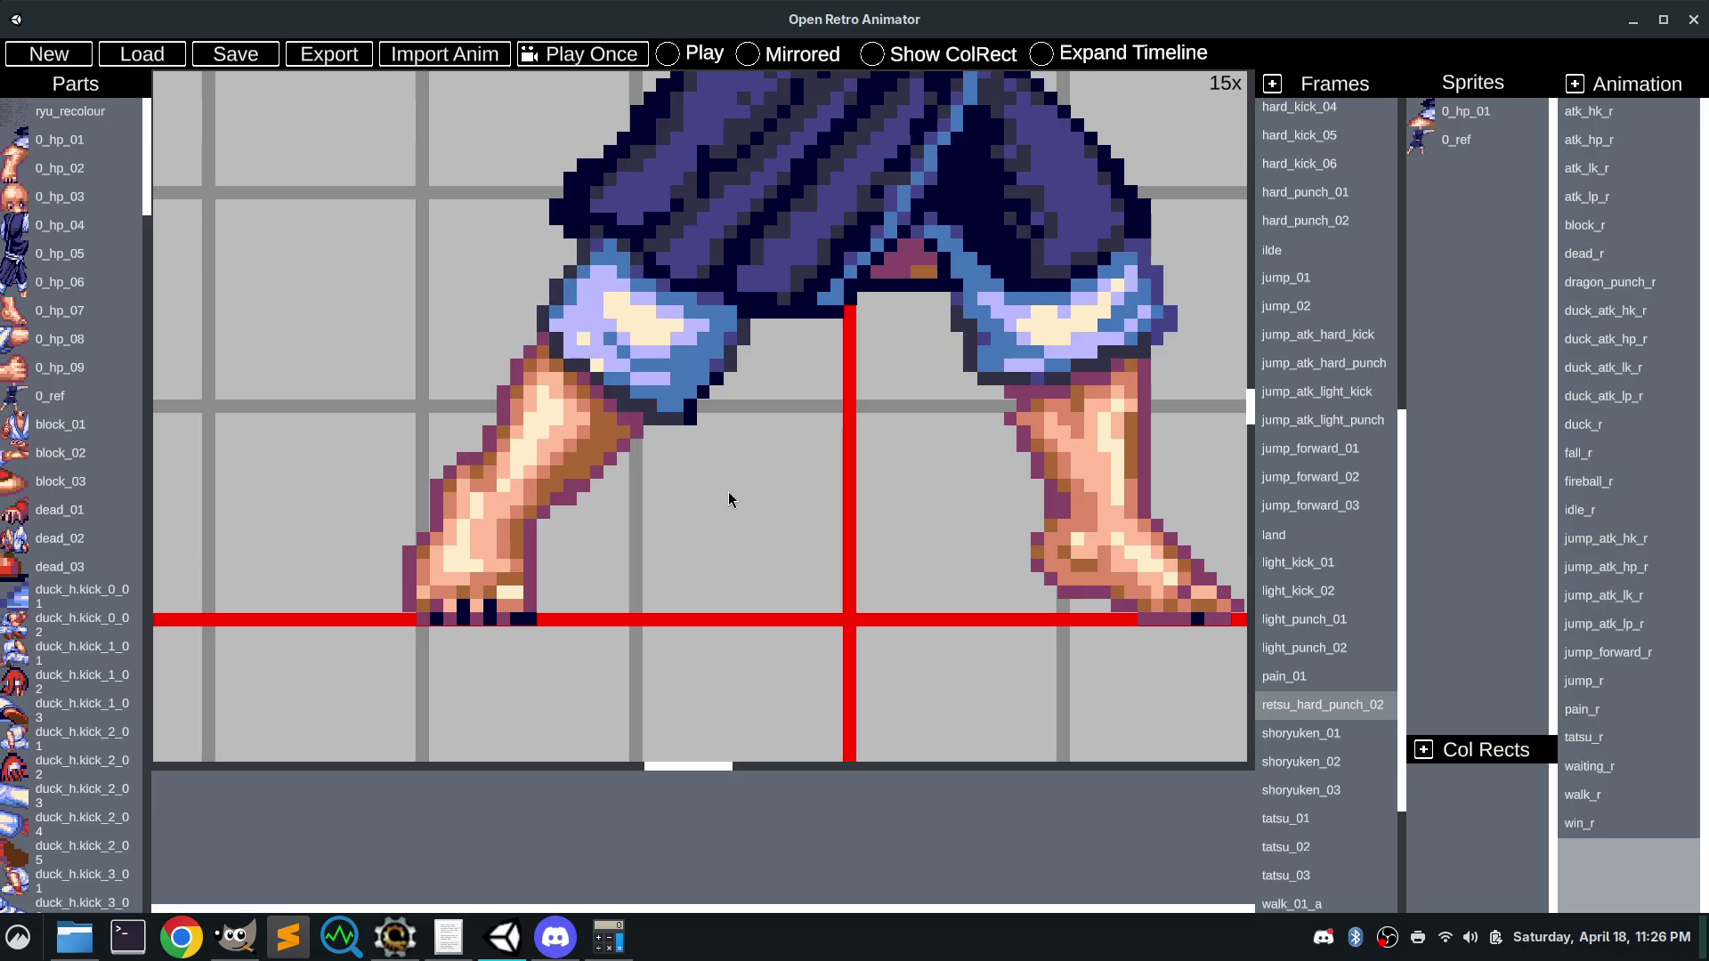
Add part 0_hp_02 over the reference's rear foot and part 0_hp_03 over its head at X 5, Y -88
left_click_drag(59, 168, 411, 462)
left_click(736, 557)
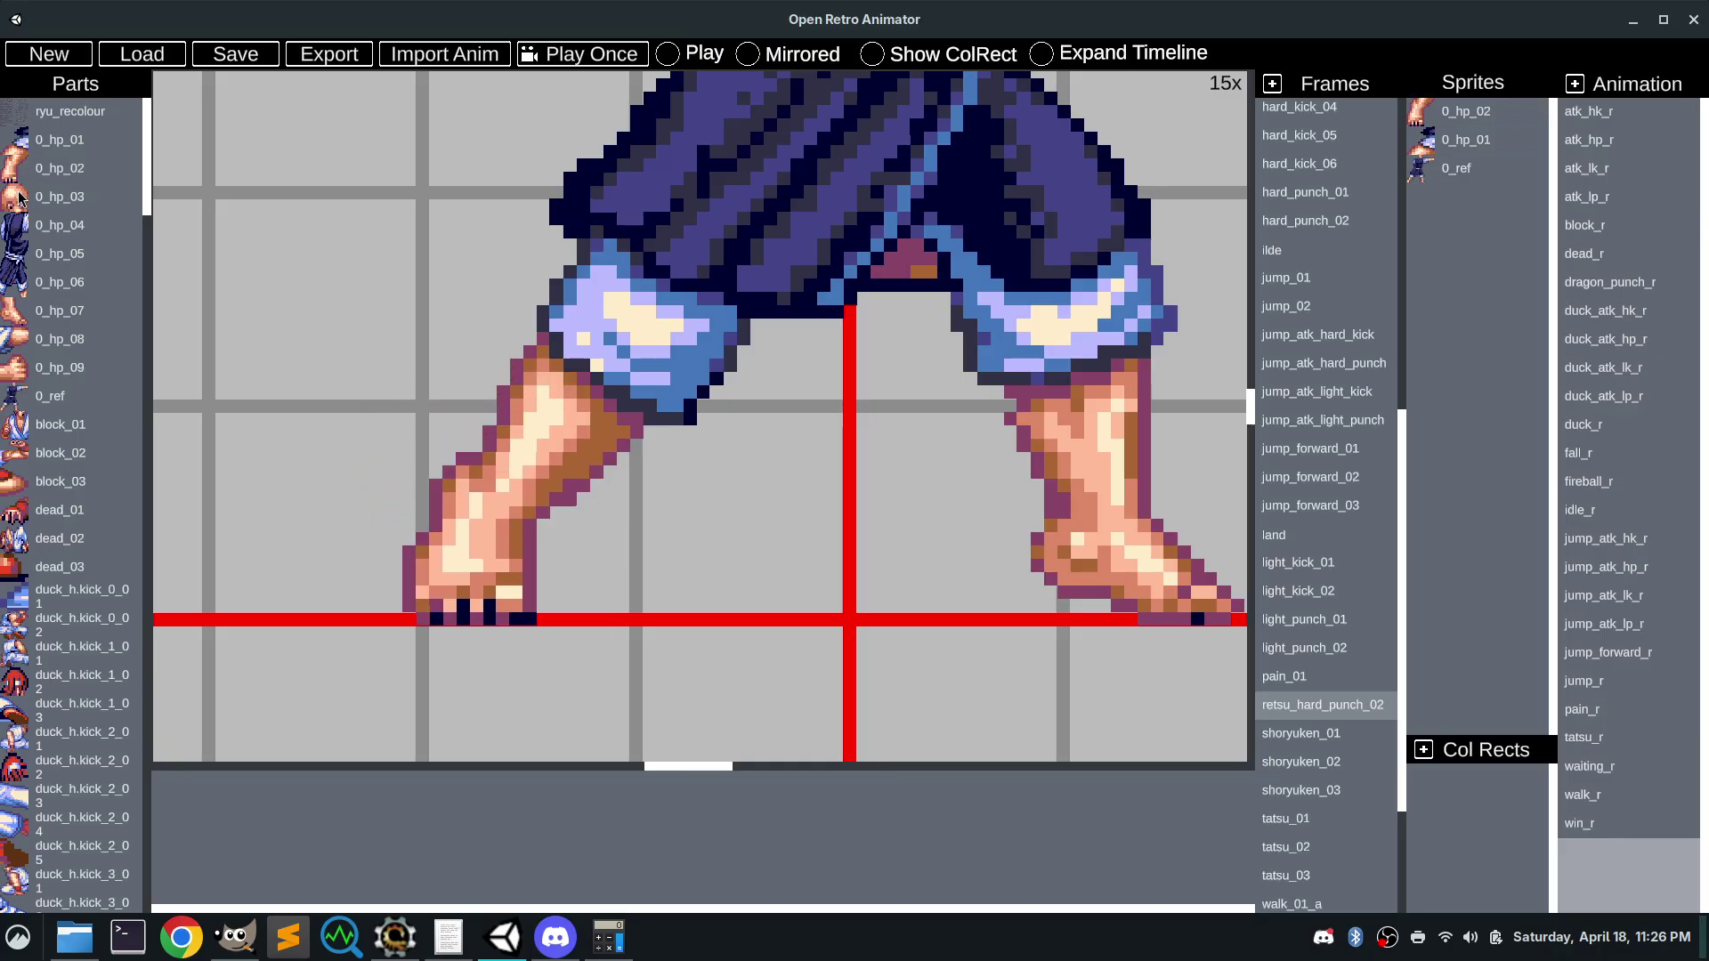
scroll(763, 428, "up", 1)
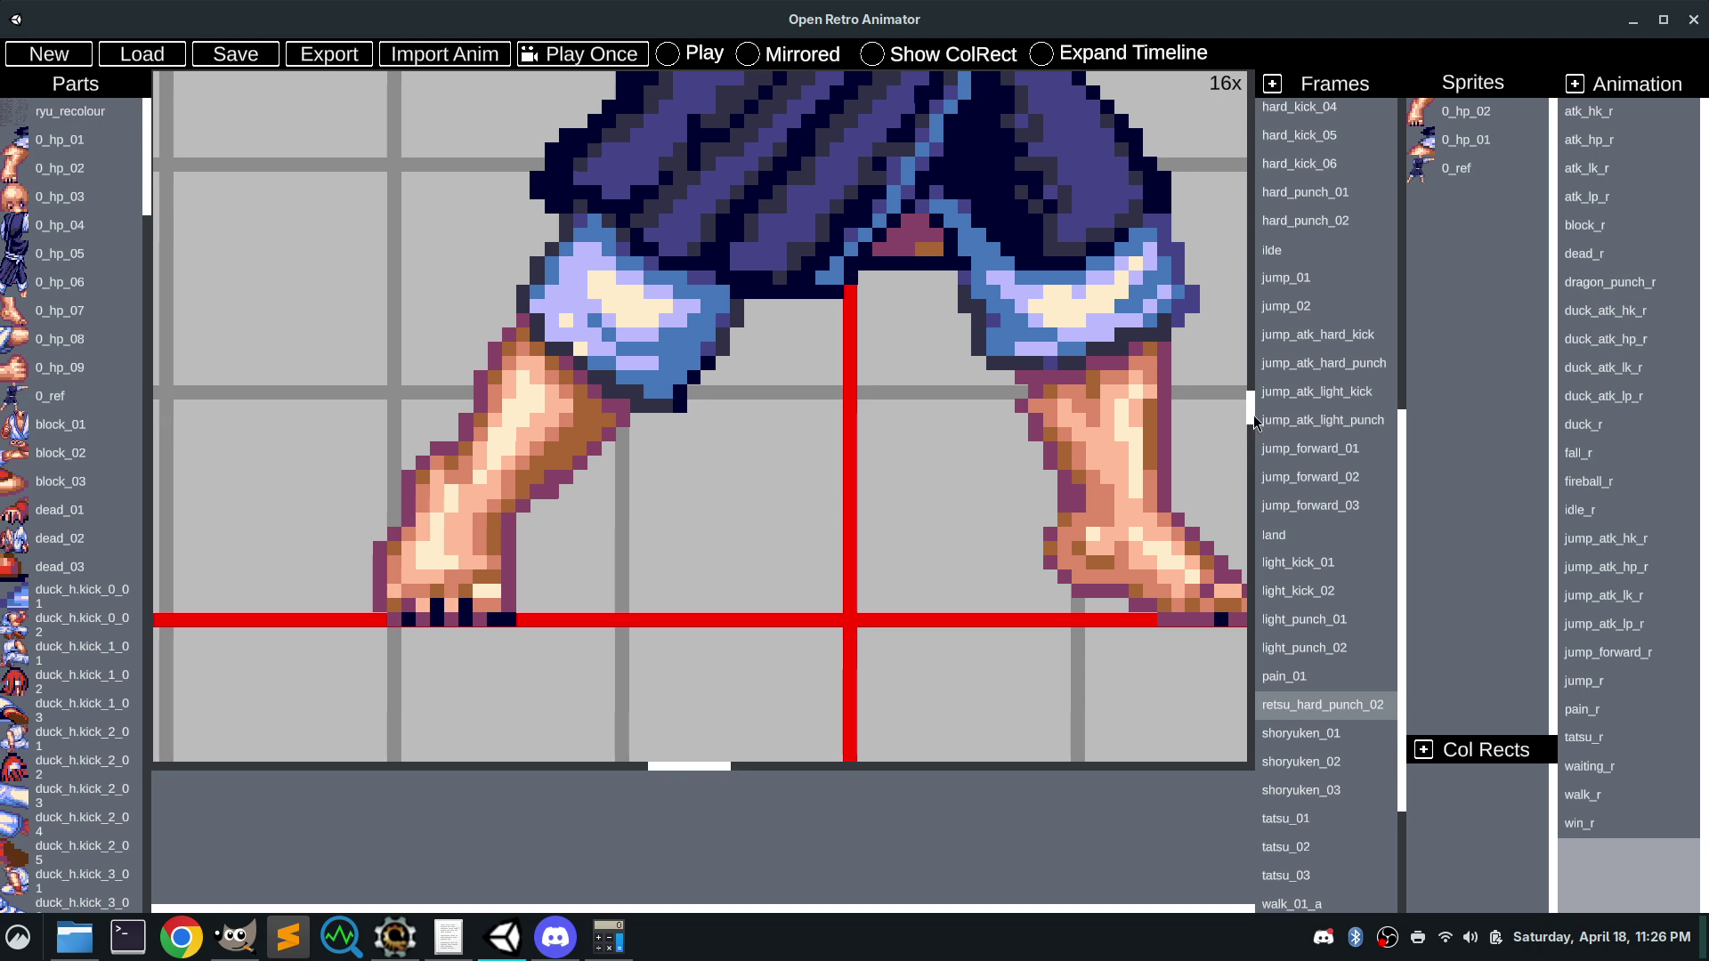
left_click_drag(1247, 403, 1249, 359)
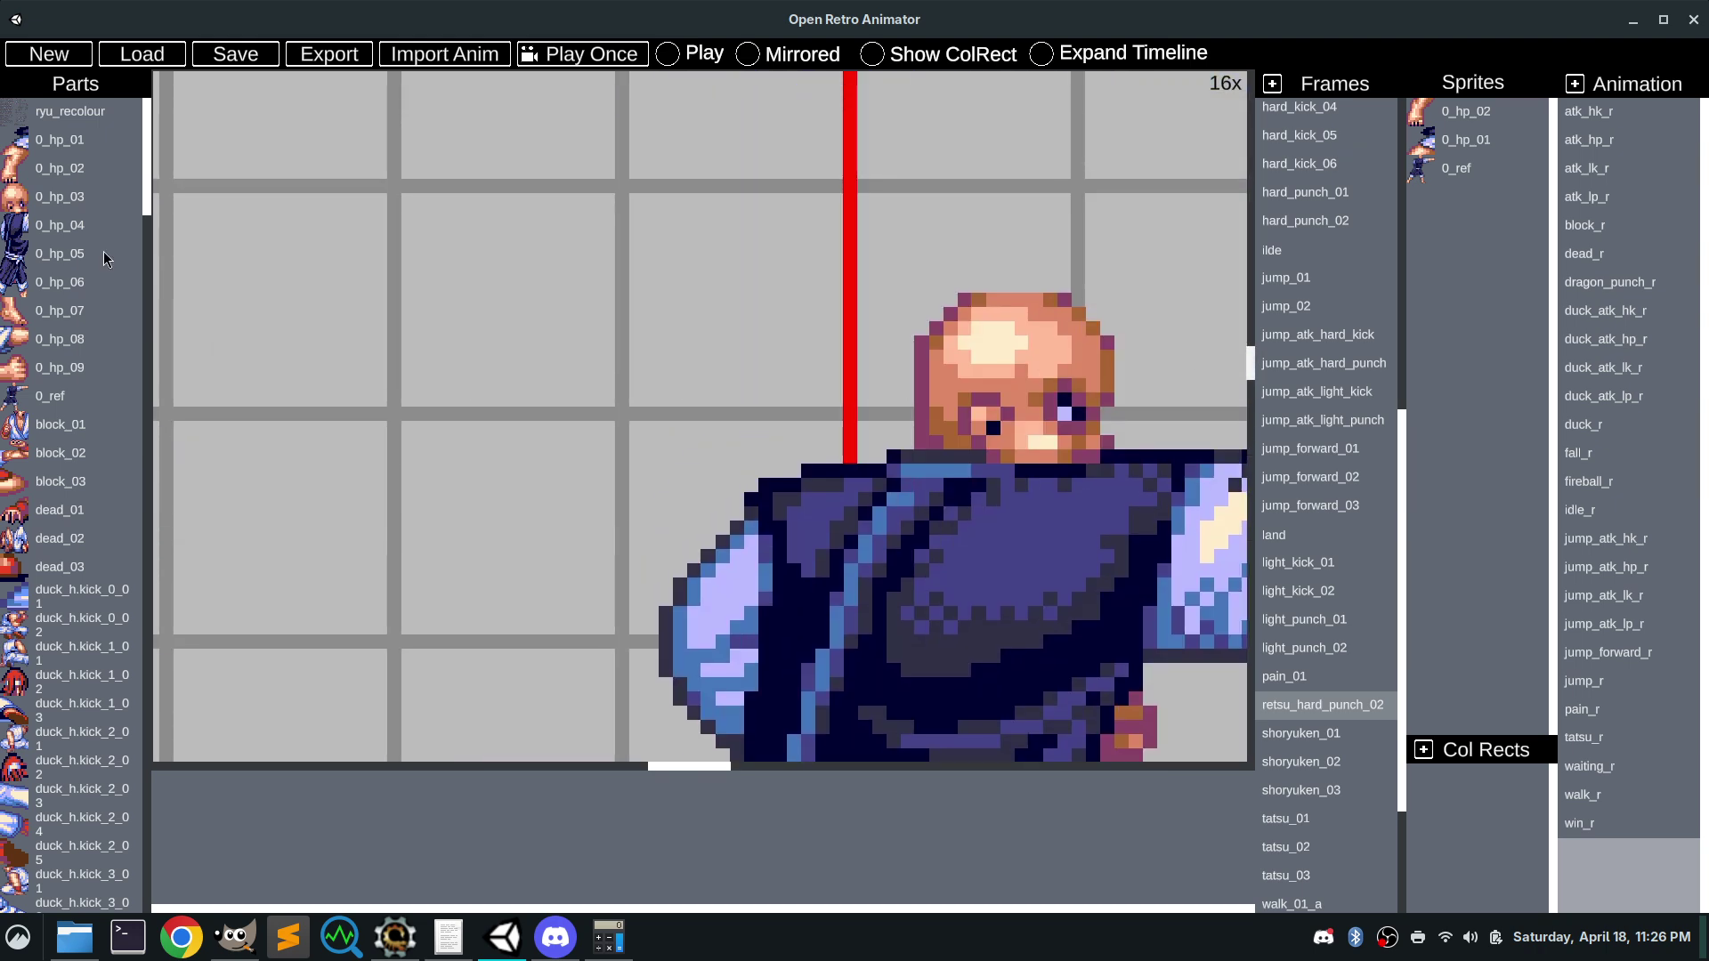
left_click_drag(31, 205, 915, 296)
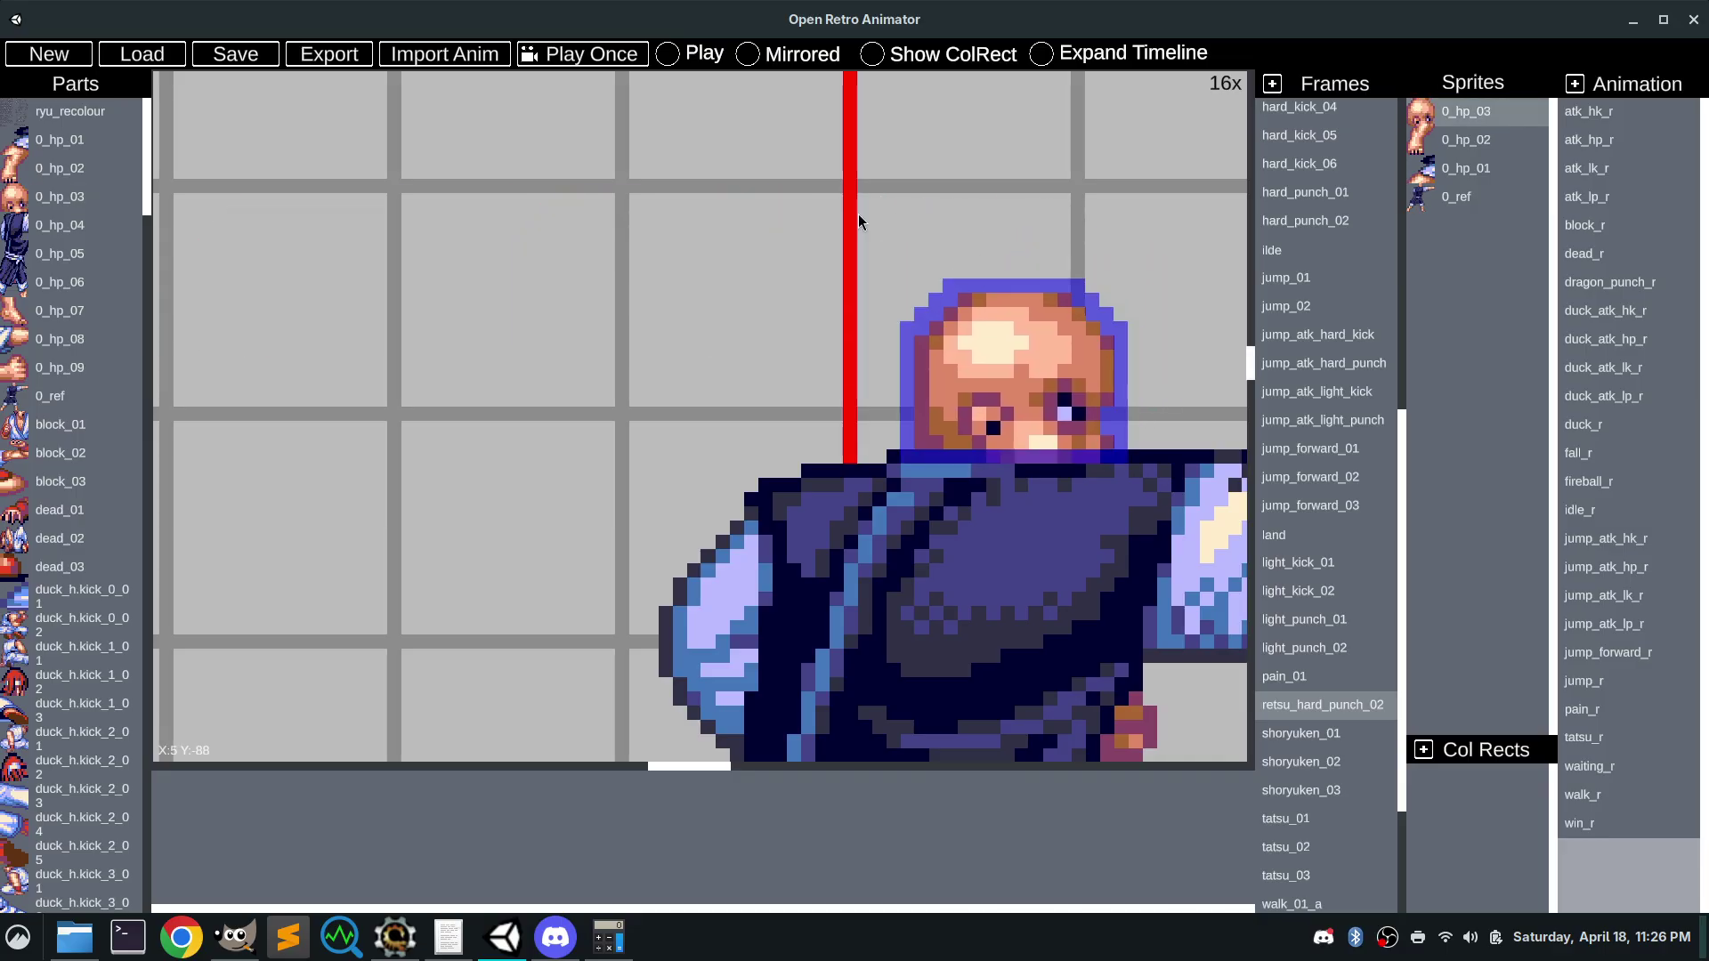
left_click(609, 277)
Add part 0_hp_04 over the reference's upper torso and part 0_hp_05 over its waist at X -14, Y -57
left_click_drag(39, 226, 658, 450)
left_click(783, 291)
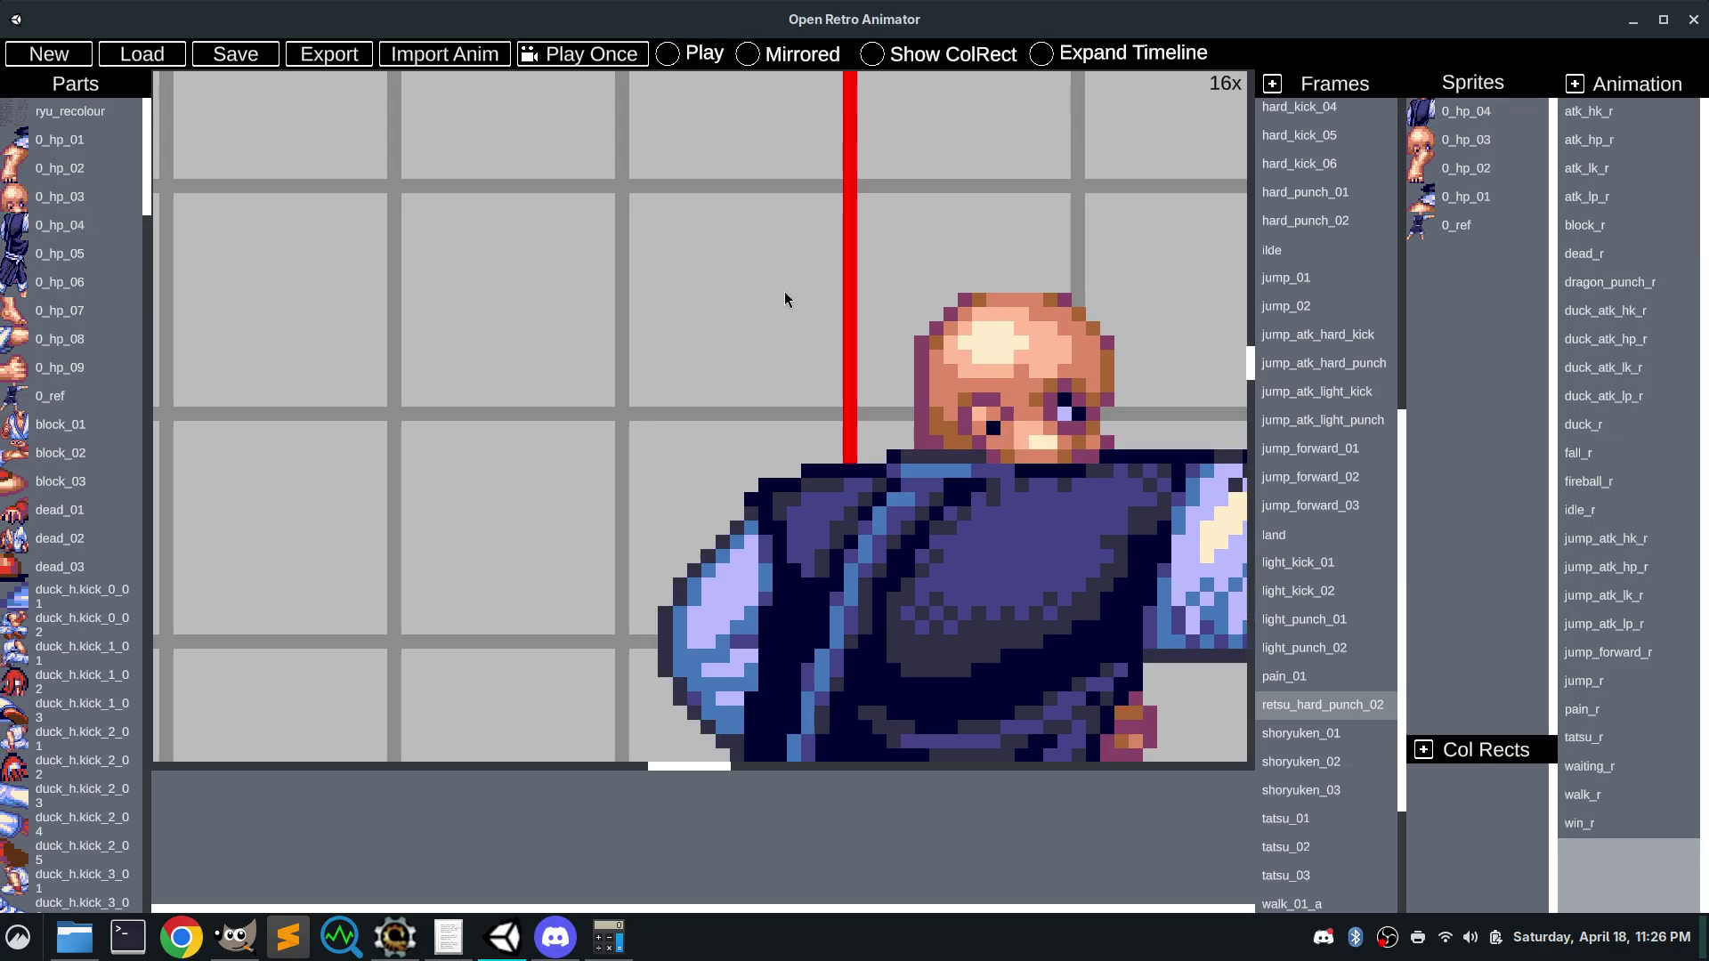
left_click_drag(1242, 358, 1250, 383)
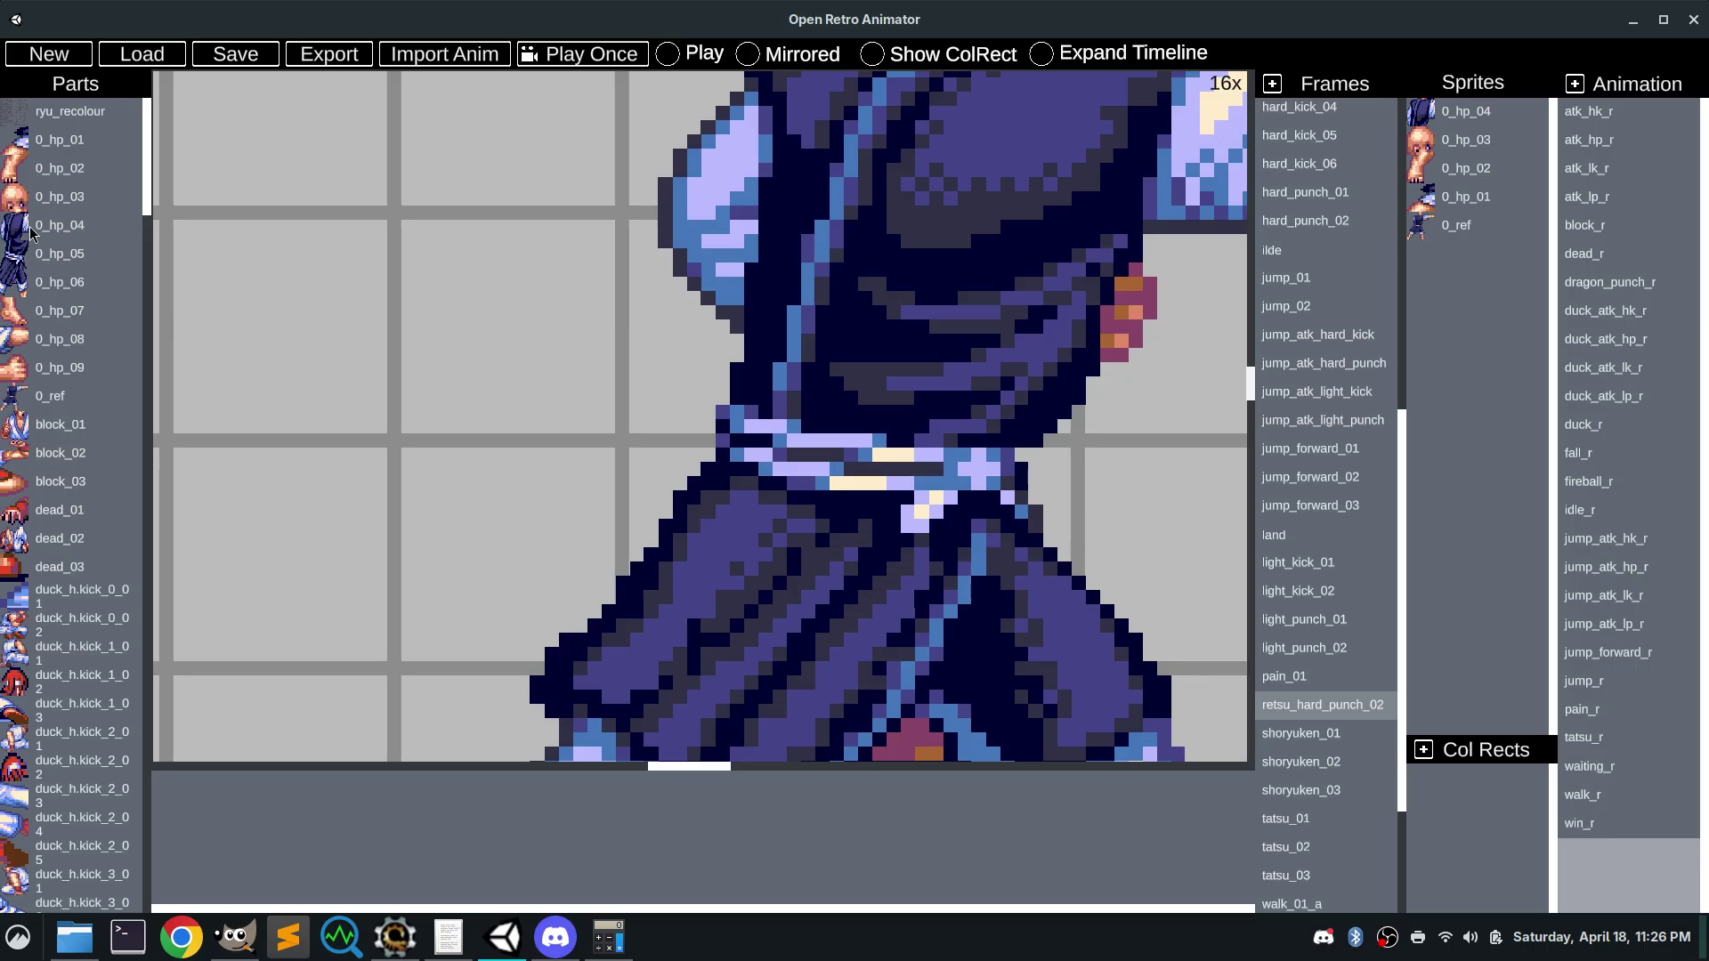
left_click_drag(25, 258, 644, 308)
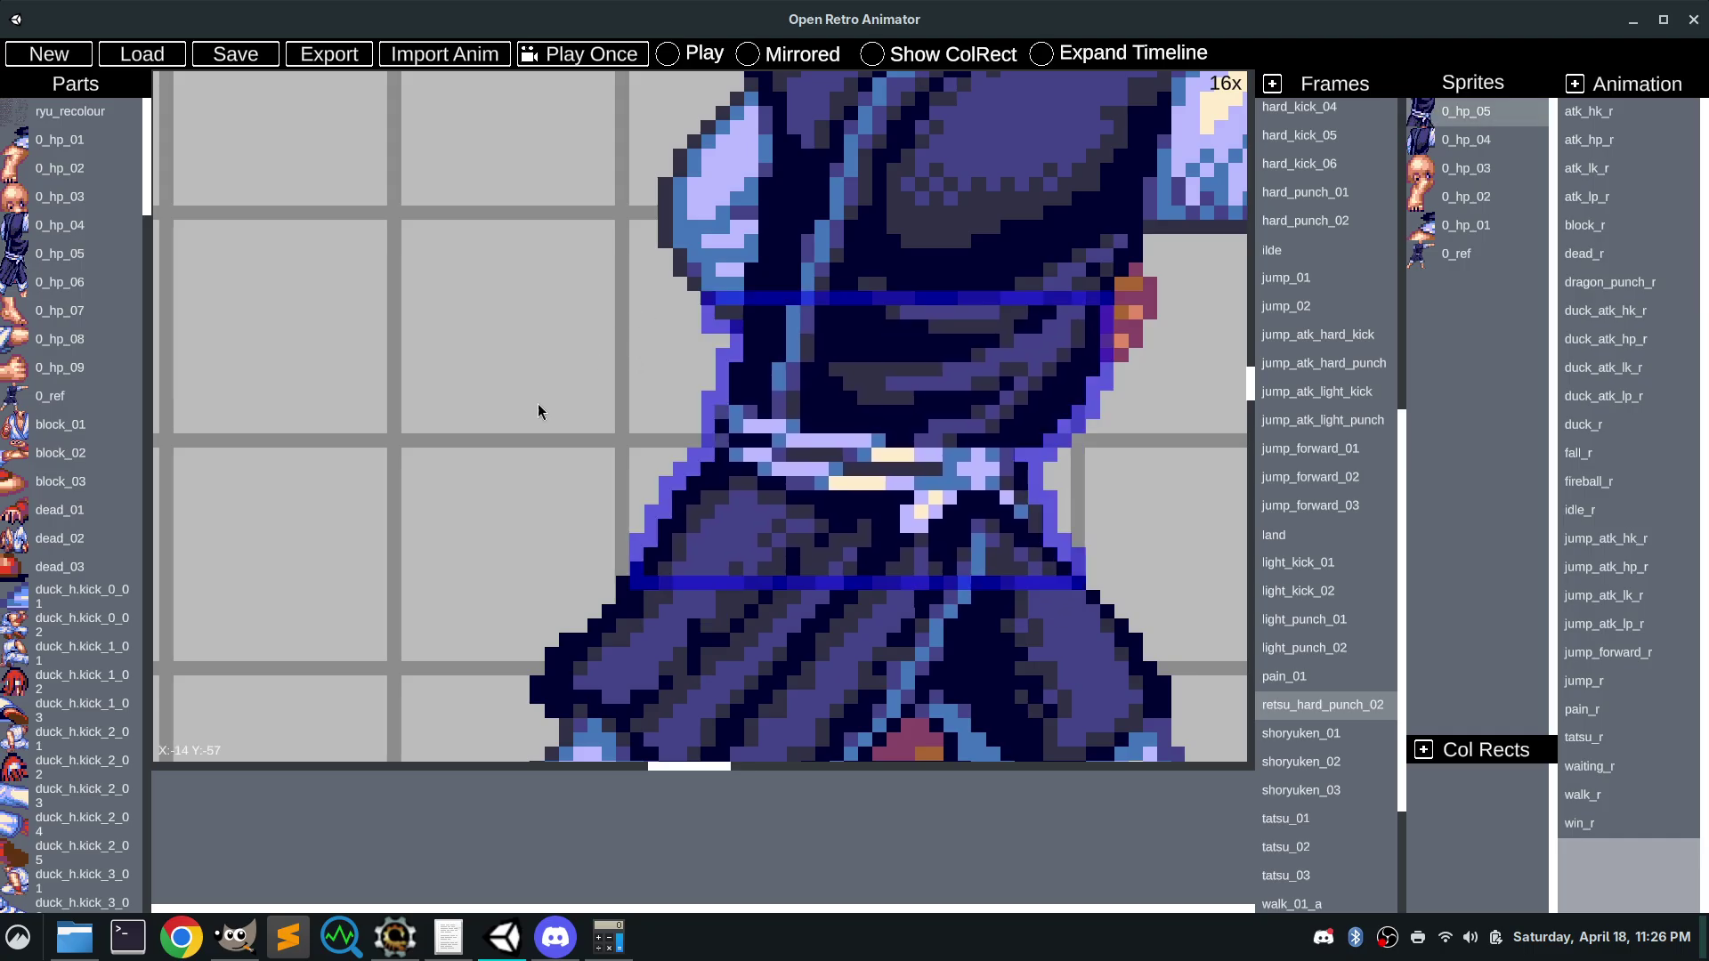
left_click(400, 376)
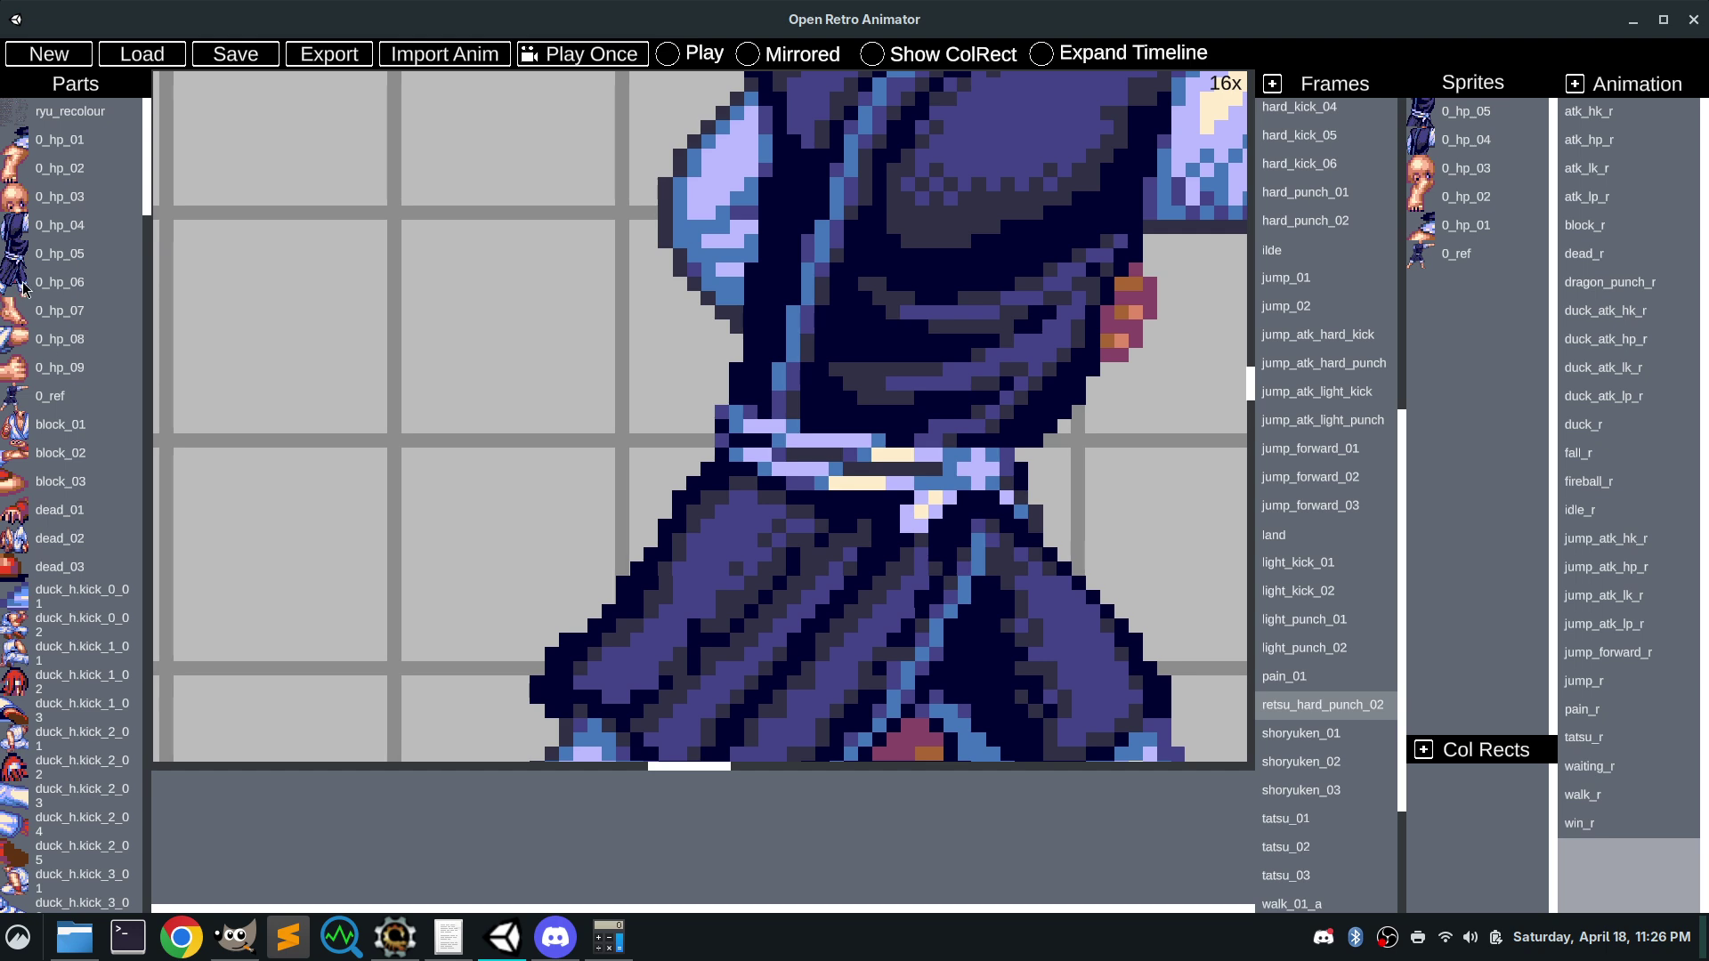
Add part 0_hp_06 aligned with the reference's lower robe and knees, and part 0_hp_07 over its front foot
left_click_drag(22, 286, 580, 588)
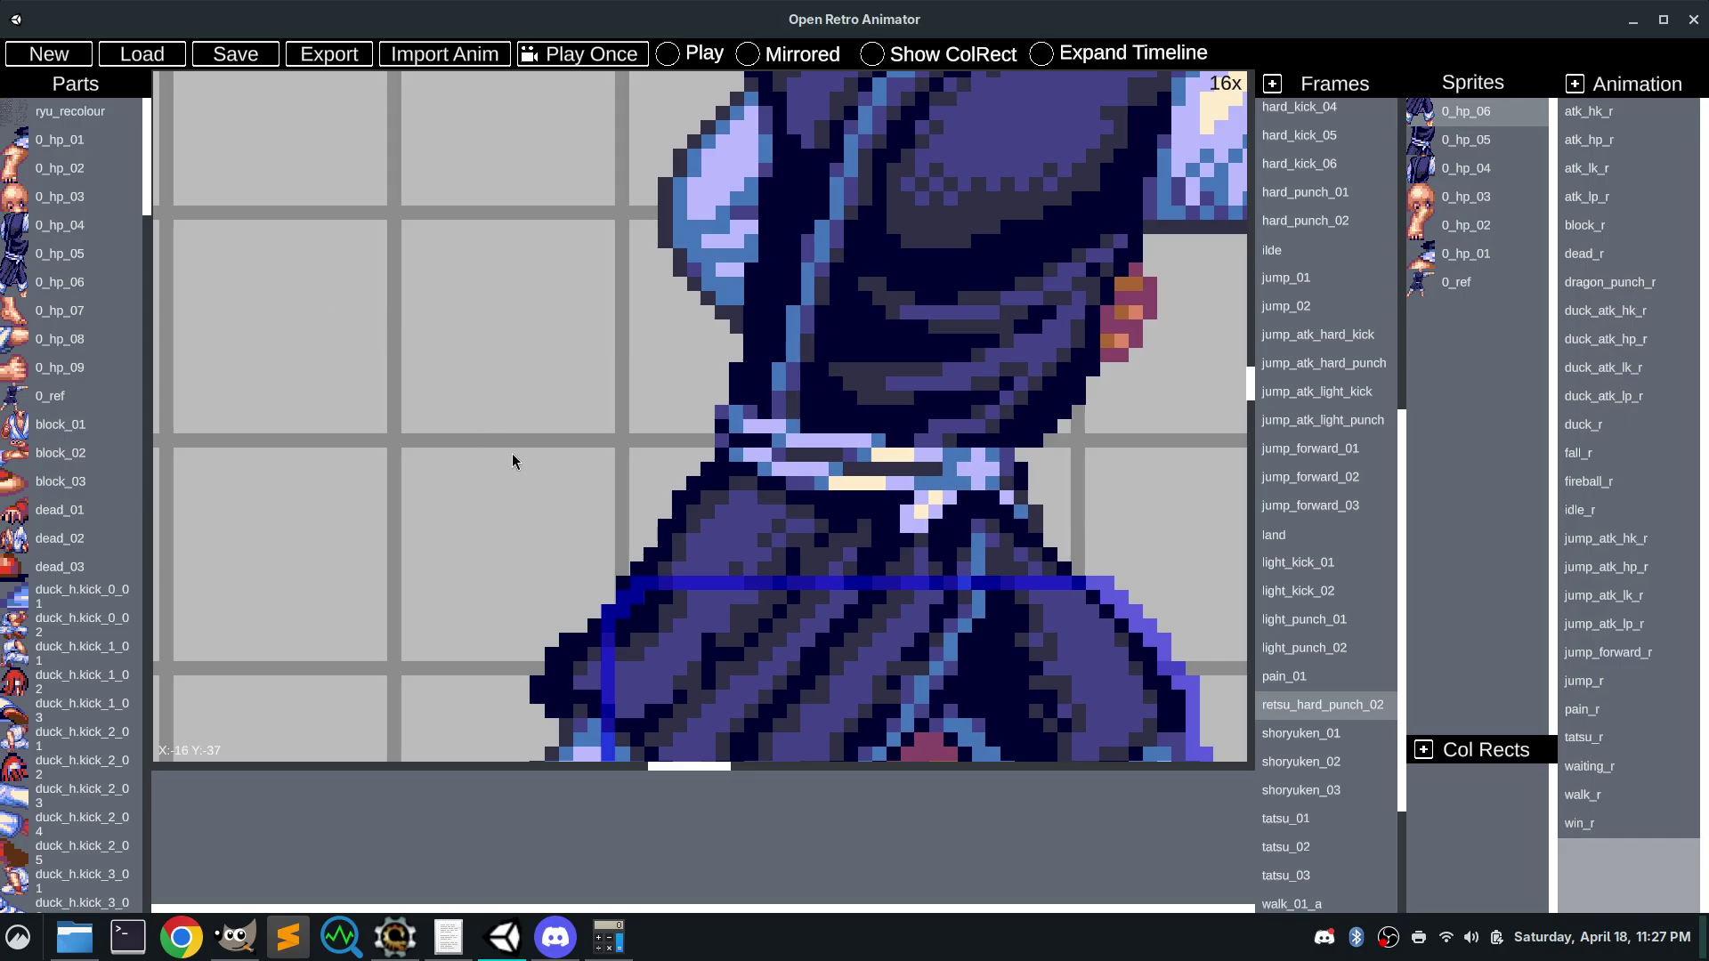
left_click_drag(512, 454, 238, 102)
mouse_move(669, 340)
left_mouse_down()
mouse_move(588, 740)
mouse_move(591, 215)
mouse_move(660, 249)
mouse_move(687, 301)
mouse_move(653, 319)
mouse_move(649, 344)
left_mouse_up()
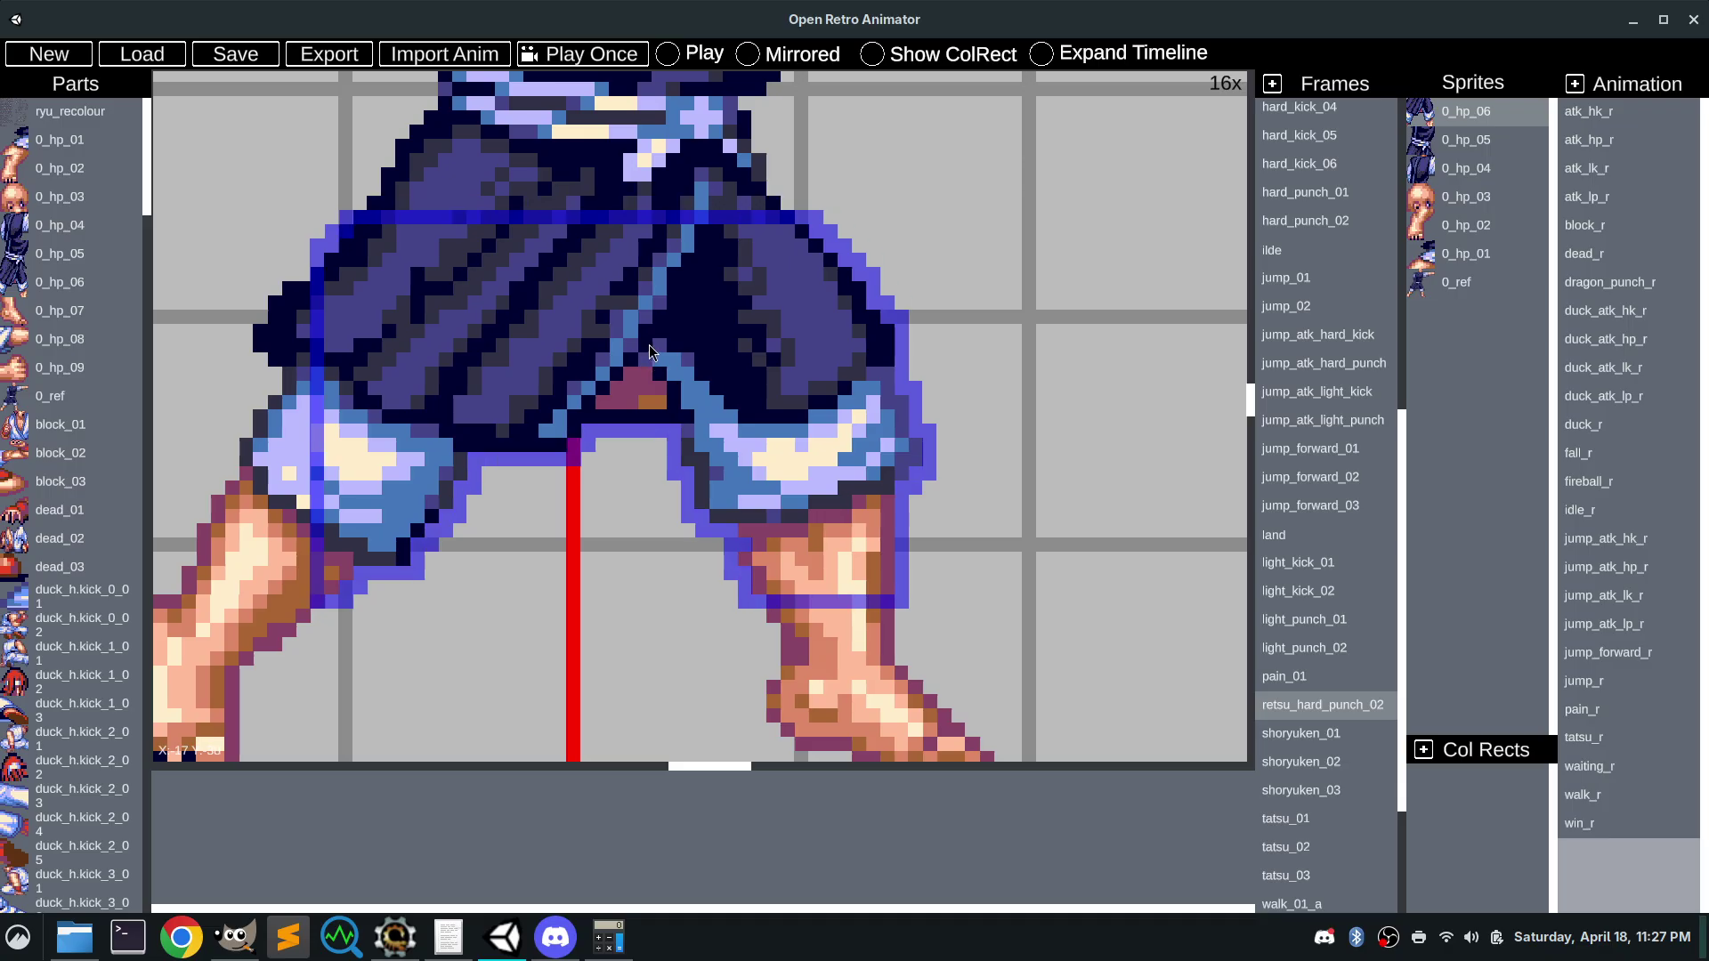
left_click(1023, 358)
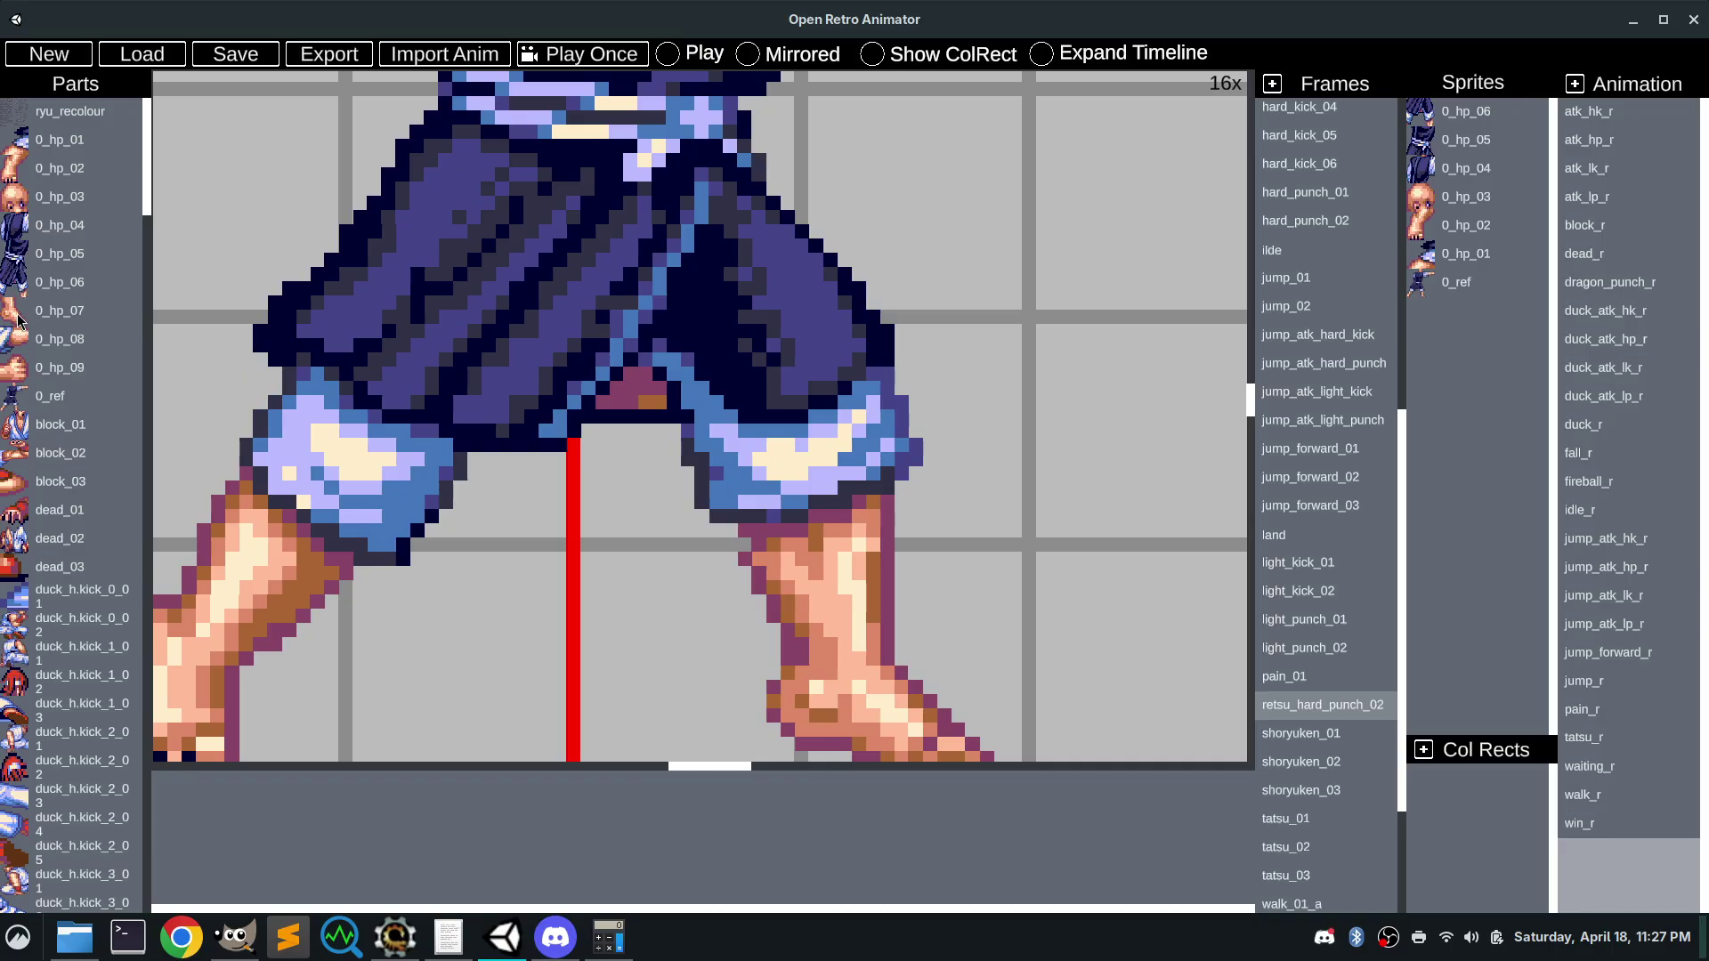
left_click_drag(22, 318, 759, 601)
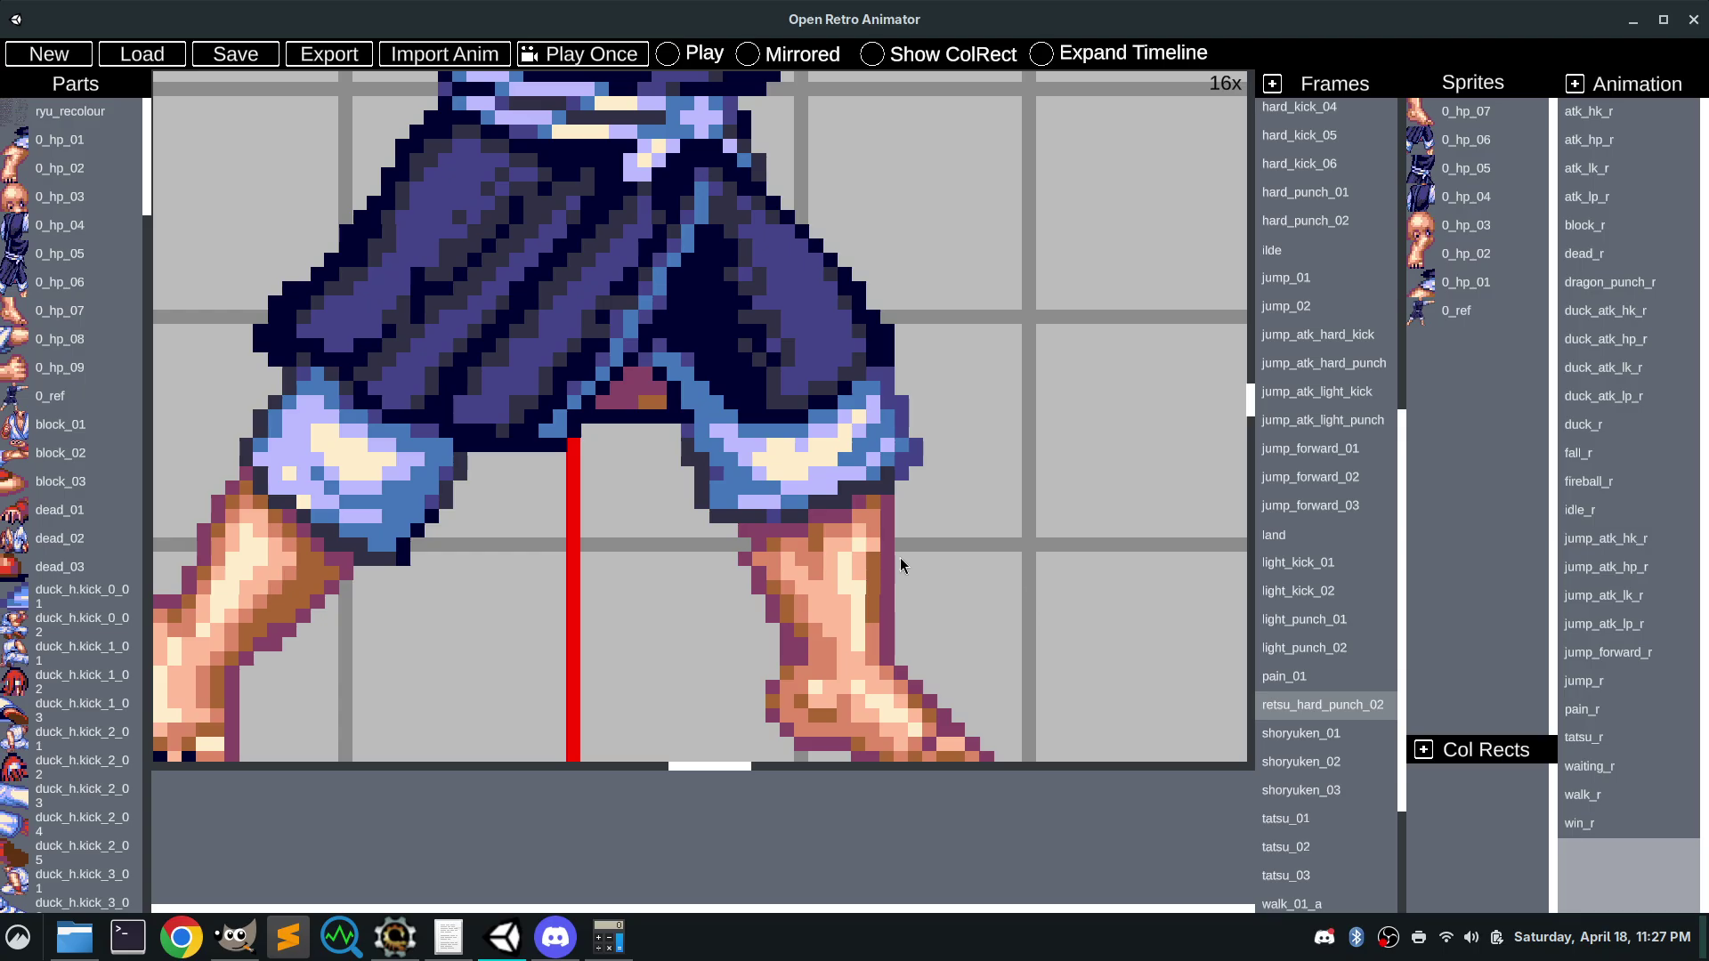
Add part 0_hp_08 over the outstretched forearm at X 31, Y -77, and part 0_hp_09 over the fist
scroll(900, 557, "down", 3)
left_click_drag(1252, 397, 1193, 390)
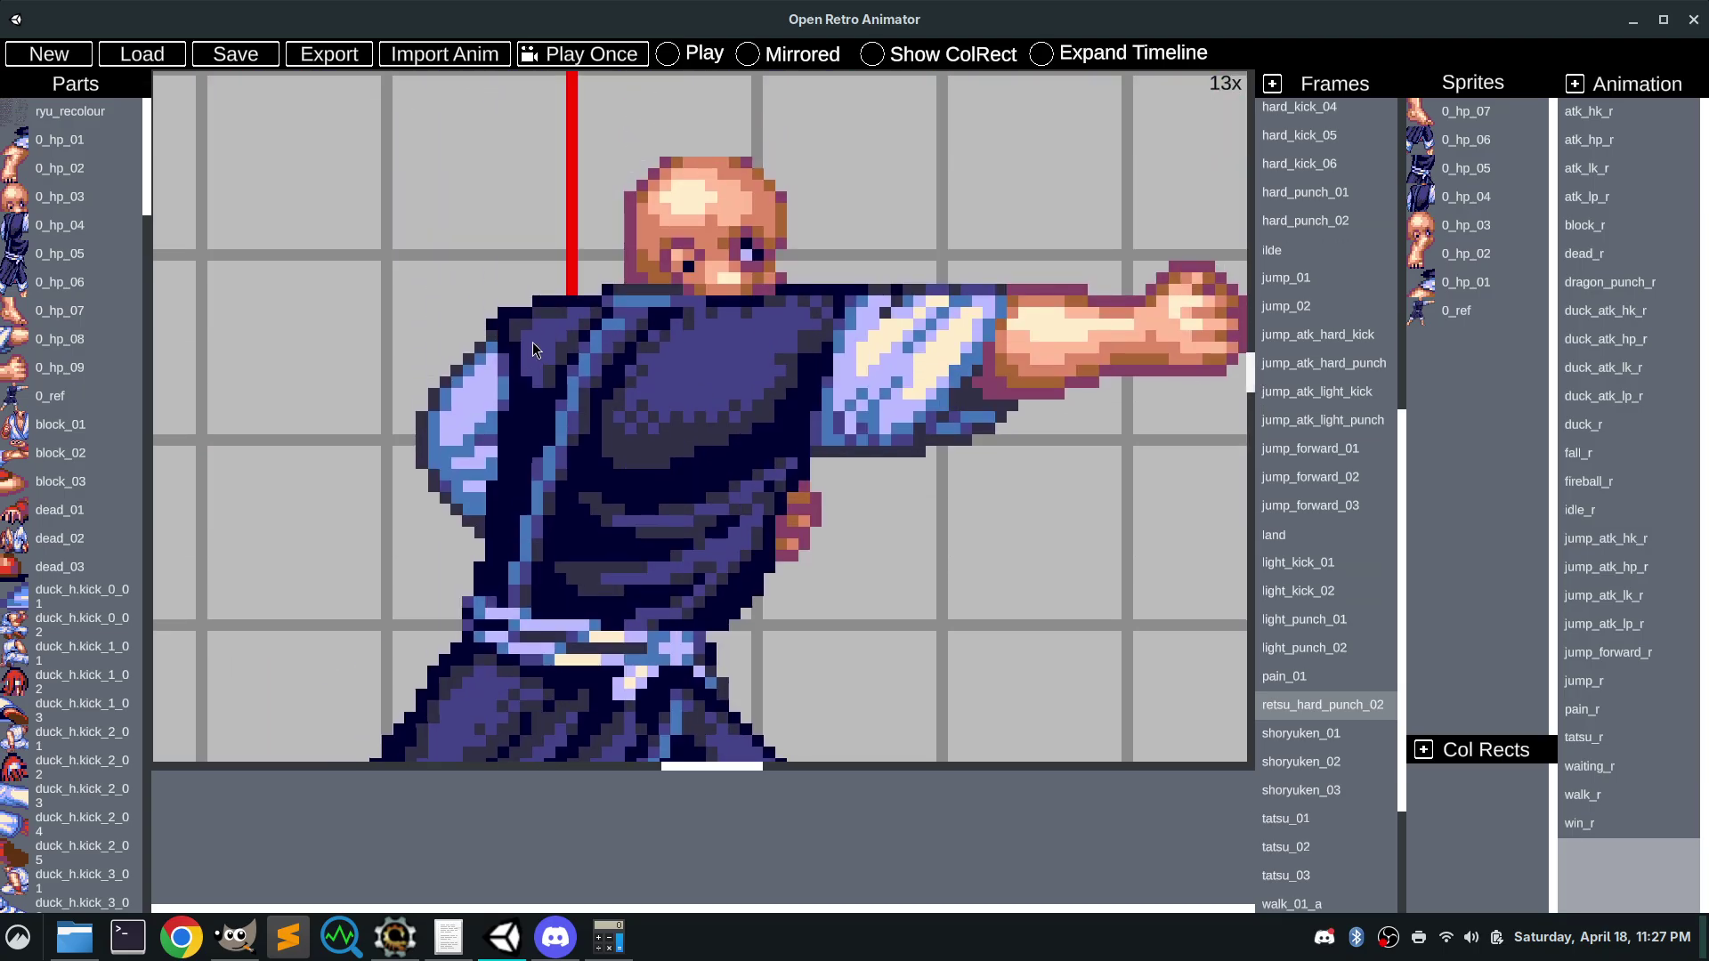
left_click_drag(22, 338, 926, 285)
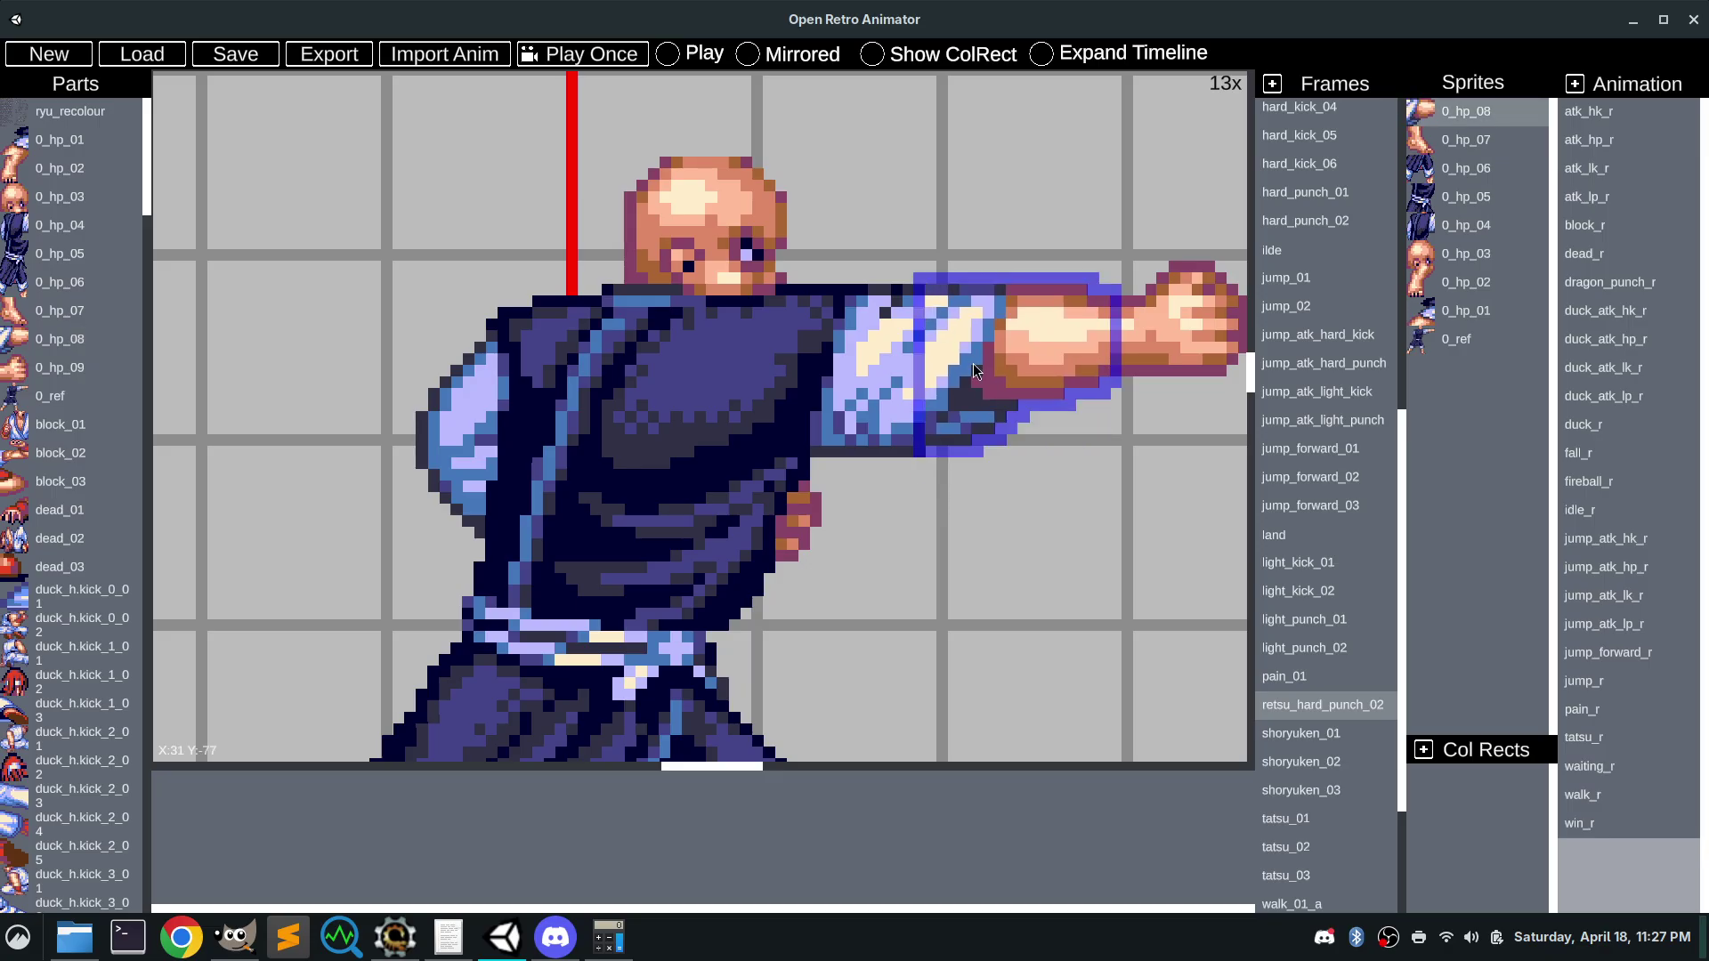
left_click(1059, 506)
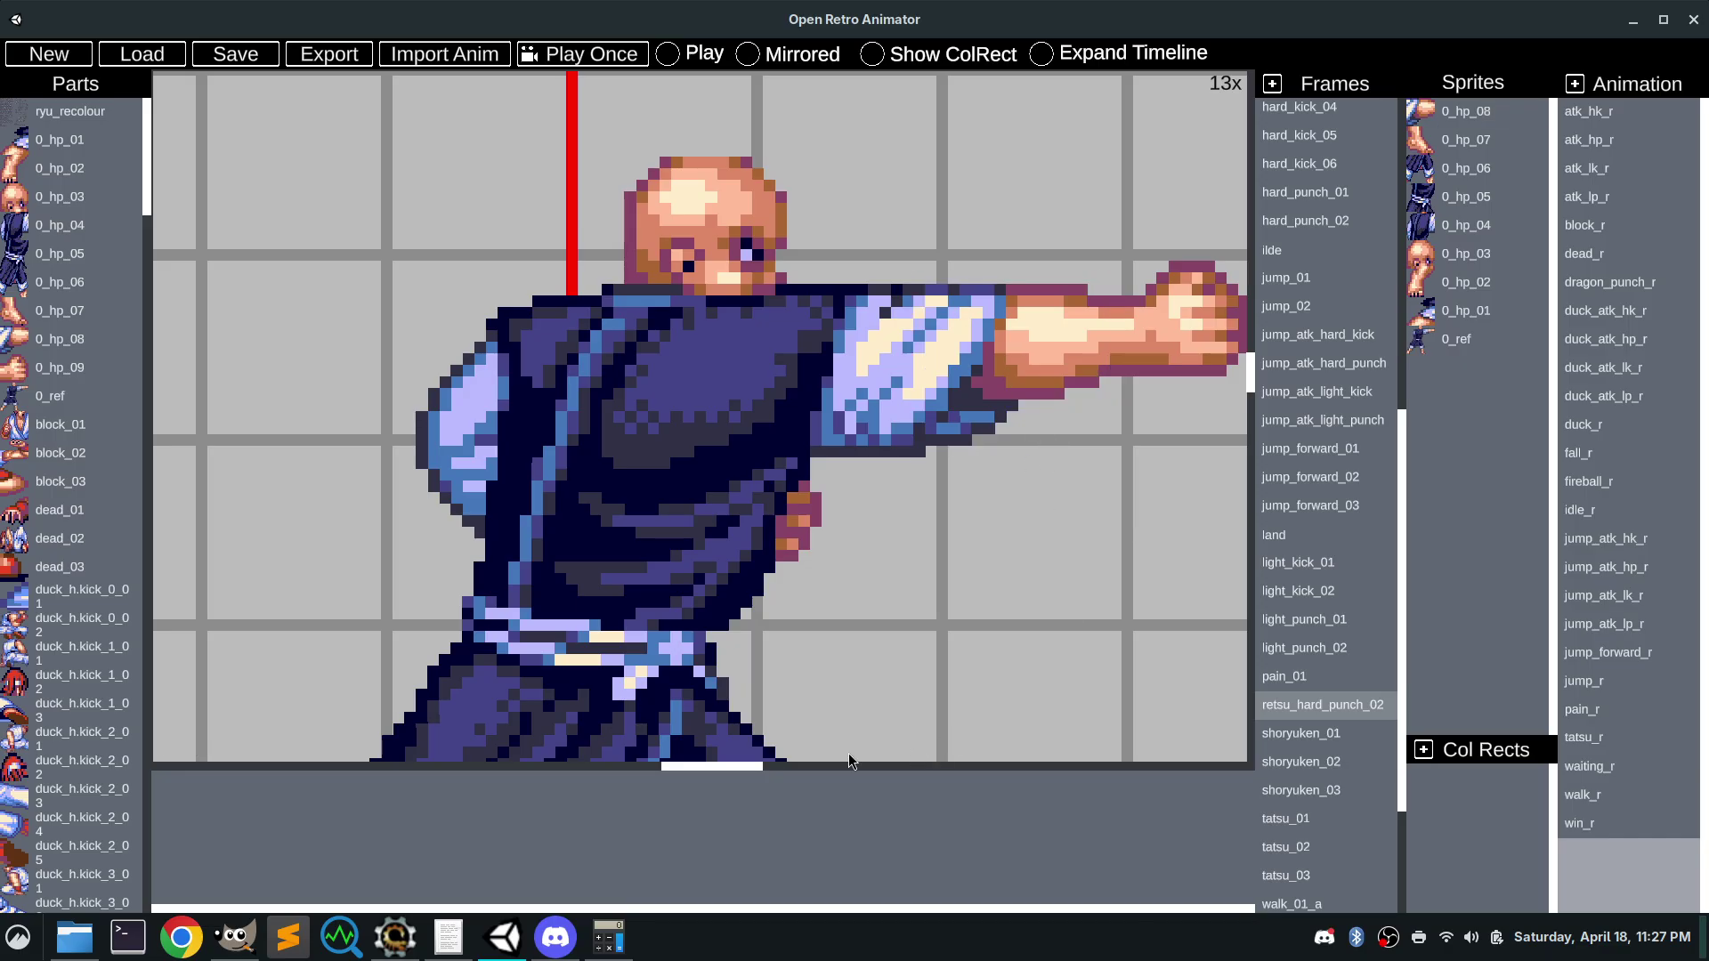
left_click_drag(755, 766, 794, 766)
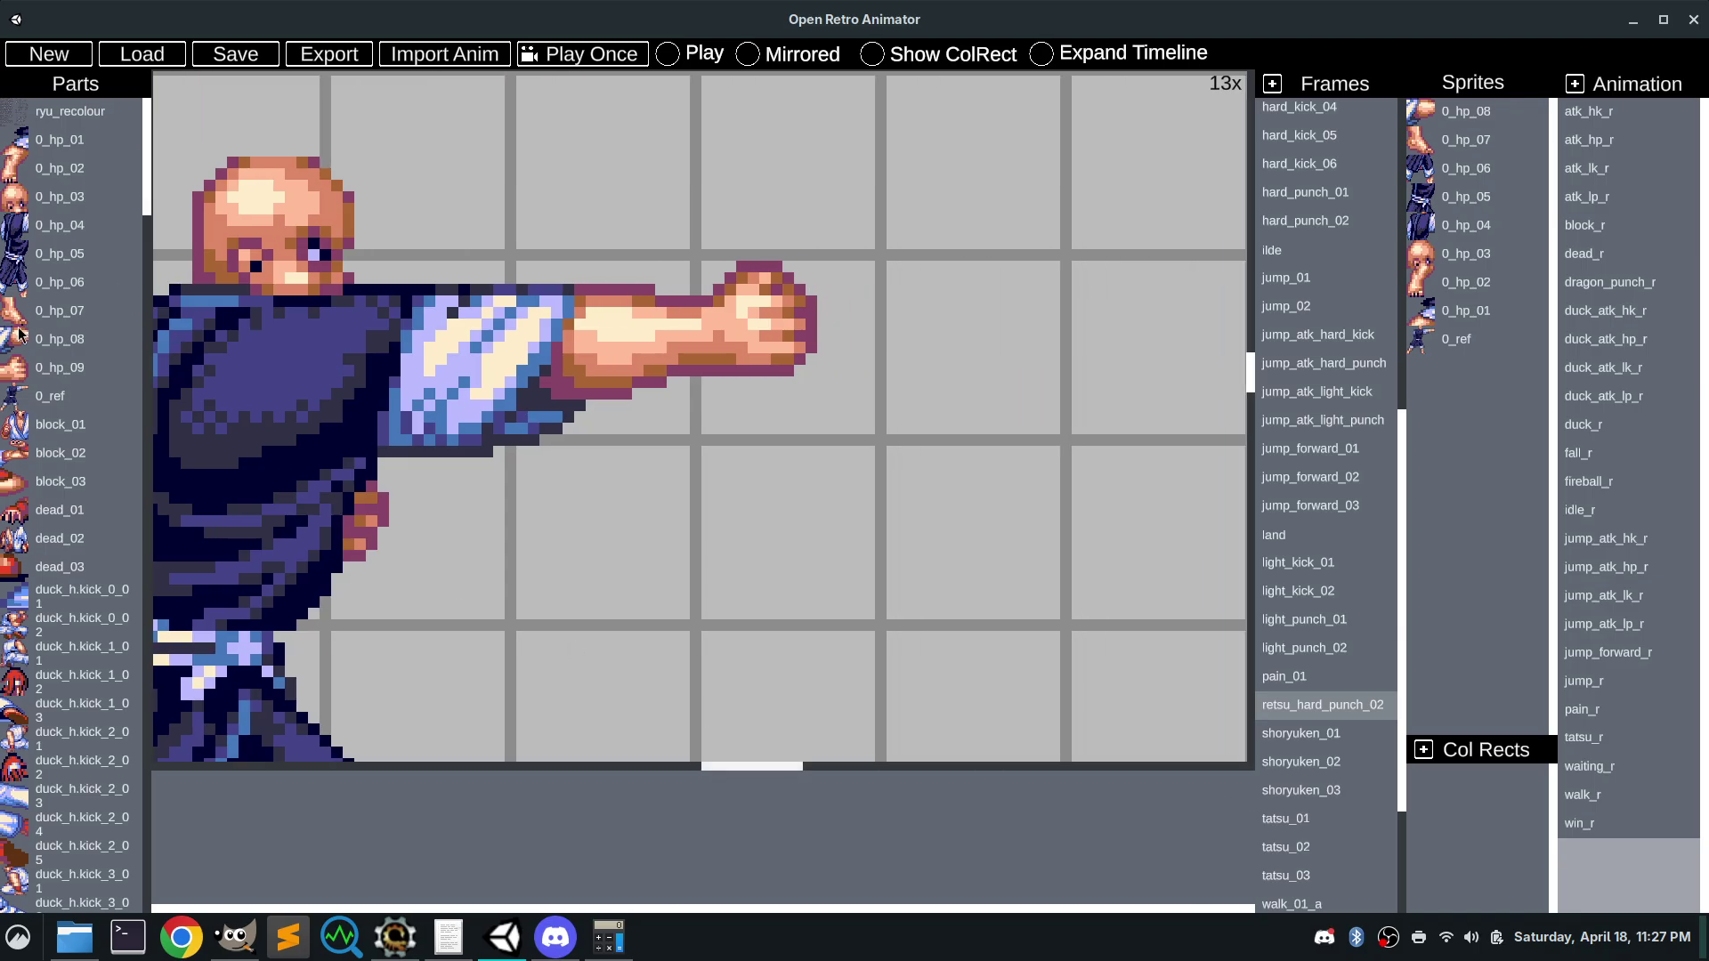
left_click_drag(18, 369, 680, 258)
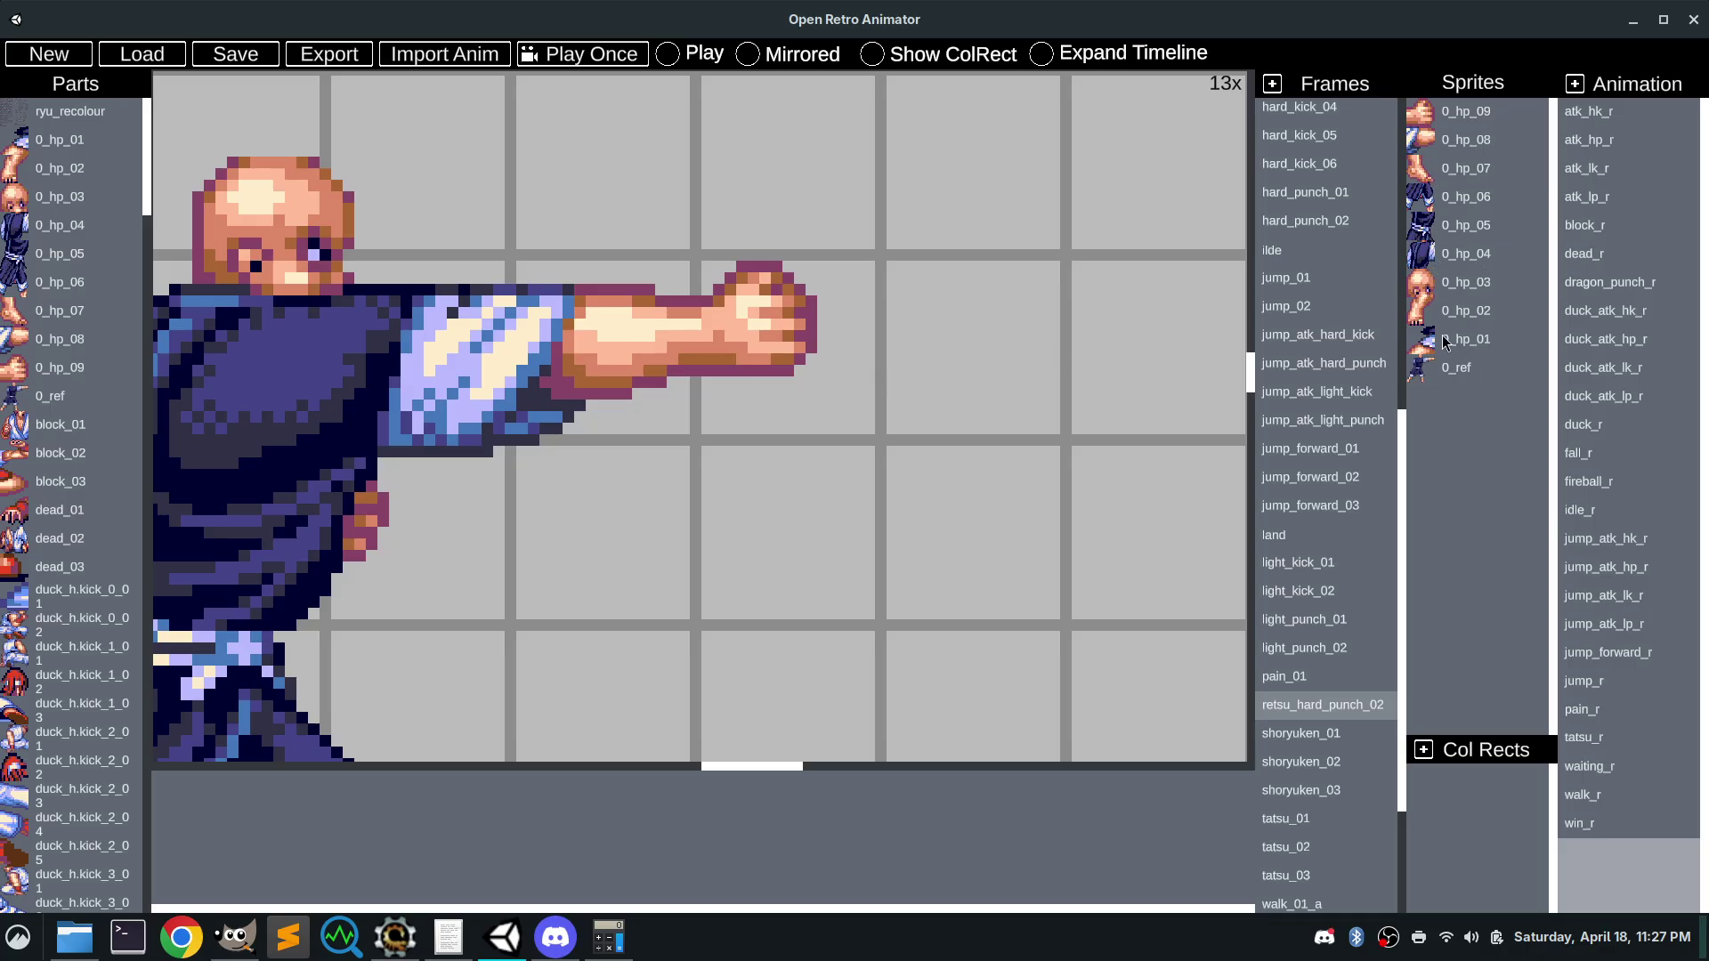
Delete the 0_ref reference sprite from the retsu_hard_punch_02 frame
left_click(1434, 372)
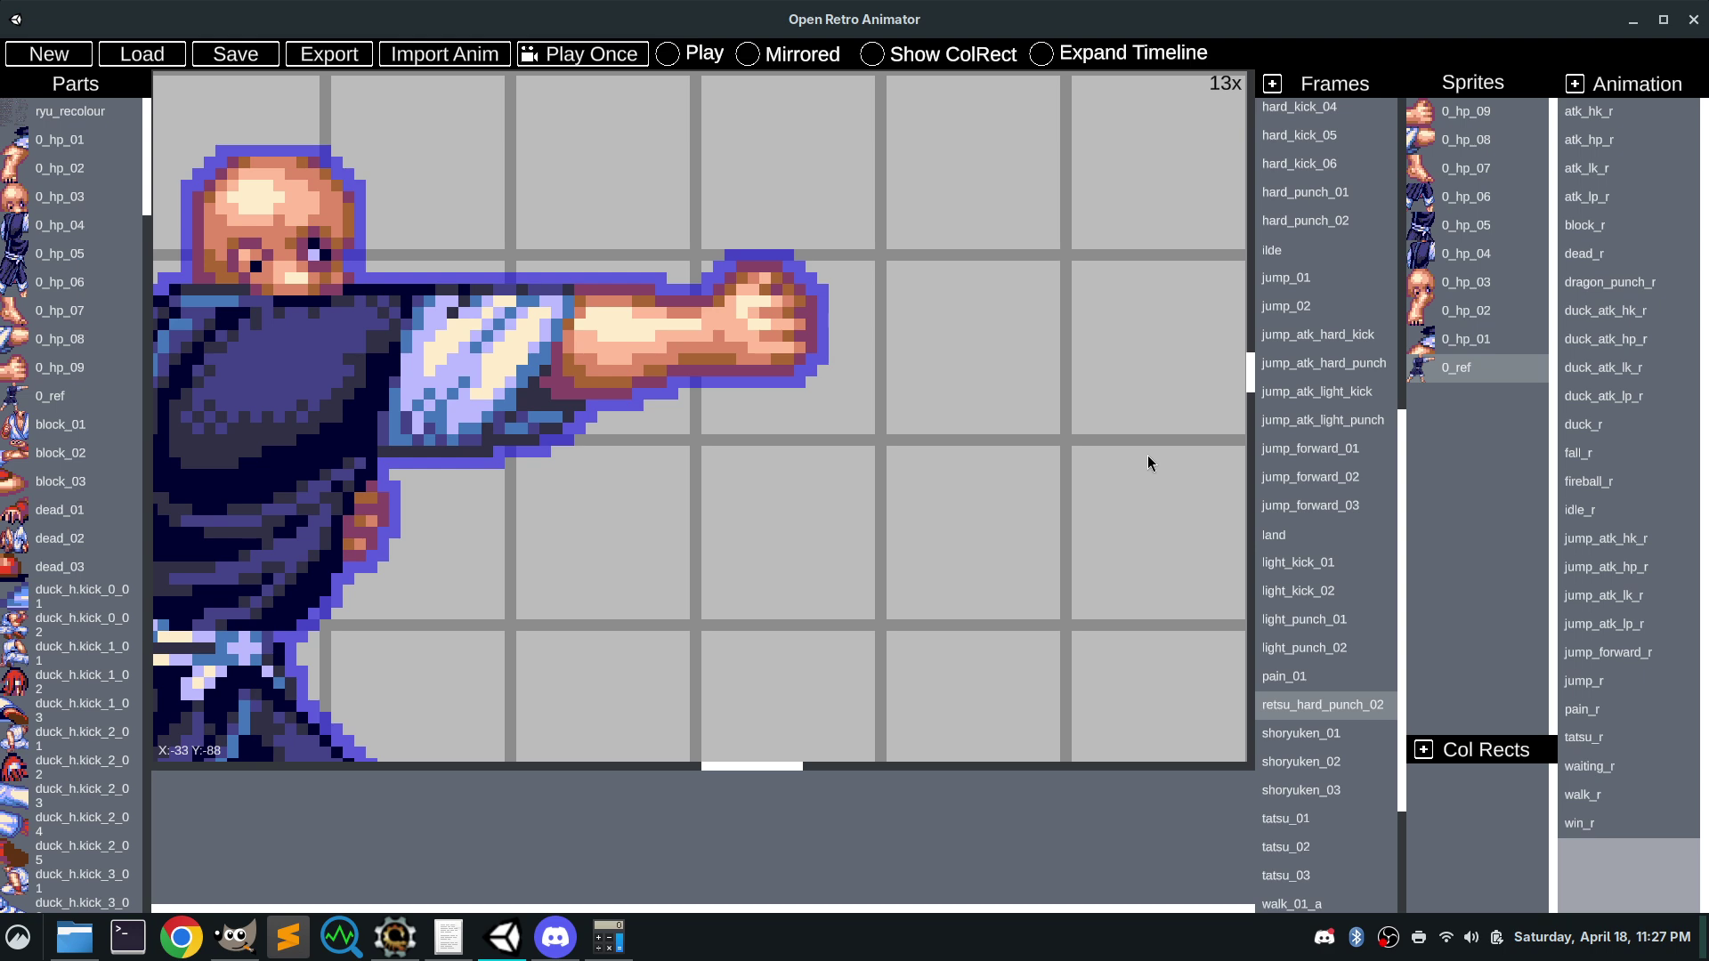
key("Delete")
Examine the assembled punch pose at several magnifications for gaps or misaligned parts
scroll(423, 509, "down", 5)
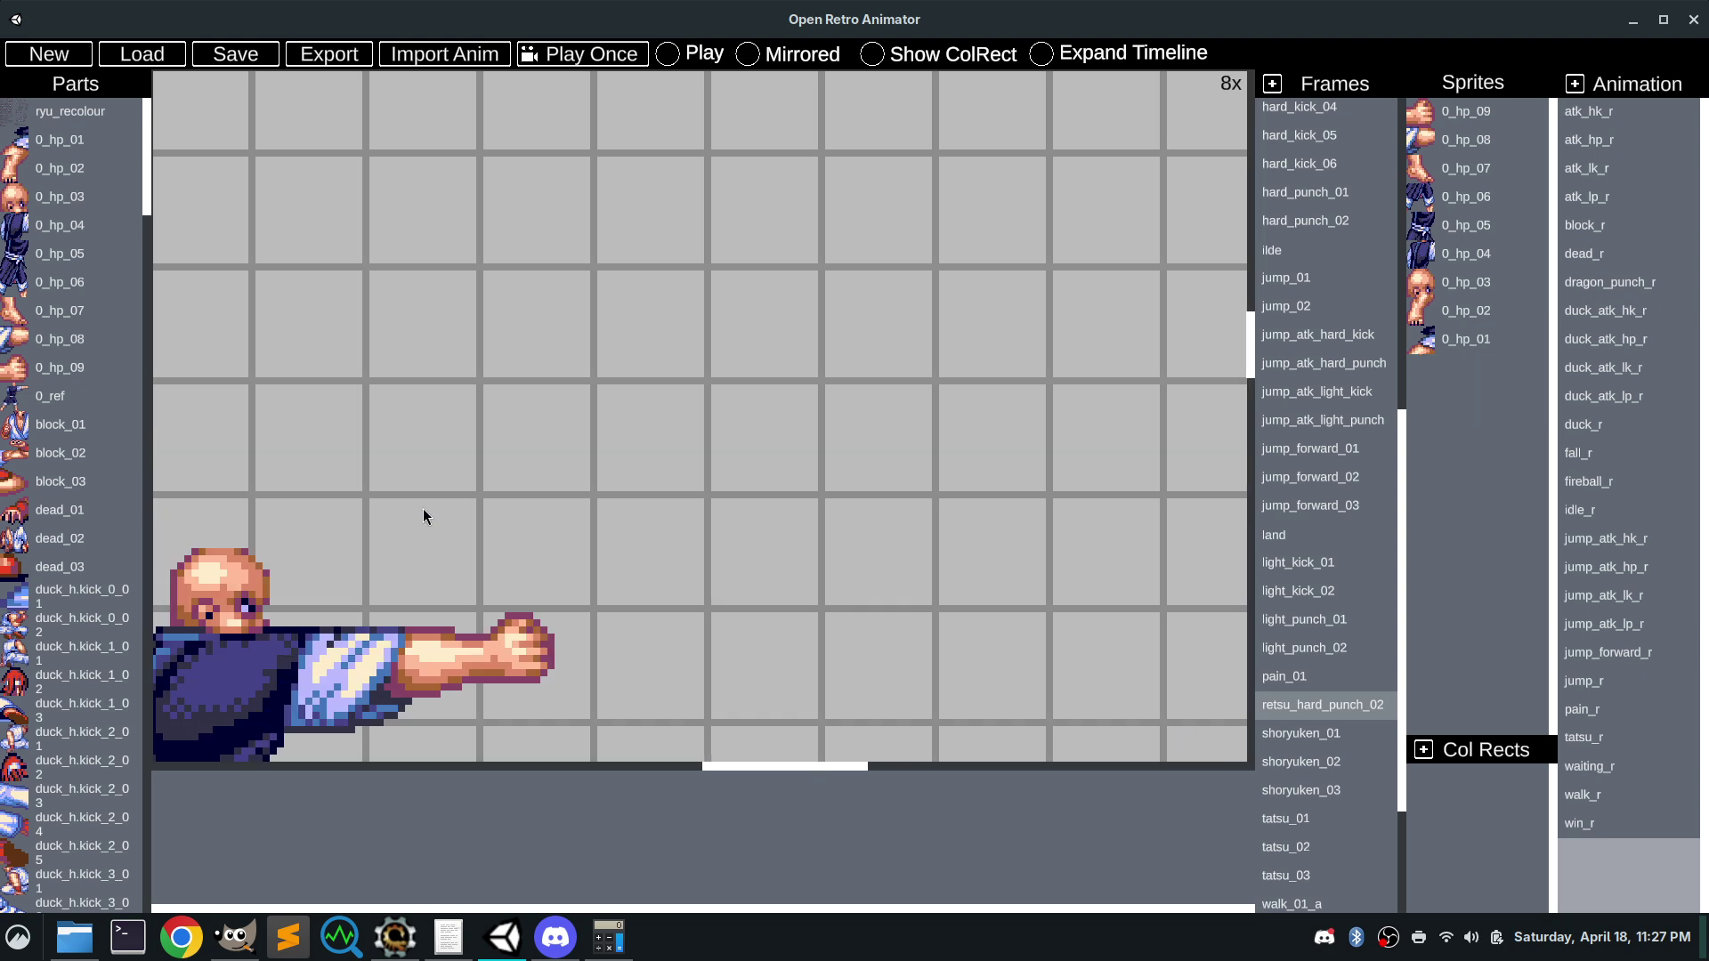
left_click_drag(755, 767, 678, 763)
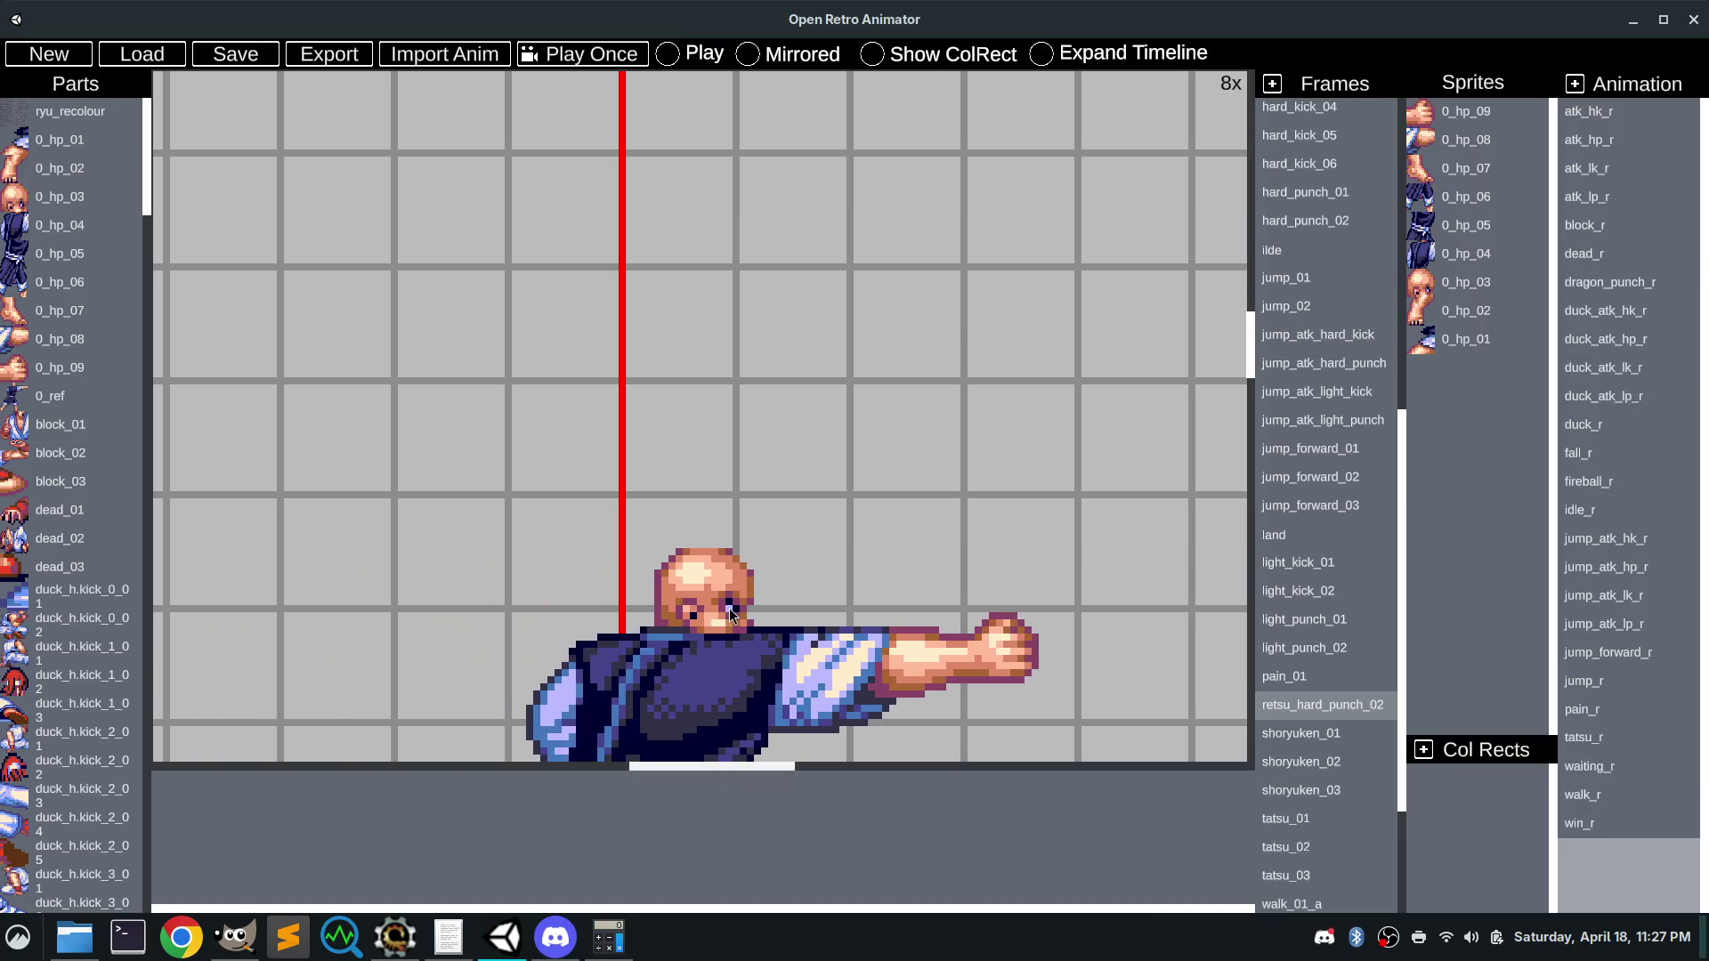
scroll(744, 576, "down", 3)
scroll(744, 577, "down", 4)
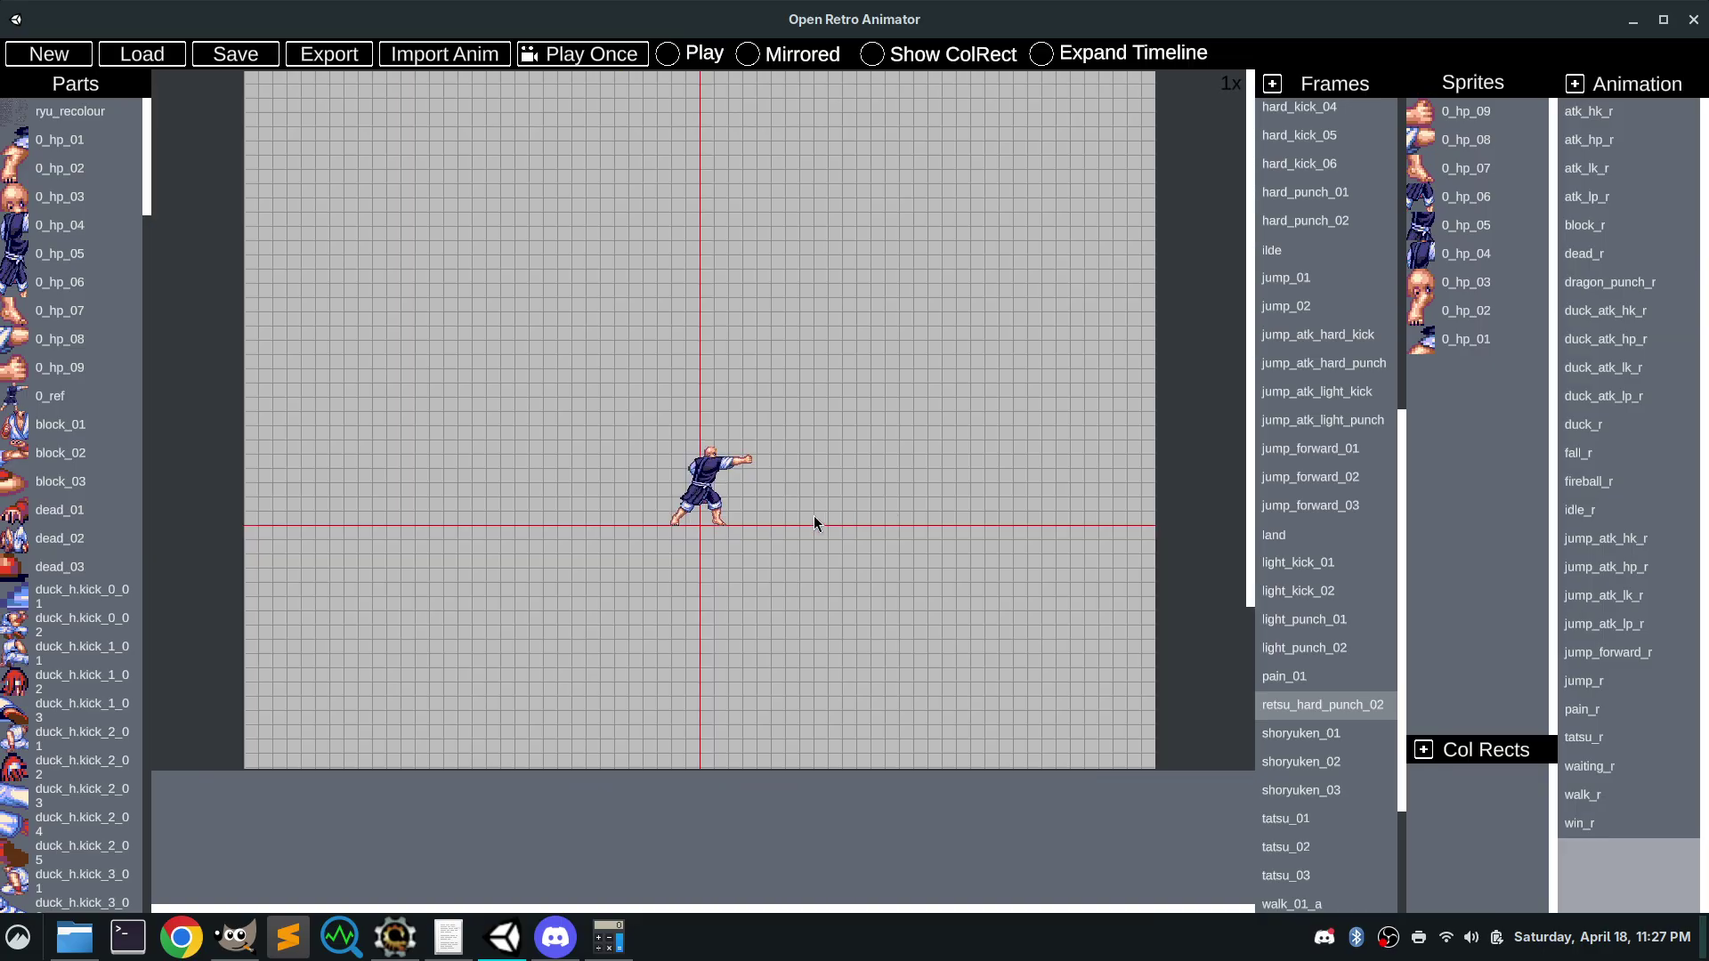
scroll(695, 493, "up", 3)
scroll(721, 416, "down", 1)
scroll(721, 416, "up", 1)
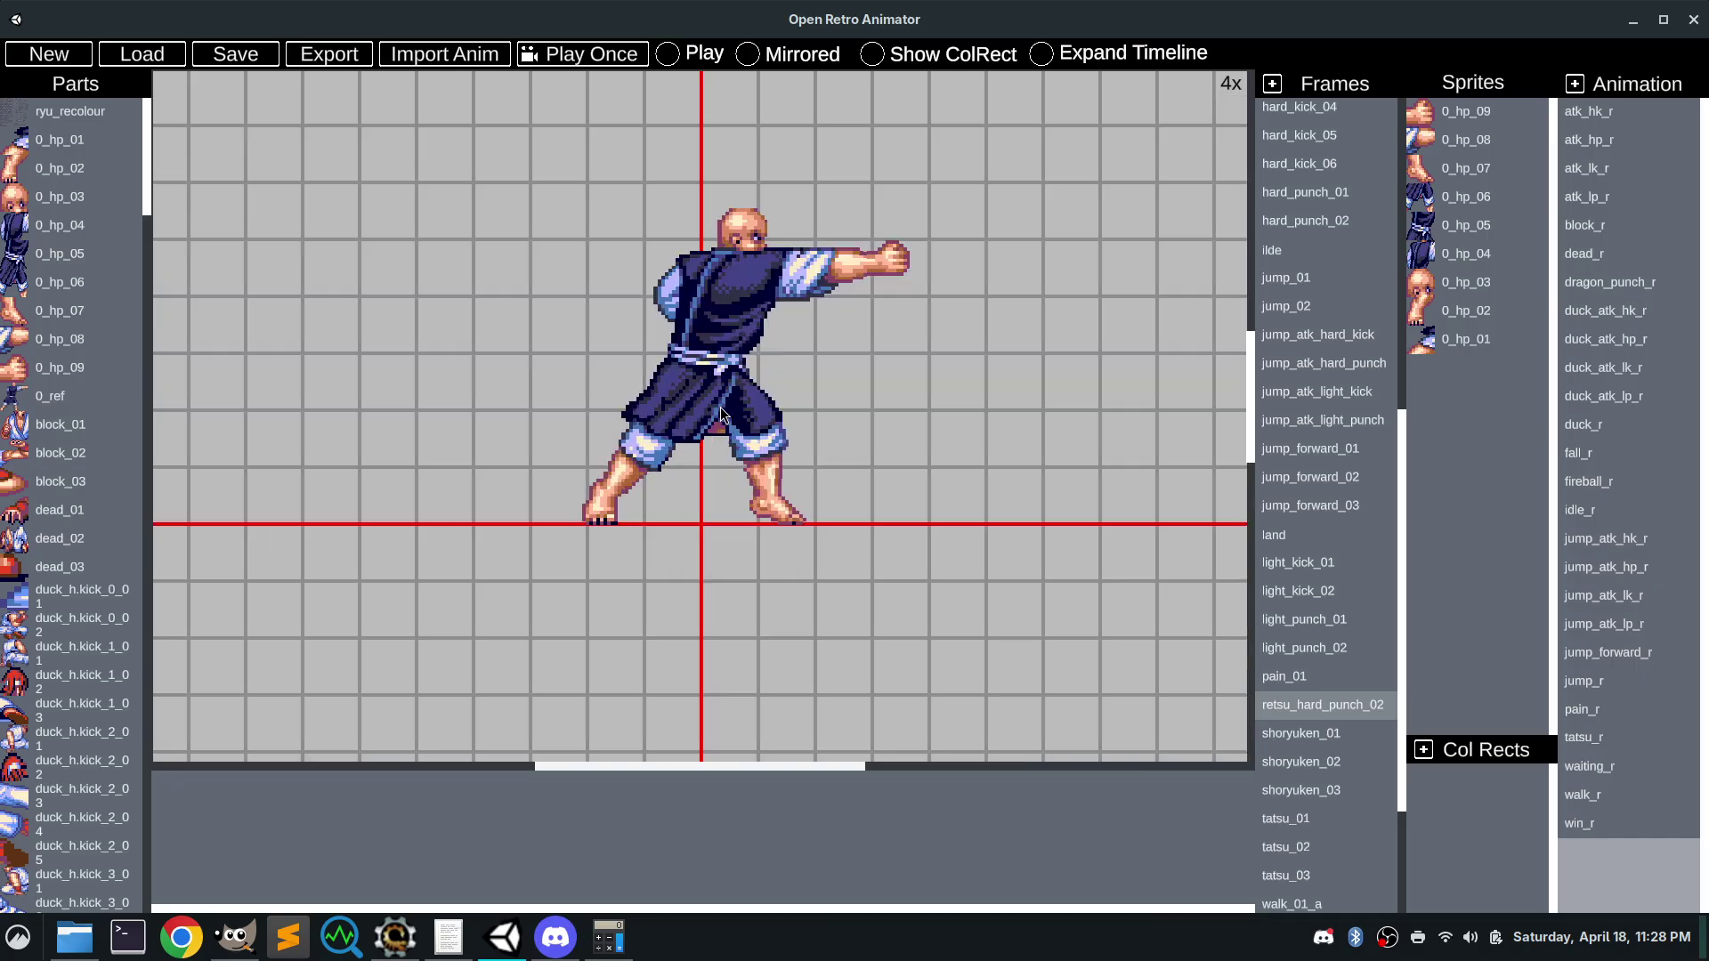
scroll(721, 416, "down", 3)
scroll(721, 416, "up", 3)
scroll(720, 416, "down", 3)
scroll(720, 416, "up", 3)
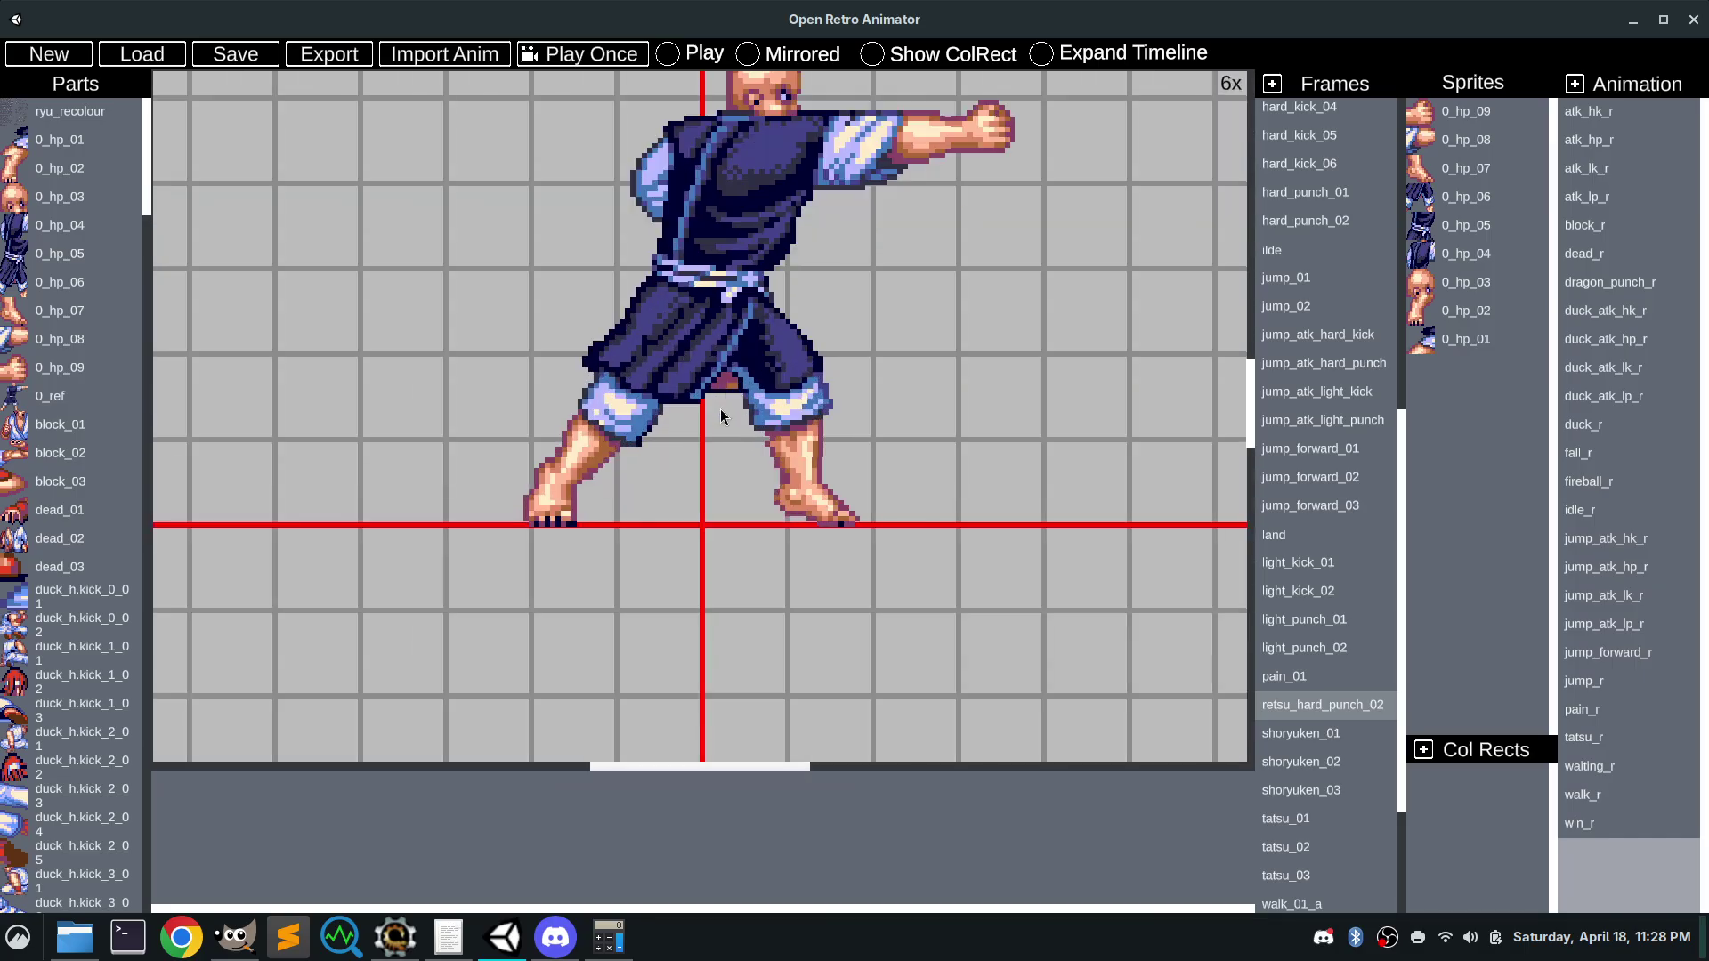
scroll(721, 415, "down", 2)
scroll(720, 416, "up", 3)
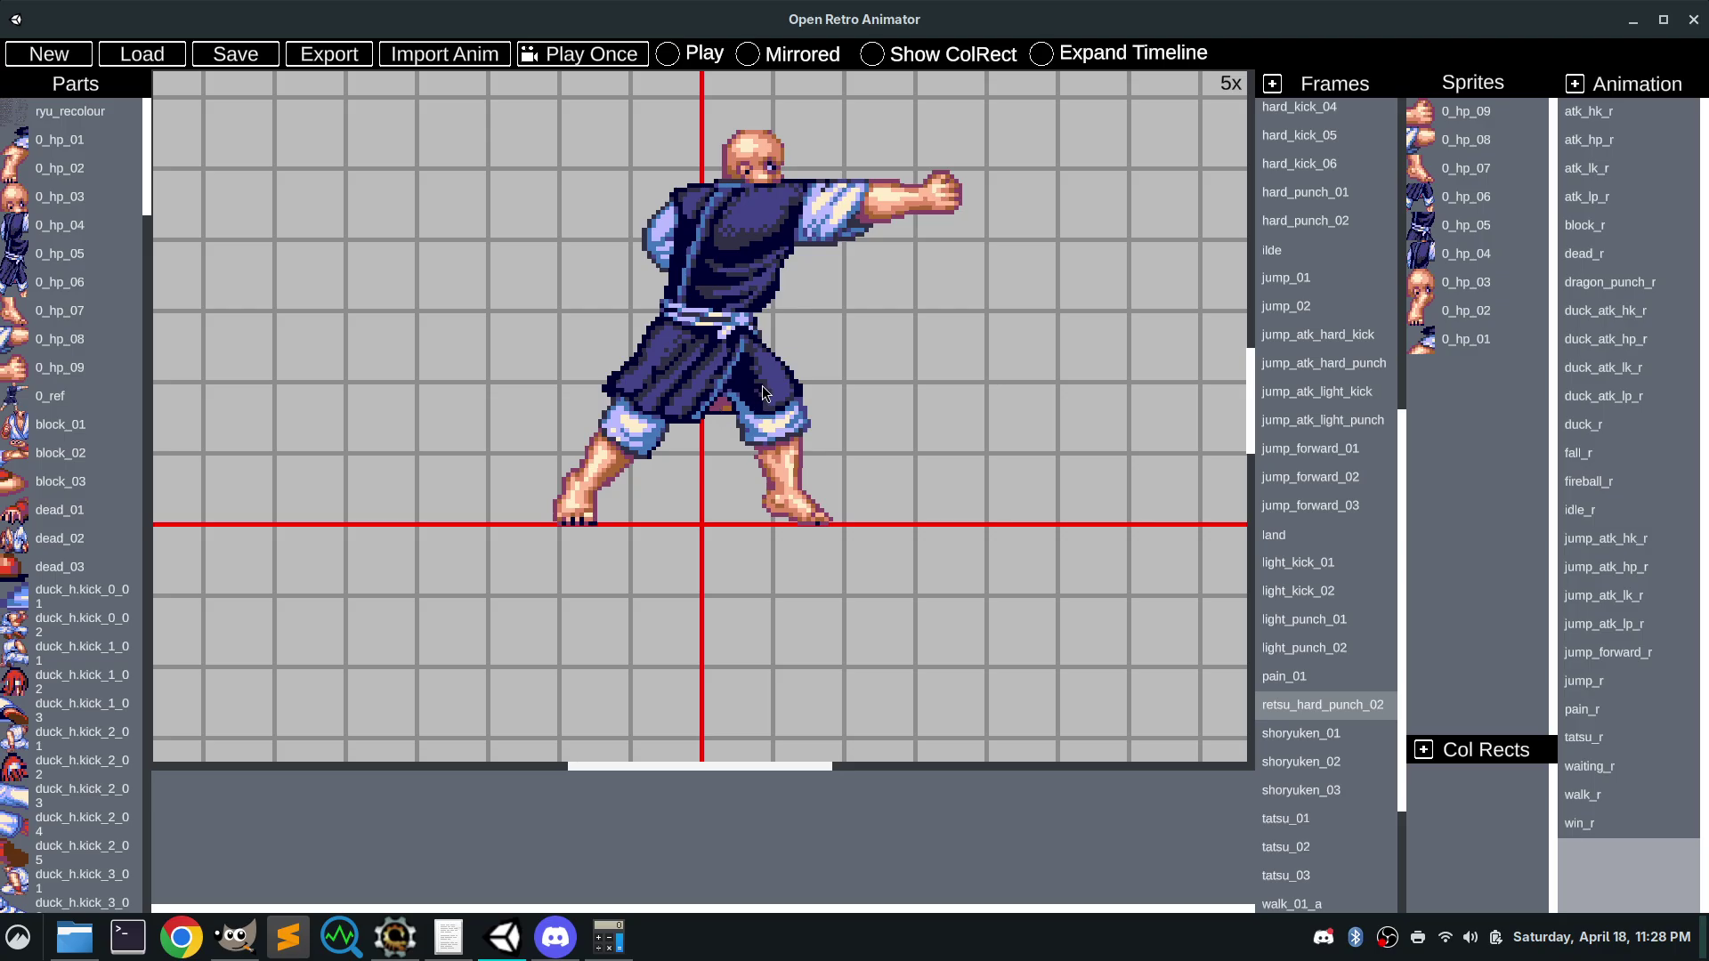
scroll(786, 428, "down", 1)
scroll(782, 429, "up", 3)
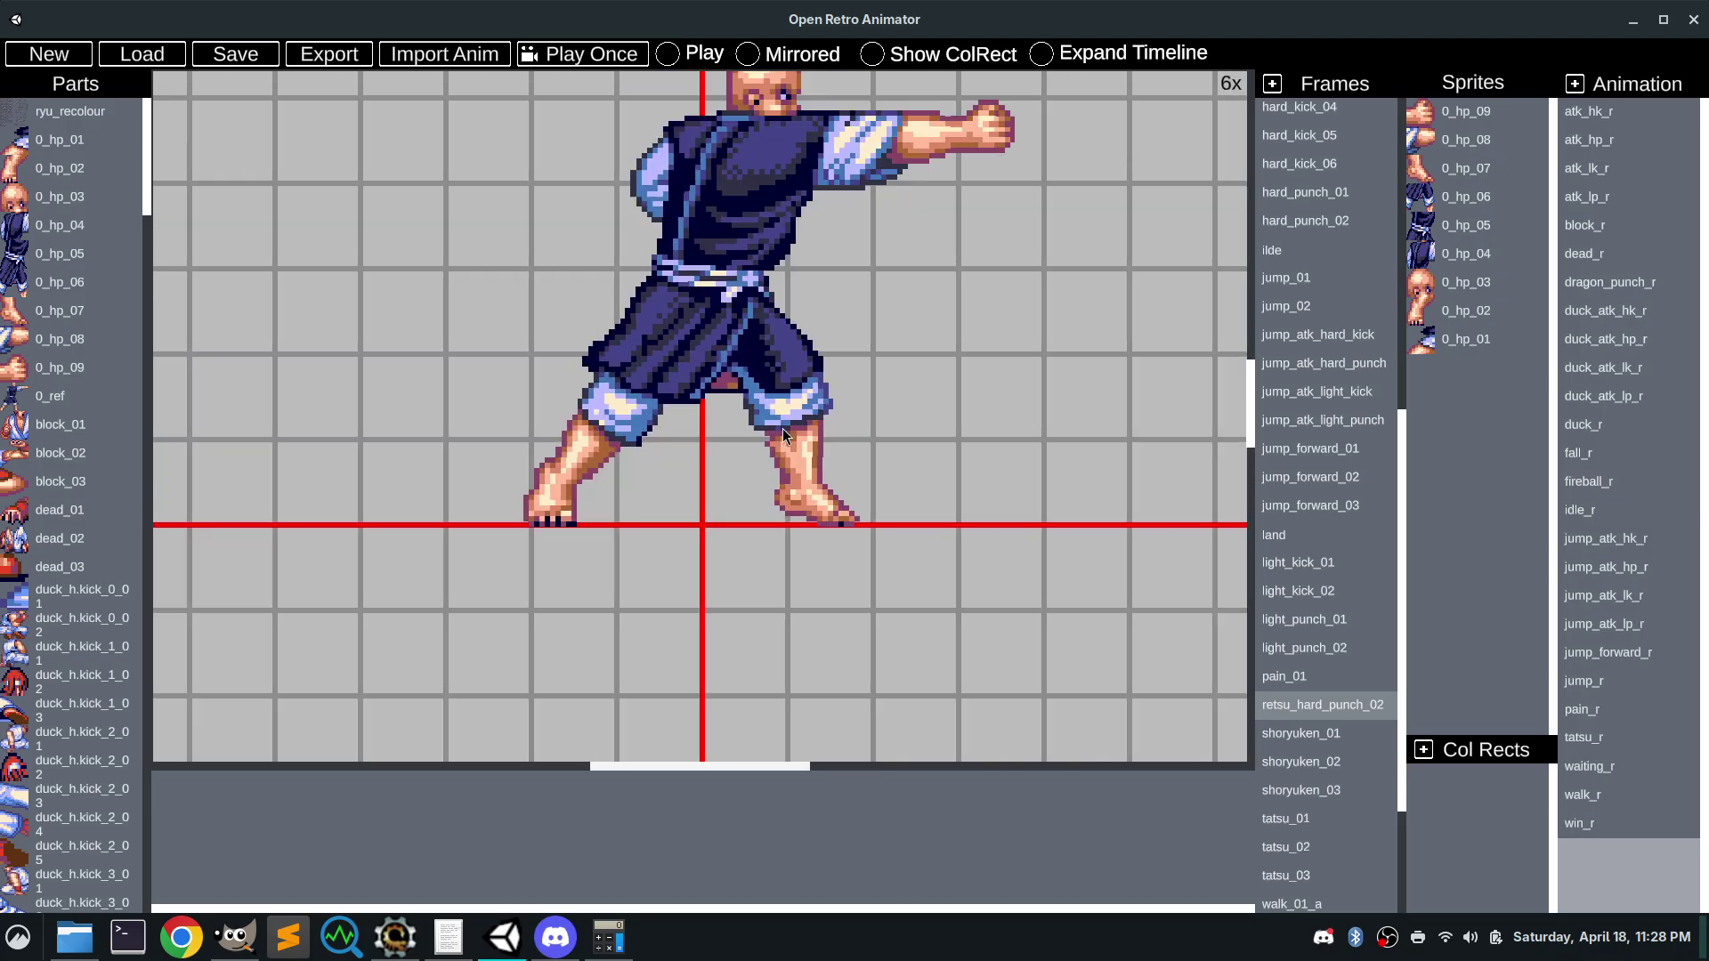
scroll(782, 429, "down", 1)
scroll(783, 428, "down", 3)
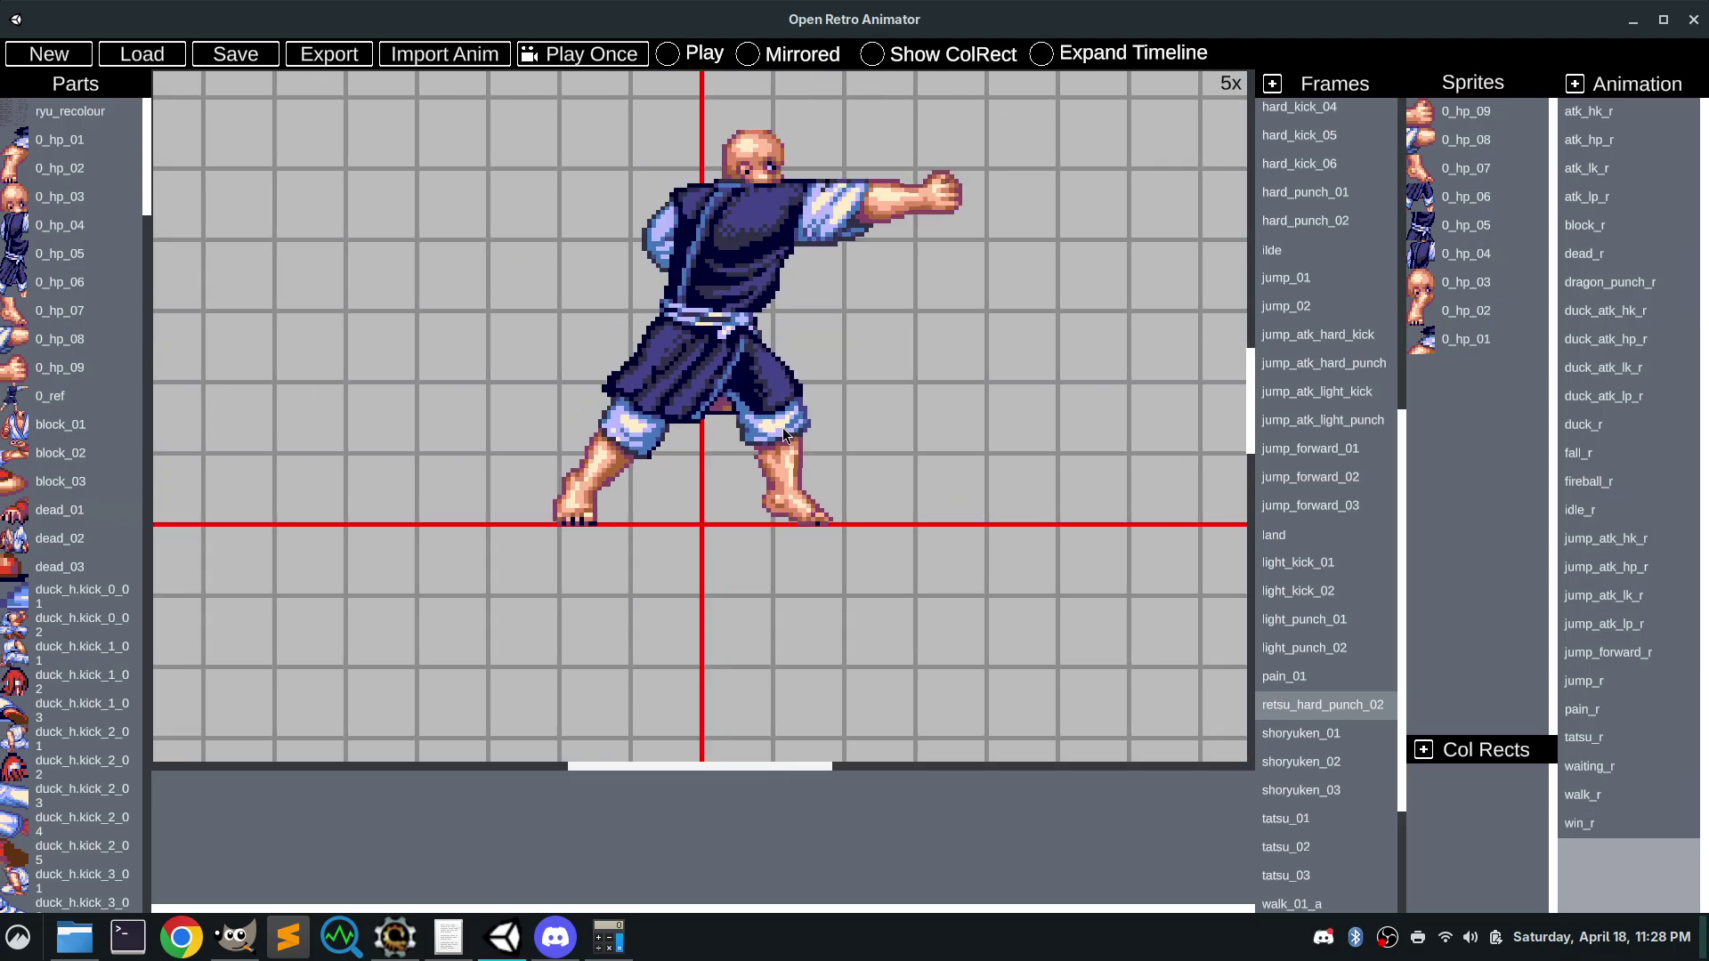
scroll(890, 370, "up", 4)
scroll(899, 372, "up", 1)
scroll(899, 372, "down", 4)
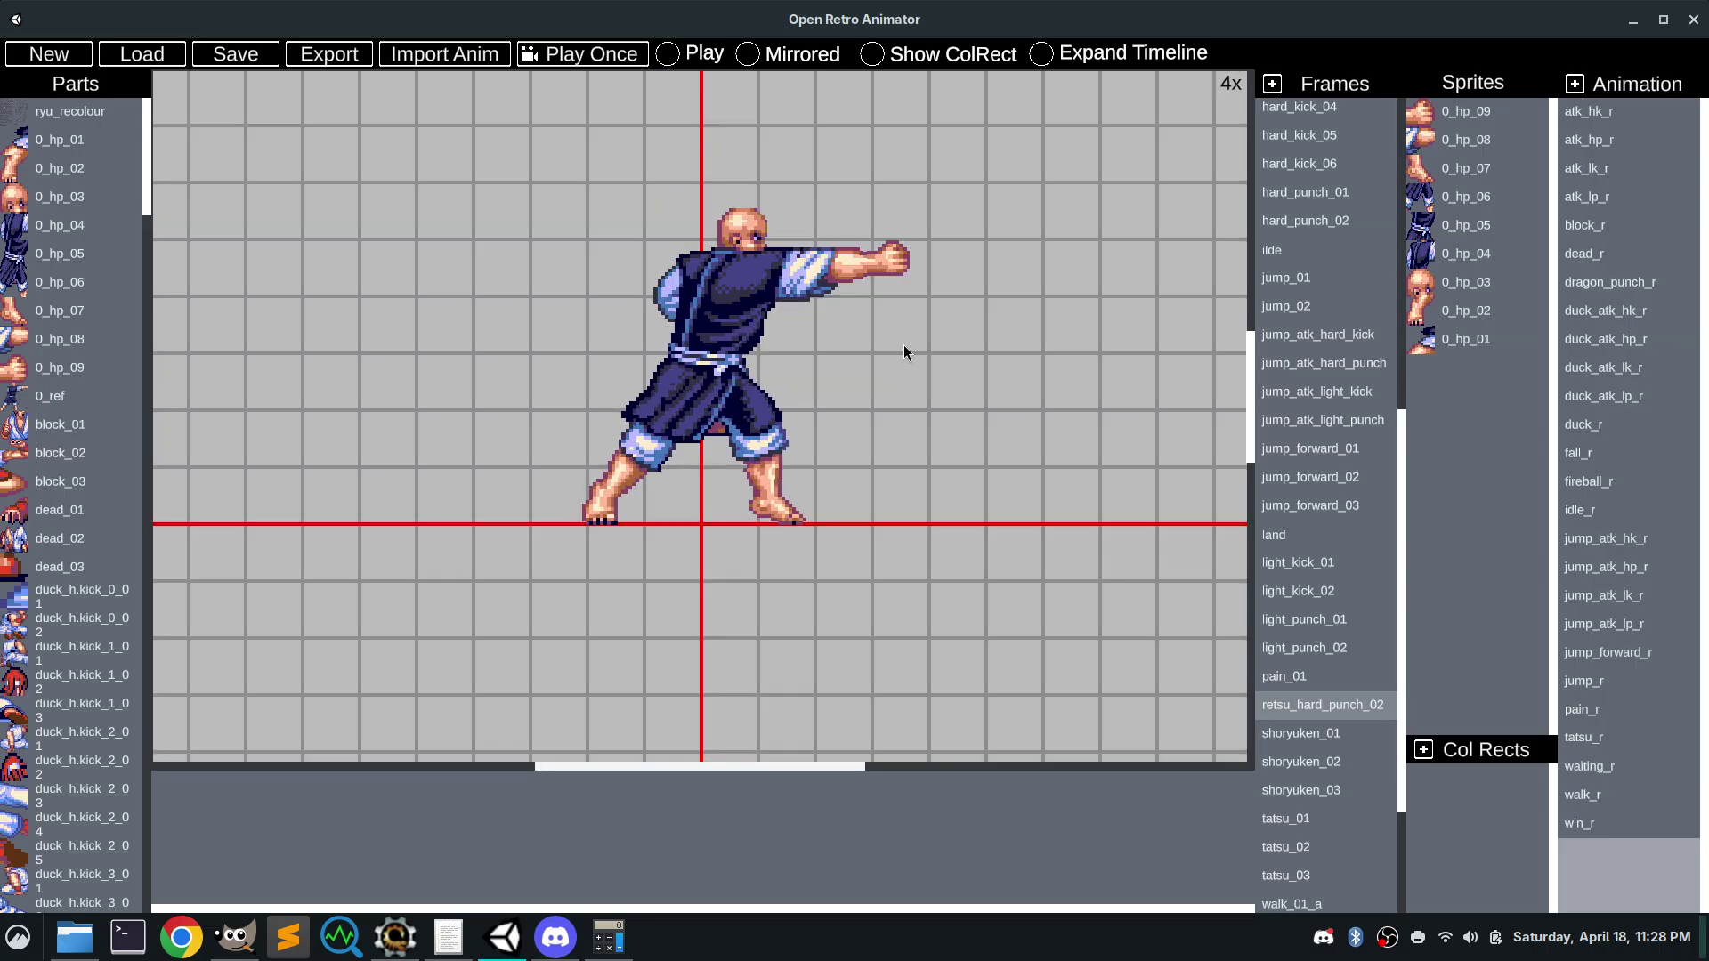
Create a new animation named retsu_hp_r
scroll(906, 340, "up", 1)
scroll(904, 400, "down", 1)
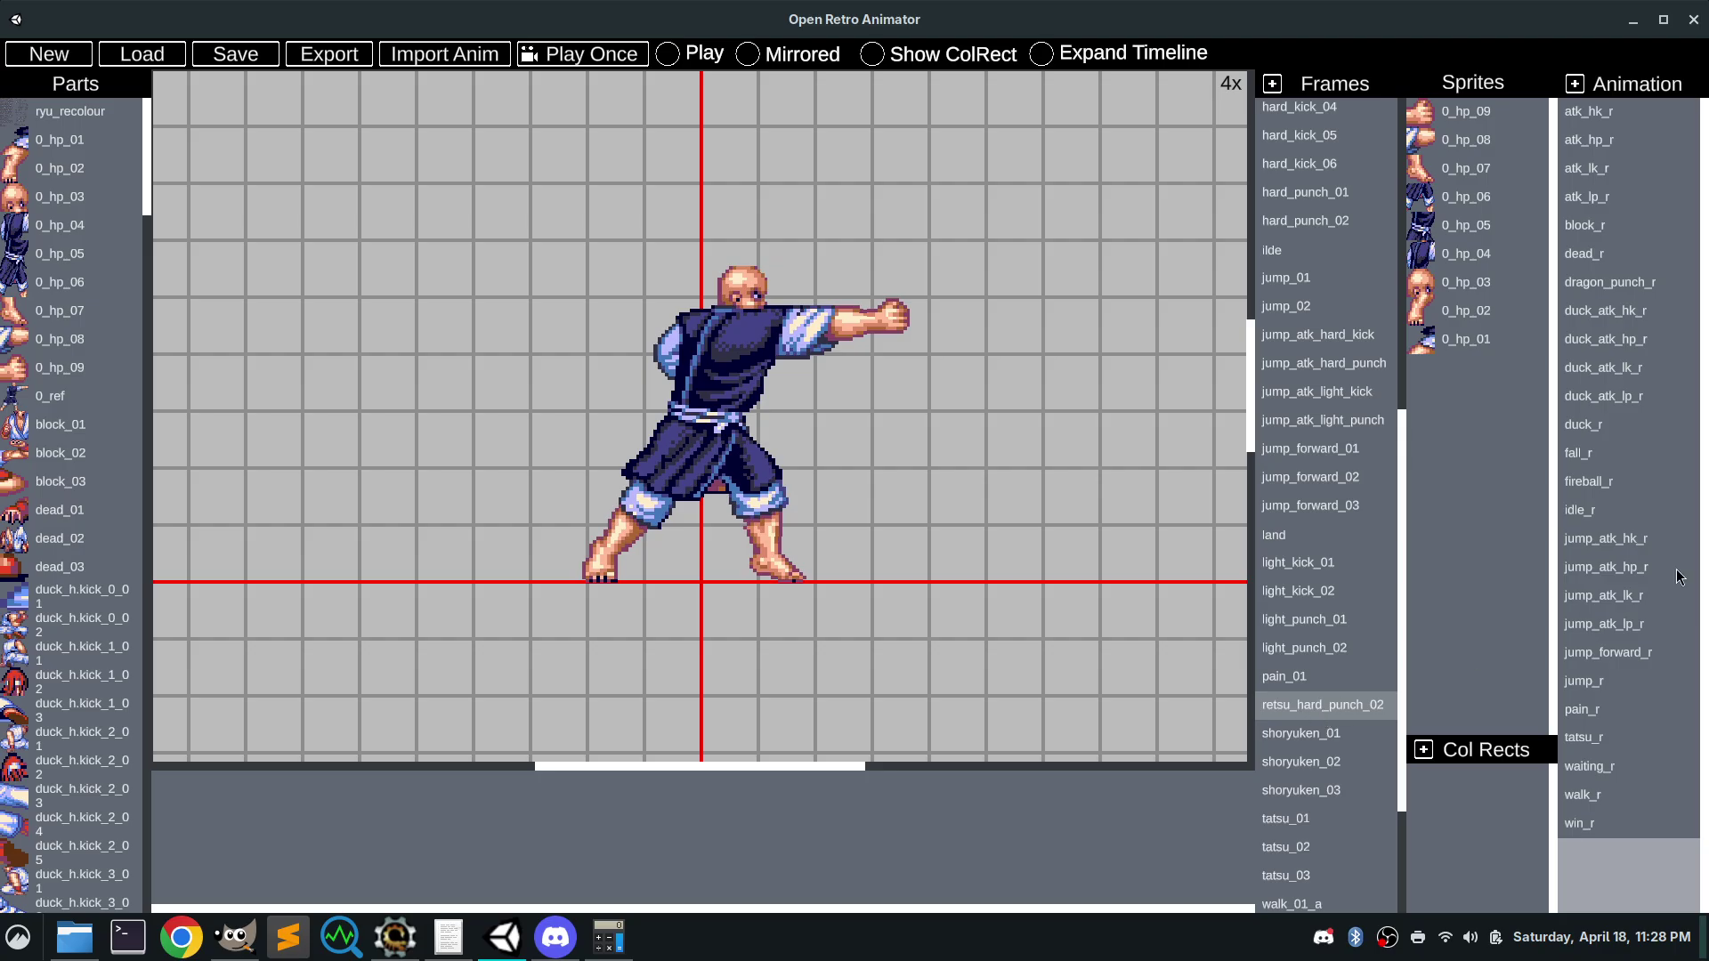
left_click(1575, 84)
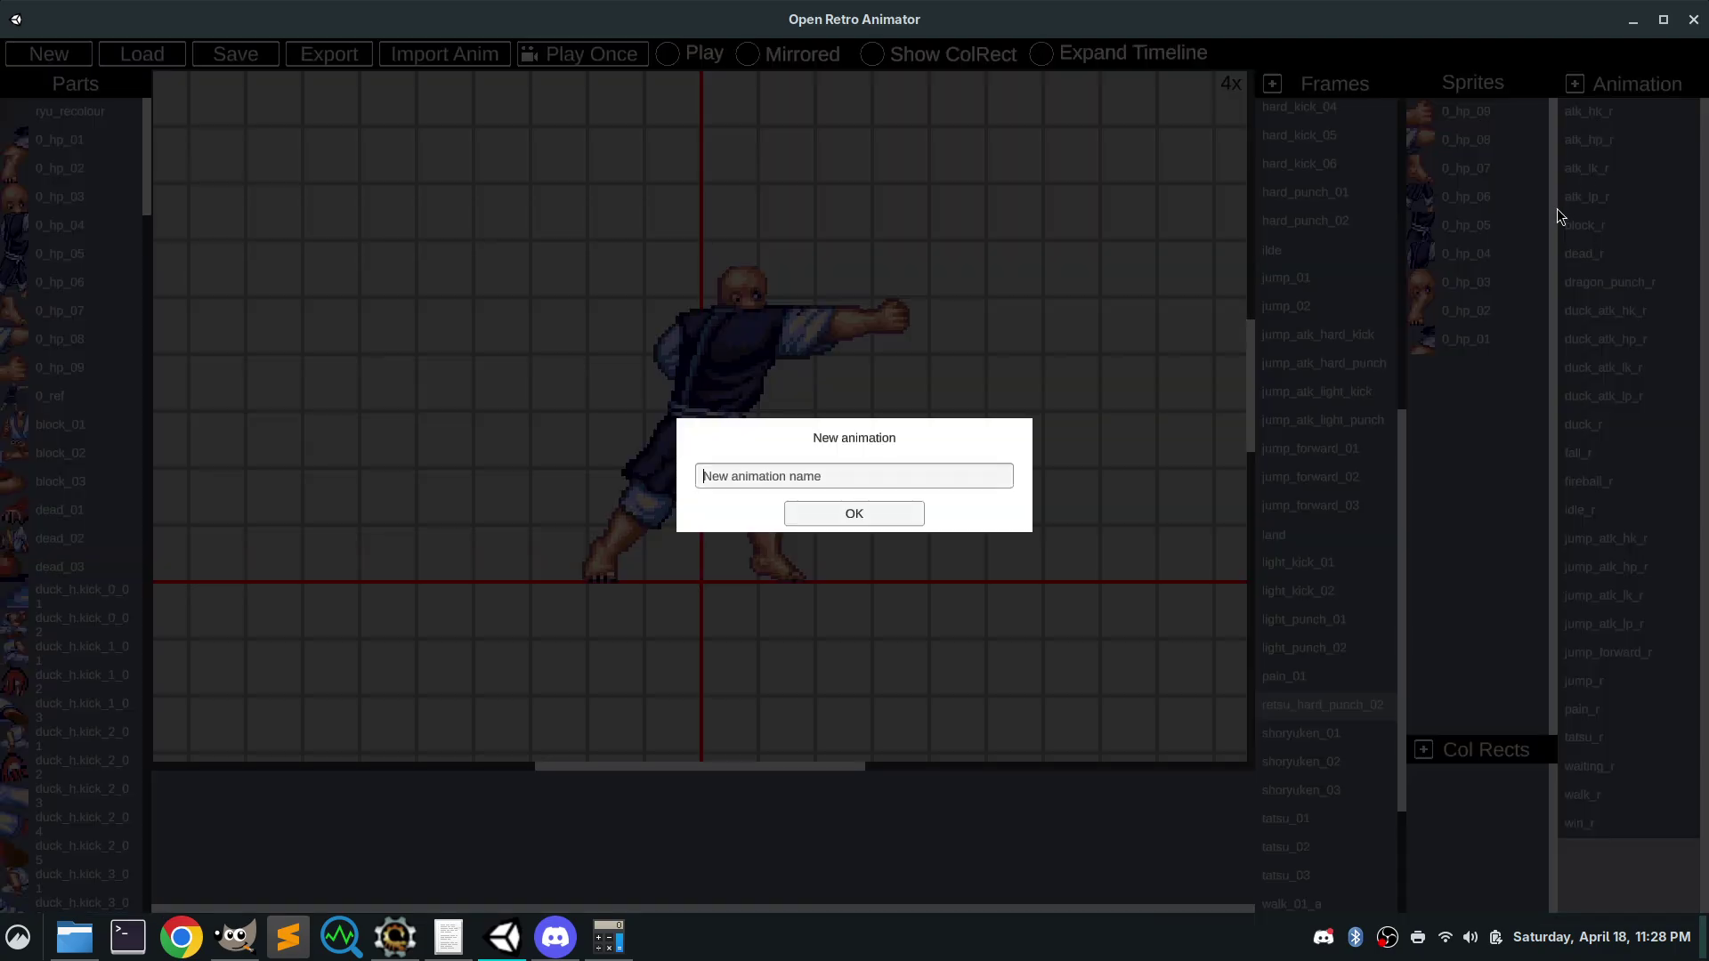
type("retsu_hp_r")
left_click(844, 513)
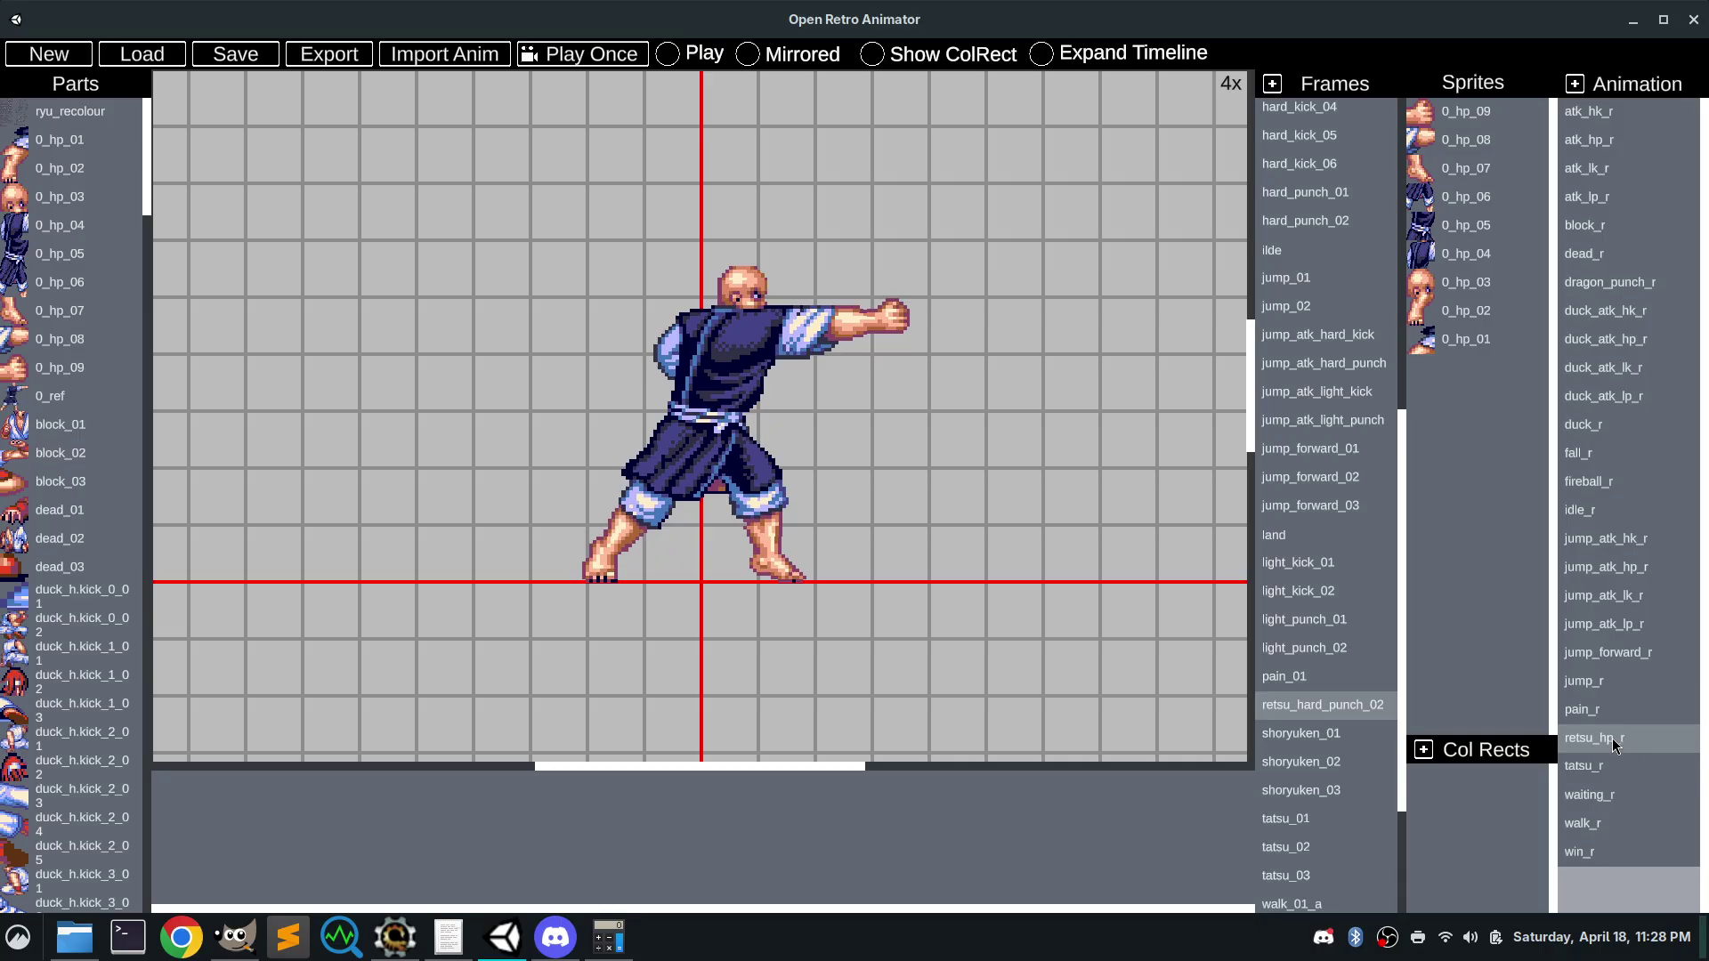
Add the retsu_hard_punch_02 frame to the retsu_hp_r animation
left_click(1595, 710)
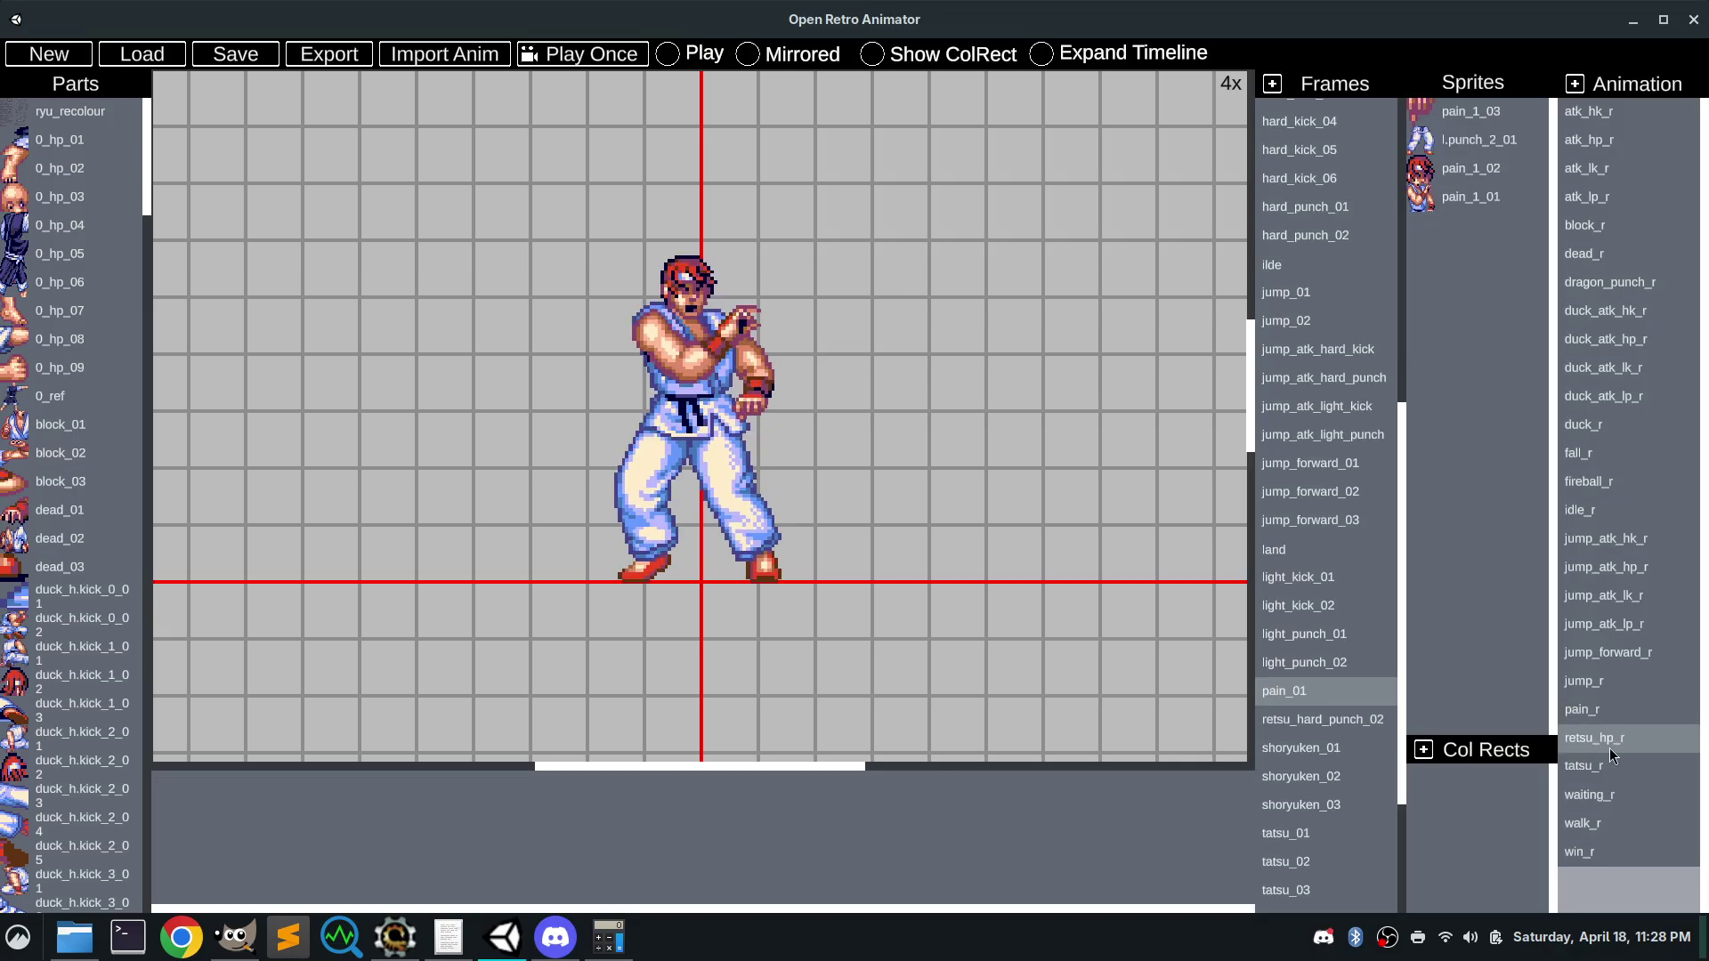
left_click(1301, 724)
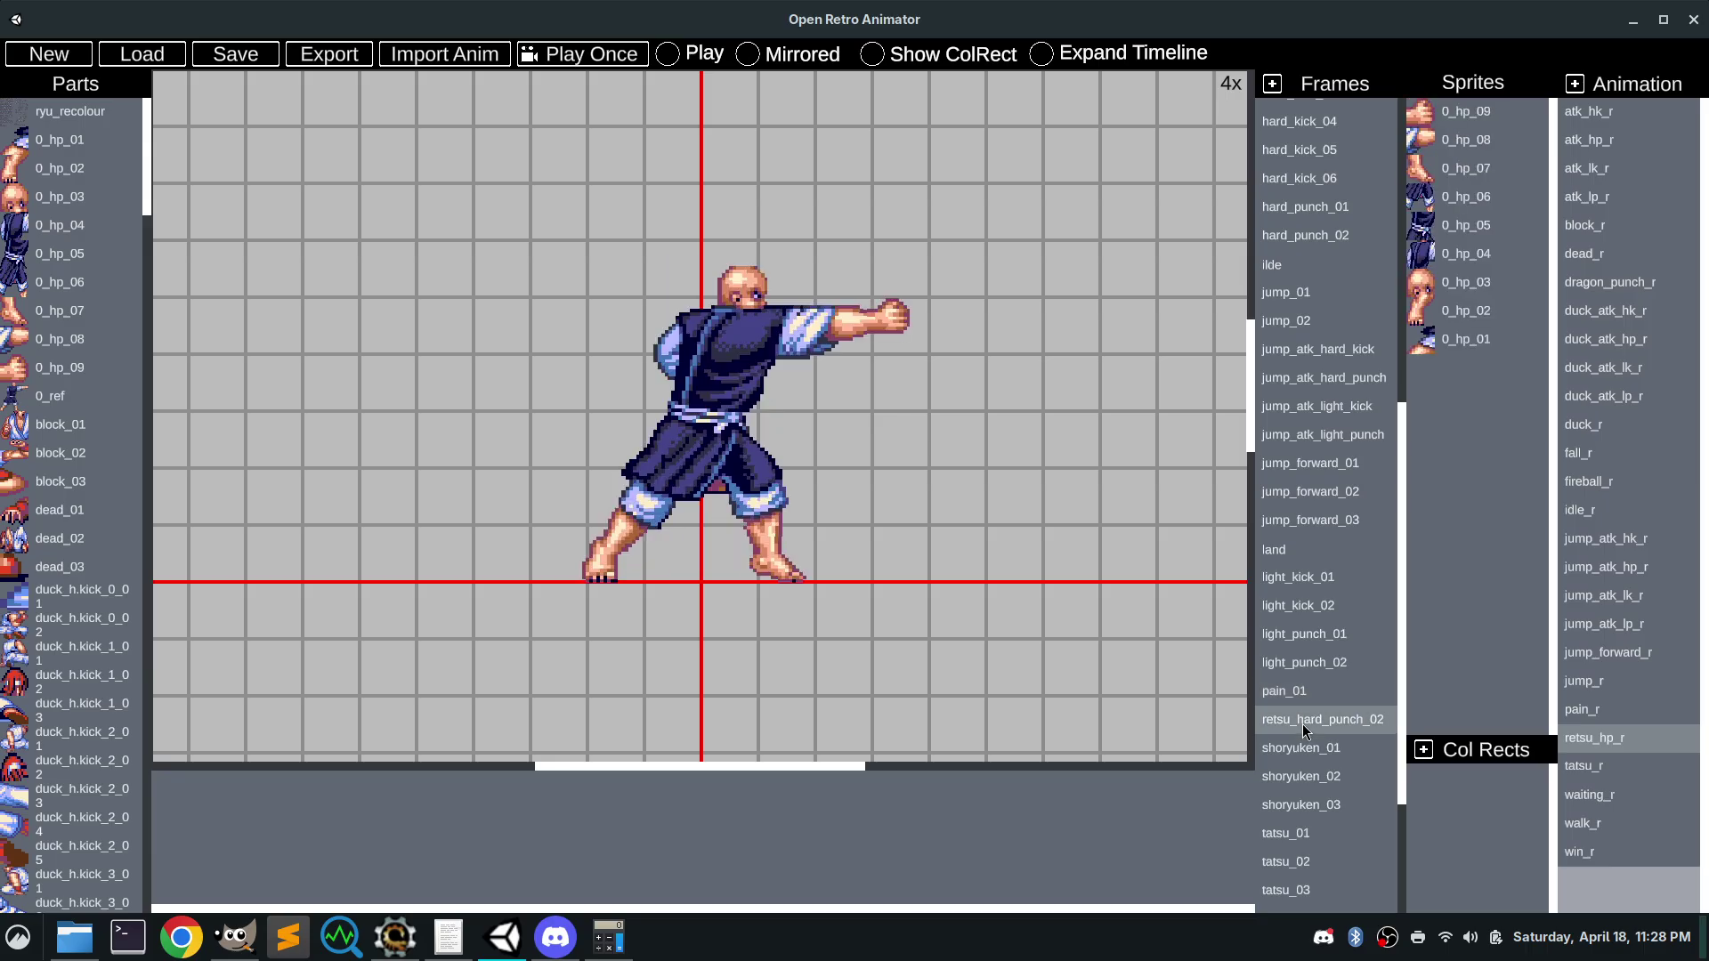
right_click(1301, 723)
left_click(1291, 719)
right_click(1317, 720)
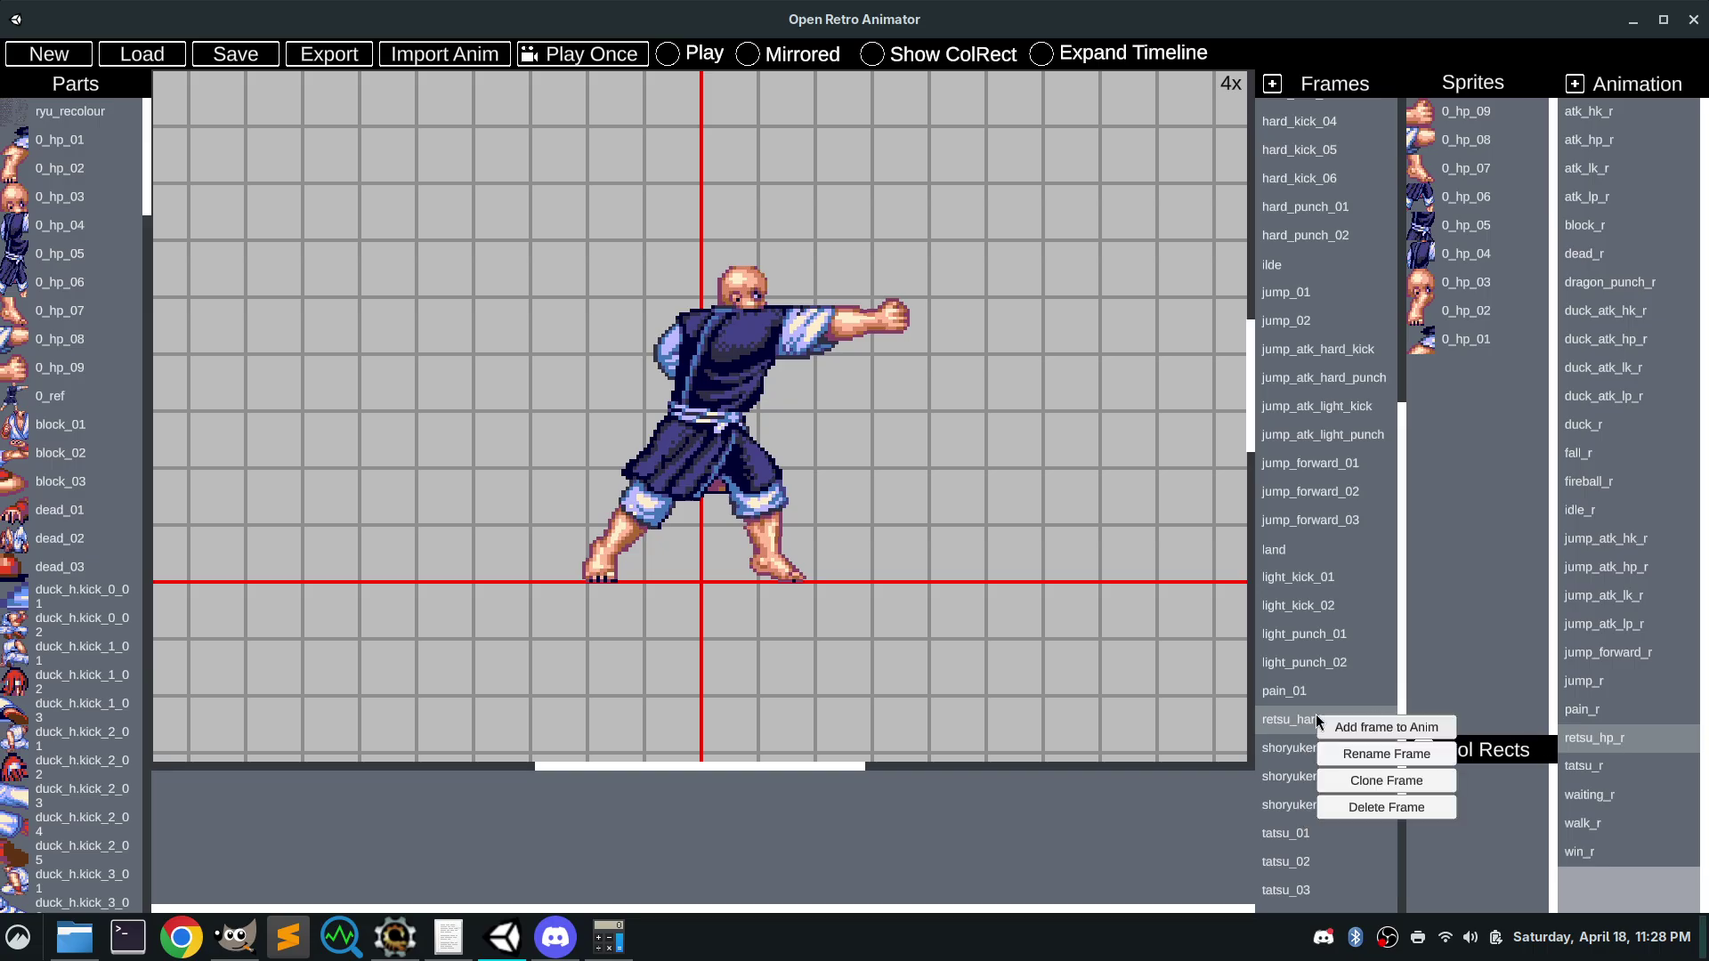
left_click(1368, 729)
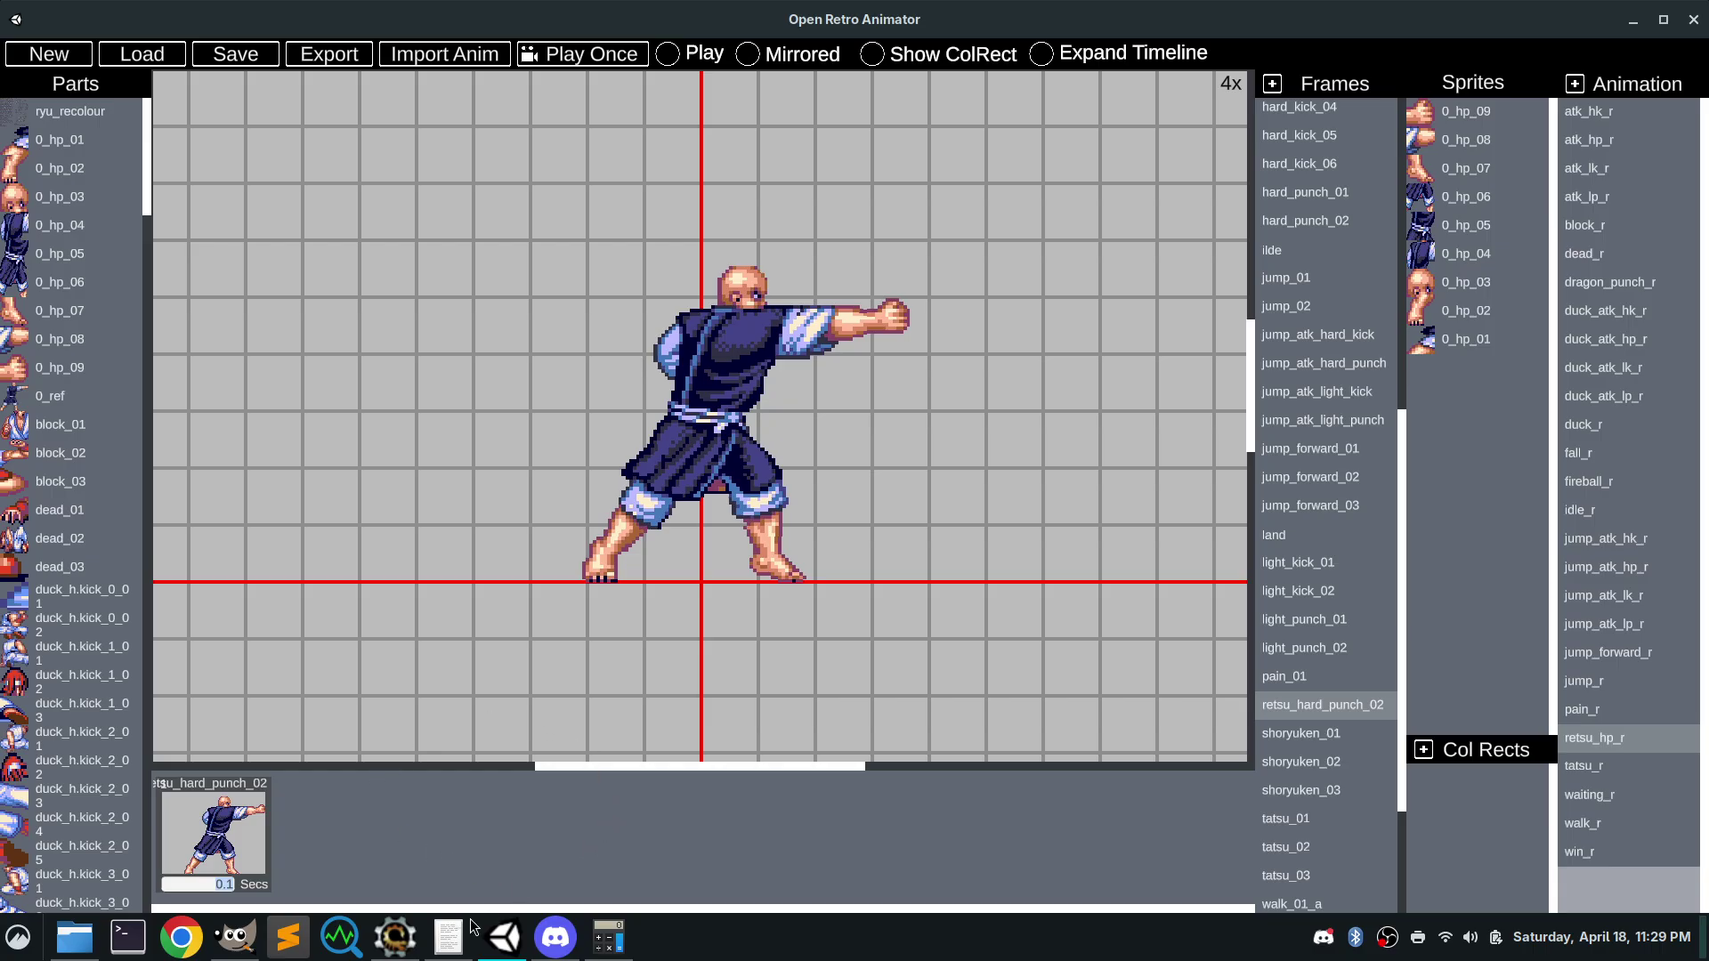
Switch to Scorpion Editor, try adding and deleting a frame event on ryu_fall_r, and review the available render types
left_click(396, 936)
left_click(412, 939)
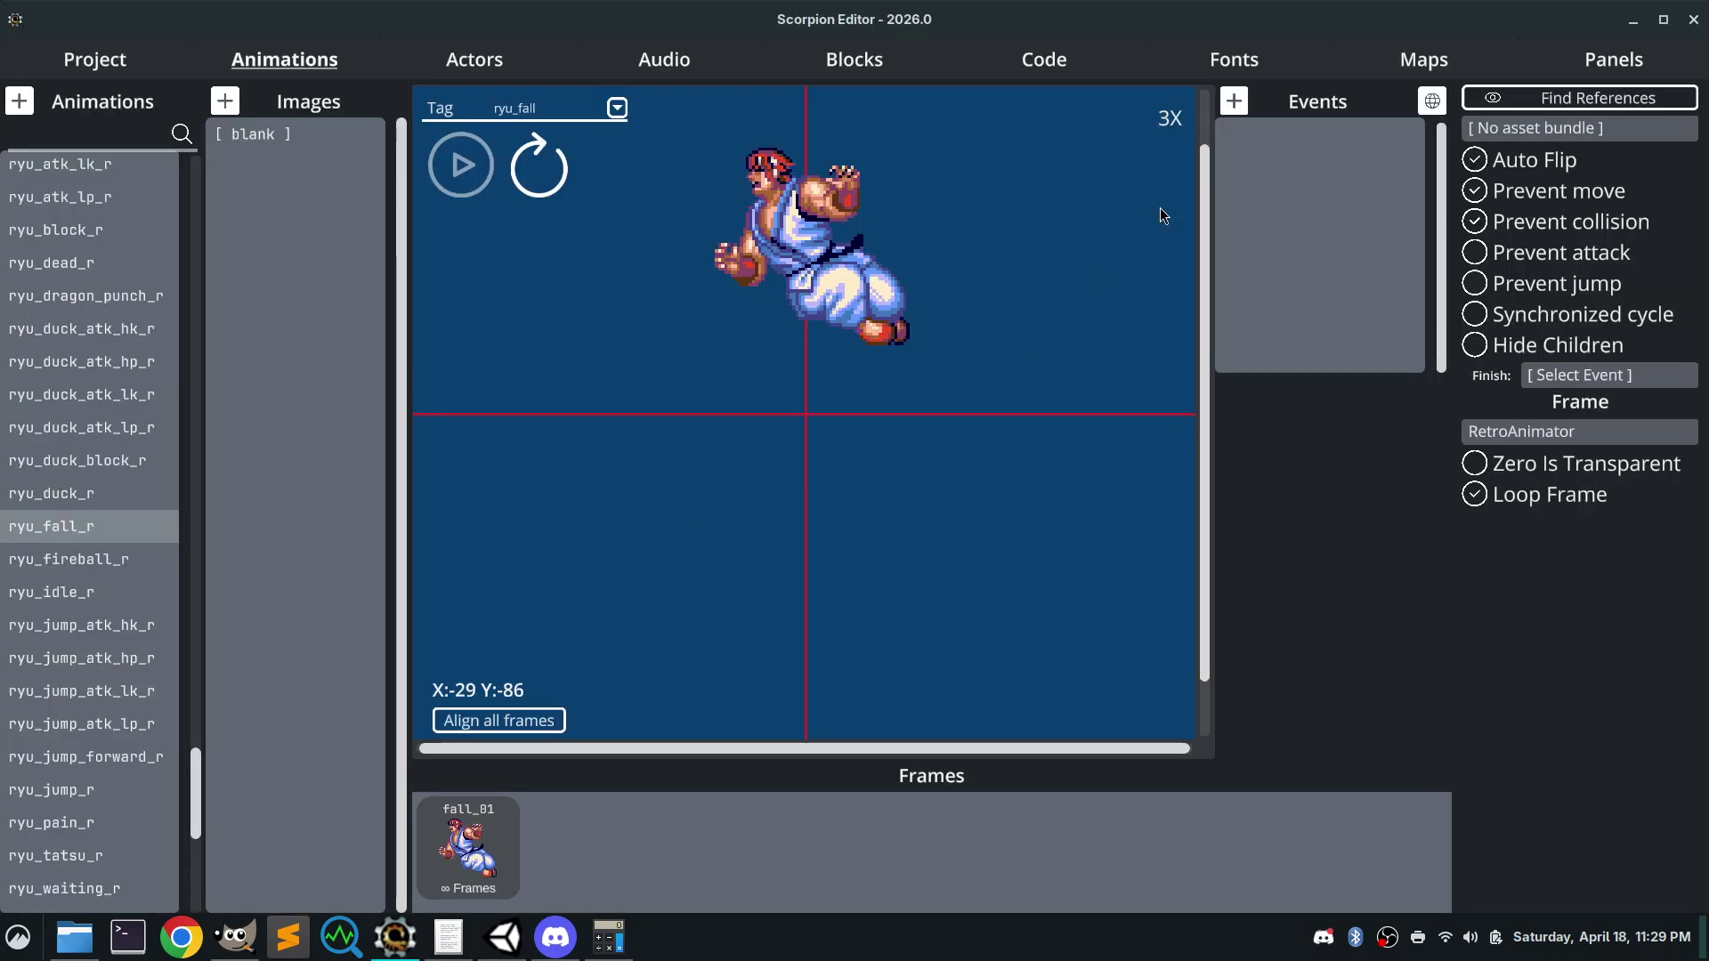
left_click(1246, 135)
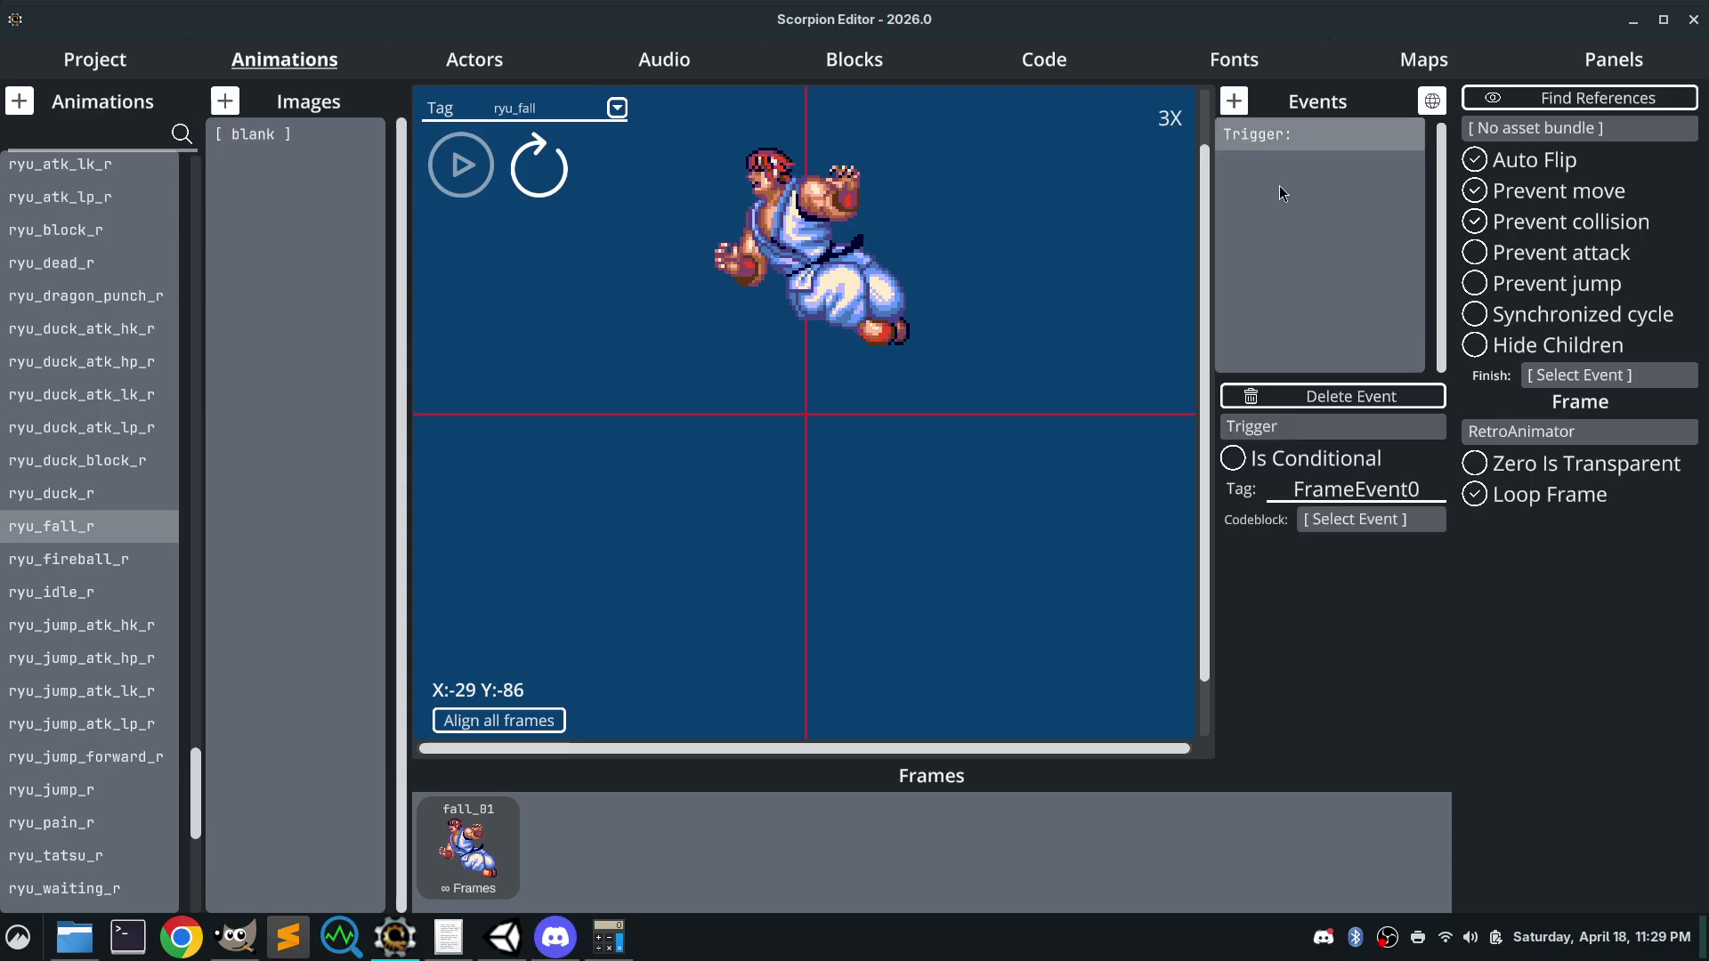
left_click(1315, 398)
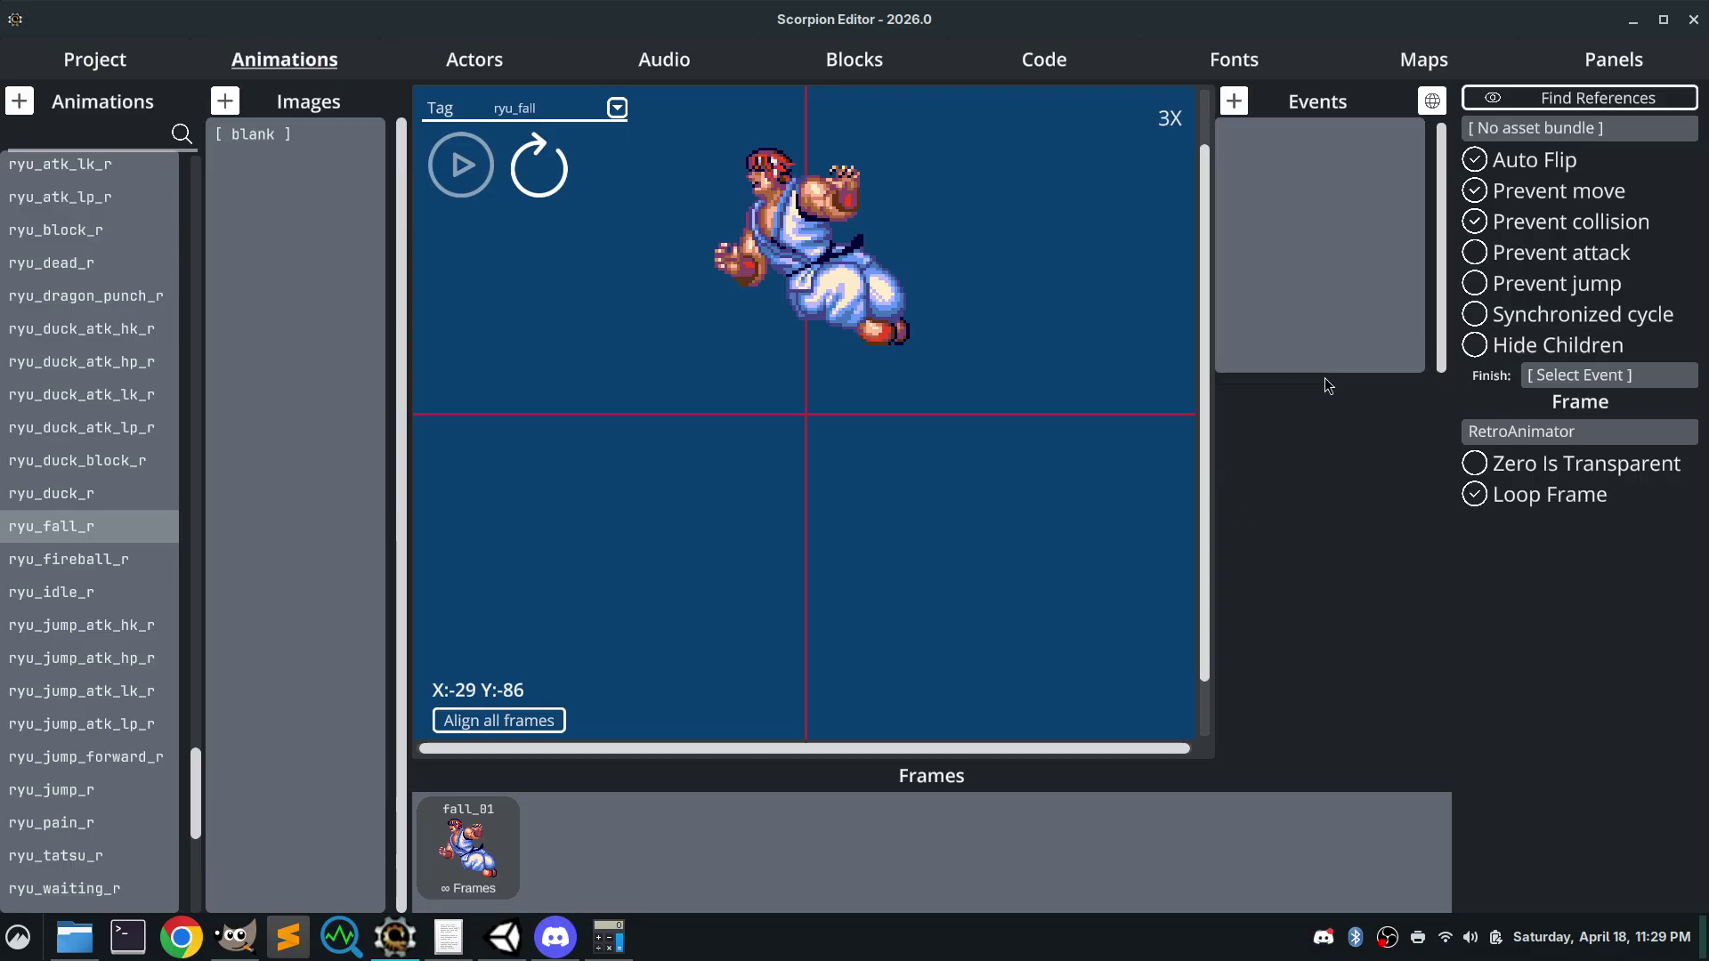
left_click(1529, 436)
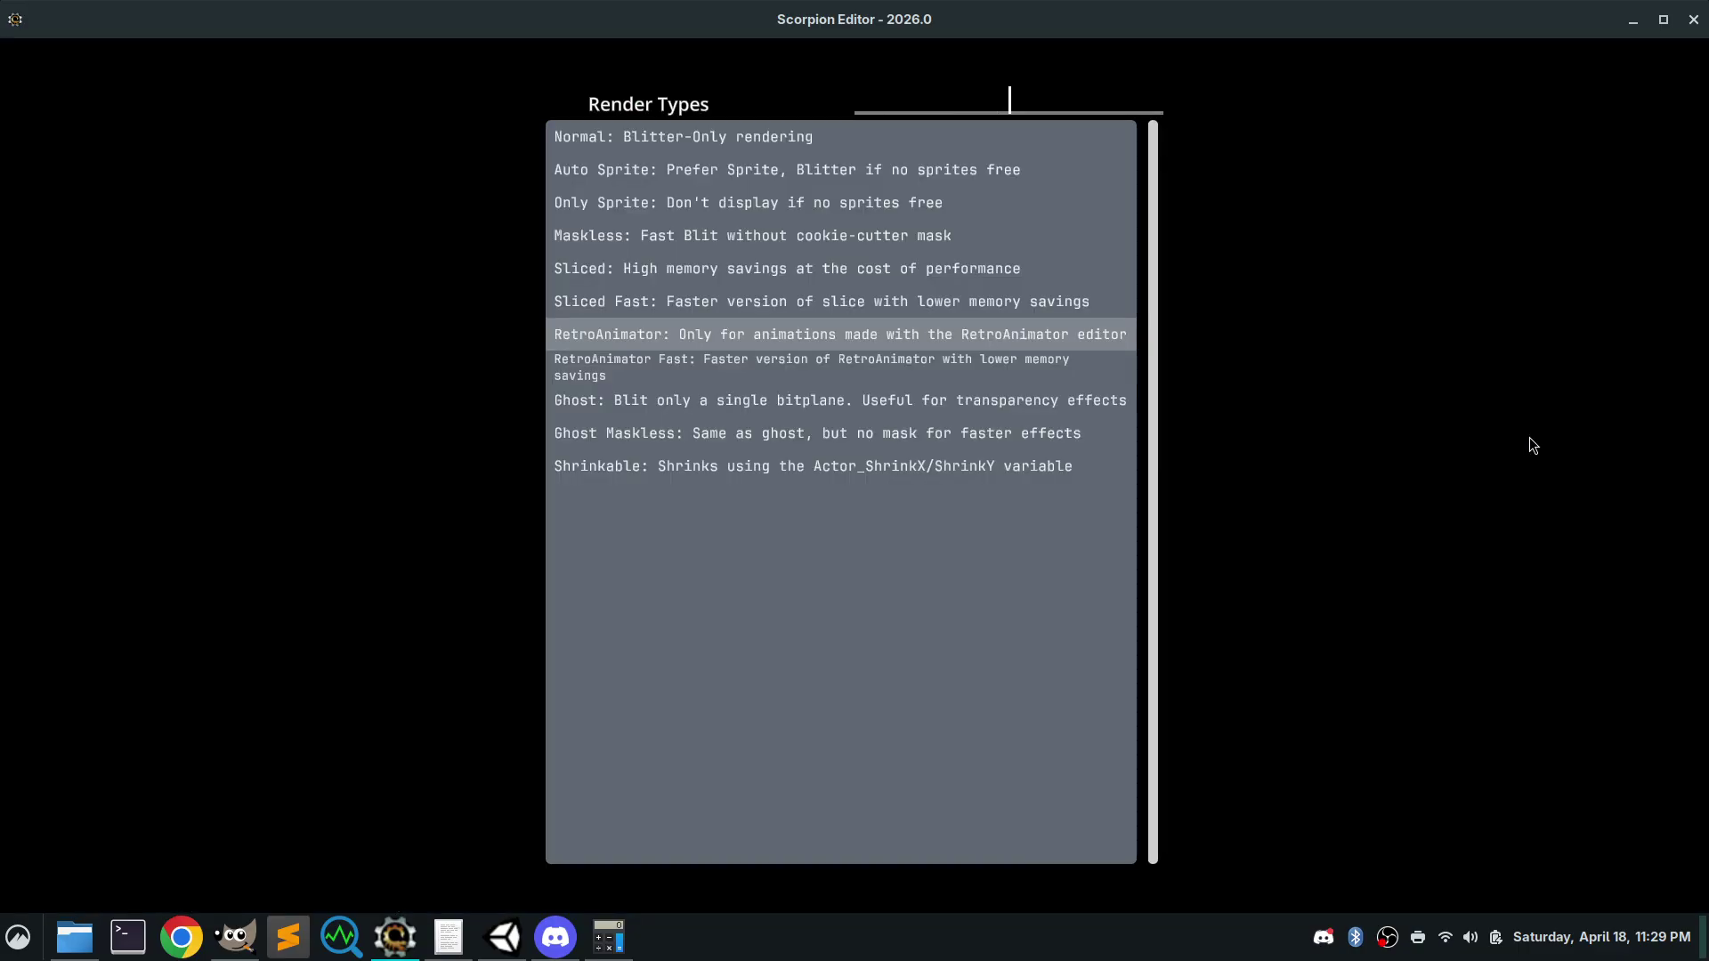
left_click(1515, 436)
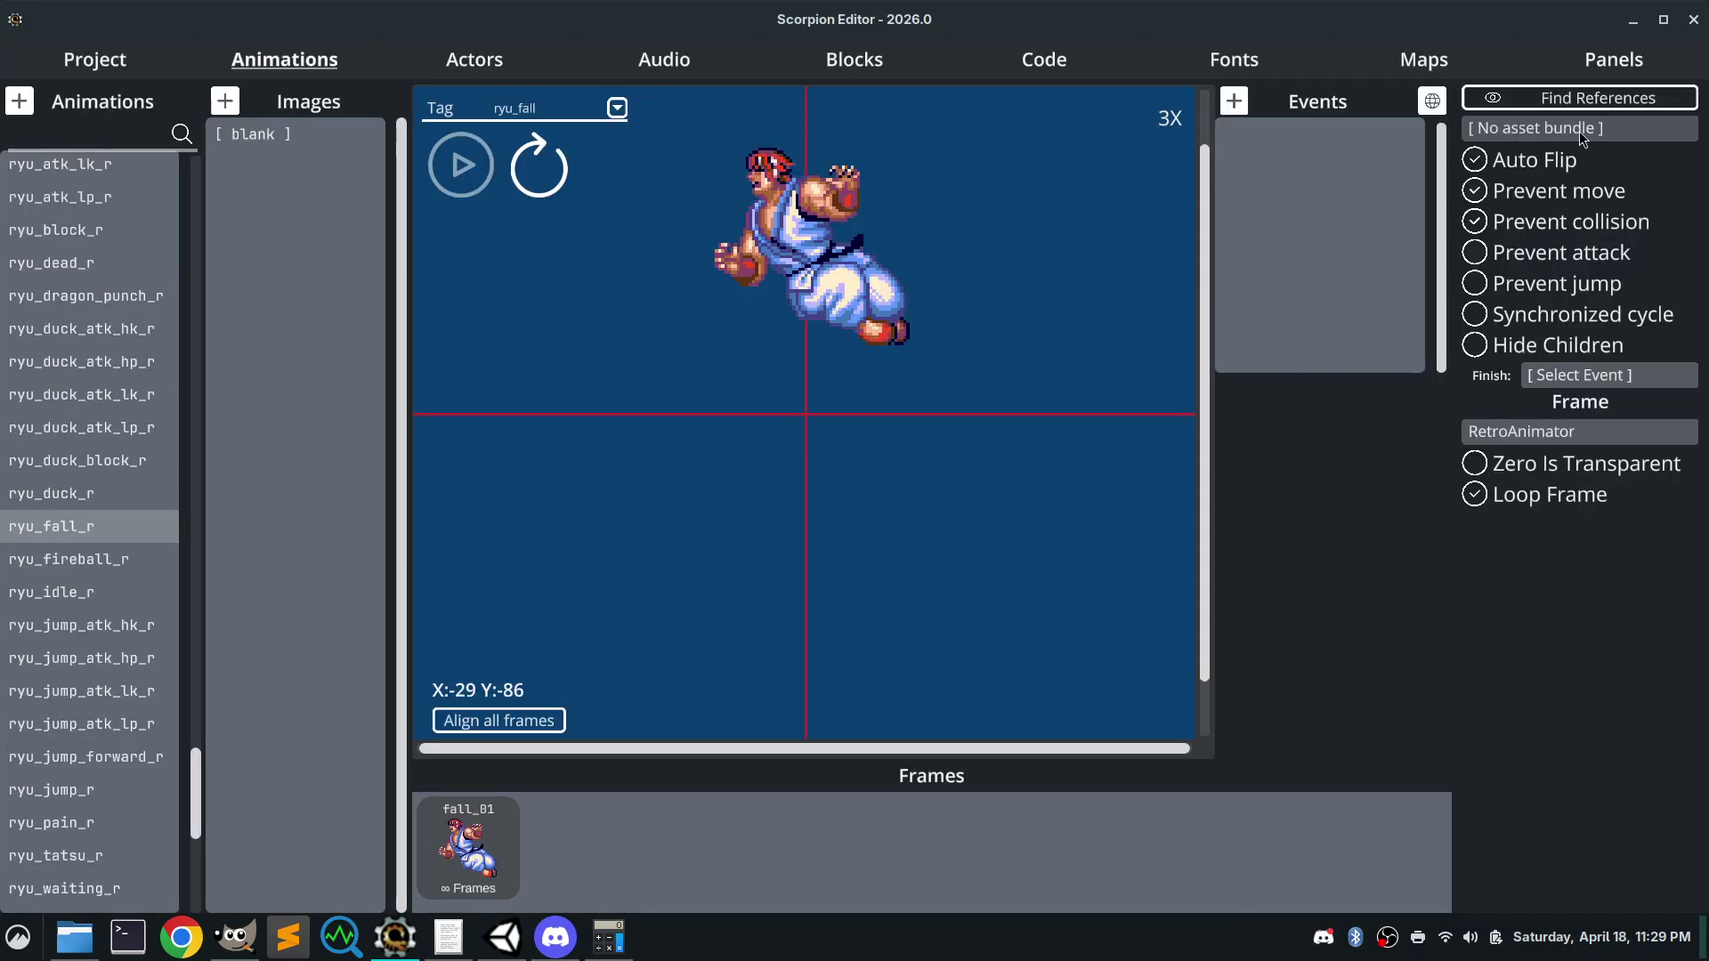
Return to Open Retro Animator and view the RetroAnimator files available for loading without opening one
left_click(1633, 19)
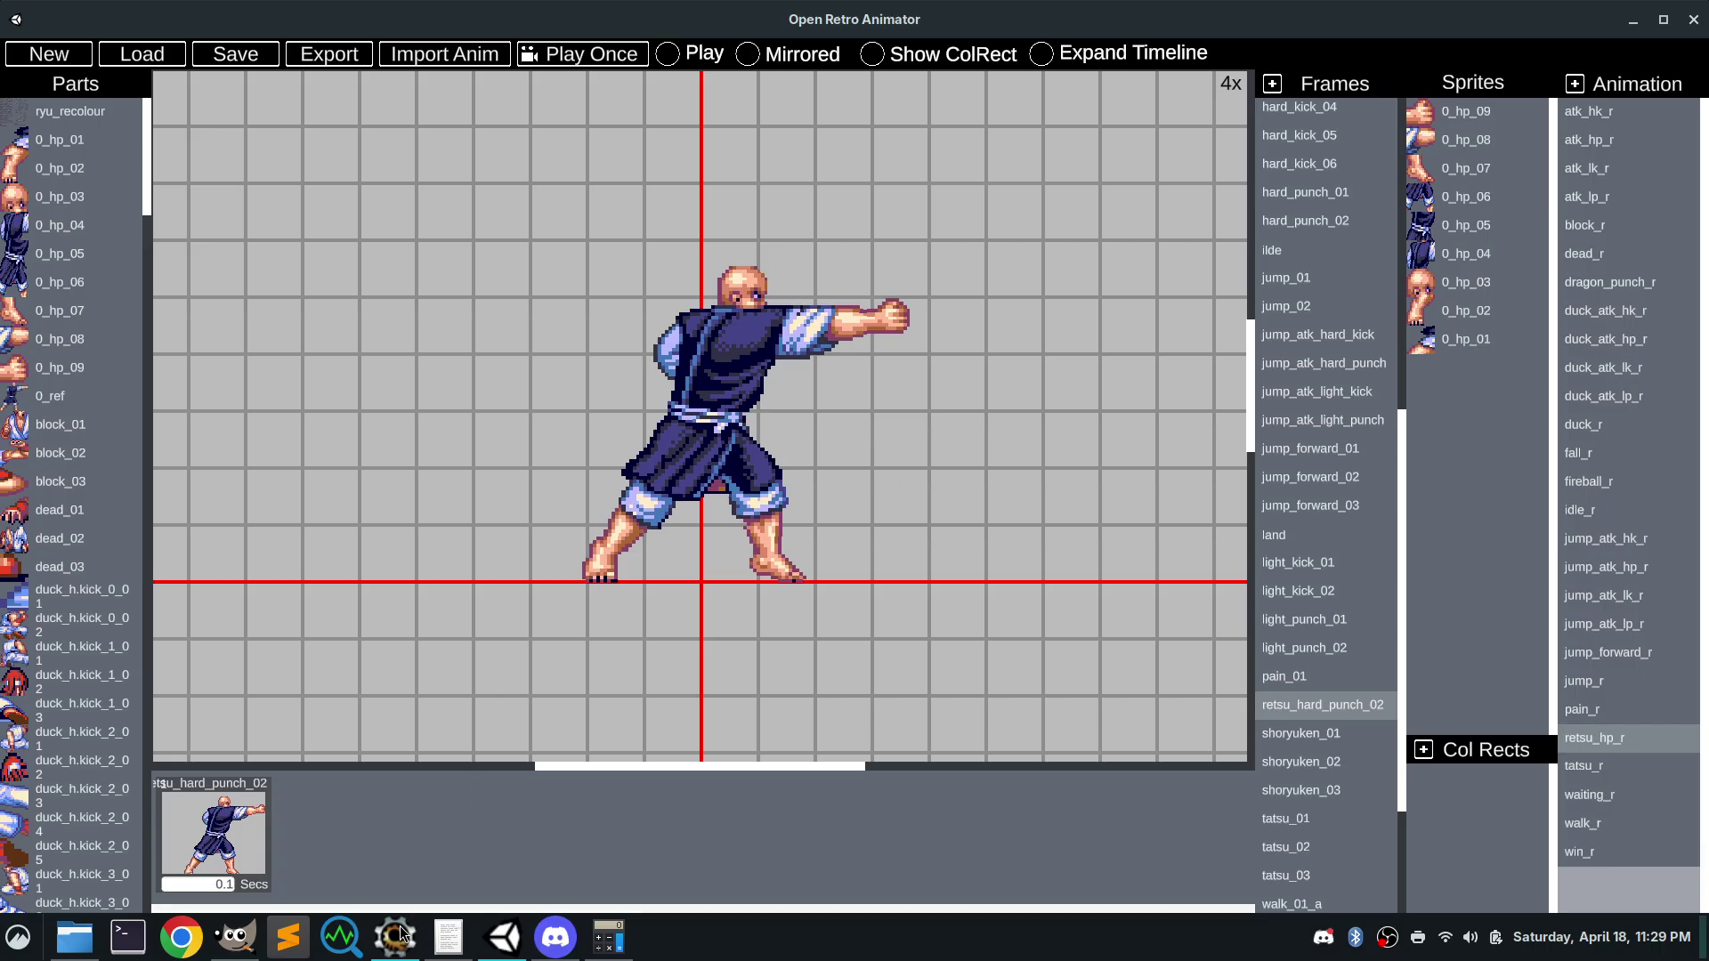
key("alt+Tab")
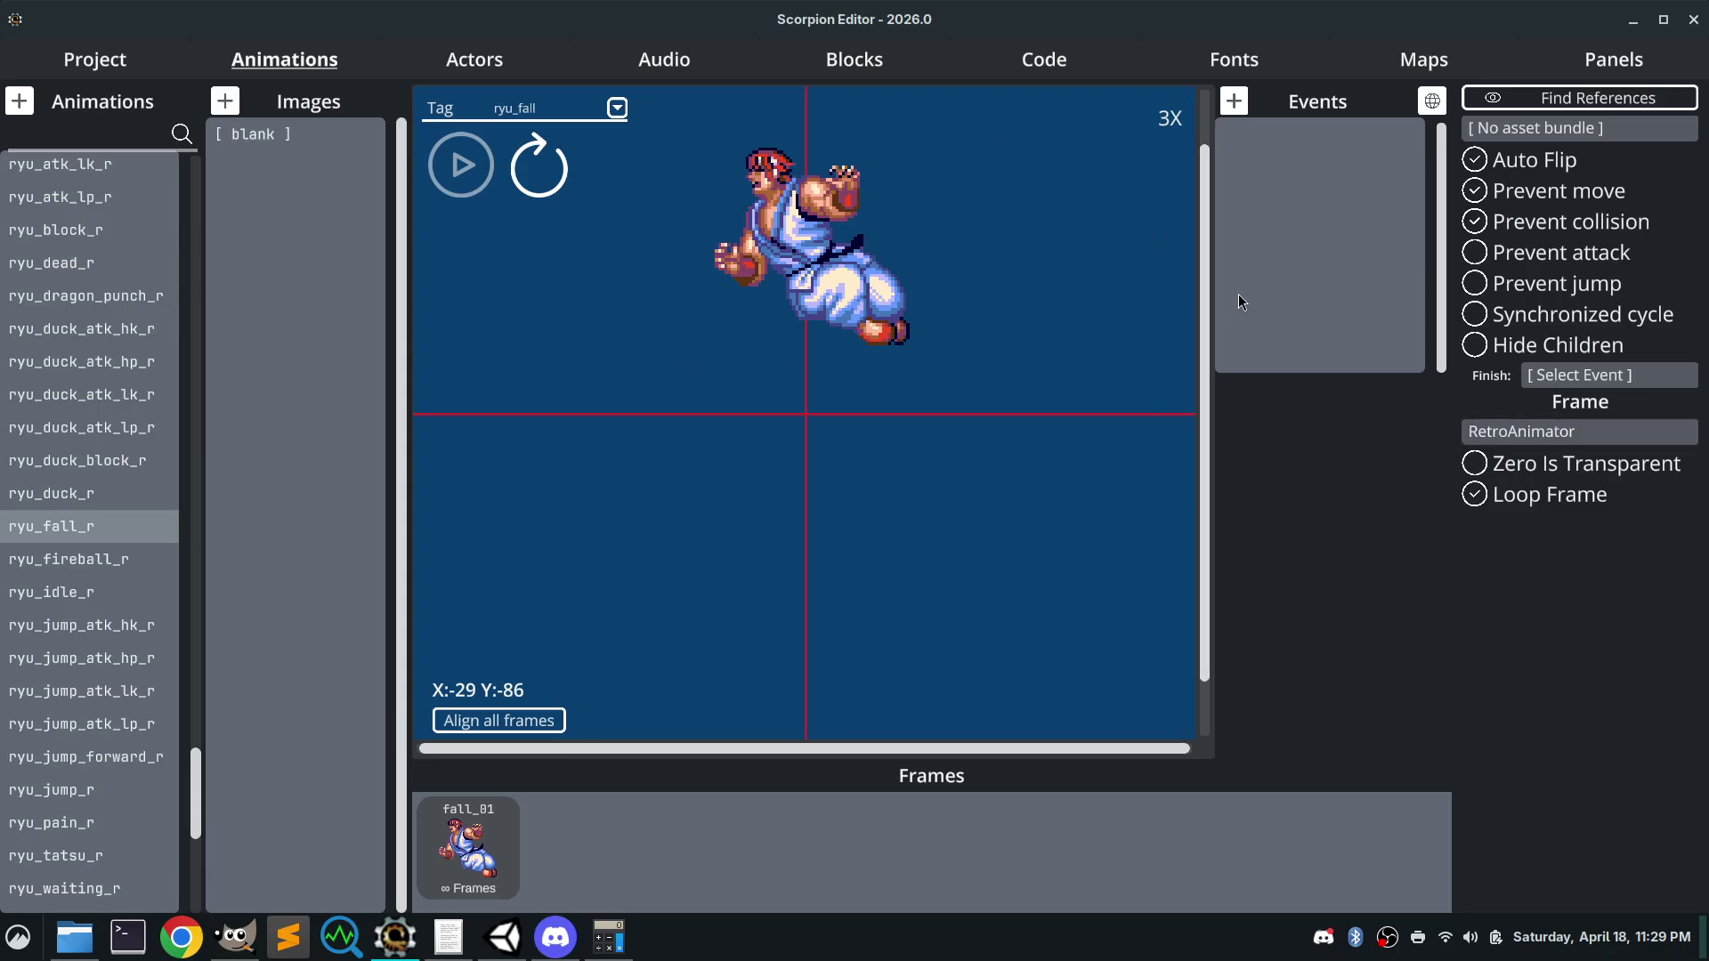
left_click(1634, 19)
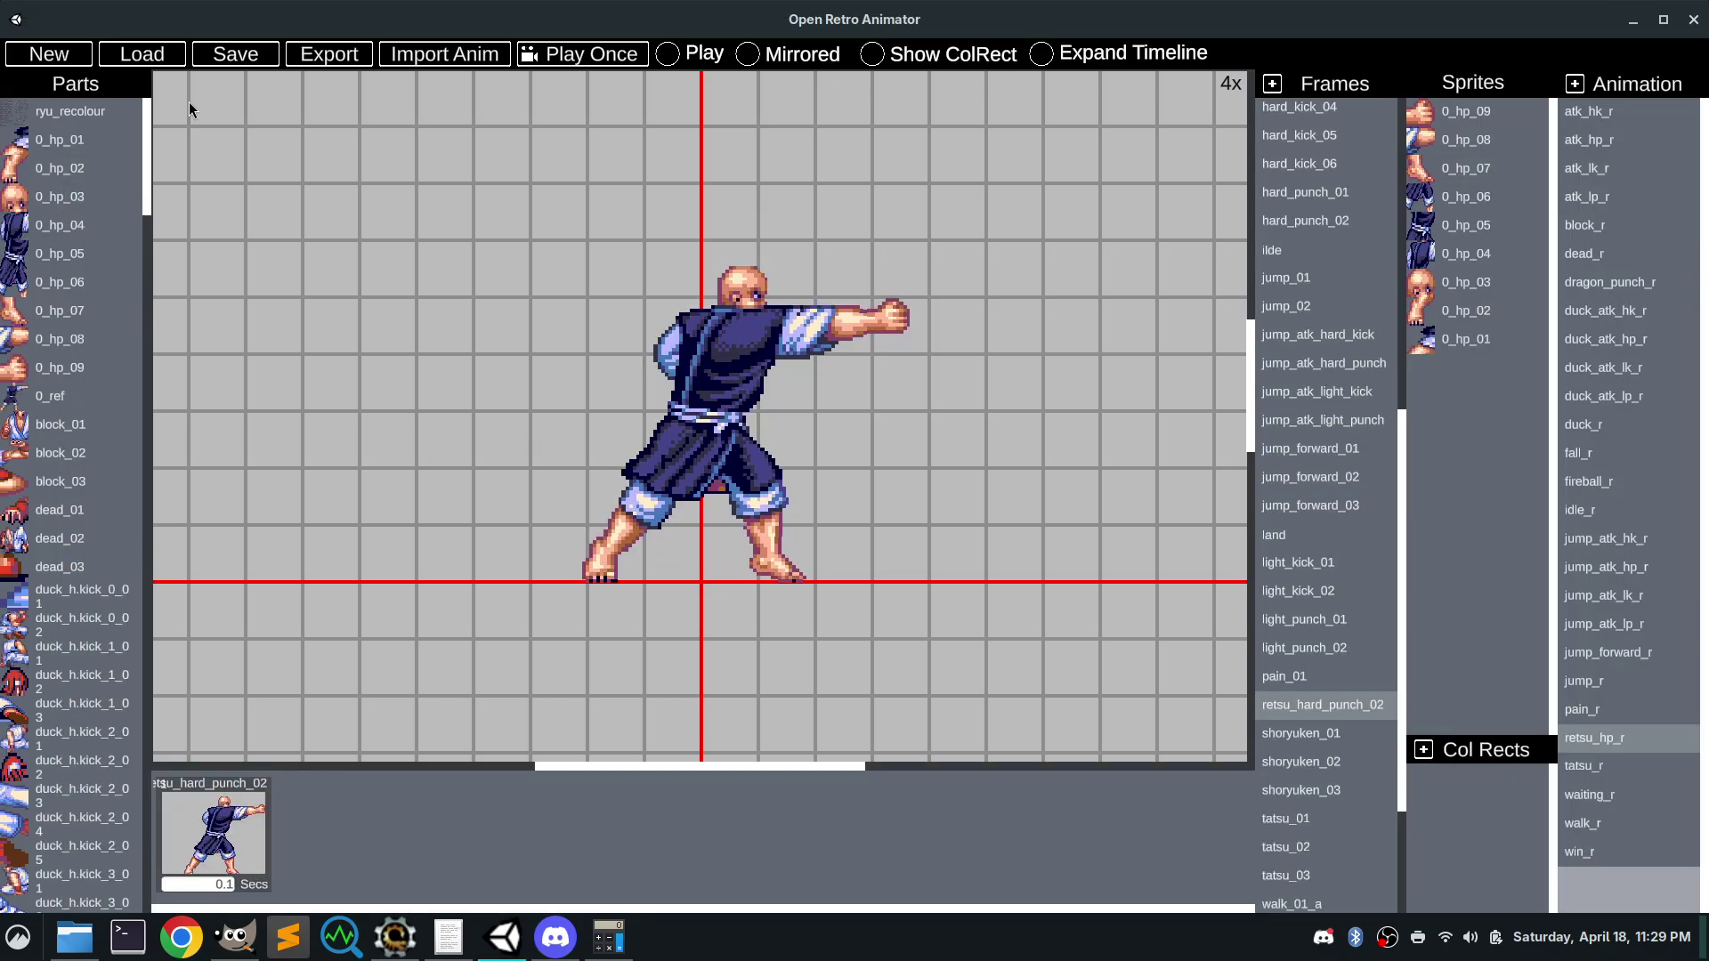
left_click(142, 54)
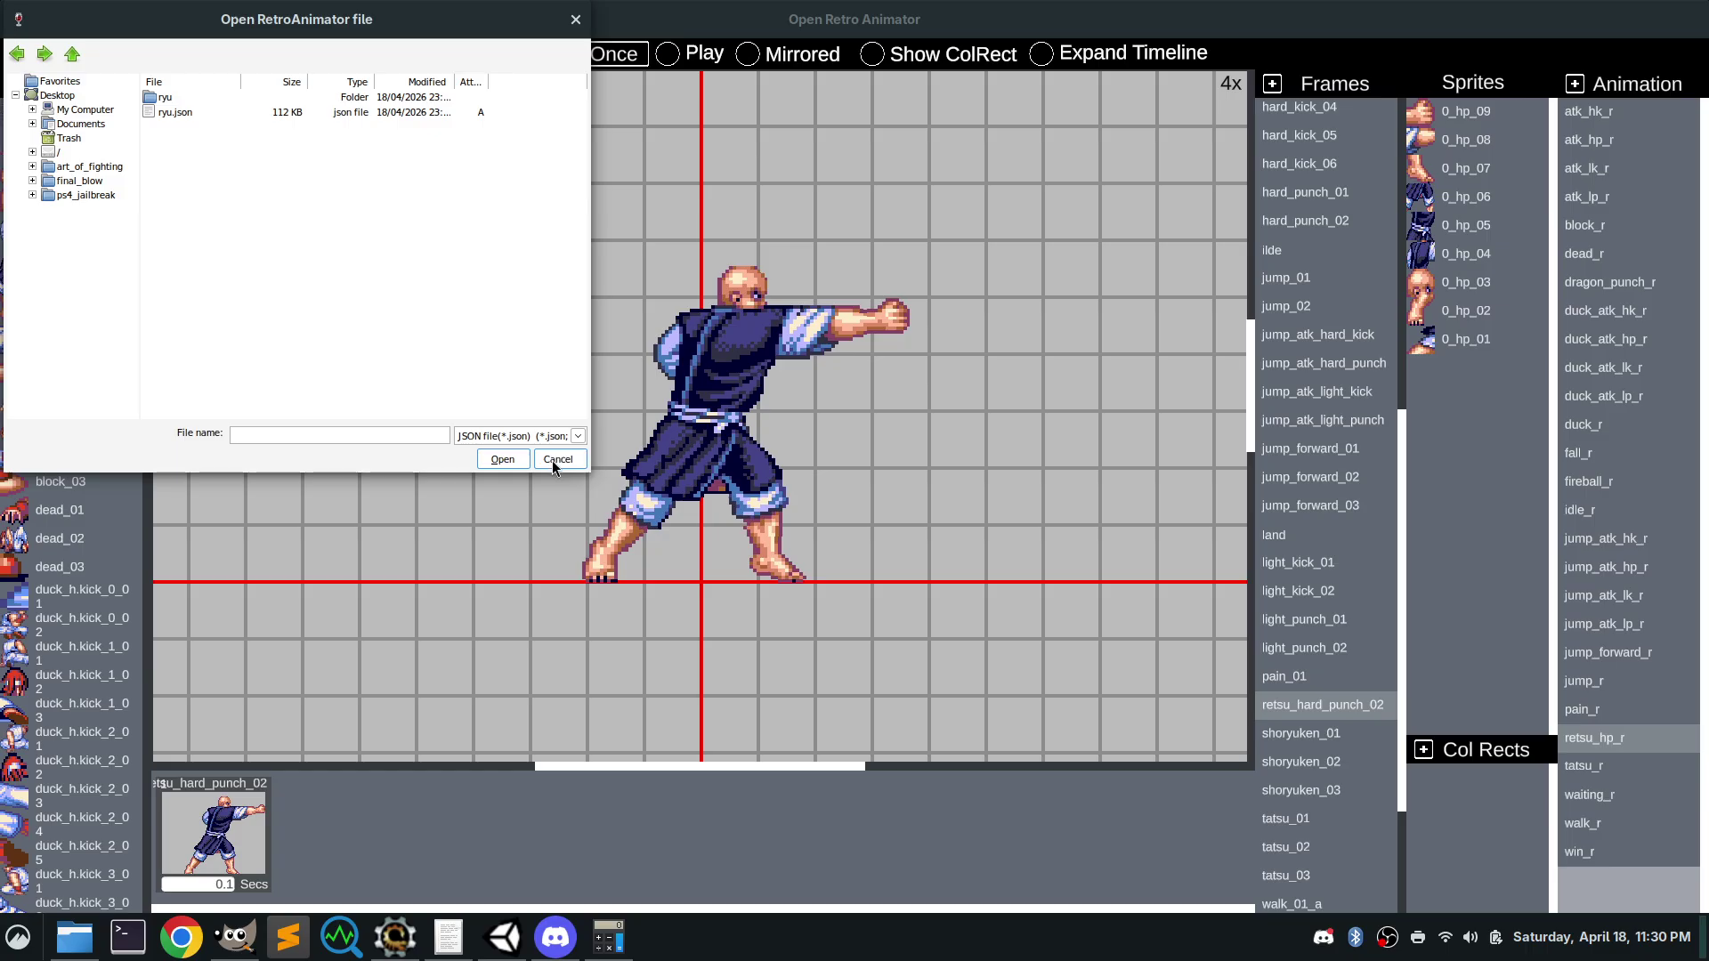
left_click(551, 461)
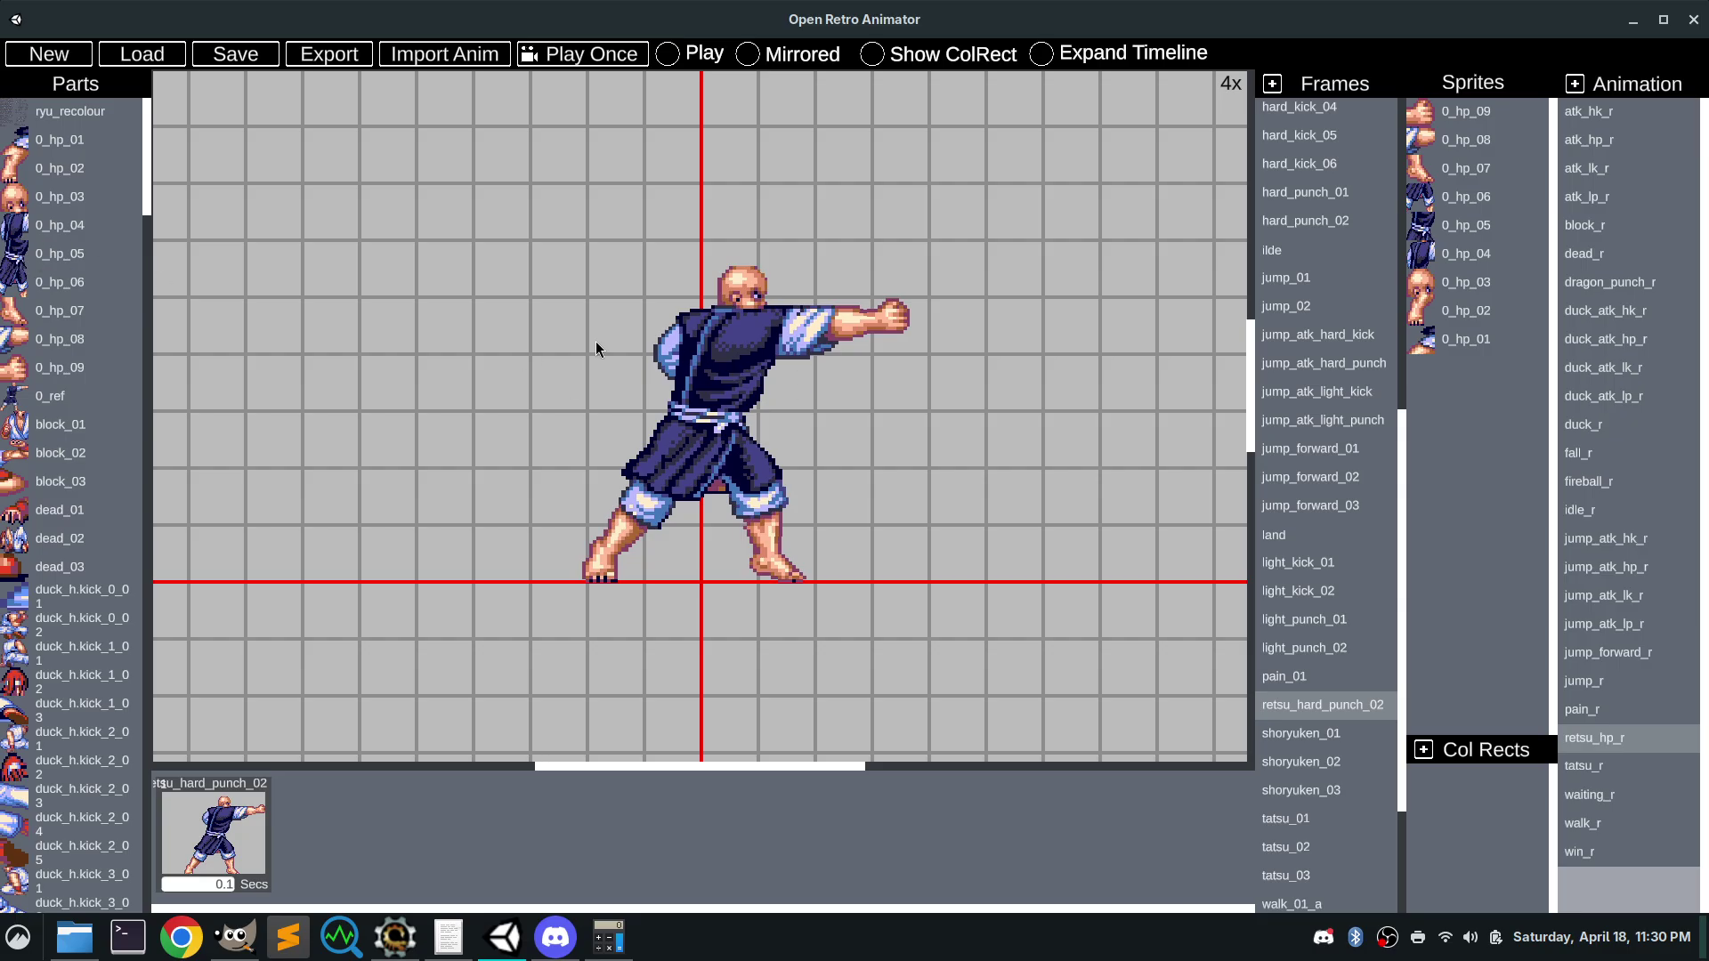
Try moving the 0_hp_09 fist away from the arm to X 75, Y -66, and undo the move
left_click_drag(895, 318, 996, 367)
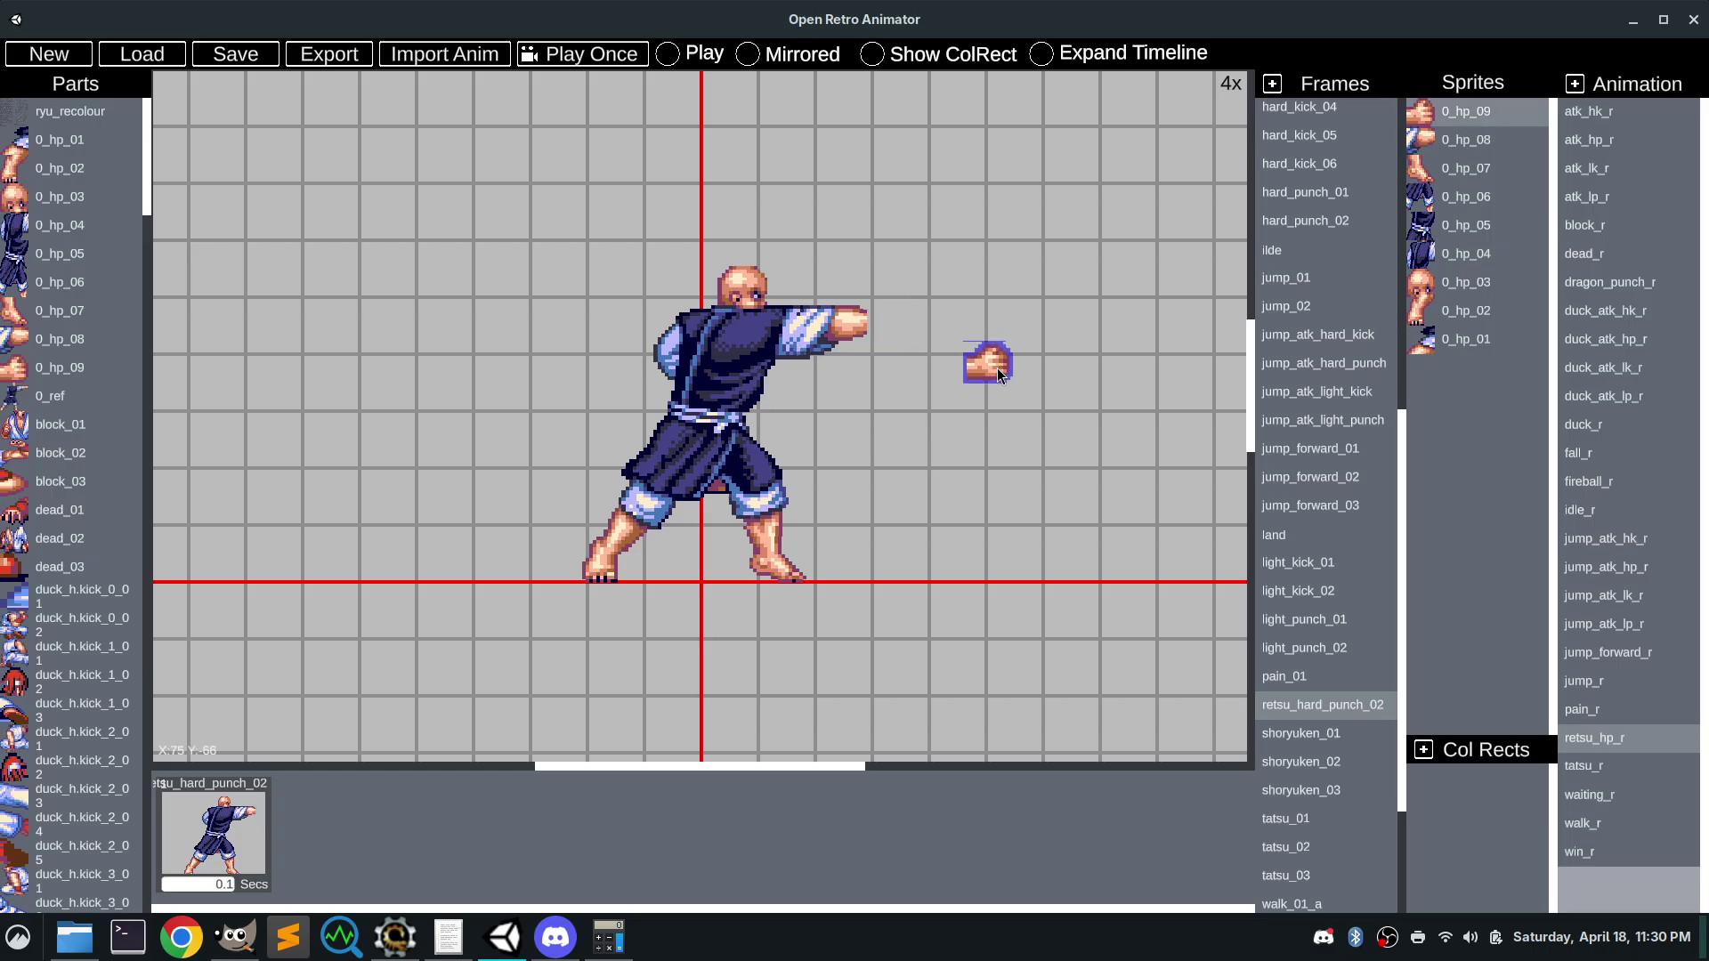
key("ctrl+z")
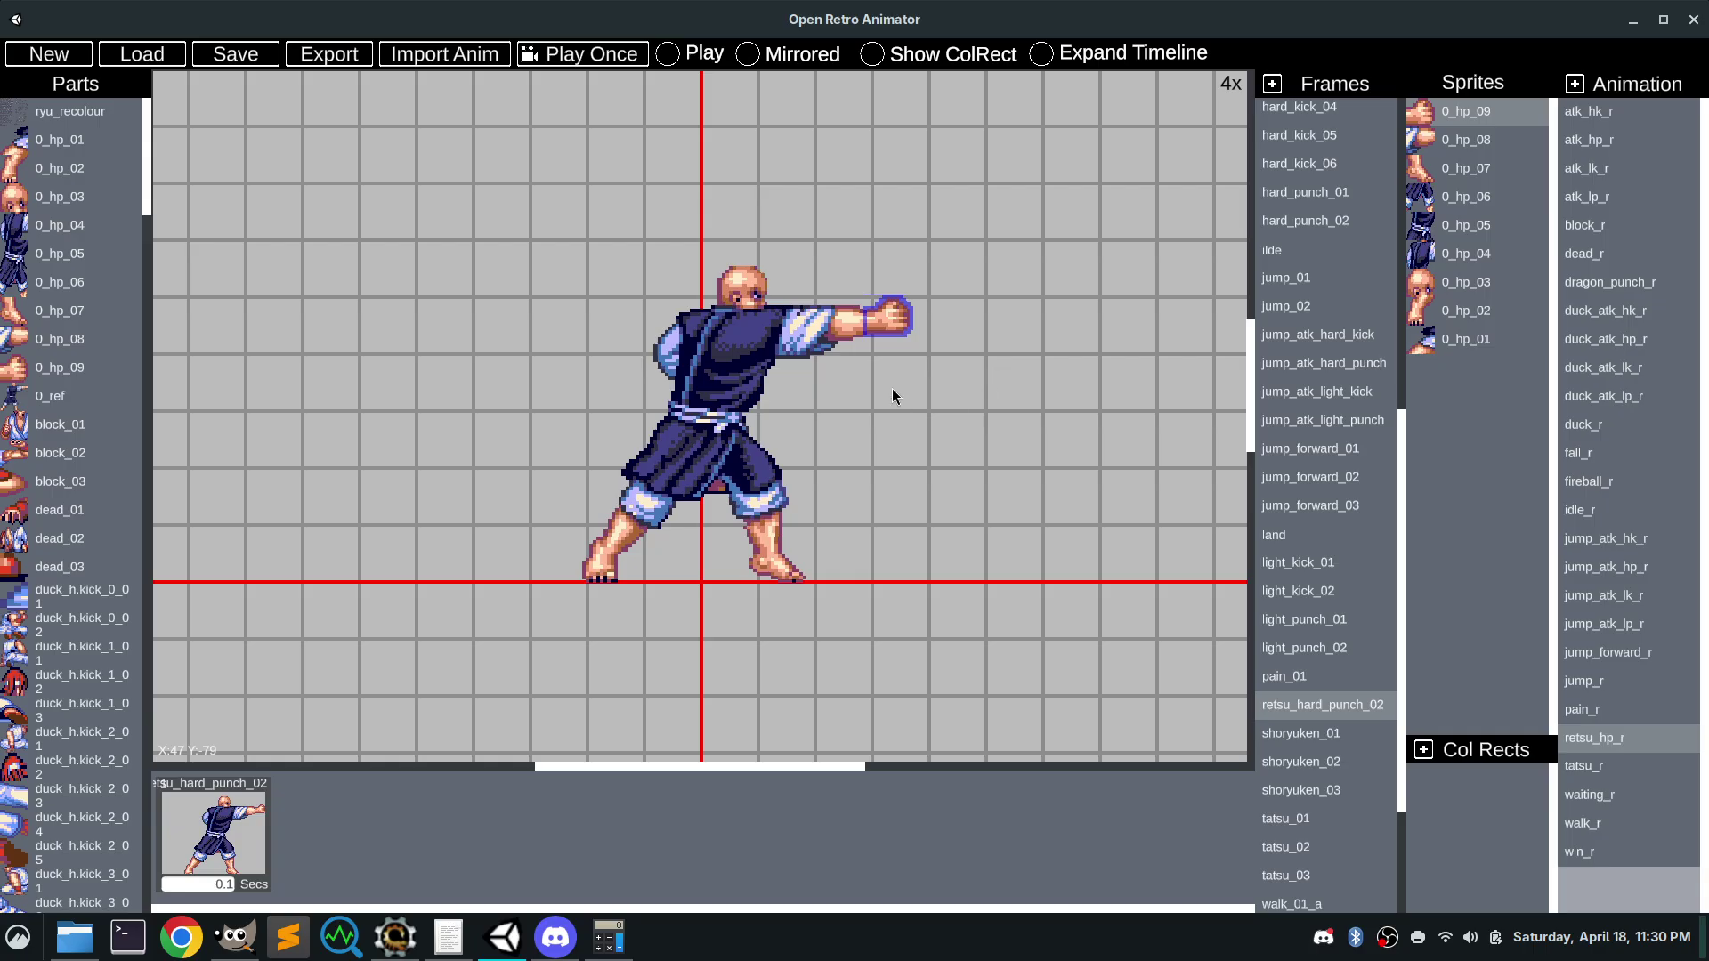
Try a second 0_hp_03 head beside the figure with its X flip toggled, and delete that extra sprite
left_click_drag(29, 201, 499, 324)
right_click(516, 340)
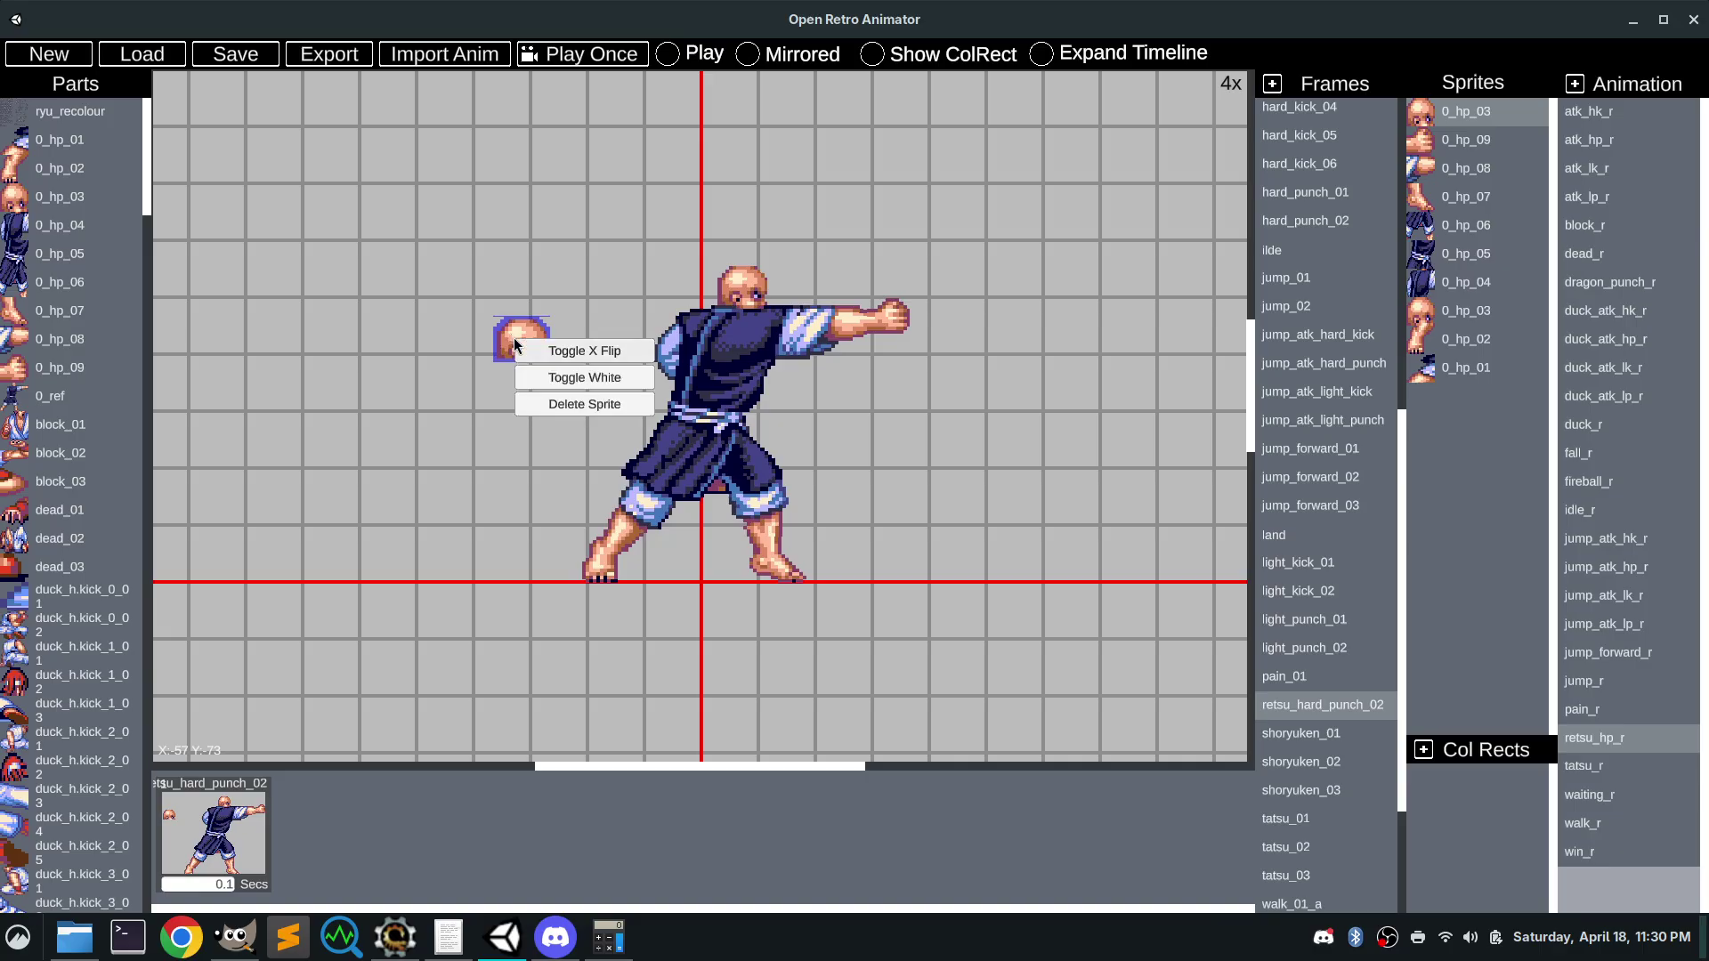
left_click(575, 352)
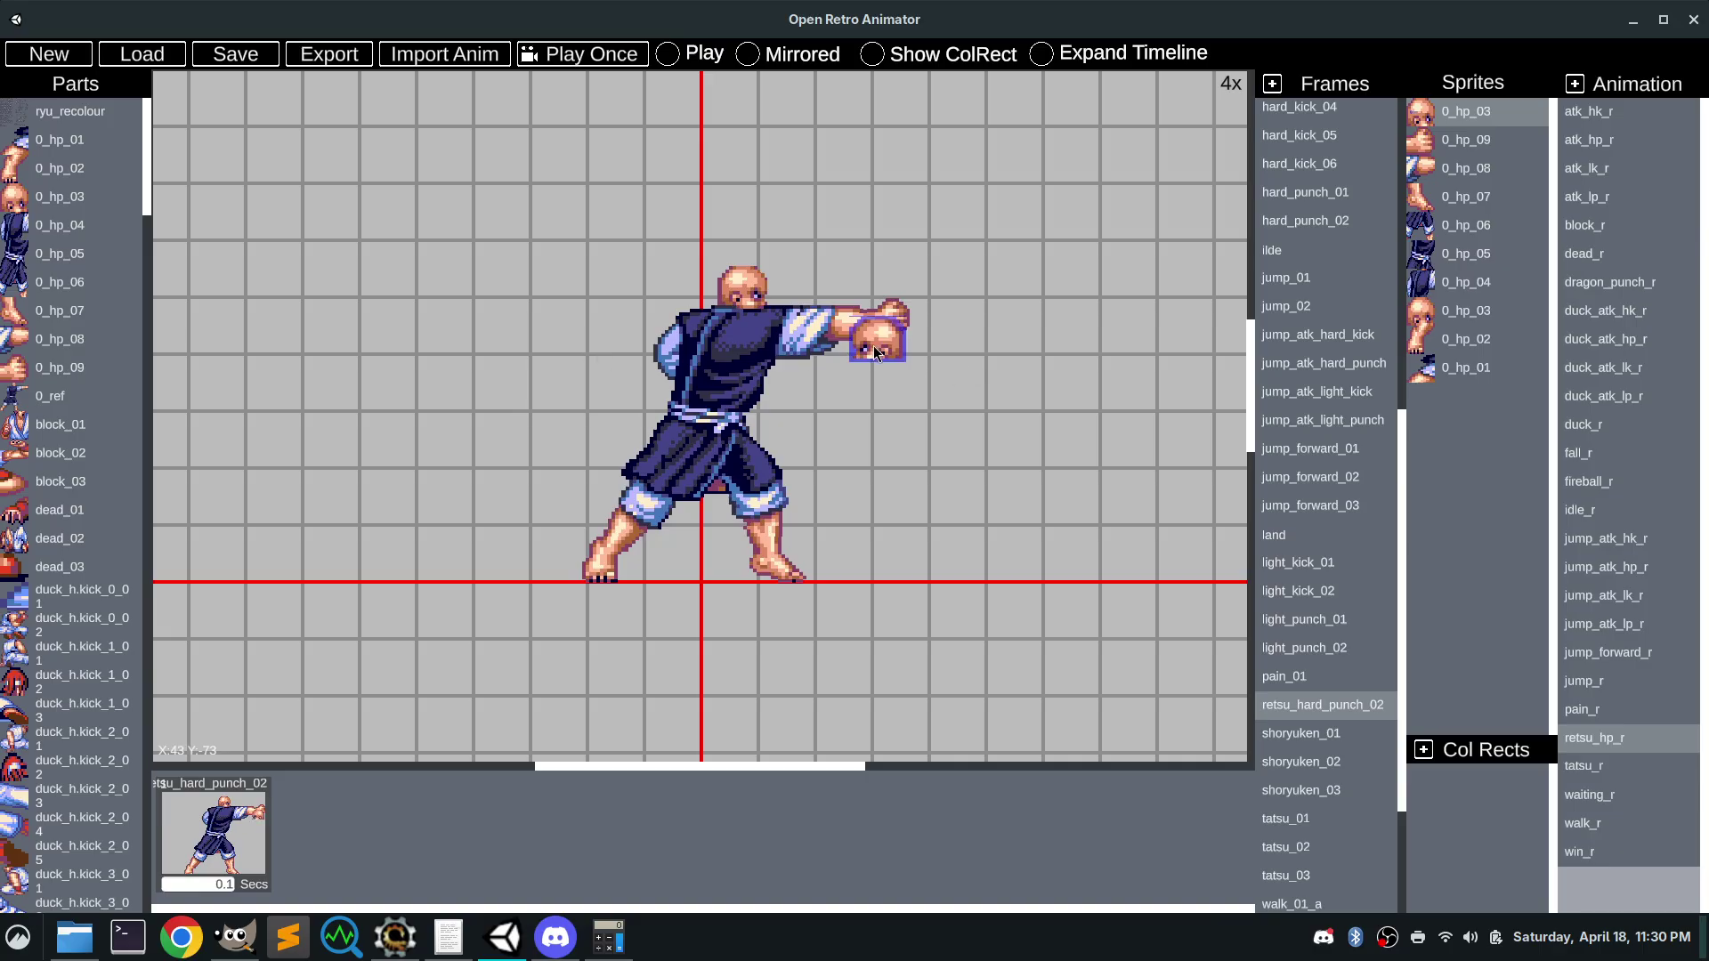
left_click_drag(877, 352, 419, 363)
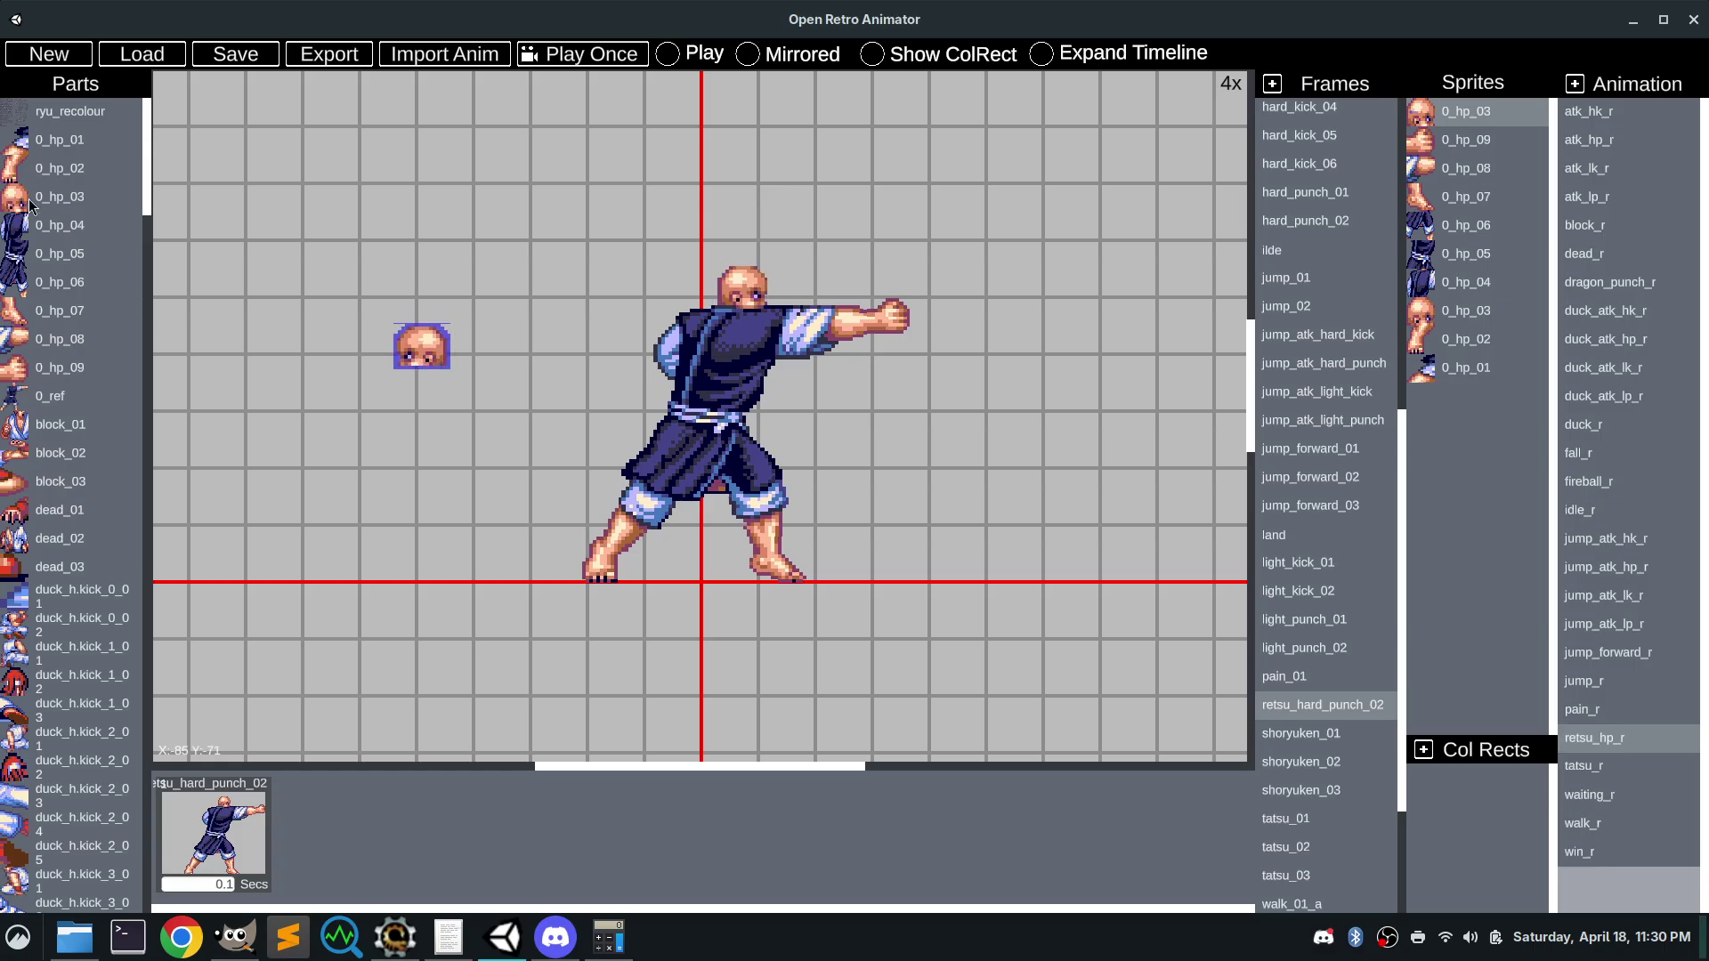
right_click(424, 356)
left_click(493, 420)
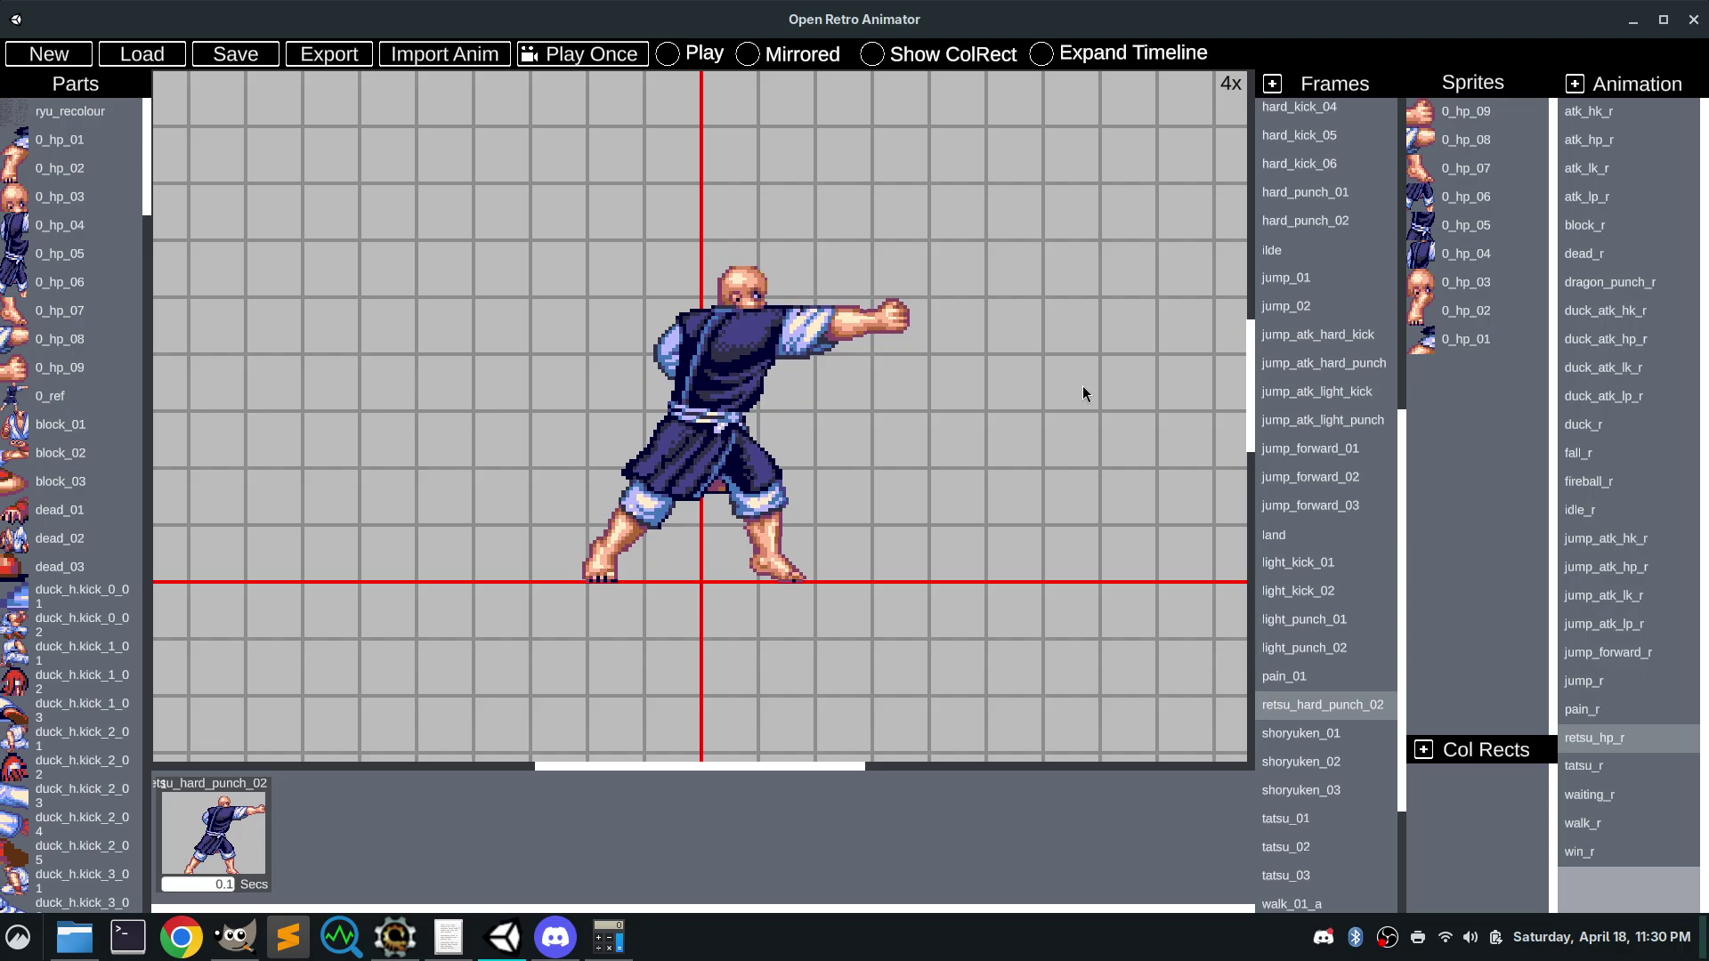
Try placing the 0_hp_09 fist over the head with 0_hp_03 ordered in front, and undo these changes
left_click(878, 317)
left_click_drag(878, 316, 745, 286)
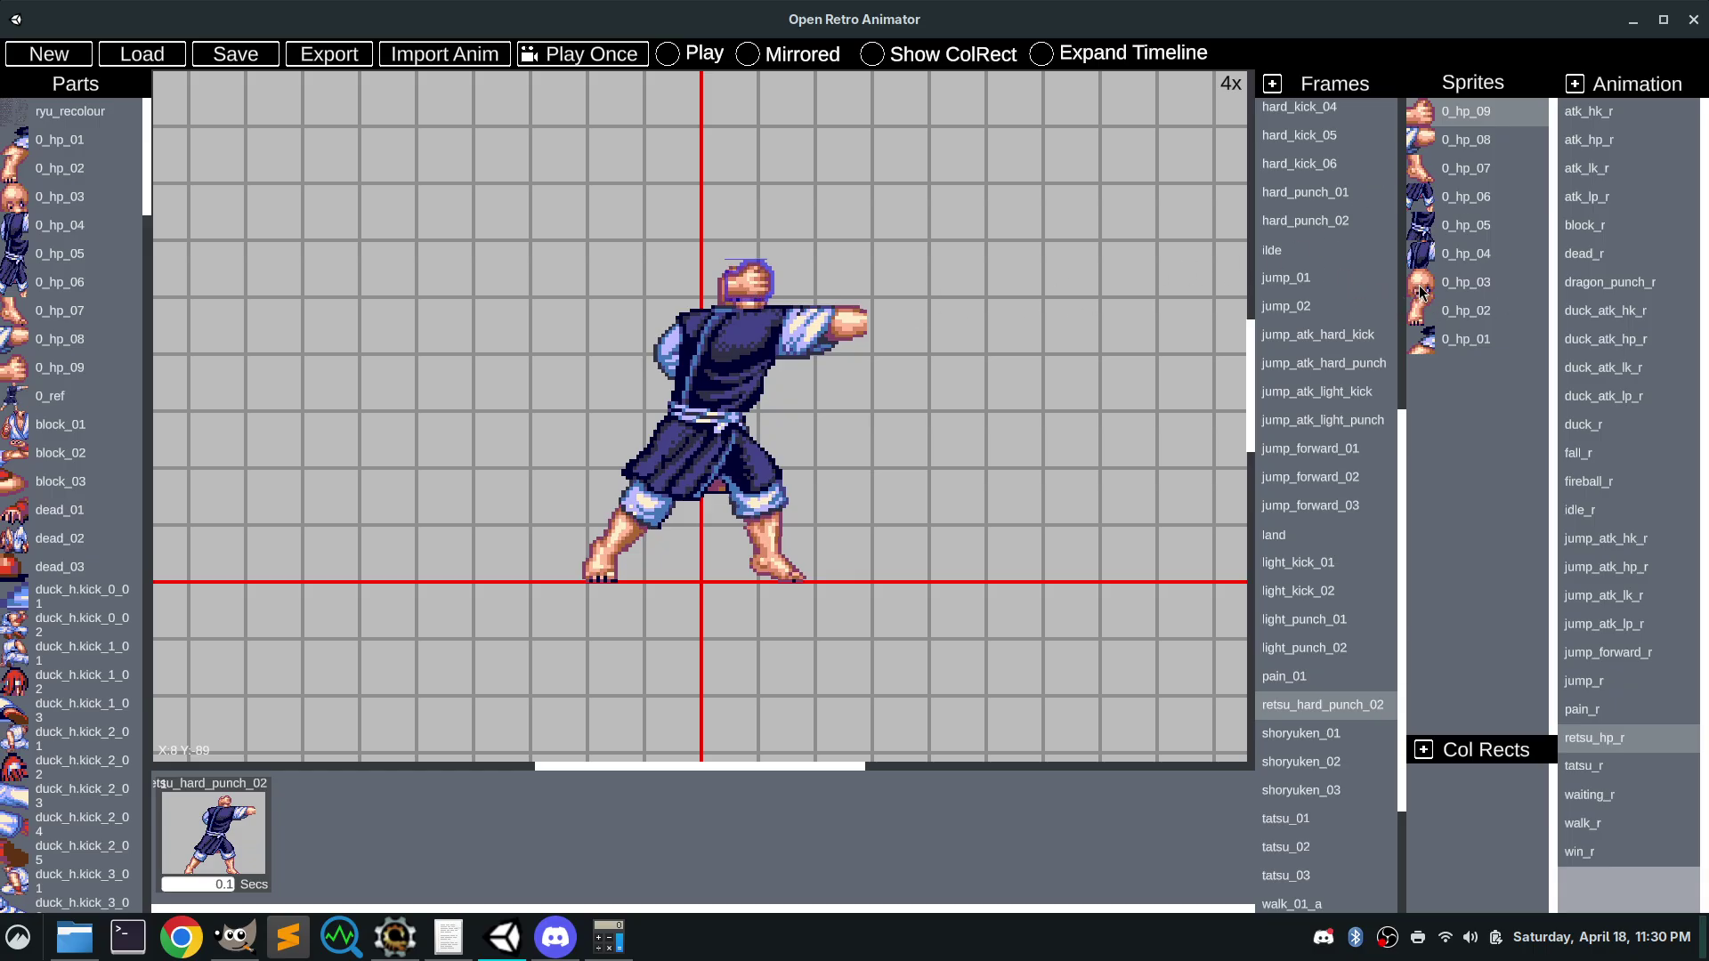
left_click_drag(1420, 292, 1422, 116)
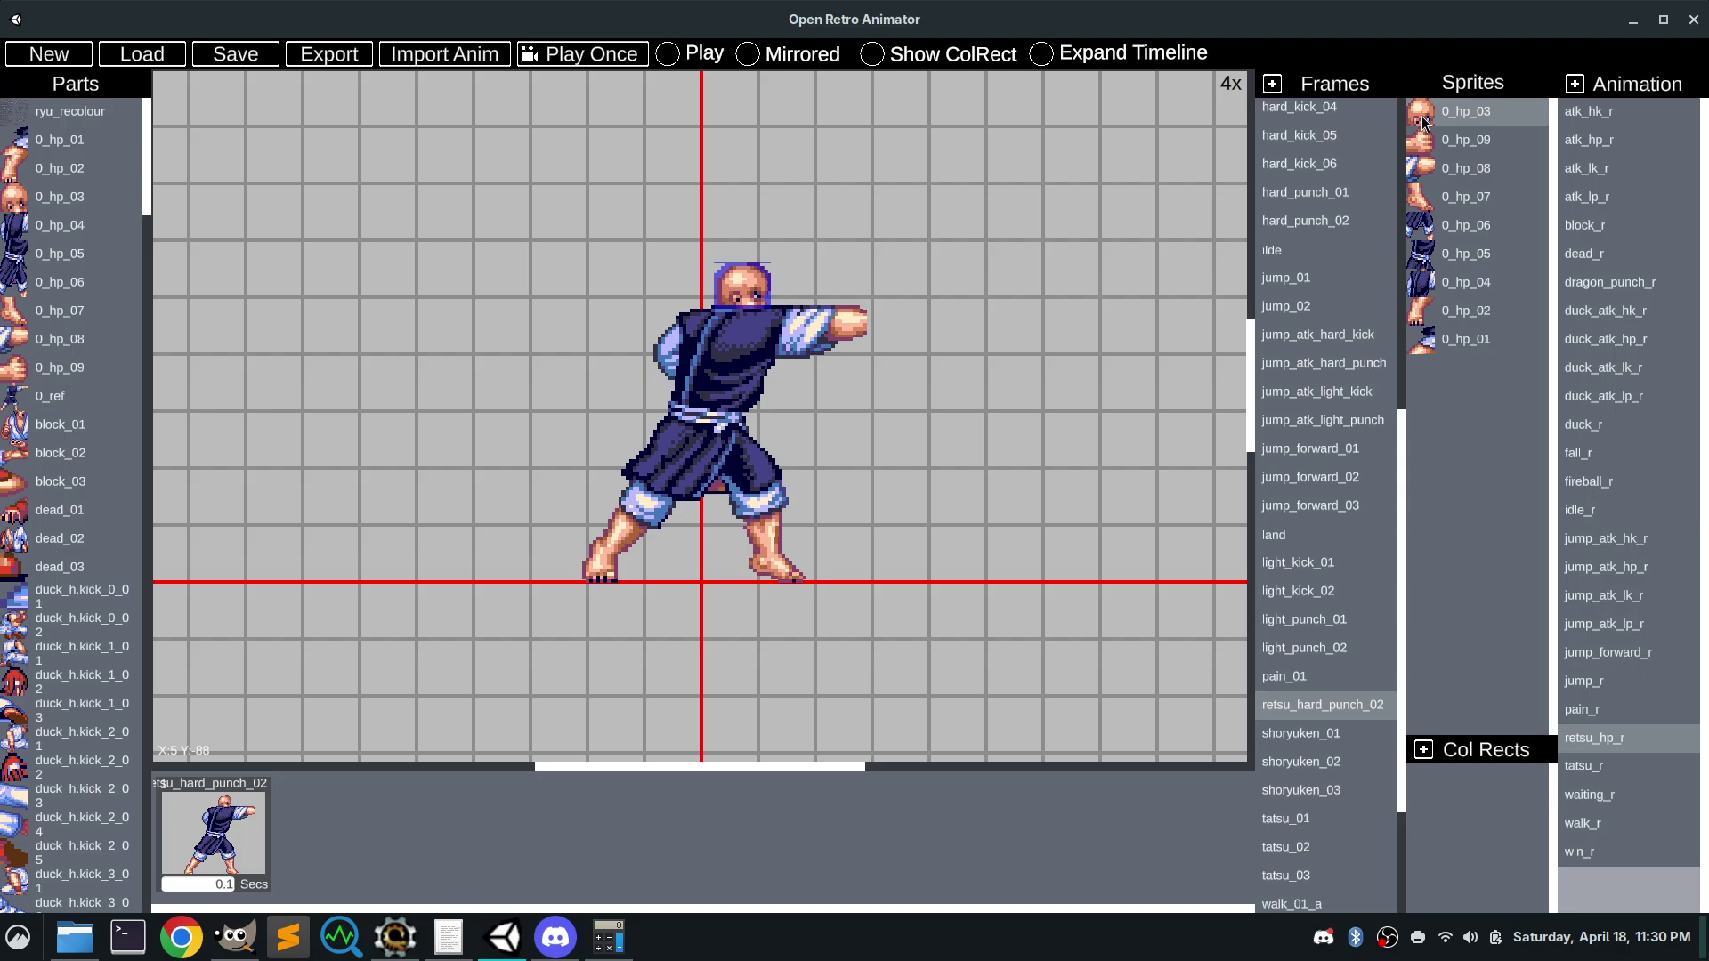
left_click(1071, 451)
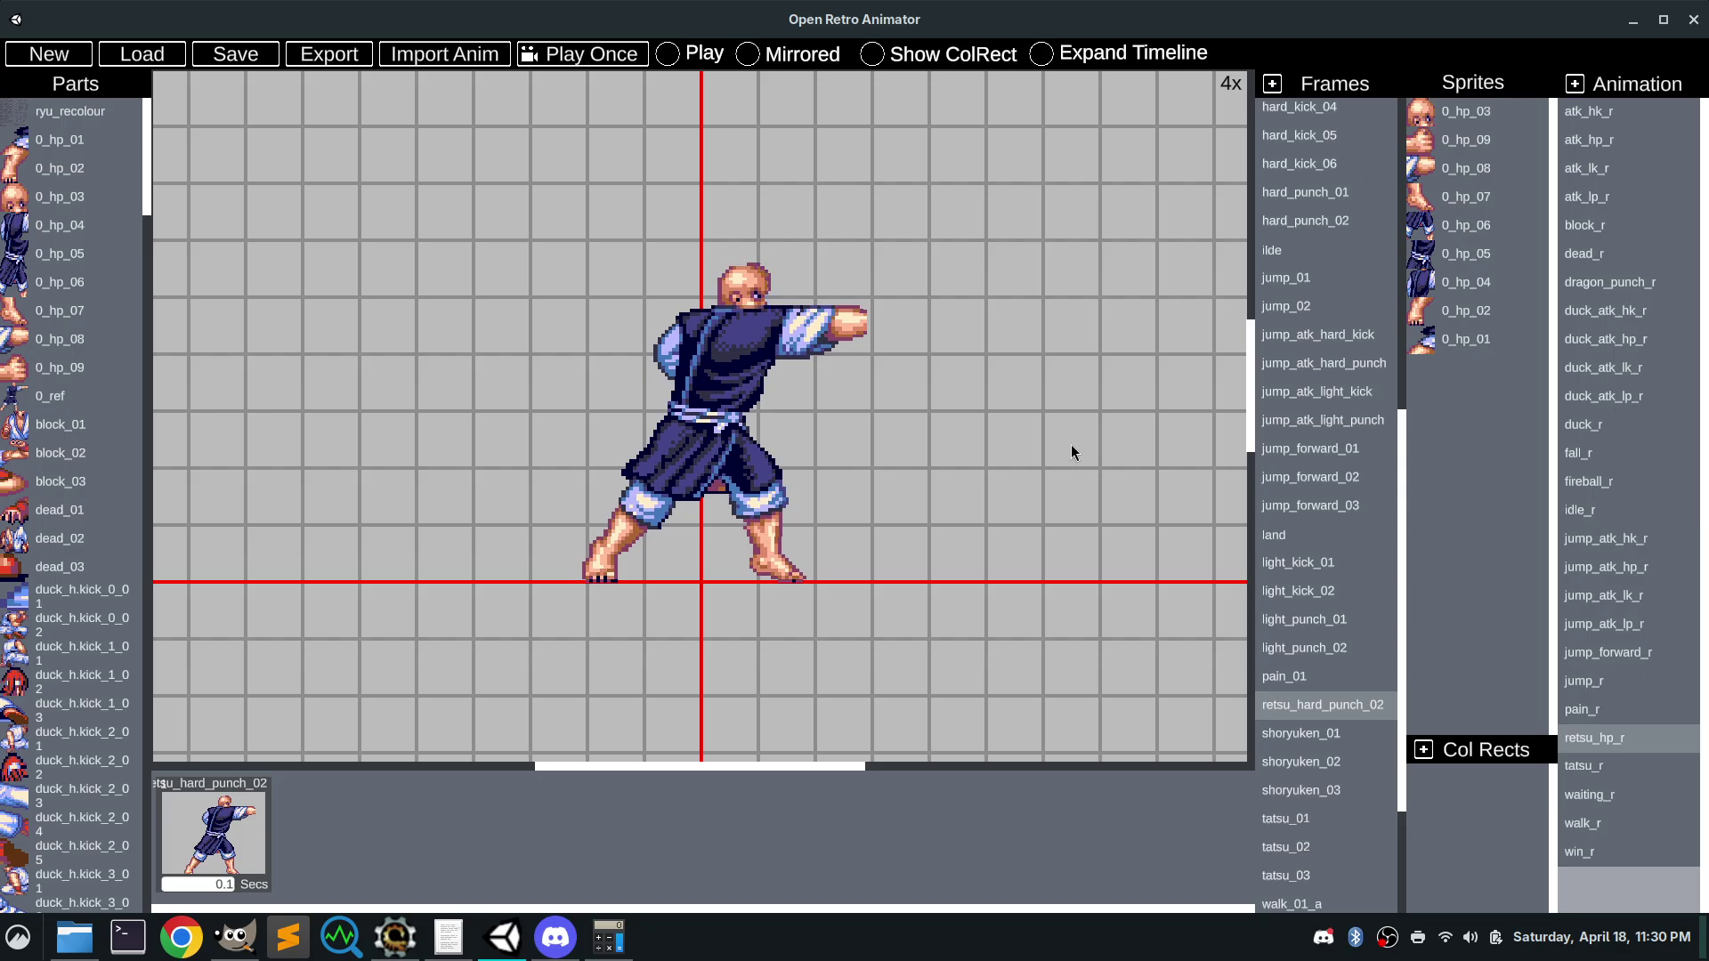
key("ctrl+z")
key("ctrl+z")
key("ctrl+z")
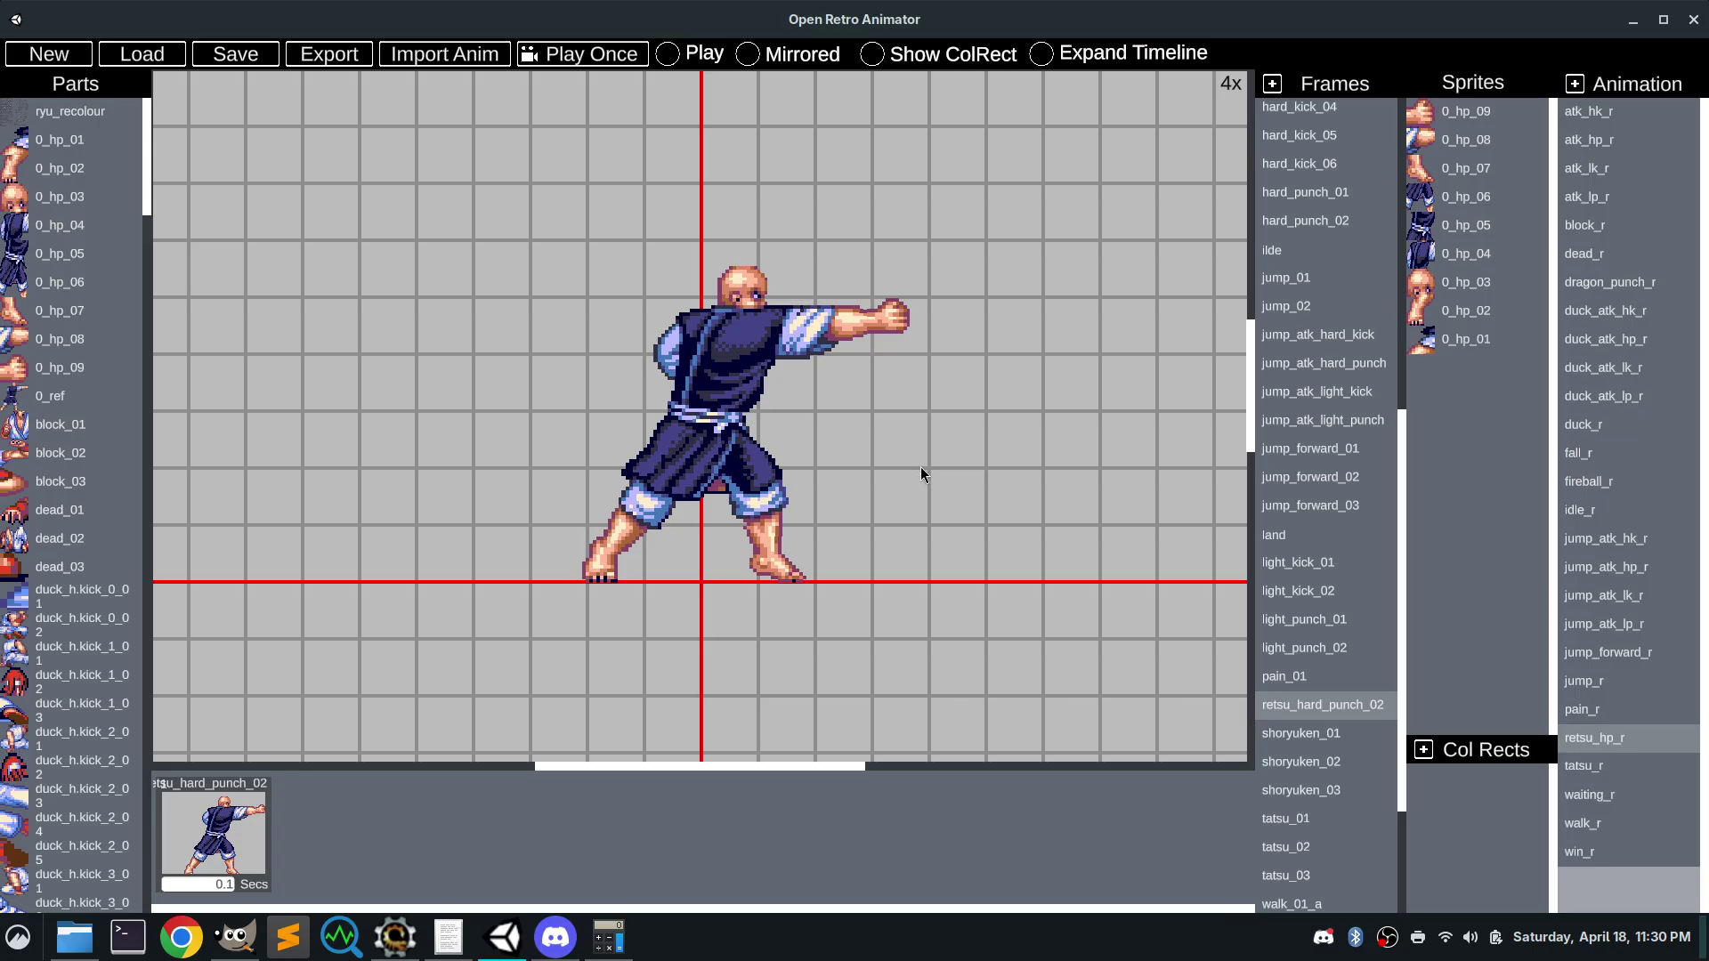
Switch to Scorpion Editor and close the Street_Fighter project
left_click(394, 936)
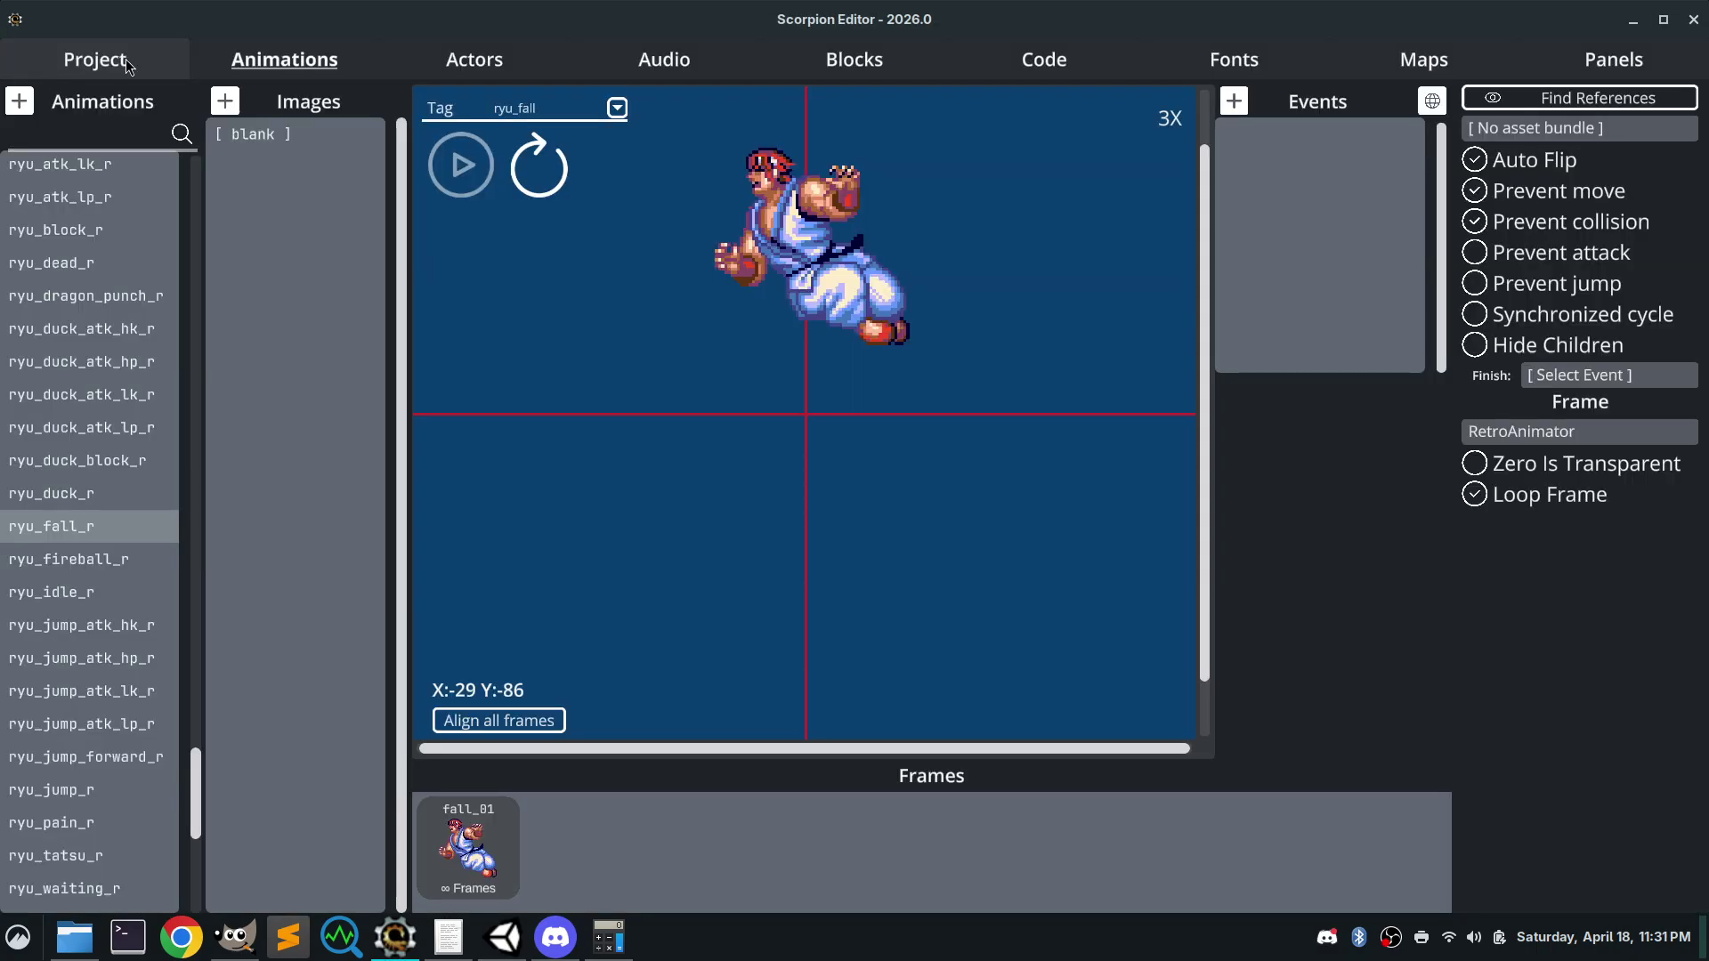
left_click(75, 57)
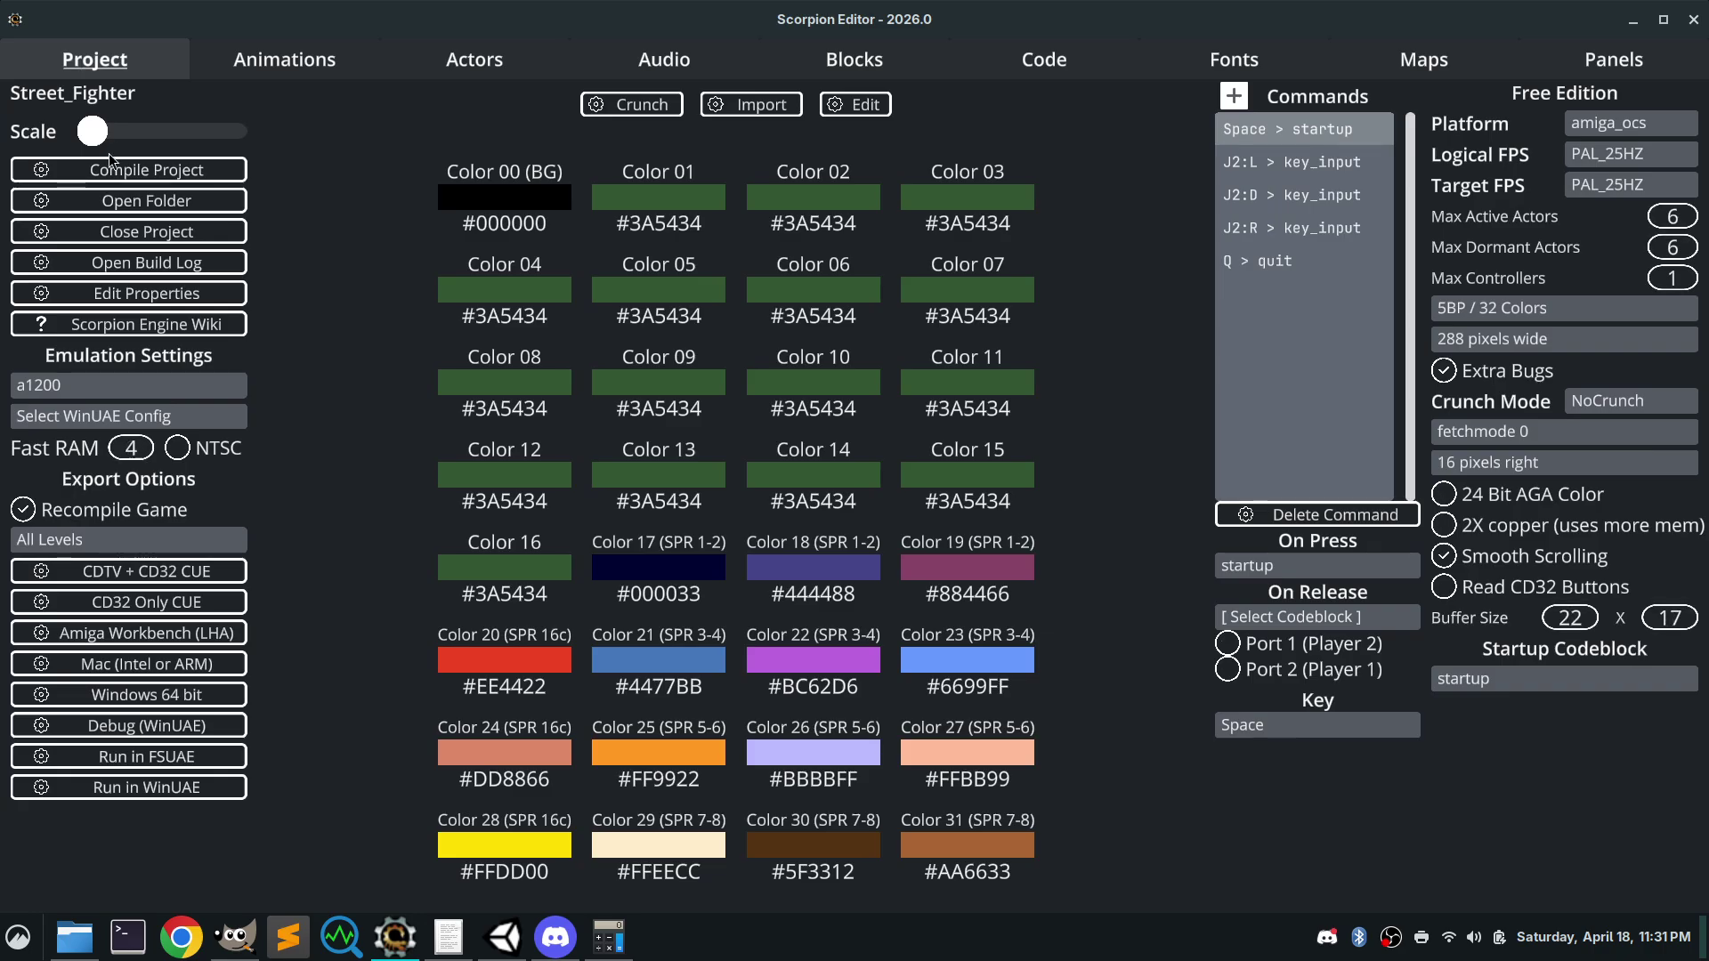
left_click(140, 231)
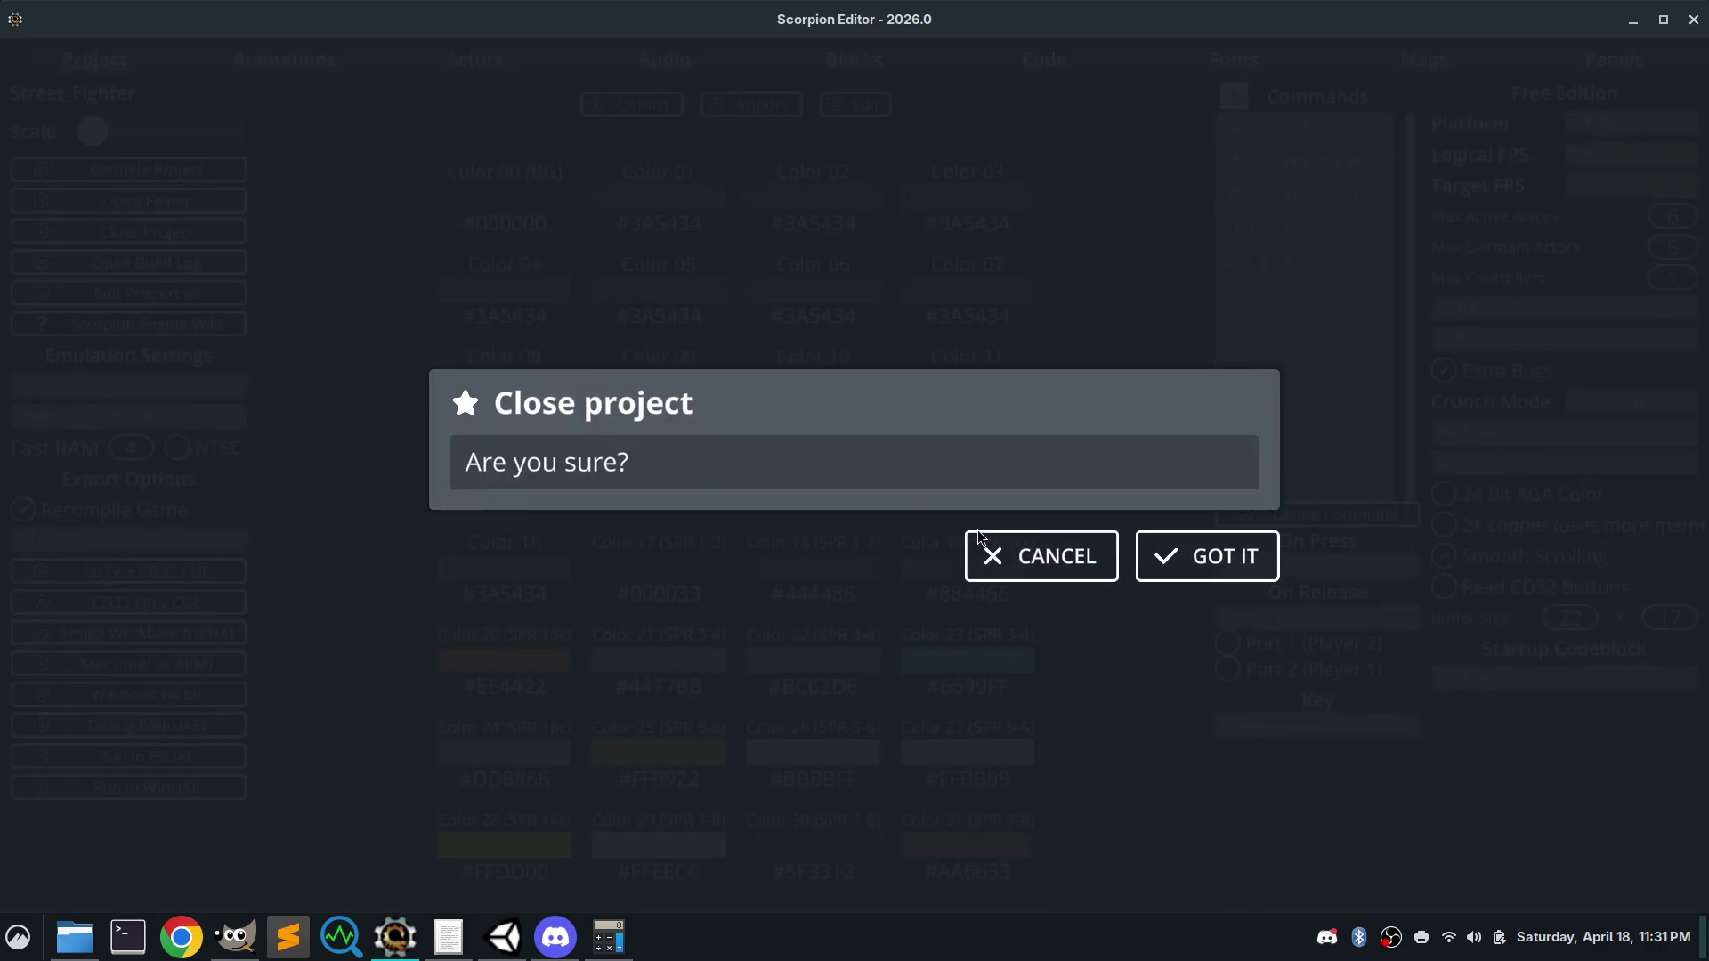
left_click(1212, 561)
Open project.sproject from the SOR folder inside the Amiga folder
left_click(762, 483)
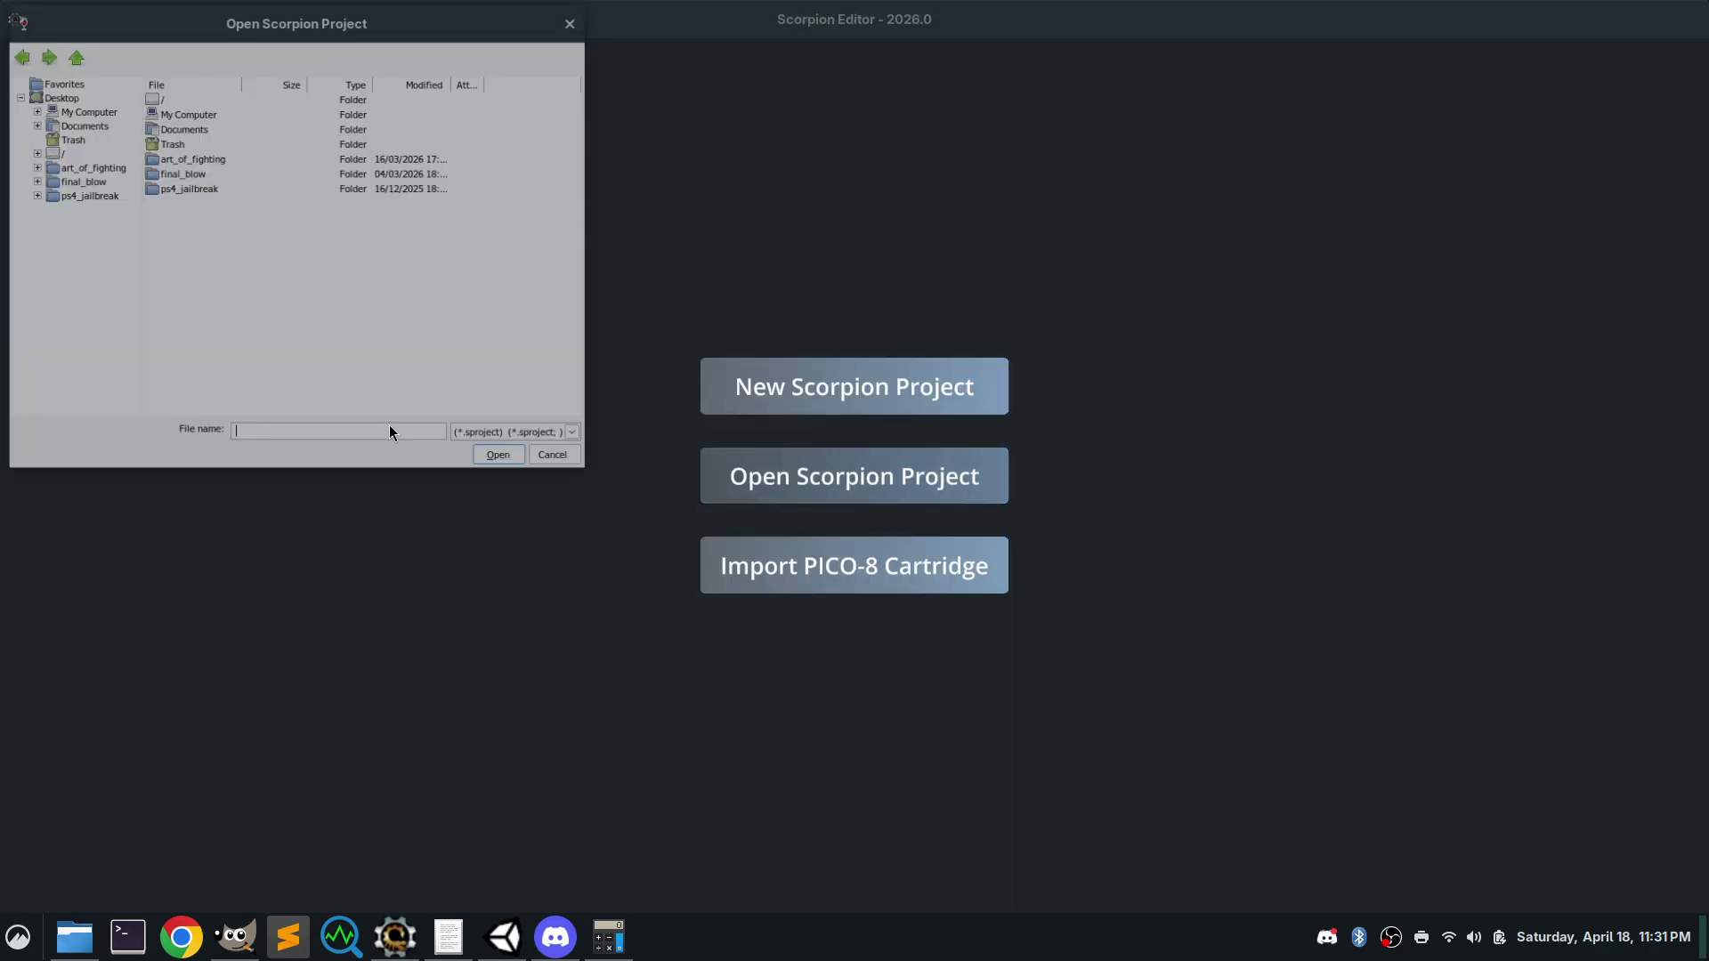
double_click(169, 112)
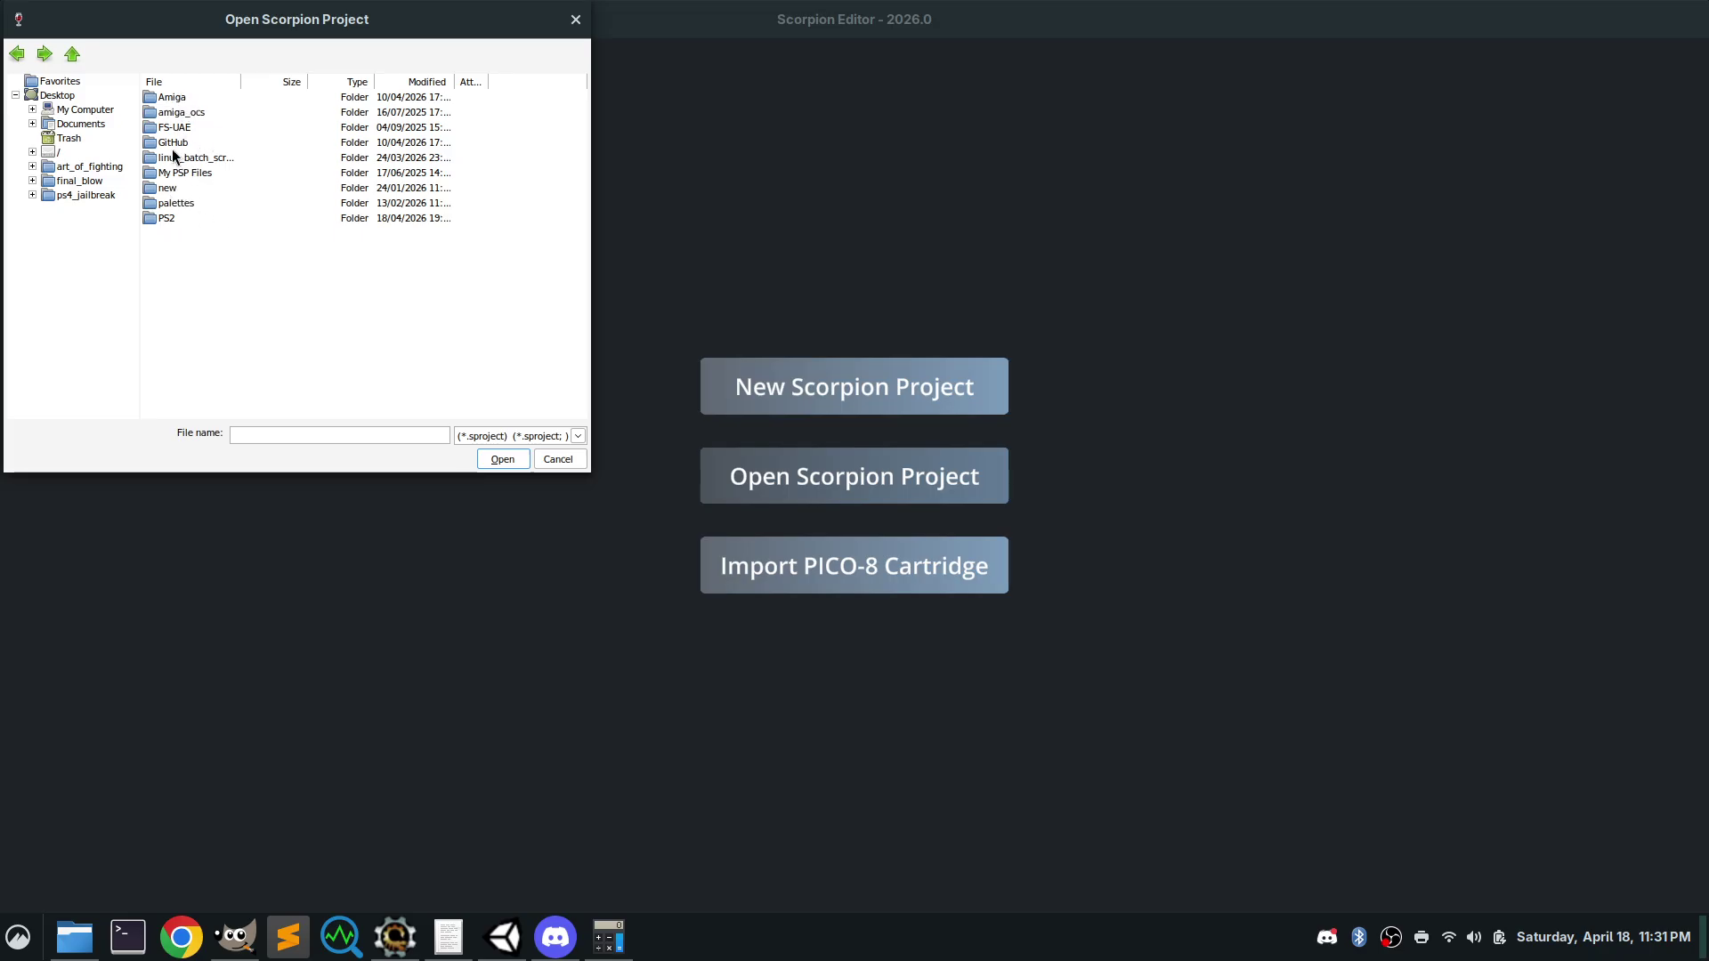
double_click(169, 101)
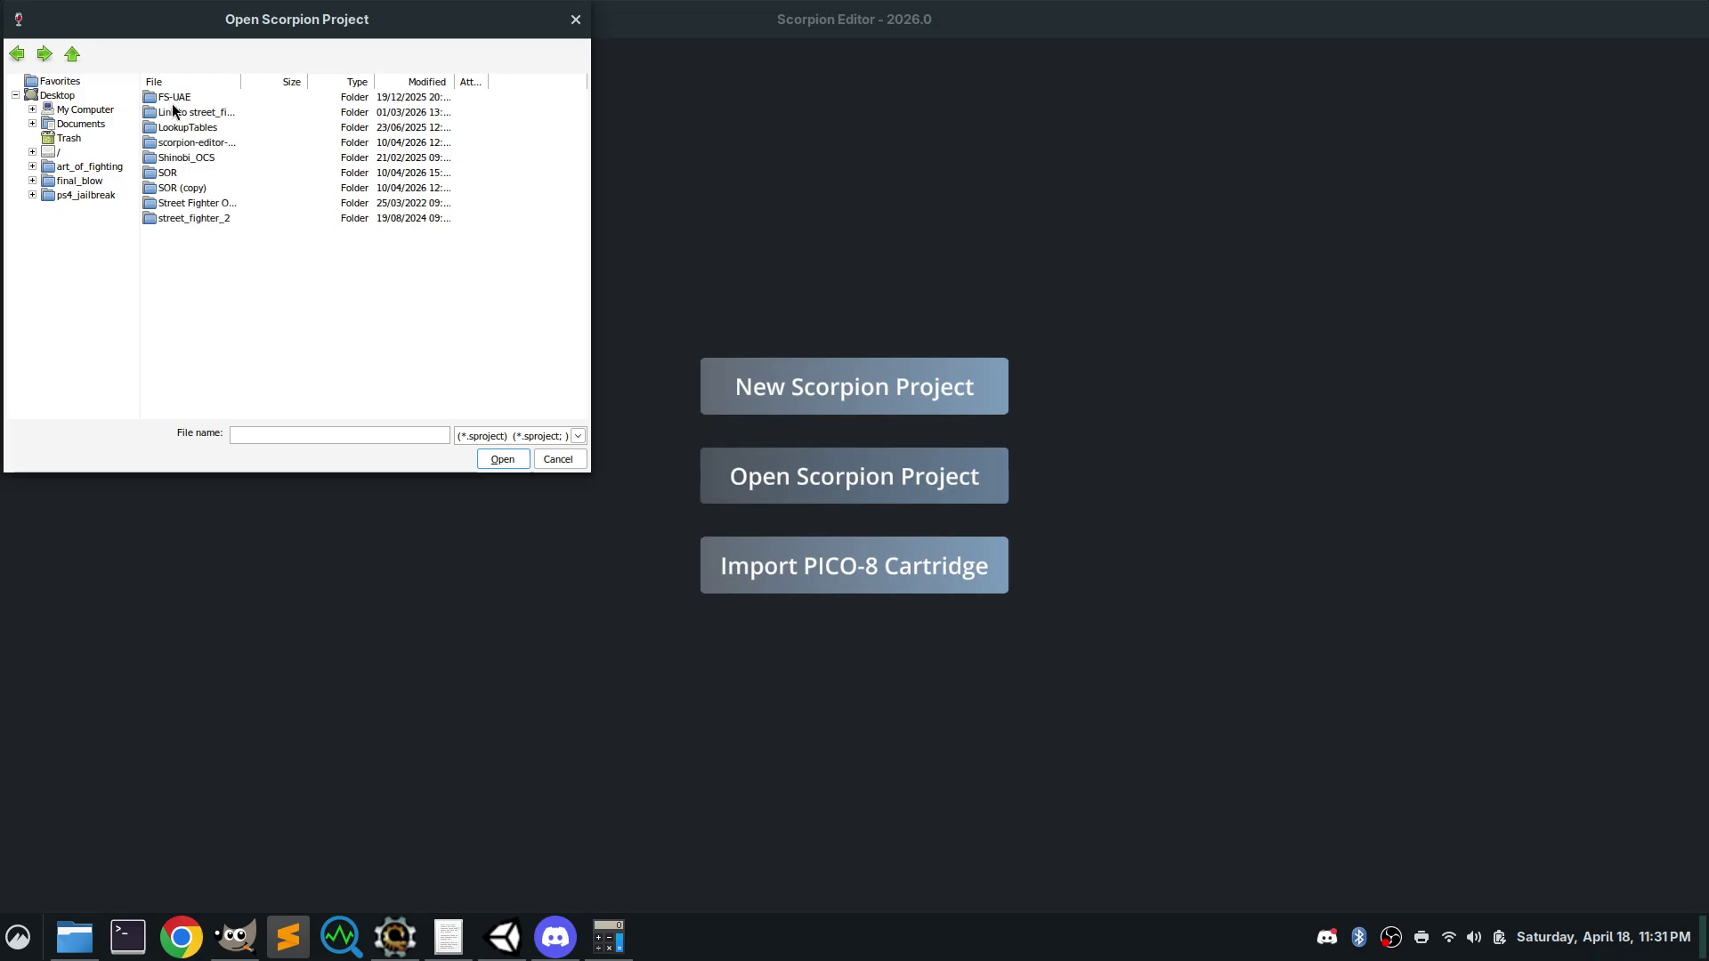
double_click(176, 173)
left_click(194, 187)
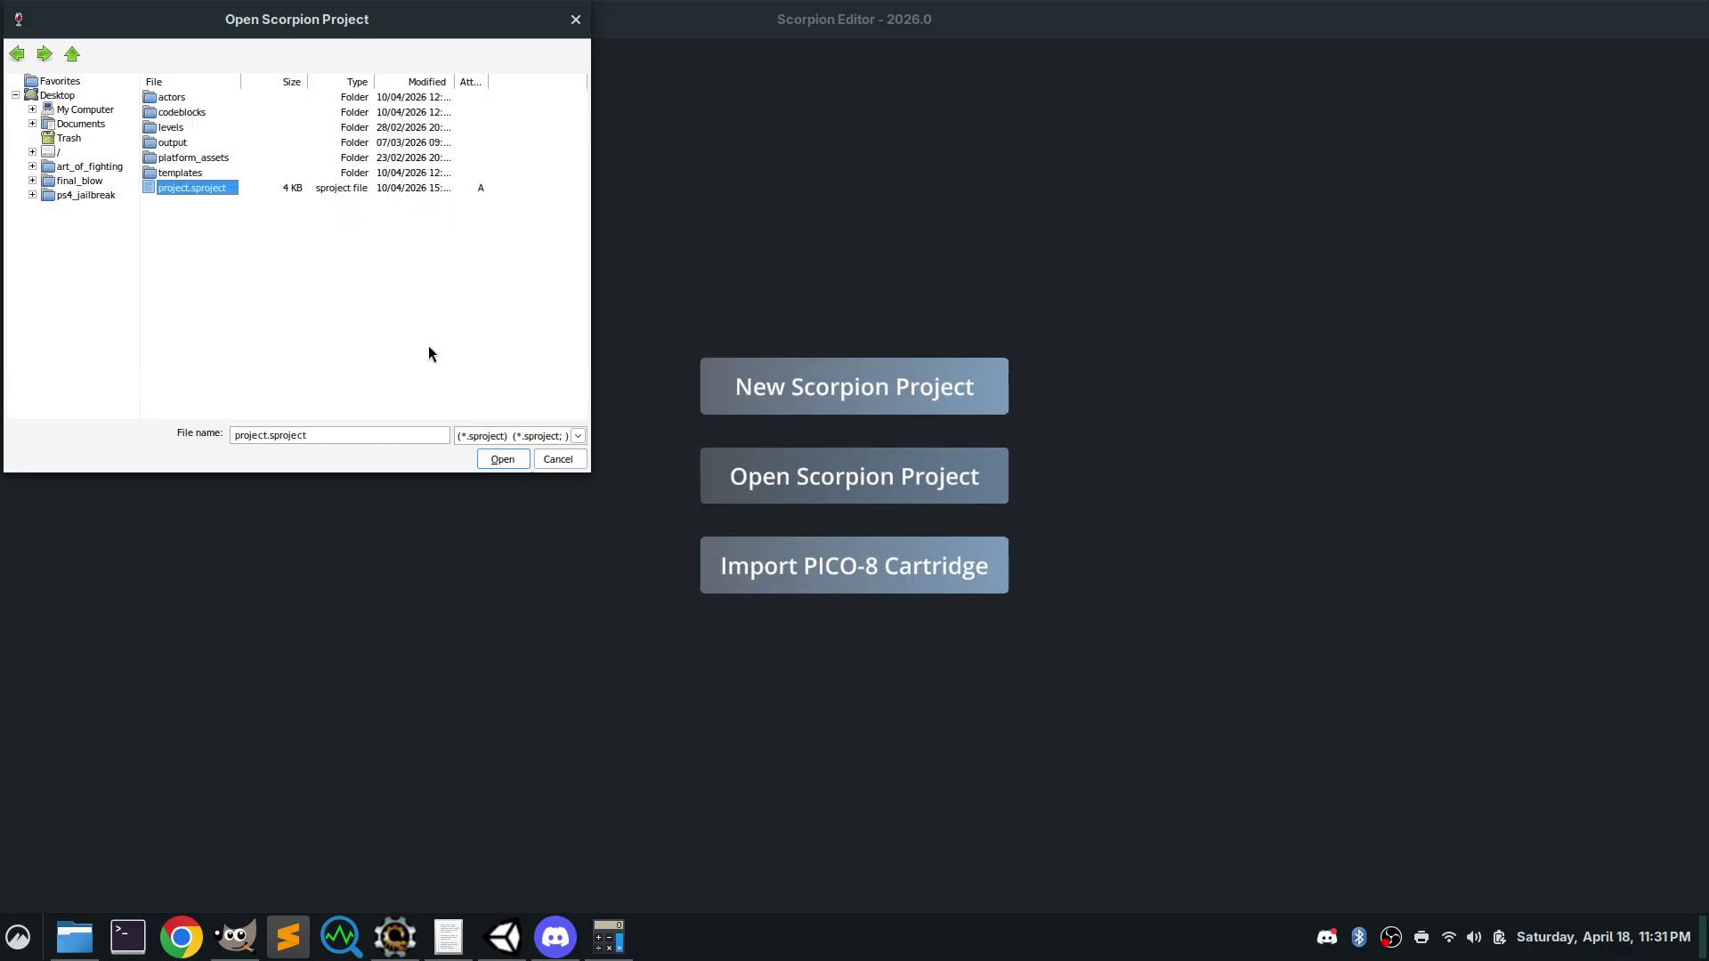
left_click(500, 460)
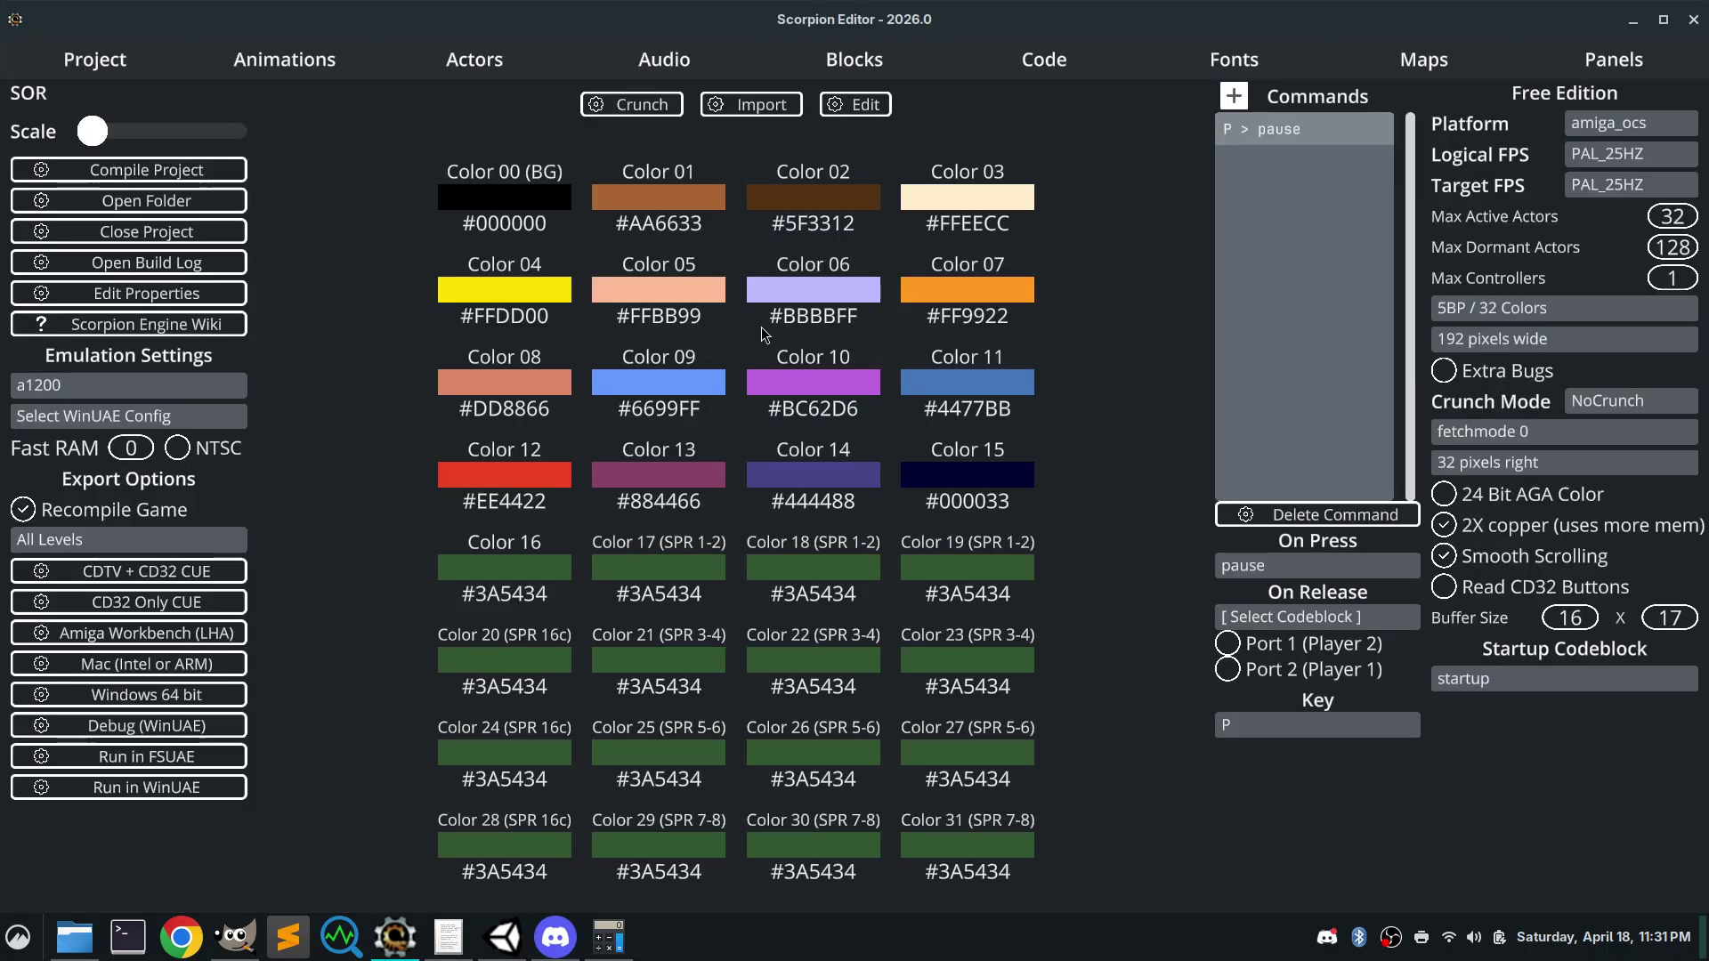
Look through the SOR project's list of ryu animations
left_click(285, 58)
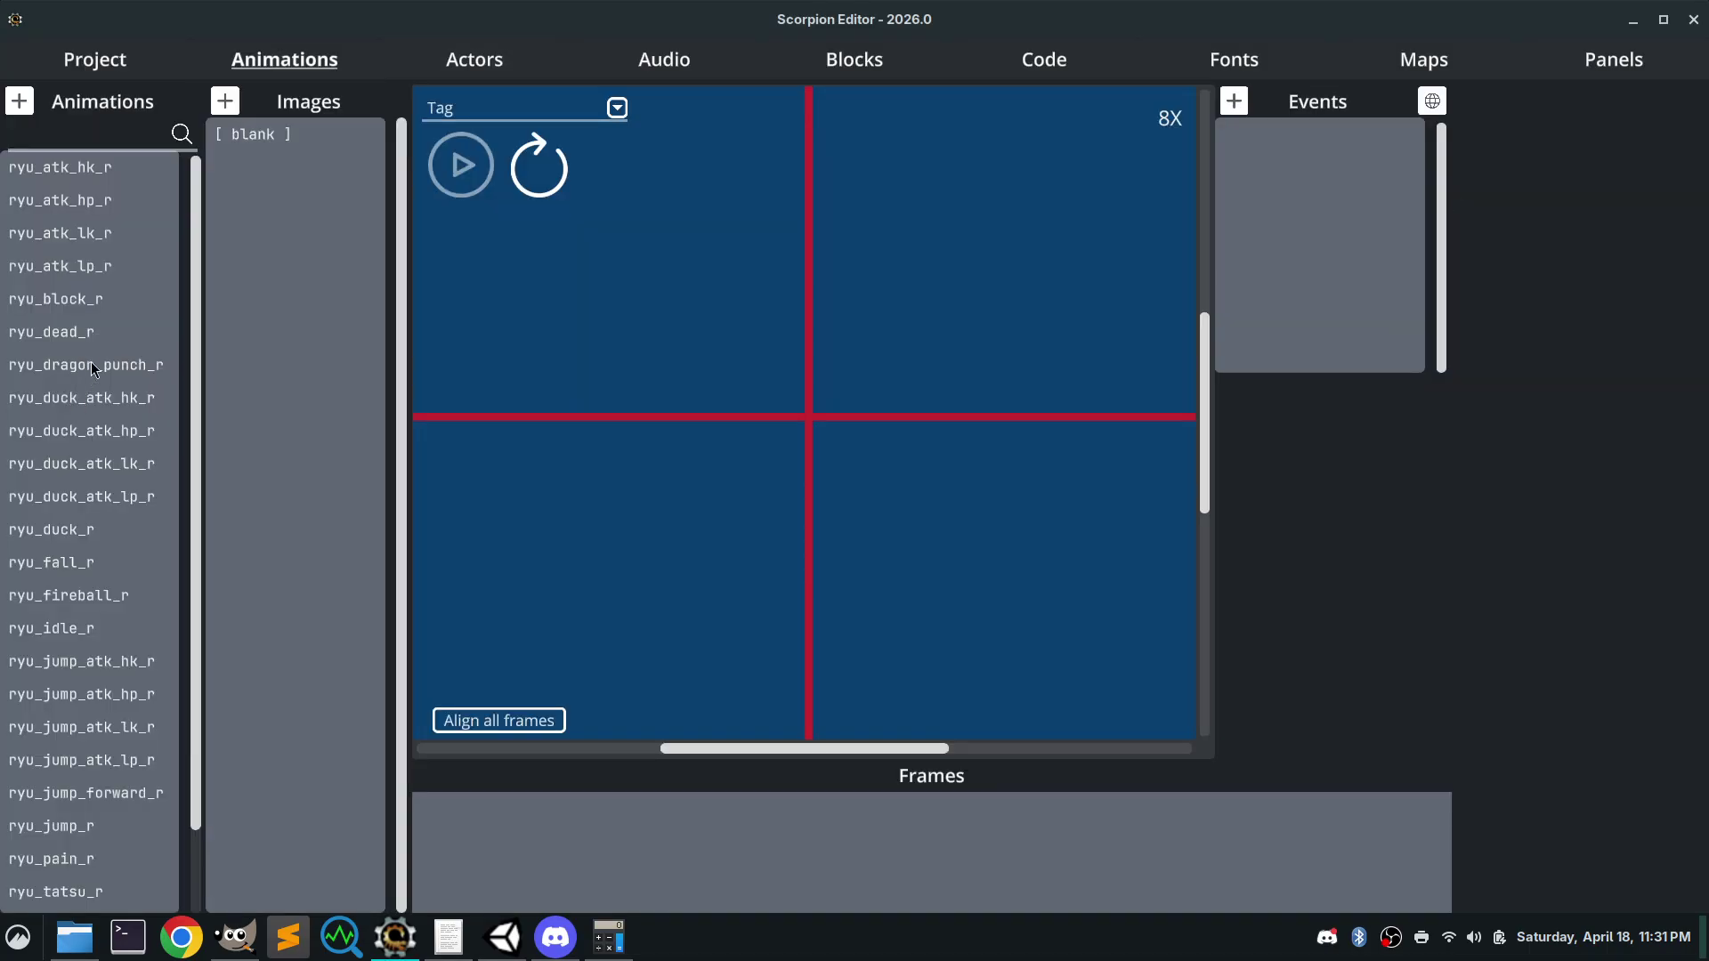
scroll(114, 411, "down", 3)
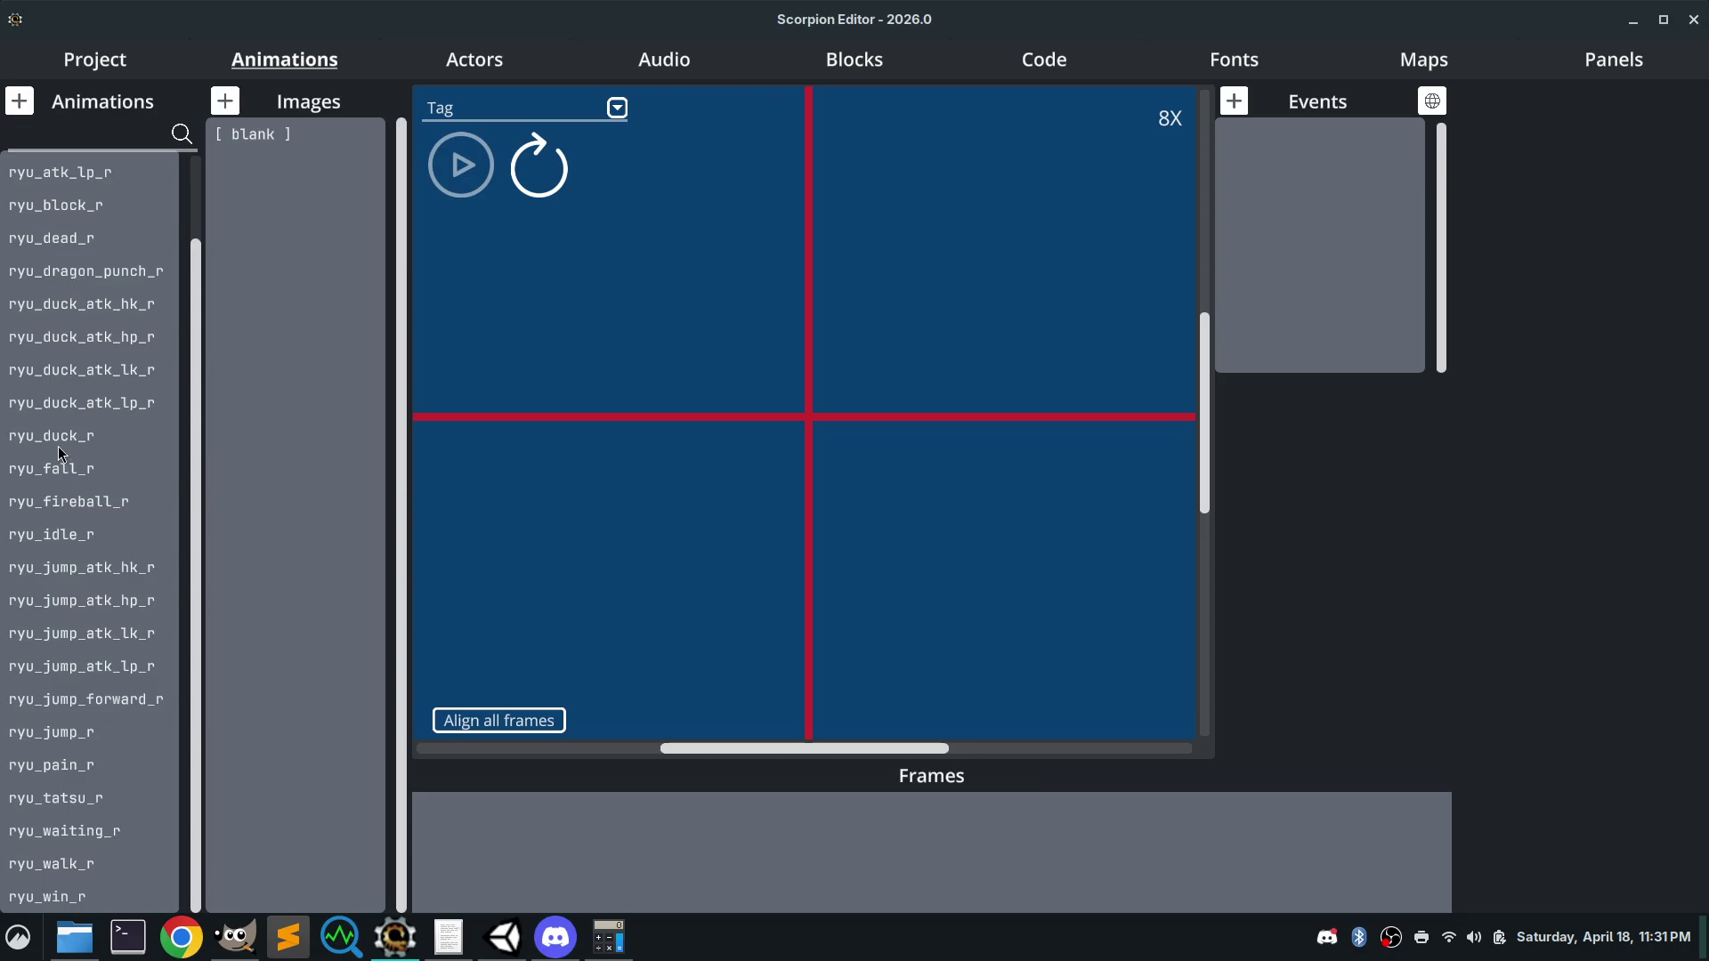
scroll(64, 453, "up", 3)
scroll(61, 440, "down", 3)
scroll(60, 439, "up", 1)
Switch to Open Retro Animator and save the animation data over the existing ryu.json file
left_click(504, 934)
left_click(144, 54)
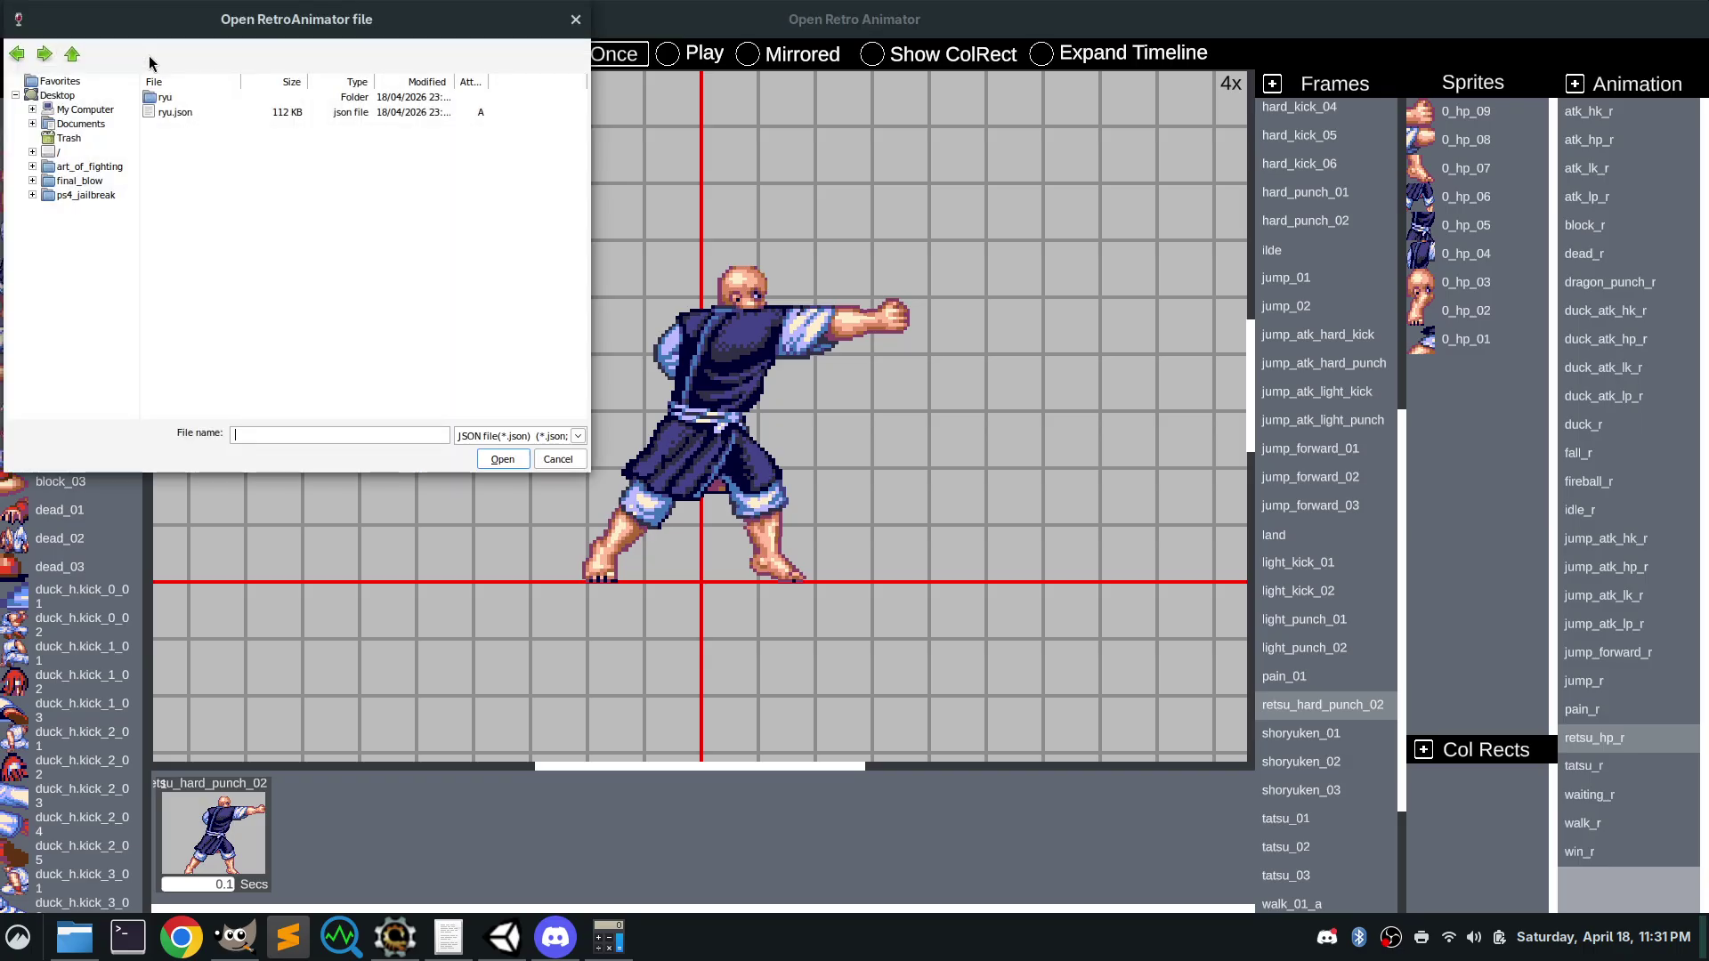
left_click(559, 461)
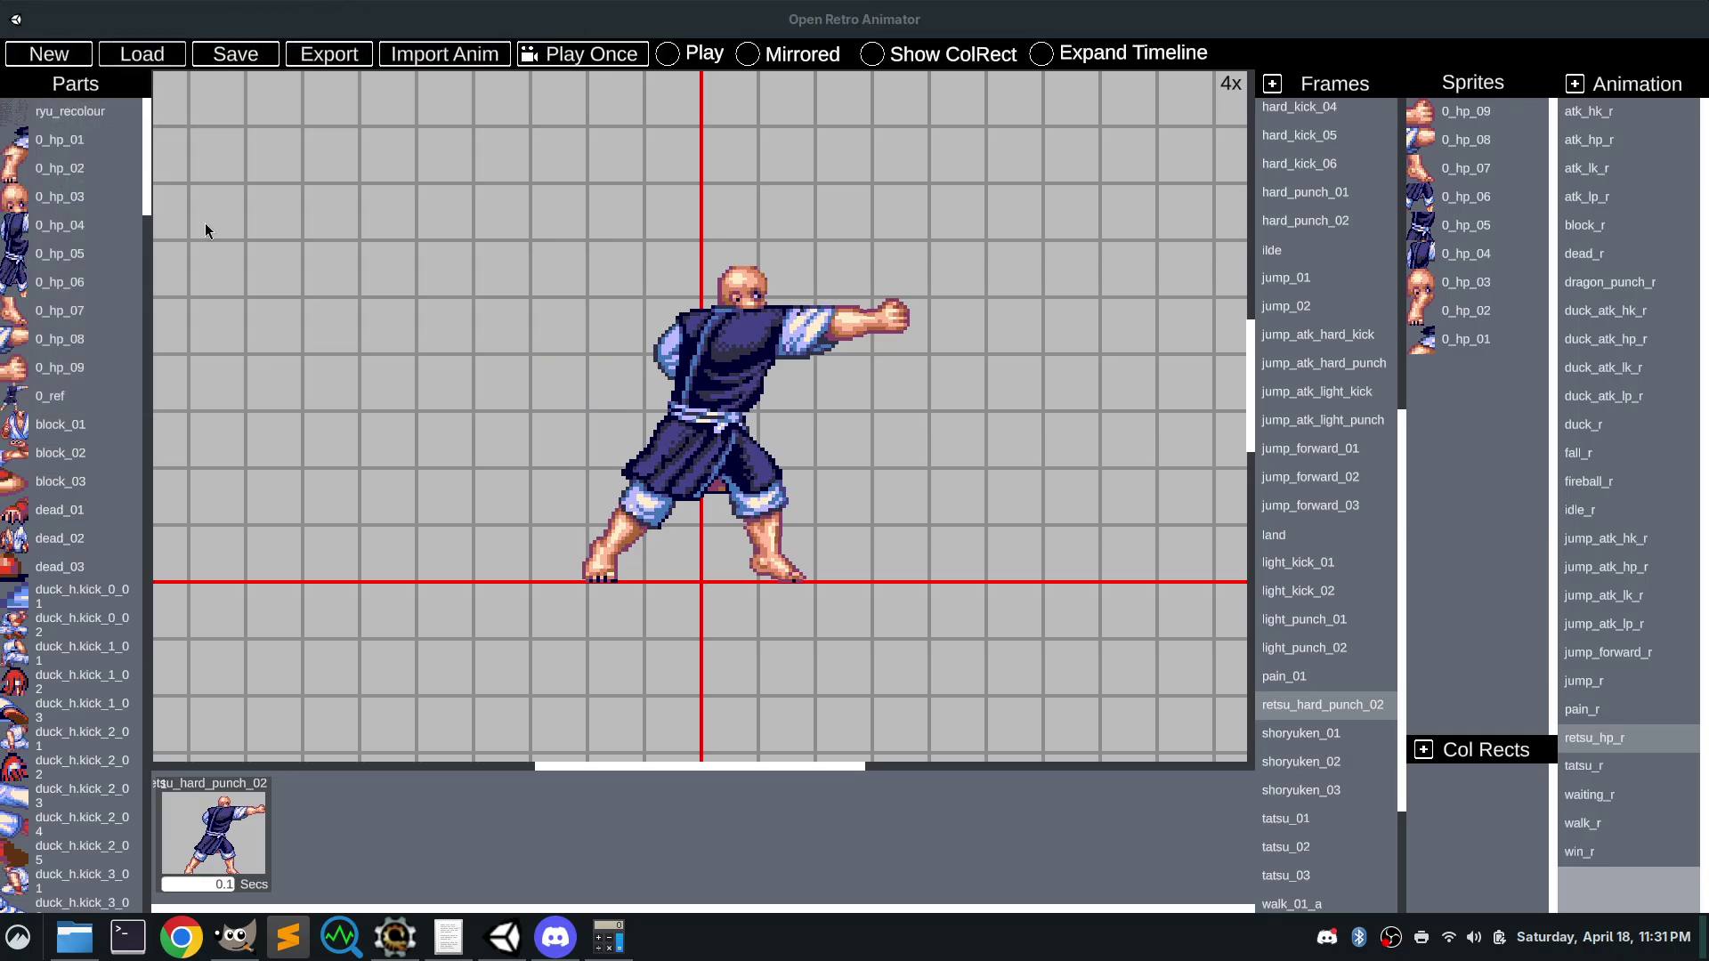
left_click(222, 55)
left_click(169, 114)
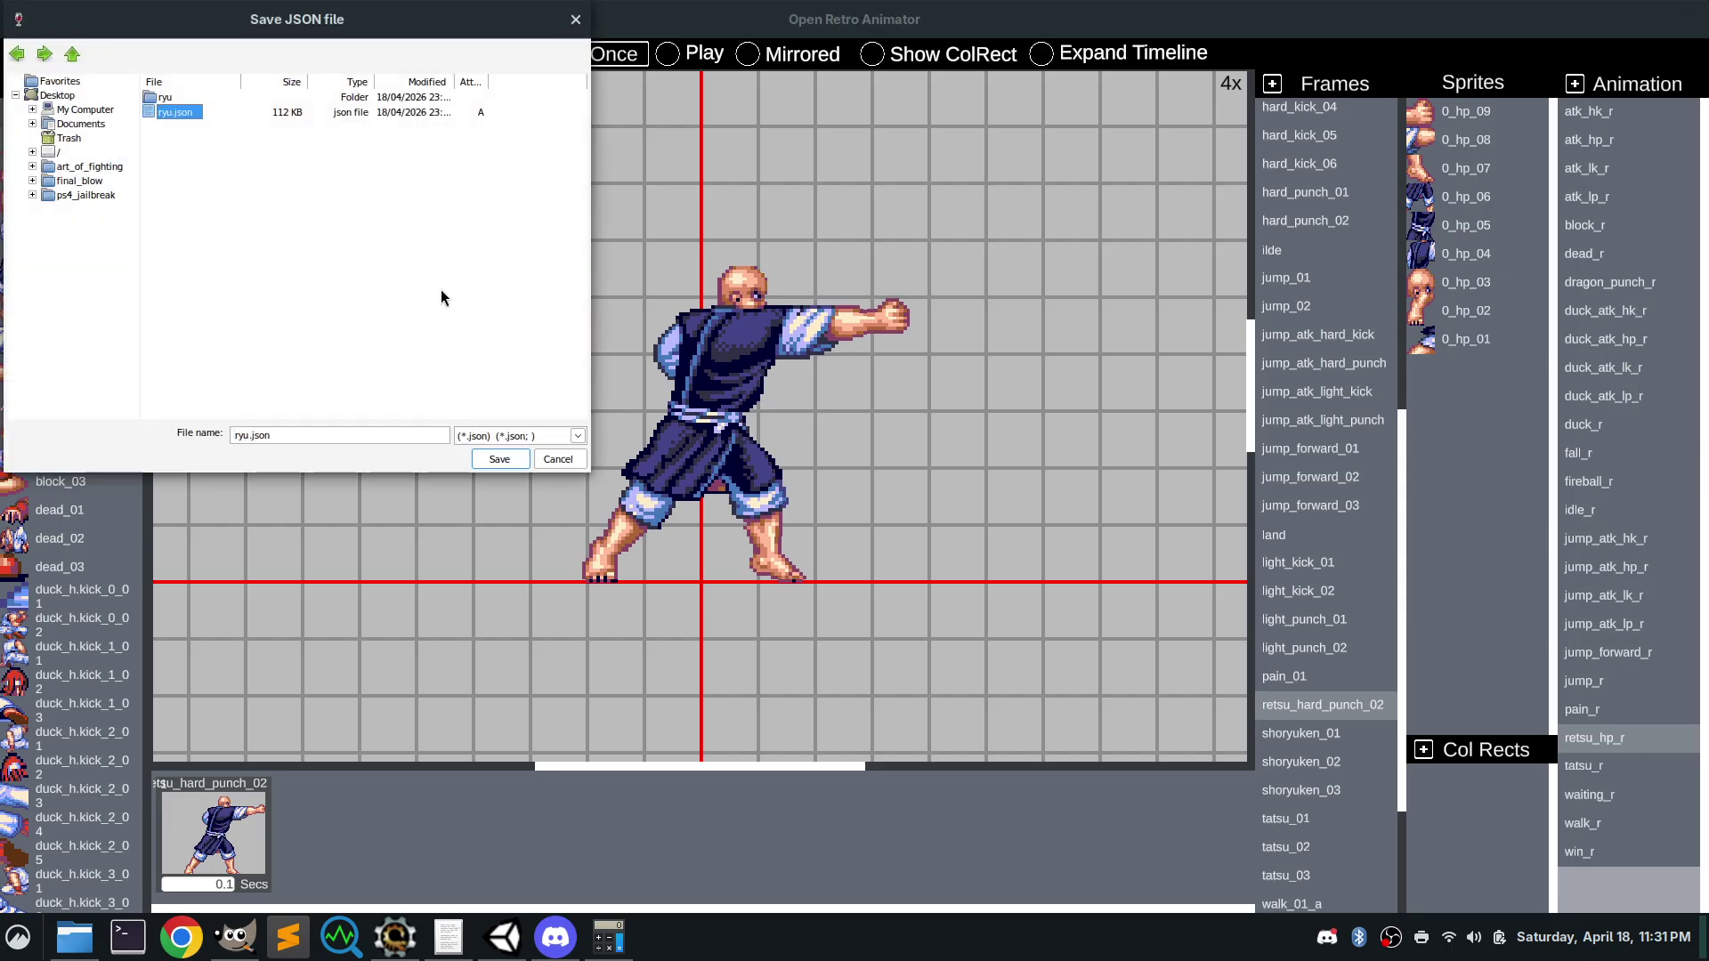
left_click(500, 460)
left_click(837, 490)
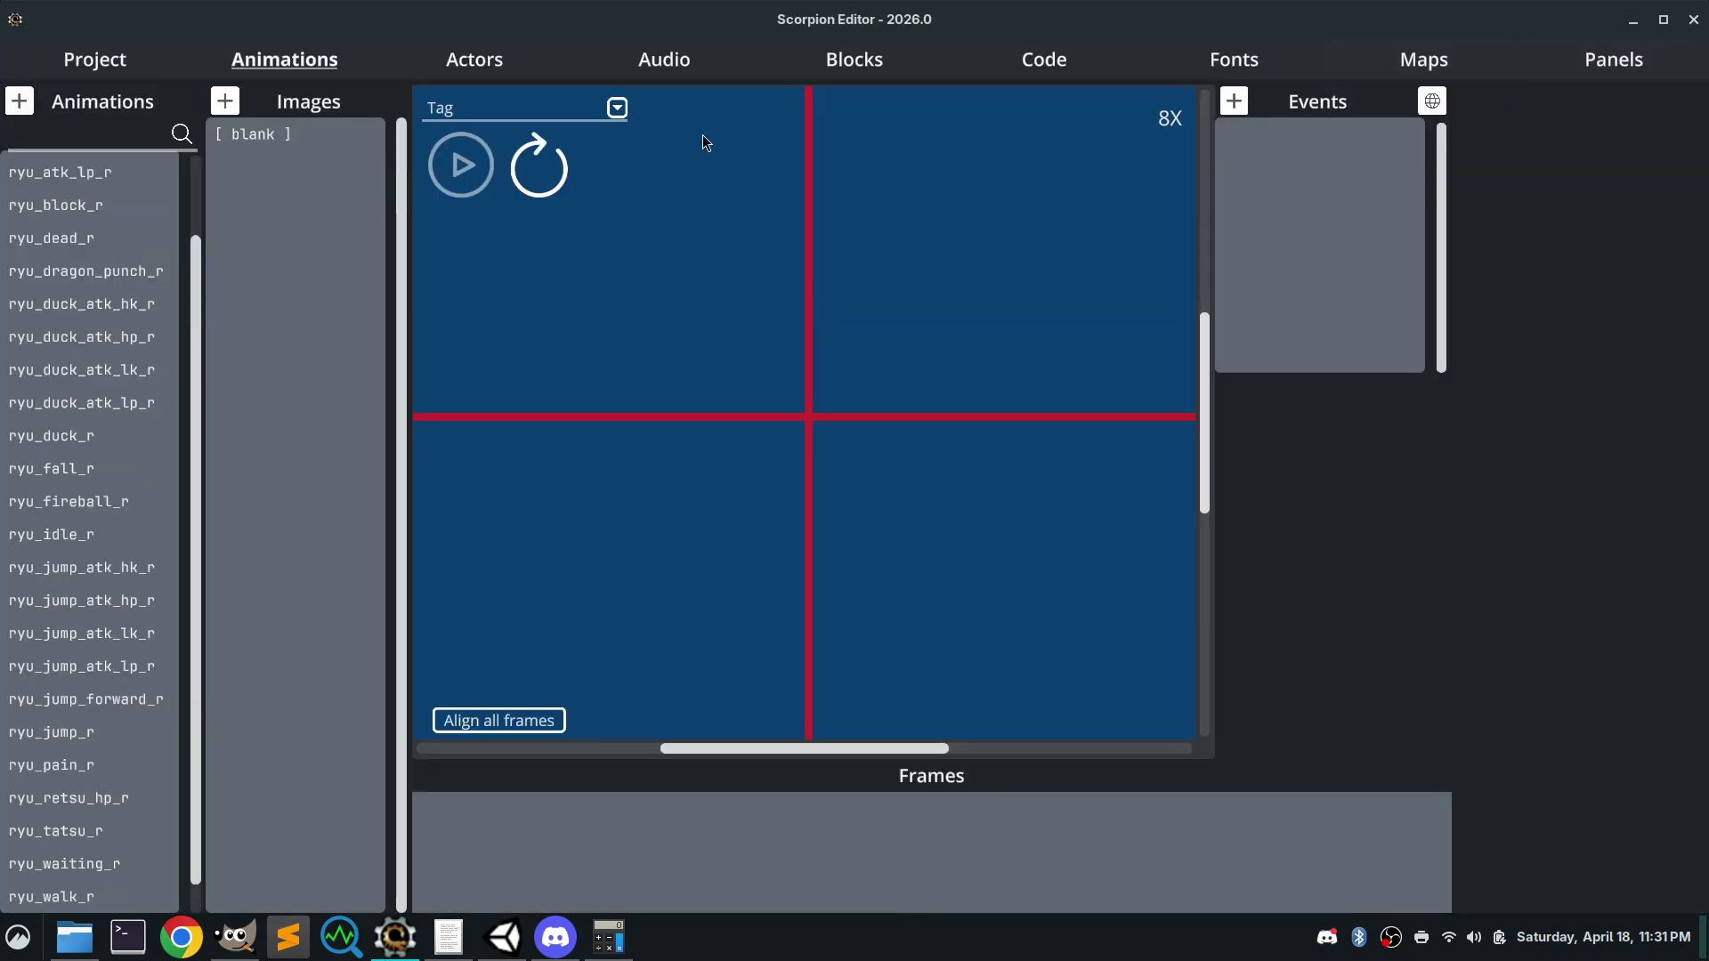
Return to Scorpion Editor and look for the ryu_retsu_hp_r entry among the project's animations
left_click(1632, 19)
scroll(55, 696, "down", 3)
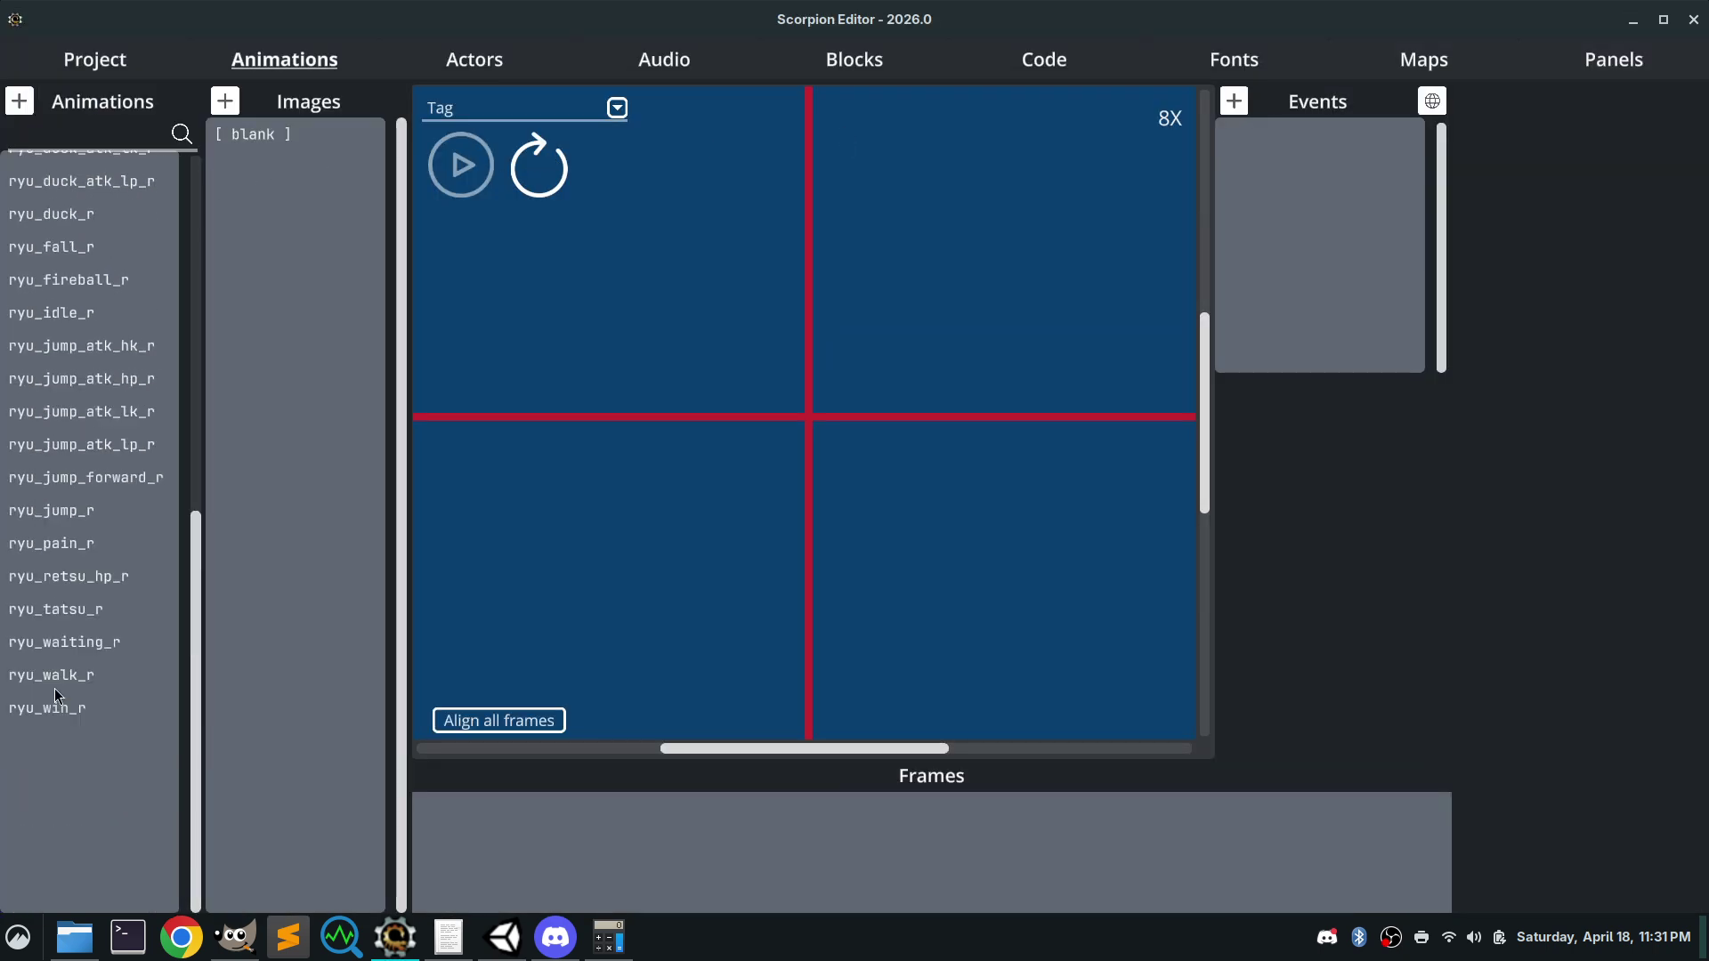
scroll(55, 696, "up", 3)
scroll(60, 685, "down", 5)
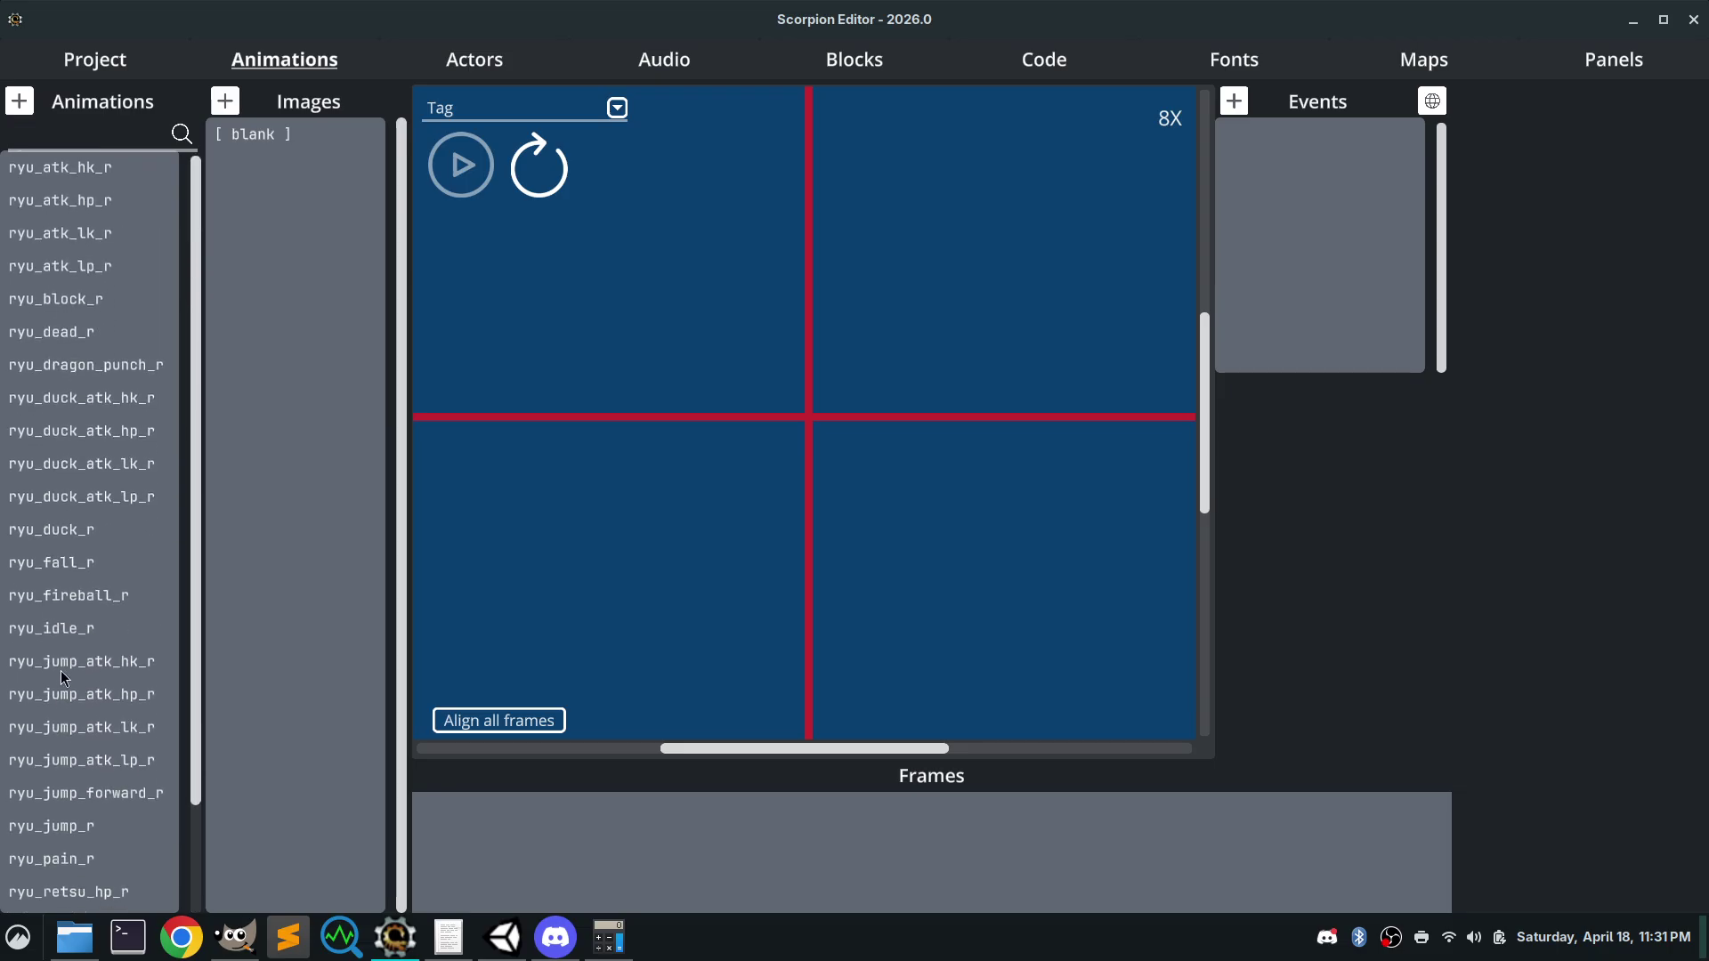
scroll(61, 677, "up", 3)
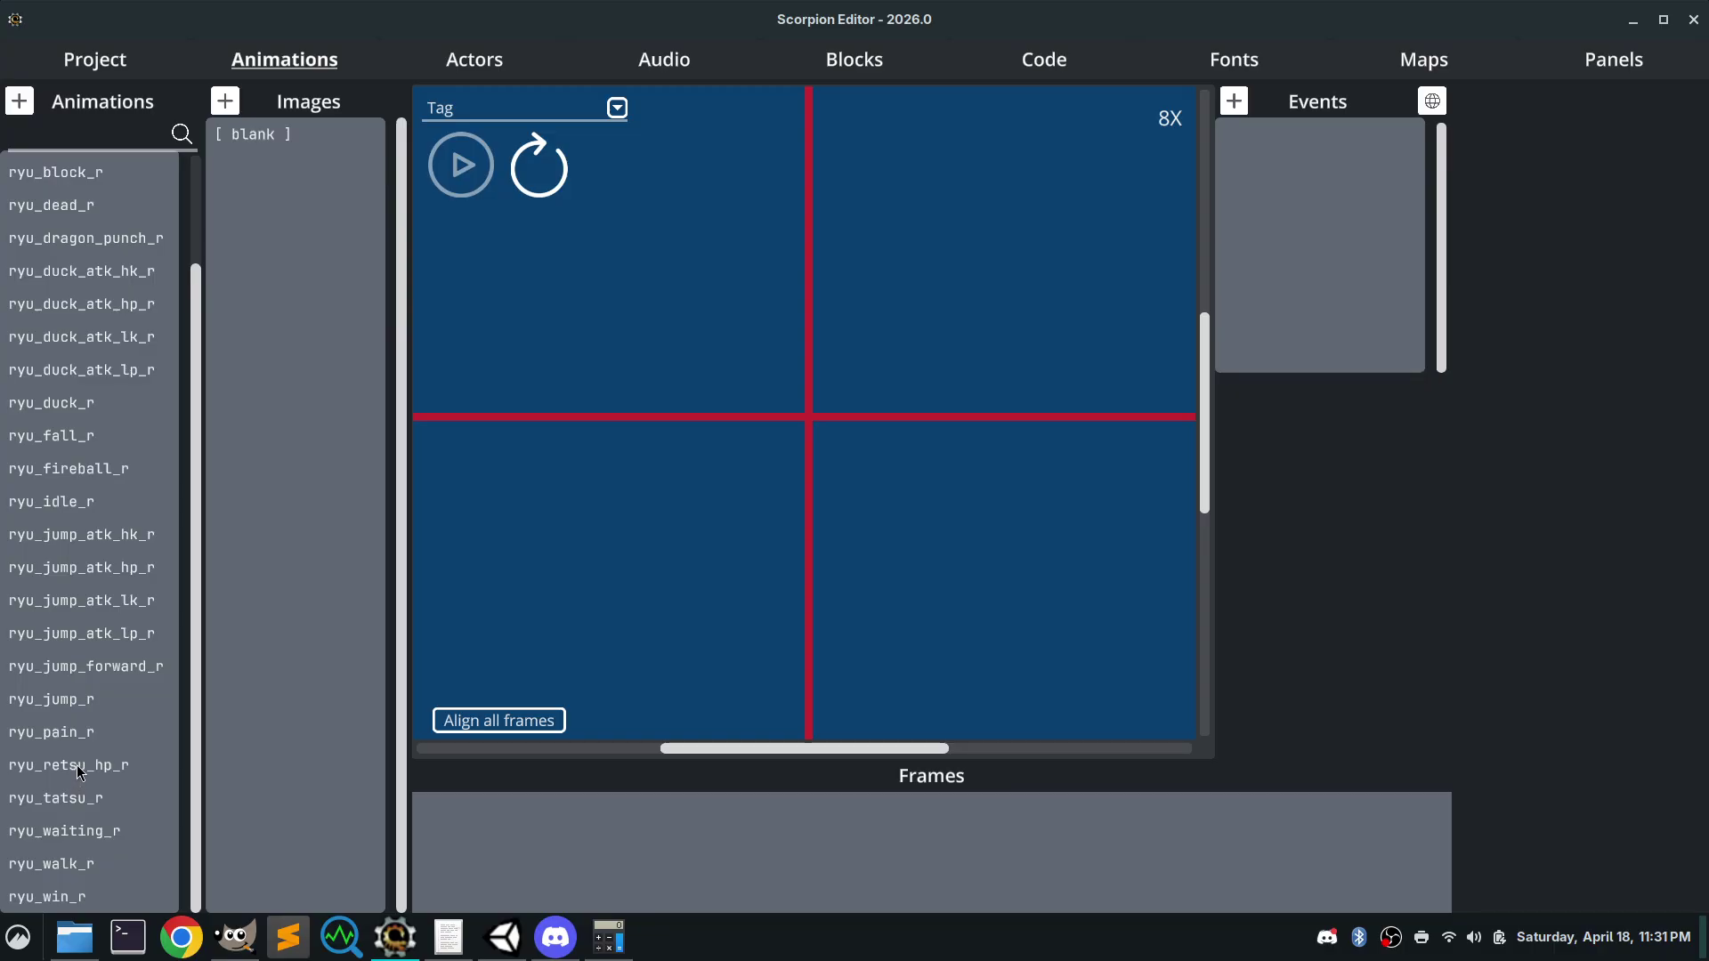
scroll(78, 770, "up", 4)
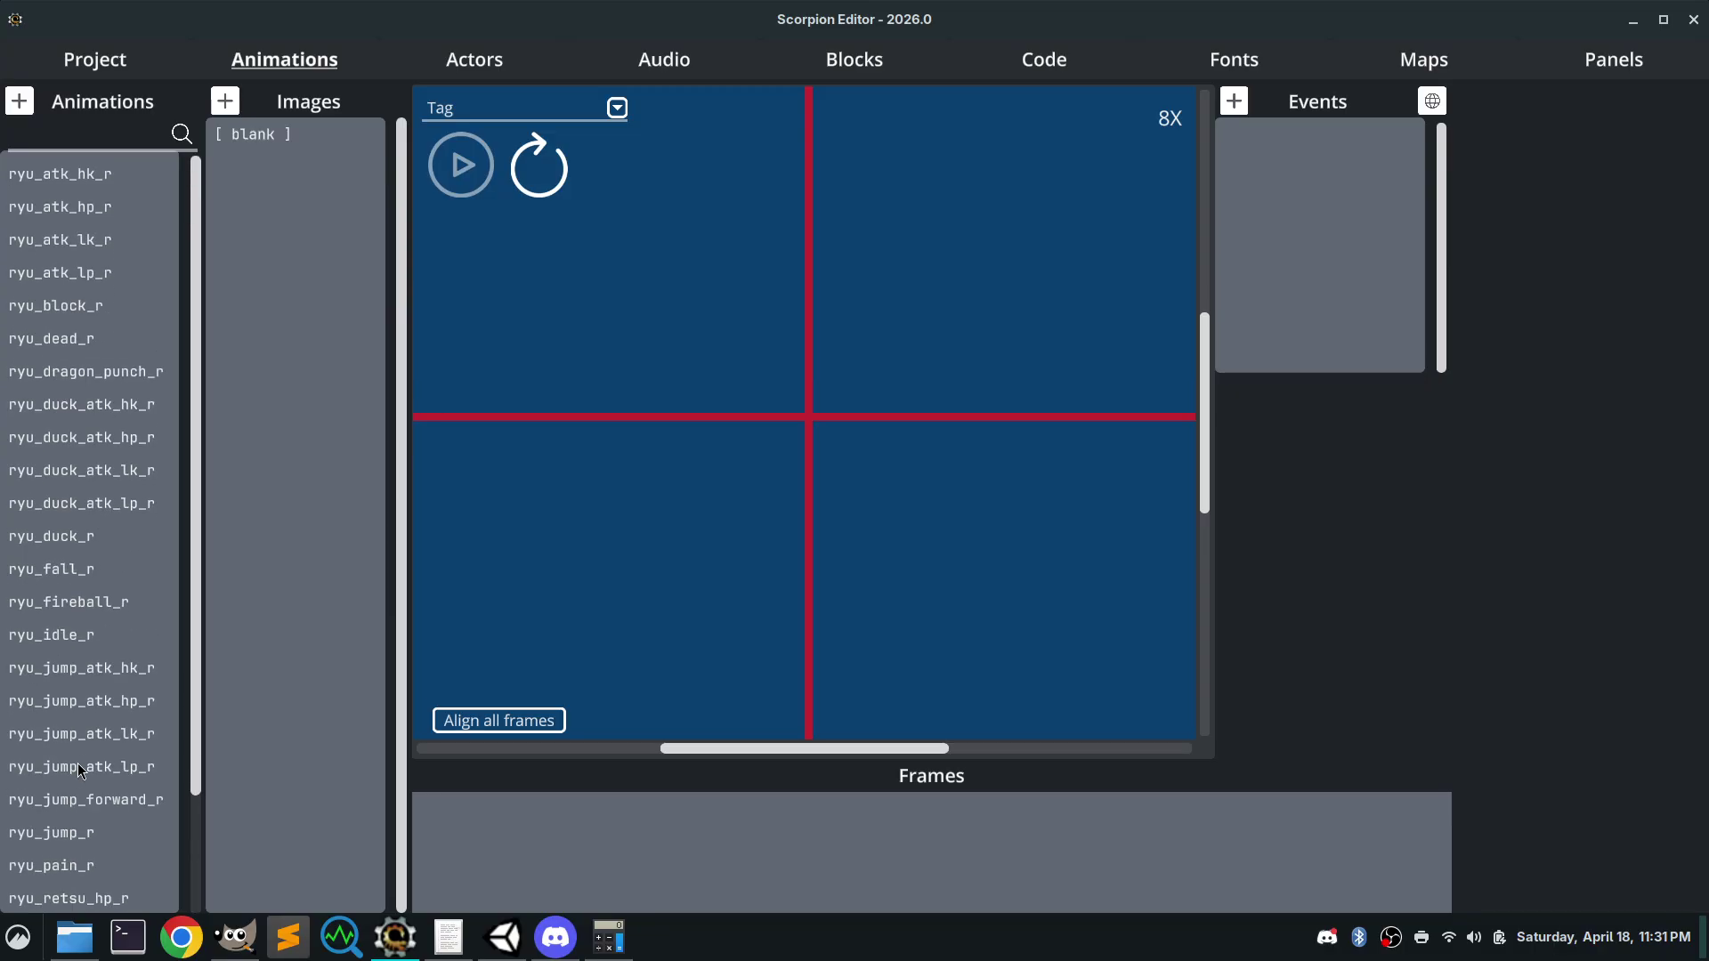
scroll(80, 771, "down", 4)
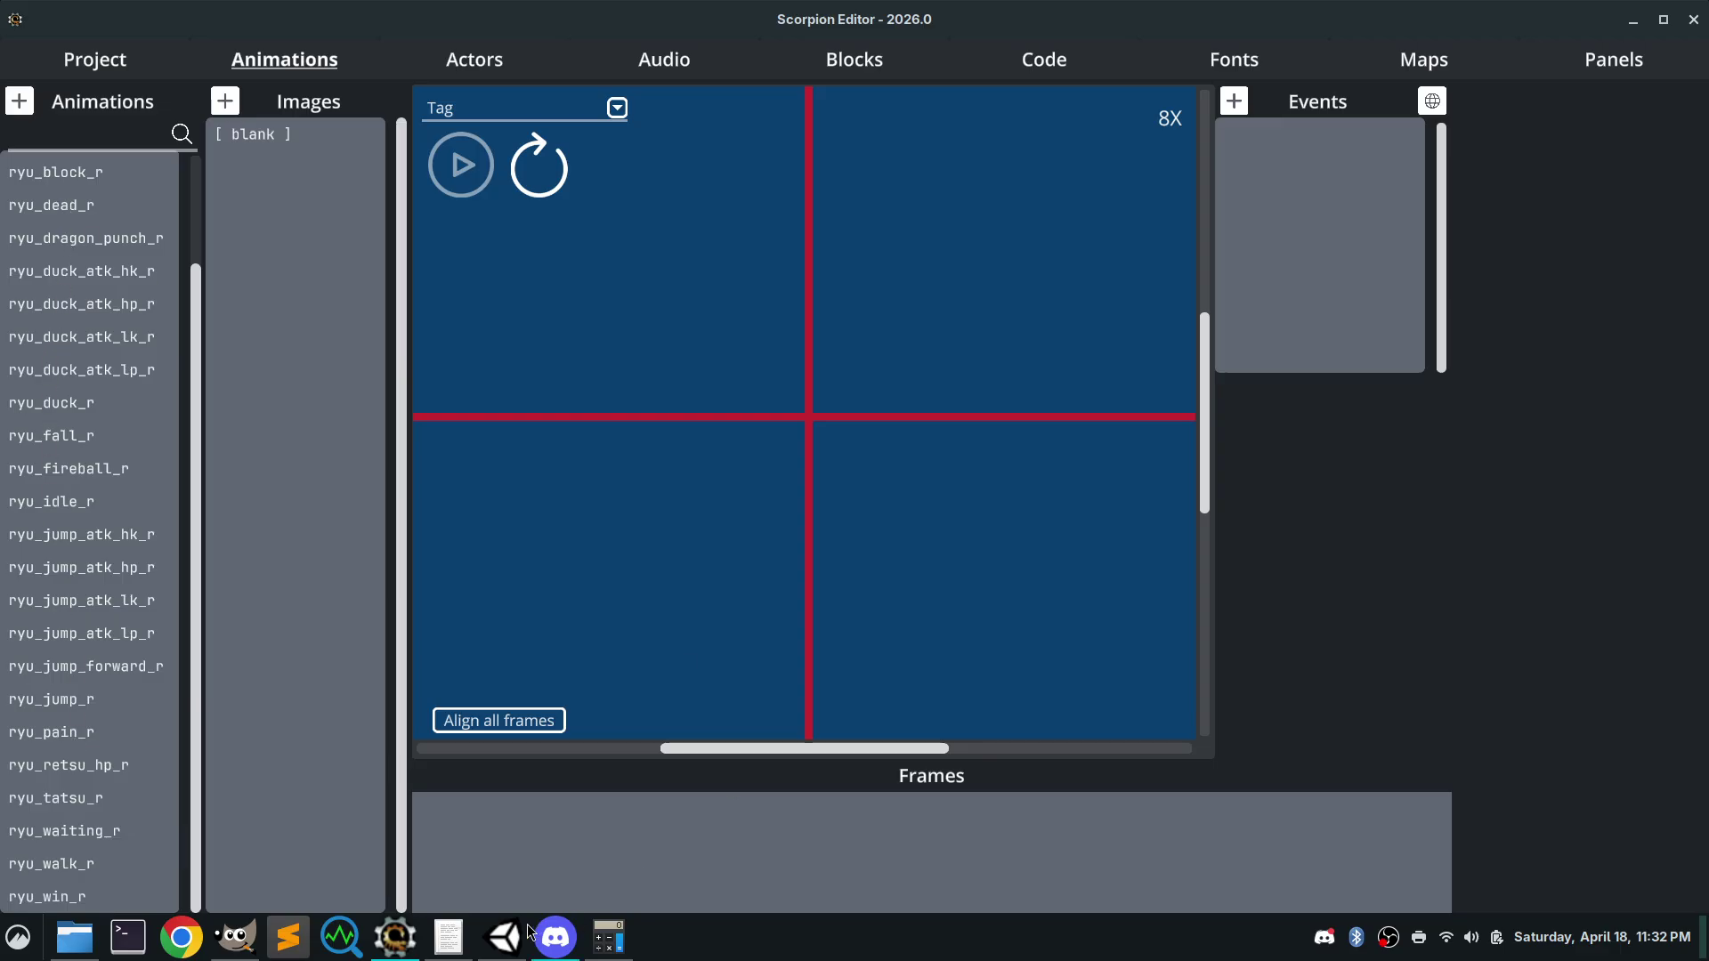
Switch to Open Retro Animator, load ryu.json from within the SOR project folder, and select the retsu_hp_r animation
left_click(504, 937)
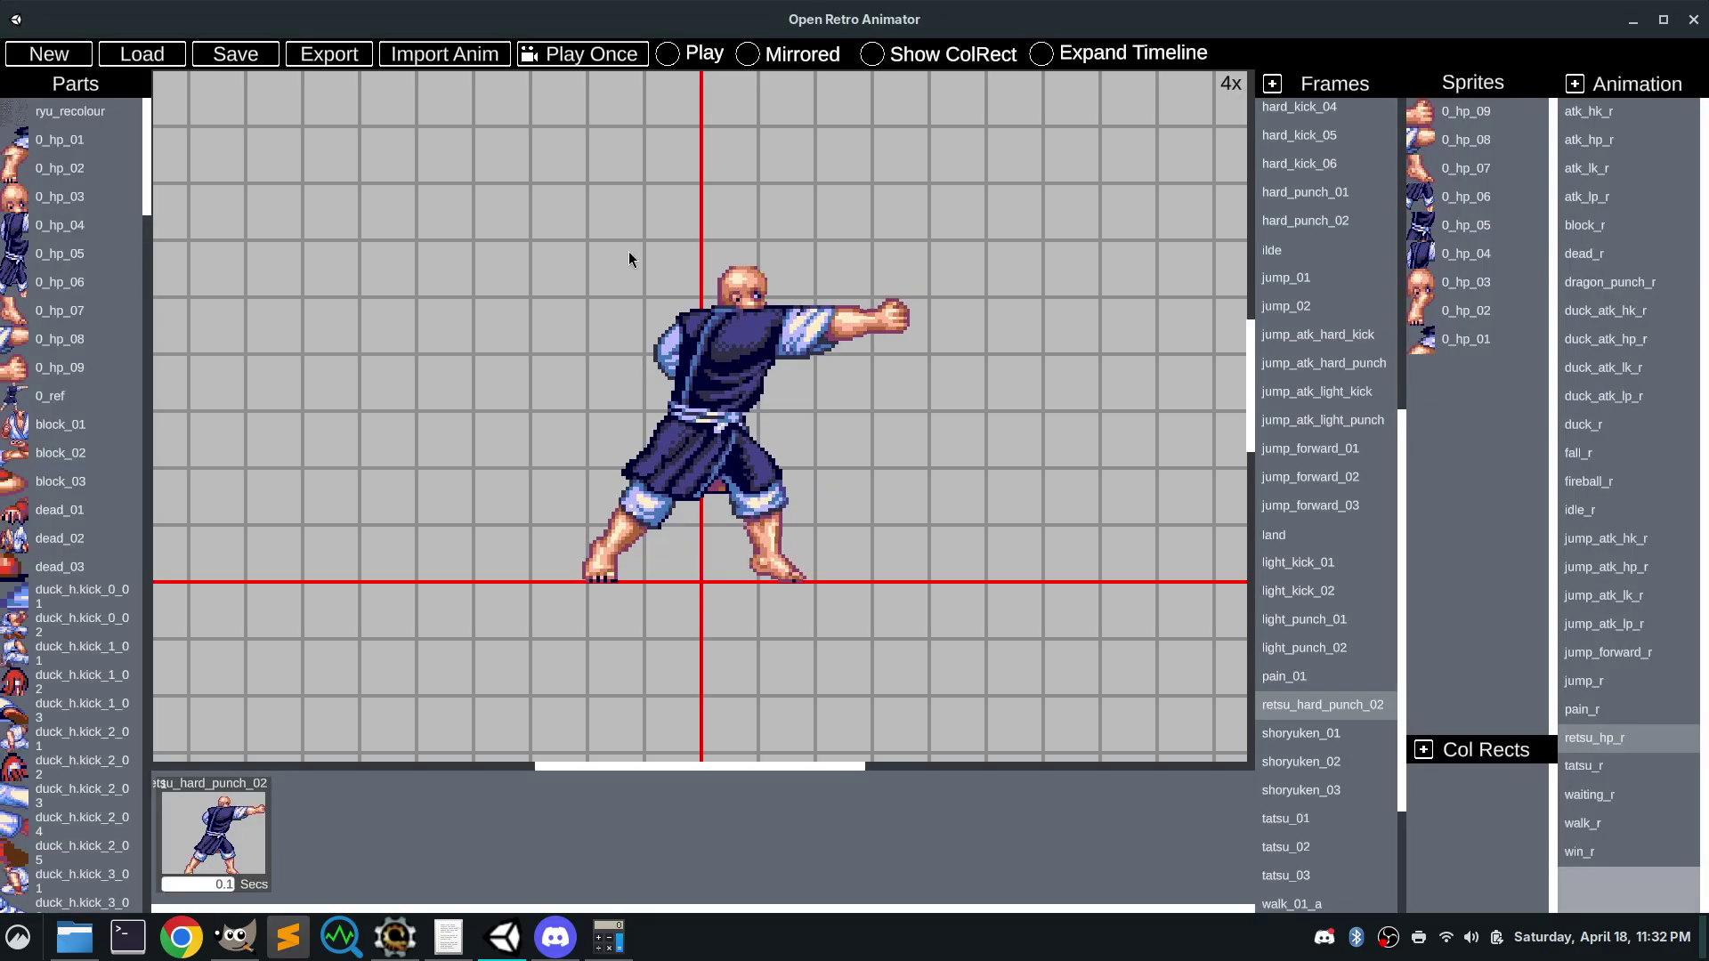
left_click(157, 58)
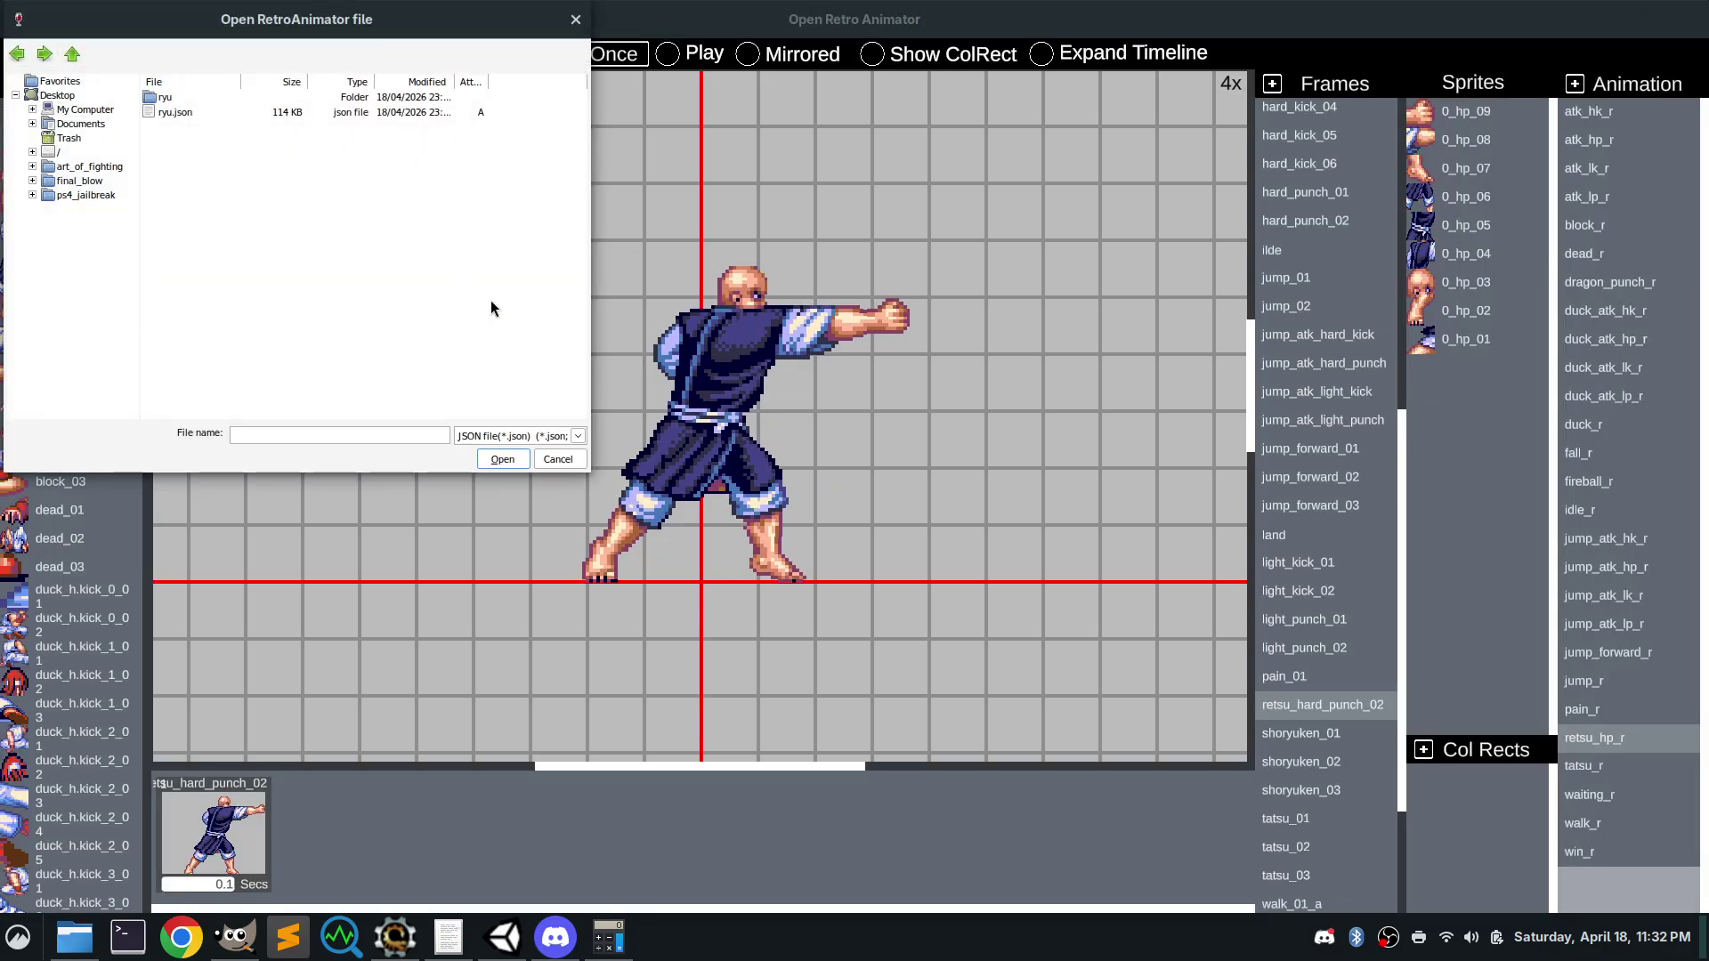
left_click(174, 113)
left_click(77, 55)
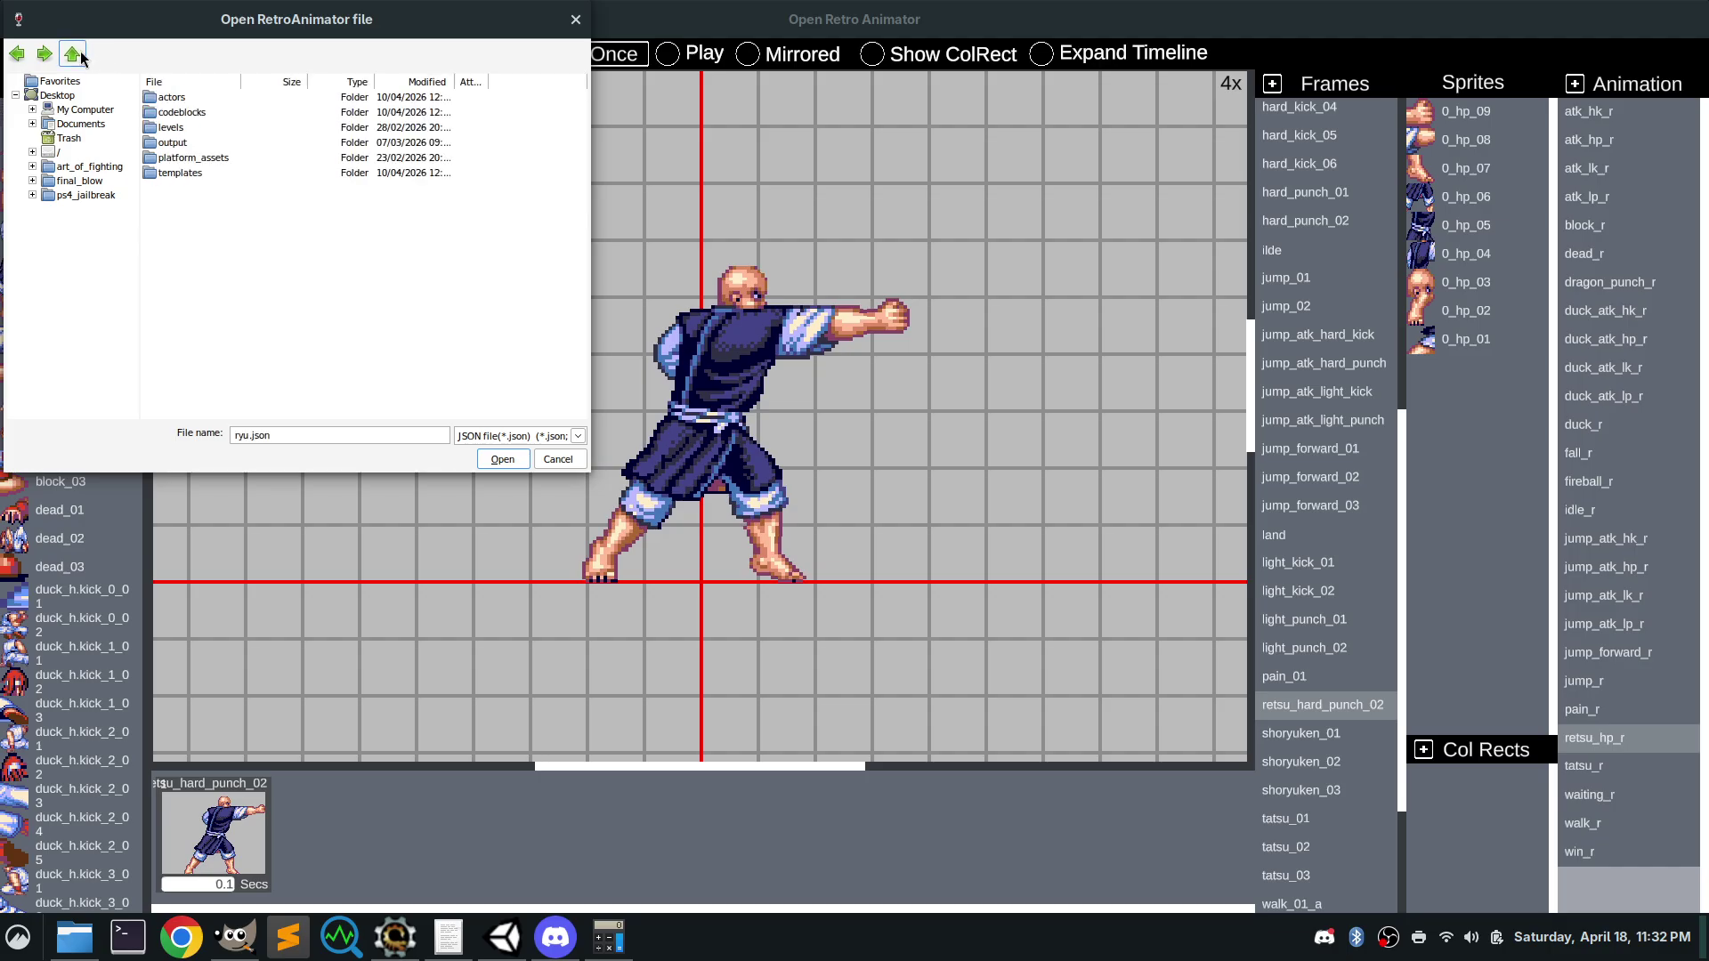
left_click(80, 57)
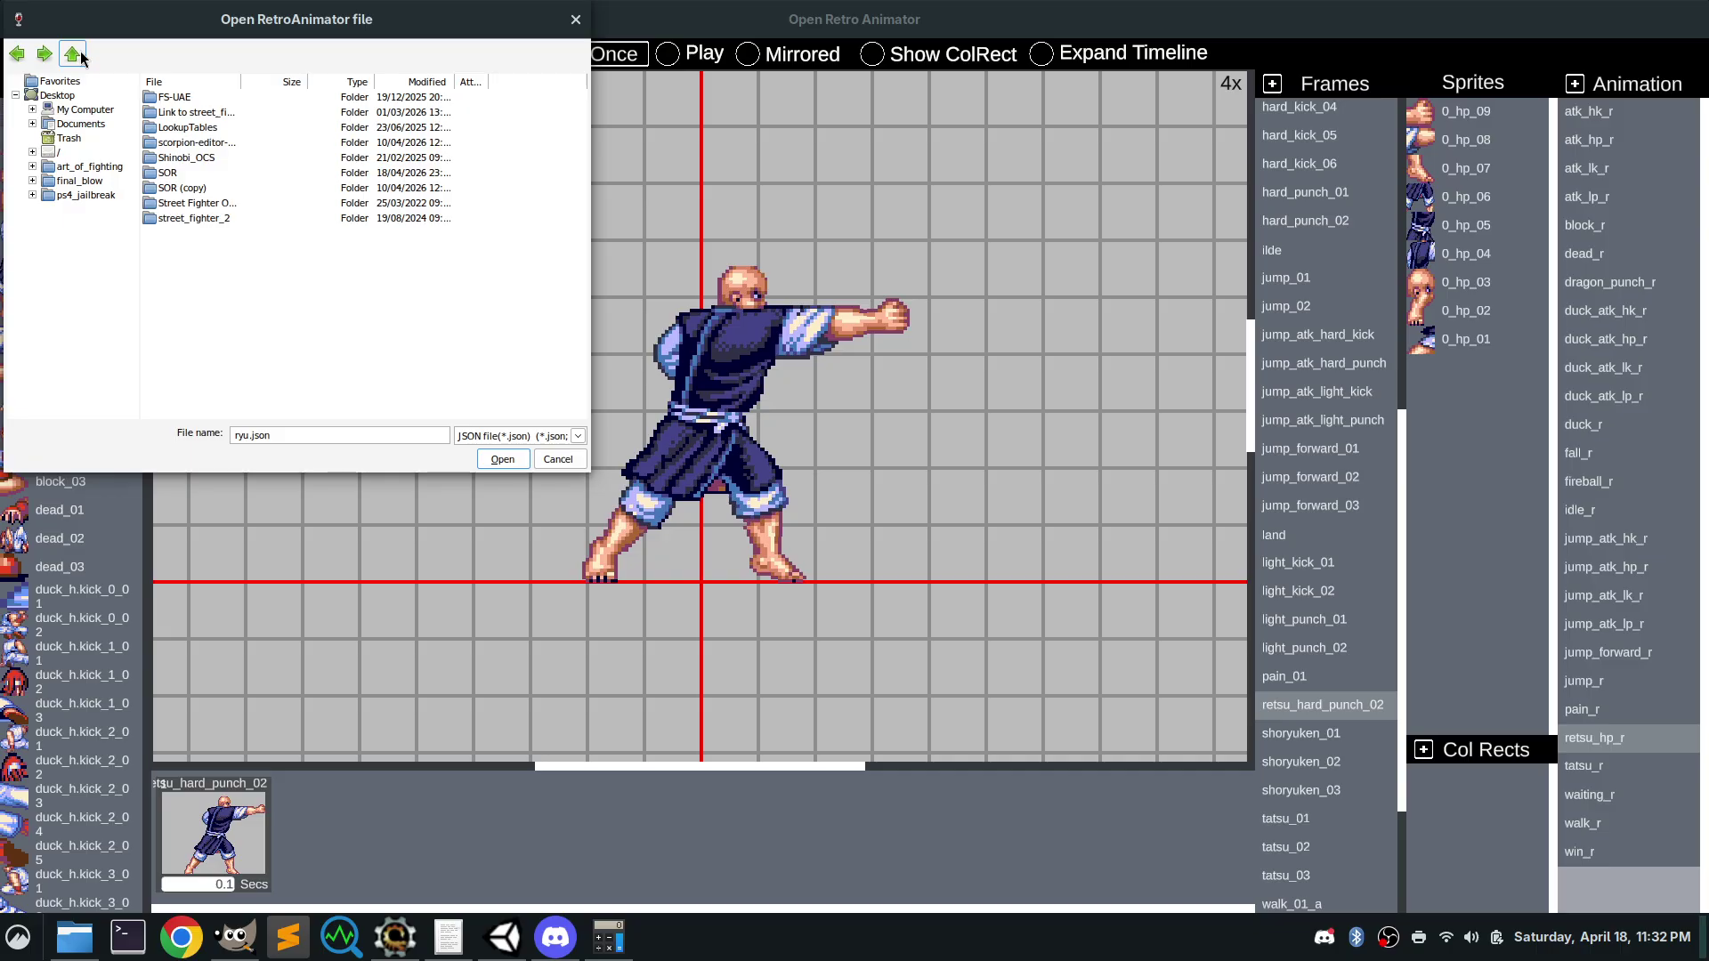
double_click(178, 173)
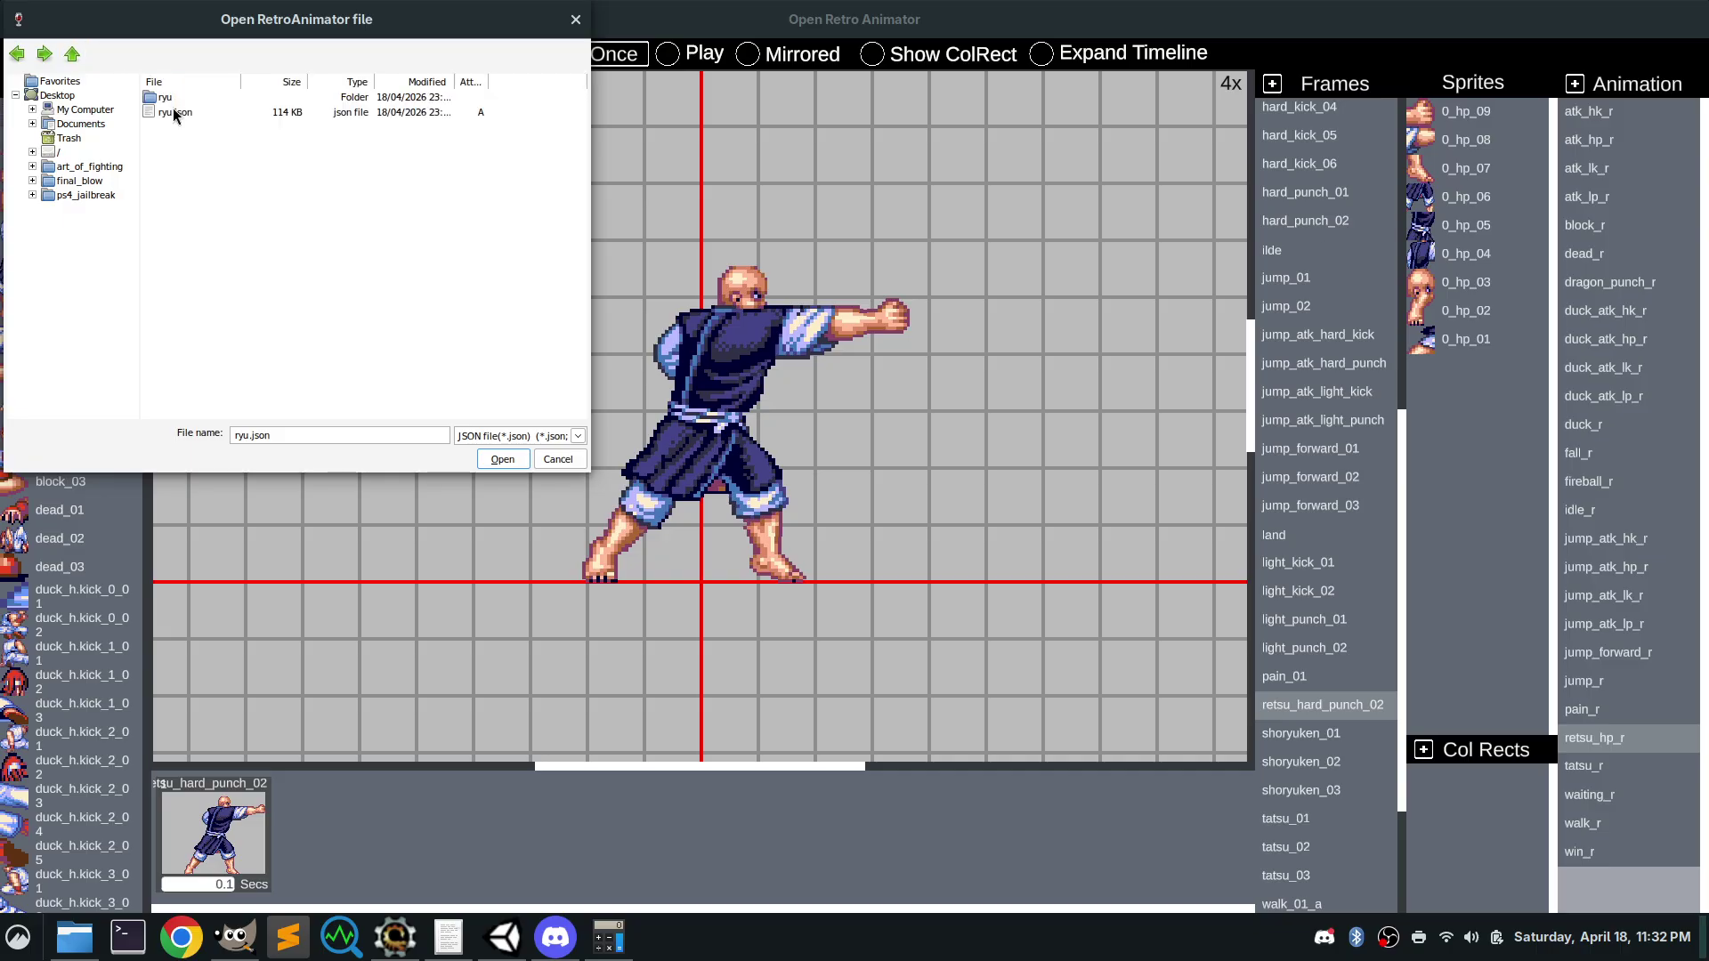
key("Return")
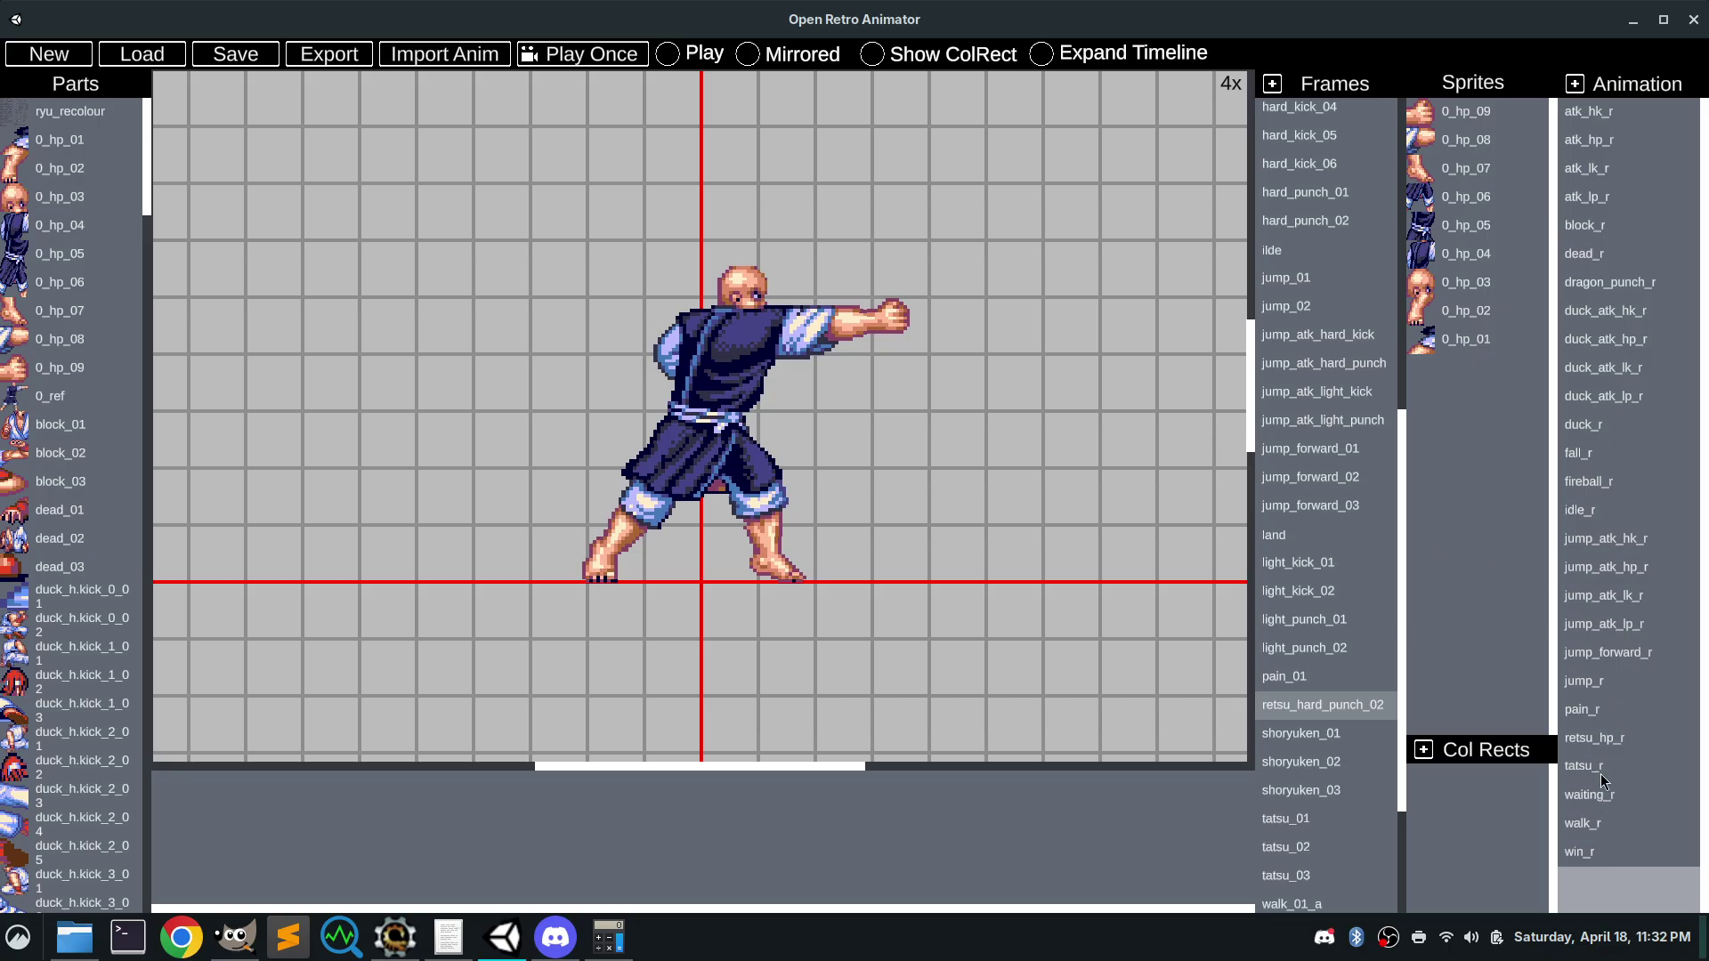
left_click(1605, 740)
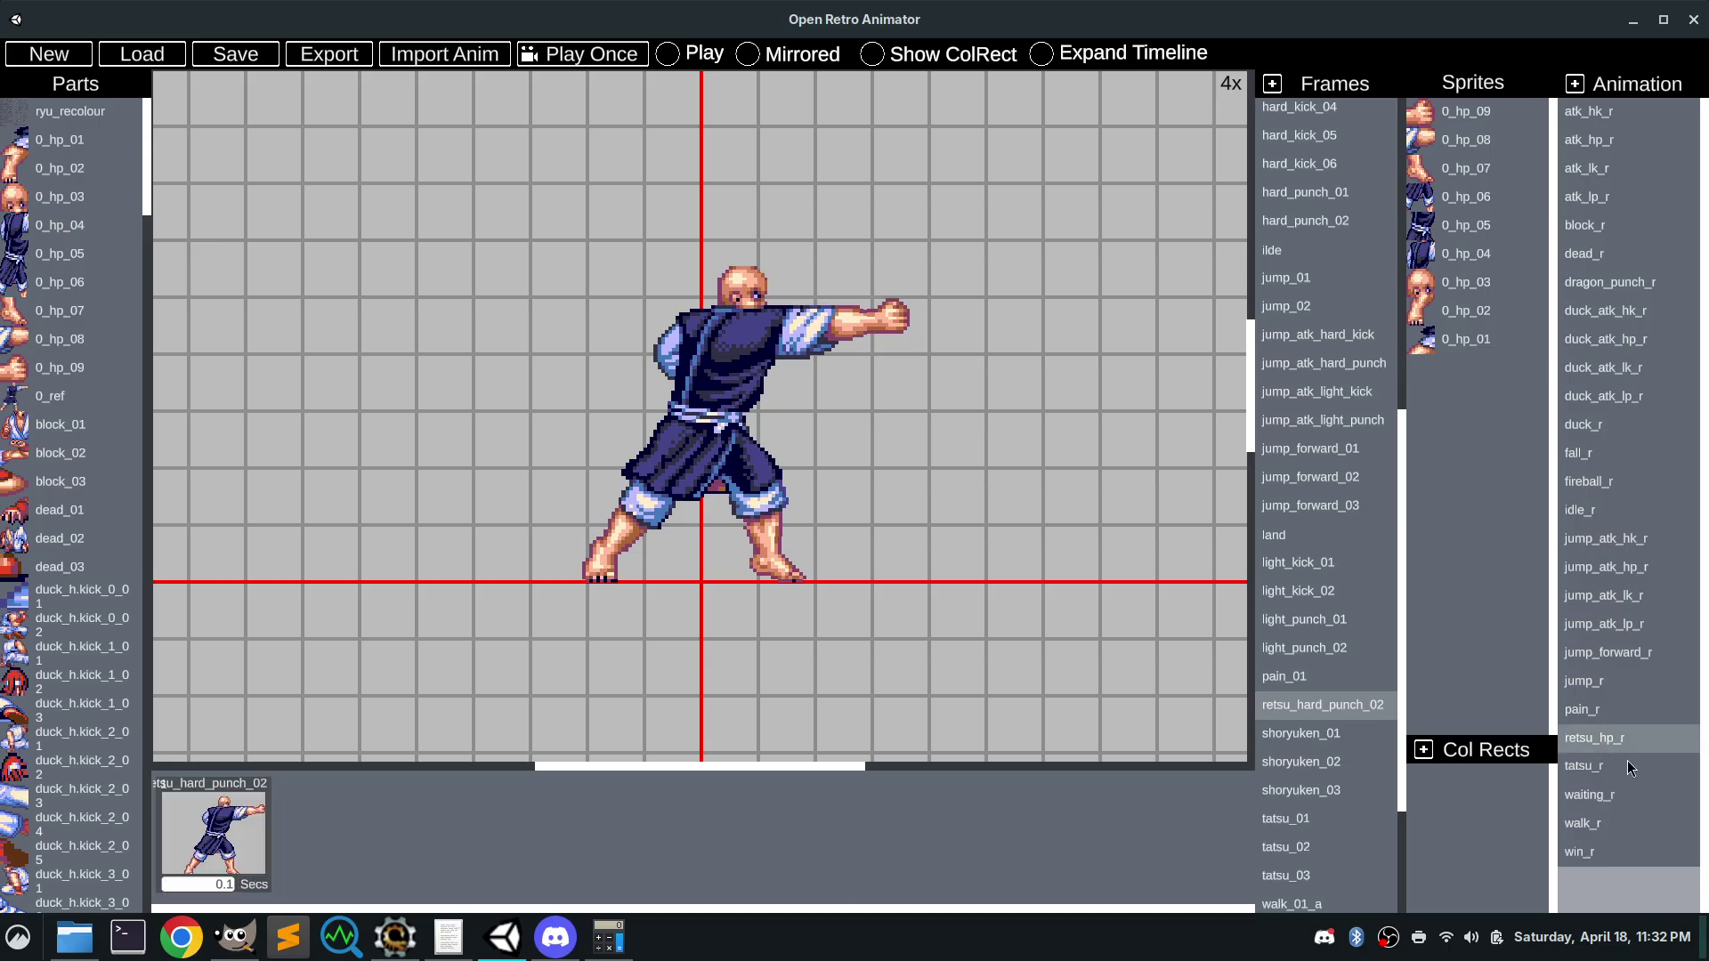
Switch back to Scorpion Editor and compare its ryu animation names with those in the loaded file
left_click(1625, 25)
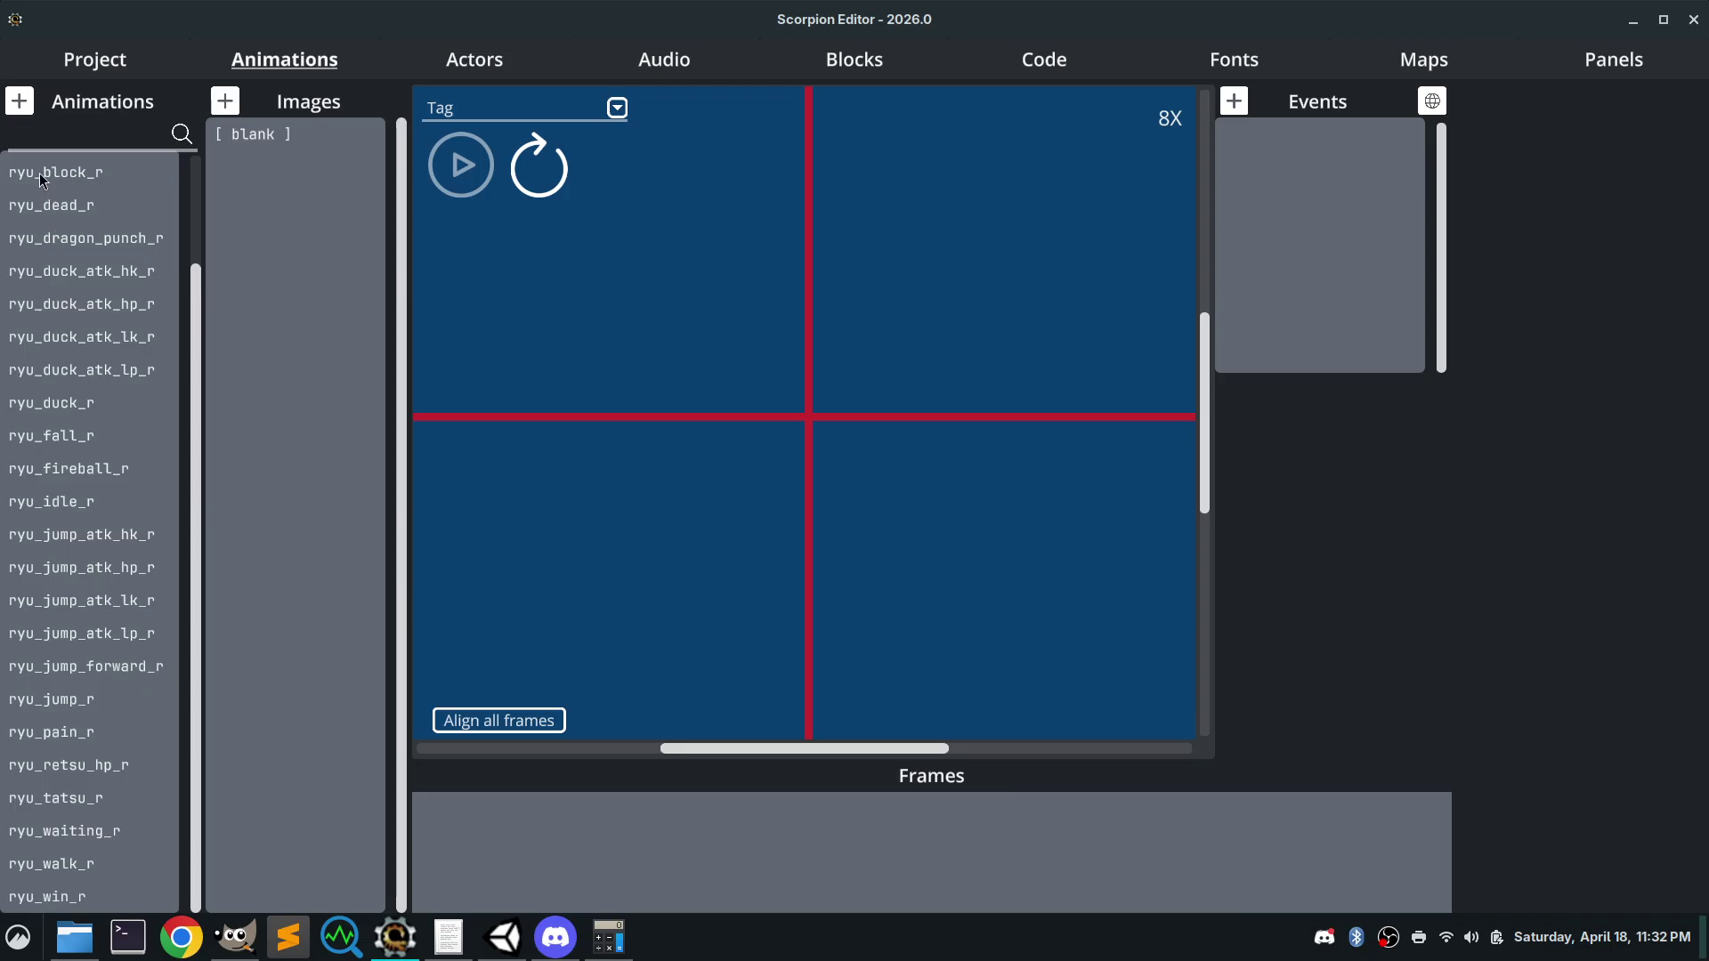
scroll(42, 392, "up", 3)
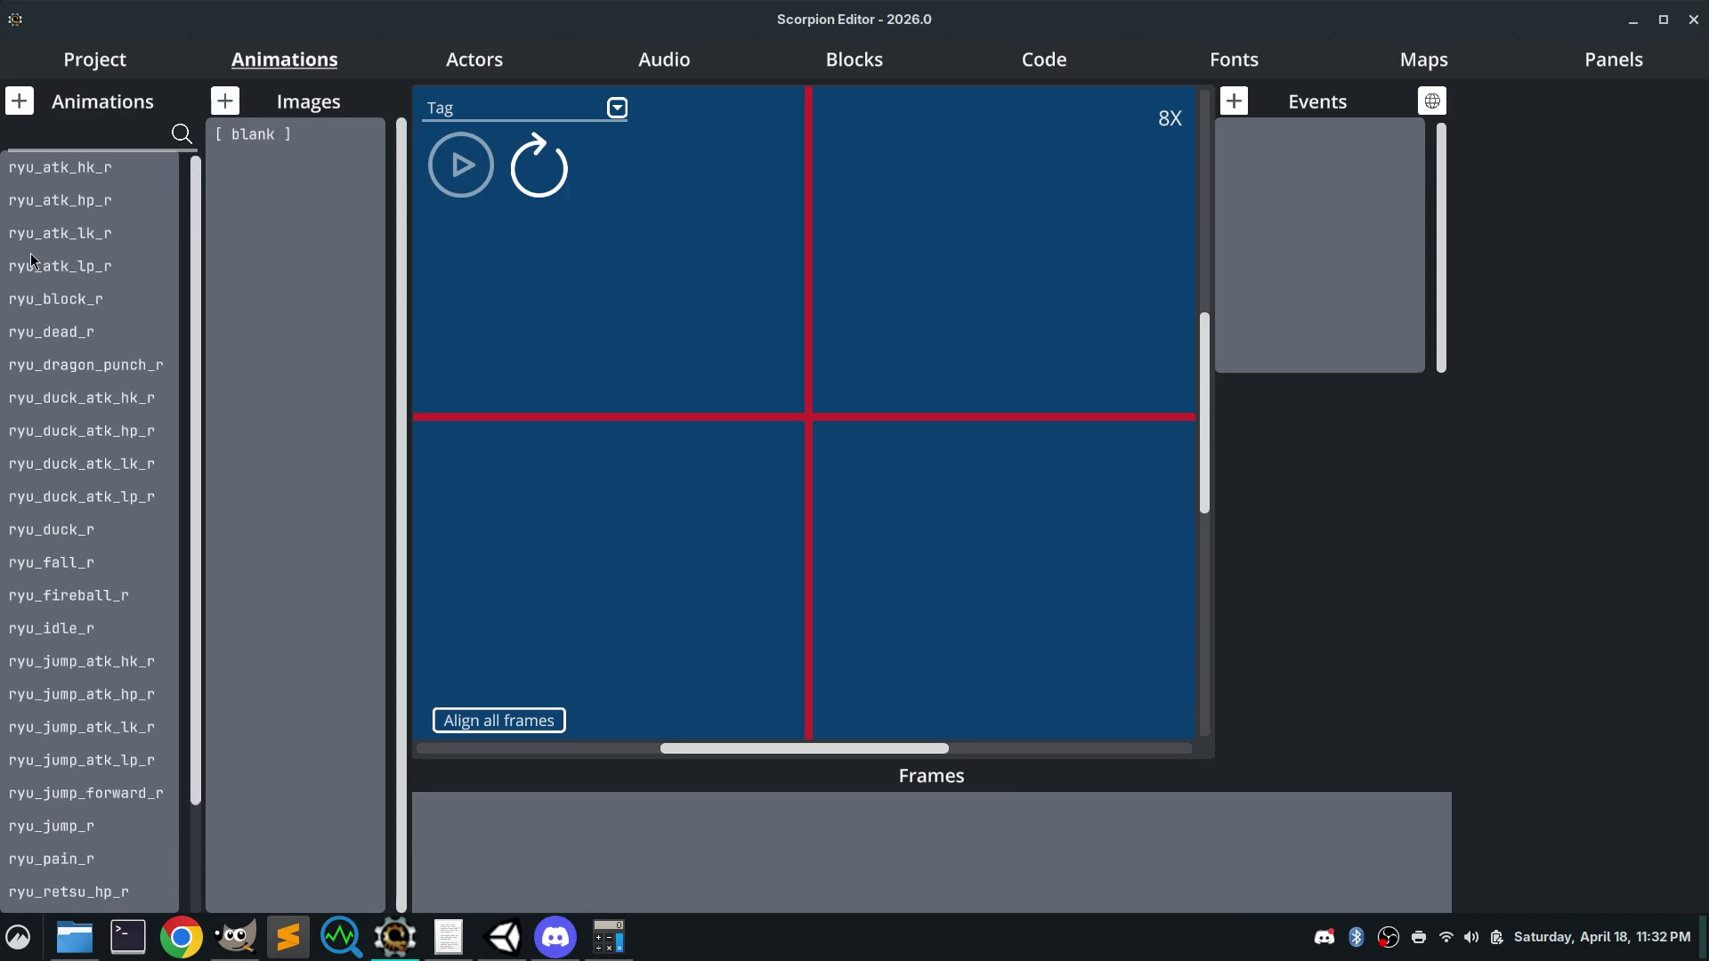
scroll(35, 752, "down", 3)
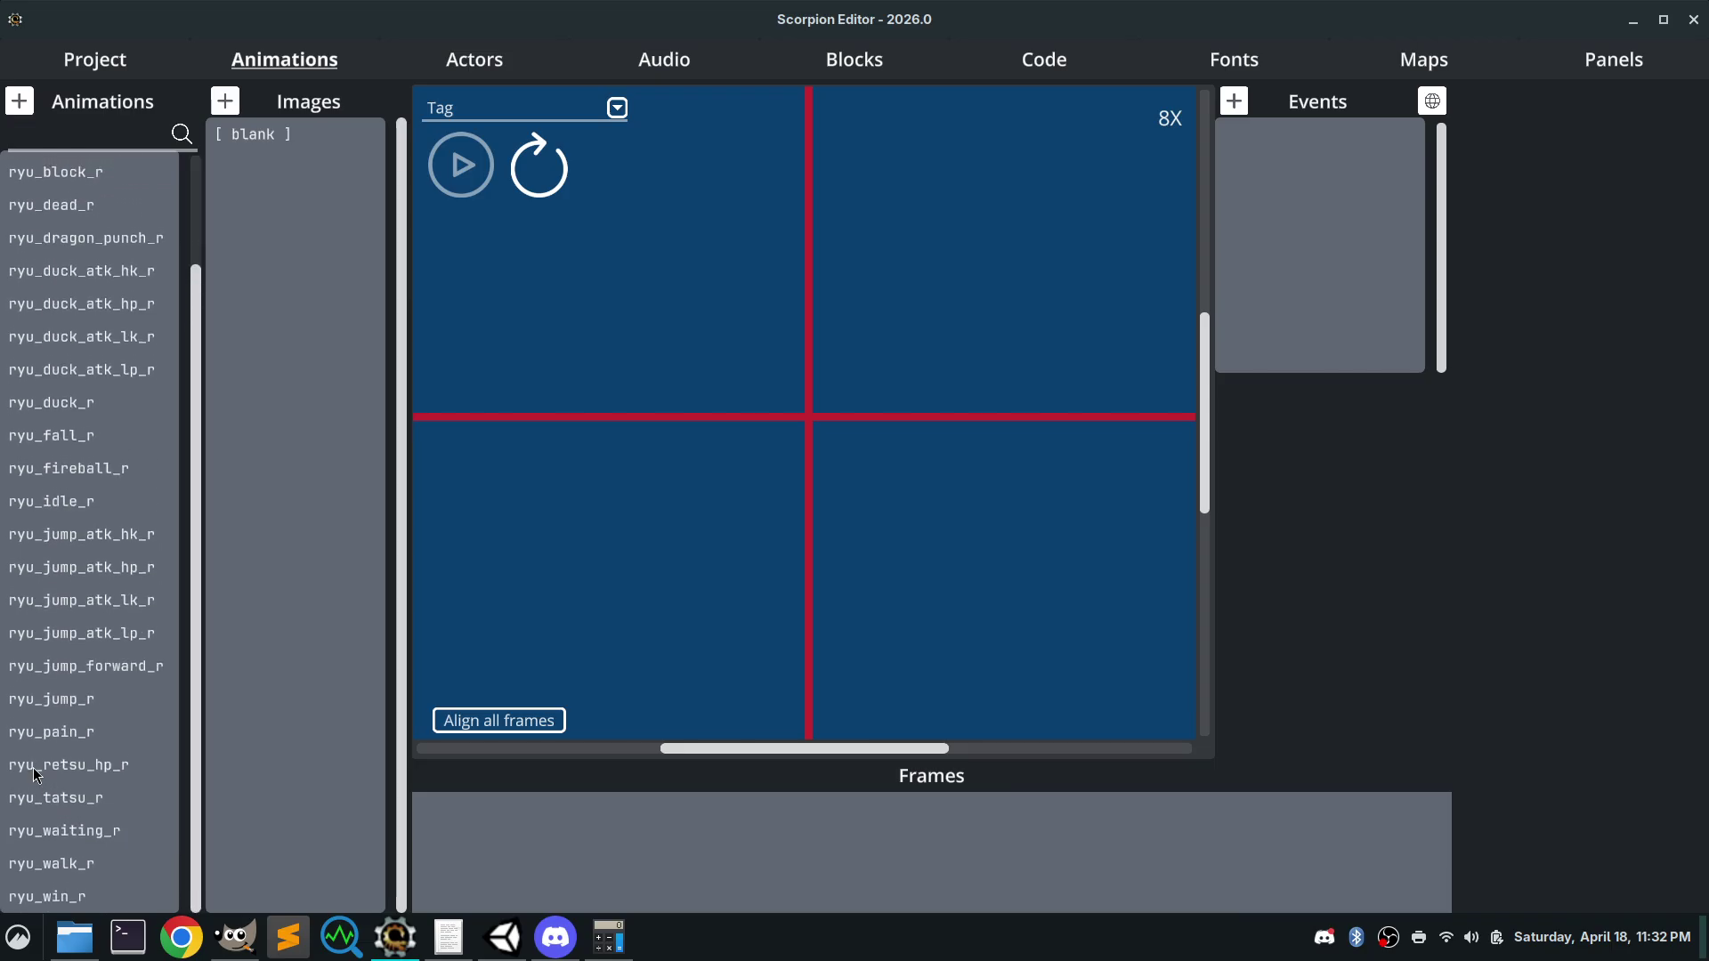
scroll(37, 764, "up", 3)
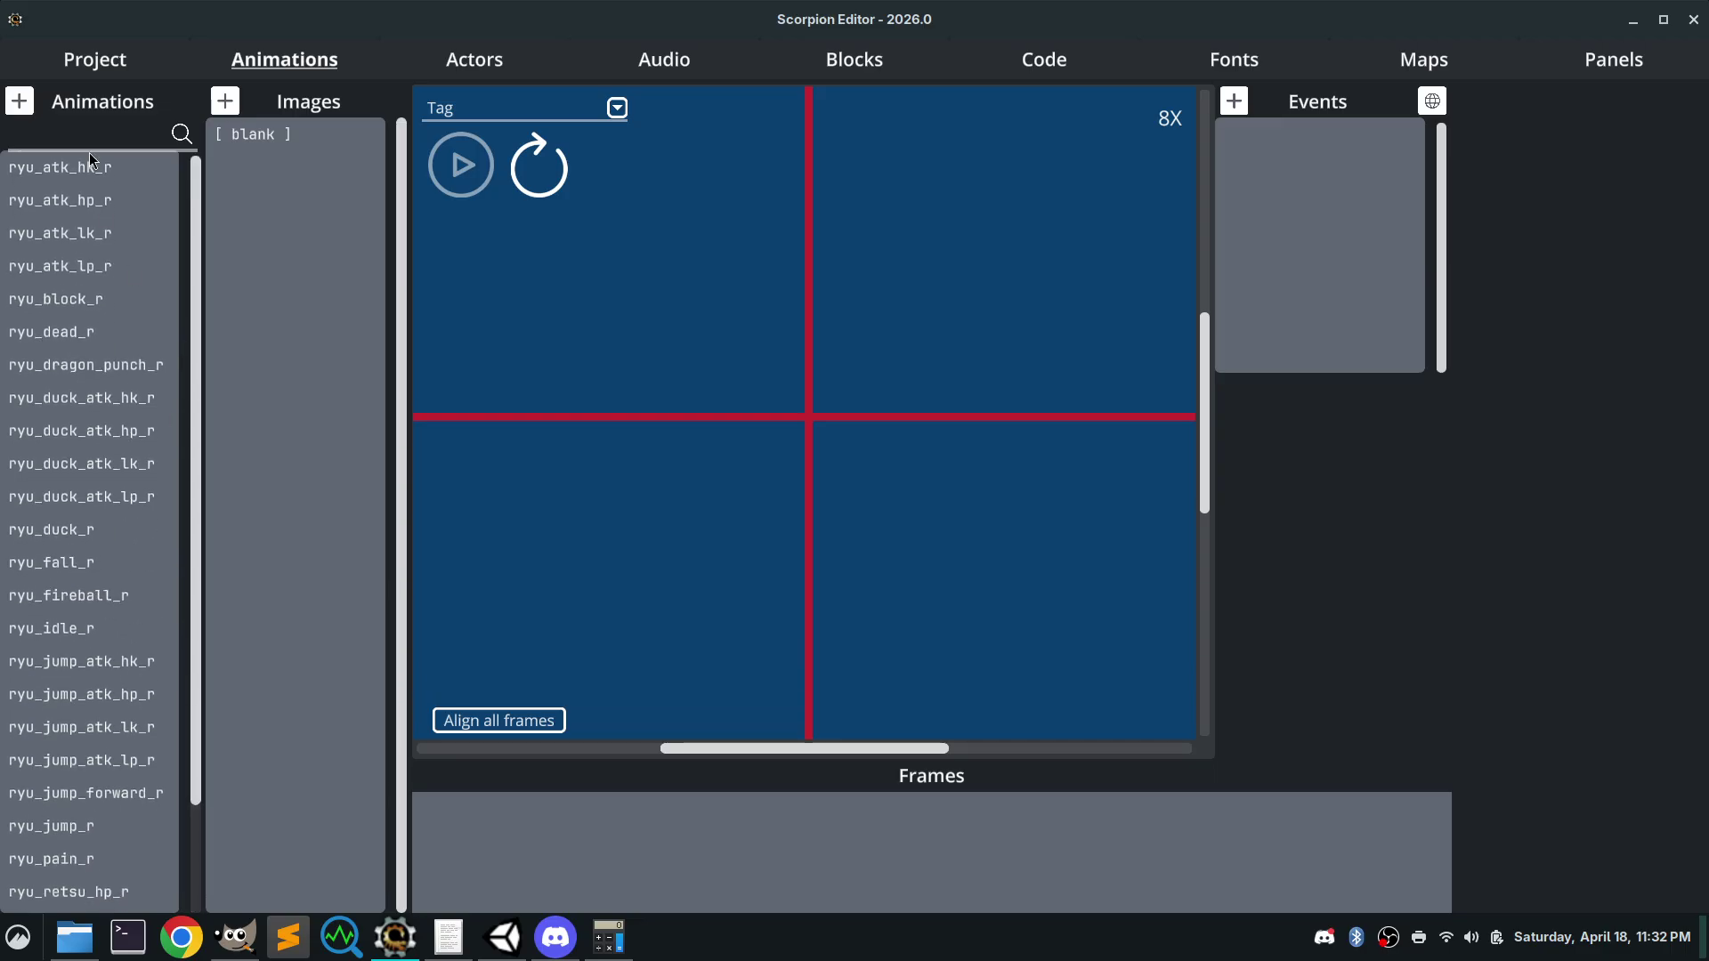
Close the SOR project and confirm closing it
left_click(96, 61)
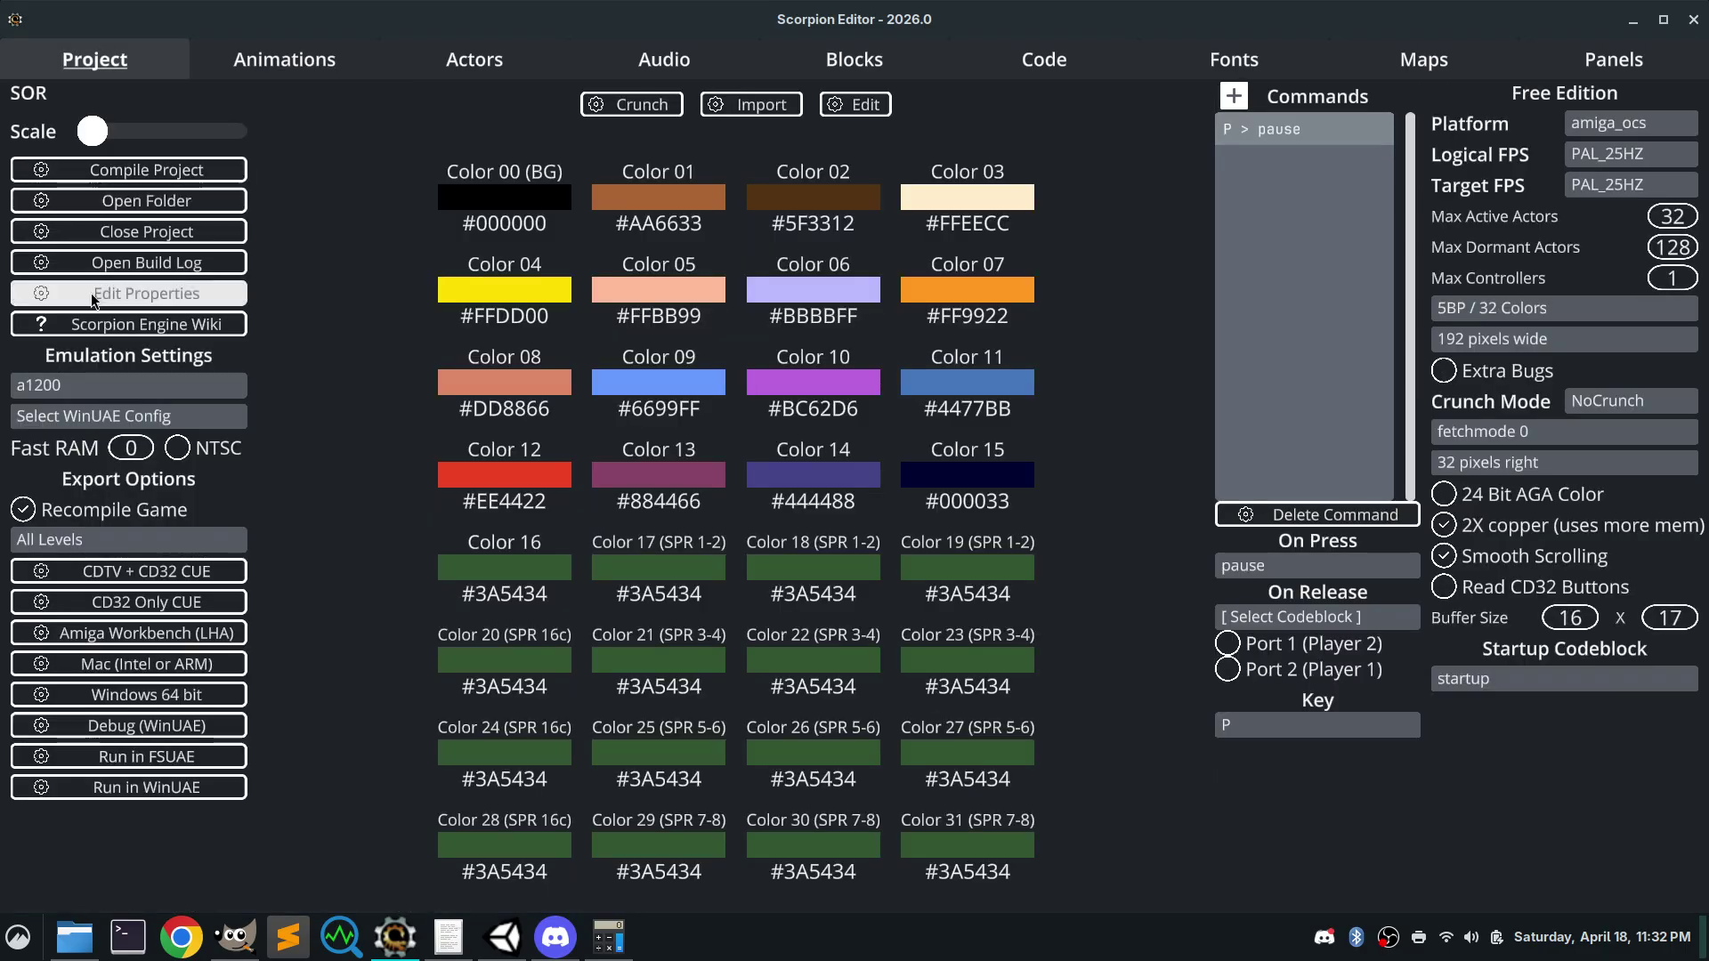
left_click(147, 231)
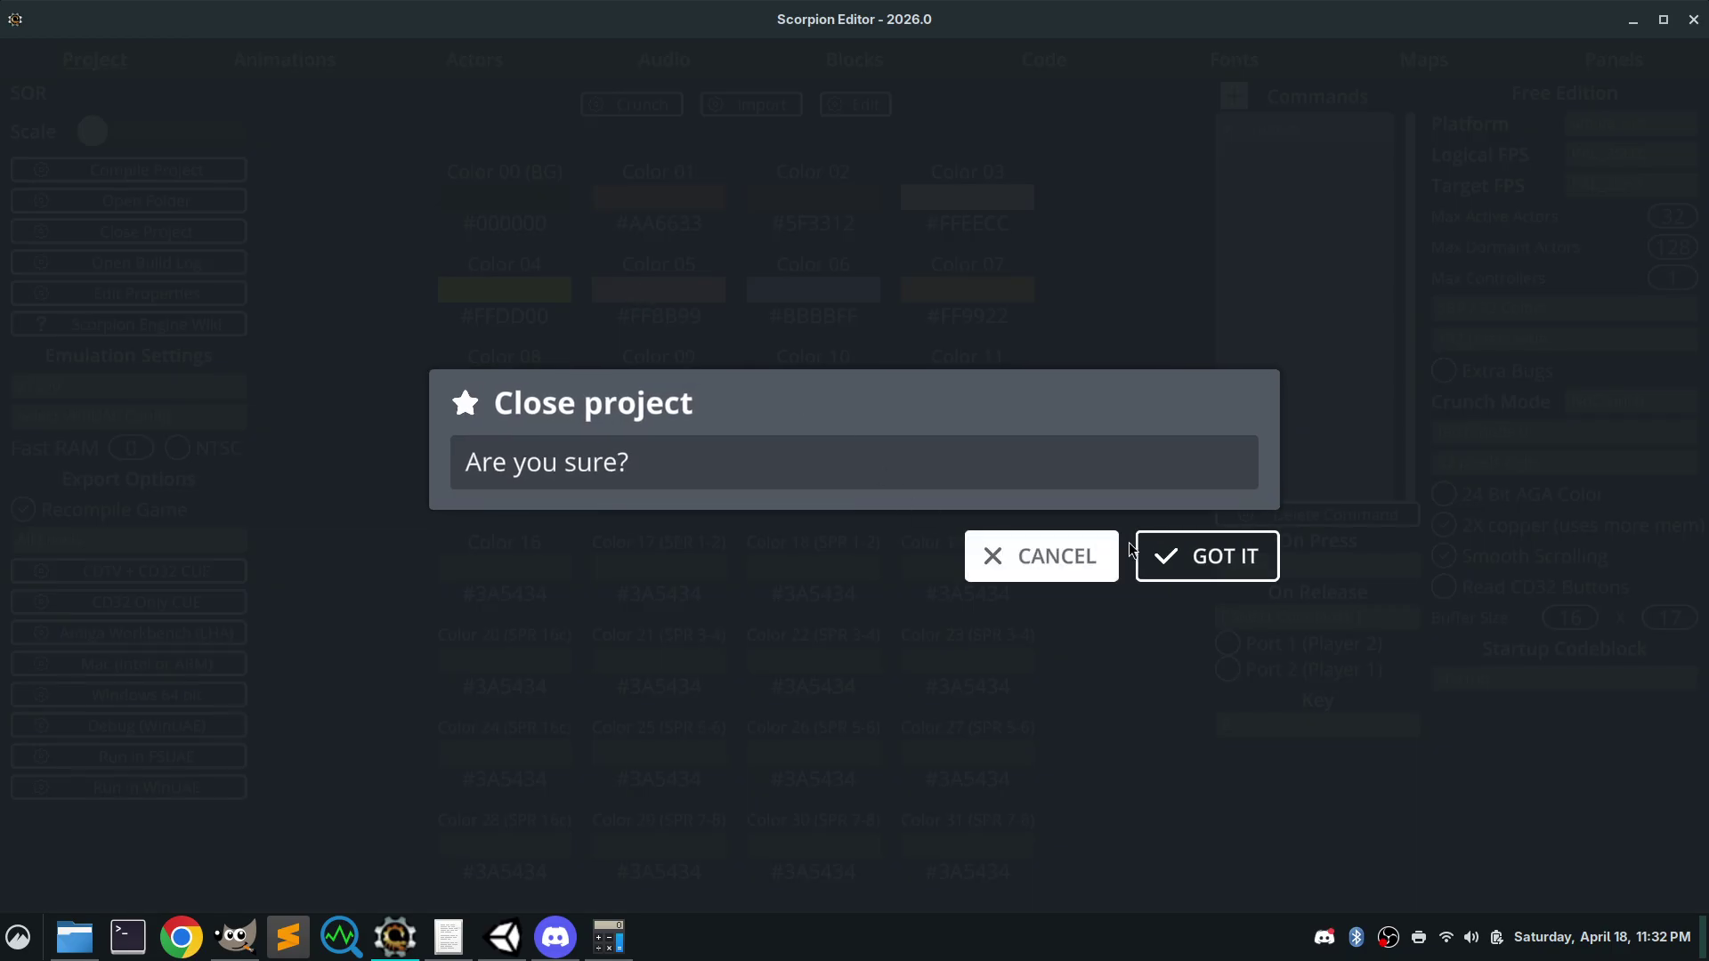
left_click(1163, 554)
Open project.sproject from the SOR folder inside Documents/Amiga and display its animations
left_click(801, 454)
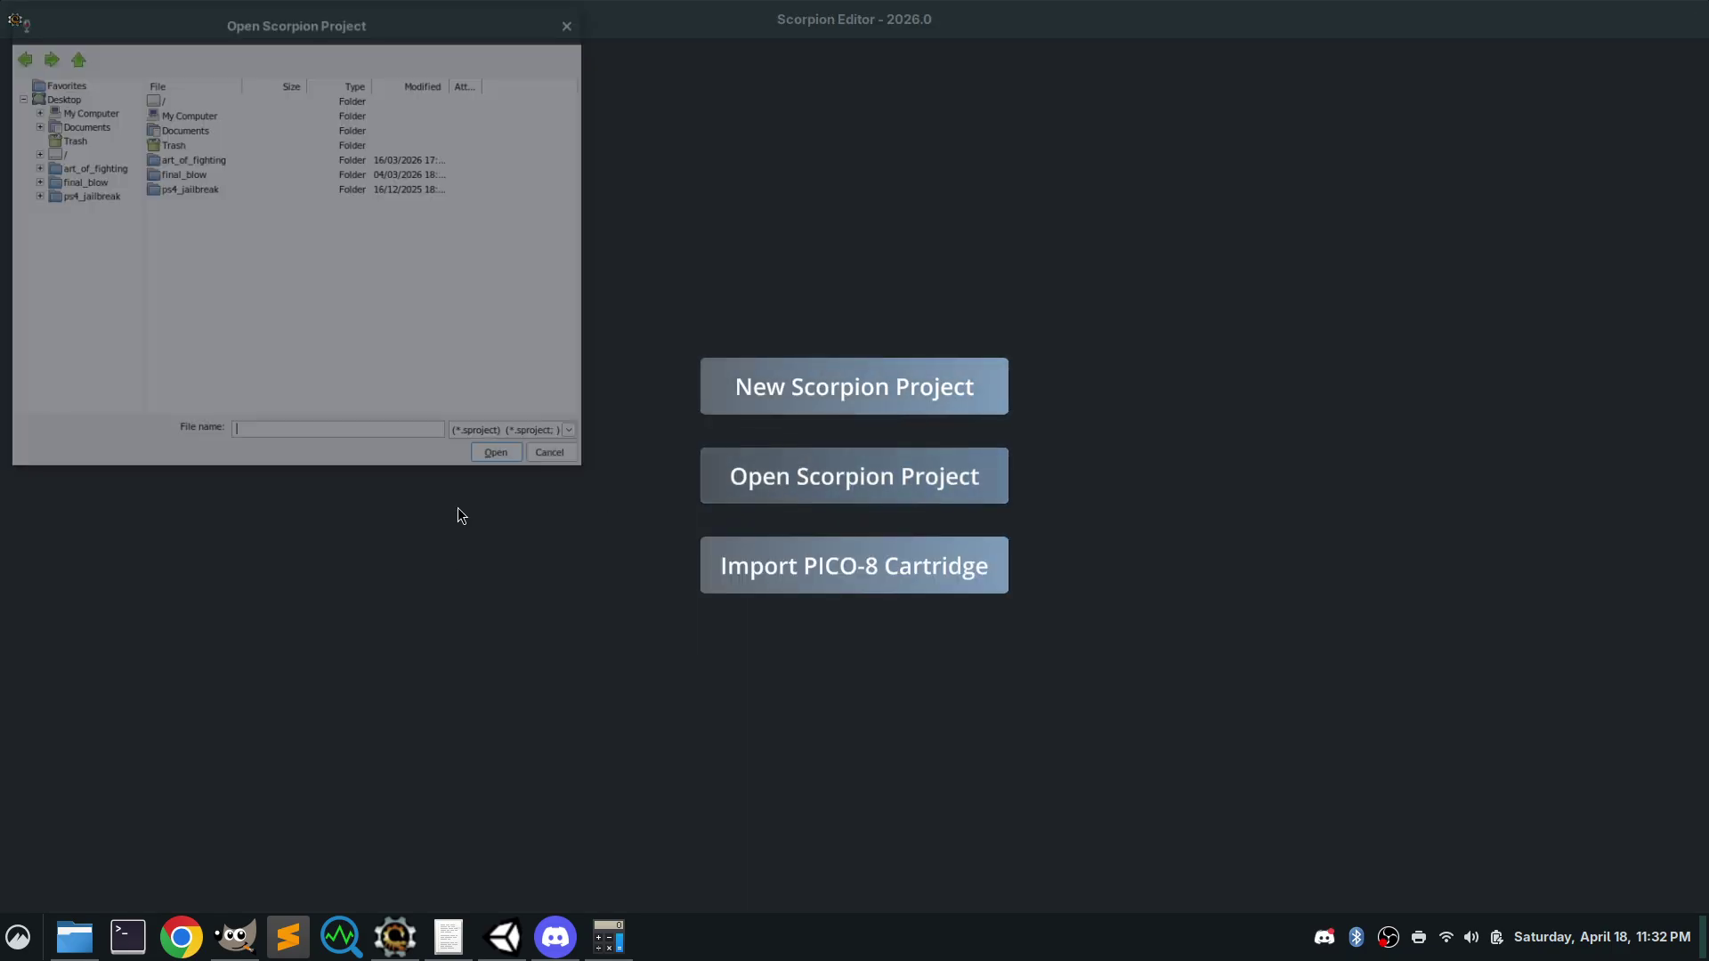
left_click(166, 130)
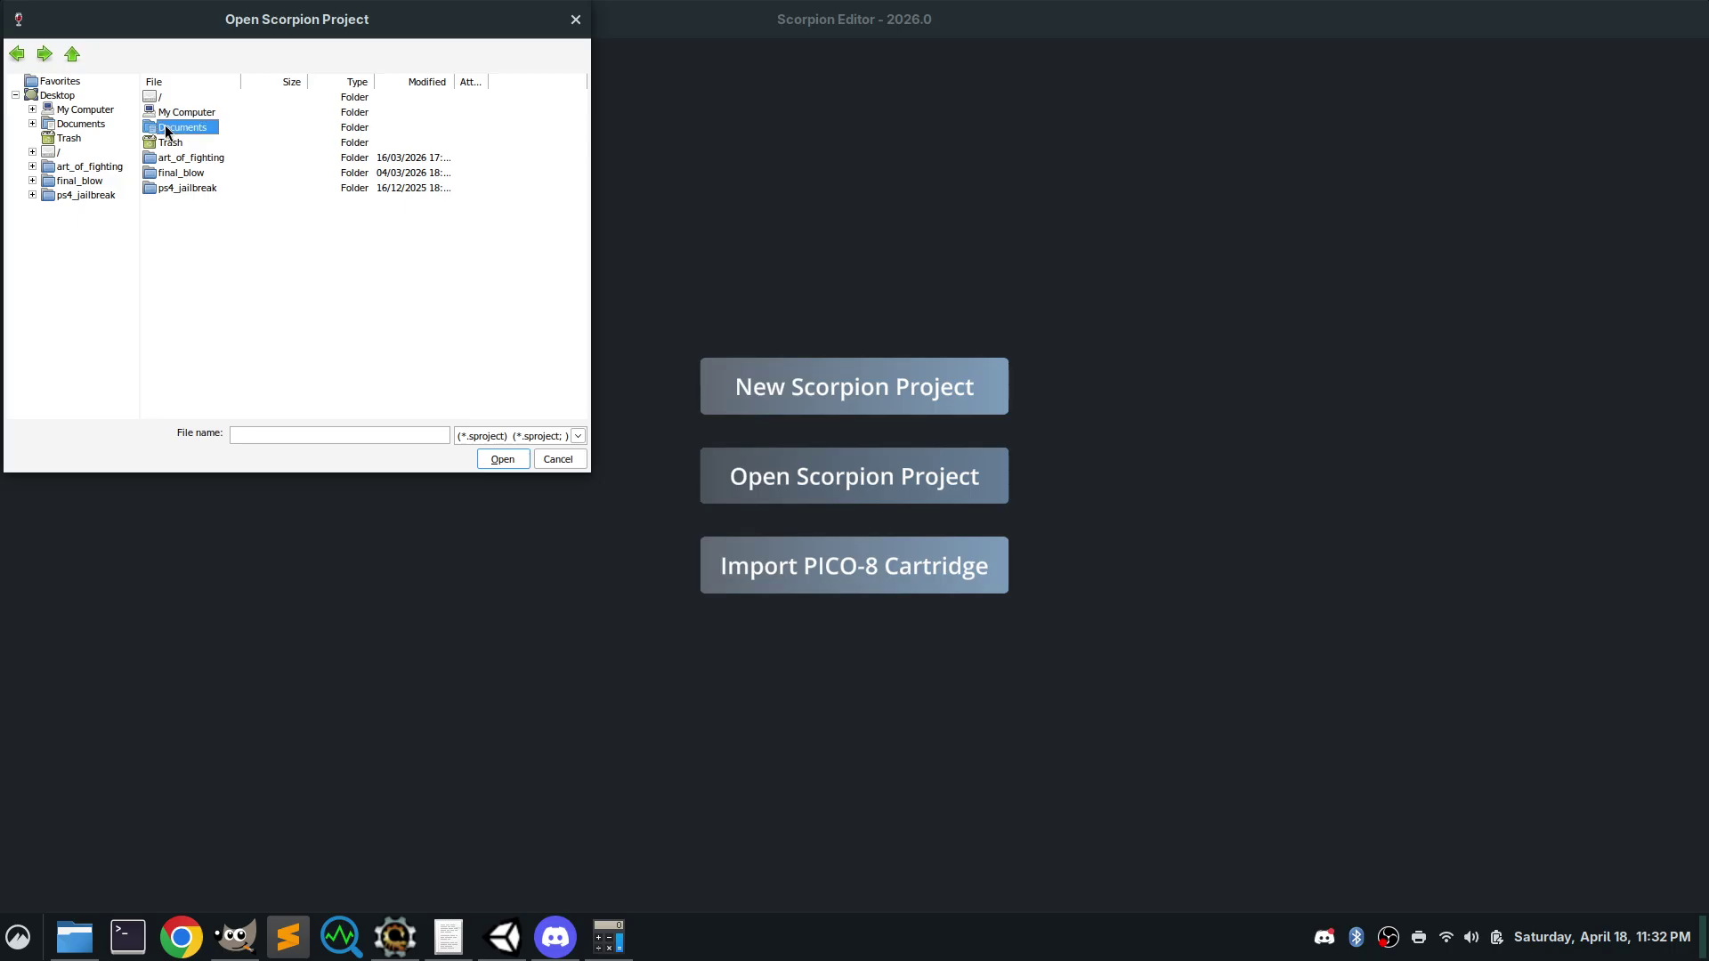
double_click(166, 130)
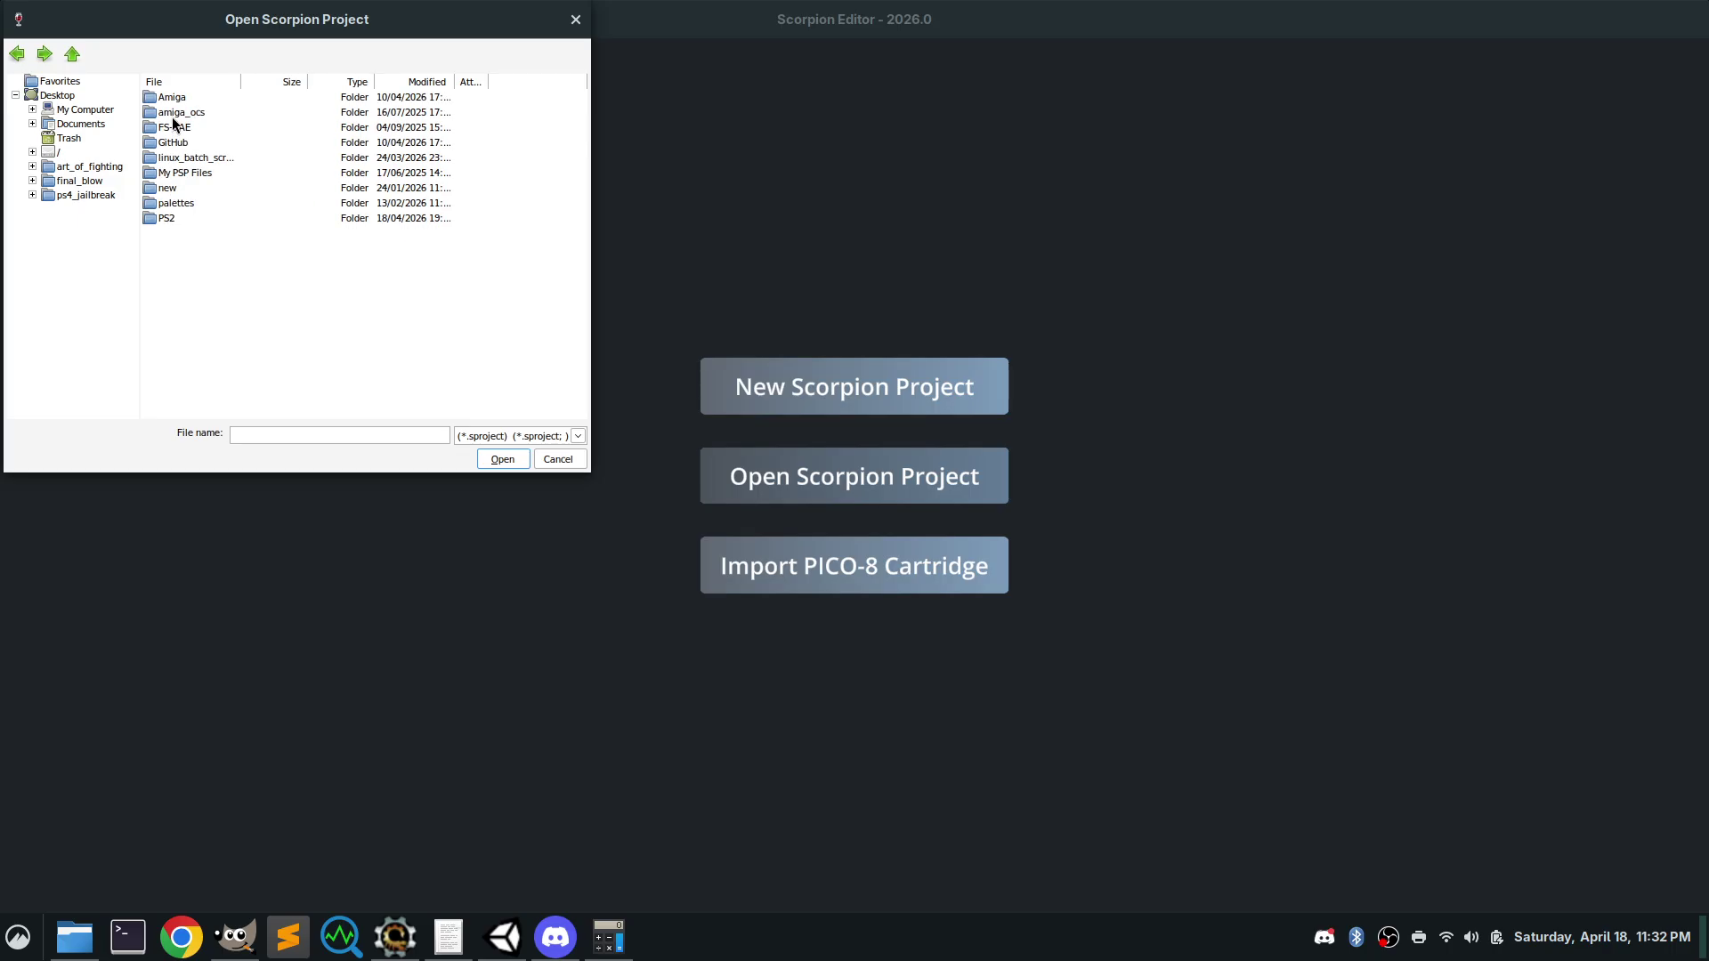
double_click(171, 97)
double_click(169, 174)
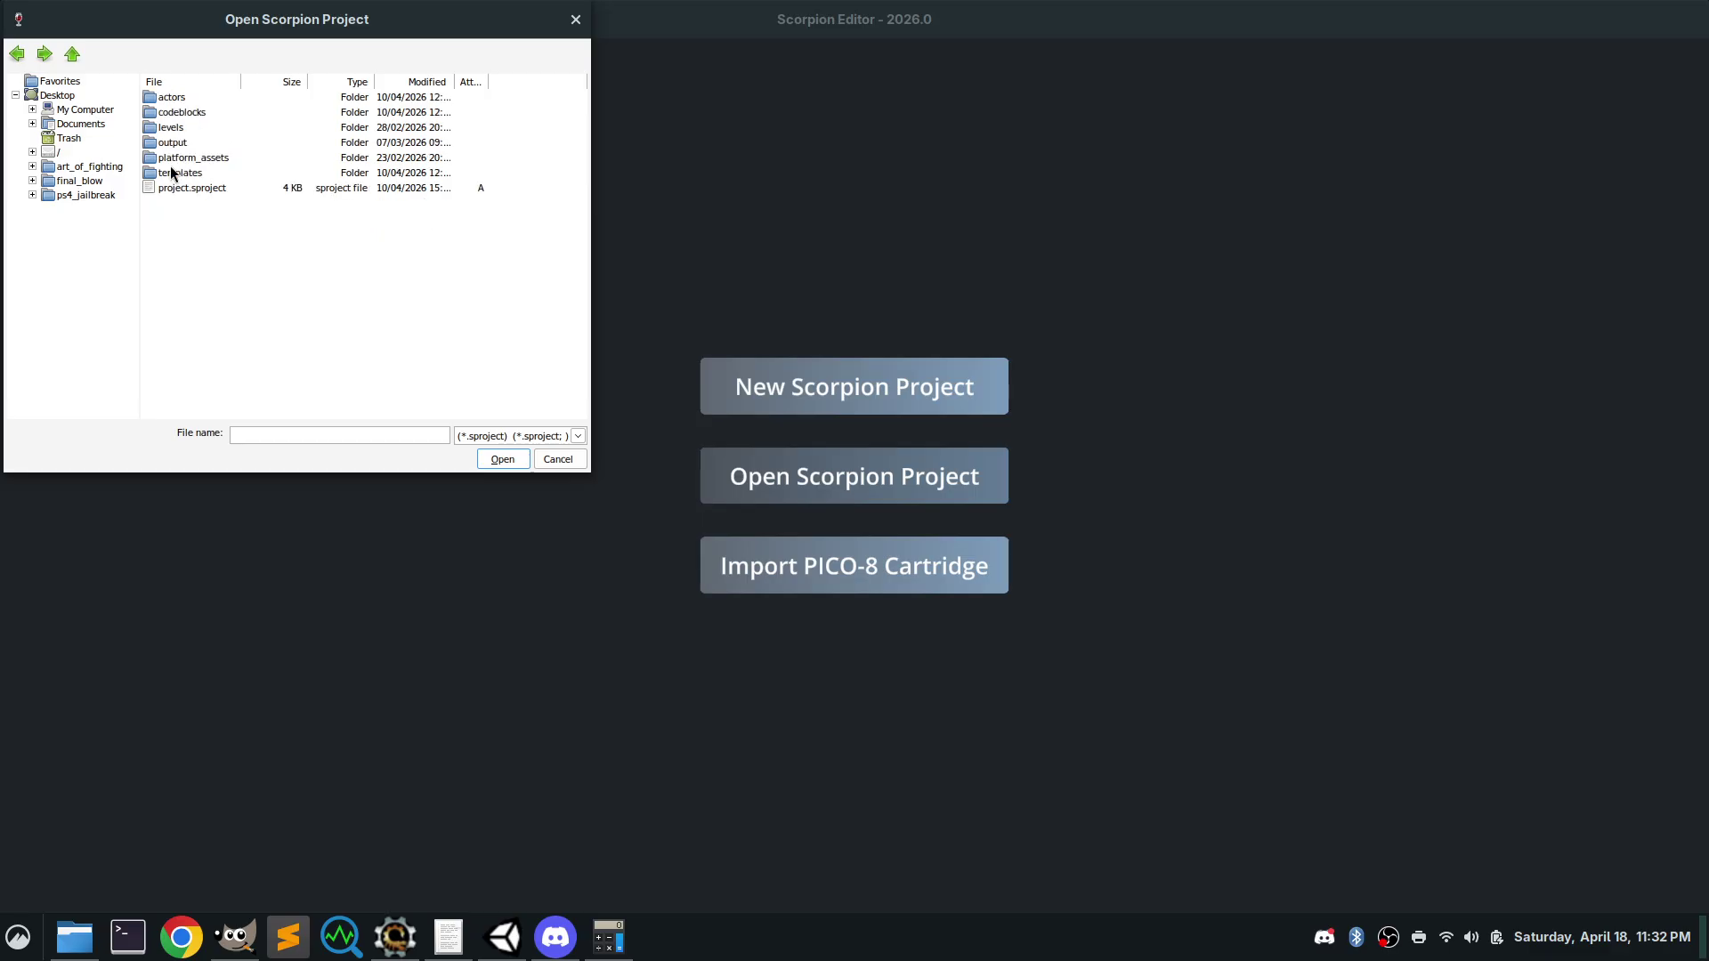
left_click(175, 187)
left_click(490, 460)
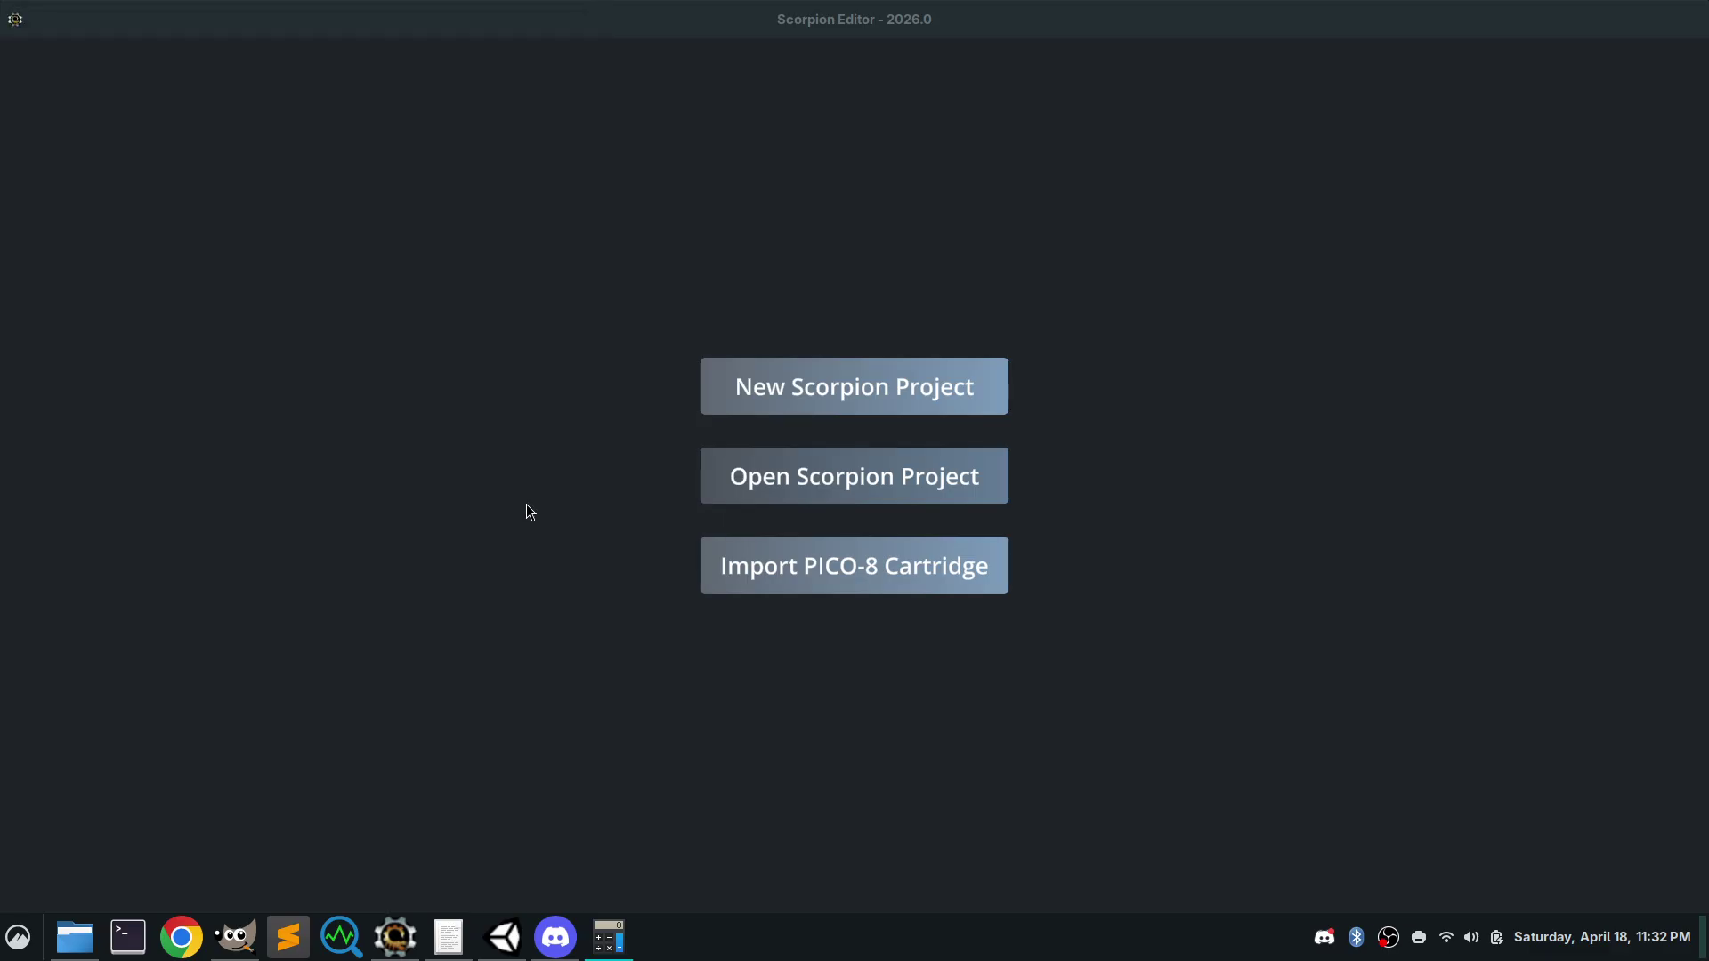
left_click(330, 69)
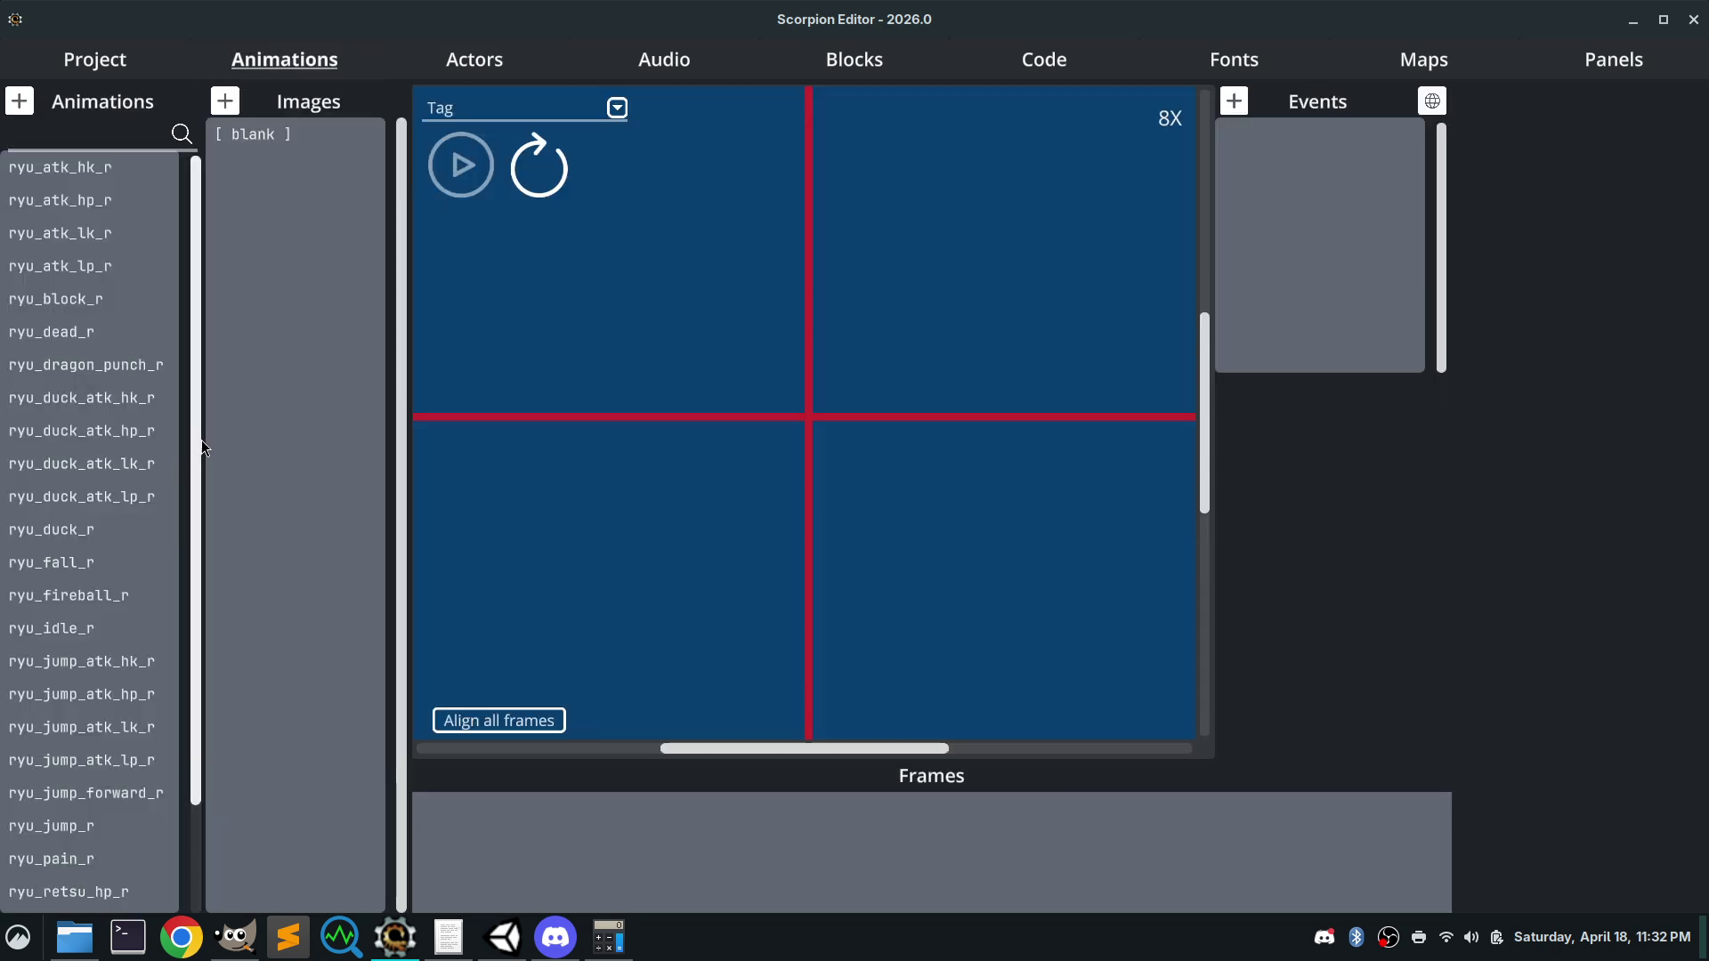
left_click_drag(199, 424, 193, 382)
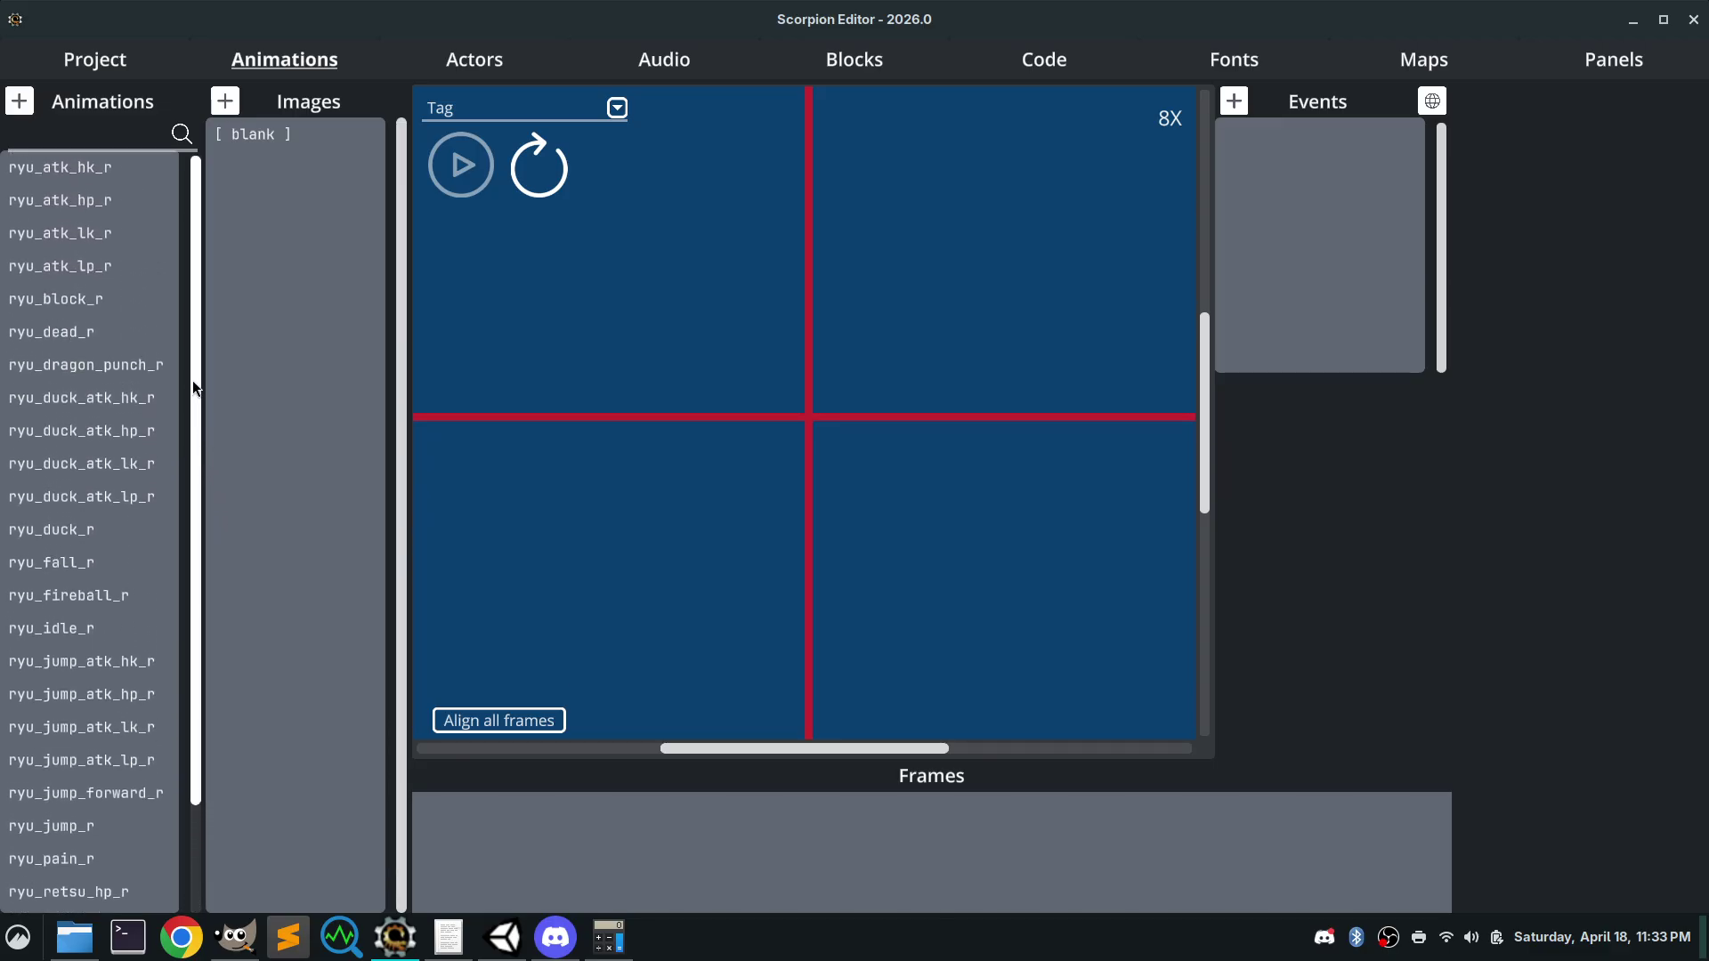
Switch to Open Retro Animator and save the animation file as ryu.json in Documents/Amiga/SOR/actors, replacing the existing file
left_click(505, 936)
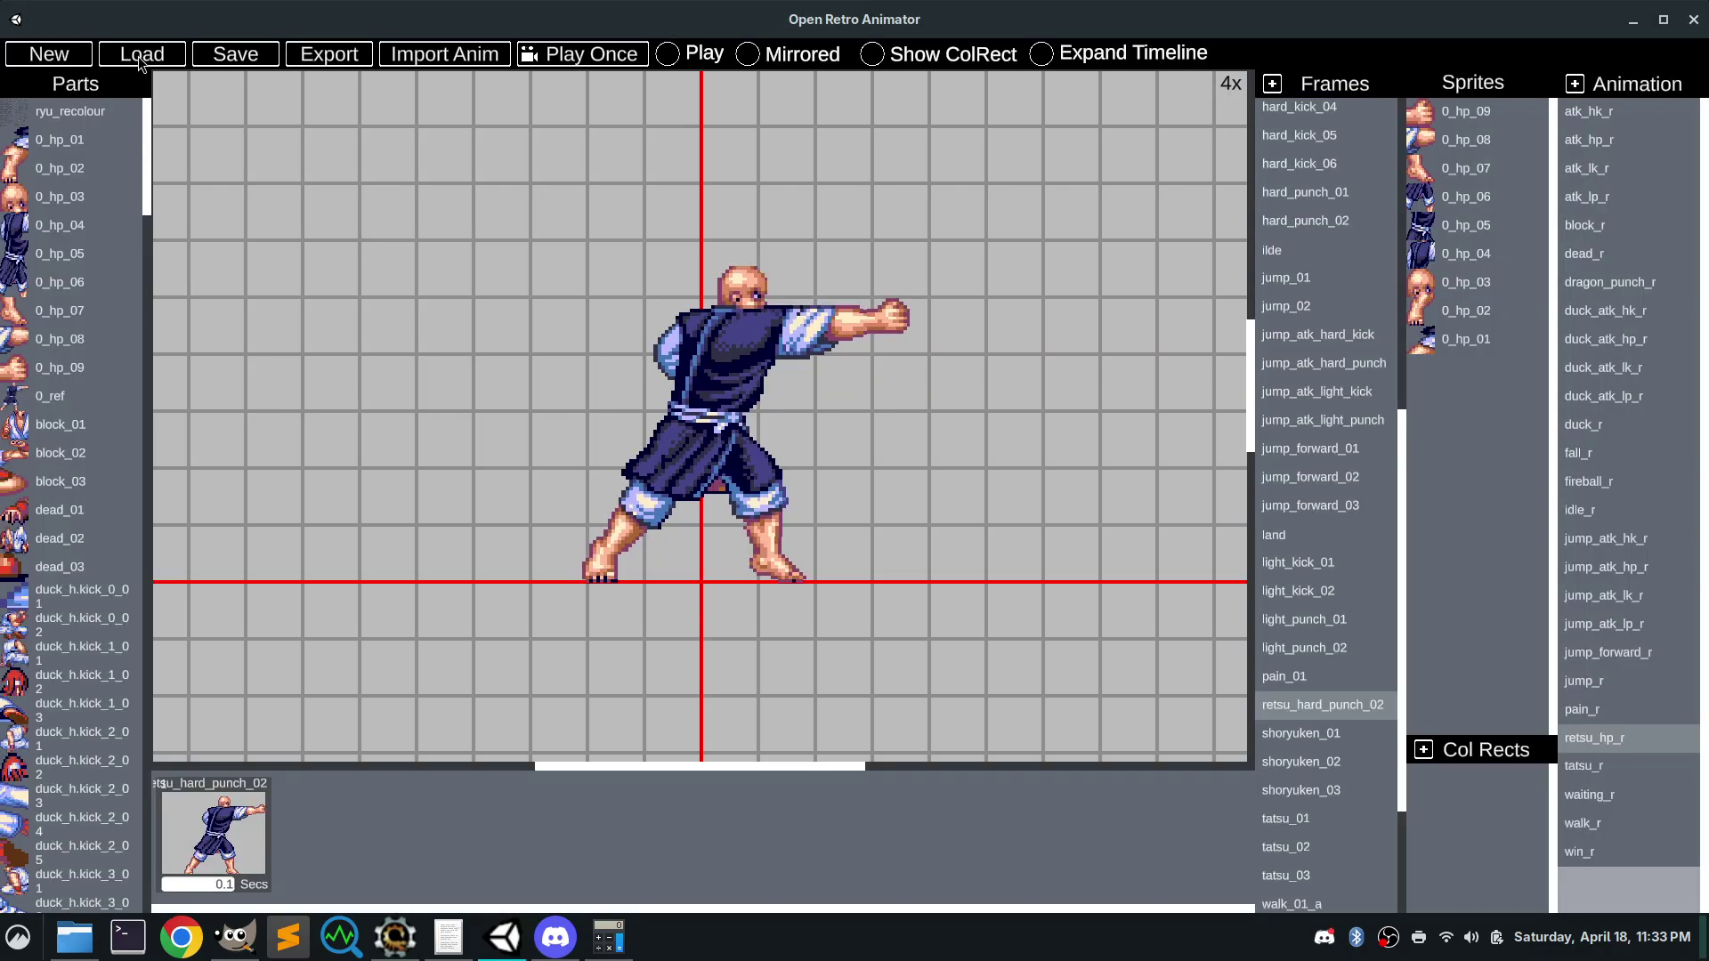
left_click(214, 59)
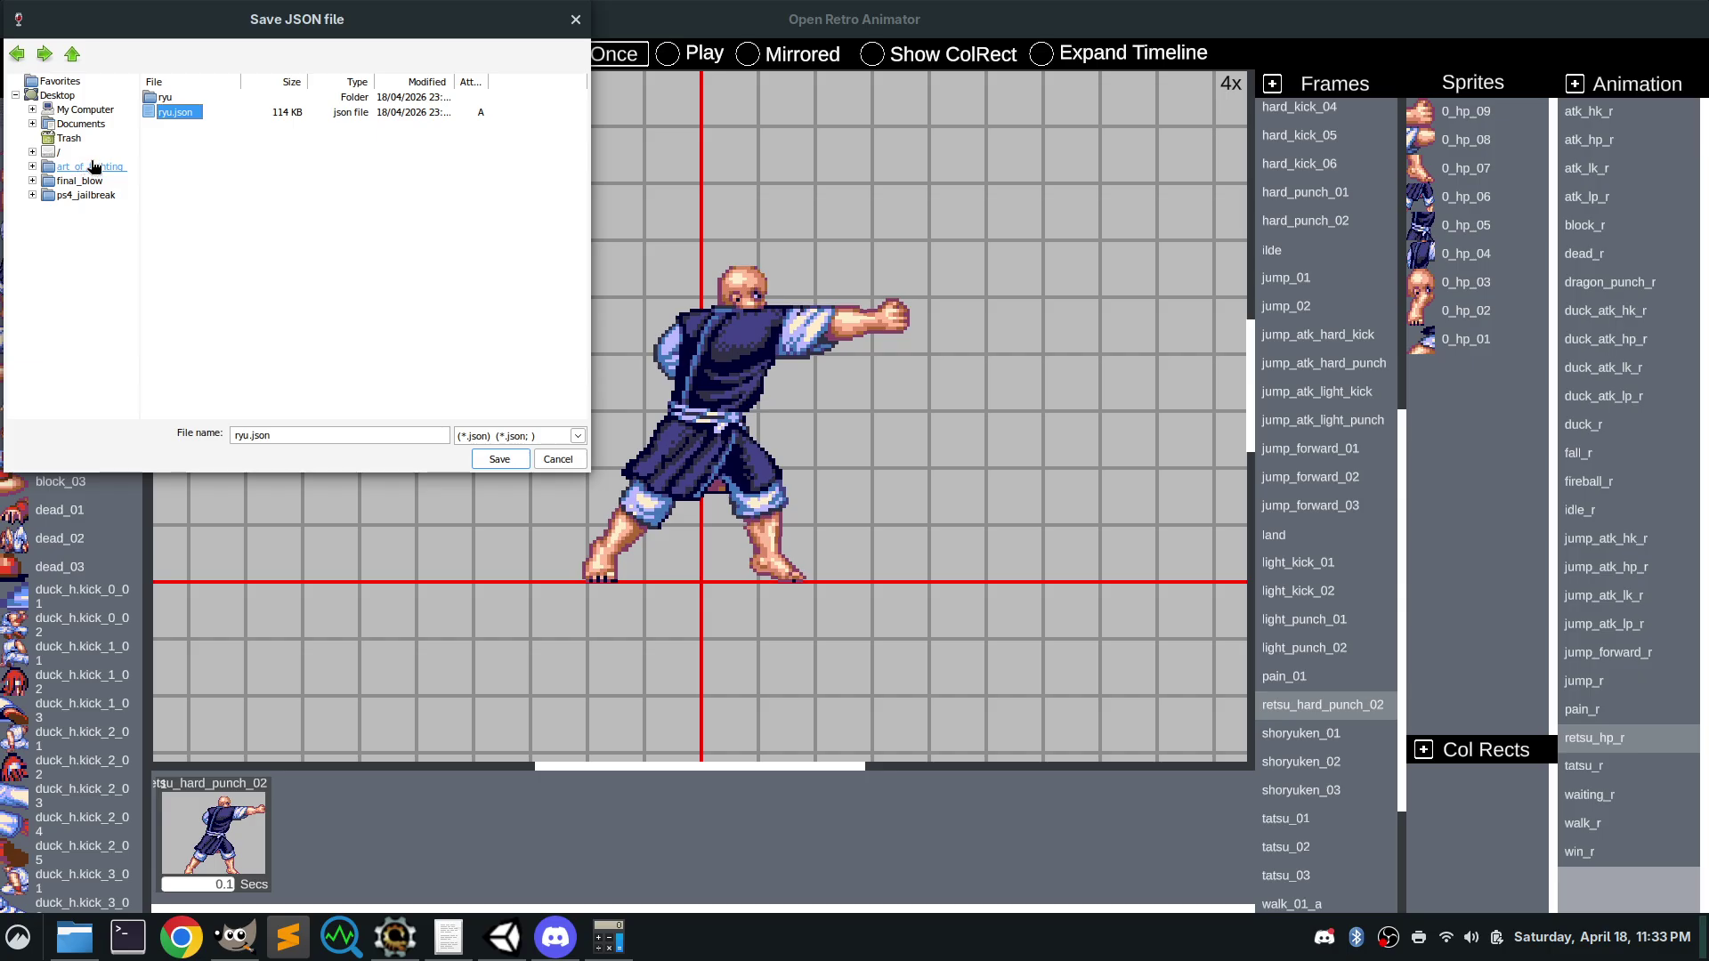
left_click(80, 123)
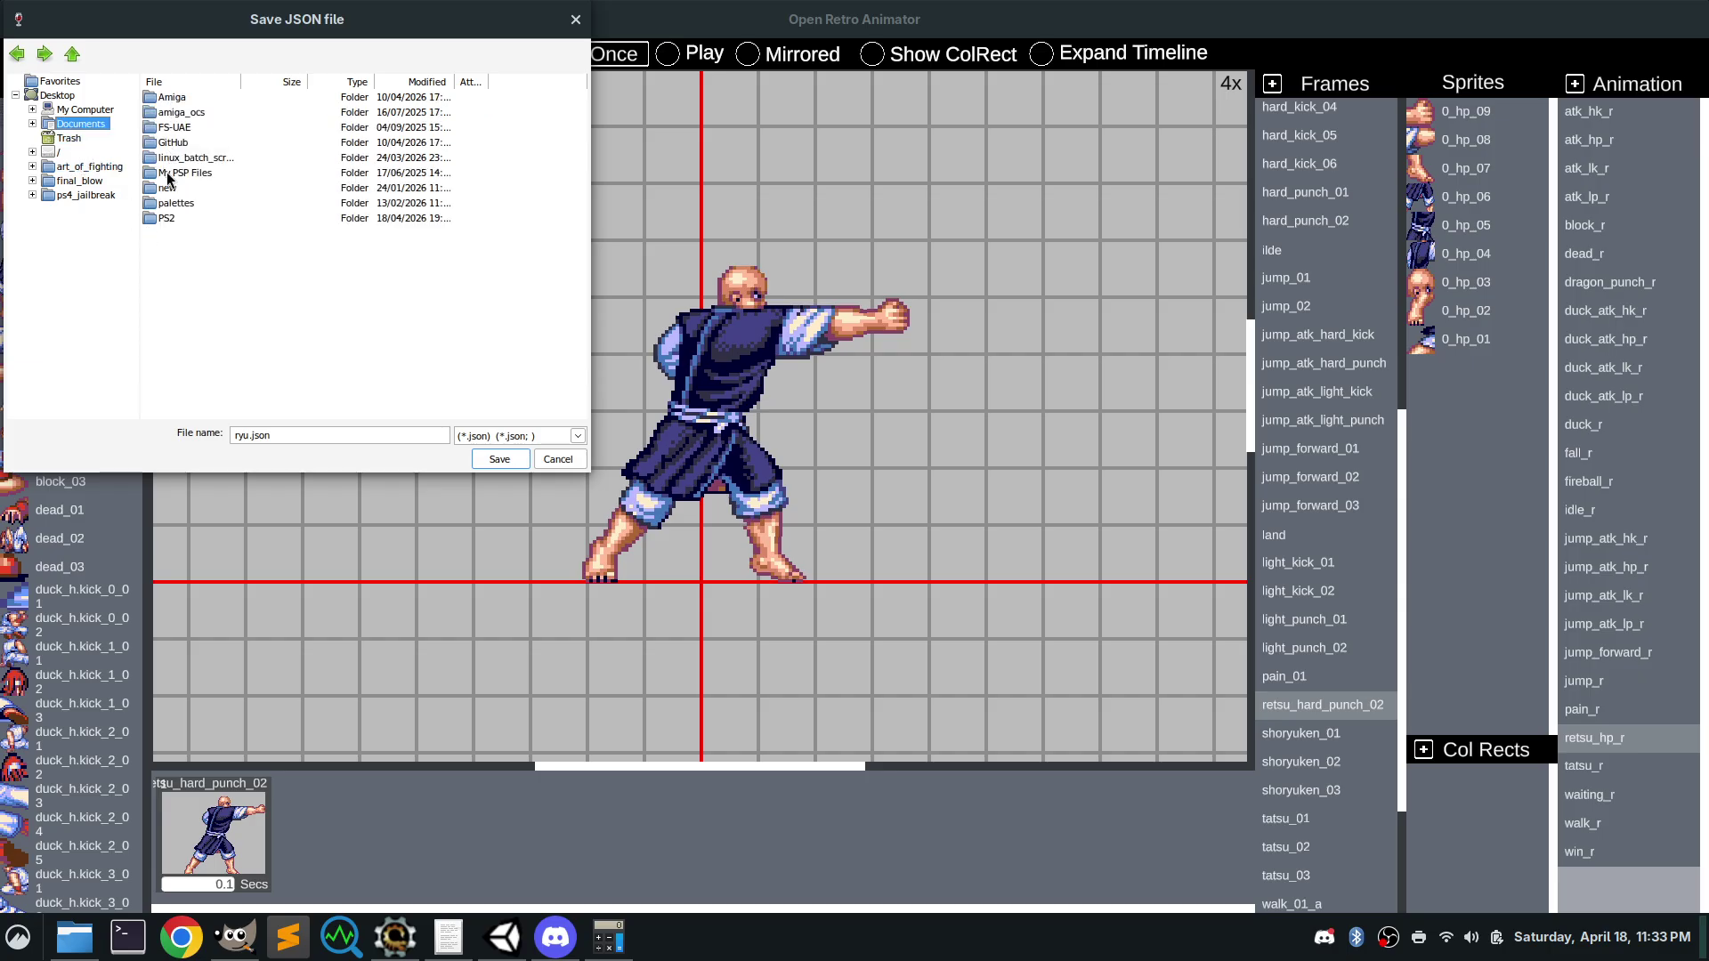
left_click(171, 101)
double_click(172, 175)
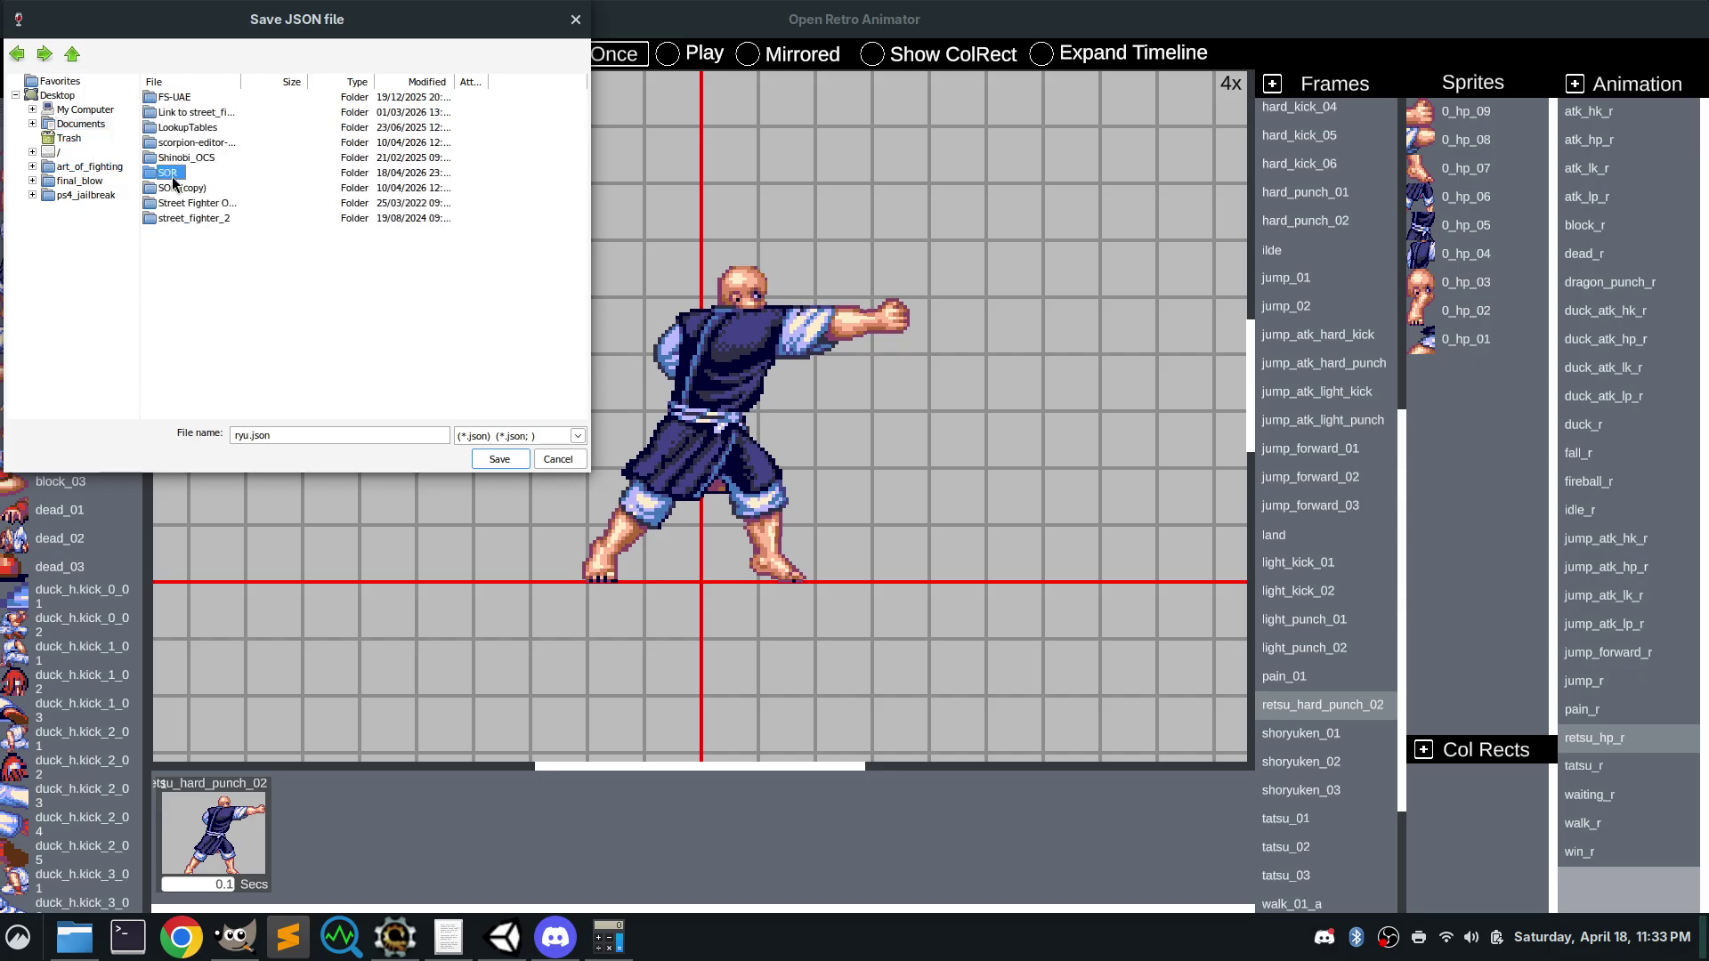
double_click(169, 99)
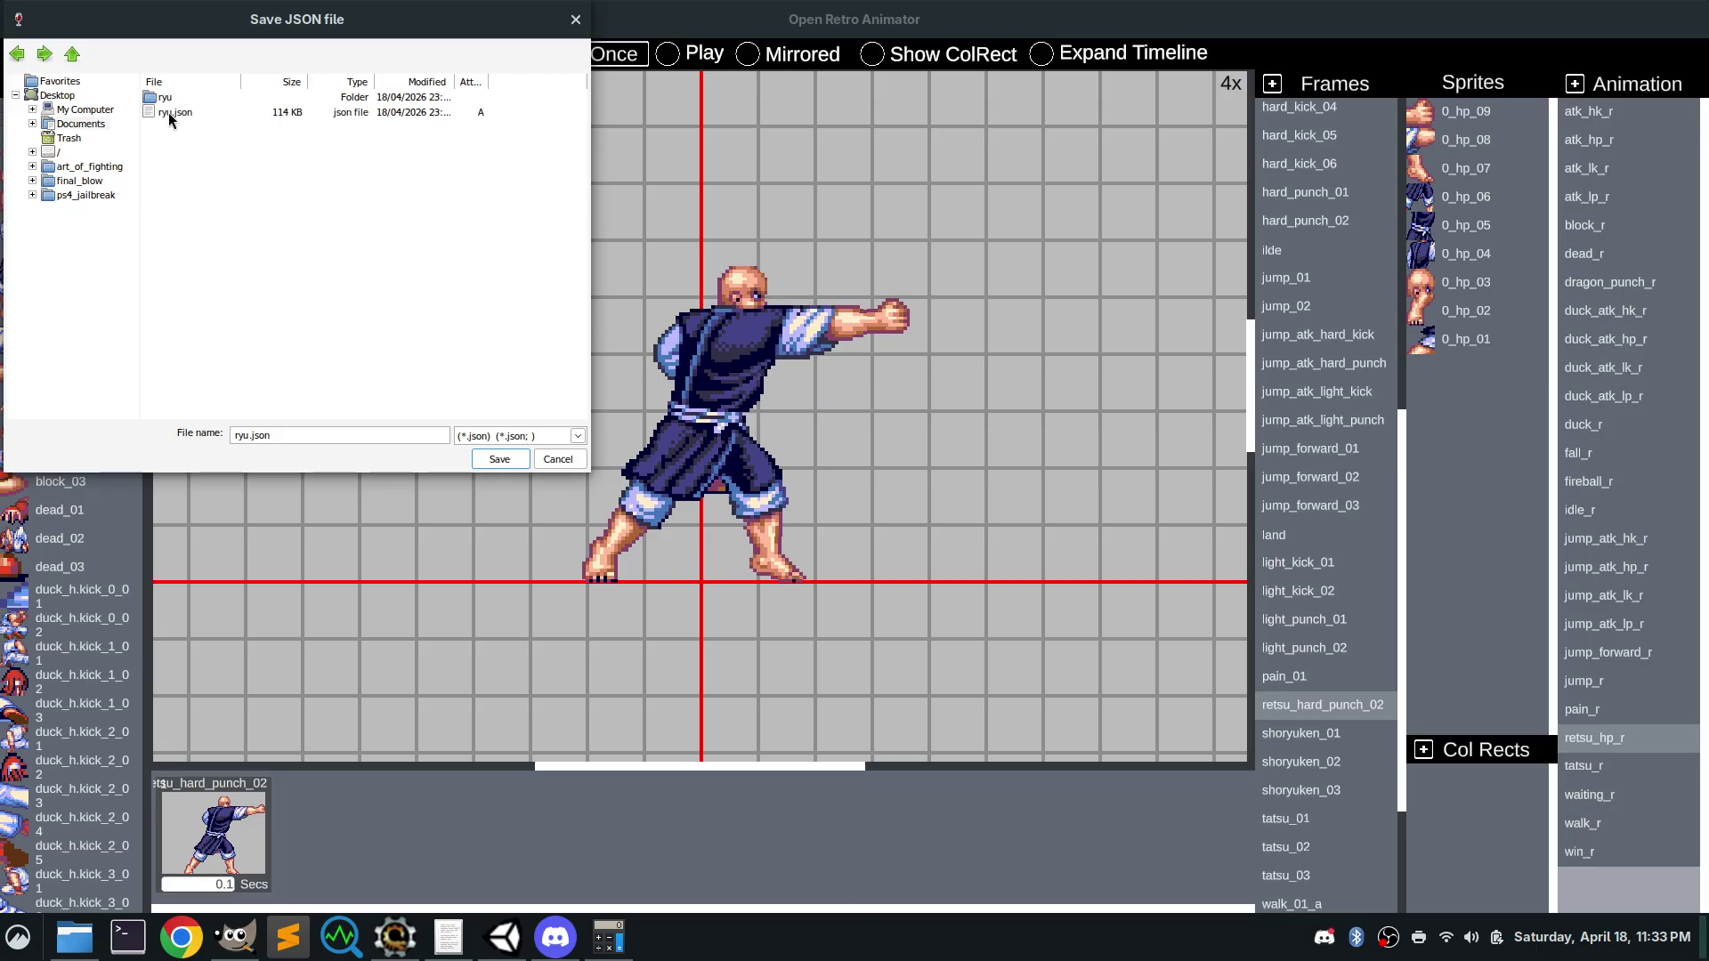
left_click(499, 459)
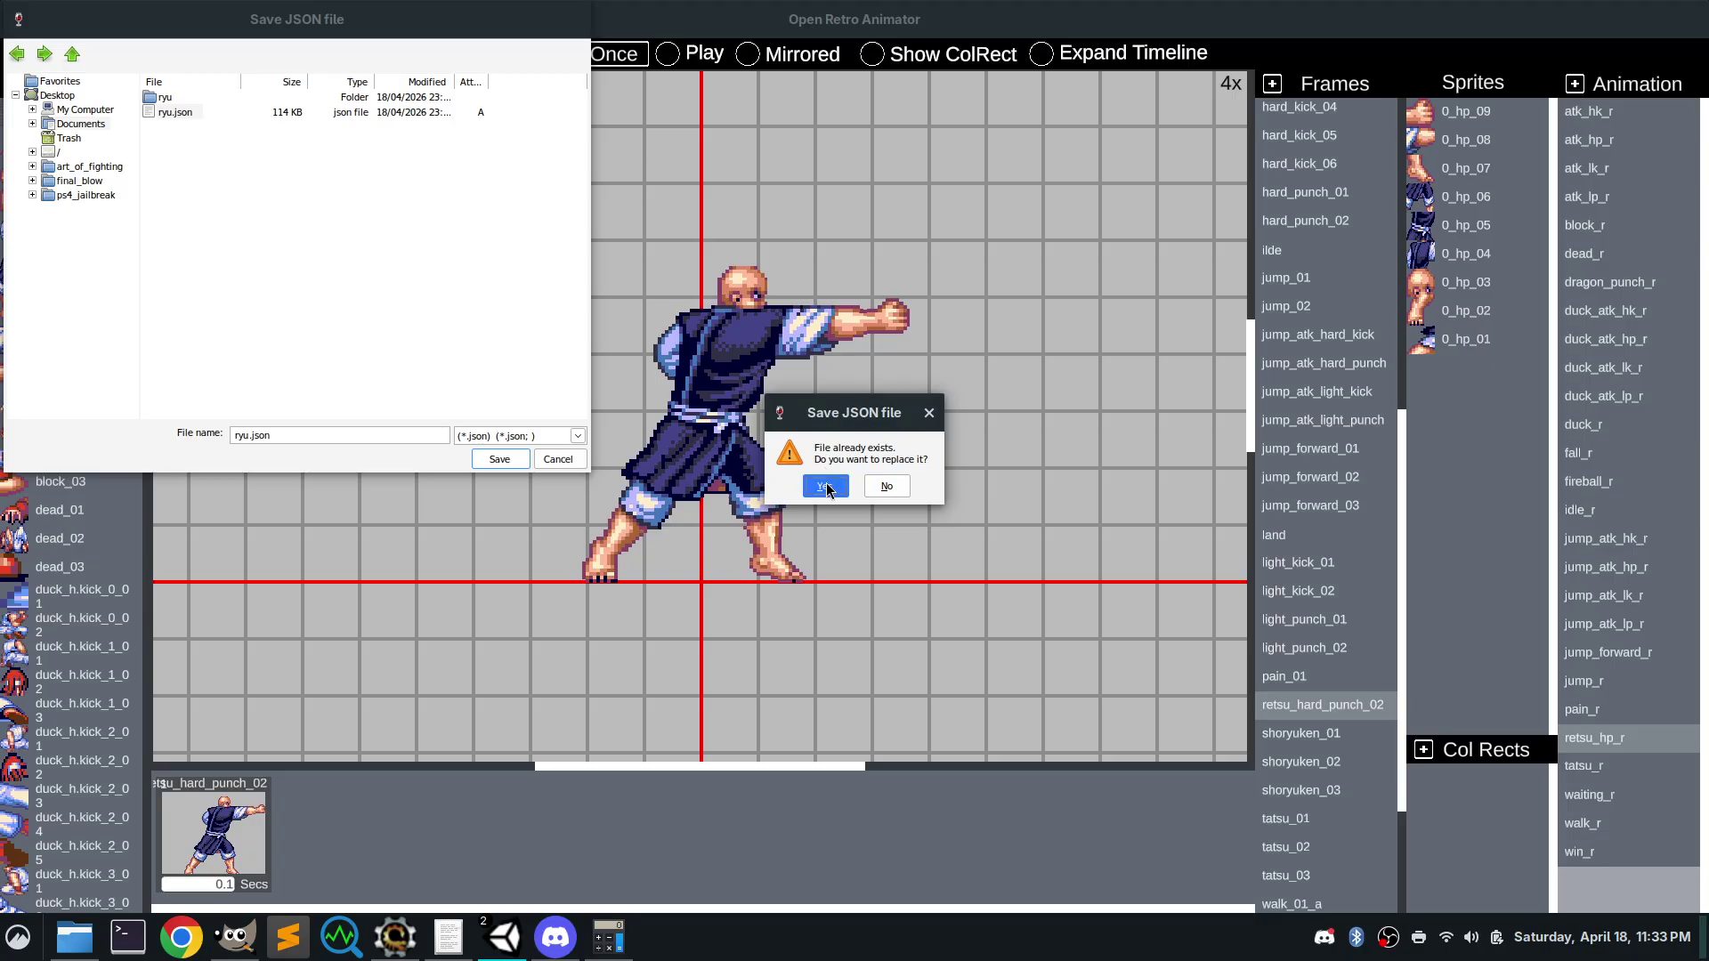
left_click(828, 487)
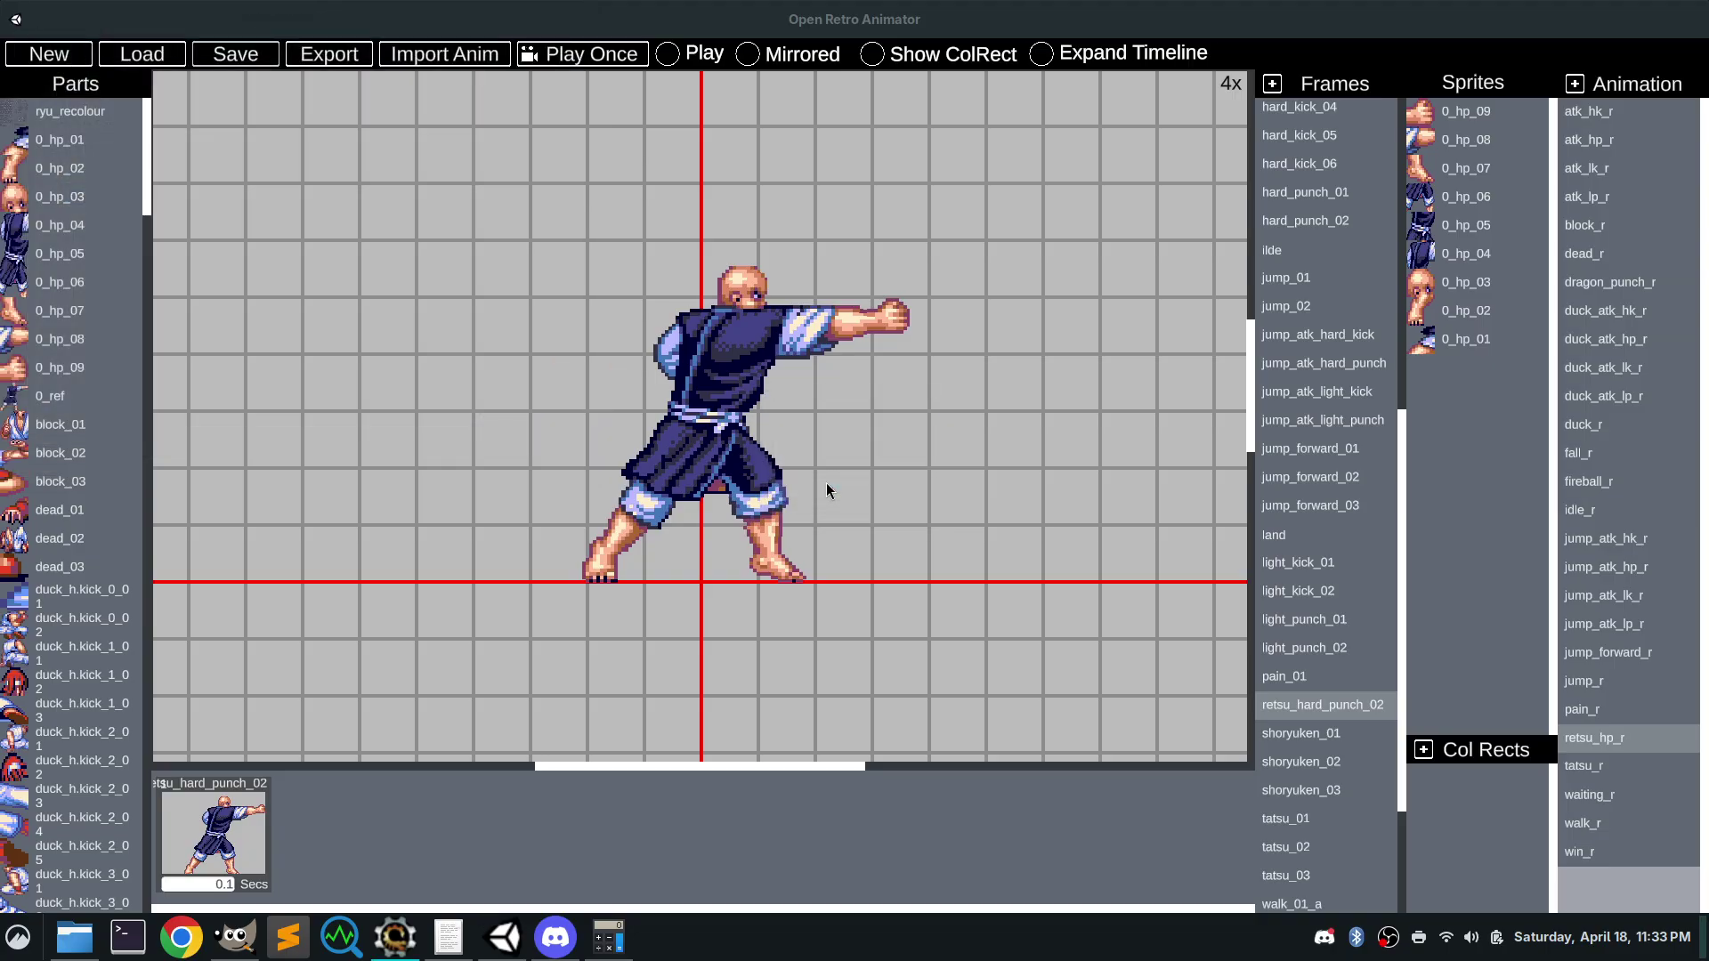
Switch back to Scorpion Editor, display the ryu_atk_hk_r animation and look through the list of ryu animations
left_click(556, 939)
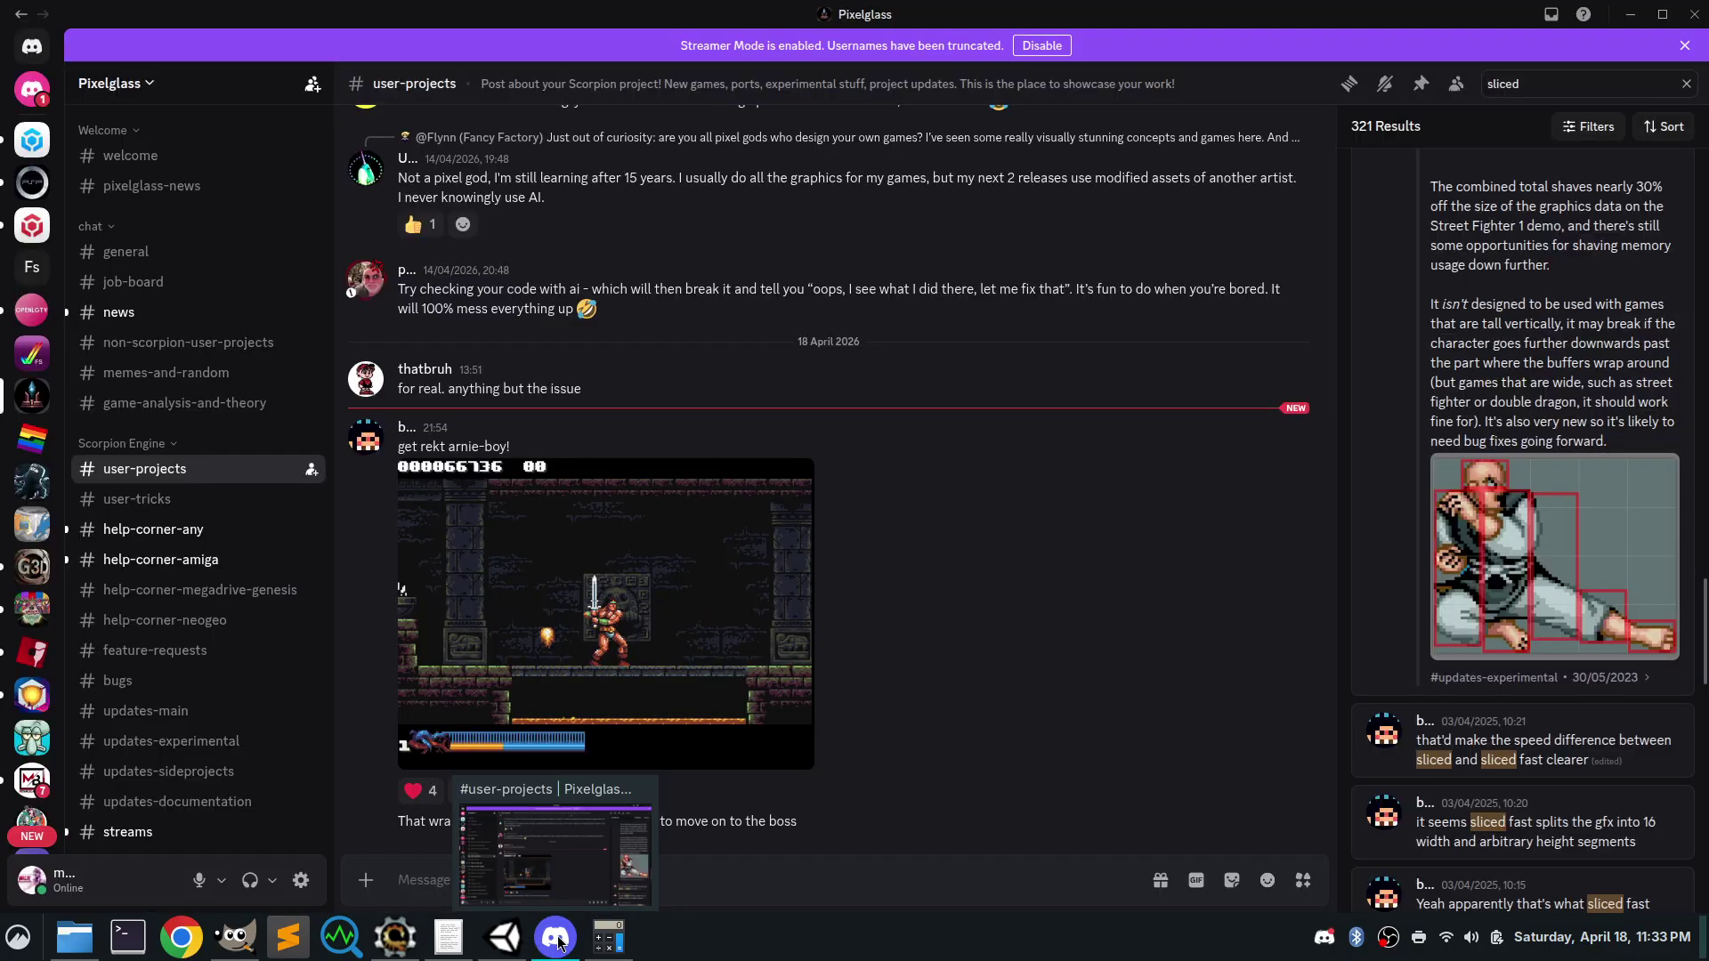
left_click(505, 939)
left_click(392, 936)
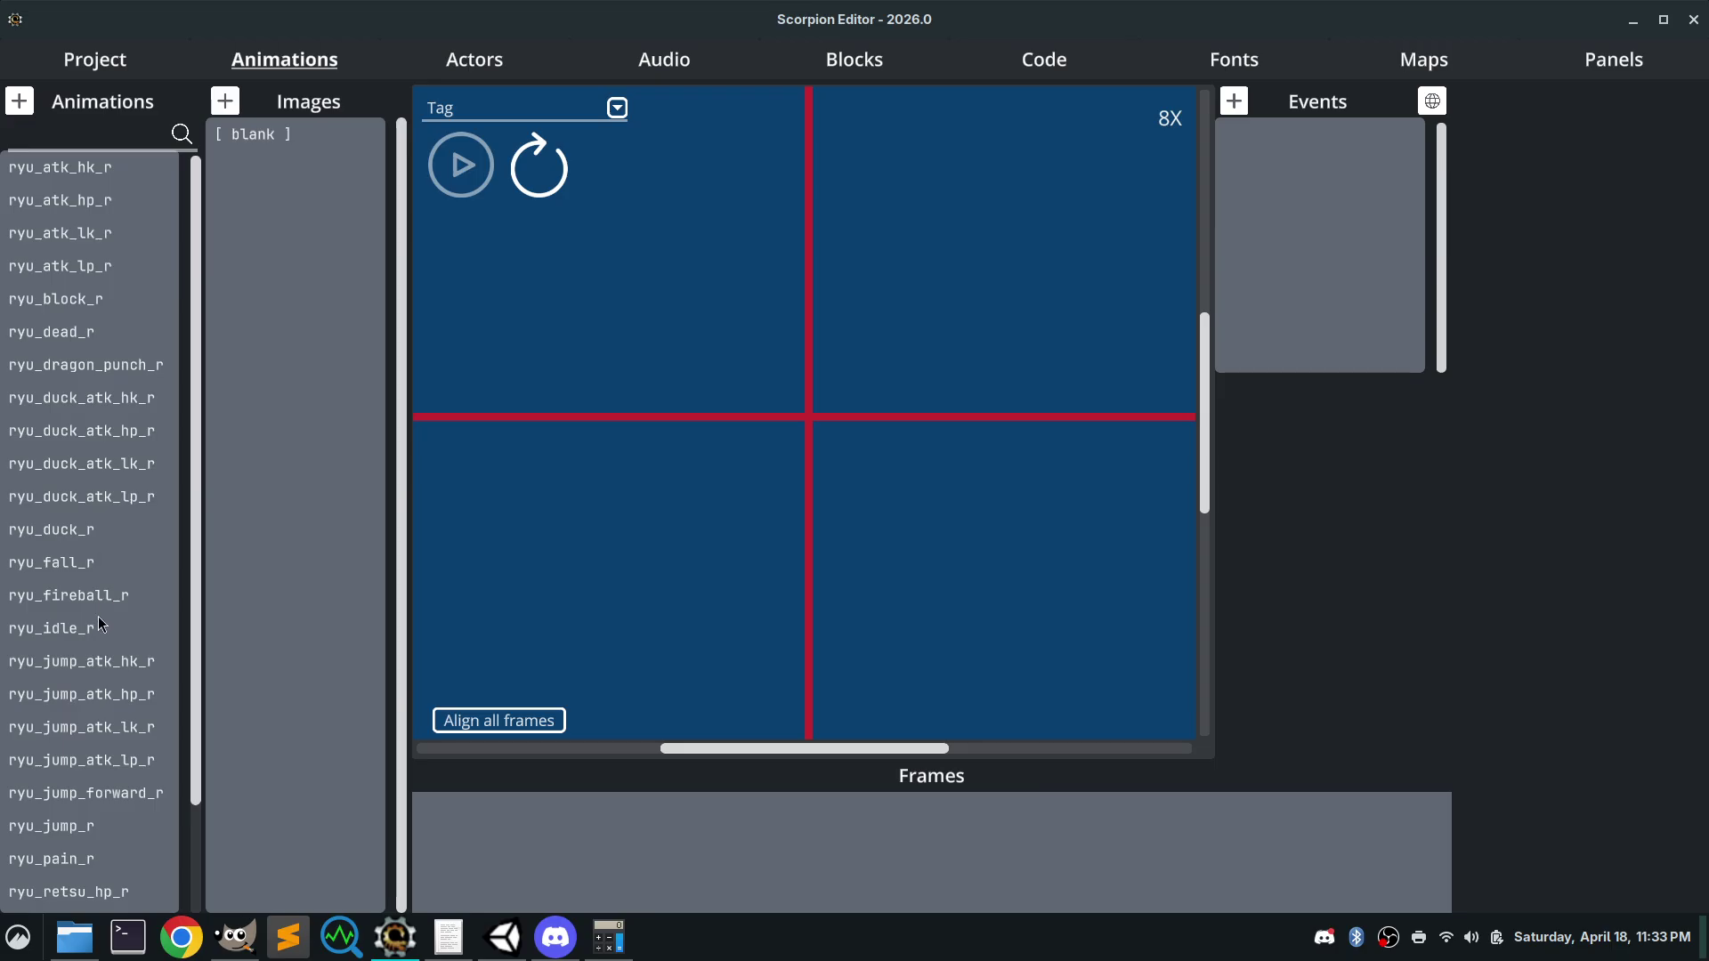
left_click(43, 164)
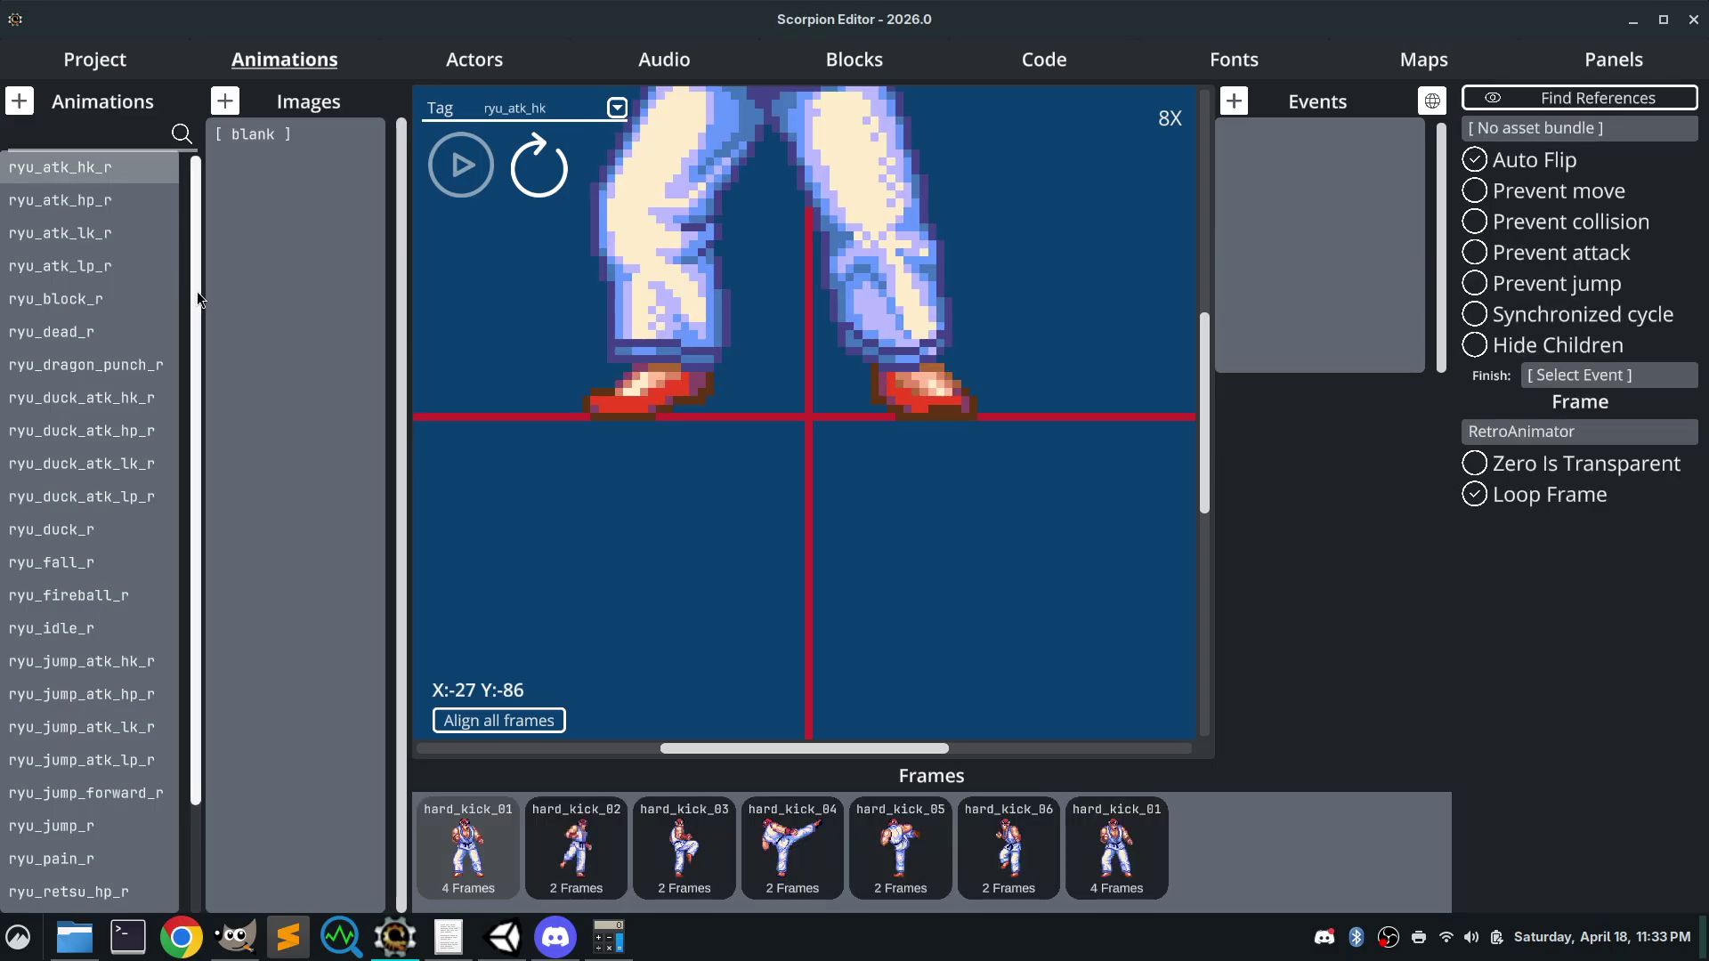
scroll(117, 607, "down", 3)
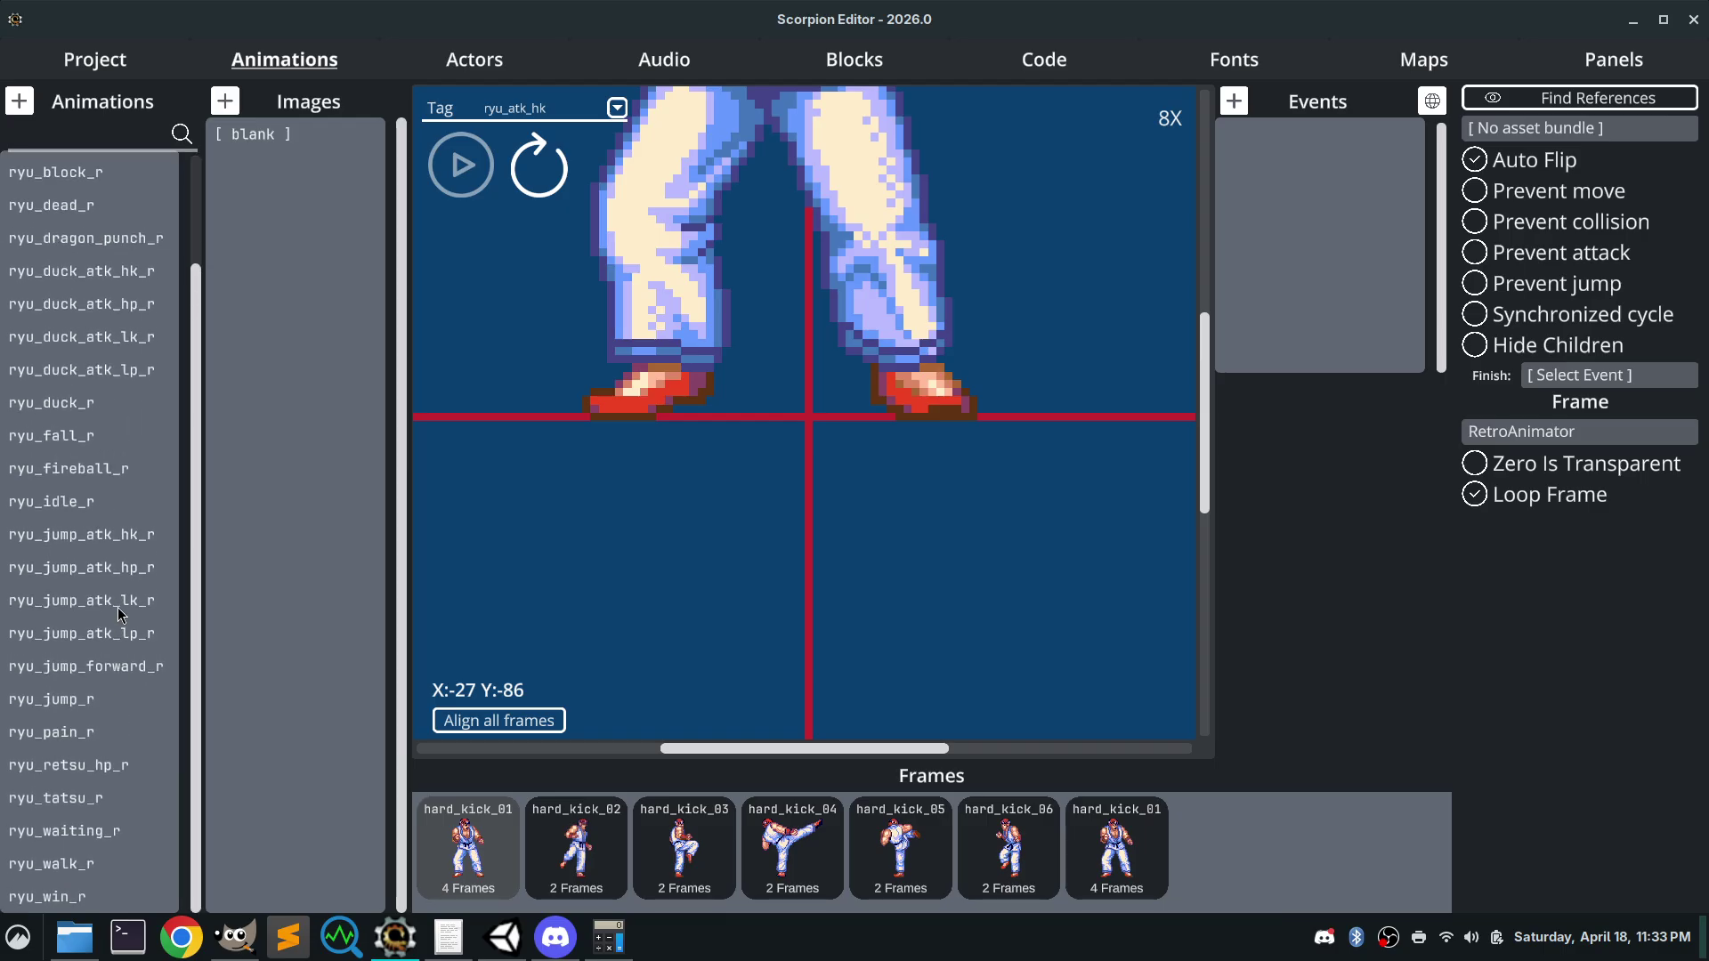
scroll(117, 613, "up", 3)
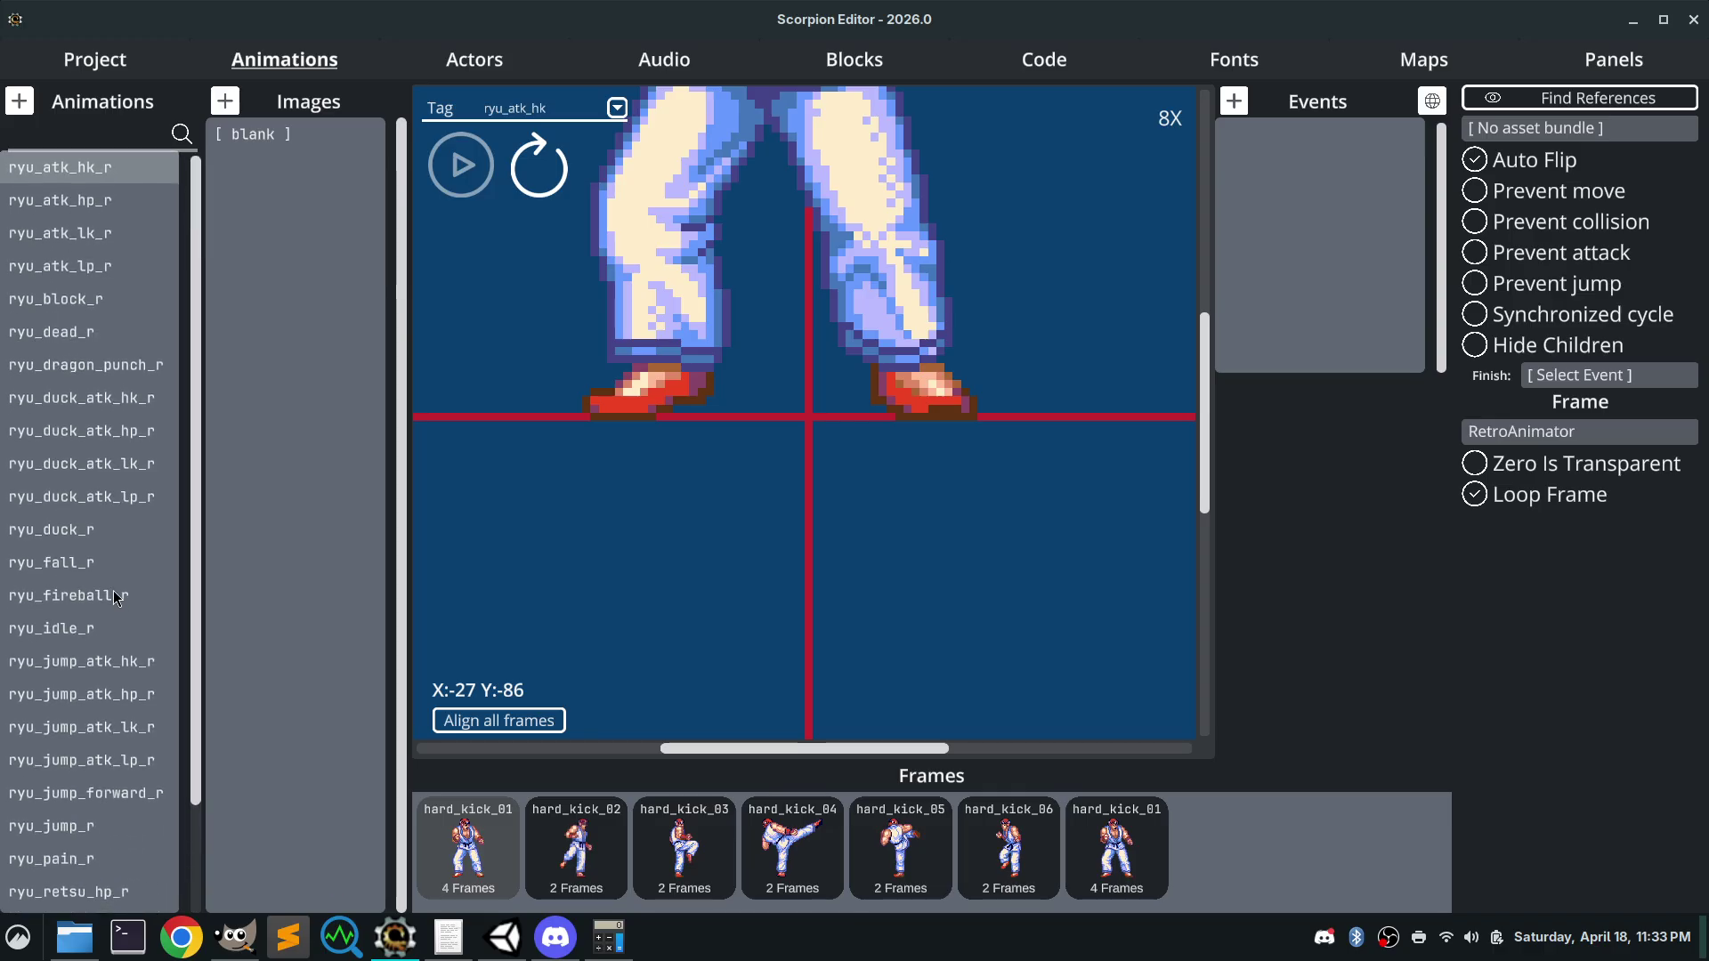
View each ryu animation in turn from ryu_atk_hp_r through ryu_pain_r and examine its frames
left_click(99, 206)
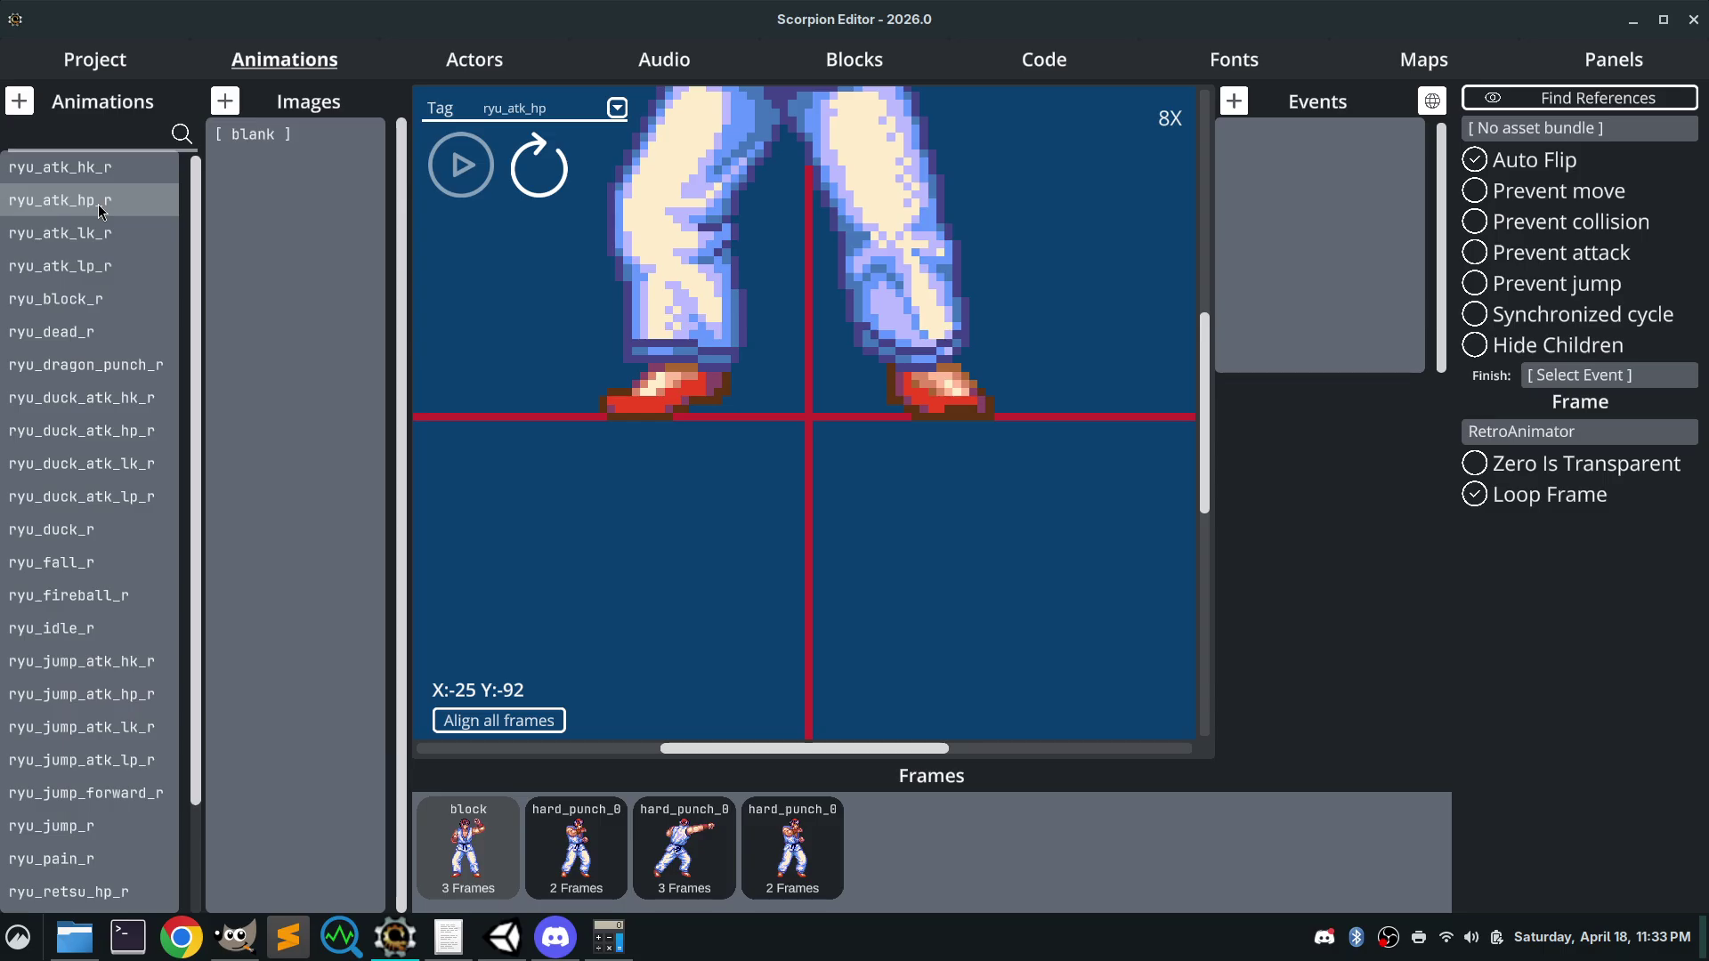
left_click(94, 235)
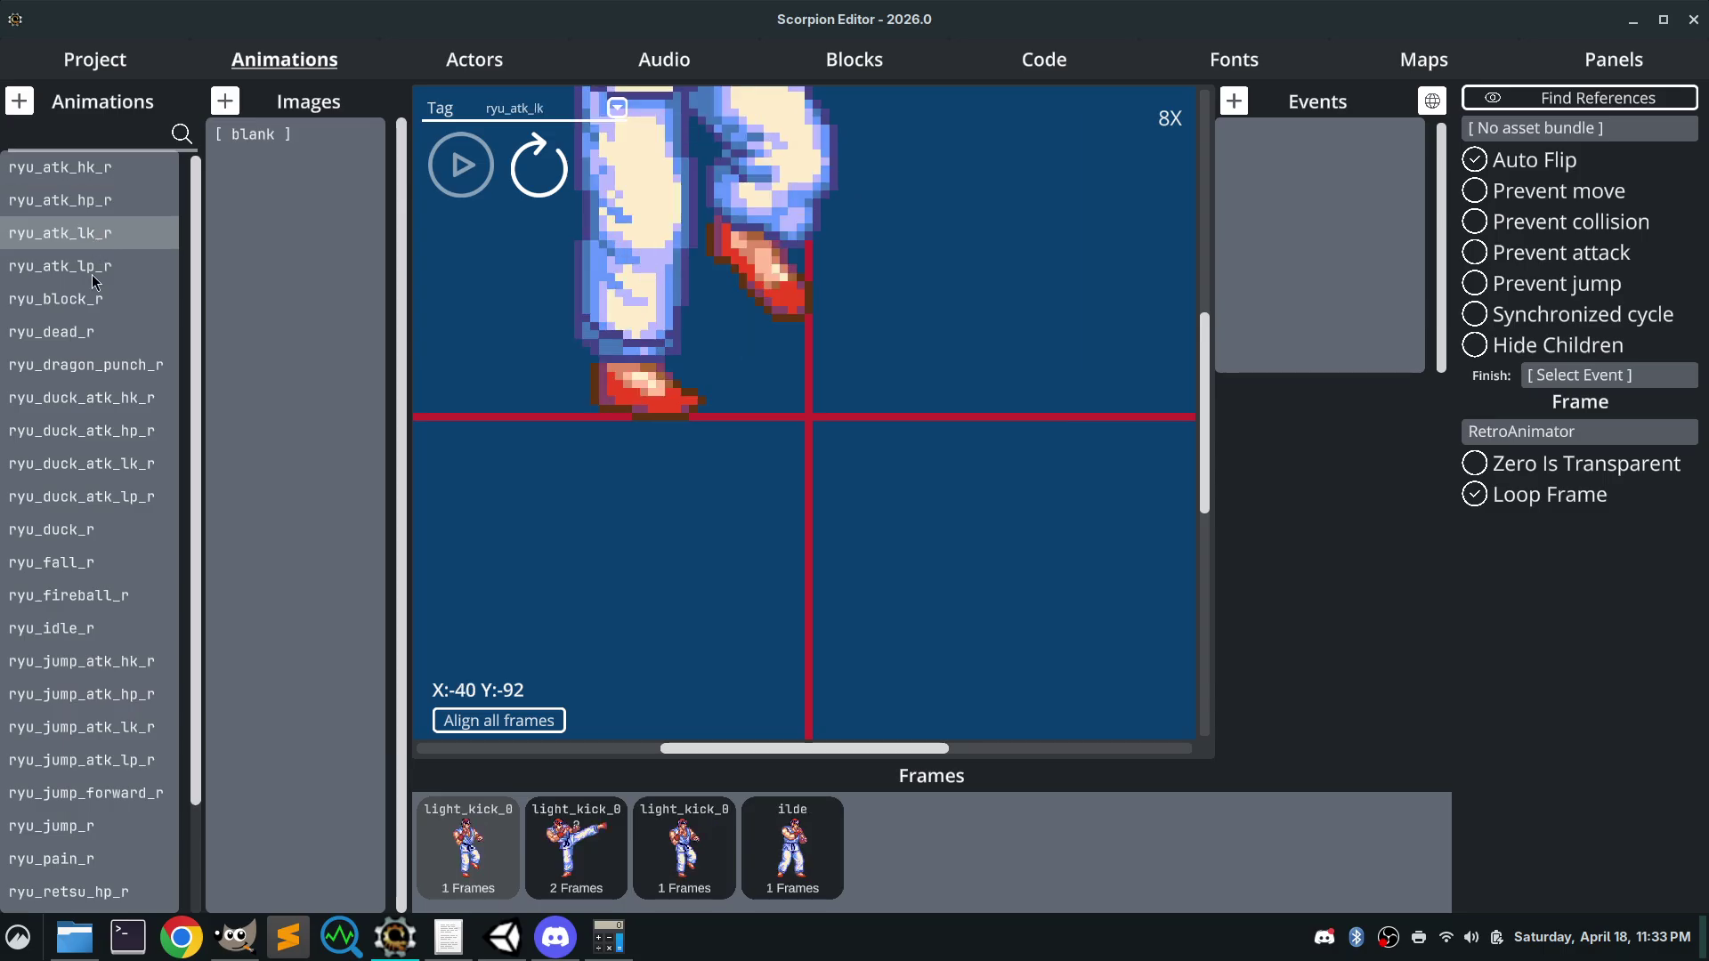
left_click(86, 267)
left_click(81, 303)
left_click(81, 330)
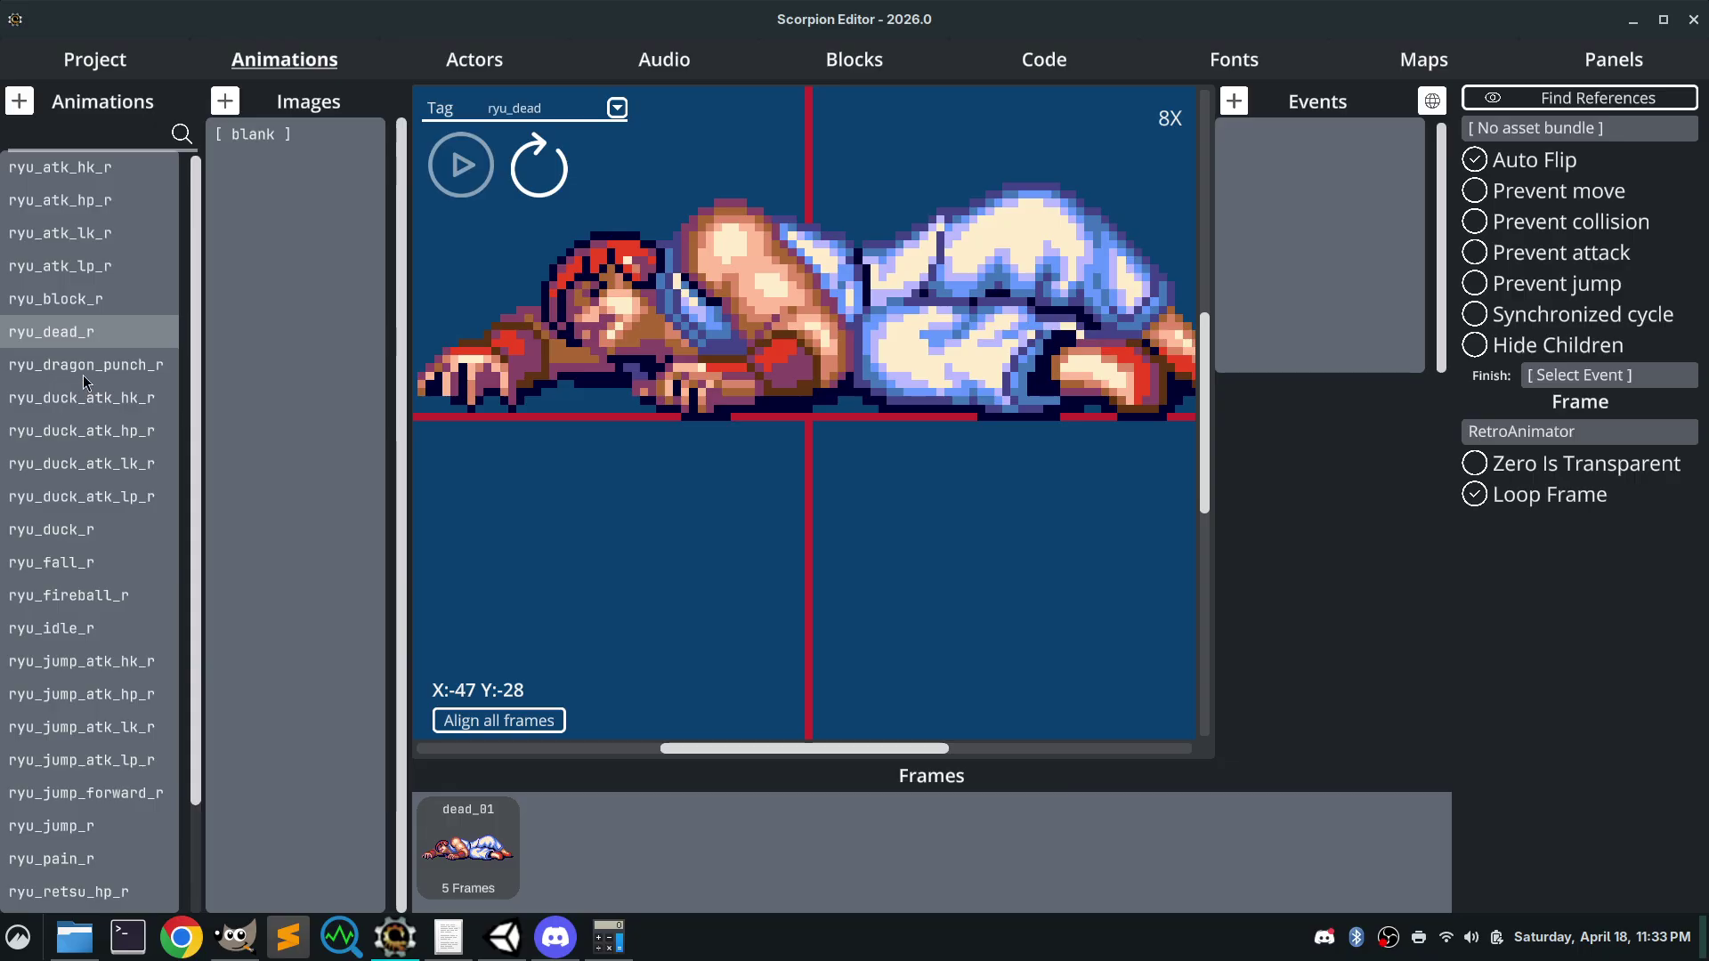
left_click(84, 372)
left_click(89, 400)
left_click(89, 436)
left_click(89, 472)
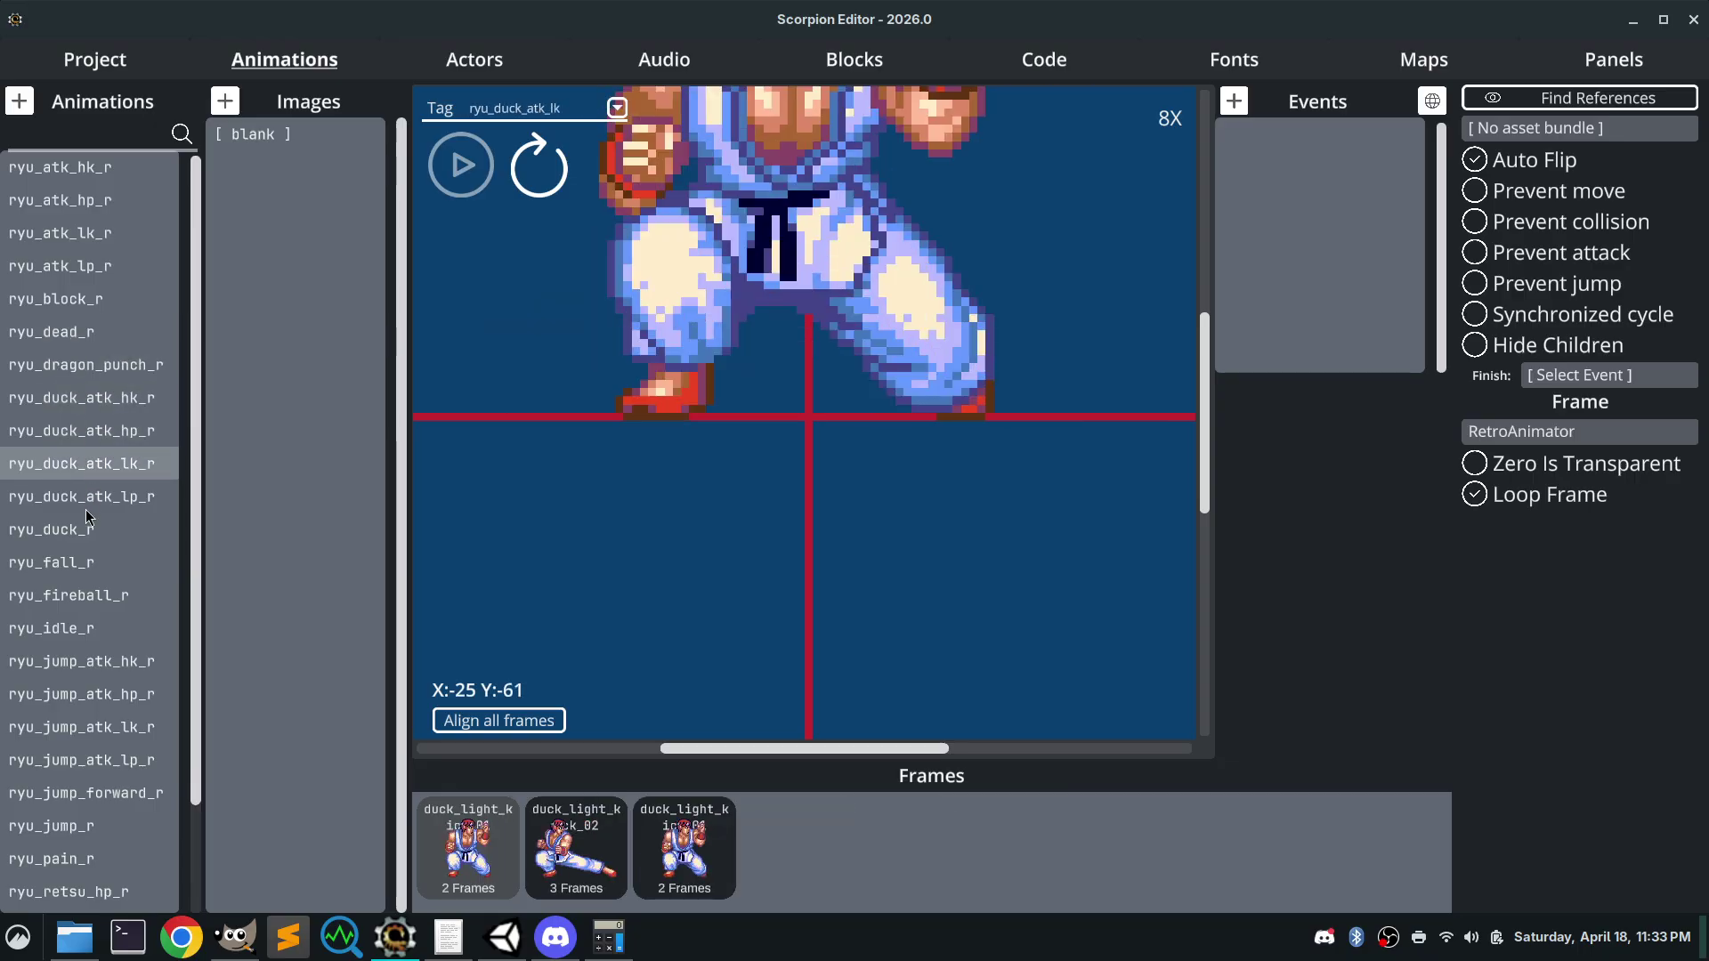
left_click(85, 502)
left_click(78, 537)
left_click(75, 569)
left_click(77, 601)
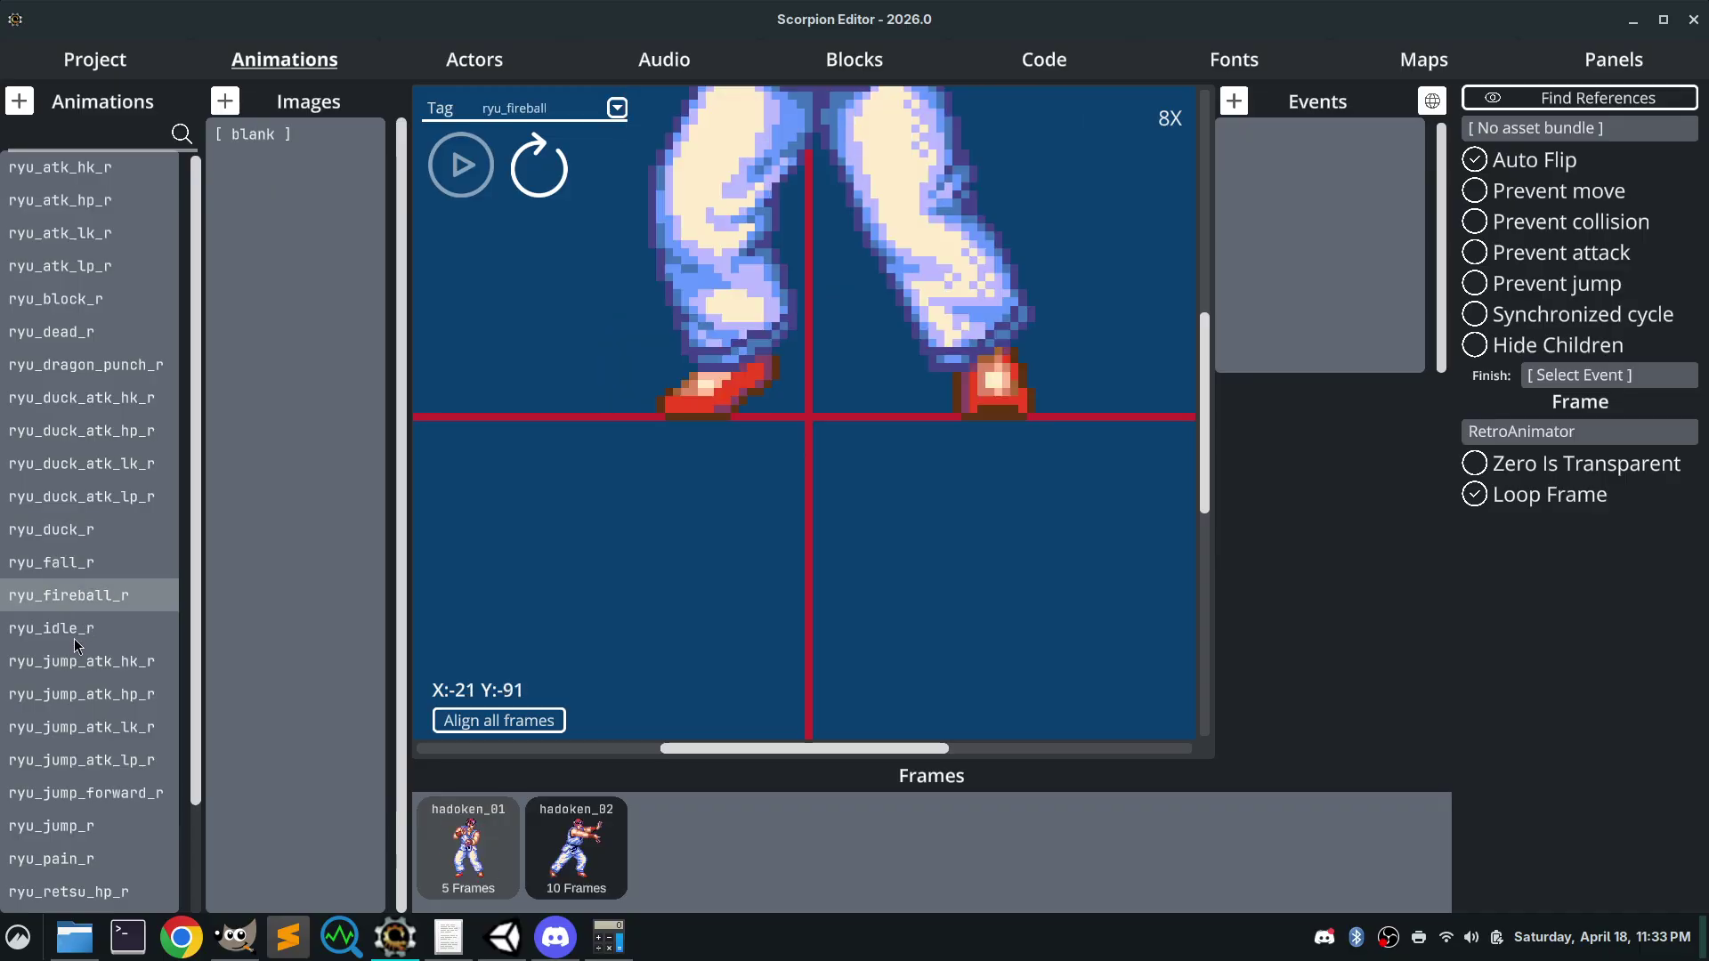
left_click(76, 633)
left_click(77, 665)
left_click(82, 692)
left_click(76, 724)
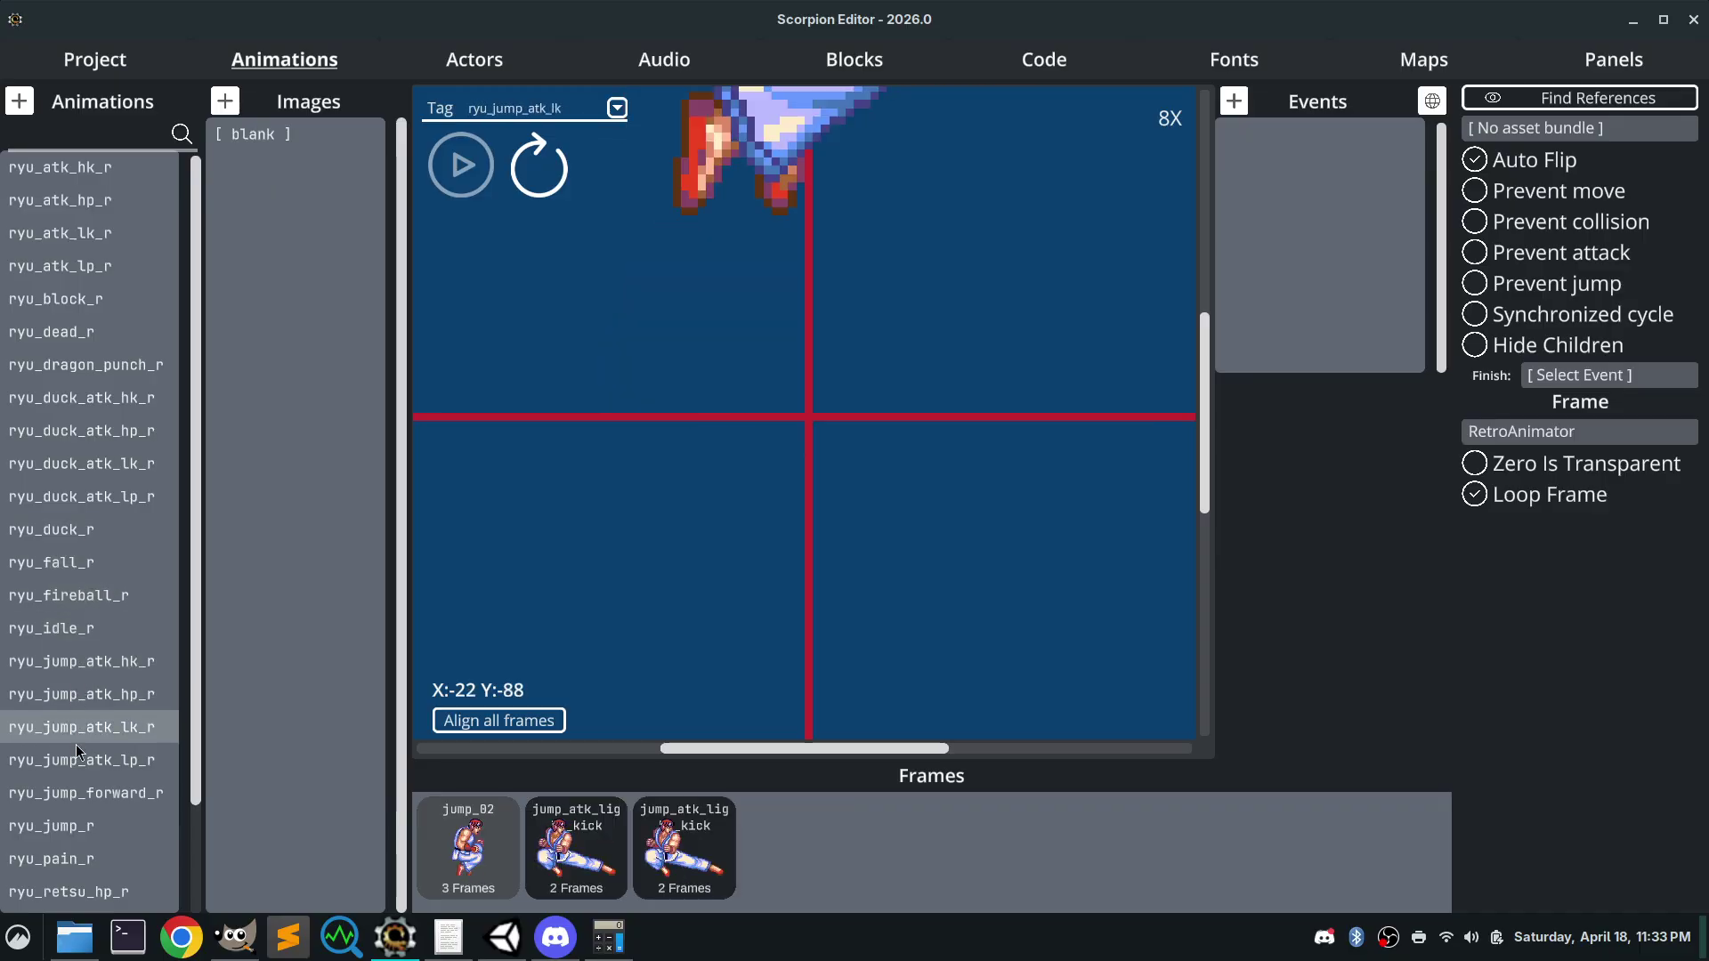
left_click(77, 761)
left_click(78, 792)
left_click(77, 826)
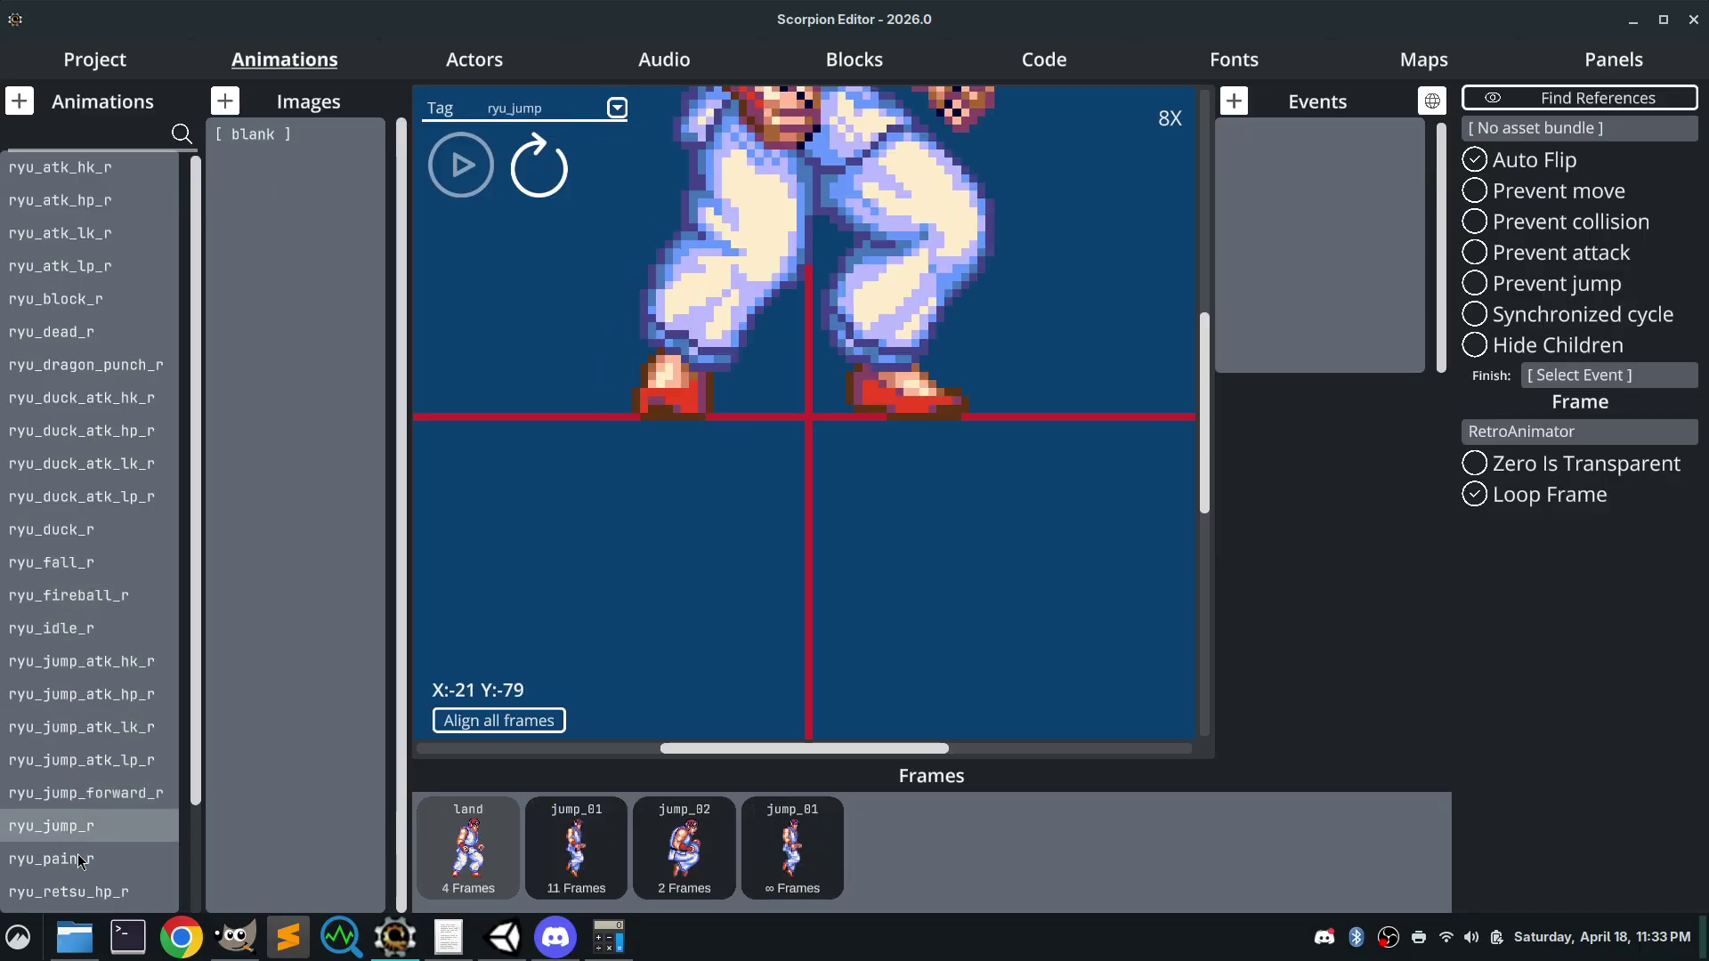
left_click(77, 860)
Display the ryu_retsu_hp_r animation and examine its frame
scroll(89, 828, "down", 3)
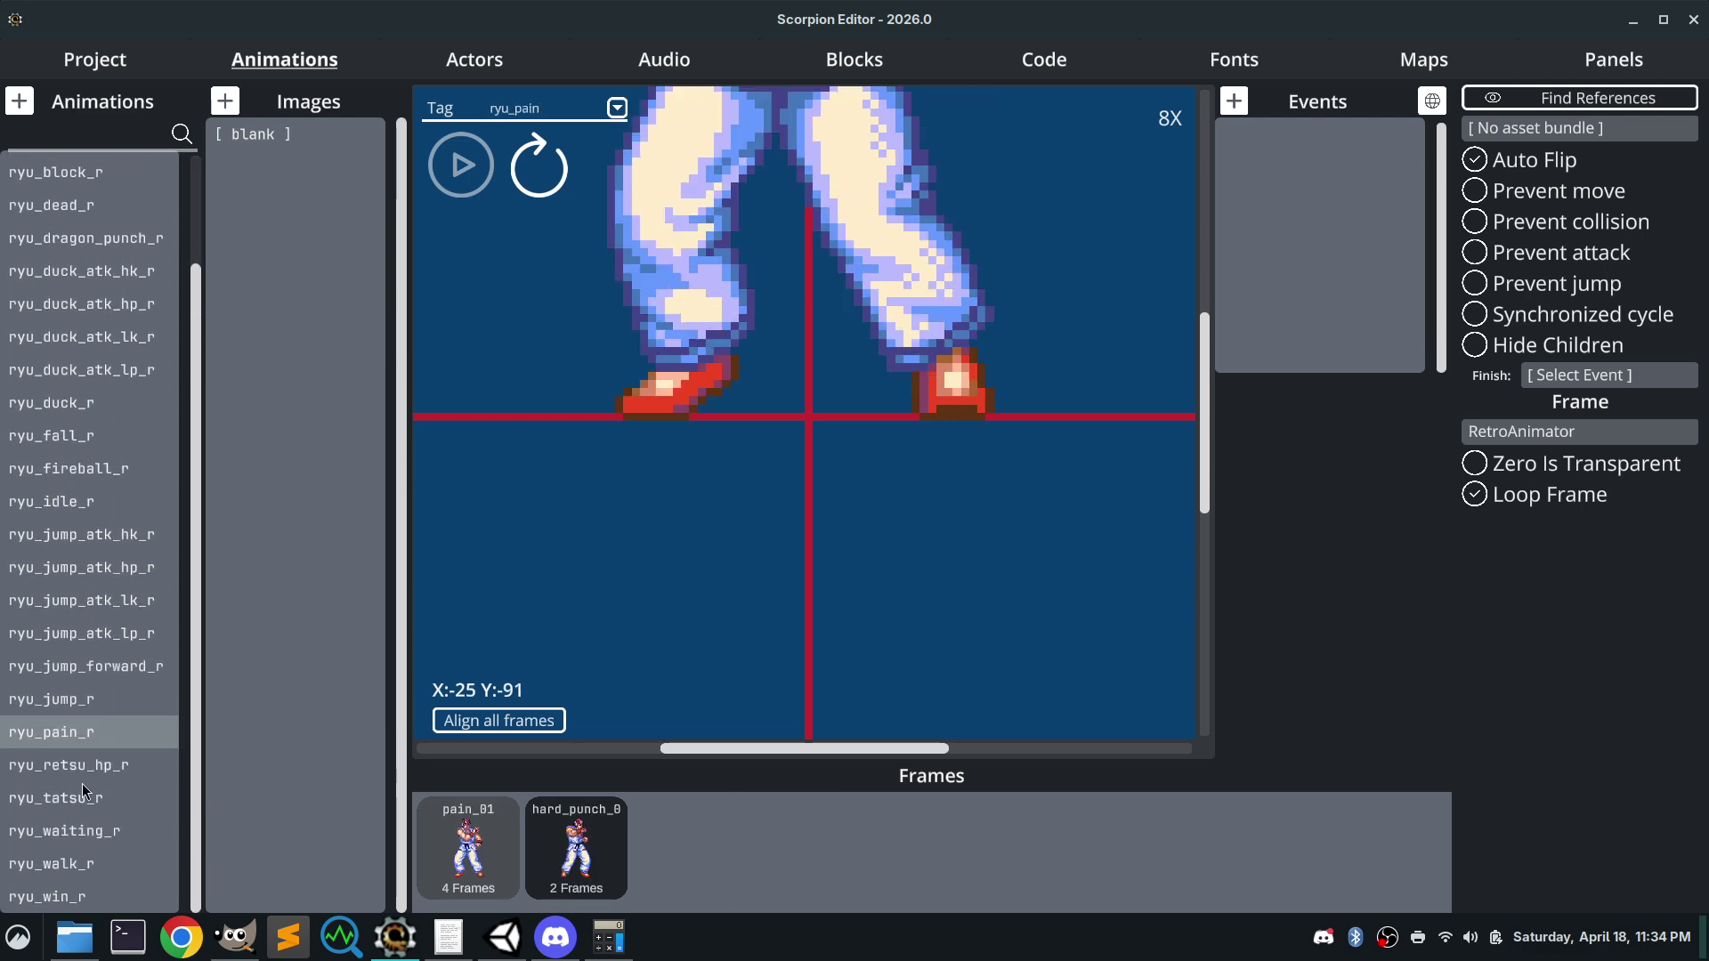
left_click(82, 783)
left_click(82, 773)
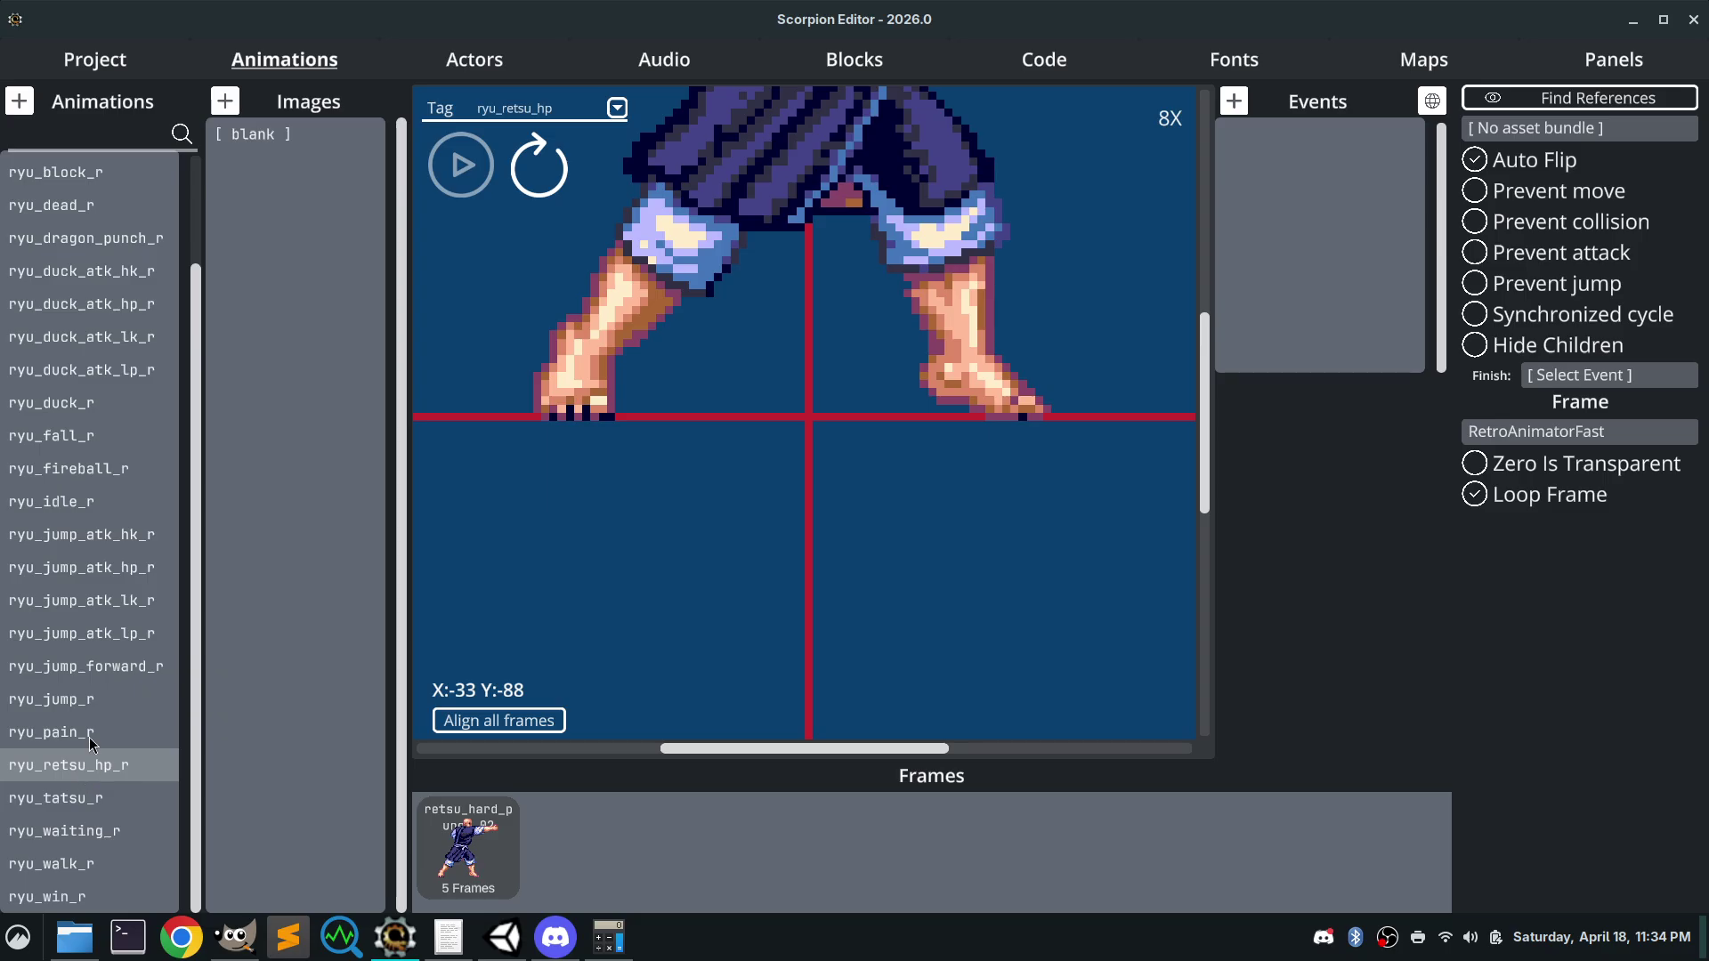
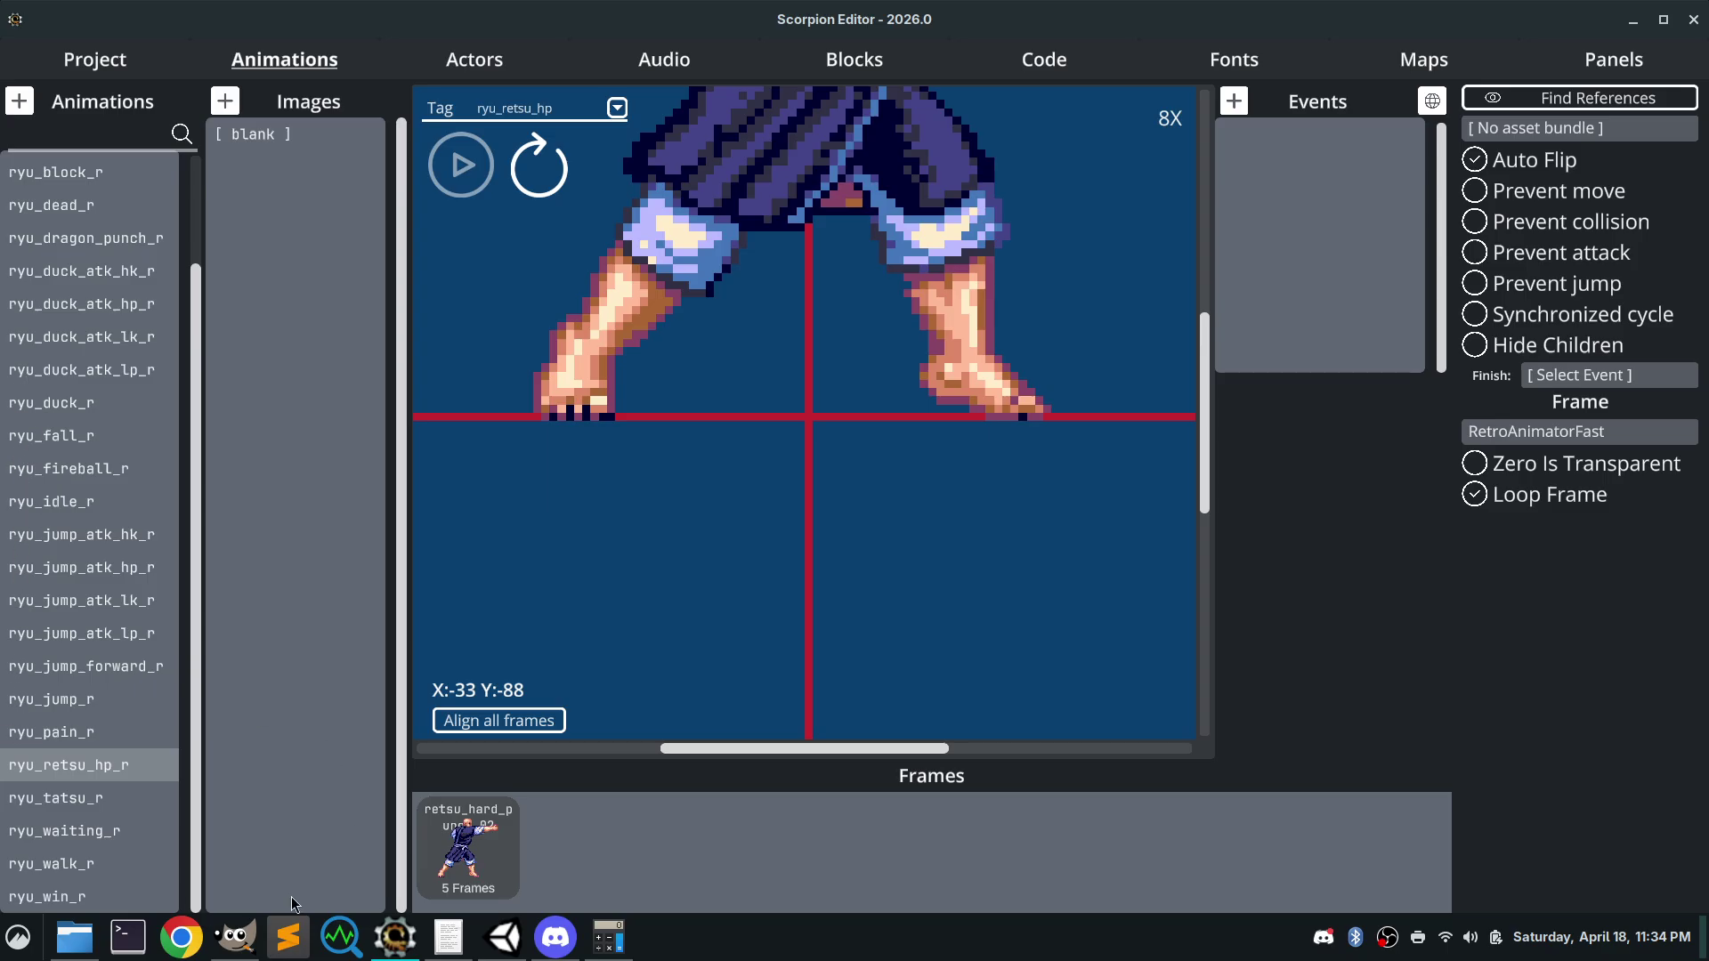
Switch to the file manager, open the actors folder inside SOR and select ryu.json
left_click(74, 936)
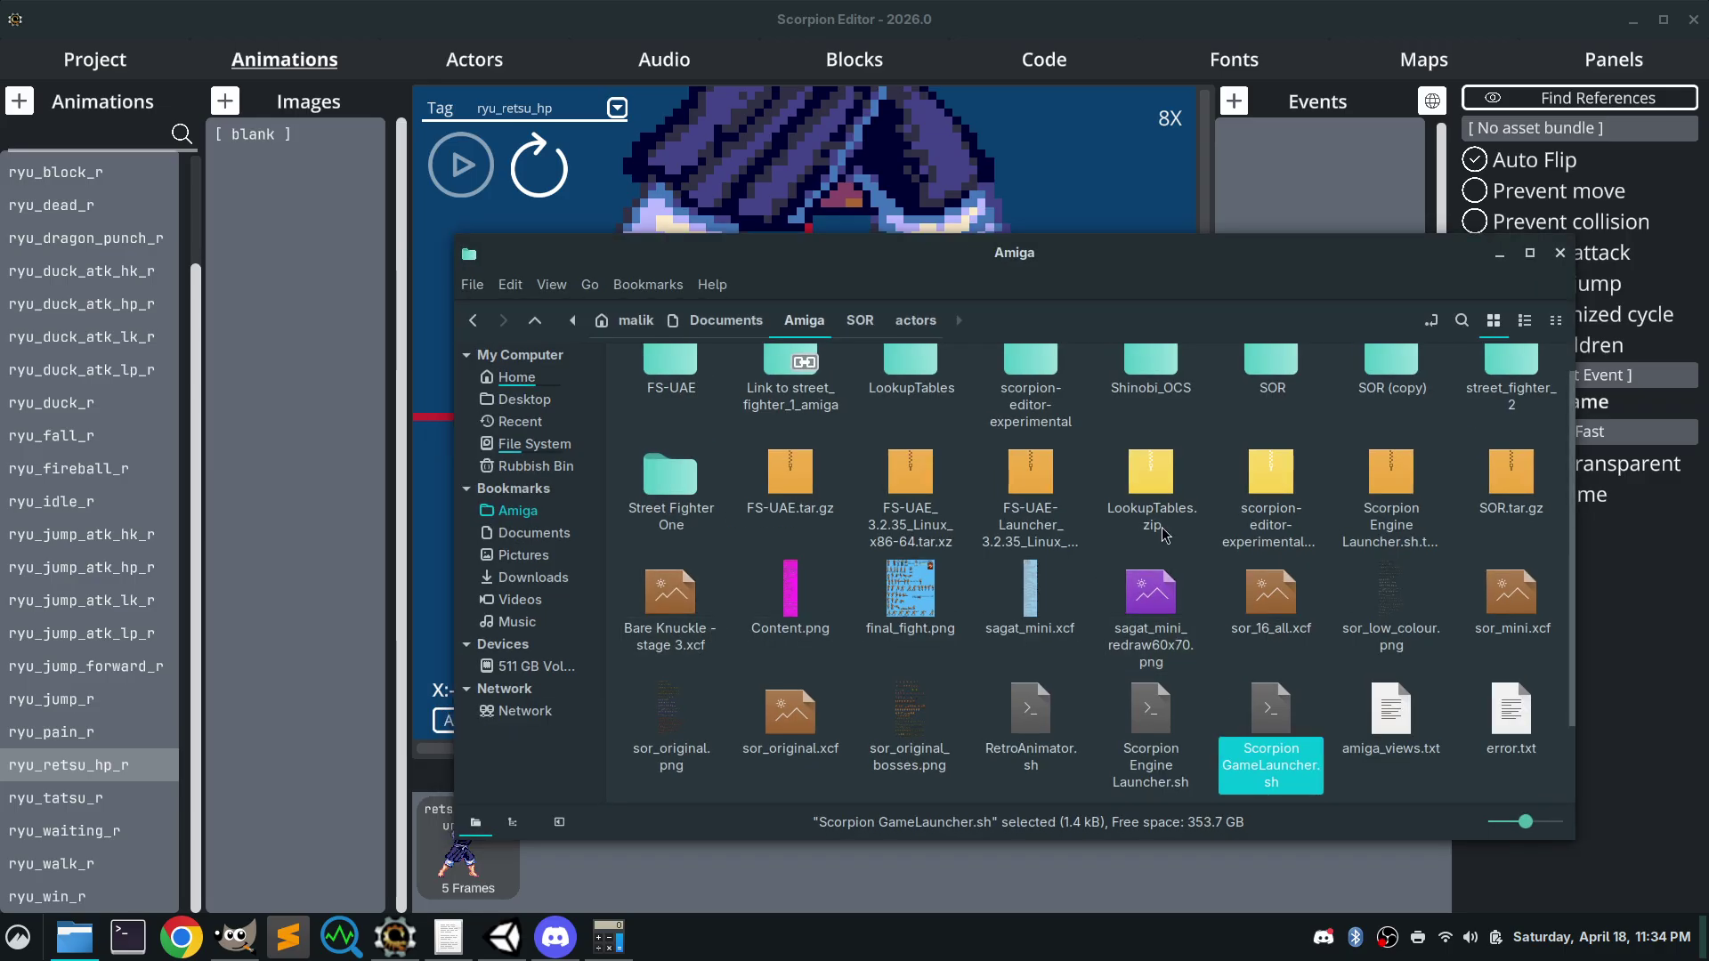
scroll(1299, 427, "up", 1)
double_click(1281, 404)
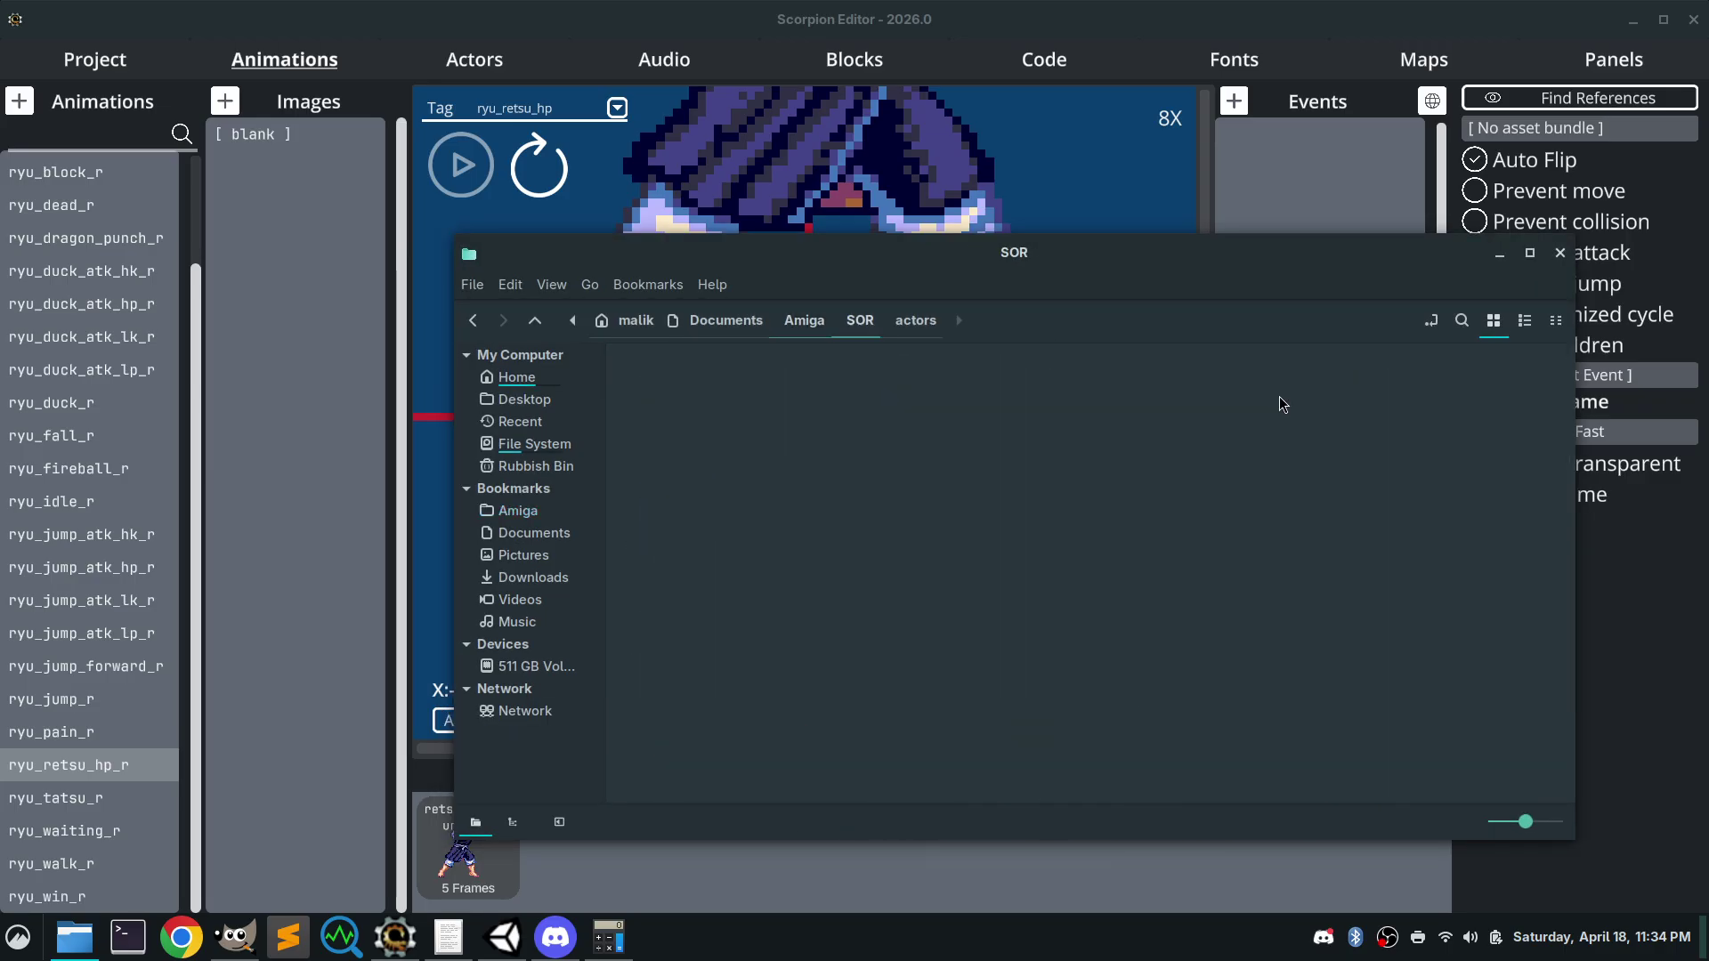
double_click(669, 392)
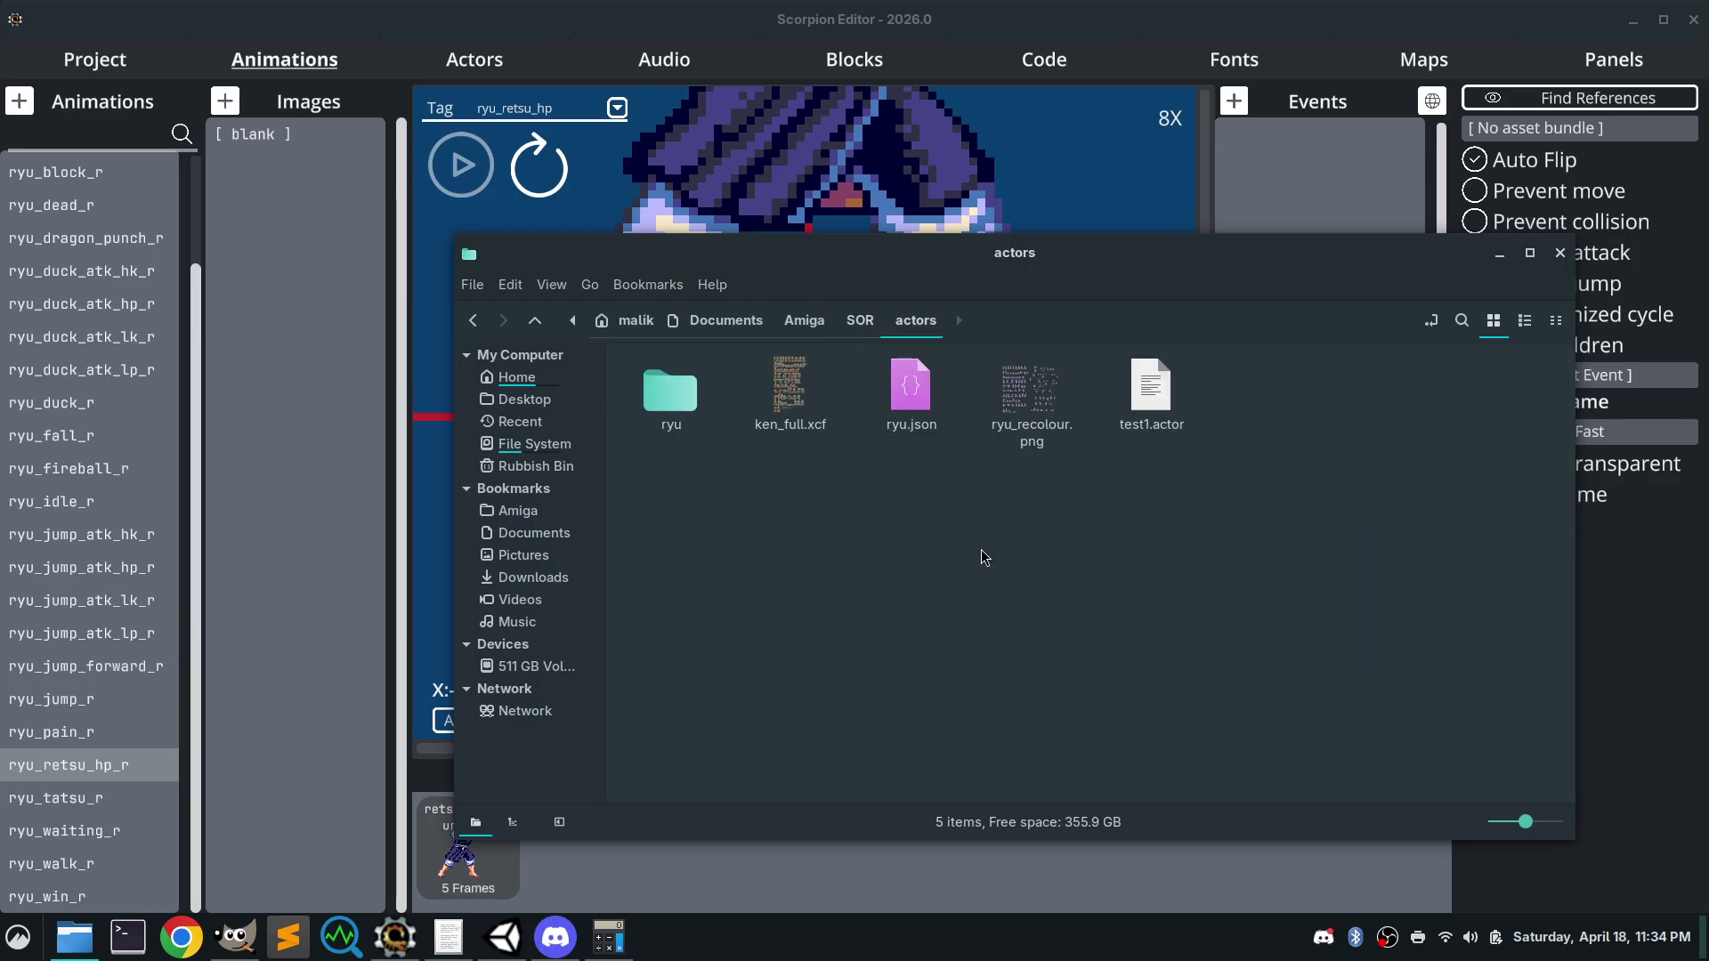
left_click(916, 432)
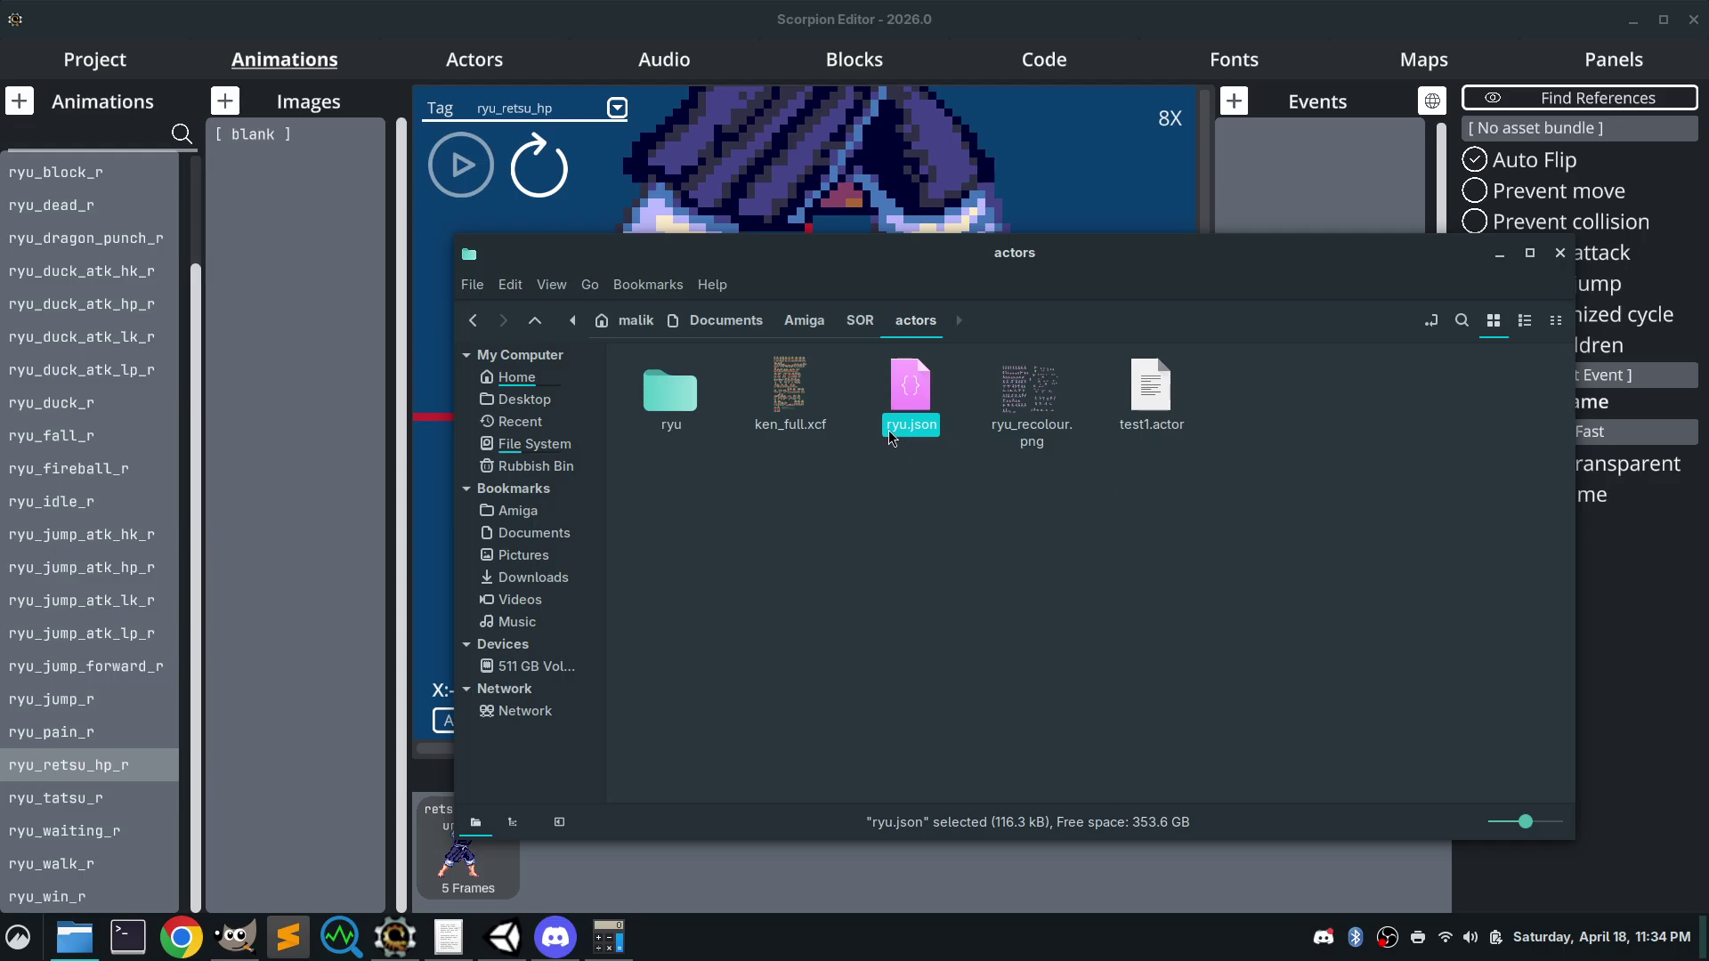
right_click(893, 434)
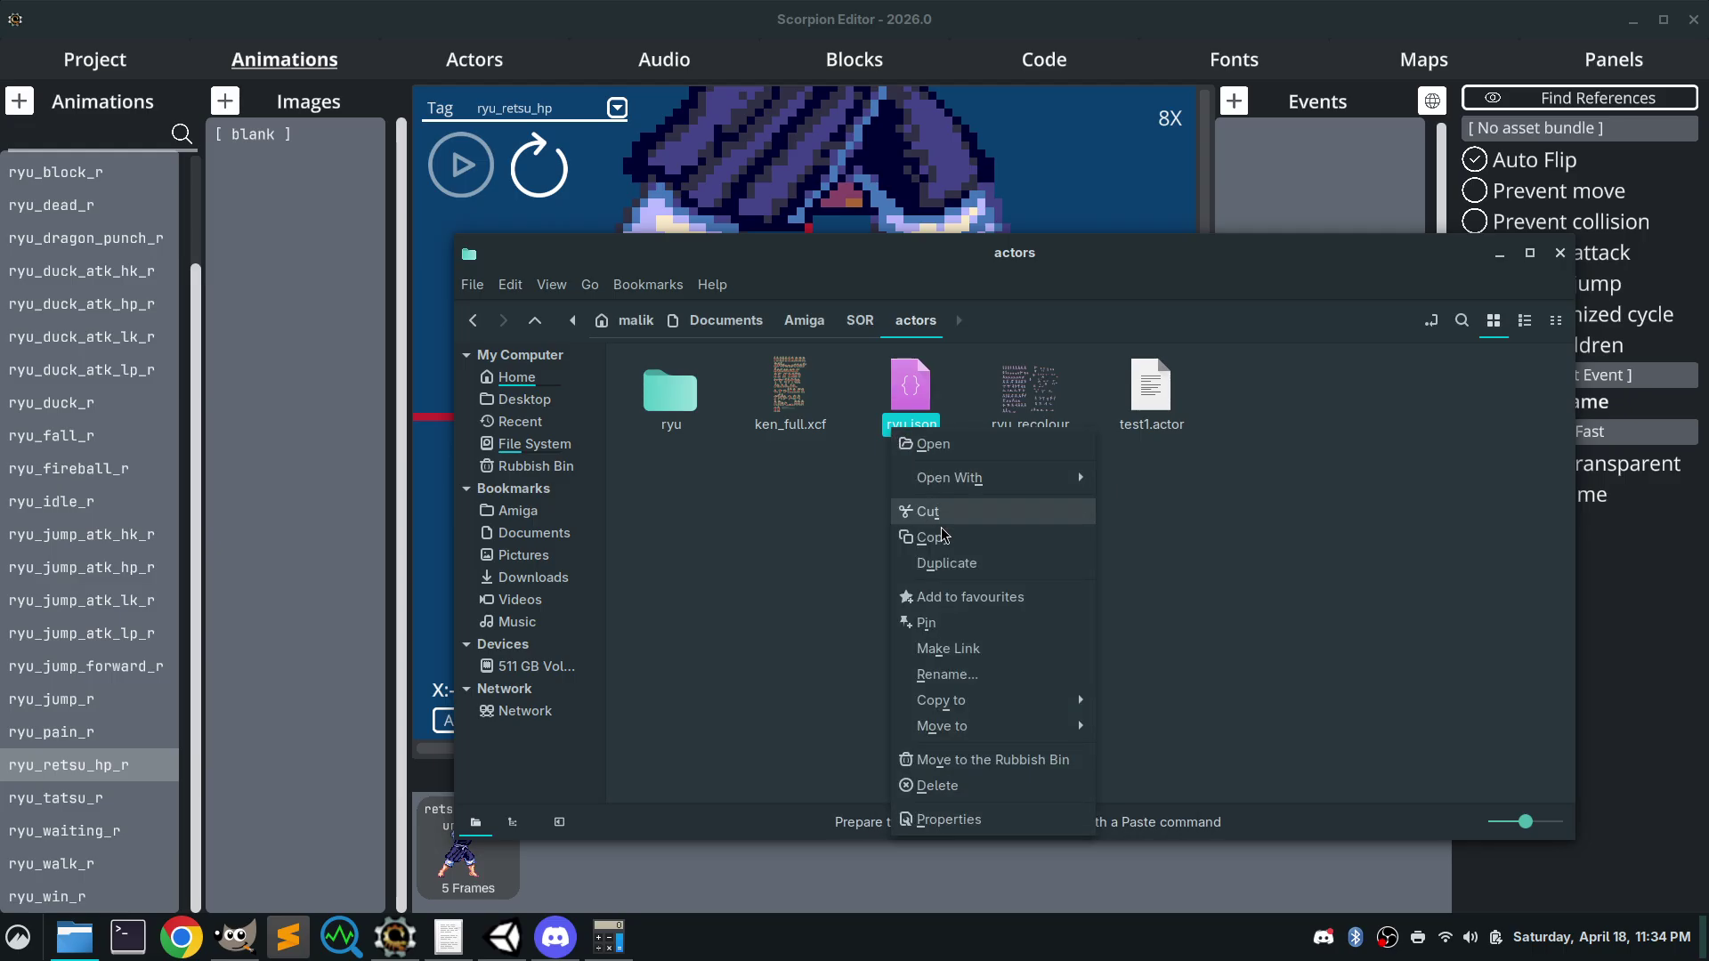
left_click(954, 683)
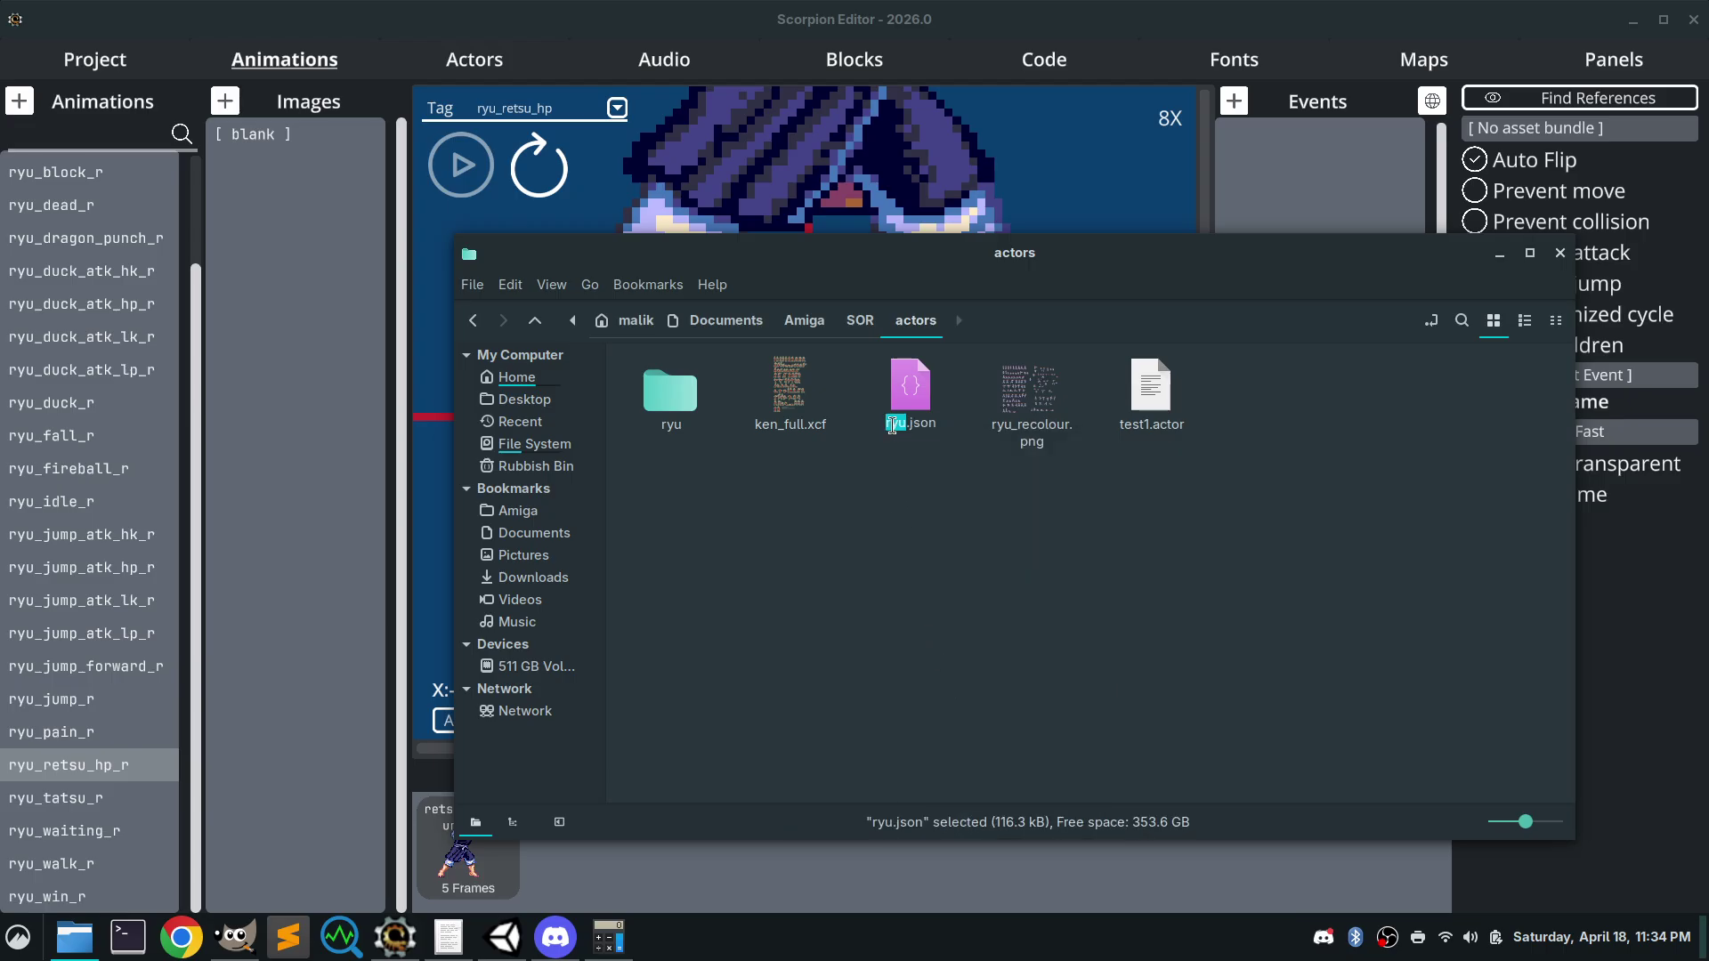
left_click(938, 533)
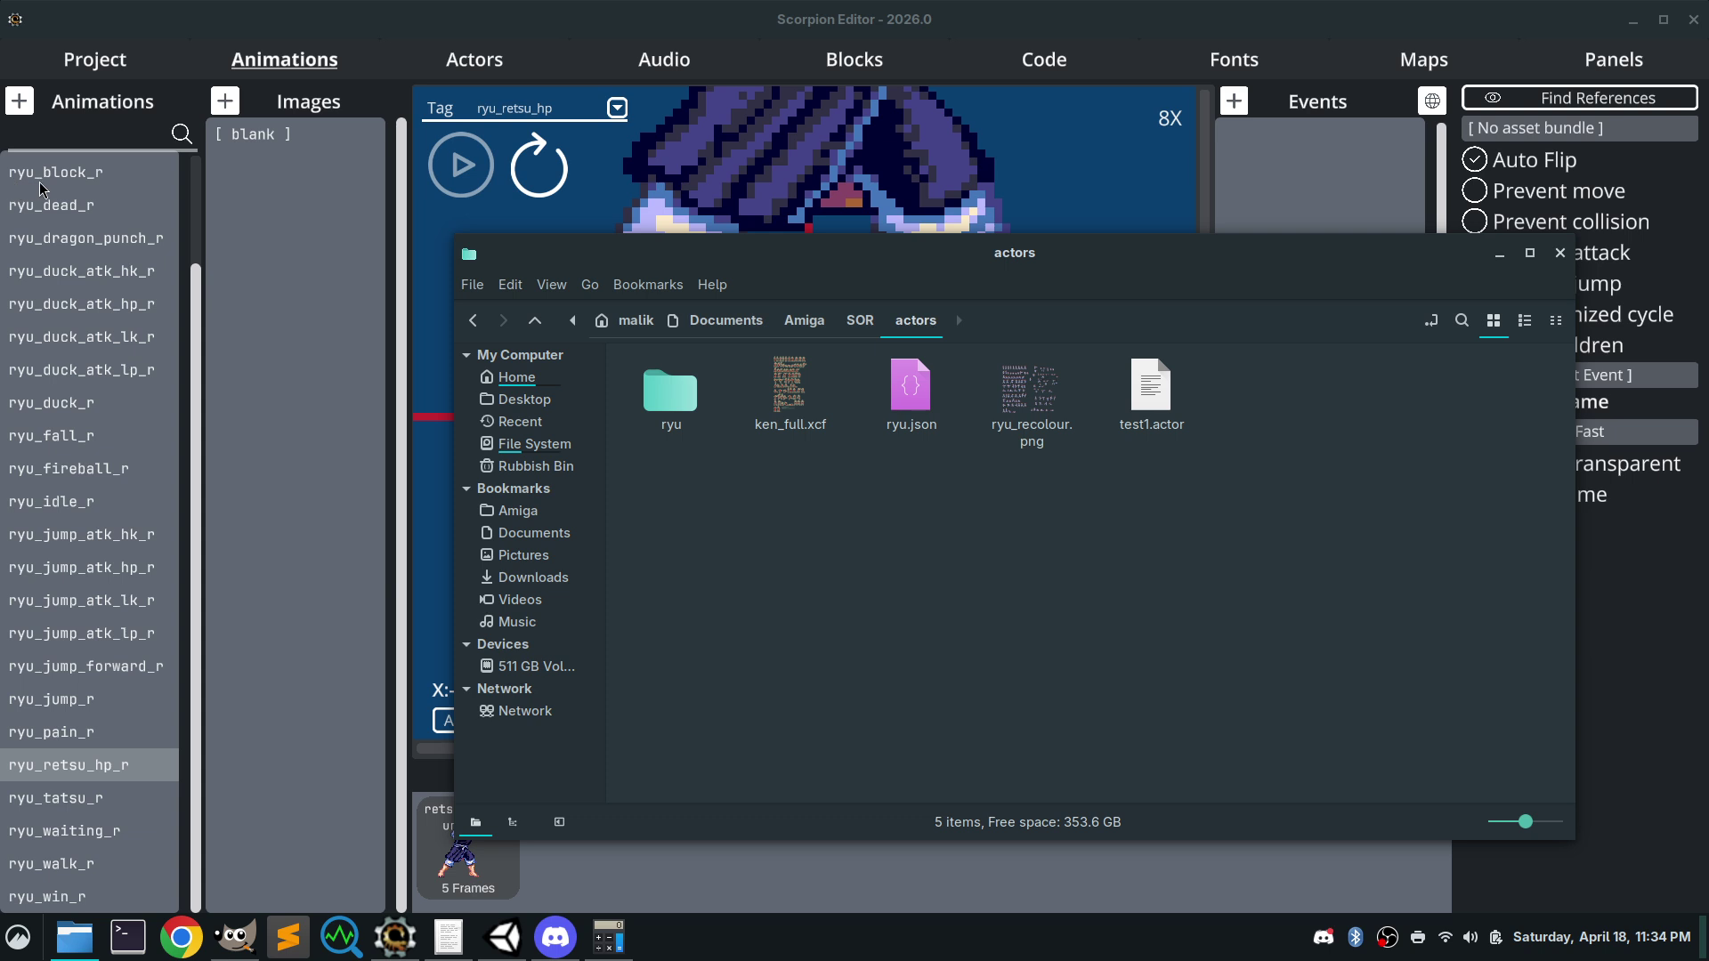
Select ryu.json, switch to Open Retro Animator to view animations atk_hk_r through dragon_punch_r, and minimize it to return to Scorpion Editor
left_click(910, 391)
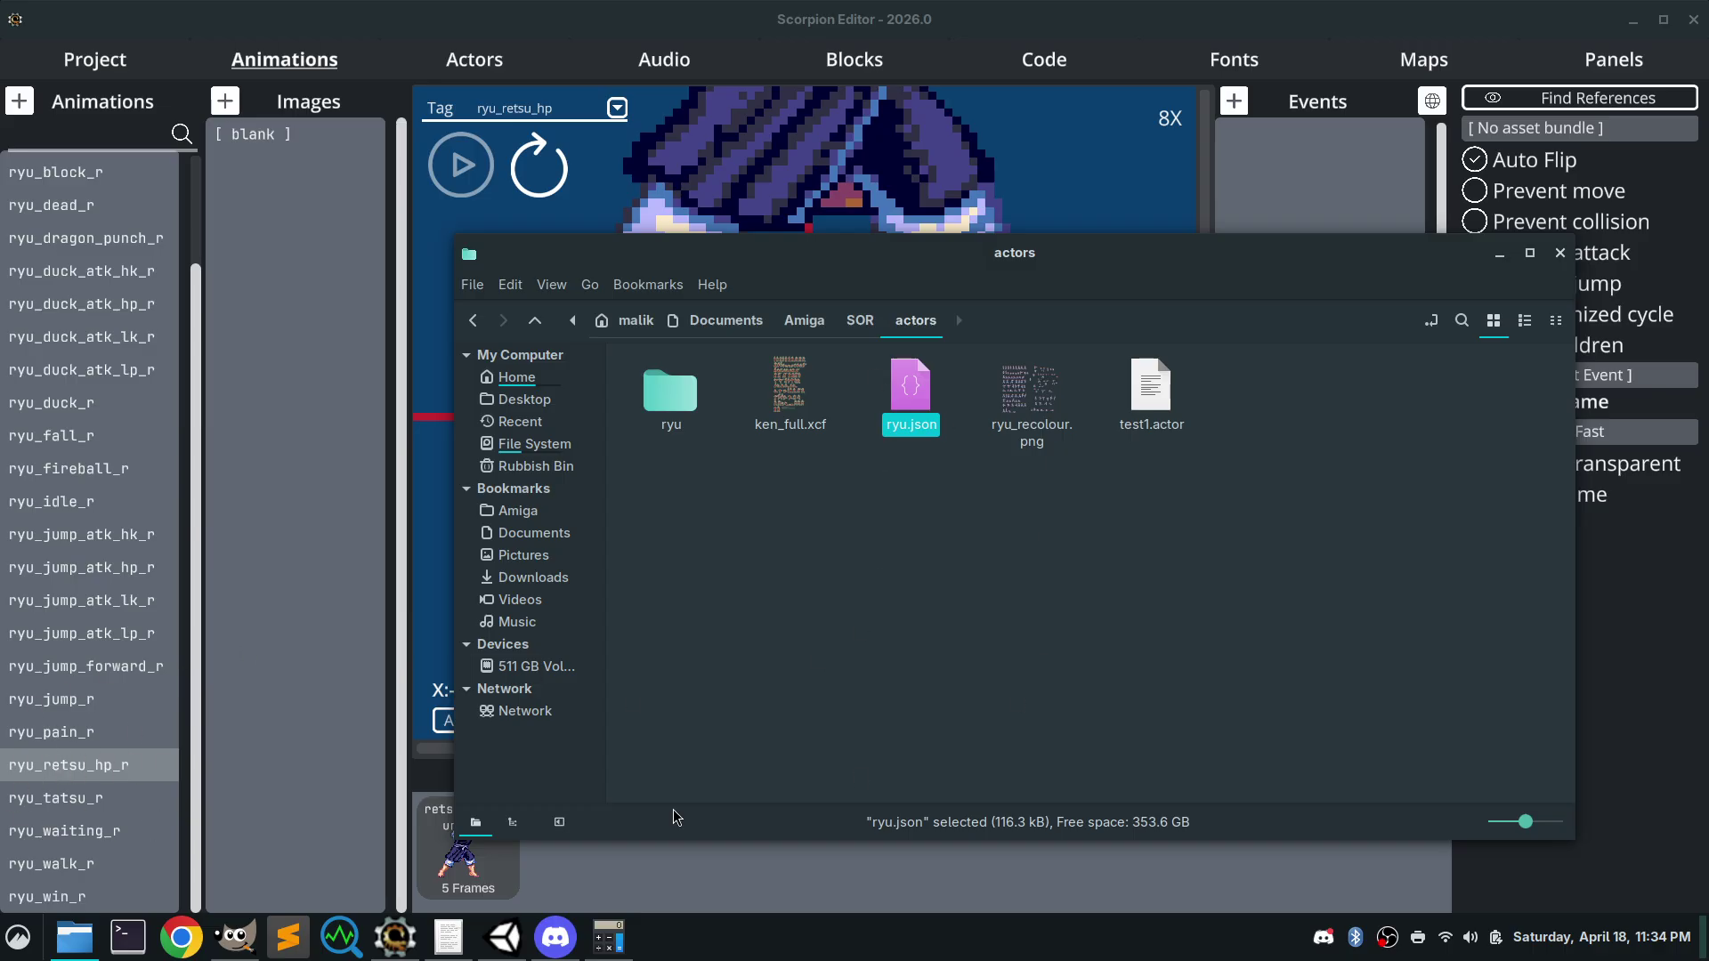
left_click(504, 936)
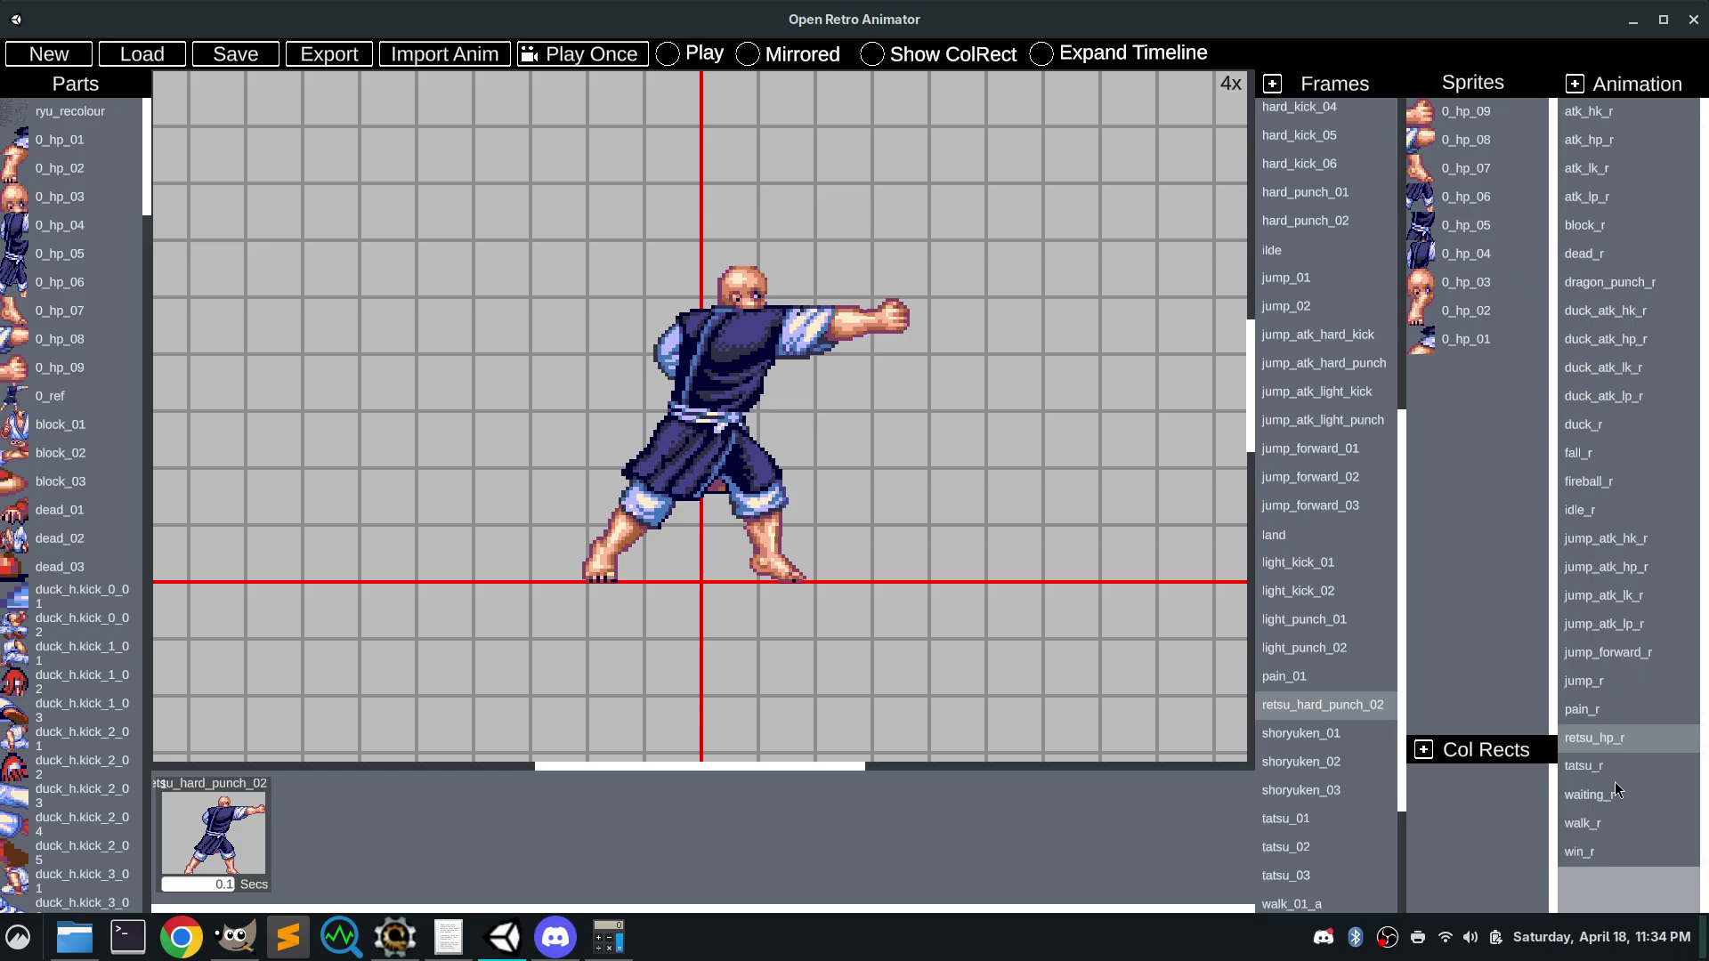
left_click(1592, 116)
left_click(1595, 142)
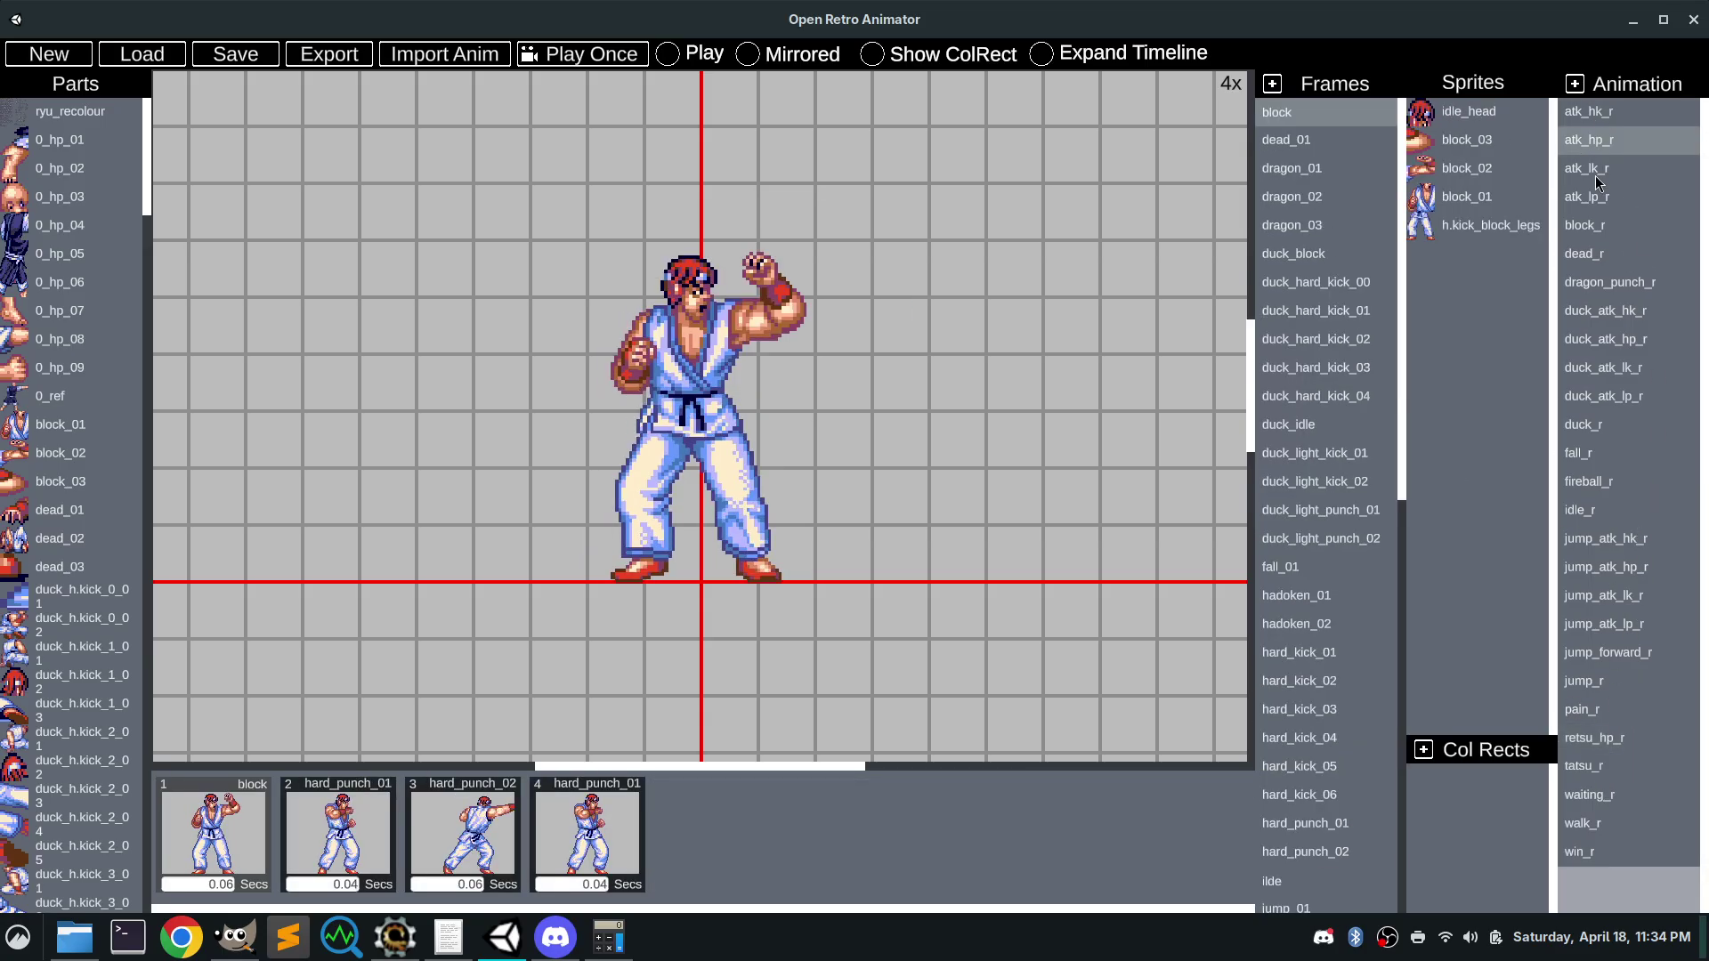
left_click(1594, 171)
left_click(1588, 203)
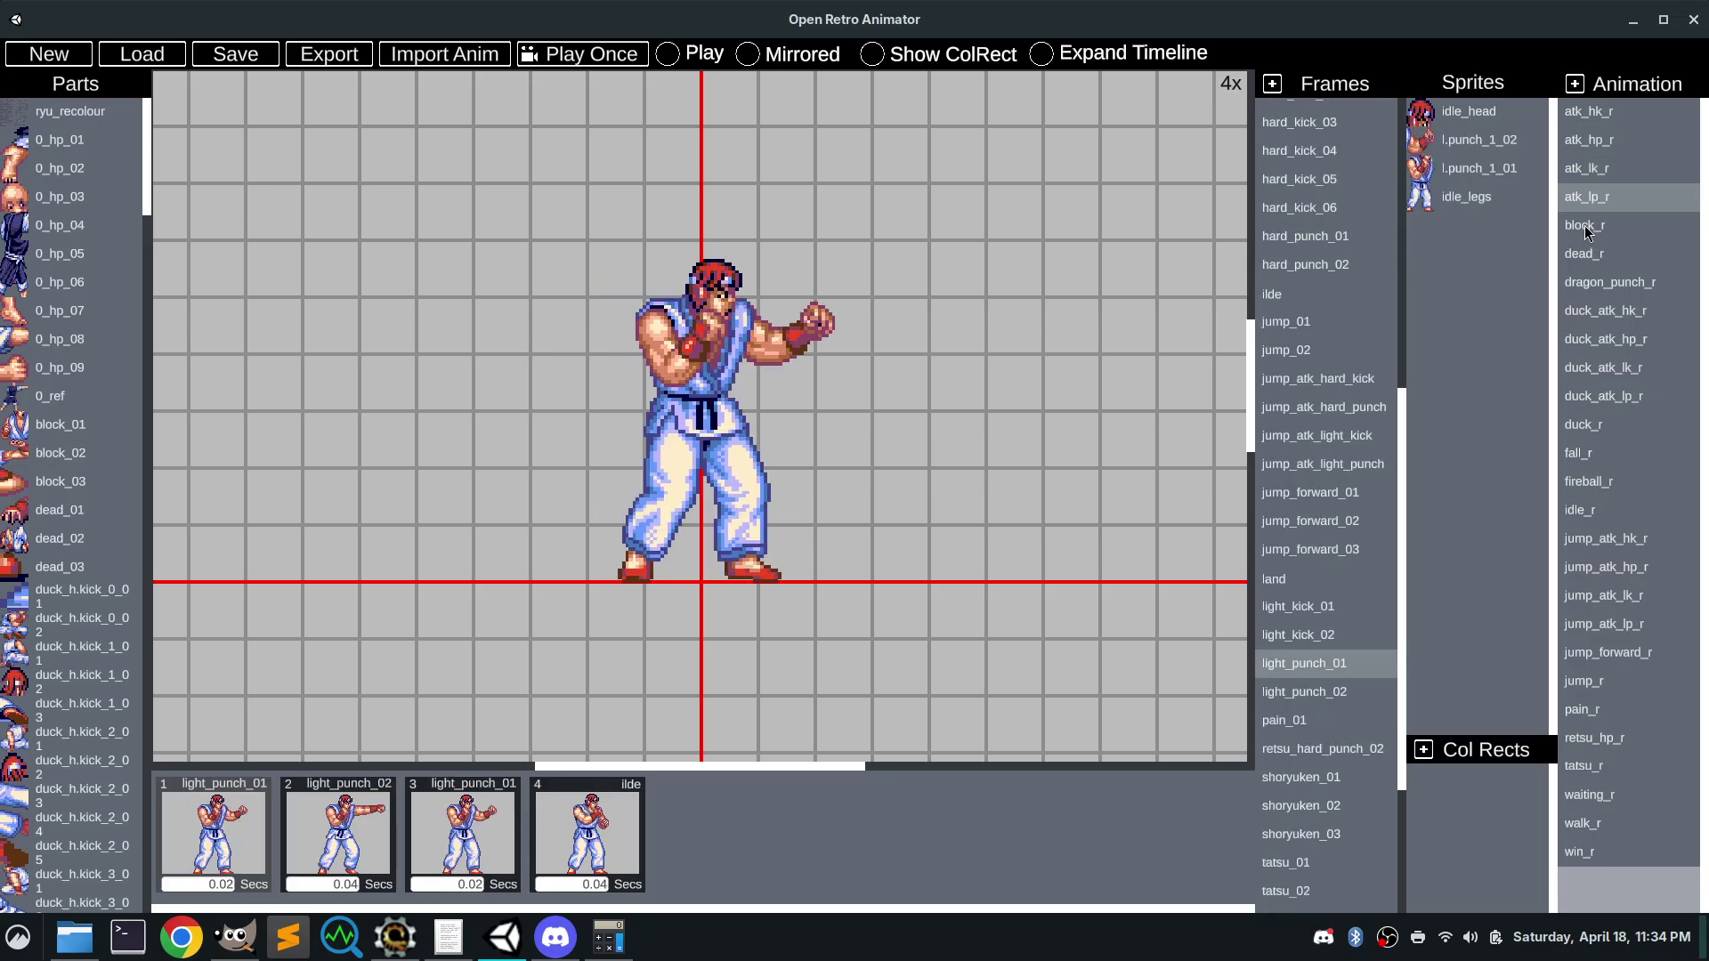
left_click(1586, 228)
left_click(1583, 258)
left_click(1587, 282)
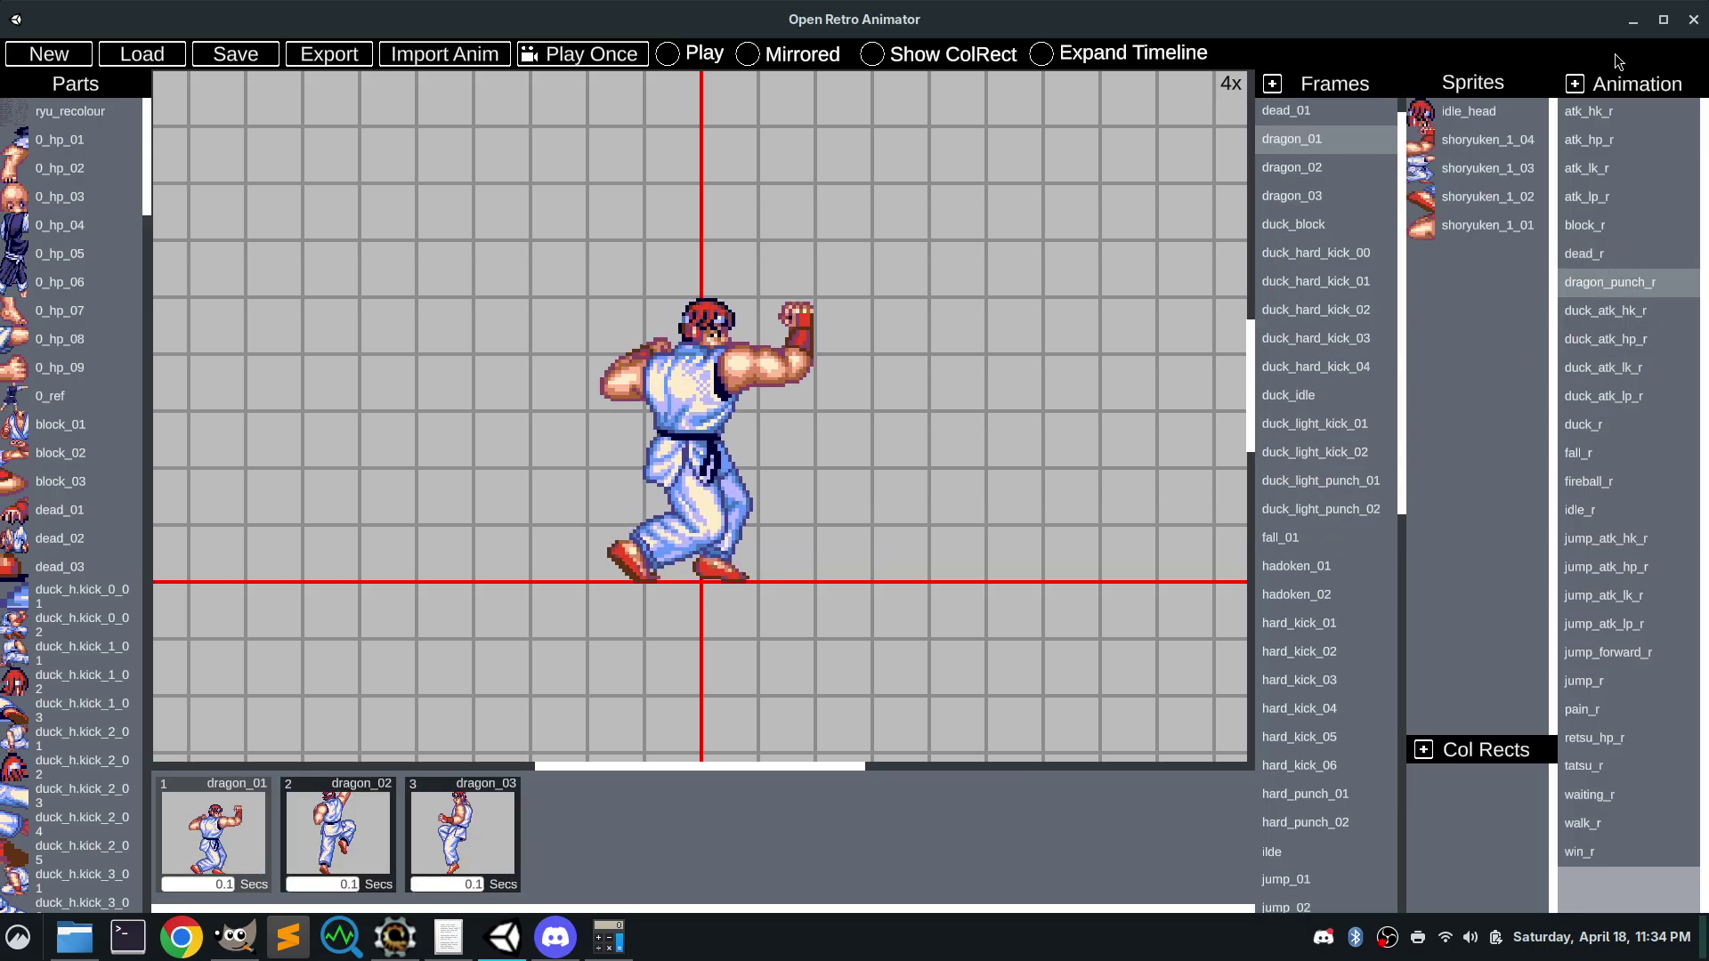
left_click(1631, 21)
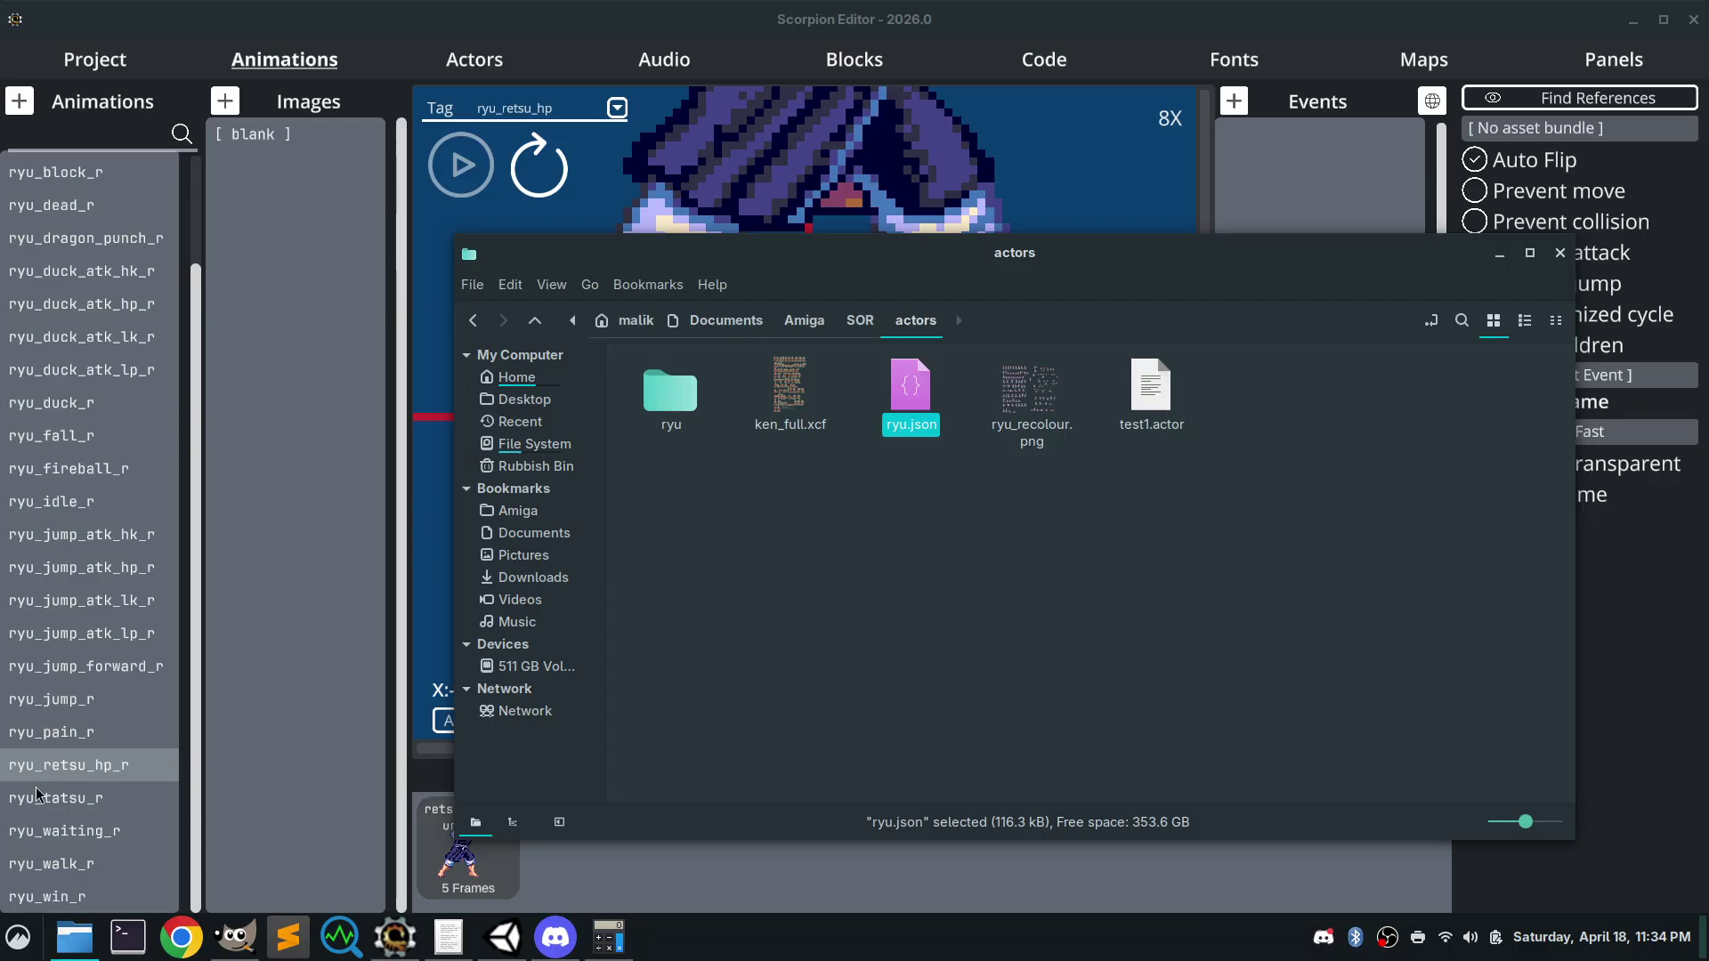
Set the frame render type of the ryu_retsu_hp_r animation to RetroAnimator
left_click(77, 780)
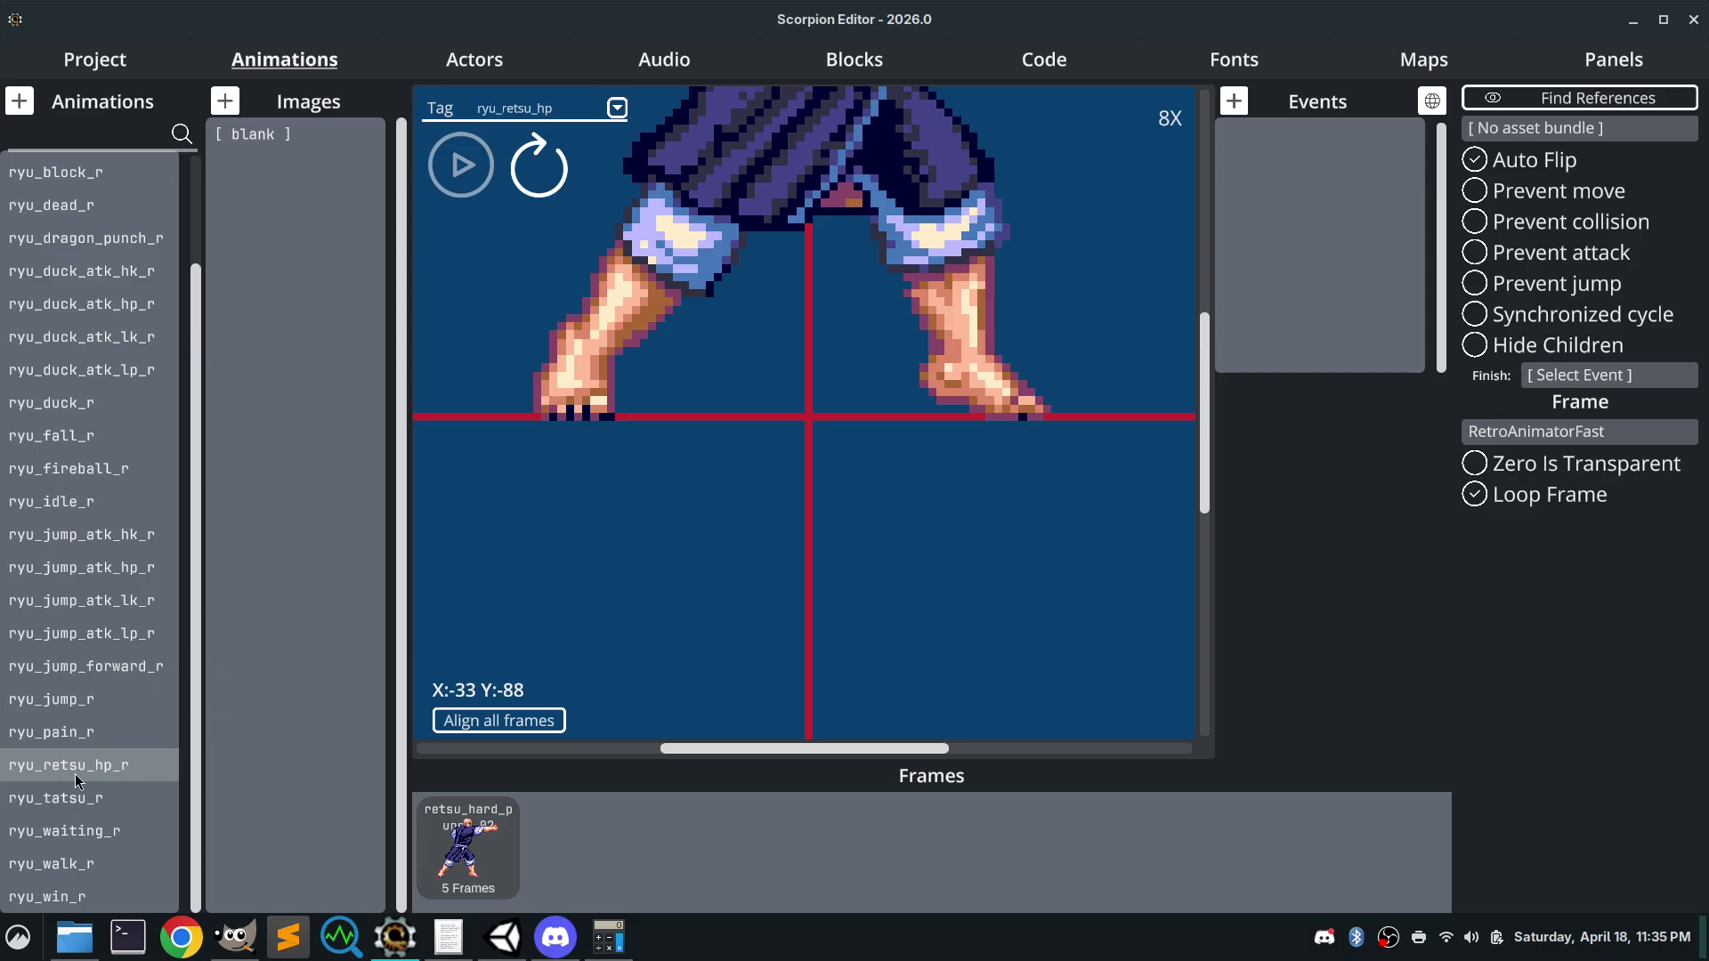
left_click(1504, 433)
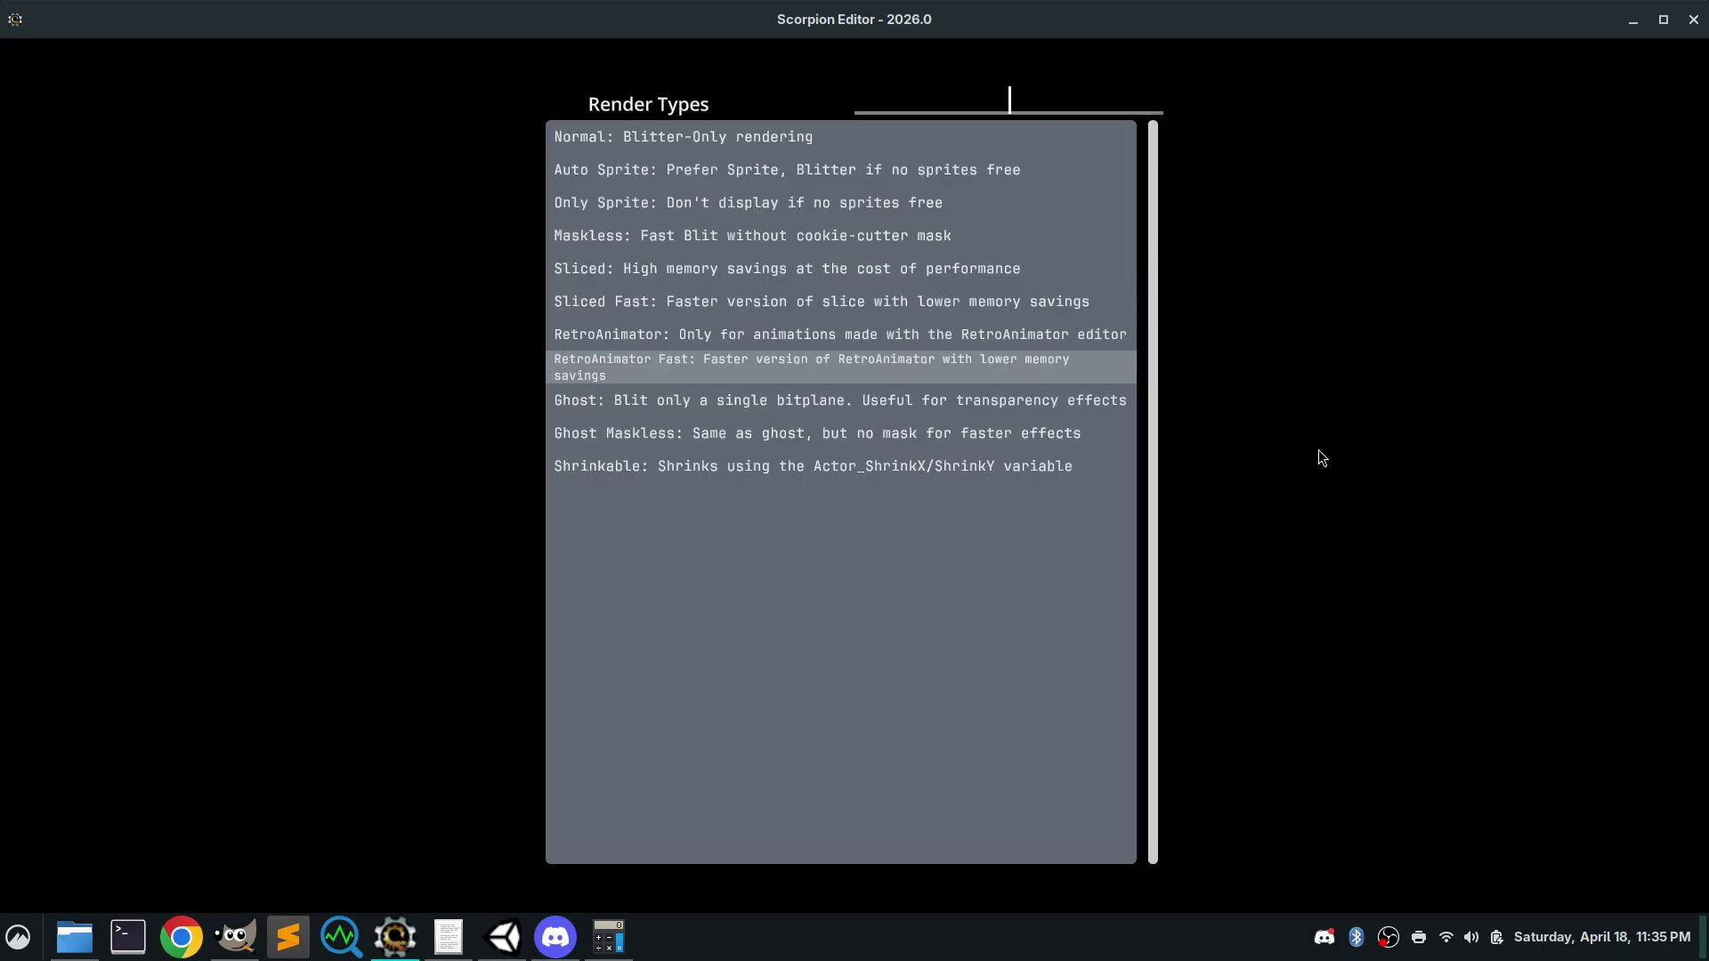
left_click(647, 341)
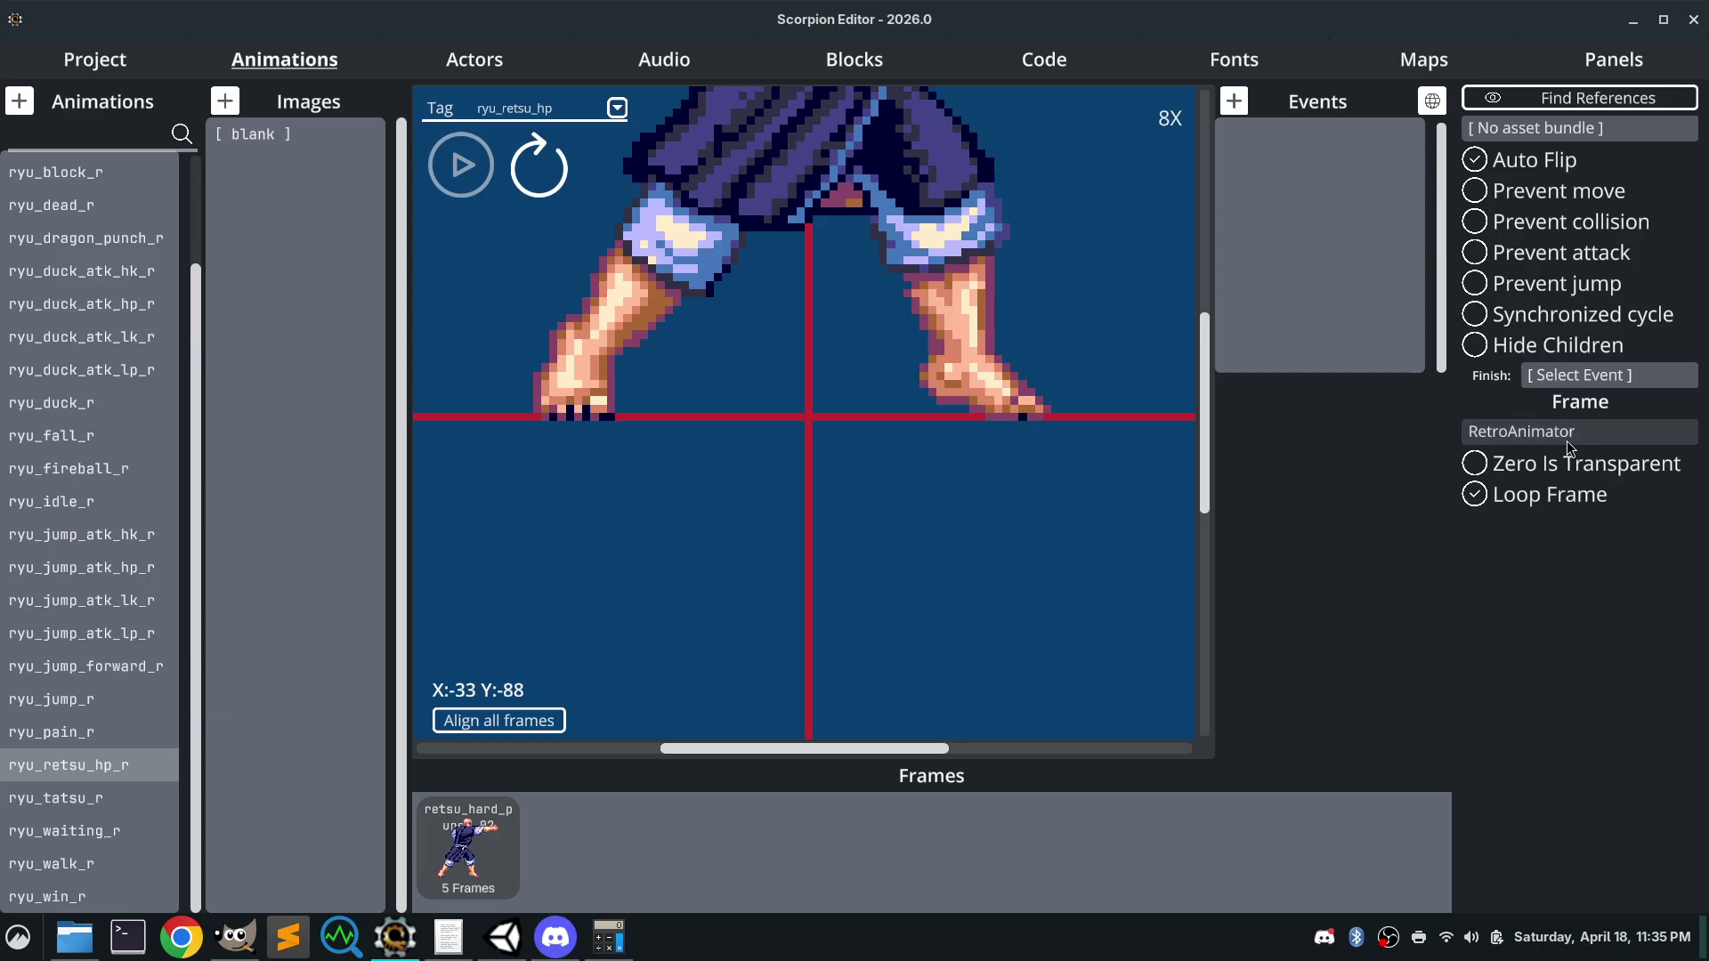
Switch to Open Retro Animator, reload ryu.json from the actors folder, and minimize the program
left_click(1633, 19)
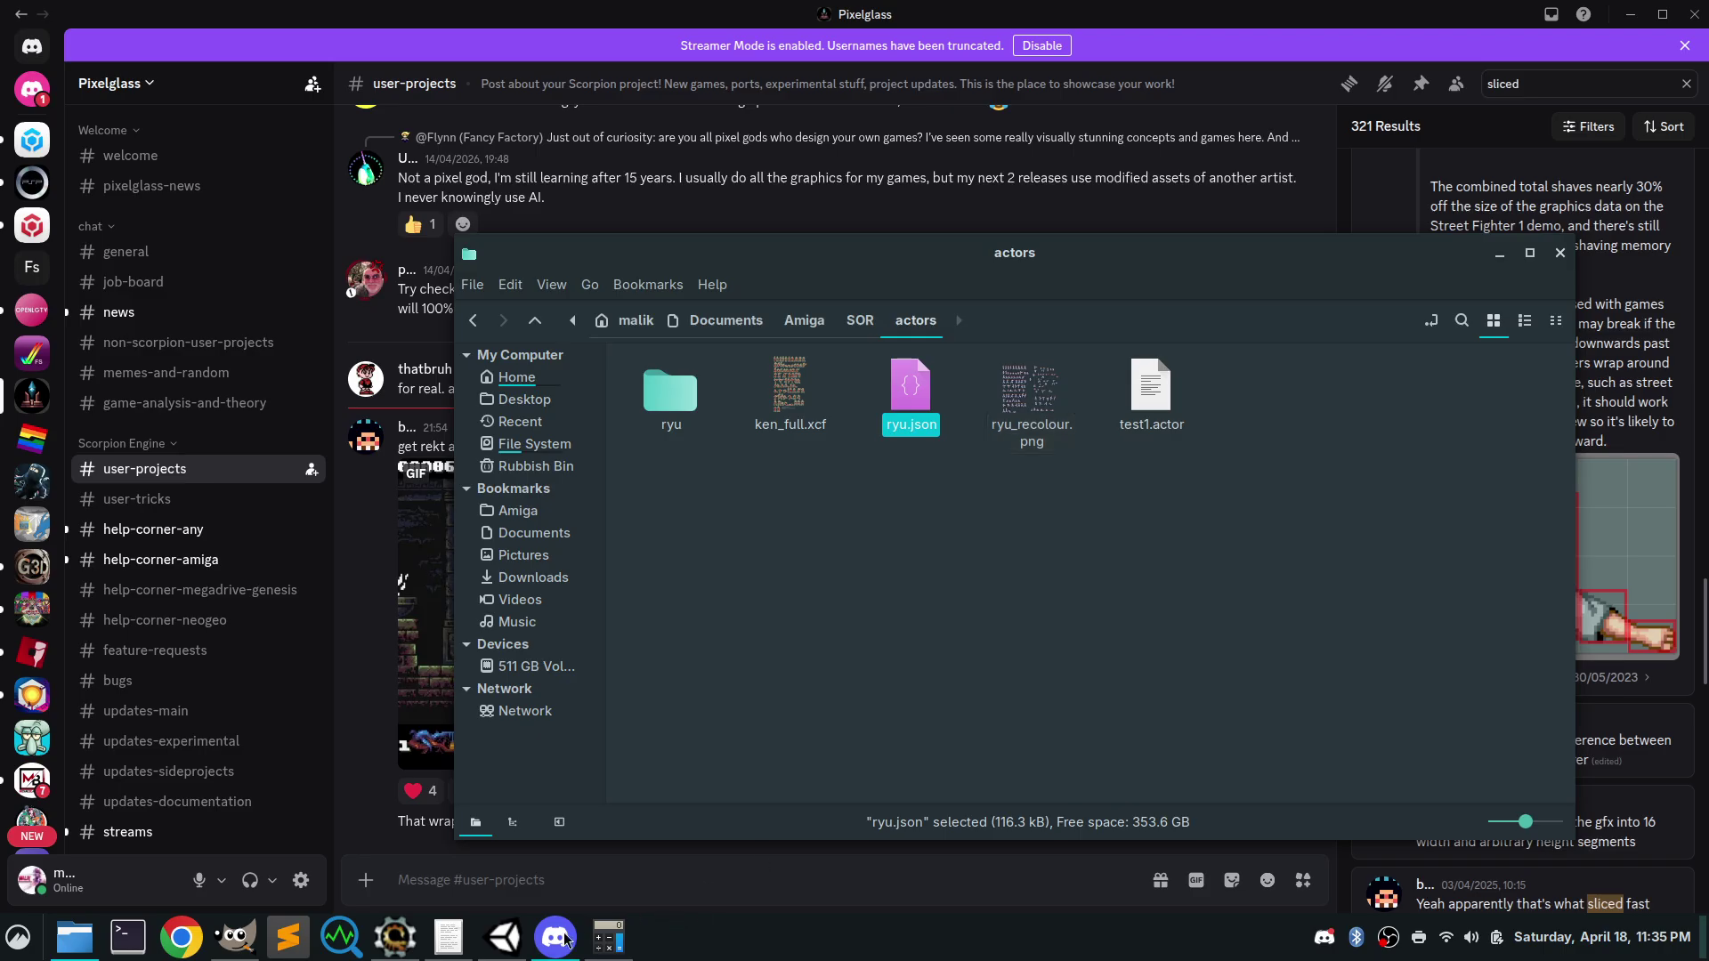
mouse_move(503, 936)
left_click(445, 845)
left_click(142, 56)
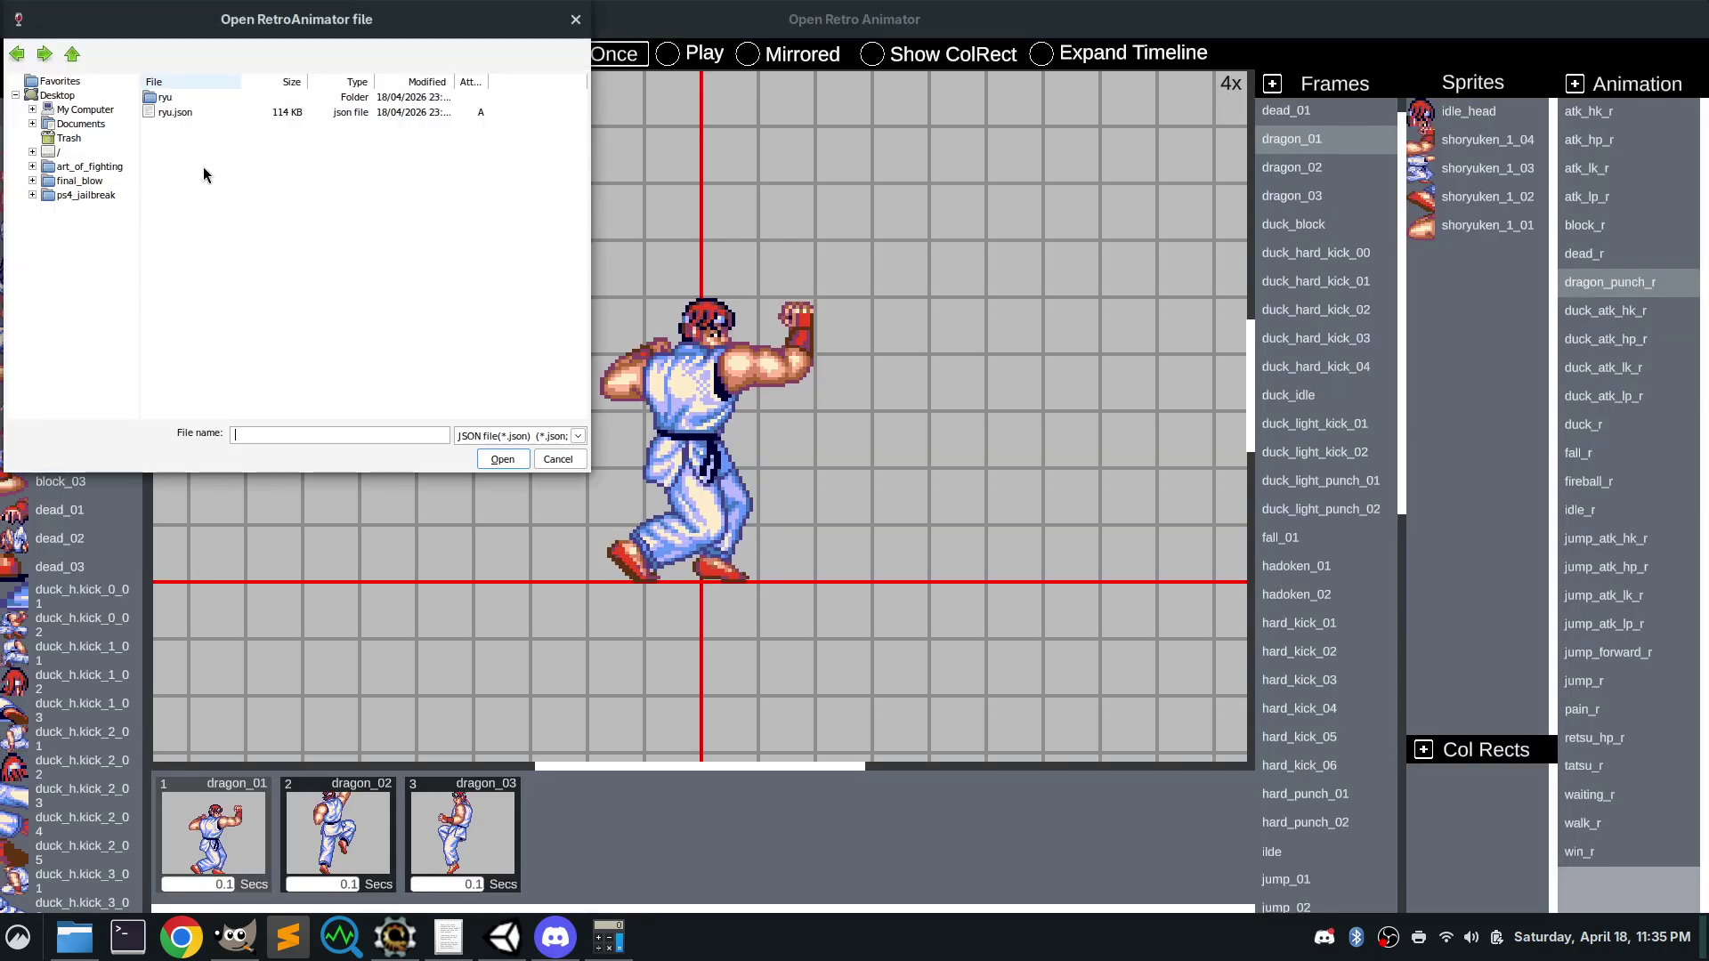
left_click(173, 111)
left_click(501, 460)
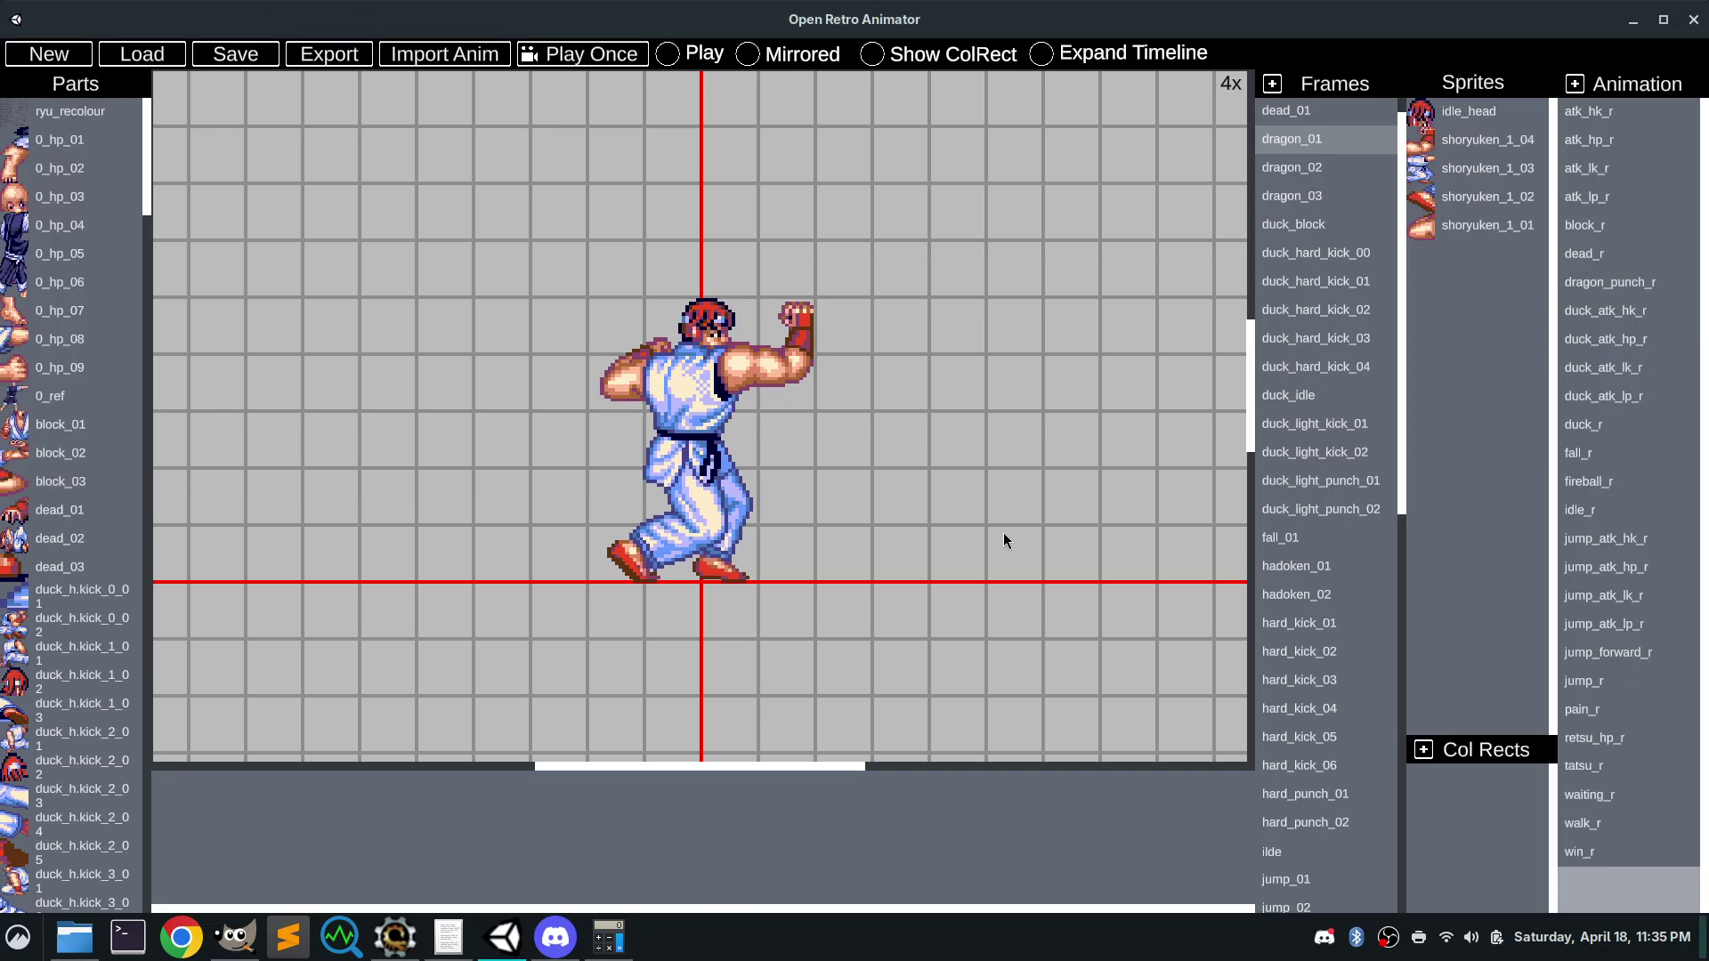
left_click(1633, 19)
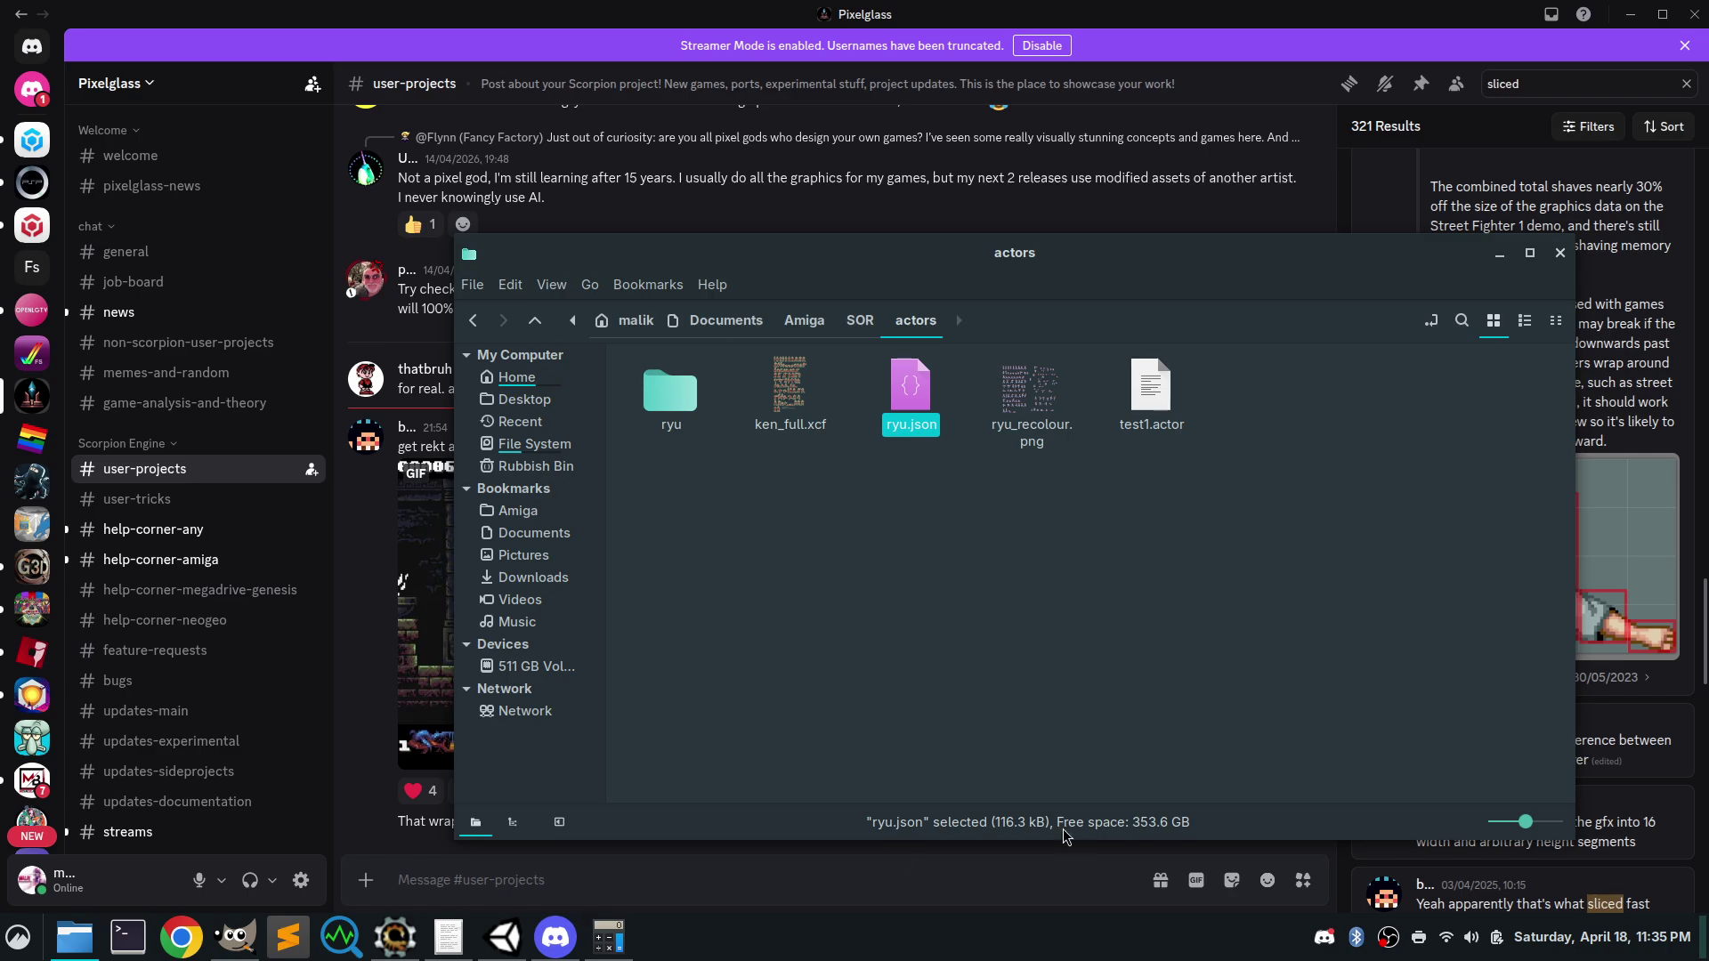
Open ryu.json from the actors folder in Sublime Text and reduce the text size to show more lines
right_click(914, 396)
mouse_move(949, 452)
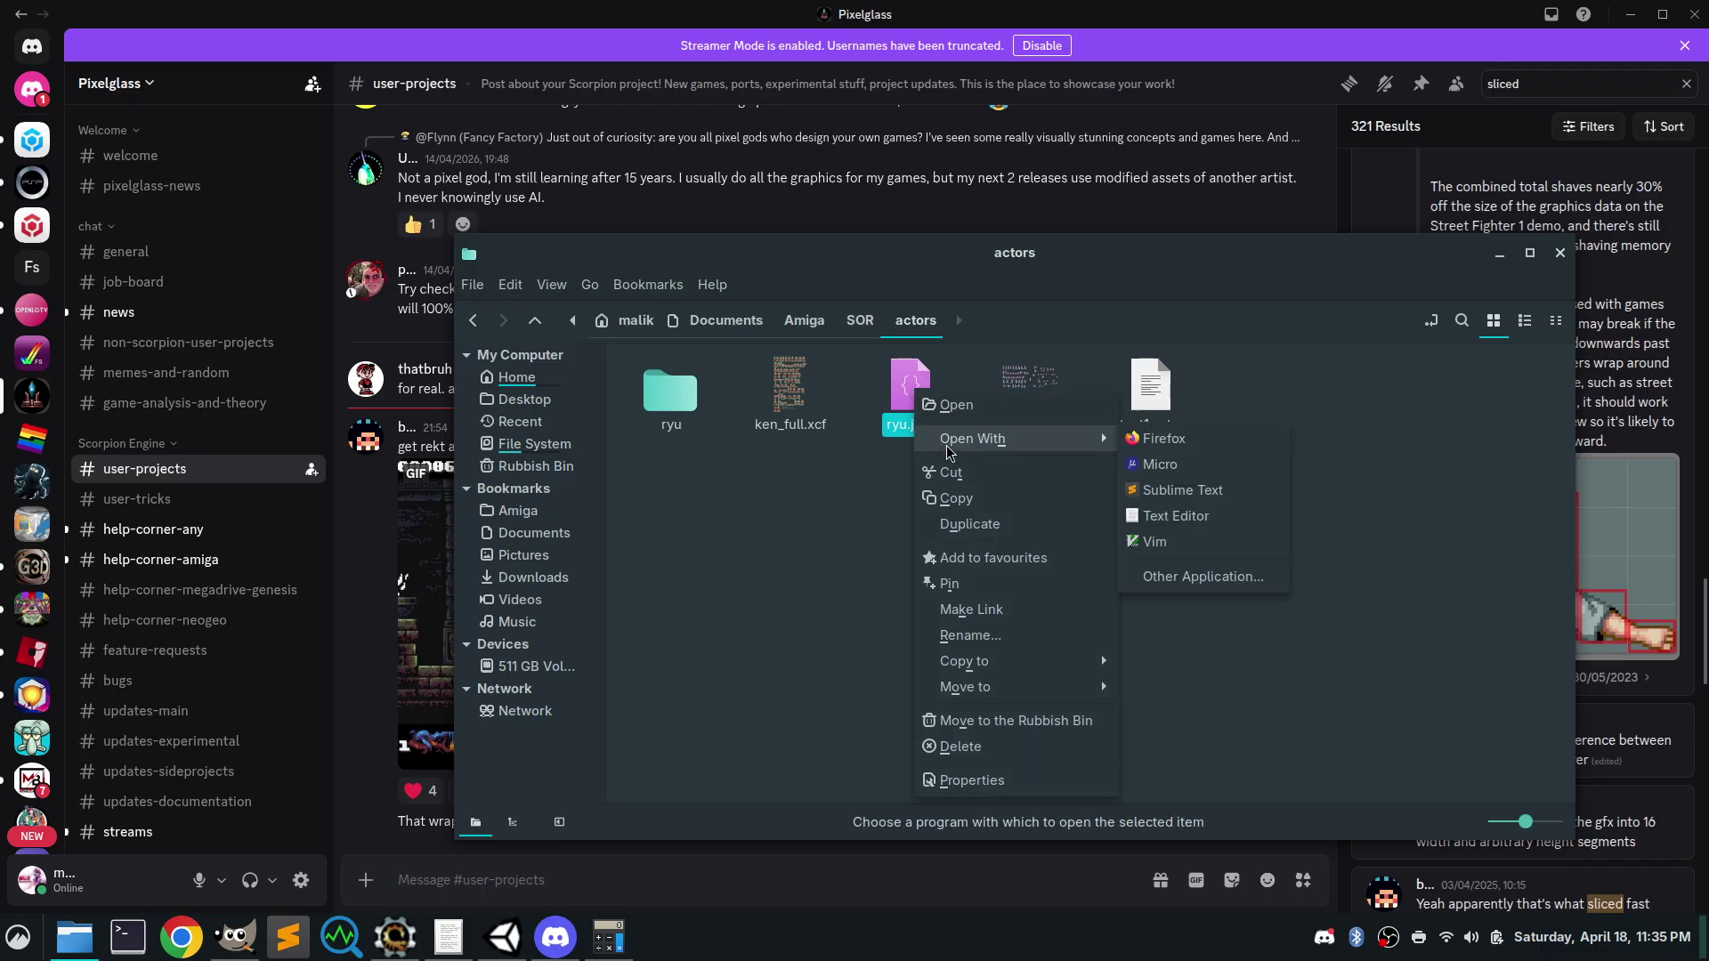
left_click(1183, 490)
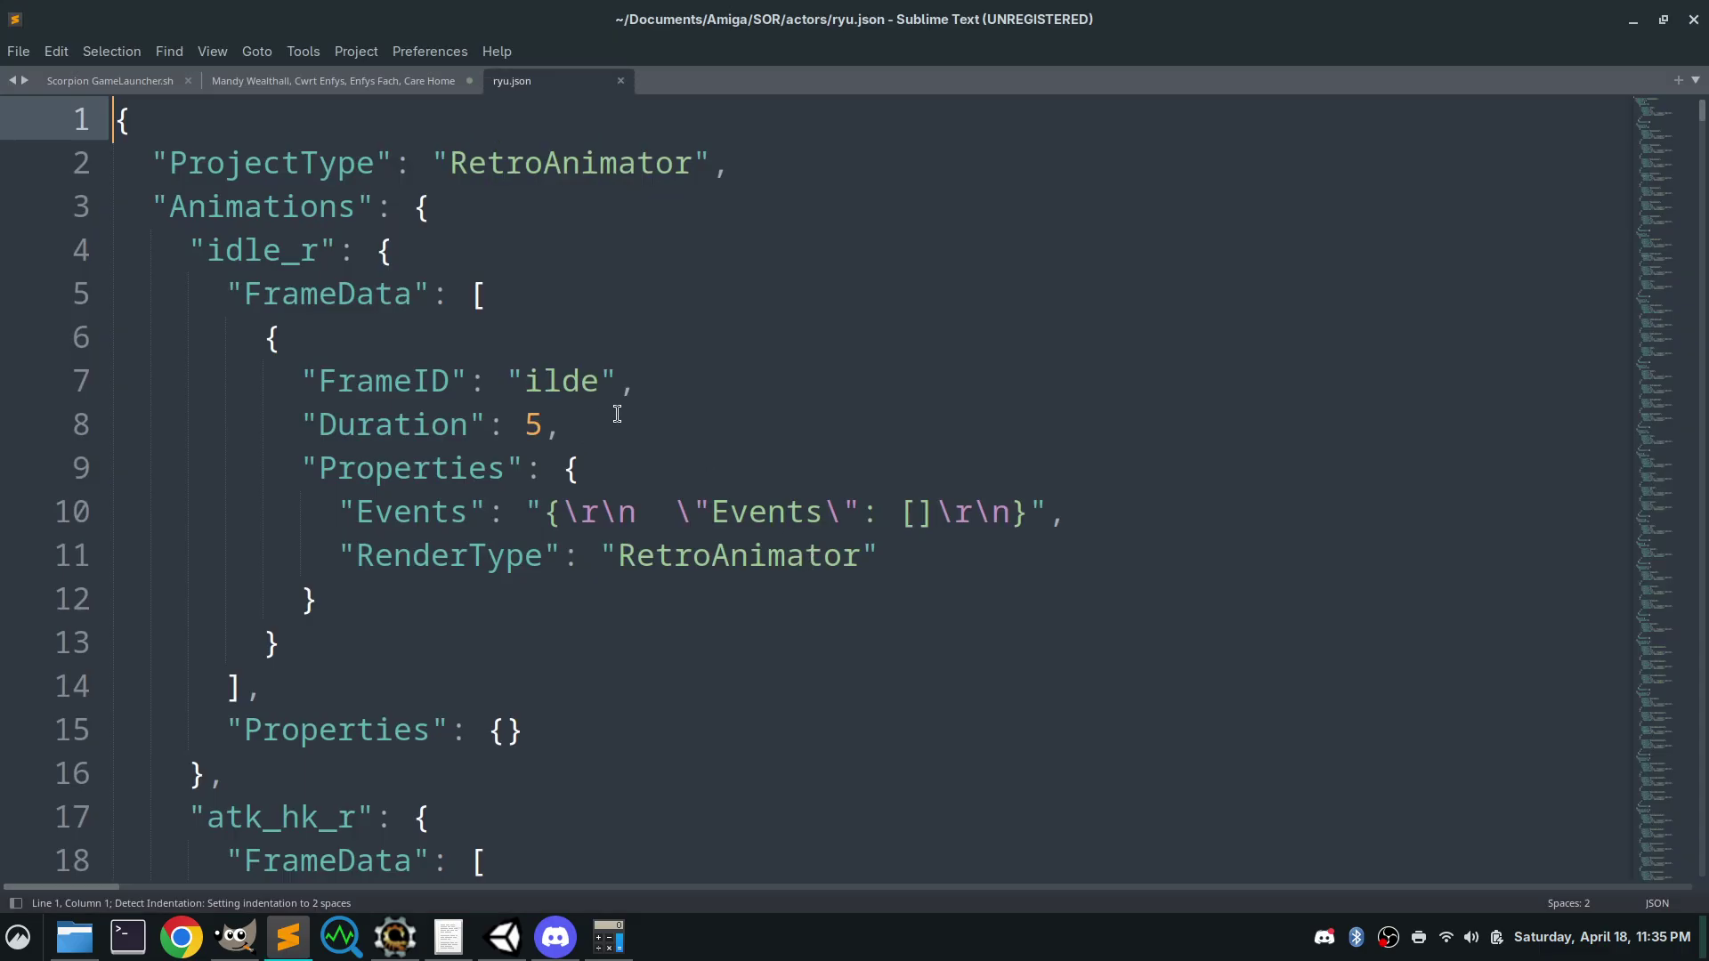
key("ctrl+minus")
key("ctrl+minus")
key("ctrl+minus")
key("ctrl+minus")
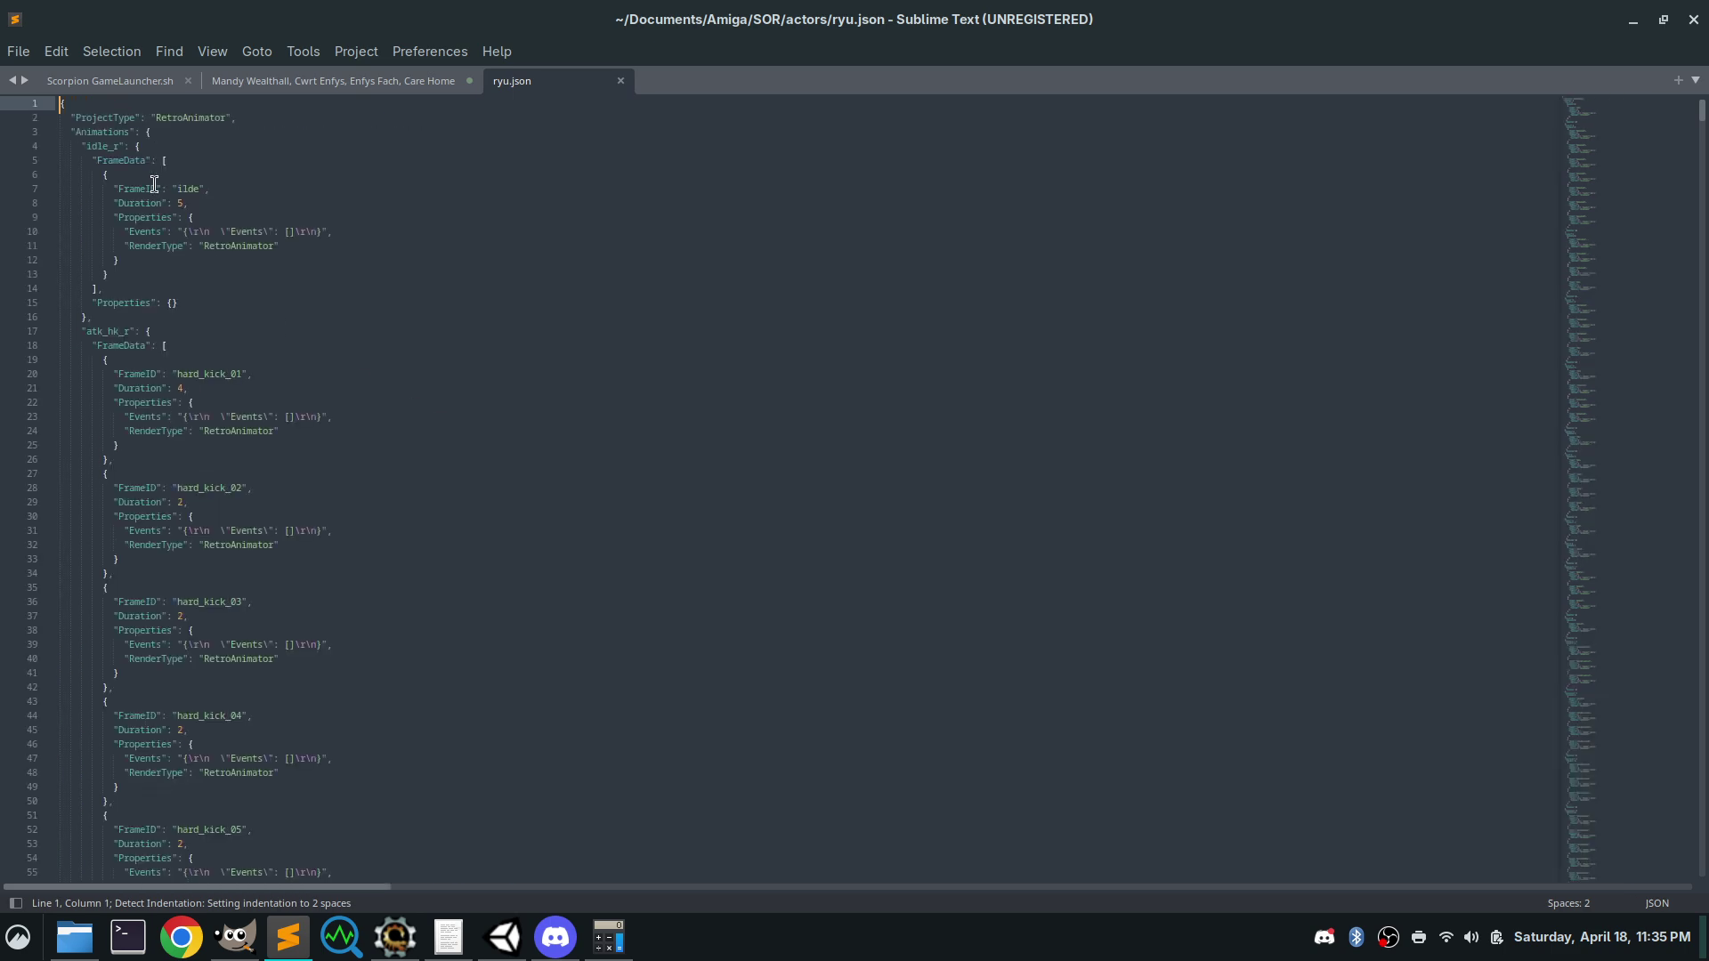
key("ctrl+equal")
key("ctrl+equal")
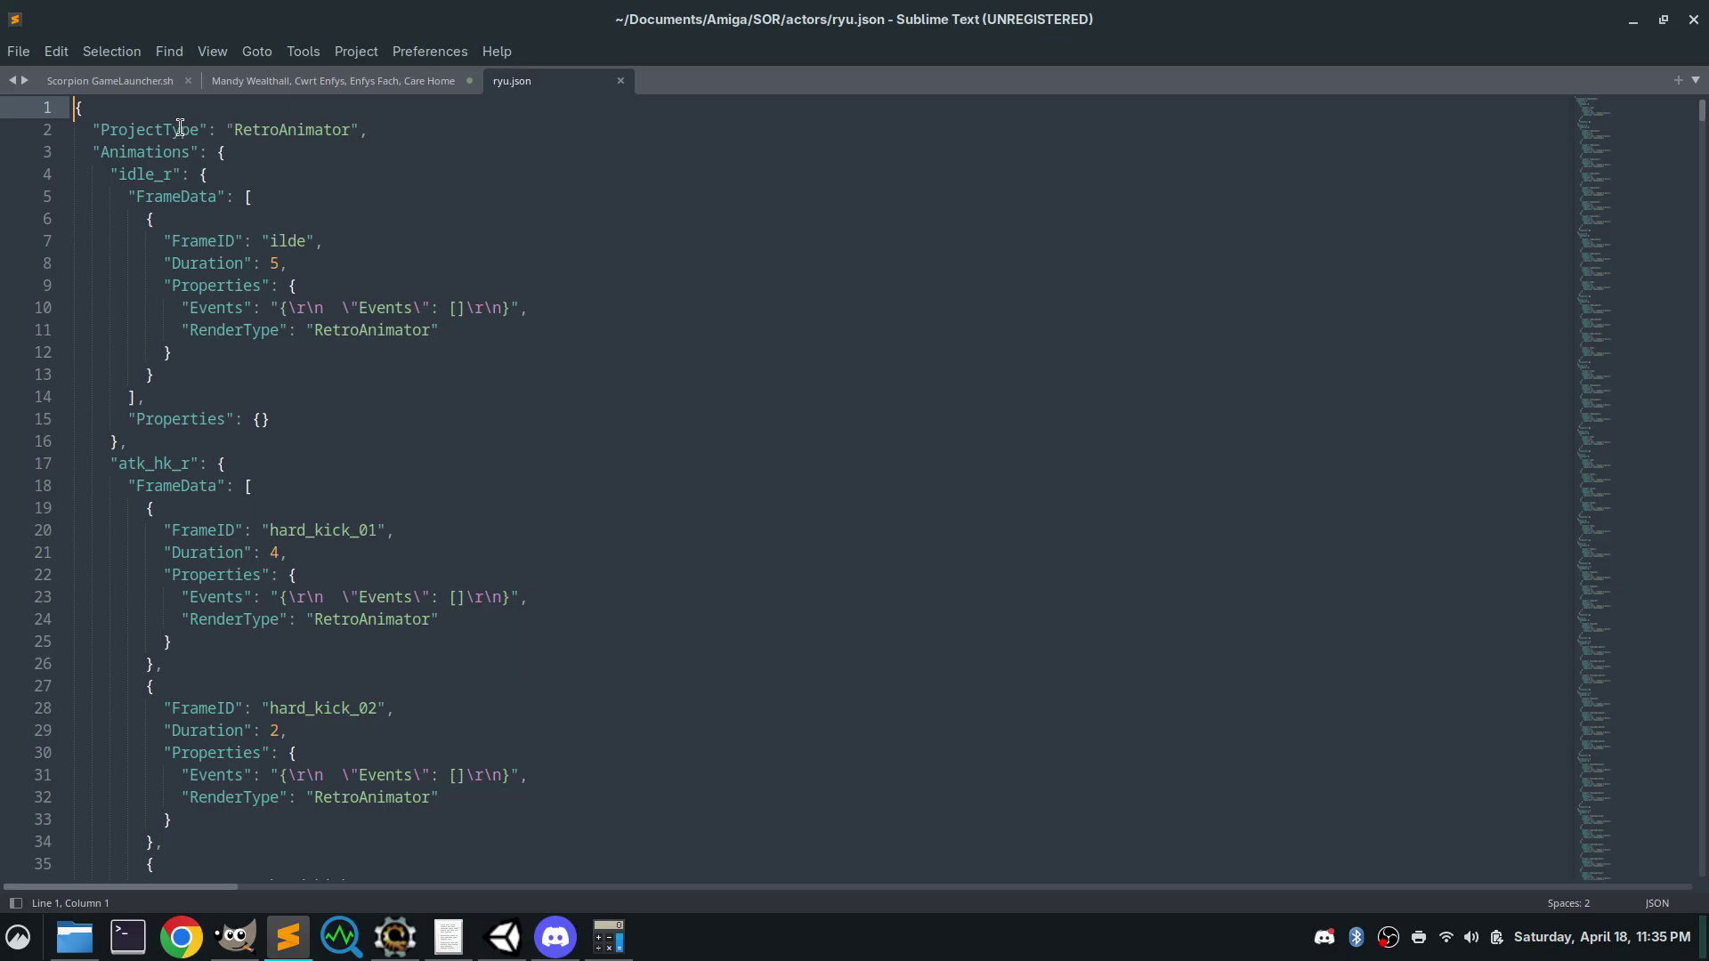
Examine the ProjectType value and the RenderType and FrameID values of idle_r in ryu.json
left_click_drag(227, 129, 357, 129)
left_click(337, 332)
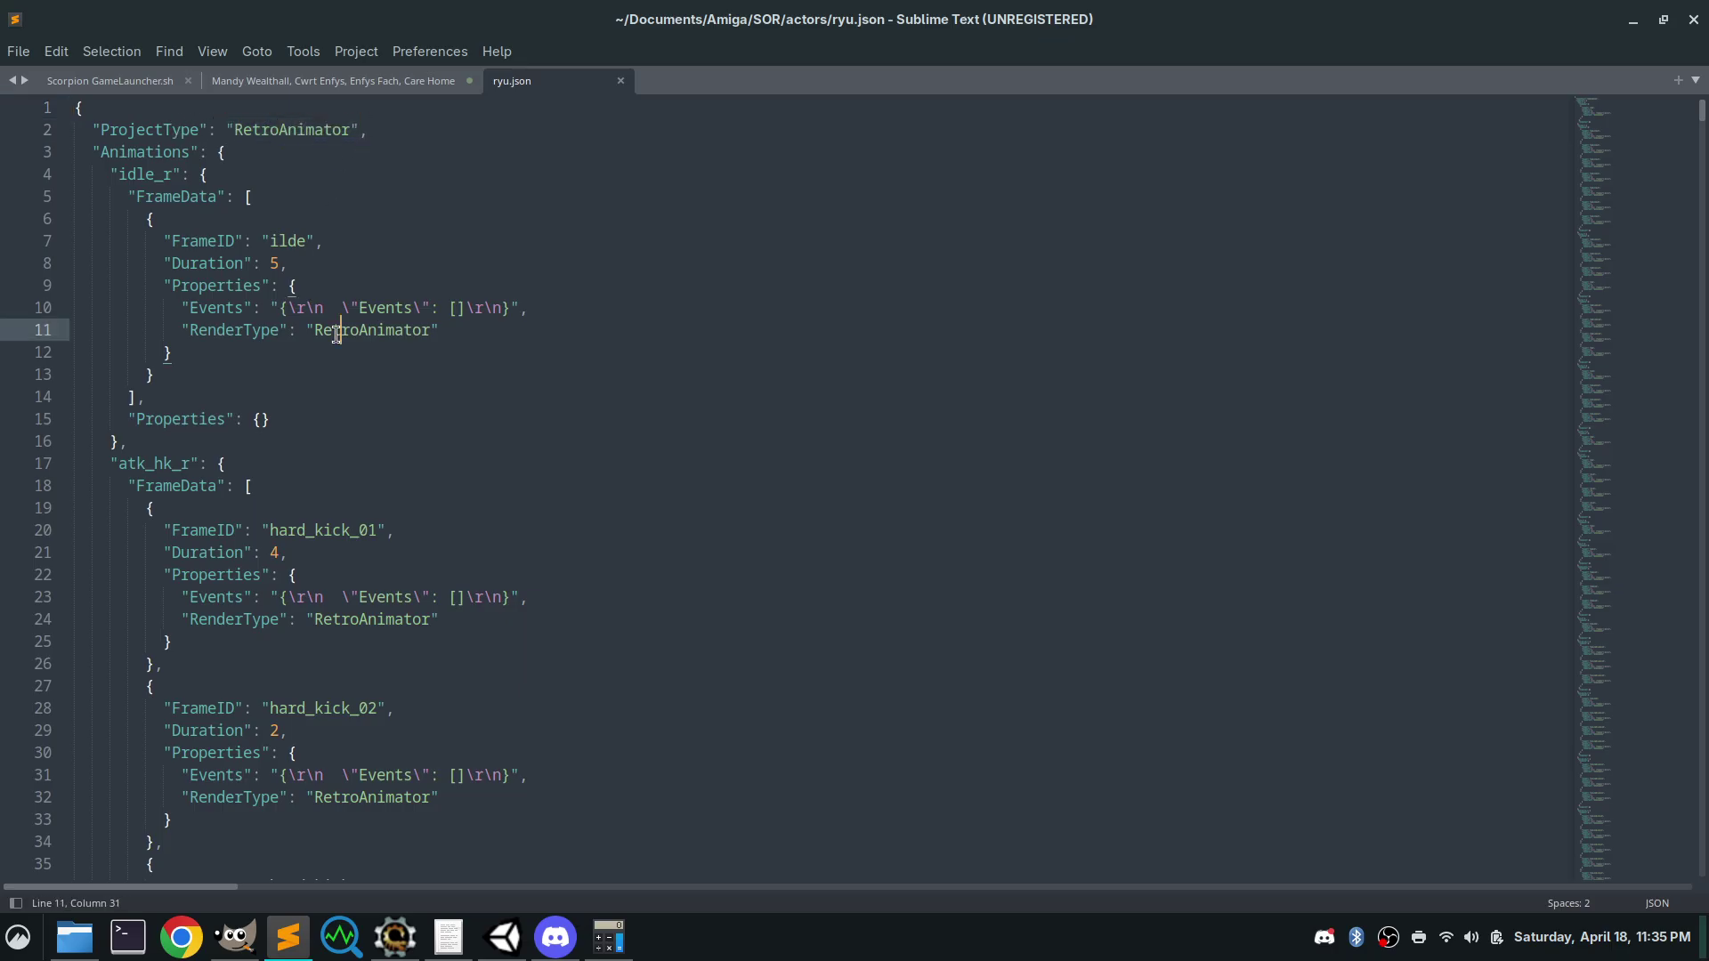
left_click_drag(302, 331, 437, 322)
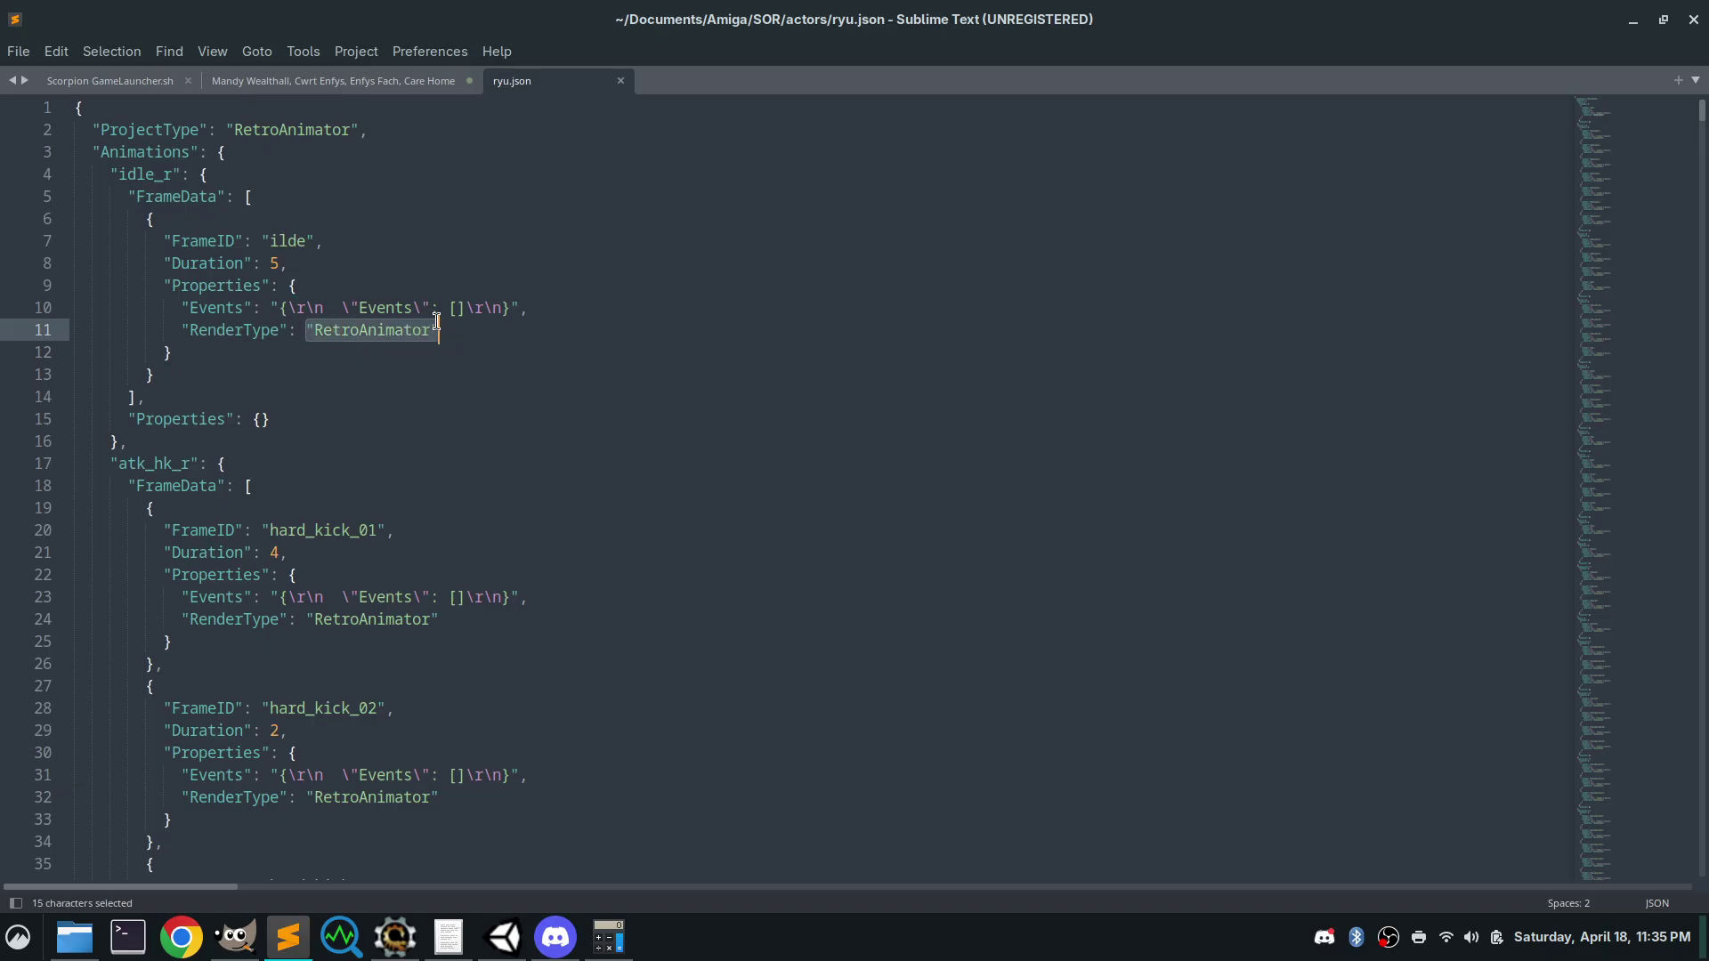
left_click_drag(261, 241, 310, 233)
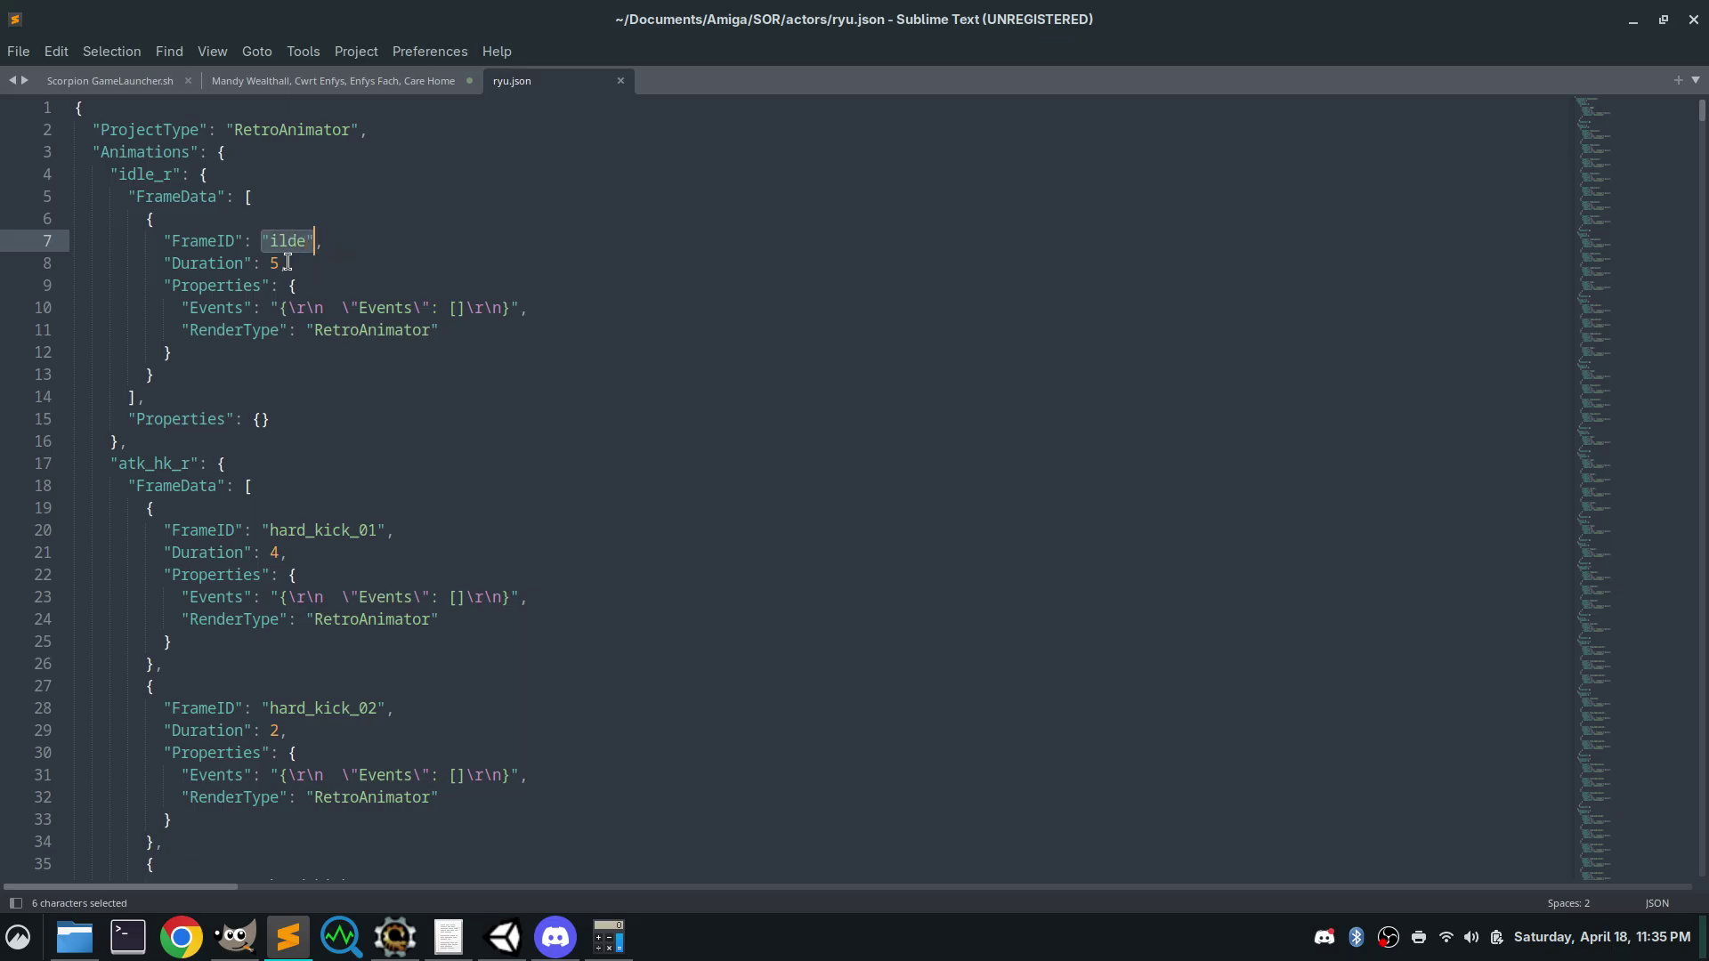
left_click(347, 240)
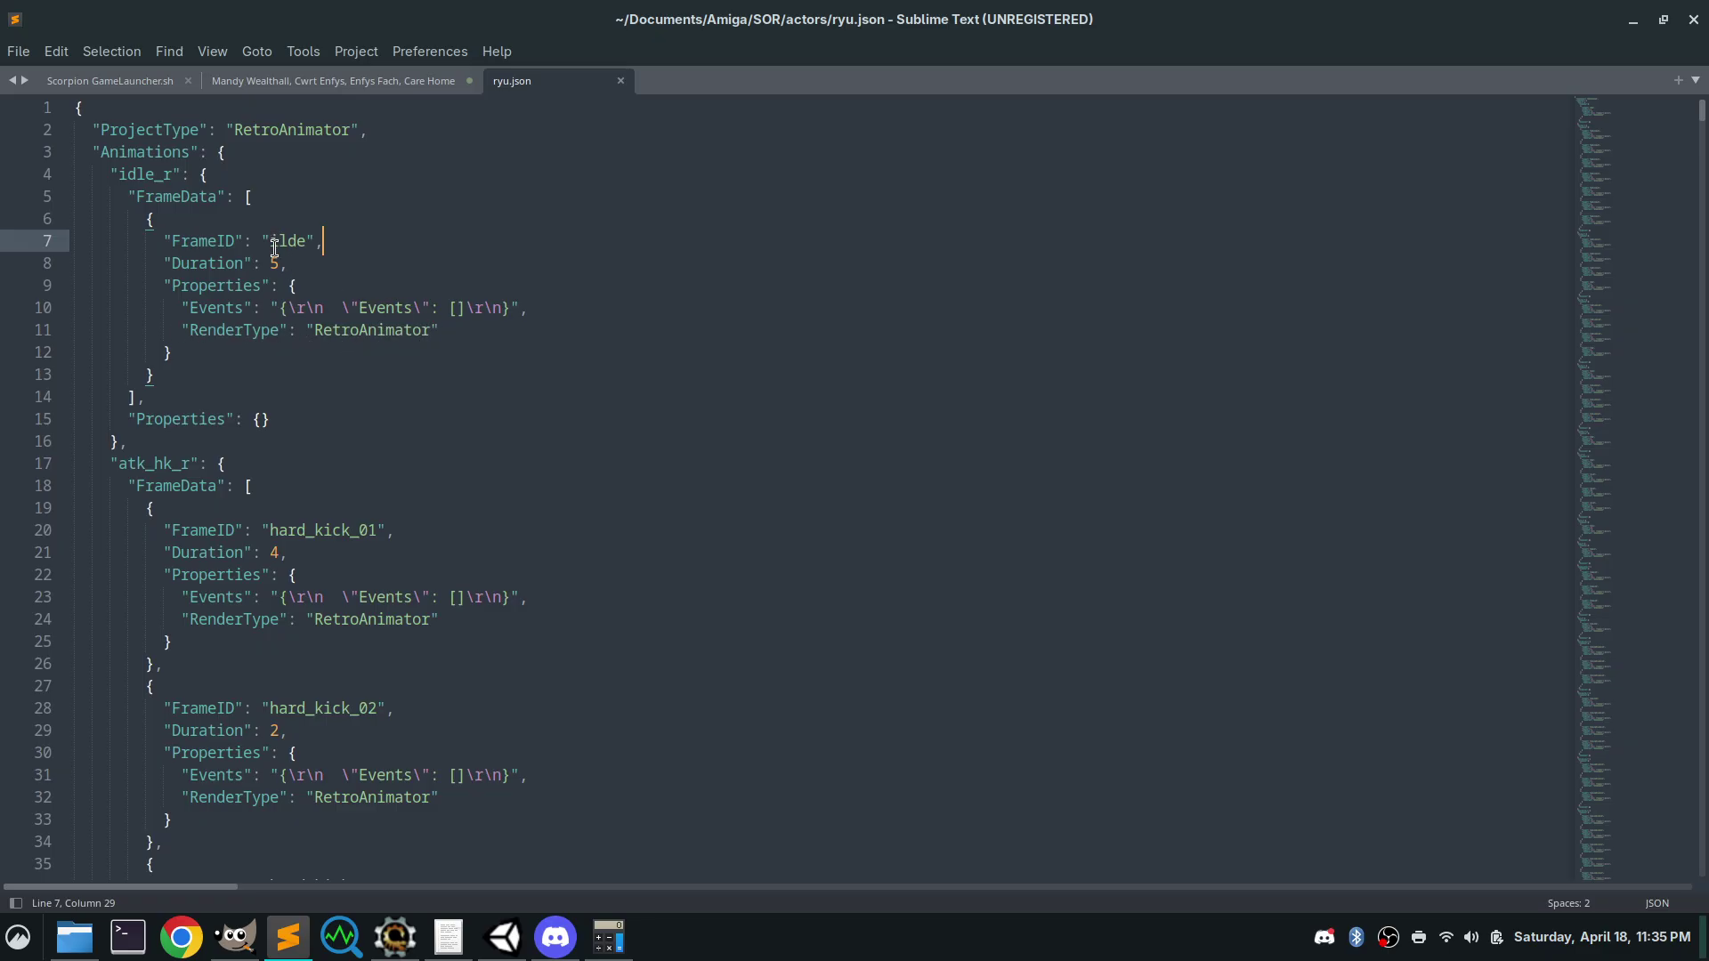
Switch back to Scorpion Editor and display the ryu_idle_r animation
left_click(1633, 20)
left_click(397, 948)
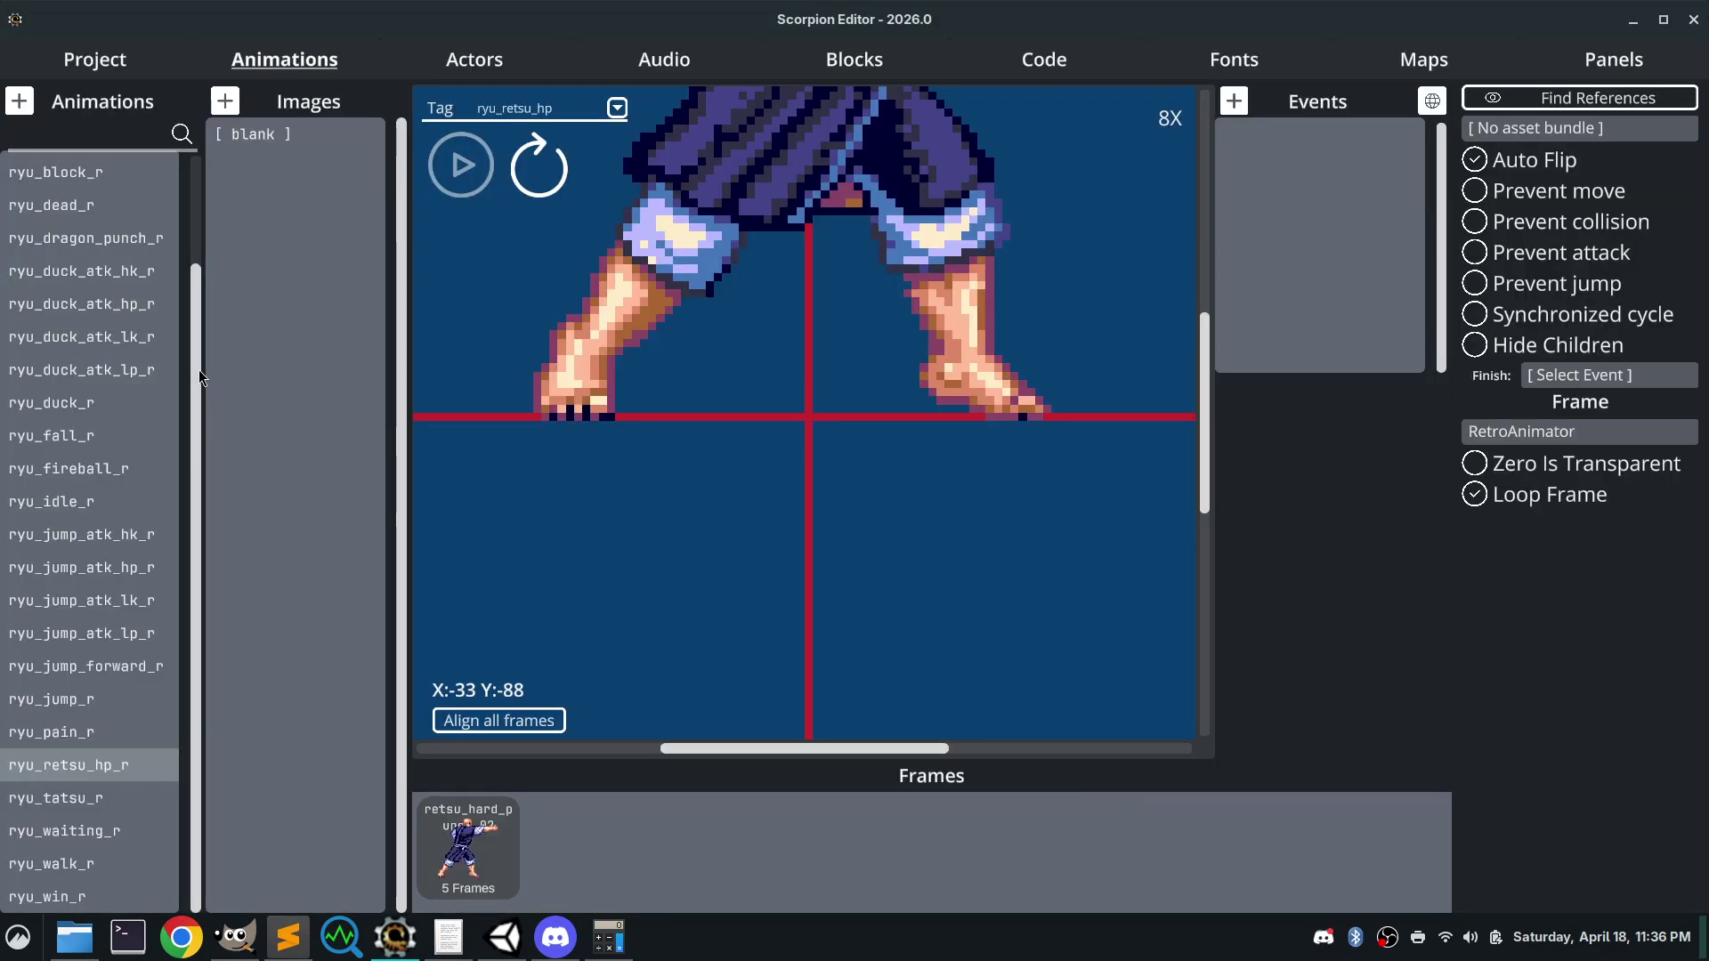
left_click_drag(194, 479, 219, 356)
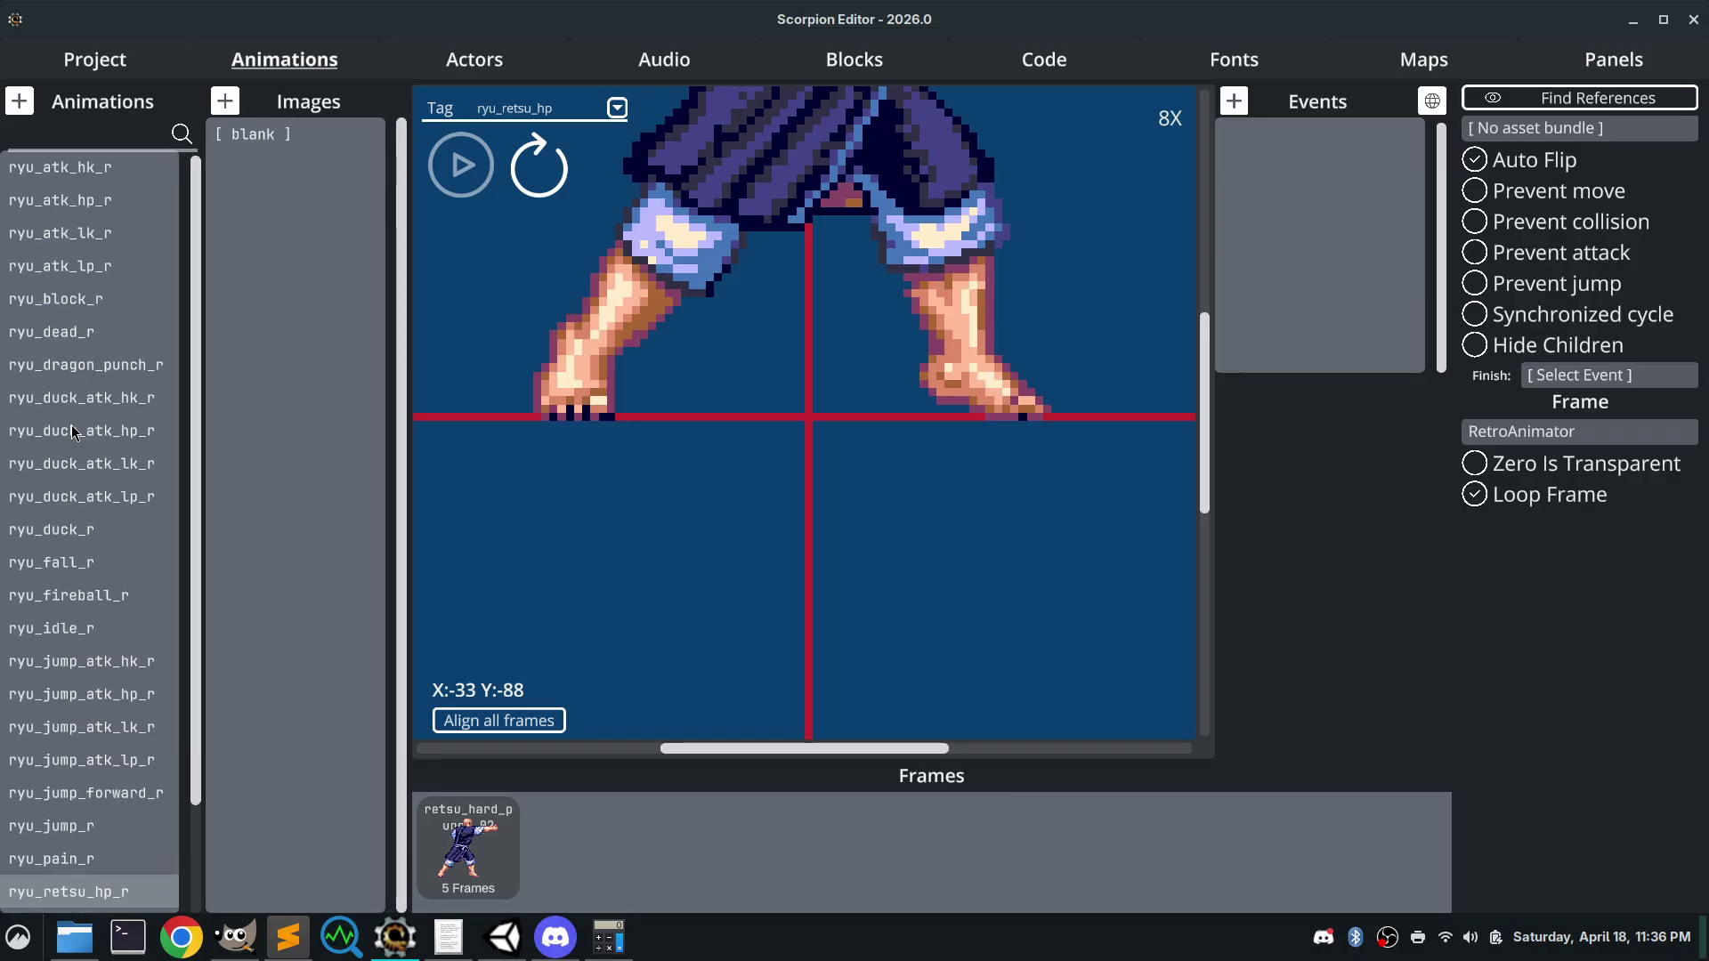
left_click(66, 633)
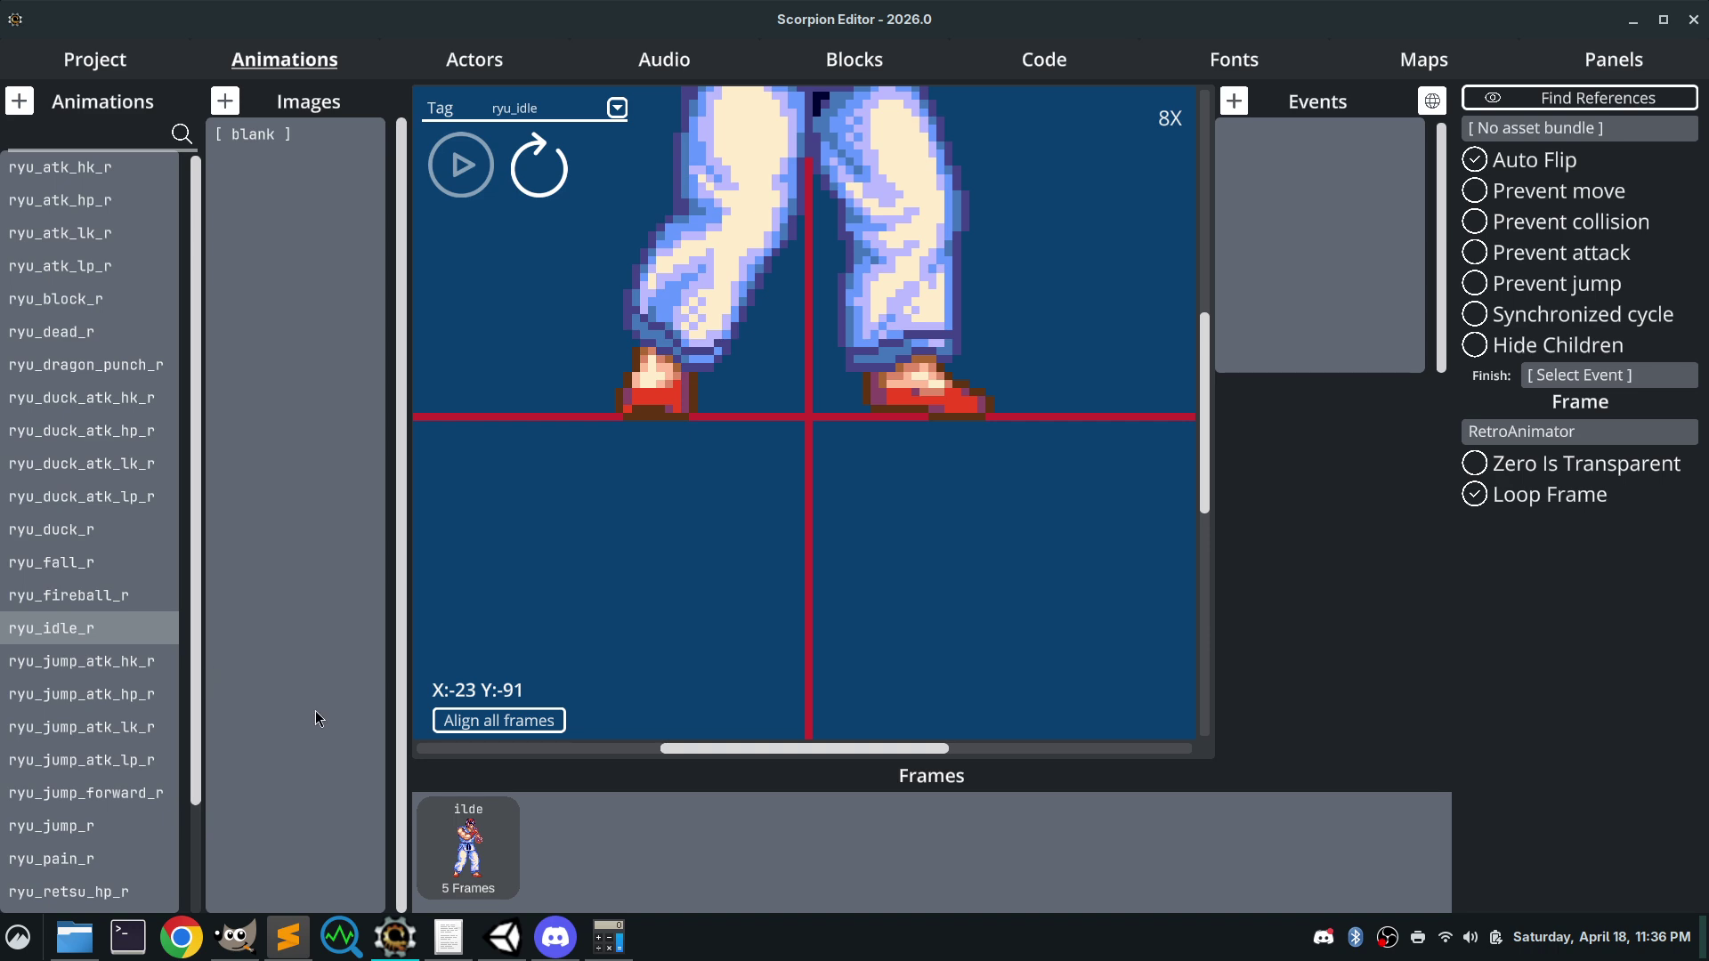
Compare the idle_r entry of ryu.json in Sublime Text with the ryu_idle_r animation in Scorpion Editor
left_click(287, 936)
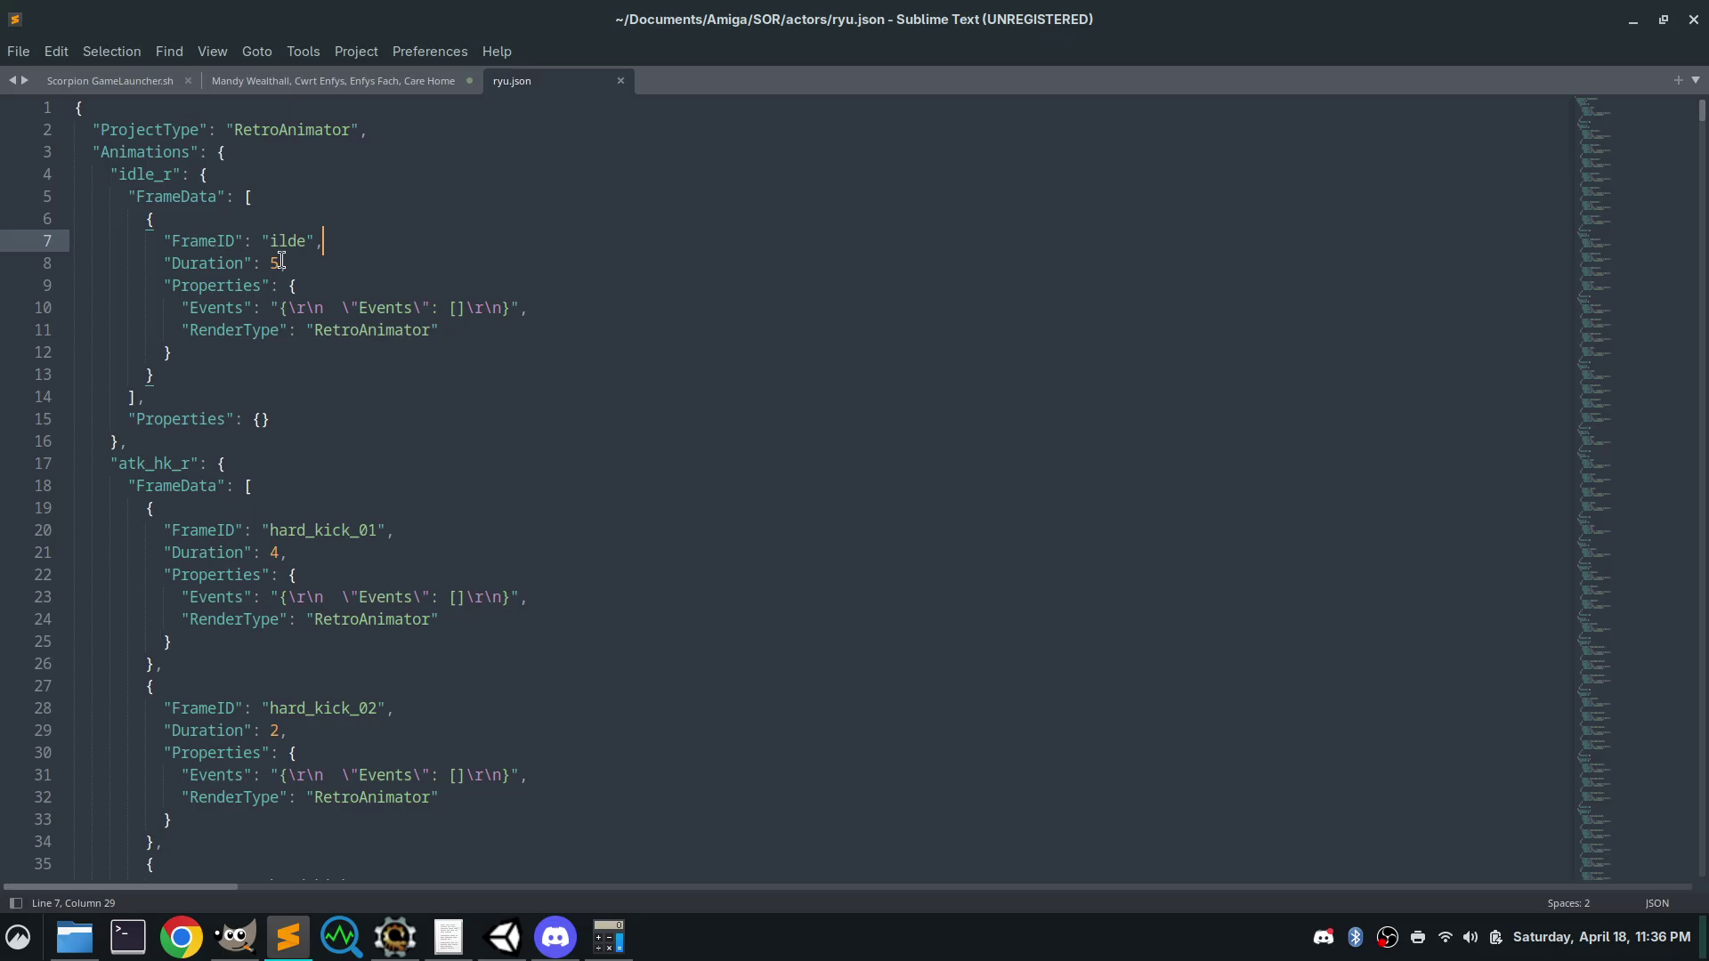
left_click(1633, 20)
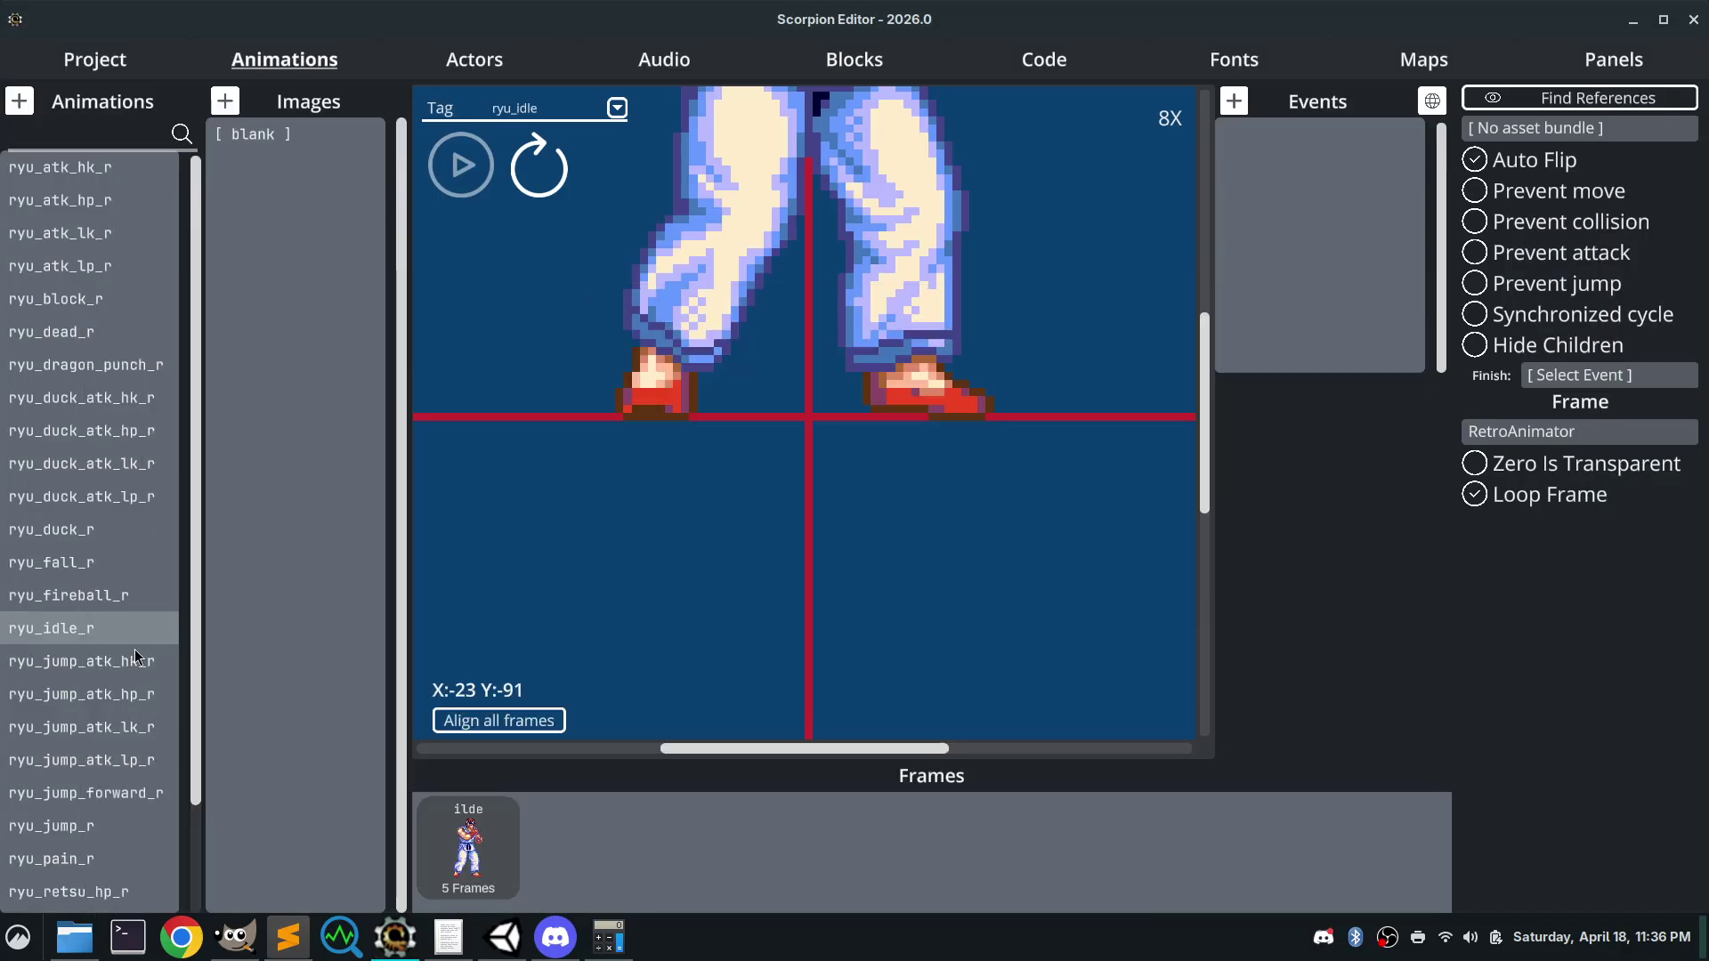
left_click(307, 940)
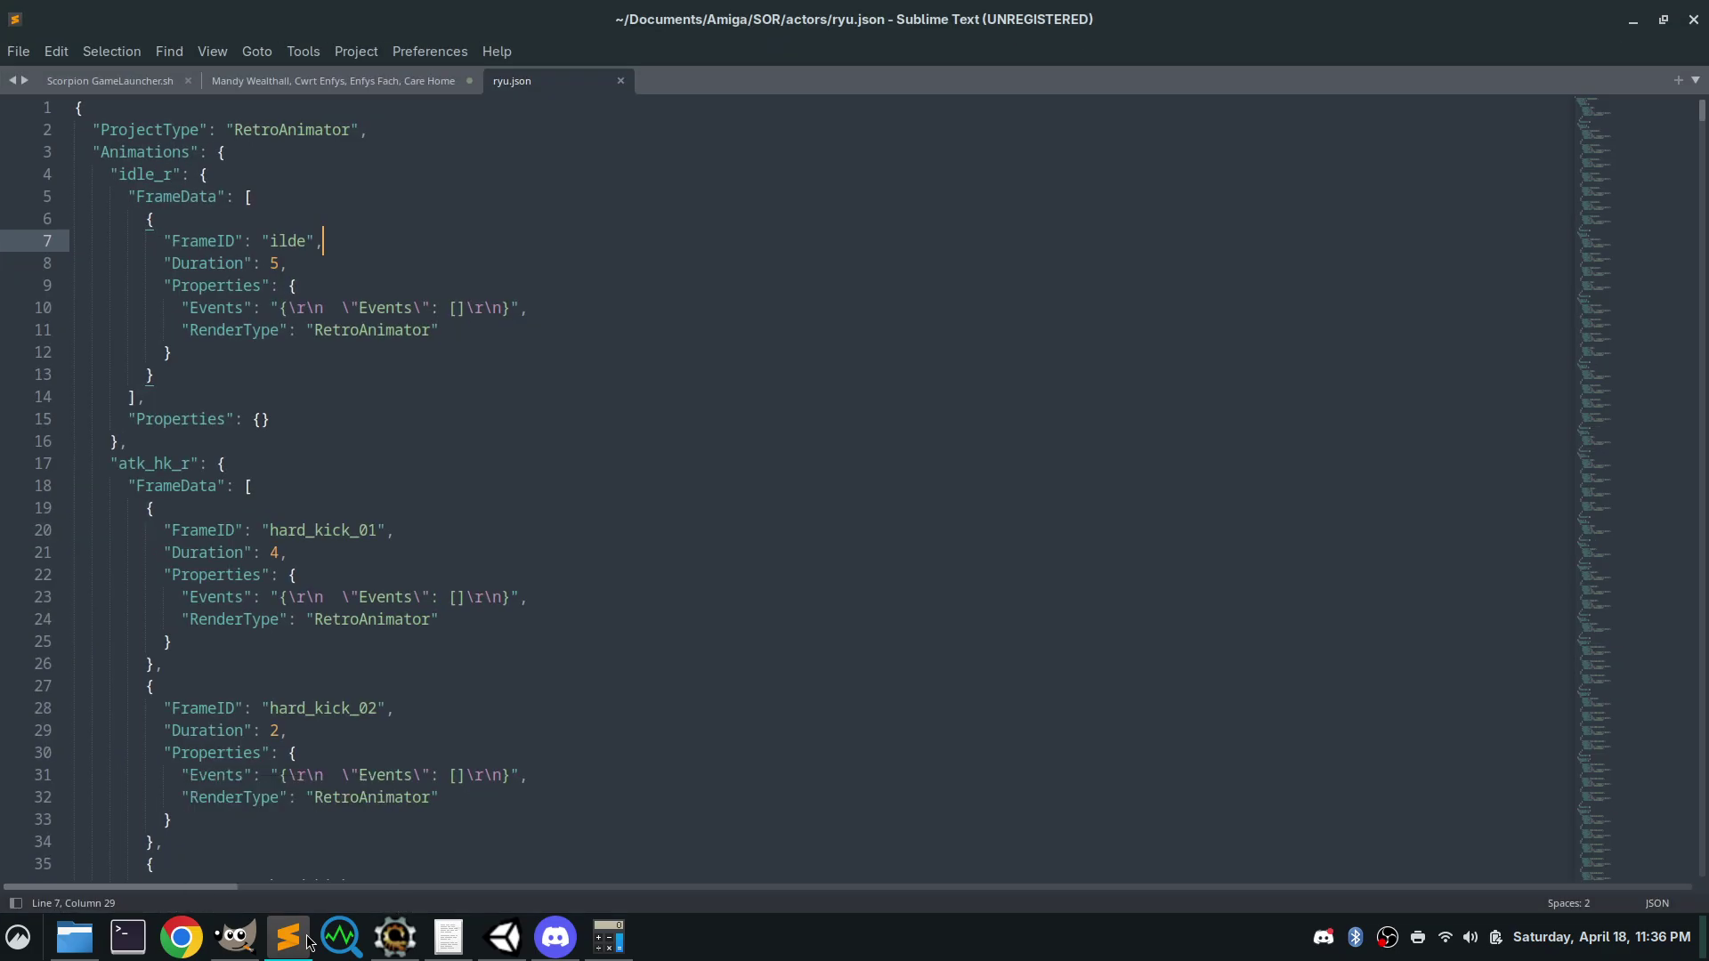
left_click(307, 941)
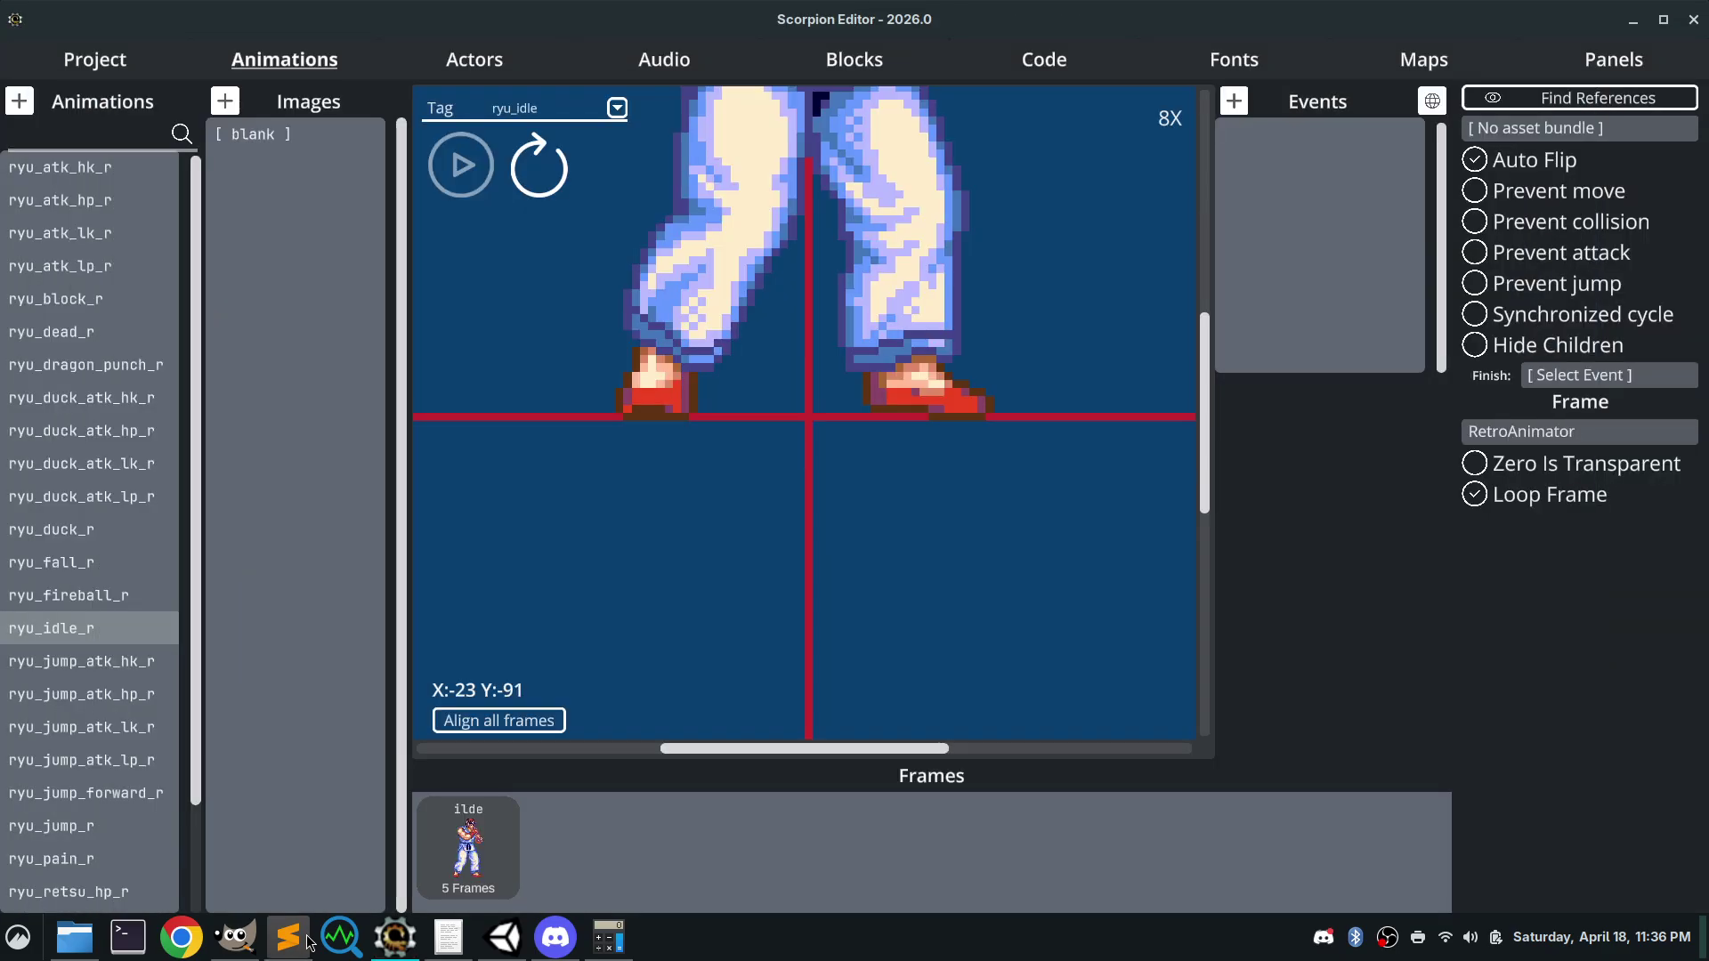
left_click(307, 941)
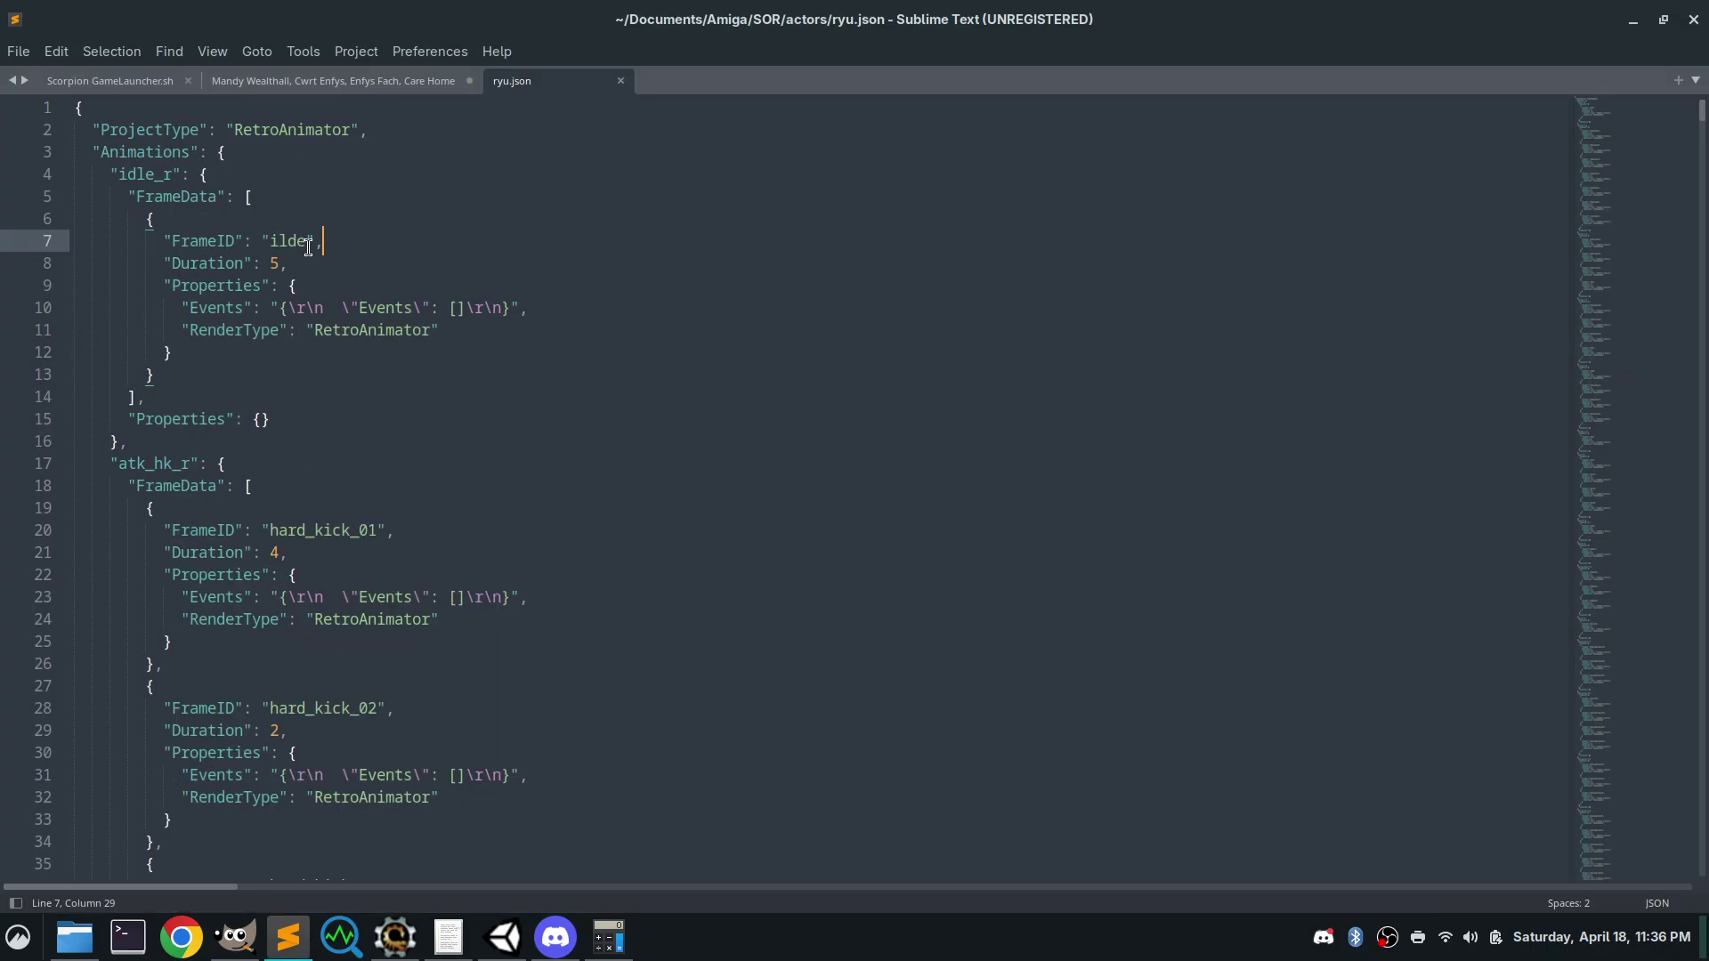
Examine the FrameID and Events entries of idle_r and the atk_hk_r frame data following them
left_click_drag(298, 241, 323, 241)
left_click_drag(343, 307, 412, 308)
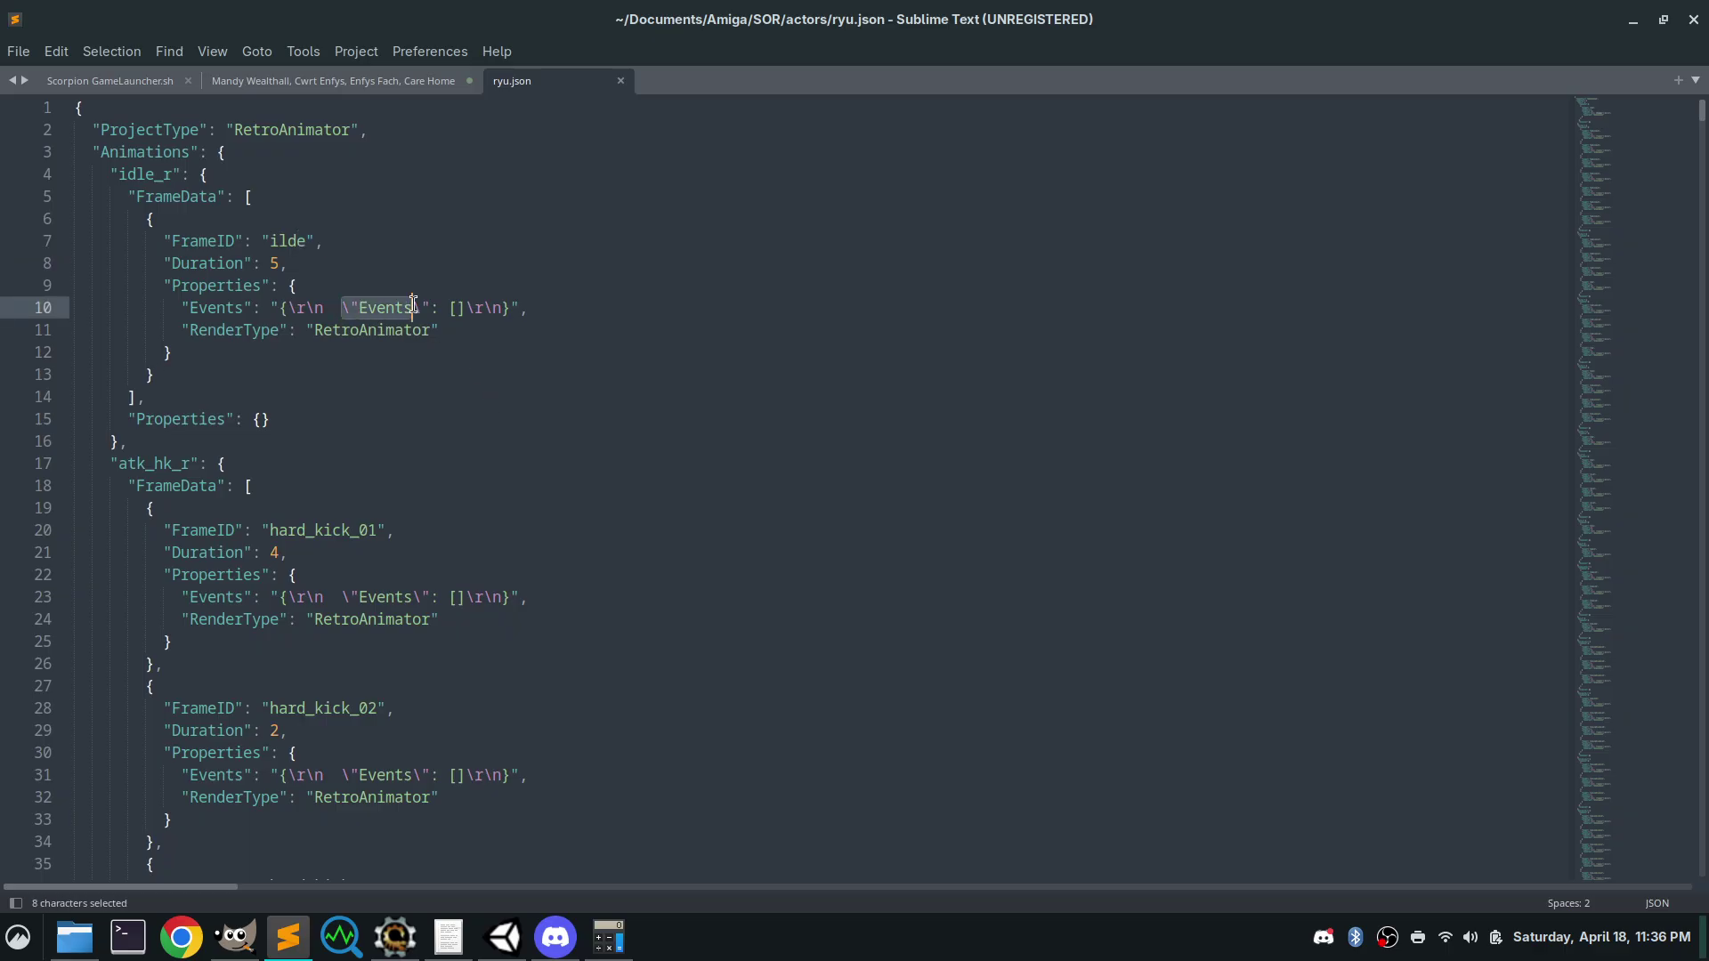
left_click(493, 346)
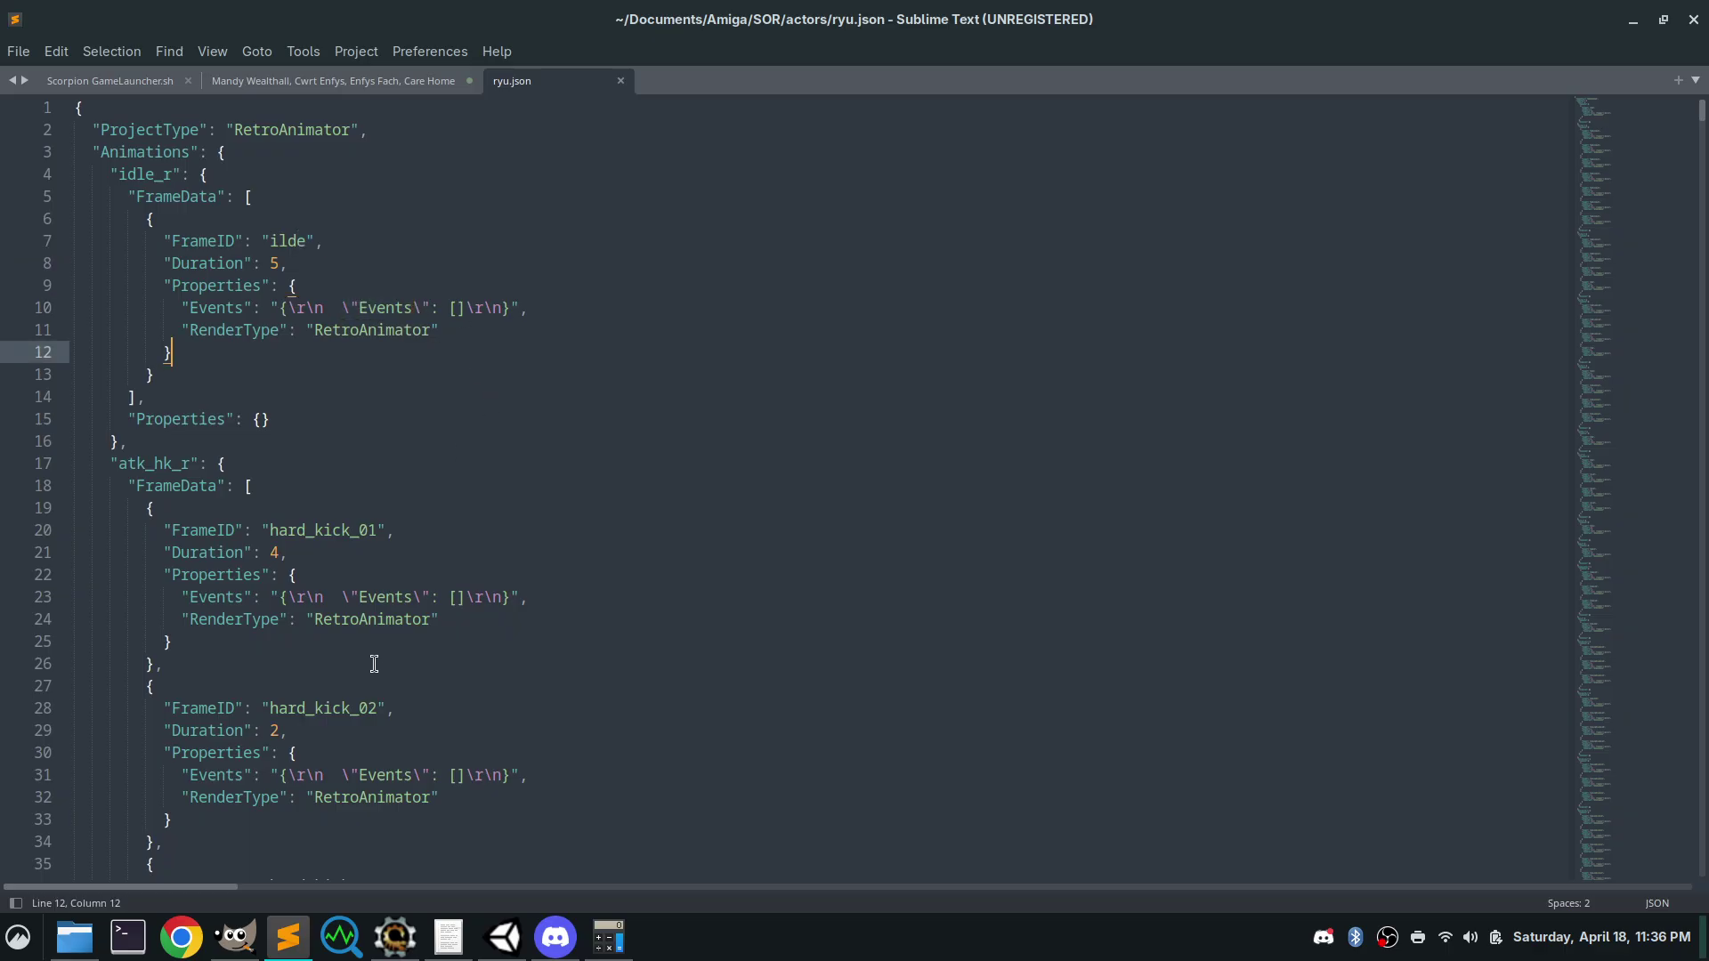
left_click(270, 241)
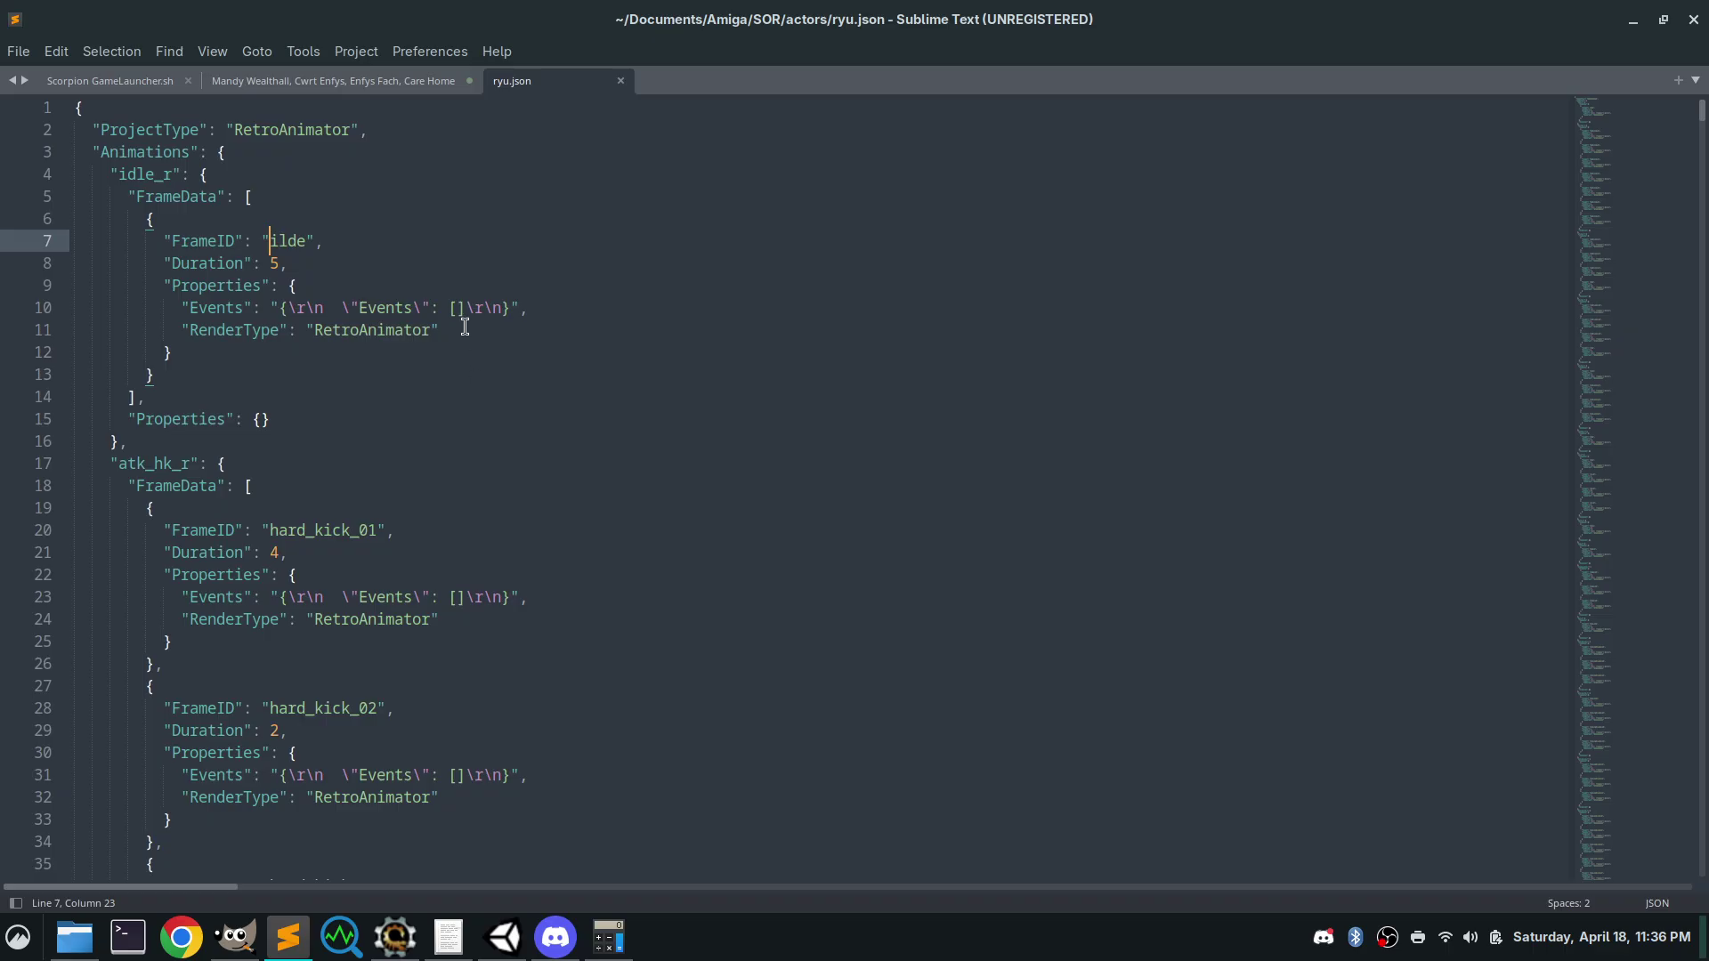
left_click(493, 353)
scroll(470, 419, "down", 6)
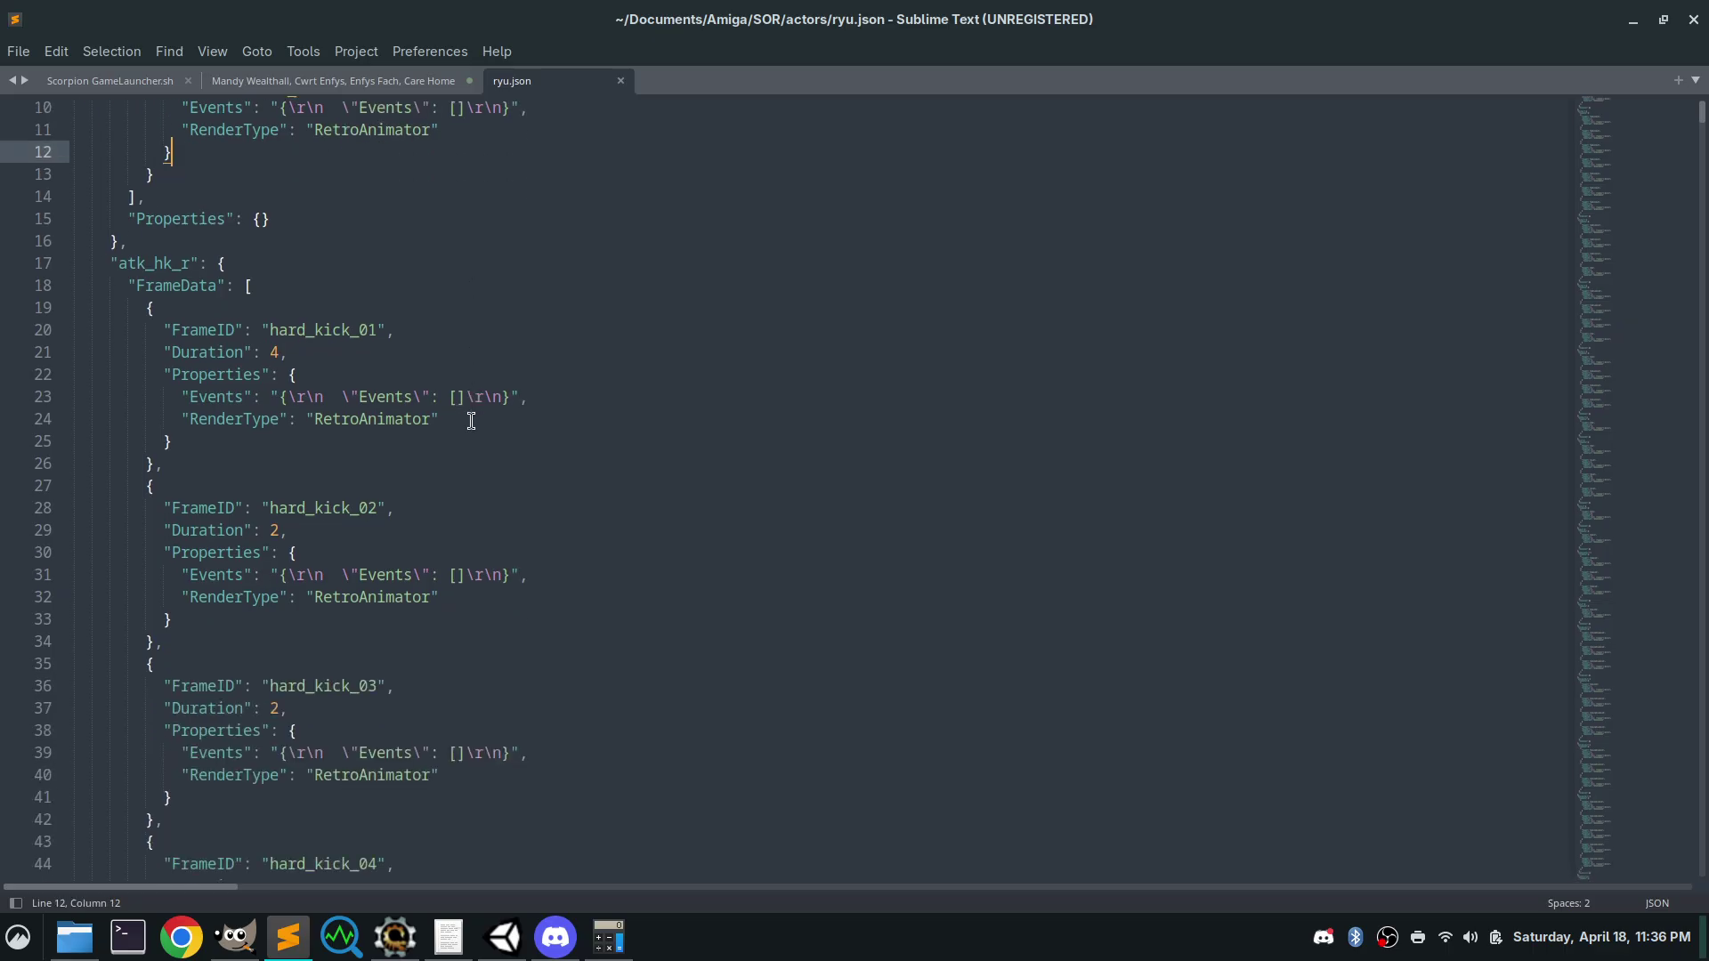
scroll(471, 420, "up", 6)
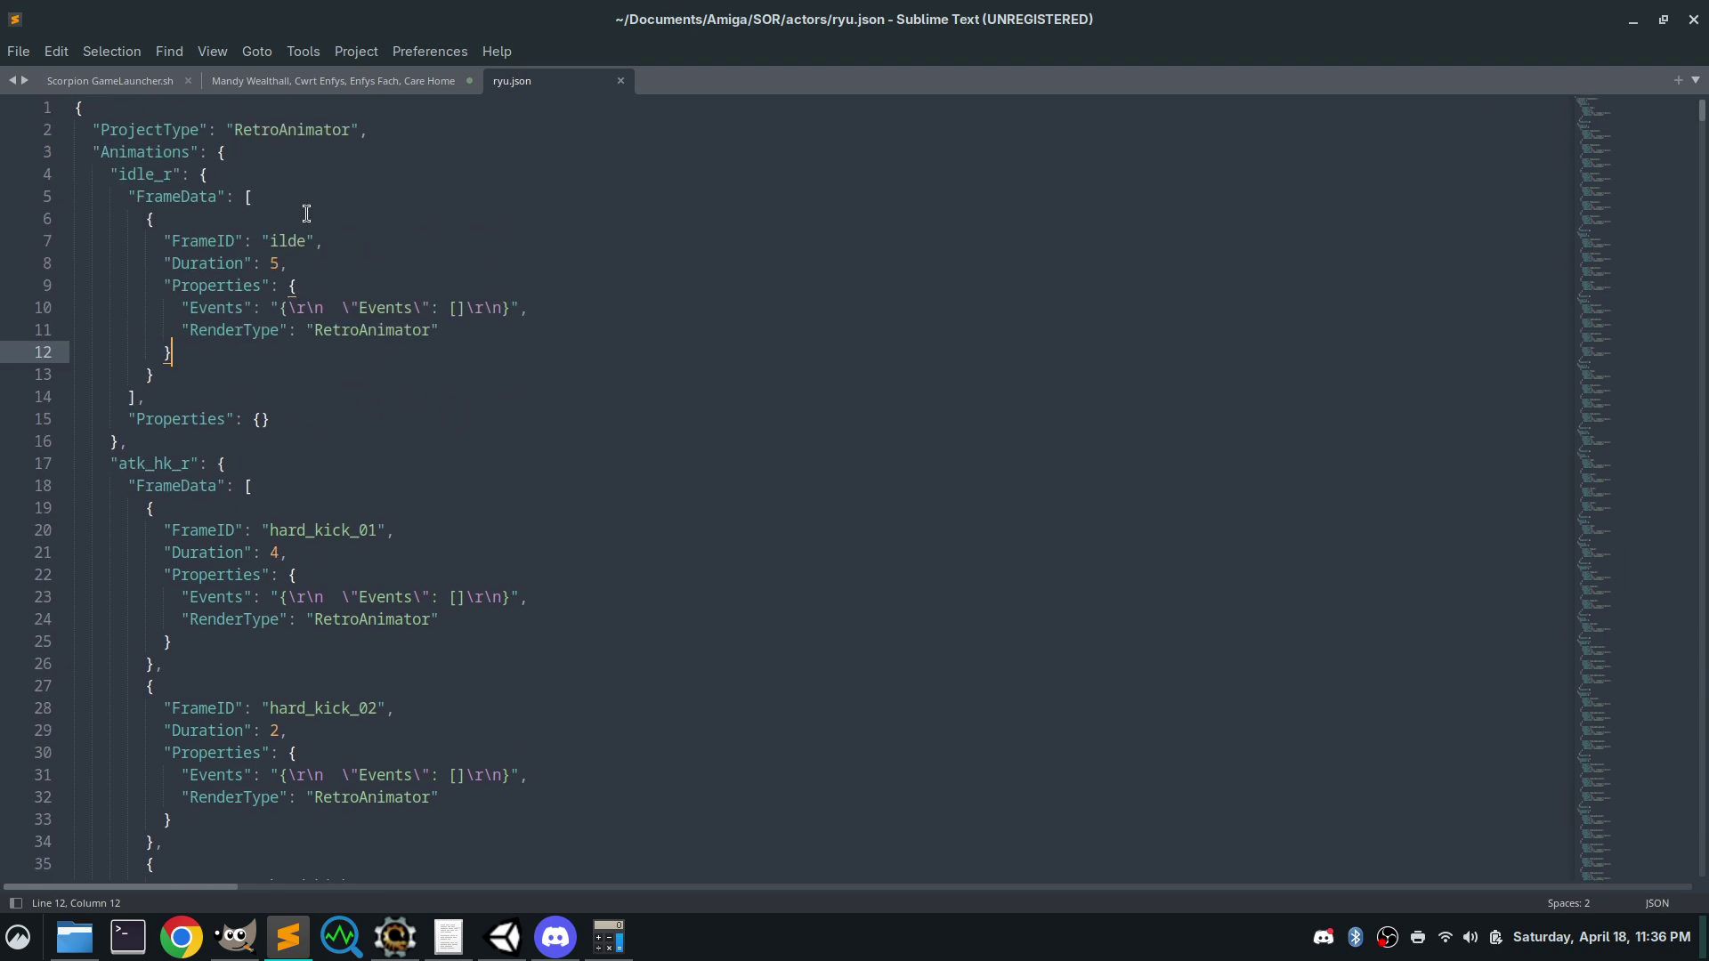
left_click(286, 240)
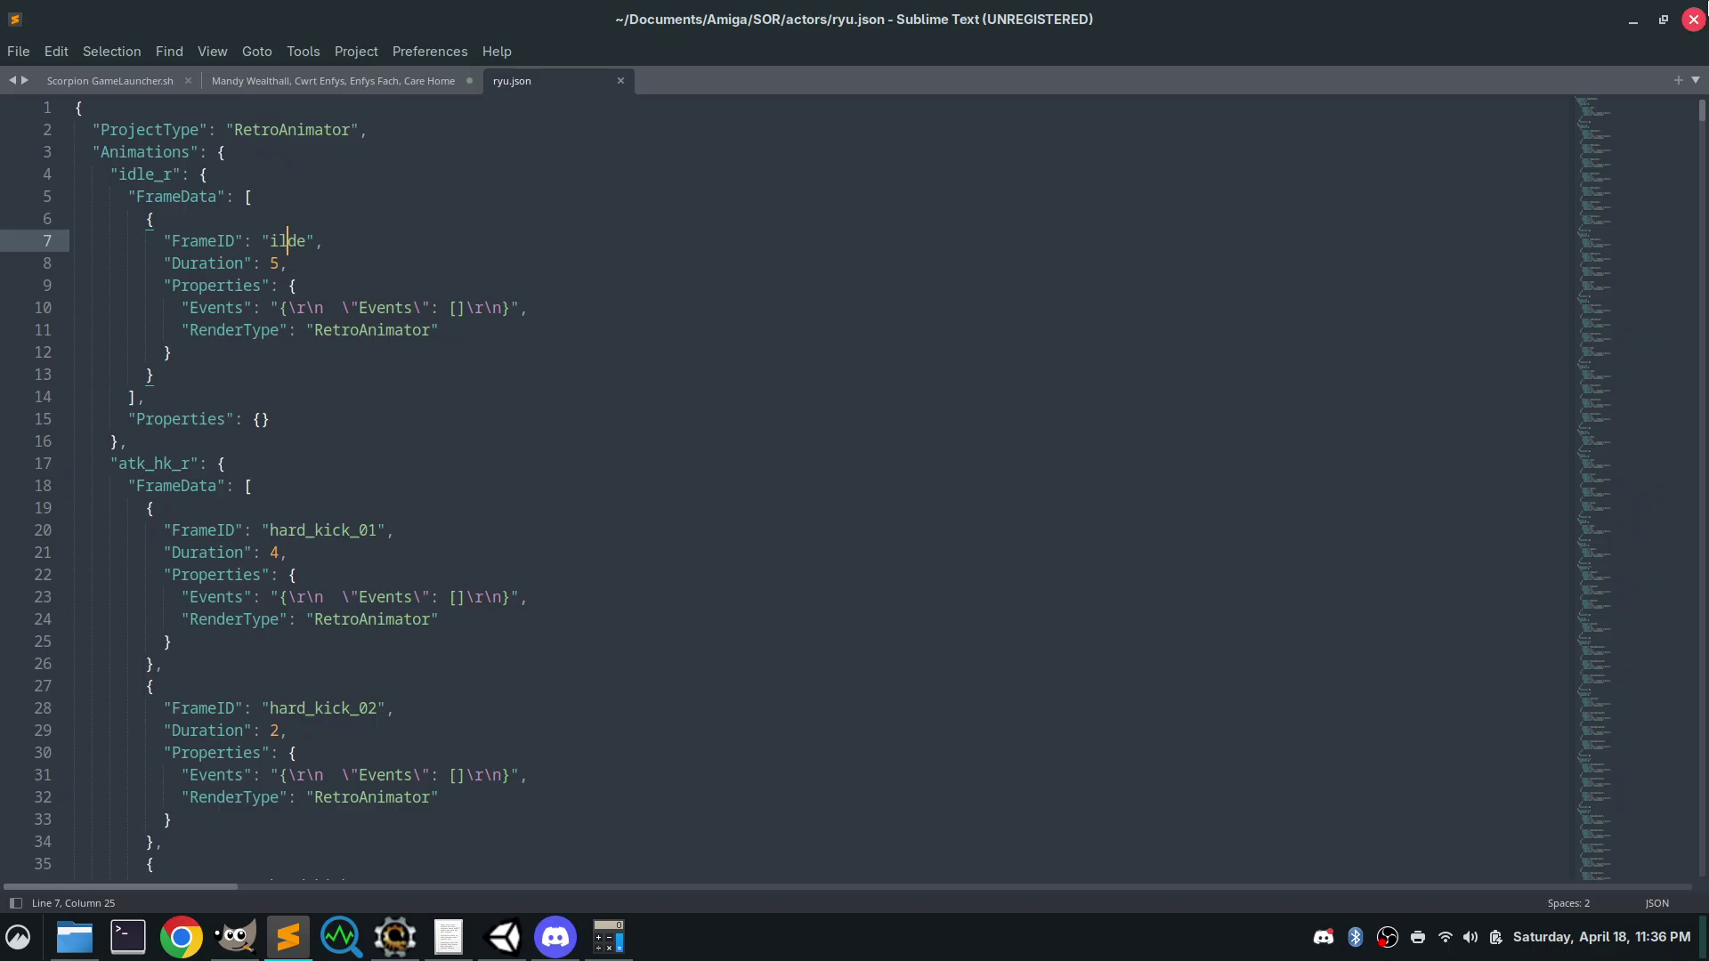
Return to Scorpion Editor and set the frame render type of ryu_idle_r to RetroAnimatorFast
left_click(1633, 18)
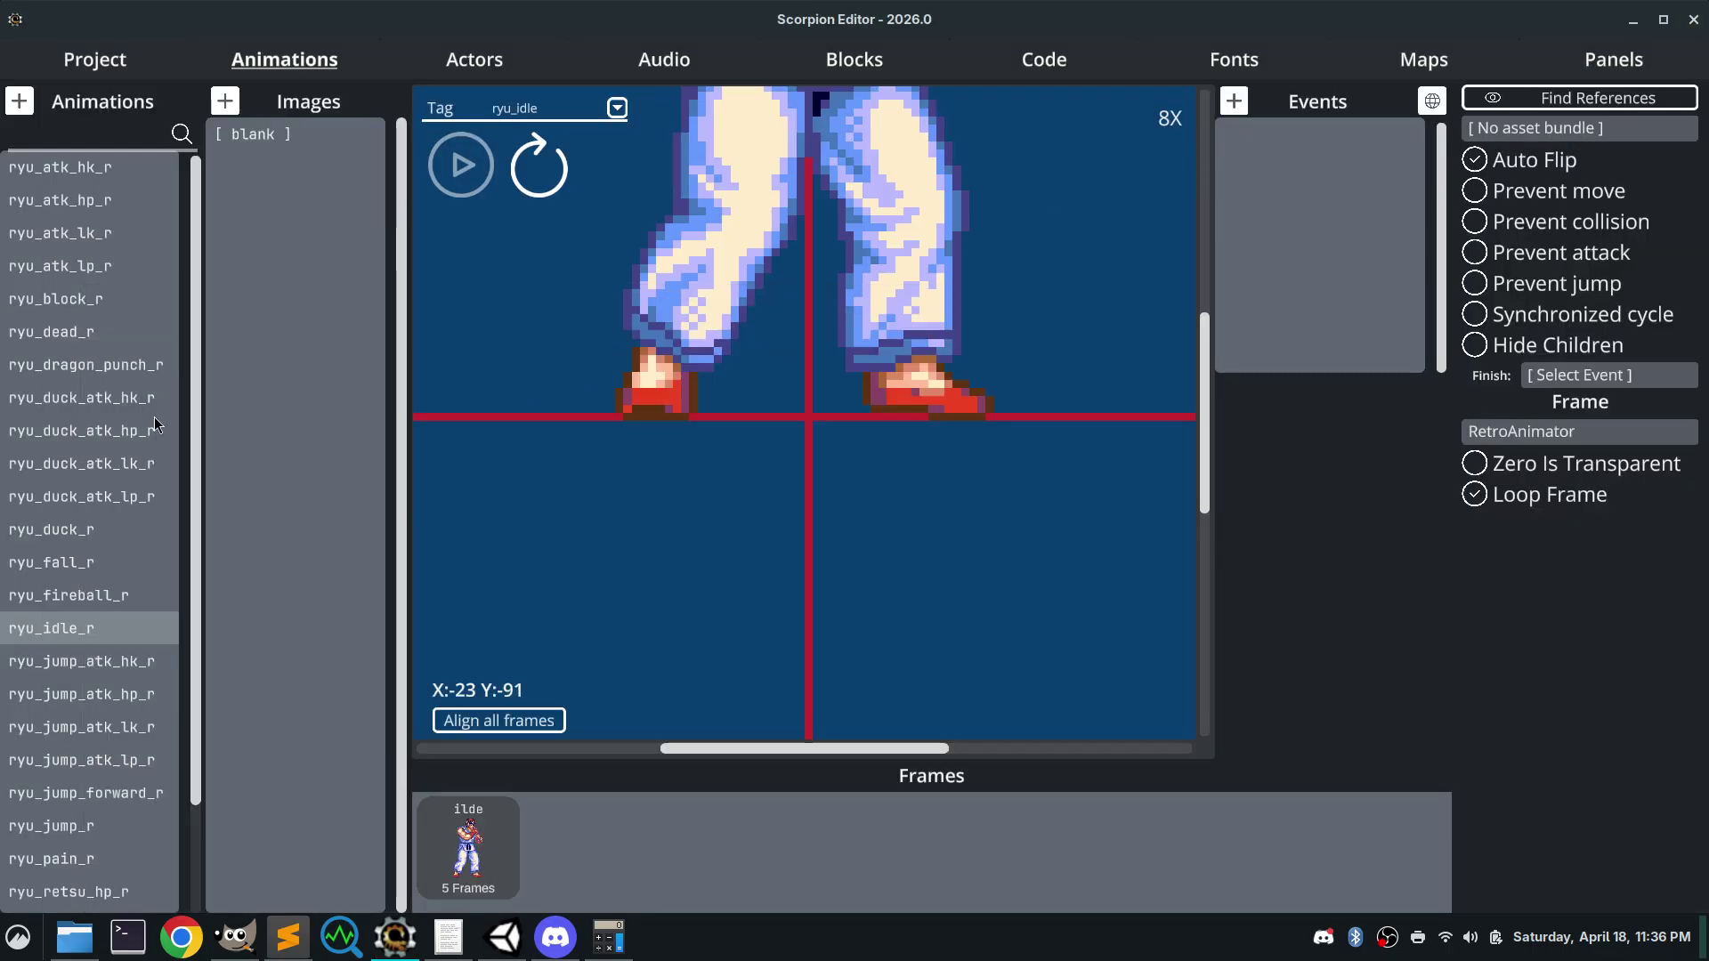
left_click(1541, 433)
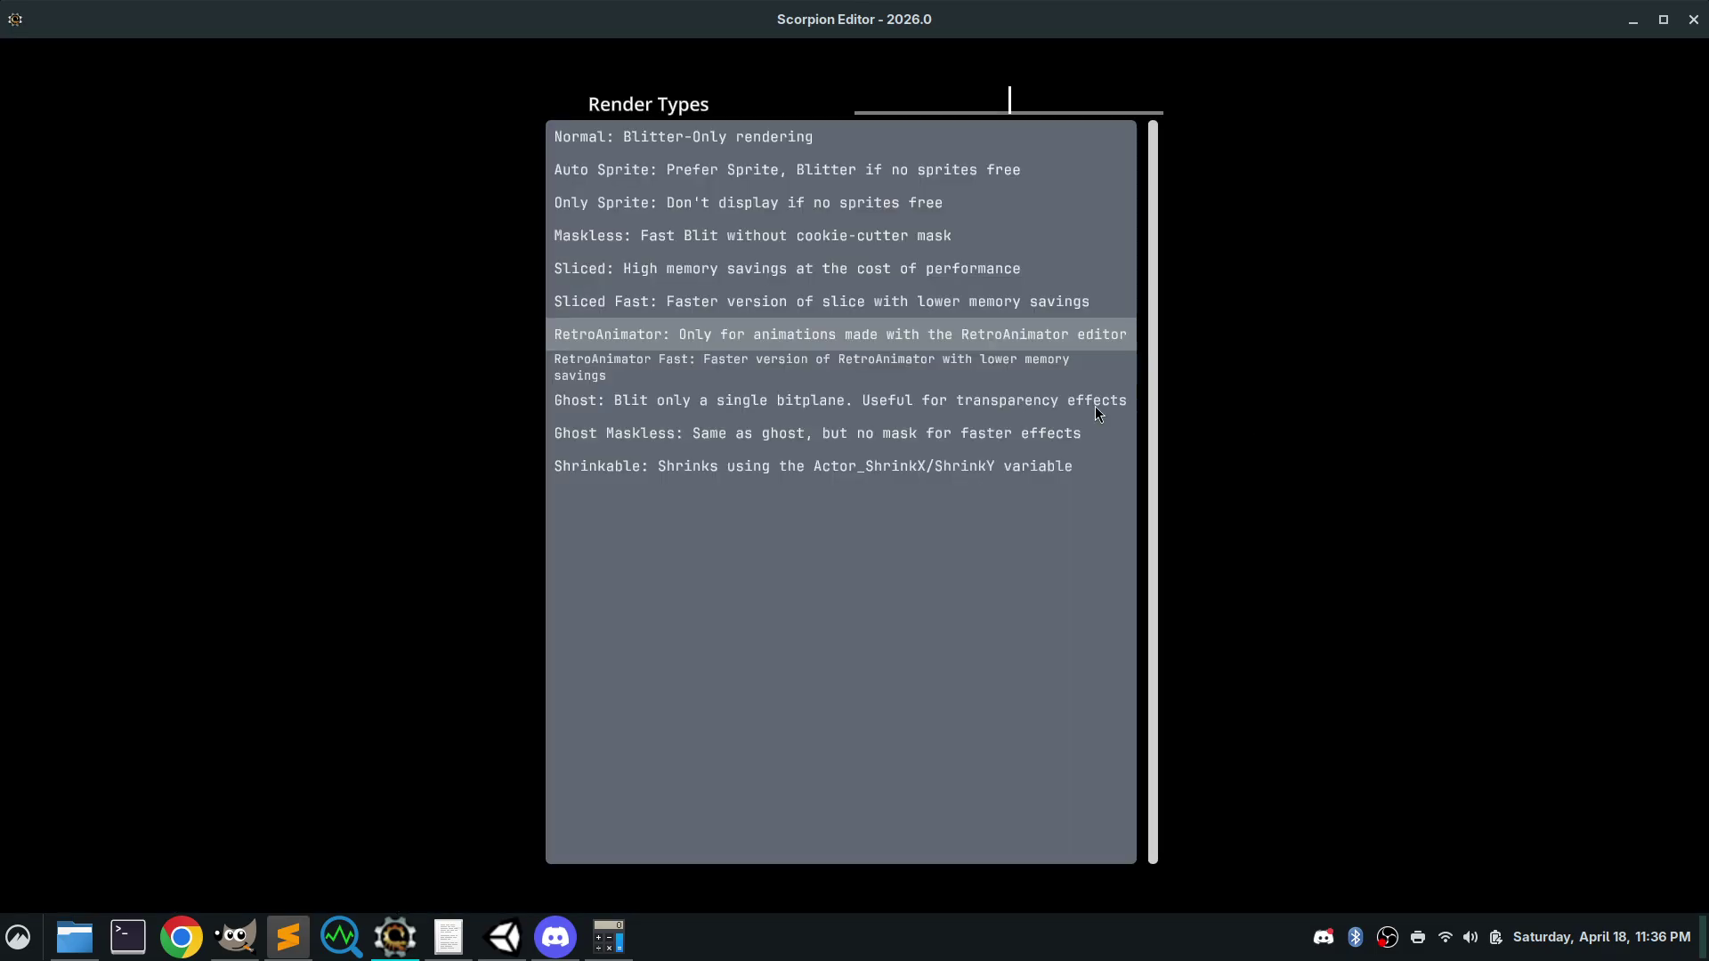
left_click(650, 367)
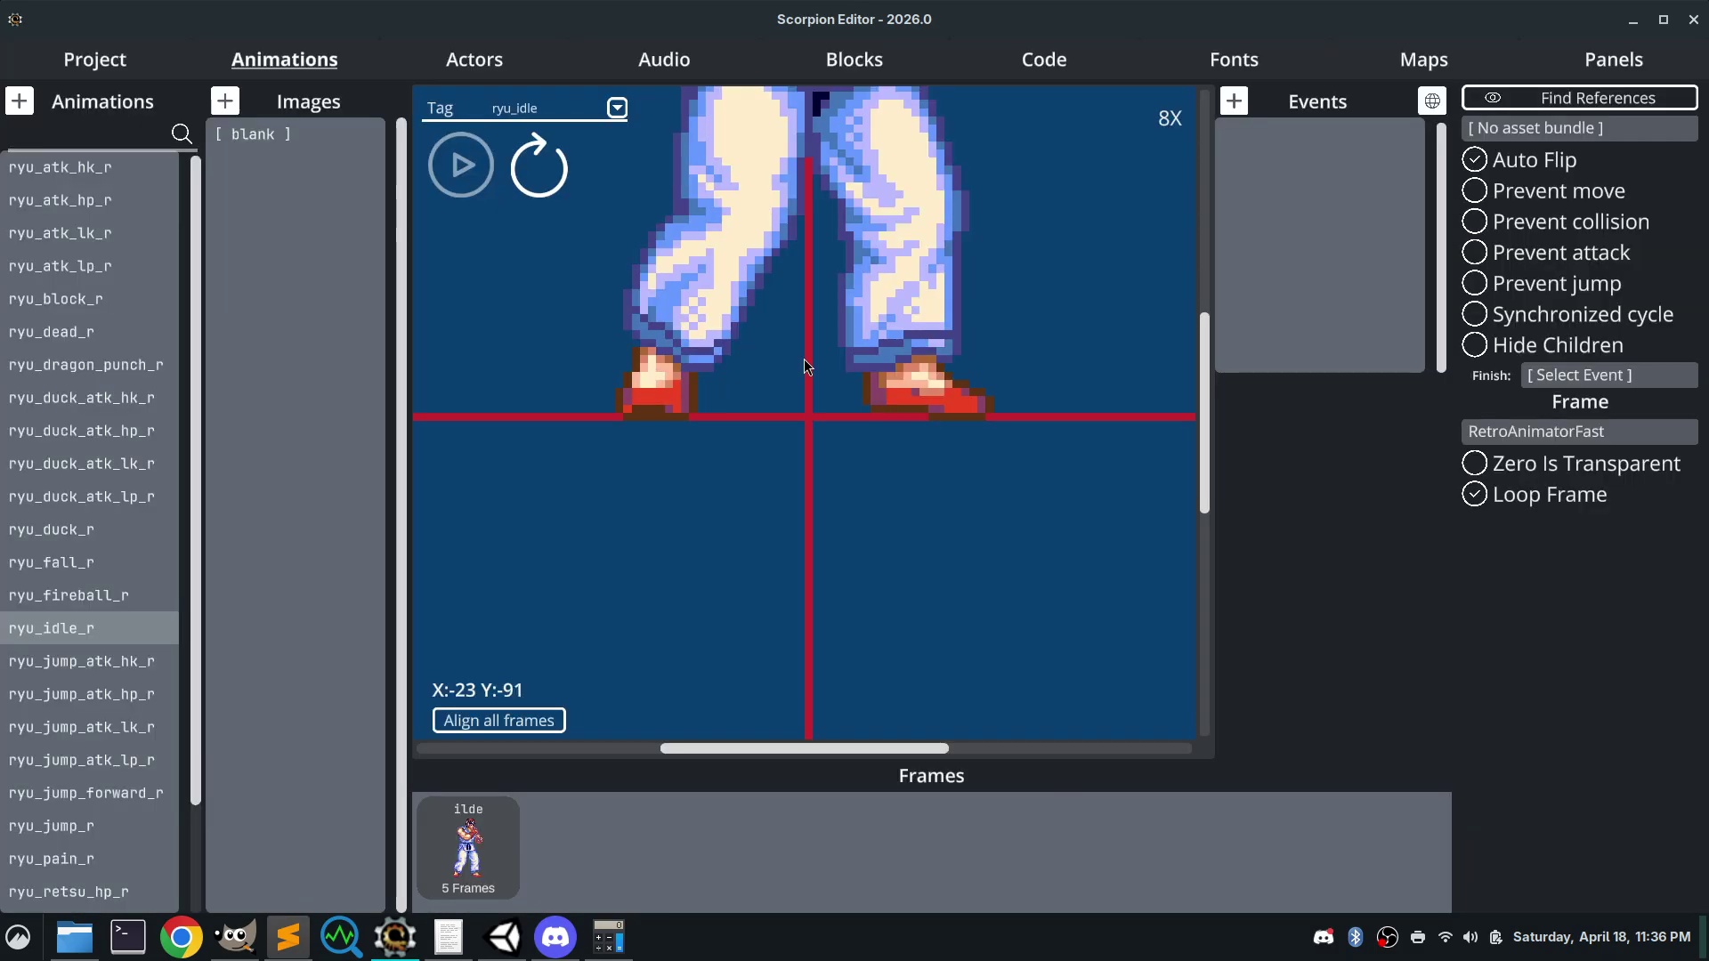
Switch to Sublime Text and check the RenderType value of idle_r in the reloaded ryu.json
left_click(1633, 19)
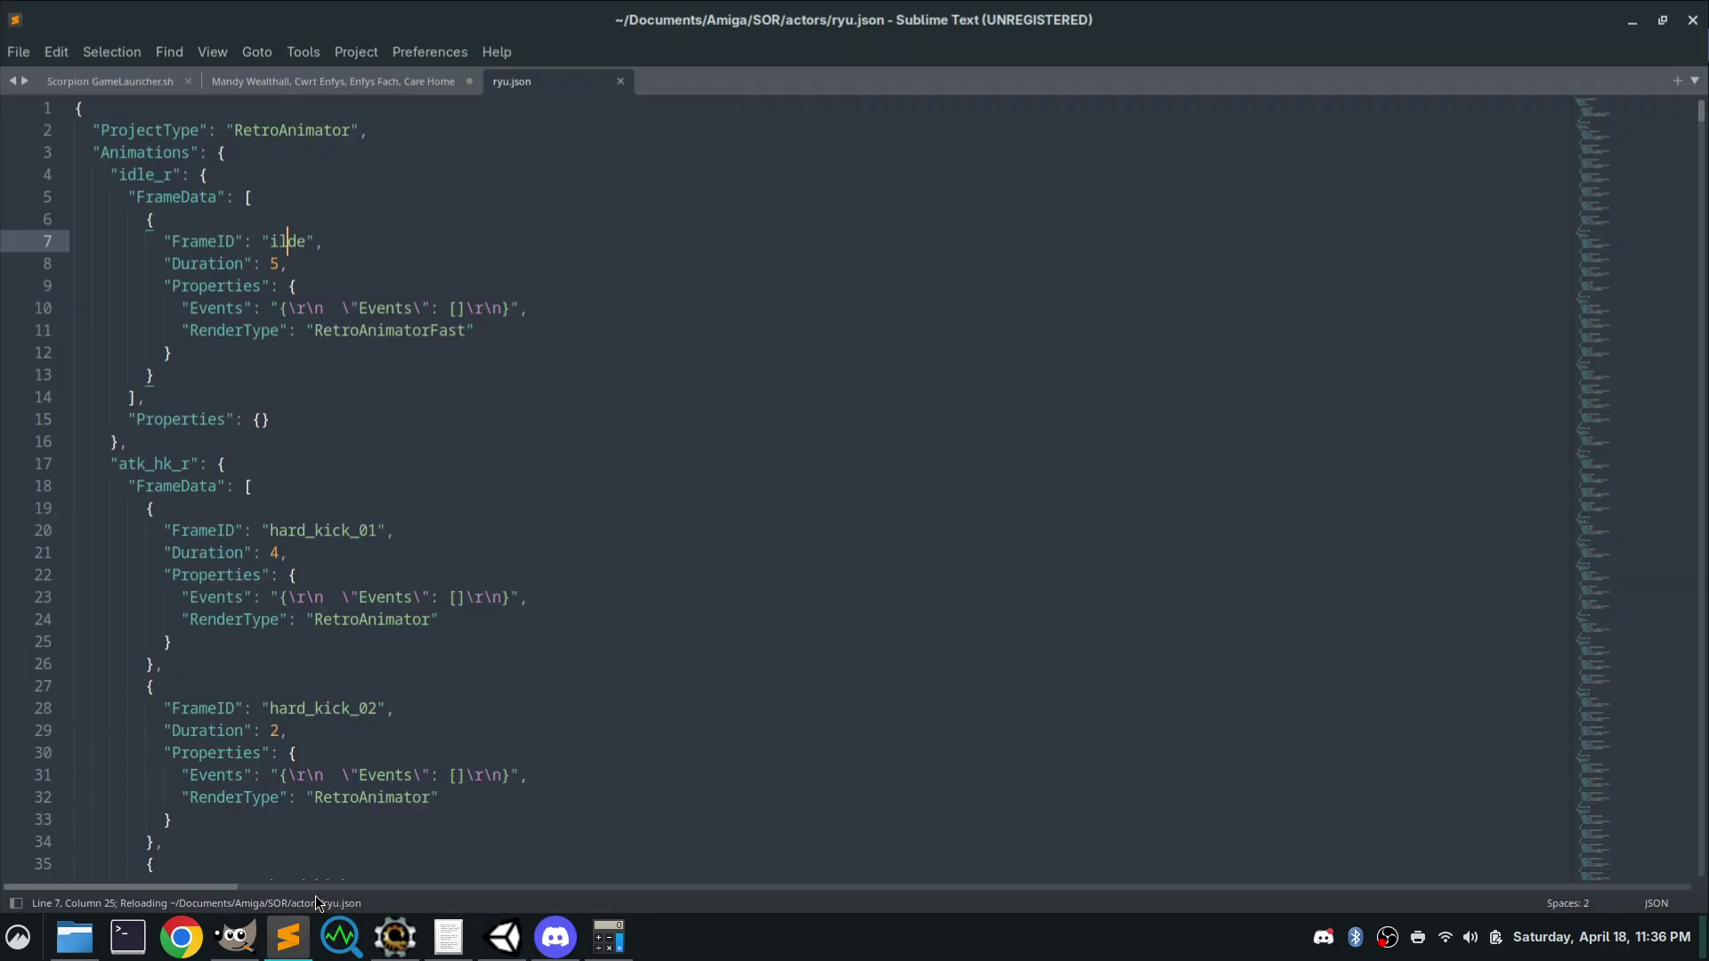
left_click(306, 931)
left_click(782, 389)
left_click_drag(464, 325, 312, 326)
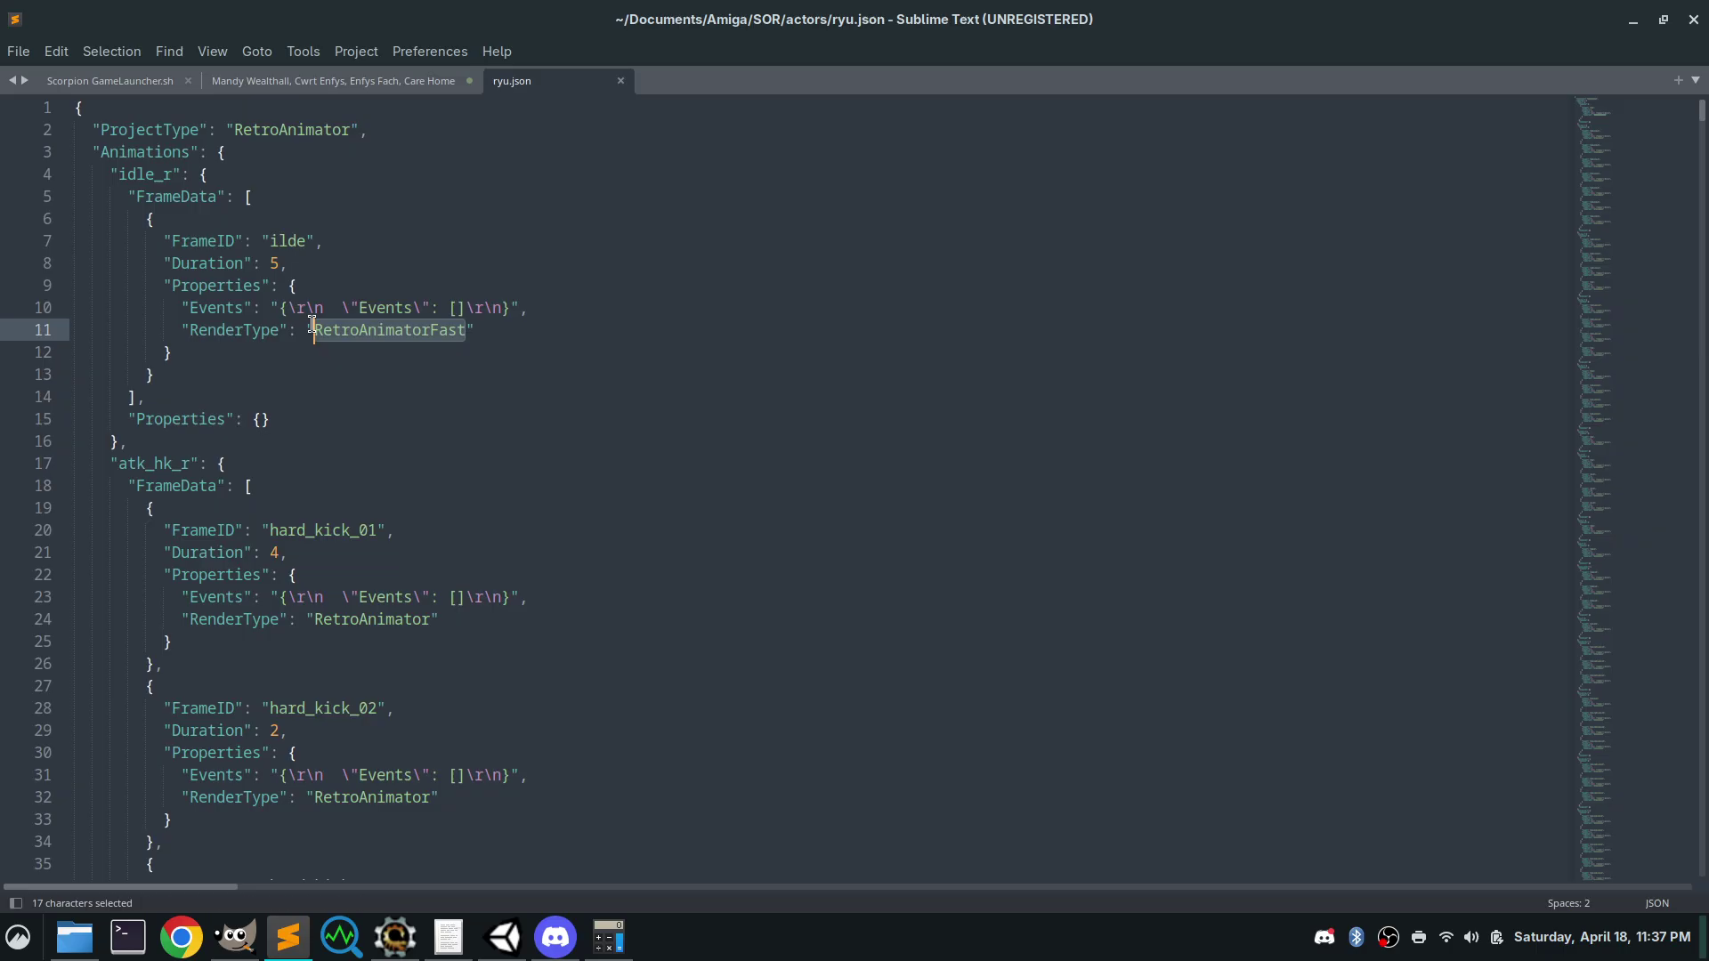
Replace every "RetroAnimator" value in ryu.json with "RetroAnimatorFast", matching the surrounding quotation marks
left_click_drag(474, 325, 302, 322)
key("ctrl+c")
left_click_drag(307, 620, 442, 620)
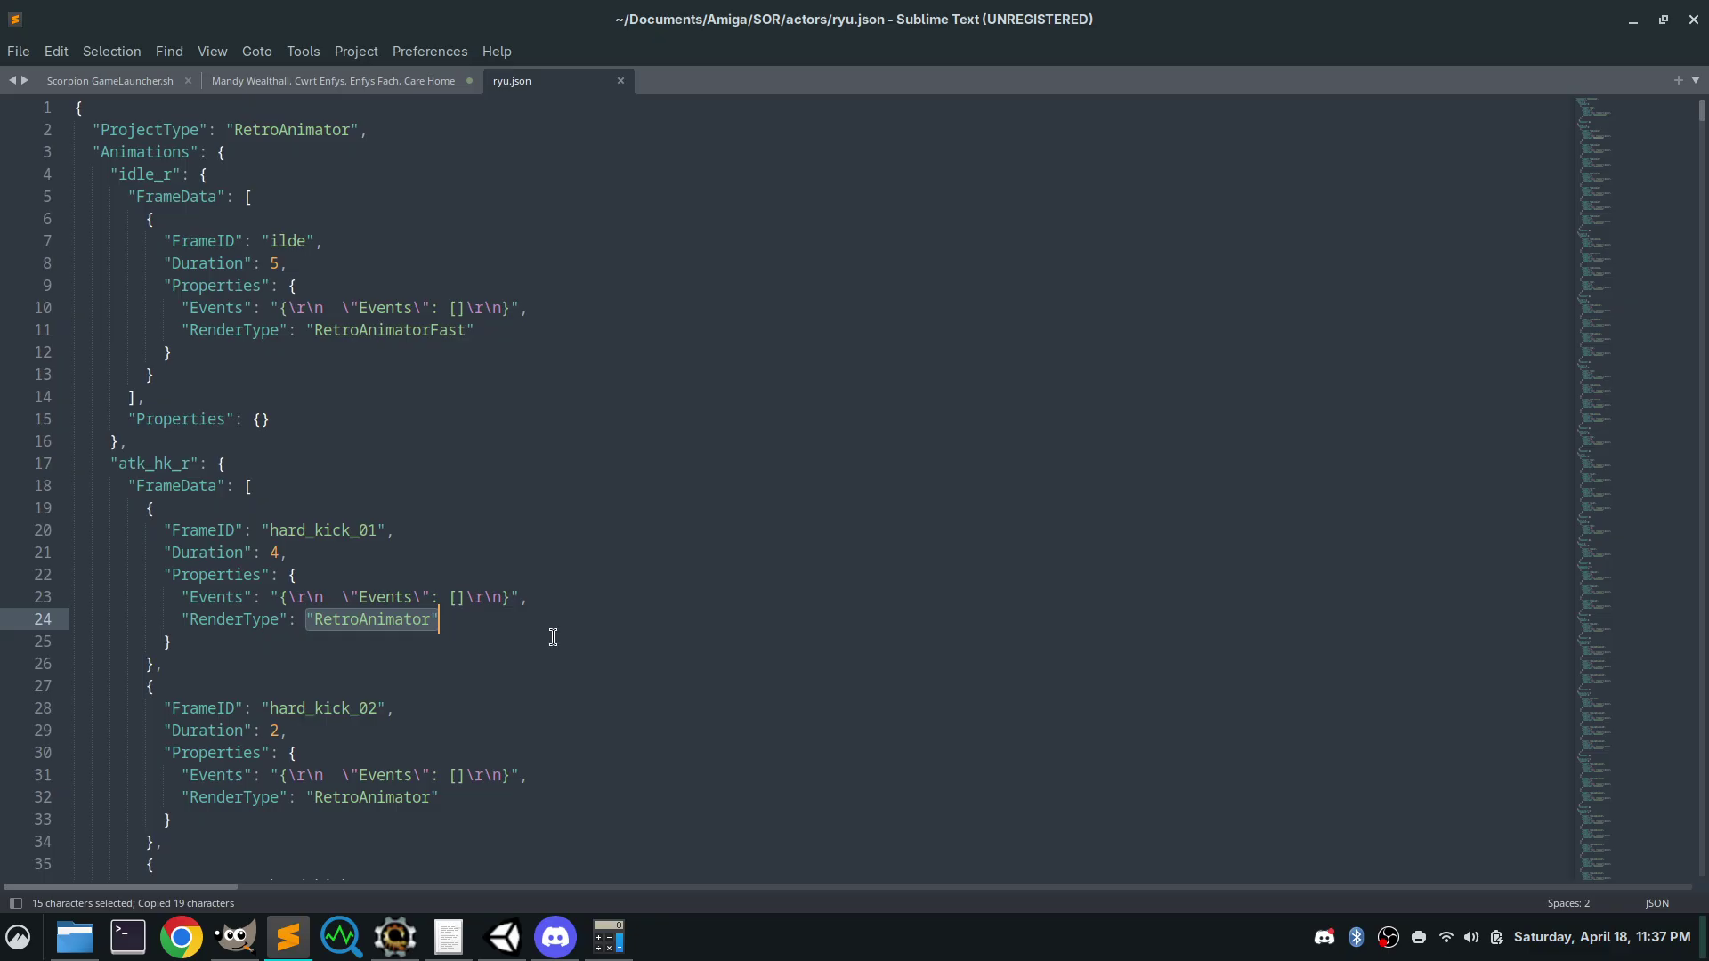
key("ctrl+h")
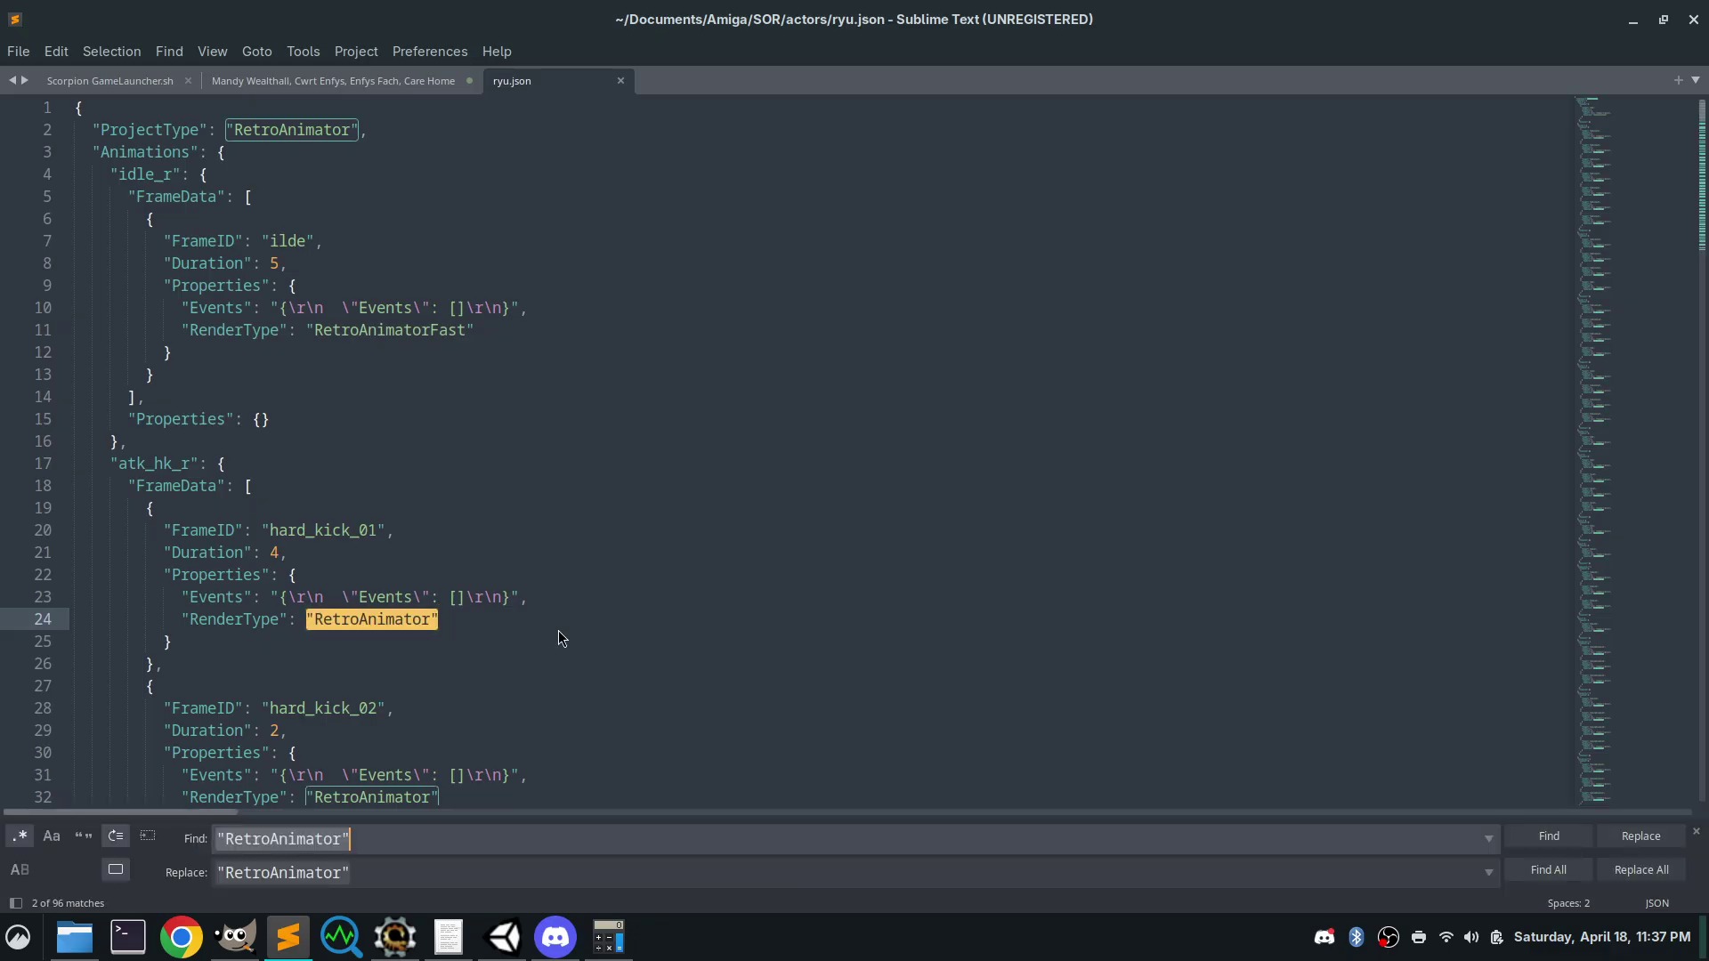
left_click(375, 865)
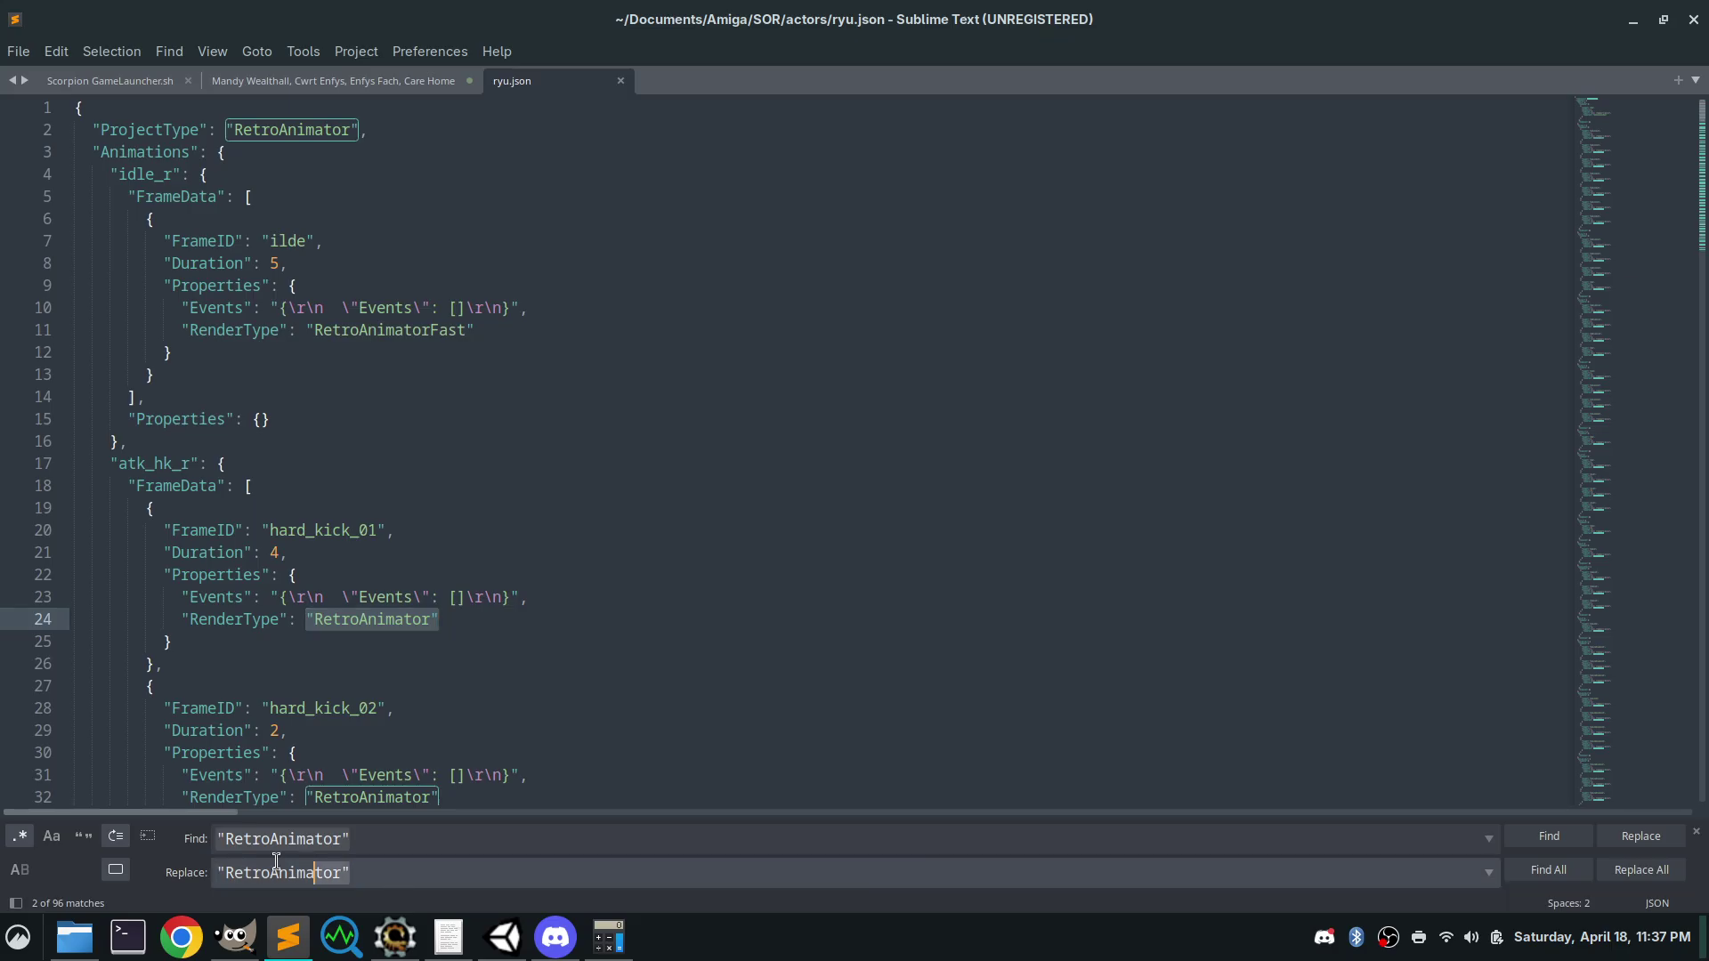
key("ctrl+a")
key("ctrl+v")
left_click(1649, 872)
Restore the ProjectType value on line 2 to RetroAnimator and save ryu.json
left_click(383, 129)
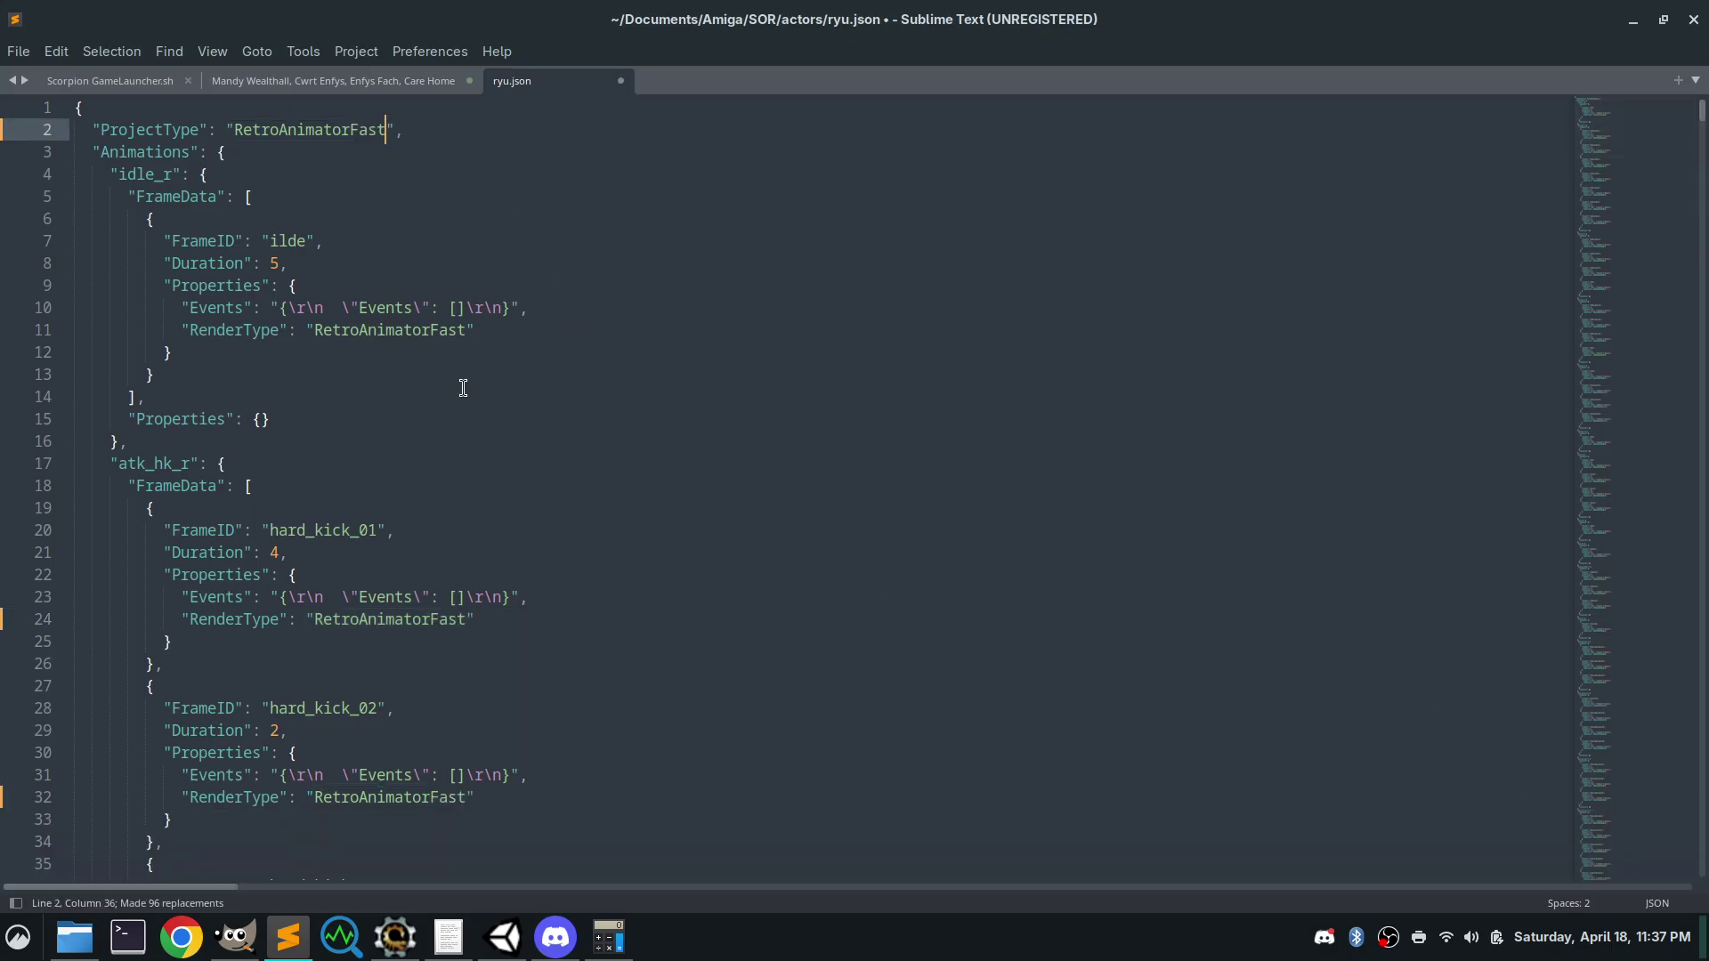
key("BackSpace")
key("BackSpace")
key("BackSpace")
key("BackSpace")
left_click(20, 52)
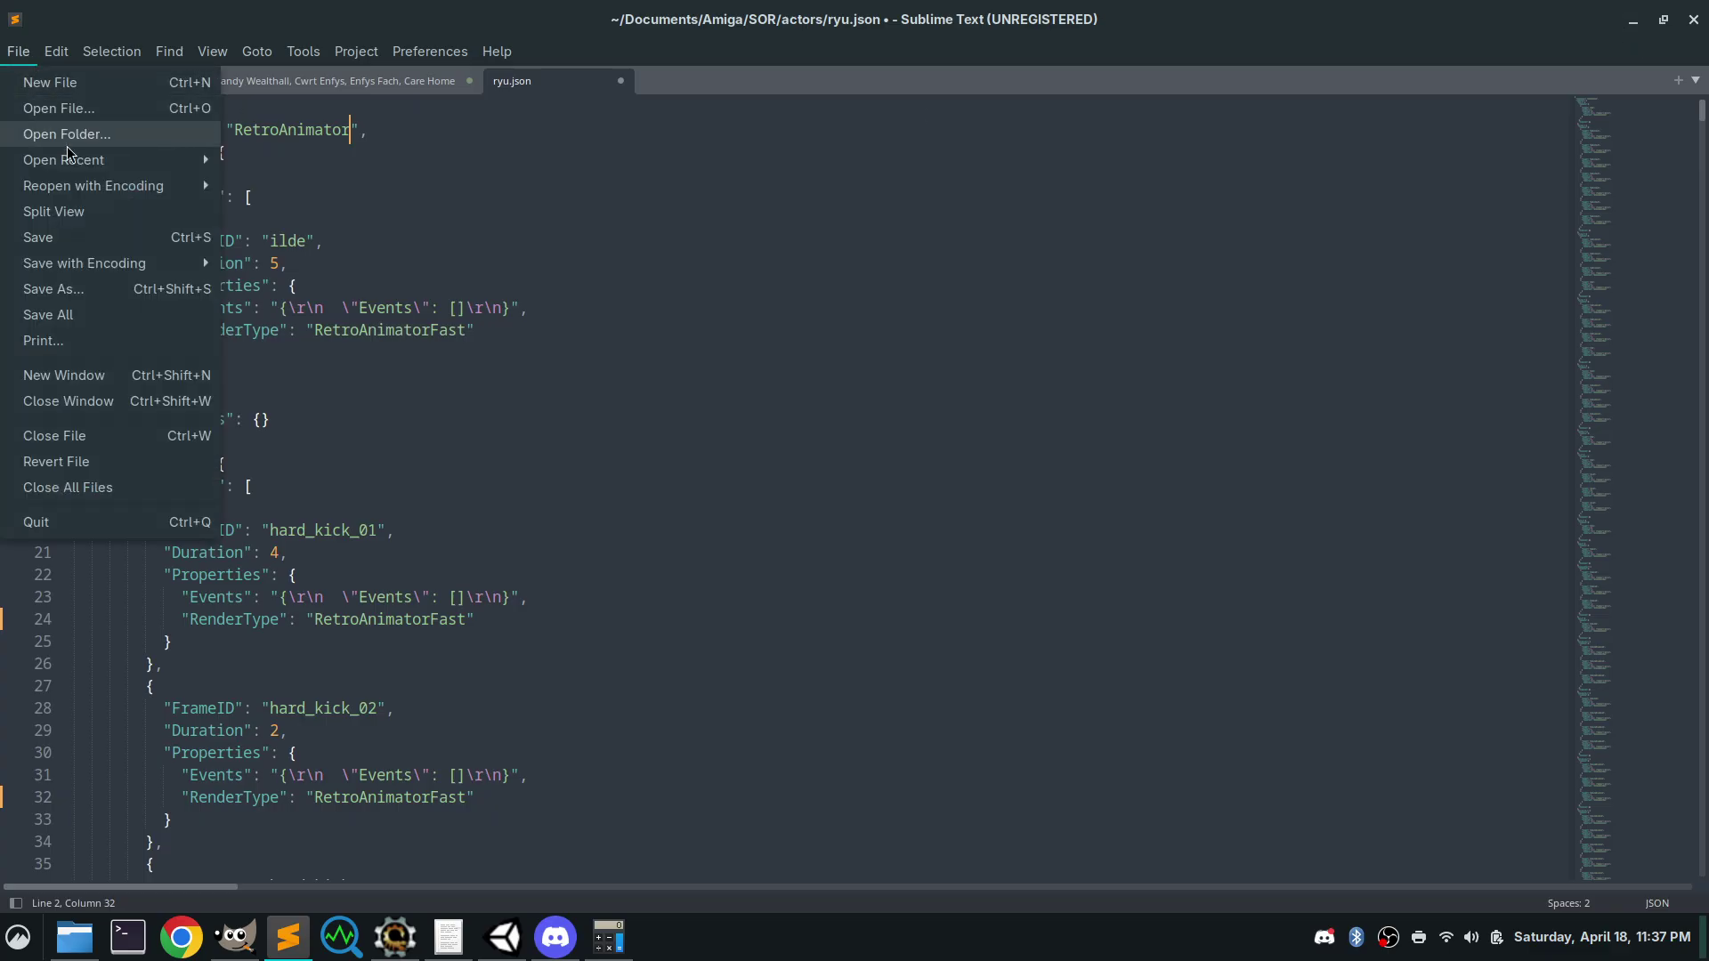
left_click(78, 236)
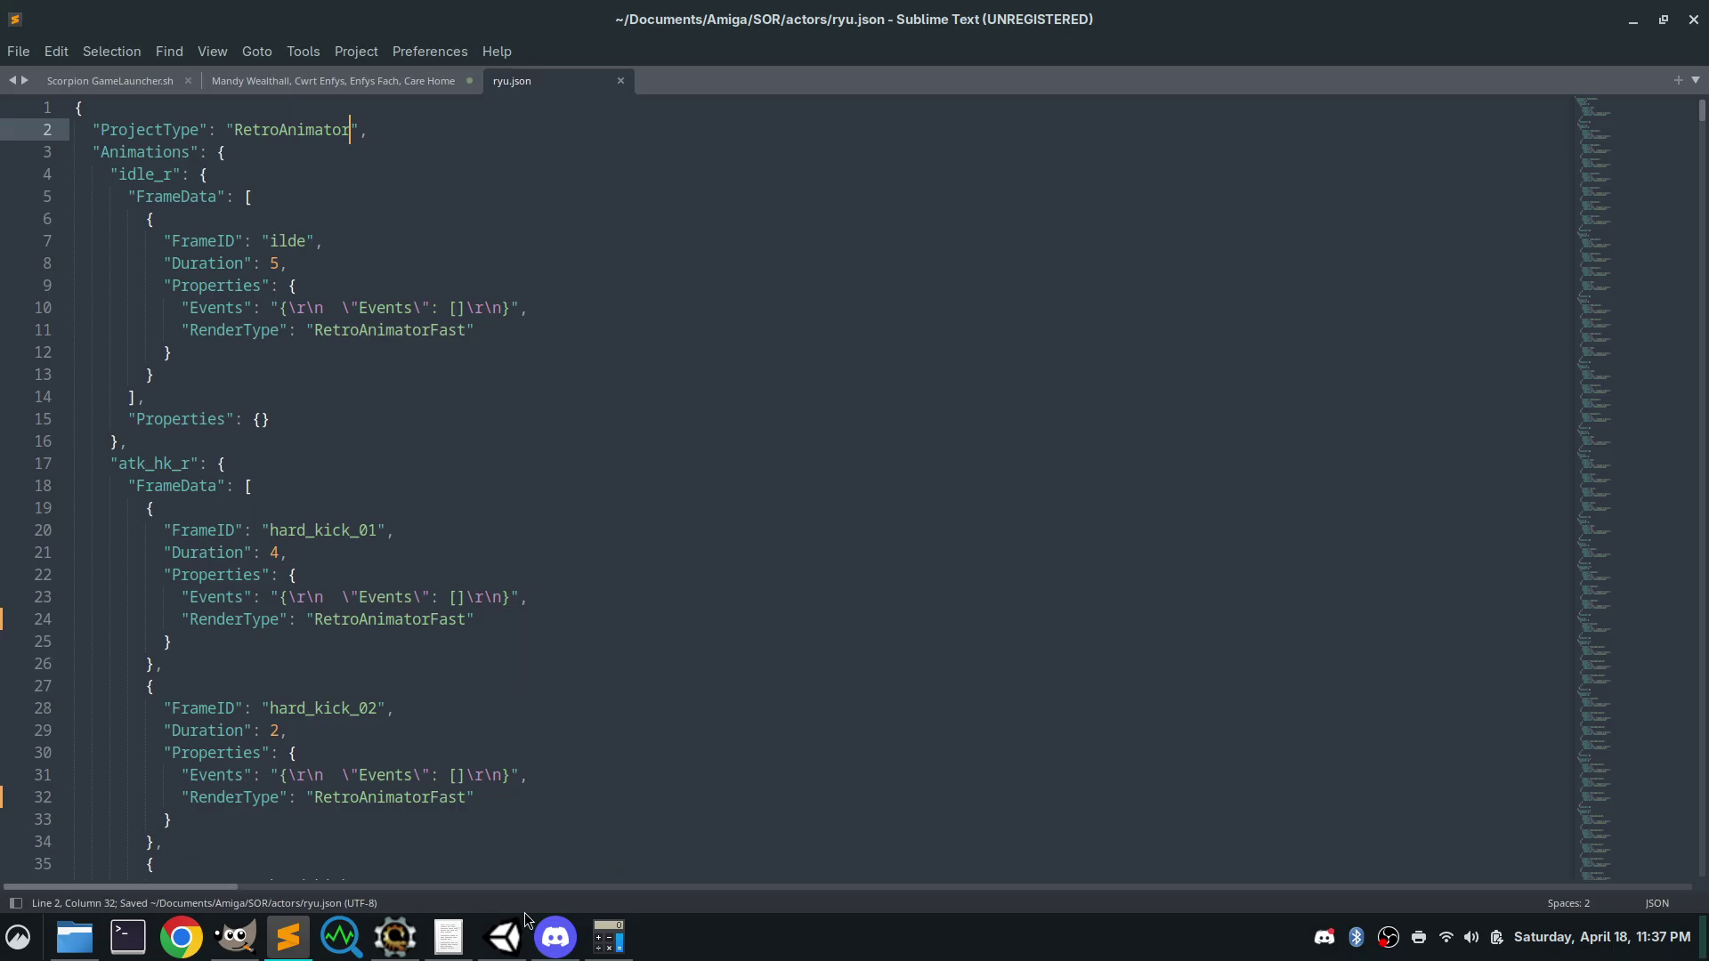
Switch to Scorpion Editor and check the frame render type of the ryu_jump_atk animations
left_click(394, 937)
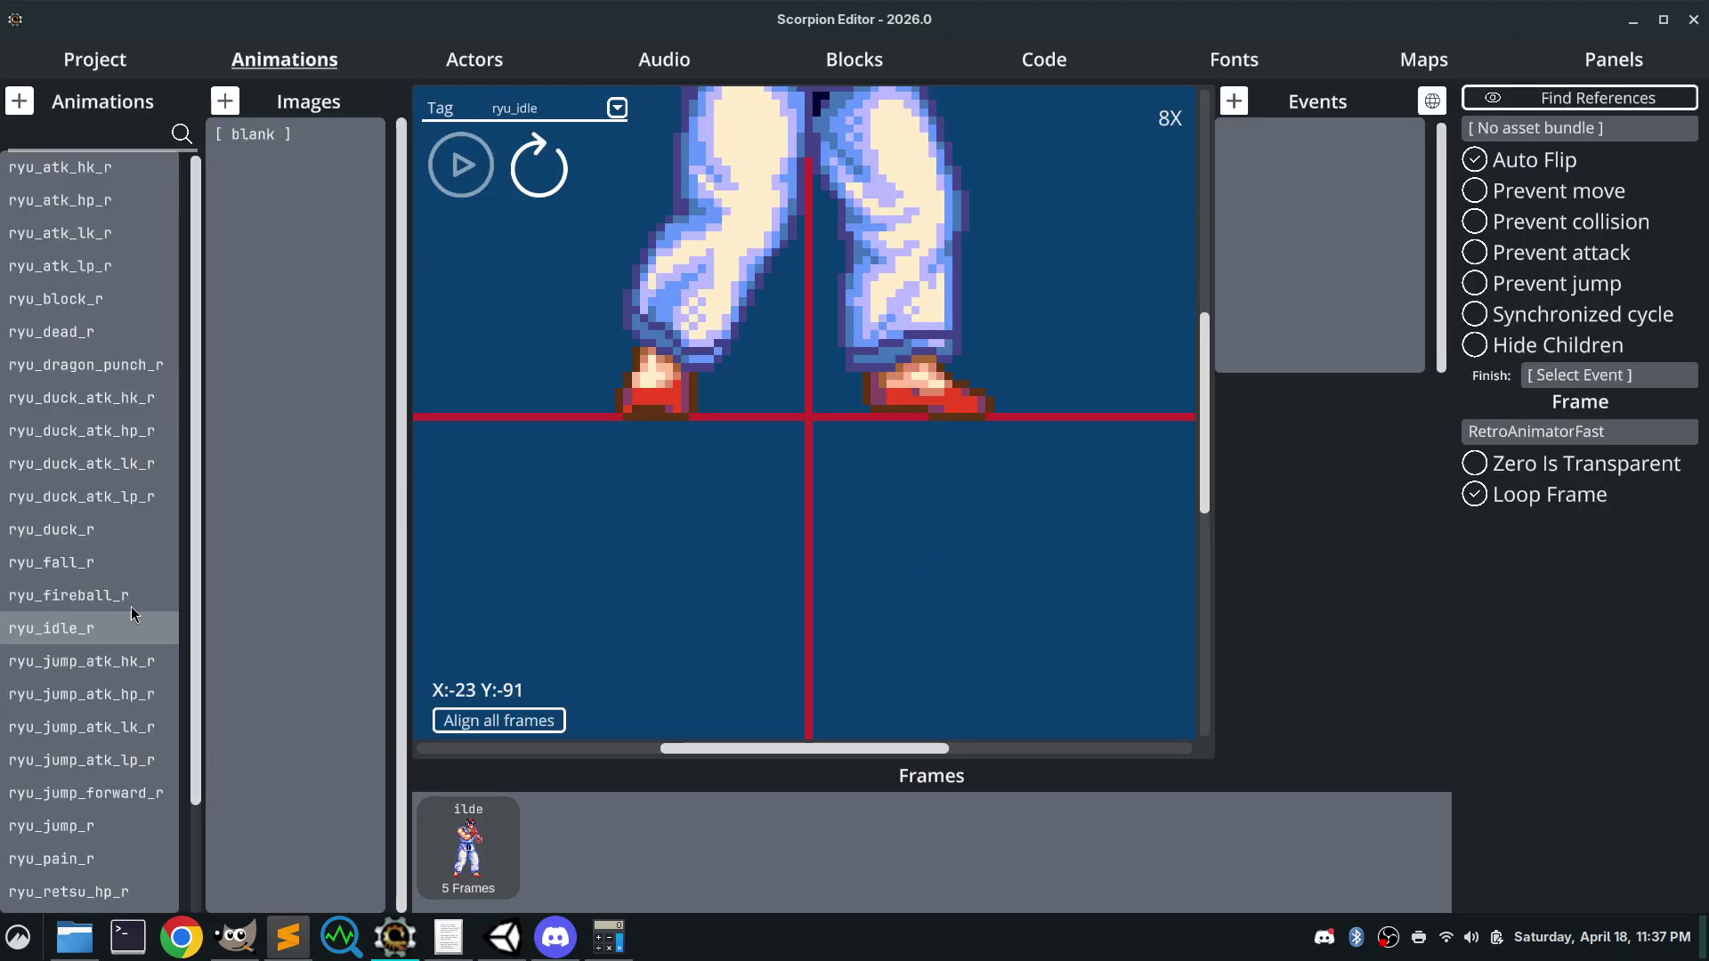
left_click(122, 675)
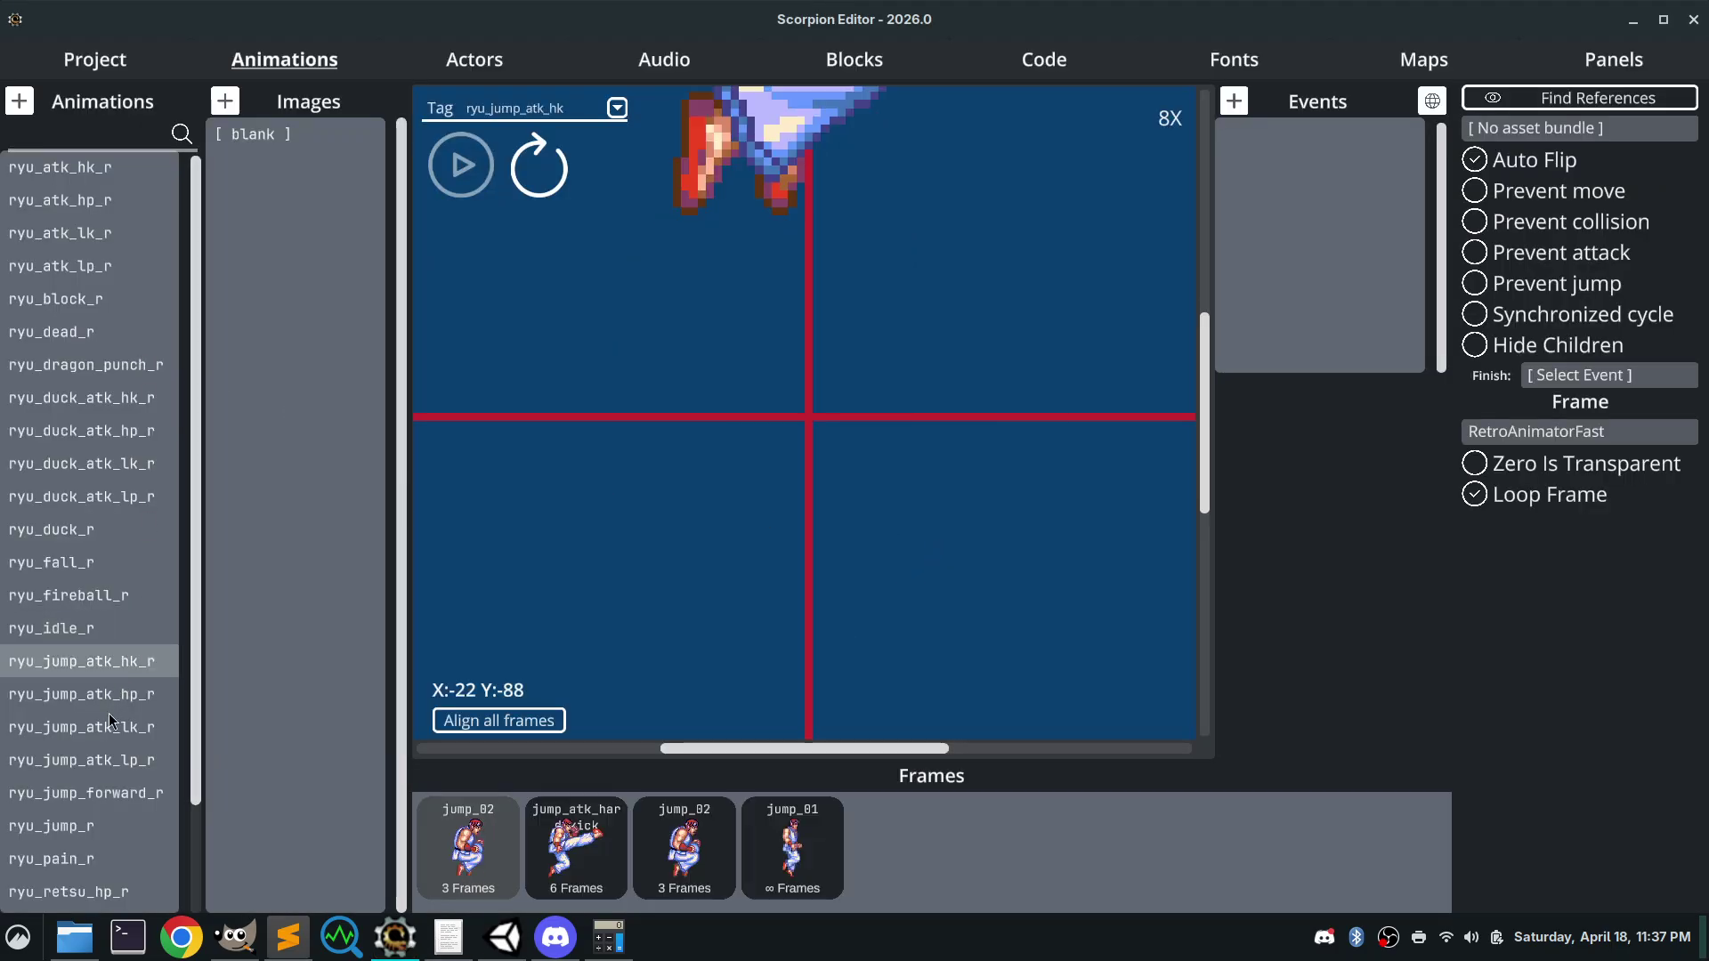
left_click(109, 712)
left_click(114, 745)
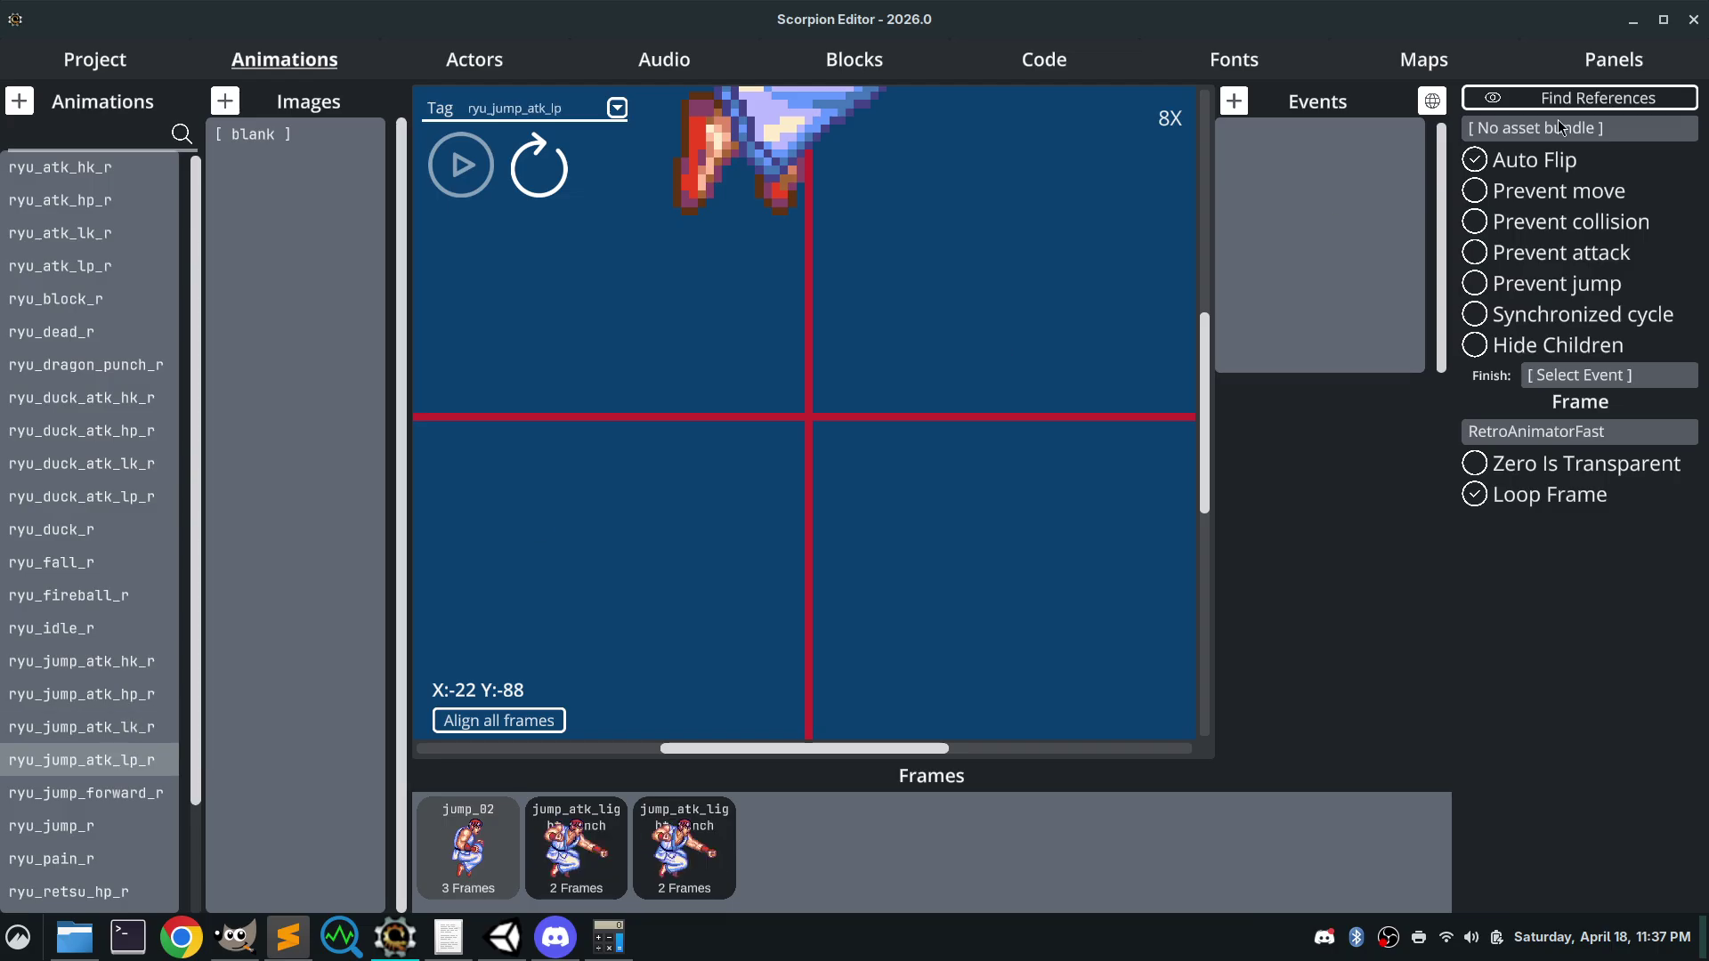
left_click(1634, 19)
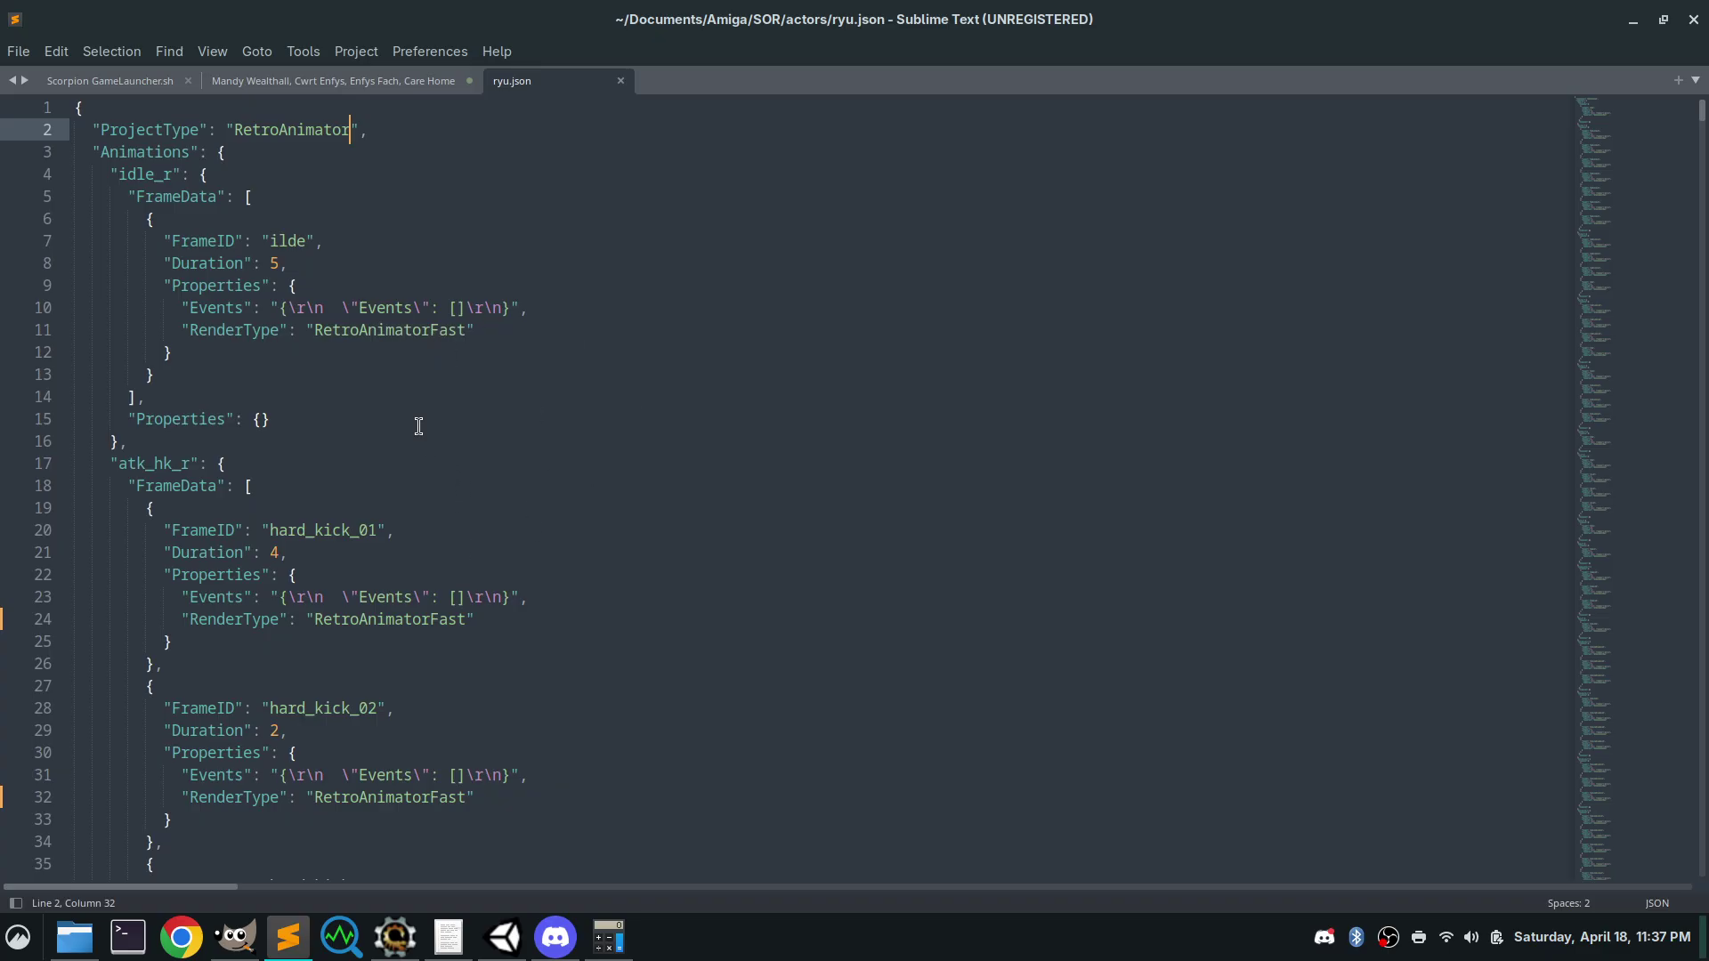
Close ryu.json and the unsaved address note in Sublime Text, discarding the note, and minimize the window
left_click(277, 240)
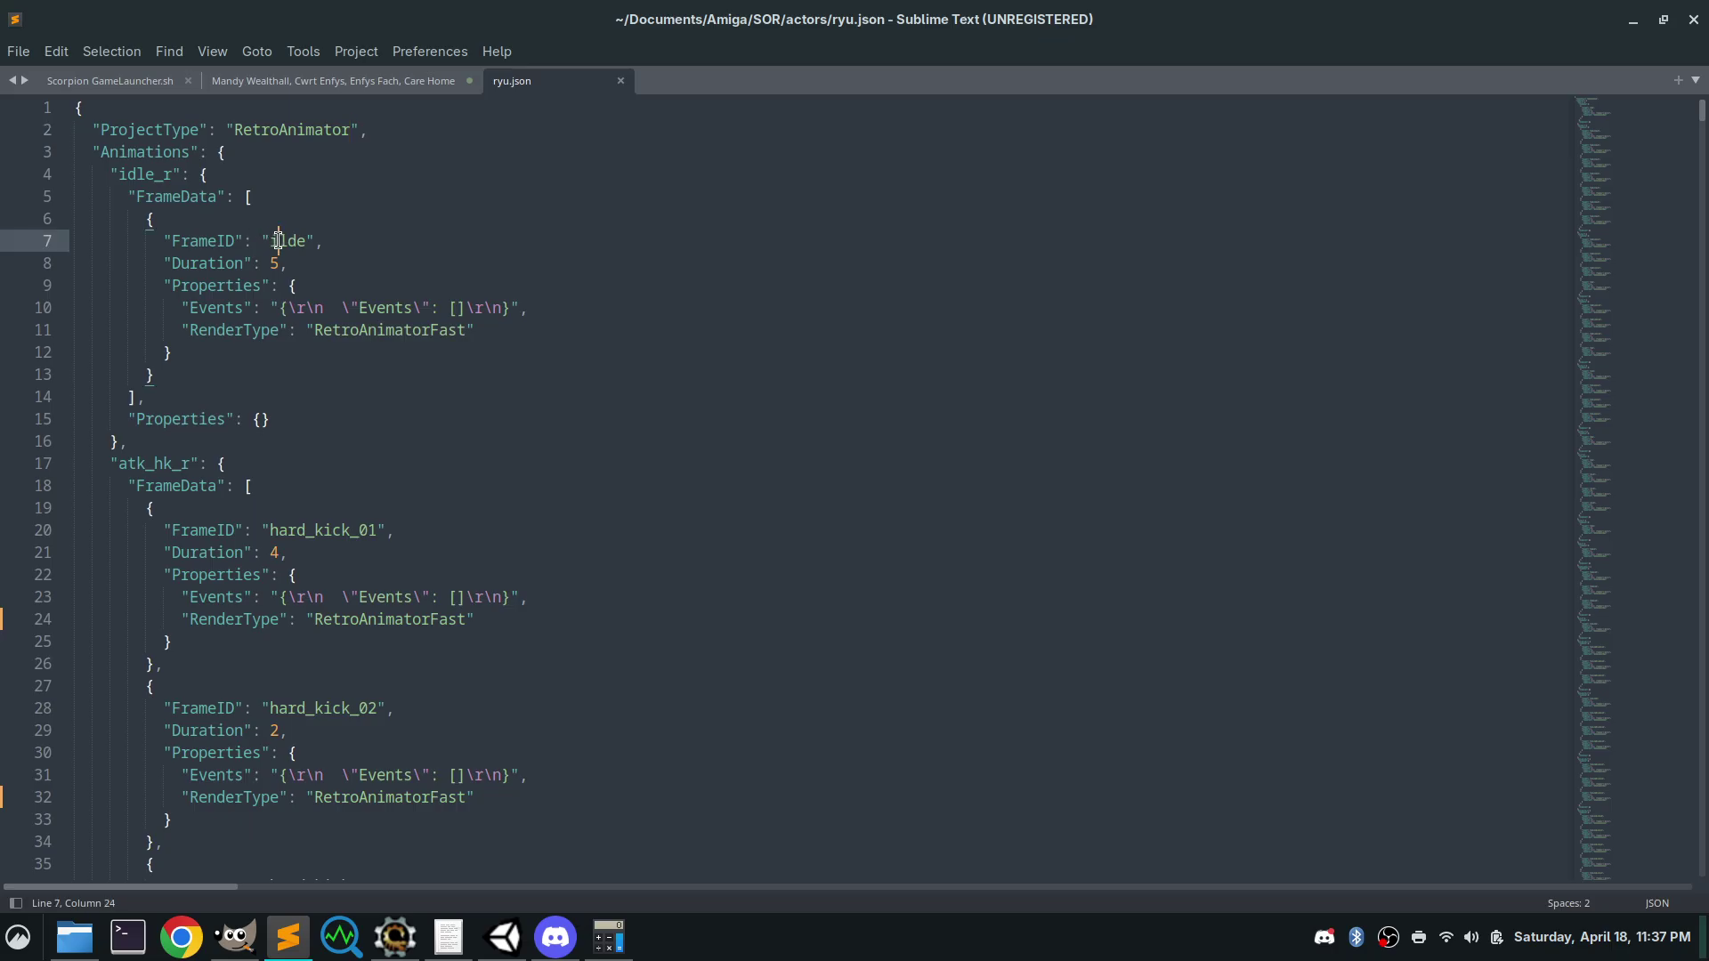
left_click(602, 279)
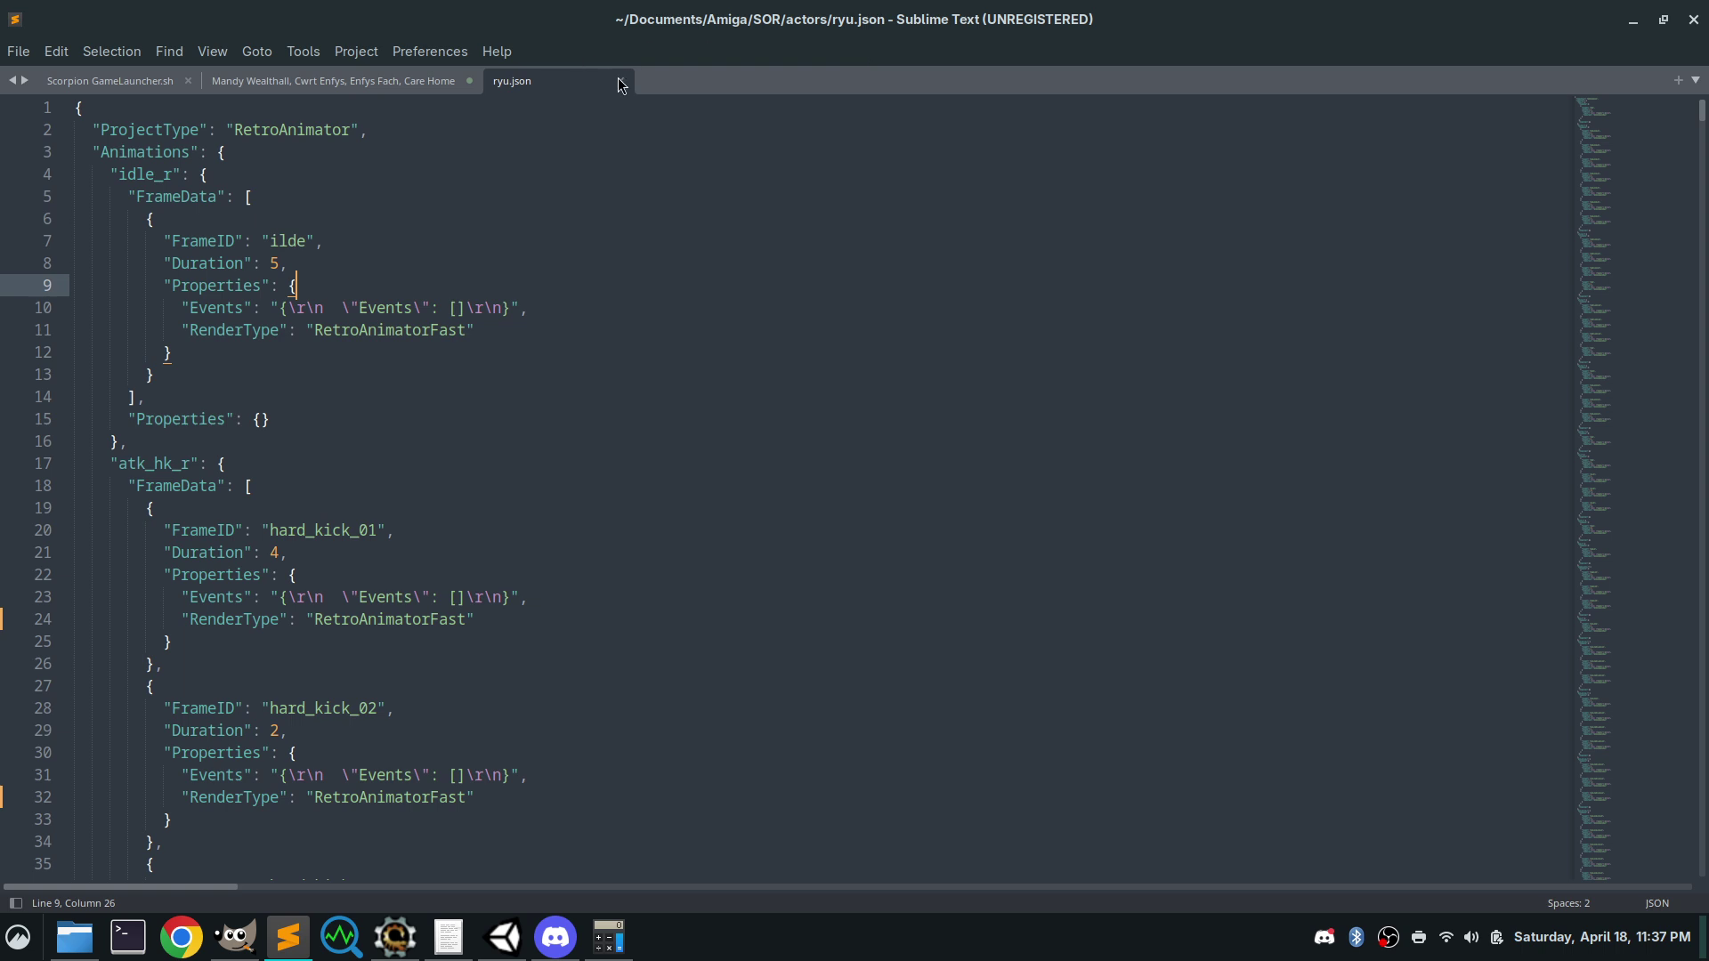
left_click(620, 82)
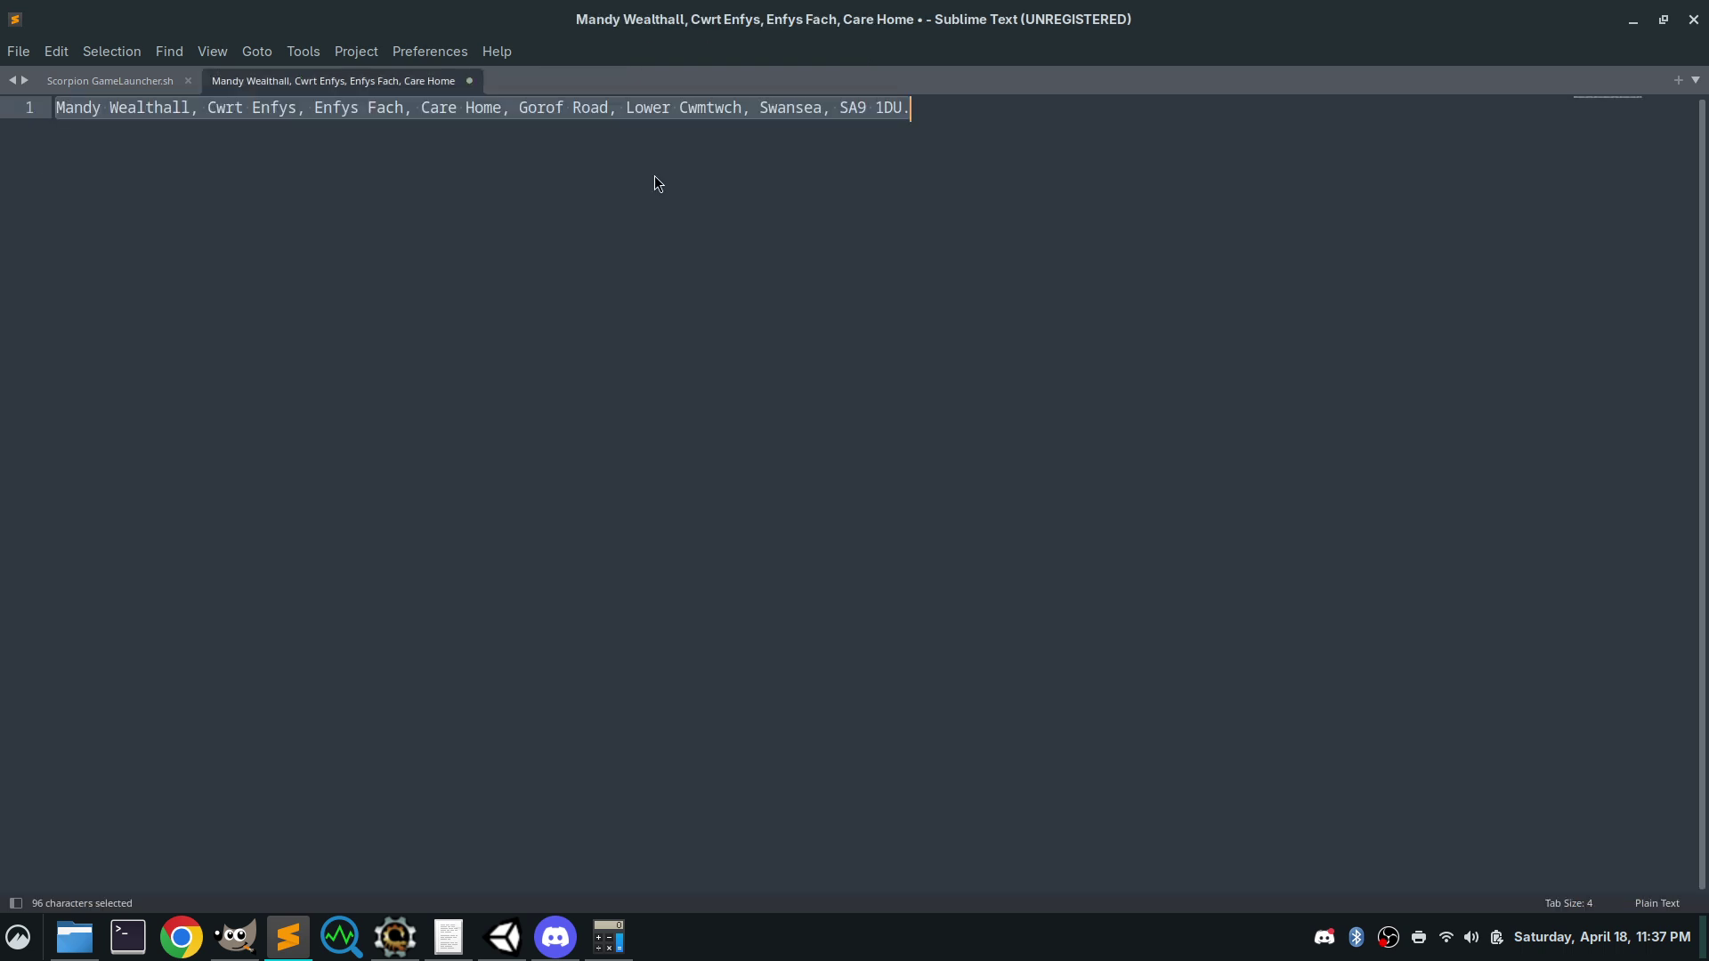
left_click(472, 86)
left_click(712, 536)
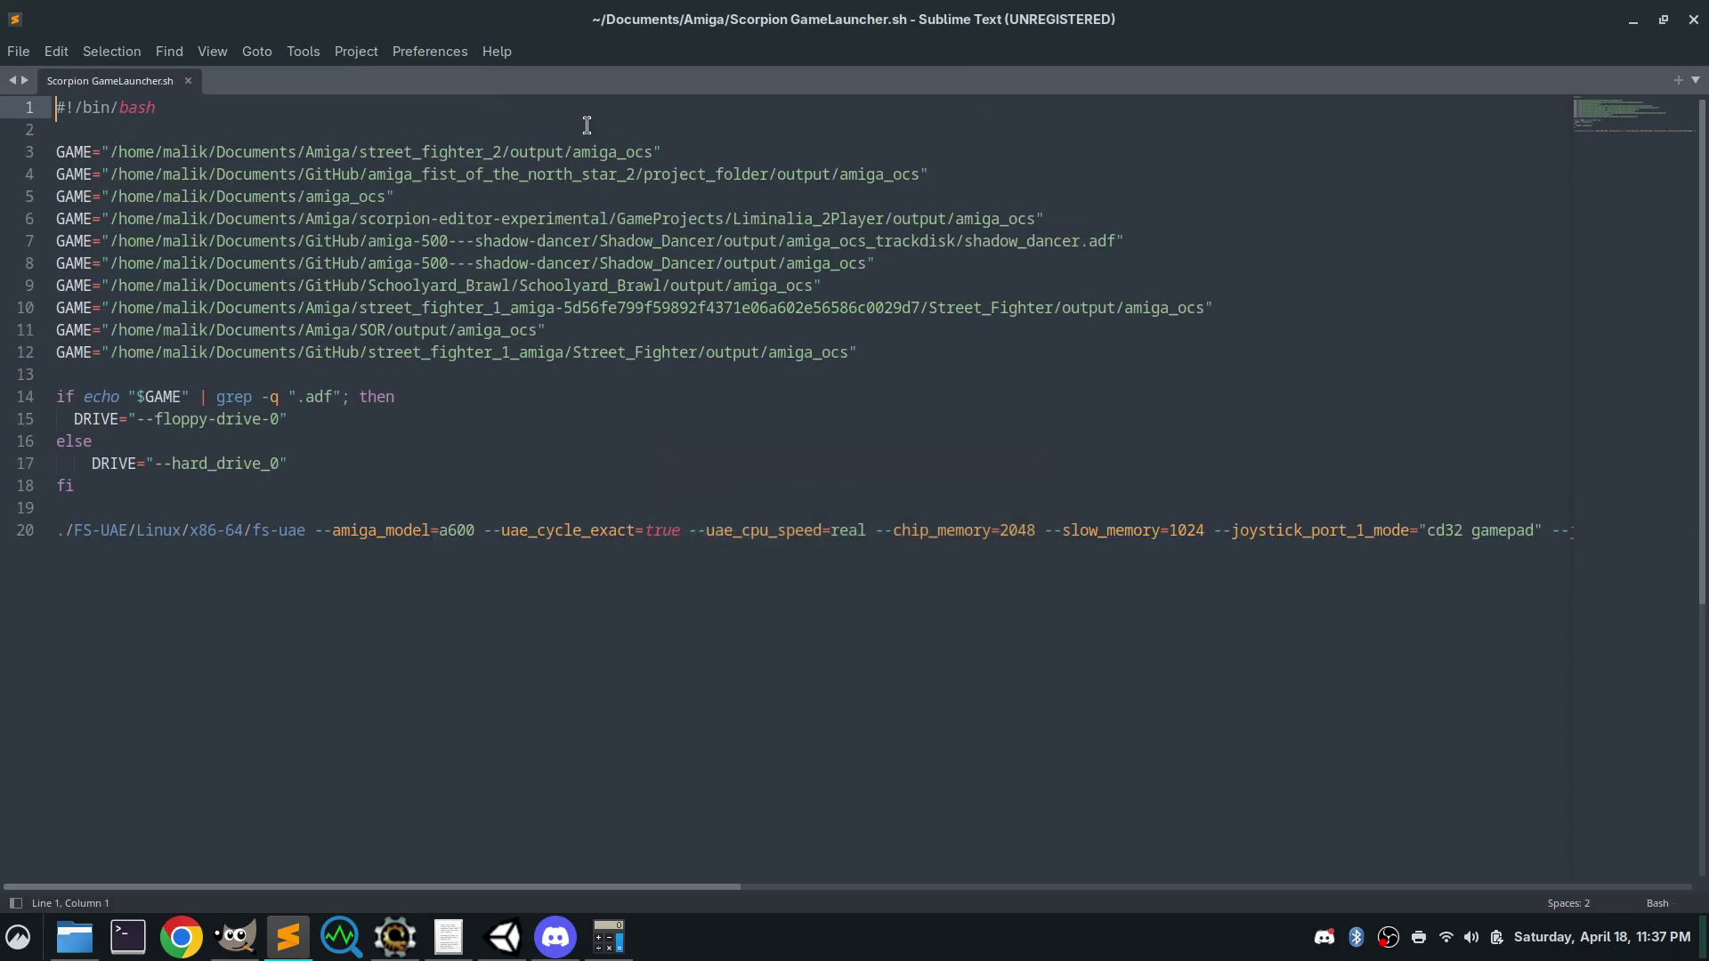
left_click(1633, 20)
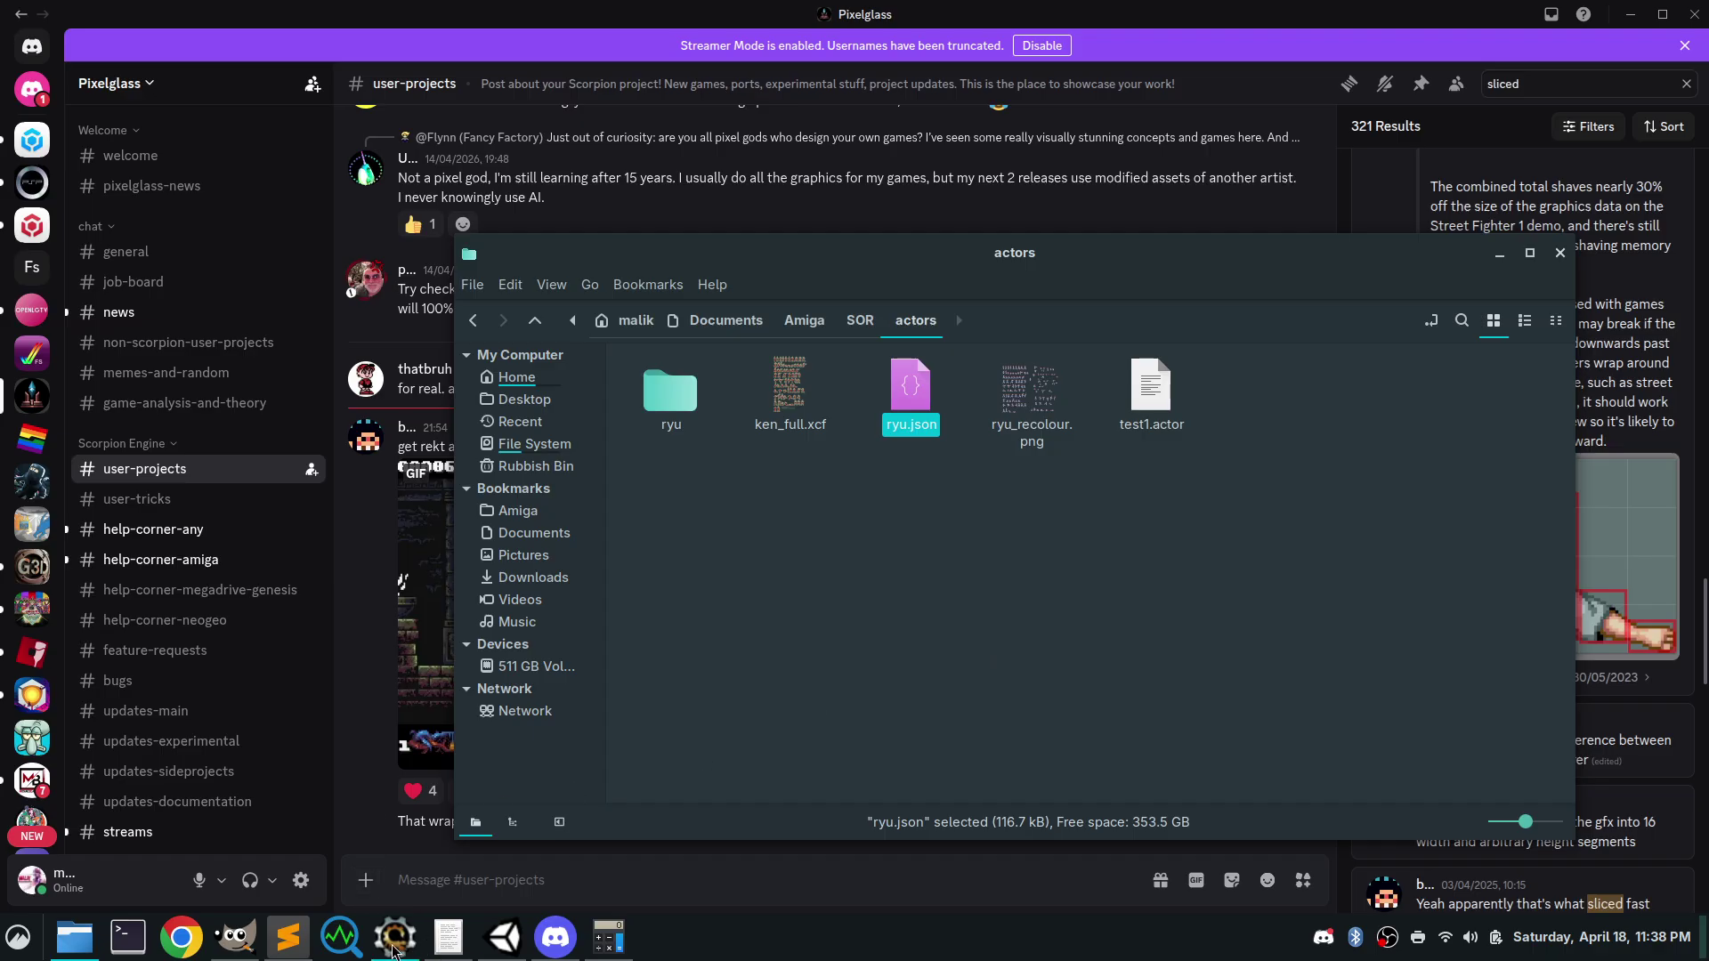
left_click(503, 937)
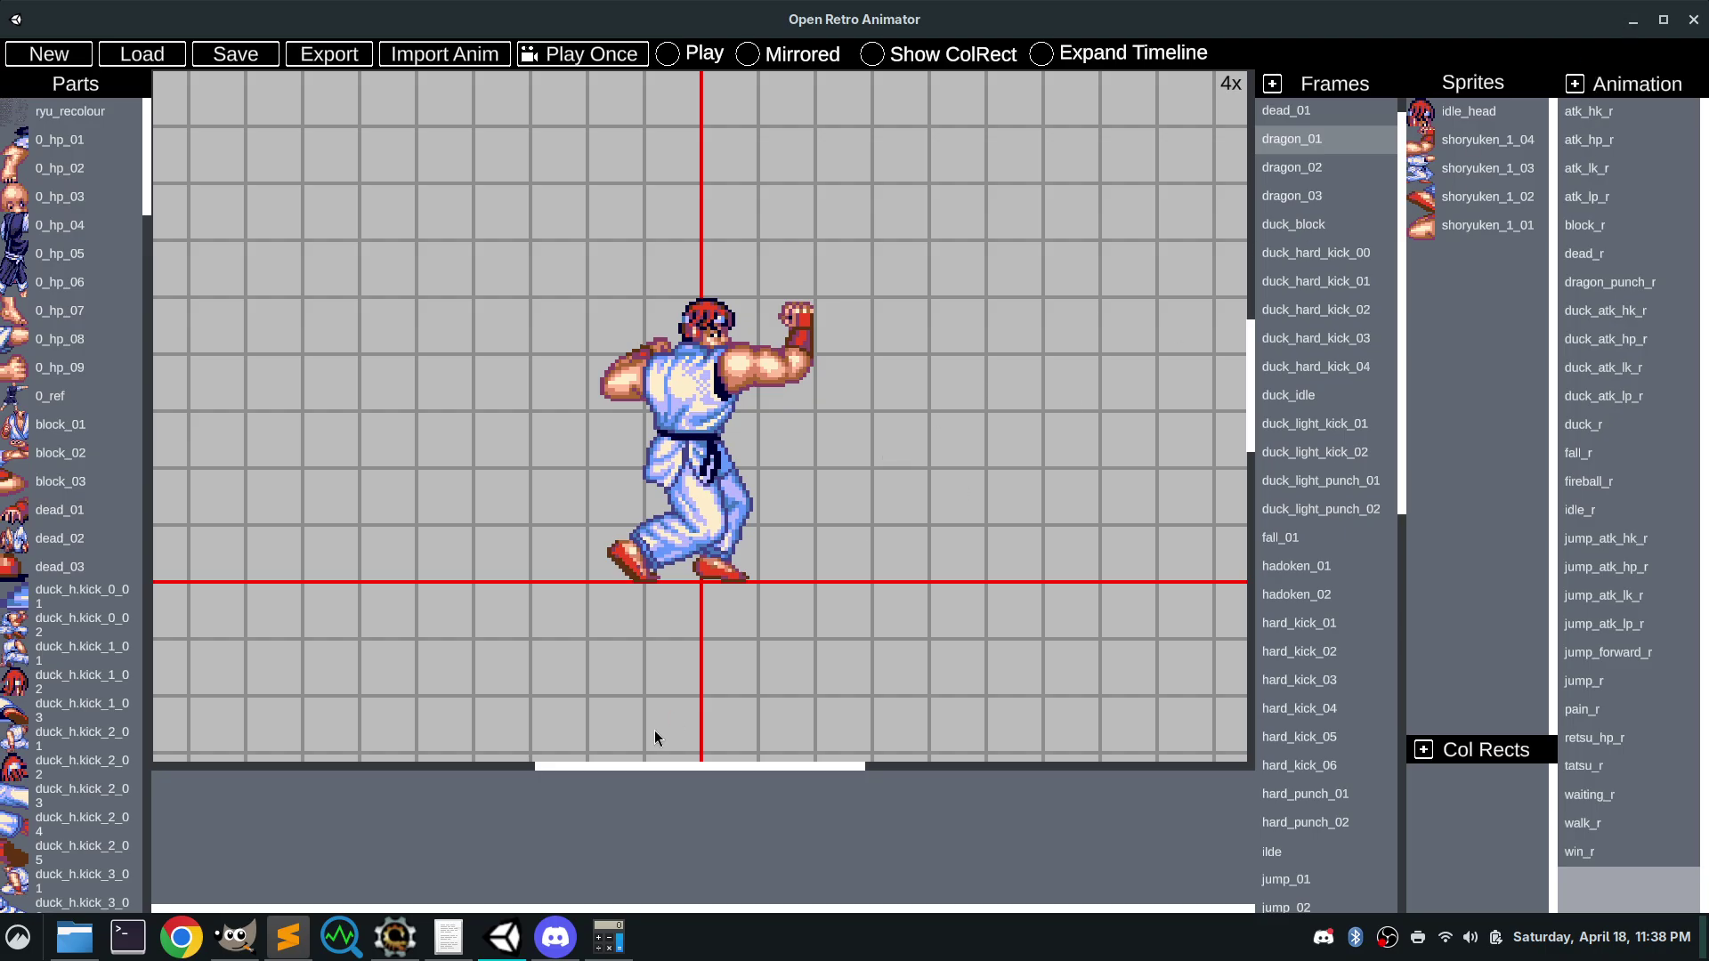
left_click(395, 937)
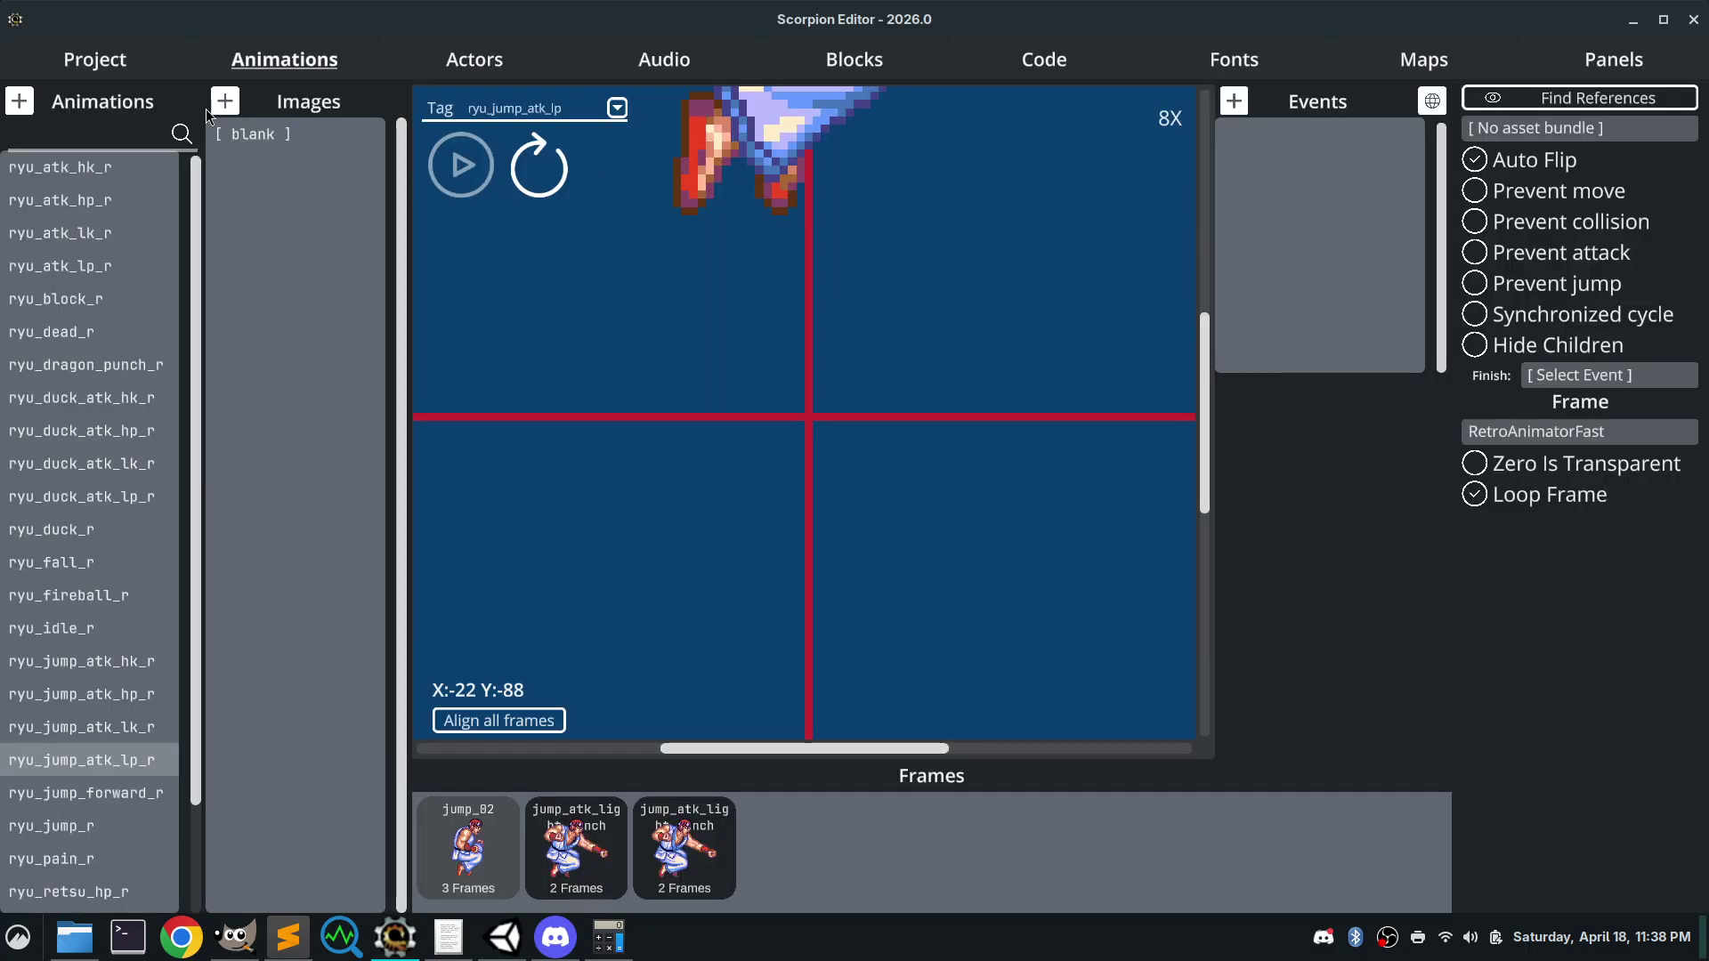
left_click(73, 73)
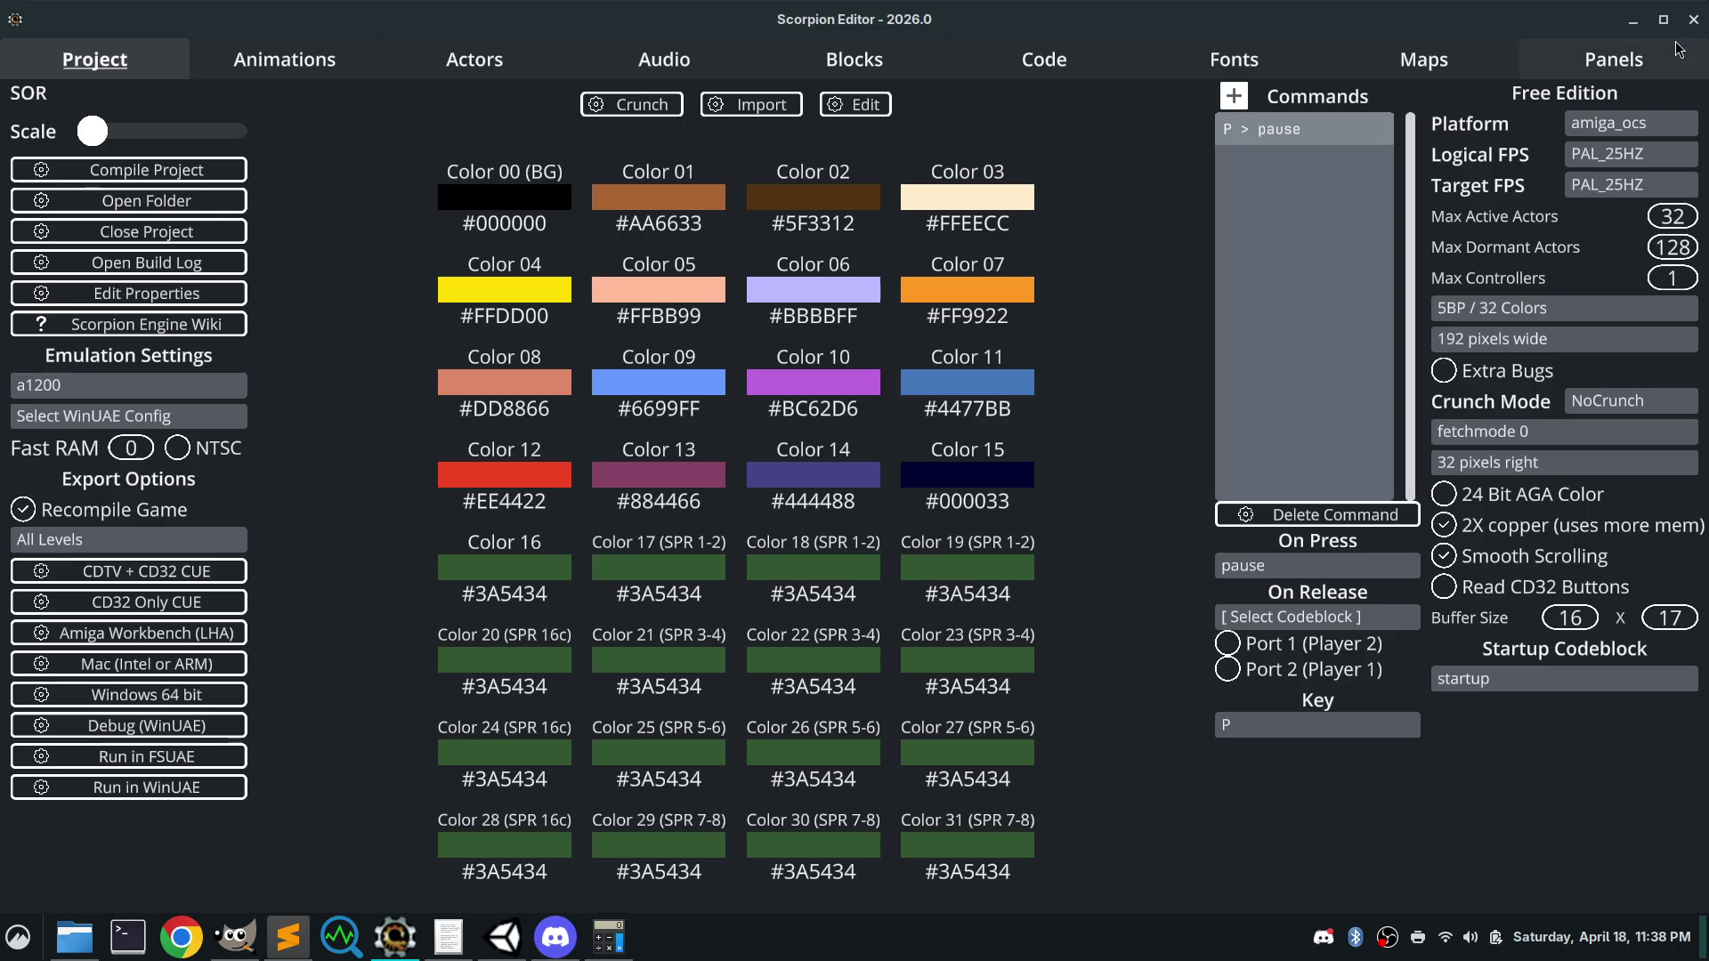
left_click(1633, 19)
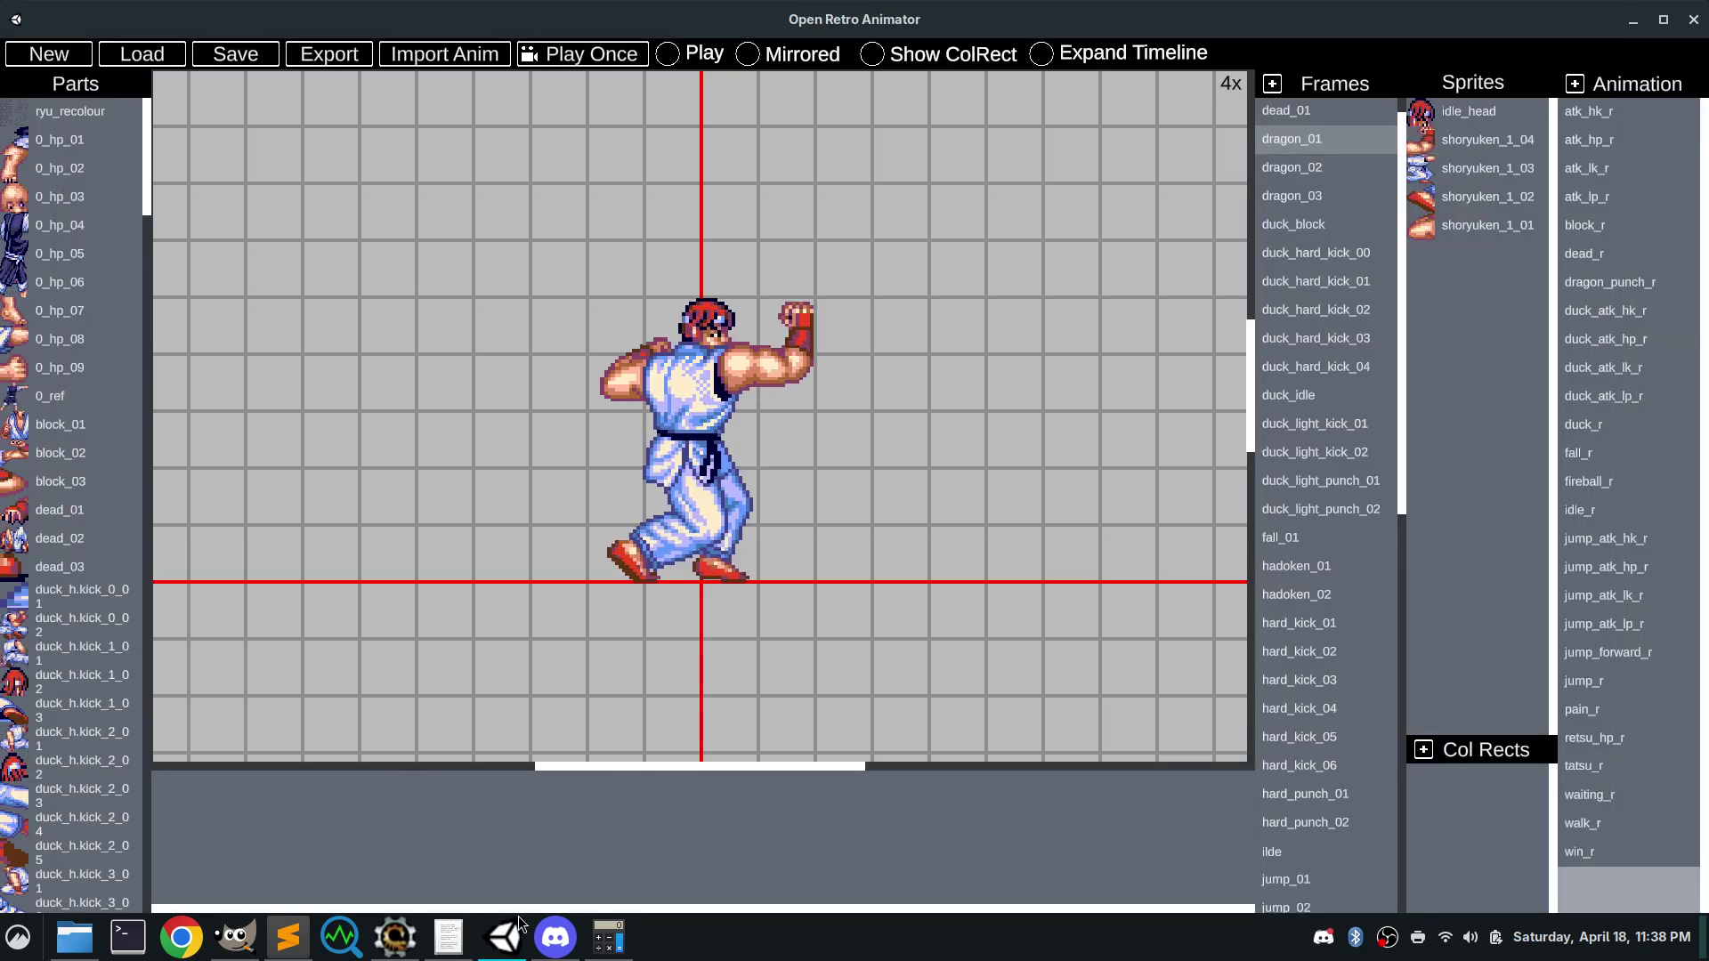
Return to Scorpion Editor's animations and step through the hard_kick frames of ryu_atk_hk_r, checking their render type
left_click(392, 939)
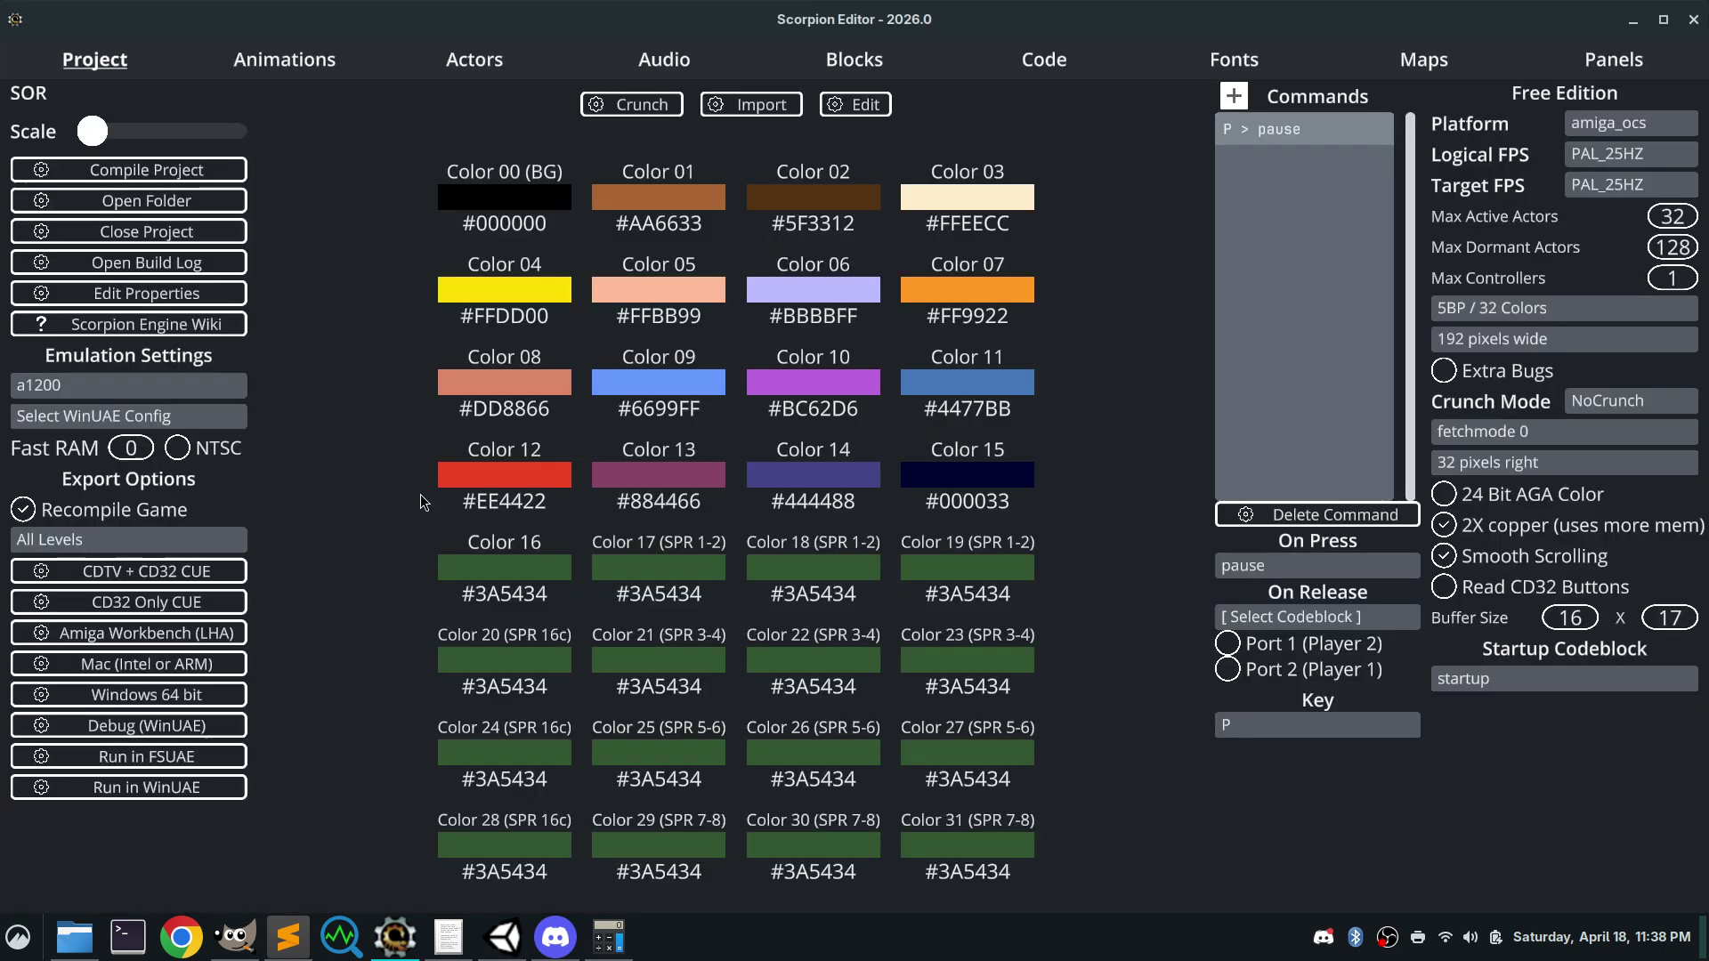
left_click(1086, 55)
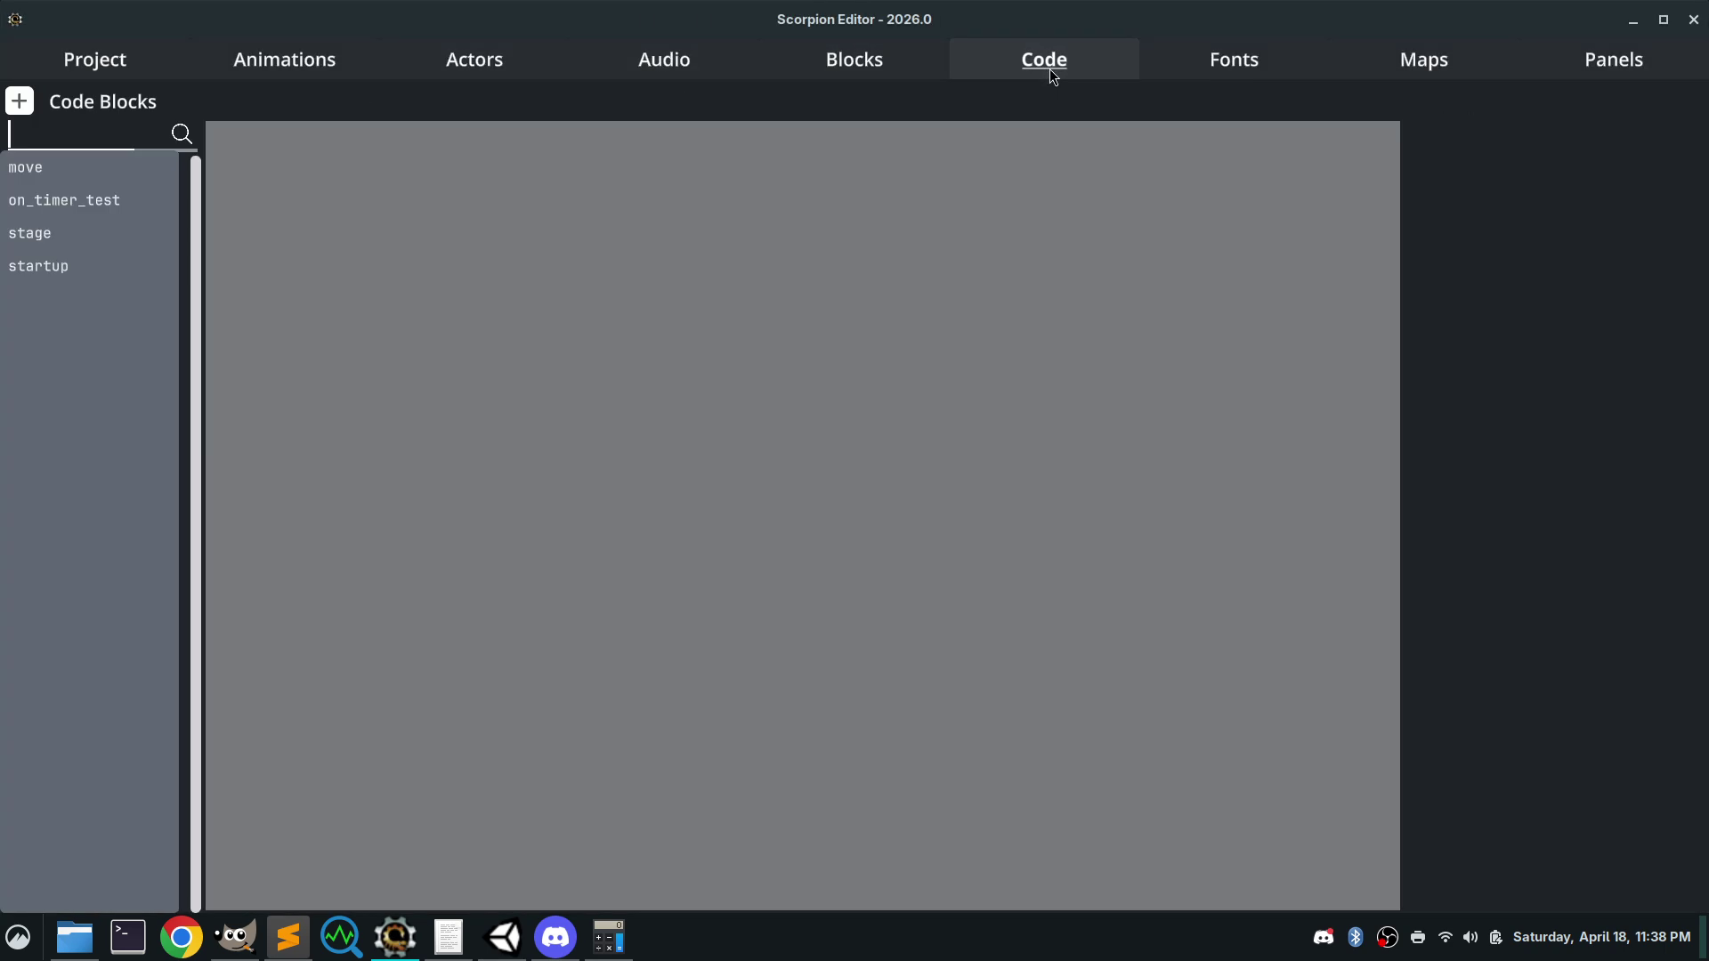
left_click(285, 58)
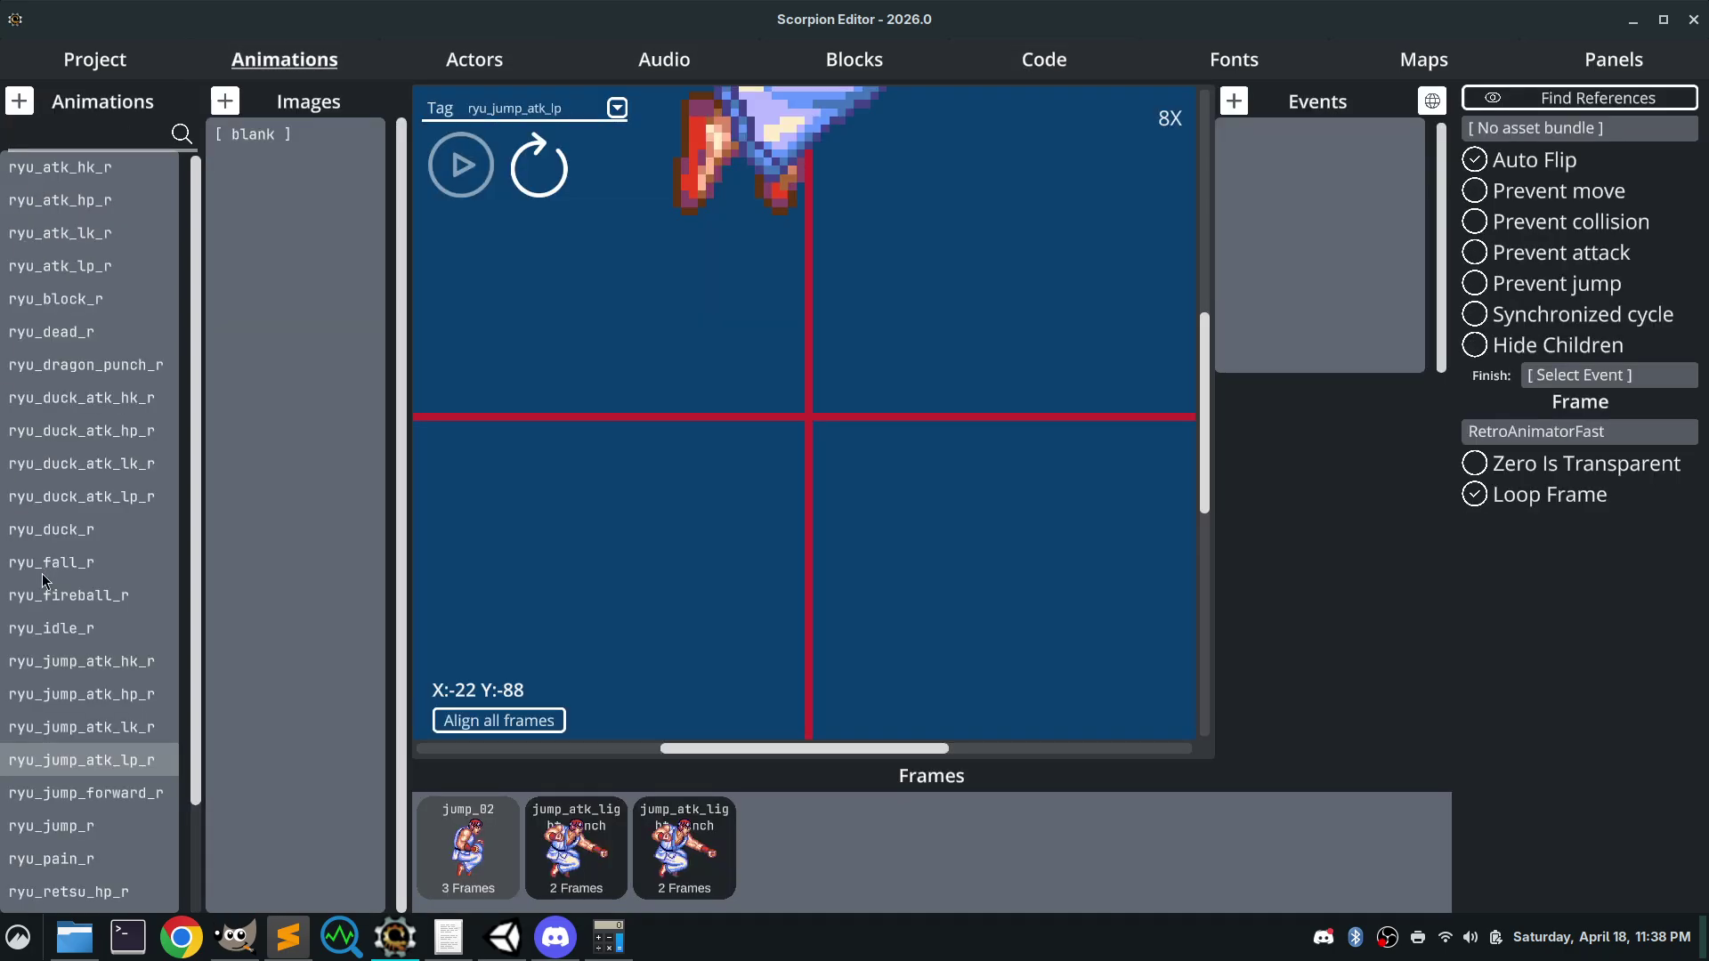
scroll(41, 574, "down", 3)
scroll(91, 498, "up", 3)
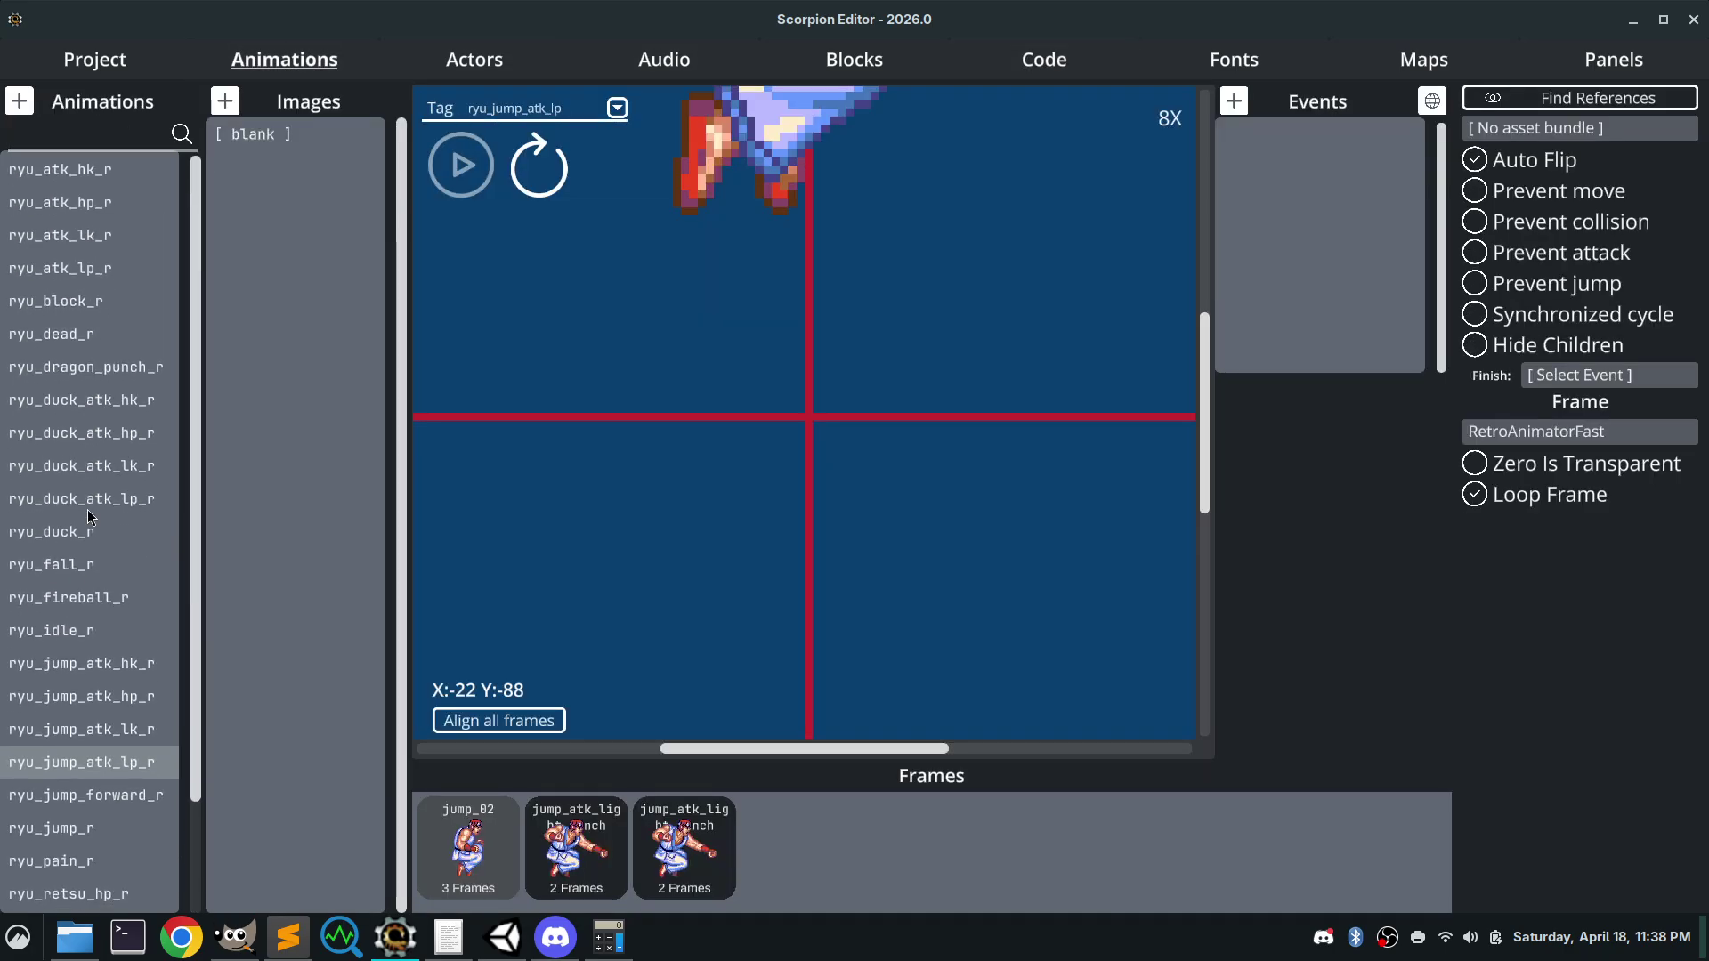
left_click(100, 169)
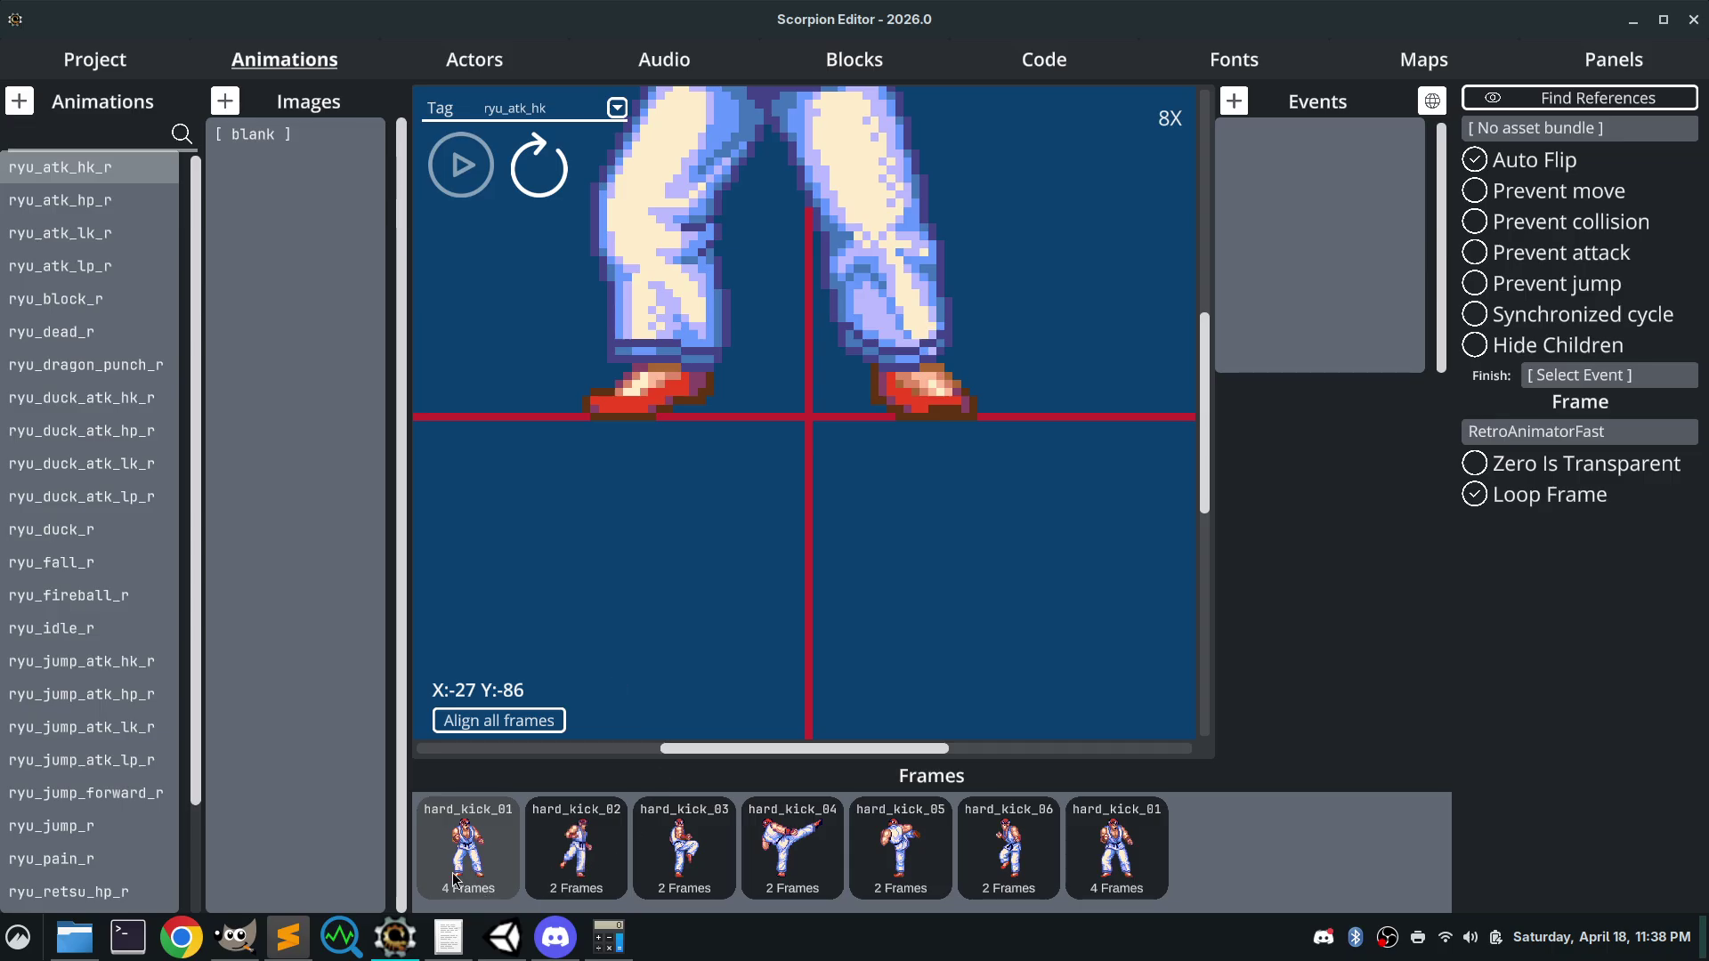
left_click(580, 860)
left_click(688, 861)
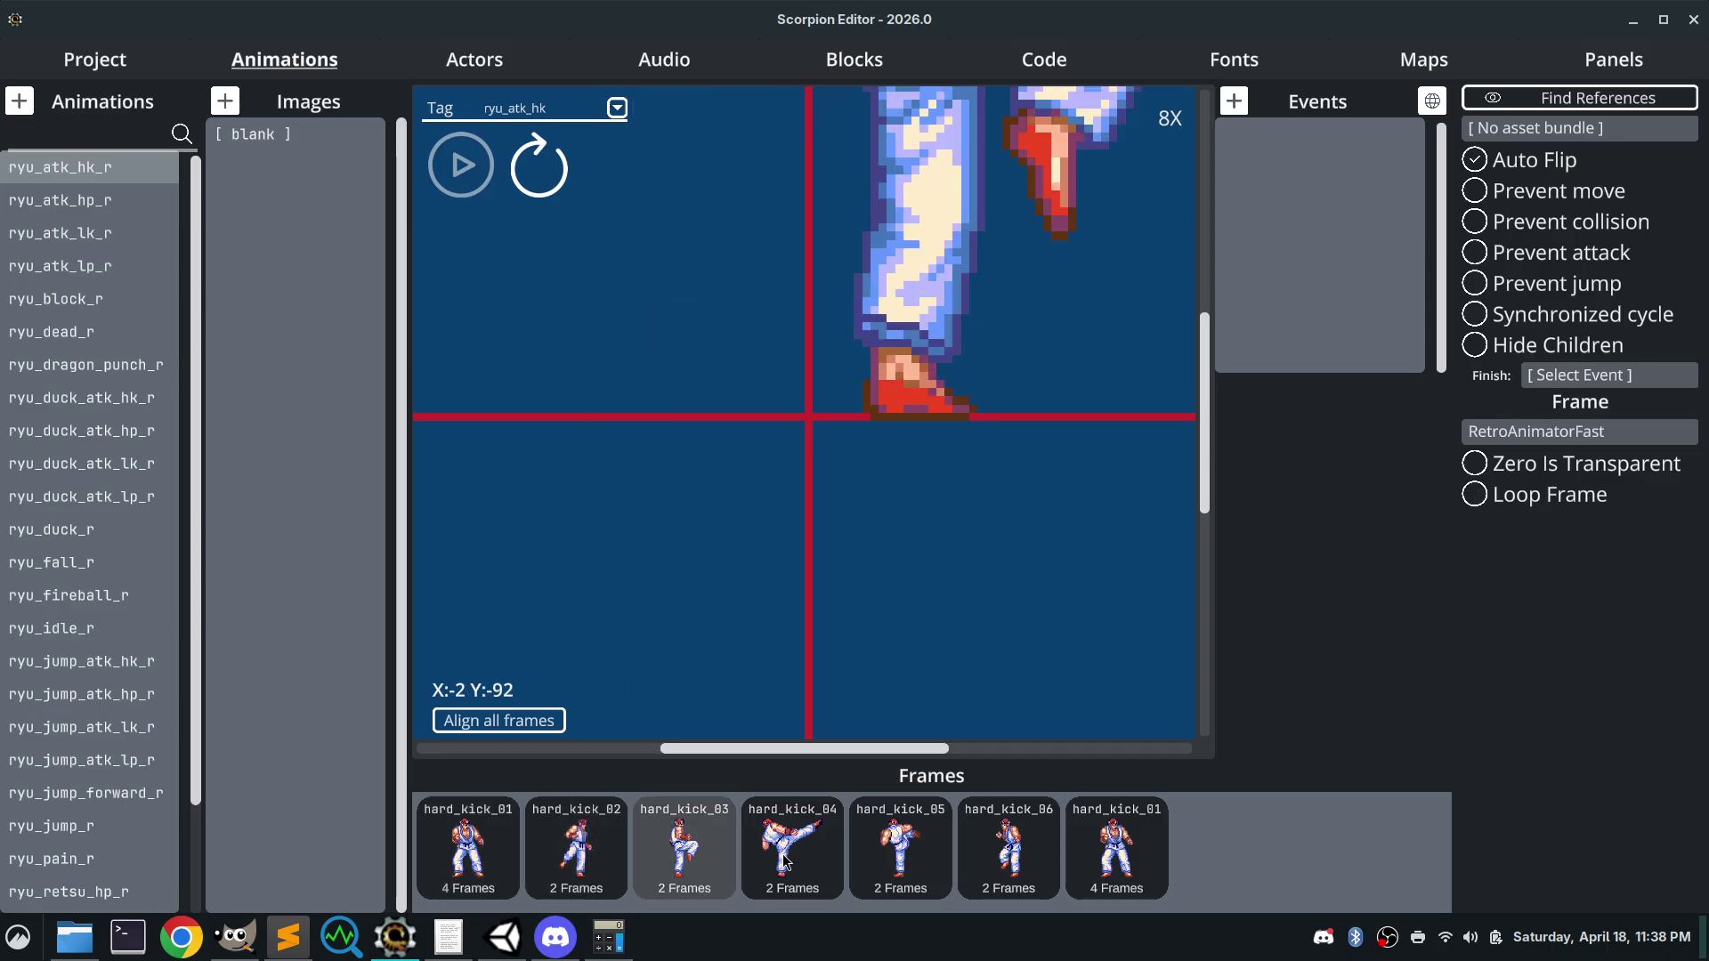
left_click(790, 862)
left_click(1015, 868)
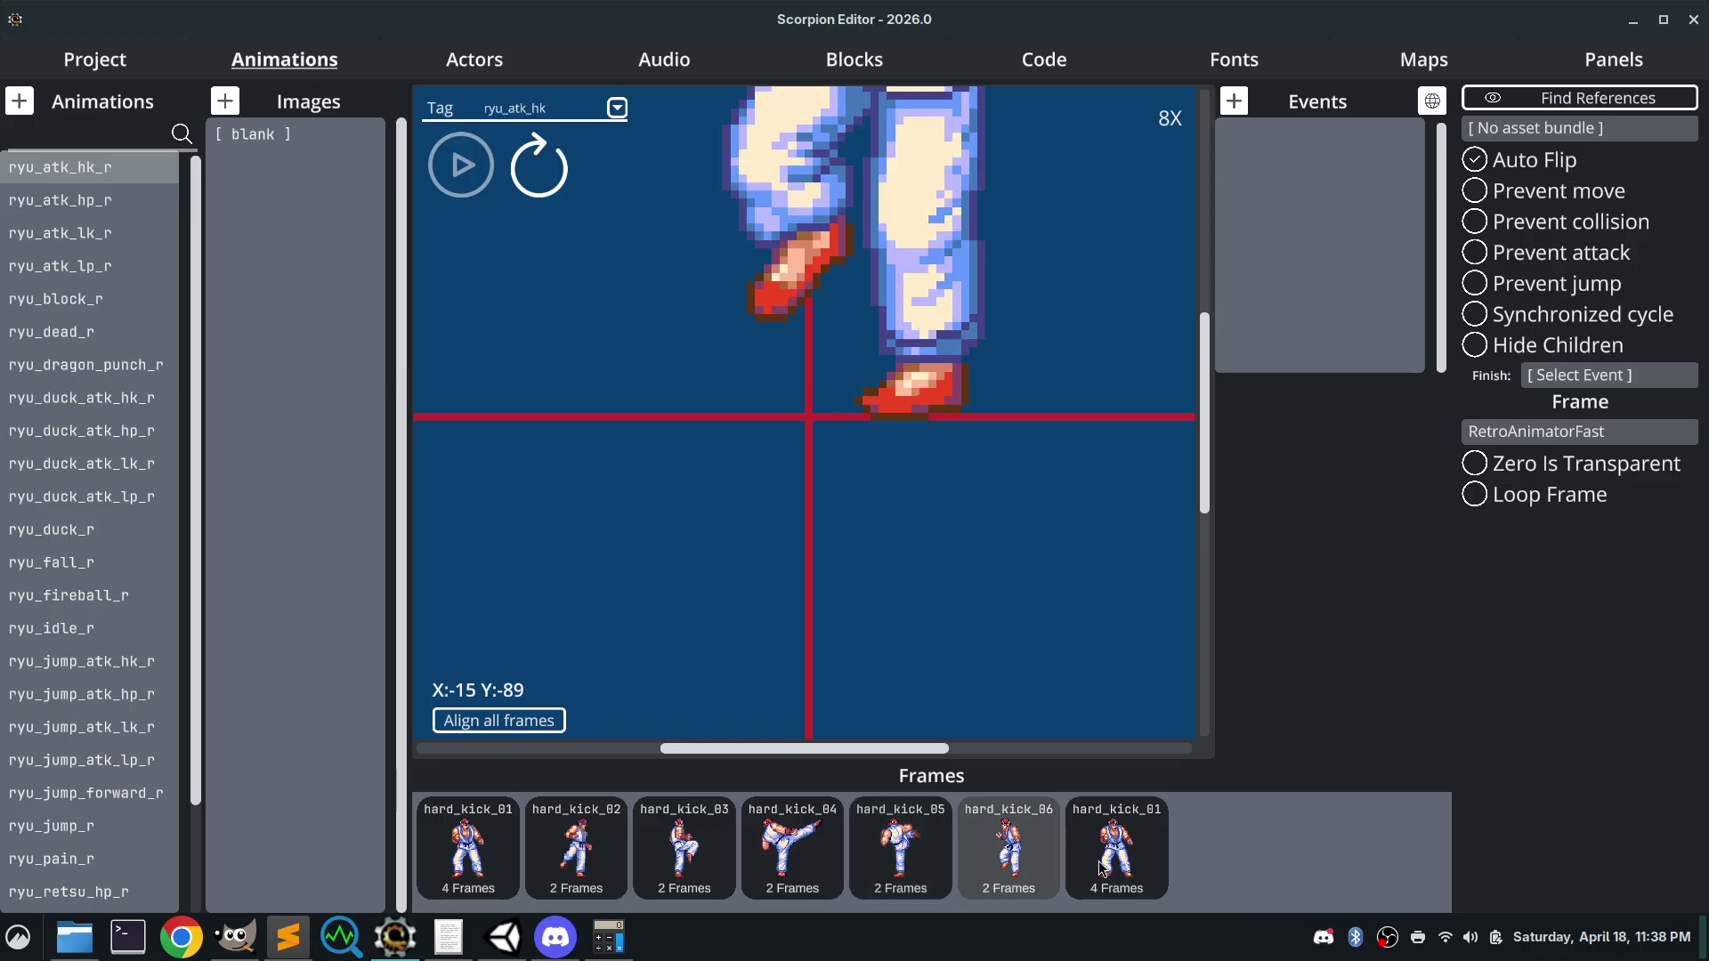
left_click(1127, 868)
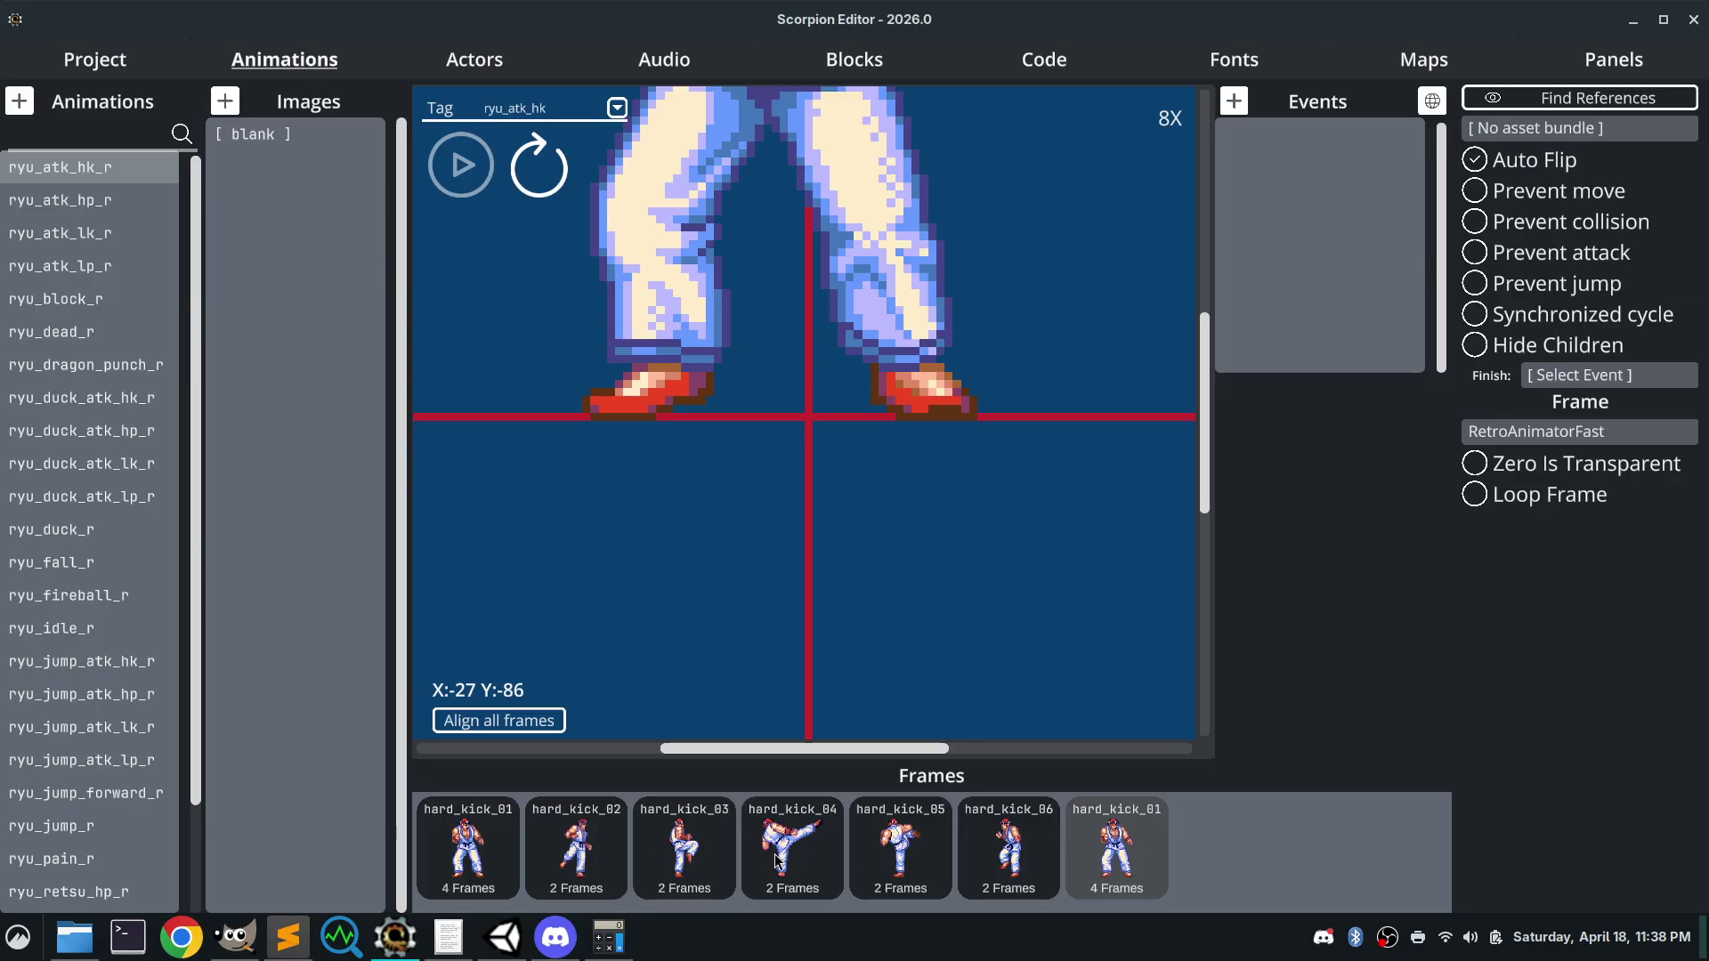
left_click(810, 872)
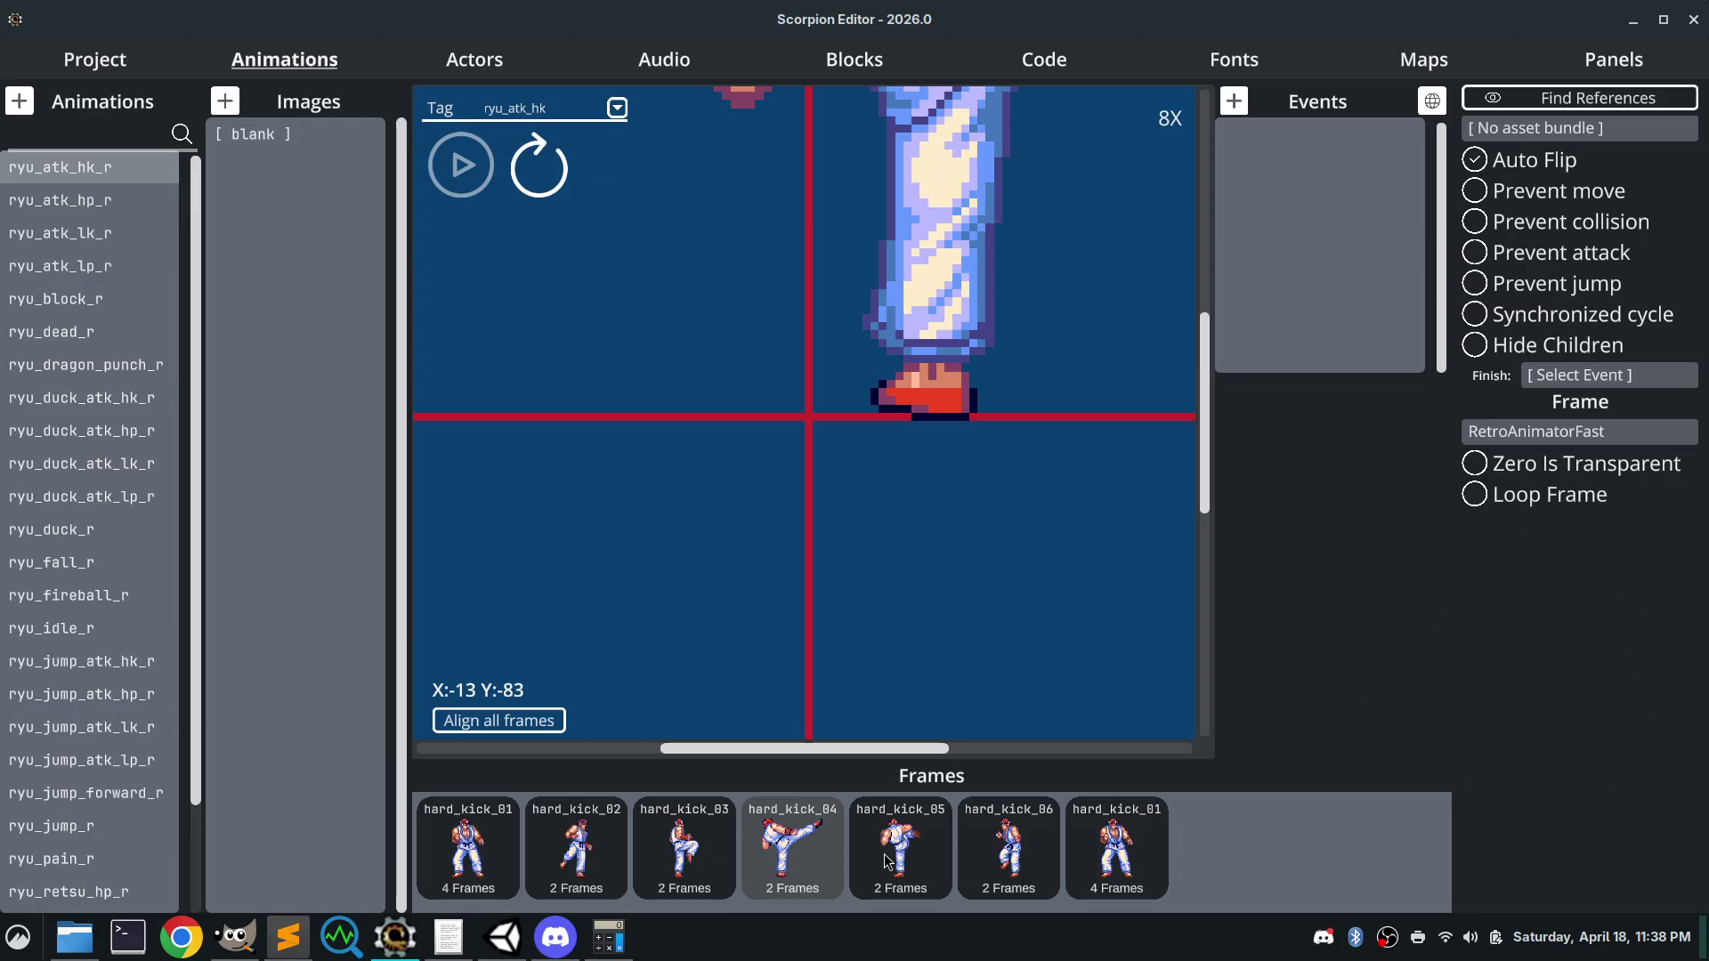
Switch to Open Retro Animator and step through the seven hard_kick frames of the atk_hk_r animation
left_click(1633, 21)
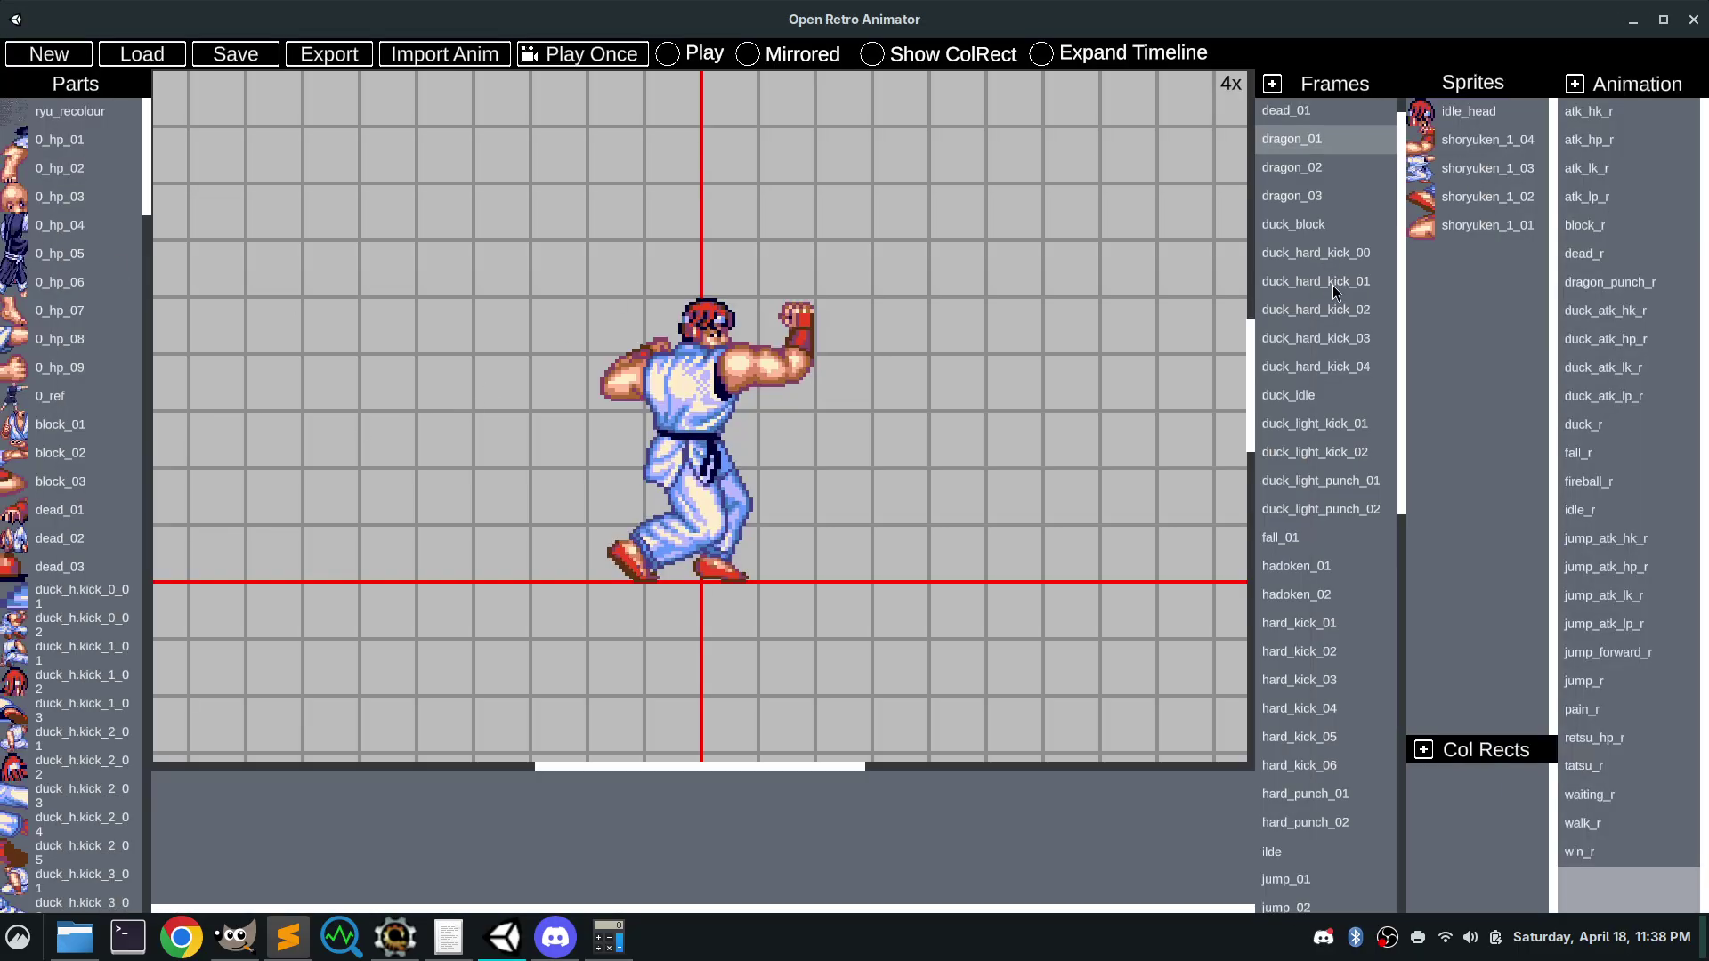
left_click(1601, 122)
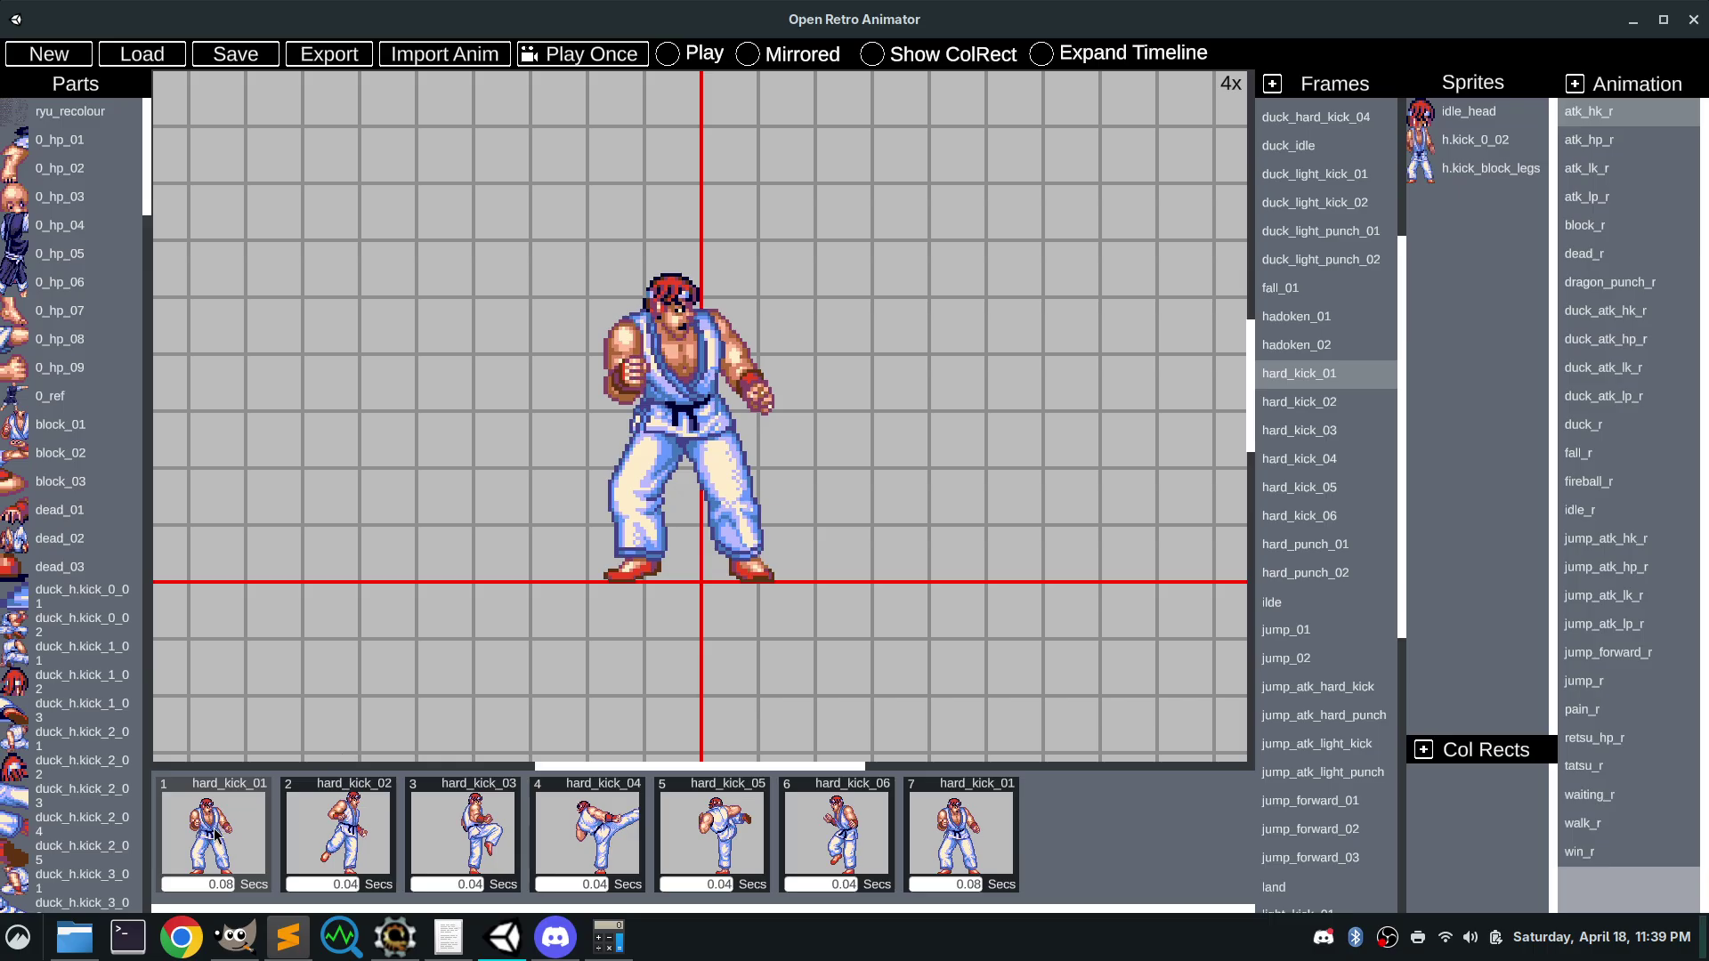
left_click(308, 831)
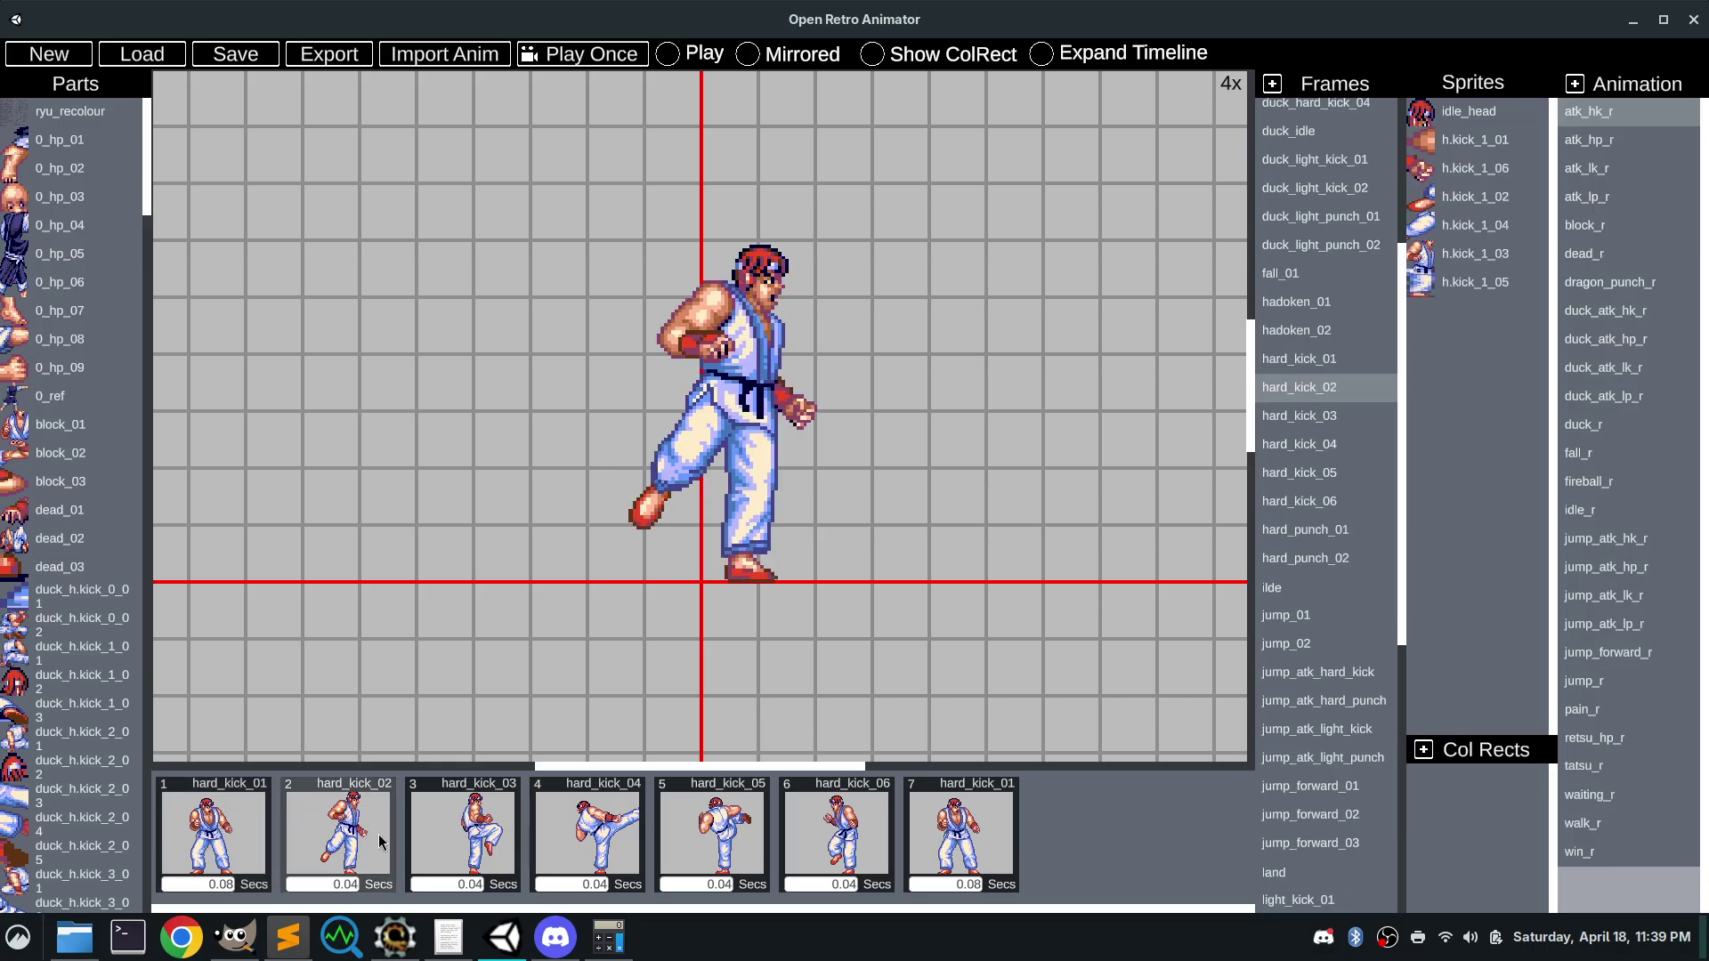
left_click(462, 841)
left_click(562, 841)
left_click(703, 841)
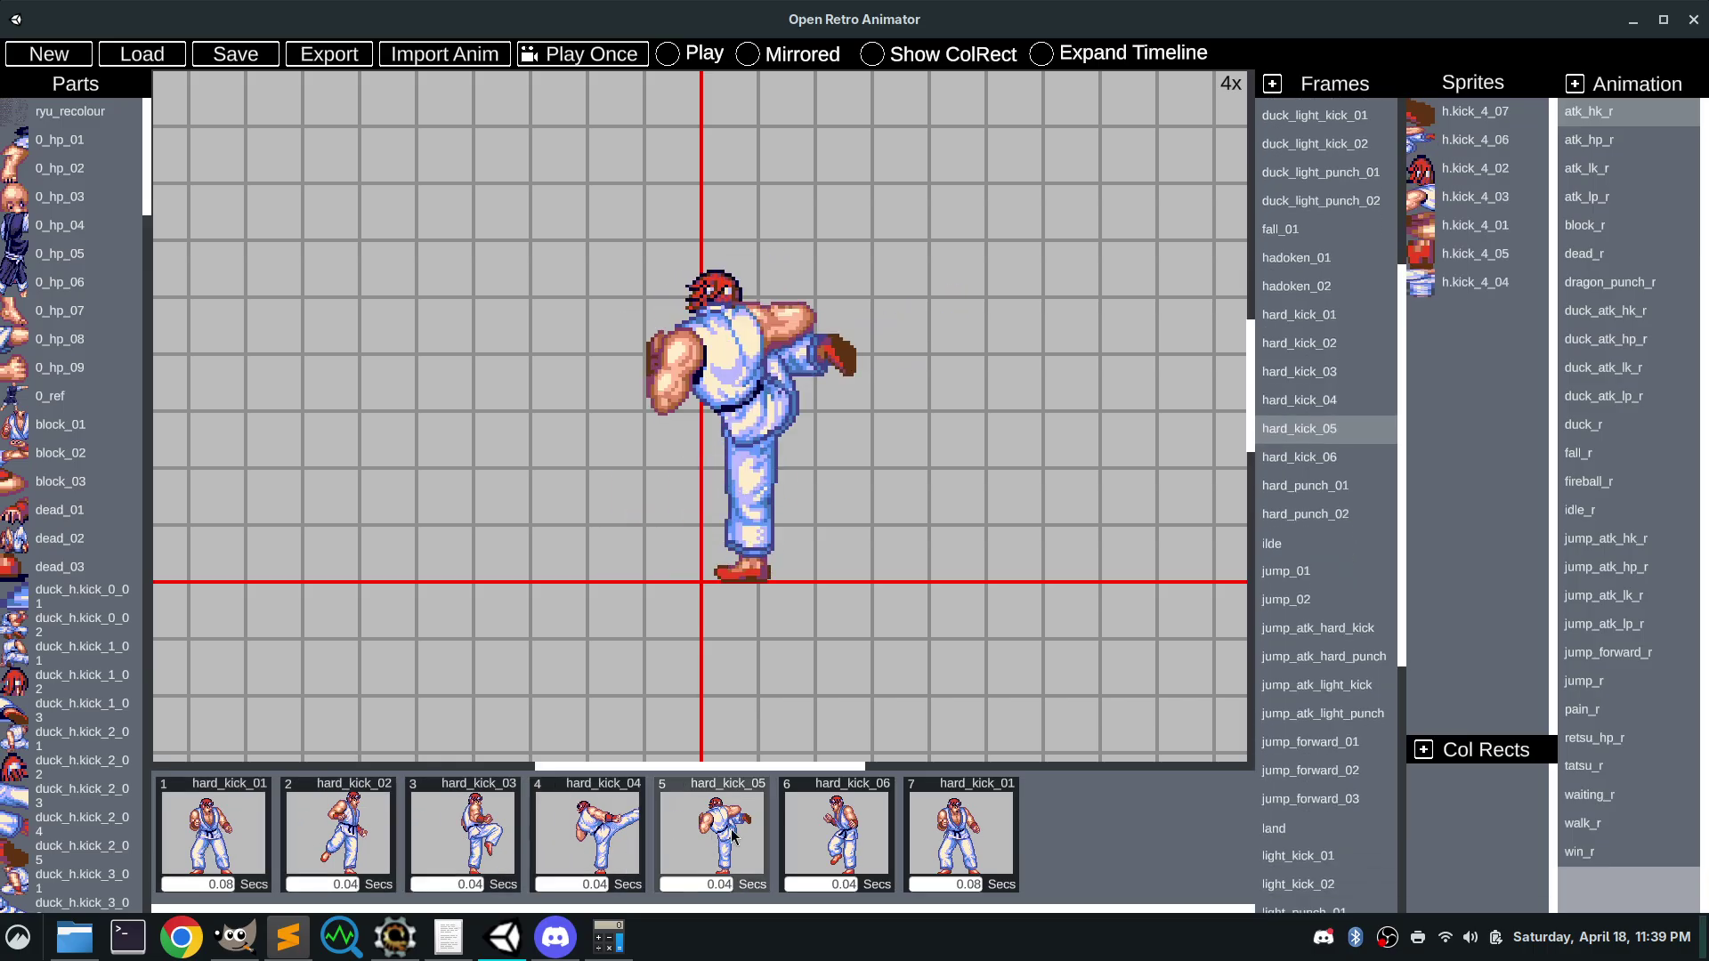
left_click(809, 829)
left_click(918, 836)
left_click(219, 822)
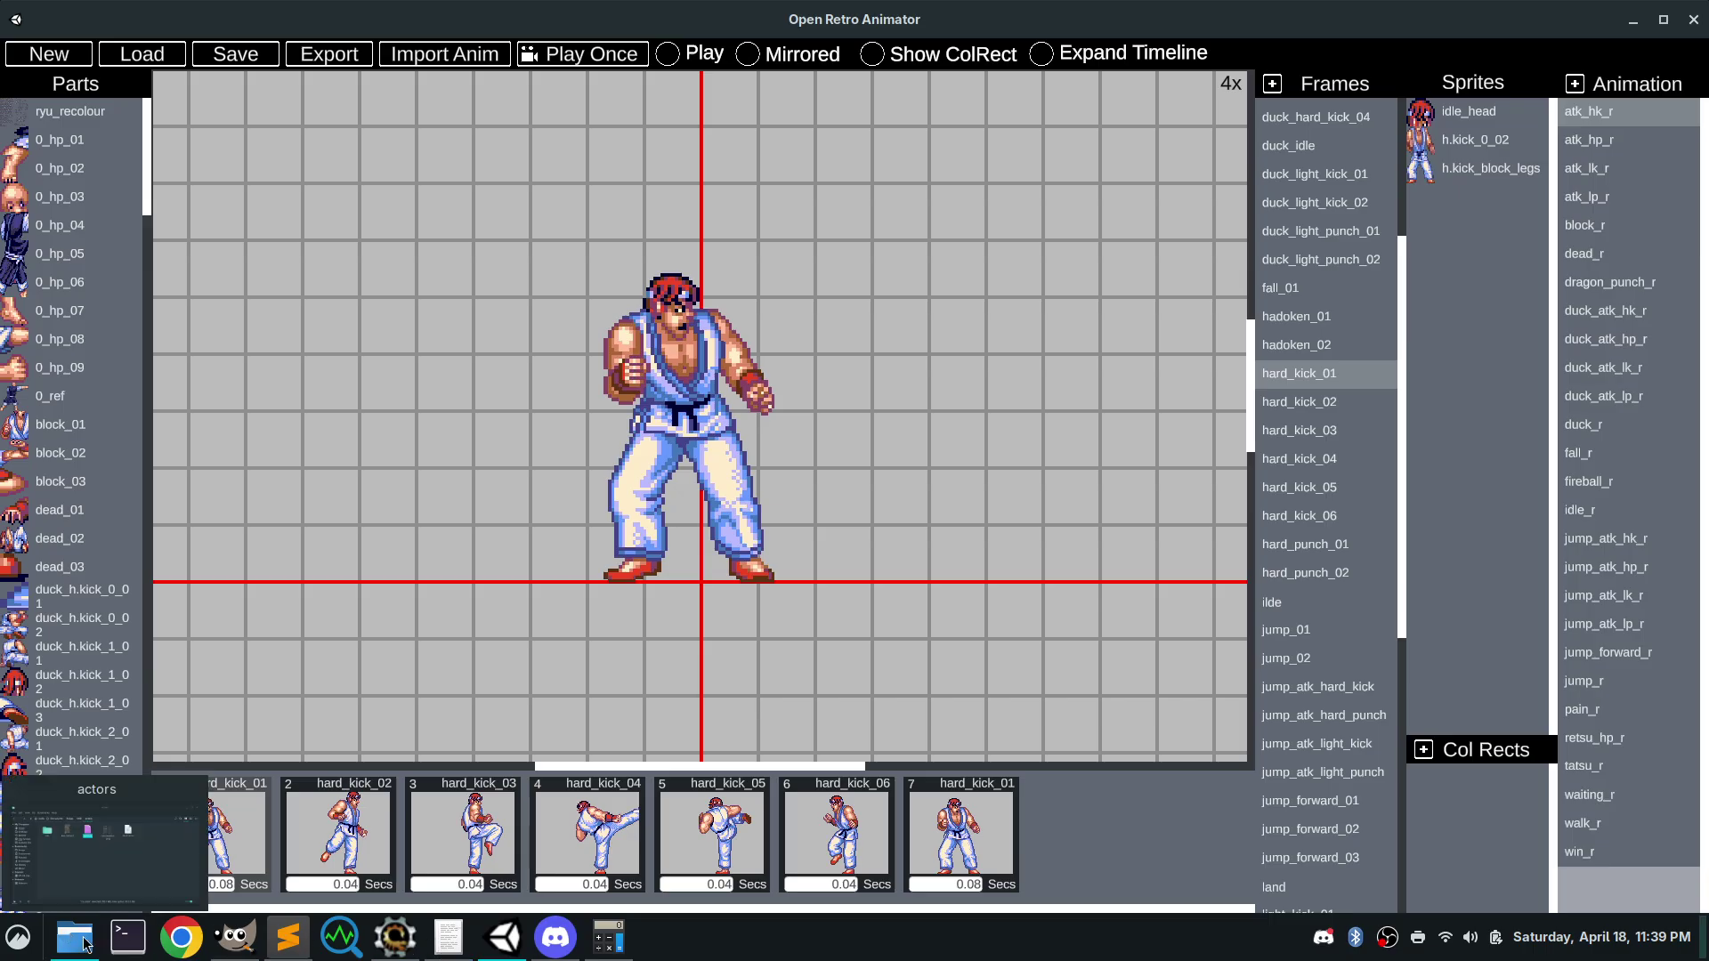
Switch to Sublime Text and create a new blank file
left_click(288, 936)
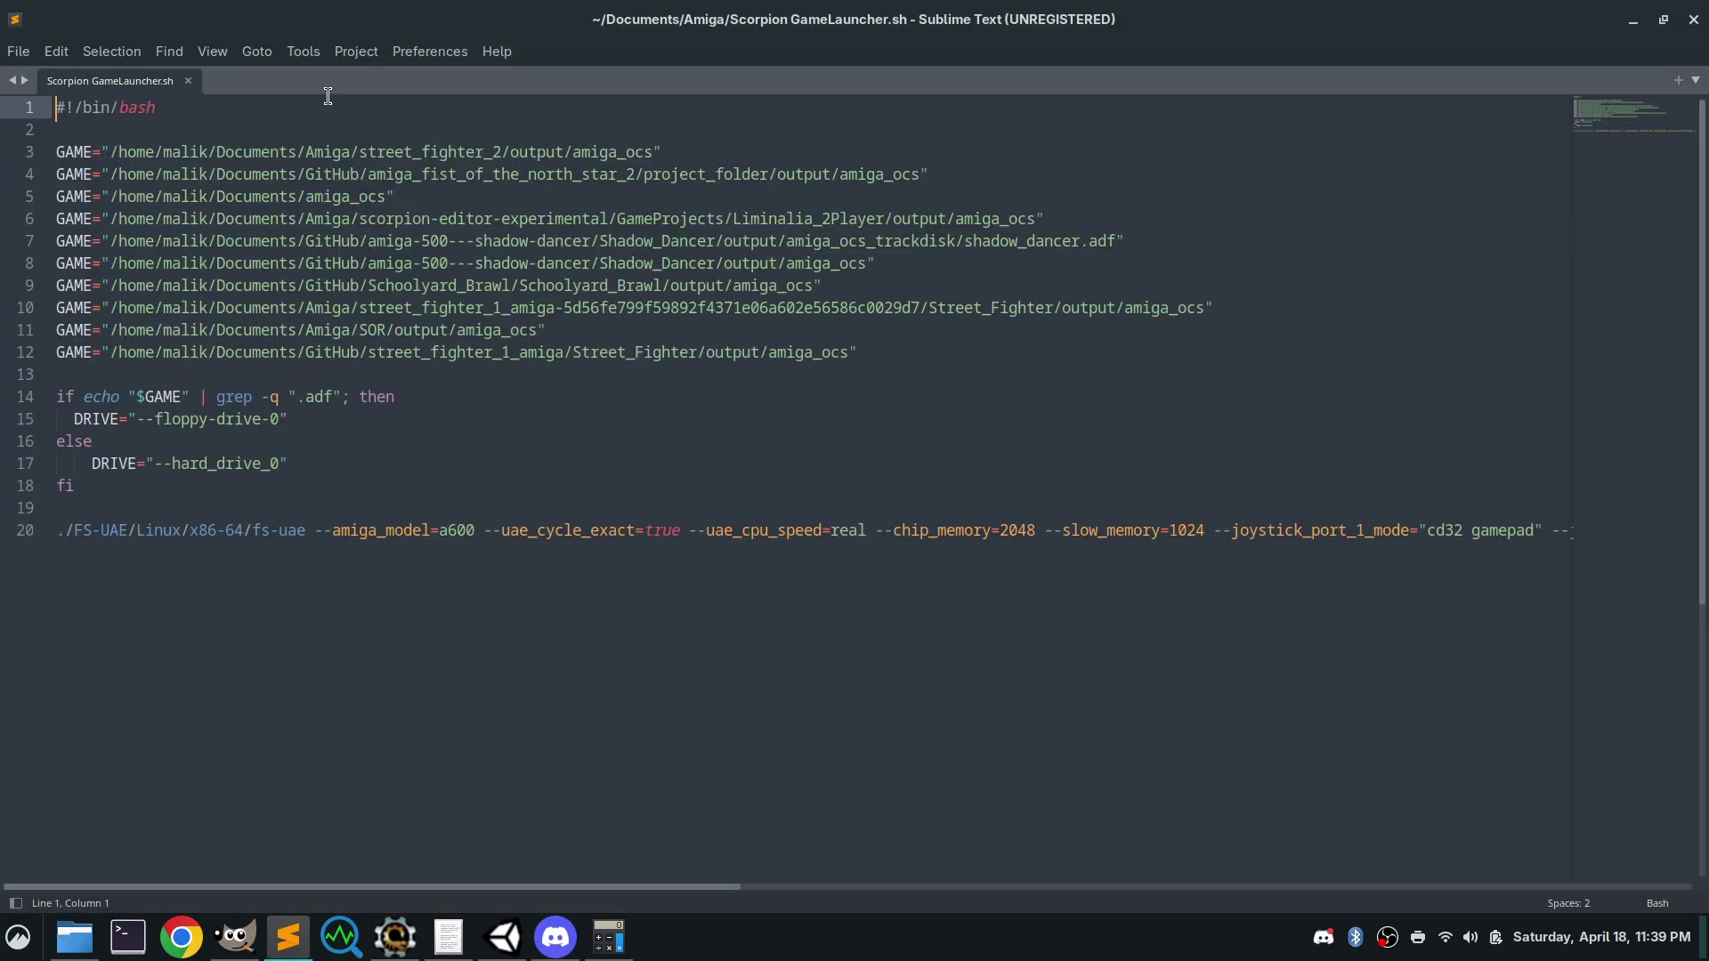
left_click(18, 51)
left_click(43, 82)
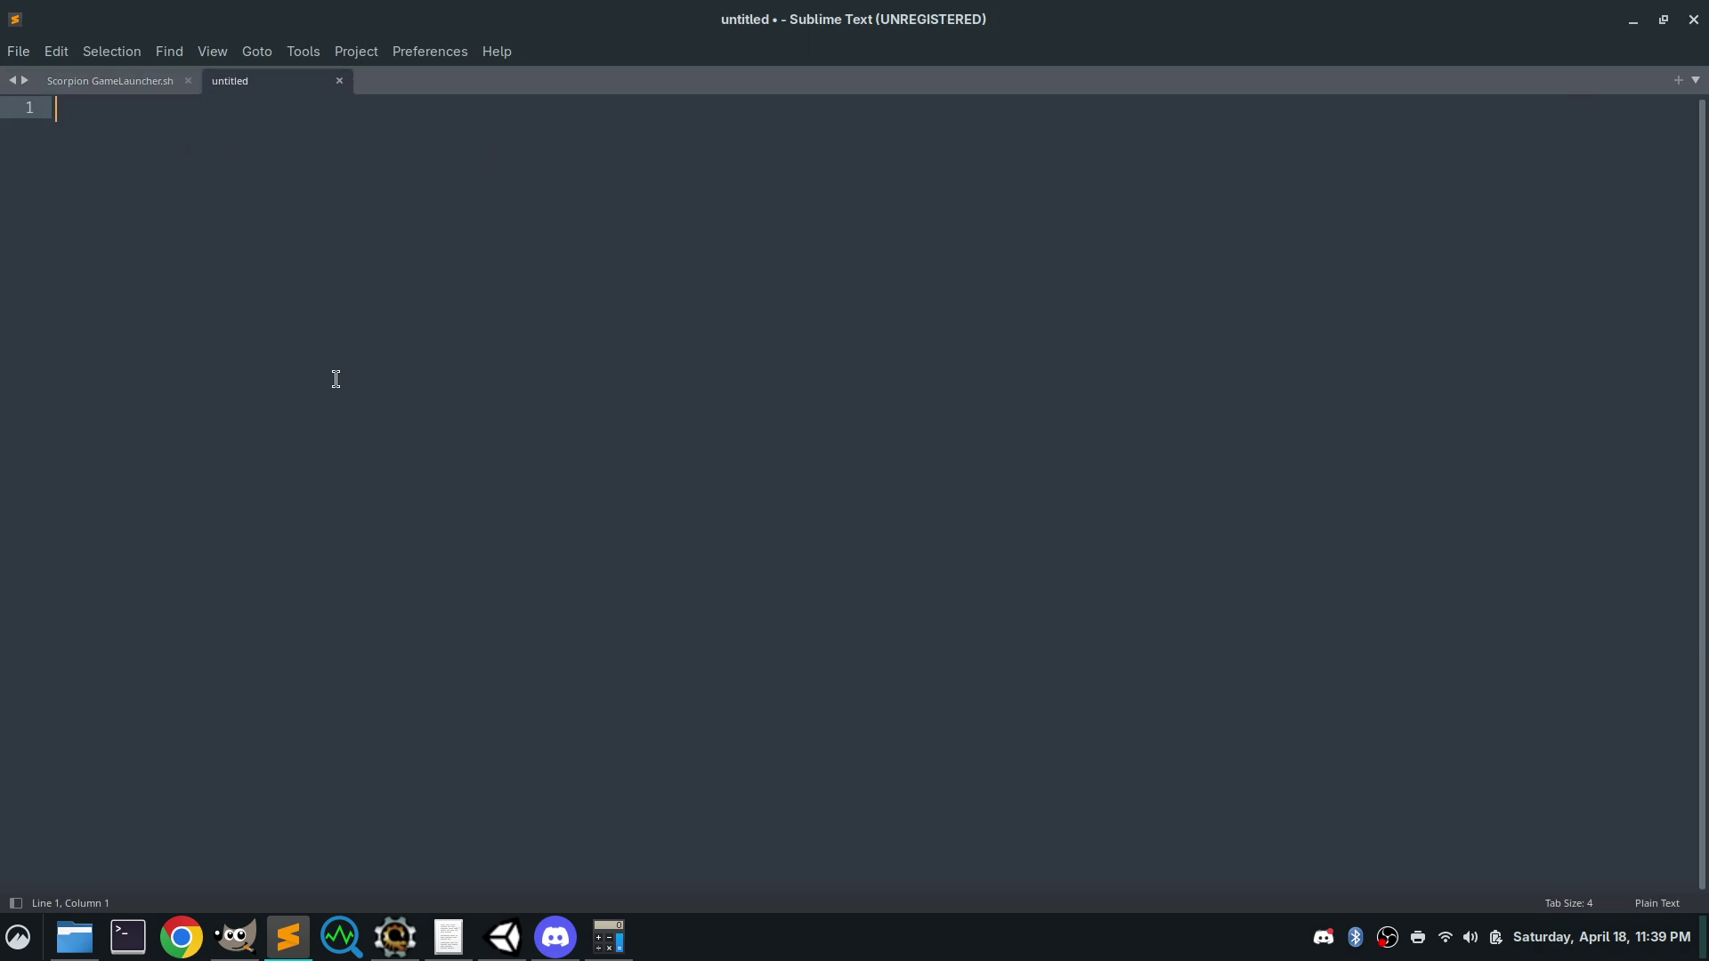
Enter the numbers 1, 2, 3 and 4 on separate lines of the blank file
type("1")
key("Return")
type("2")
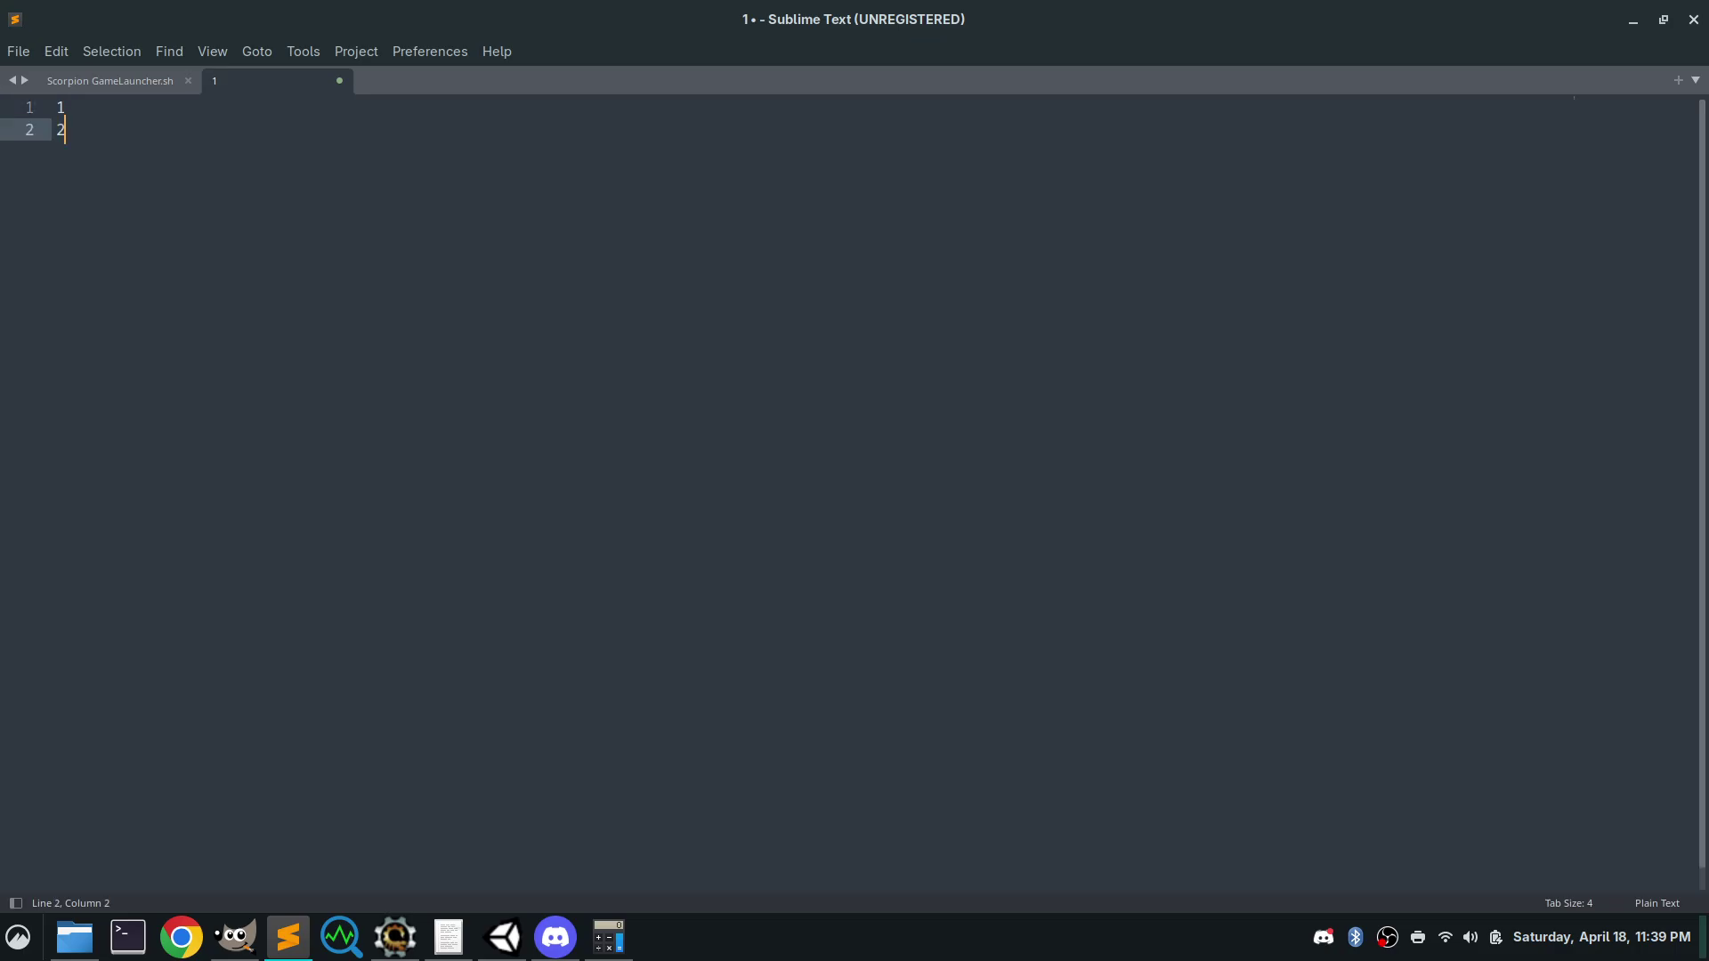
key("Return")
type("3")
key("Return")
type("4")
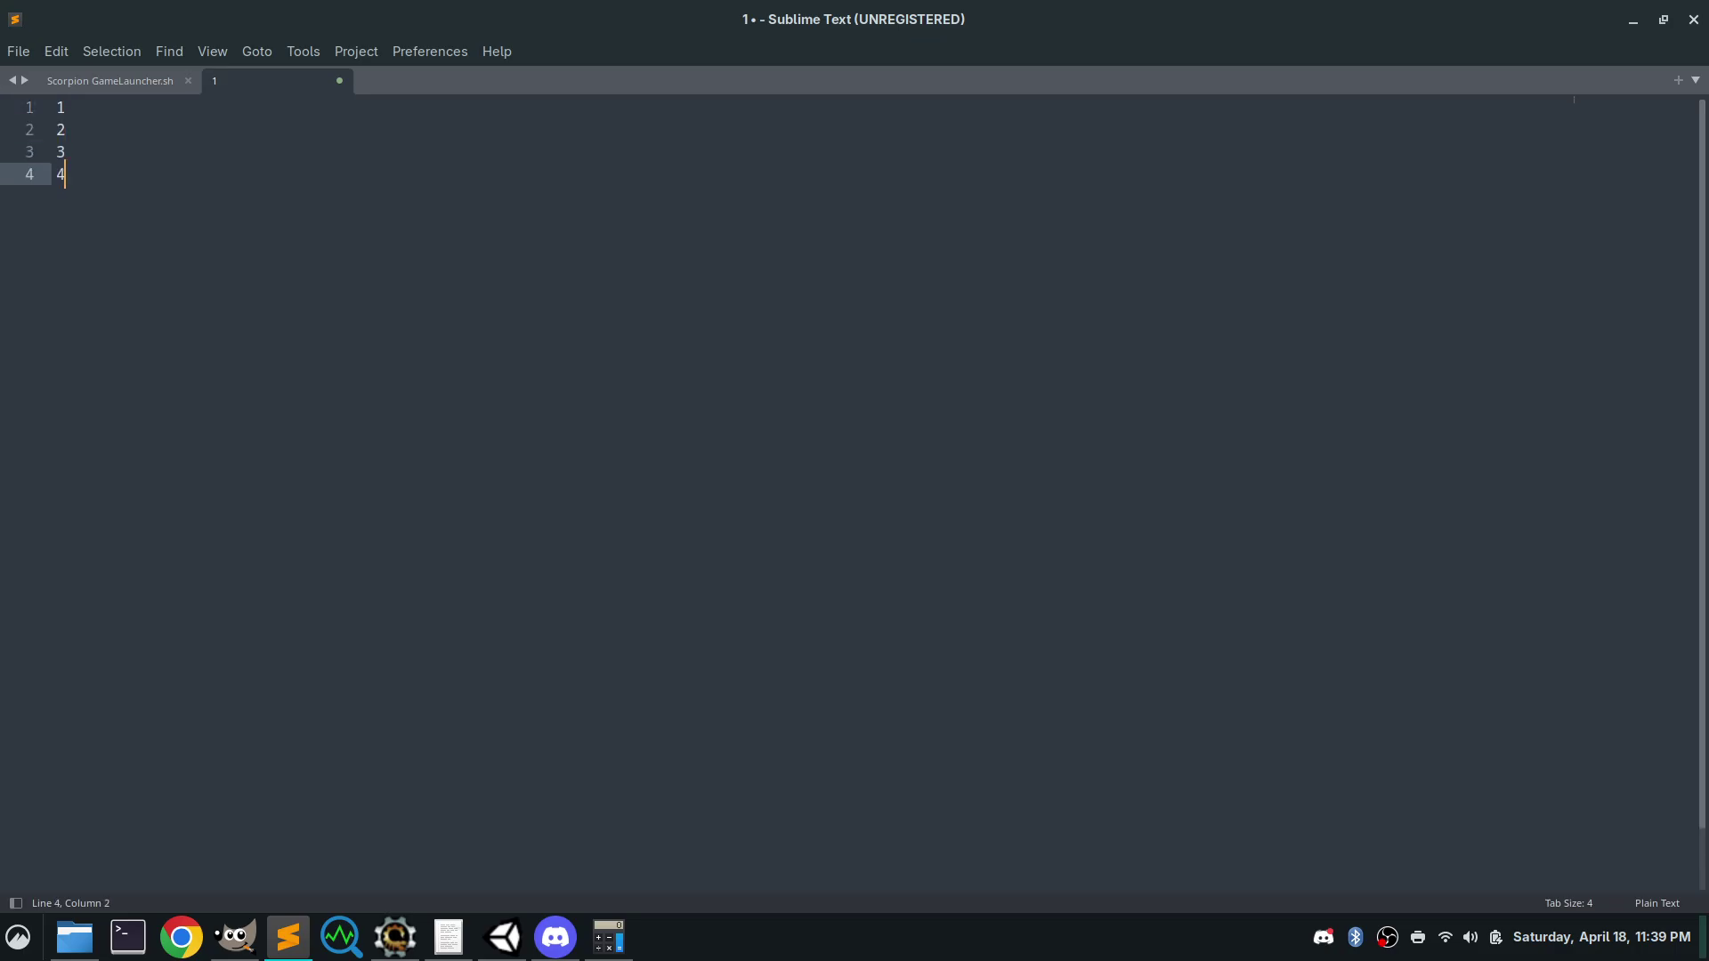
Add the value 0.02 after the 1 on the first line
key("Up")
key("Up")
key("Up")
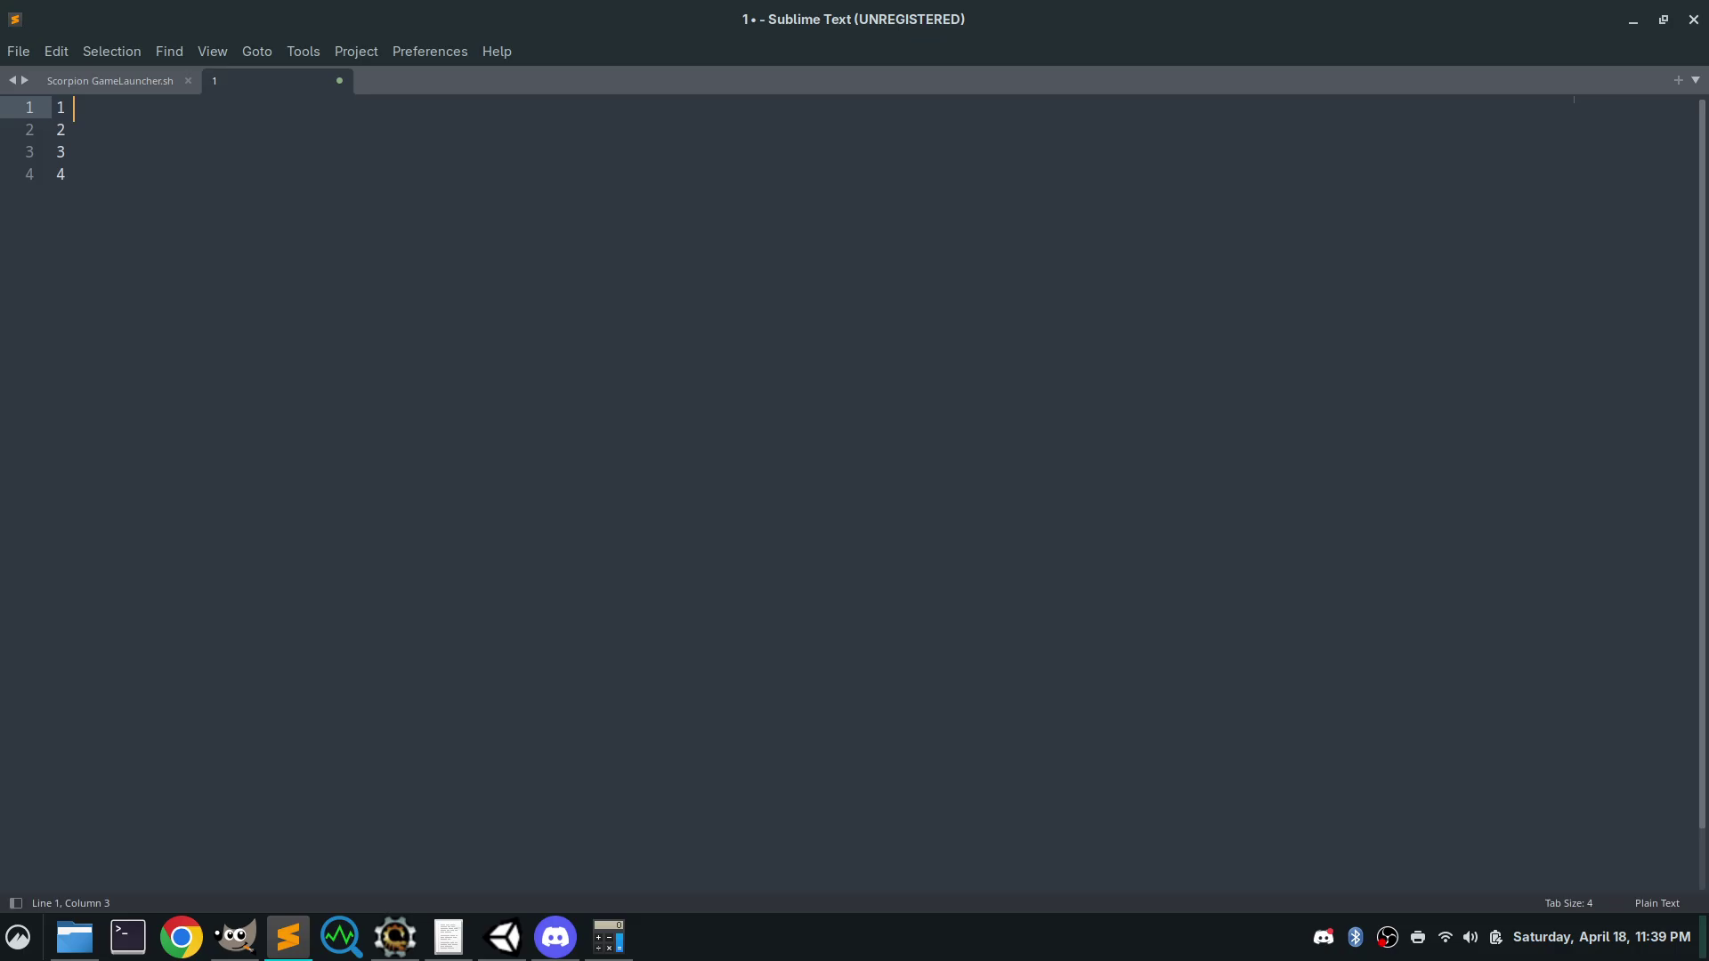
type("0.02")
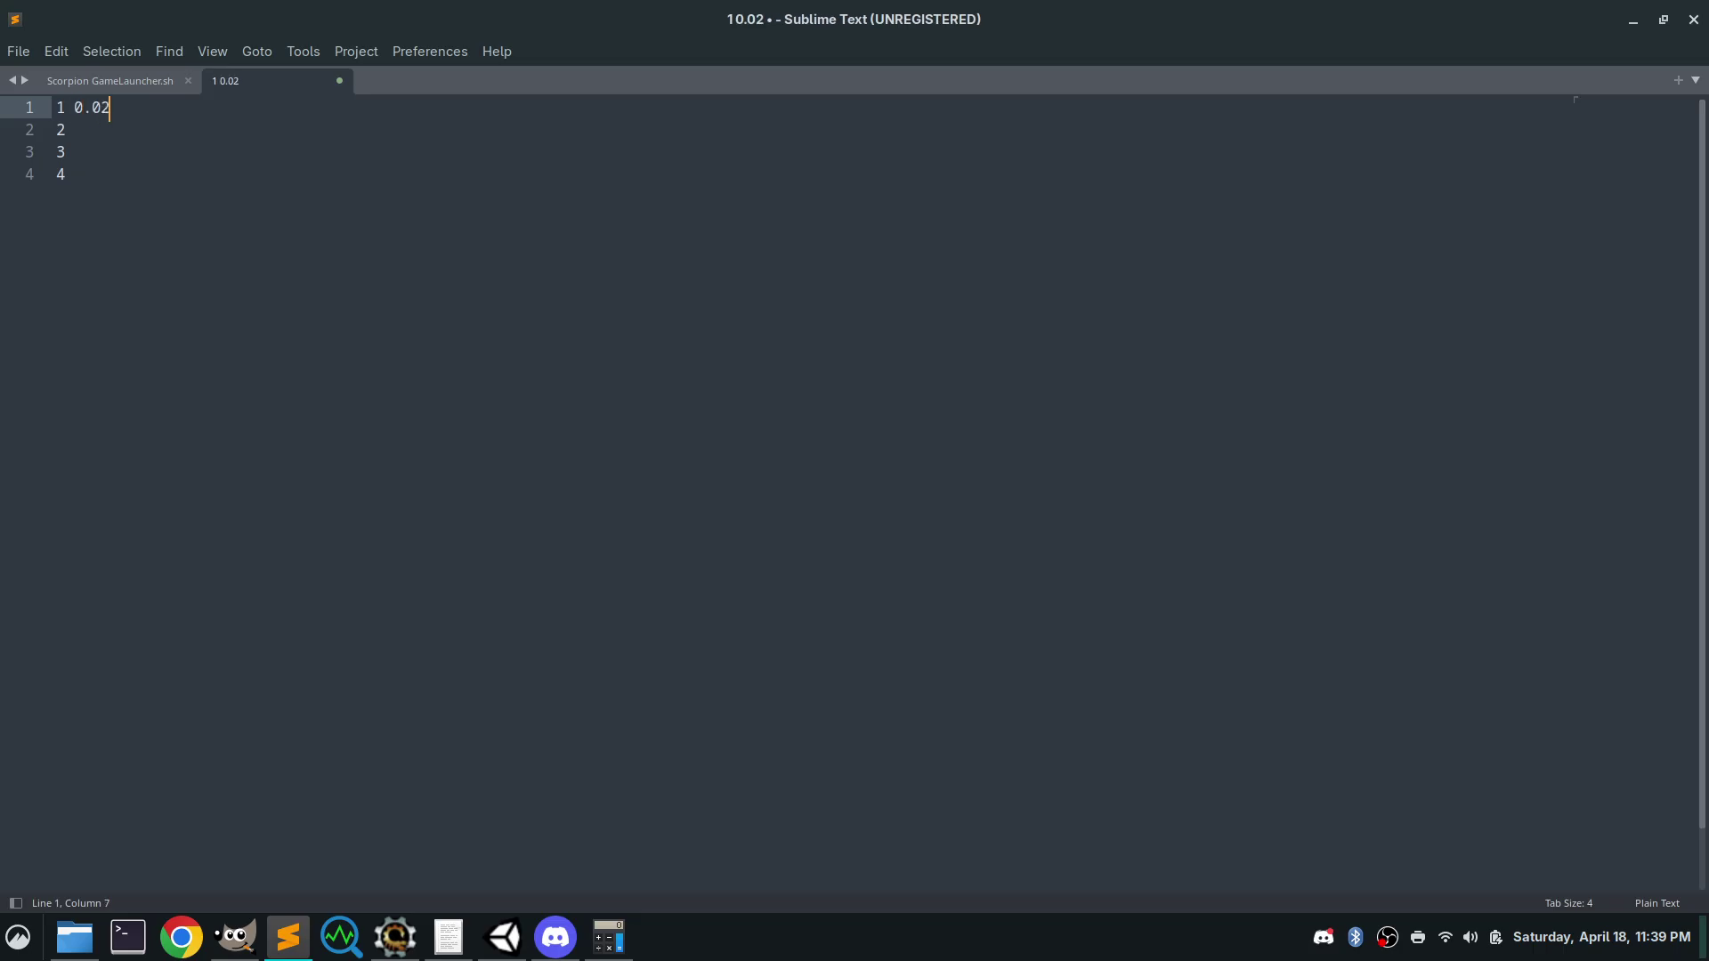
key("Return")
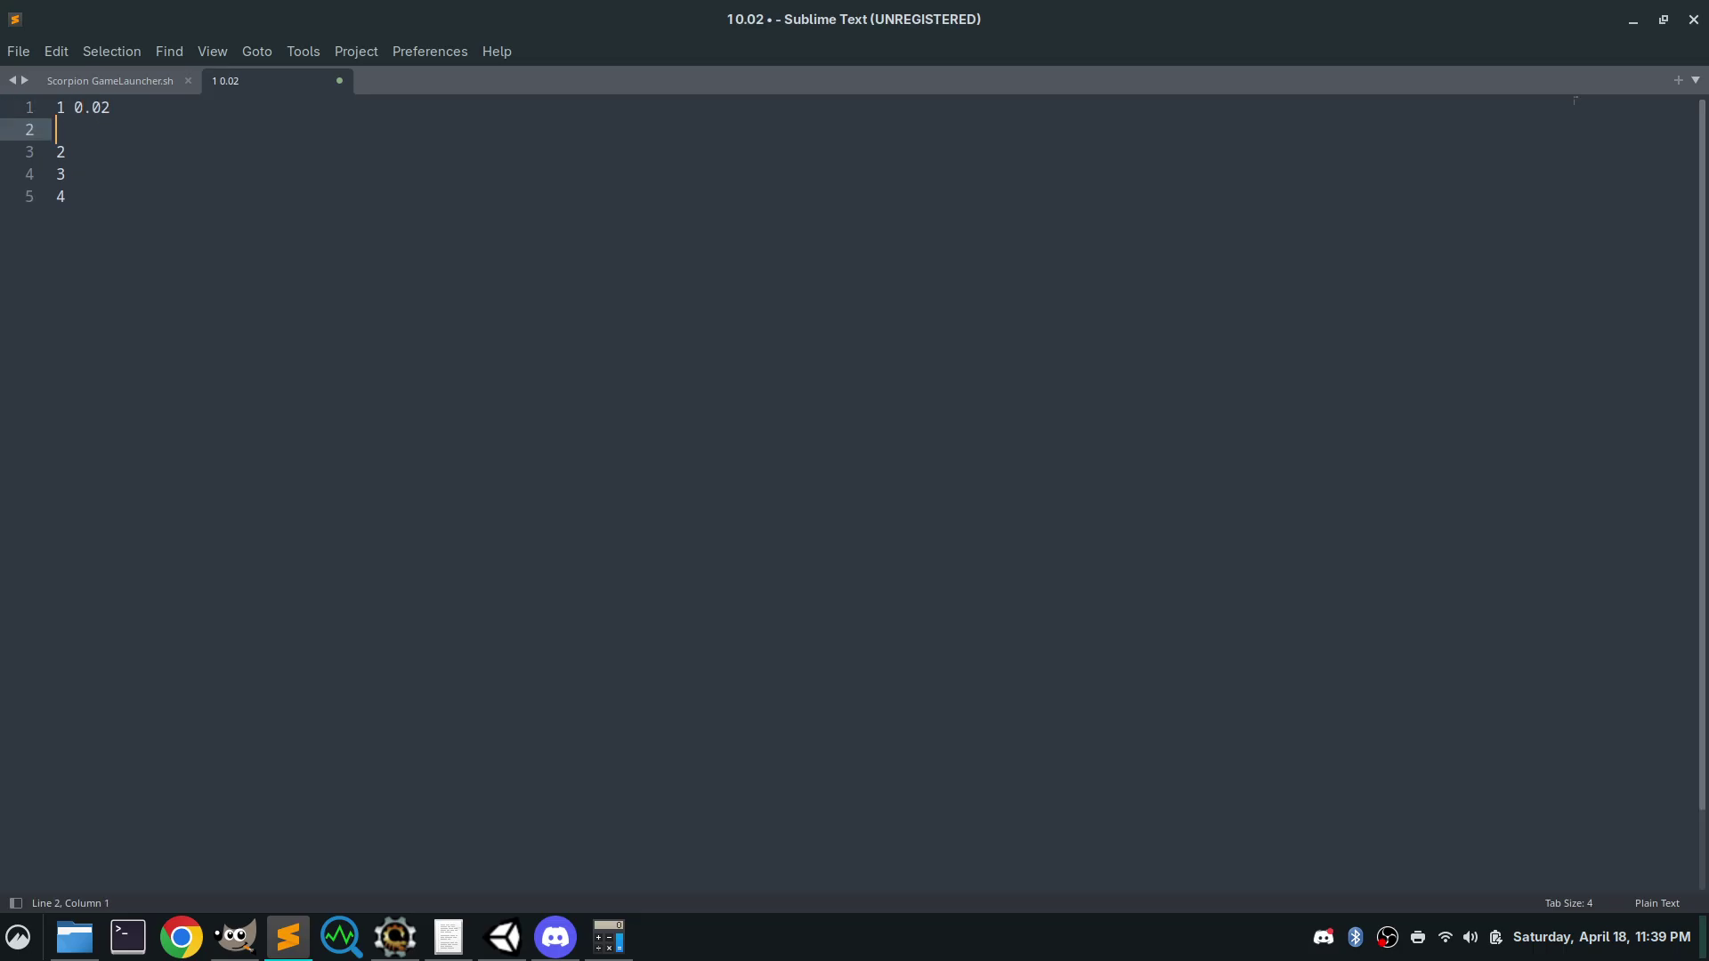
key("BackSpace")
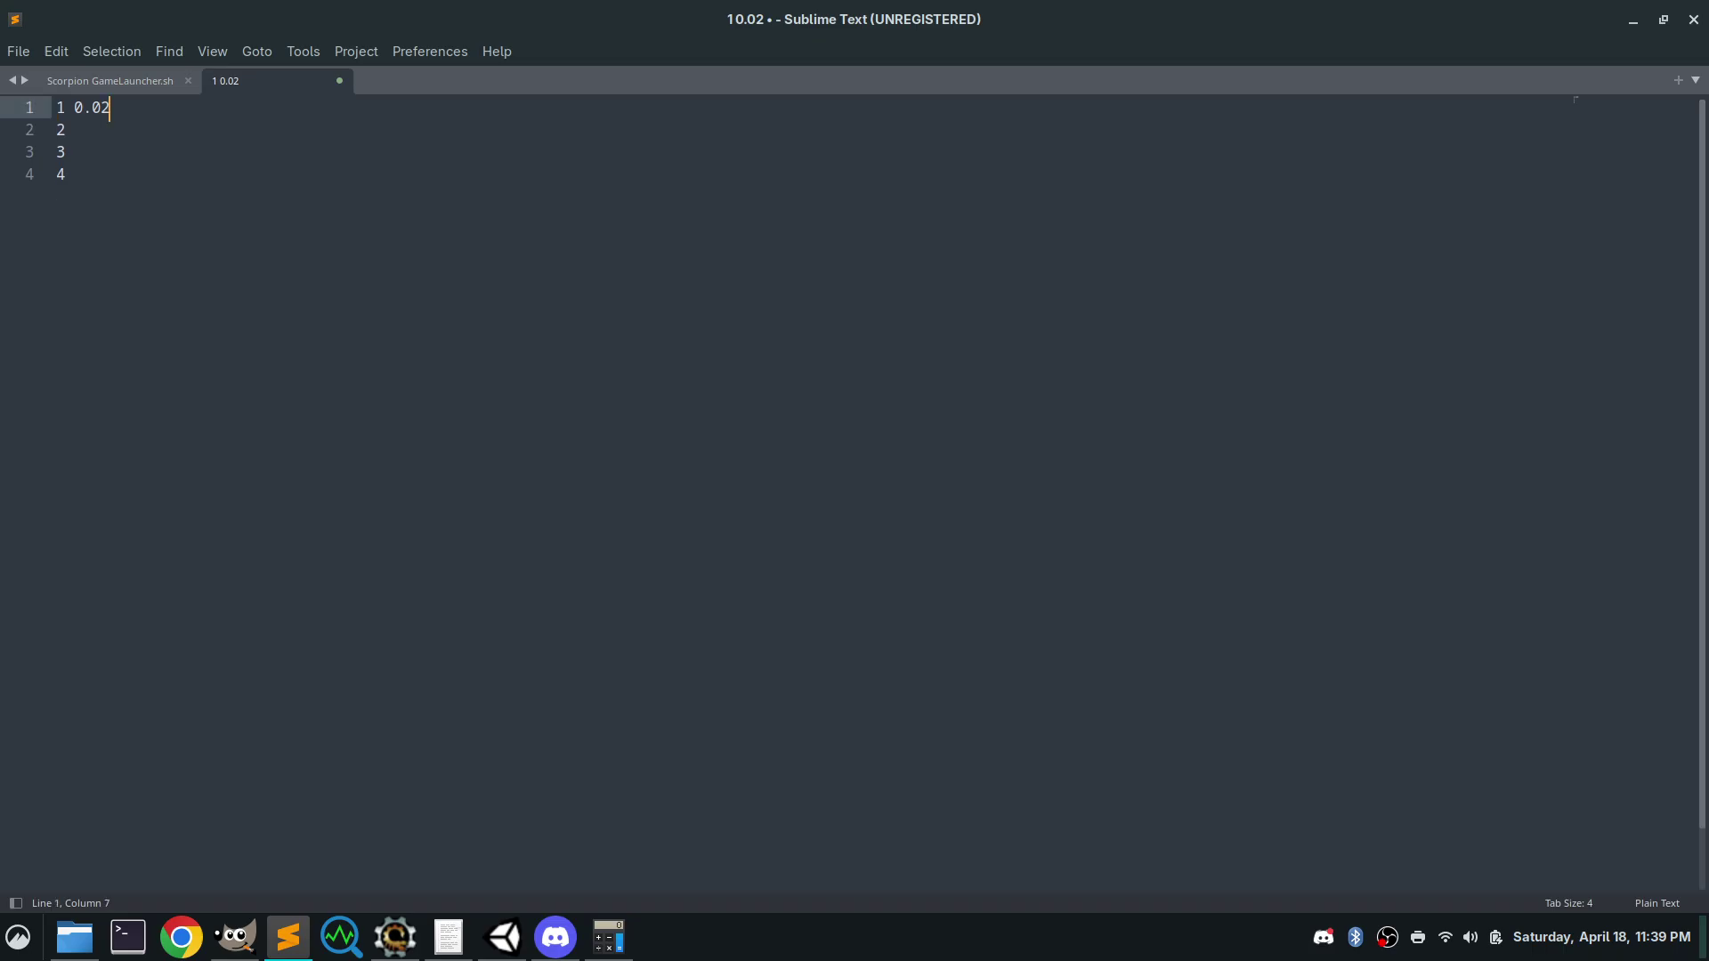
Add 0.04, 0.06 and 0.08 after the numbers 2, 3 and 4 respectively
left_click(65, 130)
type("0.04")
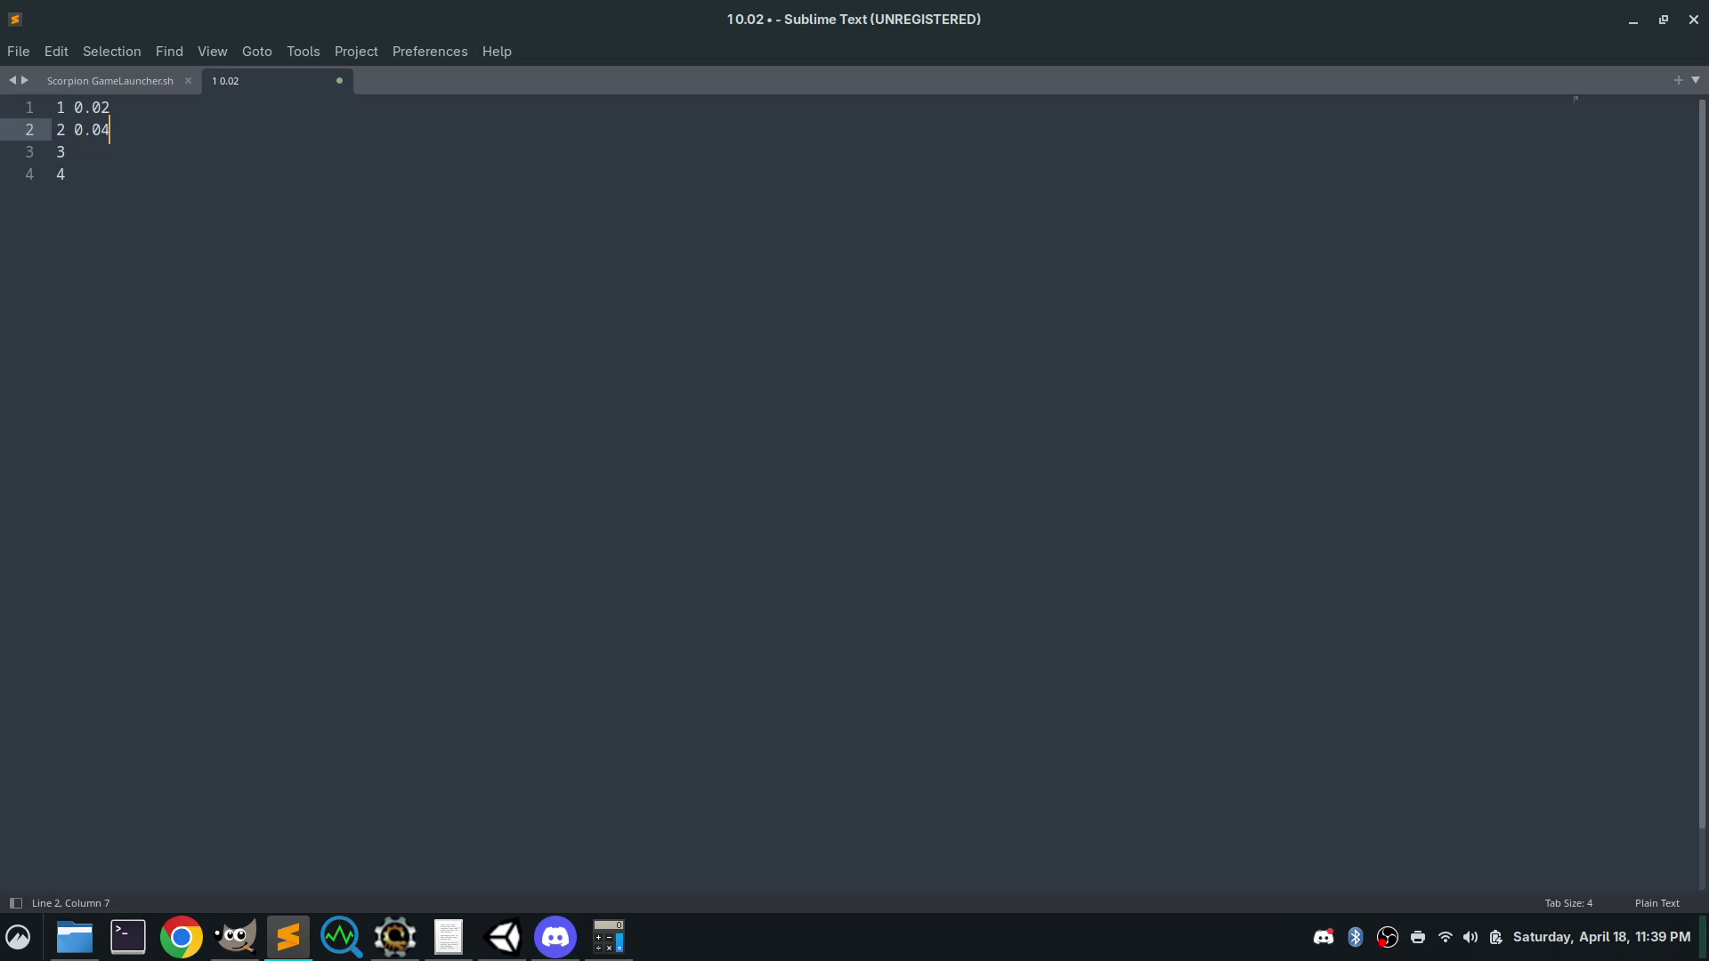
left_click(65, 152)
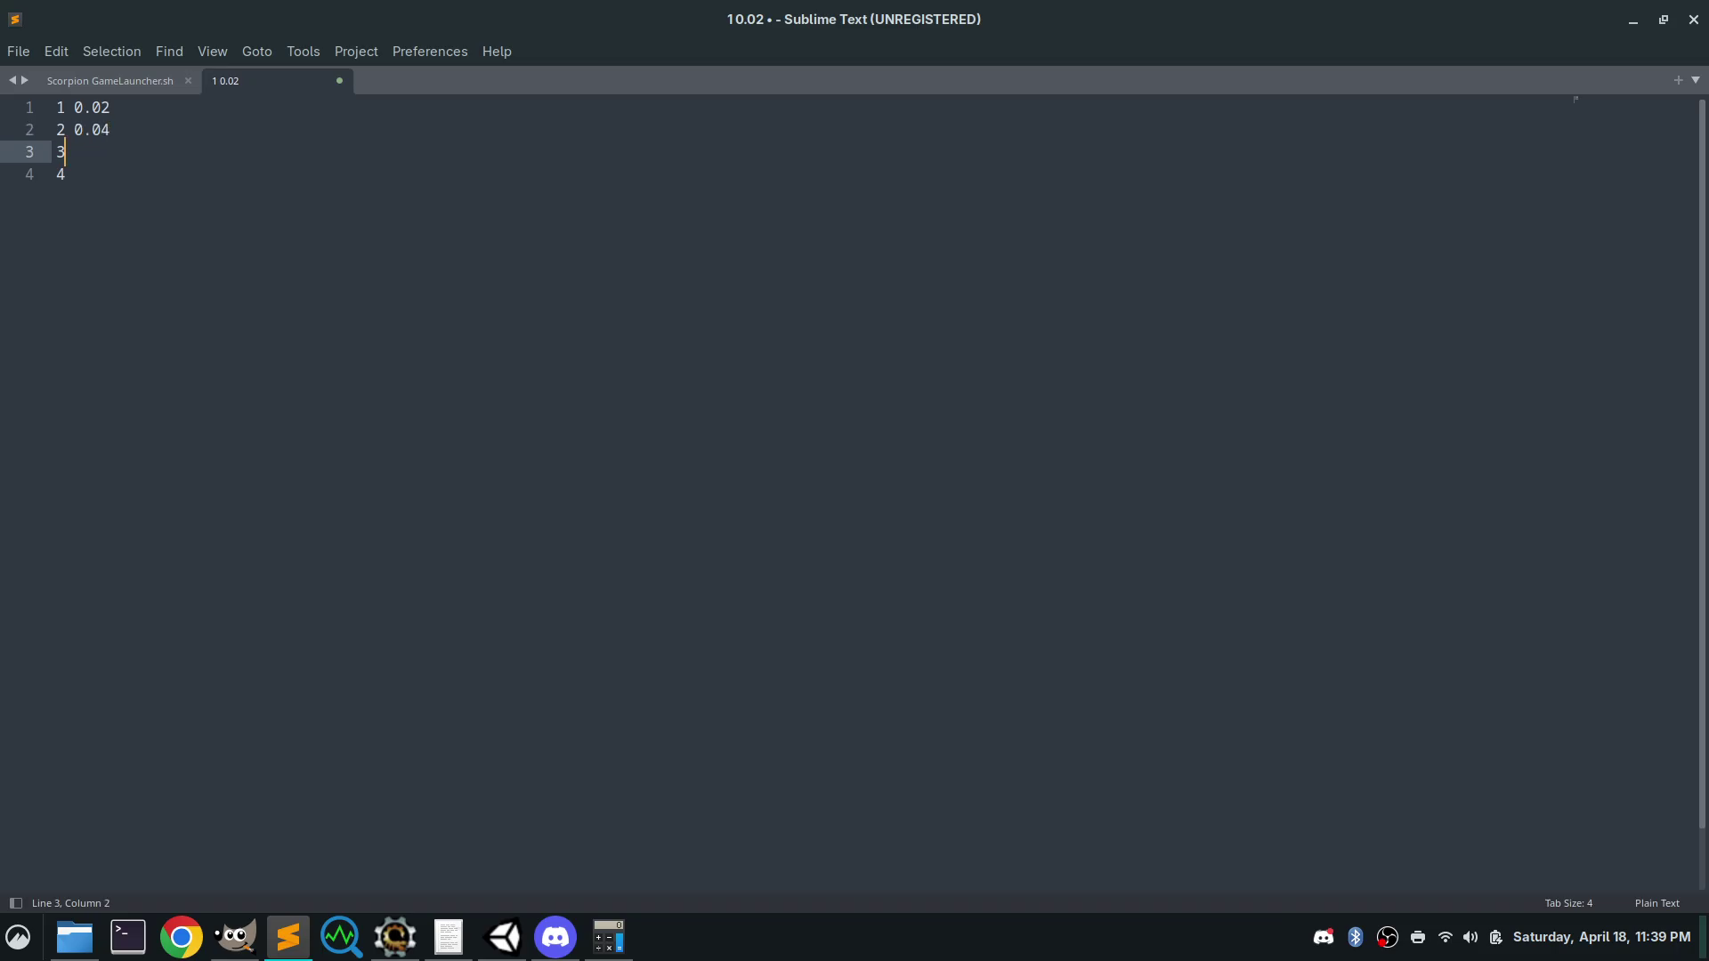
type("0.06")
left_click(65, 174)
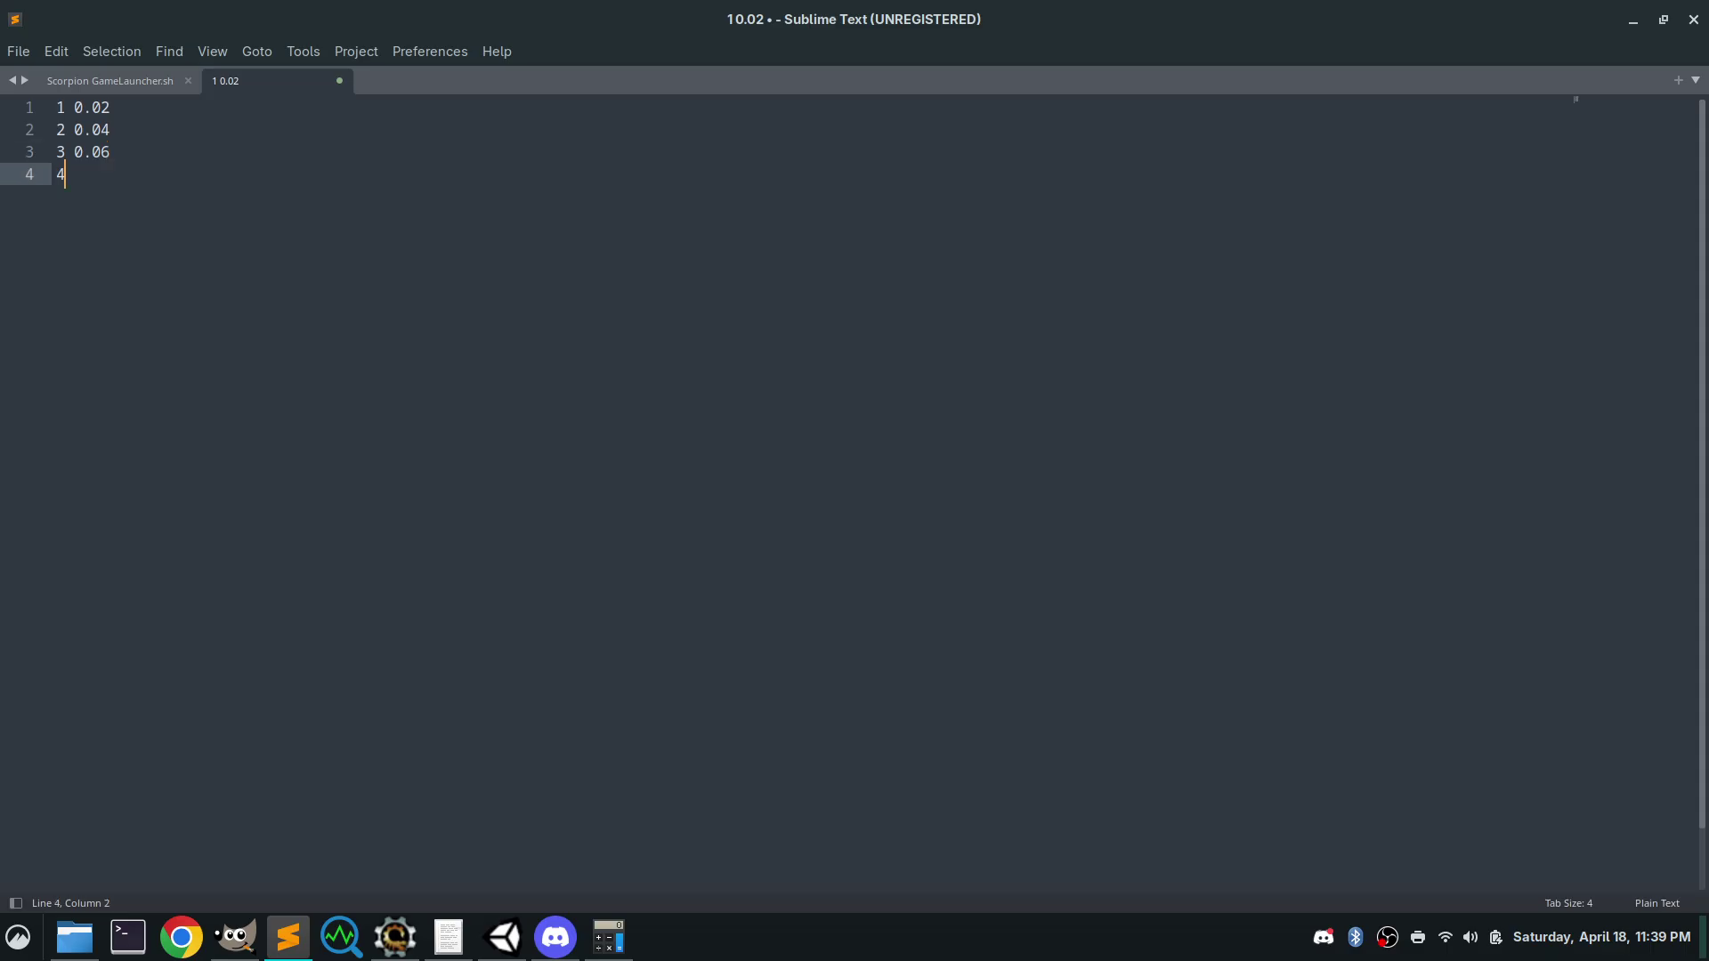
type("0.0")
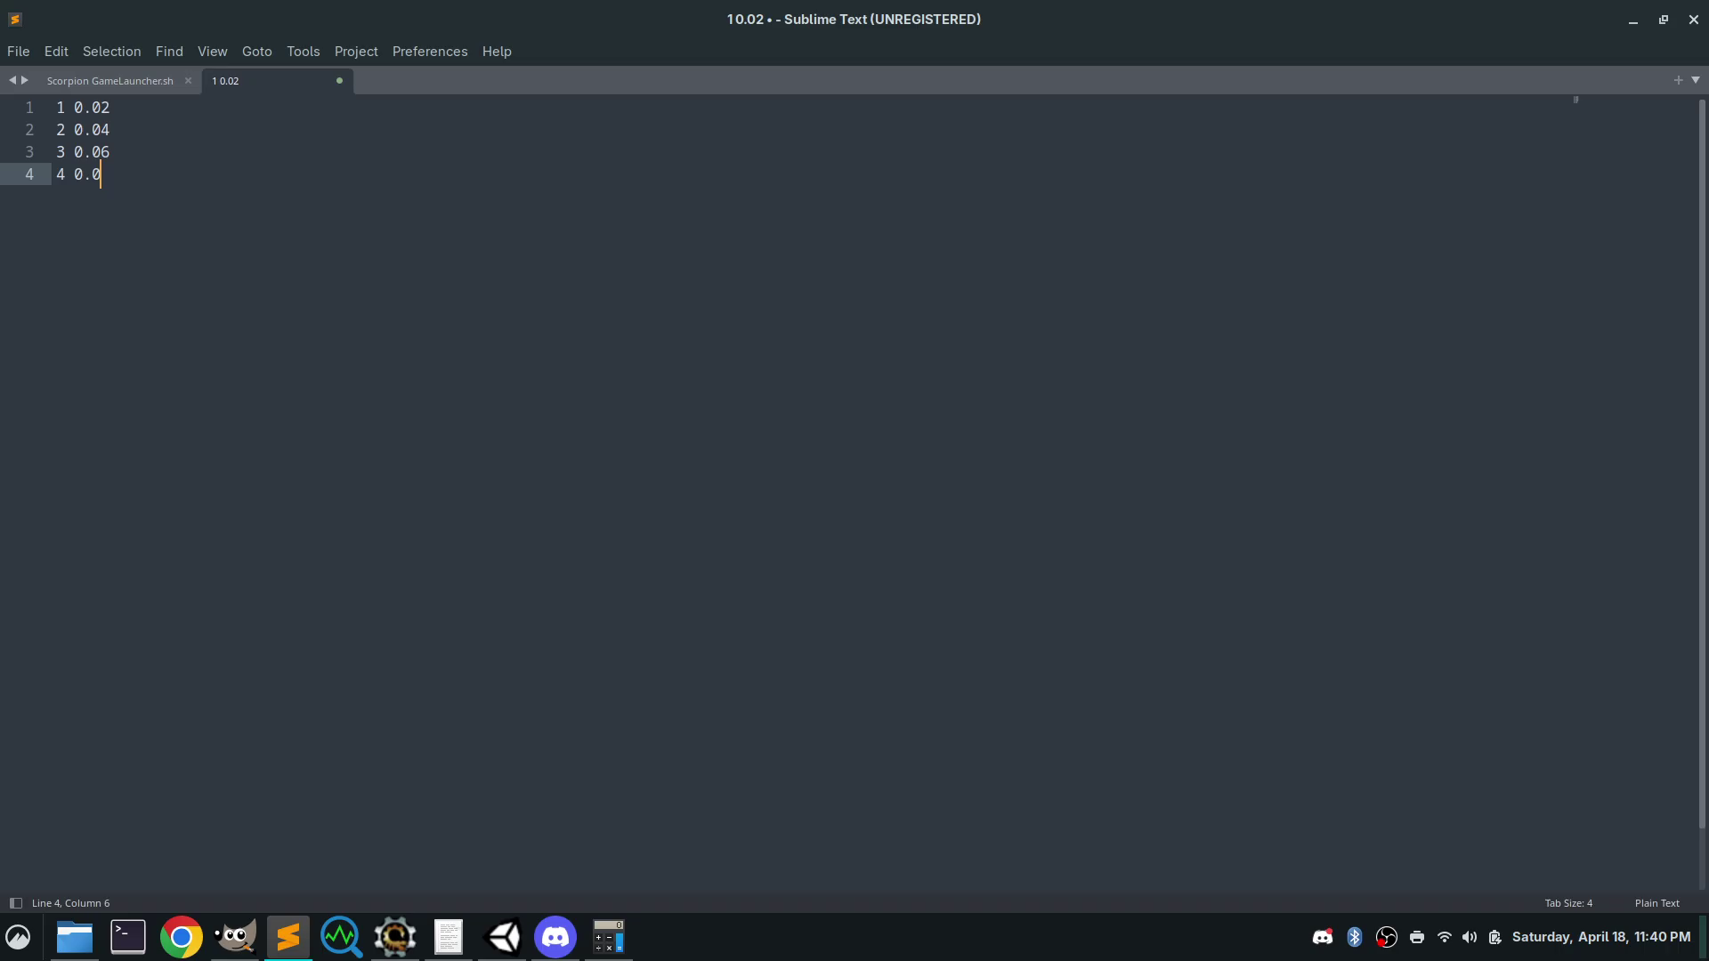
type("8")
Compare the hard_kick_01 and hard_kick_02 timings between Scorpion Editor's ryu_atk_hk_r and Open Retro Animator's atk_hk_r
left_click(400, 940)
left_click(439, 849)
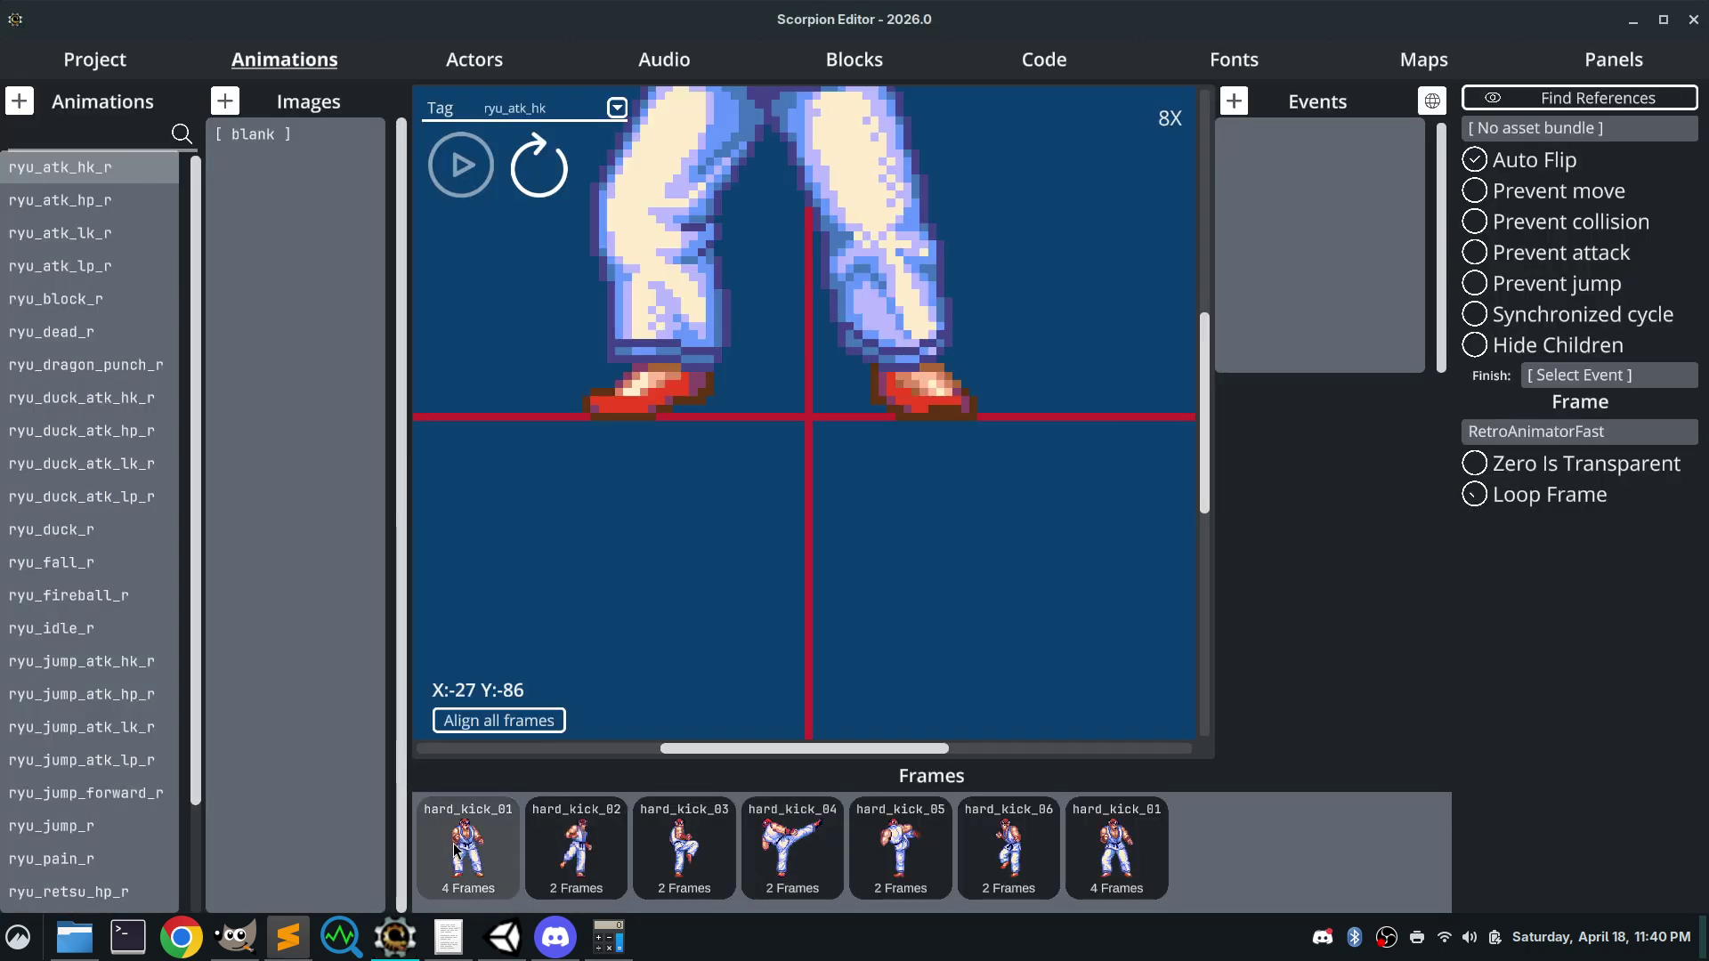
left_click(509, 945)
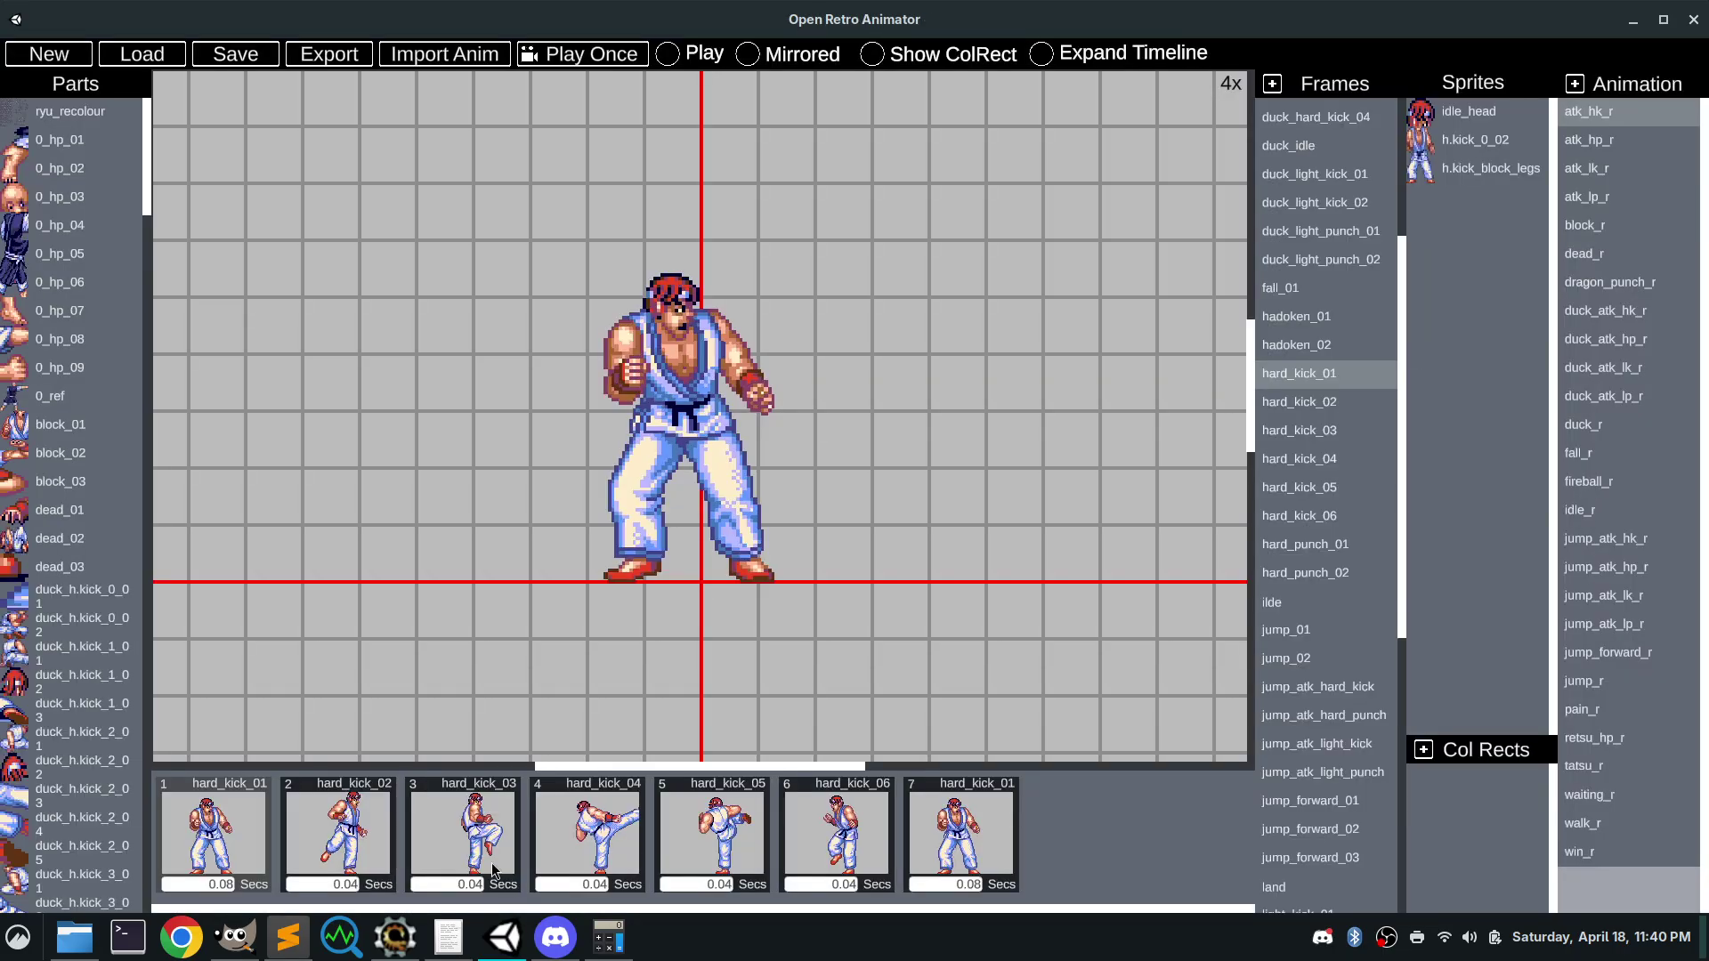
left_click(359, 852)
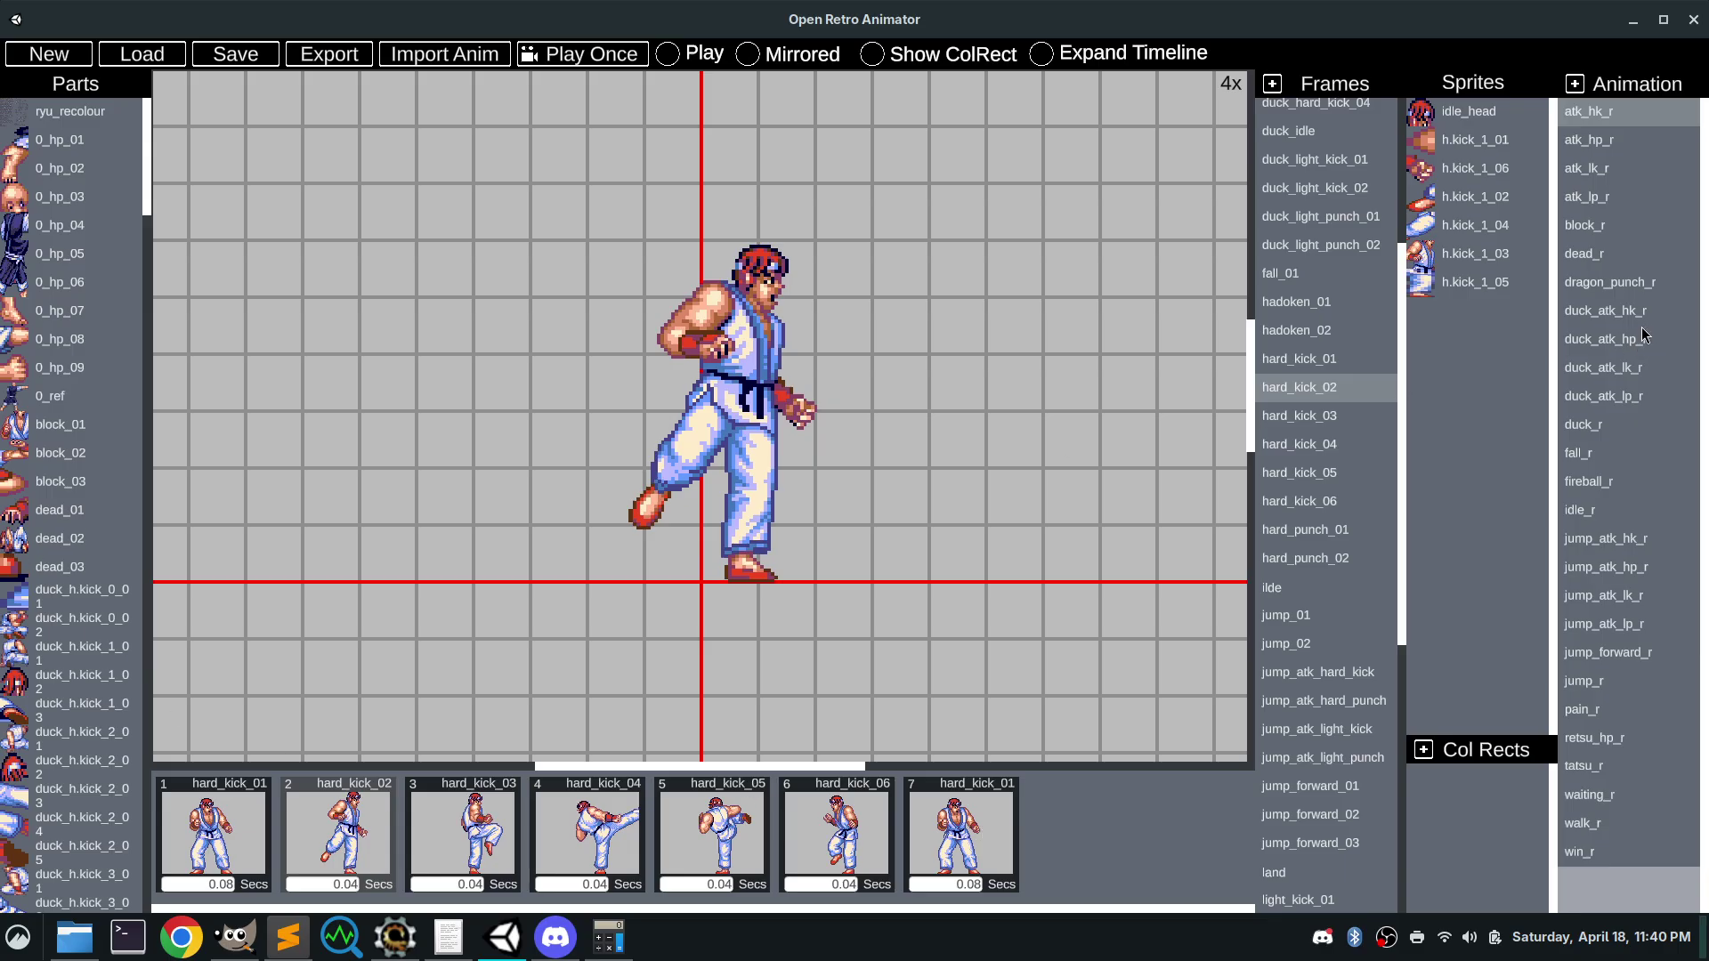
left_click(212, 855)
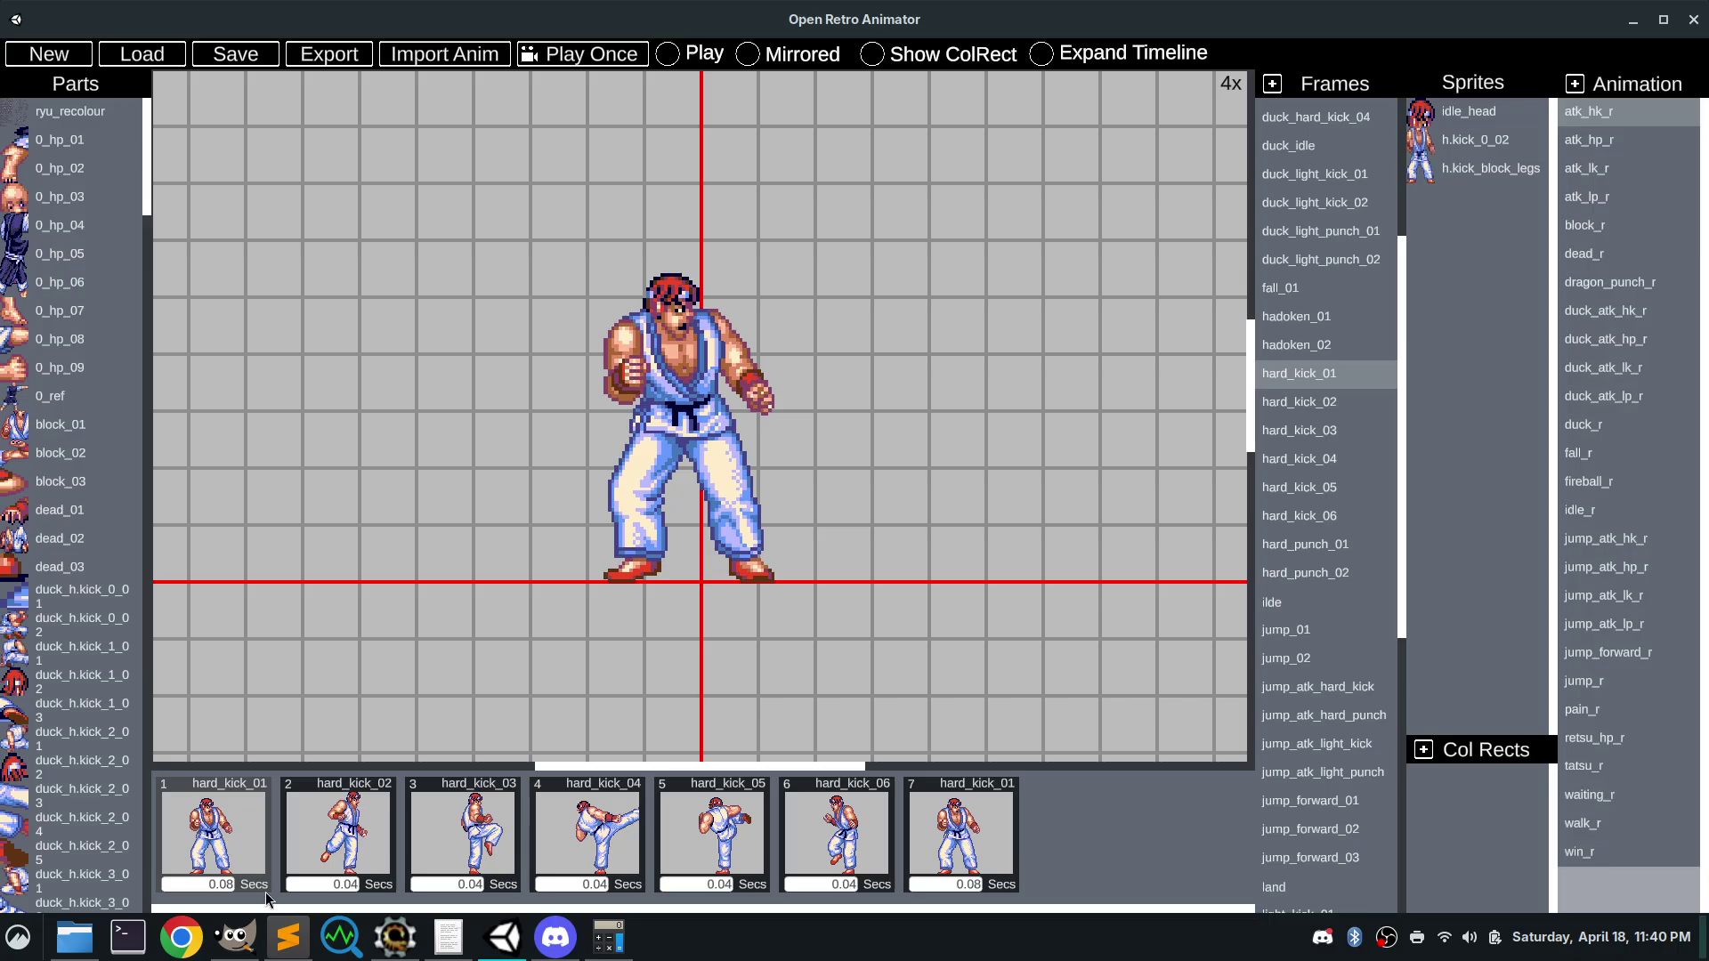
Set the duration of atk_hk_r's first hard_kick_01 frame to 0.20 seconds and save over ryu.json
left_click(221, 885)
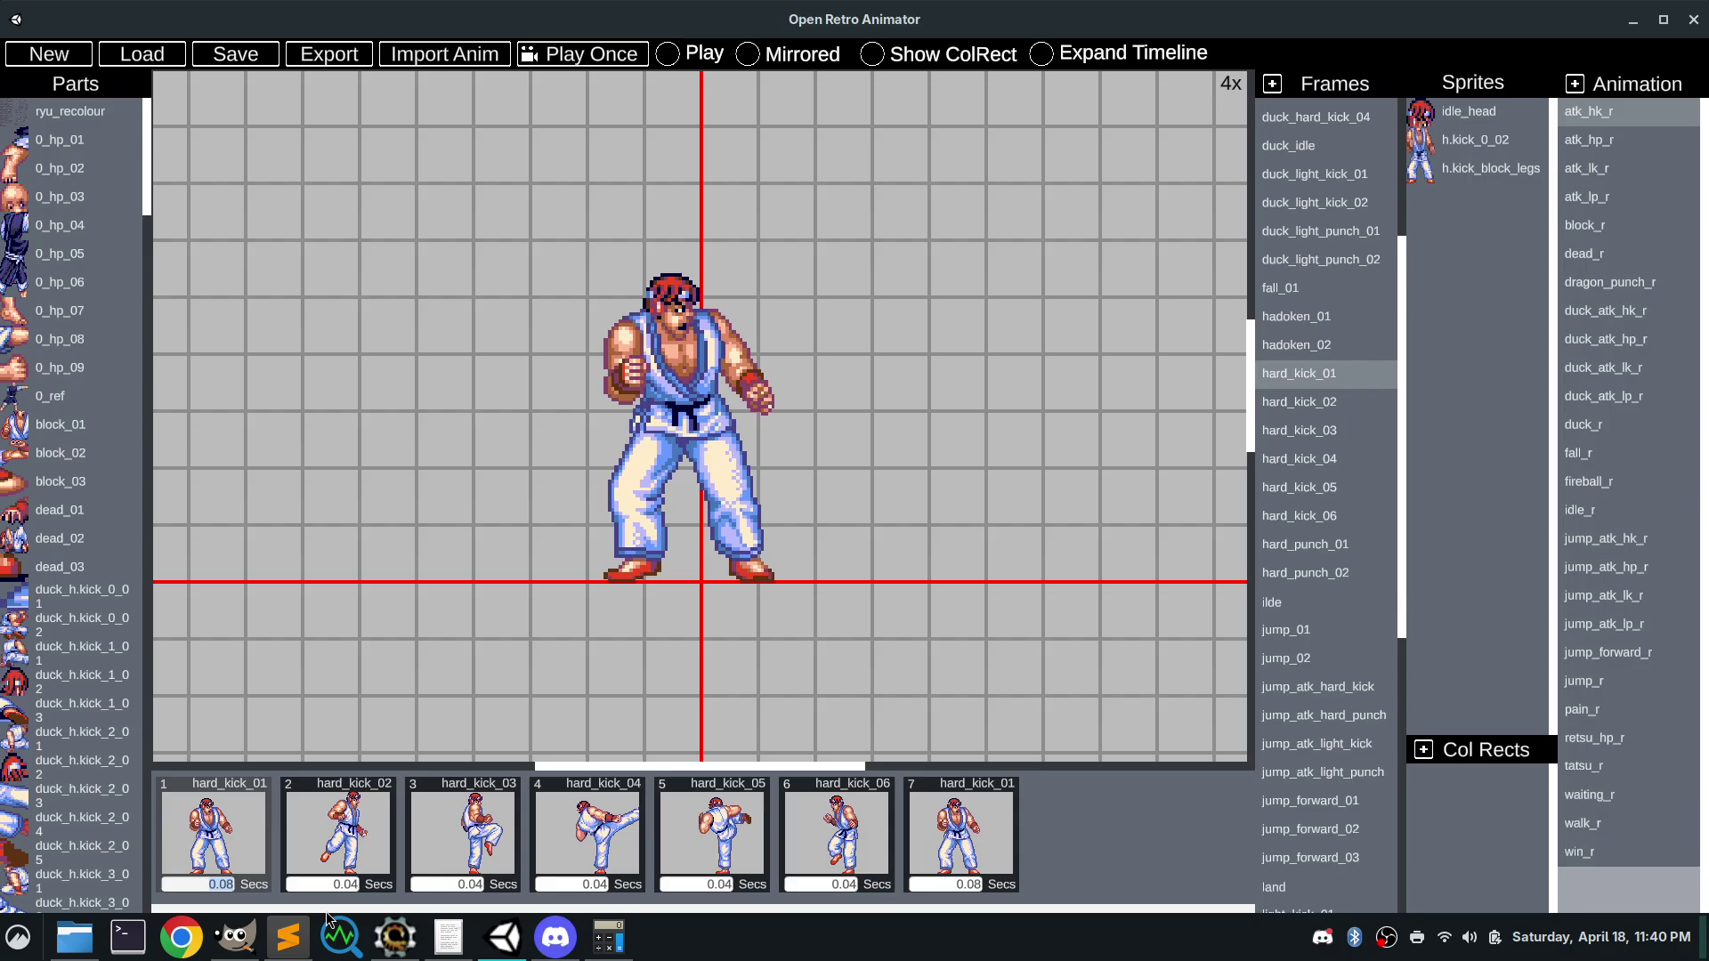
type("0.0")
key("BackSpace")
type("20")
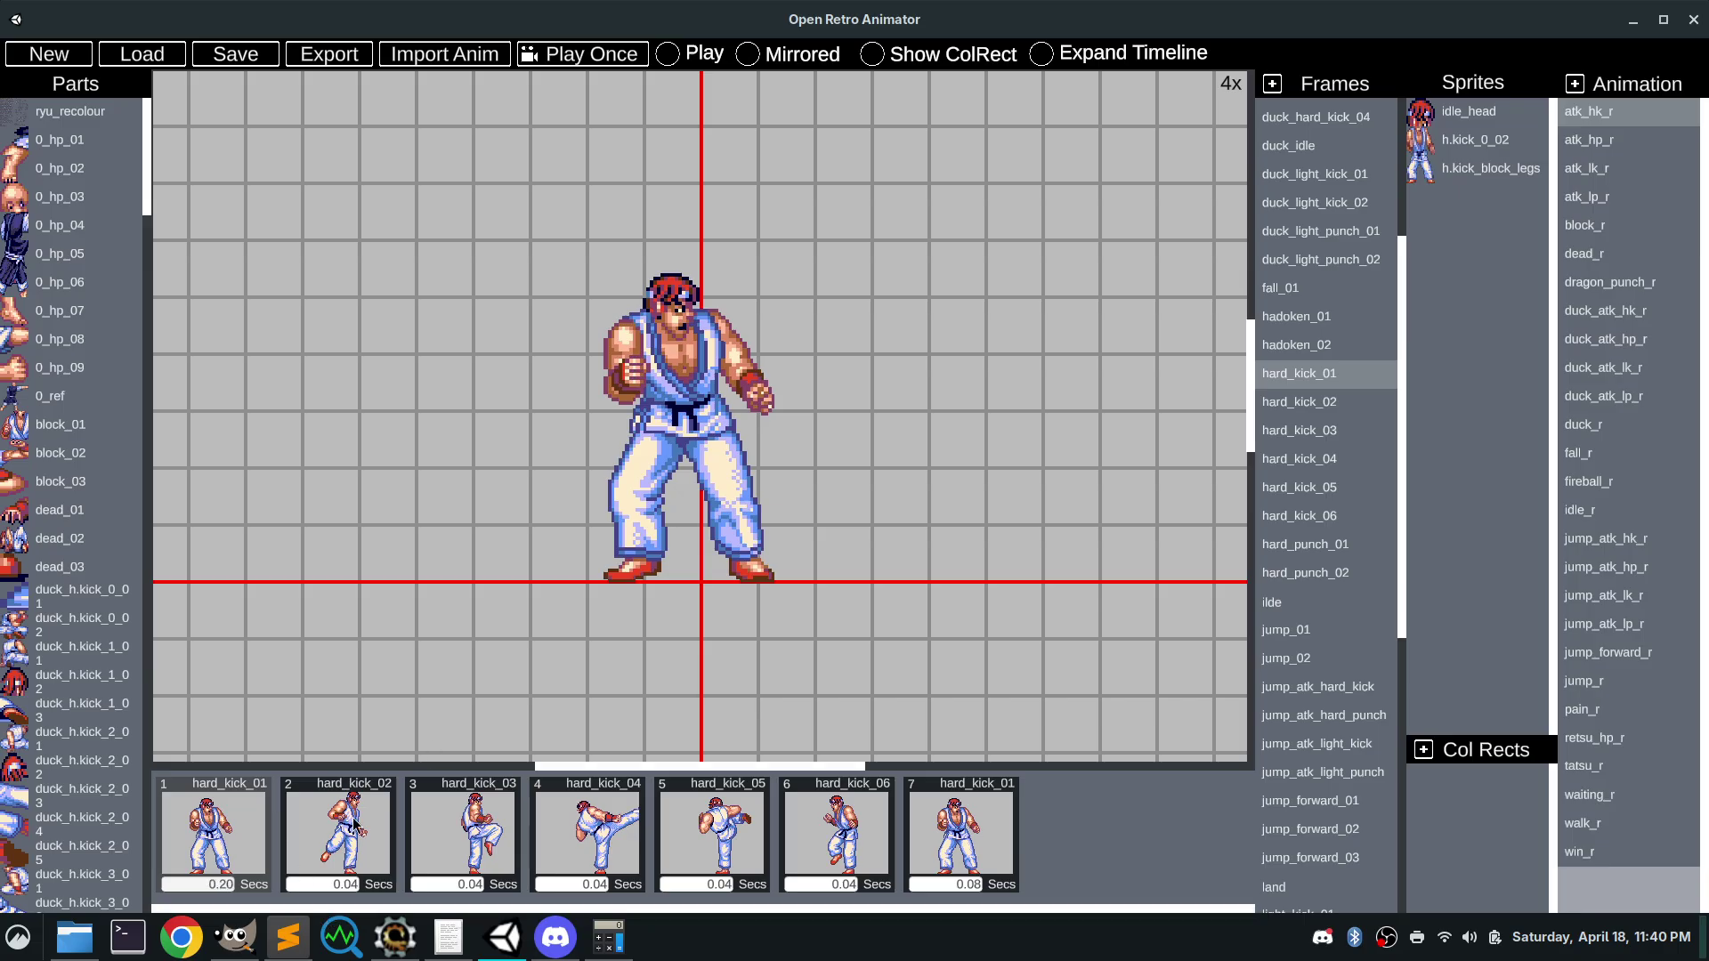
left_click(345, 845)
left_click(236, 55)
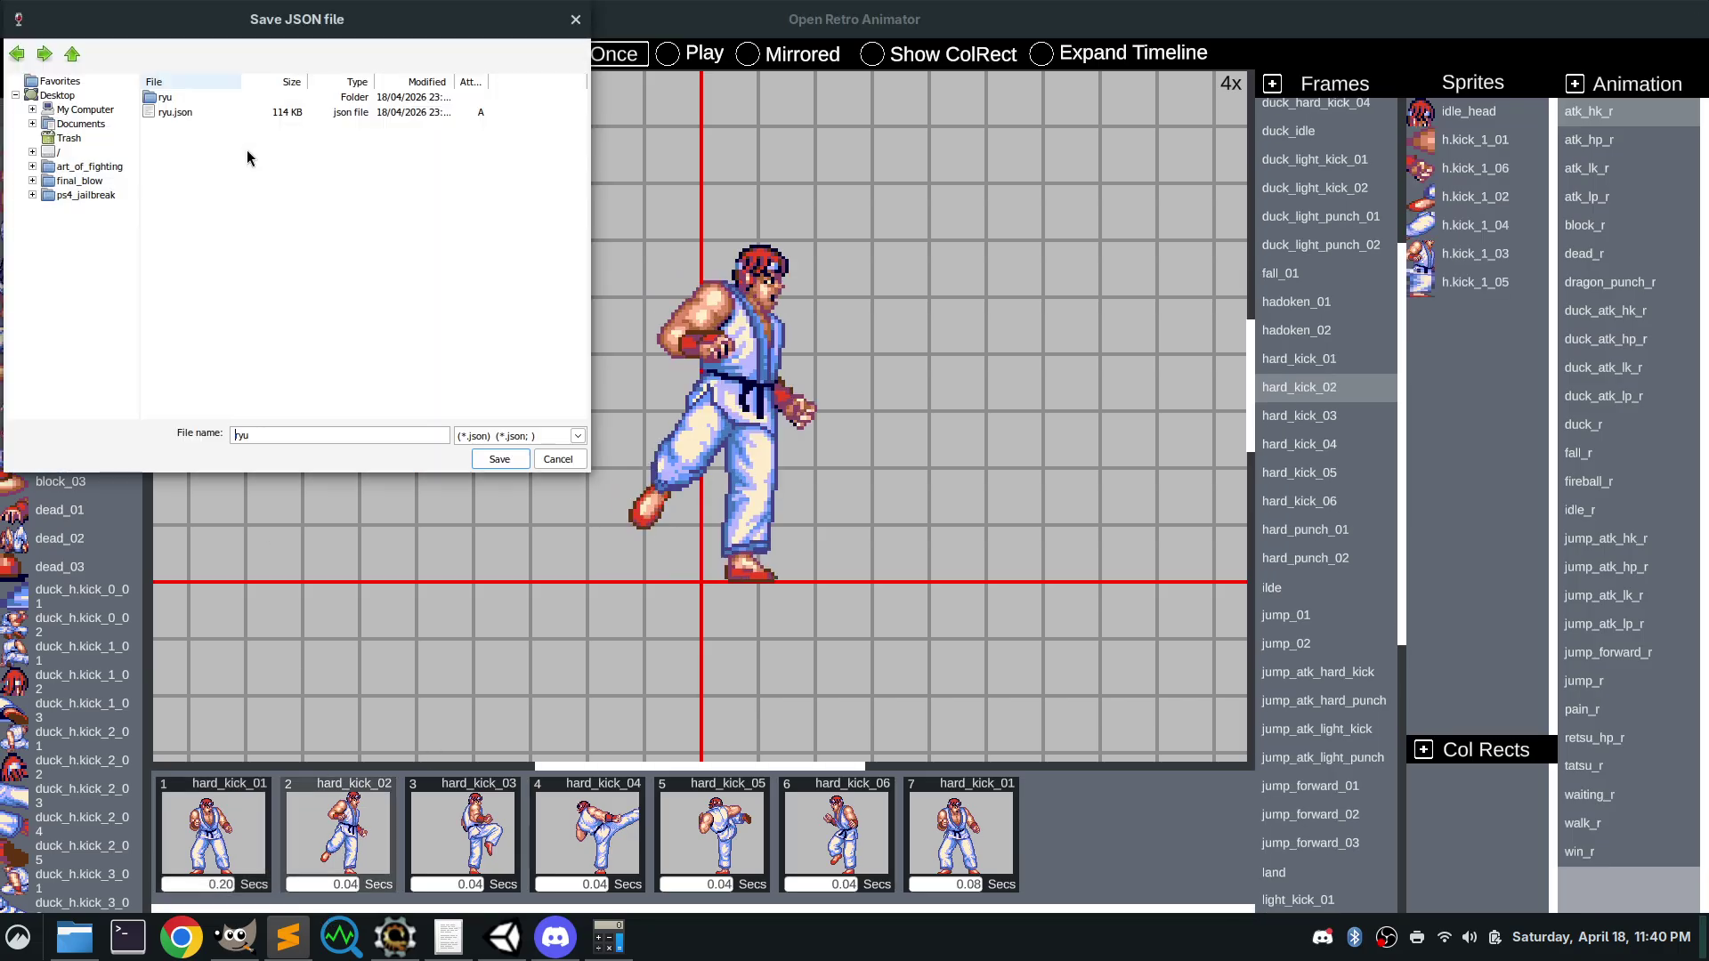
left_click(176, 112)
left_click(499, 460)
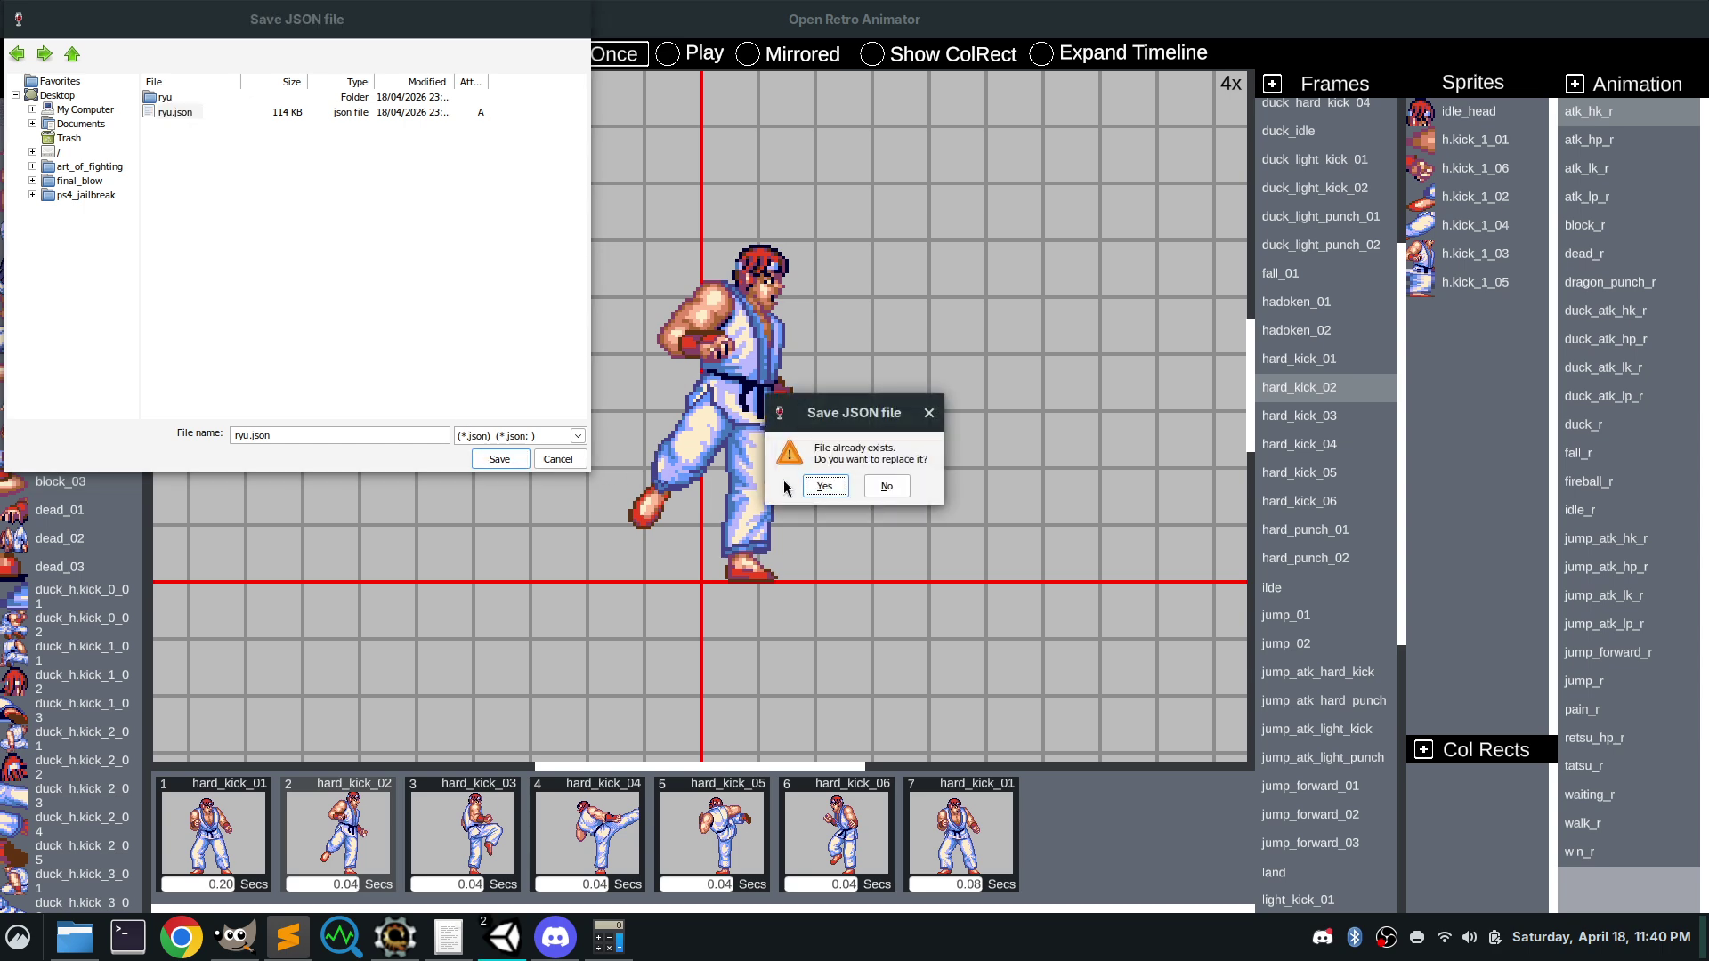
left_click(813, 486)
Switch to Scorpion Editor and check how many frames the first hard_kick_01 of ryu_atk_hk_r lasts
left_click(395, 936)
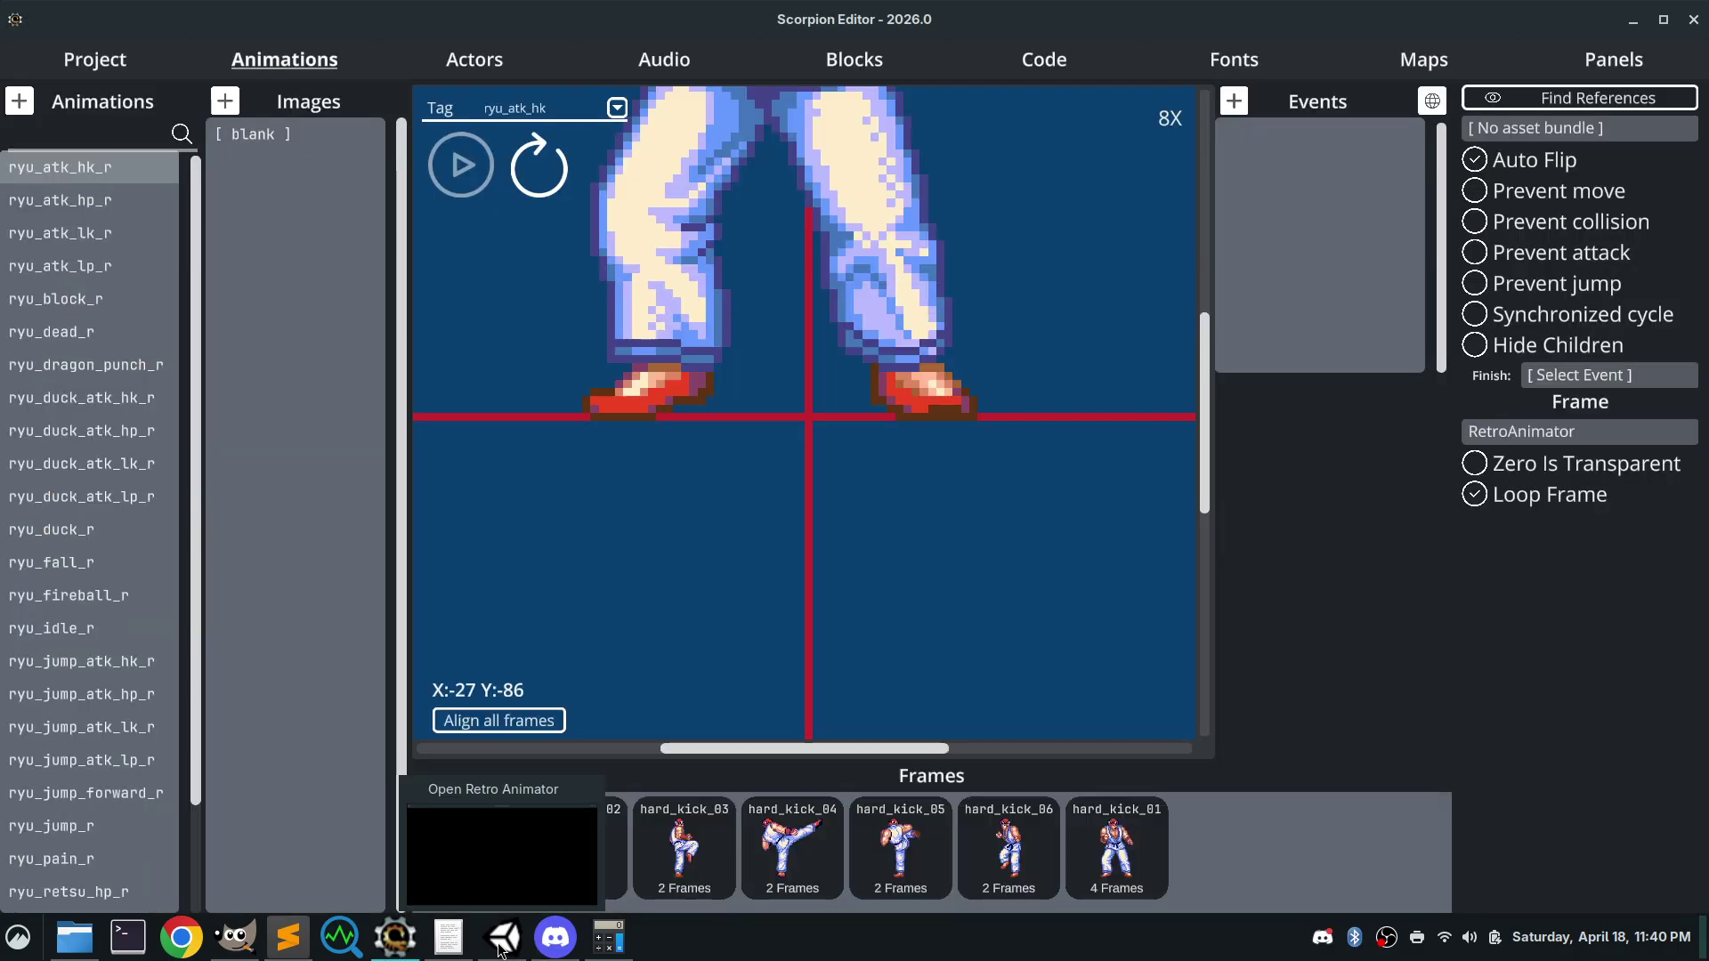
left_click(448, 933)
left_click(395, 936)
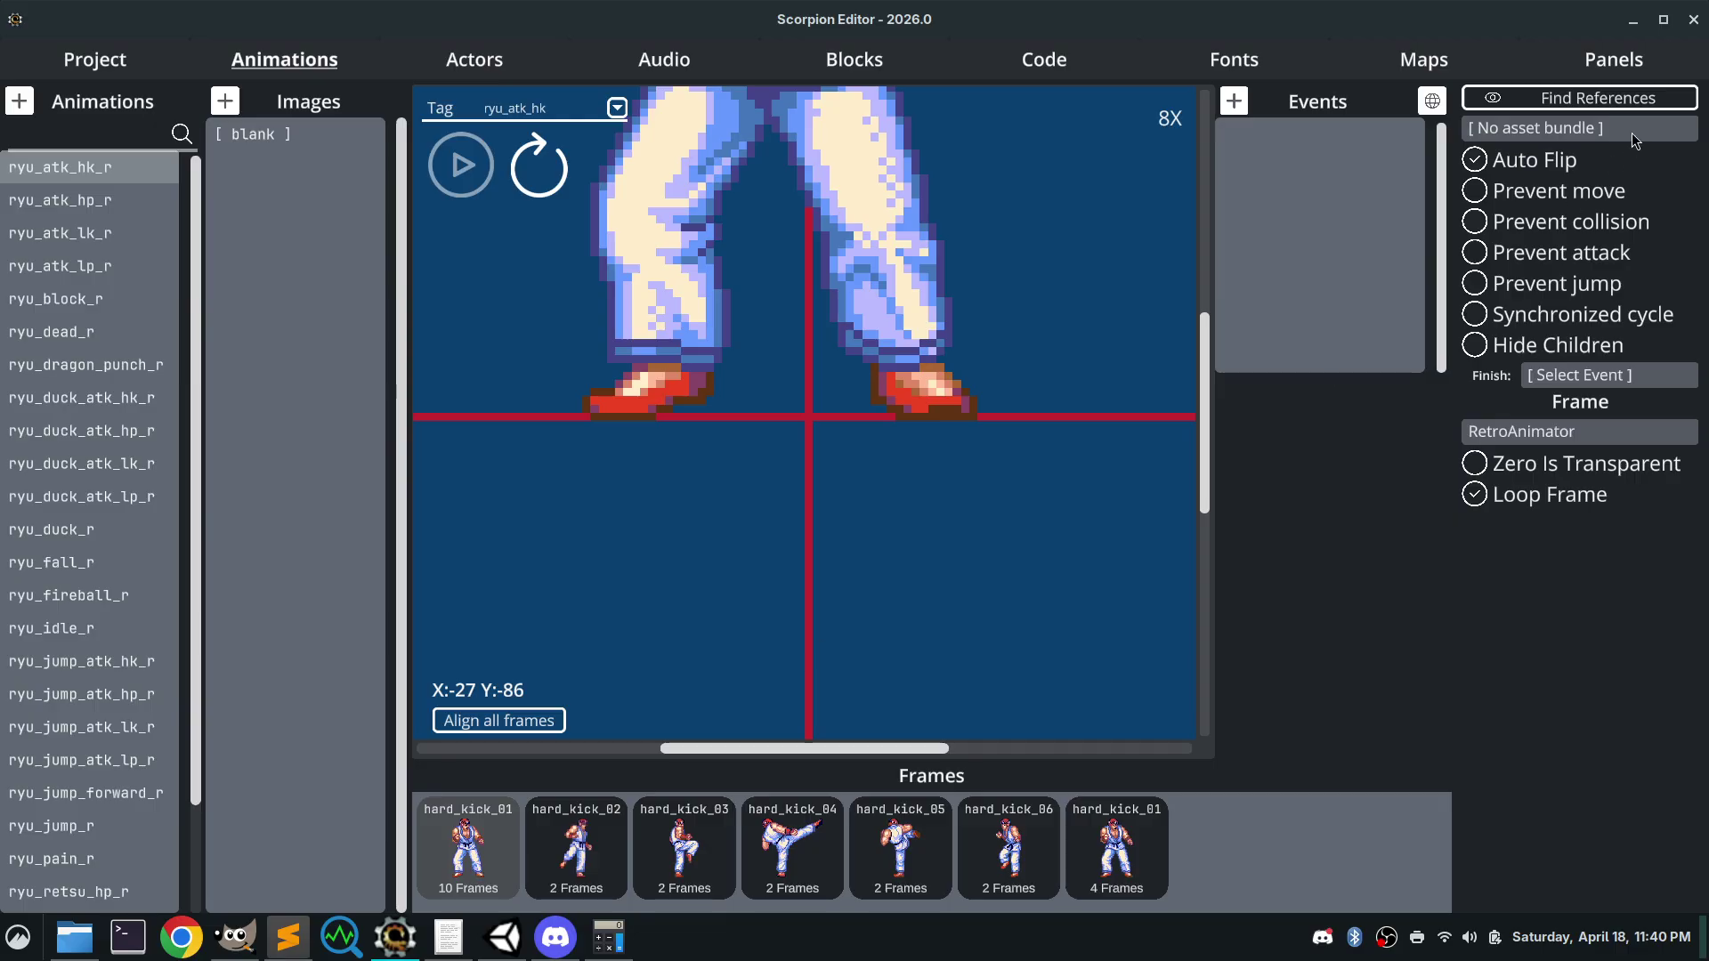
left_click(1633, 19)
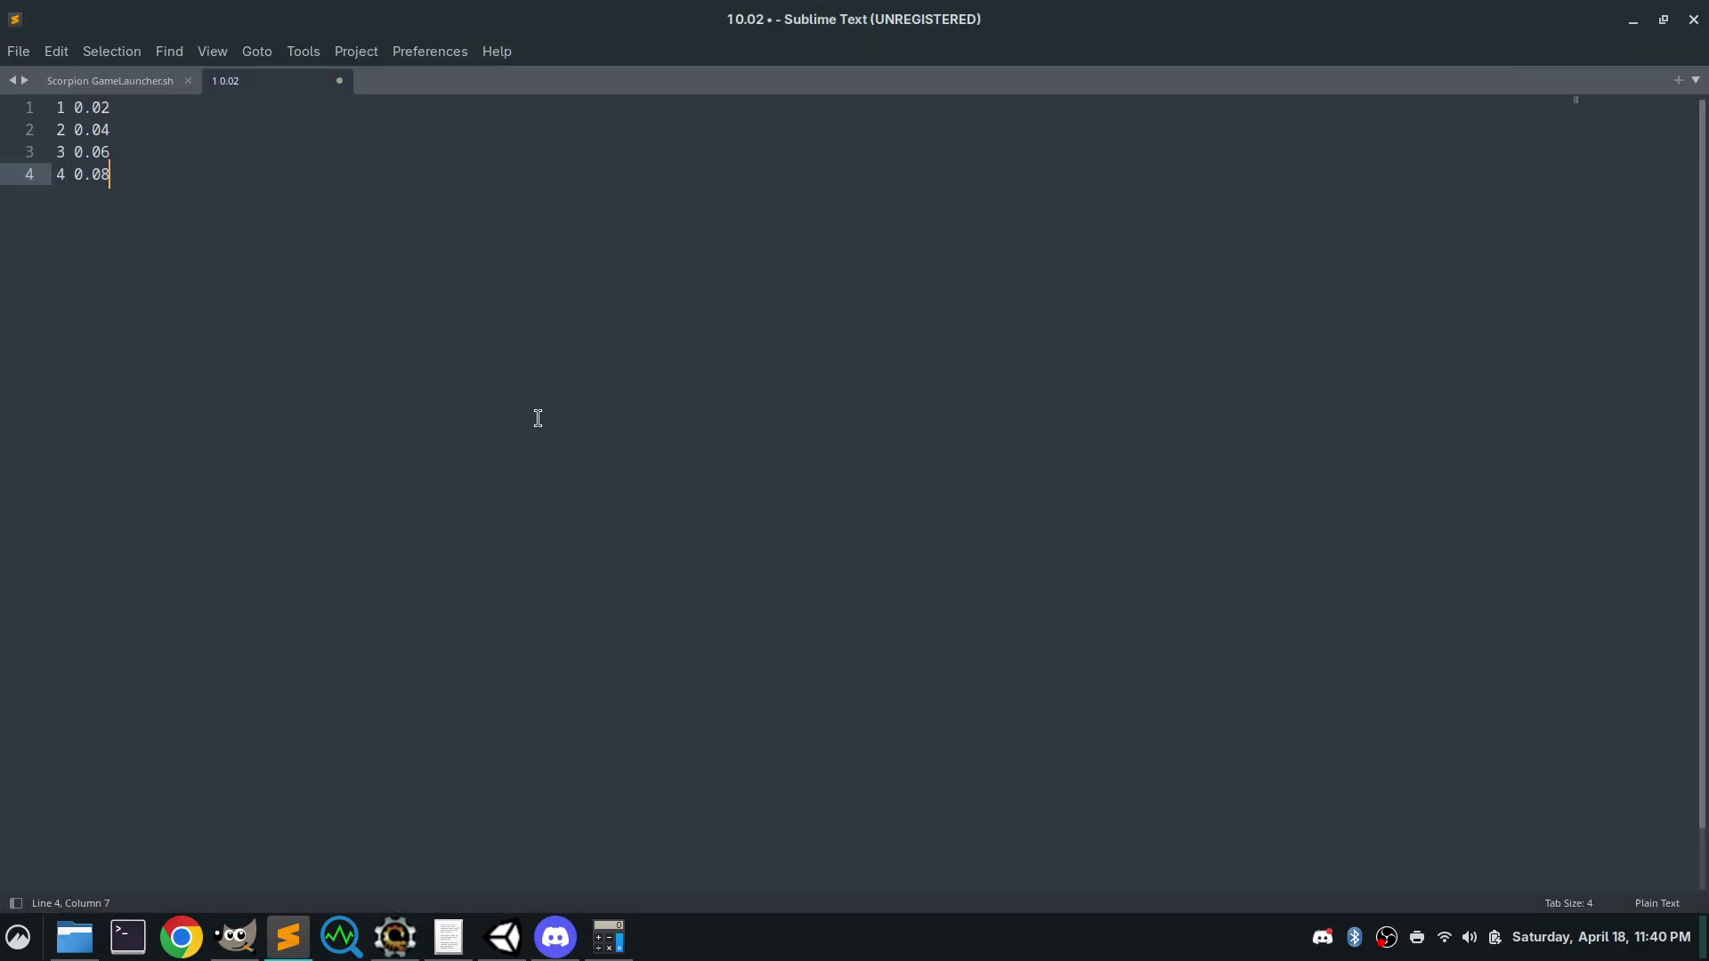
left_click(553, 934)
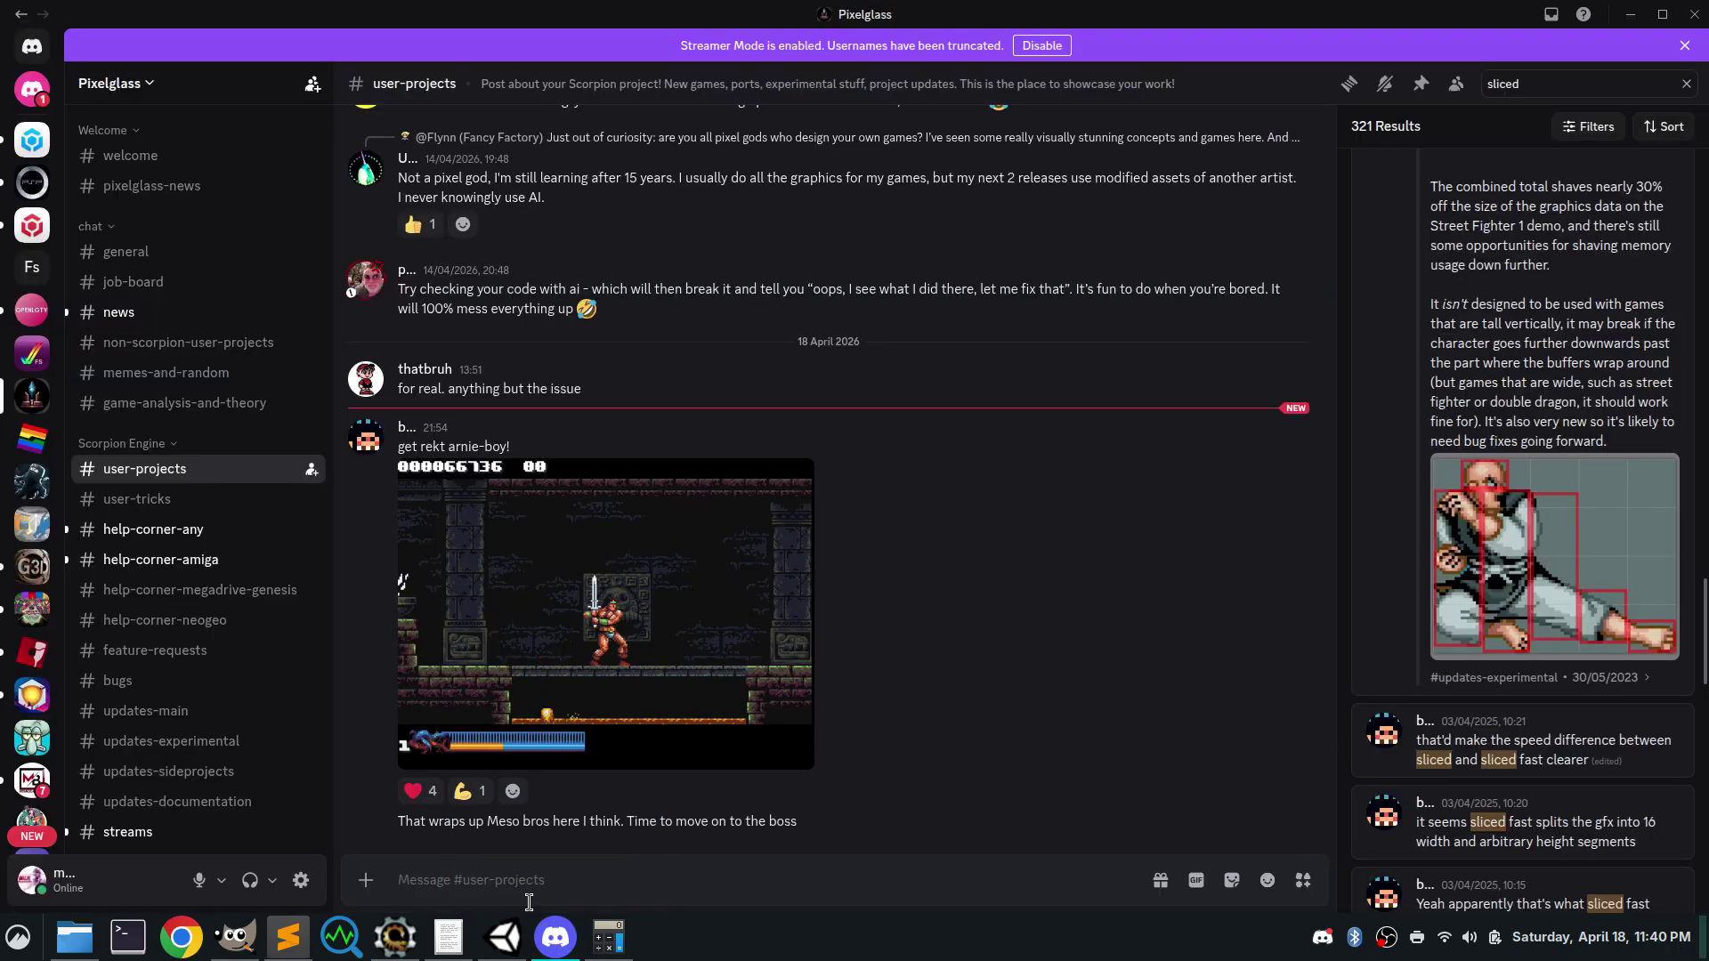
left_click(407, 947)
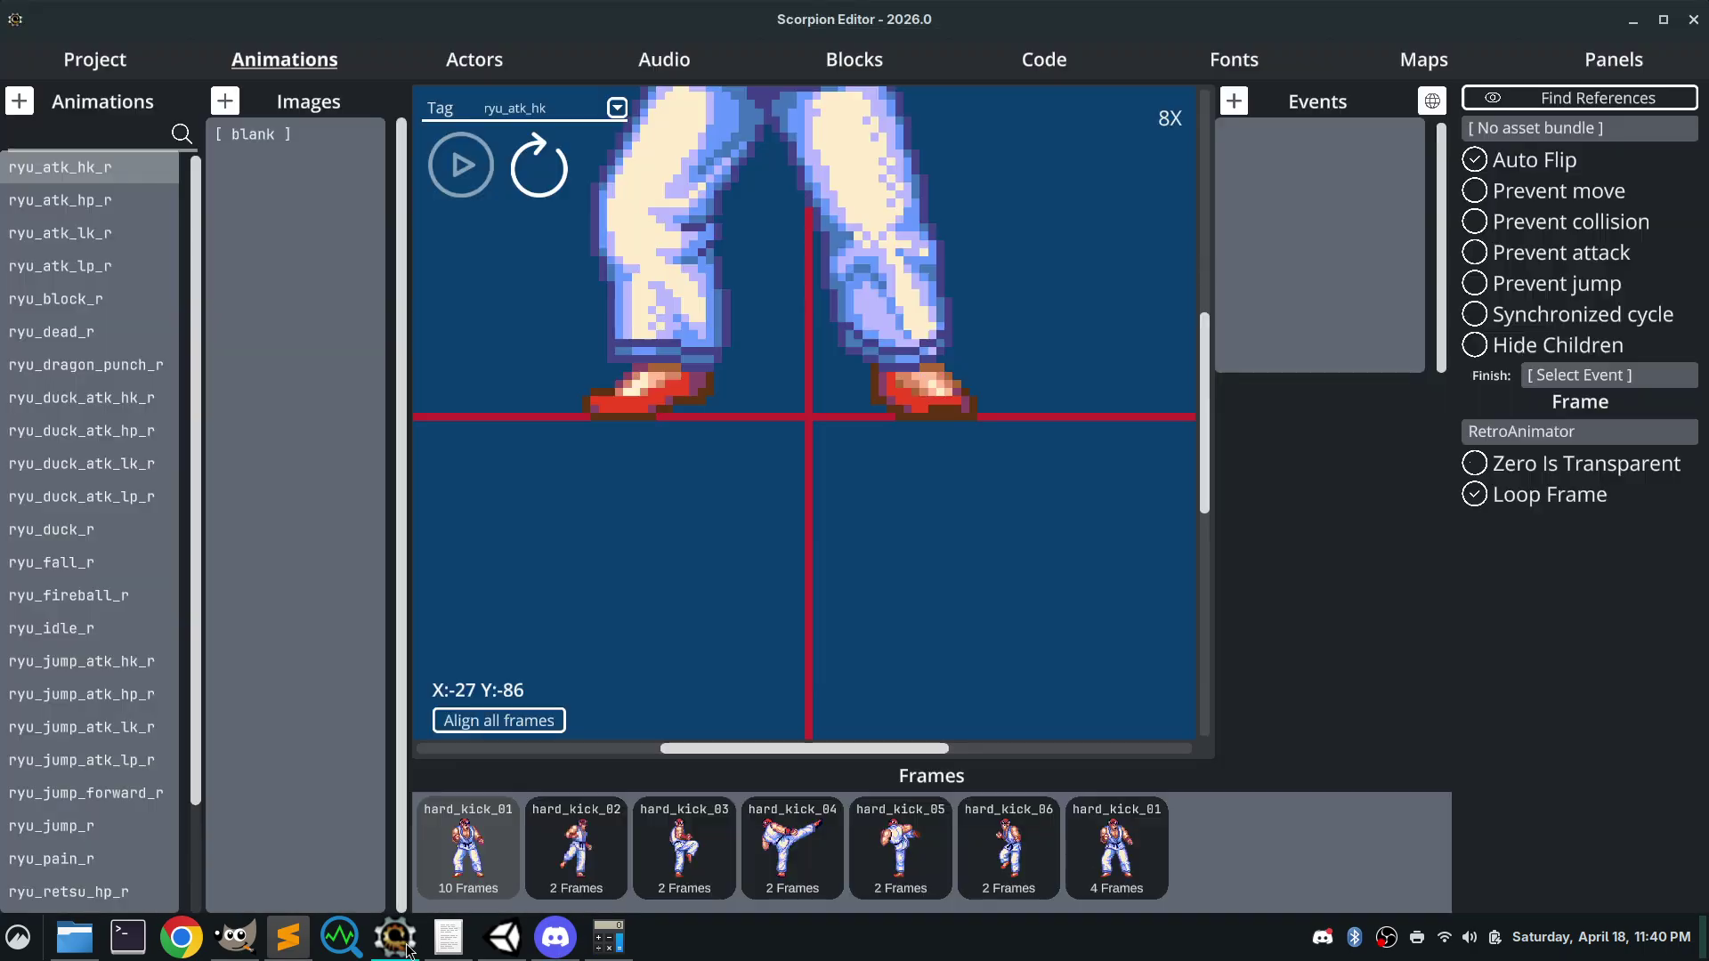
left_click(451, 865)
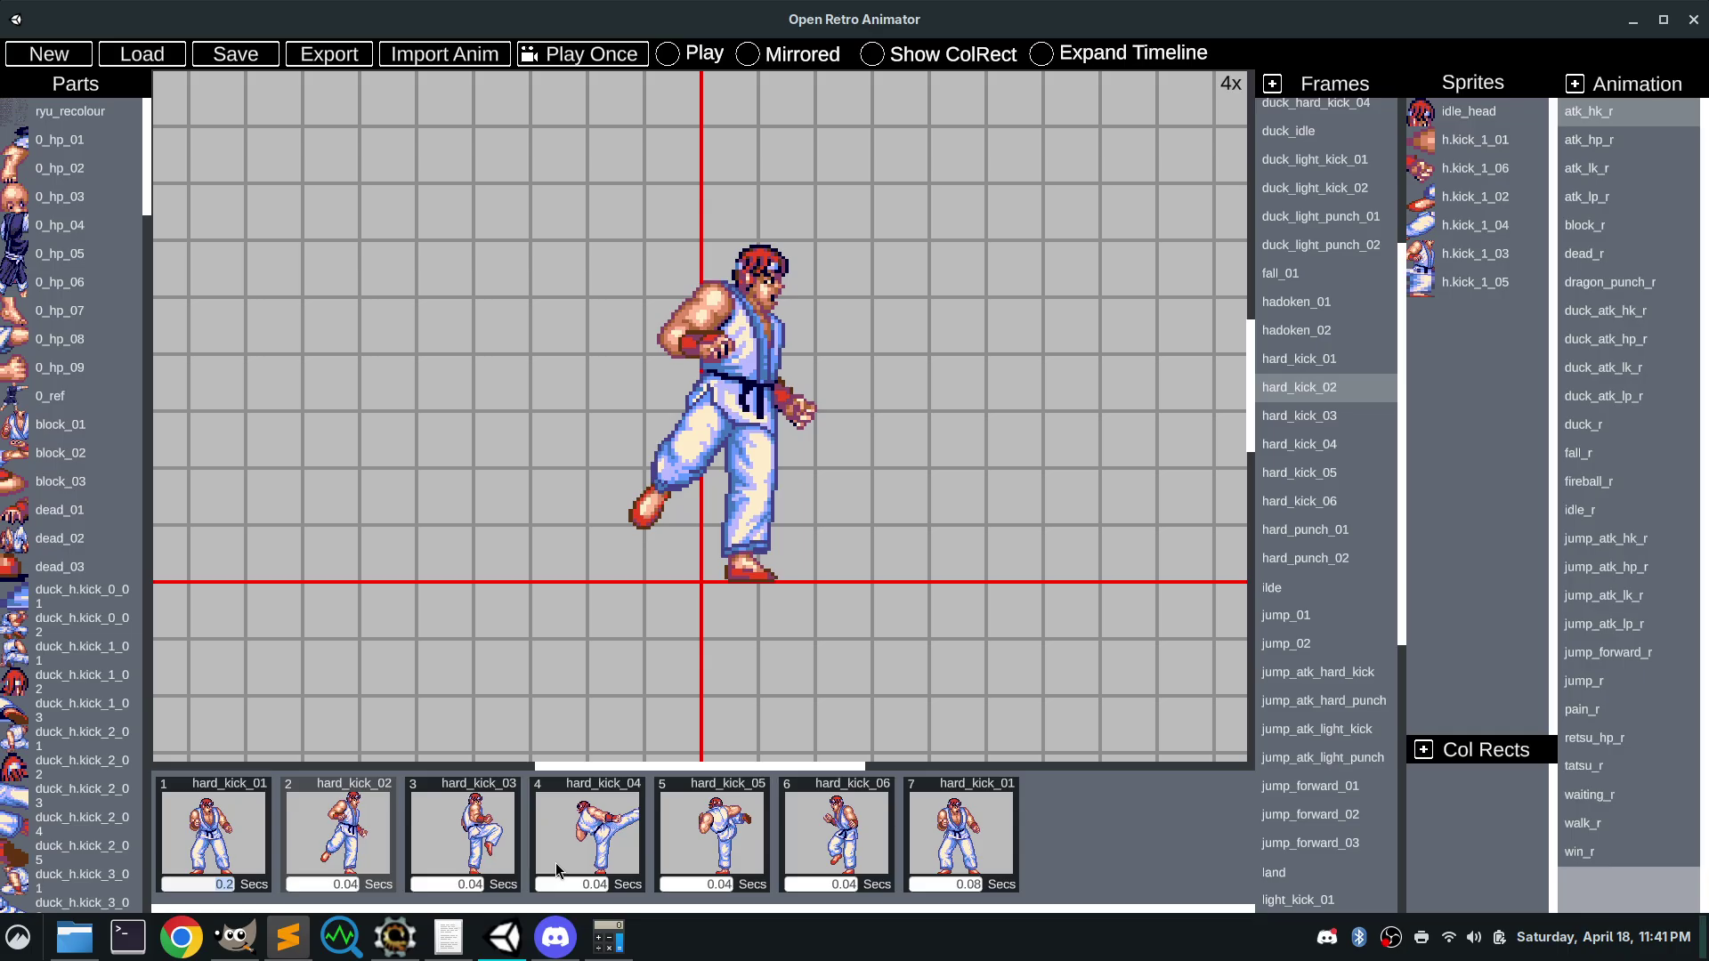
In Open Retro Animator, set the first hard_kick_01 frame's duration to 0.1 seconds and save over ryu.json
key("BackSpace")
type("1")
left_click(242, 54)
left_click(178, 112)
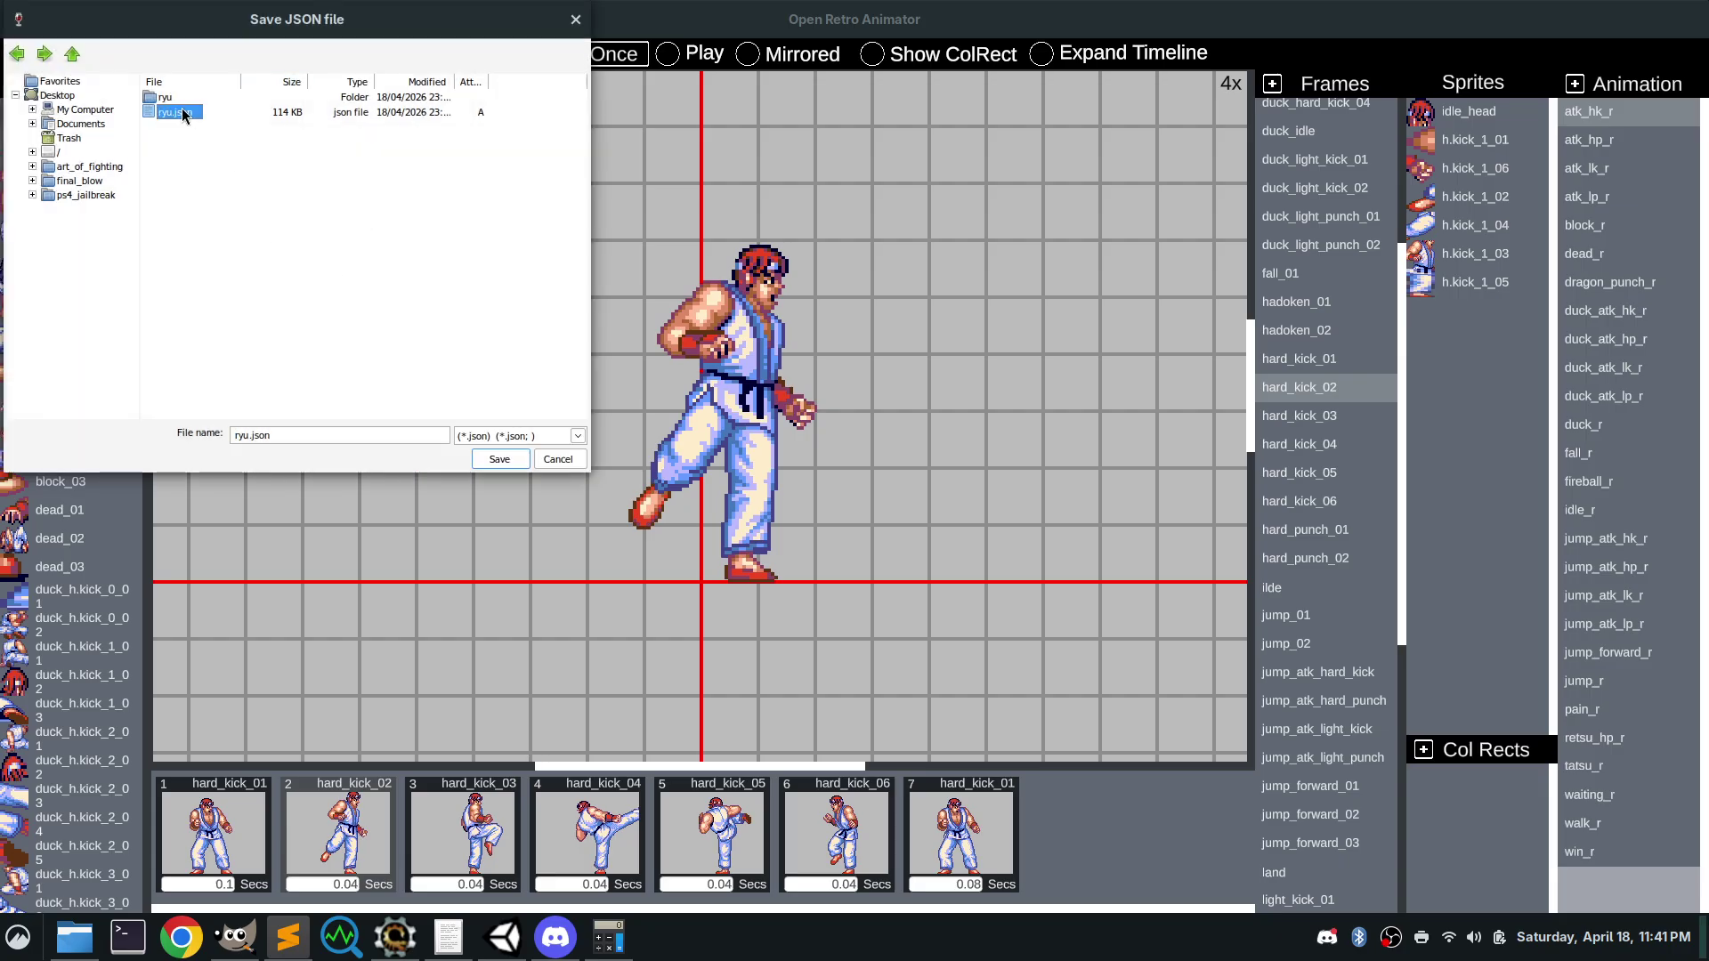
left_click(495, 452)
left_click(817, 485)
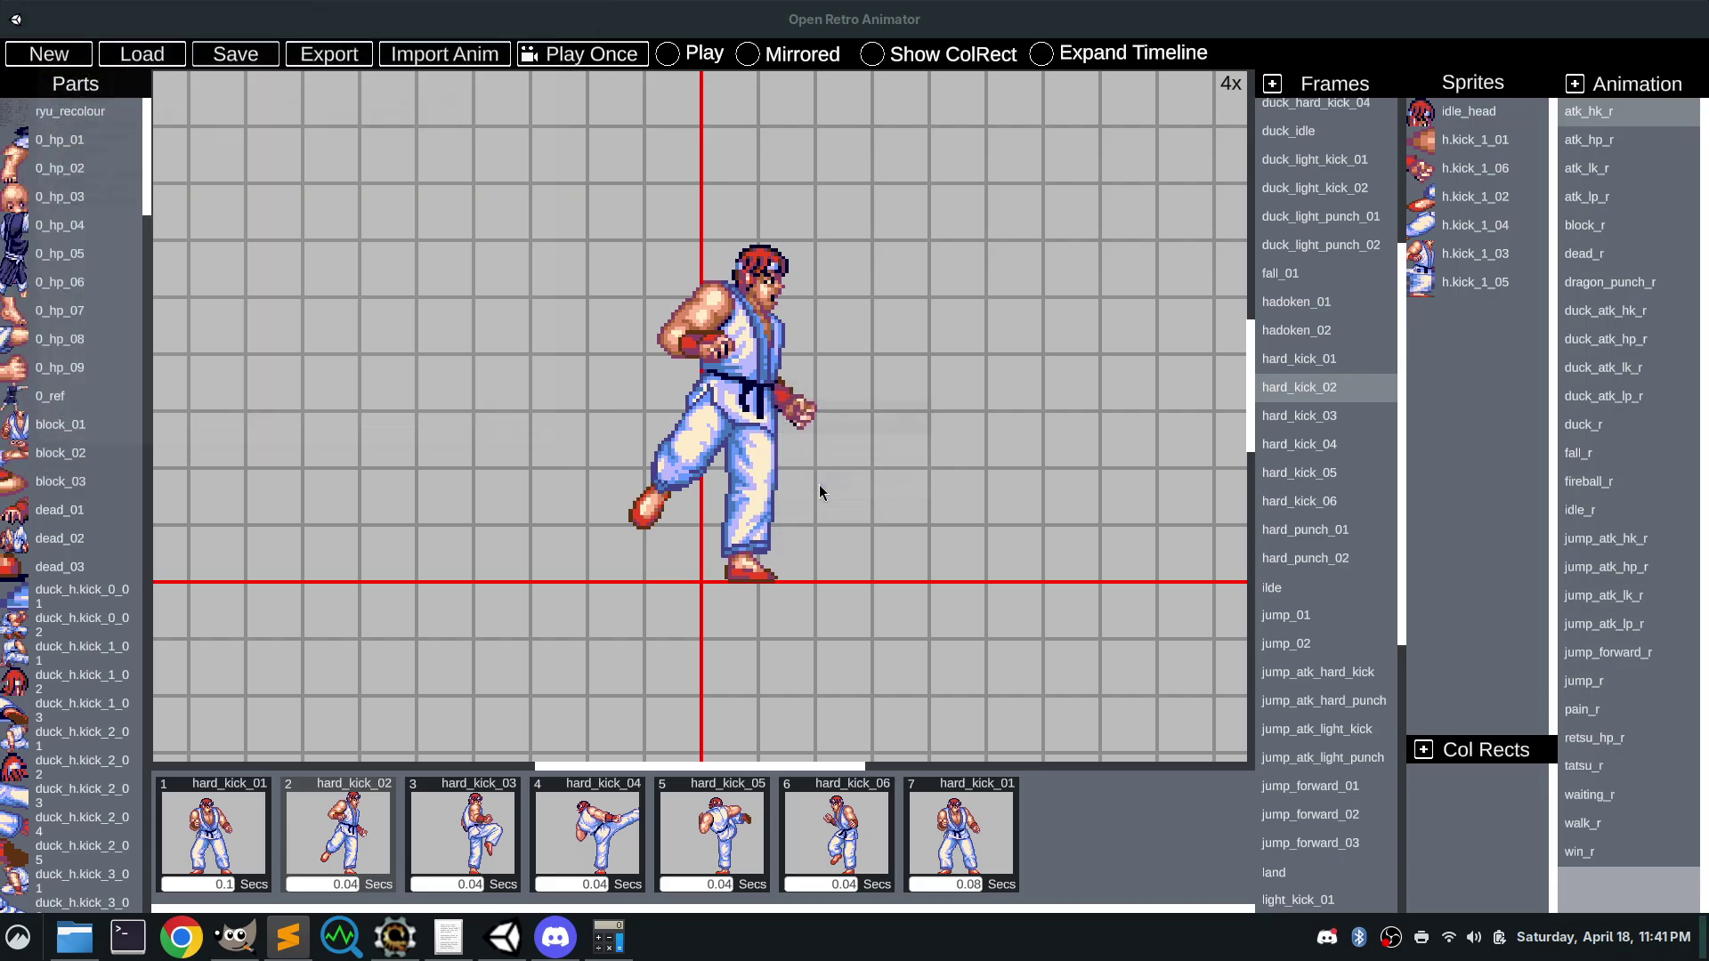
Check the first hard_kick_01's updated frame count in Scorpion Editor and return to Open Retro Animator
key("alt+Tab")
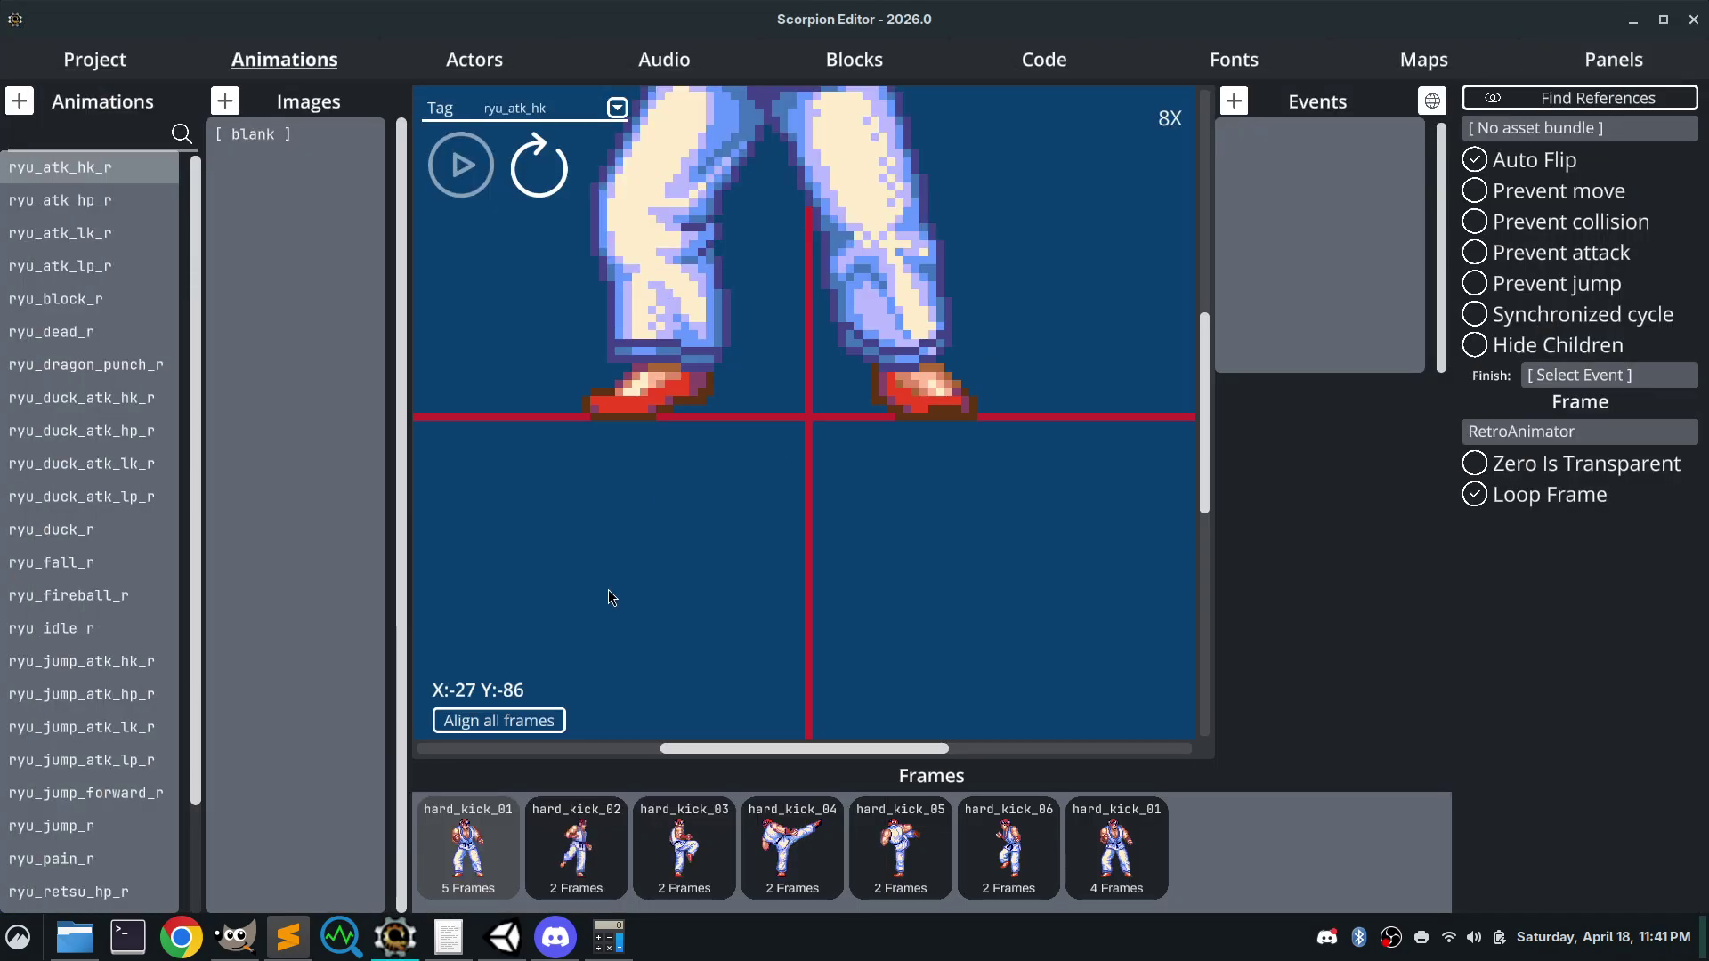
left_click(1634, 19)
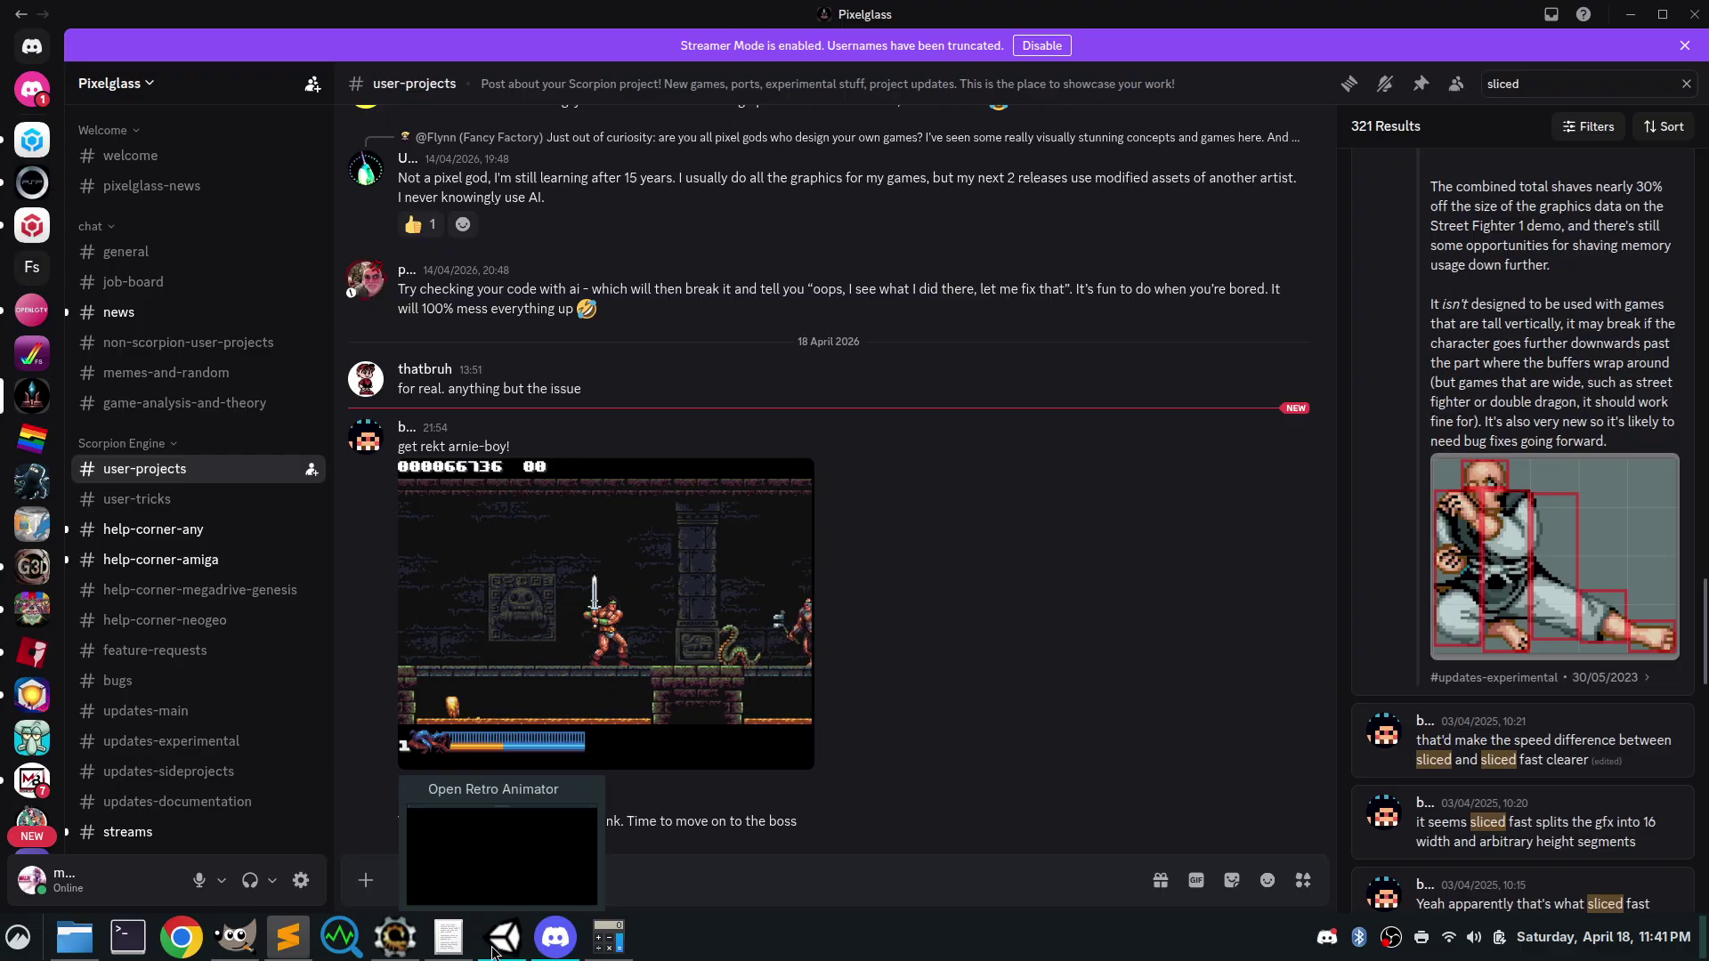
left_click(492, 953)
Set the first hard_kick_01 frame's duration to 0.9 seconds and save over ryu.json
left_click(230, 881)
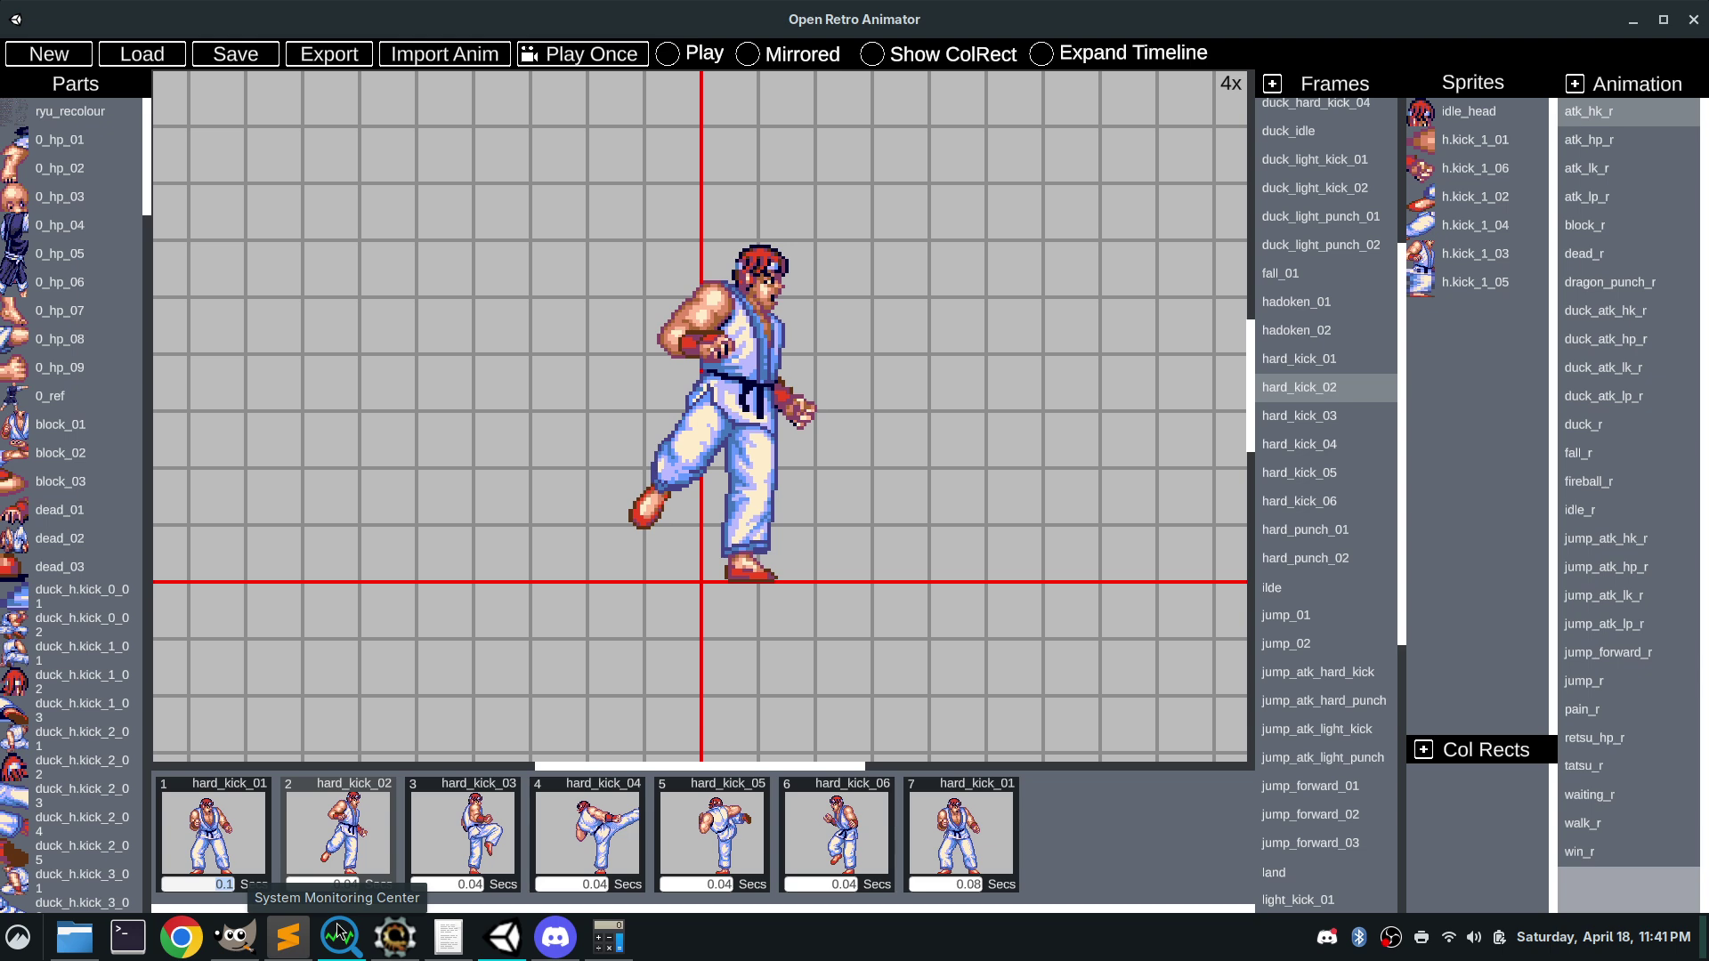
type("0.9")
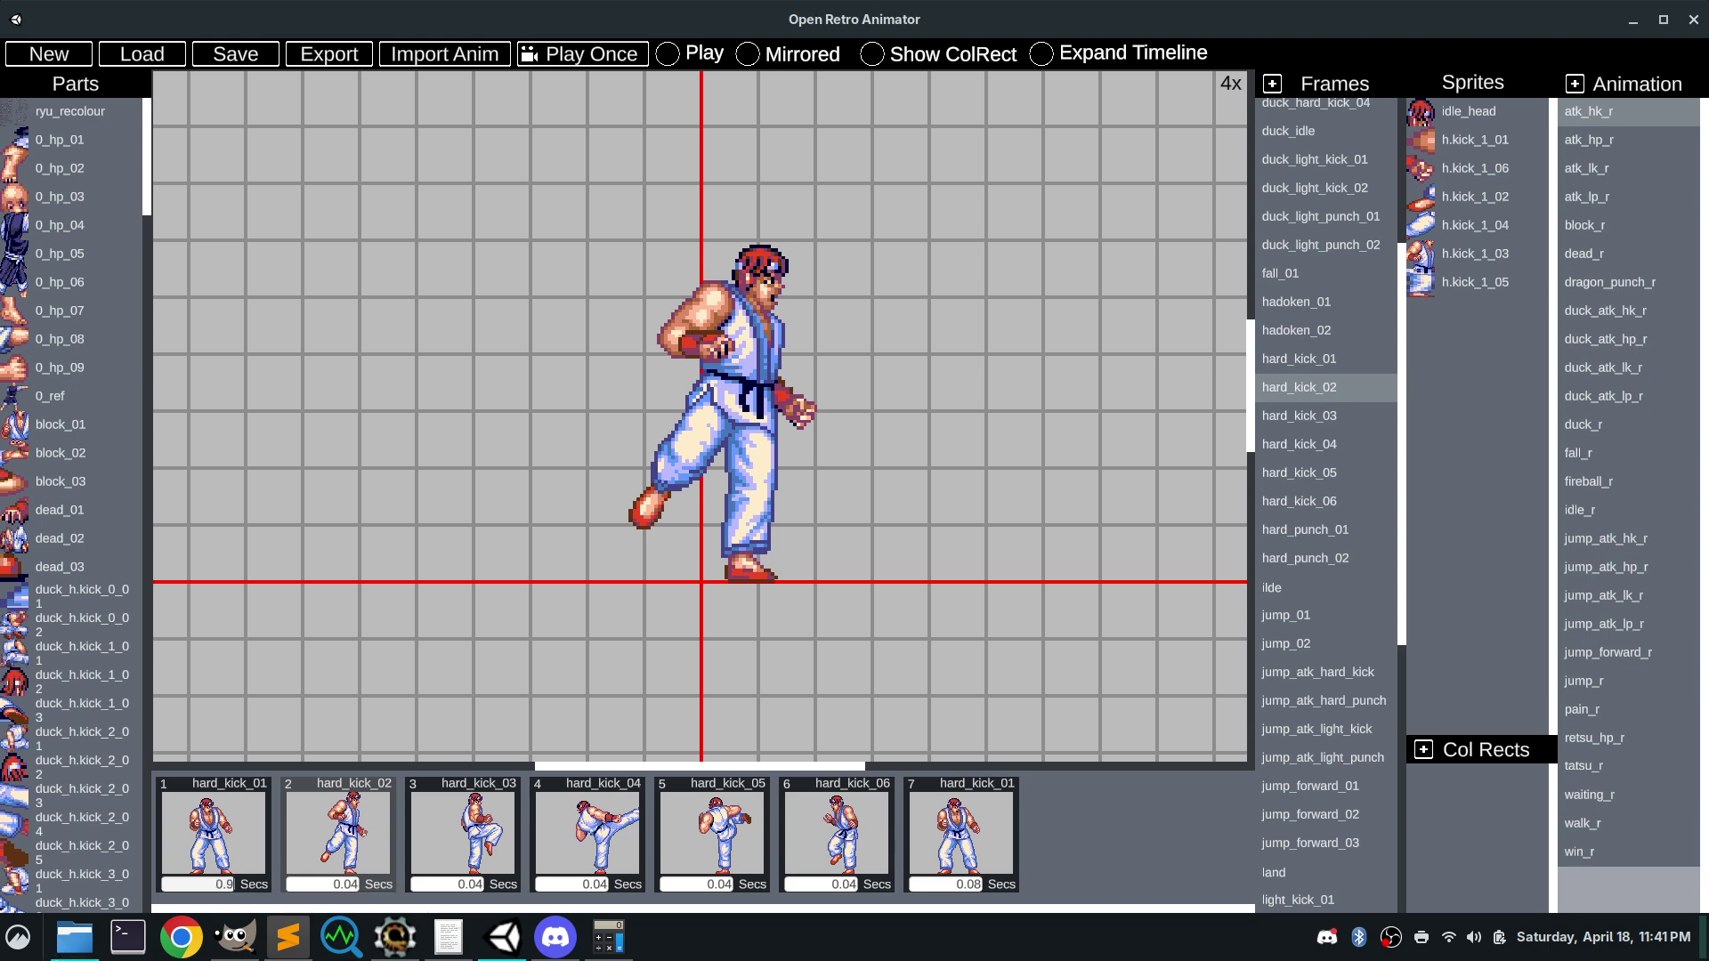
left_click(225, 55)
left_click(183, 111)
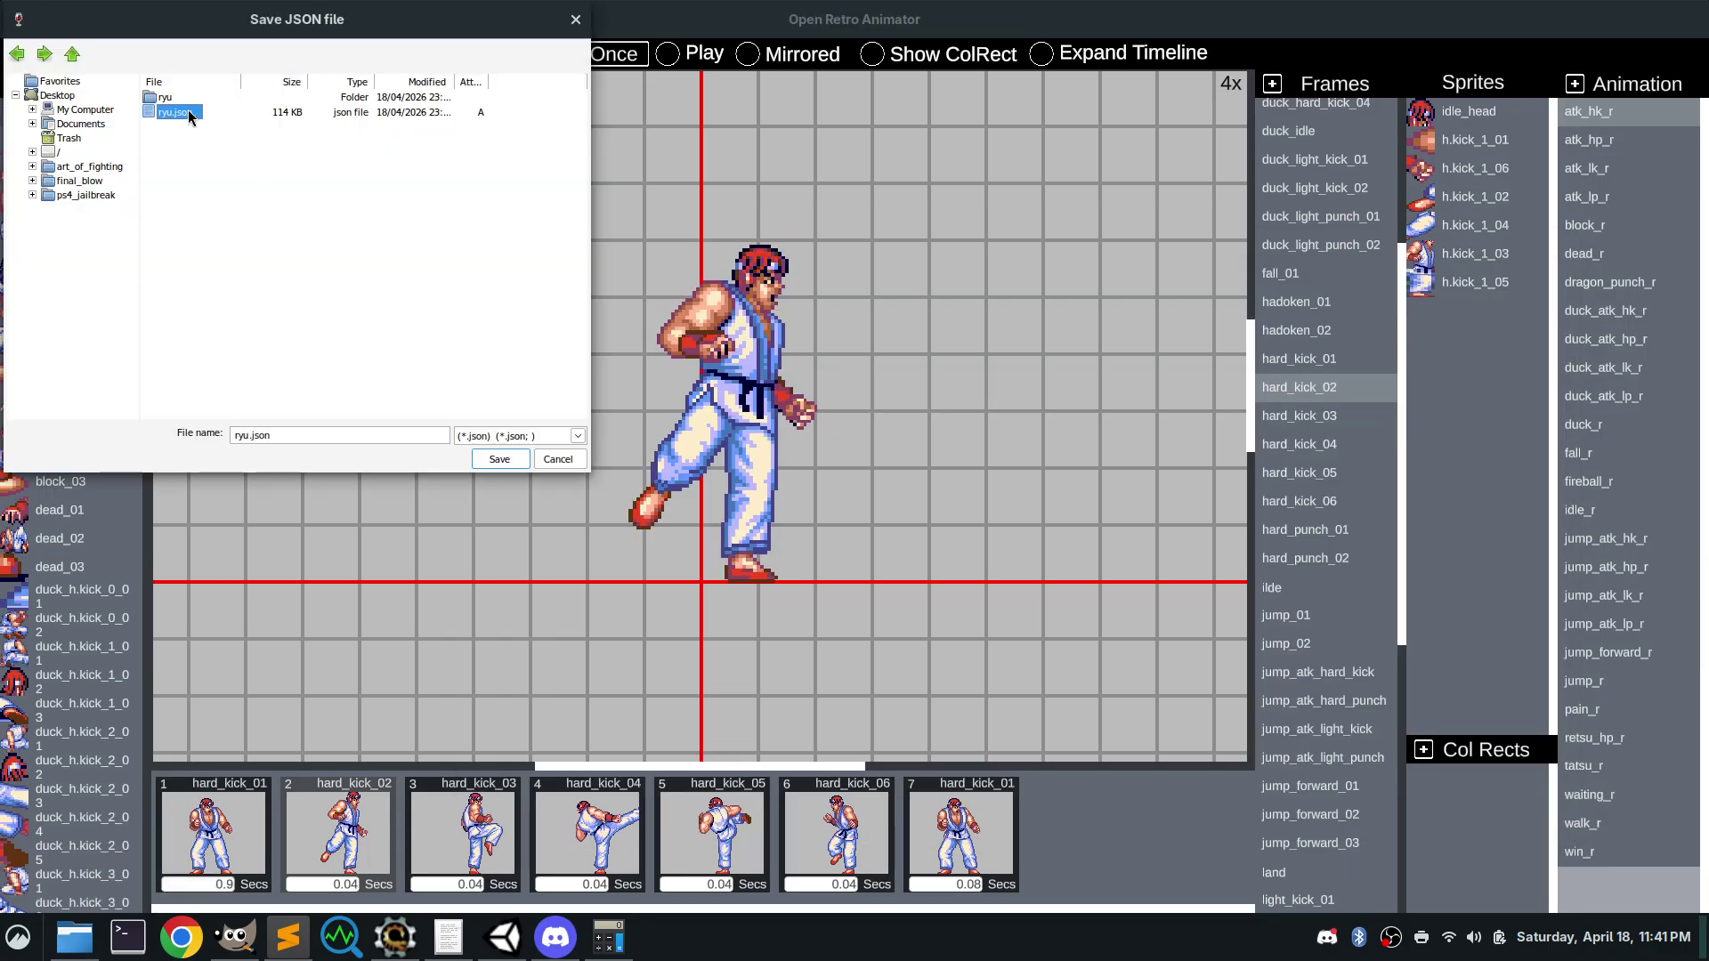
left_click(500, 460)
left_click(816, 483)
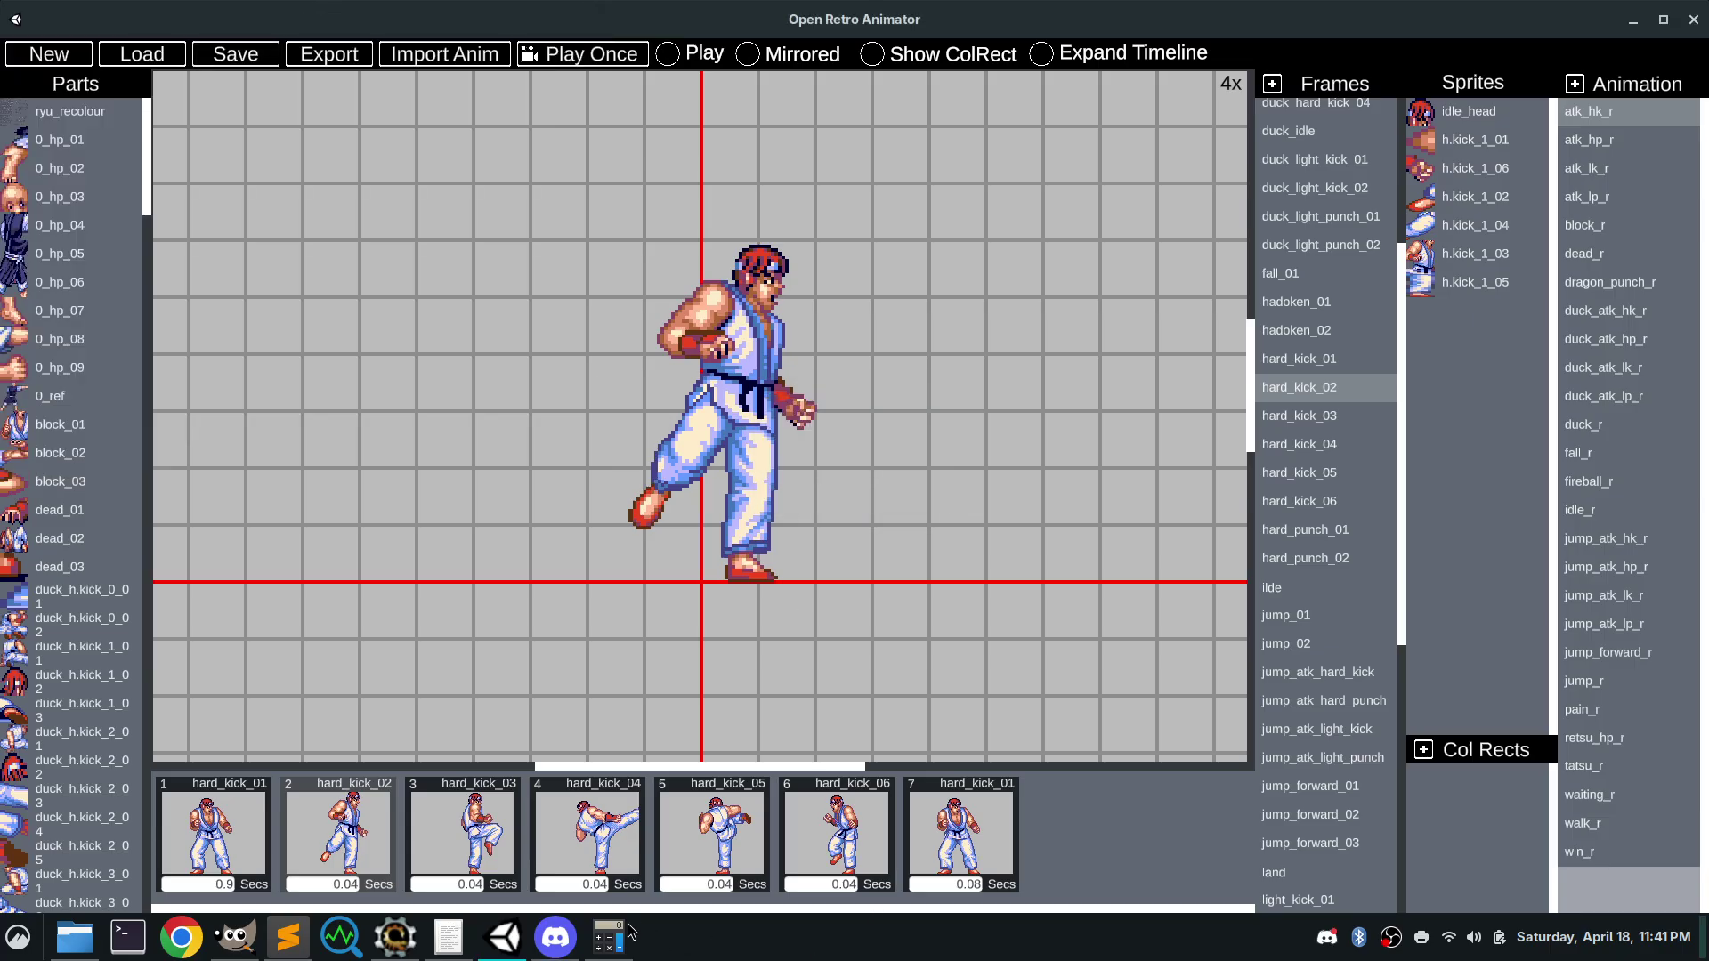
Switch to Scorpion Editor and inspect the first hard_kick_01's frame count in ryu_atk_hk_r after the duration change
left_click(505, 936)
left_click(412, 930)
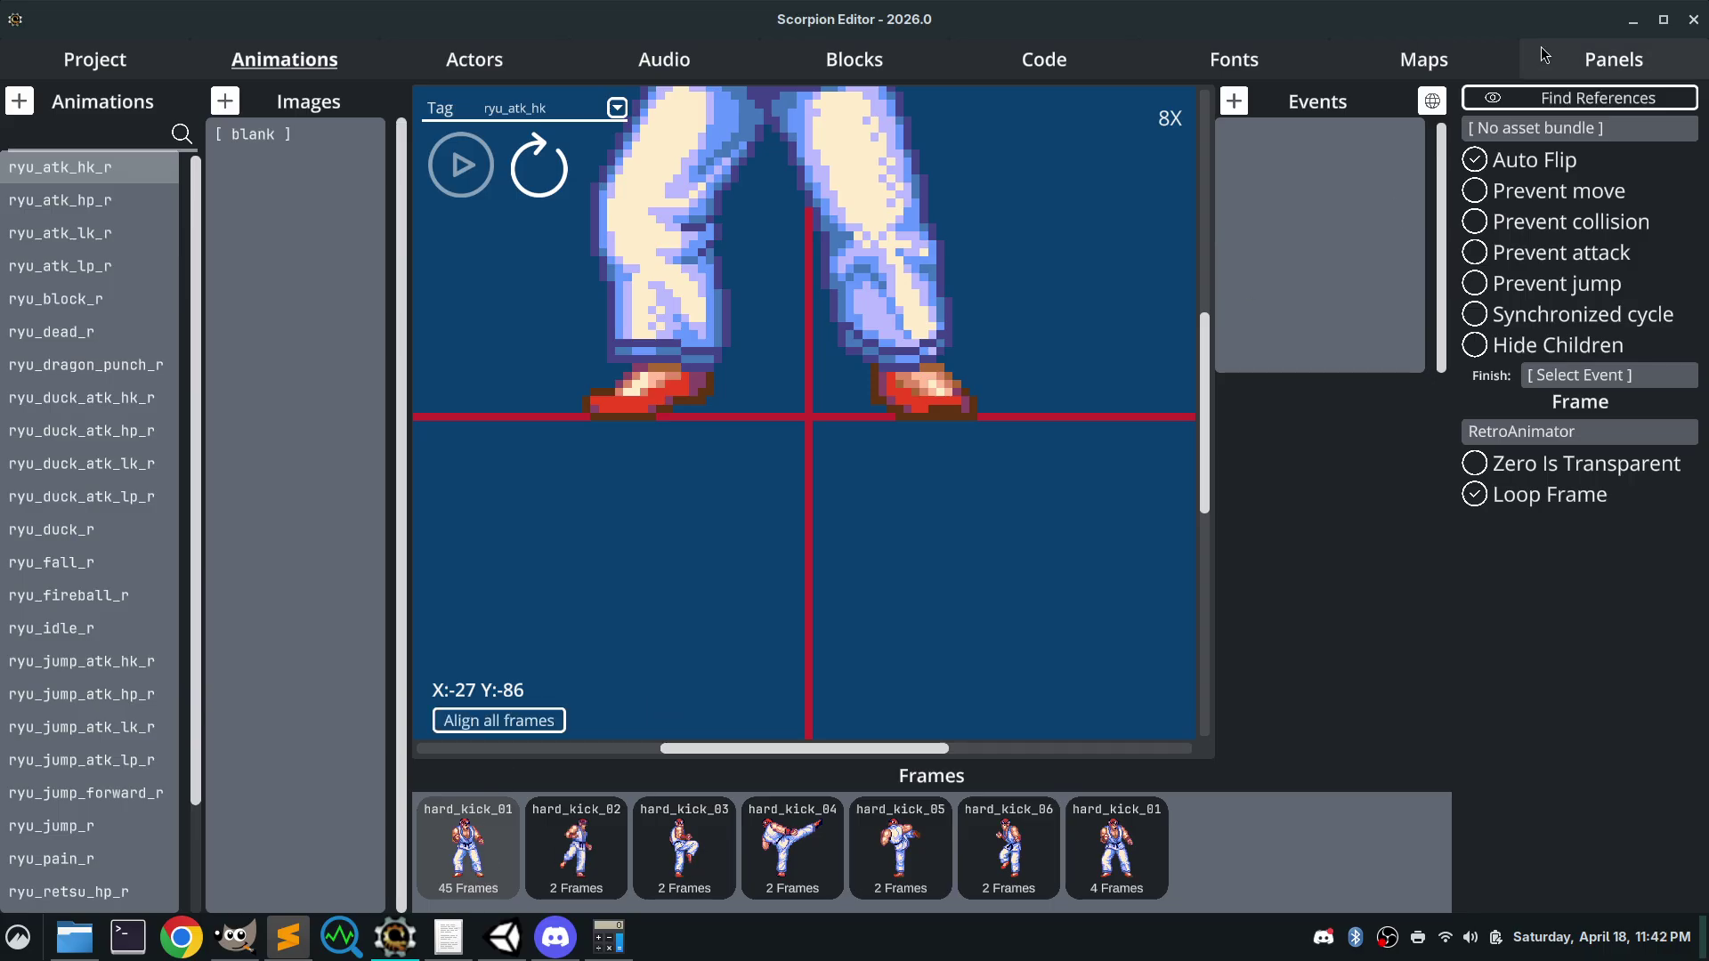
left_click(1633, 19)
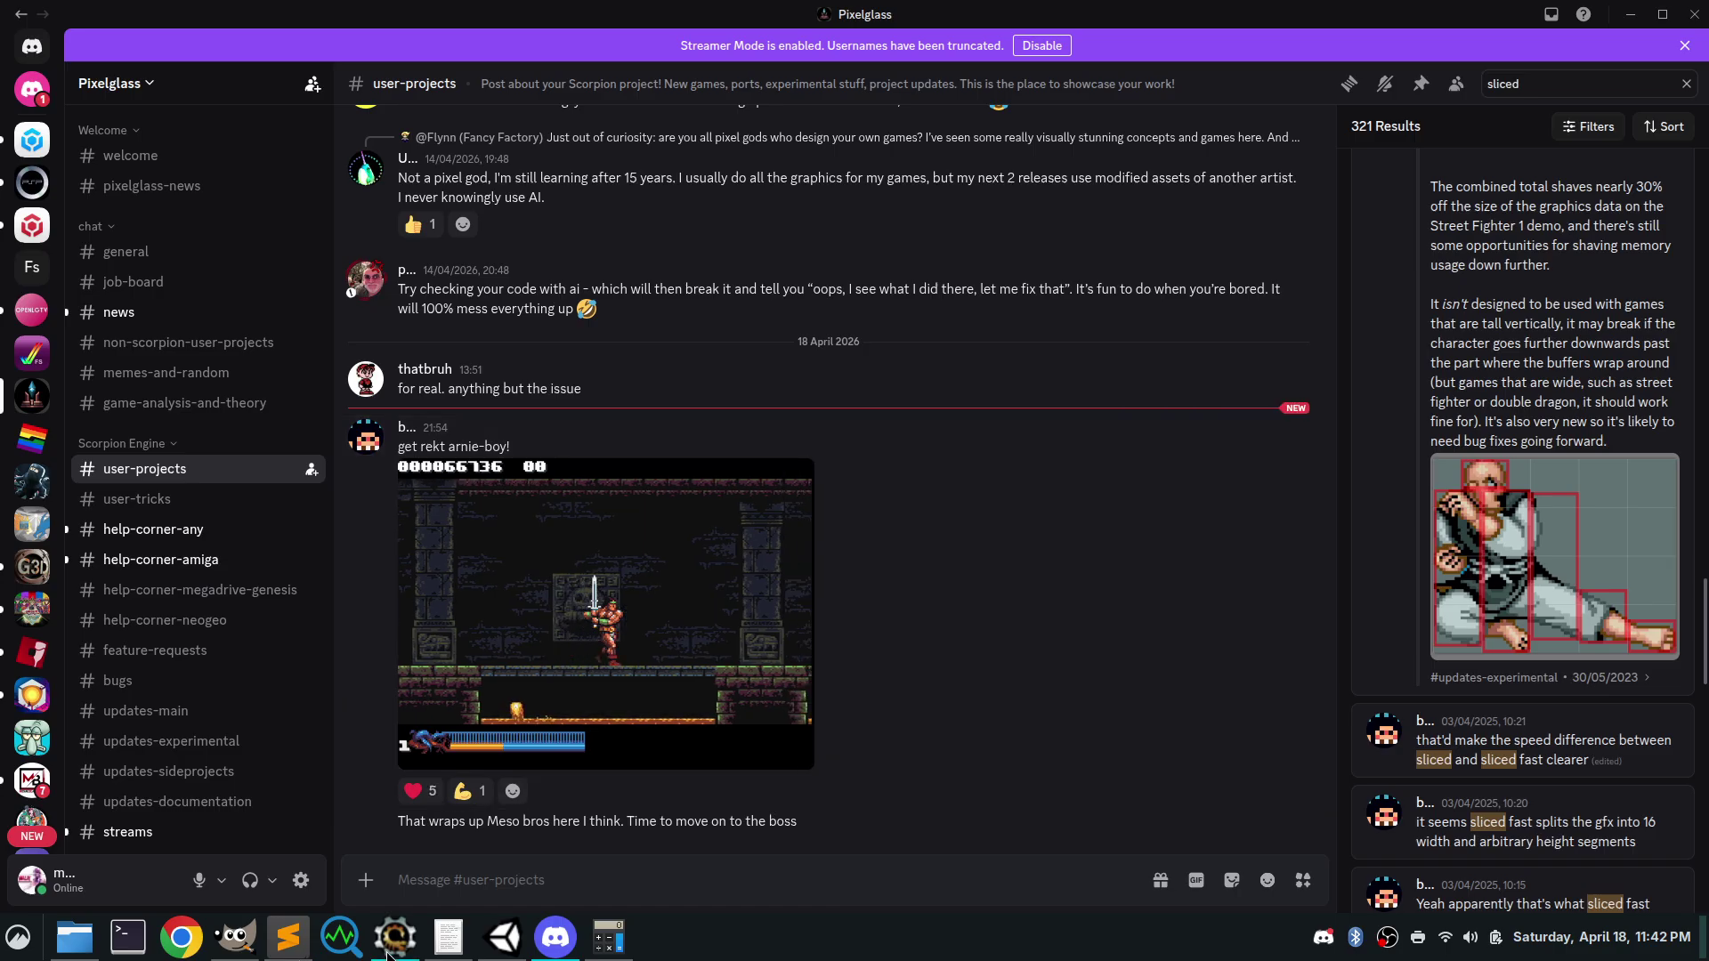
mouse_move(394, 936)
left_click(457, 881)
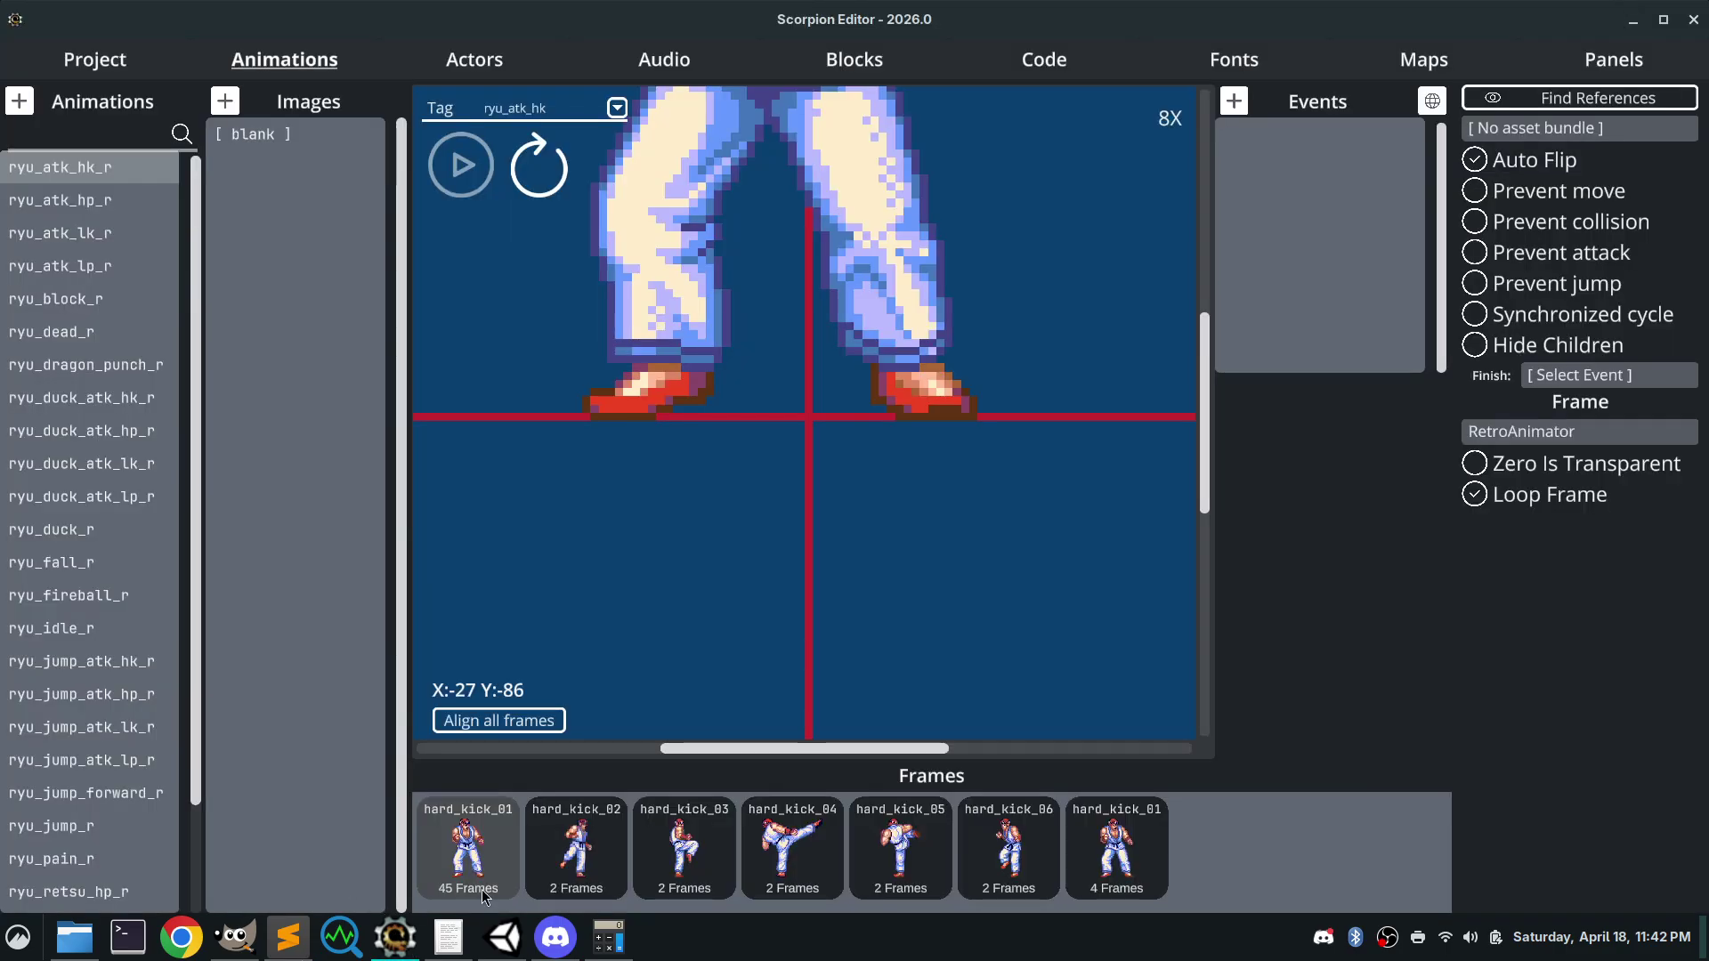
In Open Retro Animator, set the first hard_kick_01 frame's duration to 1 second and save over ryu.json
mouse_move(407, 950)
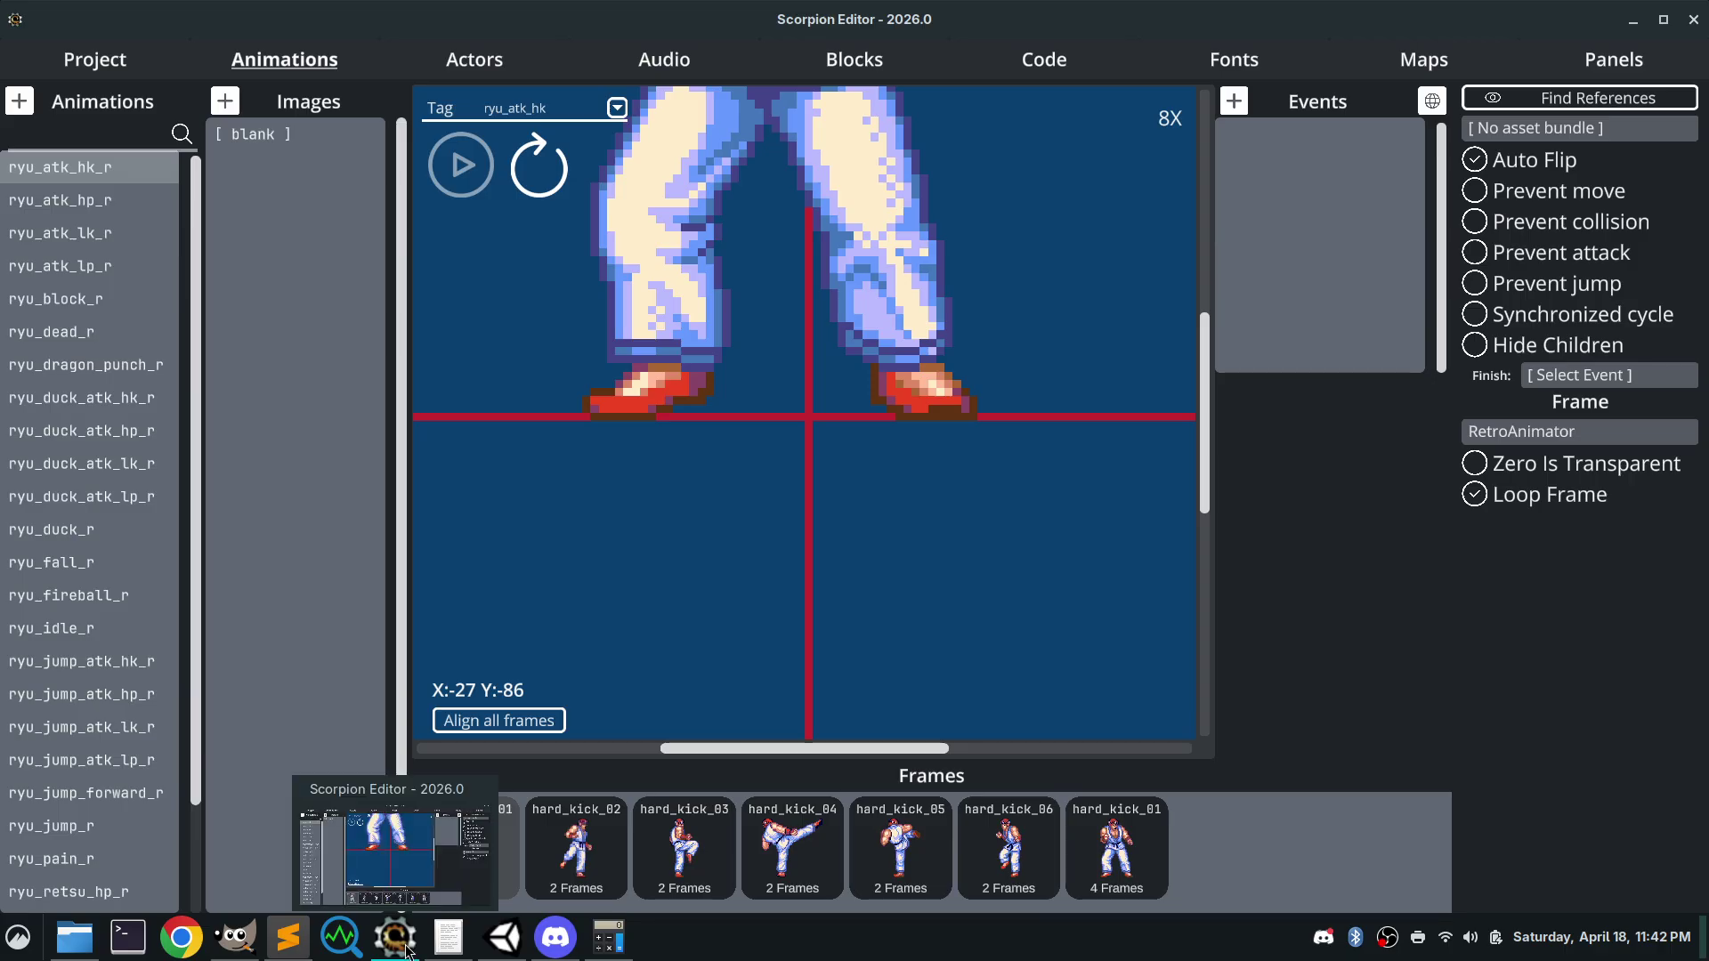
mouse_move(502, 936)
left_click(503, 850)
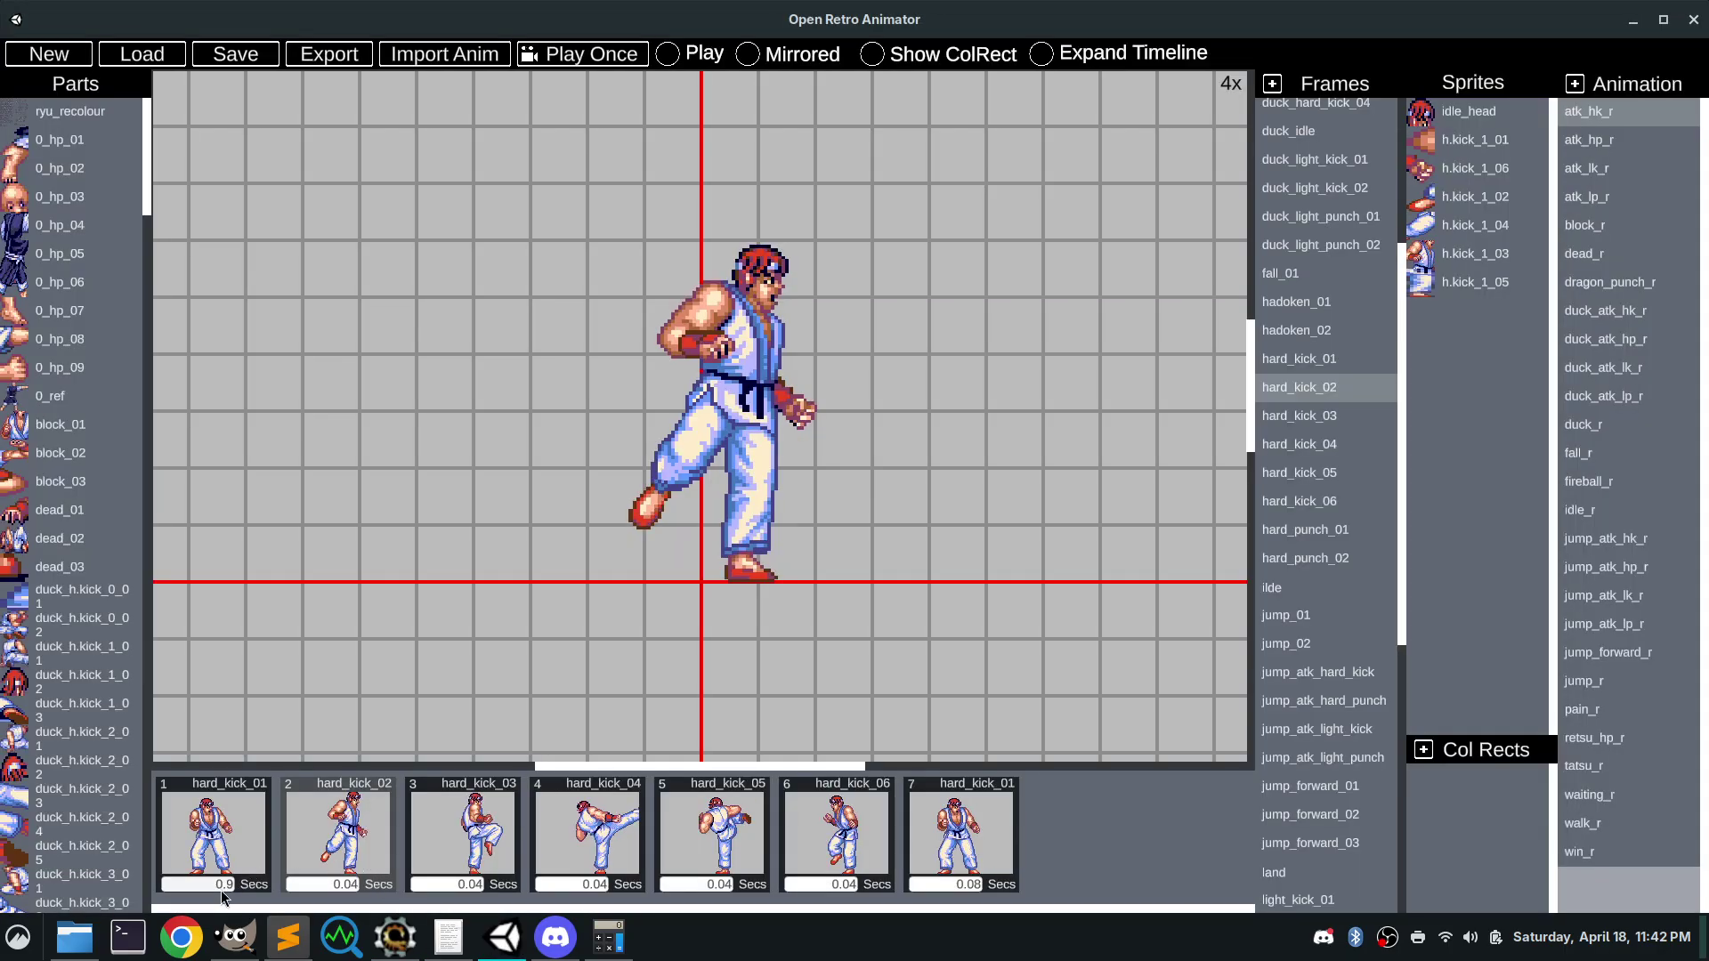
type("1")
left_click(412, 943)
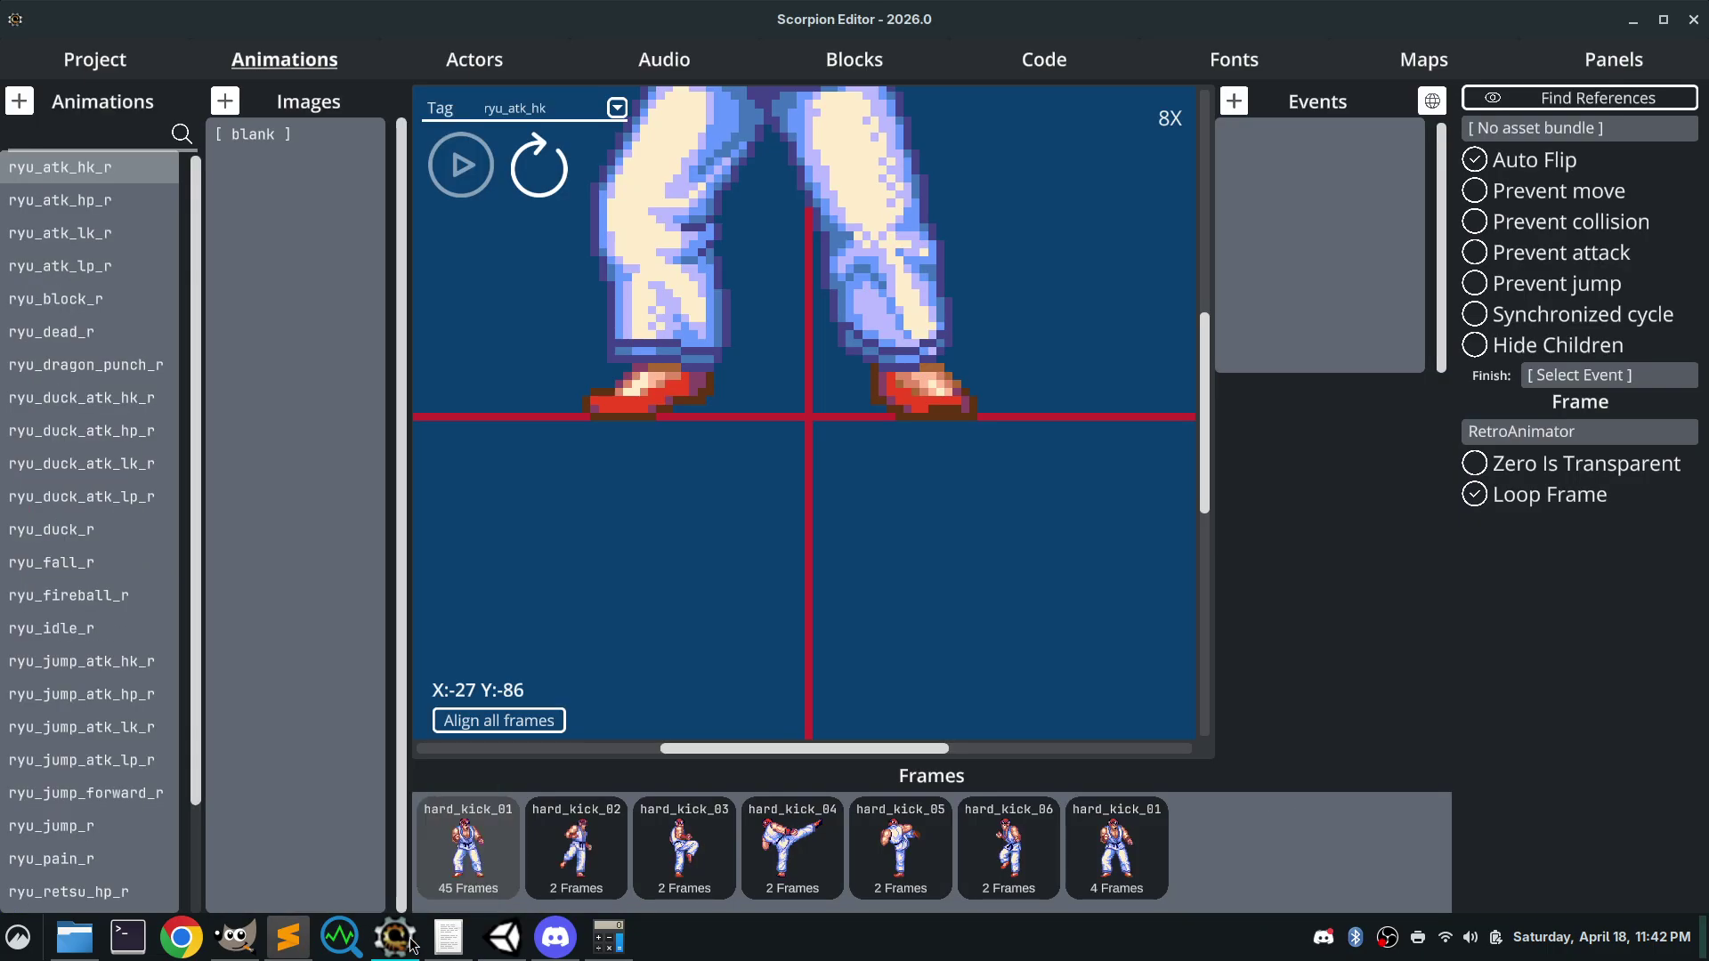
left_click(504, 944)
left_click(233, 55)
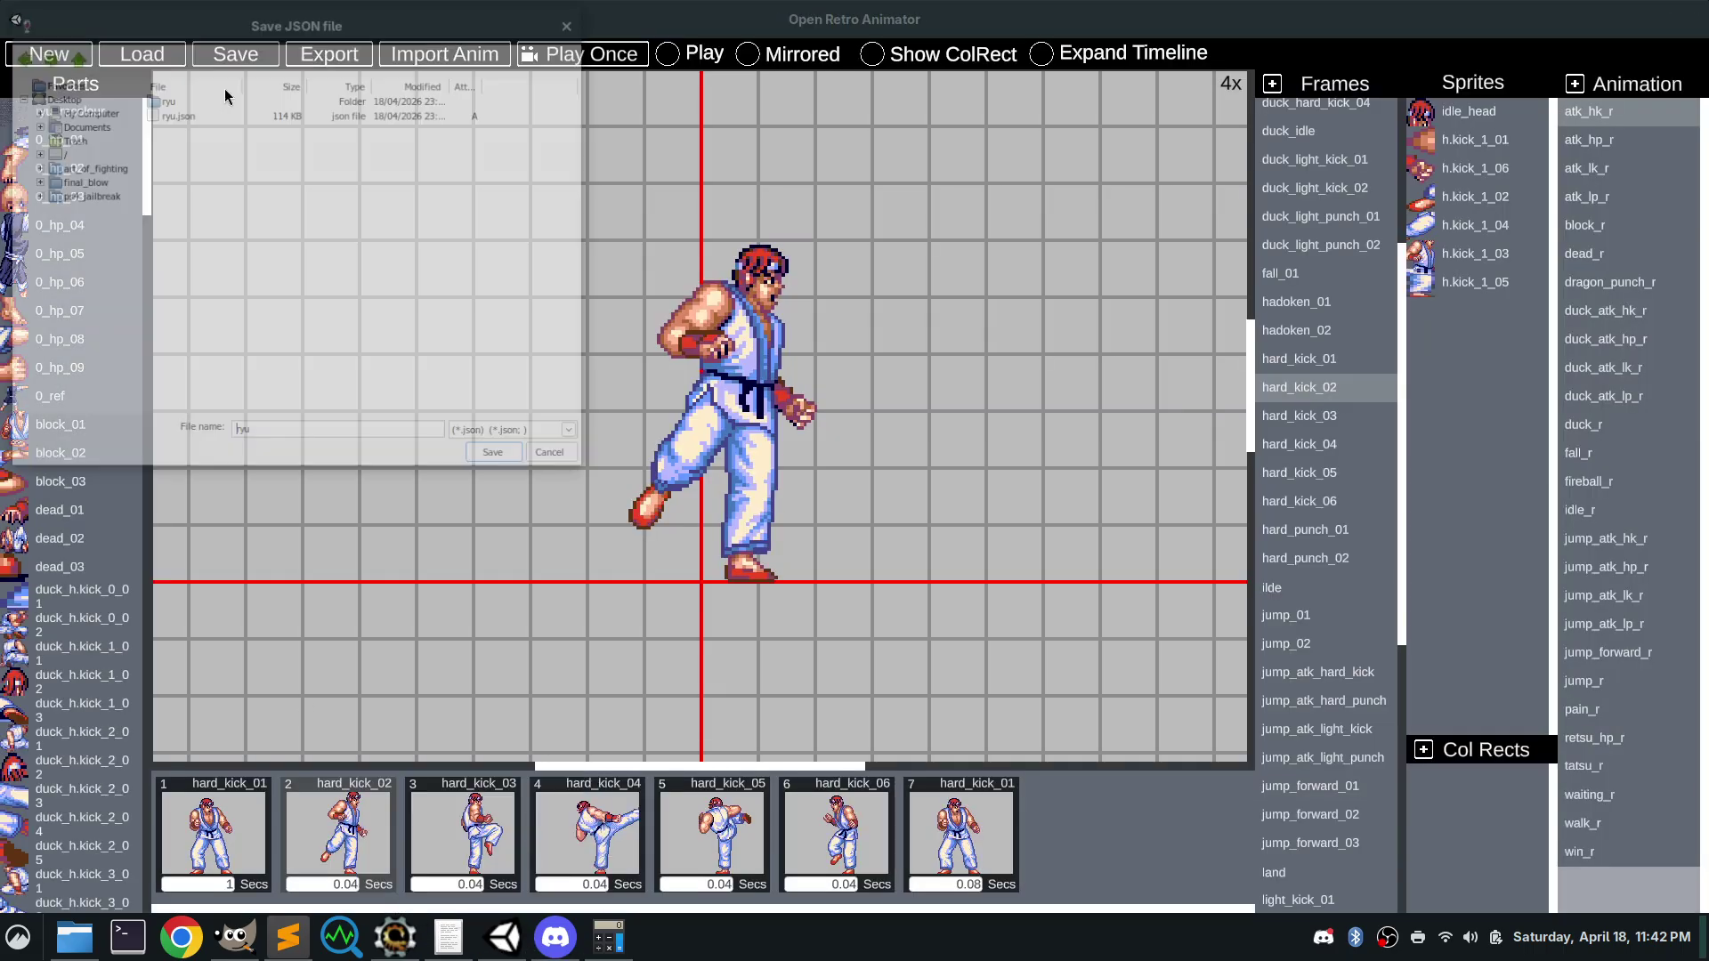
left_click(185, 110)
left_click(482, 459)
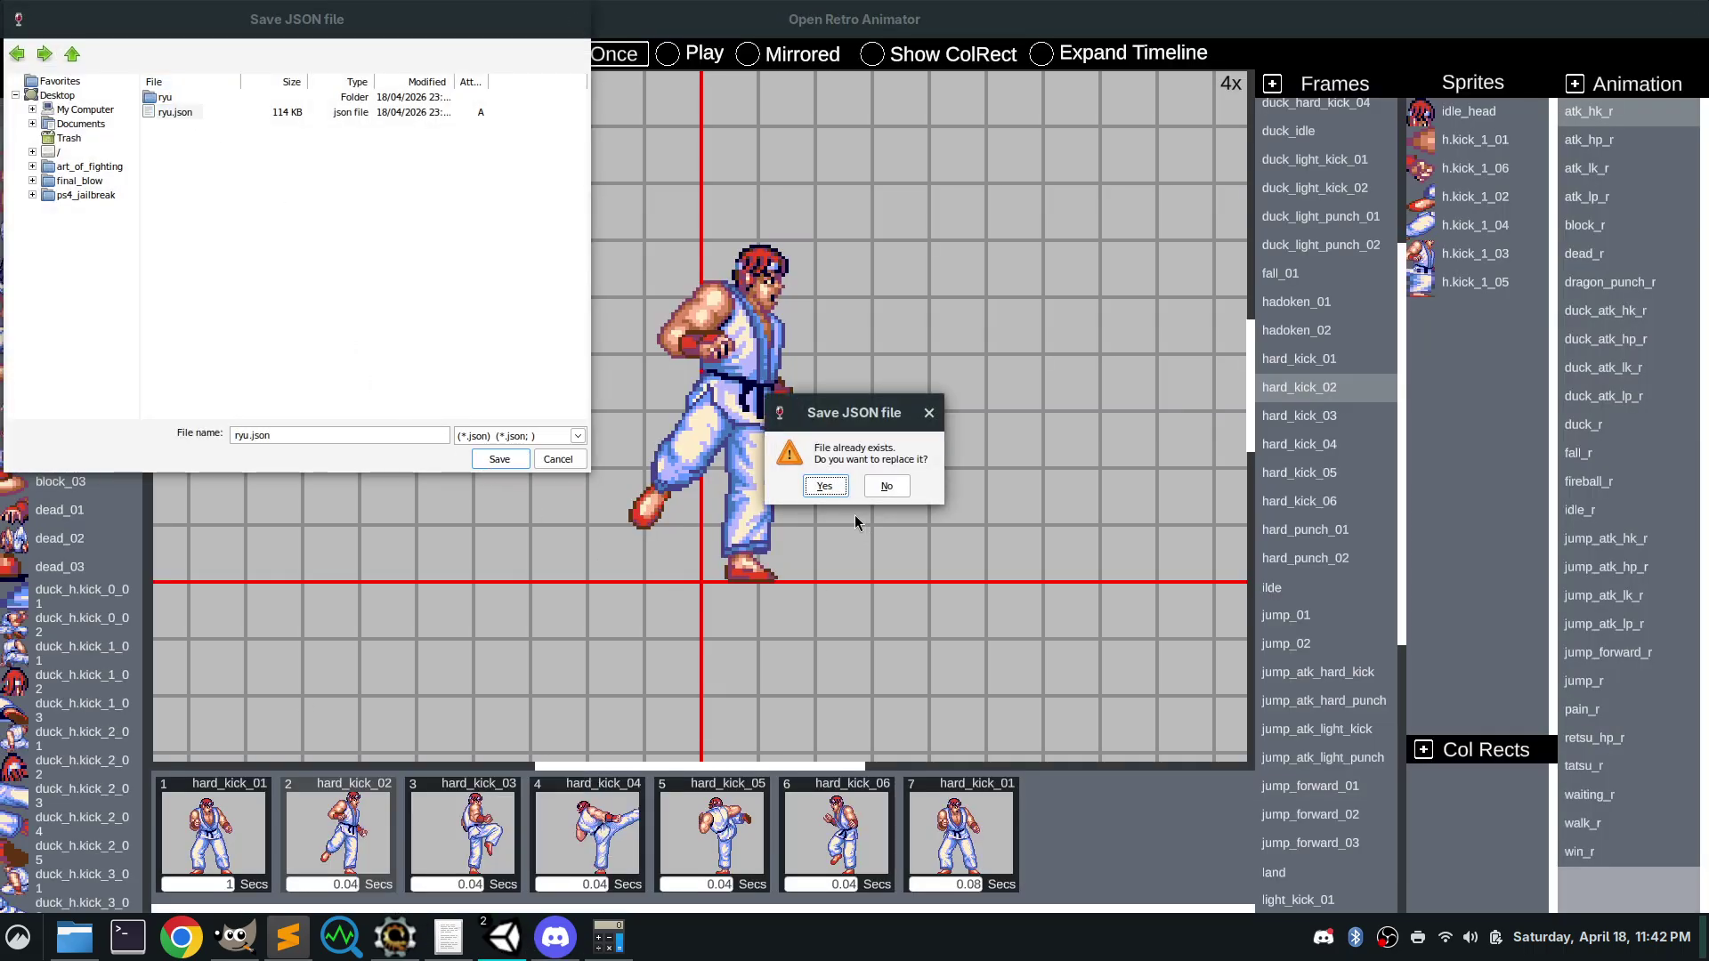
left_click(833, 491)
Switch to Scorpion Editor and add a Trigger event with the destroy_all_blocks codeblock to the first hard_kick_01 frame of ryu_atk_hk_r
left_click(1633, 19)
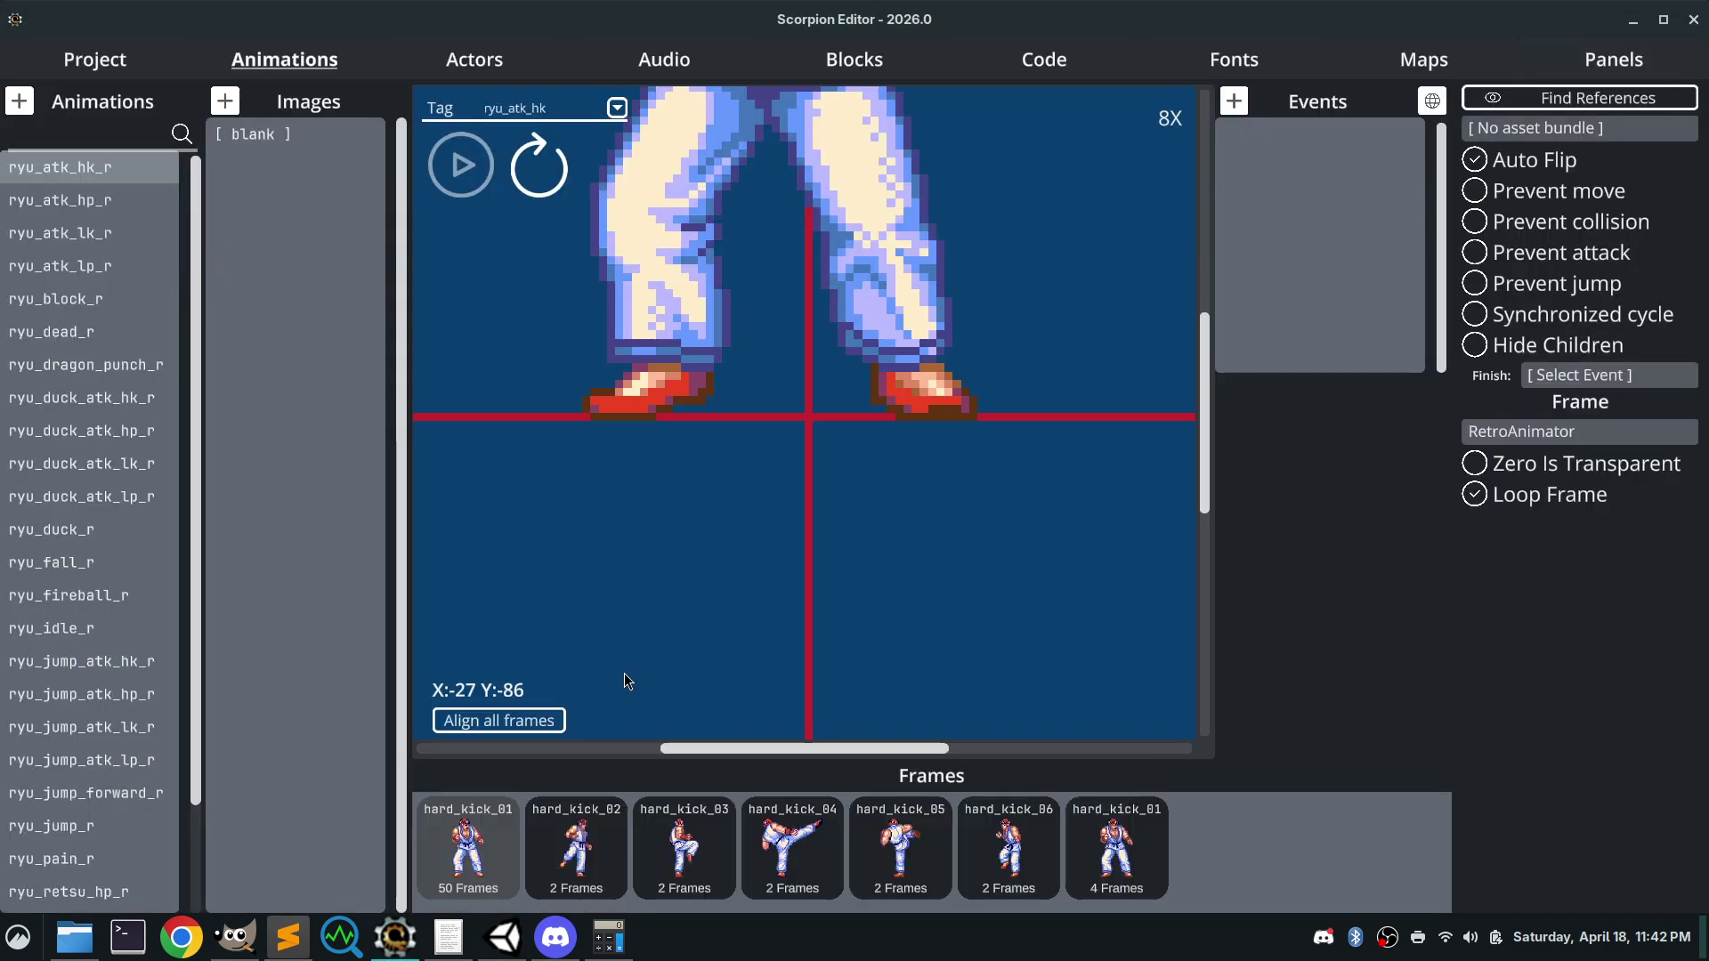
left_click(484, 856)
scroll(1011, 338, "down", 1)
left_click_drag(1204, 269, 1203, 382)
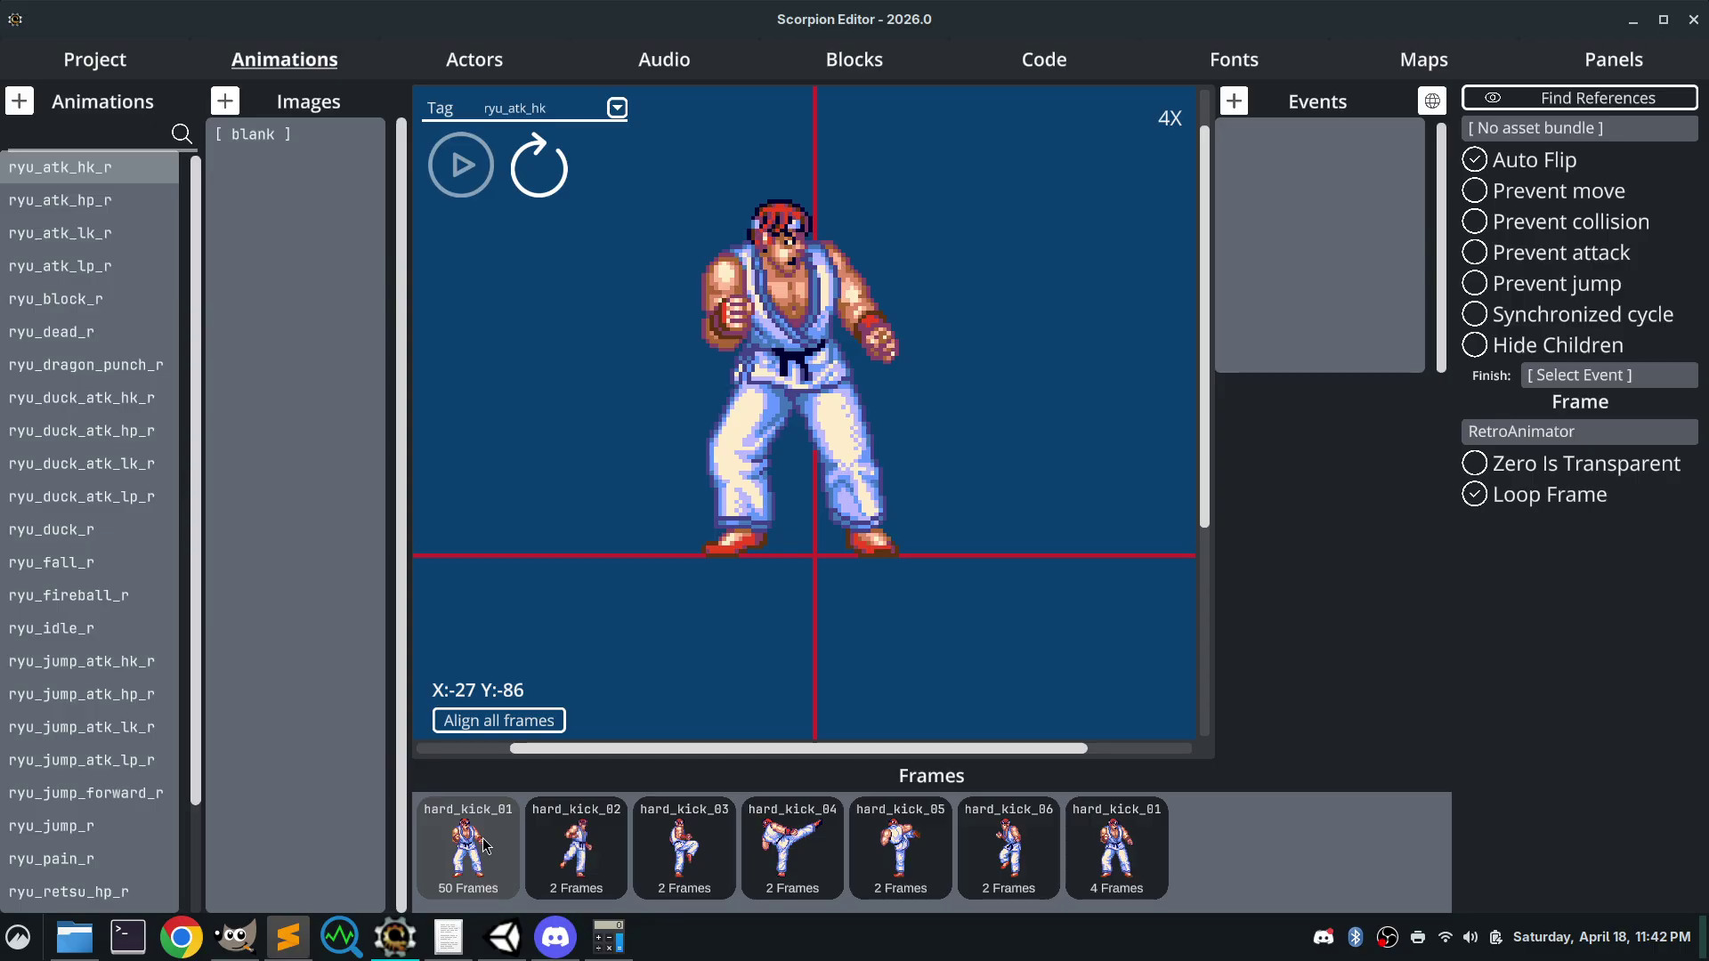
left_click(1247, 141)
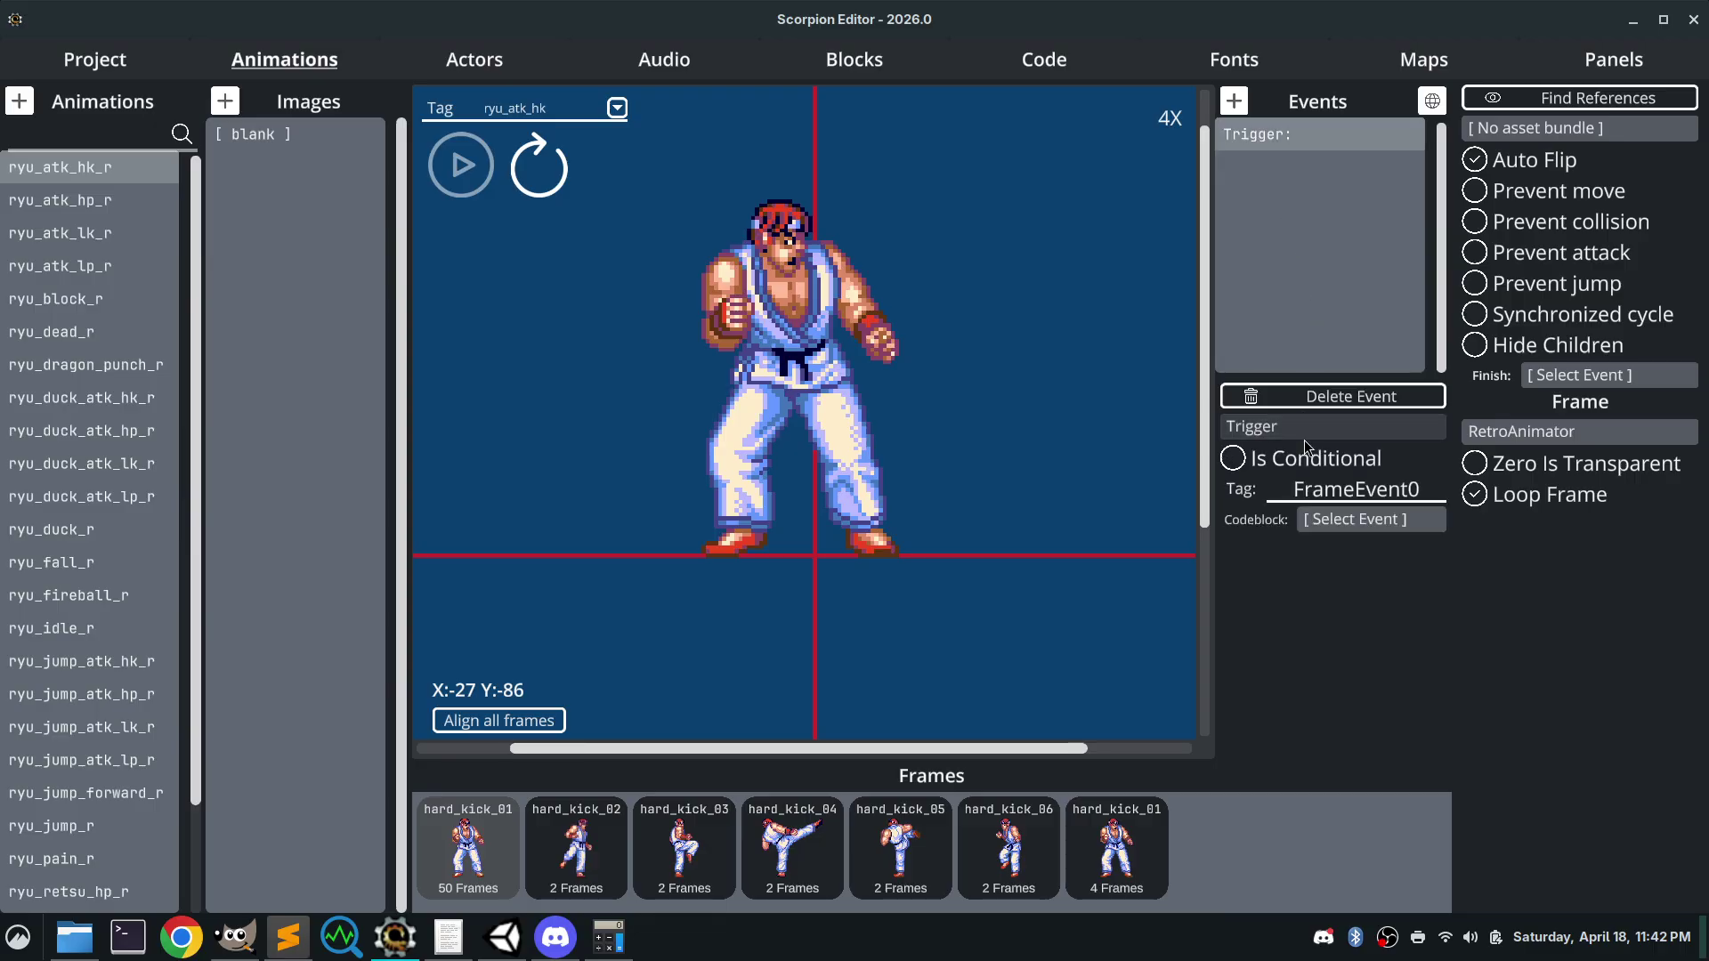
left_click(1304, 439)
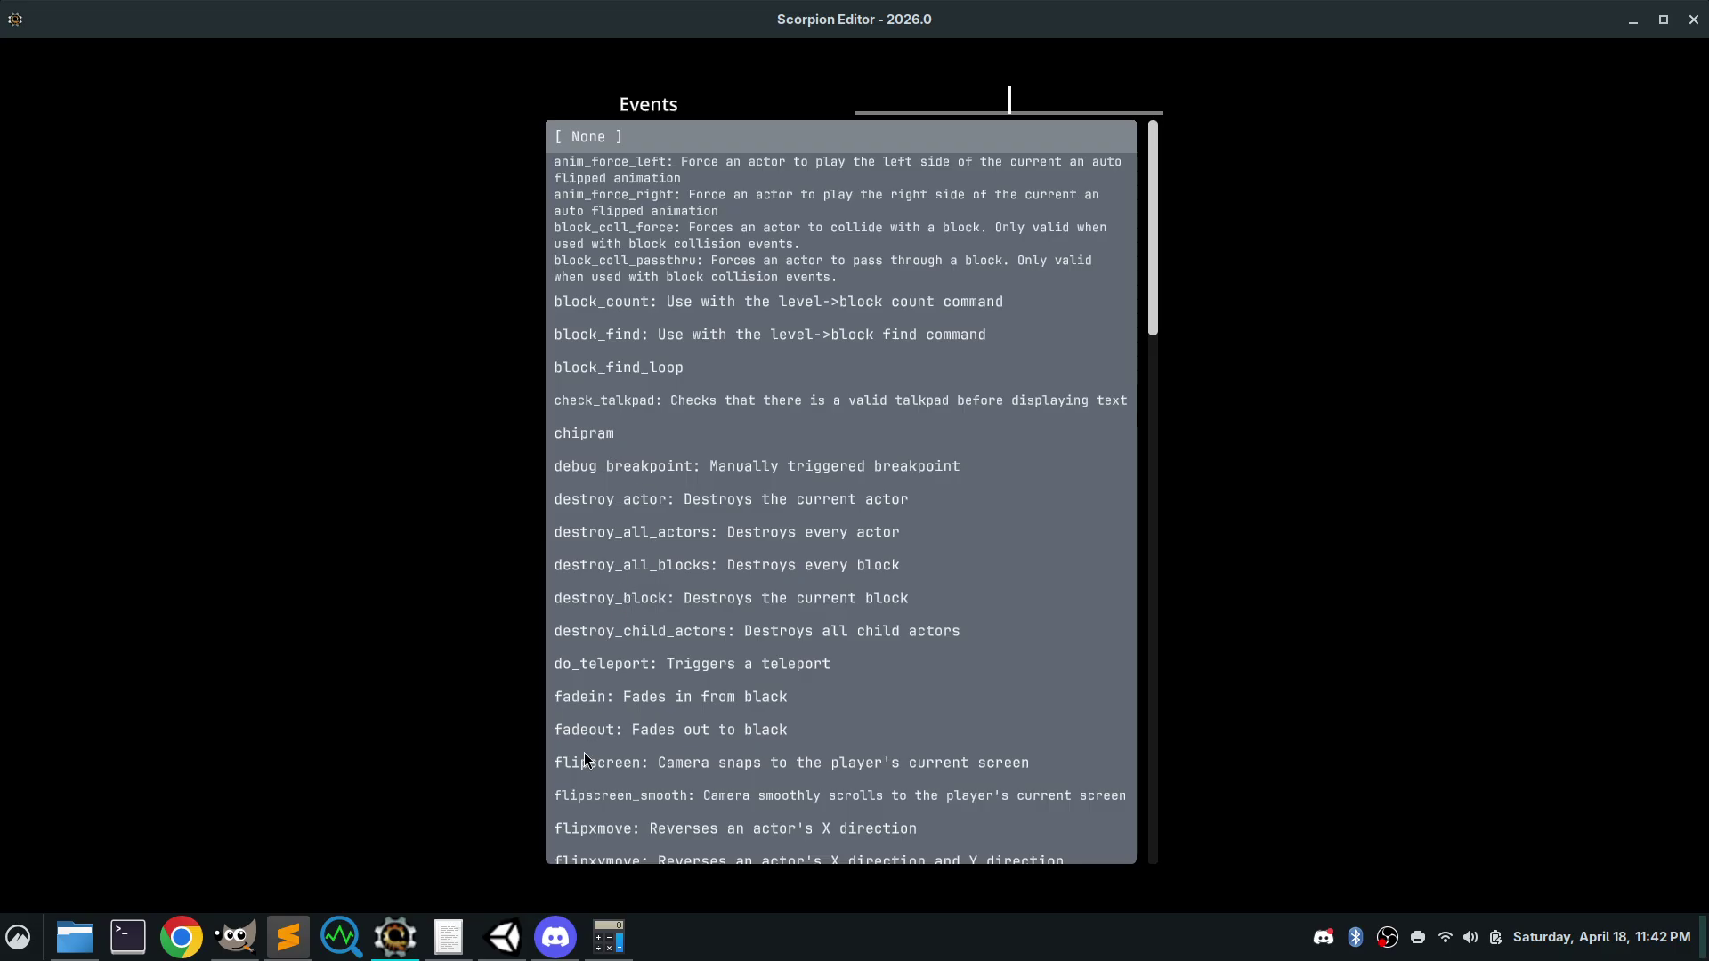
left_click(670, 569)
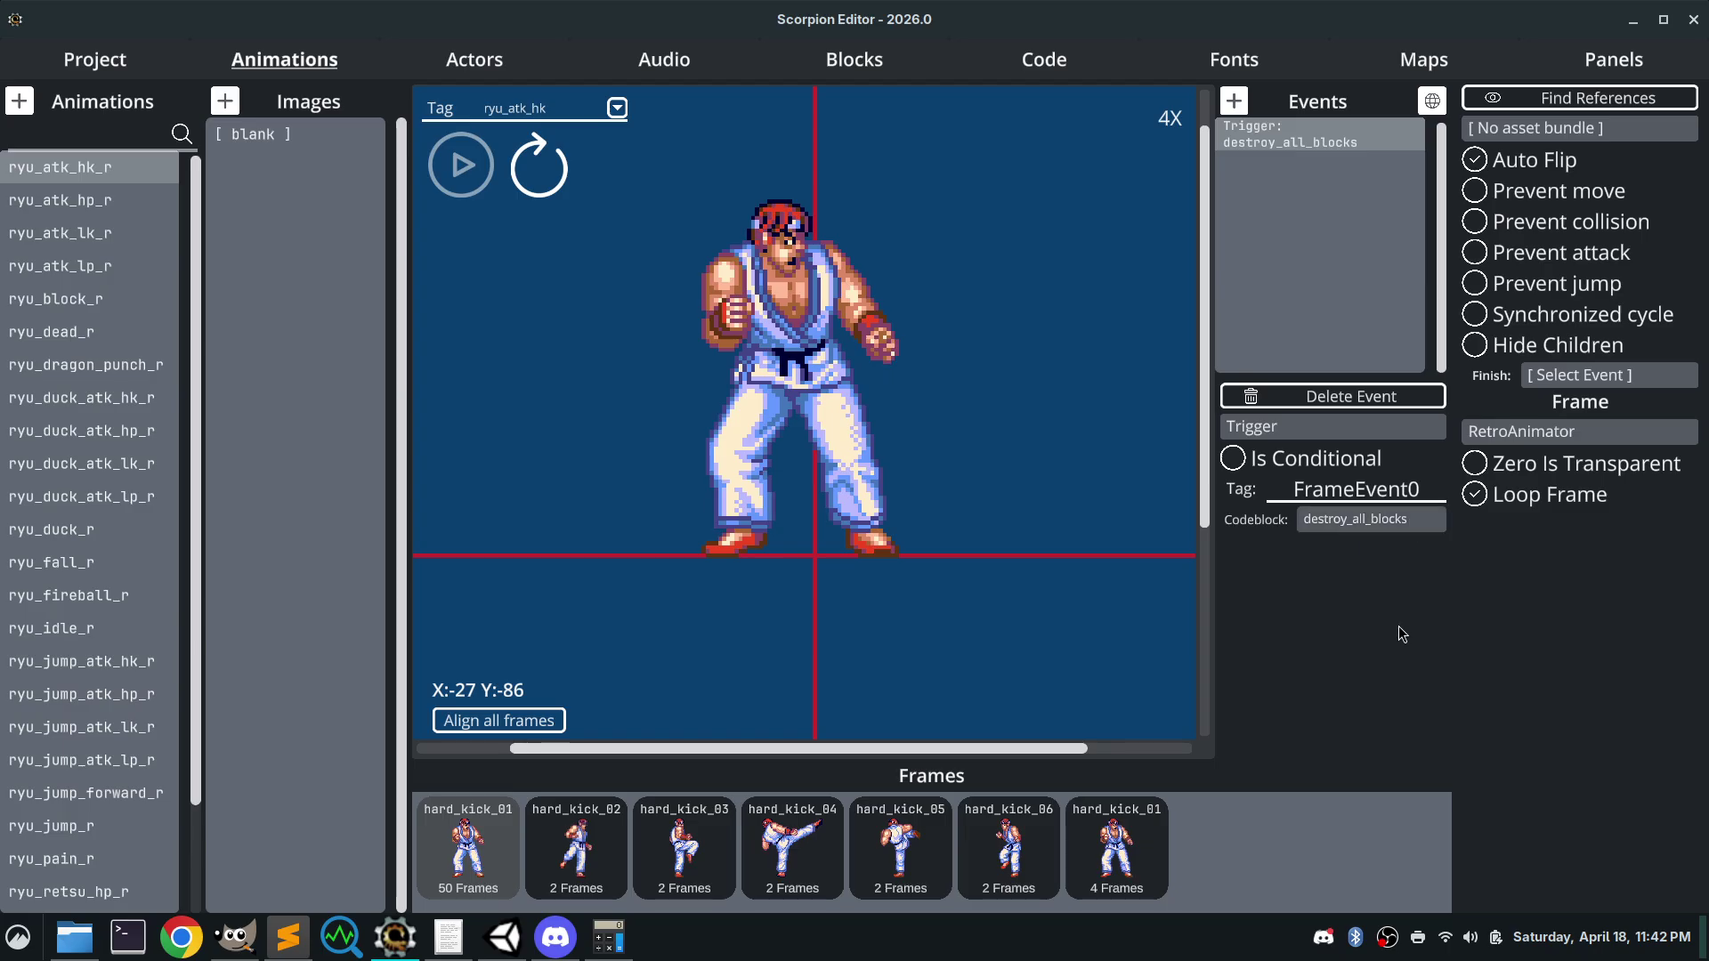
Switch to Open Retro Animator, reload ryu.json and open the atk_hk_r animation
left_click(407, 948)
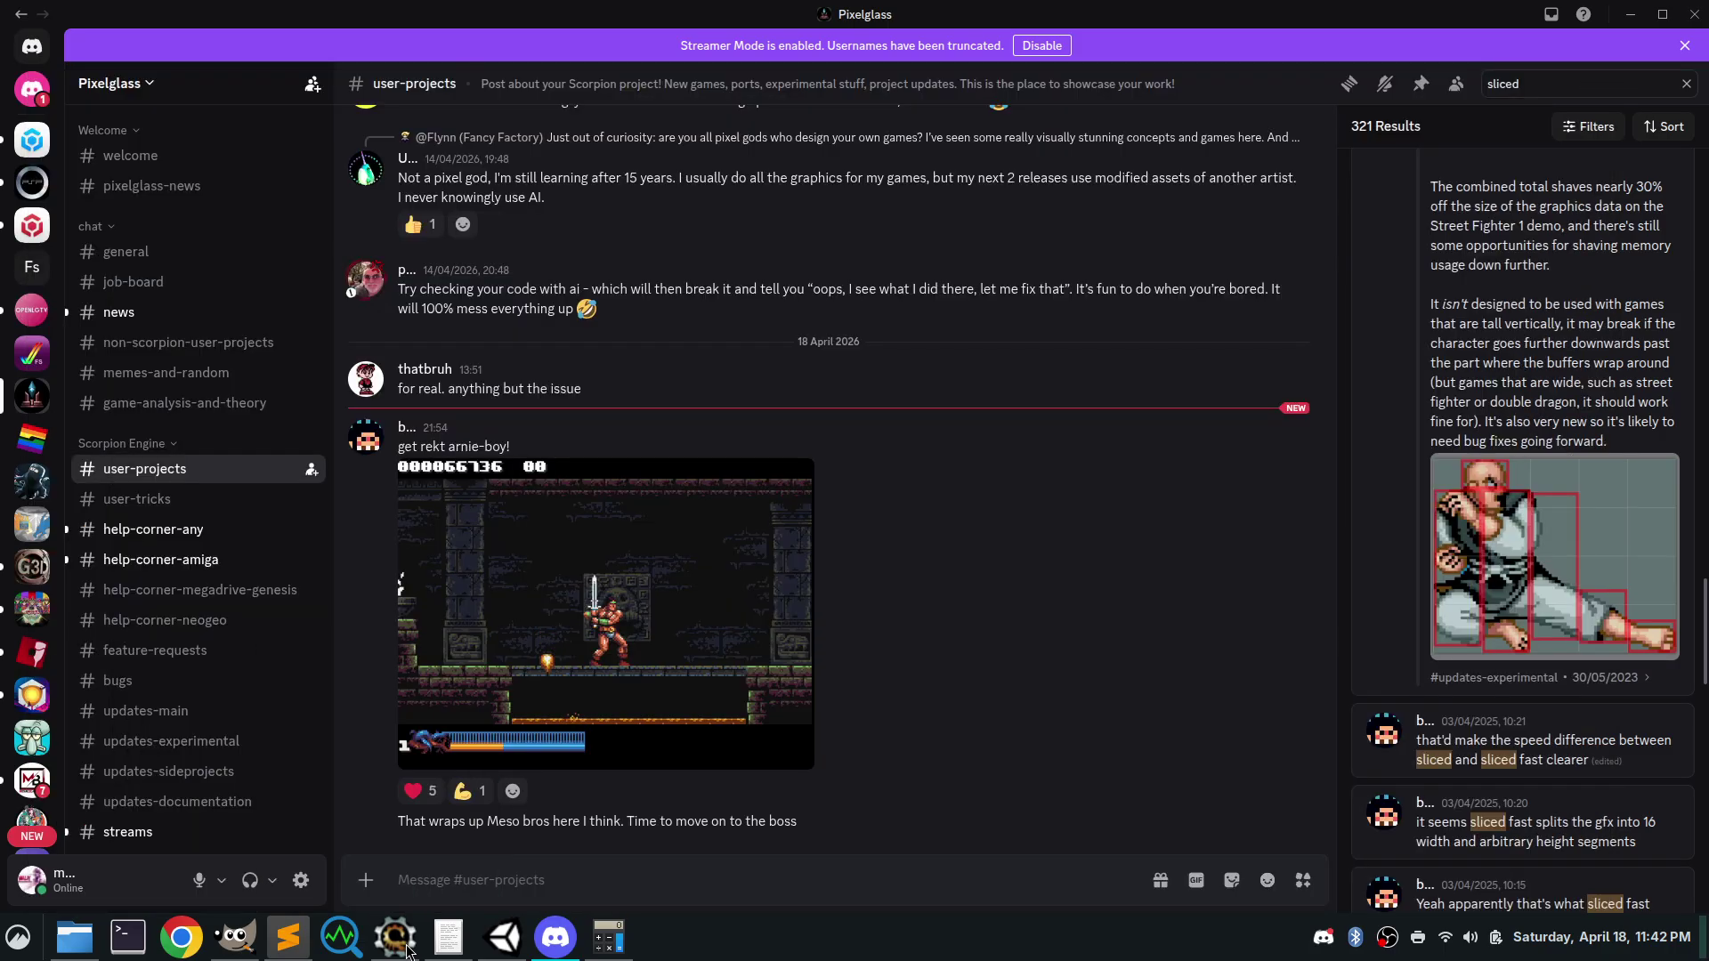
left_click(406, 948)
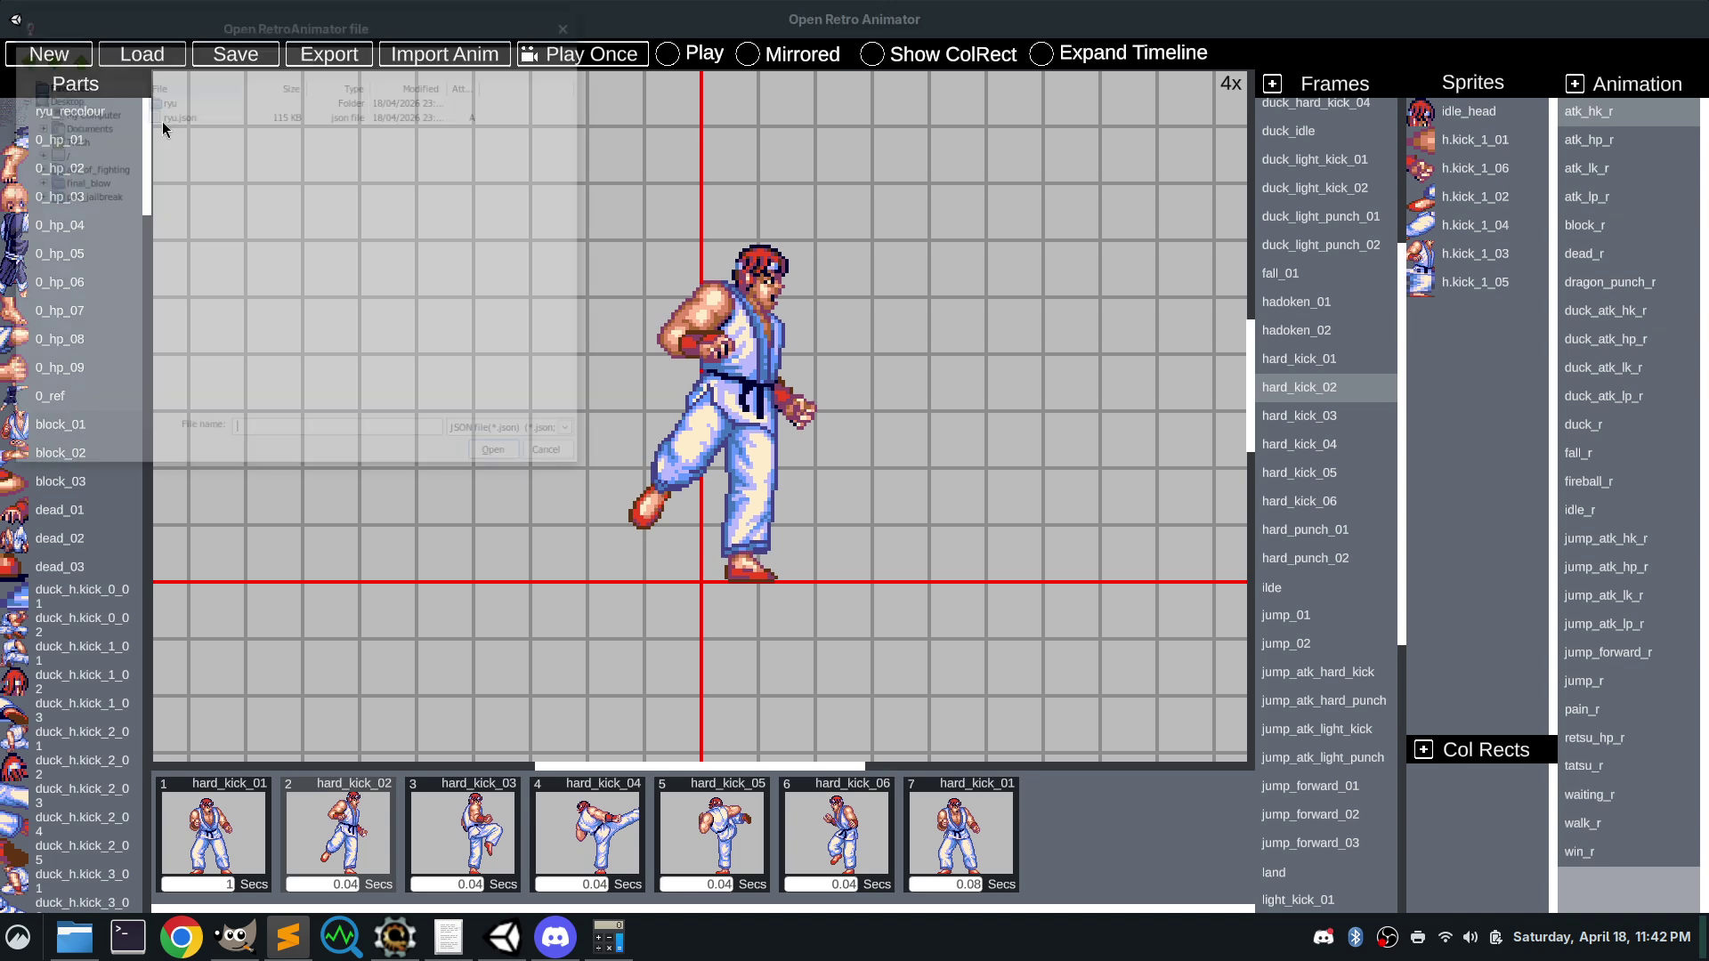
left_click(511, 457)
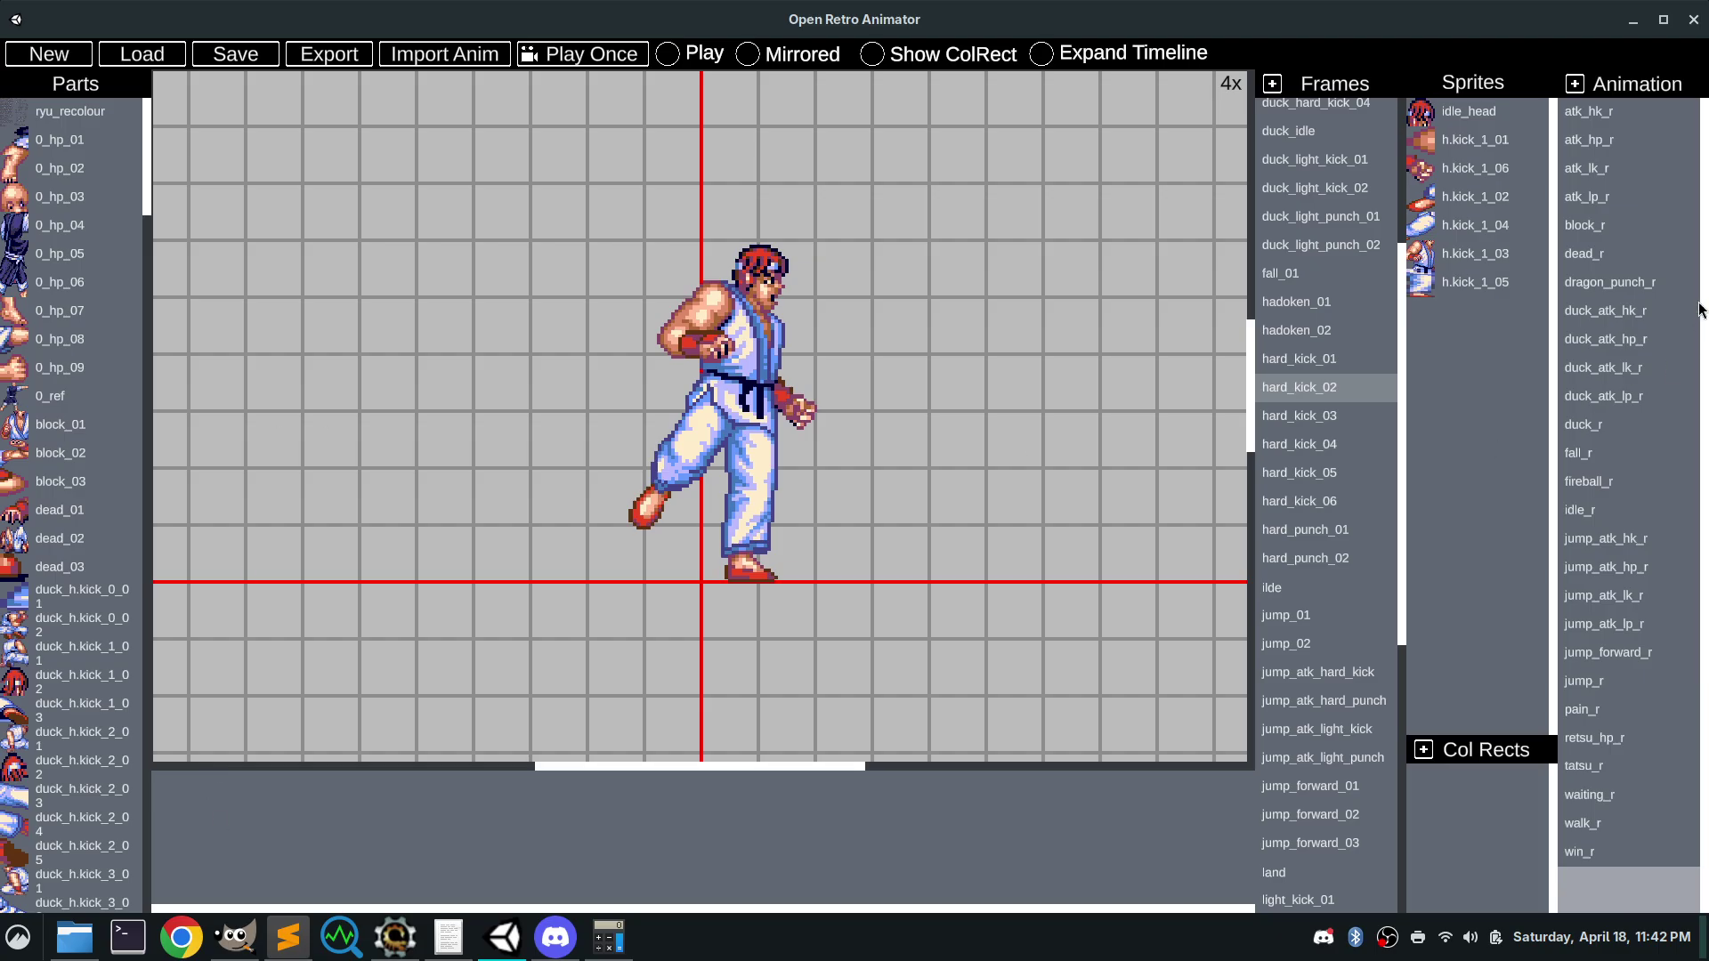
left_click(1607, 114)
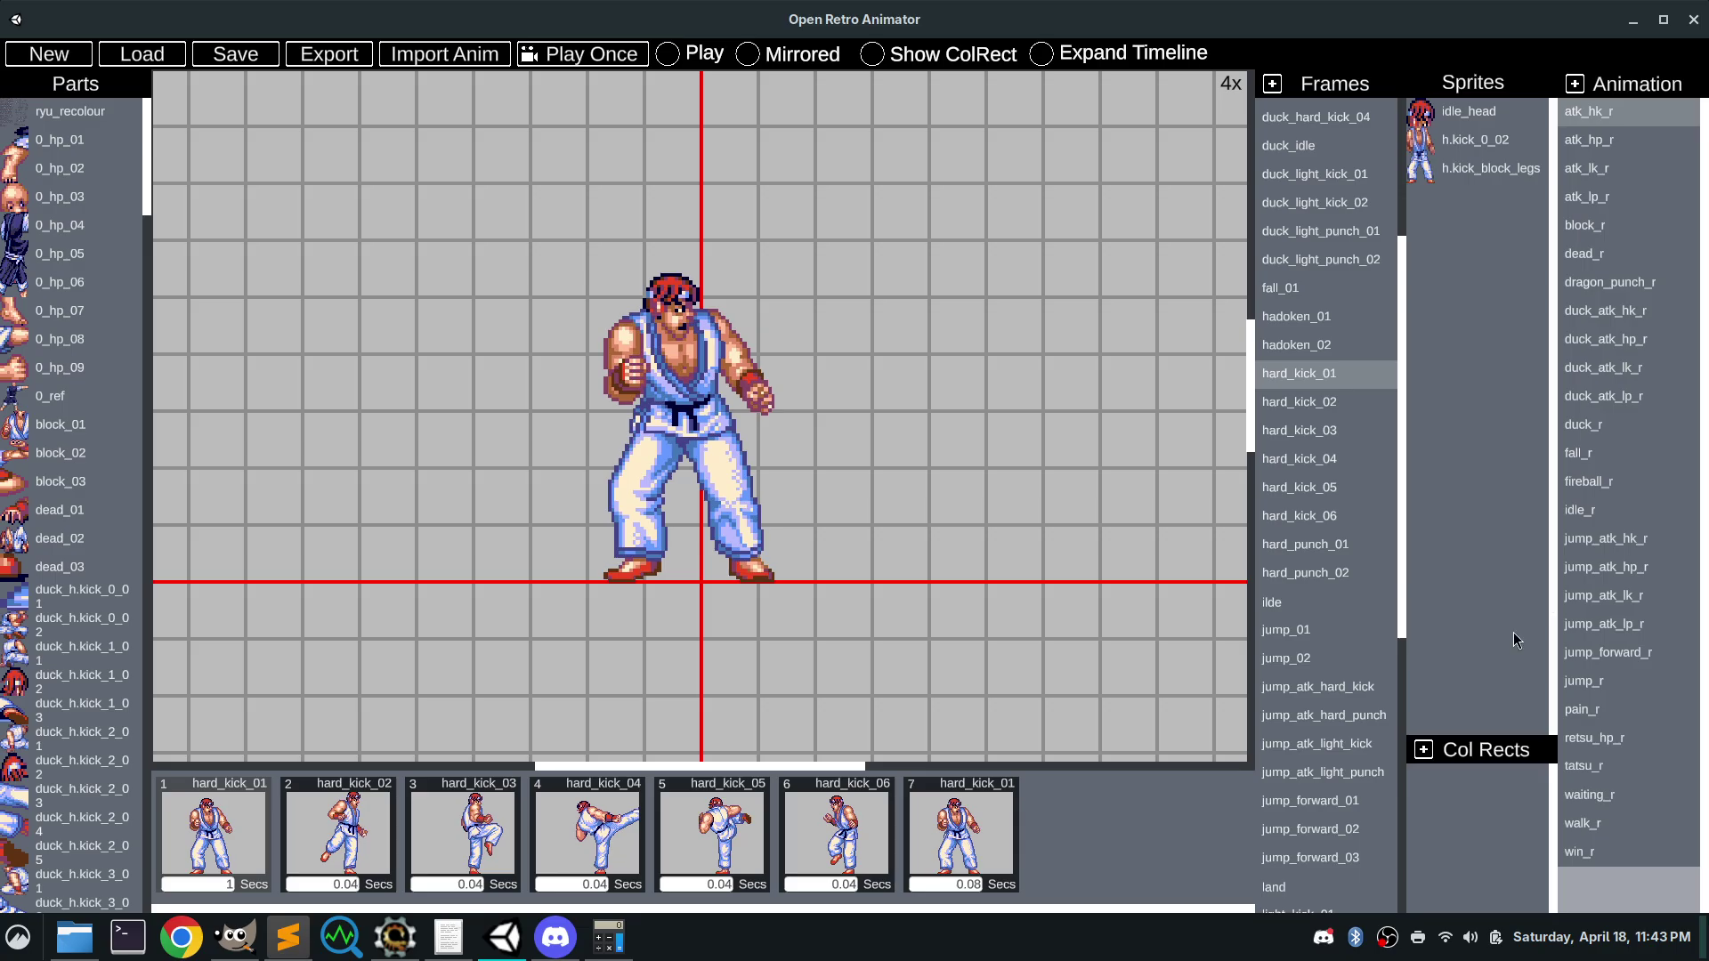
Add a col rect named attack to the hard_kick_04 frame, about 59 by 29 pixels, covering the extended kicking leg
left_click(608, 826)
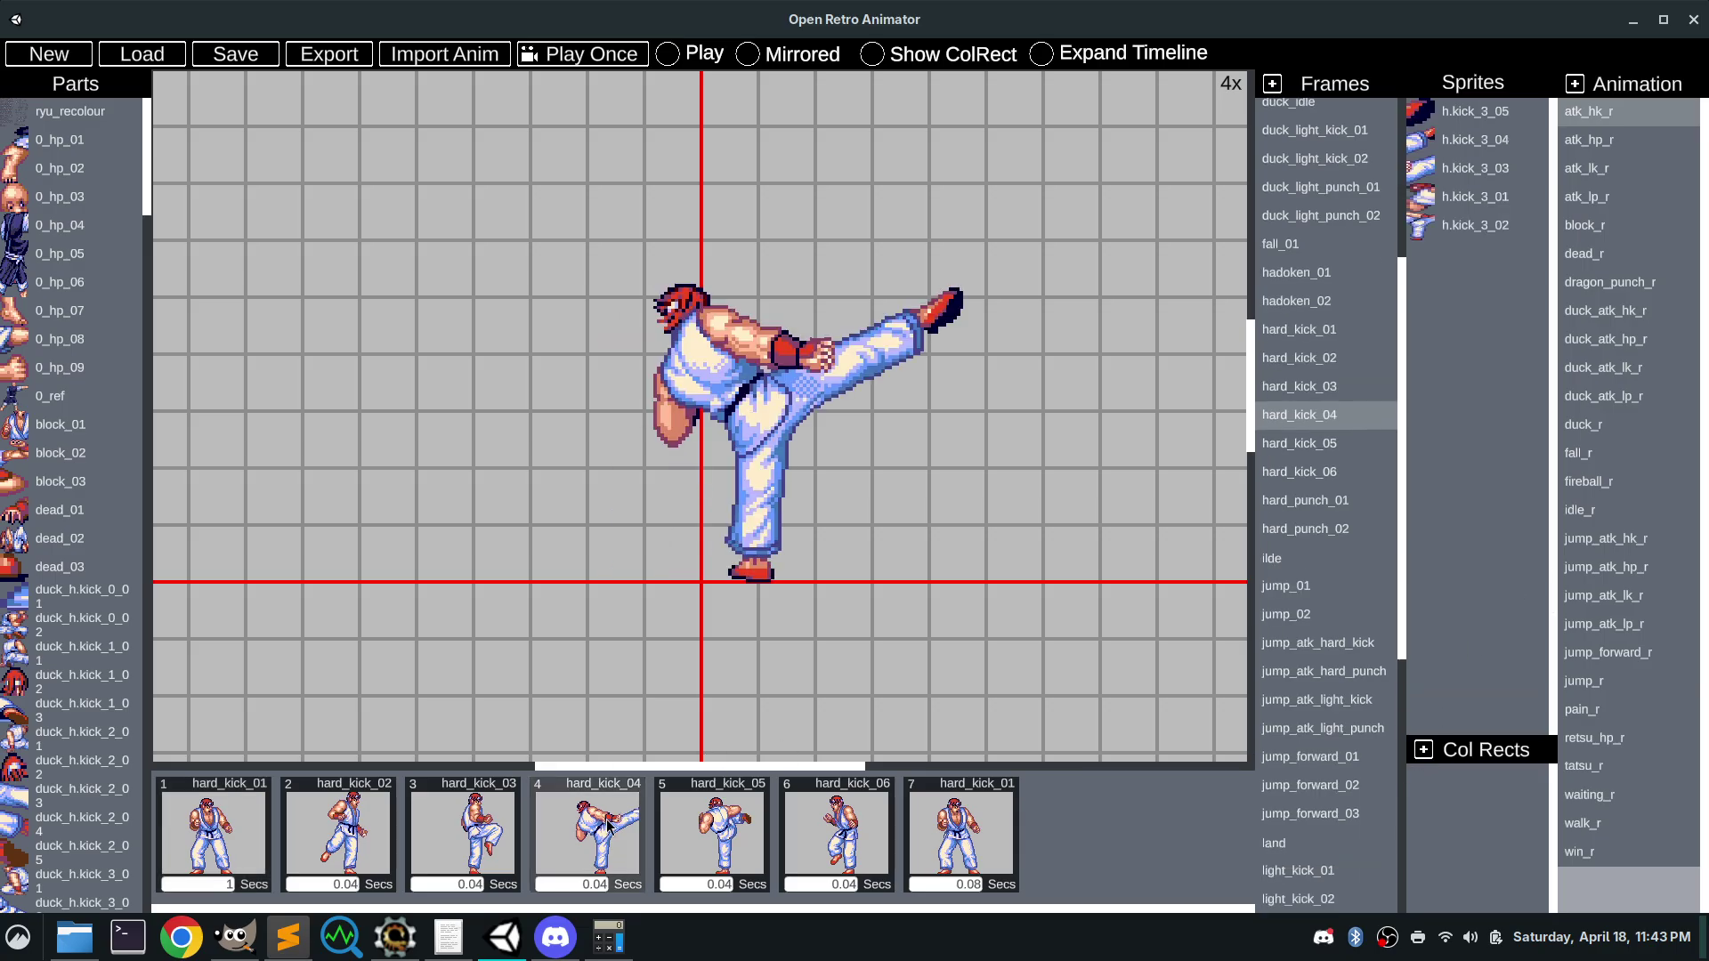
left_click(1422, 750)
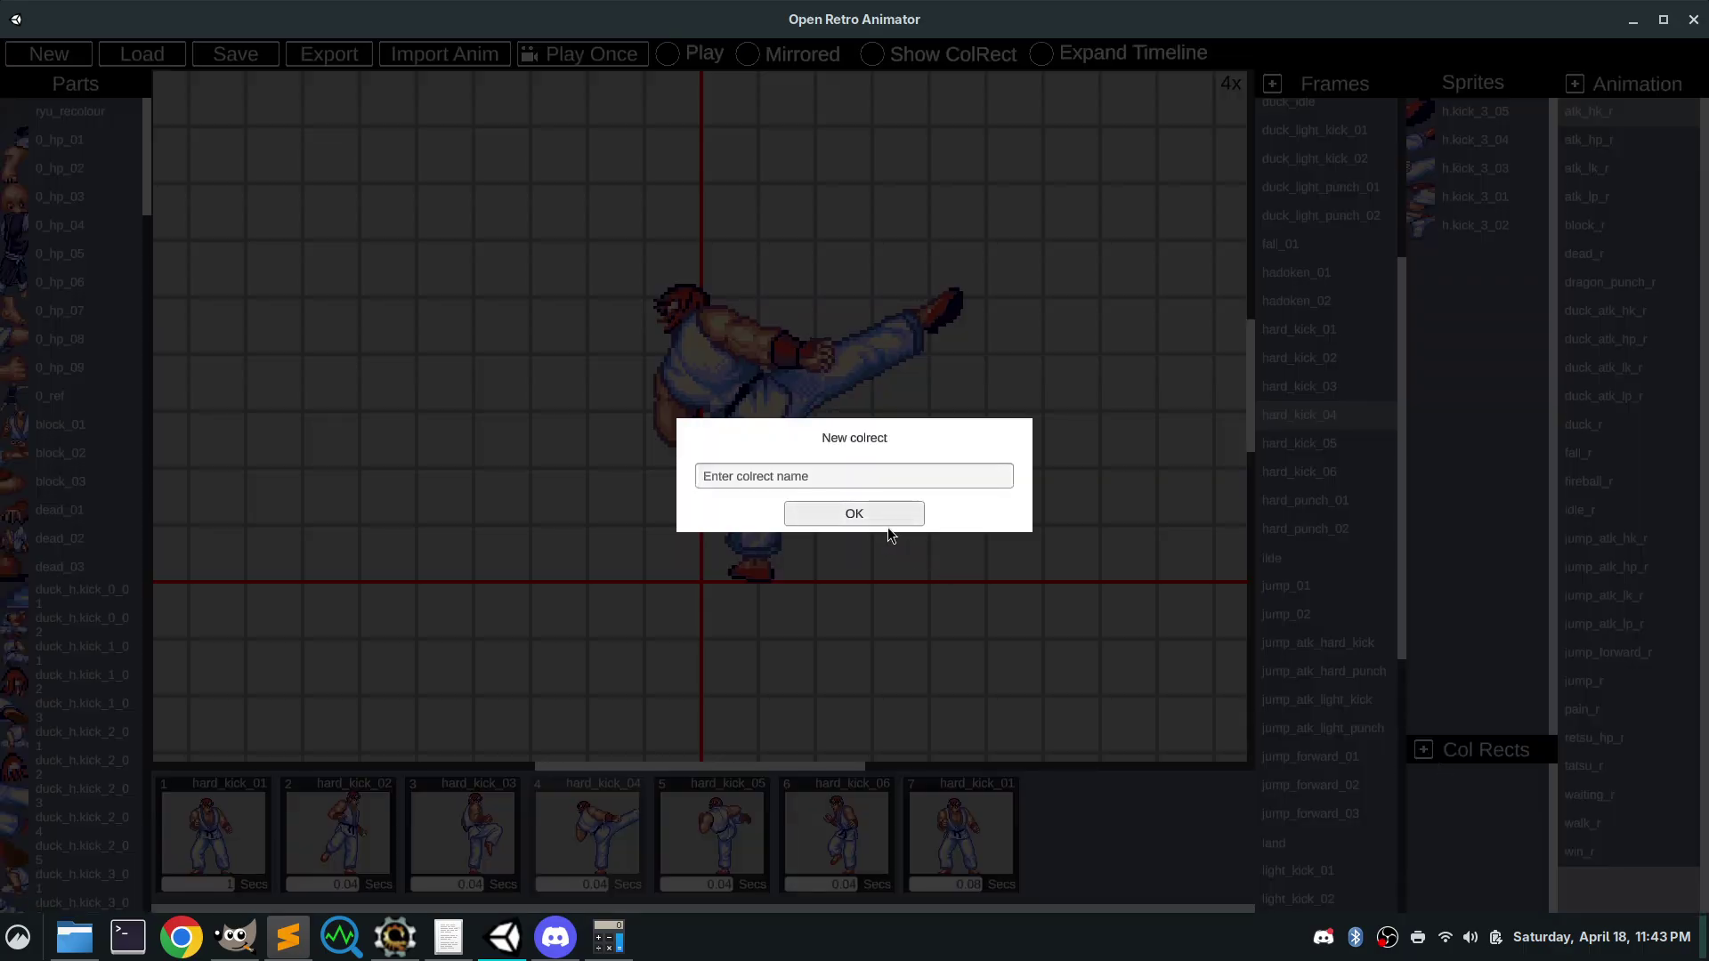
type("attack")
left_click(913, 514)
left_click(1460, 782)
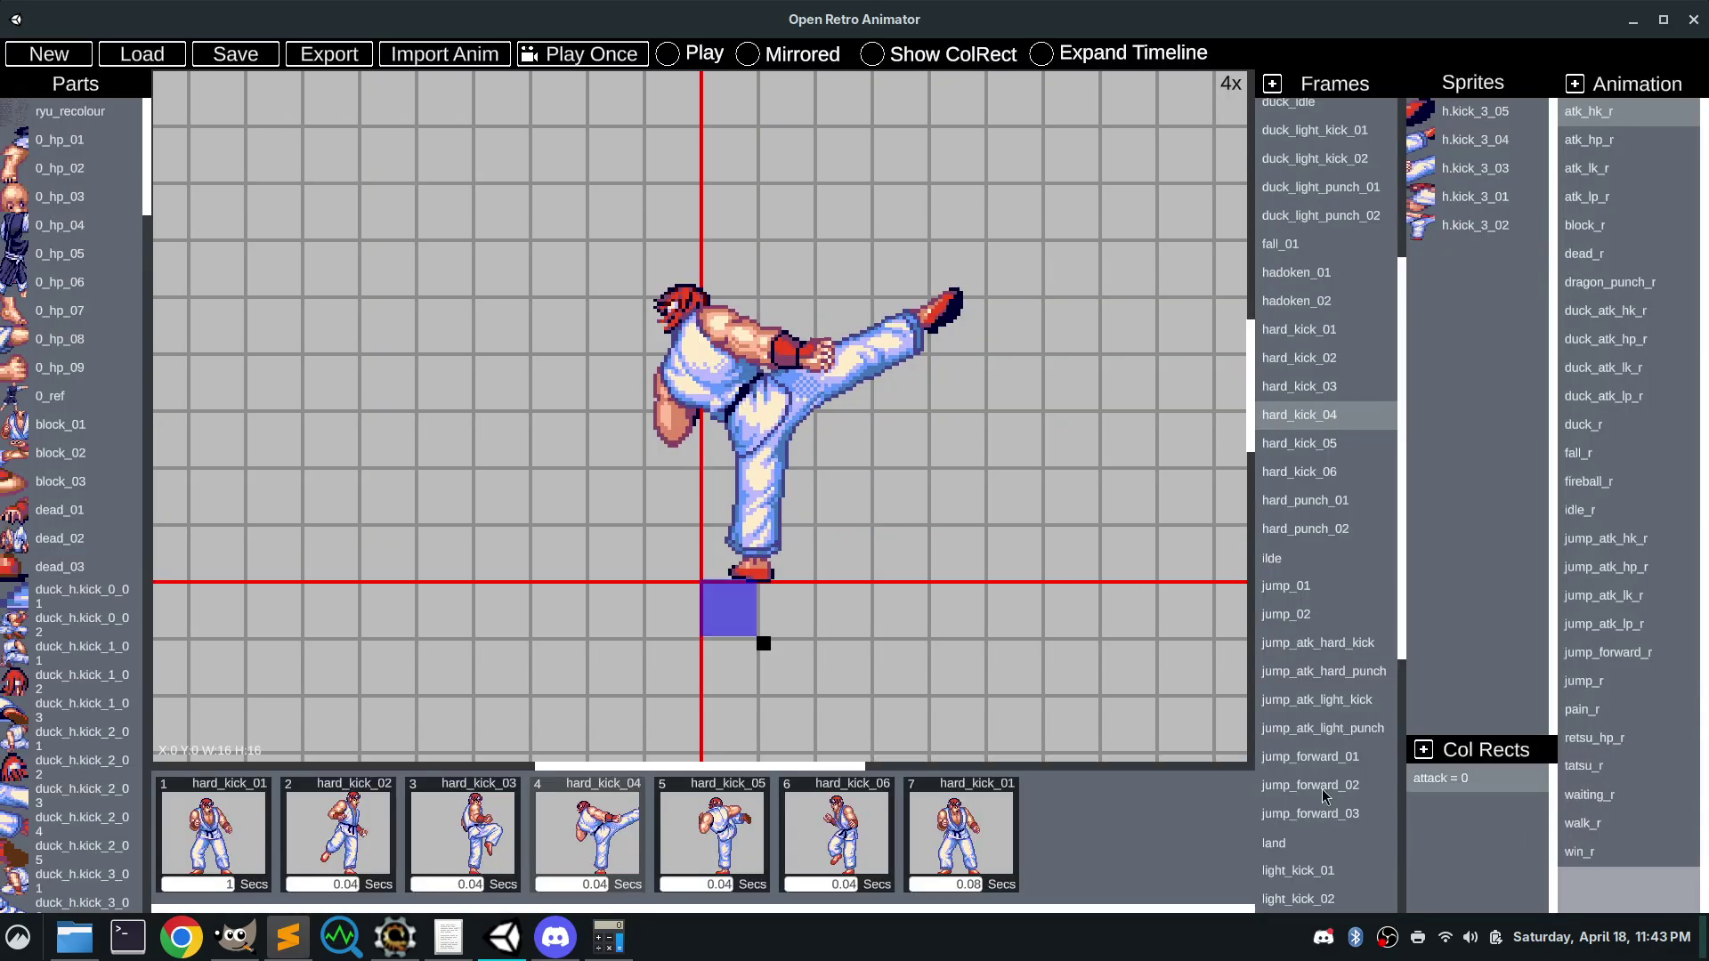
left_click_drag(728, 608, 932, 367)
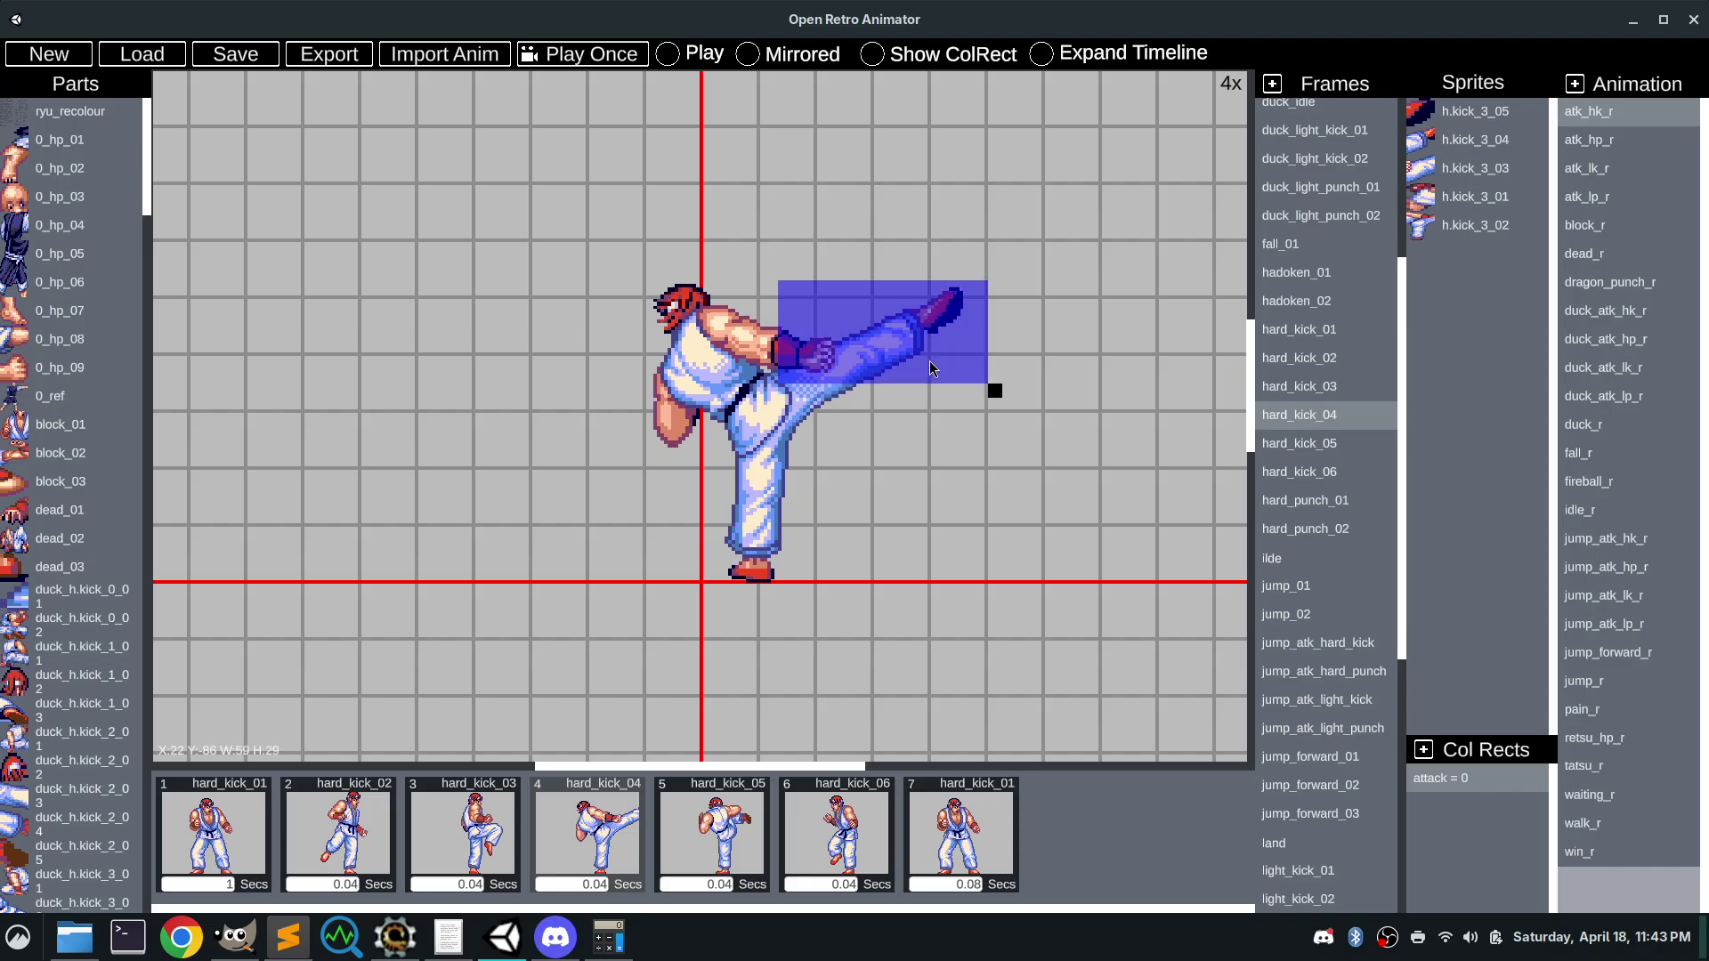
Duplicate the hard_kick_04 frame within the atk_hk_r timeline
left_click(582, 814)
right_click(580, 807)
left_click(603, 817)
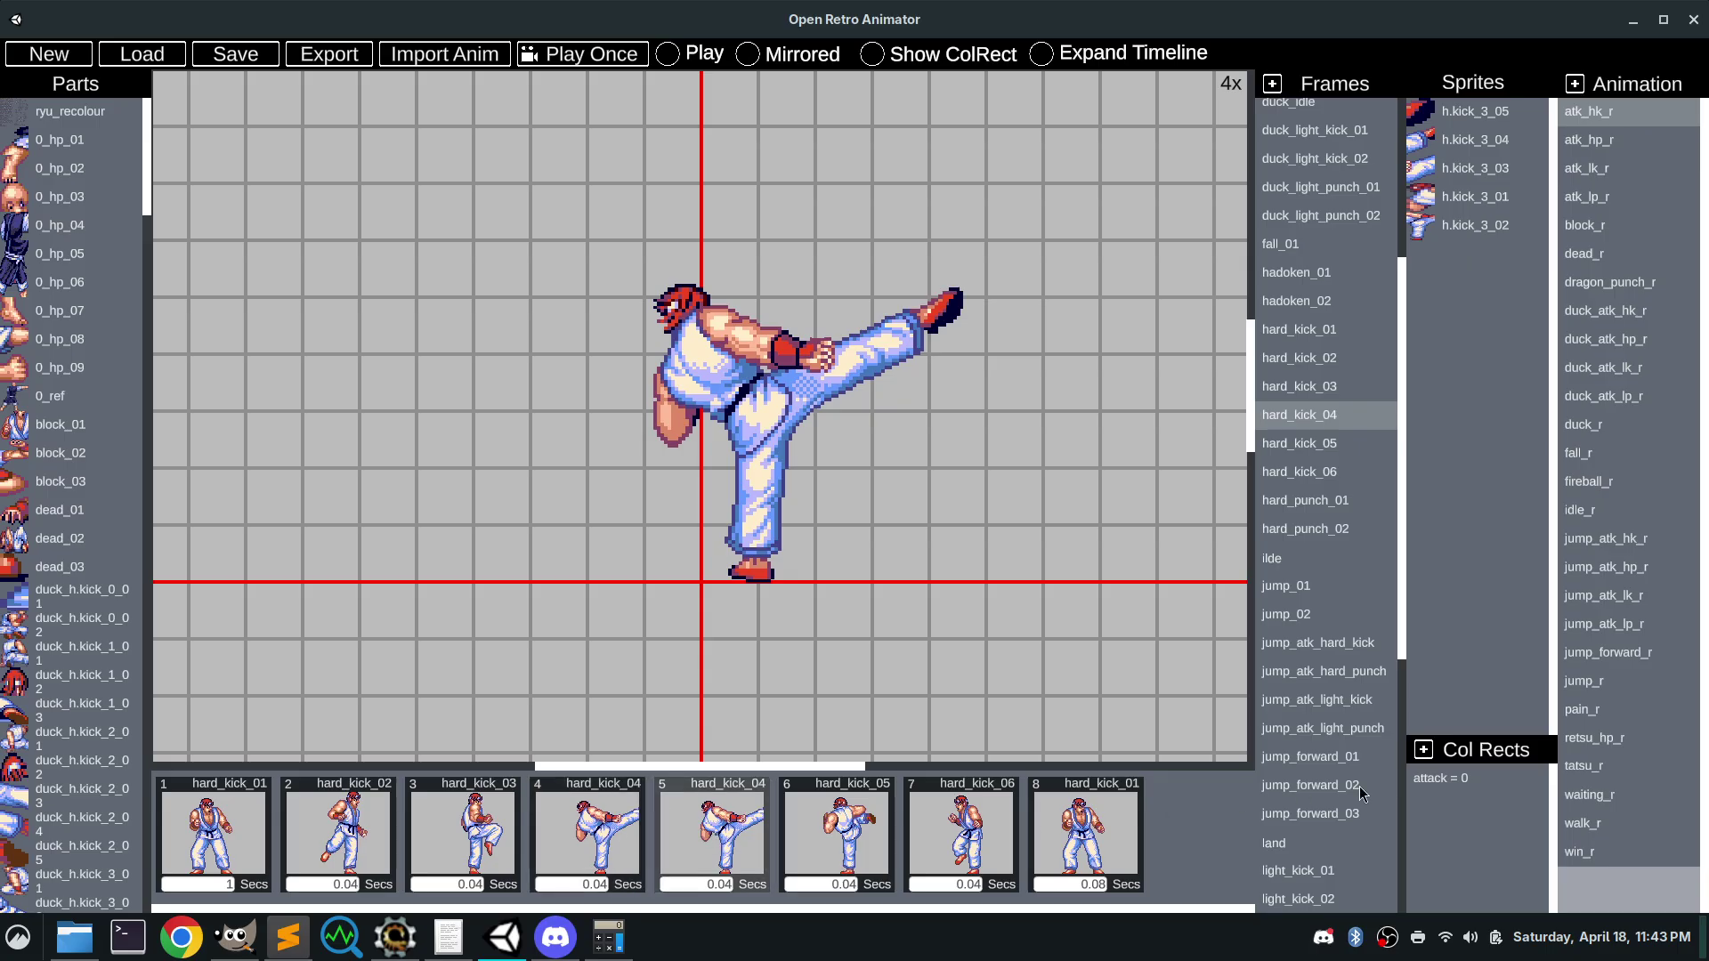
Display the attack col rect on both the original and the duplicated hard_kick_04 frames to compare them
left_click(1424, 781)
left_click(1442, 782)
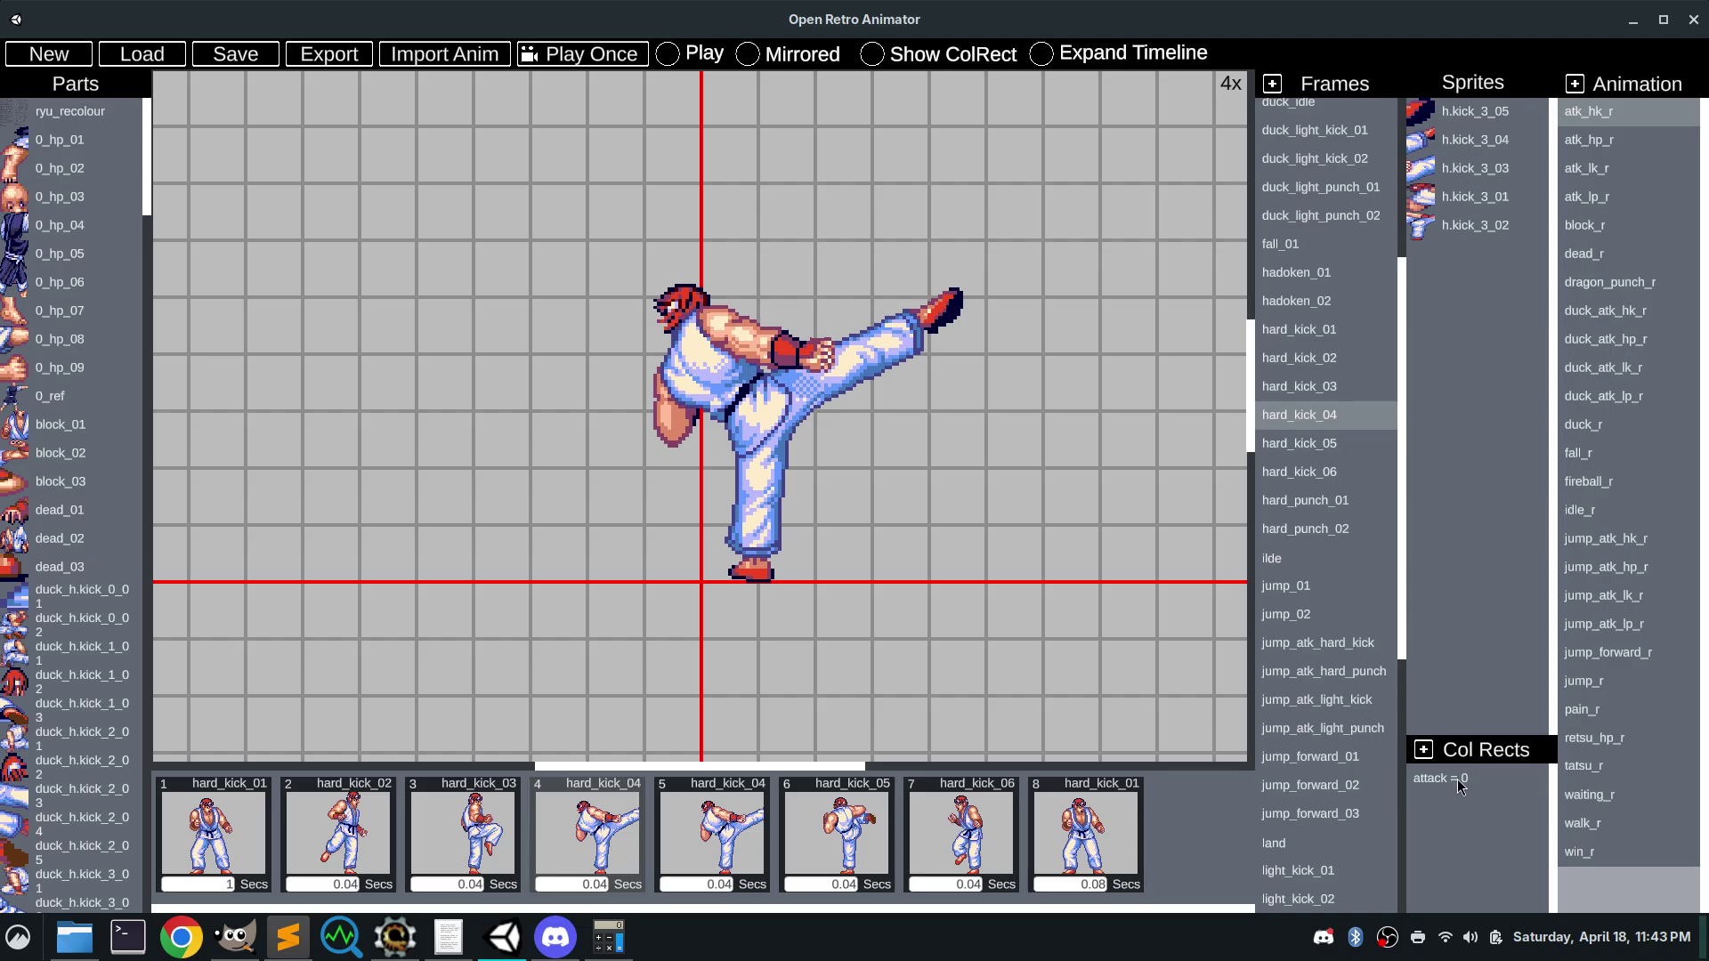
left_click(1464, 781)
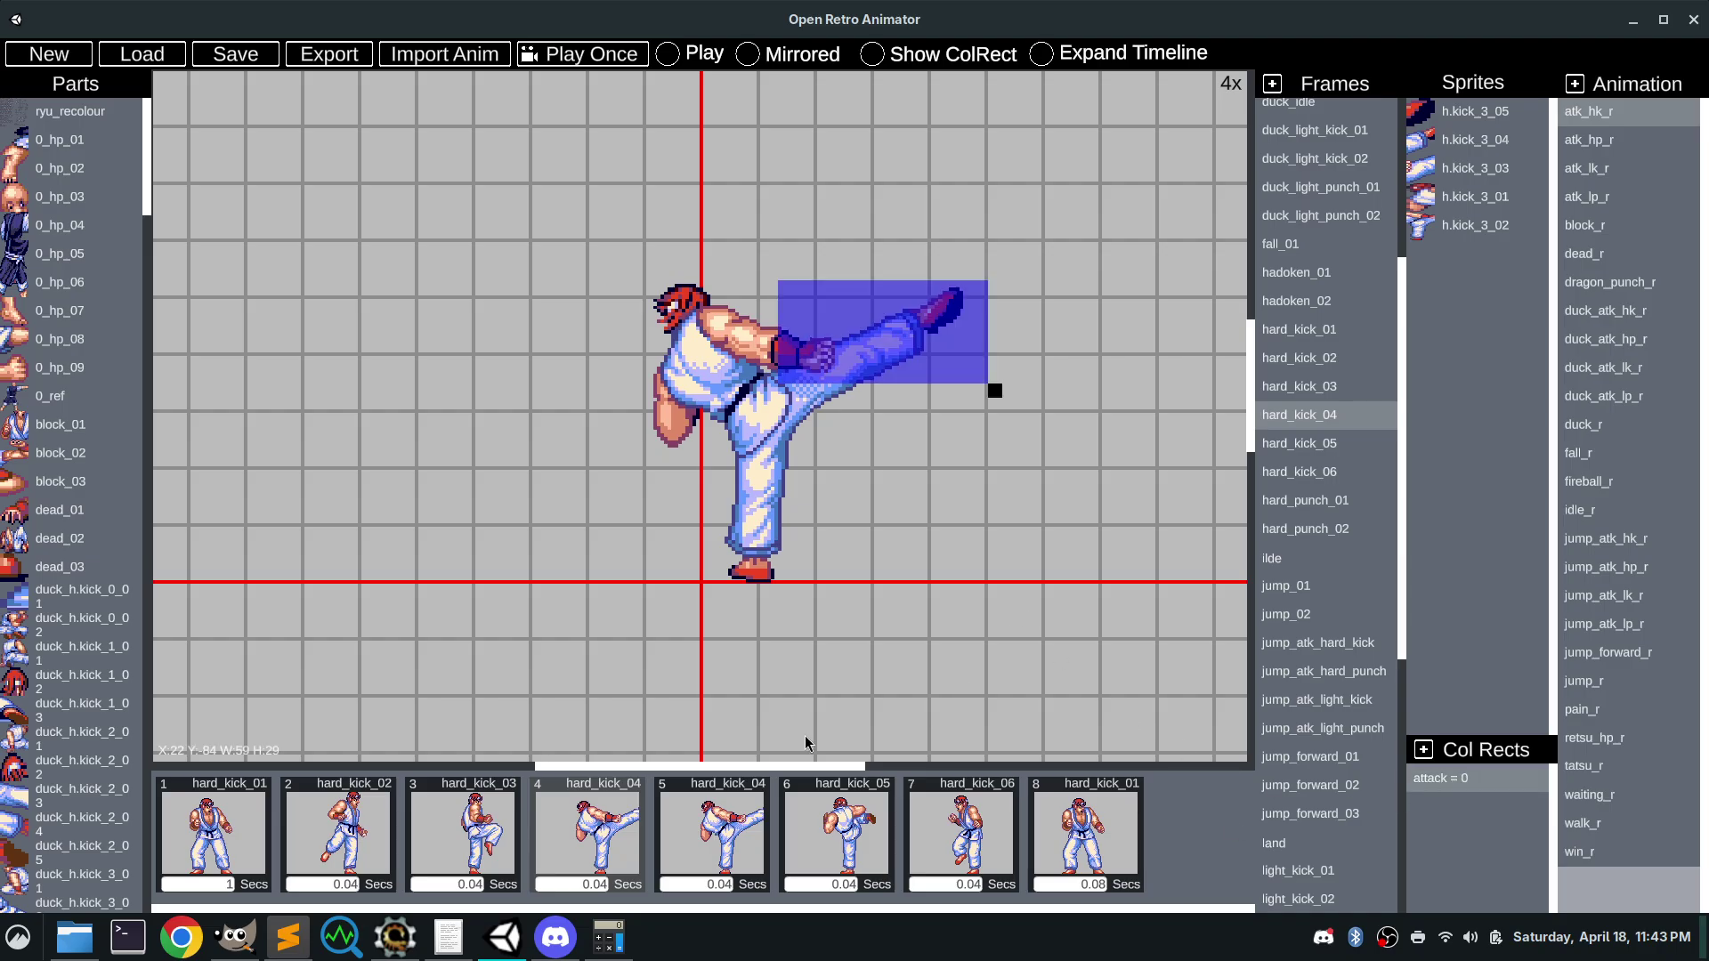
left_click(588, 836)
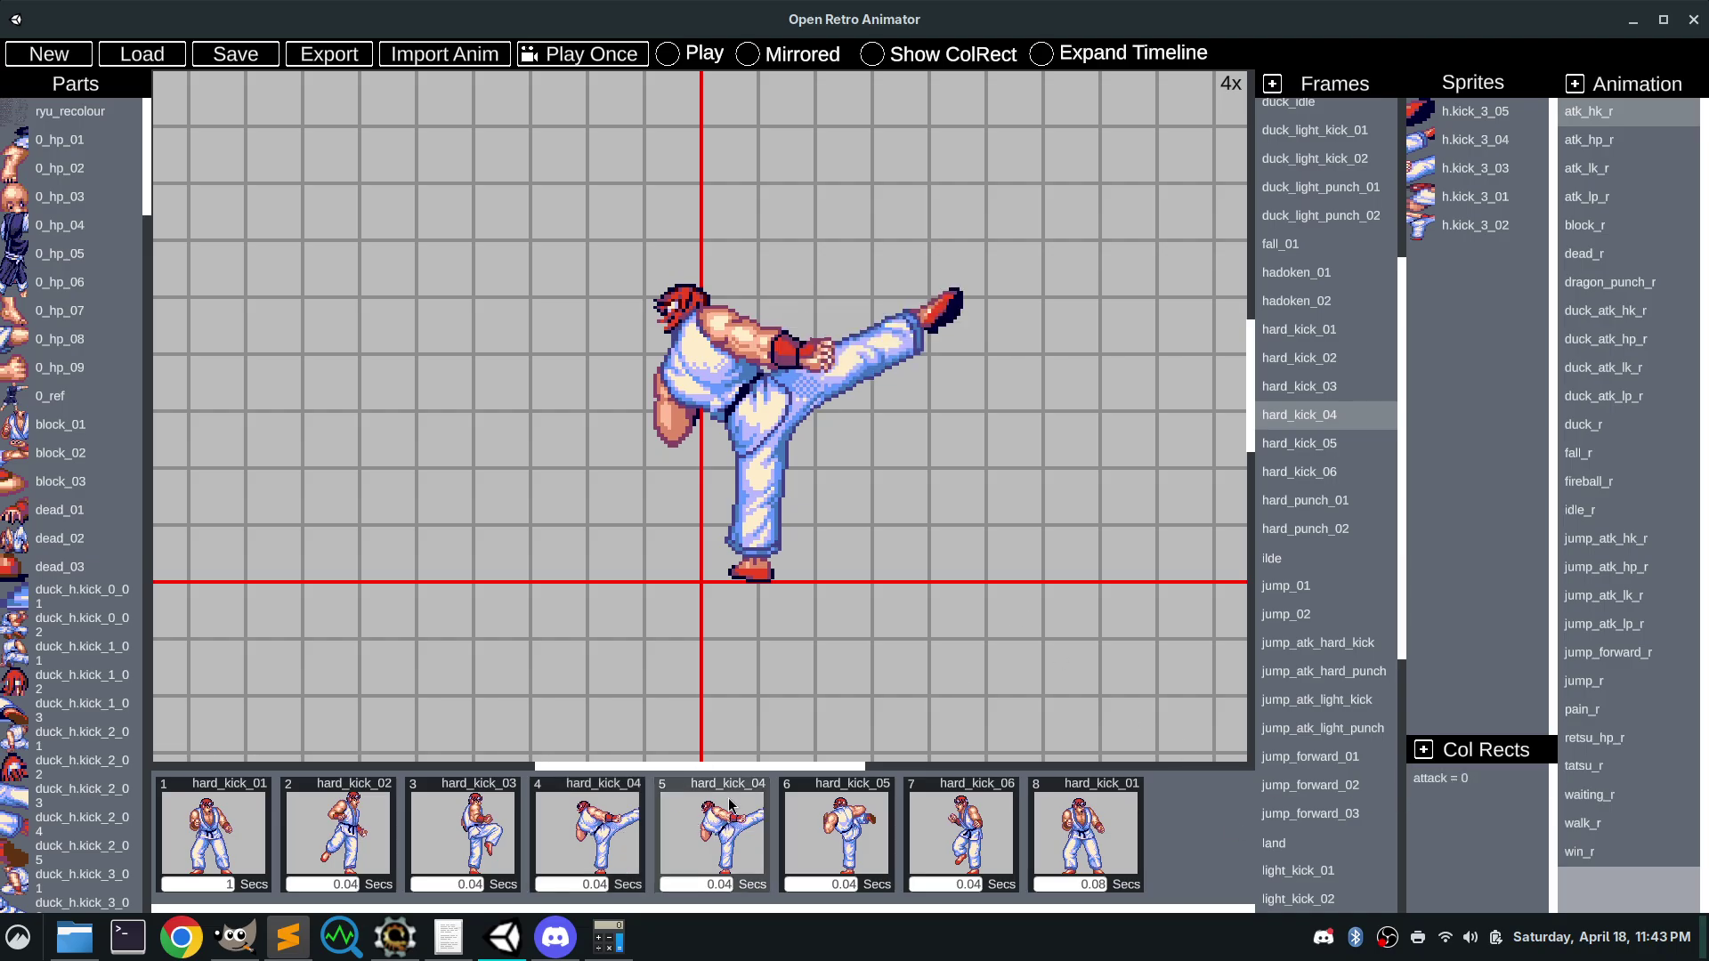
left_click(1451, 781)
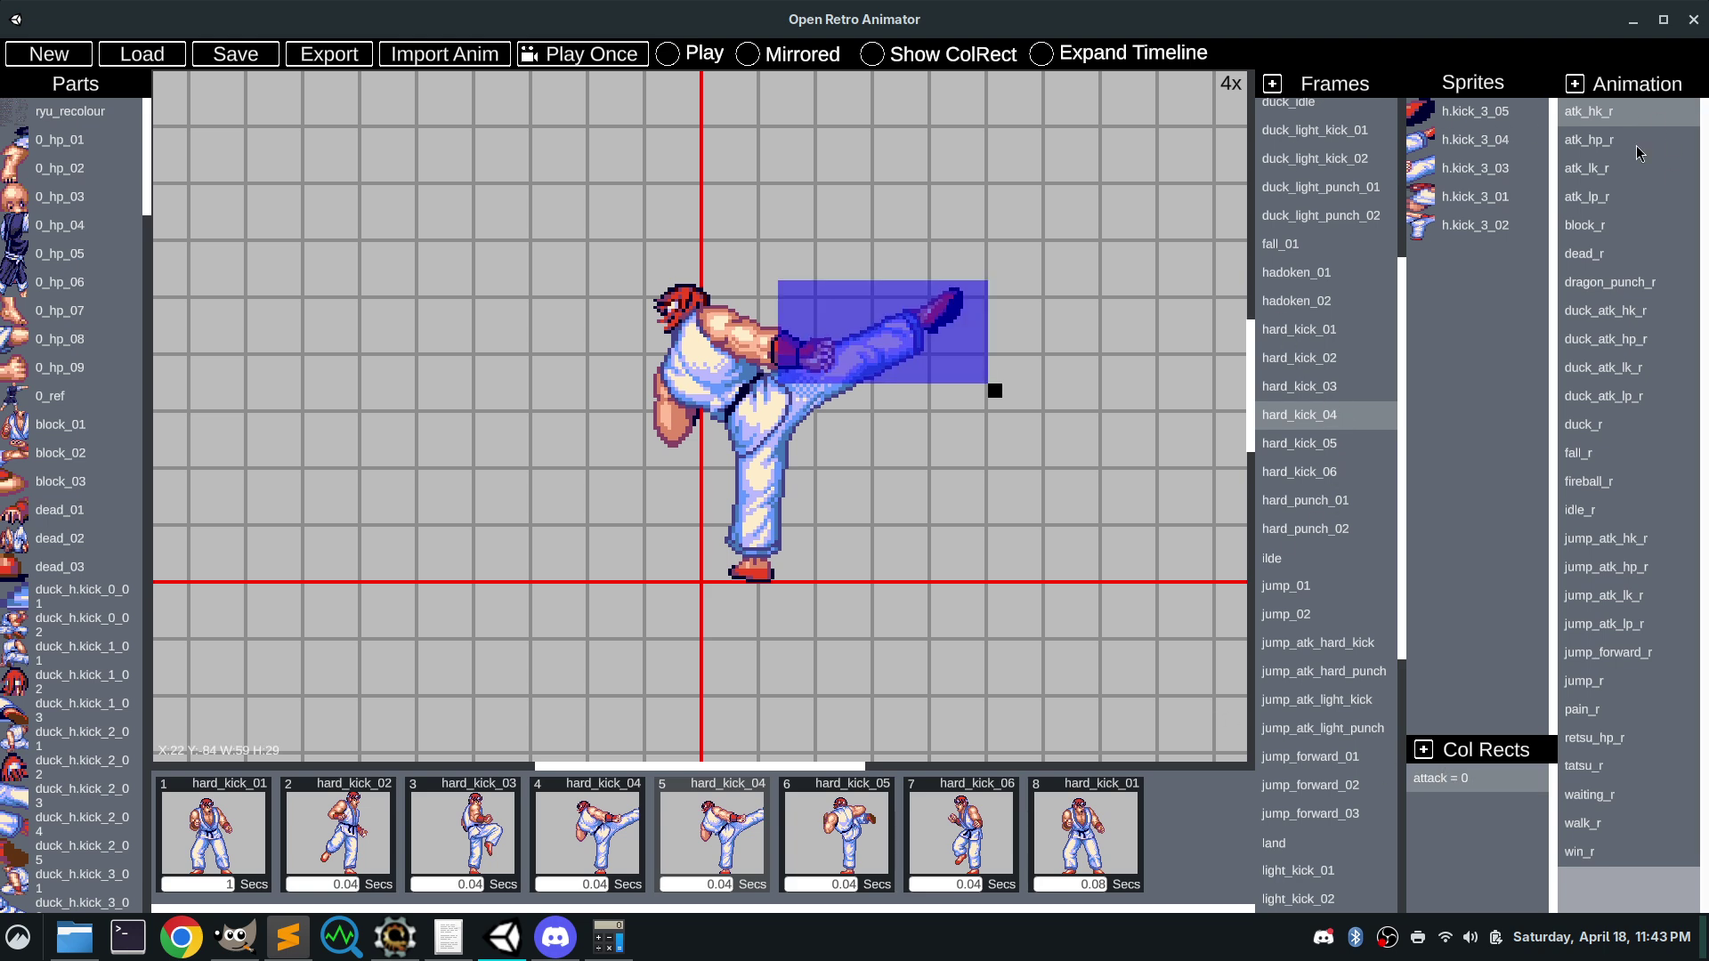
left_click(1281, 422)
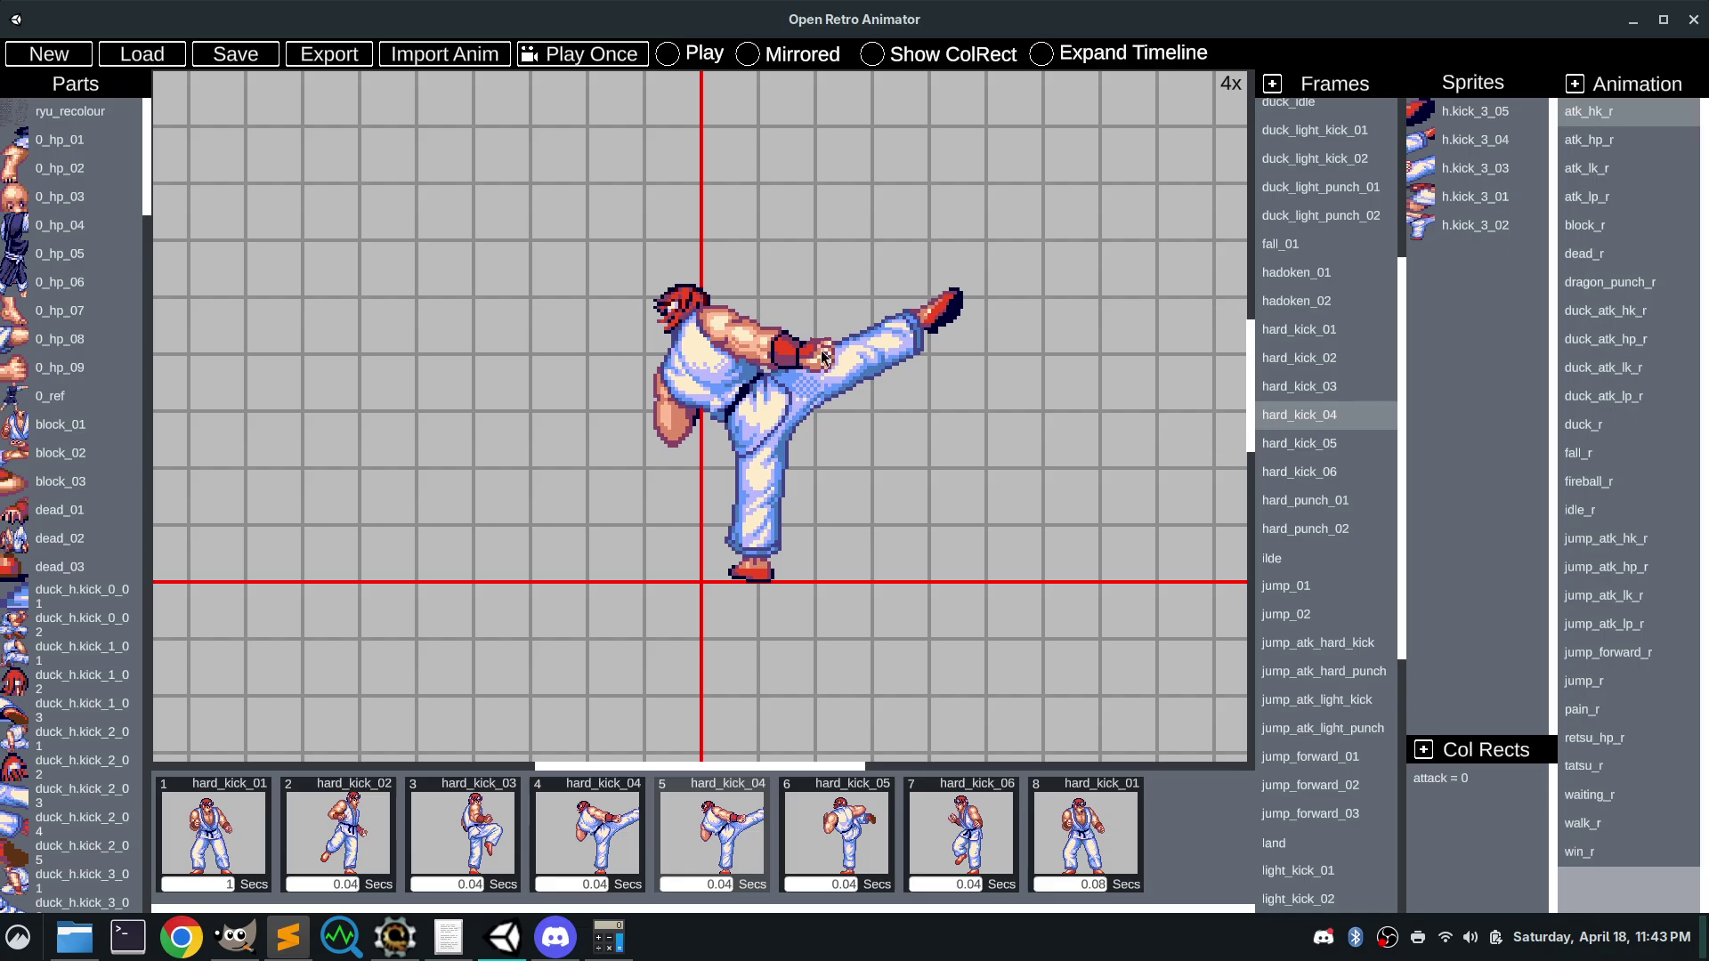
Delete the duplicated hard_kick_04 frame from the timeline and select the first hard_kick_01 frame
right_click(710, 842)
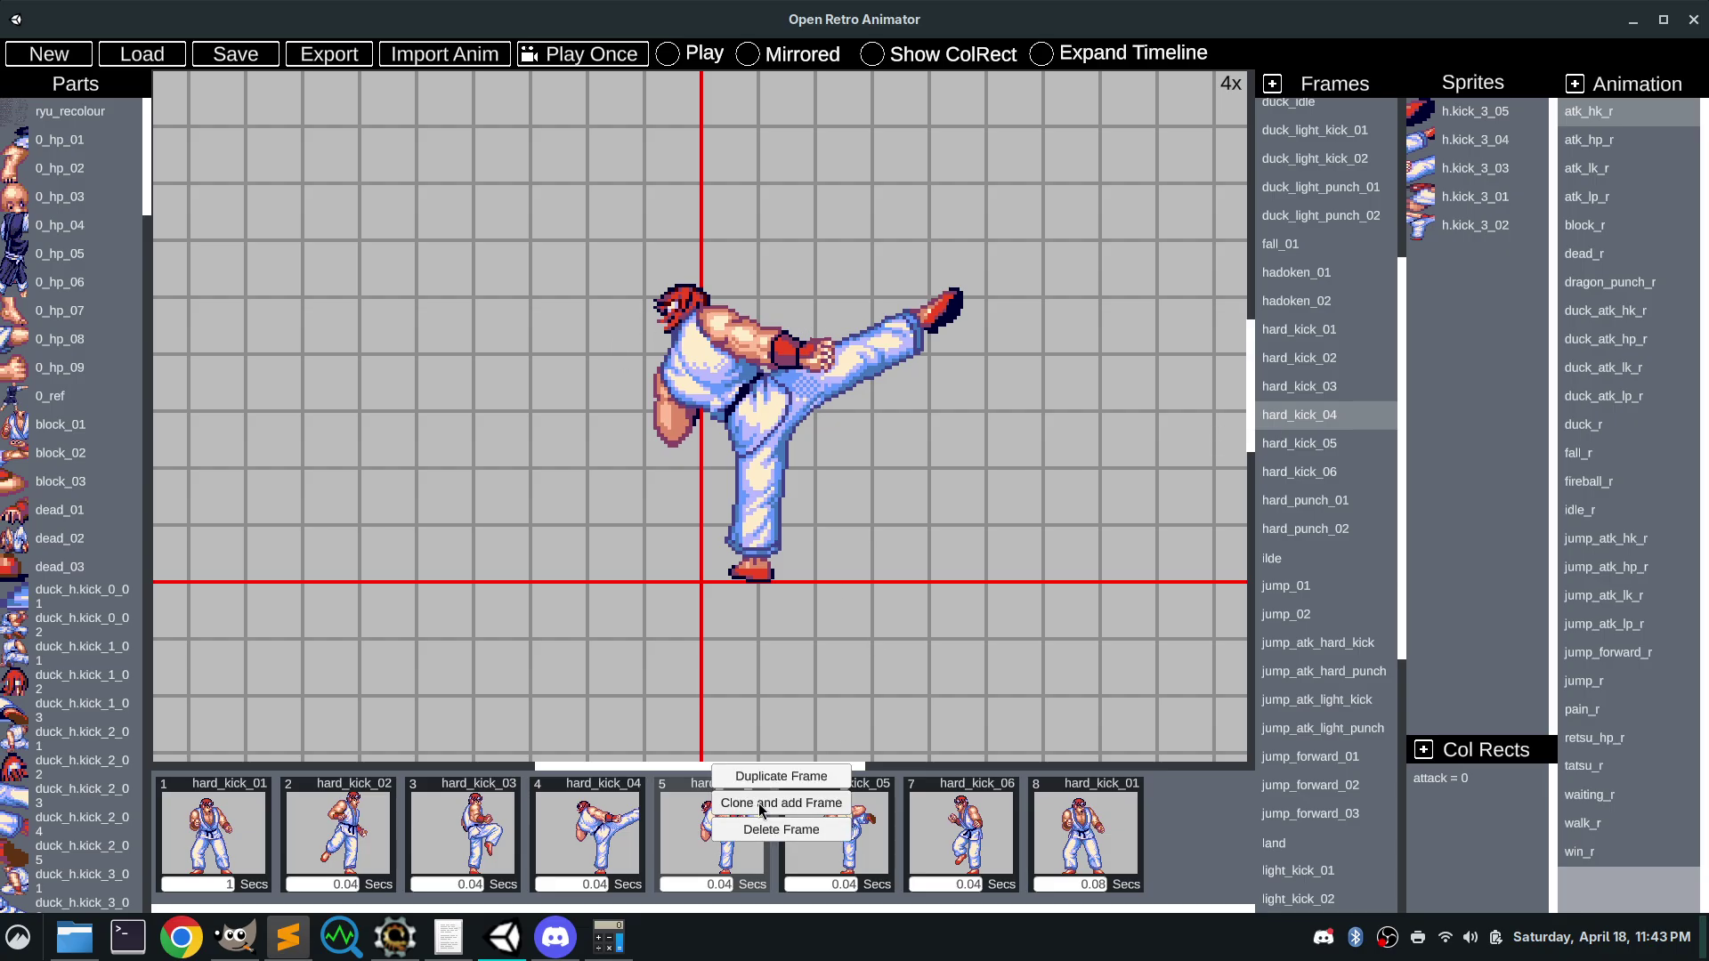
left_click(756, 805)
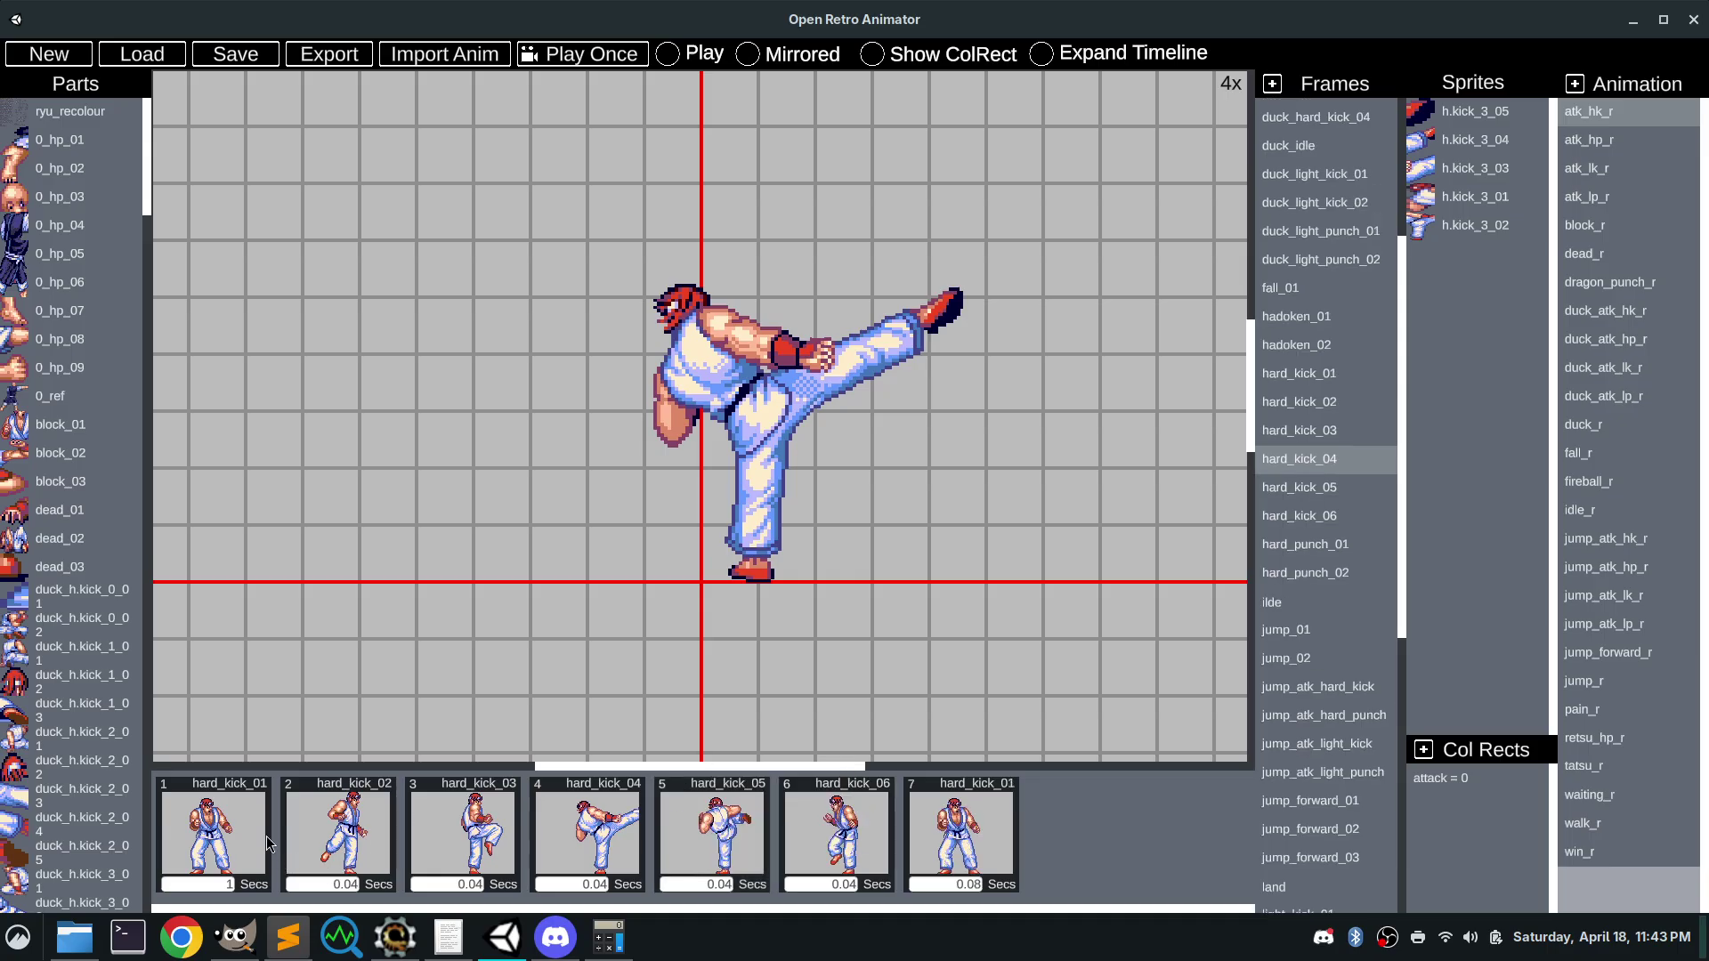
left_click(221, 833)
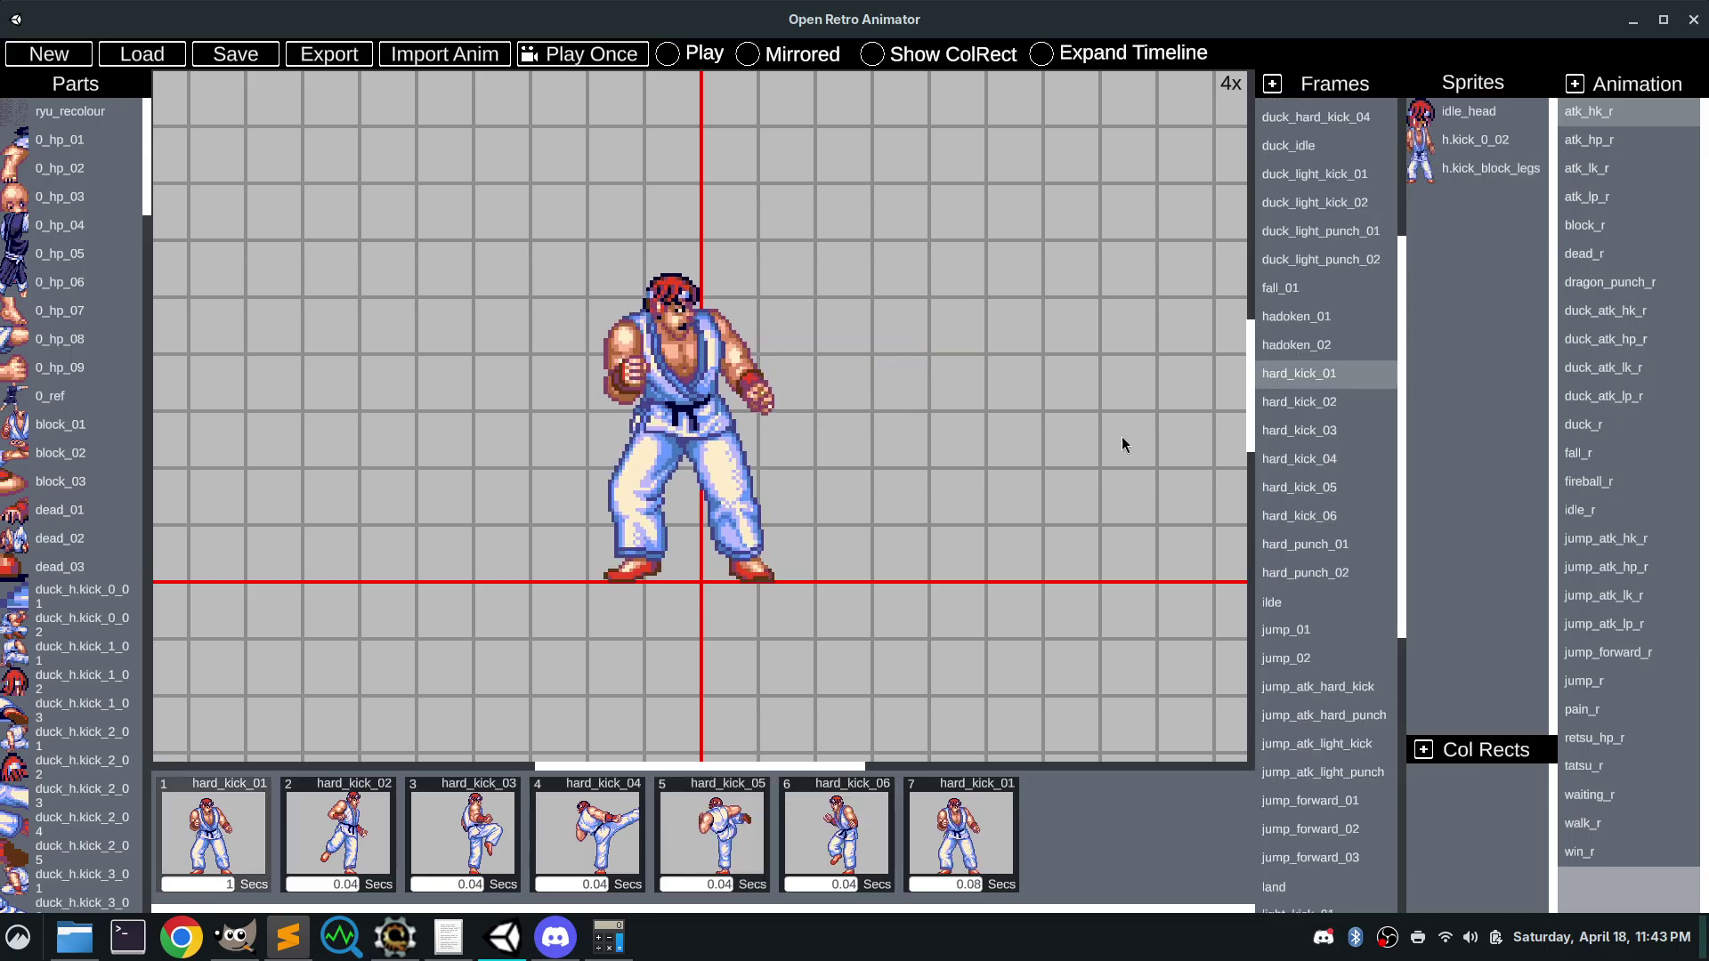
Switch to Scorpion Editor and compare the events and Loop Frame settings of the first and last hard_kick_01 frames
left_click(503, 943)
left_click(395, 936)
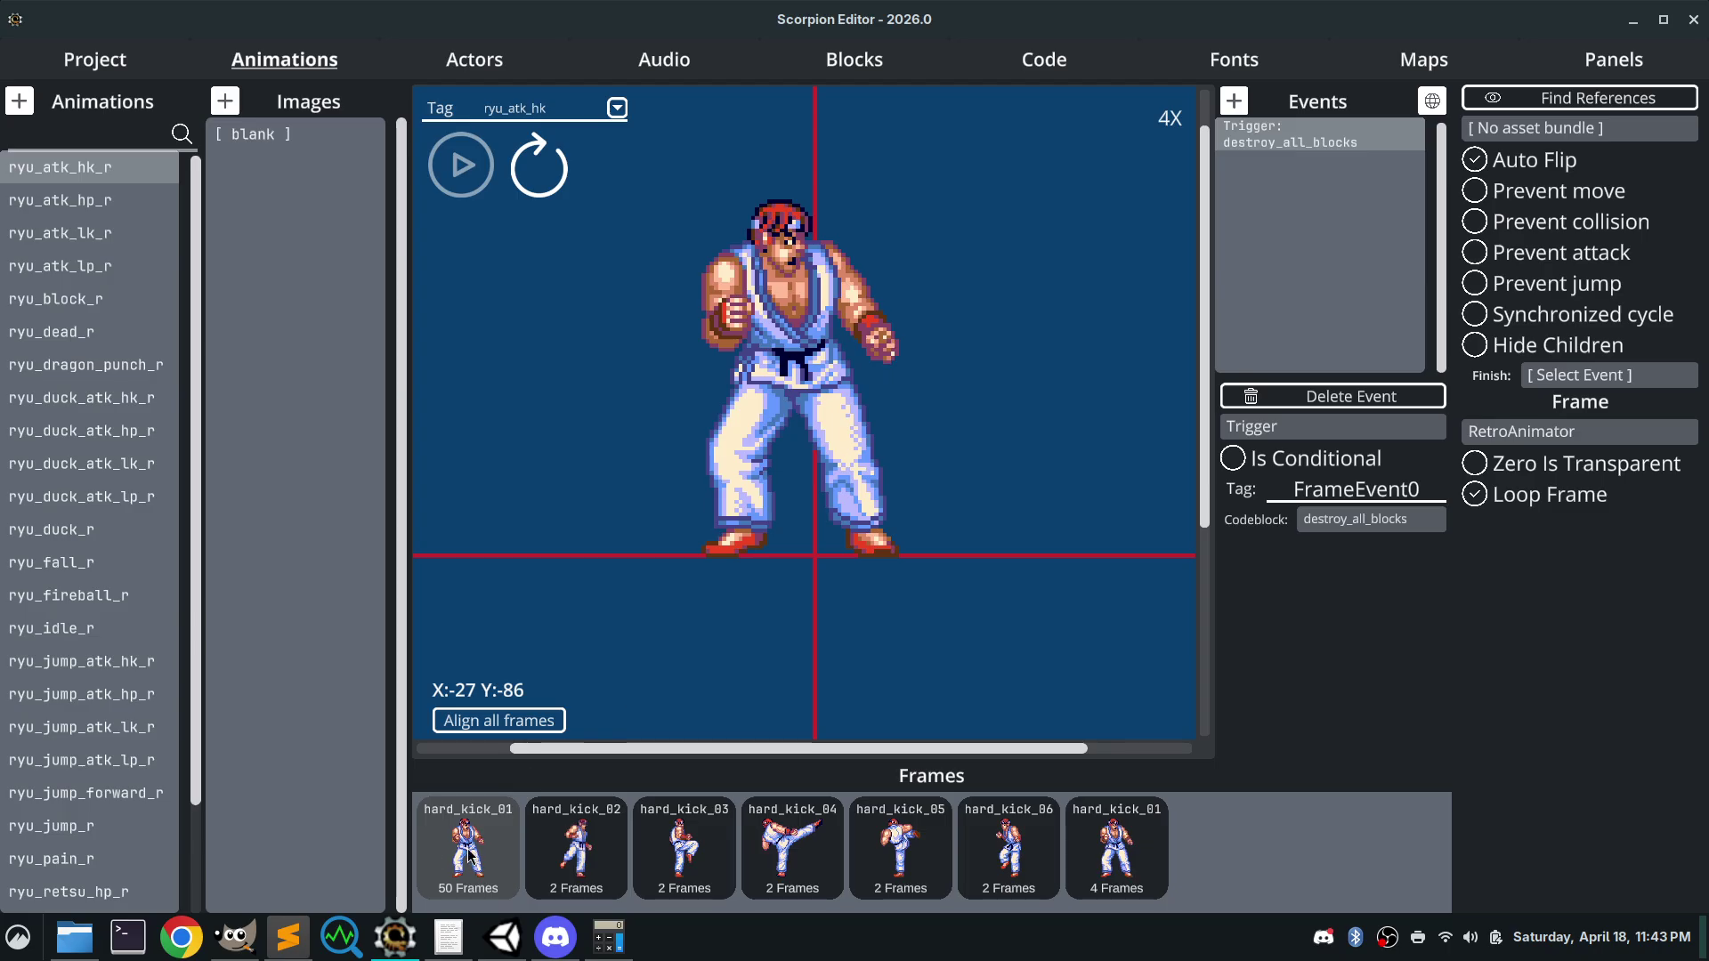
left_click(1142, 830)
left_click(465, 832)
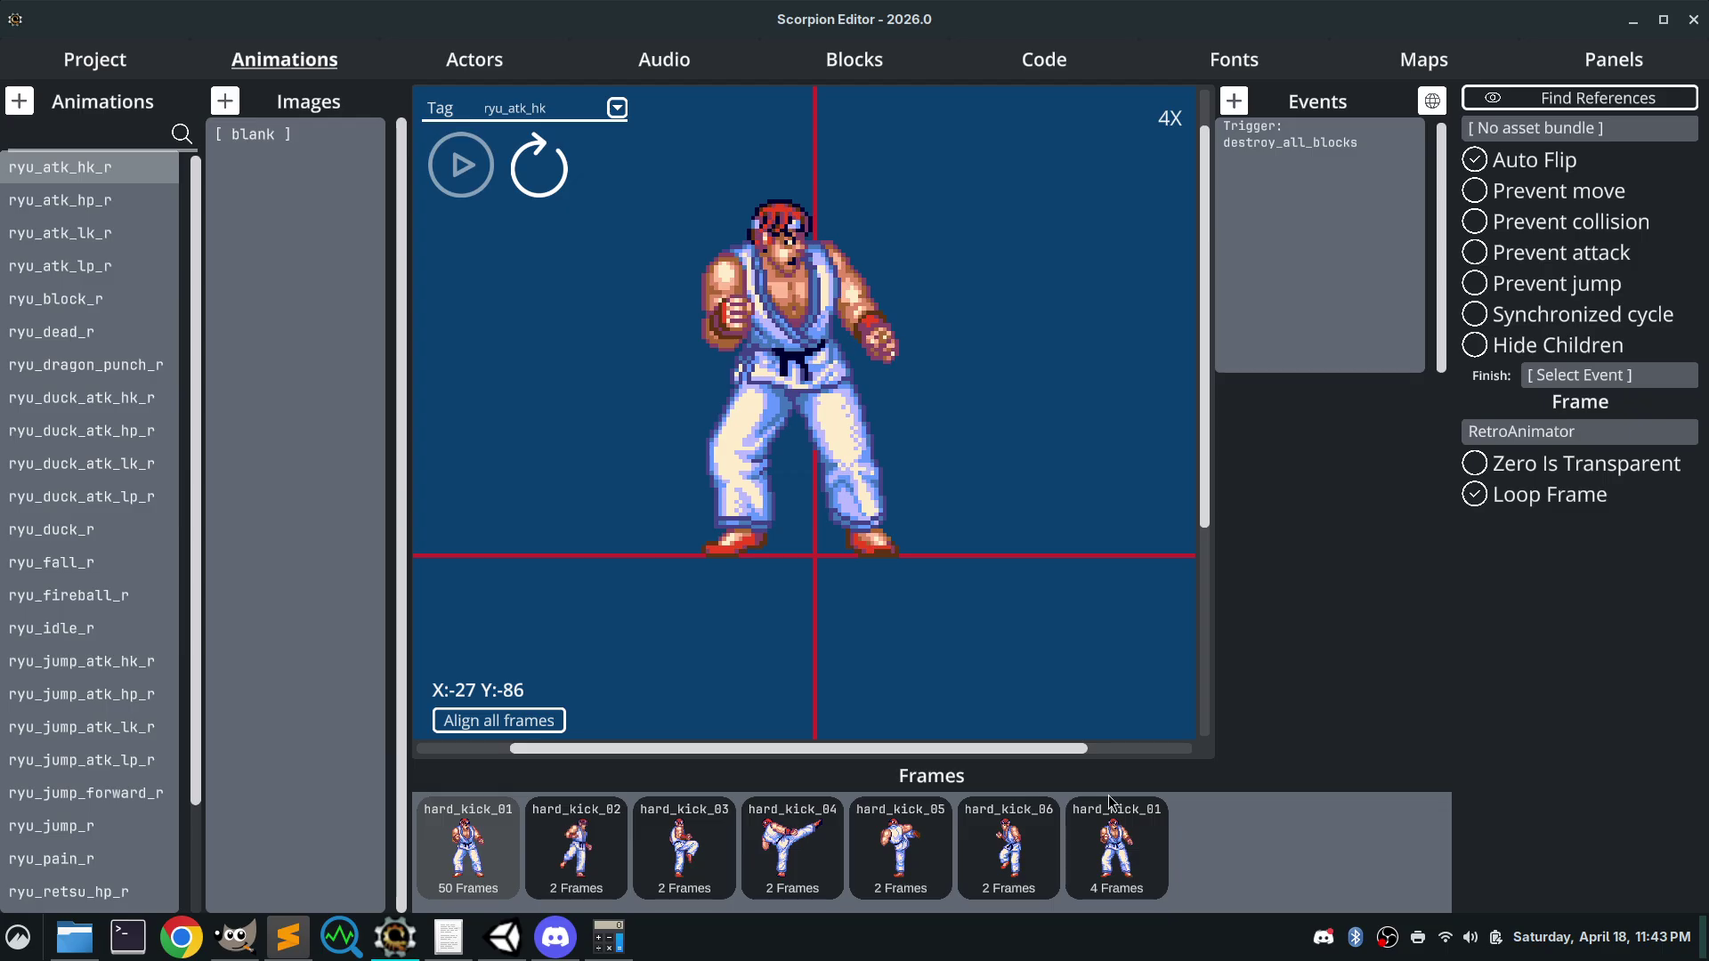
left_click(1129, 816)
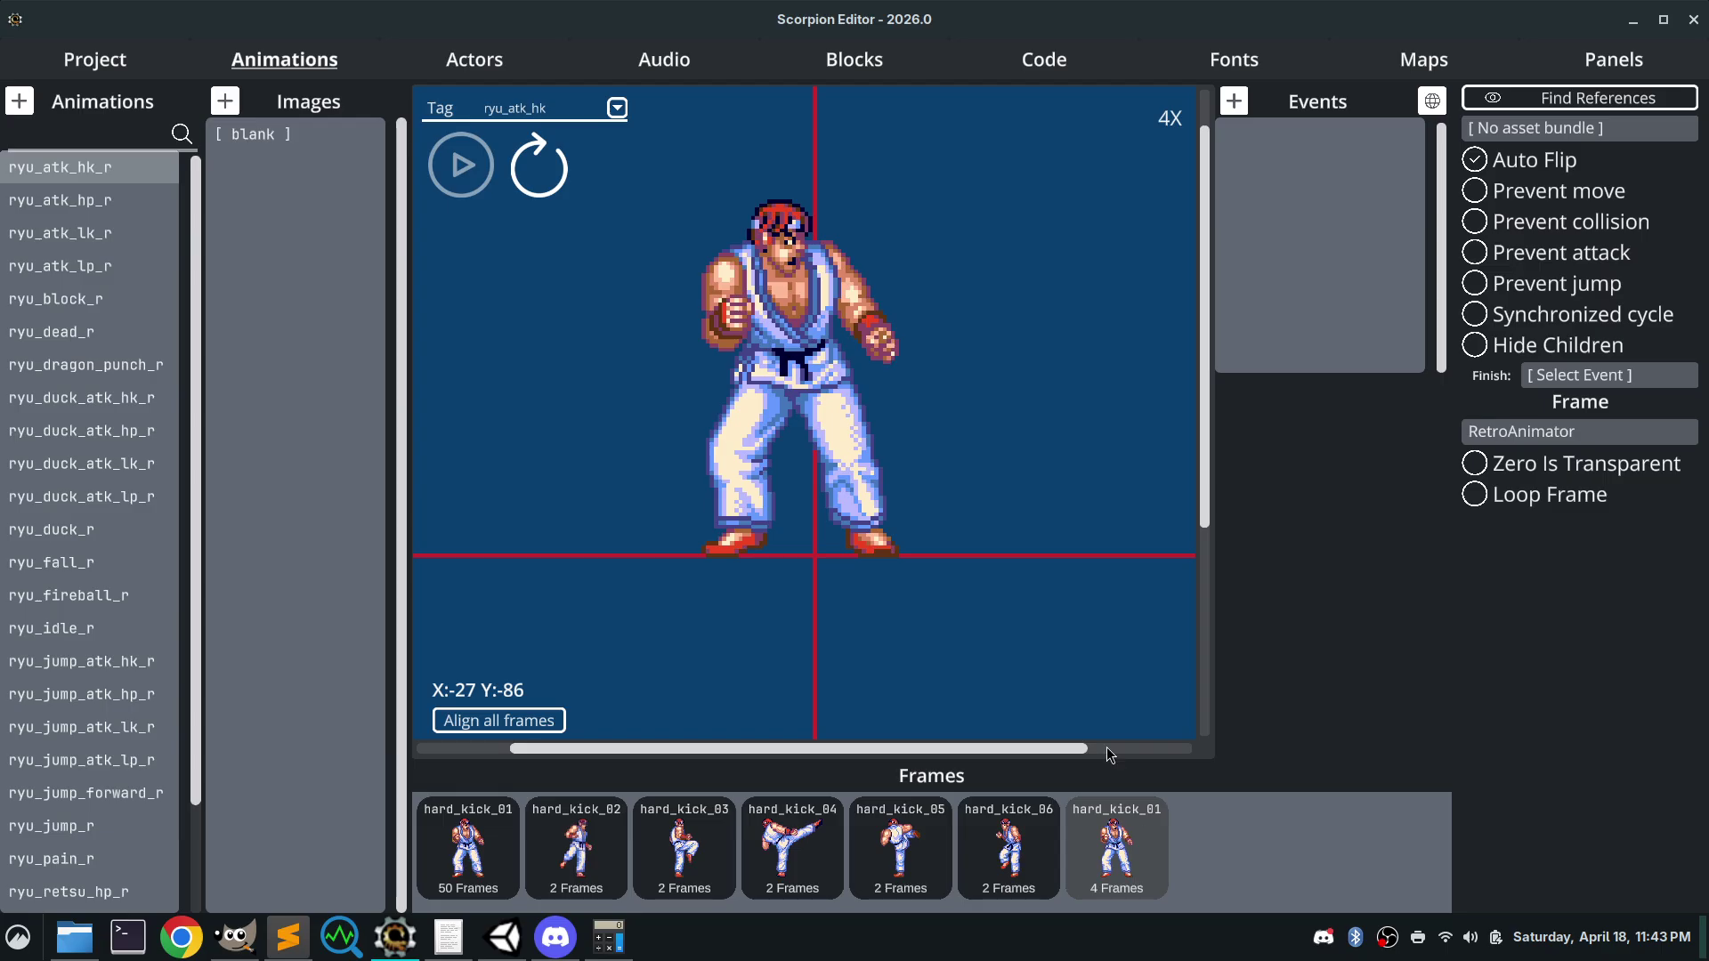
left_click(467, 842)
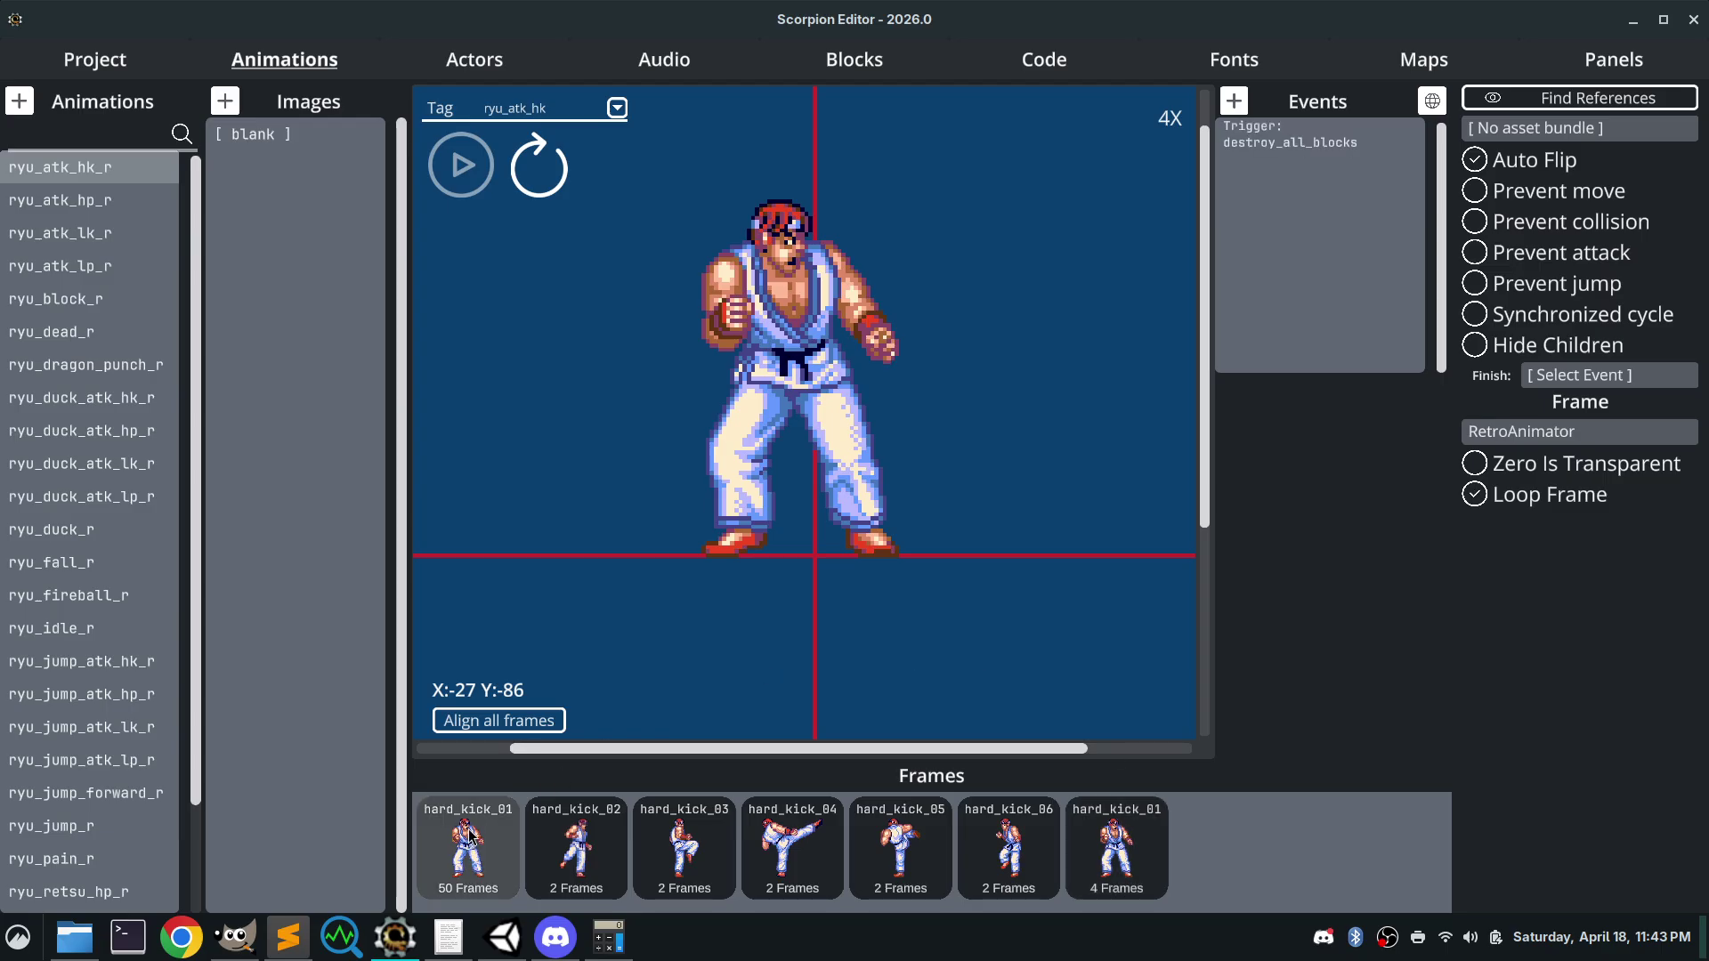
left_click(1114, 845)
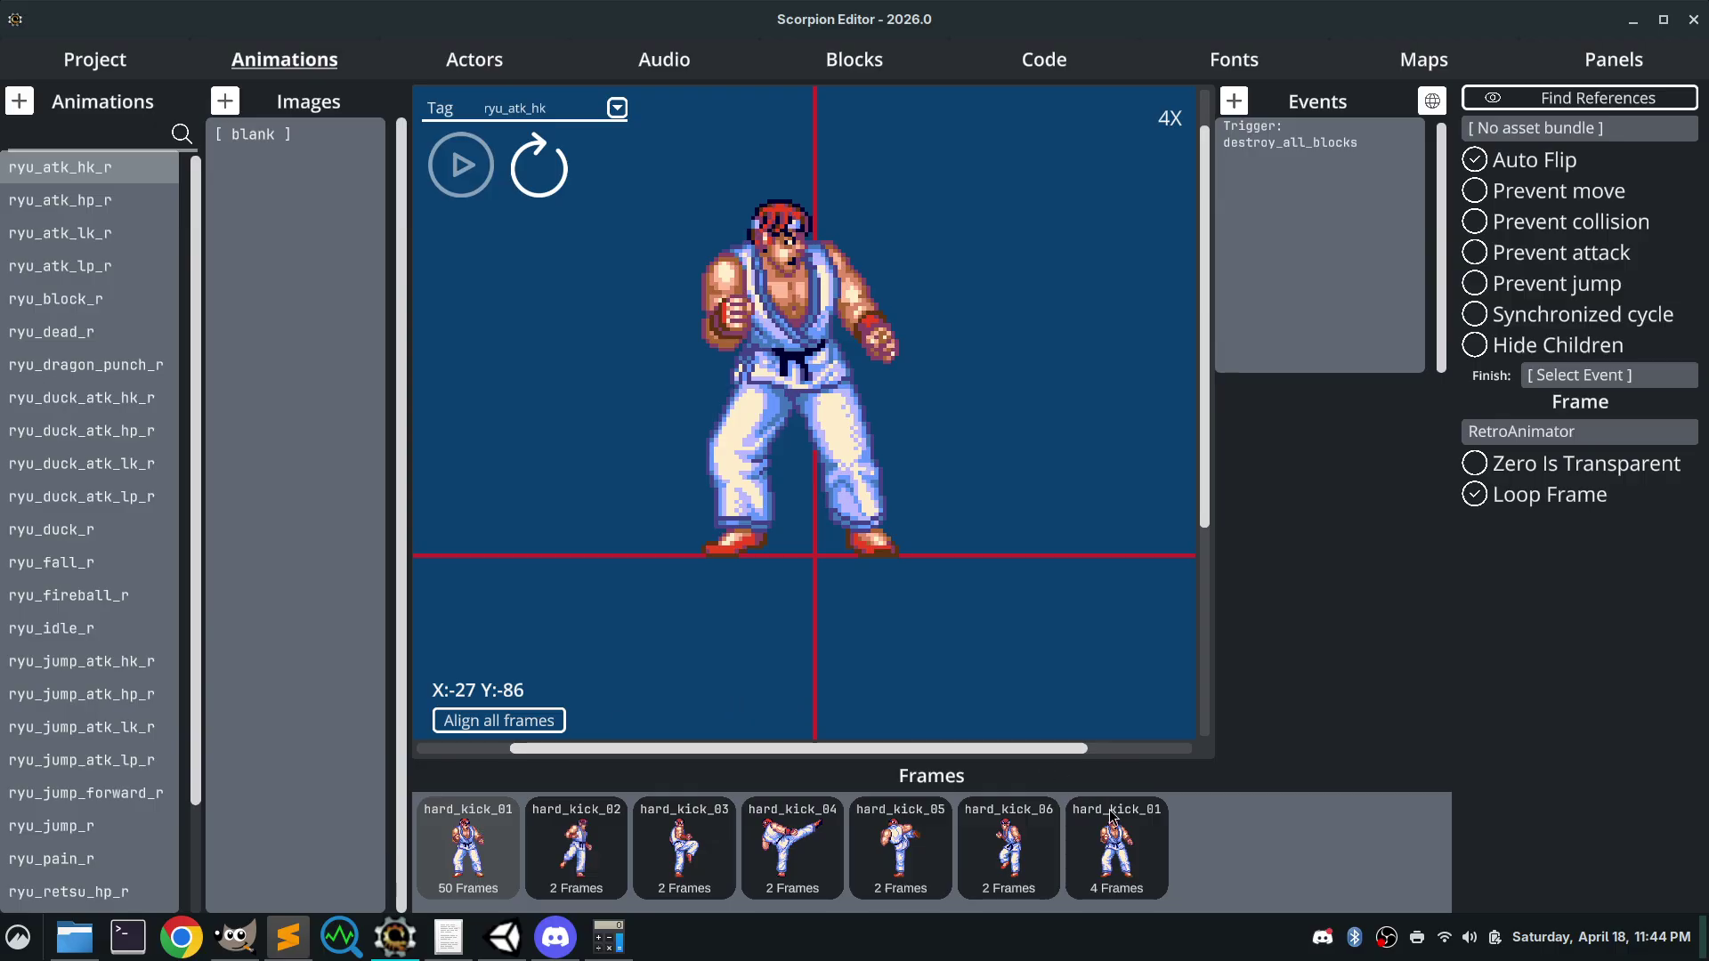
left_click(1128, 834)
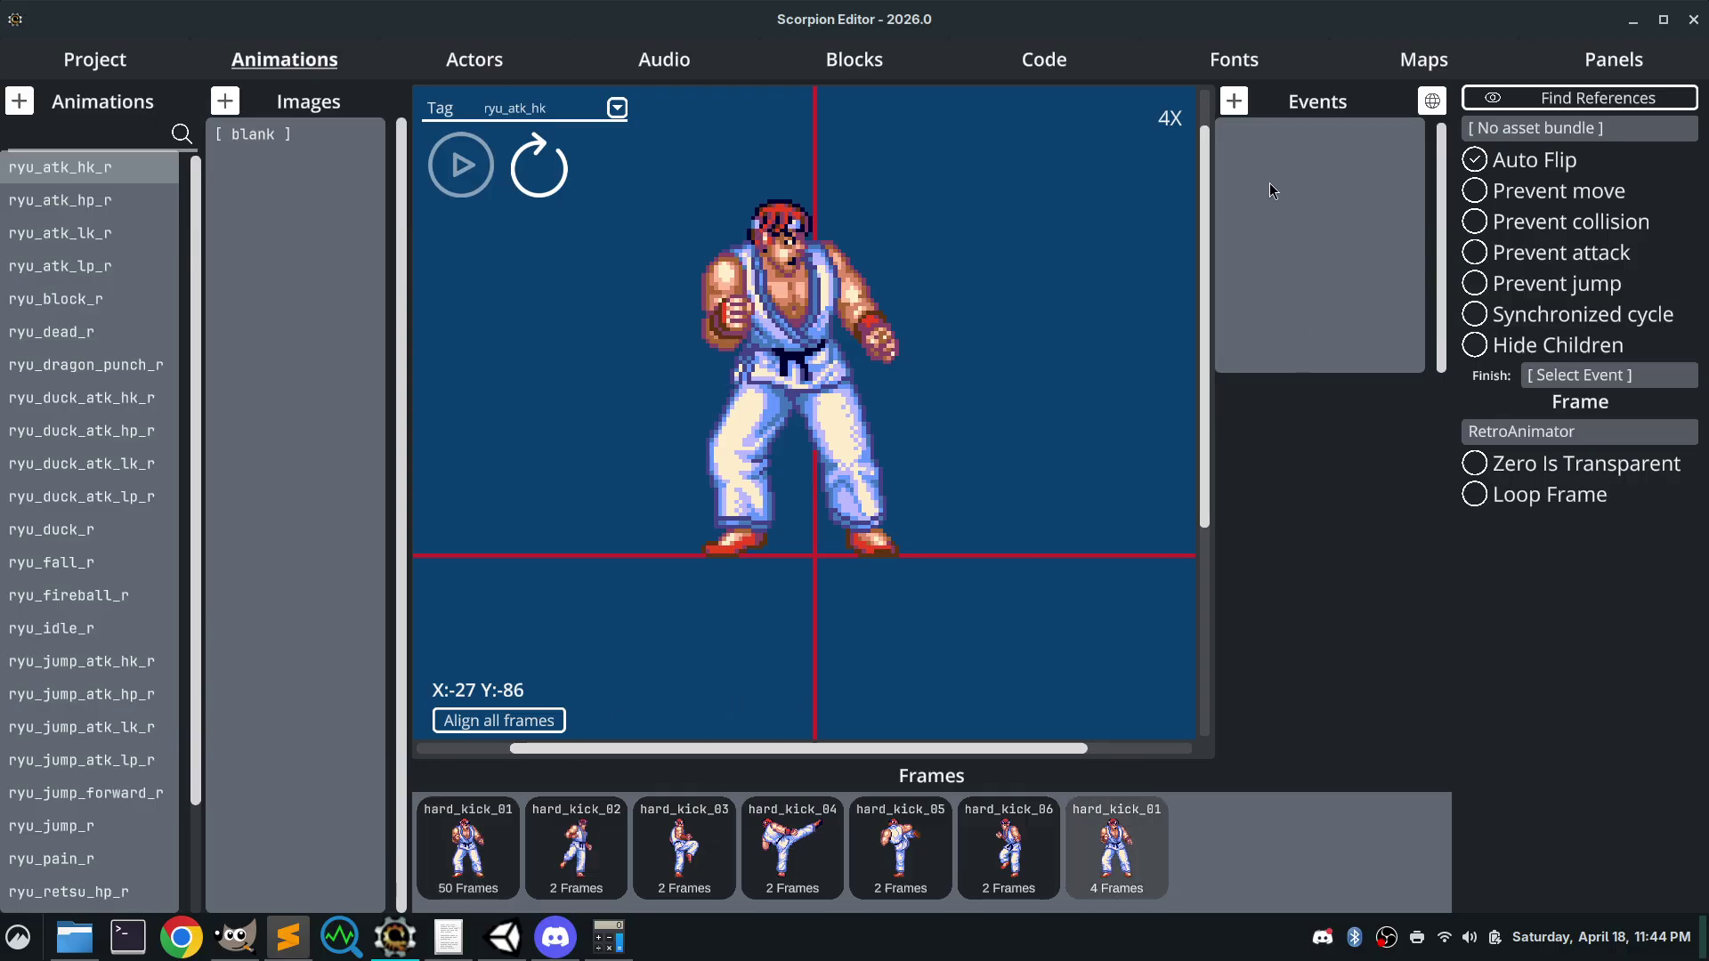
left_click(487, 816)
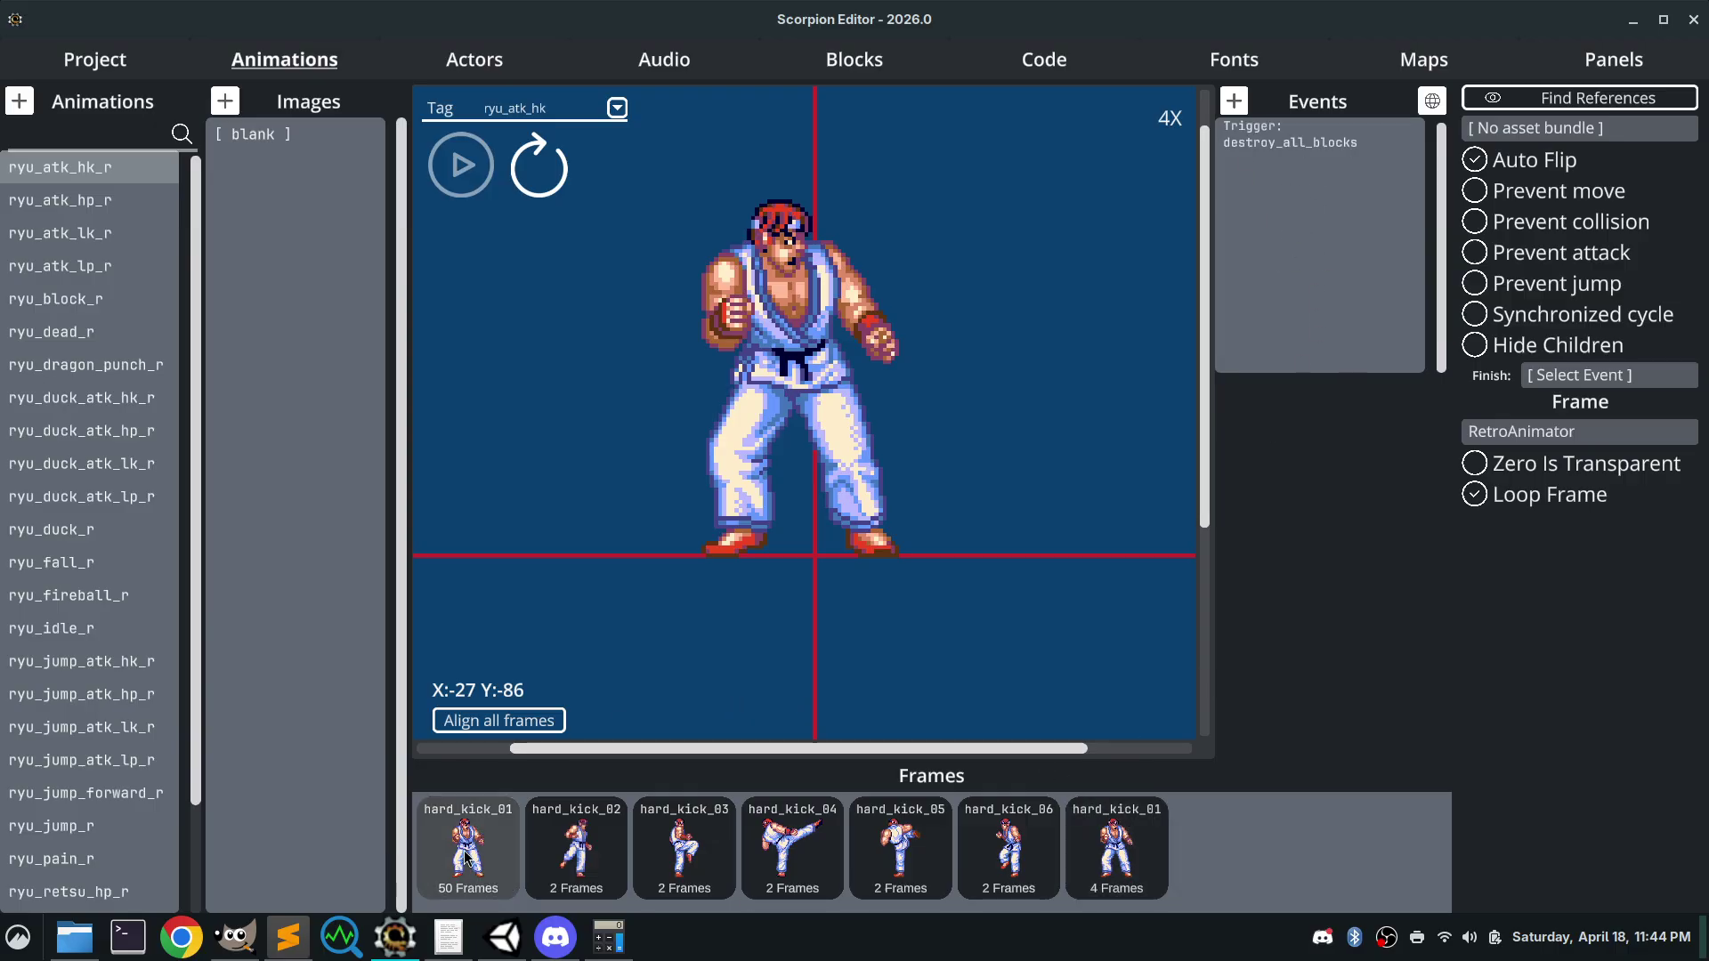
left_click(1127, 856)
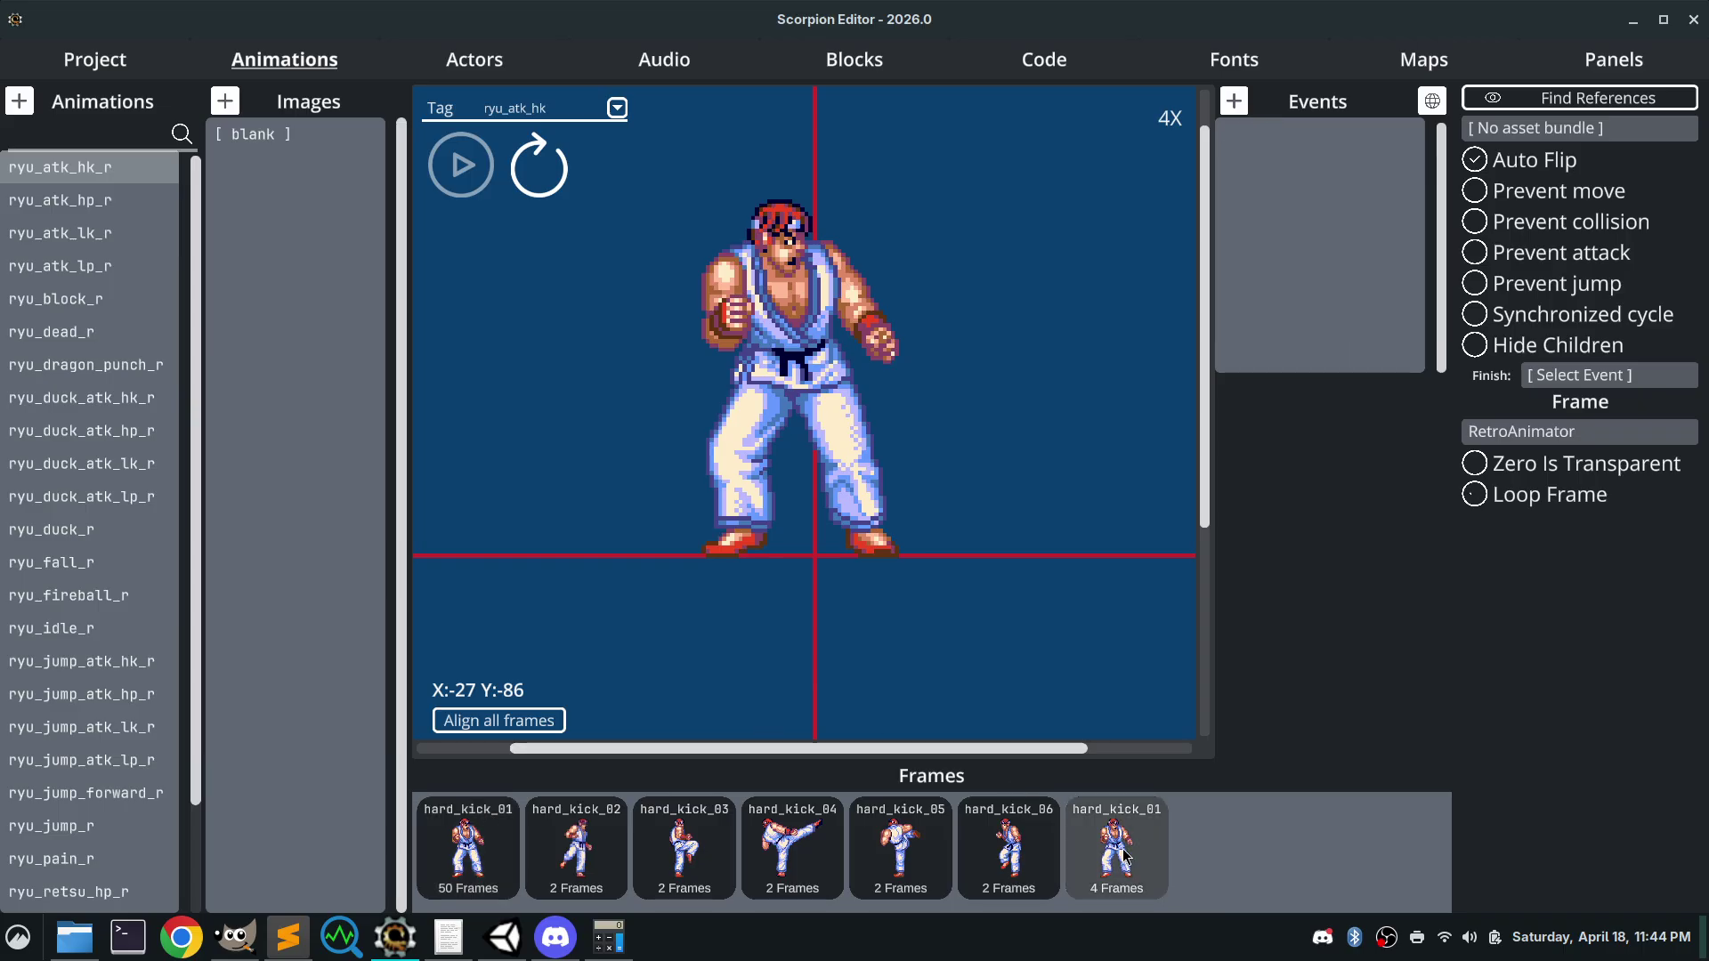
Compare the frame counts, trigger events and Loop Frame options by alternating between the 50-frame and 4-frame hard_kick_01 frames
left_click(451, 842)
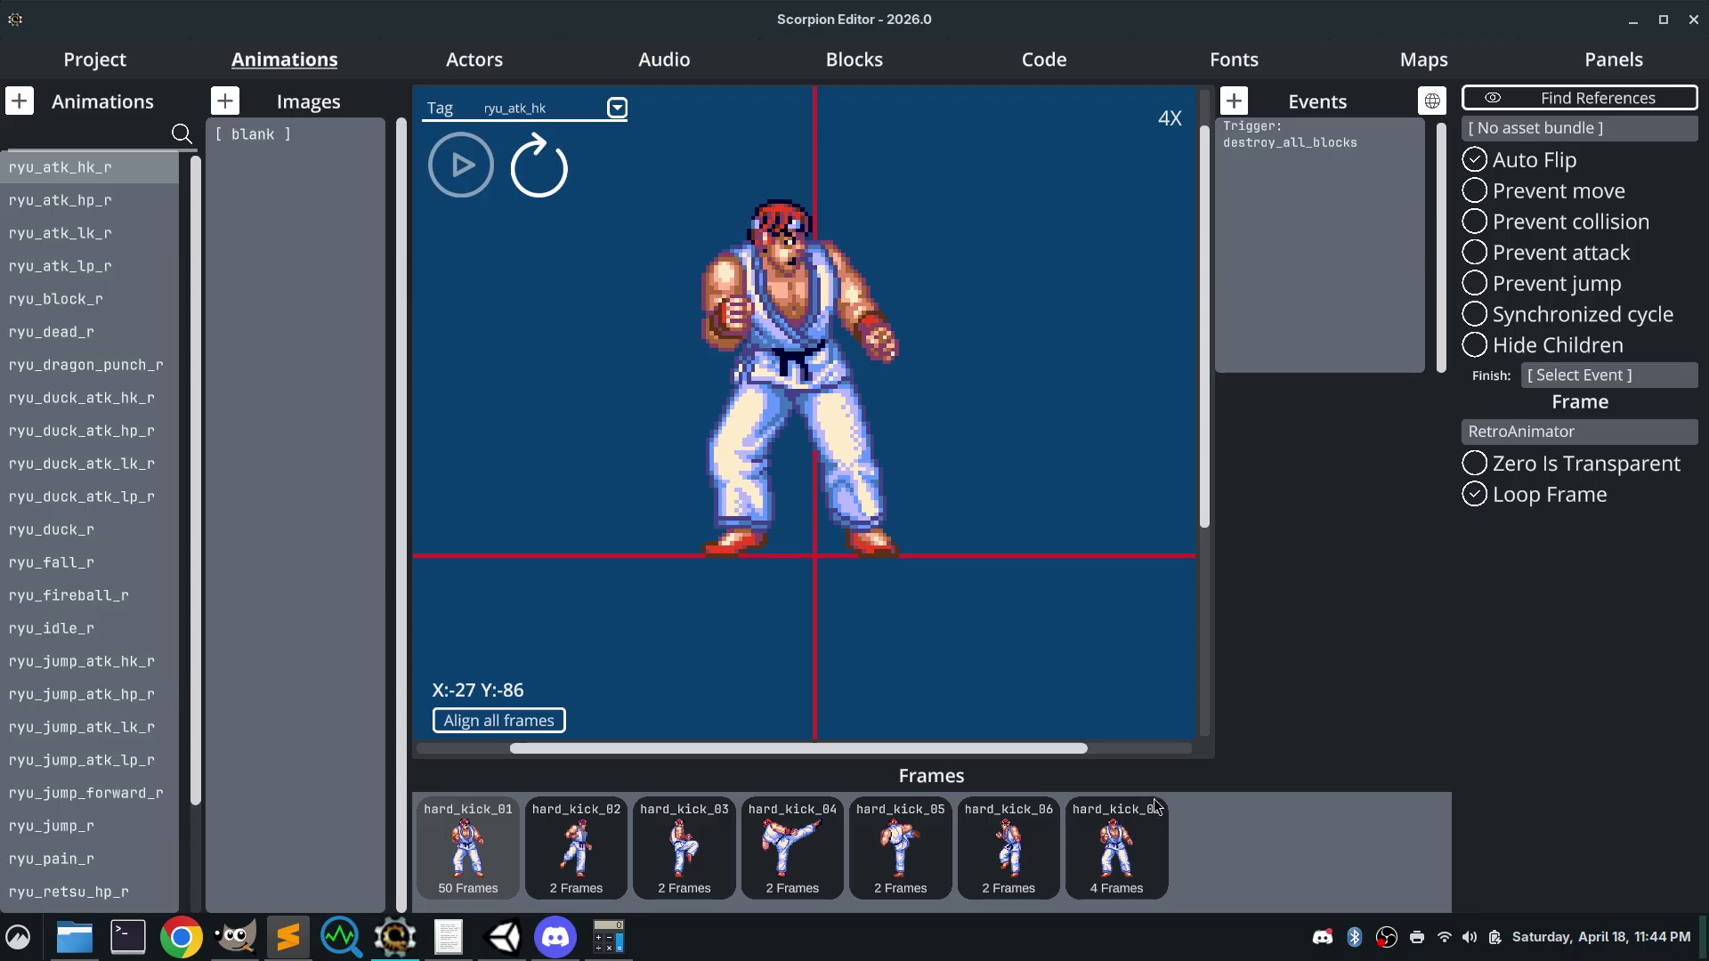
left_click(1127, 845)
left_click(504, 840)
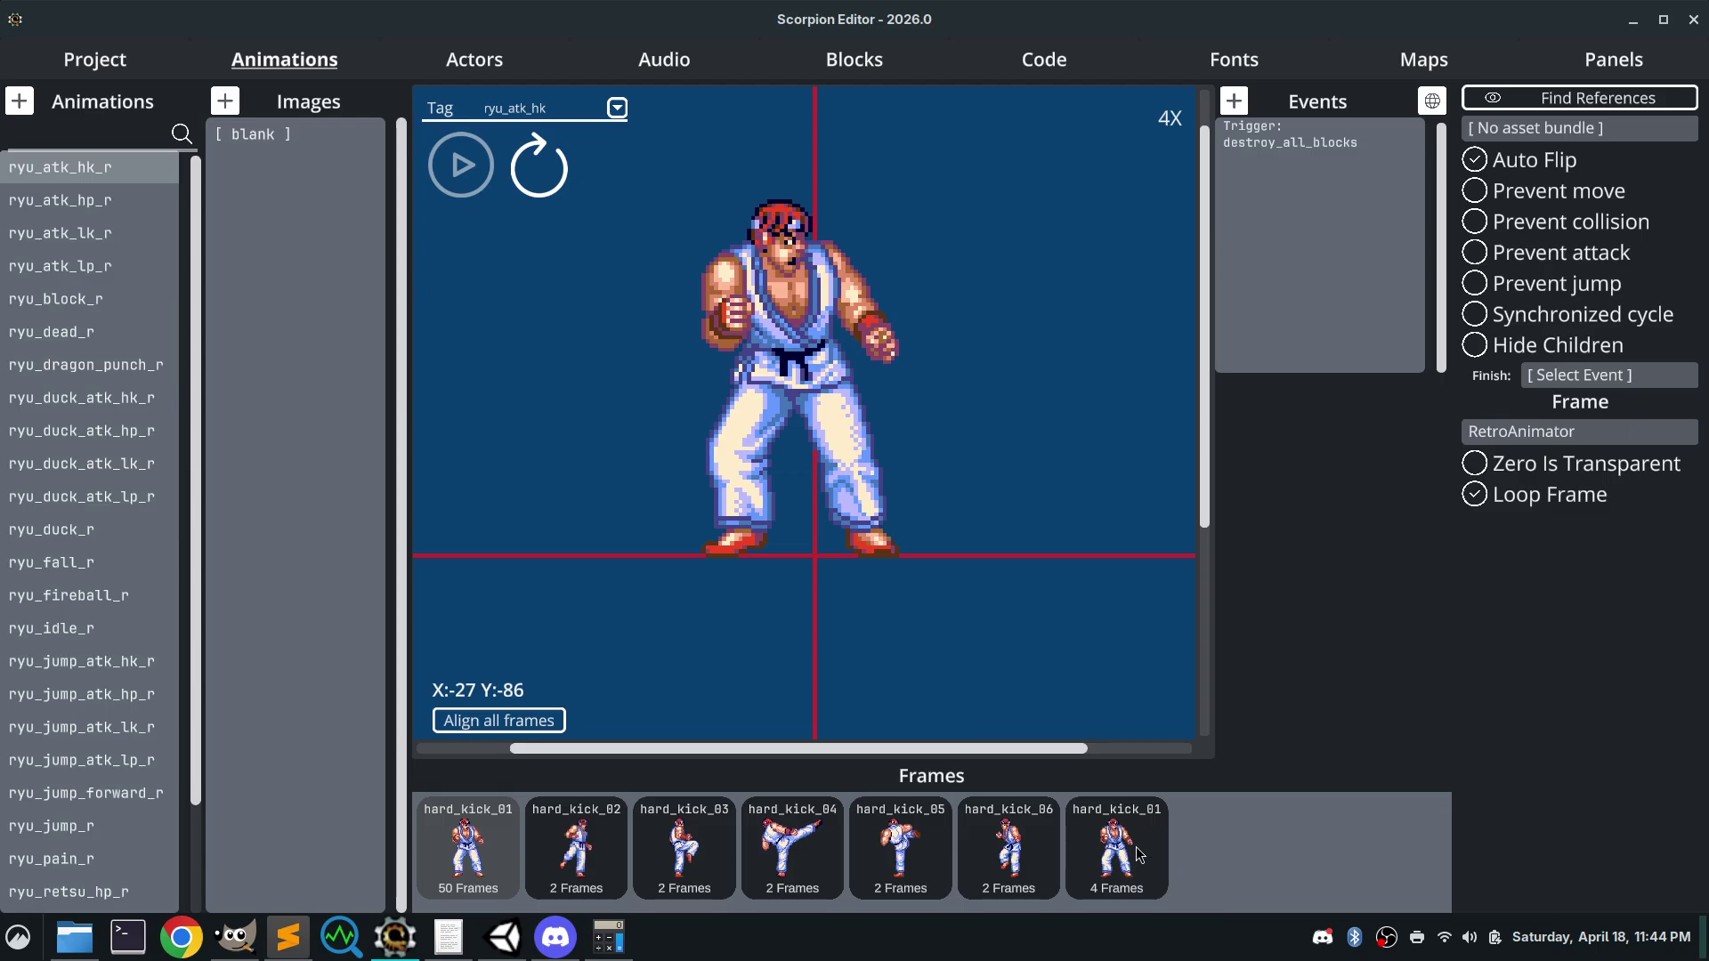
left_click(1137, 853)
left_click(460, 836)
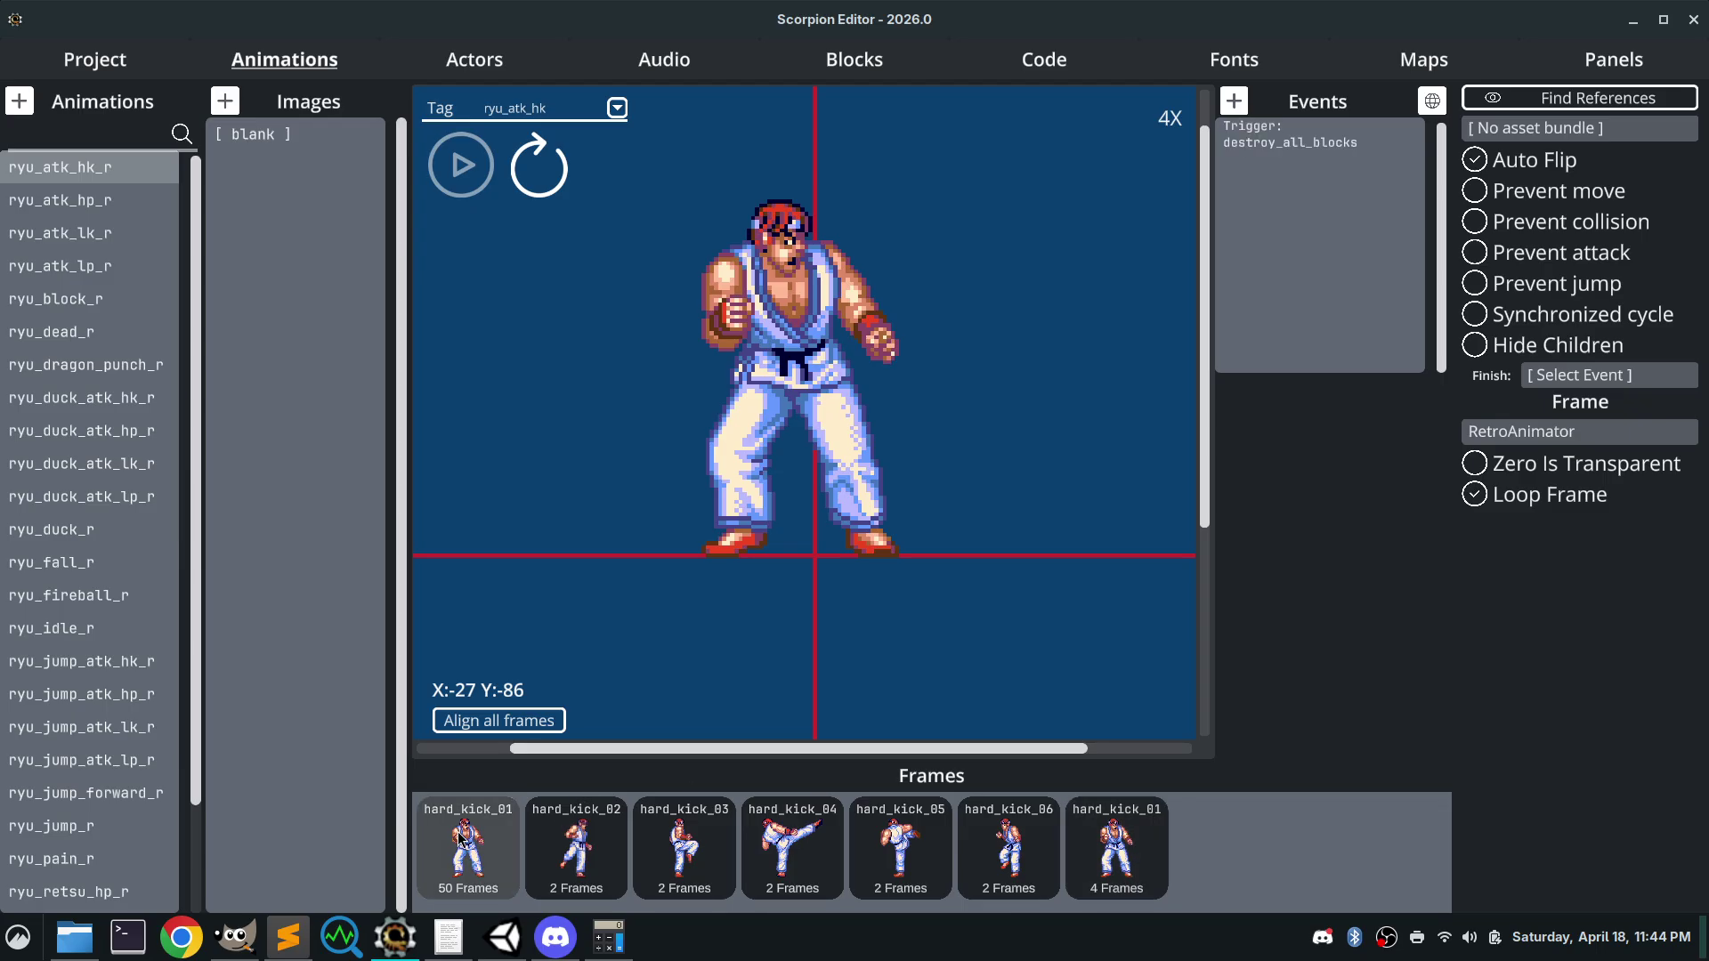
left_click(1126, 856)
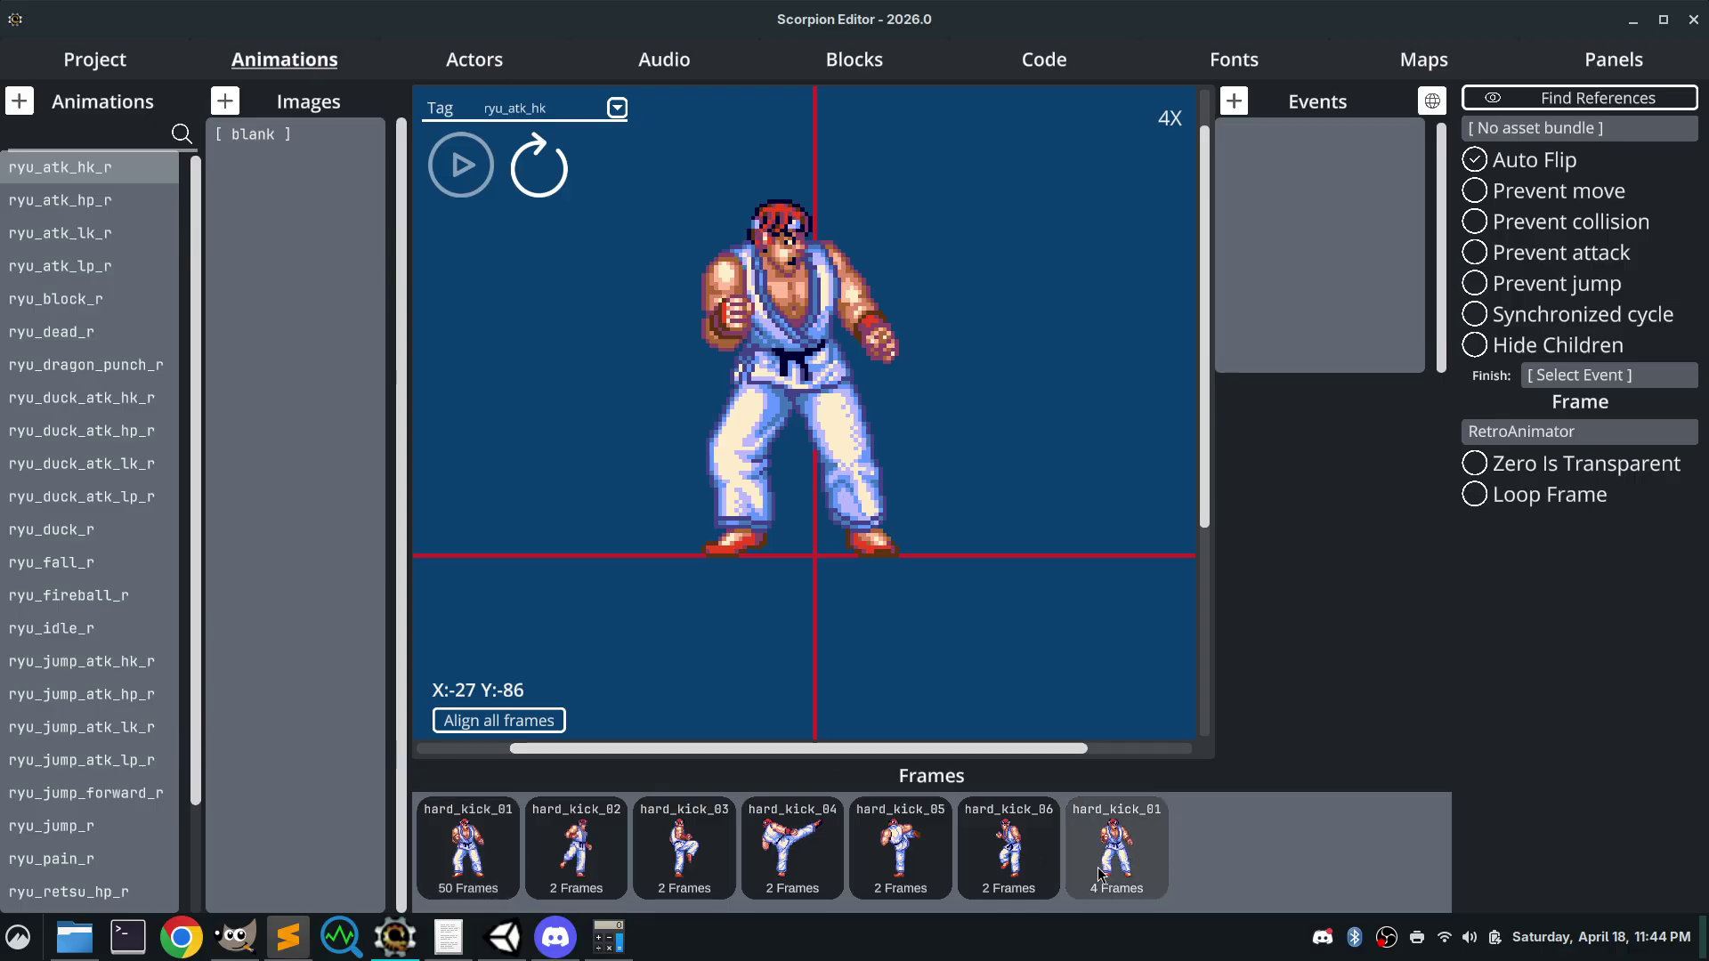
Delete the destroy_all_blocks trigger event from the first hard_kick_01 frame of ryu_atk_hk_r
left_click(459, 859)
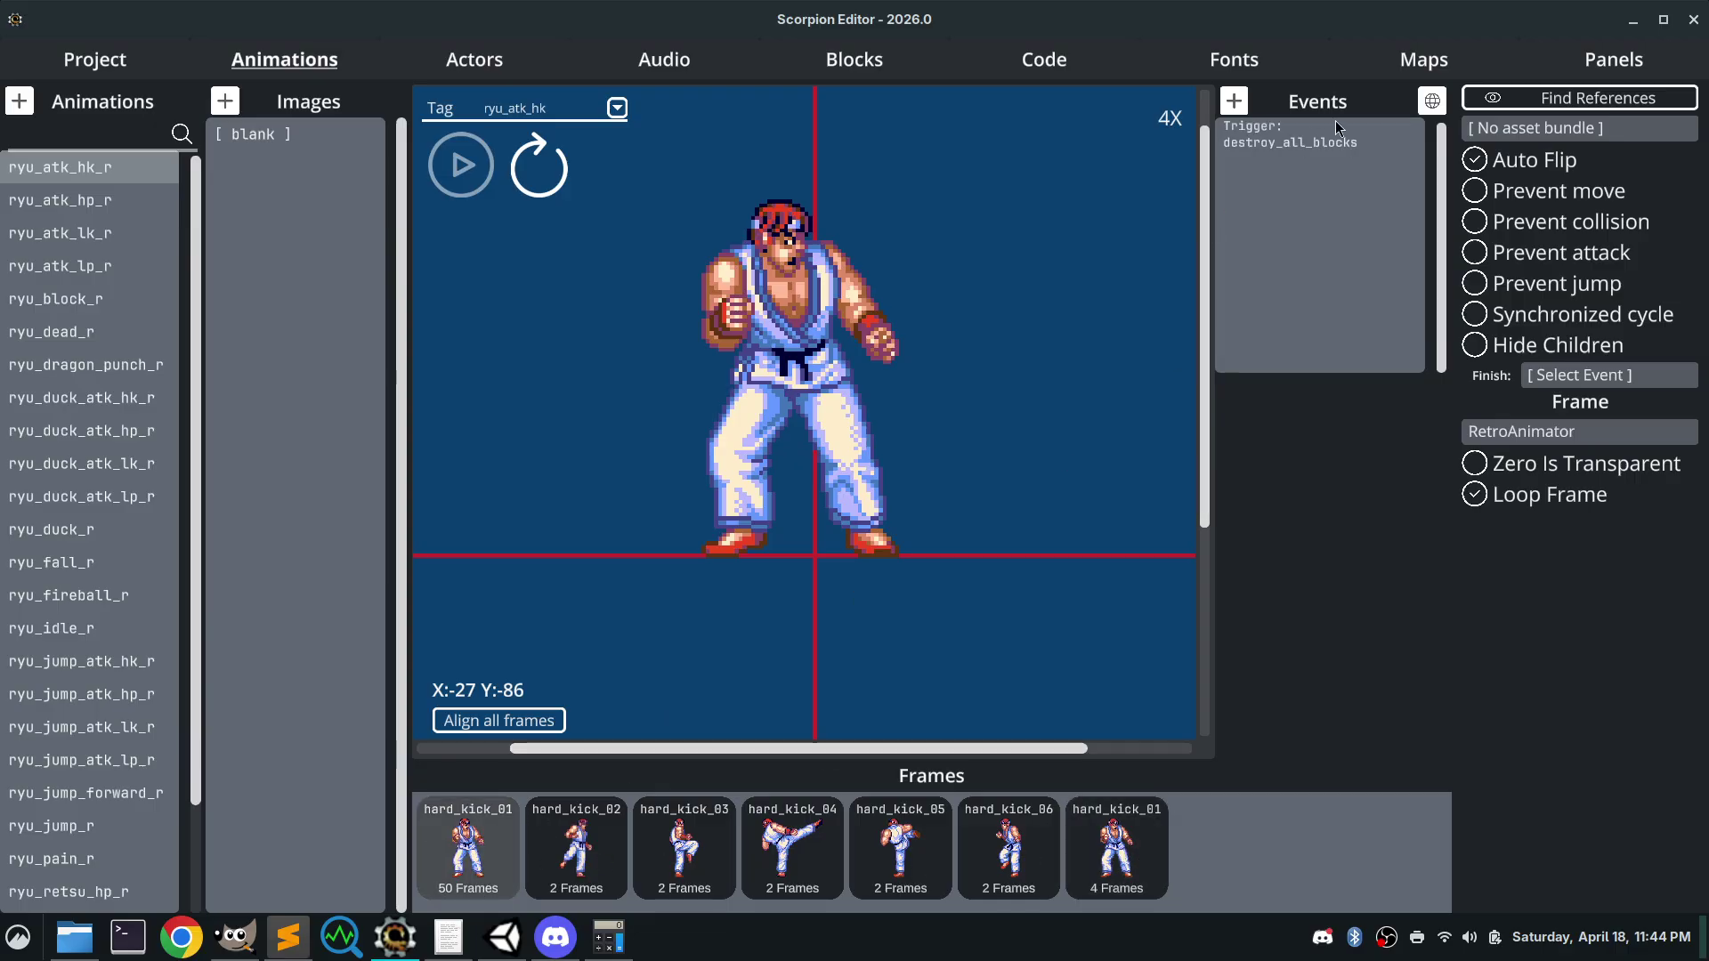
left_click(1289, 175)
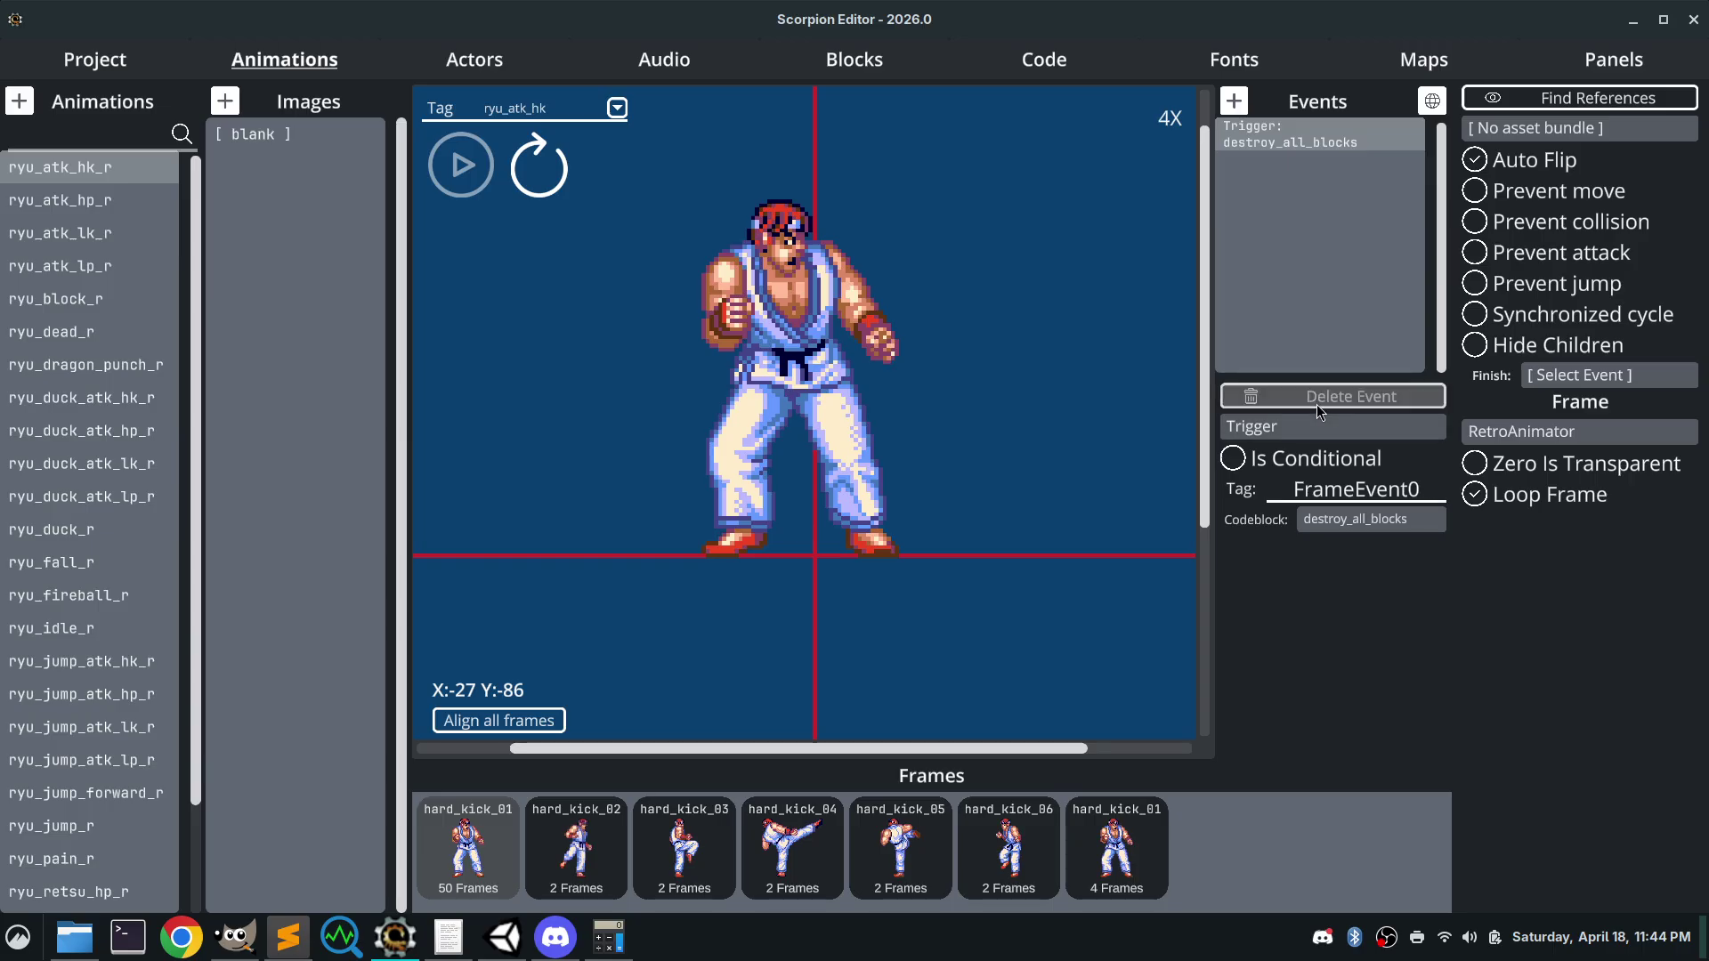
left_click(1317, 397)
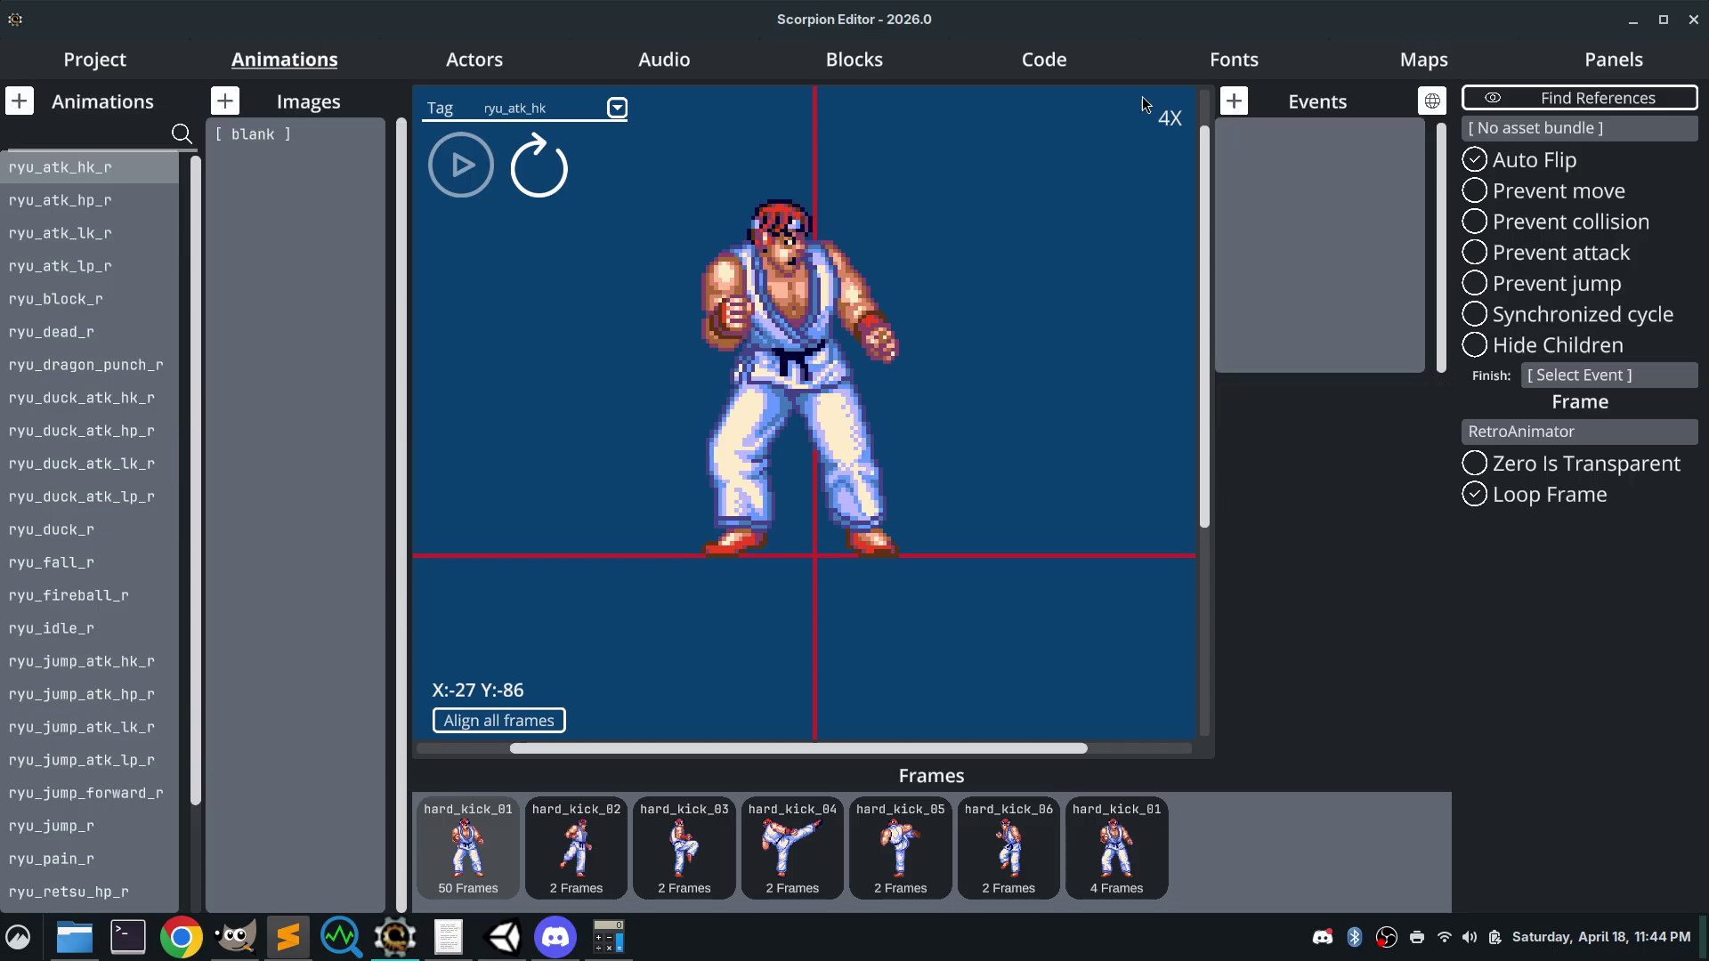
left_click(1634, 19)
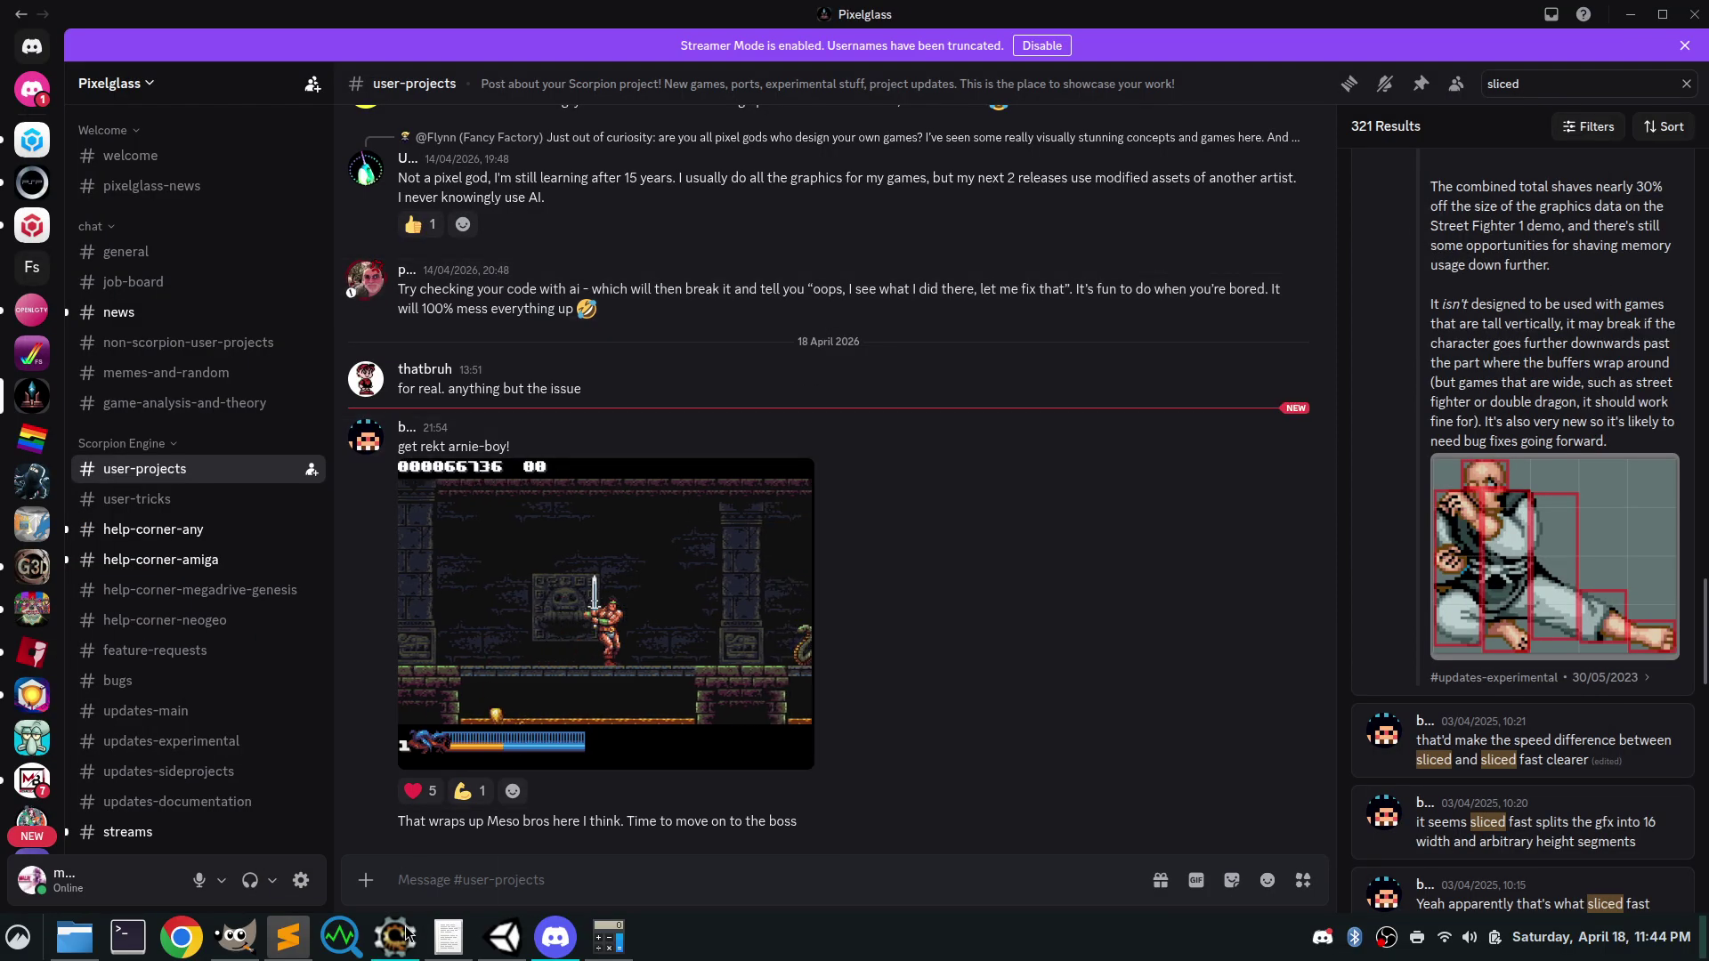
left_click(409, 933)
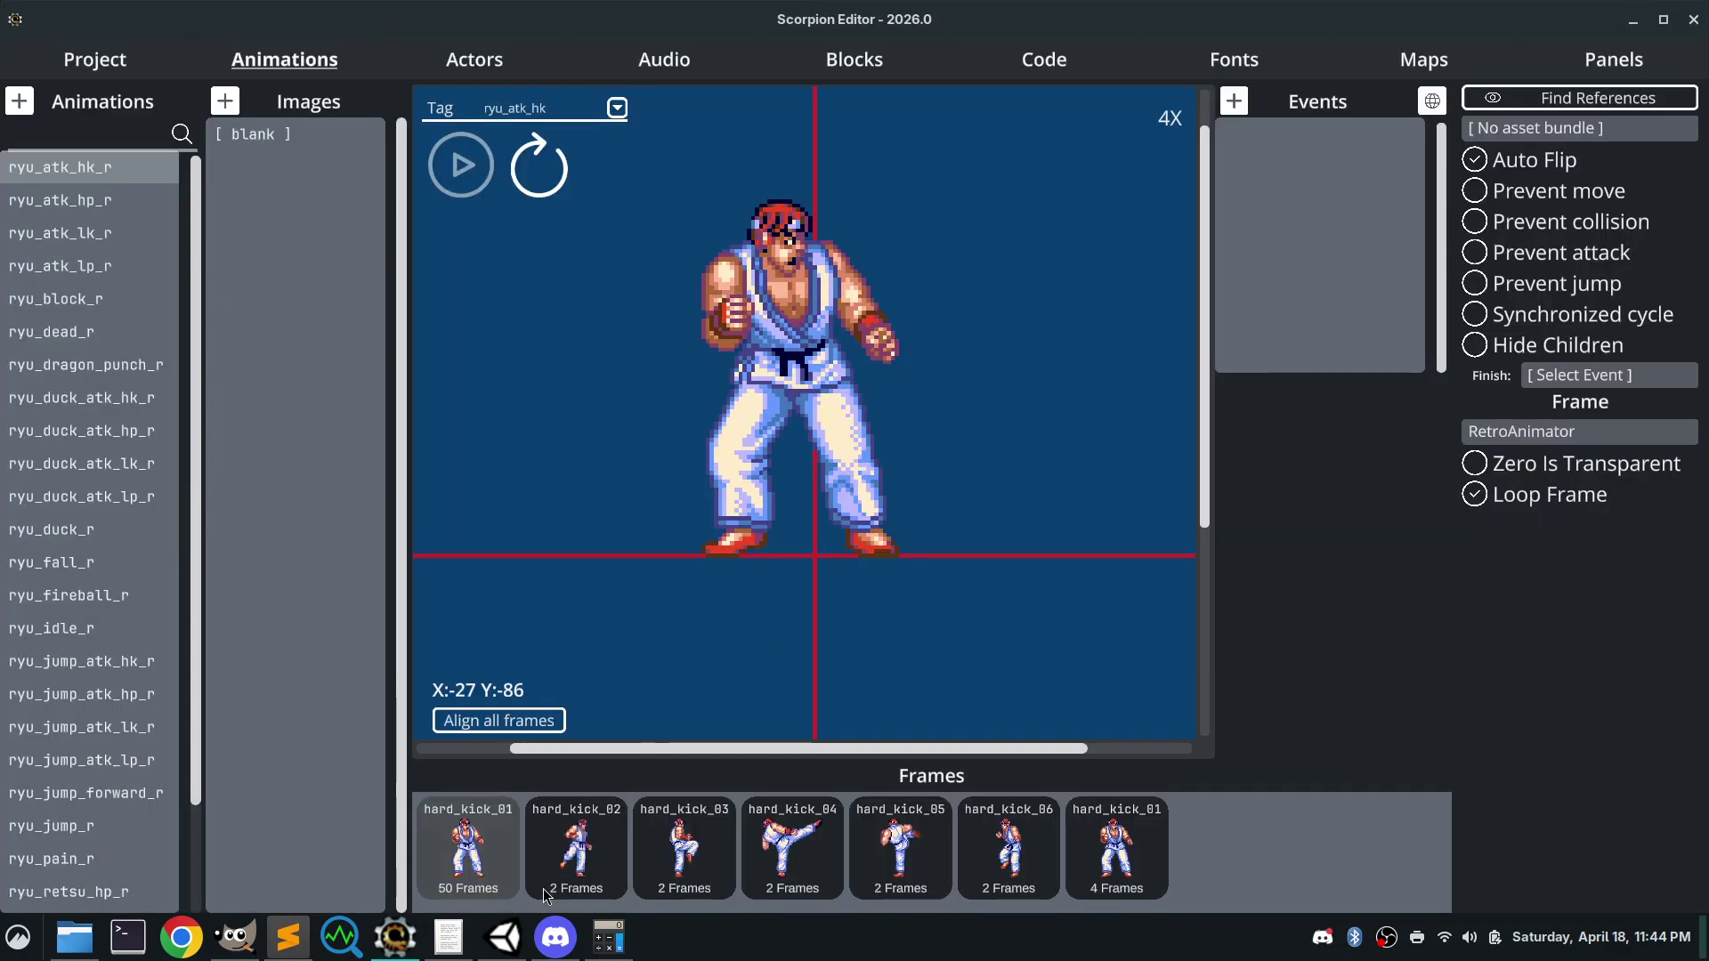
left_click(507, 945)
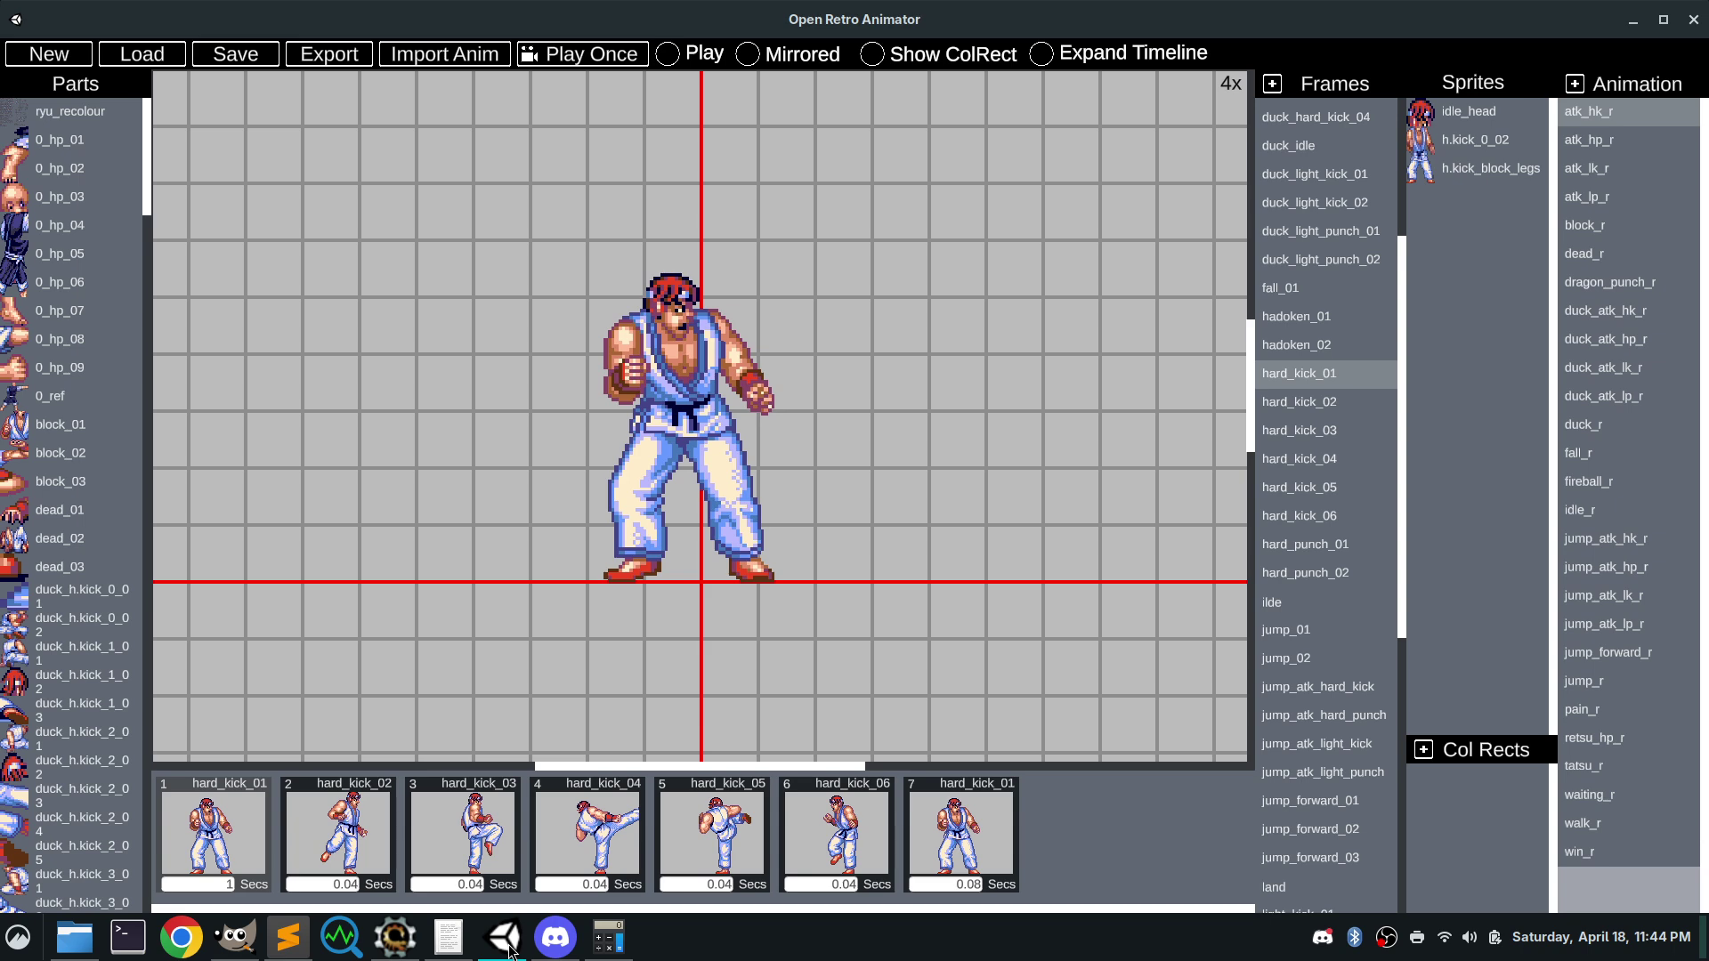
left_click(507, 948)
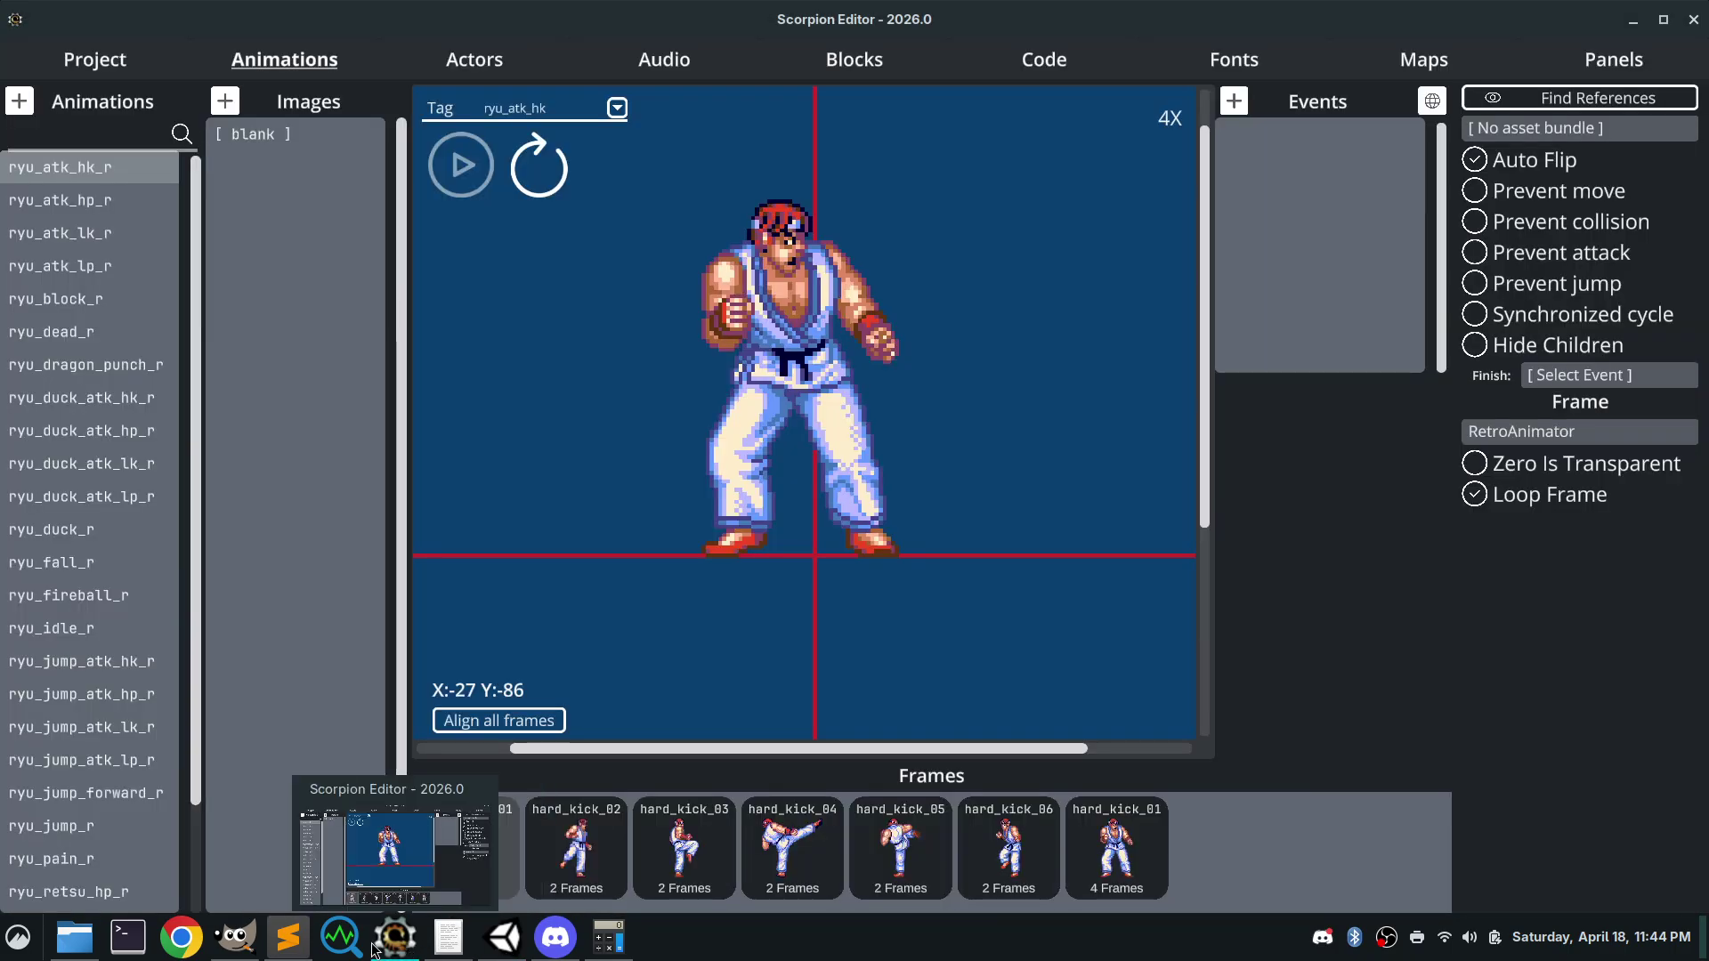
Switch to GIMP, open the ryu_recolour sheet, and examine the separated torso, arm and leg sprites and the arrows linking them
left_click(245, 949)
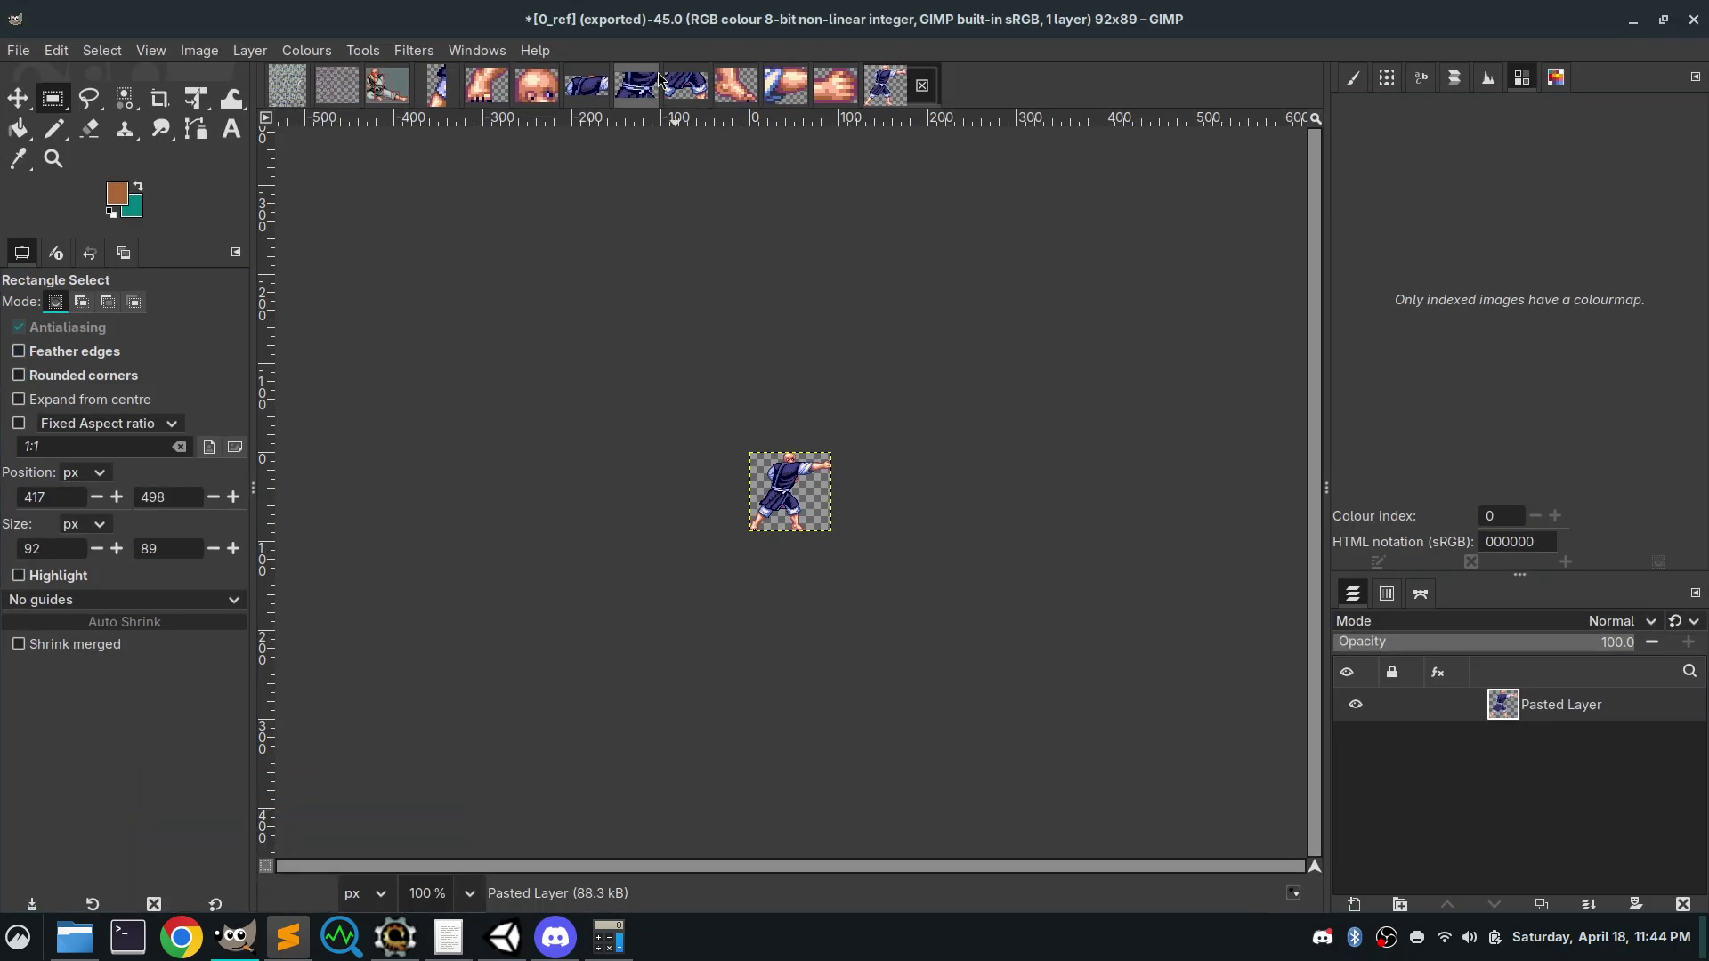
left_click(330, 86)
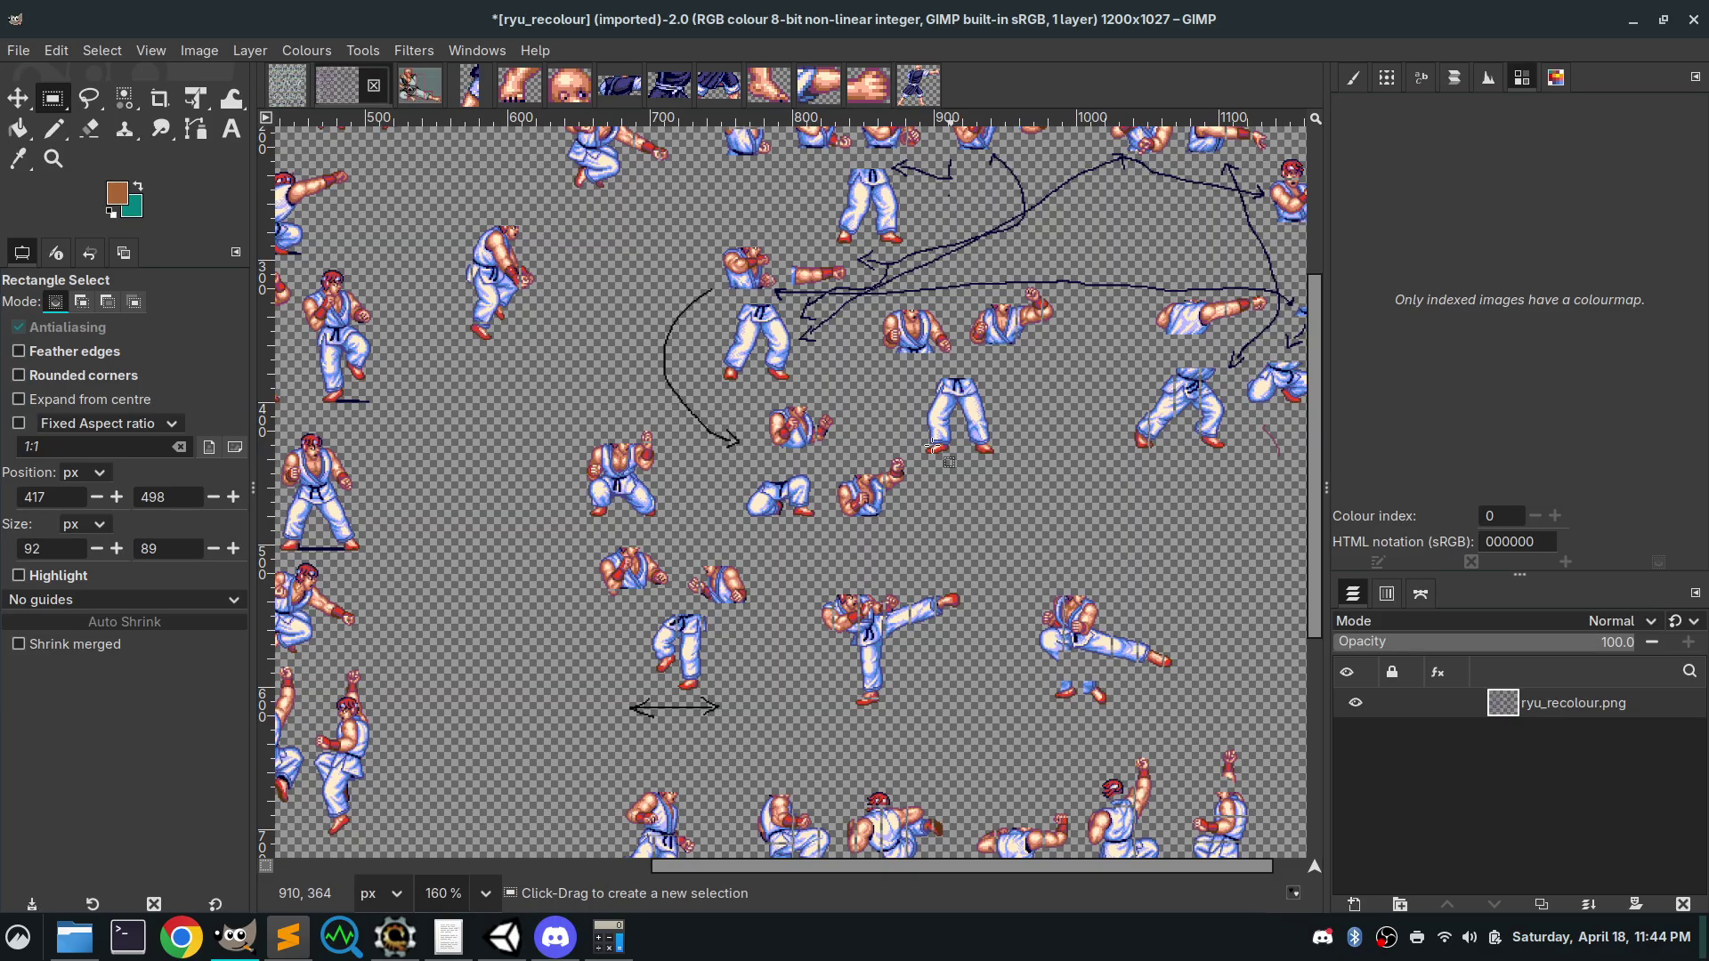
scroll(600, 532, "down", 8)
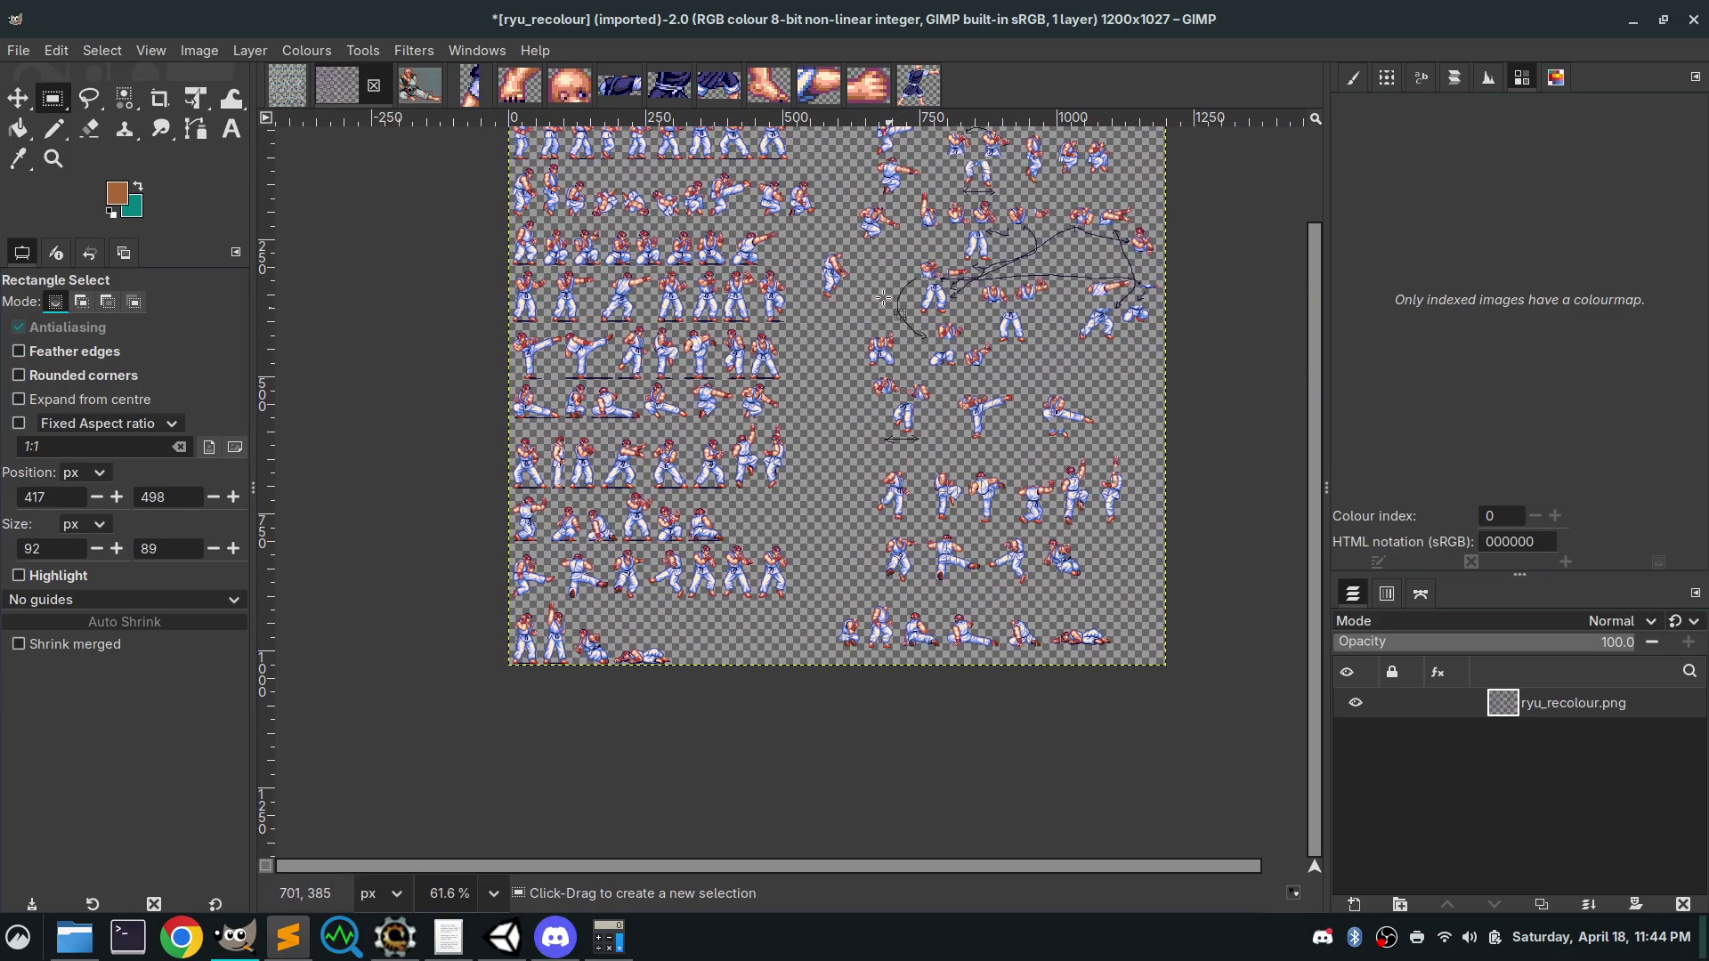
left_click_drag(882, 296, 847, 444)
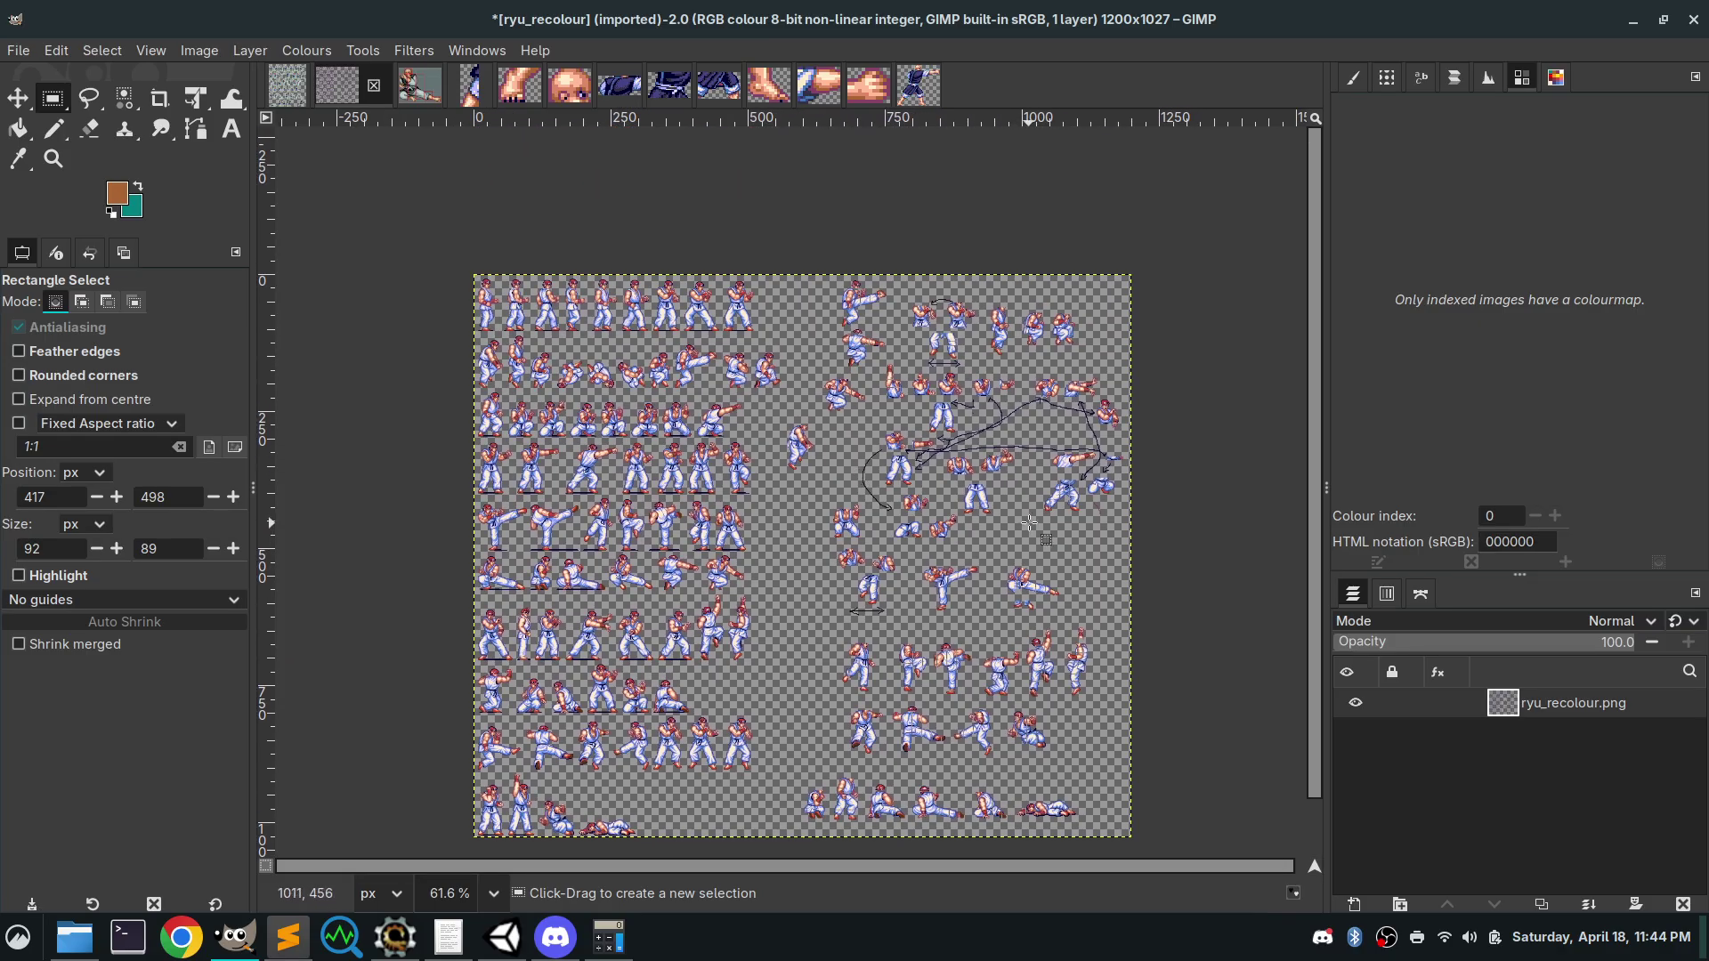
scroll(959, 436, "up", 4)
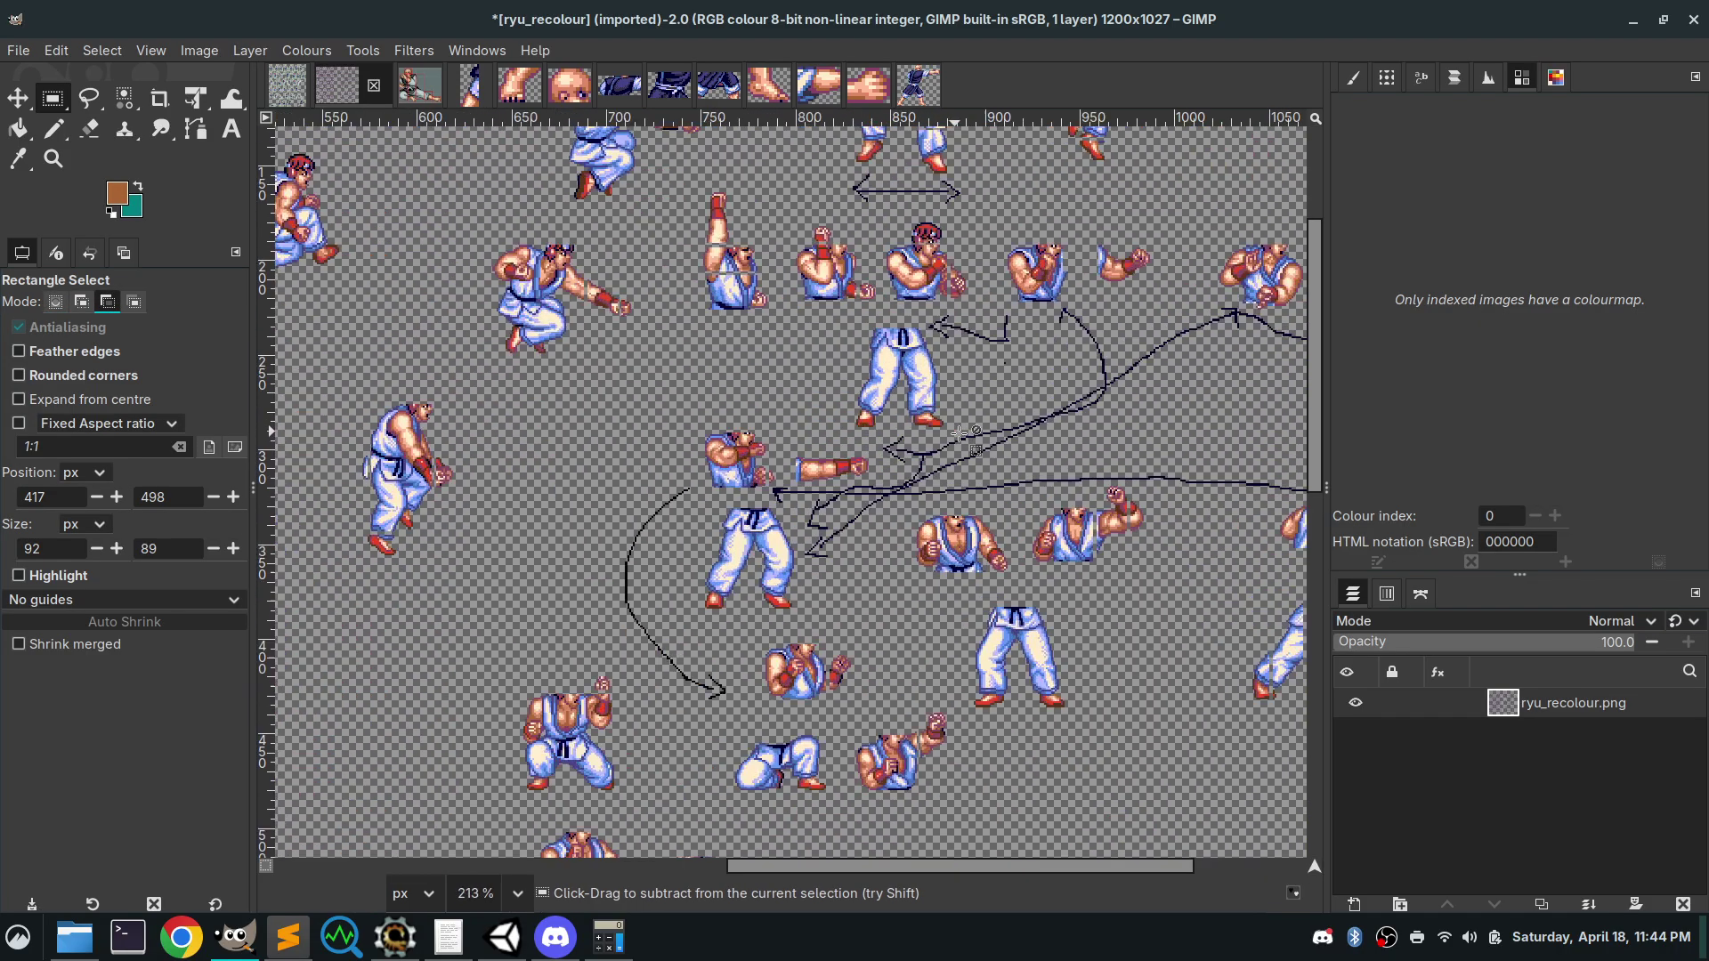
scroll(714, 404, "up", 6)
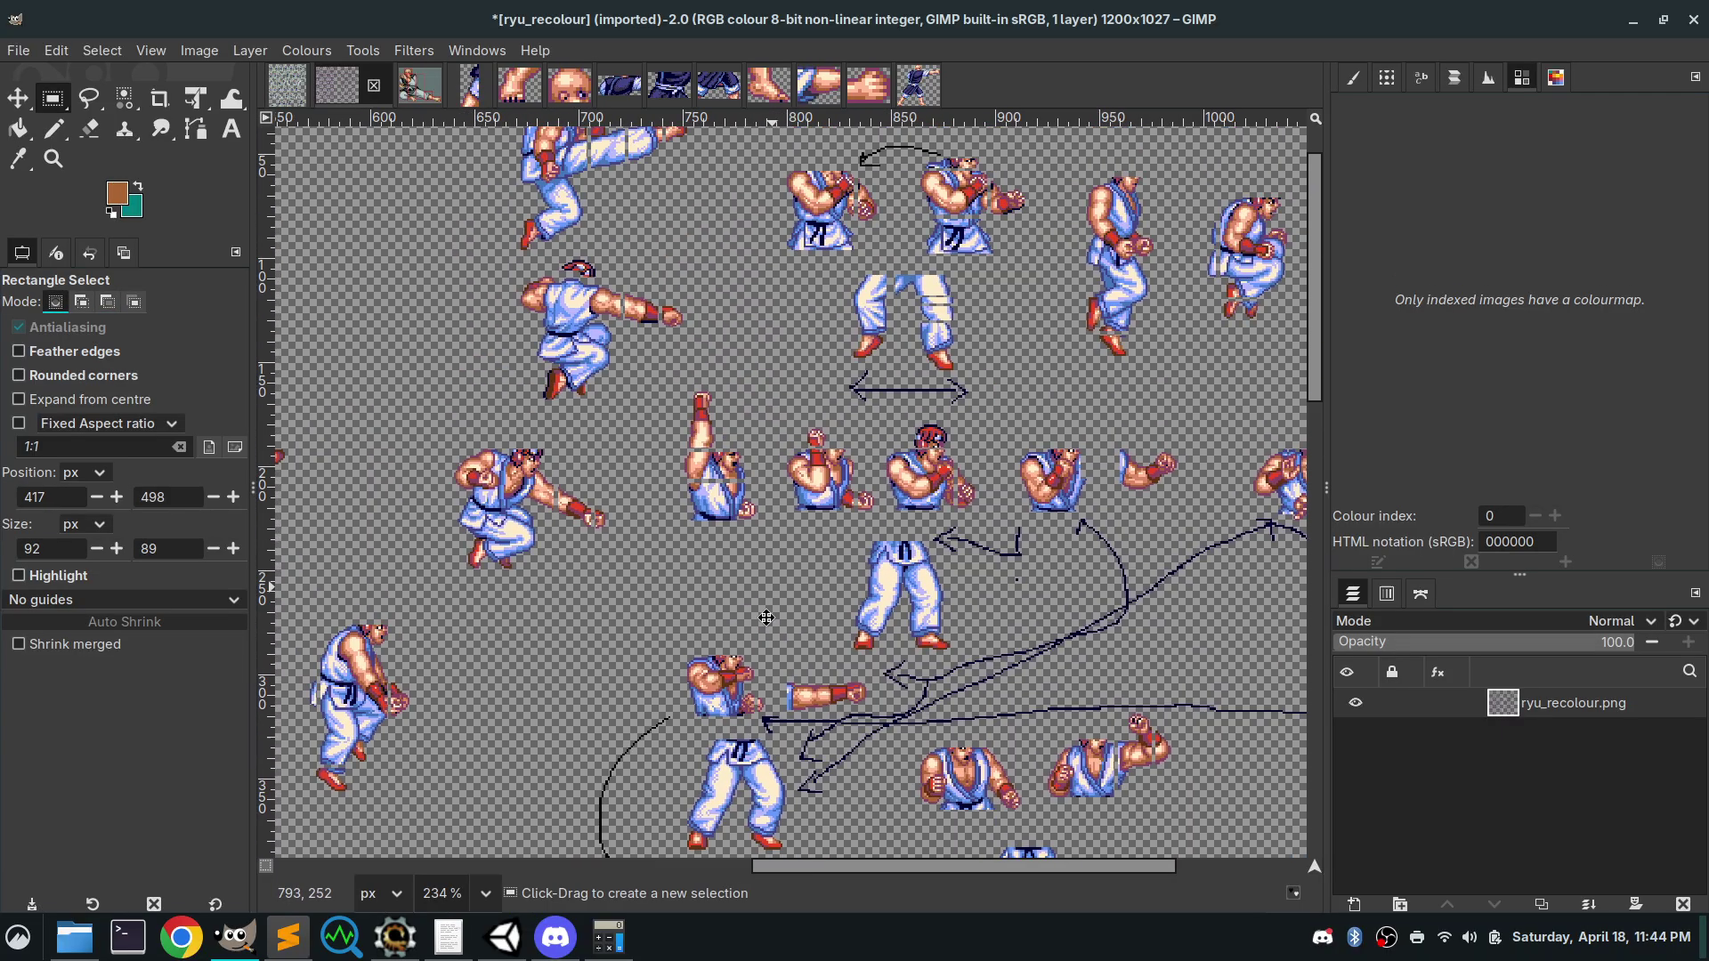
scroll(980, 602, "down", 1)
scroll(980, 602, "right", 4)
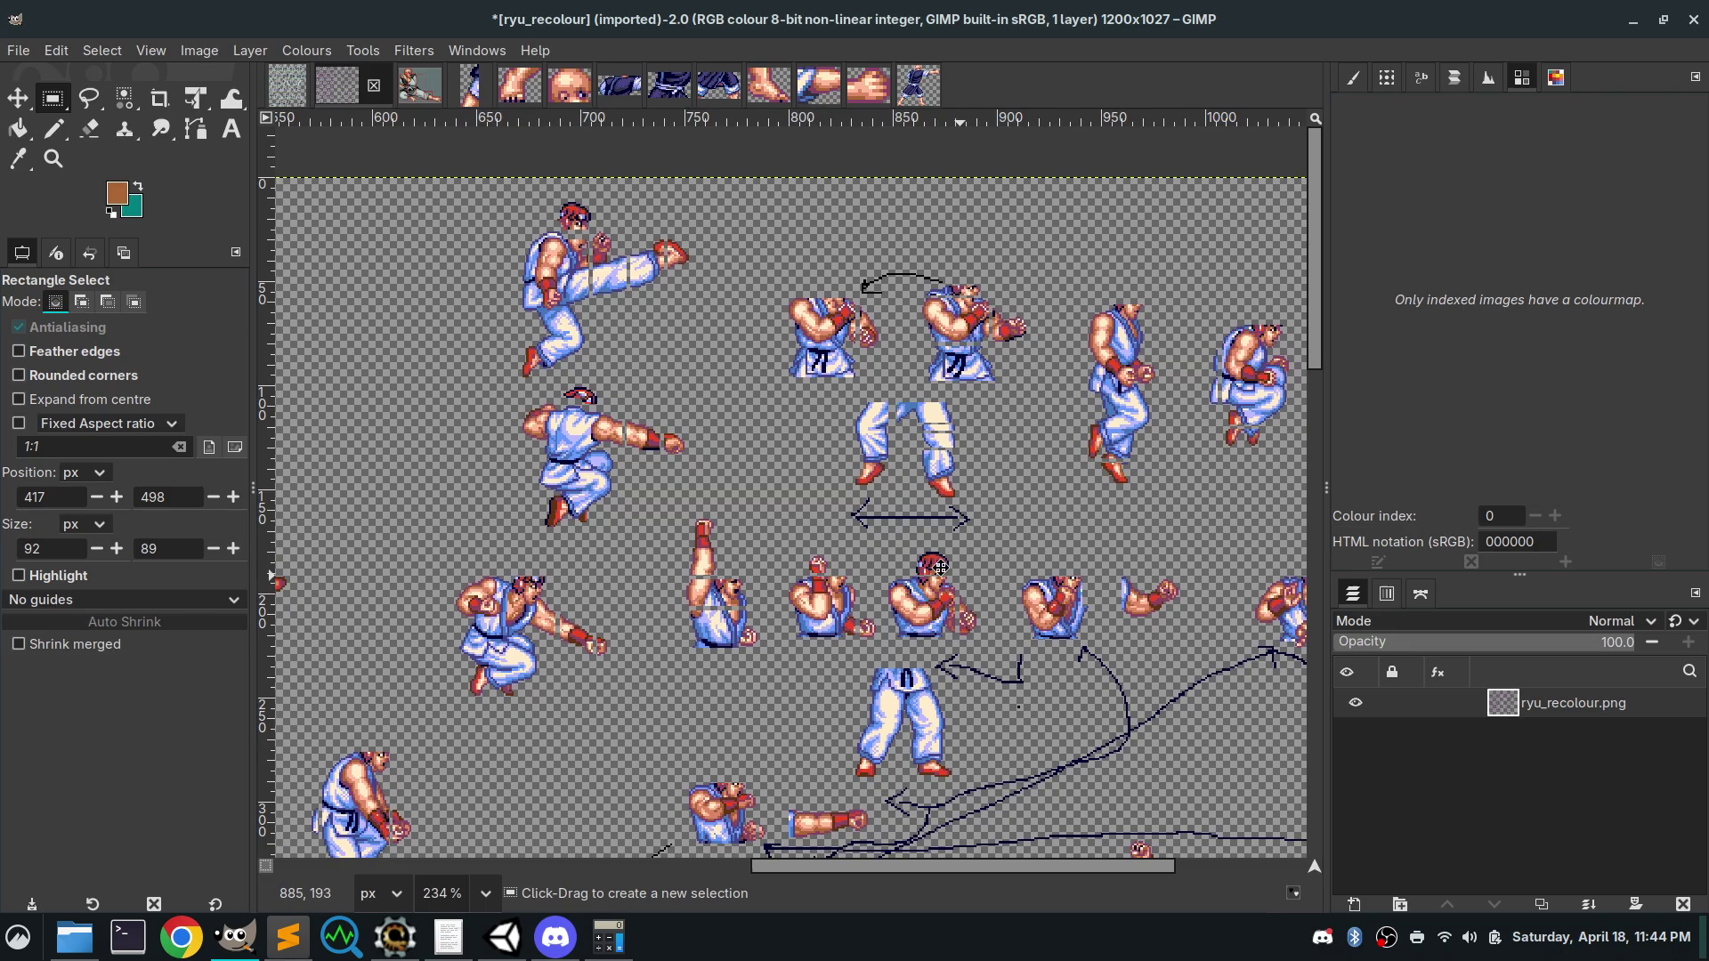
scroll(899, 605, "down", 1)
scroll(899, 605, "right", 2)
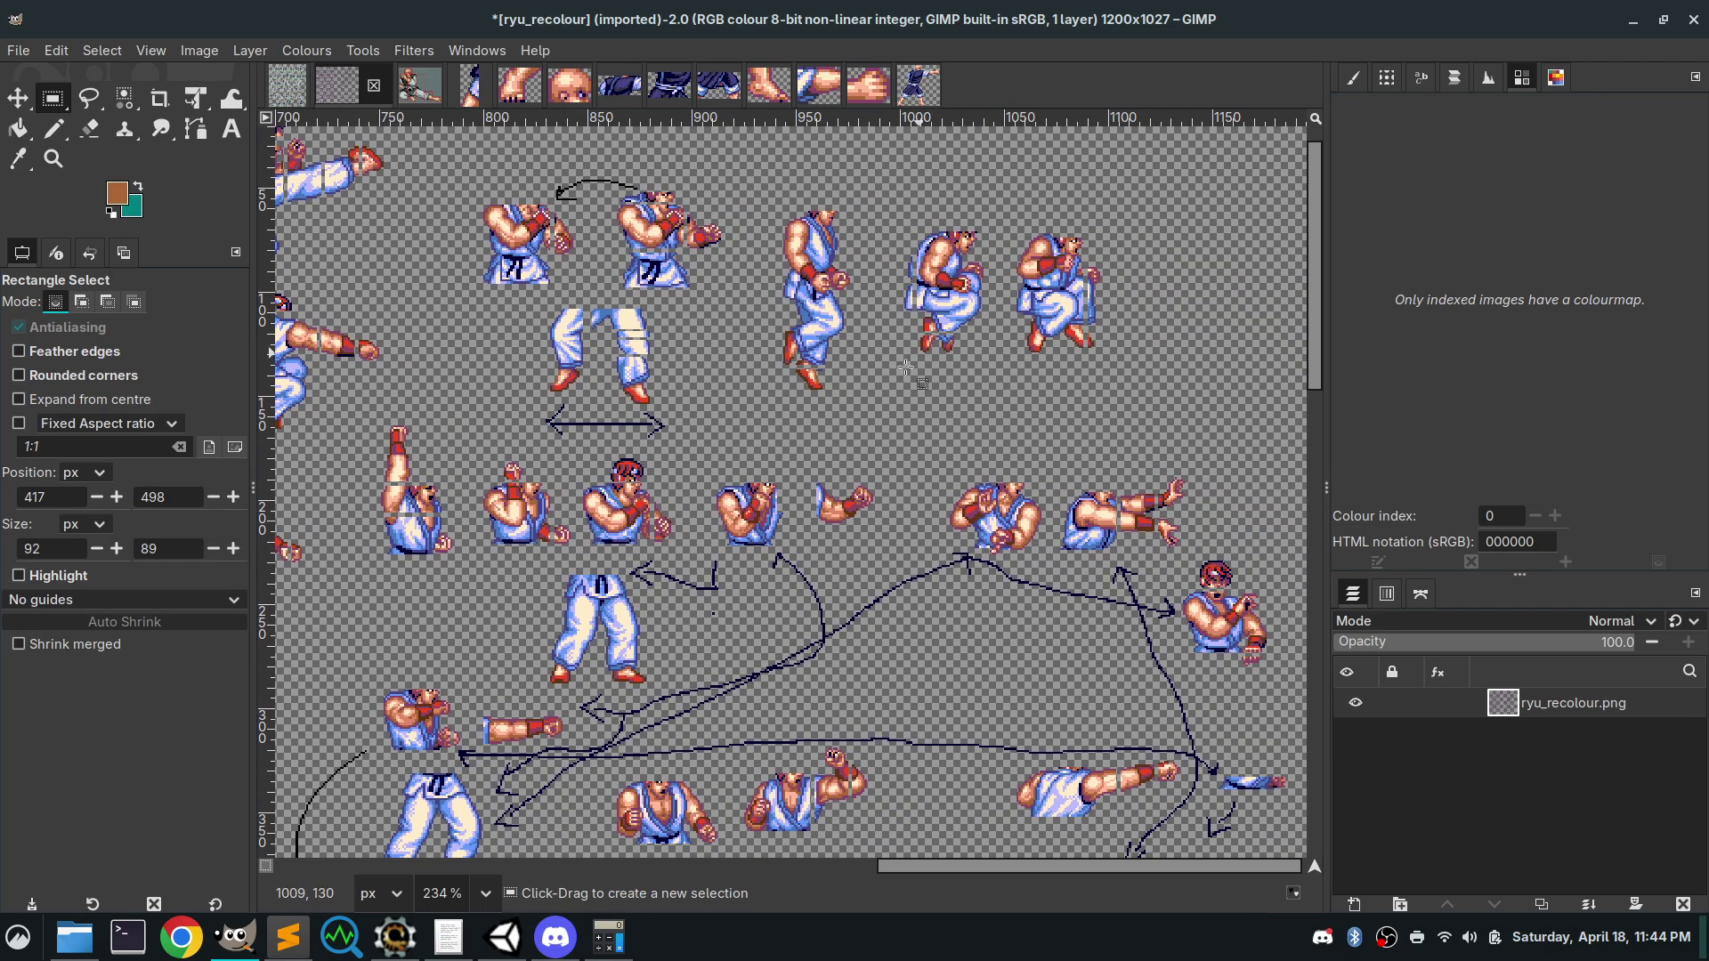
scroll(947, 524, "down", 6)
scroll(934, 534, "left", 1)
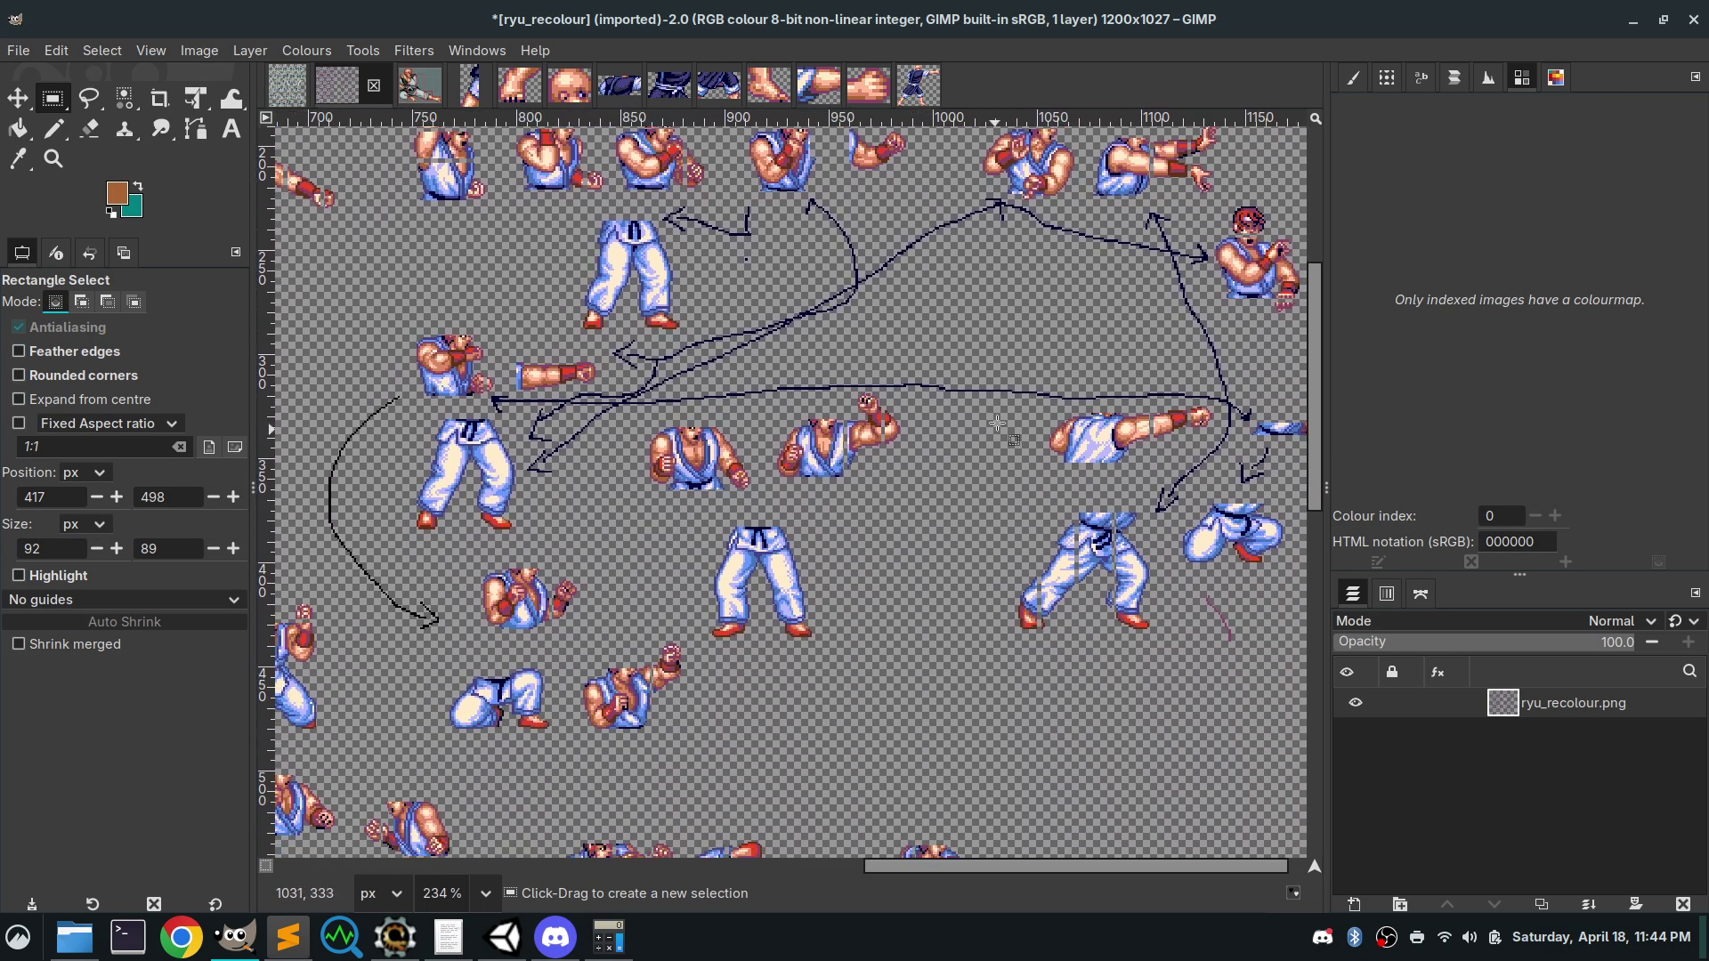
scroll(925, 562, "down", 4)
scroll(943, 552, "left", 3)
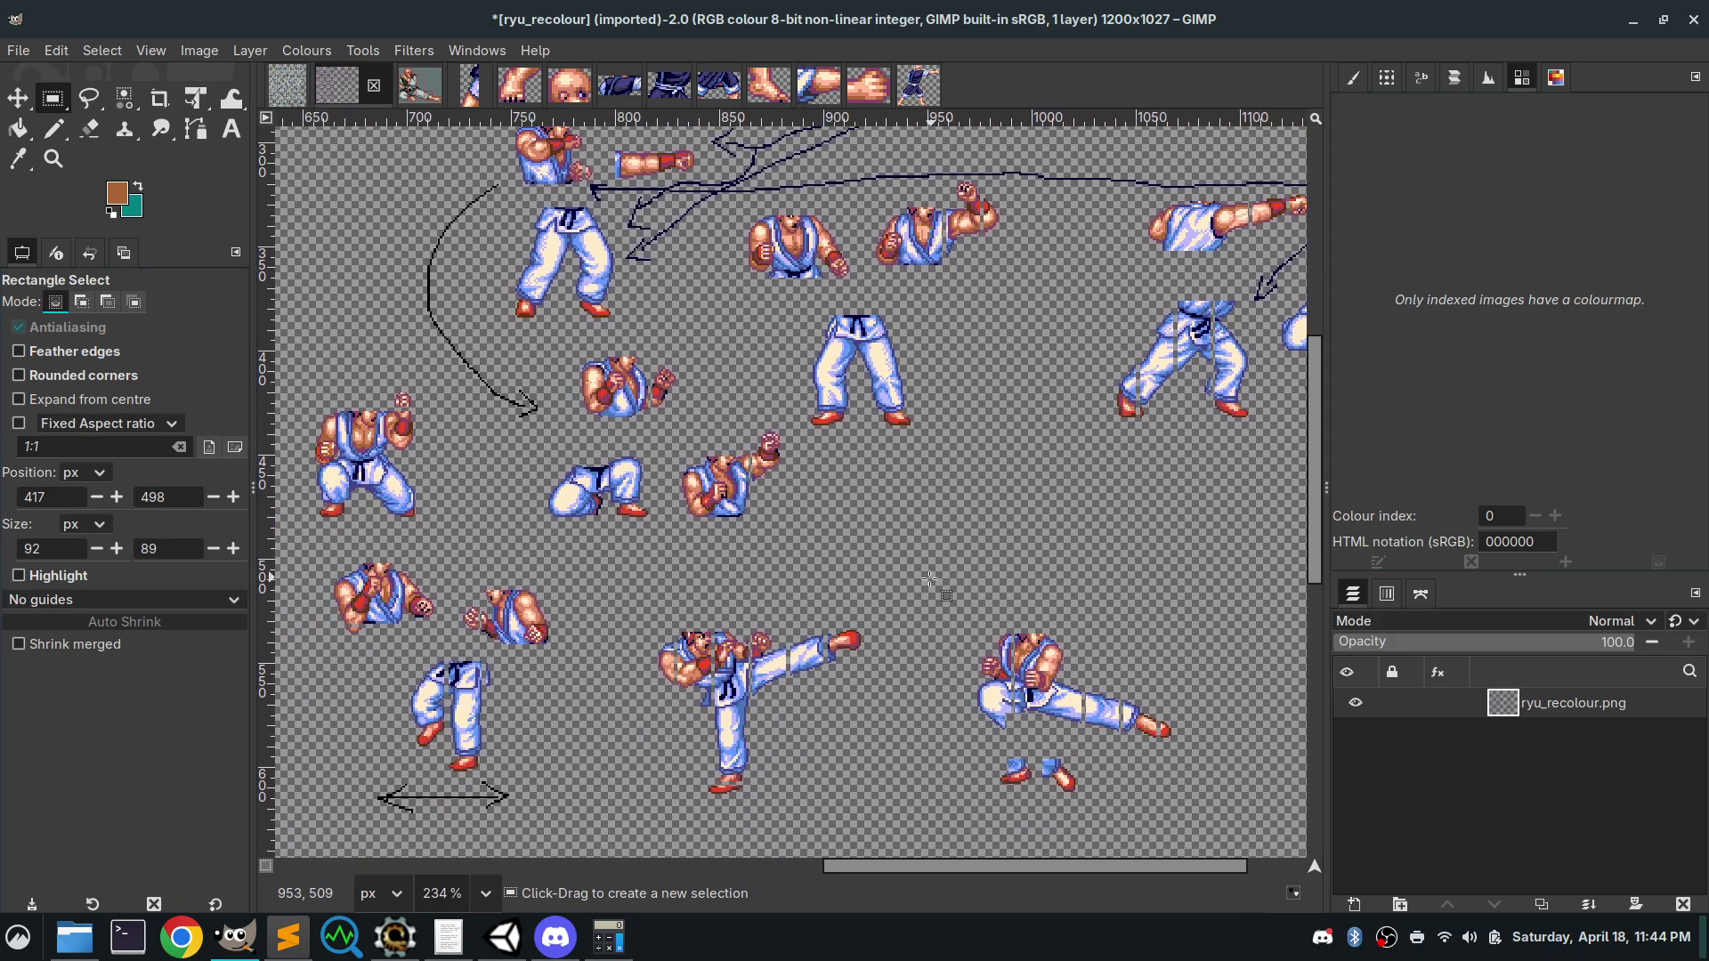
Examine closely how the low kick sprite on the ryu_recolour sheet is cut into slices with its feet separated
scroll(1074, 743, "up", 4)
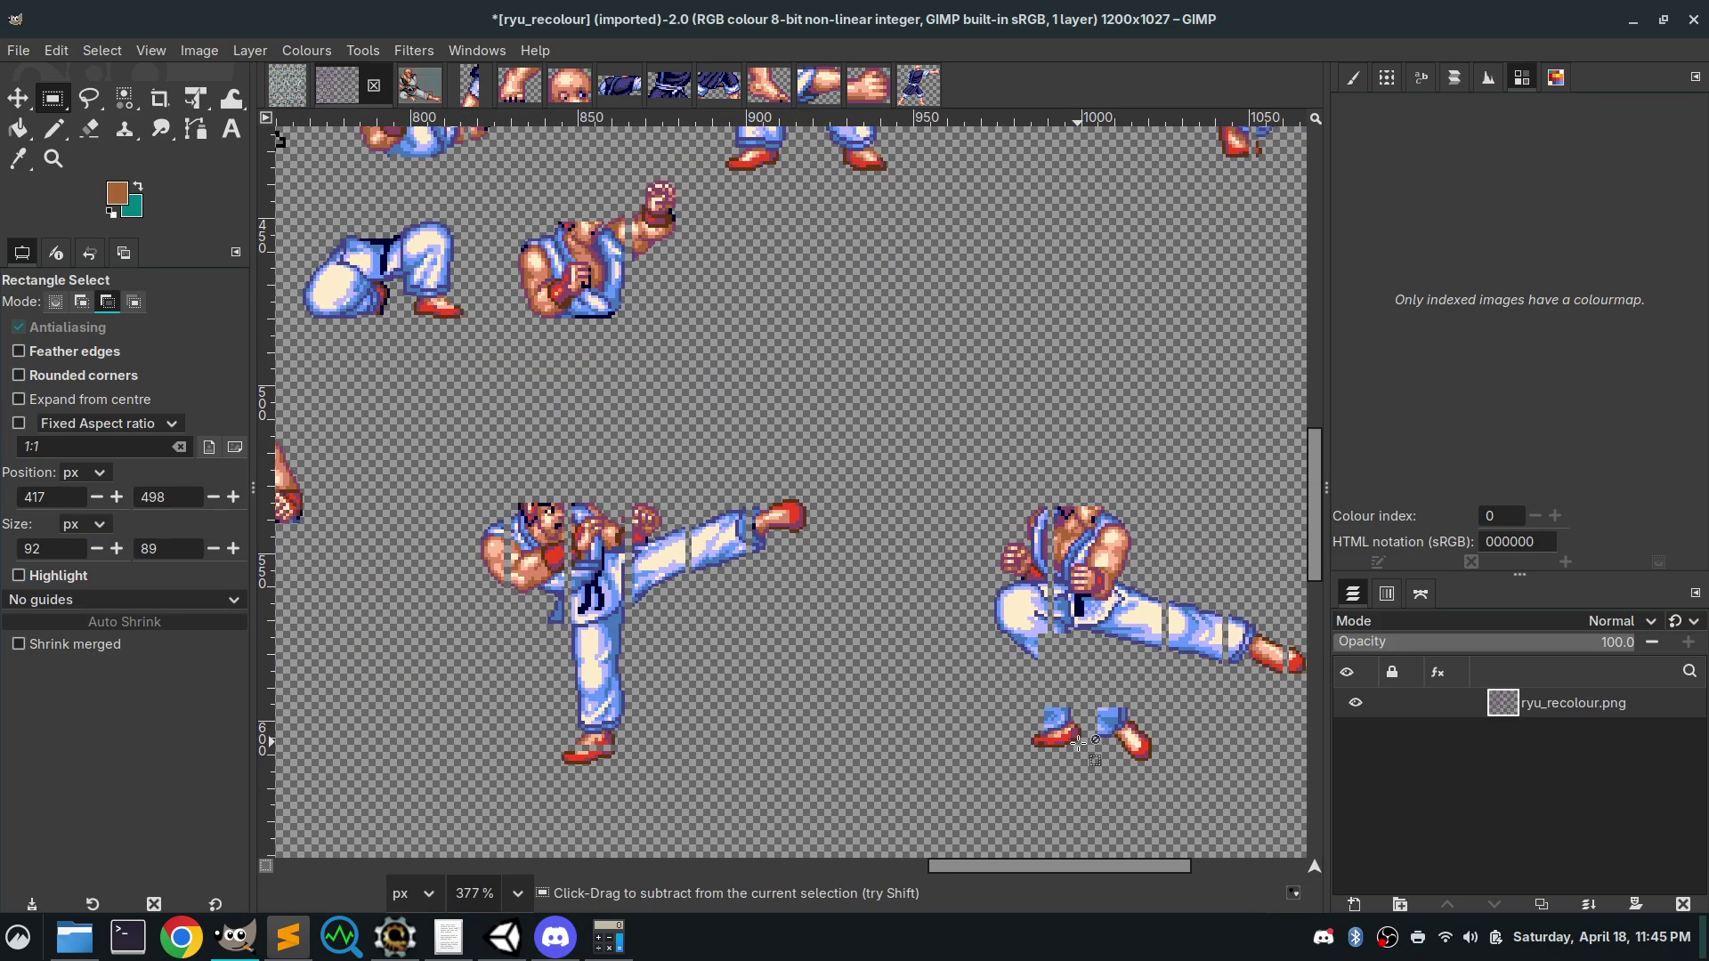
scroll(712, 516, "right", 5)
scroll(697, 514, "up", 1)
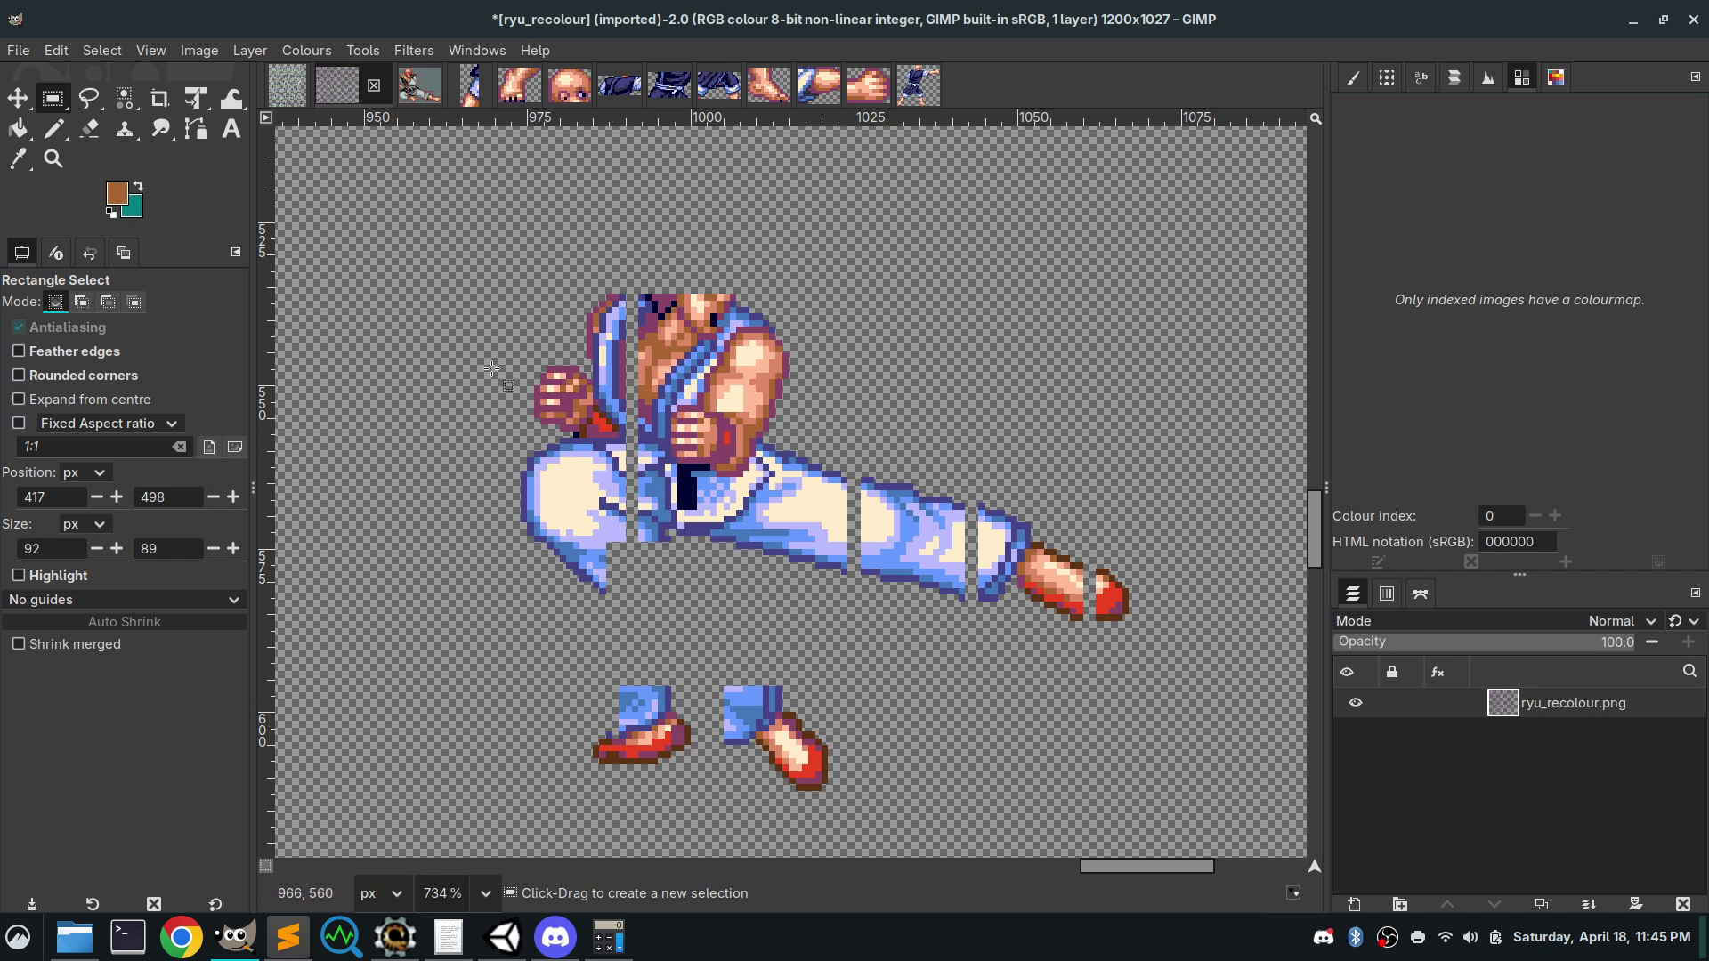
scroll(945, 614, "down", 5)
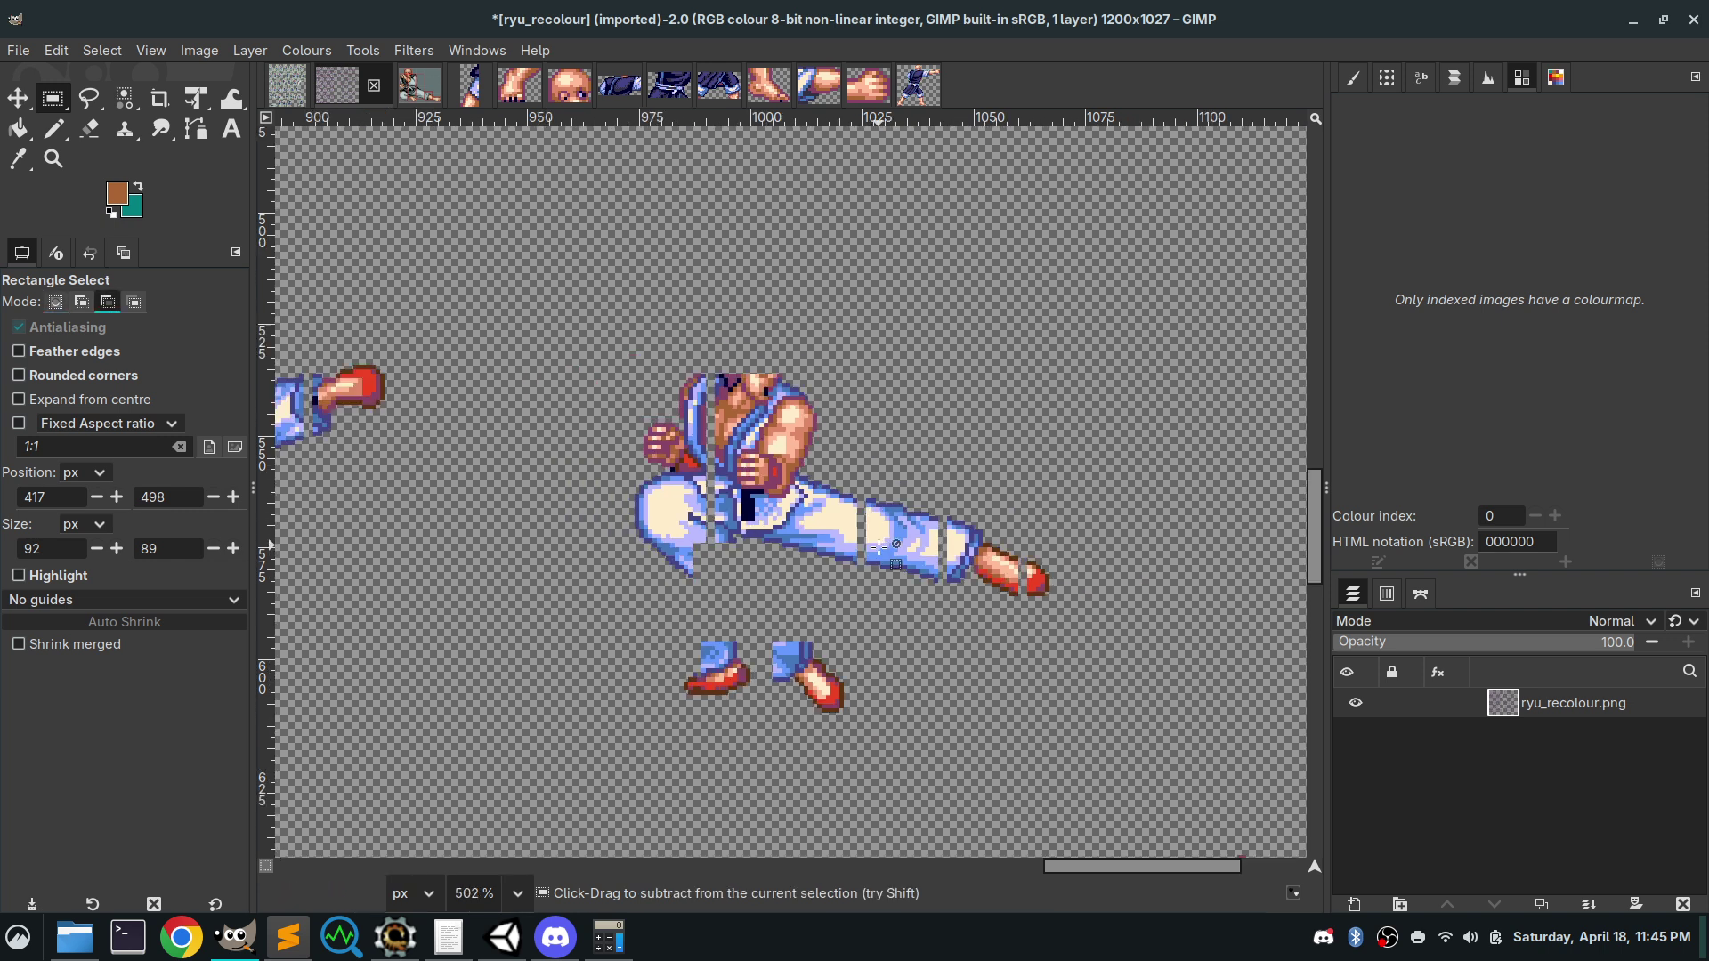
Look over the whole ryu_recolour sheet, comparing the rows of complete poses with the group of separated and reused body parts
scroll(950, 493, "down", 4)
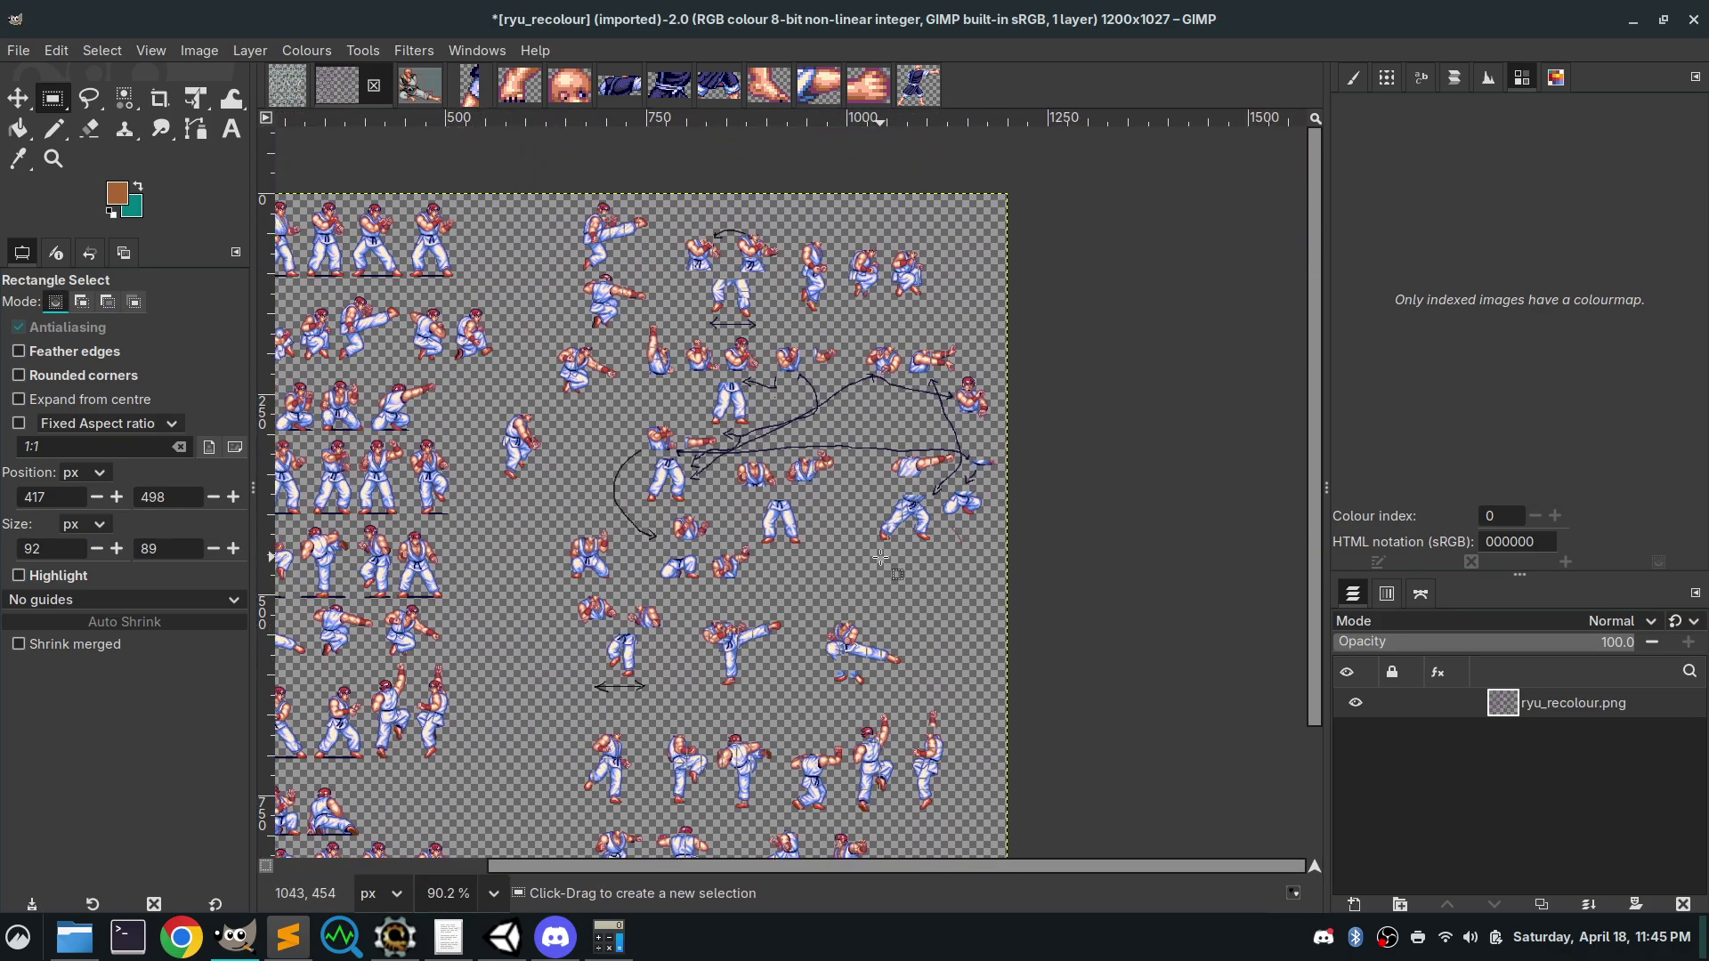
scroll(903, 373, "down", 3)
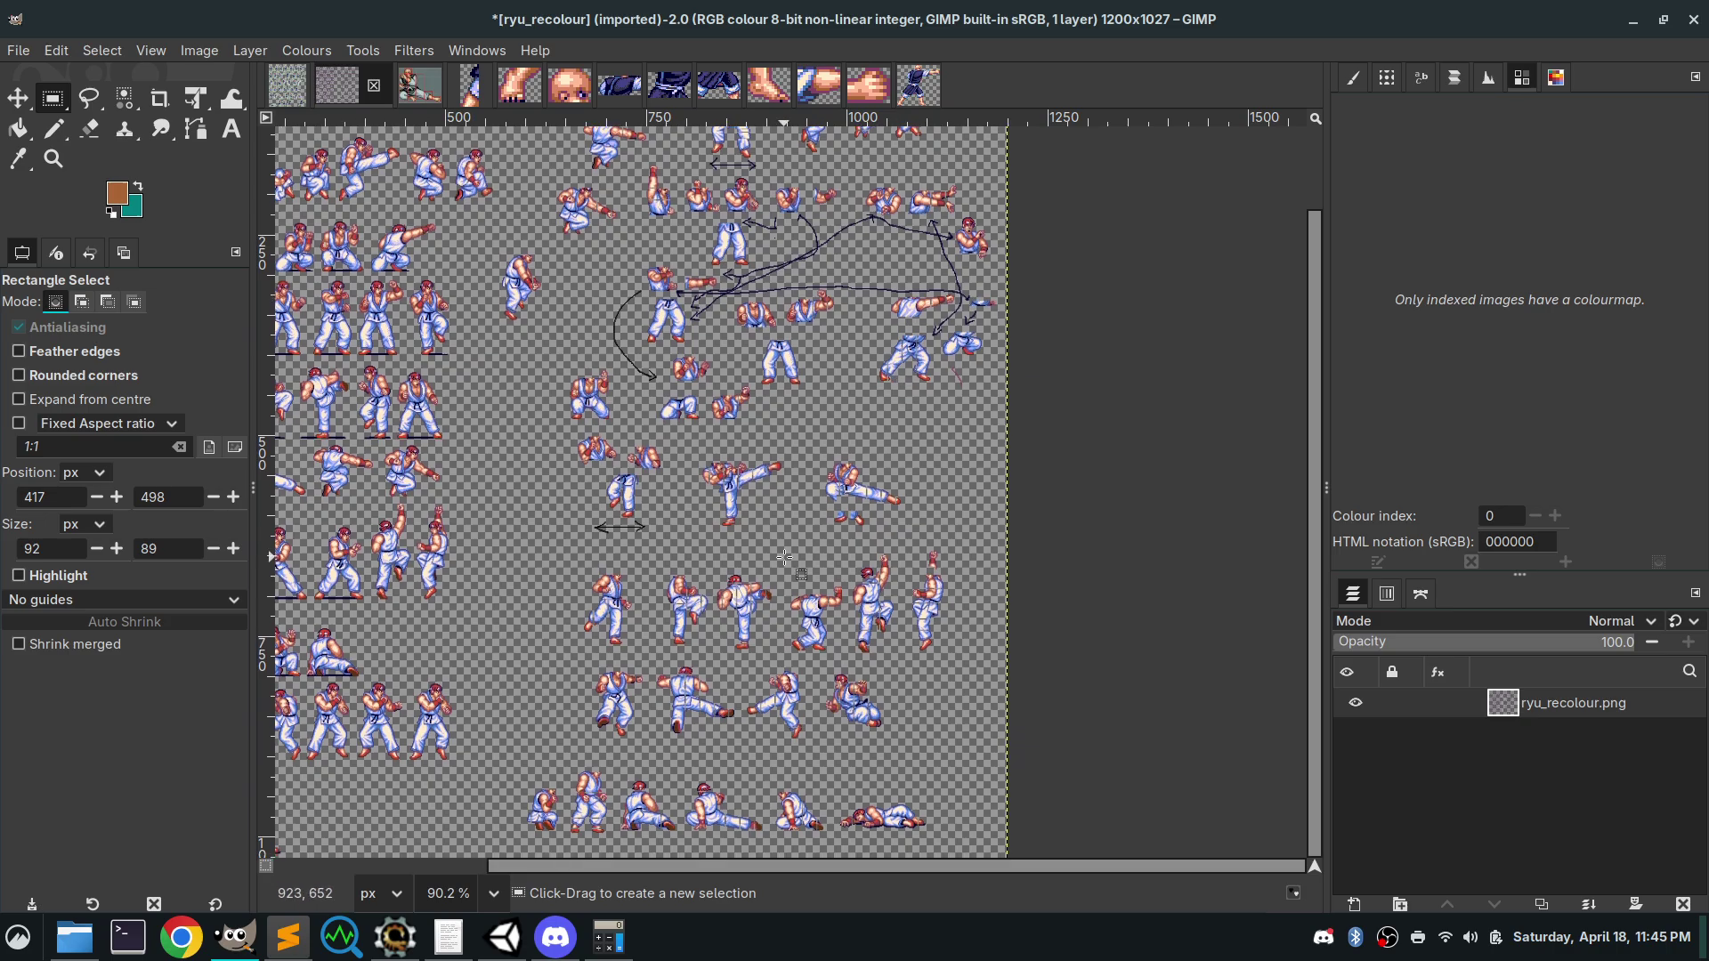
scroll(689, 454, "up", 2)
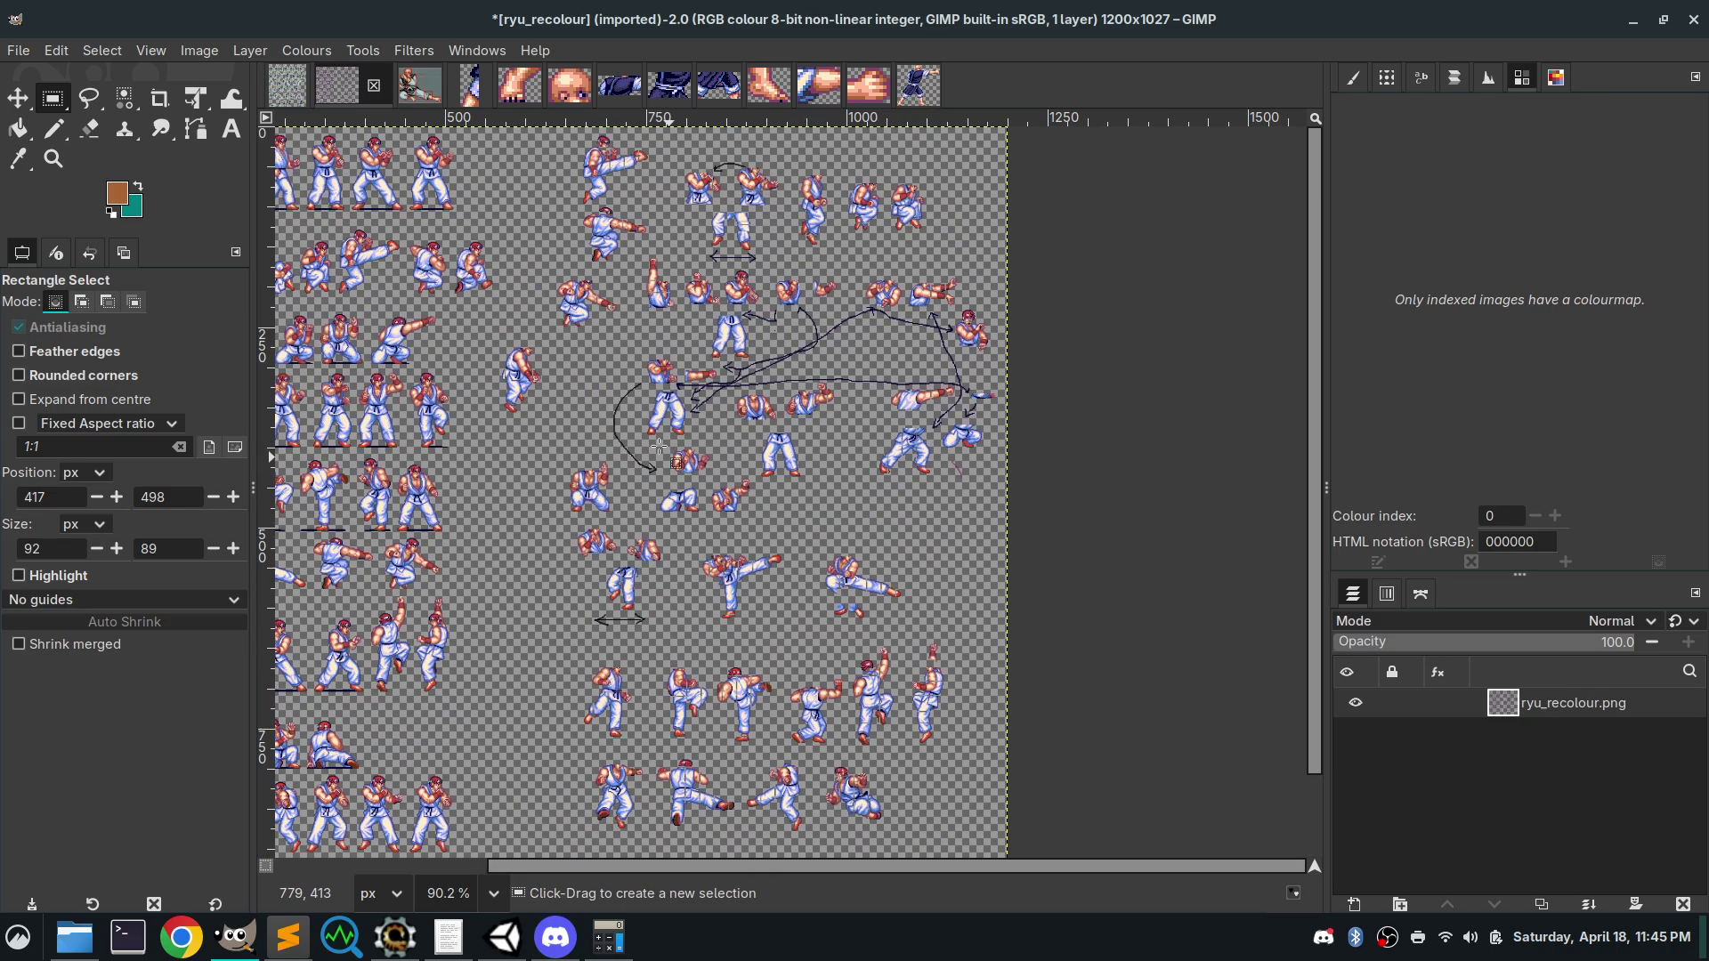
scroll(689, 457, "left", 1)
scroll(689, 458, "left", 3)
scroll(676, 365, "down", 3)
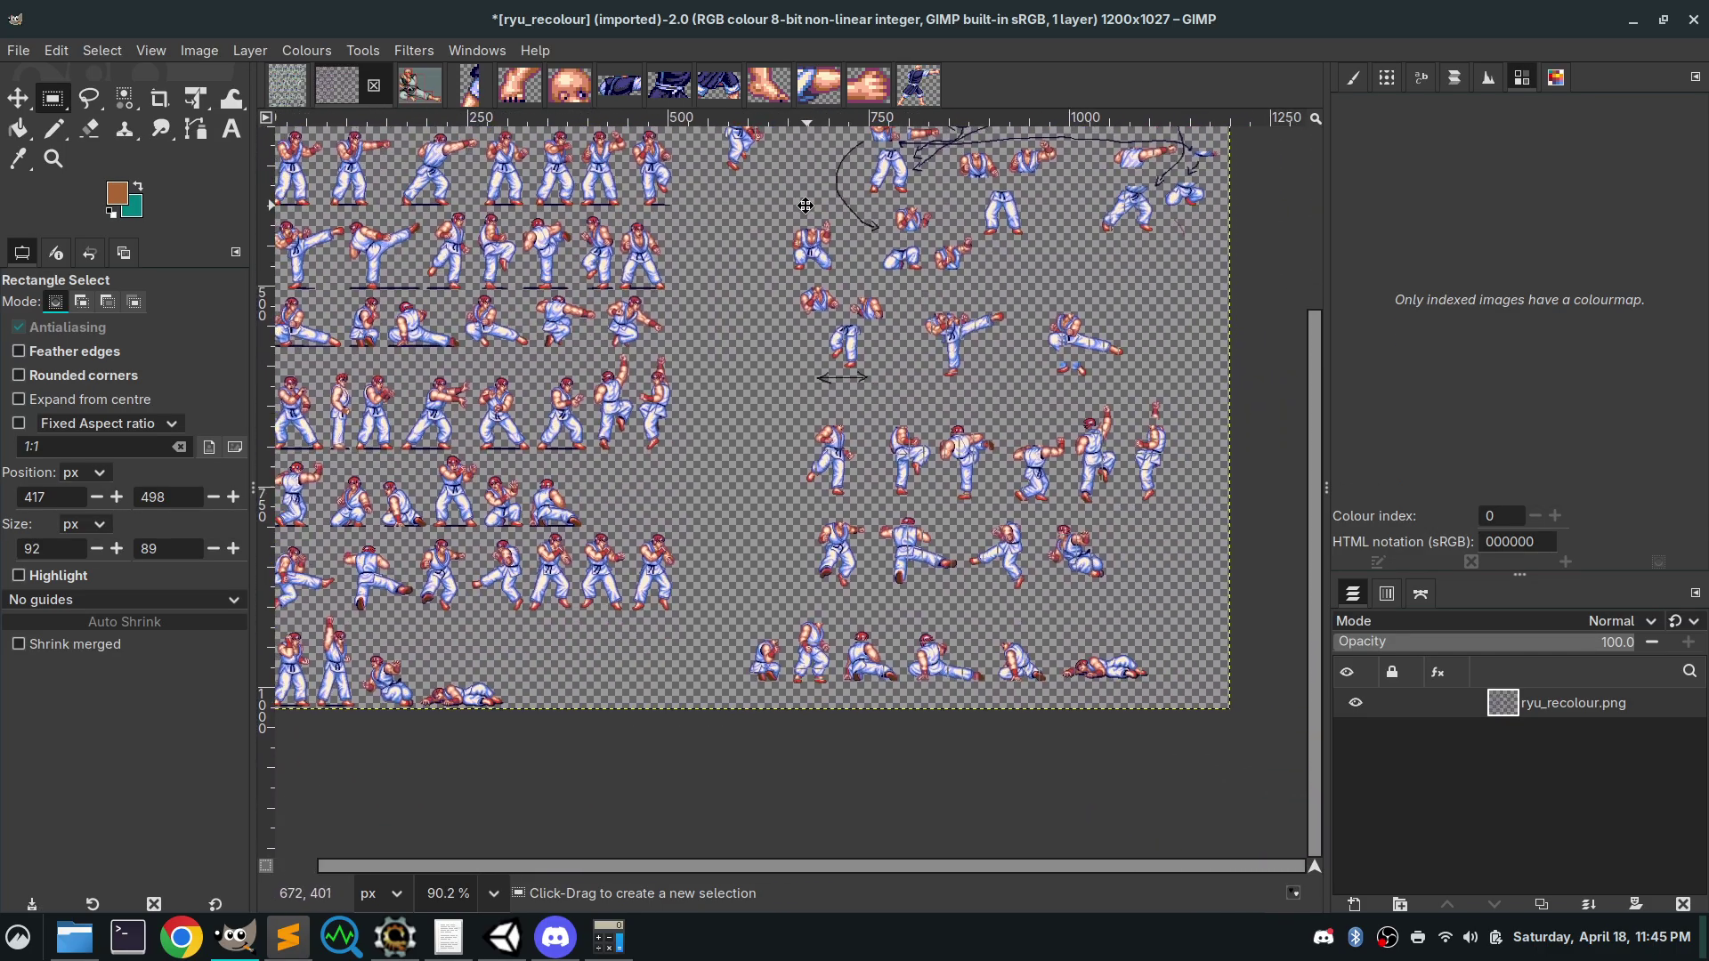
scroll(676, 365, "up", 2)
scroll(675, 365, "right", 1)
scroll(770, 360, "up", 2)
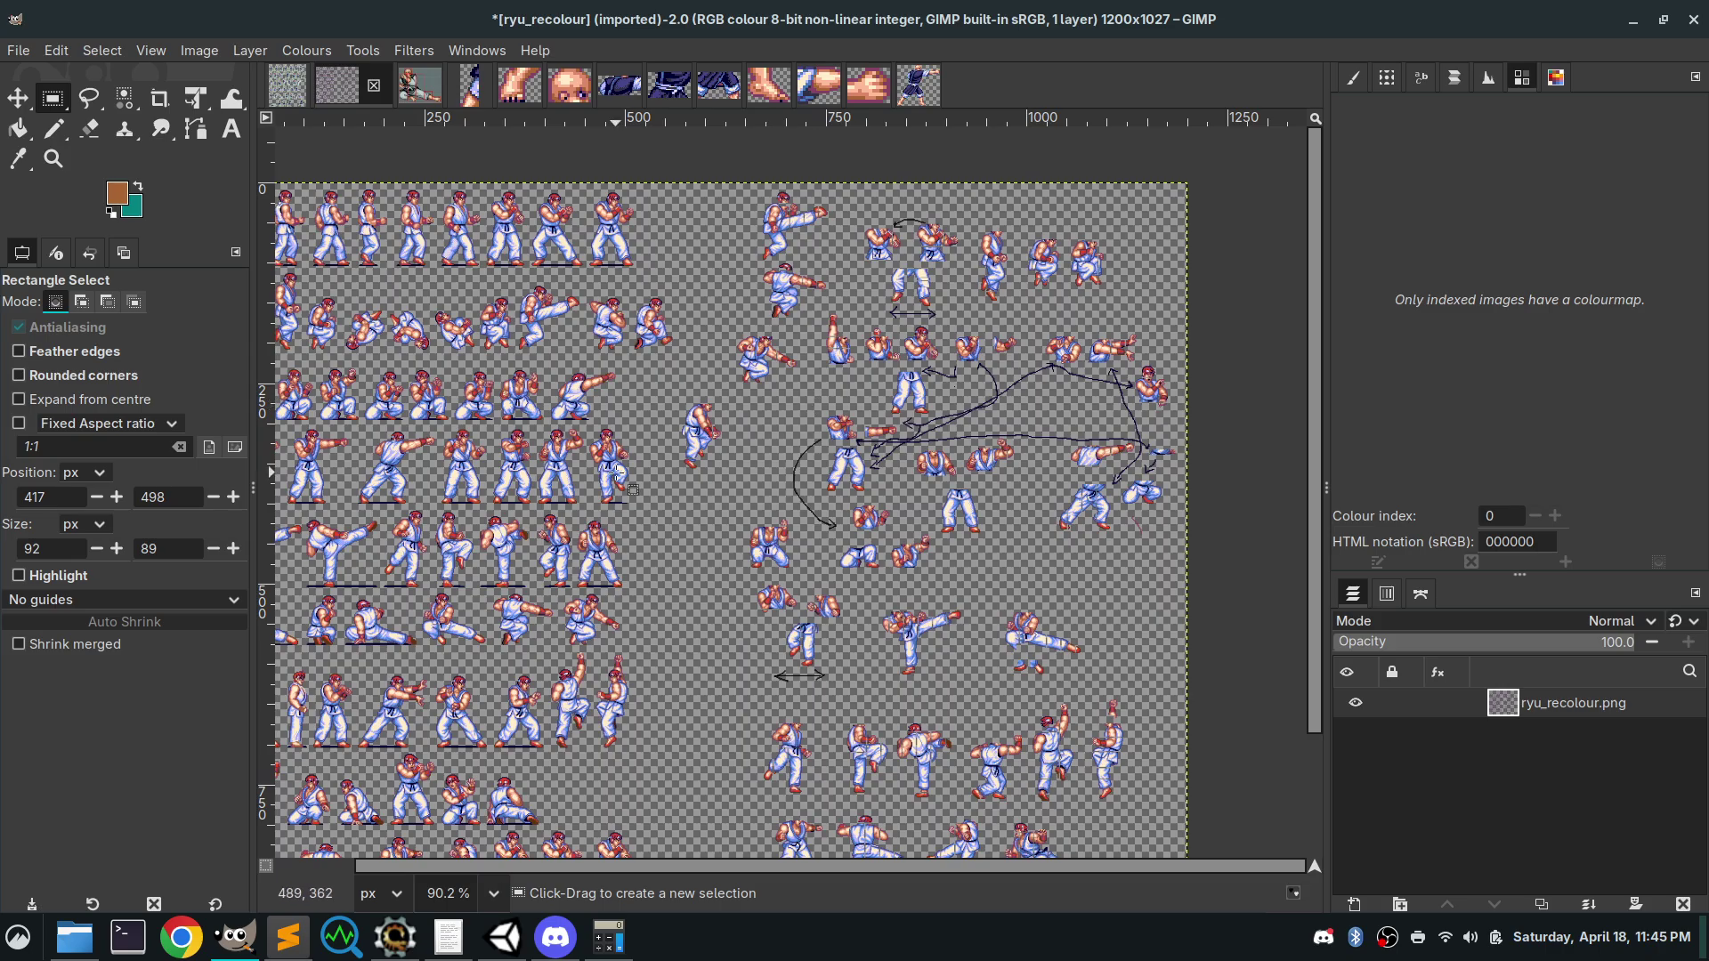
scroll(817, 404, "left", 3)
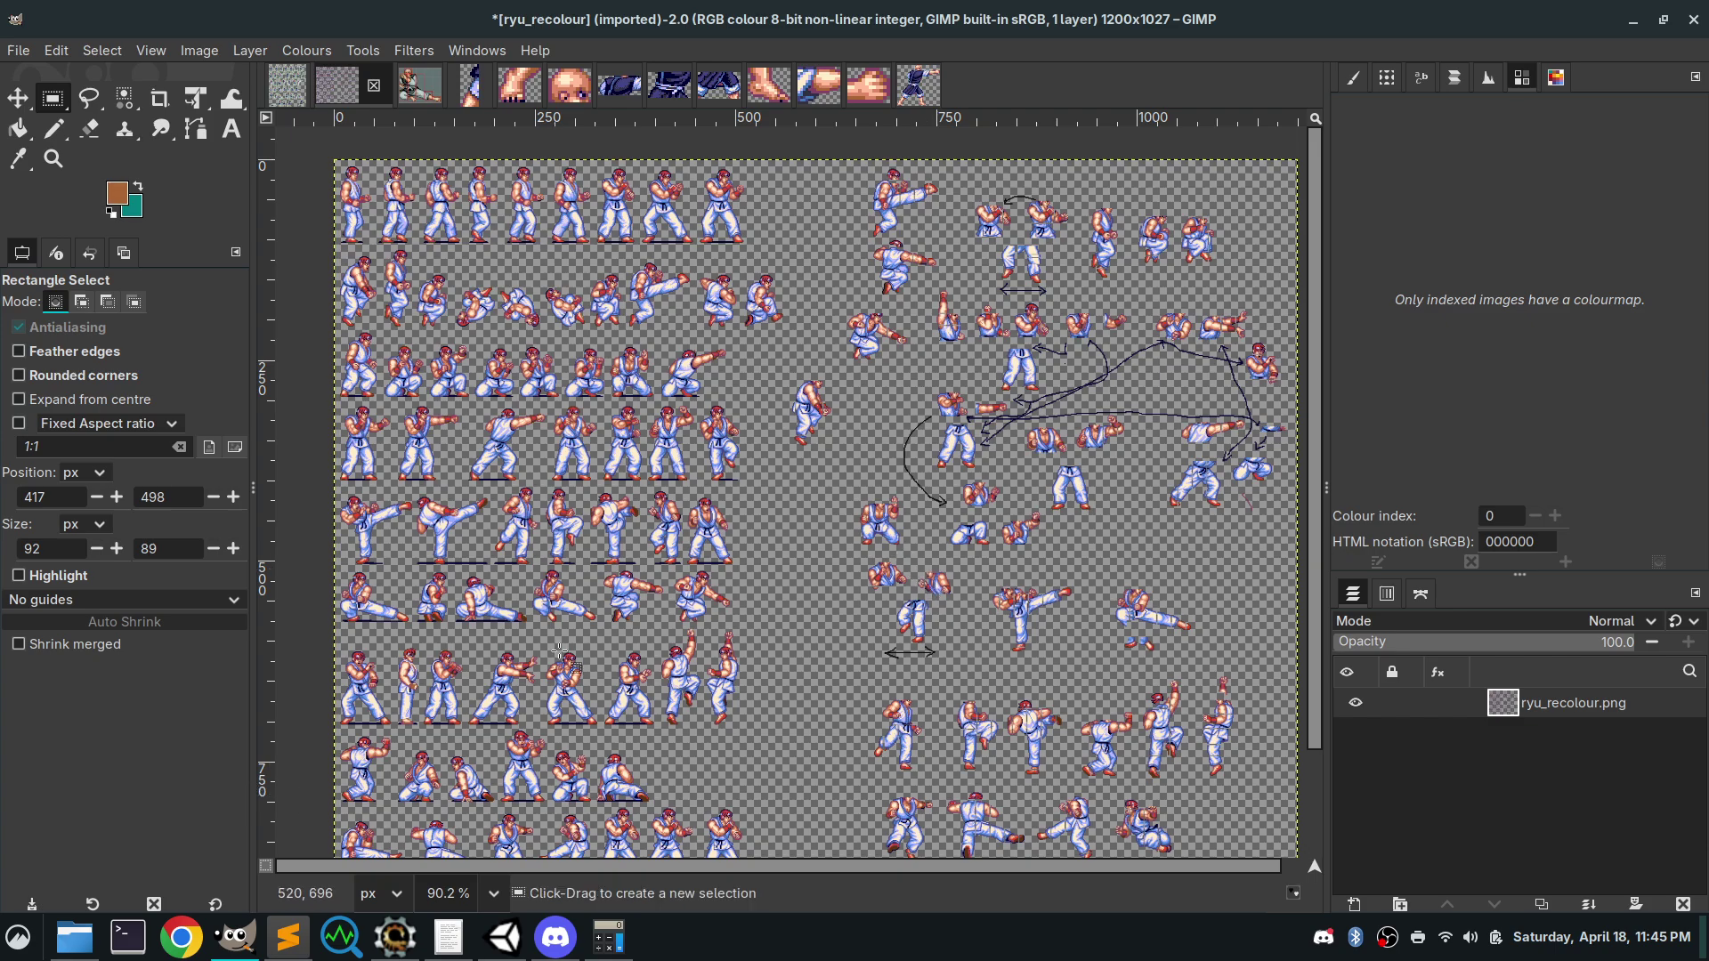
mouse_move(814, 608)
left_mouse_down()
mouse_move(908, 447)
mouse_move(877, 463)
mouse_move(787, 611)
left_mouse_up()
scroll(801, 596, "right", 3)
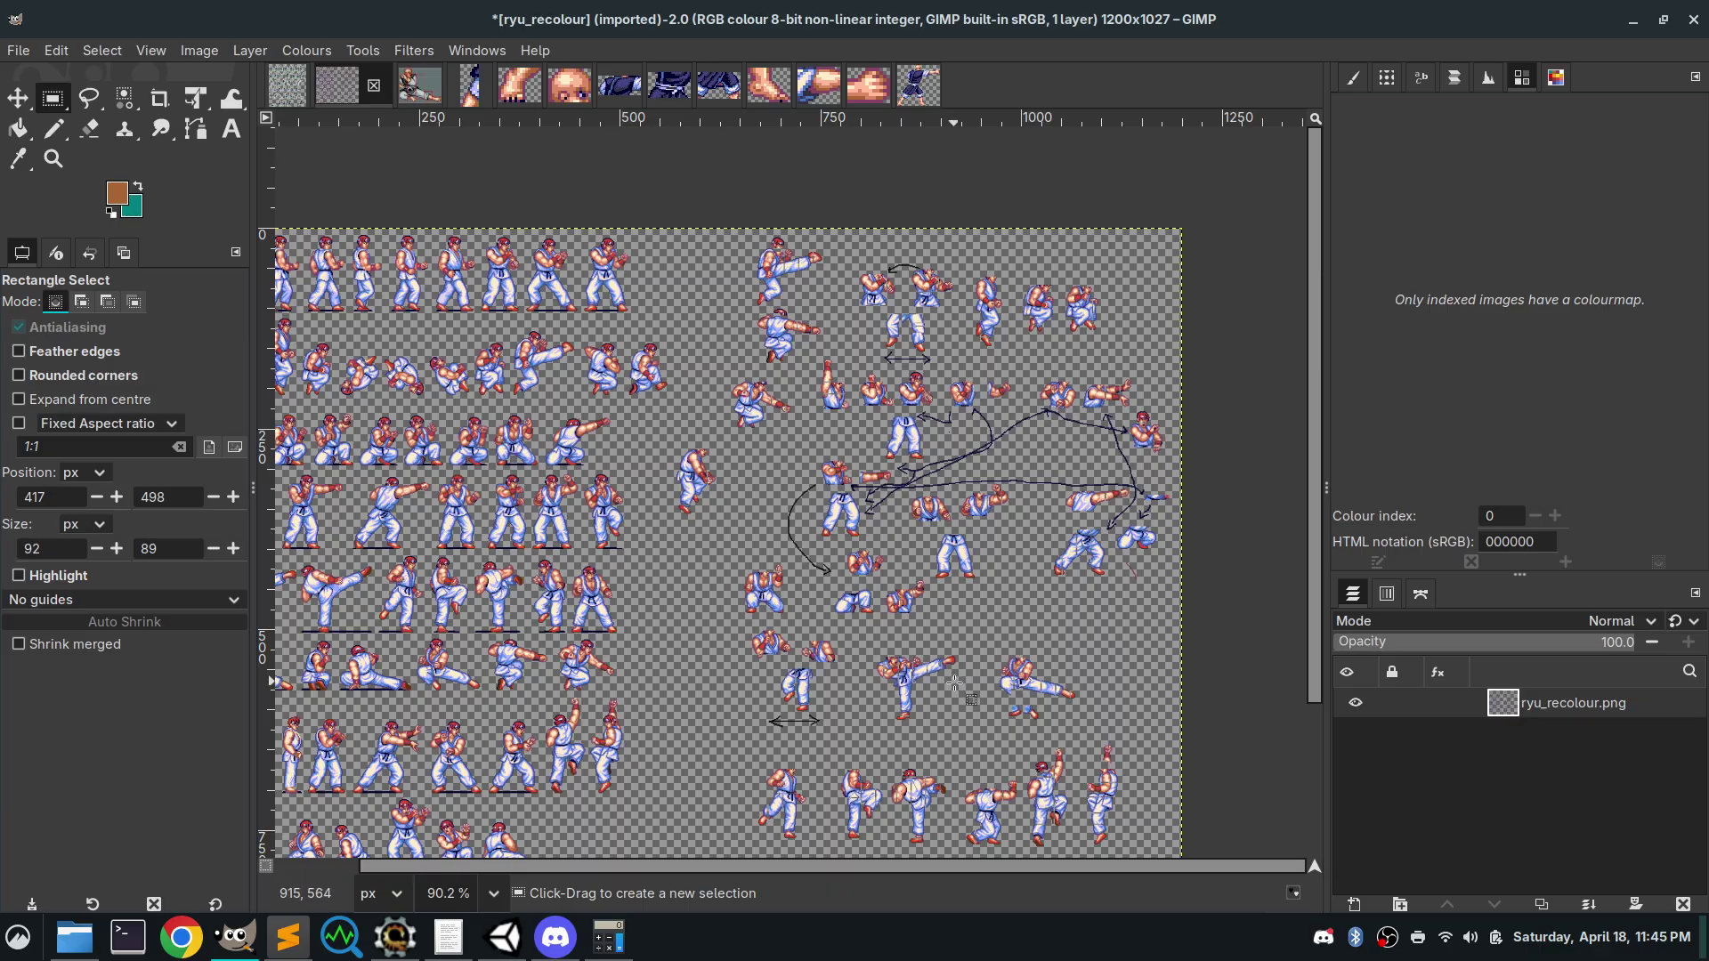
scroll(868, 555, "down", 2)
scroll(868, 556, "down", 2)
scroll(868, 556, "left", 3)
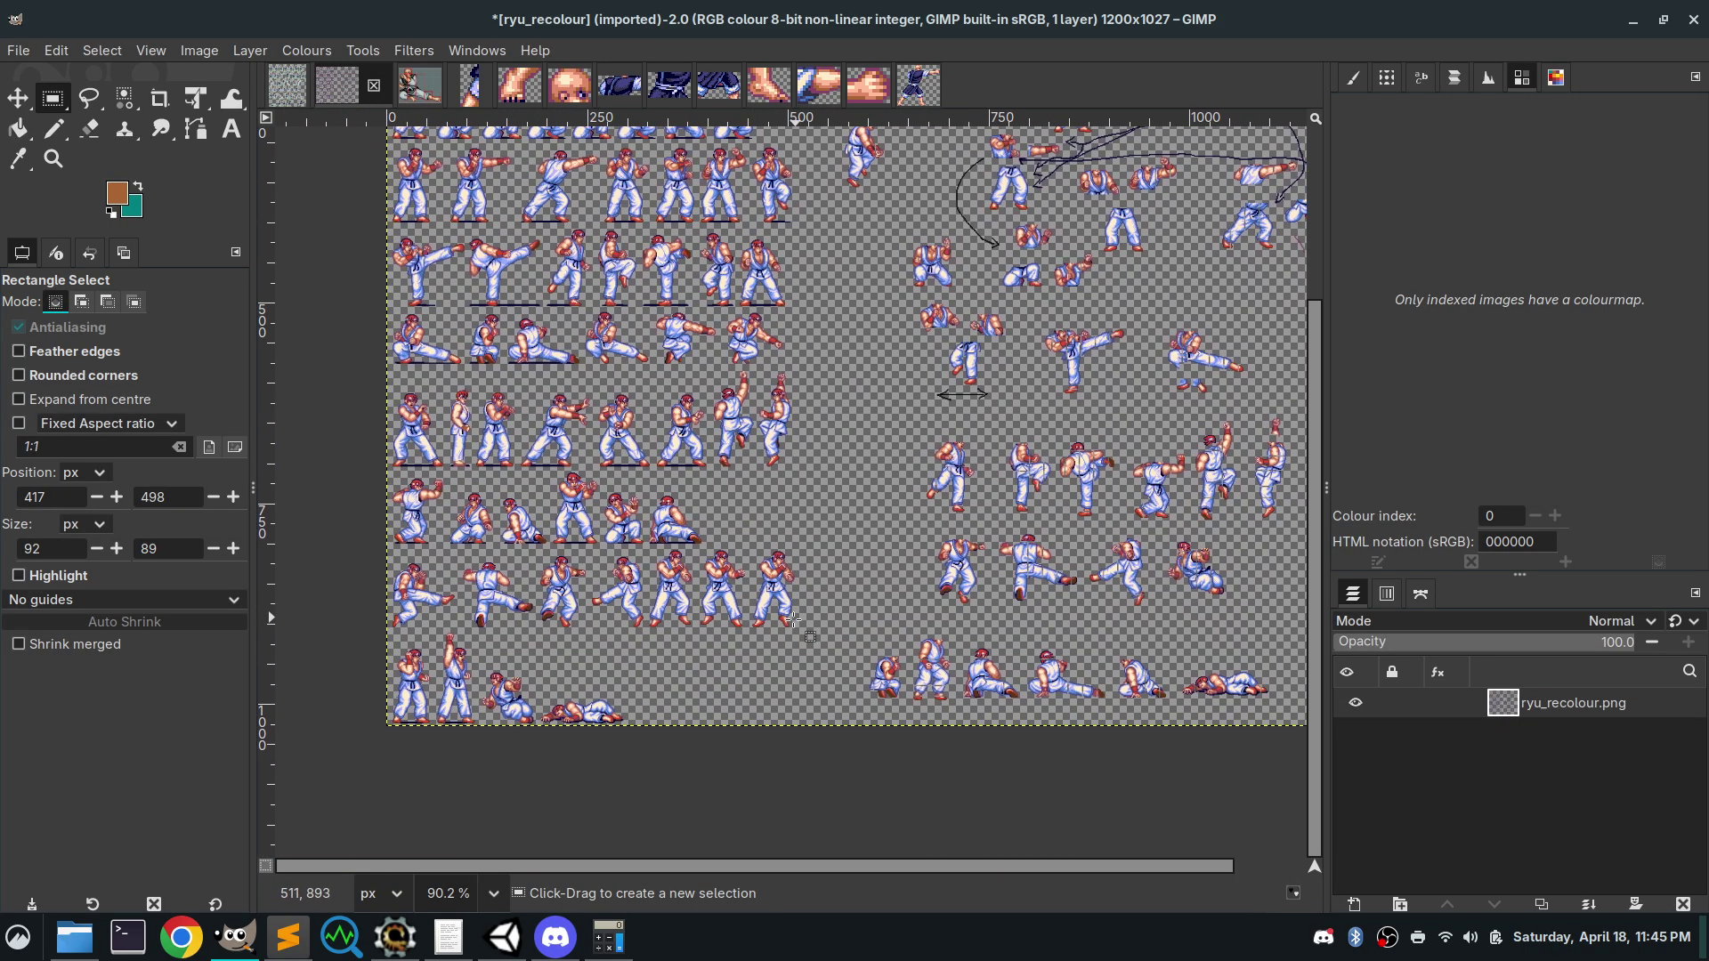
scroll(793, 623, "right", 2)
scroll(793, 622, "up", 5)
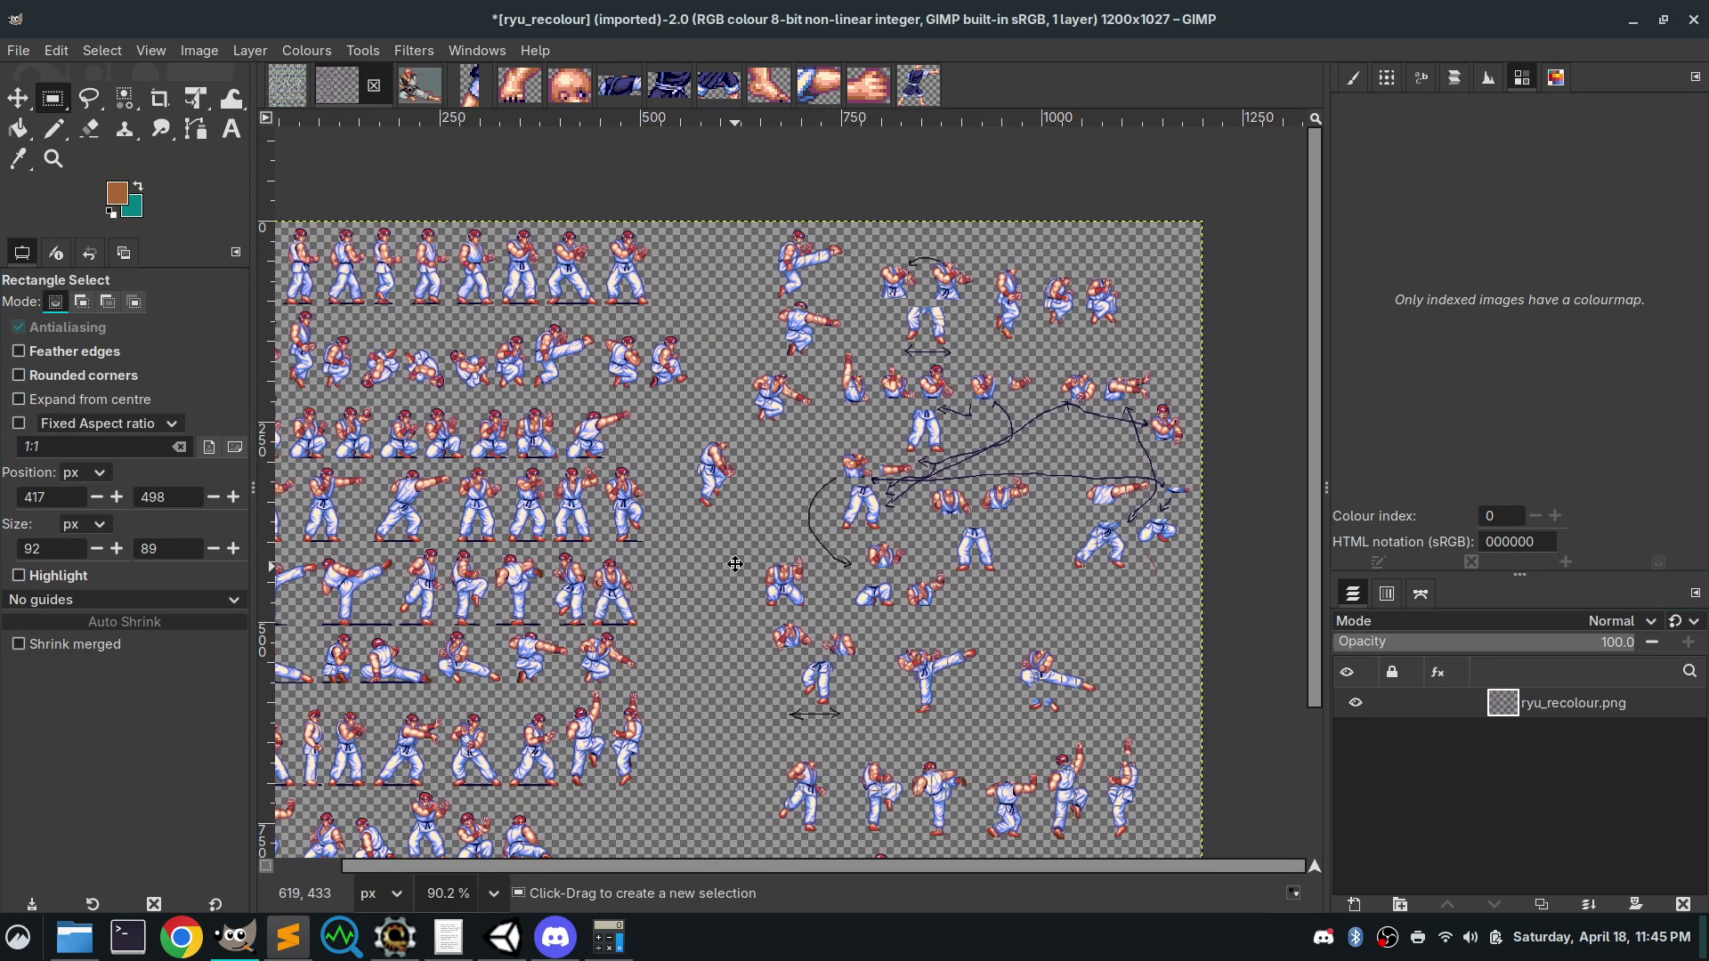
scroll(752, 490, "up", 2)
scroll(772, 522, "left", 1)
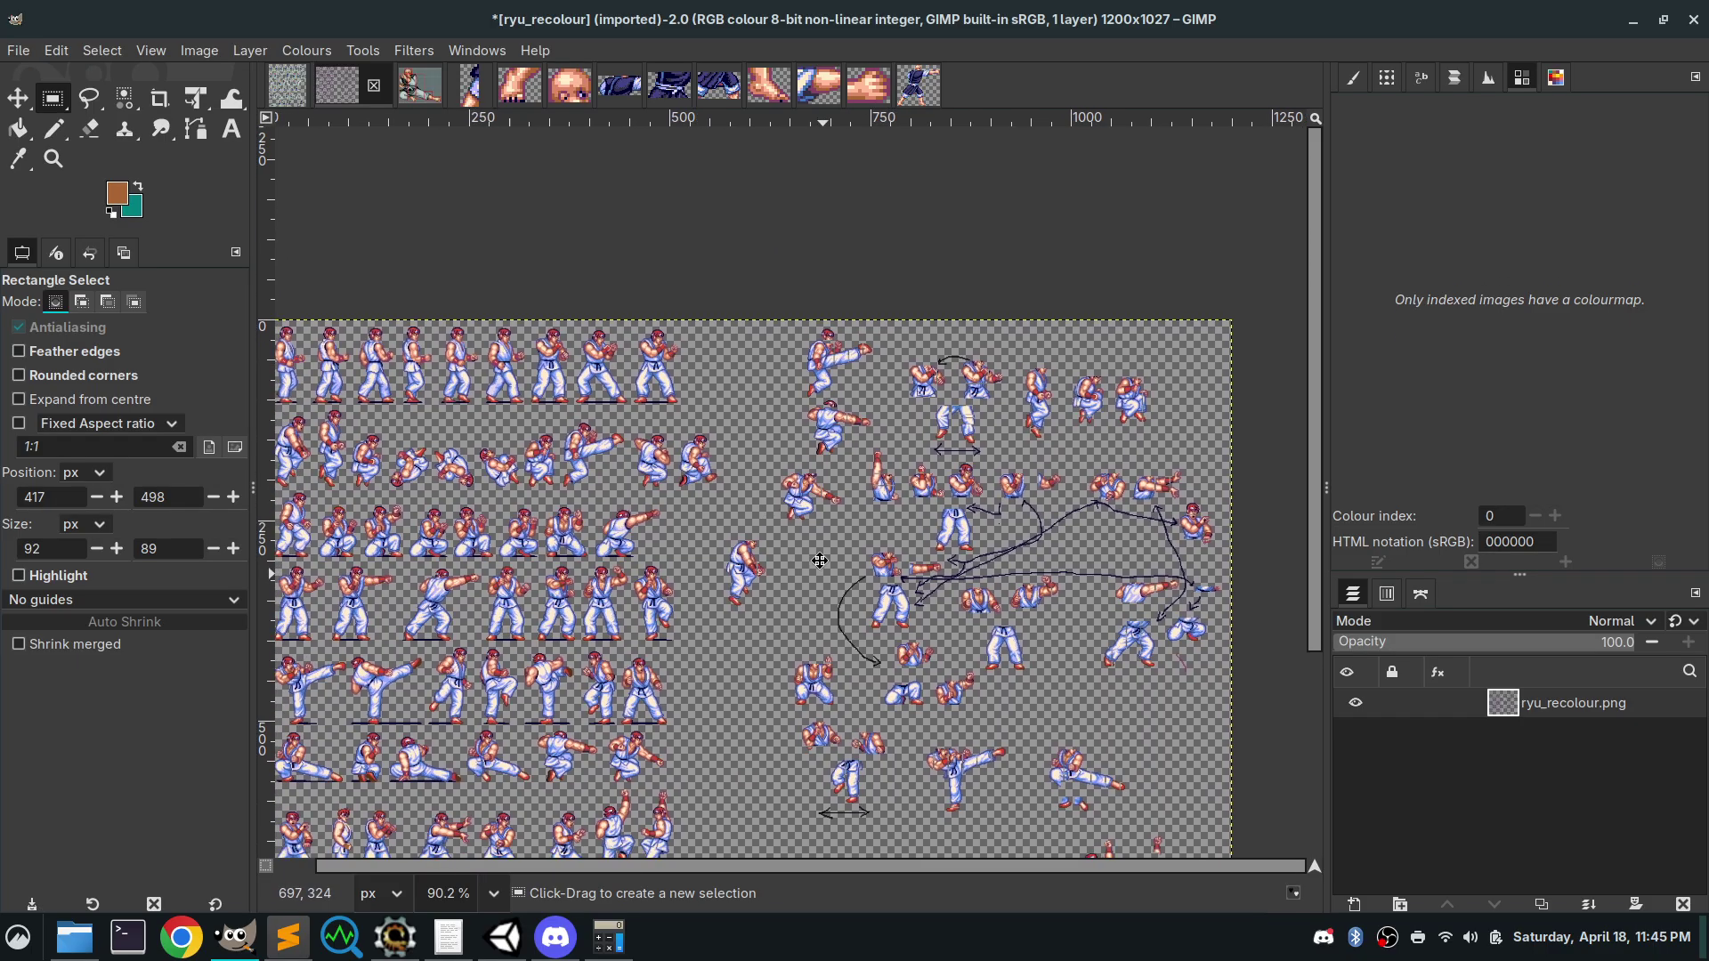
scroll(792, 534, "down", 2)
scroll(792, 534, "right", 1)
scroll(765, 565, "down", 2)
scroll(801, 534, "left", 1)
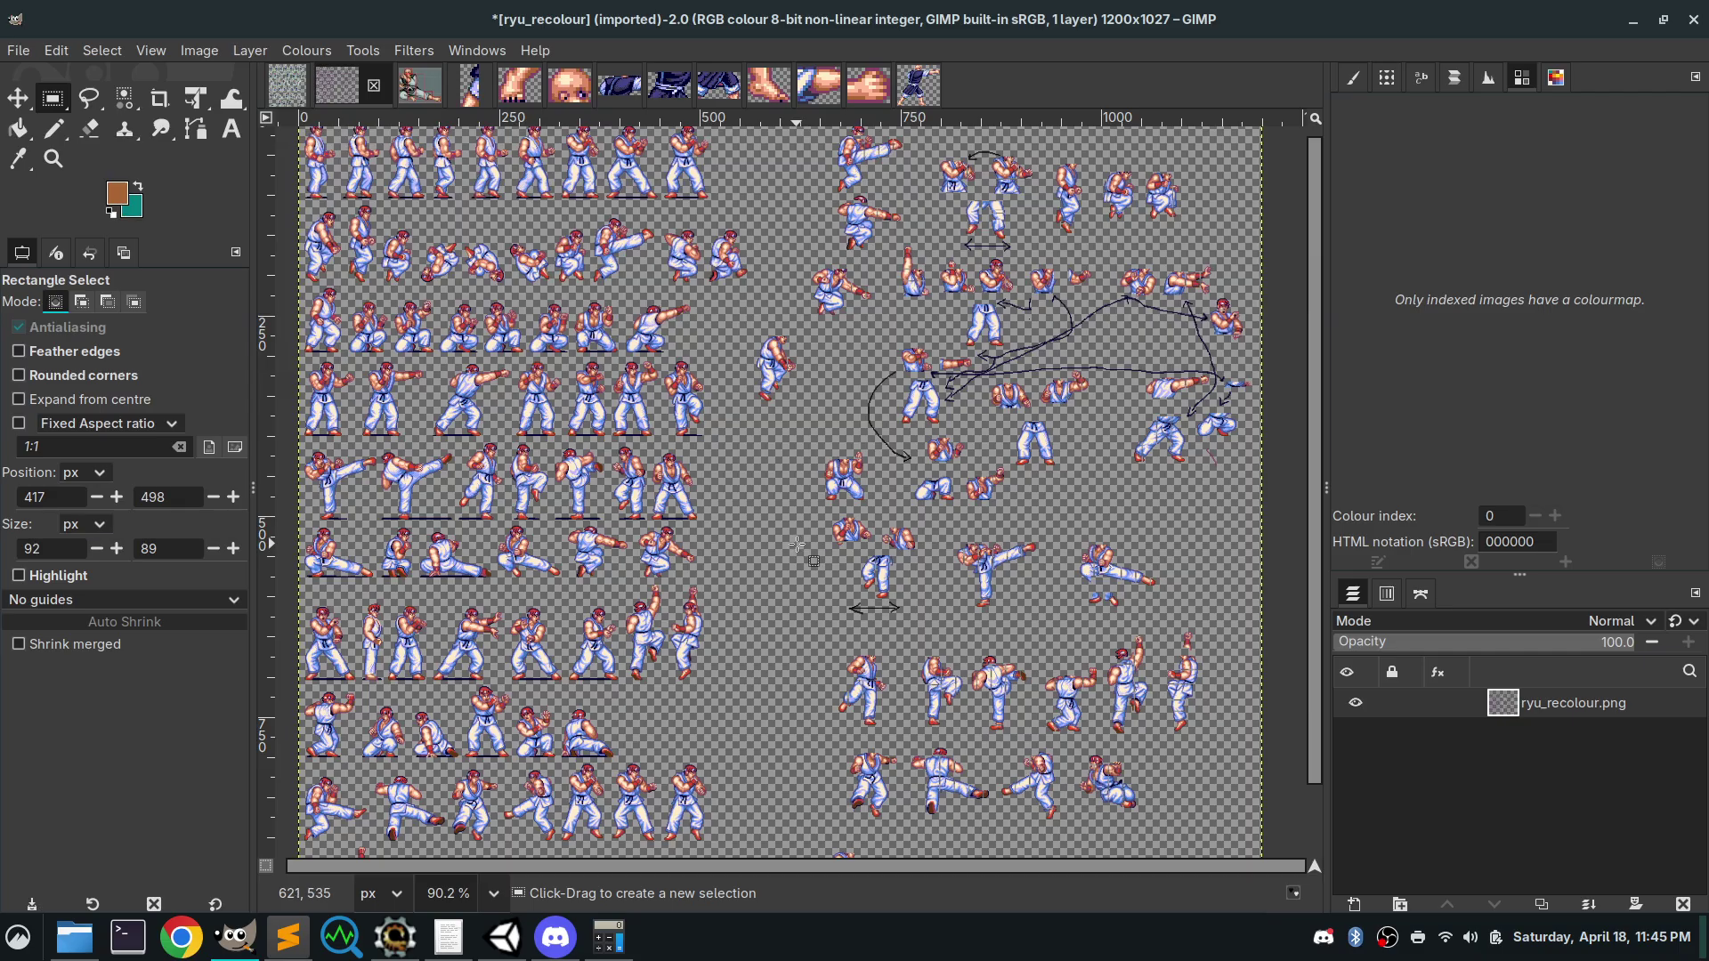
scroll(793, 549, "up", 1)
scroll(801, 569, "left", 1)
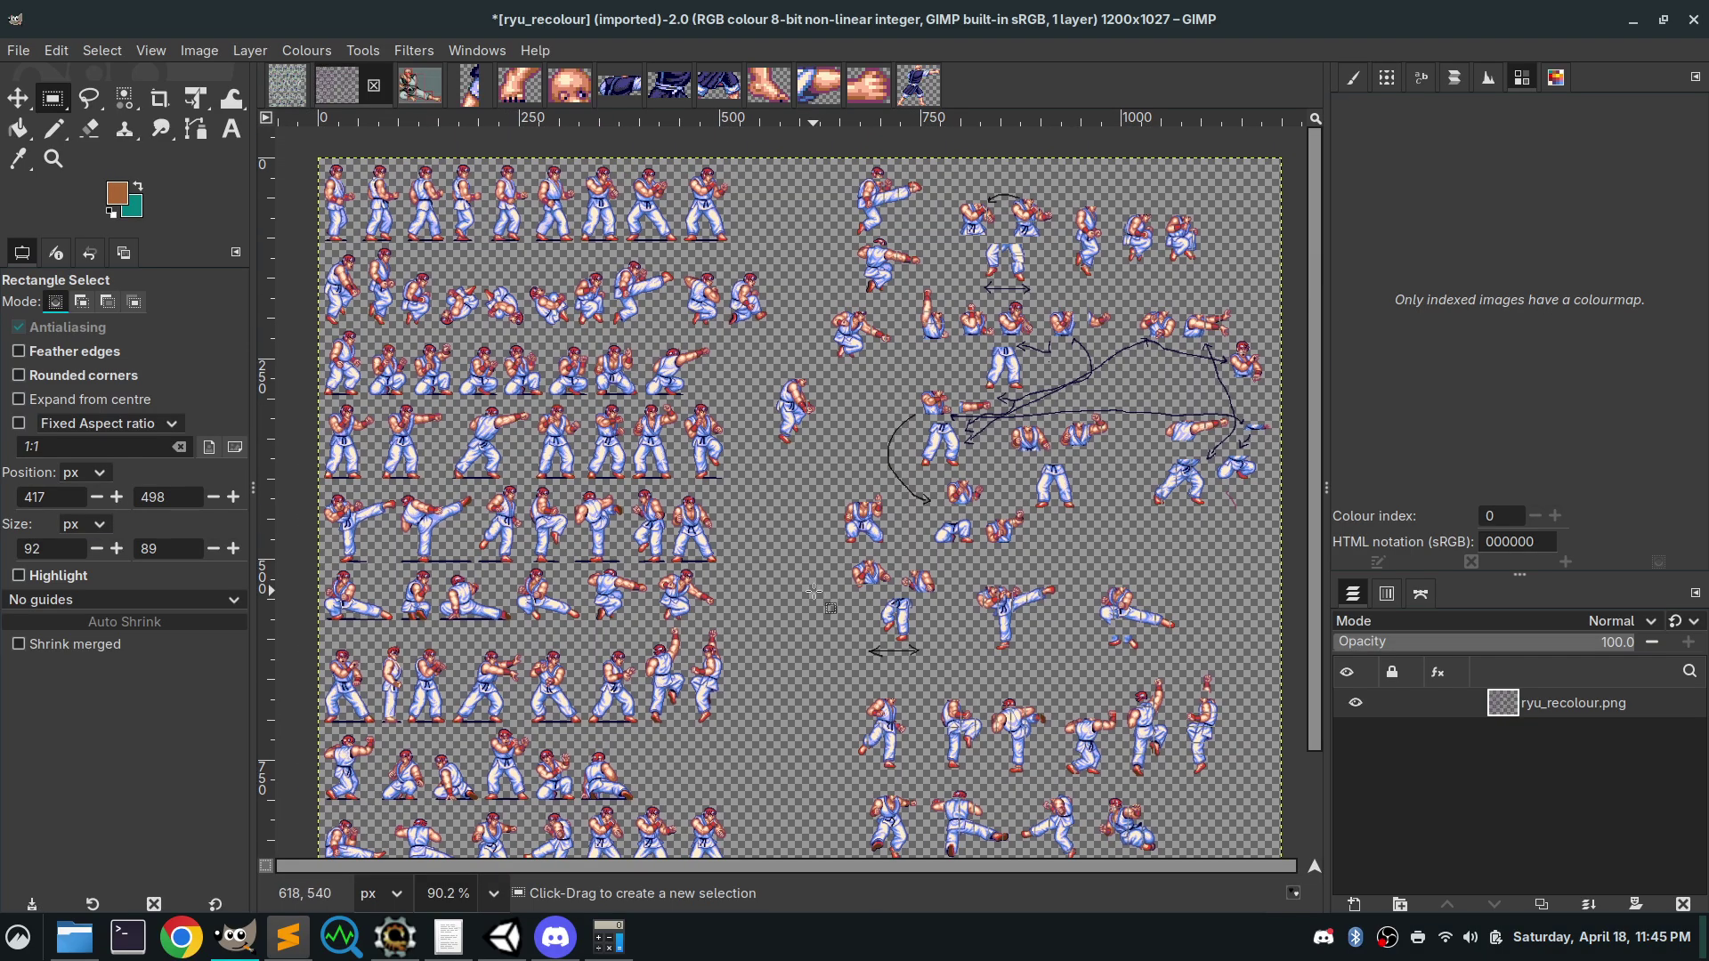